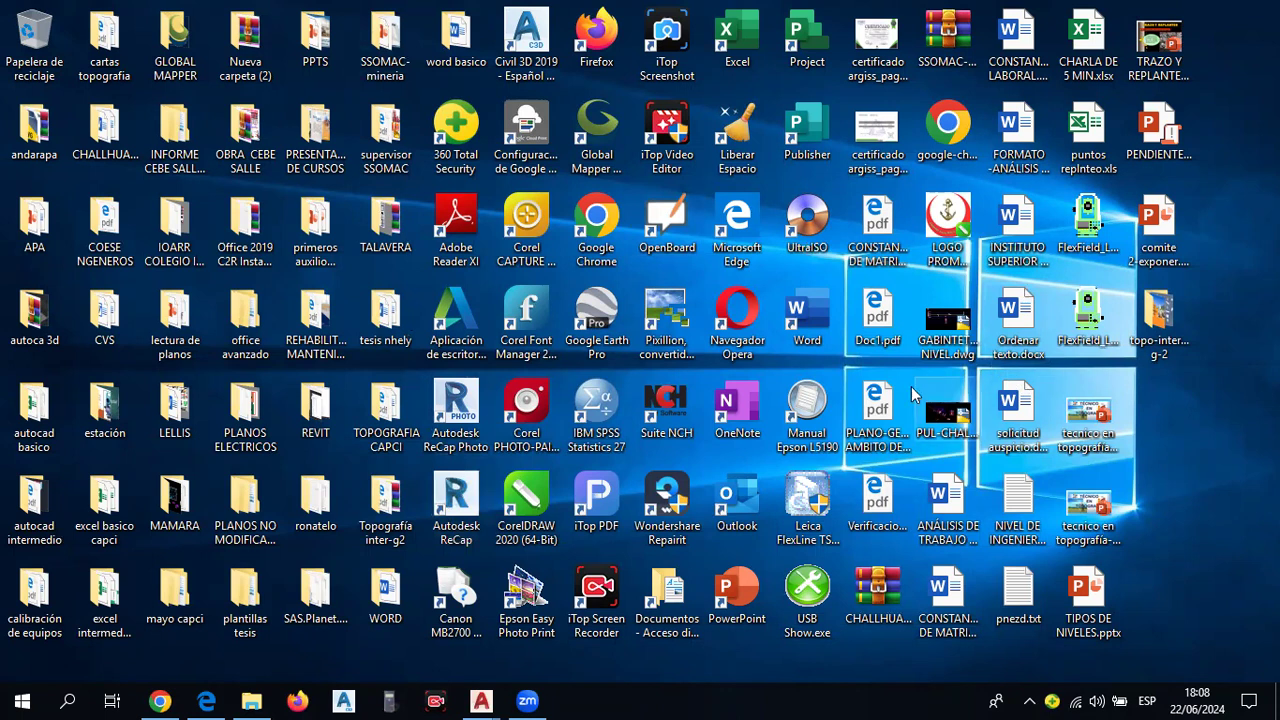
Bring up the PLANO ARQUITECTOINICO.dwg window and switch from the Presentación1 layout to Modelo.
{"action": "left_click", "coordinate": [478, 700]}
{"action": "left_click", "coordinate": [580, 615]}
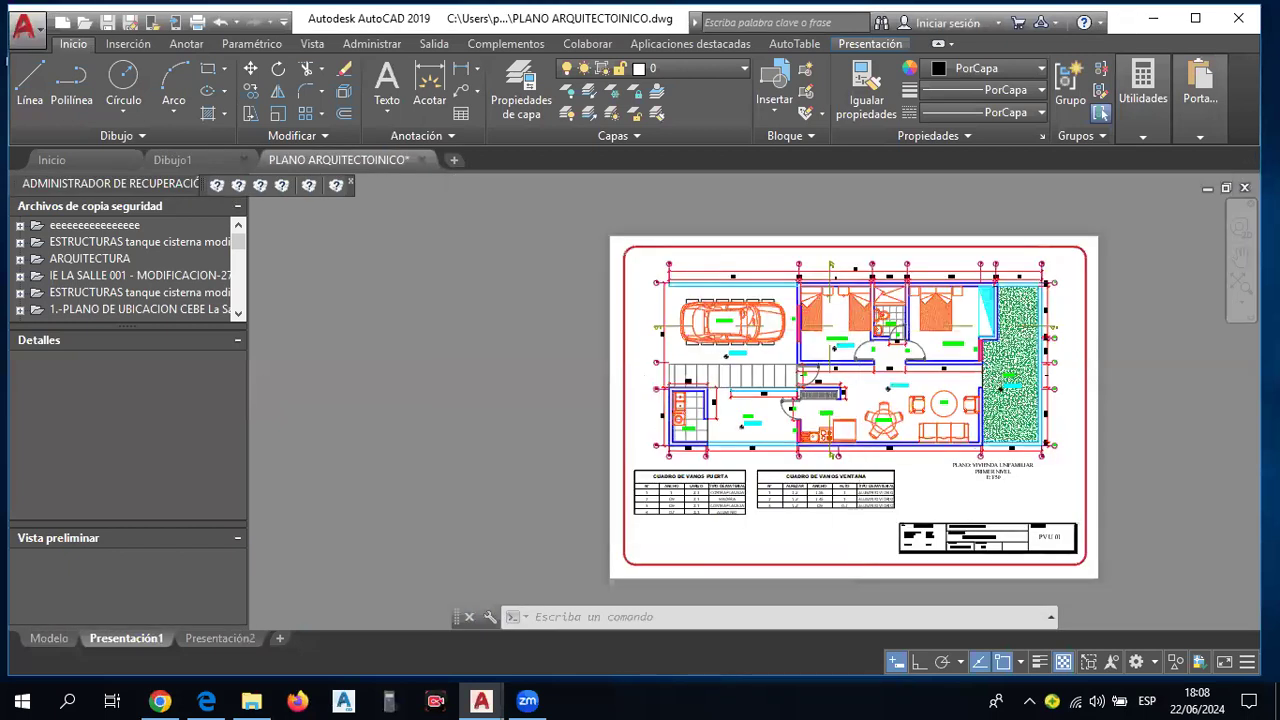
{"action": "scroll", "coordinate": [650, 470], "scroll_direction": "down", "scroll_amount": 2}
{"action": "mouse_move", "coordinate": [690, 470]}
{"action": "middle_mouse_down"}
{"action": "mouse_move", "coordinate": [647, 470]}
{"action": "mouse_move", "coordinate": [658, 484]}
{"action": "middle_mouse_up"}
{"action": "scroll", "coordinate": [650, 452], "scroll_direction": "up", "scroll_amount": 5}
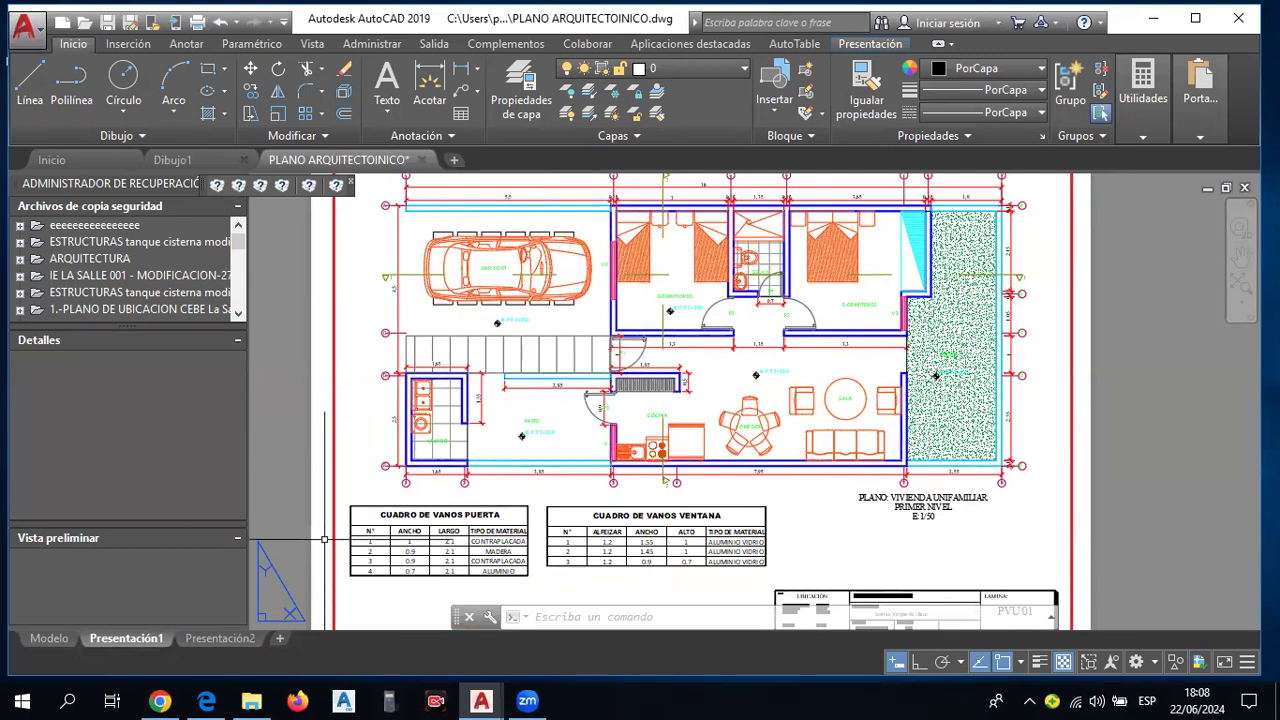
{"action": "left_click", "coordinate": [58, 638]}
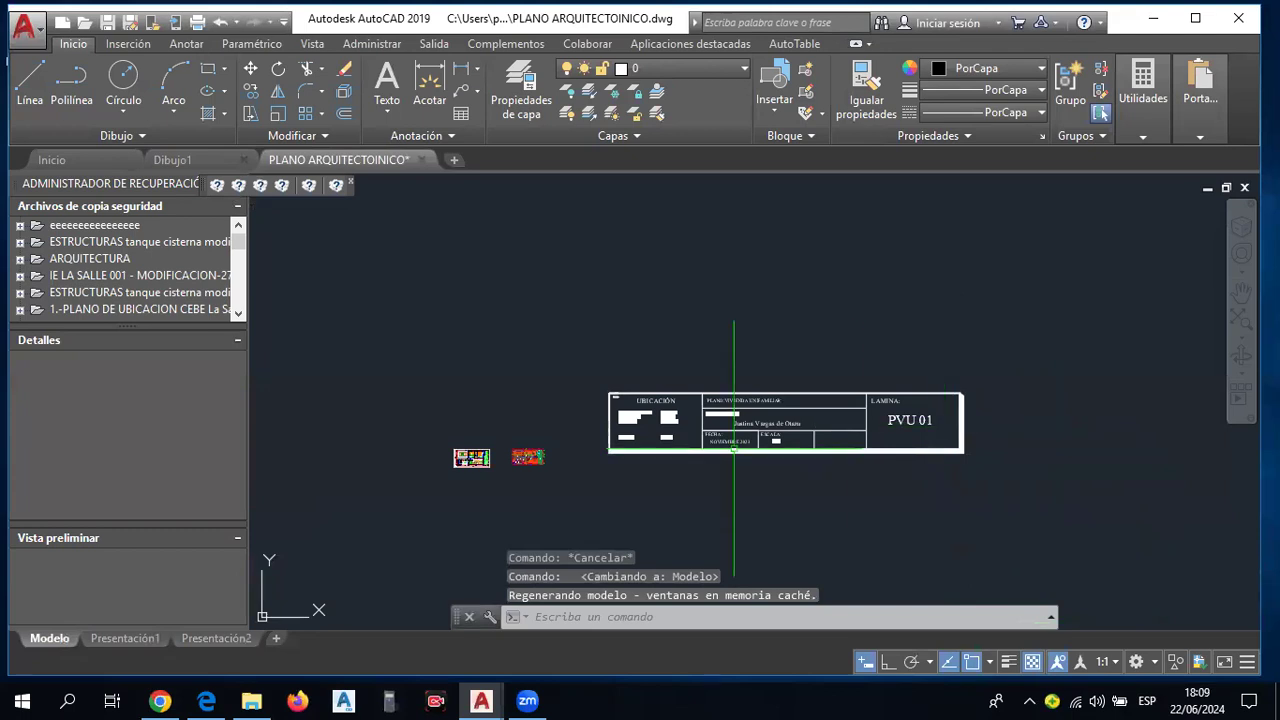
Zoom in on the plan and close the Administrador de recuperación de dibujos palette.
{"action": "scroll", "coordinate": [760, 420], "scroll_direction": "down", "scroll_amount": 4}
{"action": "scroll", "coordinate": [766, 443], "scroll_direction": "up", "scroll_amount": 7}
{"action": "scroll", "coordinate": [784, 443], "scroll_direction": "up", "scroll_amount": 4}
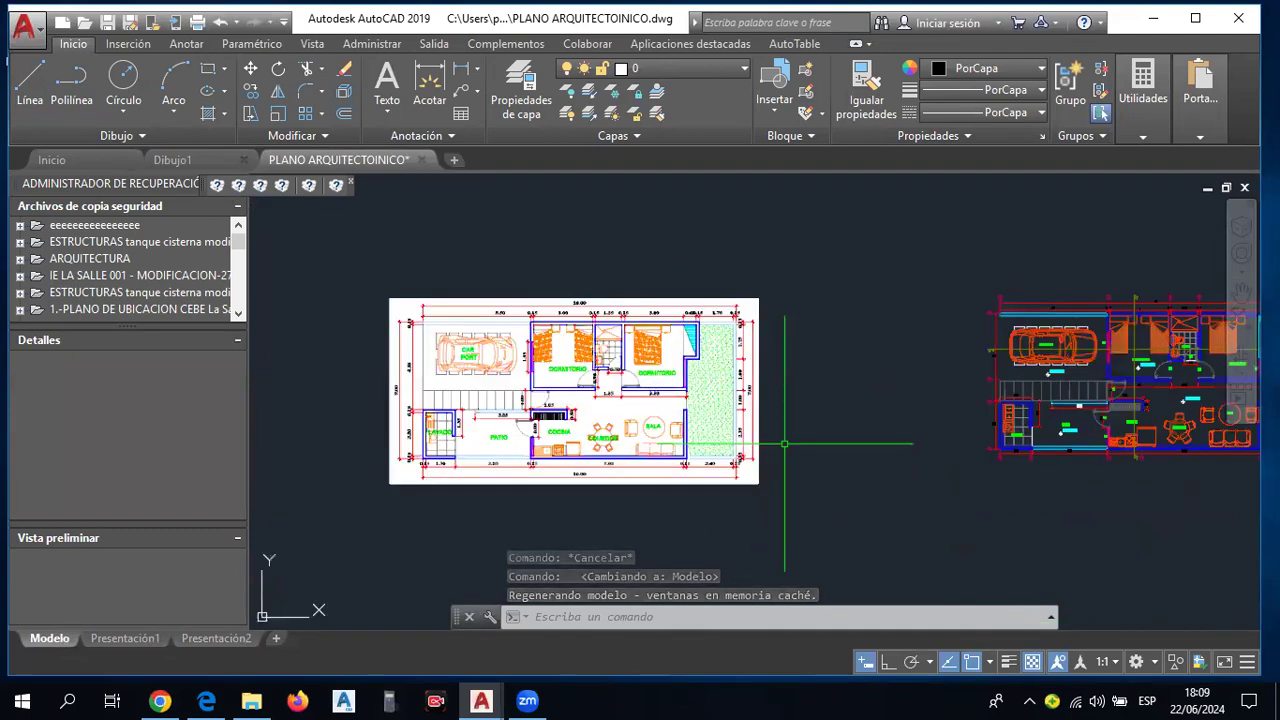
{"action": "scroll", "coordinate": [784, 443], "scroll_direction": "up", "scroll_amount": 1}
{"action": "scroll", "coordinate": [775, 440], "scroll_direction": "up", "scroll_amount": 2}
{"action": "scroll", "coordinate": [770, 438], "scroll_direction": "up", "scroll_amount": 2}
{"action": "scroll", "coordinate": [765, 436], "scroll_direction": "up", "scroll_amount": 1}
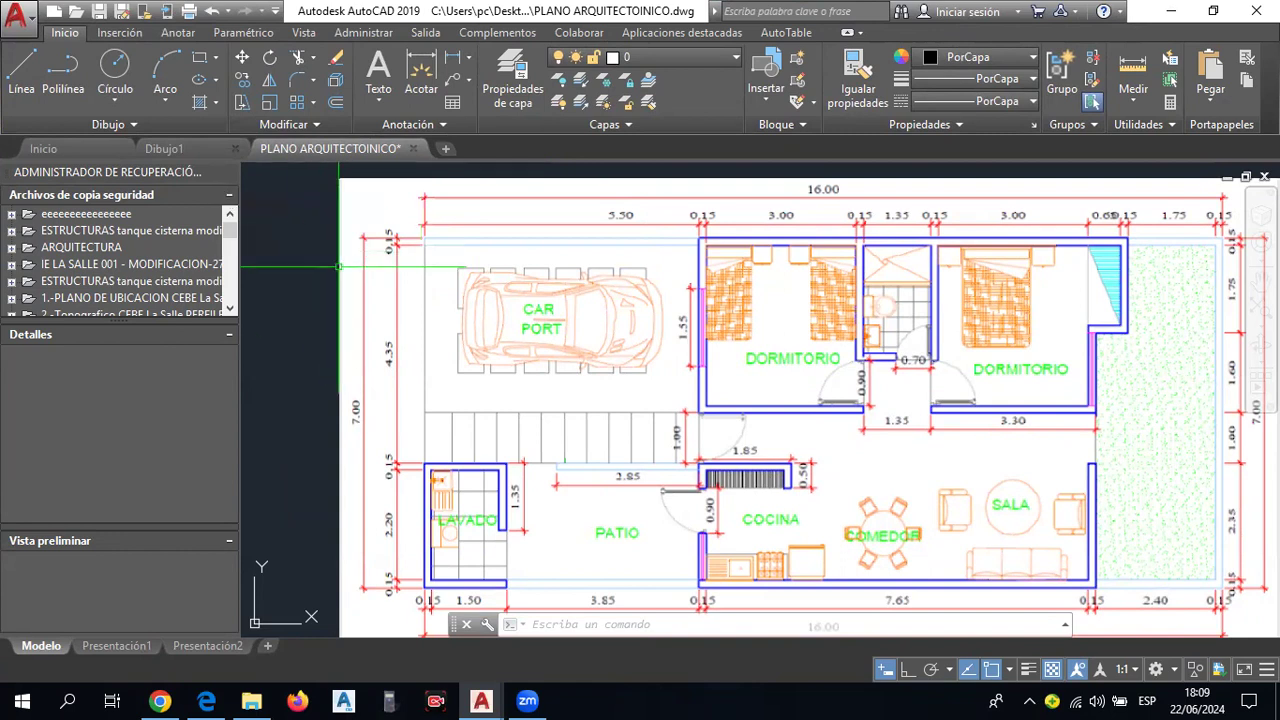
{"action": "mouse_move", "coordinate": [110, 184]}
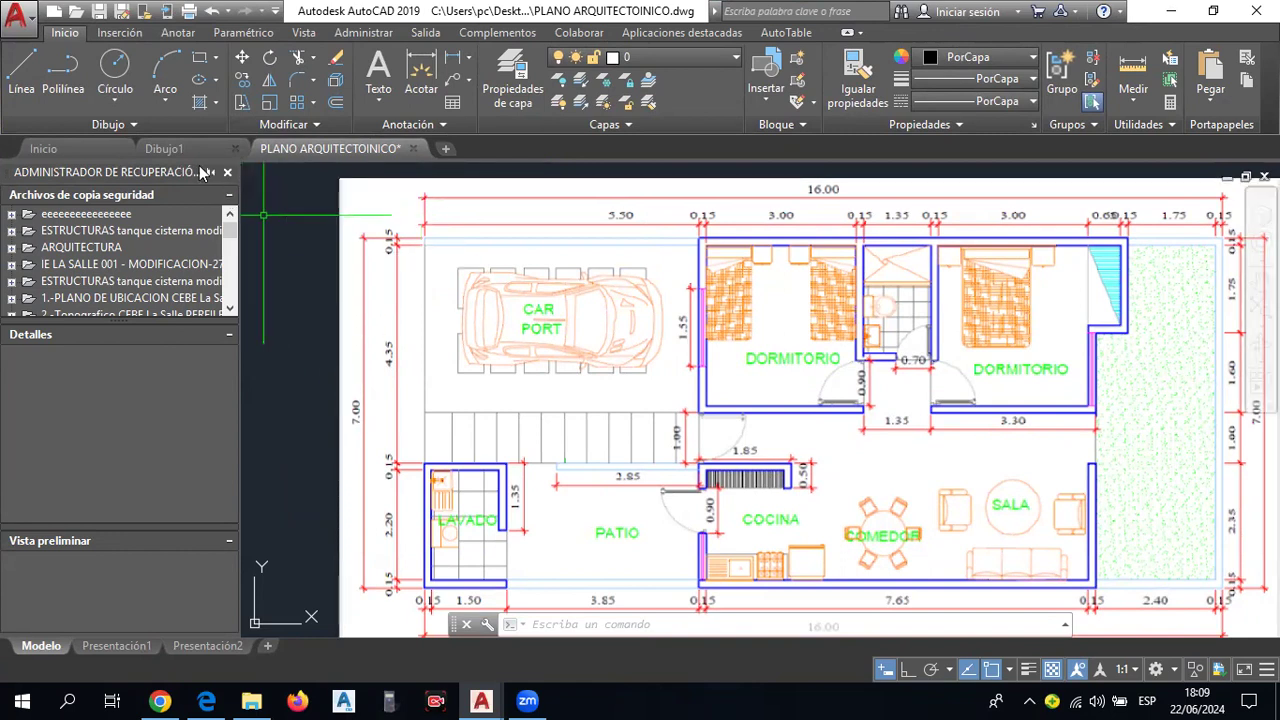
{"action": "left_click", "coordinate": [227, 172]}
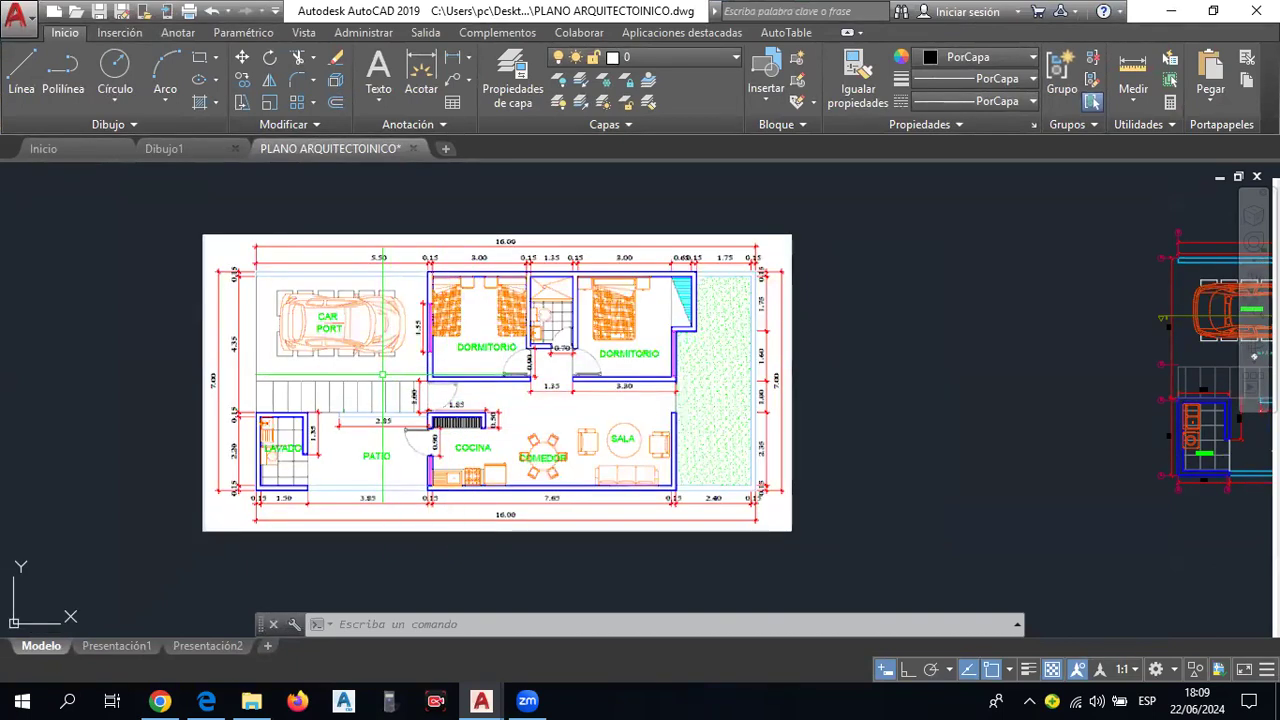
Pan and zoom across the floor plan, including its other copy.
{"action": "middle_click_drag", "start_coordinate": [537, 402], "coordinate": [622, 396]}
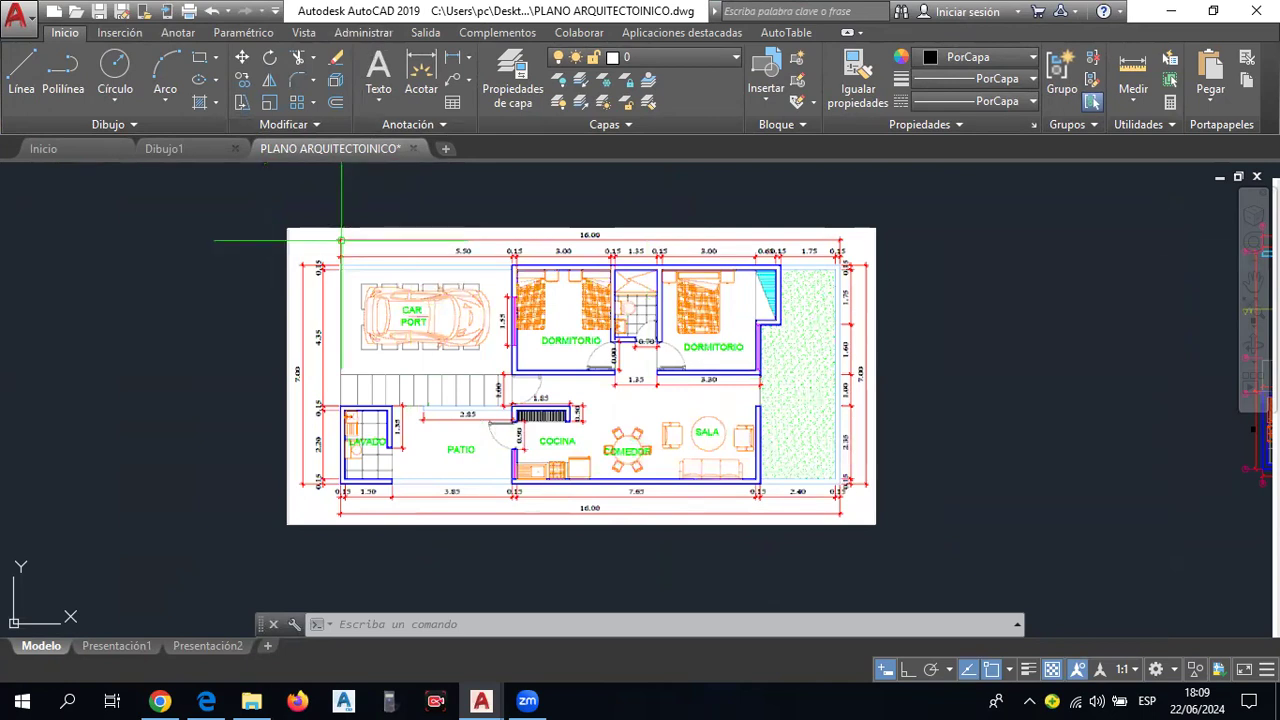
{"action": "scroll", "coordinate": [383, 335], "scroll_direction": "up", "scroll_amount": 2}
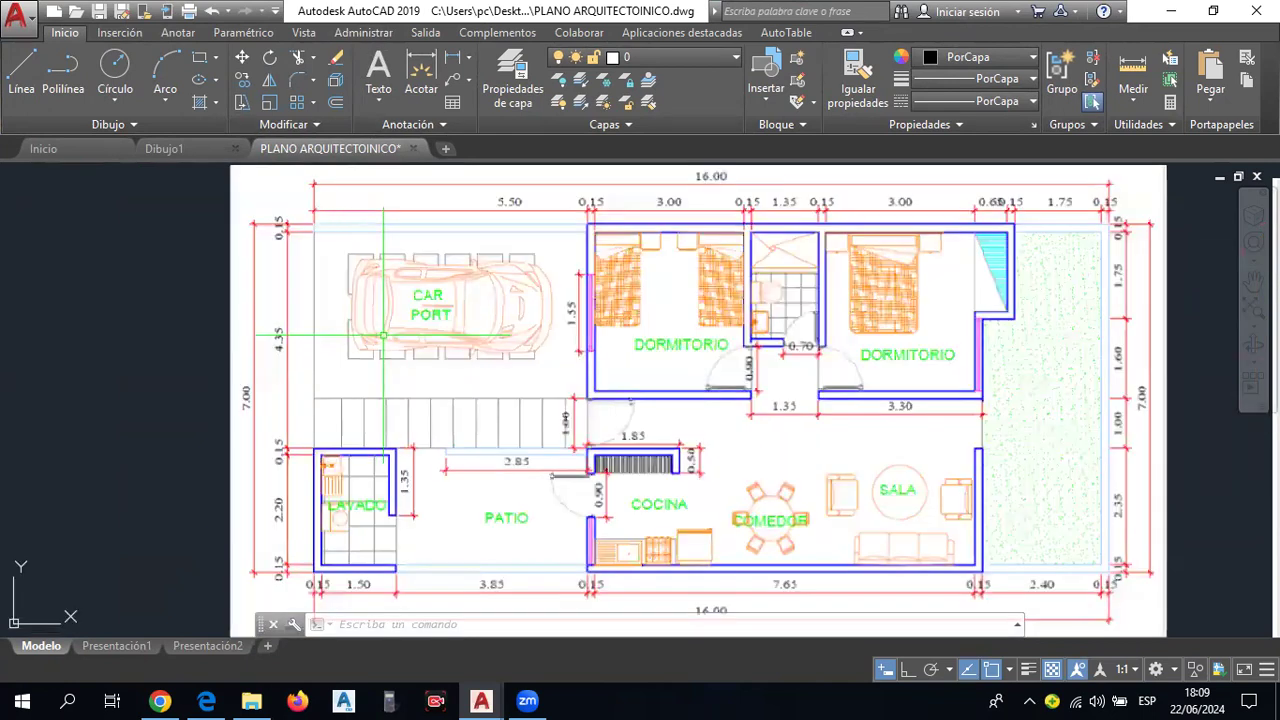
{"action": "scroll", "coordinate": [383, 335], "scroll_direction": "down", "scroll_amount": 2}
{"action": "scroll", "coordinate": [433, 337], "scroll_direction": "up", "scroll_amount": 2}
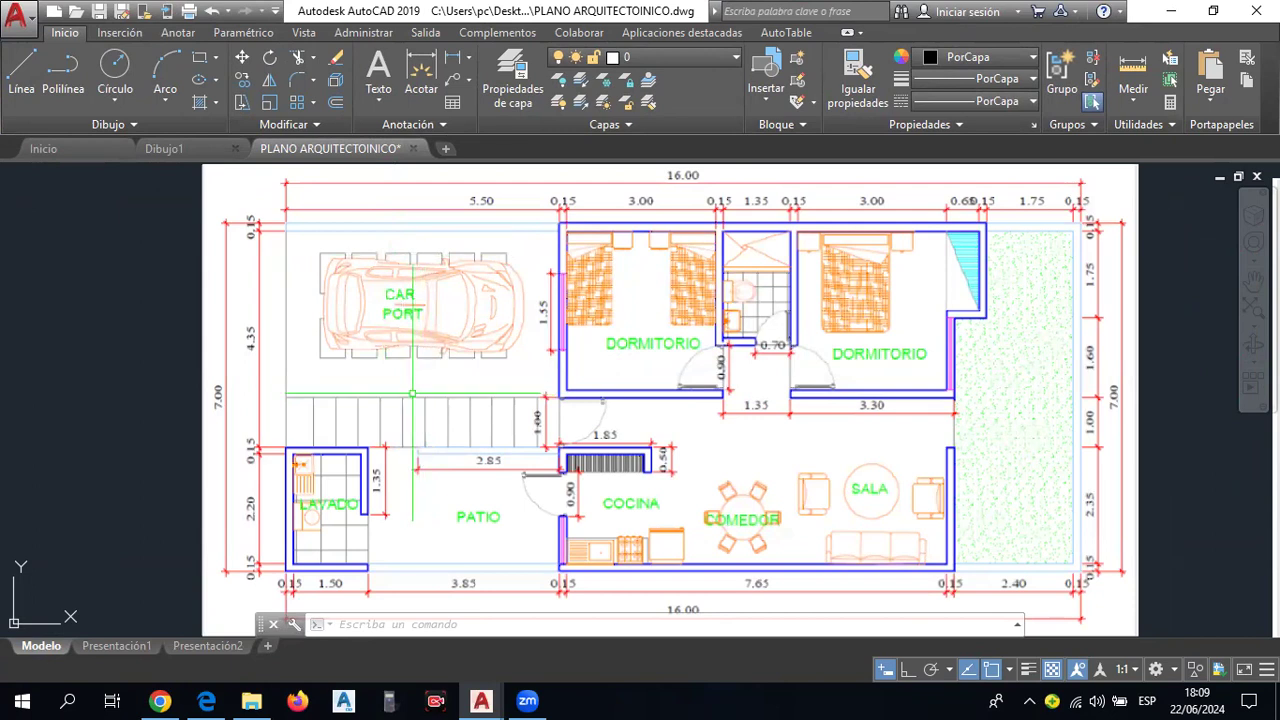
{"action": "scroll", "coordinate": [413, 380], "scroll_direction": "down", "scroll_amount": 2}
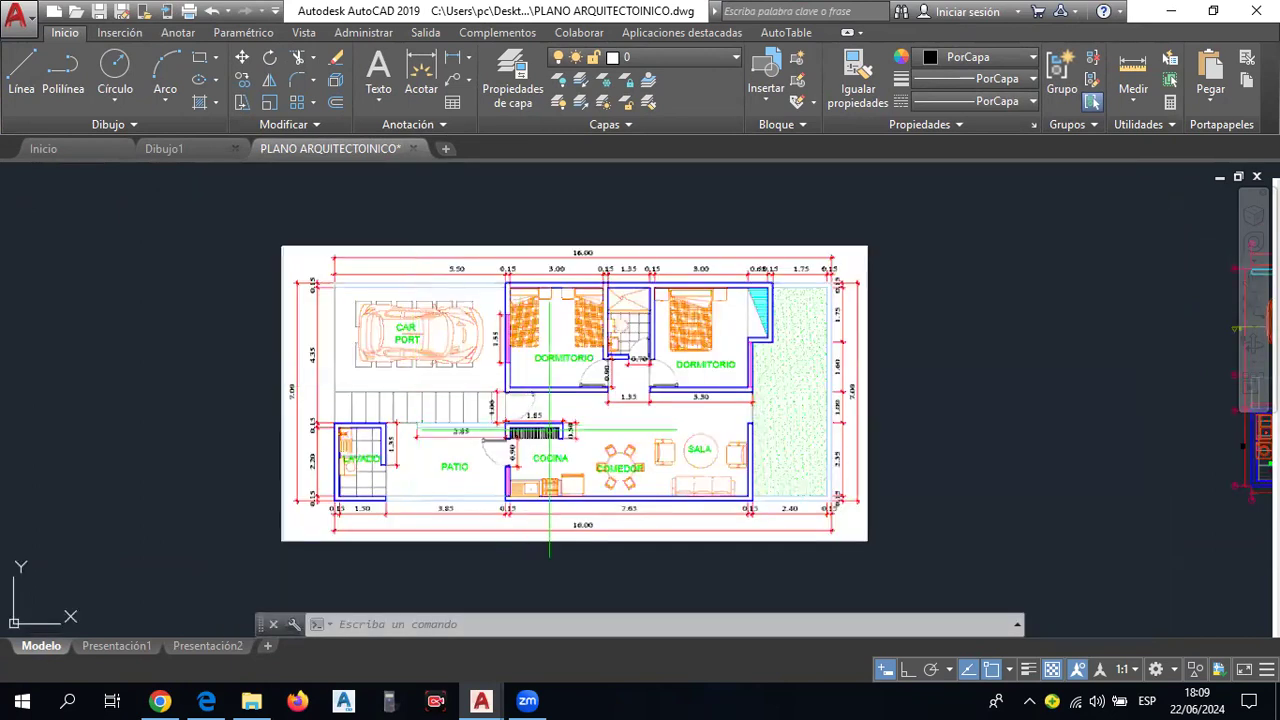
{"action": "middle_click_drag", "start_coordinate": [414, 382], "coordinate": [622, 424]}
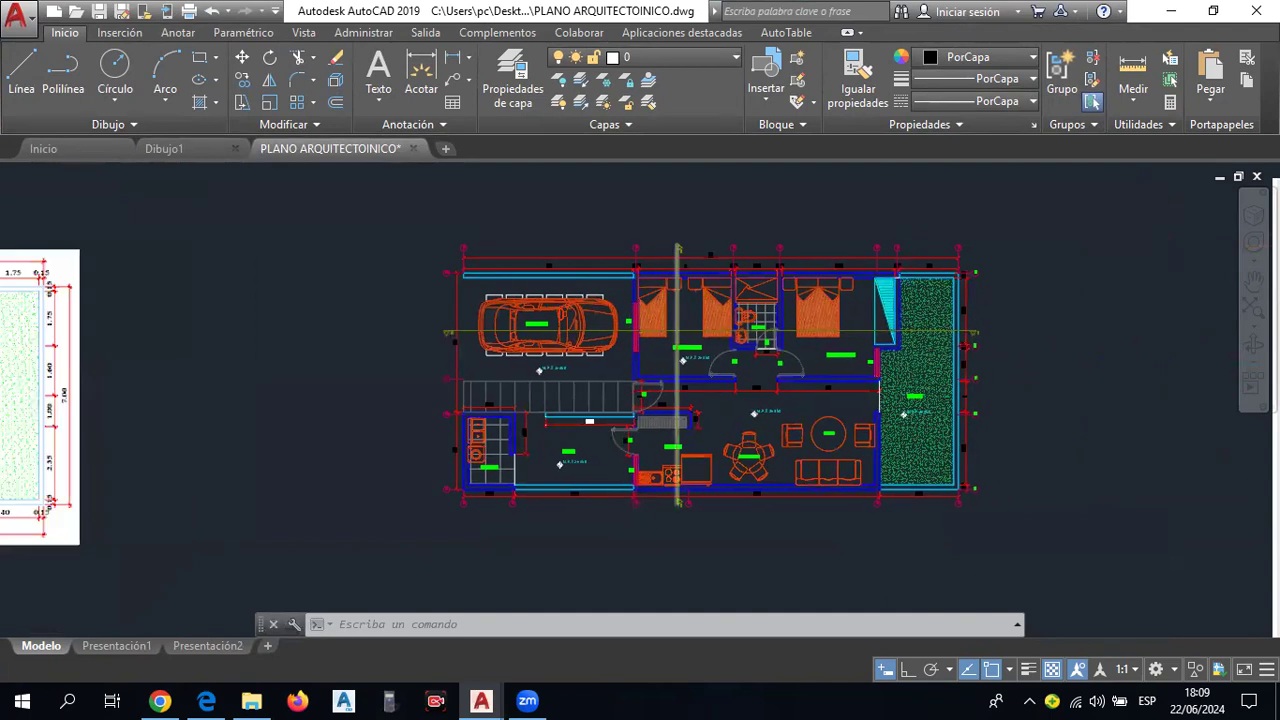
{"action": "scroll", "coordinate": [700, 398], "scroll_direction": "up", "scroll_amount": 1}
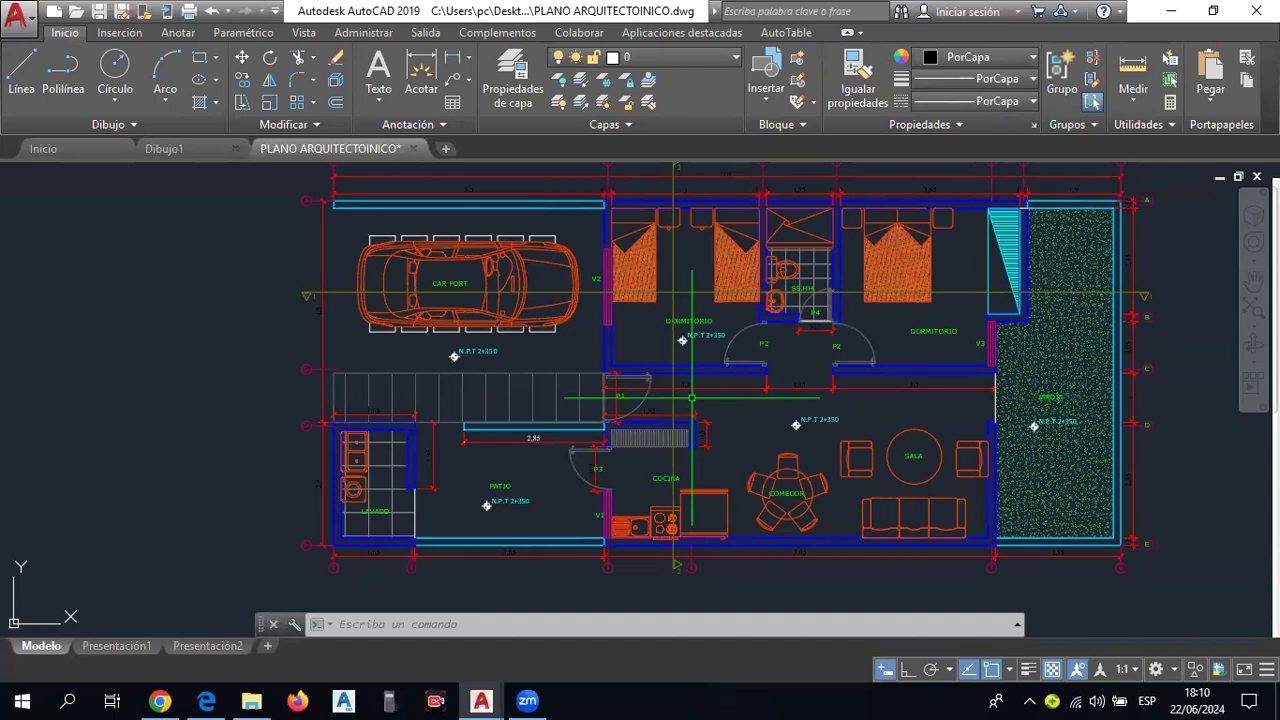
{"action": "middle_click_drag", "start_coordinate": [683, 444], "coordinate": [618, 462]}
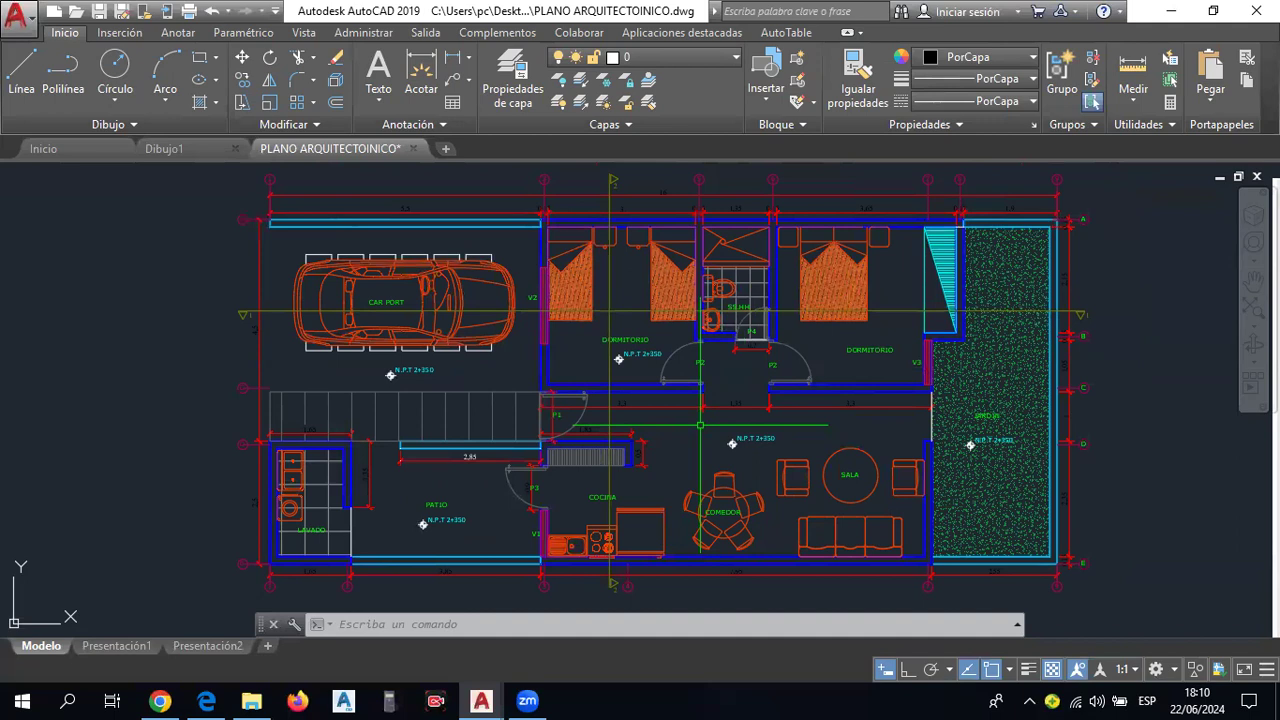
Bring ejercicios autocad 2d.pdf forward in Edge and scroll through its first exercises.
{"action": "left_click", "coordinate": [210, 700]}
{"action": "scroll", "coordinate": [720, 280], "scroll_direction": "down", "scroll_amount": 2}
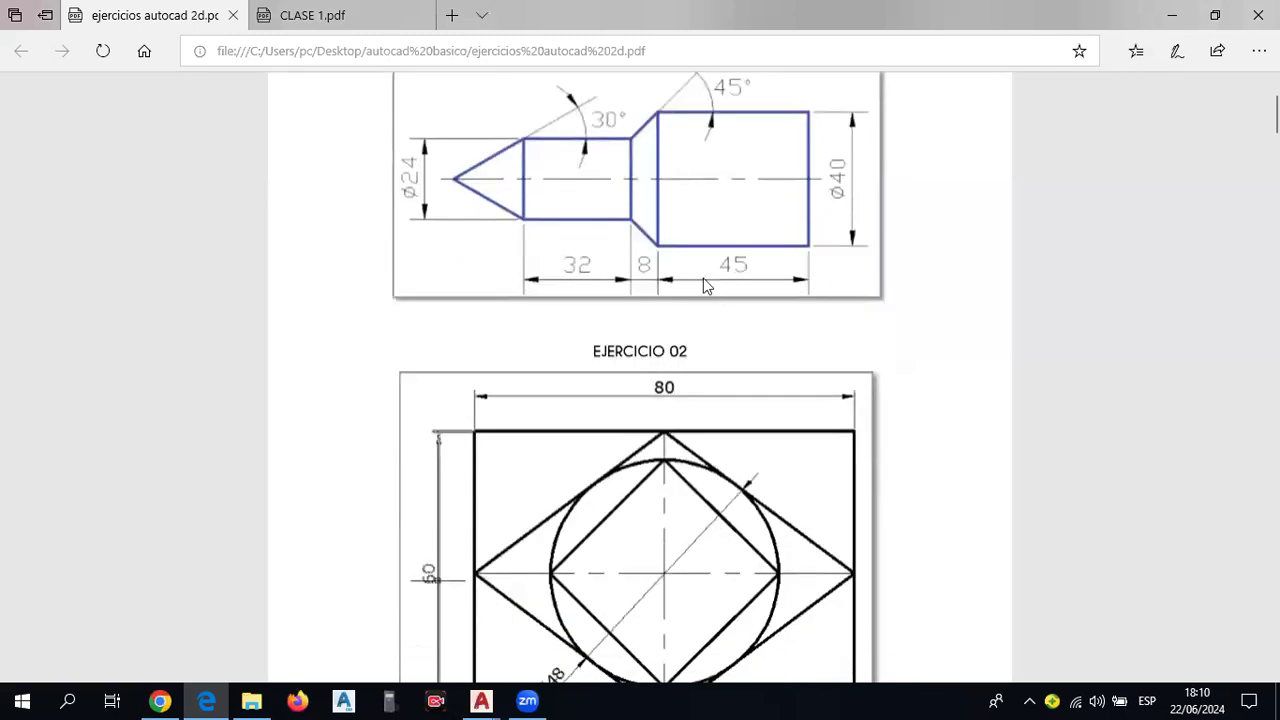
{"action": "scroll", "coordinate": [703, 286], "scroll_direction": "down", "scroll_amount": 5}
{"action": "scroll", "coordinate": [560, 297], "scroll_direction": "down", "scroll_amount": 2}
{"action": "scroll", "coordinate": [560, 297], "scroll_direction": "down", "scroll_amount": 5}
{"action": "scroll", "coordinate": [662, 330], "scroll_direction": "down", "scroll_amount": 2}
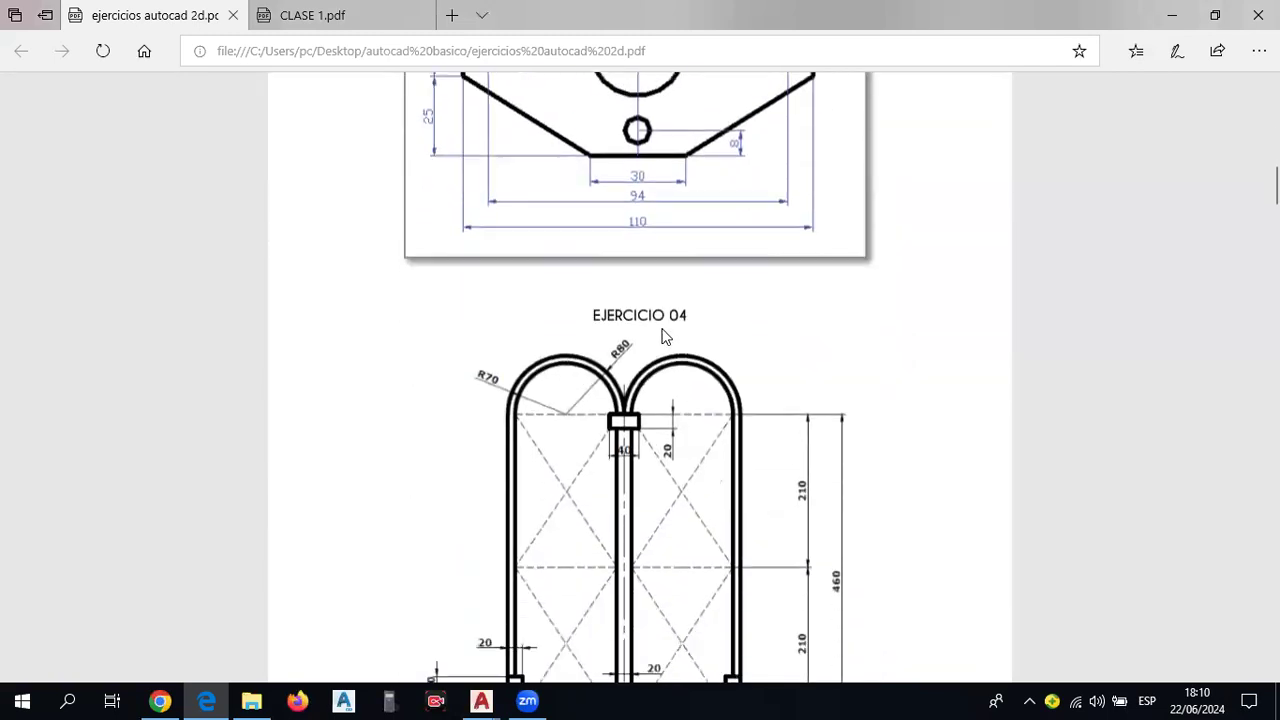
{"action": "scroll", "coordinate": [665, 337], "scroll_direction": "down", "scroll_amount": 8}
{"action": "scroll", "coordinate": [663, 337], "scroll_direction": "down", "scroll_amount": 4}
{"action": "scroll", "coordinate": [663, 330], "scroll_direction": "down", "scroll_amount": 4}
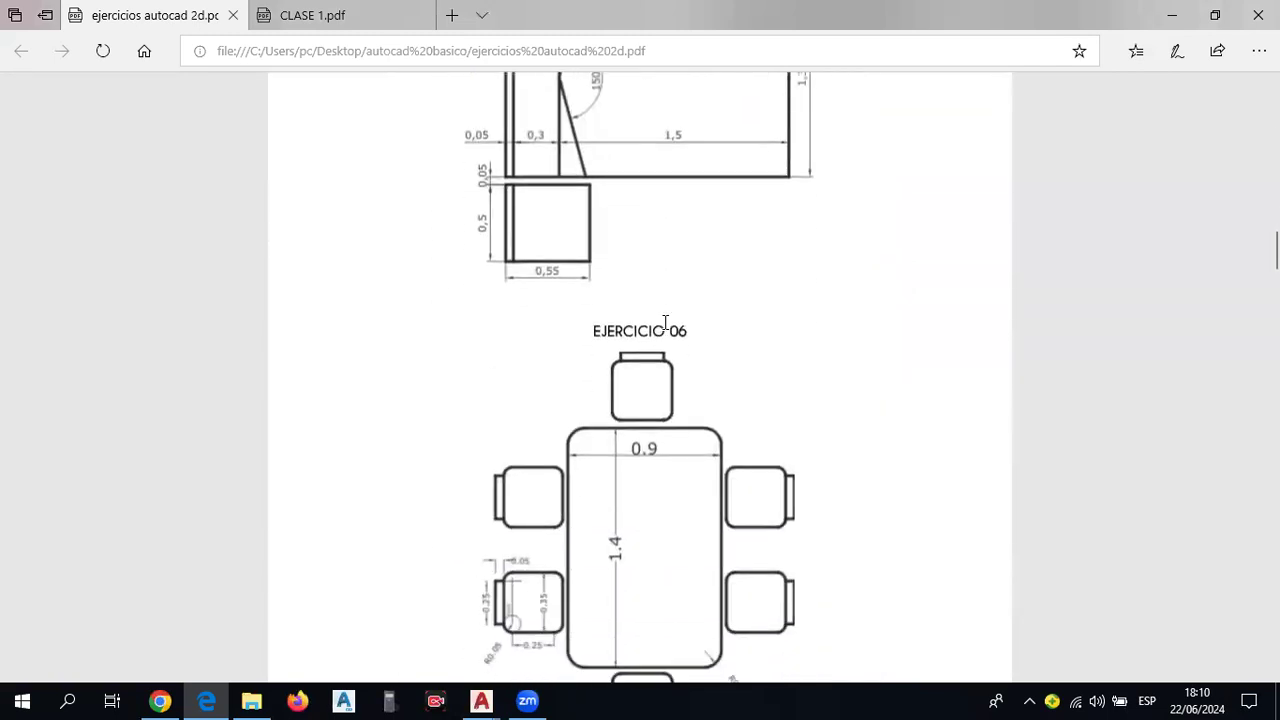
{"action": "scroll", "coordinate": [668, 335], "scroll_direction": "down", "scroll_amount": 4}
{"action": "scroll", "coordinate": [675, 352], "scroll_direction": "down", "scroll_amount": 4}
{"action": "scroll", "coordinate": [675, 350], "scroll_direction": "down", "scroll_amount": 5}
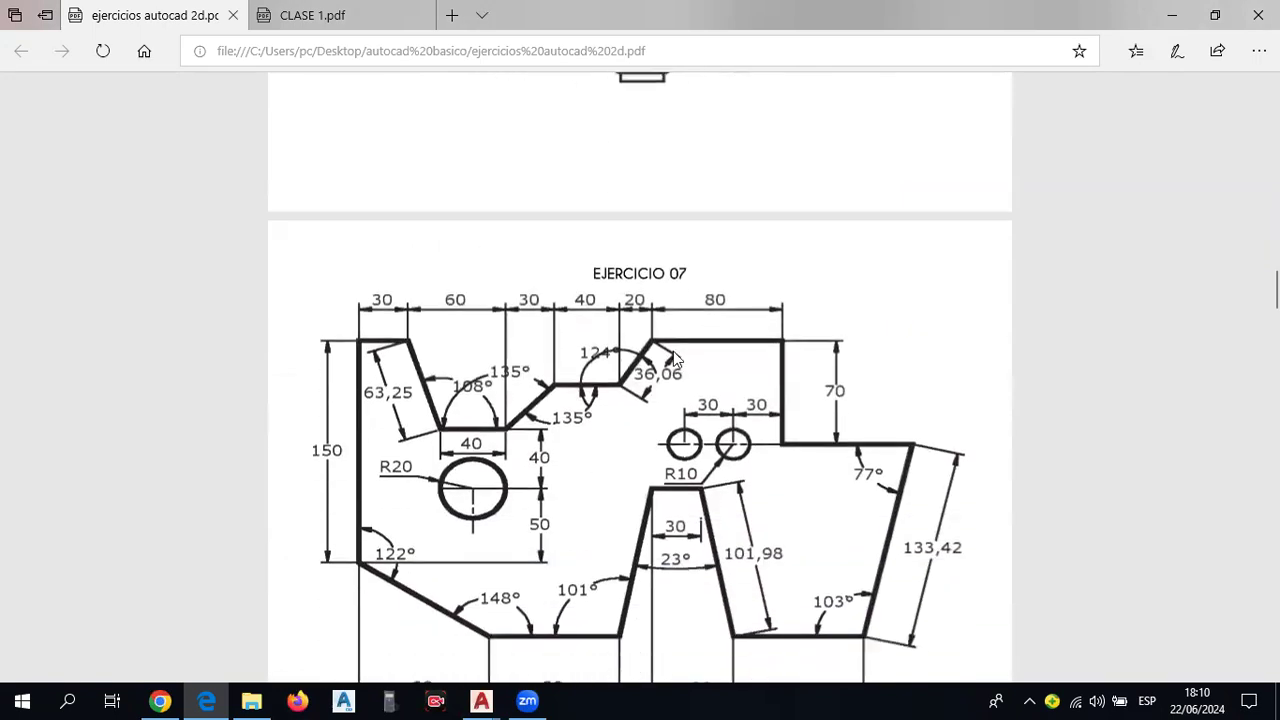
{"action": "scroll", "coordinate": [677, 350], "scroll_direction": "down", "scroll_amount": 2}
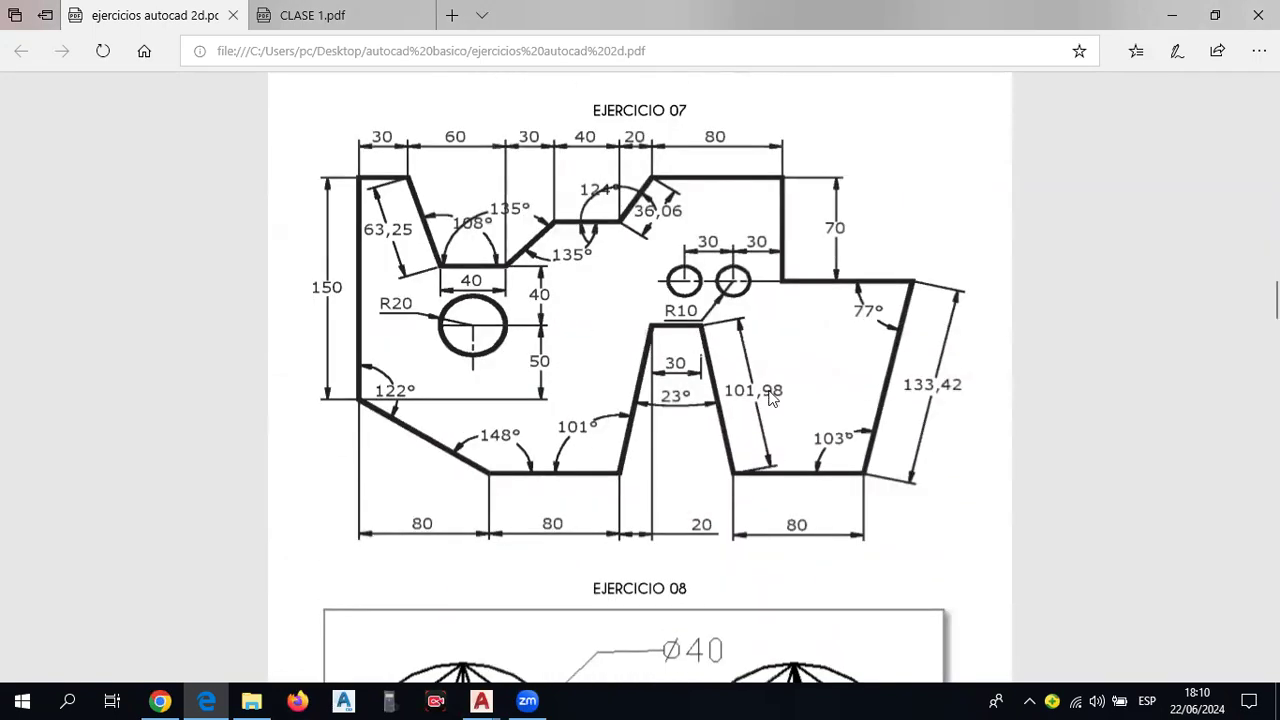
{"action": "scroll", "coordinate": [777, 398], "scroll_direction": "down", "scroll_amount": 3}
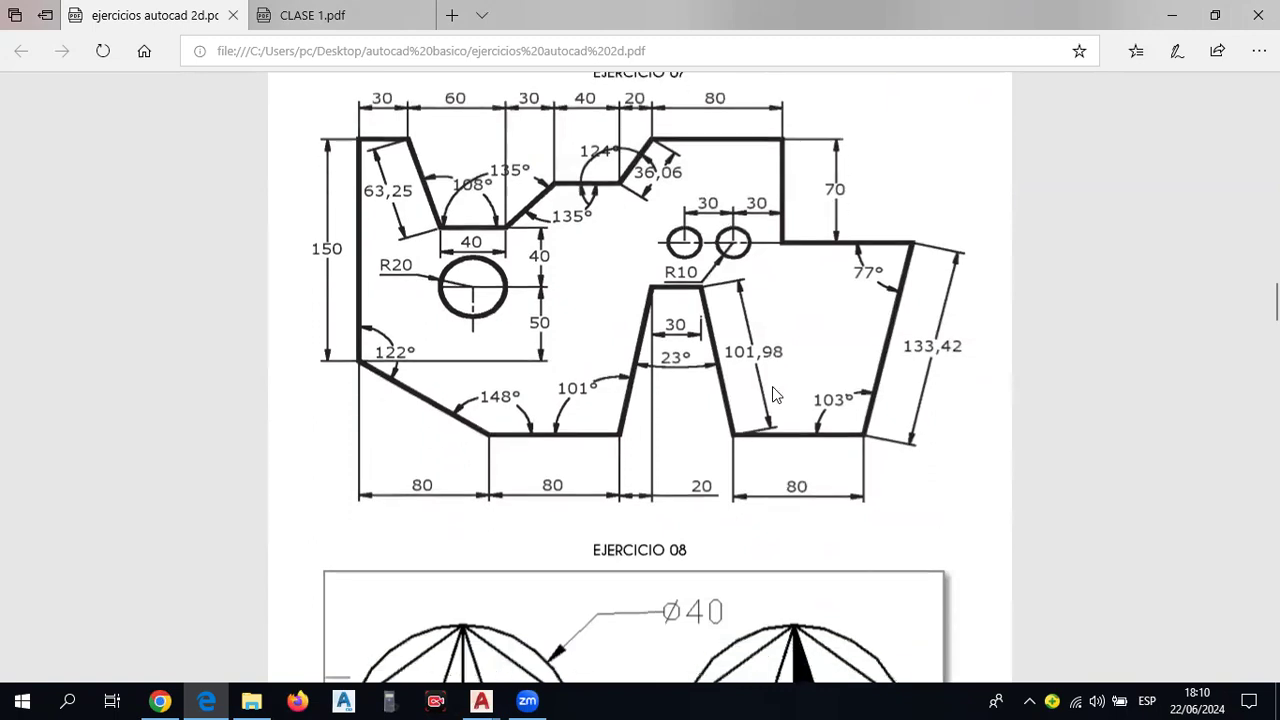
{"action": "scroll", "coordinate": [772, 390], "scroll_direction": "down", "scroll_amount": 10}
{"action": "scroll", "coordinate": [772, 388], "scroll_direction": "down", "scroll_amount": 6}
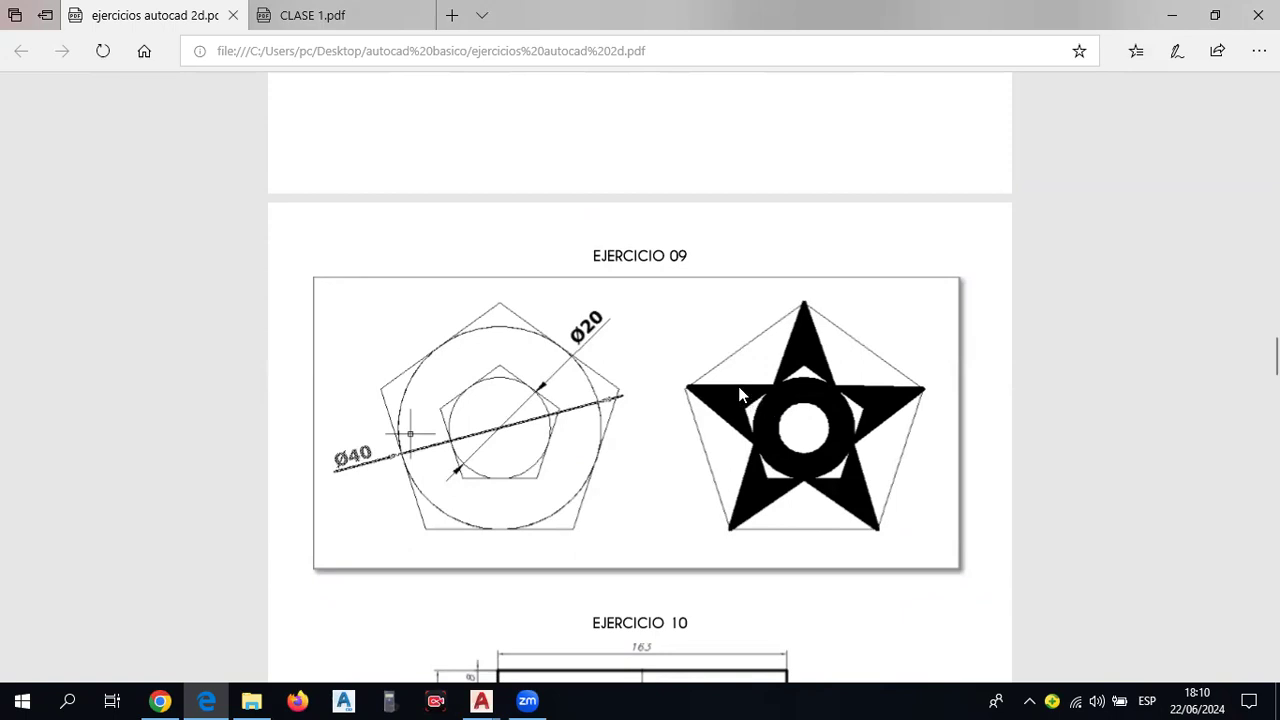
{"action": "left_click", "coordinate": [698, 388]}
Page through the remaining exercises, then view the CLASE 1.pdf isometric sheet.
{"action": "scroll", "coordinate": [668, 410], "scroll_direction": "down", "scroll_amount": 3}
{"action": "scroll", "coordinate": [690, 403], "scroll_direction": "down", "scroll_amount": 1}
{"action": "scroll", "coordinate": [690, 403], "scroll_direction": "down", "scroll_amount": 1}
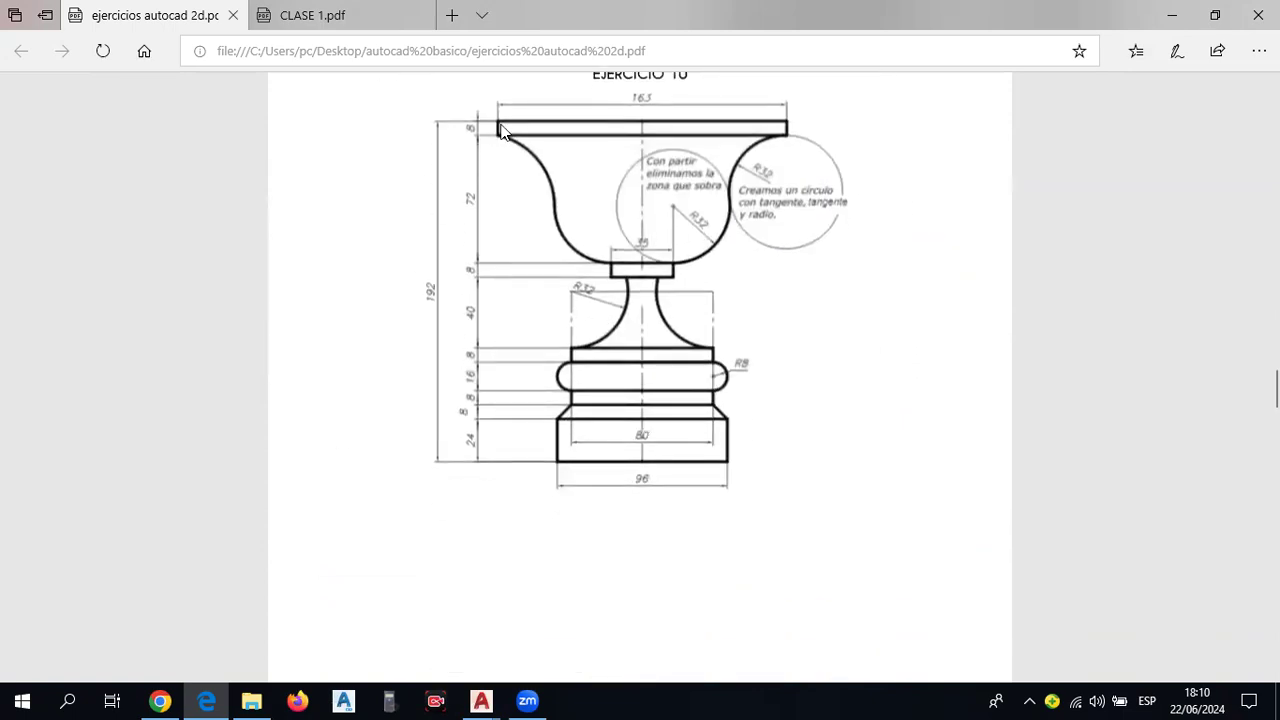
{"action": "scroll", "coordinate": [613, 313], "scroll_direction": "up", "scroll_amount": 1}
{"action": "scroll", "coordinate": [613, 313], "scroll_direction": "down", "scroll_amount": 3}
{"action": "scroll", "coordinate": [620, 326], "scroll_direction": "down", "scroll_amount": 2}
{"action": "scroll", "coordinate": [620, 326], "scroll_direction": "down", "scroll_amount": 2}
{"action": "scroll", "coordinate": [620, 326], "scroll_direction": "down", "scroll_amount": 4}
{"action": "scroll", "coordinate": [620, 330], "scroll_direction": "down", "scroll_amount": 3}
{"action": "scroll", "coordinate": [620, 338], "scroll_direction": "down", "scroll_amount": 3}
{"action": "scroll", "coordinate": [618, 338], "scroll_direction": "down", "scroll_amount": 3}
{"action": "scroll", "coordinate": [620, 337], "scroll_direction": "down", "scroll_amount": 5}
{"action": "scroll", "coordinate": [619, 355], "scroll_direction": "down", "scroll_amount": 4}
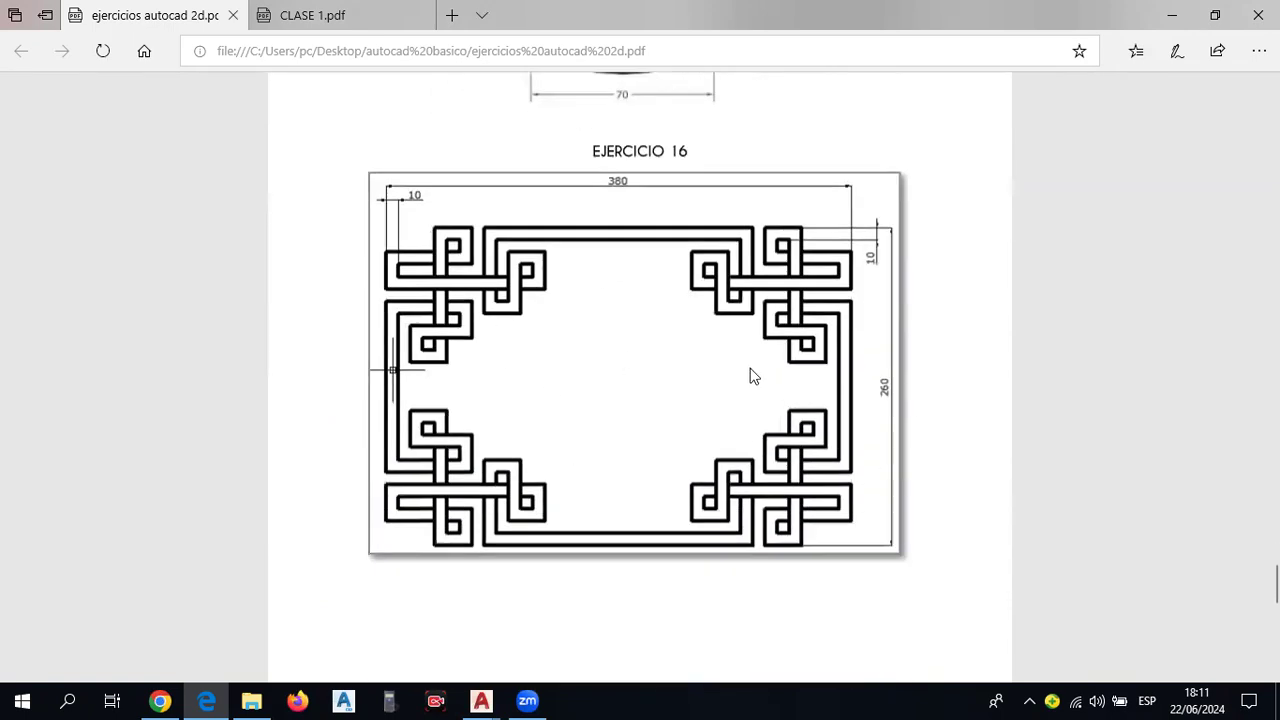
{"action": "scroll", "coordinate": [688, 368], "scroll_direction": "down", "scroll_amount": 4}
{"action": "scroll", "coordinate": [688, 368], "scroll_direction": "down", "scroll_amount": 4}
{"action": "scroll", "coordinate": [688, 368], "scroll_direction": "up", "scroll_amount": 1}
{"action": "scroll", "coordinate": [688, 368], "scroll_direction": "up", "scroll_amount": 5}
{"action": "scroll", "coordinate": [688, 368], "scroll_direction": "up", "scroll_amount": 5}
{"action": "scroll", "coordinate": [688, 364], "scroll_direction": "up", "scroll_amount": 4}
{"action": "scroll", "coordinate": [688, 362], "scroll_direction": "up", "scroll_amount": 4}
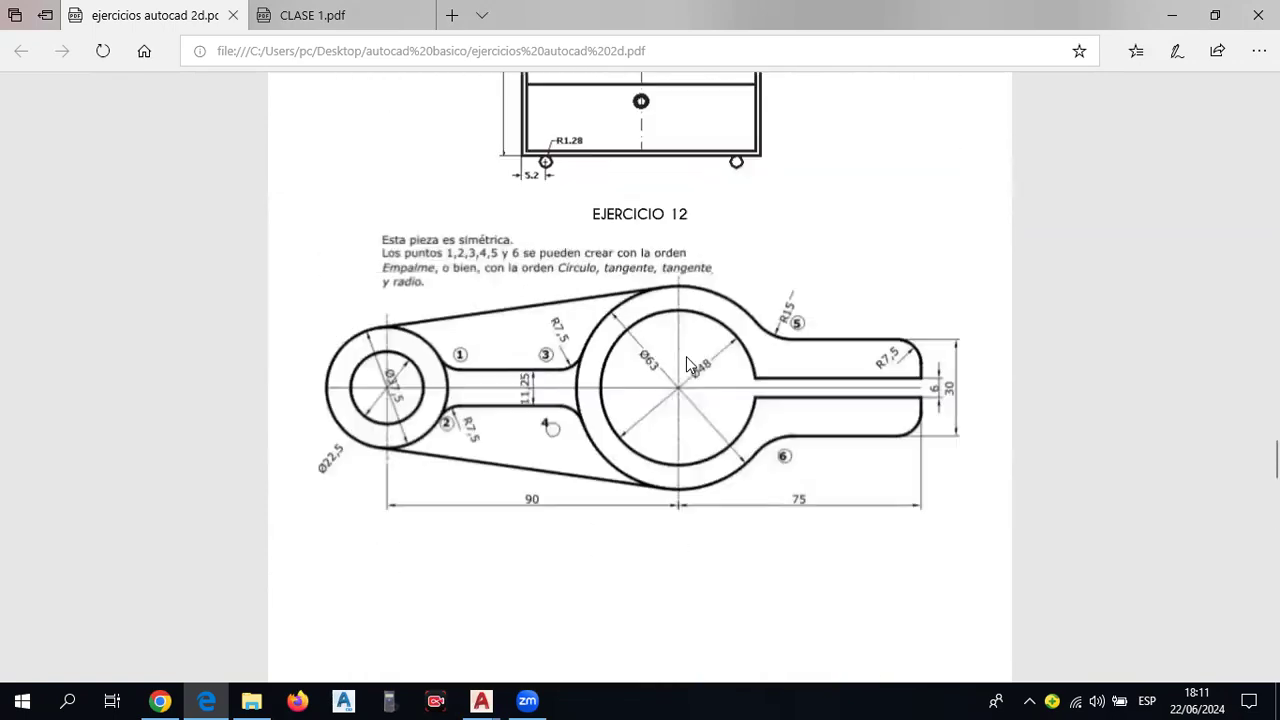
{"action": "scroll", "coordinate": [686, 356], "scroll_direction": "up", "scroll_amount": 3}
{"action": "scroll", "coordinate": [686, 356], "scroll_direction": "up", "scroll_amount": 2}
{"action": "left_click", "coordinate": [292, 12]}
{"action": "scroll", "coordinate": [804, 401], "scroll_direction": "up", "scroll_amount": 3}
Return to the ejercicios autocad 2d.pdf tab with Ejercicio 11's drawer cabinet in view.
{"action": "scroll", "coordinate": [743, 371], "scroll_direction": "down", "scroll_amount": 1}
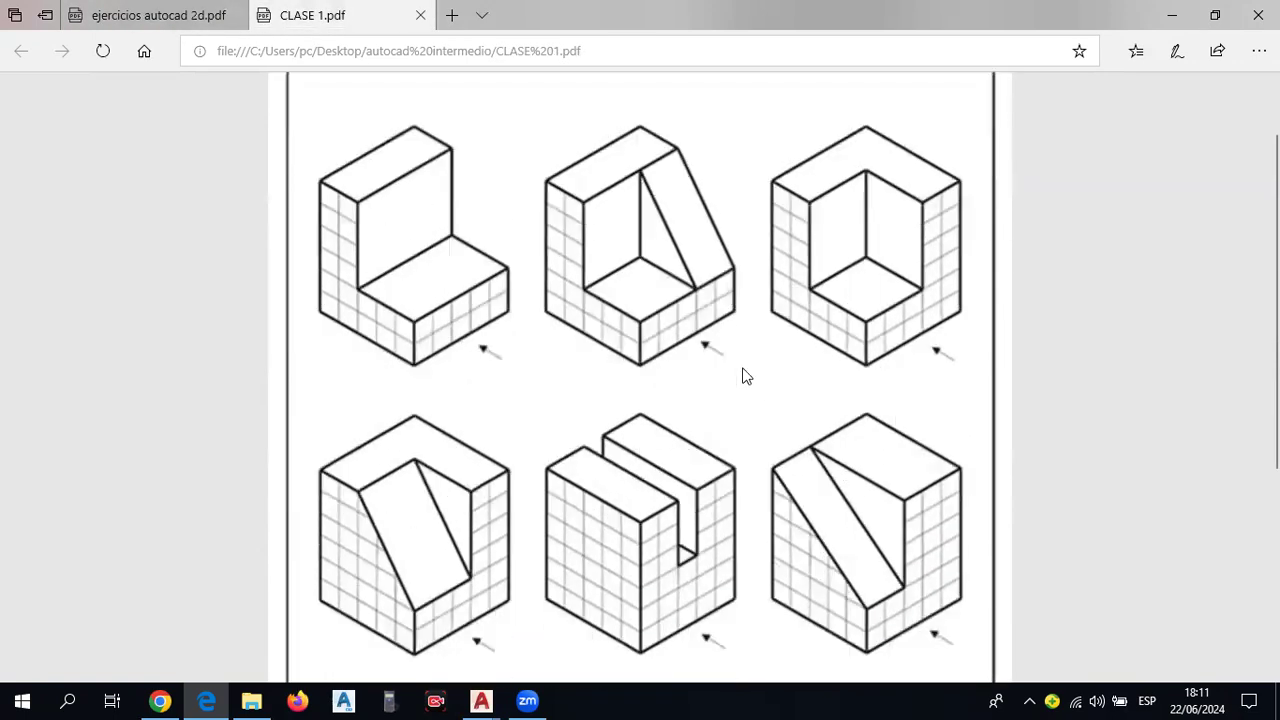
{"action": "scroll", "coordinate": [745, 376], "scroll_direction": "down", "scroll_amount": 3}
{"action": "scroll", "coordinate": [743, 376], "scroll_direction": "down", "scroll_amount": 1}
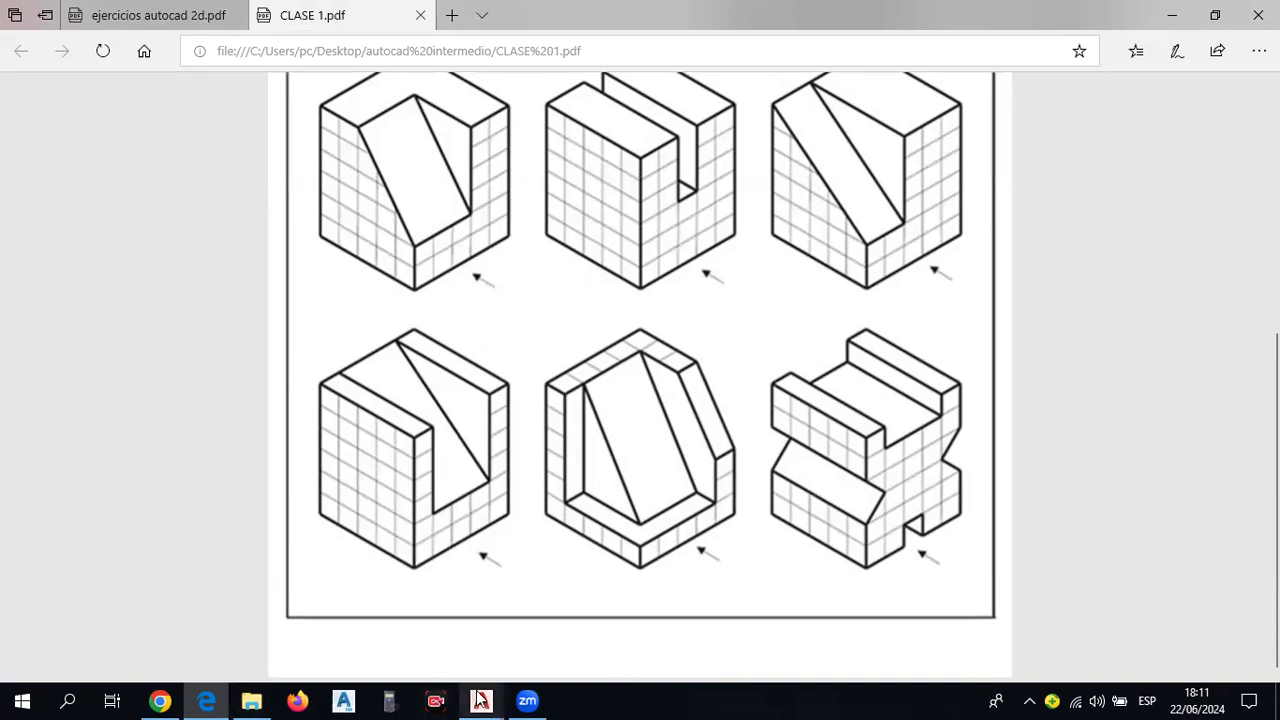
{"action": "mouse_move", "coordinate": [481, 700]}
{"action": "left_click", "coordinate": [557, 655]}
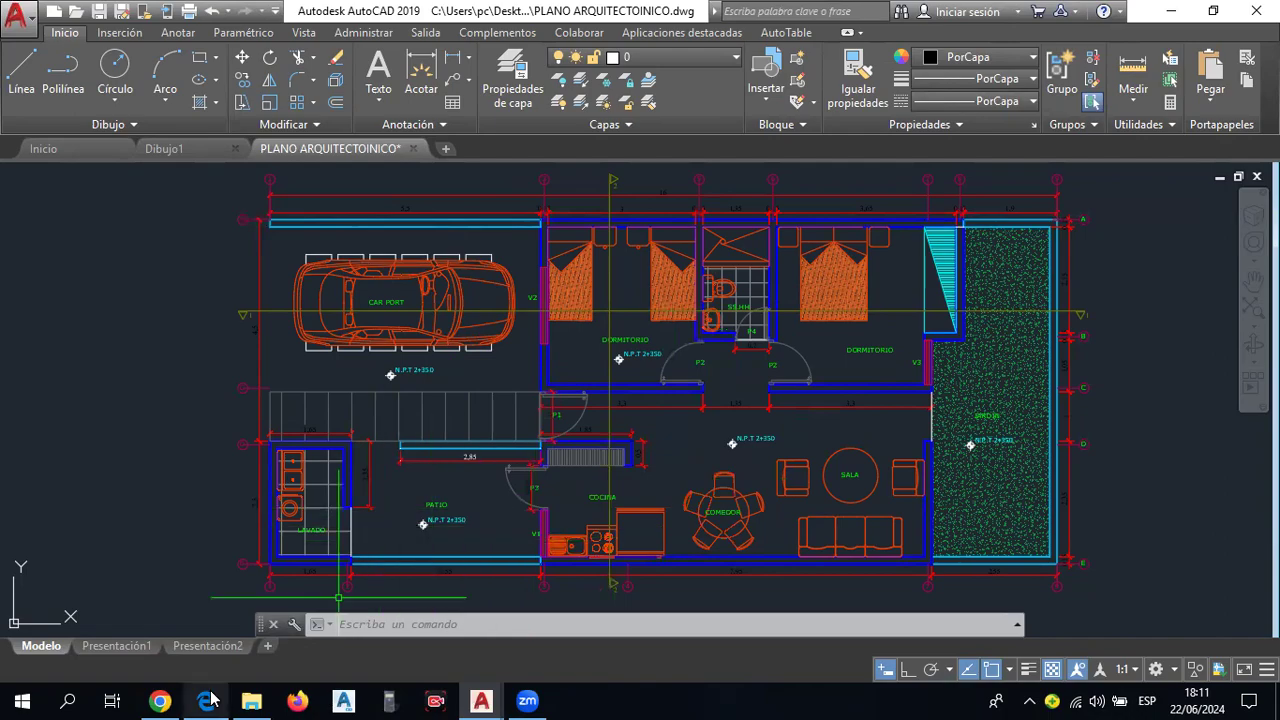
{"action": "left_click", "coordinate": [210, 698]}
{"action": "left_click", "coordinate": [127, 22]}
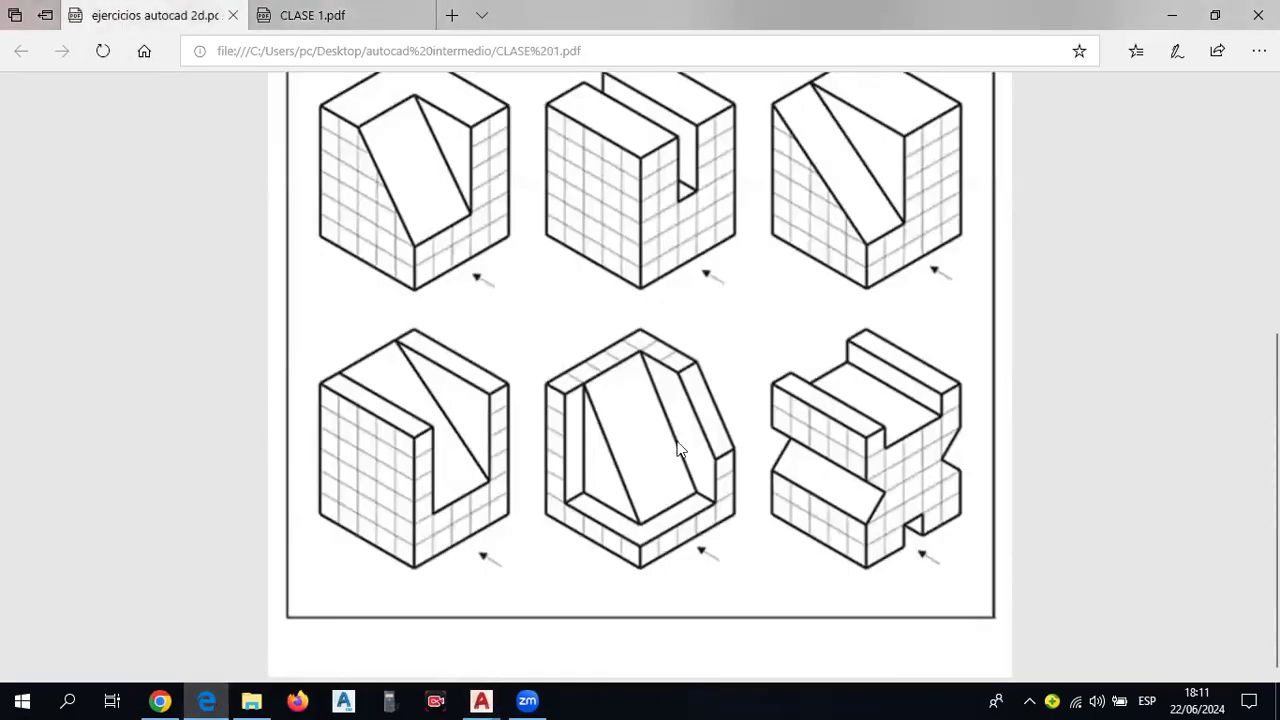
{"action": "scroll", "coordinate": [838, 379], "scroll_direction": "down", "scroll_amount": 2}
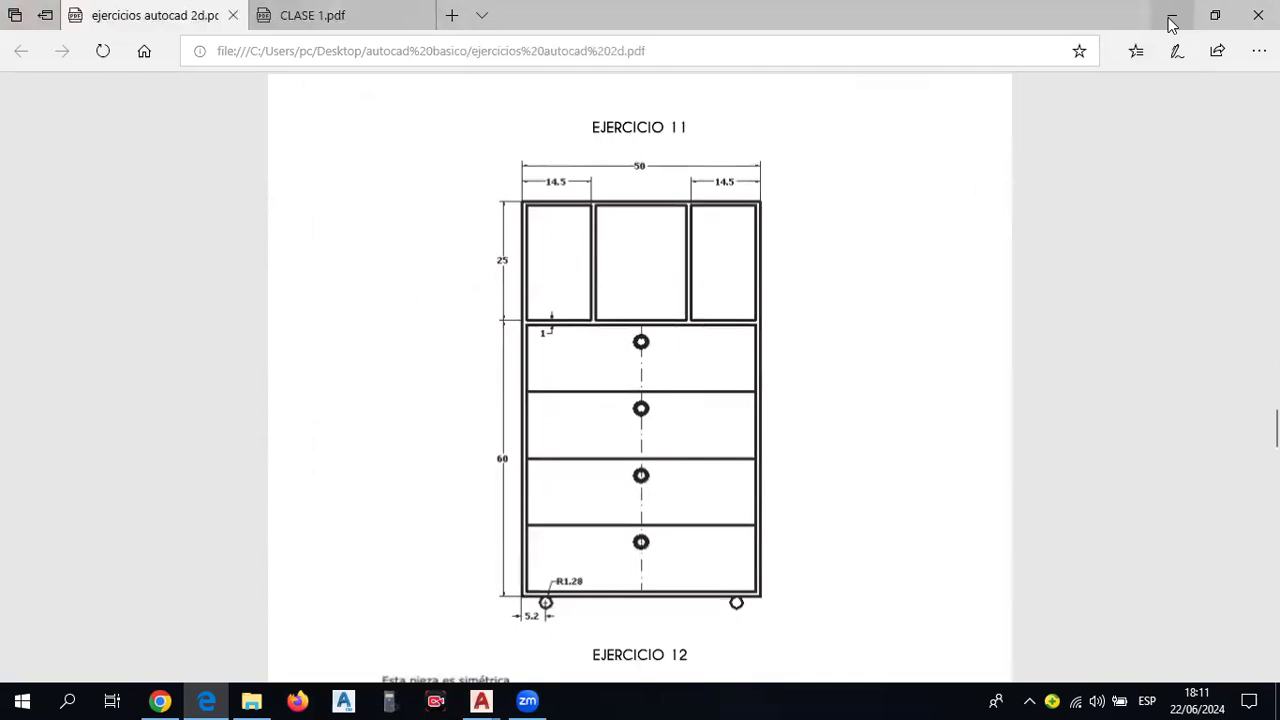
Bring AutoCAD's floor plan forward and check the workspace list, keeping Dibujo y anotación.
{"action": "left_click", "coordinate": [481, 700]}
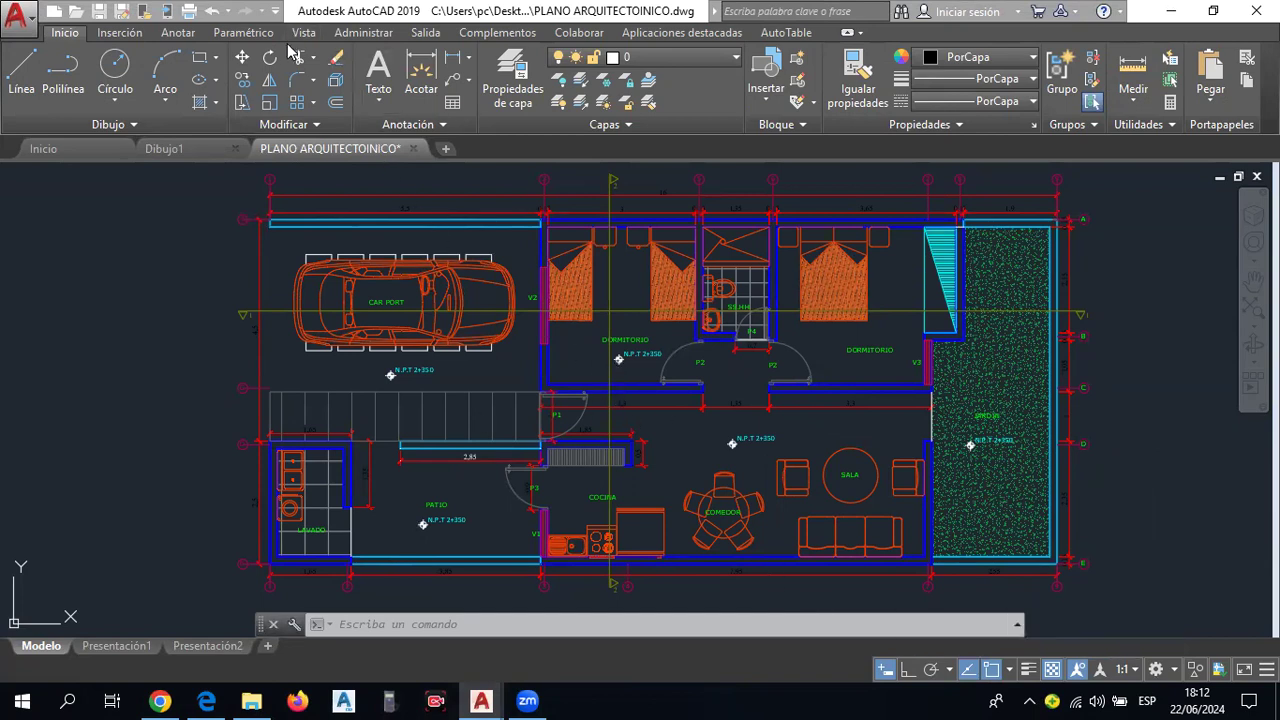
{"action": "left_click", "coordinate": [1173, 672]}
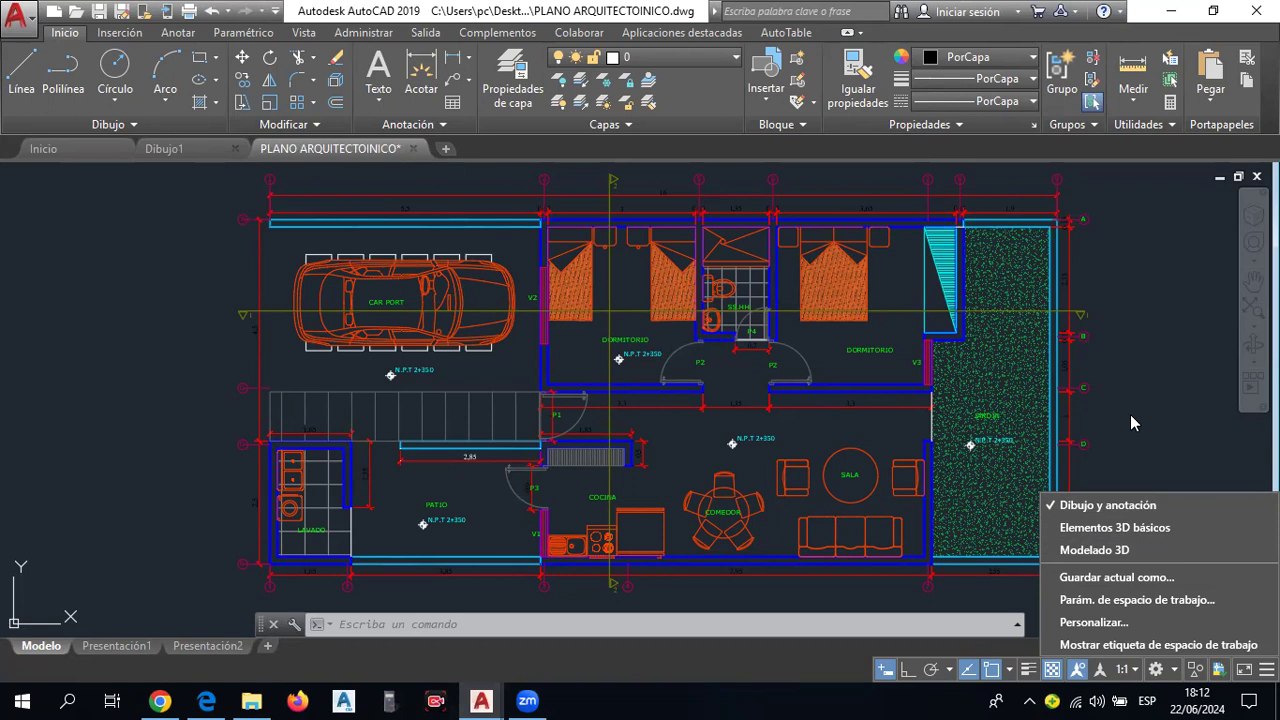
{"action": "left_click", "coordinate": [152, 150]}
Switch to the Dibujo1 drawing showing its single short green line.
{"action": "left_click", "coordinate": [157, 150]}
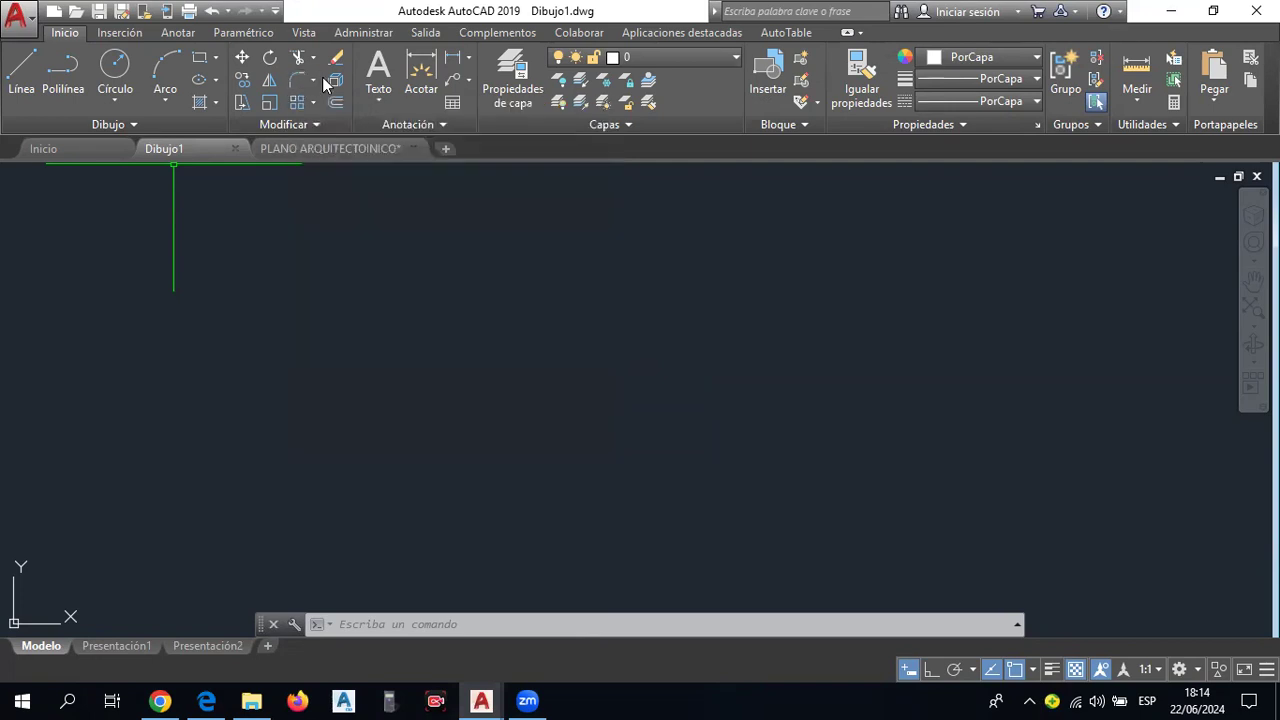
{"action": "left_click", "coordinate": [313, 80]}
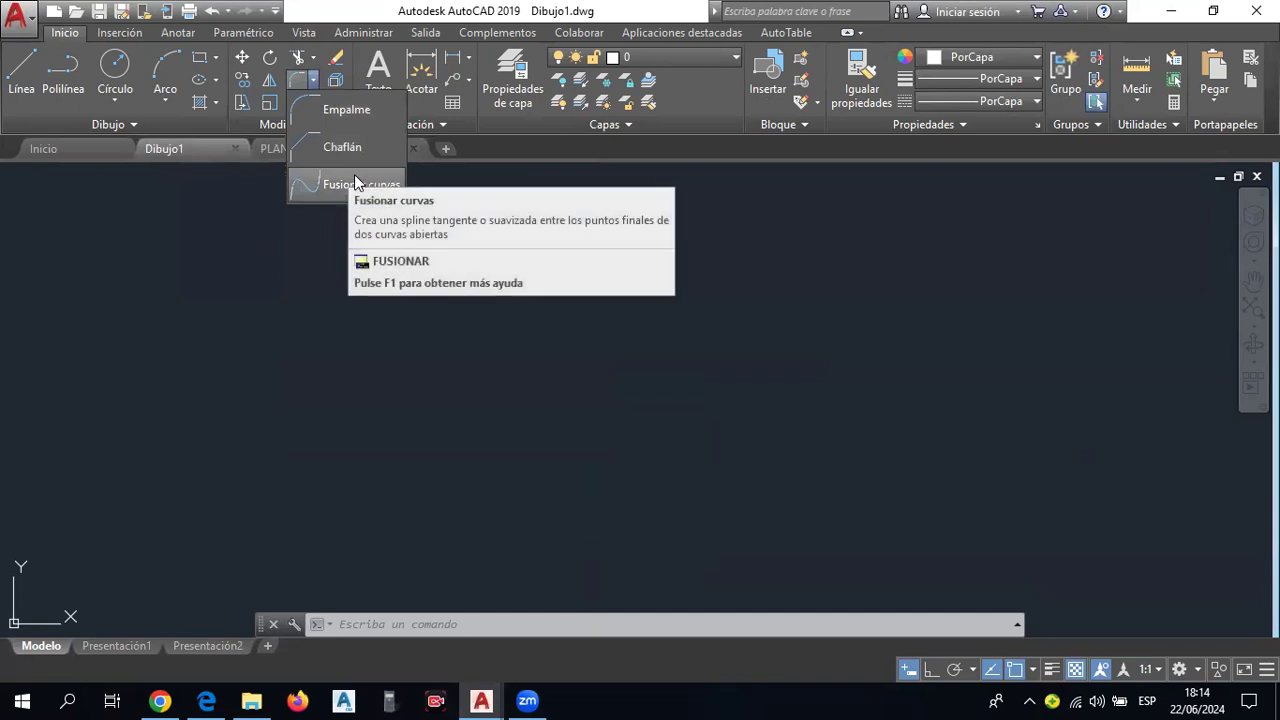
{"action": "mouse_move", "coordinate": [360, 184]}
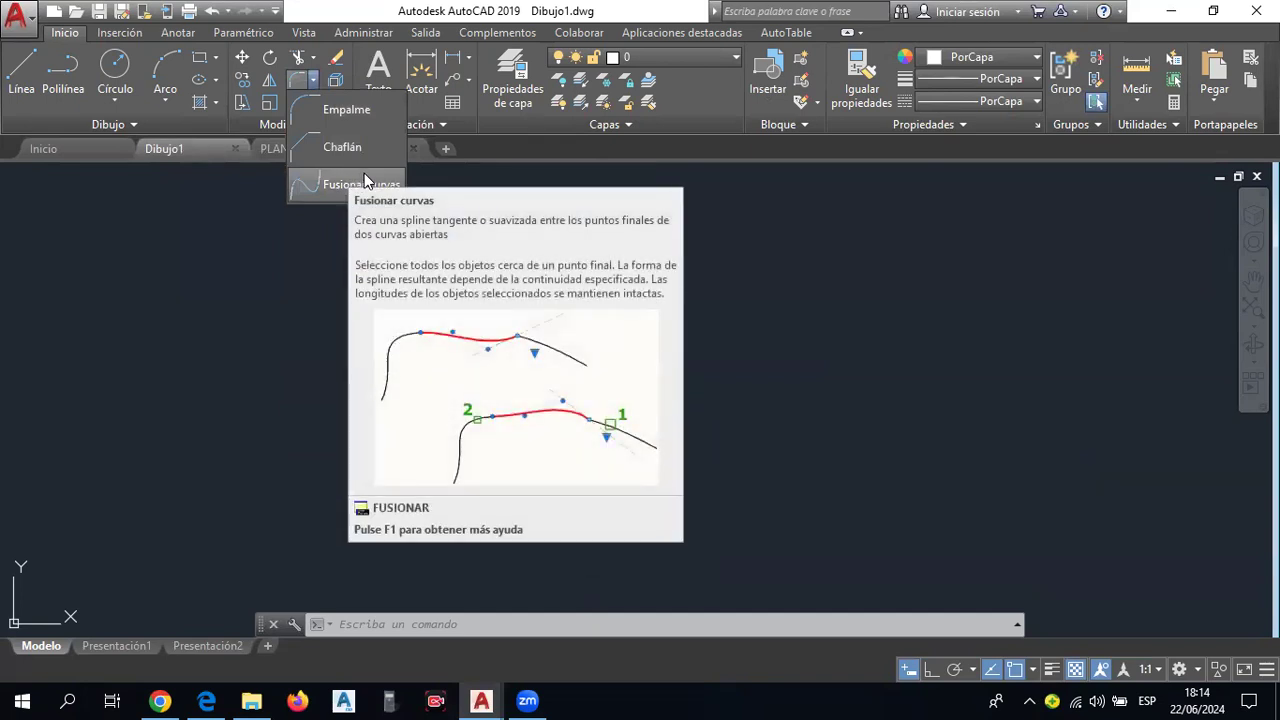
{"action": "left_click", "coordinate": [478, 133]}
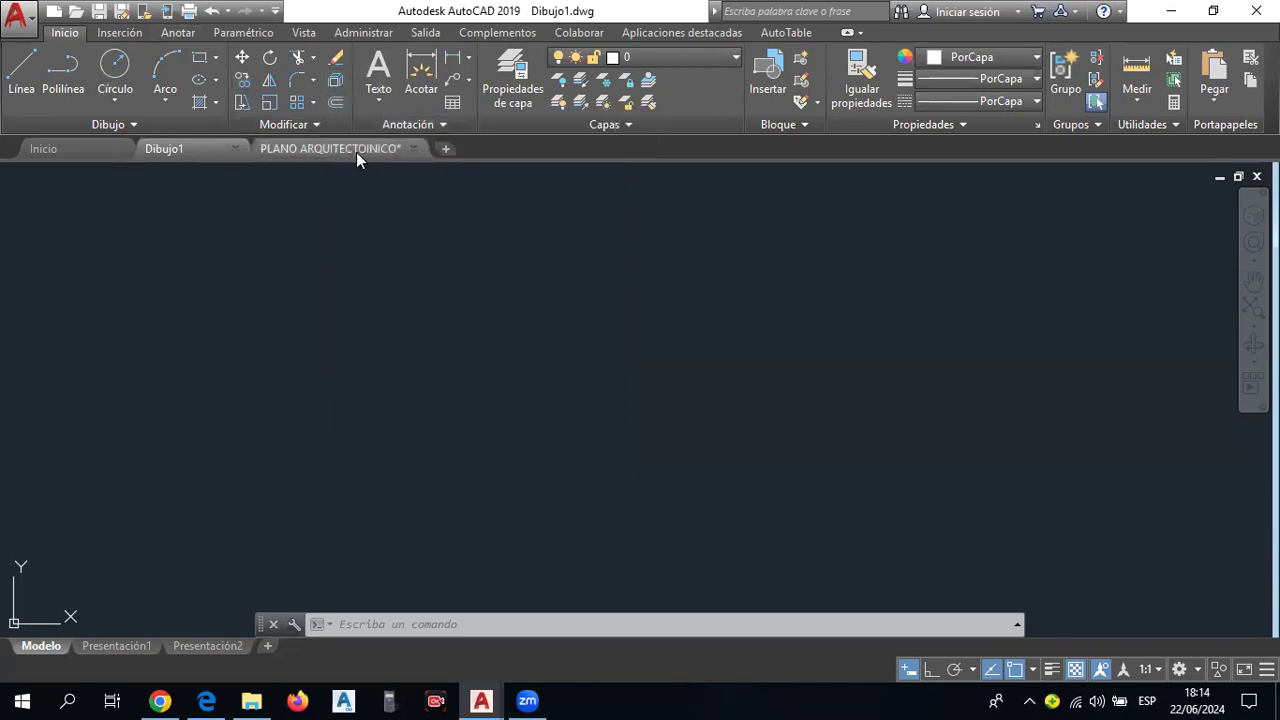
Switch to PLANO ARQUITECTOINICO, zoom to the kitchen and living room, and select then cancel a wall.
{"action": "left_click", "coordinate": [354, 154]}
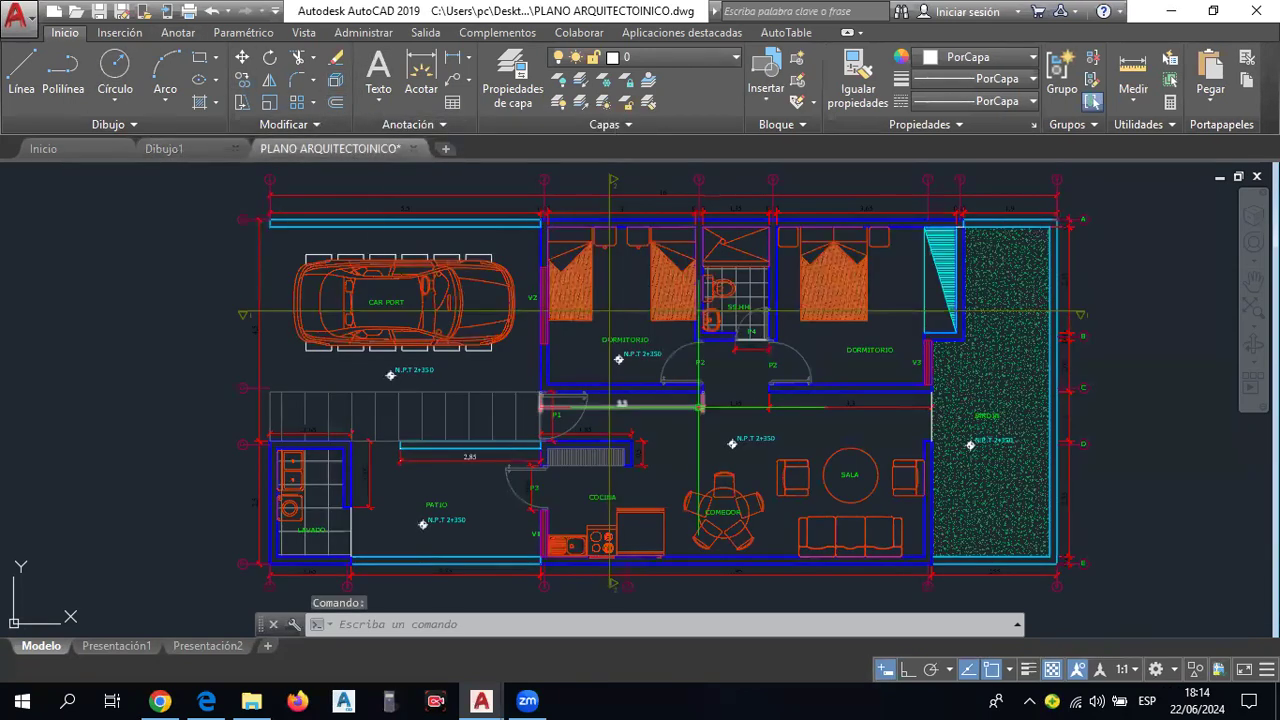
{"action": "scroll", "coordinate": [392, 310], "scroll_direction": "up", "scroll_amount": 5}
{"action": "scroll", "coordinate": [384, 215], "scroll_direction": "down", "scroll_amount": 2}
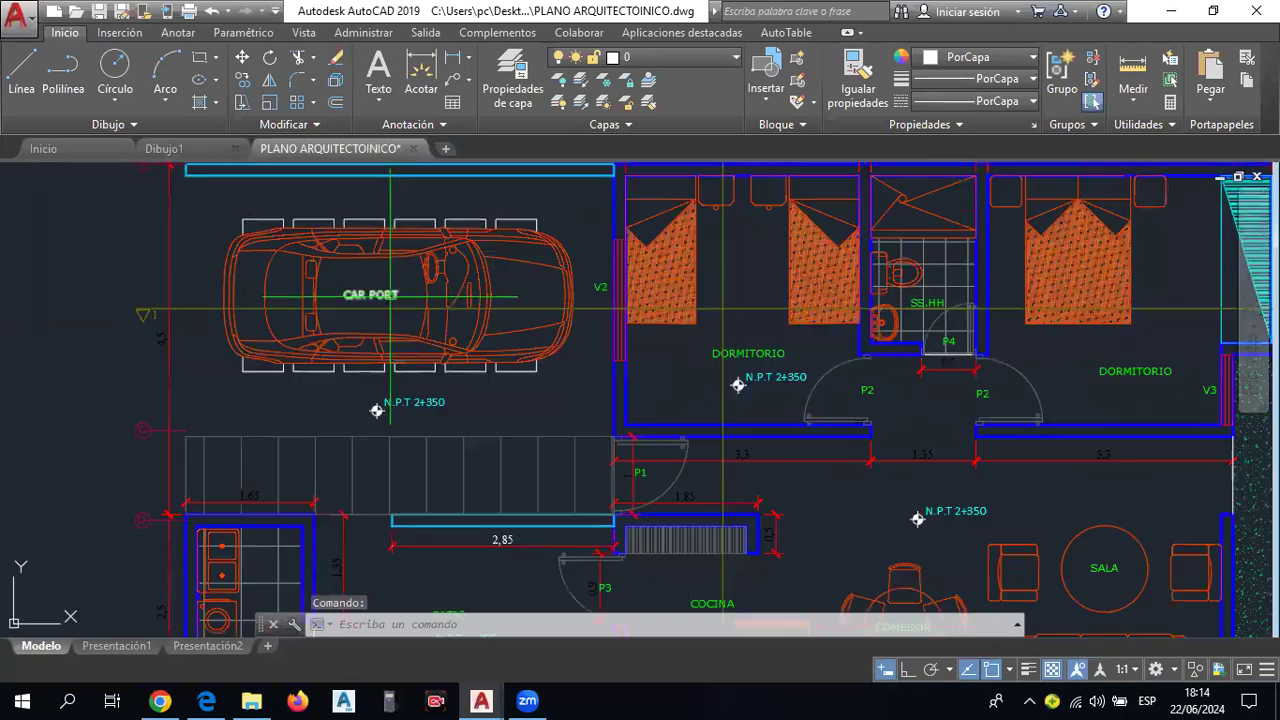
{"action": "middle_click_drag", "start_coordinate": [384, 213], "coordinate": [433, 424]}
{"action": "scroll", "coordinate": [433, 424], "scroll_direction": "down", "scroll_amount": 2}
{"action": "mouse_move", "coordinate": [470, 376]}
{"action": "middle_mouse_down"}
{"action": "mouse_move", "coordinate": [577, 347]}
{"action": "mouse_move", "coordinate": [461, 311]}
{"action": "middle_mouse_up"}
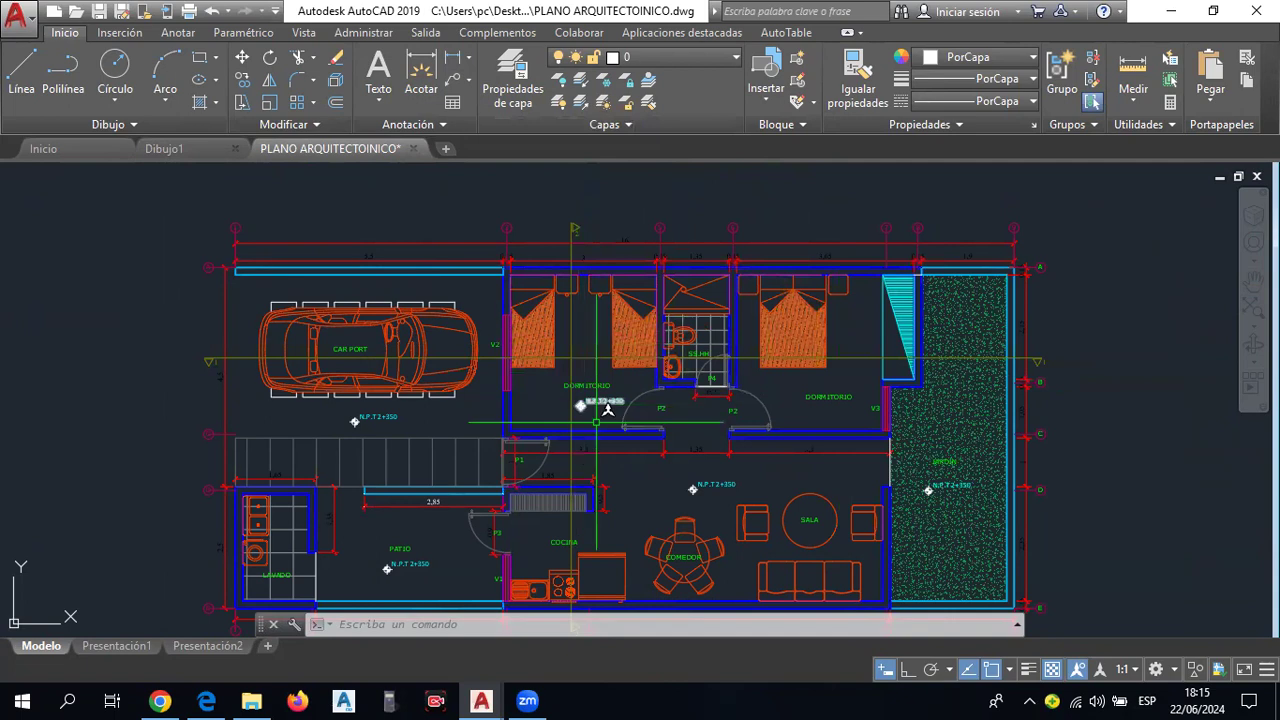
{"action": "scroll", "coordinate": [500, 270], "scroll_direction": "up", "scroll_amount": 5}
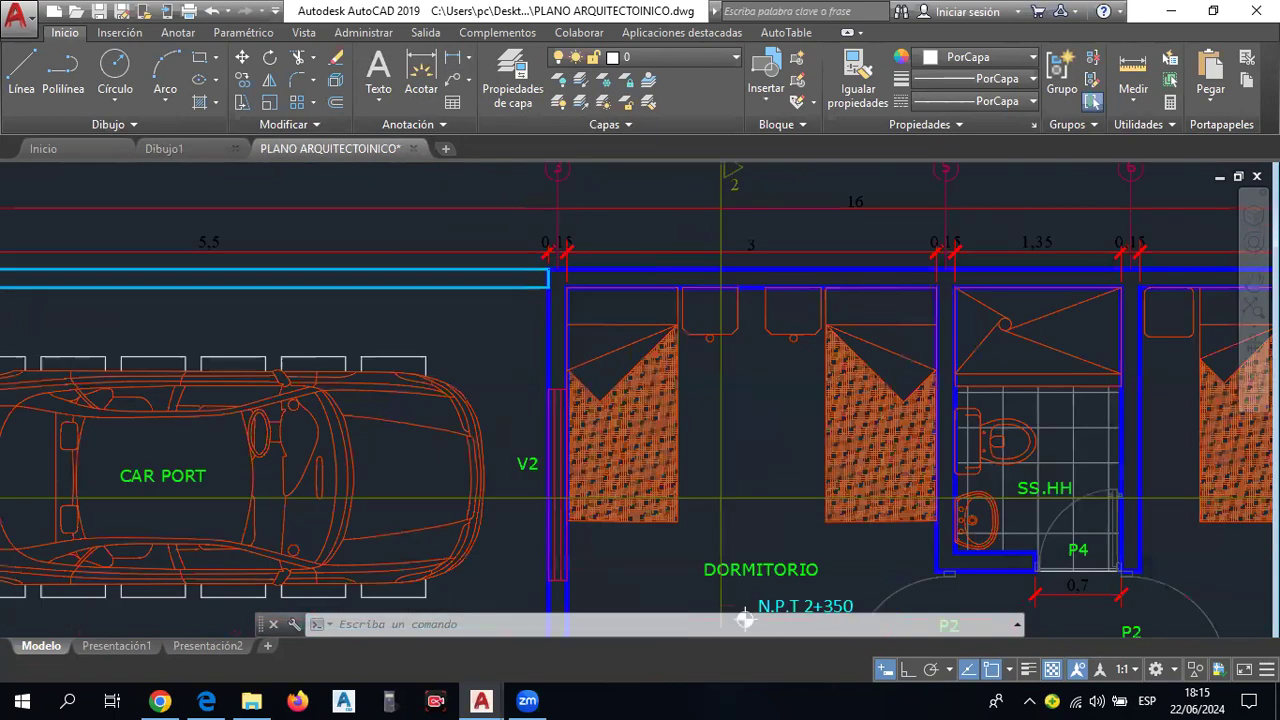
{"action": "scroll", "coordinate": [500, 270], "scroll_direction": "up", "scroll_amount": 3}
{"action": "left_click", "coordinate": [677, 357]}
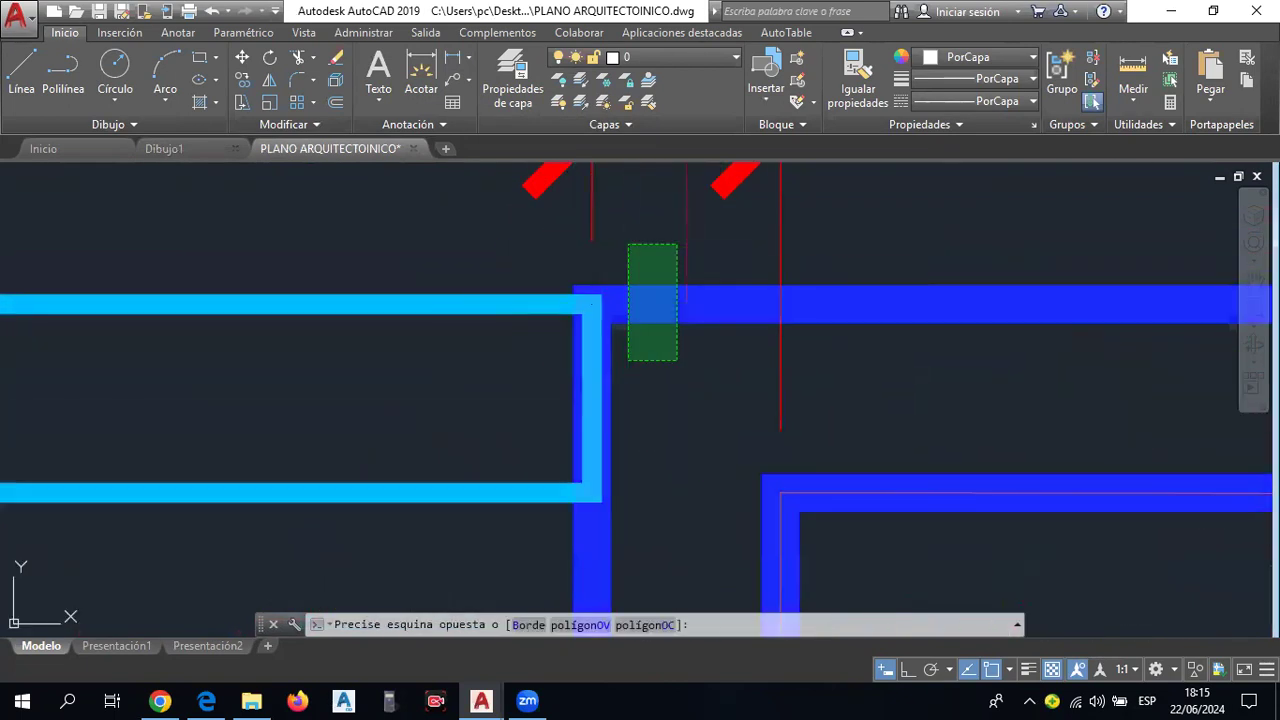
{"action": "left_click", "coordinate": [621, 312]}
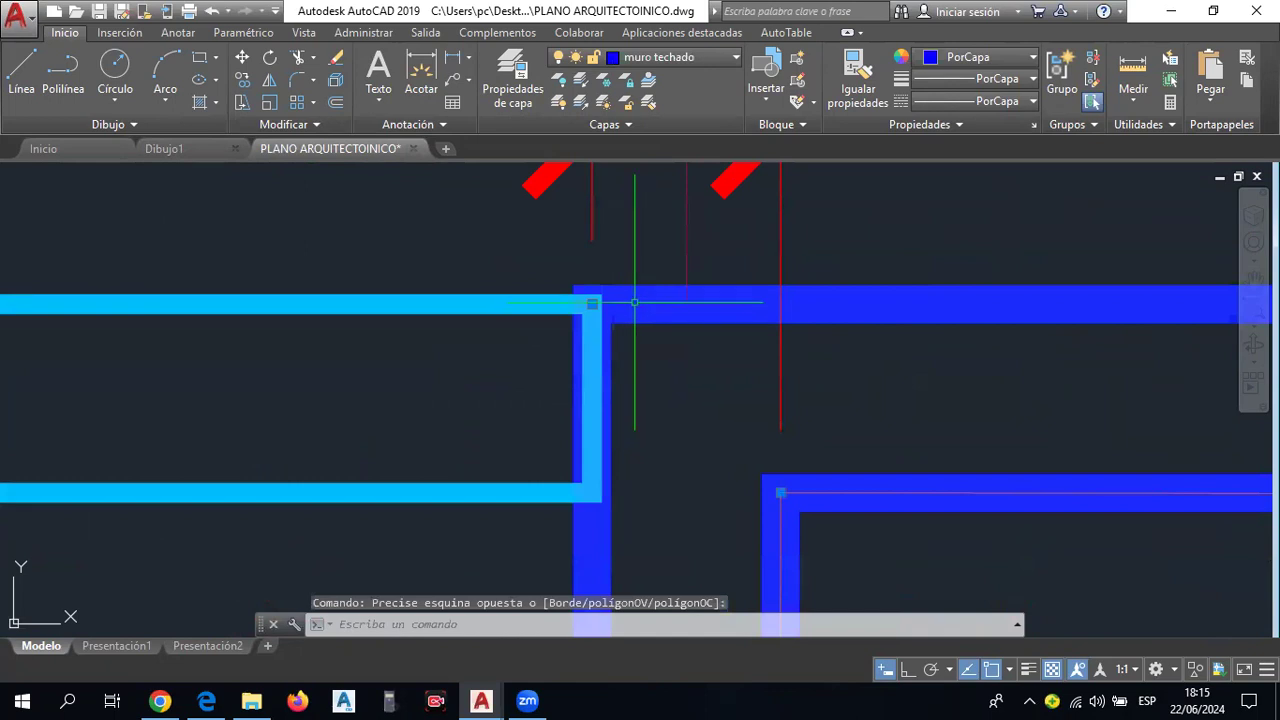
{"action": "key", "text": "Escape"}
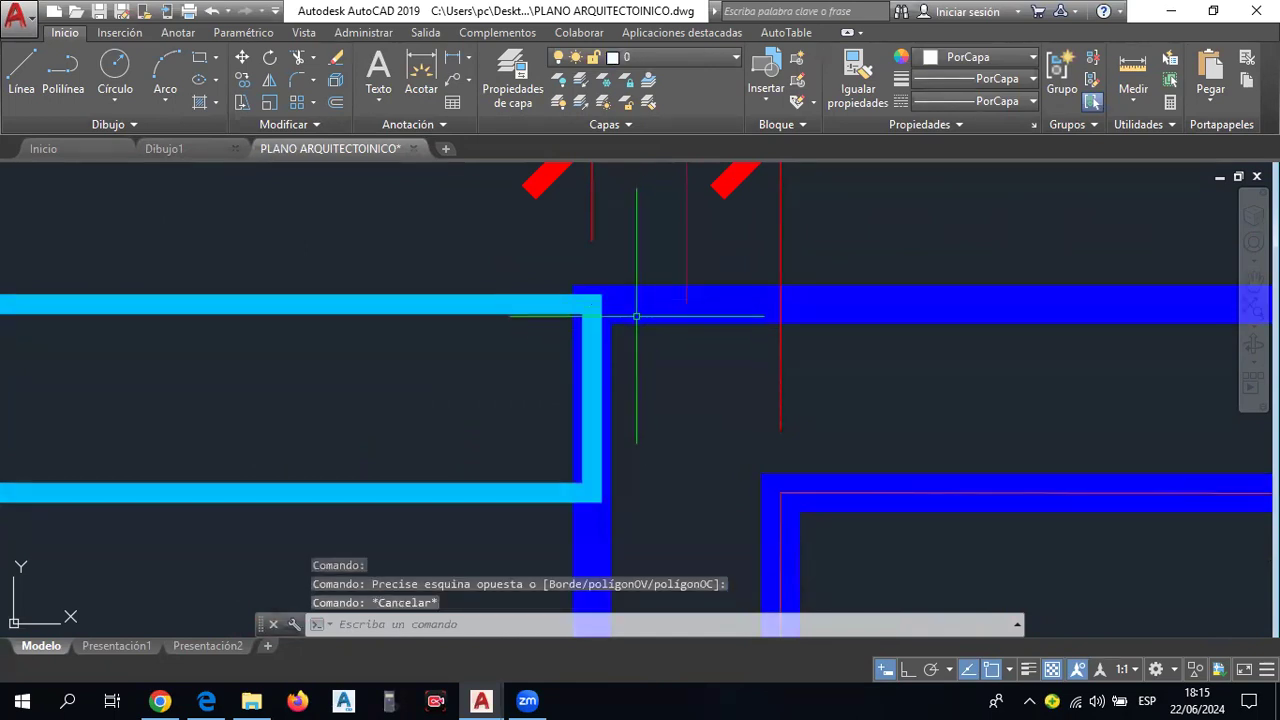
Pan across the bathroom, bedrooms and car port, then zoom out to the full plan.
{"action": "scroll", "coordinate": [466, 334], "scroll_direction": "down", "scroll_amount": 3}
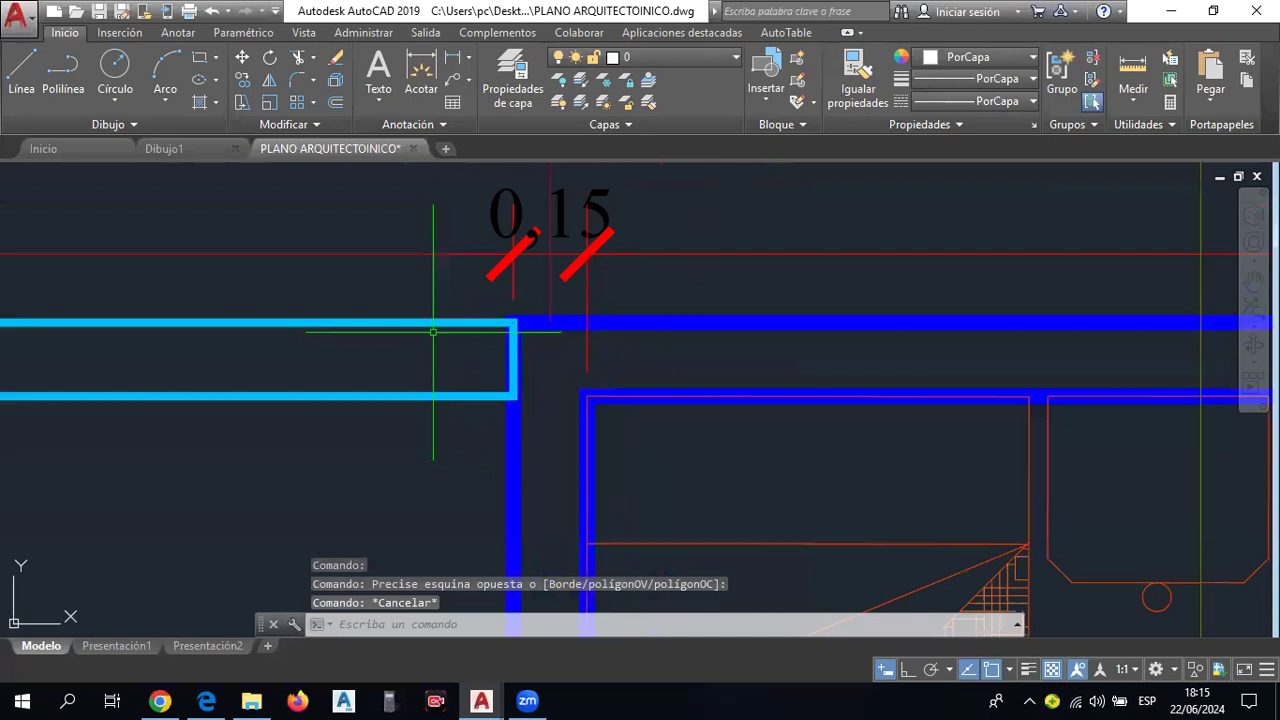
{"action": "scroll", "coordinate": [423, 320], "scroll_direction": "down", "scroll_amount": 3}
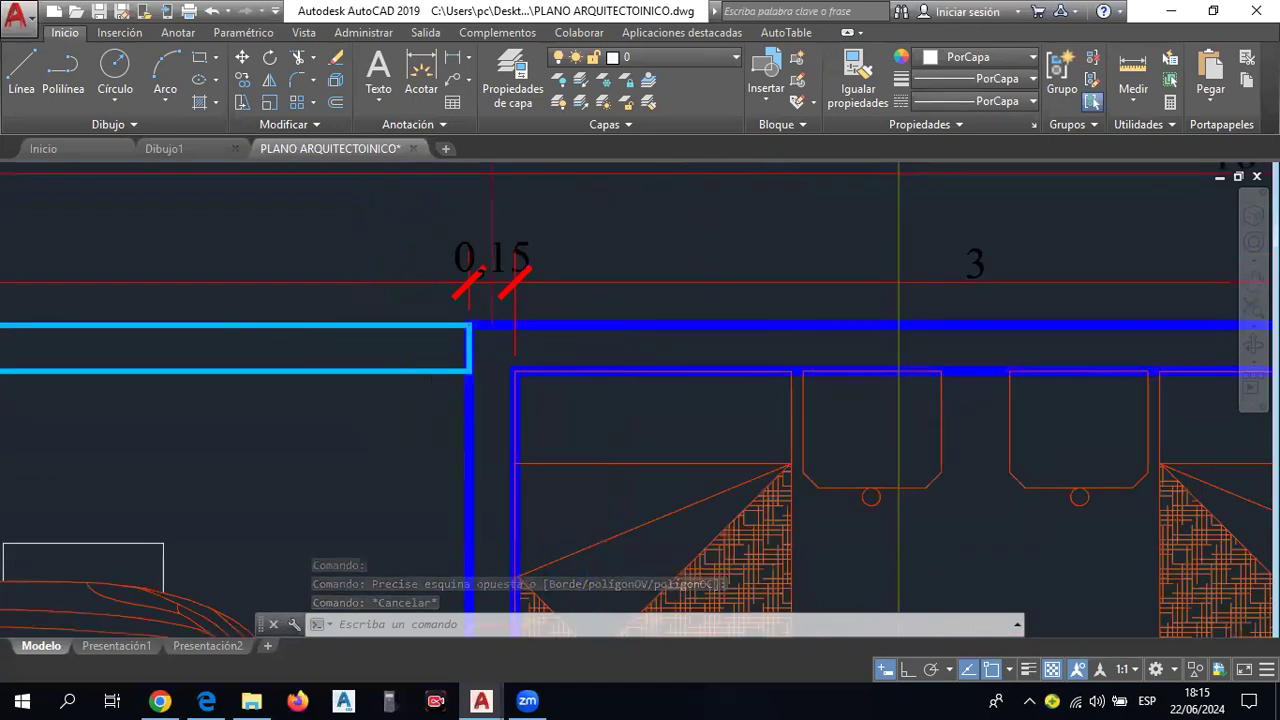
{"action": "scroll", "coordinate": [493, 327], "scroll_direction": "down", "scroll_amount": 3}
{"action": "mouse_move", "coordinate": [870, 360]}
{"action": "middle_mouse_down"}
{"action": "mouse_move", "coordinate": [680, 358]}
{"action": "mouse_move", "coordinate": [387, 328]}
{"action": "middle_mouse_up"}
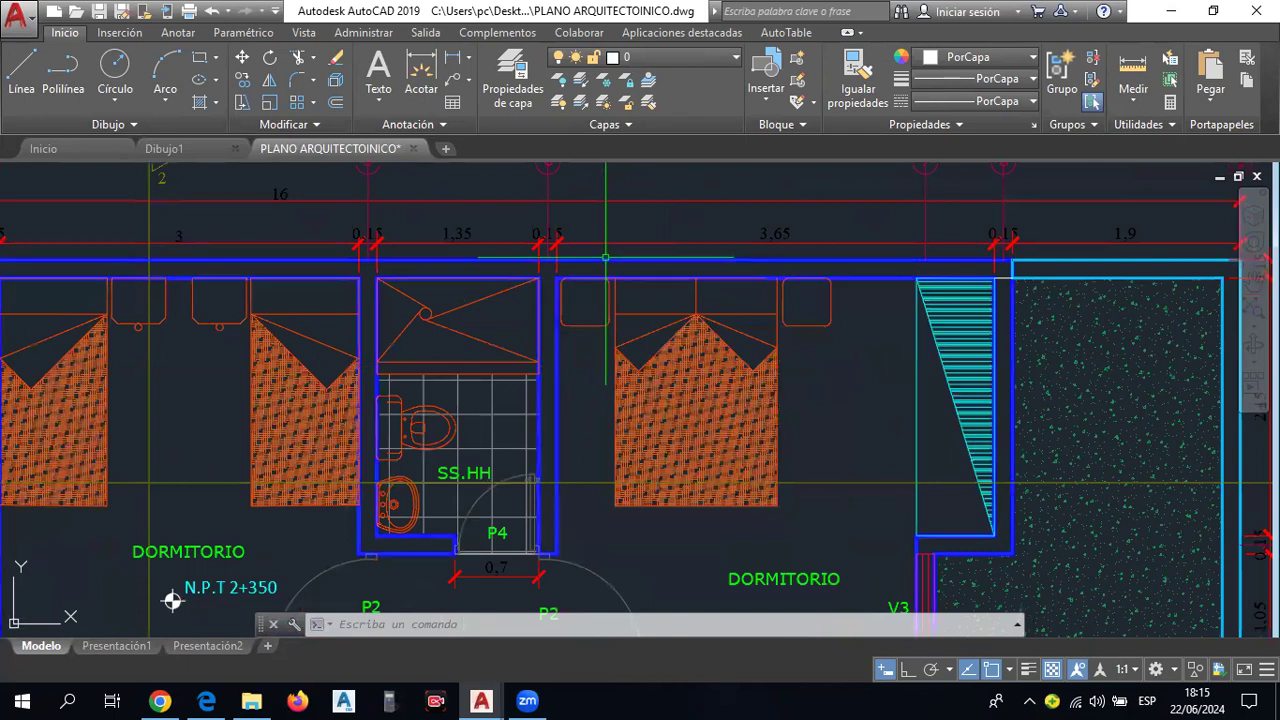
{"action": "middle_click_drag", "start_coordinate": [389, 343], "coordinate": [753, 288]}
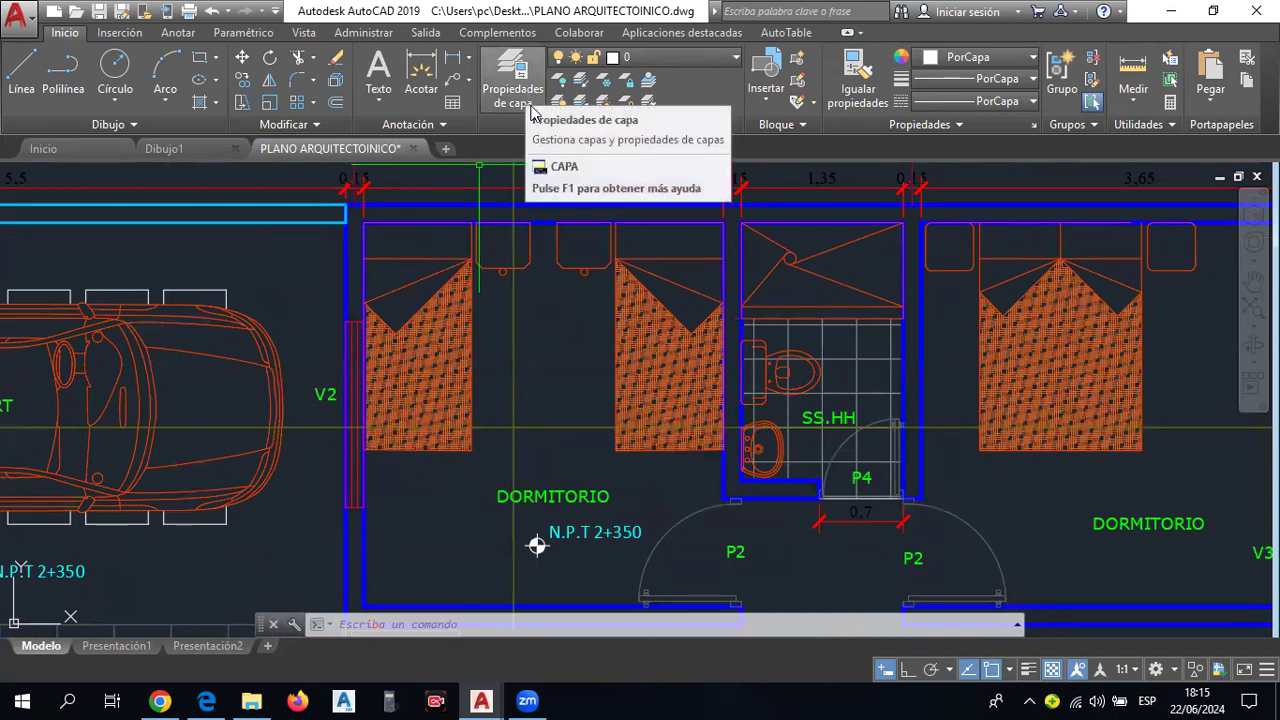
{"action": "scroll", "coordinate": [559, 166], "scroll_direction": "down", "scroll_amount": 3}
{"action": "scroll", "coordinate": [559, 166], "scroll_direction": "up", "scroll_amount": 1}
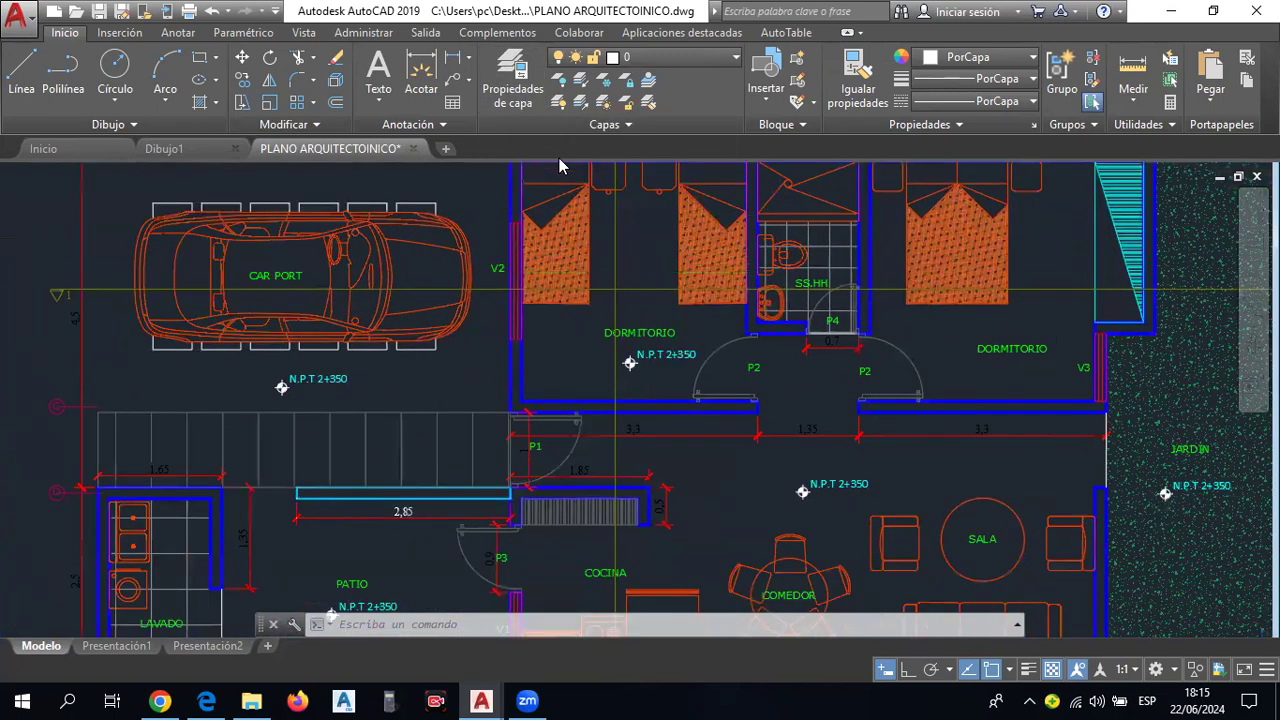
{"action": "scroll", "coordinate": [422, 247], "scroll_direction": "down", "scroll_amount": 2}
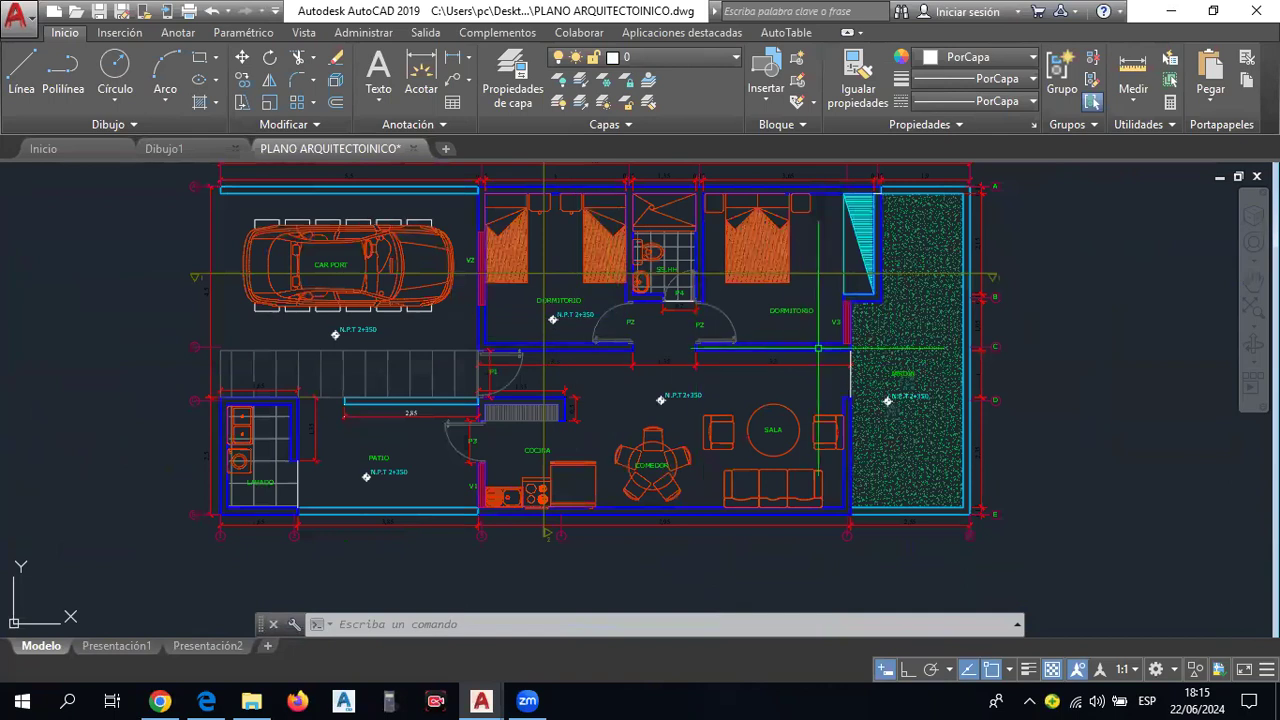
{"action": "middle_click_drag", "start_coordinate": [729, 361], "coordinate": [680, 363]}
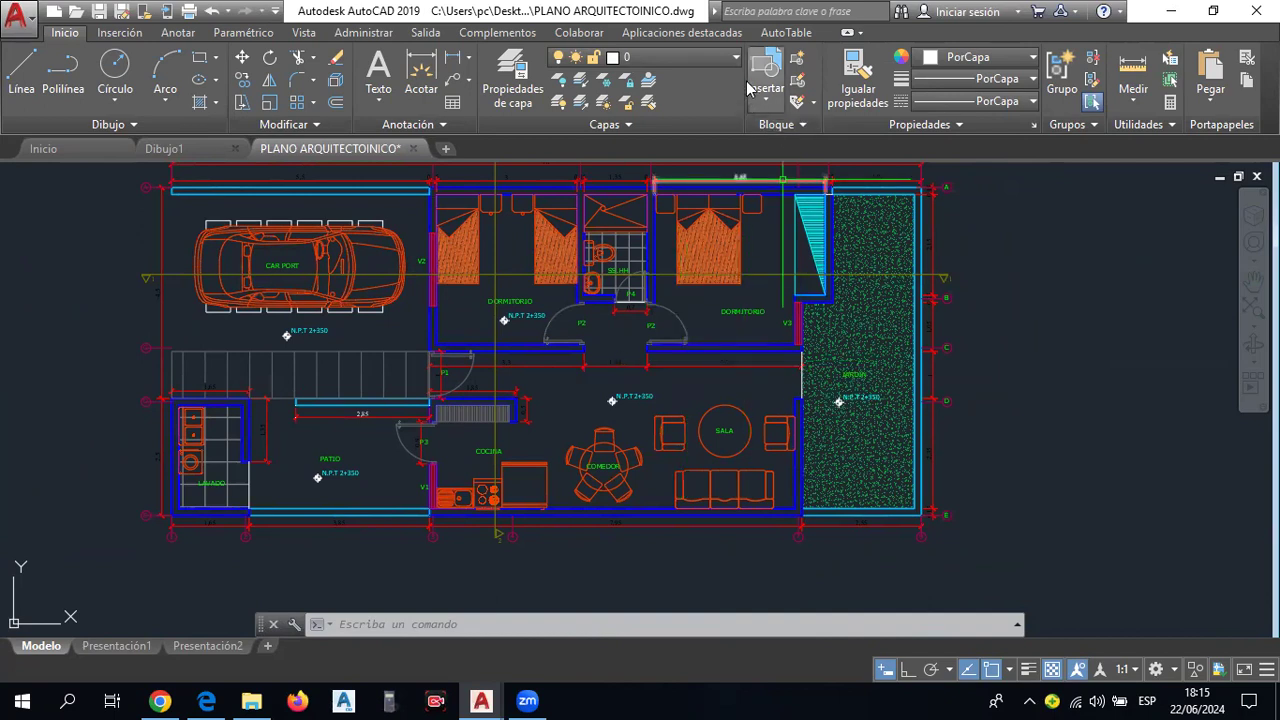
{"action": "left_click", "coordinate": [712, 60]}
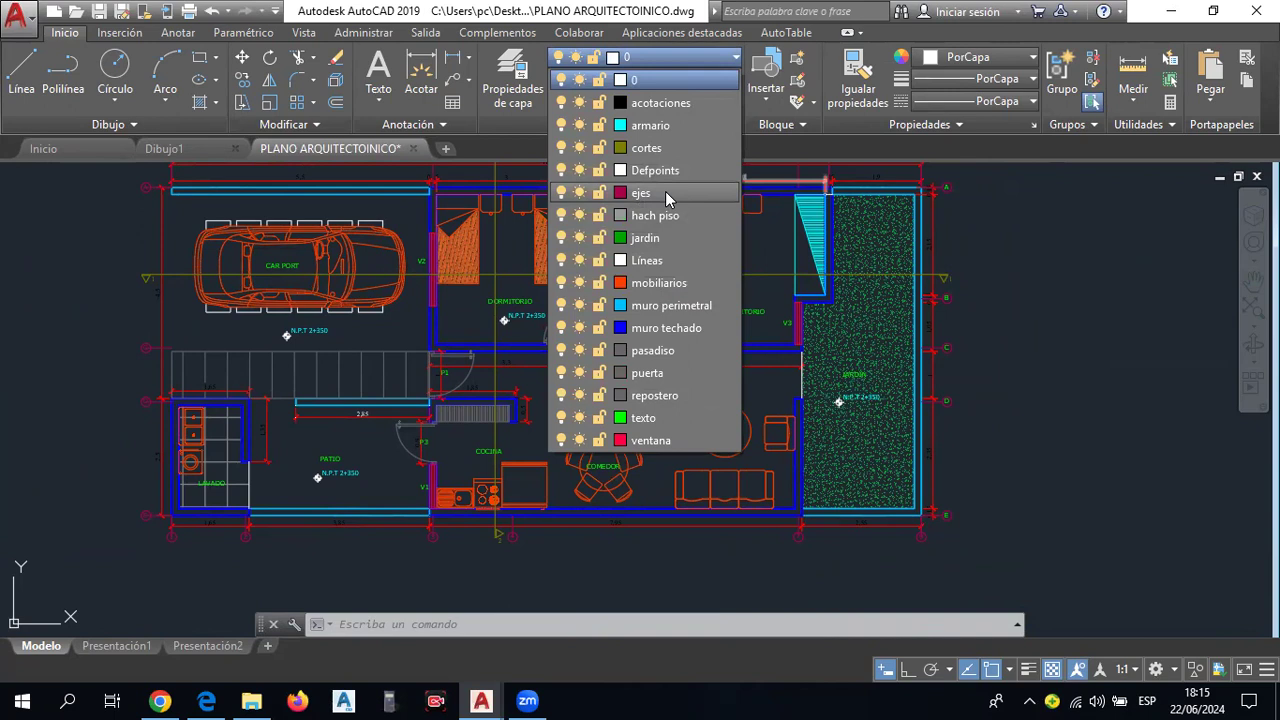
{"action": "left_click", "coordinate": [1029, 286]}
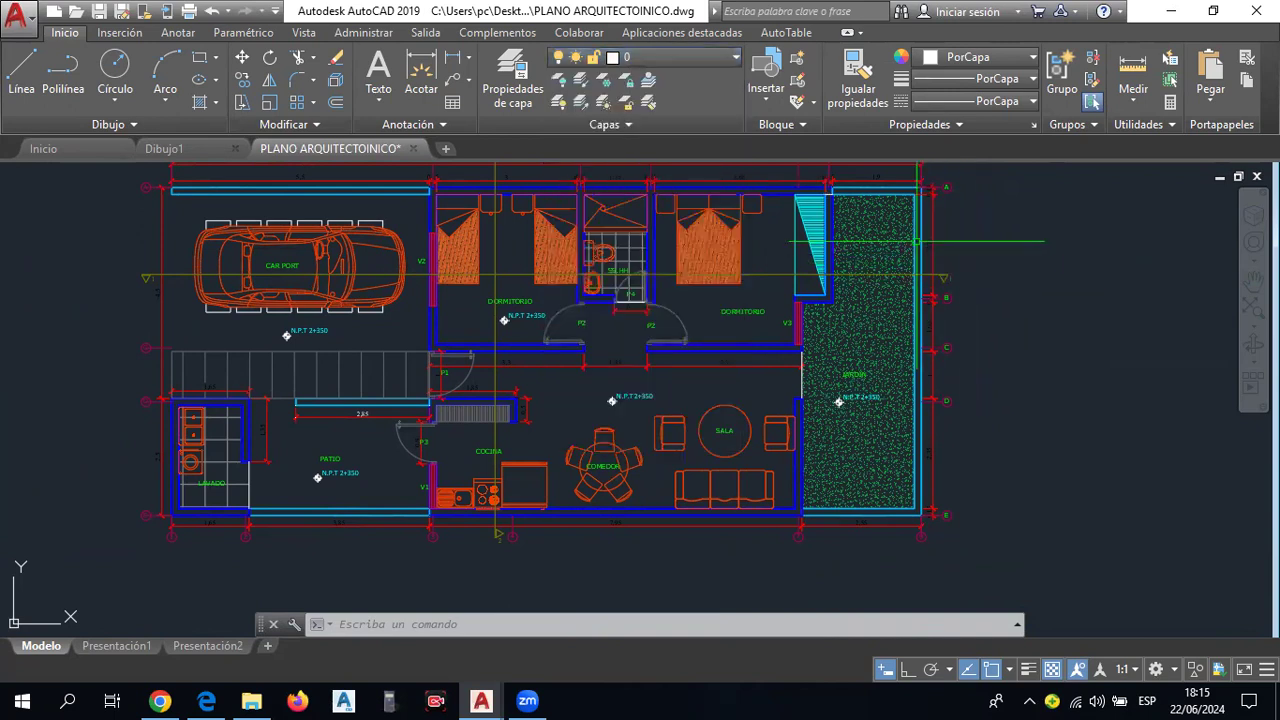
{"action": "left_click", "coordinate": [683, 58]}
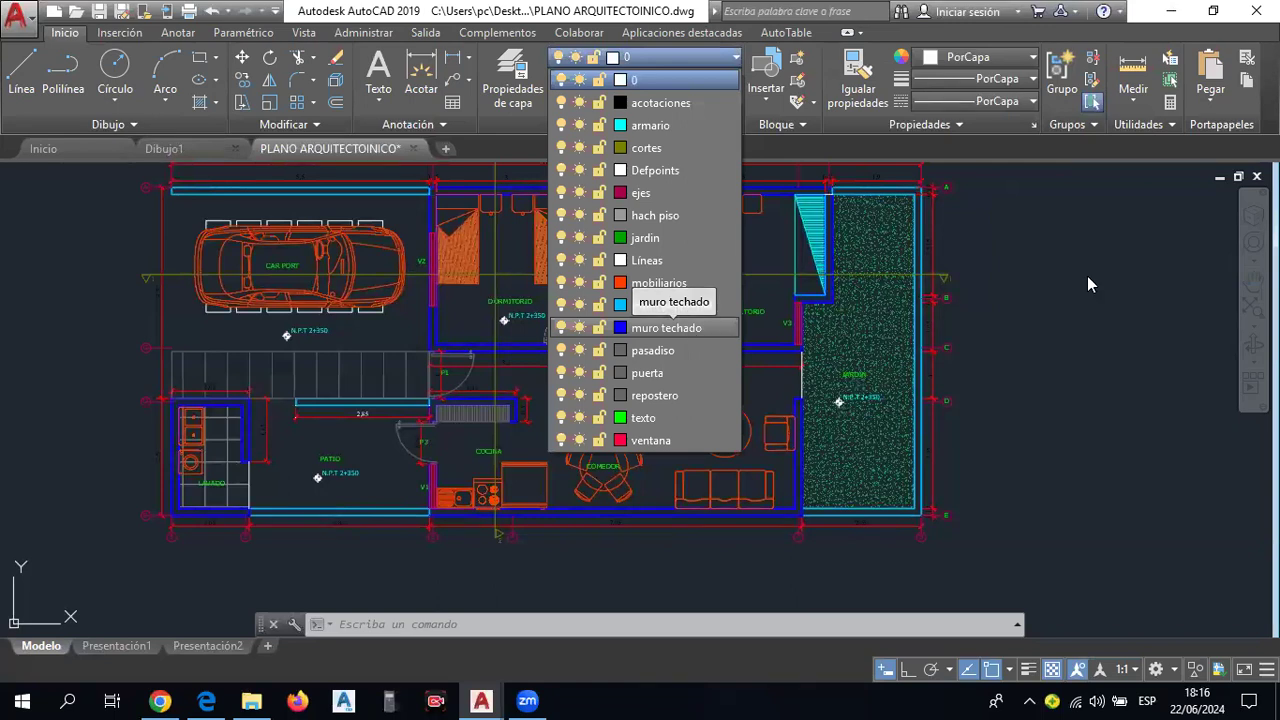
{"action": "left_click", "coordinate": [1177, 279]}
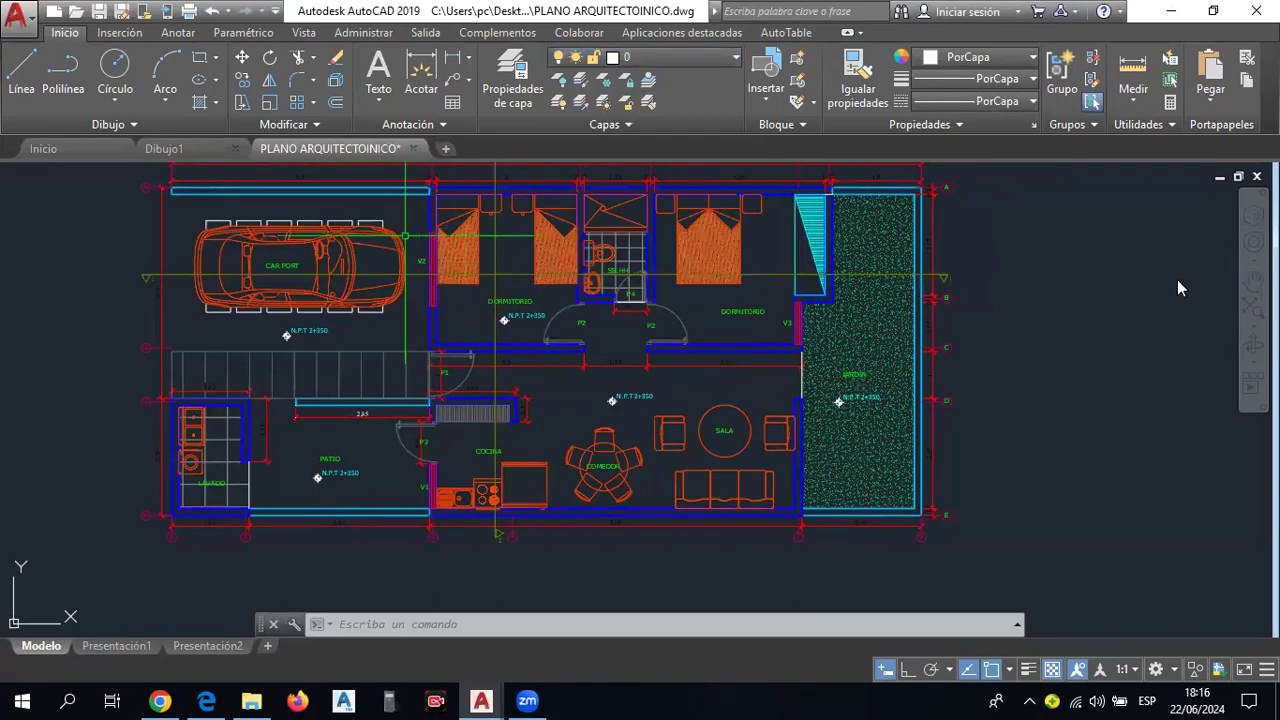
{"action": "key", "text": "Escape"}
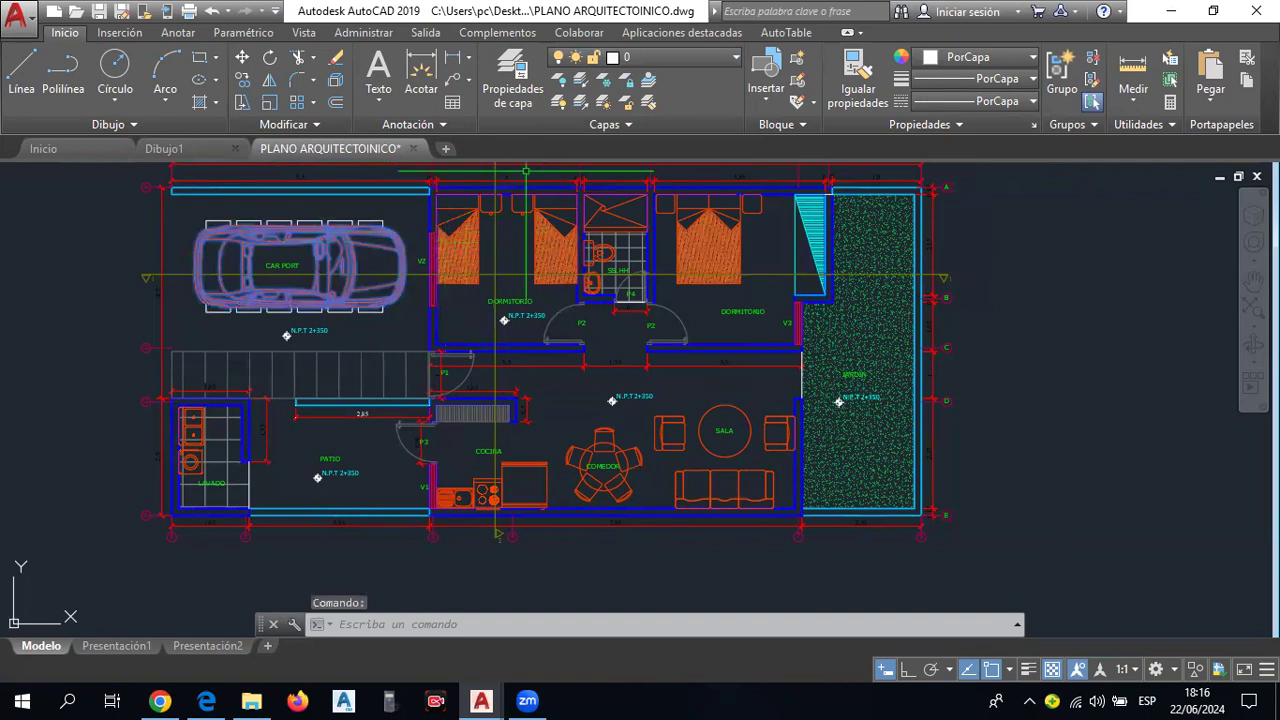
{"action": "scroll", "coordinate": [540, 200], "scroll_direction": "down", "scroll_amount": 2}
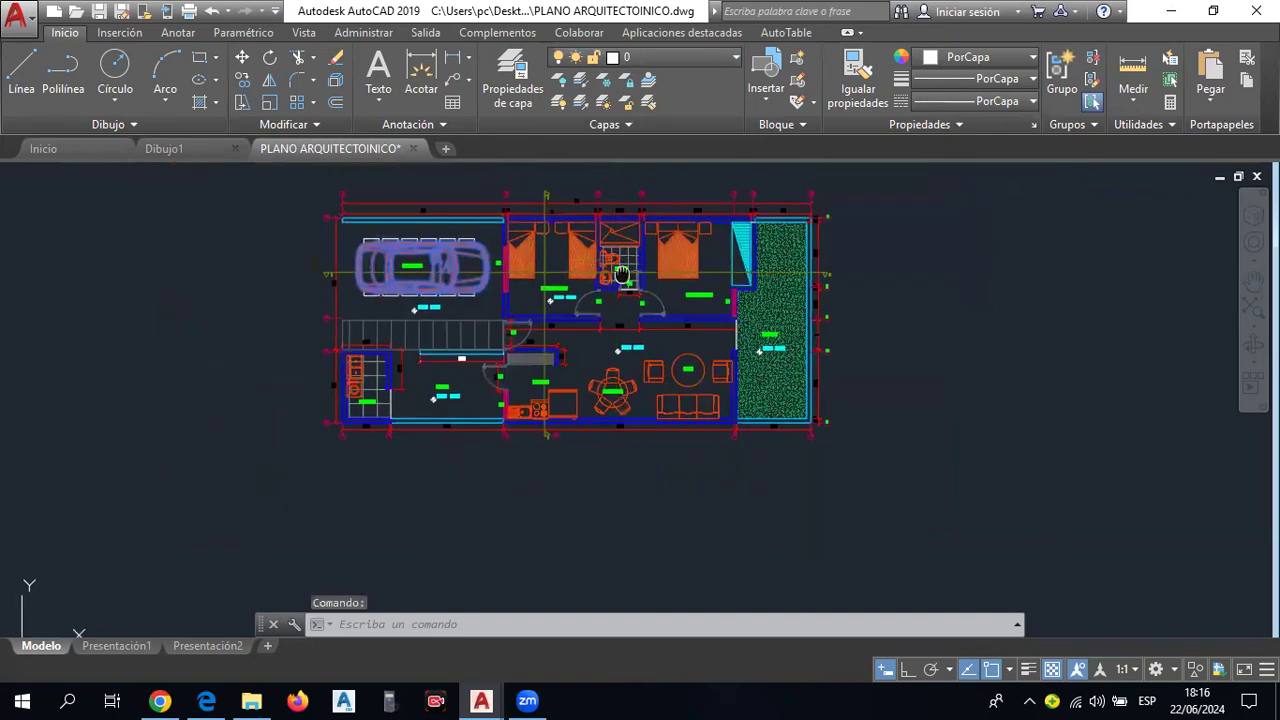
{"action": "scroll", "coordinate": [560, 190], "scroll_direction": "up", "scroll_amount": 2}
{"action": "left_click", "coordinate": [695, 57]}
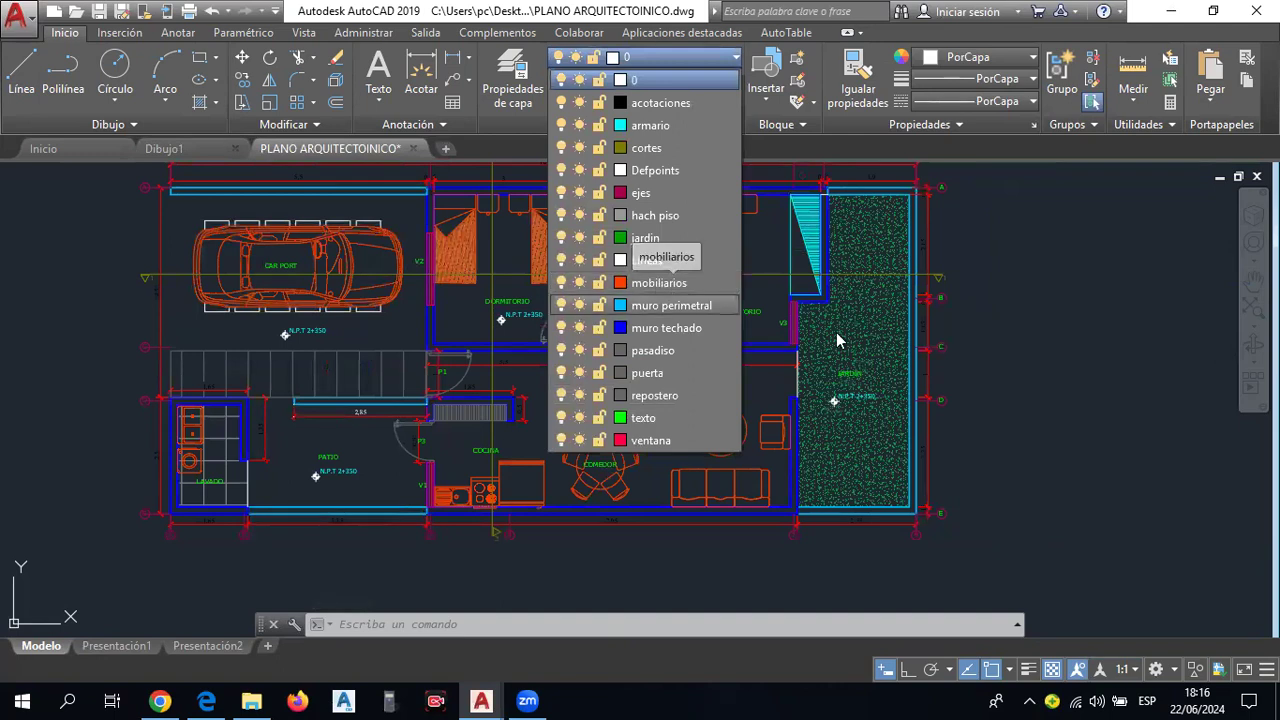
{"action": "scroll", "coordinate": [226, 387], "scroll_direction": "up", "scroll_amount": 2}
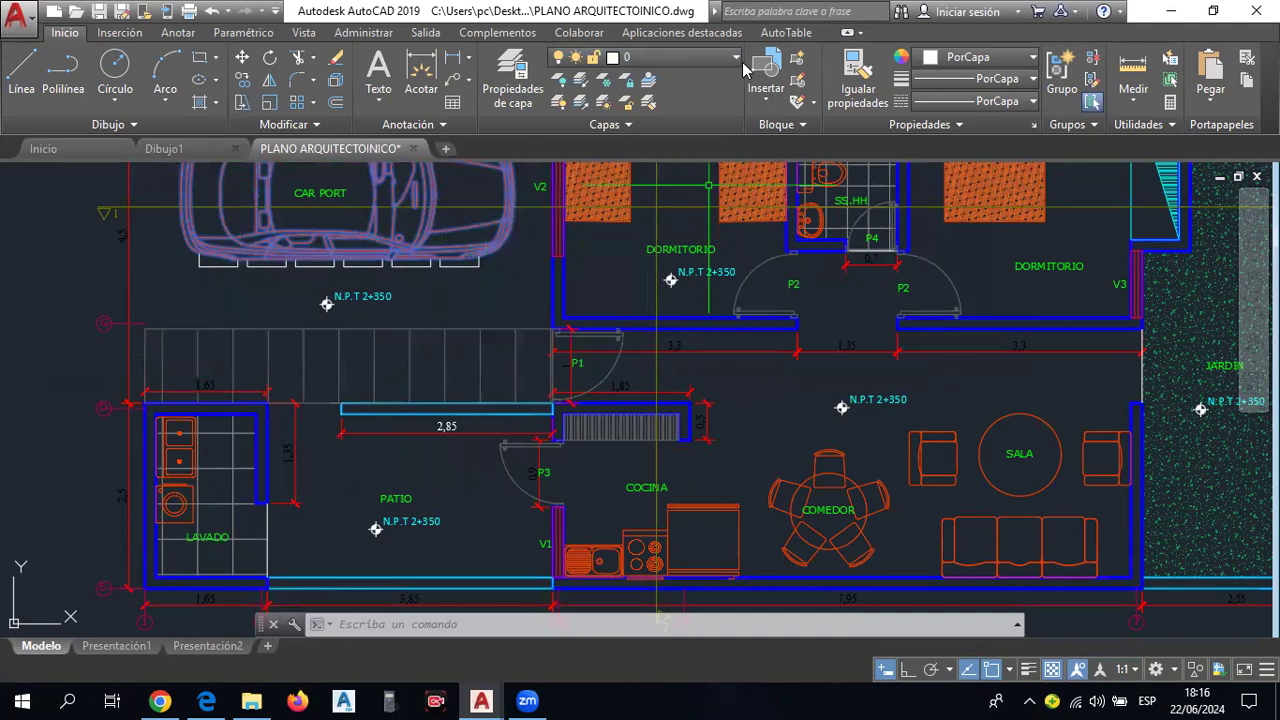
{"action": "left_click", "coordinate": [686, 57]}
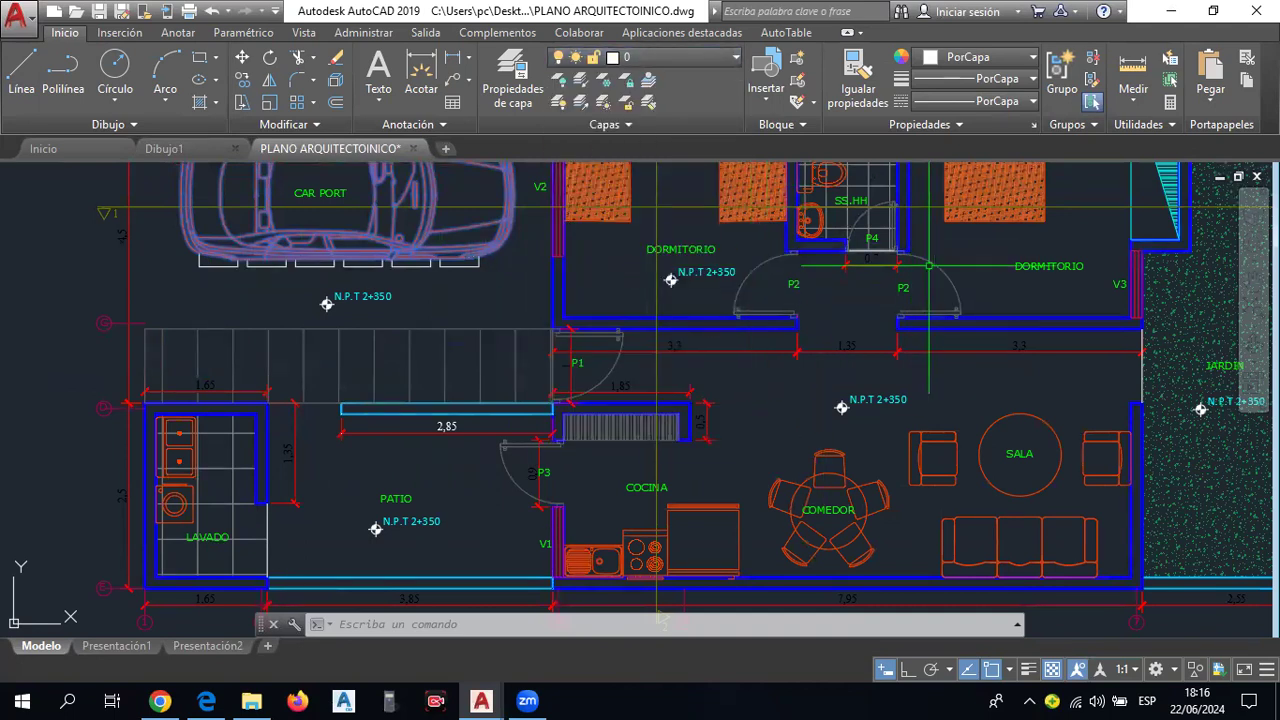
{"action": "left_click", "coordinate": [950, 198]}
{"action": "left_click", "coordinate": [709, 60]}
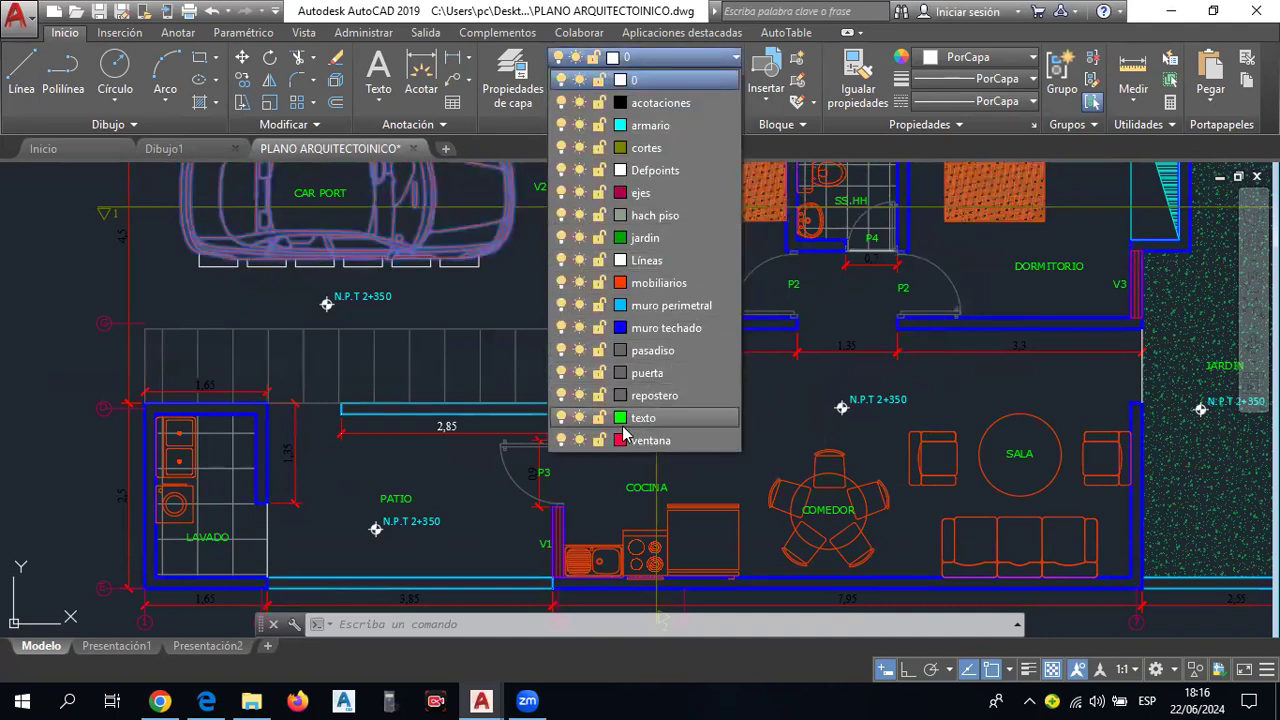
{"action": "left_click", "coordinate": [405, 469]}
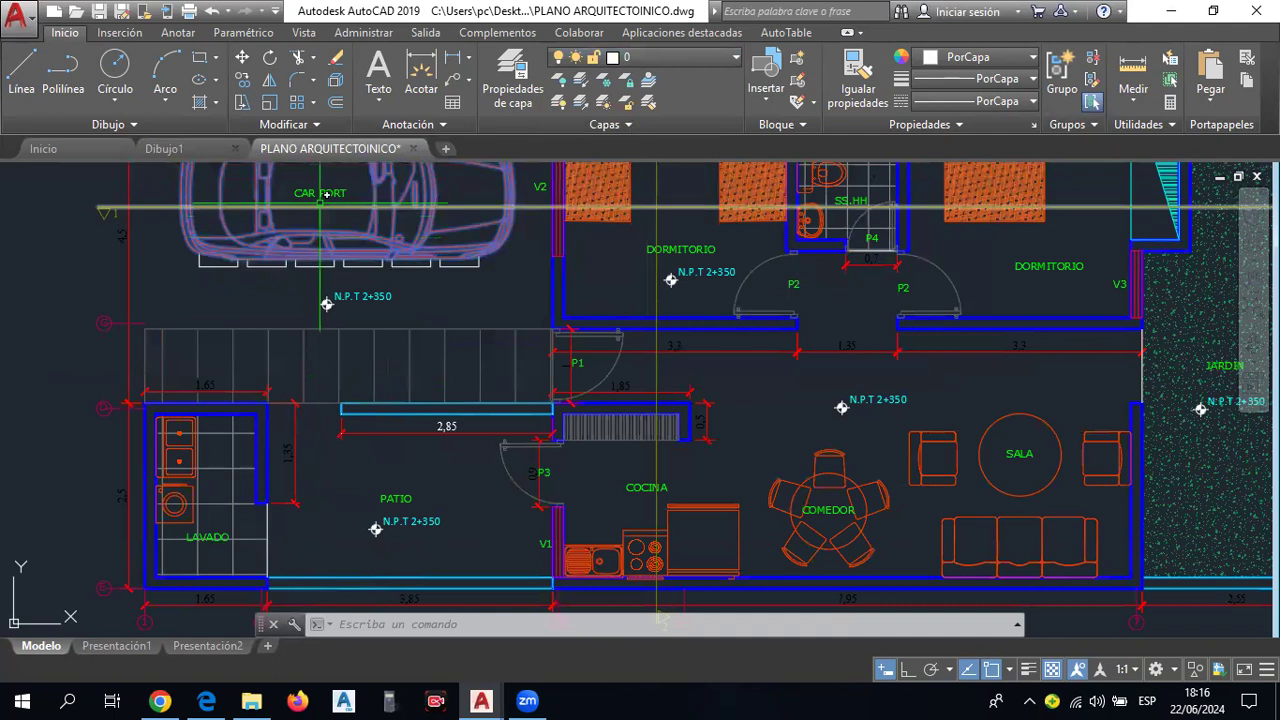
{"action": "left_click", "coordinate": [680, 58]}
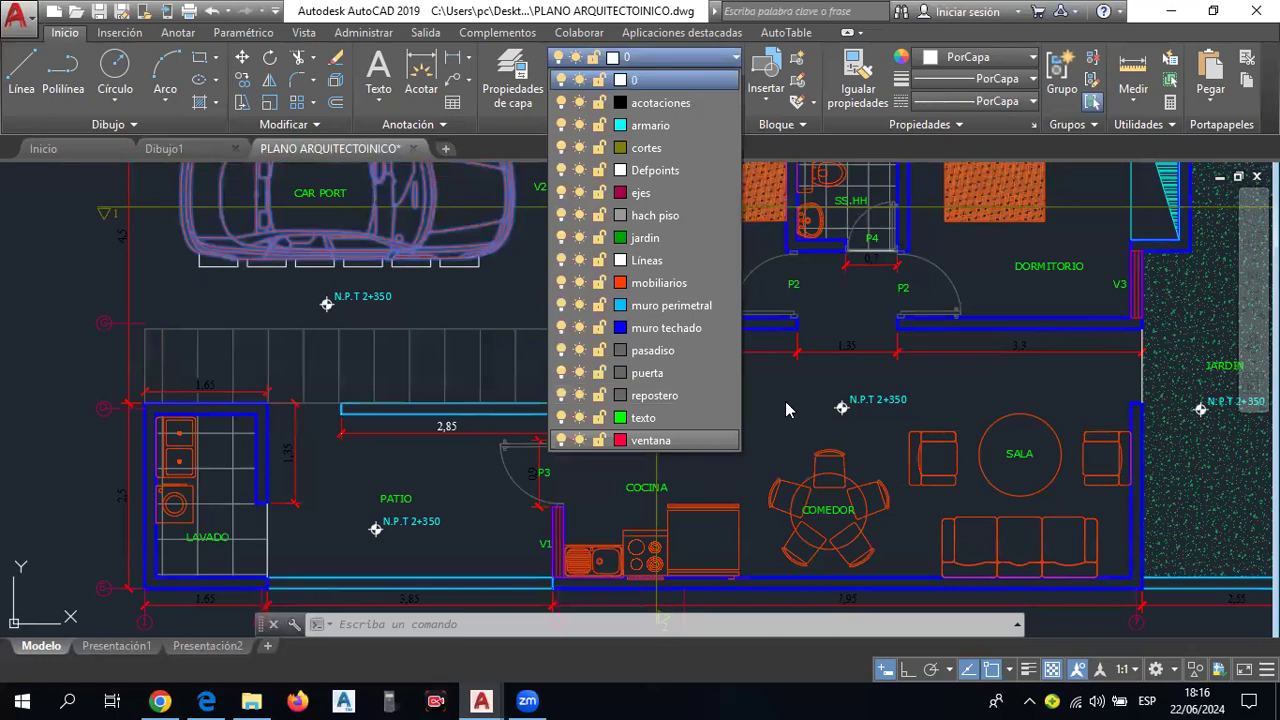
{"action": "middle_click_drag", "start_coordinate": [785, 401], "coordinate": [663, 485]}
{"action": "scroll", "coordinate": [663, 485], "scroll_direction": "down", "scroll_amount": 2}
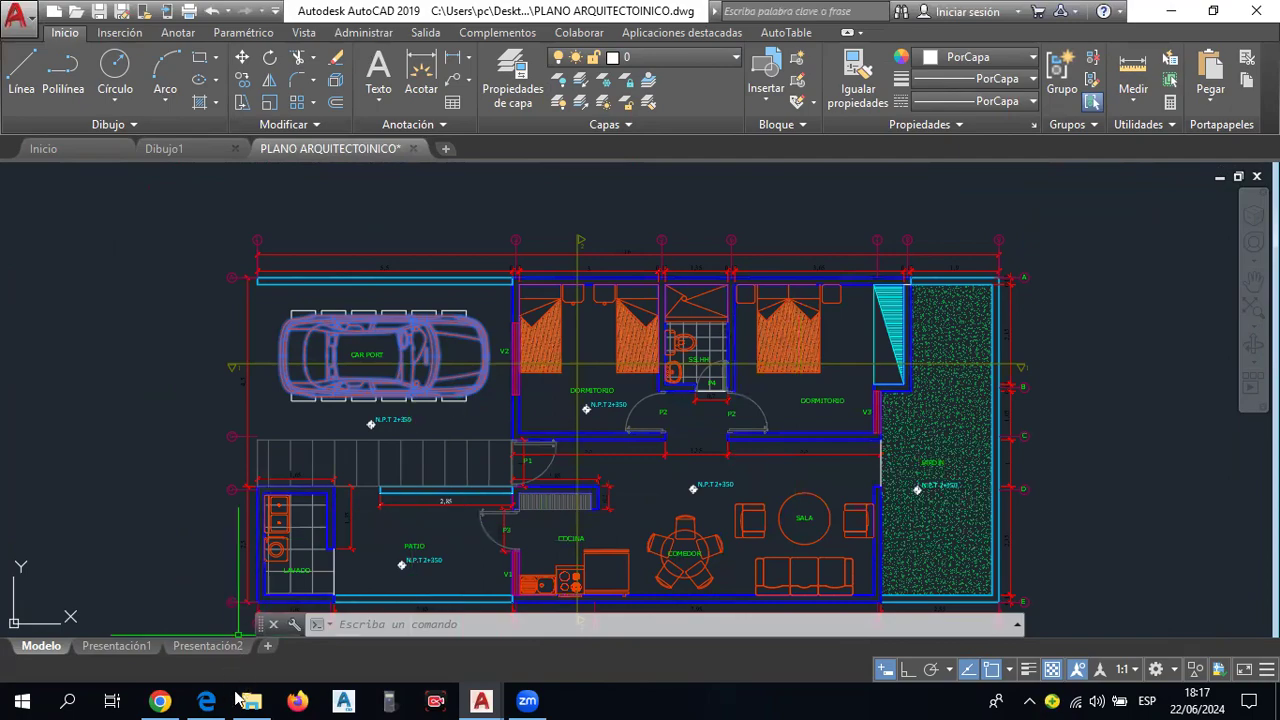
Switch to the exercises PDF and scroll up to Ejercicio 03 and back.
{"action": "key", "text": "alt+Tab"}
{"action": "scroll", "coordinate": [689, 246], "scroll_direction": "up", "scroll_amount": 3}
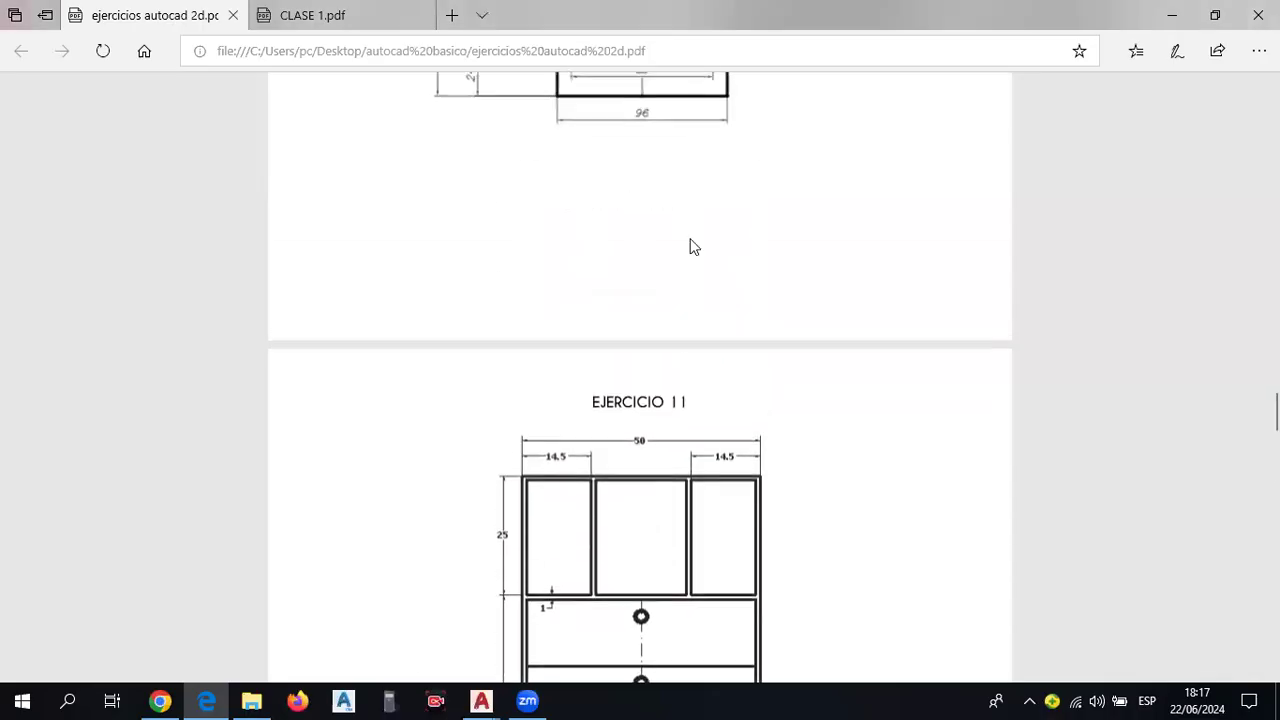
{"action": "scroll", "coordinate": [746, 326], "scroll_direction": "up", "scroll_amount": 5}
{"action": "scroll", "coordinate": [750, 345], "scroll_direction": "up", "scroll_amount": 5}
{"action": "scroll", "coordinate": [757, 360], "scroll_direction": "up", "scroll_amount": 4}
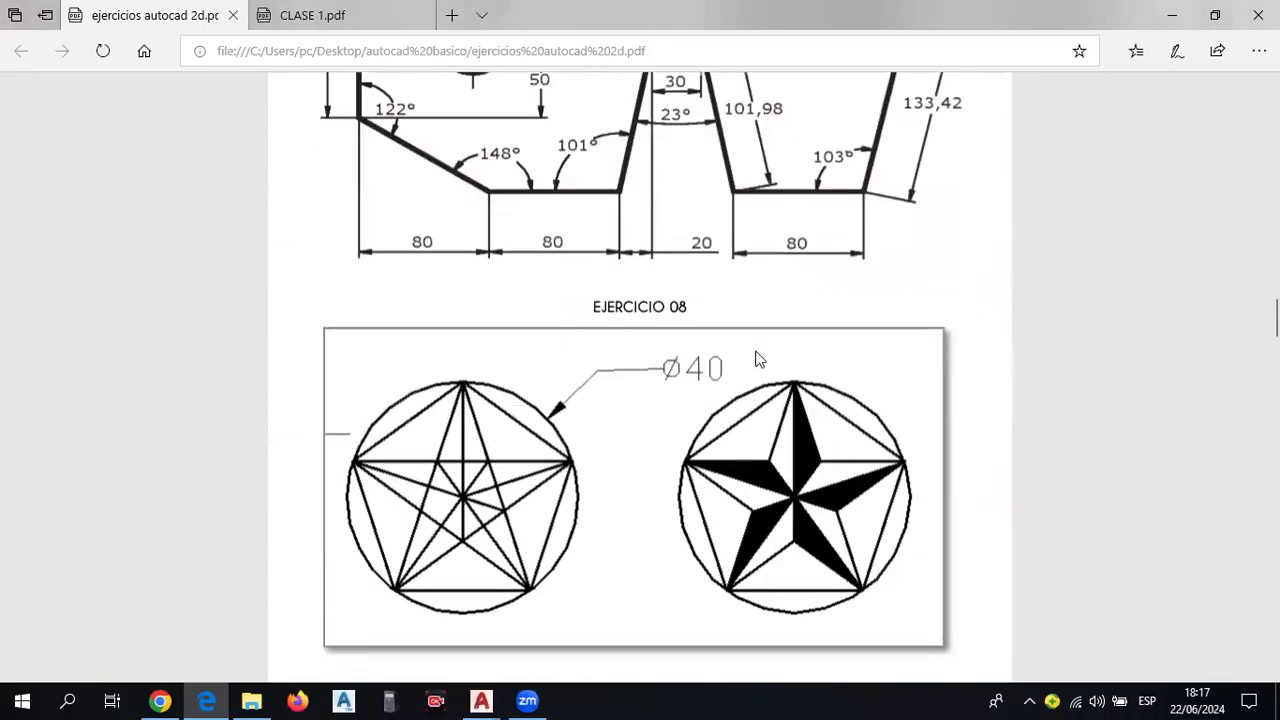
{"action": "scroll", "coordinate": [757, 360], "scroll_direction": "up", "scroll_amount": 3}
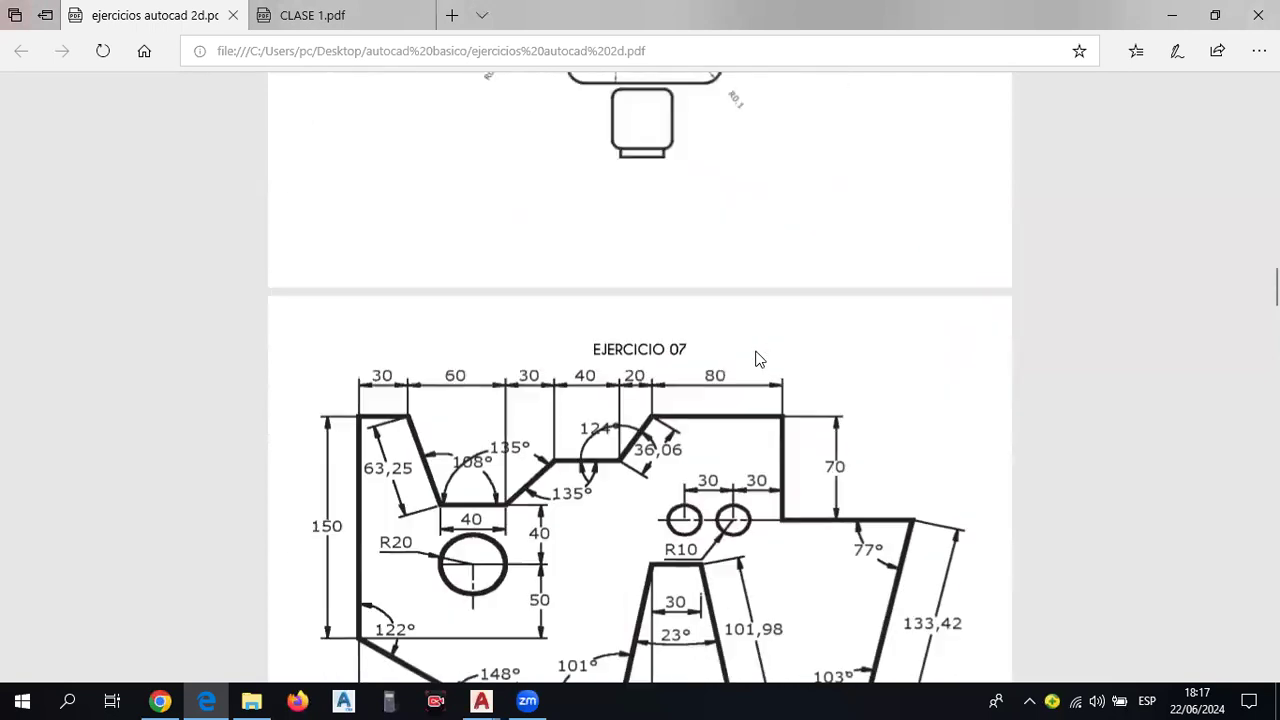
{"action": "scroll", "coordinate": [757, 360], "scroll_direction": "up", "scroll_amount": 2}
{"action": "scroll", "coordinate": [760, 360], "scroll_direction": "up", "scroll_amount": 4}
{"action": "scroll", "coordinate": [757, 360], "scroll_direction": "up", "scroll_amount": 3}
{"action": "scroll", "coordinate": [757, 360], "scroll_direction": "up", "scroll_amount": 2}
{"action": "scroll", "coordinate": [757, 360], "scroll_direction": "up", "scroll_amount": 4}
{"action": "scroll", "coordinate": [671, 305], "scroll_direction": "up", "scroll_amount": 1}
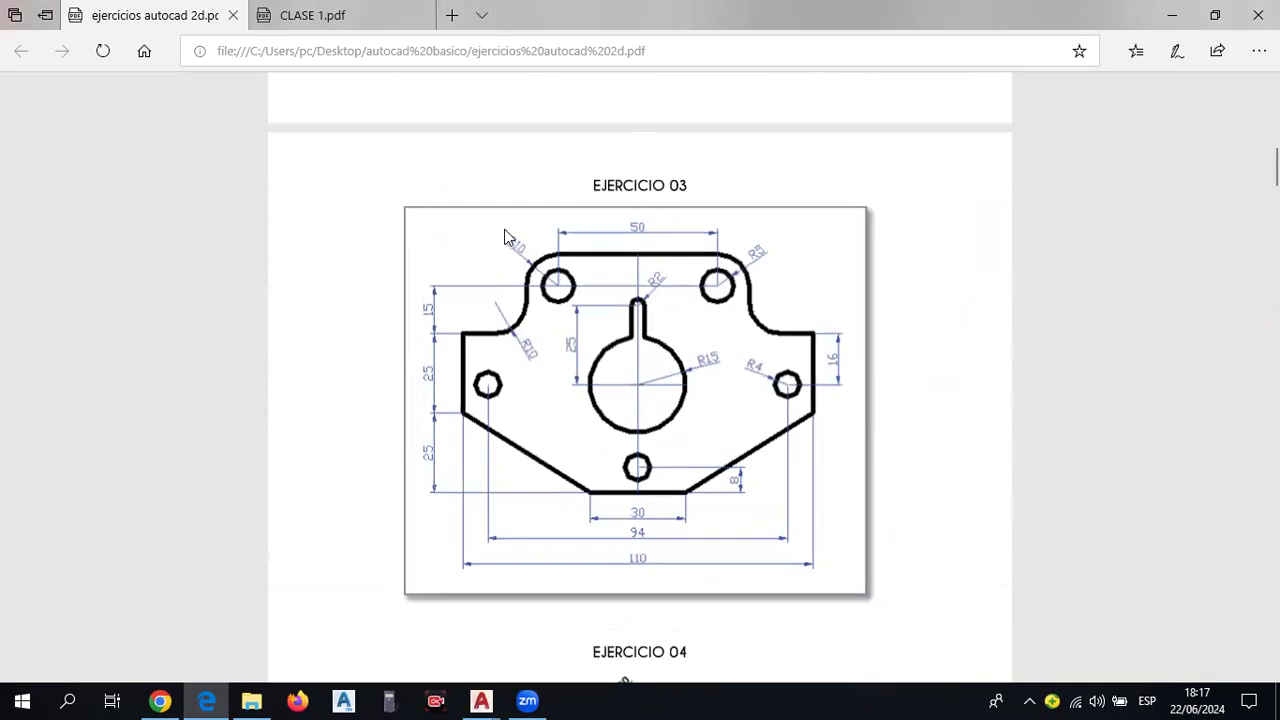
{"action": "scroll", "coordinate": [701, 334], "scroll_direction": "down", "scroll_amount": 5}
{"action": "scroll", "coordinate": [750, 366], "scroll_direction": "down", "scroll_amount": 5}
{"action": "scroll", "coordinate": [774, 378], "scroll_direction": "down", "scroll_amount": 5}
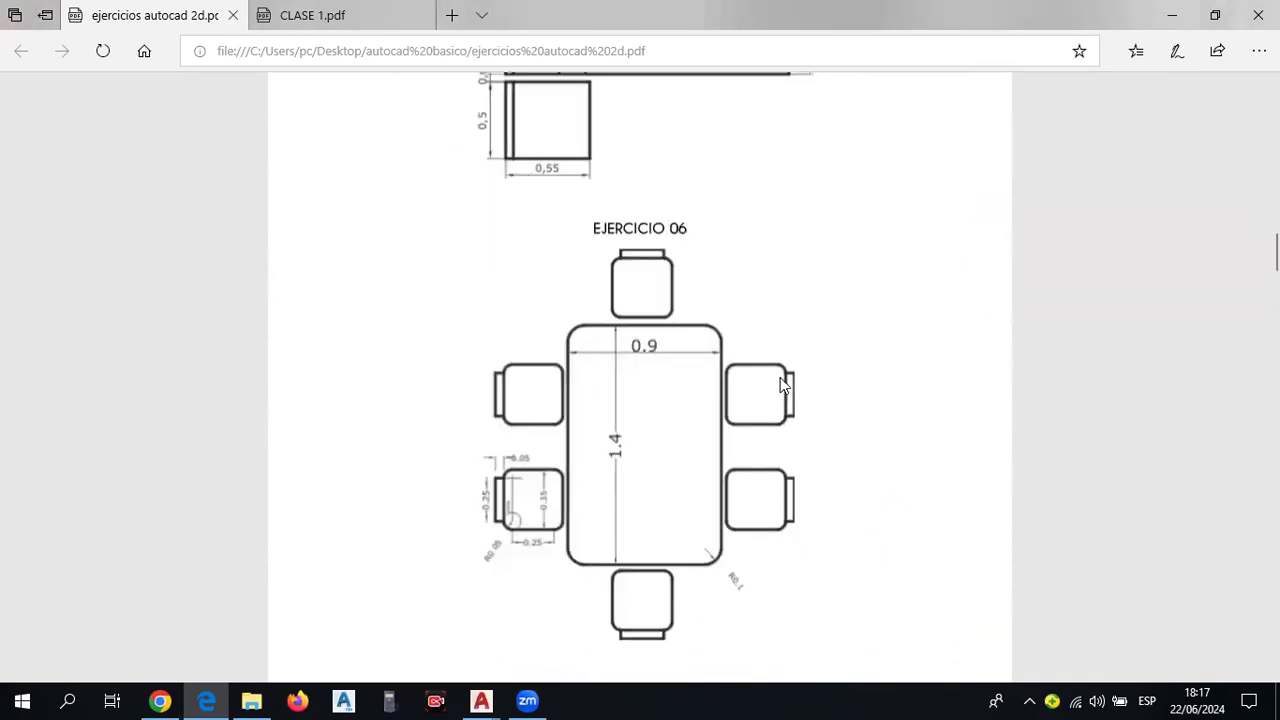
{"action": "scroll", "coordinate": [760, 330], "scroll_direction": "down", "scroll_amount": 5}
{"action": "scroll", "coordinate": [740, 252], "scroll_direction": "up", "scroll_amount": 1}
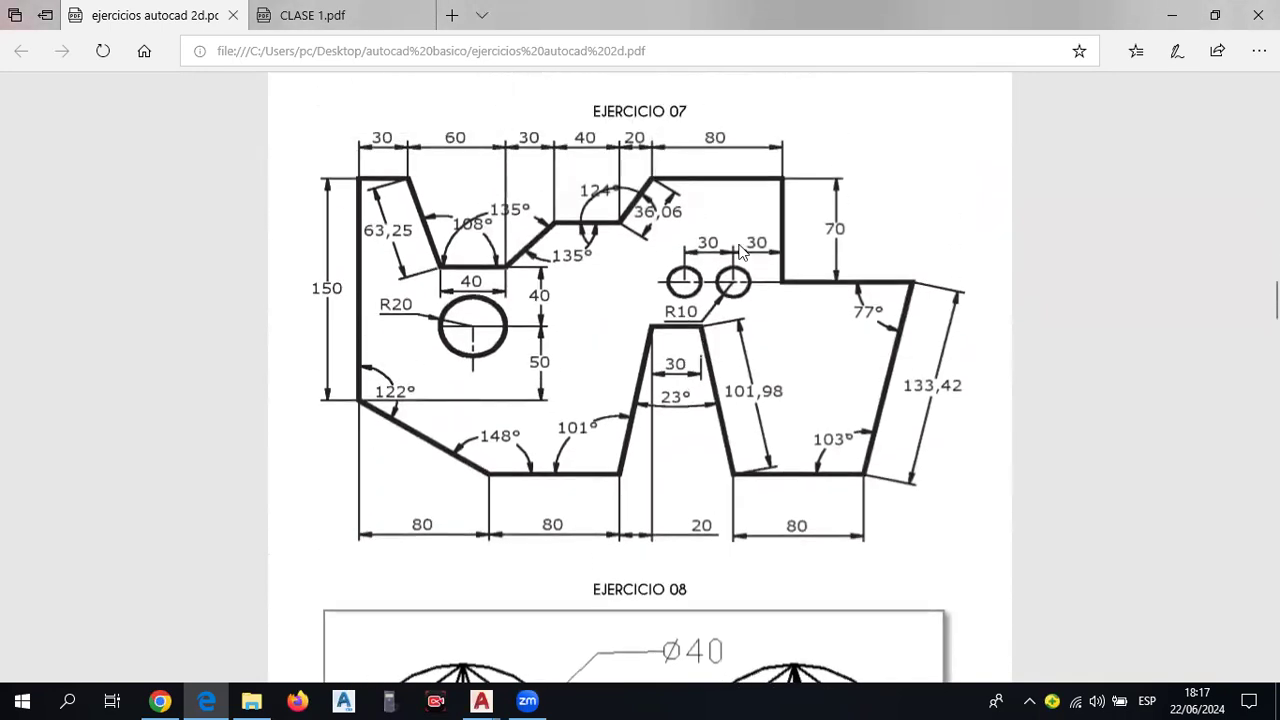
Glance at the CLASE 1 isometric sheet, then return to the AutoCAD floor plan.
{"action": "left_click", "coordinate": [412, 14]}
{"action": "scroll", "coordinate": [463, 150], "scroll_direction": "up", "scroll_amount": 1}
{"action": "scroll", "coordinate": [505, 432], "scroll_direction": "down", "scroll_amount": 1}
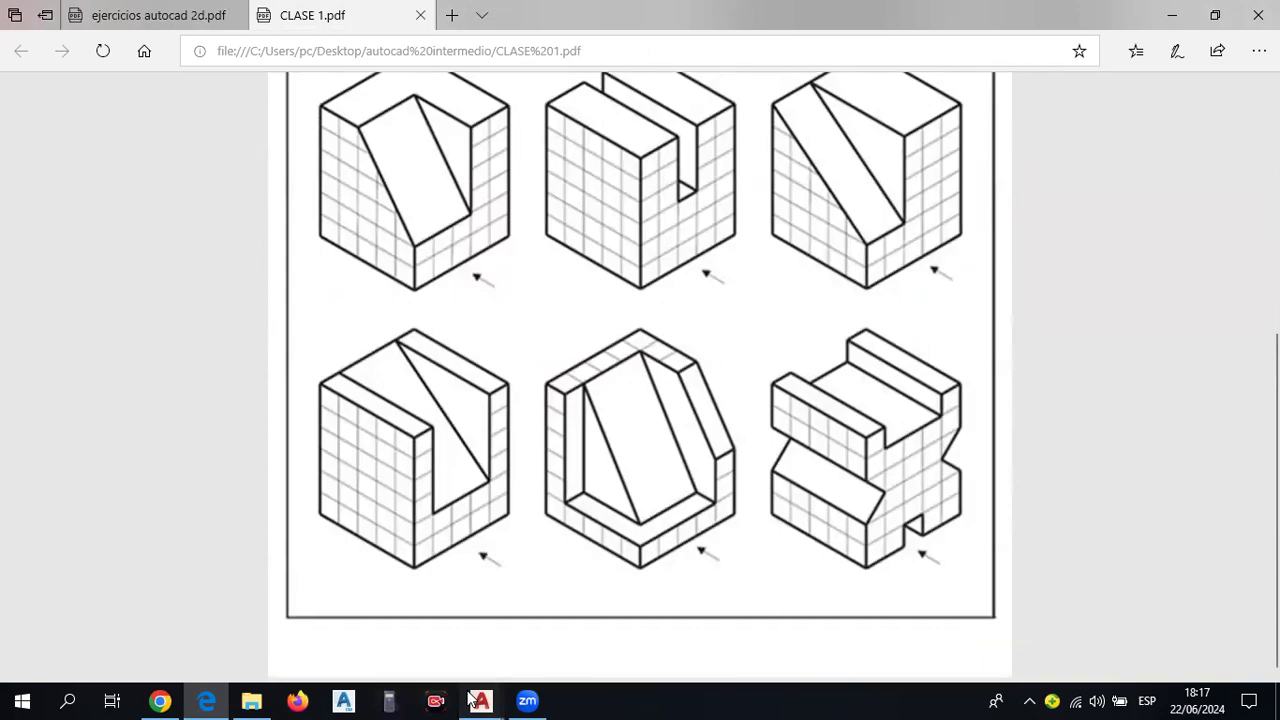
{"action": "mouse_move", "coordinate": [481, 700]}
{"action": "left_click", "coordinate": [522, 640]}
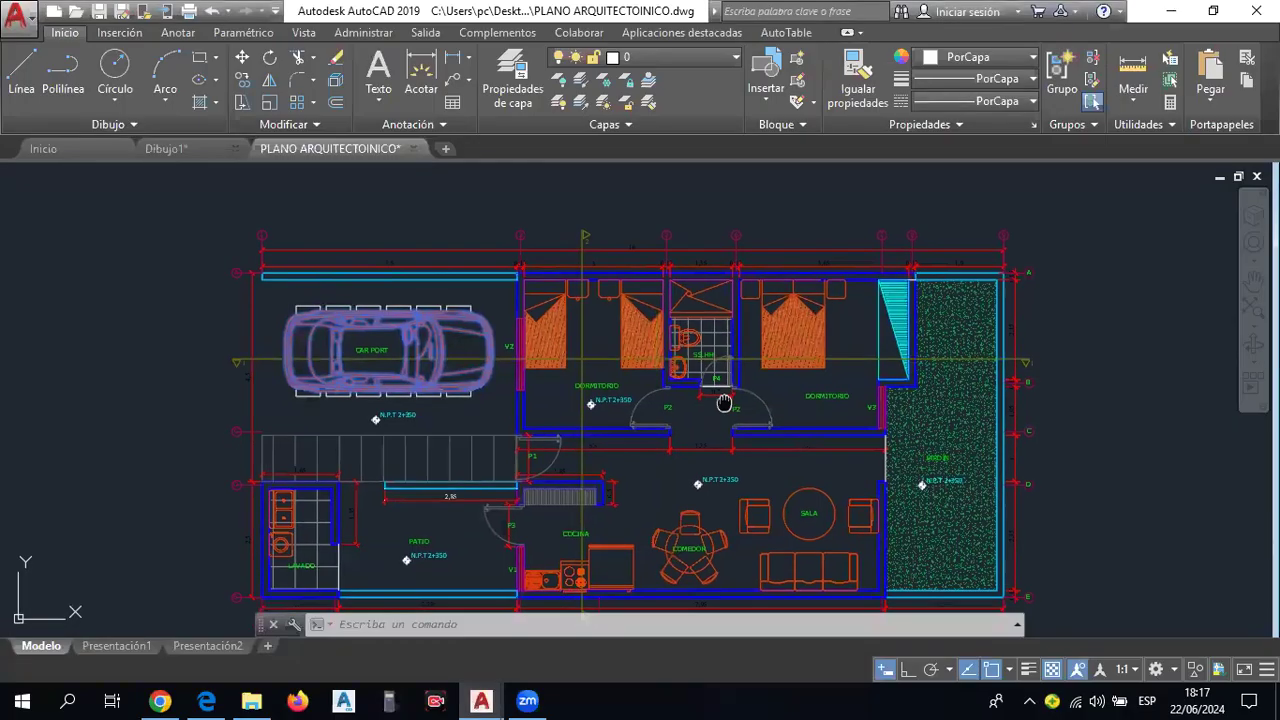
Nudge the floor plan view, then switch to the empty Dibujo1 drawing.
{"action": "middle_click_drag", "start_coordinate": [724, 403], "coordinate": [738, 375]}
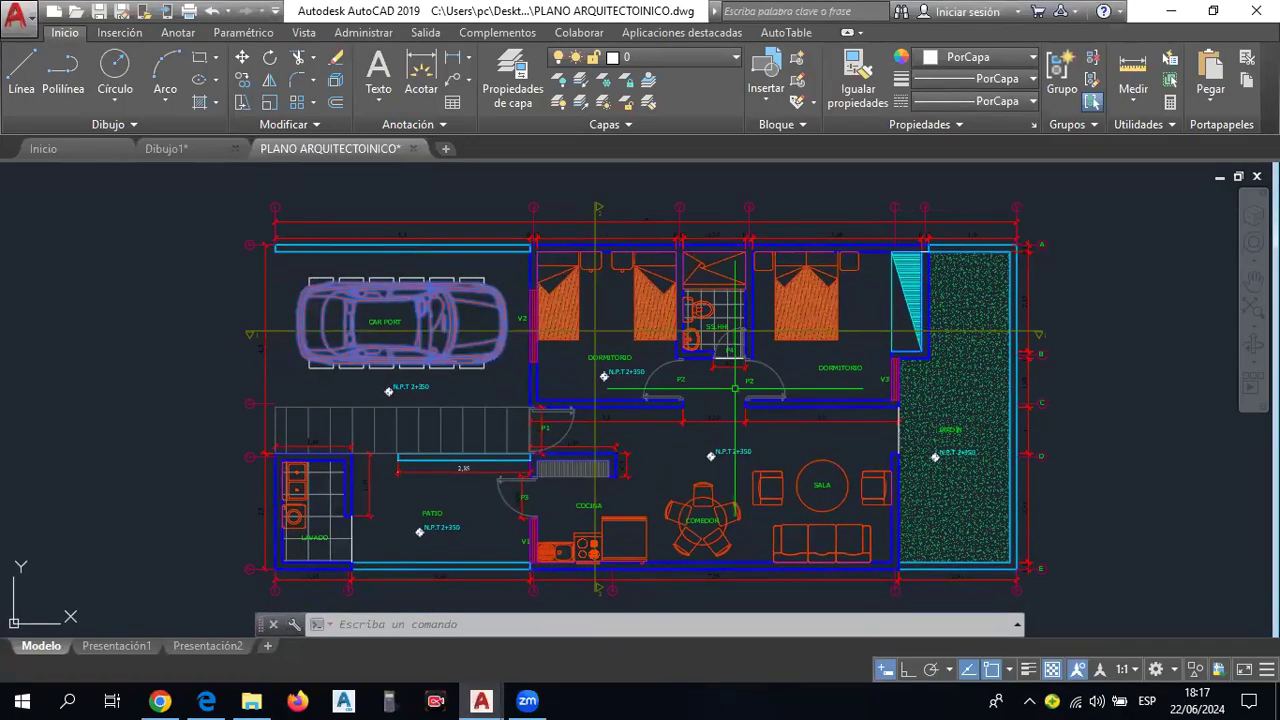
{"action": "left_click", "coordinate": [178, 152]}
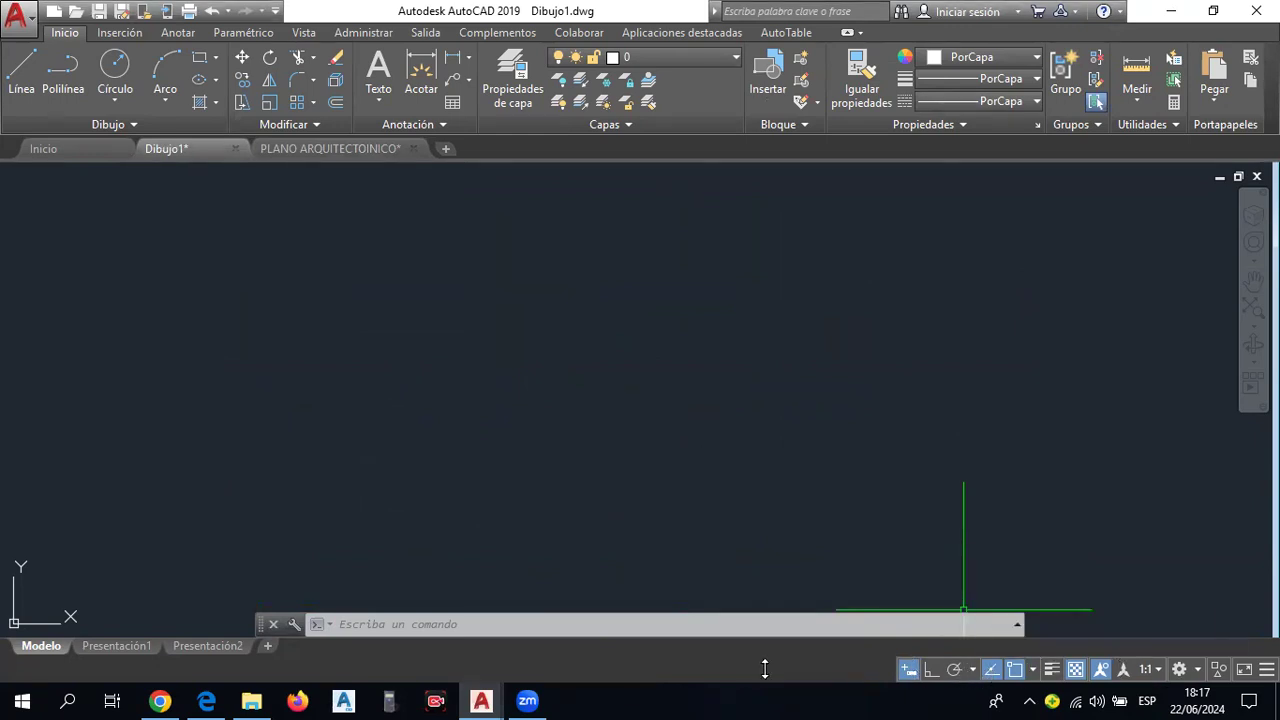
Scroll ejercicios autocad 2d.pdf up to Ejercicio 03's plate, then pick the PLANO window in AutoCAD.
{"action": "left_click", "coordinate": [206, 700]}
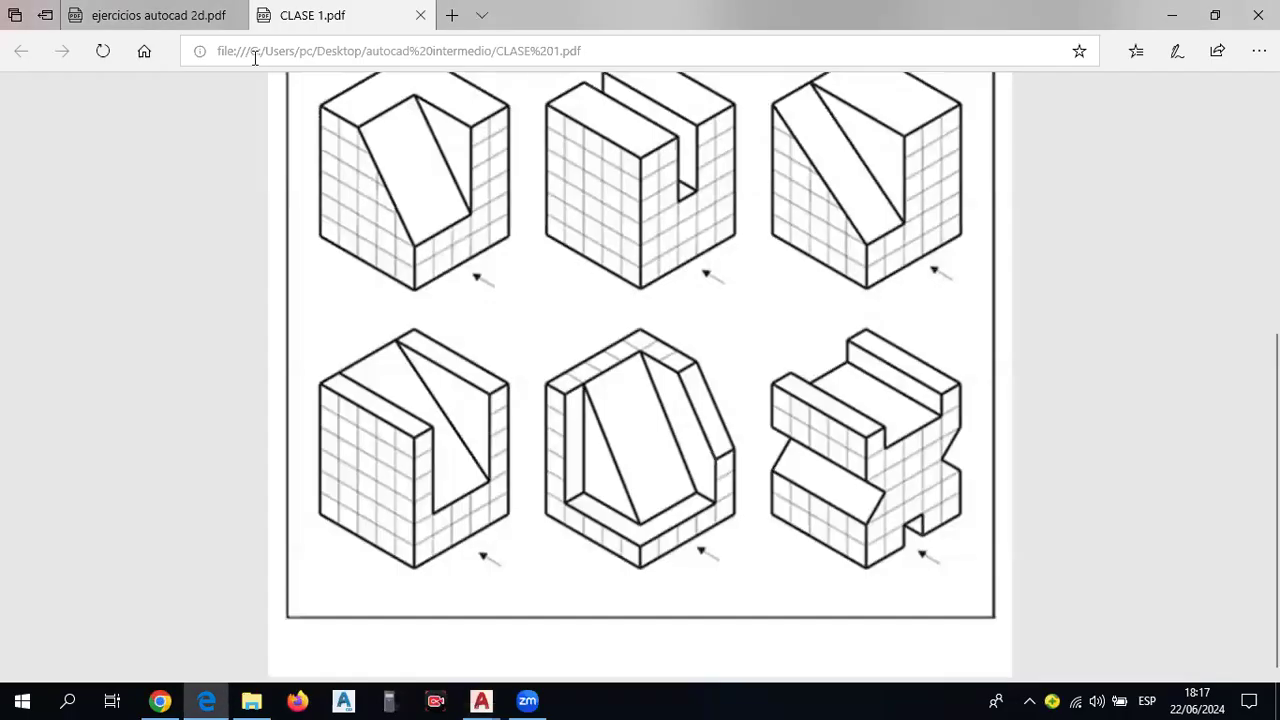
{"action": "left_click", "coordinate": [172, 18]}
{"action": "scroll", "coordinate": [577, 365], "scroll_direction": "up", "scroll_amount": 5}
{"action": "scroll", "coordinate": [585, 375], "scroll_direction": "up", "scroll_amount": 5}
{"action": "scroll", "coordinate": [595, 390], "scroll_direction": "up", "scroll_amount": 5}
{"action": "scroll", "coordinate": [605, 400], "scroll_direction": "up", "scroll_amount": 3}
{"action": "scroll", "coordinate": [547, 307], "scroll_direction": "up", "scroll_amount": 3}
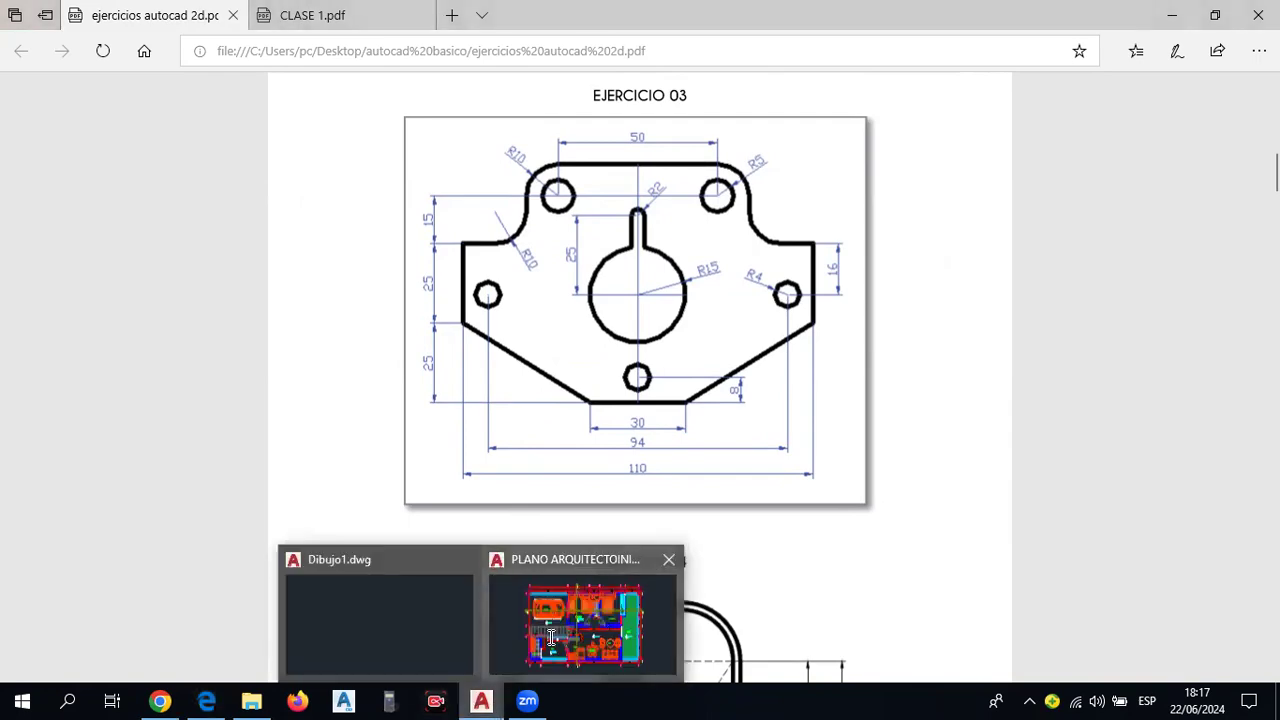
{"action": "mouse_move", "coordinate": [481, 701]}
{"action": "left_click", "coordinate": [591, 630]}
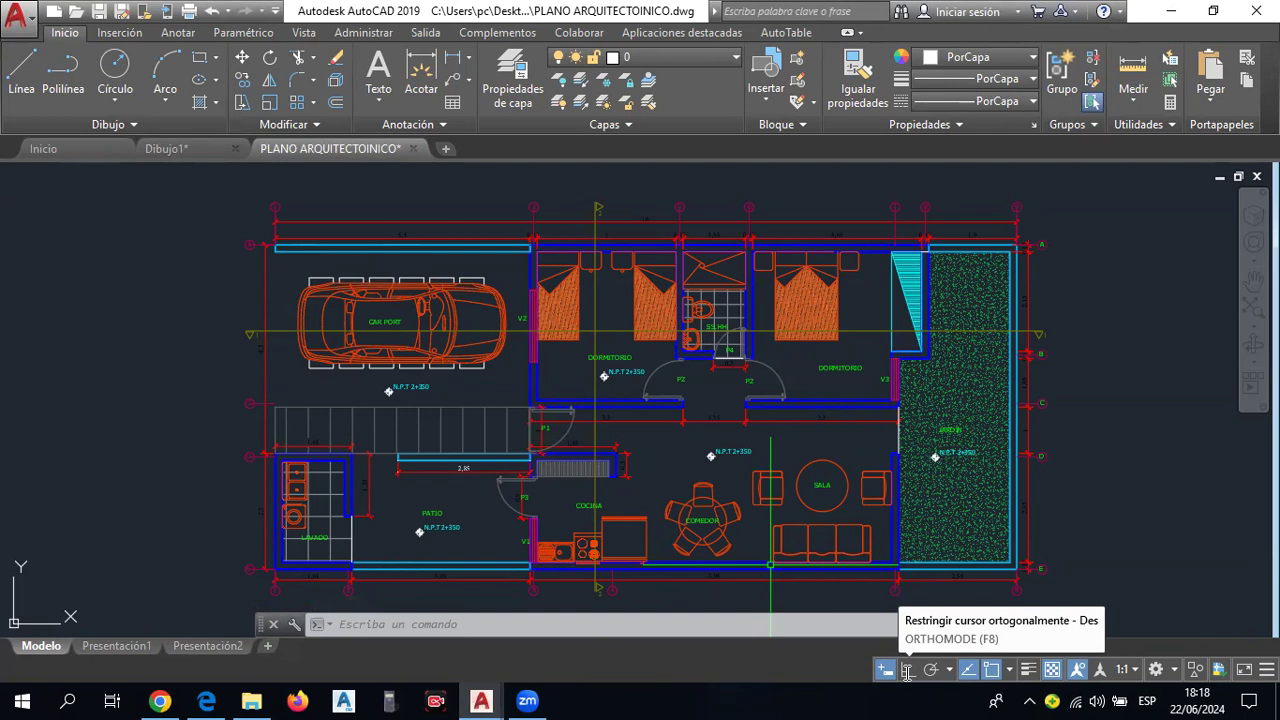
Turn on Ortho mode and check which object snap modes are currently enabled.
{"action": "left_click", "coordinate": [907, 671]}
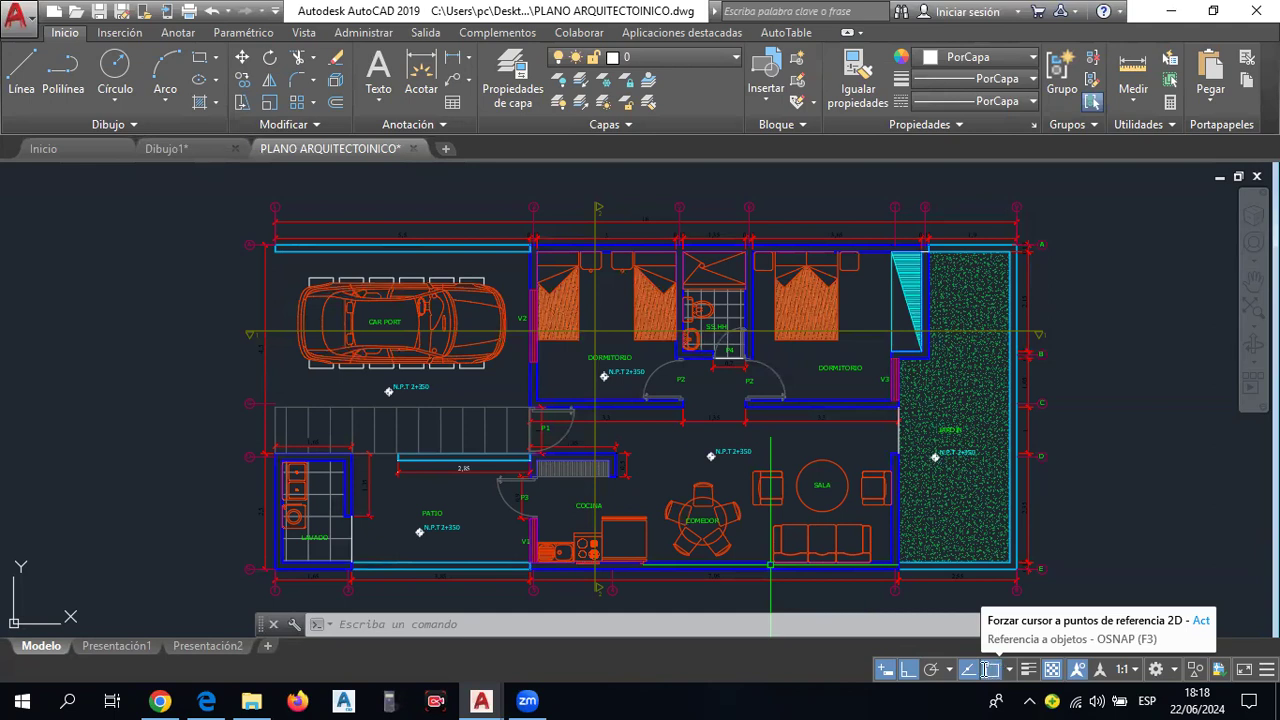
{"action": "left_click", "coordinate": [1009, 669]}
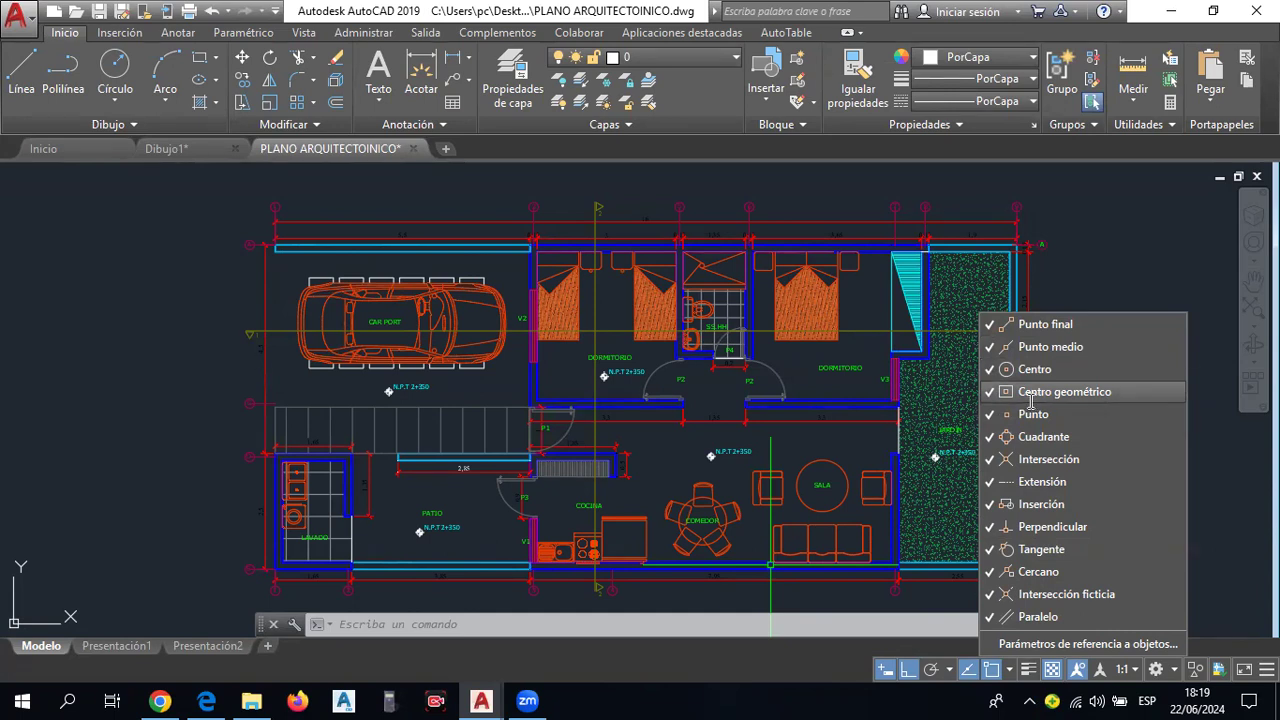
{"action": "left_click", "coordinate": [1009, 669]}
{"action": "left_click", "coordinate": [1009, 669]}
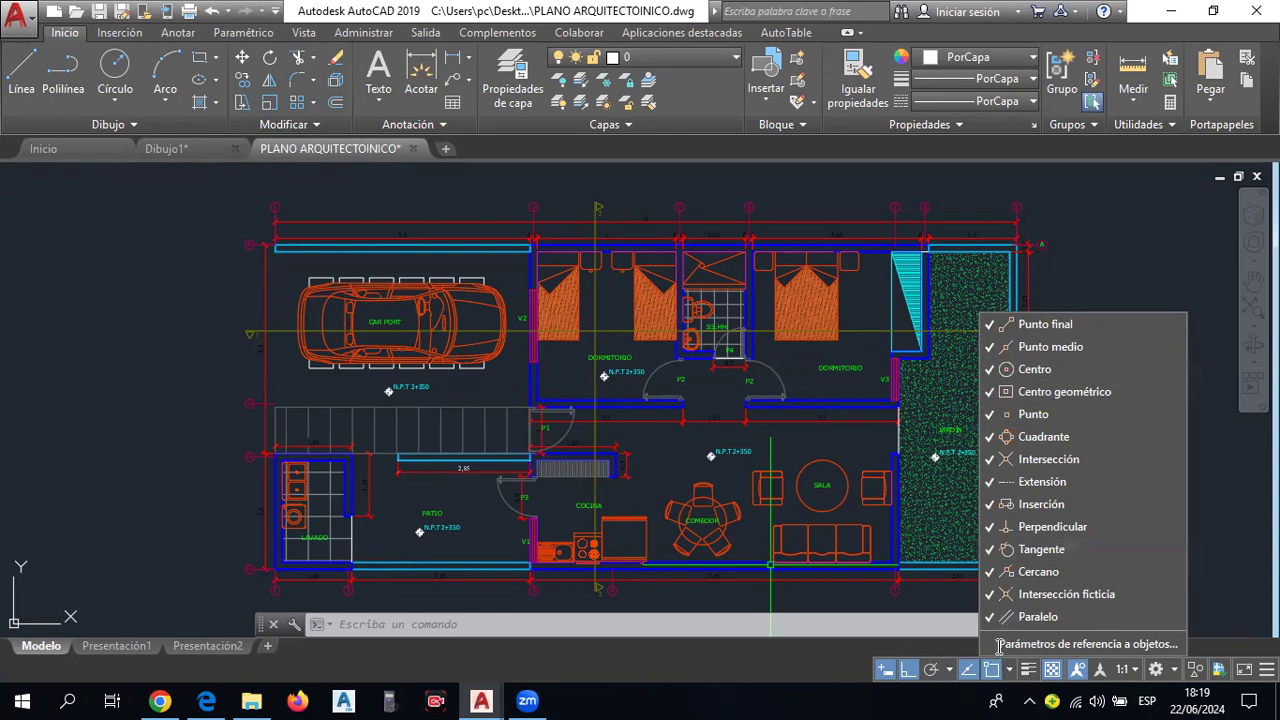
{"action": "left_click", "coordinate": [1010, 668]}
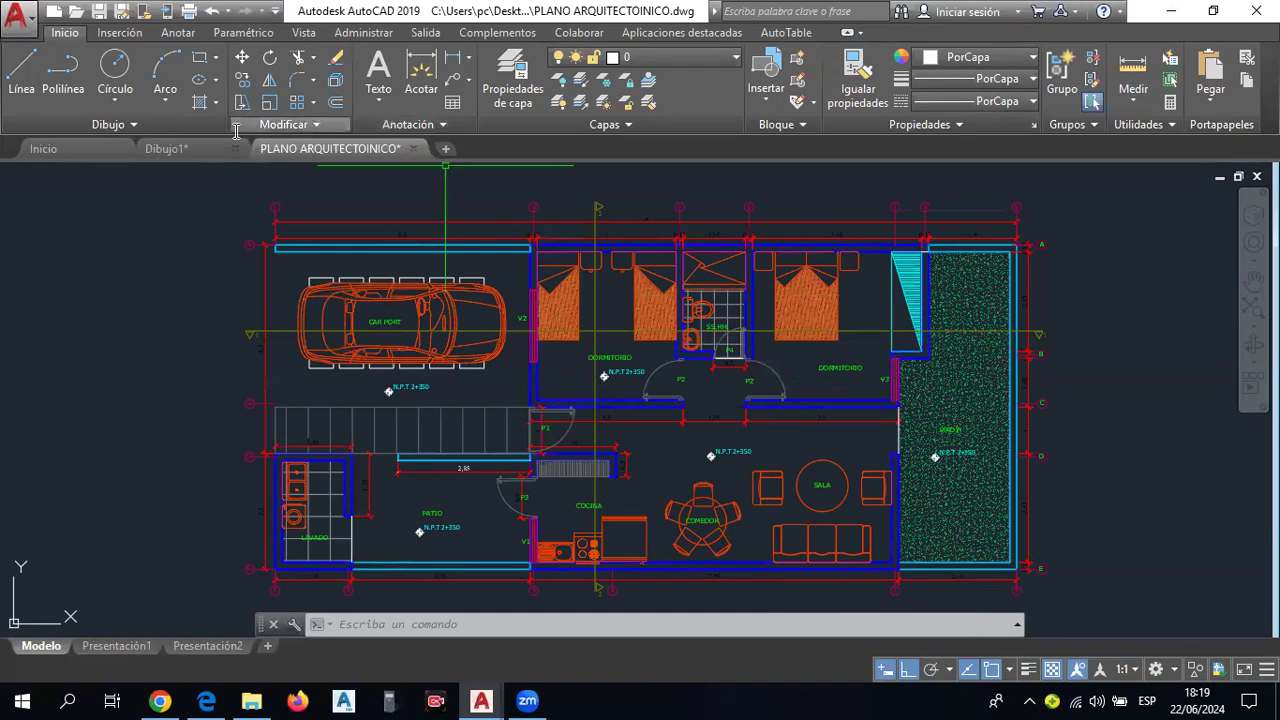
Switch to the empty Dibujo1 drawing, turn Ortho on there, and bring up the exercise PDF.
{"action": "left_click", "coordinate": [166, 148]}
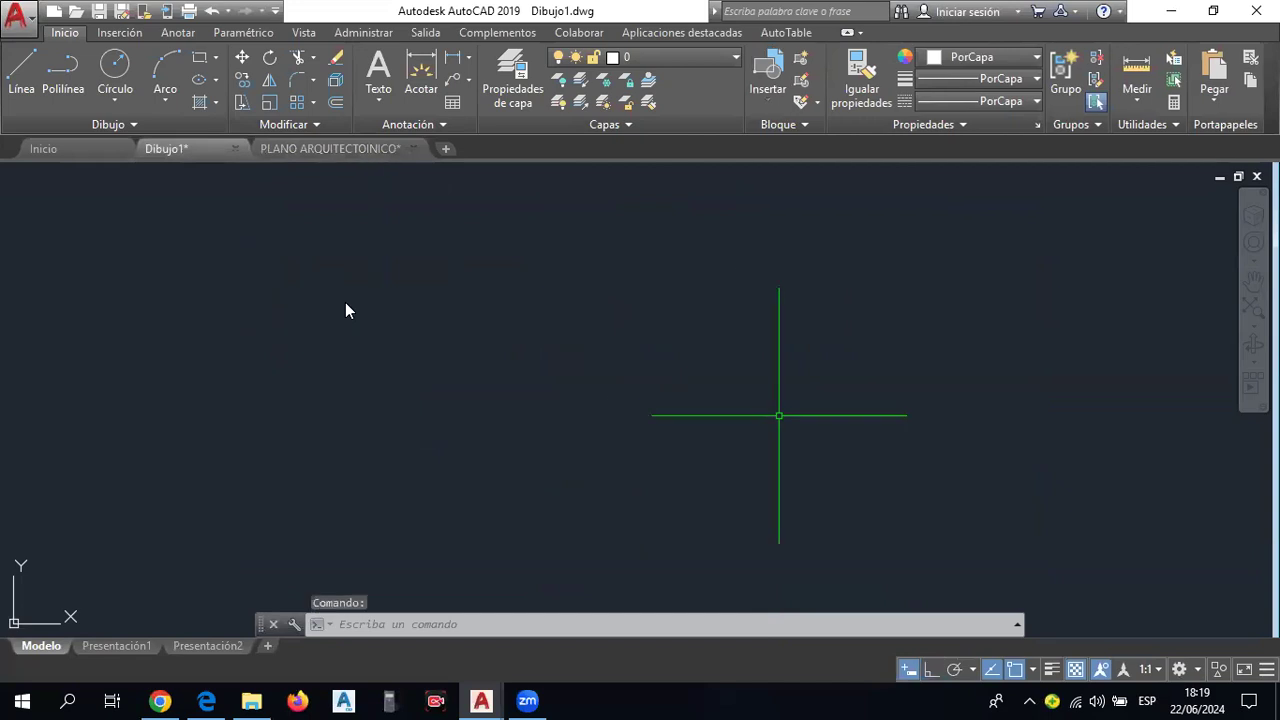
{"action": "left_click", "coordinate": [930, 670]}
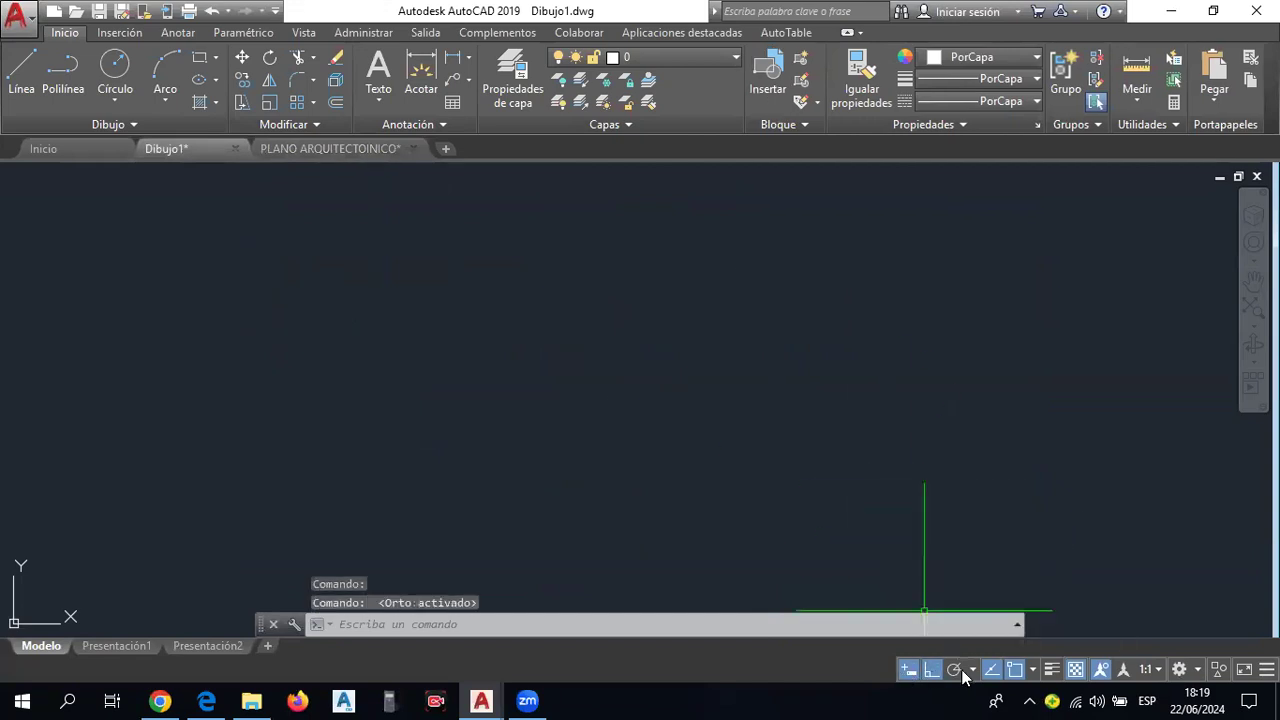
{"action": "left_click", "coordinate": [206, 700]}
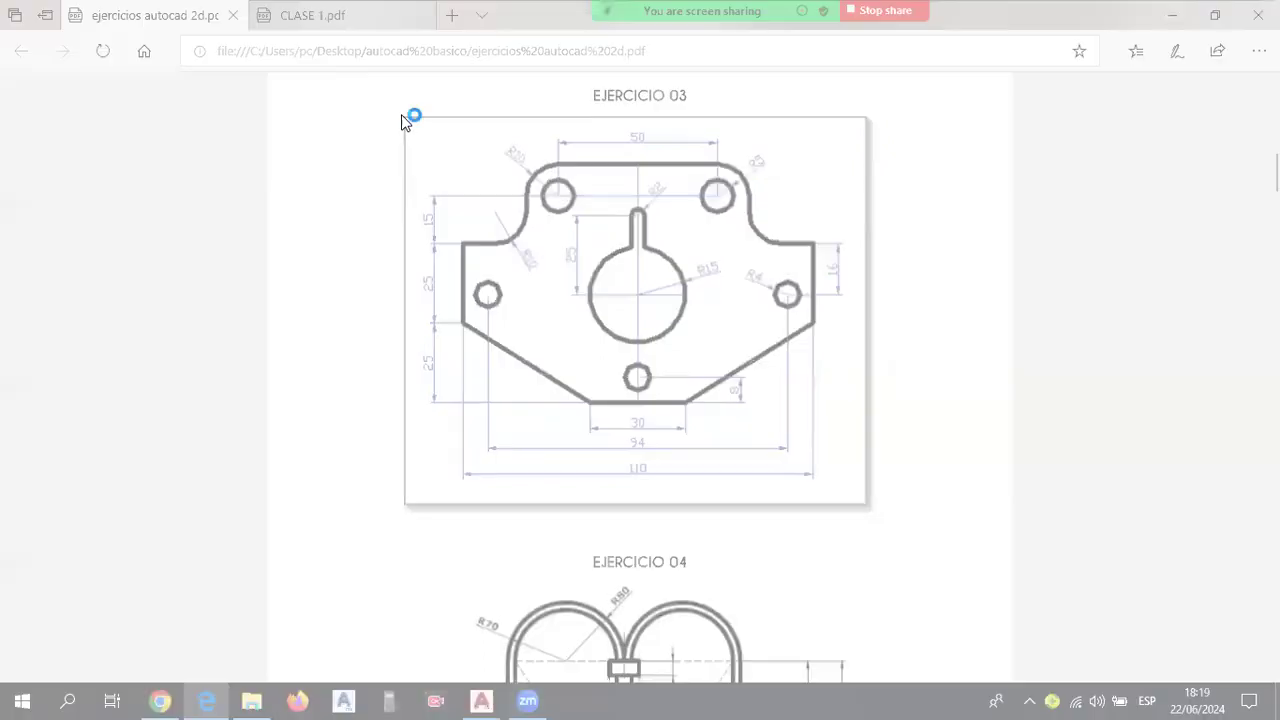
Snip the whole Ejercicio 03 drawing from the PDF and return to AutoCAD.
{"action": "left_click_drag", "start_coordinate": [405, 119], "coordinate": [870, 508]}
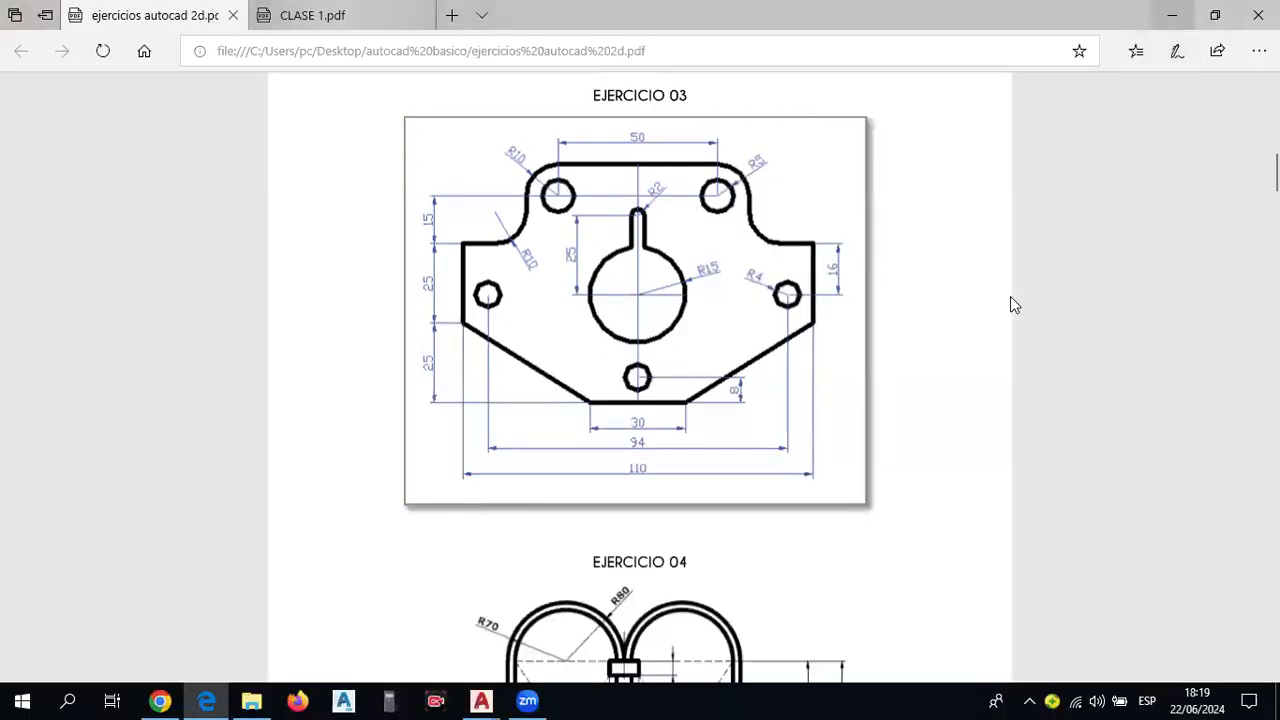
{"action": "key", "text": "alt+Tab"}
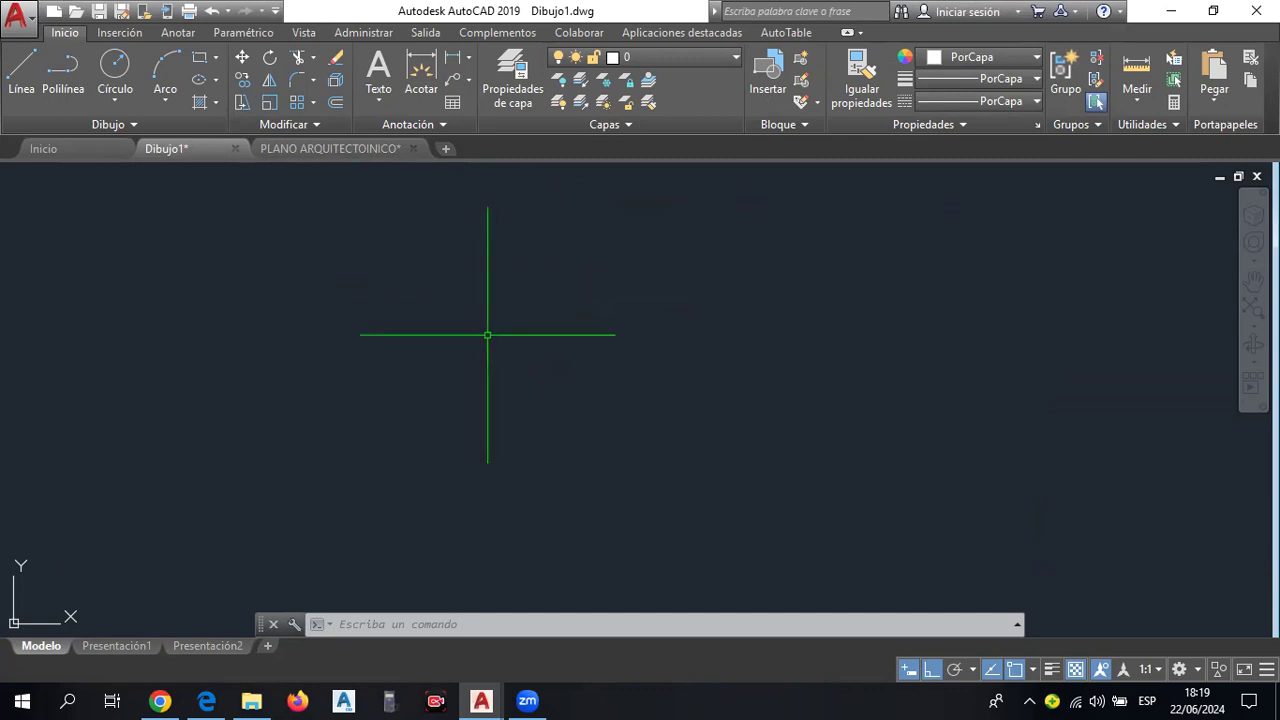
Open and dismiss shortcut menus and drag empty selection windows on the blank canvas.
{"action": "right_click", "coordinate": [656, 296]}
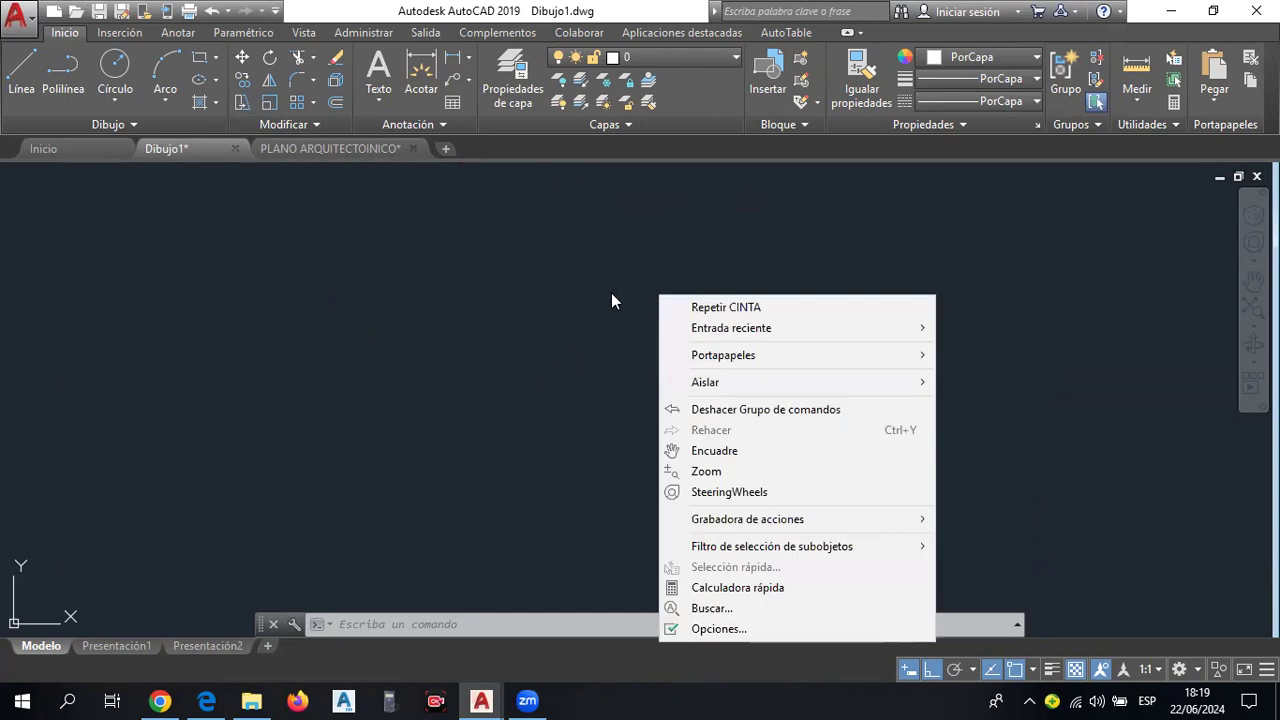
{"action": "right_click", "coordinate": [611, 294]}
{"action": "right_click", "coordinate": [524, 334]}
{"action": "right_click", "coordinate": [695, 296]}
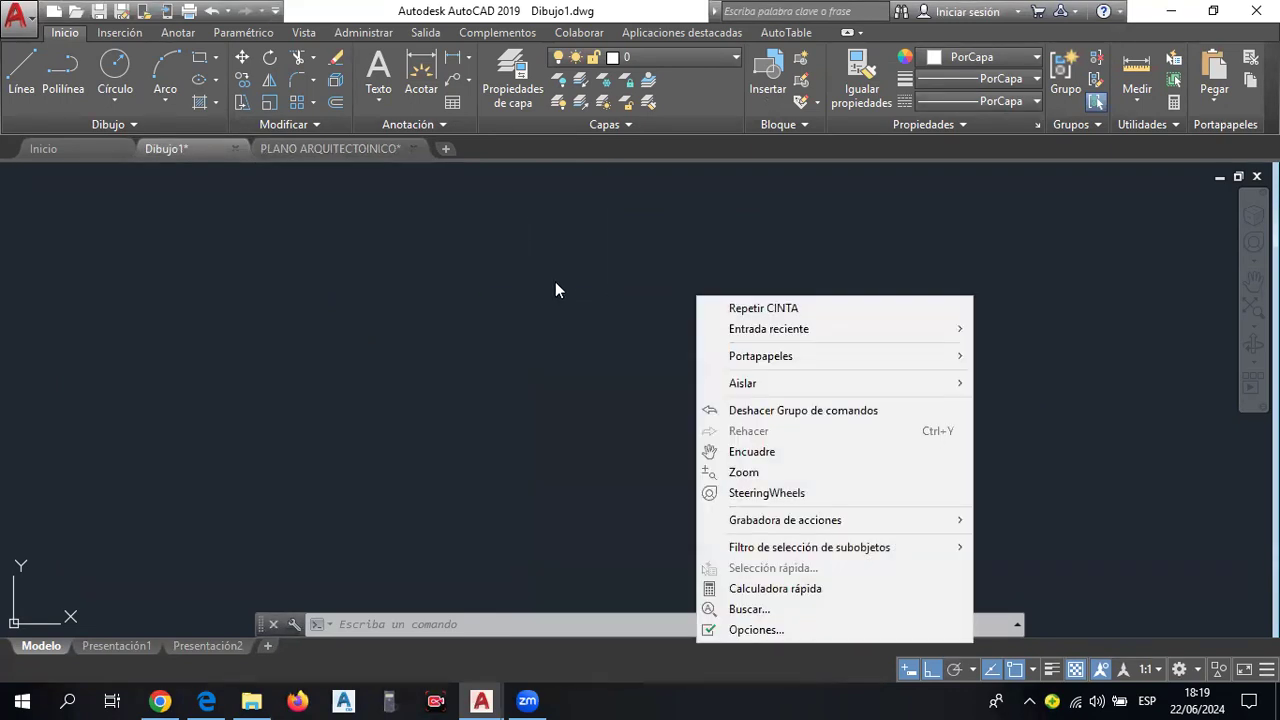
{"action": "left_click", "coordinate": [557, 290]}
{"action": "left_click", "coordinate": [526, 286]}
{"action": "left_click", "coordinate": [375, 280]}
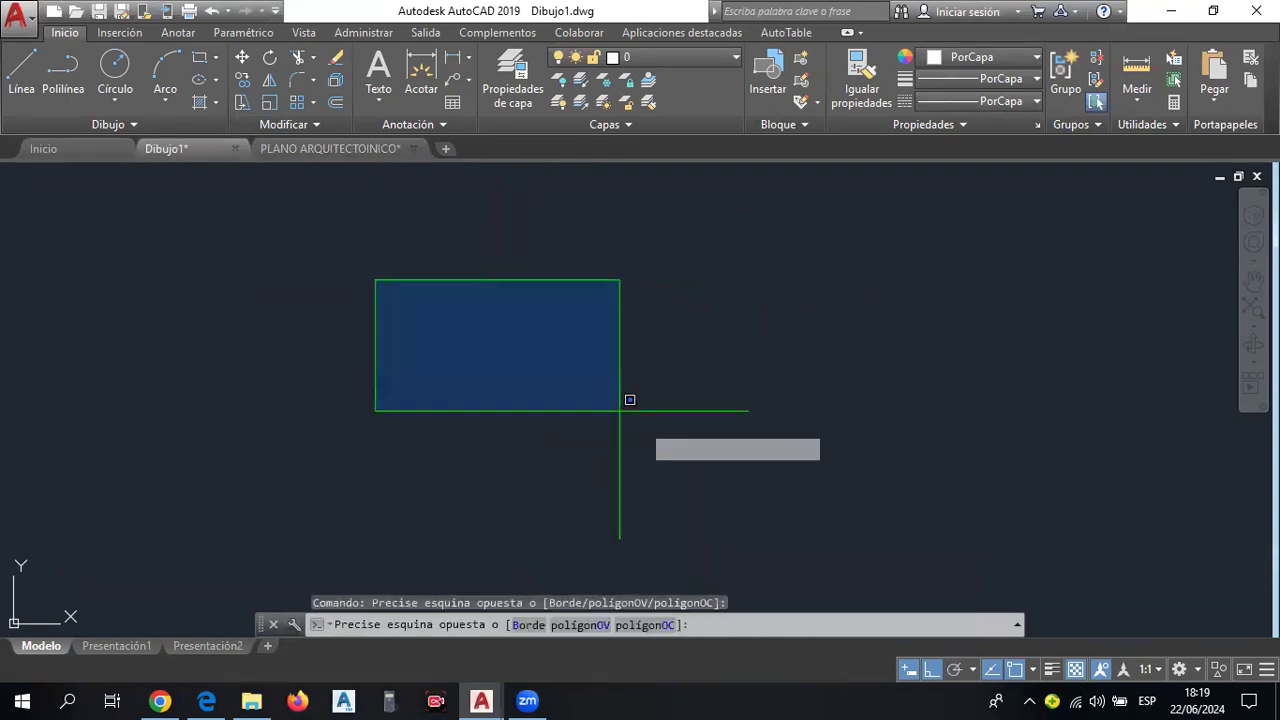
{"action": "left_click", "coordinate": [620, 410]}
{"action": "left_click", "coordinate": [829, 424]}
{"action": "left_click", "coordinate": [404, 263]}
{"action": "left_click", "coordinate": [697, 418]}
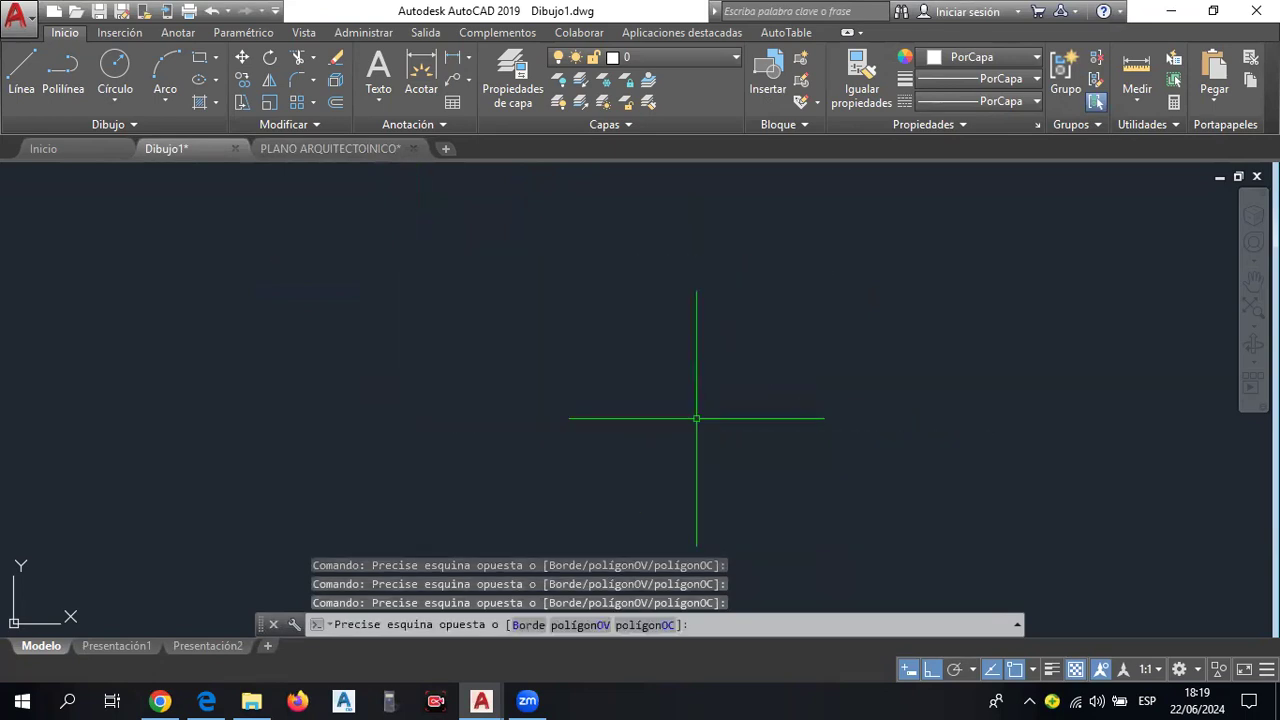
{"action": "left_click", "coordinate": [697, 418]}
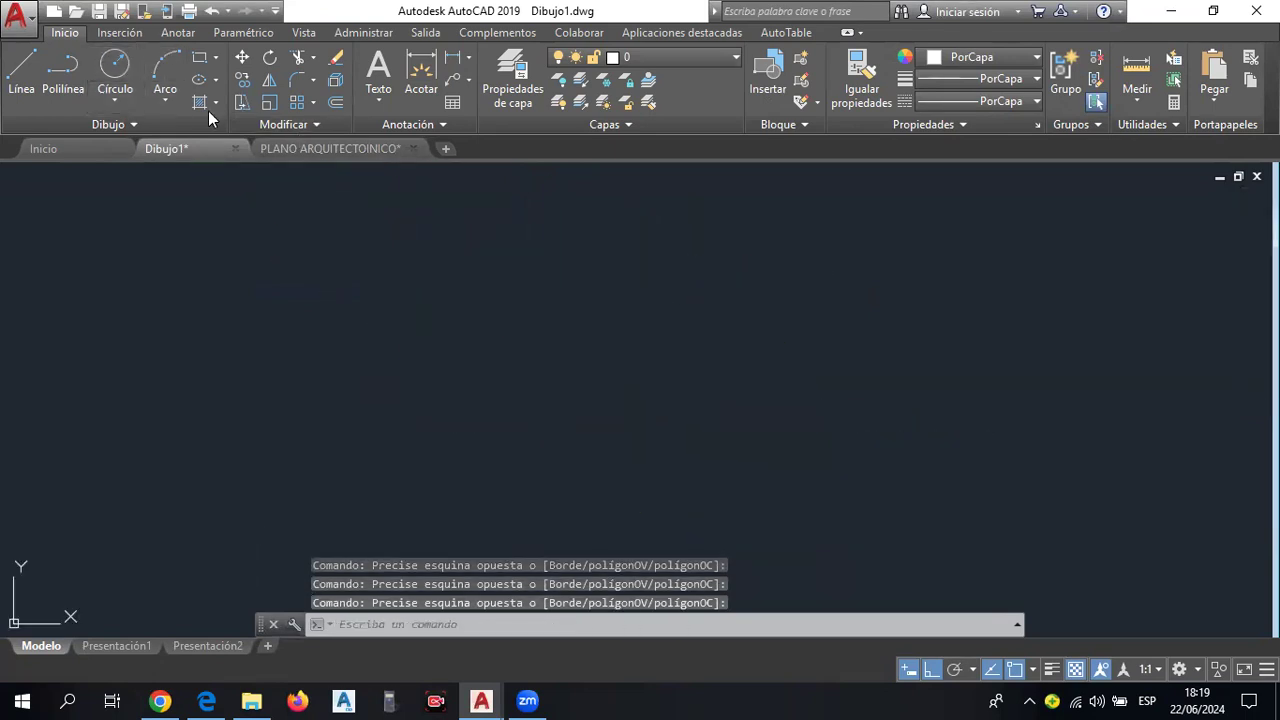
Start a circle with C, place its centre mid-canvas, and zoom to frame it.
{"action": "type", "text": "c"}
{"action": "key", "text": "Return"}
{"action": "left_click", "coordinate": [680, 394]}
{"action": "scroll", "coordinate": [686, 391], "scroll_direction": "up", "scroll_amount": 2}
{"action": "scroll", "coordinate": [703, 386], "scroll_direction": "up", "scroll_amount": 4}
{"action": "scroll", "coordinate": [703, 386], "scroll_direction": "up", "scroll_amount": 2}
{"action": "scroll", "coordinate": [703, 386], "scroll_direction": "up", "scroll_amount": 4}
{"action": "scroll", "coordinate": [694, 386], "scroll_direction": "down", "scroll_amount": 5}
{"action": "scroll", "coordinate": [637, 366], "scroll_direction": "up", "scroll_amount": 2}
{"action": "scroll", "coordinate": [646, 366], "scroll_direction": "up", "scroll_amount": 3}
{"action": "mouse_move", "coordinate": [627, 349]}
{"action": "middle_mouse_down"}
{"action": "mouse_move", "coordinate": [703, 320]}
{"action": "mouse_move", "coordinate": [503, 414]}
{"action": "mouse_move", "coordinate": [597, 421]}
{"action": "mouse_move", "coordinate": [551, 443]}
{"action": "mouse_move", "coordinate": [571, 371]}
{"action": "mouse_move", "coordinate": [642, 363]}
{"action": "mouse_move", "coordinate": [583, 411]}
{"action": "mouse_move", "coordinate": [623, 446]}
{"action": "mouse_move", "coordinate": [634, 406]}
{"action": "mouse_move", "coordinate": [589, 404]}
{"action": "mouse_move", "coordinate": [617, 357]}
{"action": "middle_mouse_up"}
{"action": "scroll", "coordinate": [569, 366], "scroll_direction": "up", "scroll_amount": 2}
{"action": "scroll", "coordinate": [623, 357], "scroll_direction": "down", "scroll_amount": 8}
{"action": "scroll", "coordinate": [623, 357], "scroll_direction": "up", "scroll_amount": 5}
{"action": "scroll", "coordinate": [610, 355], "scroll_direction": "up", "scroll_amount": 6}
{"action": "scroll", "coordinate": [586, 346], "scroll_direction": "down", "scroll_amount": 8}
{"action": "scroll", "coordinate": [577, 346], "scroll_direction": "up", "scroll_amount": 5}
{"action": "scroll", "coordinate": [577, 346], "scroll_direction": "down", "scroll_amount": 5}
{"action": "scroll", "coordinate": [578, 347], "scroll_direction": "up", "scroll_amount": 4}
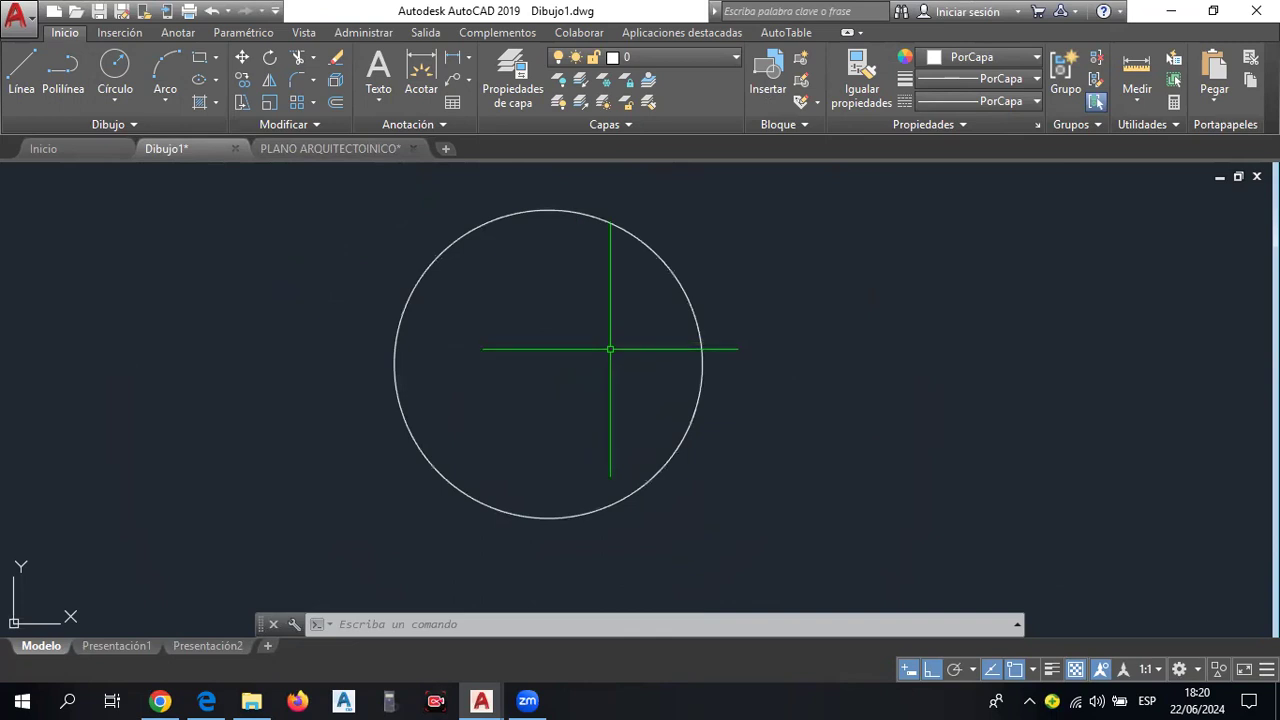
Window-select the circle, then clear the selection with Escape.
{"action": "mouse_move", "coordinate": [488, 338]}
{"action": "middle_mouse_down"}
{"action": "mouse_move", "coordinate": [526, 334]}
{"action": "mouse_move", "coordinate": [471, 386]}
{"action": "mouse_move", "coordinate": [569, 309]}
{"action": "middle_mouse_up"}
{"action": "scroll", "coordinate": [490, 330], "scroll_direction": "down", "scroll_amount": 2}
{"action": "scroll", "coordinate": [486, 323], "scroll_direction": "up", "scroll_amount": 3}
{"action": "scroll", "coordinate": [483, 323], "scroll_direction": "down", "scroll_amount": 1}
{"action": "scroll", "coordinate": [526, 309], "scroll_direction": "down", "scroll_amount": 2}
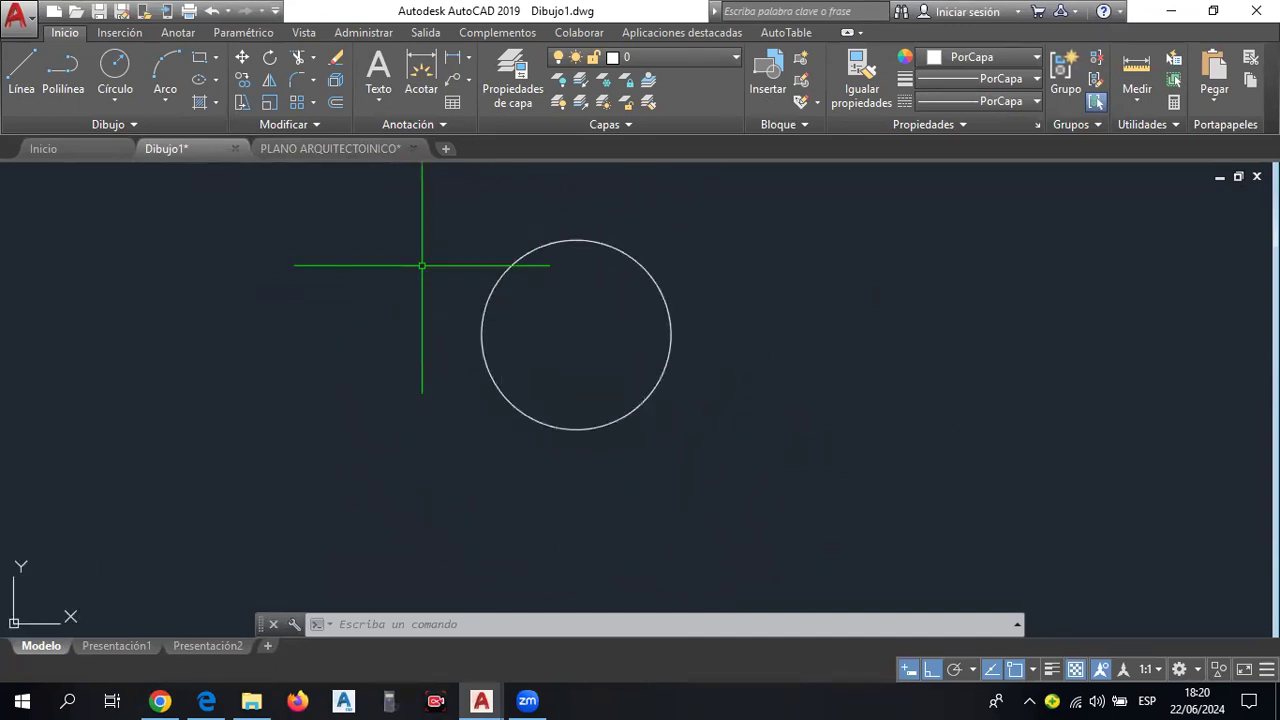
{"action": "left_click", "coordinate": [408, 229]}
{"action": "left_click", "coordinate": [785, 440]}
{"action": "left_click", "coordinate": [810, 452]}
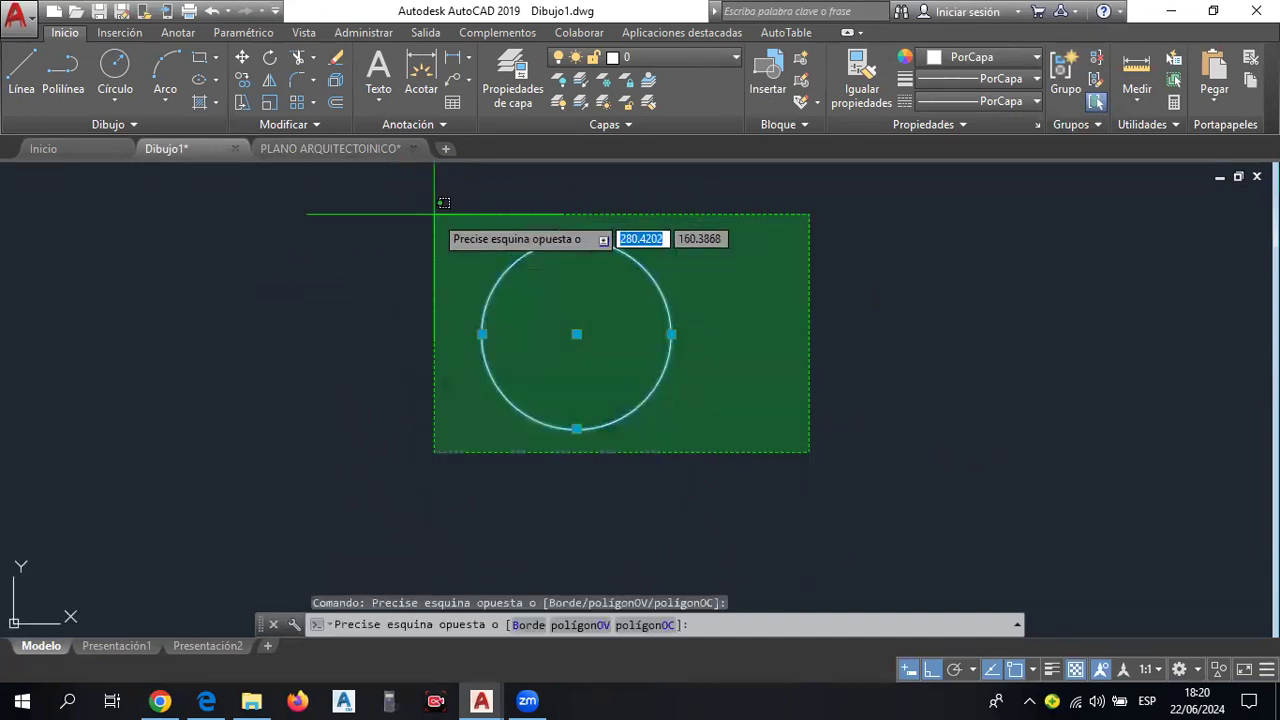
{"action": "left_click", "coordinate": [434, 213]}
{"action": "key", "text": "Escape"}
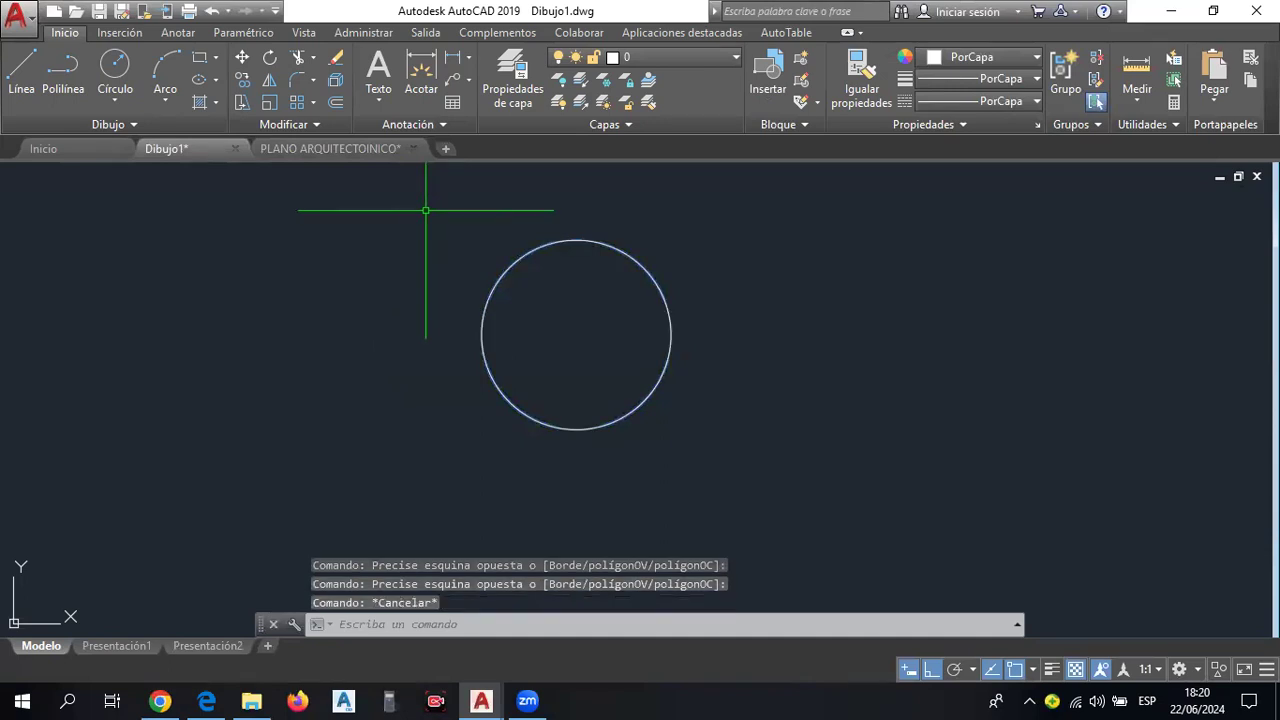
Retry window and crossing selections around the circle, clearing them again.
{"action": "mouse_move", "coordinate": [516, 210]}
{"action": "left_mouse_down"}
{"action": "mouse_move", "coordinate": [617, 331]}
{"action": "mouse_move", "coordinate": [534, 374]}
{"action": "mouse_move", "coordinate": [449, 211]}
{"action": "mouse_move", "coordinate": [697, 369]}
{"action": "mouse_move", "coordinate": [530, 259]}
{"action": "mouse_move", "coordinate": [563, 280]}
{"action": "mouse_move", "coordinate": [586, 340]}
{"action": "mouse_move", "coordinate": [597, 260]}
{"action": "mouse_move", "coordinate": [591, 317]}
{"action": "left_mouse_up"}
{"action": "left_click", "coordinate": [398, 197]}
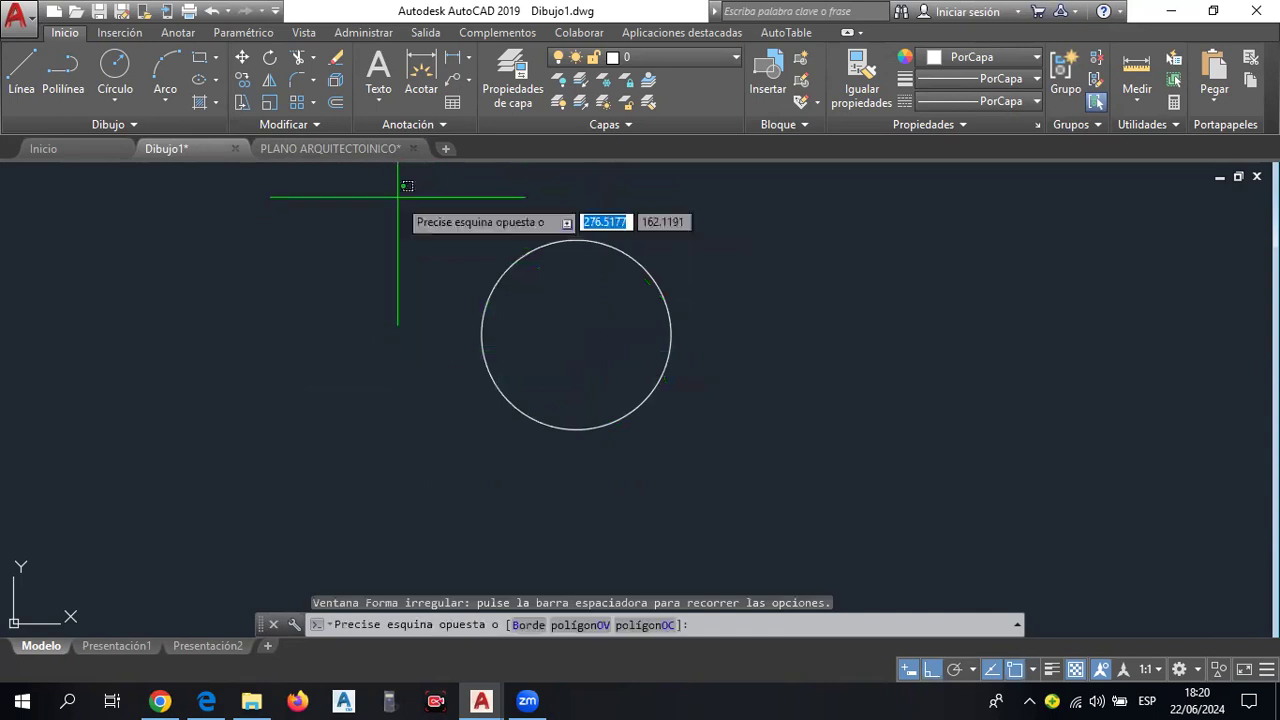
{"action": "left_click", "coordinate": [748, 471]}
{"action": "left_click", "coordinate": [808, 465]}
{"action": "left_click", "coordinate": [290, 165]}
{"action": "left_click", "coordinate": [355, 202]}
{"action": "left_click", "coordinate": [770, 450]}
{"action": "left_click", "coordinate": [785, 458]}
{"action": "left_click", "coordinate": [406, 207]}
{"action": "left_click", "coordinate": [740, 415]}
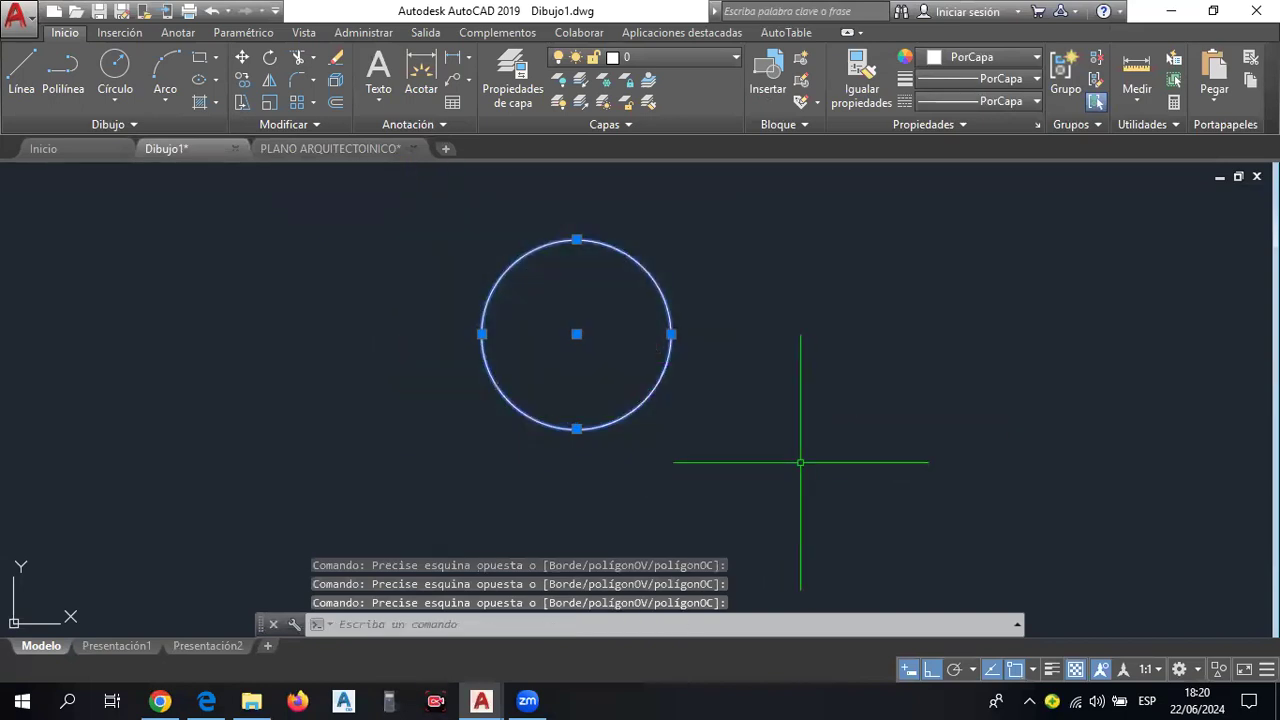
{"action": "key", "text": "Escape"}
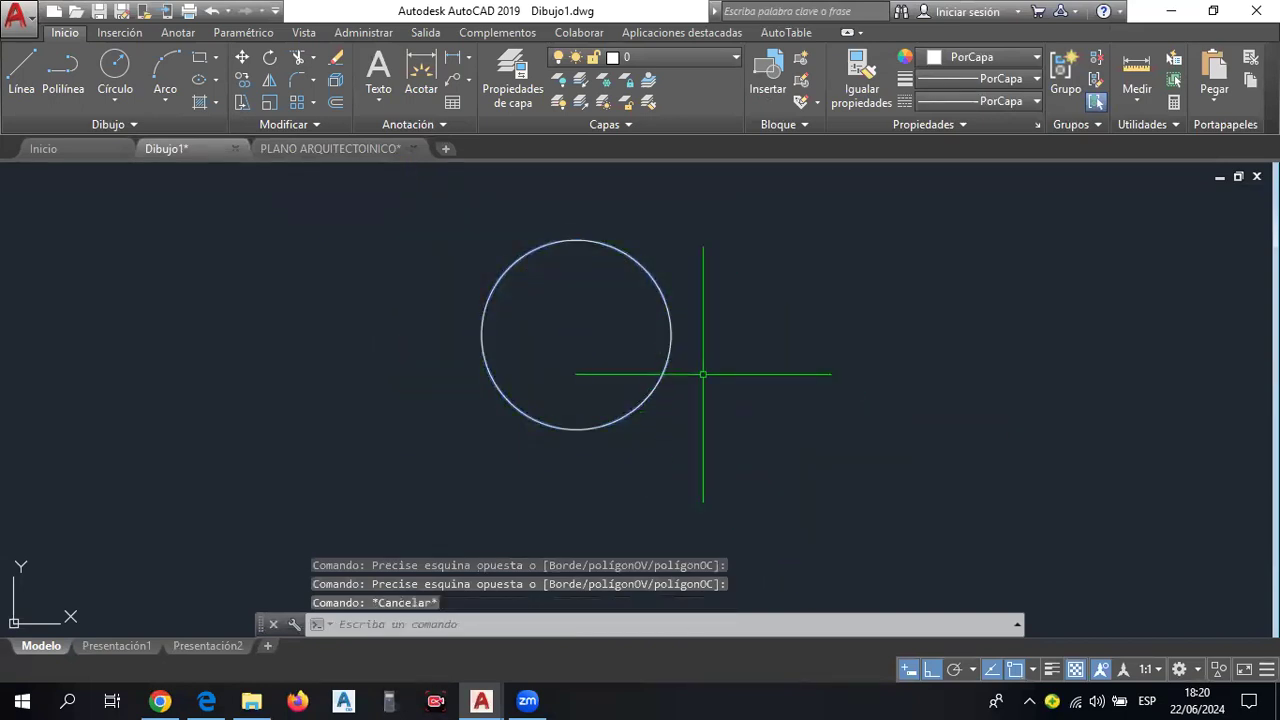
Enclose the circle in a selection box and erase it with Delete.
{"action": "left_click", "coordinate": [420, 223]}
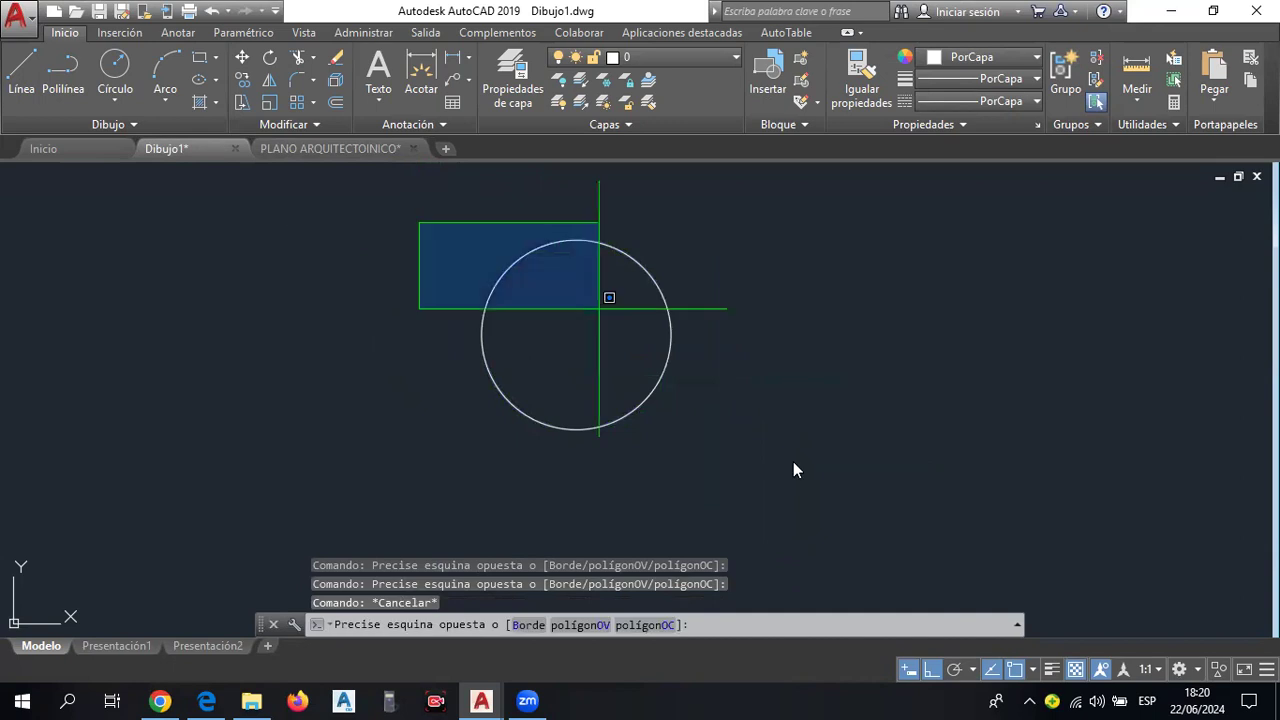
{"action": "left_click", "coordinate": [815, 470]}
{"action": "left_click", "coordinate": [808, 466]}
{"action": "left_click", "coordinate": [414, 238]}
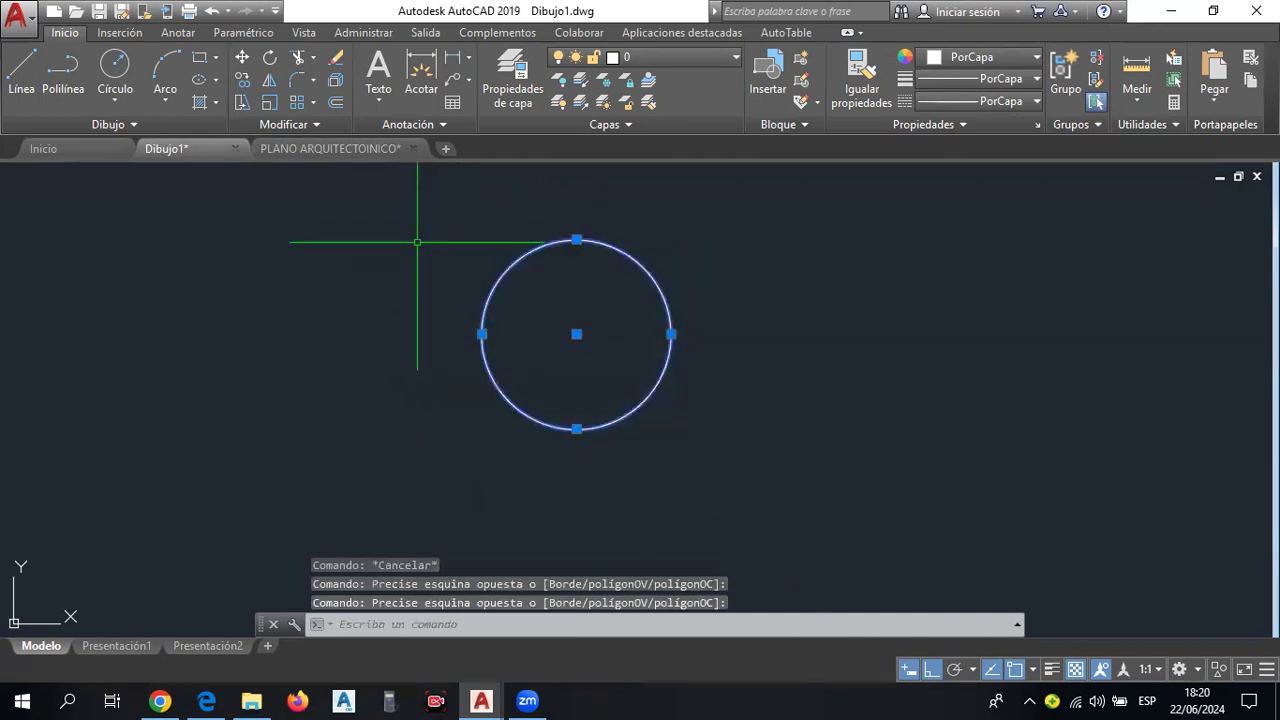
{"action": "left_click", "coordinate": [400, 221]}
{"action": "left_click", "coordinate": [737, 474]}
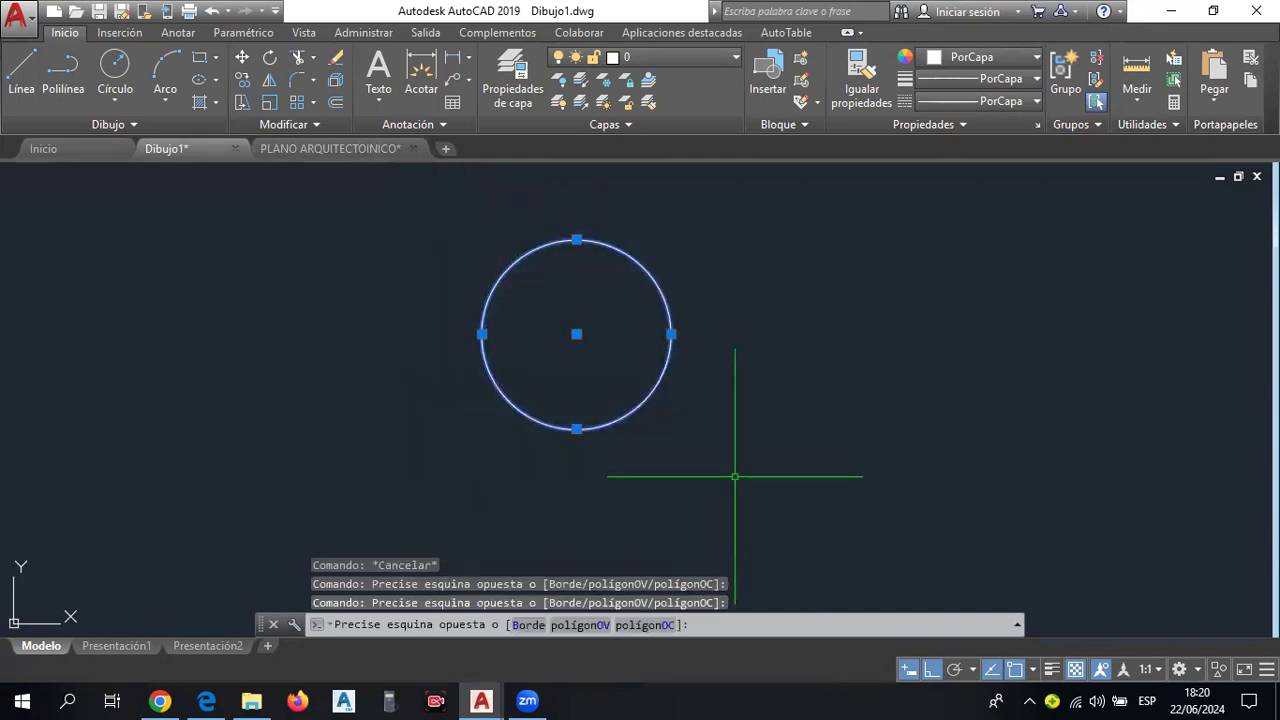
{"action": "left_click", "coordinate": [335, 181]}
{"action": "left_click", "coordinate": [785, 444]}
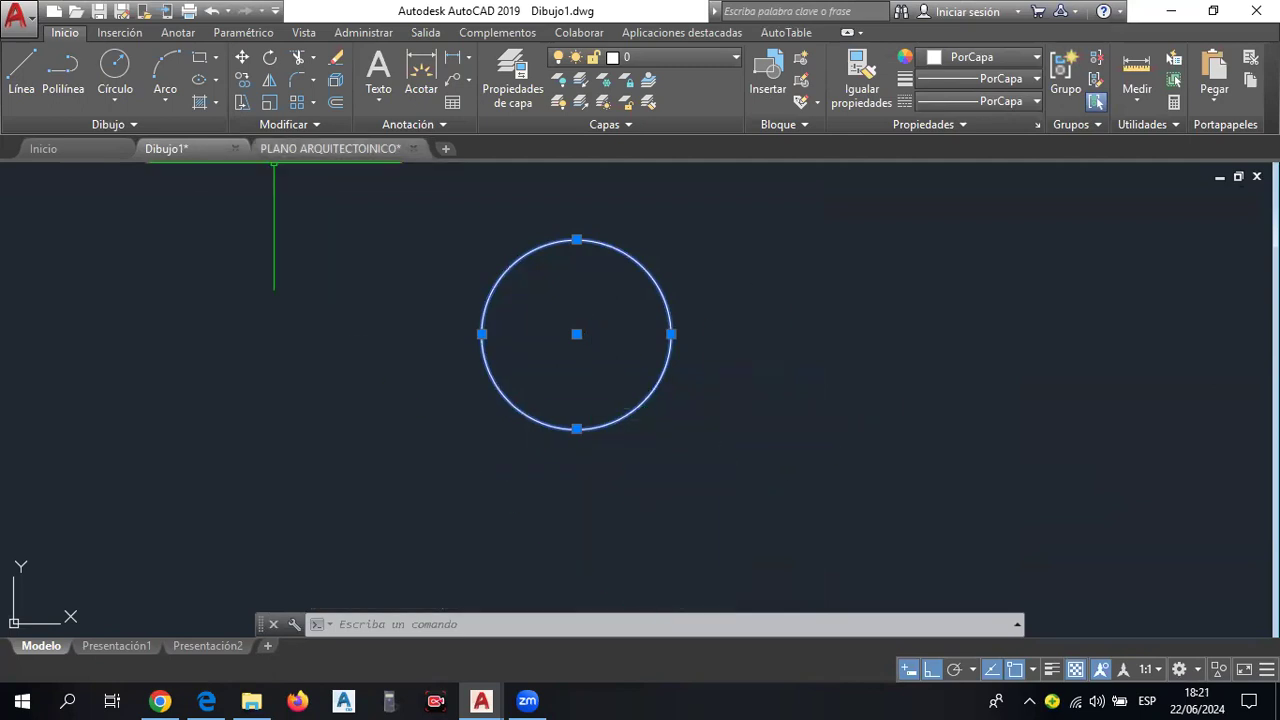
{"action": "key", "text": "Delete"}
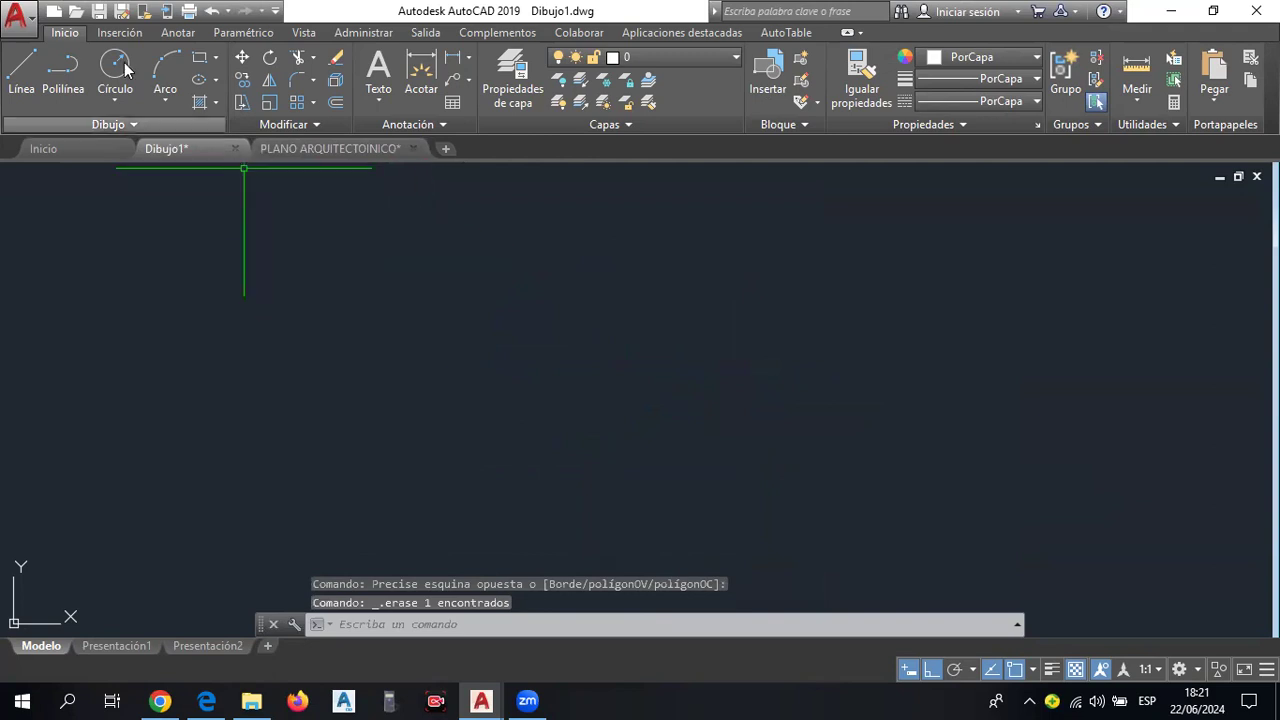
Begin a line, check the exercise PDF, then cancel the line and paste the reference picture.
{"action": "left_click", "coordinate": [22, 80]}
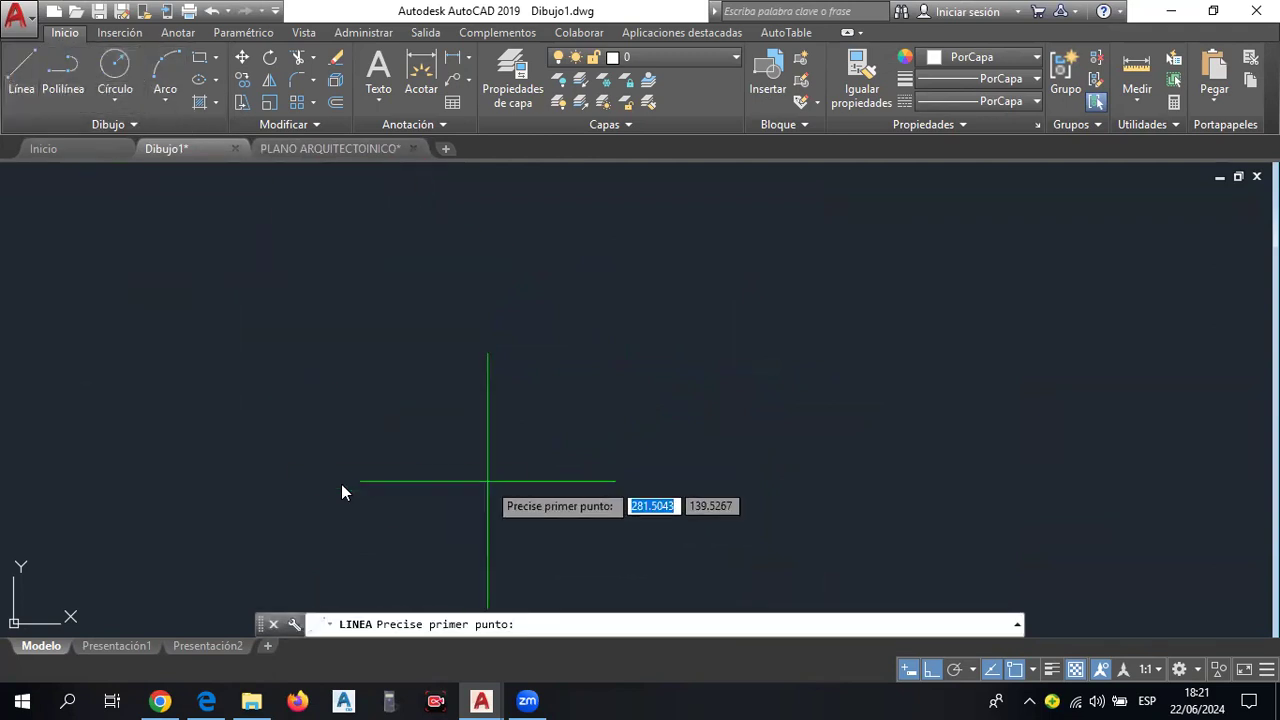
{"action": "left_click", "coordinate": [561, 331]}
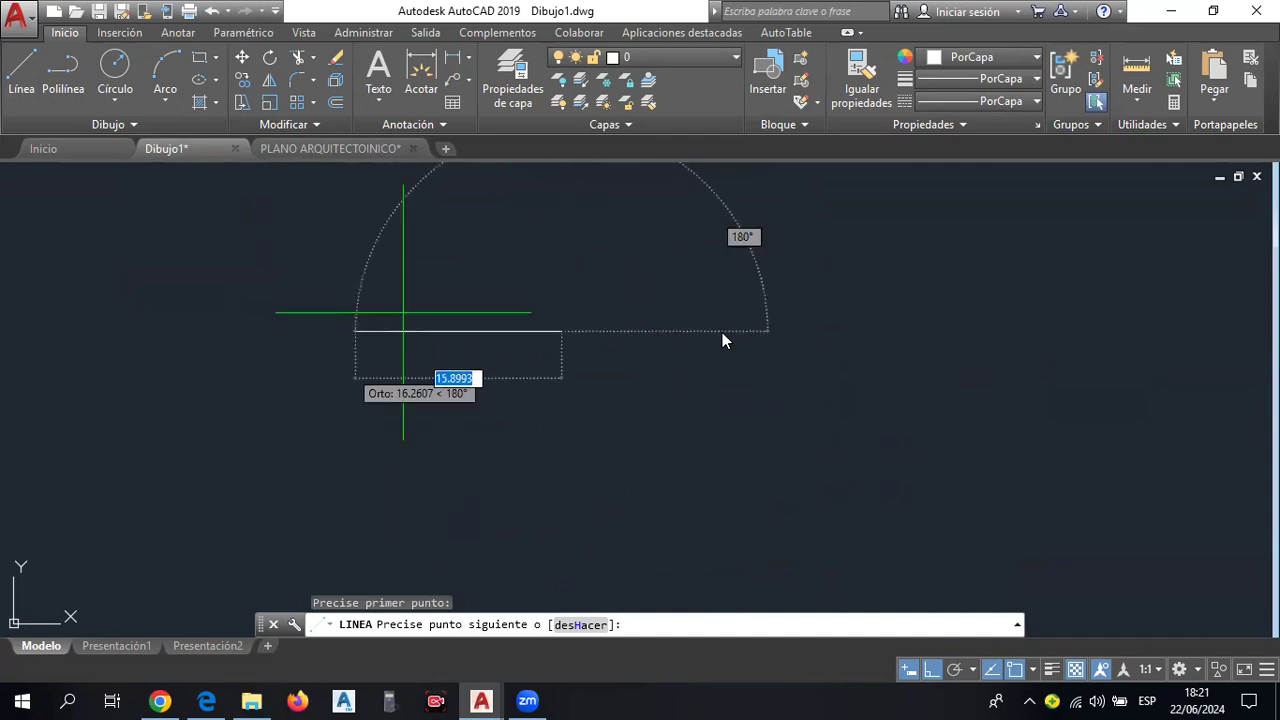
{"action": "left_click", "coordinate": [206, 701]}
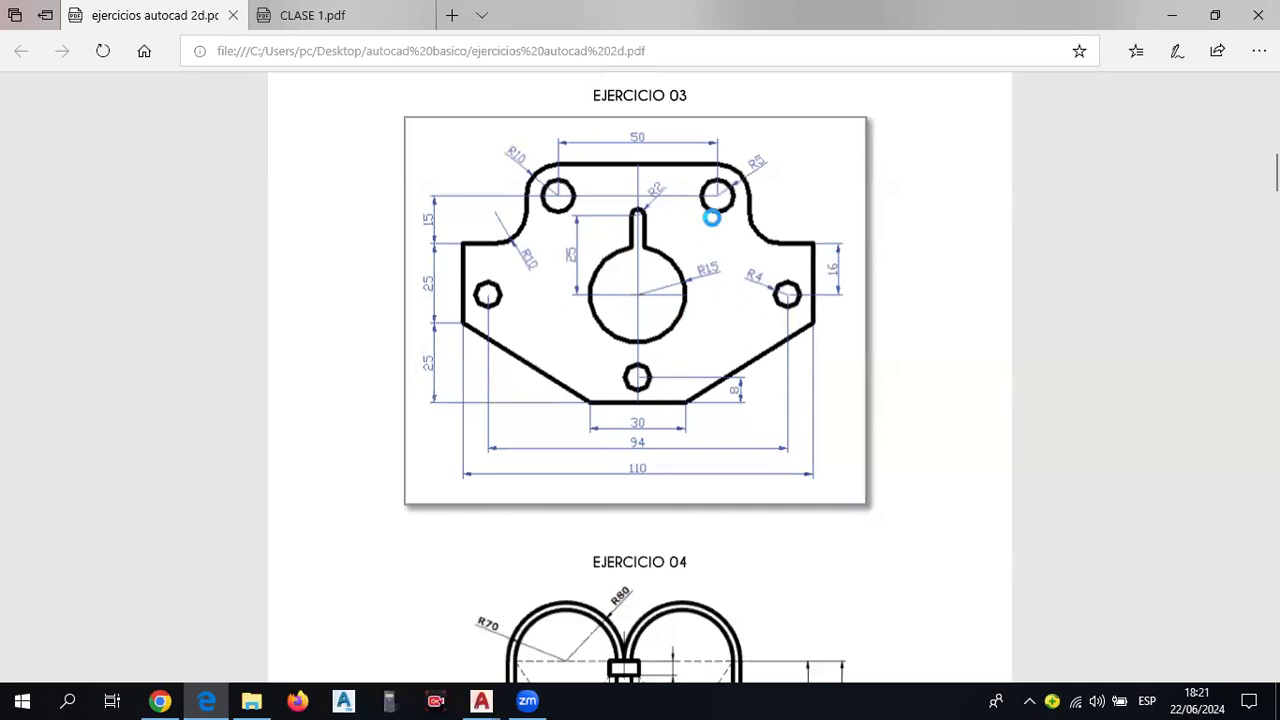
{"action": "left_click", "coordinate": [1172, 15]}
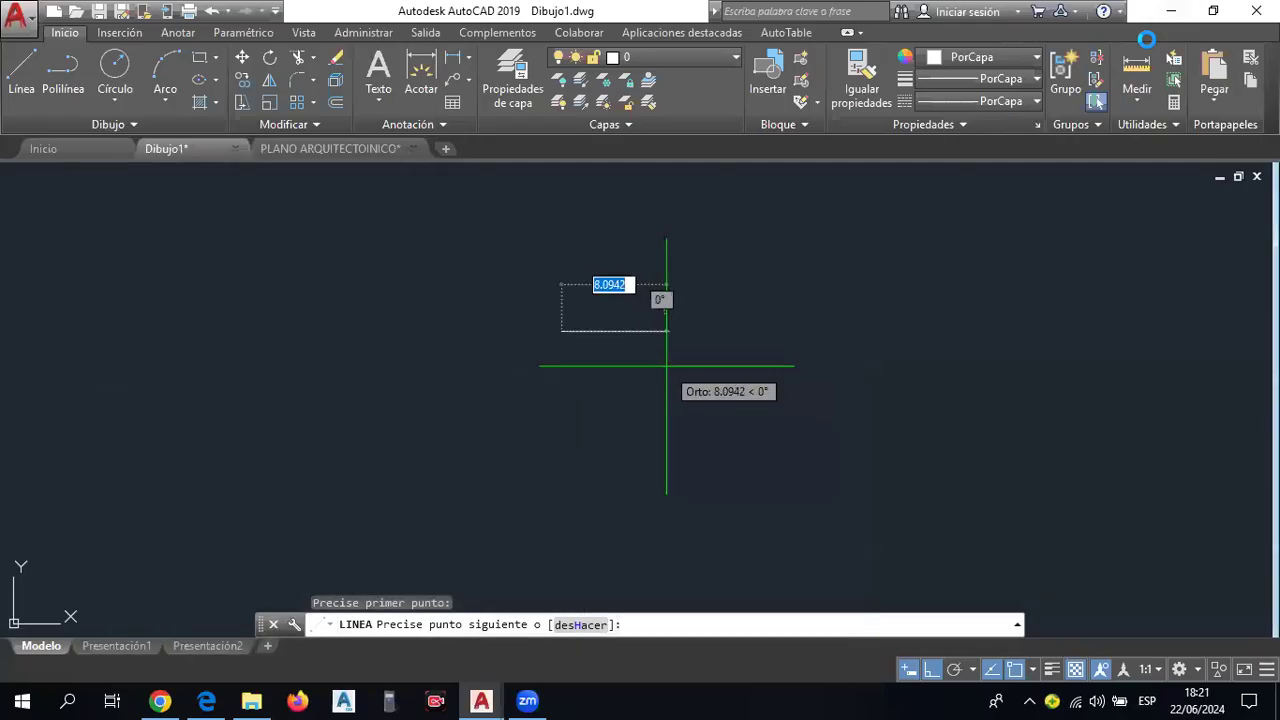
{"action": "key", "text": "Escape"}
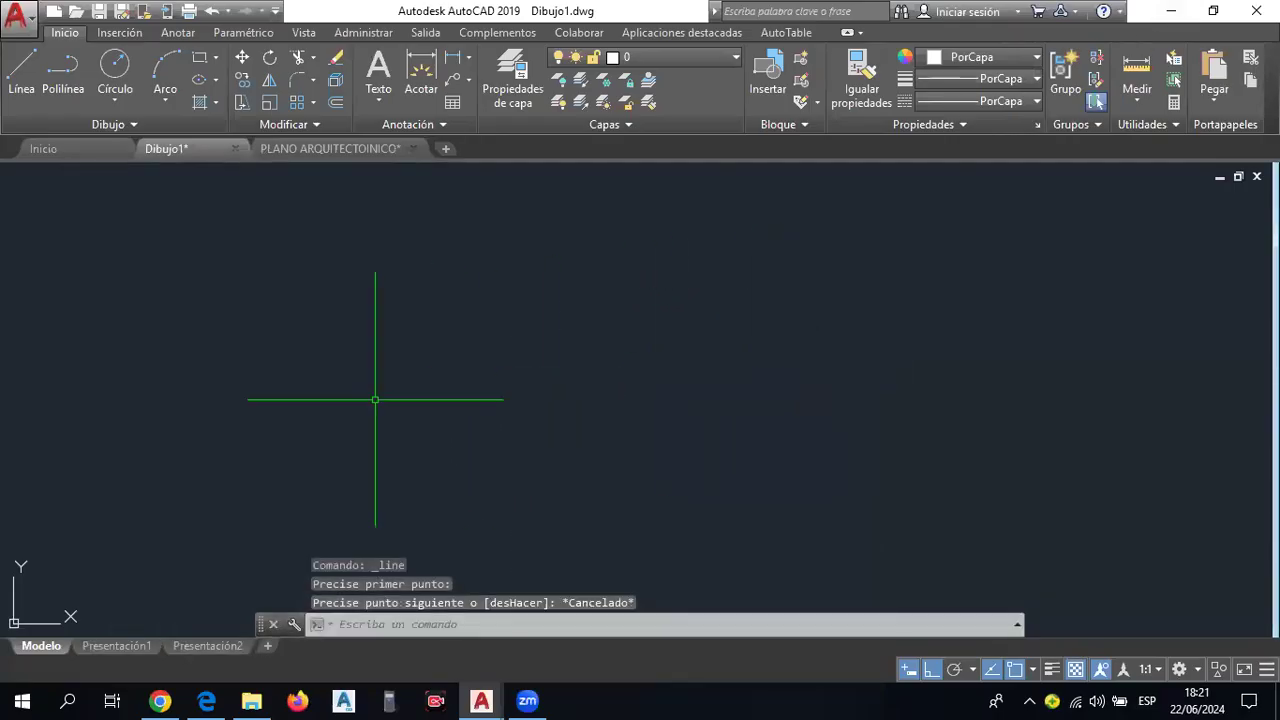
{"action": "key", "text": "ctrl+v"}
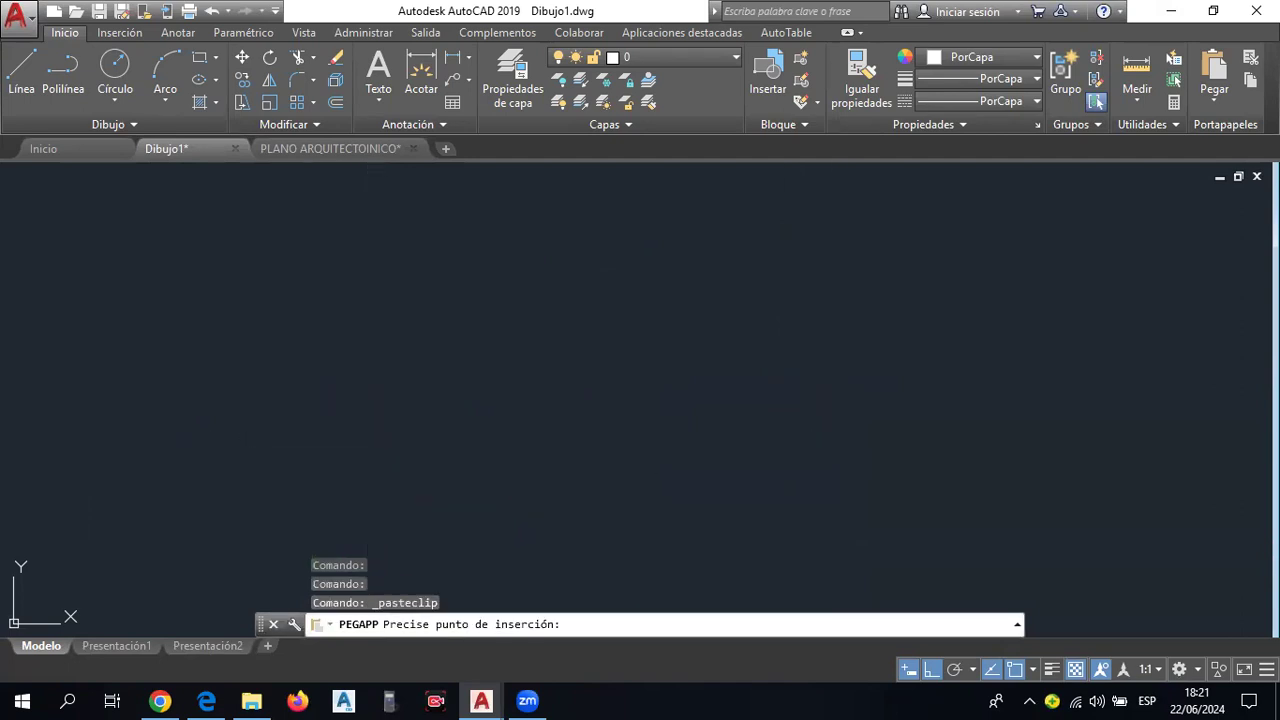
Place the pasted Exercise 03 picture and draw a 25-unit vertical line to its right.
{"action": "left_click", "coordinate": [381, 163]}
{"action": "middle_click_drag", "start_coordinate": [923, 357], "coordinate": [756, 419]}
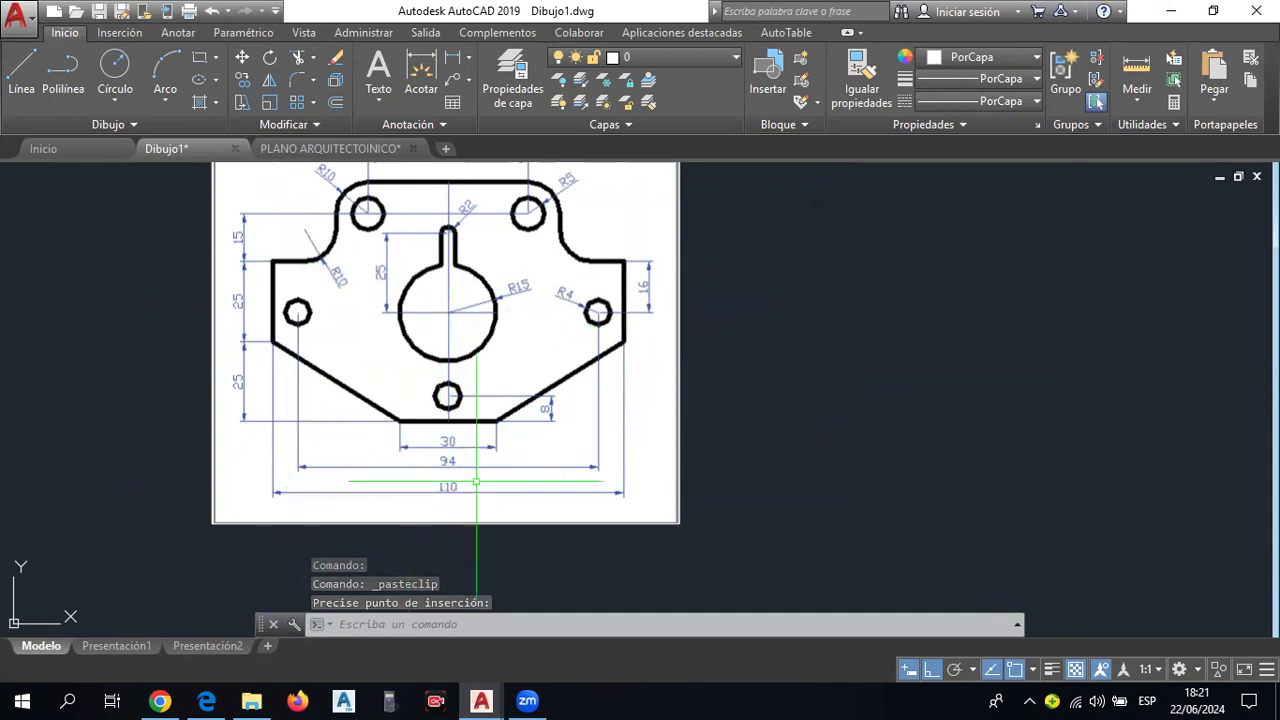
{"action": "left_click", "coordinate": [21, 68]}
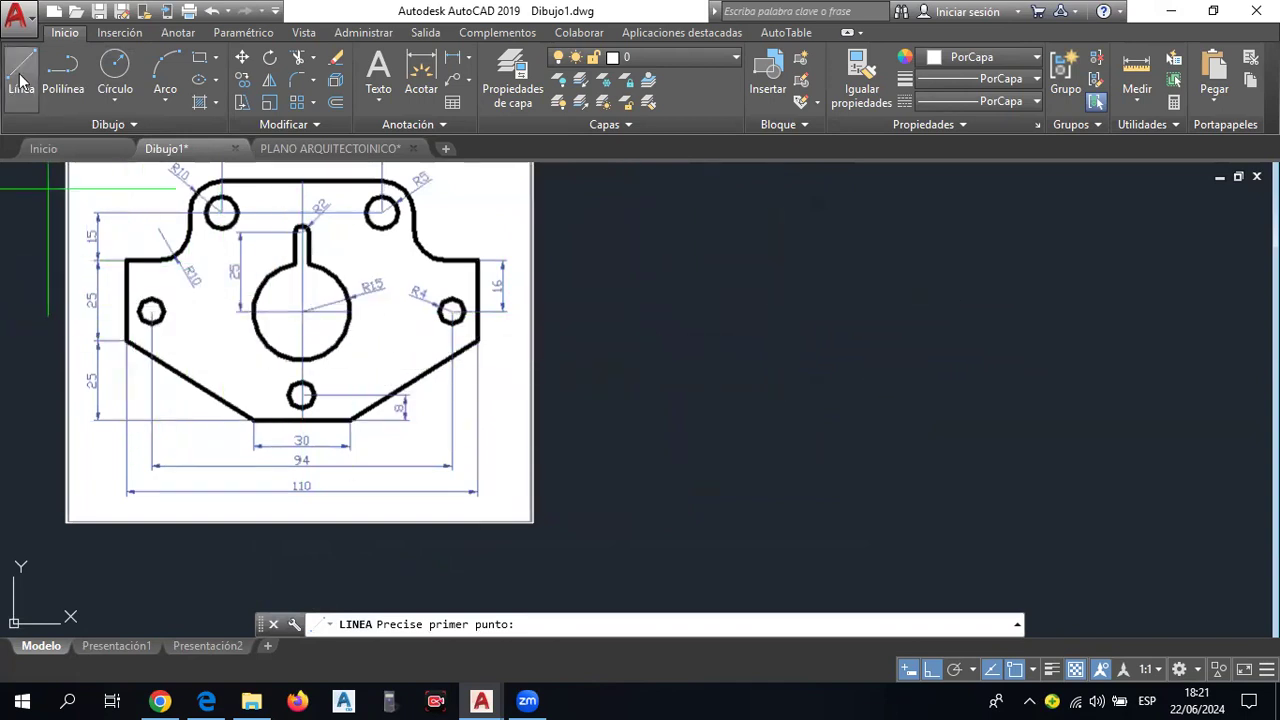
{"action": "left_click", "coordinate": [770, 238]}
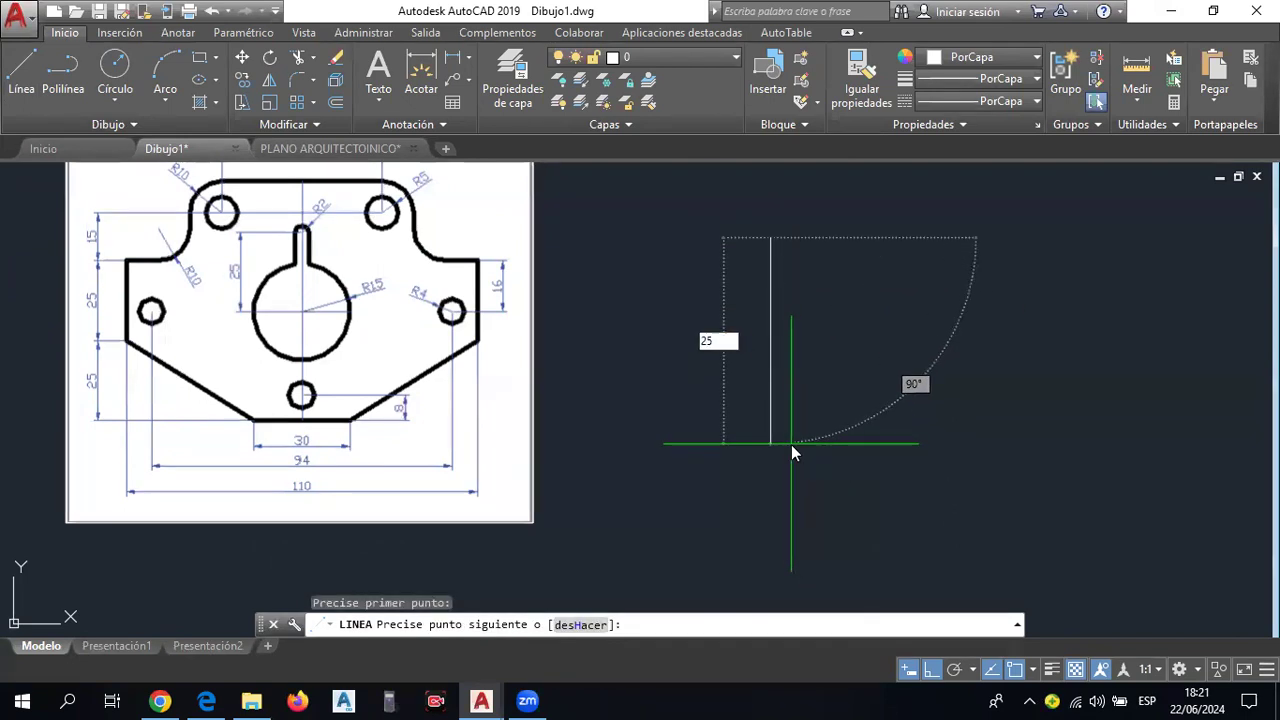
{"action": "type", "text": "25"}
{"action": "key", "text": "Return"}
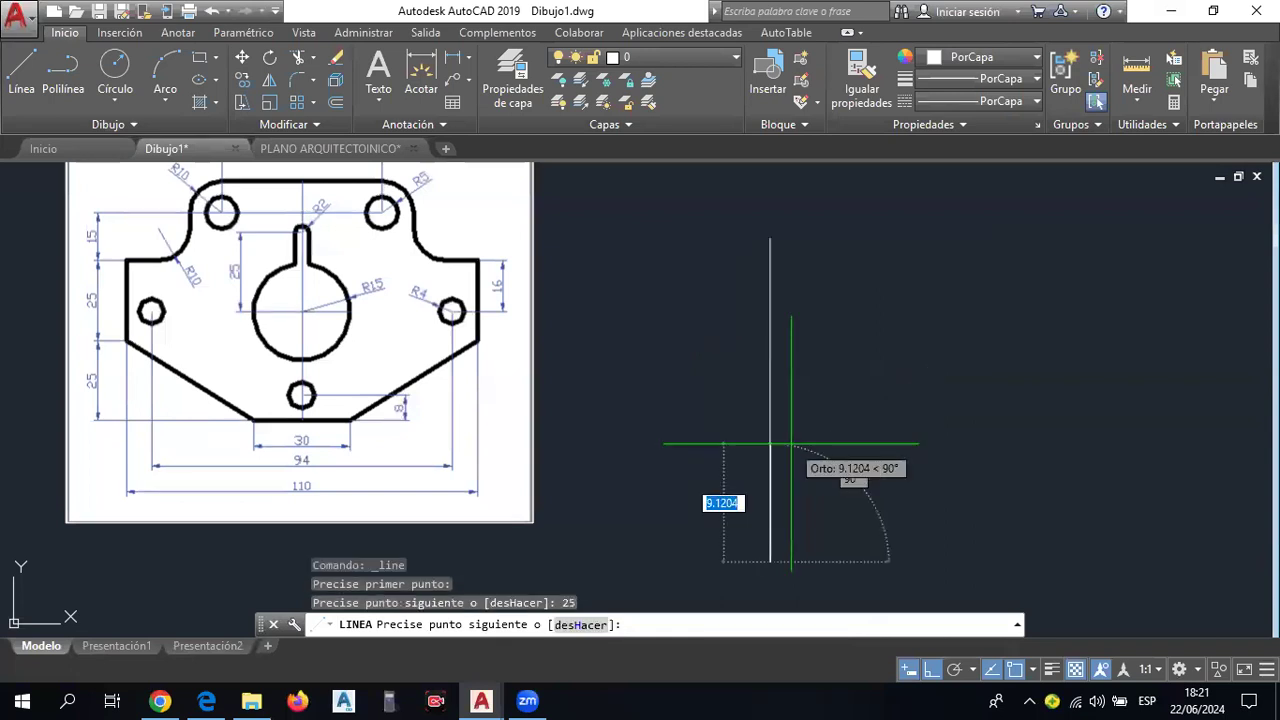
{"action": "key", "text": "Escape"}
{"action": "key", "text": "Escape"}
{"action": "key", "text": "Escape"}
{"action": "middle_click_drag", "start_coordinate": [773, 479], "coordinate": [788, 455]}
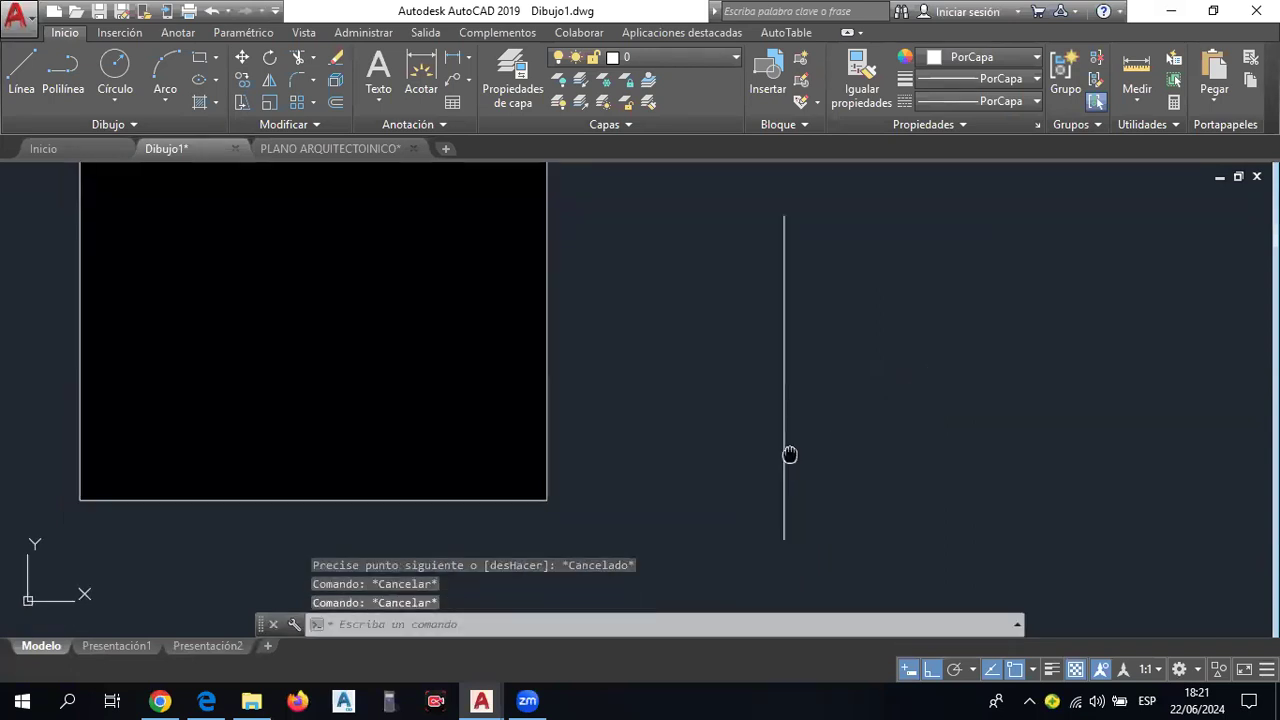
{"action": "left_click", "coordinate": [785, 410]}
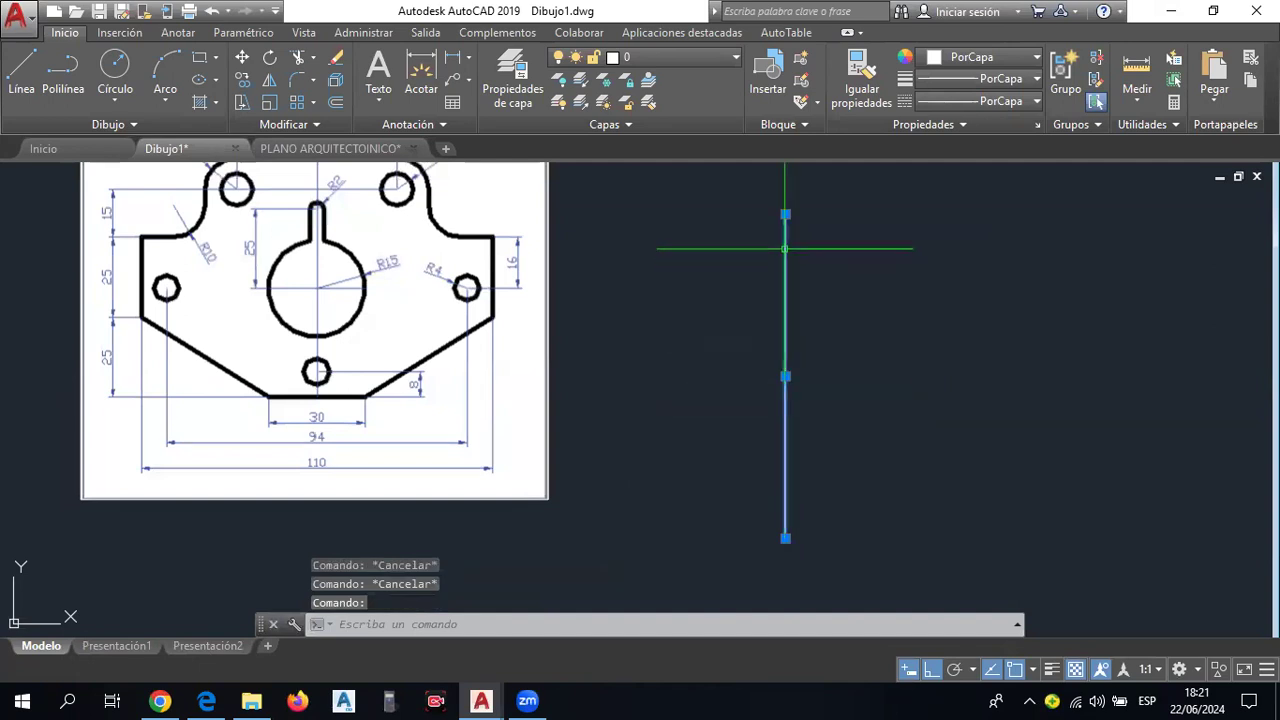
{"action": "mouse_move", "coordinate": [785, 215]}
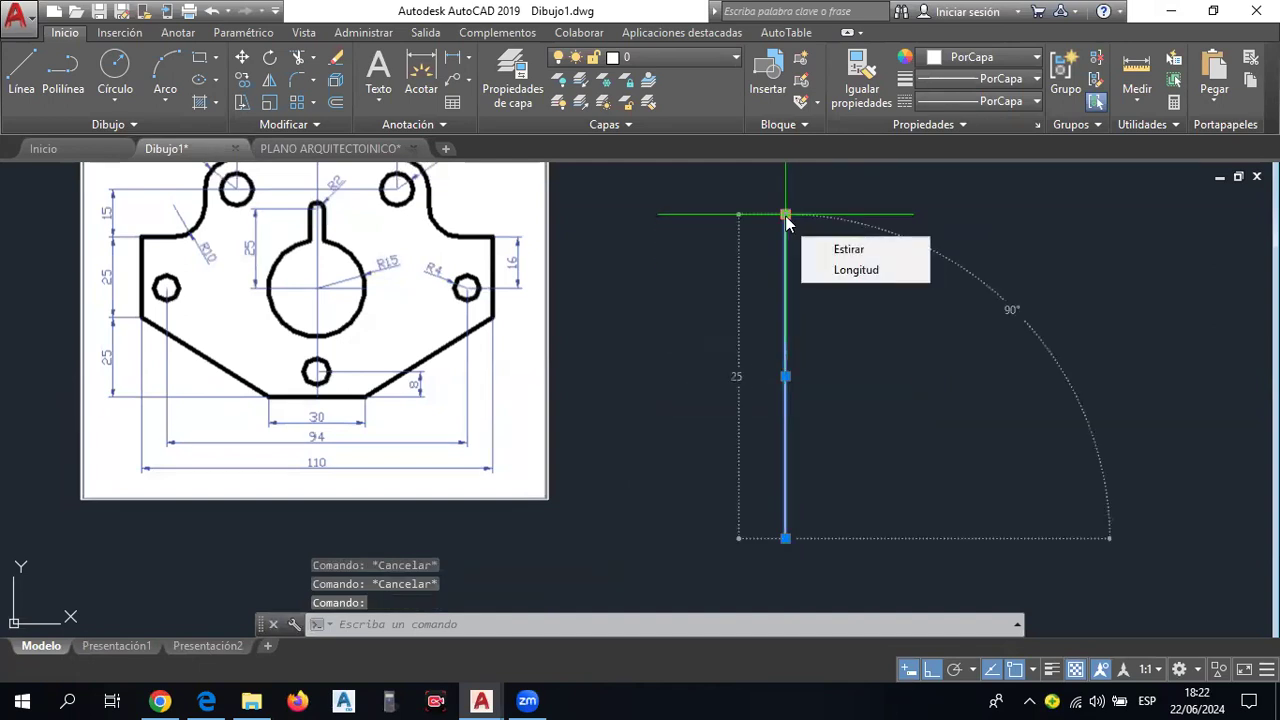
{"action": "key", "text": "Escape"}
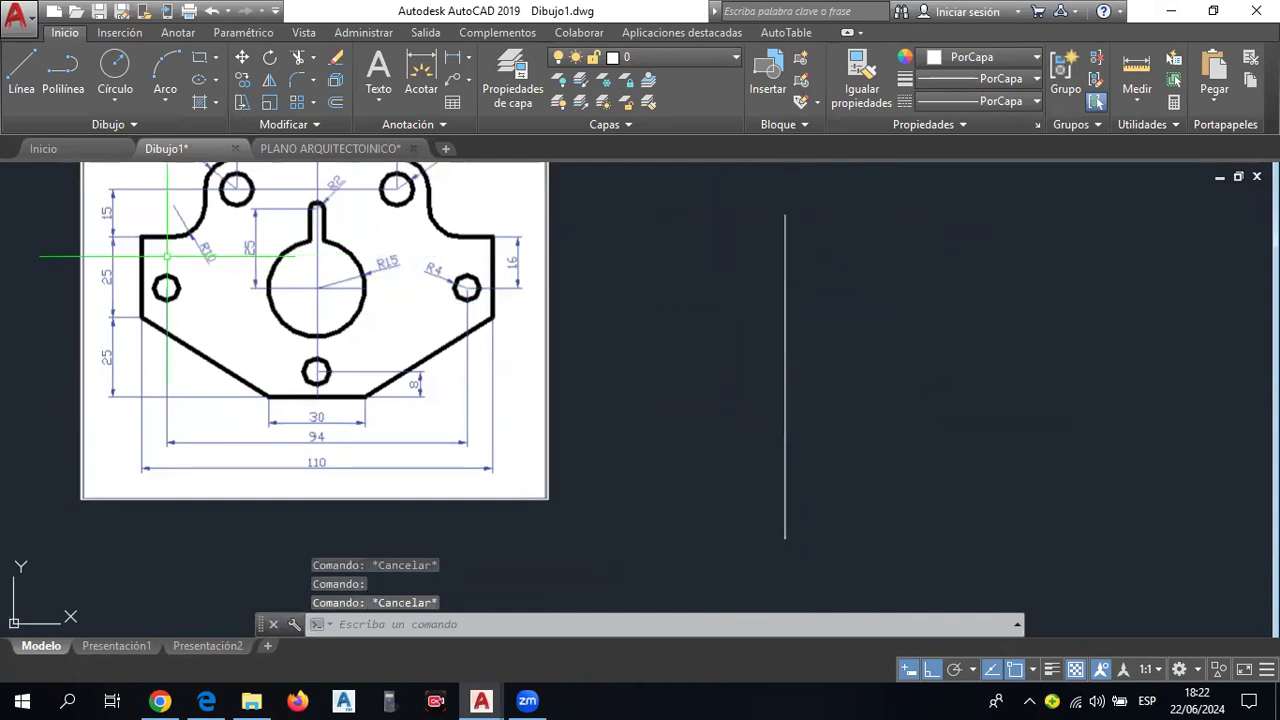
{"action": "scroll", "coordinate": [646, 309], "scroll_direction": "down", "scroll_amount": 2}
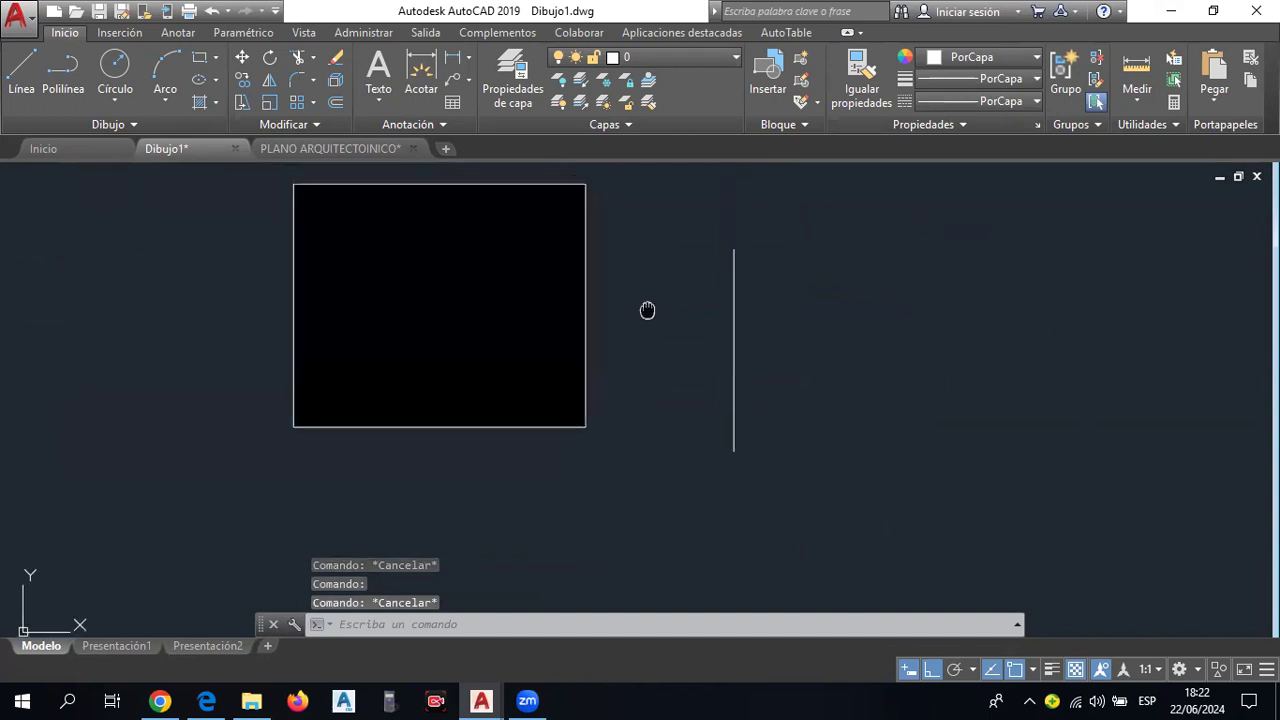
{"action": "middle_click_drag", "start_coordinate": [694, 323], "coordinate": [810, 375]}
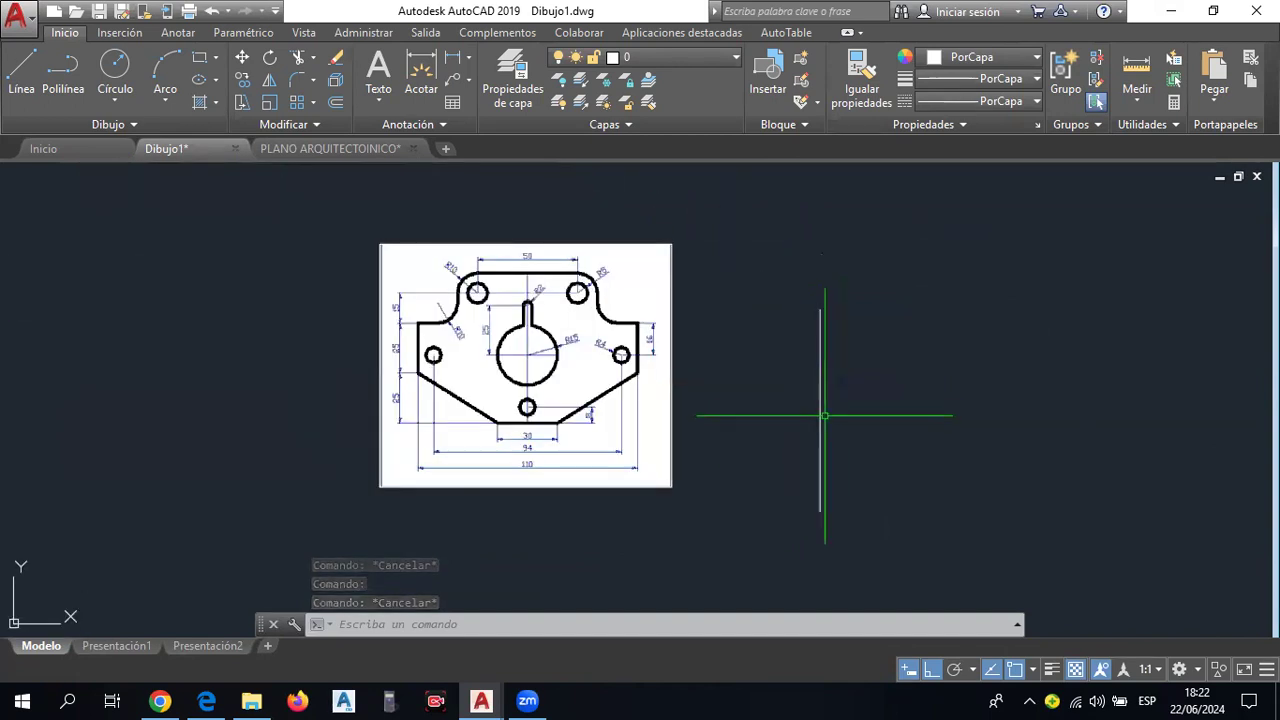
{"action": "scroll", "coordinate": [722, 397], "scroll_direction": "up", "scroll_amount": 2}
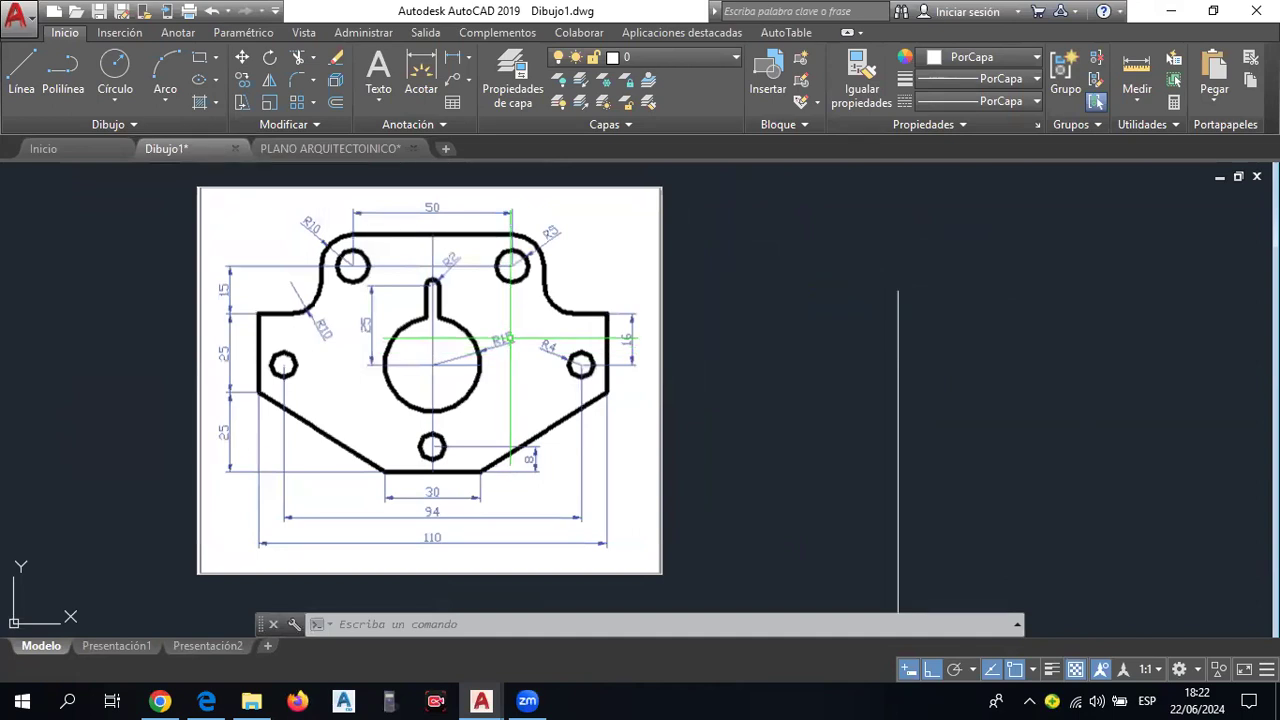
{"action": "middle_click_drag", "start_coordinate": [705, 398], "coordinate": [651, 394]}
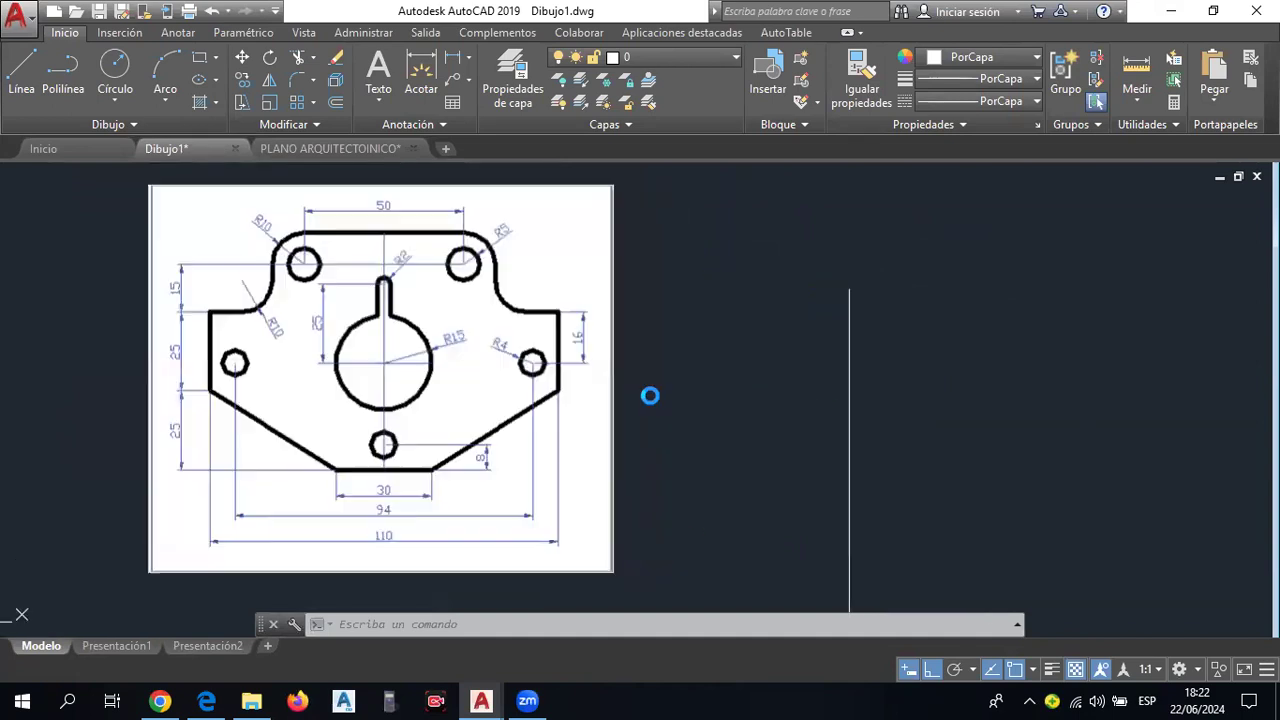
{"action": "scroll", "coordinate": [646, 434], "scroll_direction": "down", "scroll_amount": 2}
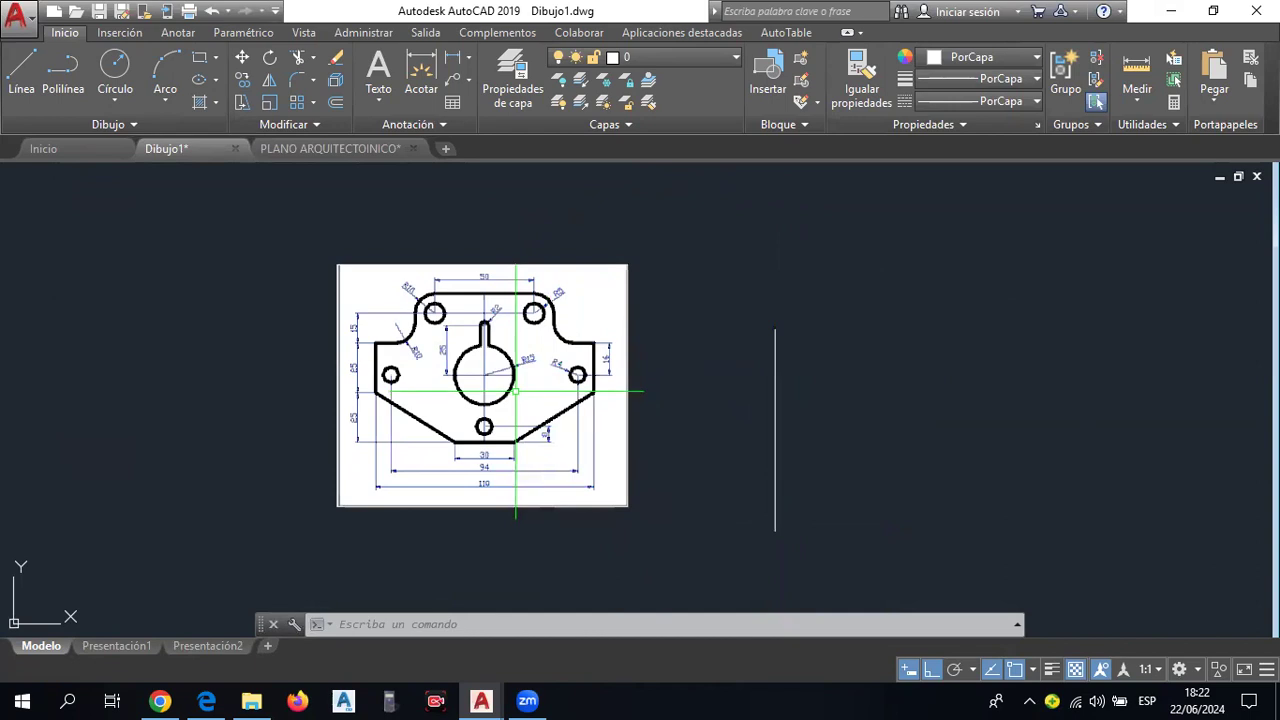
{"action": "left_click", "coordinate": [663, 492]}
{"action": "left_click", "coordinate": [600, 400]}
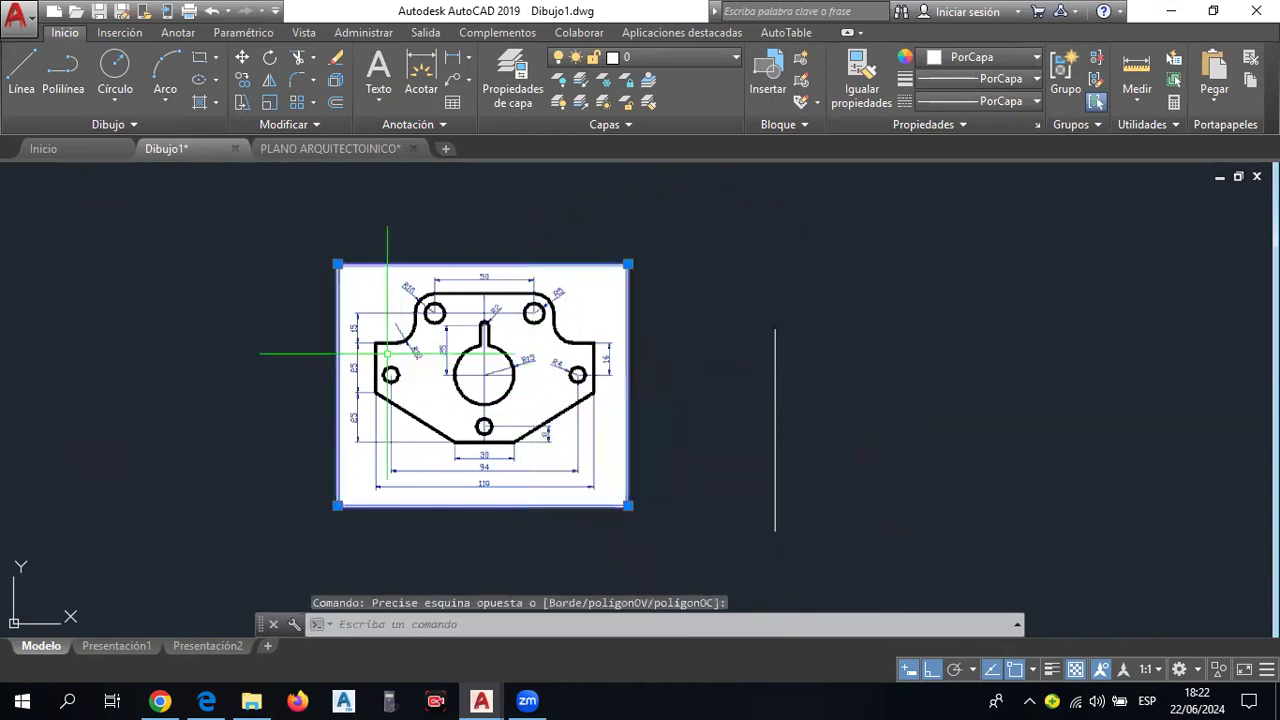
{"action": "scroll", "coordinate": [380, 340], "scroll_direction": "up", "scroll_amount": 2}
{"action": "scroll", "coordinate": [380, 337], "scroll_direction": "up", "scroll_amount": 2}
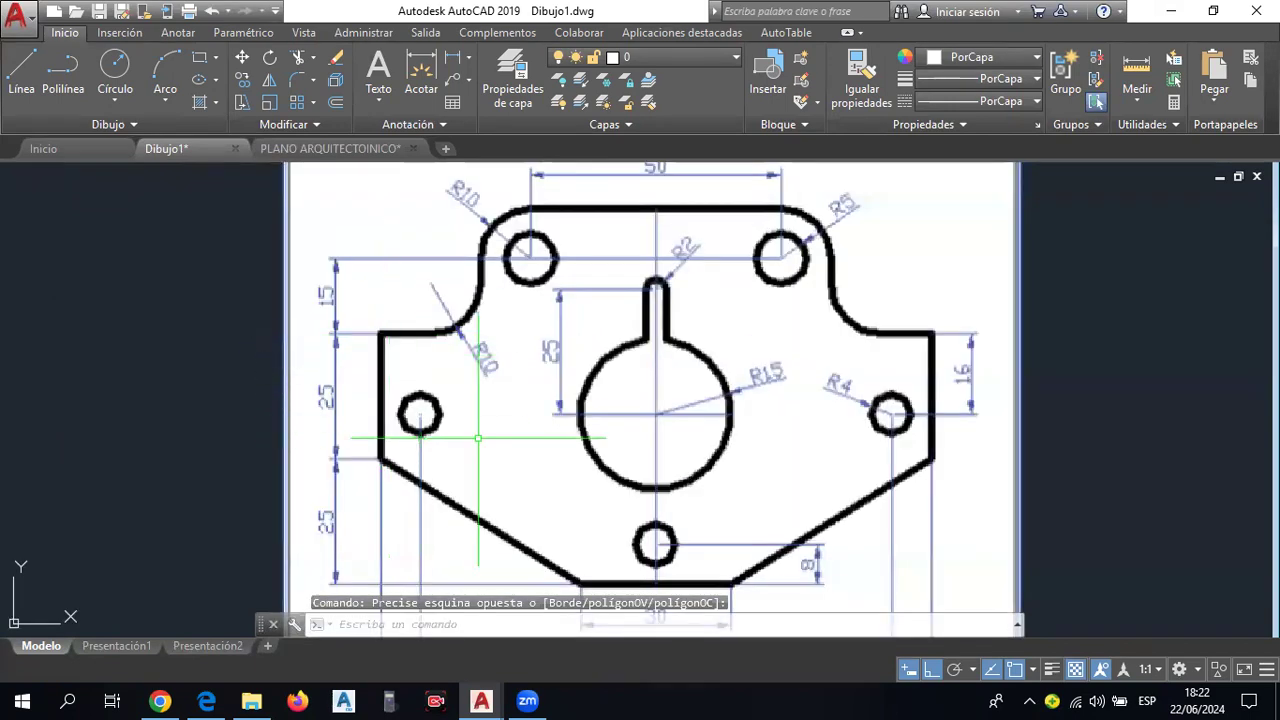
{"action": "scroll", "coordinate": [278, 375], "scroll_direction": "down", "scroll_amount": 4}
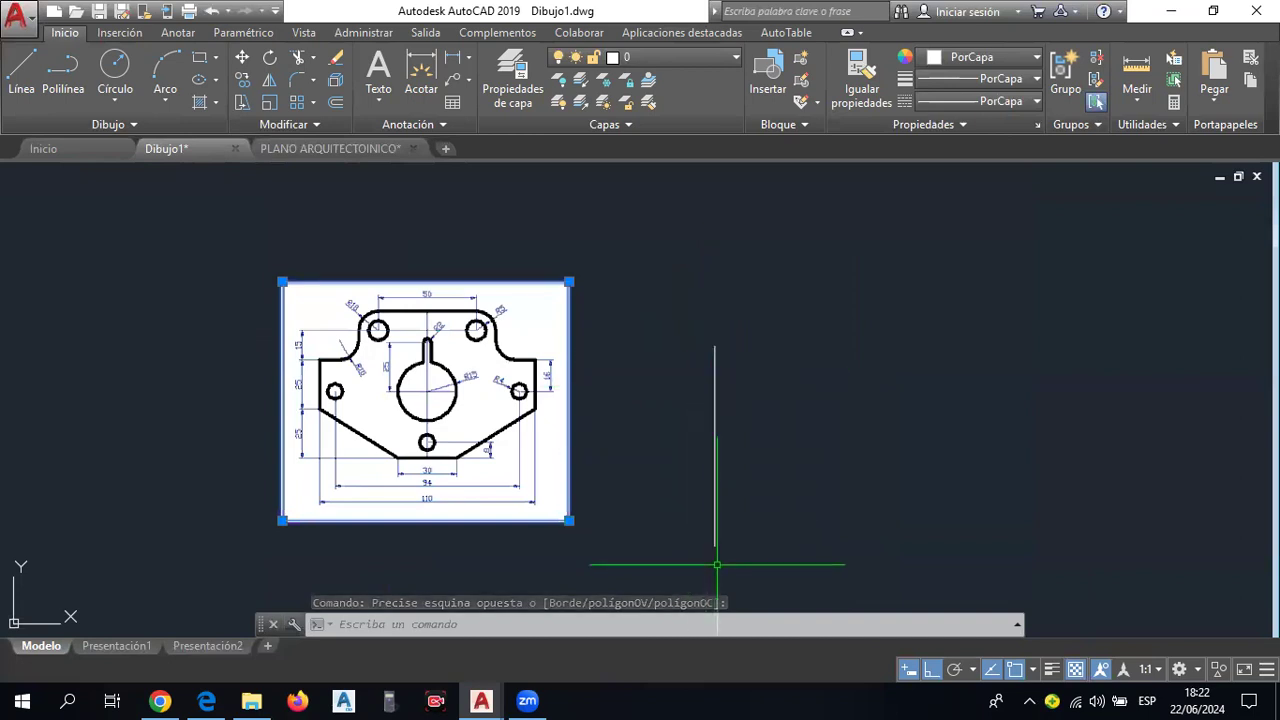
{"action": "scroll", "coordinate": [531, 440], "scroll_direction": "up", "scroll_amount": 1}
{"action": "middle_click_drag", "start_coordinate": [531, 429], "coordinate": [643, 434]}
{"action": "type", "text": "ALIN"}
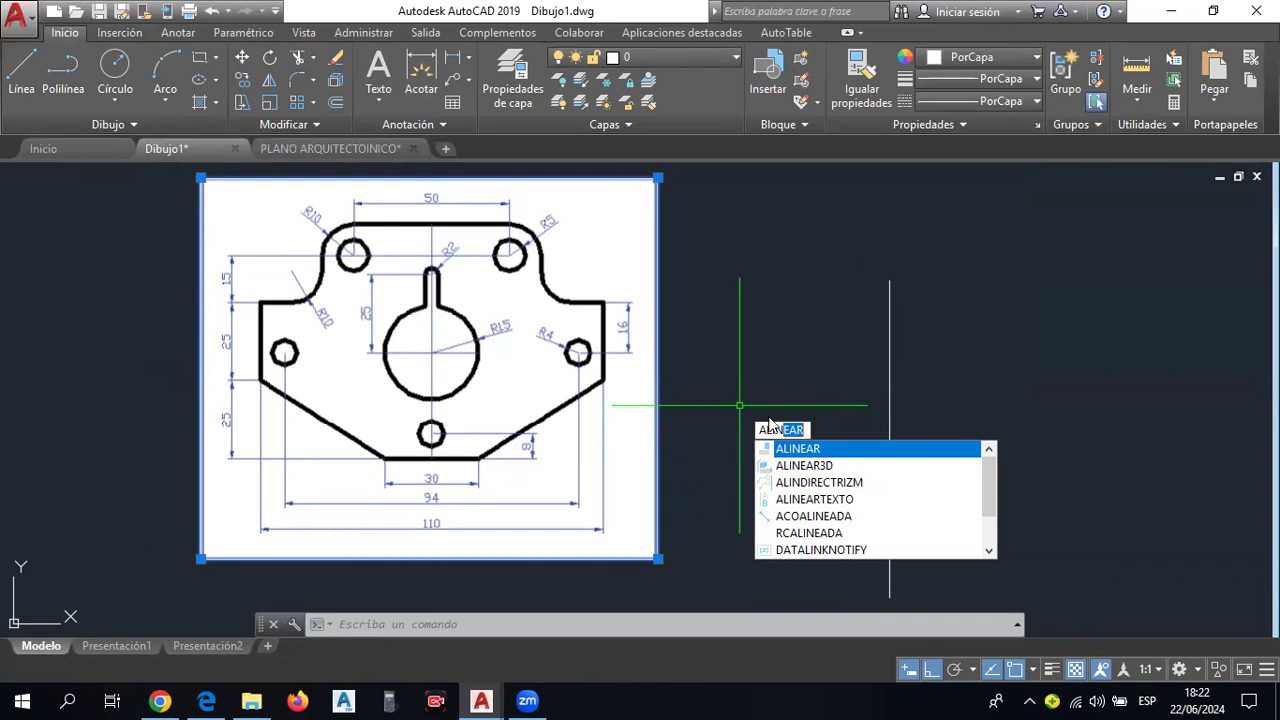
Start ALIGN (AL) and match the part's upper-left corner to a point on the vertical line.
{"action": "key", "text": "Escape"}
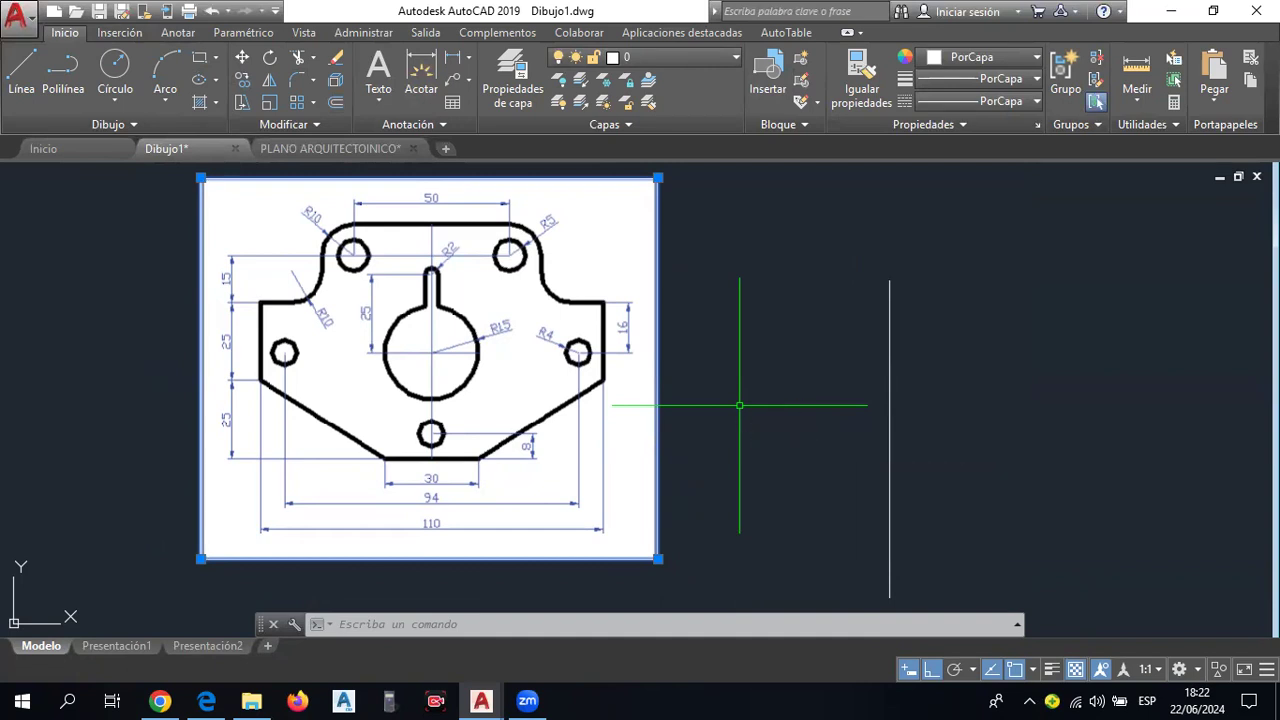
{"action": "type", "text": "al"}
{"action": "key", "text": "Return"}
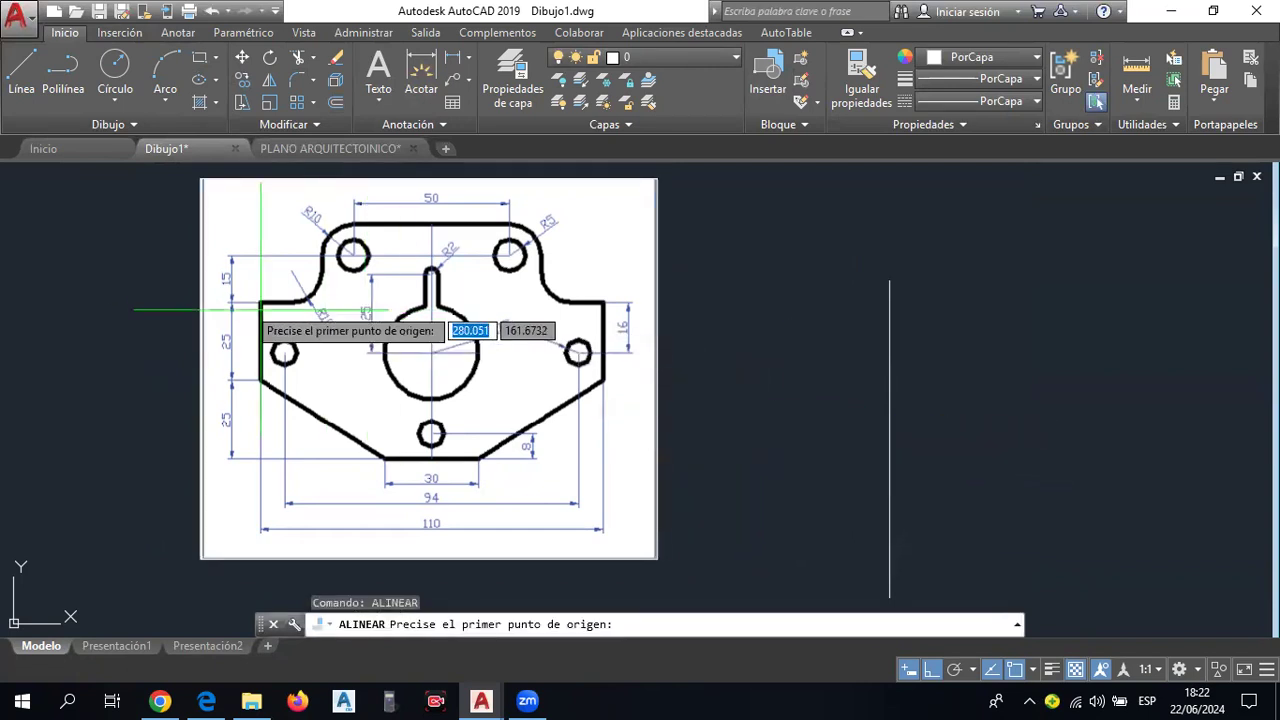
{"action": "scroll", "coordinate": [260, 302], "scroll_direction": "up", "scroll_amount": 4}
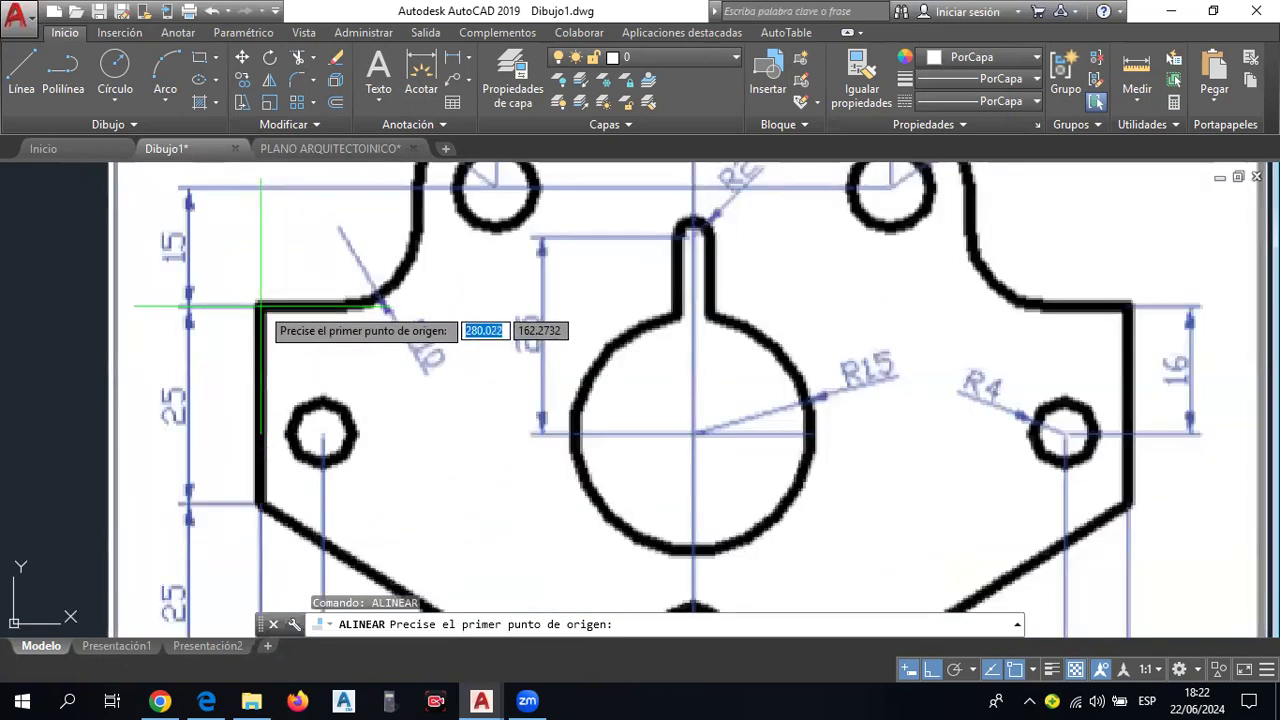
{"action": "left_click", "coordinate": [262, 305]}
{"action": "scroll", "coordinate": [293, 280], "scroll_direction": "down", "scroll_amount": 4}
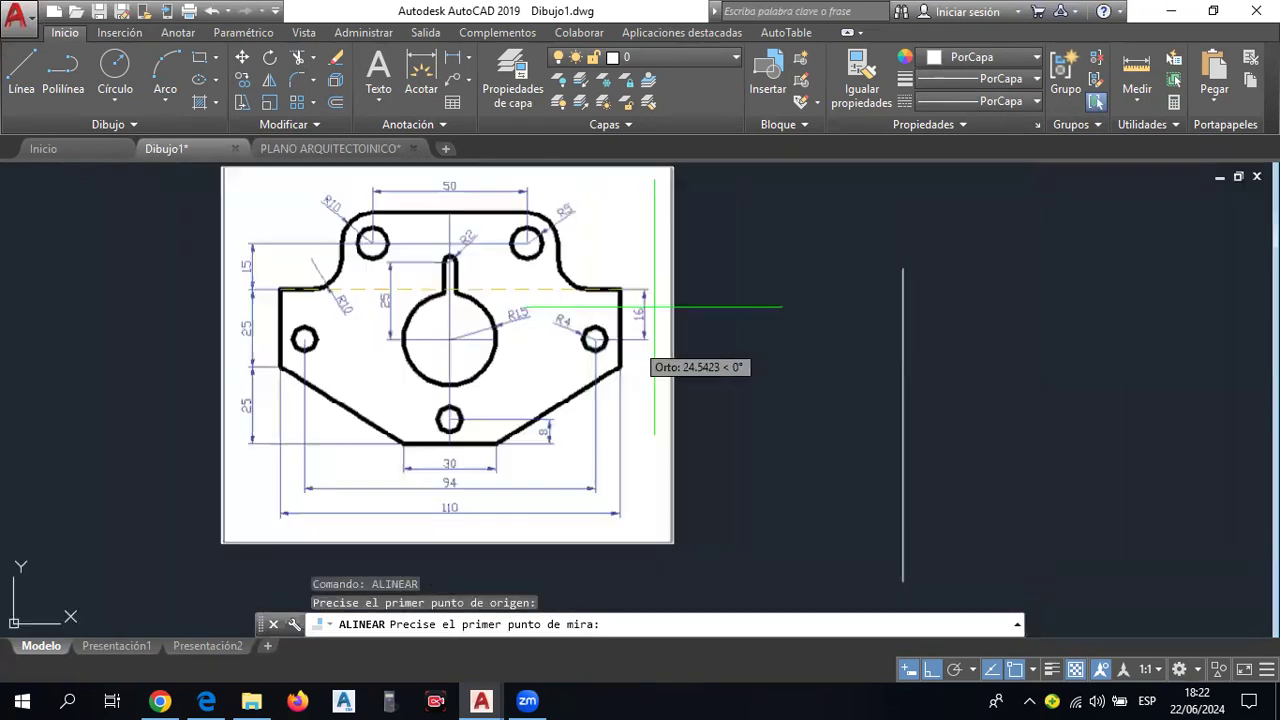
{"action": "left_click", "coordinate": [903, 268]}
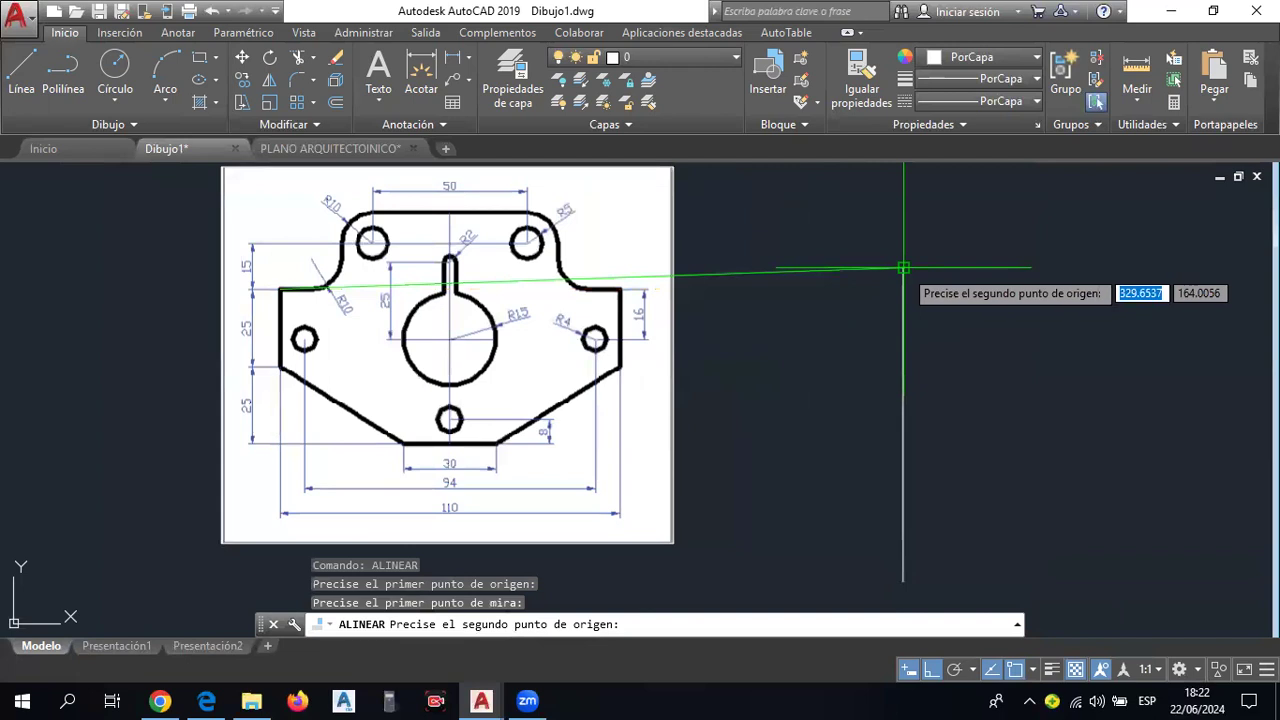
Match the lower-left corner to a second point on the line and scale the image to fit.
{"action": "scroll", "coordinate": [279, 368], "scroll_direction": "up", "scroll_amount": 5}
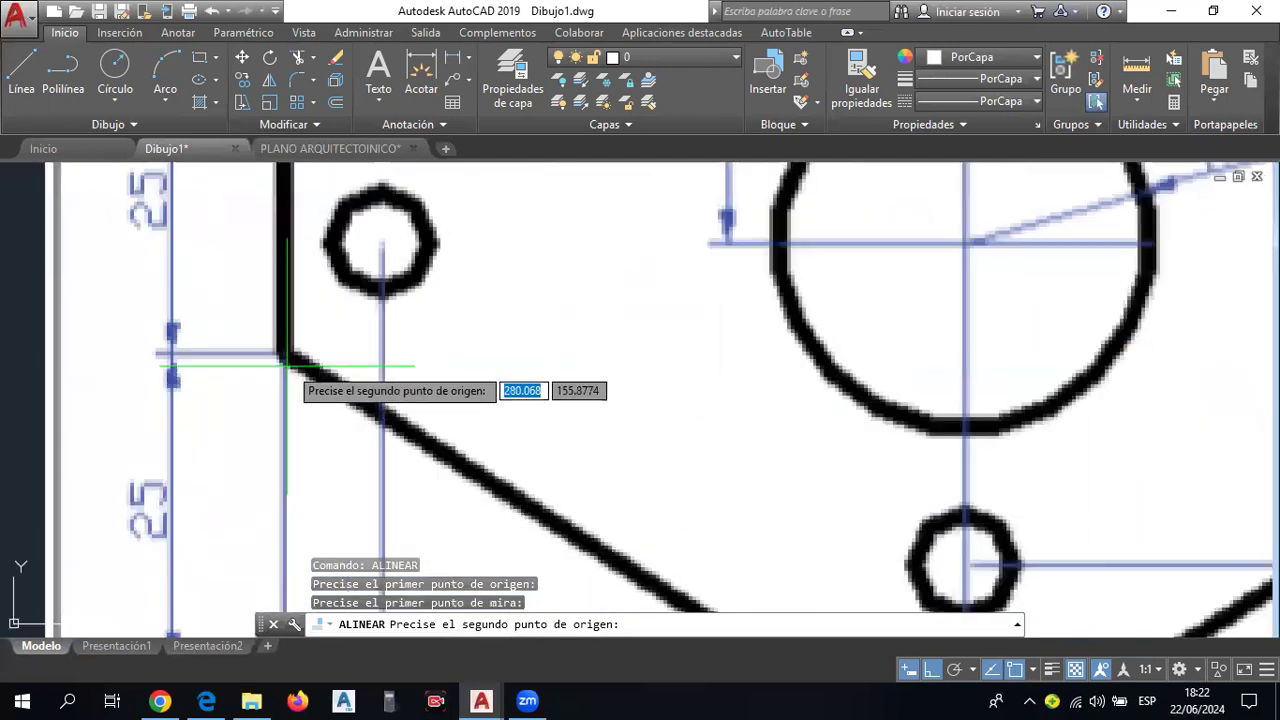
{"action": "left_click", "coordinate": [285, 355]}
{"action": "mouse_move", "coordinate": [414, 451]}
{"action": "middle_mouse_down"}
{"action": "mouse_move", "coordinate": [401, 380]}
{"action": "mouse_move", "coordinate": [279, 298]}
{"action": "middle_mouse_up"}
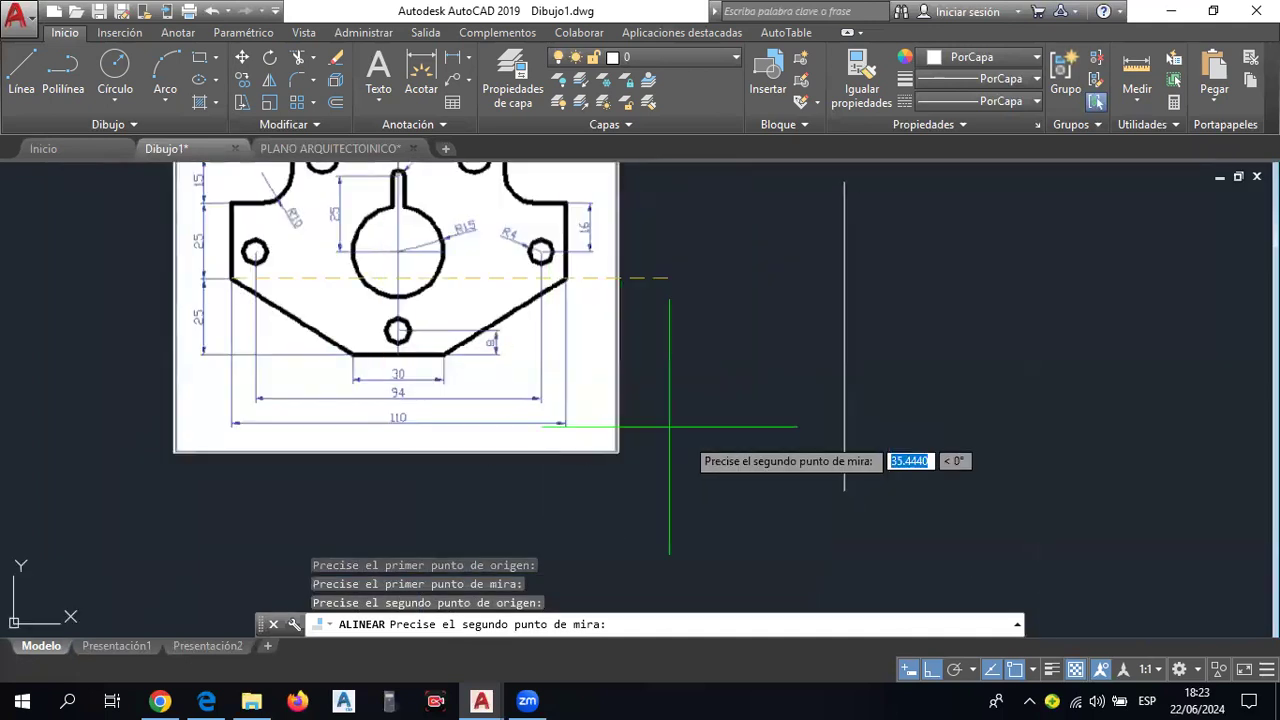
{"action": "left_click", "coordinate": [844, 489]}
{"action": "middle_click_drag", "start_coordinate": [717, 360], "coordinate": [712, 430]}
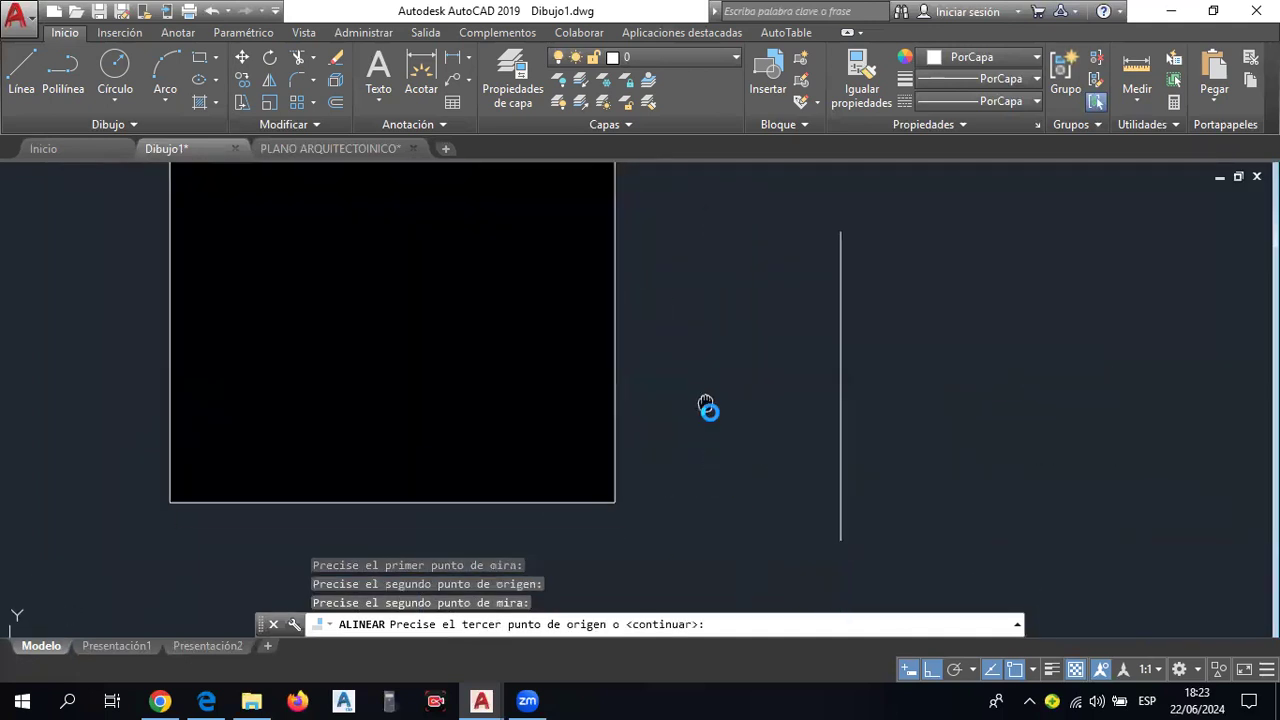
{"action": "key", "text": "Return"}
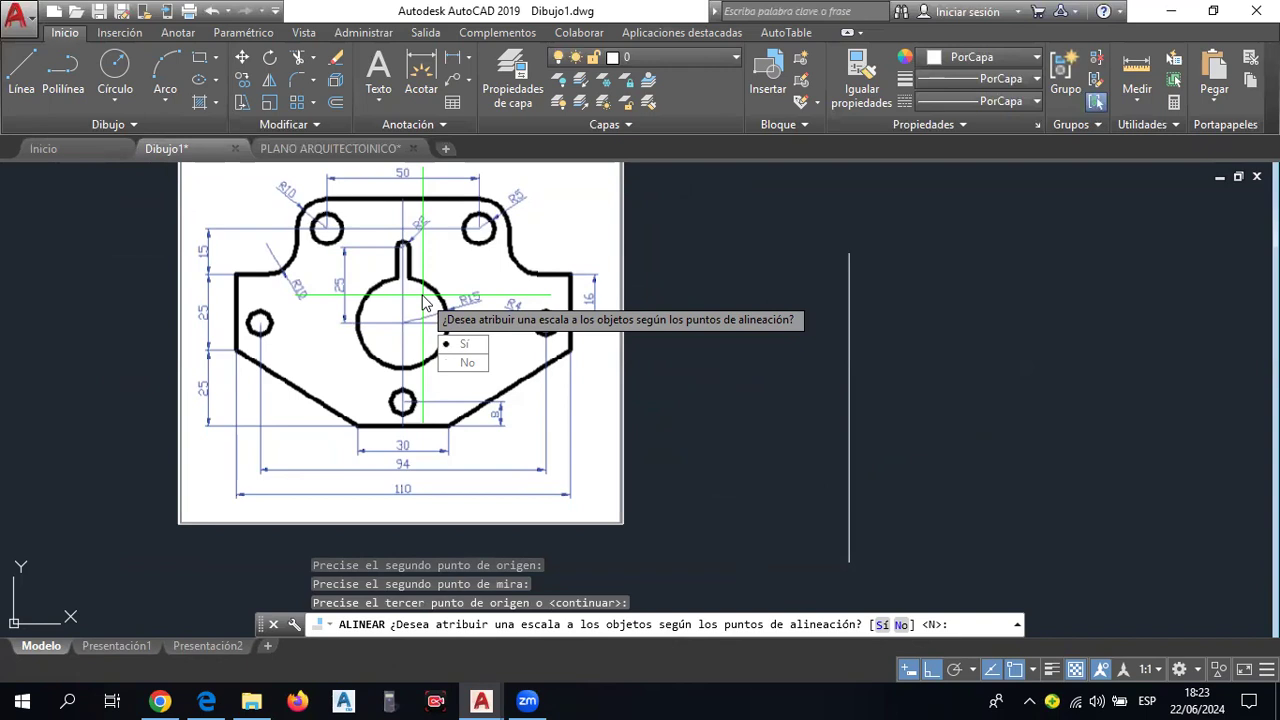
{"action": "type", "text": "s"}
{"action": "key", "text": "Return"}
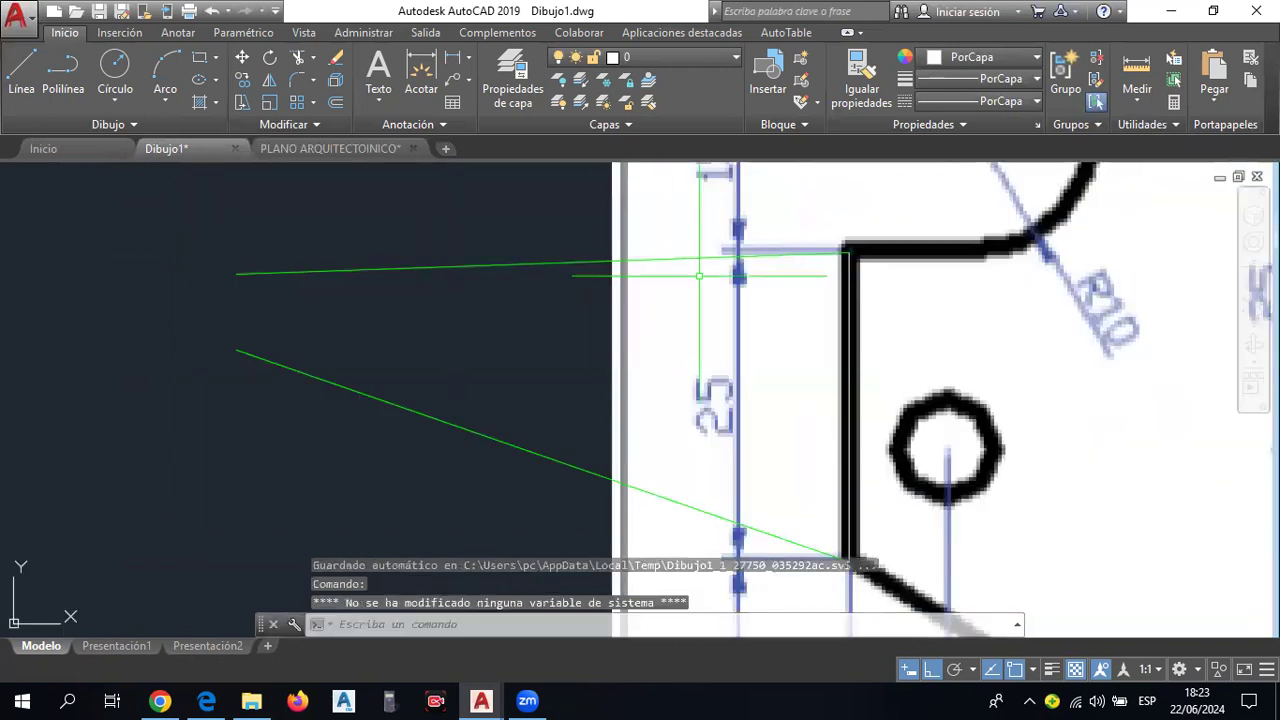
Delete the vertical construction line on the part's left edge and recentre the view.
{"action": "scroll", "coordinate": [699, 276], "scroll_direction": "down", "scroll_amount": 2}
{"action": "scroll", "coordinate": [600, 300], "scroll_direction": "down", "scroll_amount": 2}
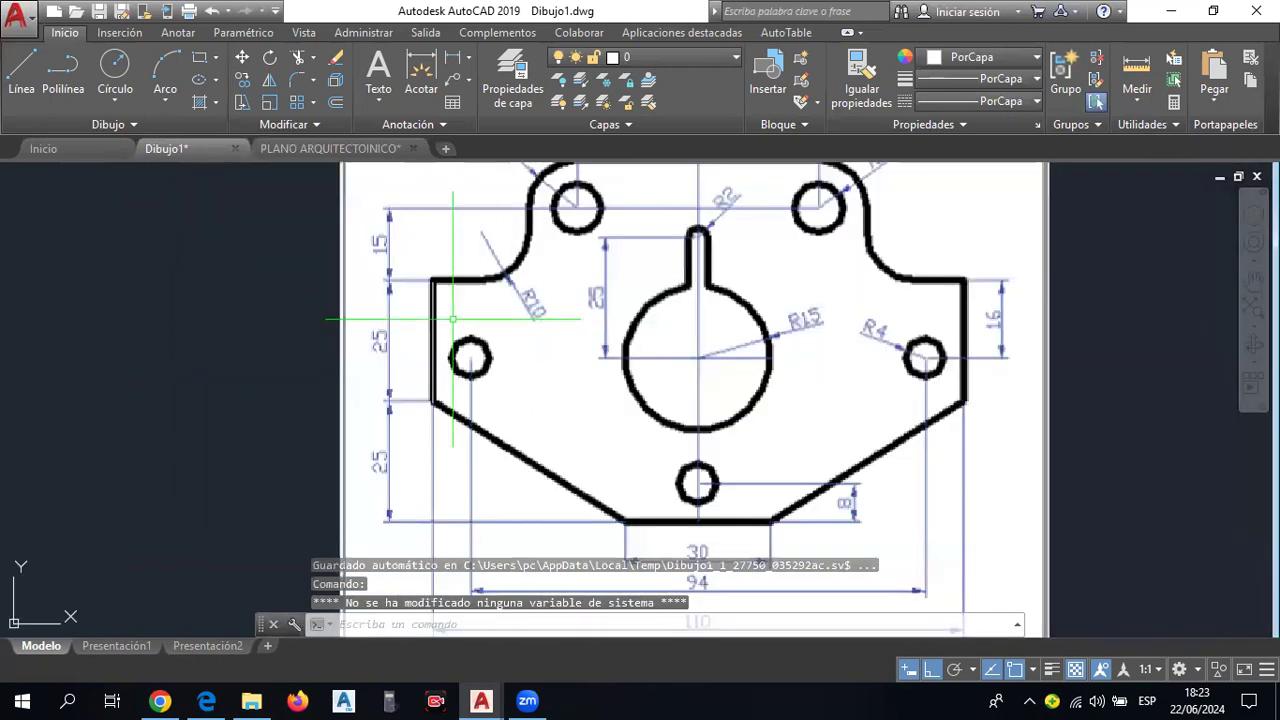
{"action": "left_click", "coordinate": [432, 312]}
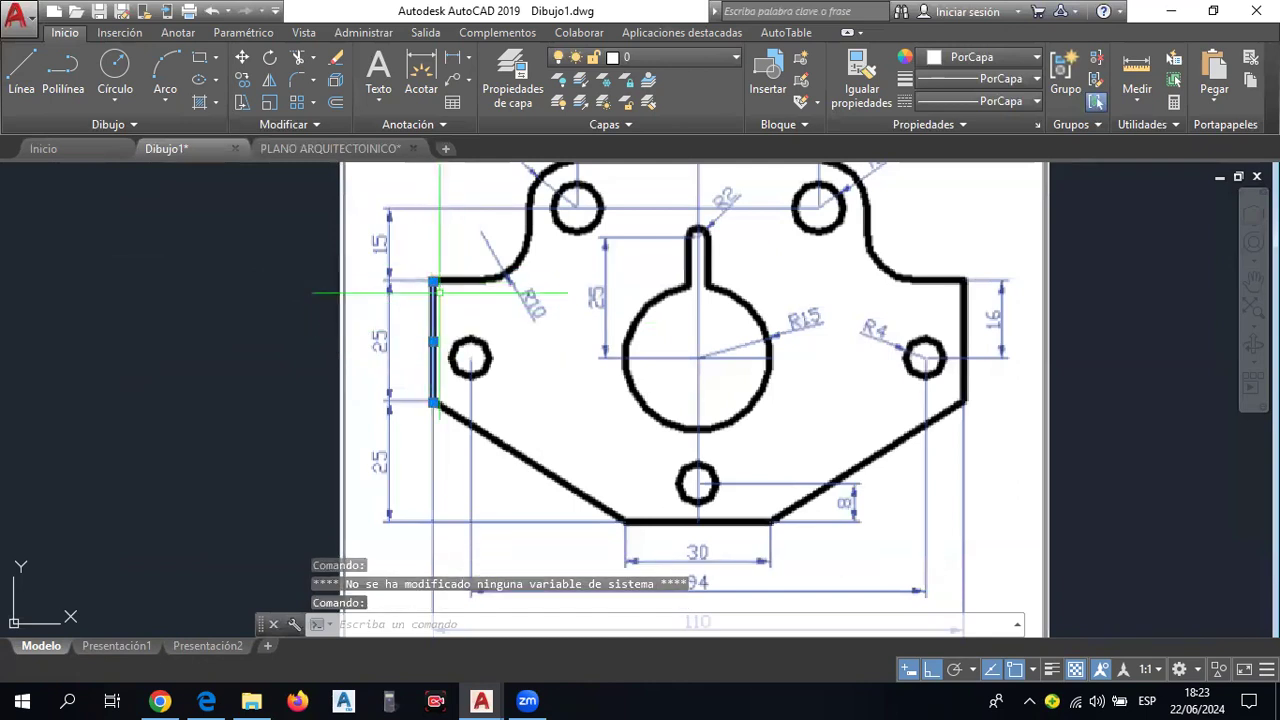
{"action": "key", "text": "Delete"}
{"action": "scroll", "coordinate": [472, 313], "scroll_direction": "down", "scroll_amount": 2}
{"action": "middle_click_drag", "start_coordinate": [700, 333], "coordinate": [520, 345]}
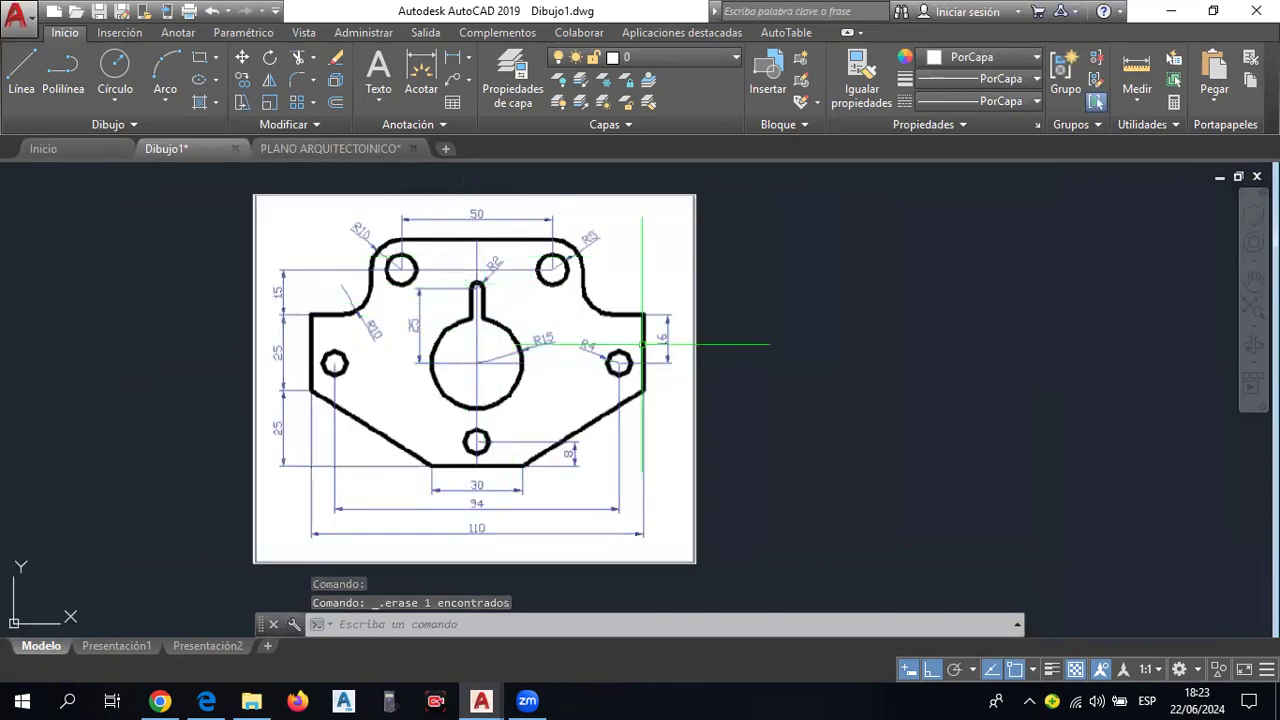
{"action": "middle_click_drag", "start_coordinate": [642, 344], "coordinate": [590, 347]}
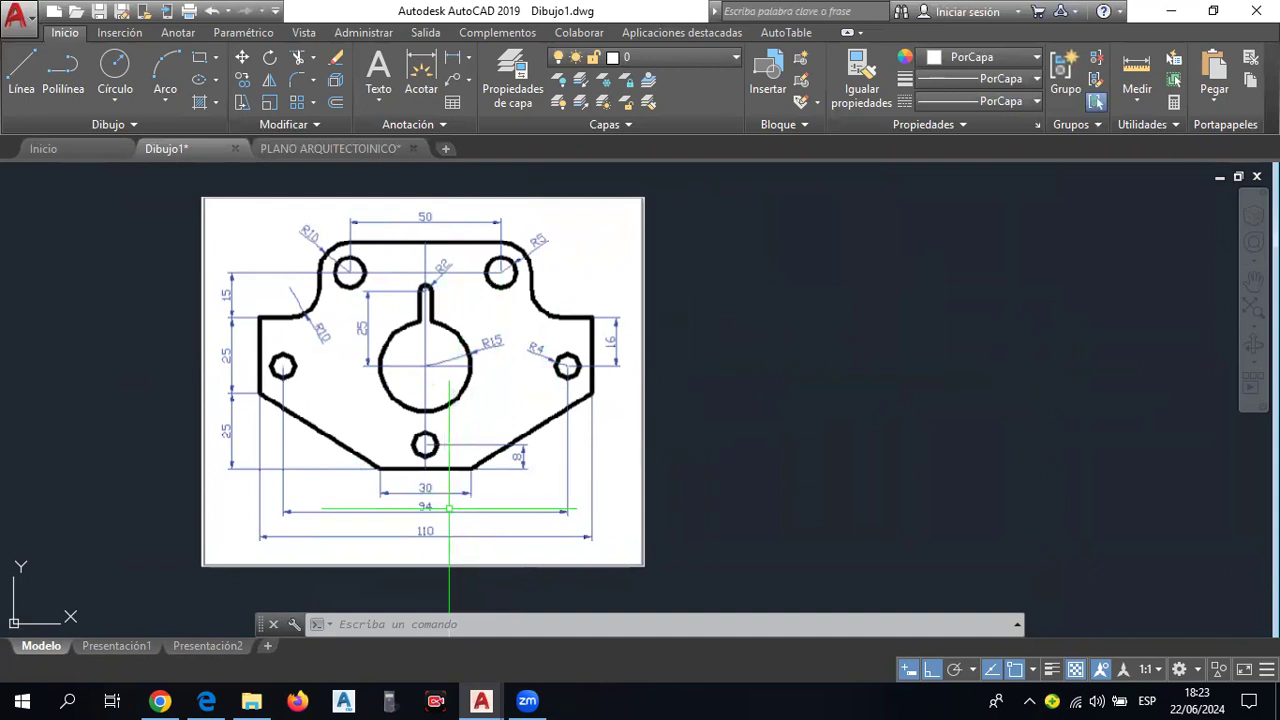
{"action": "scroll", "coordinate": [411, 509], "scroll_direction": "up", "scroll_amount": 2}
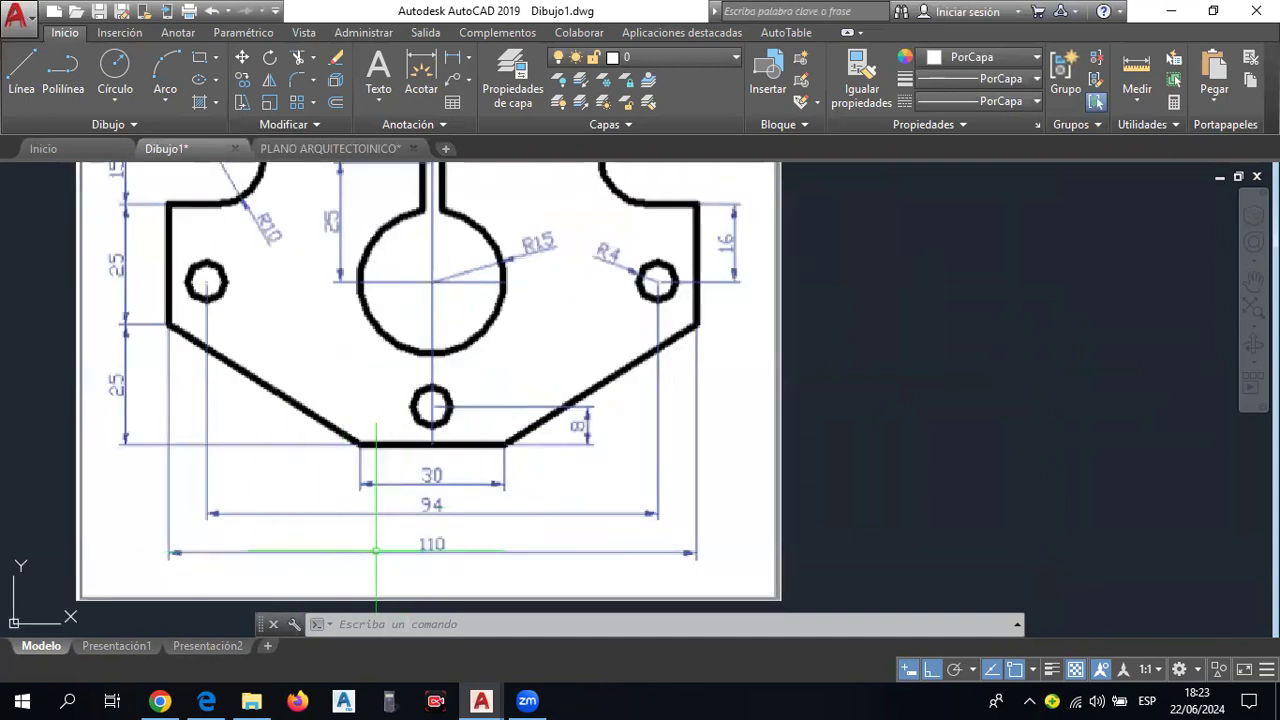
{"action": "middle_click_drag", "start_coordinate": [290, 452], "coordinate": [443, 486]}
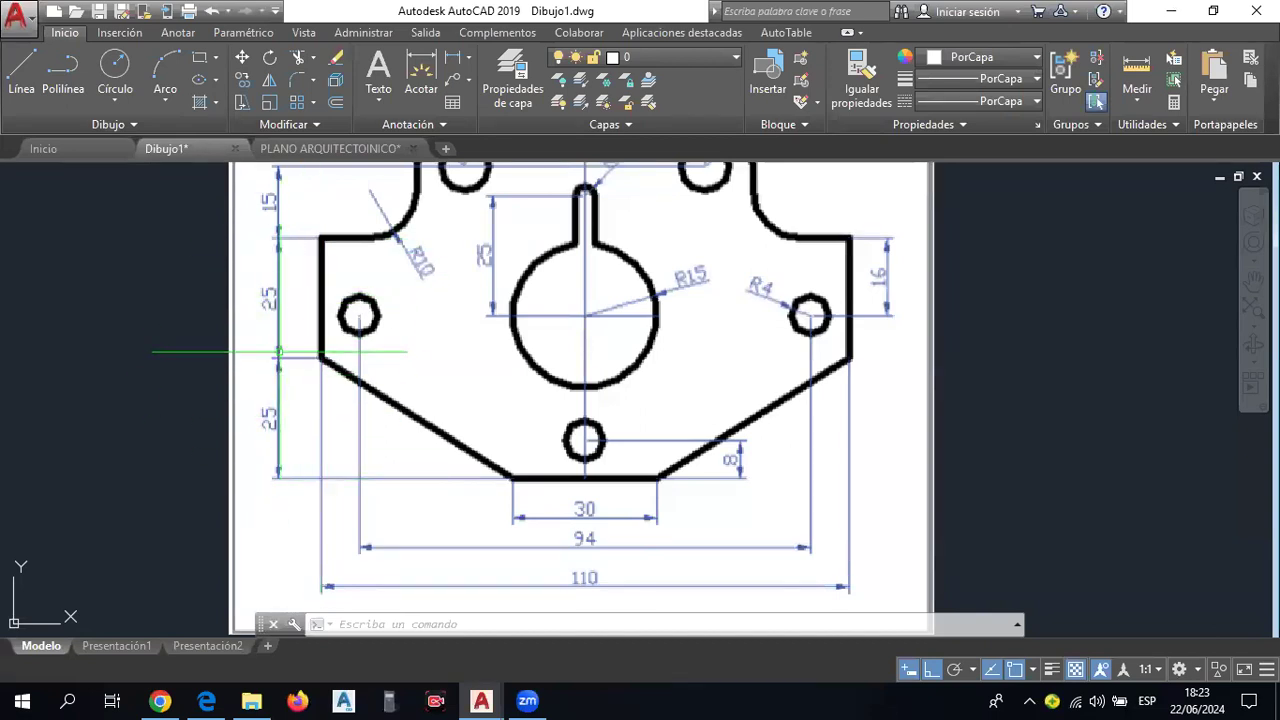
{"action": "scroll", "coordinate": [303, 348], "scroll_direction": "down", "scroll_amount": 2}
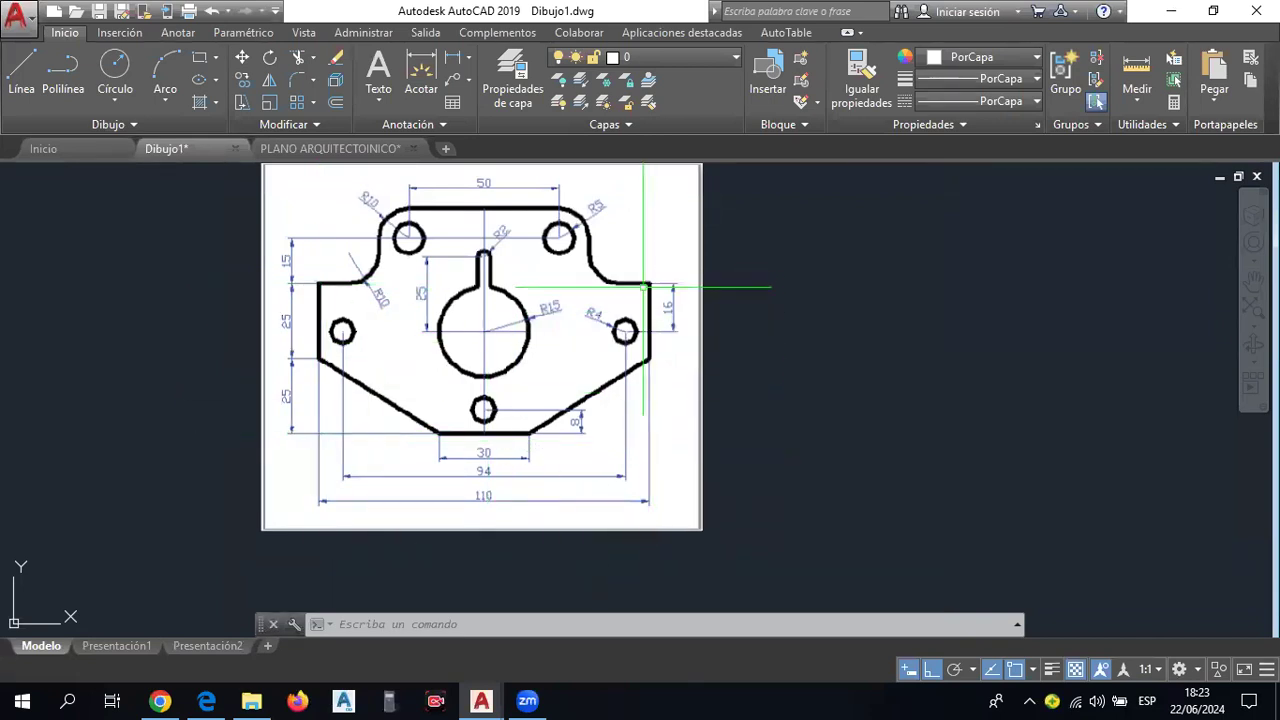
Draw a 50-unit side, 110-unit base and second 50-unit side beside the picture.
{"action": "left_click", "coordinate": [22, 78]}
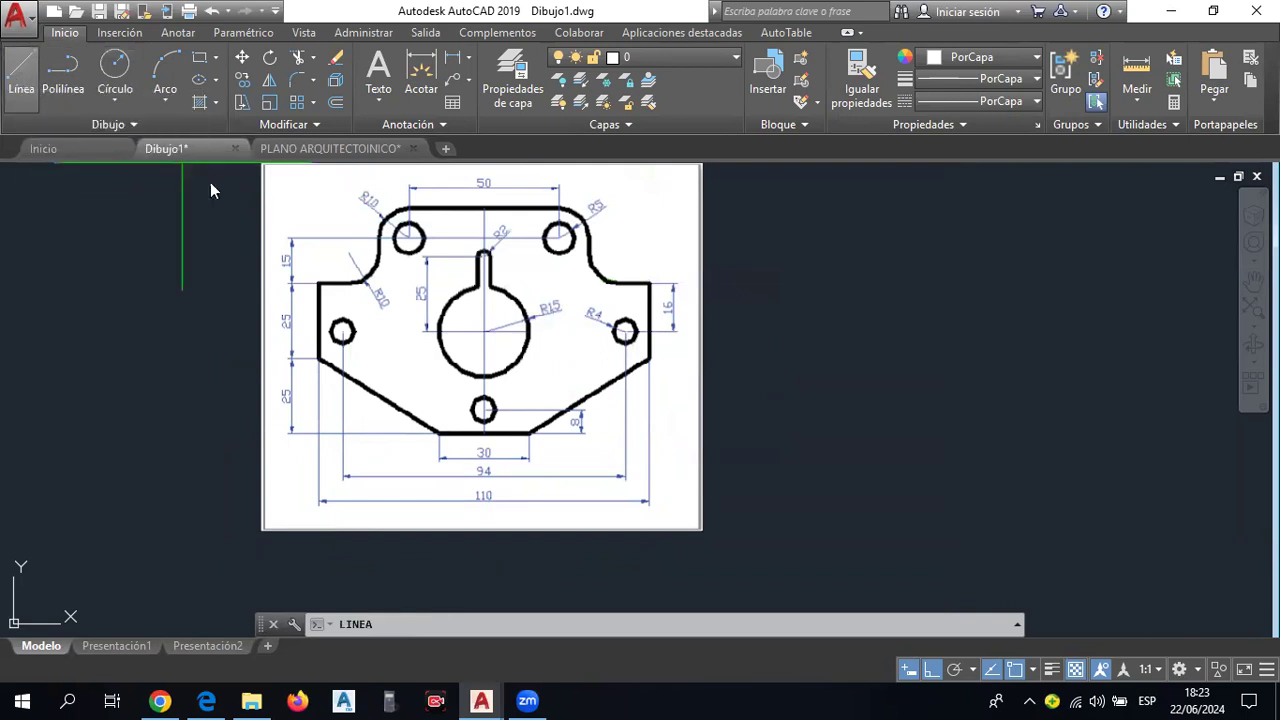
{"action": "left_click", "coordinate": [826, 276]}
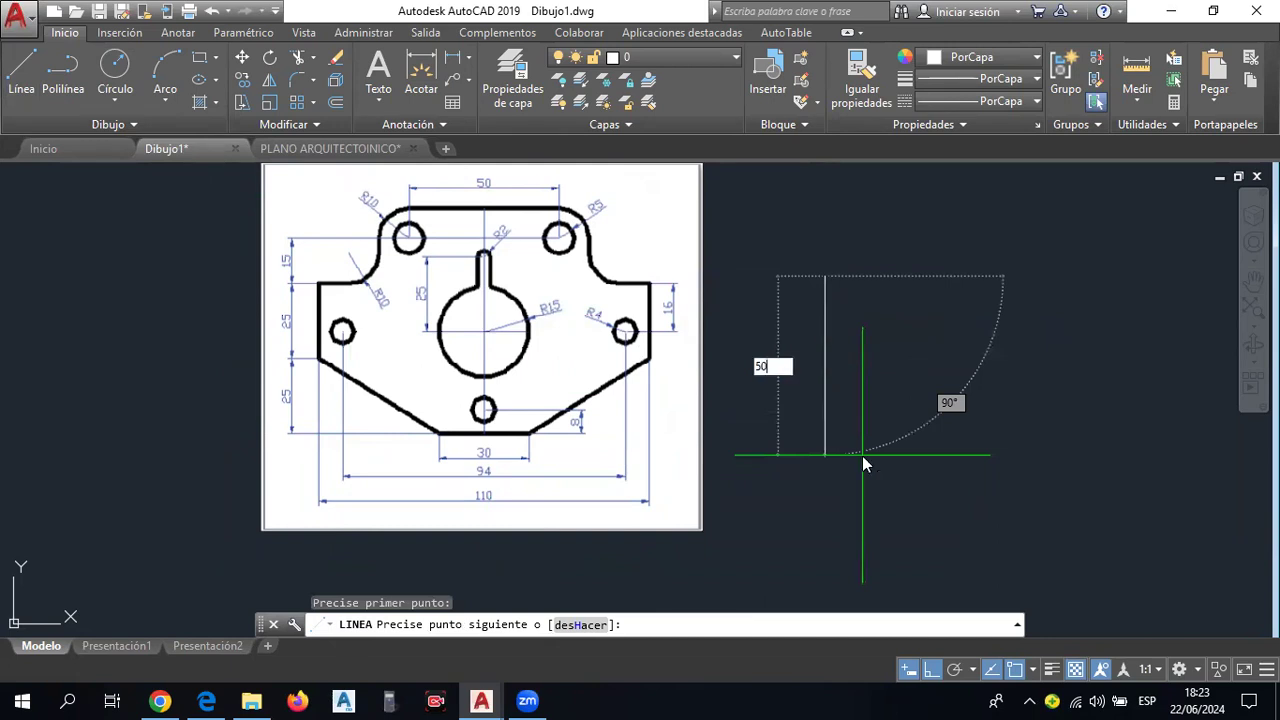
{"action": "key", "text": "Return"}
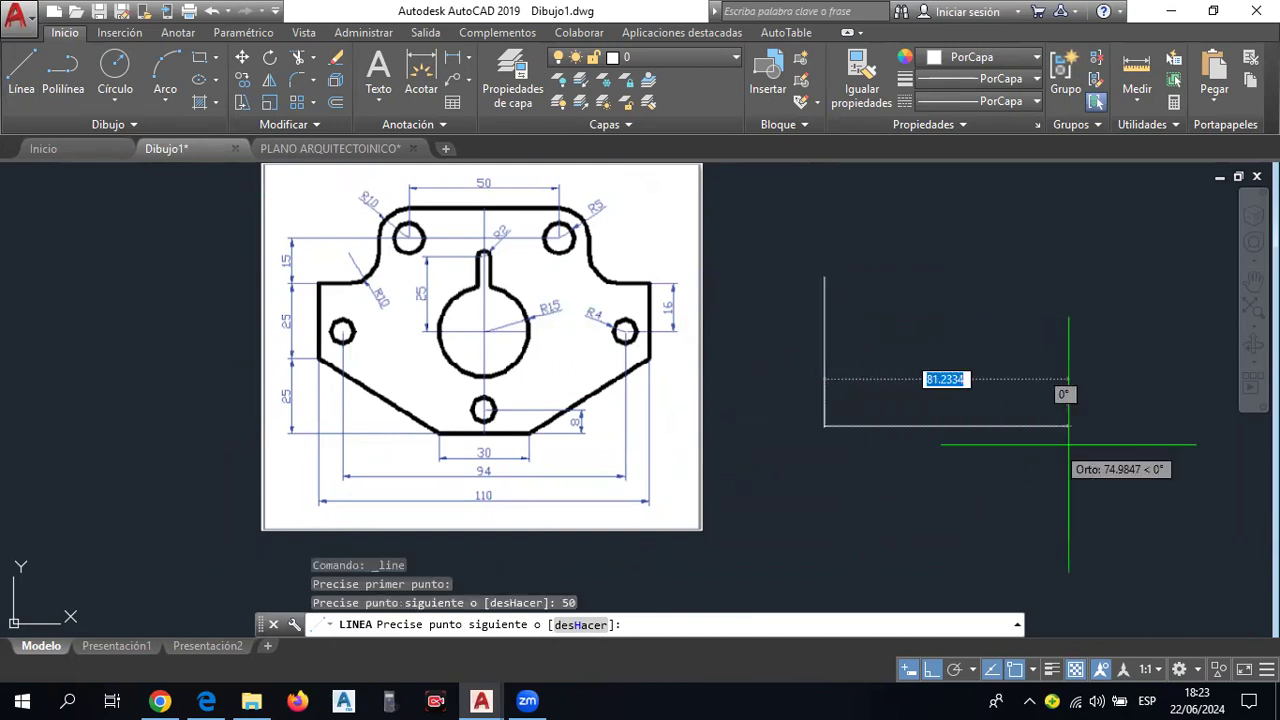
{"action": "type", "text": "110"}
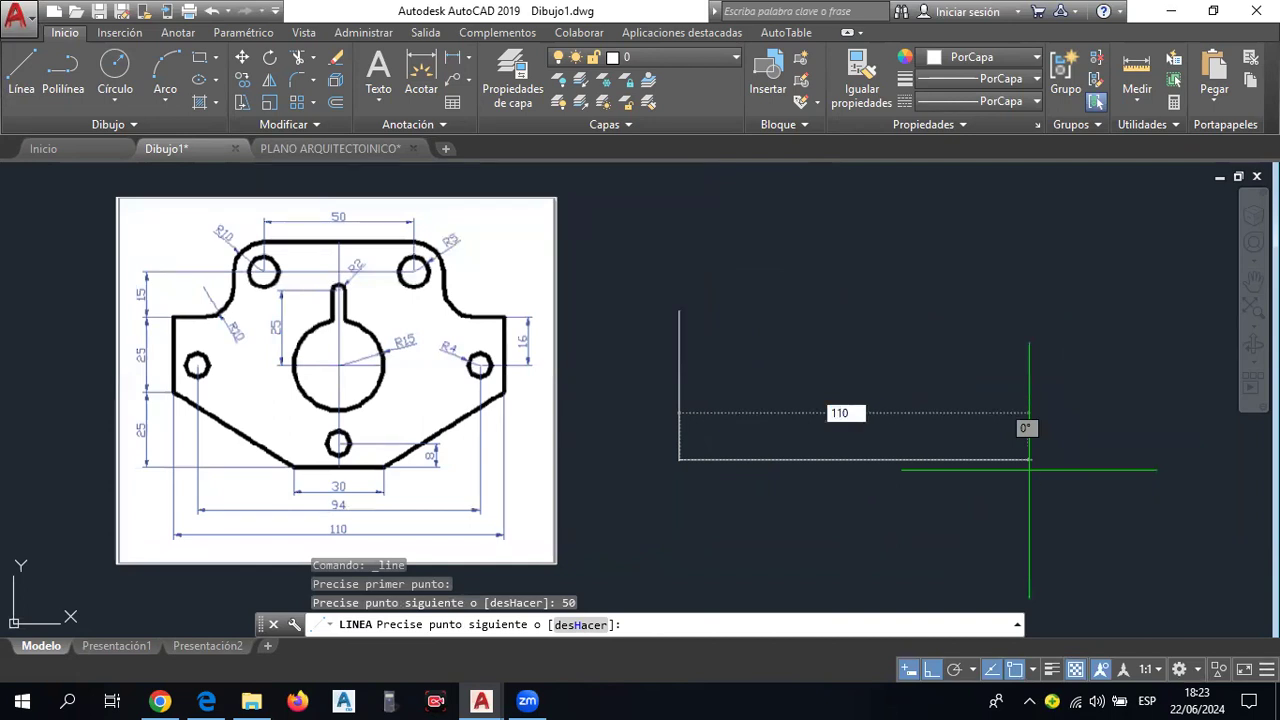
{"action": "key", "text": "Return"}
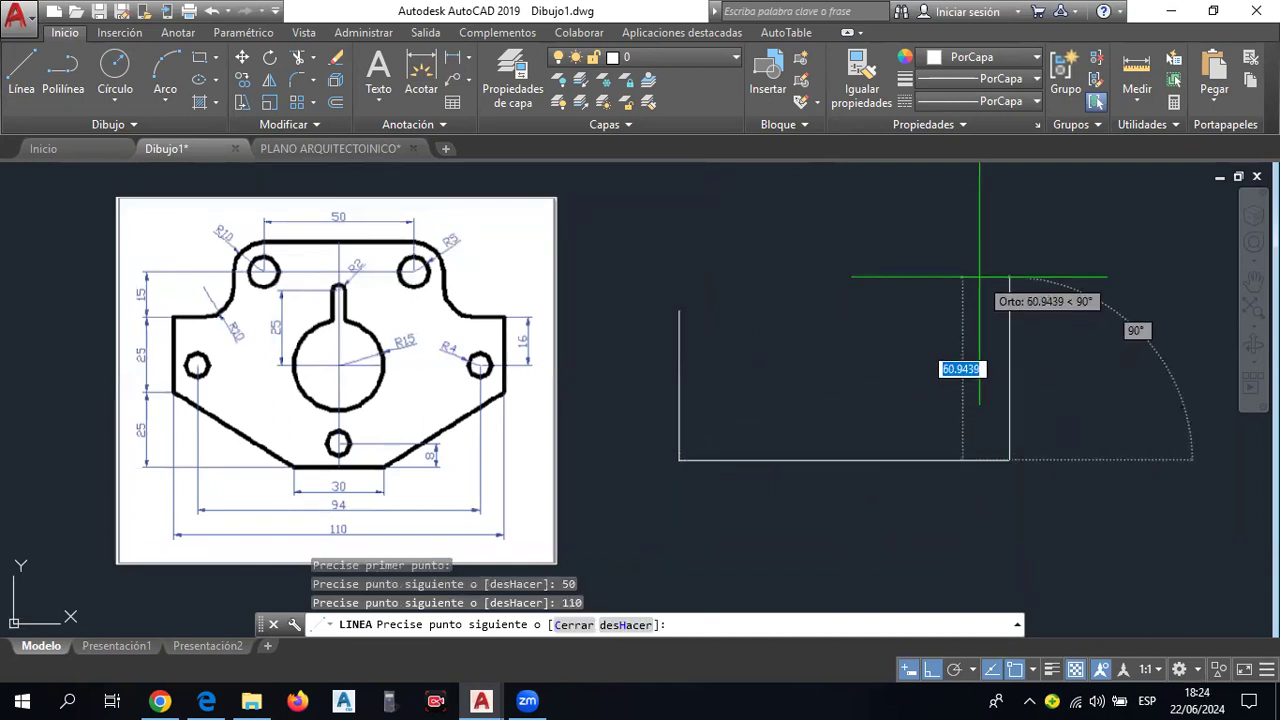
{"action": "key", "text": "Return"}
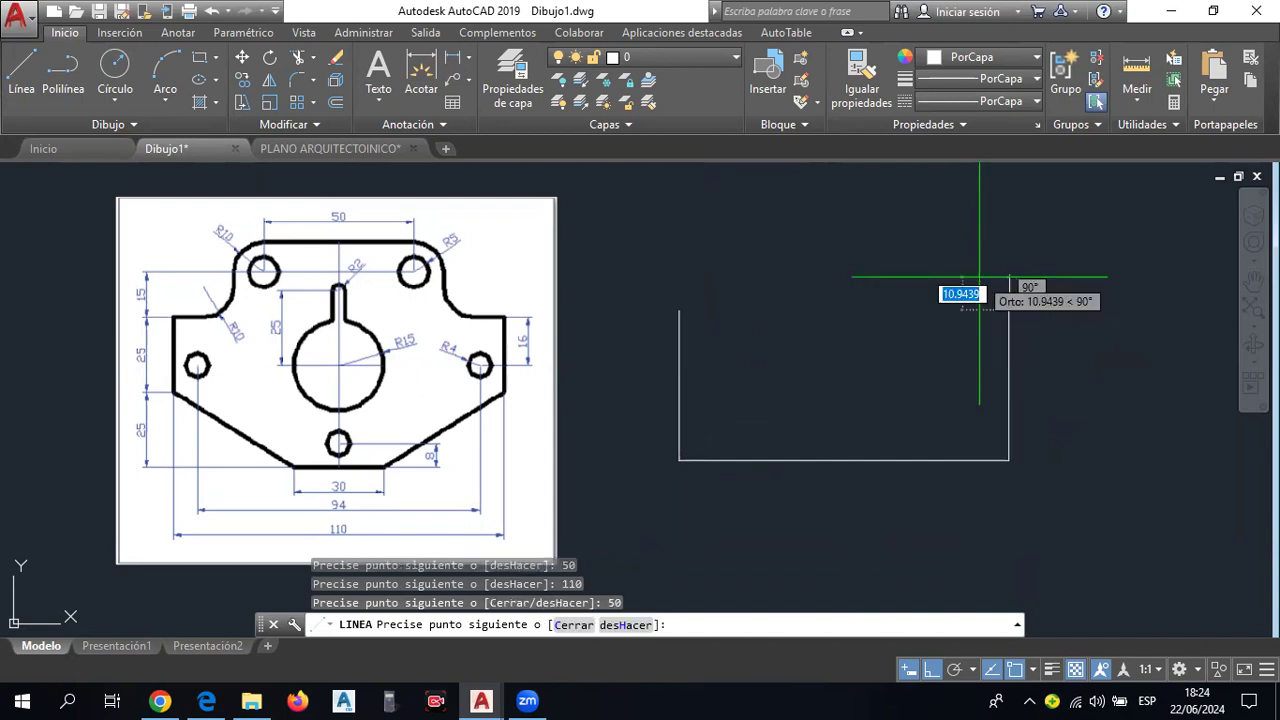
{"action": "key", "text": "Escape"}
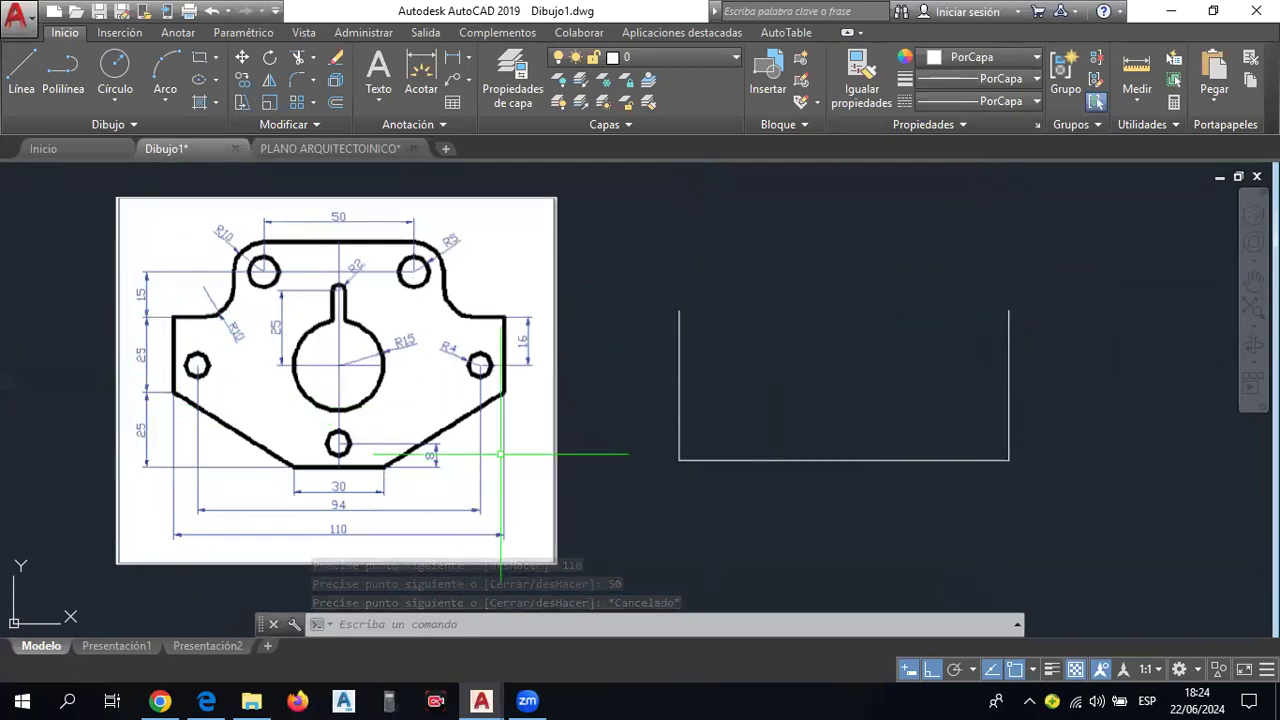
Draw a short horizontal helper line from the left side's midpoint into the outline.
{"action": "scroll", "coordinate": [200, 440], "scroll_direction": "up", "scroll_amount": 2}
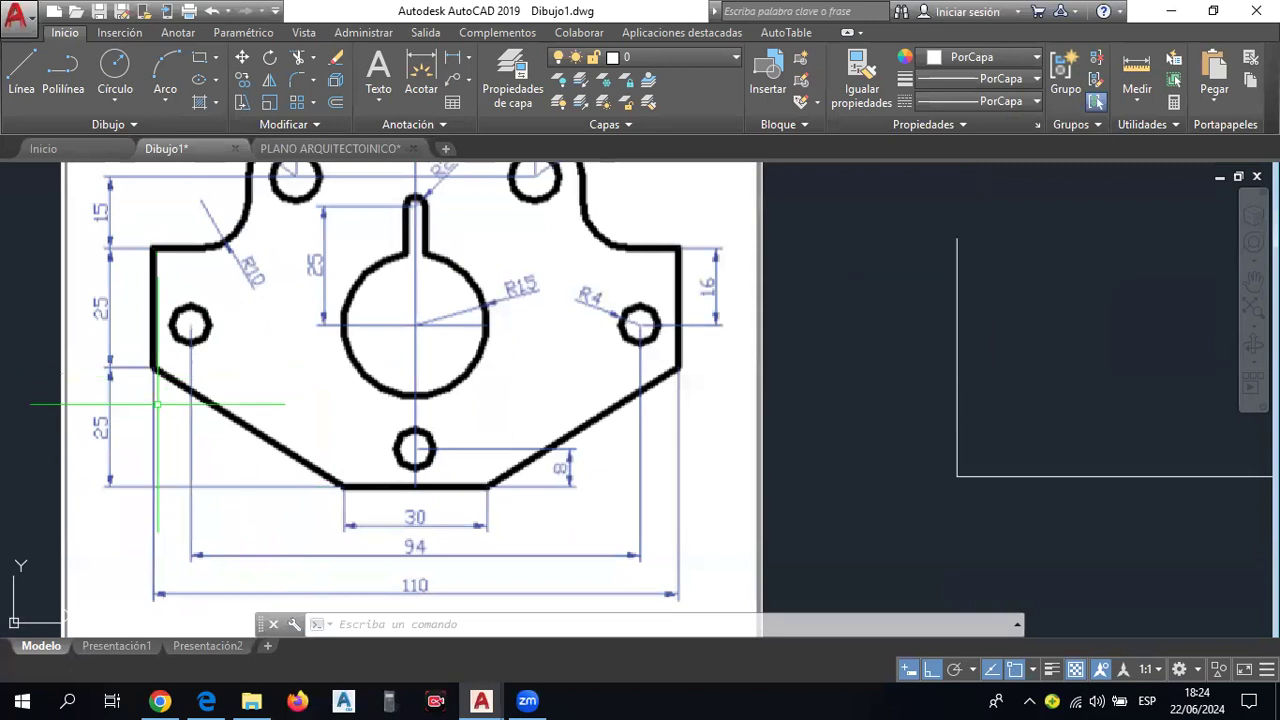
{"action": "middle_click_drag", "start_coordinate": [438, 572], "coordinate": [457, 541]}
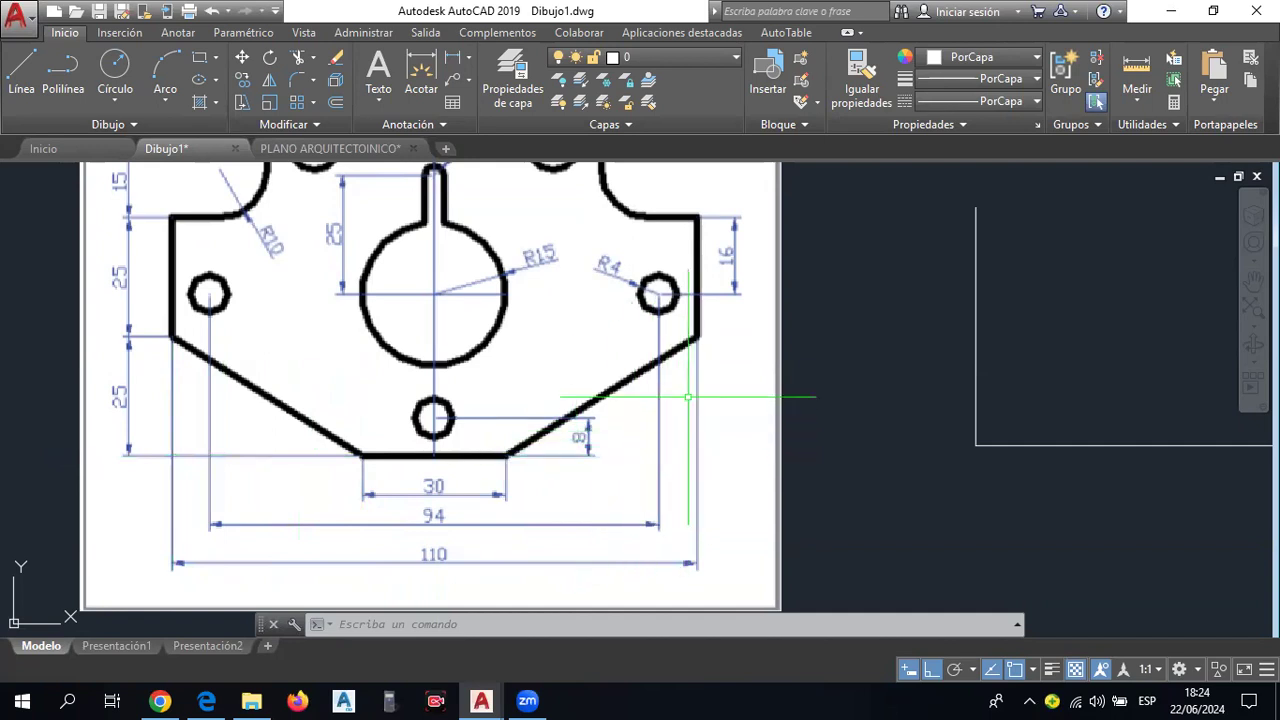
{"action": "scroll", "coordinate": [406, 438], "scroll_direction": "down", "scroll_amount": 2}
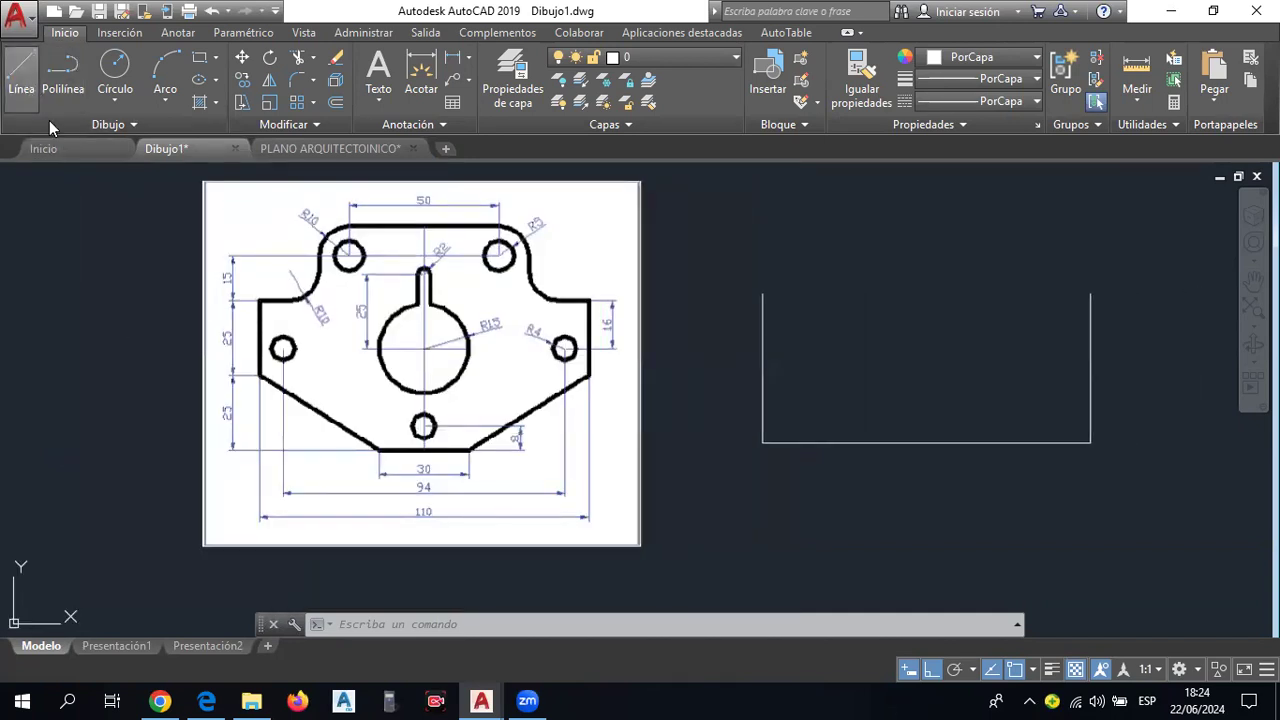
{"action": "left_click", "coordinate": [22, 78]}
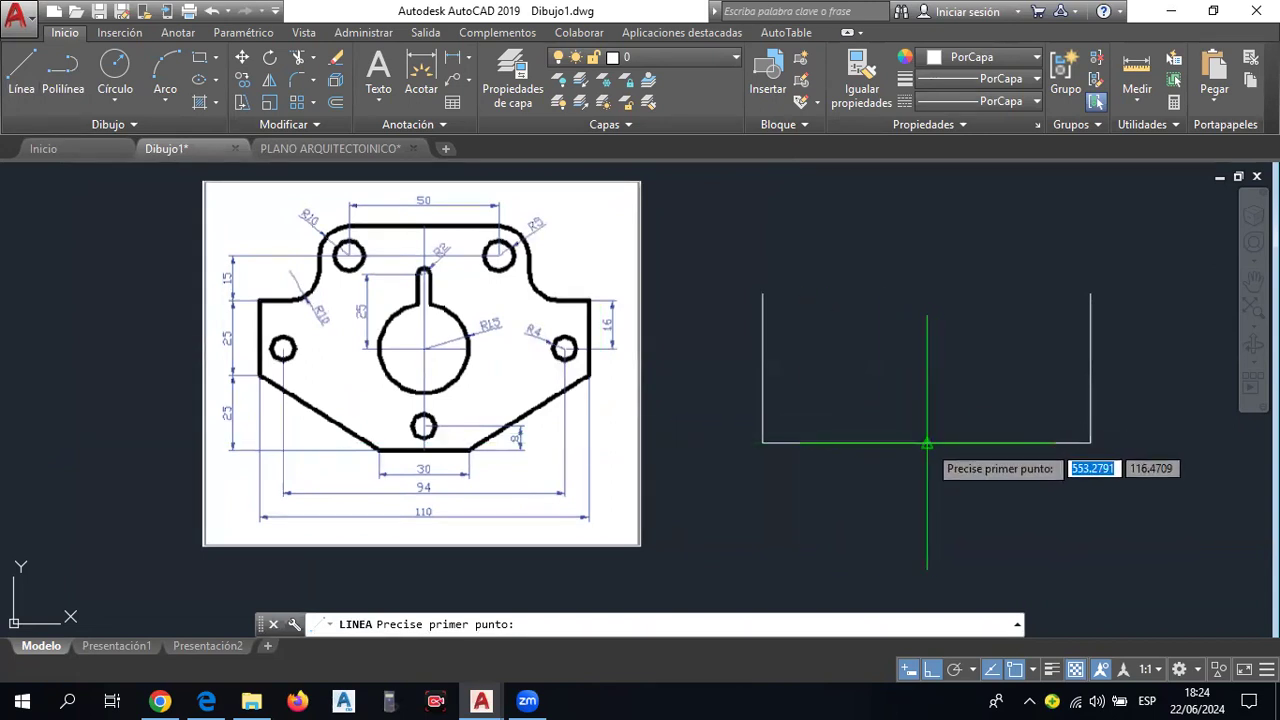
{"action": "left_click", "coordinate": [927, 443]}
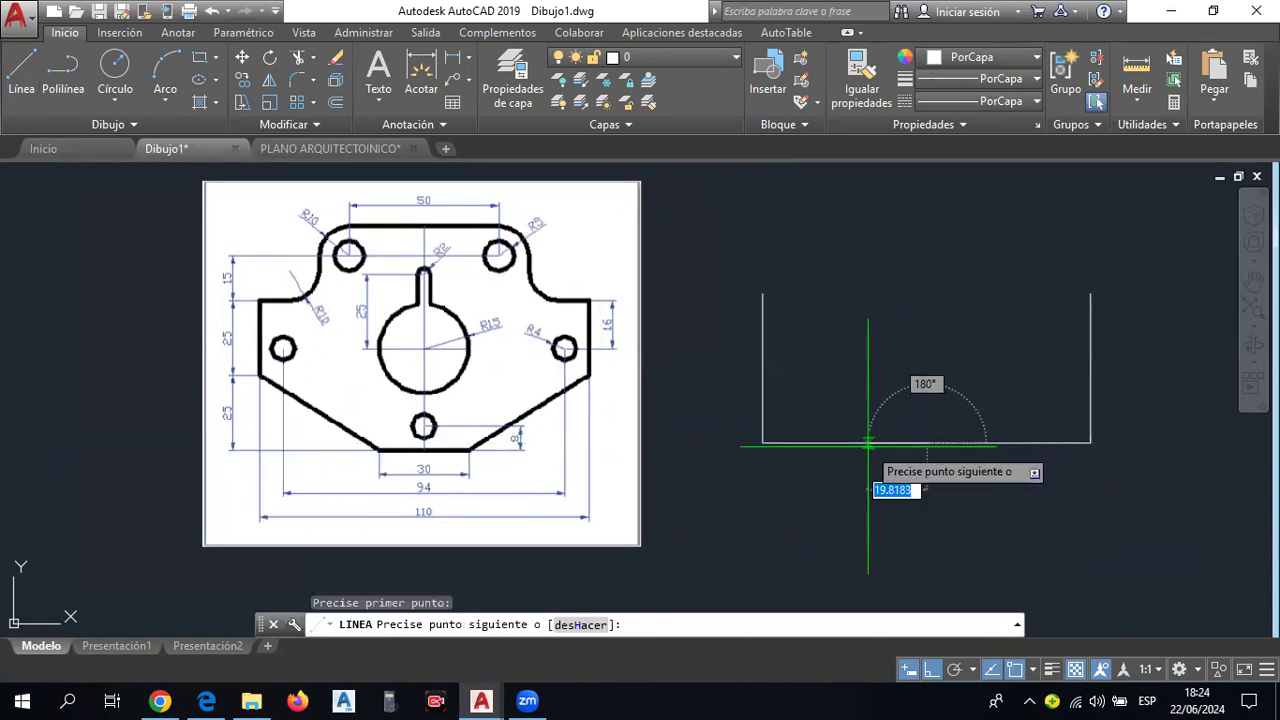
{"action": "key", "text": "Escape"}
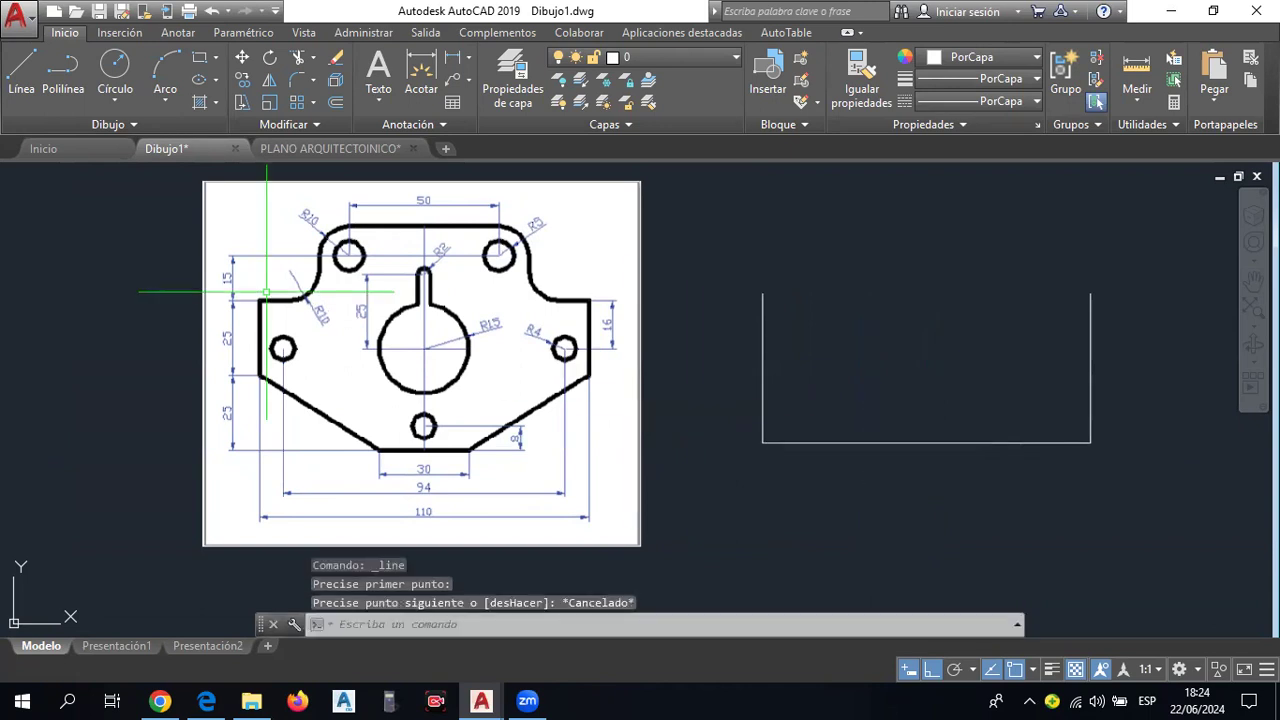
{"action": "left_click", "coordinate": [22, 80]}
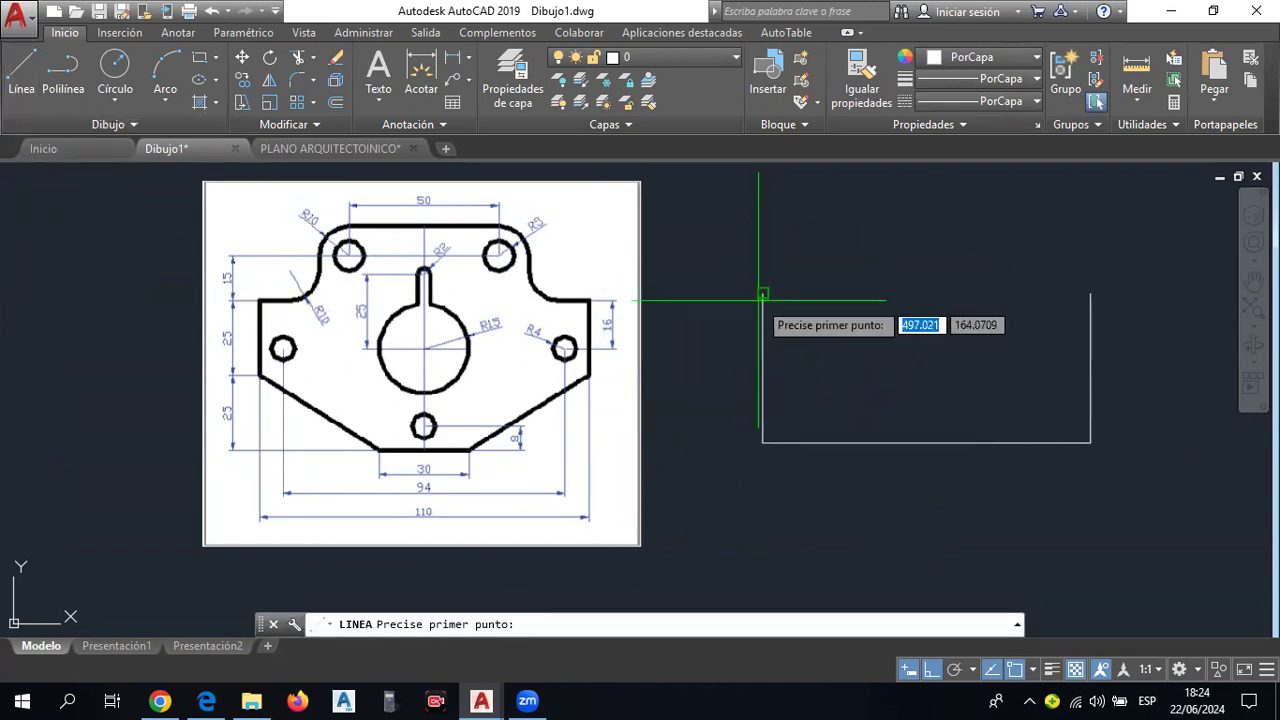
{"action": "left_click", "coordinate": [764, 370]}
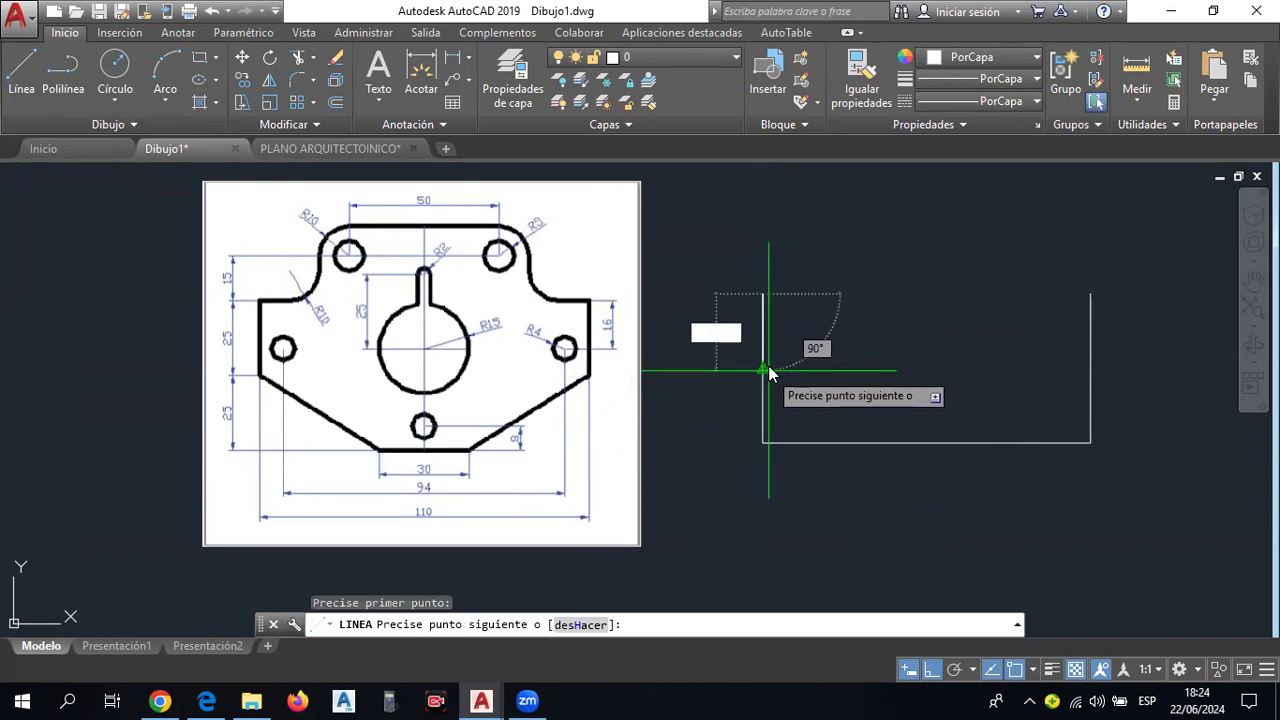
{"action": "left_click", "coordinate": [766, 368]}
{"action": "key", "text": "Escape"}
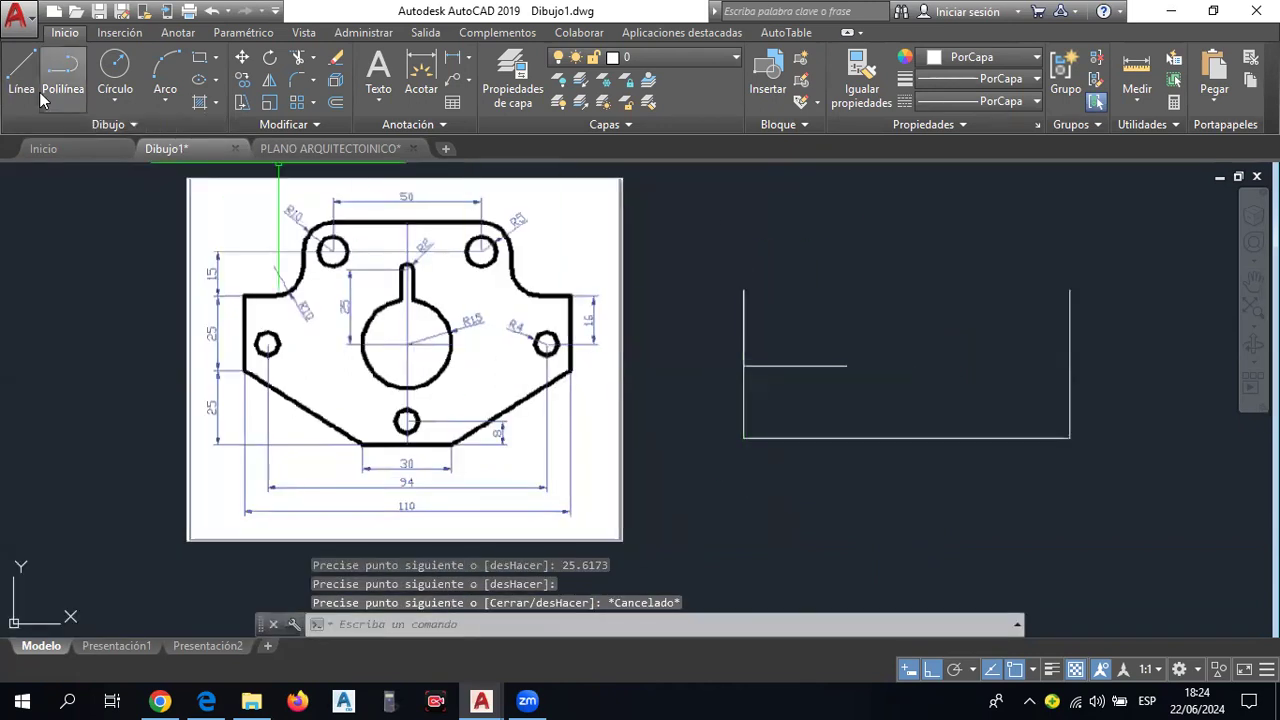
Draw a diagonal from the bottom line (15 units in) up to the left side, then erase the helper line.
{"action": "left_click", "coordinate": [42, 92]}
{"action": "left_click", "coordinate": [21, 80]}
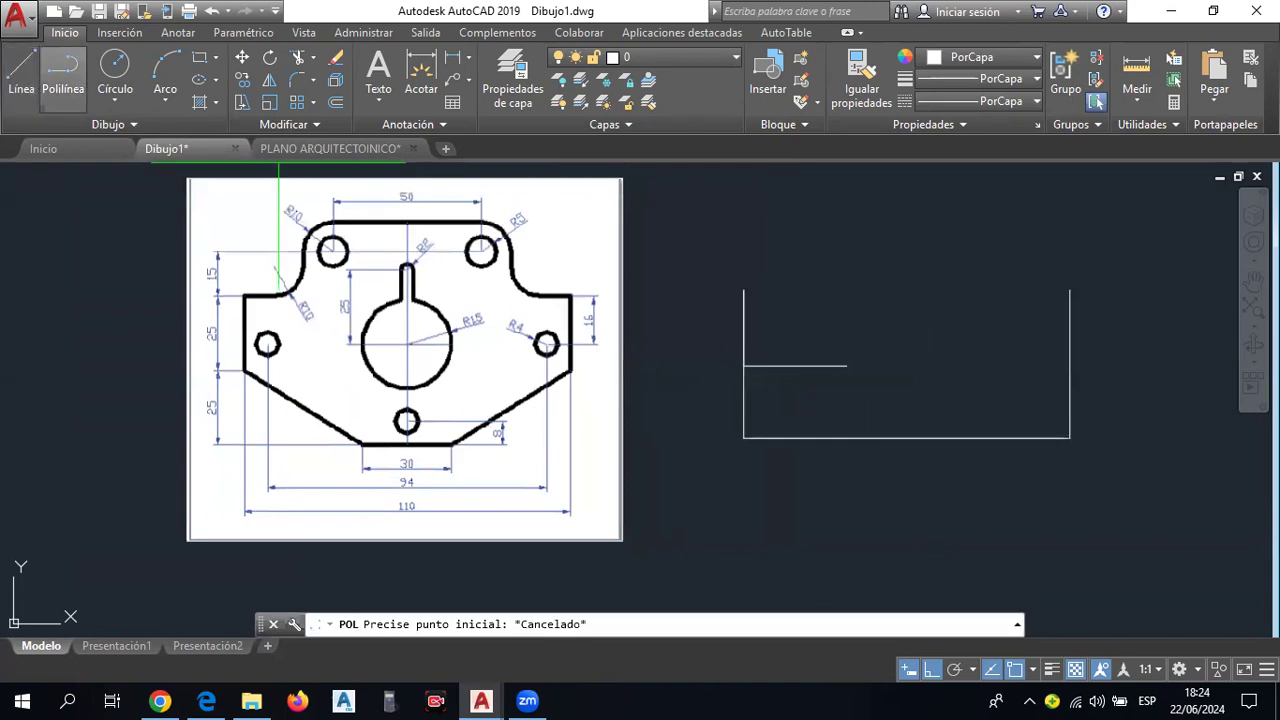
{"action": "left_click", "coordinate": [908, 438]}
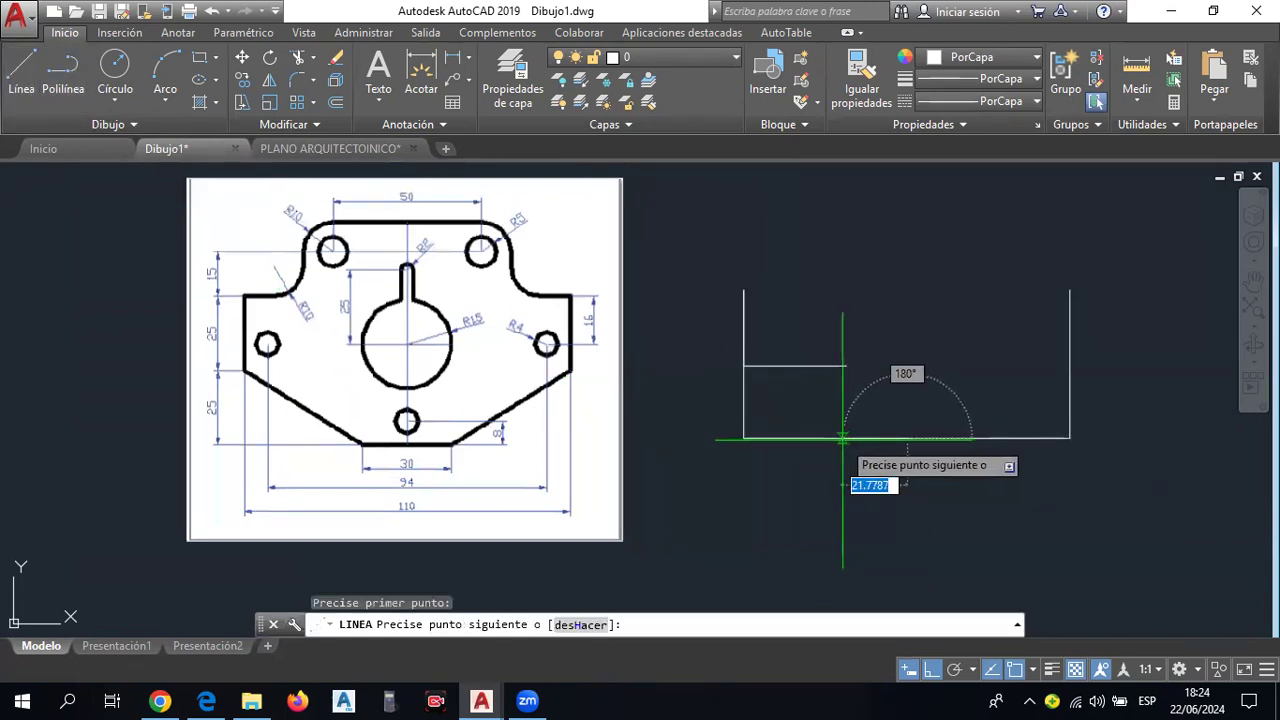
{"action": "type", "text": "15"}
{"action": "key", "text": "Return"}
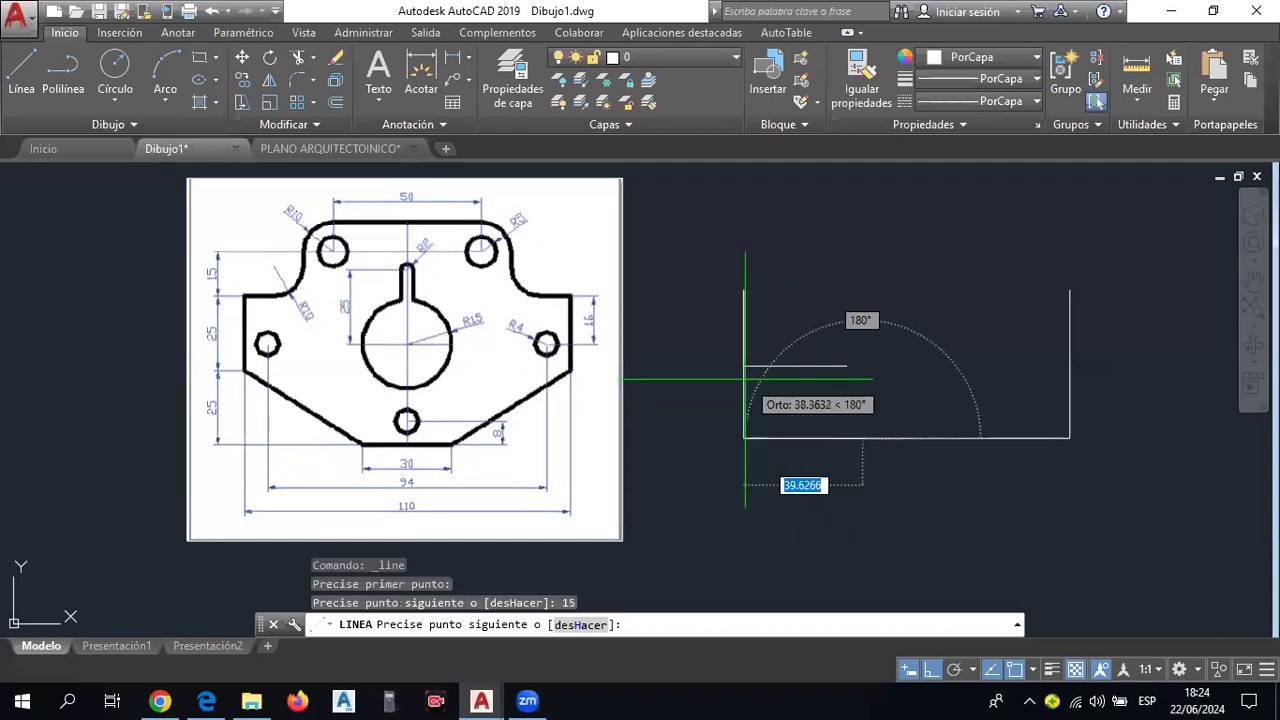
{"action": "left_click", "coordinate": [745, 367]}
{"action": "key", "text": "Escape"}
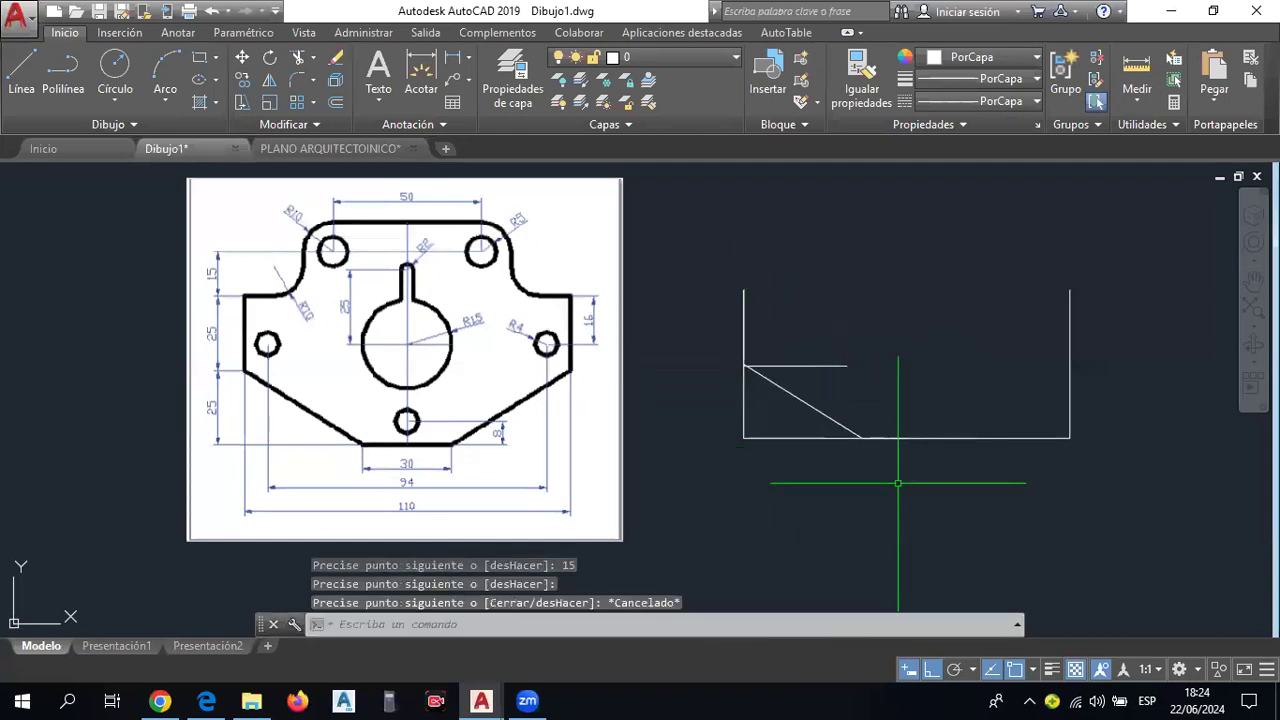
{"action": "left_click_drag", "start_coordinate": [851, 400], "coordinate": [846, 366]}
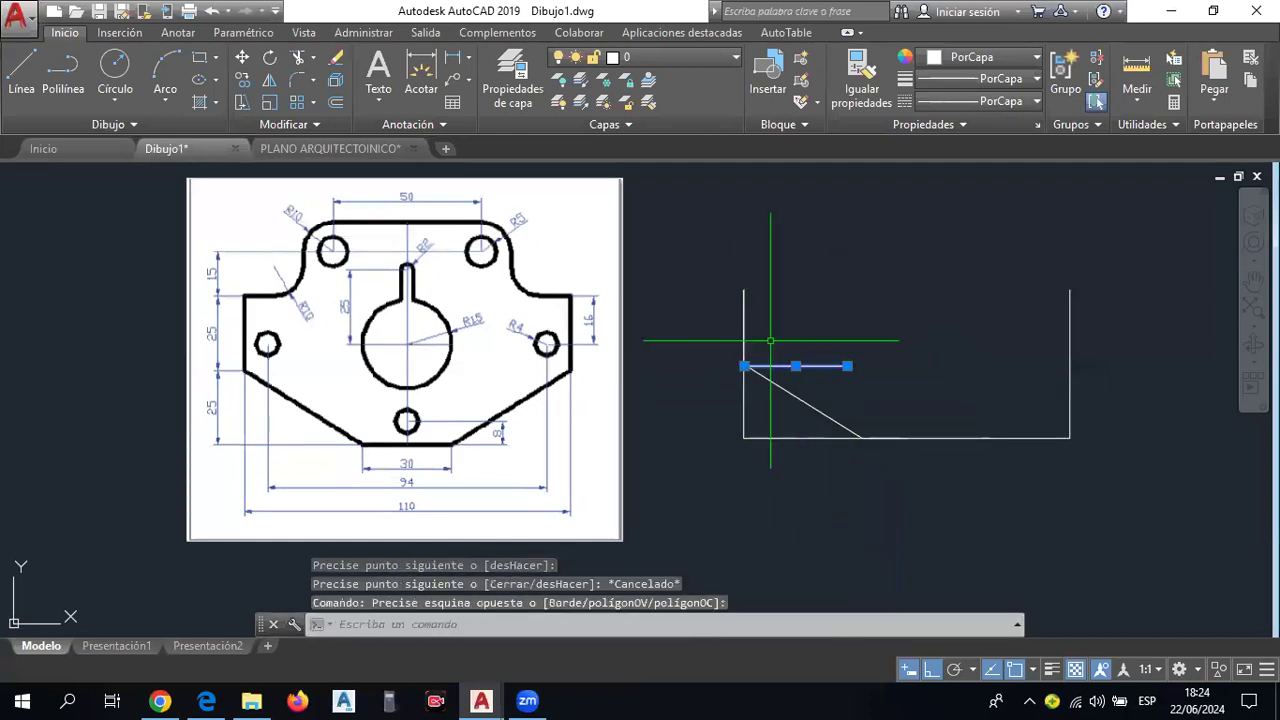
{"action": "key", "text": "Delete"}
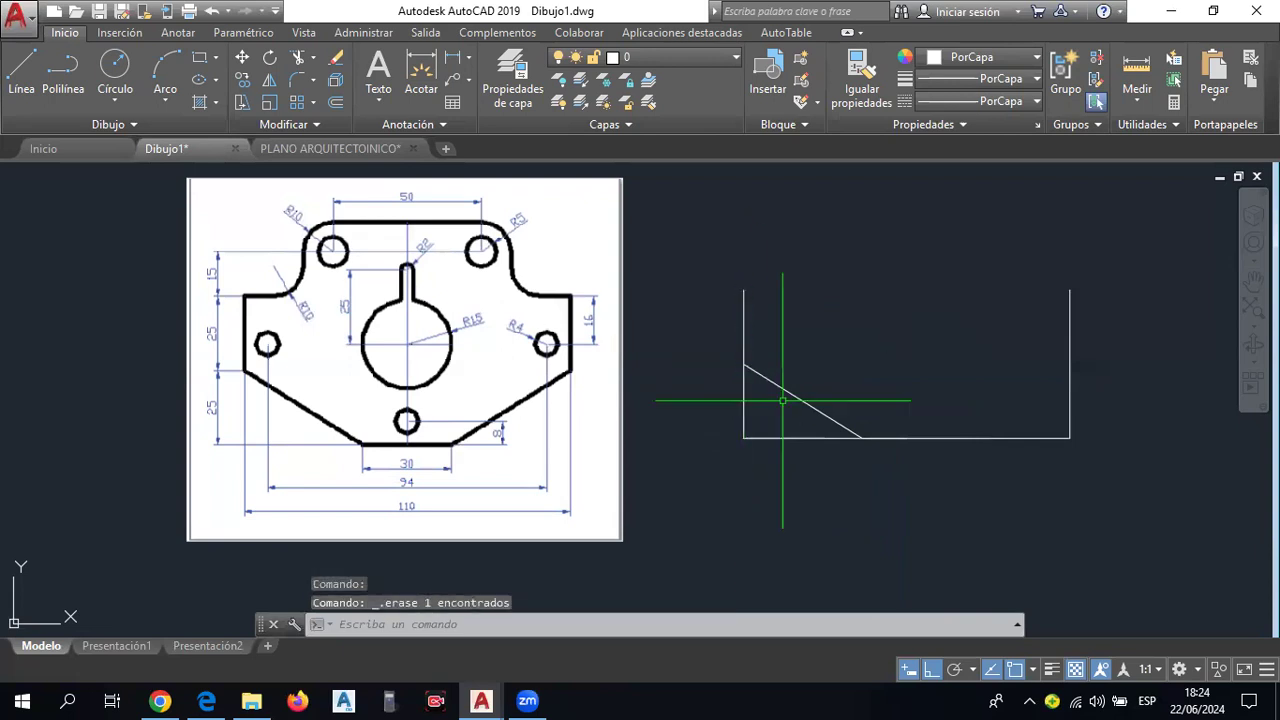
Trim the lower-left corner lines, then undo the trim and the diagonal.
{"action": "left_click", "coordinate": [297, 57]}
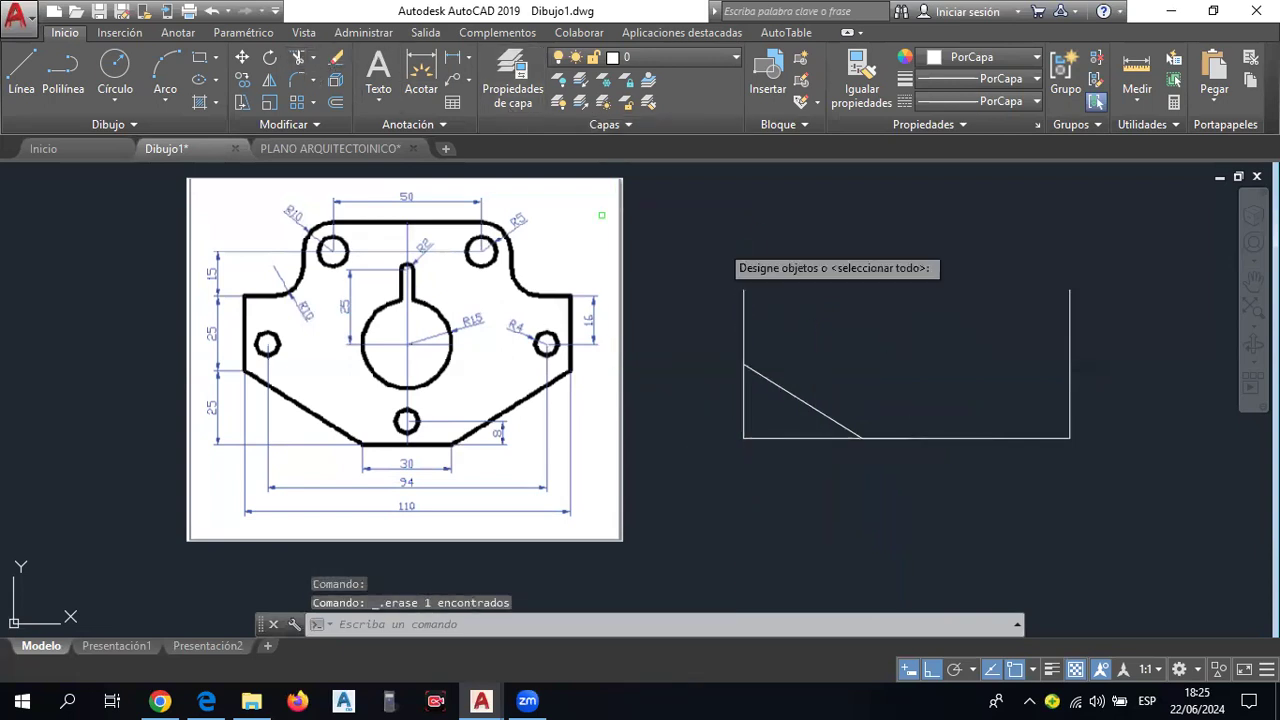
{"action": "key", "text": "Return"}
{"action": "left_click", "coordinate": [823, 471]}
{"action": "left_click", "coordinate": [734, 400]}
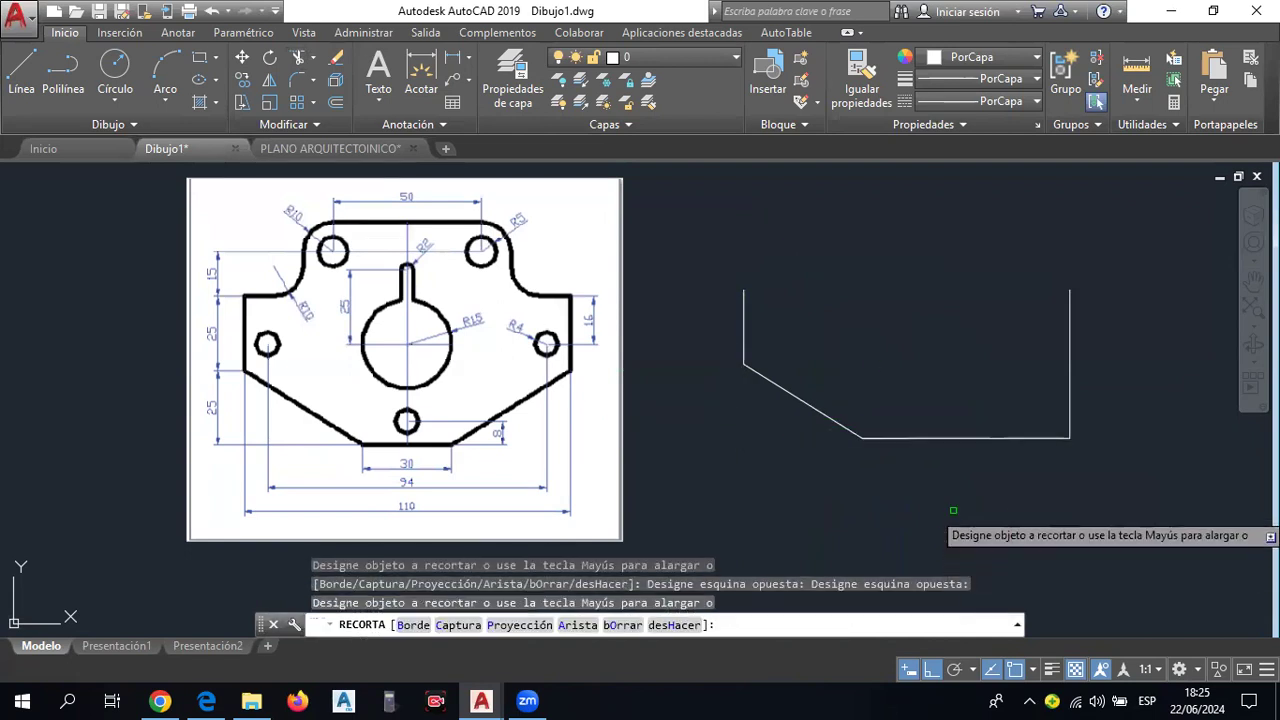
{"action": "key", "text": "Escape"}
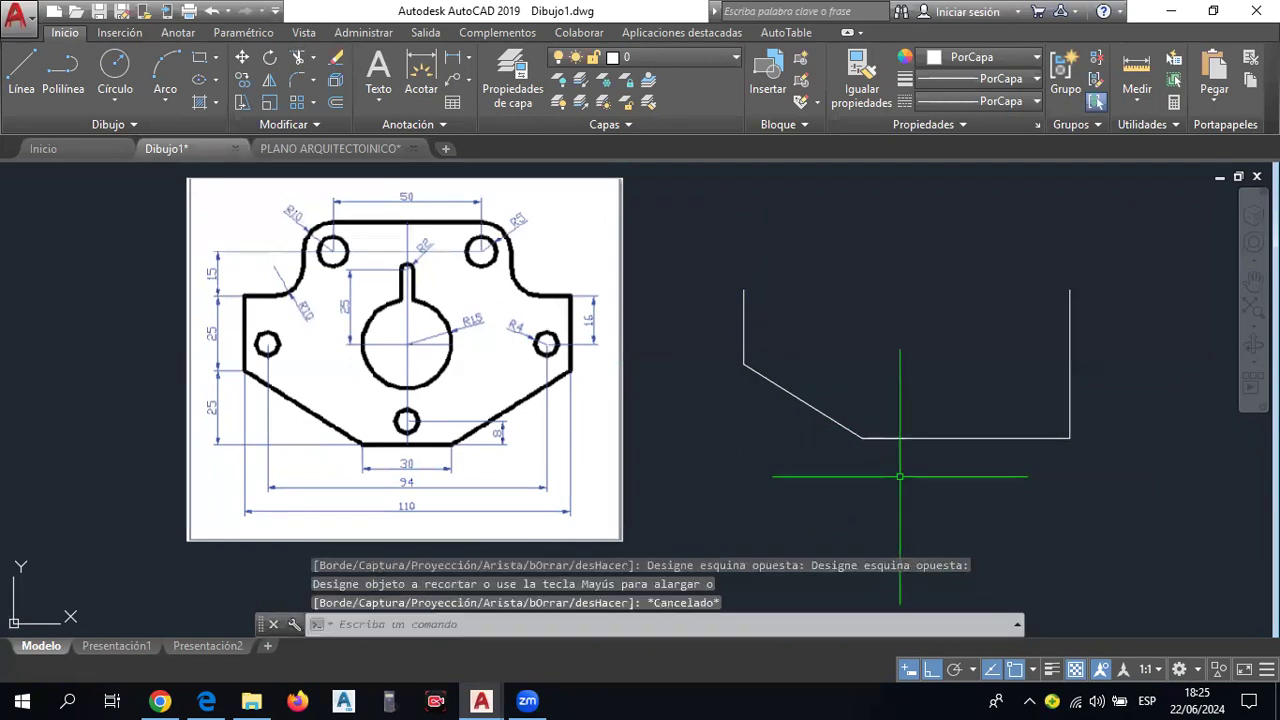
{"action": "key", "text": "ctrl+z"}
{"action": "key", "text": "ctrl+z"}
{"action": "key", "text": "ctrl+z"}
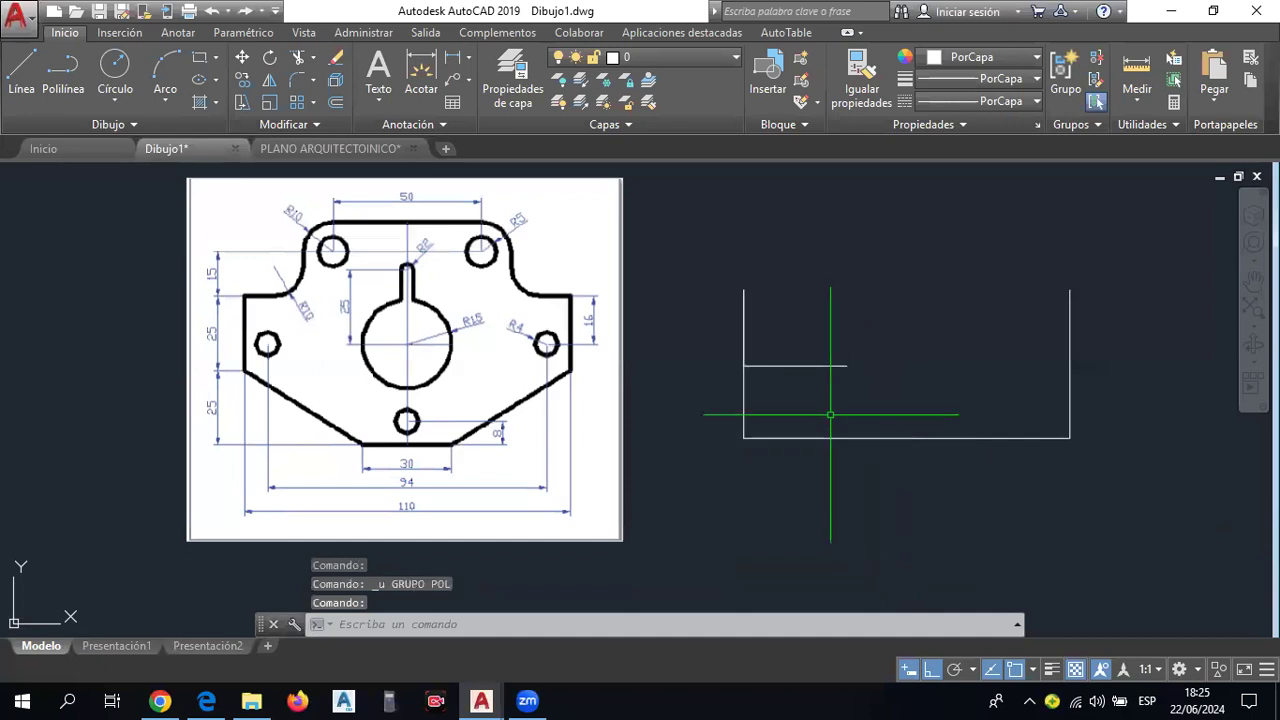
{"action": "key", "text": "ctrl+z"}
{"action": "middle_click_drag", "start_coordinate": [840, 393], "coordinate": [739, 386]}
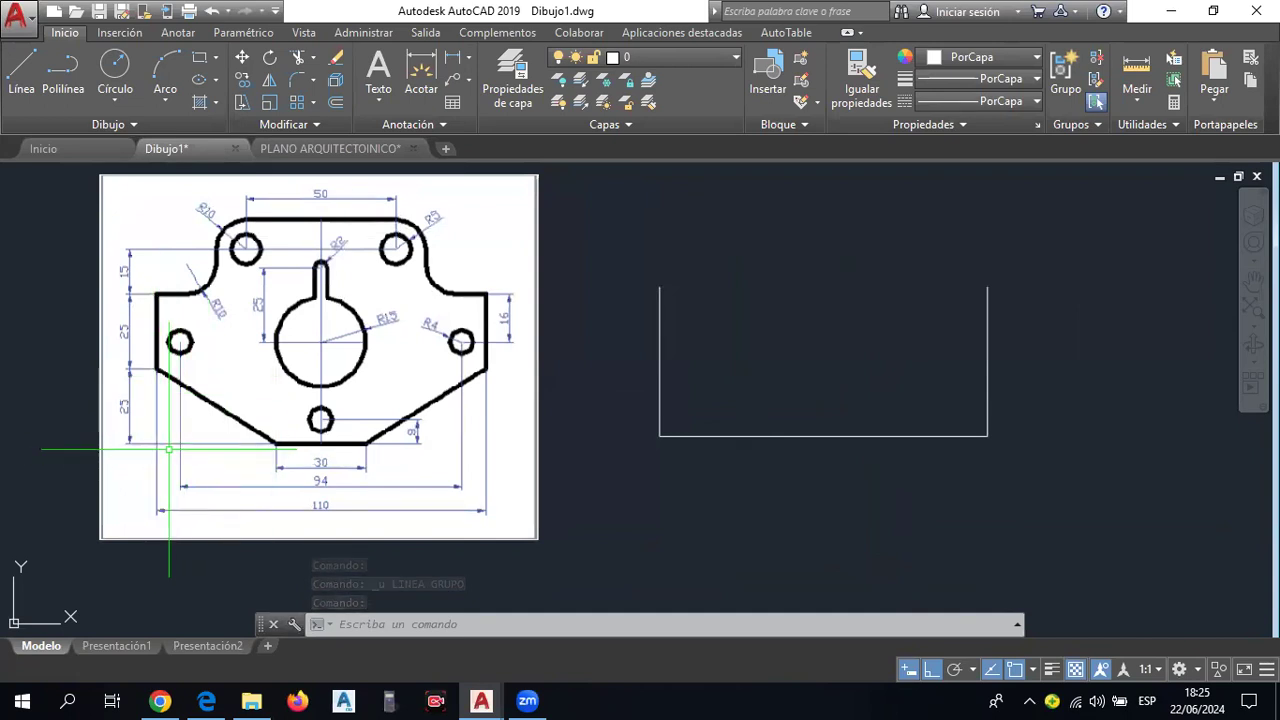
{"action": "scroll", "coordinate": [165, 420], "scroll_direction": "up", "scroll_amount": 1}
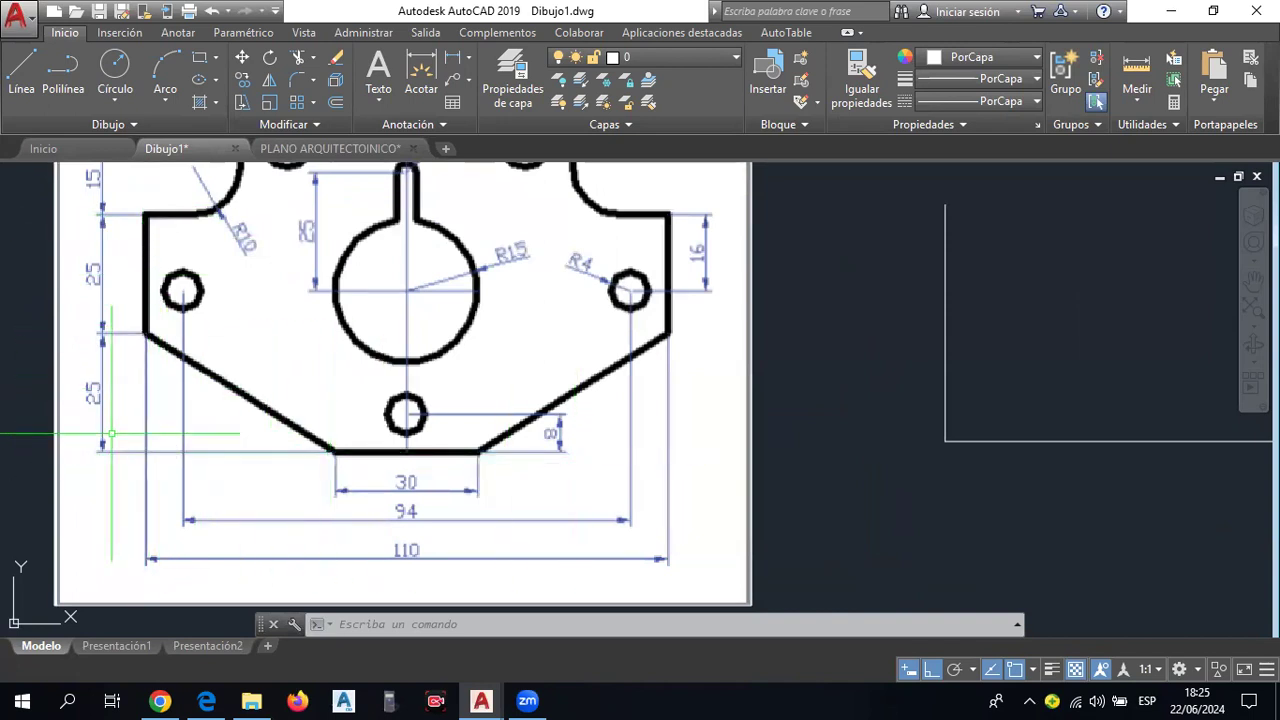
{"action": "scroll", "coordinate": [200, 430], "scroll_direction": "down", "scroll_amount": 2}
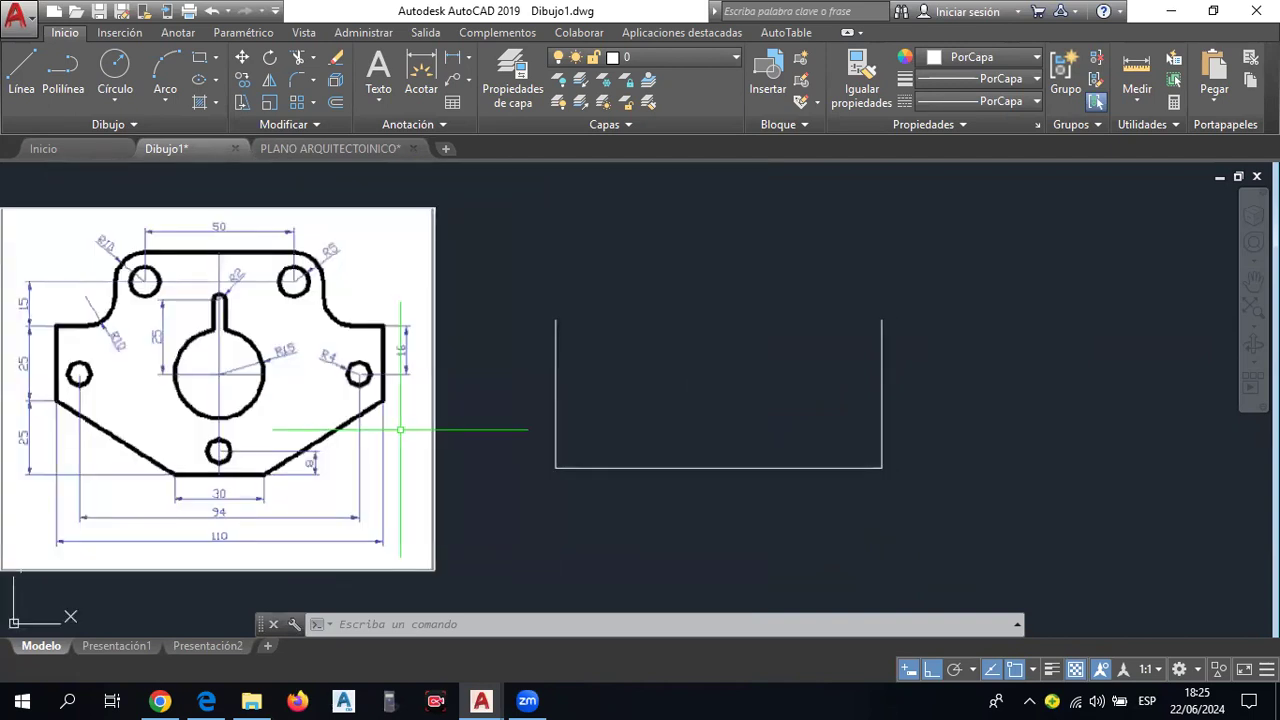
Chamfer the lower-left corner with distances 25 and 40, picking the left line, then the bottom line.
{"action": "left_click", "coordinate": [313, 79]}
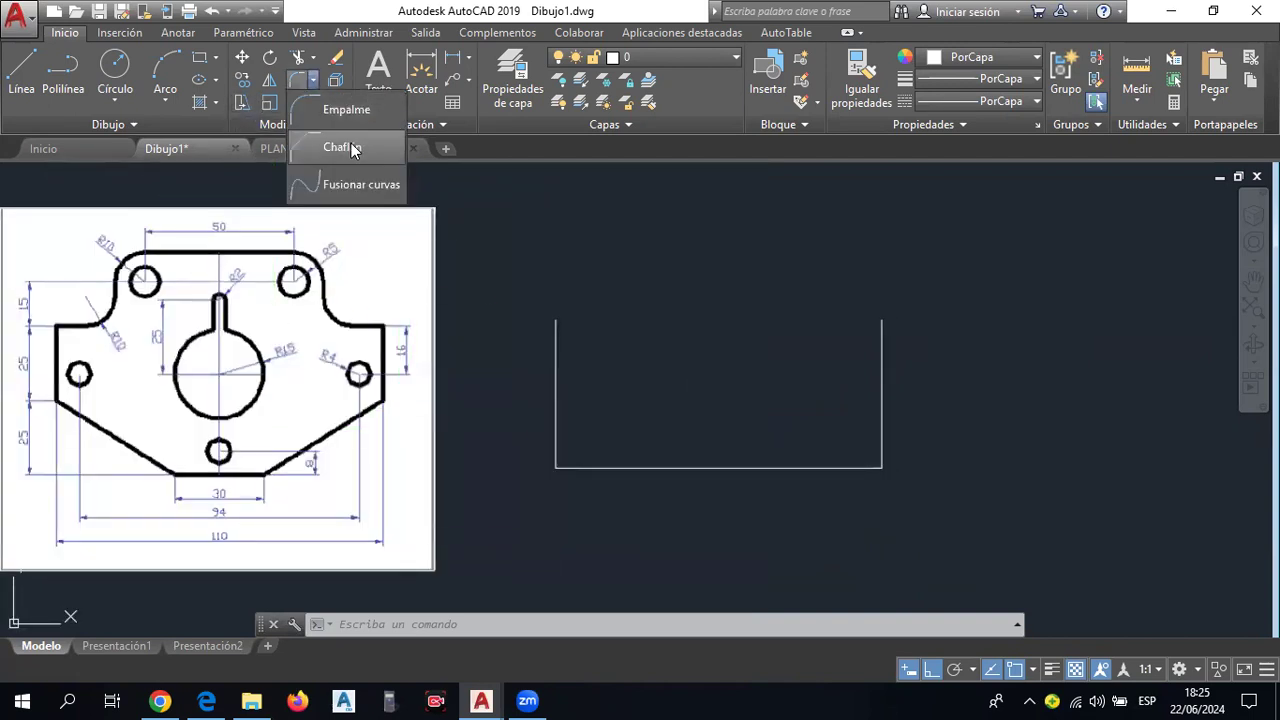
{"action": "left_click", "coordinate": [307, 78]}
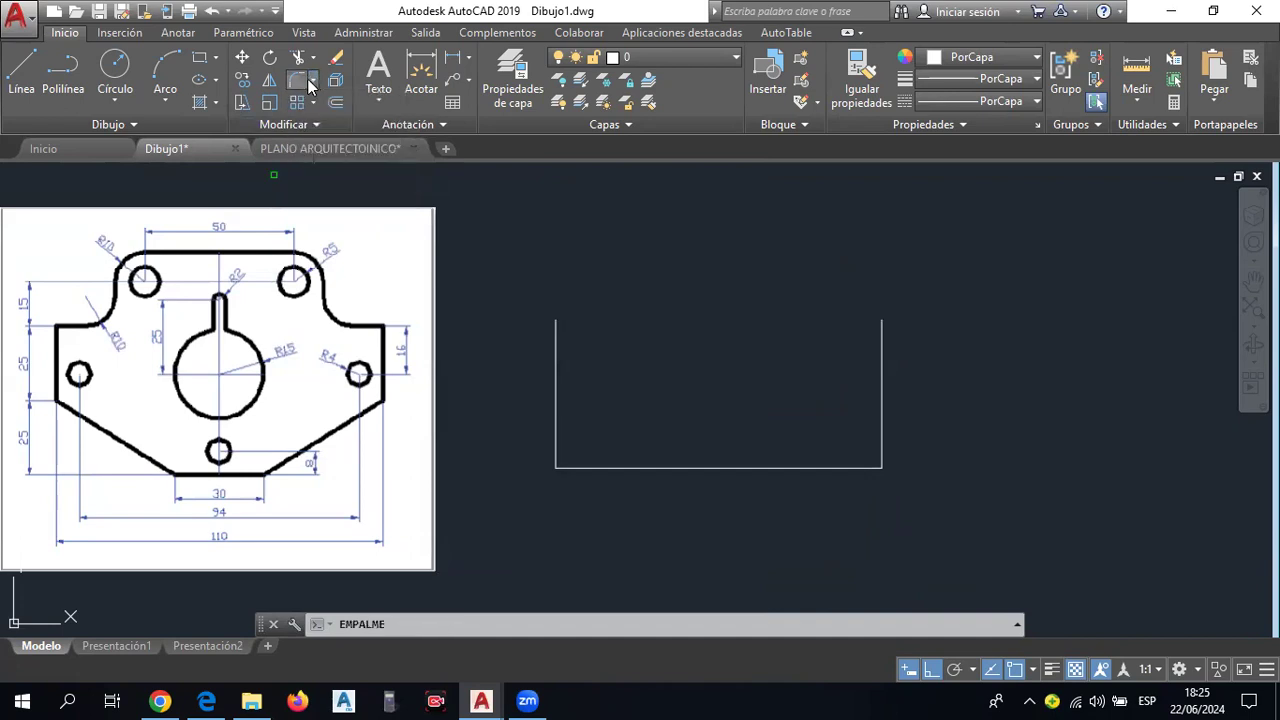
{"action": "left_click", "coordinate": [309, 79]}
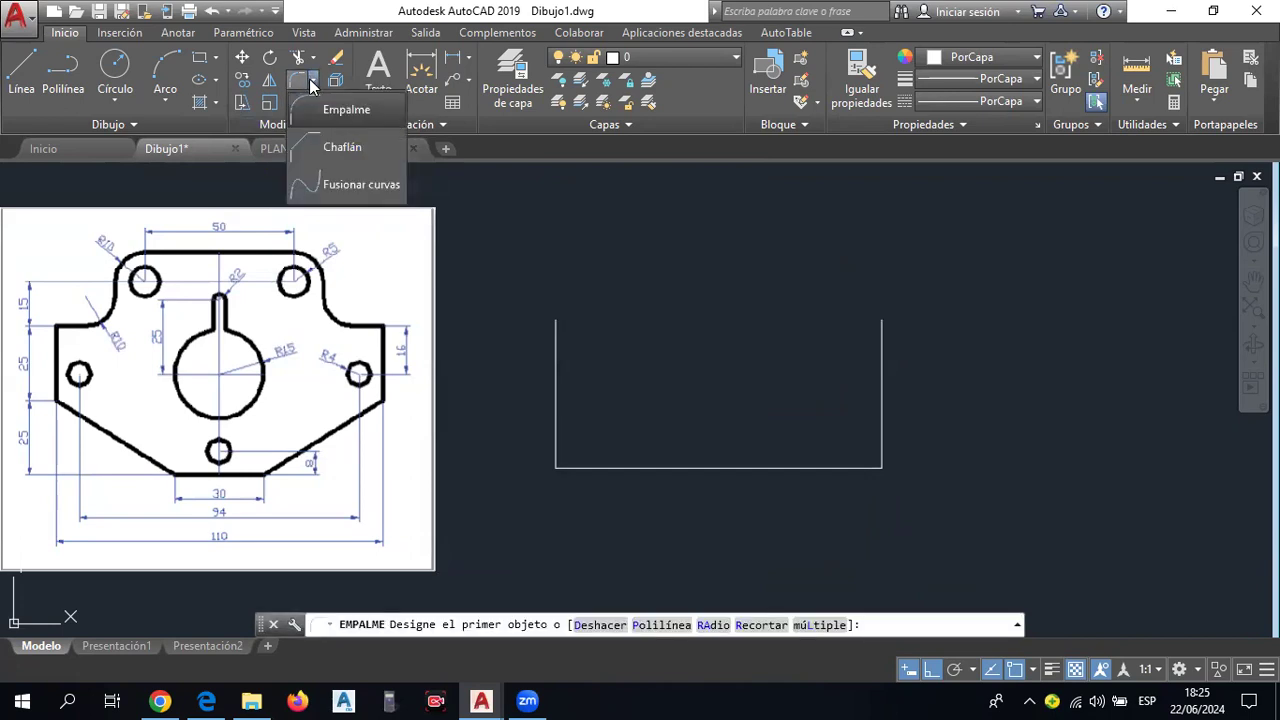
{"action": "left_click", "coordinate": [362, 147]}
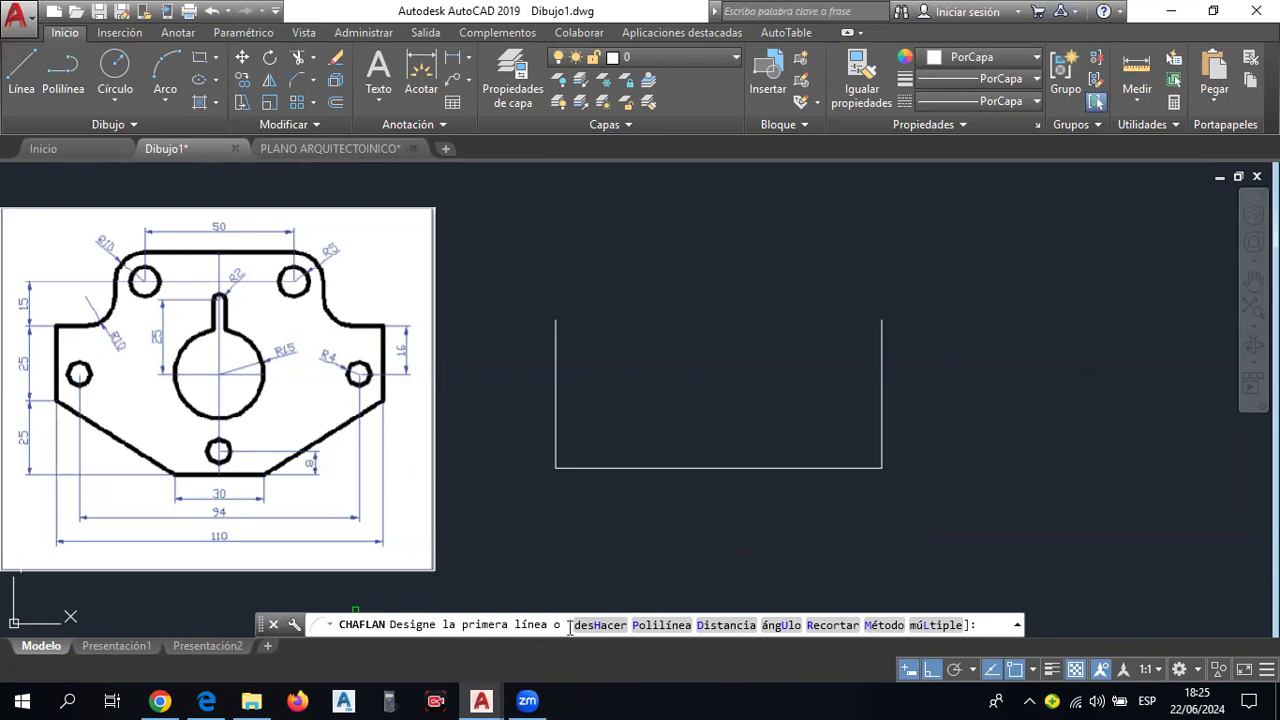
{"action": "left_click", "coordinate": [727, 625]}
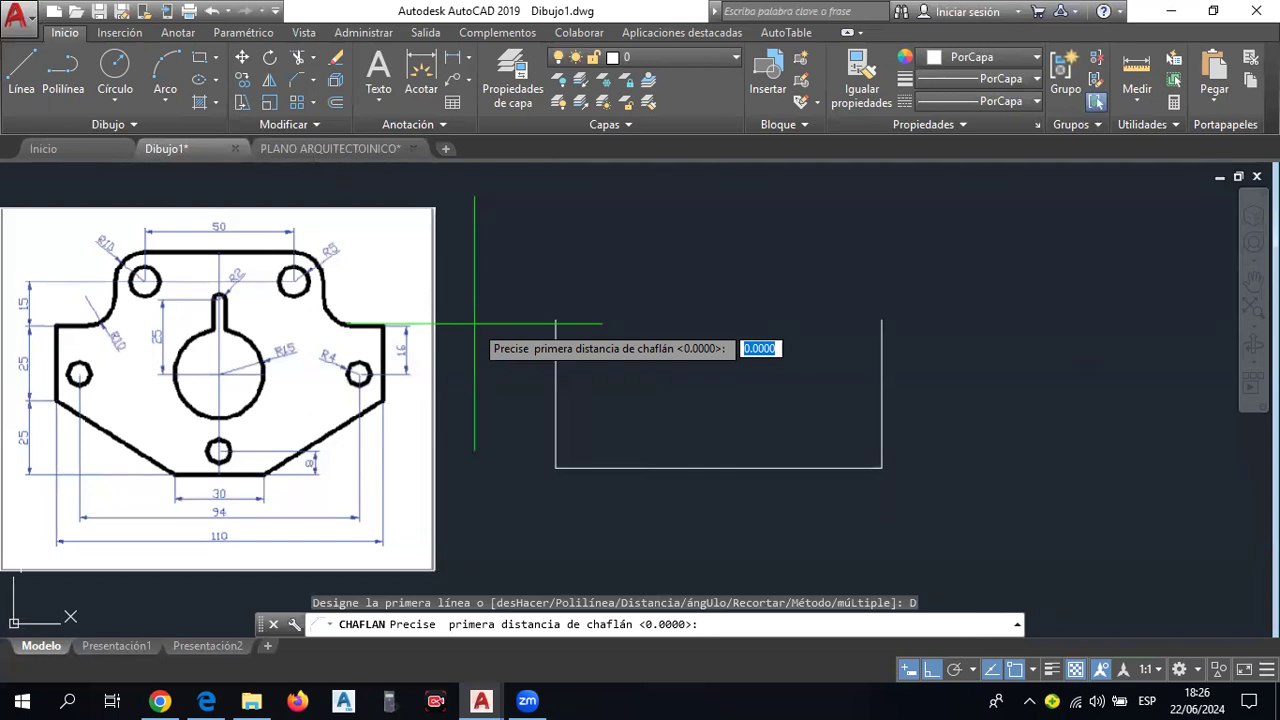
{"action": "type", "text": "25"}
{"action": "key", "text": "Return"}
{"action": "type", "text": "40"}
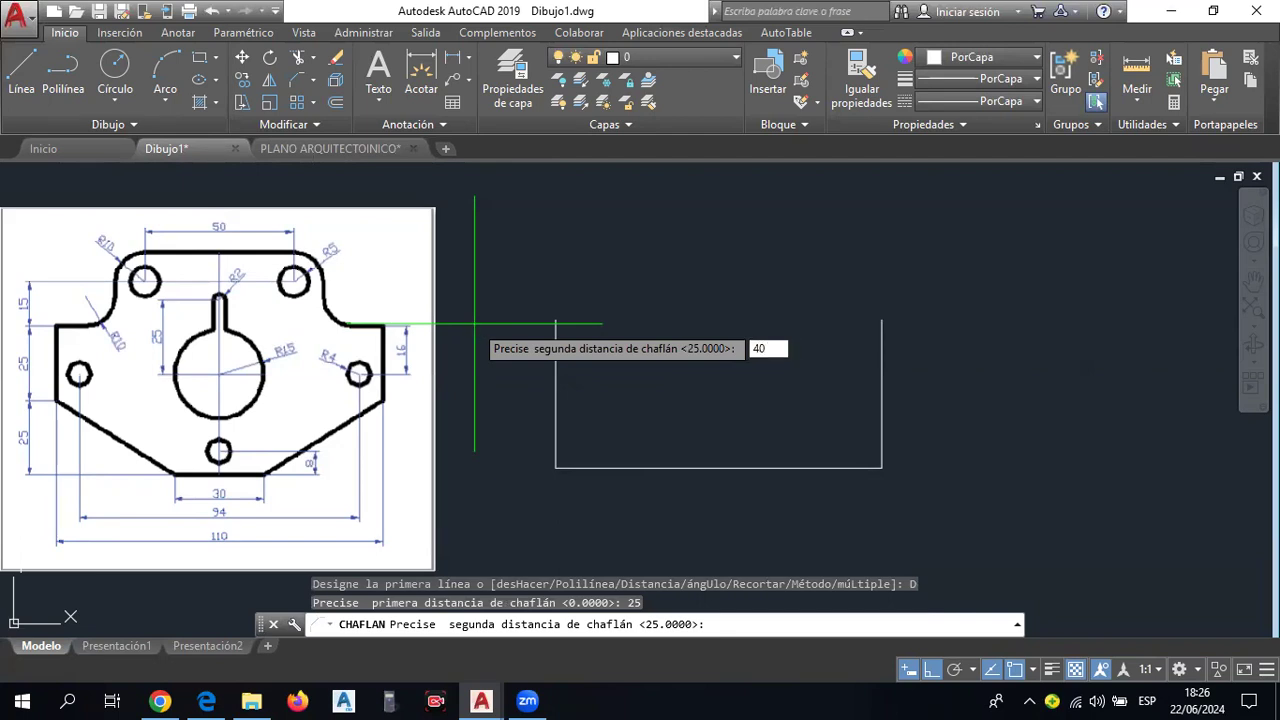
{"action": "key", "text": "Return"}
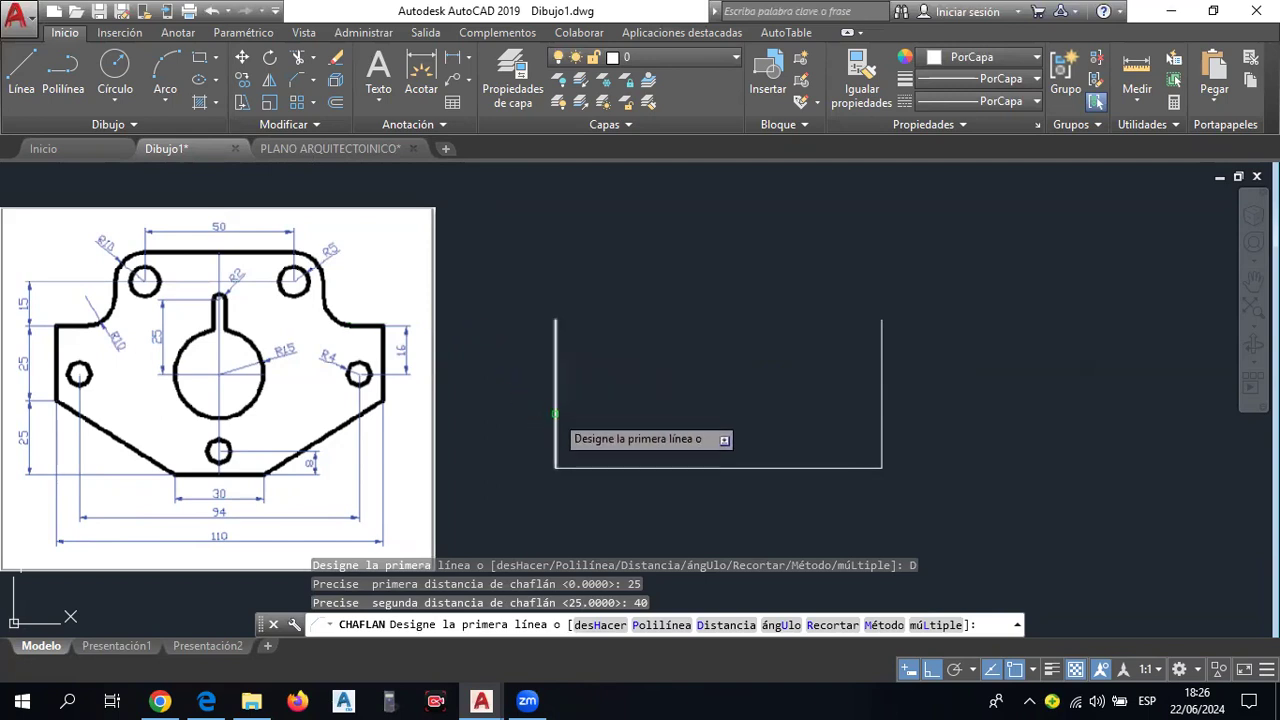
{"action": "left_click", "coordinate": [555, 413]}
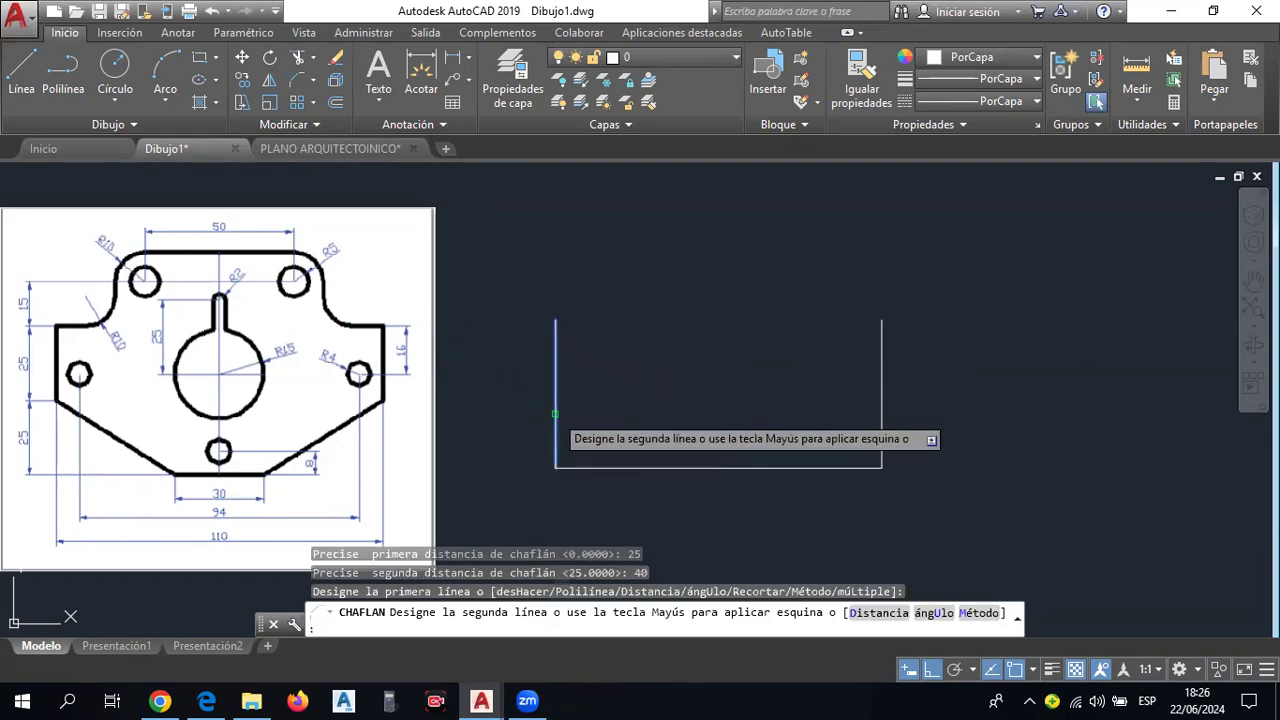
{"action": "left_click", "coordinate": [628, 467]}
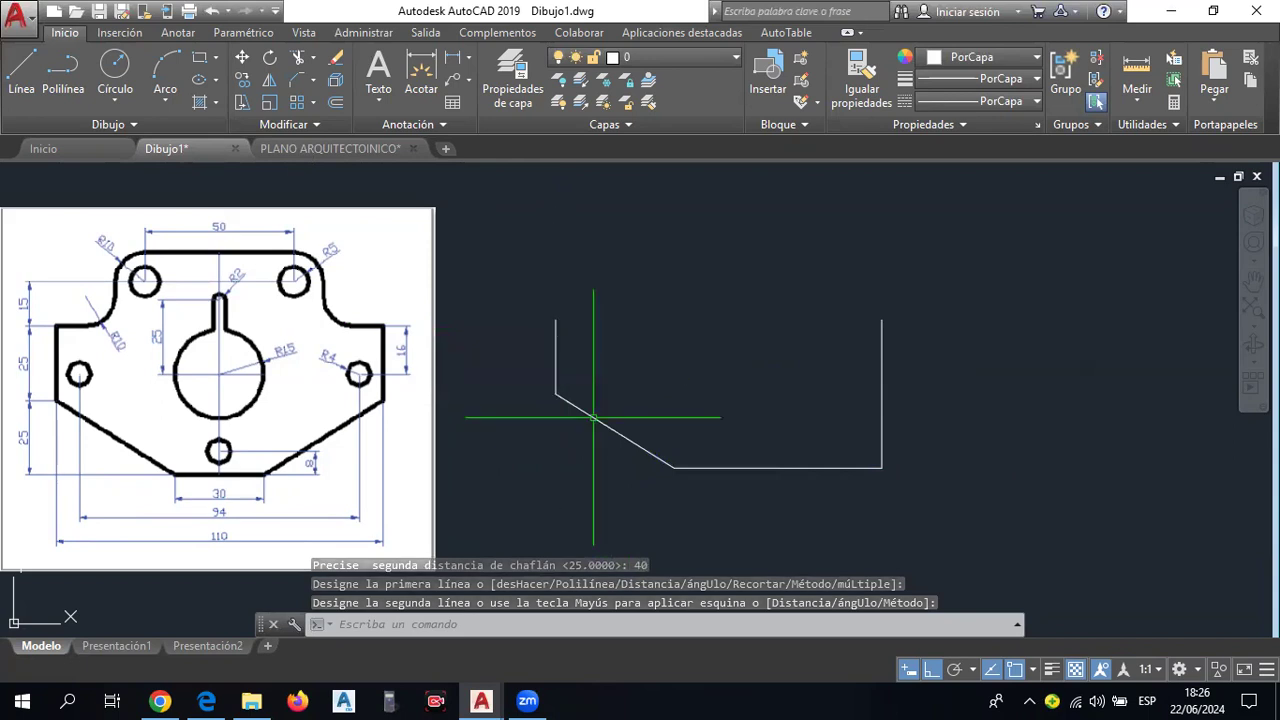
{"action": "middle_click_drag", "start_coordinate": [811, 452], "coordinate": [789, 420]}
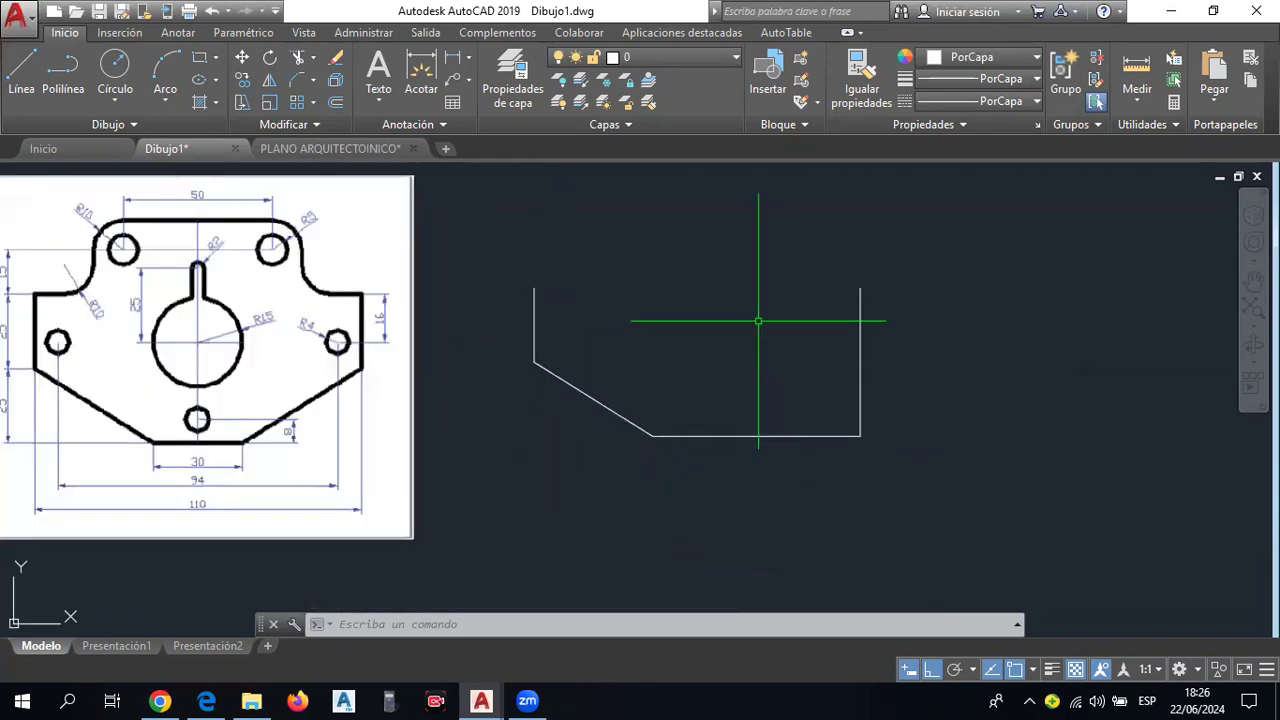
Chamfer the lower-right corner with distances 40 and 25, picking the bottom line, then the right line.
{"action": "left_click", "coordinate": [297, 88]}
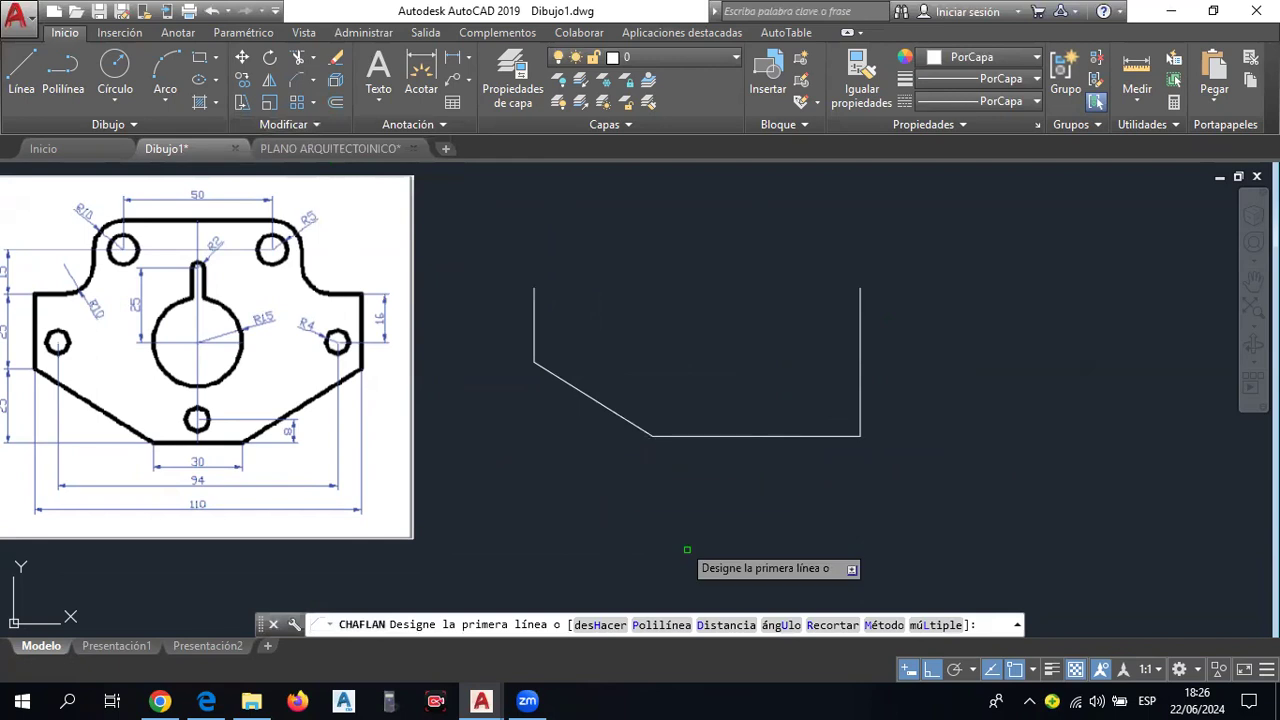
{"action": "left_click", "coordinate": [728, 628]}
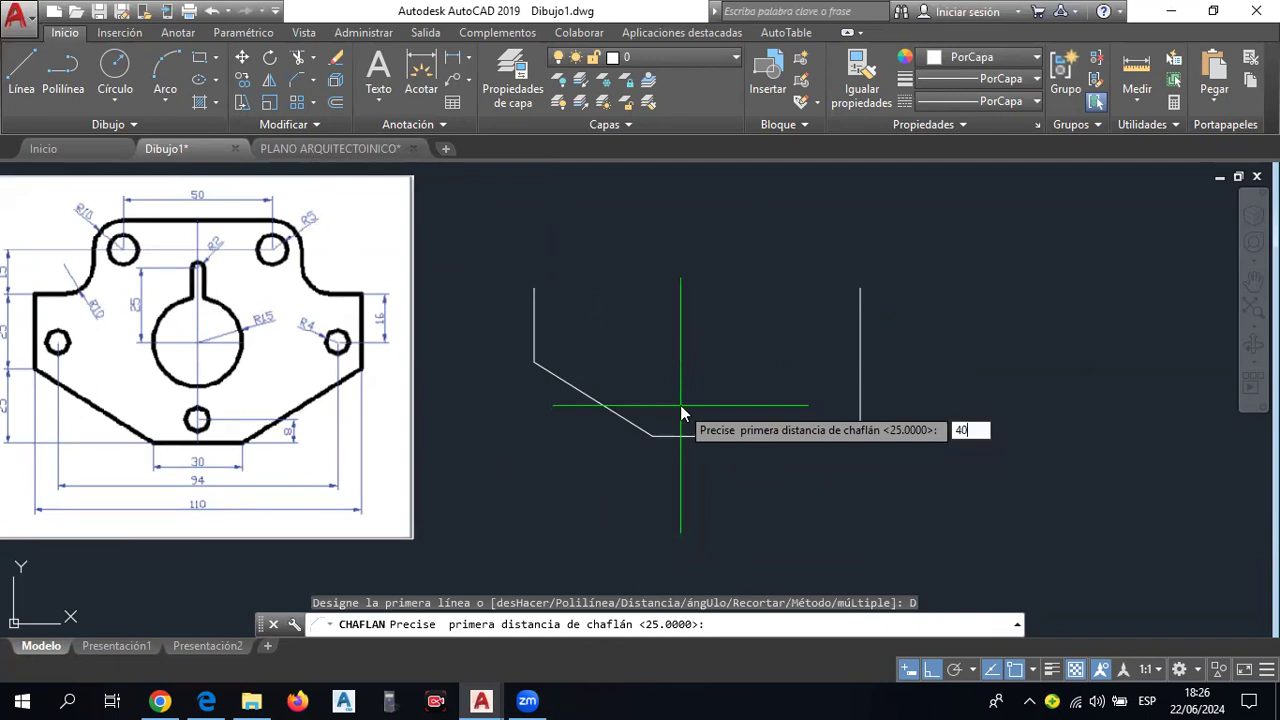
{"action": "key", "text": "Return"}
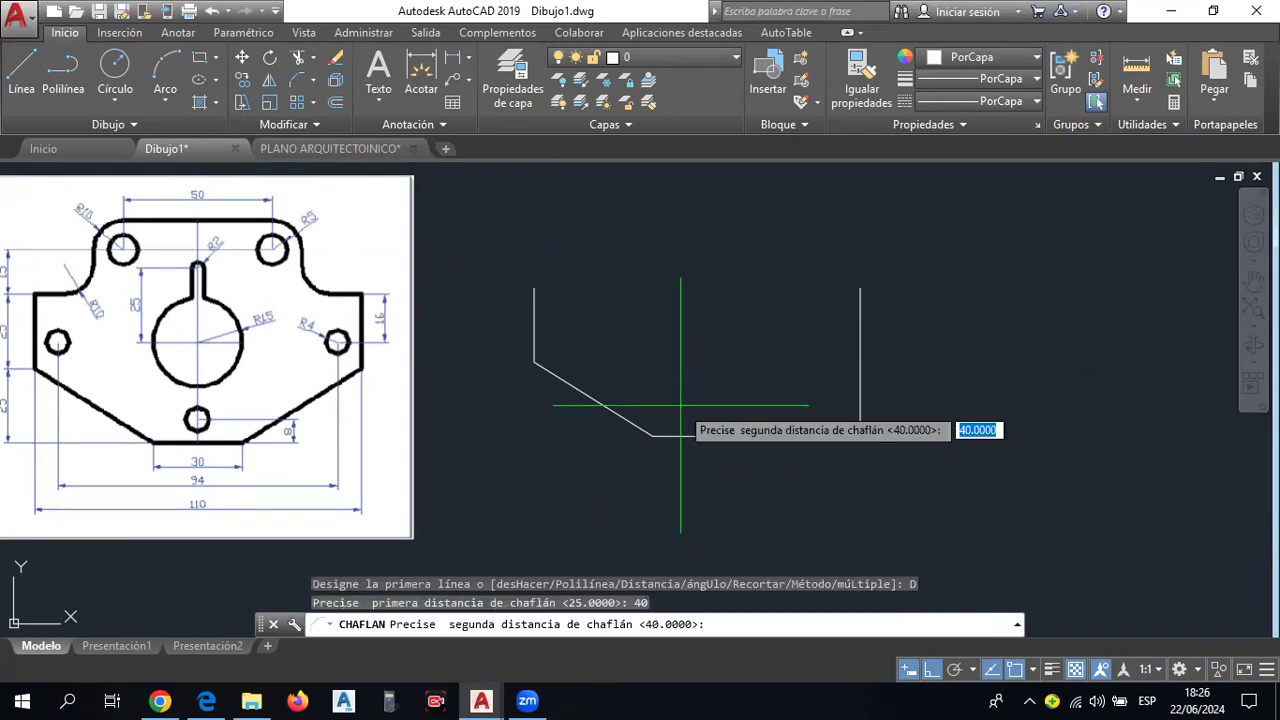
{"action": "type", "text": "25"}
{"action": "key", "text": "Return"}
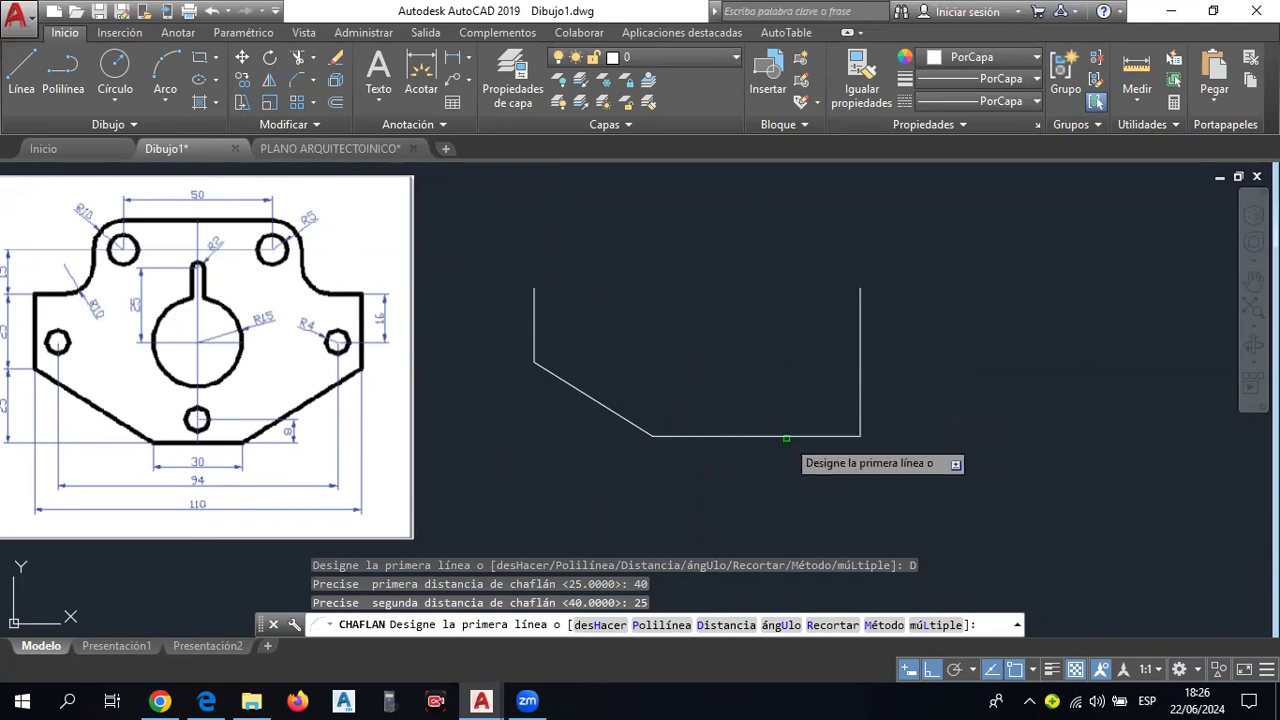
{"action": "left_click", "coordinate": [789, 435]}
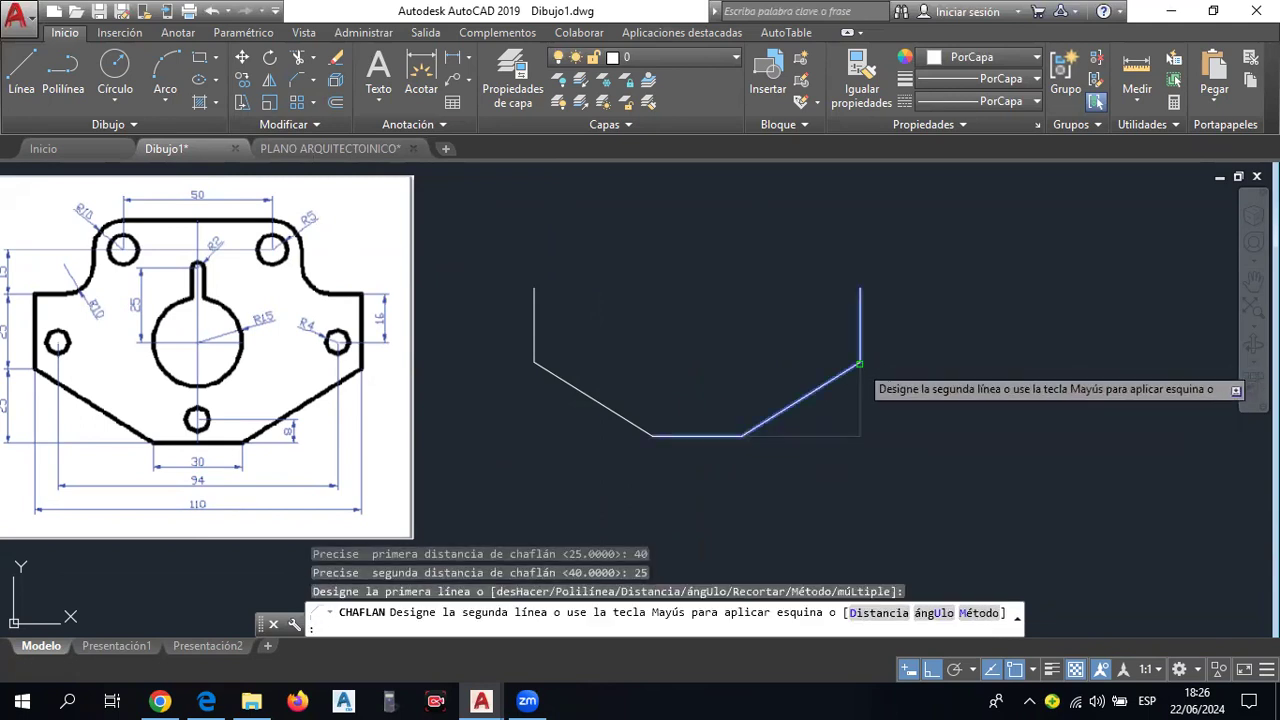
{"action": "left_click", "coordinate": [859, 365]}
{"action": "middle_click_drag", "start_coordinate": [423, 306], "coordinate": [516, 288]}
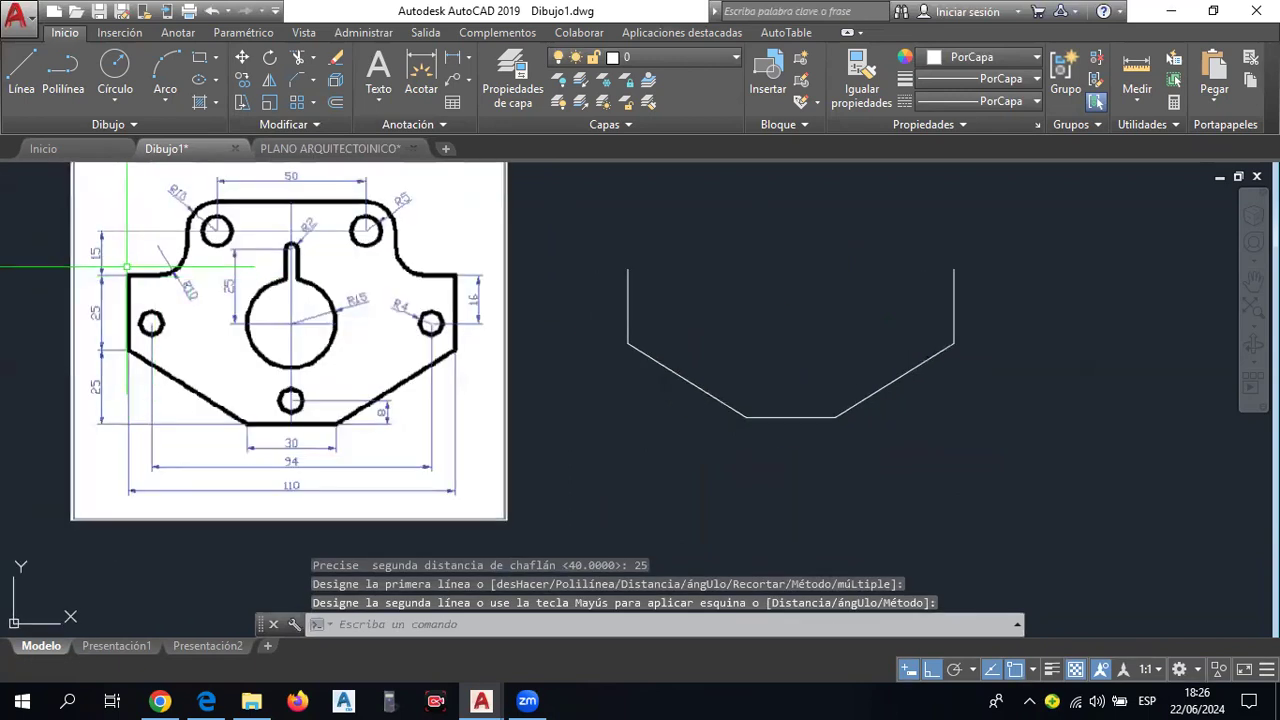
{"action": "middle_click_drag", "start_coordinate": [819, 293], "coordinate": [831, 326]}
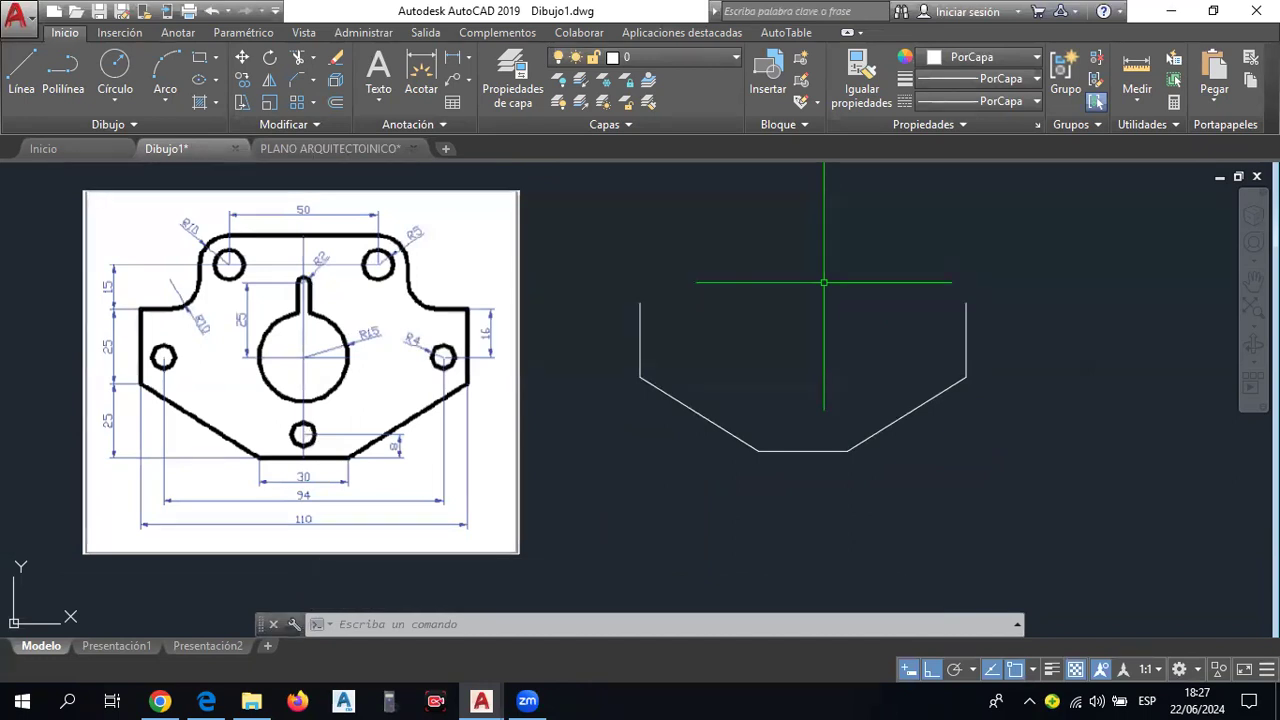
{"action": "middle_click_drag", "start_coordinate": [817, 294], "coordinate": [859, 310]}
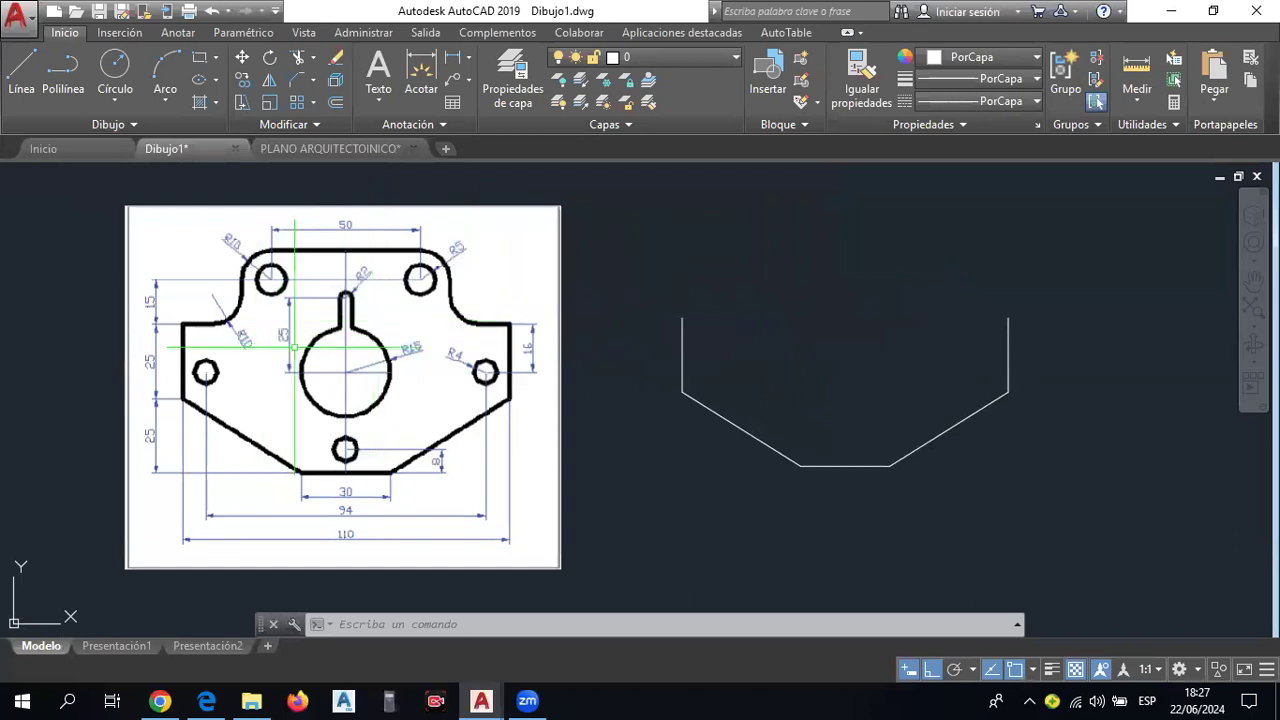
{"action": "middle_click_drag", "start_coordinate": [294, 347], "coordinate": [391, 355]}
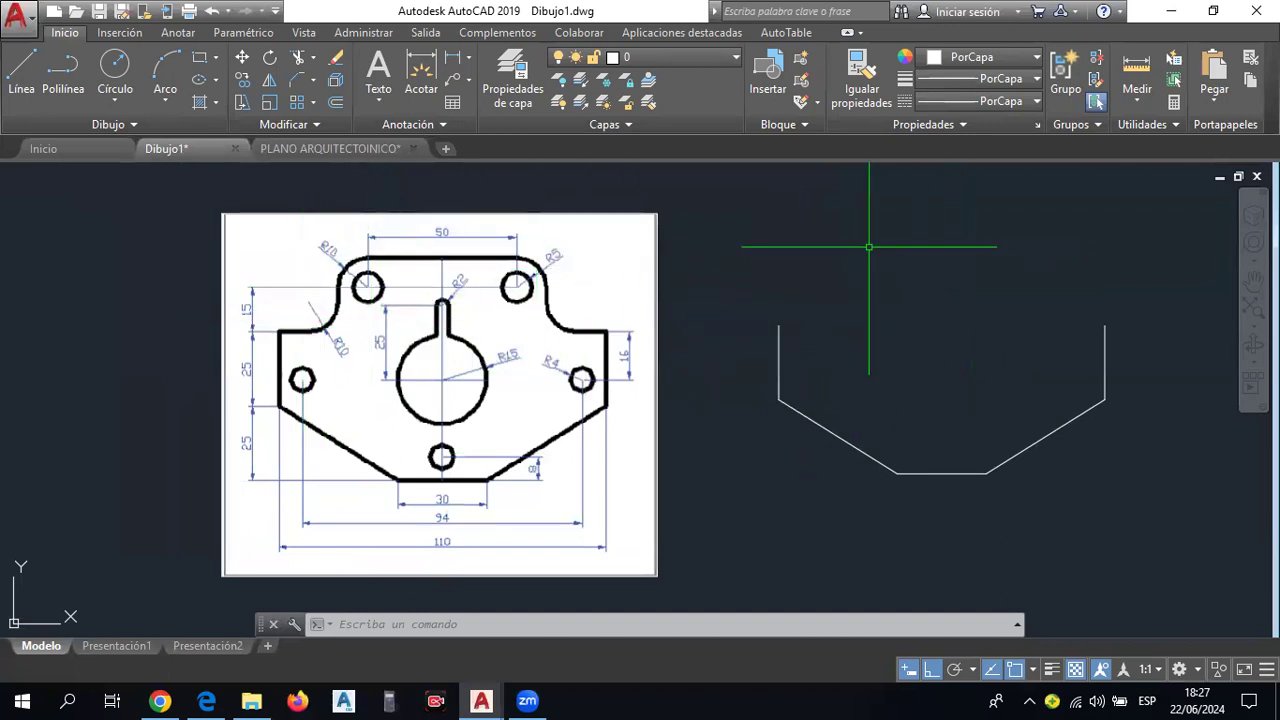
{"action": "scroll", "coordinate": [445, 478], "scroll_direction": "up", "scroll_amount": 2}
{"action": "middle_click_drag", "start_coordinate": [455, 477], "coordinate": [495, 520]}
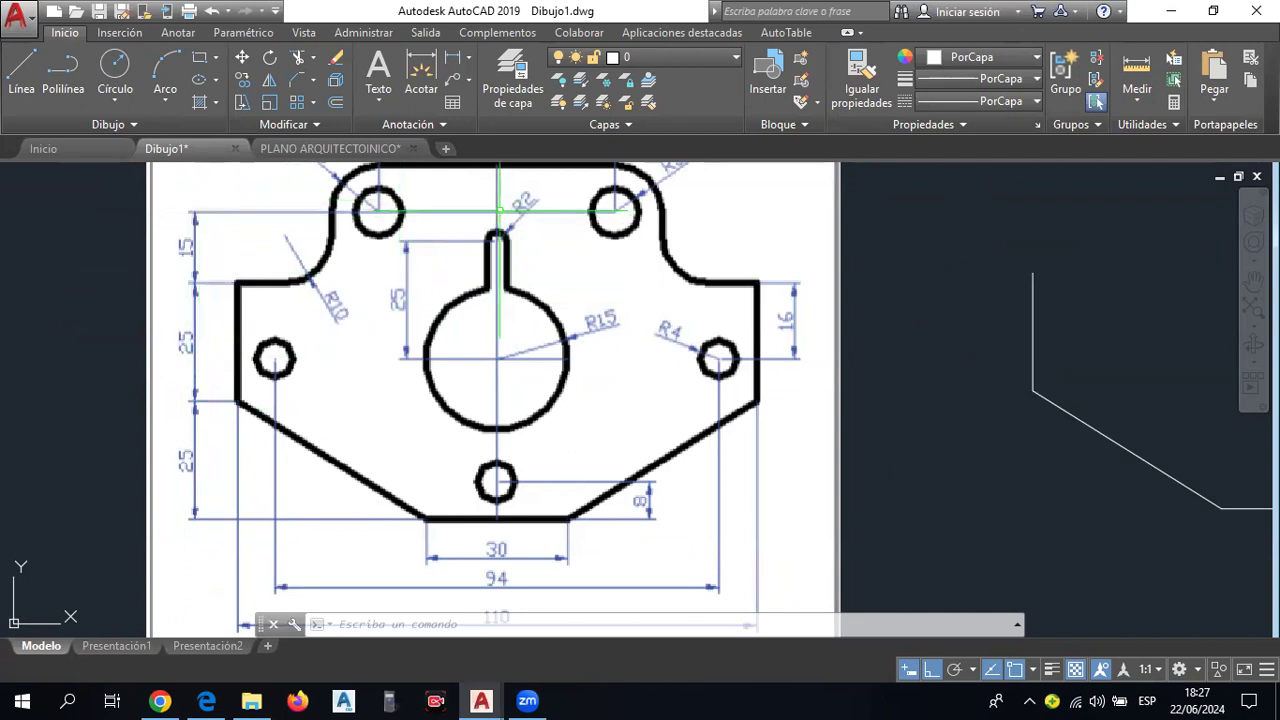
{"action": "middle_click_drag", "start_coordinate": [498, 211], "coordinate": [513, 276]}
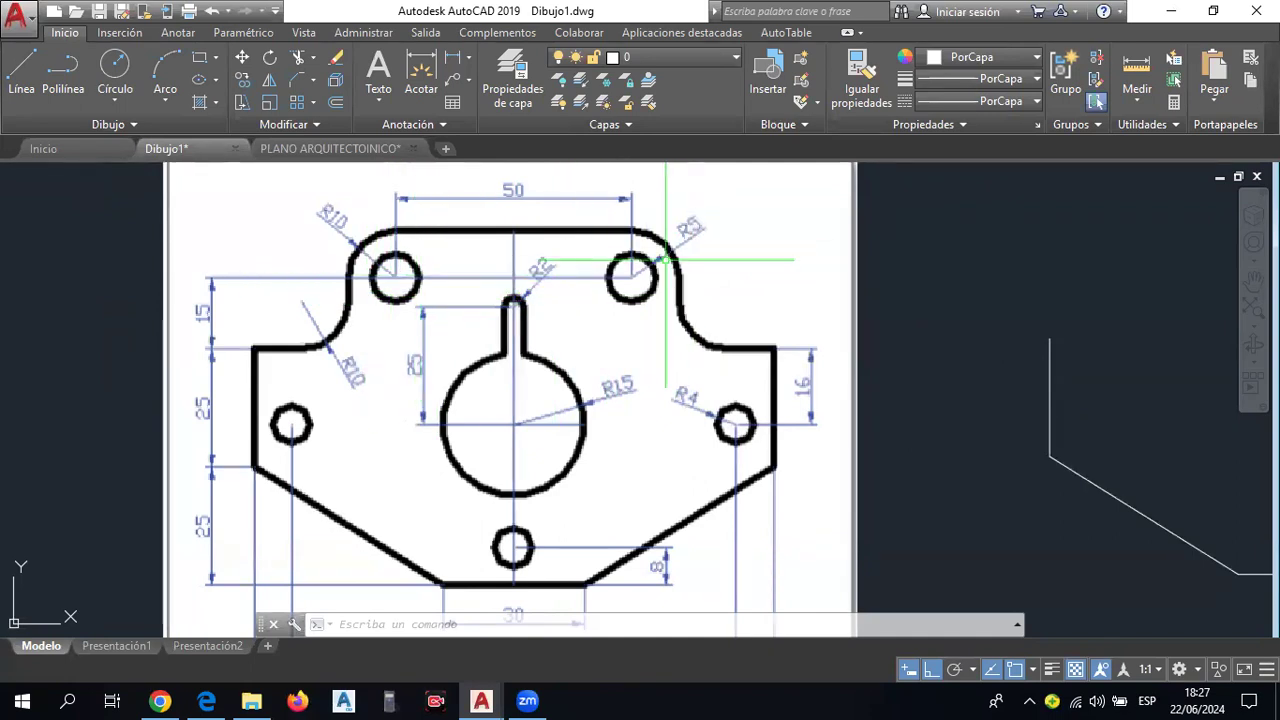
{"action": "scroll", "coordinate": [655, 258], "scroll_direction": "up", "scroll_amount": 2}
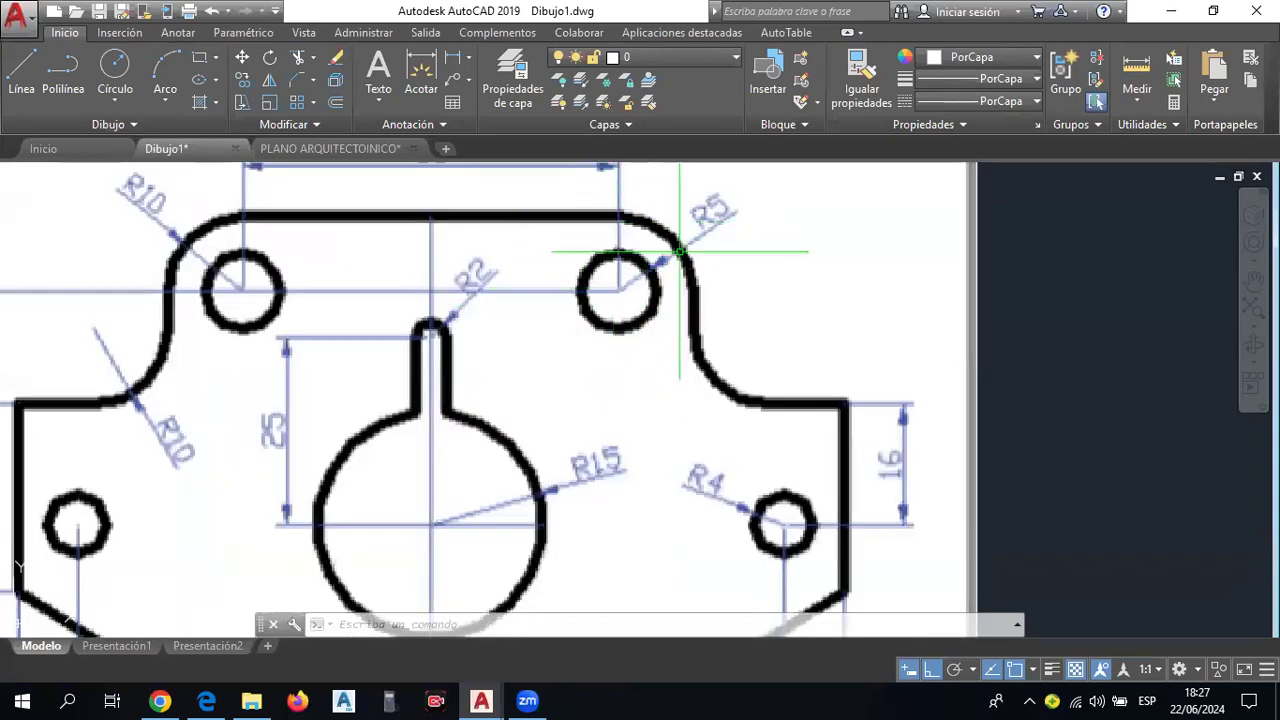
{"action": "scroll", "coordinate": [222, 292], "scroll_direction": "down", "scroll_amount": 5}
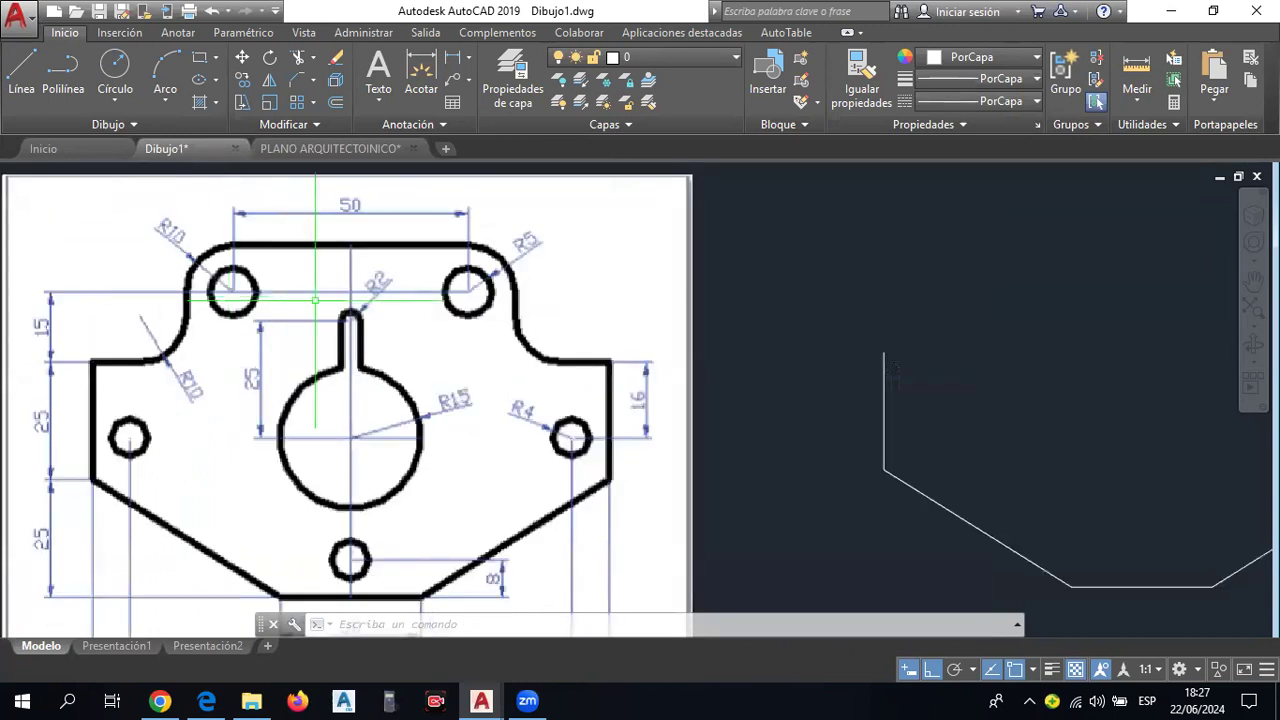
{"action": "scroll", "coordinate": [697, 297], "scroll_direction": "up", "scroll_amount": 3}
{"action": "scroll", "coordinate": [583, 287], "scroll_direction": "down", "scroll_amount": 2}
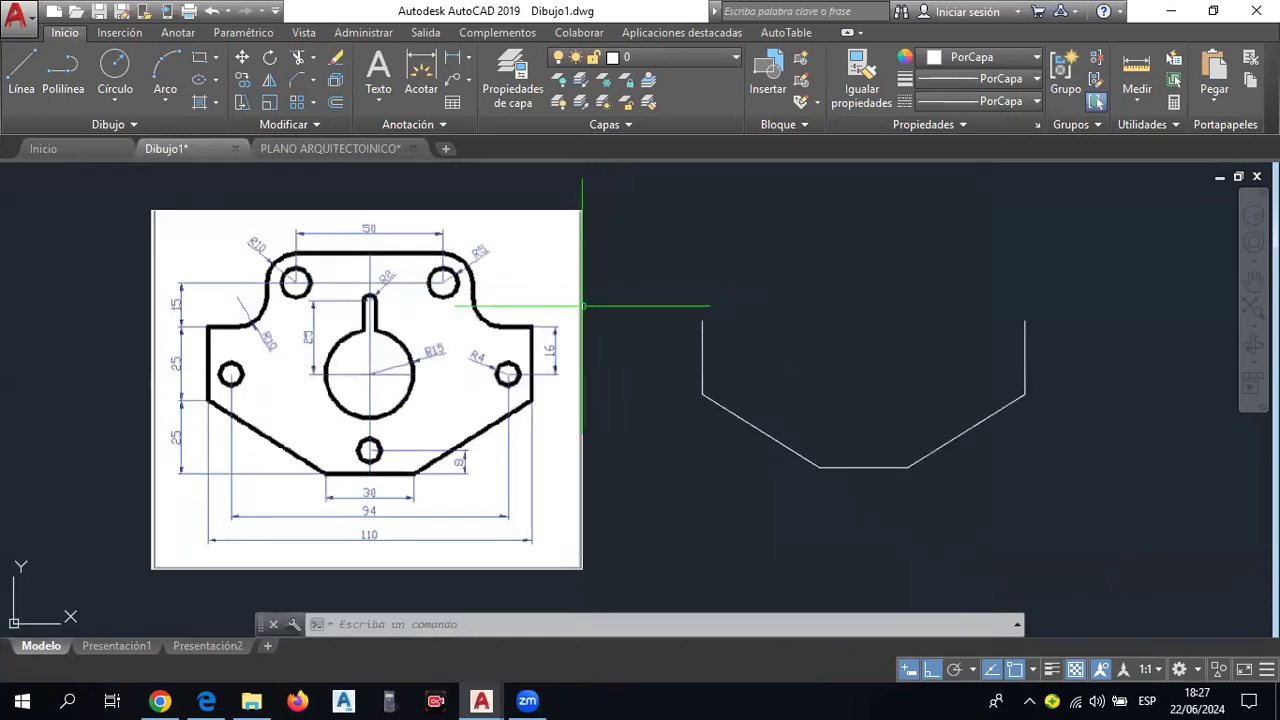
Draw a 65-unit vertical line up from the bottom-edge midpoint, then 25 units to the right.
{"action": "left_click", "coordinate": [13, 88]}
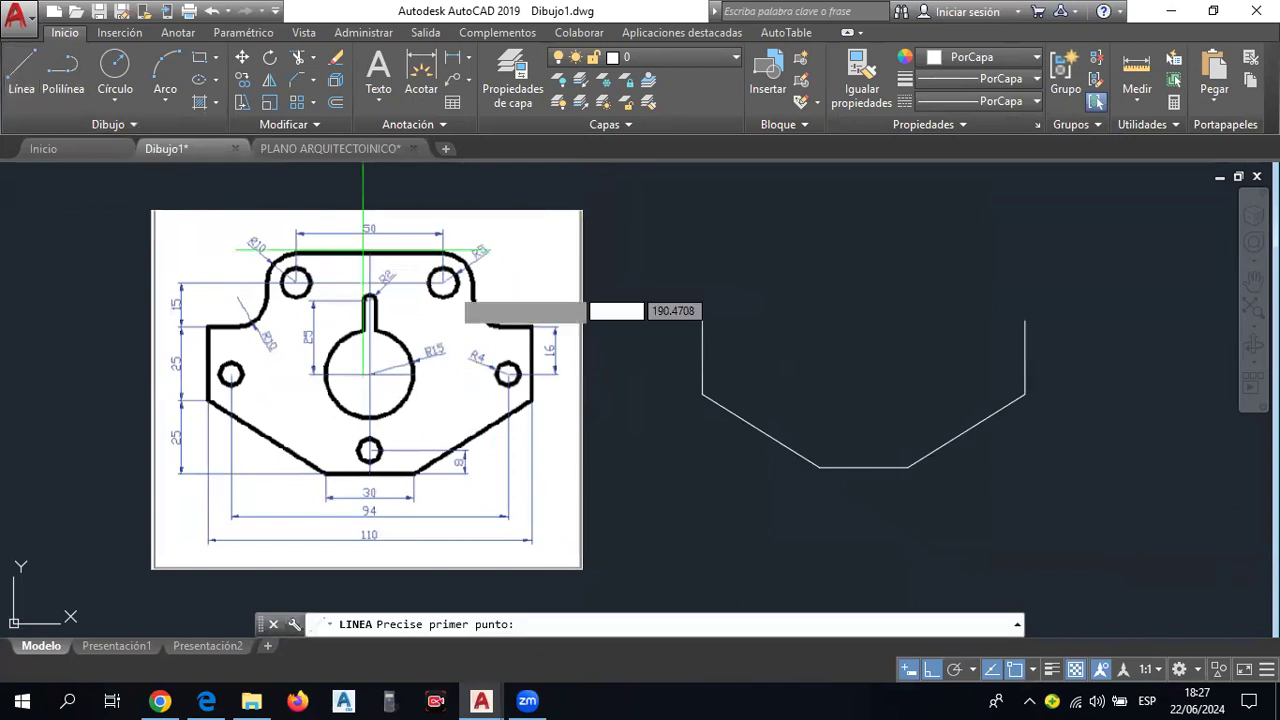
{"action": "left_click", "coordinate": [864, 467]}
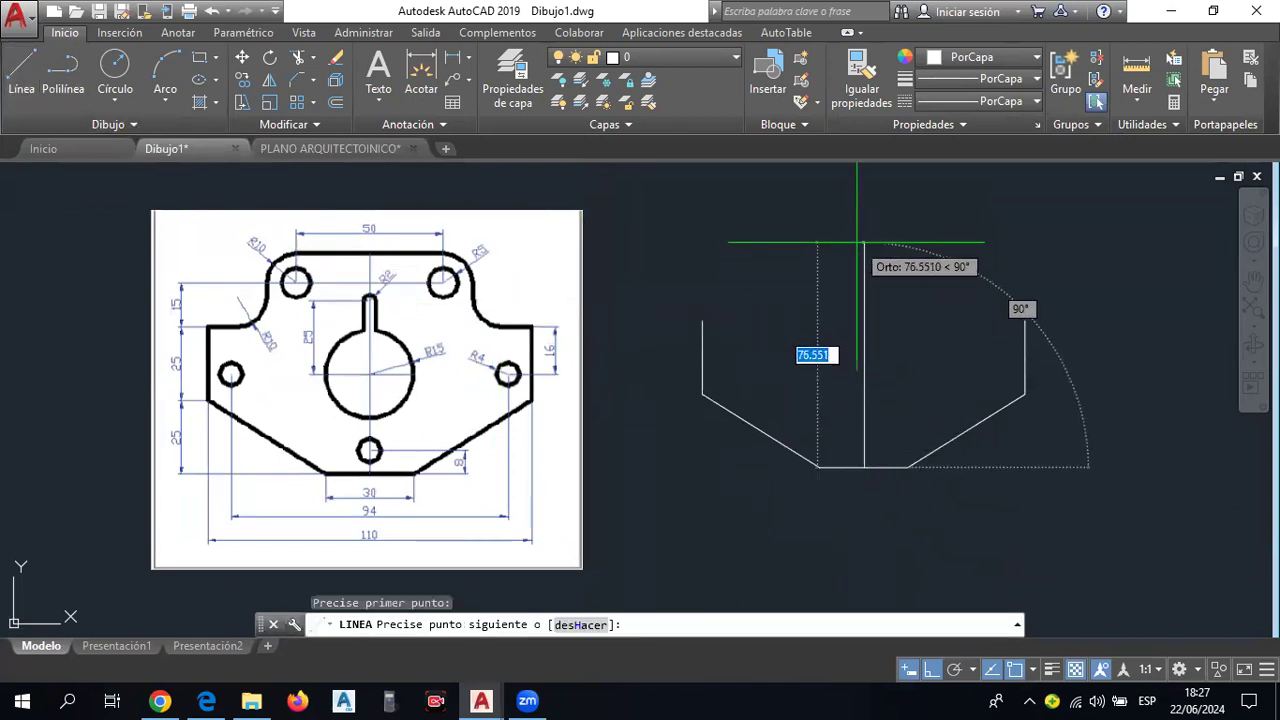
{"action": "type", "text": "65"}
{"action": "key", "text": "Return"}
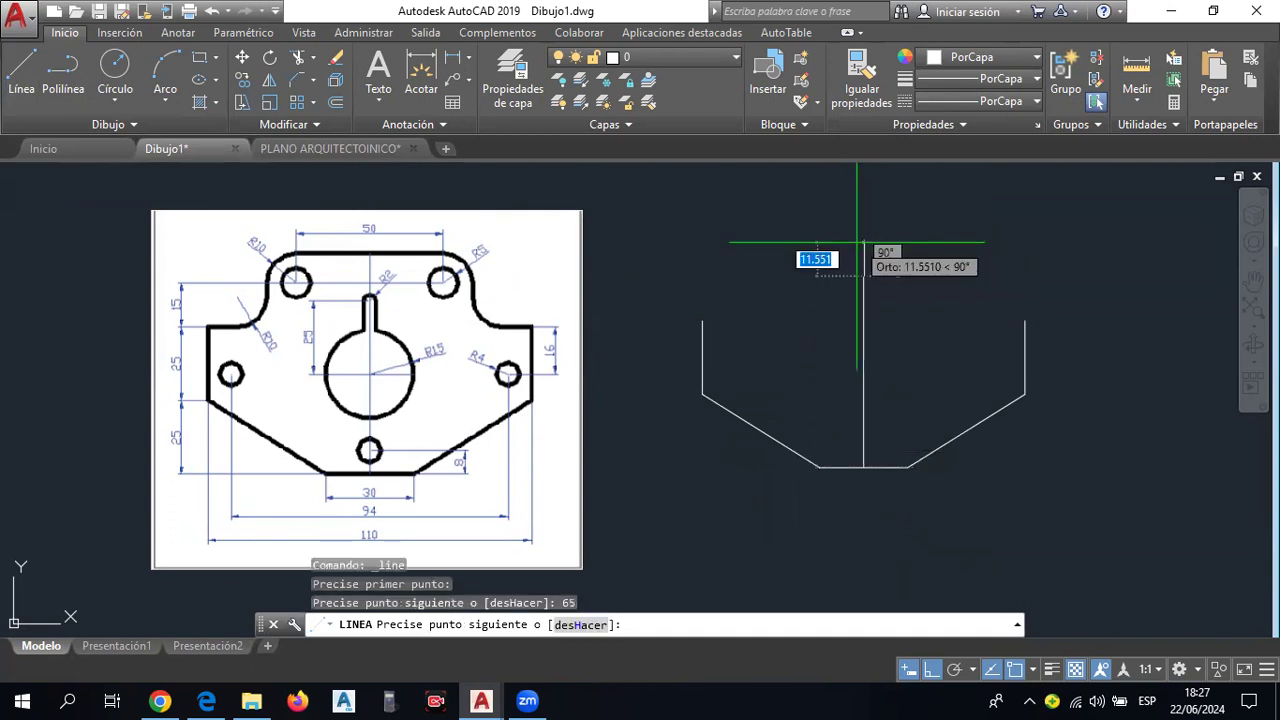
{"action": "type", "text": "25"}
{"action": "key", "text": "Return"}
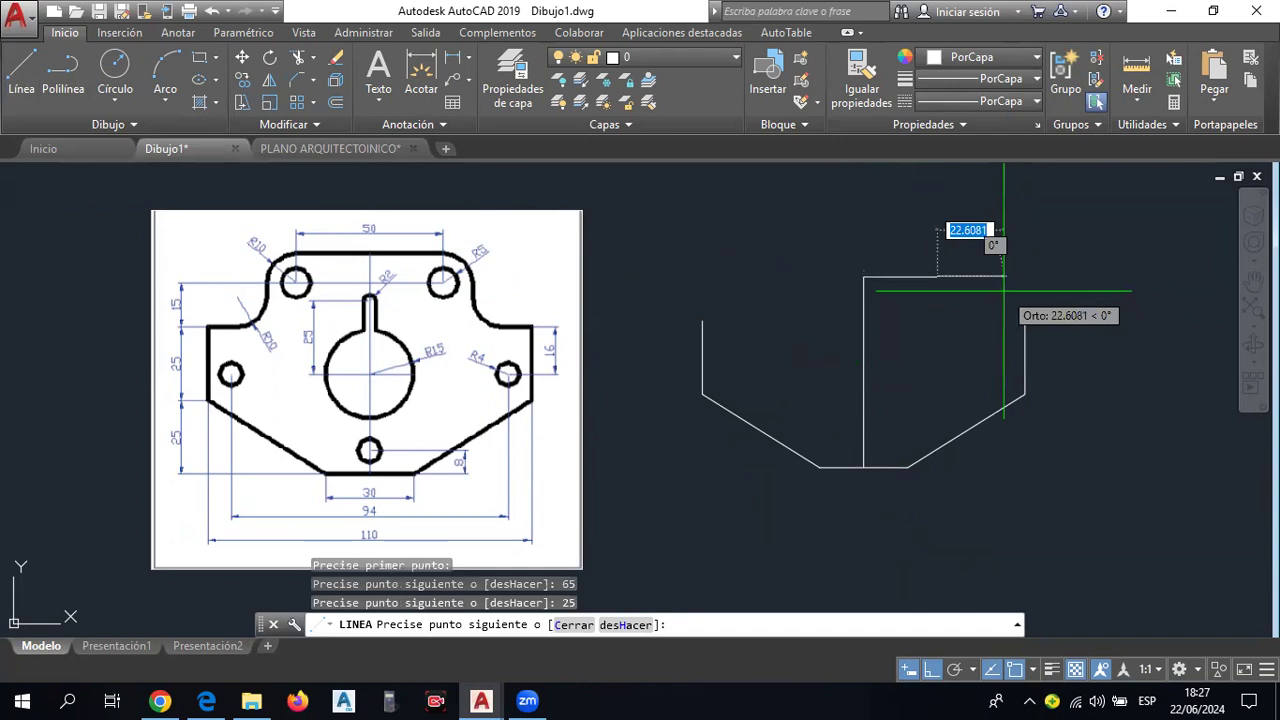
{"action": "key", "text": "Escape"}
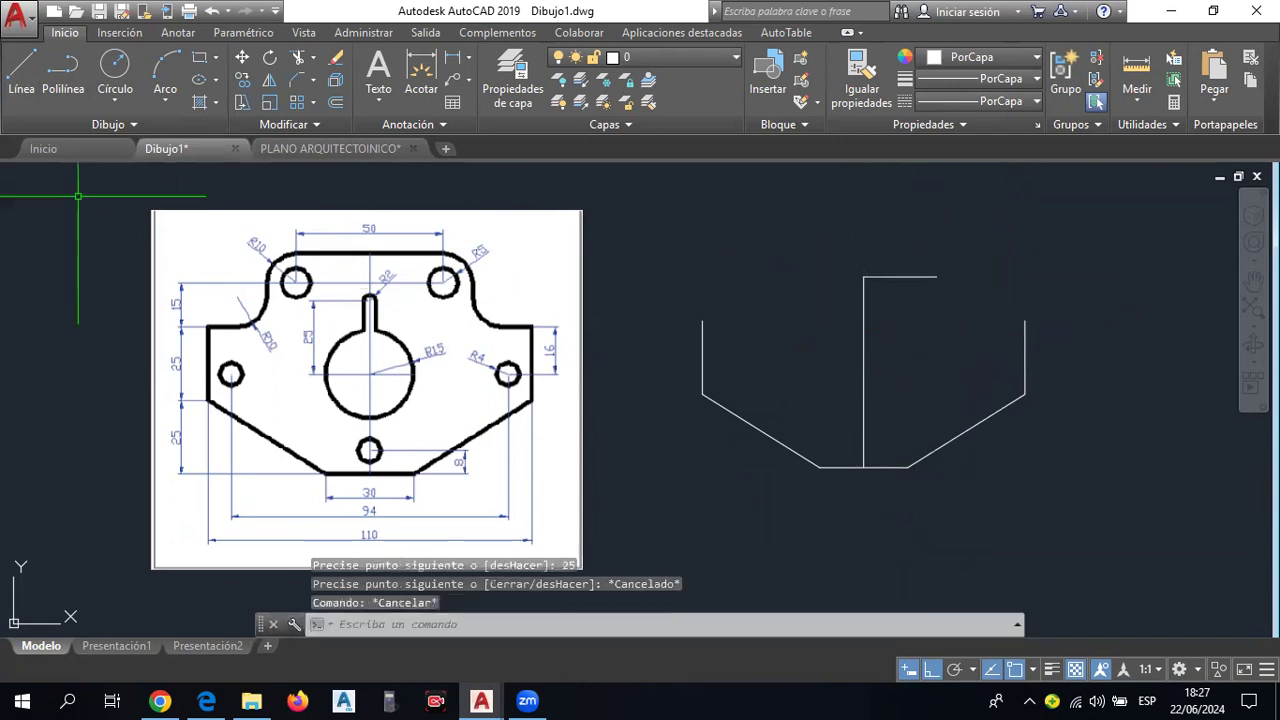
Add a 25-unit line leftward from the top of the vertical line.
{"action": "left_click", "coordinate": [26, 93]}
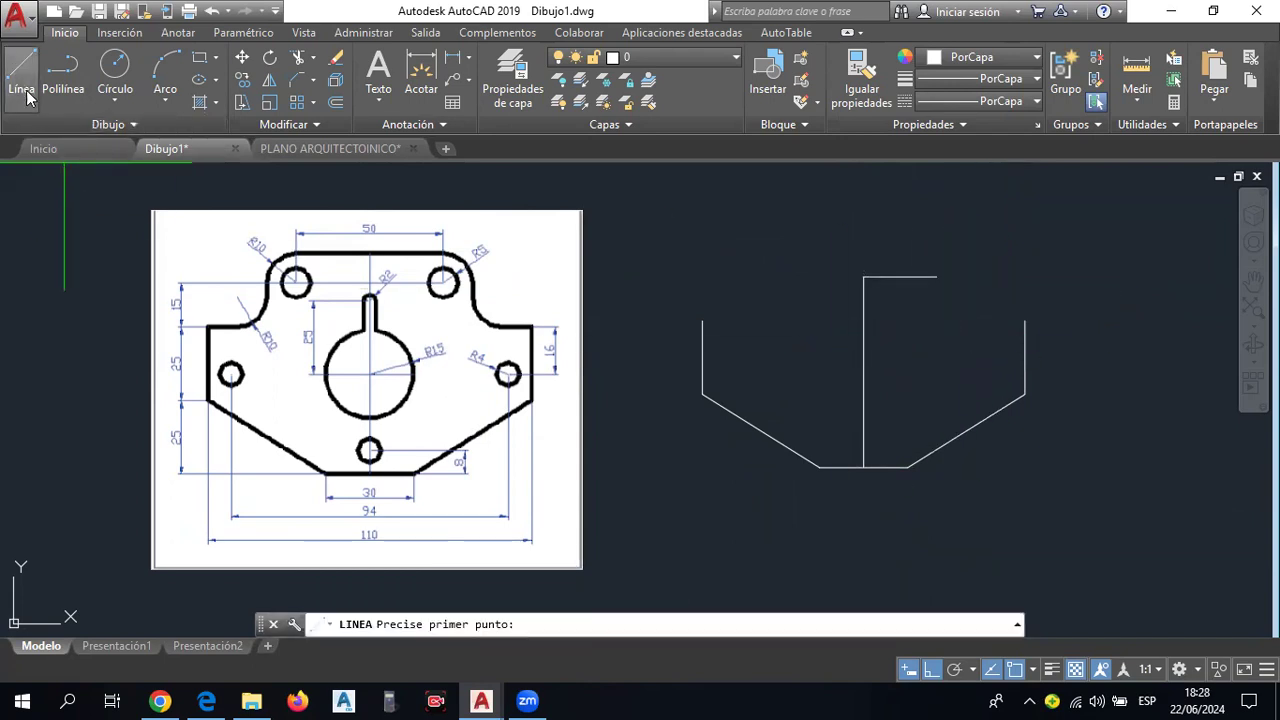
{"action": "left_click", "coordinate": [864, 276]}
{"action": "type", "text": "25"}
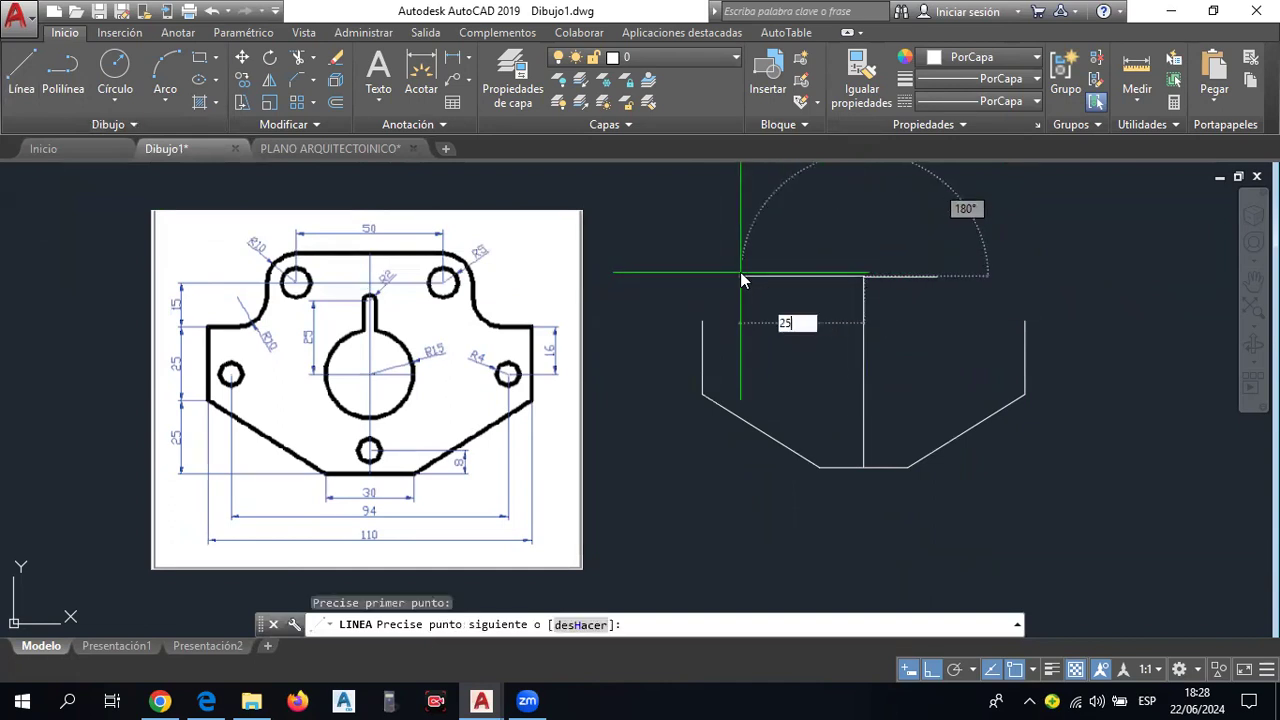
{"action": "key", "text": "Return"}
{"action": "key", "text": "Escape"}
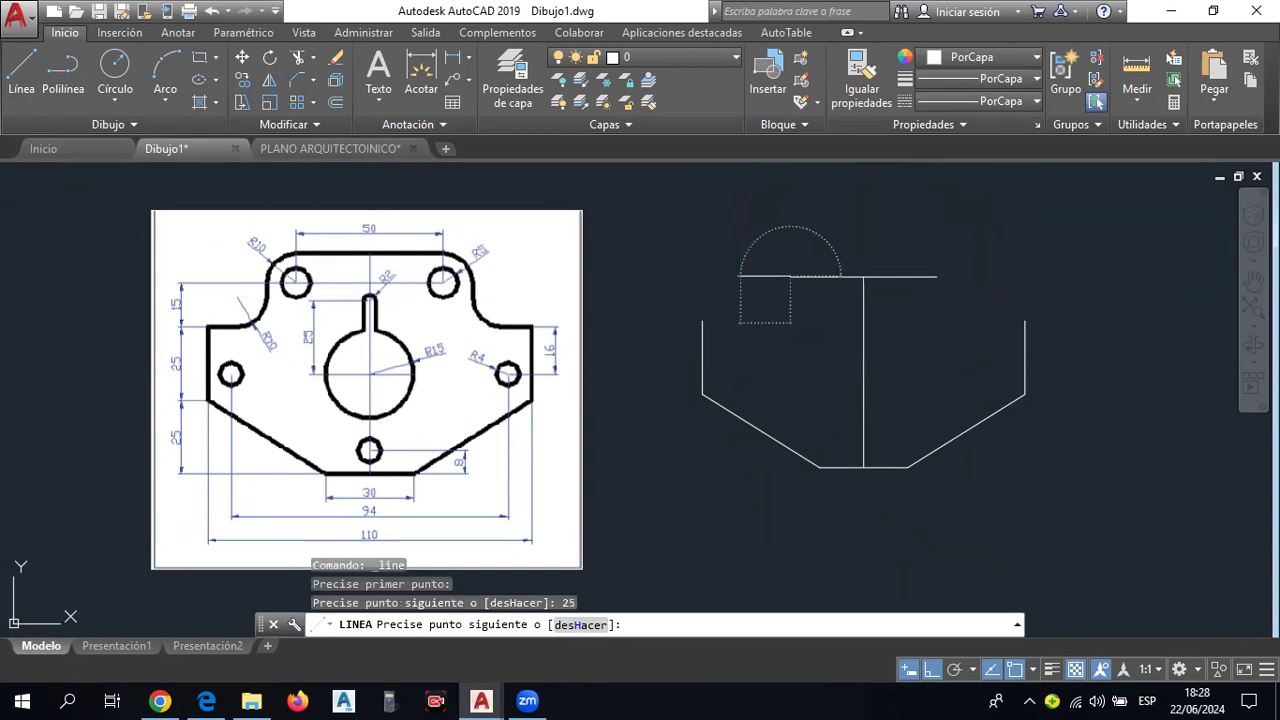
{"action": "scroll", "coordinate": [811, 300], "scroll_direction": "up", "scroll_amount": 2}
Draw a radius-5 circle by centre and radius on the top horizontal line's left end.
{"action": "scroll", "coordinate": [811, 300], "scroll_direction": "down", "scroll_amount": 2}
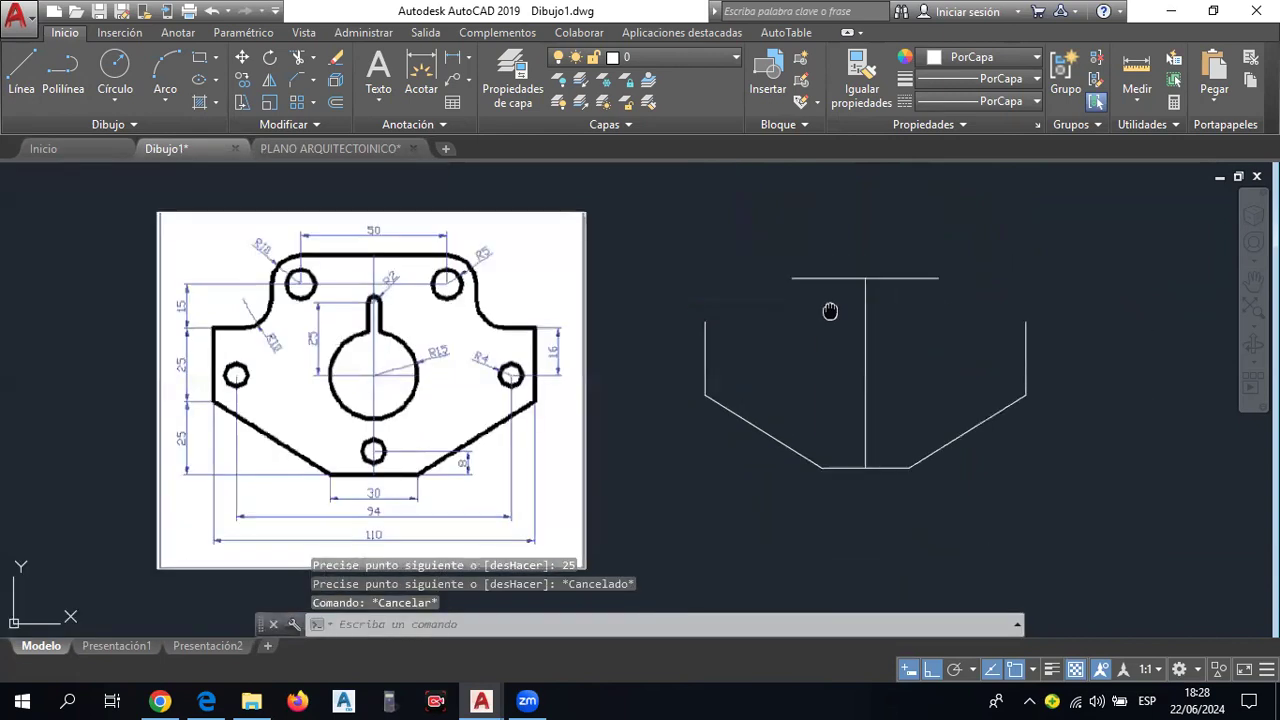
{"action": "middle_click_drag", "start_coordinate": [345, 226], "coordinate": [430, 248]}
{"action": "scroll", "coordinate": [894, 290], "scroll_direction": "up", "scroll_amount": 2}
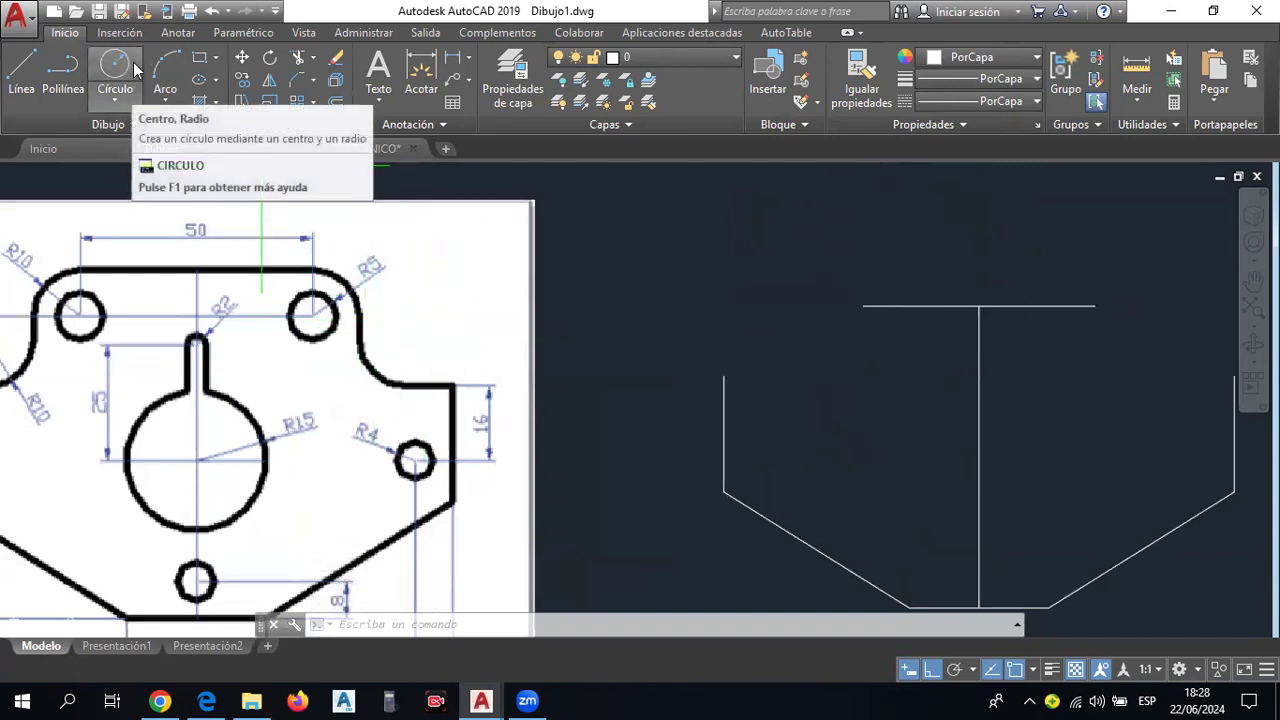
{"action": "left_click", "coordinate": [116, 91]}
{"action": "left_click", "coordinate": [116, 91]}
{"action": "left_click", "coordinate": [116, 91]}
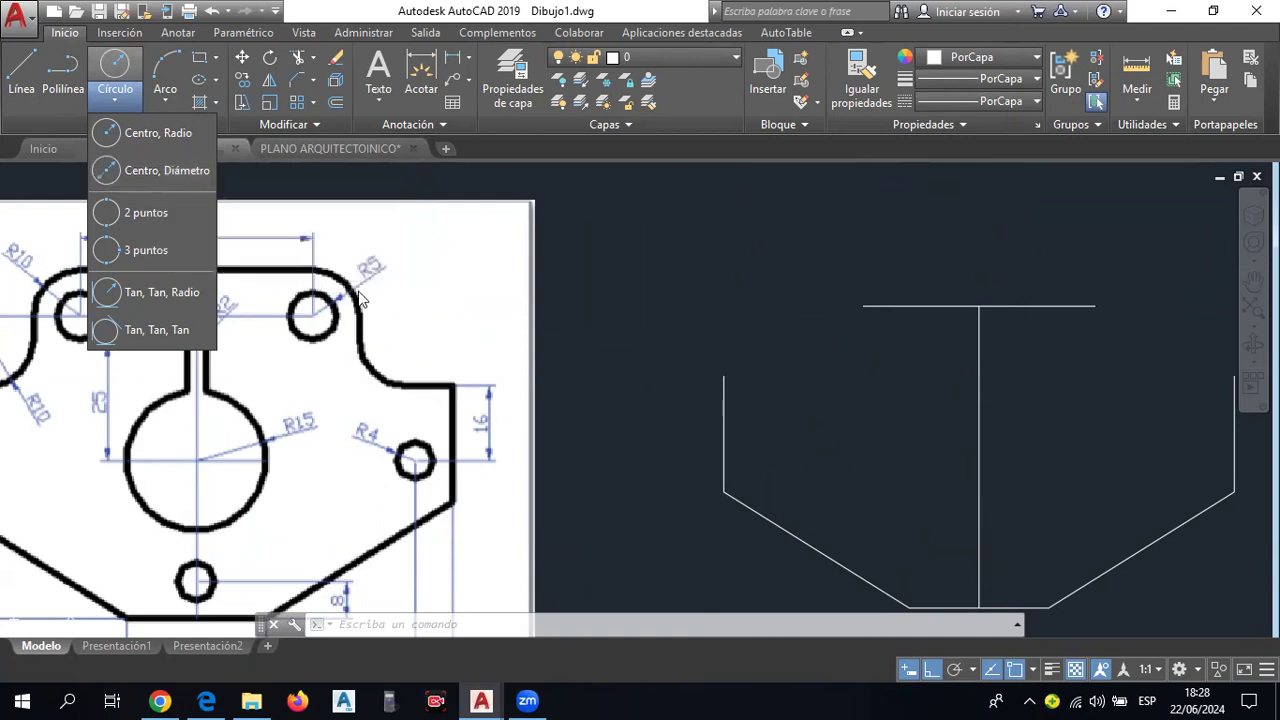
{"action": "left_click", "coordinate": [148, 135]}
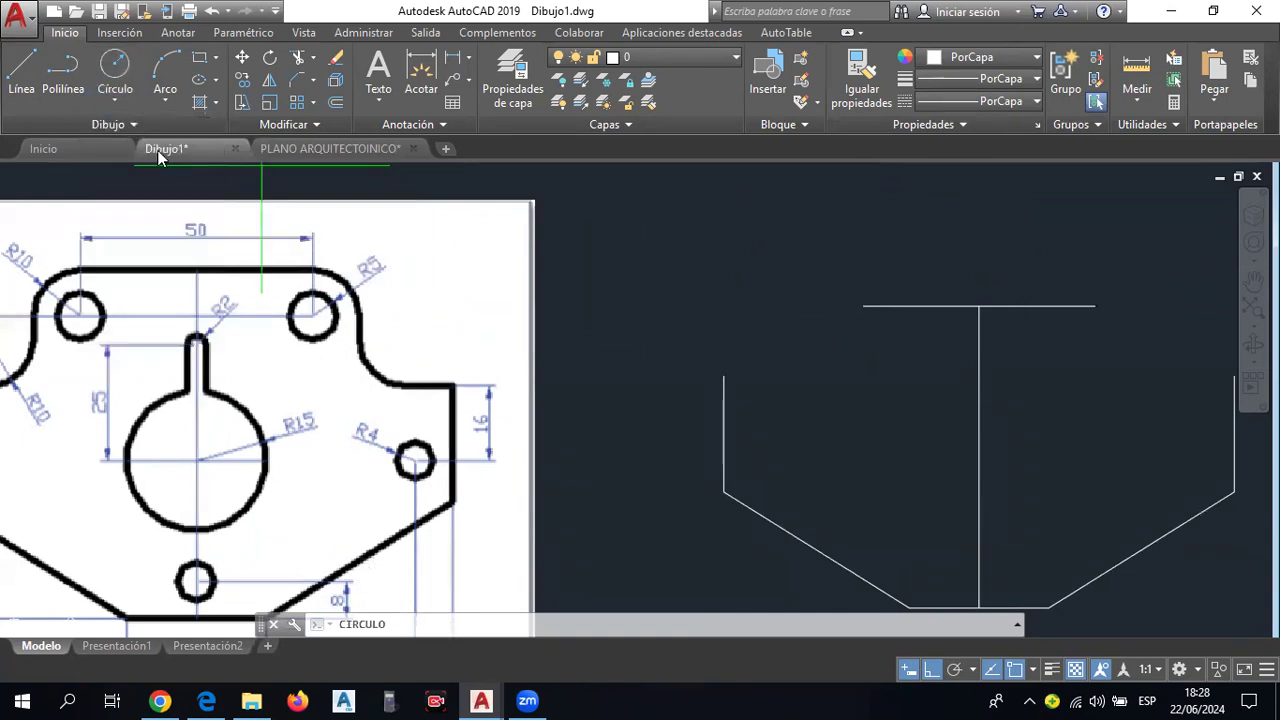
{"action": "left_click", "coordinate": [863, 306]}
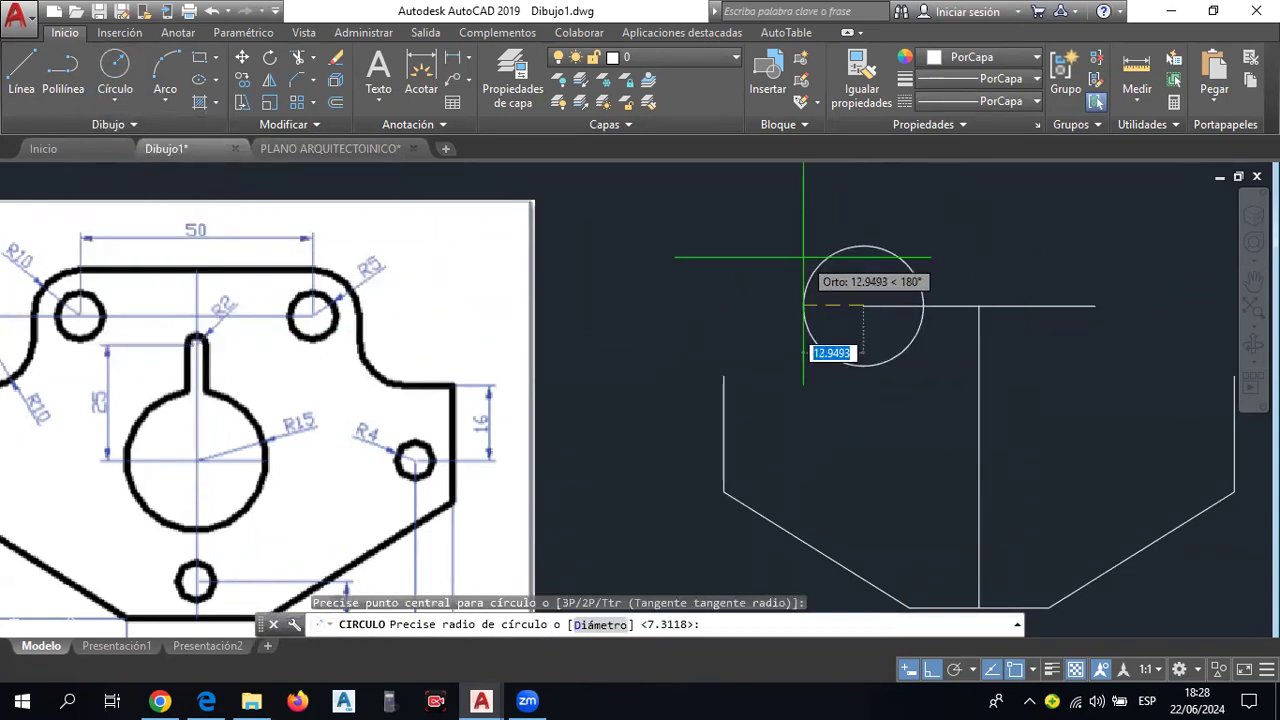
{"action": "type", "text": "5"}
{"action": "key", "text": "Return"}
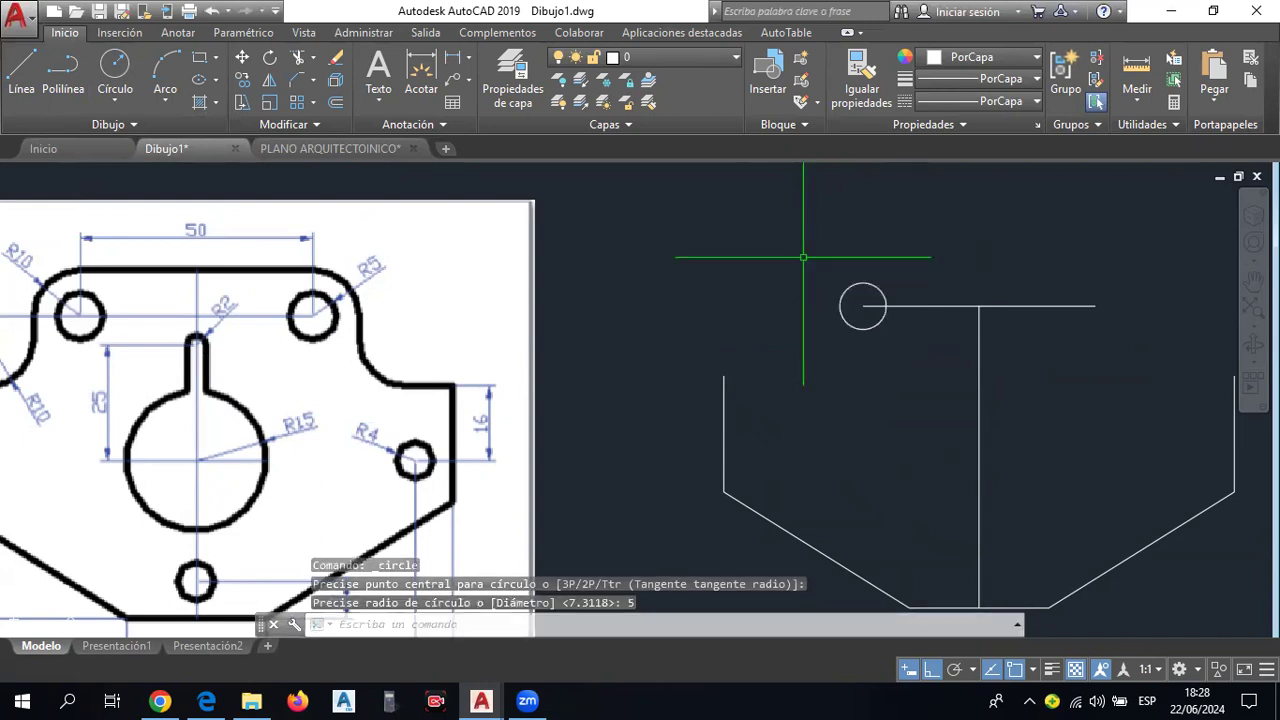
Draw a second radius-5 circle centred on the top horizontal line's right end.
{"action": "left_click", "coordinate": [128, 100]}
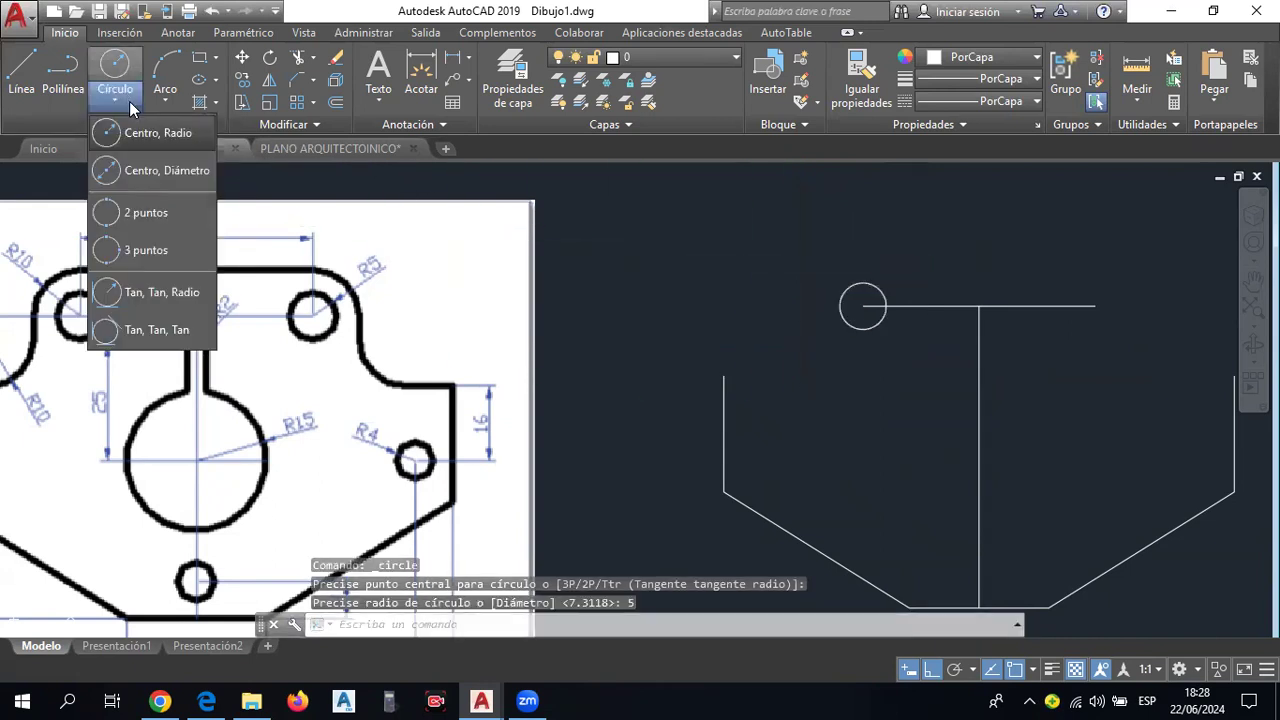
{"action": "left_click", "coordinate": [154, 141]}
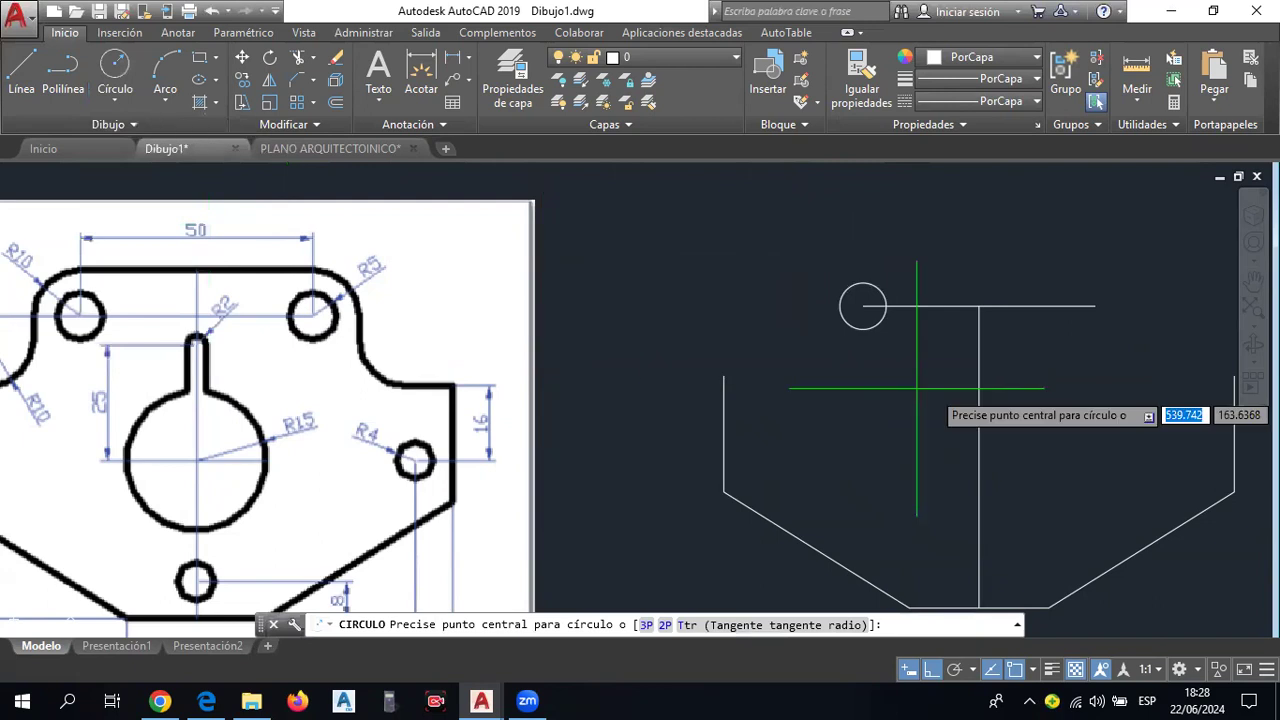
{"action": "left_click", "coordinate": [1096, 306]}
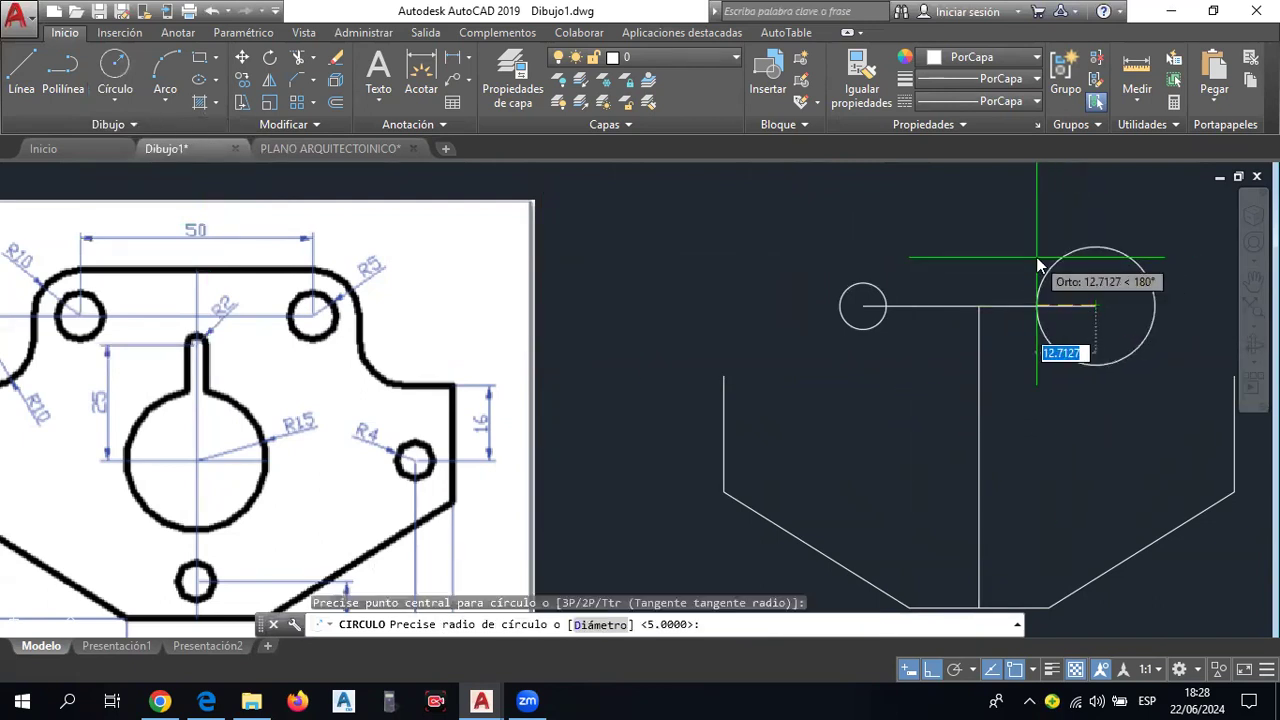
{"action": "key", "text": "Return"}
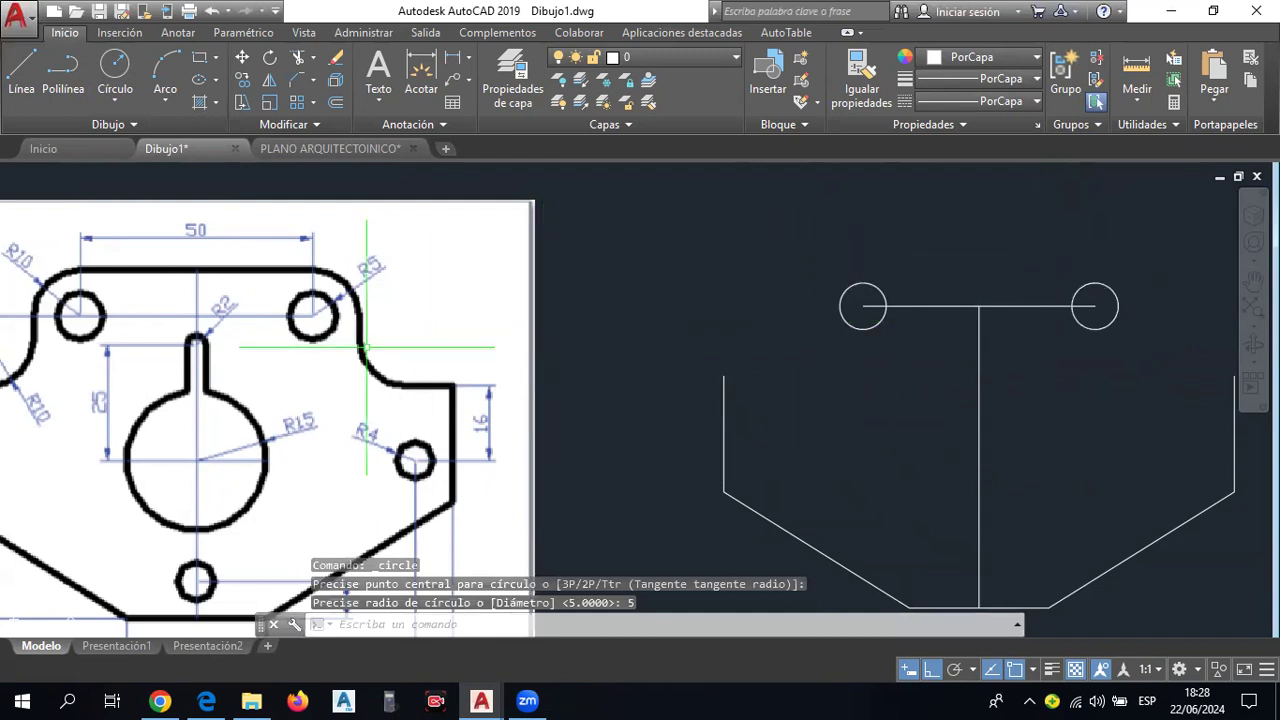
{"action": "middle_click_drag", "start_coordinate": [612, 358], "coordinate": [702, 358]}
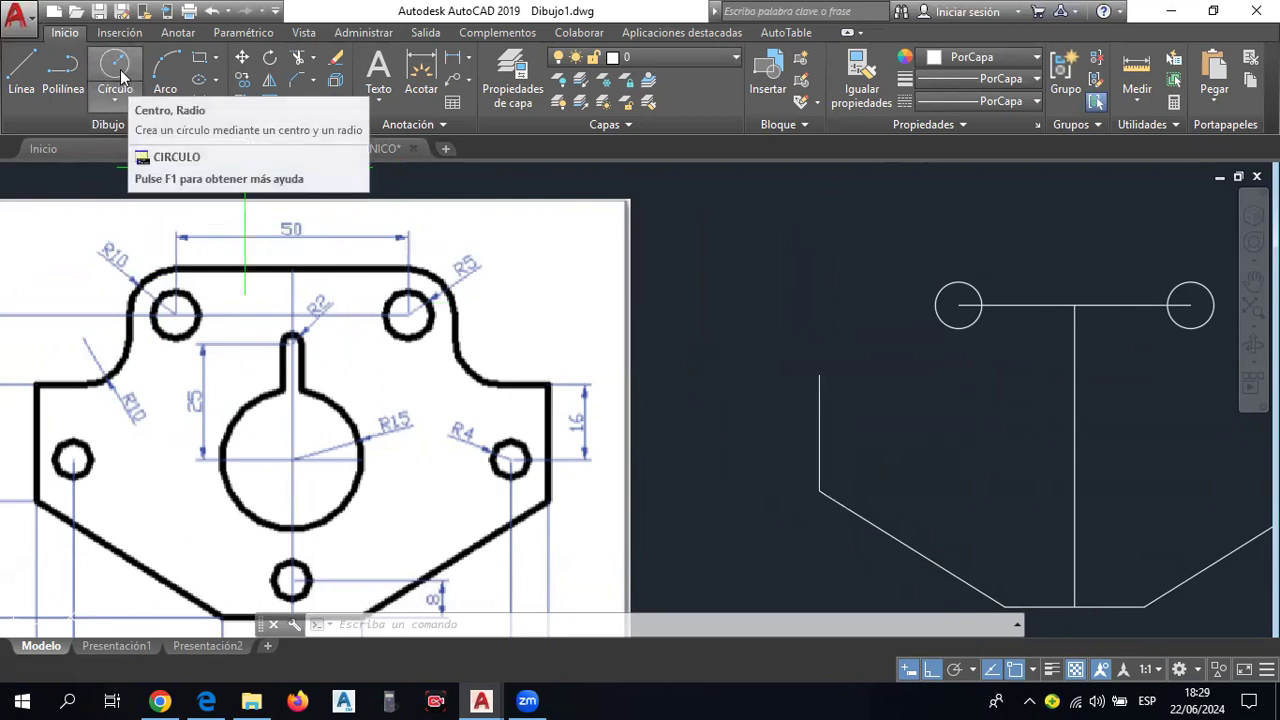
Draw a radius-10 circle concentric with the left small circle.
{"action": "left_click", "coordinate": [120, 96]}
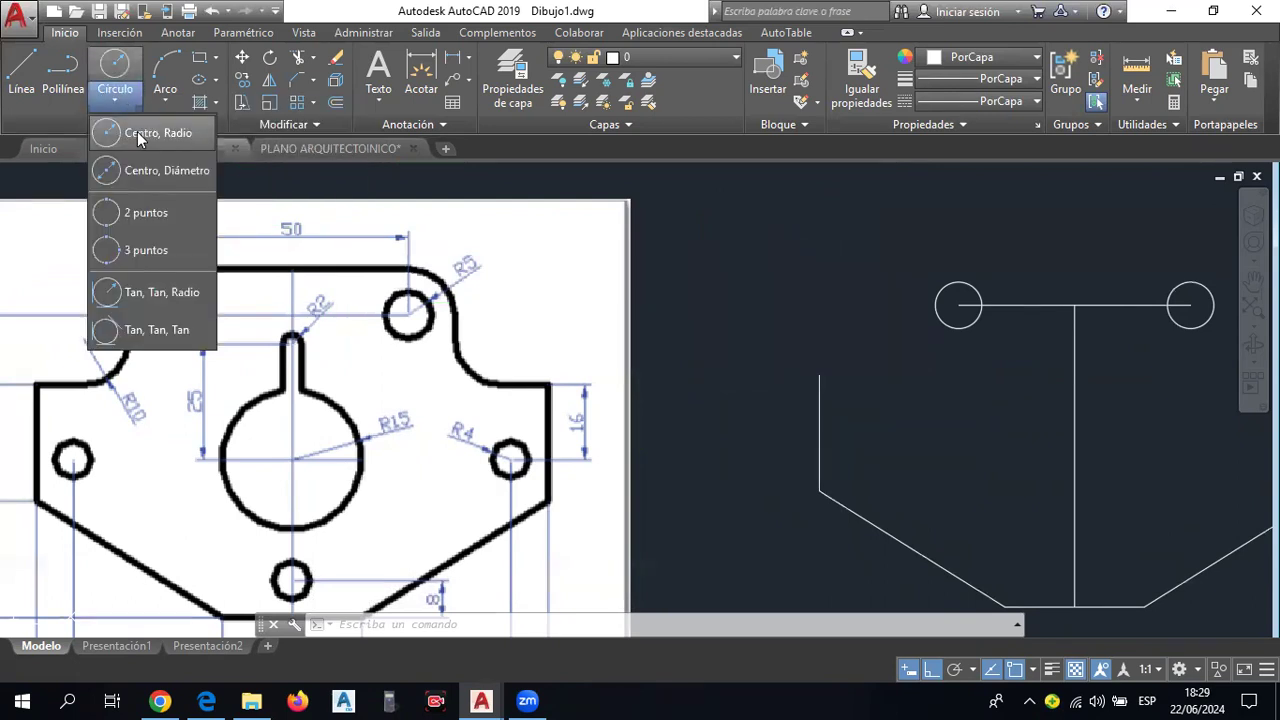
{"action": "left_click", "coordinate": [137, 131]}
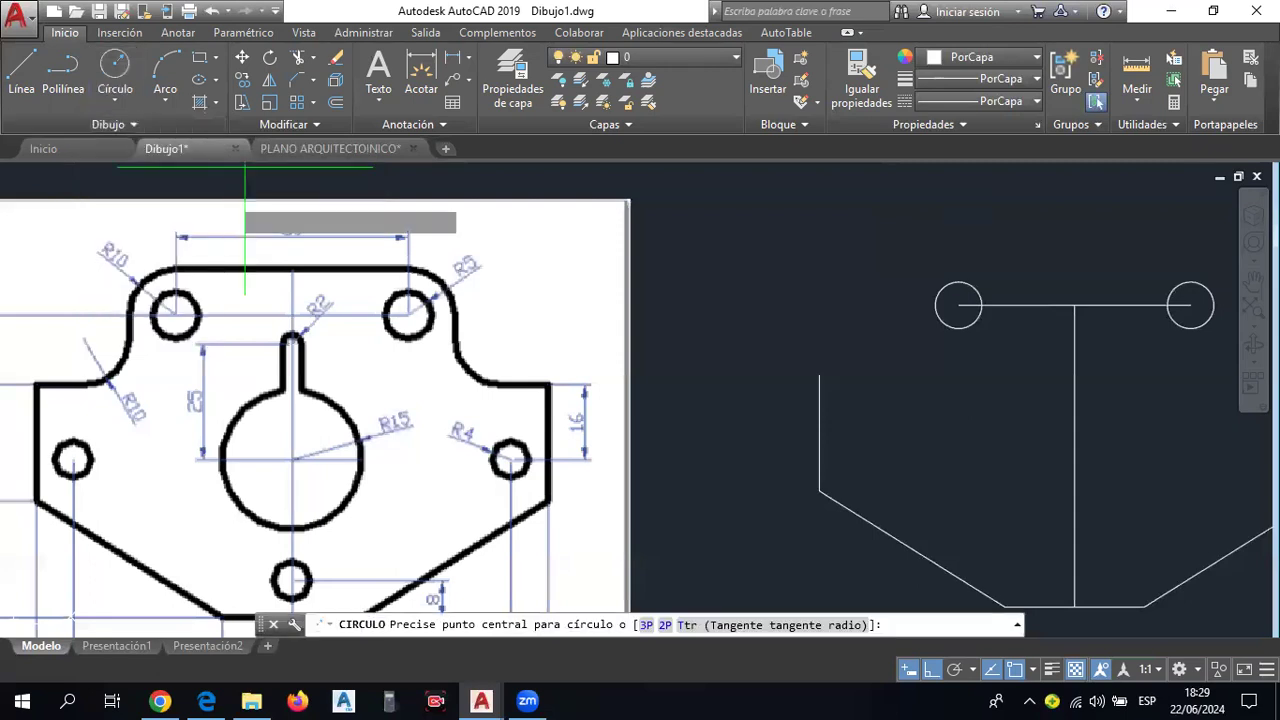
{"action": "left_click", "coordinate": [958, 305]}
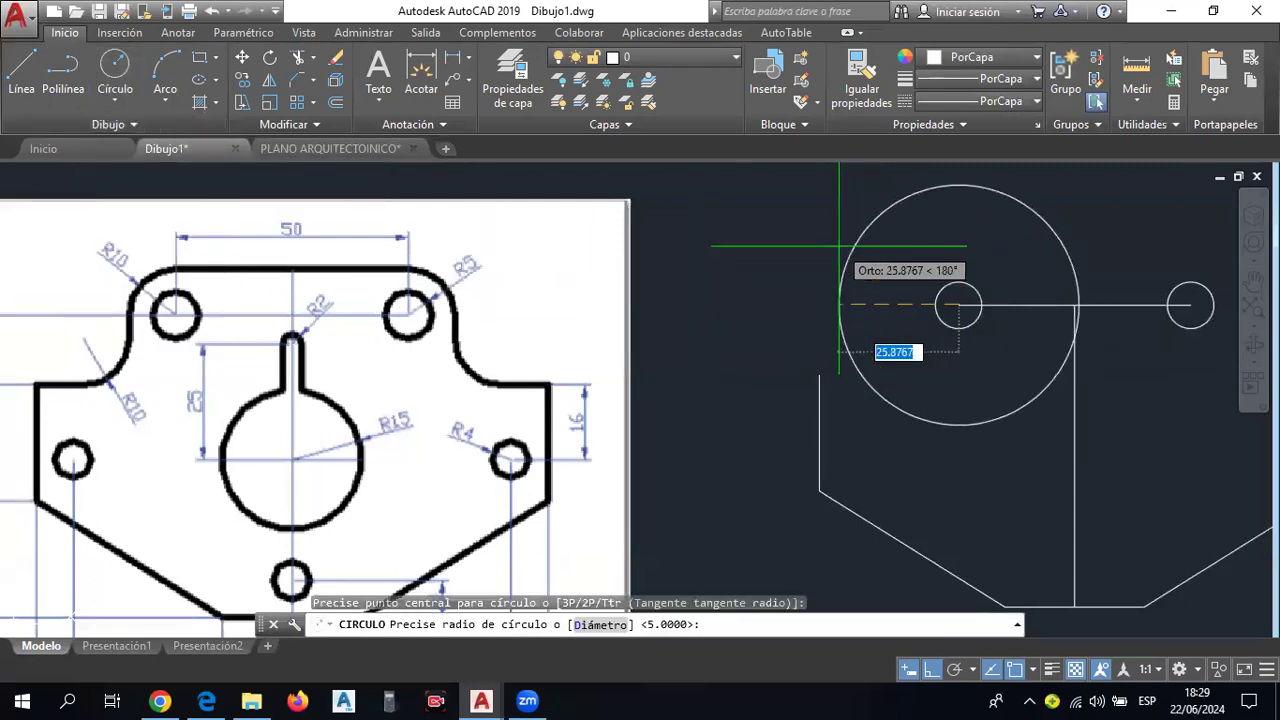
{"action": "type", "text": "10"}
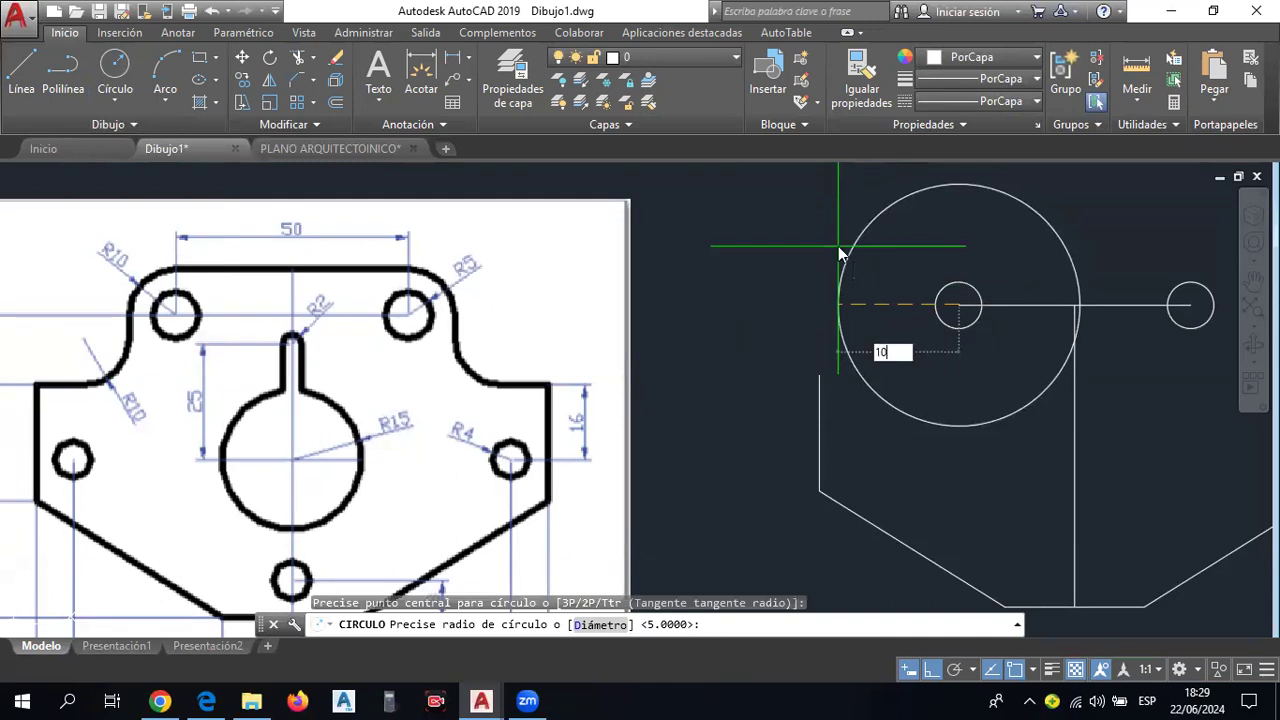
{"action": "key", "text": "Return"}
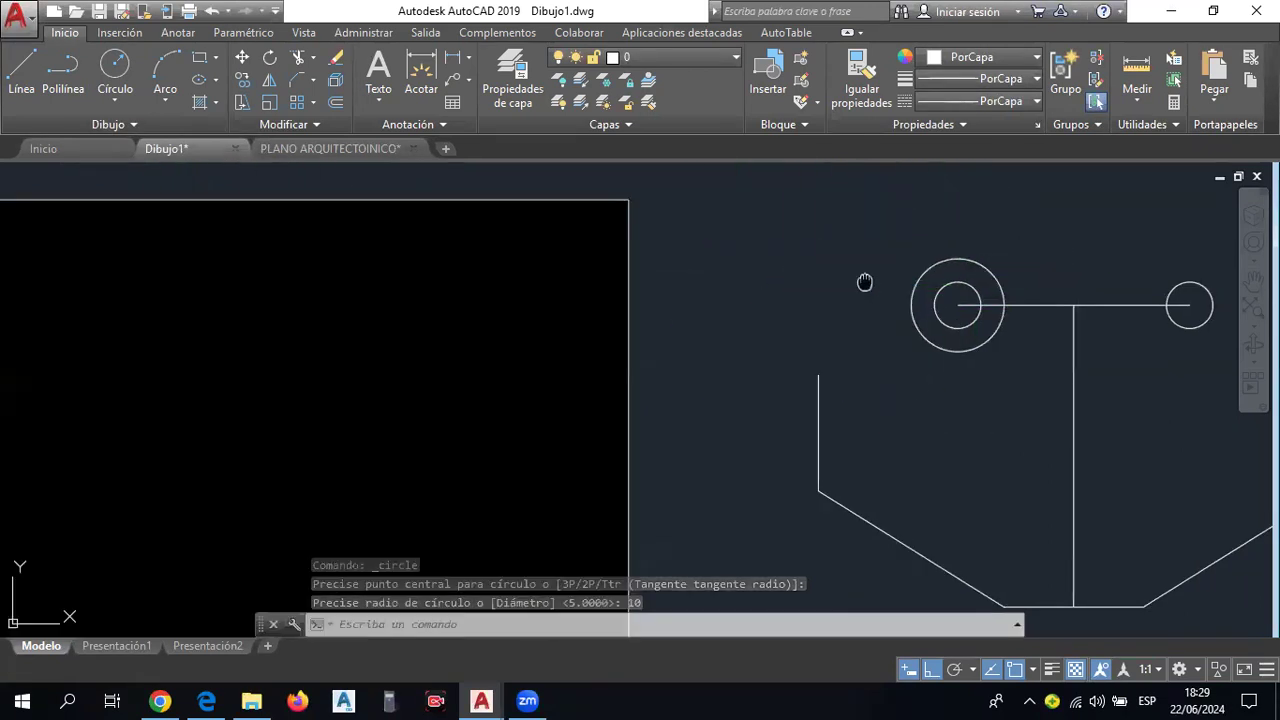
{"action": "middle_click_drag", "start_coordinate": [975, 271], "coordinate": [805, 275]}
Draw a radius-10 circle around the right small circle, then zoom out to see the sketch.
{"action": "left_click", "coordinate": [113, 100]}
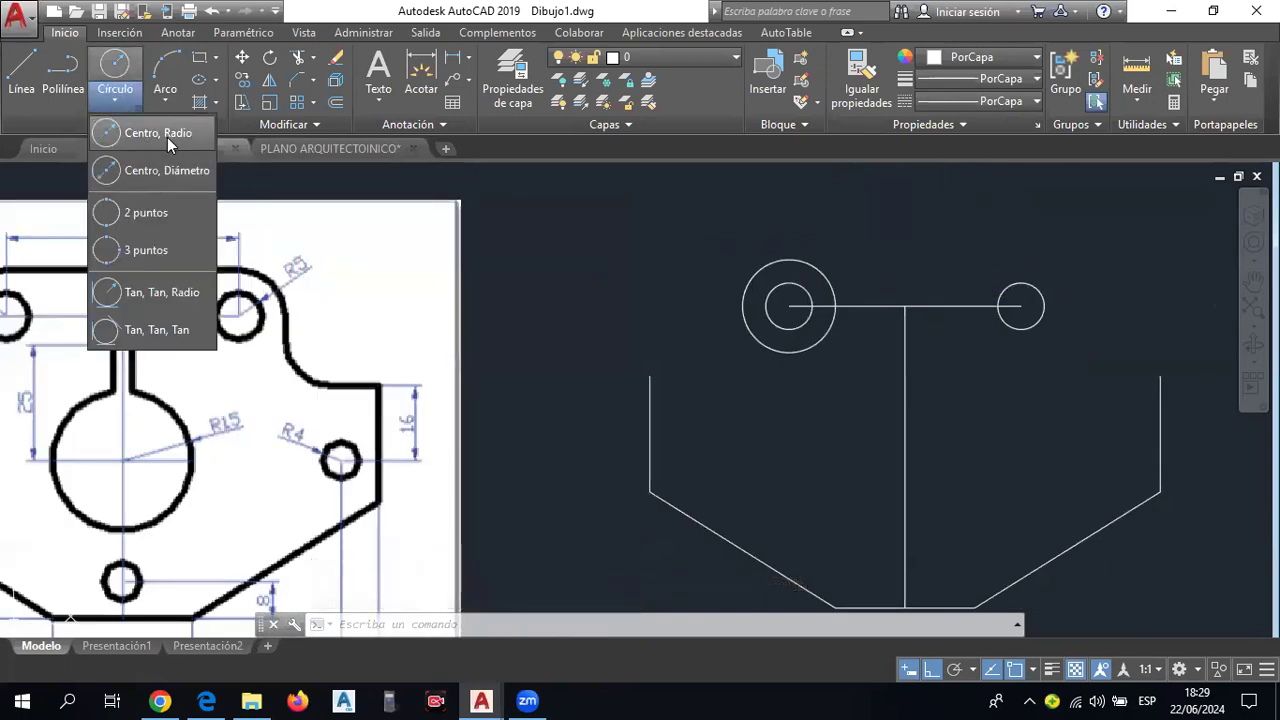
{"action": "left_click", "coordinate": [167, 137]}
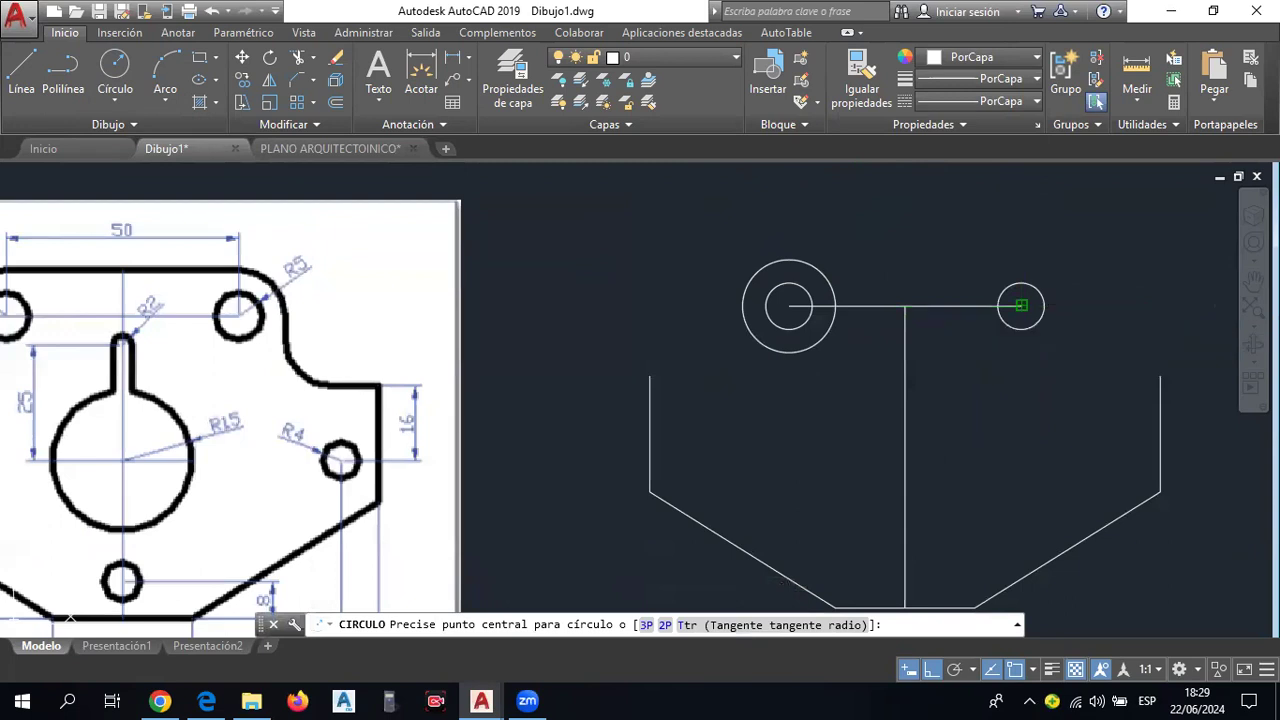
{"action": "left_click", "coordinate": [1021, 305]}
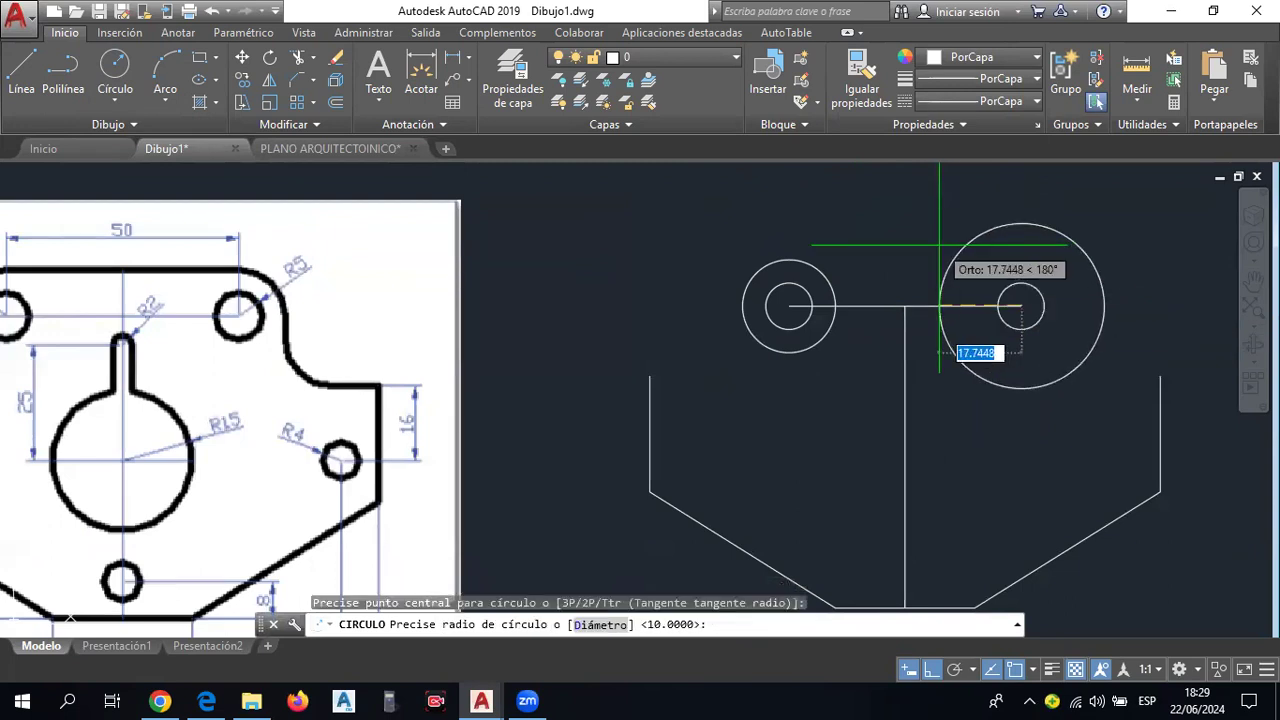
{"action": "type", "text": "10"}
{"action": "key", "text": "Return"}
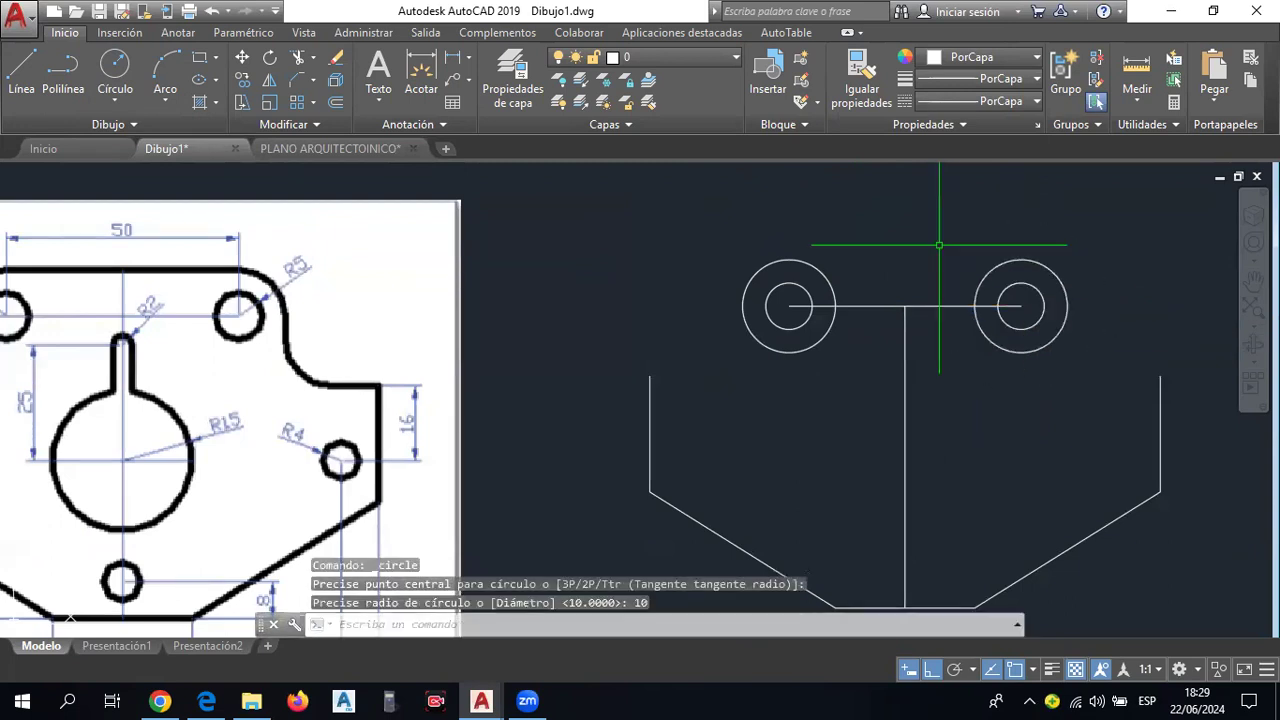
{"action": "scroll", "coordinate": [1013, 338], "scroll_direction": "down", "scroll_amount": 2}
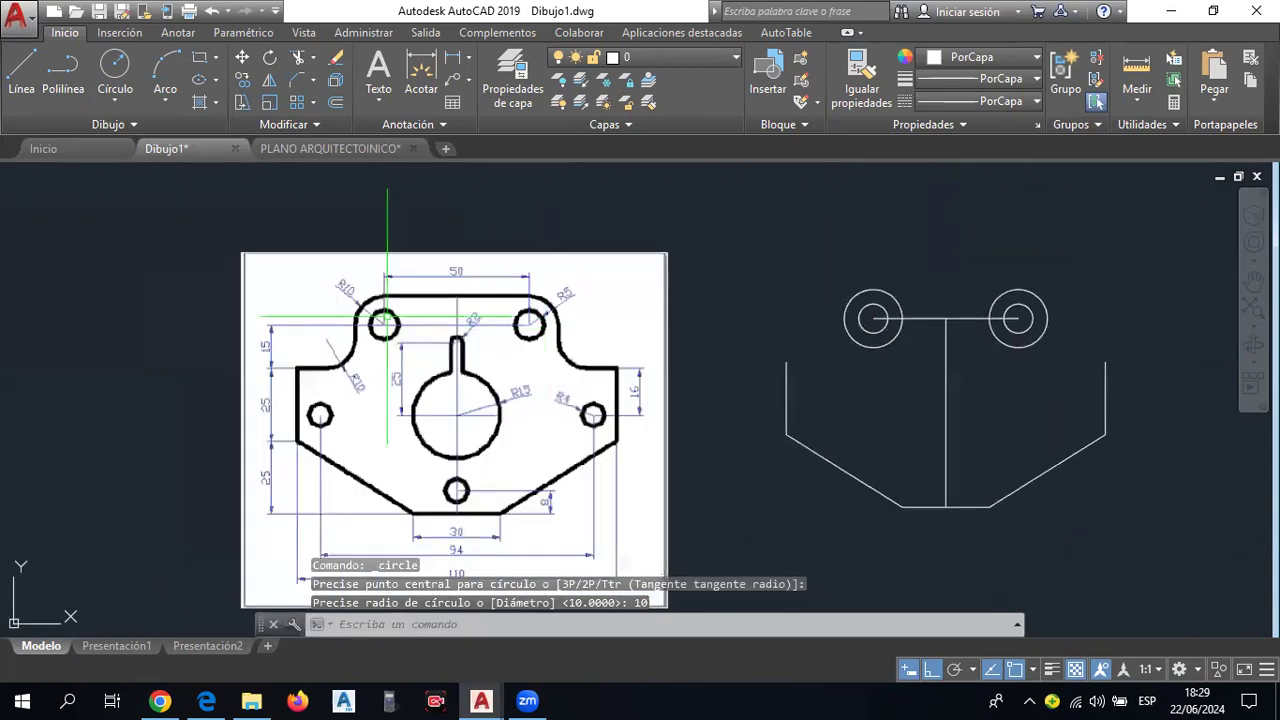
{"action": "scroll", "coordinate": [371, 313], "scroll_direction": "up", "scroll_amount": 2}
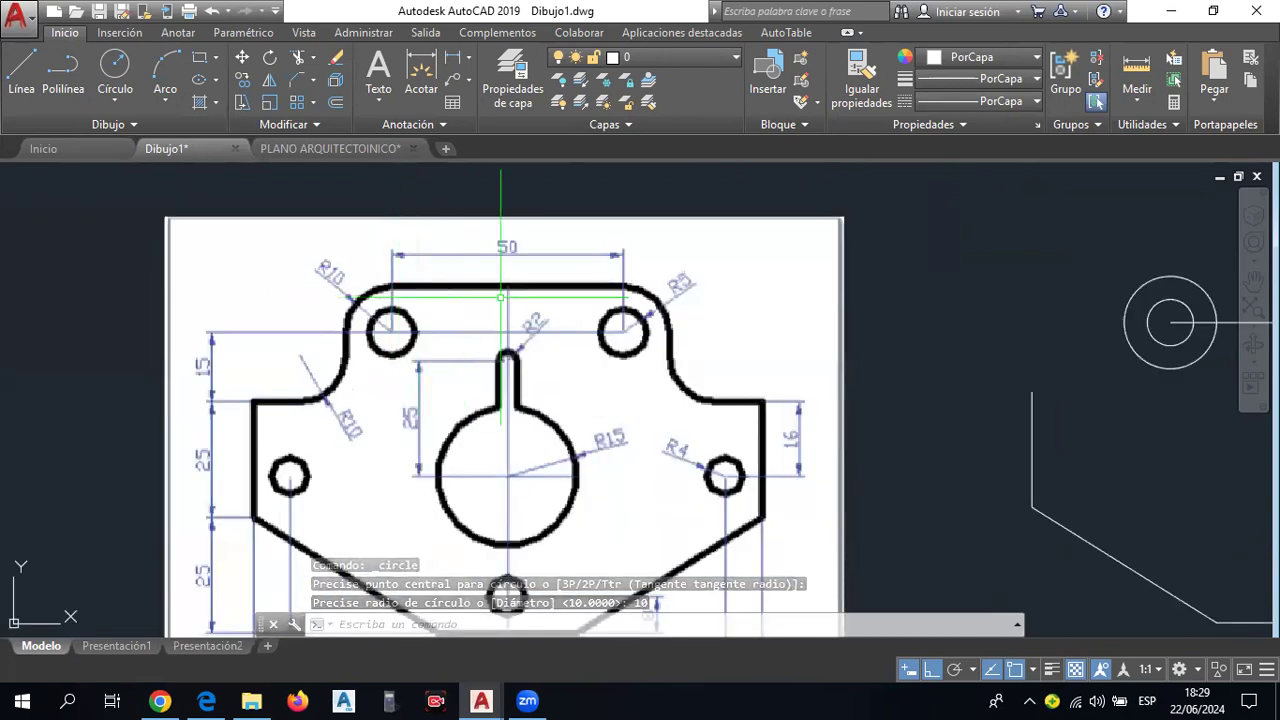
{"action": "scroll", "coordinate": [835, 280], "scroll_direction": "down", "scroll_amount": 2}
{"action": "middle_click_drag", "start_coordinate": [843, 283], "coordinate": [554, 277]}
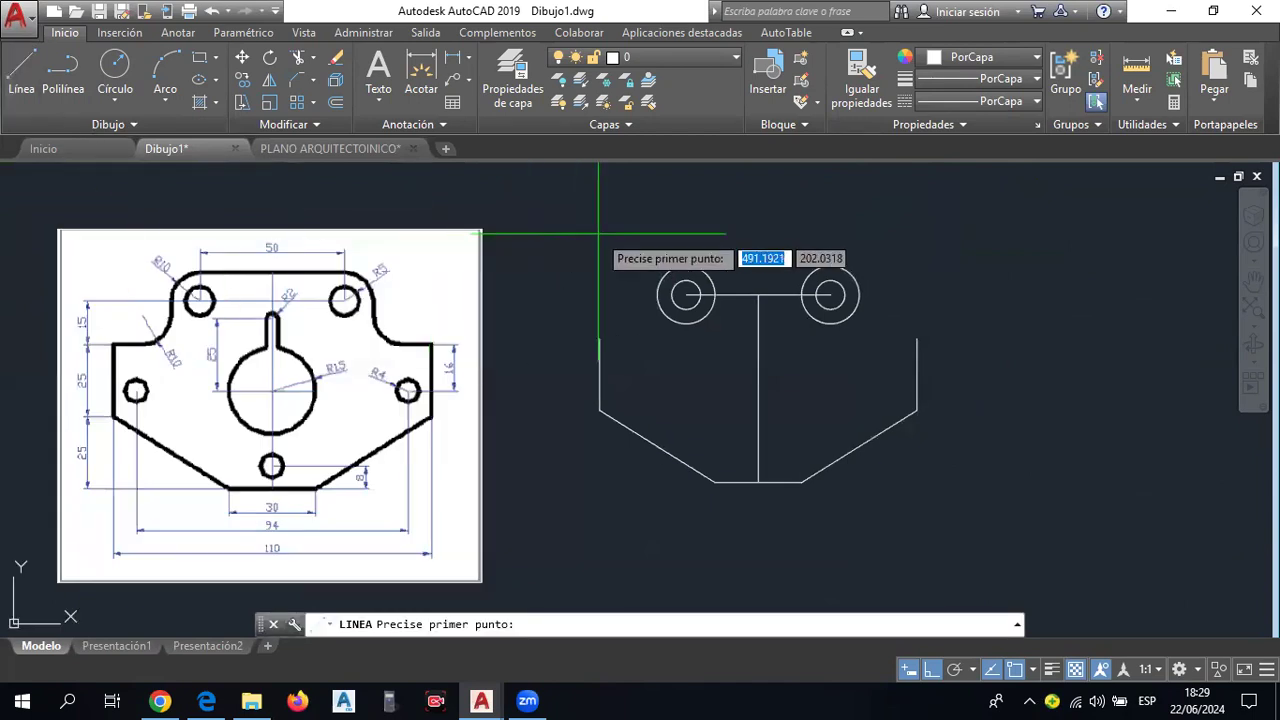
Join the top quadrants of the two radius-10 circles with a horizontal line.
{"action": "left_click", "coordinate": [686, 266]}
{"action": "left_click", "coordinate": [830, 266]}
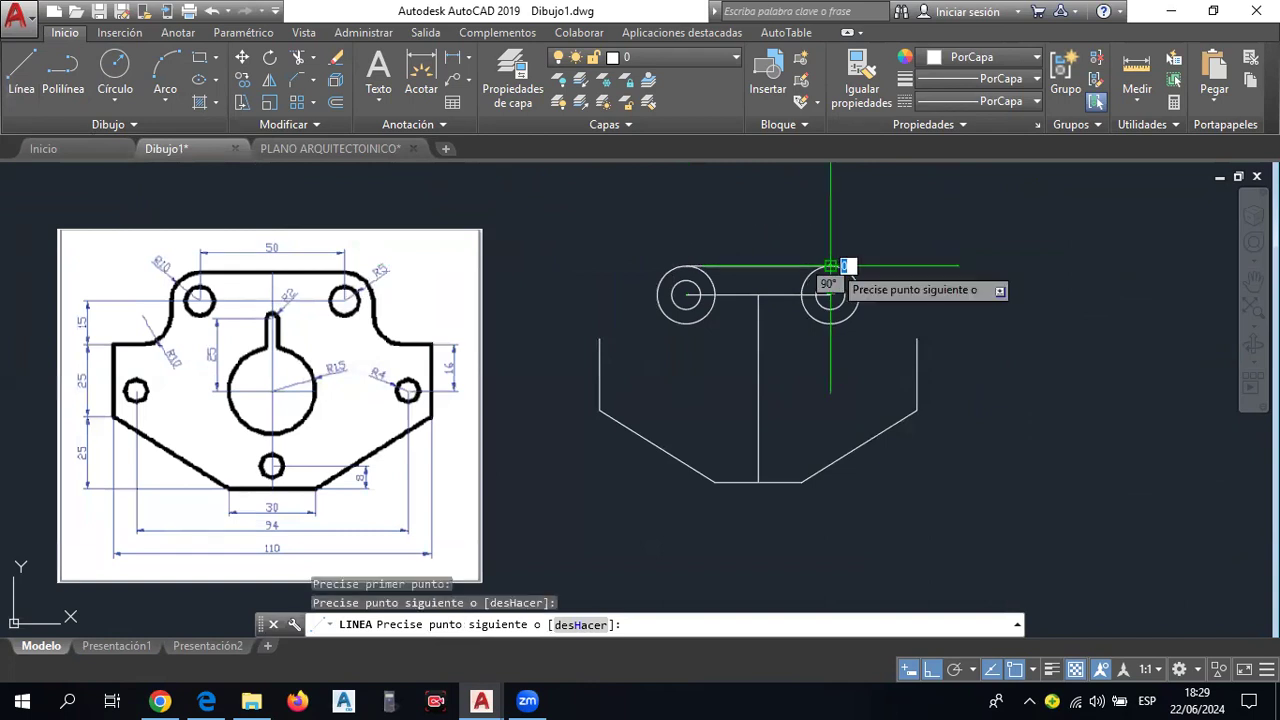
{"action": "key", "text": "Escape"}
{"action": "middle_click_drag", "start_coordinate": [749, 293], "coordinate": [821, 280]}
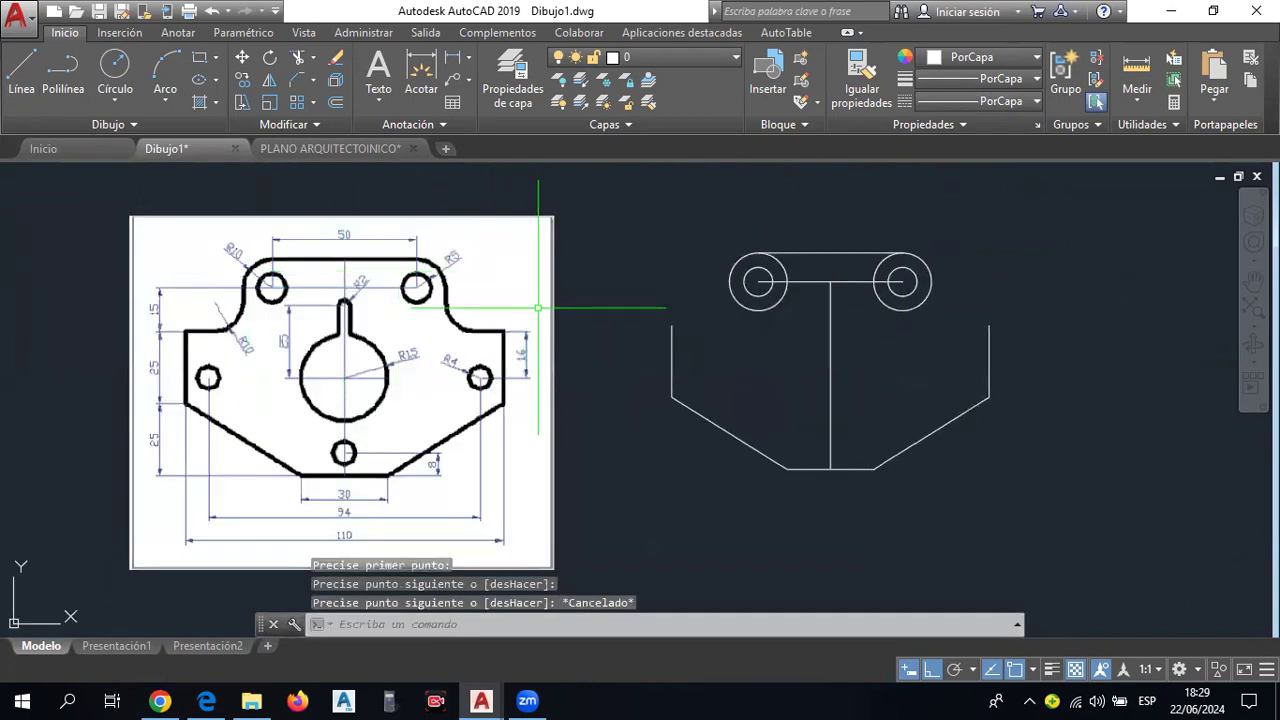
{"action": "scroll", "coordinate": [657, 329], "scroll_direction": "up", "scroll_amount": 2}
{"action": "middle_click_drag", "start_coordinate": [666, 314], "coordinate": [299, 341]}
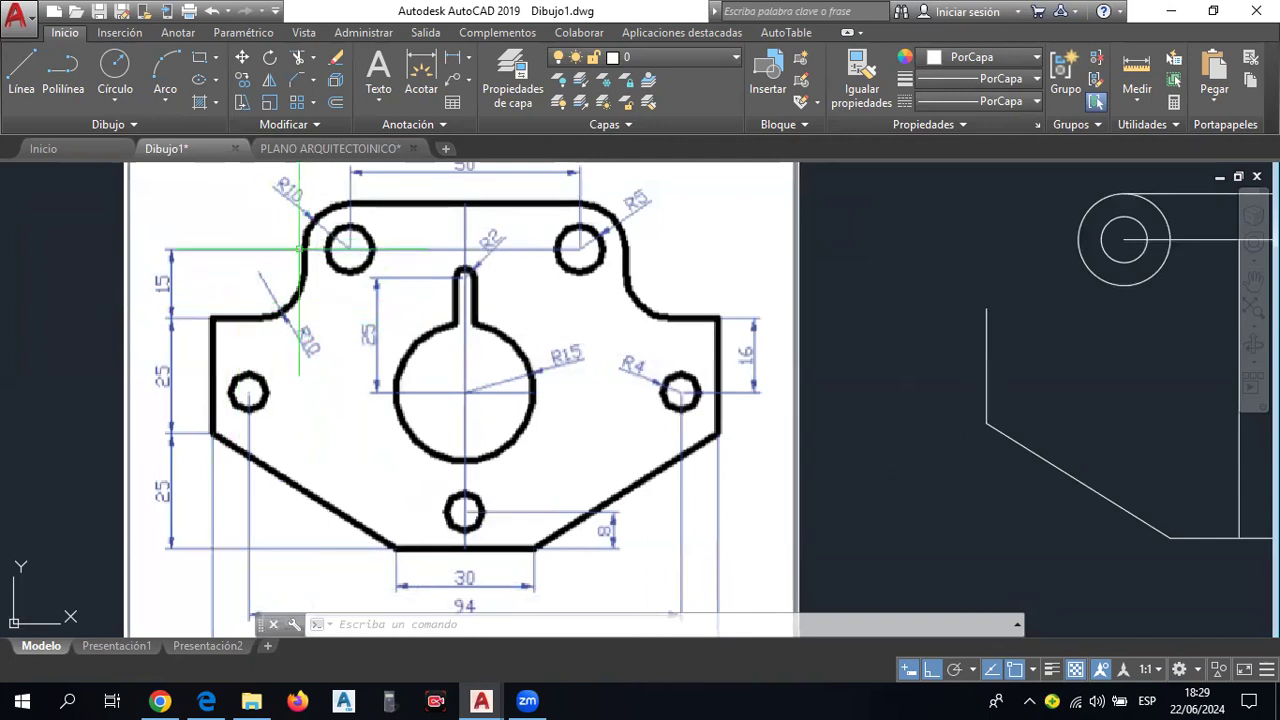
{"action": "middle_click_drag", "start_coordinate": [895, 286], "coordinate": [641, 275]}
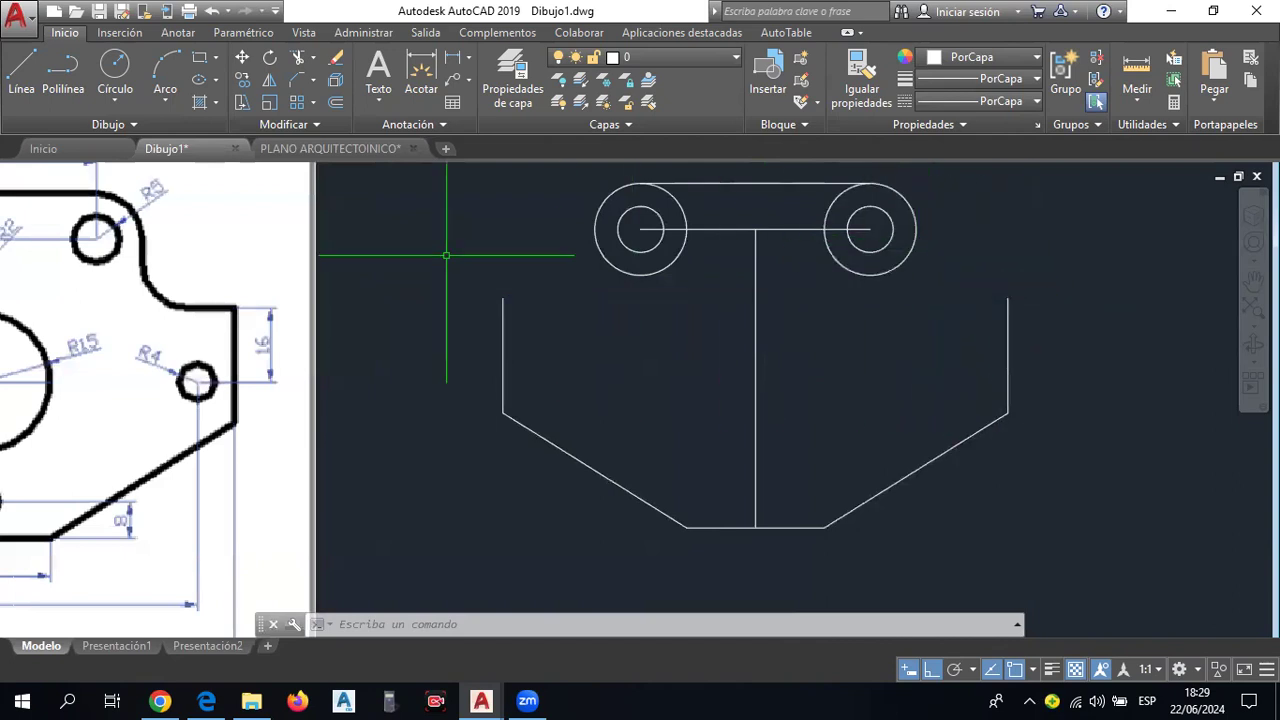
{"action": "left_click", "coordinate": [22, 72]}
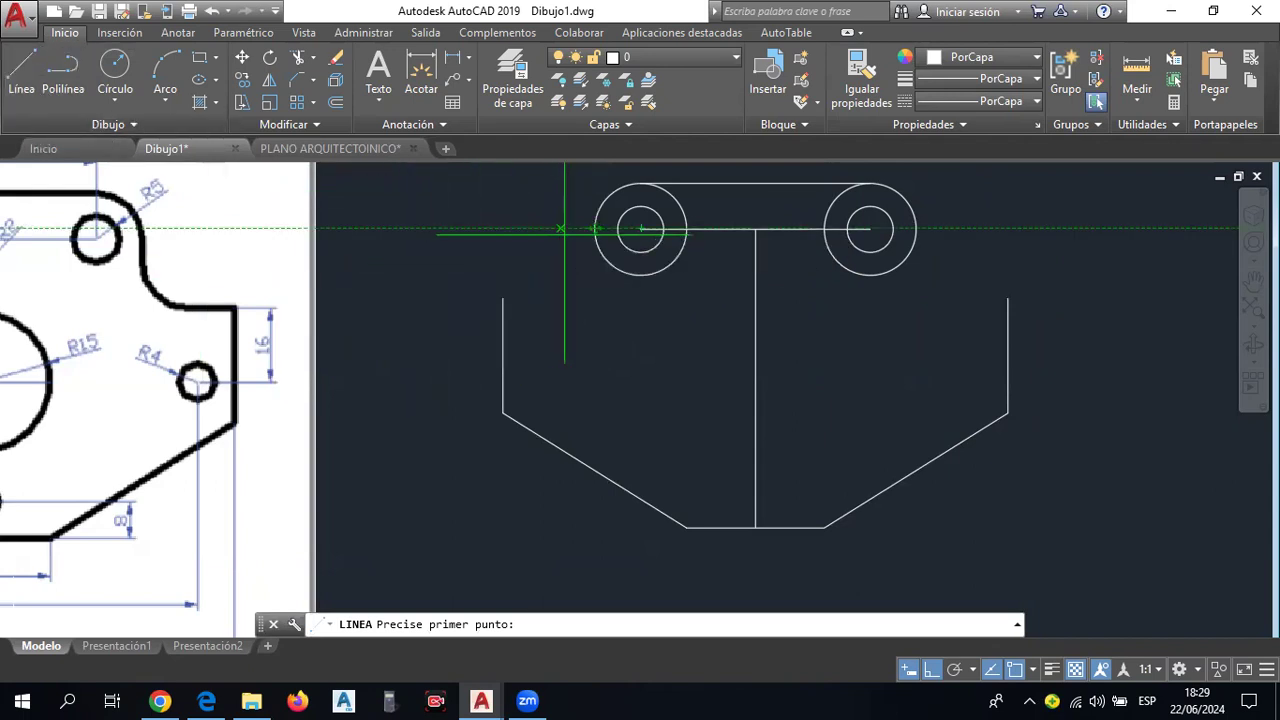
Draw a line down from the left outer circle to shoulder height, then across to the left side's top.
{"action": "left_click", "coordinate": [595, 229]}
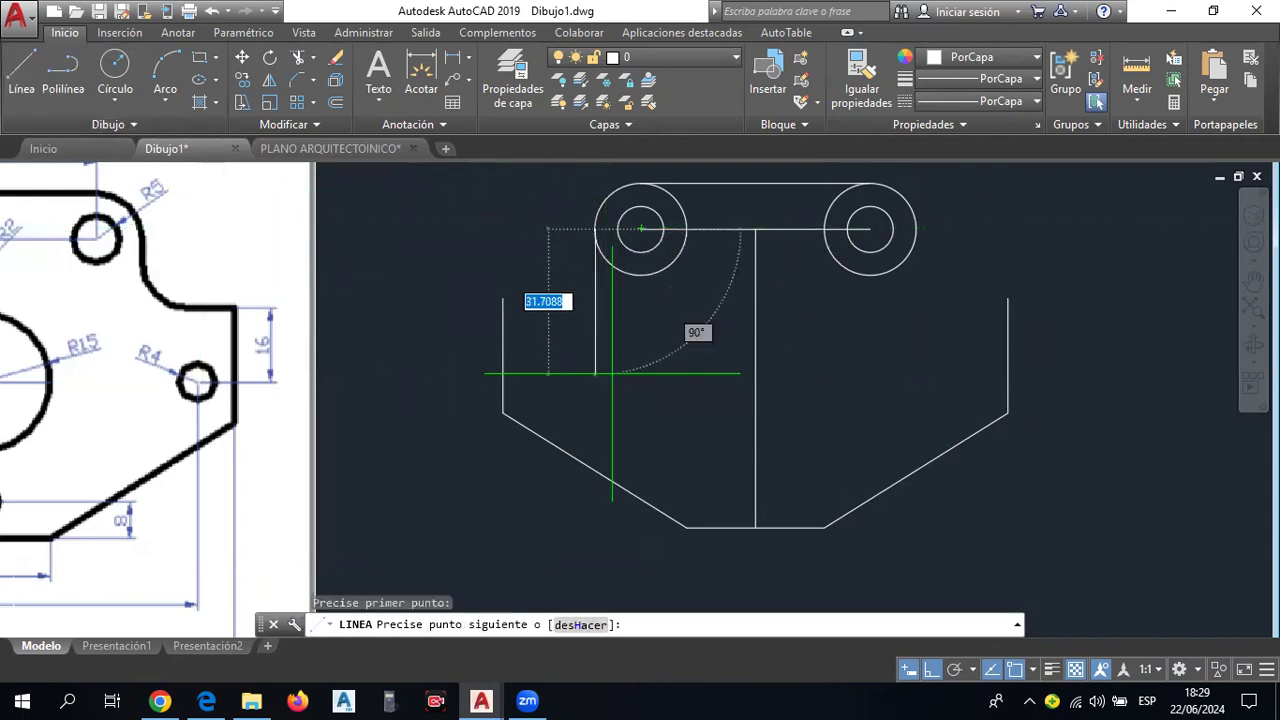
{"action": "scroll", "coordinate": [595, 336], "scroll_direction": "up", "scroll_amount": 2}
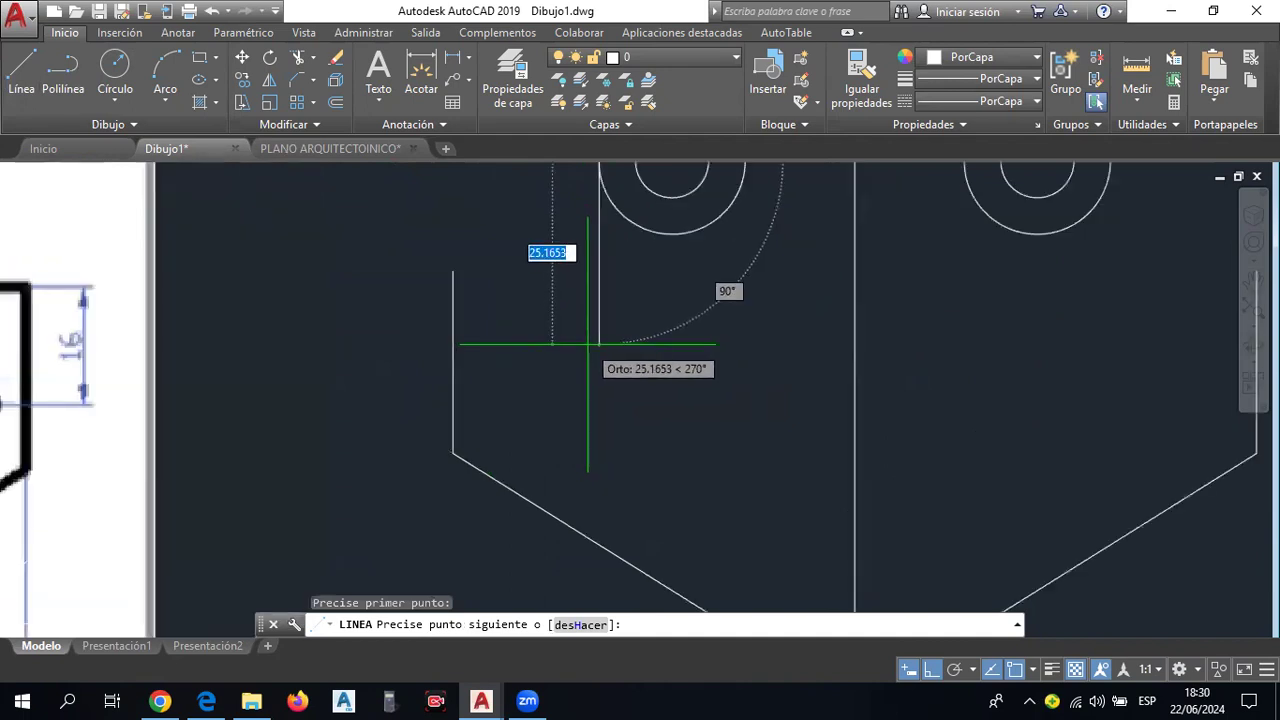
{"action": "scroll", "coordinate": [588, 348], "scroll_direction": "down", "scroll_amount": 2}
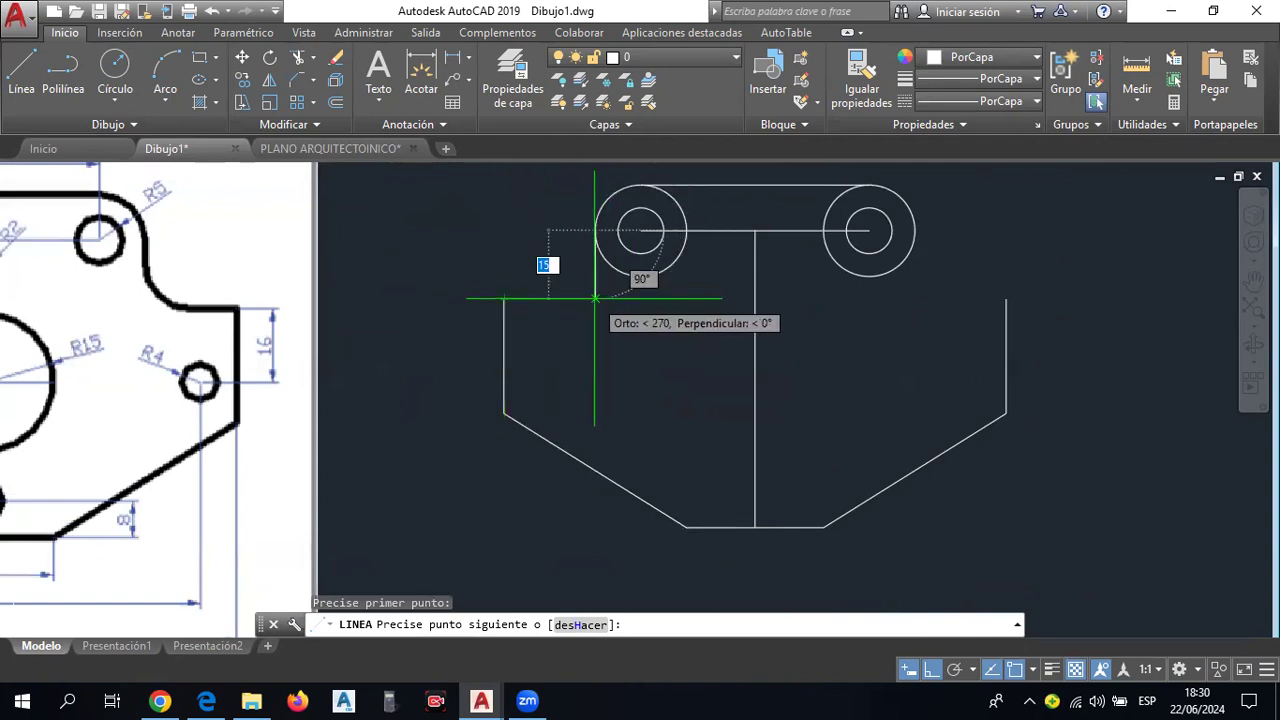
{"action": "left_click", "coordinate": [595, 298]}
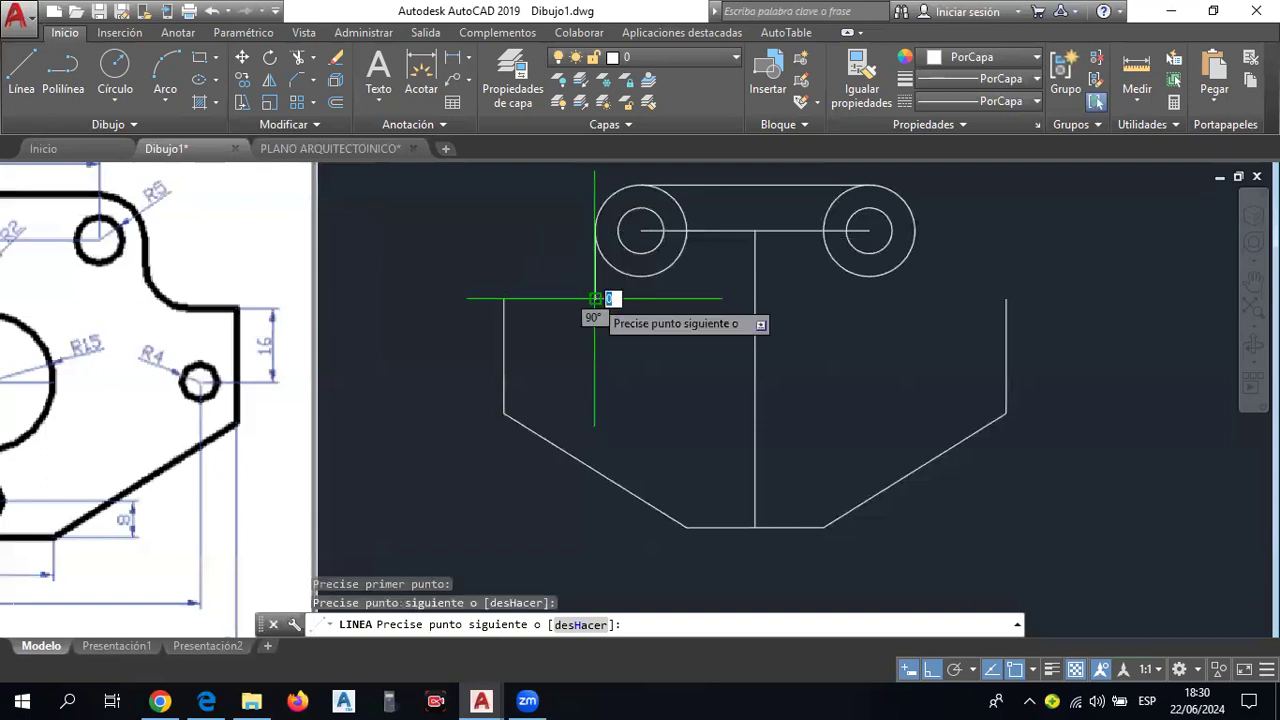
{"action": "left_click", "coordinate": [503, 298]}
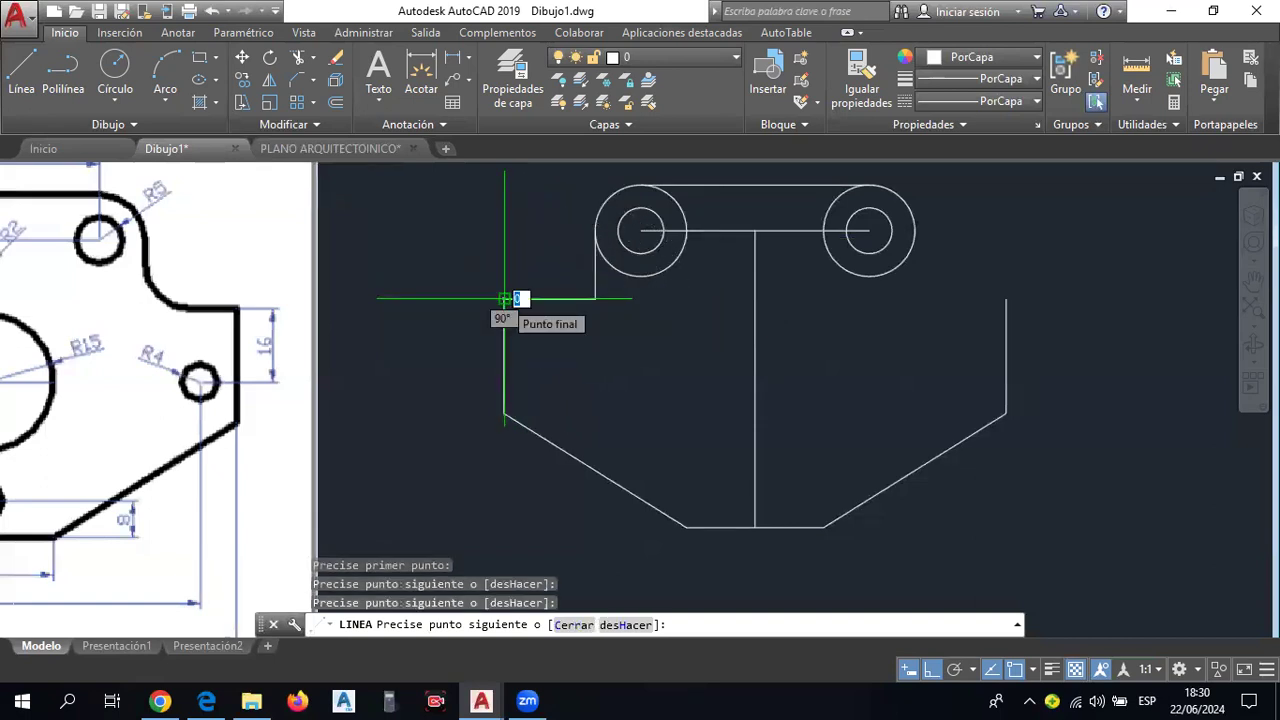
{"action": "key", "text": "Escape"}
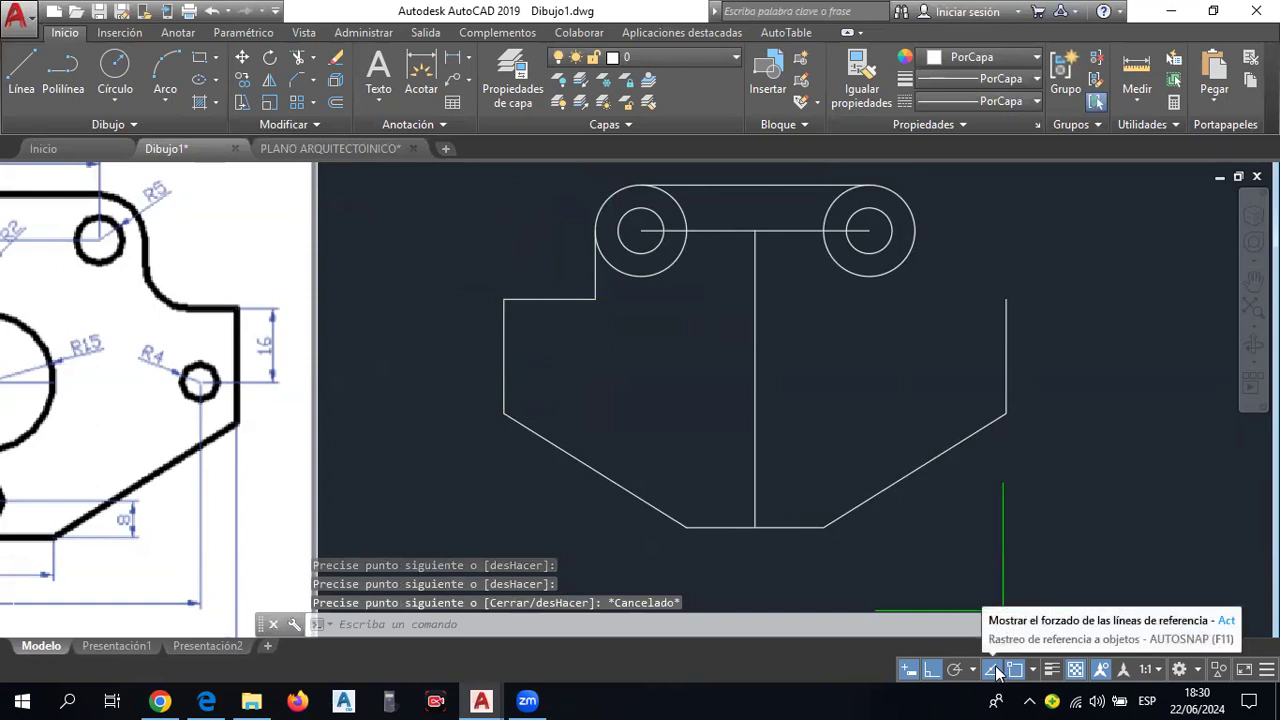
Draw the right shoulder: a line down from the right outer circle, then across to the right side's top.
{"action": "left_click", "coordinate": [22, 80]}
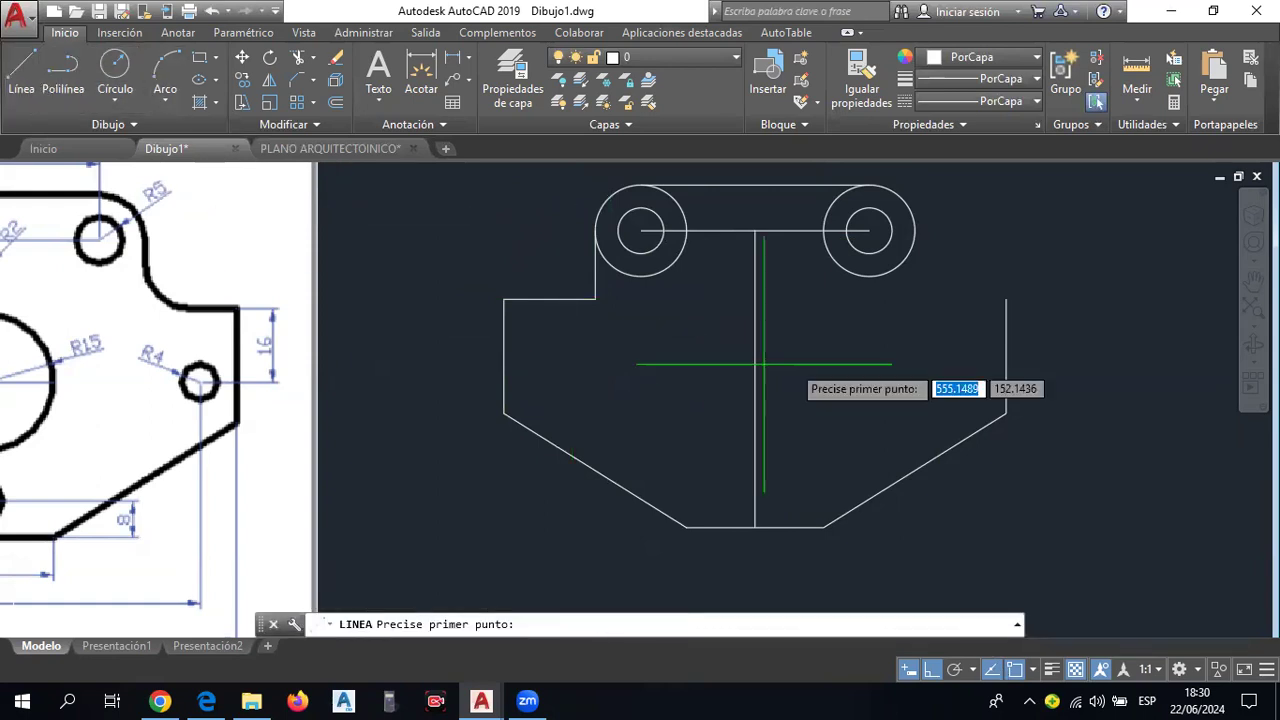
{"action": "left_click", "coordinate": [914, 230]}
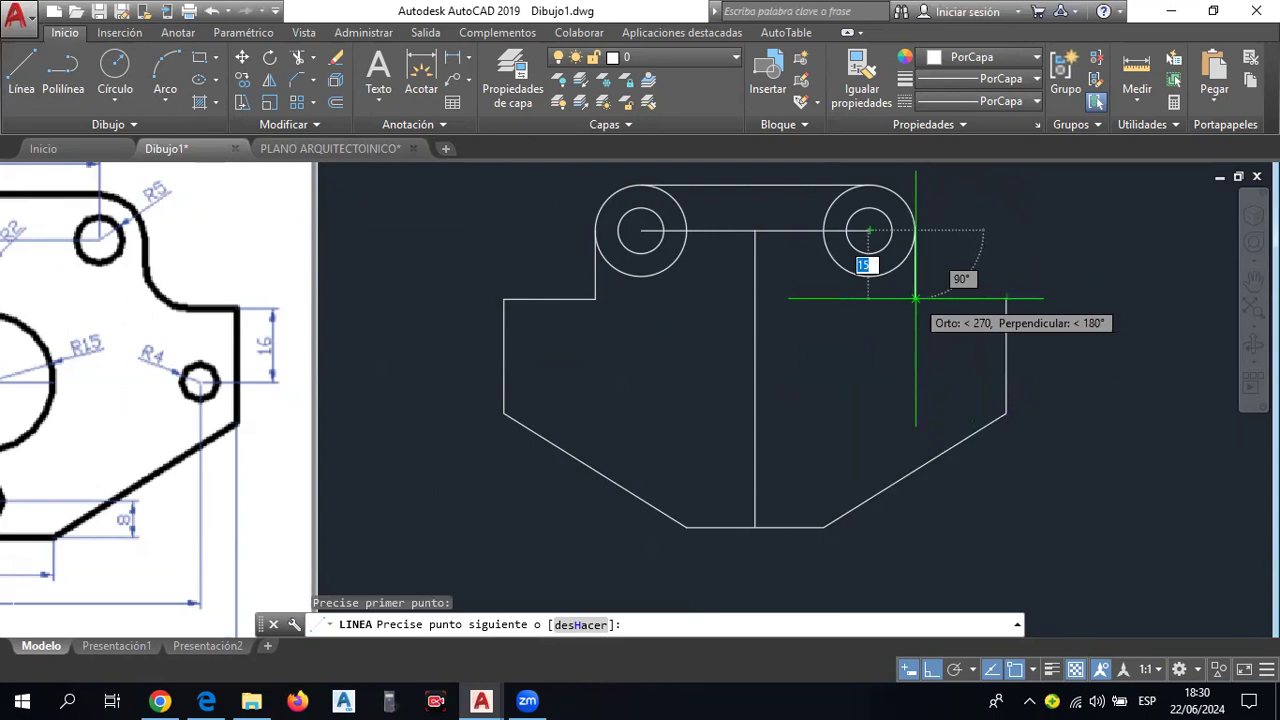
{"action": "left_click", "coordinate": [915, 297]}
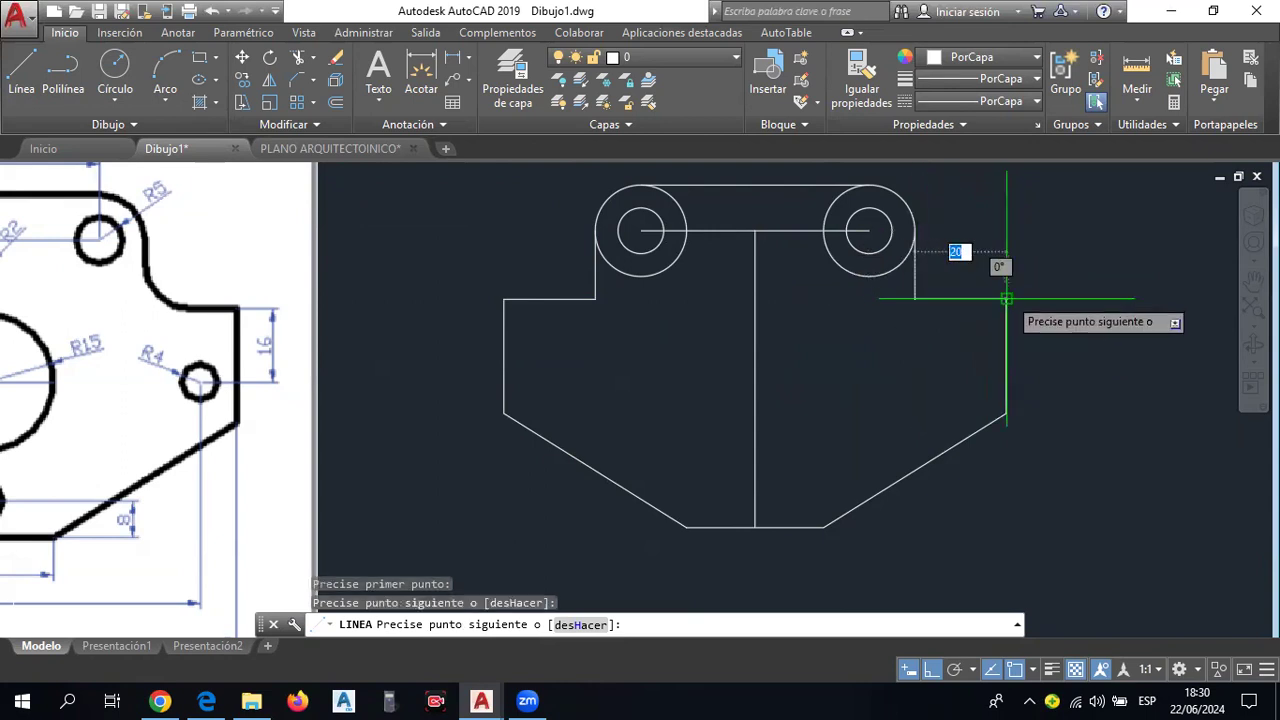
{"action": "left_click", "coordinate": [1007, 298]}
{"action": "key", "text": "Escape"}
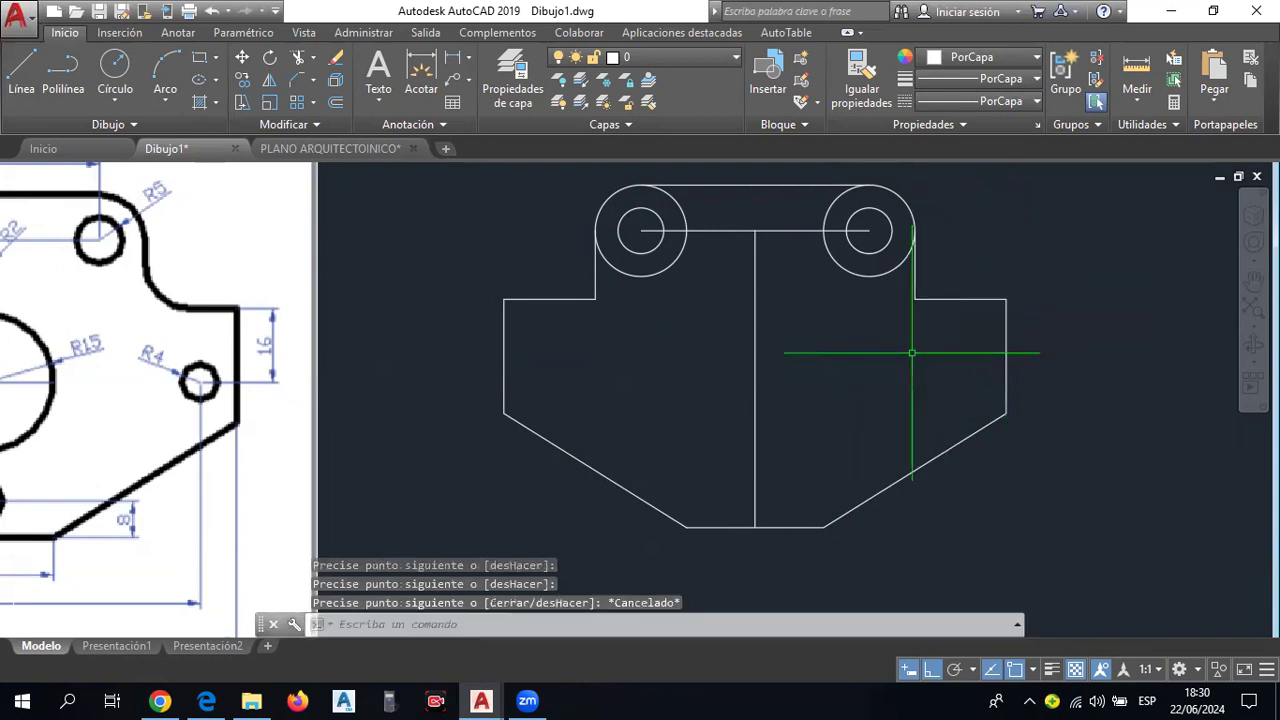
{"action": "scroll", "coordinate": [766, 320], "scroll_direction": "down", "scroll_amount": 2}
{"action": "middle_click_drag", "start_coordinate": [766, 320], "coordinate": [916, 349]}
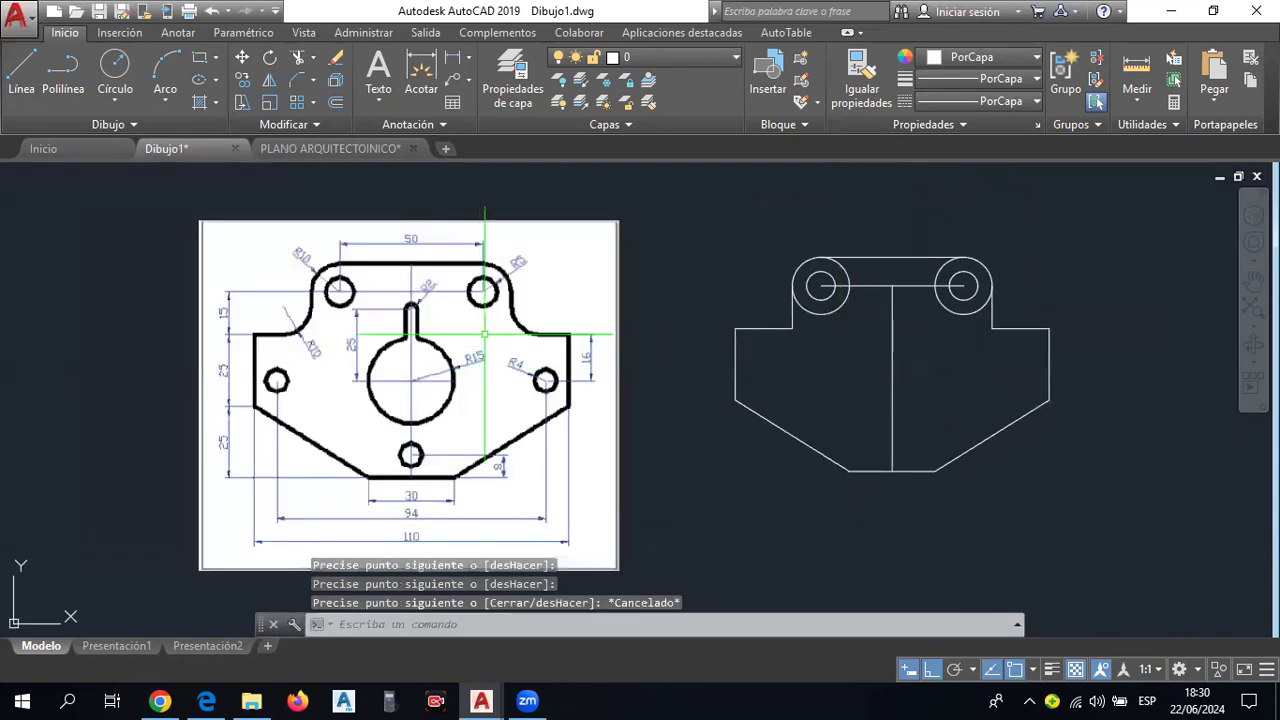
{"action": "scroll", "coordinate": [484, 333], "scroll_direction": "up", "scroll_amount": 2}
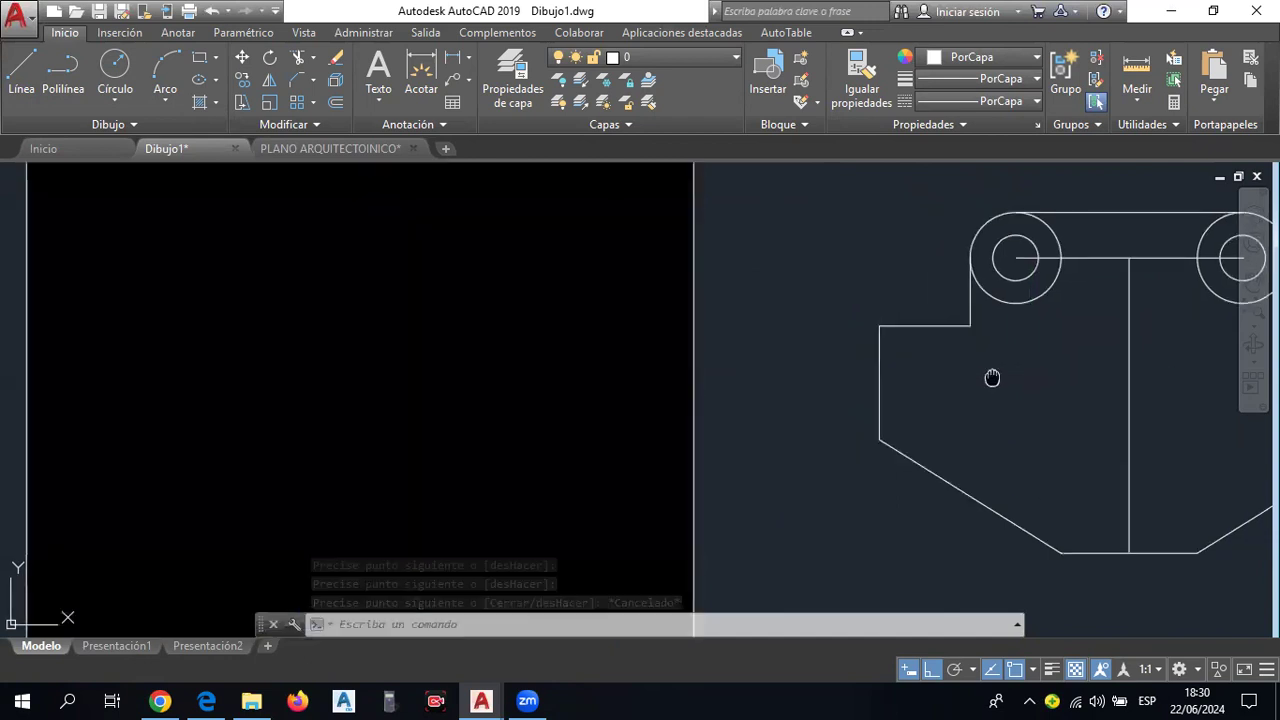
{"action": "middle_click_drag", "start_coordinate": [1099, 370], "coordinate": [837, 368]}
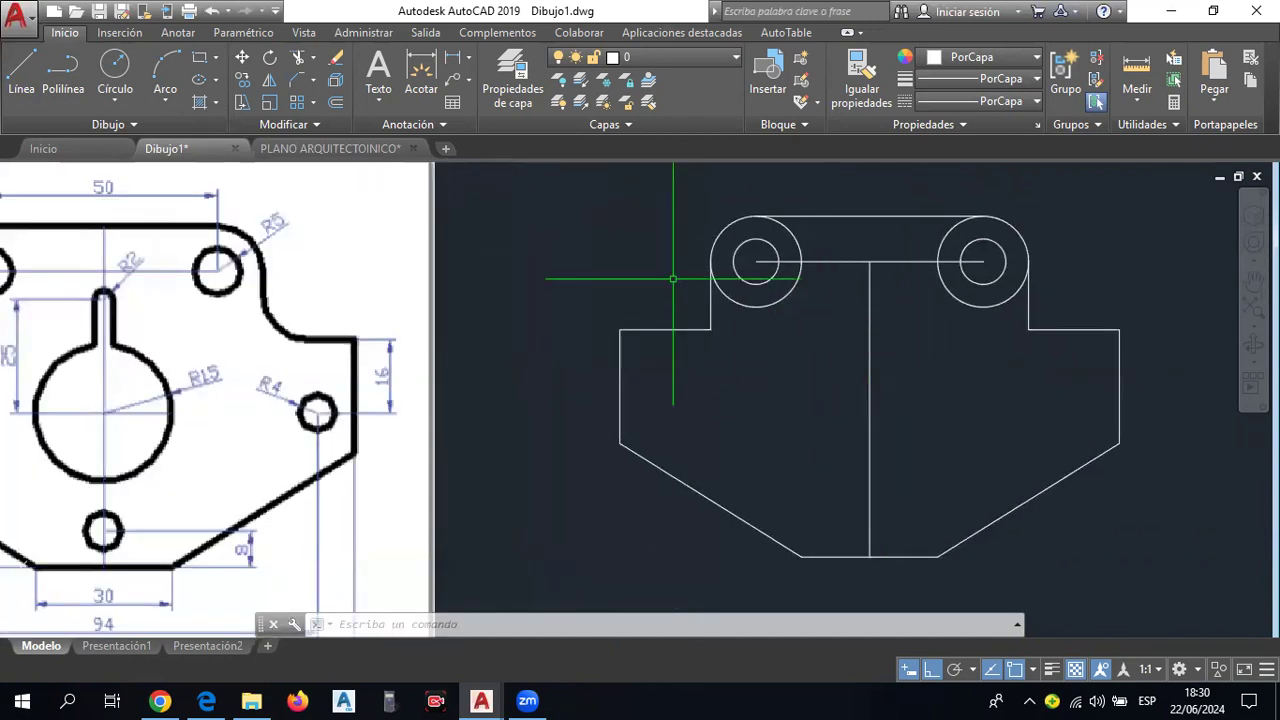
Start the Fillet (Empalme) tool with a radius of 10.
{"action": "left_click", "coordinate": [312, 79]}
{"action": "left_click", "coordinate": [311, 77]}
{"action": "left_click", "coordinate": [311, 77]}
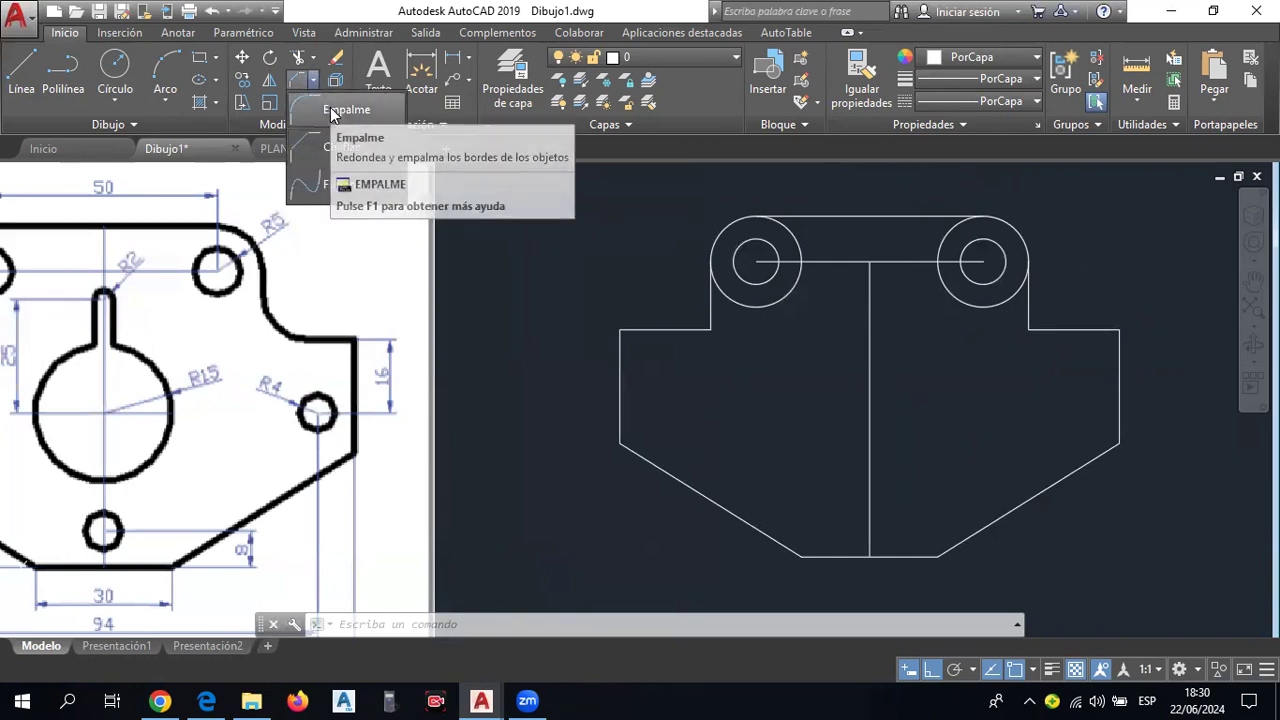
{"action": "left_click", "coordinate": [330, 107]}
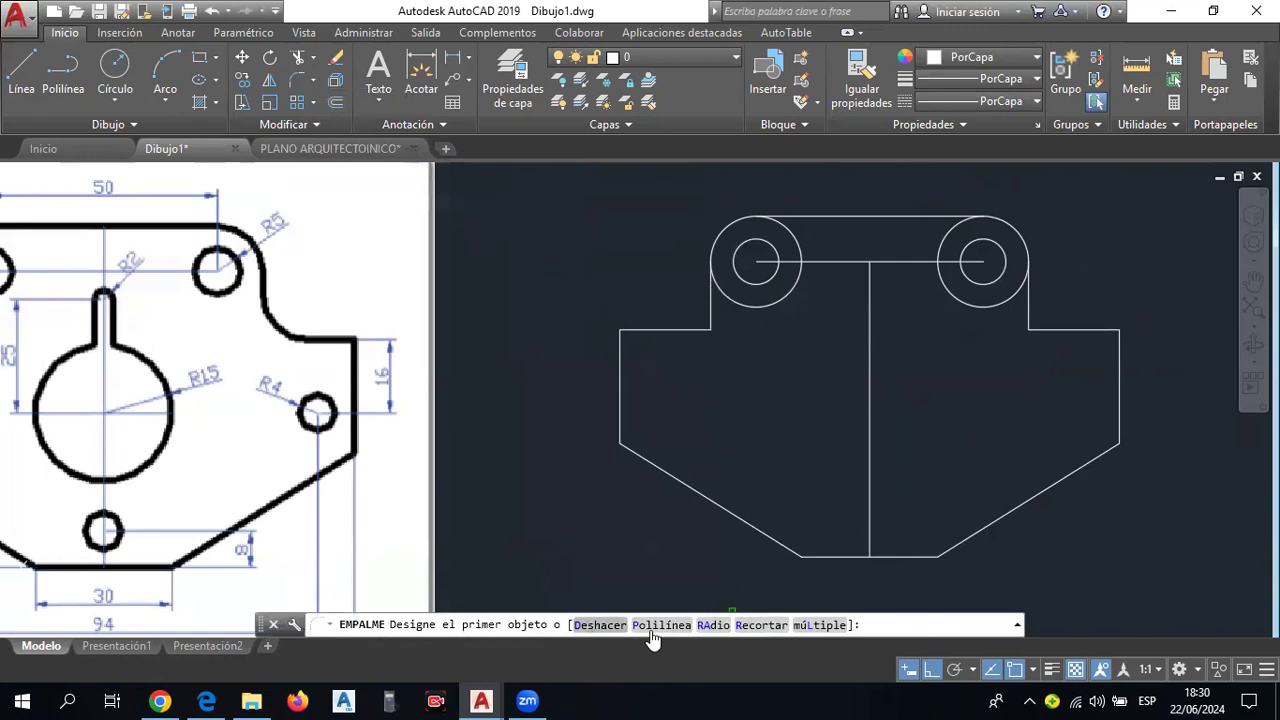
{"action": "left_click", "coordinate": [714, 626]}
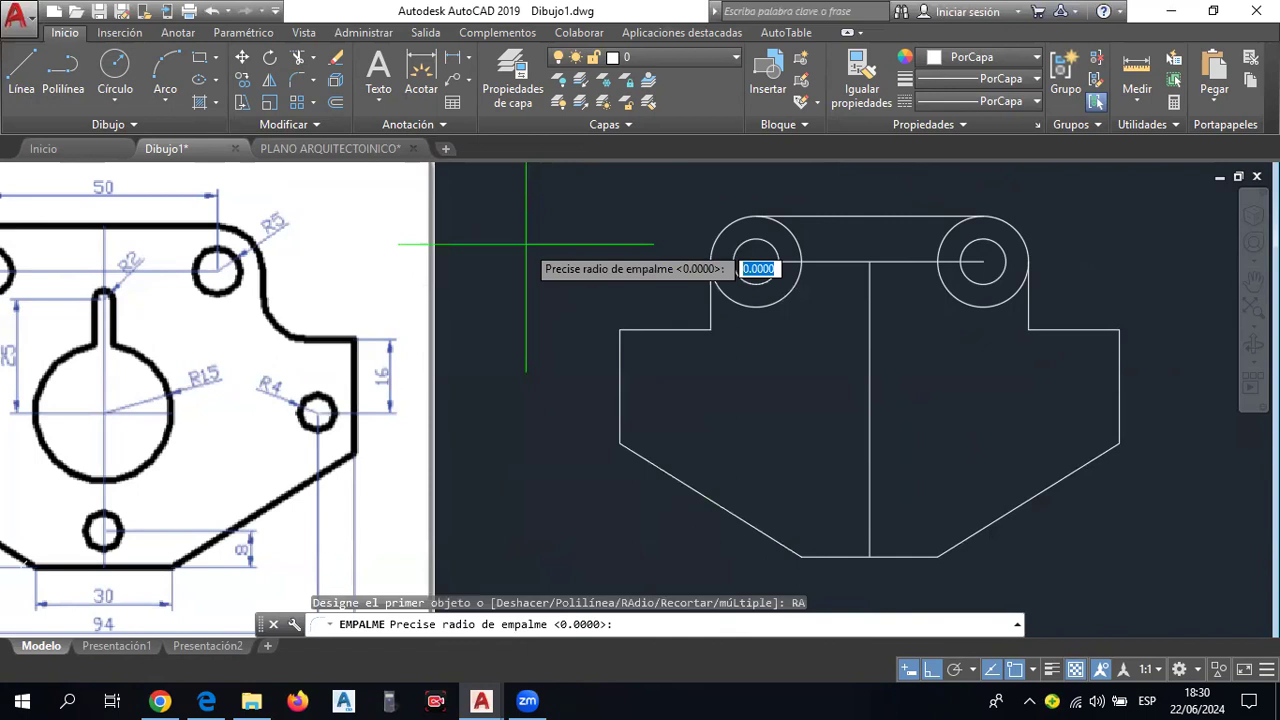
{"action": "scroll", "coordinate": [686, 277], "scroll_direction": "down", "scroll_amount": 1}
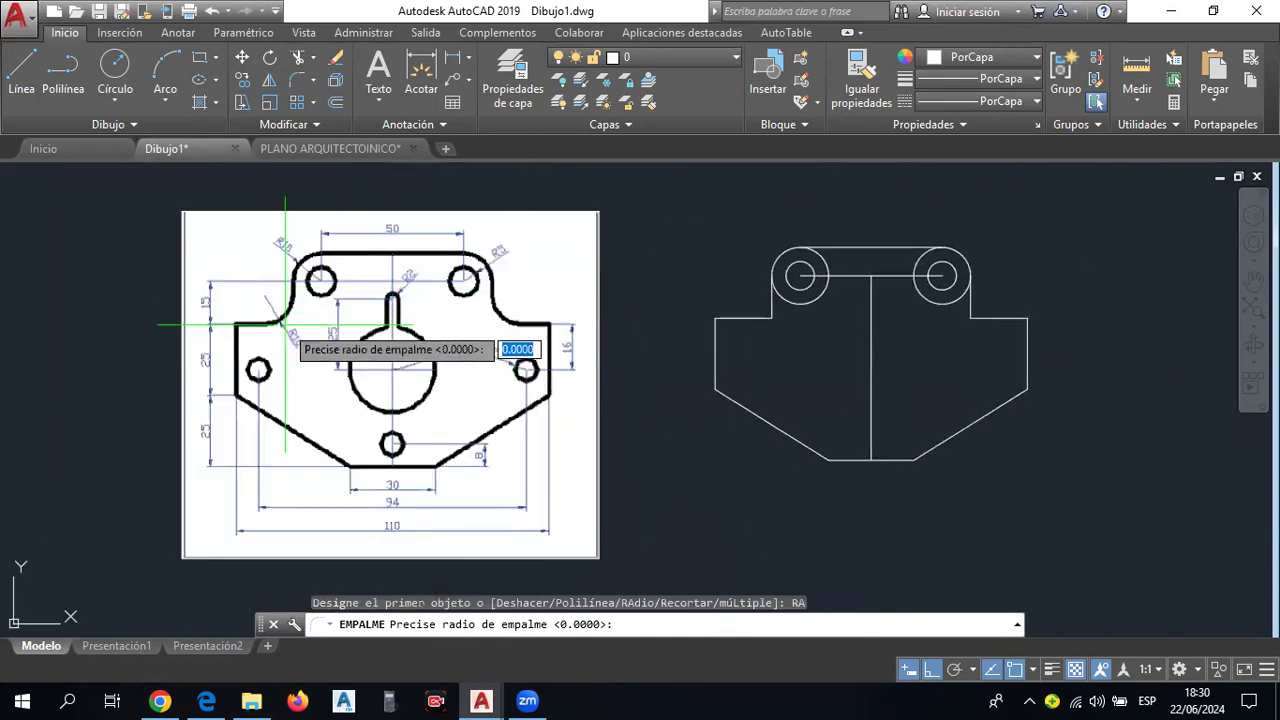
{"action": "scroll", "coordinate": [671, 282], "scroll_direction": "up", "scroll_amount": 2}
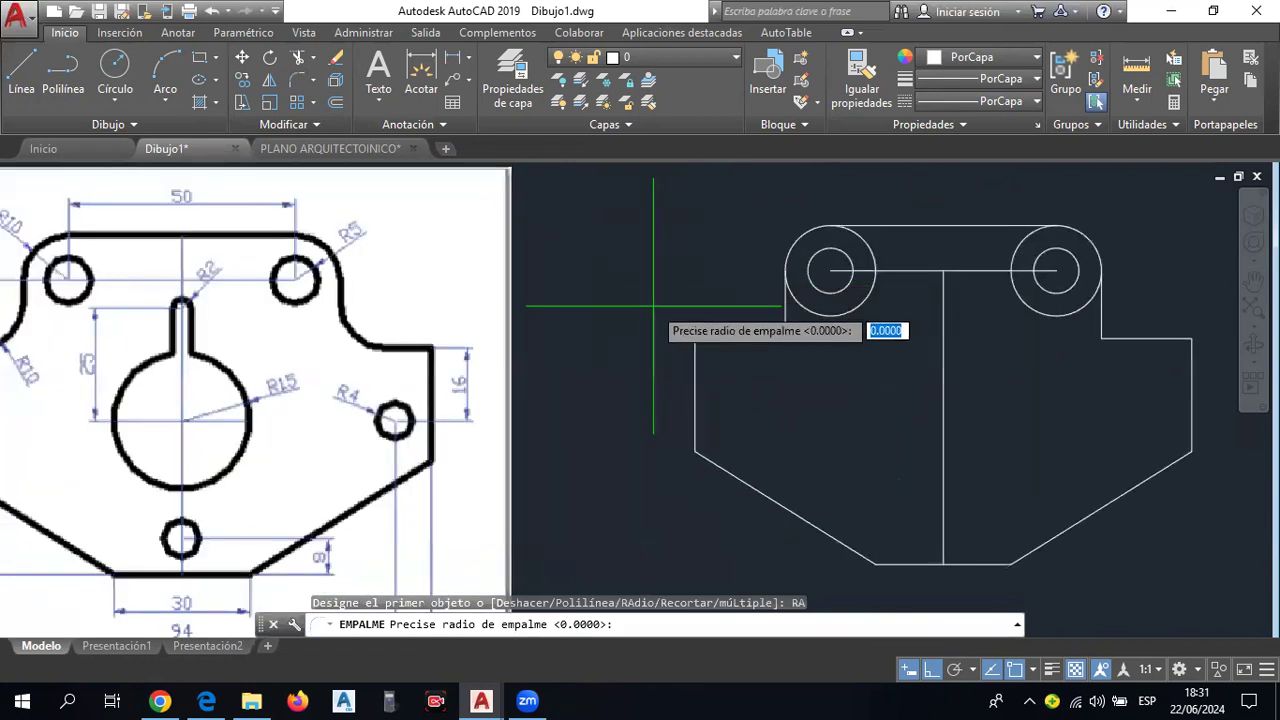
{"action": "type", "text": "10"}
{"action": "key", "text": "Return"}
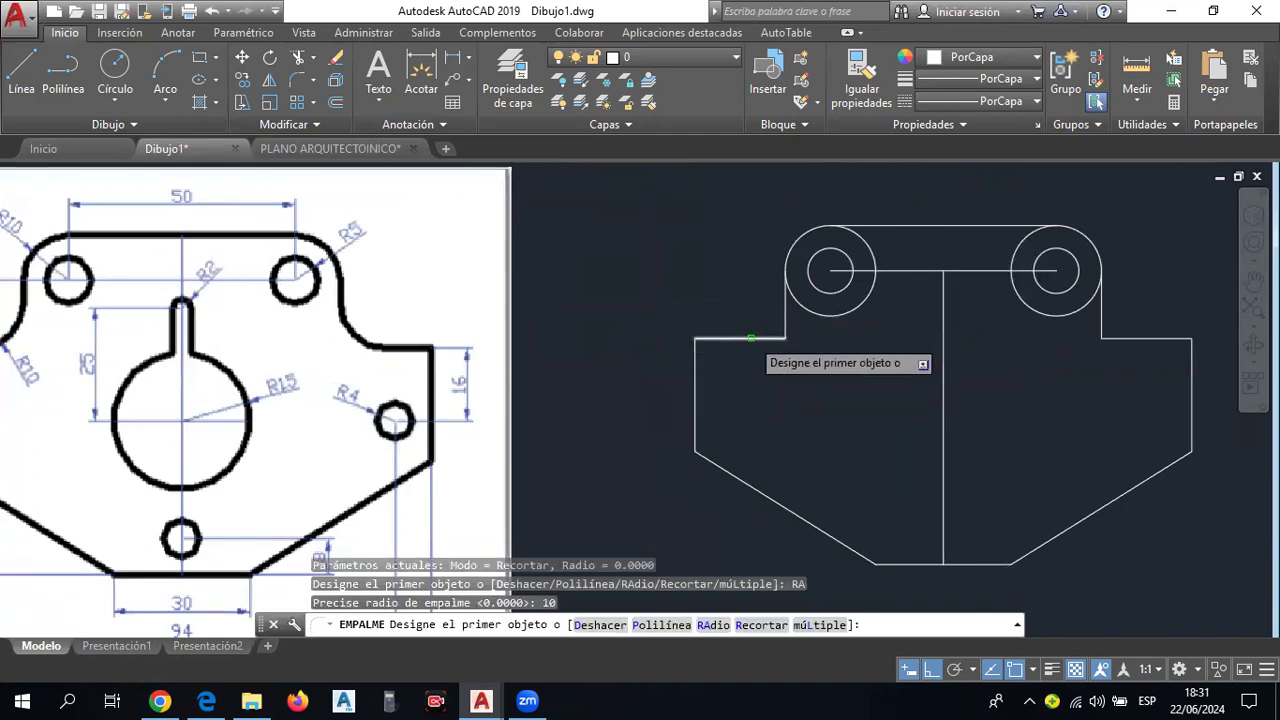
Fillet the left shoulder's horizontal line into the left outer circle at R10.
{"action": "left_click", "coordinate": [757, 340]}
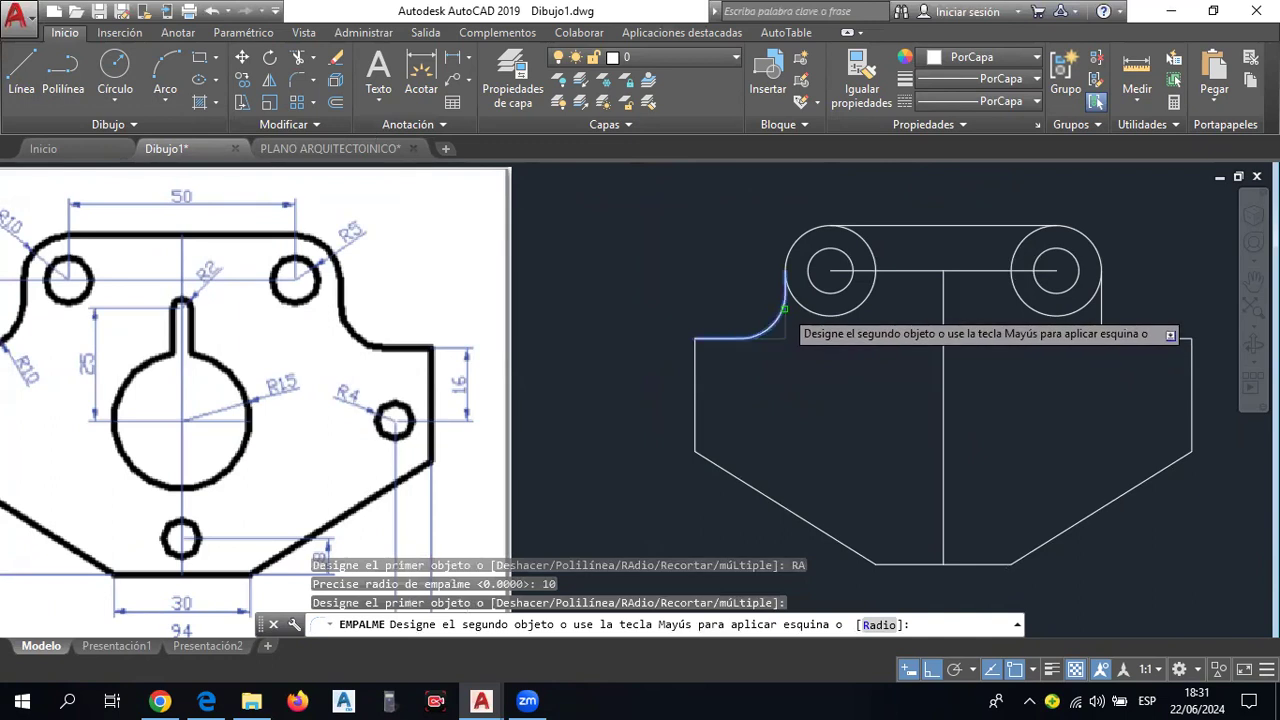
{"action": "left_click", "coordinate": [780, 322]}
{"action": "scroll", "coordinate": [767, 331], "scroll_direction": "down", "scroll_amount": 2}
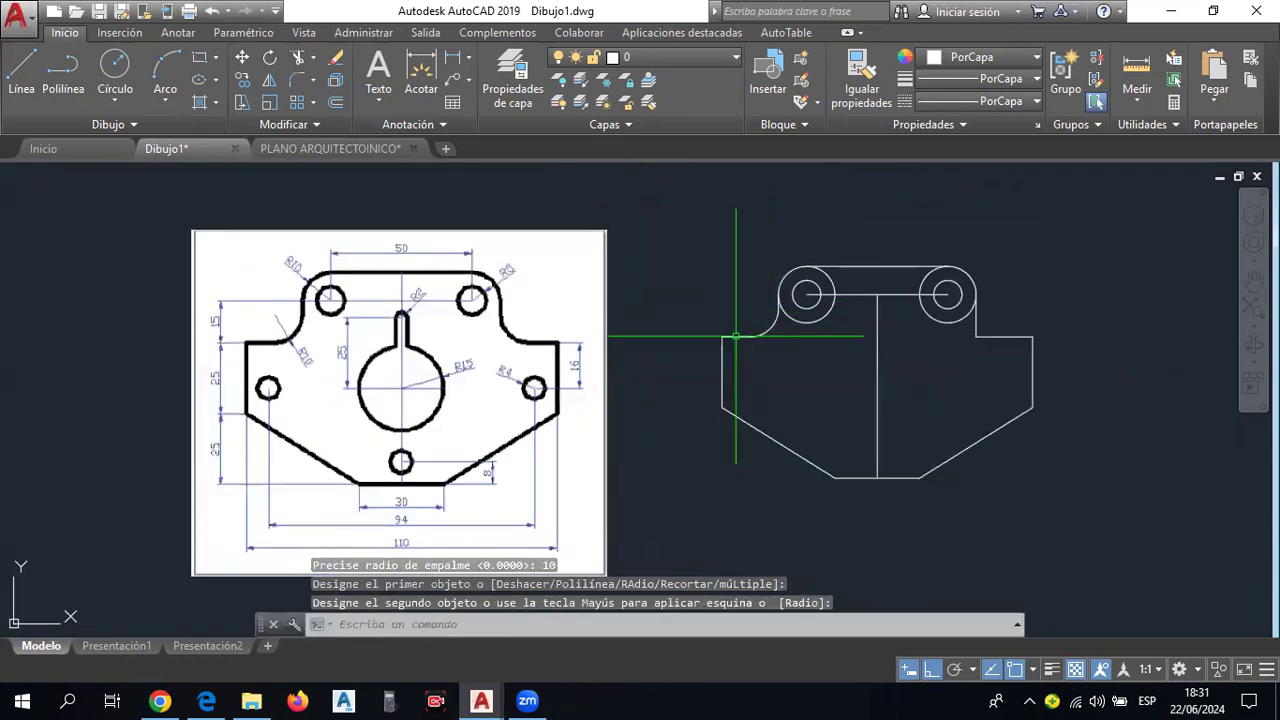
{"action": "scroll", "coordinate": [1040, 324], "scroll_direction": "up", "scroll_amount": 2}
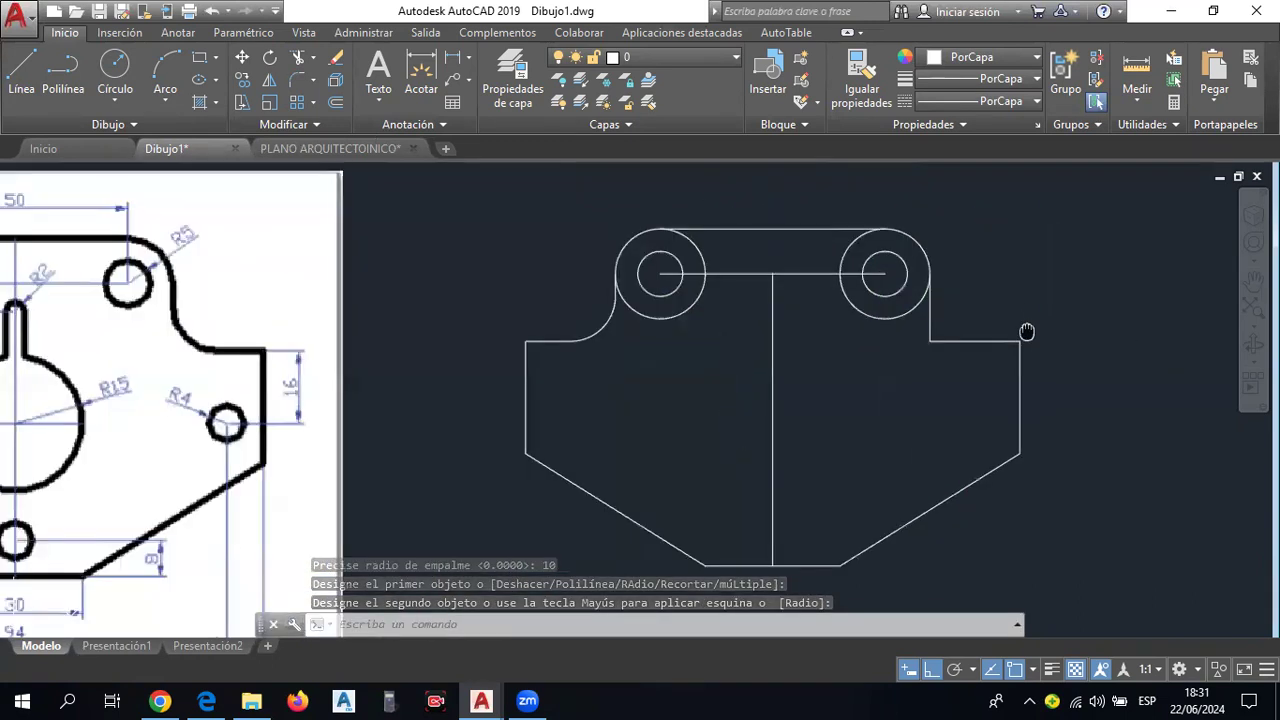
{"action": "middle_click_drag", "start_coordinate": [1026, 326], "coordinate": [883, 322]}
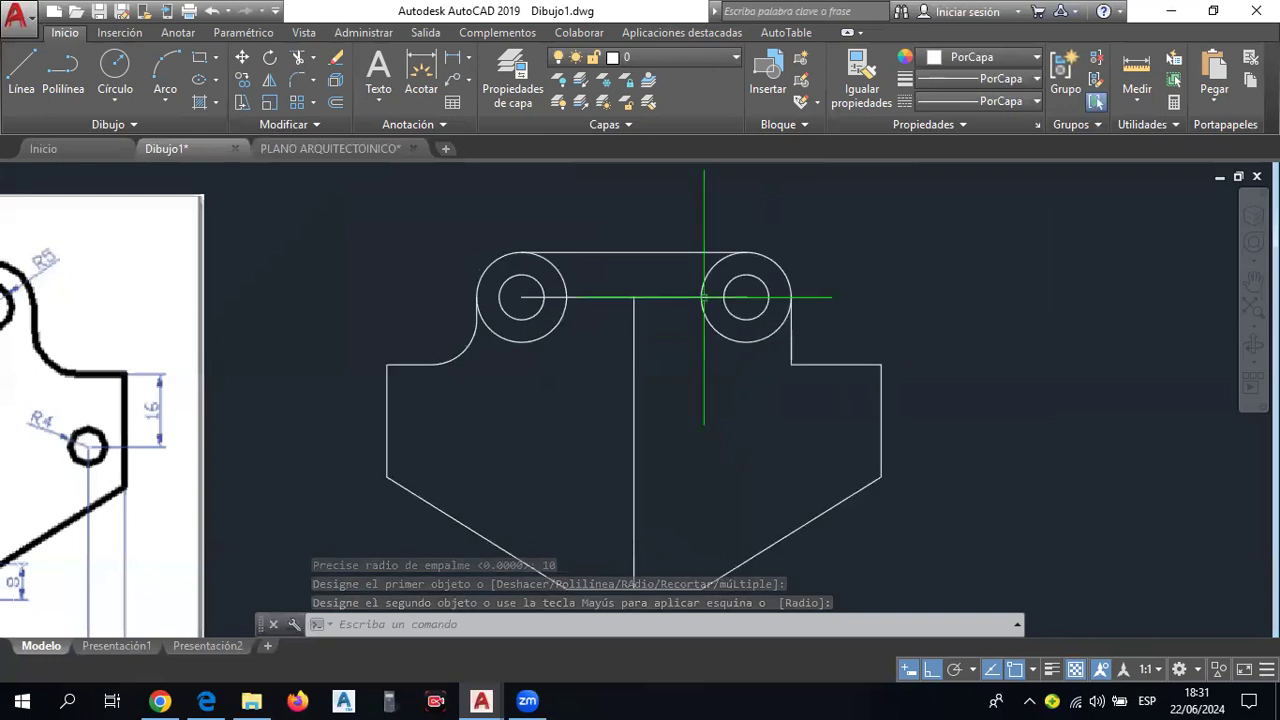
Fillet the vertical line under the right boss with the right shoulder line at radius 10.
{"action": "left_click", "coordinate": [297, 85]}
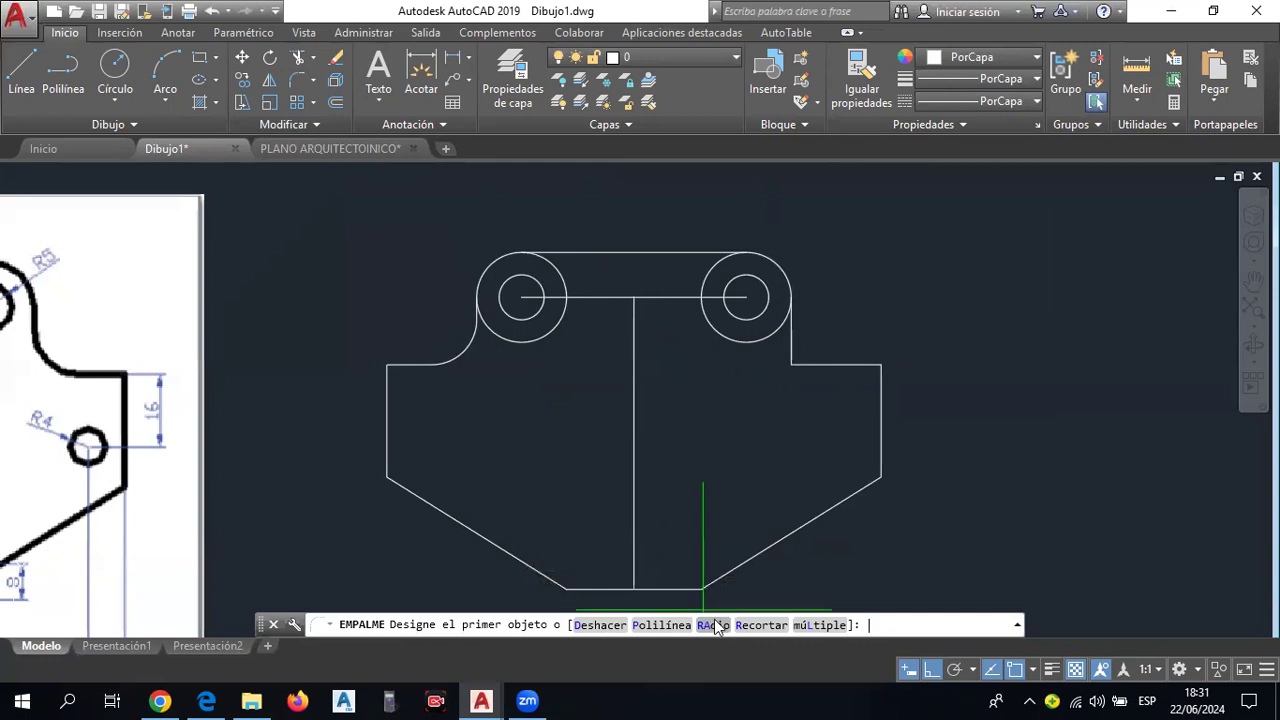
{"action": "left_click", "coordinate": [714, 625]}
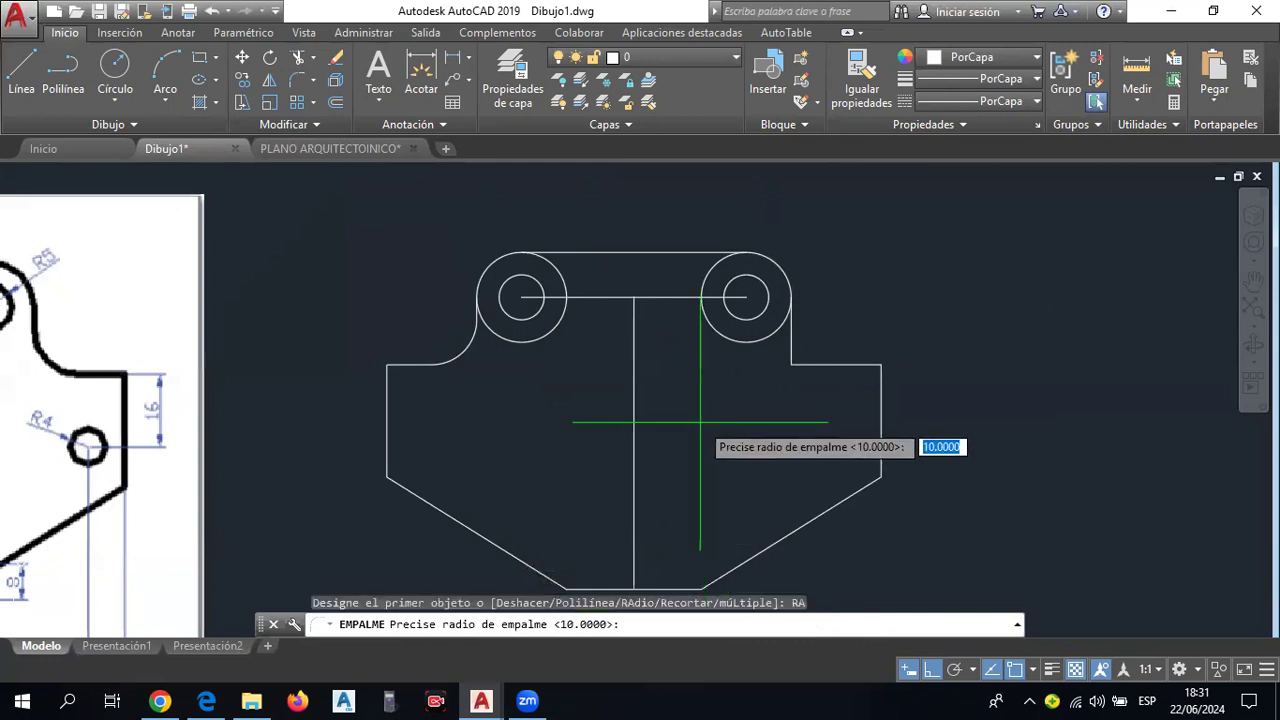
{"action": "type", "text": "10"}
{"action": "key", "text": "Return"}
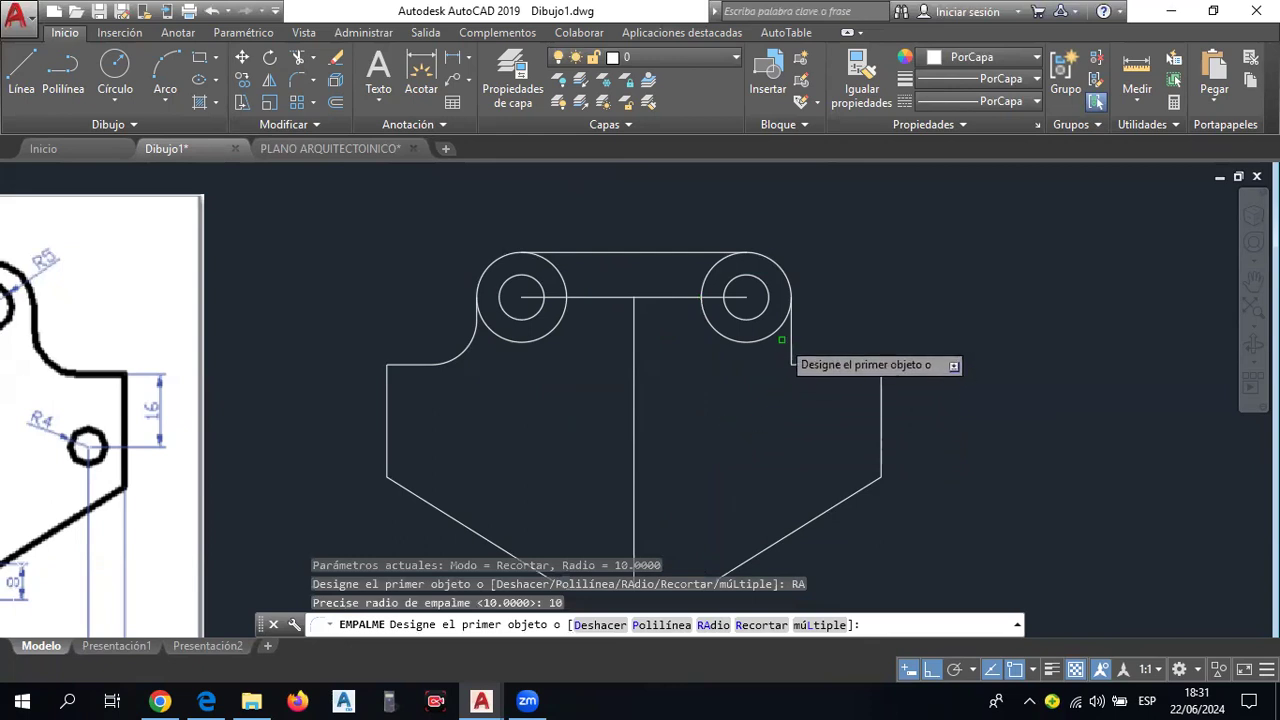
{"action": "left_click", "coordinate": [793, 340]}
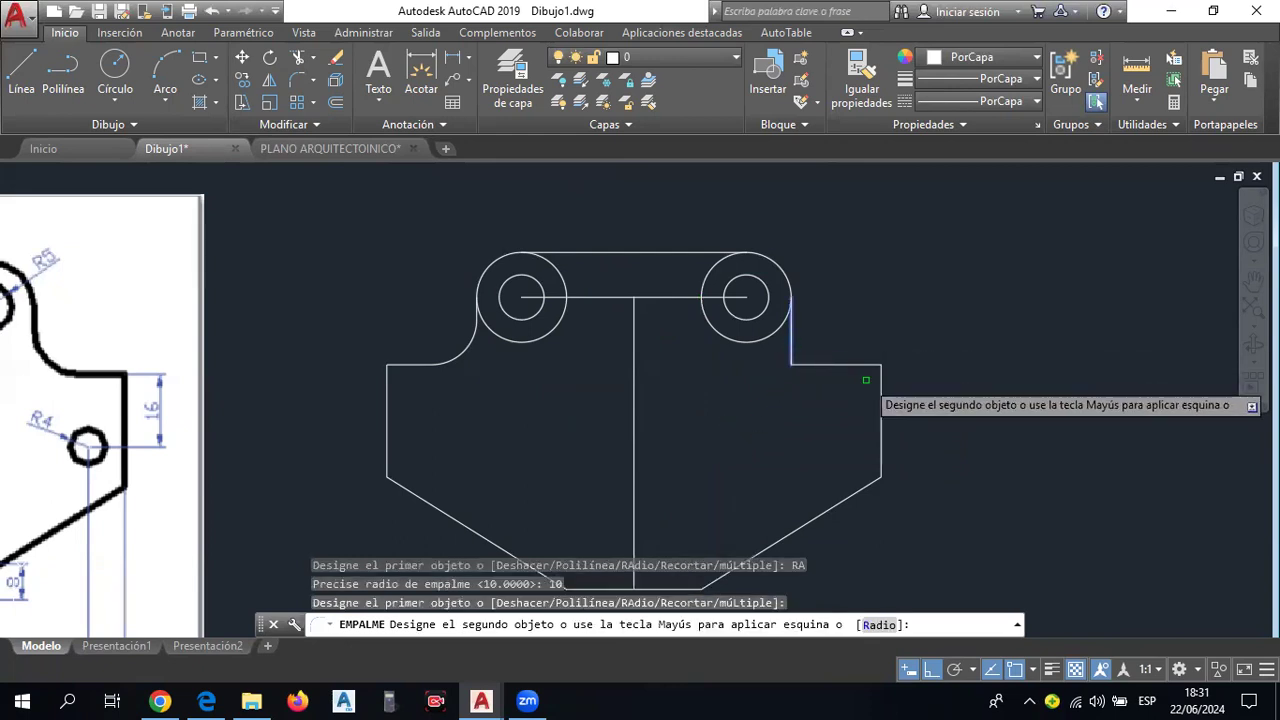
{"action": "left_click", "coordinate": [850, 365]}
{"action": "scroll", "coordinate": [771, 350], "scroll_direction": "down", "scroll_amount": 2}
{"action": "middle_click_drag", "start_coordinate": [771, 357], "coordinate": [864, 358]}
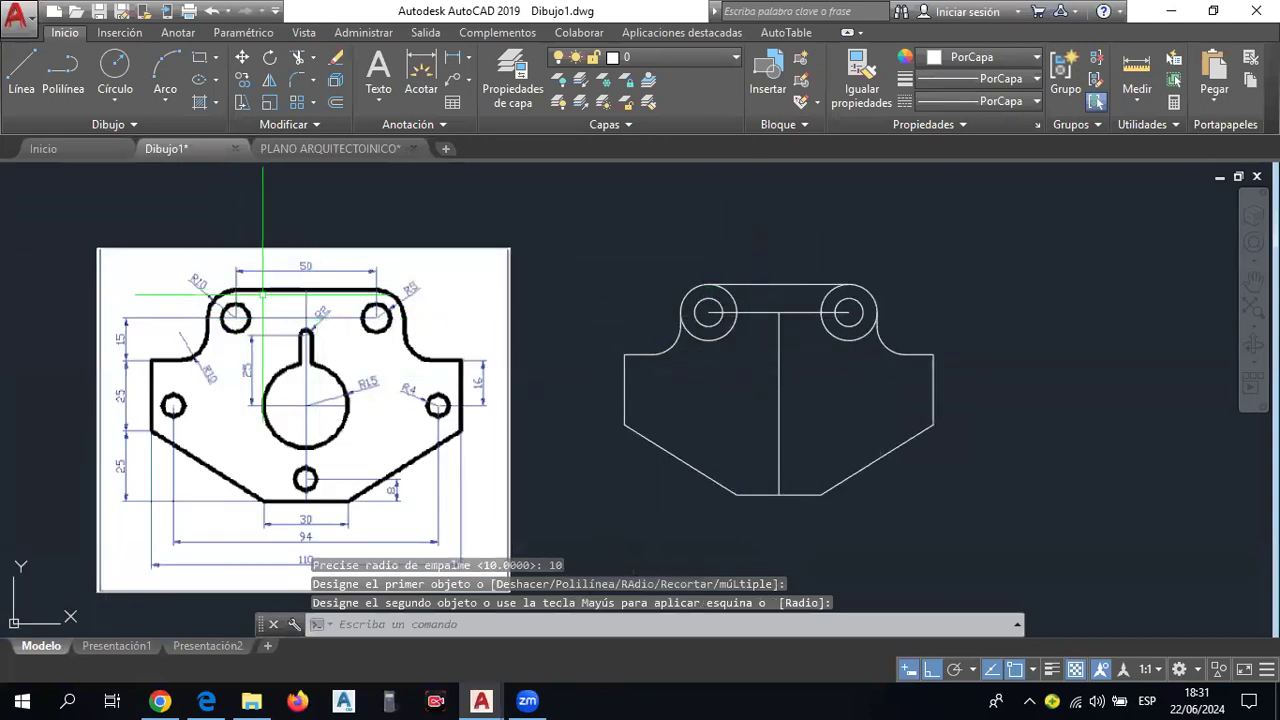
{"action": "scroll", "coordinate": [255, 298], "scroll_direction": "up", "scroll_amount": 2}
{"action": "scroll", "coordinate": [267, 295], "scroll_direction": "up", "scroll_amount": 2}
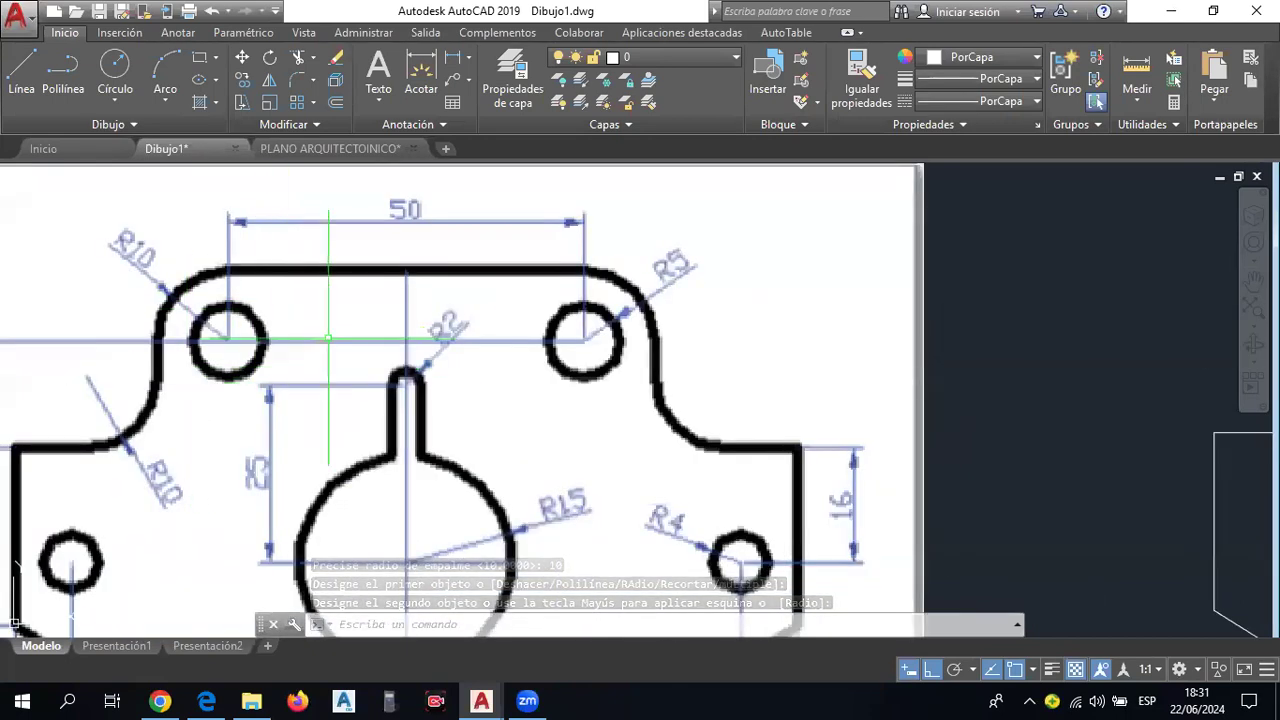
{"action": "scroll", "coordinate": [394, 329], "scroll_direction": "down", "scroll_amount": 4}
{"action": "scroll", "coordinate": [666, 315], "scroll_direction": "up", "scroll_amount": 2}
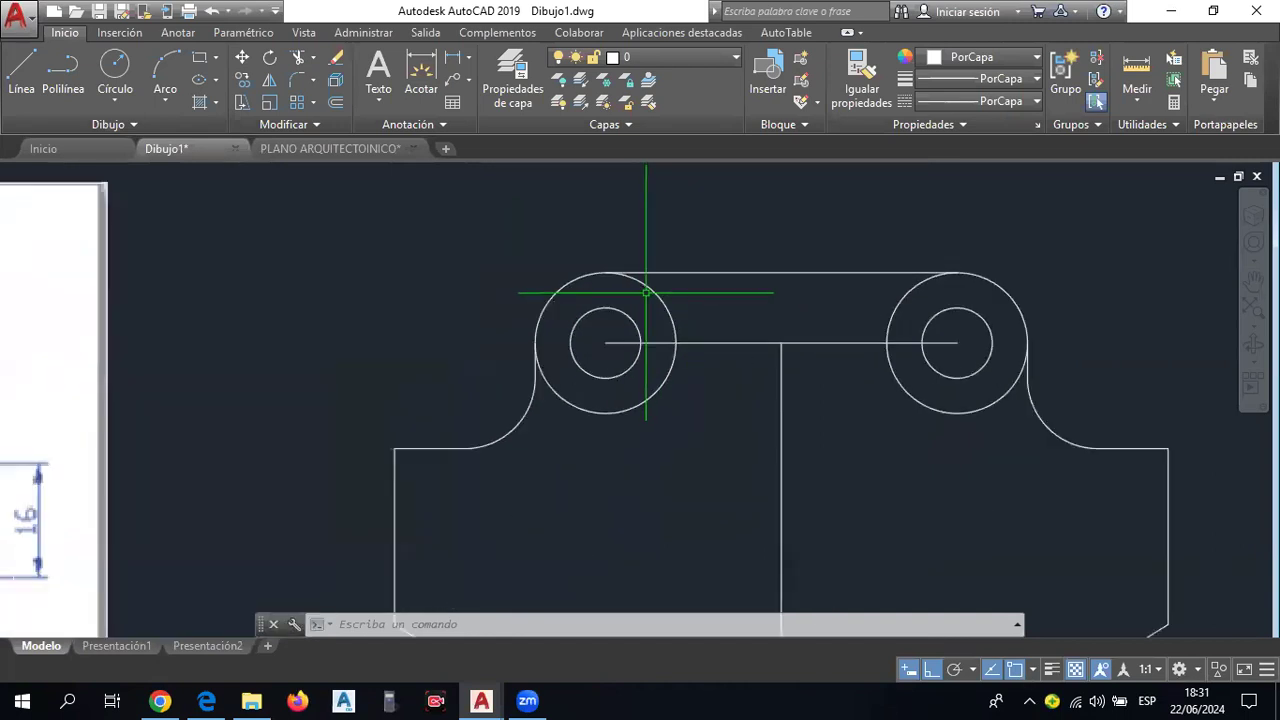
{"action": "scroll", "coordinate": [652, 277], "scroll_direction": "up", "scroll_amount": 2}
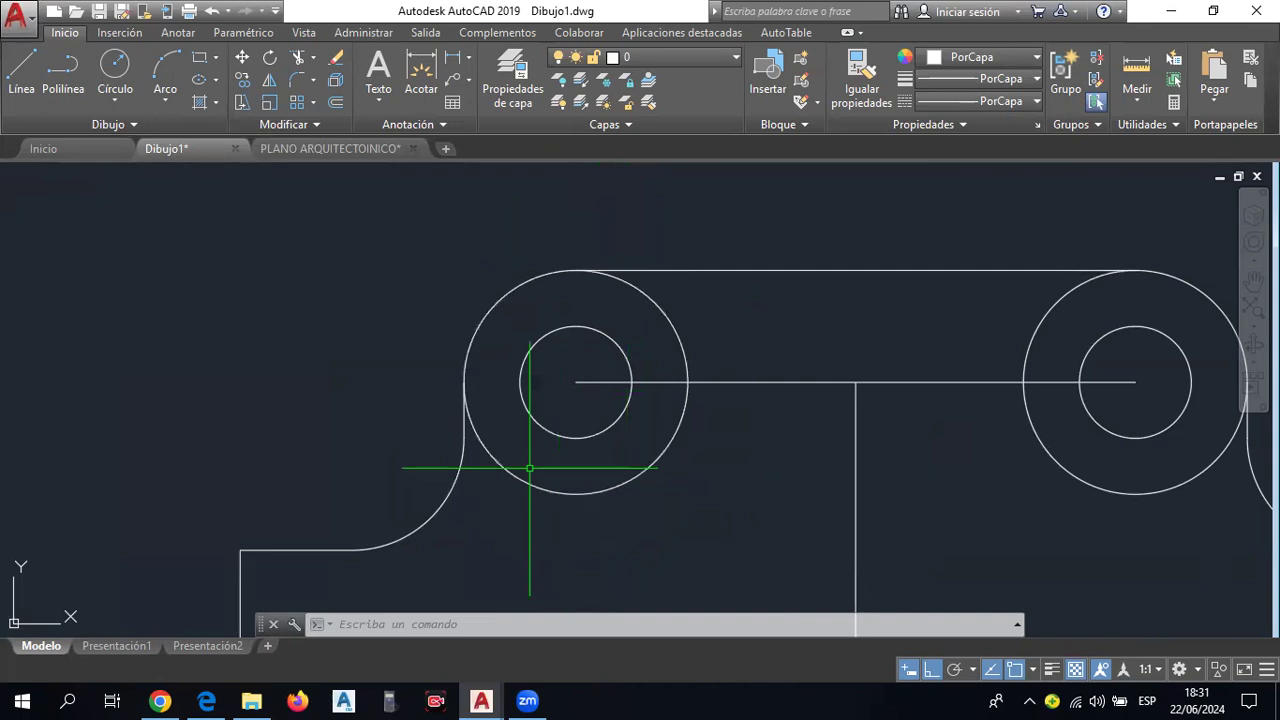
{"action": "scroll", "coordinate": [574, 464], "scroll_direction": "down", "scroll_amount": 2}
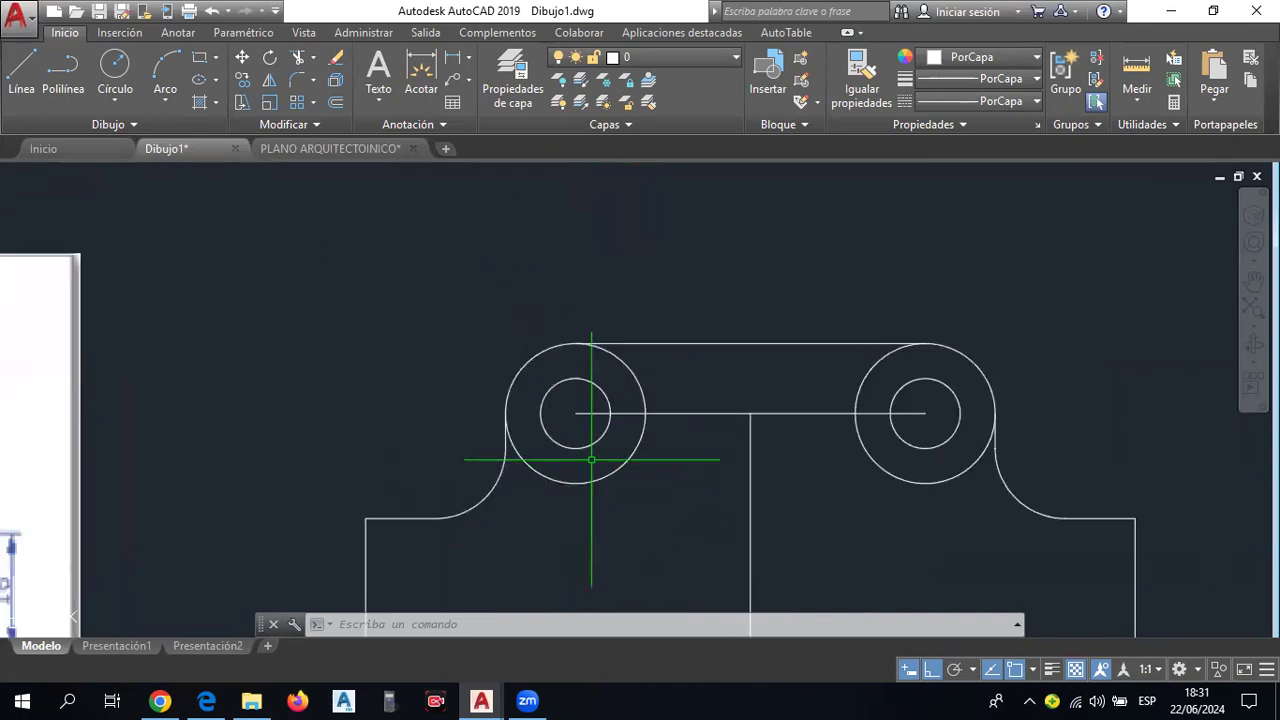
{"action": "scroll", "coordinate": [380, 188], "scroll_direction": "down", "scroll_amount": 2}
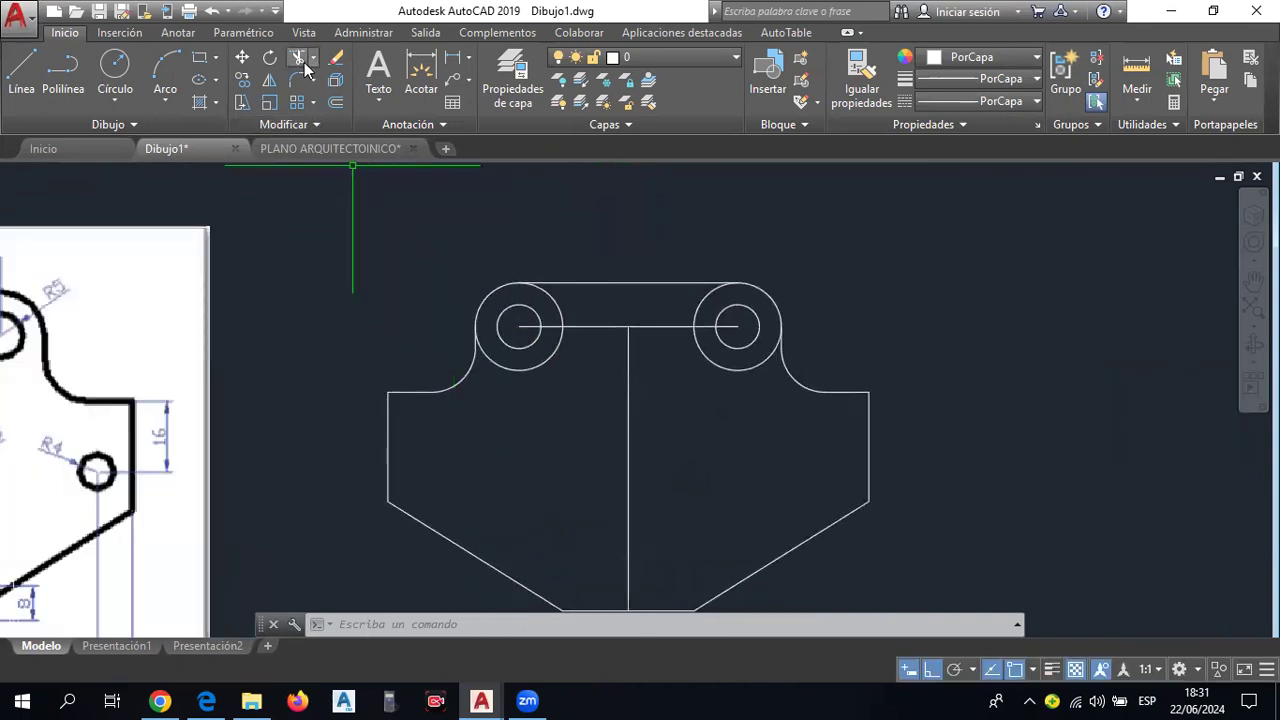
Trim away the lower part of the left outer circle using all objects as cutting edges.
{"action": "left_click", "coordinate": [299, 58]}
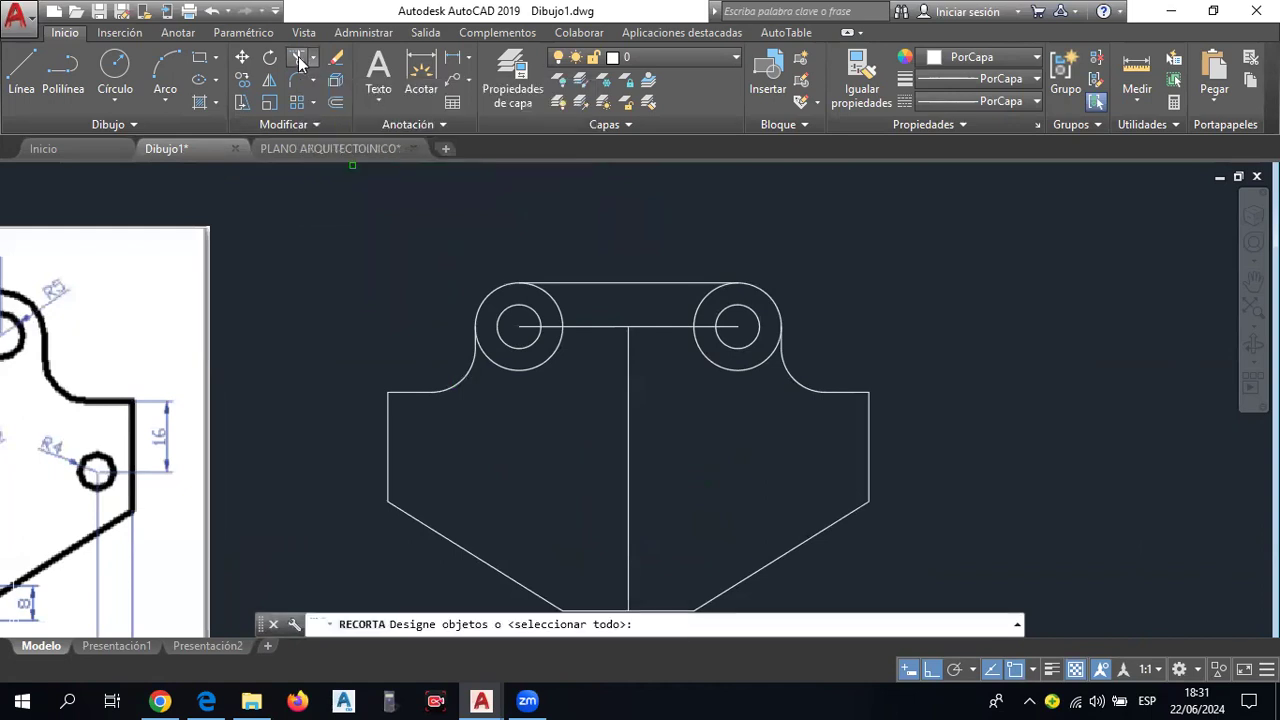
{"action": "key", "text": "Return"}
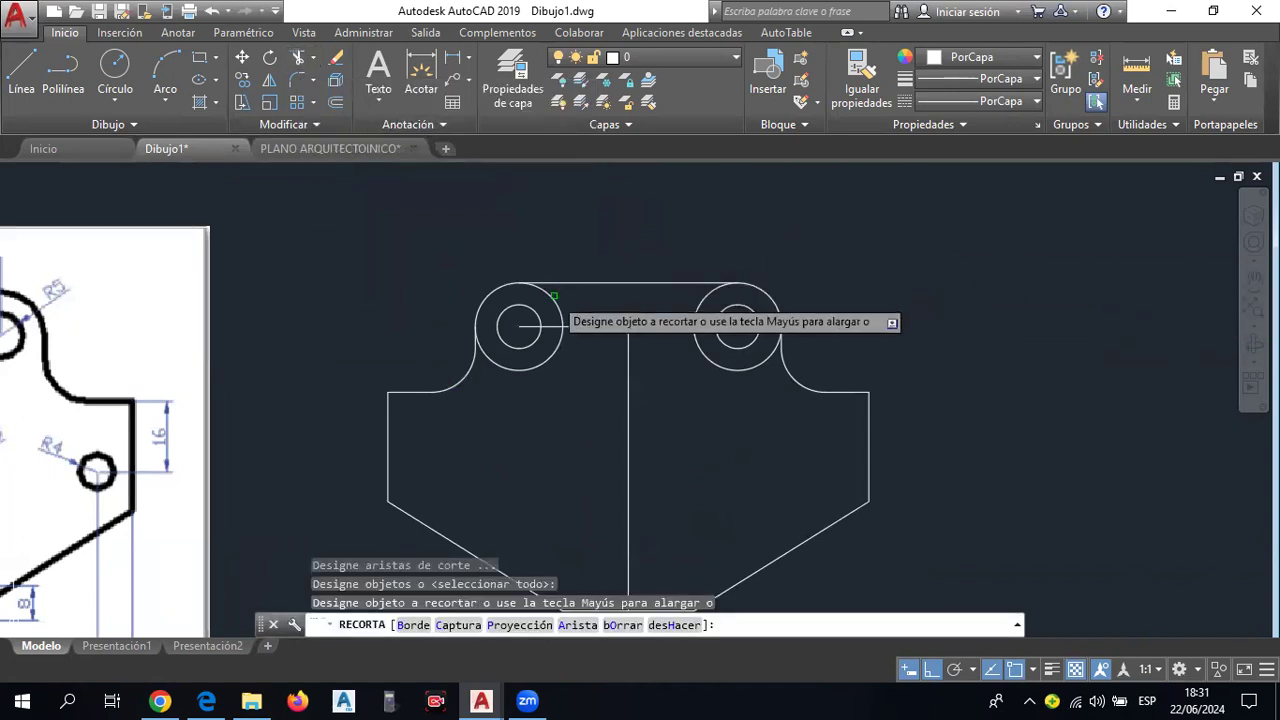
{"action": "left_click", "coordinate": [500, 366]}
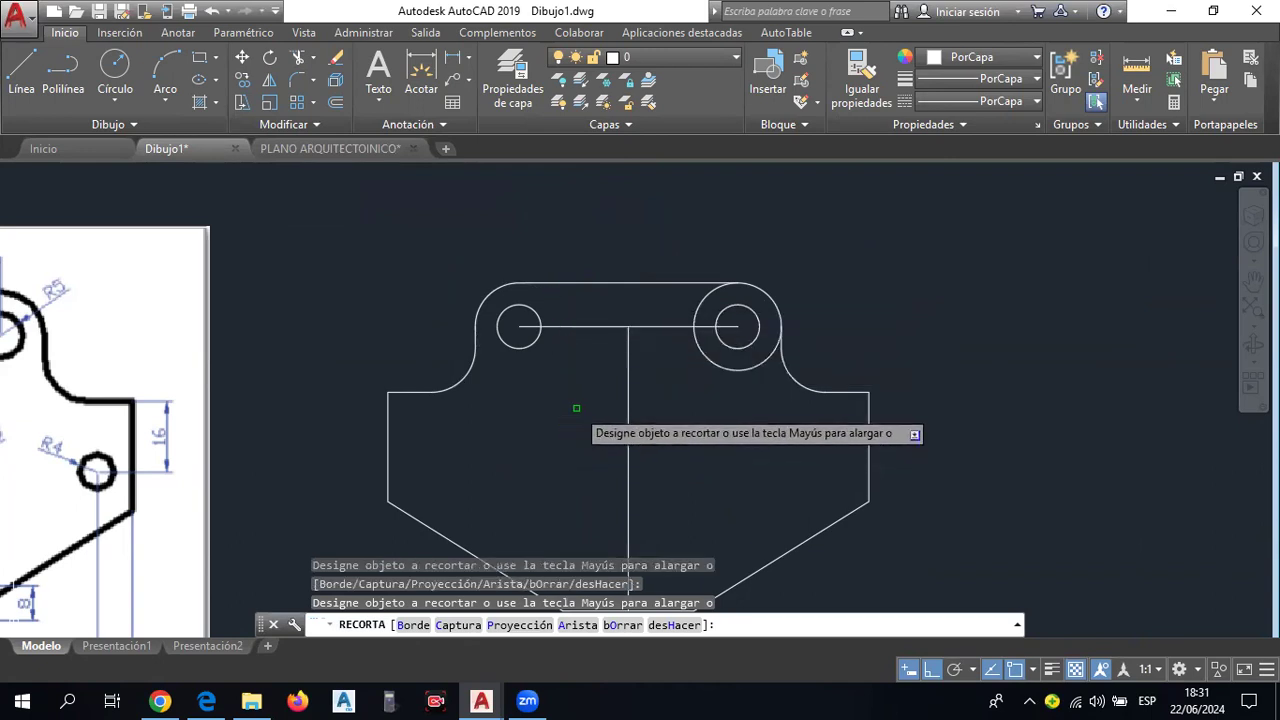
{"action": "key", "text": "Escape"}
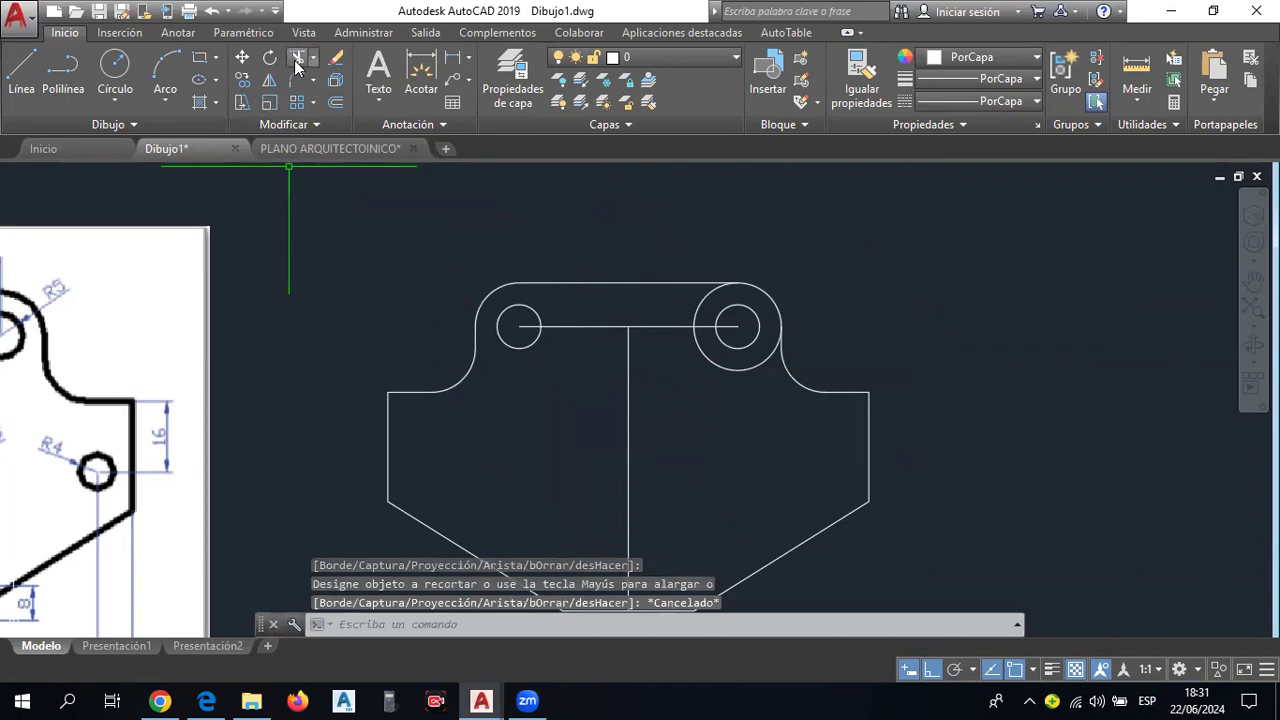
Start a second Trim (Recortar) with all objects as edges, then cancel it.
{"action": "left_click", "coordinate": [296, 62]}
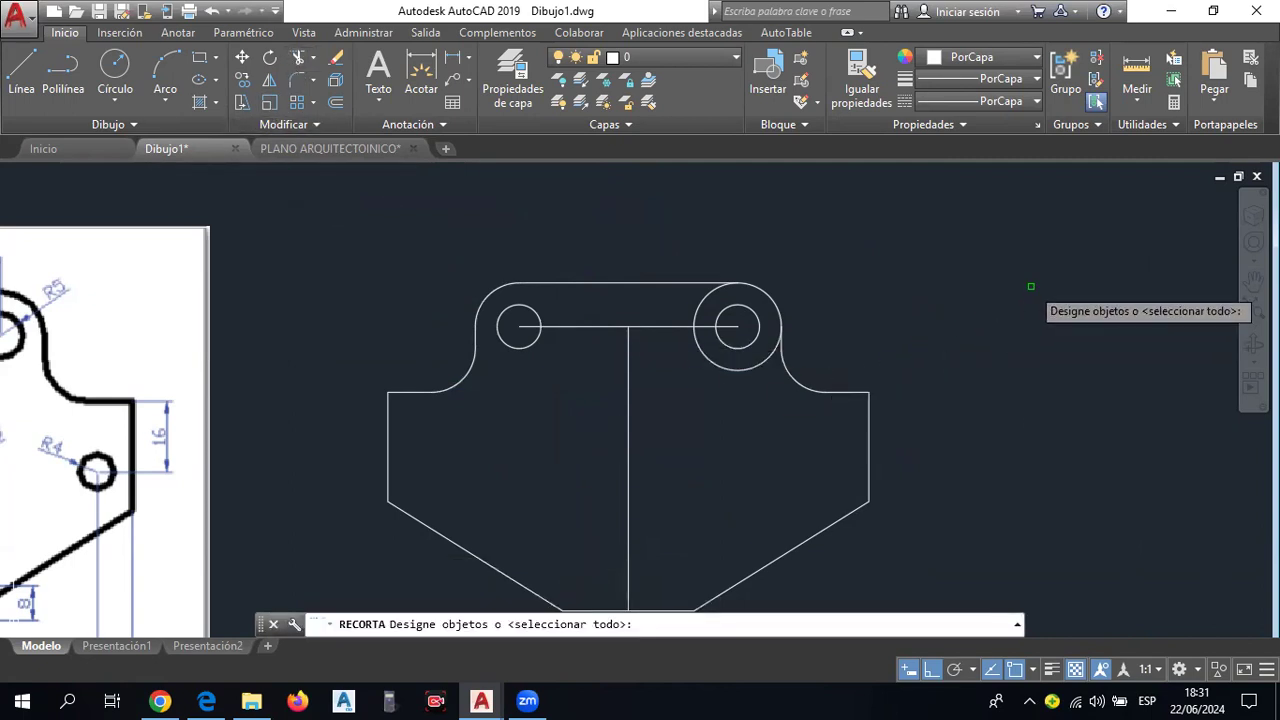
{"action": "key", "text": "Return"}
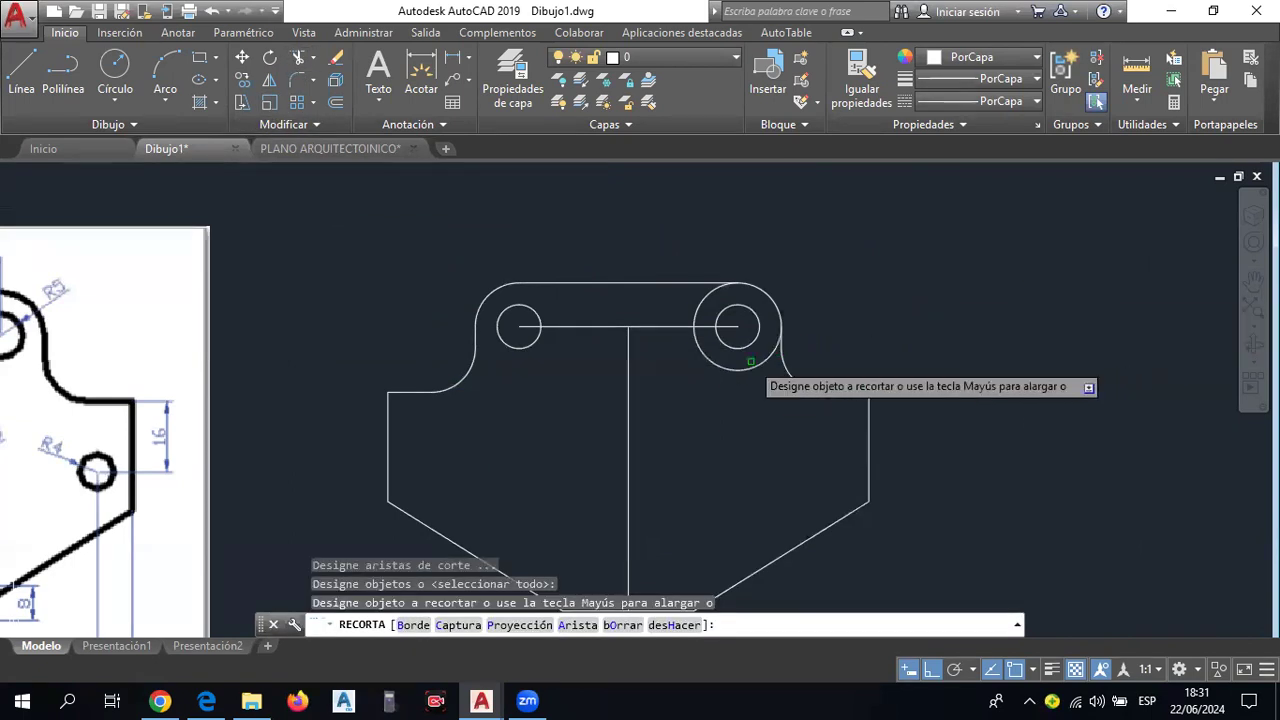
{"action": "scroll", "coordinate": [737, 323], "scroll_direction": "down", "scroll_amount": 1}
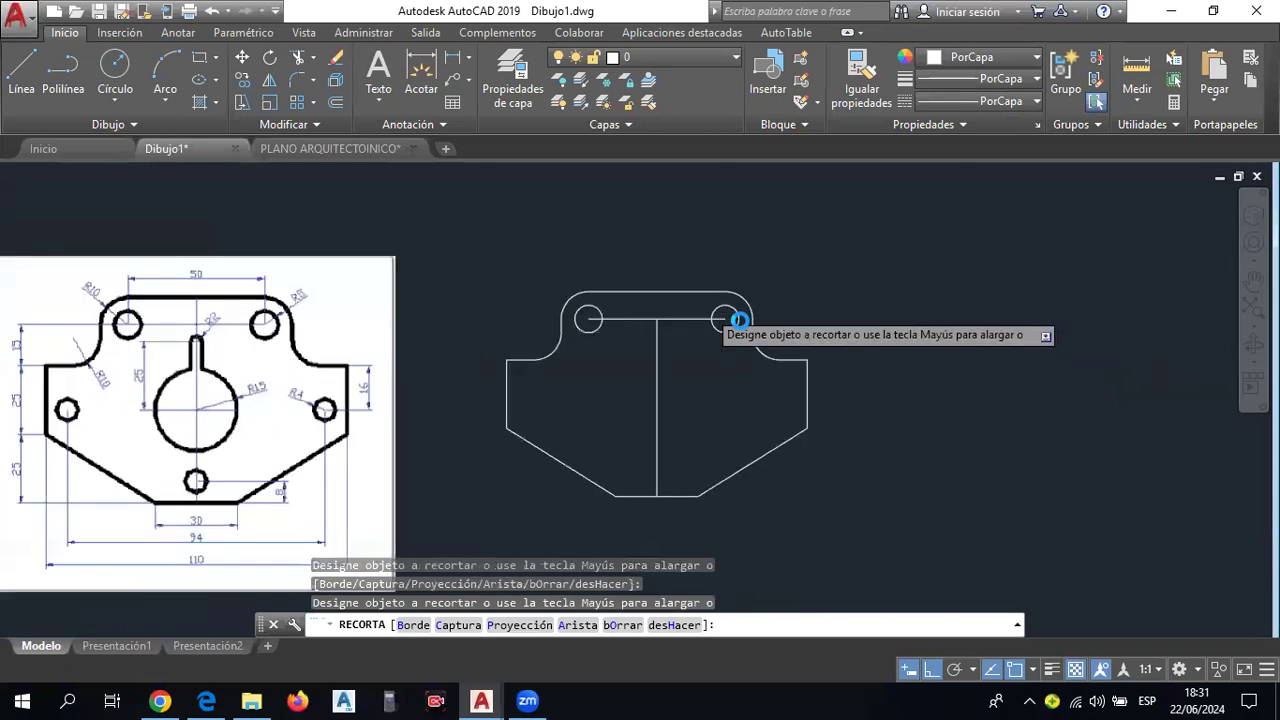
{"action": "scroll", "coordinate": [762, 313], "scroll_direction": "down", "scroll_amount": 1}
{"action": "scroll", "coordinate": [762, 313], "scroll_direction": "up", "scroll_amount": 2}
{"action": "middle_click_drag", "start_coordinate": [684, 268], "coordinate": [755, 263]}
{"action": "key", "text": "Escape"}
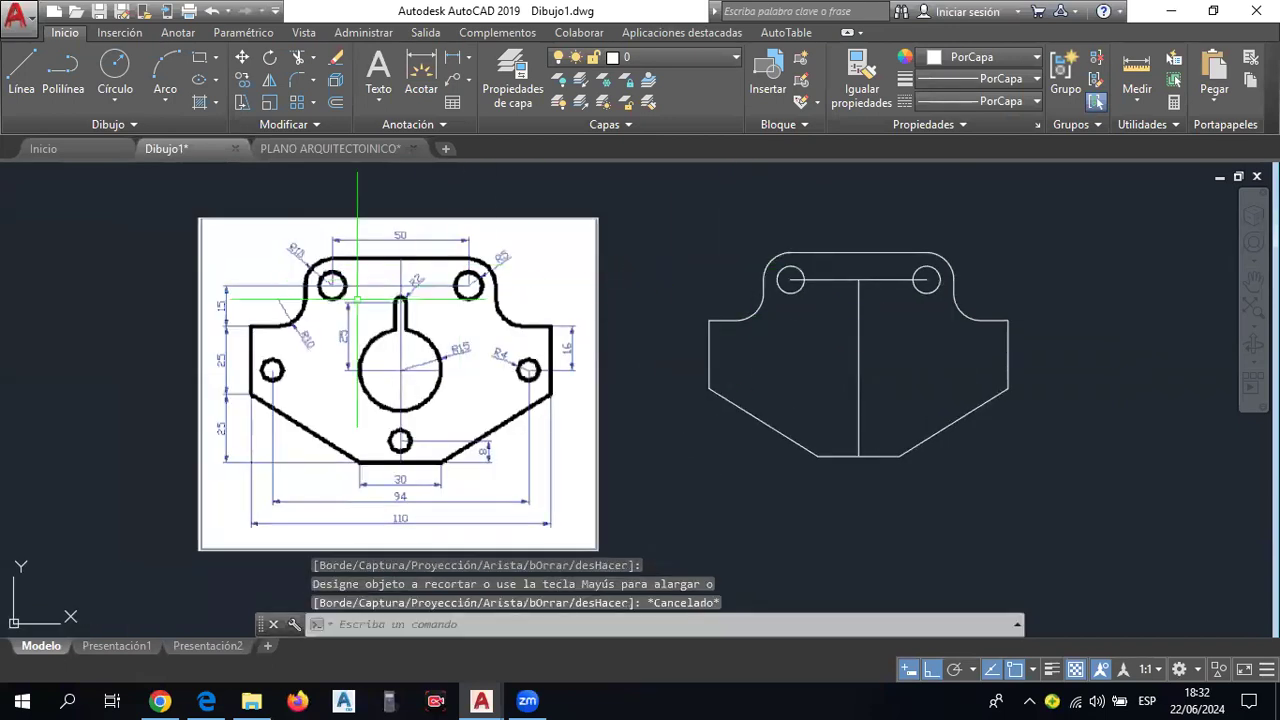
Crossing-select the three T-shaped centre lines and delete them.
{"action": "left_click", "coordinate": [880, 300]}
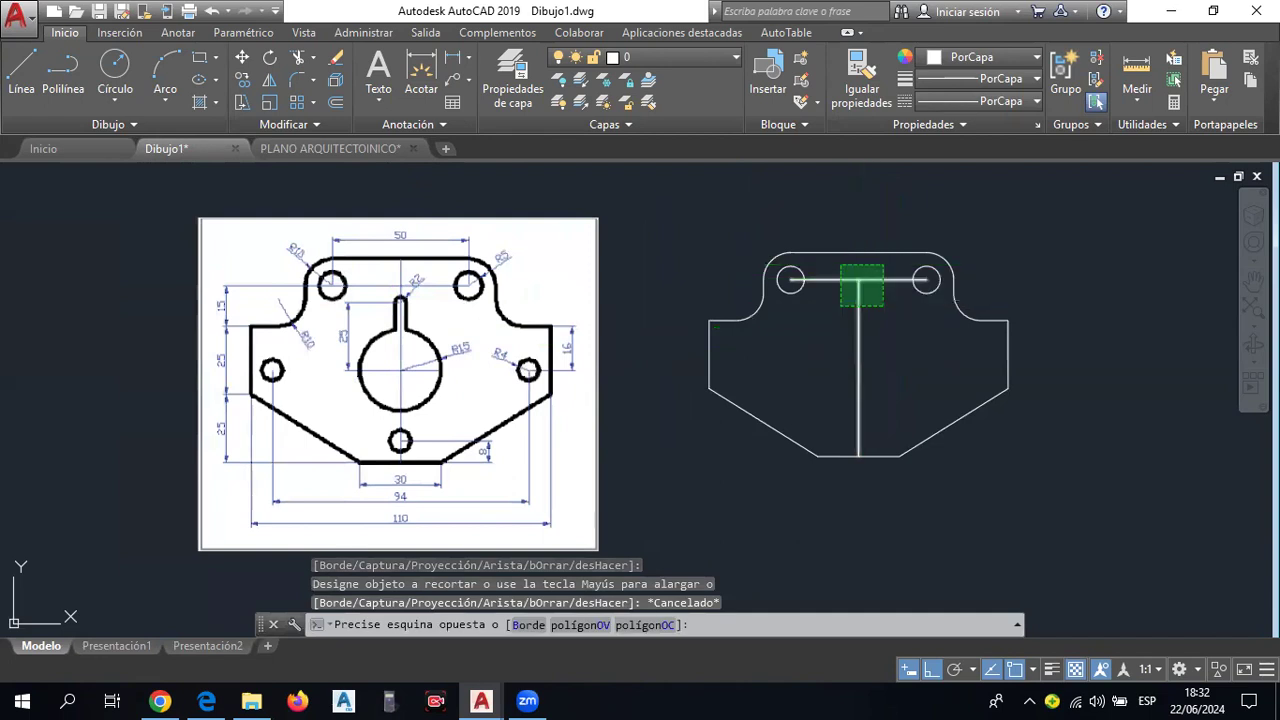
{"action": "left_click", "coordinate": [841, 260]}
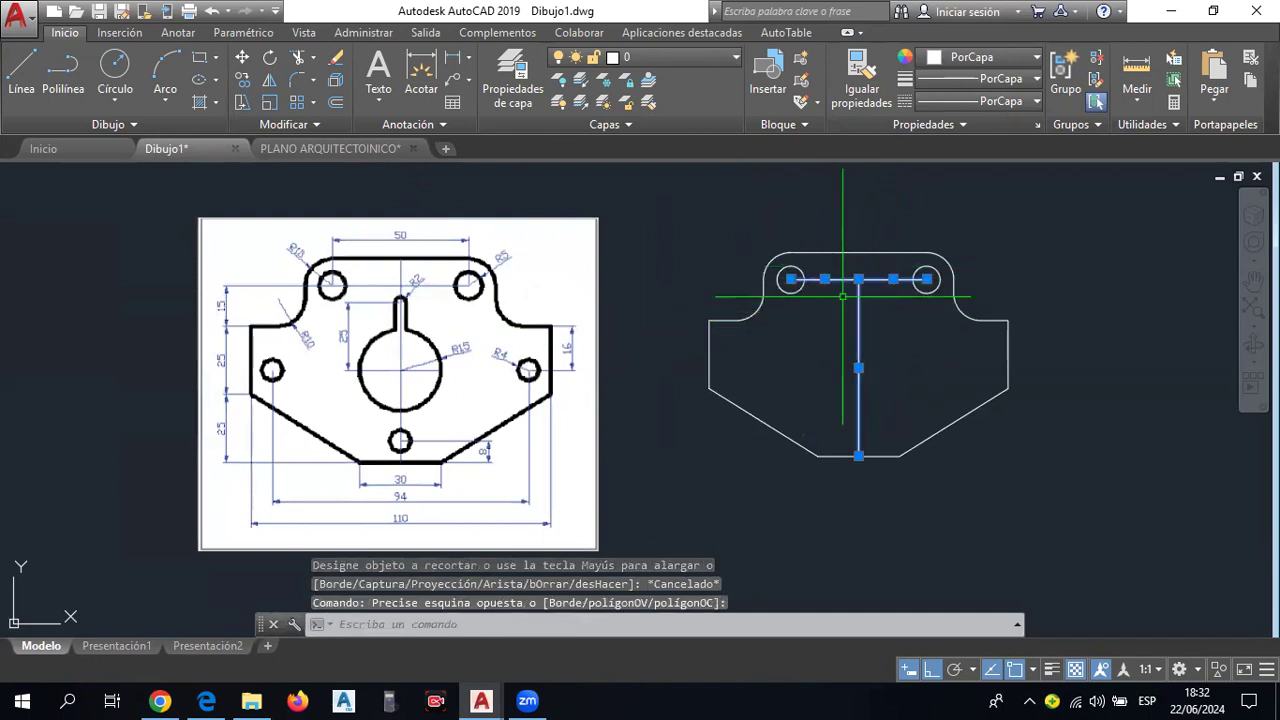
{"action": "key", "text": "Delete"}
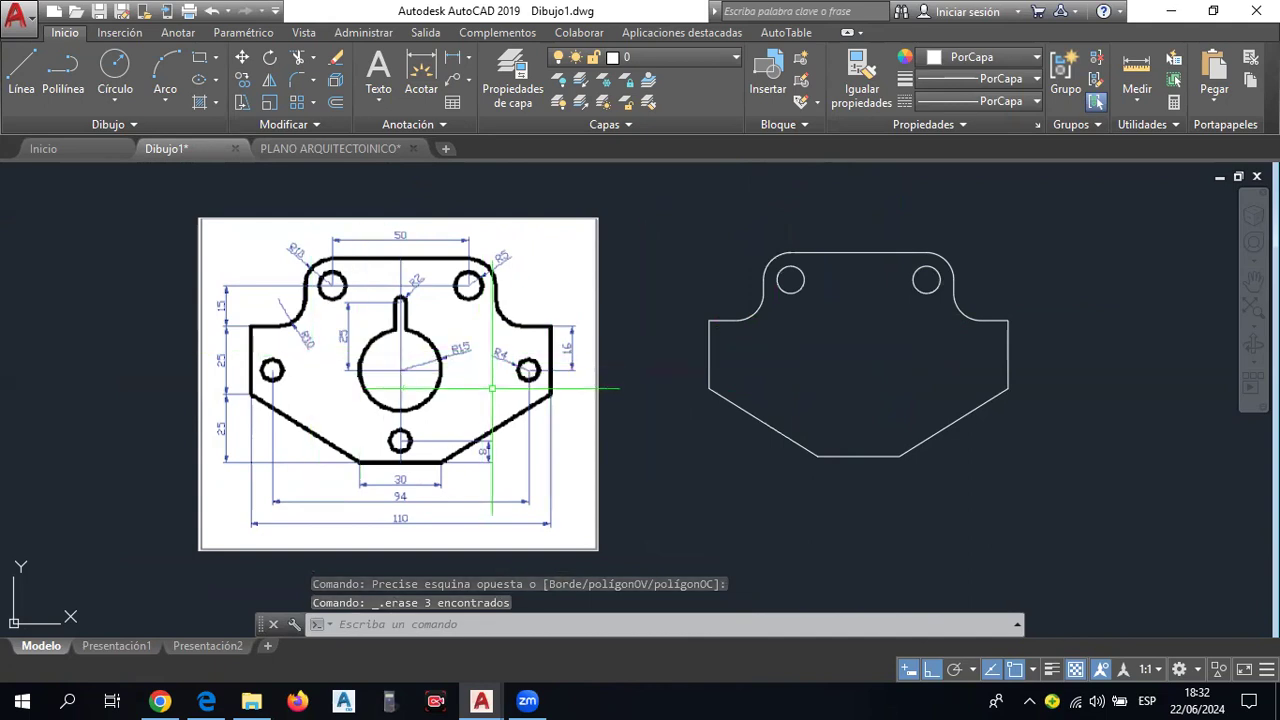
{"action": "scroll", "coordinate": [534, 372], "scroll_direction": "up", "scroll_amount": 2}
{"action": "scroll", "coordinate": [534, 372], "scroll_direction": "up", "scroll_amount": 2}
{"action": "scroll", "coordinate": [534, 372], "scroll_direction": "up", "scroll_amount": 2}
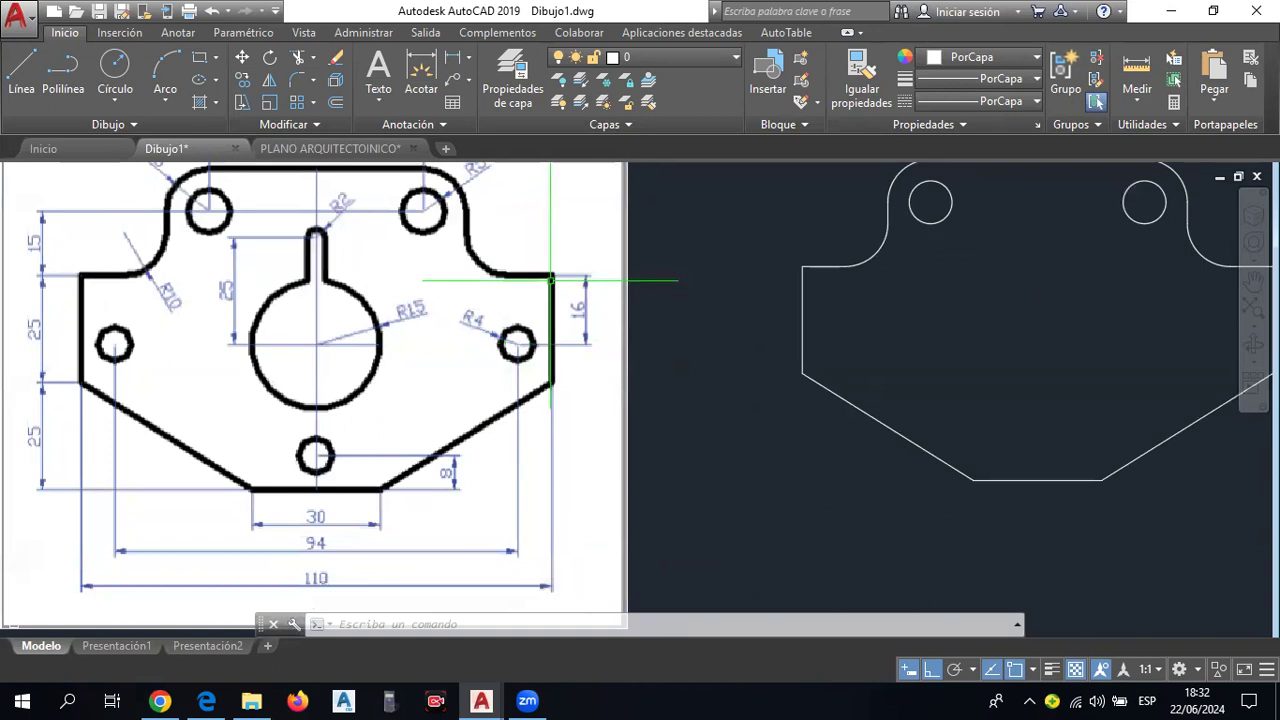
{"action": "scroll", "coordinate": [554, 392], "scroll_direction": "up", "scroll_amount": 2}
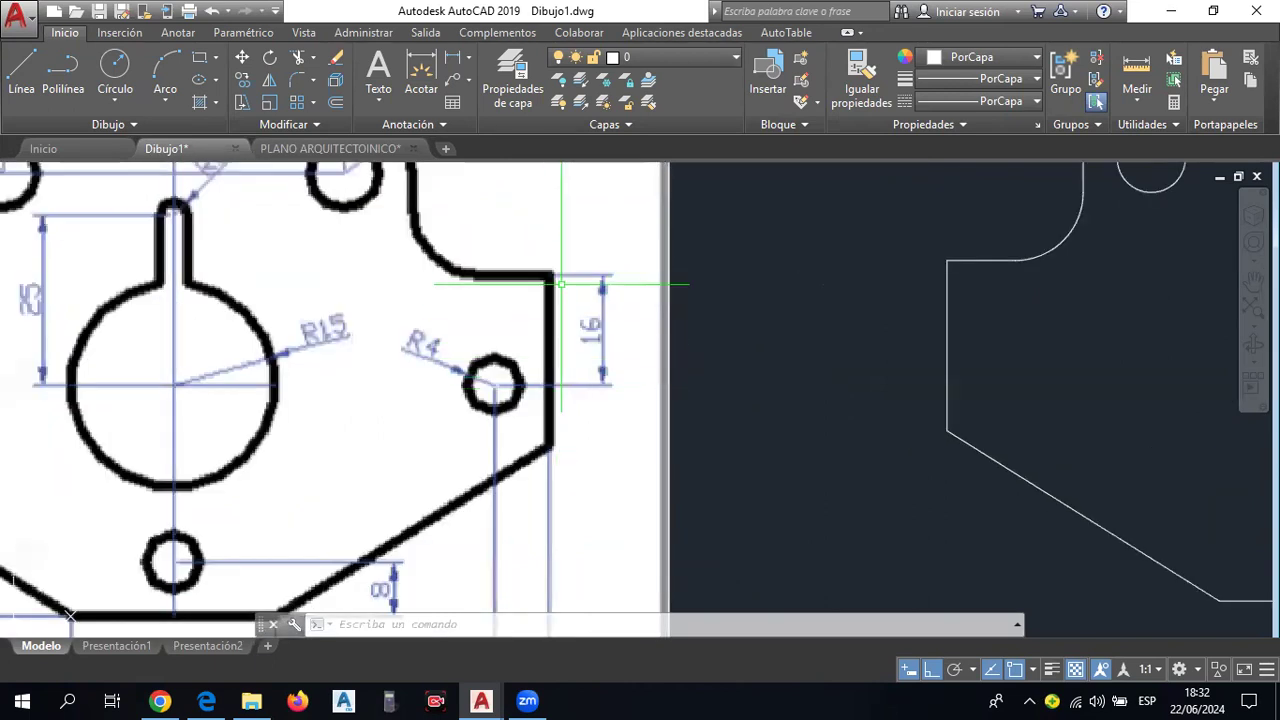
{"action": "scroll", "coordinate": [600, 380], "scroll_direction": "down", "scroll_amount": 3}
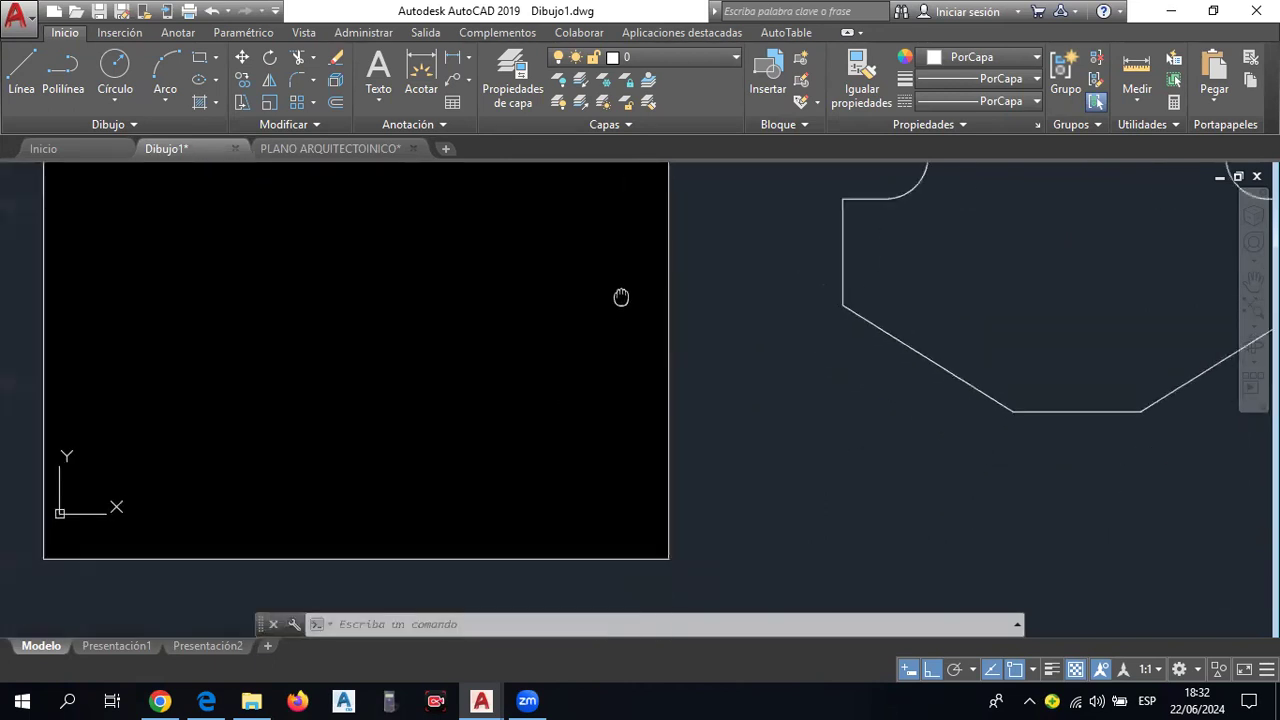
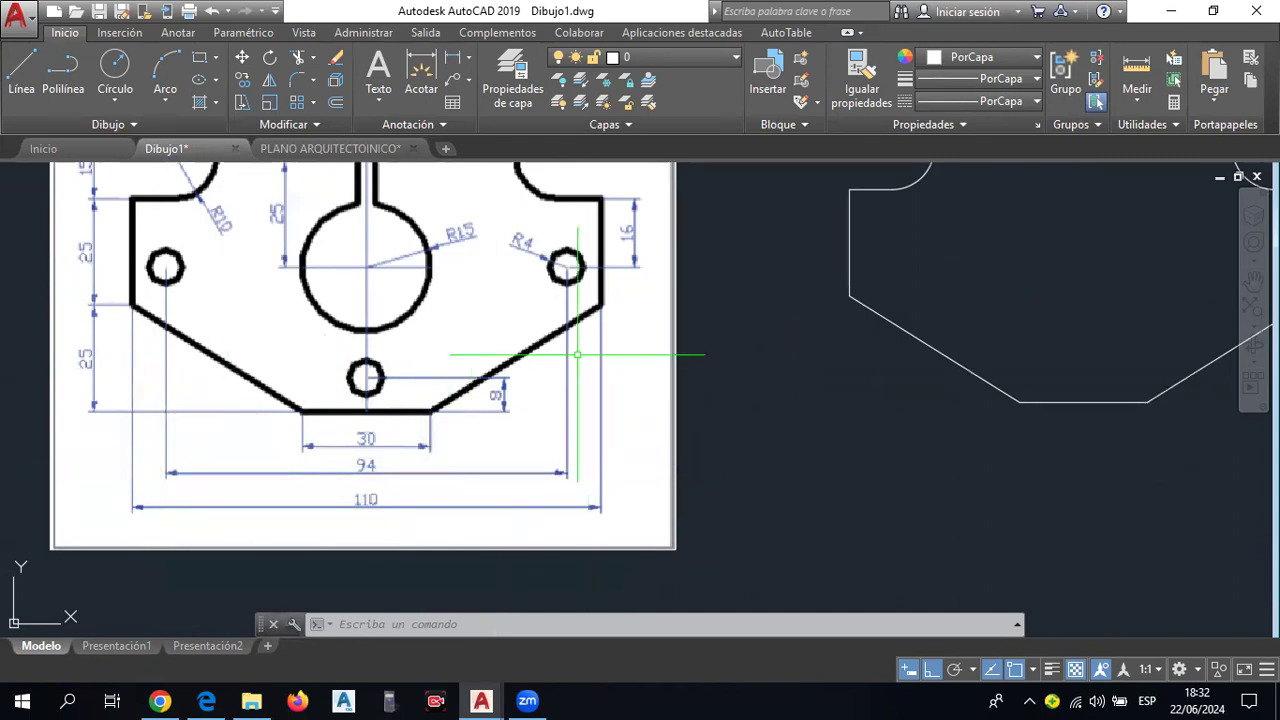
From the right upper corner, draw a 16-unit line down and an 8-unit line inward.
{"action": "scroll", "coordinate": [652, 380], "scroll_direction": "down", "scroll_amount": 4}
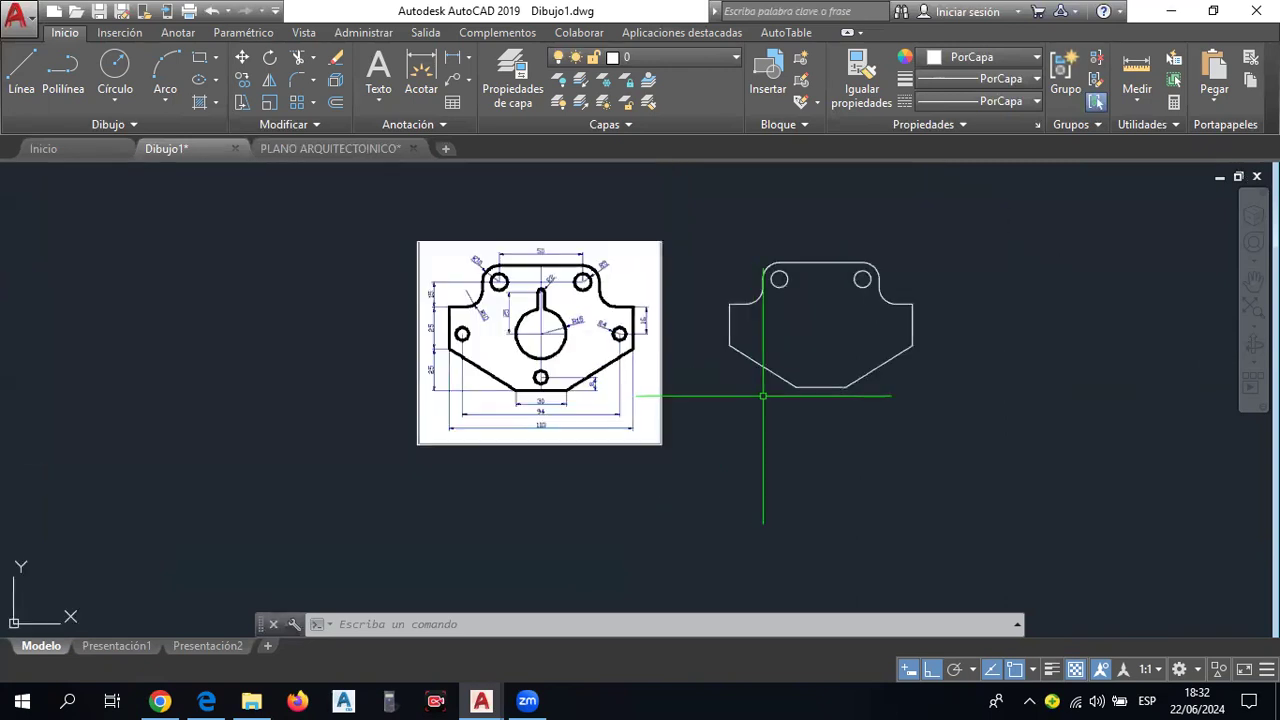
{"action": "middle_click_drag", "start_coordinate": [763, 396], "coordinate": [549, 391]}
{"action": "scroll", "coordinate": [586, 380], "scroll_direction": "up", "scroll_amount": 4}
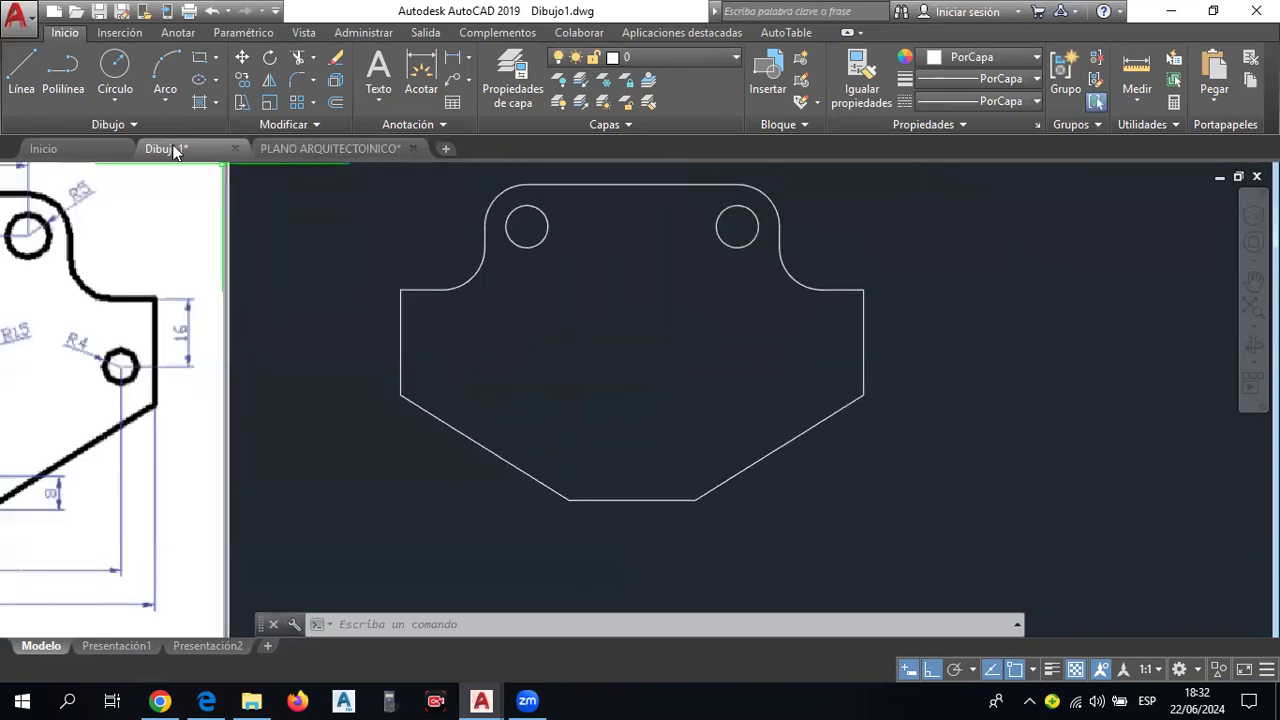
{"action": "left_click", "coordinate": [21, 68]}
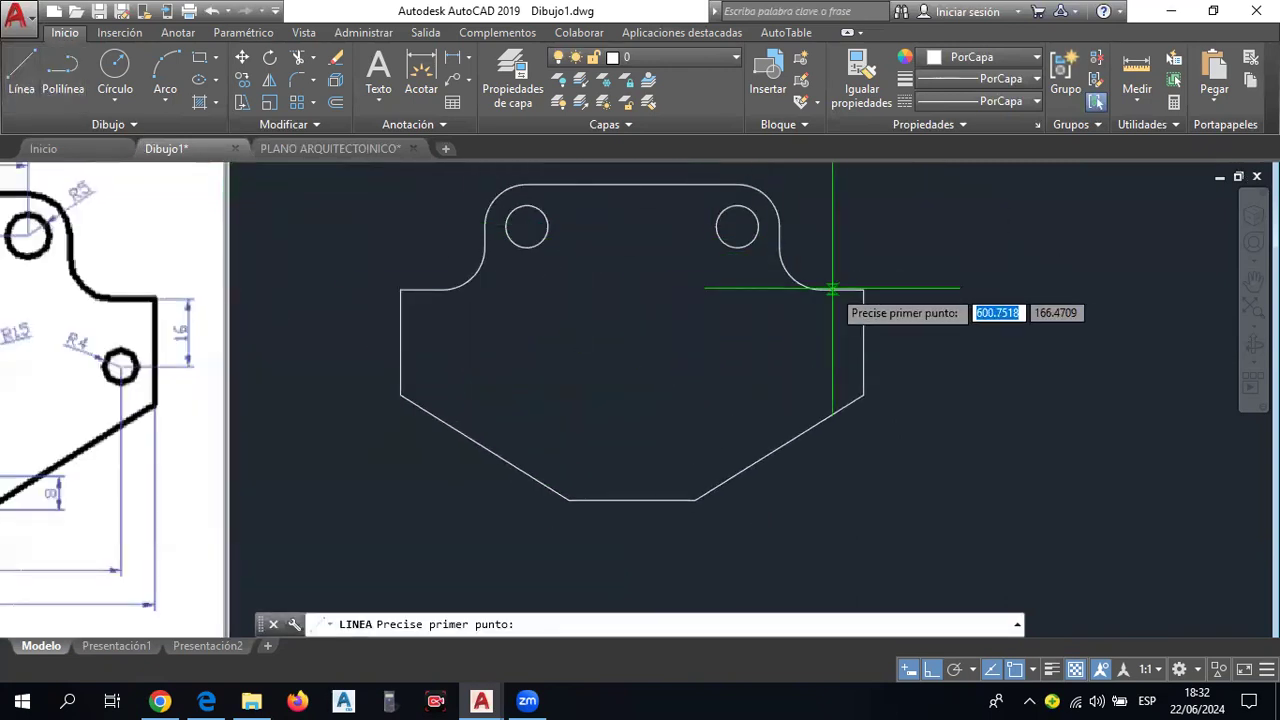
{"action": "left_click", "coordinate": [863, 290]}
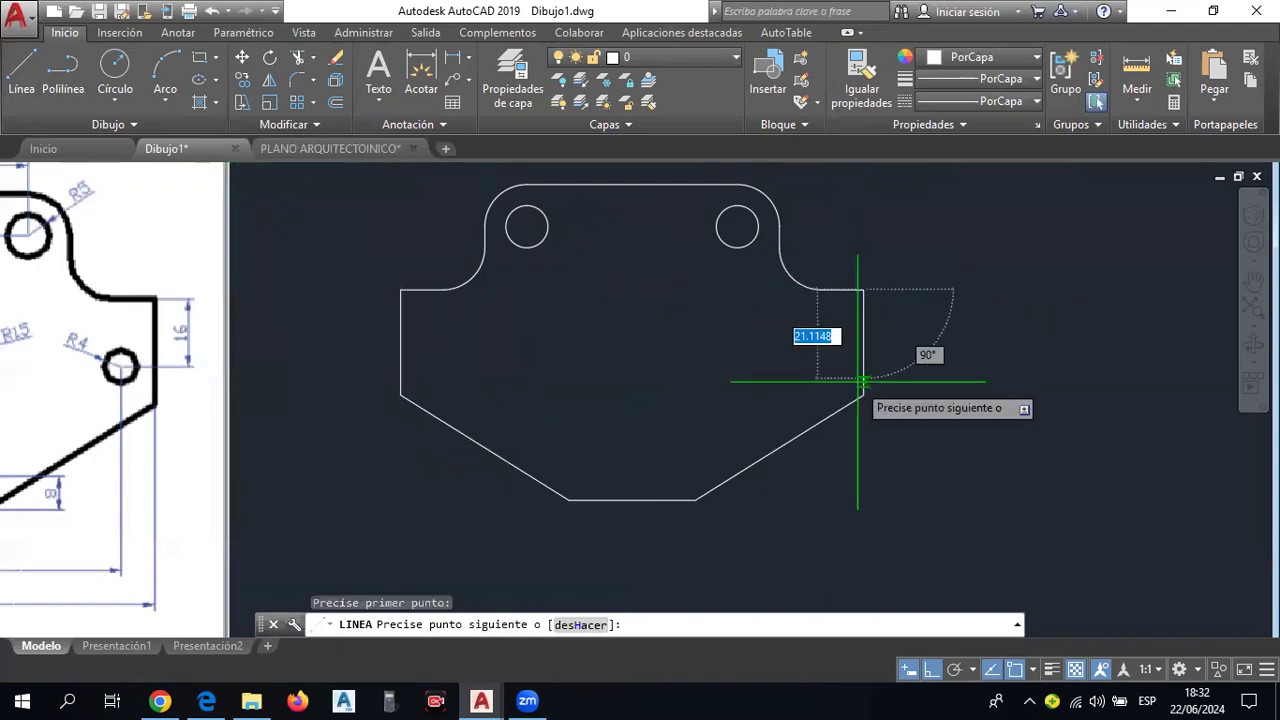
{"action": "type", "text": "16"}
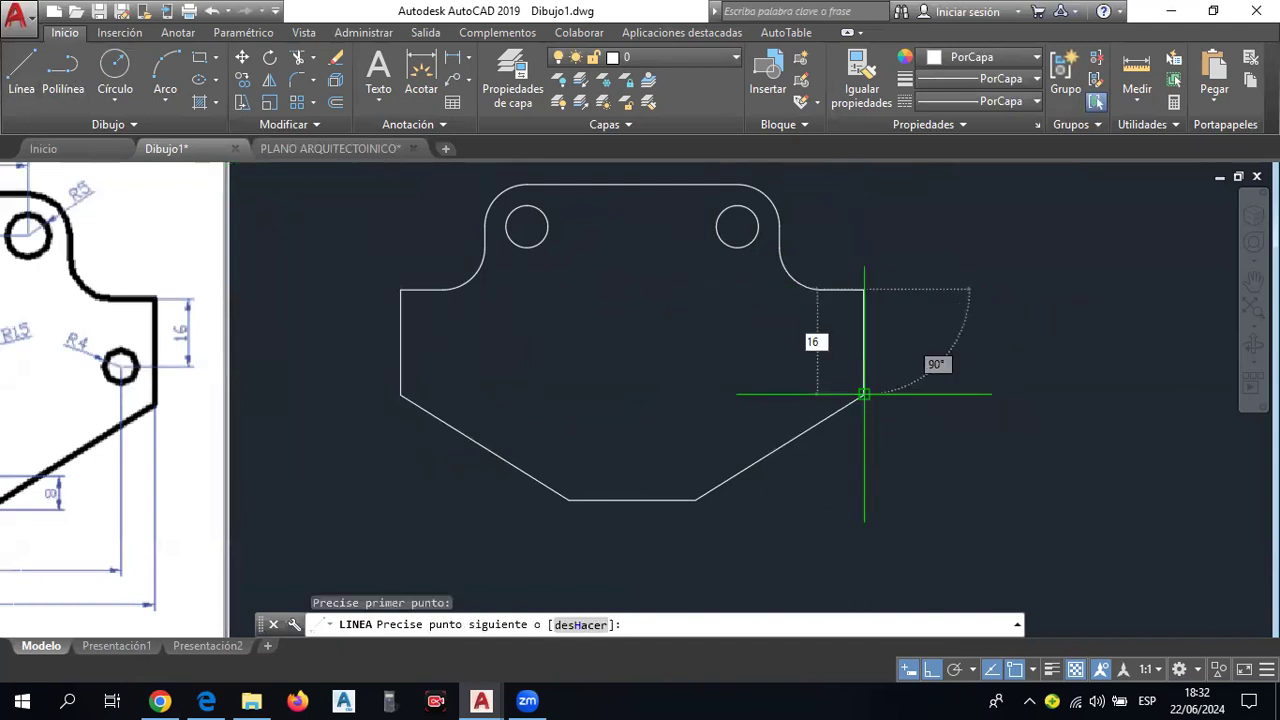
{"action": "key", "text": "Return"}
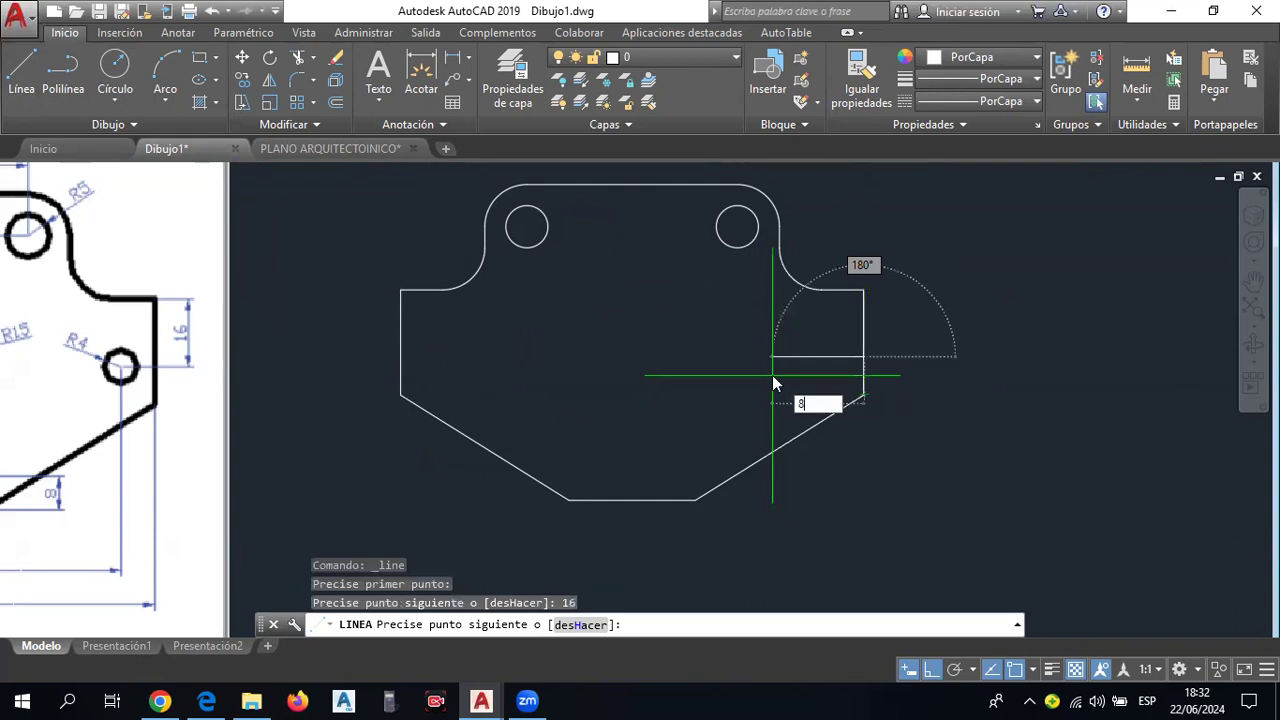
{"action": "key", "text": "Return"}
{"action": "key", "text": "Escape"}
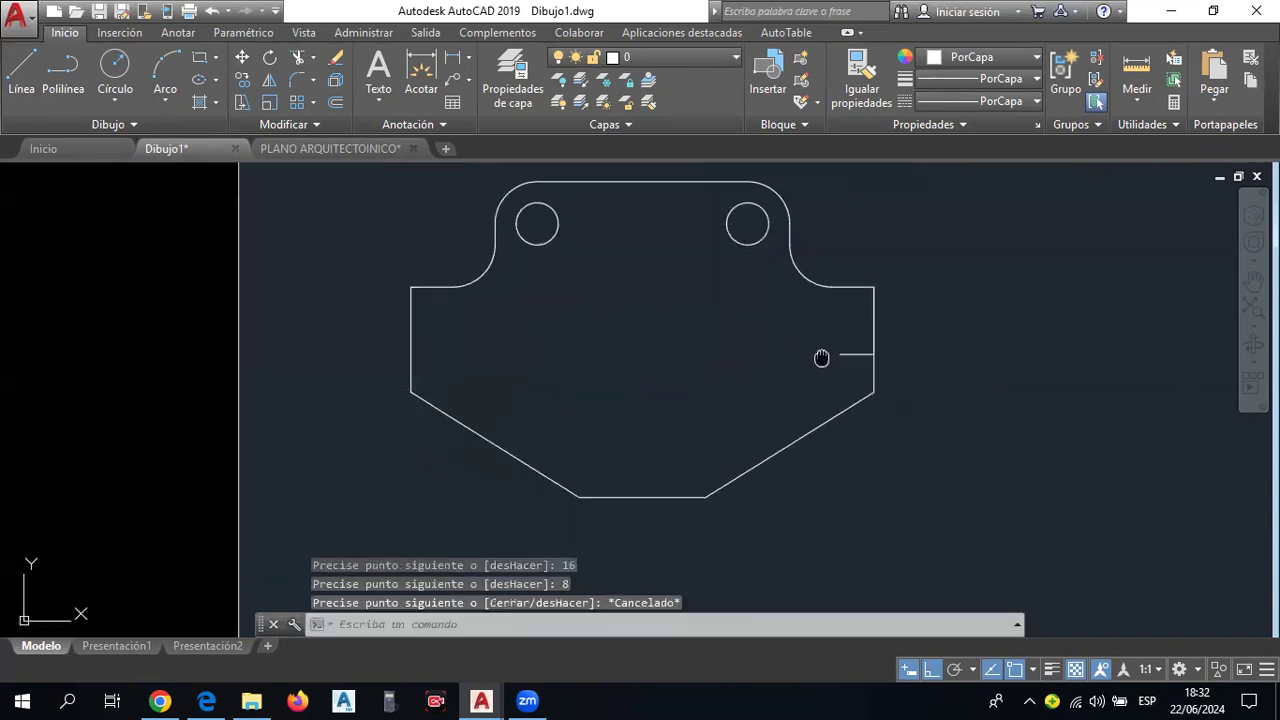
{"action": "middle_click_drag", "start_coordinate": [821, 358], "coordinate": [998, 331]}
{"action": "left_click", "coordinate": [1050, 293]}
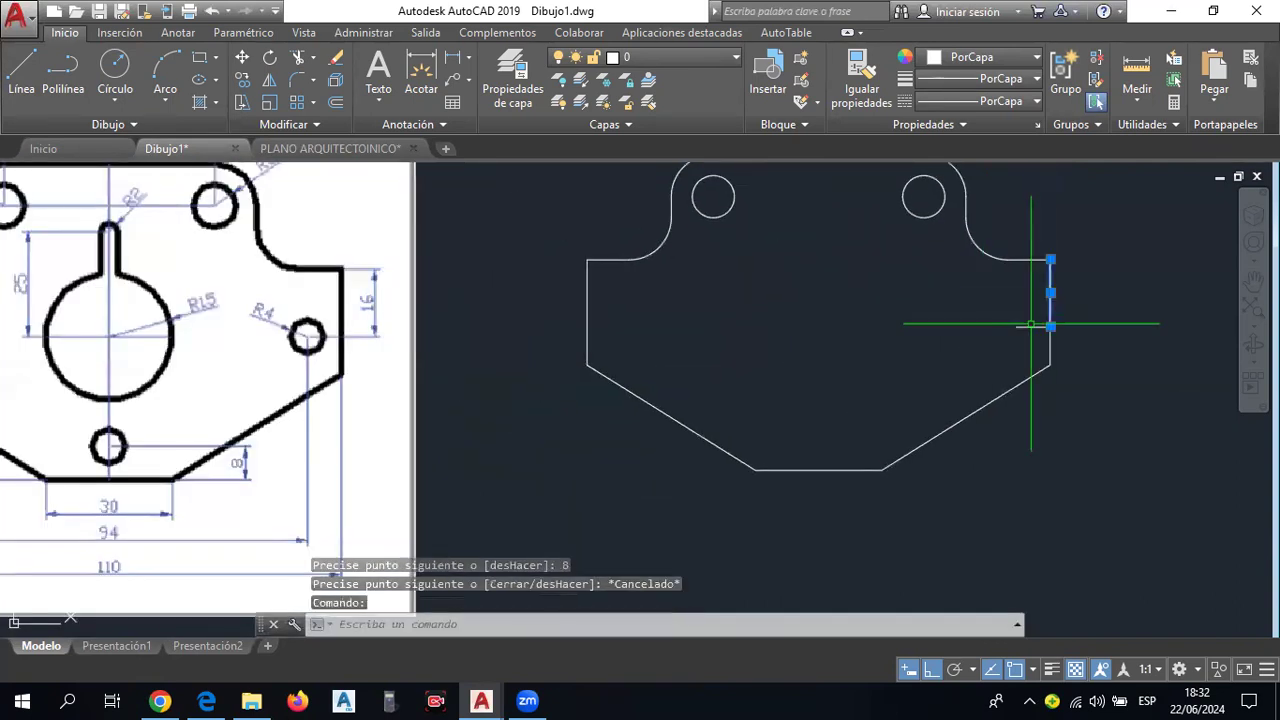
{"action": "key", "text": "Escape"}
Repeat on the left upper corner: 16 units down, then 8 units inward.
{"action": "left_click", "coordinate": [20, 84]}
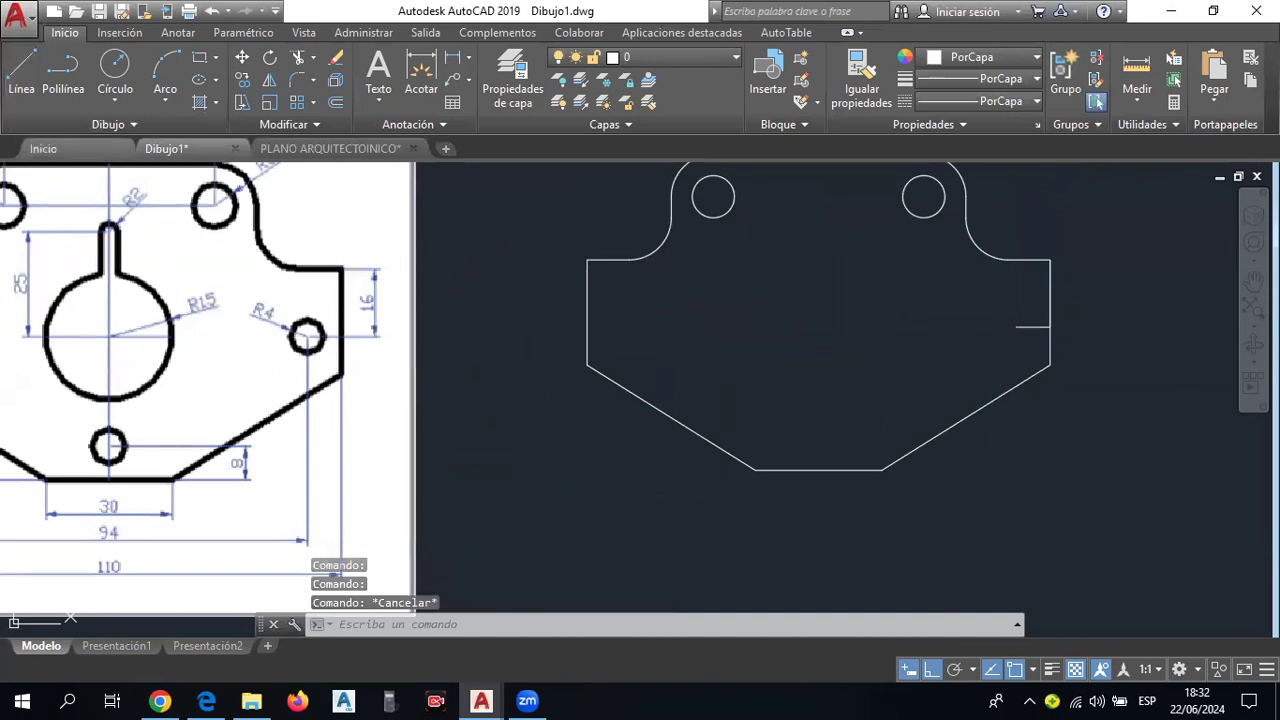
{"action": "left_click", "coordinate": [587, 260]}
{"action": "type", "text": "16"}
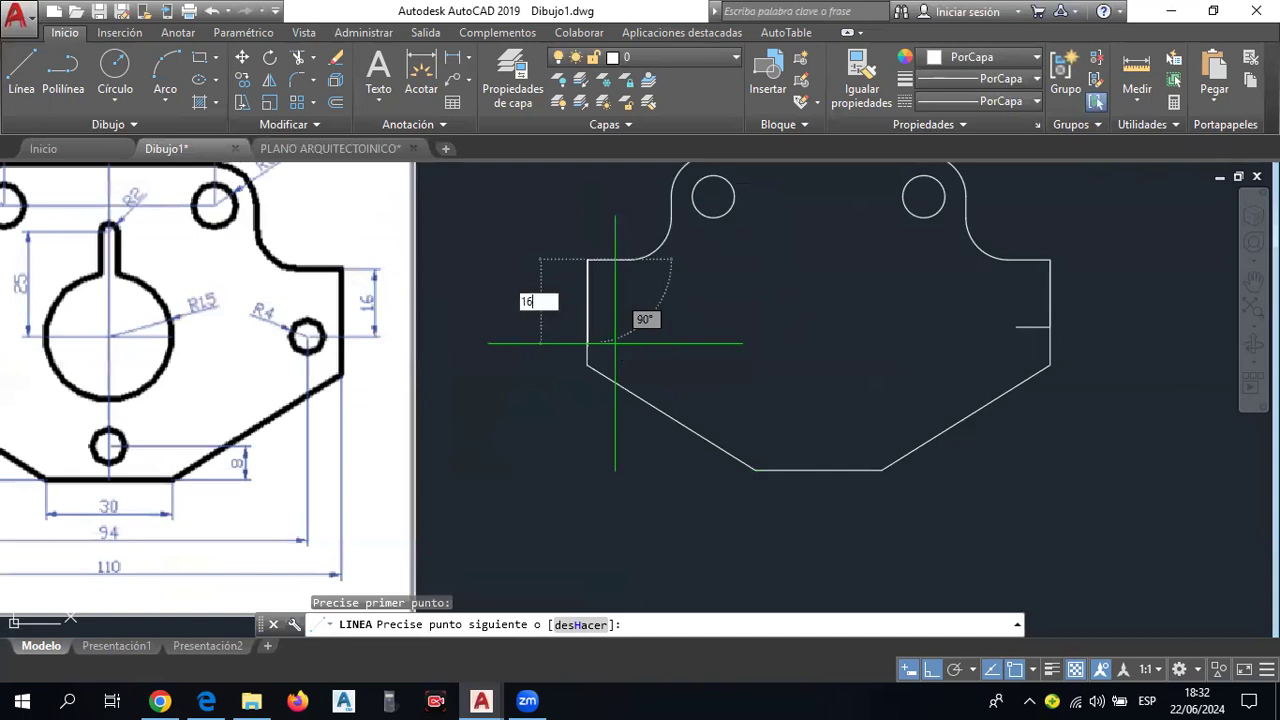
{"action": "key", "text": "Return"}
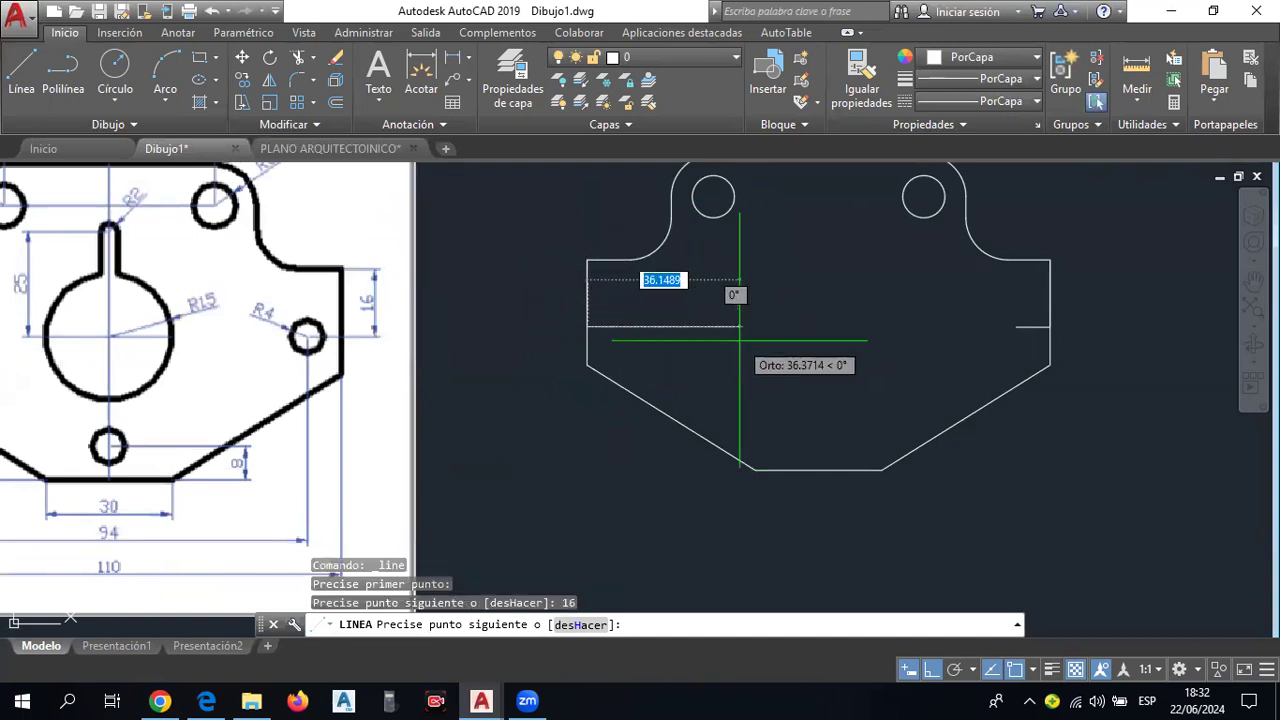
{"action": "type", "text": "8"}
{"action": "key", "text": "Return"}
{"action": "key", "text": "Escape"}
Draw an 8-unit vertical line up from the bottom edge's midpoint.
{"action": "middle_click_drag", "start_coordinate": [717, 351], "coordinate": [824, 351]}
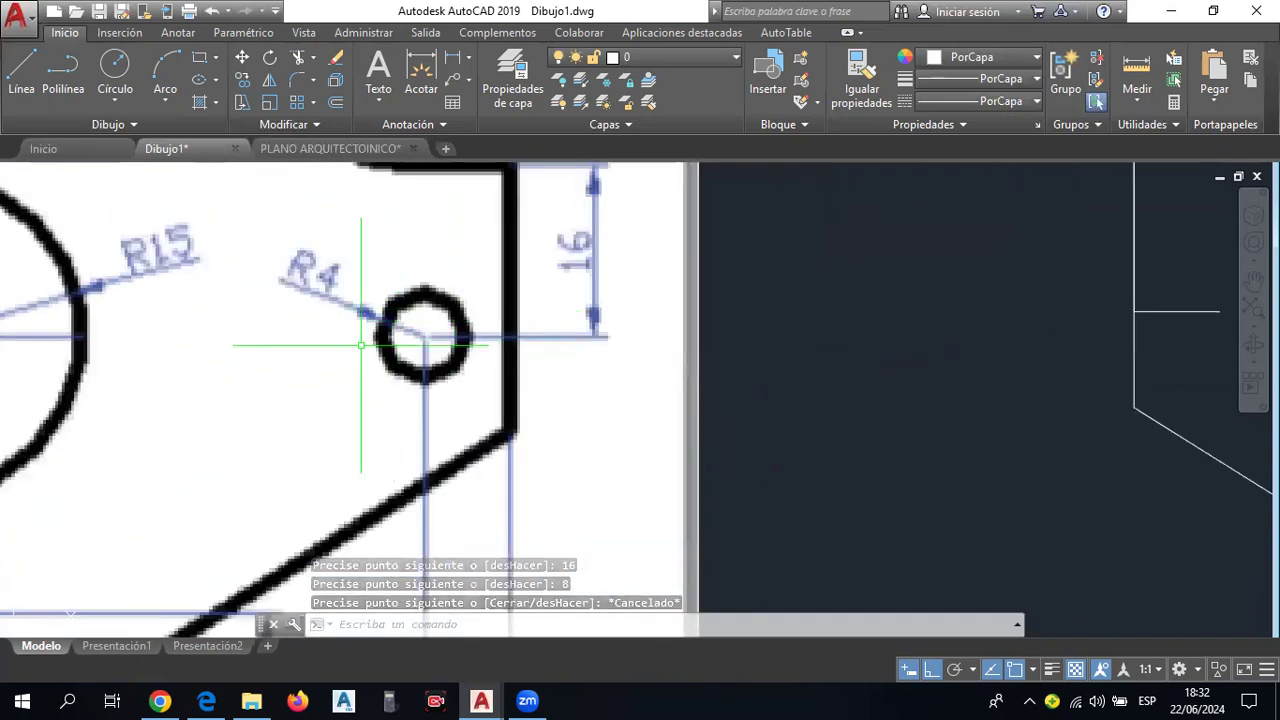
{"action": "scroll", "coordinate": [414, 320], "scroll_direction": "up", "scroll_amount": 2}
{"action": "scroll", "coordinate": [420, 325], "scroll_direction": "down", "scroll_amount": 2}
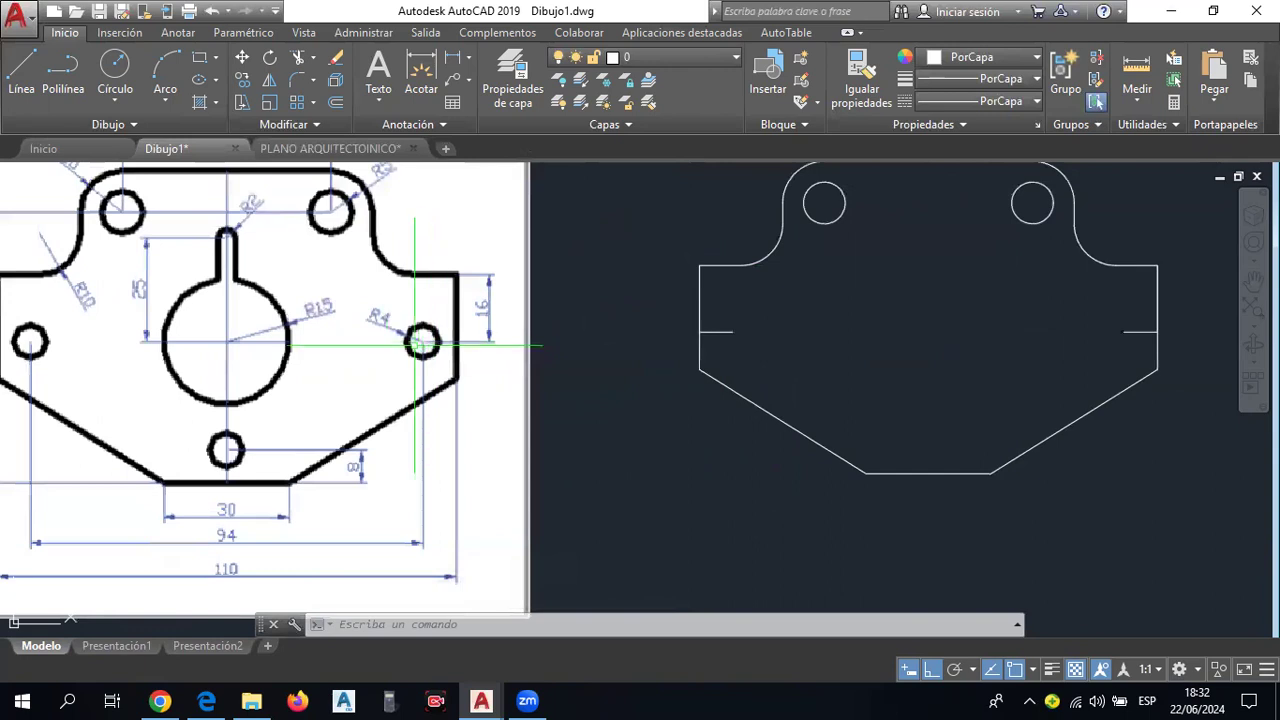
{"action": "mouse_move", "coordinate": [929, 314]}
{"action": "middle_mouse_down"}
{"action": "mouse_move", "coordinate": [688, 318]}
{"action": "mouse_move", "coordinate": [677, 332]}
{"action": "middle_mouse_up"}
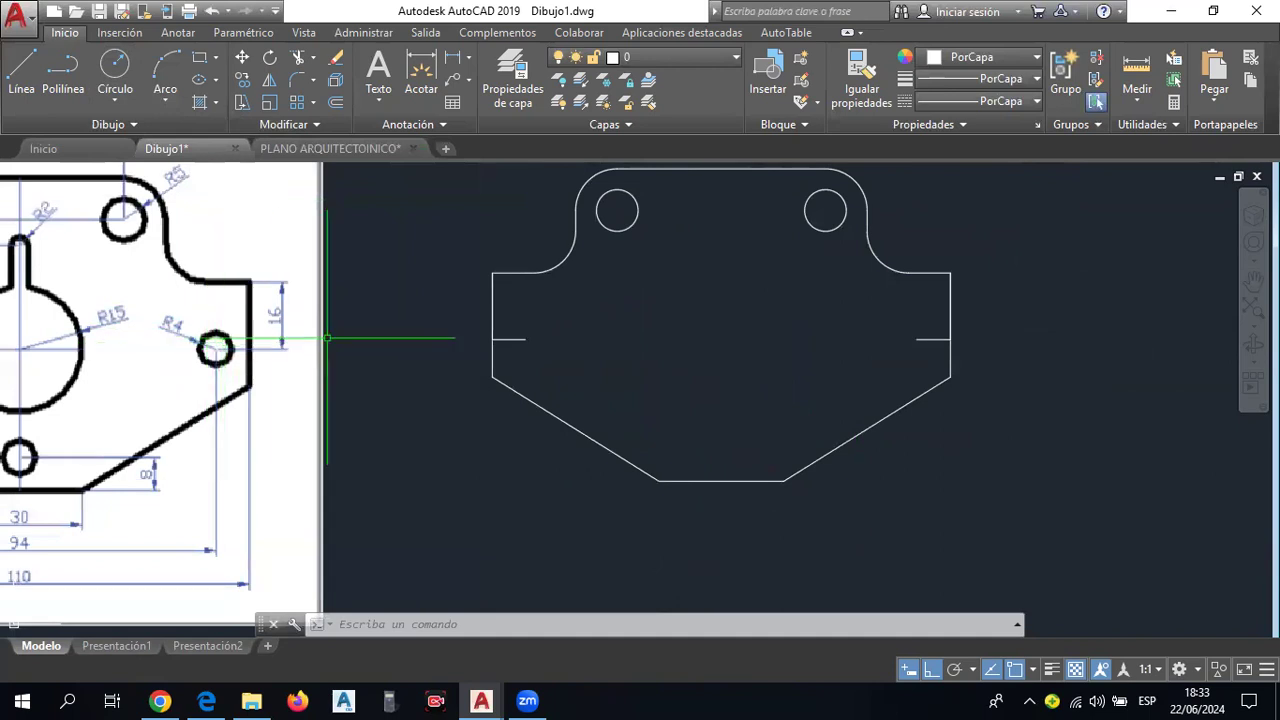
{"action": "middle_click_drag", "start_coordinate": [578, 338], "coordinate": [674, 320]}
{"action": "scroll", "coordinate": [643, 406], "scroll_direction": "up", "scroll_amount": 2}
{"action": "scroll", "coordinate": [272, 460], "scroll_direction": "up", "scroll_amount": 2}
{"action": "scroll", "coordinate": [272, 460], "scroll_direction": "up", "scroll_amount": 2}
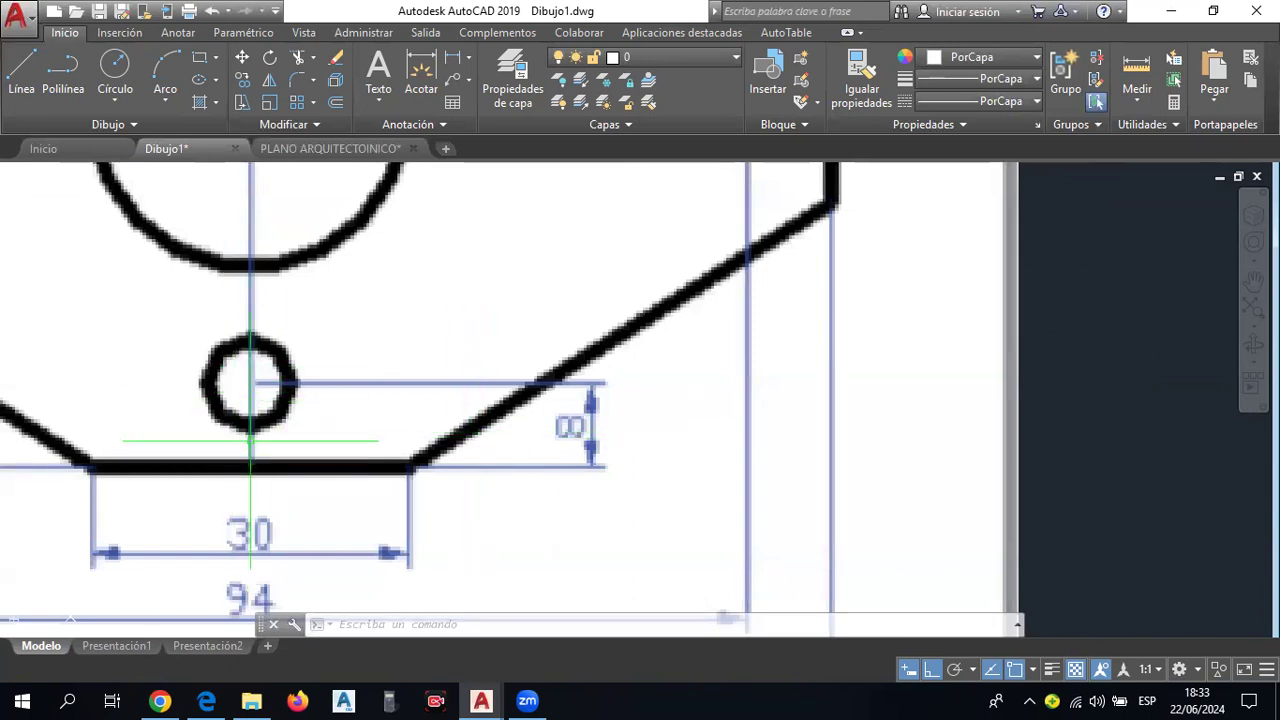
{"action": "scroll", "coordinate": [255, 462], "scroll_direction": "down", "scroll_amount": 3}
{"action": "scroll", "coordinate": [734, 434], "scroll_direction": "down", "scroll_amount": 2}
{"action": "scroll", "coordinate": [734, 434], "scroll_direction": "up", "scroll_amount": 2}
{"action": "left_click", "coordinate": [31, 87]}
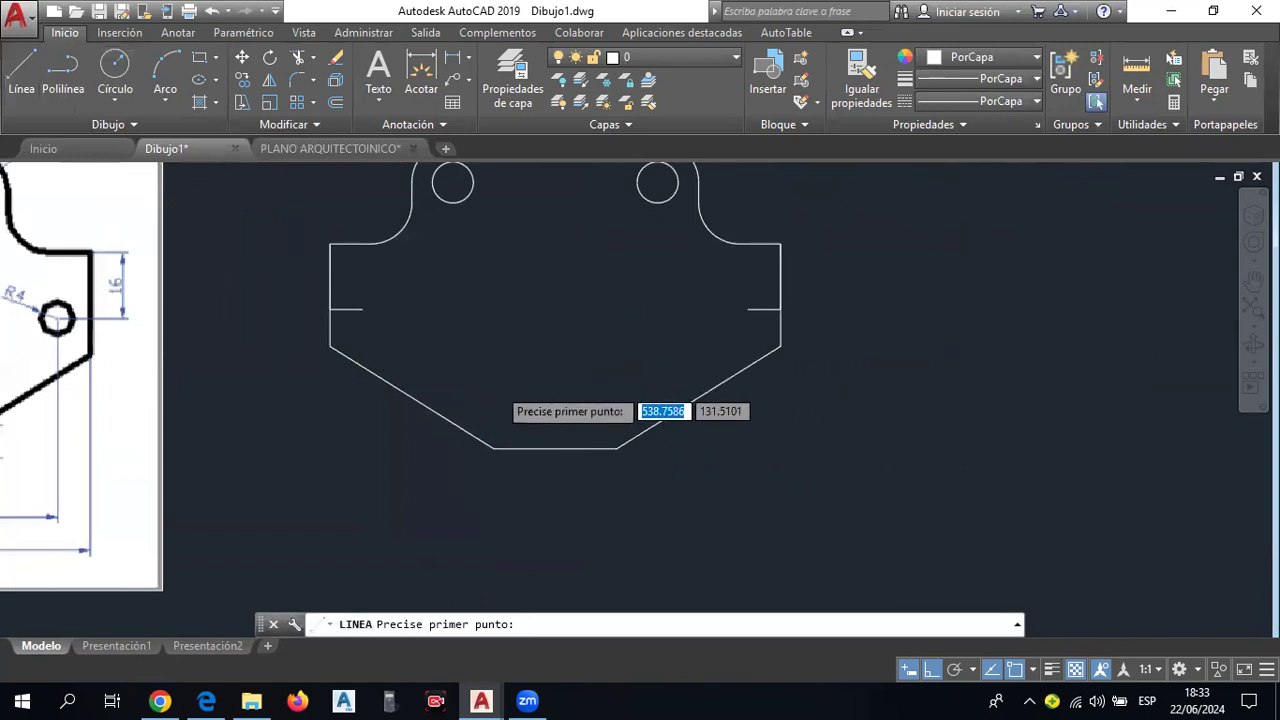
{"action": "scroll", "coordinate": [501, 385], "scroll_direction": "up", "scroll_amount": 2}
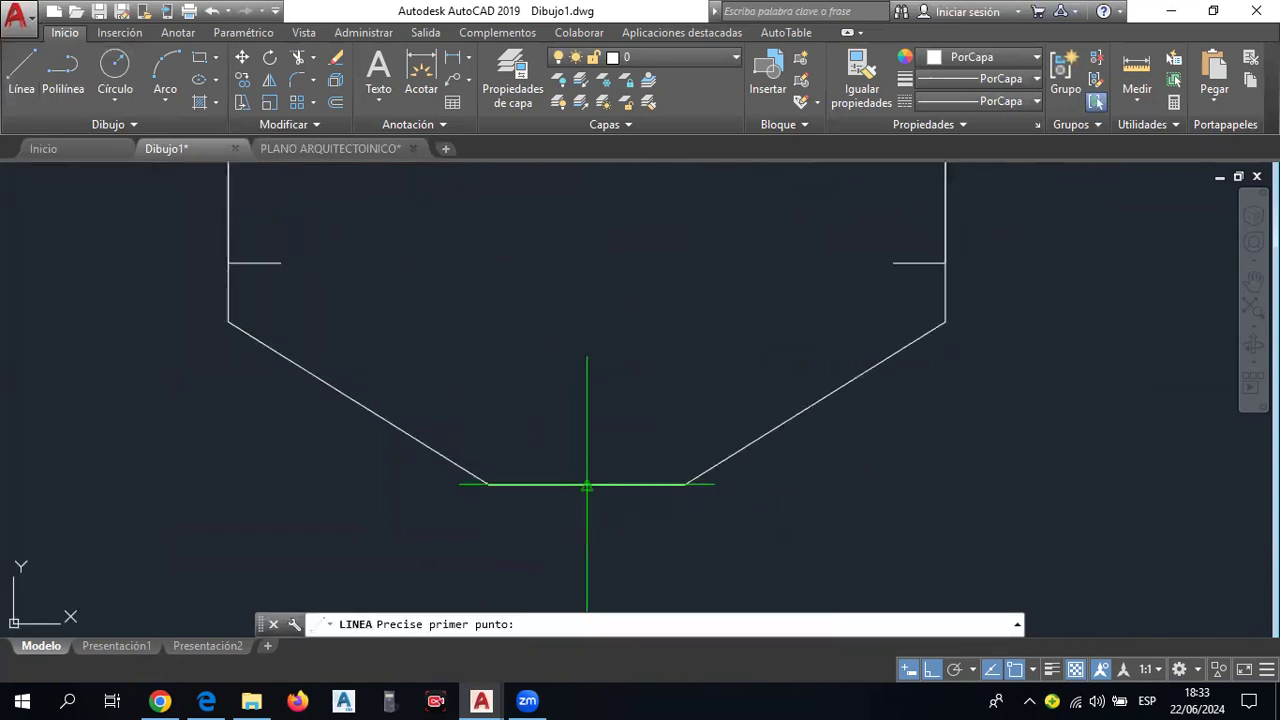
{"action": "left_click", "coordinate": [587, 485]}
{"action": "key", "text": "Return"}
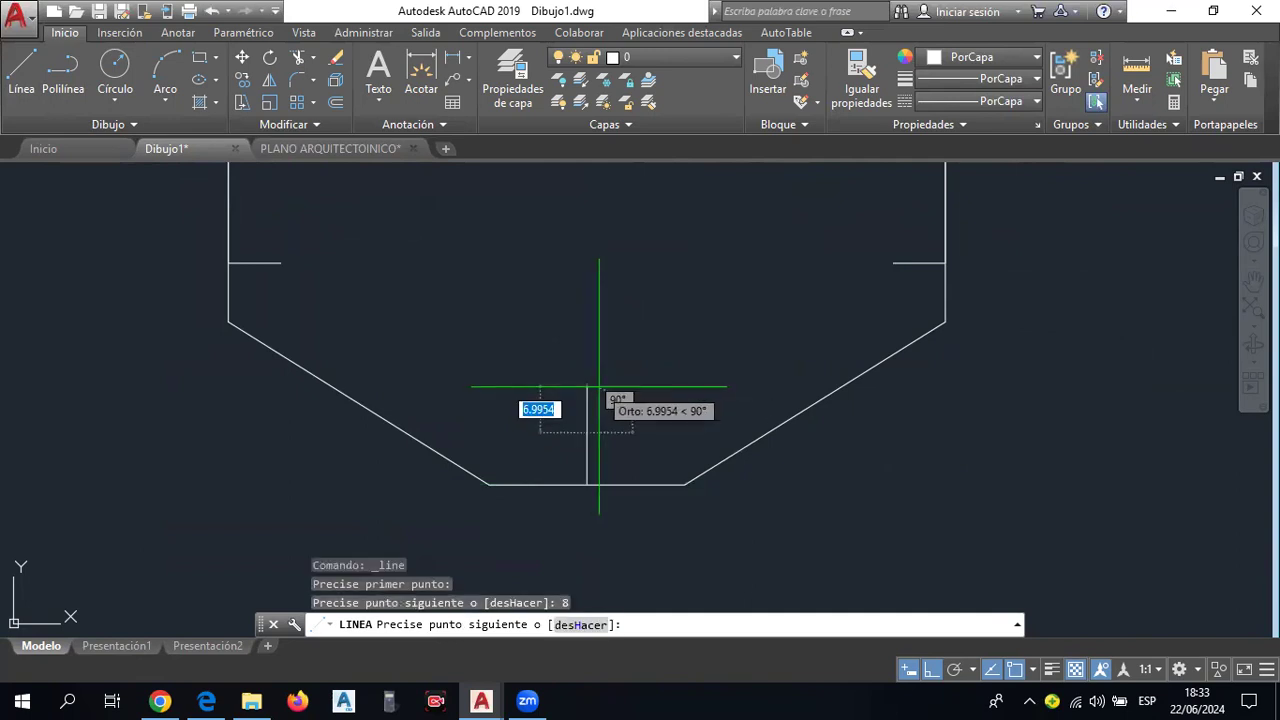
{"action": "key", "text": "Escape"}
{"action": "scroll", "coordinate": [603, 383], "scroll_direction": "down", "scroll_amount": 2}
{"action": "scroll", "coordinate": [743, 408], "scroll_direction": "down", "scroll_amount": 2}
{"action": "scroll", "coordinate": [700, 400], "scroll_direction": "up", "scroll_amount": 1}
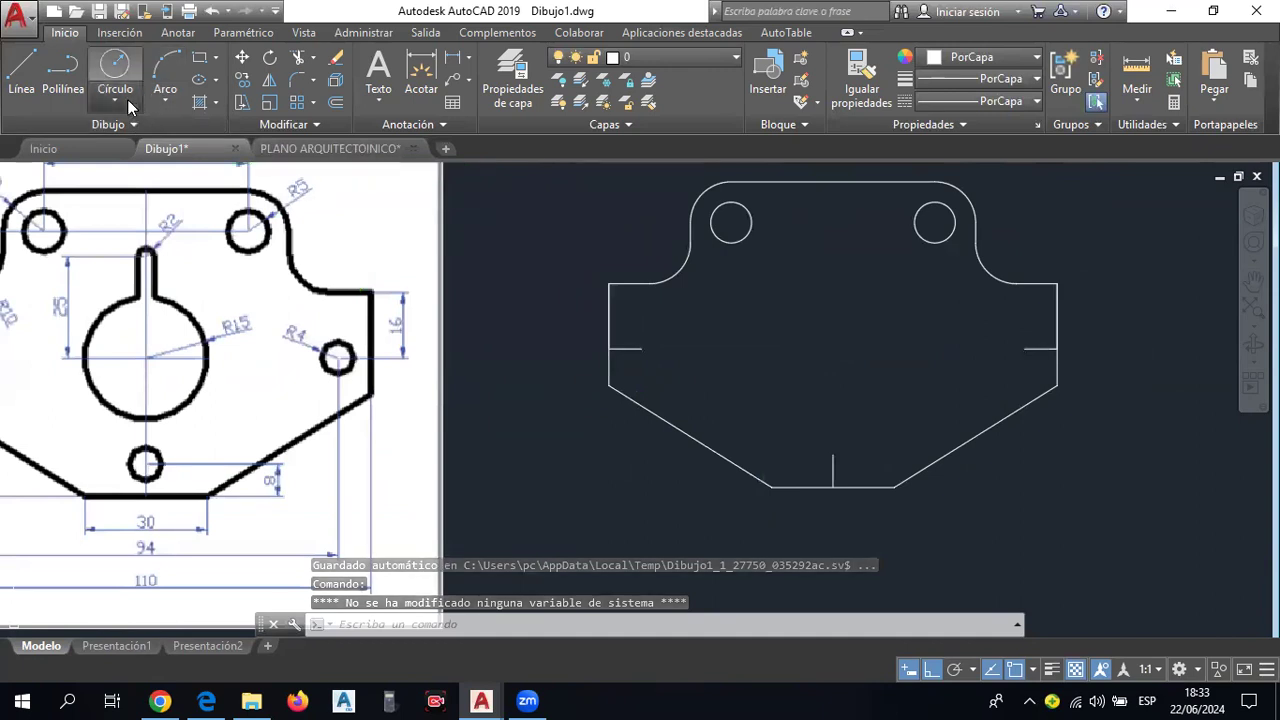
Draw a radius-4 circle at the end of the left marker line.
{"action": "left_click", "coordinate": [127, 99]}
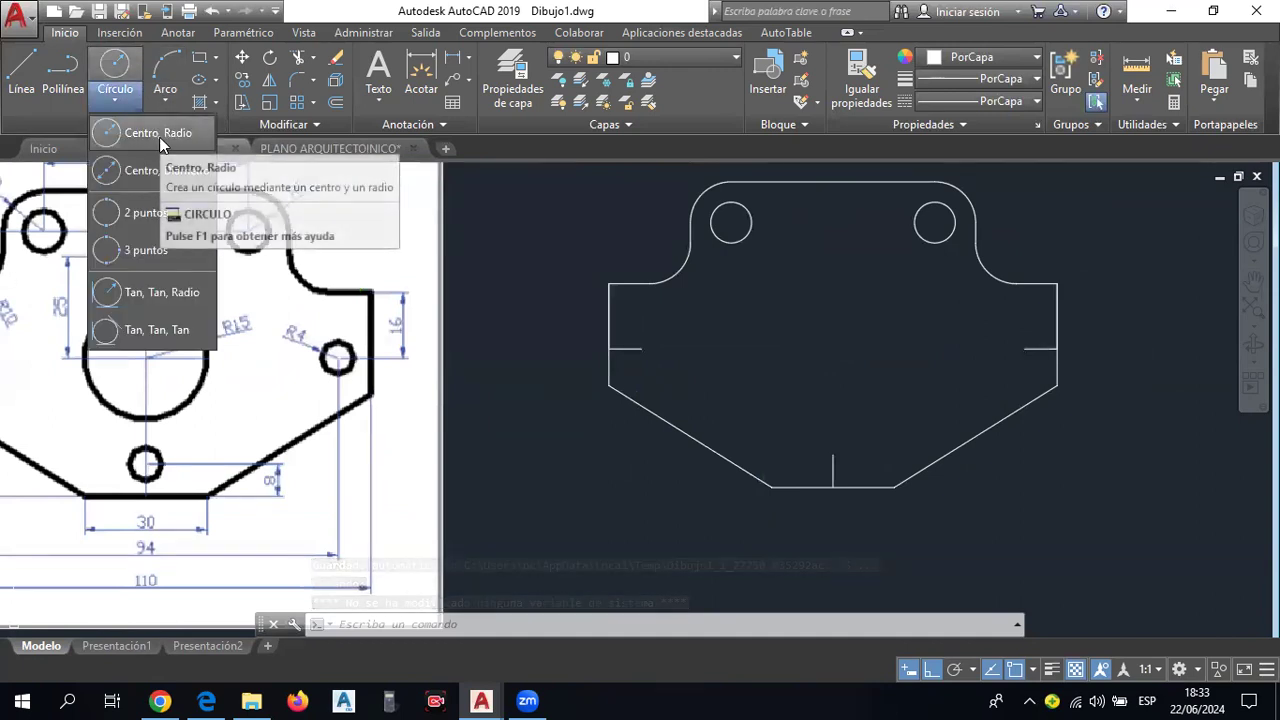
{"action": "left_click", "coordinate": [161, 135]}
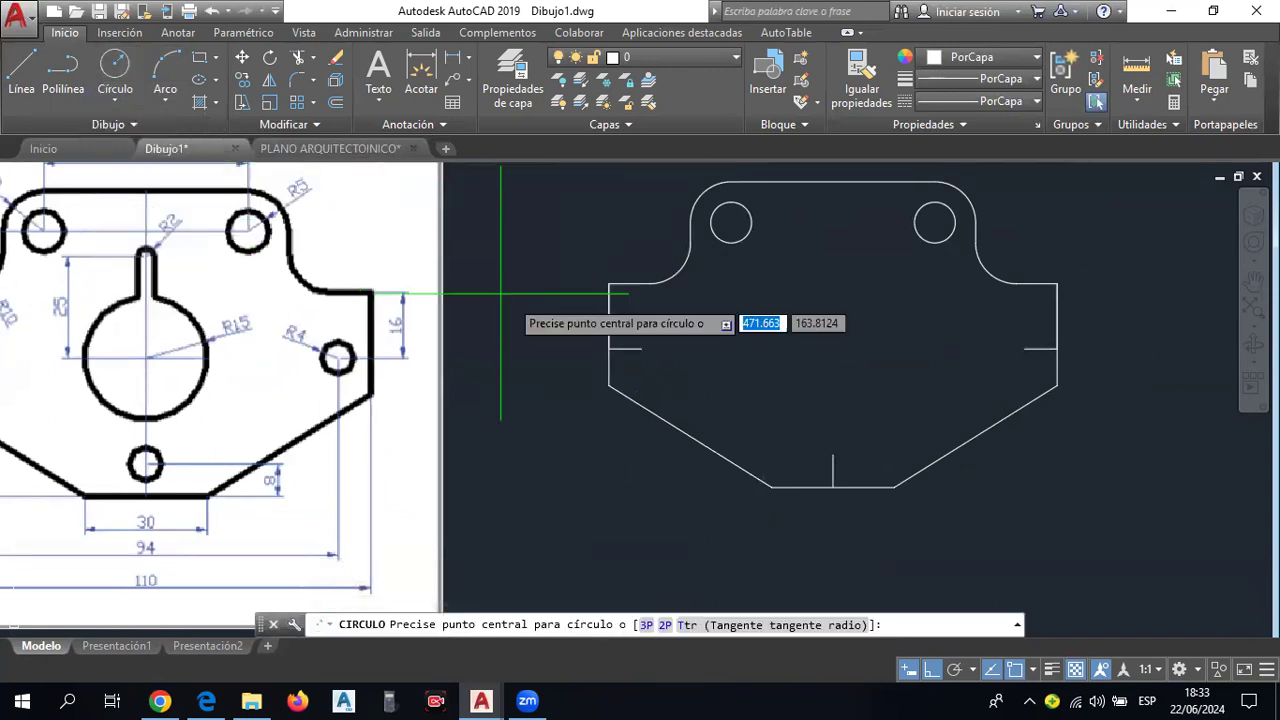
{"action": "left_click", "coordinate": [642, 348]}
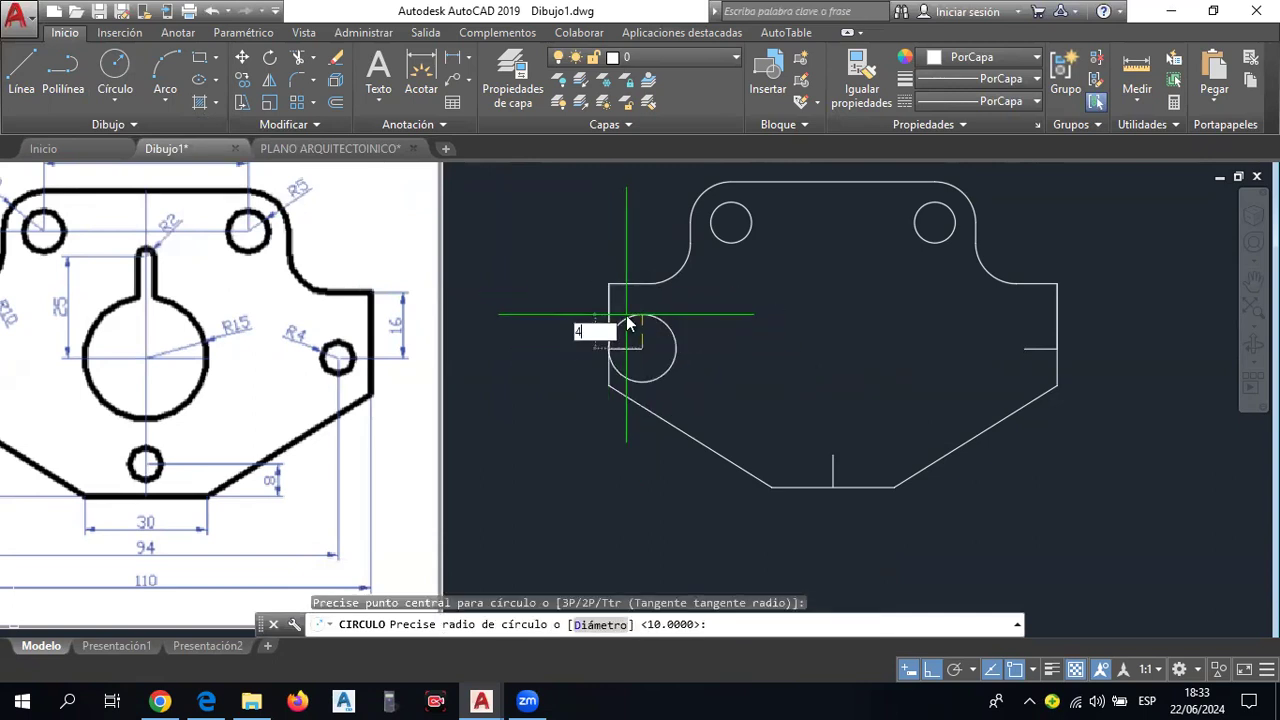
{"action": "key", "text": "Return"}
{"action": "middle_click_drag", "start_coordinate": [626, 314], "coordinate": [705, 292]}
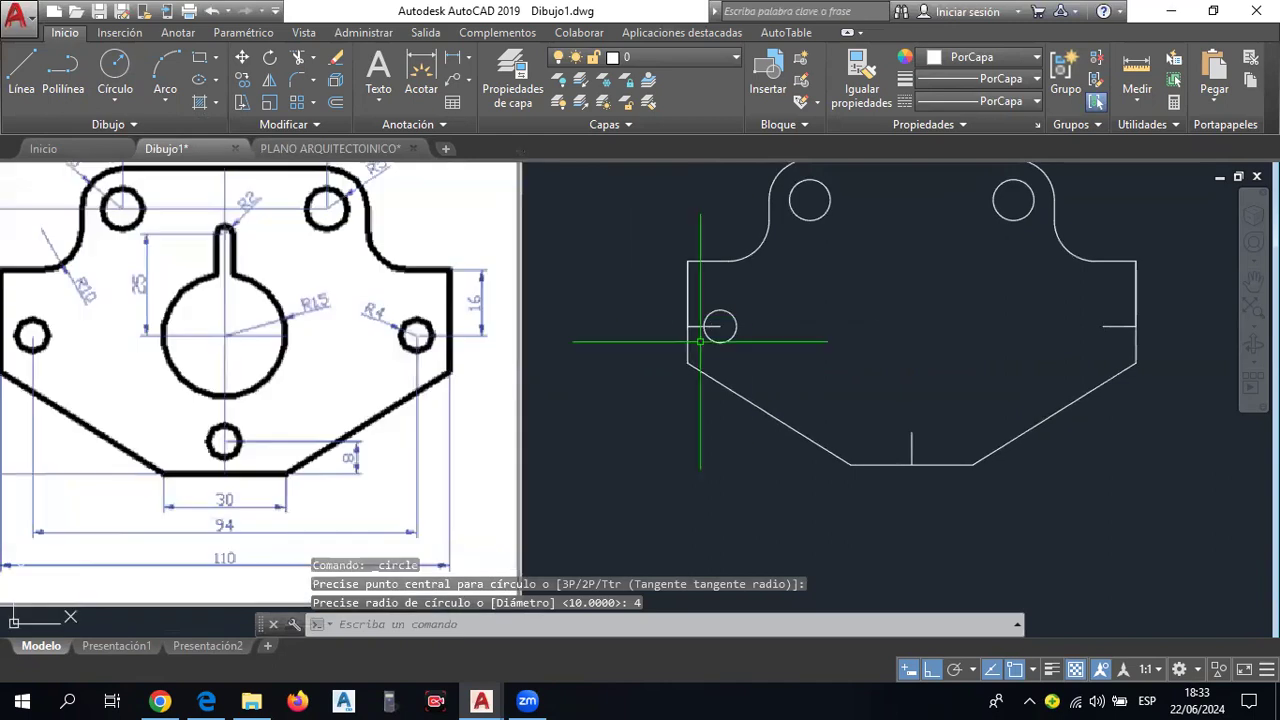
Draw an 8-sided polygon centred on that circle and inscribed in it.
{"action": "left_click", "coordinate": [217, 58]}
{"action": "left_click", "coordinate": [217, 58]}
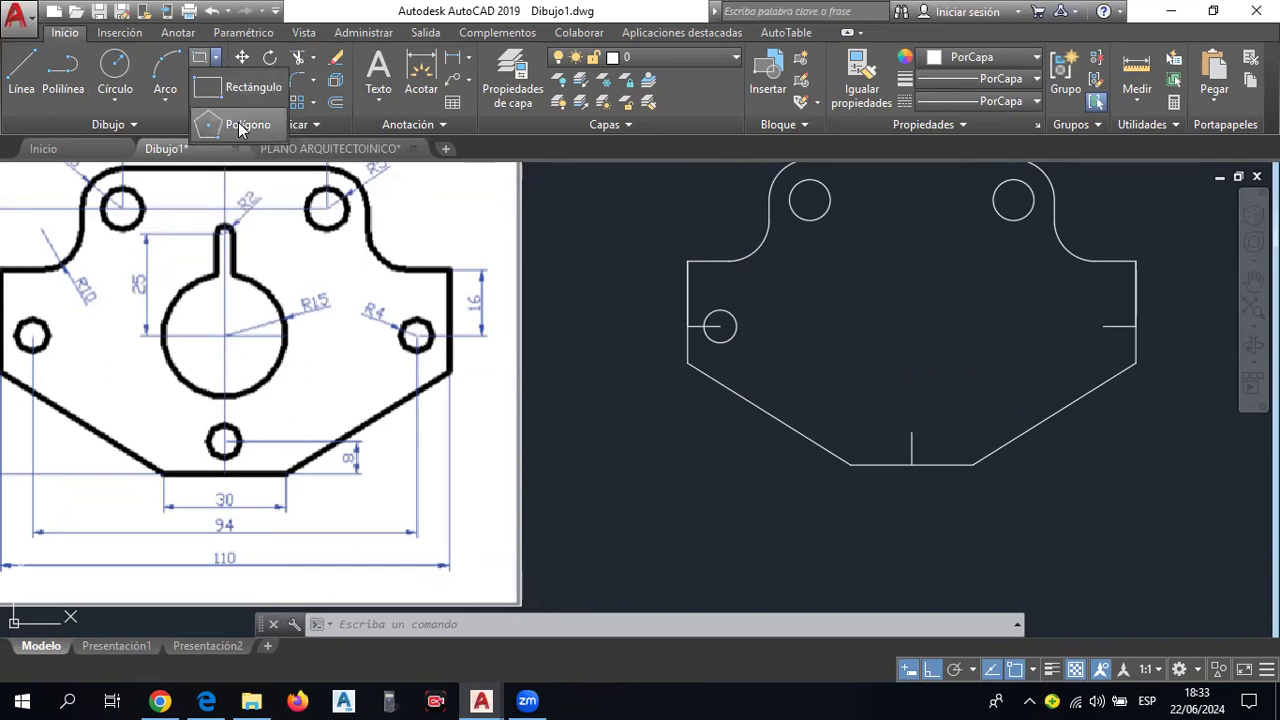
{"action": "left_click", "coordinate": [240, 126]}
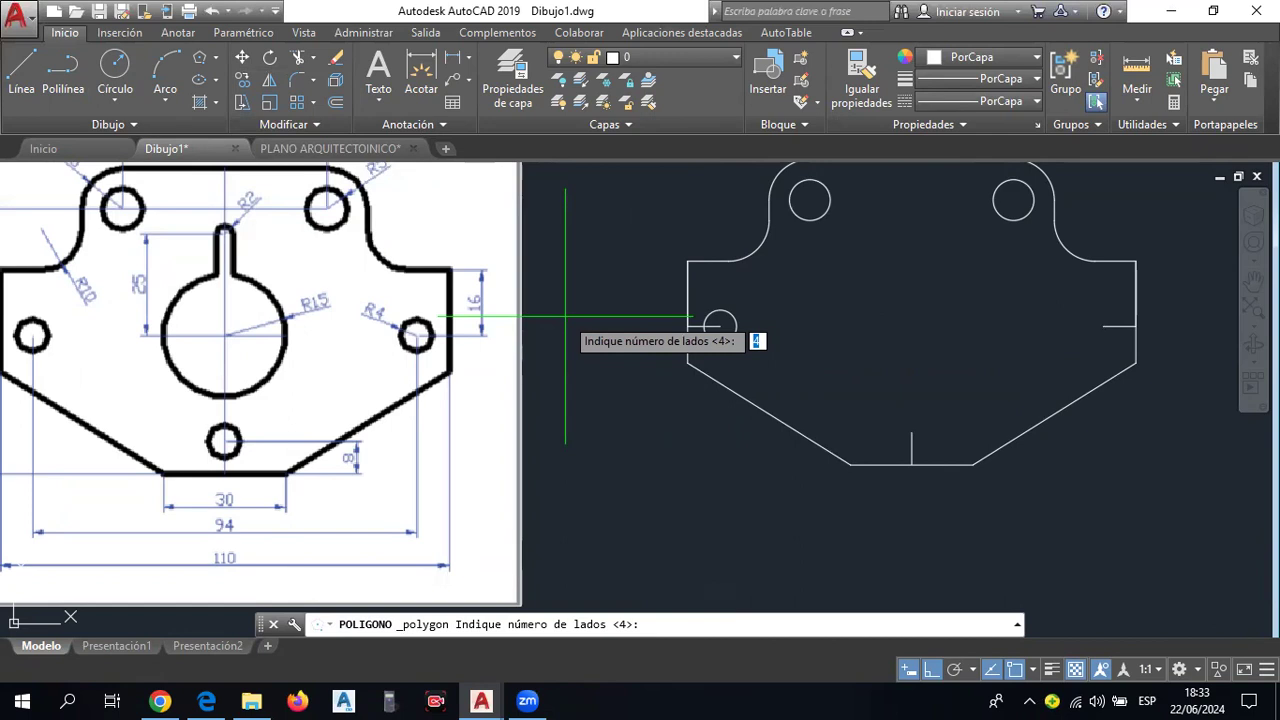
{"action": "type", "text": "8"}
{"action": "key", "text": "Return"}
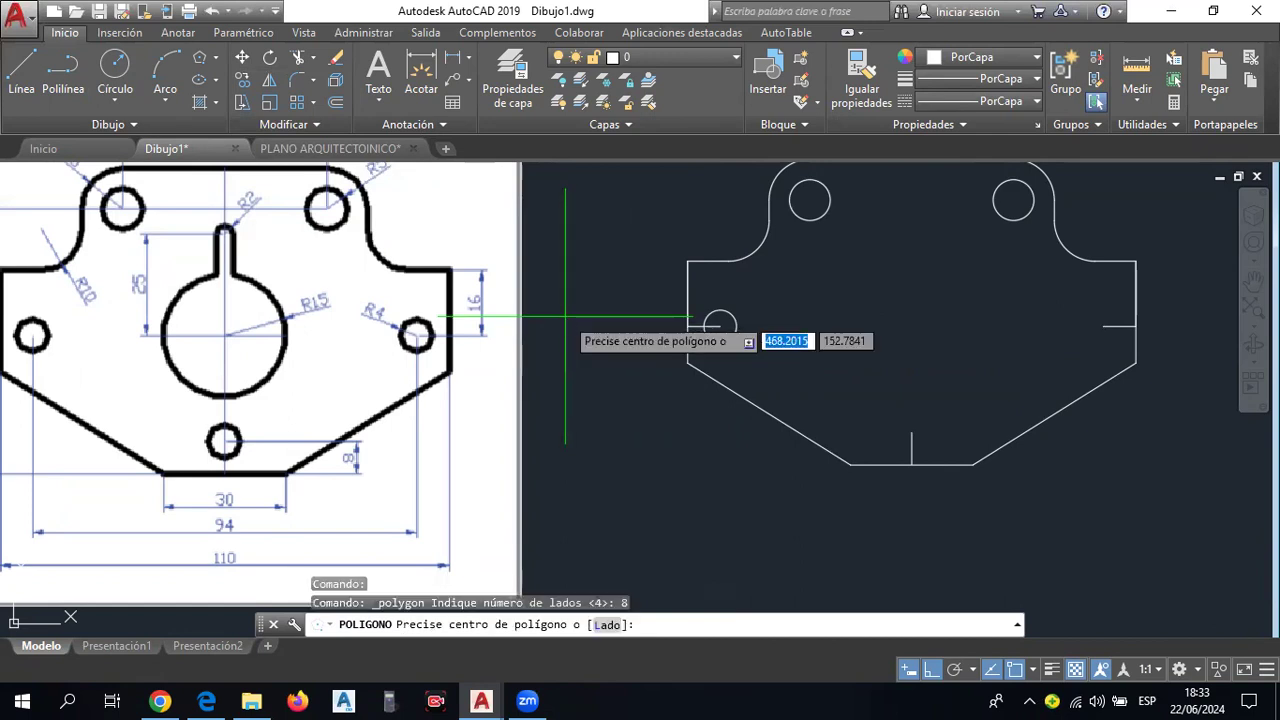
{"action": "scroll", "coordinate": [718, 322], "scroll_direction": "up", "scroll_amount": 3}
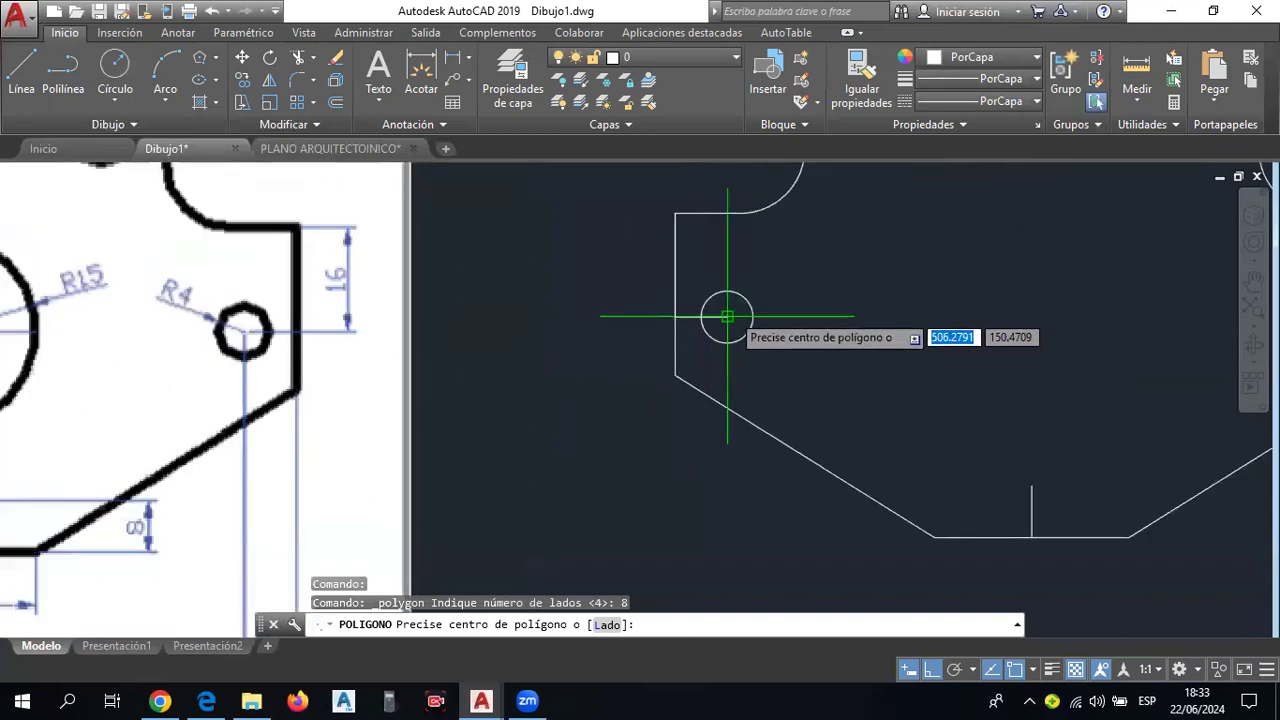
{"action": "left_click", "coordinate": [727, 316]}
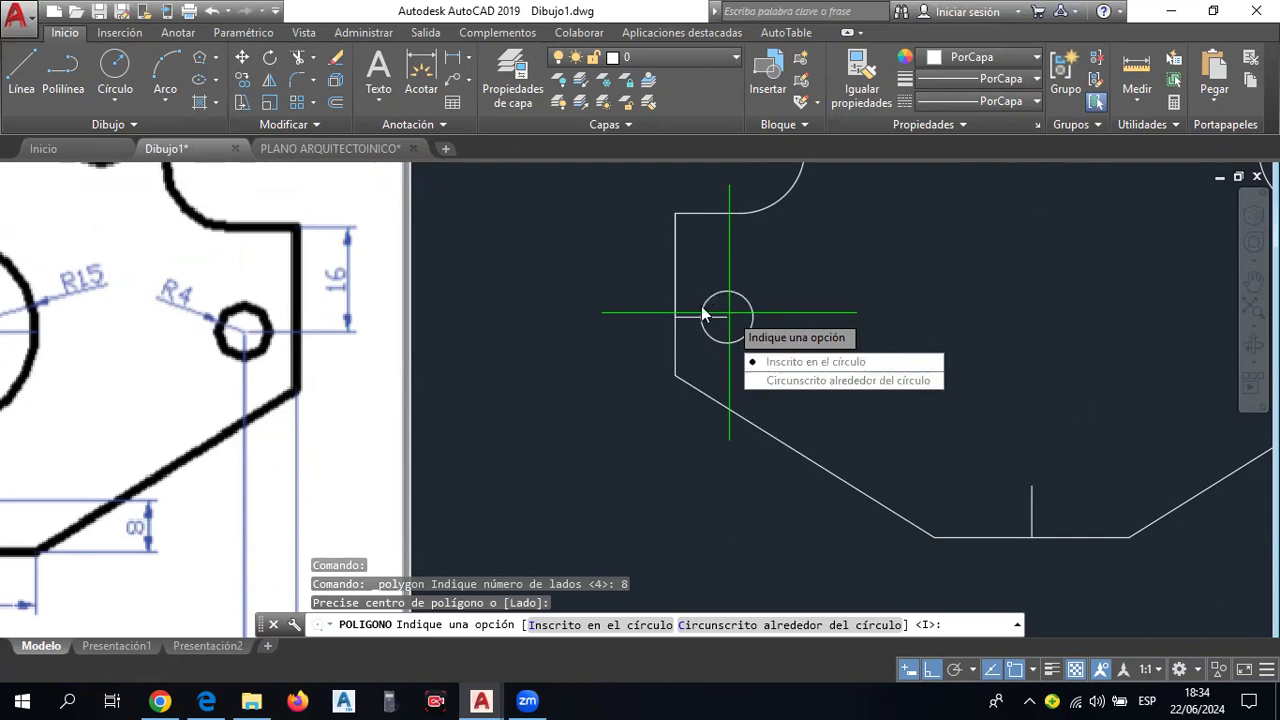
{"action": "left_click", "coordinate": [785, 370]}
{"action": "scroll", "coordinate": [722, 296], "scroll_direction": "up", "scroll_amount": 4}
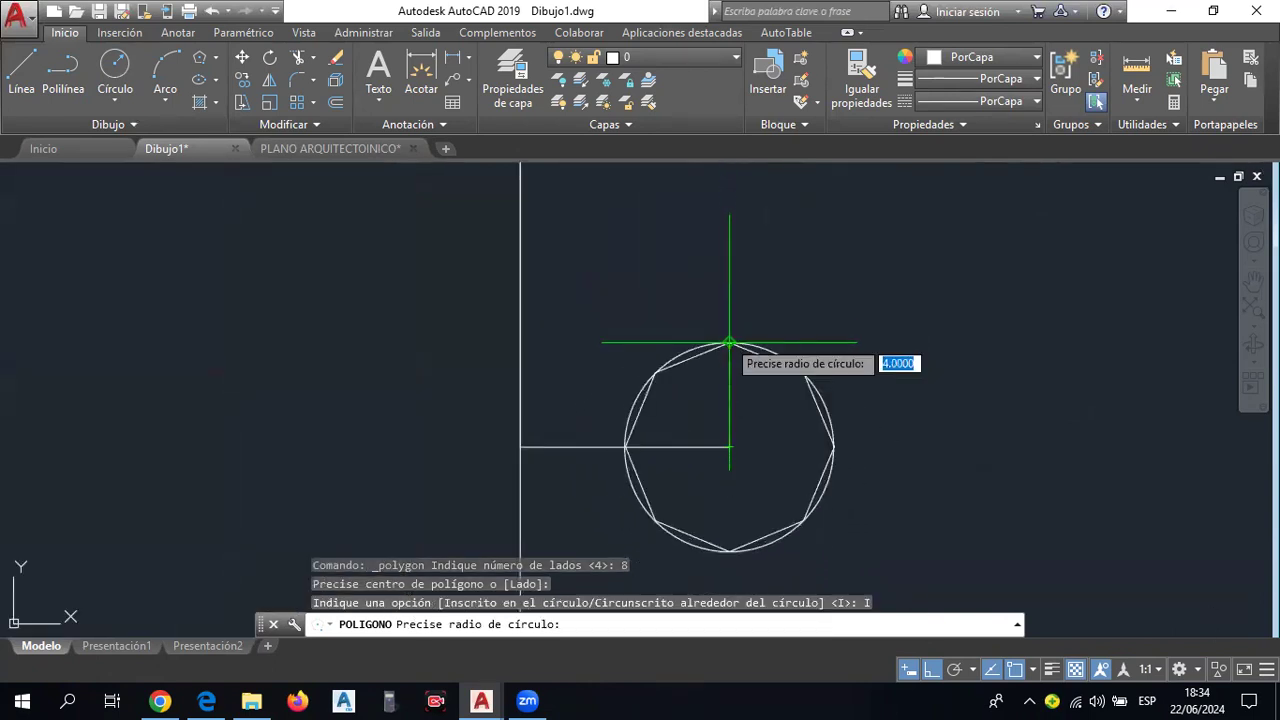
{"action": "left_click", "coordinate": [624, 447]}
{"action": "scroll", "coordinate": [624, 447], "scroll_direction": "down", "scroll_amount": 2}
{"action": "scroll", "coordinate": [700, 391], "scroll_direction": "down", "scroll_amount": 2}
{"action": "scroll", "coordinate": [757, 391], "scroll_direction": "down", "scroll_amount": 4}
{"action": "scroll", "coordinate": [757, 391], "scroll_direction": "up", "scroll_amount": 5}
{"action": "scroll", "coordinate": [768, 396], "scroll_direction": "up", "scroll_amount": 2}
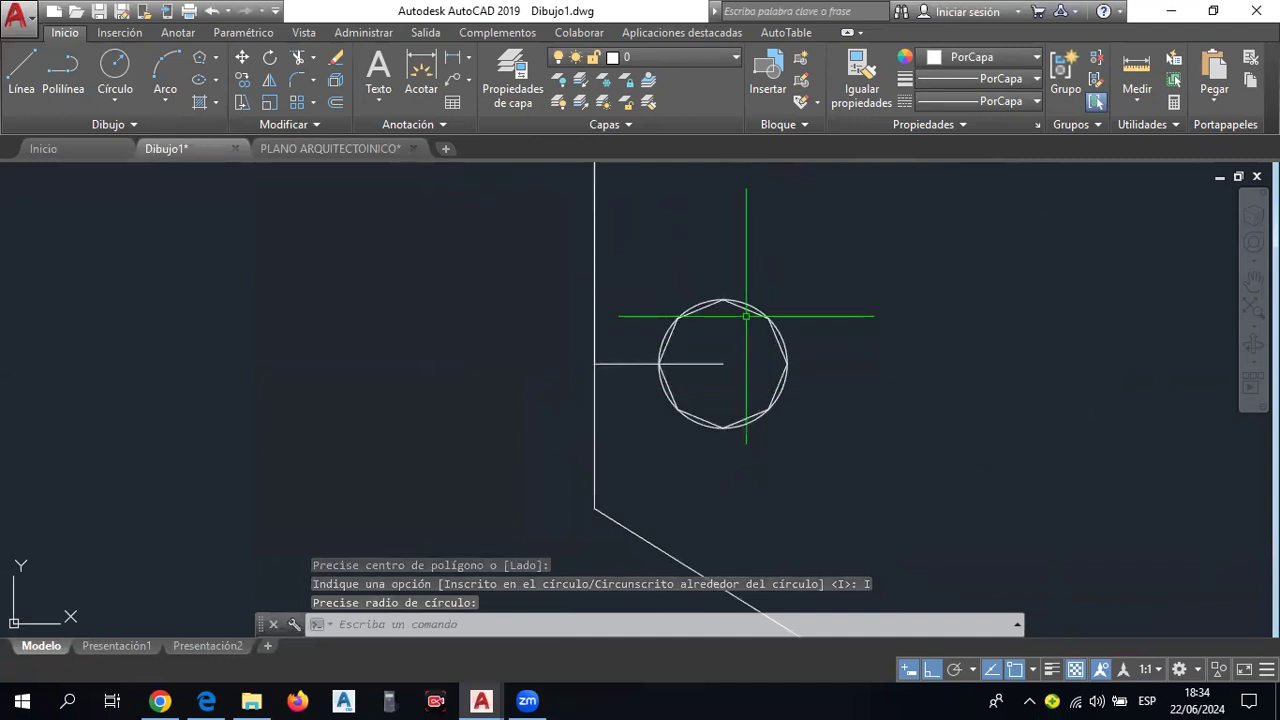
{"action": "left_click", "coordinate": [743, 310]}
{"action": "left_click", "coordinate": [743, 310]}
{"action": "scroll", "coordinate": [750, 325], "scroll_direction": "down", "scroll_amount": 2}
{"action": "scroll", "coordinate": [654, 331], "scroll_direction": "down", "scroll_amount": 2}
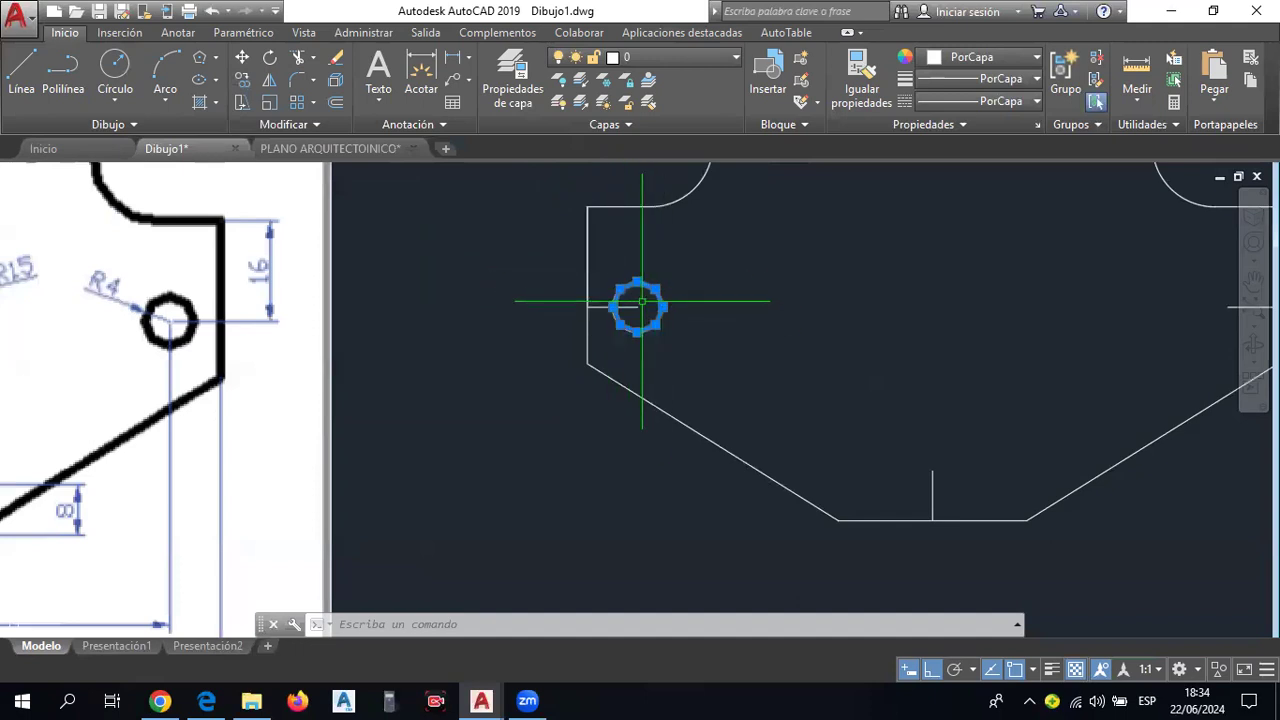
Copy the octagon to the bottom hole and 94 units right to the right hole.
{"action": "left_click", "coordinate": [243, 82]}
{"action": "scroll", "coordinate": [690, 395], "scroll_direction": "up", "scroll_amount": 2}
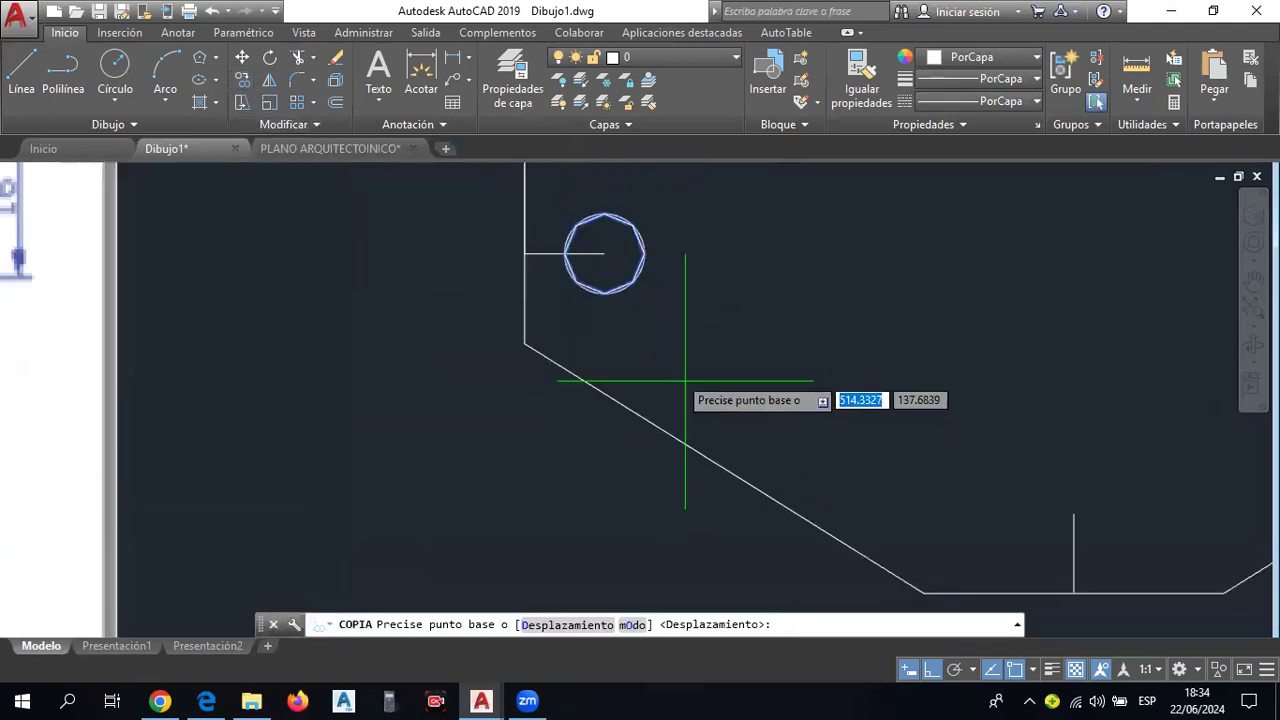
{"action": "left_click", "coordinate": [604, 252]}
{"action": "left_click", "coordinate": [1074, 514]}
{"action": "scroll", "coordinate": [455, 460], "scroll_direction": "down", "scroll_amount": 3}
{"action": "type", "text": "94"}
{"action": "key", "text": "Return"}
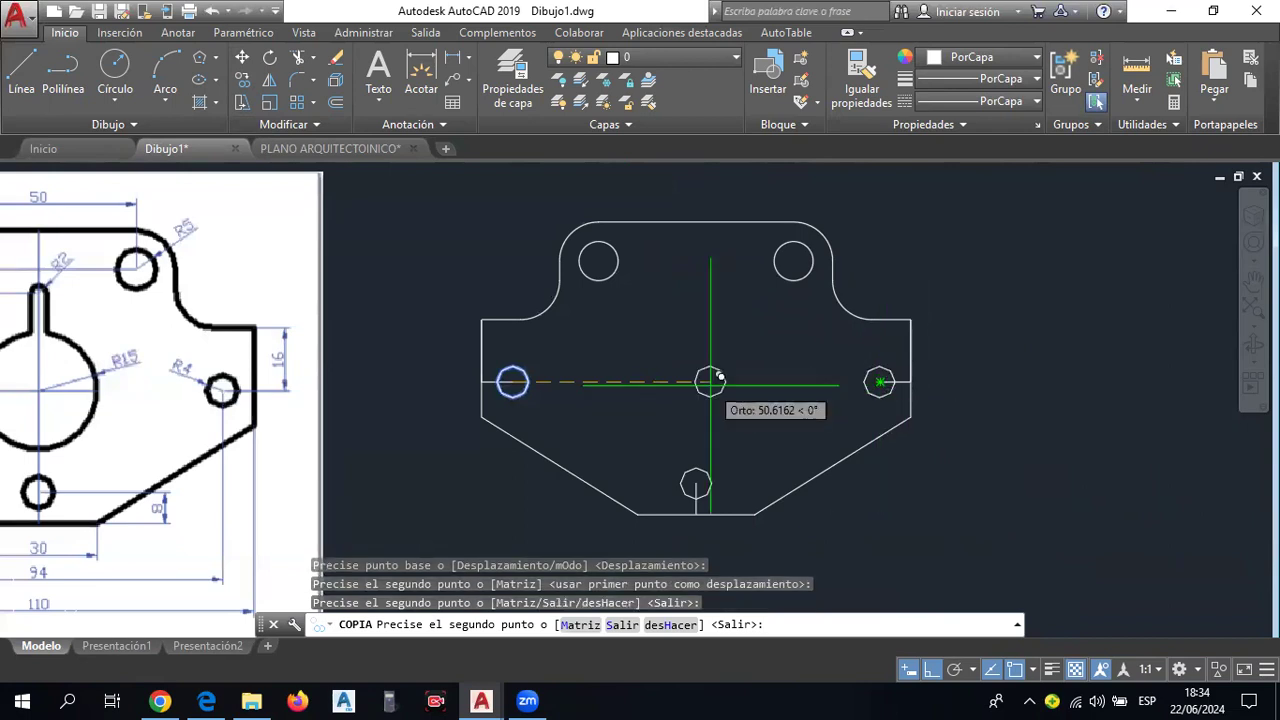
{"action": "key", "text": "Escape"}
Erase the short marker lines and the leftover circle around the left octagon.
{"action": "middle_click_drag", "start_coordinate": [652, 391], "coordinate": [740, 385]}
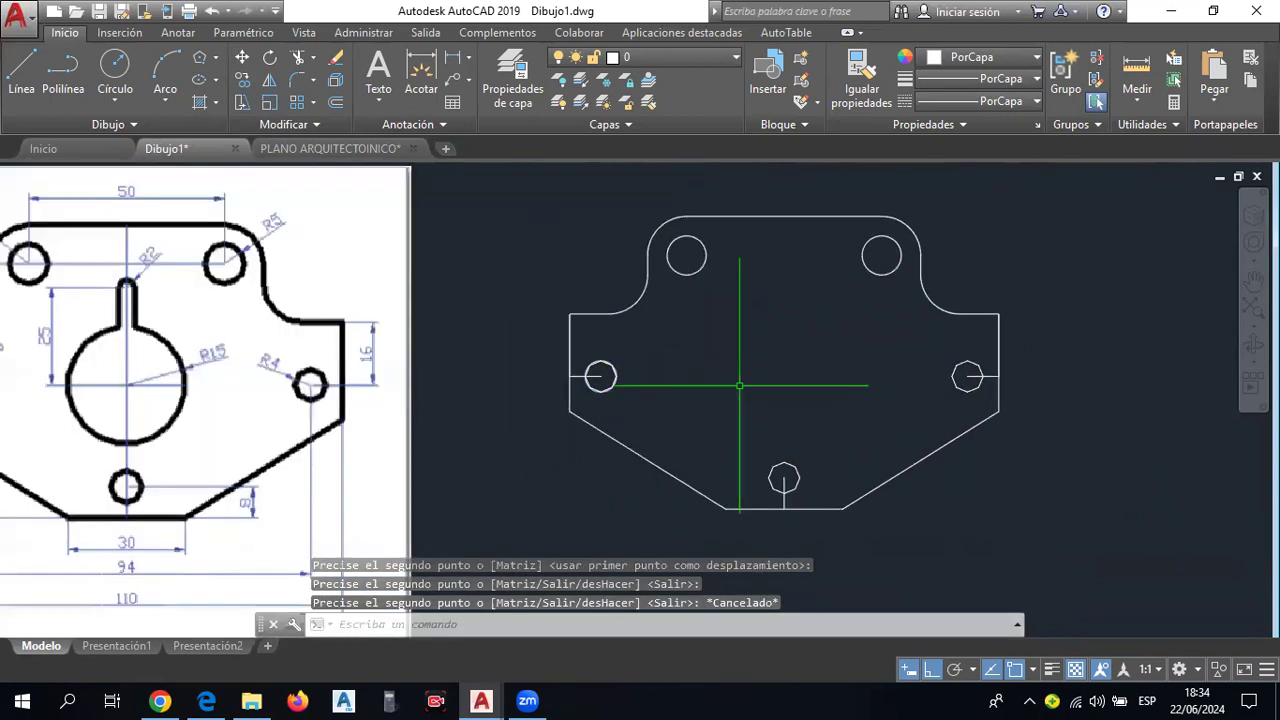
{"action": "scroll", "coordinate": [920, 384], "scroll_direction": "up", "scroll_amount": 2}
{"action": "left_click", "coordinate": [1024, 370]}
{"action": "middle_click_drag", "start_coordinate": [676, 458], "coordinate": [709, 416]}
{"action": "left_click", "coordinate": [735, 520]}
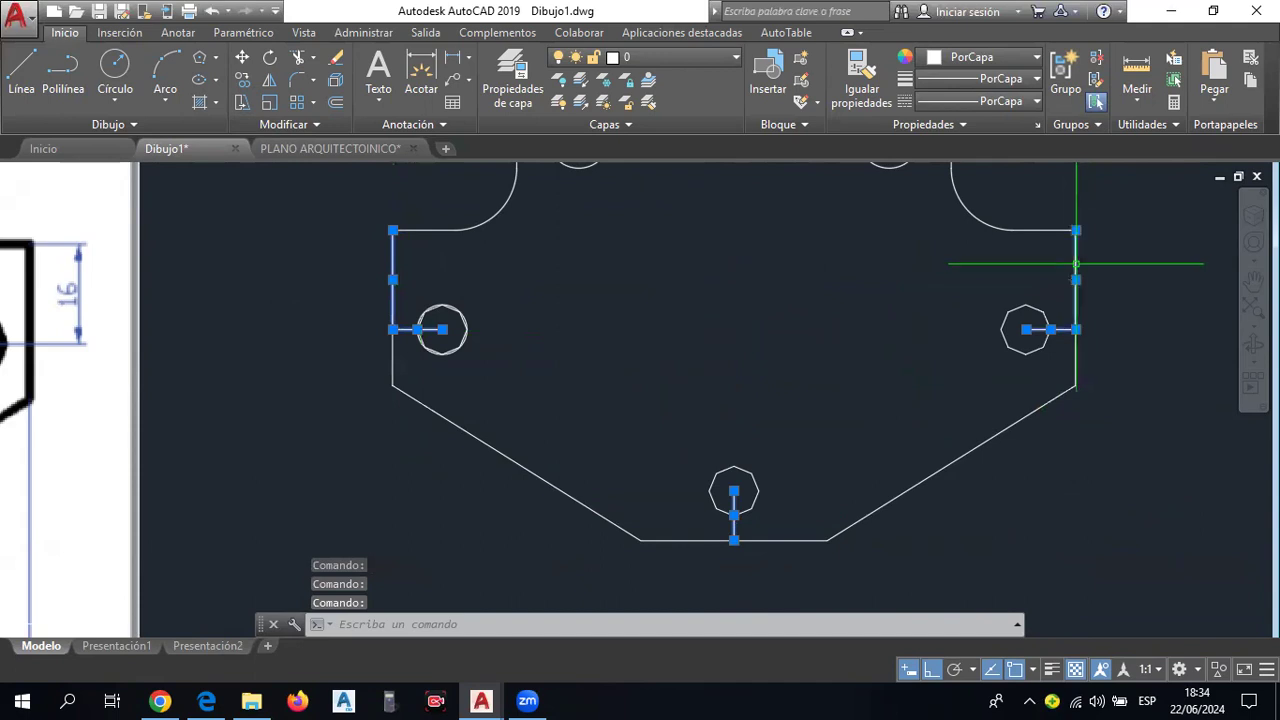
{"action": "key", "text": "Delete"}
{"action": "scroll", "coordinate": [600, 400], "scroll_direction": "down", "scroll_amount": 2}
{"action": "scroll", "coordinate": [600, 380], "scroll_direction": "up", "scroll_amount": 1}
{"action": "scroll", "coordinate": [585, 360], "scroll_direction": "up", "scroll_amount": 3}
{"action": "scroll", "coordinate": [585, 360], "scroll_direction": "up", "scroll_amount": 2}
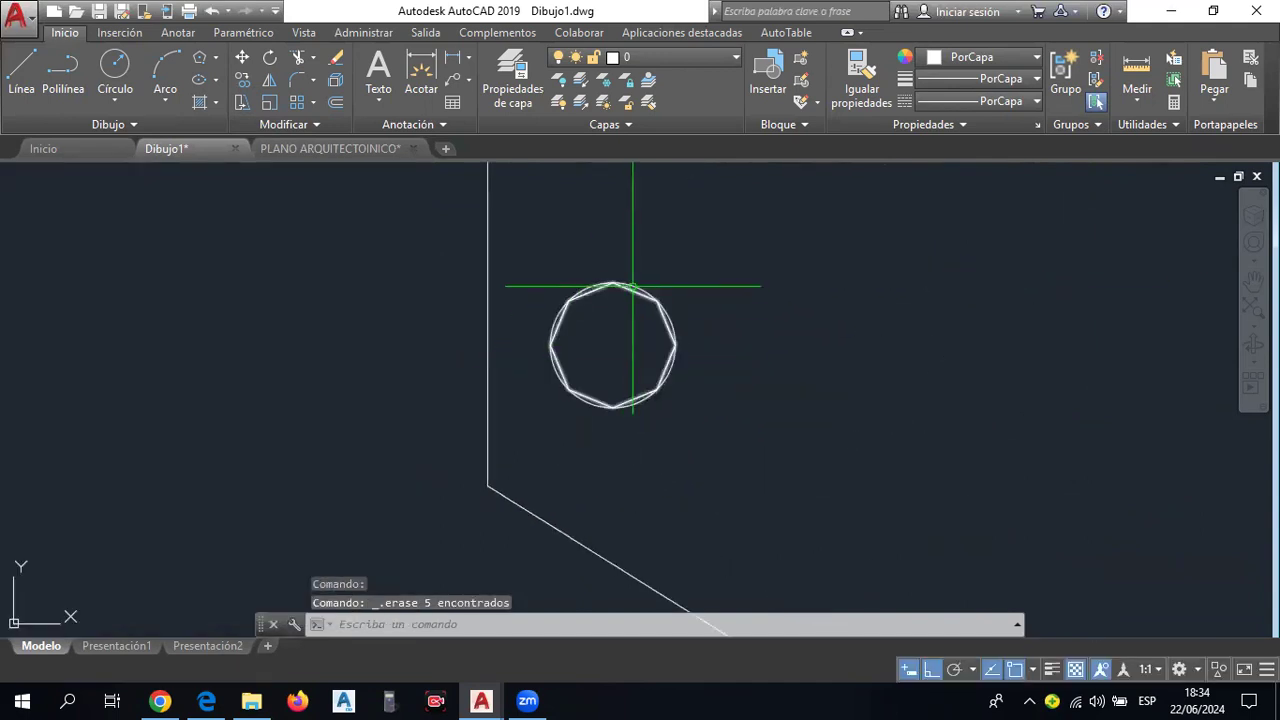
{"action": "left_click", "coordinate": [634, 290]}
{"action": "key", "text": "Delete"}
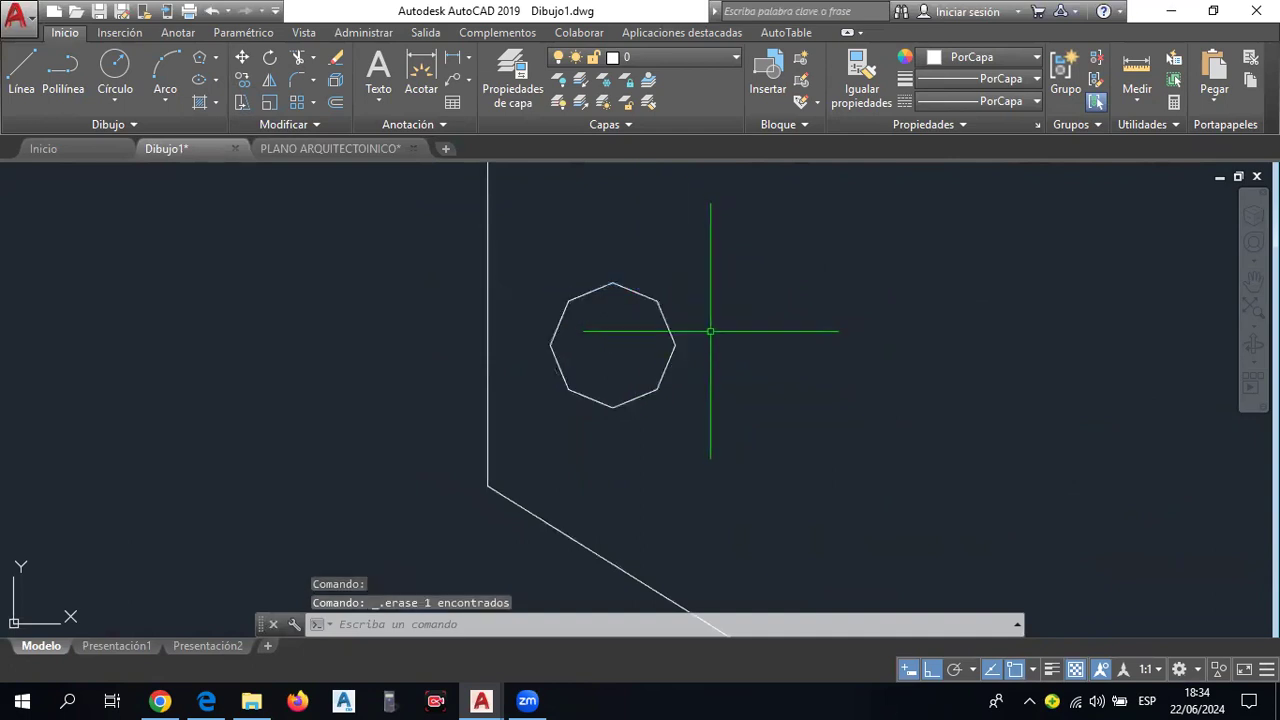
Draw a line joining the left and right octagon centres.
{"action": "scroll", "coordinate": [709, 330], "scroll_direction": "down", "scroll_amount": 2}
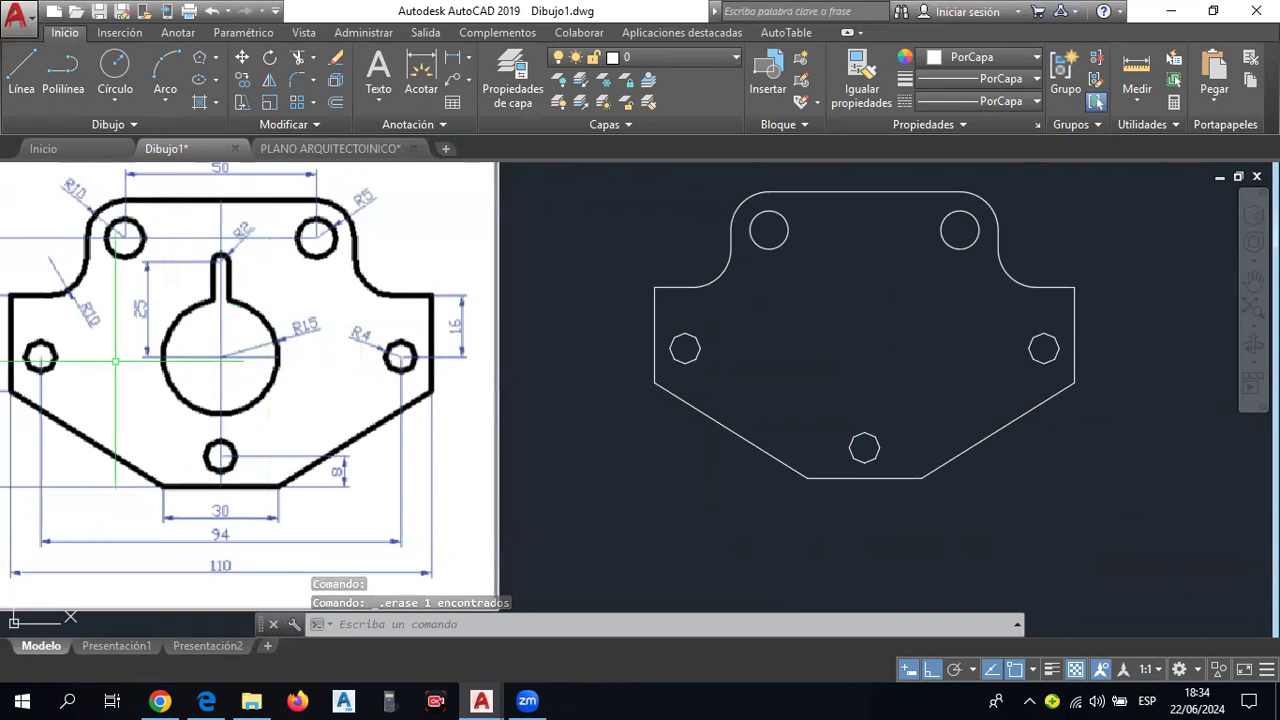
{"action": "left_click", "coordinate": [22, 84]}
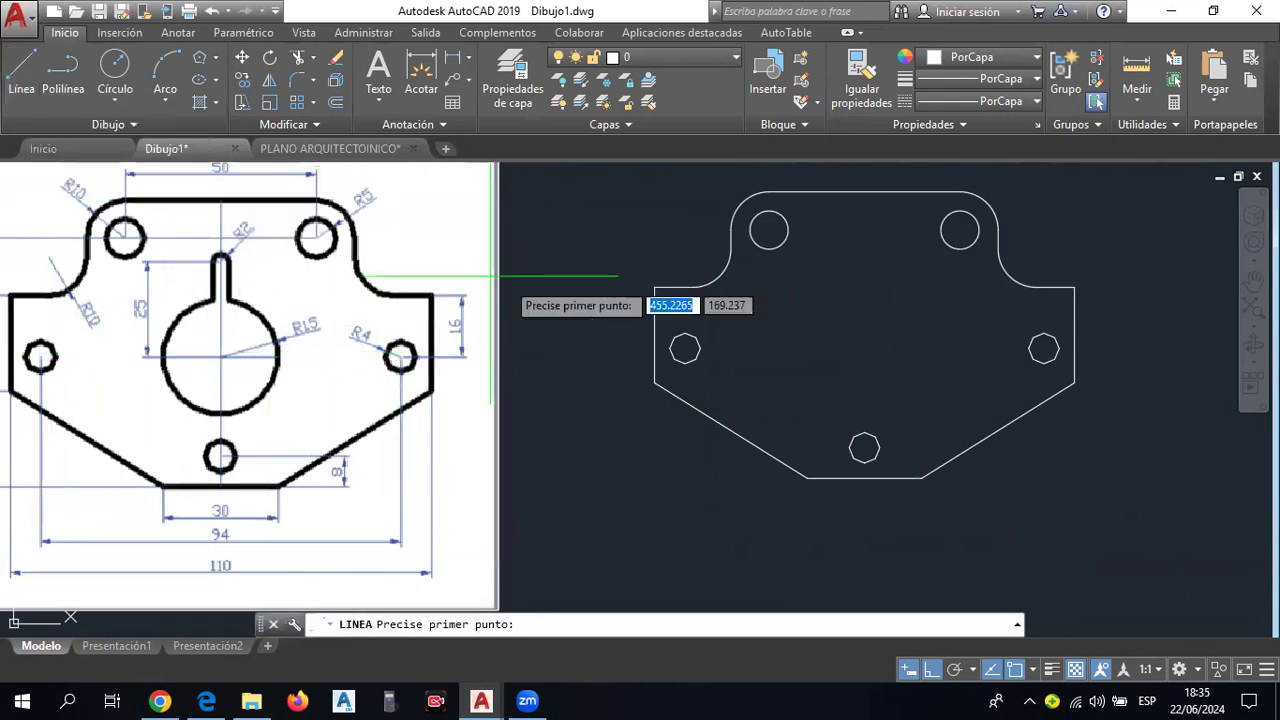
{"action": "scroll", "coordinate": [689, 382], "scroll_direction": "up", "scroll_amount": 2}
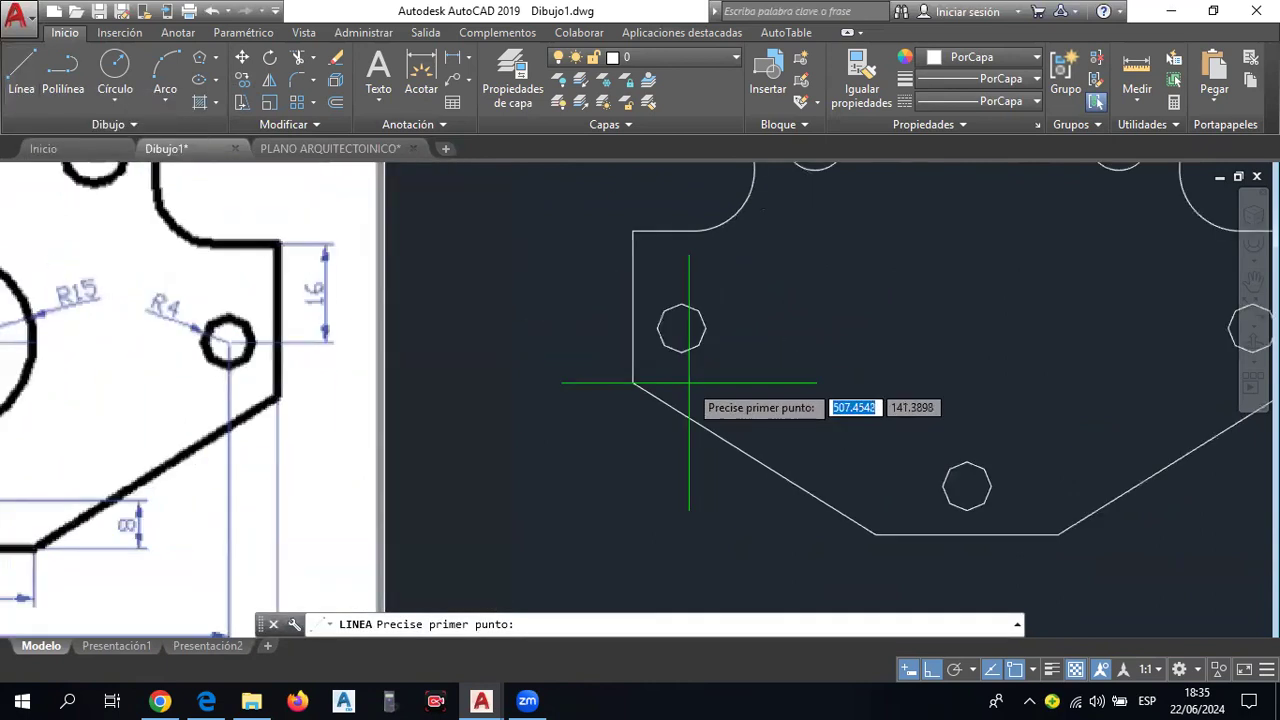
{"action": "left_click", "coordinate": [681, 327]}
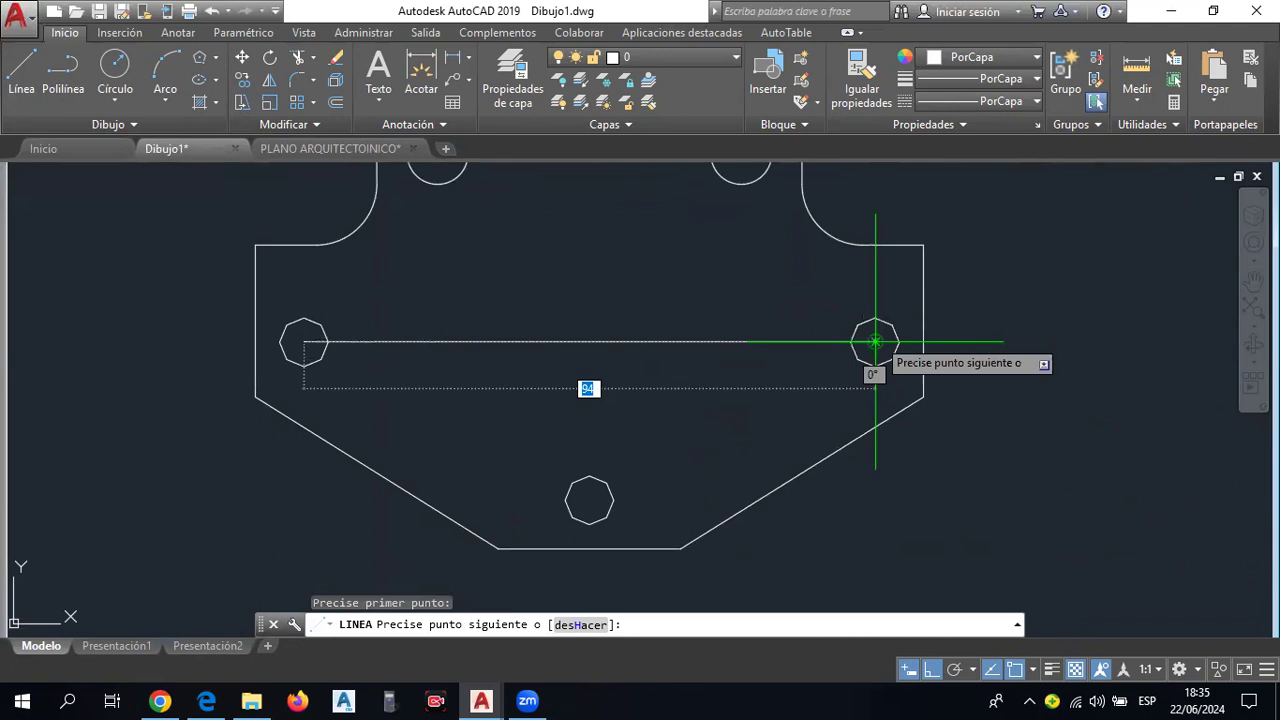
{"action": "left_click", "coordinate": [875, 342]}
{"action": "key", "text": "Escape"}
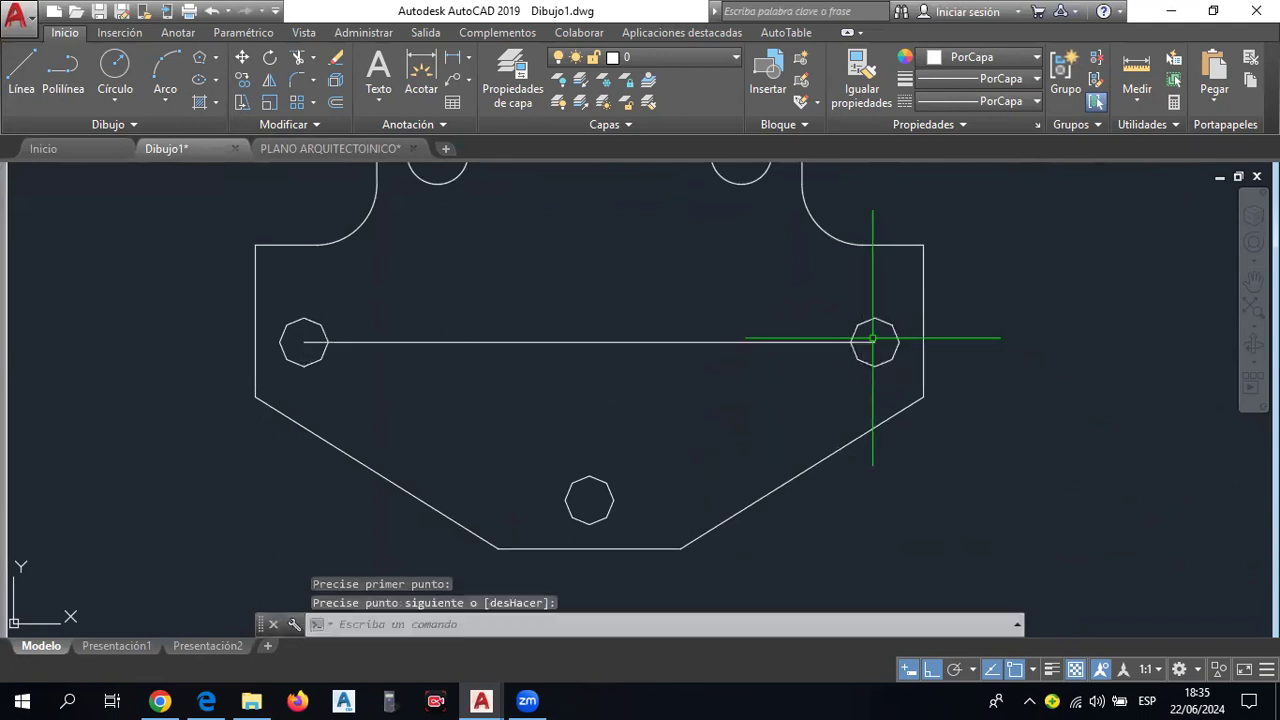
{"action": "scroll", "coordinate": [586, 343], "scroll_direction": "down", "scroll_amount": 2}
{"action": "middle_click_drag", "start_coordinate": [586, 343], "coordinate": [830, 345]}
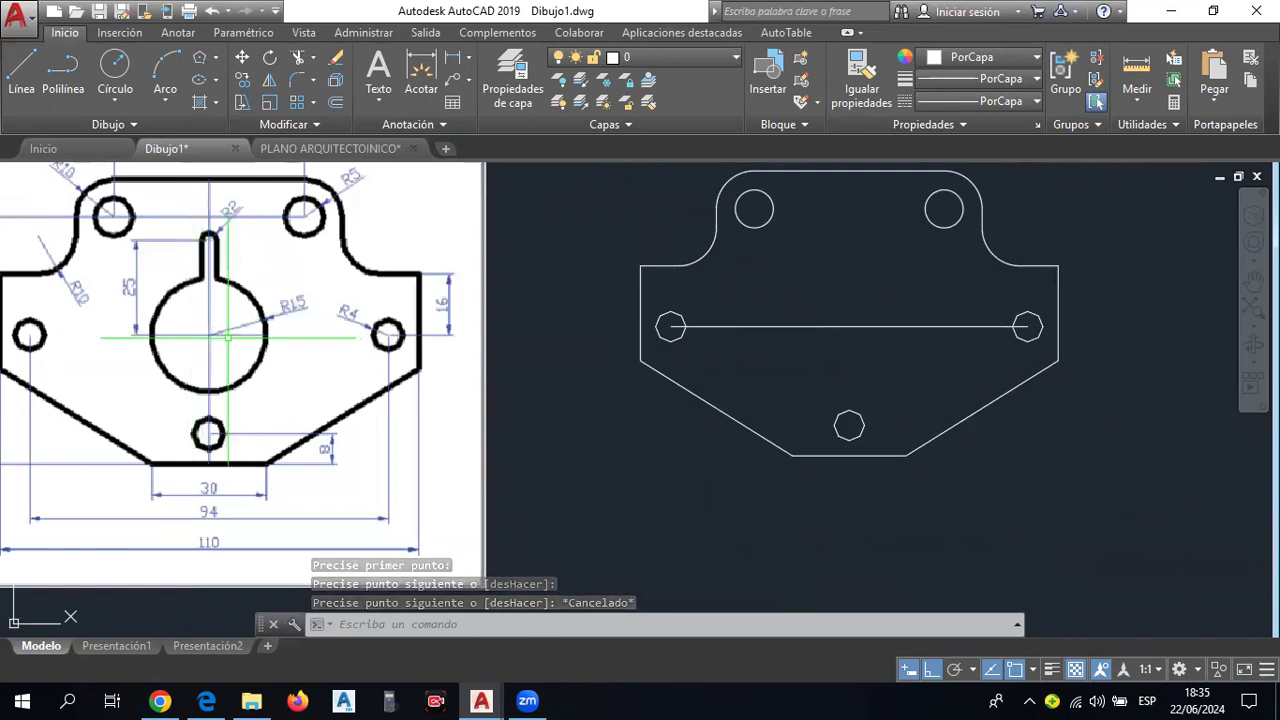
Draw a radius-15 circle centred at the midpoint of the joining line.
{"action": "left_click", "coordinate": [130, 101]}
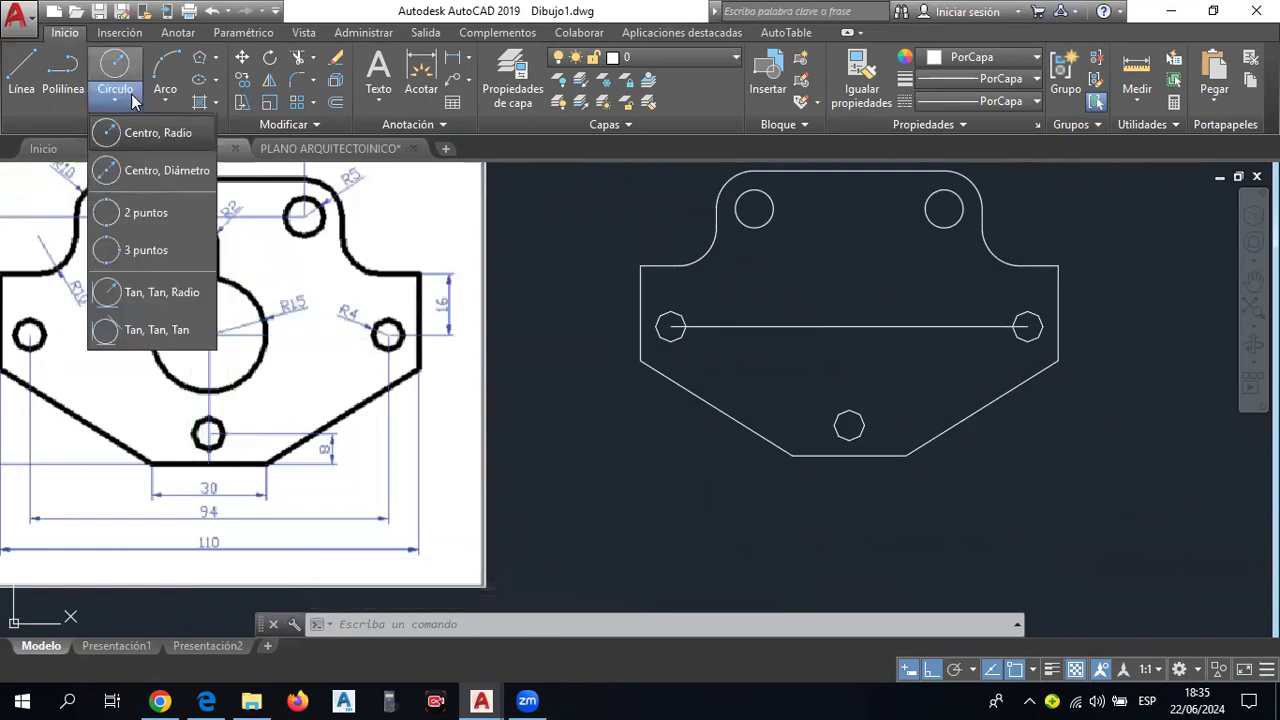
{"action": "left_click", "coordinate": [158, 133]}
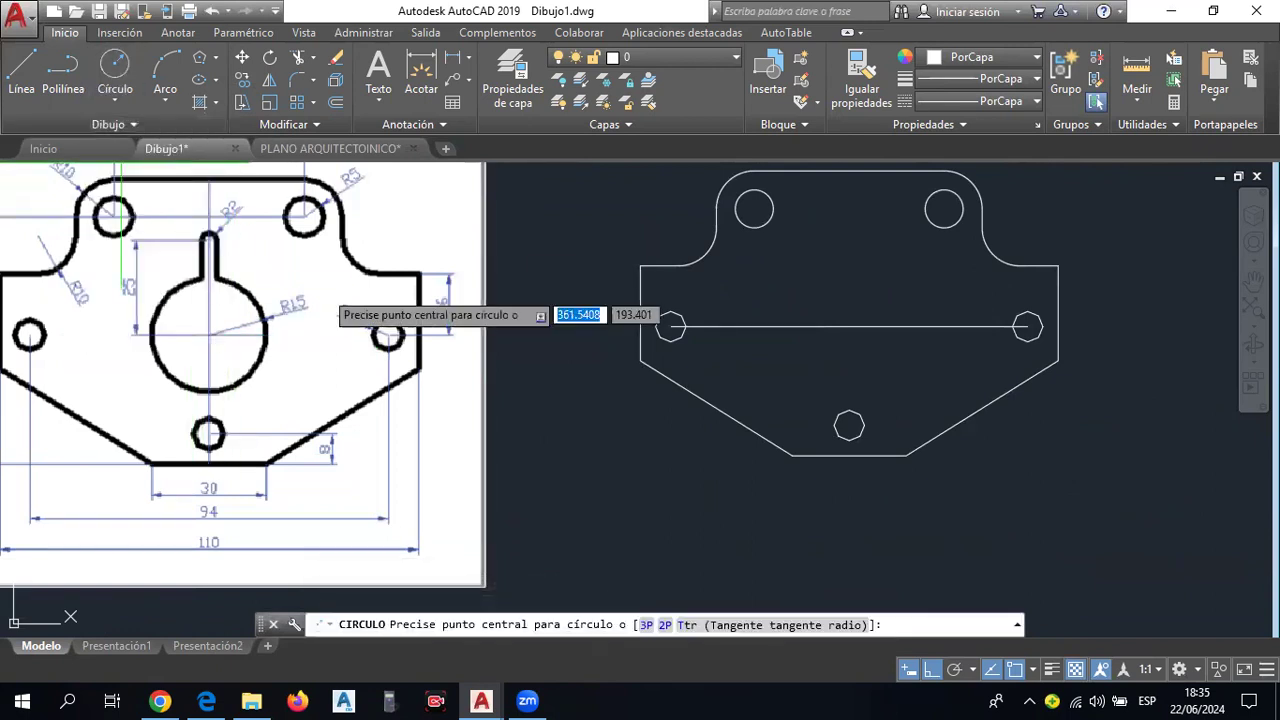
{"action": "left_click", "coordinate": [849, 326]}
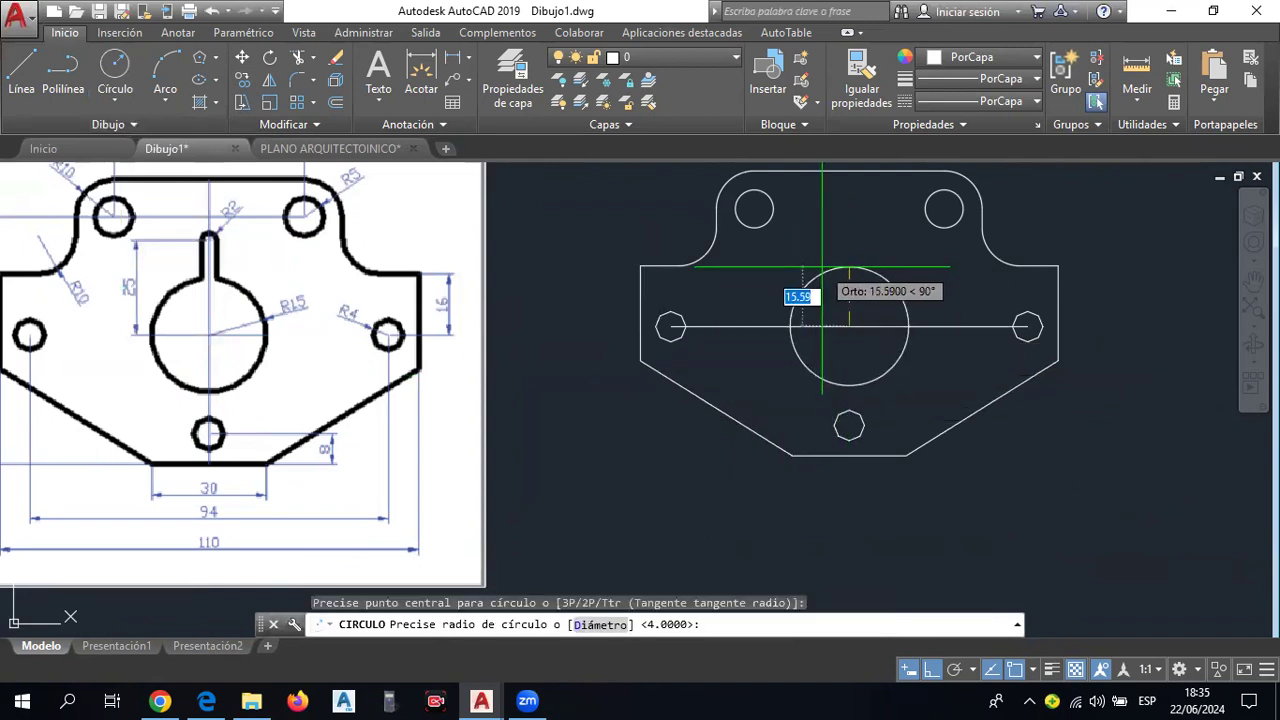
{"action": "type", "text": "1"}
{"action": "key", "text": "Return"}
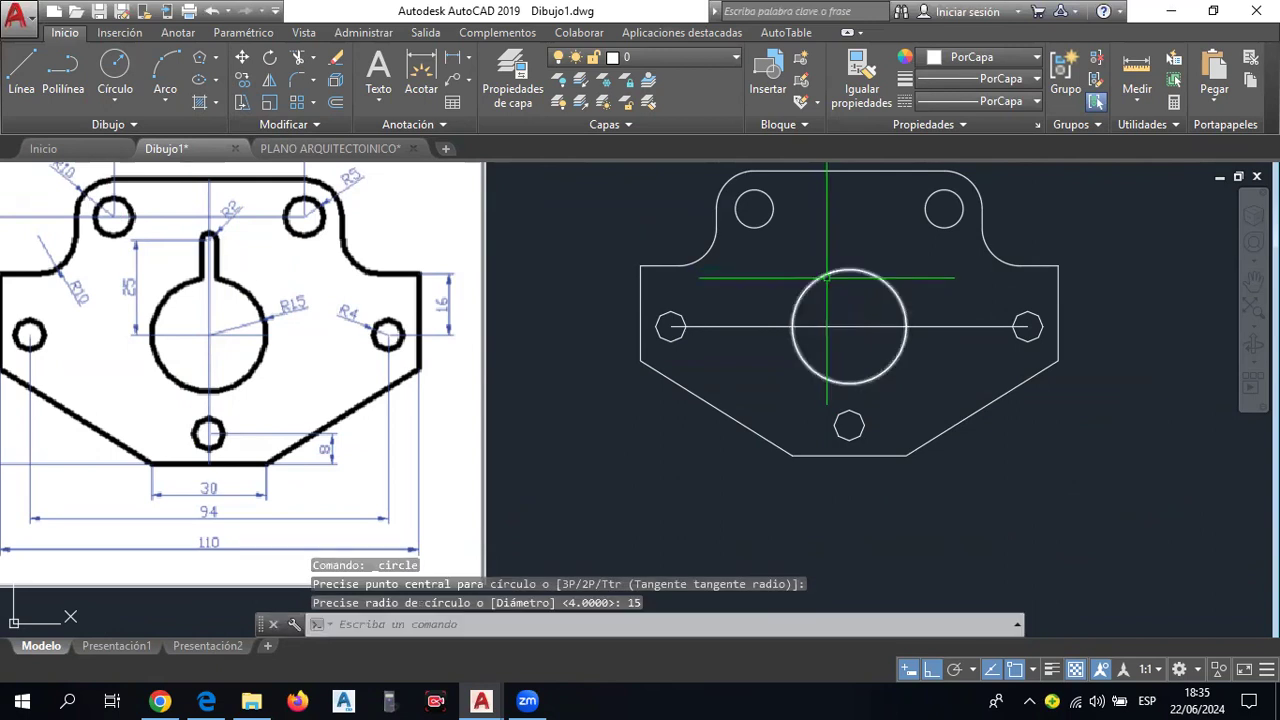
Erase the horizontal construction line.
{"action": "left_click", "coordinate": [955, 326]}
{"action": "left_click", "coordinate": [945, 306]}
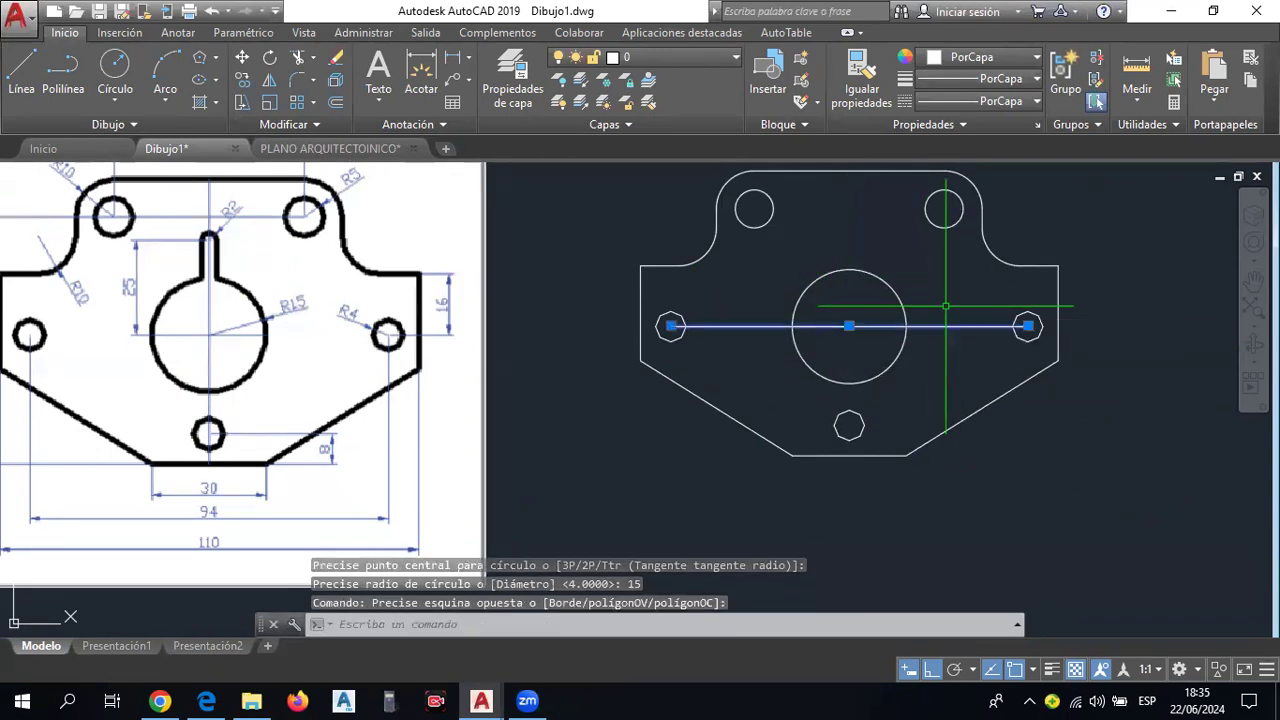
{"action": "key", "text": "Delete"}
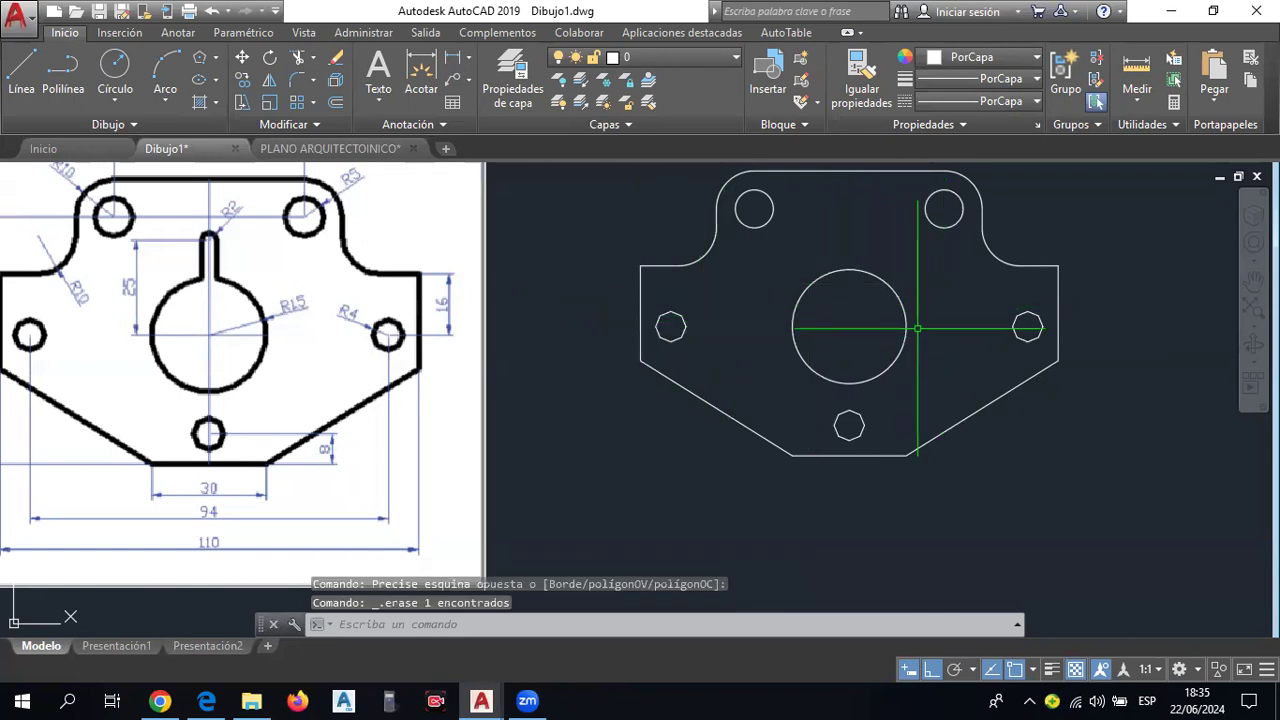
{"action": "scroll", "coordinate": [275, 369], "scroll_direction": "up", "scroll_amount": 2}
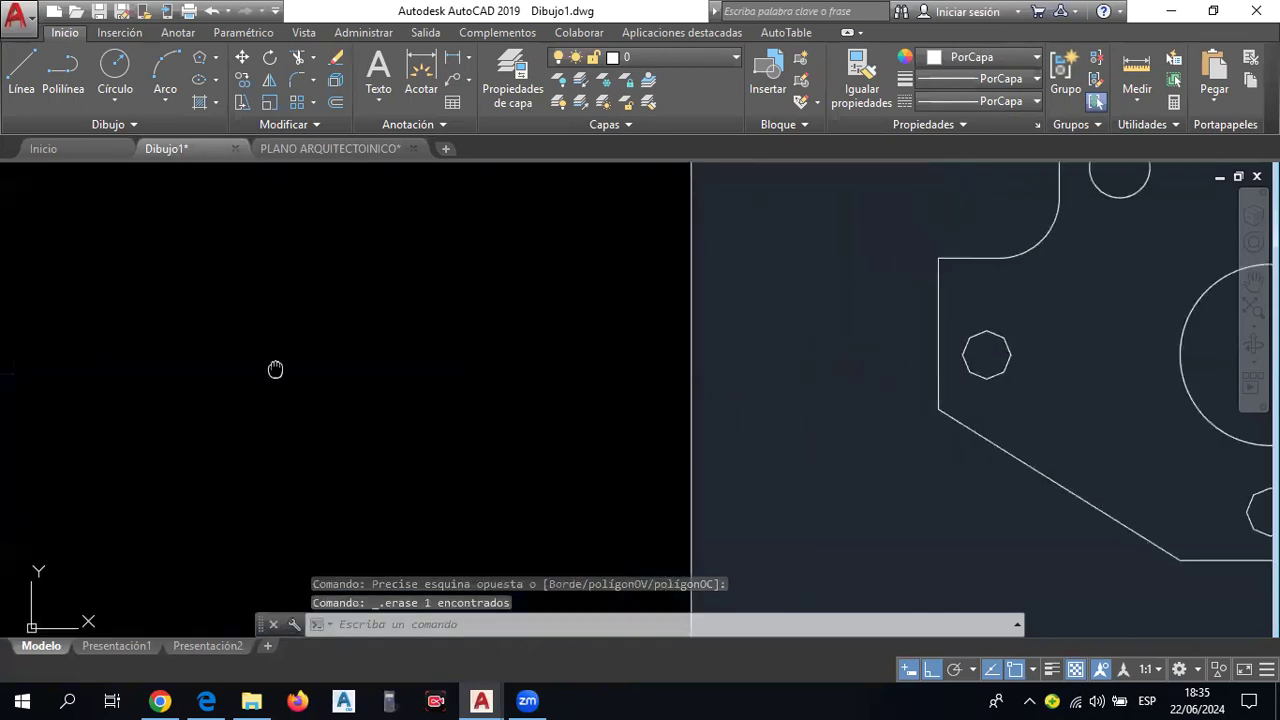
{"action": "middle_click_drag", "start_coordinate": [275, 369], "coordinate": [383, 399]}
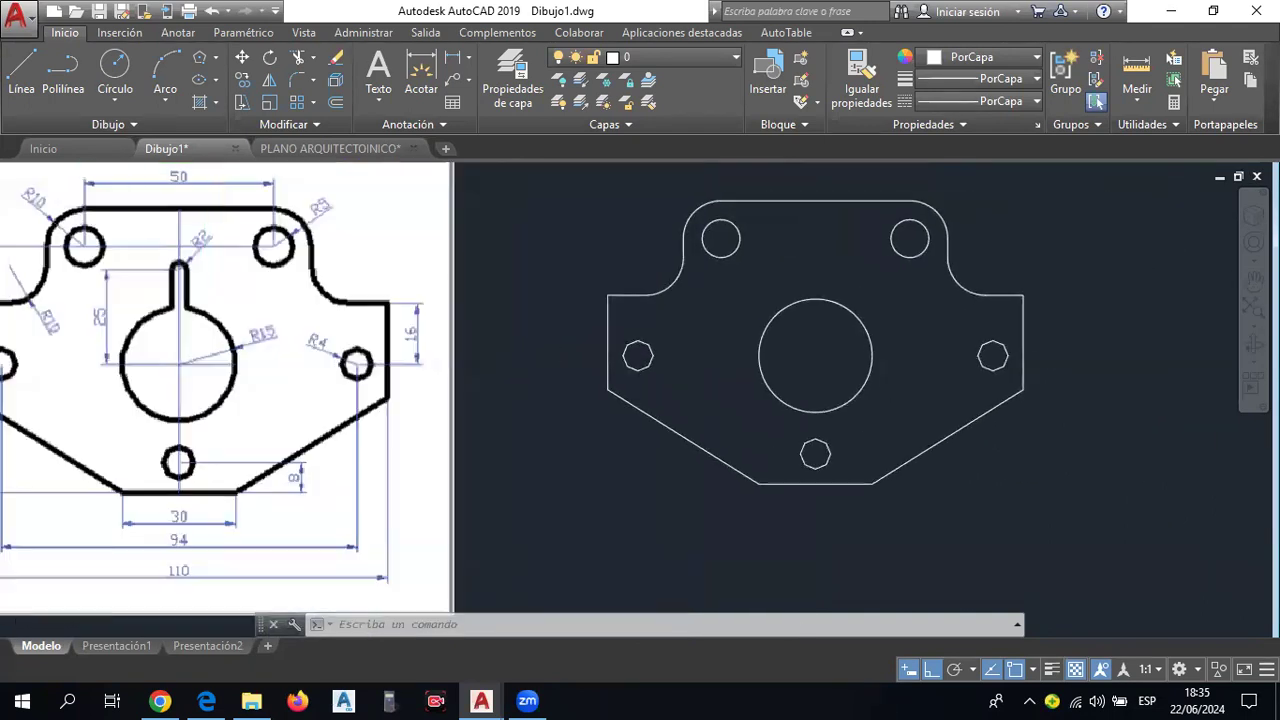
Draw a 25-unit vertical line up from the big circle's centre.
{"action": "left_click", "coordinate": [22, 70]}
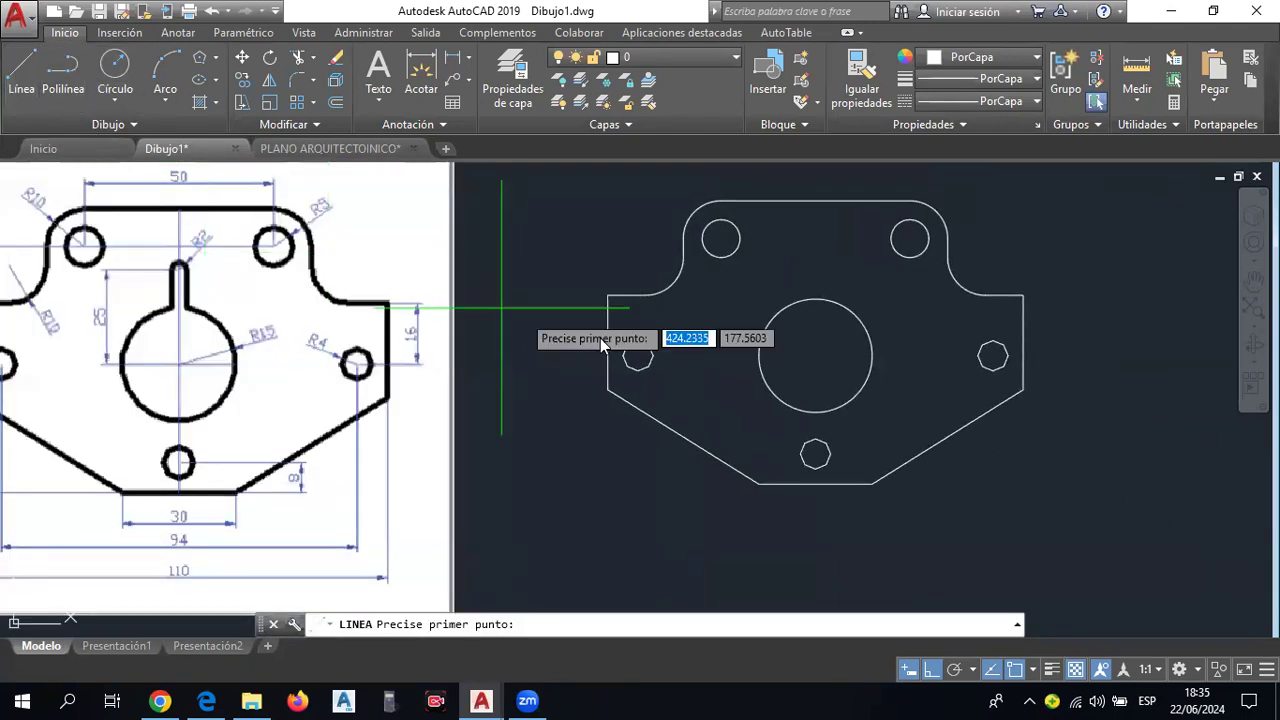
{"action": "left_click", "coordinate": [816, 354]}
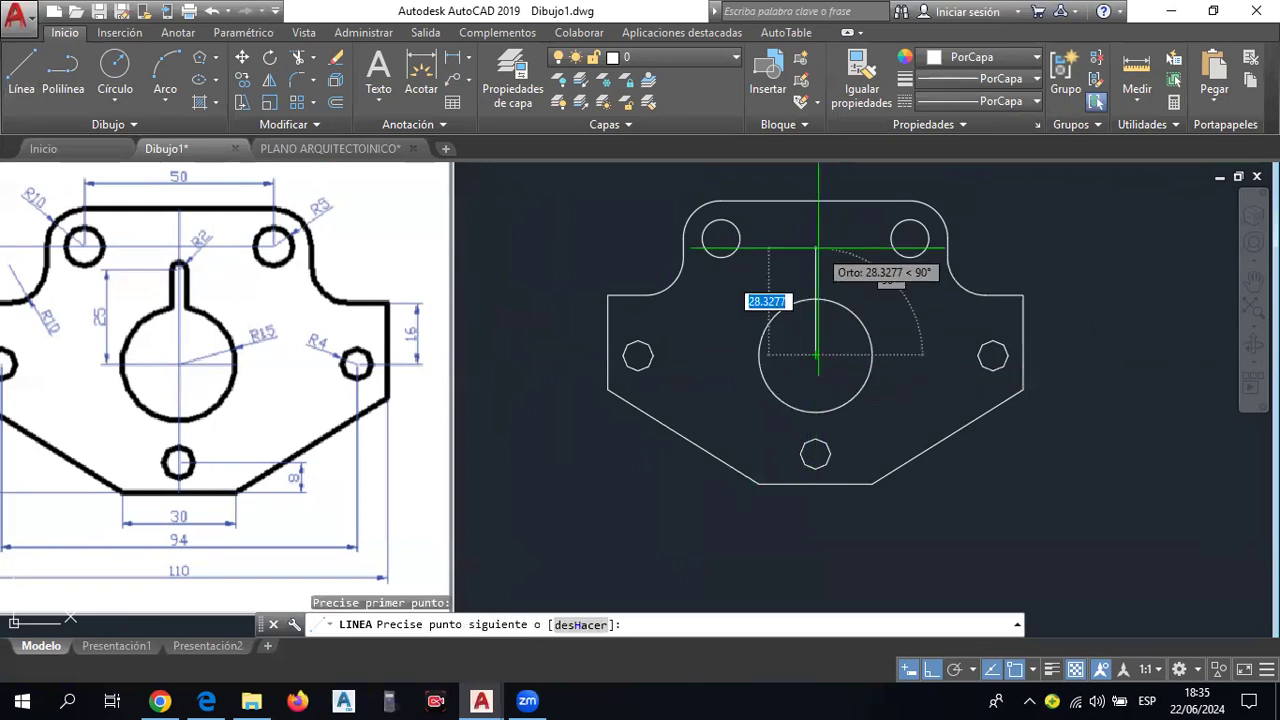
{"action": "type", "text": "25"}
{"action": "key", "text": "Return"}
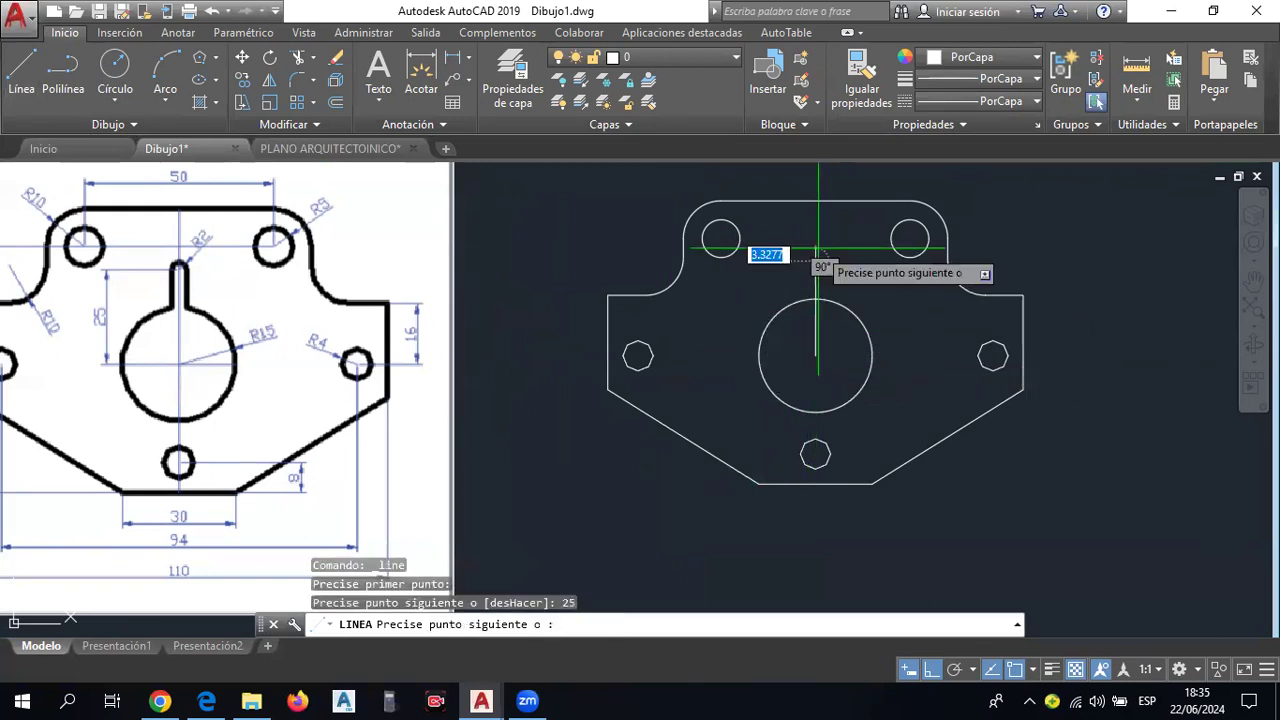
{"action": "key", "text": "Escape"}
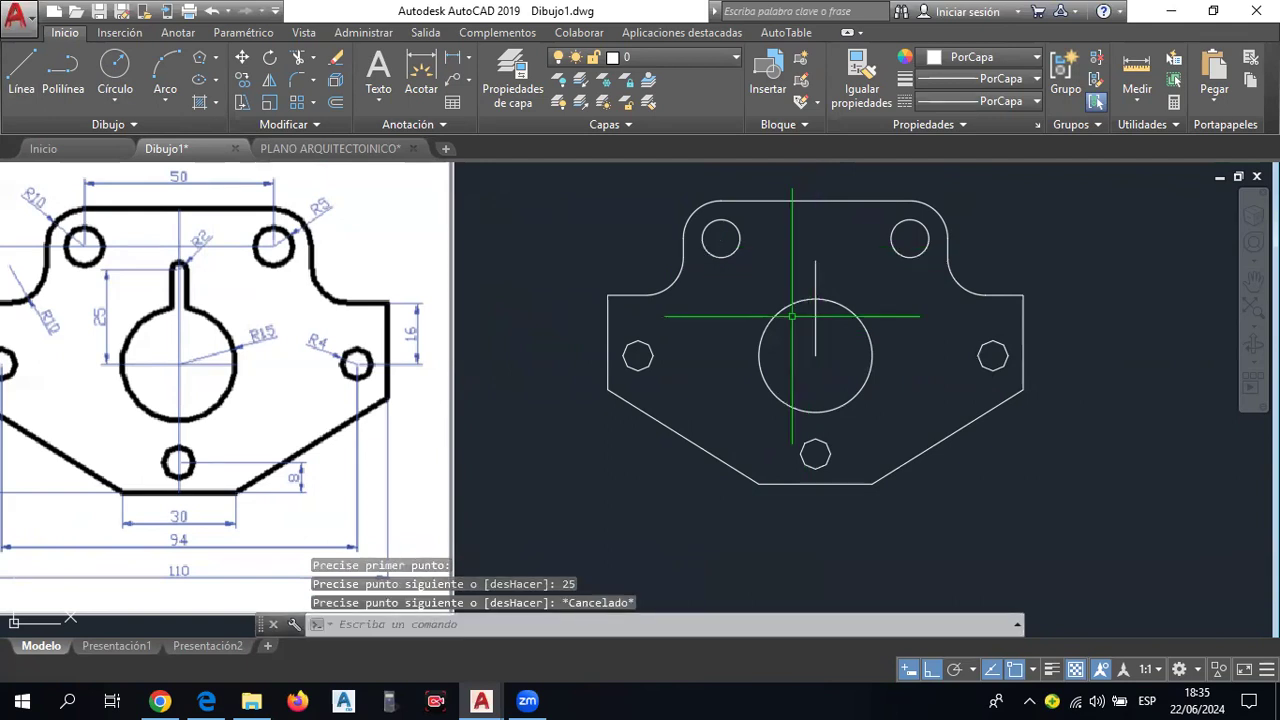
{"action": "scroll", "coordinate": [823, 268], "scroll_direction": "up", "scroll_amount": 2}
{"action": "scroll", "coordinate": [958, 268], "scroll_direction": "down", "scroll_amount": 2}
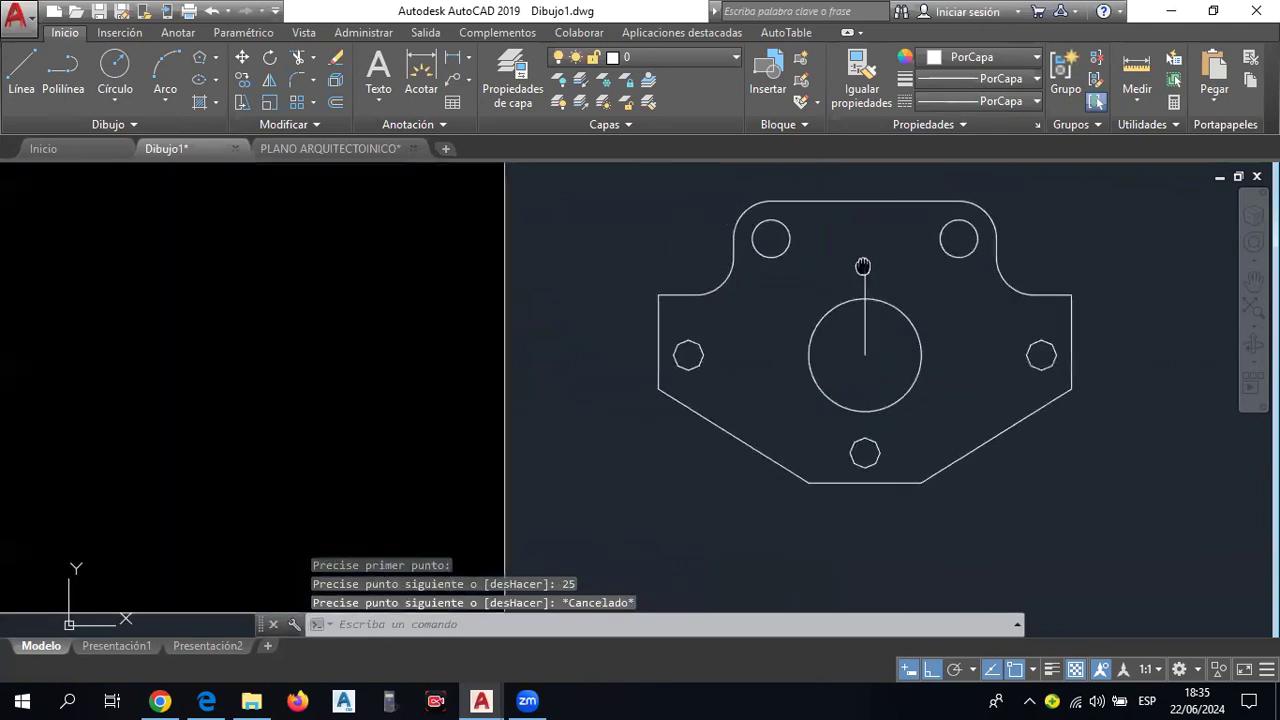
{"action": "scroll", "coordinate": [251, 256], "scroll_direction": "up", "scroll_amount": 2}
{"action": "scroll", "coordinate": [255, 258], "scroll_direction": "down", "scroll_amount": 2}
{"action": "middle_click_drag", "start_coordinate": [658, 274], "coordinate": [525, 285]}
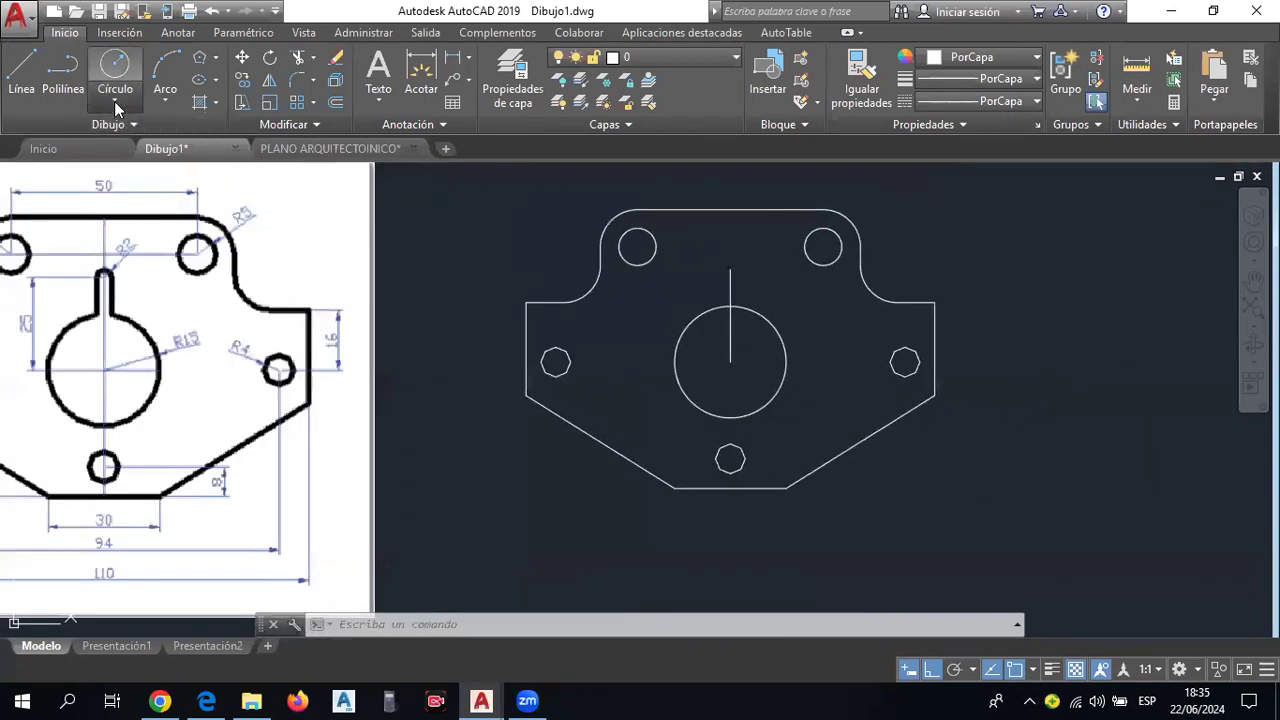
Add a radius-2 circle at the top of the vertical line.
{"action": "left_click", "coordinate": [115, 98]}
{"action": "left_click", "coordinate": [152, 133]}
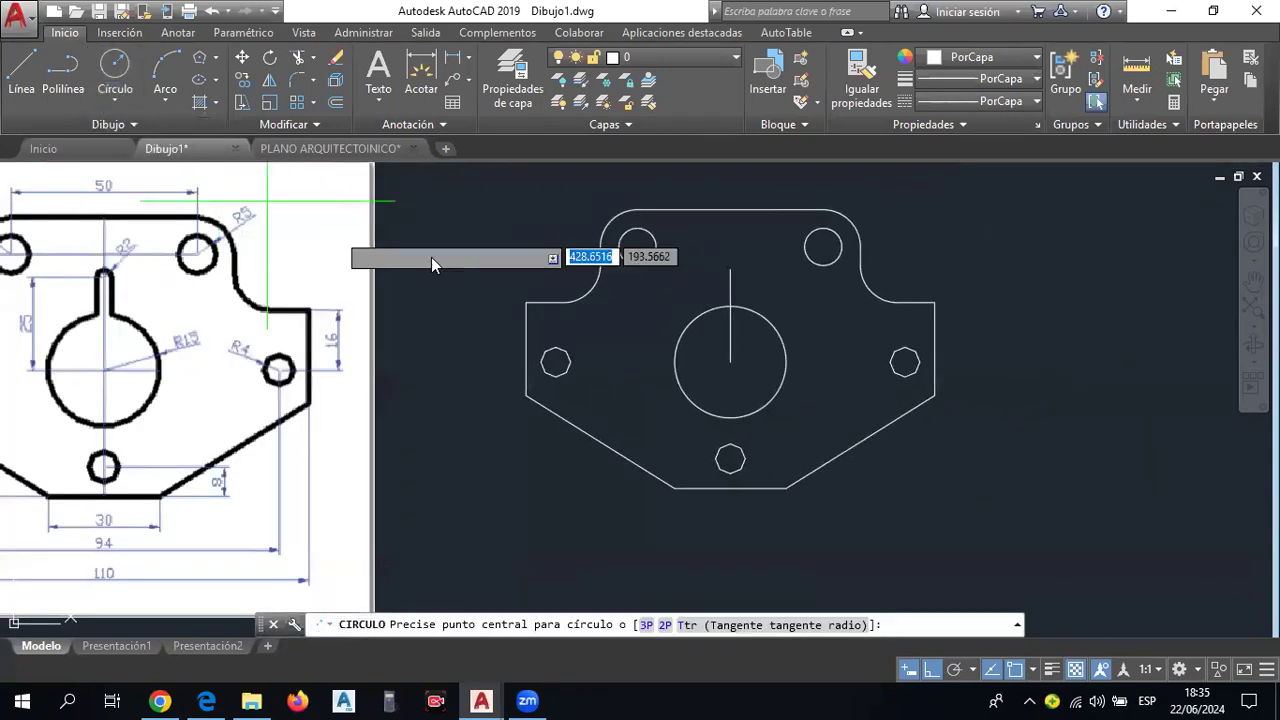
{"action": "scroll", "coordinate": [738, 270], "scroll_direction": "up", "scroll_amount": 2}
{"action": "left_click", "coordinate": [742, 268]}
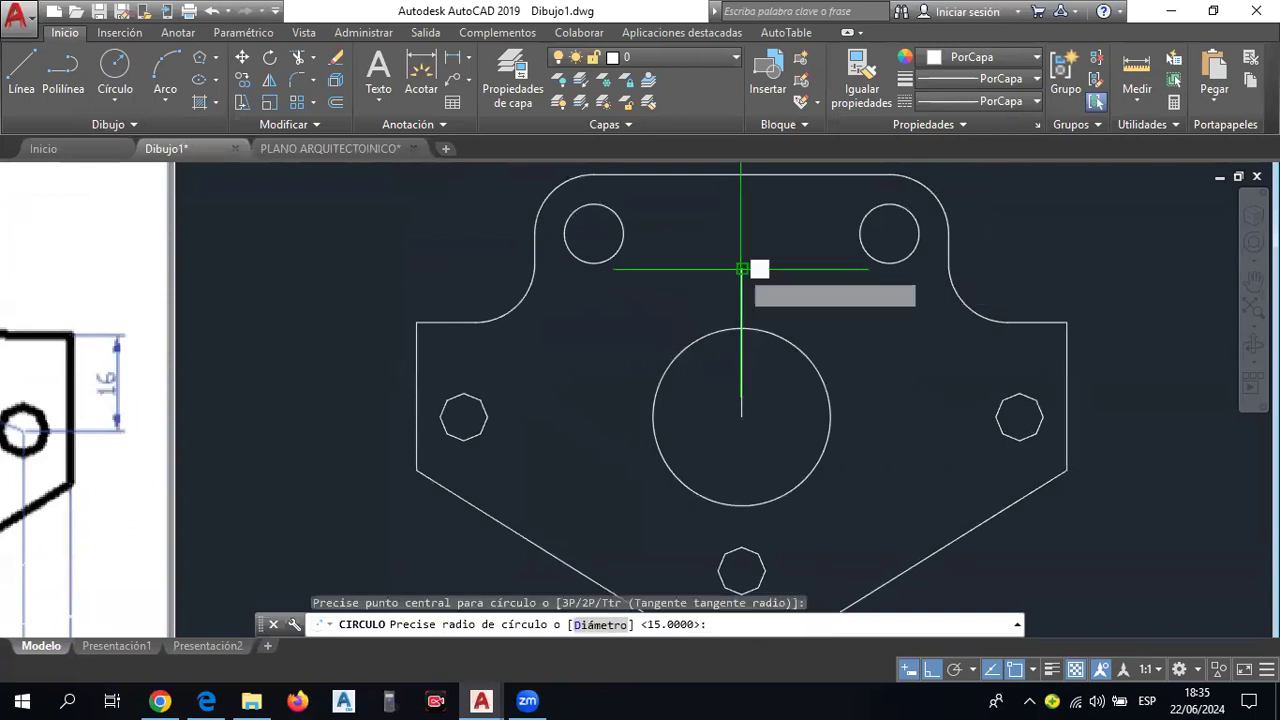
{"action": "type", "text": "2"}
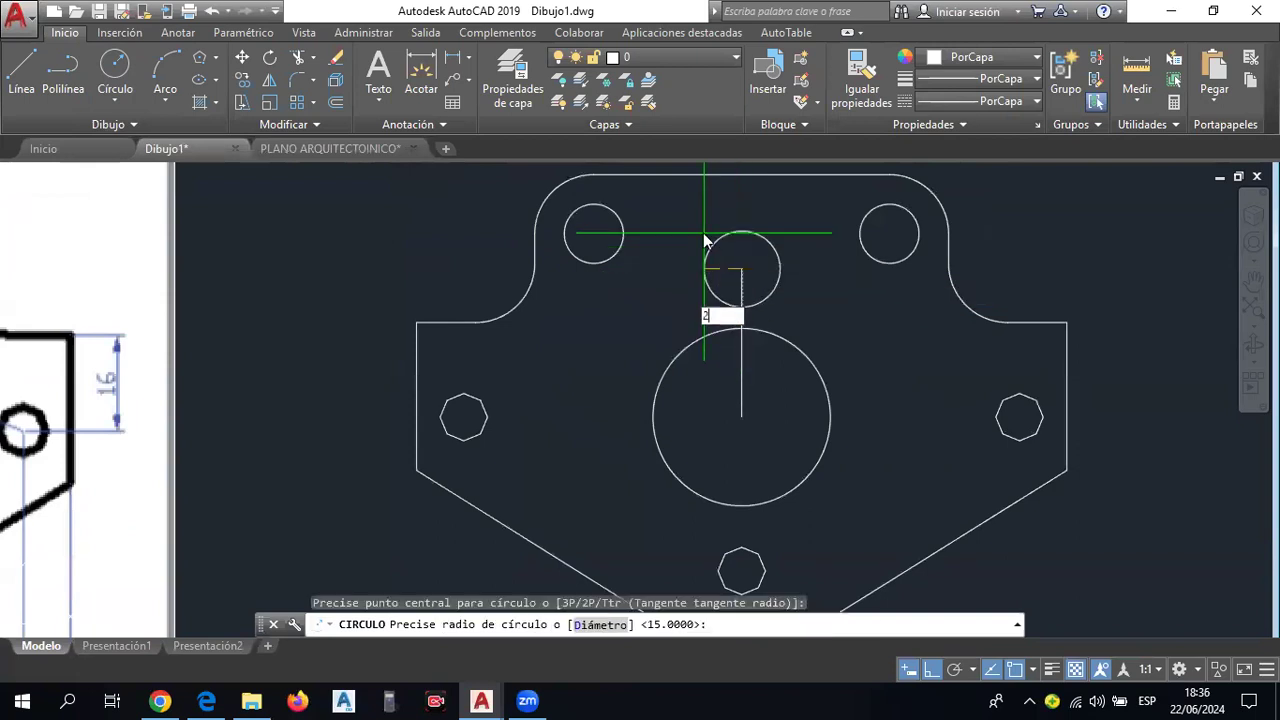
{"action": "key", "text": "Return"}
{"action": "scroll", "coordinate": [704, 233], "scroll_direction": "down", "scroll_amount": 3}
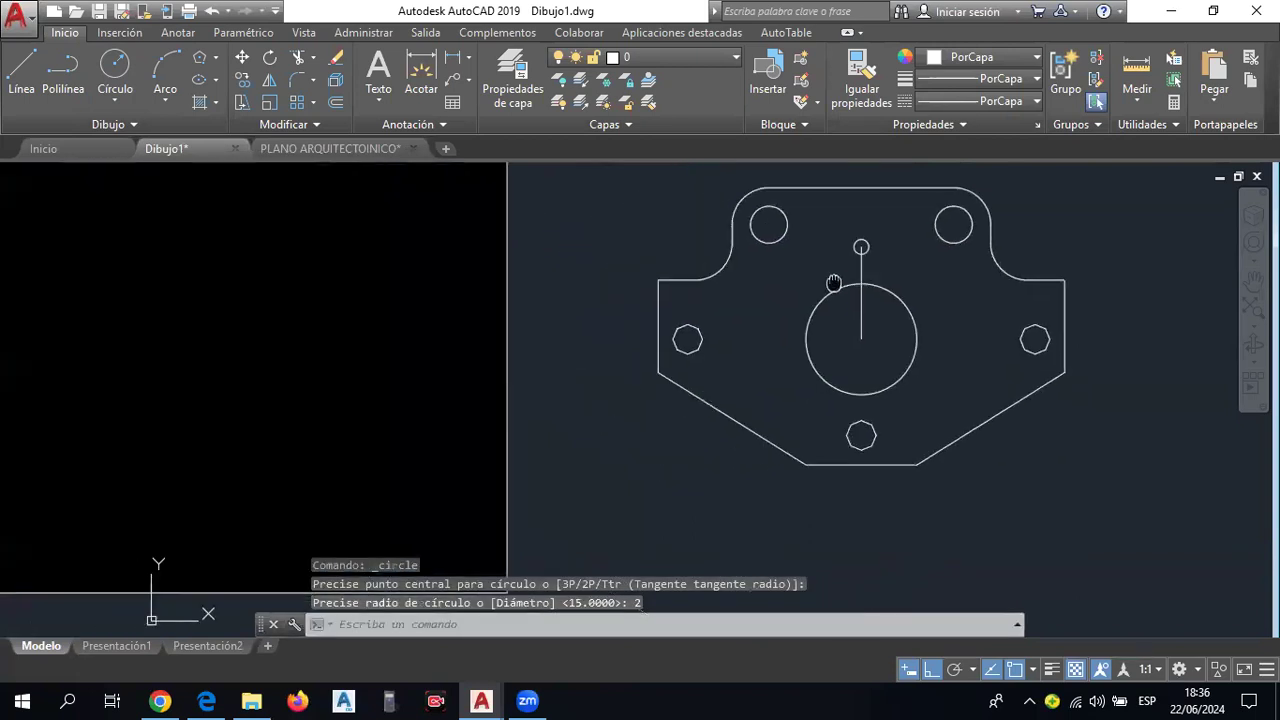
{"action": "scroll", "coordinate": [233, 251], "scroll_direction": "up", "scroll_amount": 4}
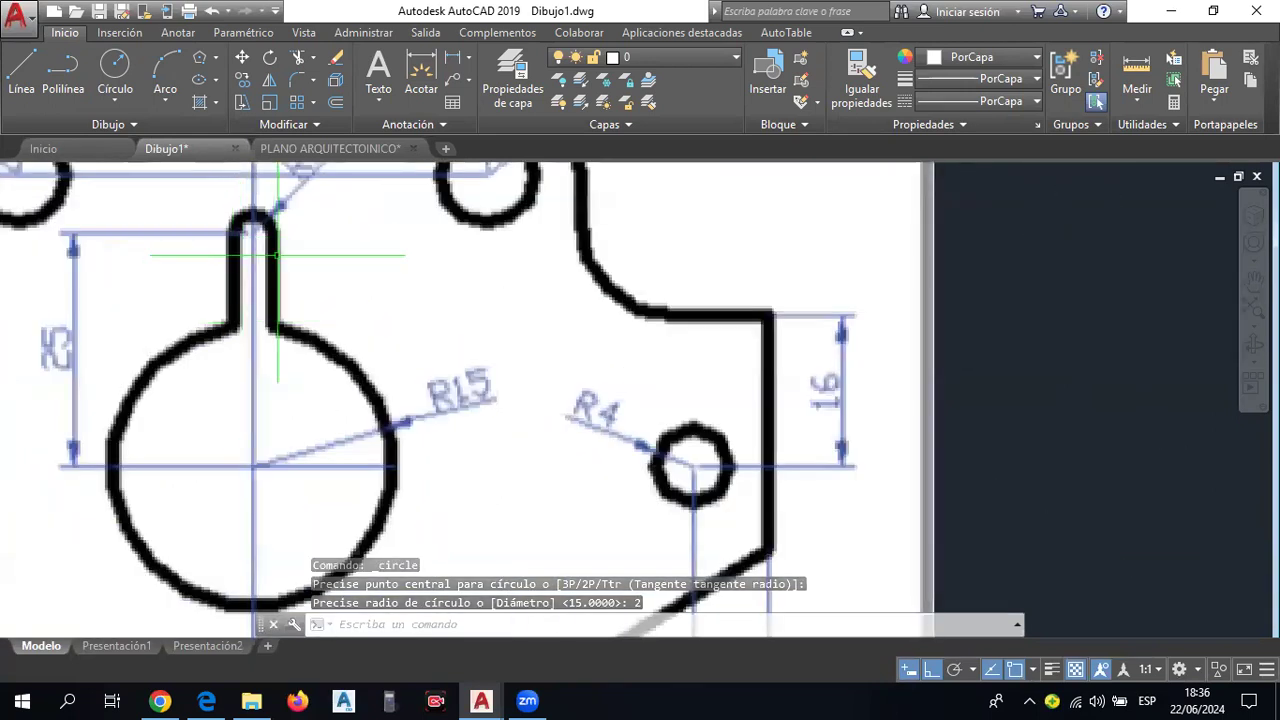
{"action": "scroll", "coordinate": [422, 336], "scroll_direction": "down", "scroll_amount": 4}
{"action": "middle_click_drag", "start_coordinate": [779, 346], "coordinate": [497, 366]}
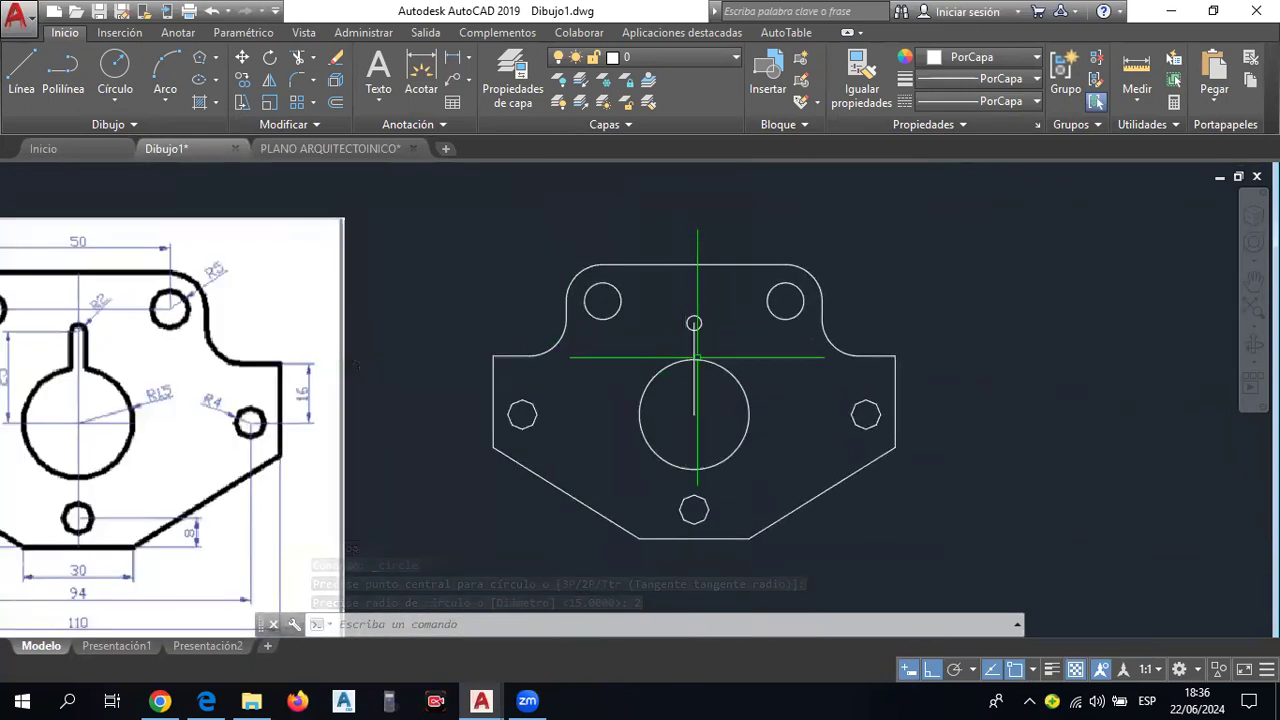
{"action": "scroll", "coordinate": [705, 360], "scroll_direction": "up", "scroll_amount": 2}
{"action": "left_click", "coordinate": [22, 68]}
{"action": "scroll", "coordinate": [682, 322], "scroll_direction": "up", "scroll_amount": 2}
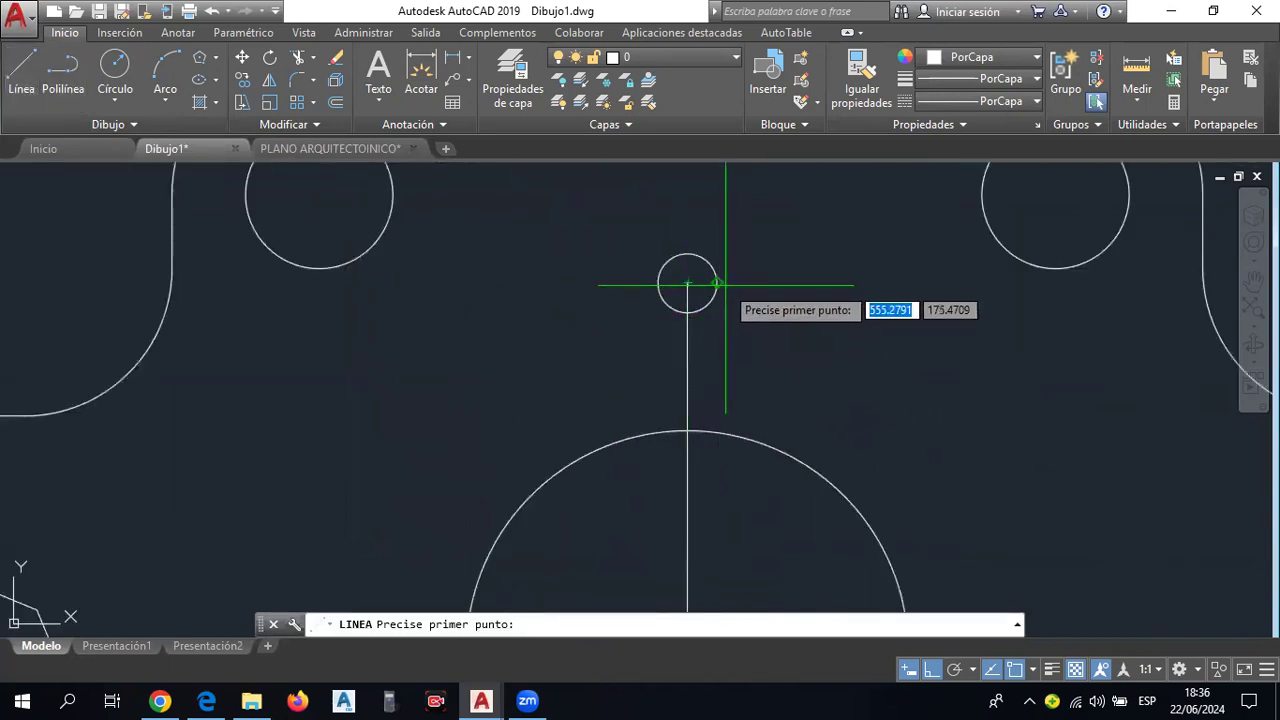
Draw the two slot side lines from the small circle to the large circle.
{"action": "left_click", "coordinate": [687, 284]}
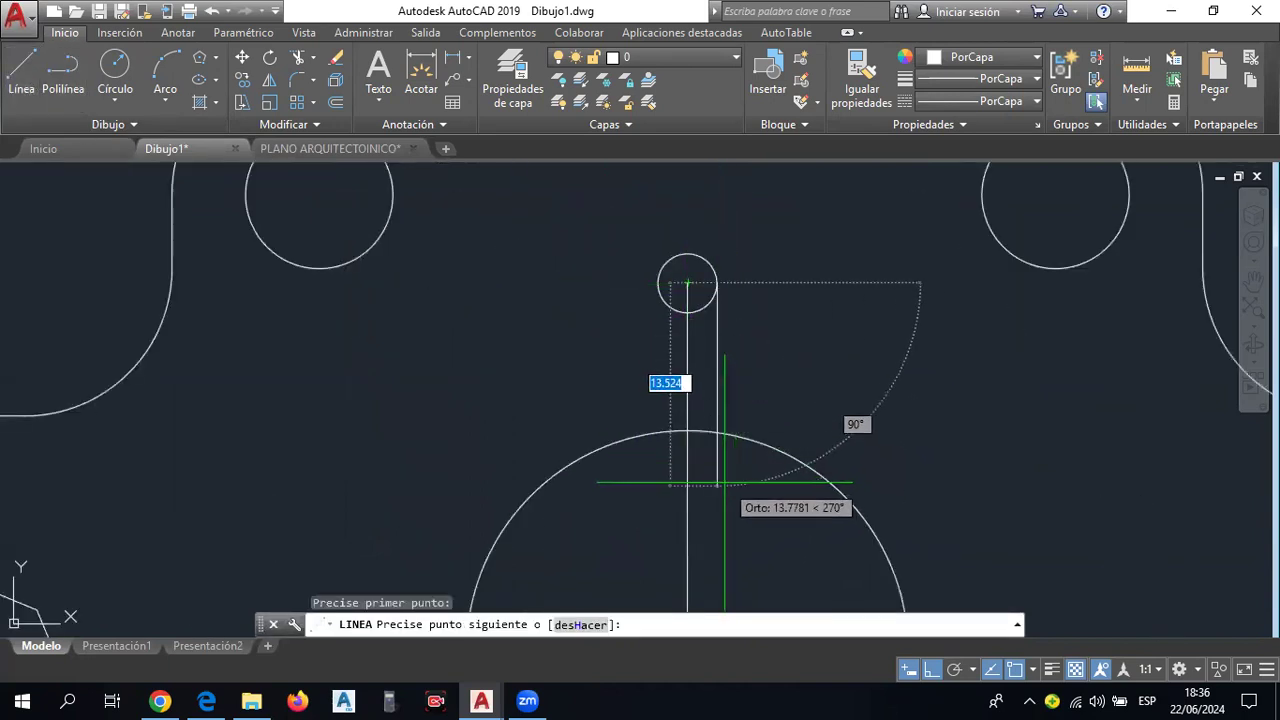
{"action": "scroll", "coordinate": [712, 440], "scroll_direction": "up", "scroll_amount": 2}
{"action": "left_click", "coordinate": [710, 449]}
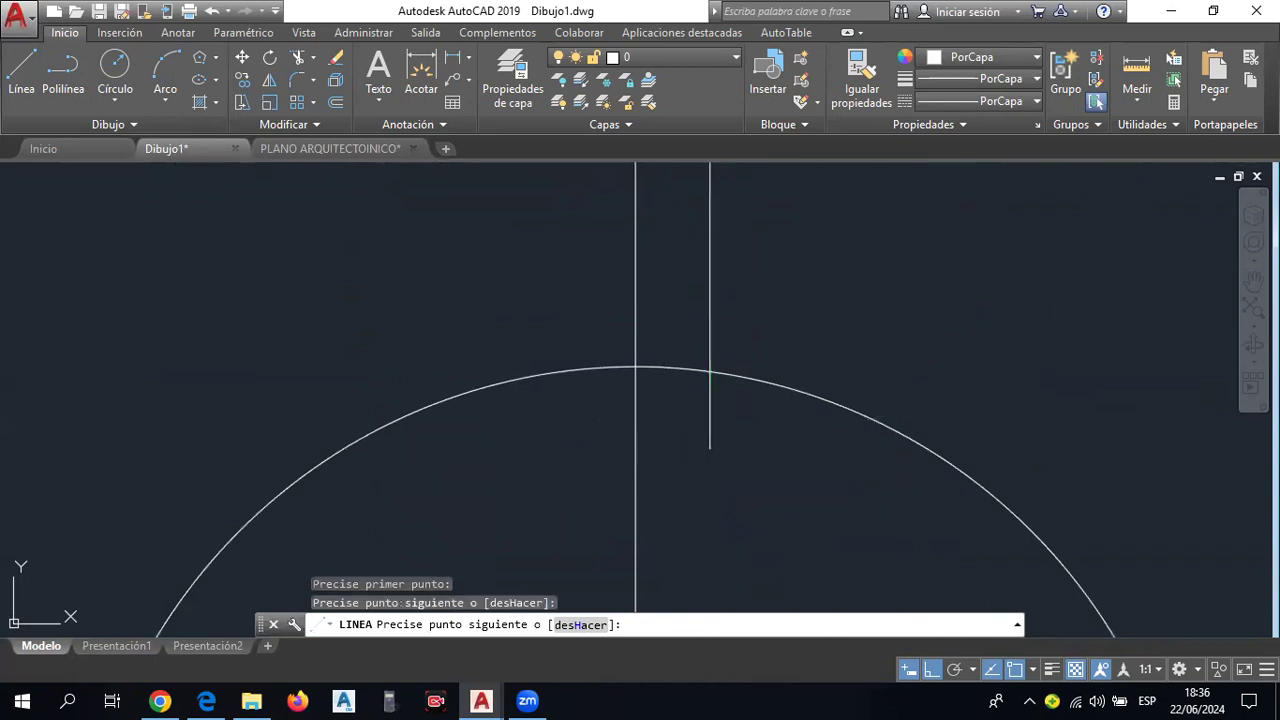
{"action": "key", "text": "Escape"}
{"action": "scroll", "coordinate": [709, 311], "scroll_direction": "down", "scroll_amount": 2}
{"action": "scroll", "coordinate": [711, 322], "scroll_direction": "down", "scroll_amount": 1}
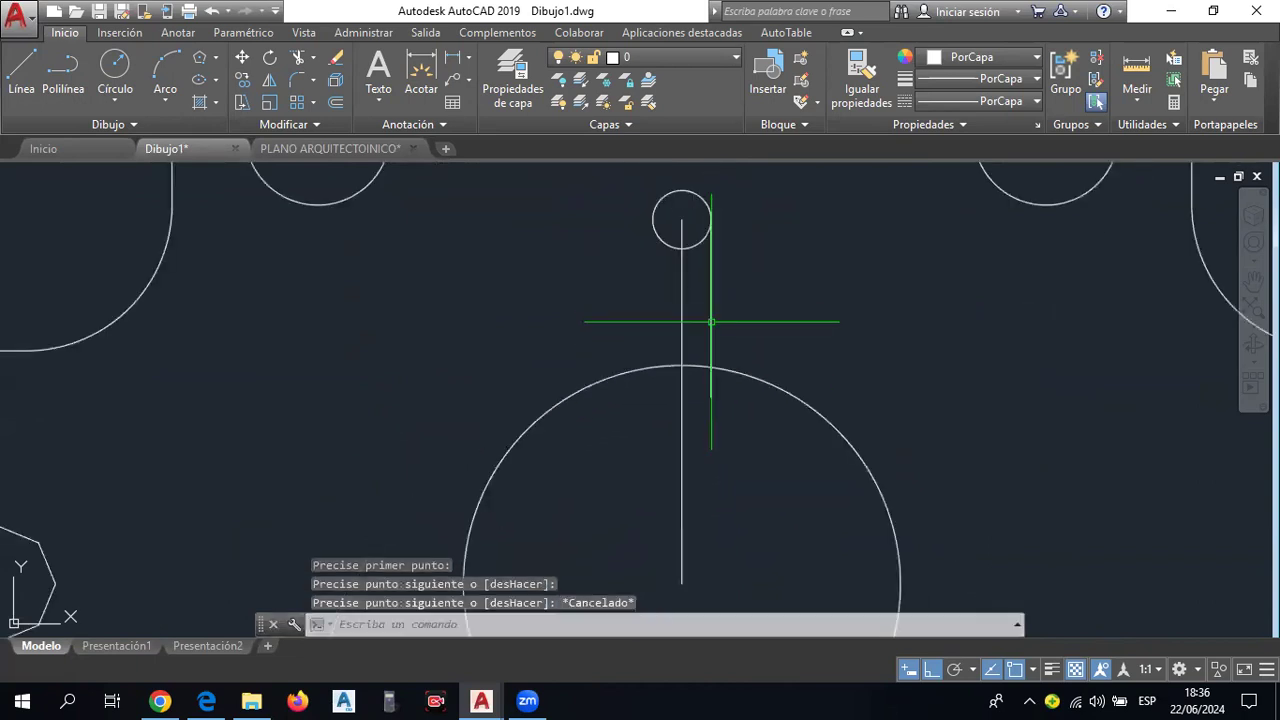
{"action": "left_click", "coordinate": [28, 93]}
{"action": "left_click", "coordinate": [682, 218]}
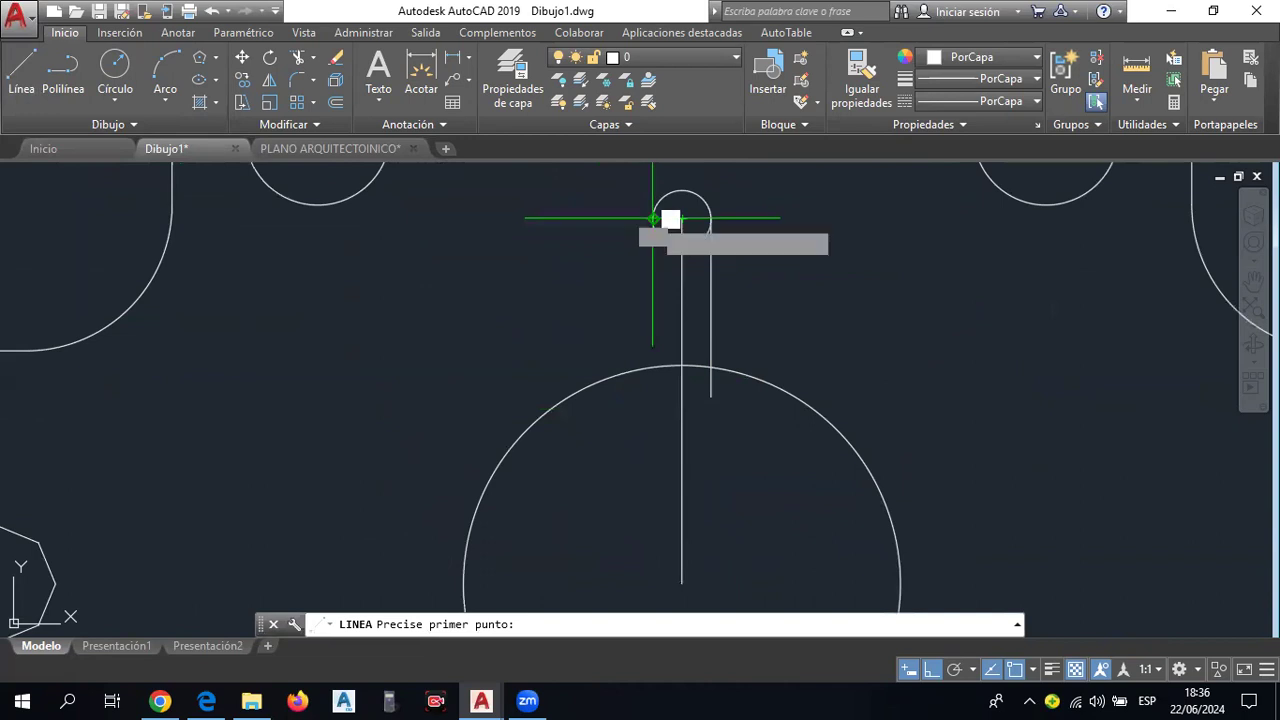
{"action": "left_click", "coordinate": [651, 391]}
{"action": "key", "text": "Escape"}
{"action": "scroll", "coordinate": [651, 366], "scroll_direction": "down", "scroll_amount": 4}
{"action": "scroll", "coordinate": [1083, 281], "scroll_direction": "down", "scroll_amount": 2}
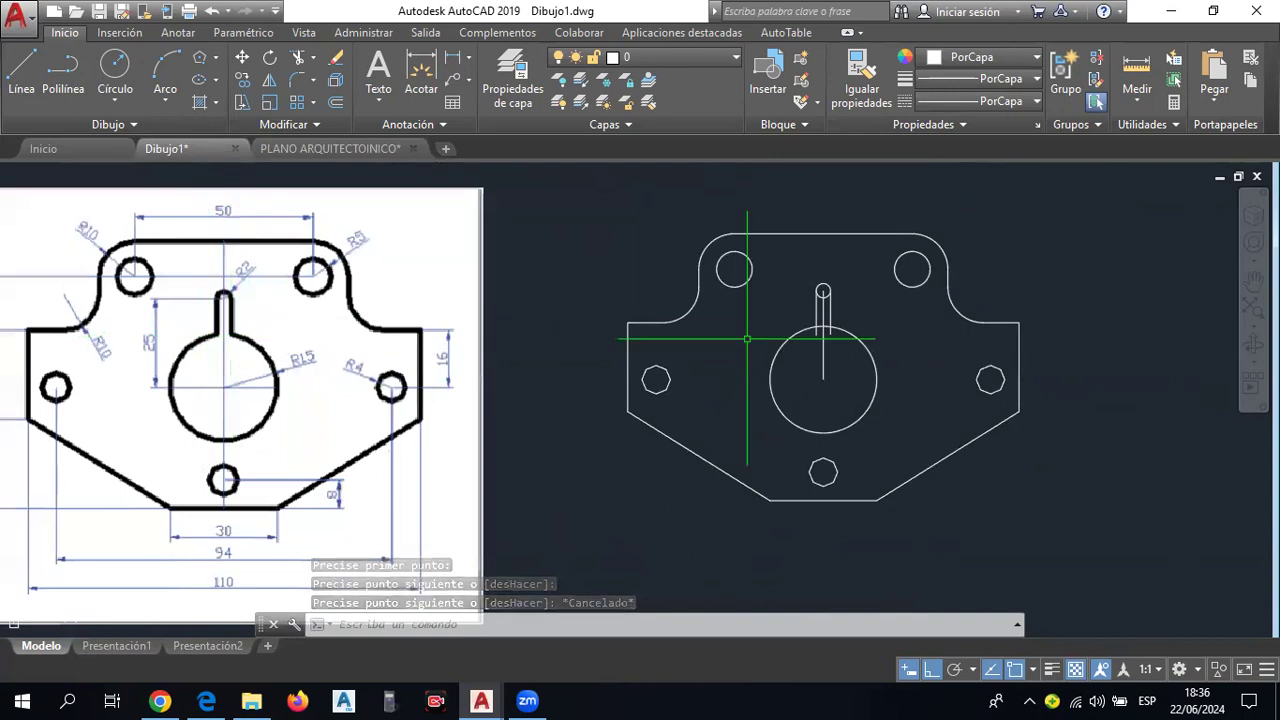
Trim the excess arc and line pieces between the slot sides using crossing windows.
{"action": "left_click", "coordinate": [300, 60]}
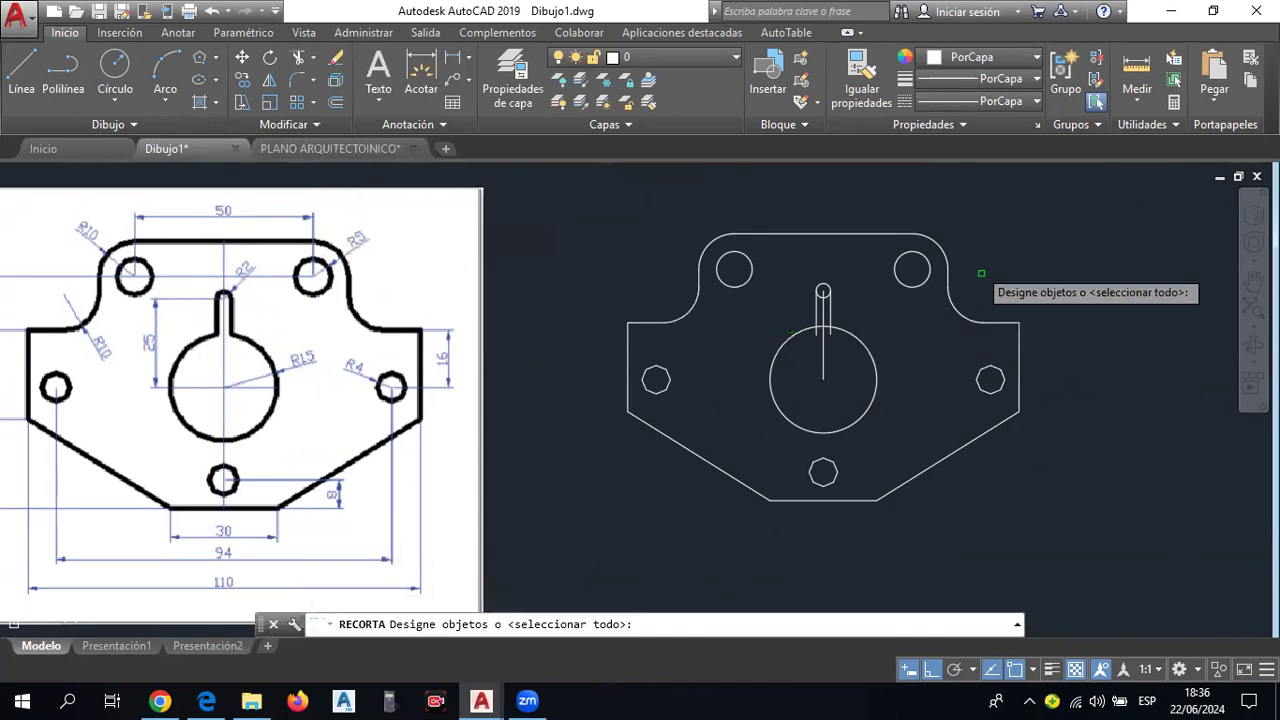
{"action": "scroll", "coordinate": [990, 246], "scroll_direction": "up", "scroll_amount": 3}
{"action": "left_click", "coordinate": [751, 423]}
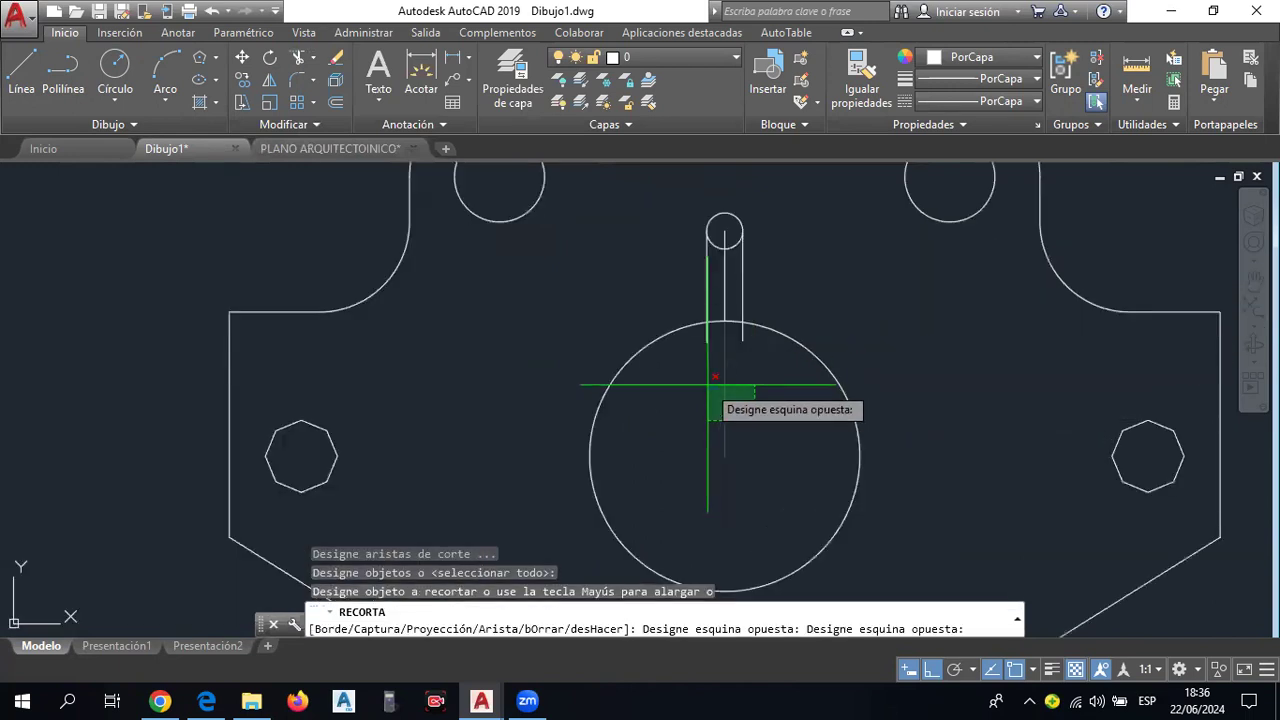
{"action": "left_click", "coordinate": [714, 394]}
{"action": "scroll", "coordinate": [720, 356], "scroll_direction": "up", "scroll_amount": 3}
{"action": "left_click", "coordinate": [826, 356]}
{"action": "left_click", "coordinate": [703, 305]}
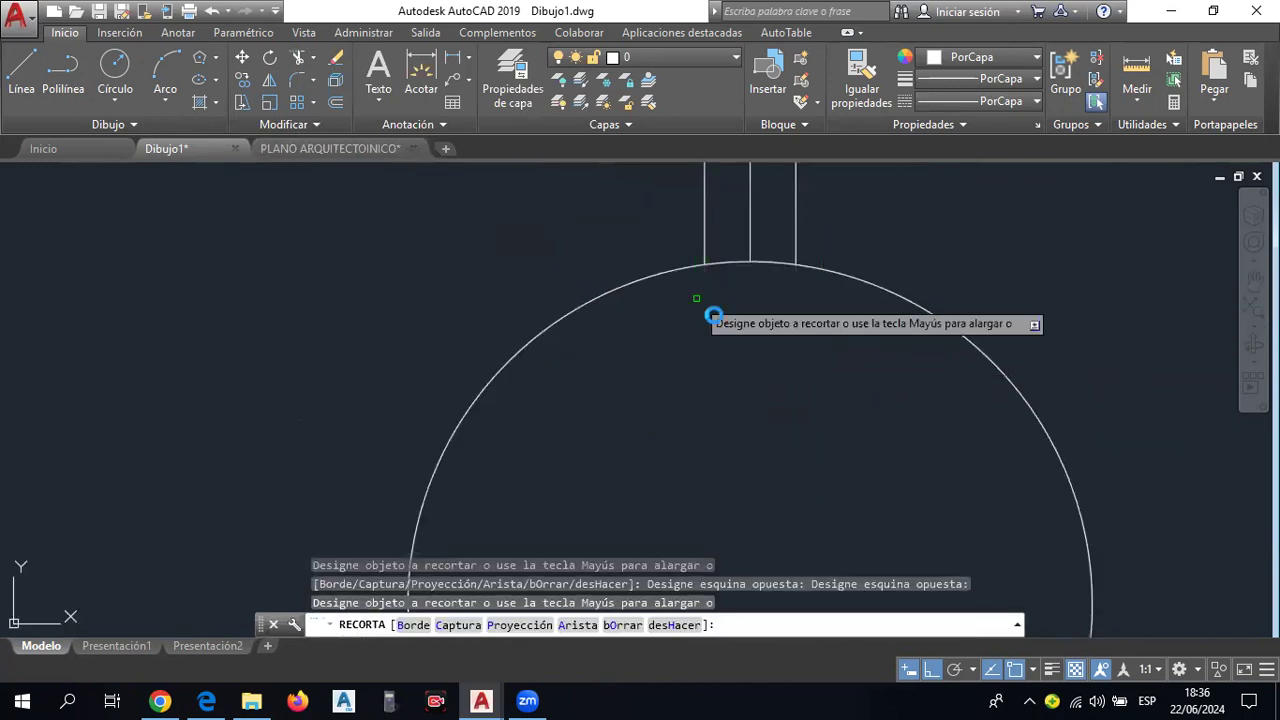
{"action": "scroll", "coordinate": [737, 381], "scroll_direction": "down", "scroll_amount": 2}
{"action": "left_click", "coordinate": [737, 381]}
{"action": "left_click", "coordinate": [741, 290]}
{"action": "left_click", "coordinate": [745, 262]}
{"action": "left_click", "coordinate": [735, 215]}
{"action": "key", "text": "Escape"}
Delete the leftover short line at the top of the slot.
{"action": "left_click", "coordinate": [730, 225]}
{"action": "key", "text": "Delete"}
{"action": "scroll", "coordinate": [771, 300], "scroll_direction": "down", "scroll_amount": 5}
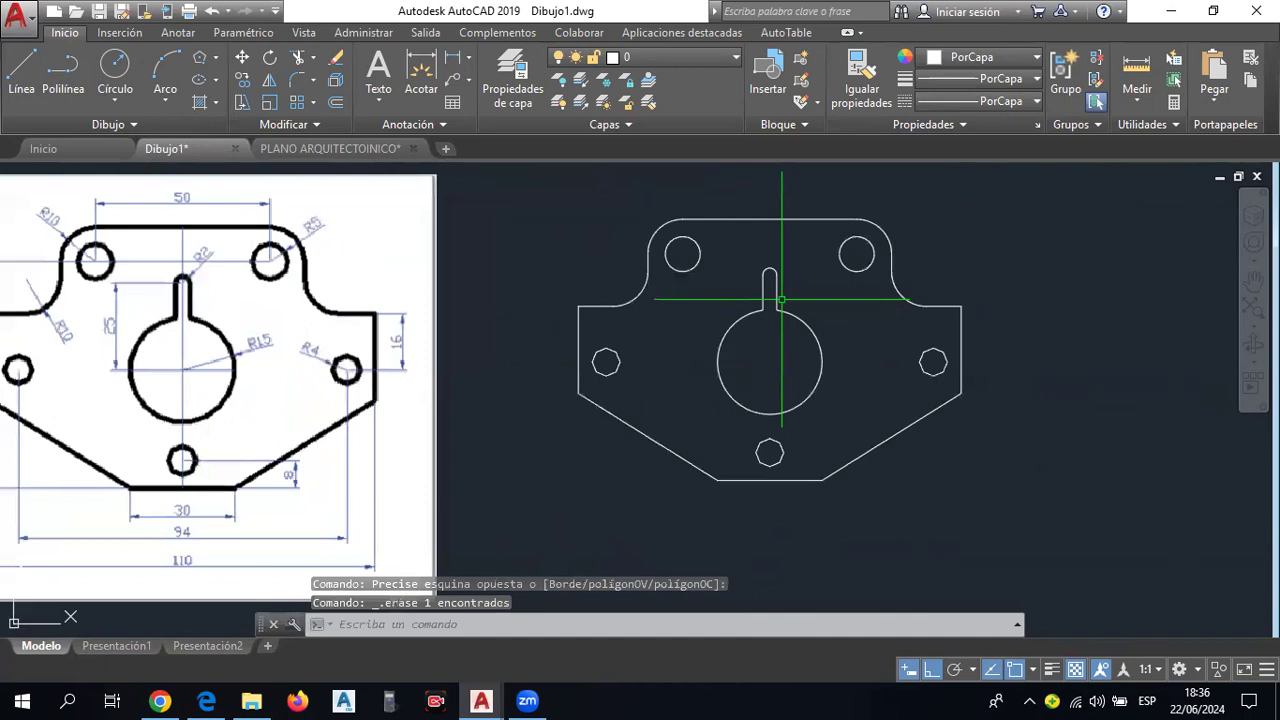
{"action": "scroll", "coordinate": [790, 320], "scroll_direction": "down", "scroll_amount": 2}
{"action": "scroll", "coordinate": [823, 385], "scroll_direction": "down", "scroll_amount": 1}
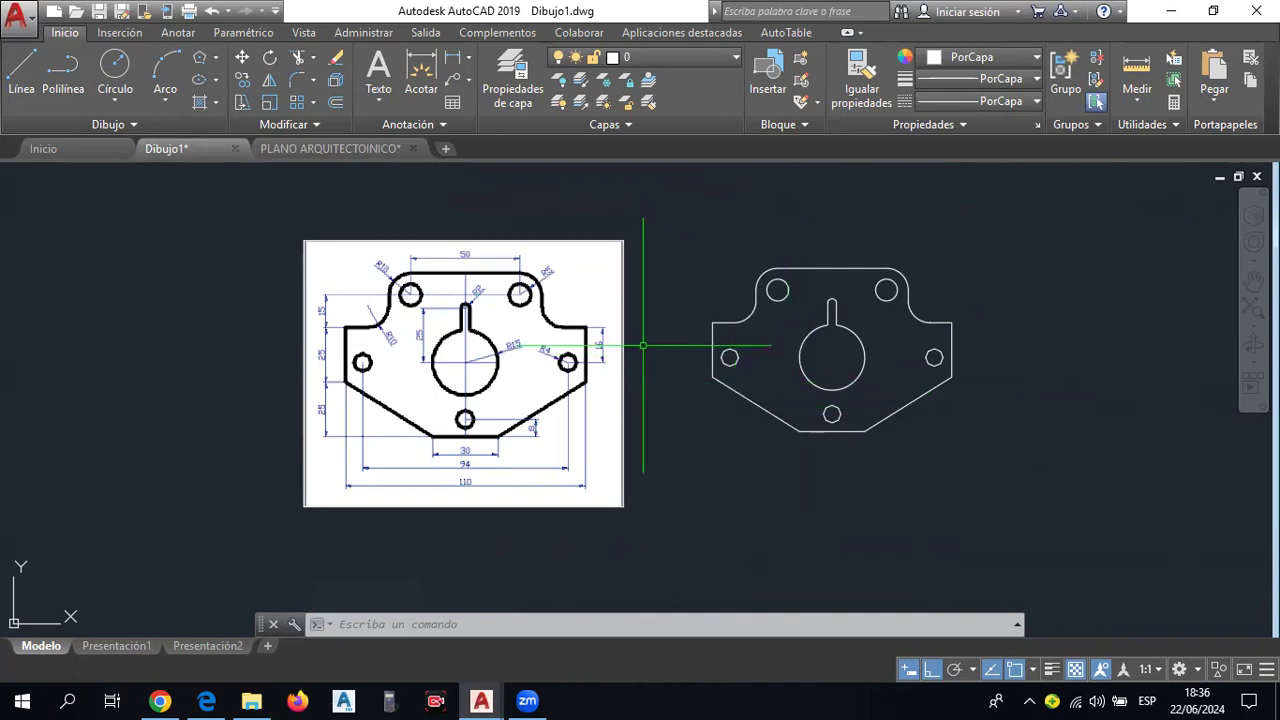
{"action": "scroll", "coordinate": [495, 471], "scroll_direction": "up", "scroll_amount": 2}
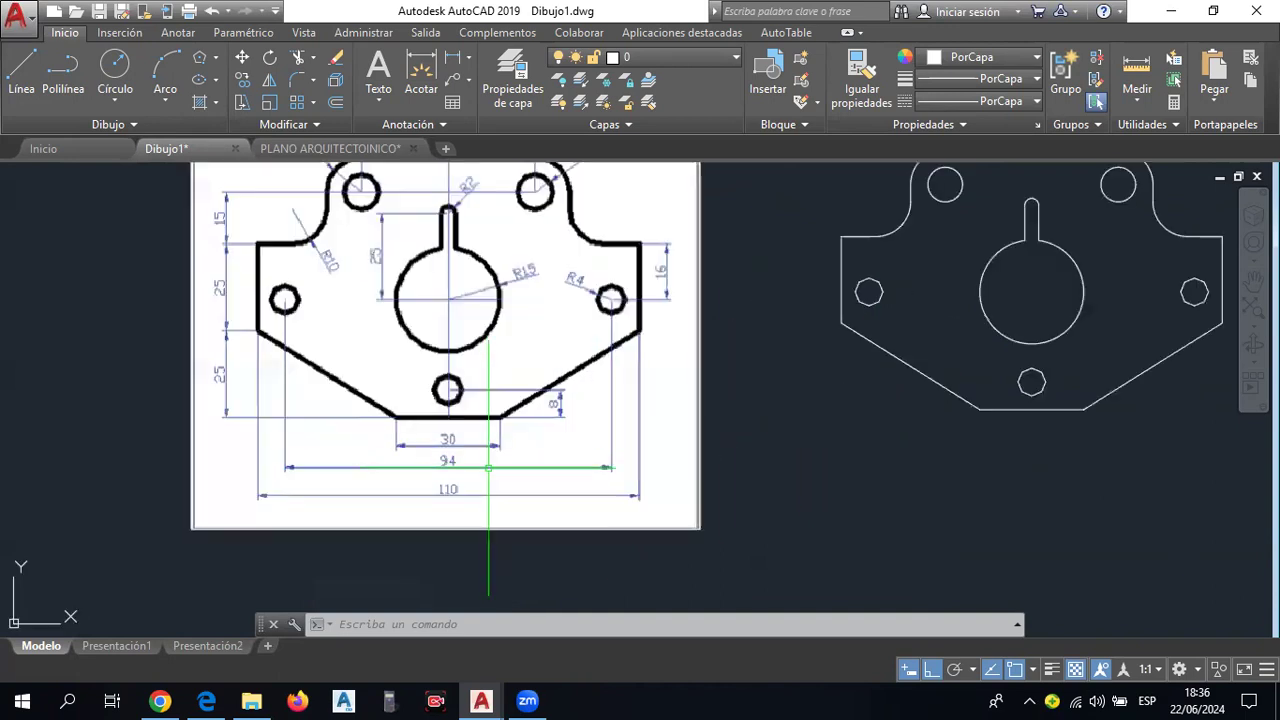
{"action": "scroll", "coordinate": [450, 470], "scroll_direction": "up", "scroll_amount": 2}
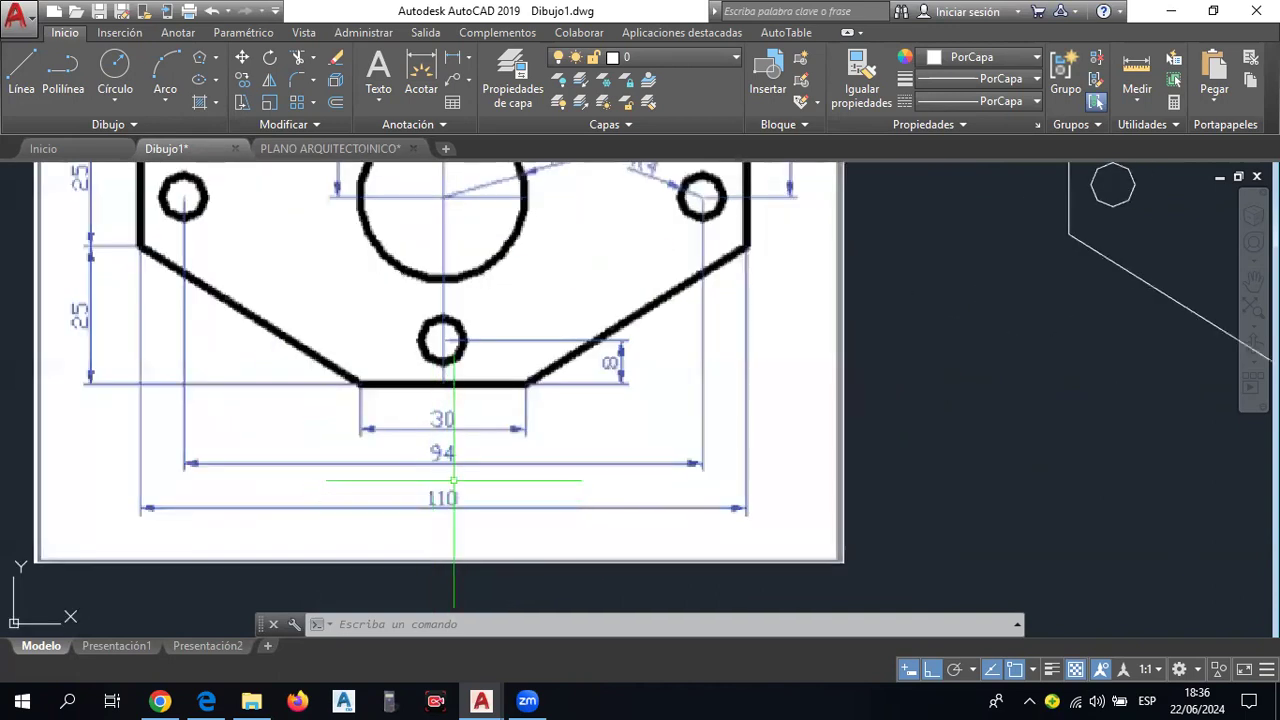
{"action": "scroll", "coordinate": [600, 440], "scroll_direction": "down", "scroll_amount": 4}
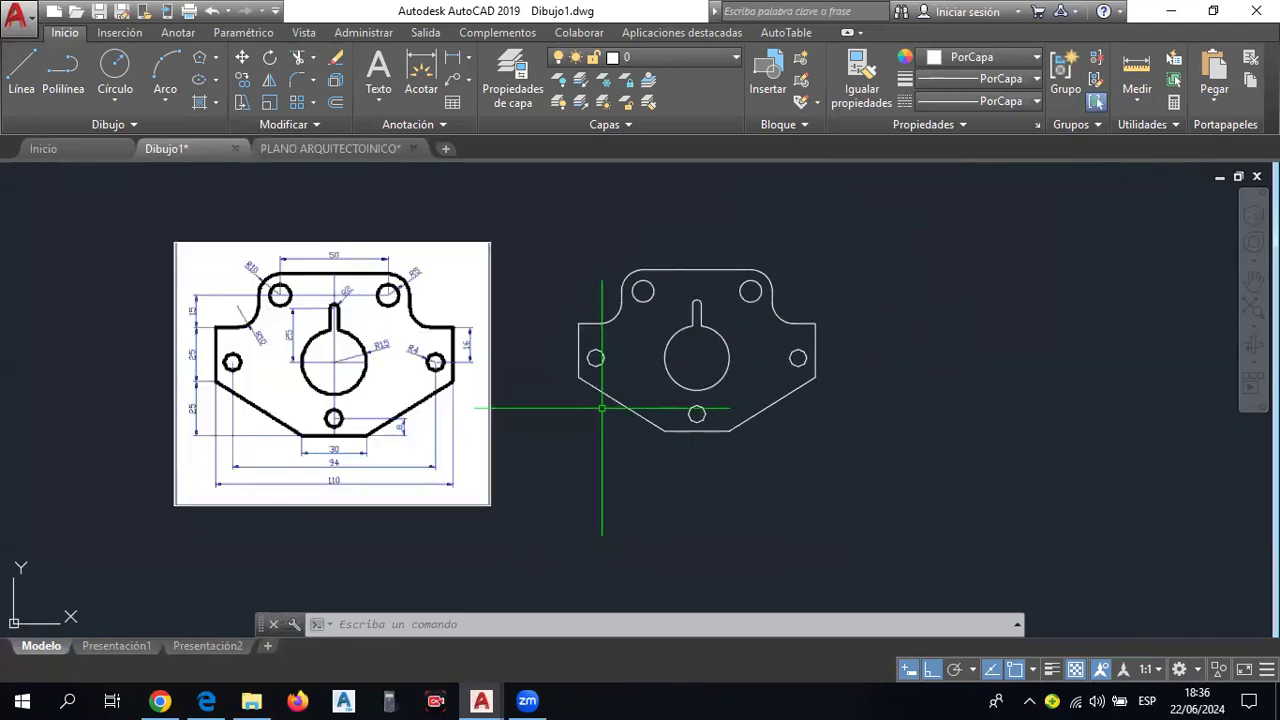
Launch Excel from the Windows Run box (Win+R).
{"action": "key", "text": "super+r"}
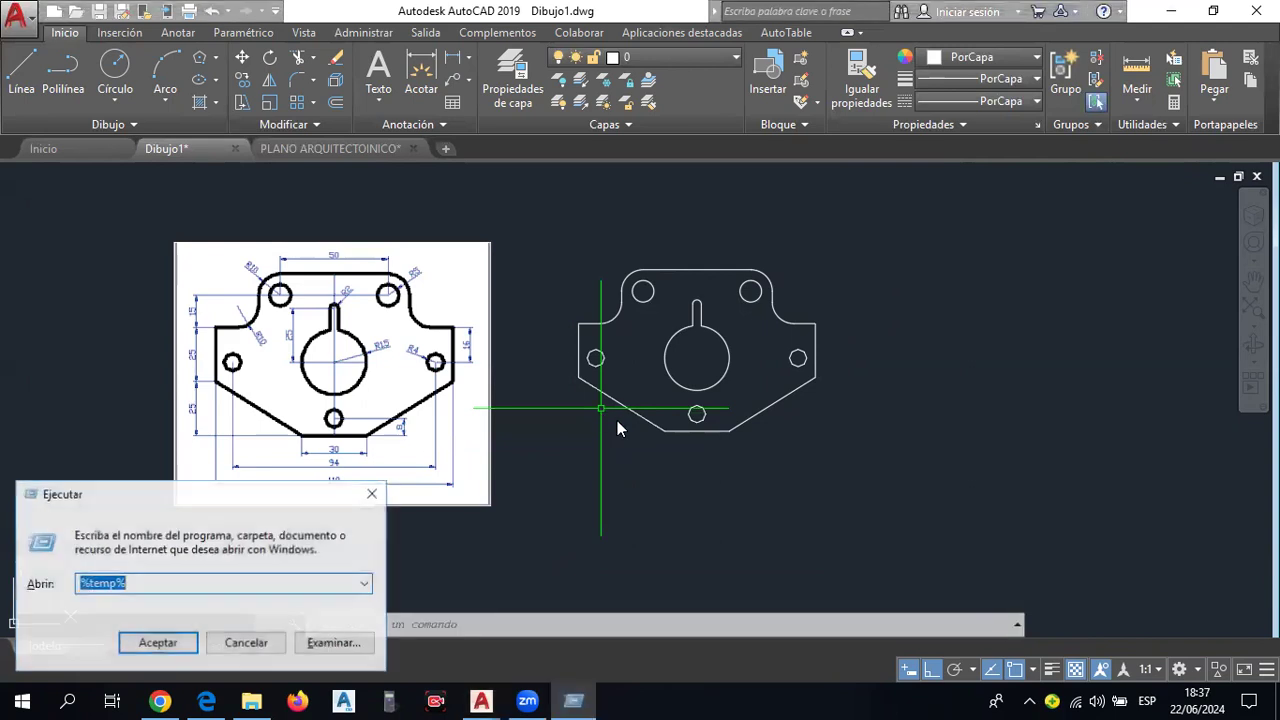
{"action": "type", "text": "recent"}
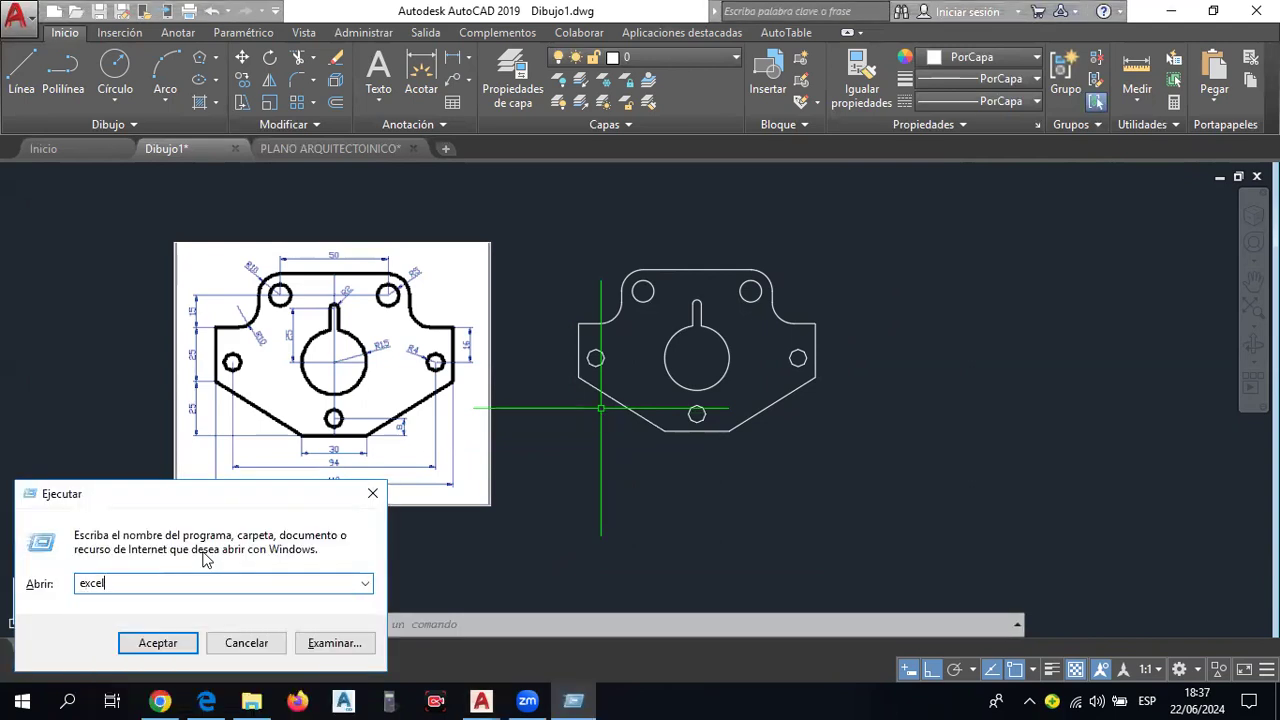
{"action": "key", "text": "Return"}
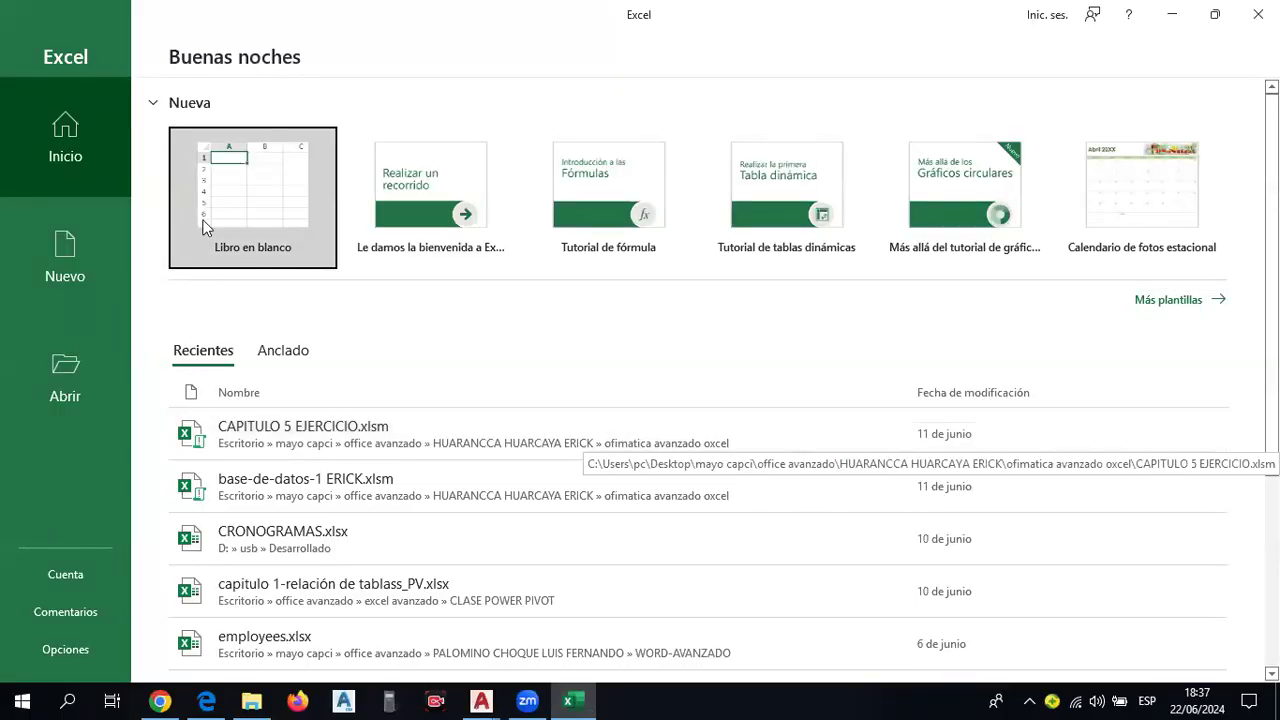
Create a blank workbook with headings 'escala' in A1 and 'altura de texto' in B1.
{"action": "left_click", "coordinate": [215, 166]}
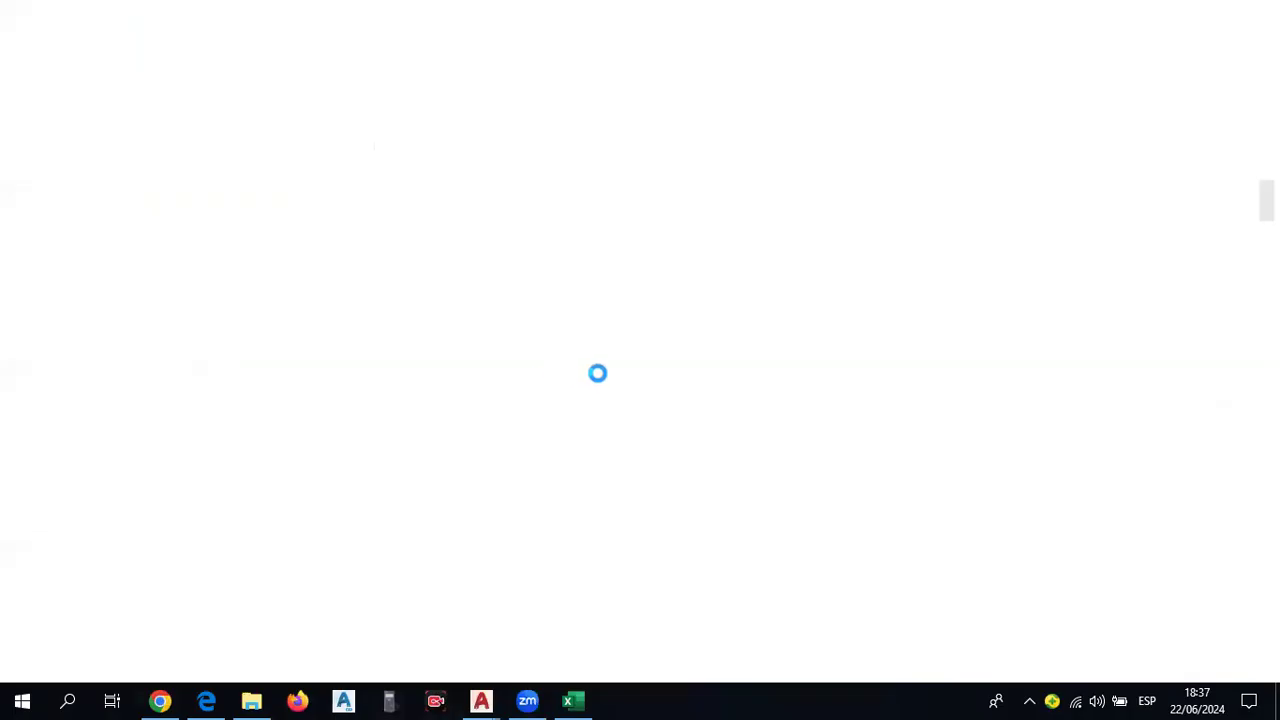
{"action": "left_click", "coordinate": [239, 329]}
{"action": "left_click_drag", "start_coordinate": [63, 291], "coordinate": [57, 254]}
{"action": "left_click", "coordinate": [60, 258]}
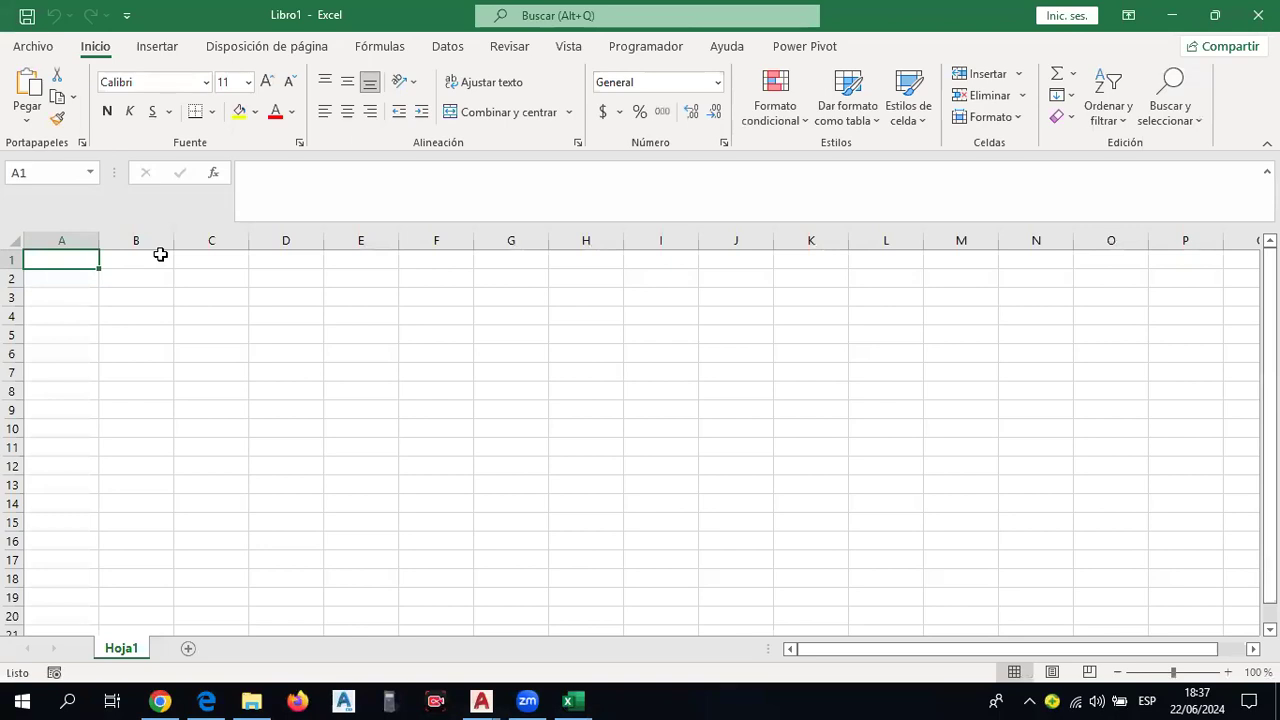
{"action": "type", "text": "escala"}
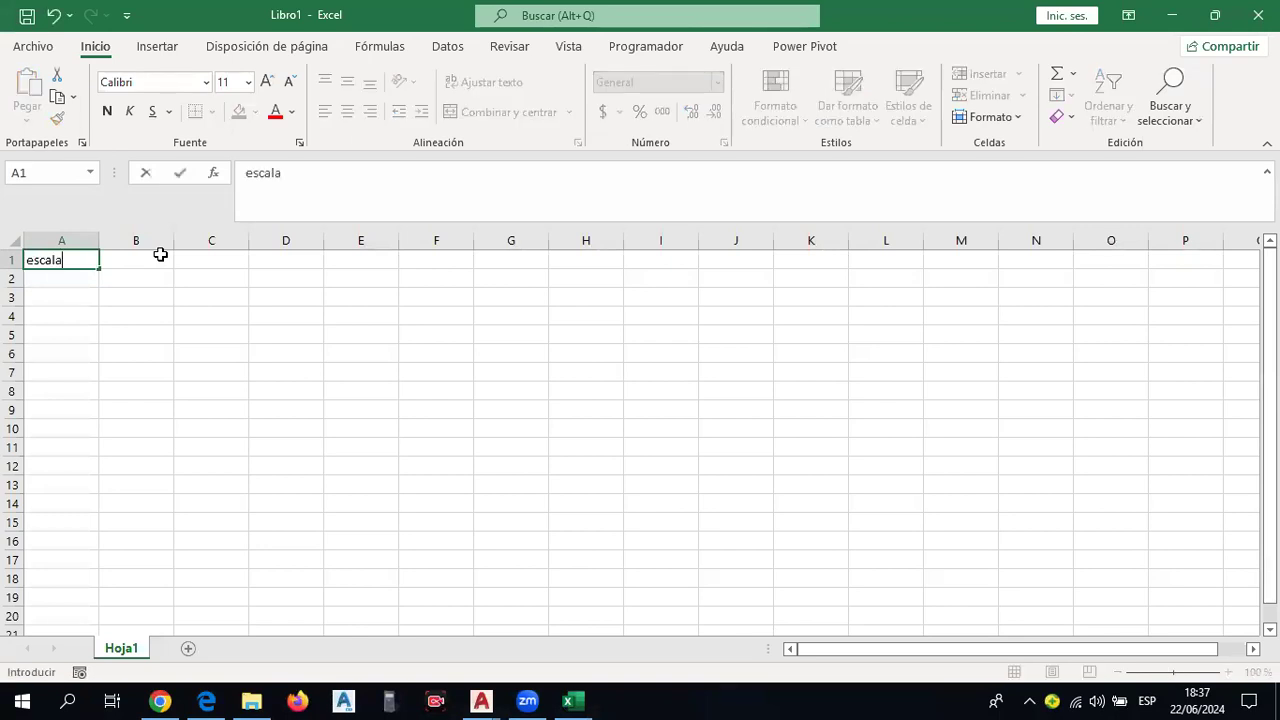
{"action": "key", "text": "Tab"}
{"action": "key", "text": "Tab"}
{"action": "left_click", "coordinate": [160, 255]}
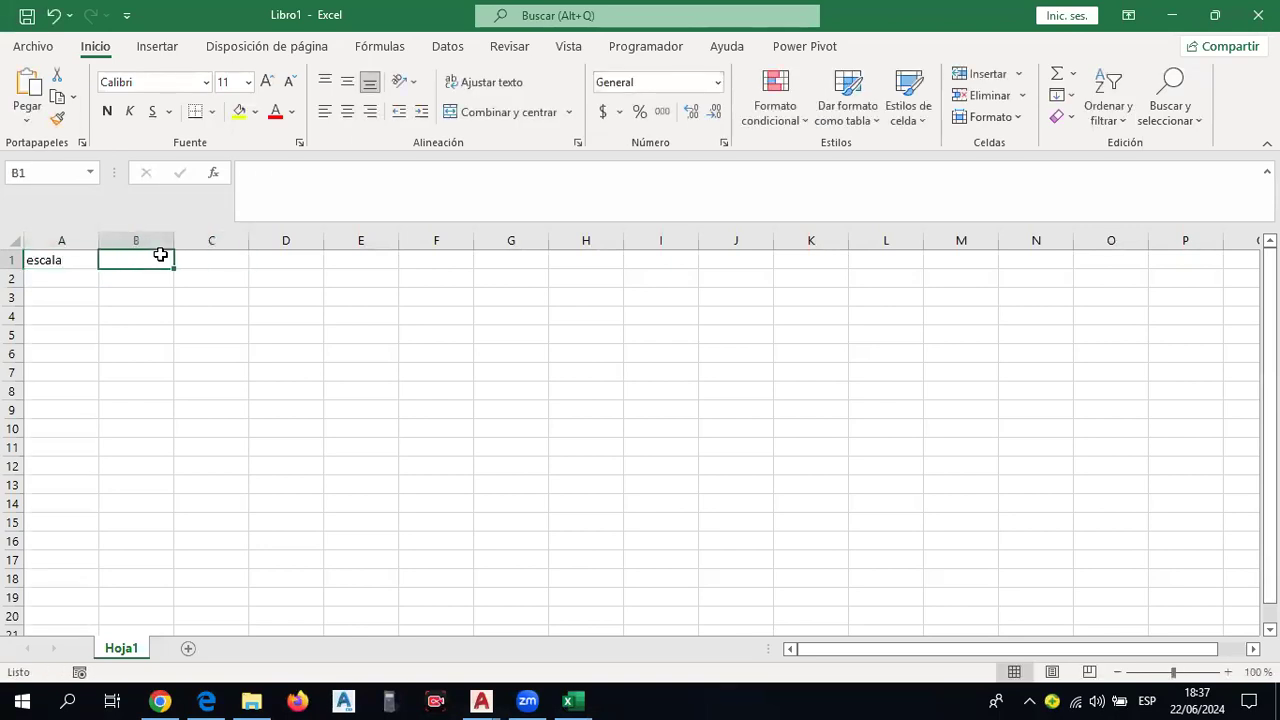
{"action": "type", "text": "altura de texto"}
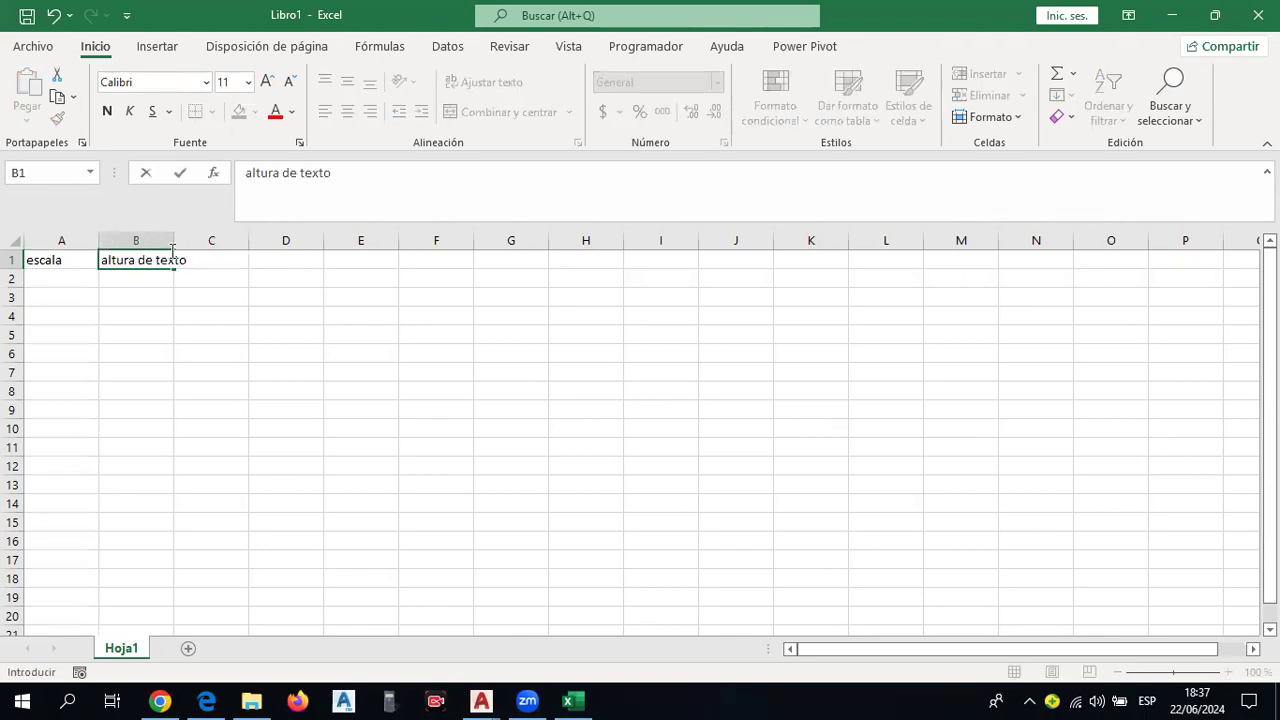
{"action": "key", "text": "Return"}
{"action": "double_click", "coordinate": [175, 242]}
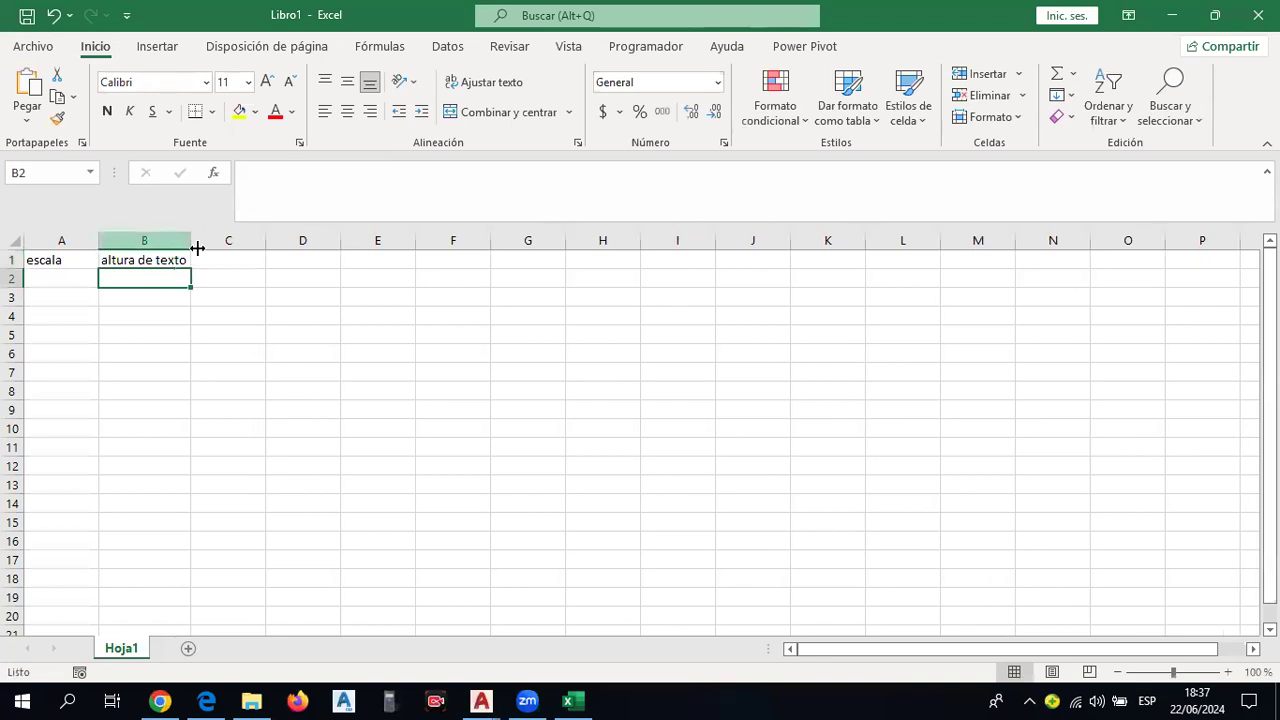
{"action": "left_click", "coordinate": [180, 333]}
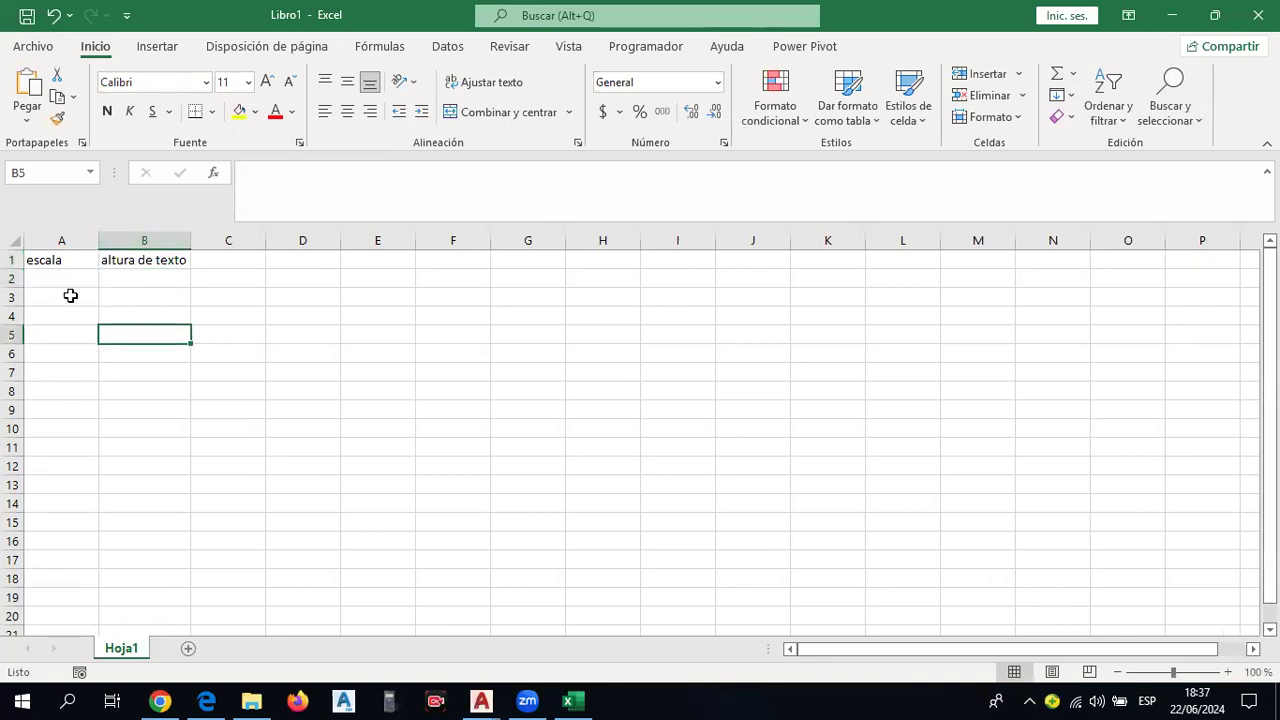
{"action": "scroll", "coordinate": [70, 296], "scroll_direction": "up", "scroll_amount": 2, "text": "ctrl"}
{"action": "scroll", "coordinate": [89, 293], "scroll_direction": "up", "scroll_amount": 1, "text": "ctrl"}
Enter scales 1_50, 1_100 and 1_250 with their text heights in rows 2–4.
{"action": "left_click", "coordinate": [95, 299], "text": "ctrl"}
{"action": "type", "text": "1_50"}
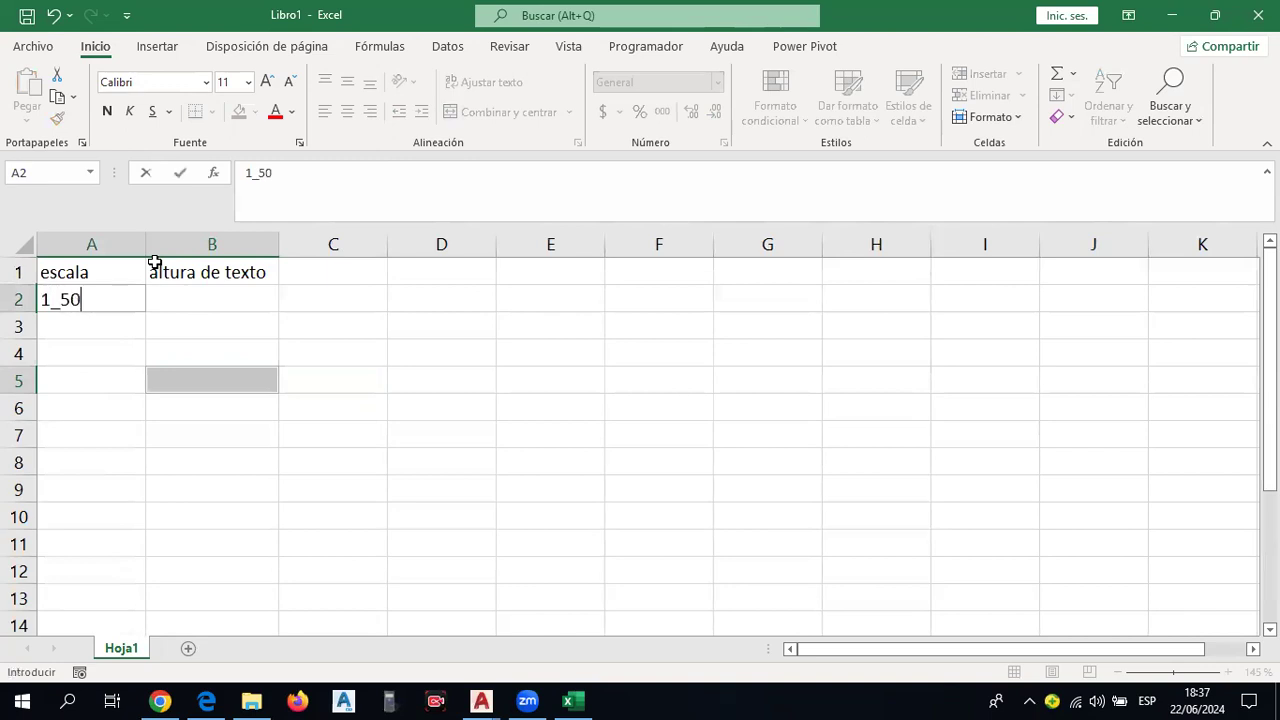
{"action": "left_click", "coordinate": [213, 300]}
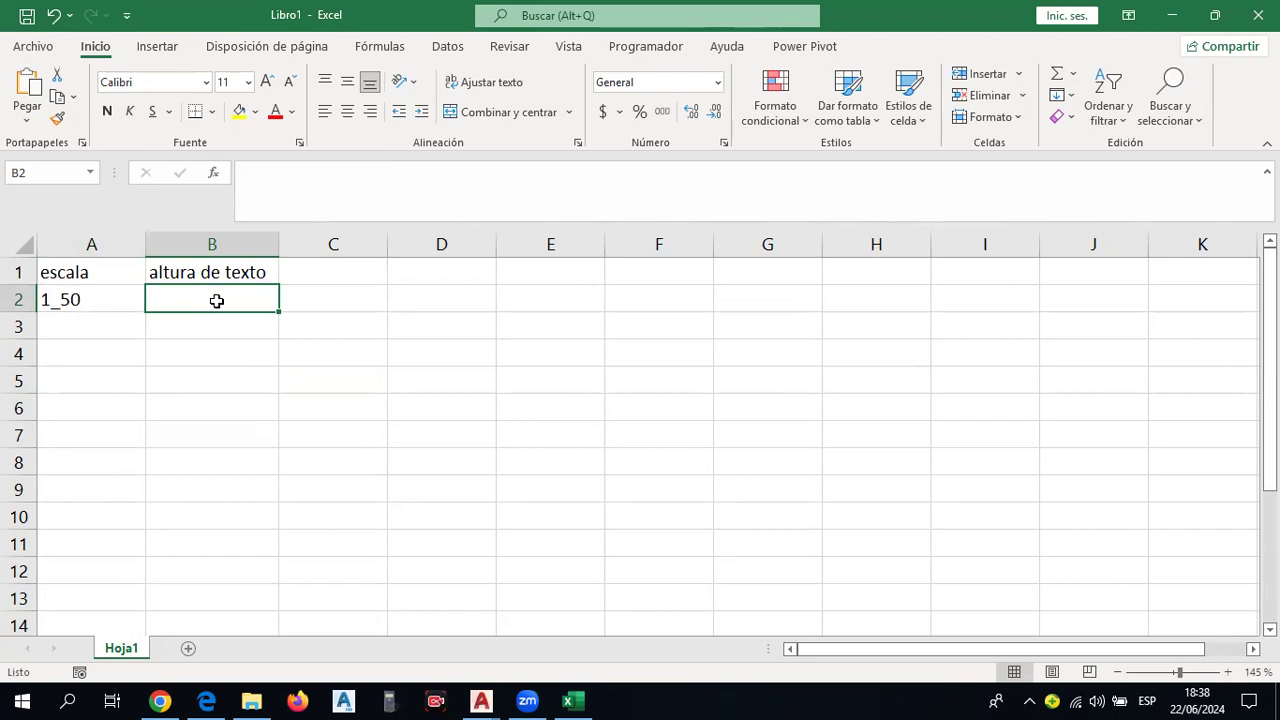
{"action": "type", "text": "0,075"}
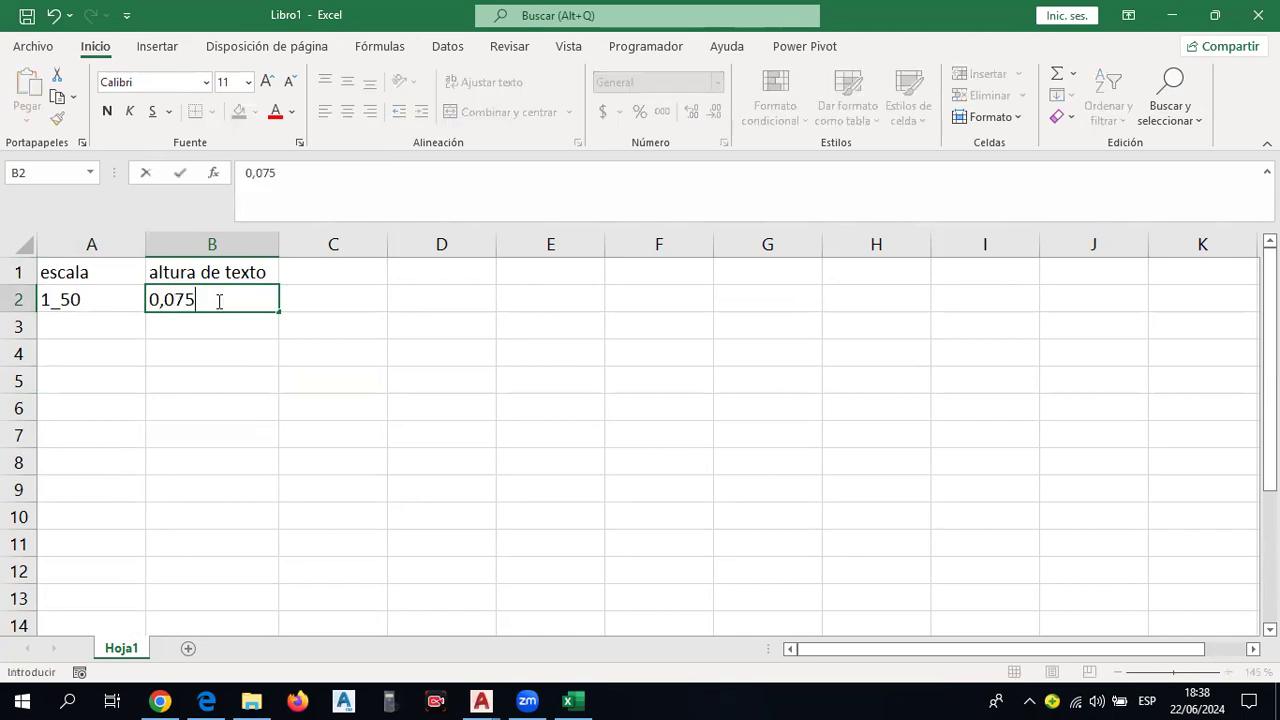
{"action": "key", "text": "BackSpace"}
{"action": "key", "text": "BackSpace"}
{"action": "key", "text": "BackSpace"}
{"action": "type", "text": ",1"}
{"action": "left_click", "coordinate": [101, 321]}
{"action": "type", "text": "1_100"}
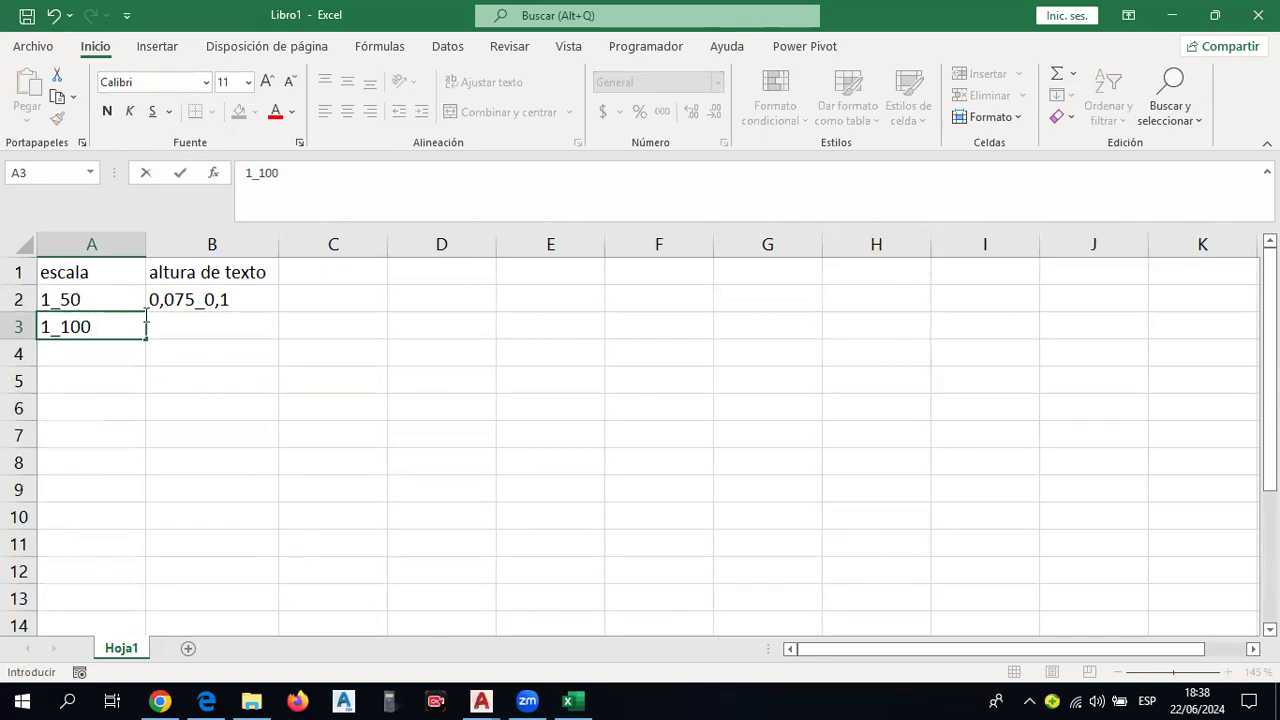
{"action": "left_click", "coordinate": [186, 325]}
{"action": "type", "text": "0,1-0,25"}
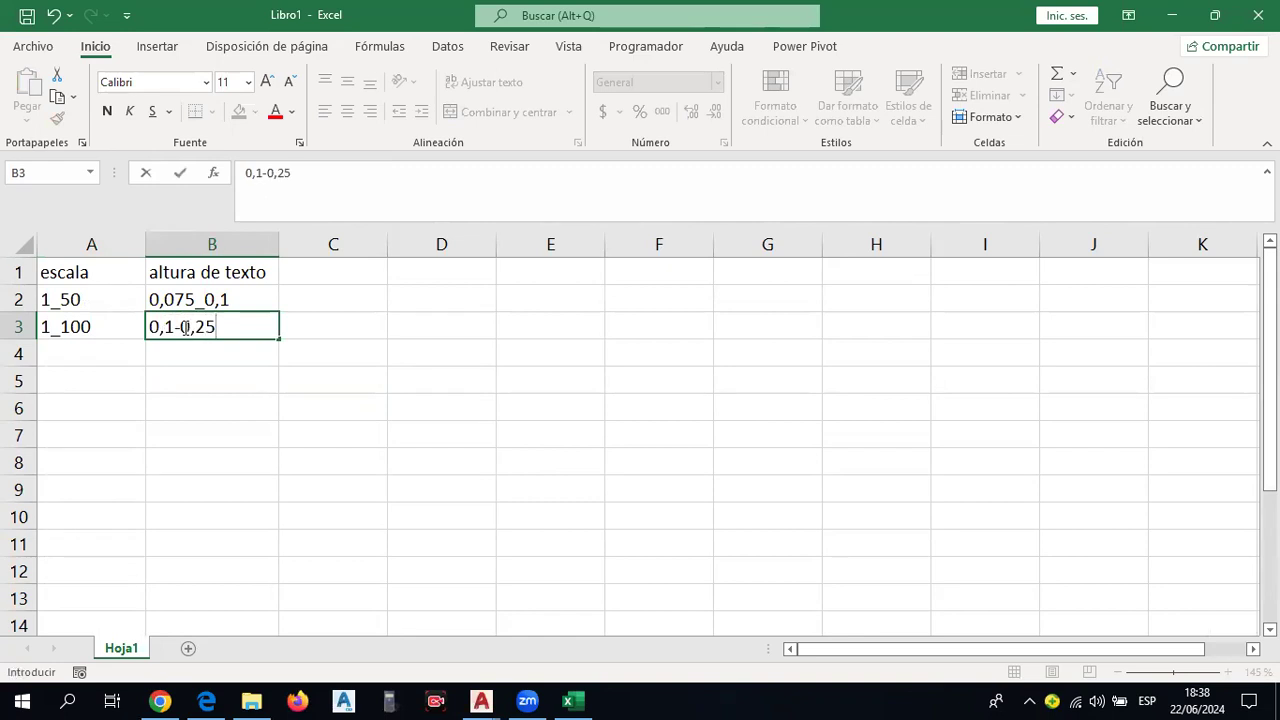
{"action": "left_click", "coordinate": [70, 358]}
{"action": "type", "text": "2_250"}
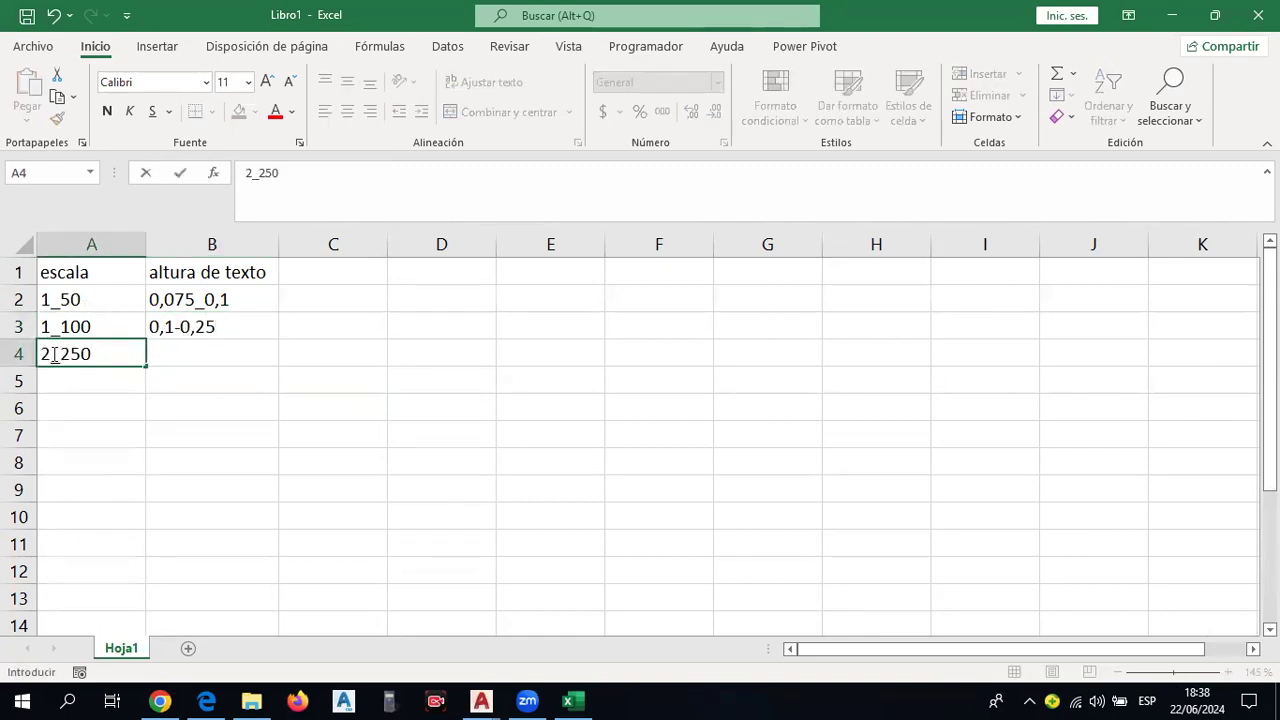
{"action": "left_click_drag", "start_coordinate": [54, 355], "coordinate": [41, 355]}
{"action": "type", "text": "1-"}
{"action": "key", "text": "BackSpace"}
{"action": "type", "text": "_"}
{"action": "left_click", "coordinate": [186, 353]}
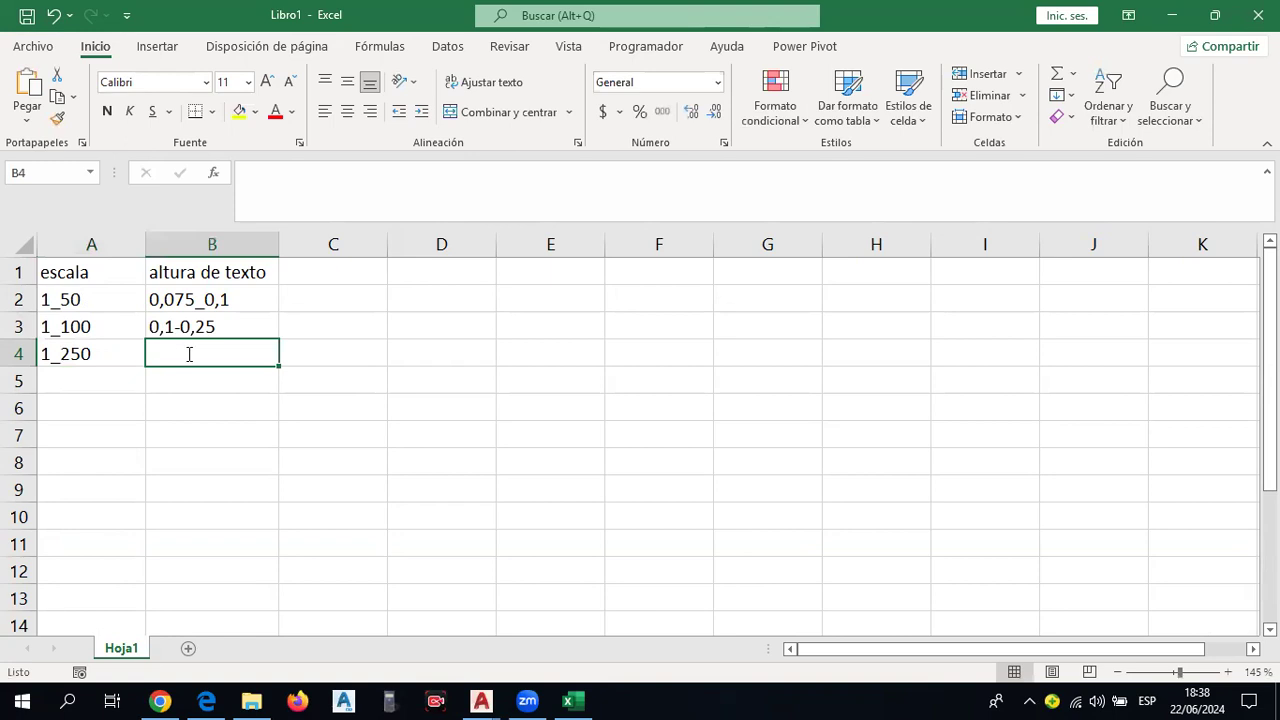
{"action": "type", "text": "0,25-0,5"}
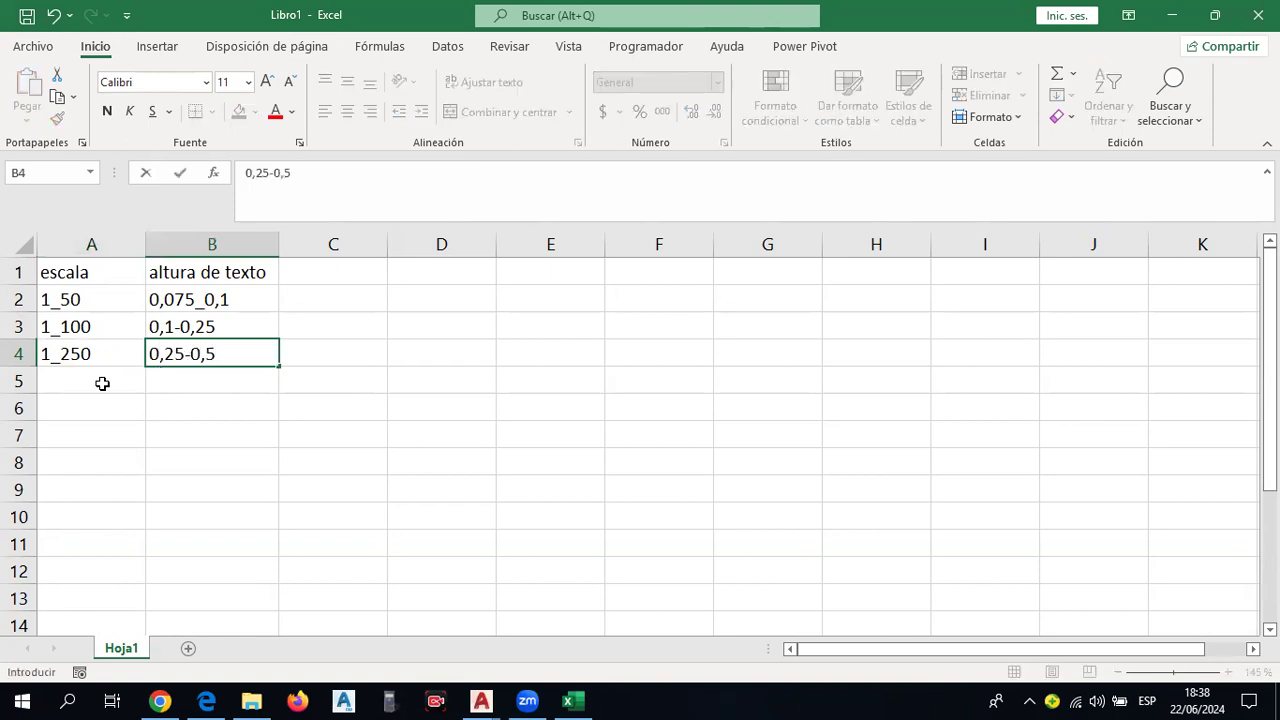
Enter scales 1_500, 1_1000 and 1_2500 with their text heights, then select the height column.
{"action": "left_click", "coordinate": [102, 383]}
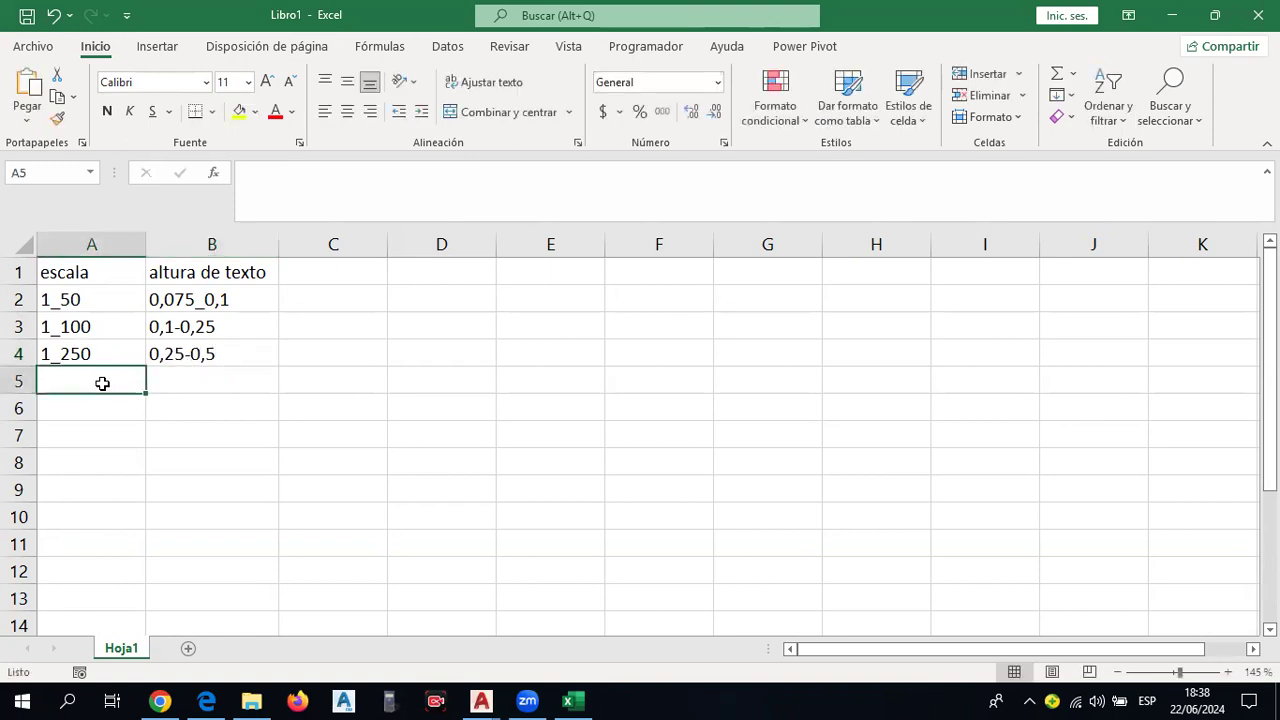
{"action": "type", "text": "1_500"}
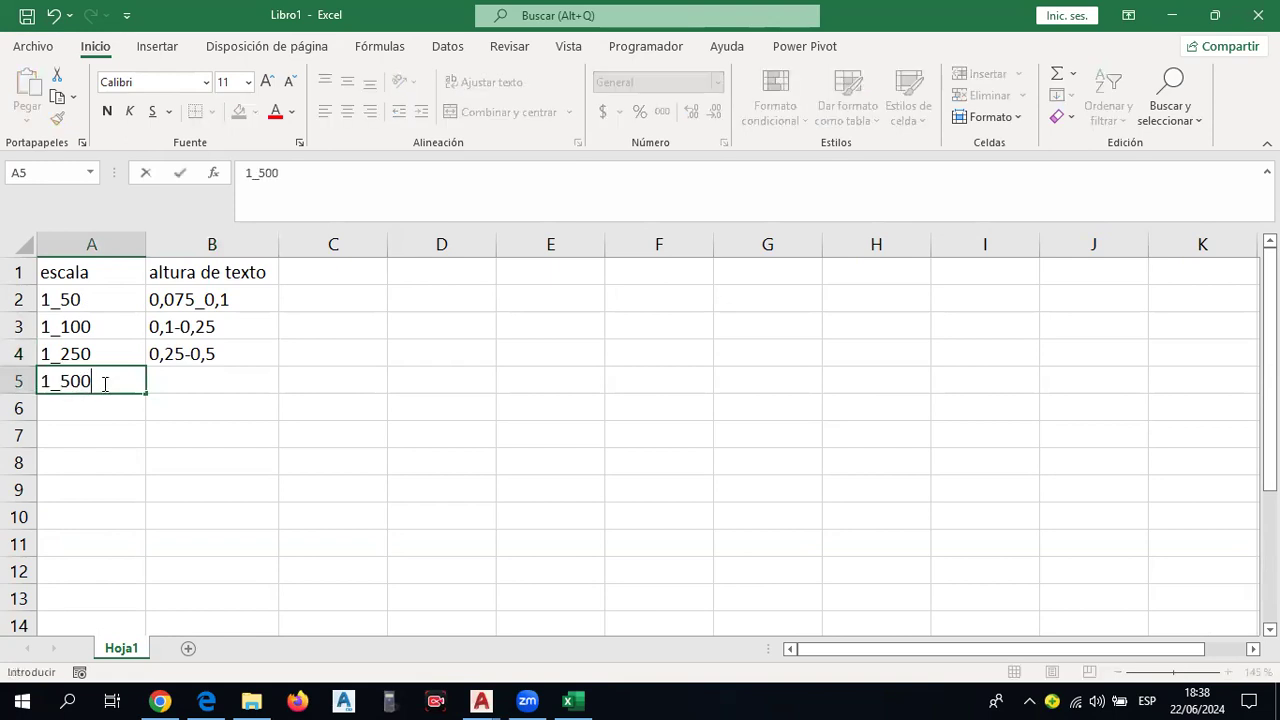
{"action": "left_click", "coordinate": [175, 381]}
{"action": "type", "text": "0,5-1"}
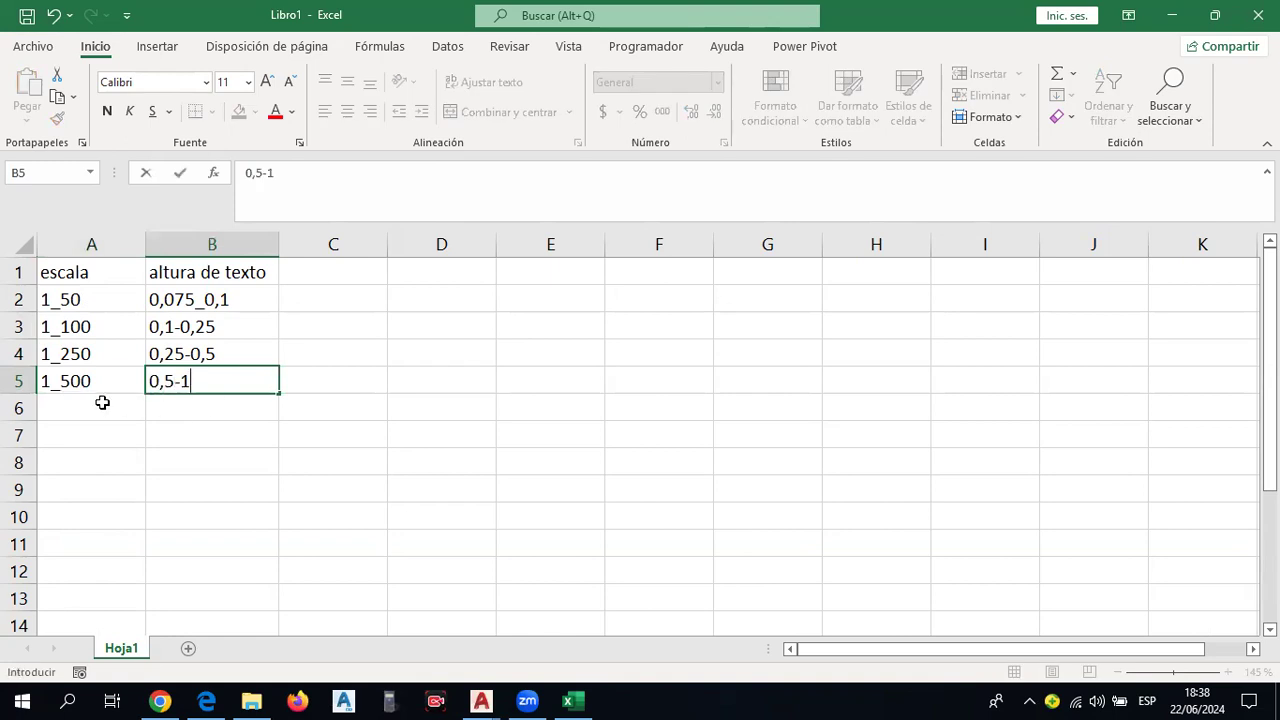
{"action": "left_click", "coordinate": [102, 403]}
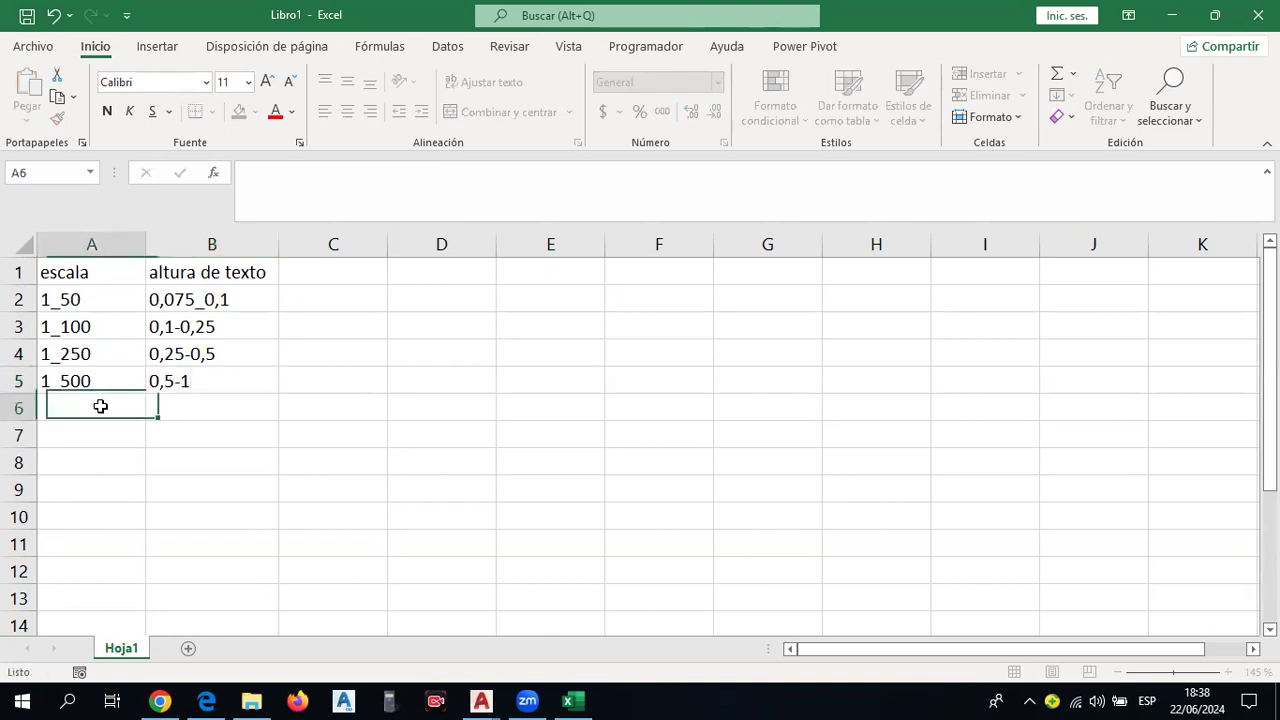
{"action": "type", "text": "1_1000"}
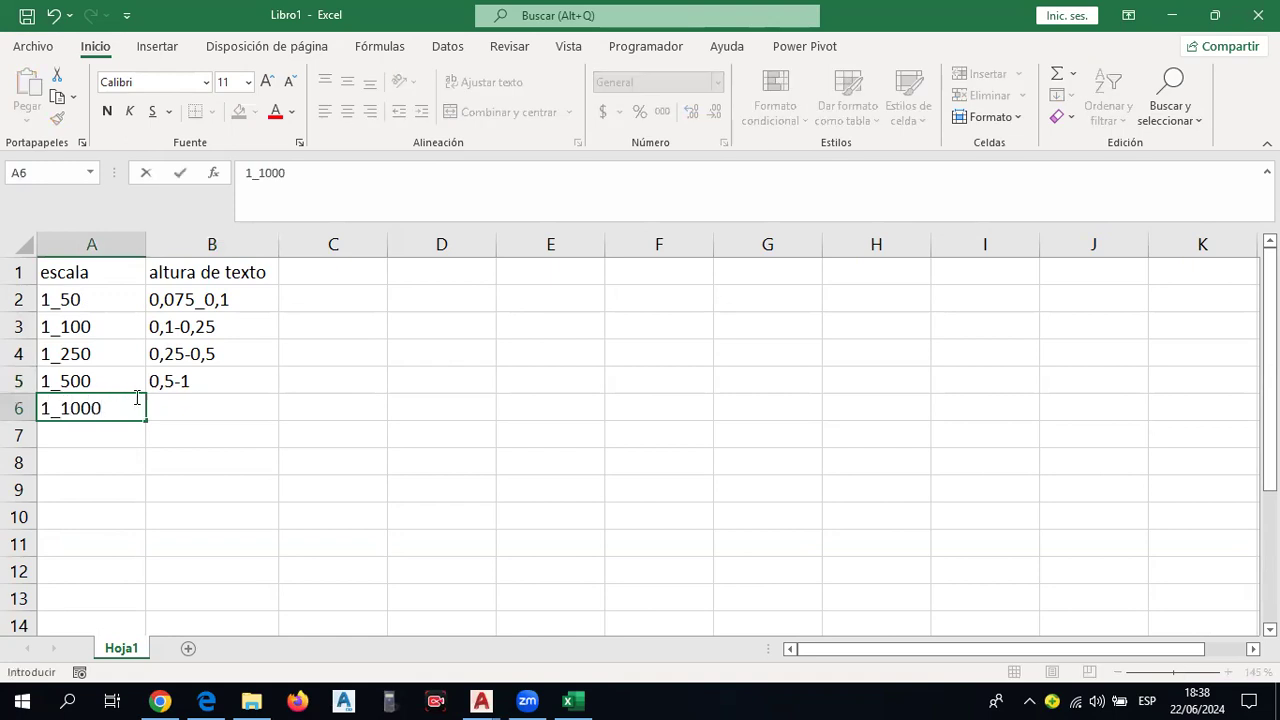
{"action": "left_click", "coordinate": [186, 406]}
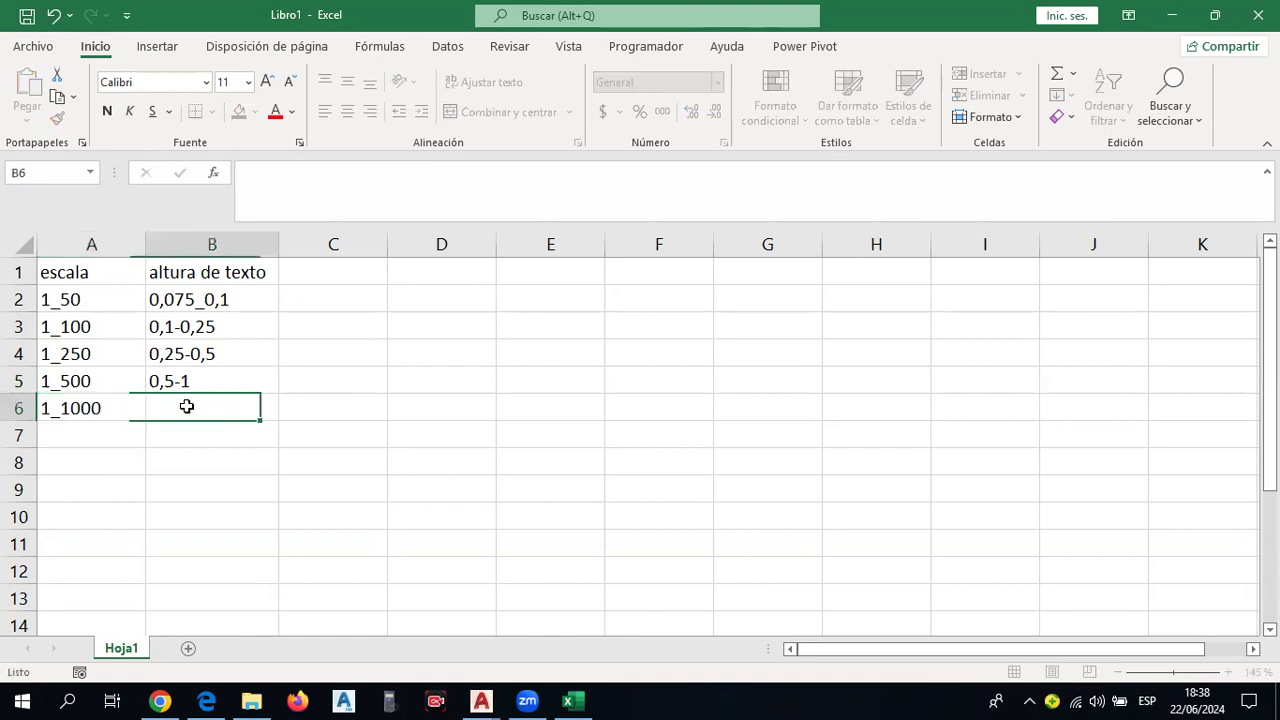
{"action": "type", "text": "1/"}
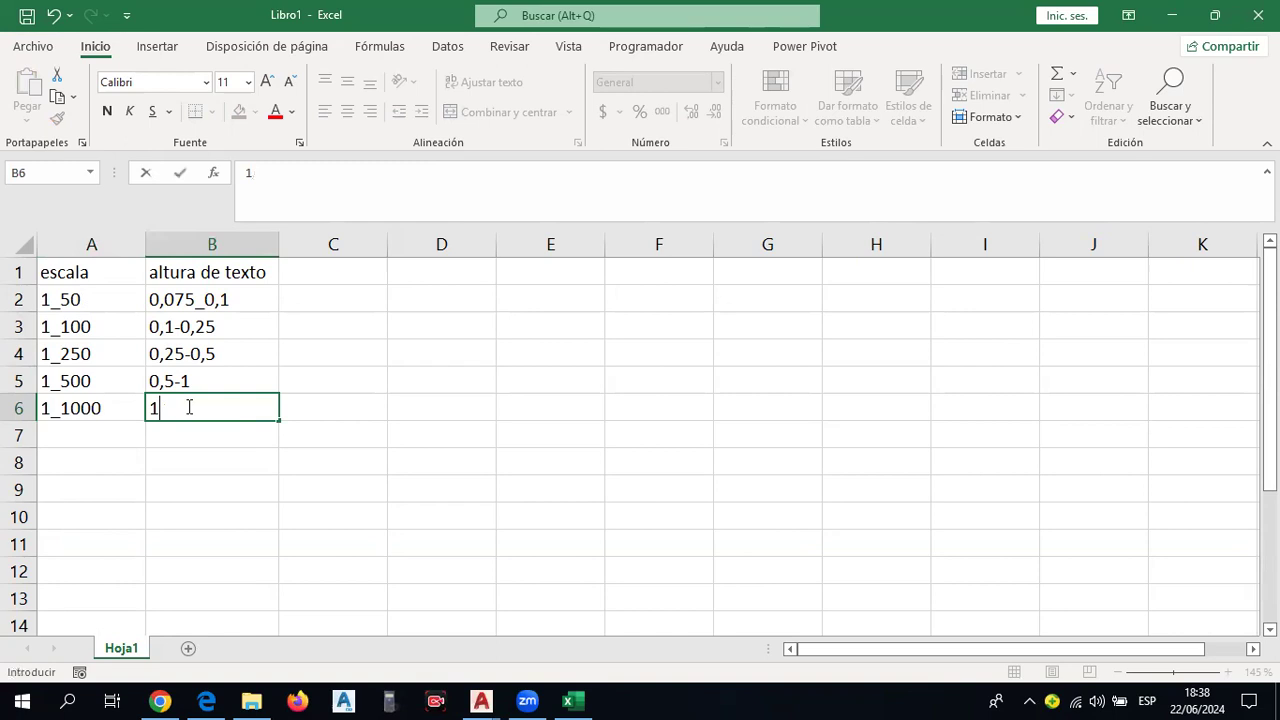
{"action": "left_click", "coordinate": [102, 433]}
{"action": "type", "text": "1_2500"}
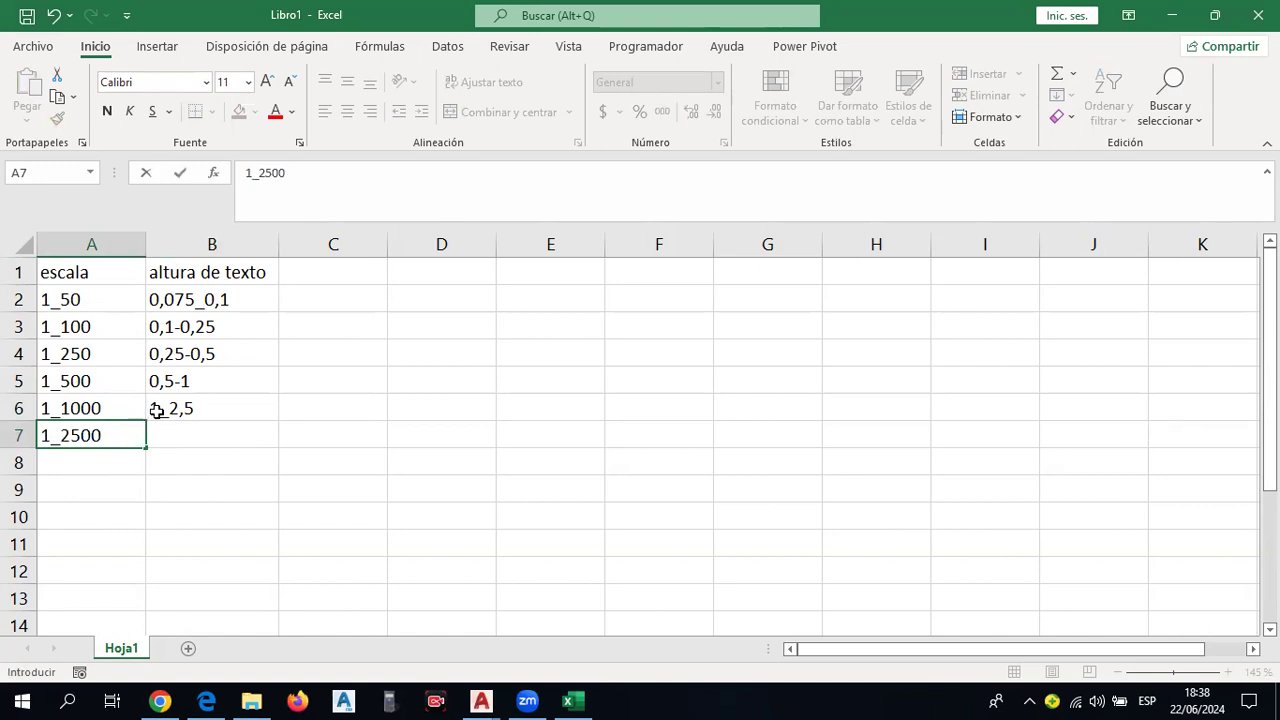
{"action": "left_click", "coordinate": [187, 431]}
{"action": "type", "text": ",5_5"}
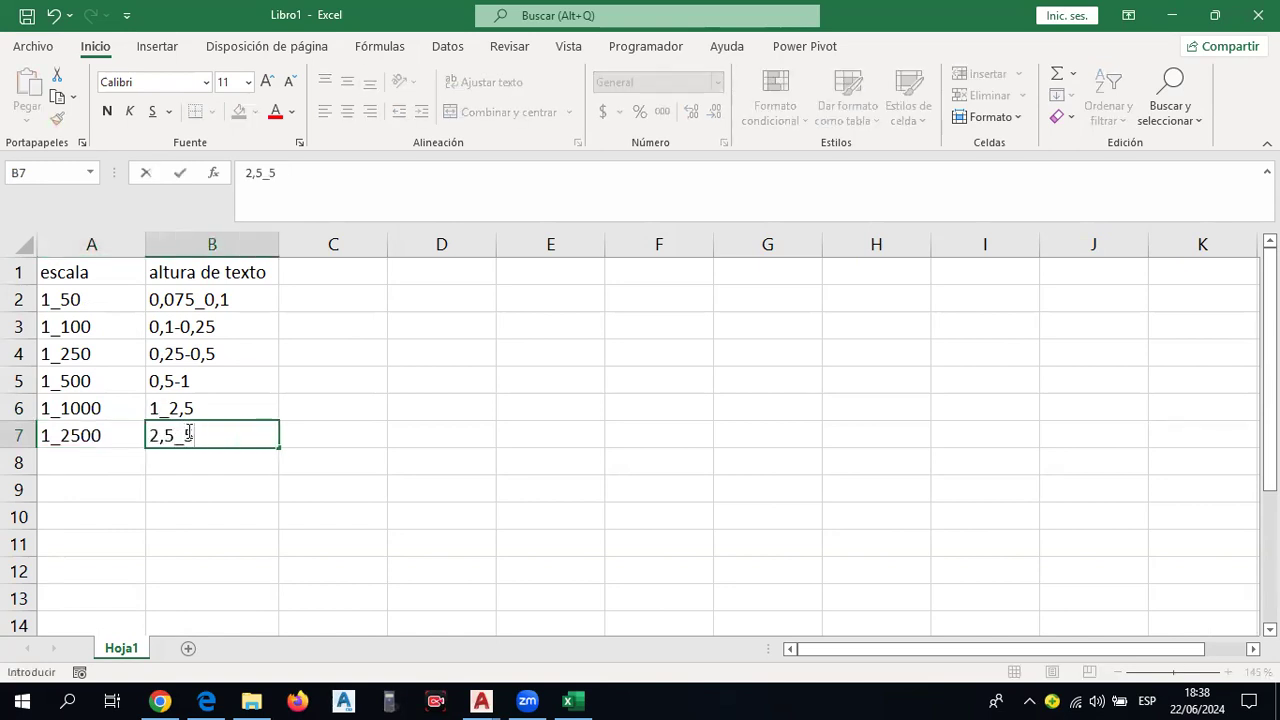
{"action": "left_click", "coordinate": [60, 466]}
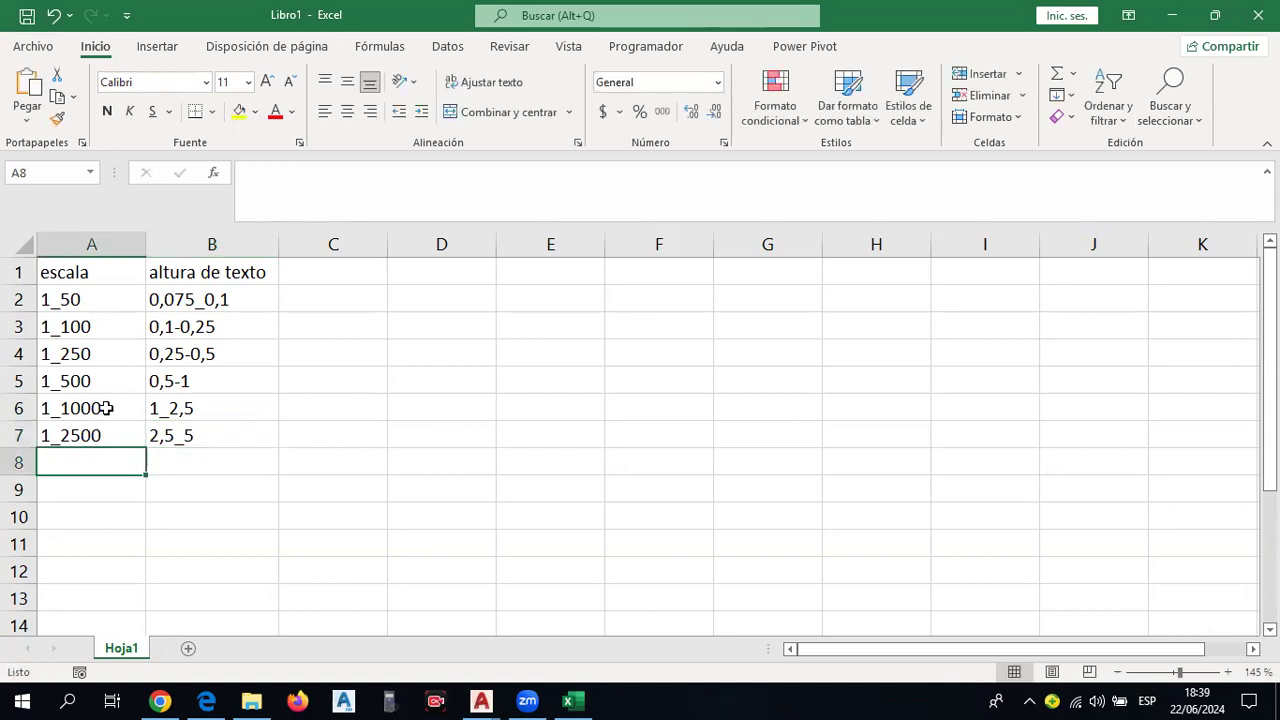
{"action": "scroll", "coordinate": [130, 390], "scroll_direction": "up", "scroll_amount": 2, "text": "ctrl"}
{"action": "scroll", "coordinate": [160, 420], "scroll_direction": "up", "scroll_amount": 1, "text": "ctrl"}
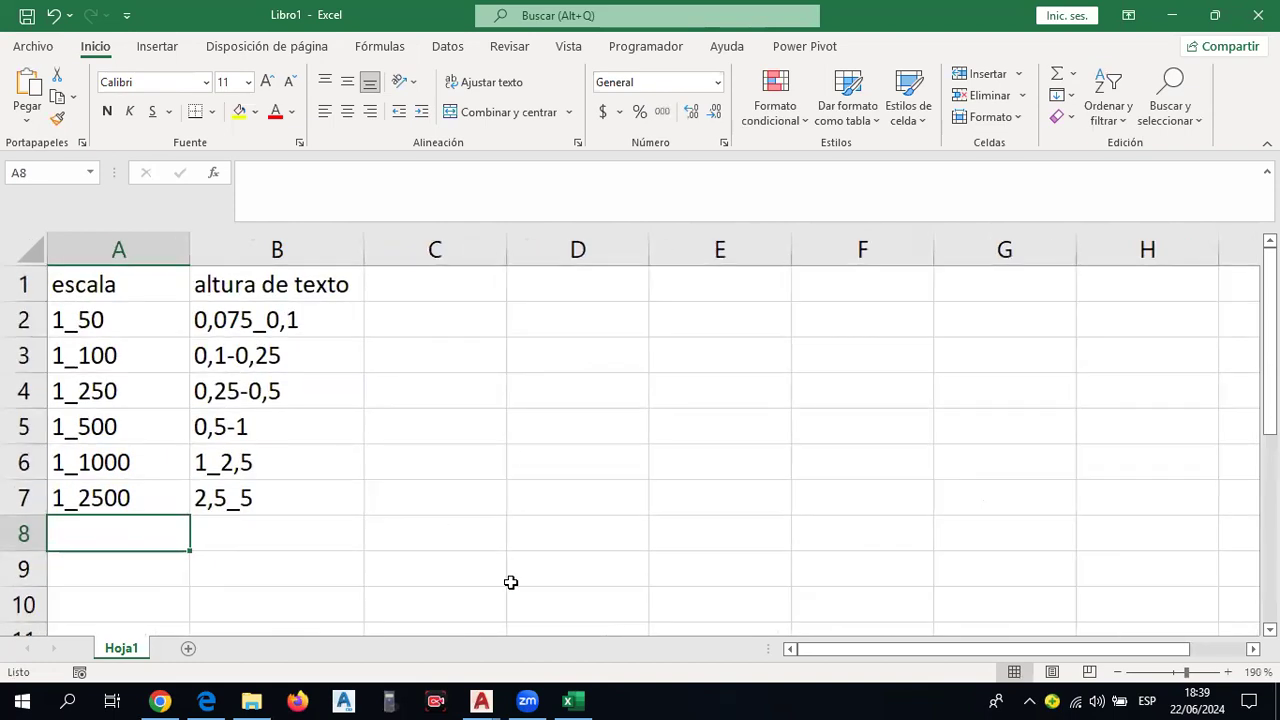
{"action": "left_click", "coordinate": [300, 455]}
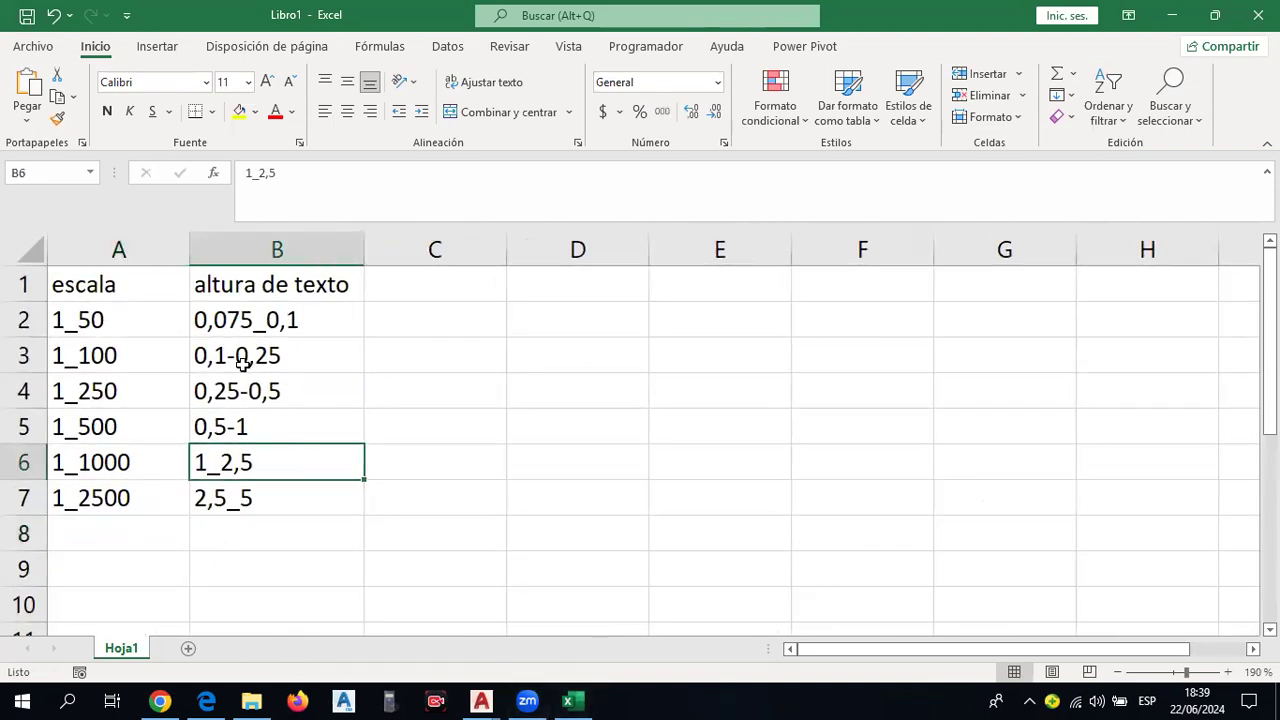
{"action": "left_click_drag", "start_coordinate": [245, 290], "coordinate": [272, 505]}
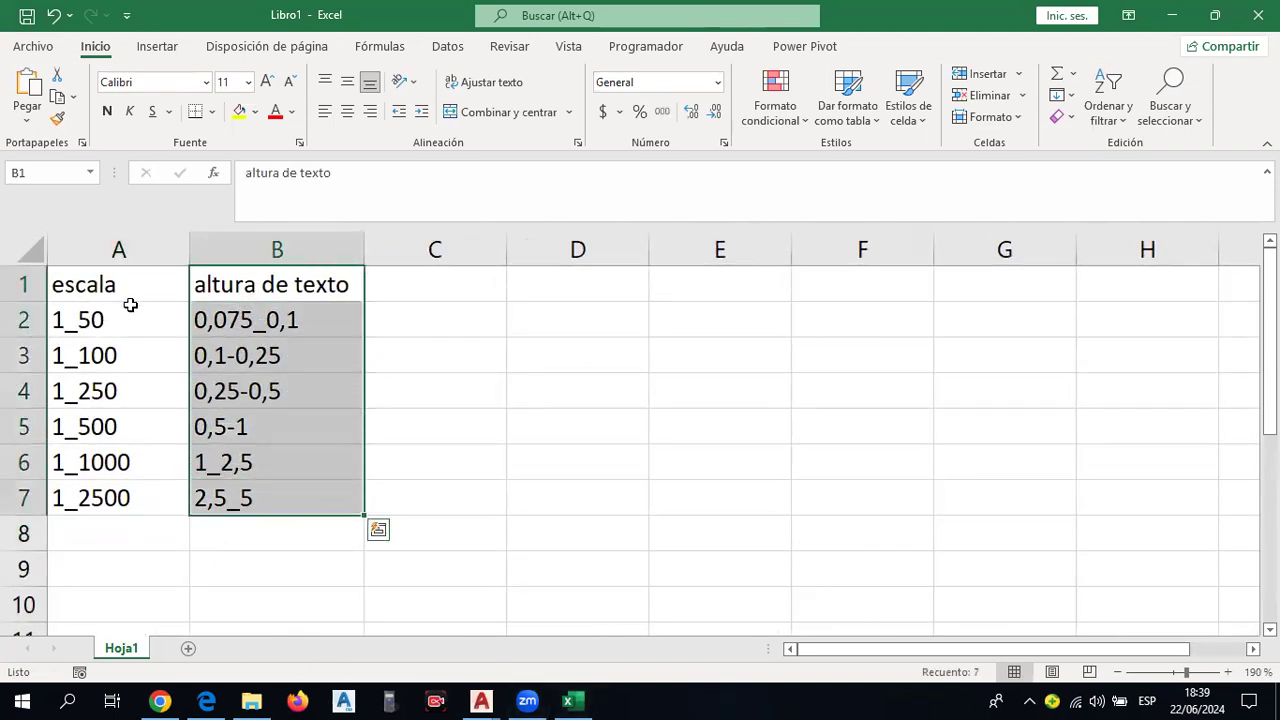
{"action": "mouse_move", "coordinate": [481, 700]}
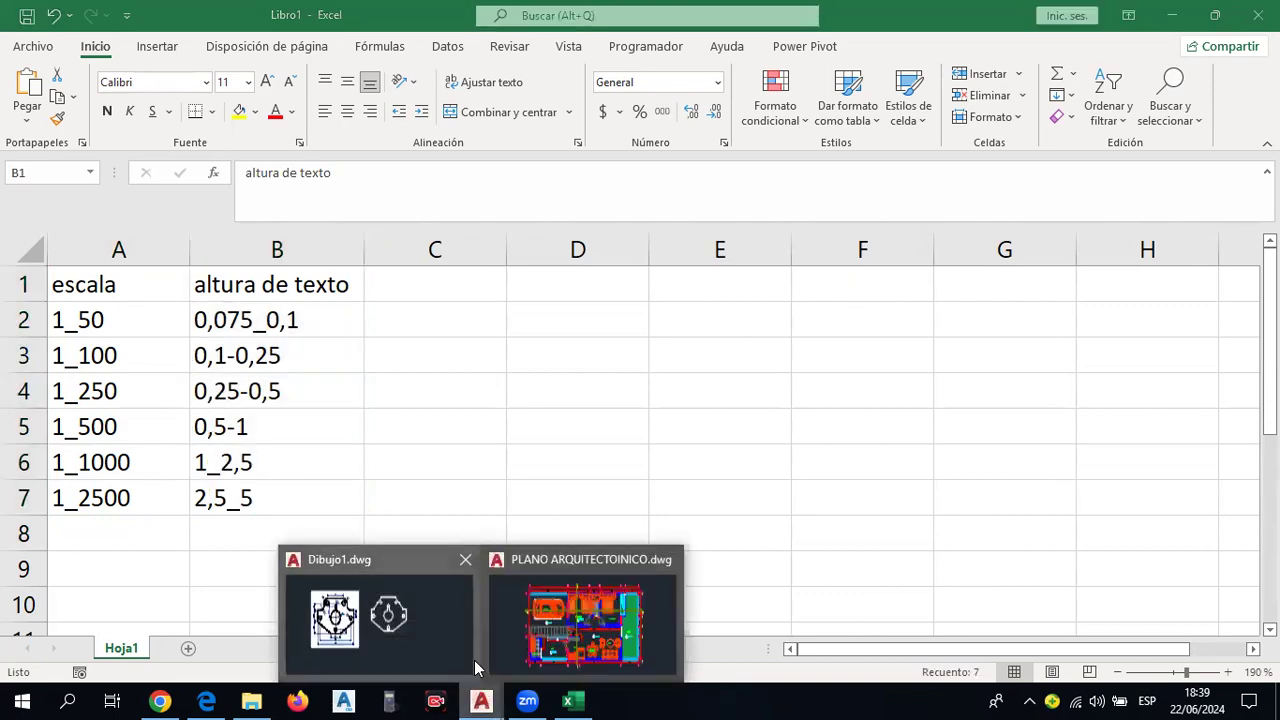
Switch to Dibujo1 and show its Presentación1 layout, panning the sheet slightly.
{"action": "left_click", "coordinate": [400, 625]}
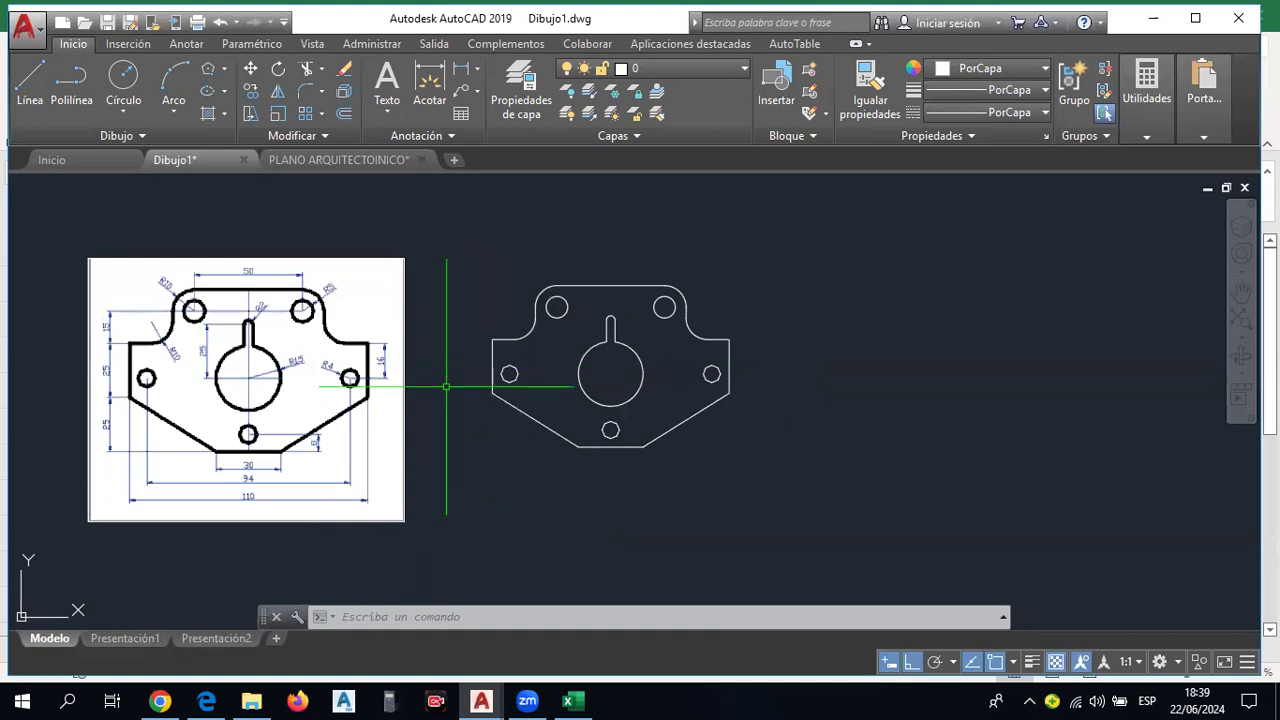
{"action": "left_click", "coordinate": [140, 642]}
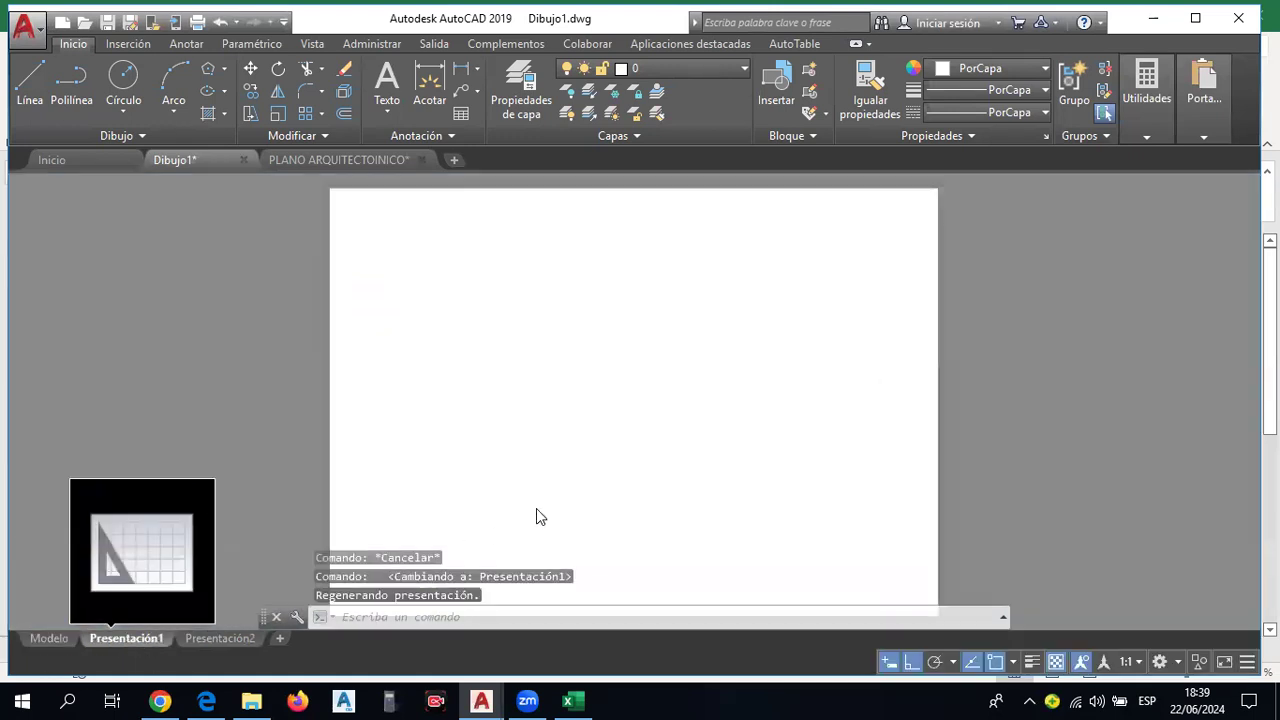
{"action": "middle_click_drag", "start_coordinate": [730, 416], "coordinate": [733, 385]}
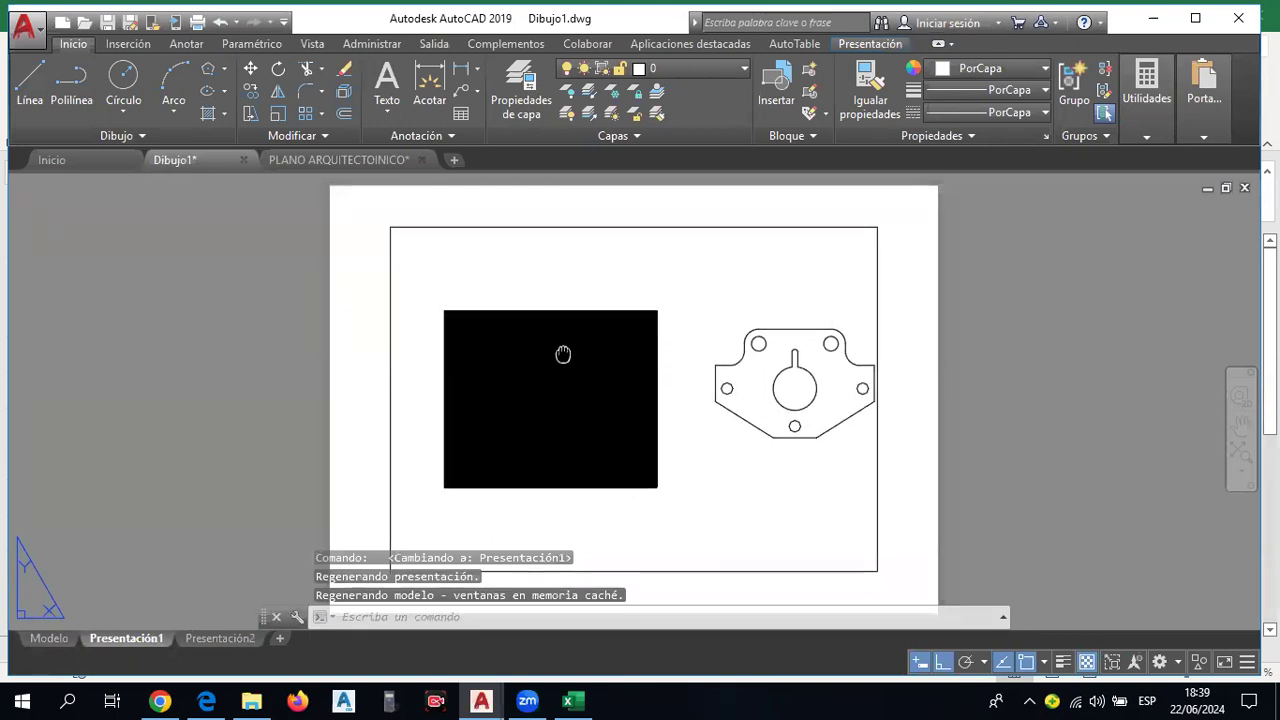
Inside the viewport, pan the part and zoom it to a 1000/1000 scale.
{"action": "double_click", "coordinate": [722, 395]}
{"action": "mouse_move", "coordinate": [722, 395]}
{"action": "middle_mouse_down"}
{"action": "mouse_move", "coordinate": [575, 371]}
{"action": "mouse_move", "coordinate": [650, 407]}
{"action": "mouse_move", "coordinate": [670, 397]}
{"action": "middle_mouse_up"}
{"action": "scroll", "coordinate": [644, 383], "scroll_direction": "up", "scroll_amount": 2}
{"action": "scroll", "coordinate": [656, 399], "scroll_direction": "up", "scroll_amount": 2}
{"action": "scroll", "coordinate": [656, 399], "scroll_direction": "down", "scroll_amount": 2}
{"action": "scroll", "coordinate": [656, 399], "scroll_direction": "up", "scroll_amount": 2}
{"action": "type", "text": "z"}
{"action": "key", "text": "Return"}
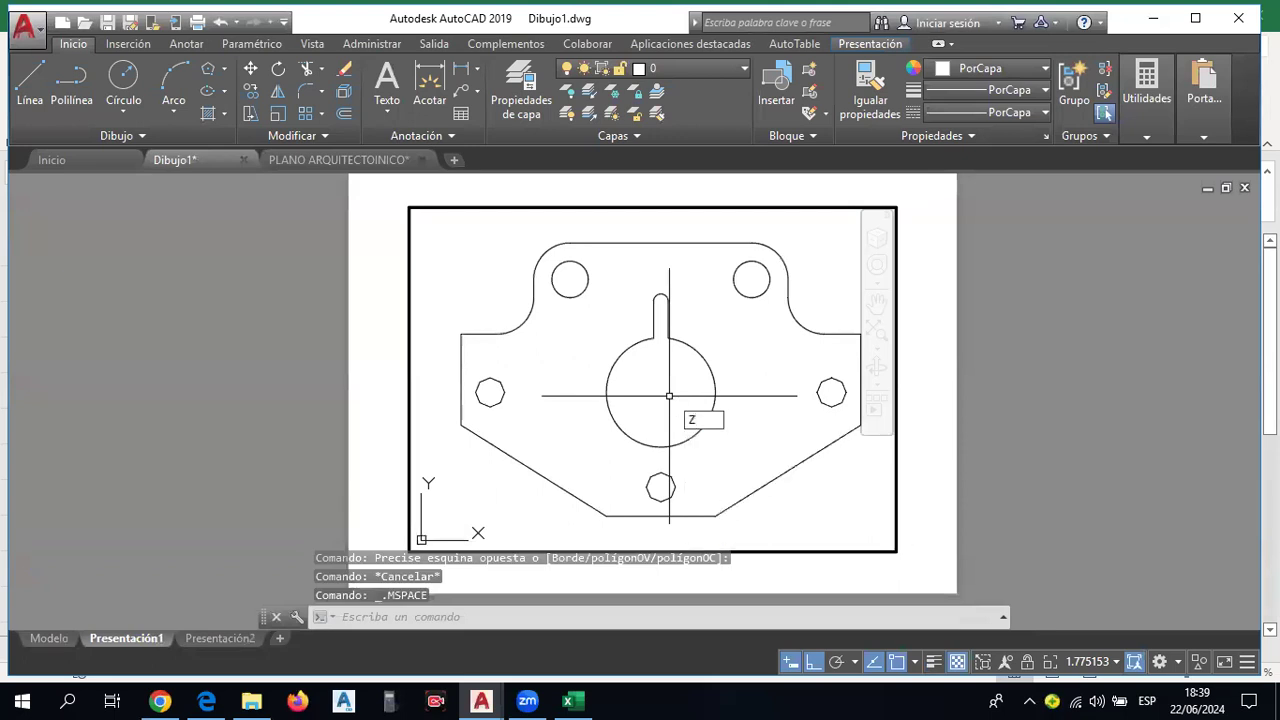
{"action": "type", "text": "1000/"}
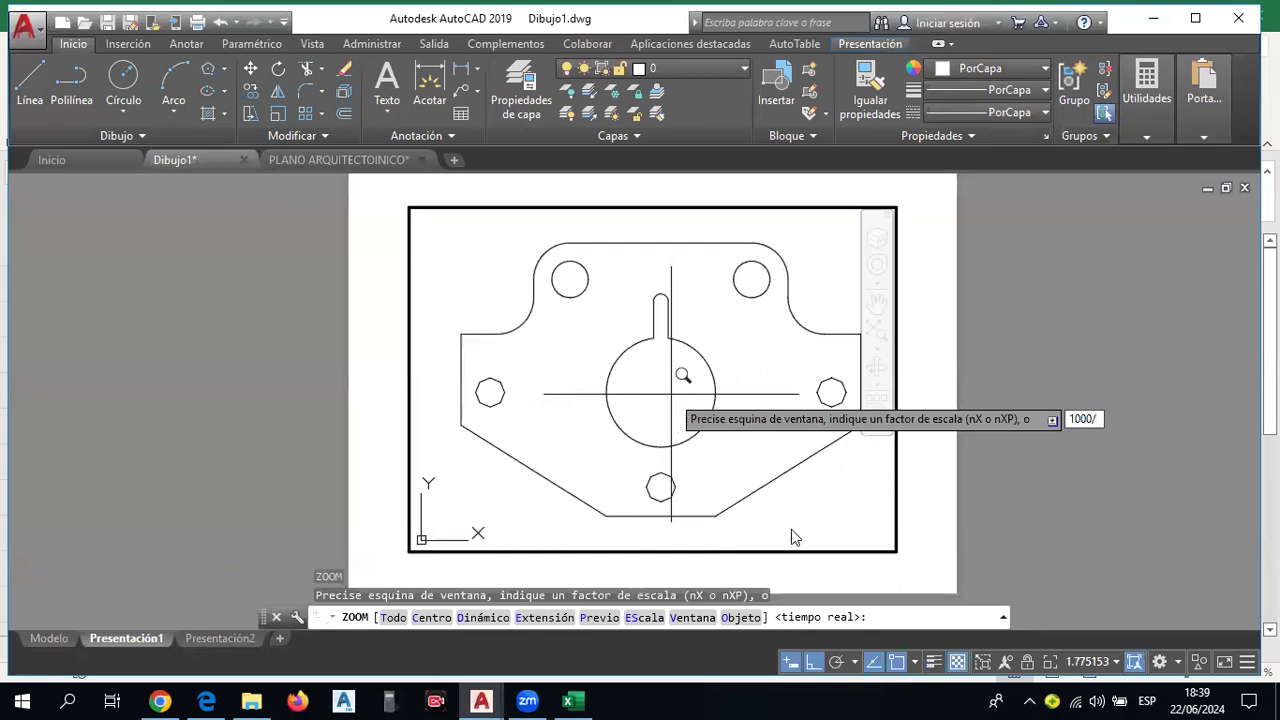
{"action": "type", "text": "1000"}
{"action": "key", "text": "Return"}
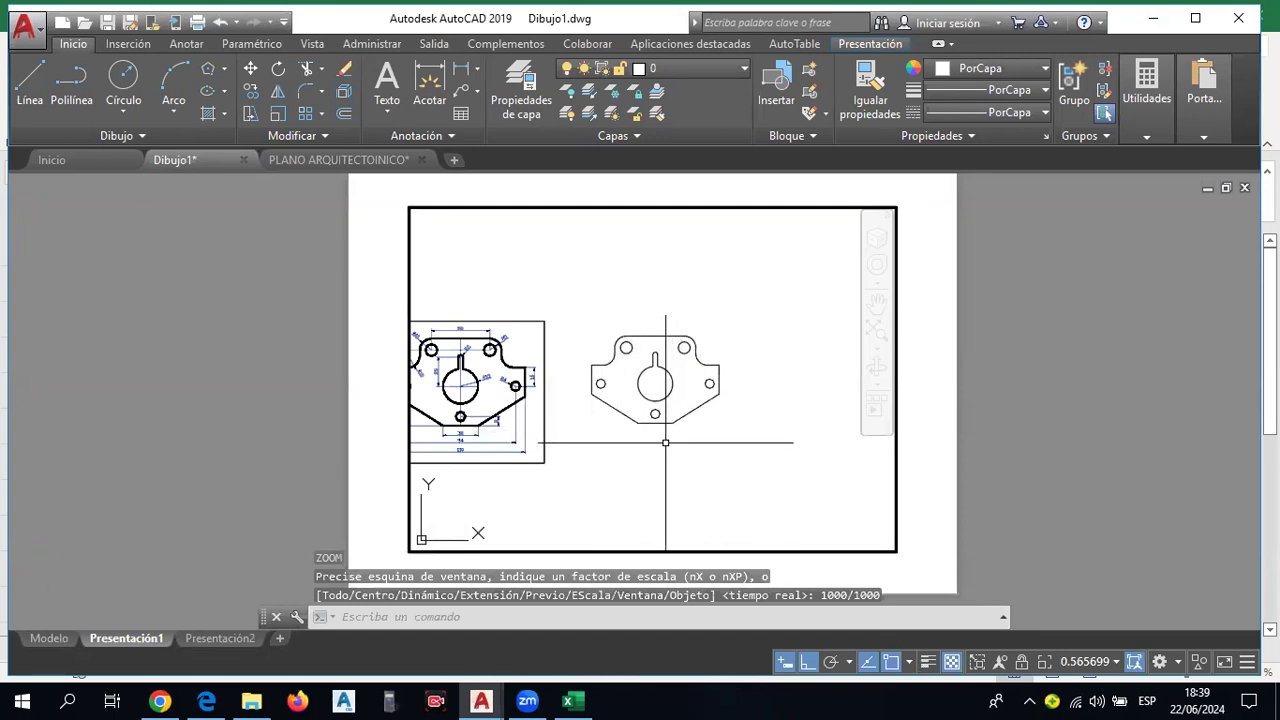
Re-zoom the viewport with a /5000xp scale factor and nudge the part to centre.
{"action": "type", "text": "z"}
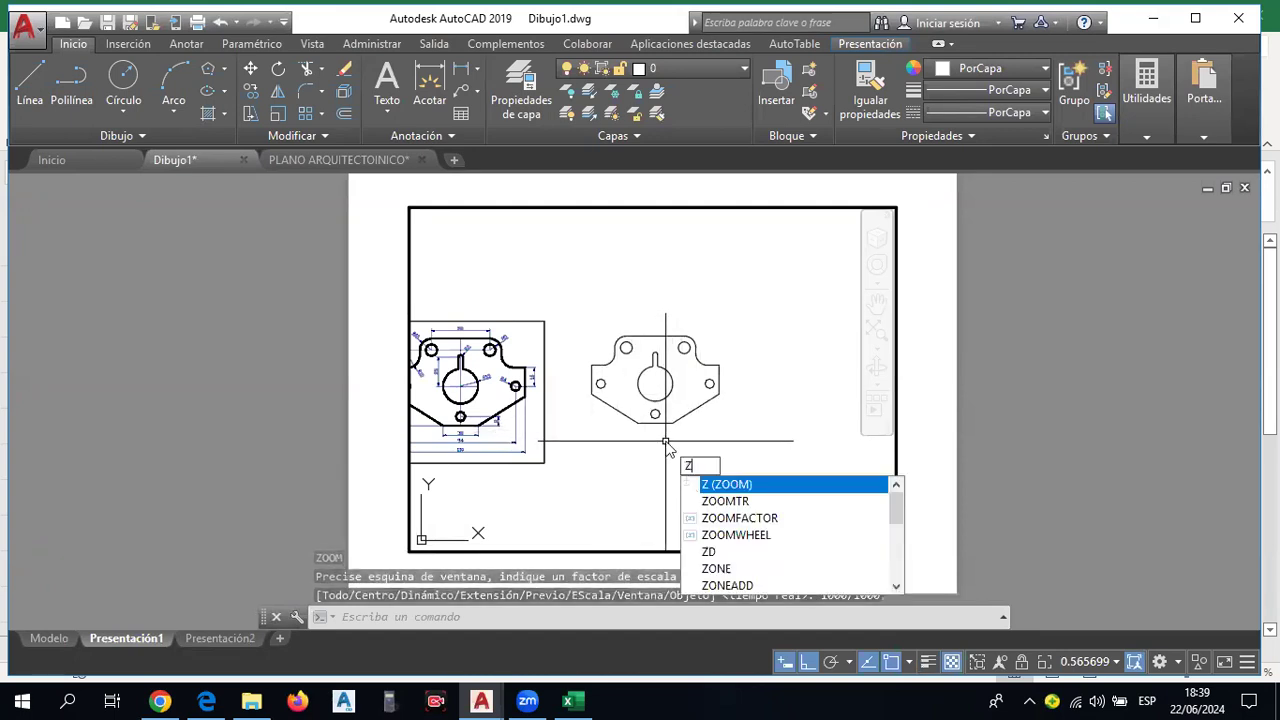
{"action": "key", "text": "Return"}
{"action": "type", "text": "1000"}
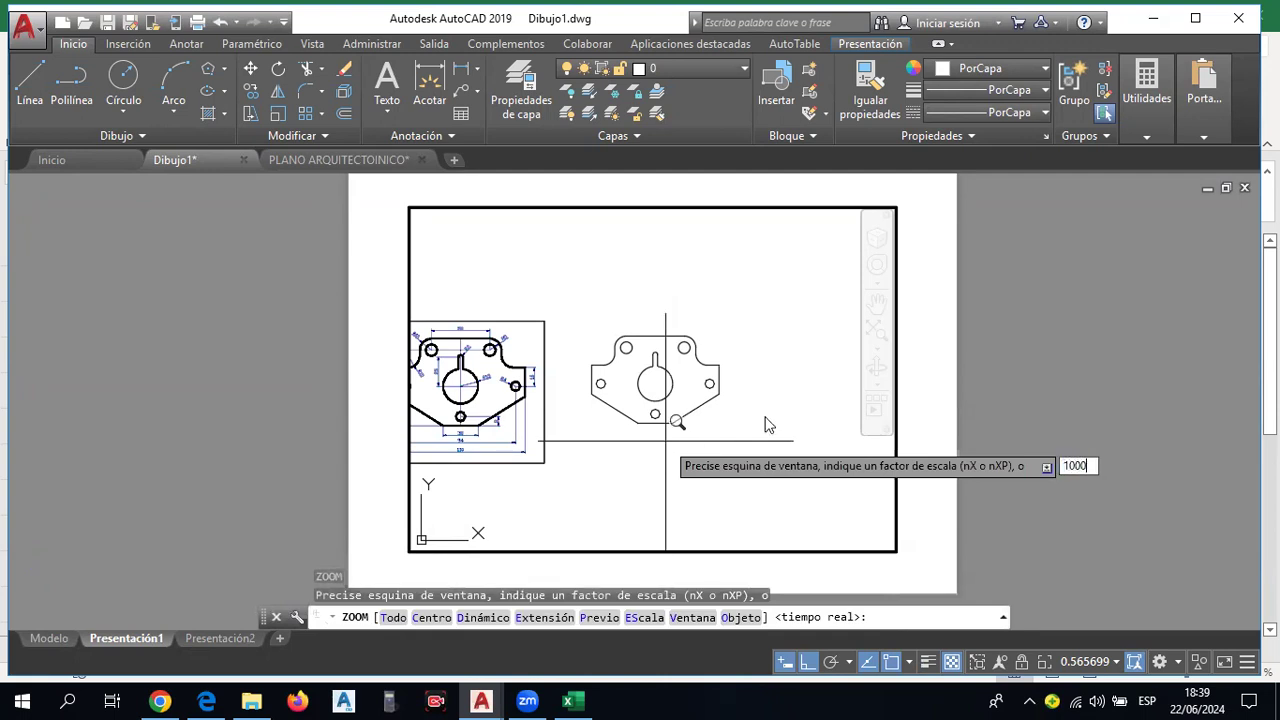
{"action": "type", "text": "/5000xp"}
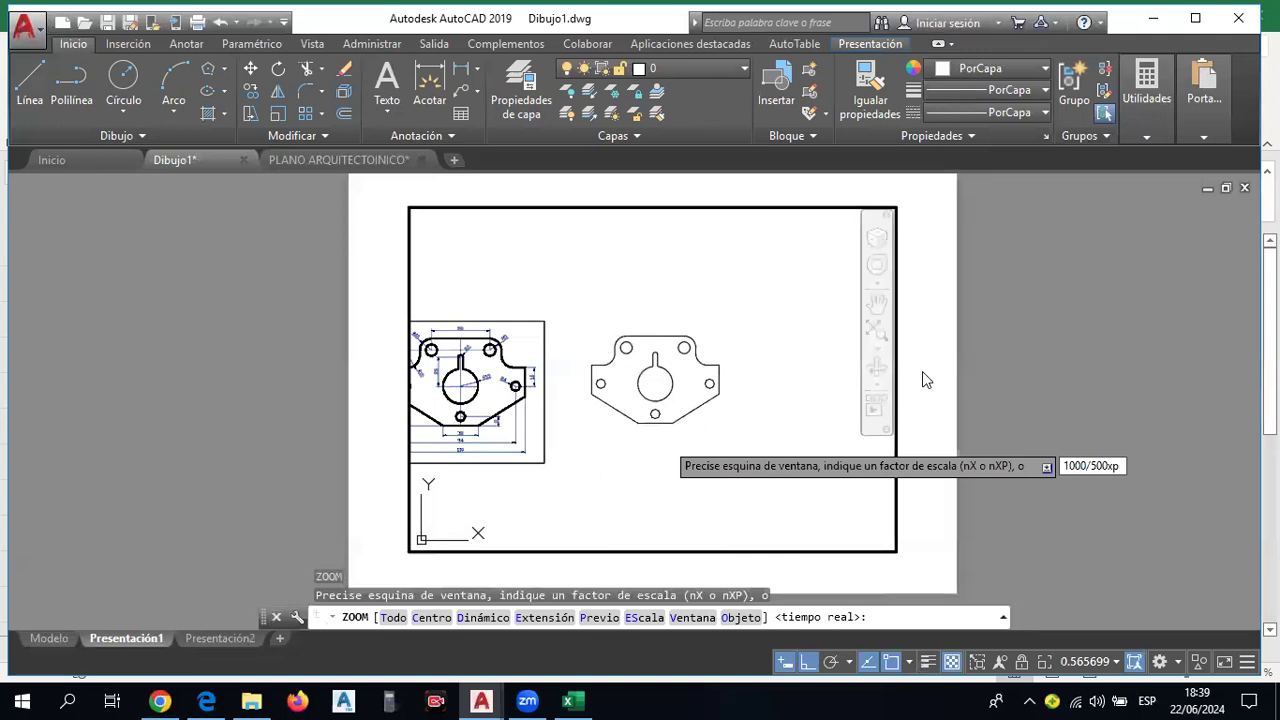
{"action": "key", "text": "Return"}
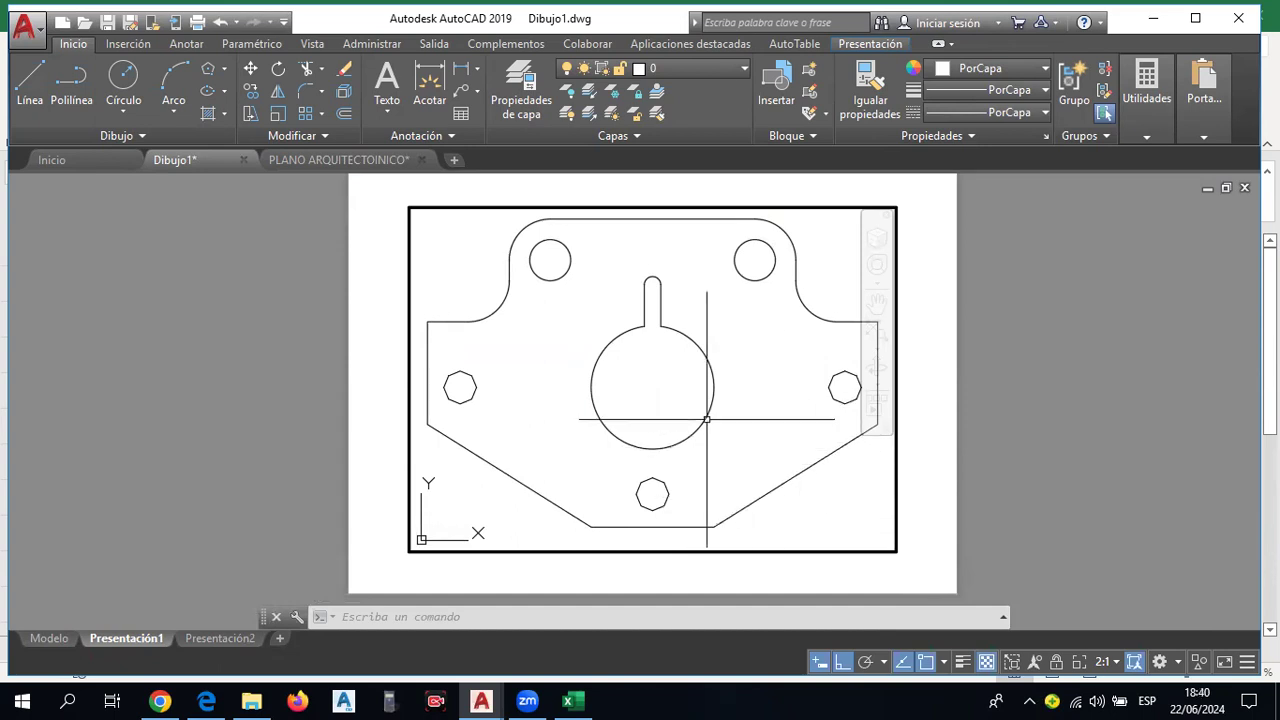
{"action": "middle_click_drag", "start_coordinate": [623, 358], "coordinate": [686, 368]}
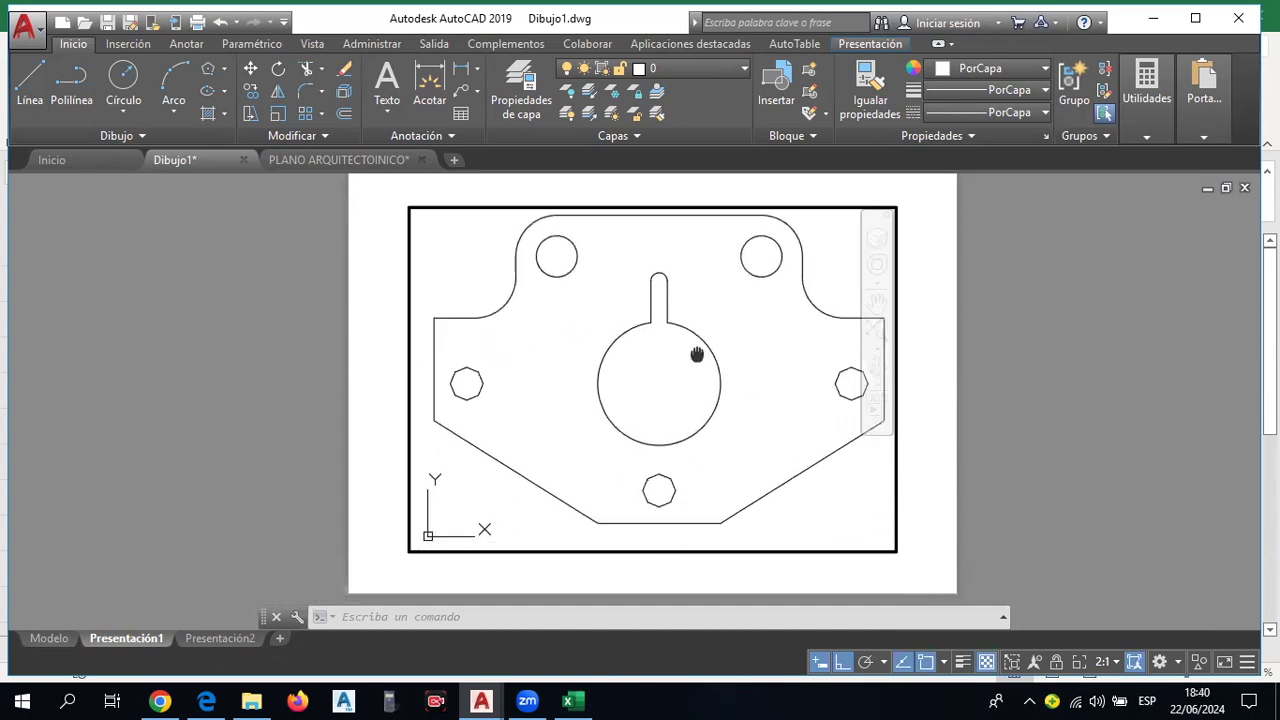
{"action": "middle_click_drag", "start_coordinate": [686, 368], "coordinate": [688, 366]}
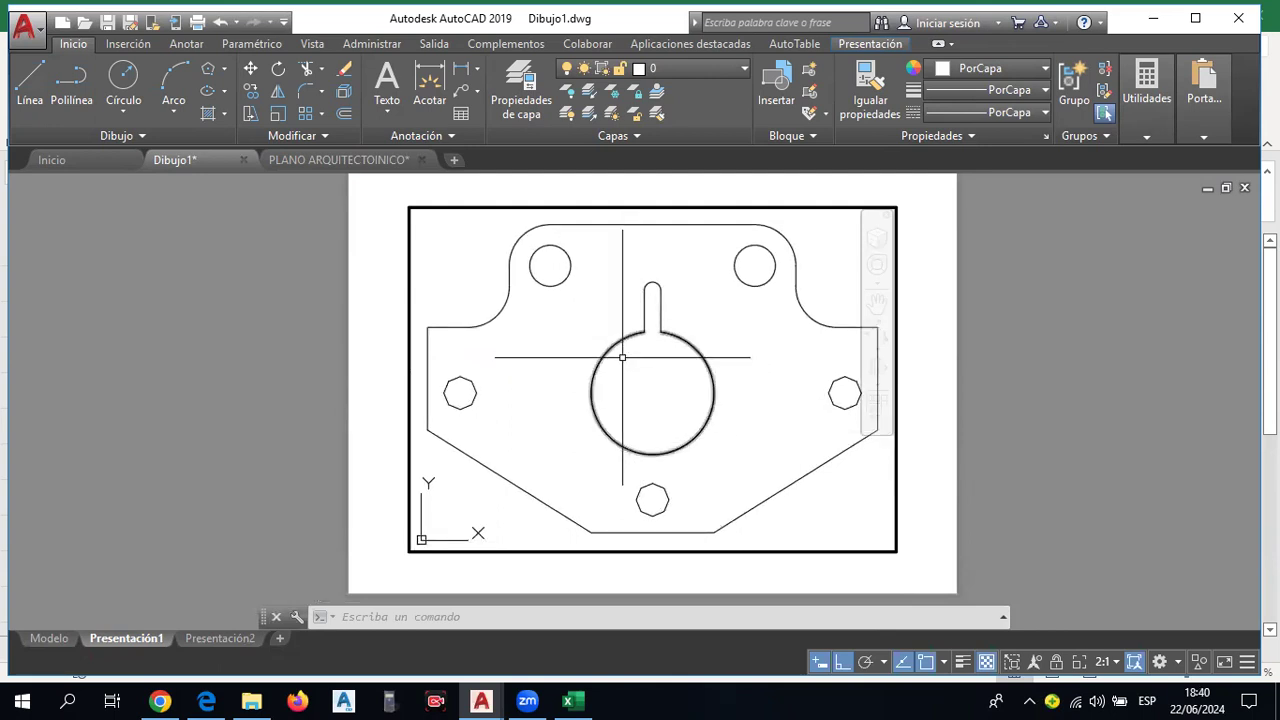
{"action": "left_click", "coordinate": [206, 701]}
{"action": "scroll", "coordinate": [658, 173], "scroll_direction": "up", "scroll_amount": 1}
{"action": "scroll", "coordinate": [706, 343], "scroll_direction": "down", "scroll_amount": 5}
{"action": "scroll", "coordinate": [727, 342], "scroll_direction": "up", "scroll_amount": 5}
{"action": "scroll", "coordinate": [620, 447], "scroll_direction": "down", "scroll_amount": 6}
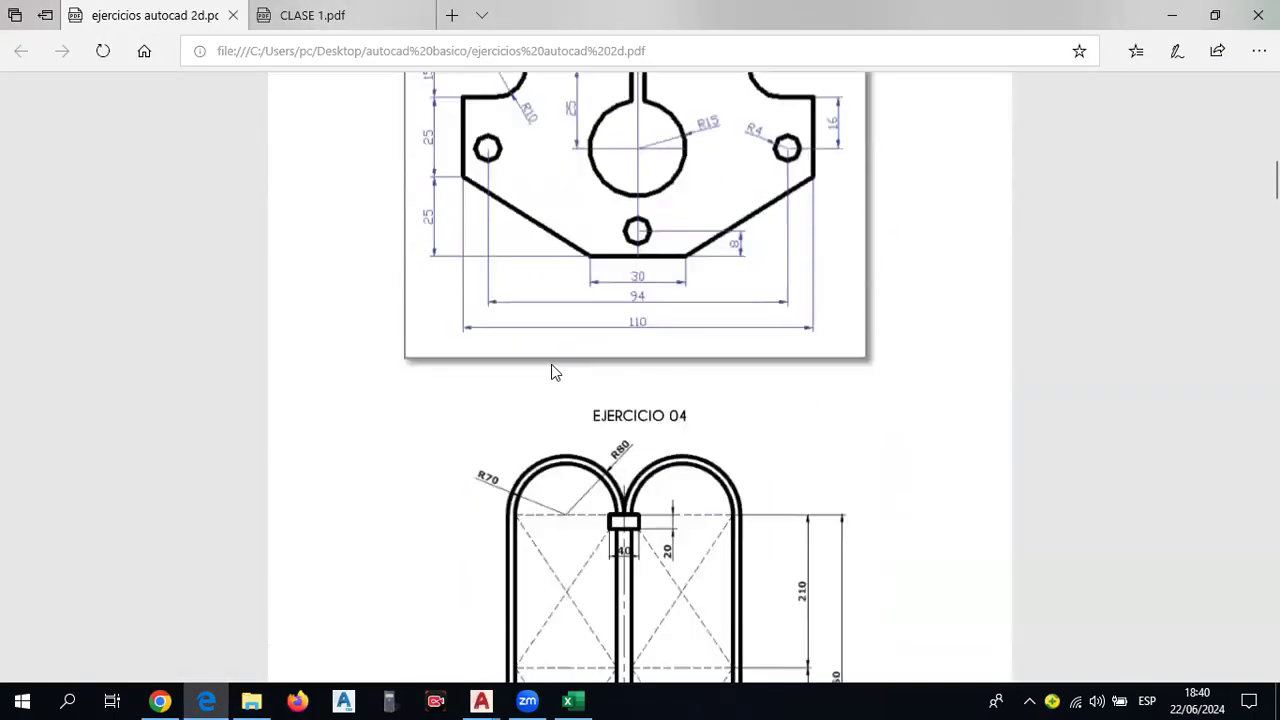
{"action": "scroll", "coordinate": [609, 378], "scroll_direction": "up", "scroll_amount": 5}
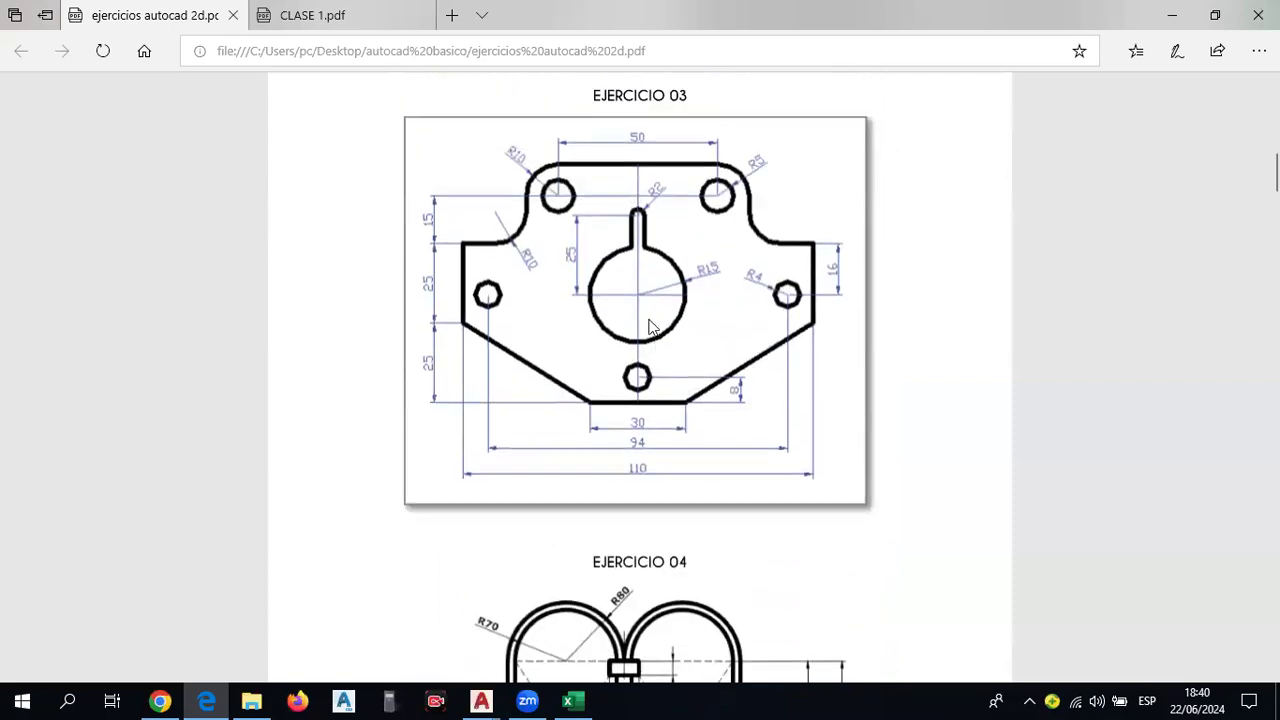
{"action": "scroll", "coordinate": [640, 420], "scroll_direction": "down", "scroll_amount": 4}
{"action": "scroll", "coordinate": [647, 441], "scroll_direction": "up", "scroll_amount": 2}
{"action": "scroll", "coordinate": [647, 441], "scroll_direction": "up", "scroll_amount": 3}
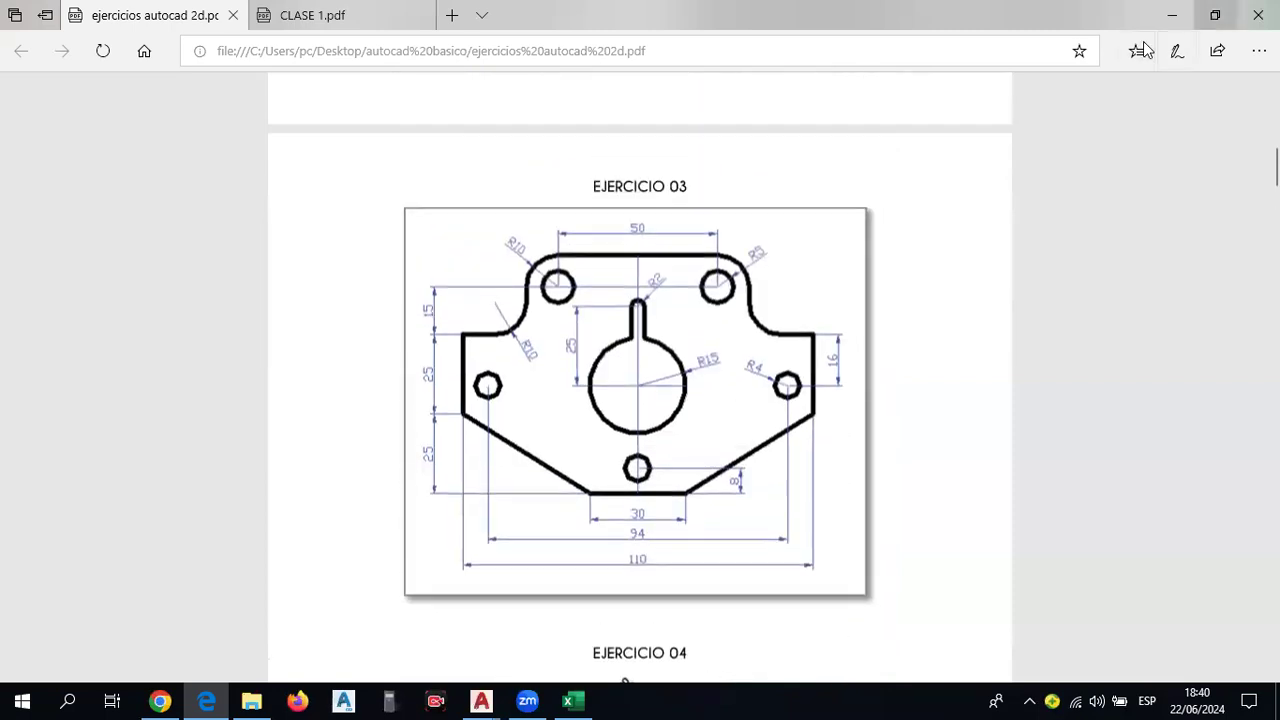
{"action": "key", "text": "alt+Tab"}
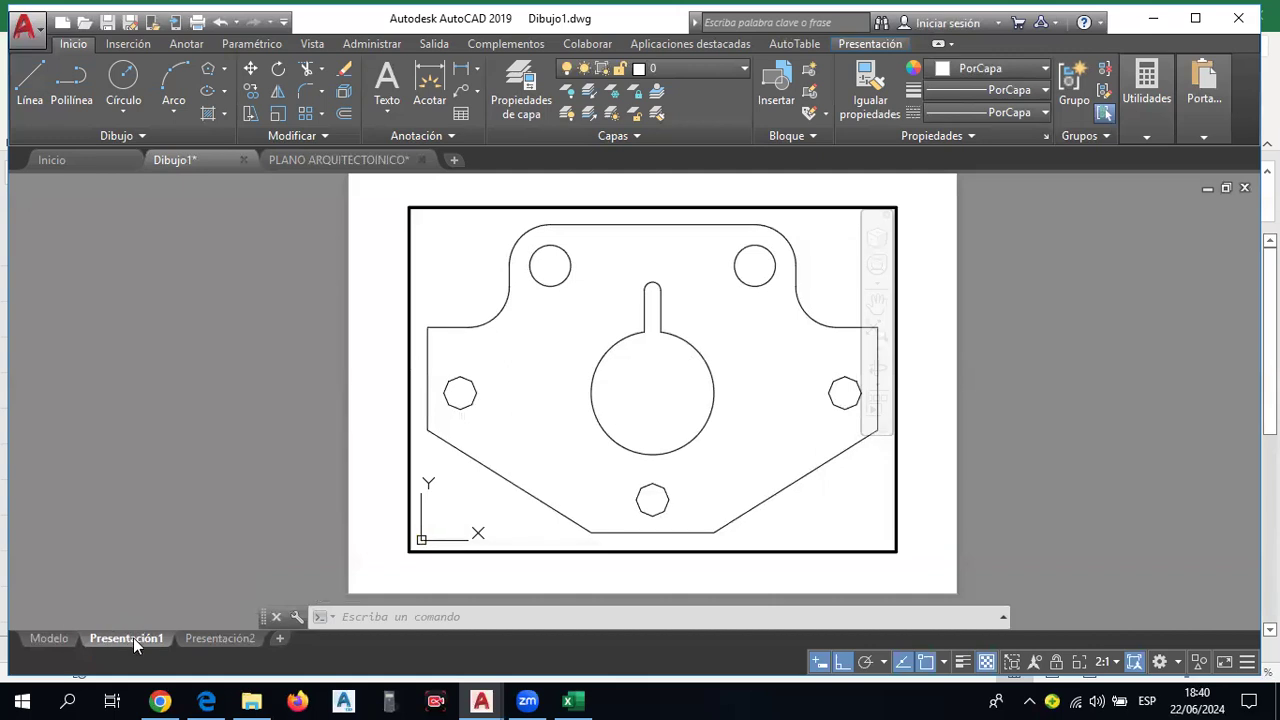
Modify the layout's page setup to use DWG To PDF.pc3 and ISO full bleed A4 paper.
{"action": "right_click", "coordinate": [133, 639]}
{"action": "right_click", "coordinate": [116, 641]}
{"action": "right_click", "coordinate": [114, 641]}
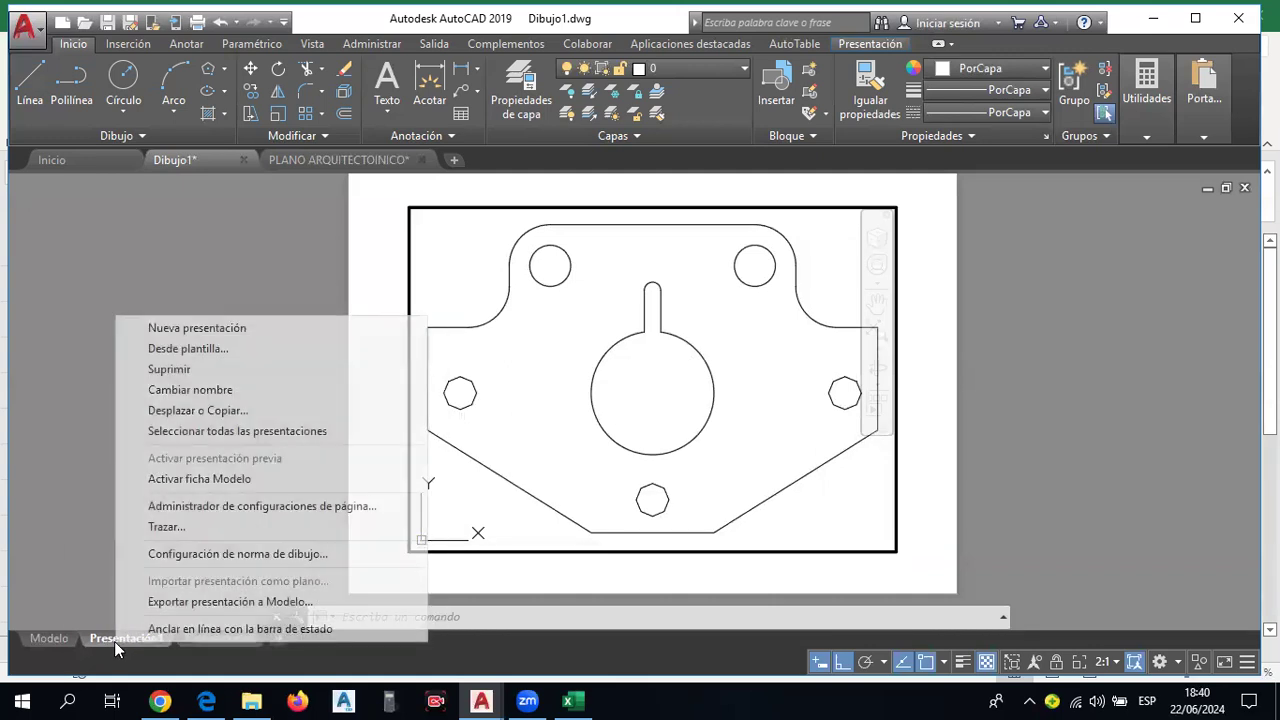
{"action": "left_click", "coordinate": [306, 508]}
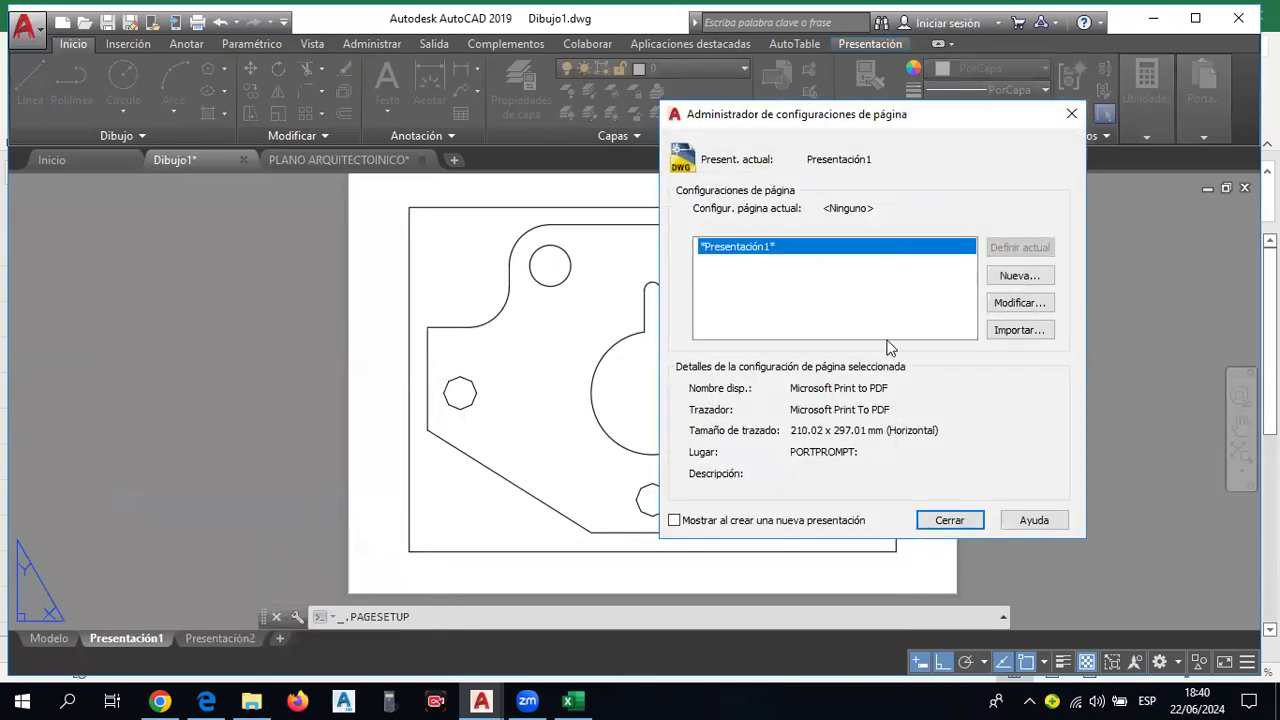
{"action": "left_click", "coordinate": [1024, 305]}
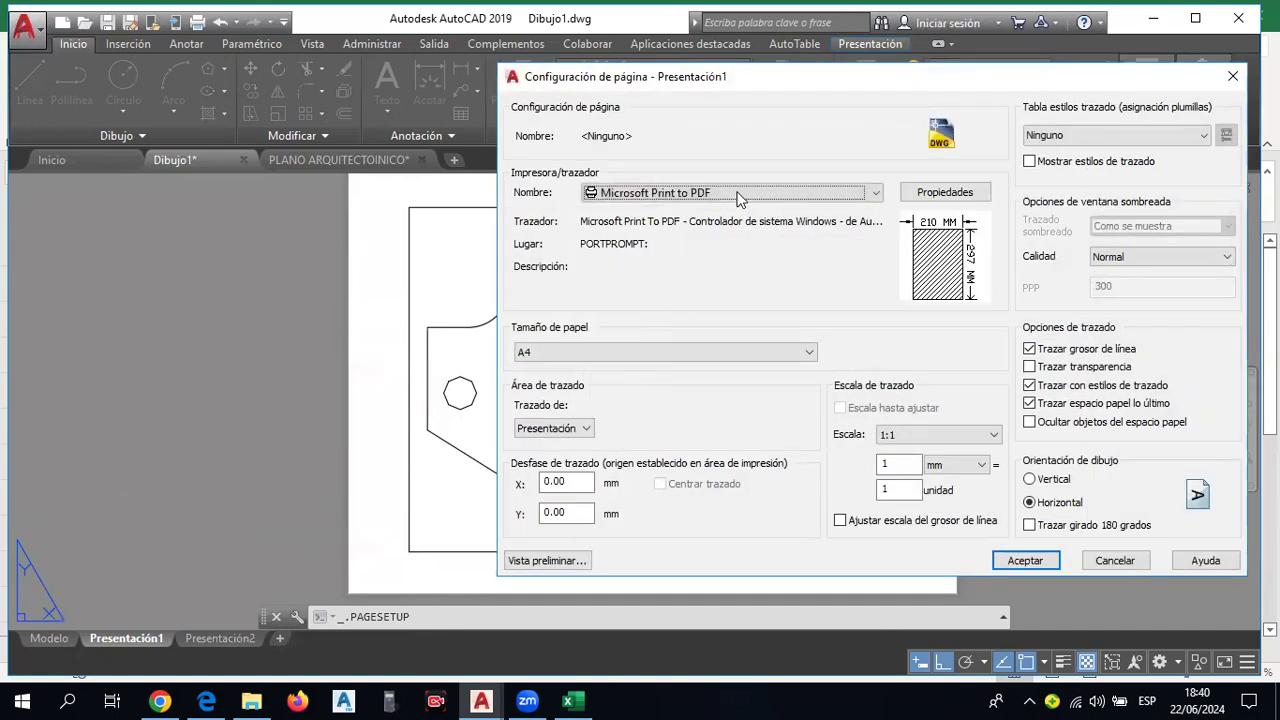
{"action": "left_click", "coordinate": [740, 197]}
{"action": "left_click", "coordinate": [650, 411]}
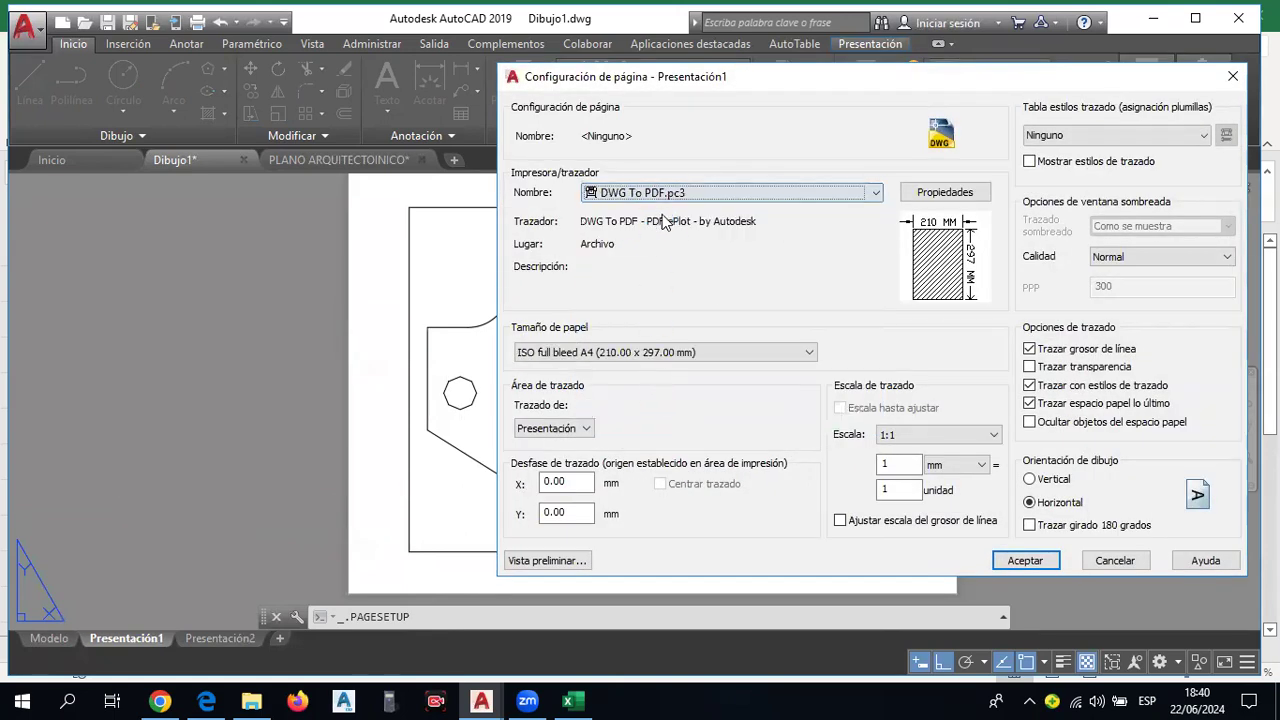
{"action": "left_click", "coordinate": [650, 352]}
{"action": "scroll", "coordinate": [651, 312], "scroll_direction": "up", "scroll_amount": 3}
{"action": "left_click", "coordinate": [660, 72]}
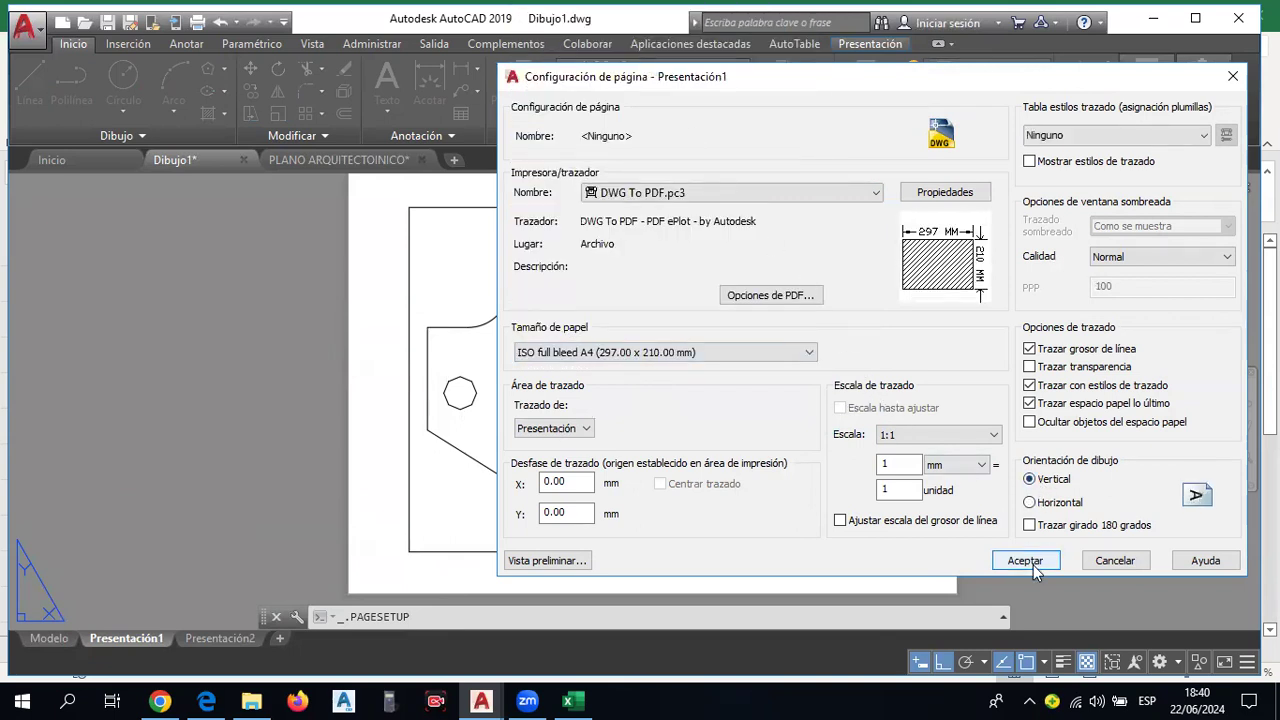
{"action": "left_click", "coordinate": [1025, 561]}
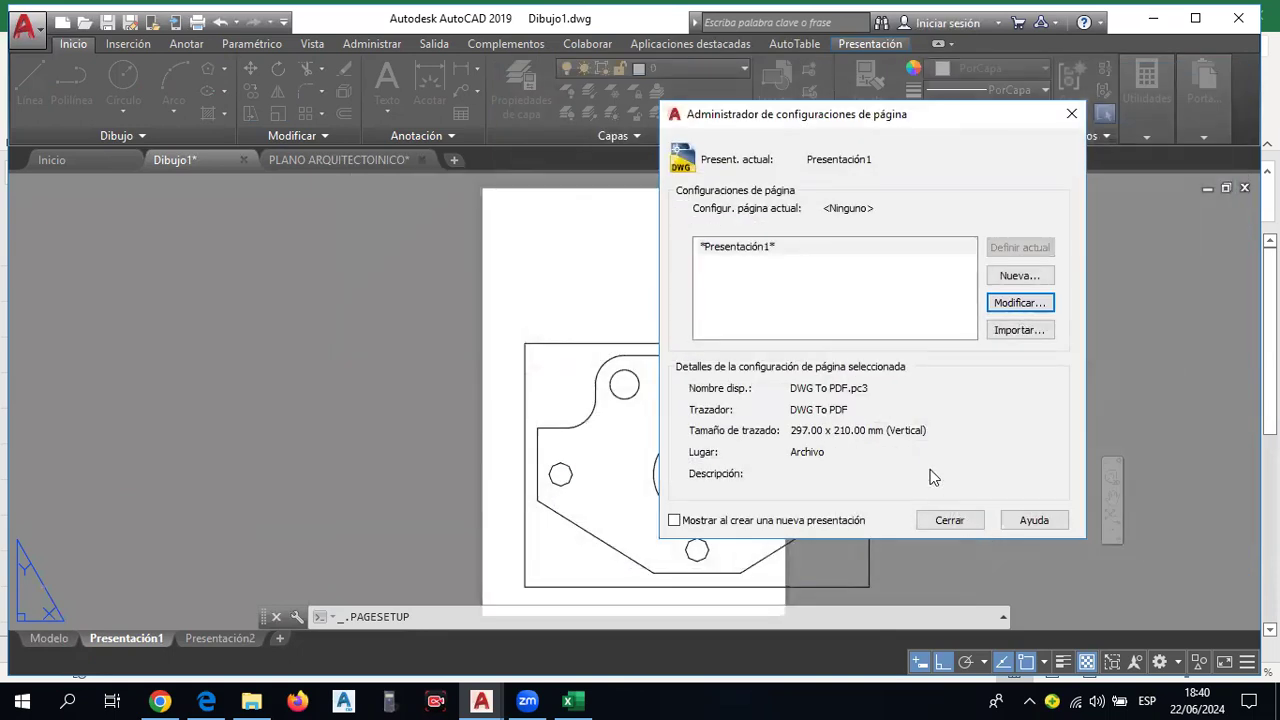
{"action": "left_click", "coordinate": [950, 521]}
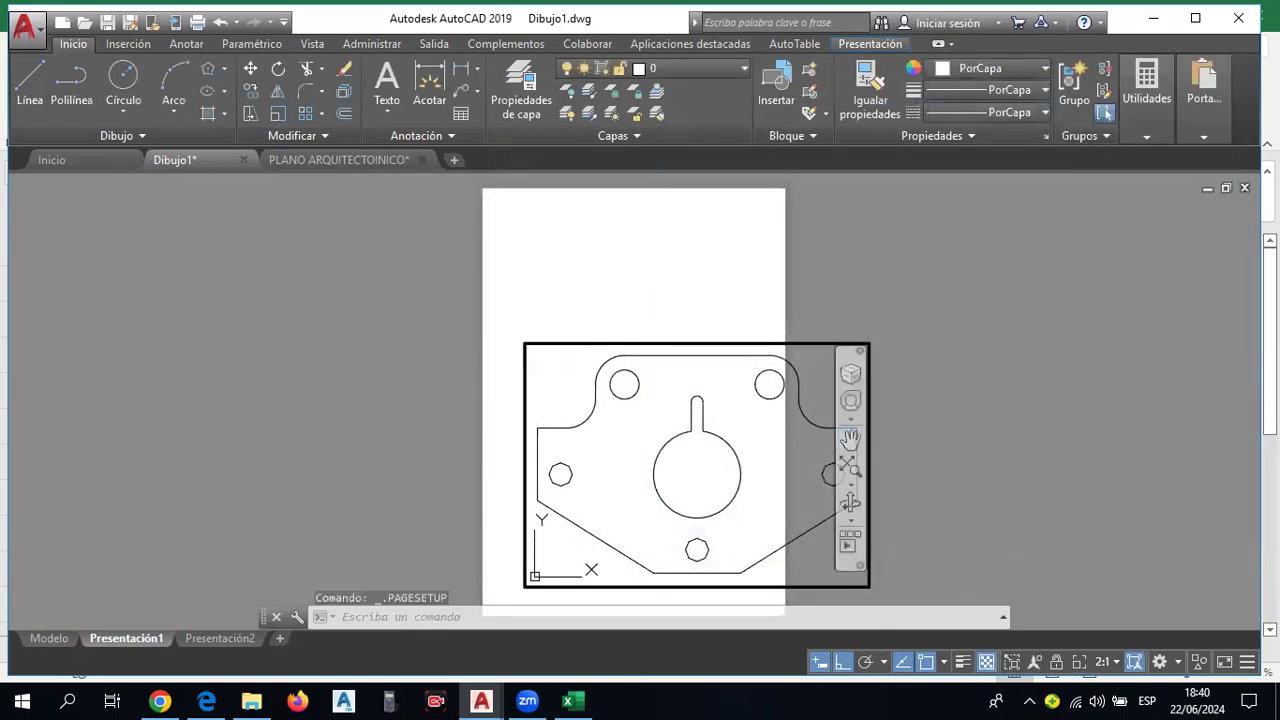
Stretch the viewport corners in paper space to fit the portrait sheet.
{"action": "double_click", "coordinate": [900, 338]}
{"action": "scroll", "coordinate": [654, 289], "scroll_direction": "down", "scroll_amount": 2}
{"action": "scroll", "coordinate": [731, 311], "scroll_direction": "up", "scroll_amount": 2}
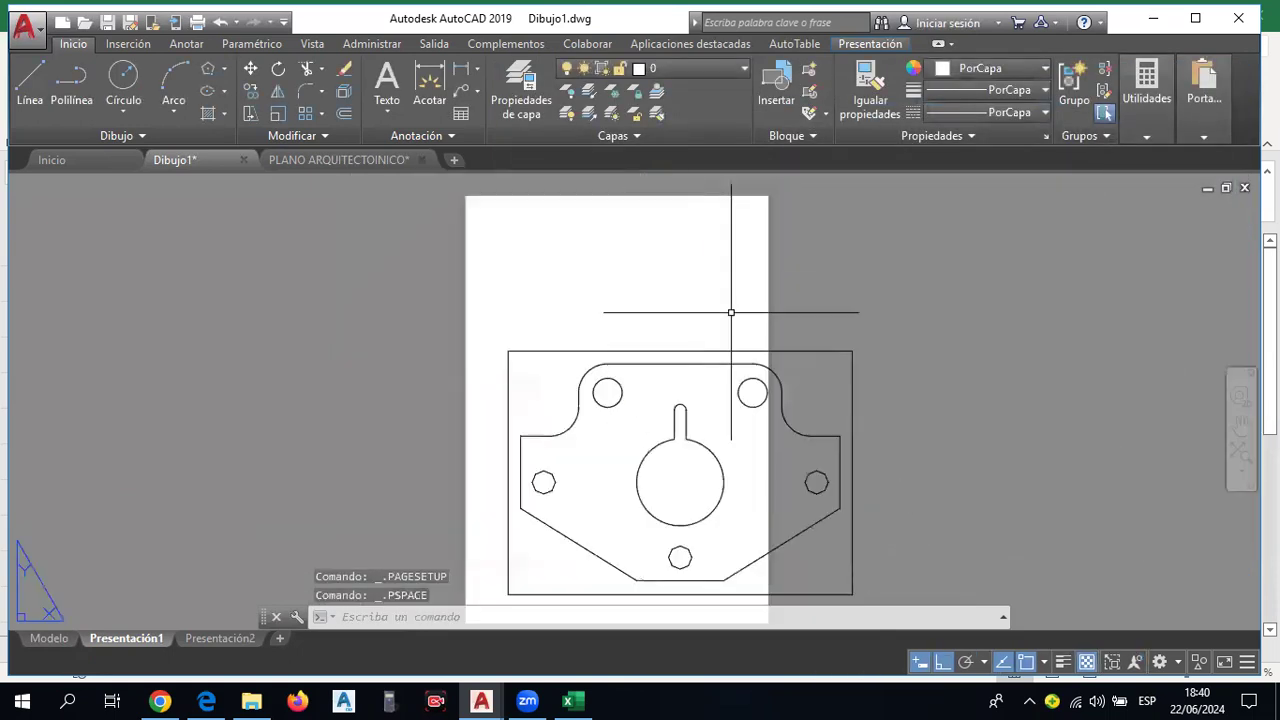
{"action": "left_click", "coordinate": [838, 351]}
{"action": "left_click", "coordinate": [852, 351]}
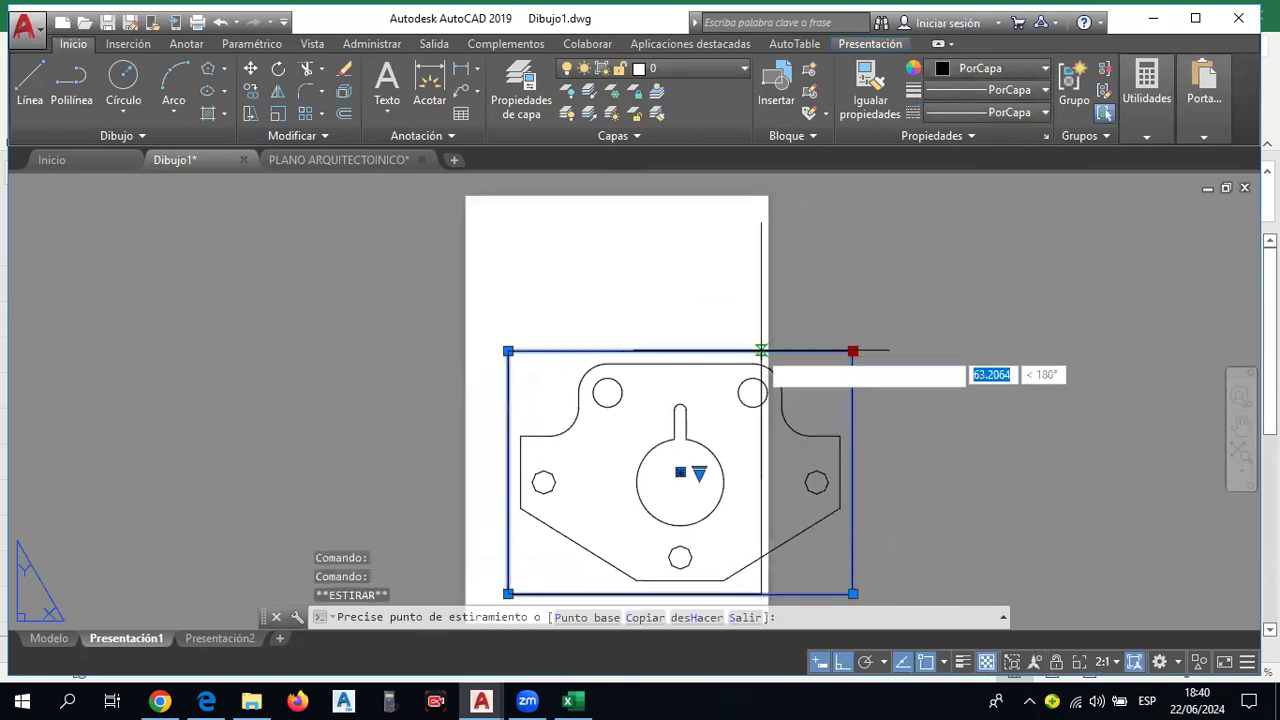
{"action": "left_click", "coordinate": [745, 351]}
{"action": "left_click", "coordinate": [508, 351]}
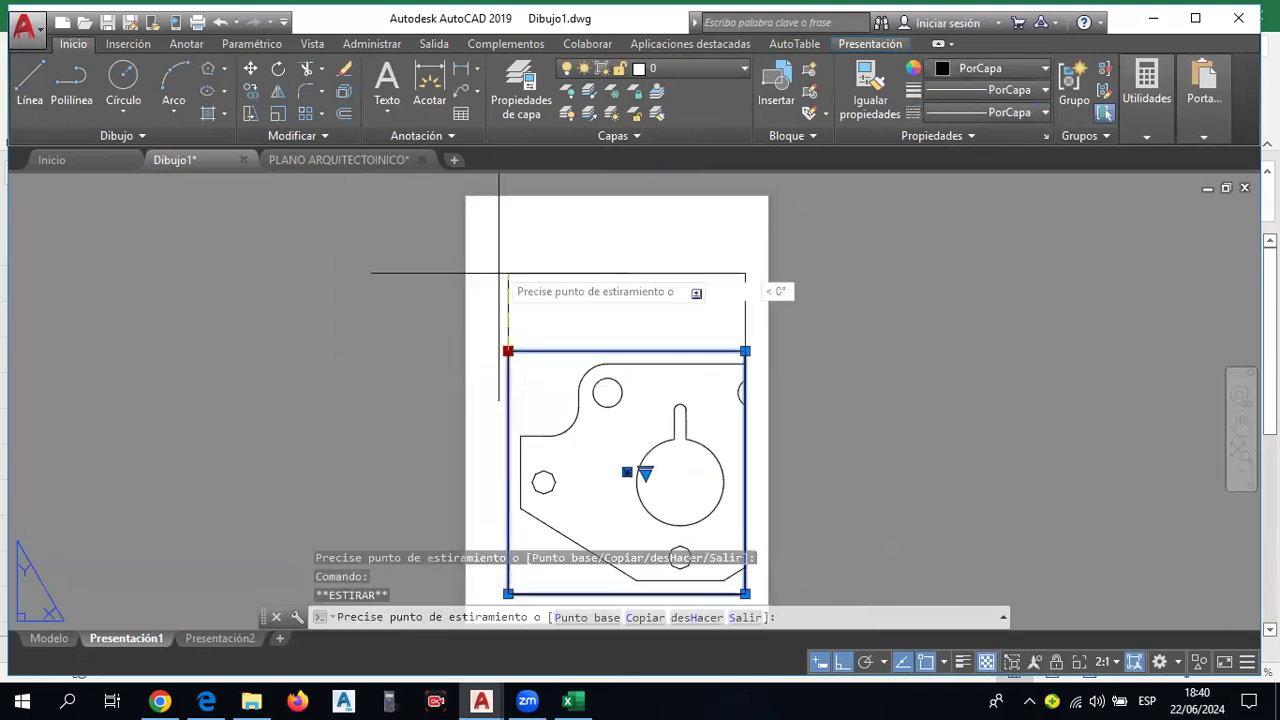
{"action": "left_click", "coordinate": [495, 223]}
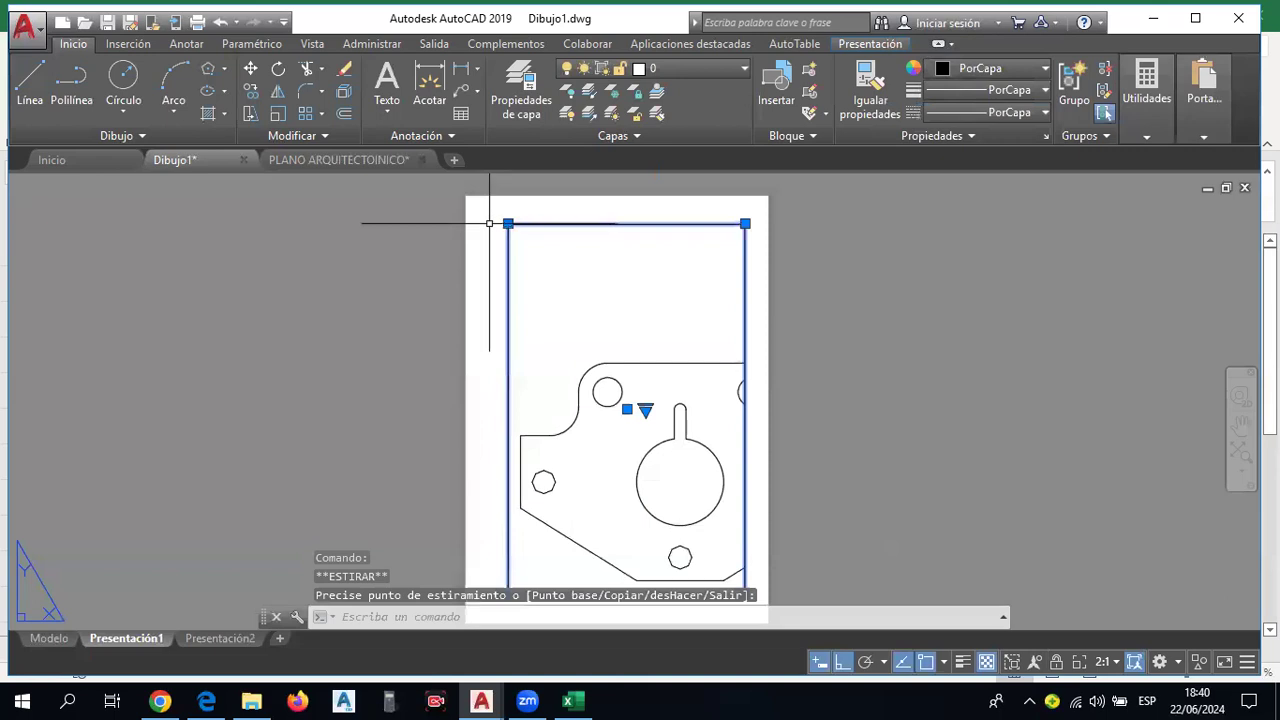
{"action": "left_click", "coordinate": [724, 224]}
Zoom the viewport to 1000/1000xp and position the plate near the sheet top.
{"action": "double_click", "coordinate": [663, 349]}
{"action": "mouse_move", "coordinate": [665, 392]}
{"action": "middle_mouse_down"}
{"action": "mouse_move", "coordinate": [638, 350]}
{"action": "mouse_move", "coordinate": [621, 266]}
{"action": "middle_mouse_up"}
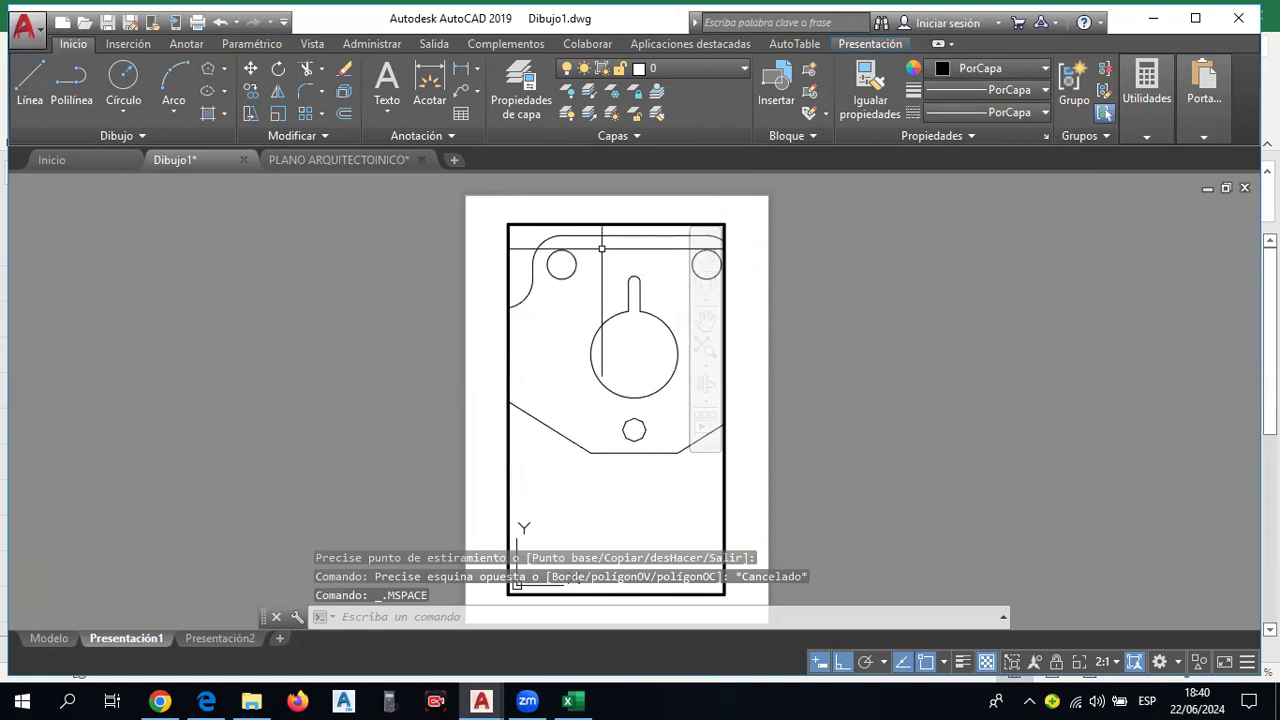
{"action": "type", "text": "z"}
{"action": "key", "text": "Return"}
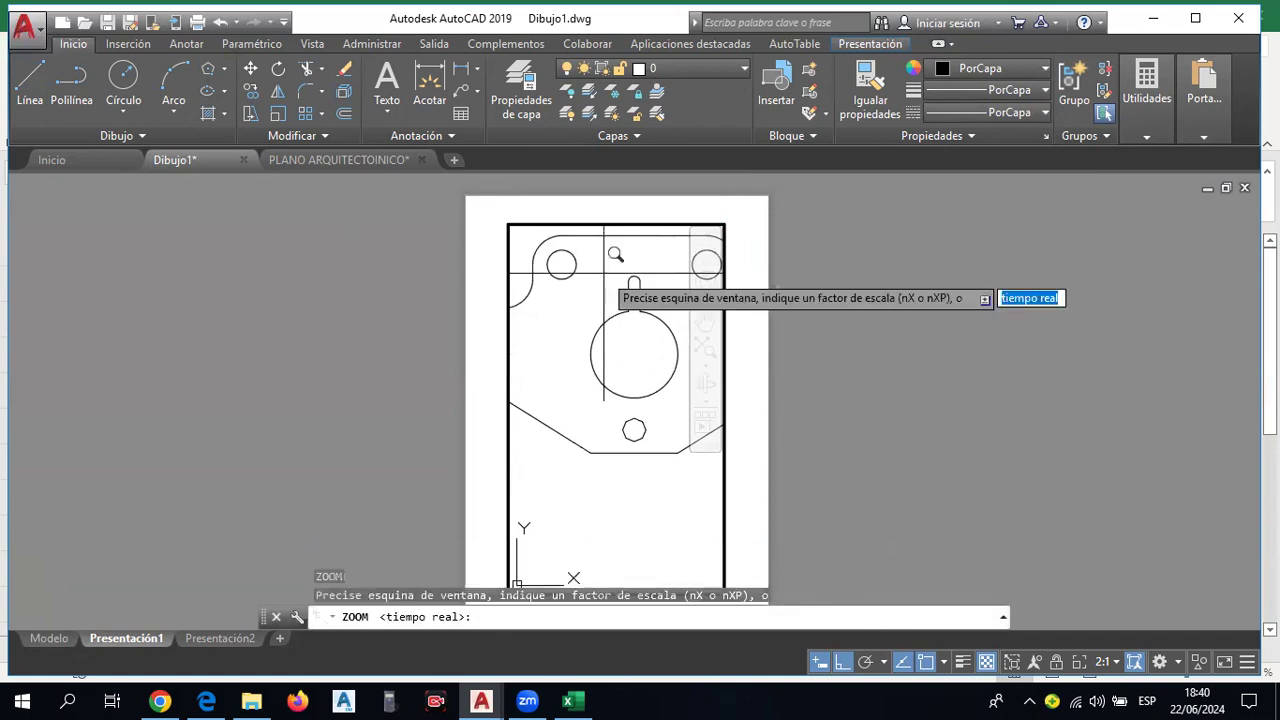
{"action": "type", "text": "1000/1000xp"}
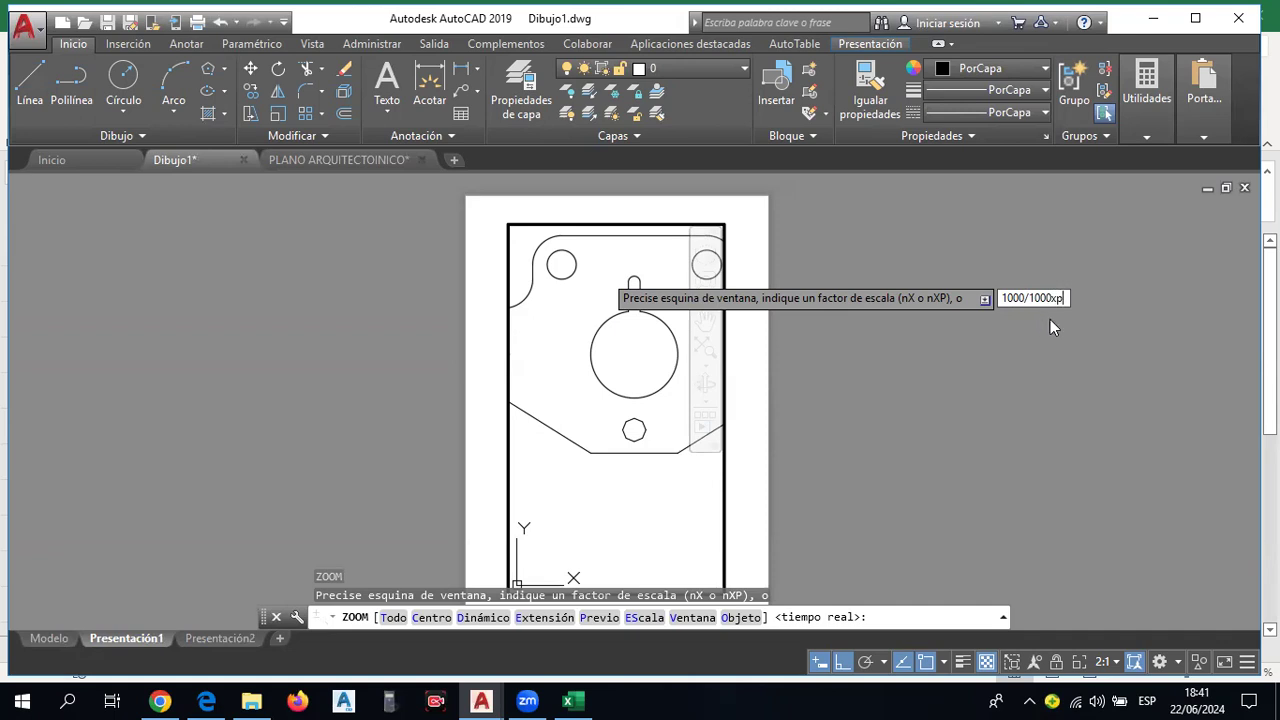
{"action": "key", "text": "Return"}
{"action": "middle_click_drag", "start_coordinate": [639, 341], "coordinate": [620, 277]}
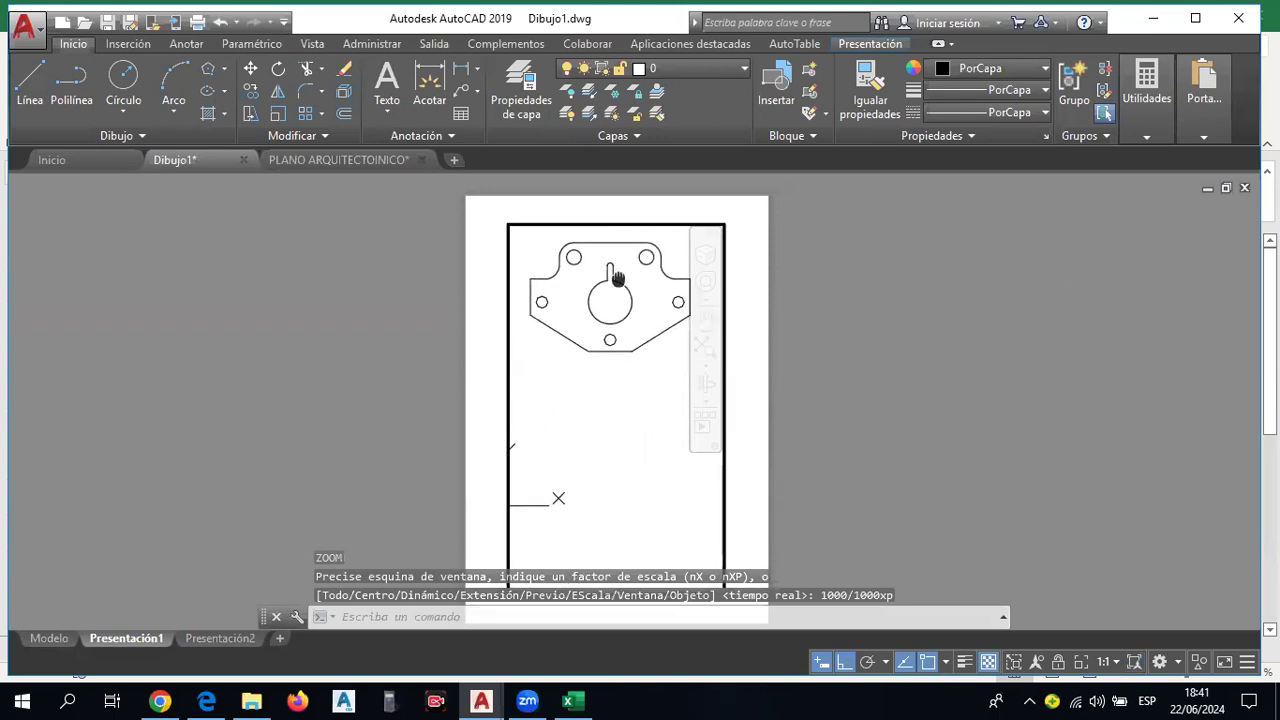
{"action": "double_click", "coordinate": [823, 280]}
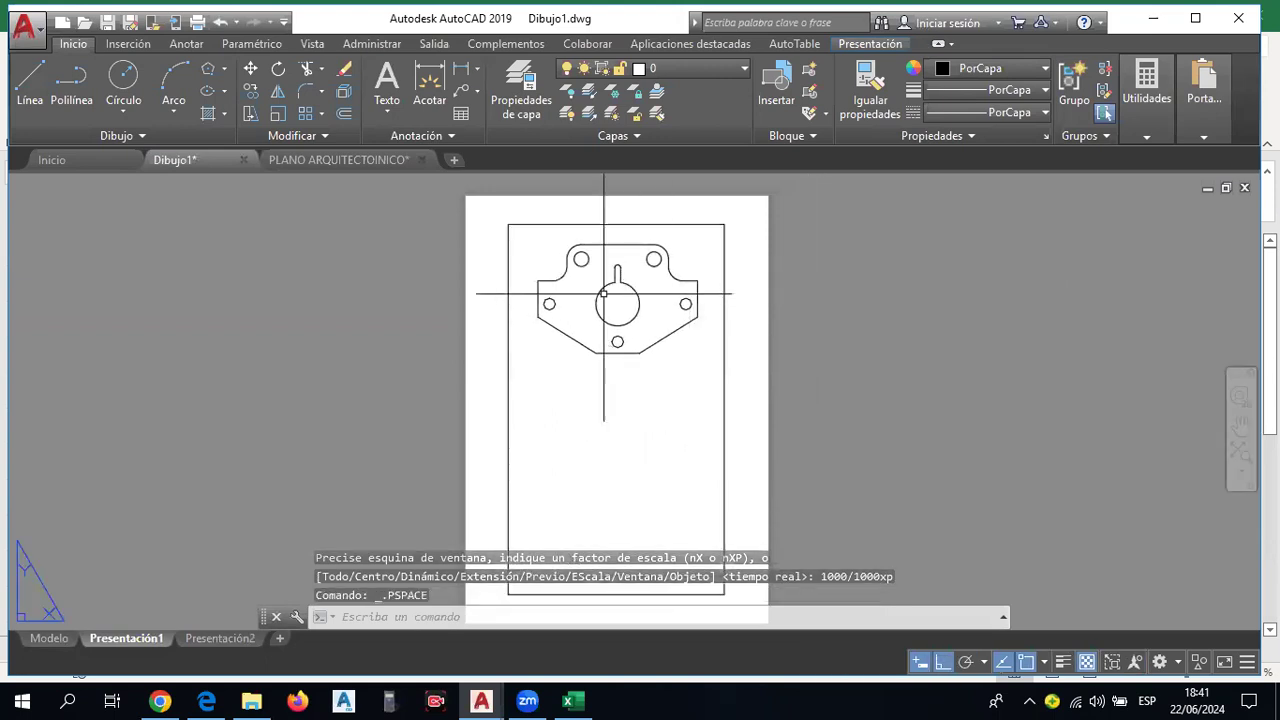
Shorten the layout viewport by dragging its bottom edge upward.
{"action": "middle_click_drag", "start_coordinate": [714, 481], "coordinate": [760, 459]}
{"action": "left_click", "coordinate": [766, 459]}
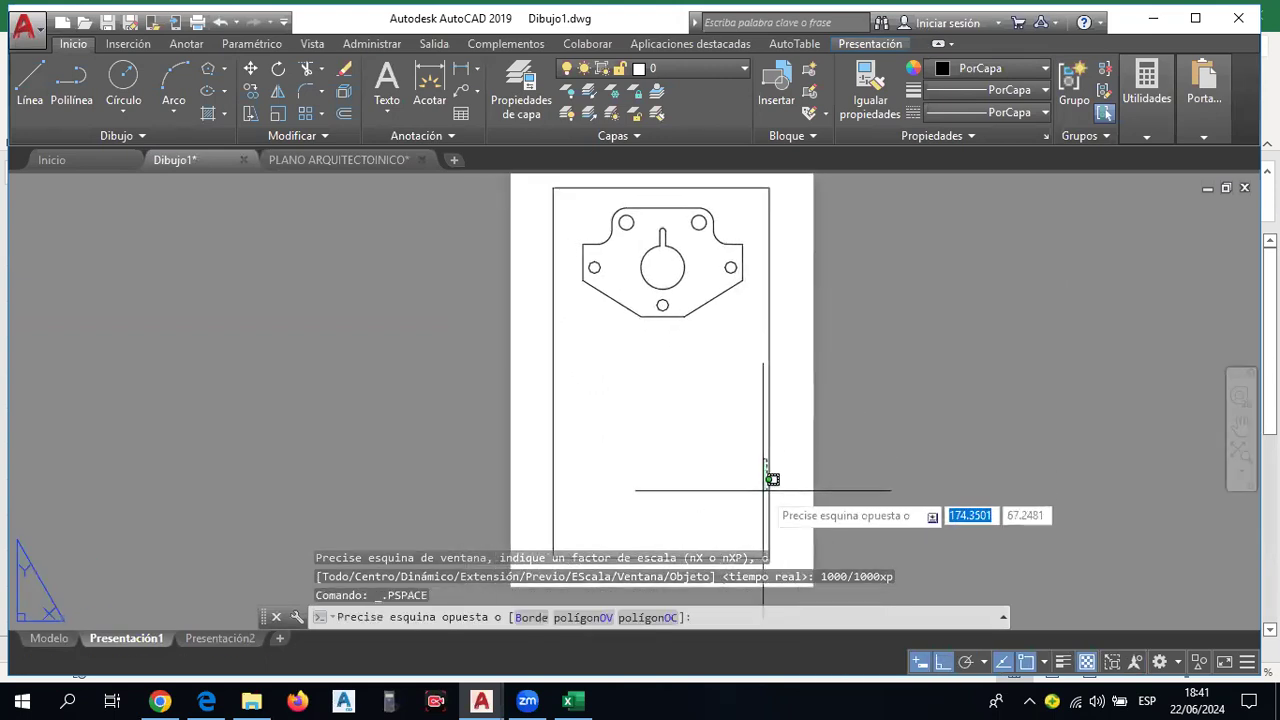
{"action": "left_click", "coordinate": [767, 480]}
{"action": "left_click", "coordinate": [769, 557]}
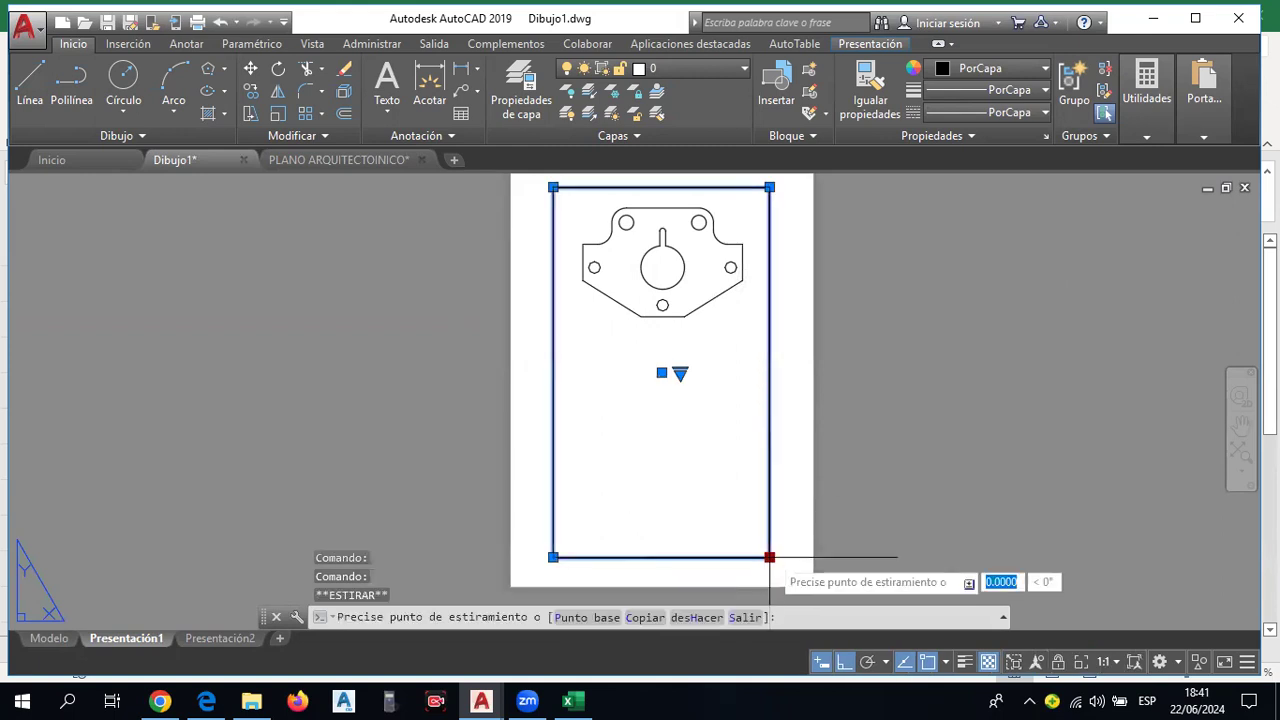
{"action": "left_click", "coordinate": [771, 354]}
{"action": "scroll", "coordinate": [754, 365], "scroll_direction": "up", "scroll_amount": 2}
{"action": "left_click", "coordinate": [814, 290]}
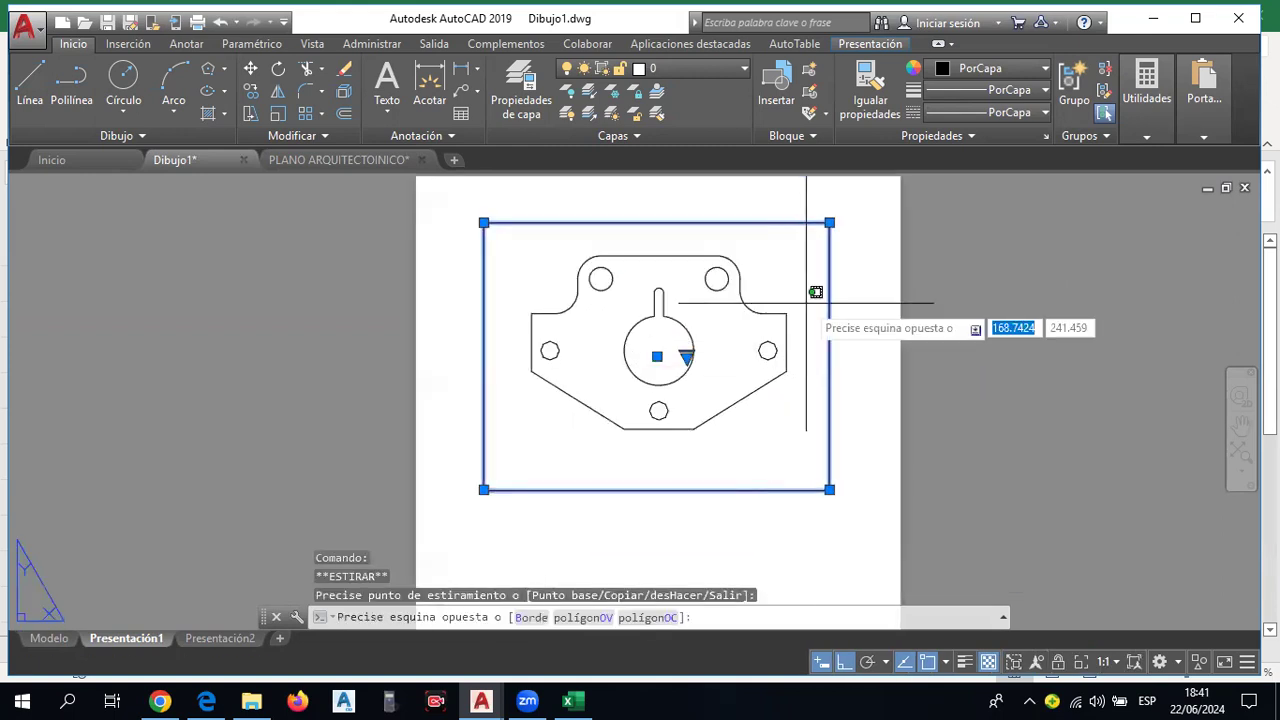
{"action": "key", "text": "Escape"}
Inside the viewport, pan the part toward the centre and reset the zoom scale to 1:1.
{"action": "double_click", "coordinate": [800, 295]}
{"action": "scroll", "coordinate": [785, 306], "scroll_direction": "up", "scroll_amount": 2}
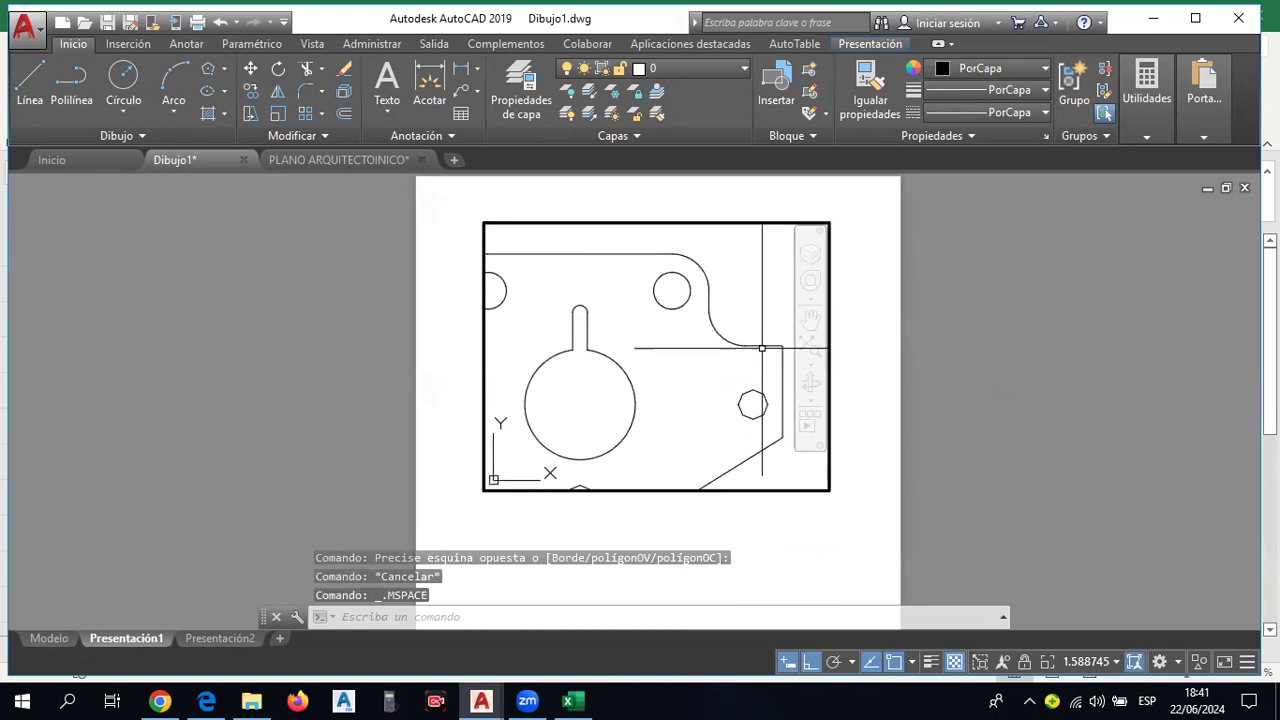
{"action": "middle_click_drag", "start_coordinate": [747, 330], "coordinate": [771, 314]}
{"action": "scroll", "coordinate": [771, 314], "scroll_direction": "down", "scroll_amount": 2}
{"action": "scroll", "coordinate": [686, 229], "scroll_direction": "up", "scroll_amount": 1}
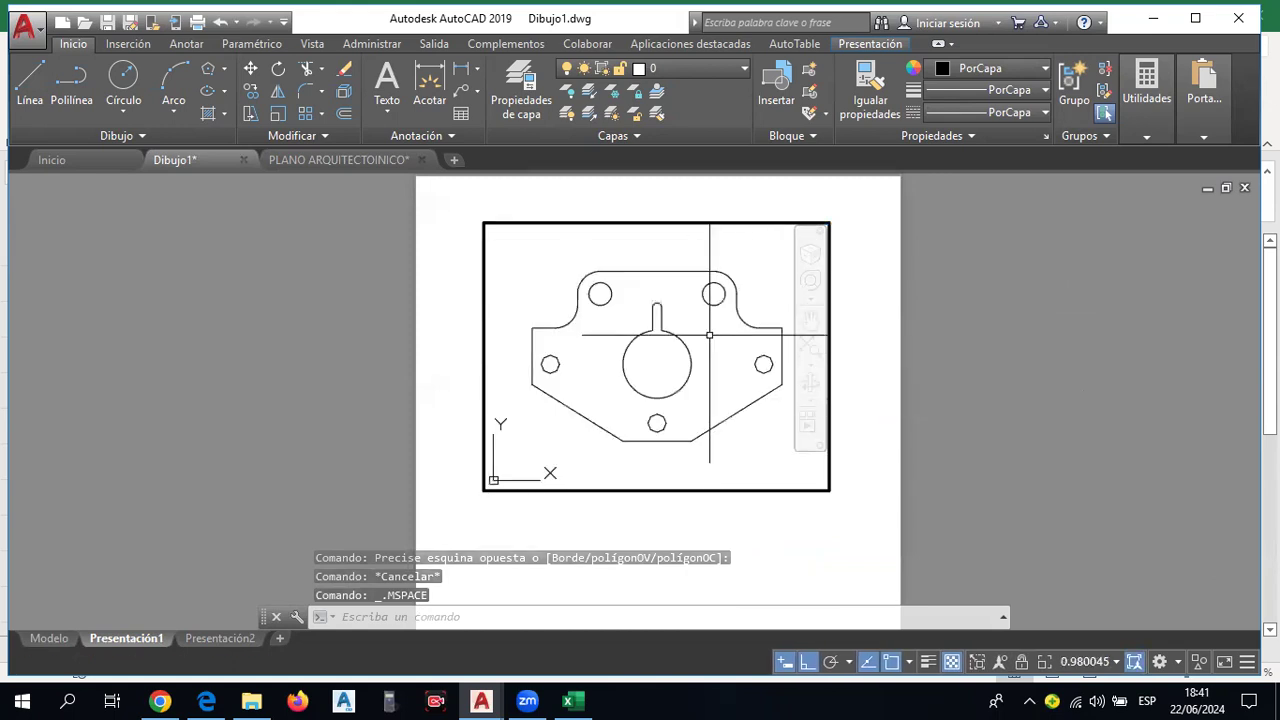
{"action": "scroll", "coordinate": [700, 334], "scroll_direction": "up", "scroll_amount": 1}
{"action": "middle_click_drag", "start_coordinate": [700, 334], "coordinate": [722, 338]}
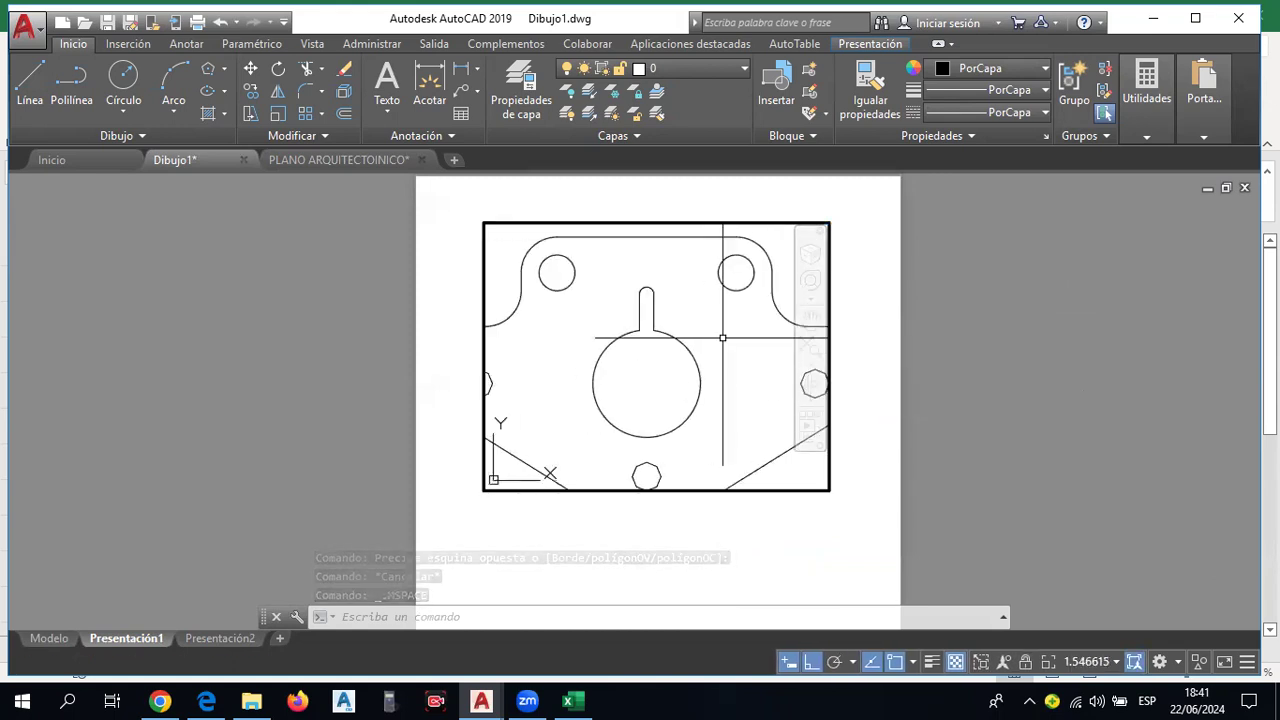
{"action": "type", "text": "z"}
{"action": "key", "text": "Return"}
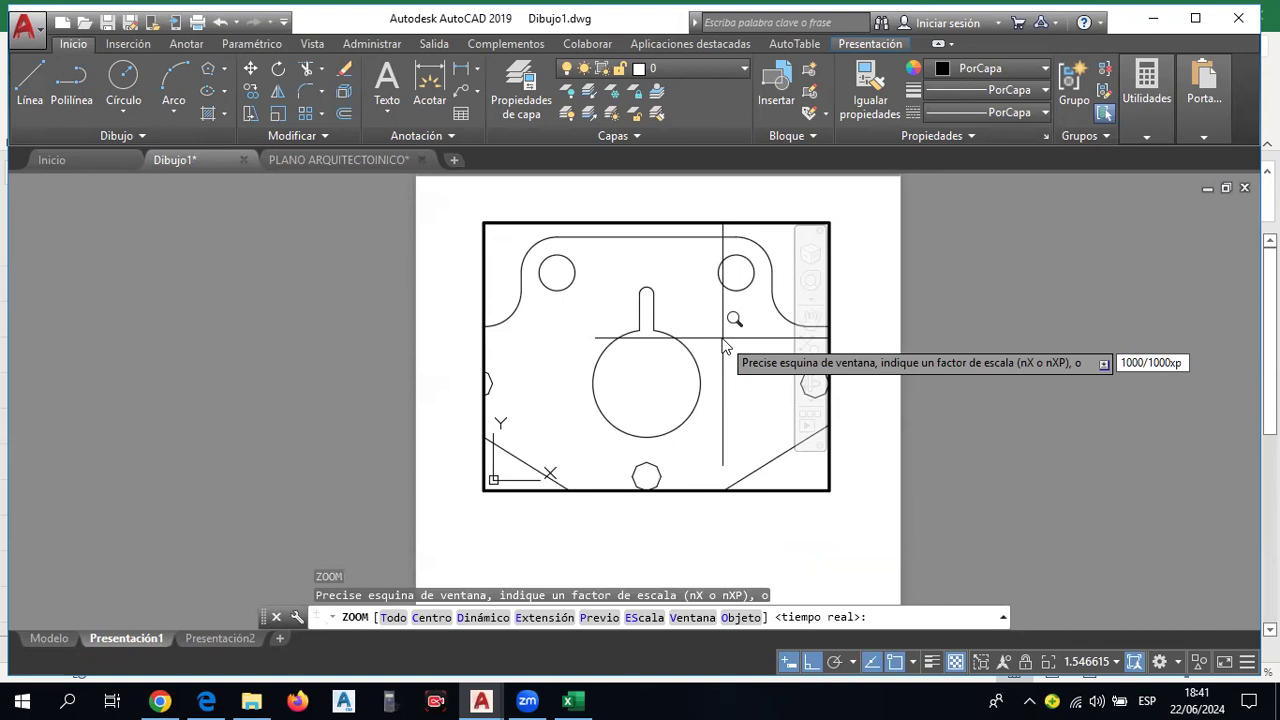
{"action": "key", "text": "Return"}
Centre the right-hand part, zoom the viewport to 1000/1000xp, and return to paper space.
{"action": "middle_click_drag", "start_coordinate": [716, 364], "coordinate": [730, 349]}
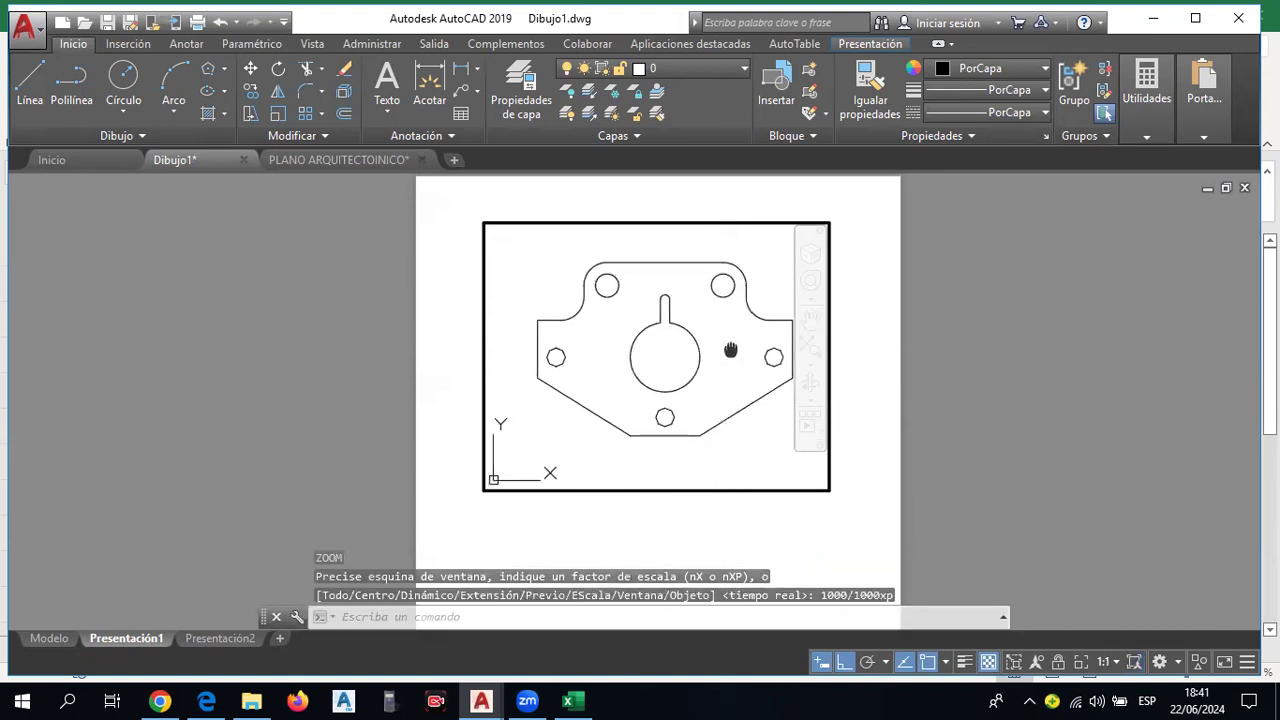
{"action": "left_click", "coordinate": [810, 345]}
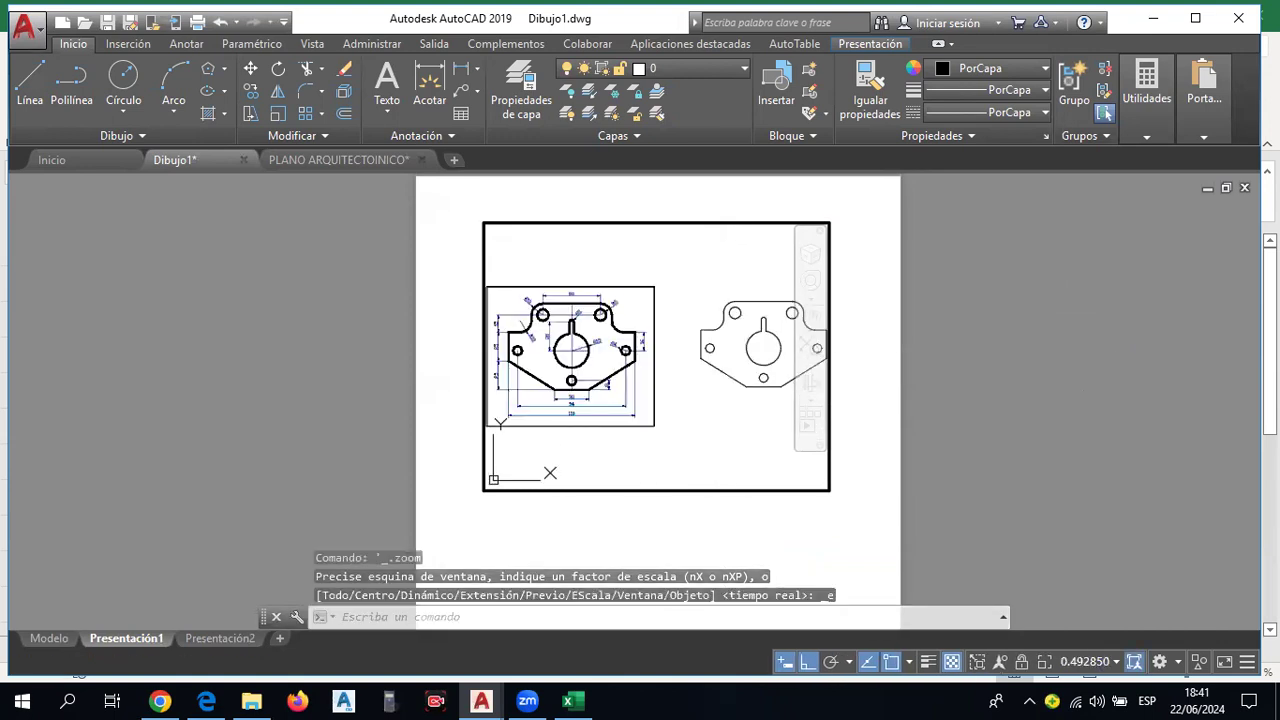
{"action": "middle_click_drag", "start_coordinate": [709, 349], "coordinate": [615, 343]}
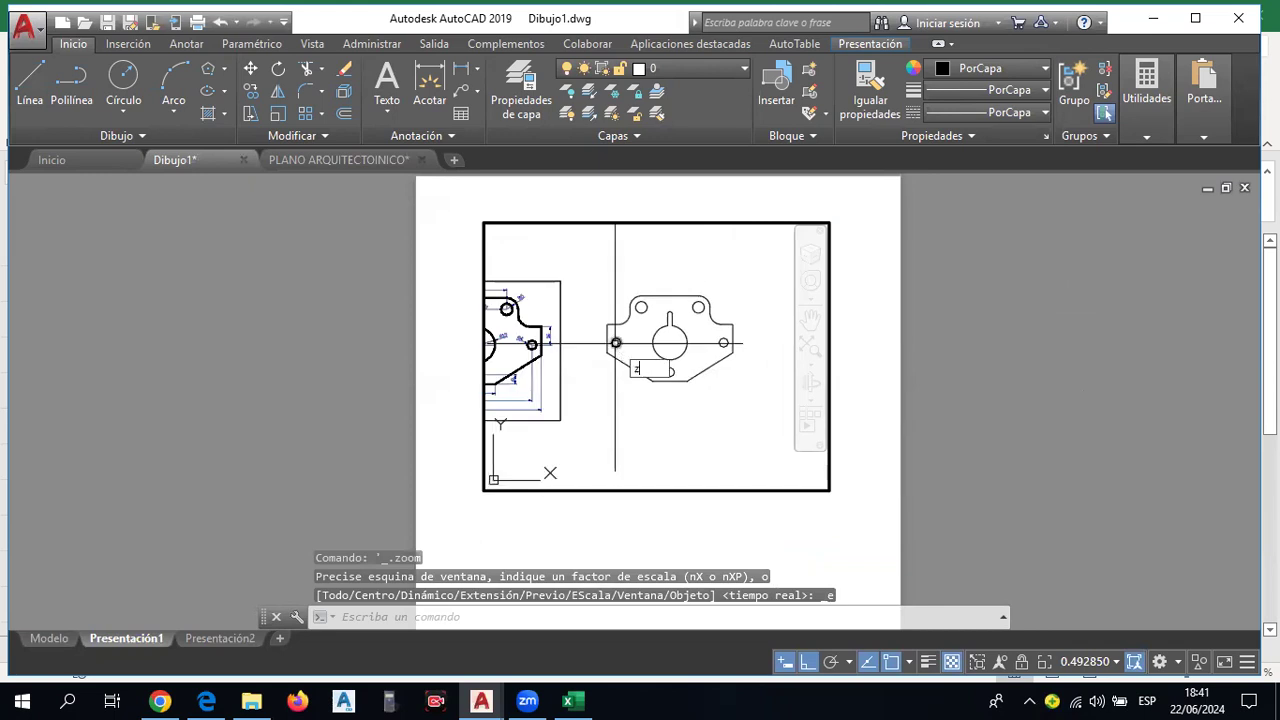
{"action": "key", "text": "Return"}
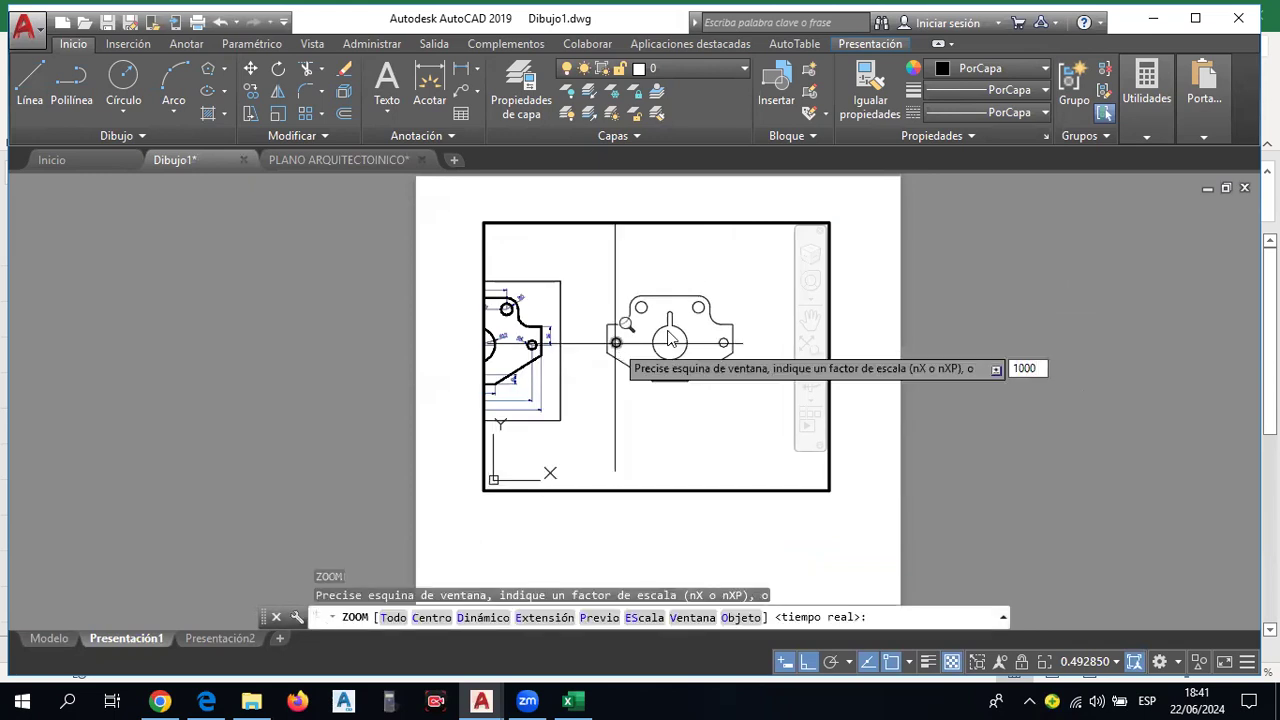
{"action": "type", "text": "1000/1000xp"}
{"action": "key", "text": "Return"}
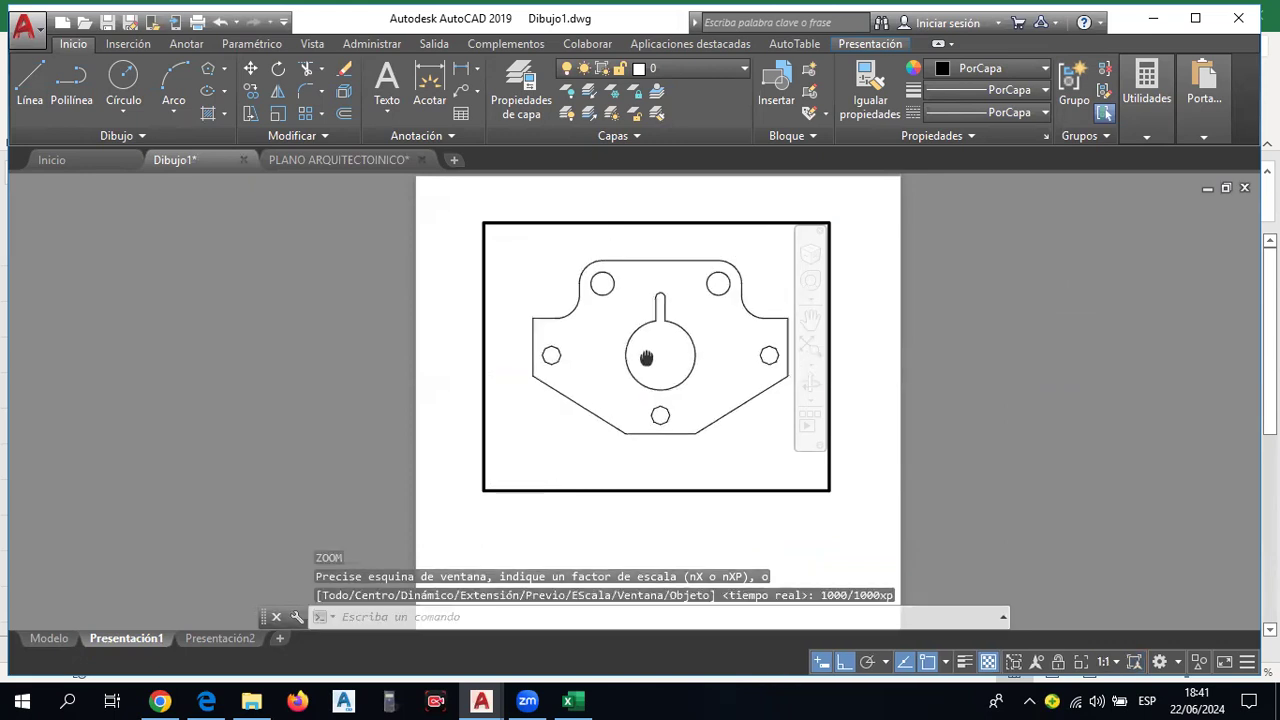
{"action": "double_click", "coordinate": [952, 313]}
{"action": "scroll", "coordinate": [900, 290], "scroll_direction": "down", "scroll_amount": 1}
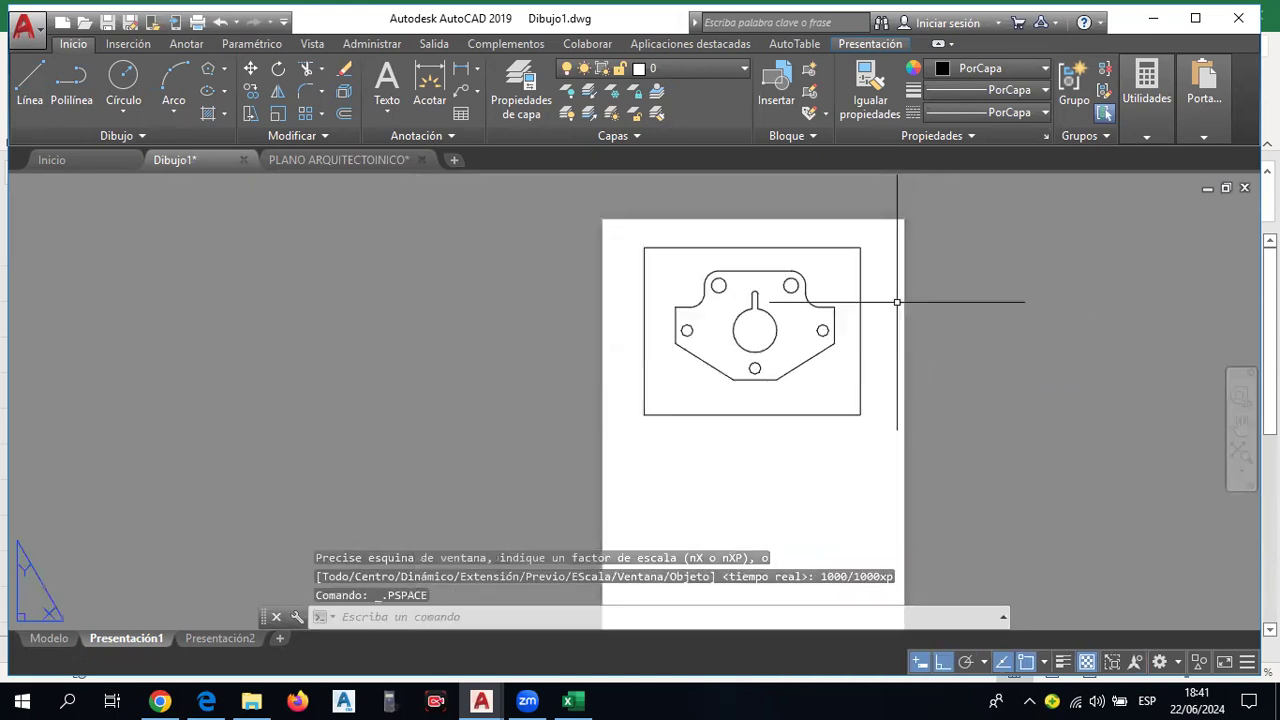
{"action": "scroll", "coordinate": [960, 258], "scroll_direction": "up", "scroll_amount": 1}
{"action": "middle_click_drag", "start_coordinate": [663, 297], "coordinate": [674, 320]}
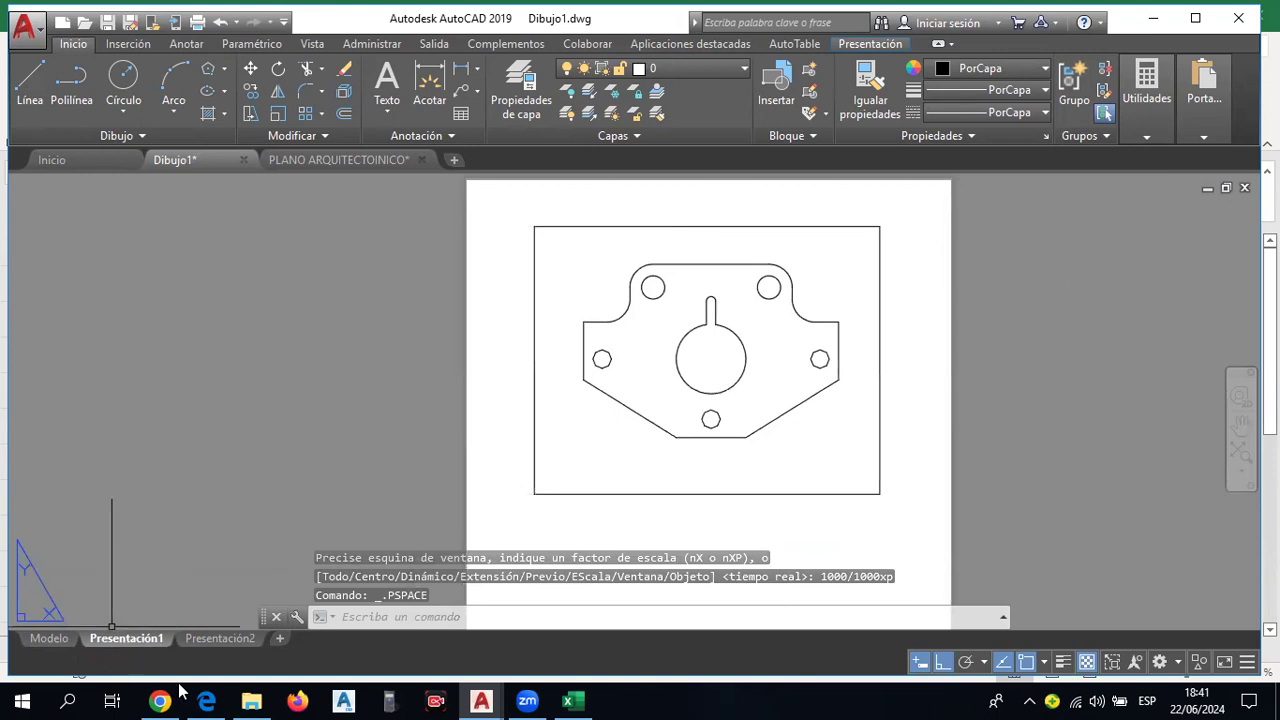
In Excel's scale table, check the text heights for the 1_1000 and 1_2,5 scales.
{"action": "left_click", "coordinate": [568, 700]}
{"action": "left_click", "coordinate": [263, 398]}
{"action": "left_click", "coordinate": [201, 459]}
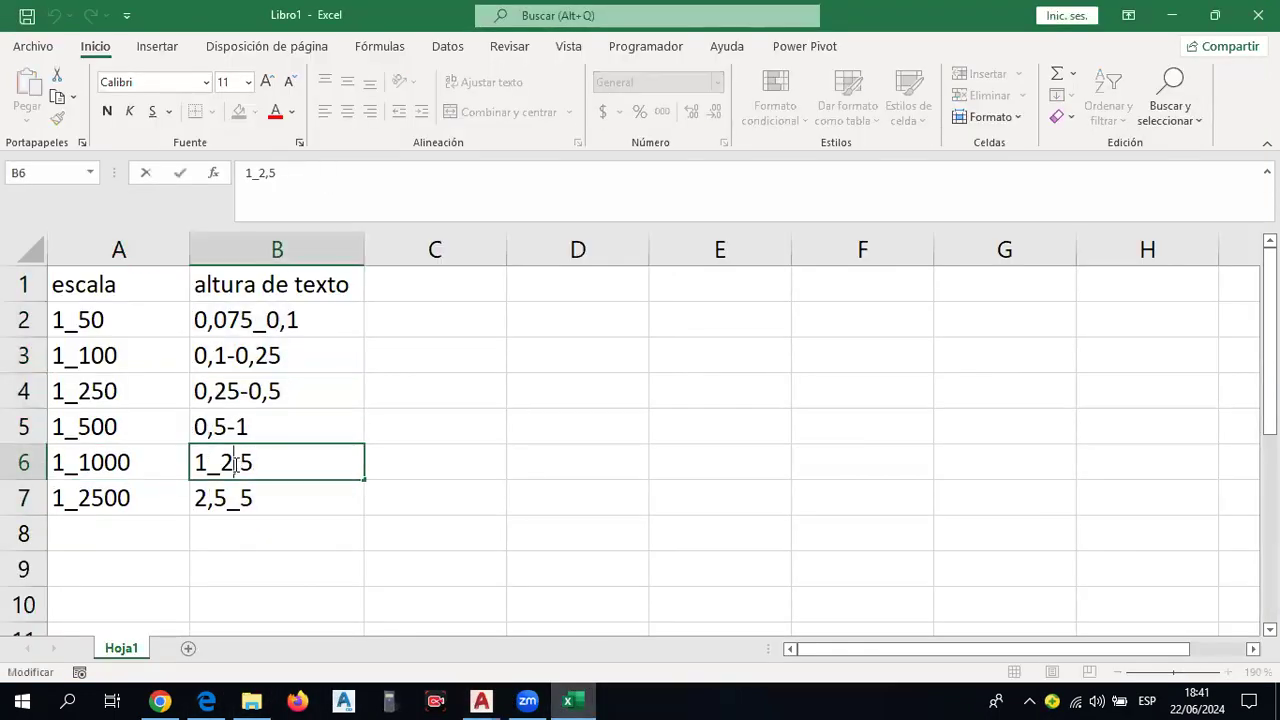
{"action": "left_click", "coordinate": [145, 462]}
{"action": "left_click", "coordinate": [203, 465]}
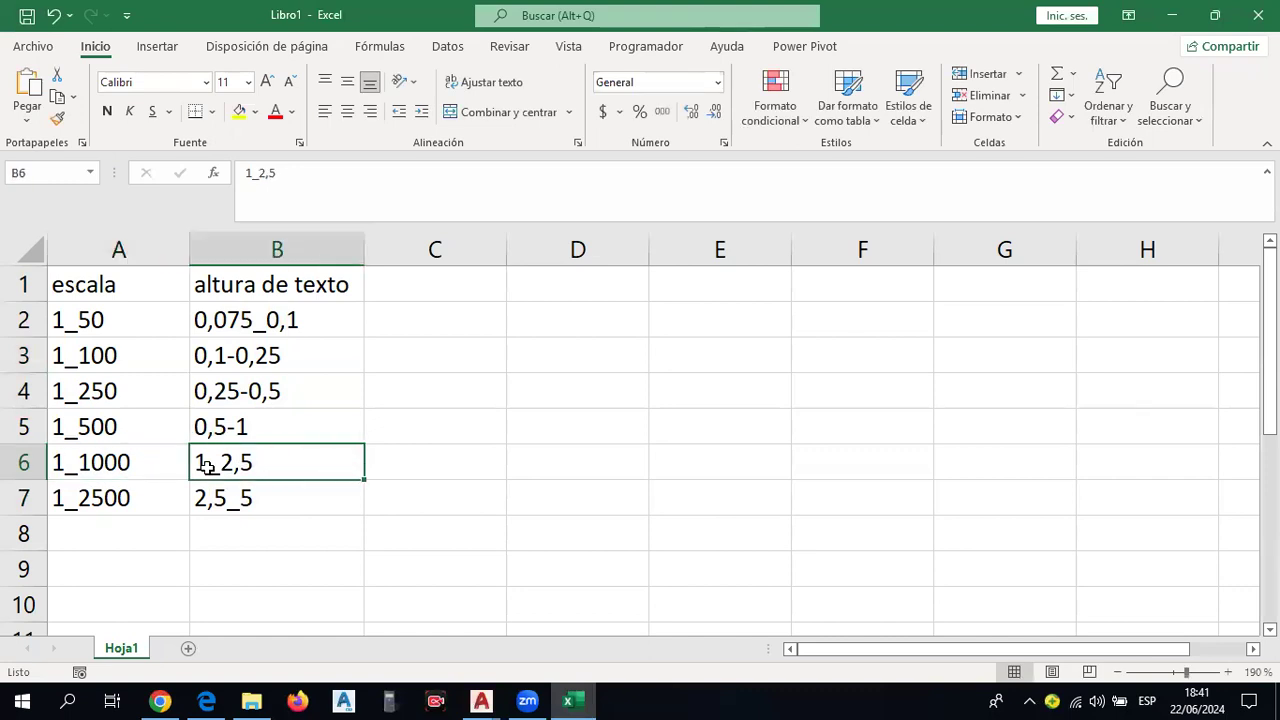
In model space, place a 50 linear dimension above the plate's two upper hole centres.
{"action": "key", "text": "alt+Tab"}
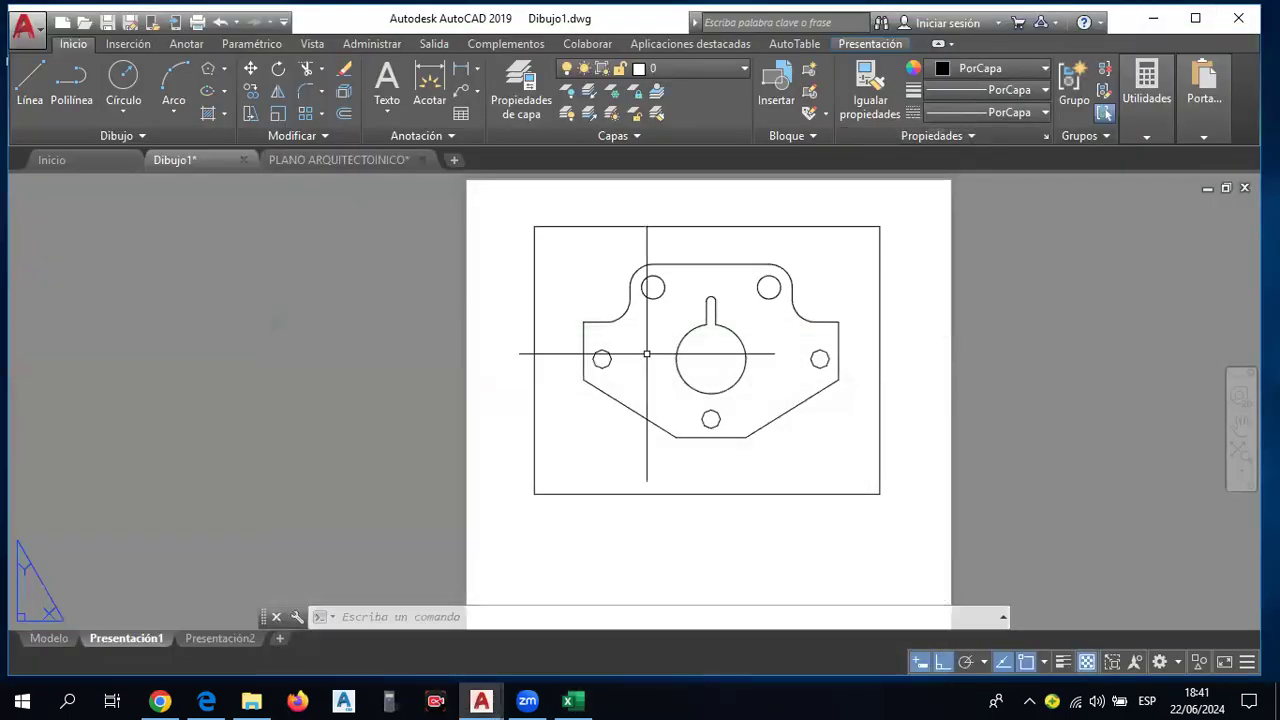
{"action": "left_click", "coordinate": [45, 638]}
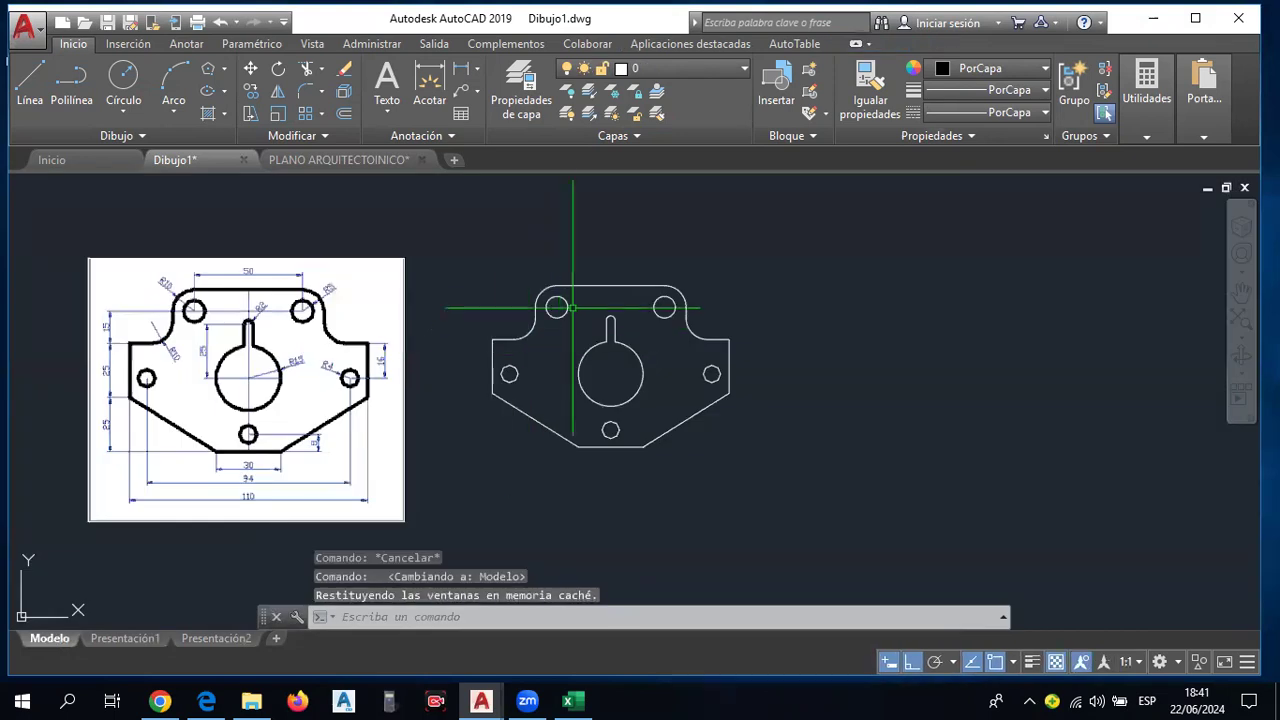
{"action": "scroll", "coordinate": [494, 221], "scroll_direction": "up", "scroll_amount": 2}
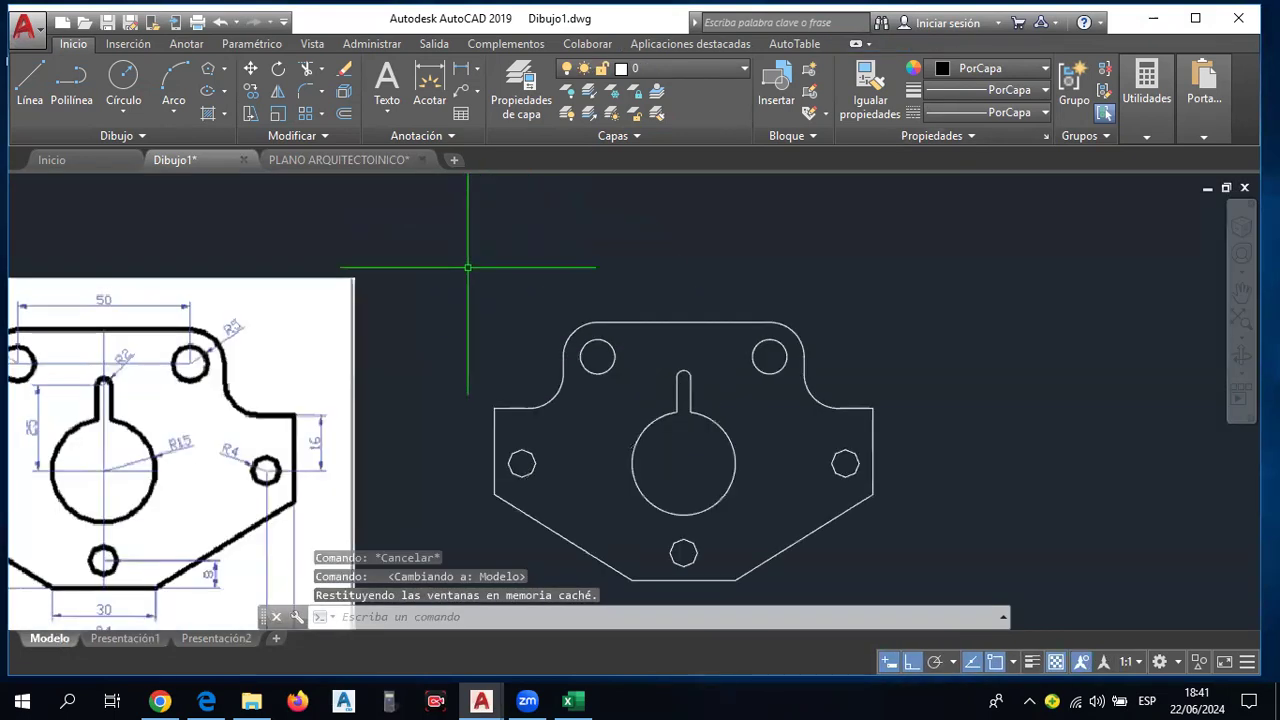
{"action": "left_click", "coordinate": [186, 45]}
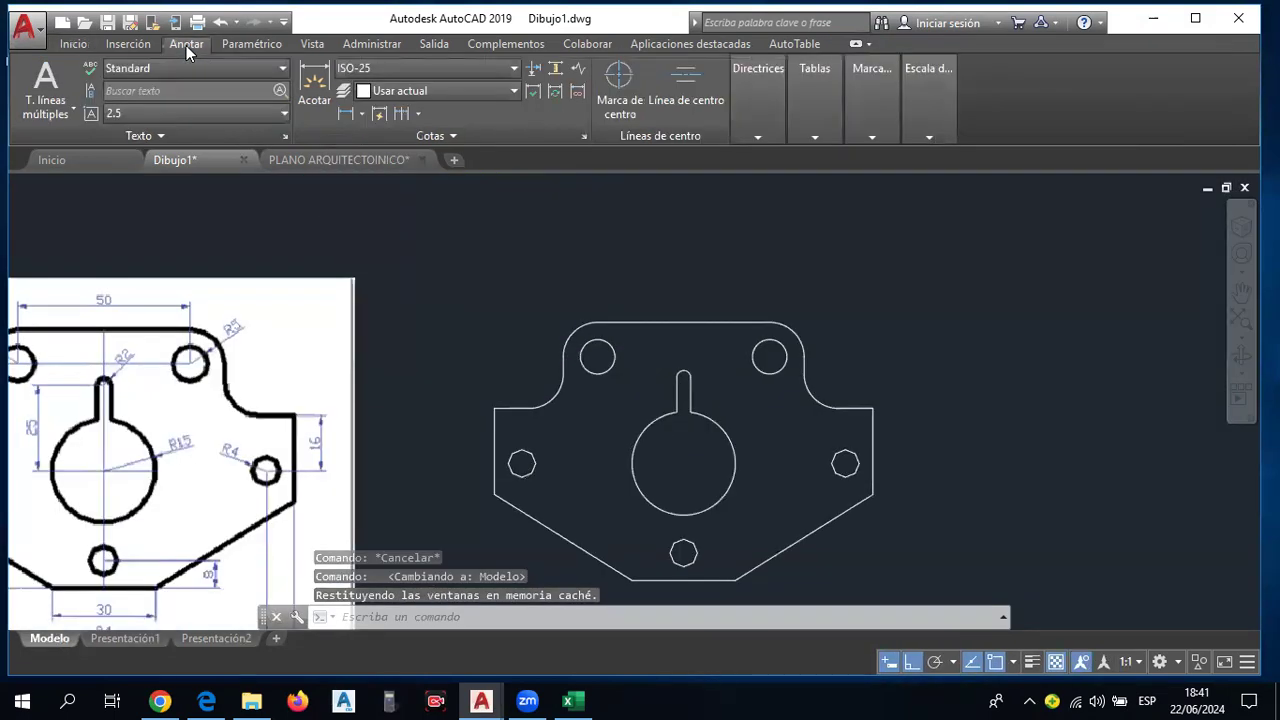
{"action": "left_click", "coordinate": [345, 113]}
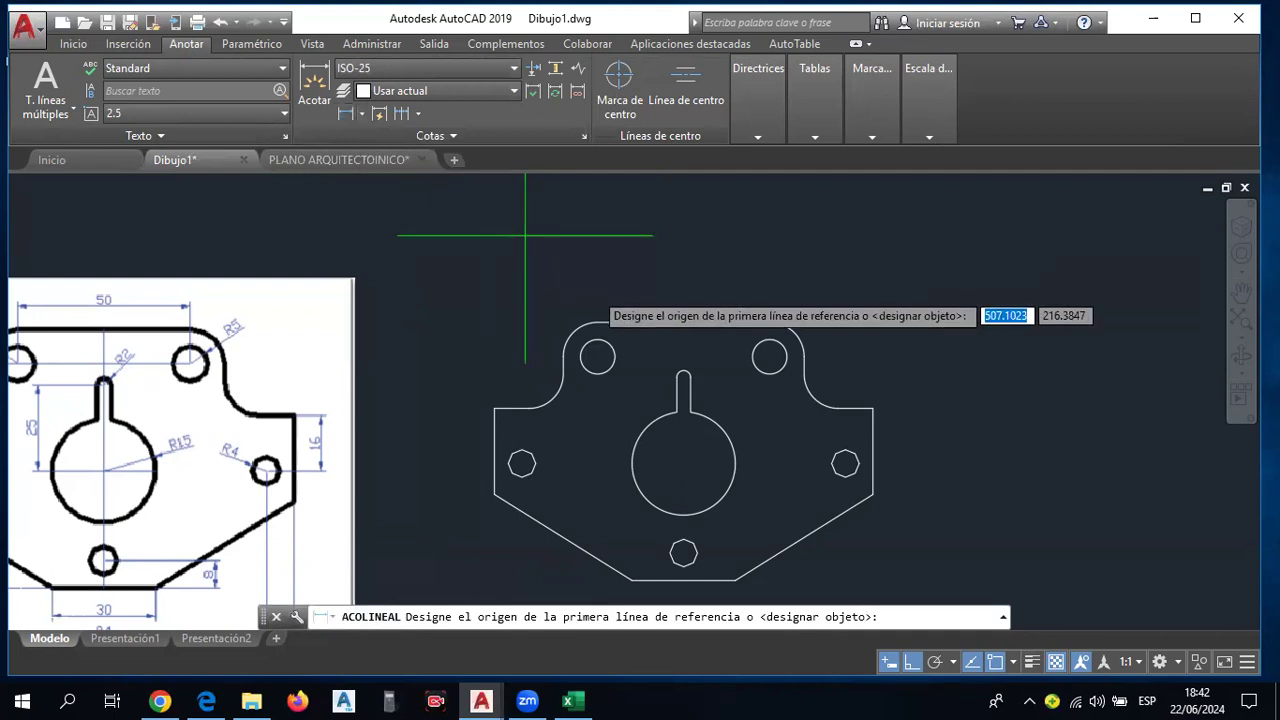
{"action": "left_click", "coordinate": [598, 356]}
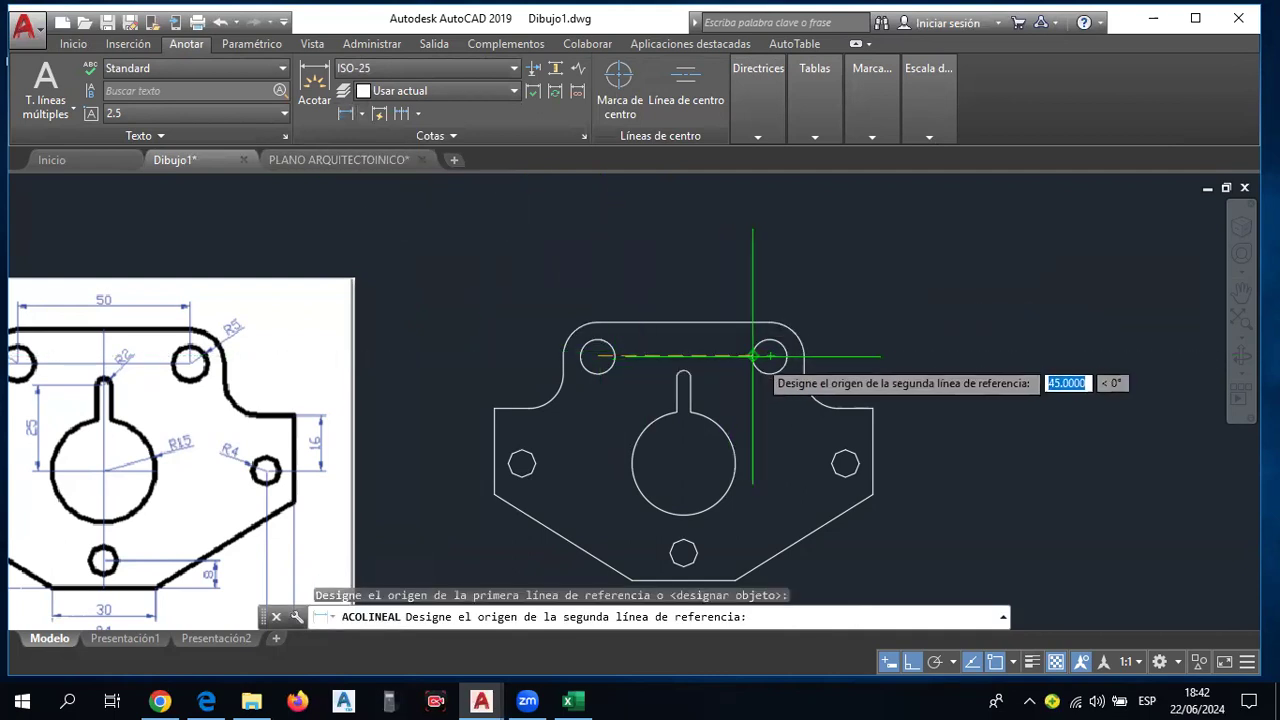
{"action": "left_click", "coordinate": [769, 356]}
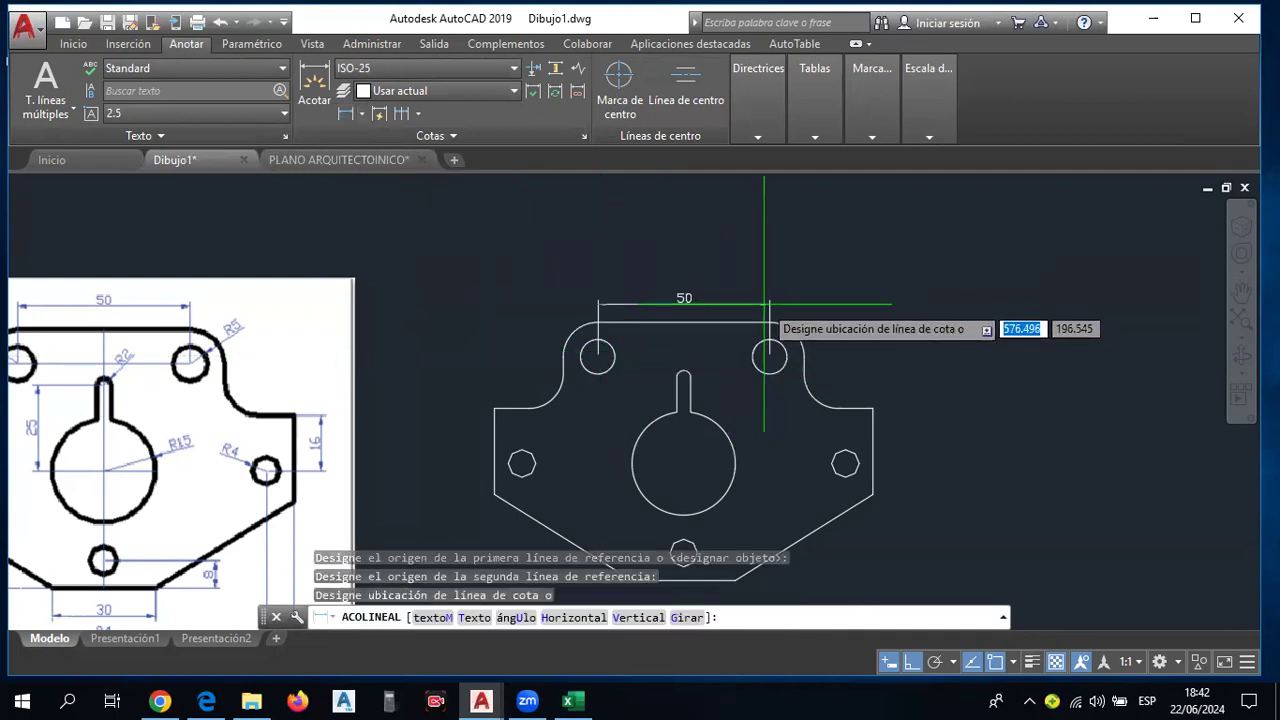
{"action": "left_click", "coordinate": [764, 304]}
{"action": "scroll", "coordinate": [686, 300], "scroll_direction": "up", "scroll_amount": 2}
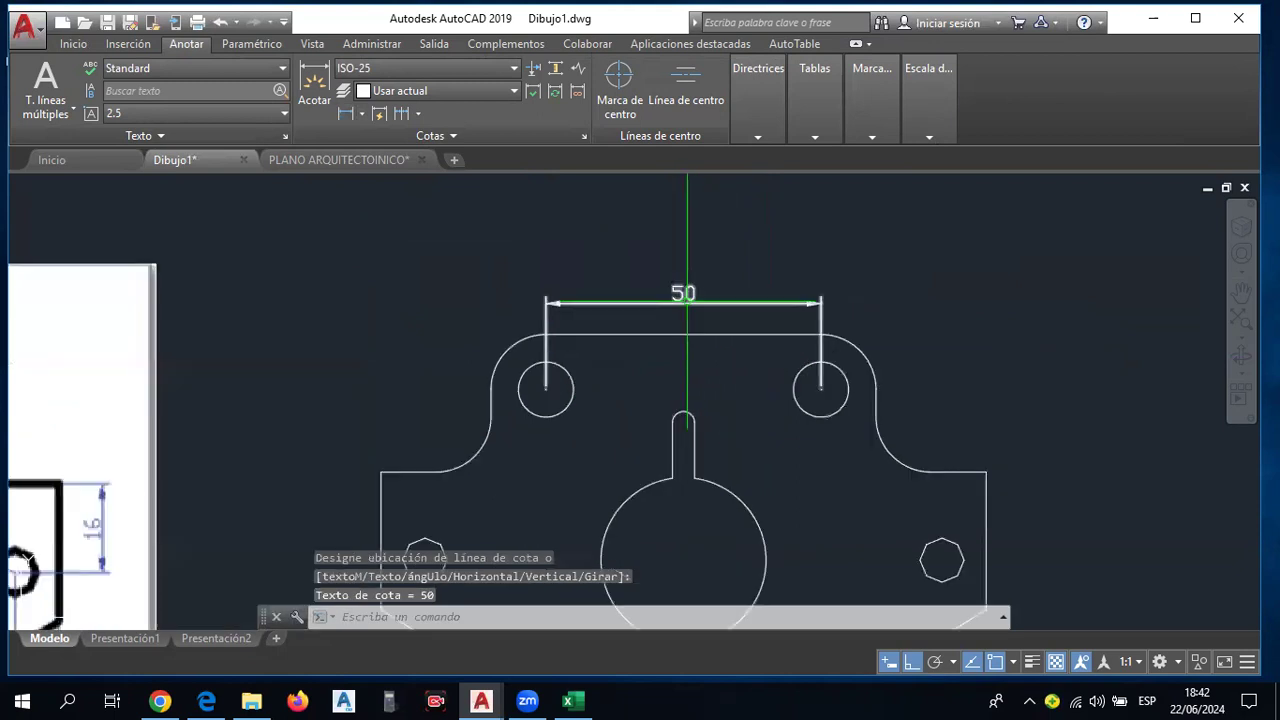
{"action": "left_click", "coordinate": [474, 69]}
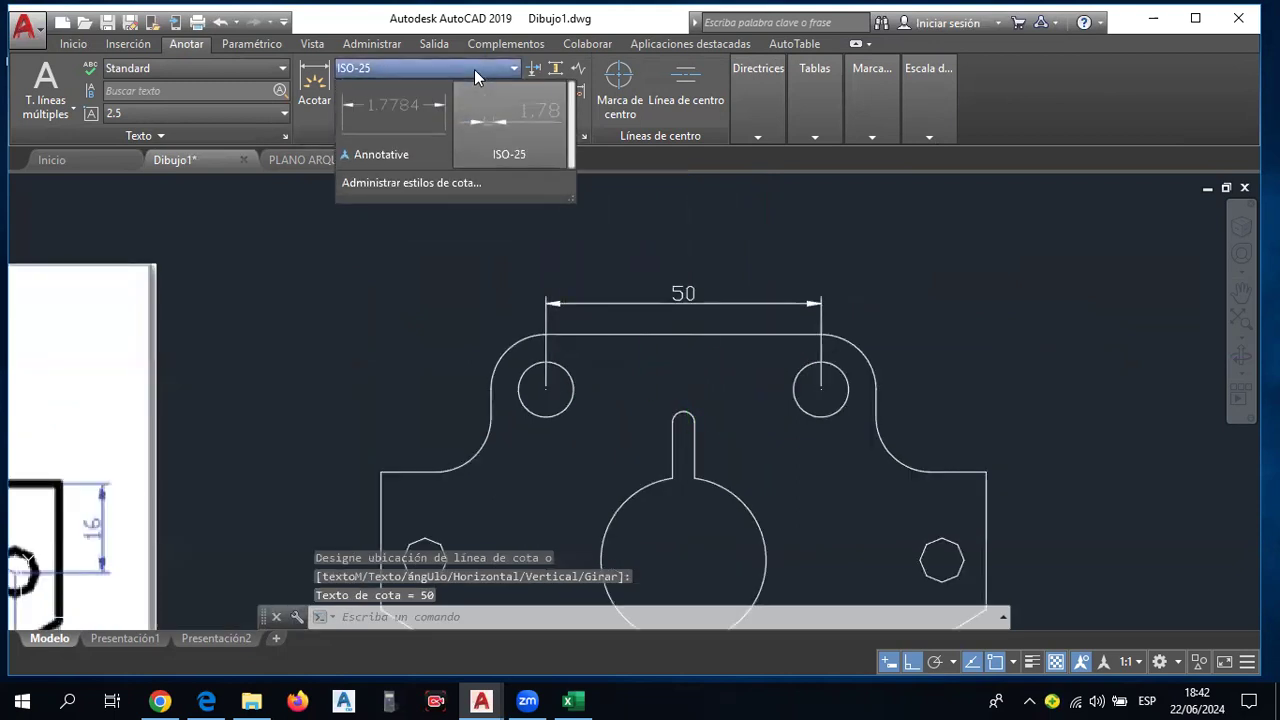
Open the ISO-25 dimension style's Text settings in the dimension style manager.
{"action": "left_click", "coordinate": [478, 186]}
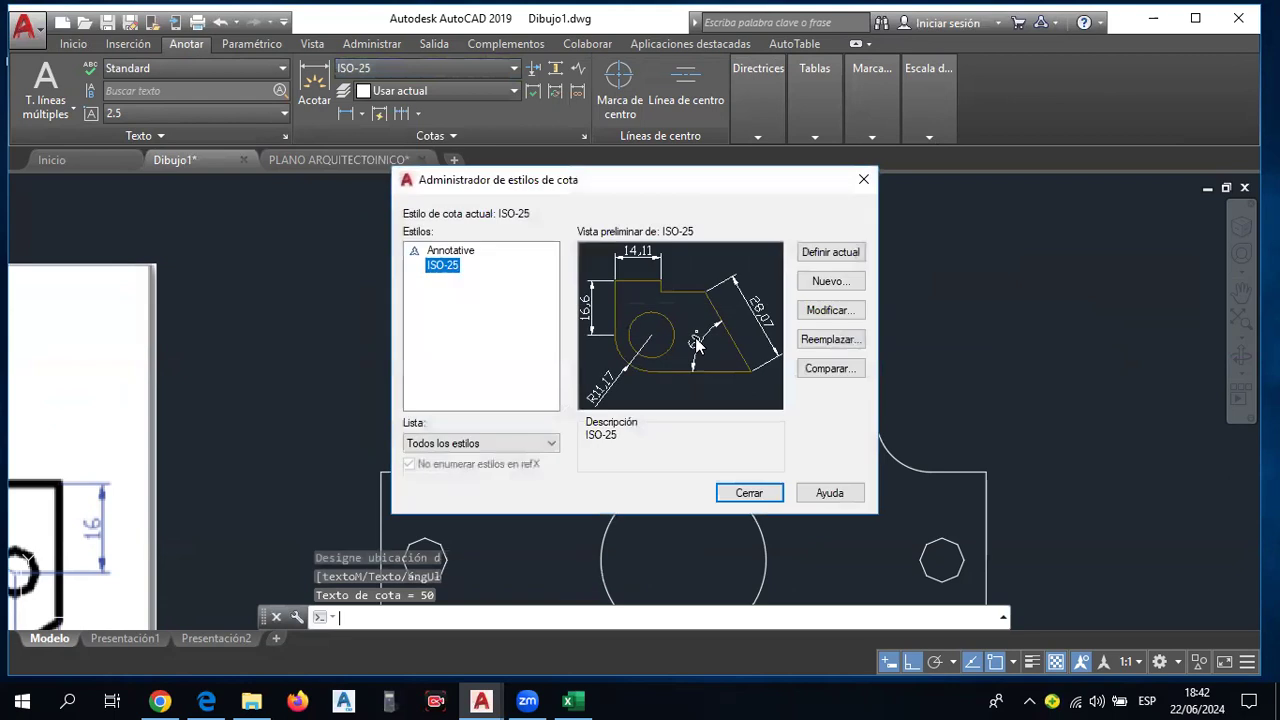
{"action": "left_click", "coordinate": [826, 312]}
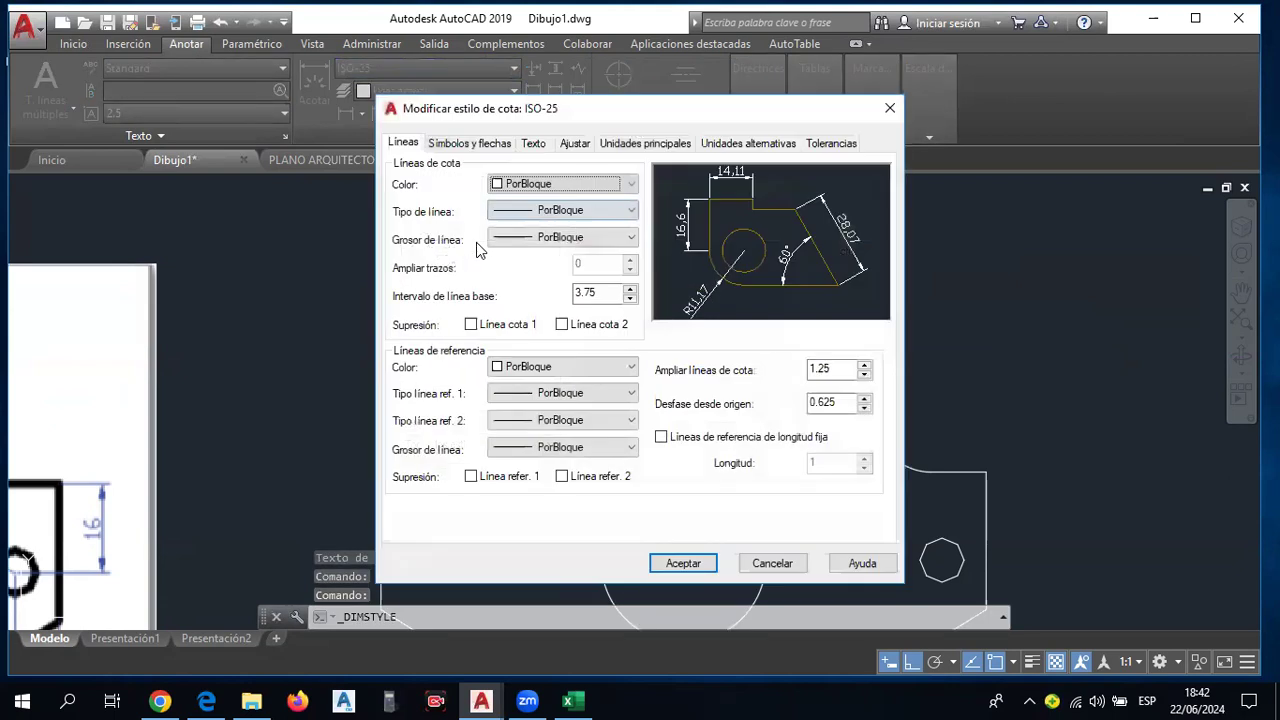
{"action": "left_click", "coordinate": [534, 145]}
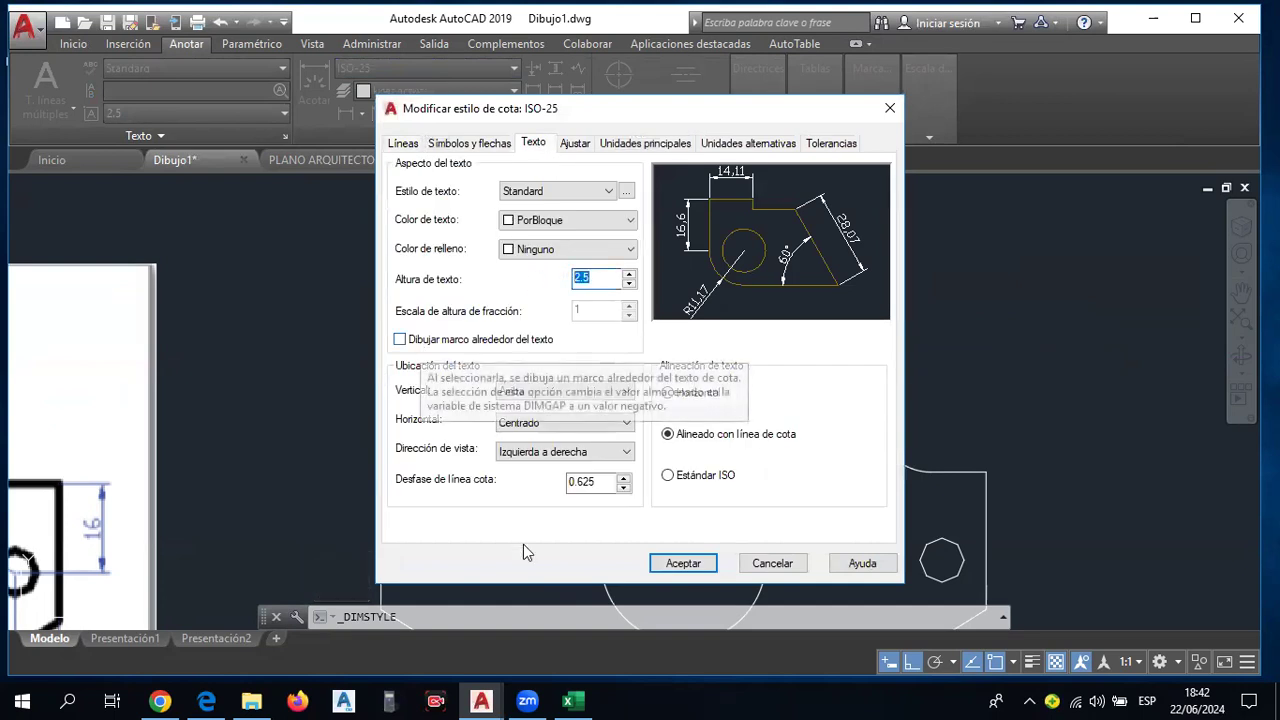
Compare the 2.5 text height with Excel's 1_1000 and 1_2,5 values, then accept and close.
{"action": "left_click", "coordinate": [573, 700]}
{"action": "left_click", "coordinate": [115, 472]}
{"action": "left_click", "coordinate": [217, 455]}
{"action": "left_click", "coordinate": [76, 474]}
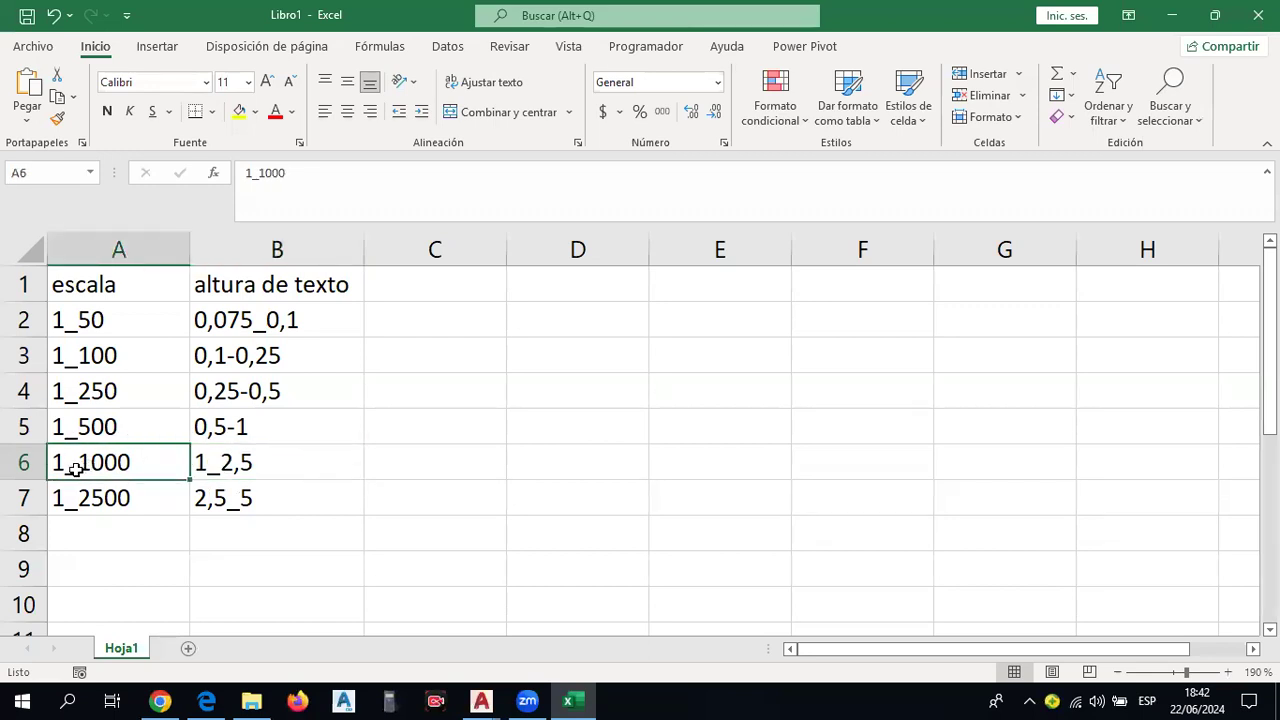
{"action": "left_click", "coordinate": [244, 482]}
{"action": "left_click", "coordinate": [234, 462]}
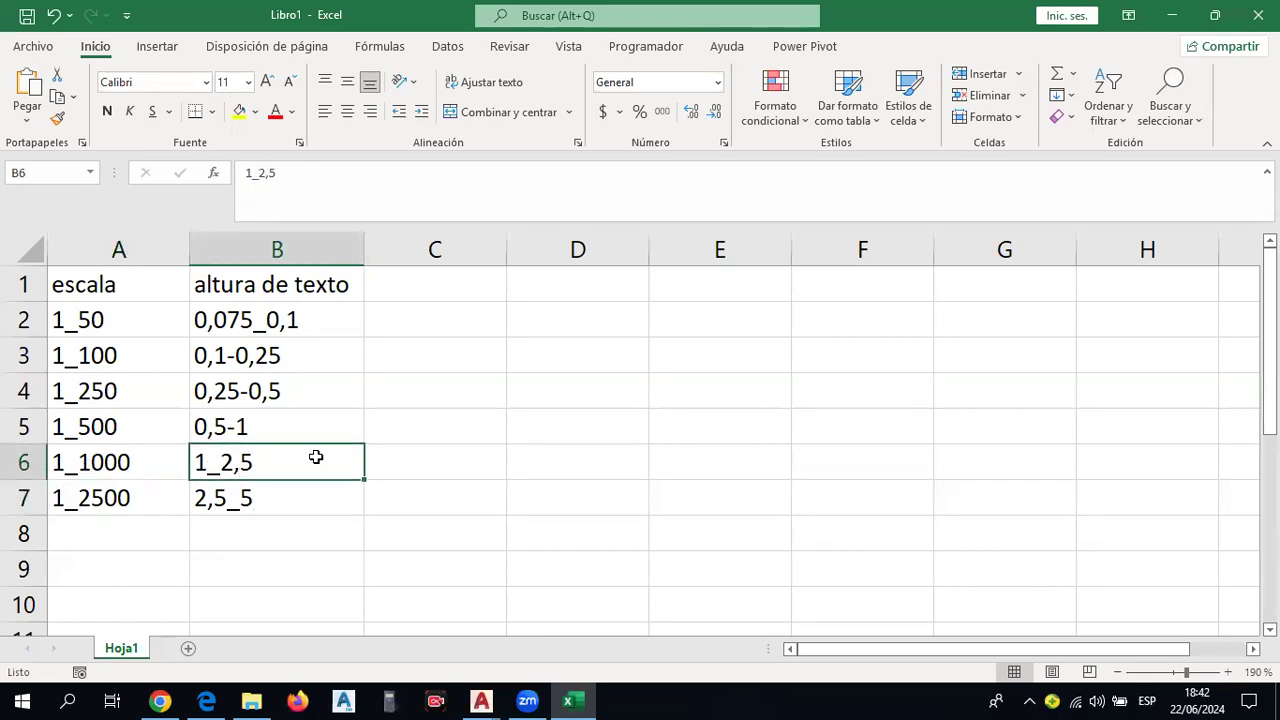
{"action": "key", "text": "alt+Tab"}
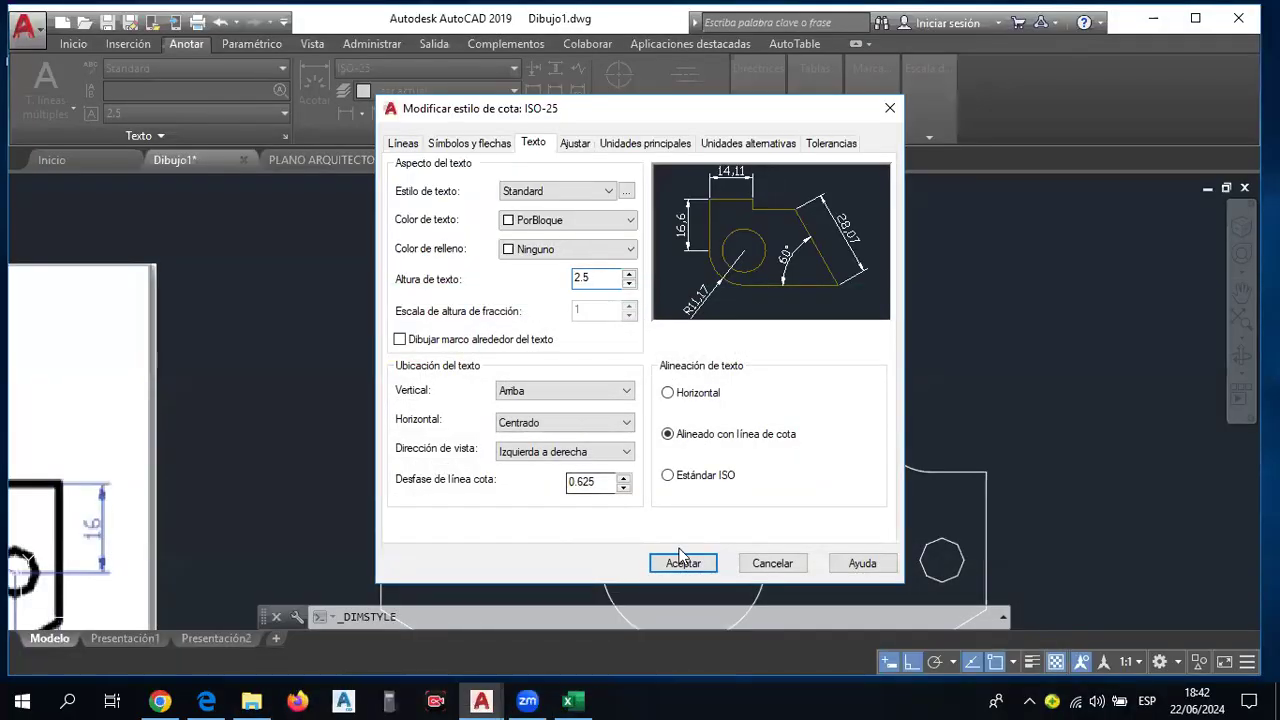
{"action": "left_click", "coordinate": [684, 563]}
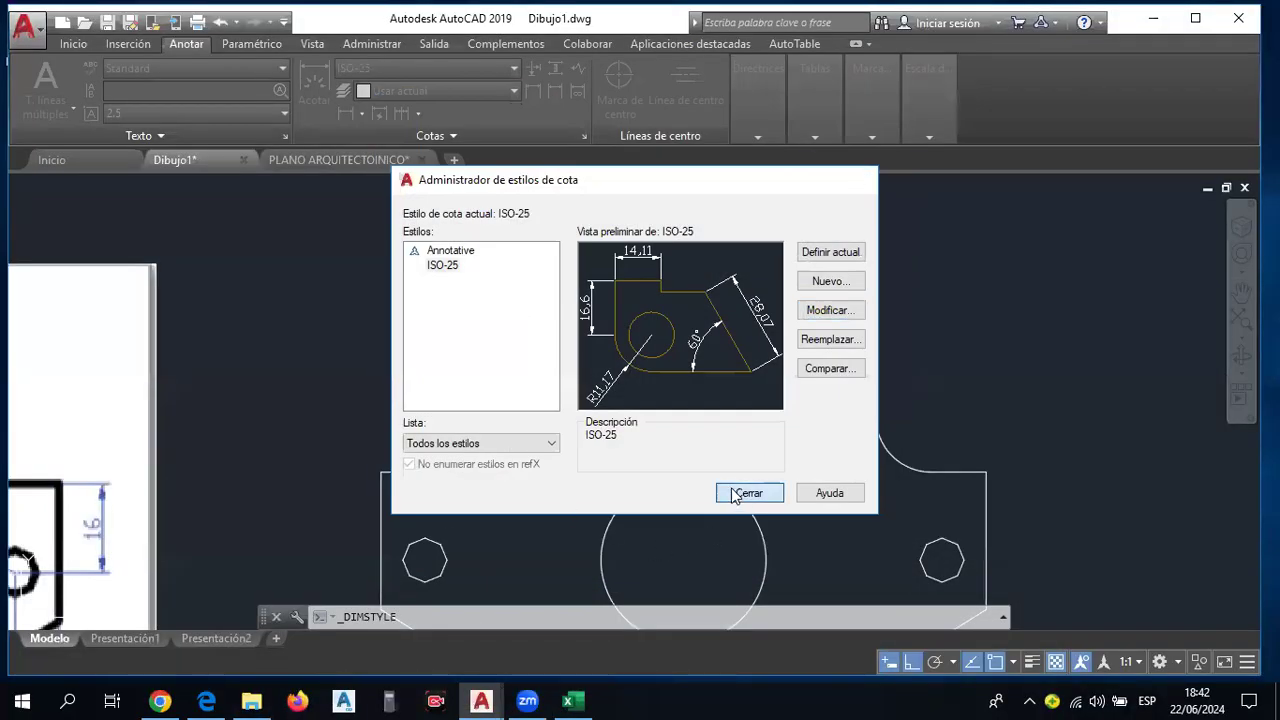
{"action": "left_click", "coordinate": [735, 493]}
{"action": "left_click", "coordinate": [126, 638]}
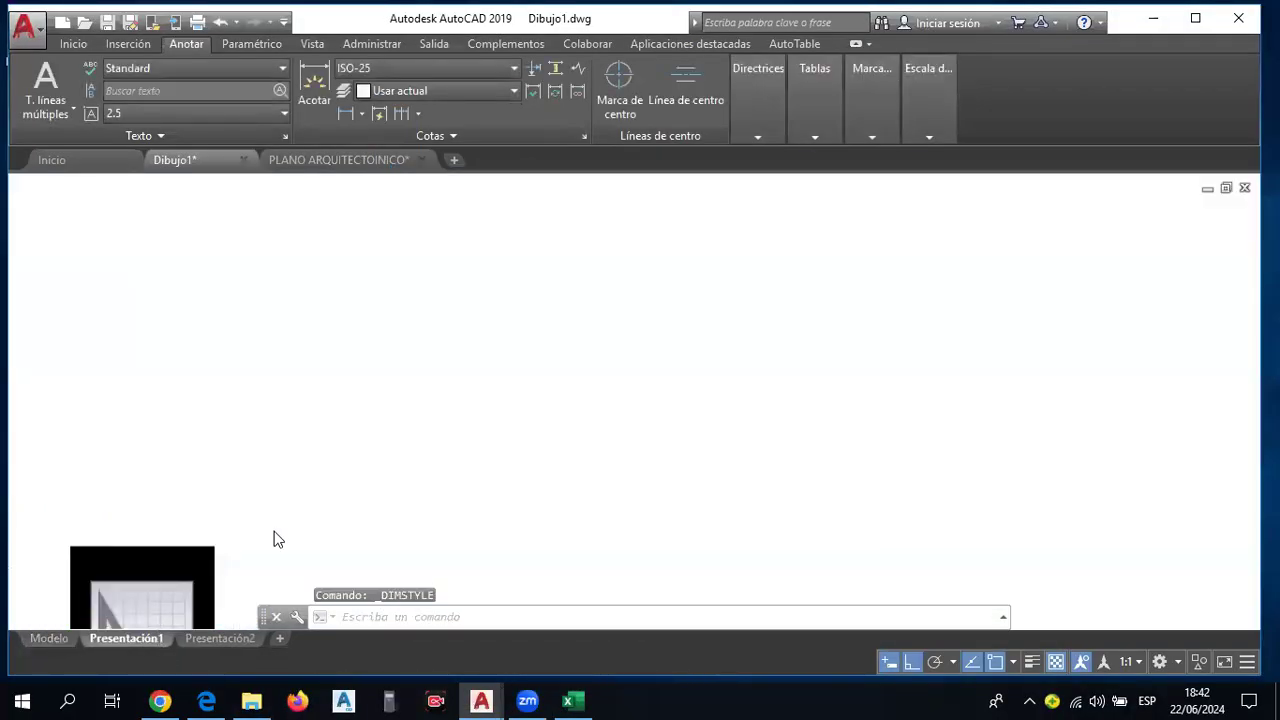
{"action": "scroll", "coordinate": [775, 330], "scroll_direction": "up", "scroll_amount": 6}
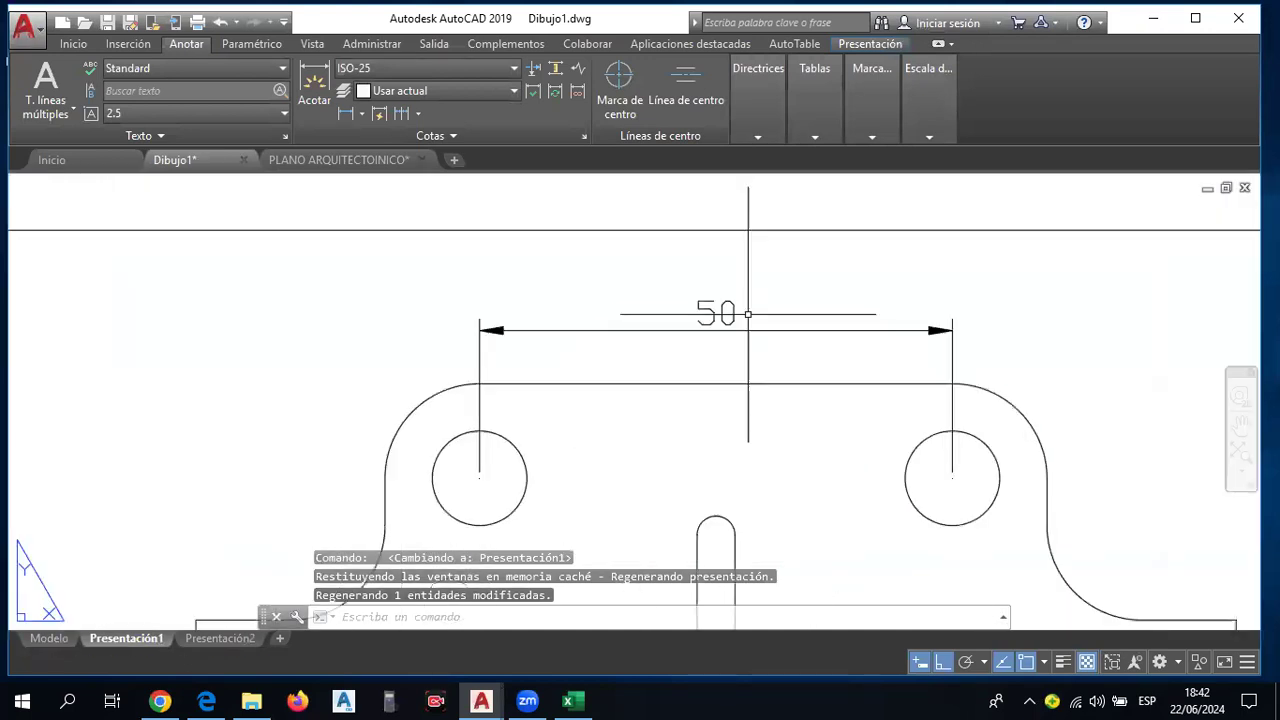
{"action": "scroll", "coordinate": [720, 323], "scroll_direction": "down", "scroll_amount": 4}
{"action": "scroll", "coordinate": [705, 372], "scroll_direction": "down", "scroll_amount": 2}
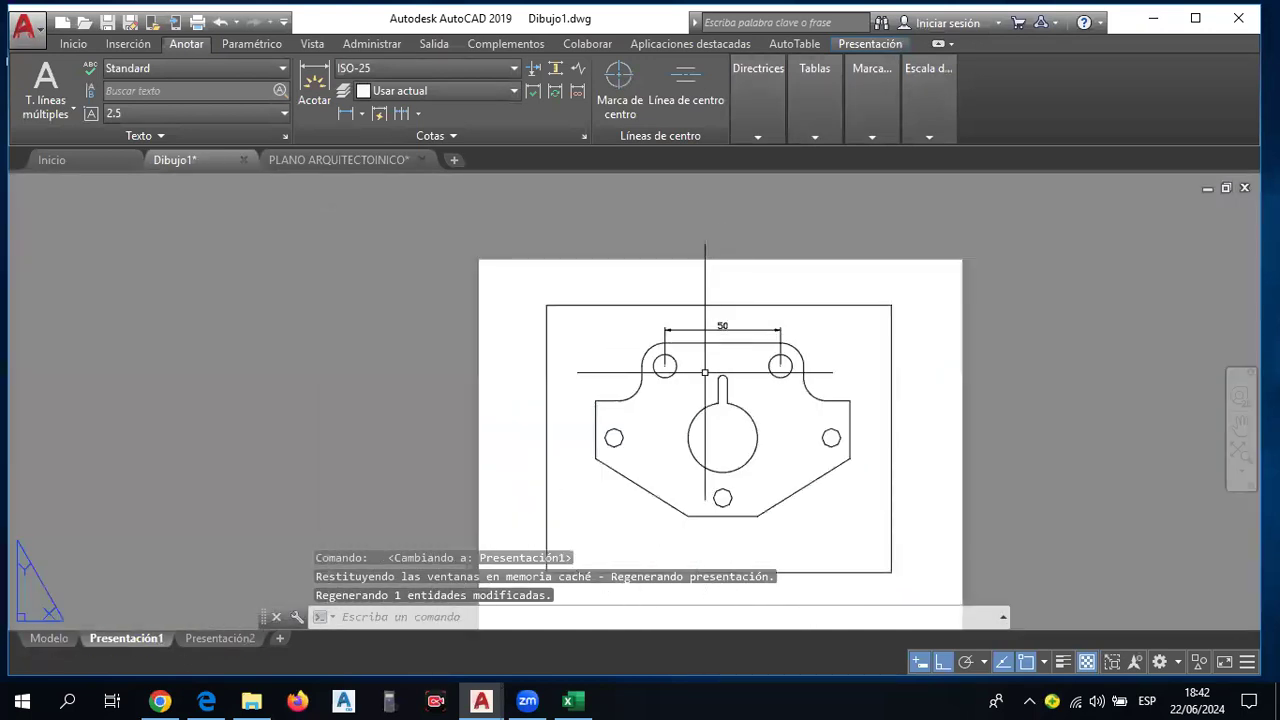
{"action": "scroll", "coordinate": [730, 341], "scroll_direction": "up", "scroll_amount": 3}
{"action": "scroll", "coordinate": [740, 335], "scroll_direction": "up", "scroll_amount": 1}
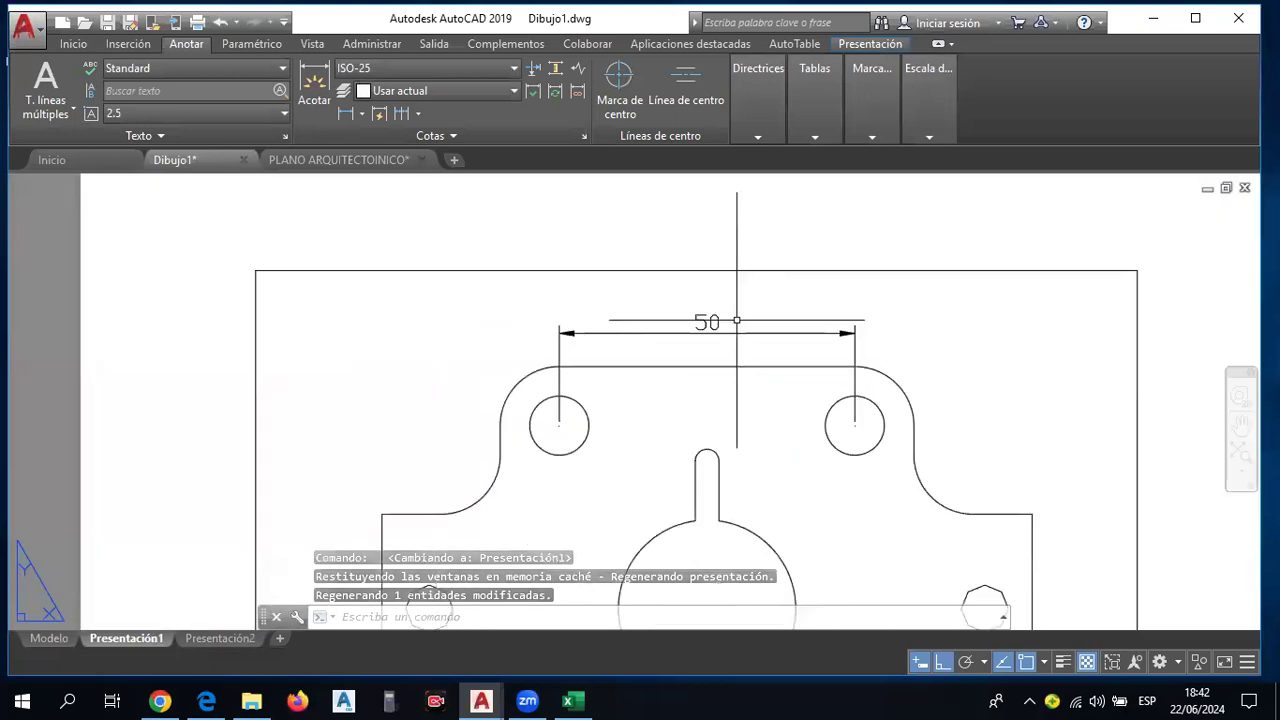
{"action": "scroll", "coordinate": [744, 333], "scroll_direction": "down", "scroll_amount": 2}
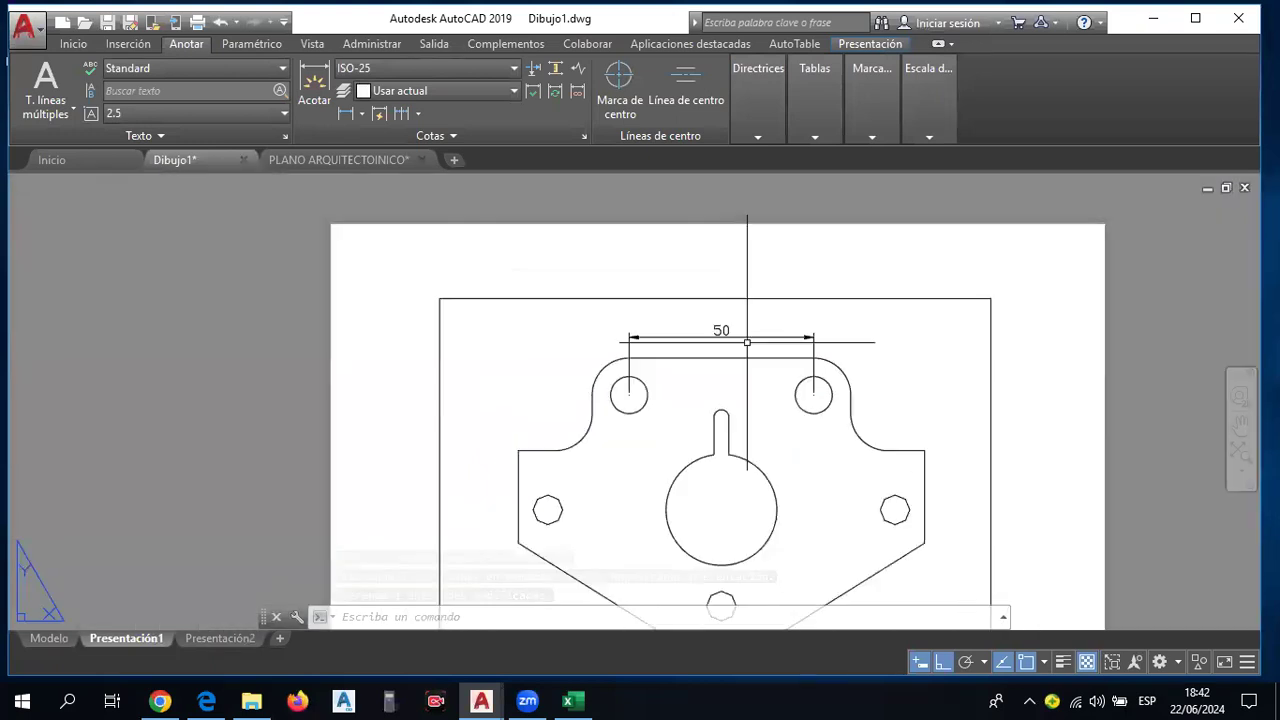
{"action": "scroll", "coordinate": [744, 333], "scroll_direction": "down", "scroll_amount": 1}
{"action": "scroll", "coordinate": [744, 333], "scroll_direction": "down", "scroll_amount": 3}
{"action": "scroll", "coordinate": [745, 330], "scroll_direction": "up", "scroll_amount": 4}
{"action": "scroll", "coordinate": [751, 320], "scroll_direction": "down", "scroll_amount": 1}
{"action": "scroll", "coordinate": [751, 320], "scroll_direction": "down", "scroll_amount": 2}
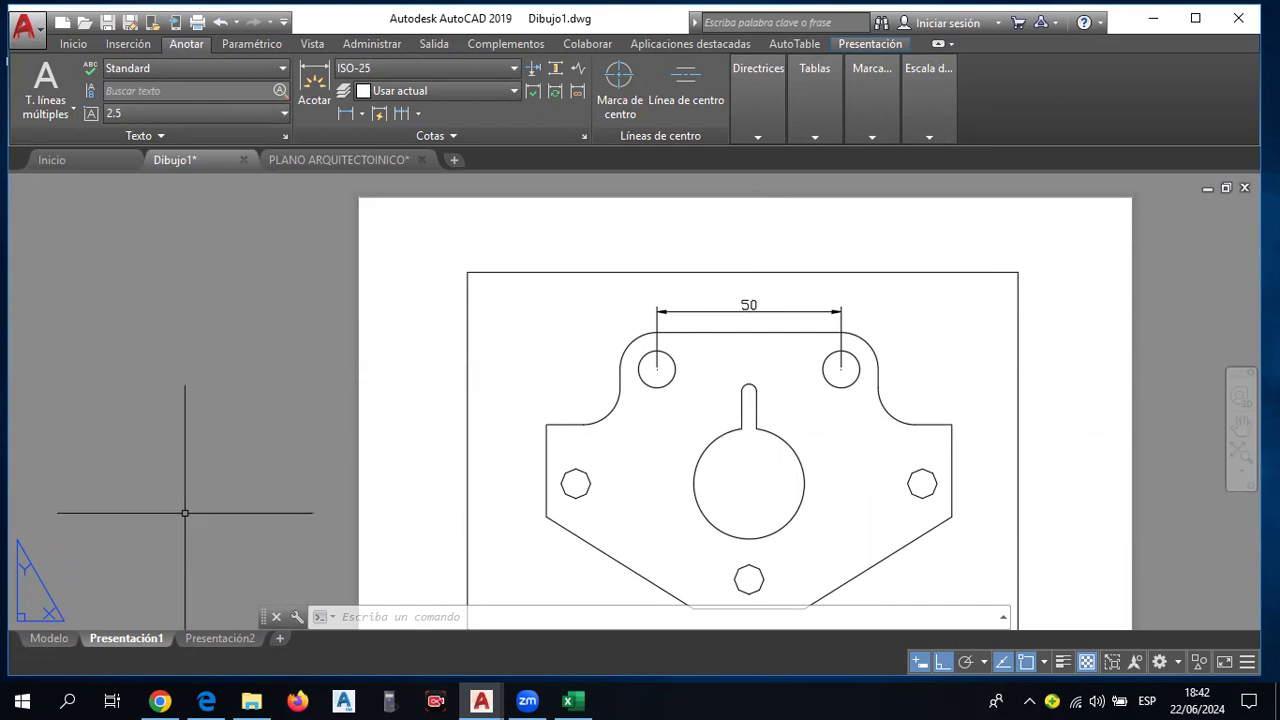
{"action": "left_click", "coordinate": [49, 638]}
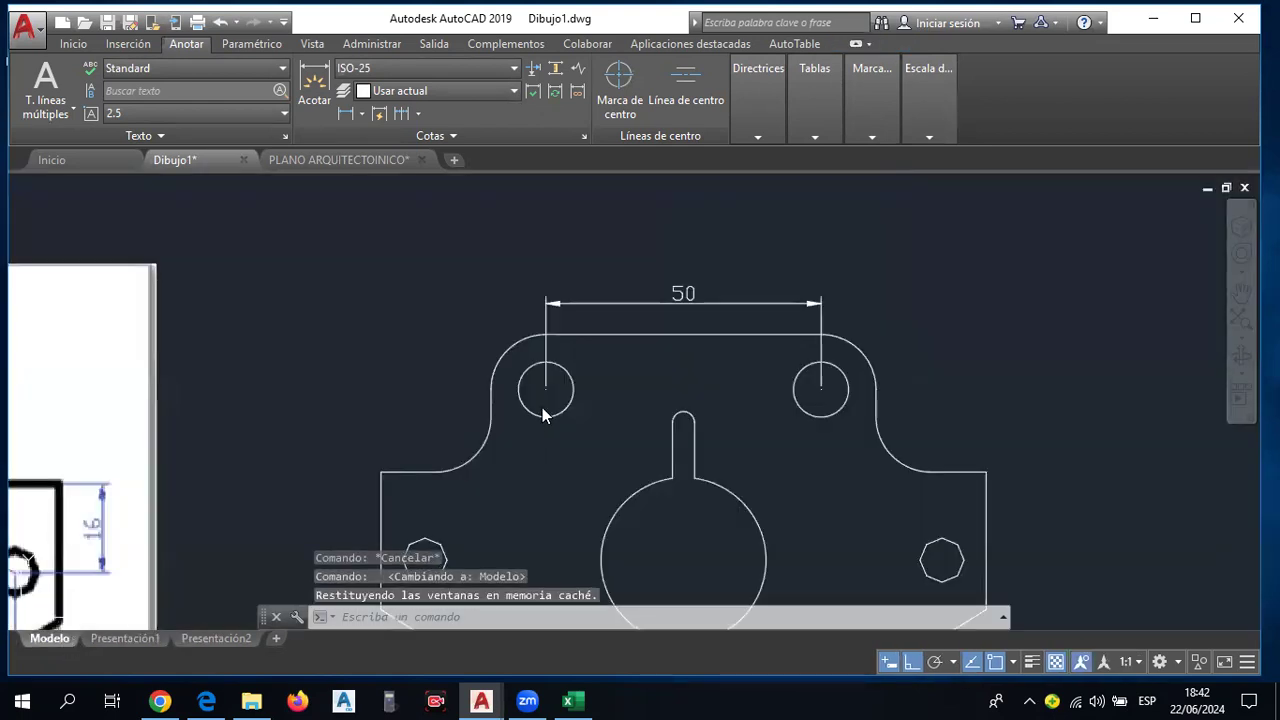
Add a chain of vertical dimensions reading 25, 25 and 15 up the plate's left side.
{"action": "scroll", "coordinate": [545, 390], "scroll_direction": "down", "scroll_amount": 3}
{"action": "scroll", "coordinate": [668, 355], "scroll_direction": "down", "scroll_amount": 1}
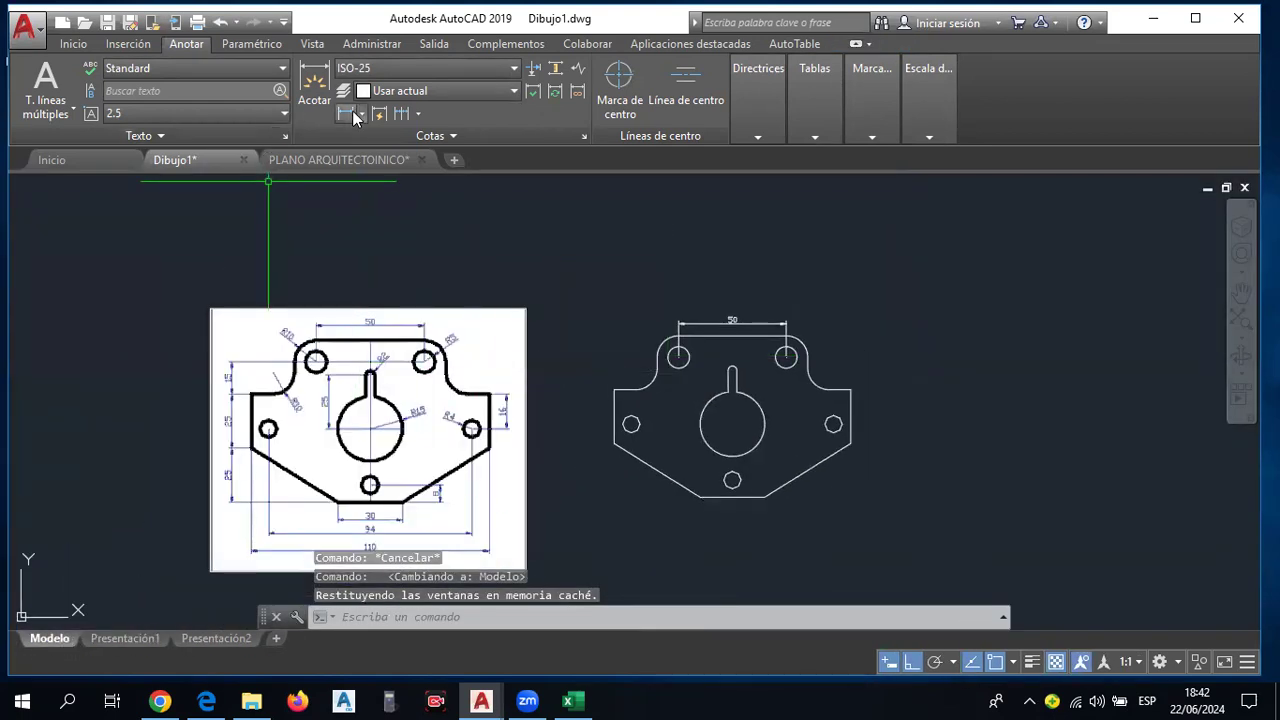
{"action": "left_click", "coordinate": [346, 115]}
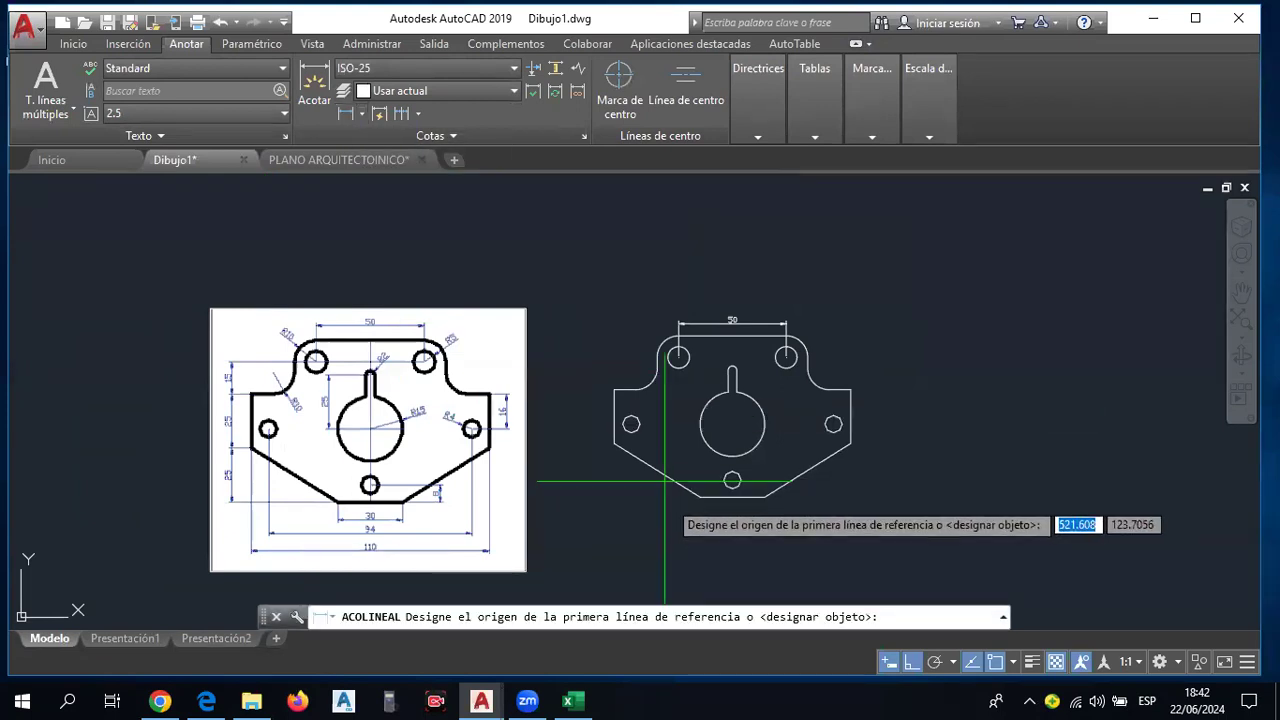
{"action": "scroll", "coordinate": [644, 477], "scroll_direction": "up", "scroll_amount": 2}
{"action": "left_click", "coordinate": [735, 505]}
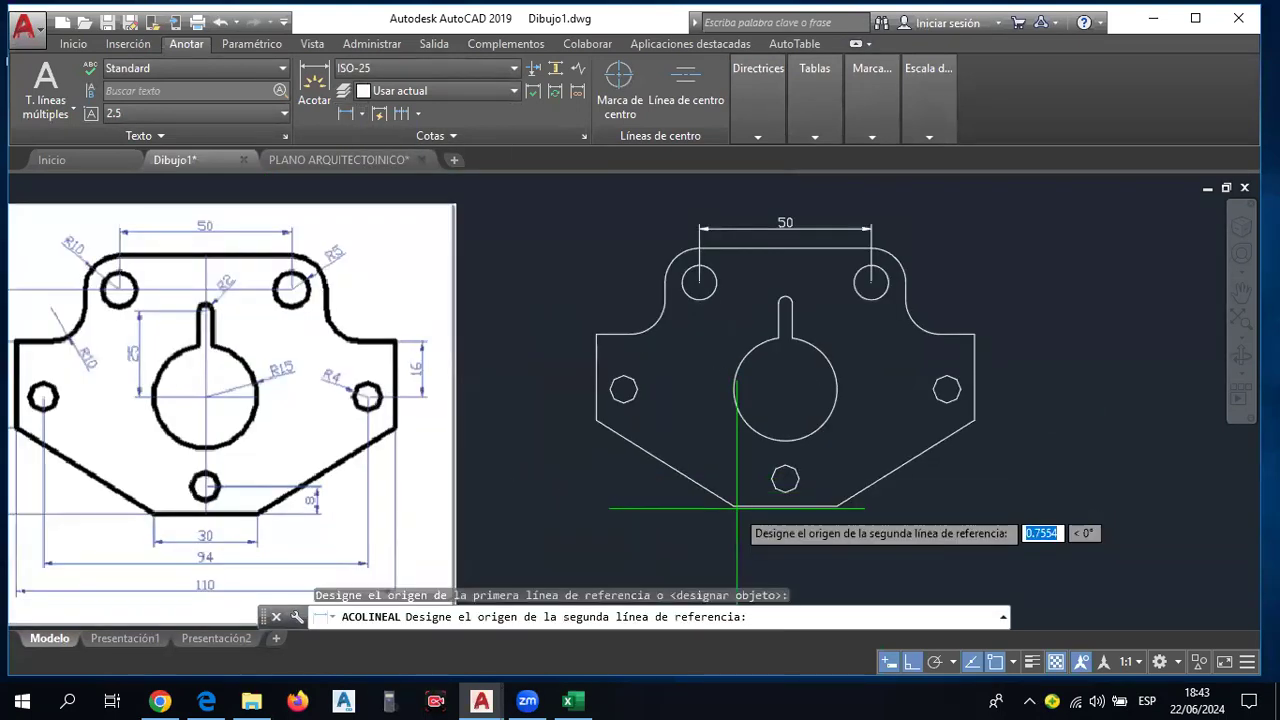
{"action": "left_click", "coordinate": [596, 420]}
{"action": "left_click", "coordinate": [570, 452]}
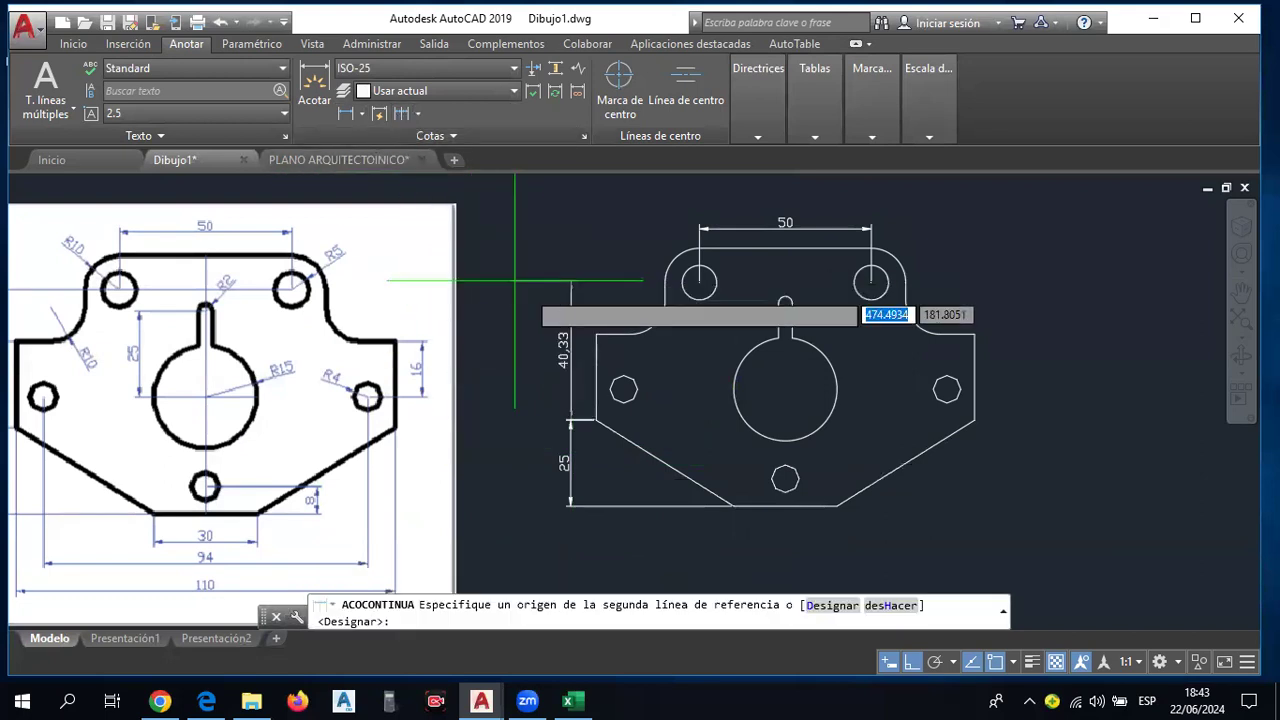
{"action": "left_click", "coordinate": [596, 333]}
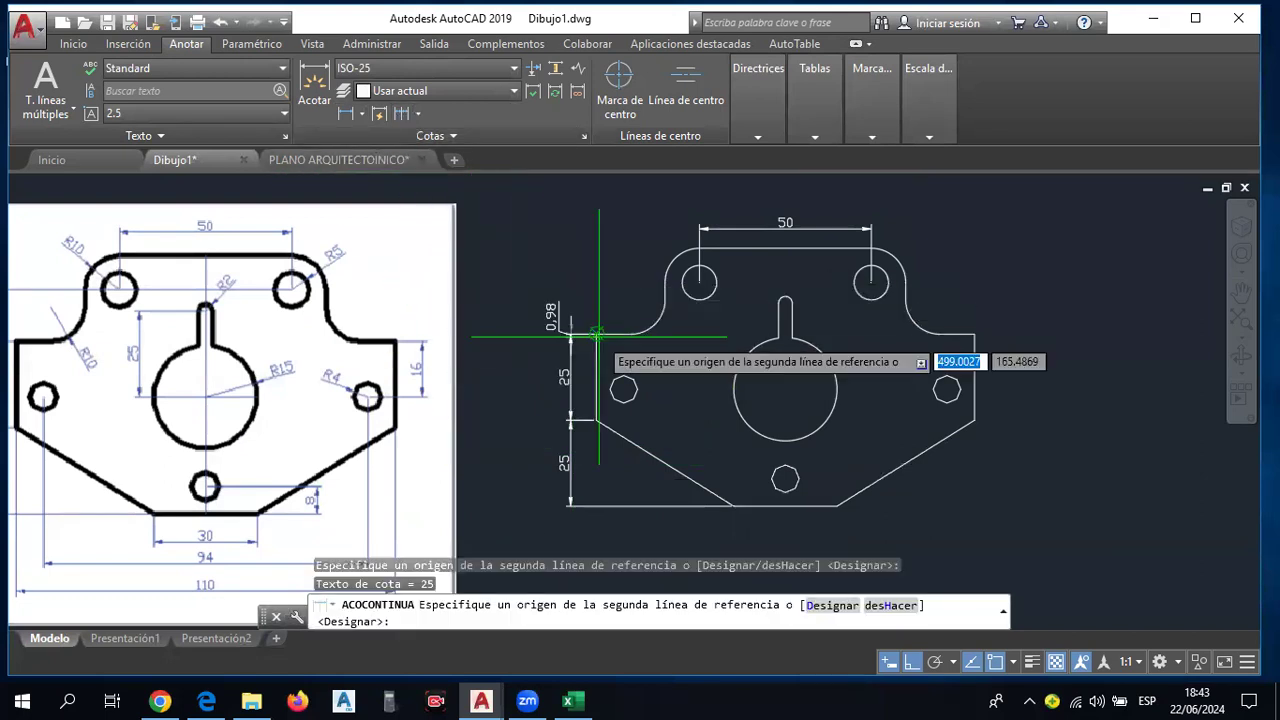
{"action": "left_click", "coordinate": [701, 283]}
{"action": "key", "text": "Escape"}
{"action": "middle_click_drag", "start_coordinate": [701, 331], "coordinate": [827, 313]}
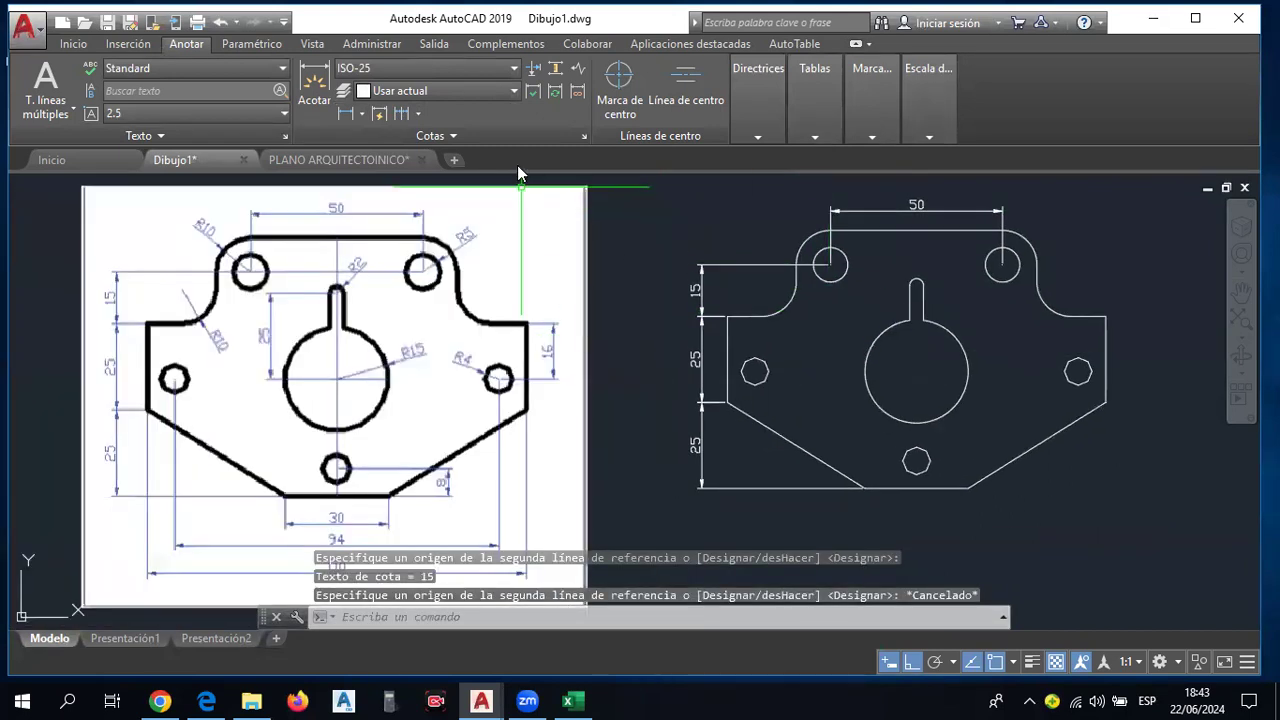
Add the 30, 110 and 94 horizontal dimensions below the plate.
{"action": "left_click", "coordinate": [350, 121]}
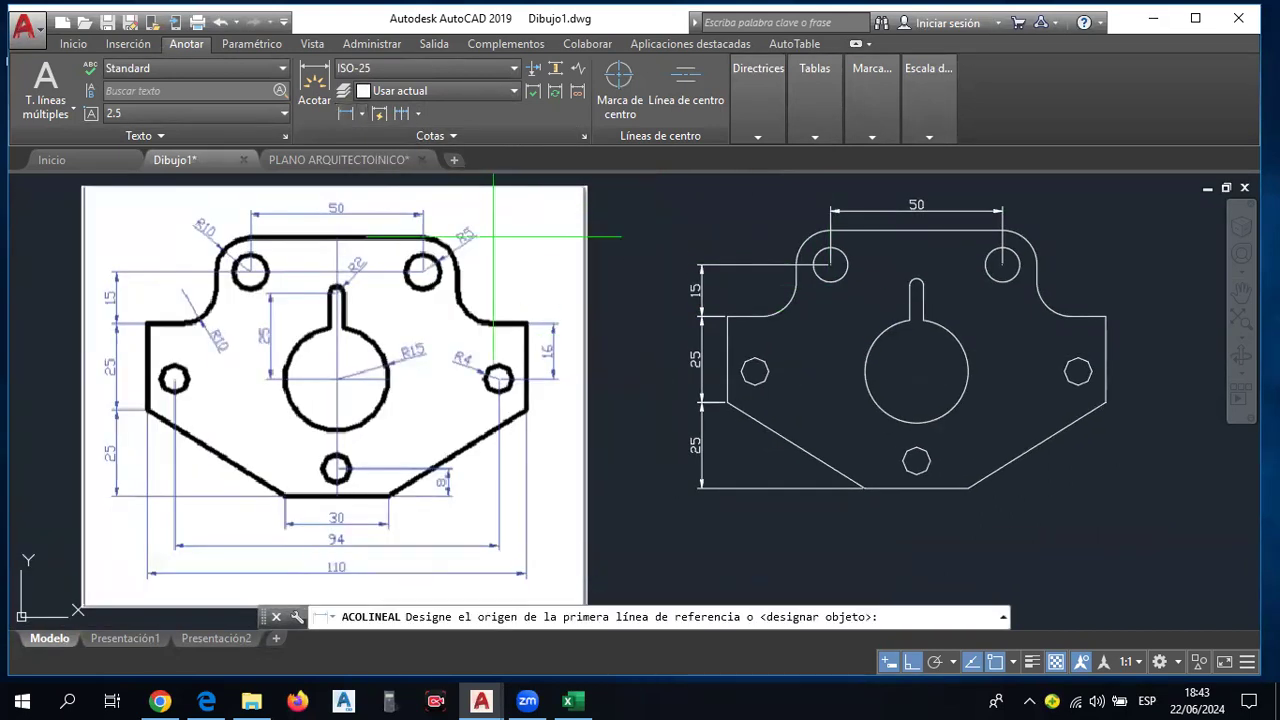
{"action": "left_click", "coordinate": [862, 487]}
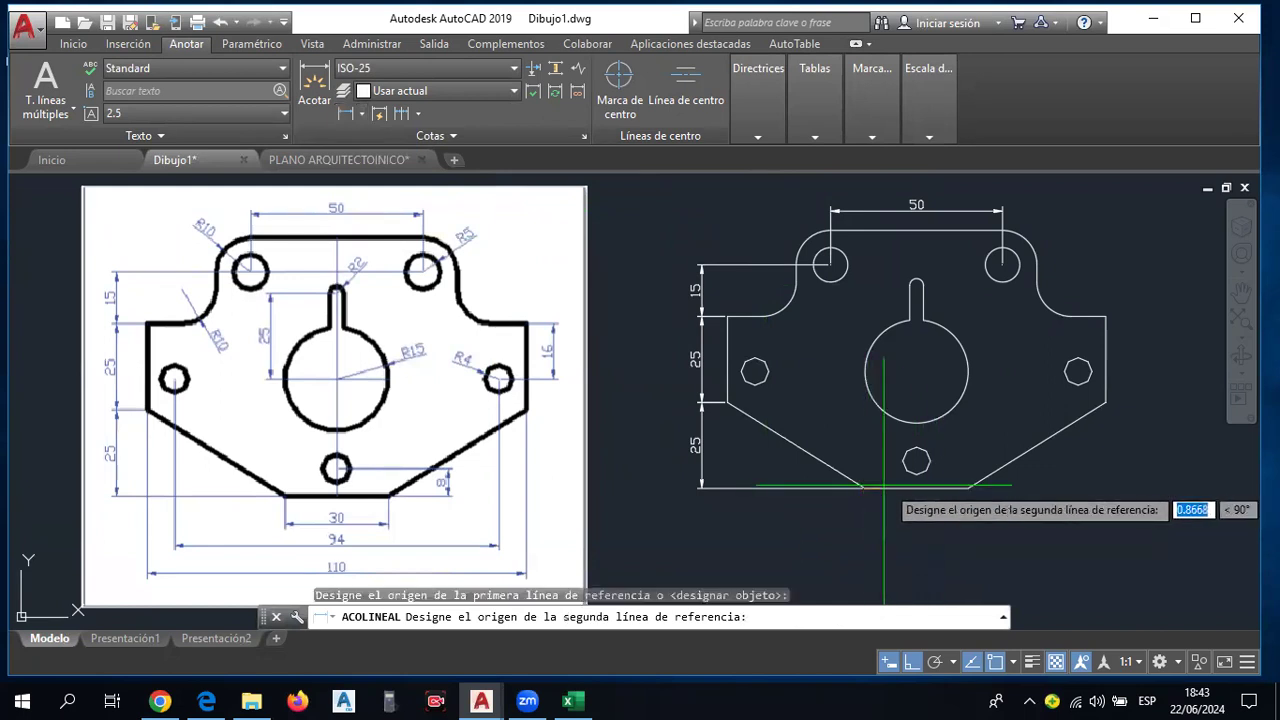
{"action": "left_click", "coordinate": [967, 487]}
{"action": "left_click", "coordinate": [966, 510]}
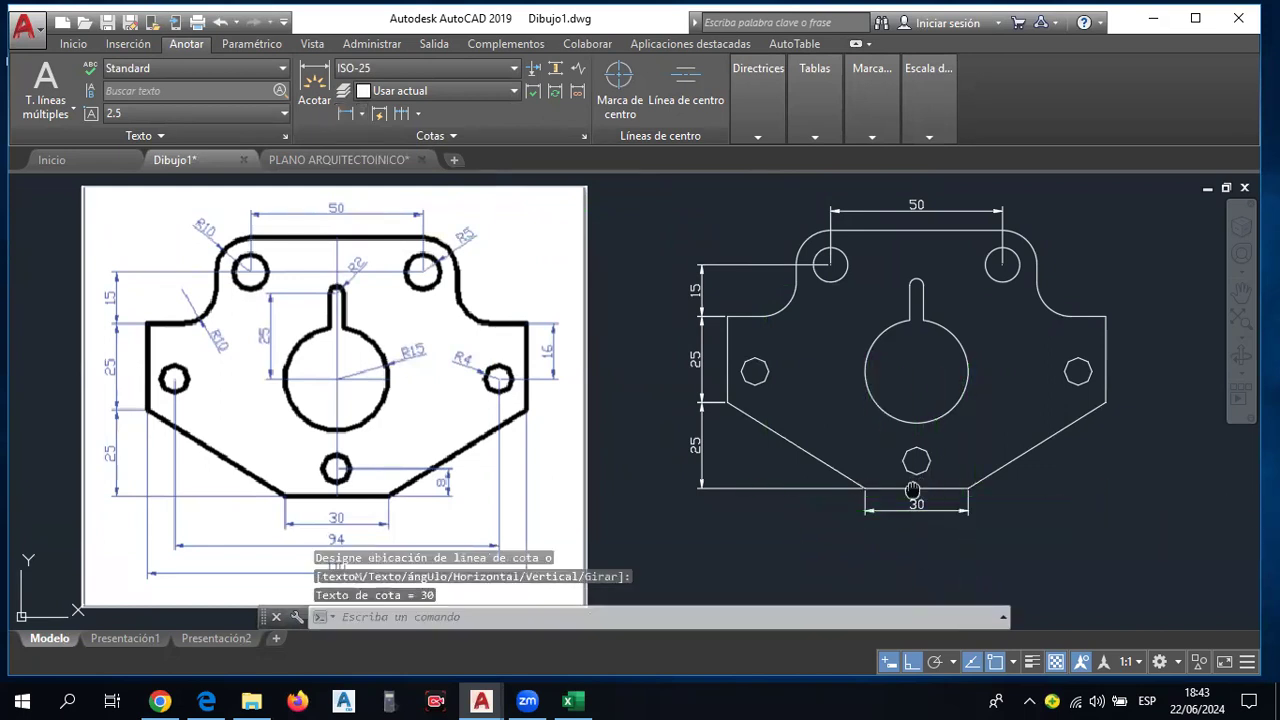
{"action": "middle_click_drag", "start_coordinate": [900, 450], "coordinate": [819, 402]}
{"action": "left_click", "coordinate": [347, 121]}
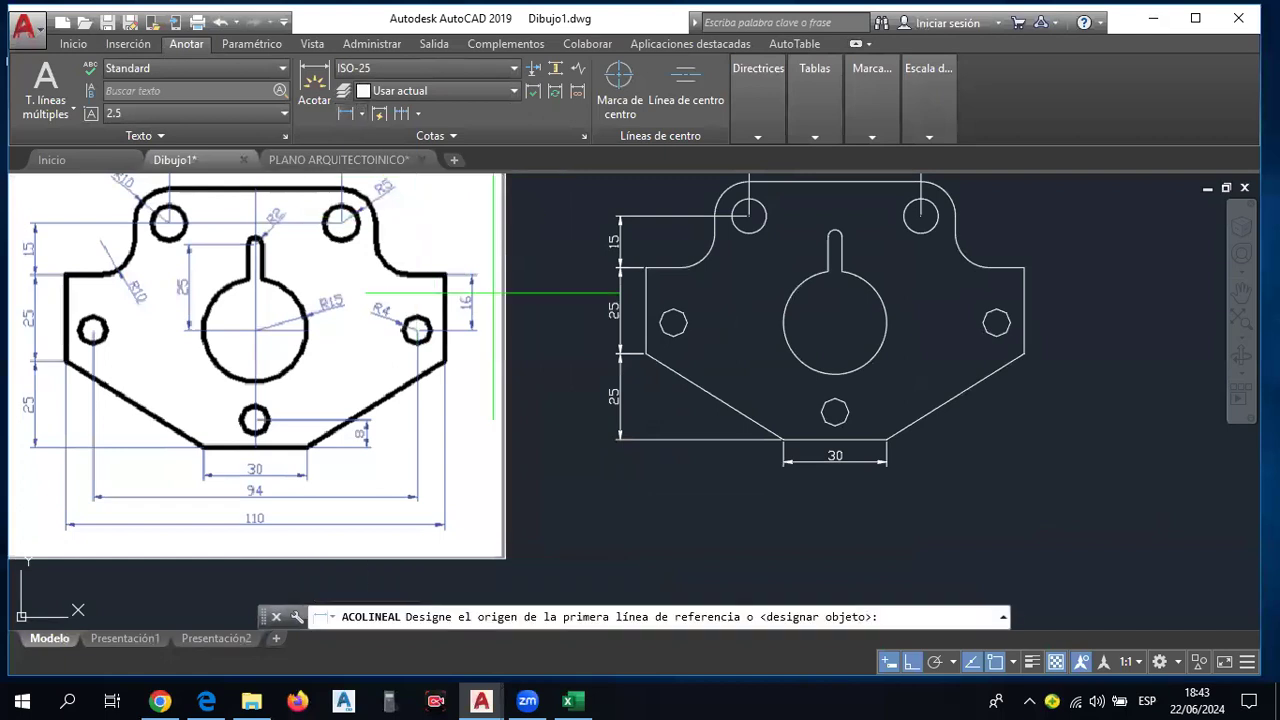
{"action": "left_click", "coordinate": [647, 354]}
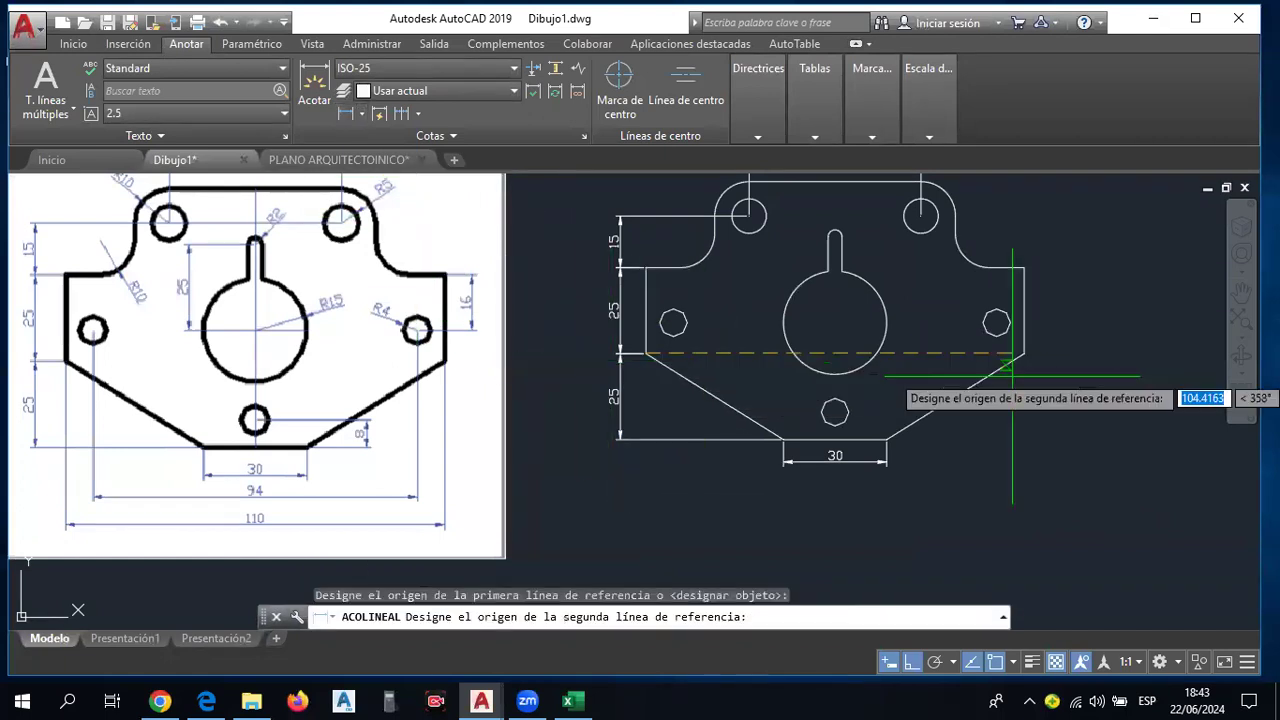
{"action": "left_click", "coordinate": [1022, 354]}
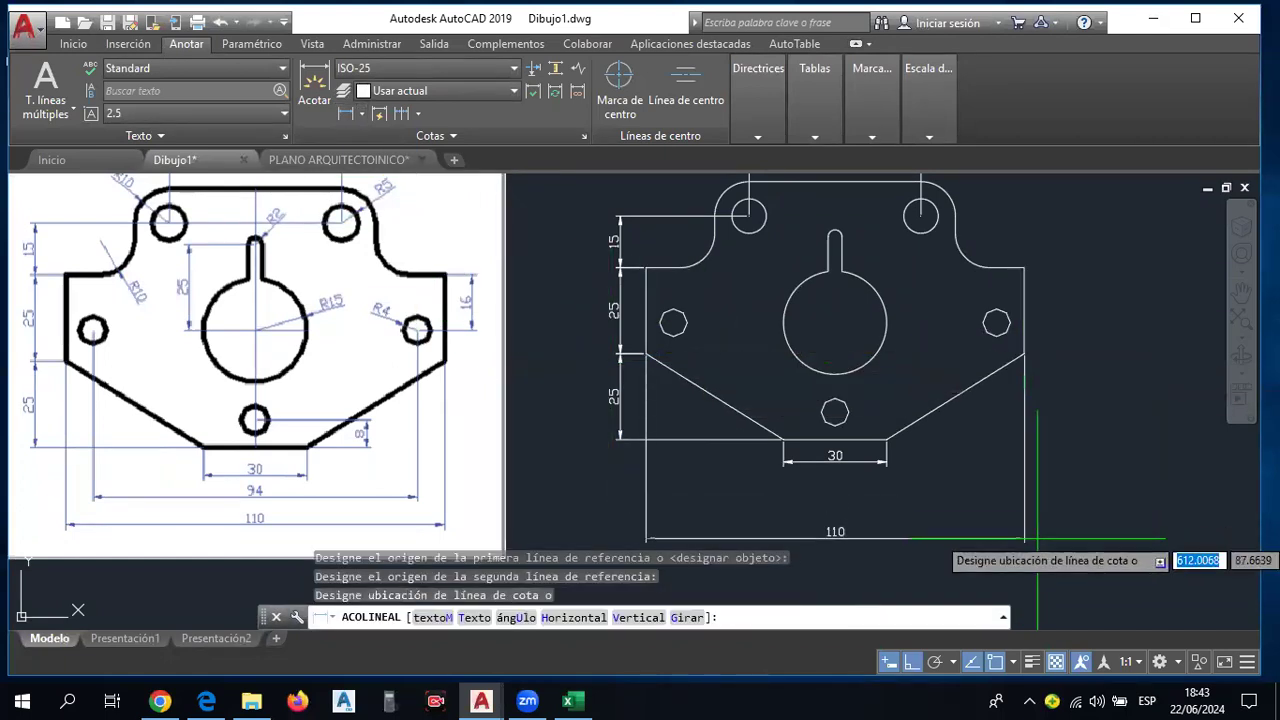
{"action": "left_click", "coordinate": [1031, 507]}
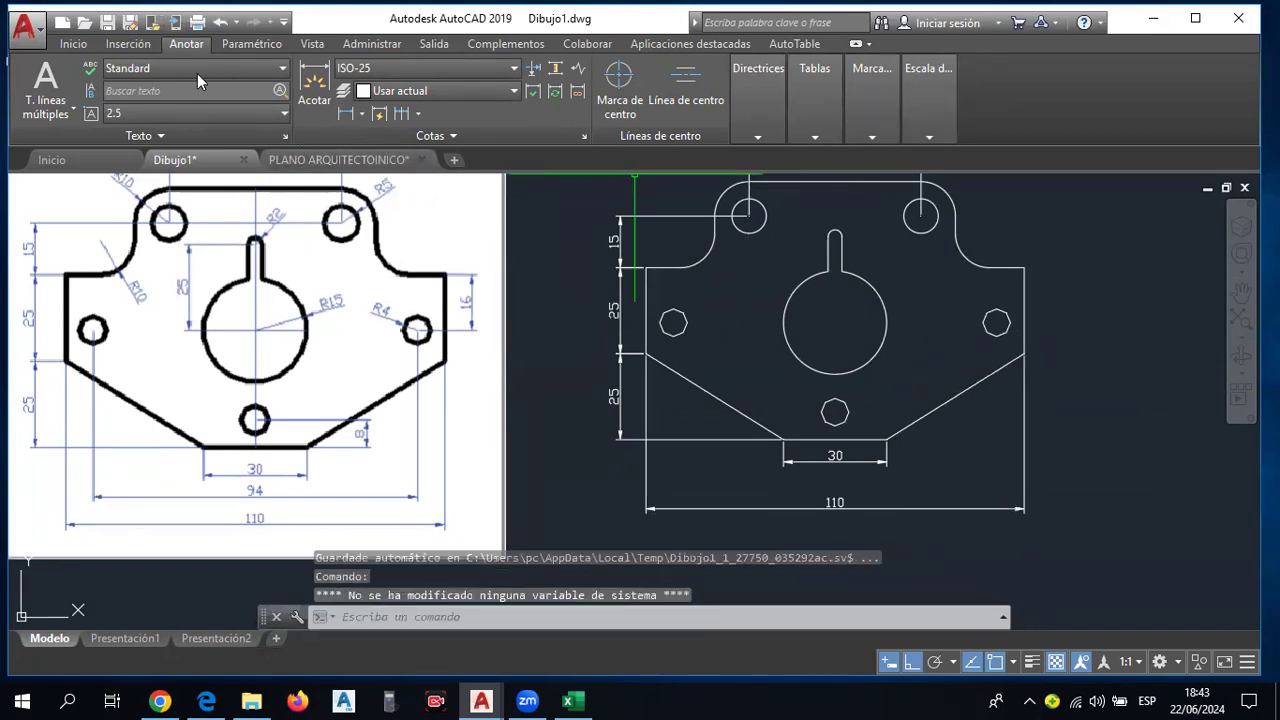
{"action": "left_click", "coordinate": [345, 113]}
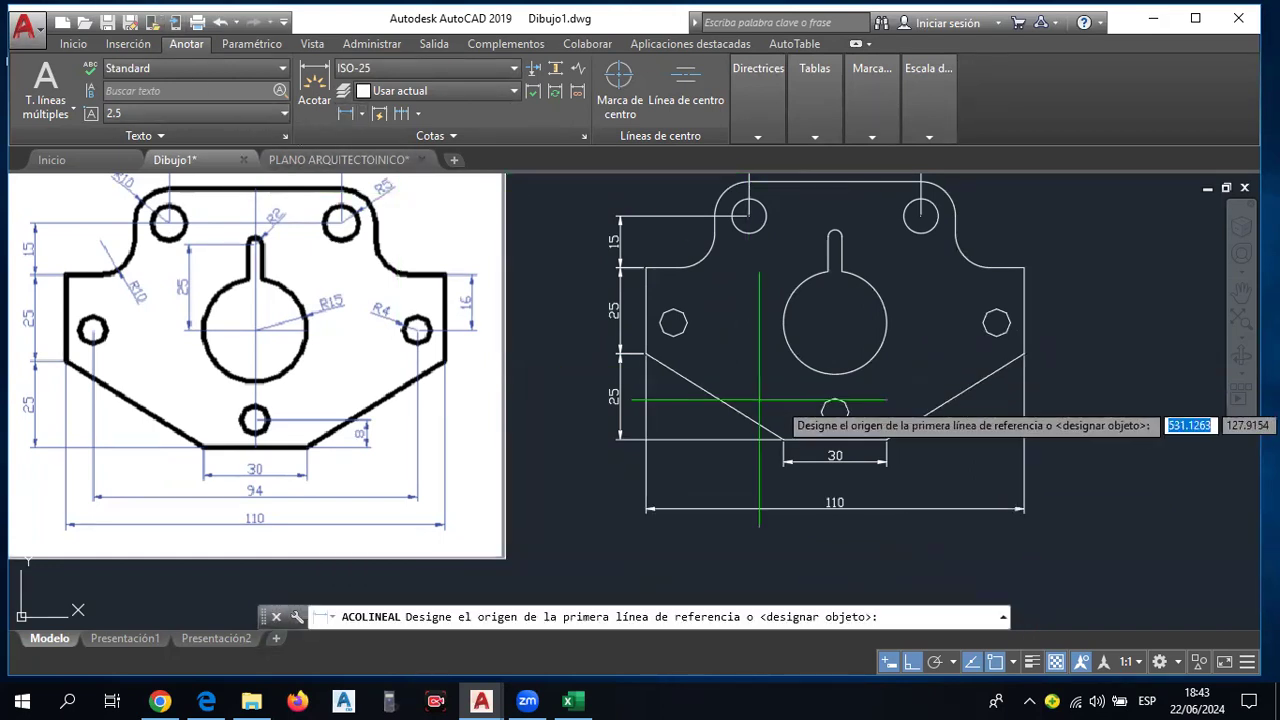
{"action": "left_click", "coordinate": [673, 322]}
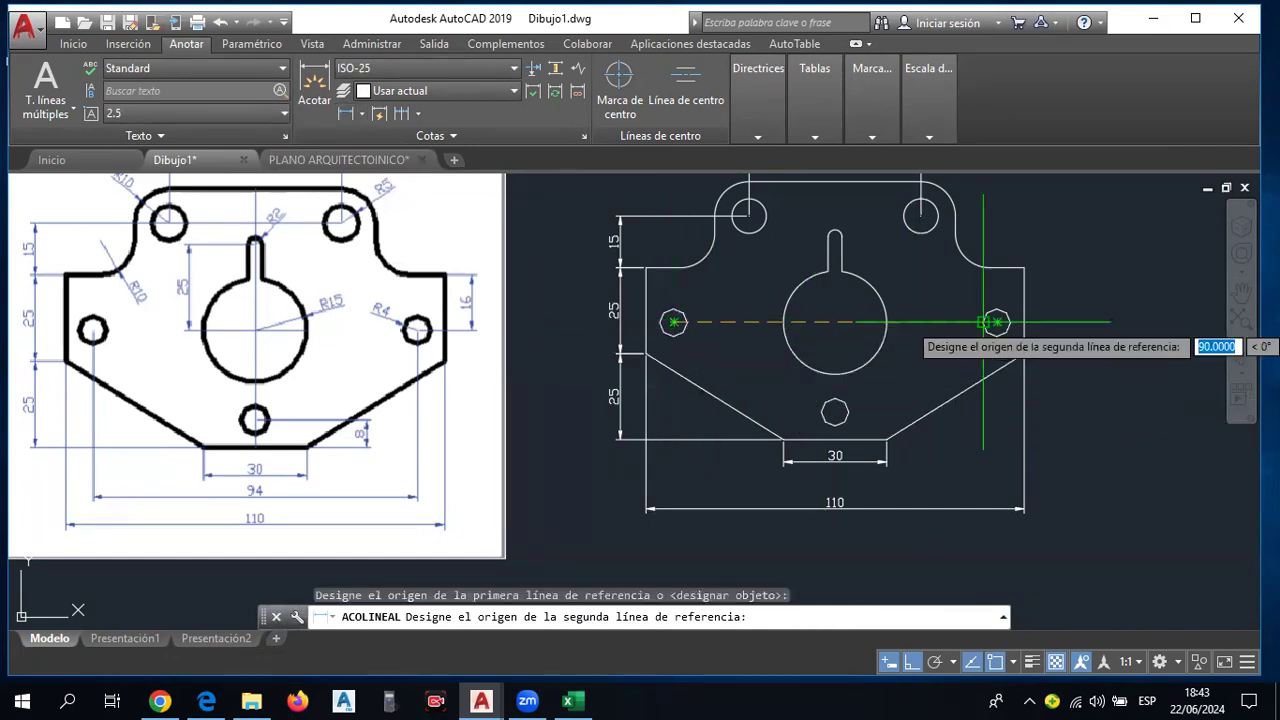
{"action": "left_click", "coordinate": [997, 322]}
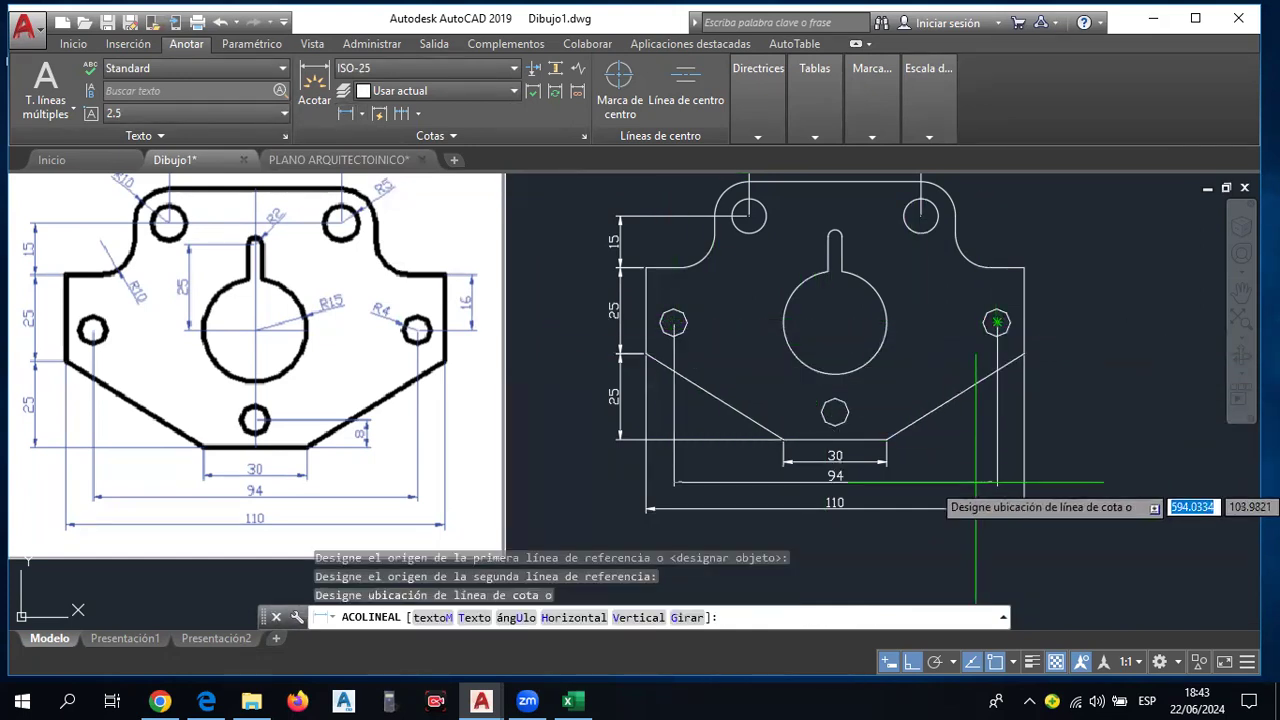
{"action": "left_click", "coordinate": [920, 482]}
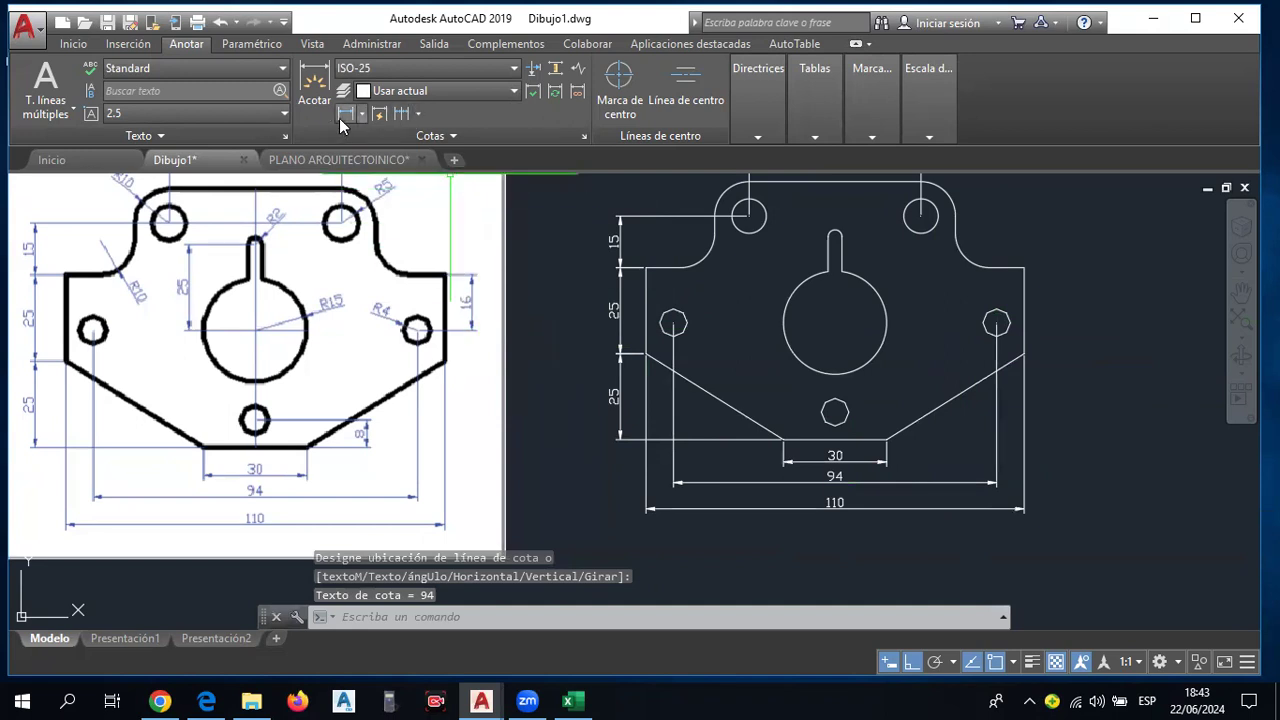
Add the 16 vertical dimension on the right side and the 8 at the bottom hole.
{"action": "left_click", "coordinate": [345, 113]}
{"action": "left_click", "coordinate": [1024, 268]}
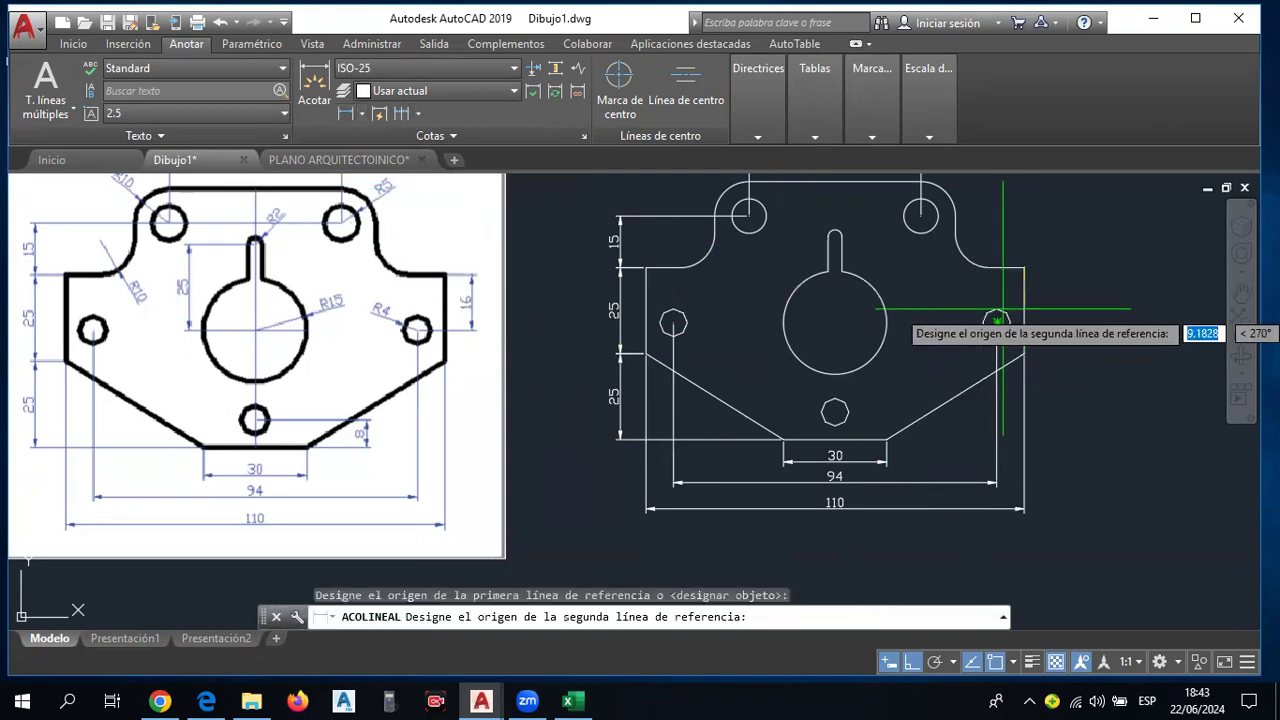
{"action": "left_click", "coordinate": [997, 318]}
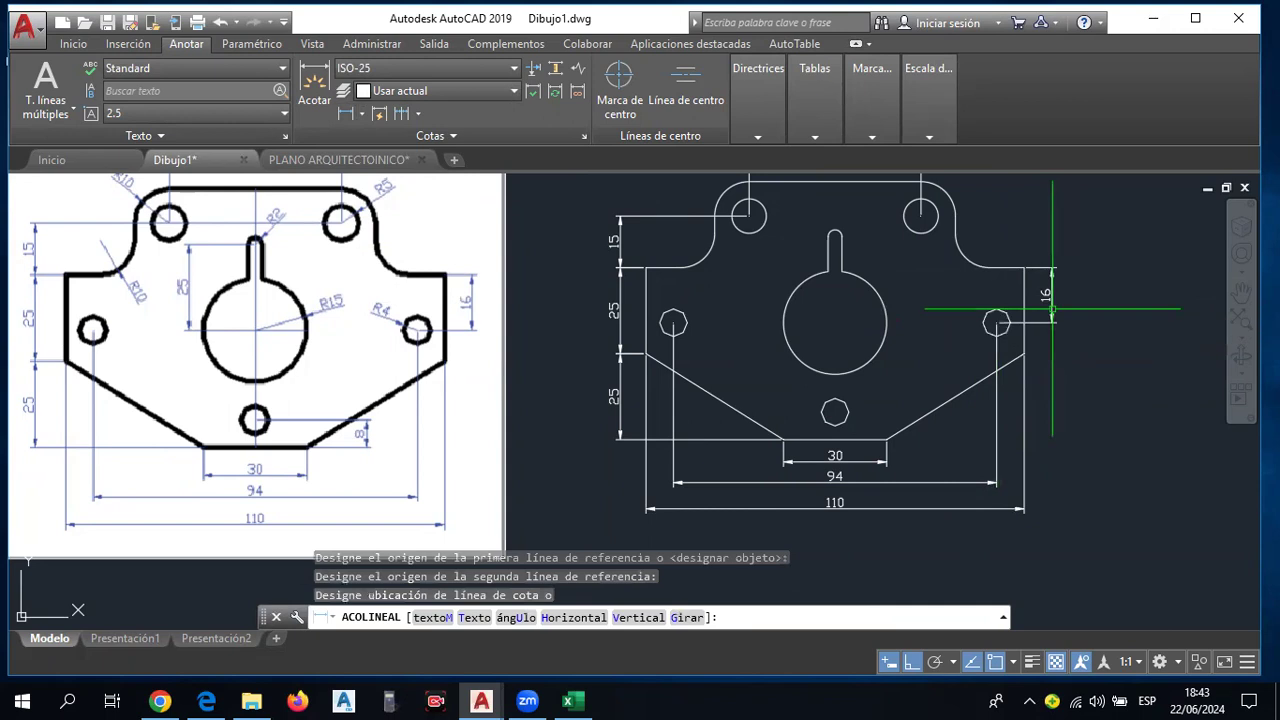
{"action": "left_click", "coordinate": [1052, 309]}
{"action": "left_click", "coordinate": [345, 113]}
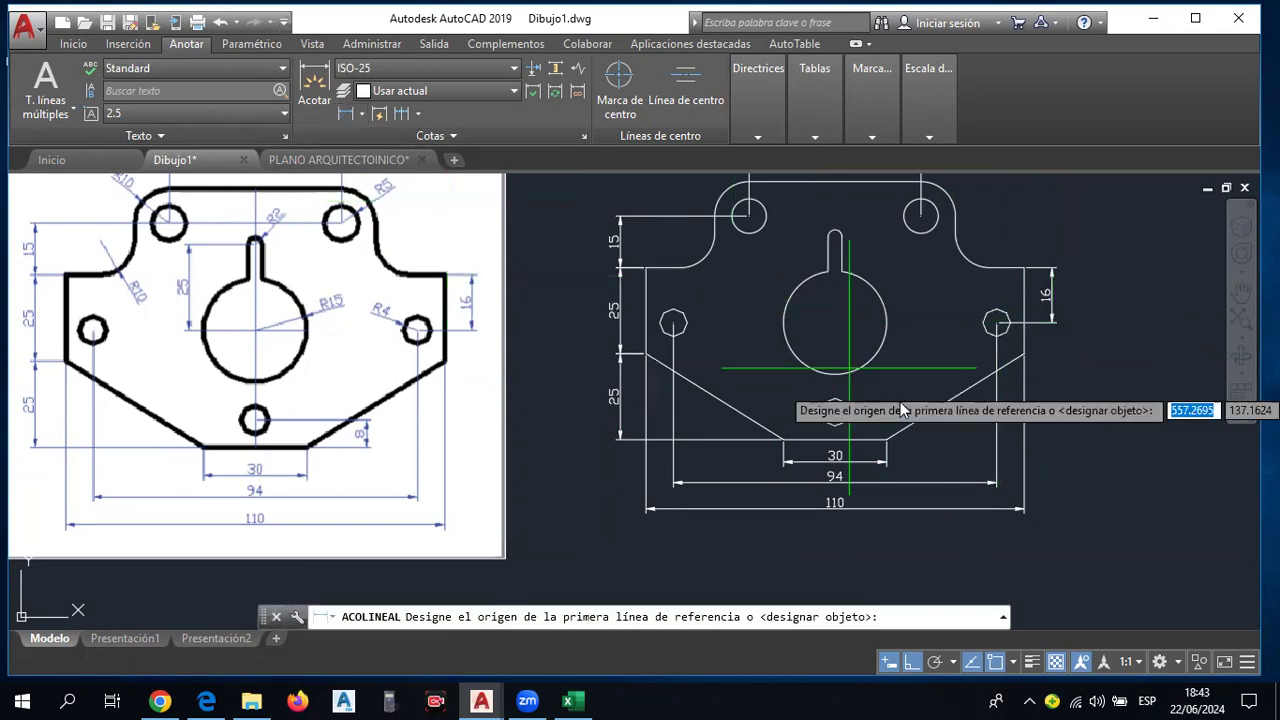
{"action": "left_click", "coordinate": [835, 411]}
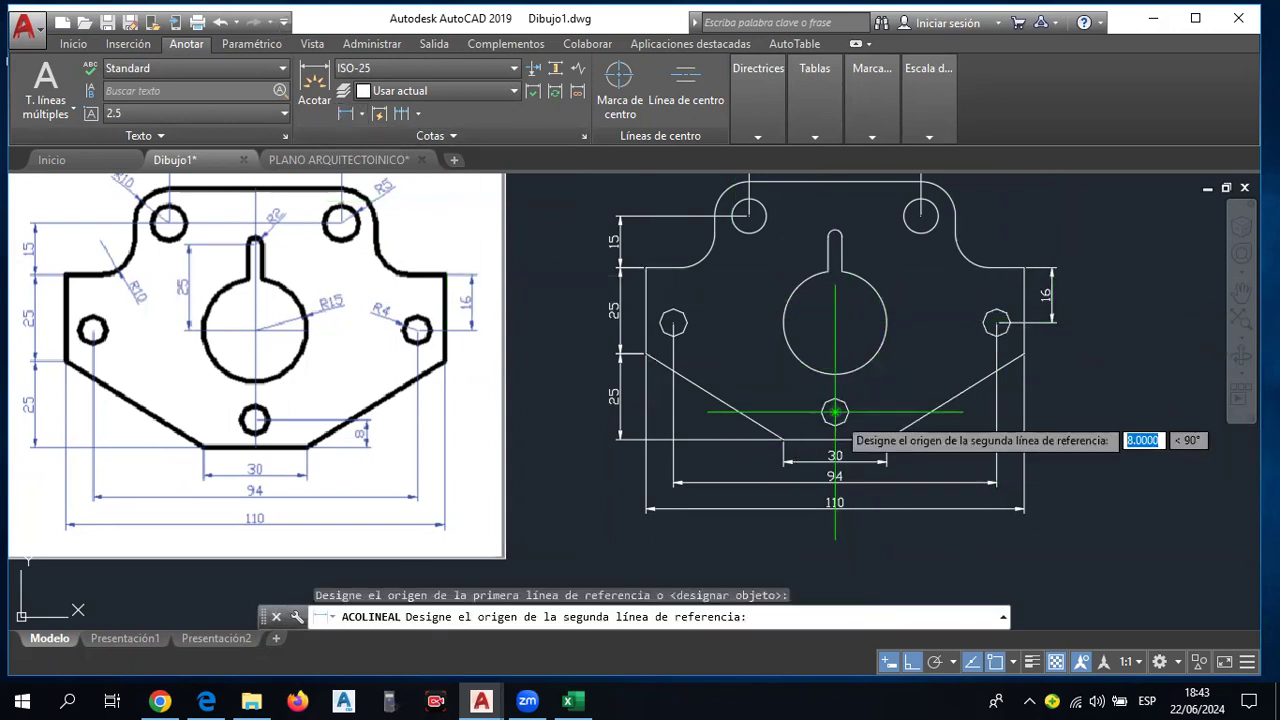
{"action": "left_click", "coordinate": [833, 410]}
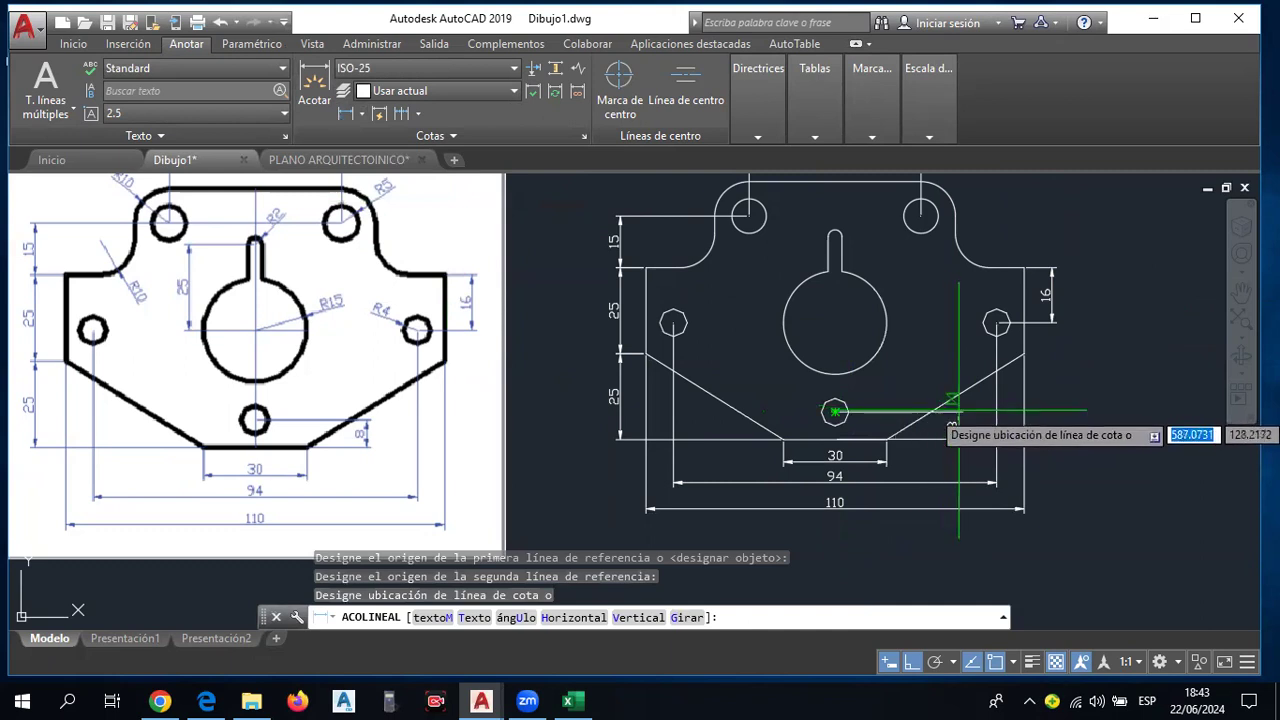
{"action": "left_click", "coordinate": [956, 409]}
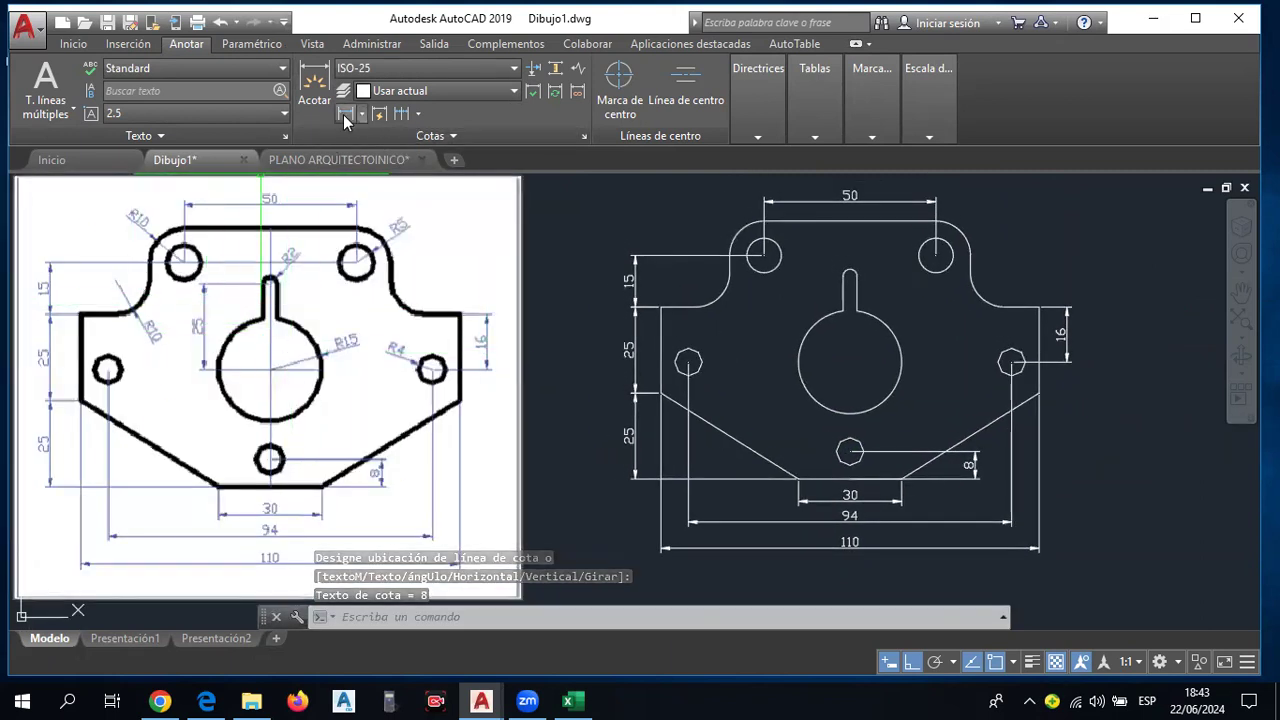
Add R10 radius dimensions to the lower-left, top-left and top-right arcs.
{"action": "left_click", "coordinate": [362, 114]}
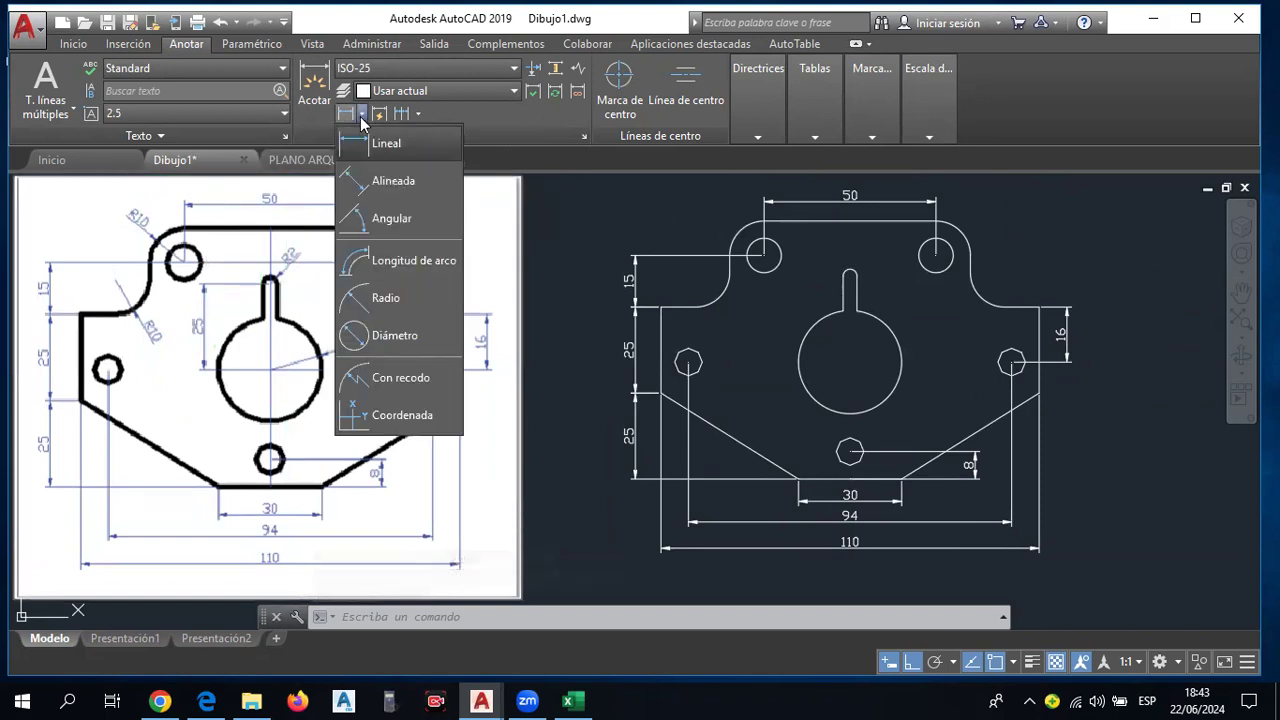
{"action": "left_click", "coordinate": [409, 300]}
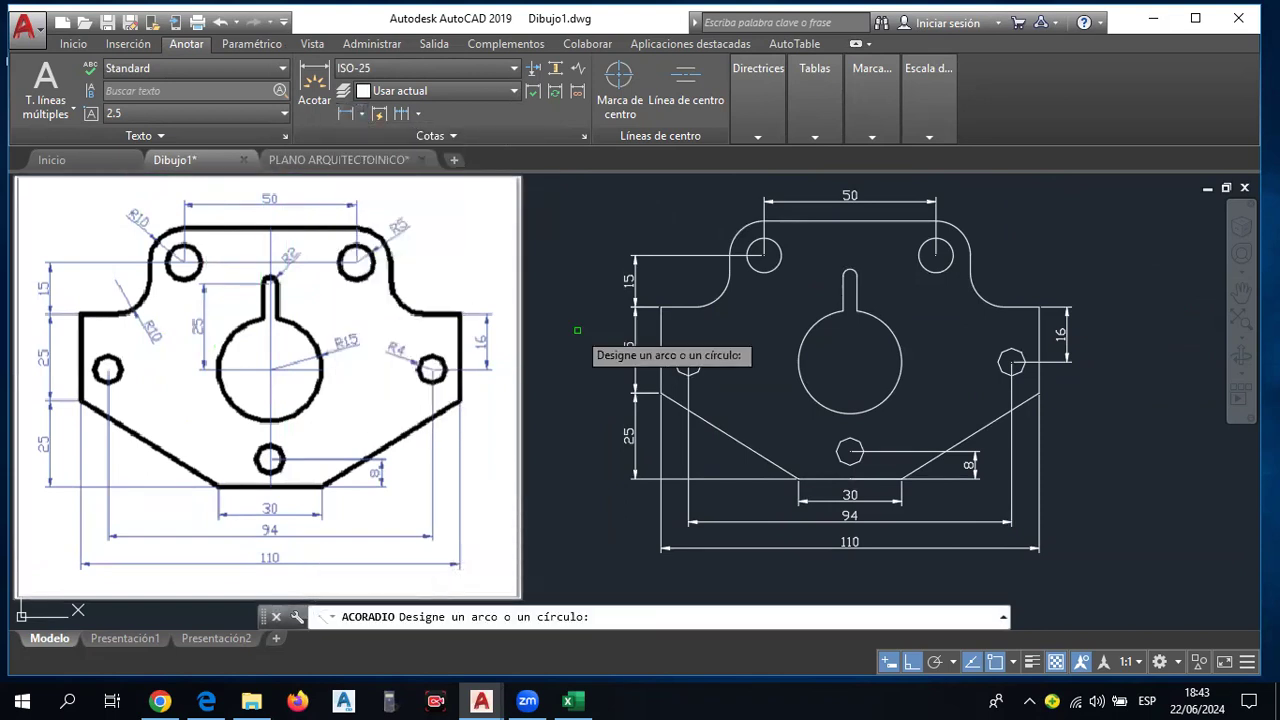
{"action": "left_click", "coordinate": [716, 296]}
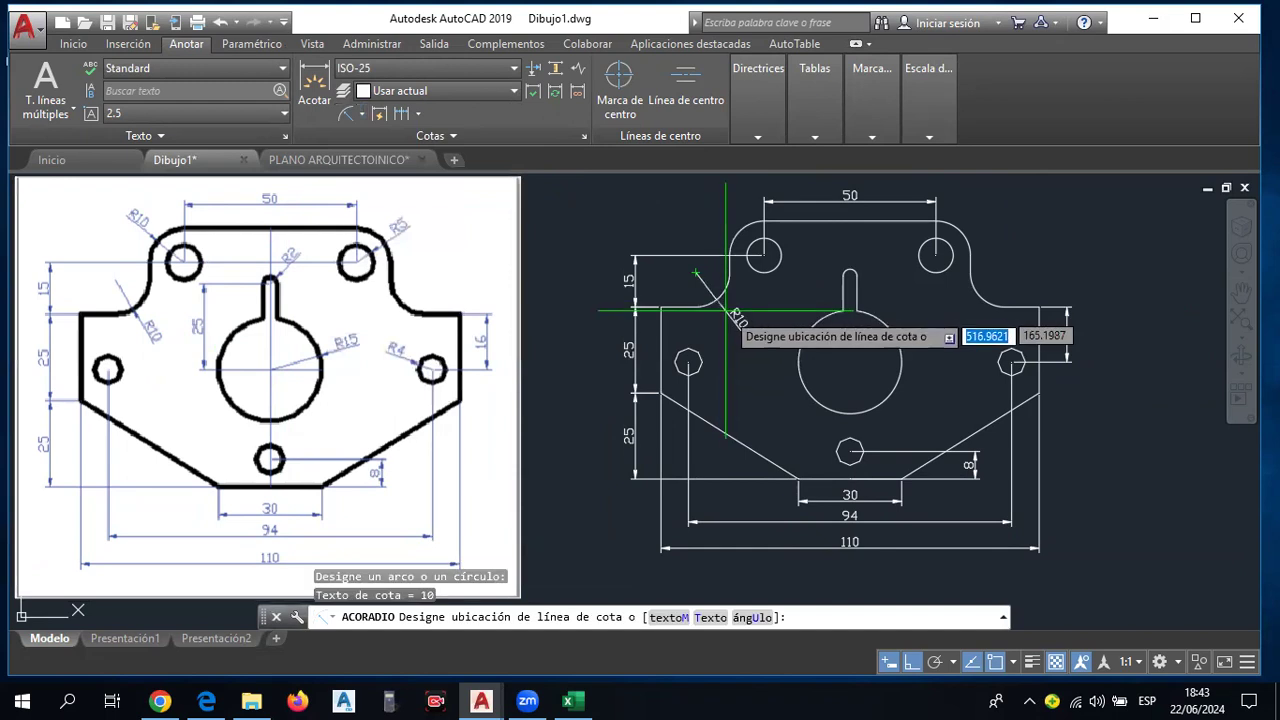
{"action": "left_click", "coordinate": [744, 326]}
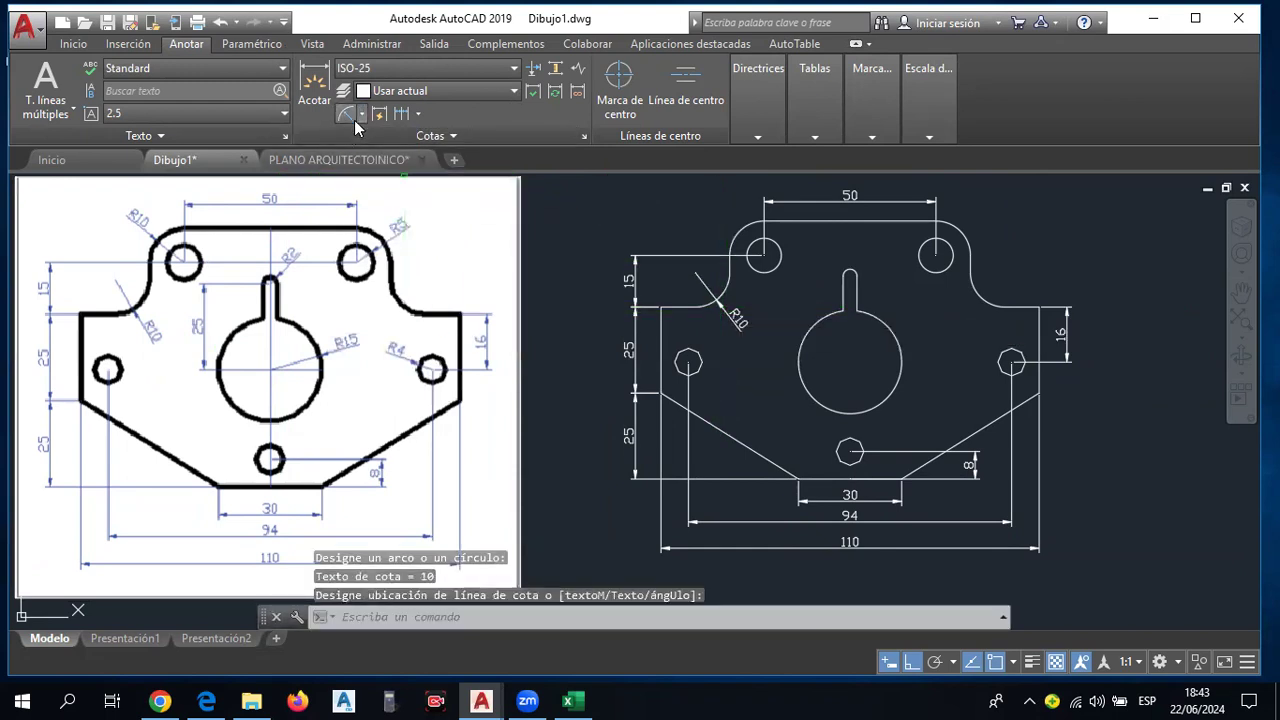
{"action": "left_click", "coordinate": [355, 120]}
{"action": "left_click", "coordinate": [738, 232]}
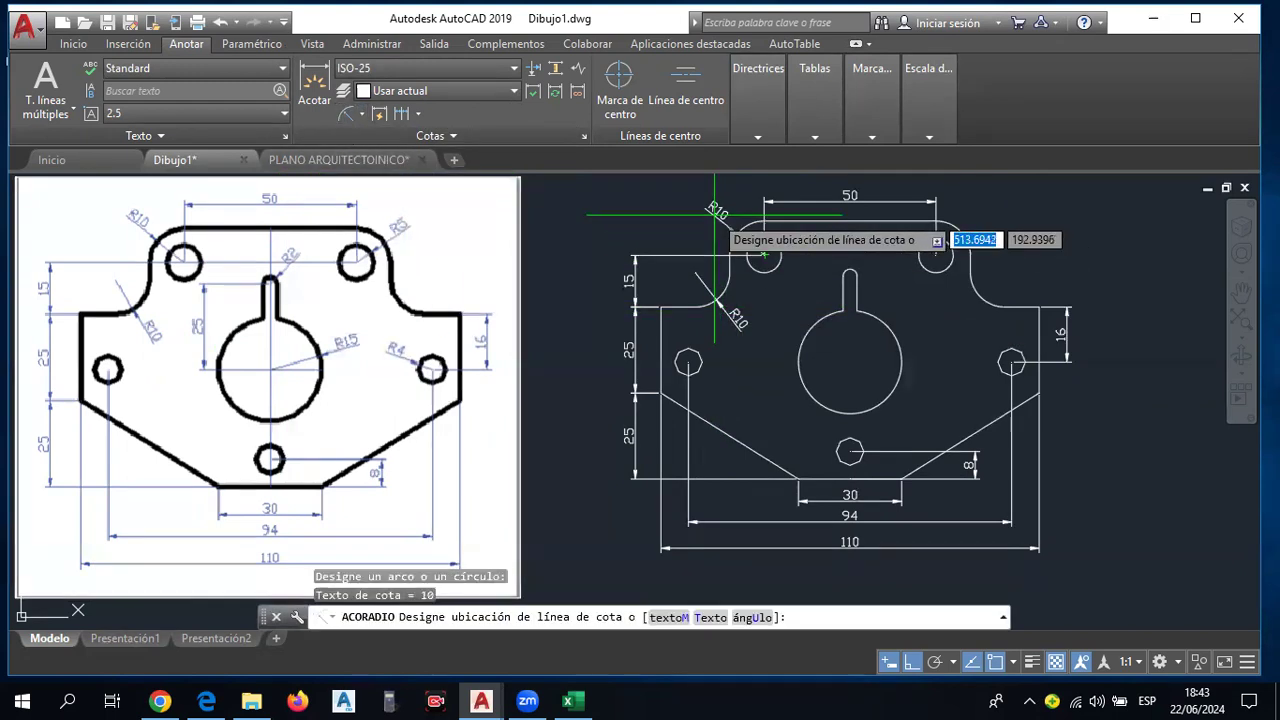
{"action": "left_click", "coordinate": [714, 213]}
{"action": "key", "text": "Return"}
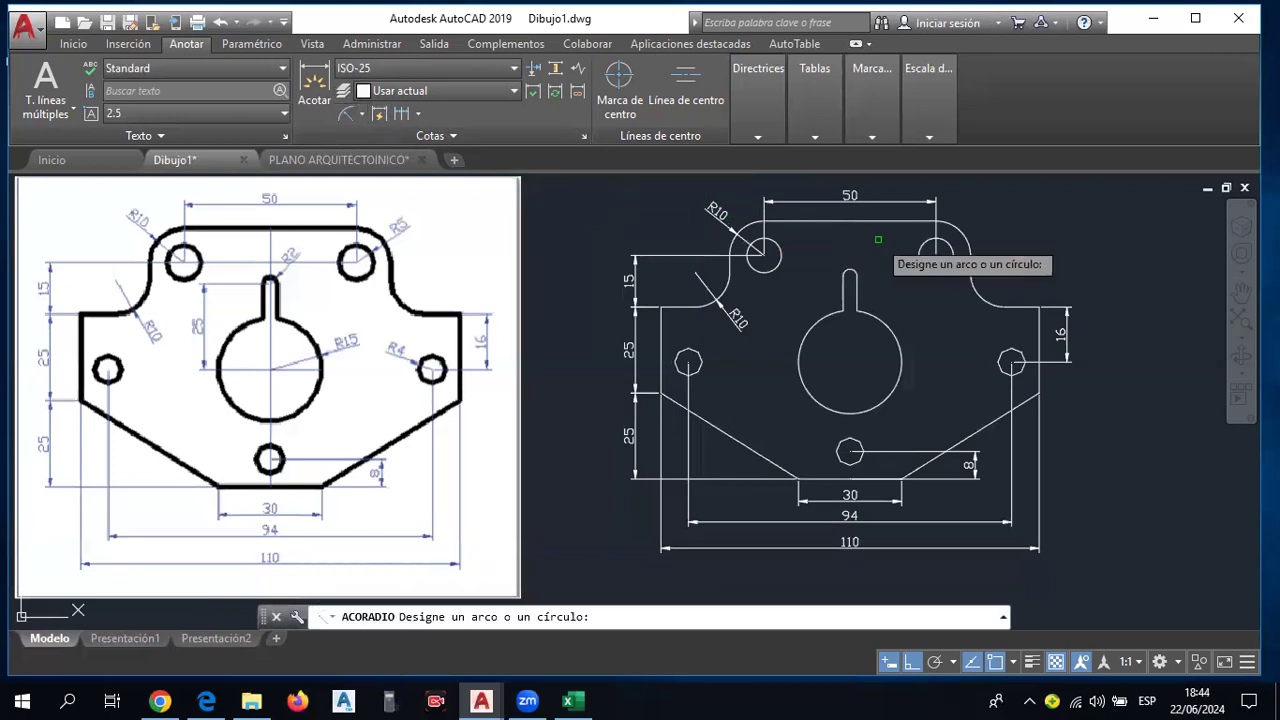
{"action": "left_click", "coordinate": [968, 231]}
{"action": "left_click", "coordinate": [984, 226]}
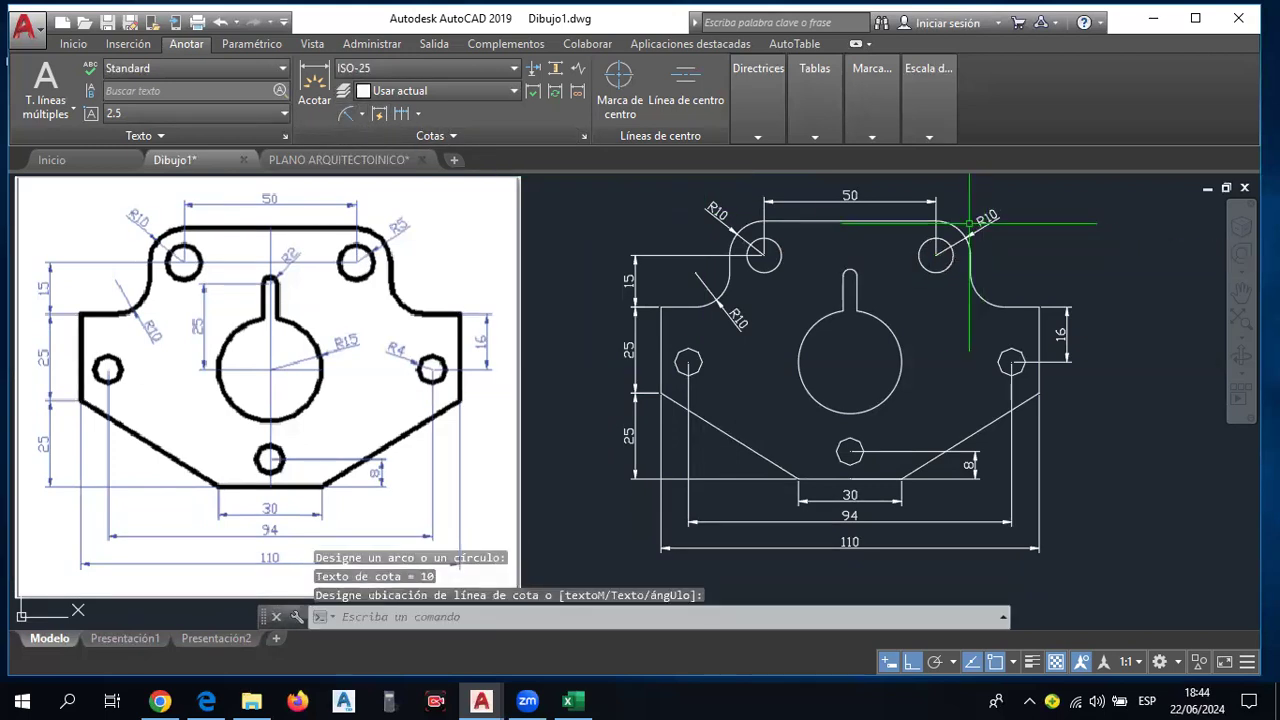
Dimension the slot's upper arc as R2 and the central circle as R15.
{"action": "left_click", "coordinate": [346, 118]}
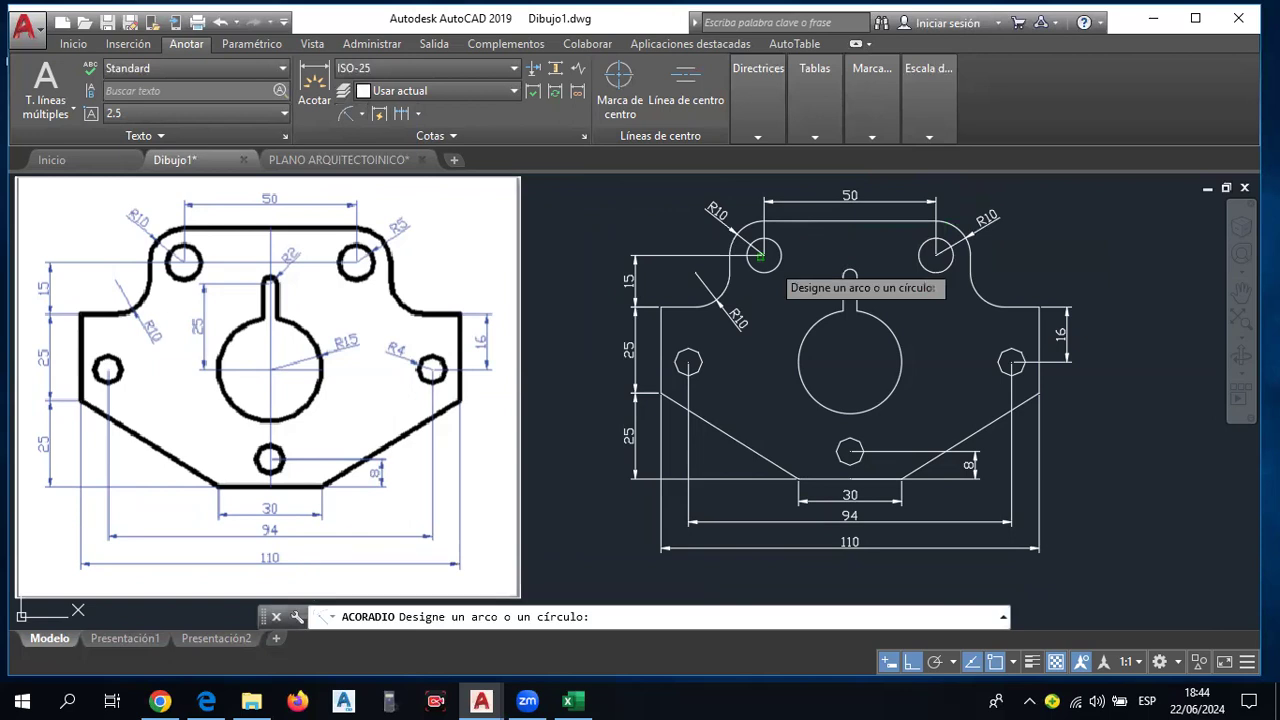
{"action": "left_click", "coordinate": [850, 270]}
{"action": "left_click", "coordinate": [866, 250]}
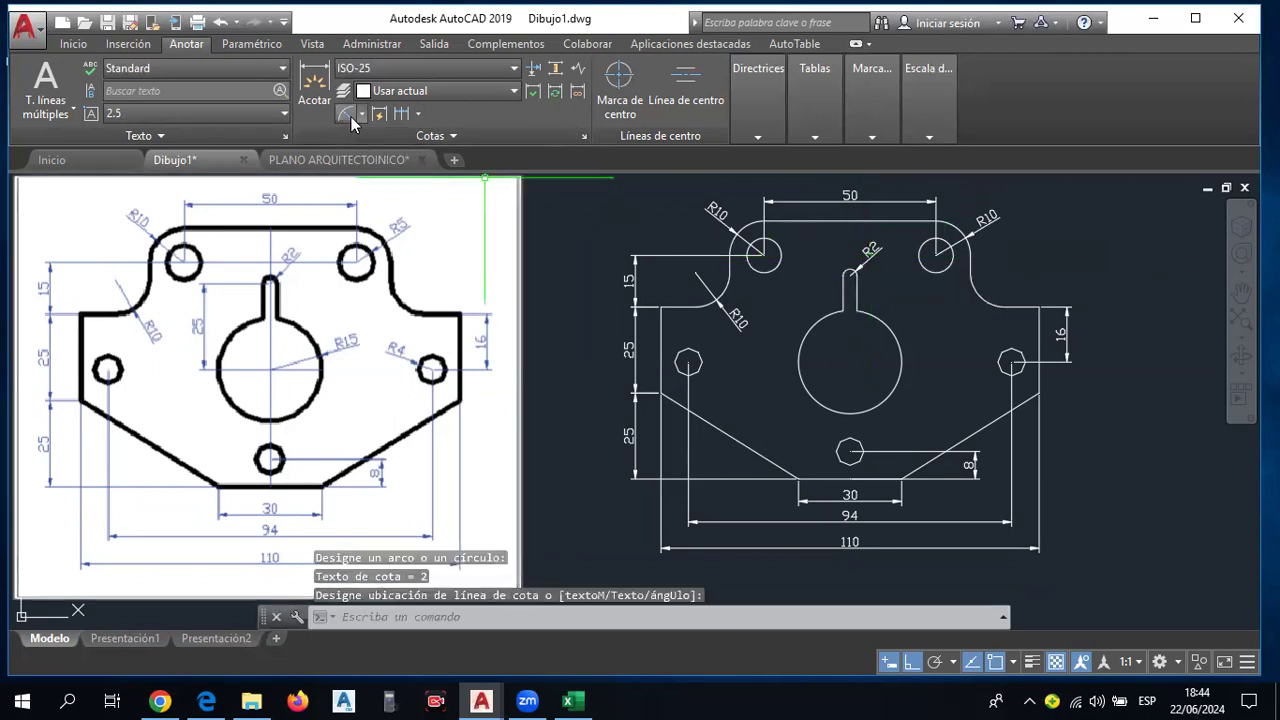
{"action": "left_click", "coordinate": [346, 116]}
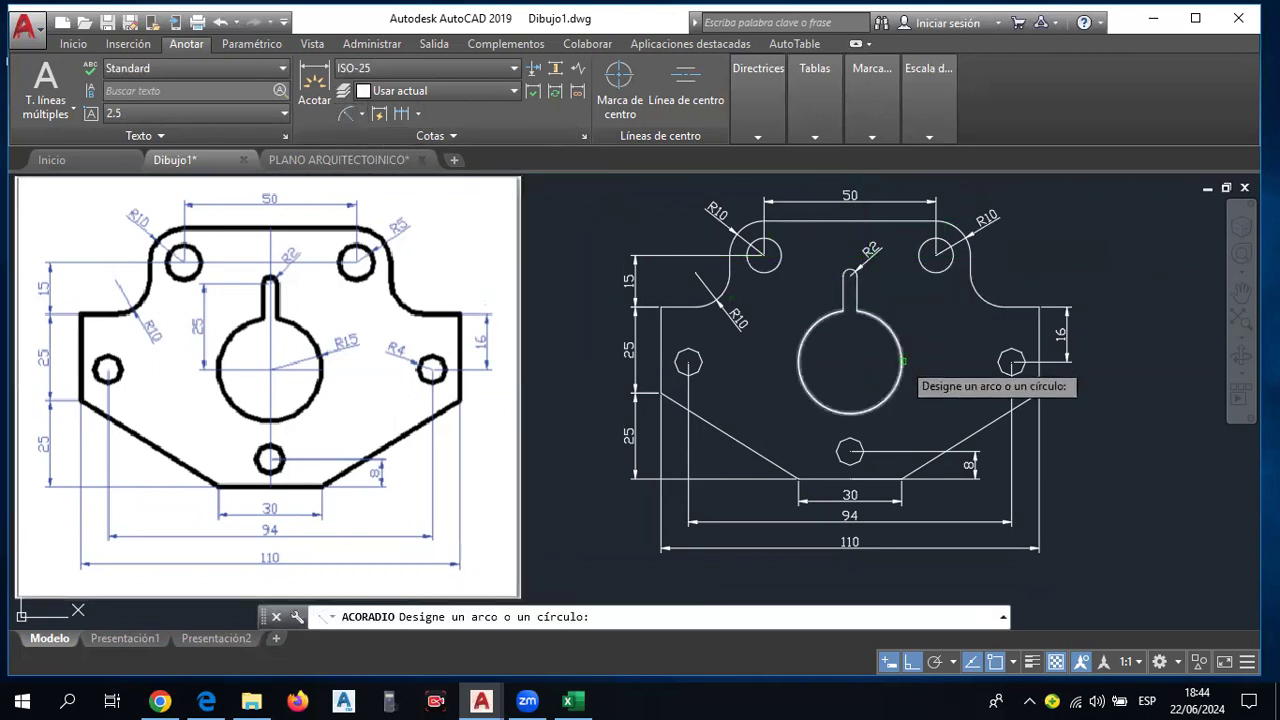
{"action": "left_click", "coordinate": [898, 355]}
{"action": "left_click", "coordinate": [925, 342]}
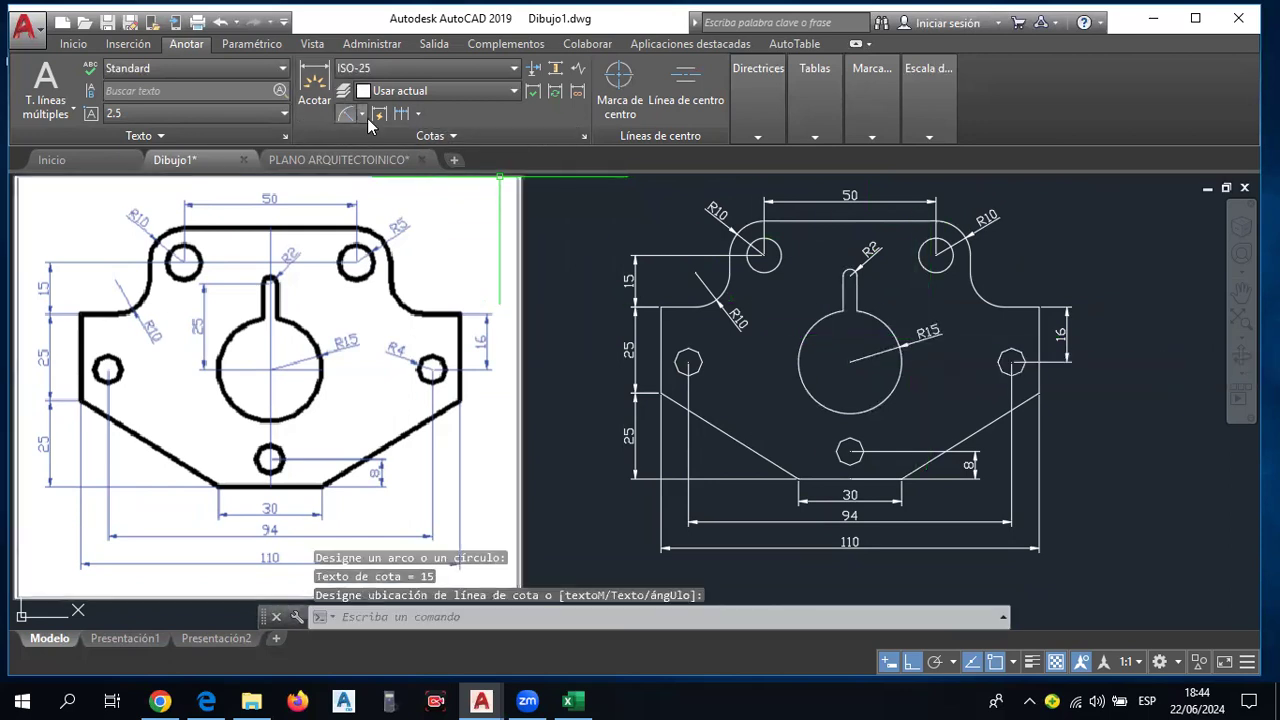
Add a vertical 25 linear dimension from the circle centre to the slot top.
{"action": "left_click", "coordinate": [362, 114]}
{"action": "left_click", "coordinate": [375, 134]}
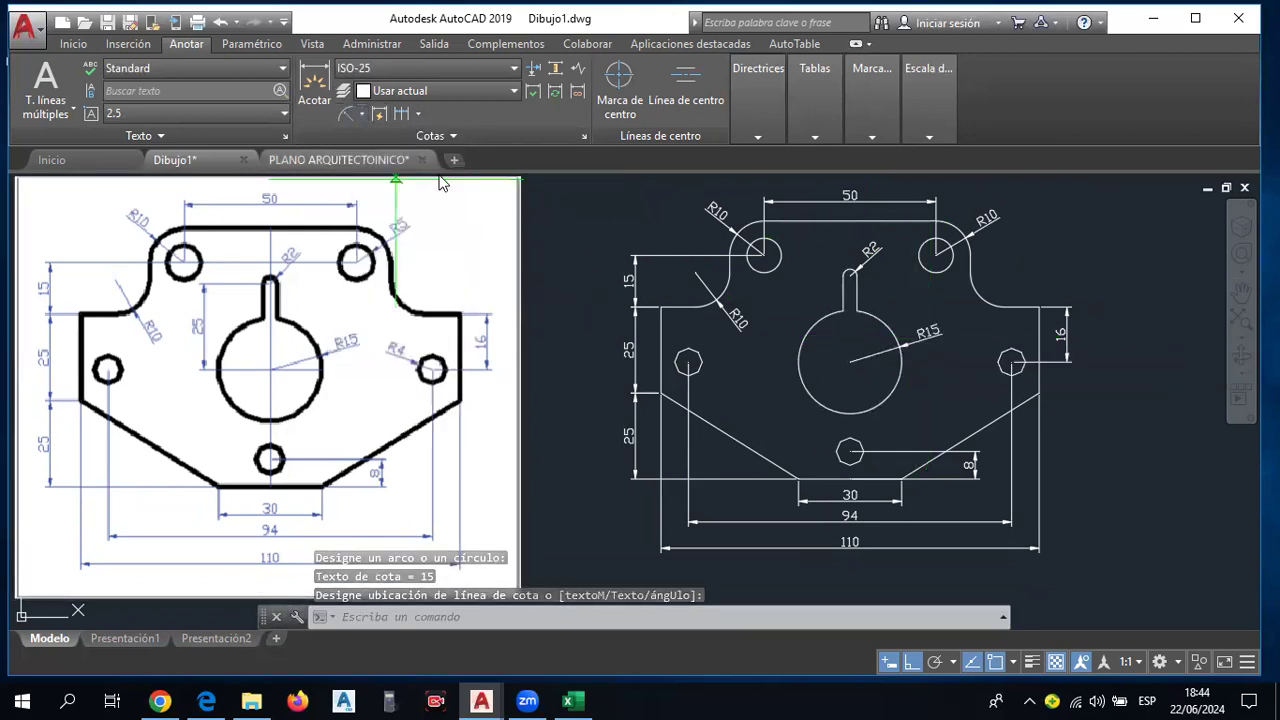
{"action": "left_click", "coordinate": [849, 362]}
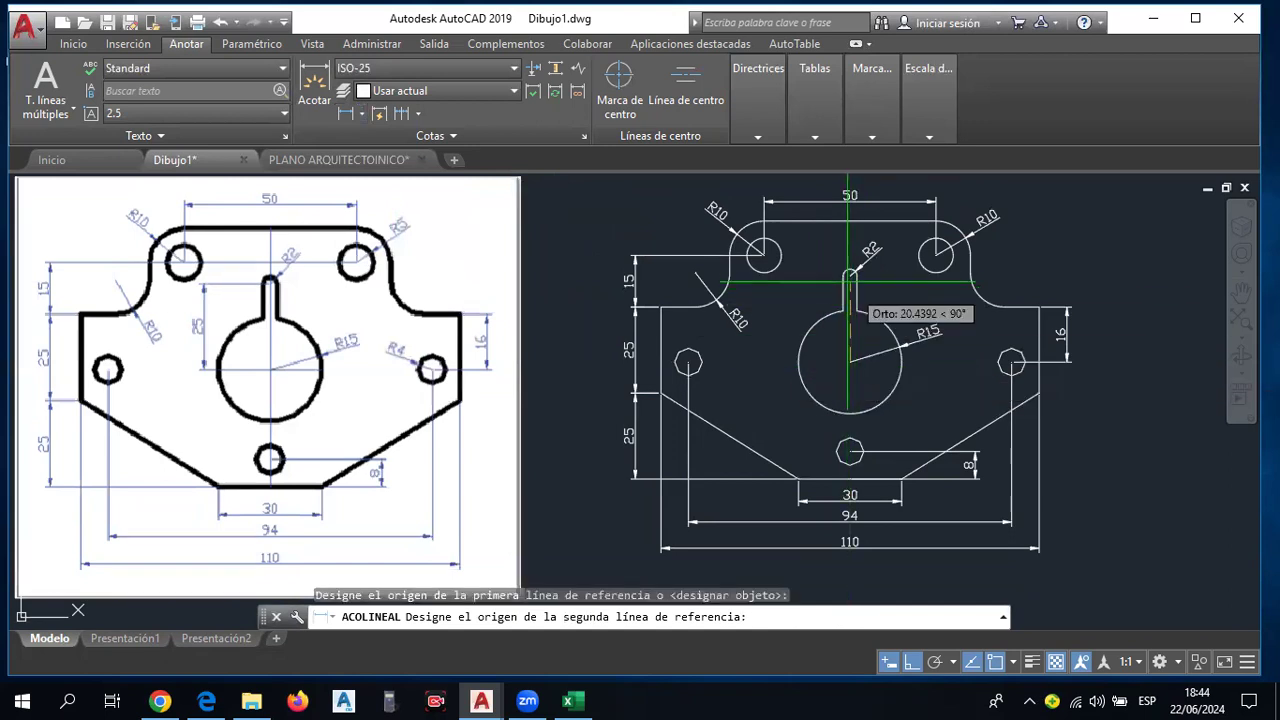
{"action": "left_click", "coordinate": [849, 282]}
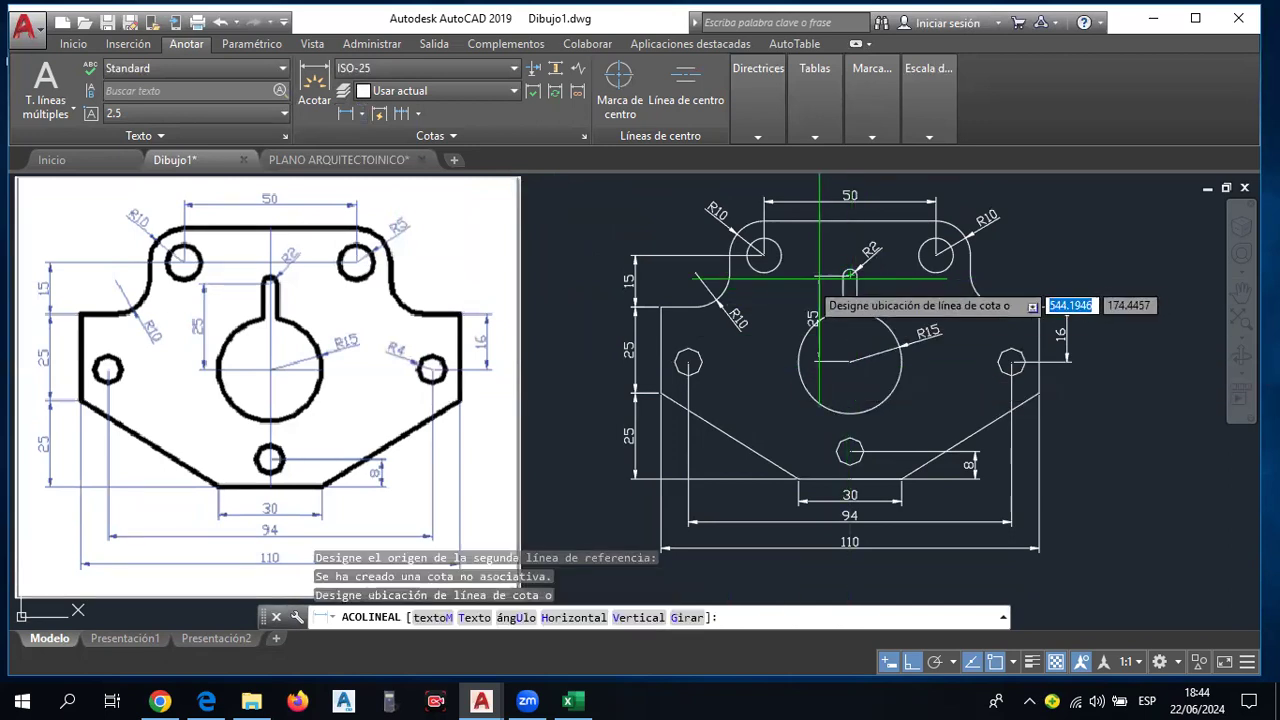
{"action": "left_click", "coordinate": [783, 320]}
{"action": "mouse_move", "coordinate": [723, 362]}
{"action": "middle_mouse_down"}
{"action": "mouse_move", "coordinate": [673, 360]}
{"action": "mouse_move", "coordinate": [714, 364]}
{"action": "middle_mouse_up"}
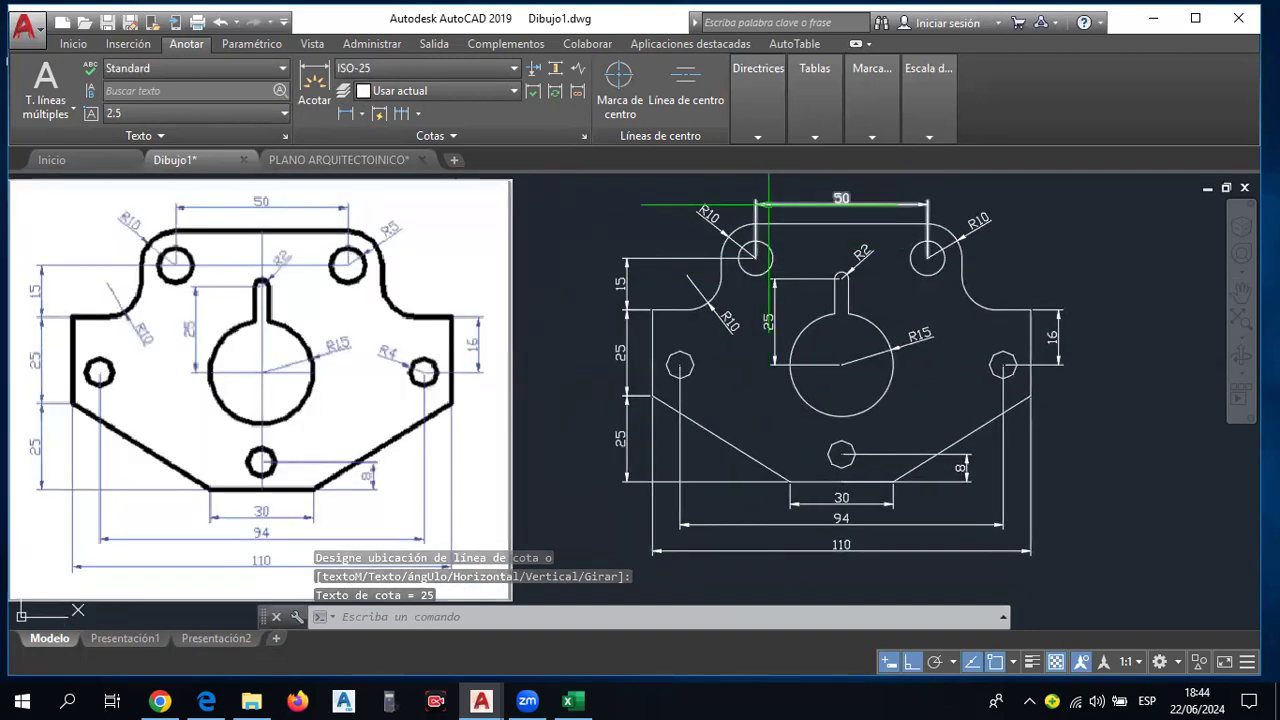
{"action": "left_click", "coordinate": [760, 243]}
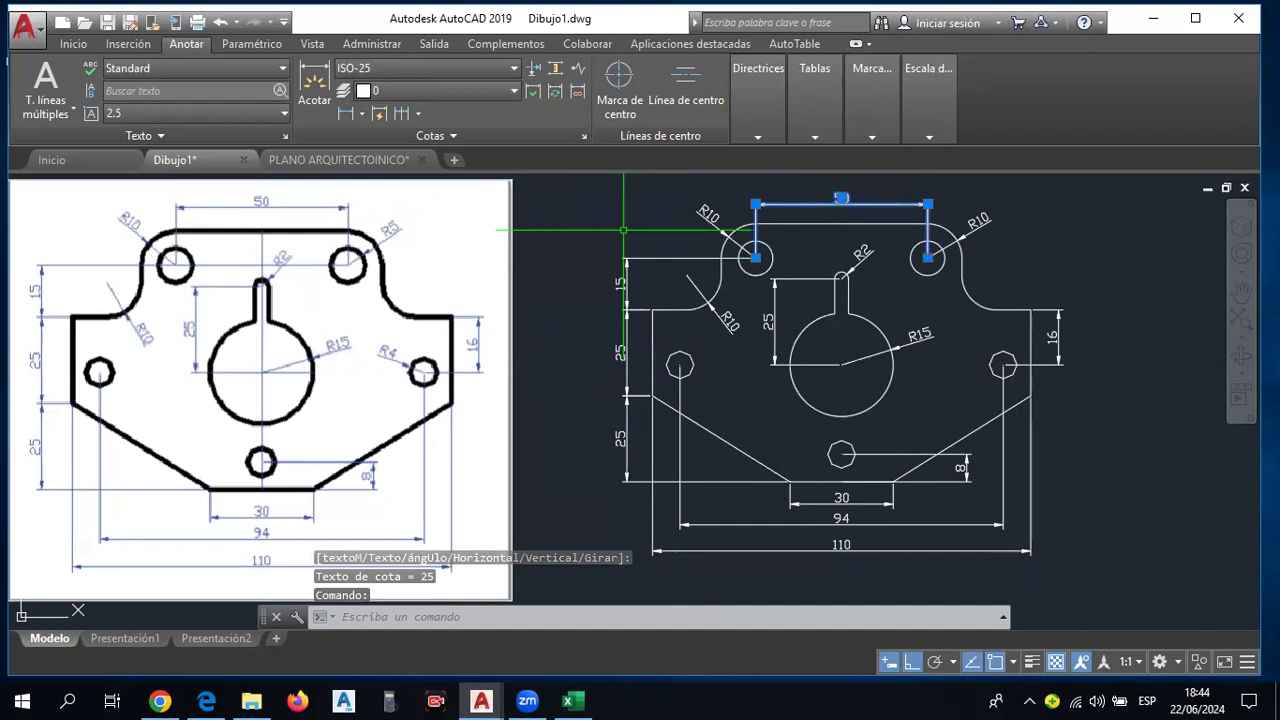
Select all dimensions similar to the 50 and set their colour to Cián.
{"action": "scroll", "coordinate": [624, 230], "scroll_direction": "up", "scroll_amount": 2}
{"action": "right_click", "coordinate": [624, 140]}
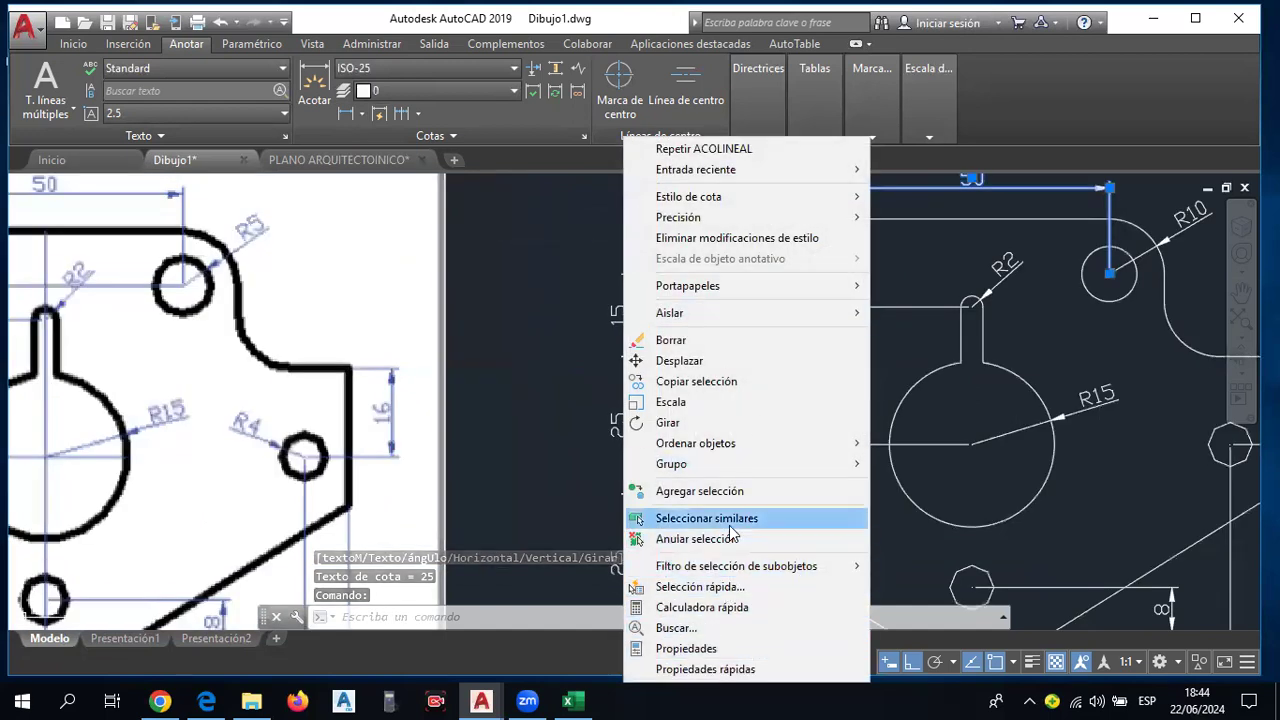
{"action": "left_click", "coordinate": [729, 520]}
{"action": "scroll", "coordinate": [857, 340], "scroll_direction": "down", "scroll_amount": 4}
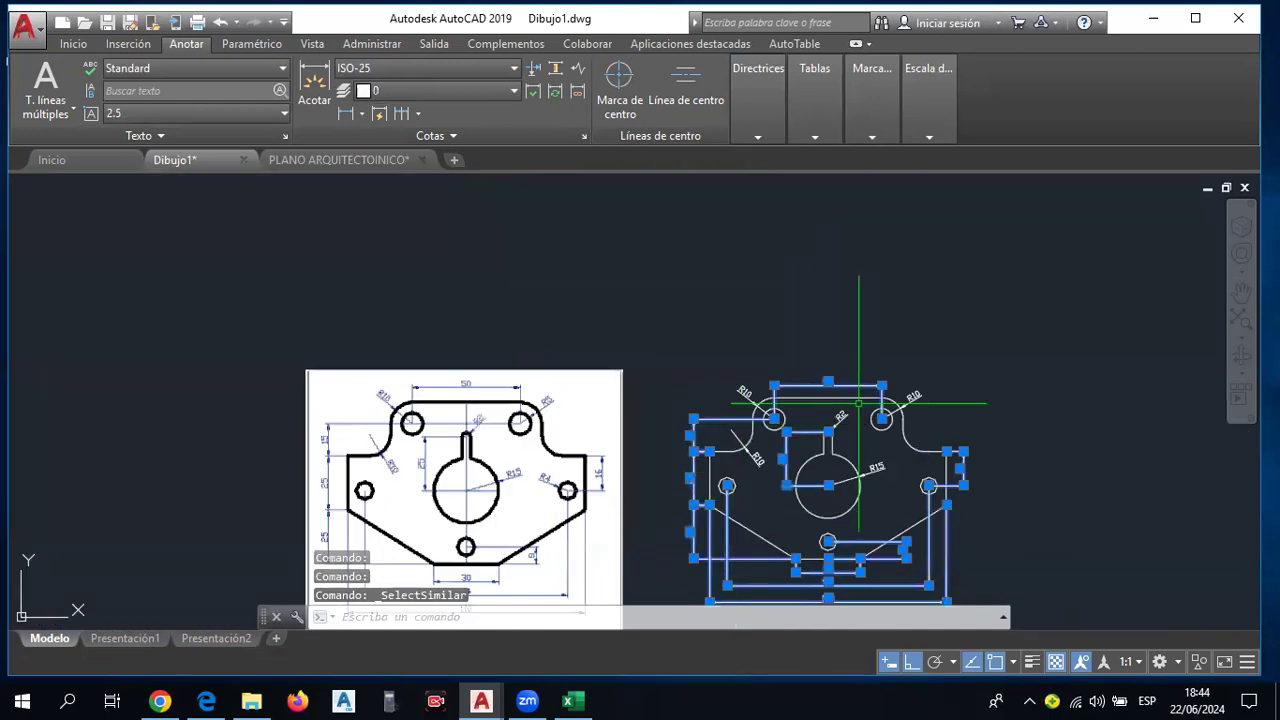
{"action": "middle_click_drag", "start_coordinate": [885, 485], "coordinate": [832, 404]}
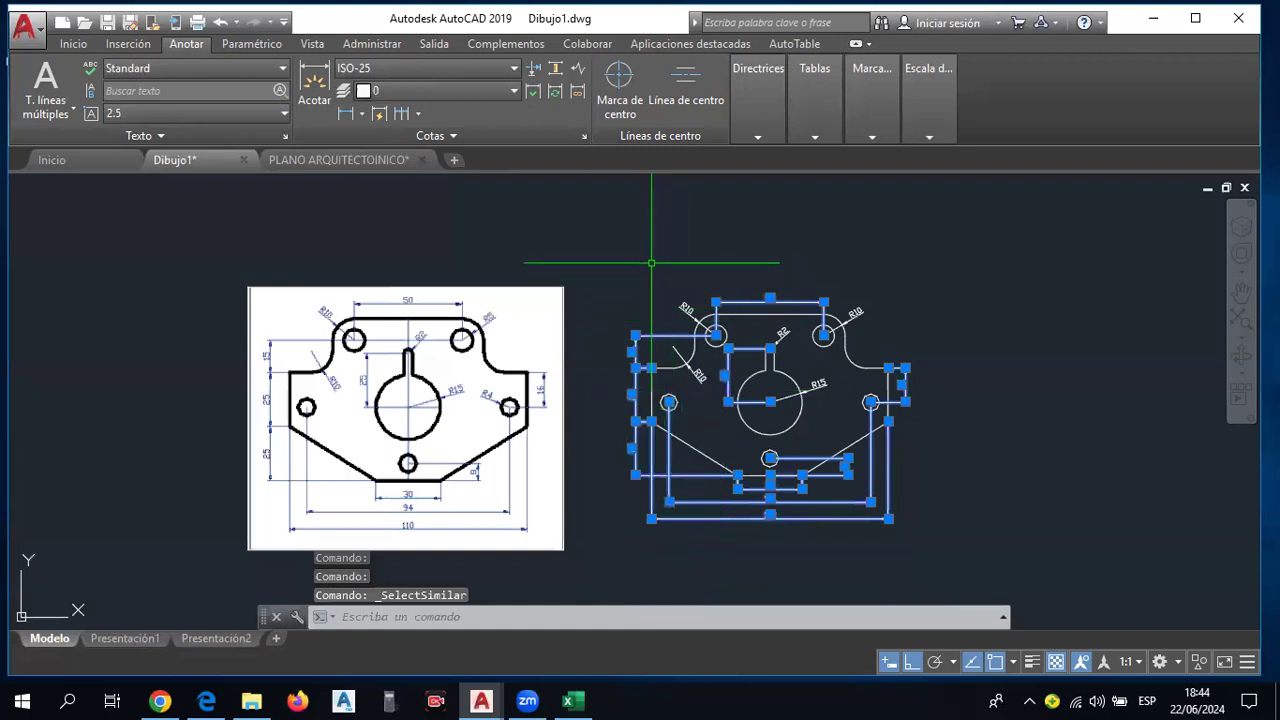
{"action": "right_click", "coordinate": [651, 263]}
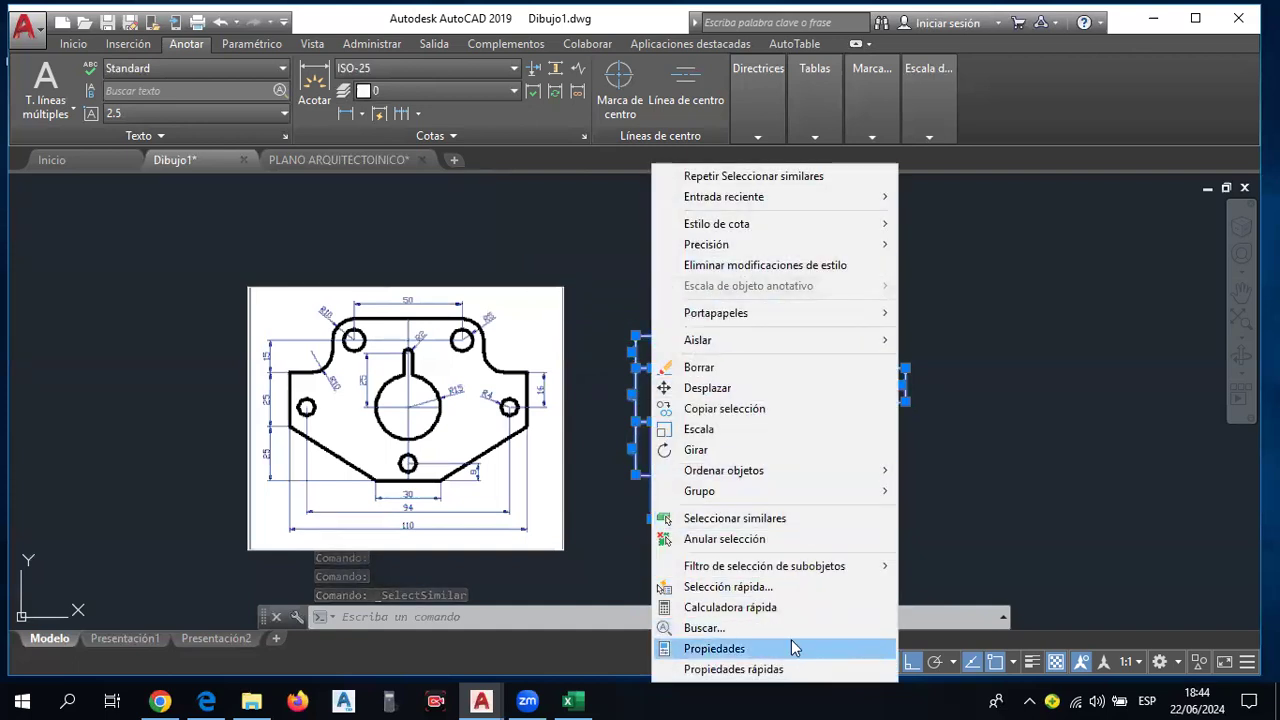
{"action": "left_click", "coordinate": [793, 648]}
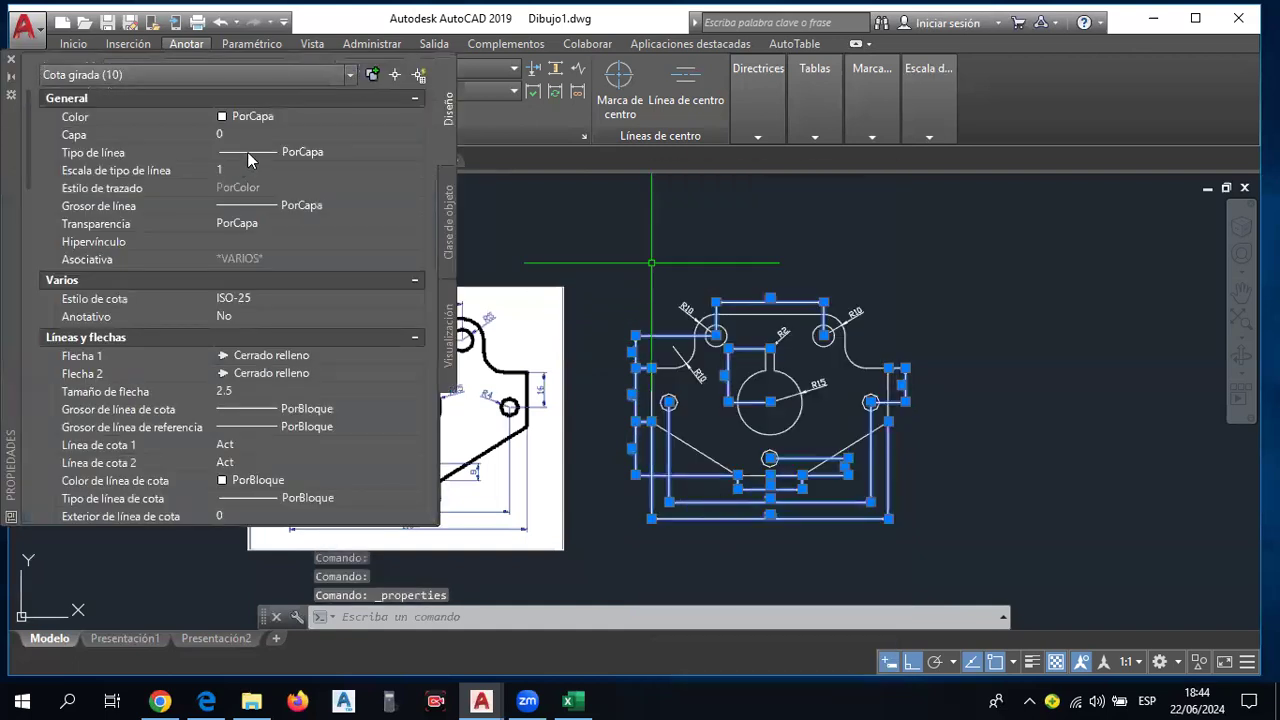
{"action": "left_click", "coordinate": [340, 117]}
{"action": "left_click", "coordinate": [417, 117]}
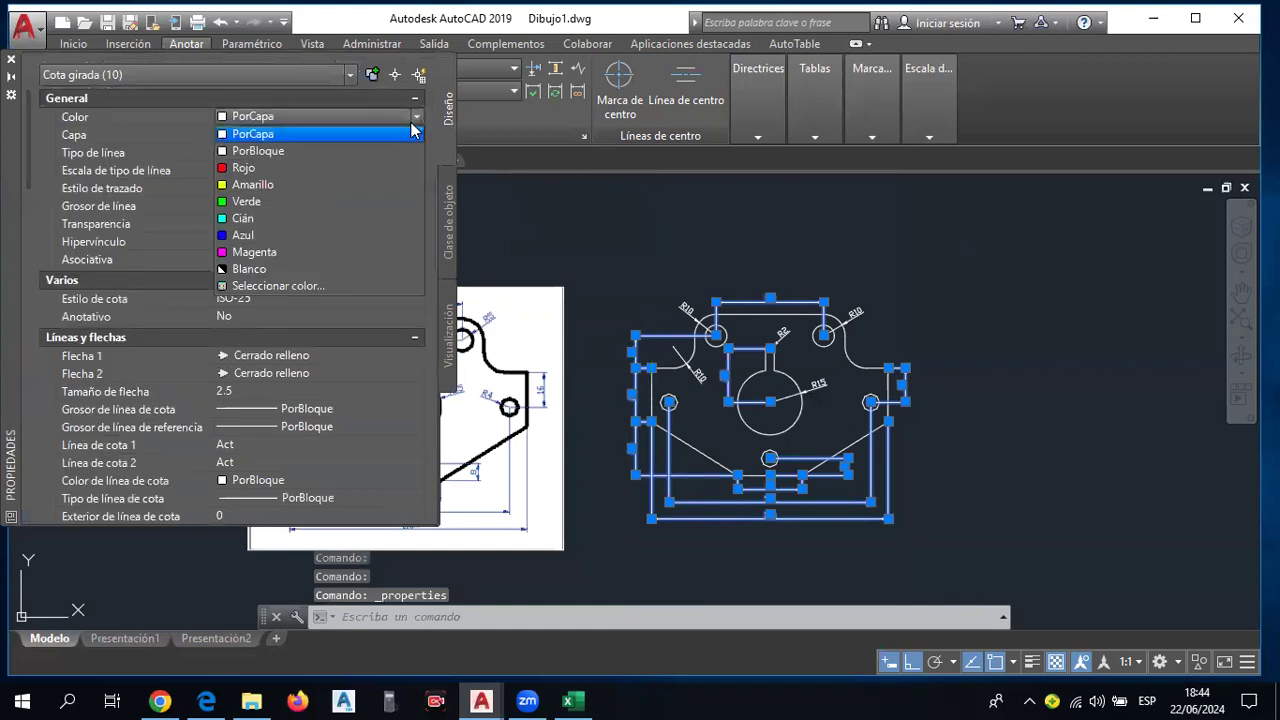
{"action": "left_click", "coordinate": [276, 218]}
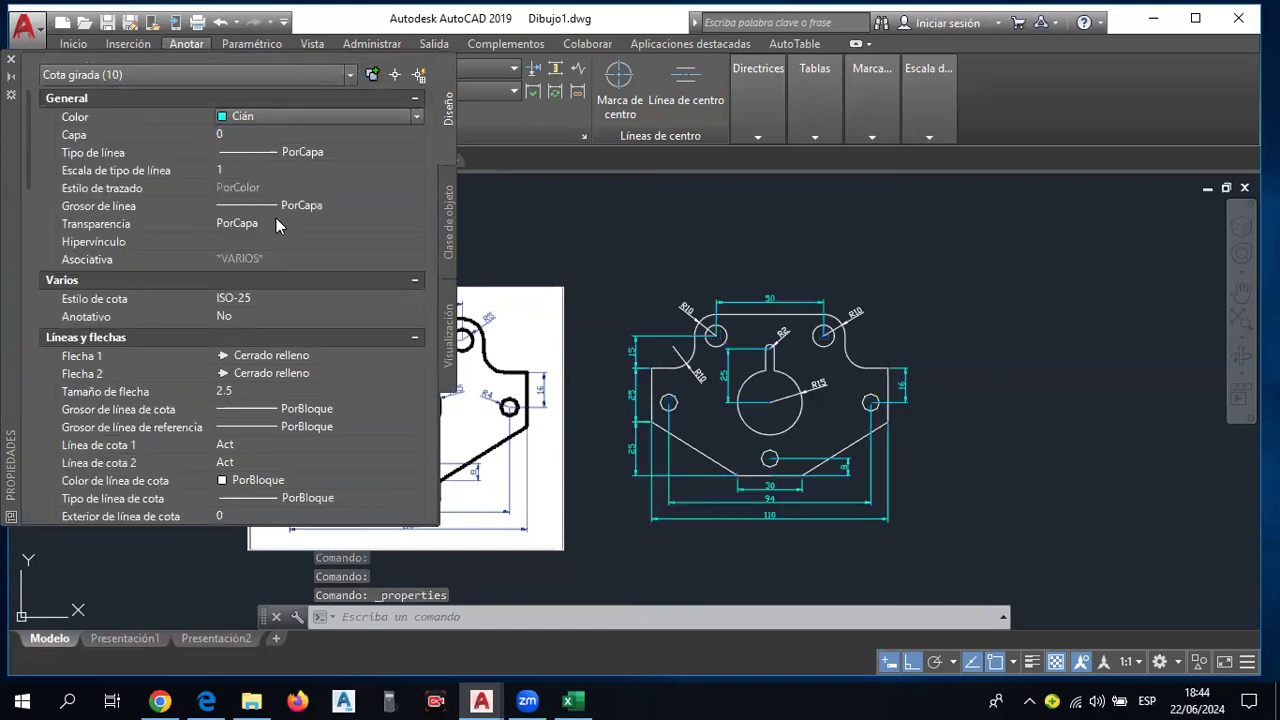
{"action": "left_click", "coordinate": [11, 59]}
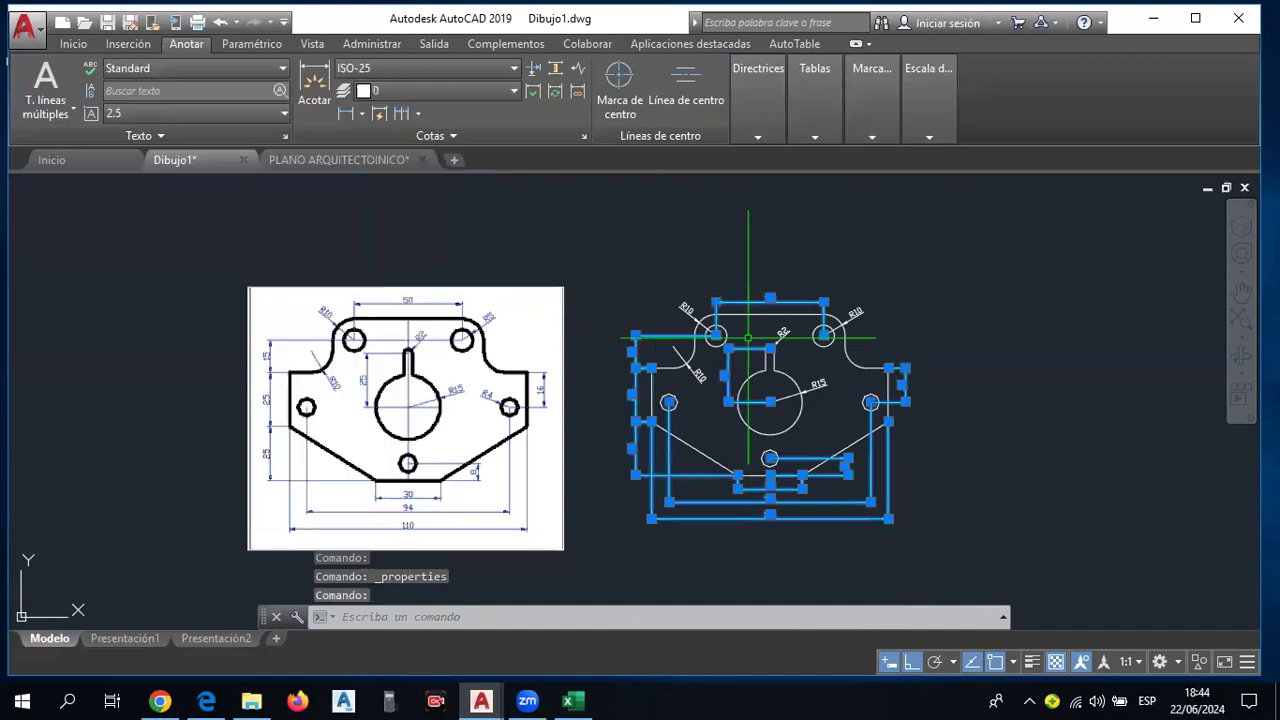
{"action": "key", "text": "Escape"}
Select the R2, R10 and R15 radius dimensions.
{"action": "scroll", "coordinate": [845, 369], "scroll_direction": "up", "scroll_amount": 2}
{"action": "left_click", "coordinate": [805, 402]}
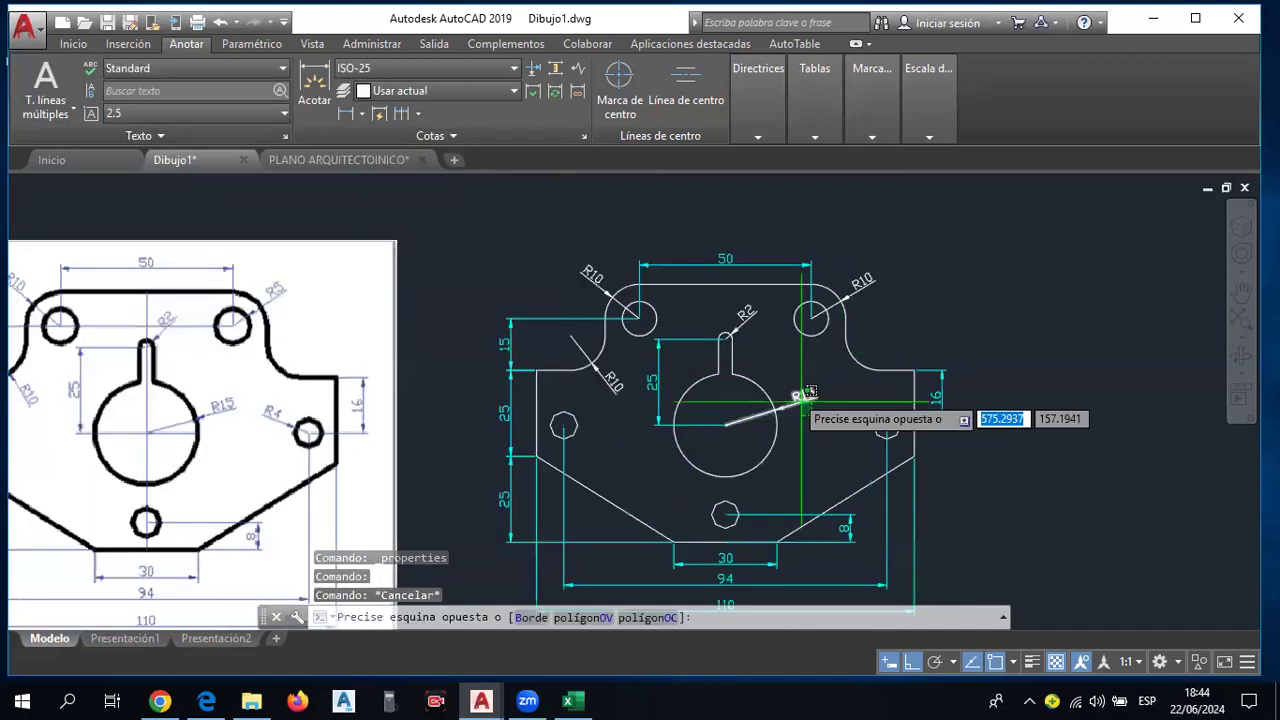
{"action": "left_click", "coordinate": [737, 320]}
{"action": "left_click", "coordinate": [849, 286]}
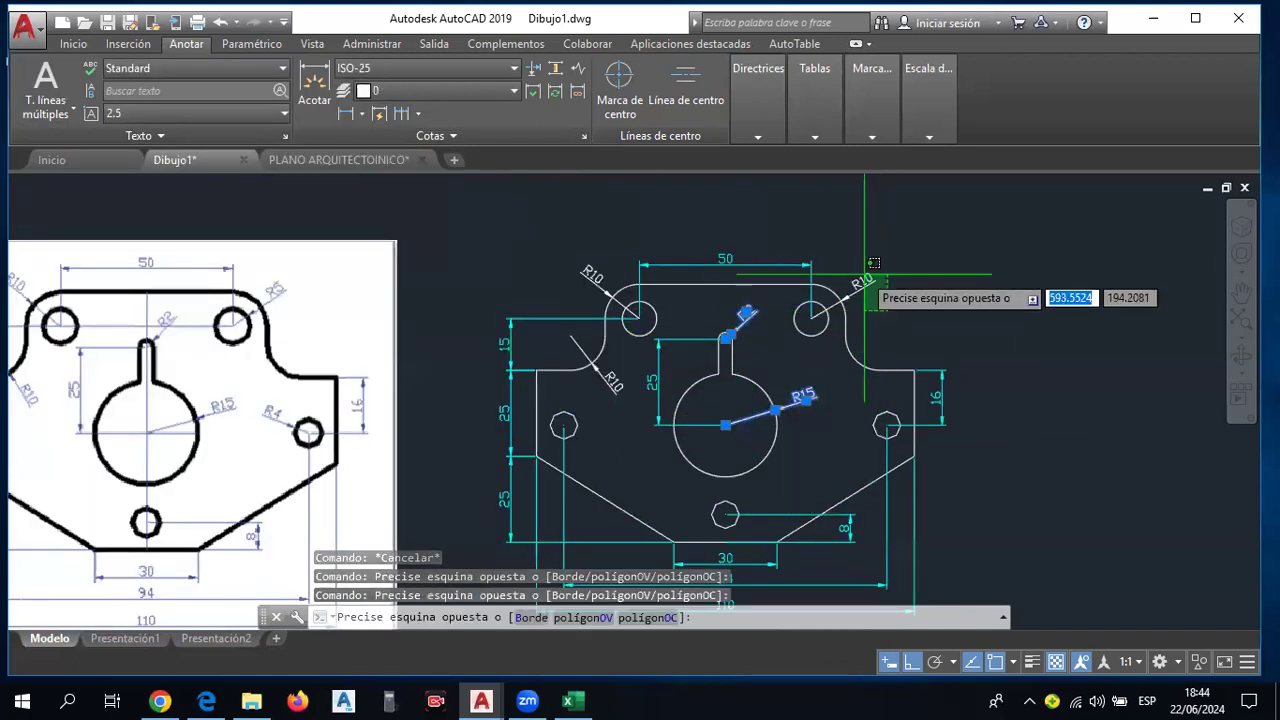
{"action": "left_click", "coordinate": [618, 383]}
{"action": "left_click", "coordinate": [600, 281]}
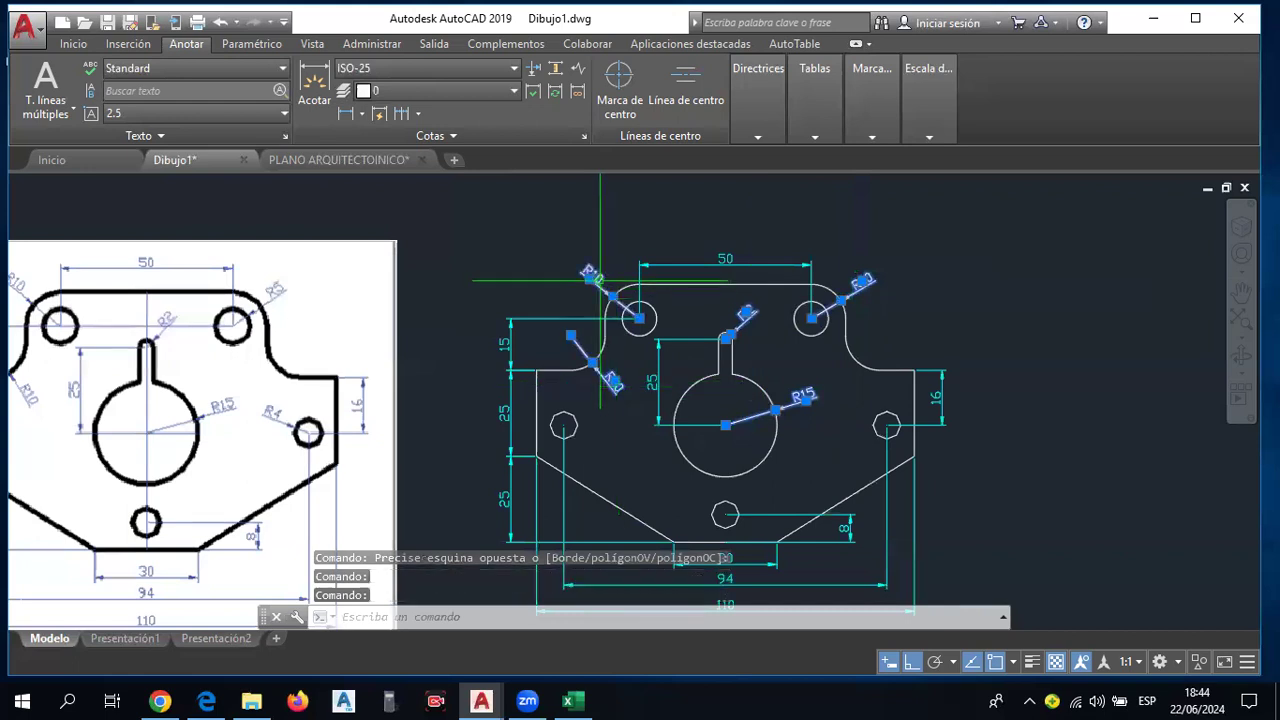
{"action": "scroll", "coordinate": [642, 221], "scroll_direction": "up", "scroll_amount": 2}
Set the selected radius dimensions' colour to Cián and clear the selection.
{"action": "right_click", "coordinate": [642, 221]}
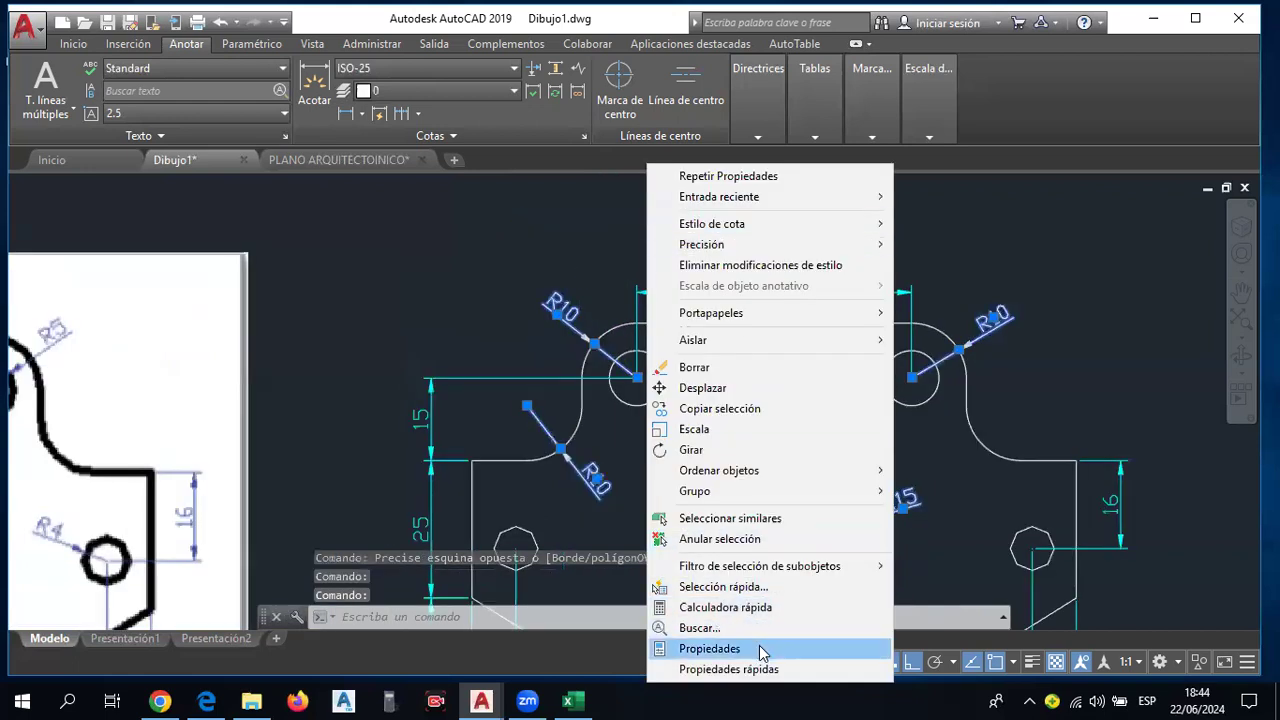
{"action": "left_click", "coordinate": [759, 647]}
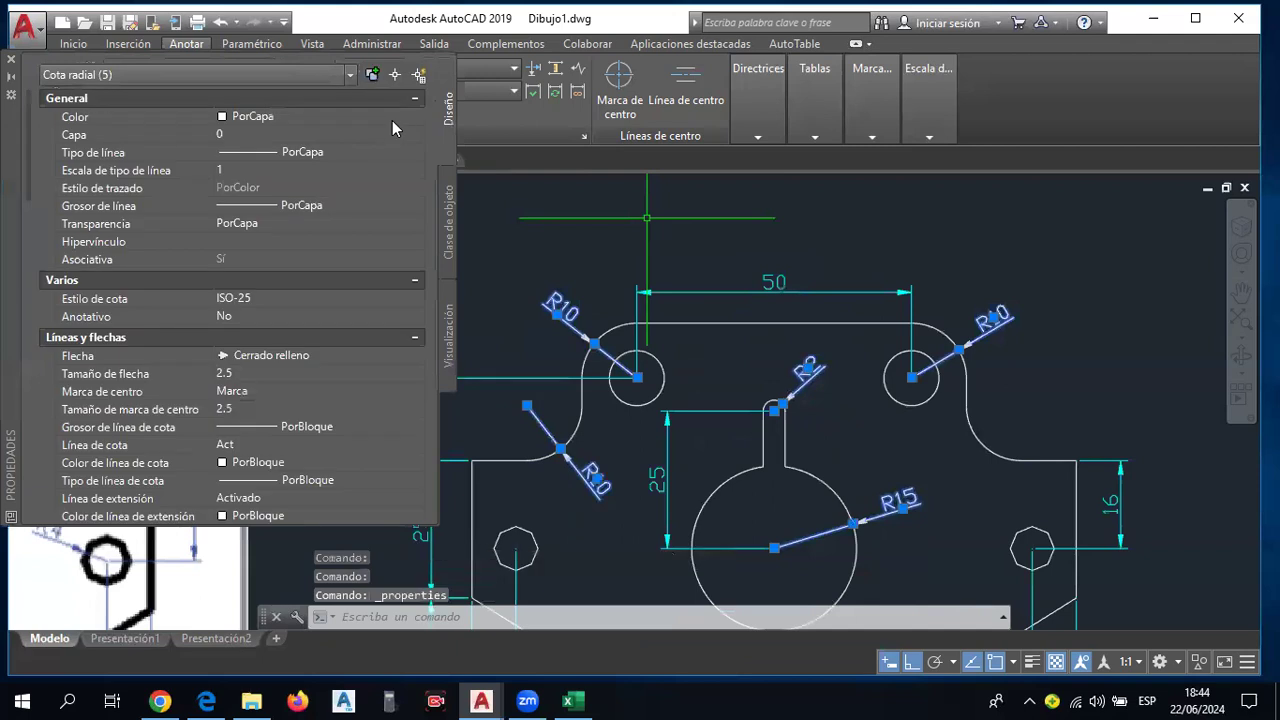
{"action": "left_click", "coordinate": [392, 118]}
{"action": "left_click", "coordinate": [414, 116]}
{"action": "left_click", "coordinate": [268, 217]}
{"action": "key", "text": "ctrl+1"}
{"action": "key", "text": "Escape"}
{"action": "scroll", "coordinate": [807, 308], "scroll_direction": "down", "scroll_amount": 3}
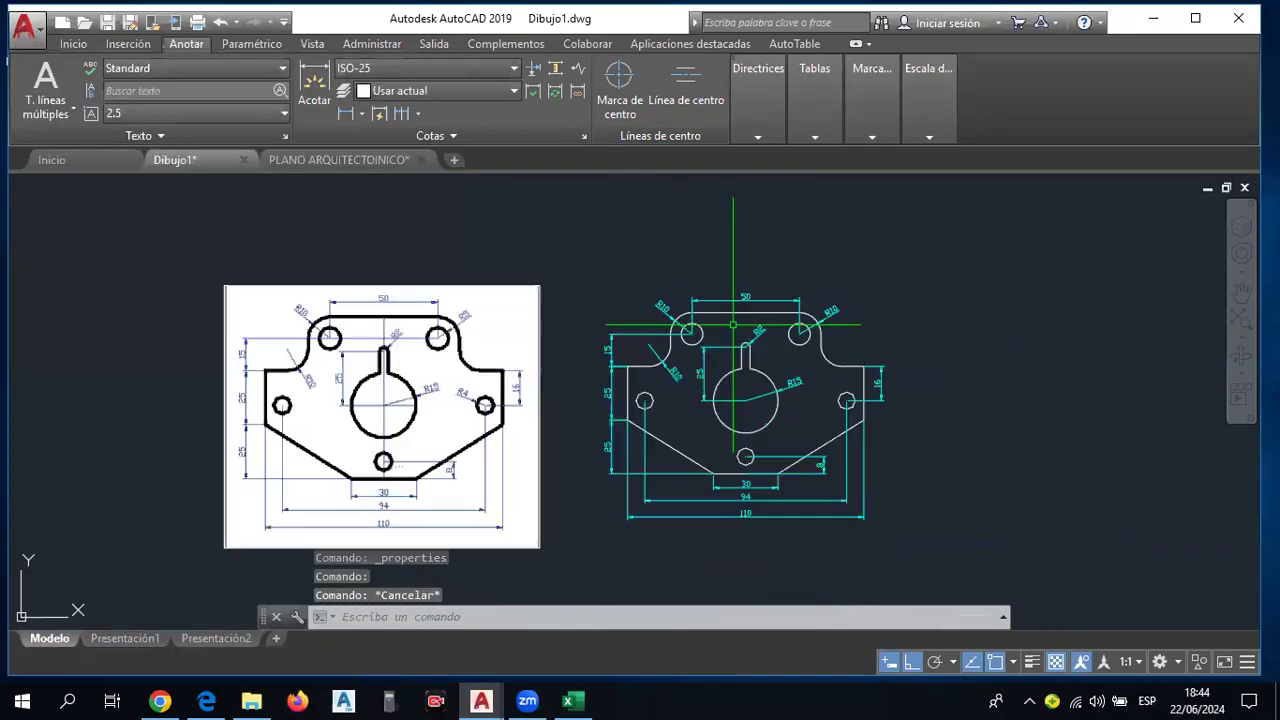
{"action": "scroll", "coordinate": [666, 338], "scroll_direction": "up", "scroll_amount": 2}
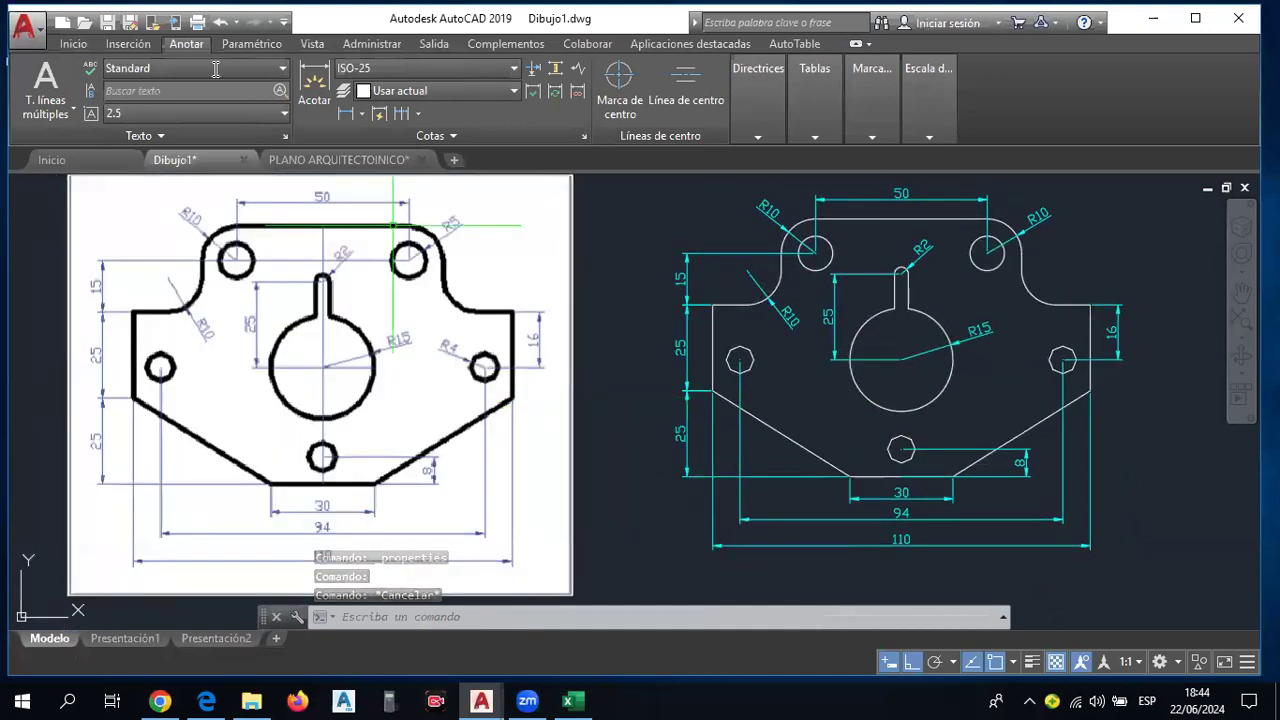
{"action": "left_click", "coordinate": [64, 45]}
{"action": "scroll", "coordinate": [675, 409], "scroll_direction": "down", "scroll_amount": 2}
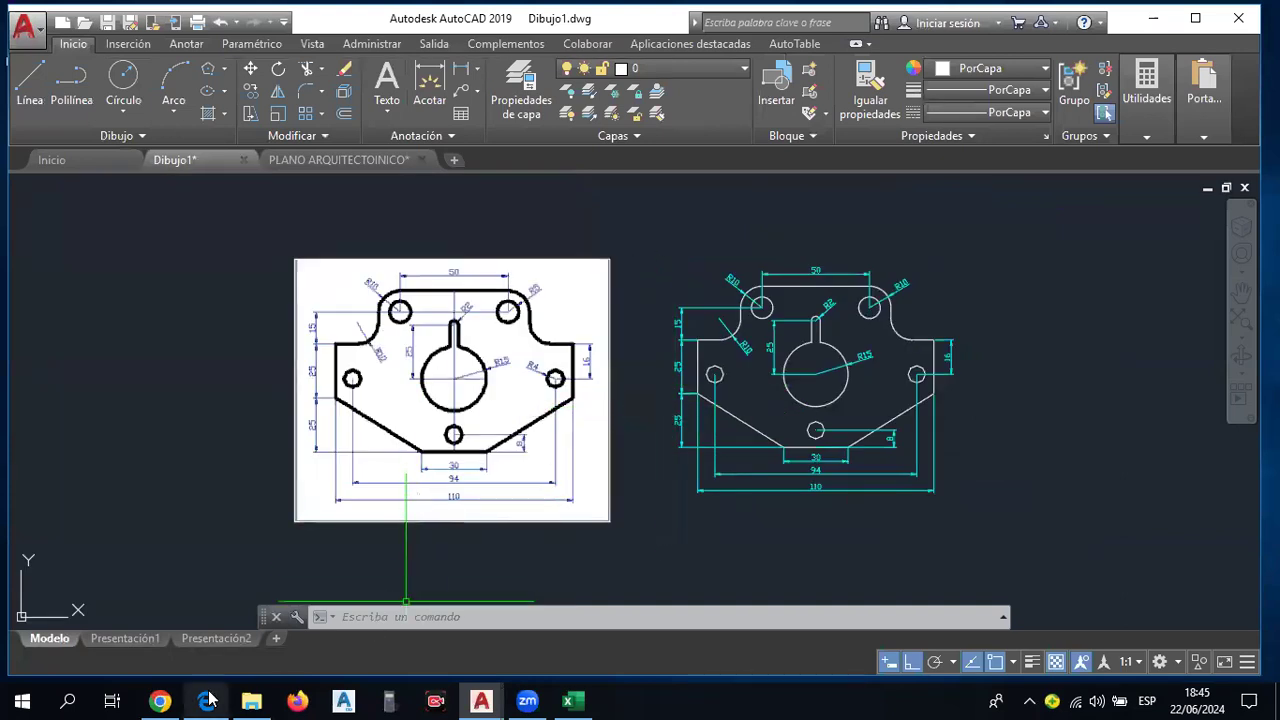
Review the isometric block exercises in CLASE 1.pdf, then minimise Edge back to the drawing.
{"action": "left_click", "coordinate": [208, 700]}
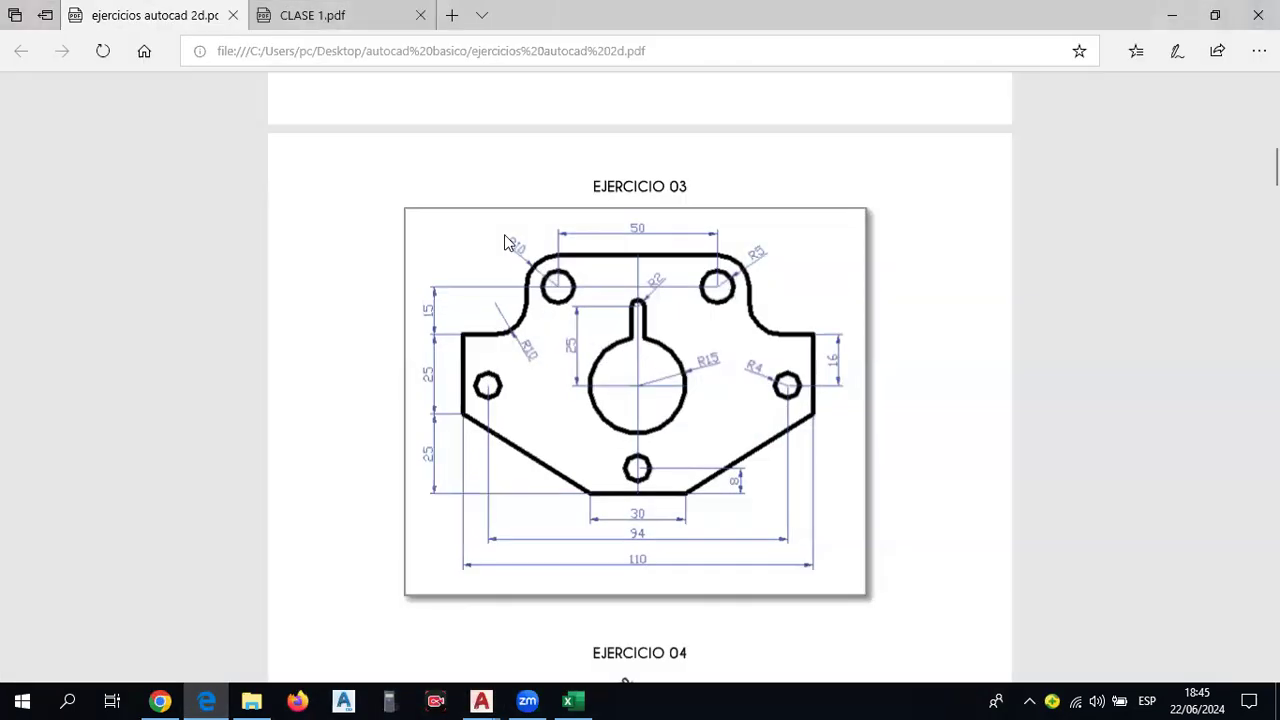
{"action": "left_click", "coordinate": [349, 31]}
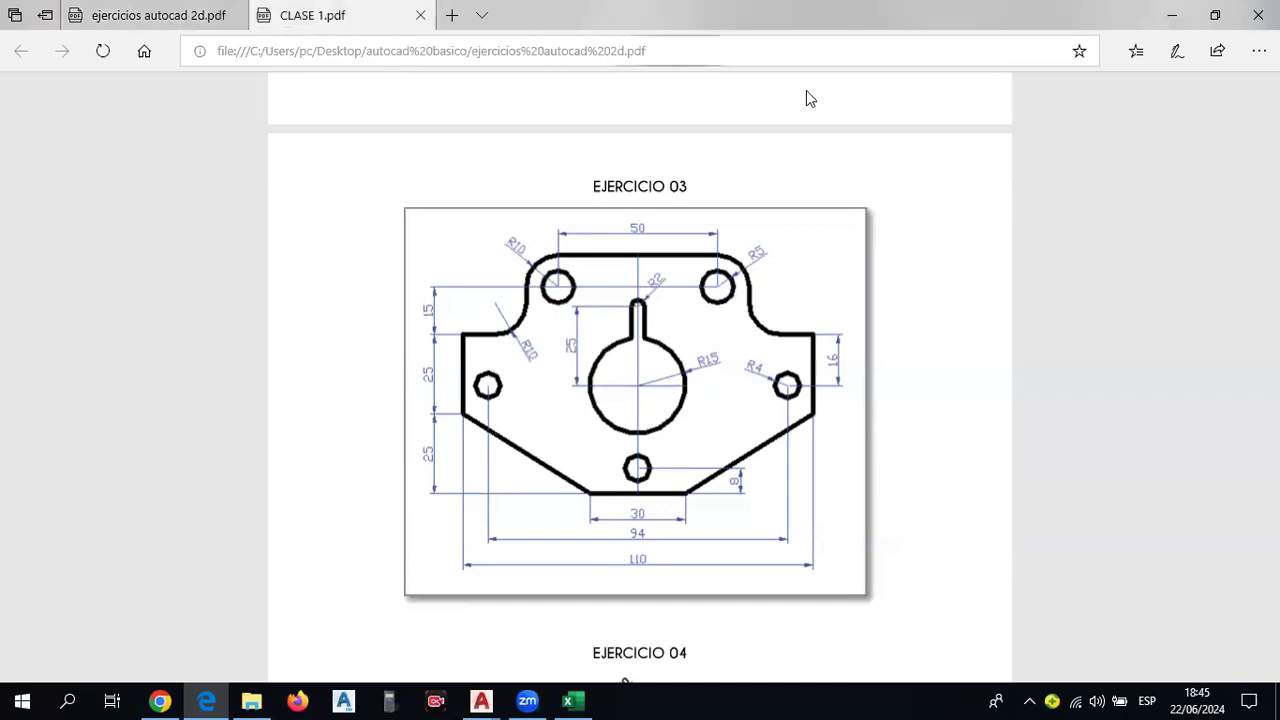
{"action": "scroll", "coordinate": [900, 320], "scroll_direction": "up", "scroll_amount": 2}
{"action": "scroll", "coordinate": [810, 305], "scroll_direction": "down", "scroll_amount": 2}
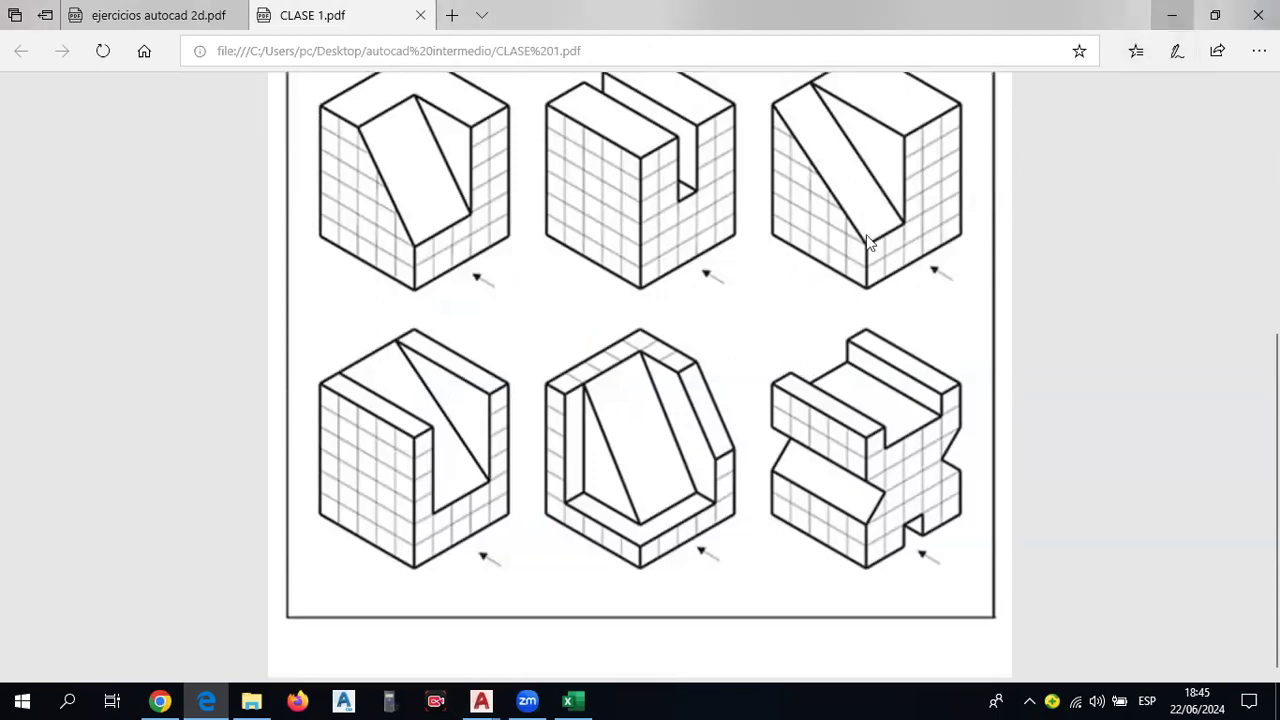
{"action": "left_click", "coordinate": [1171, 15]}
{"action": "middle_click_drag", "start_coordinate": [688, 472], "coordinate": [671, 414]}
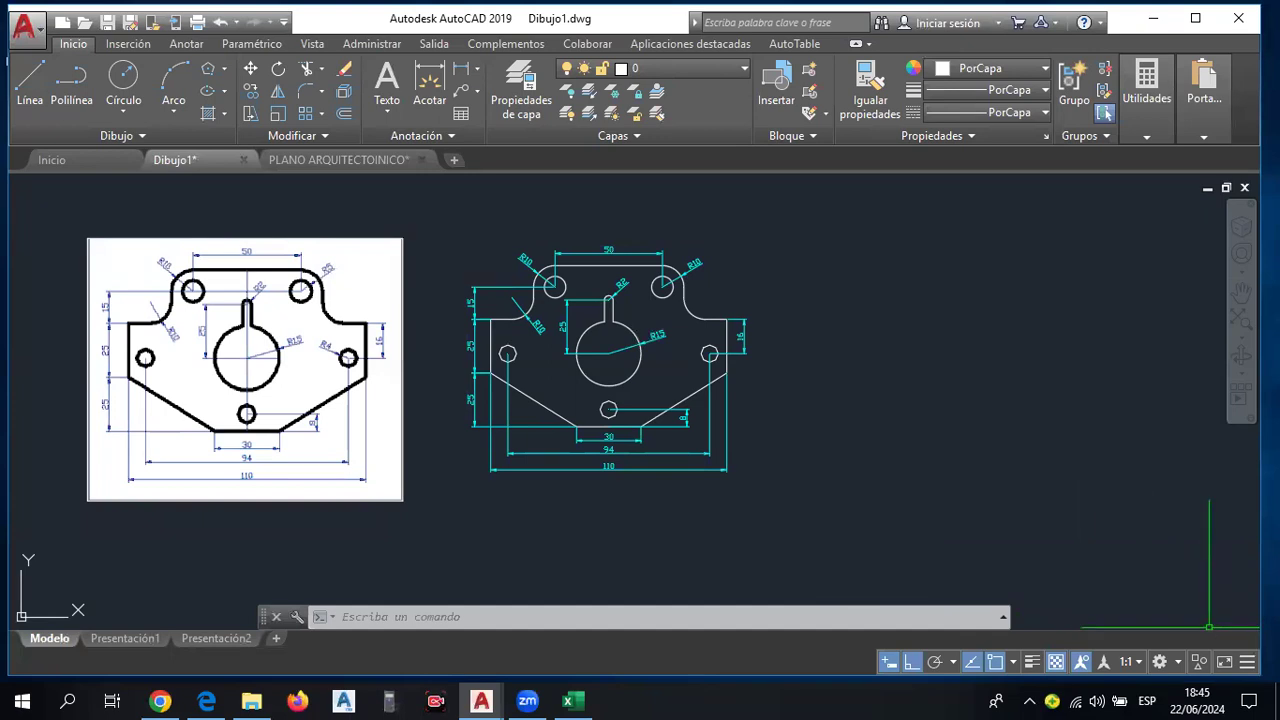
Add the Dibujo isométrico toggle to the status bar via the Customization menu.
{"action": "left_click", "coordinate": [1247, 663]}
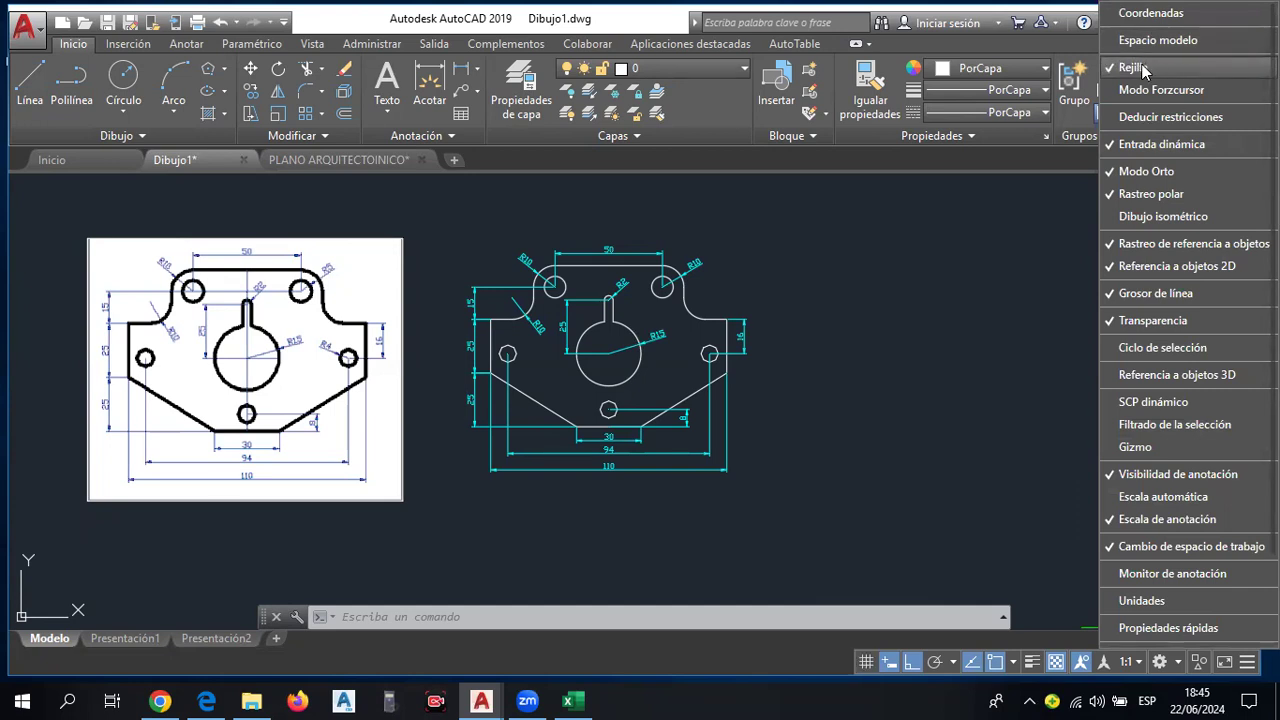
{"action": "left_click", "coordinate": [1175, 225]}
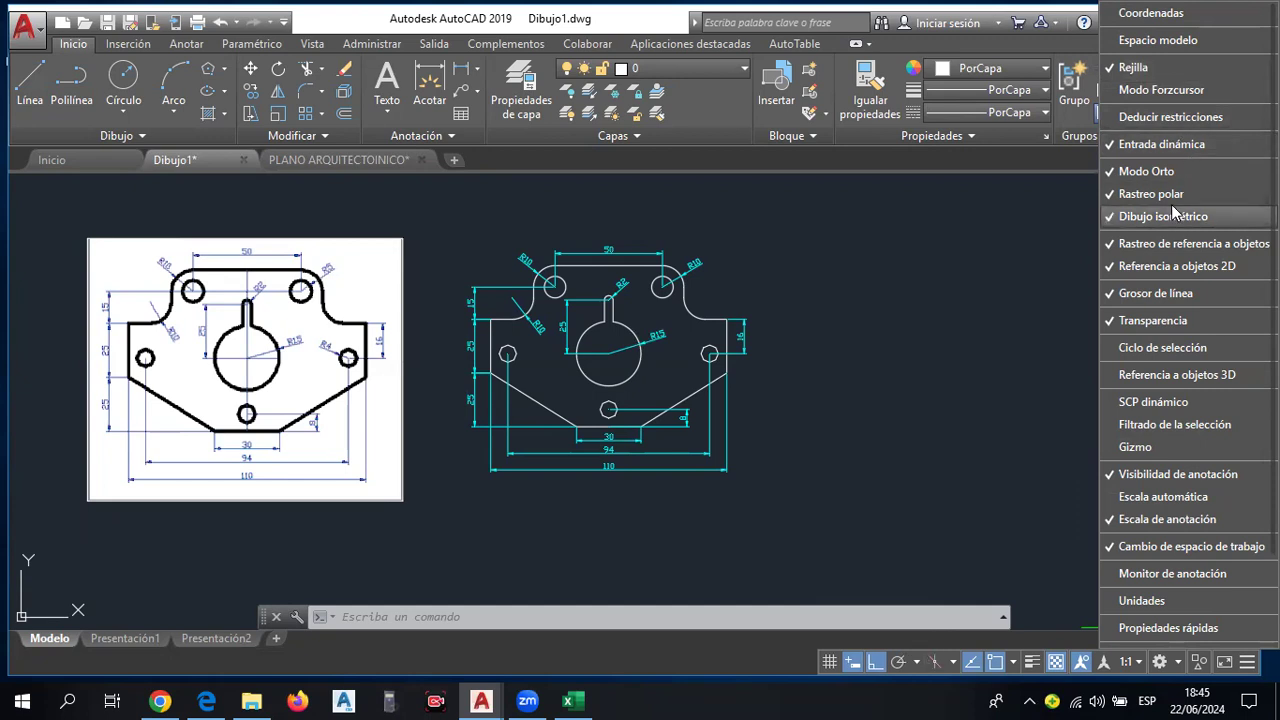
{"action": "left_click", "coordinate": [1003, 380]}
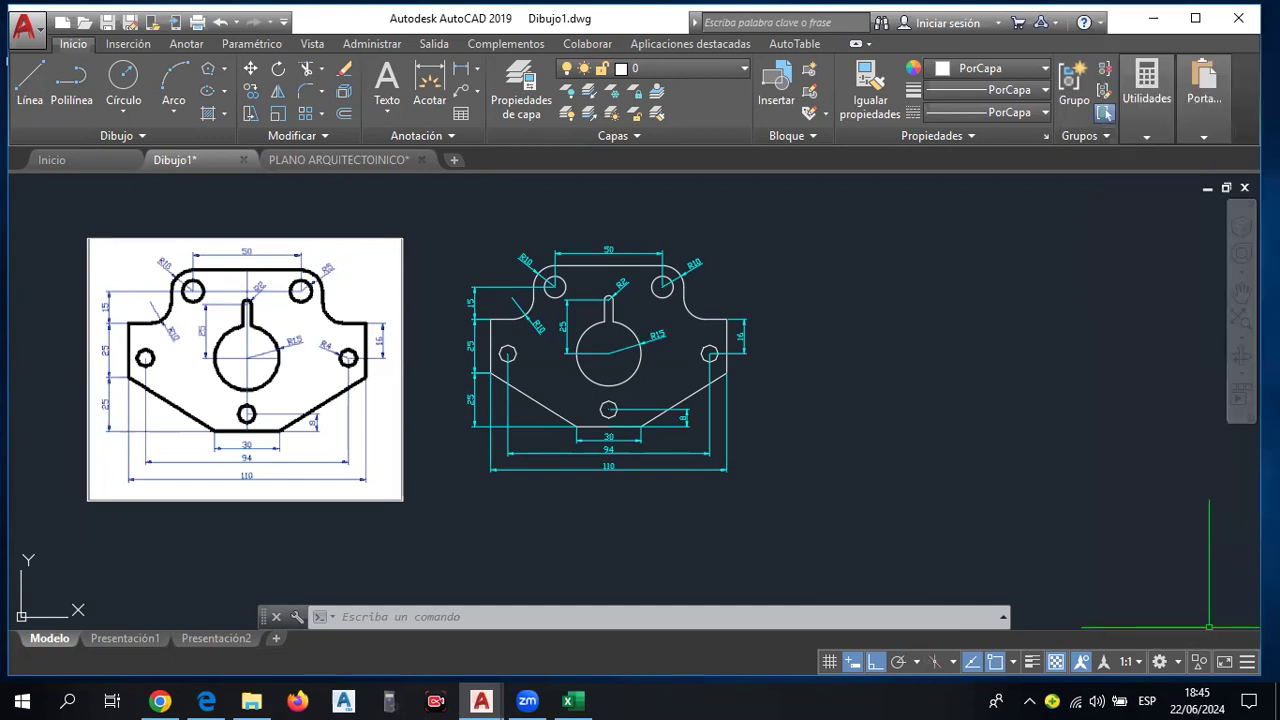
Turn on the Rejilla grid and adjust the zoom.
{"action": "left_click", "coordinate": [829, 661]}
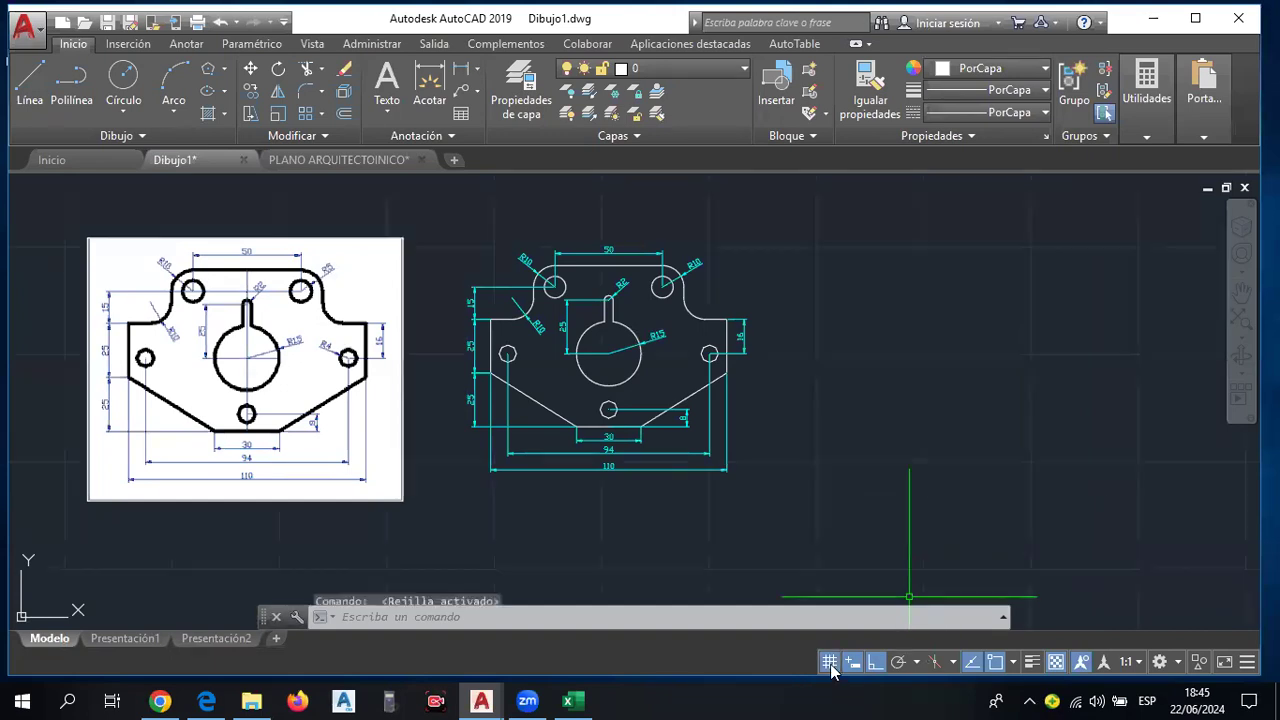
{"action": "scroll", "coordinate": [880, 423], "scroll_direction": "up", "scroll_amount": 2}
{"action": "scroll", "coordinate": [880, 428], "scroll_direction": "up", "scroll_amount": 1}
{"action": "scroll", "coordinate": [883, 431], "scroll_direction": "down", "scroll_amount": 1}
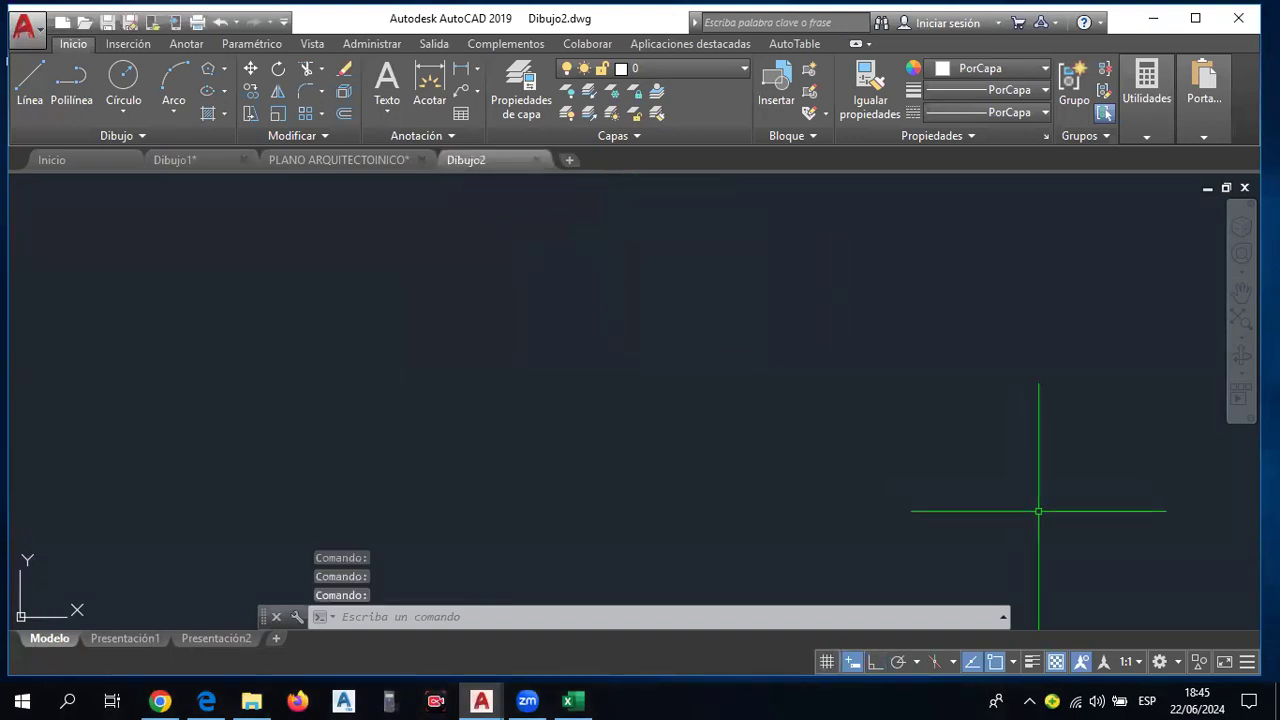
Show the grid in Dibujo2 and set isometric drafting to the Left isoplane.
{"action": "left_click", "coordinate": [828, 661]}
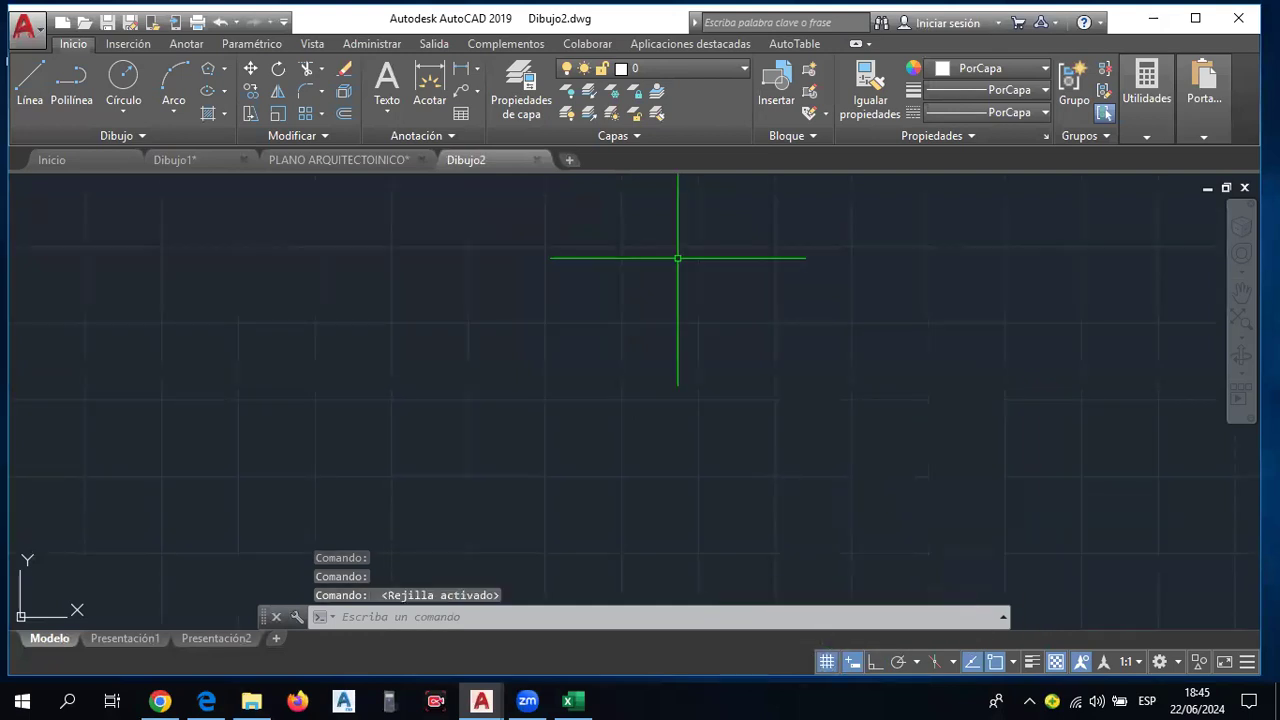
{"action": "left_click", "coordinate": [939, 665]}
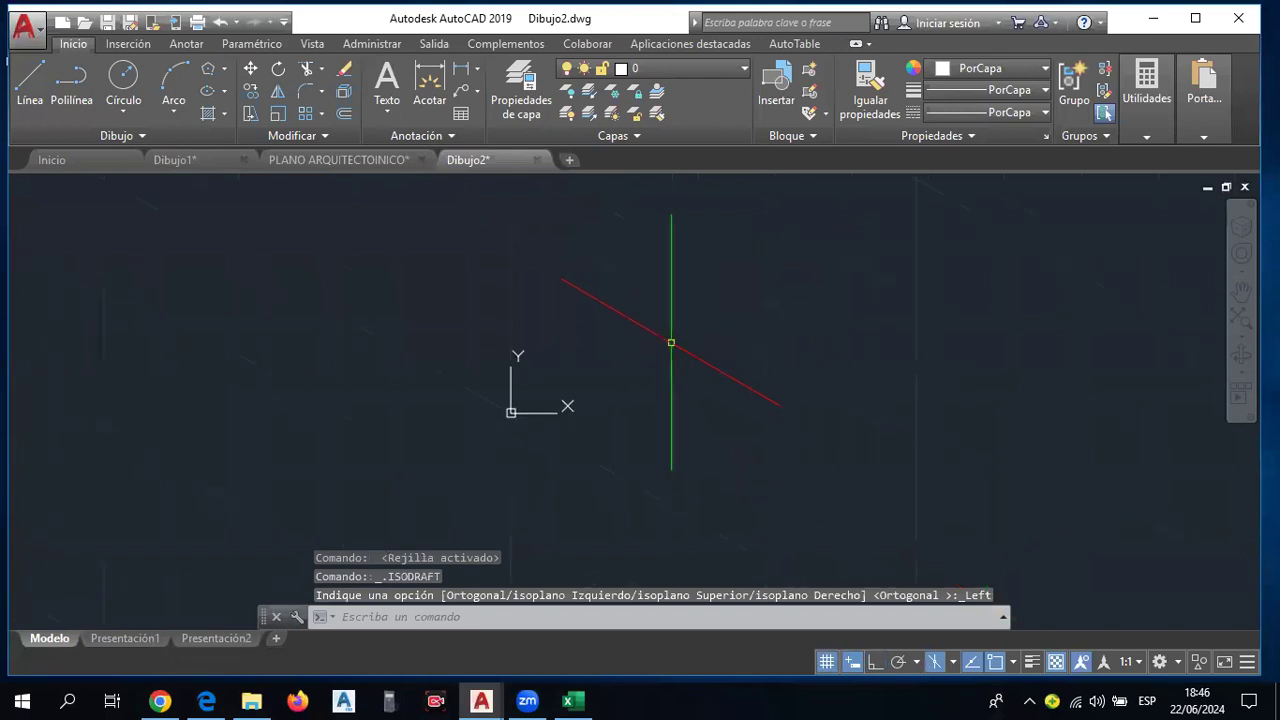
{"action": "left_click", "coordinate": [933, 662]}
{"action": "left_click", "coordinate": [933, 662]}
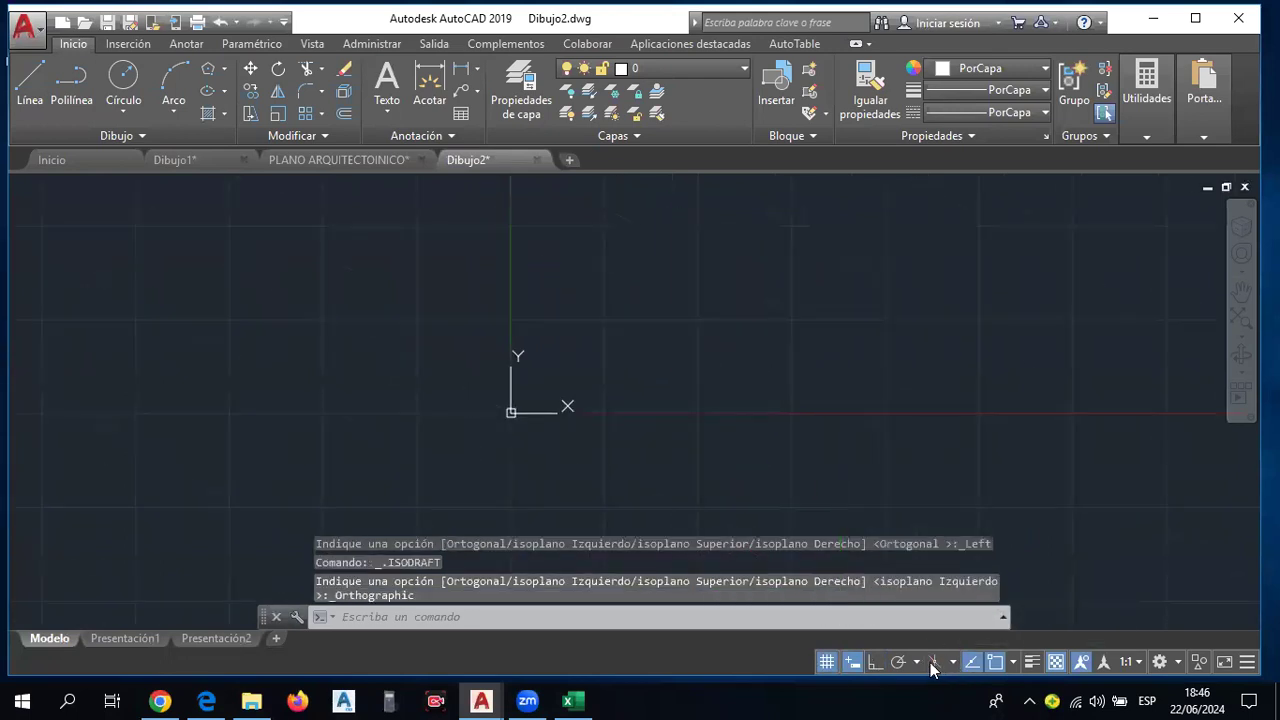
{"action": "left_click", "coordinate": [928, 666]}
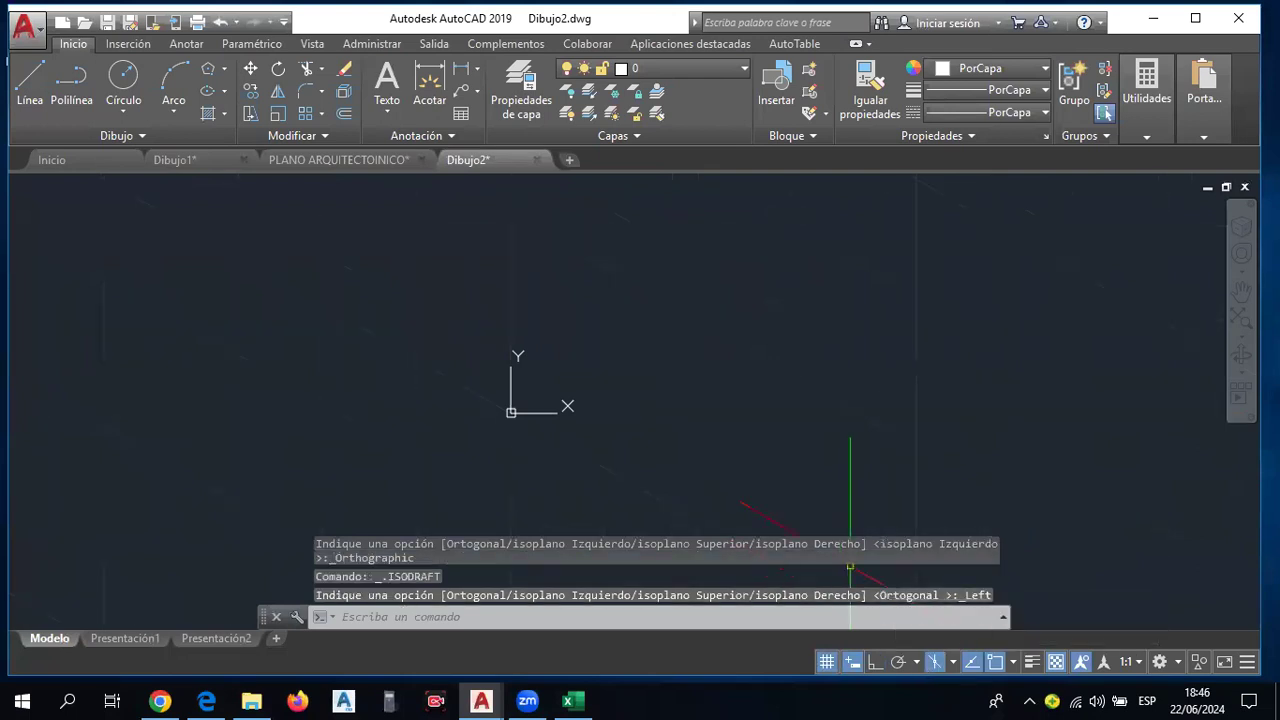
{"action": "middle_click", "coordinate": [777, 426]}
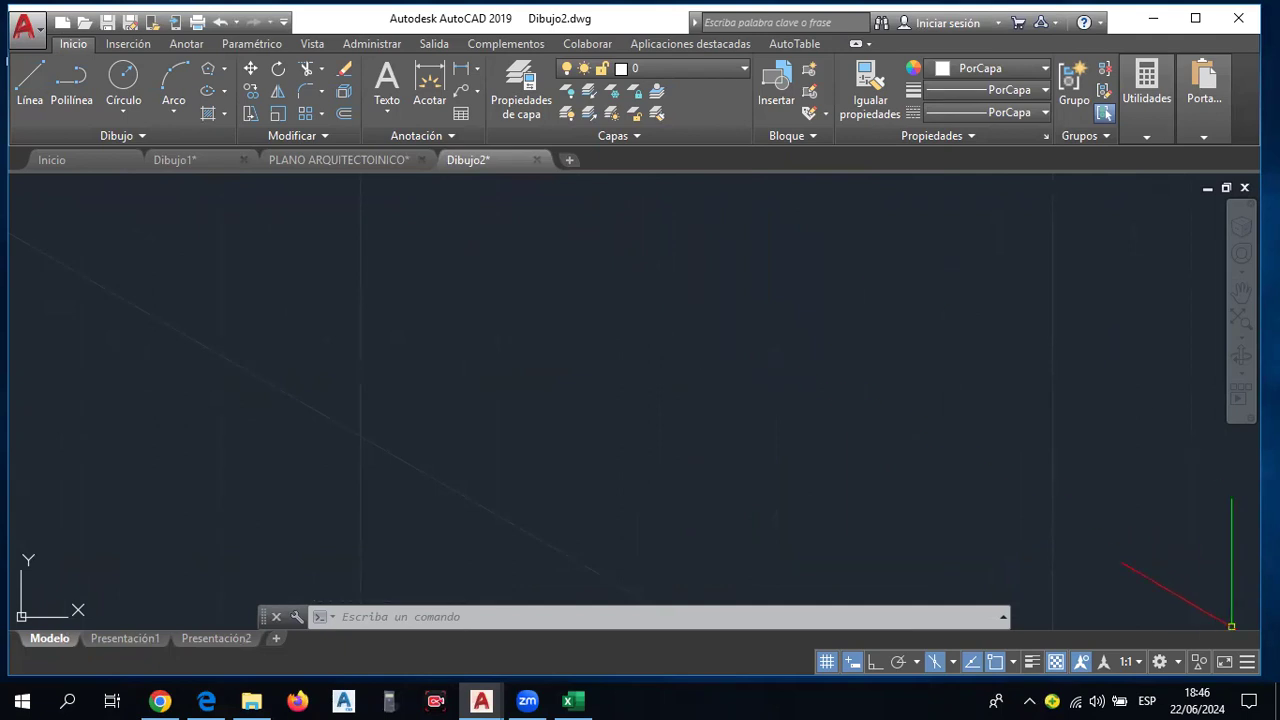
Add Modo Forzcursor to the status bar and maximize the AutoCAD window.
{"action": "left_click", "coordinate": [1247, 662]}
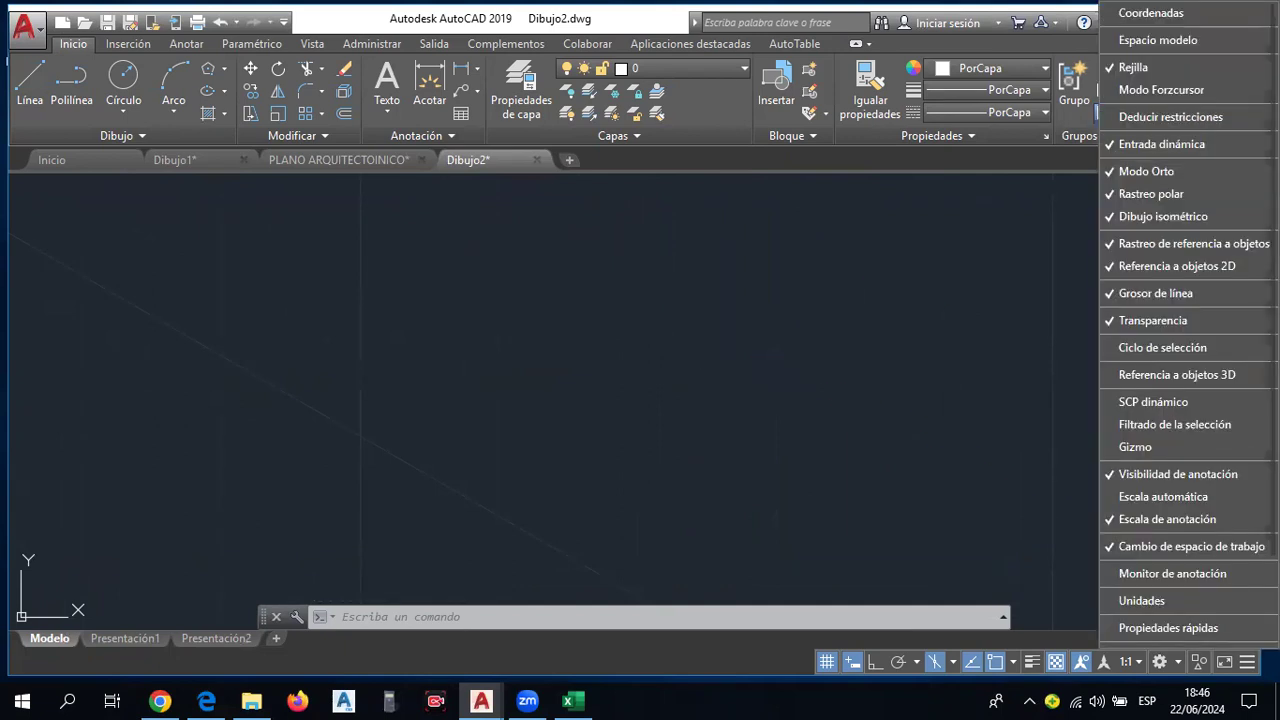
{"action": "left_click", "coordinate": [1163, 96]}
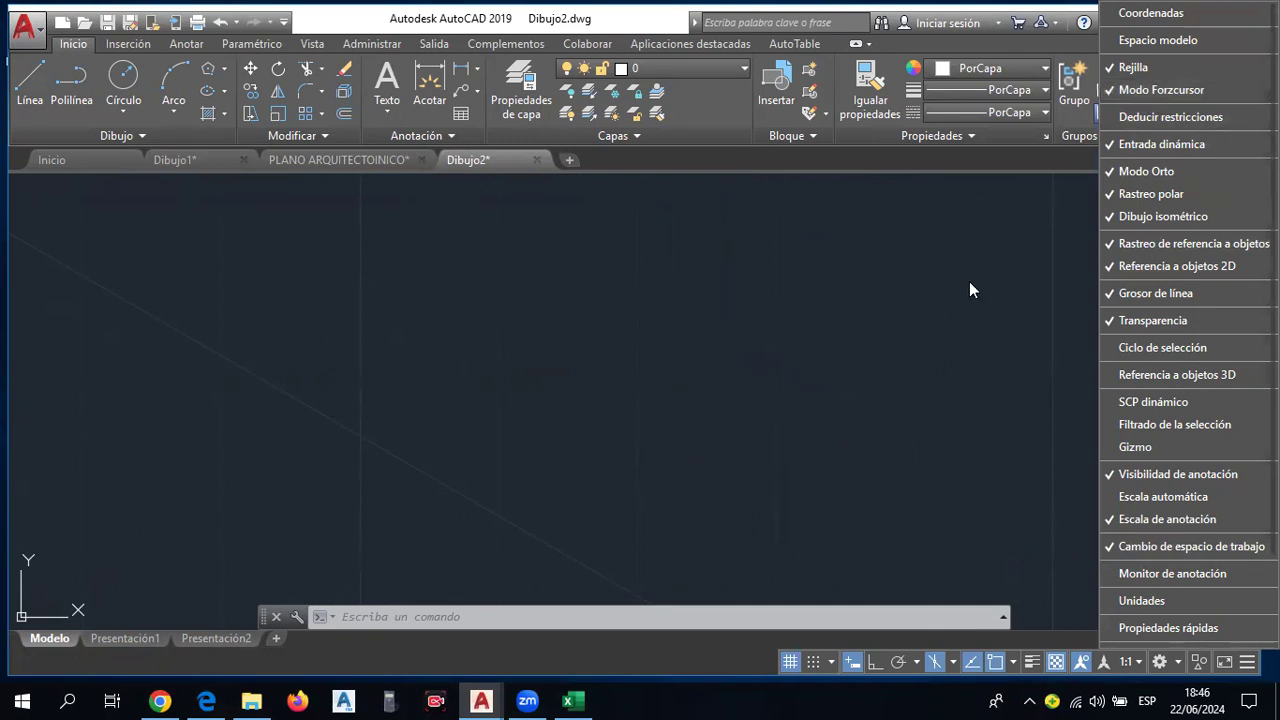
{"action": "left_click", "coordinate": [871, 414]}
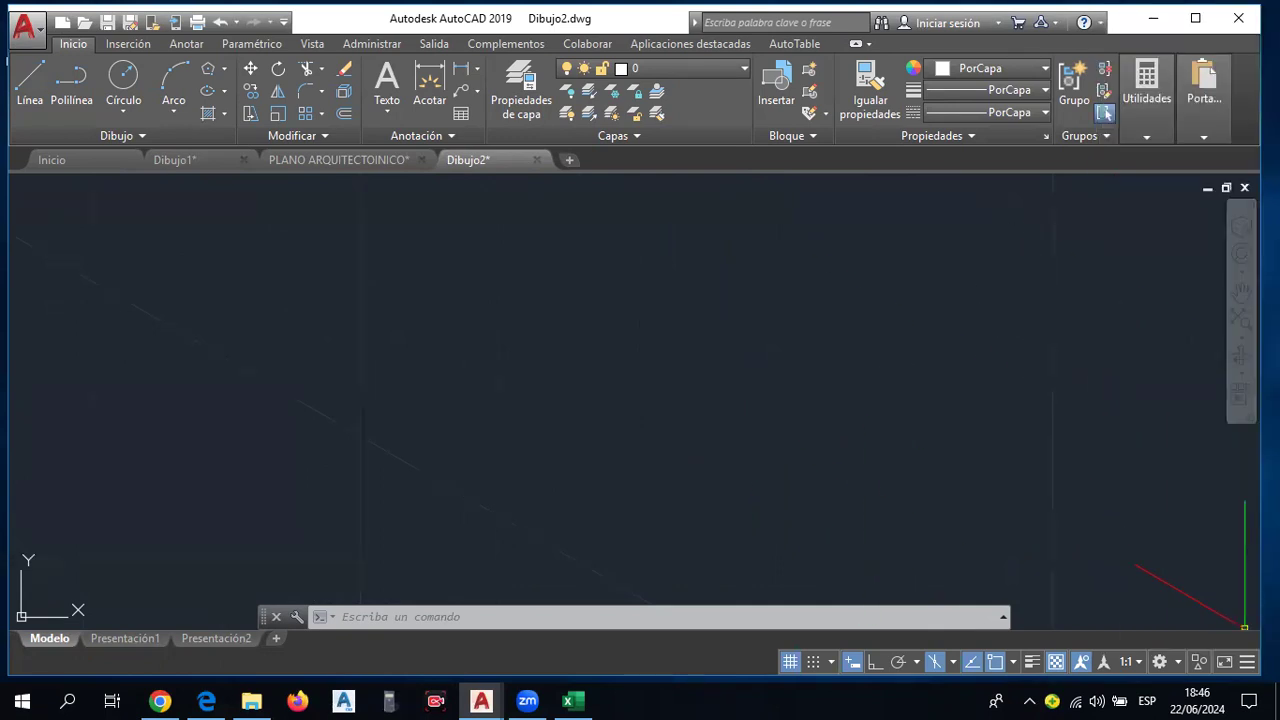
{"action": "left_click", "coordinate": [1247, 662]}
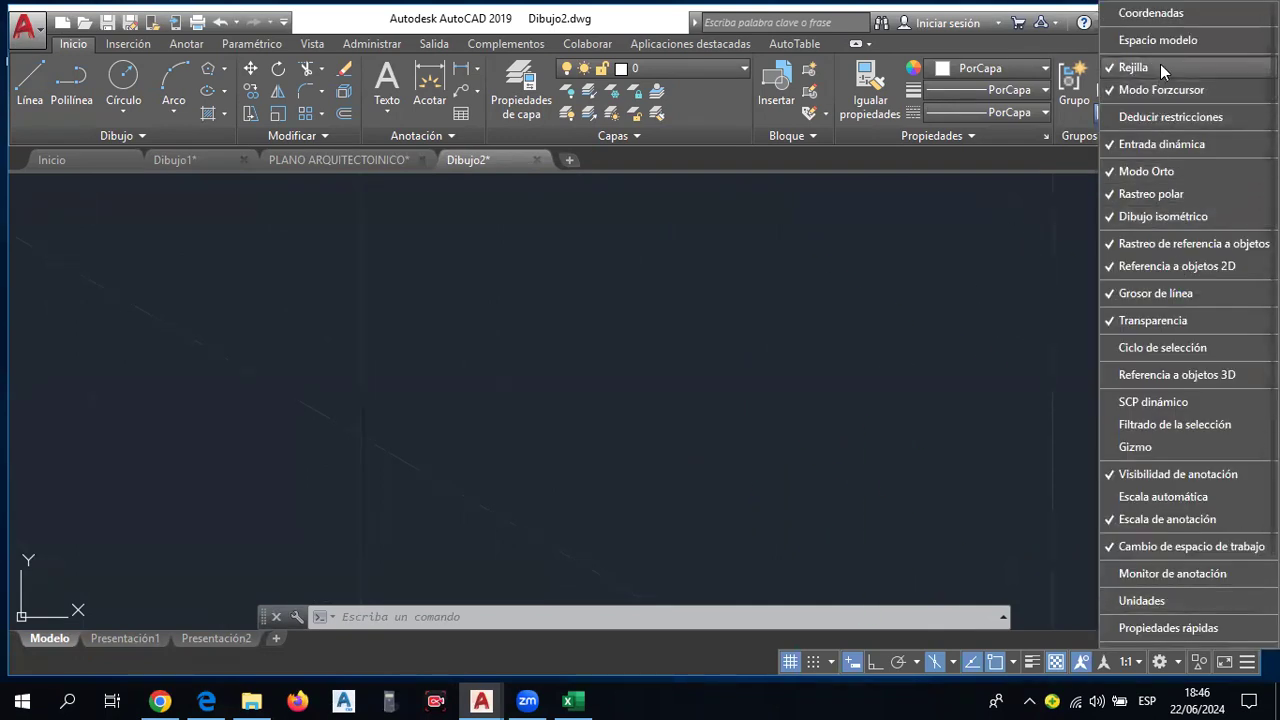
{"action": "left_click", "coordinate": [986, 357]}
{"action": "left_click", "coordinate": [1195, 18]}
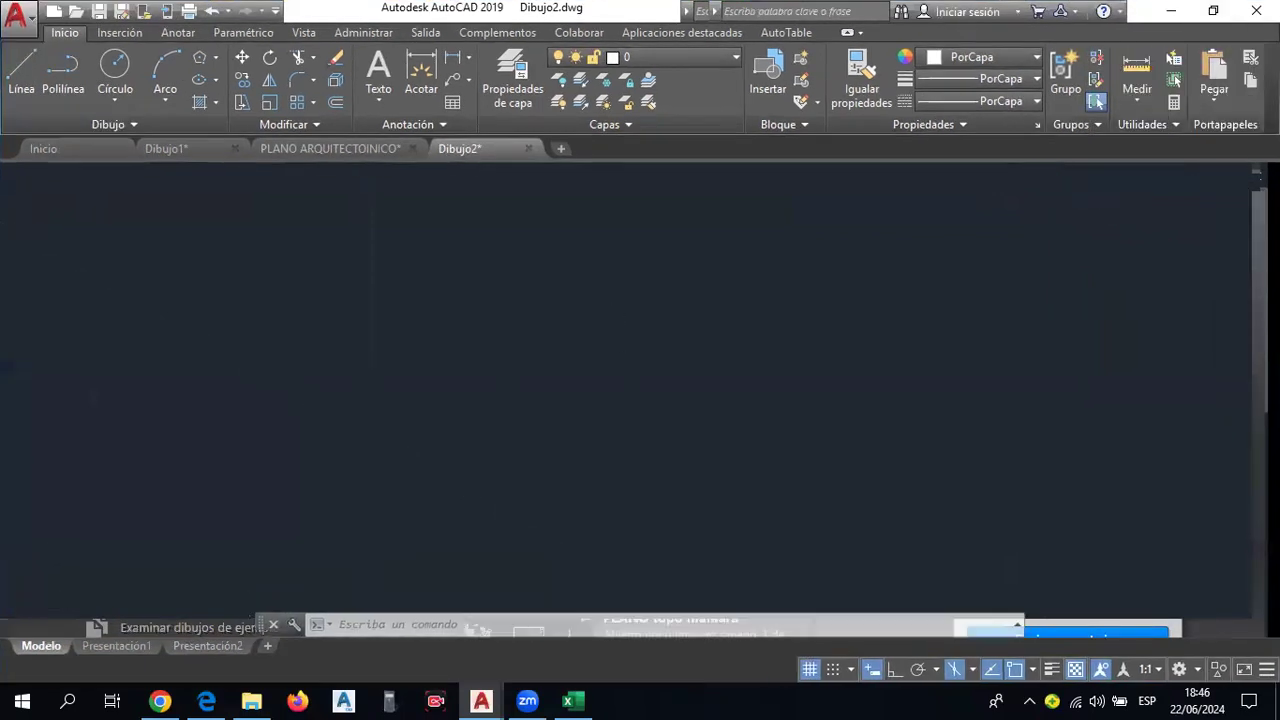
With snap on, draw a closed four-corner parallelogram on the left isoplane.
{"action": "left_click", "coordinate": [22, 68]}
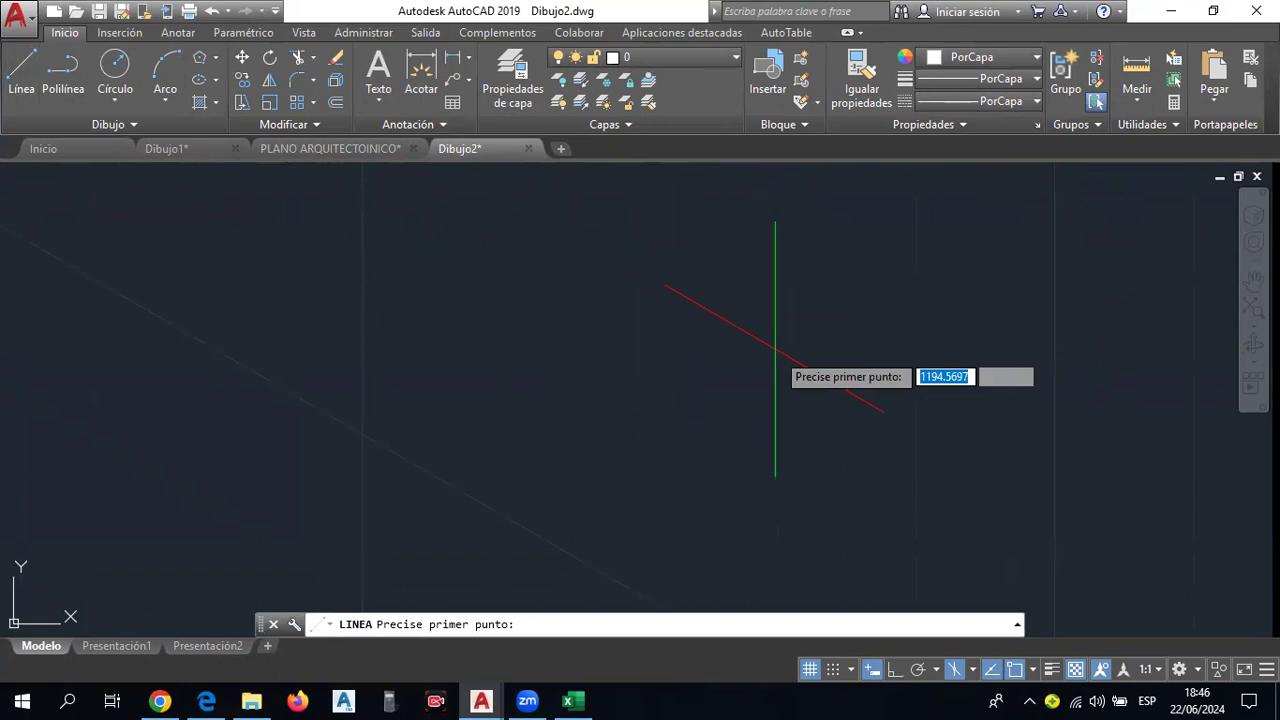
{"action": "left_click", "coordinate": [833, 670]}
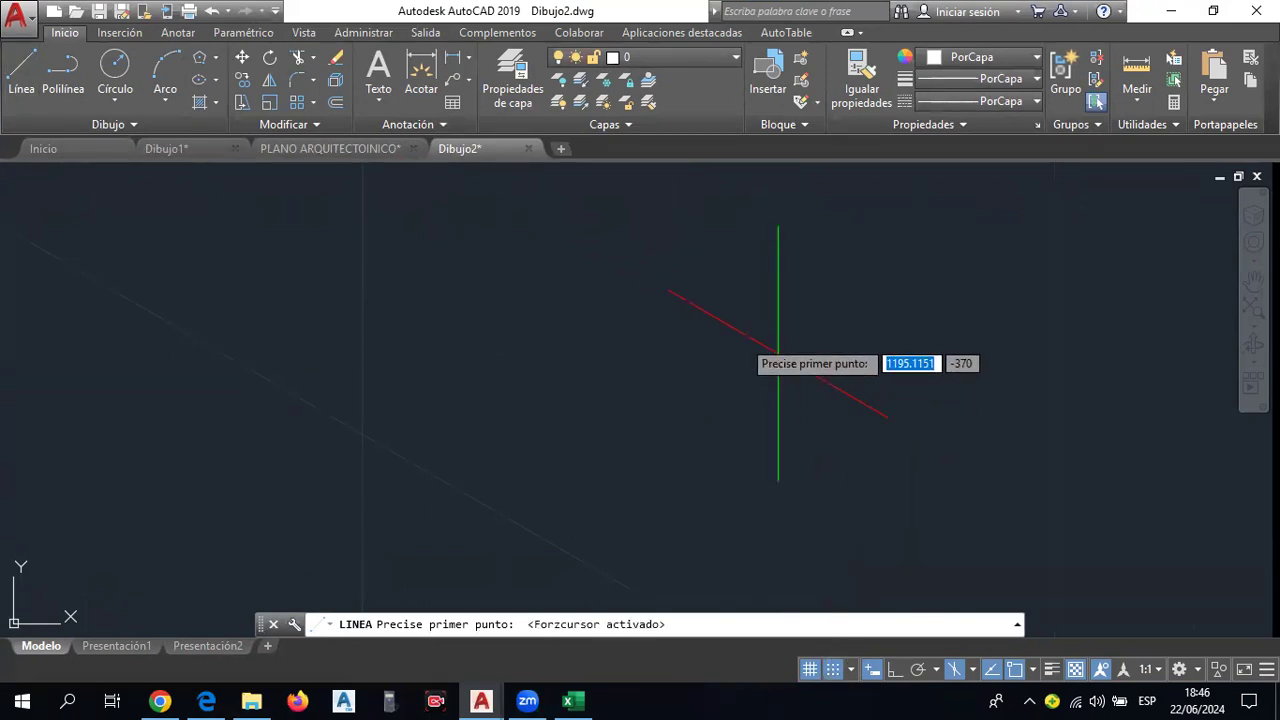
{"action": "left_click", "coordinate": [778, 352]}
{"action": "left_click", "coordinate": [640, 274]}
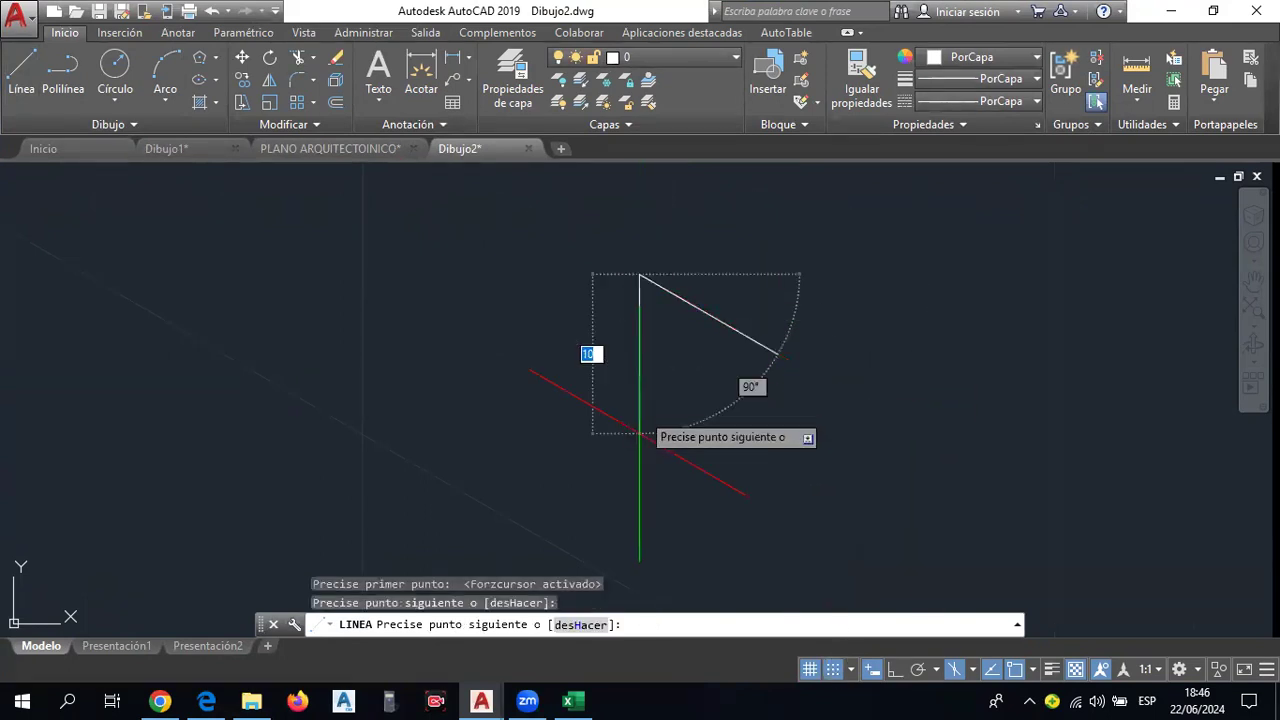
{"action": "left_click", "coordinate": [640, 435]}
{"action": "left_click", "coordinate": [778, 514]}
{"action": "left_click", "coordinate": [778, 352]}
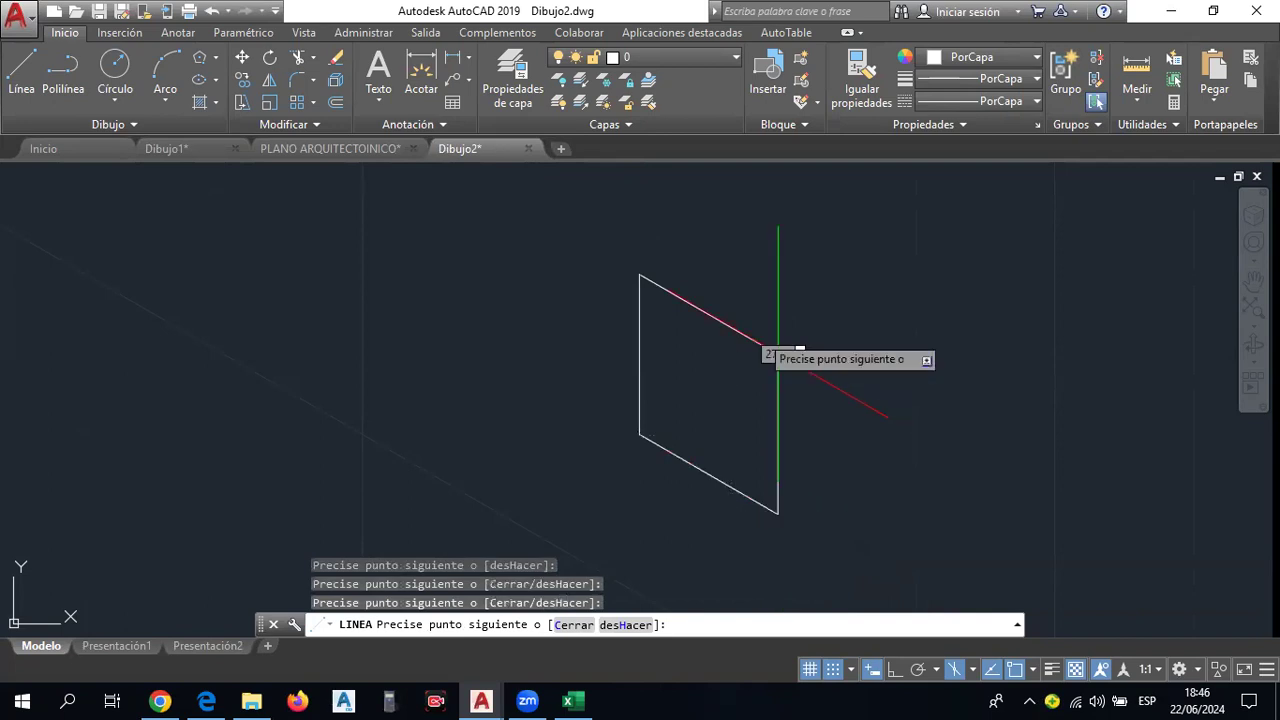
{"action": "key", "text": "Escape"}
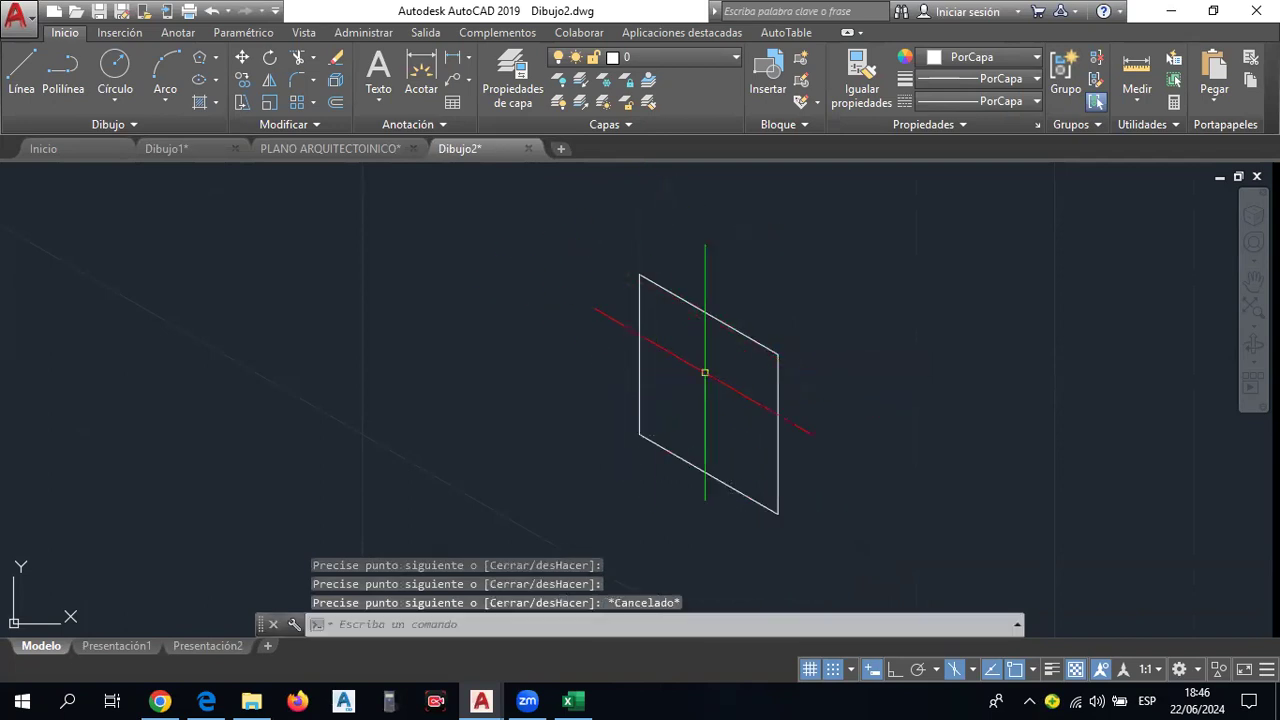
{"action": "middle_click_drag", "start_coordinate": [755, 472], "coordinate": [721, 457]}
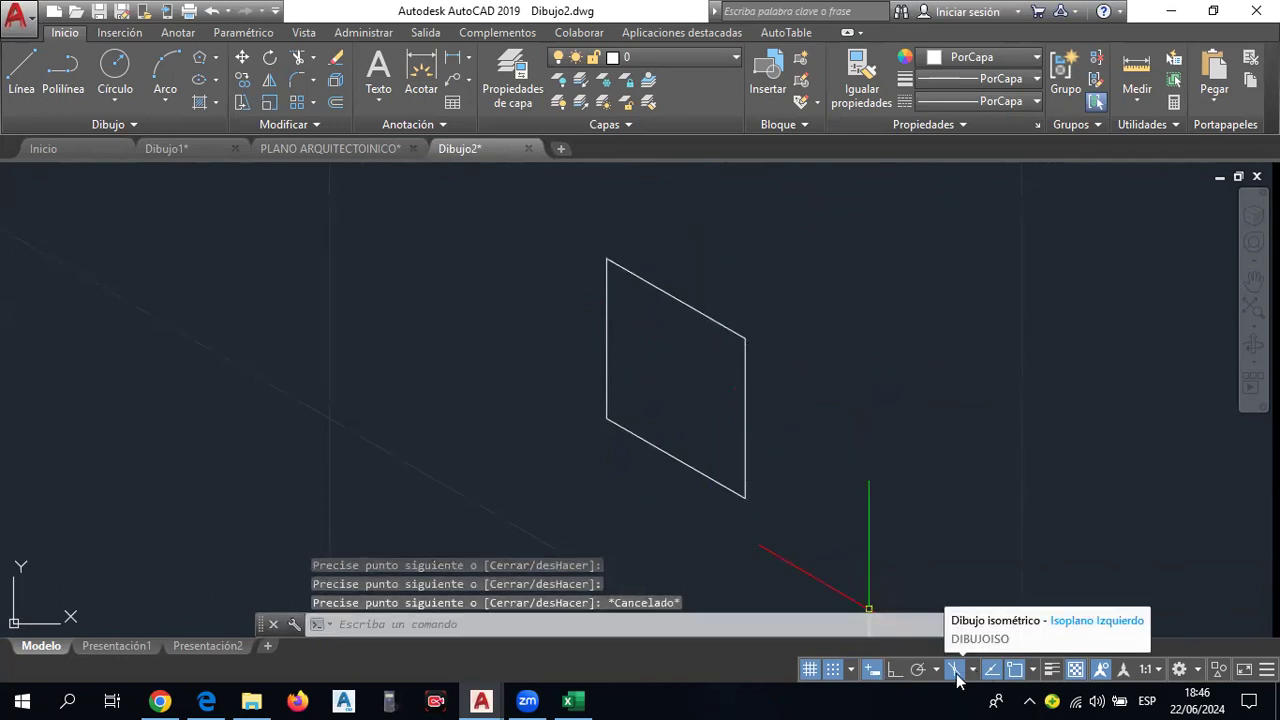
Turn off the grid, snapping and isometric drafting.
{"action": "left_click", "coordinate": [810, 672]}
{"action": "left_click", "coordinate": [833, 673]}
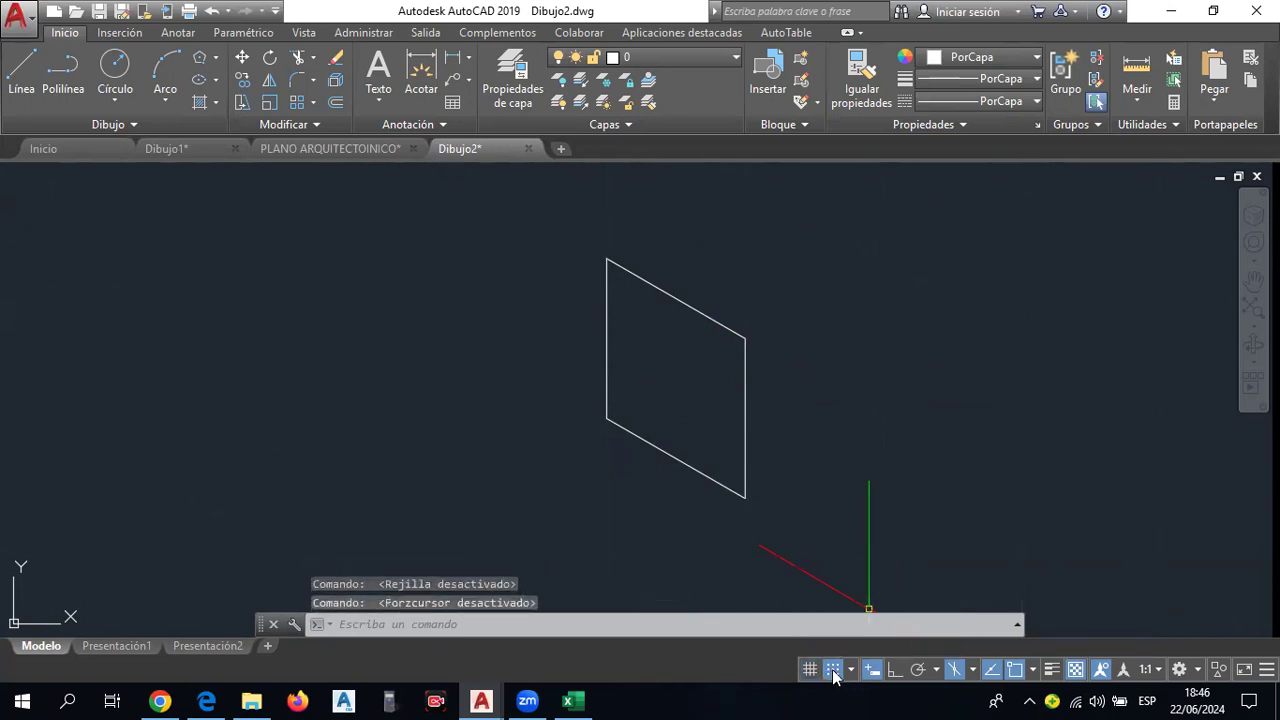
{"action": "left_click", "coordinate": [952, 674]}
{"action": "scroll", "coordinate": [800, 440], "scroll_direction": "down", "scroll_amount": 2}
{"action": "scroll", "coordinate": [815, 450], "scroll_direction": "down", "scroll_amount": 2}
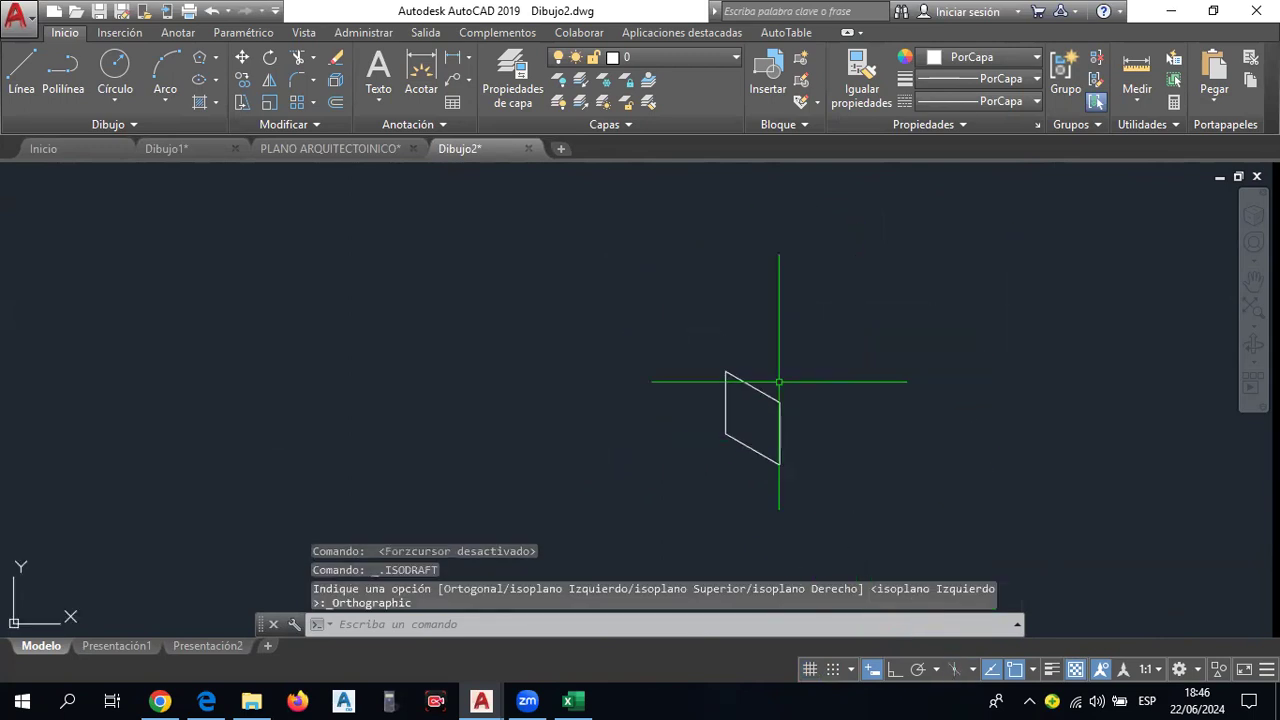
Draw a test rectangle with Ortho (F8) on, then select and delete it.
{"action": "left_click", "coordinate": [22, 72]}
{"action": "left_click", "coordinate": [858, 384]}
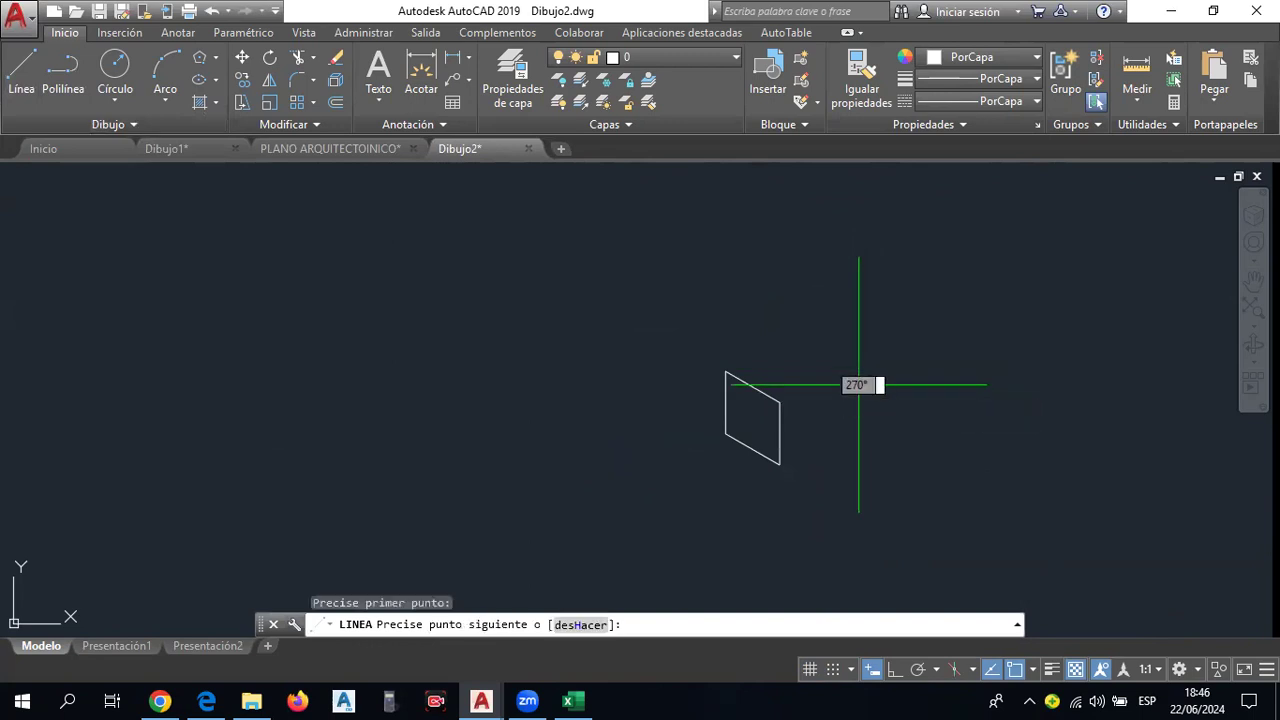
{"action": "key", "text": "F8"}
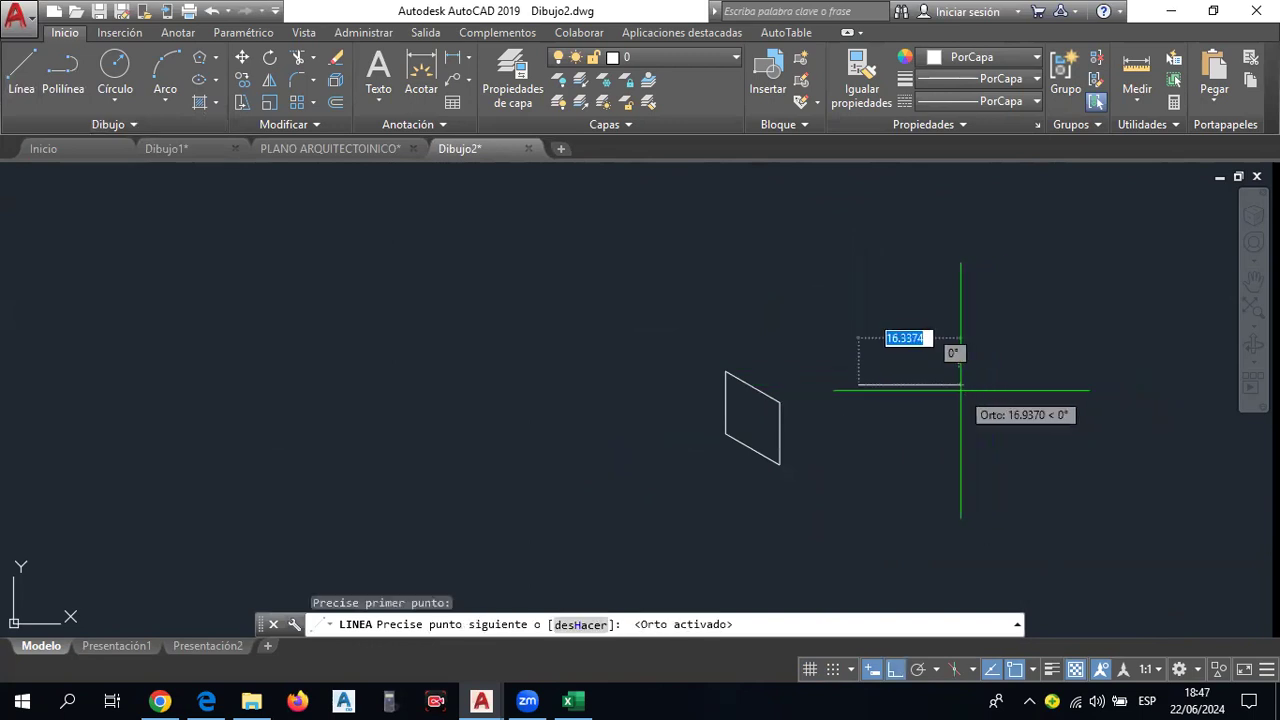
{"action": "left_click", "coordinate": [960, 384]}
{"action": "left_click", "coordinate": [960, 465]}
{"action": "left_click", "coordinate": [853, 465]}
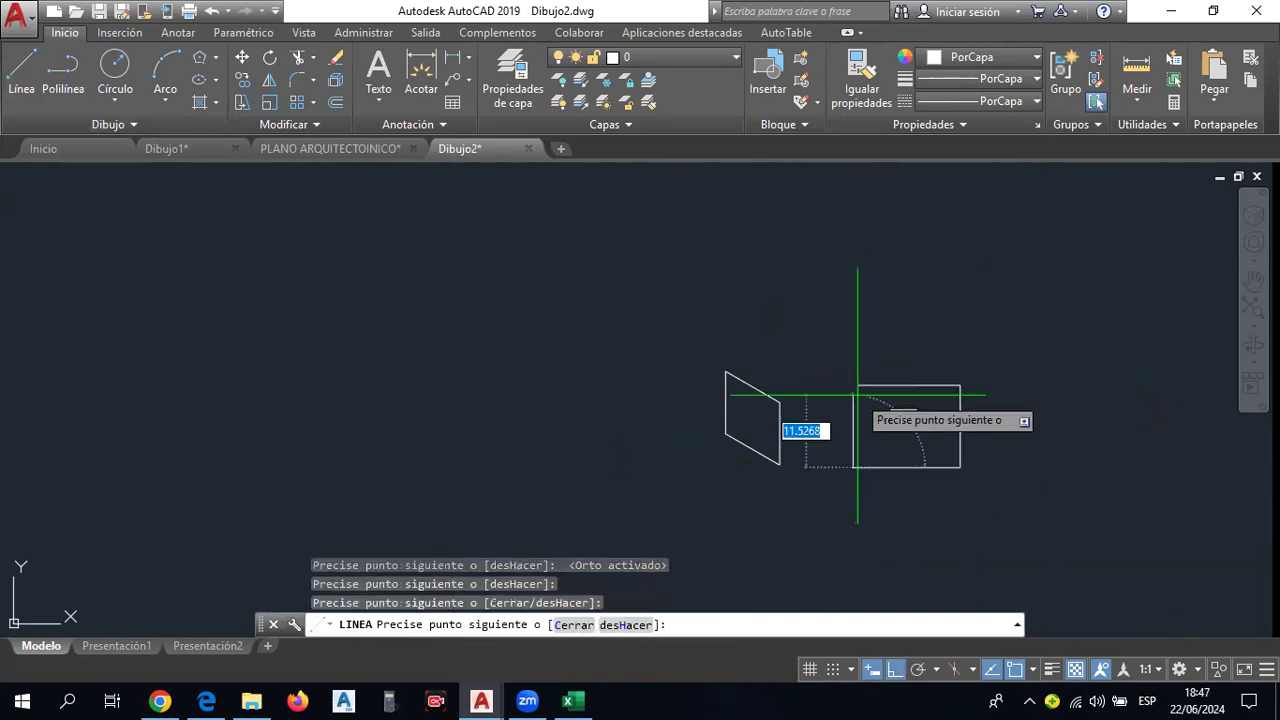
{"action": "left_click", "coordinate": [858, 384]}
{"action": "key", "text": "Escape"}
{"action": "scroll", "coordinate": [941, 440], "scroll_direction": "up", "scroll_amount": 2}
{"action": "scroll", "coordinate": [891, 428], "scroll_direction": "up", "scroll_amount": 2}
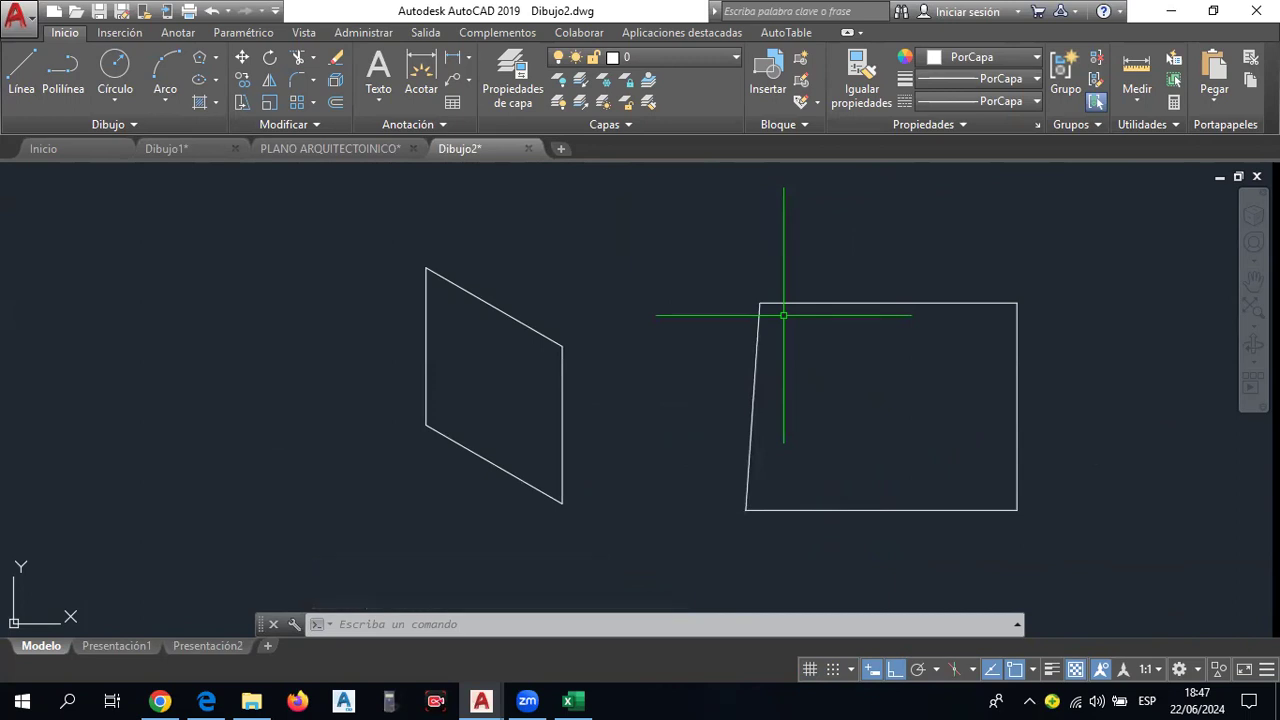
{"action": "left_click", "coordinate": [1056, 540]}
{"action": "left_click", "coordinate": [664, 220]}
{"action": "key", "text": "Delete"}
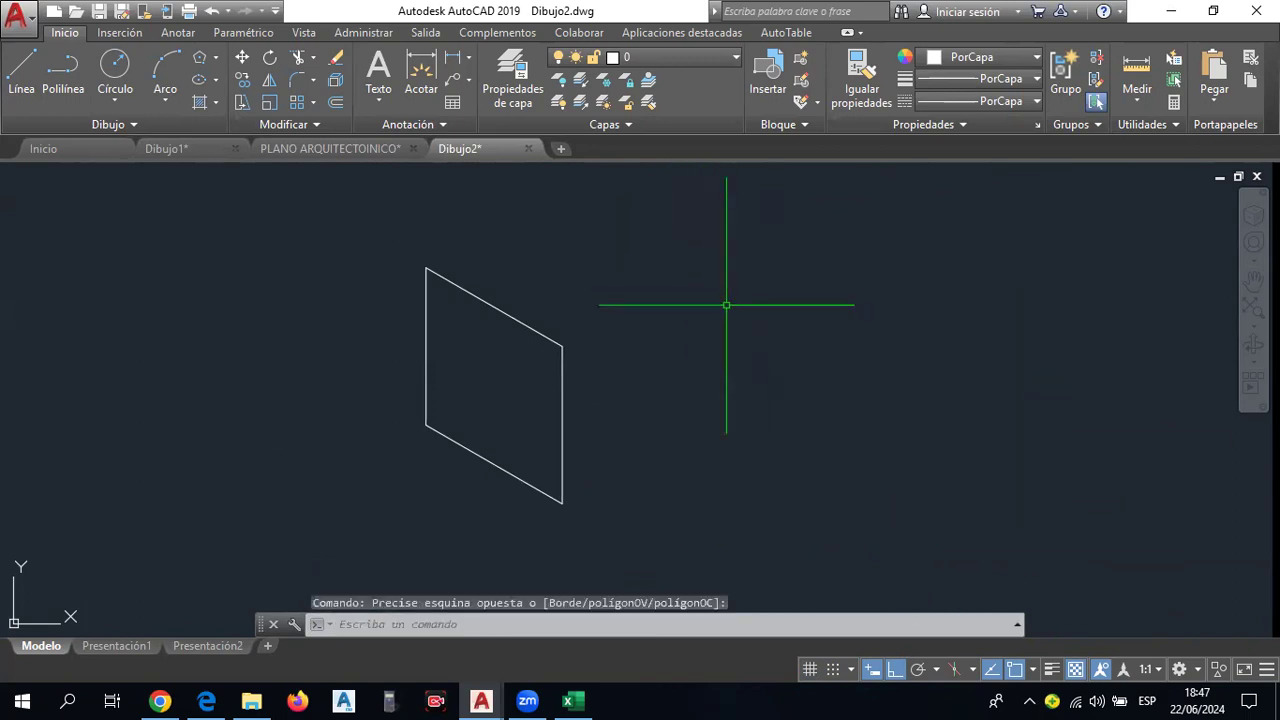
Turn the grid, snapping and isometric drafting back on.
{"action": "left_click", "coordinate": [810, 669]}
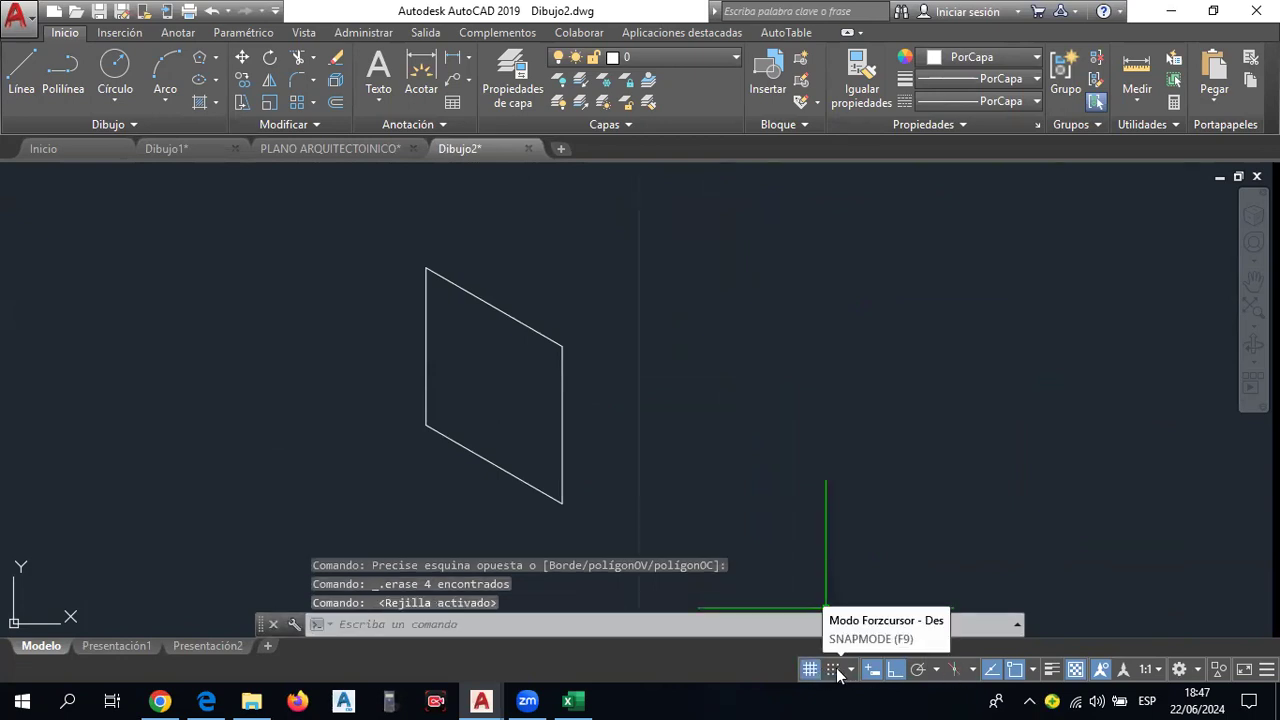
{"action": "left_click", "coordinate": [837, 672]}
{"action": "left_click", "coordinate": [954, 669]}
{"action": "scroll", "coordinate": [710, 350], "scroll_direction": "down", "scroll_amount": 2}
{"action": "scroll", "coordinate": [638, 340], "scroll_direction": "up", "scroll_amount": 2}
Erase the parallelogram with a selection window and bring up CLASE 1.pdf in Edge.
{"action": "left_click", "coordinate": [488, 276]}
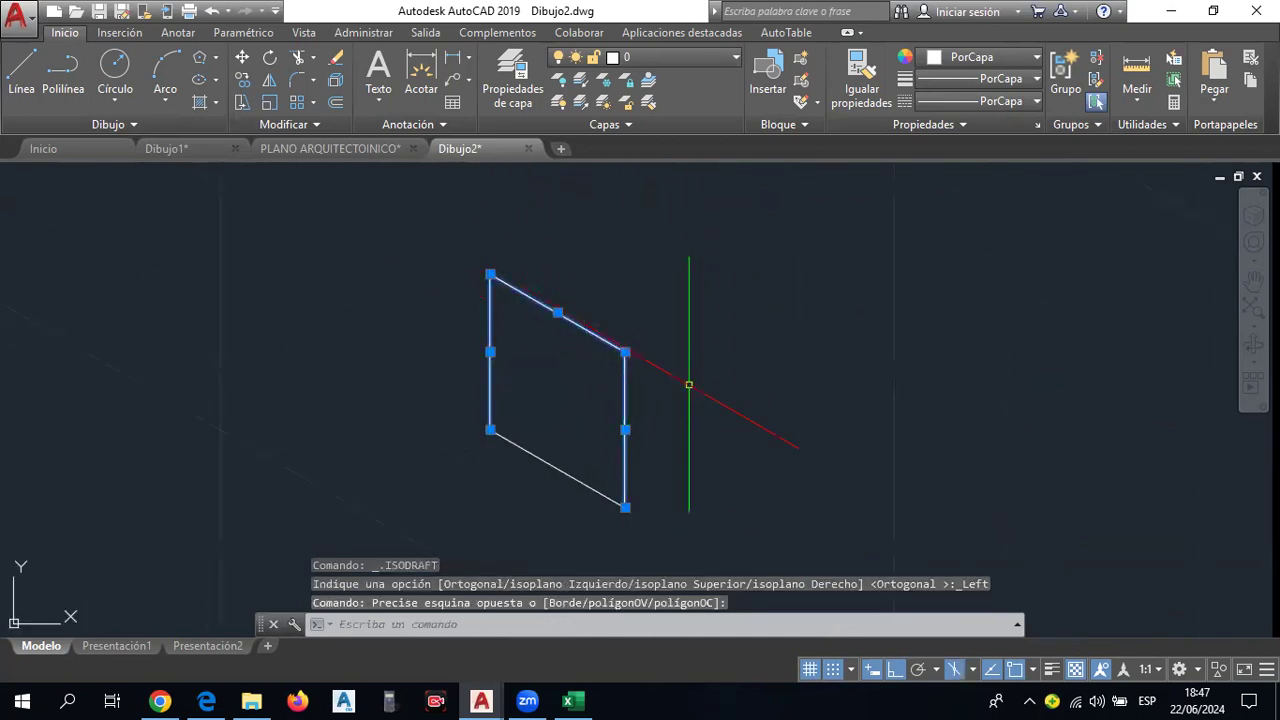
{"action": "key", "text": "Escape"}
{"action": "left_click", "coordinate": [695, 495]}
{"action": "left_click", "coordinate": [400, 280]}
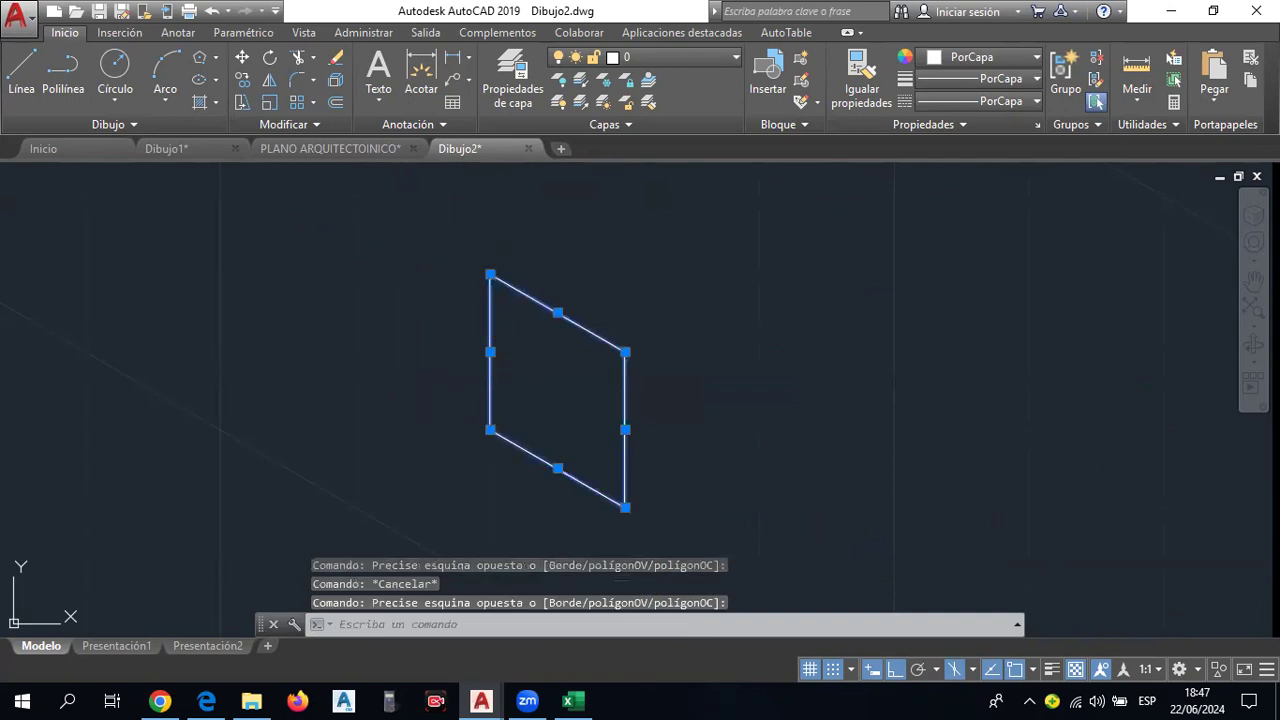
{"action": "key", "text": "Delete"}
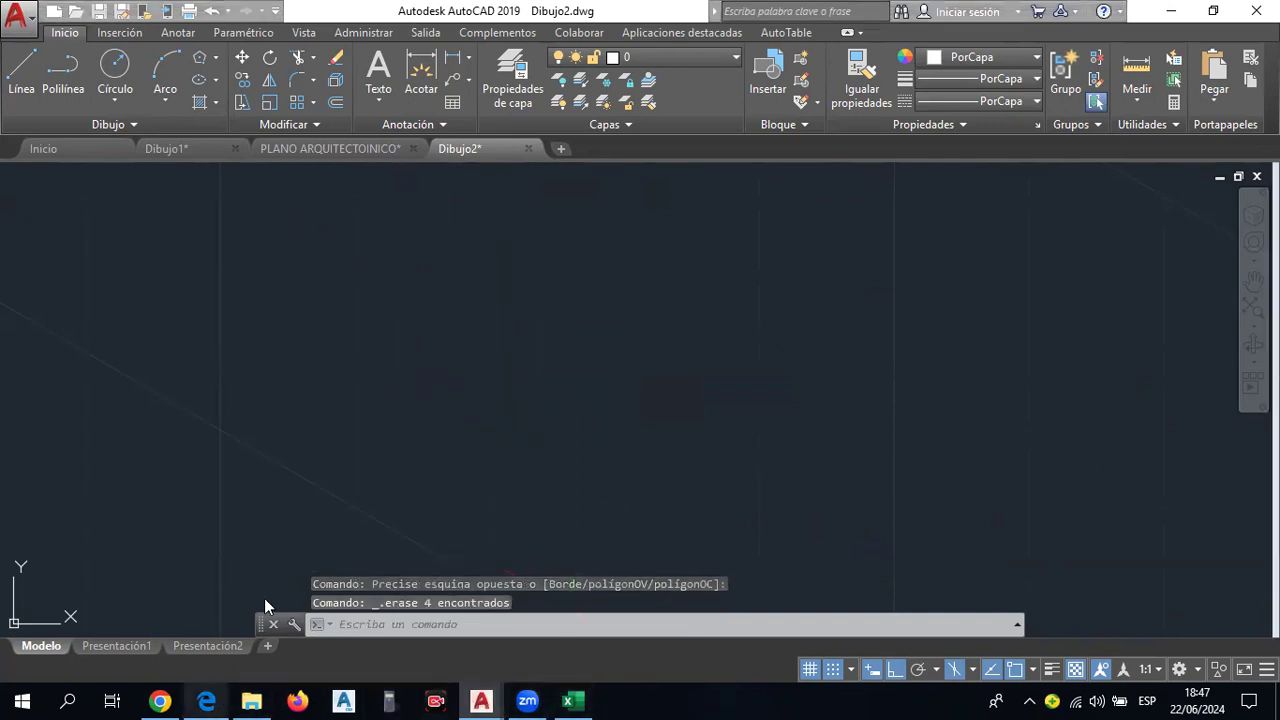
{"action": "left_click", "coordinate": [264, 598]}
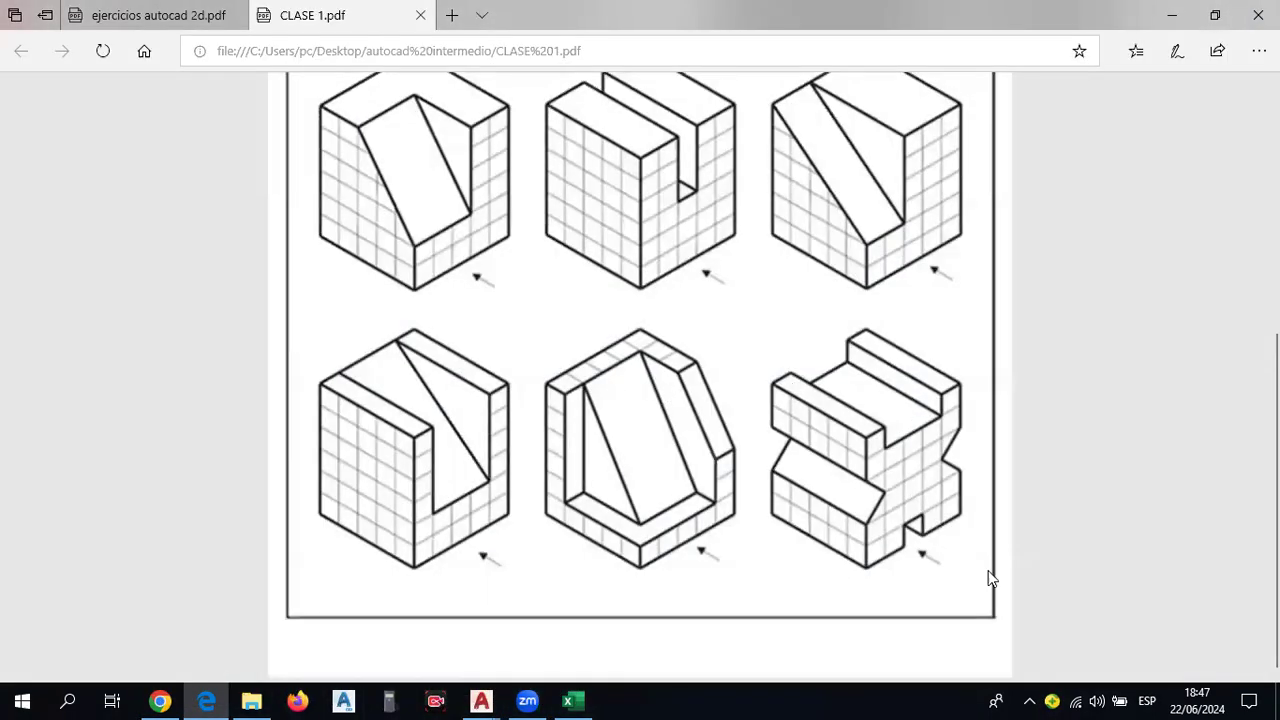
Zoom into CLASE 1.pdf and snip the bottom-right cross-shaped grooved block exercise.
{"action": "scroll", "coordinate": [990, 578], "scroll_direction": "up", "scroll_amount": 1, "text": "ctrl"}
{"action": "scroll", "coordinate": [992, 580], "scroll_direction": "up", "scroll_amount": 1, "text": "ctrl"}
{"action": "scroll", "coordinate": [1040, 569], "scroll_direction": "up", "scroll_amount": 1, "text": "ctrl"}
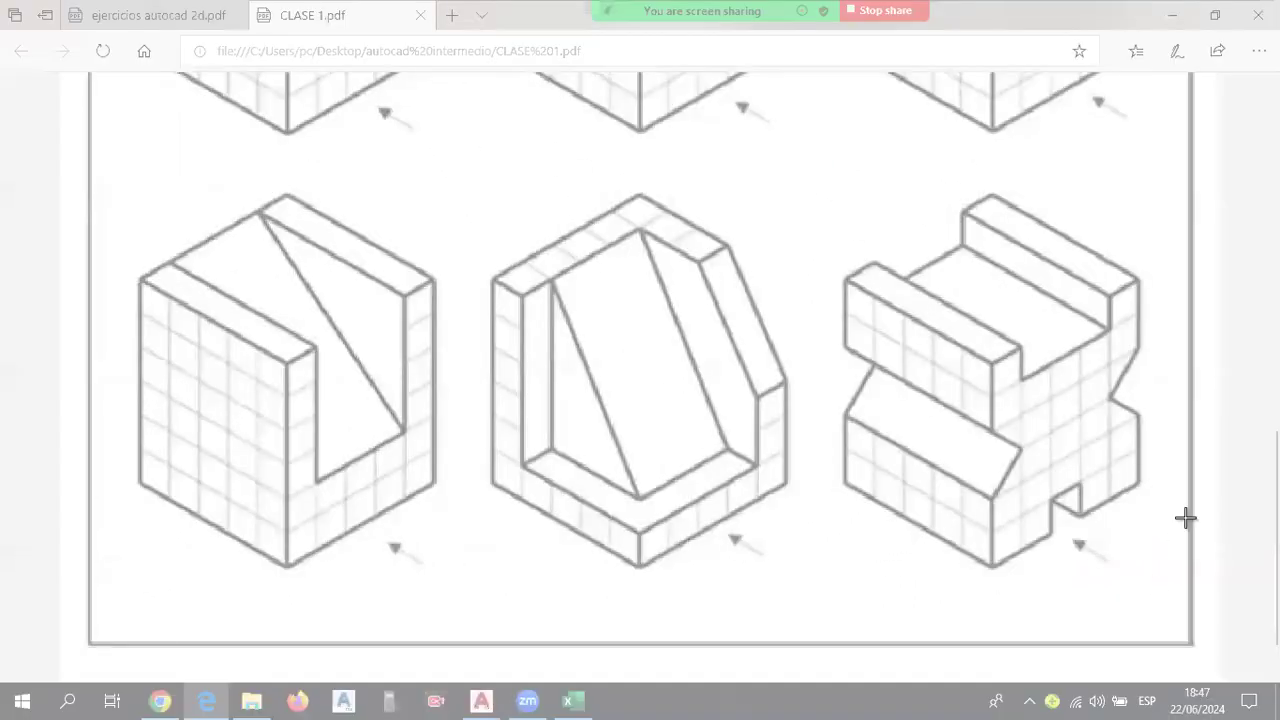
{"action": "left_click_drag", "start_coordinate": [796, 164], "coordinate": [1180, 585]}
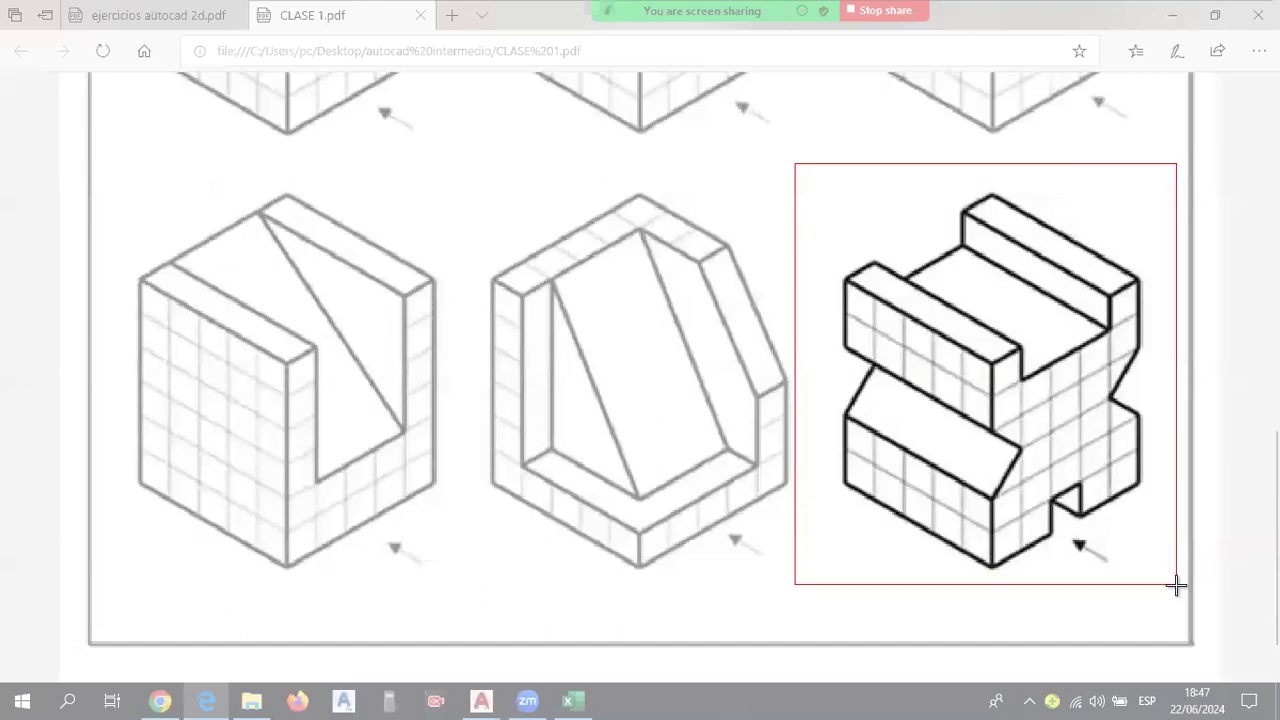
Paste the snipped exercise image into Dibujo2.
{"action": "key", "text": "alt+Tab"}
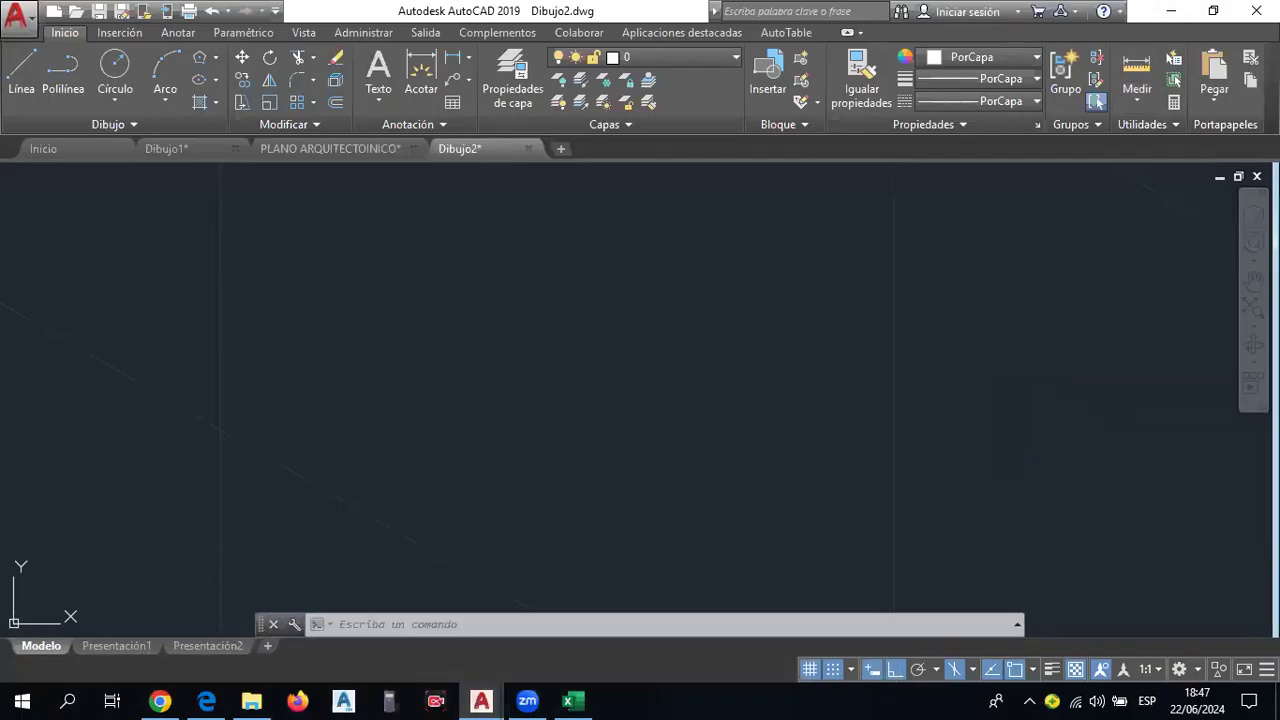
{"action": "key", "text": "ctrl+v"}
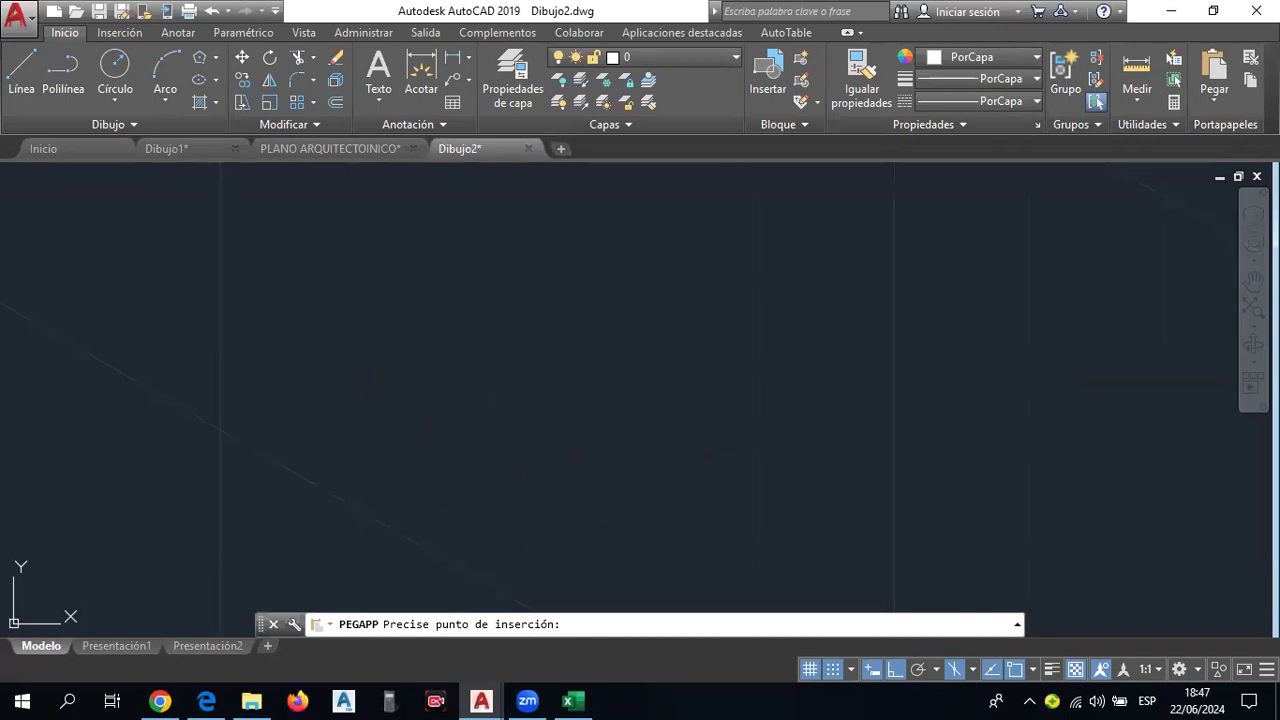
{"action": "left_click", "coordinate": [354, 163]}
{"action": "scroll", "coordinate": [666, 400], "scroll_direction": "down", "scroll_amount": 2}
{"action": "scroll", "coordinate": [667, 400], "scroll_direction": "down", "scroll_amount": 2}
Scale the pasted image by a factor of 5 and pan to frame it.
{"action": "left_click", "coordinate": [705, 445]}
{"action": "left_click", "coordinate": [608, 283]}
{"action": "scroll", "coordinate": [538, 278], "scroll_direction": "down", "scroll_amount": 2}
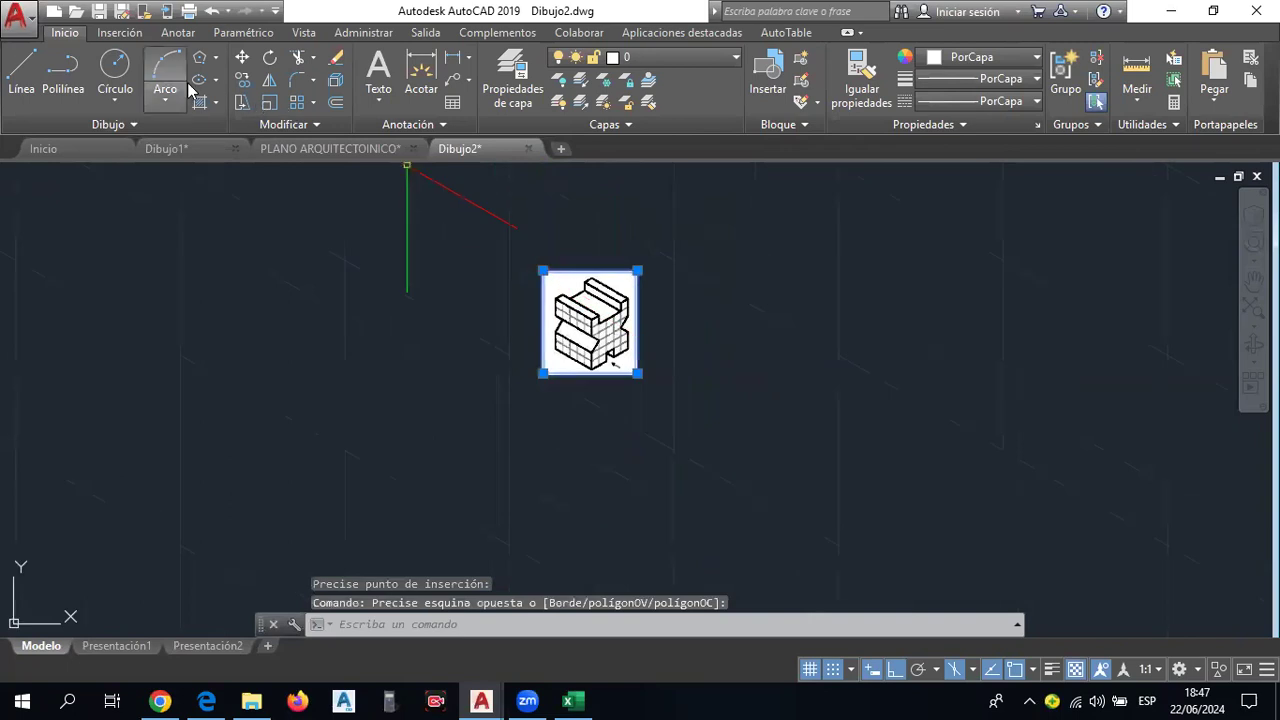
{"action": "left_click", "coordinate": [269, 102]}
{"action": "left_click", "coordinate": [637, 353]}
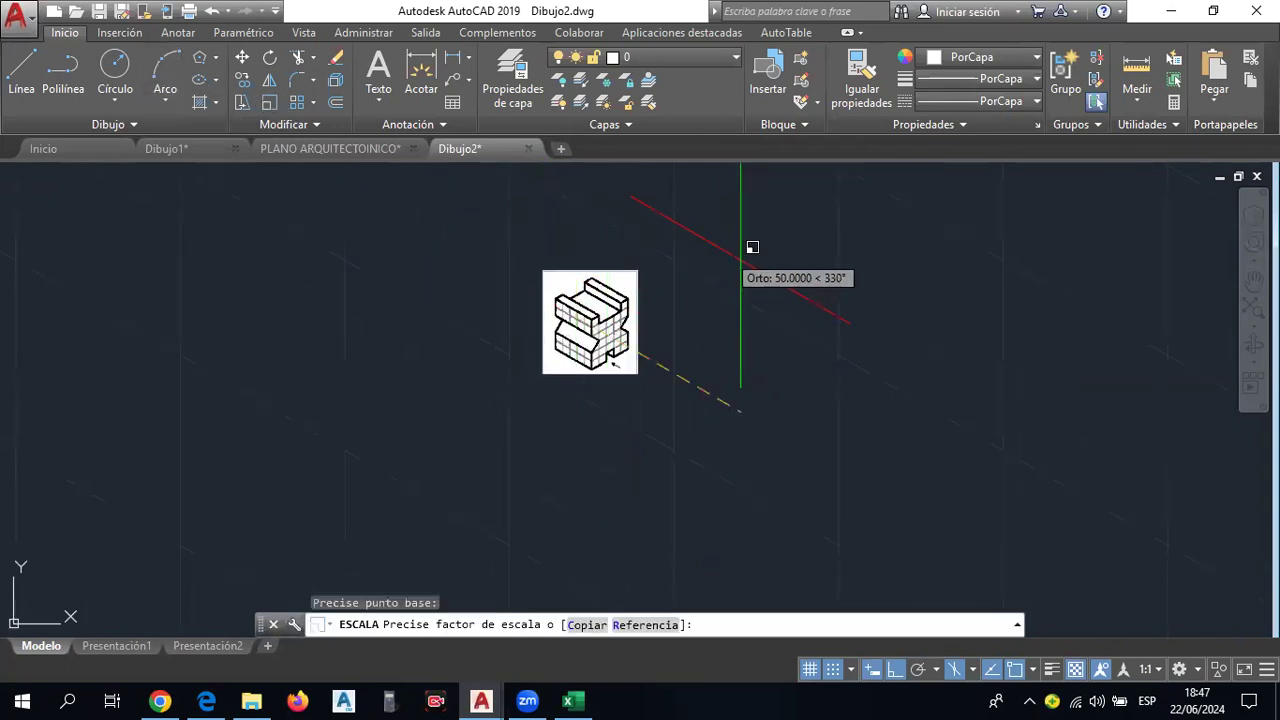
{"action": "type", "text": "5"}
{"action": "key", "text": "Return"}
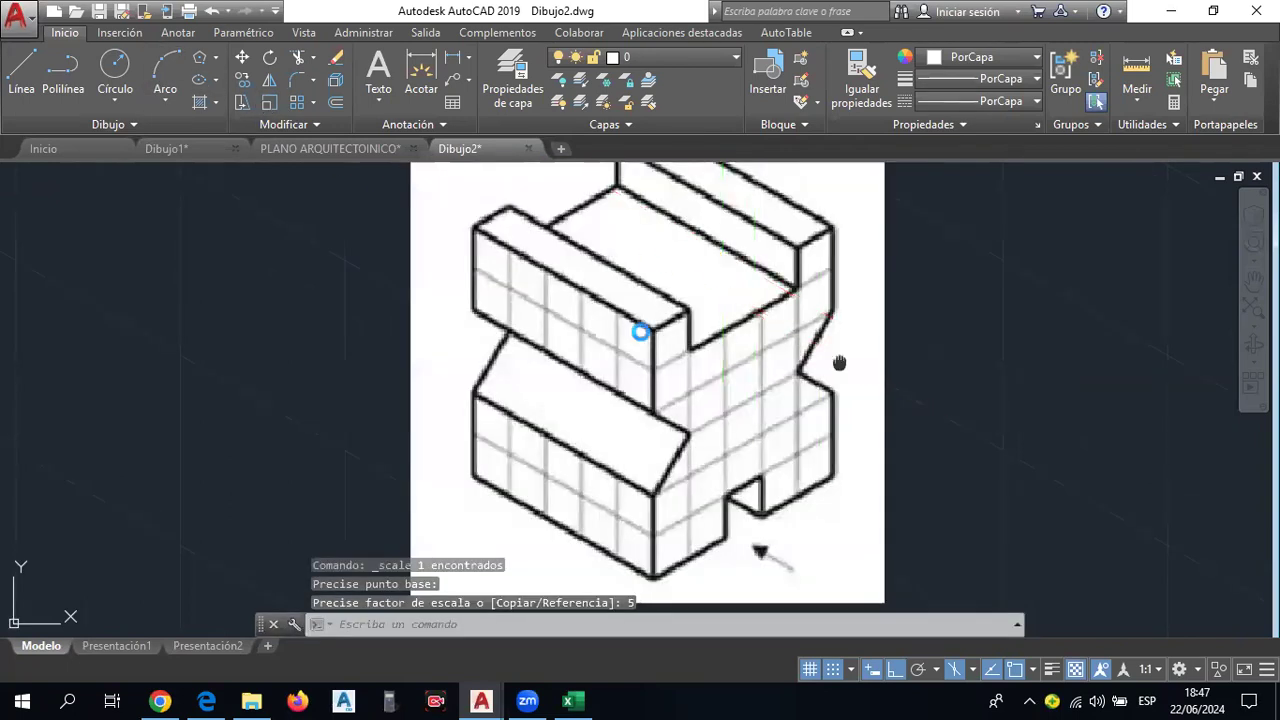
{"action": "middle_click_drag", "start_coordinate": [937, 409], "coordinate": [529, 314]}
{"action": "middle_click_drag", "start_coordinate": [403, 430], "coordinate": [613, 388]}
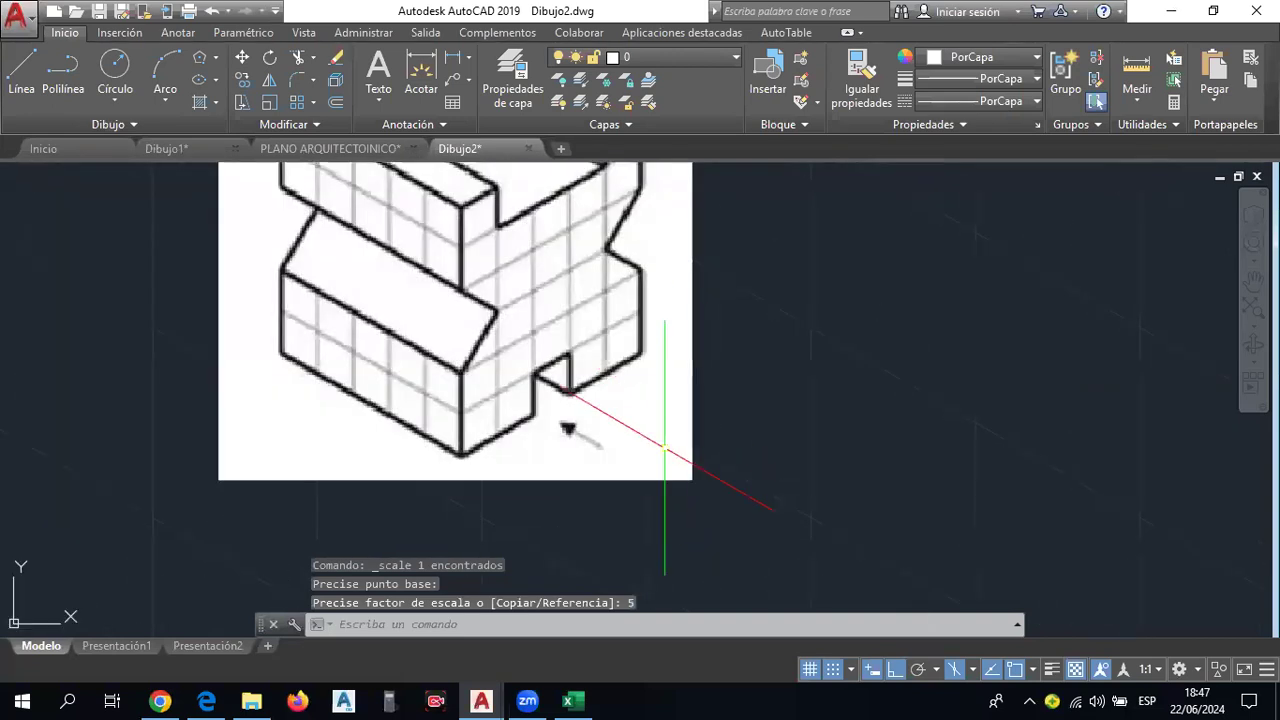
{"action": "scroll", "coordinate": [664, 447], "scroll_direction": "up", "scroll_amount": 2}
{"action": "scroll", "coordinate": [957, 423], "scroll_direction": "down", "scroll_amount": 2}
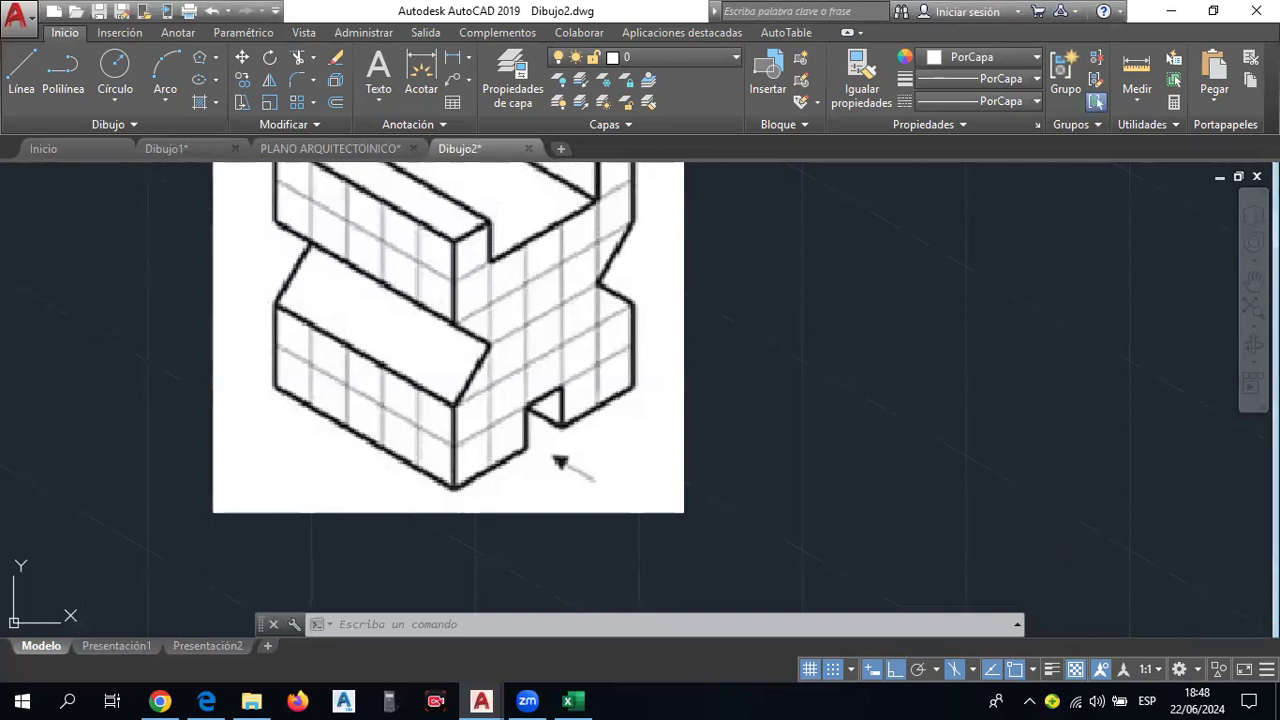
Check the status-bar customization list, then turn grid, snap and isometric drafting off.
{"action": "left_click", "coordinate": [1266, 669]}
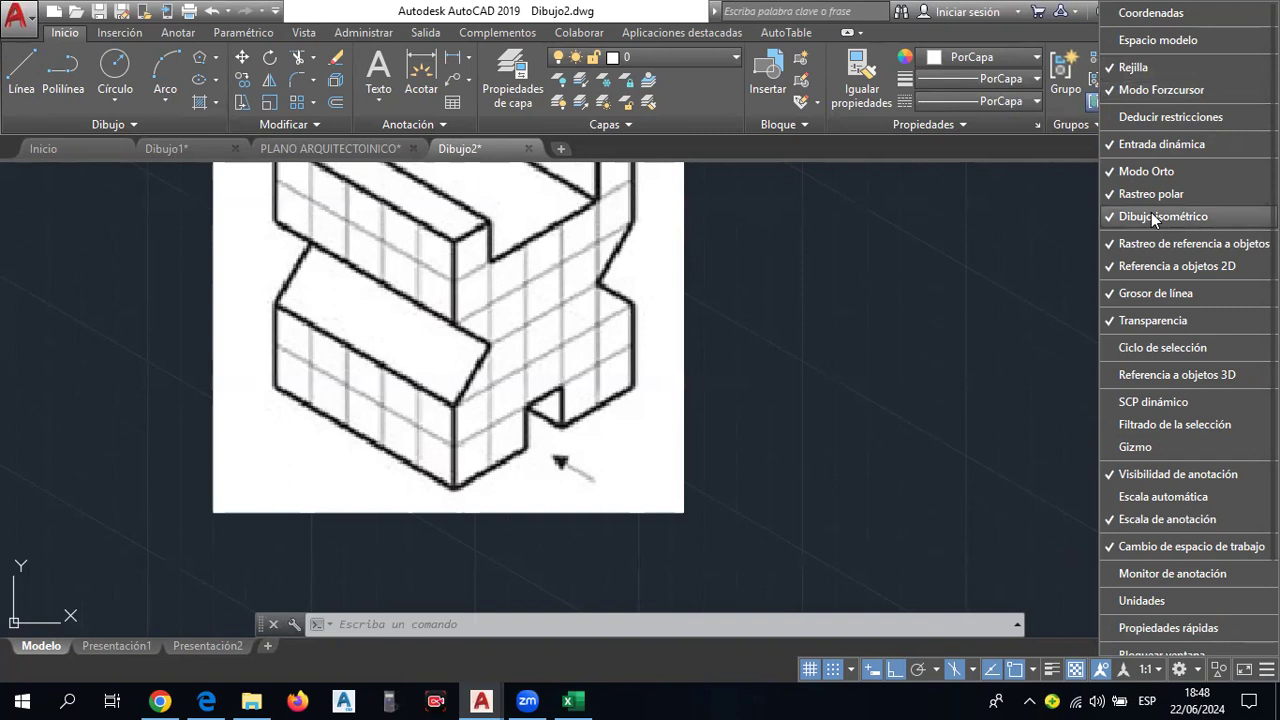
{"action": "left_click", "coordinate": [987, 285]}
{"action": "left_click", "coordinate": [812, 672]}
{"action": "left_click", "coordinate": [834, 672]}
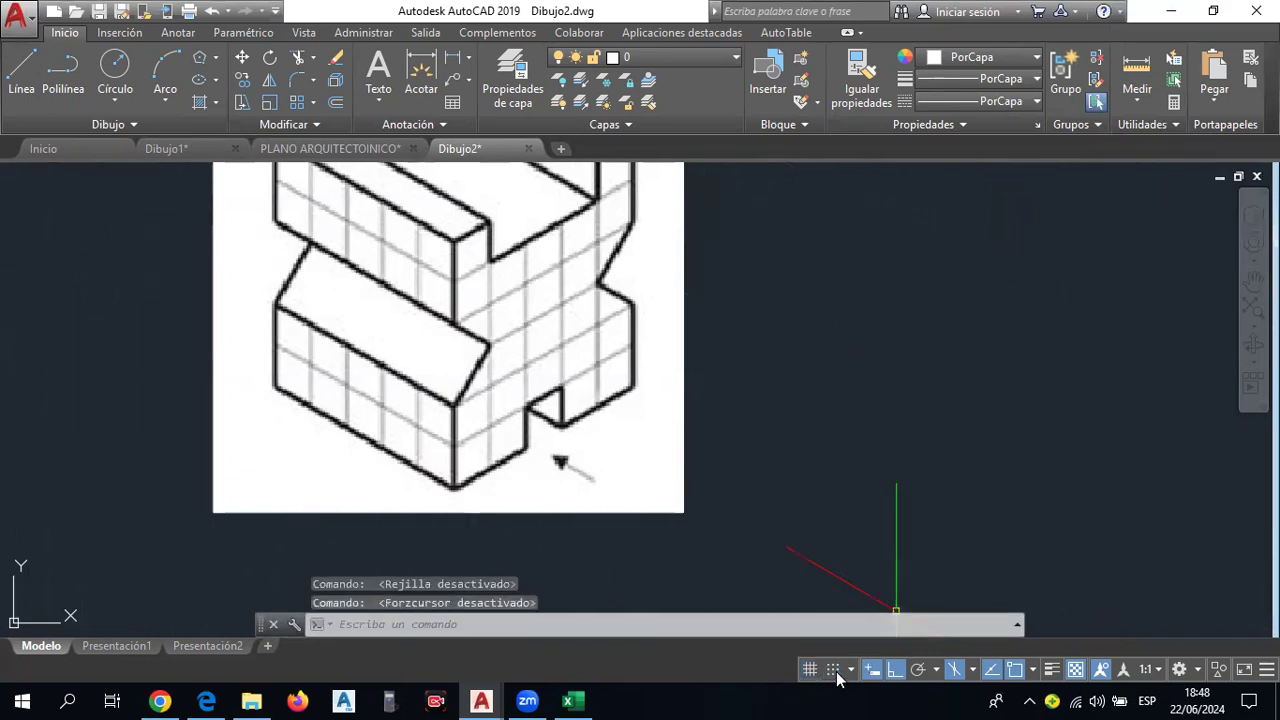
{"action": "left_click", "coordinate": [955, 672]}
{"action": "scroll", "coordinate": [848, 466], "scroll_direction": "down", "scroll_amount": 4}
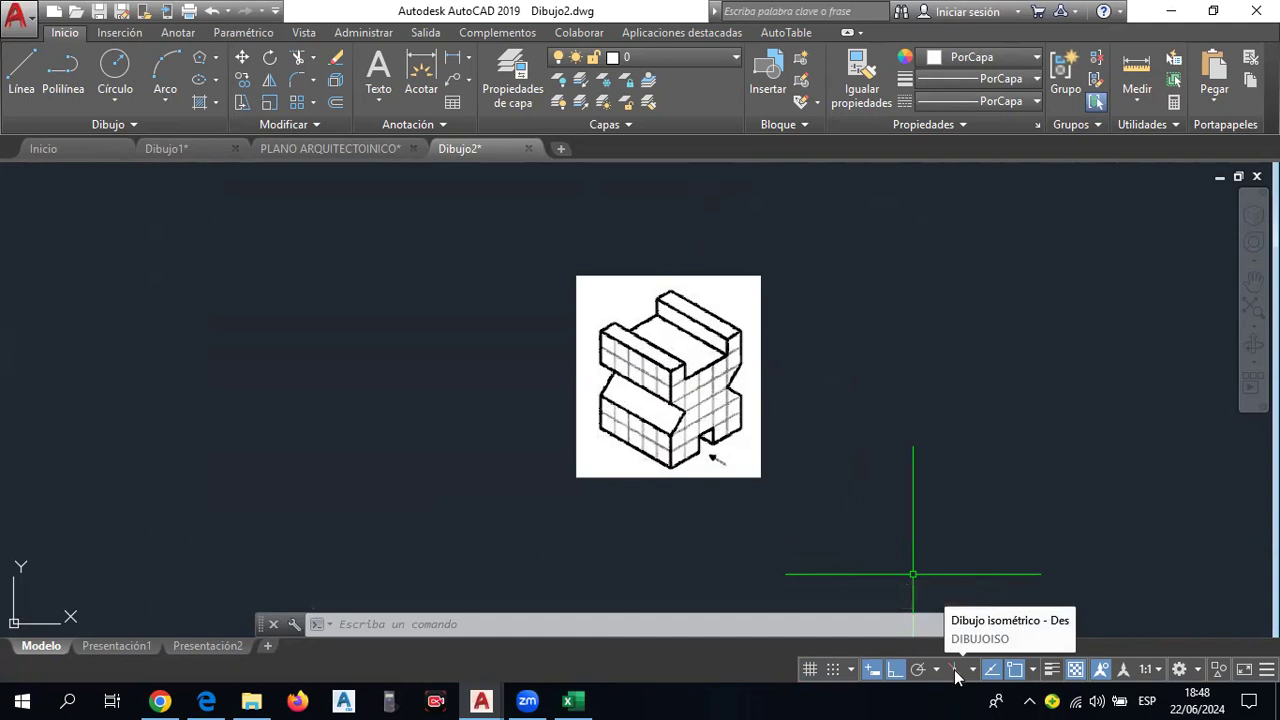
{"action": "scroll", "coordinate": [680, 400], "scroll_direction": "up", "scroll_amount": 4}
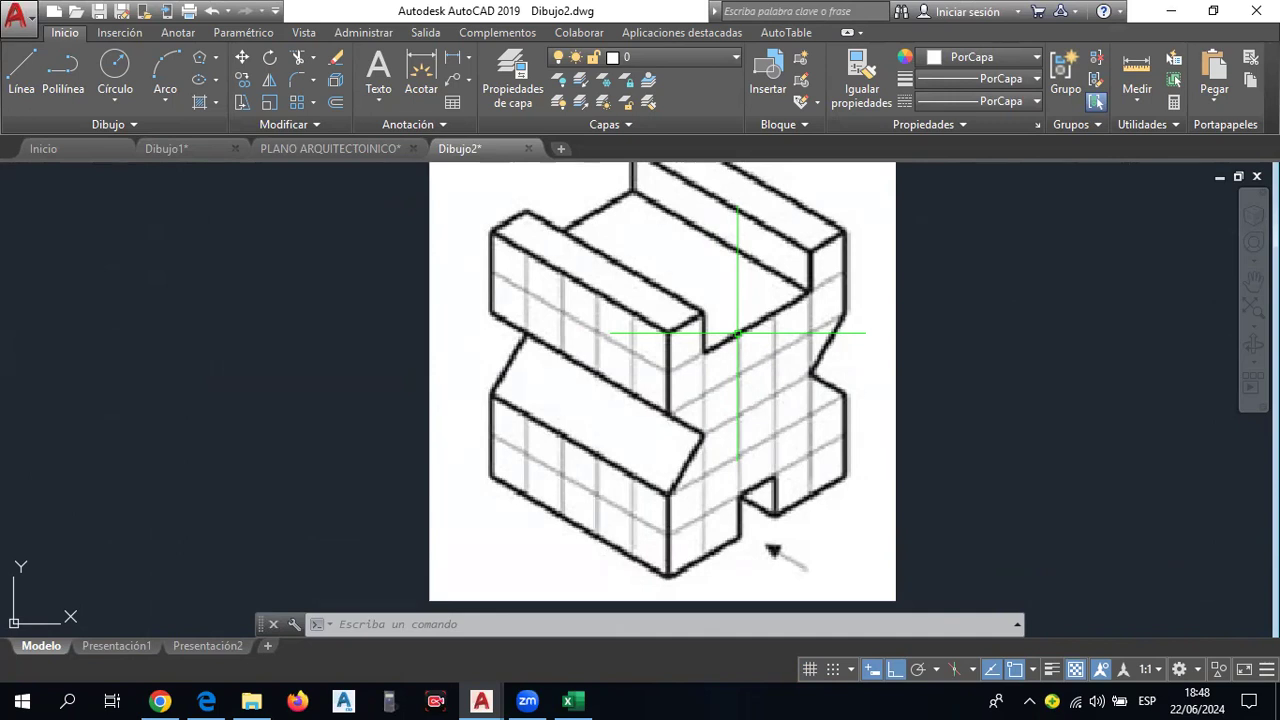
{"action": "scroll", "coordinate": [737, 333], "scroll_direction": "down", "scroll_amount": 2}
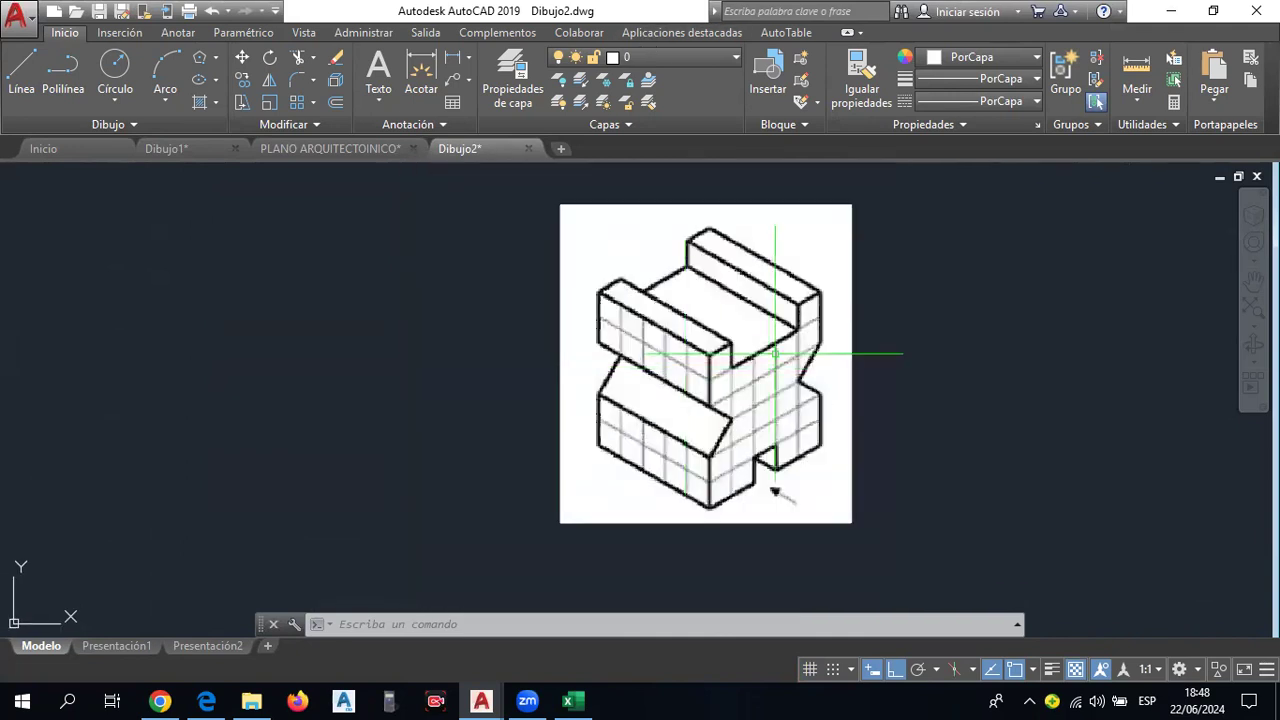
{"action": "mouse_move", "coordinate": [987, 442]}
{"action": "middle_mouse_down"}
{"action": "mouse_move", "coordinate": [782, 432]}
{"action": "mouse_move", "coordinate": [755, 463]}
{"action": "middle_mouse_up"}
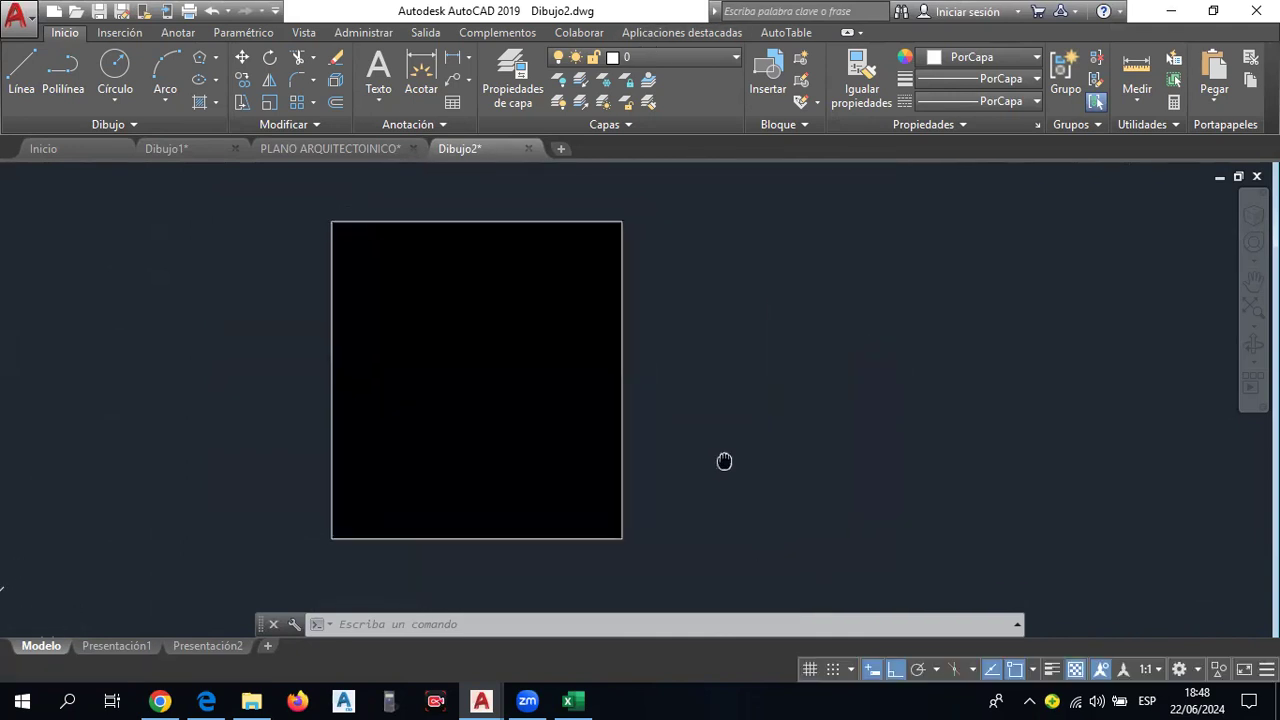
{"action": "scroll", "coordinate": [600, 418], "scroll_direction": "up", "scroll_amount": 2}
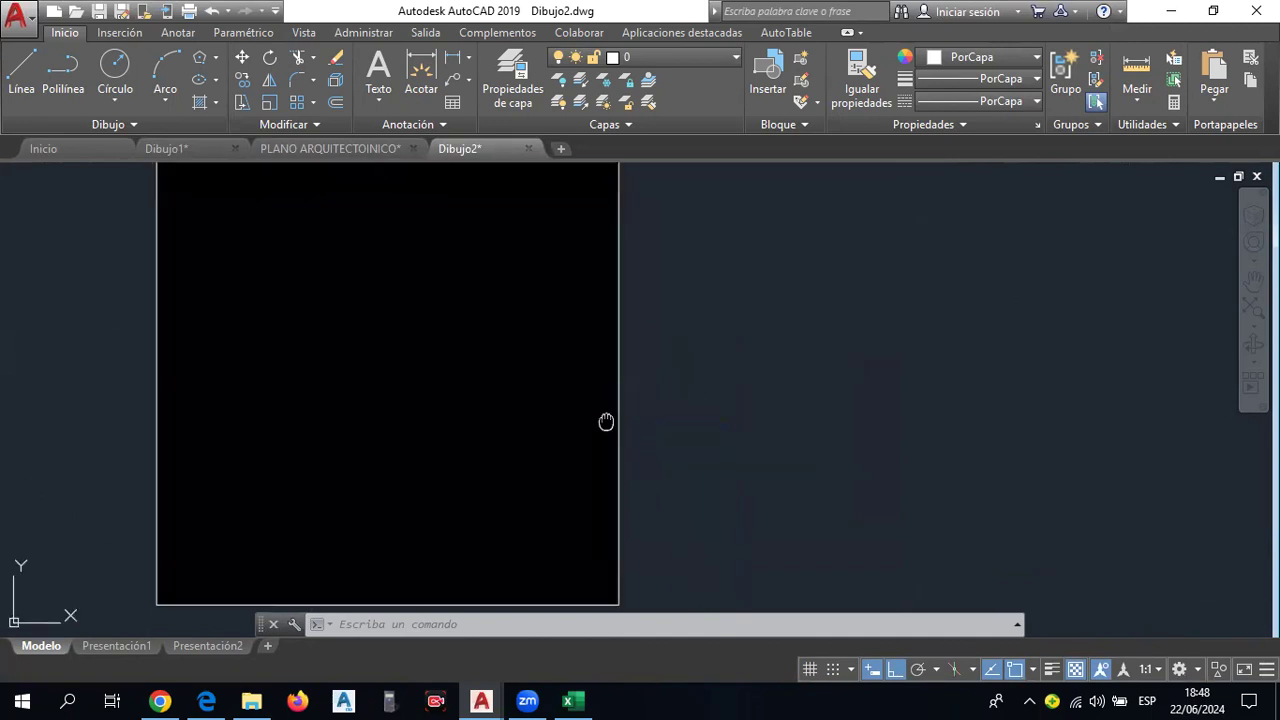
Re-enable grid, snap and left-isoplane isometric drafting behind the centred reference image.
{"action": "left_click", "coordinate": [810, 669]}
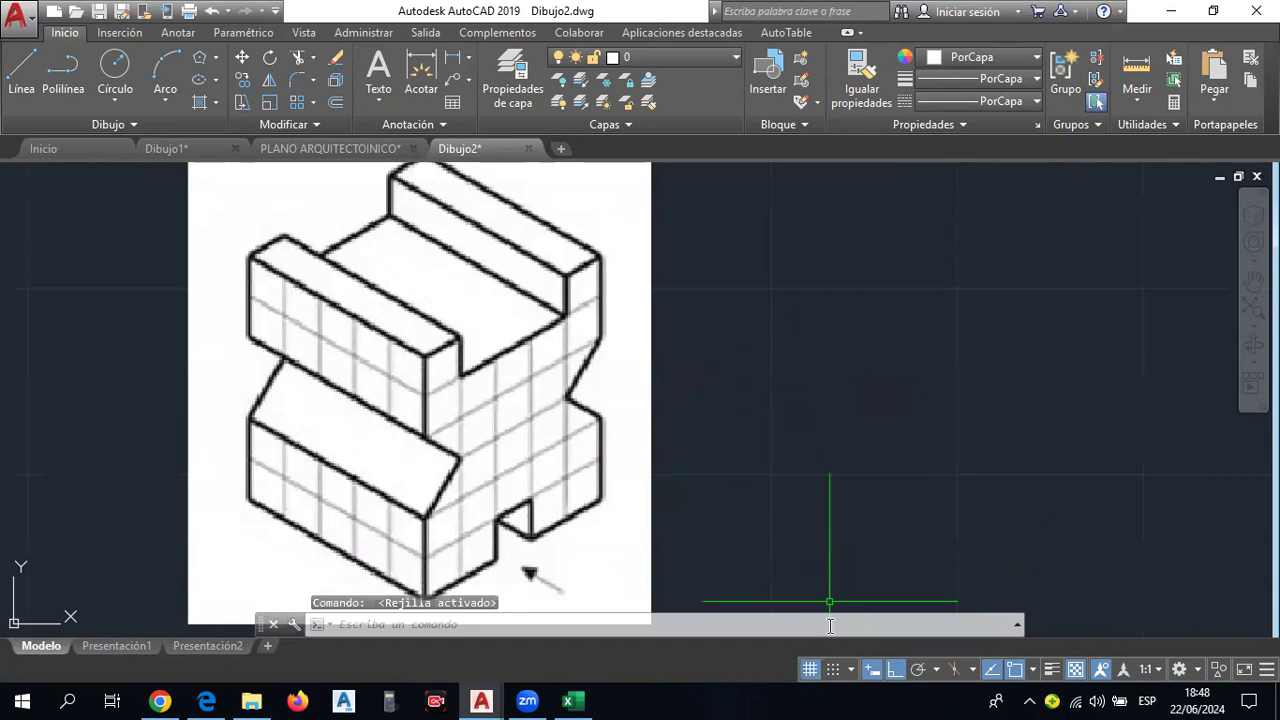
{"action": "left_click", "coordinate": [833, 669]}
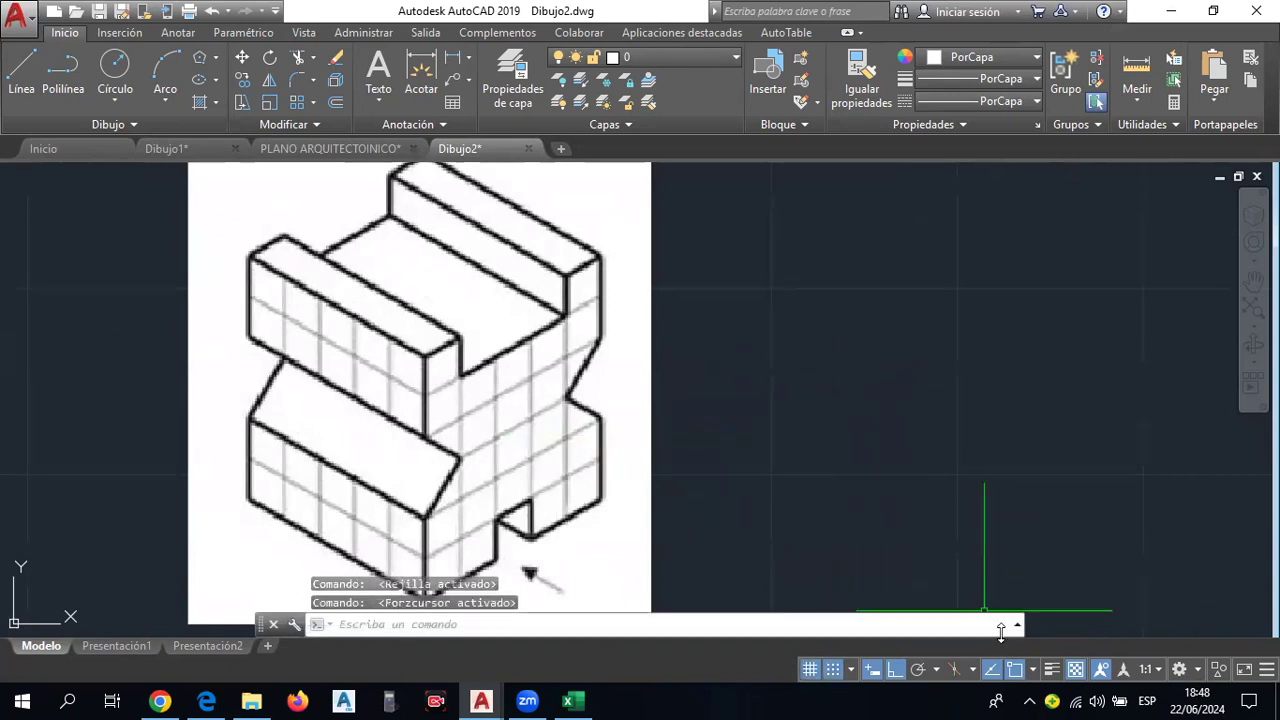
{"action": "left_click", "coordinate": [954, 670]}
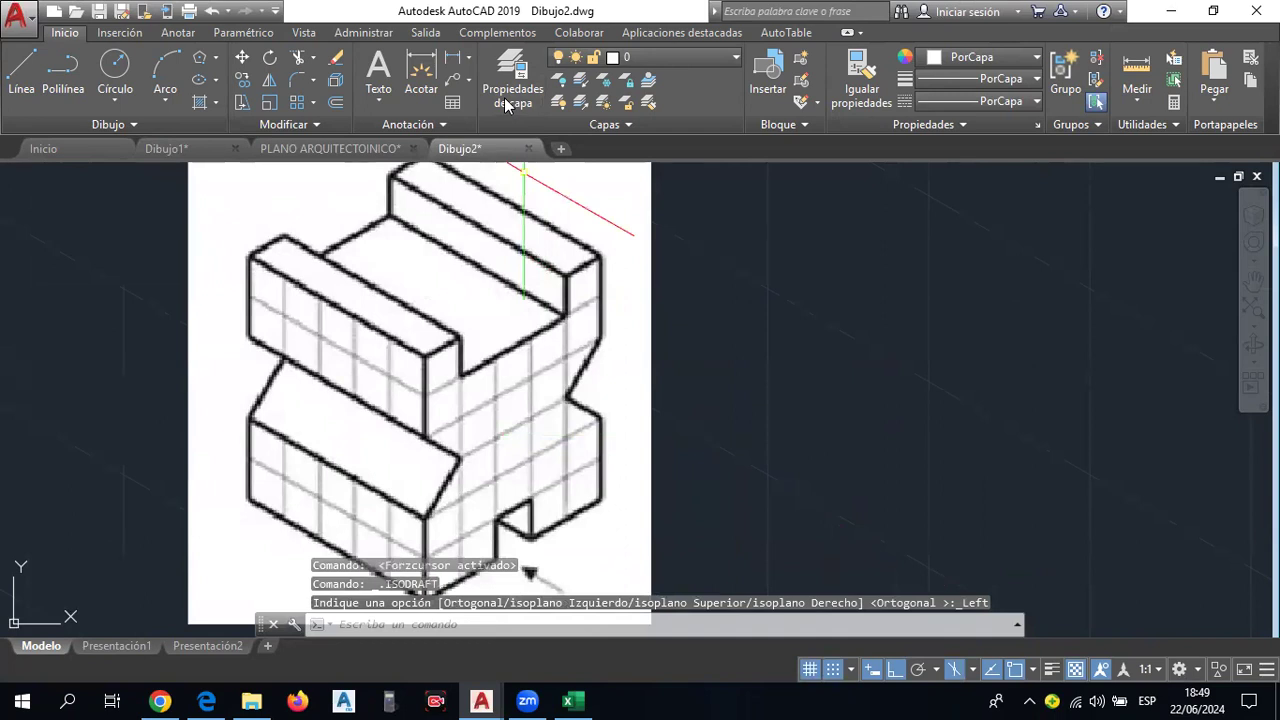
{"action": "scroll", "coordinate": [741, 477], "scroll_direction": "down", "scroll_amount": 2}
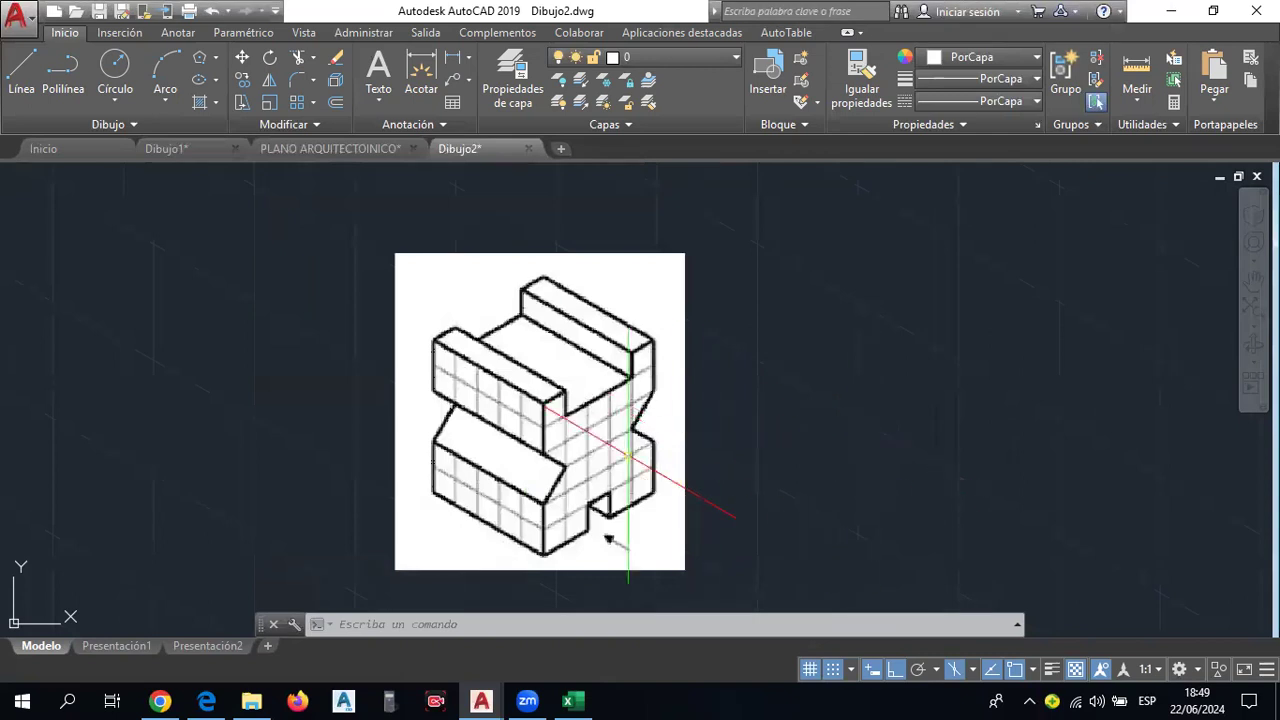
{"action": "middle_click_drag", "start_coordinate": [564, 399], "coordinate": [581, 358]}
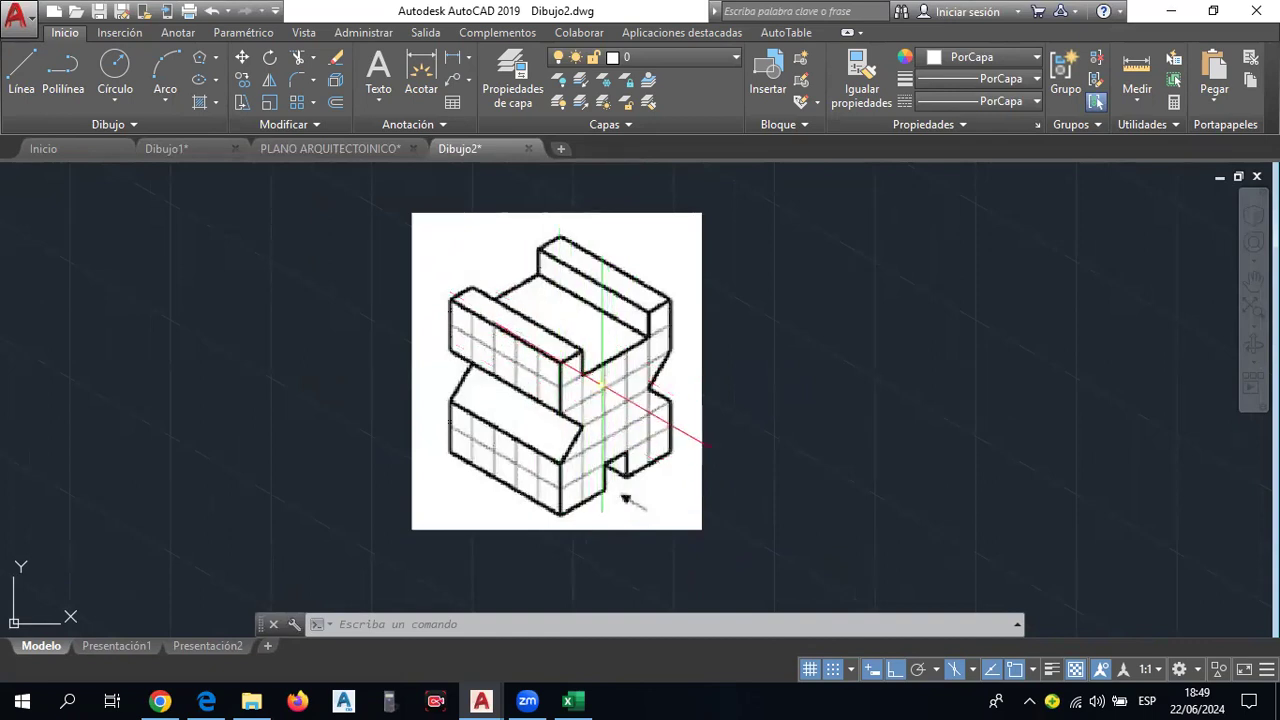
{"action": "scroll", "coordinate": [608, 392], "scroll_direction": "up", "scroll_amount": 2}
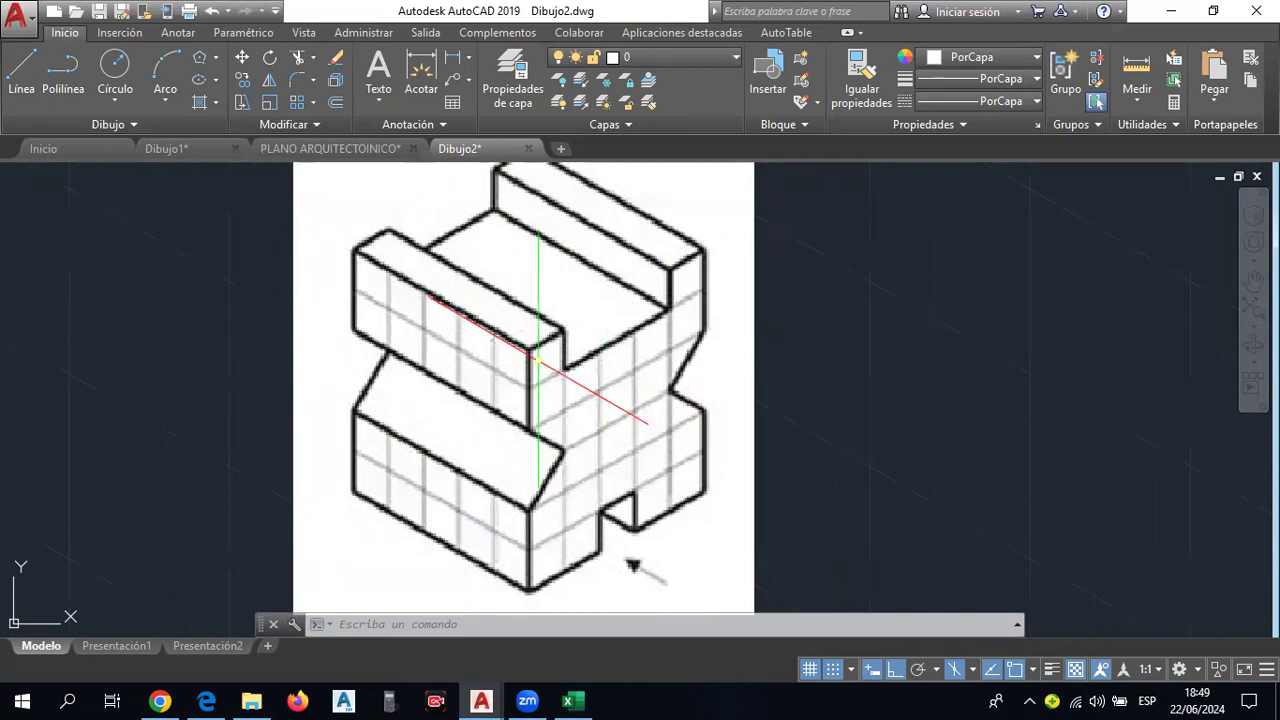
{"action": "scroll", "coordinate": [591, 385], "scroll_direction": "down", "scroll_amount": 2}
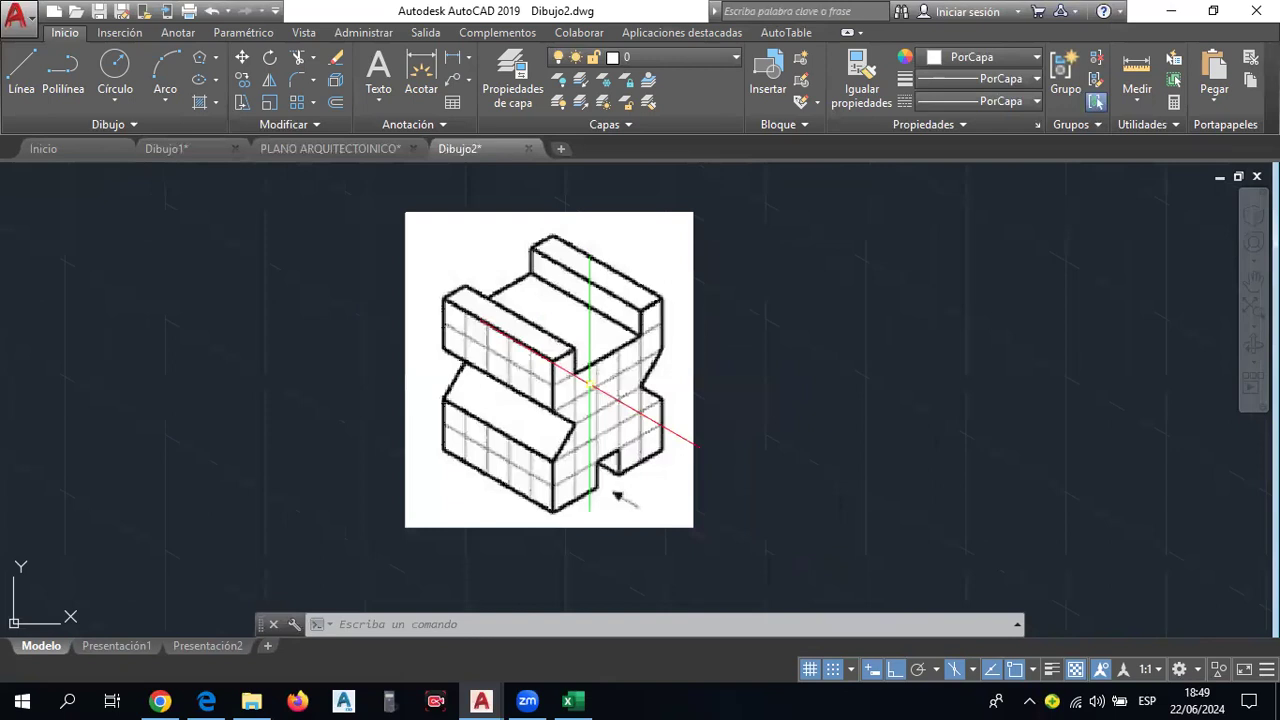
{"action": "middle_click_drag", "start_coordinate": [591, 385], "coordinate": [608, 381]}
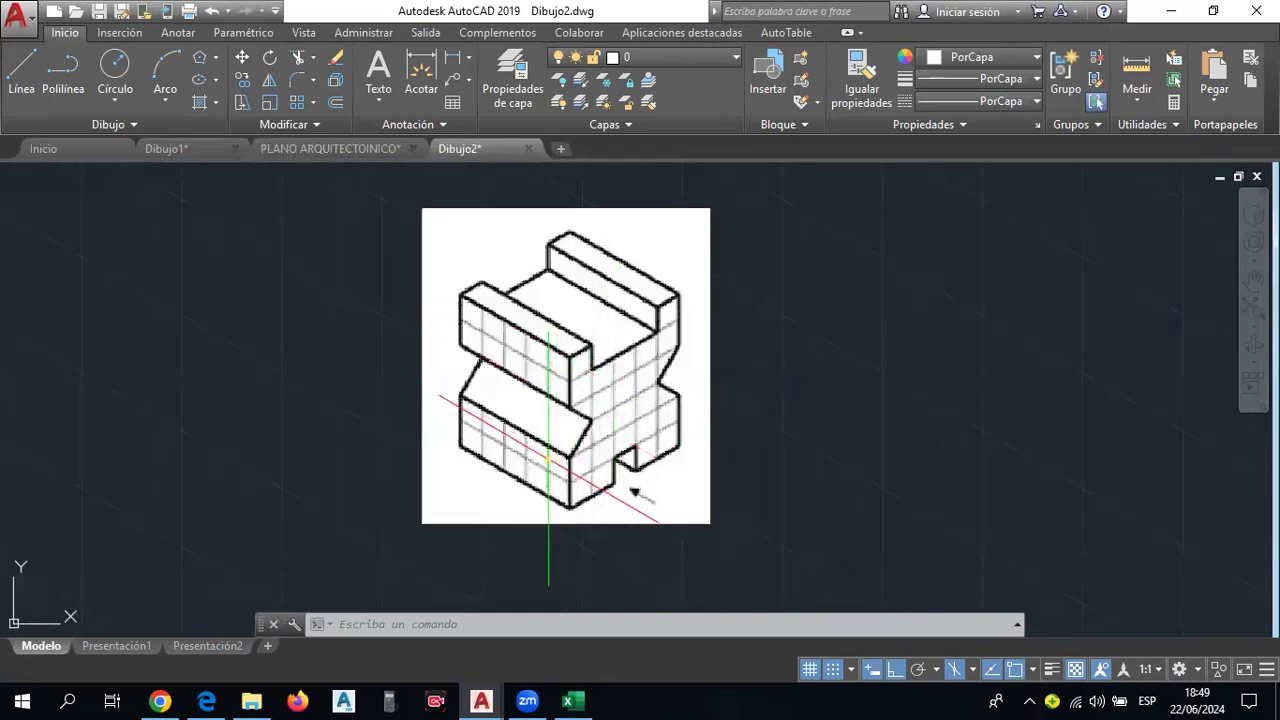
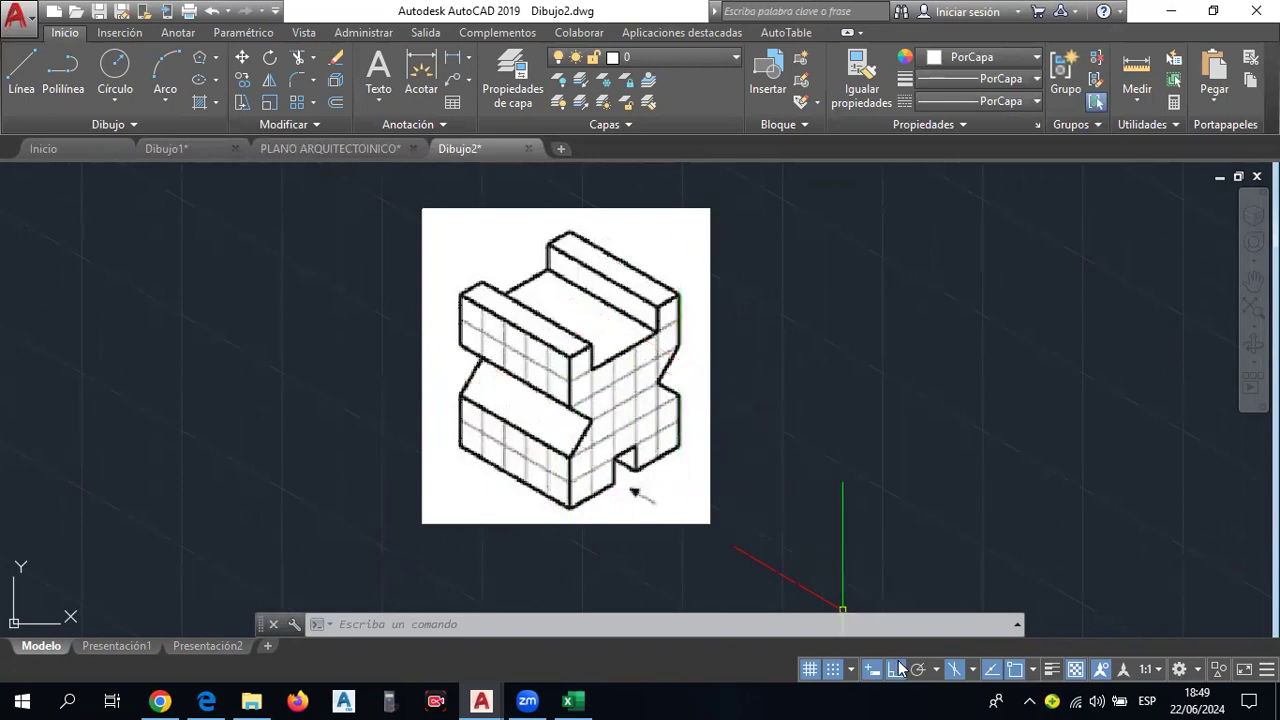
Set Isodraft to Orthographic, cycle grid snap off and on, and reframe the view.
{"action": "left_click", "coordinate": [955, 670]}
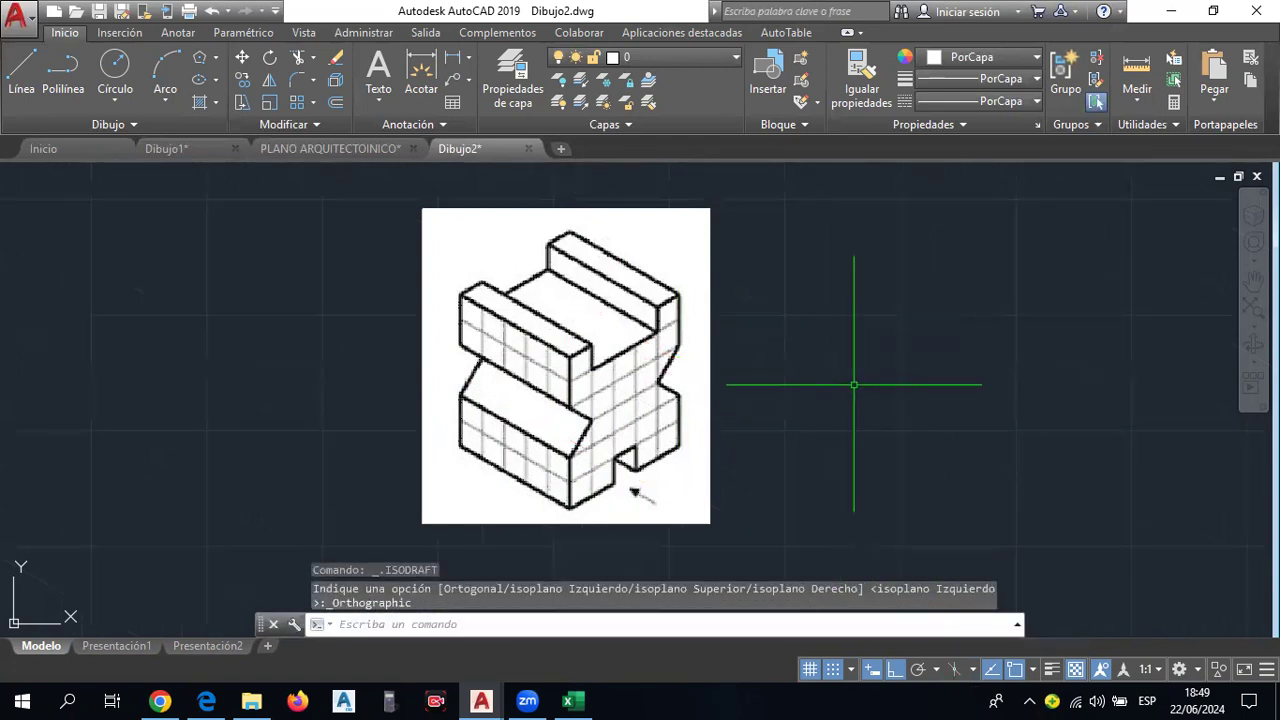
{"action": "middle_click_drag", "start_coordinate": [821, 404], "coordinate": [710, 386]}
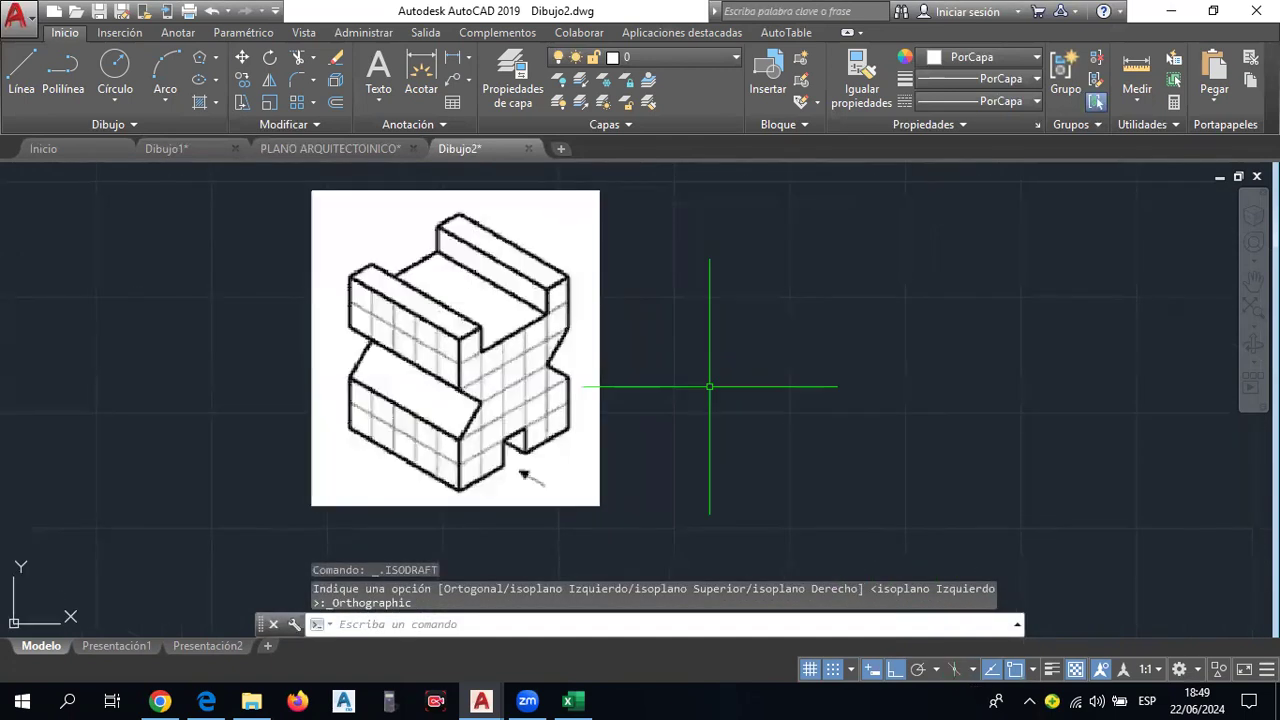
{"action": "left_click", "coordinate": [830, 670]}
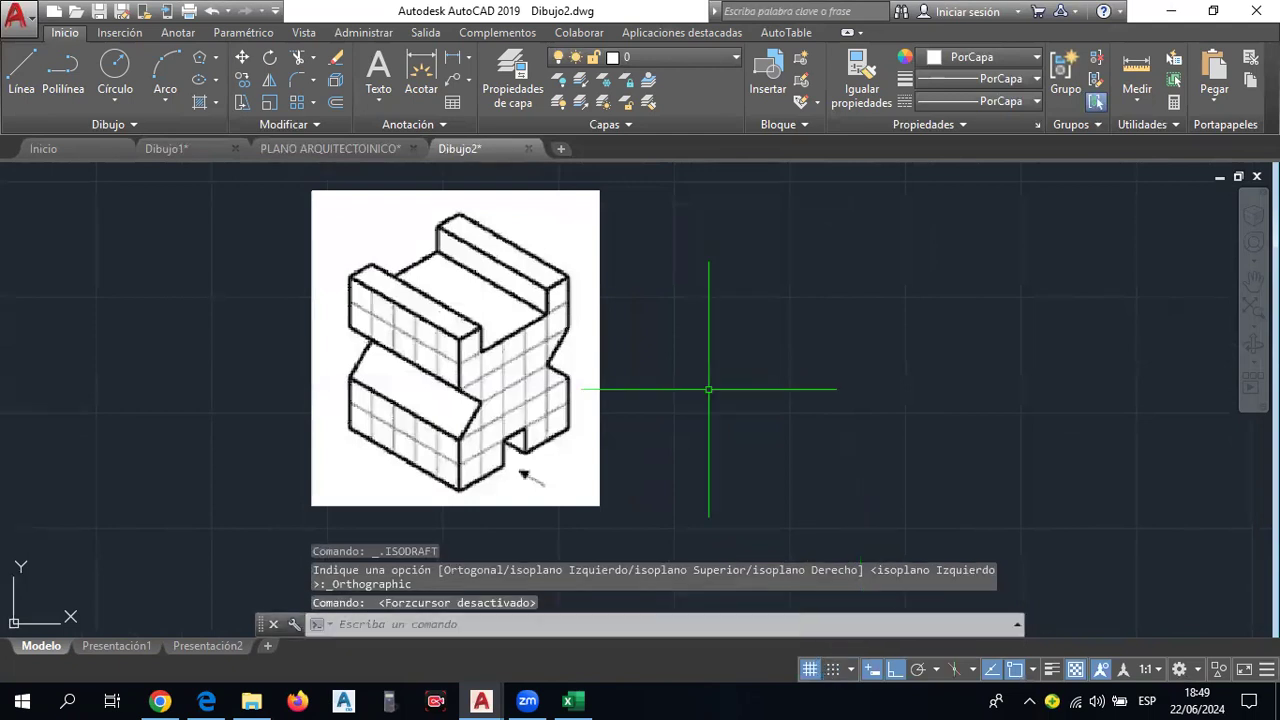
{"action": "middle_click_drag", "start_coordinate": [703, 391], "coordinate": [613, 333]}
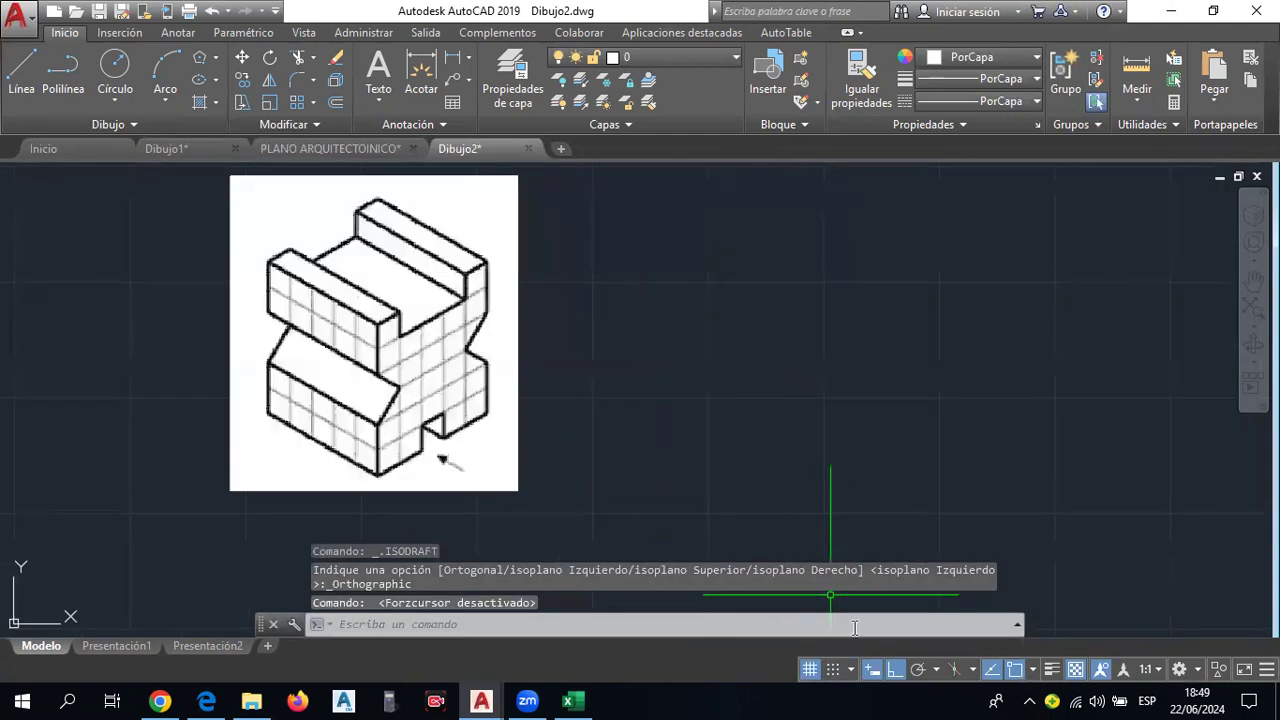
{"action": "left_click", "coordinate": [829, 670]}
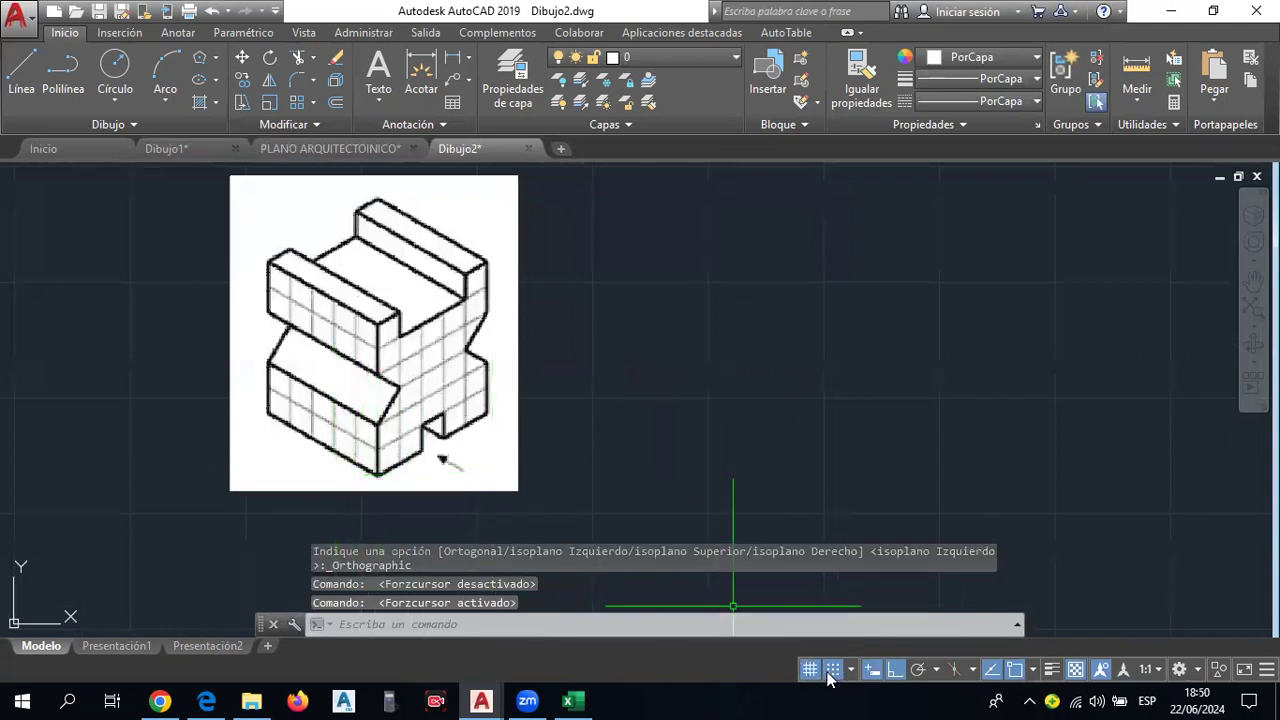
{"action": "middle_click_drag", "start_coordinate": [643, 329], "coordinate": [700, 350]}
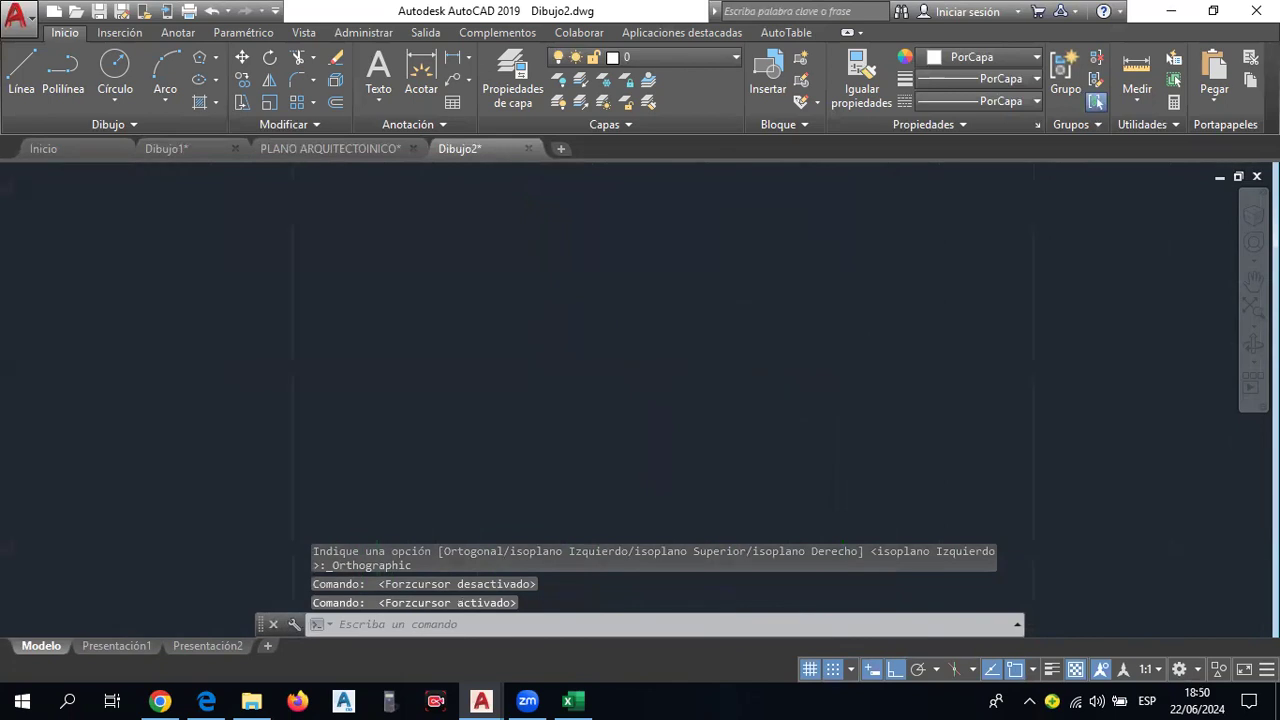
{"action": "scroll", "coordinate": [531, 420], "scroll_direction": "down", "scroll_amount": 2}
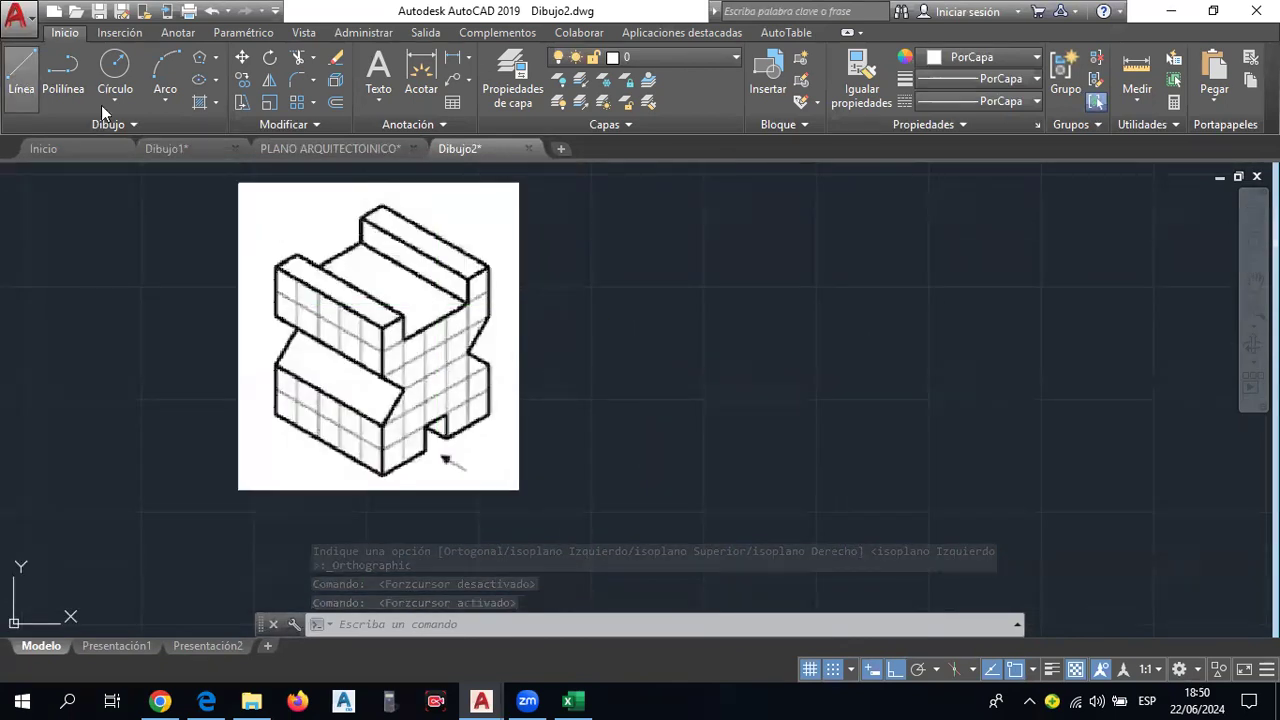
Draw a 200-unit vertical line beside the reference image.
{"action": "left_click", "coordinate": [21, 75]}
{"action": "scroll", "coordinate": [500, 350], "scroll_direction": "down", "scroll_amount": 1}
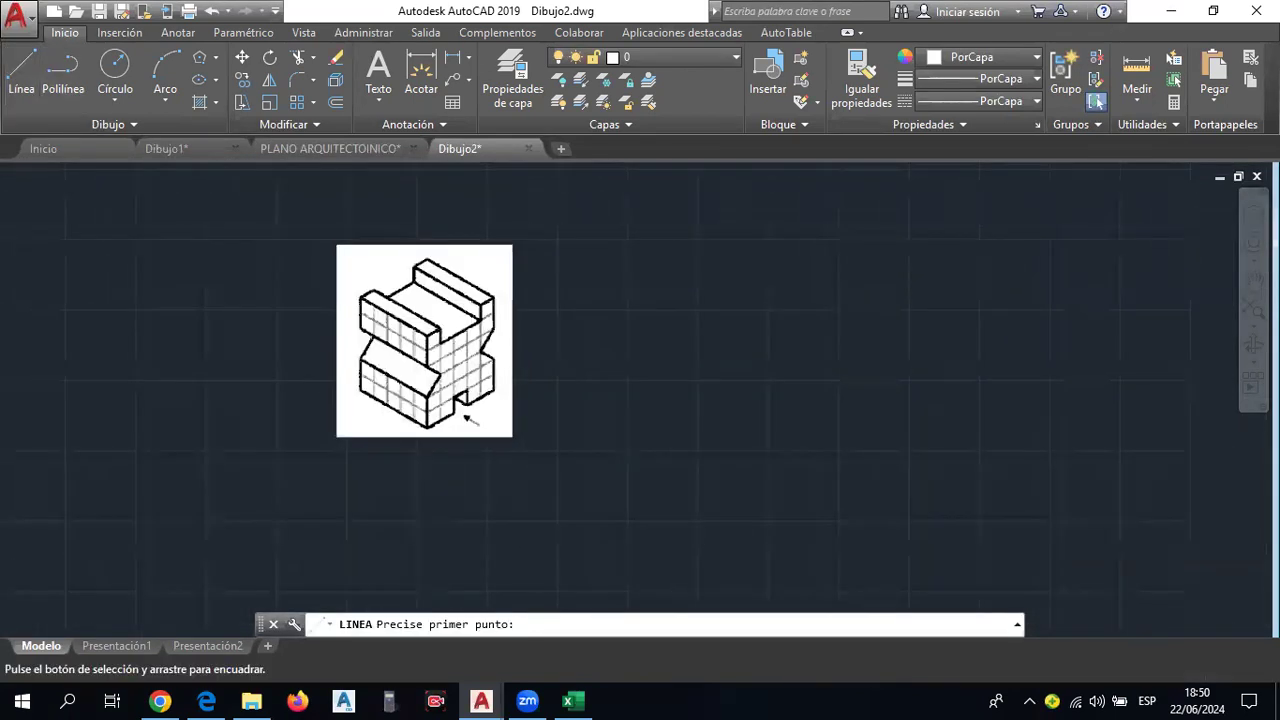
{"action": "left_click", "coordinate": [740, 239]}
{"action": "left_click", "coordinate": [740, 520]}
{"action": "key", "text": "Escape"}
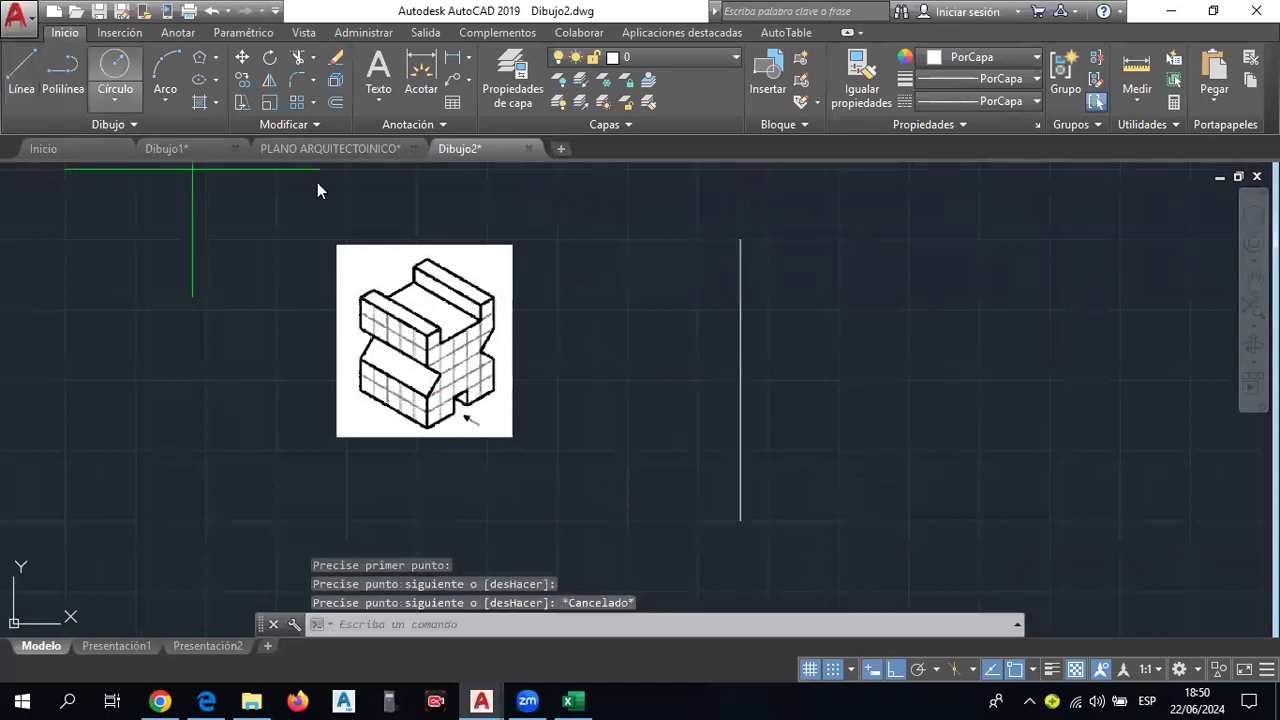
From the vertical line's midpoint, draw horizontal lines 120 units left and 130 units right.
{"action": "key", "text": "Return"}
{"action": "left_click", "coordinate": [740, 380]}
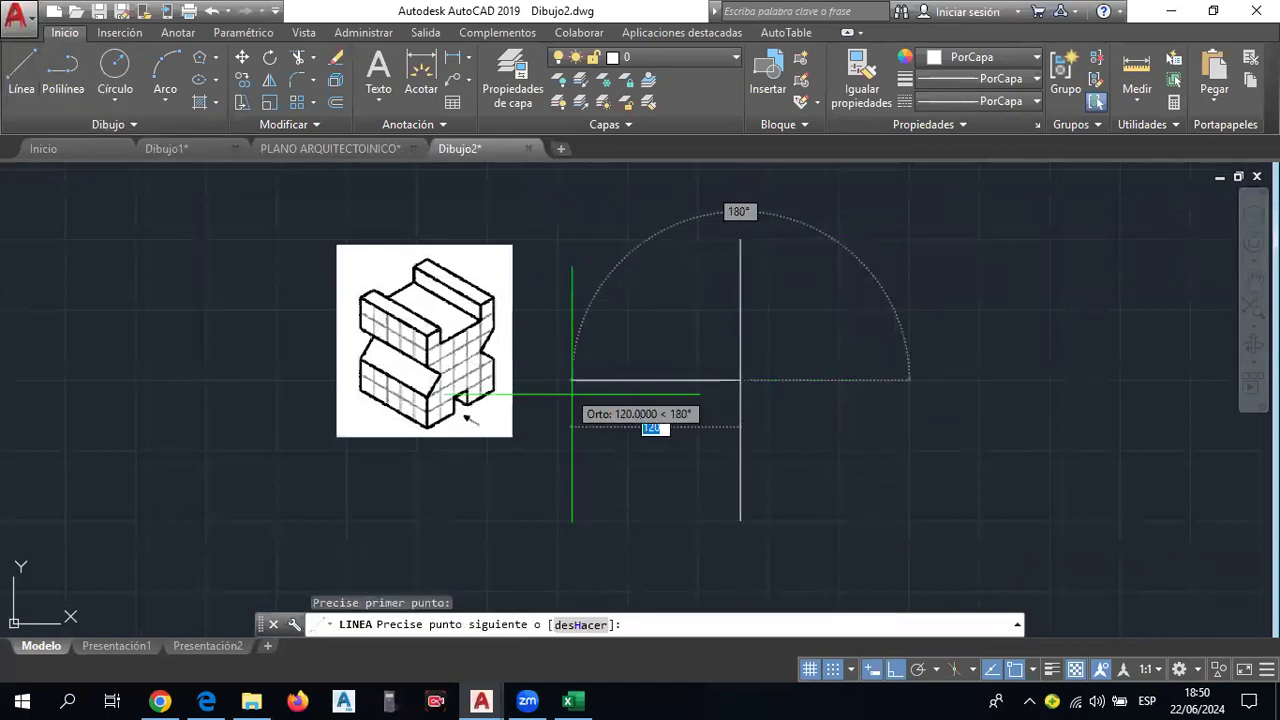
{"action": "left_click", "coordinate": [557, 379]}
{"action": "key", "text": "Escape"}
{"action": "key", "text": "Return"}
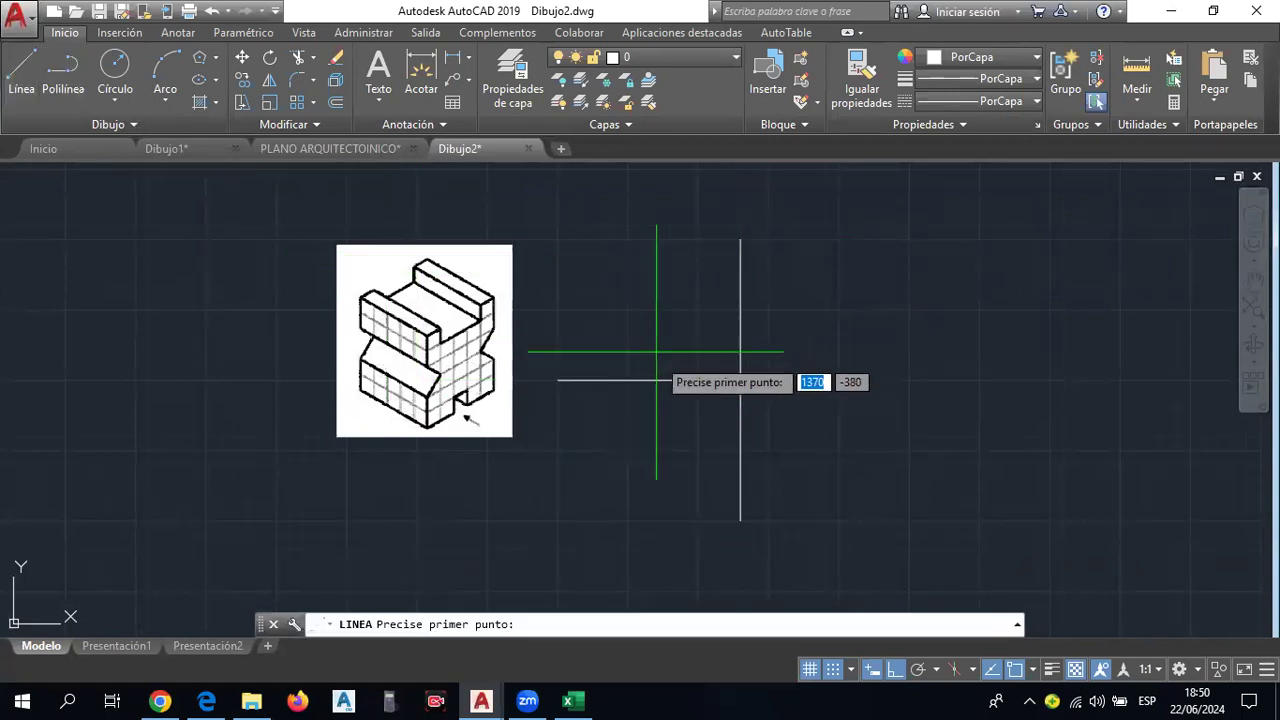
{"action": "left_click", "coordinate": [740, 380]}
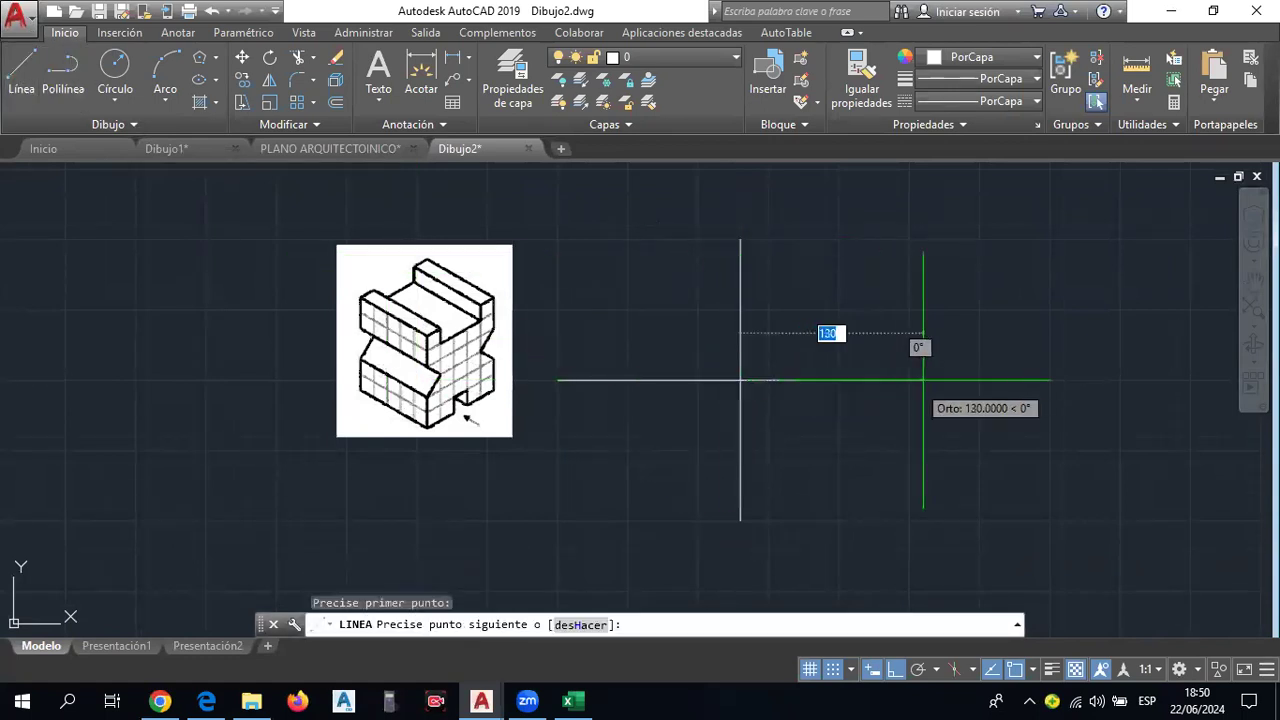
{"action": "left_click", "coordinate": [923, 380]}
{"action": "key", "text": "Escape"}
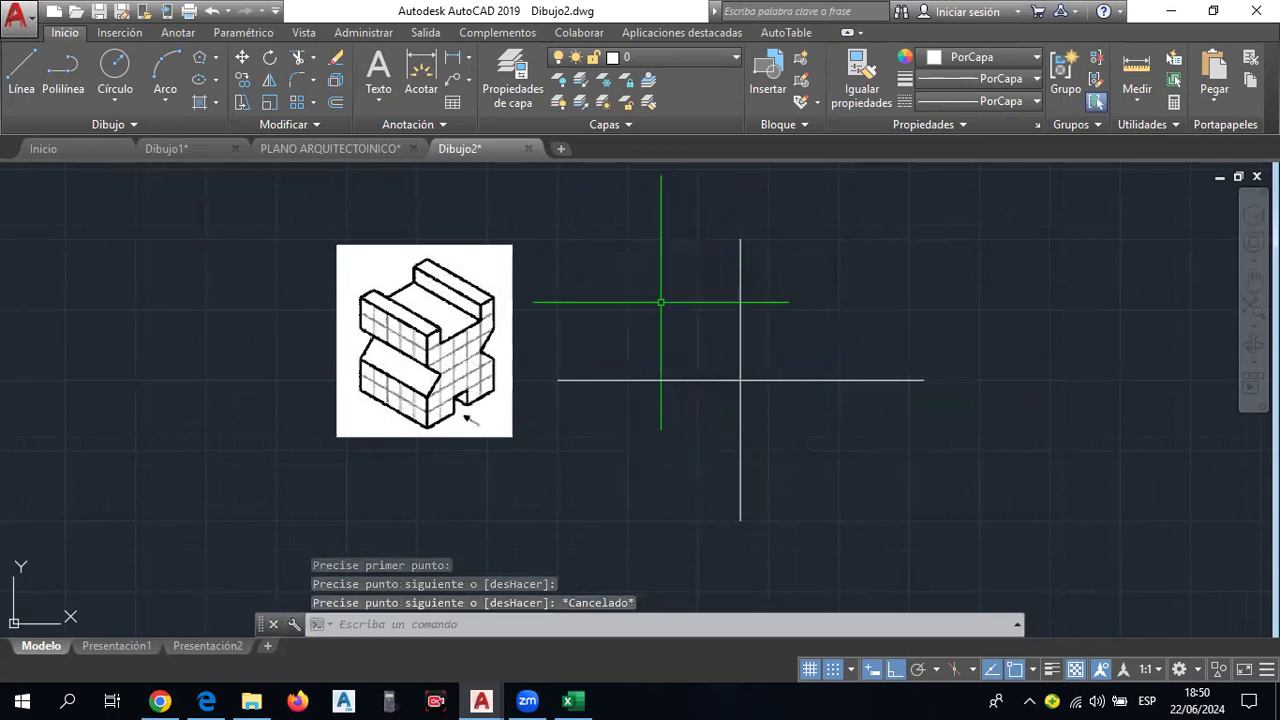
{"action": "scroll", "coordinate": [450, 385], "scroll_direction": "up", "scroll_amount": 2}
{"action": "middle_click_drag", "start_coordinate": [443, 391], "coordinate": [549, 388]}
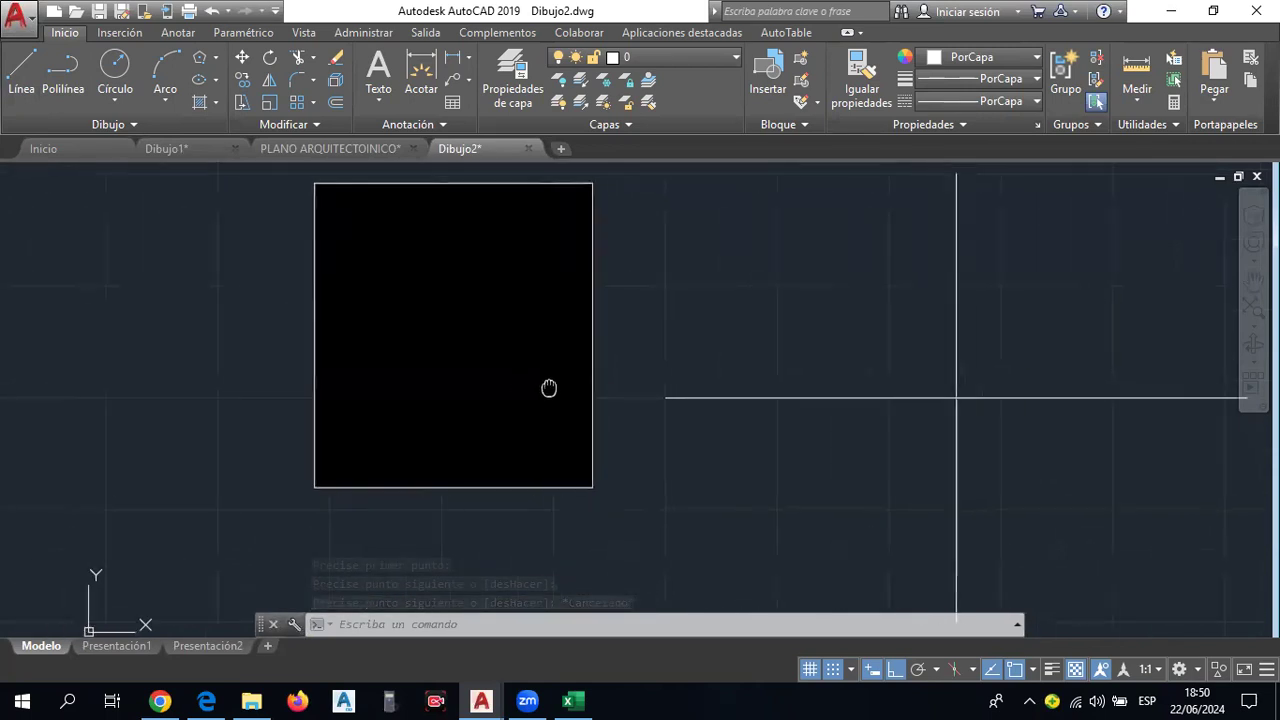
{"action": "scroll", "coordinate": [385, 415], "scroll_direction": "up", "scroll_amount": 2}
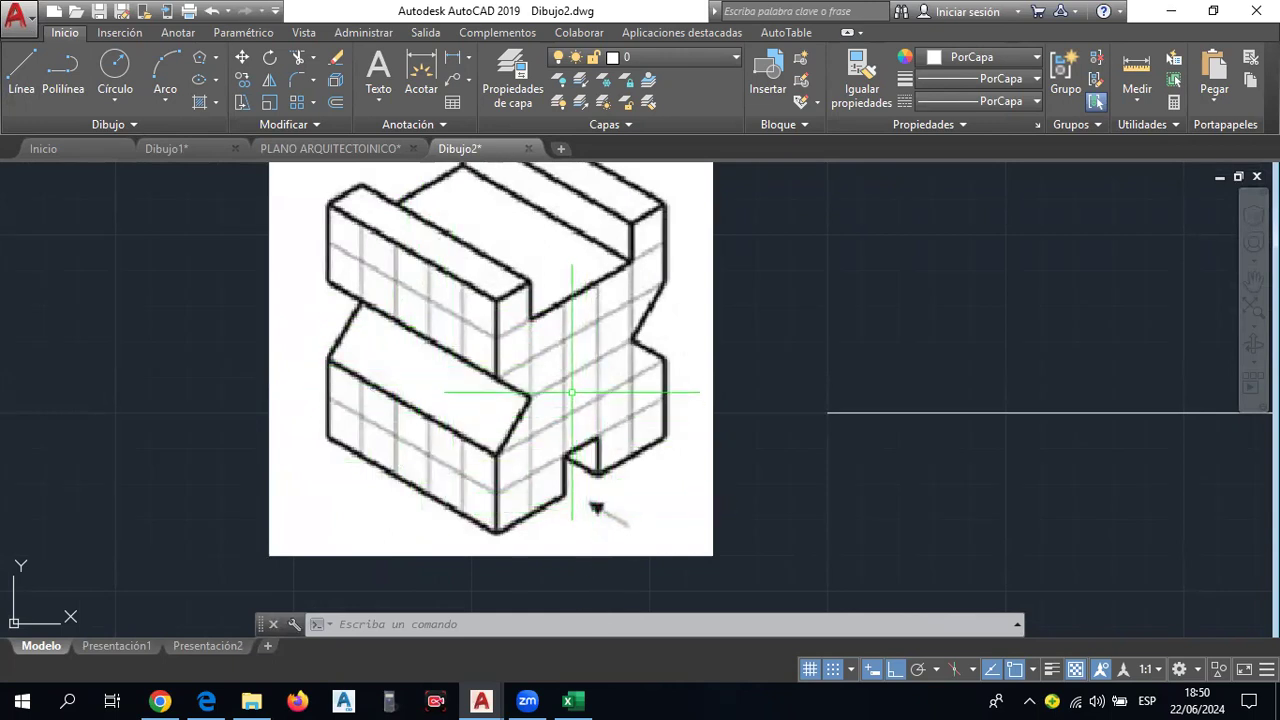
{"action": "scroll", "coordinate": [590, 398], "scroll_direction": "down", "scroll_amount": 1}
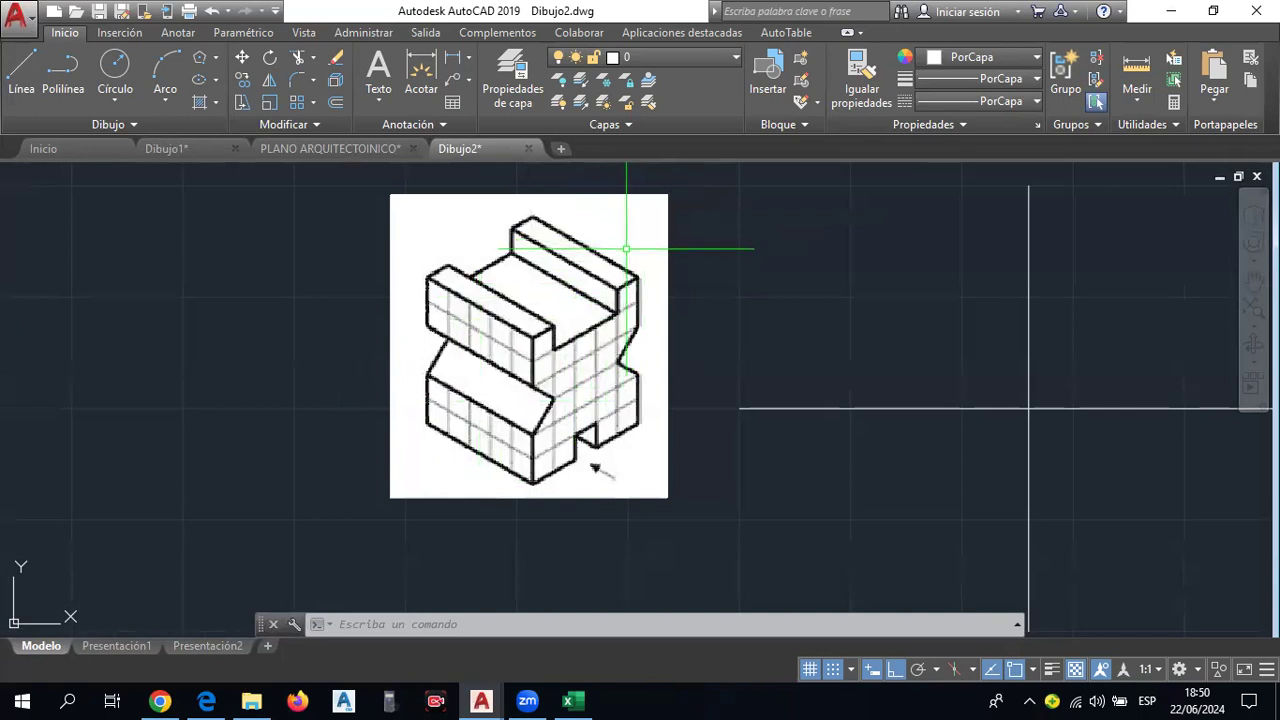
{"action": "middle_click_drag", "start_coordinate": [863, 394], "coordinate": [819, 403]}
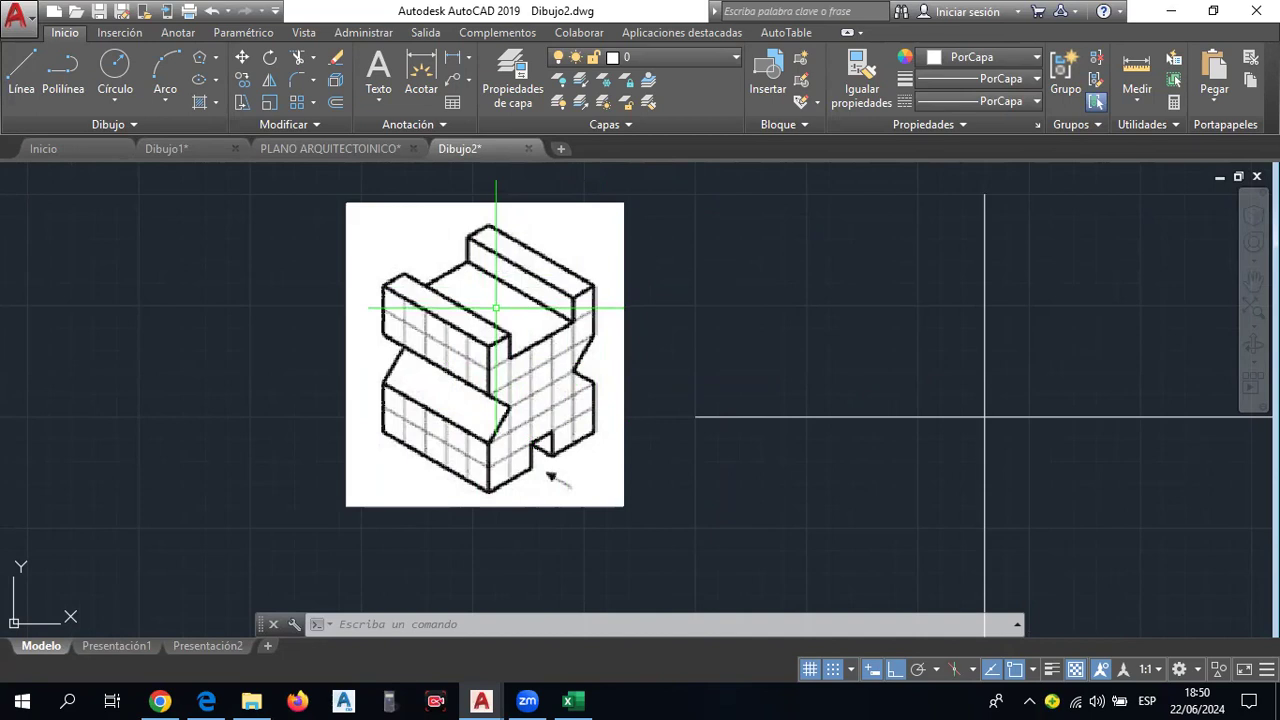
{"action": "scroll", "coordinate": [459, 461], "scroll_direction": "up", "scroll_amount": 2}
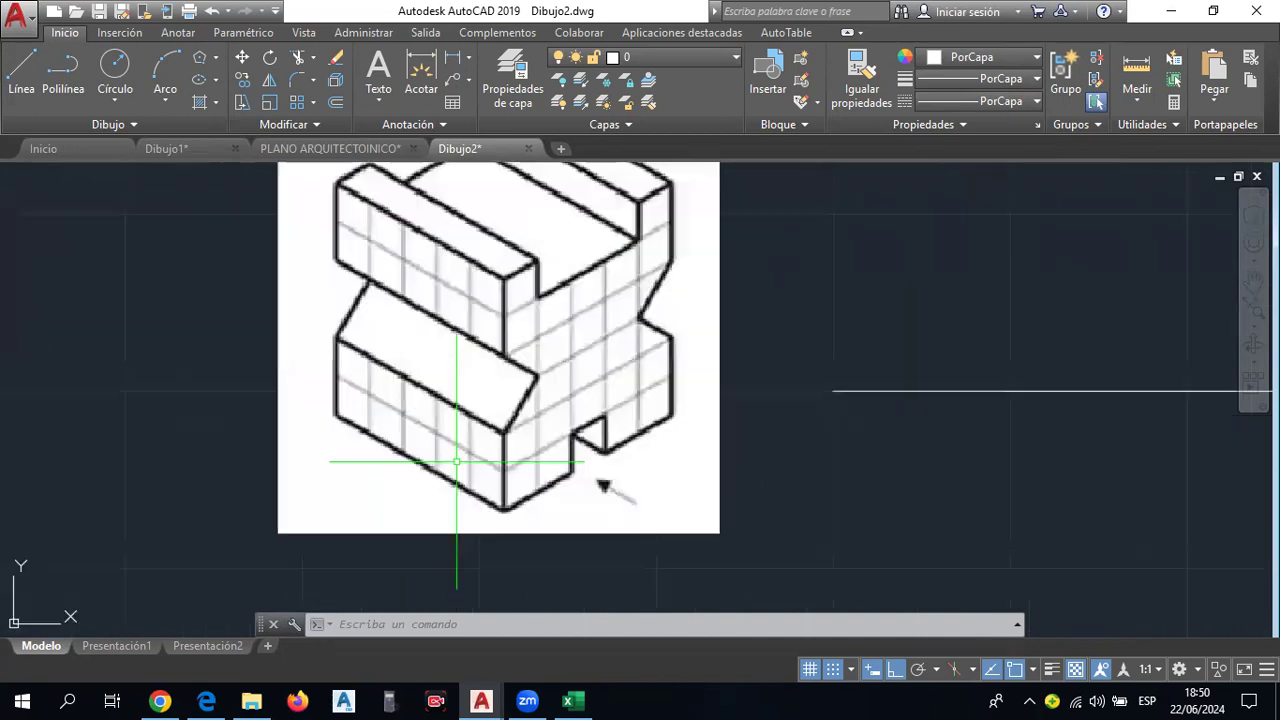
{"action": "scroll", "coordinate": [456, 458], "scroll_direction": "down", "scroll_amount": 2}
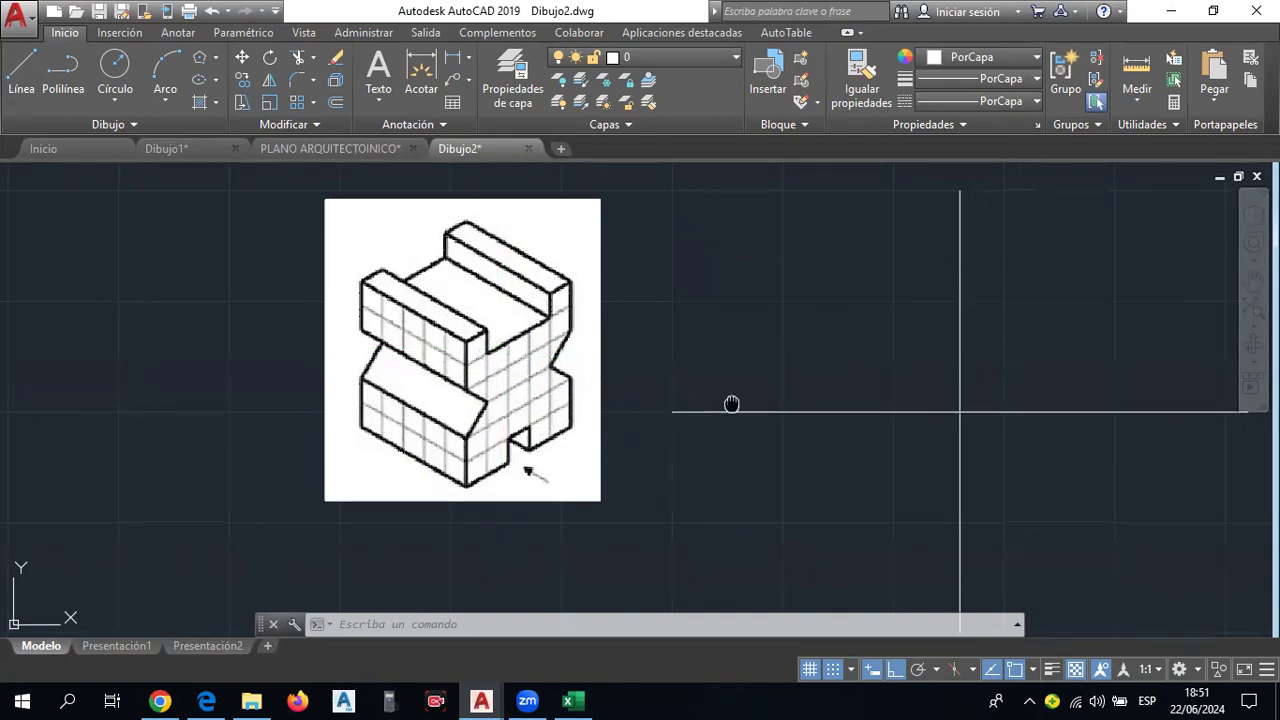
{"action": "middle_click_drag", "start_coordinate": [731, 403], "coordinate": [717, 433]}
{"action": "scroll", "coordinate": [466, 496], "scroll_direction": "up", "scroll_amount": 2}
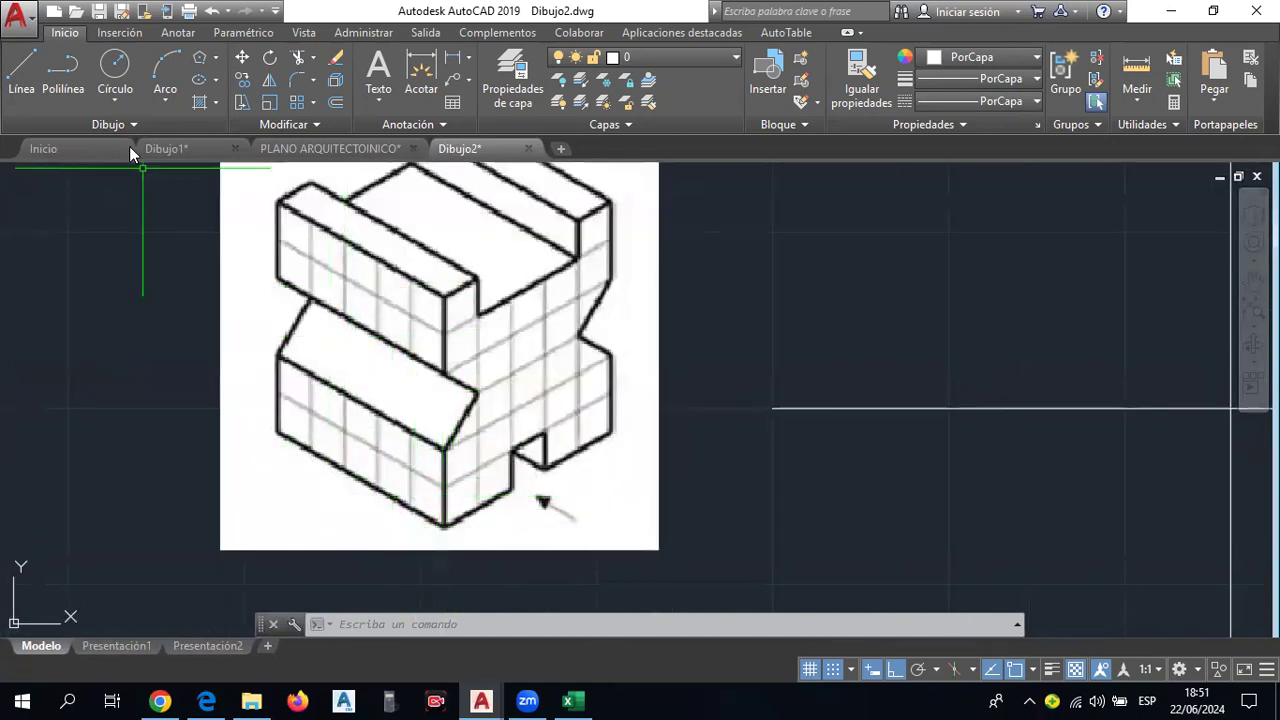
Draw a closed rectangle outline from lines, with a 50-unit edge and 20-unit sides.
{"action": "left_click", "coordinate": [22, 68]}
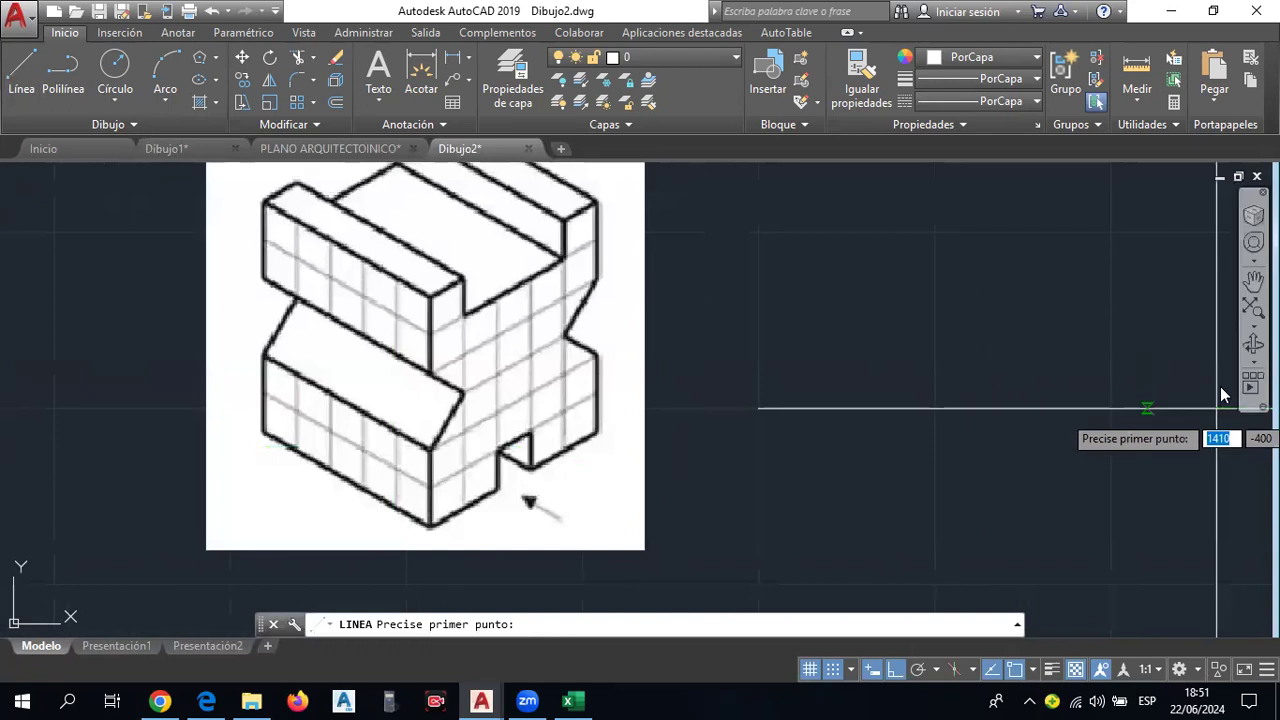
{"action": "scroll", "coordinate": [1216, 408], "scroll_direction": "down", "scroll_amount": 2}
{"action": "left_click", "coordinate": [1085, 394]}
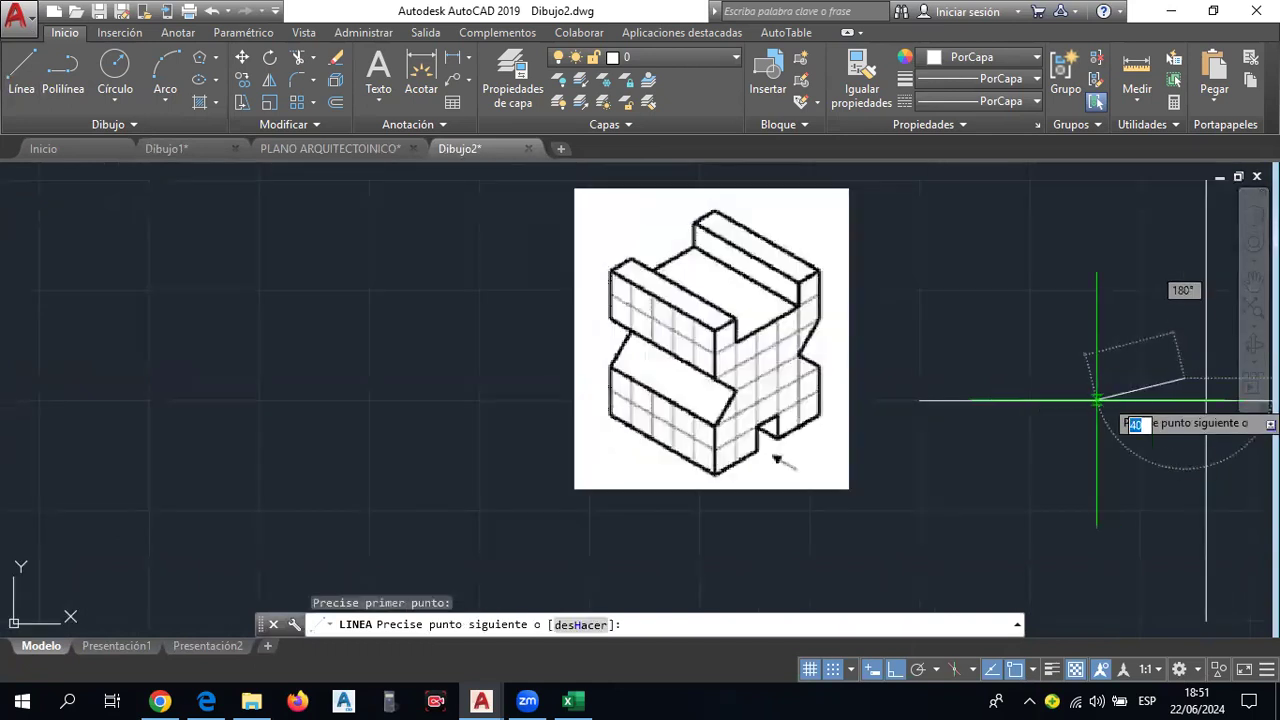
{"action": "scroll", "coordinate": [771, 466], "scroll_direction": "up", "scroll_amount": 2}
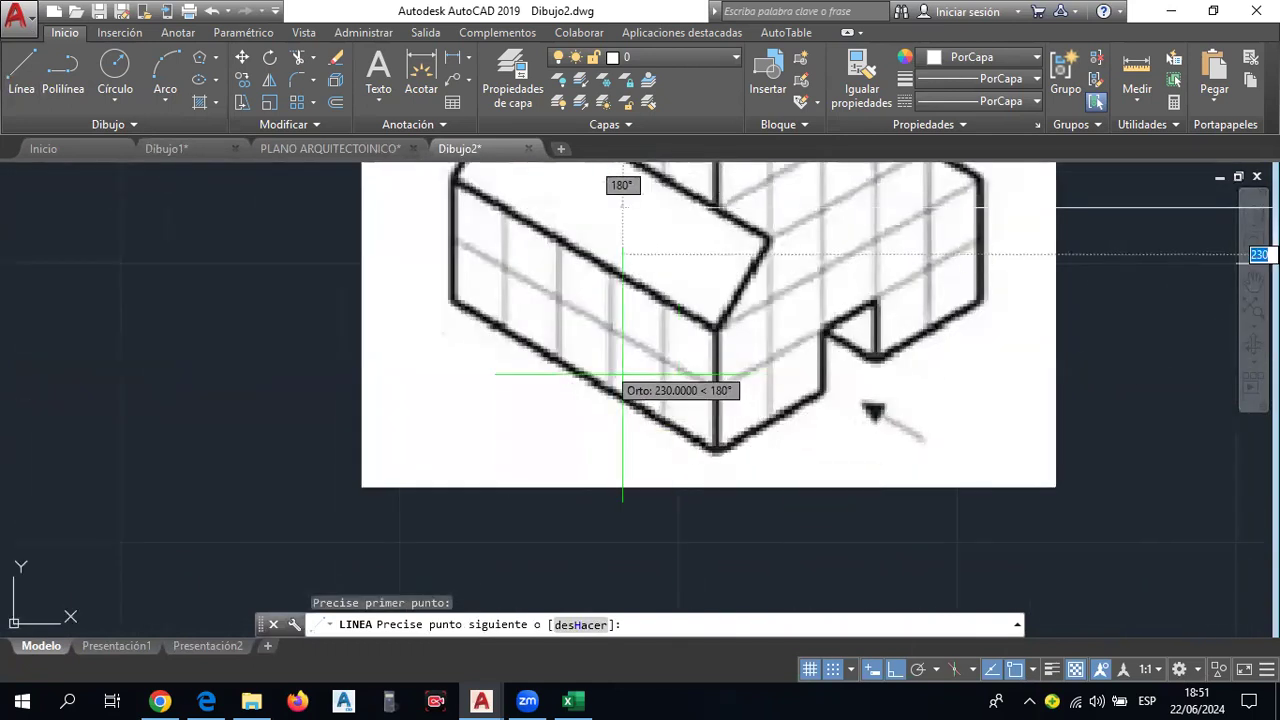
{"action": "mouse_move", "coordinate": [571, 337]}
{"action": "middle_mouse_down"}
{"action": "mouse_move", "coordinate": [909, 378]}
{"action": "mouse_move", "coordinate": [666, 395]}
{"action": "middle_mouse_up"}
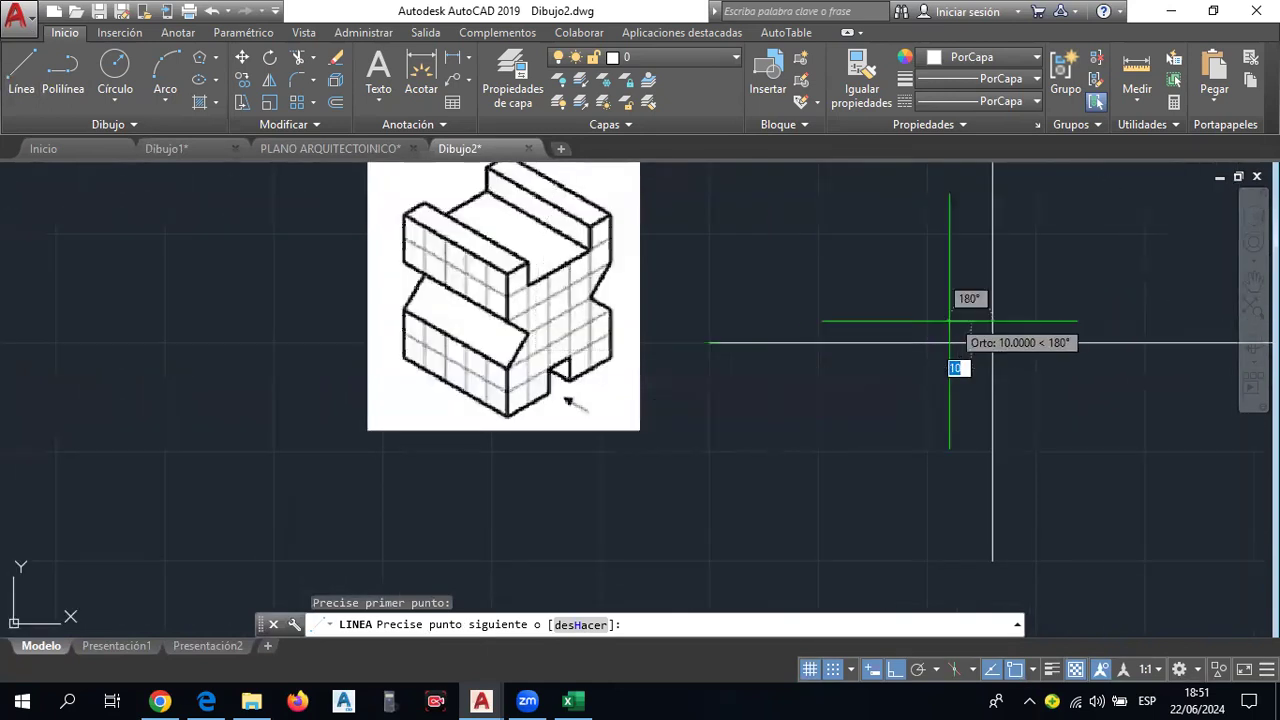
{"action": "left_click", "coordinate": [862, 321]}
{"action": "scroll", "coordinate": [855, 318], "scroll_direction": "up", "scroll_amount": 3}
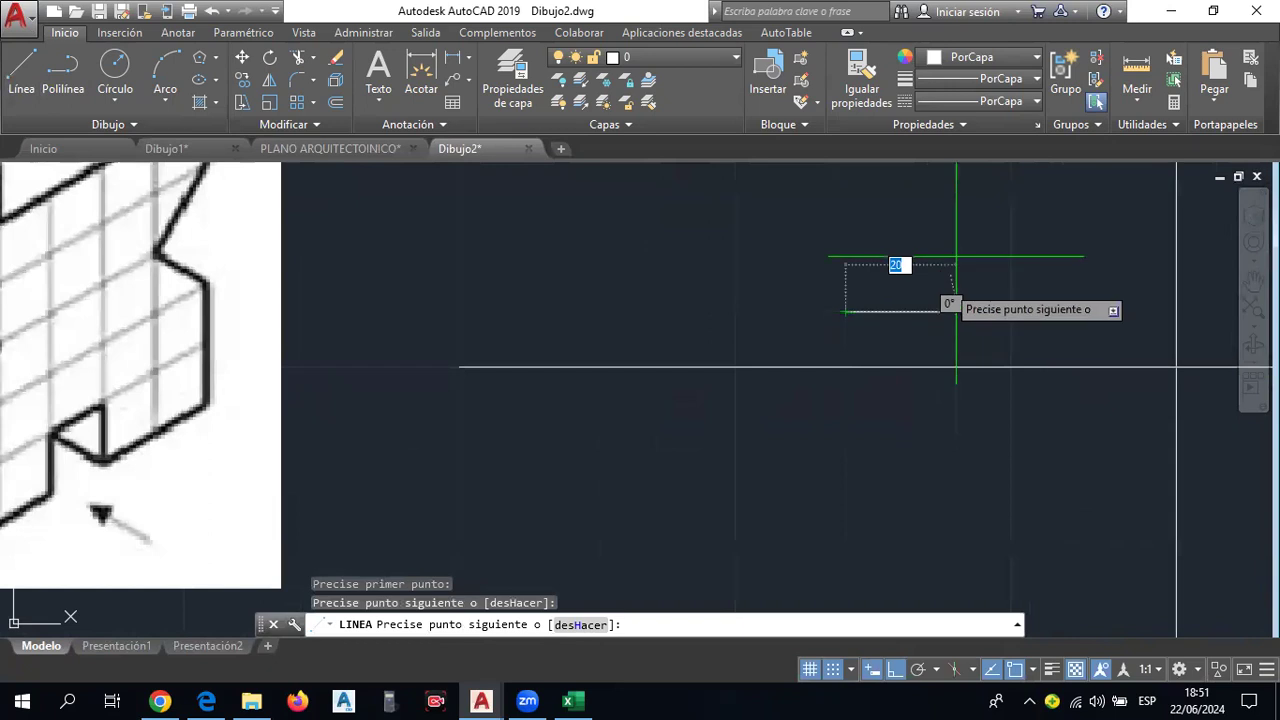
{"action": "scroll", "coordinate": [708, 366], "scroll_direction": "up", "scroll_amount": 3}
{"action": "scroll", "coordinate": [711, 500], "scroll_direction": "up", "scroll_amount": 2}
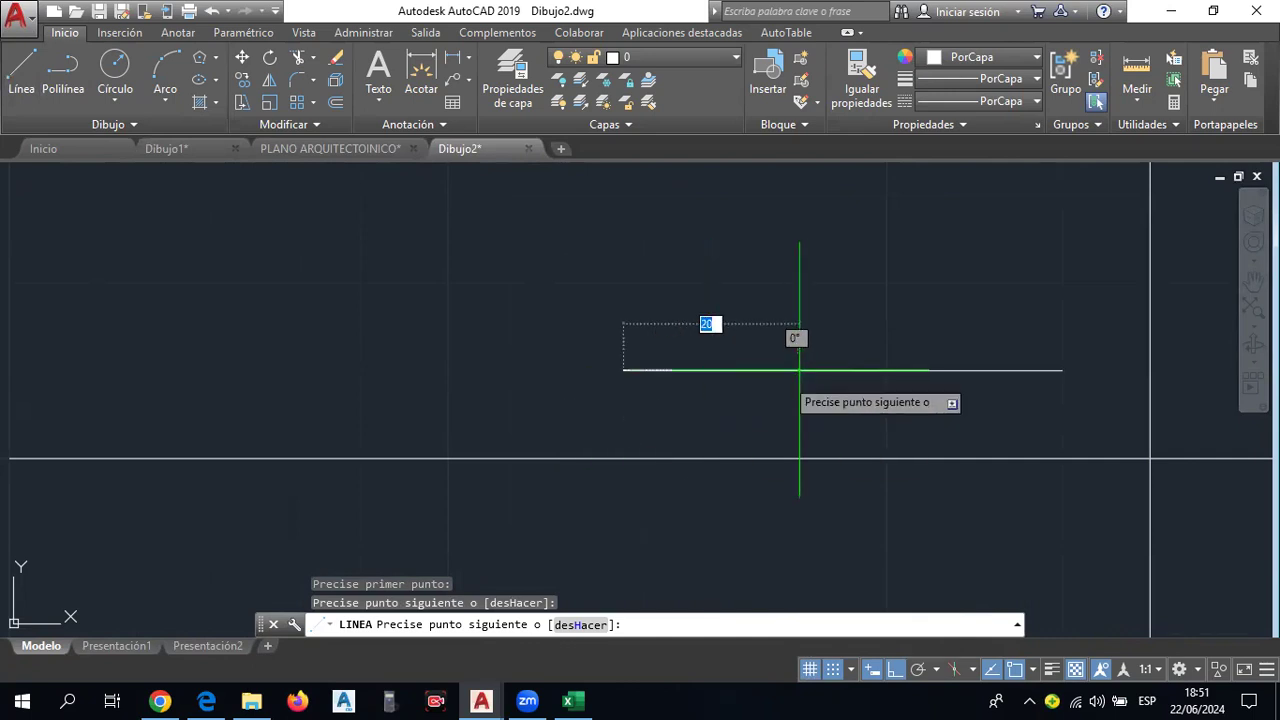
{"action": "scroll", "coordinate": [620, 374], "scroll_direction": "down", "scroll_amount": 2}
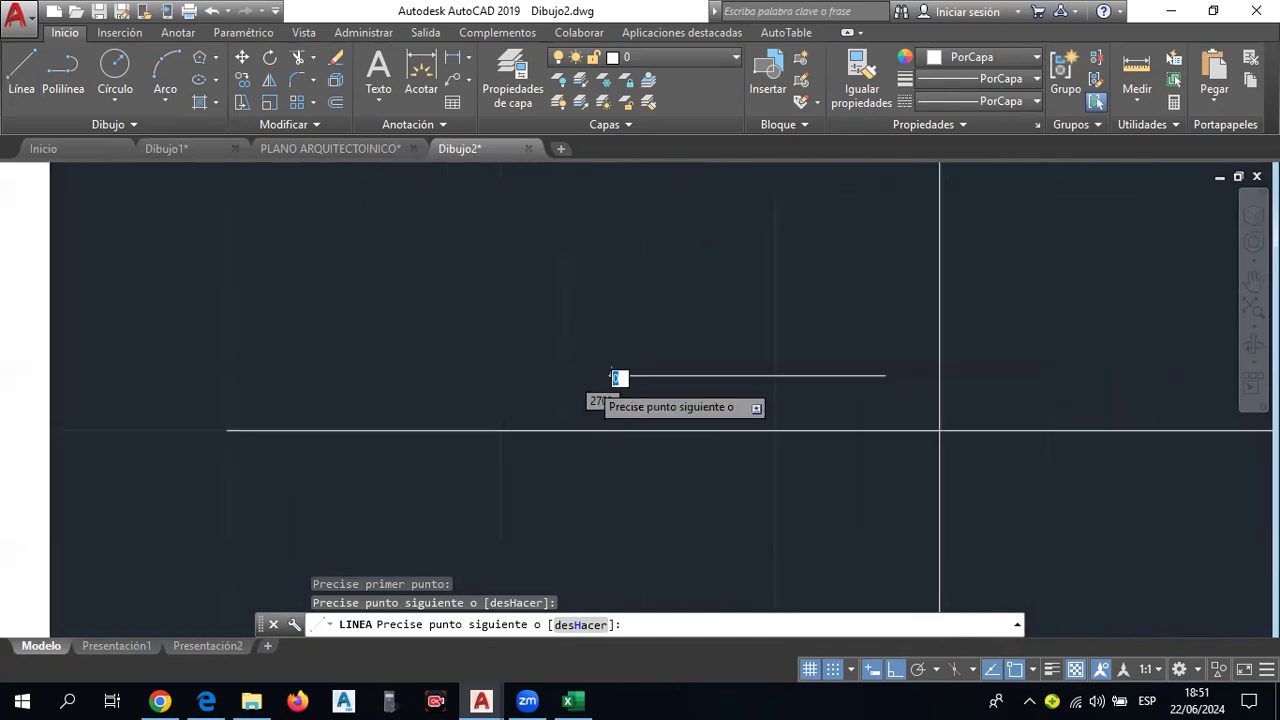
{"action": "scroll", "coordinate": [619, 378], "scroll_direction": "down", "scroll_amount": 3}
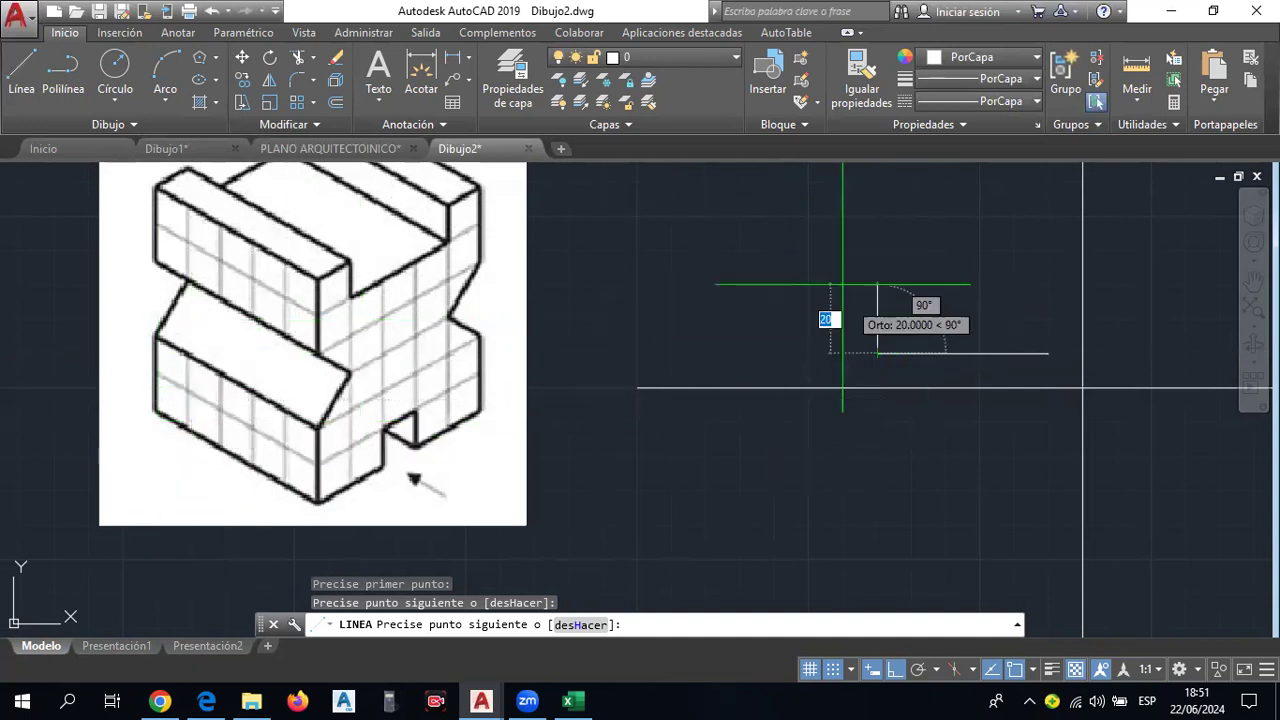
{"action": "left_click", "coordinate": [877, 284]}
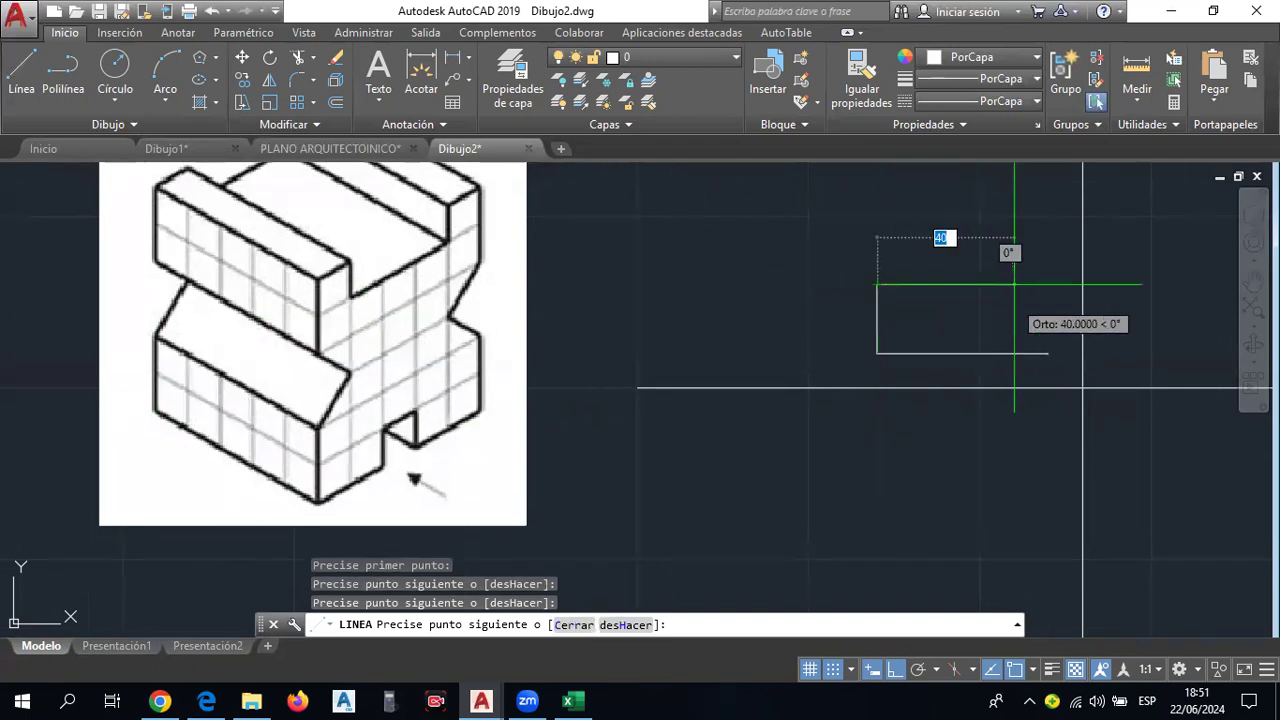
{"action": "left_click", "coordinate": [1048, 284]}
{"action": "left_click", "coordinate": [1048, 353]}
{"action": "key", "text": "Escape"}
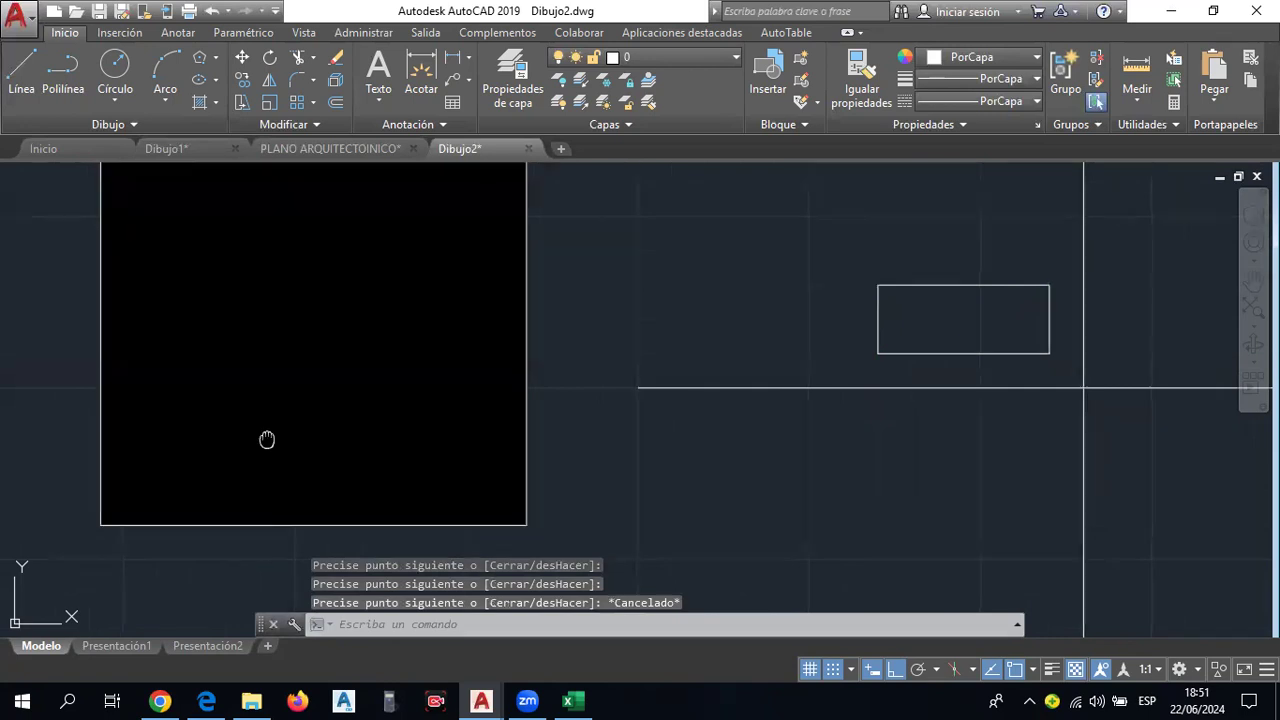
{"action": "middle_click_drag", "start_coordinate": [266, 440], "coordinate": [298, 469]}
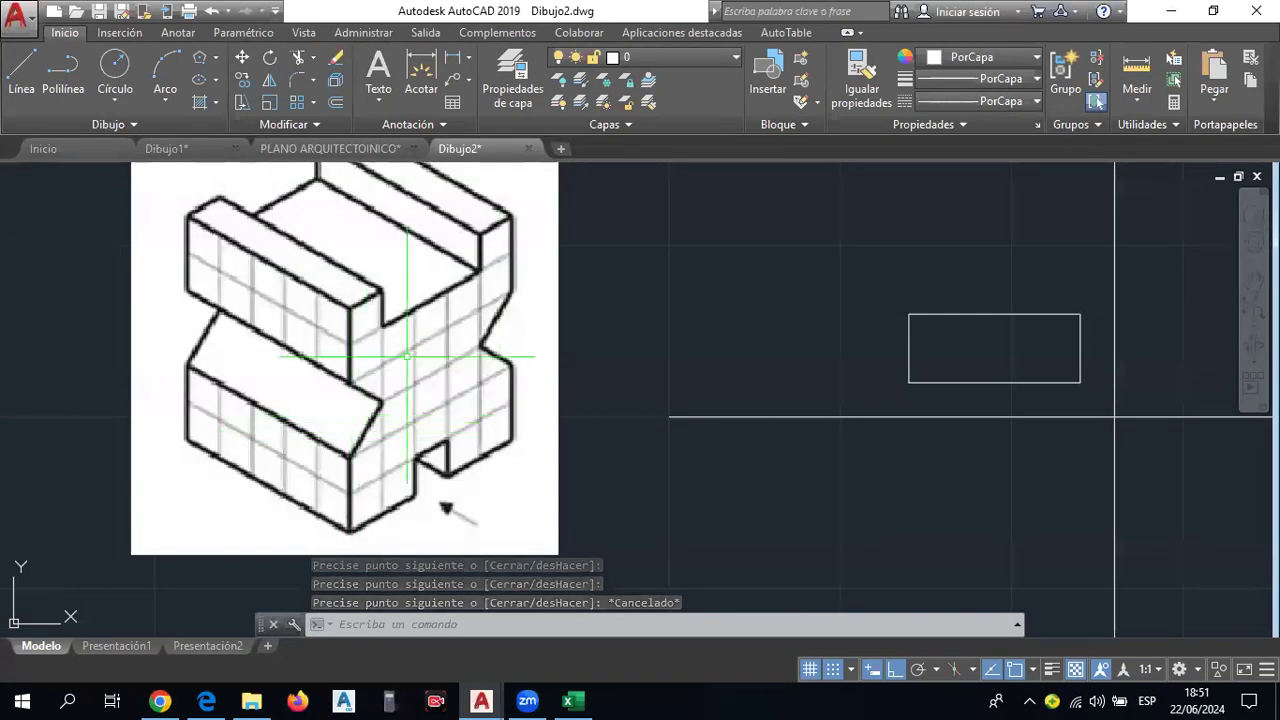
Build a 20-unit-tall box of matching width up from the rectangle's top-right corner.
{"action": "left_click", "coordinate": [25, 88]}
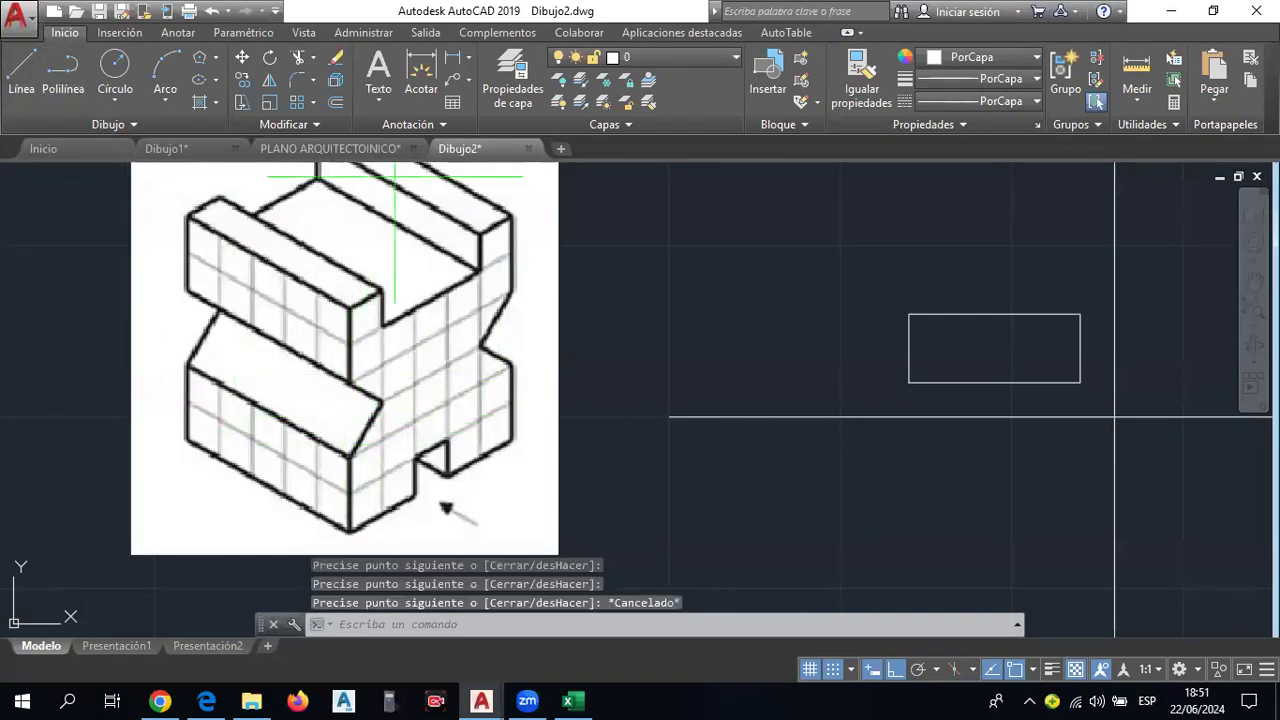
{"action": "left_click", "coordinate": [1080, 314]}
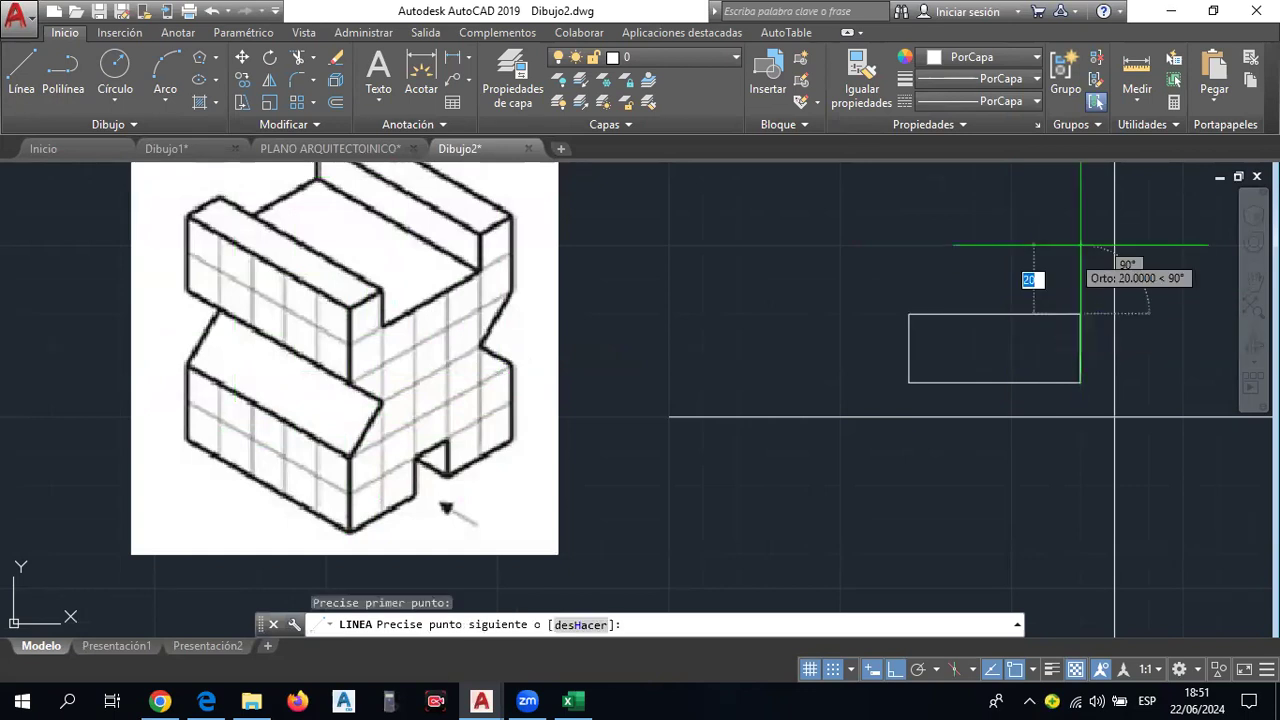
{"action": "left_click", "coordinate": [1080, 244]}
{"action": "left_click", "coordinate": [908, 244]}
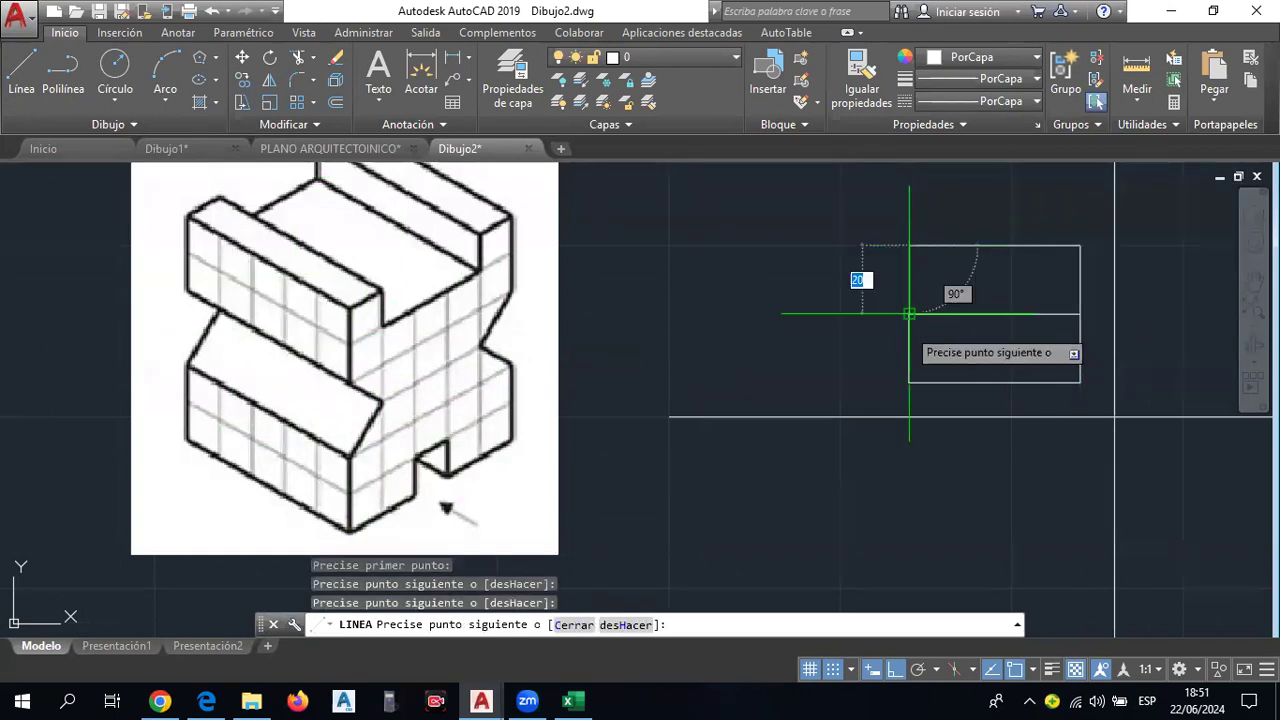
{"action": "left_click", "coordinate": [908, 314]}
{"action": "key", "text": "Escape"}
Draw a third box of the same width above the two stacked boxes.
{"action": "middle_click_drag", "start_coordinate": [901, 341], "coordinate": [899, 368]}
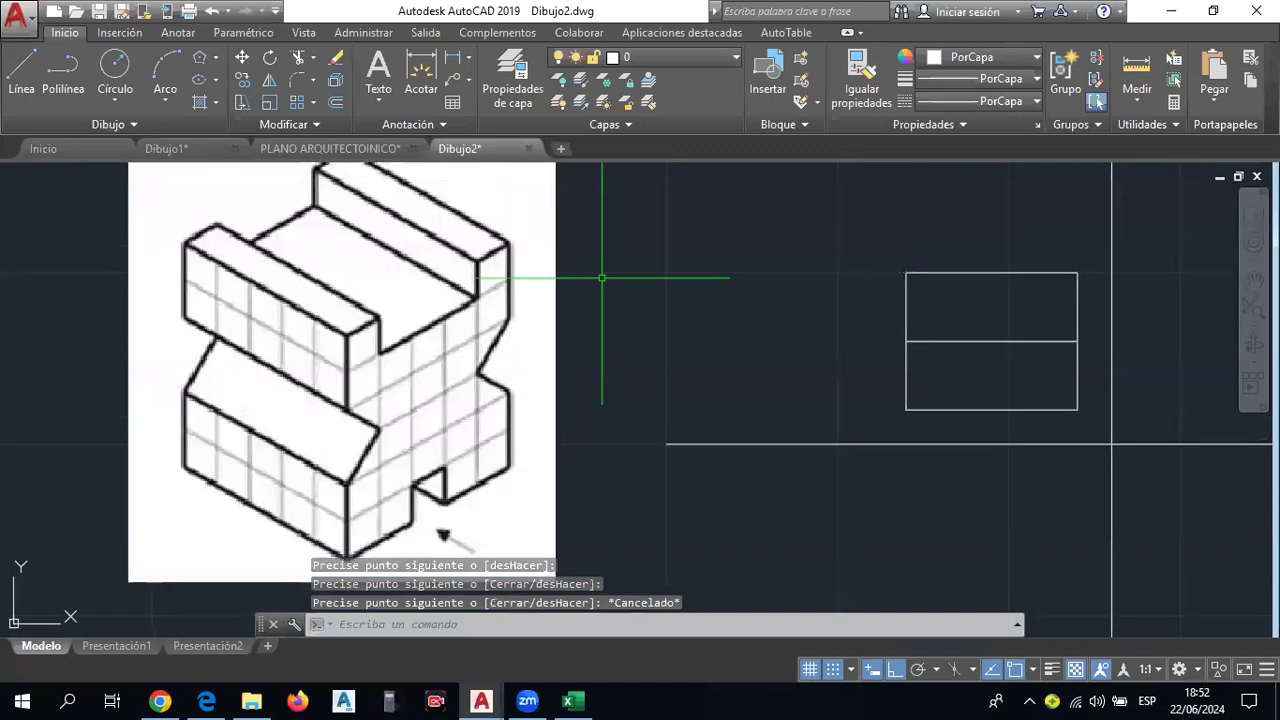
{"action": "left_click", "coordinate": [22, 70]}
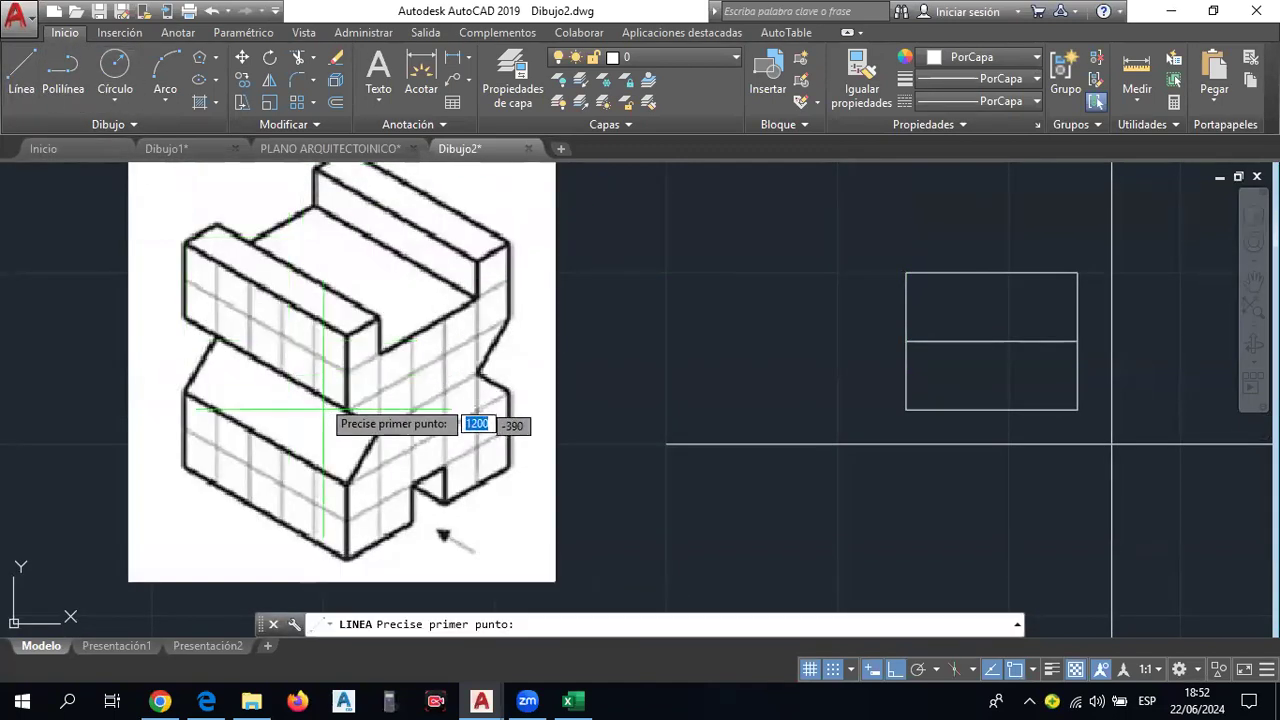
{"action": "left_click", "coordinate": [1077, 272]}
{"action": "left_click", "coordinate": [1077, 204]}
{"action": "left_click", "coordinate": [906, 204]}
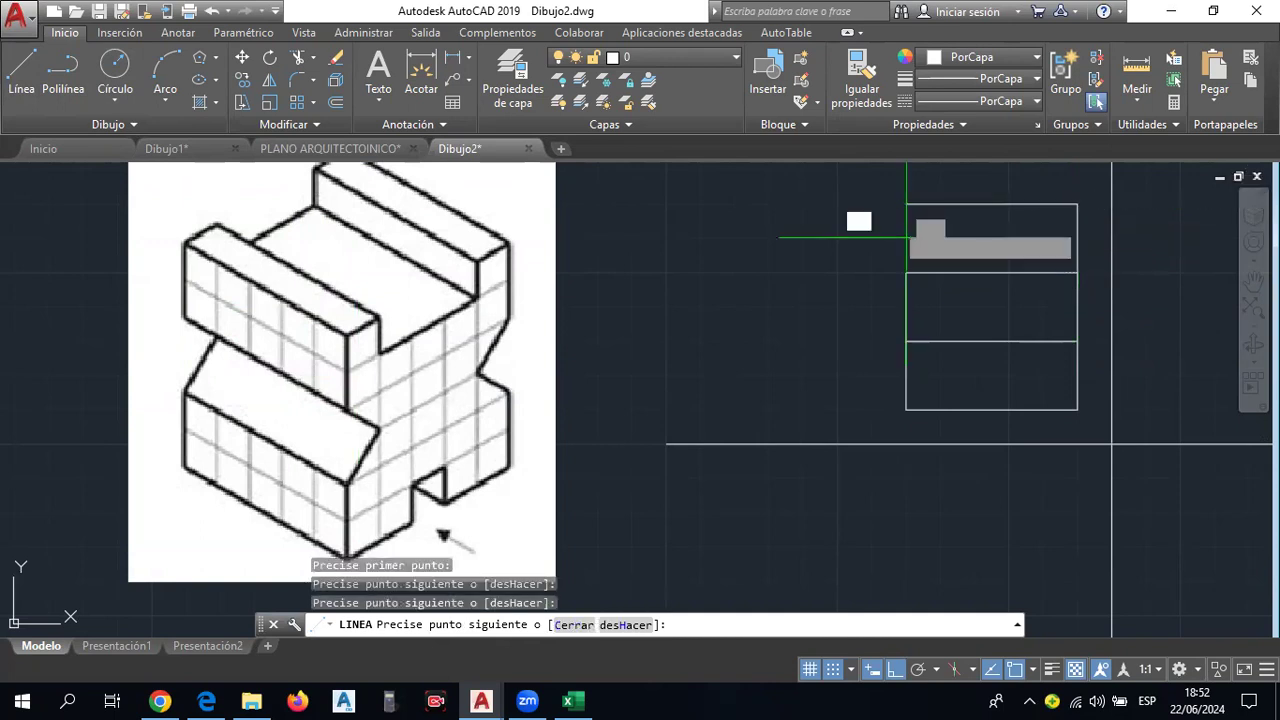
{"action": "left_click", "coordinate": [906, 272]}
{"action": "key", "text": "Escape"}
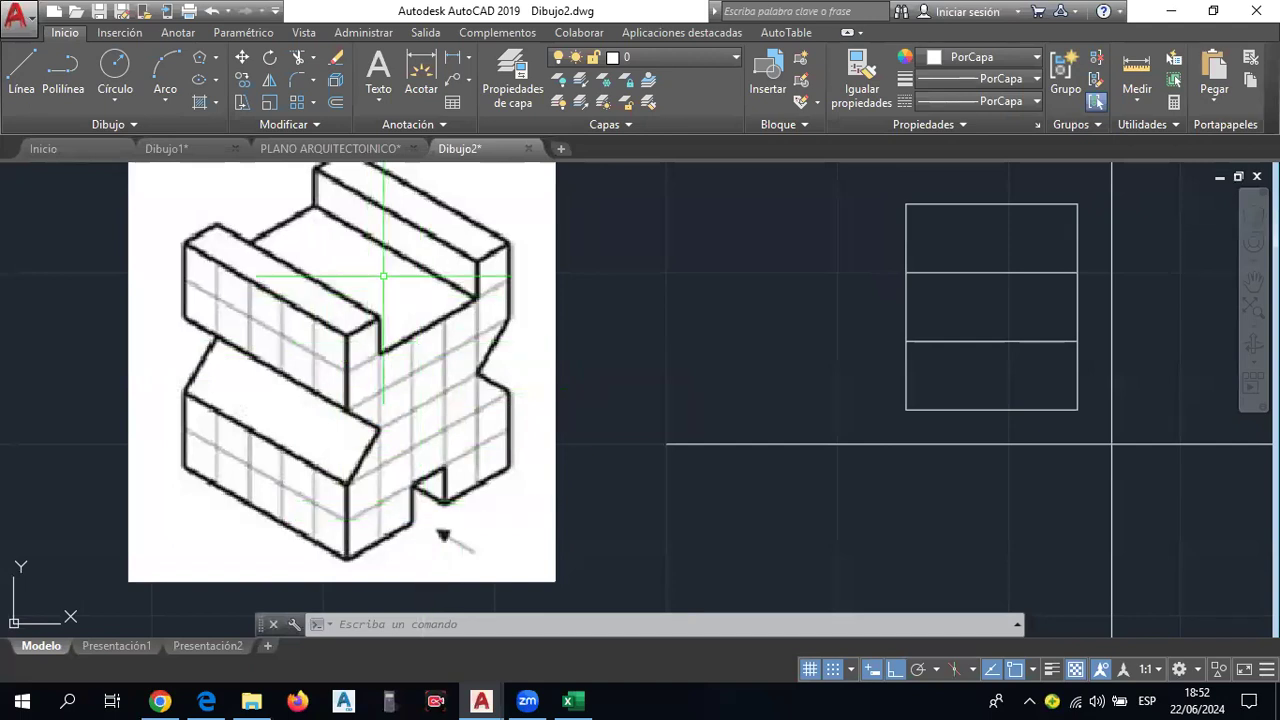
Fit the drawing in view and draw a full-width line across the top box's middle.
{"action": "middle_click", "coordinate": [786, 357]}
{"action": "middle_click", "coordinate": [786, 357]}
{"action": "left_click", "coordinate": [22, 80]}
{"action": "scroll", "coordinate": [699, 209], "scroll_direction": "up", "scroll_amount": 2}
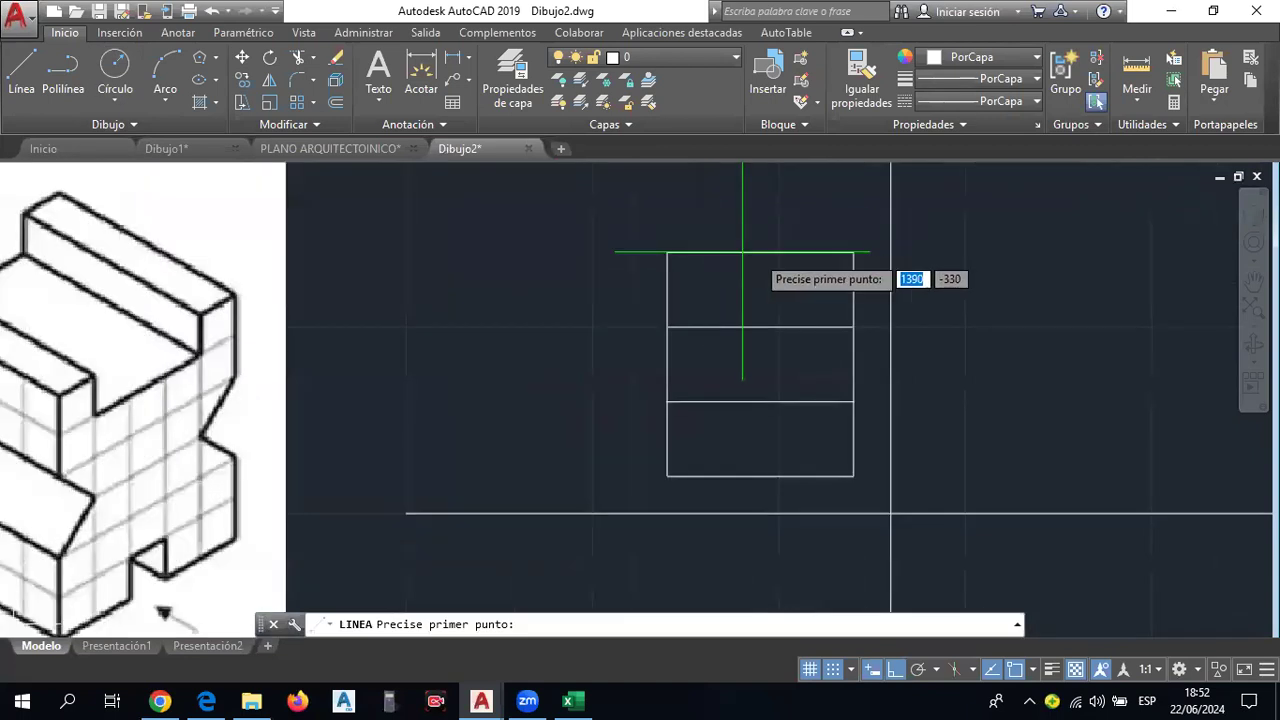
{"action": "left_click", "coordinate": [854, 290]}
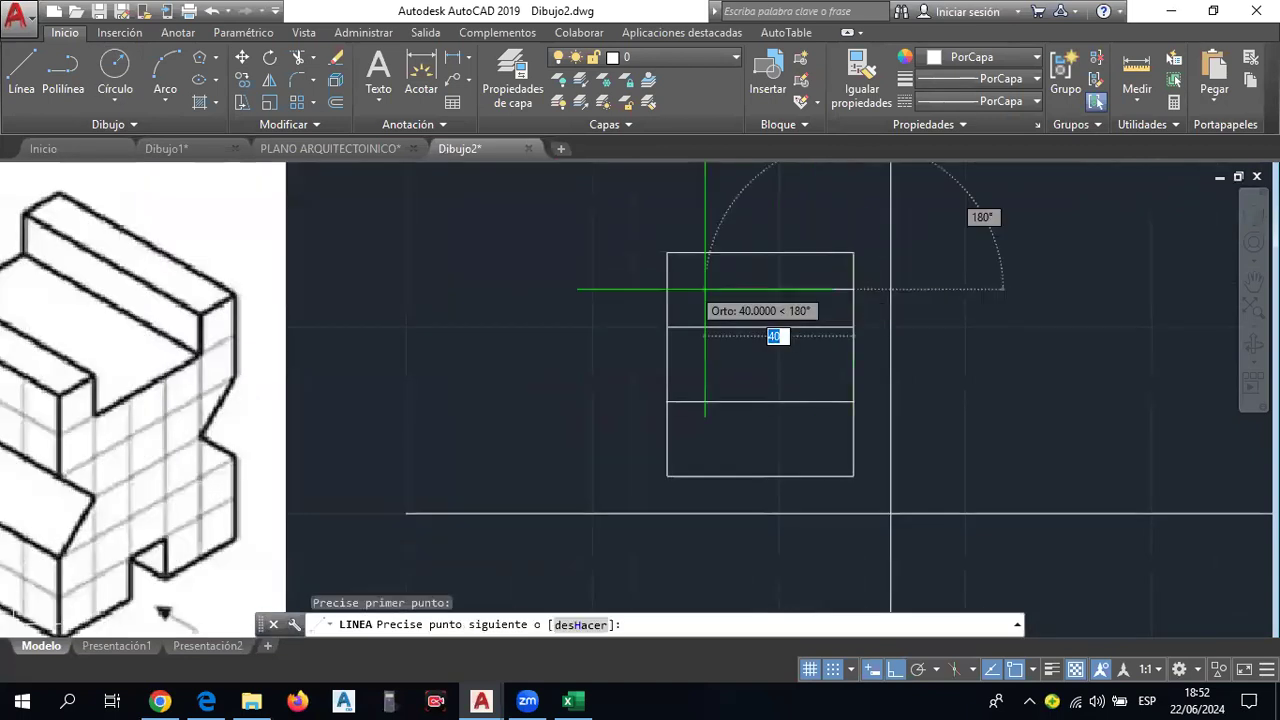
{"action": "key", "text": "Escape"}
{"action": "scroll", "coordinate": [691, 288], "scroll_direction": "down", "scroll_amount": 2}
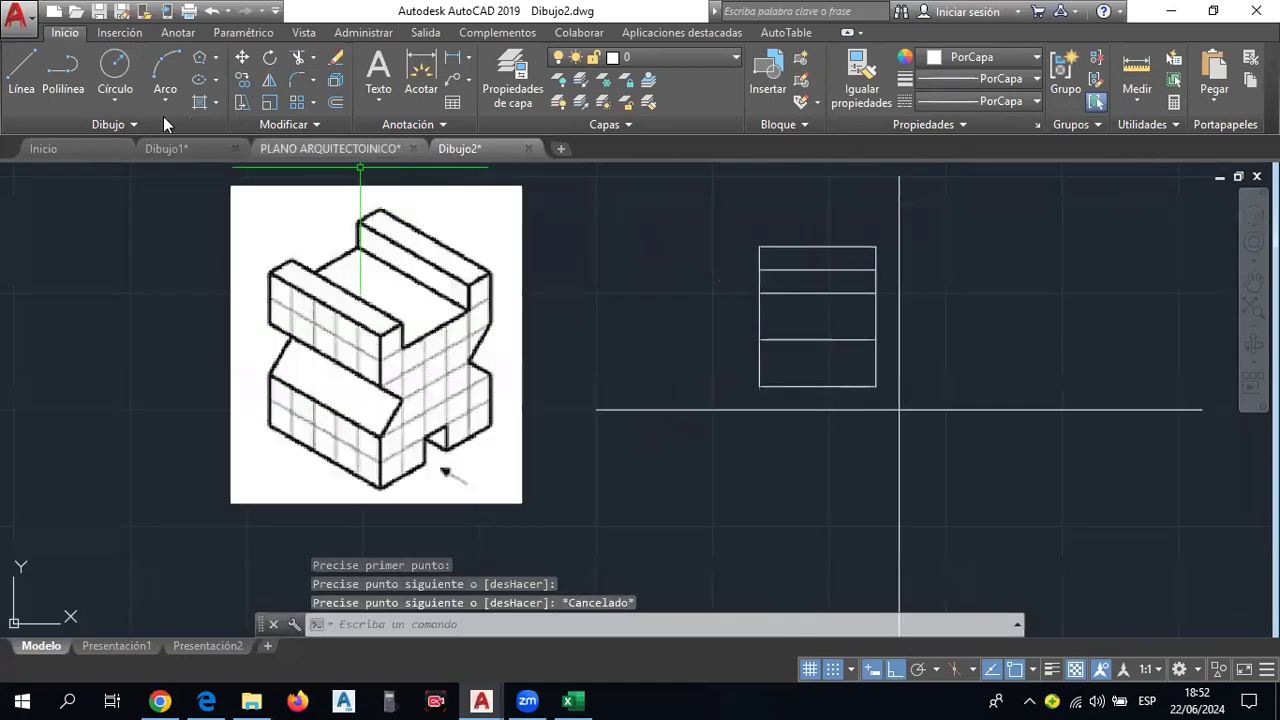
Draw a full-width line across the middle of the bottom box.
{"action": "left_click", "coordinate": [22, 75]}
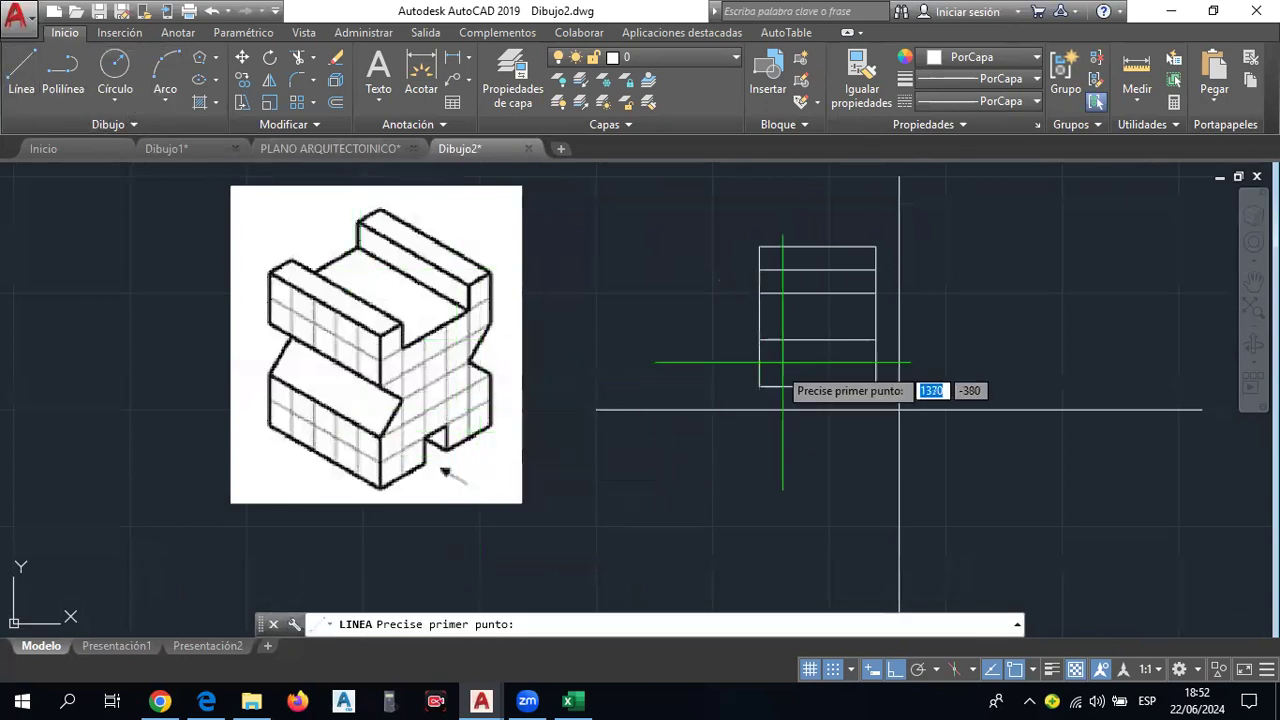
{"action": "scroll", "coordinate": [783, 363], "scroll_direction": "up", "scroll_amount": 2}
{"action": "left_click", "coordinate": [742, 361]}
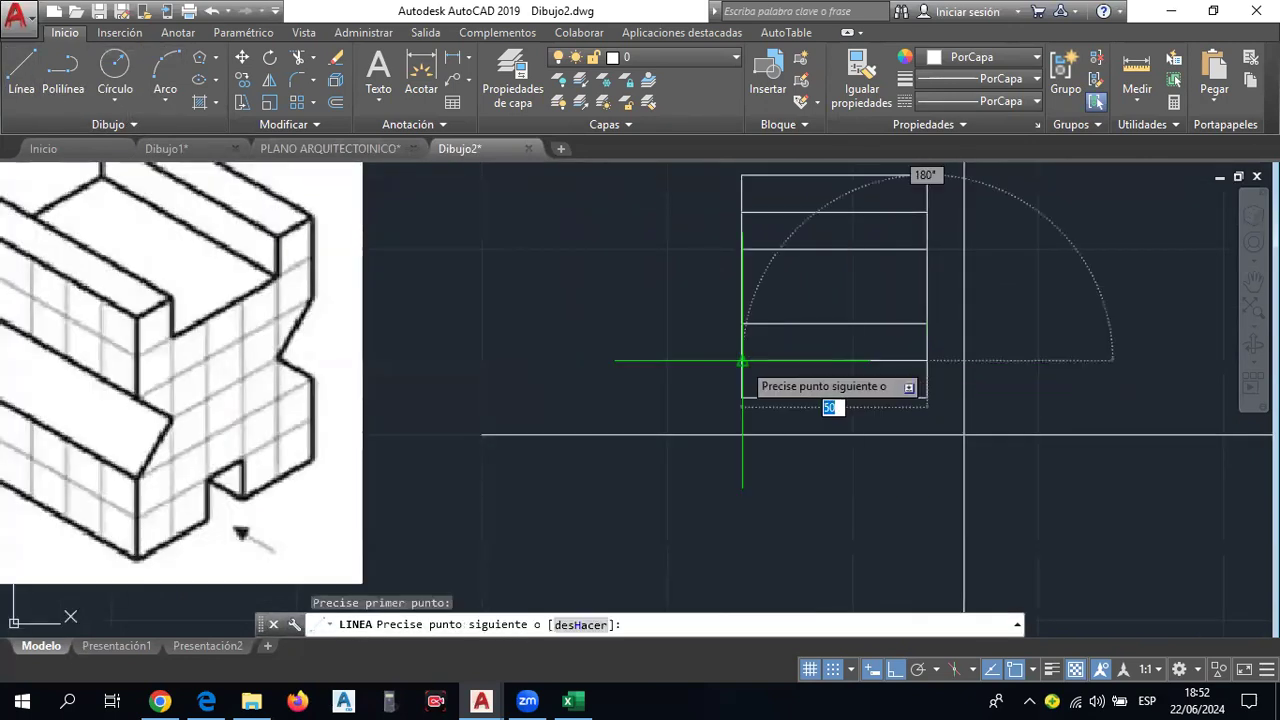
{"action": "key", "text": "Escape"}
Select both inner lines and open the Linetype Manager via the Otro... option.
{"action": "left_click", "coordinate": [844, 212]}
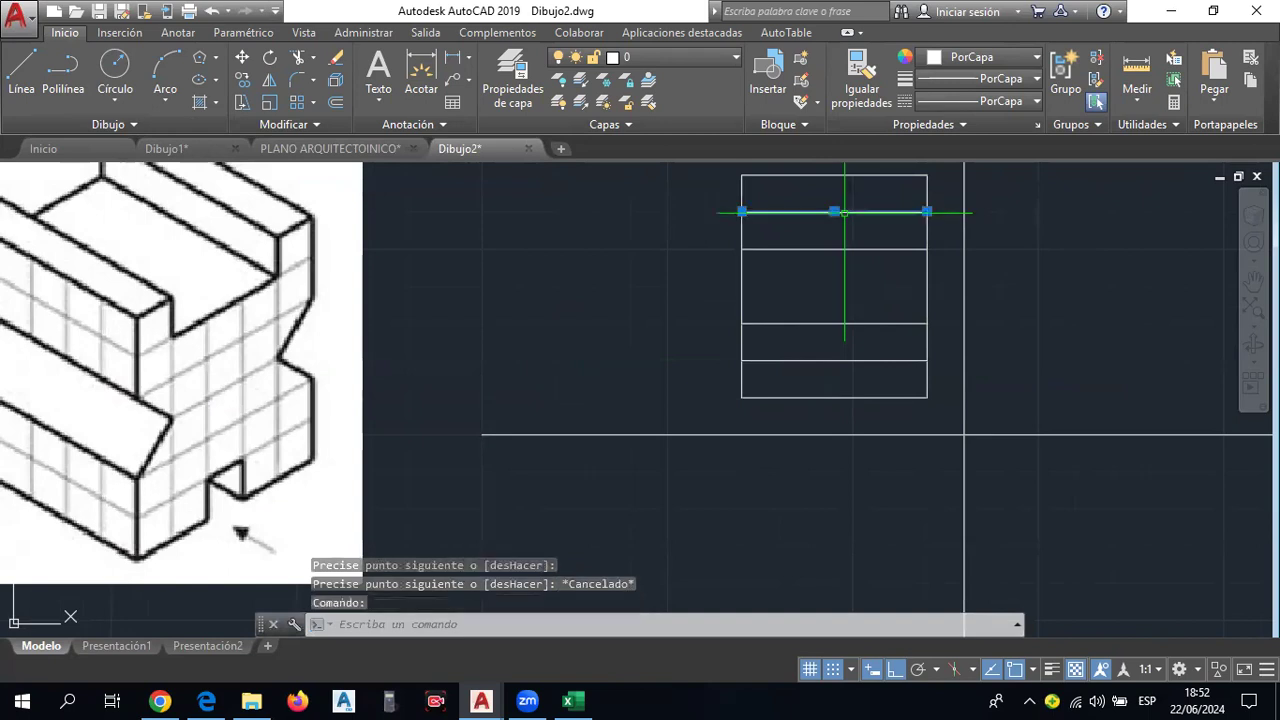
{"action": "left_click", "coordinate": [867, 360]}
{"action": "left_click", "coordinate": [996, 104]}
{"action": "left_click", "coordinate": [984, 201]}
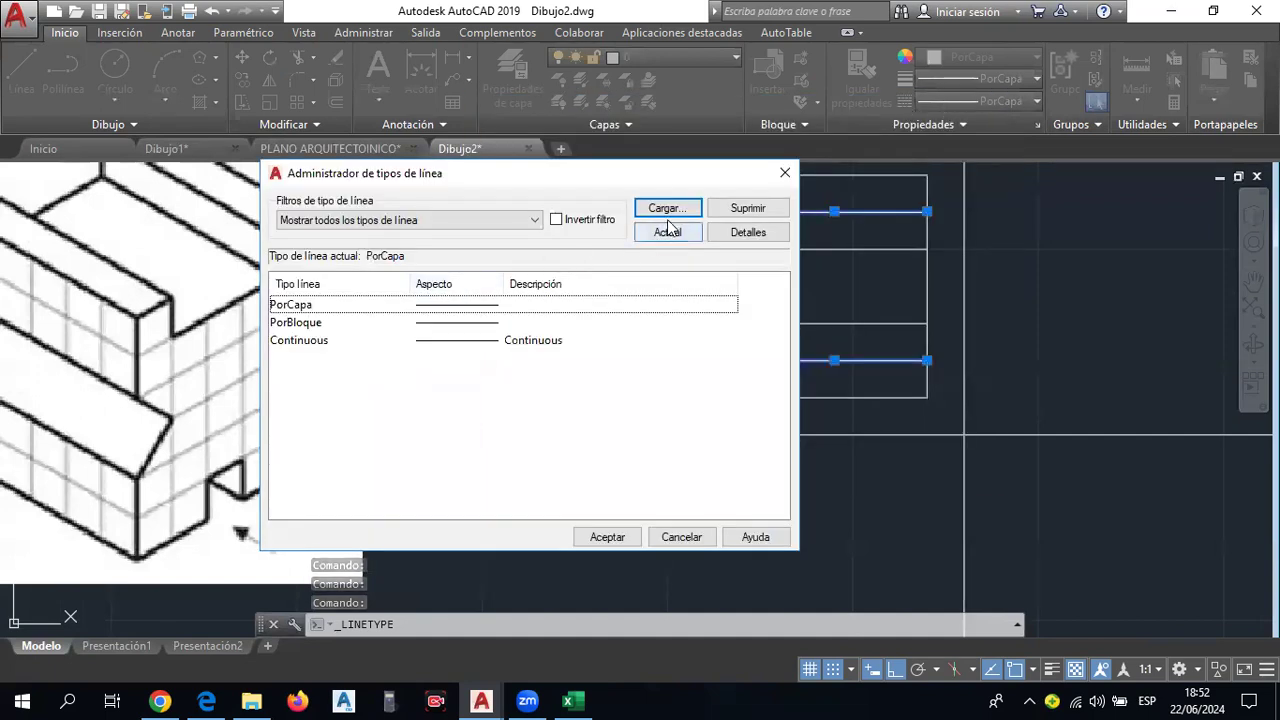
Load the ACAD_ISO02W100 linetype in the Linetype Manager and confirm.
{"action": "left_click", "coordinate": [665, 208]}
{"action": "left_click", "coordinate": [695, 260]}
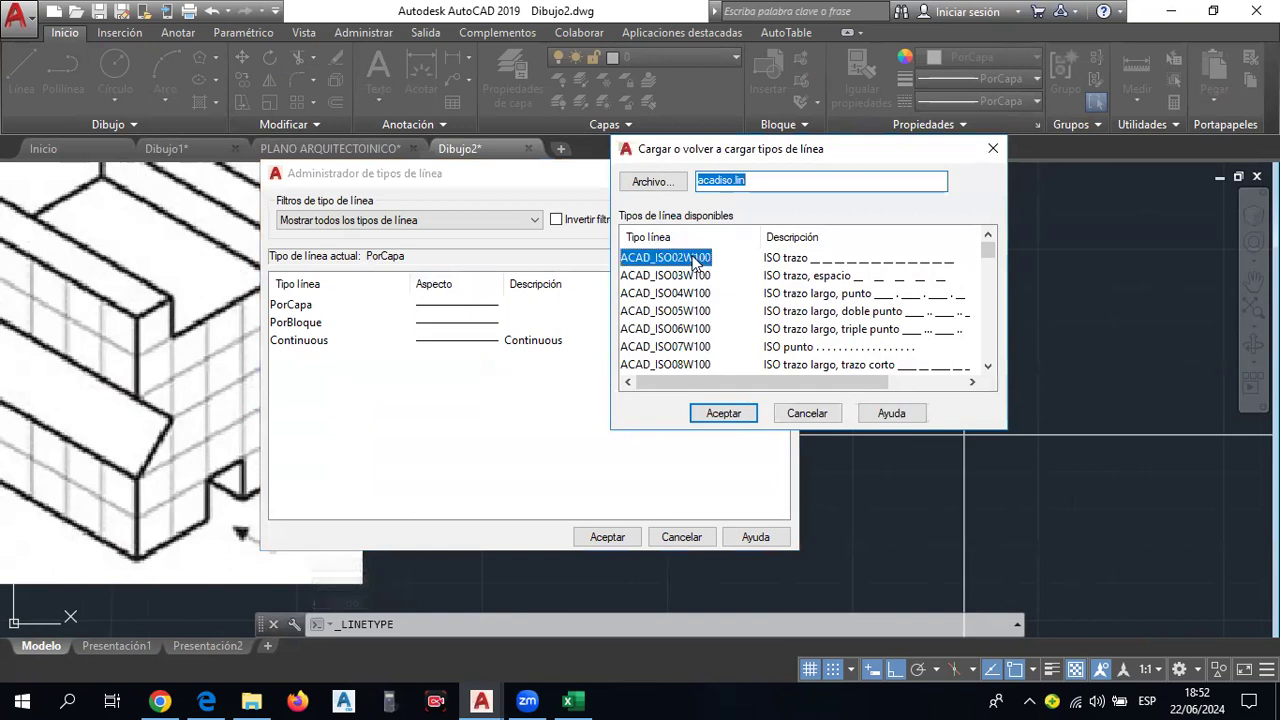
{"action": "left_click", "coordinate": [724, 413]}
{"action": "left_click", "coordinate": [448, 342]}
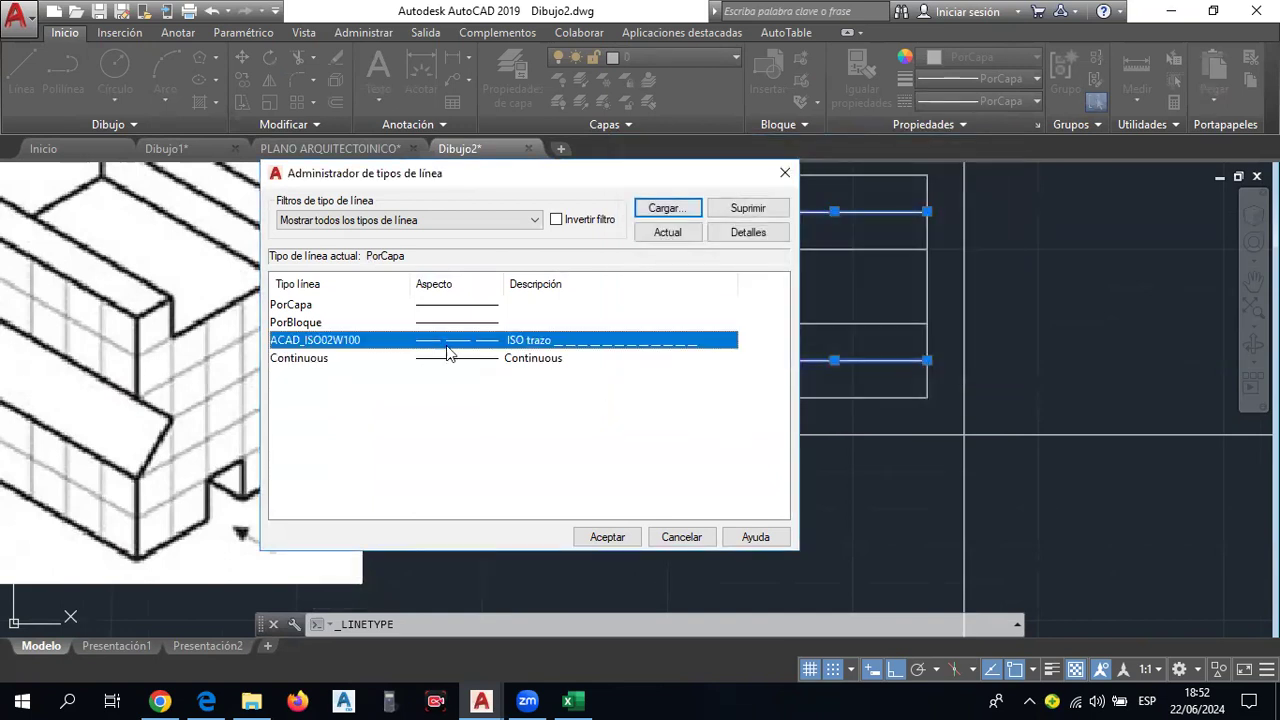
{"action": "left_click", "coordinate": [615, 538]}
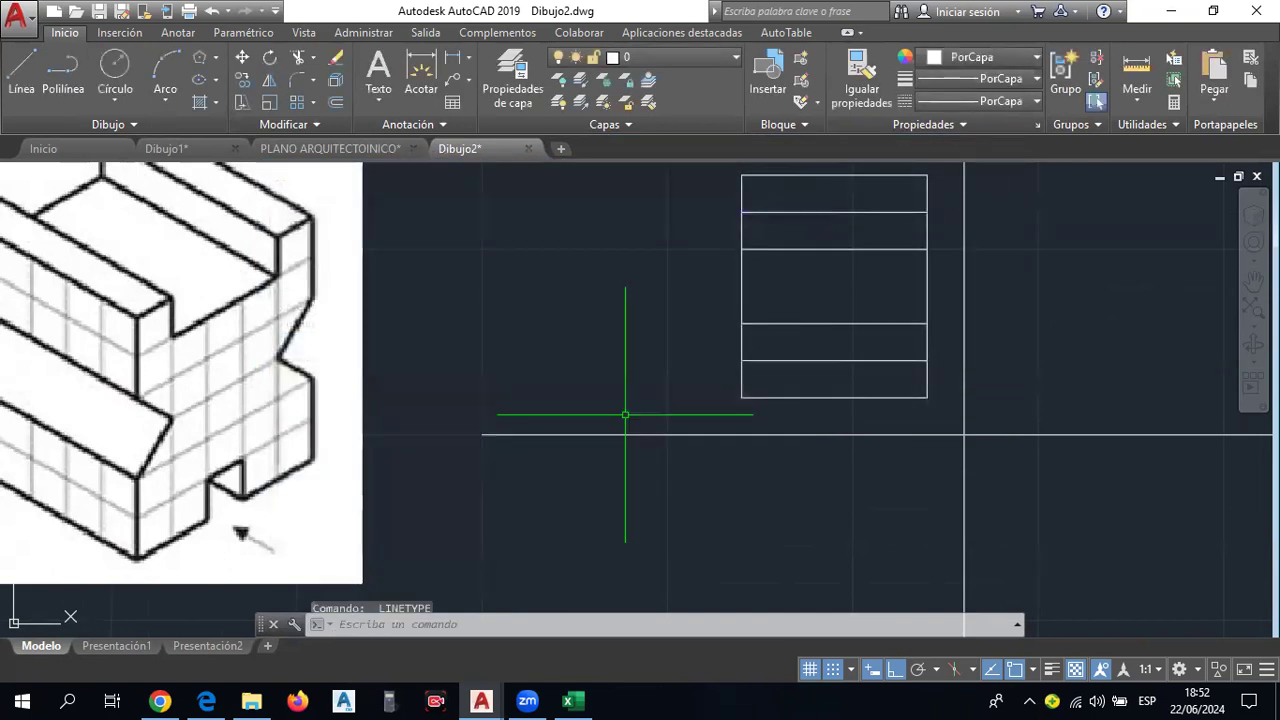
Give both inner lines the dashed ACAD_ISO02W100 linetype.
{"action": "left_click", "coordinate": [843, 357]}
{"action": "left_click", "coordinate": [838, 364]}
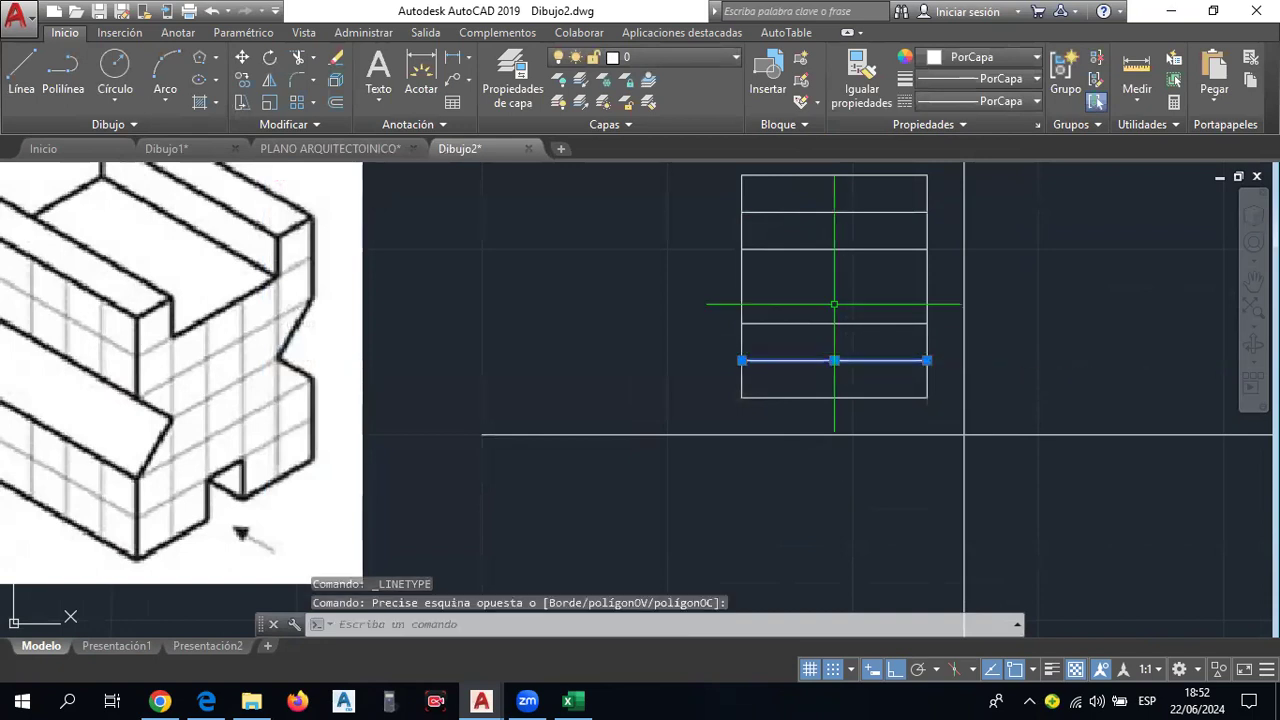
{"action": "left_click", "coordinate": [840, 207]}
{"action": "left_click", "coordinate": [836, 216]}
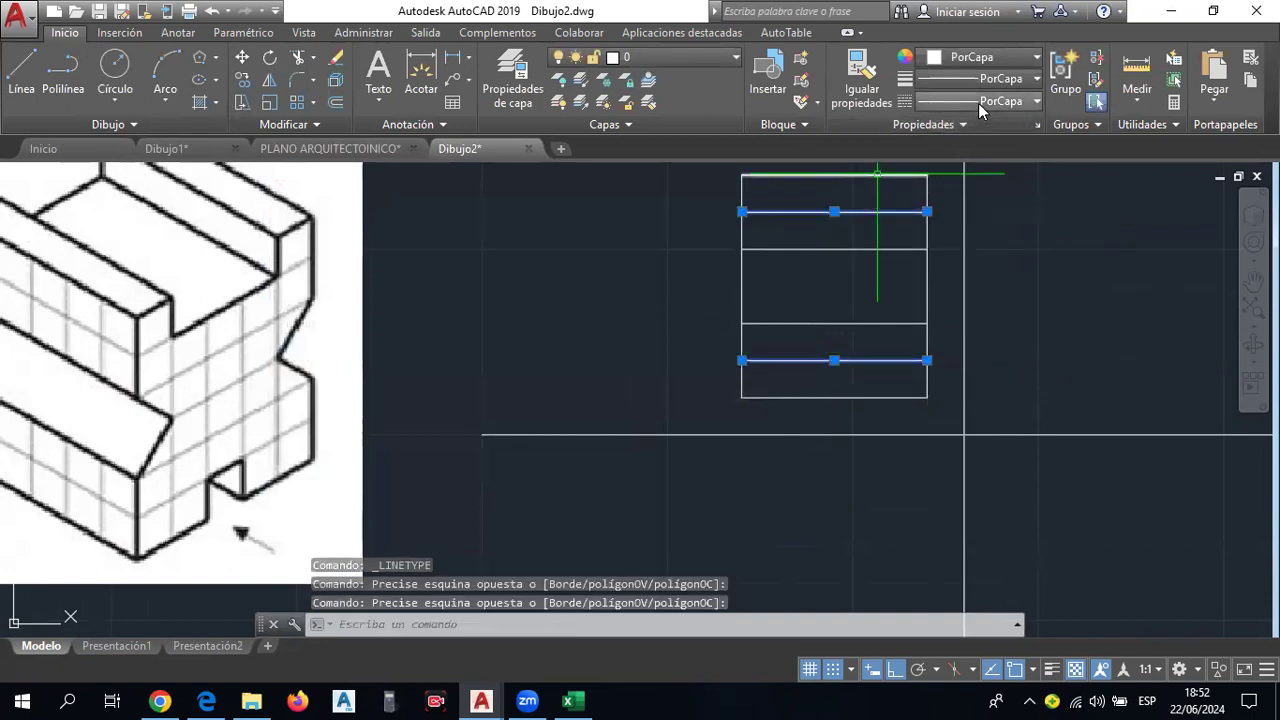
{"action": "left_click", "coordinate": [1000, 101]}
{"action": "left_click", "coordinate": [1028, 171]}
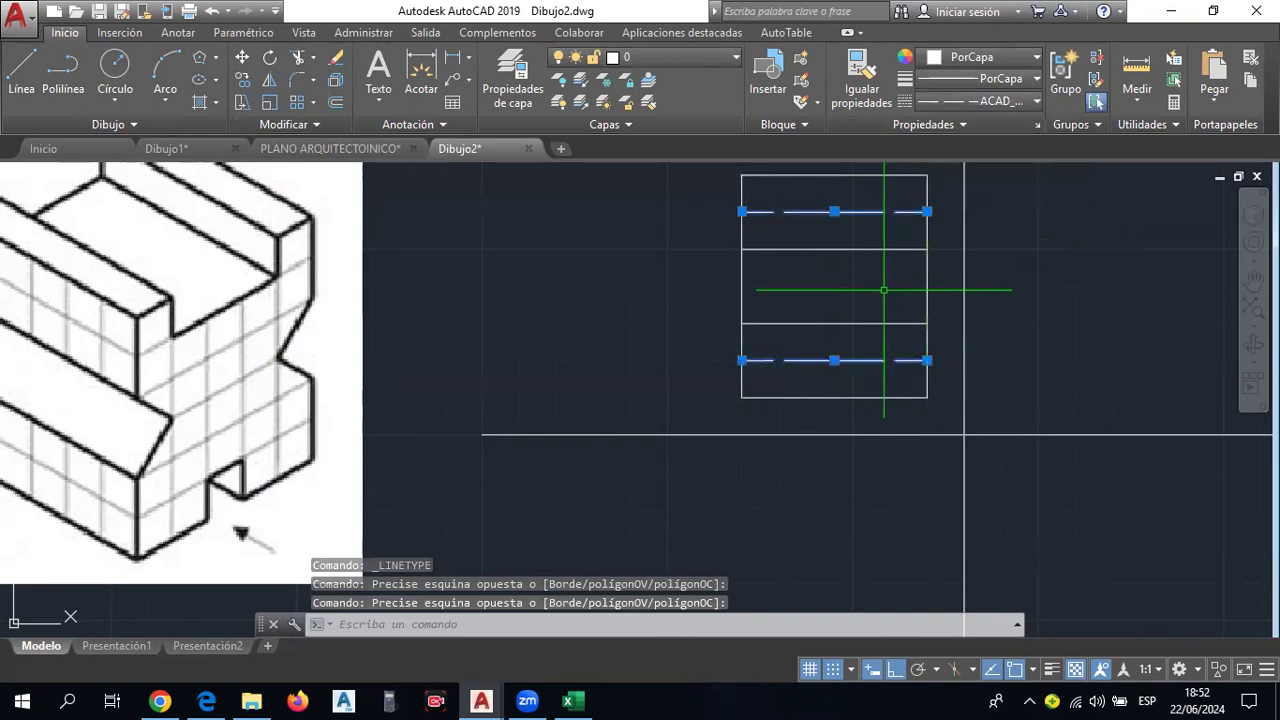
{"action": "scroll", "coordinate": [880, 286], "scroll_direction": "up", "scroll_amount": 2}
{"action": "key", "text": "Escape"}
{"action": "scroll", "coordinate": [786, 240], "scroll_direction": "down", "scroll_amount": 2}
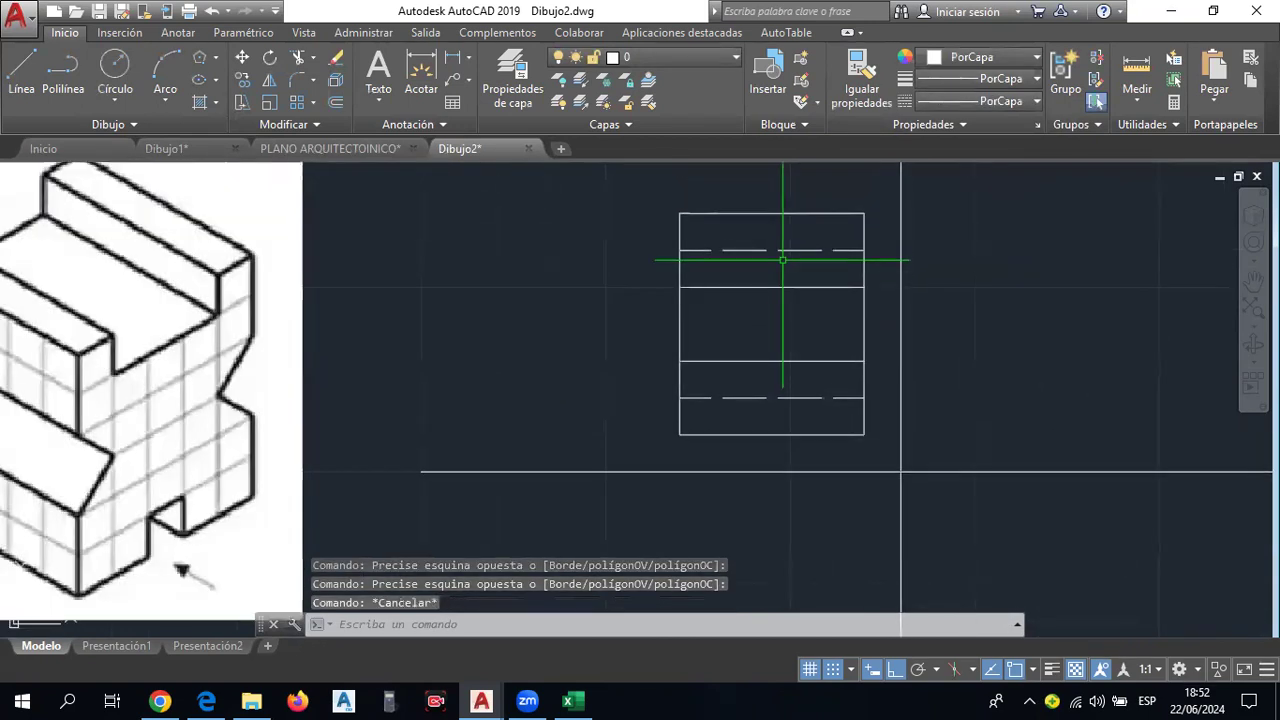
Make both dashed lines yellow with a 0.5 linetype scale in Properties.
{"action": "left_click", "coordinate": [786, 251]}
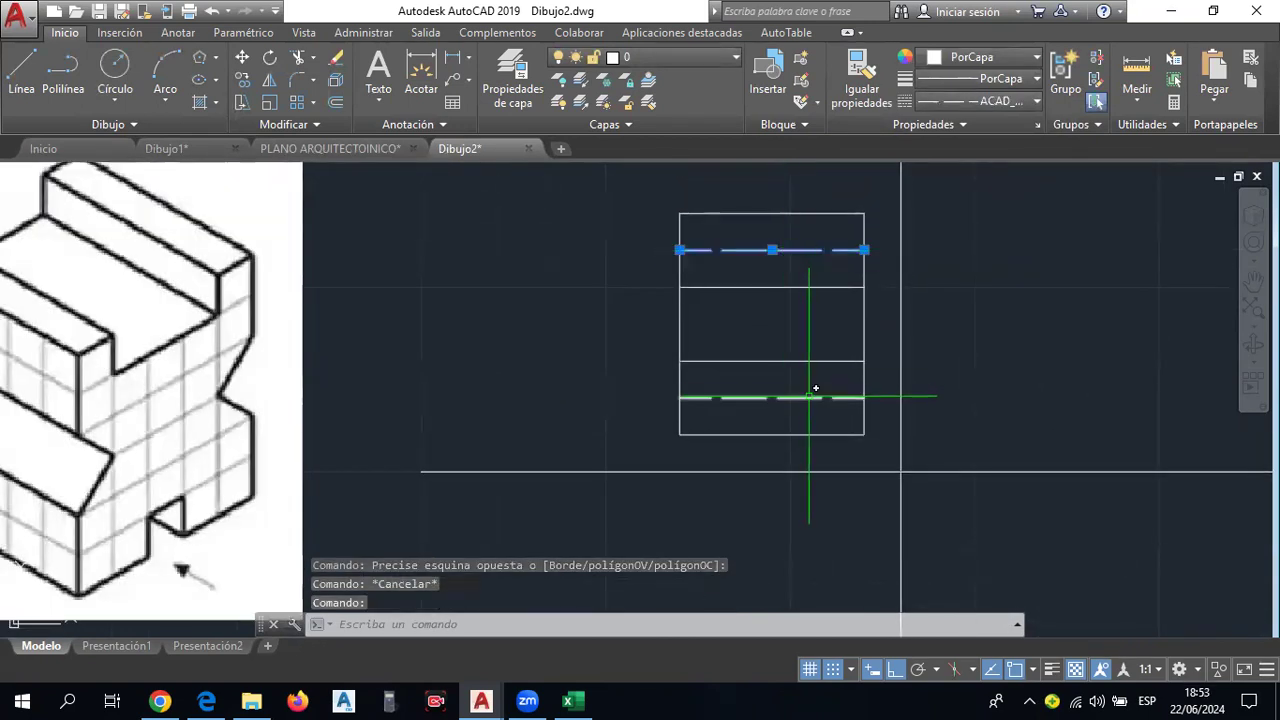
{"action": "left_click", "coordinate": [814, 397]}
{"action": "right_click", "coordinate": [814, 397]}
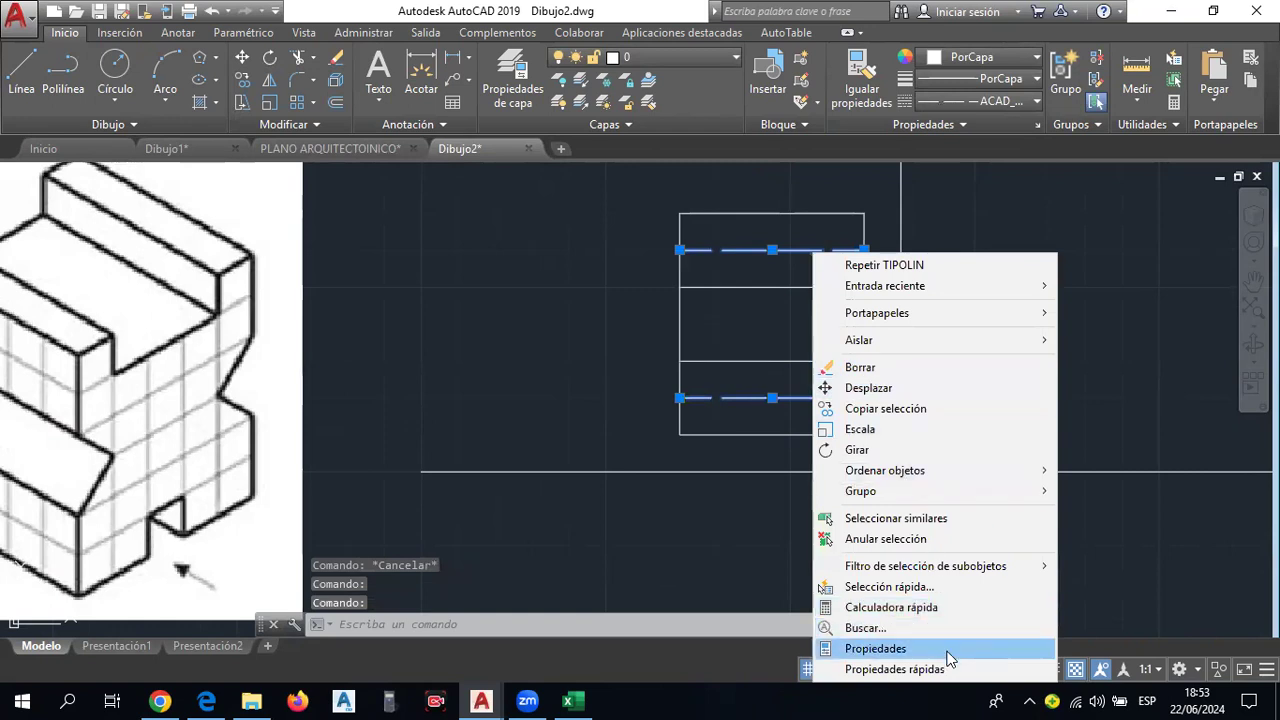
{"action": "left_click", "coordinate": [948, 649]}
{"action": "left_click", "coordinate": [330, 116]}
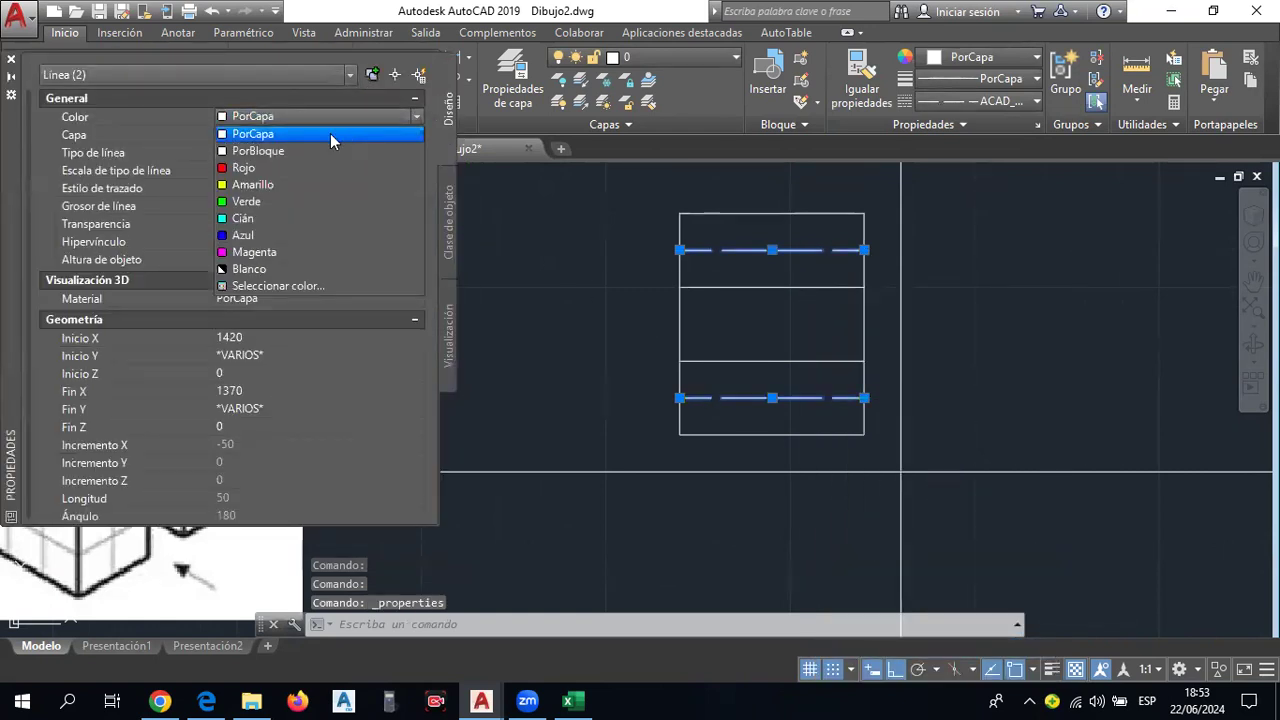
{"action": "left_click", "coordinate": [296, 185]}
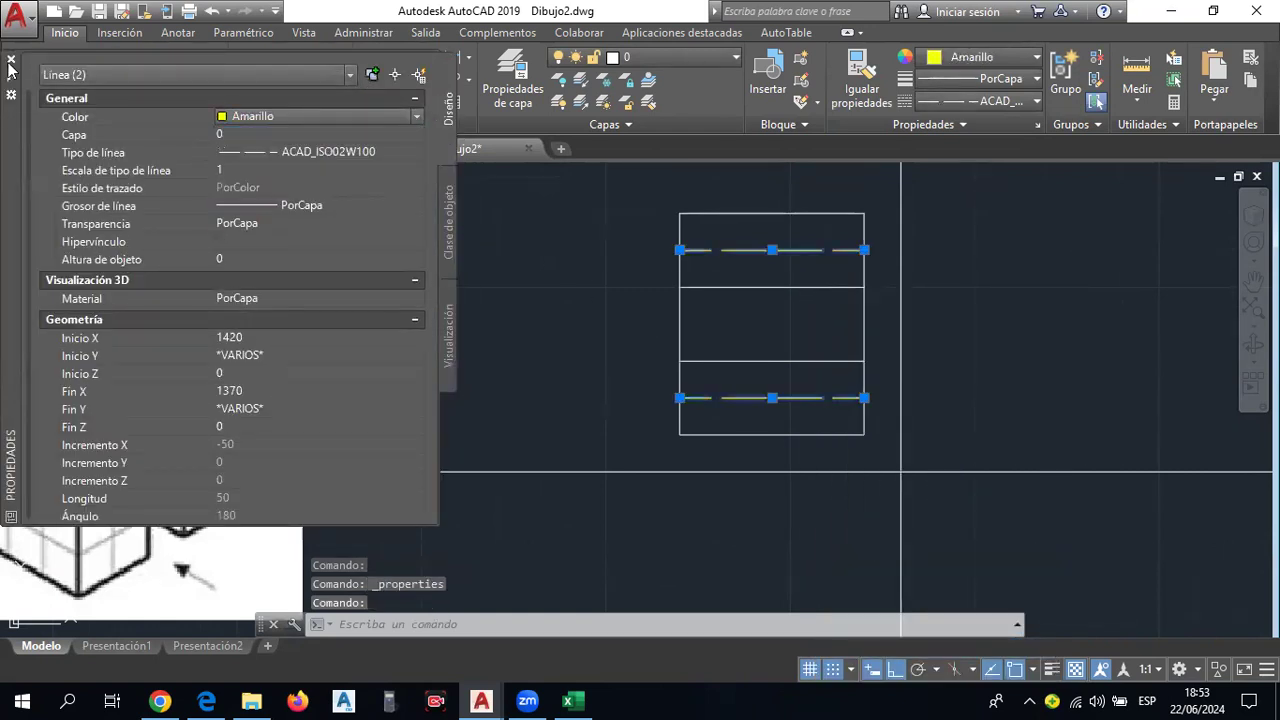
{"action": "left_click", "coordinate": [246, 170]}
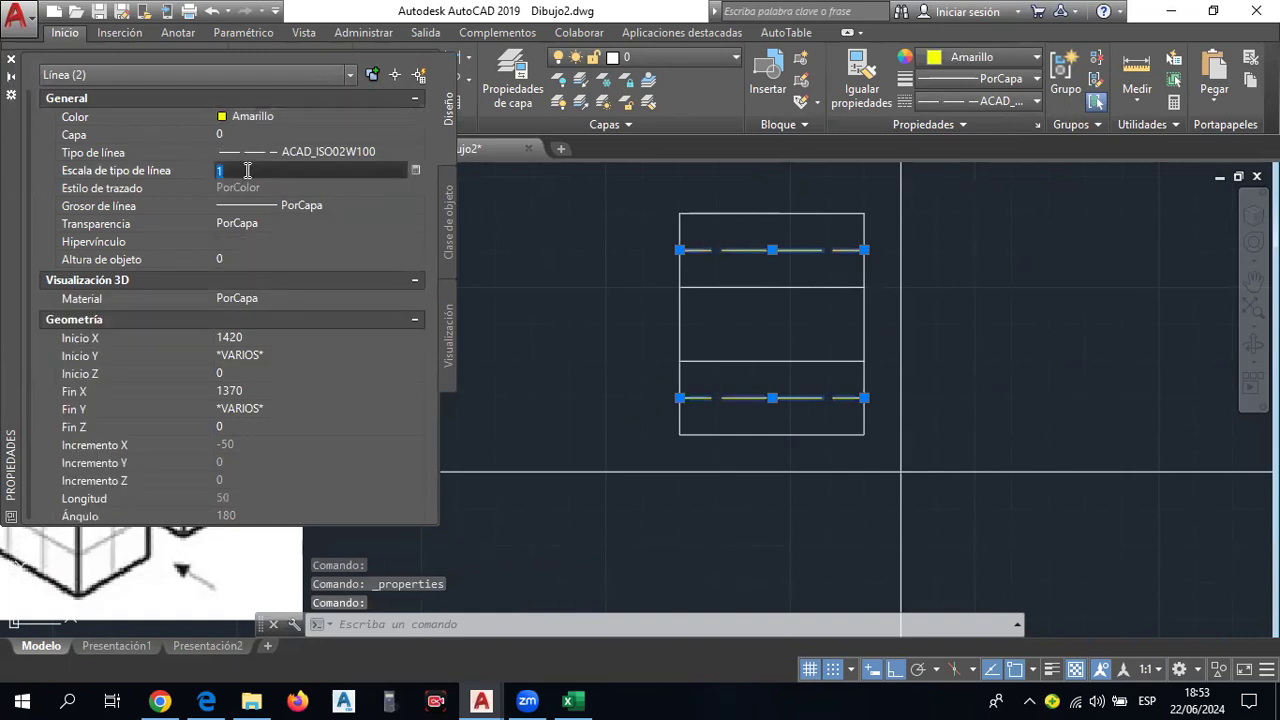
{"action": "type", "text": "0.5"}
{"action": "key", "text": "Return"}
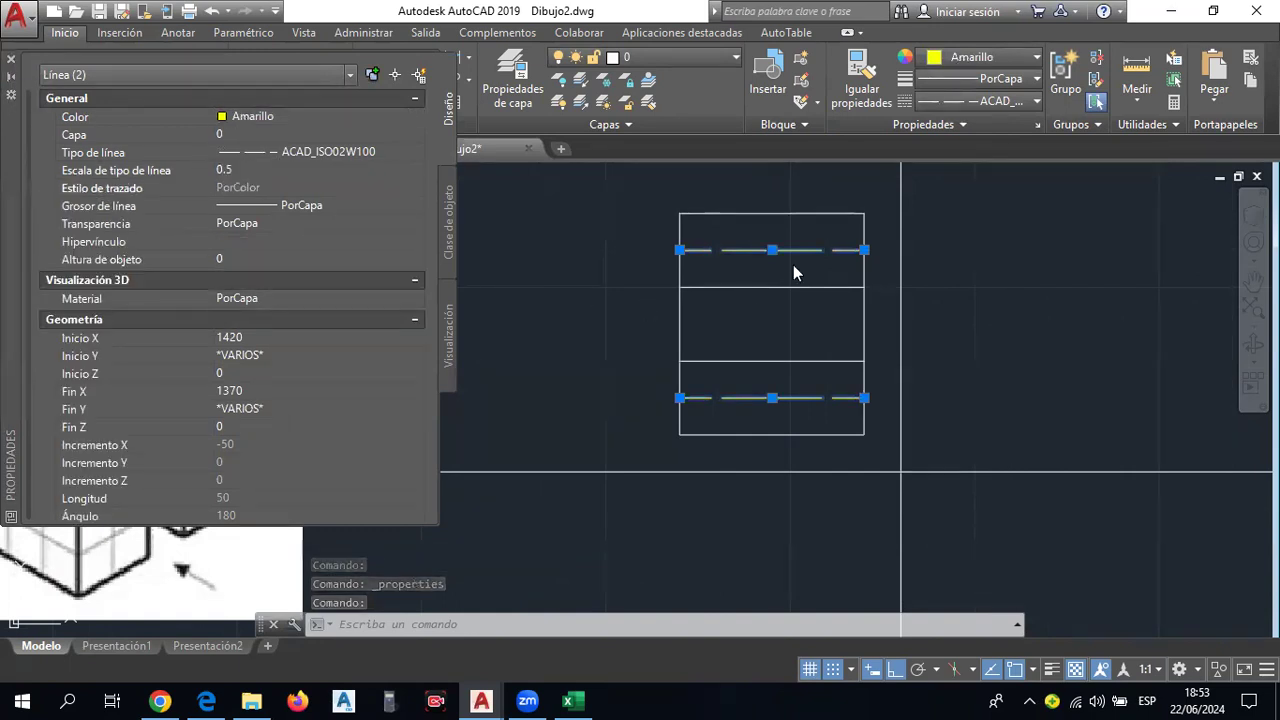
{"action": "left_click", "coordinate": [12, 65]}
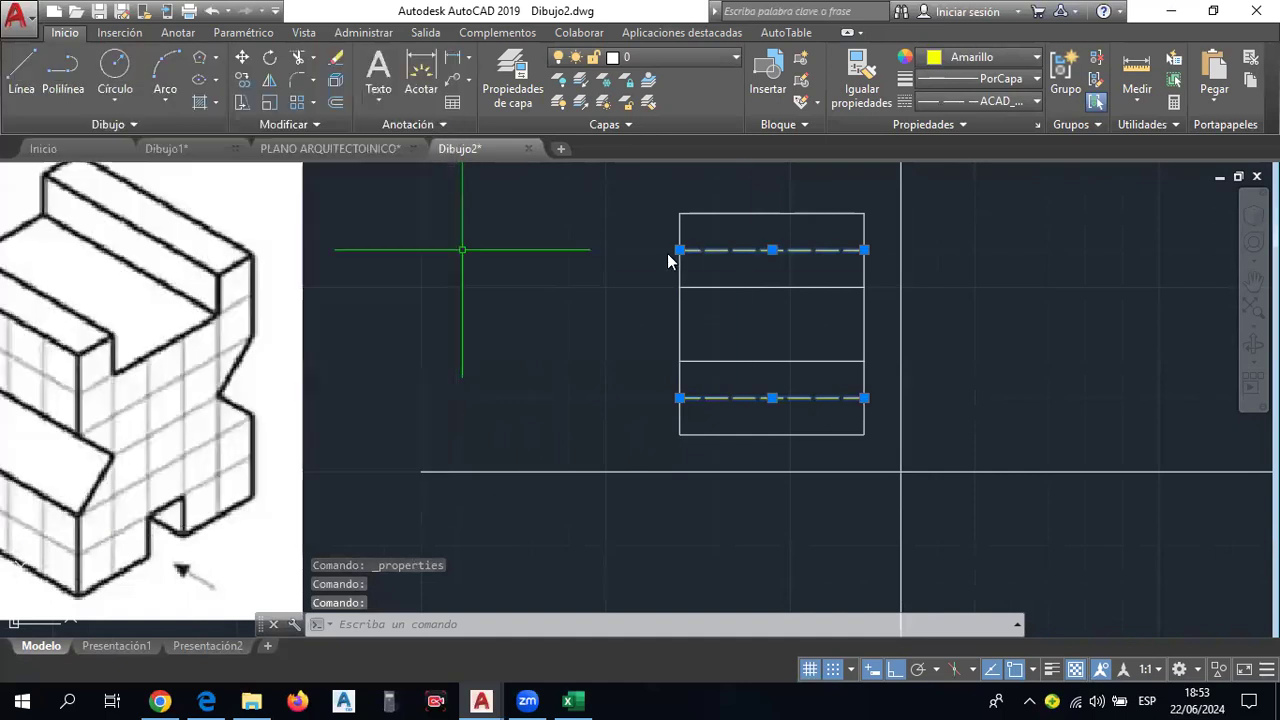
{"action": "key", "text": "Escape"}
{"action": "middle_click_drag", "start_coordinate": [787, 270], "coordinate": [997, 280]}
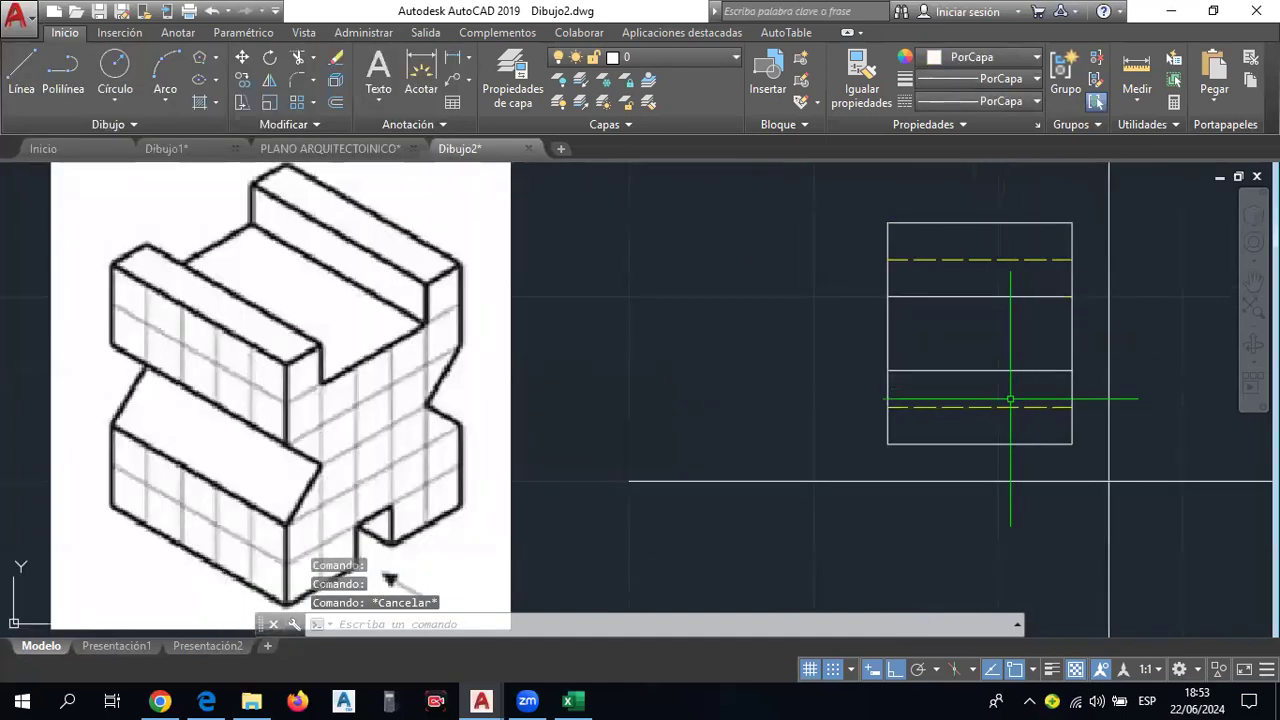
{"action": "scroll", "coordinate": [1016, 419], "scroll_direction": "up", "scroll_amount": 2}
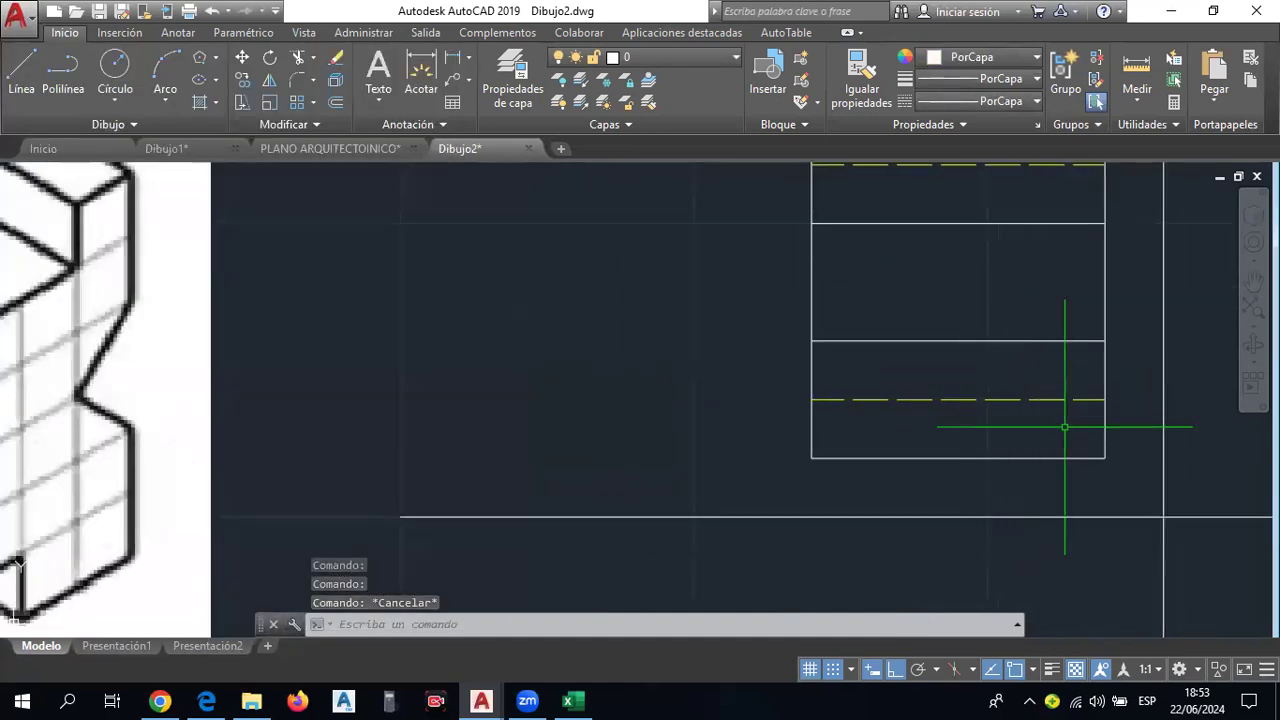
{"action": "middle_click_drag", "start_coordinate": [877, 423], "coordinate": [881, 531]}
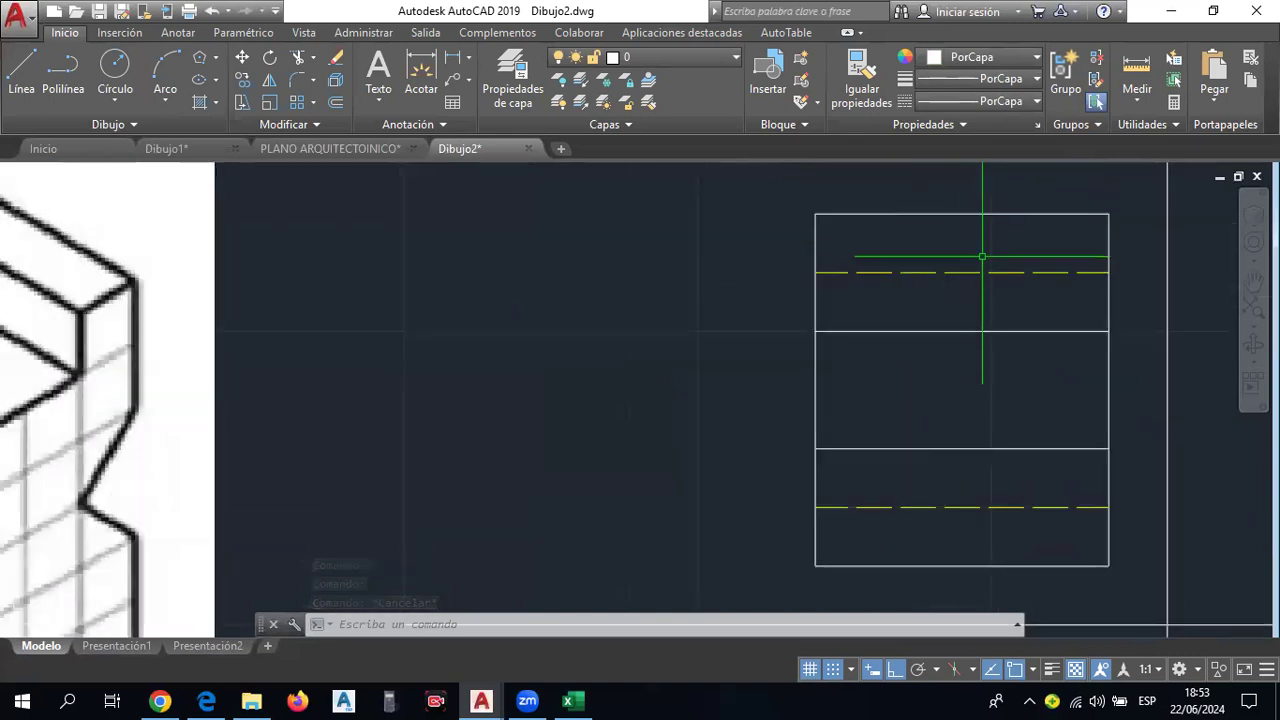
{"action": "scroll", "coordinate": [934, 307], "scroll_direction": "down", "scroll_amount": 2}
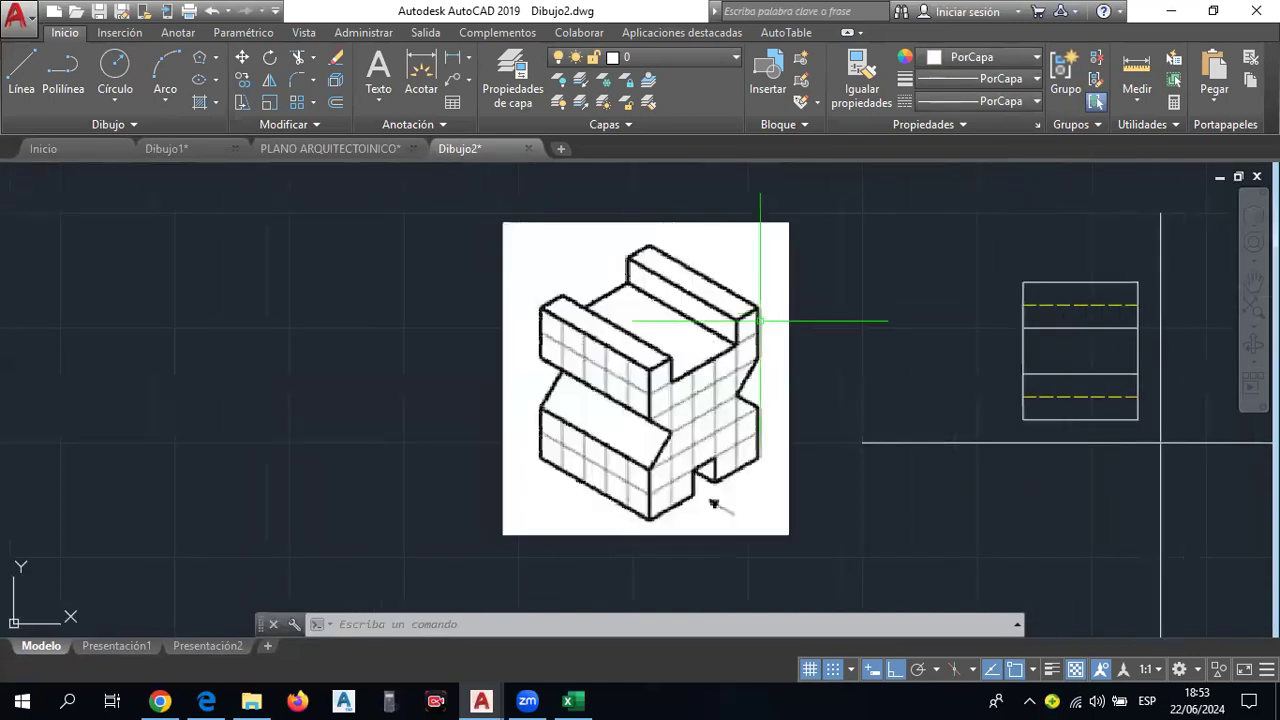
{"action": "scroll", "coordinate": [680, 360], "scroll_direction": "up", "scroll_amount": 2}
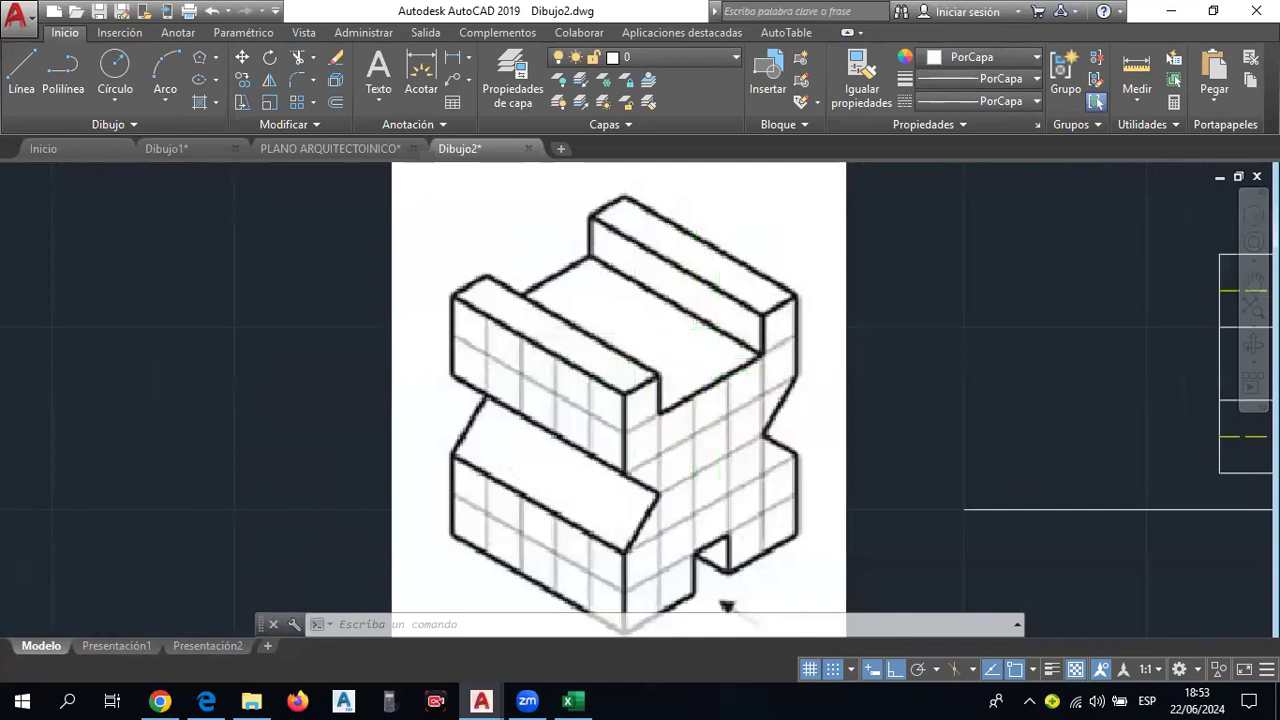
{"action": "scroll", "coordinate": [696, 358], "scroll_direction": "down", "scroll_amount": 4}
{"action": "scroll", "coordinate": [735, 395], "scroll_direction": "up", "scroll_amount": 3}
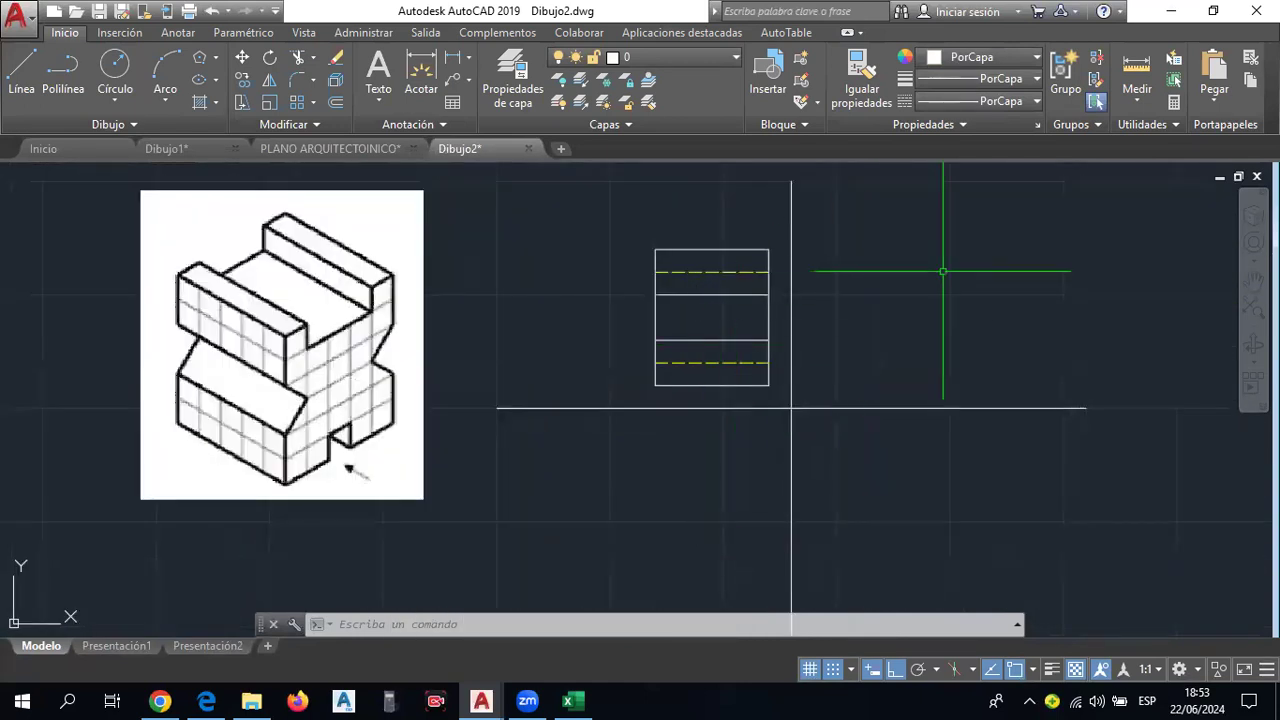
{"action": "middle_click_drag", "start_coordinate": [843, 324], "coordinate": [927, 372]}
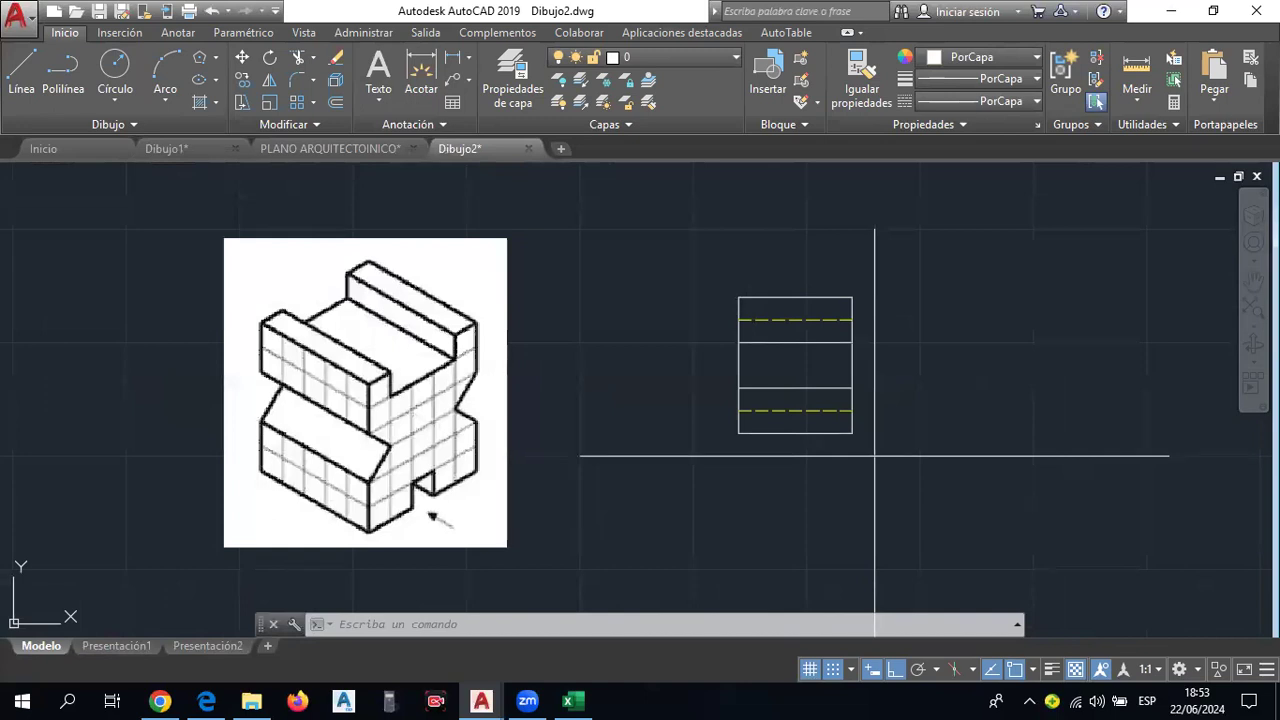
{"action": "type", "text": "t"}
{"action": "key", "text": "Return"}
Write the multiline text 'lateral izquierdo' above the three-box column and select it for copying.
{"action": "scroll", "coordinate": [787, 254], "scroll_direction": "up", "scroll_amount": 4}
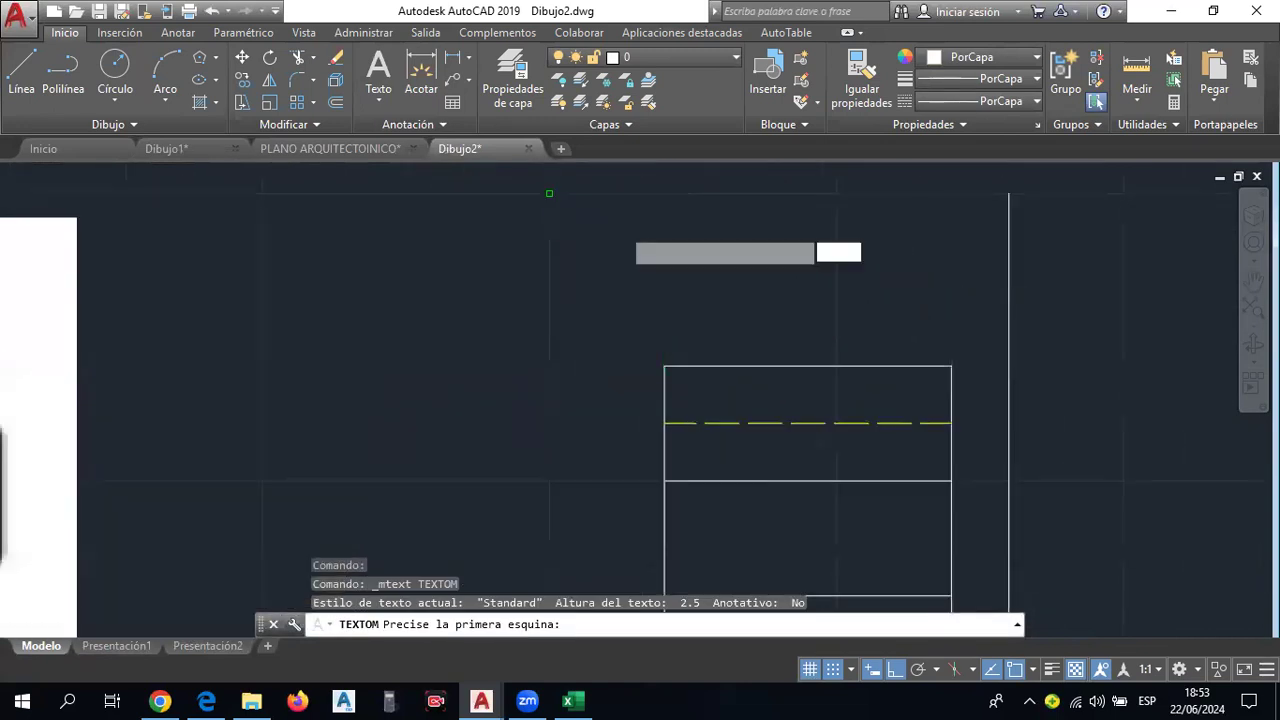
{"action": "left_click", "coordinate": [549, 193]}
{"action": "left_click", "coordinate": [1008, 306]}
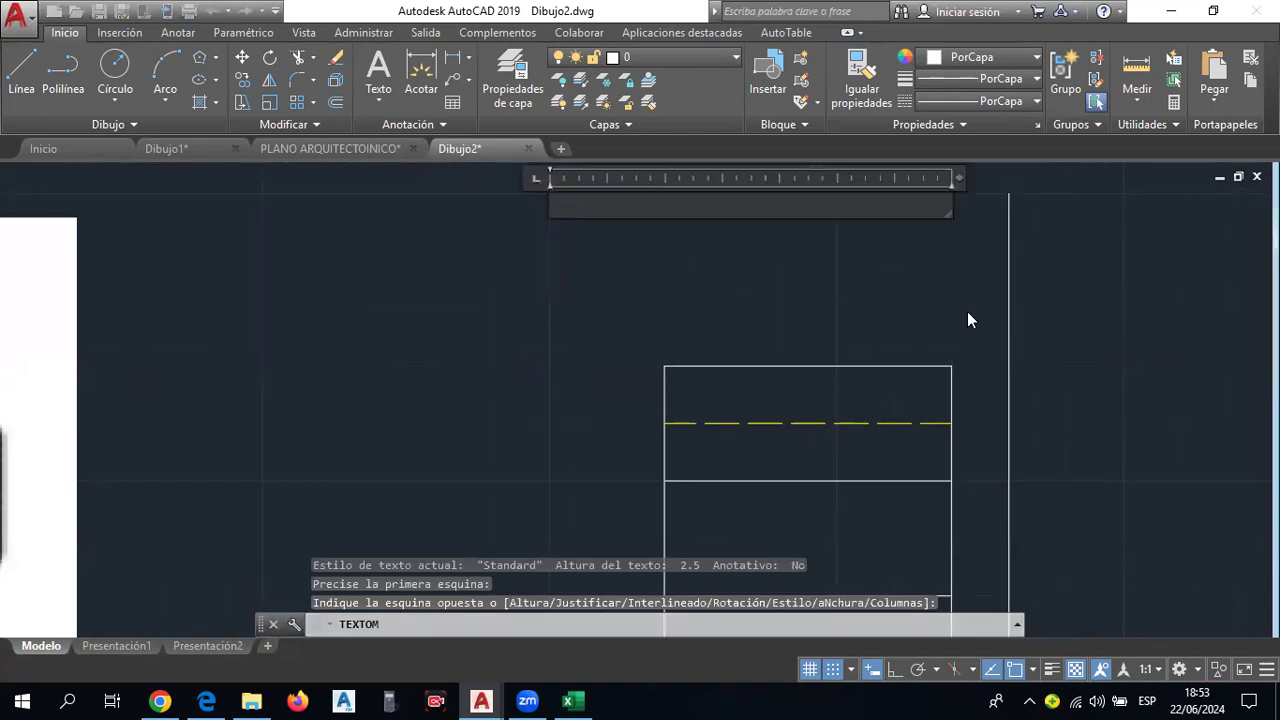
{"action": "type", "text": "aateral izquier"}
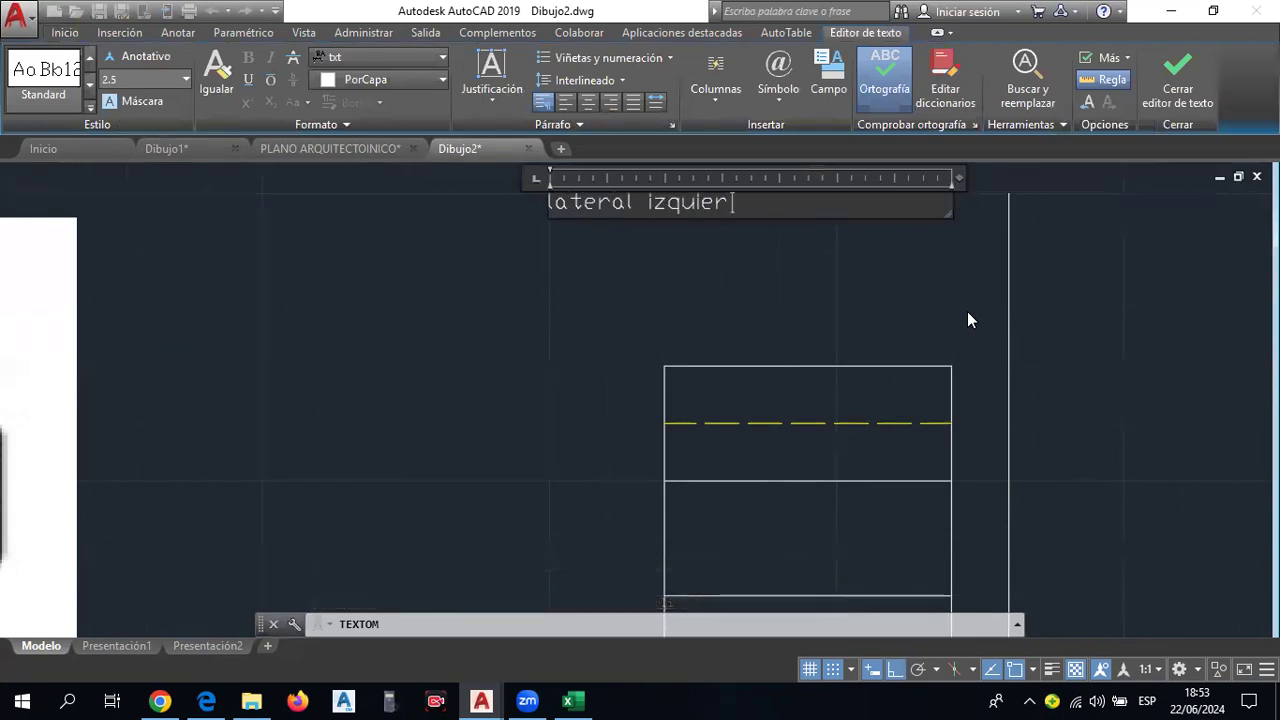
{"action": "type", "text": "o"}
{"action": "left_click", "coordinate": [955, 313]}
{"action": "scroll", "coordinate": [812, 267], "scroll_direction": "down", "scroll_amount": 3}
{"action": "scroll", "coordinate": [980, 269], "scroll_direction": "up", "scroll_amount": 2}
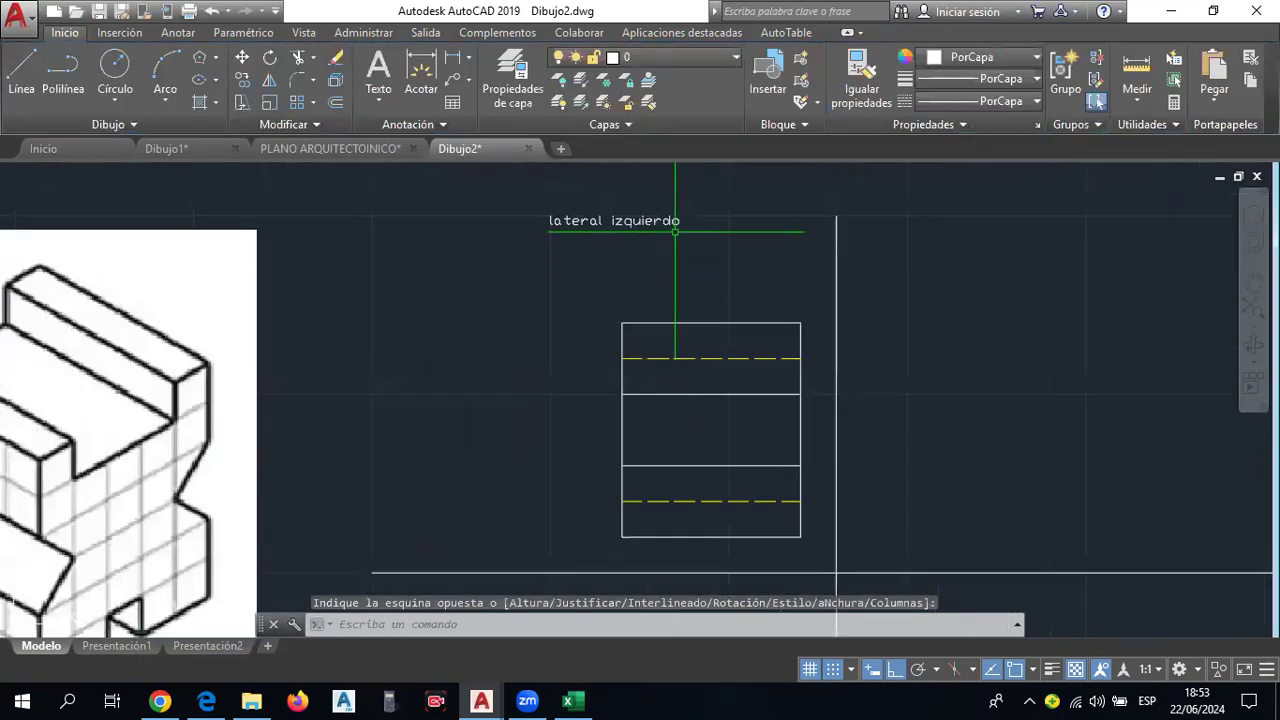
{"action": "left_click", "coordinate": [555, 220]}
{"action": "left_click", "coordinate": [244, 88]}
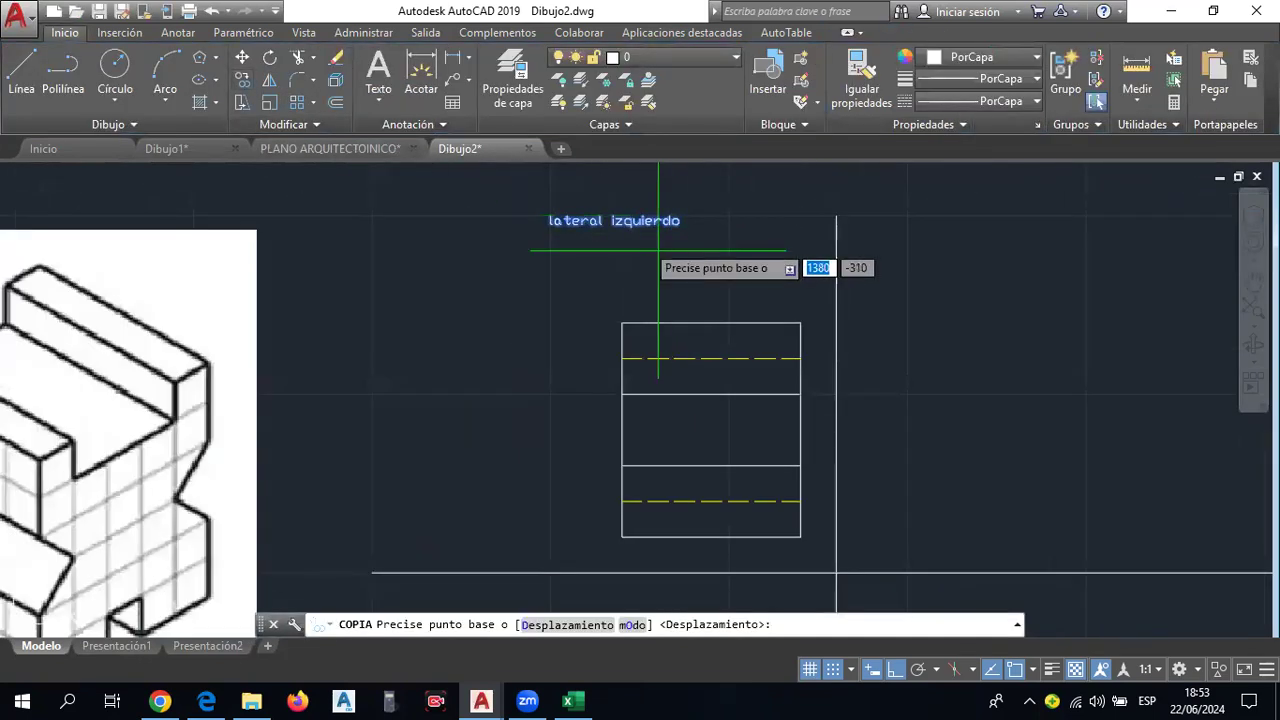
Copy the 'lateral izquierdo' label to a spot above the right-hand quadrant.
{"action": "left_click", "coordinate": [555, 218]}
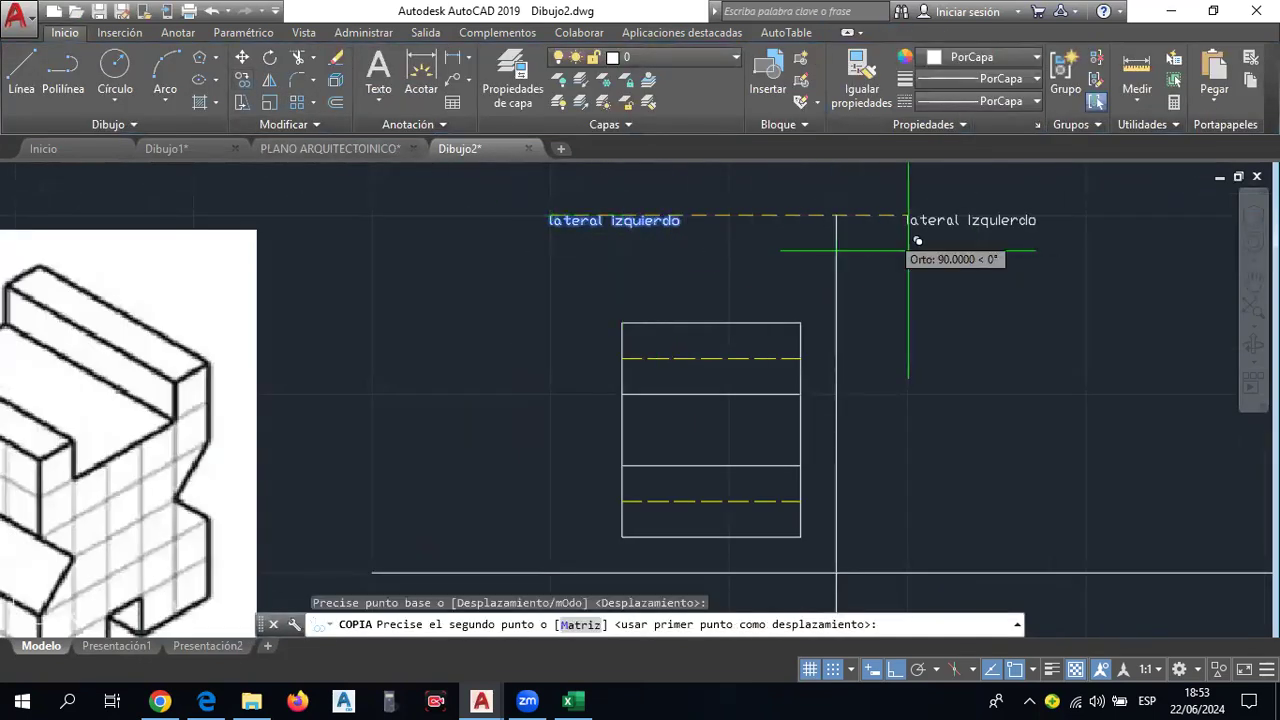
{"action": "left_click", "coordinate": [1020, 243]}
{"action": "key", "text": "Escape"}
{"action": "scroll", "coordinate": [610, 321], "scroll_direction": "down", "scroll_amount": 2}
{"action": "middle_click_drag", "start_coordinate": [782, 365], "coordinate": [806, 334]}
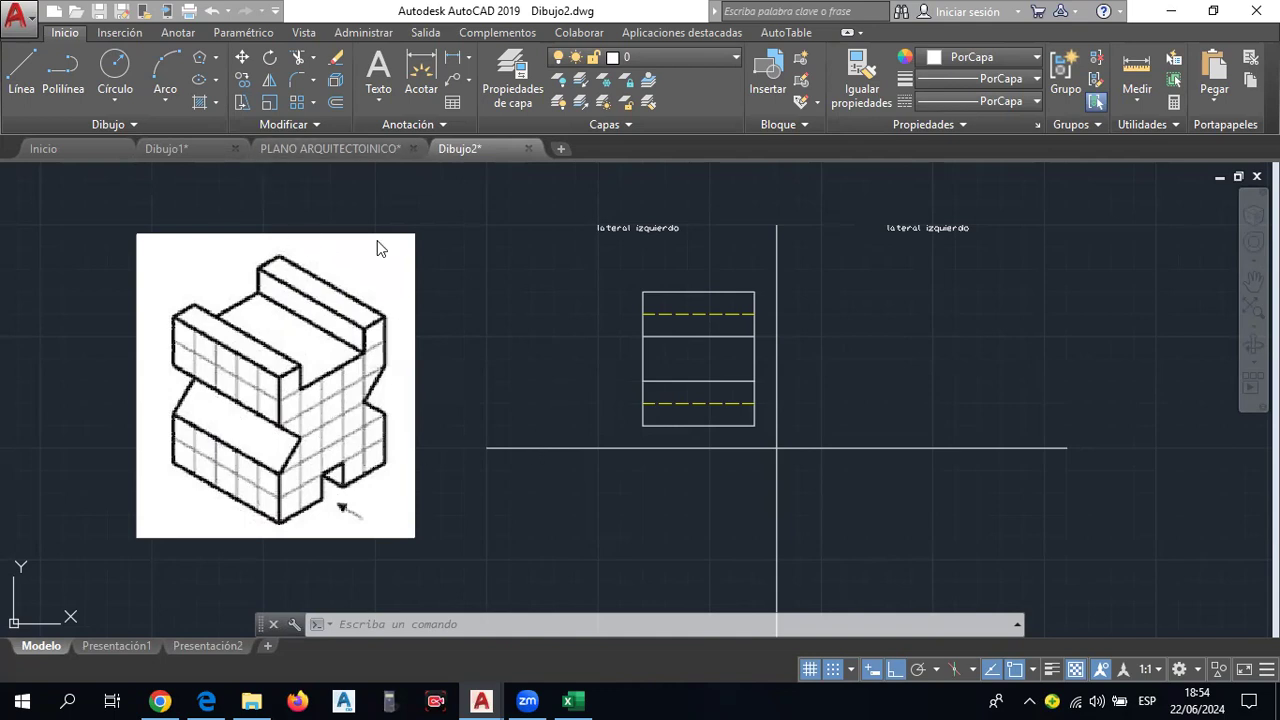
{"action": "scroll", "coordinate": [257, 513], "scroll_direction": "up", "scroll_amount": 2}
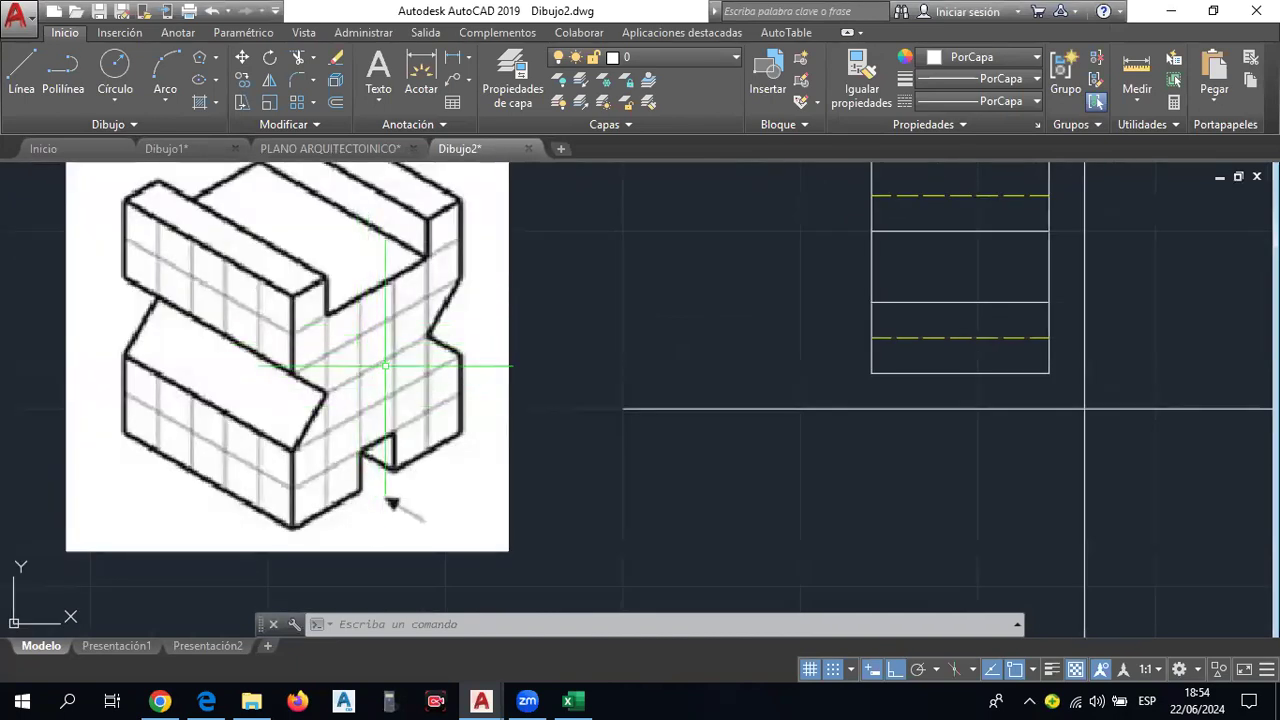
{"action": "scroll", "coordinate": [385, 363], "scroll_direction": "down", "scroll_amount": 2}
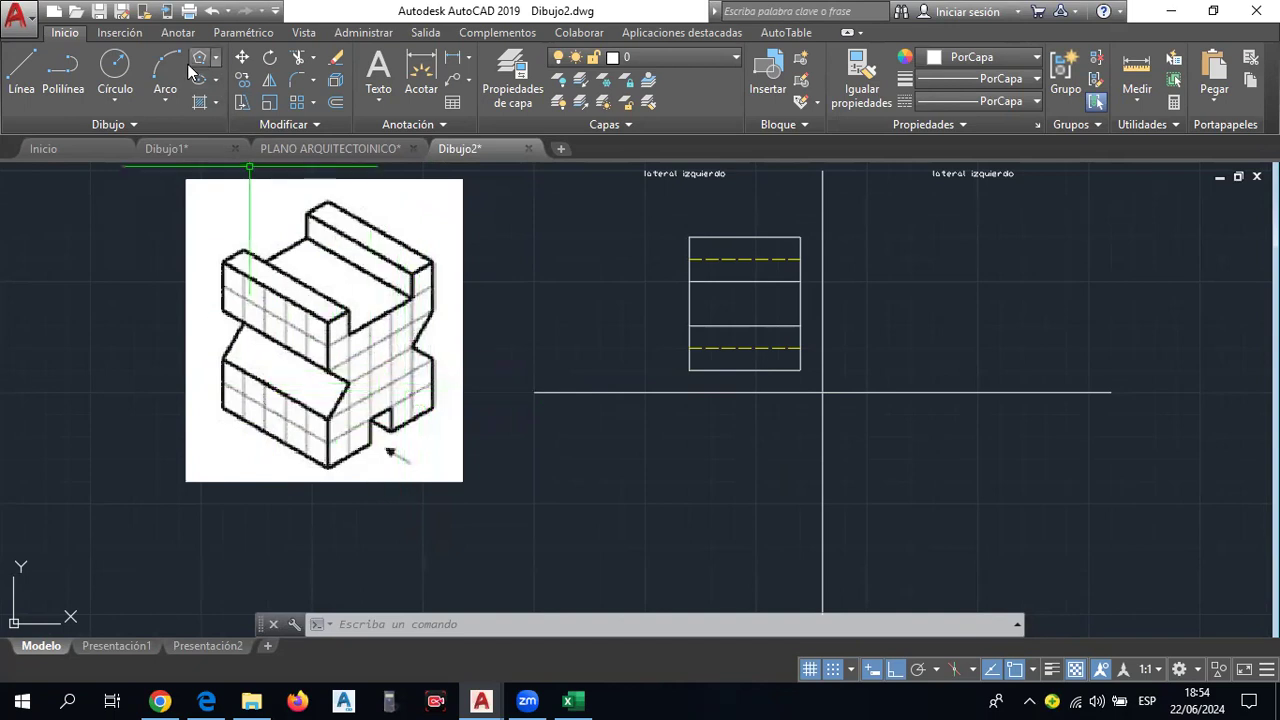
{"action": "left_click", "coordinate": [304, 33]}
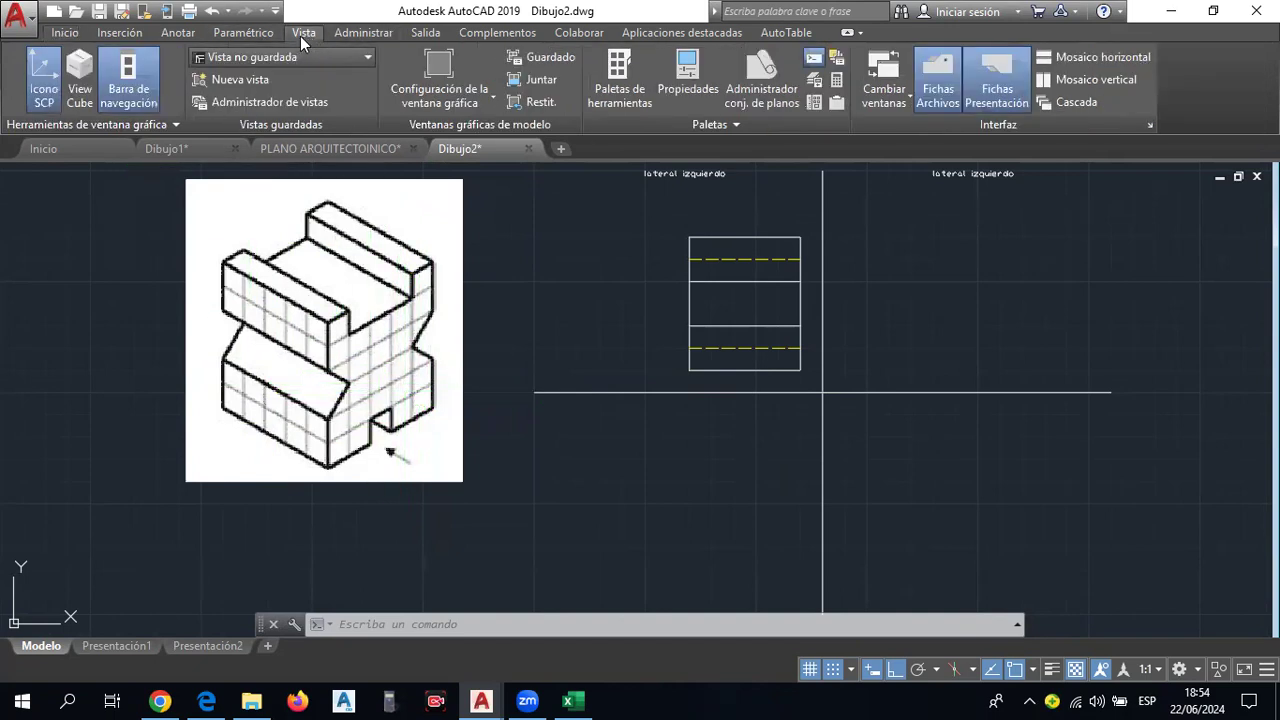
{"action": "left_click", "coordinate": [330, 56]}
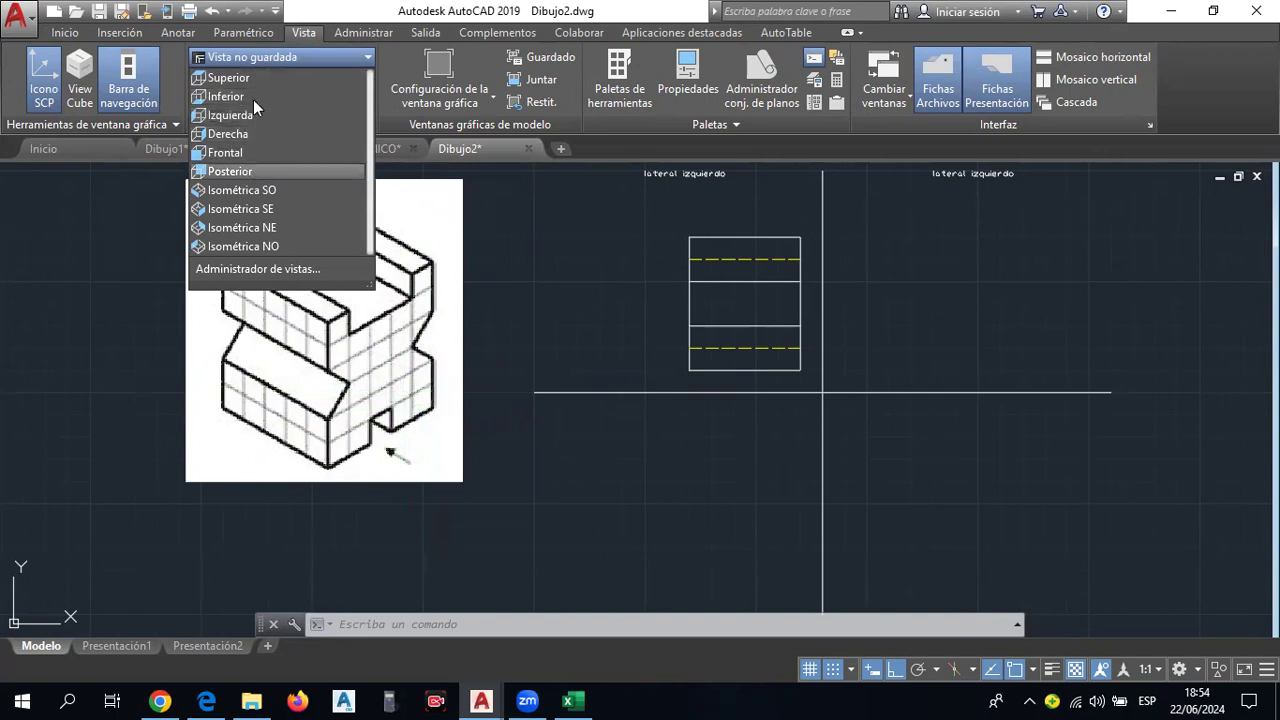
{"action": "key", "text": "Escape"}
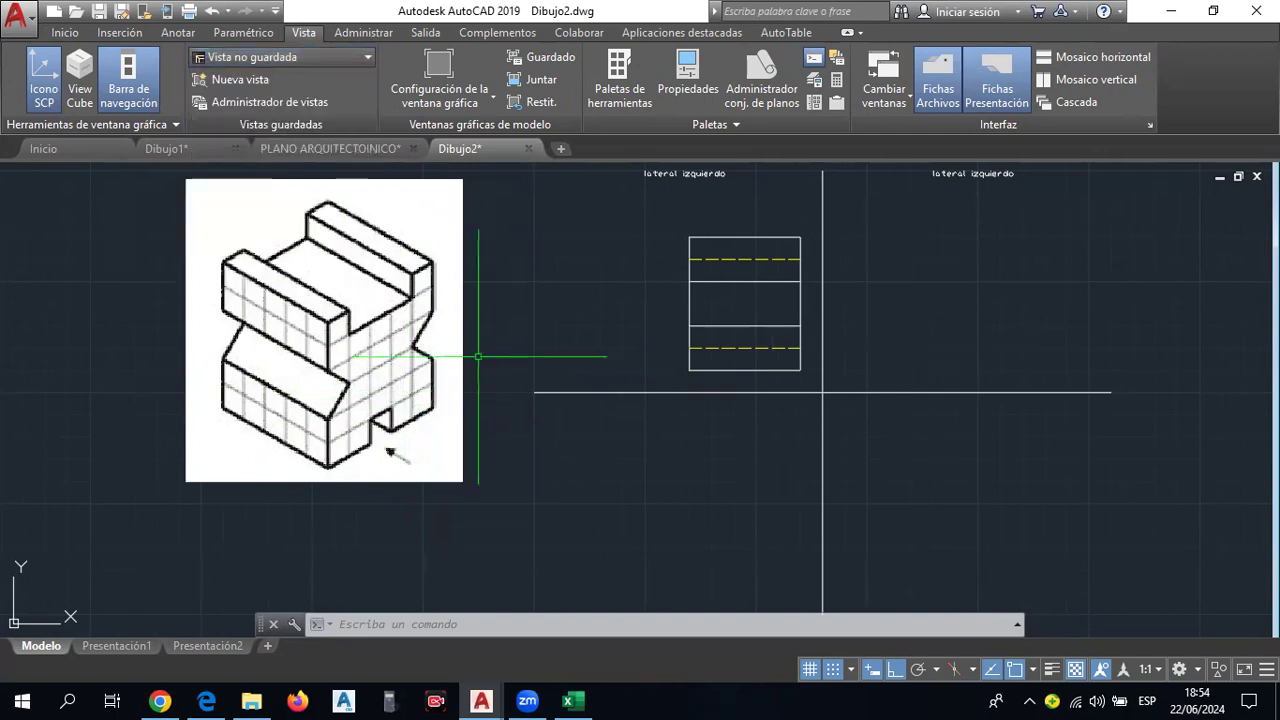
{"action": "key", "text": "Escape"}
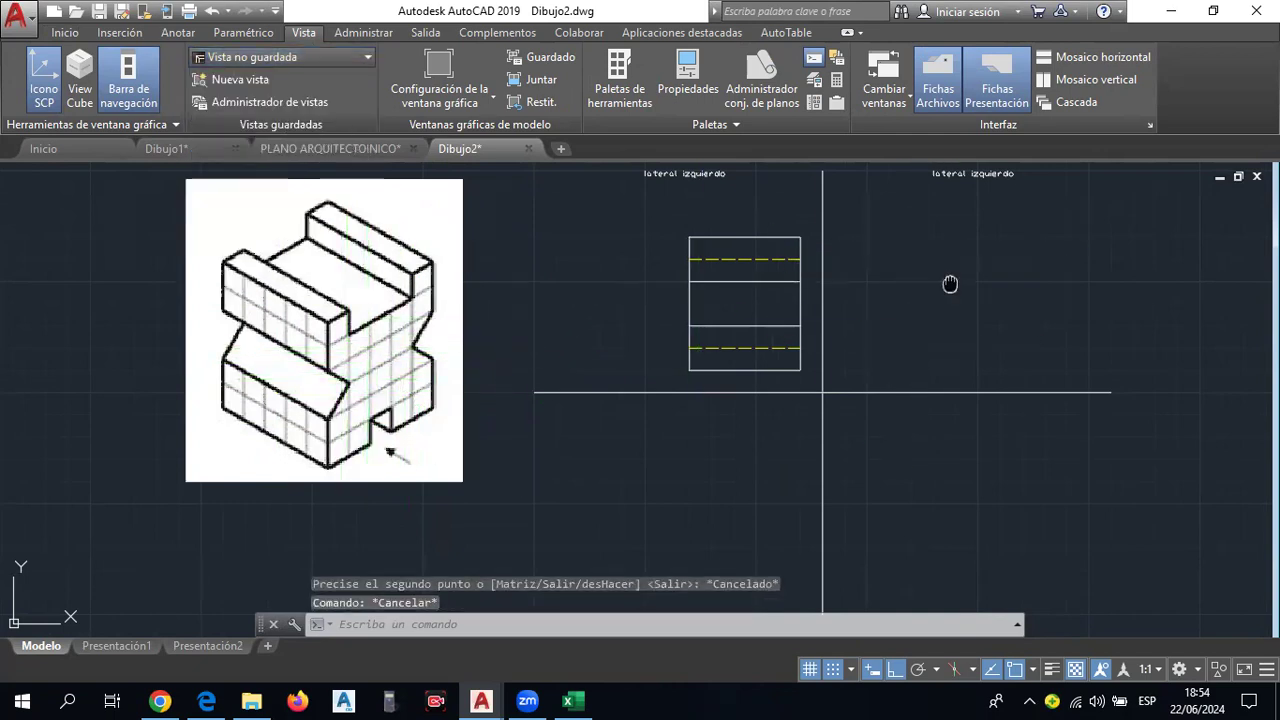
{"action": "middle_click_drag", "start_coordinate": [949, 283], "coordinate": [862, 305]}
{"action": "left_click", "coordinate": [64, 33]}
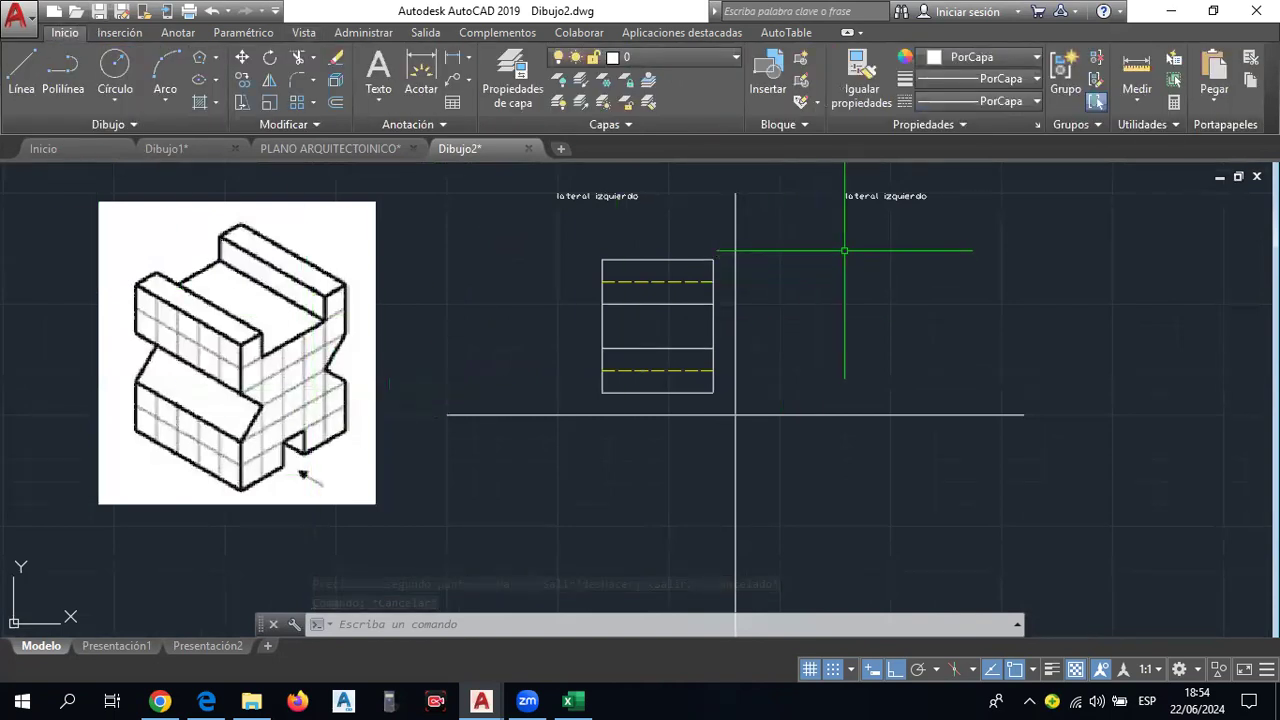
Rewrite the right-hand label's text from 'lateral izquierdo' to 'lateral frontal'.
{"action": "double_click", "coordinate": [906, 195]}
{"action": "type", "text": "frontal"}
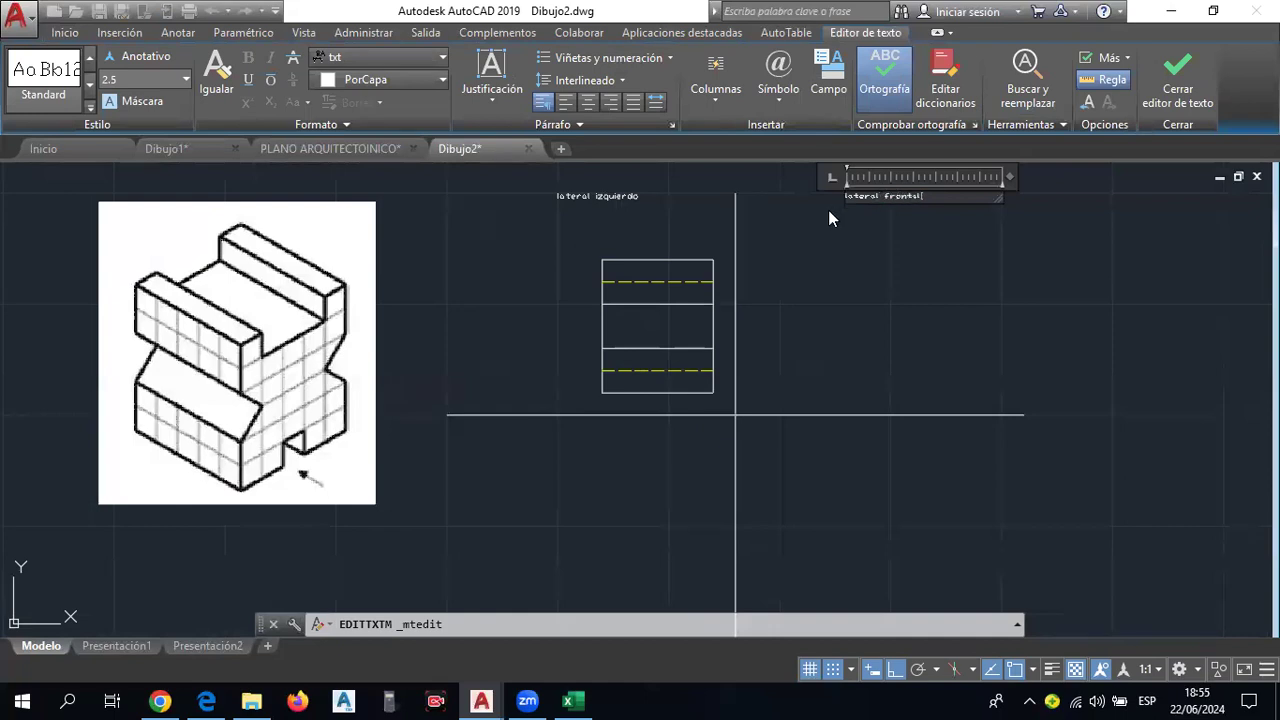
{"action": "left_click", "coordinate": [829, 218]}
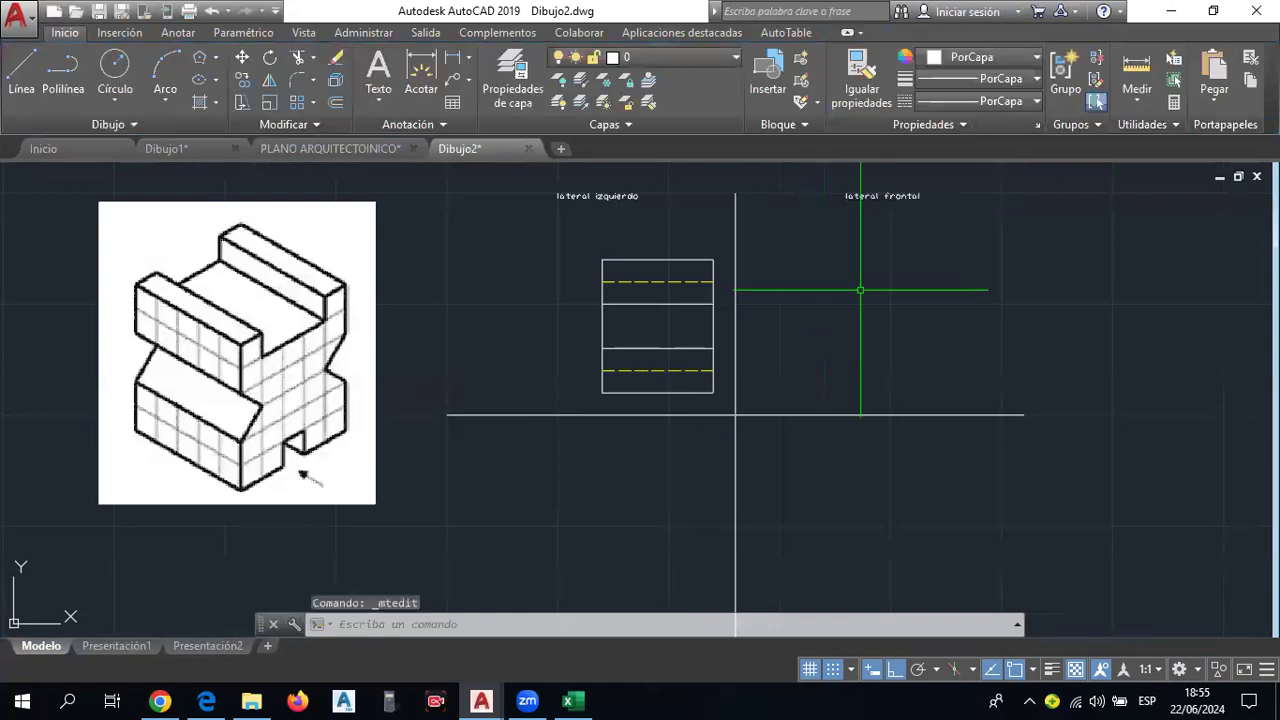
Draw the front view's bottom edge with a raised tab and its right side.
{"action": "scroll", "coordinate": [238, 490], "scroll_direction": "up", "scroll_amount": 2}
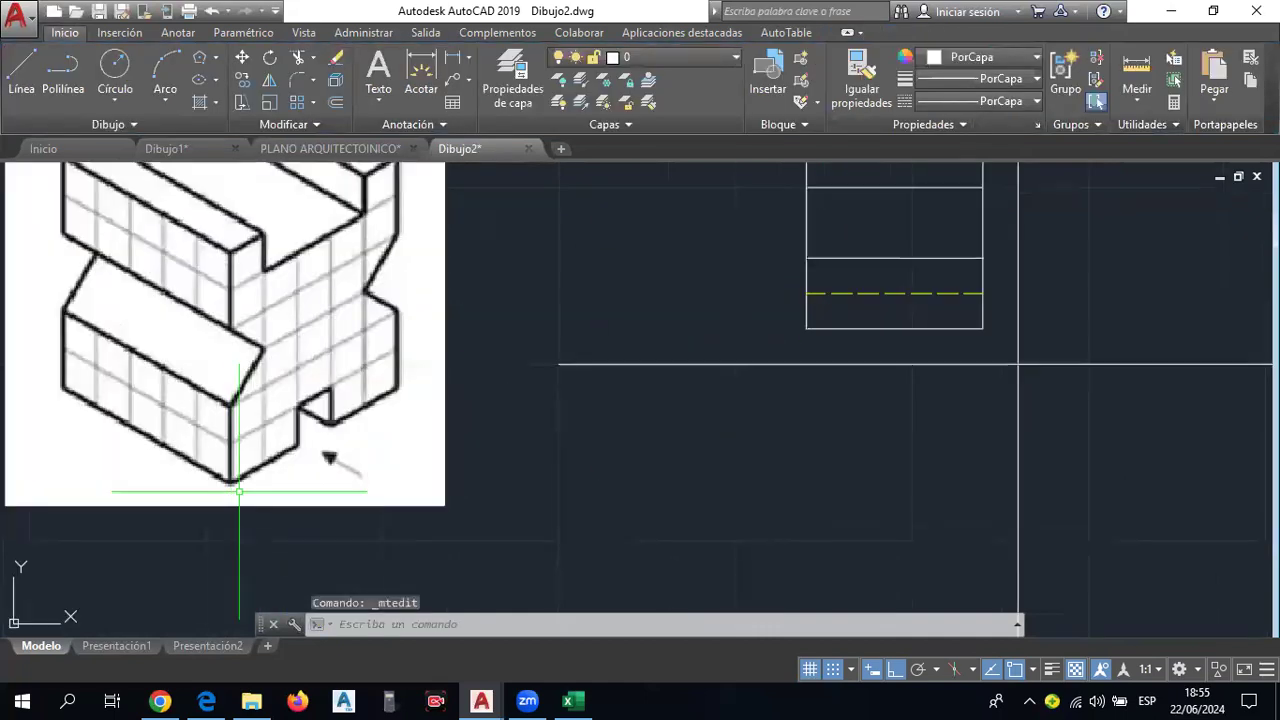
{"action": "left_click", "coordinate": [22, 75]}
{"action": "middle_click_drag", "start_coordinate": [1108, 406], "coordinate": [977, 426]}
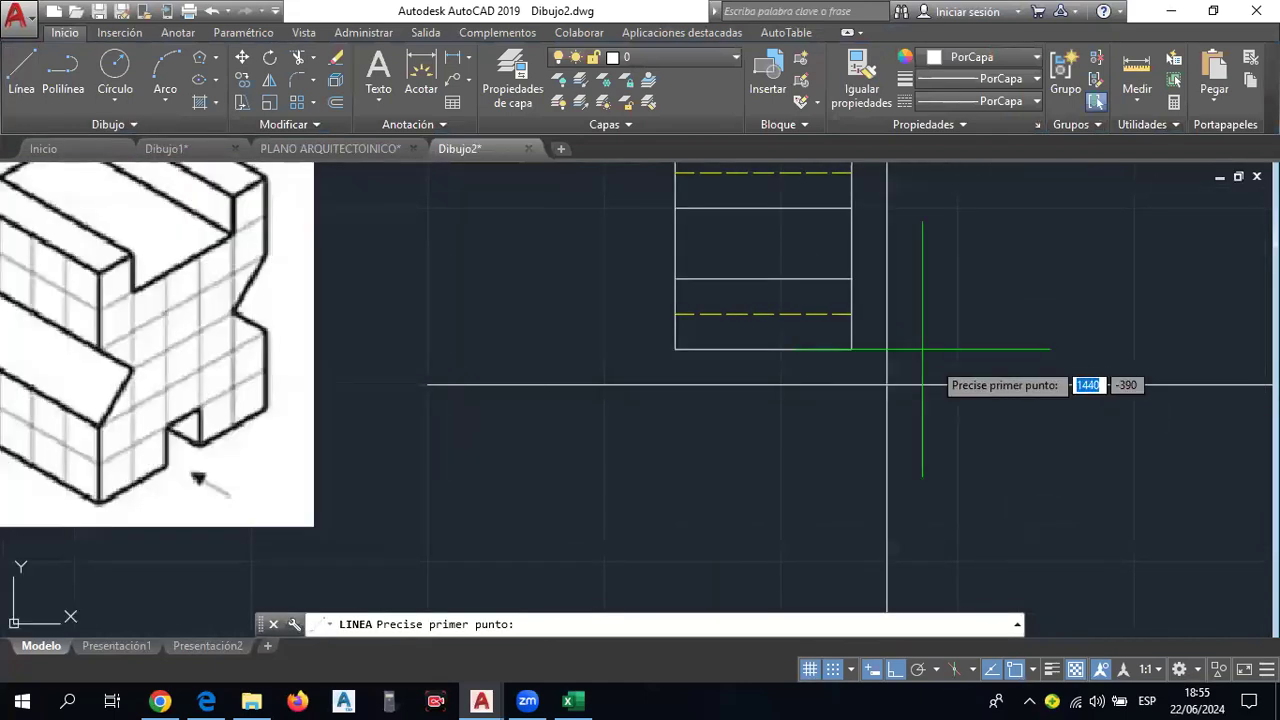
{"action": "left_click", "coordinate": [920, 314]}
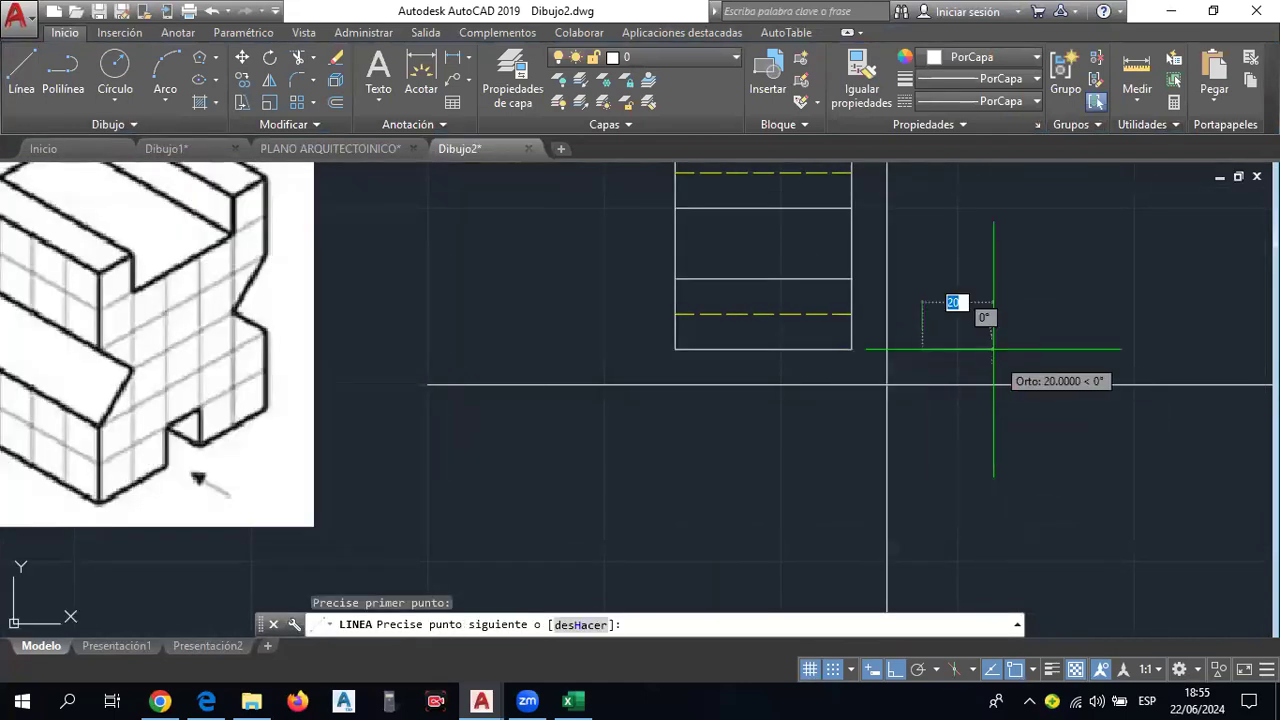
{"action": "left_click", "coordinate": [993, 349]}
{"action": "left_click", "coordinate": [993, 314]}
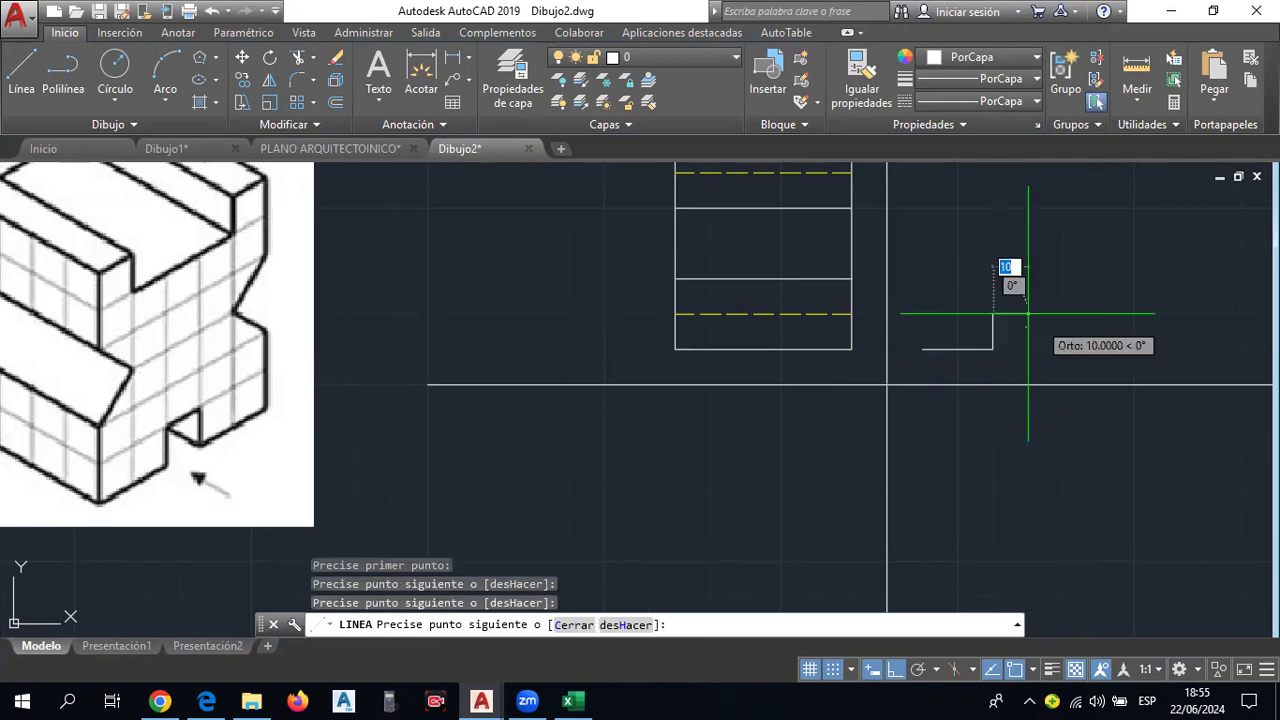
{"action": "left_click", "coordinate": [1028, 314]}
{"action": "left_click", "coordinate": [1028, 349]}
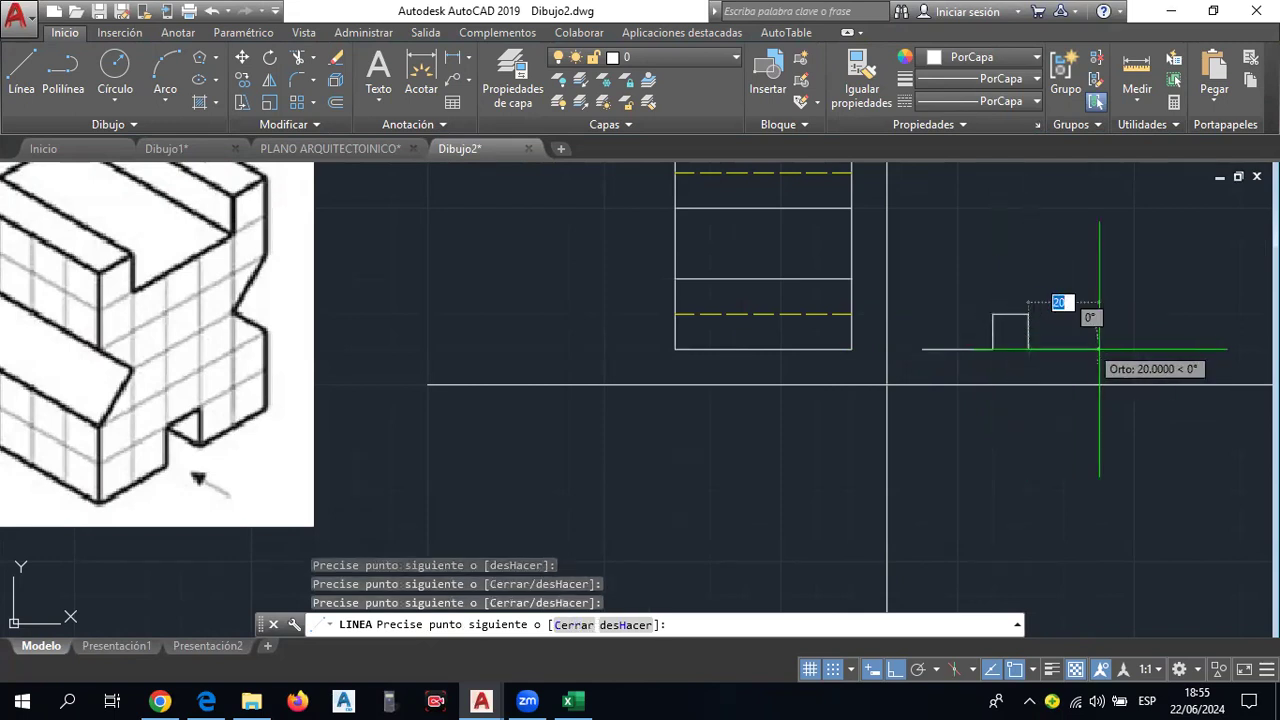
{"action": "left_click", "coordinate": [1100, 349]}
{"action": "left_click", "coordinate": [1099, 278]}
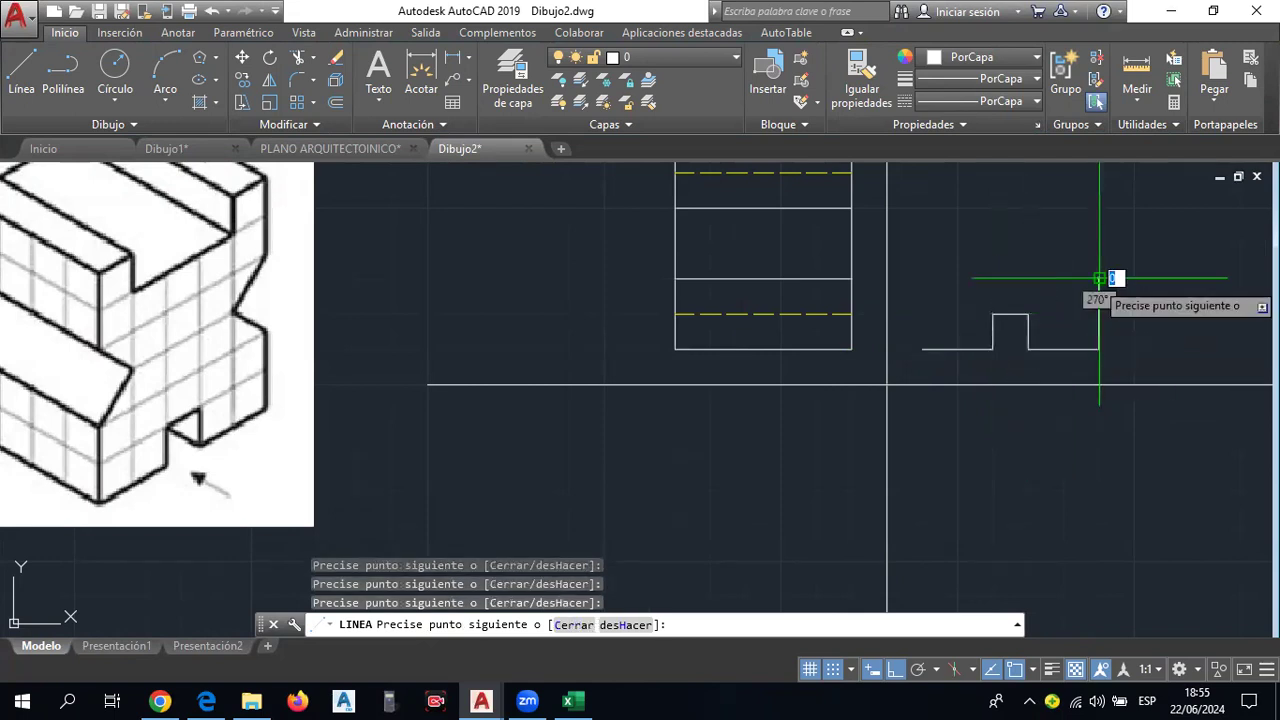
{"action": "key", "text": "Escape"}
Add the left vertical side of the front-view outline.
{"action": "left_click", "coordinate": [22, 68]}
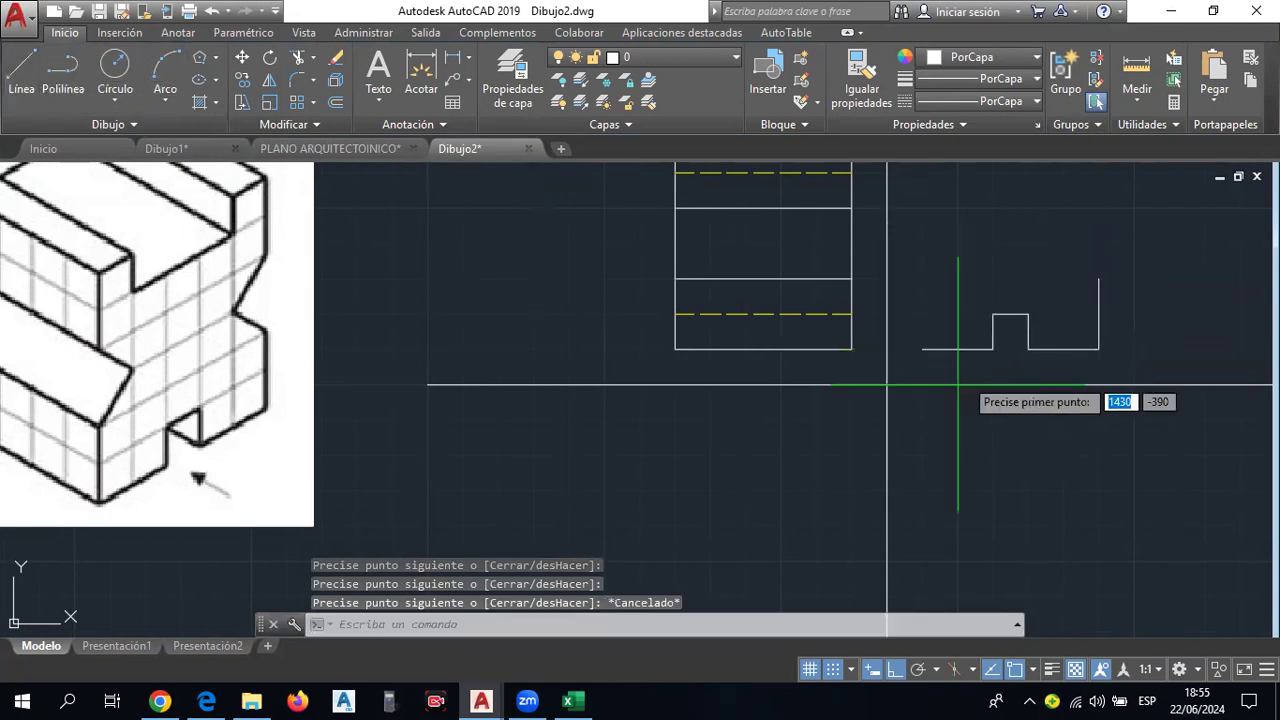
{"action": "left_click", "coordinate": [922, 349]}
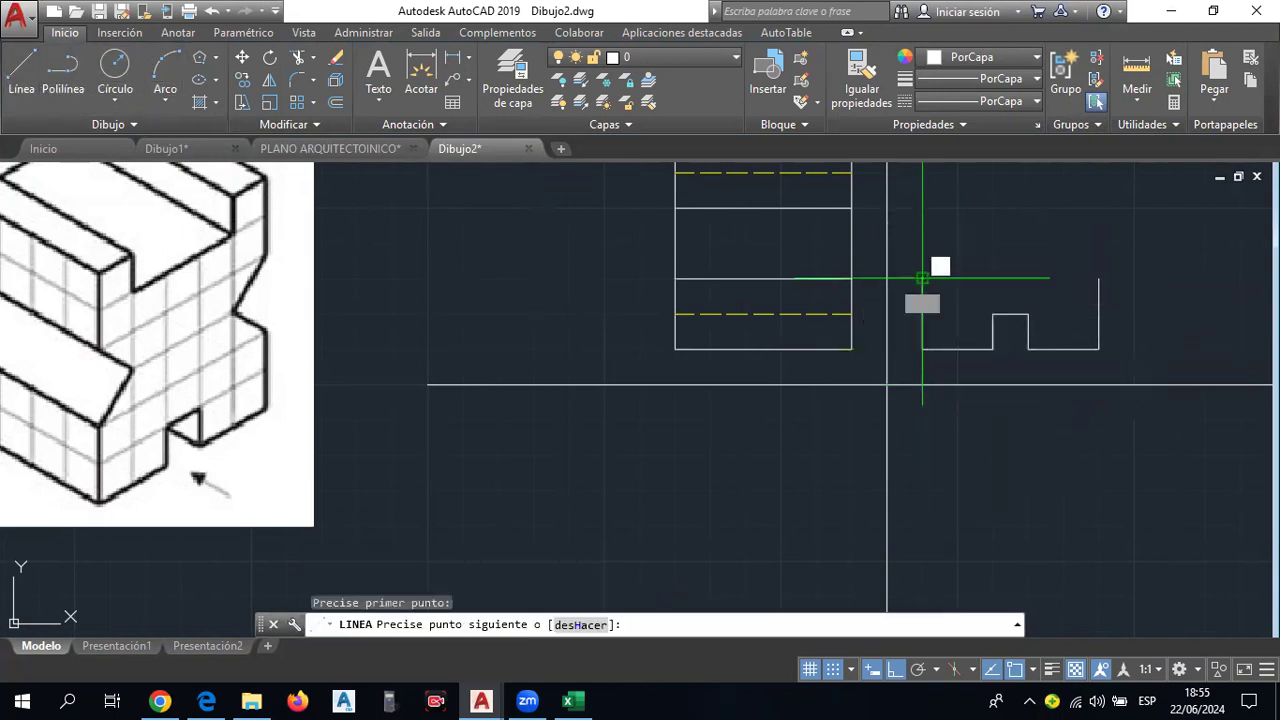
{"action": "left_click", "coordinate": [922, 279]}
{"action": "key", "text": "Escape"}
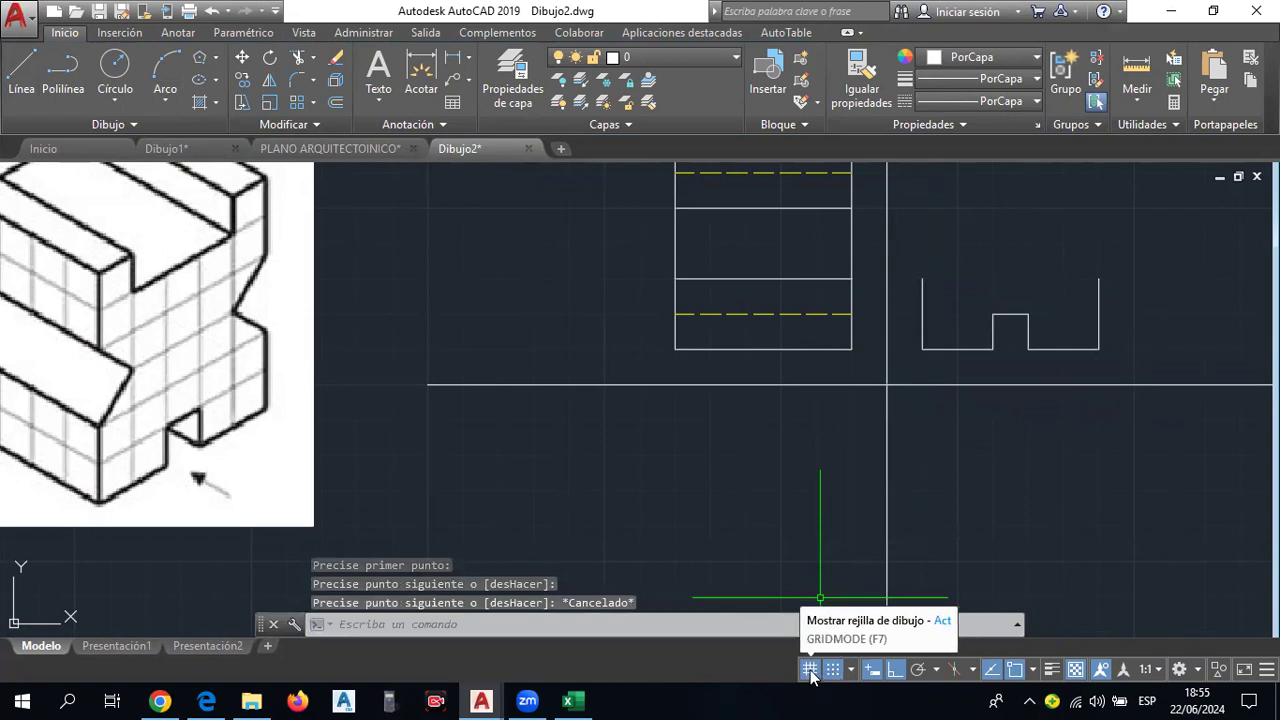
{"action": "middle_click_drag", "start_coordinate": [980, 334], "coordinate": [1006, 371]}
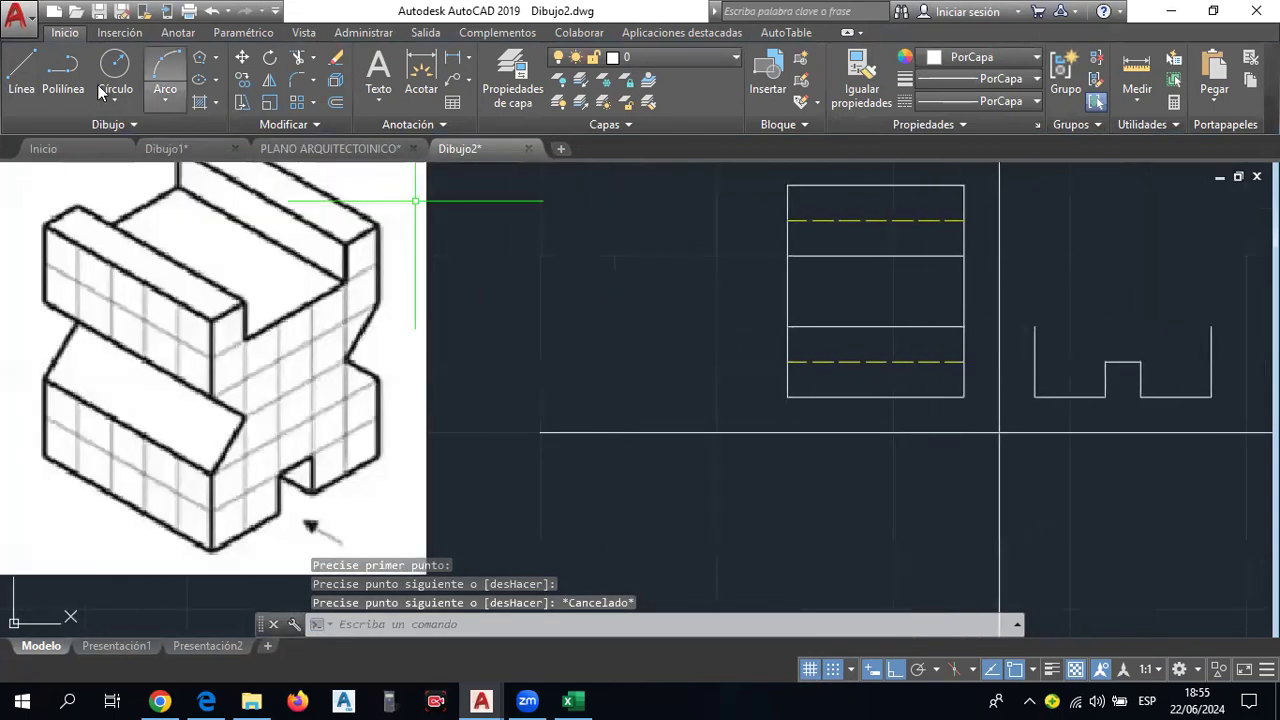
Draw the left and right slanted groove edges on the front view.
{"action": "left_click", "coordinate": [22, 72]}
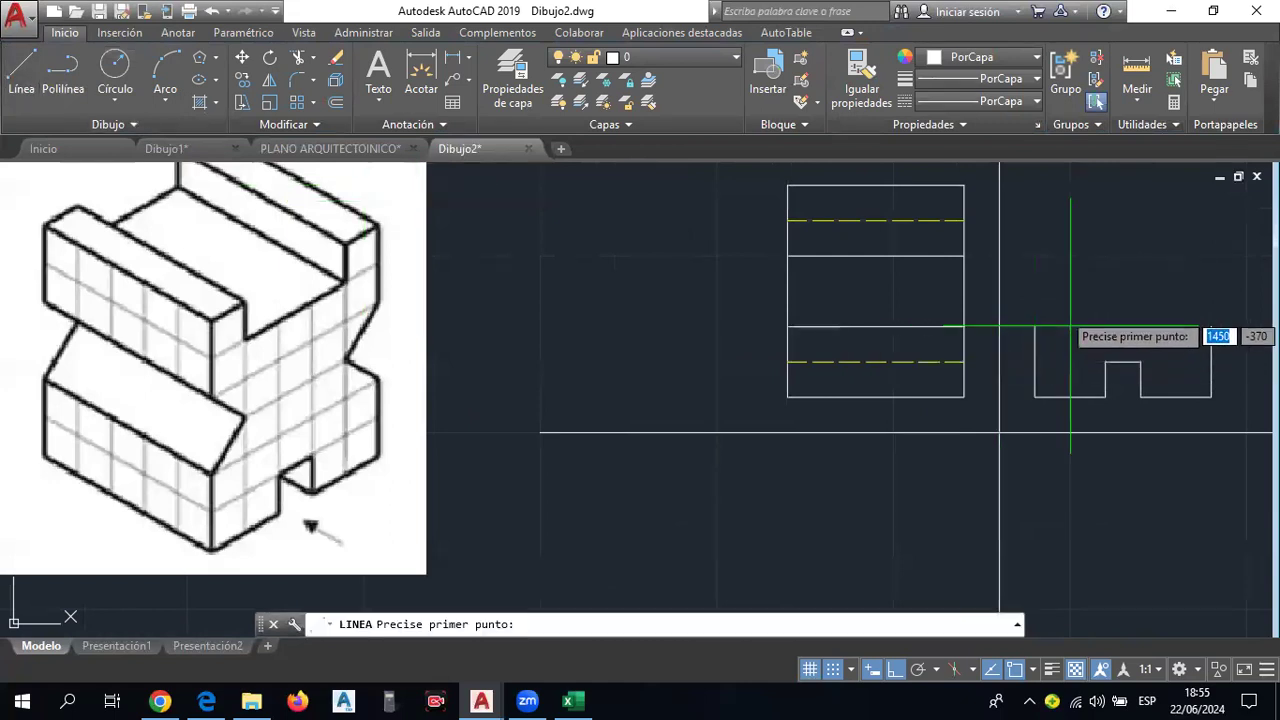
{"action": "left_click", "coordinate": [1069, 292]}
{"action": "left_click", "coordinate": [1035, 326]}
{"action": "key", "text": "Escape"}
{"action": "left_click", "coordinate": [22, 72]}
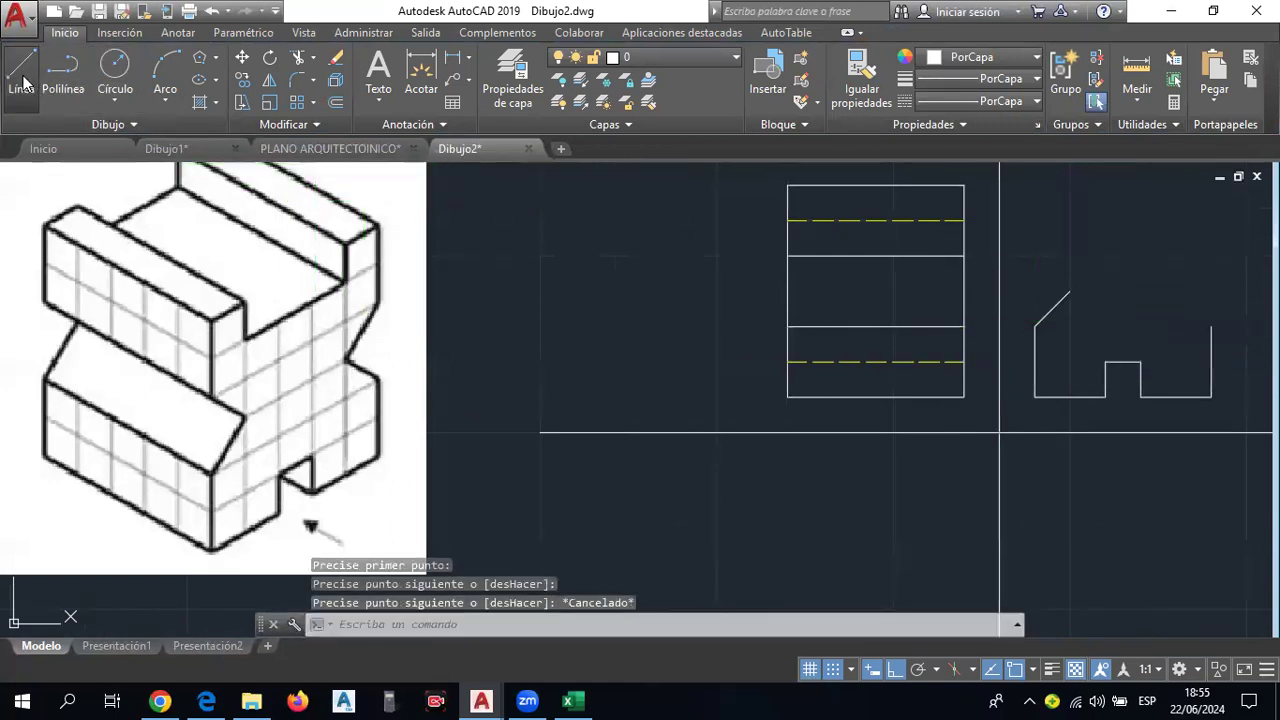
{"action": "left_click", "coordinate": [1176, 292]}
{"action": "left_click", "coordinate": [1211, 326]}
{"action": "key", "text": "Escape"}
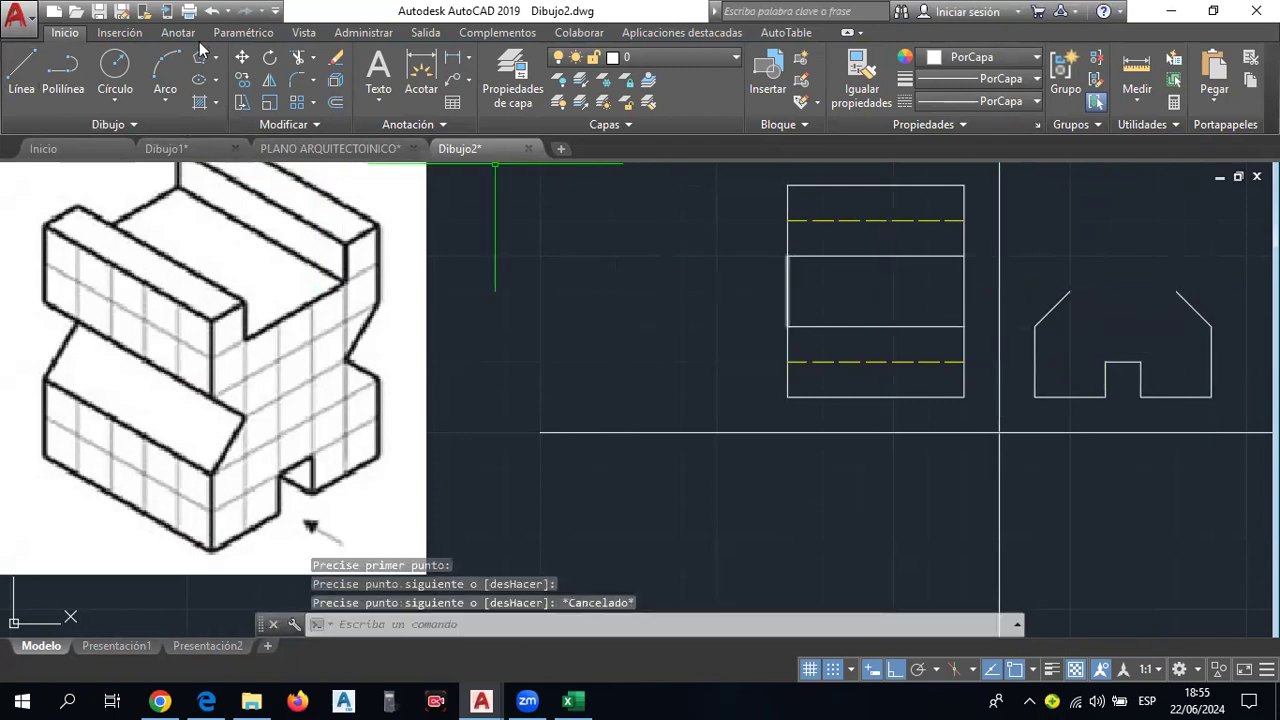
Draw the upper-left slanted groove edge and delete the stray vertical line.
{"action": "left_click", "coordinate": [22, 72]}
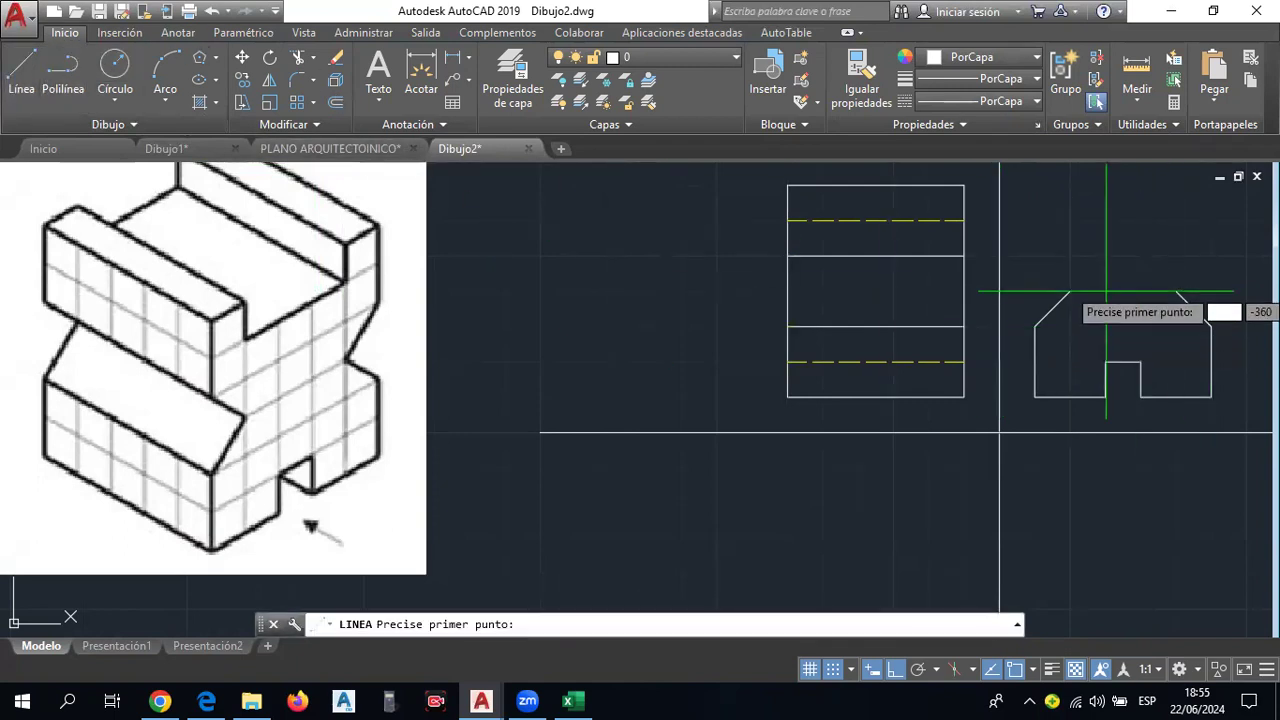
{"action": "left_click", "coordinate": [1070, 292]}
{"action": "key", "text": "Escape"}
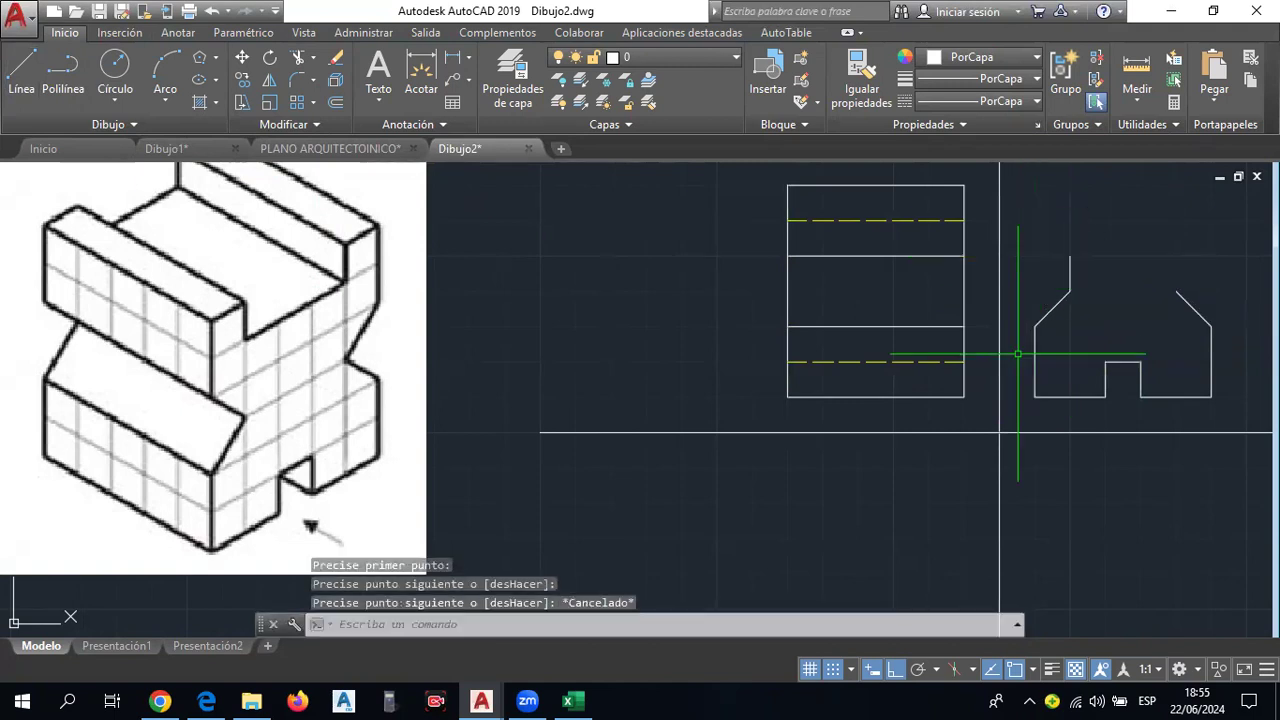
{"action": "left_click", "coordinate": [22, 72]}
{"action": "scroll", "coordinate": [1070, 275], "scroll_direction": "up", "scroll_amount": 2}
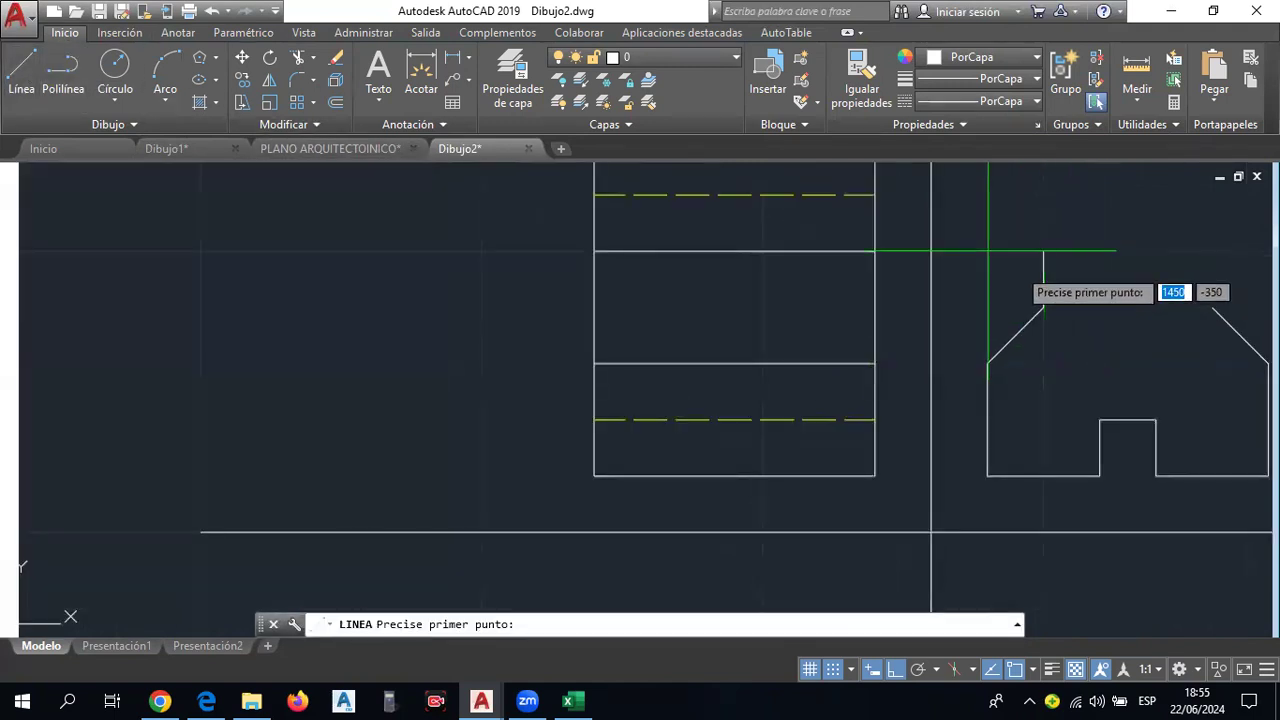
{"action": "left_click", "coordinate": [988, 251]}
{"action": "left_click", "coordinate": [1043, 308]}
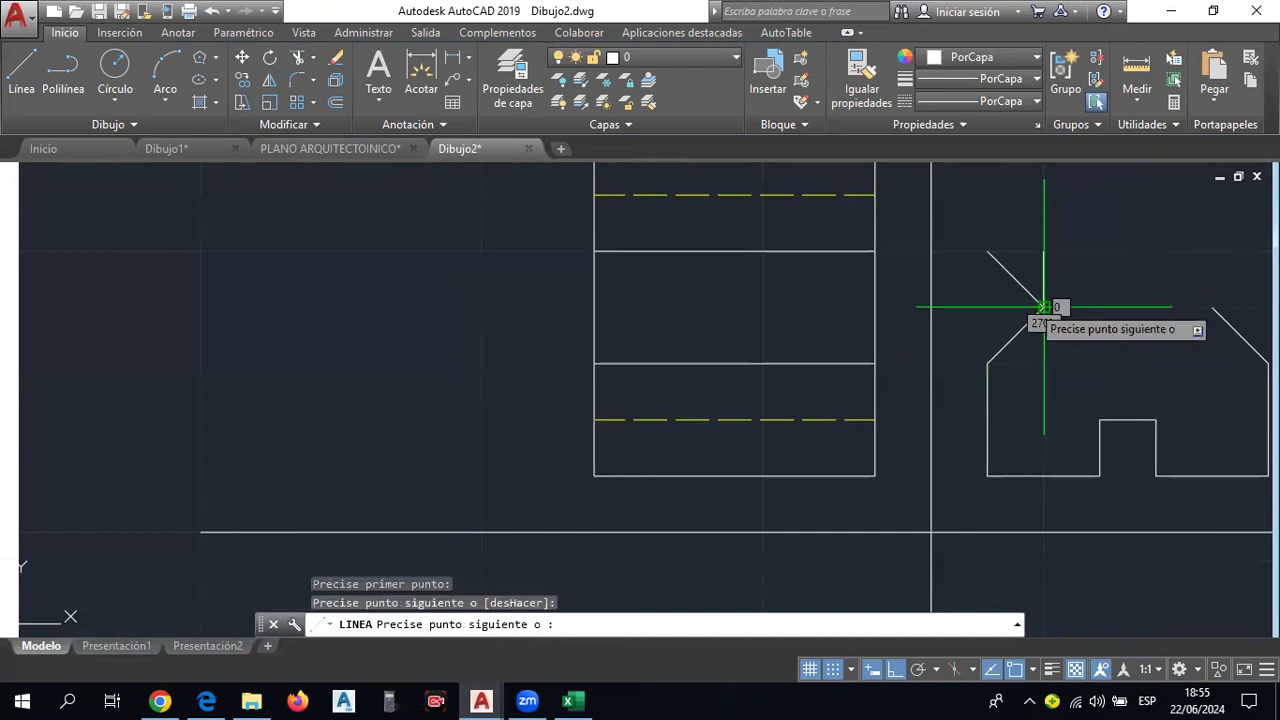
{"action": "key", "text": "Escape"}
{"action": "key", "text": "Delete"}
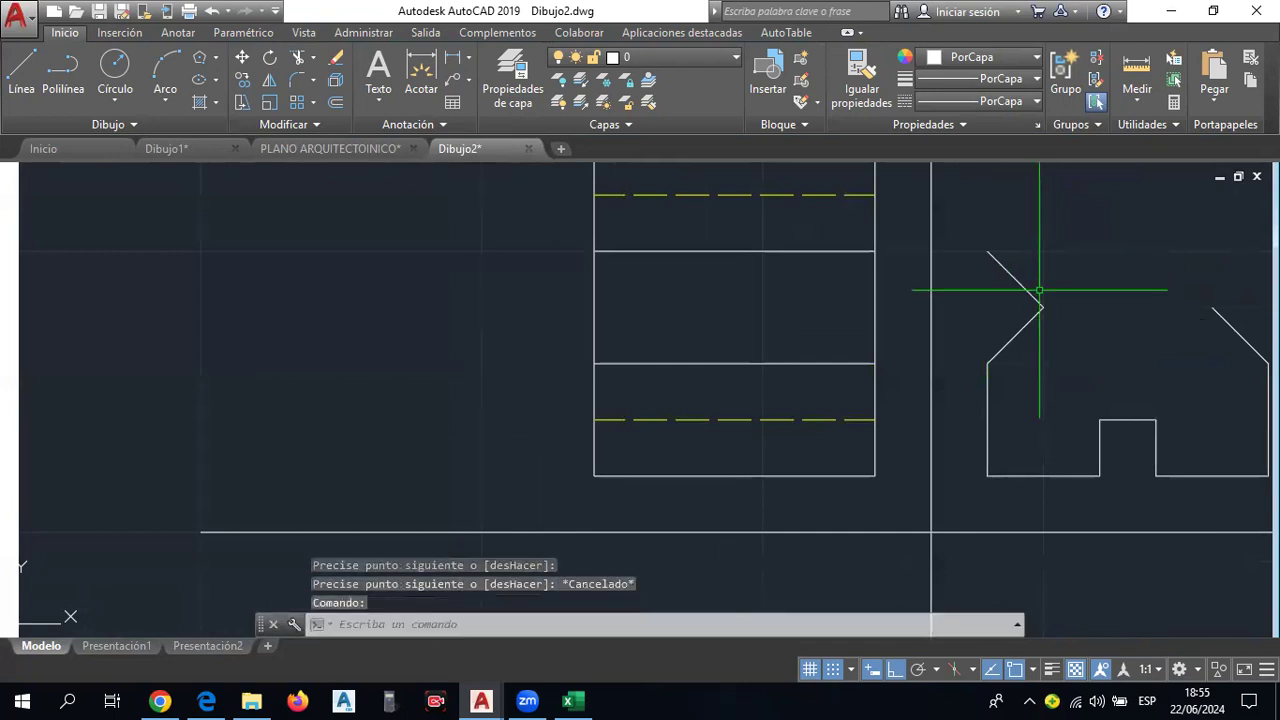
{"action": "scroll", "coordinate": [1066, 337], "scroll_direction": "down", "scroll_amount": 2}
{"action": "middle_click_drag", "start_coordinate": [1066, 337], "coordinate": [986, 337]}
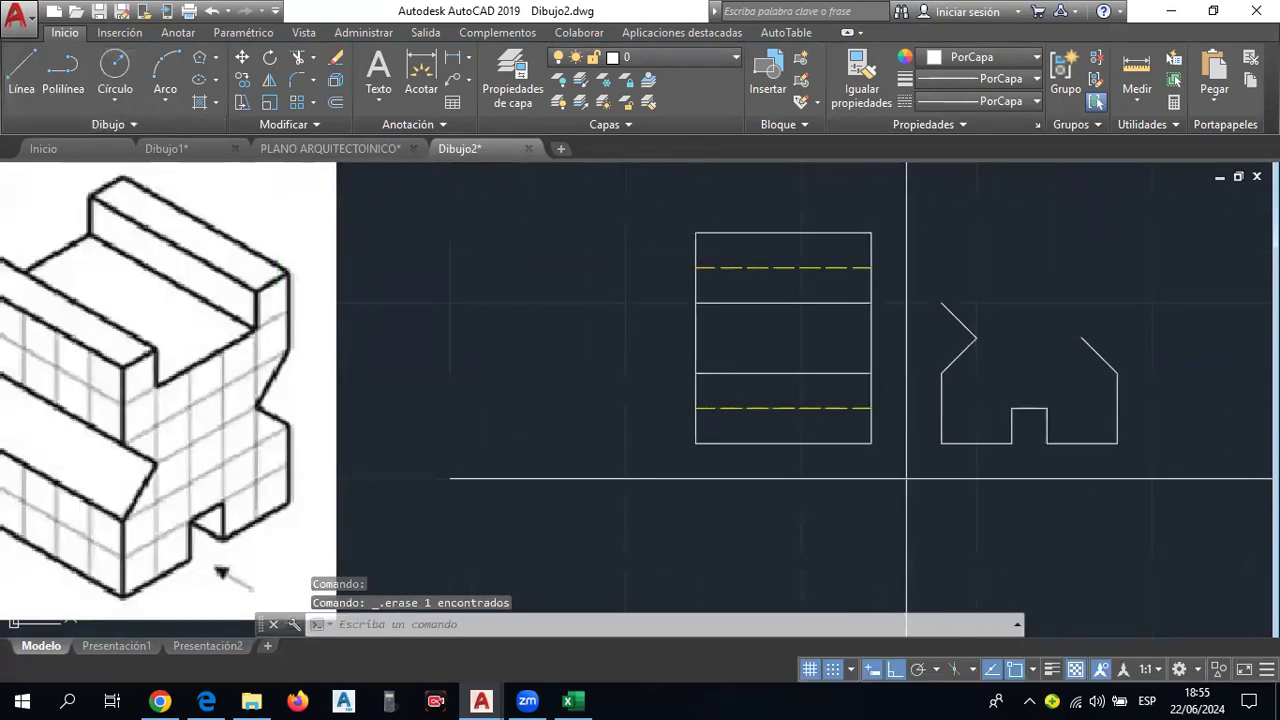
Draw the upper-right slanted groove edge of the front view.
{"action": "left_click", "coordinate": [22, 70]}
{"action": "left_click", "coordinate": [1117, 302]}
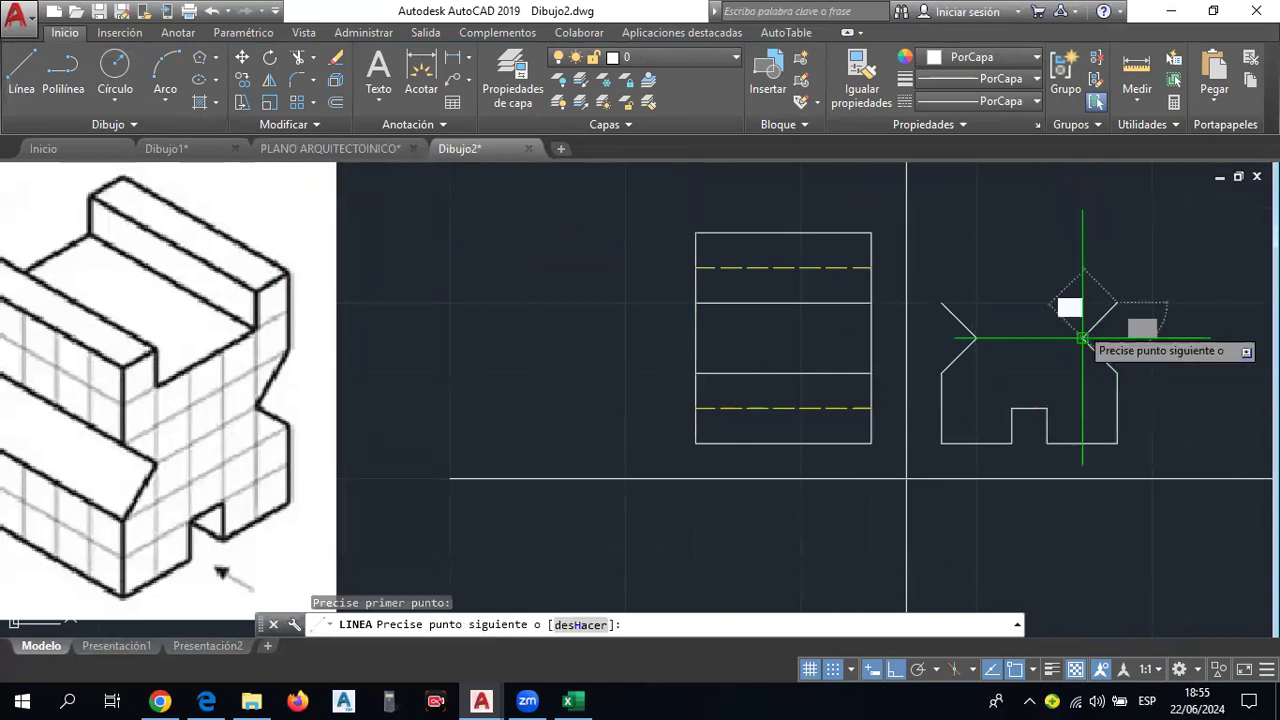
{"action": "left_click", "coordinate": [1081, 337]}
{"action": "key", "text": "Escape"}
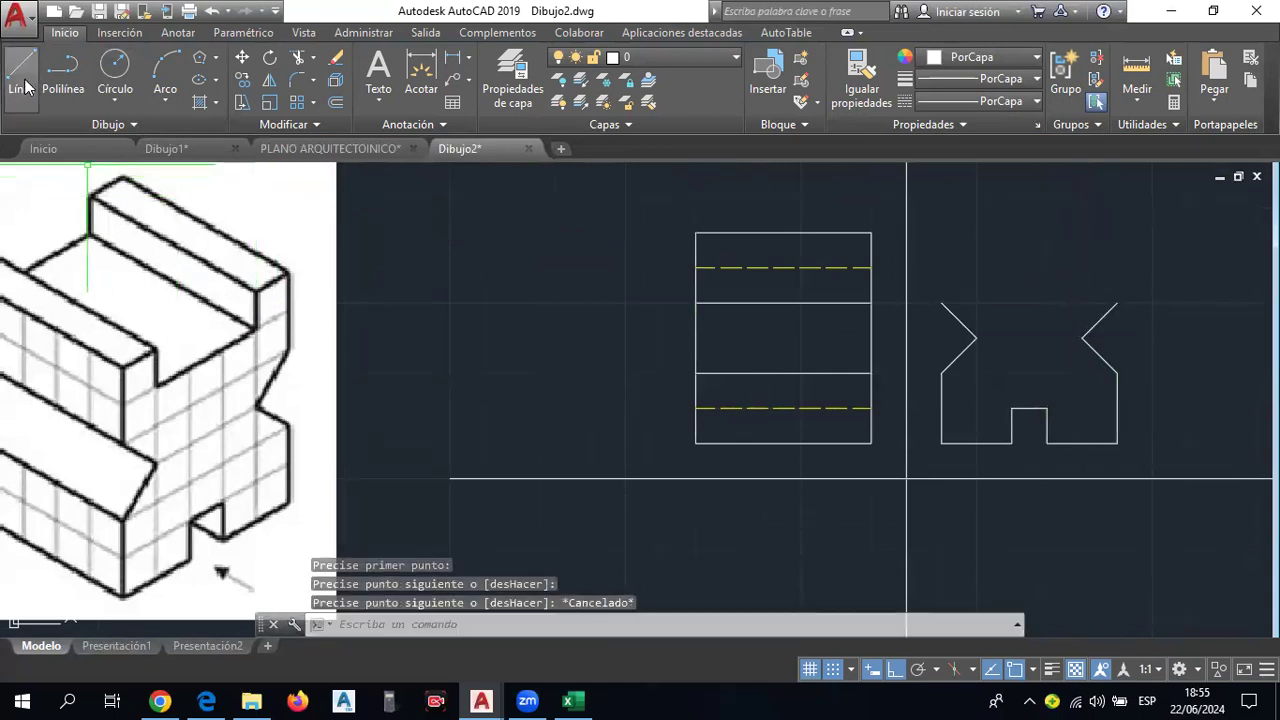
Trace the top edge over the left tab, down through the central recess, and over the right tab.
{"action": "key", "text": "Return"}
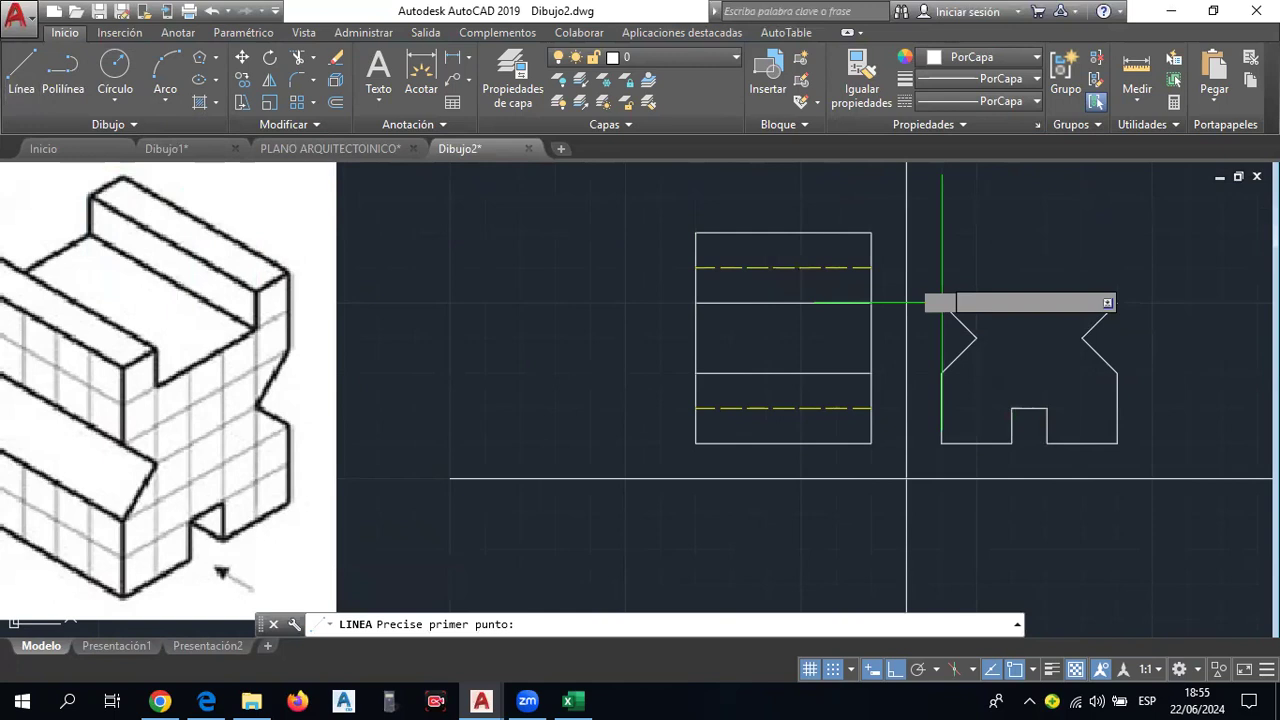
{"action": "left_click", "coordinate": [941, 302]}
{"action": "left_click", "coordinate": [941, 233]}
{"action": "left_click", "coordinate": [977, 232]}
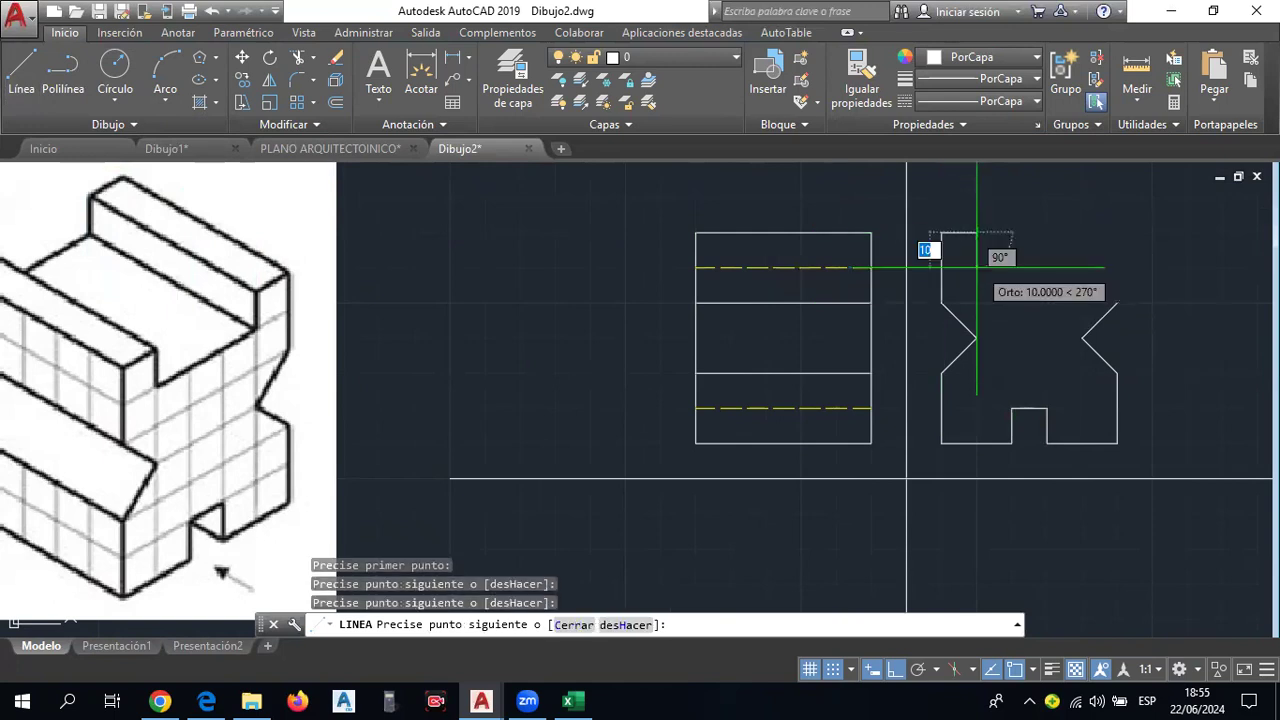
{"action": "left_click", "coordinate": [977, 267]}
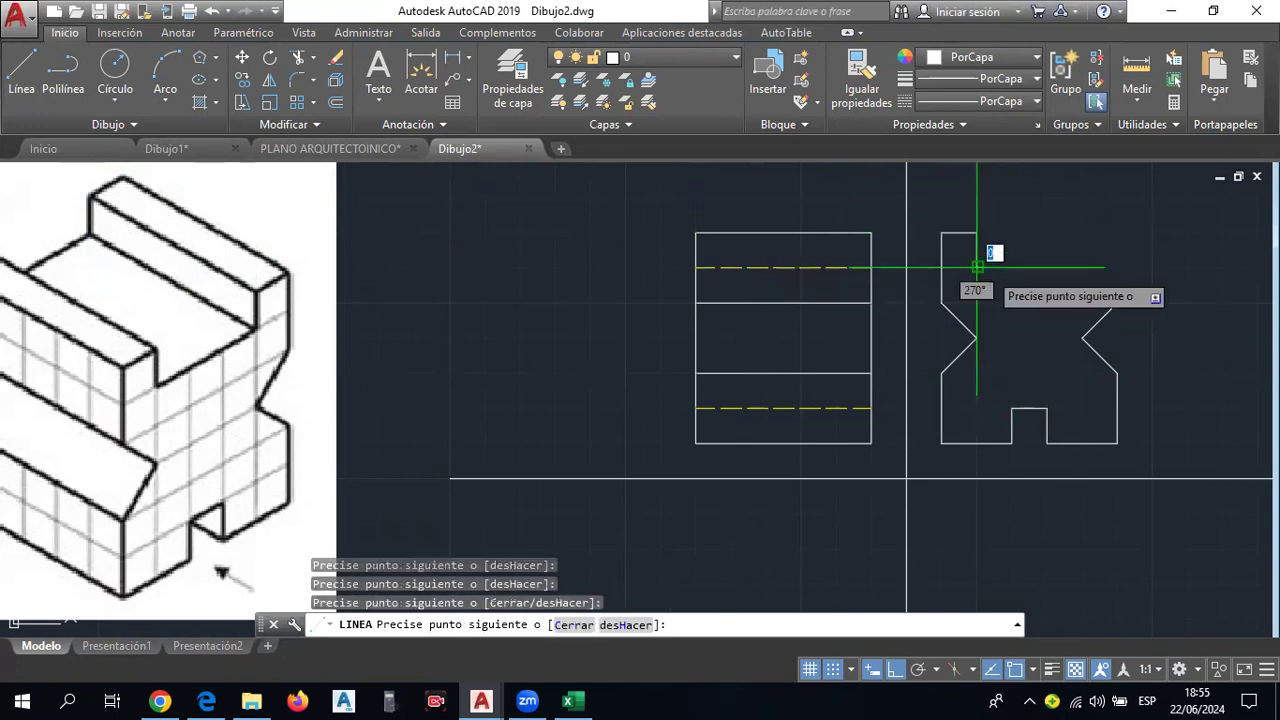
{"action": "left_click", "coordinate": [1082, 267]}
{"action": "left_click", "coordinate": [1082, 233]}
{"action": "left_click", "coordinate": [1118, 232]}
{"action": "left_click", "coordinate": [1118, 303]}
{"action": "key", "text": "Escape"}
{"action": "scroll", "coordinate": [1044, 307], "scroll_direction": "down", "scroll_amount": 2}
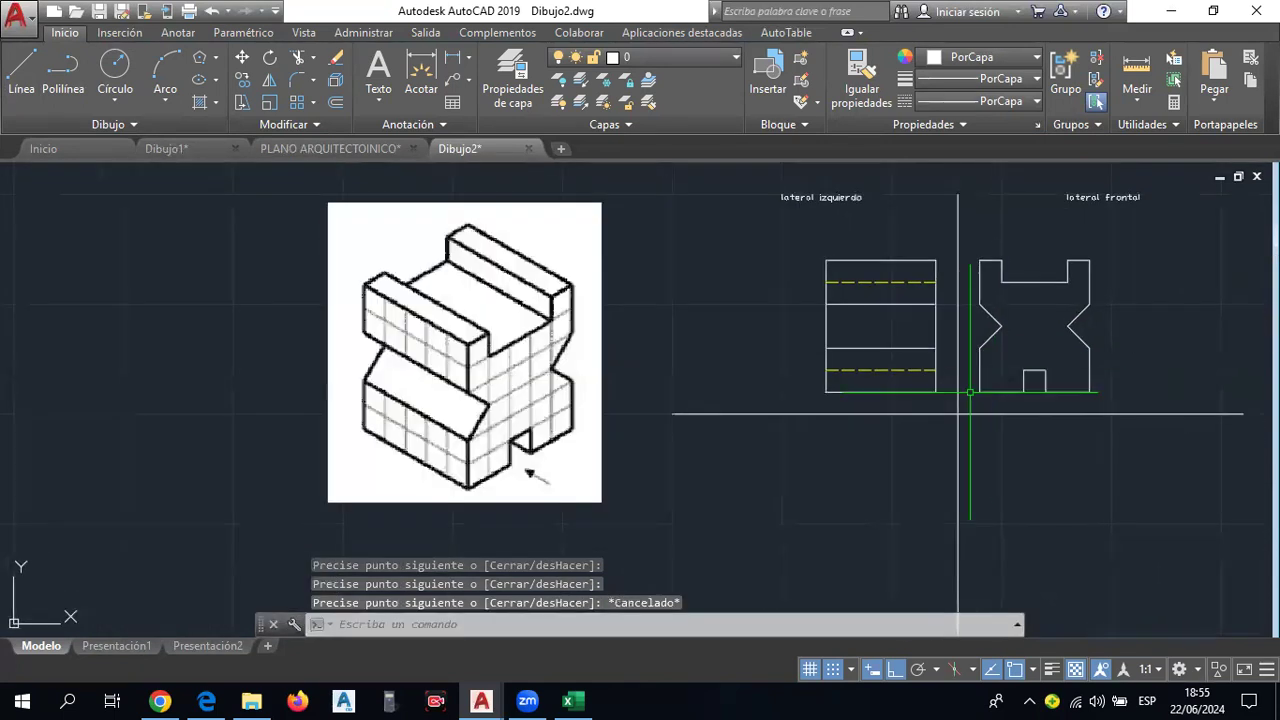
{"action": "scroll", "coordinate": [990, 325], "scroll_direction": "up", "scroll_amount": 2}
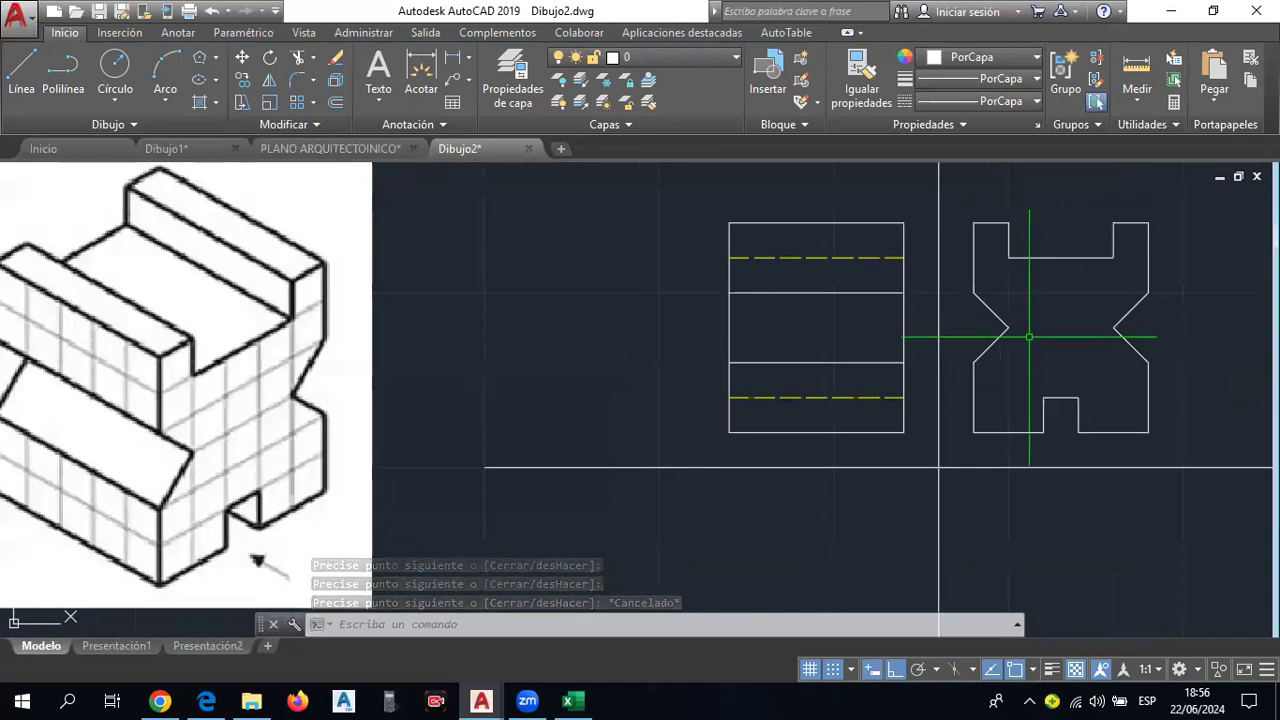
{"action": "scroll", "coordinate": [984, 420], "scroll_direction": "down", "scroll_amount": 2}
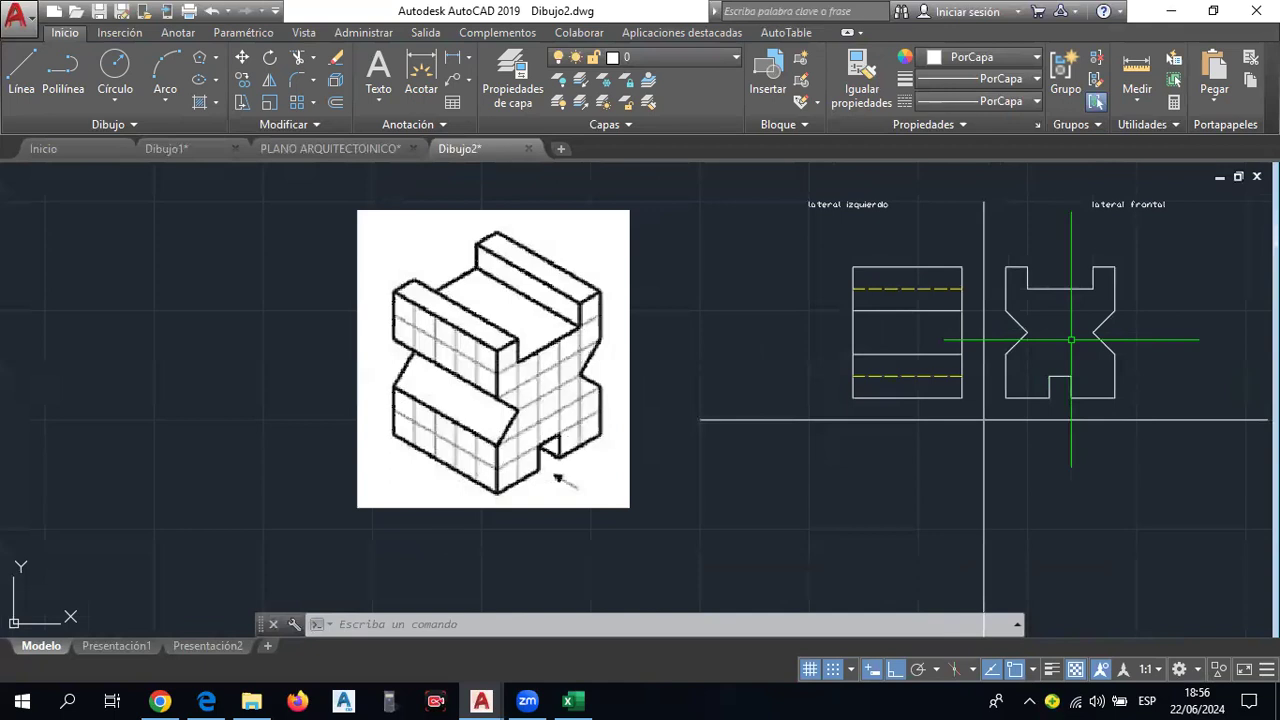
{"action": "scroll", "coordinate": [1103, 351], "scroll_direction": "up", "scroll_amount": 2}
{"action": "middle_click_drag", "start_coordinate": [1103, 351], "coordinate": [975, 362]}
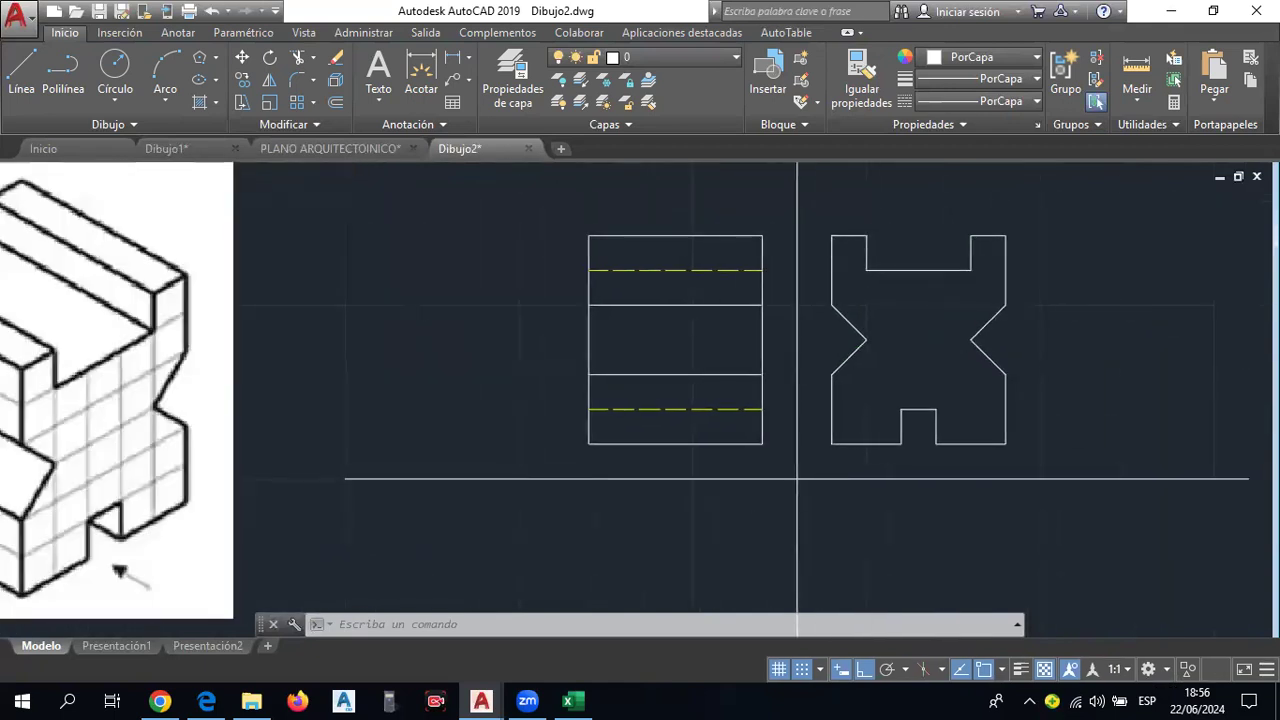
{"action": "left_click", "coordinate": [14, 78]}
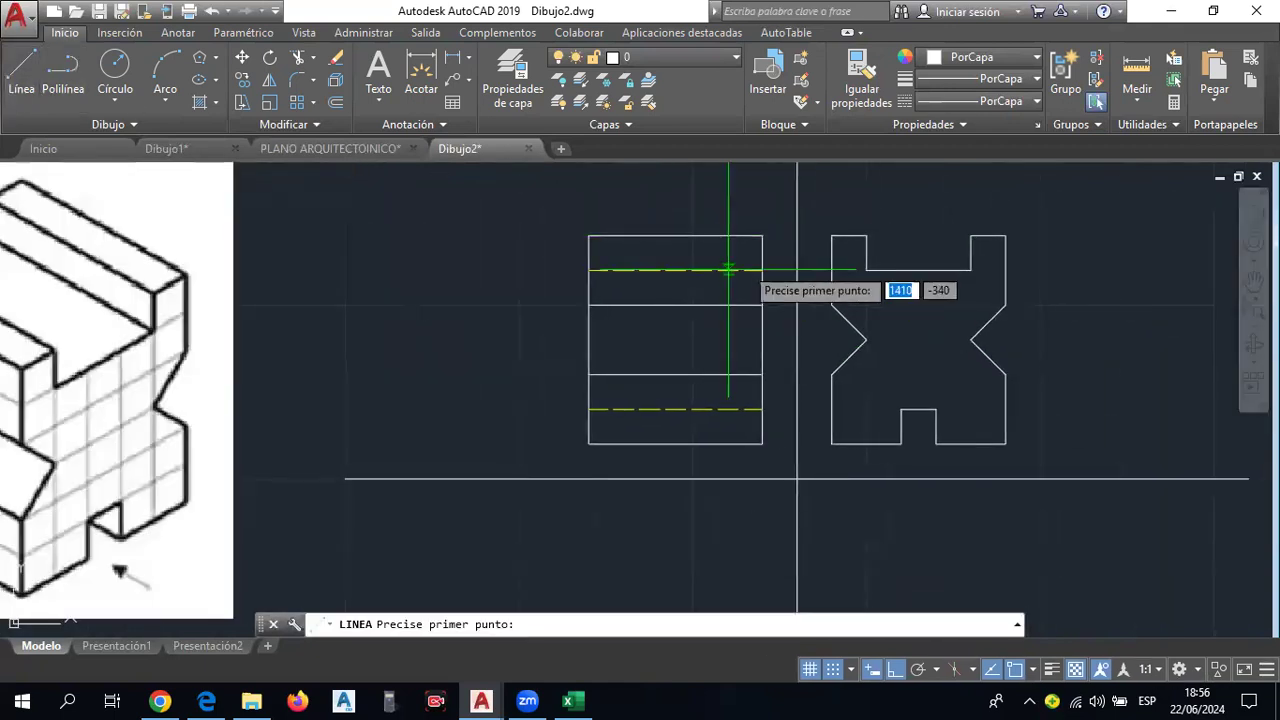
{"action": "left_click", "coordinate": [763, 270]}
{"action": "left_click", "coordinate": [1110, 270]}
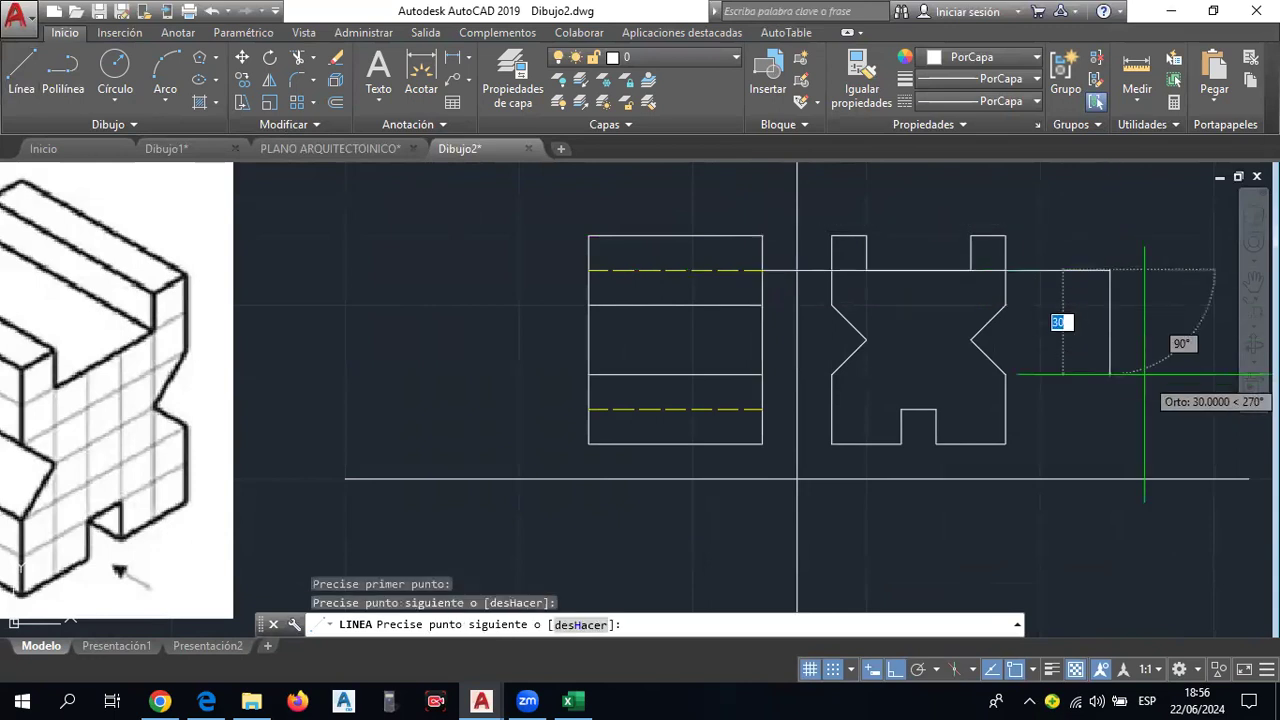
{"action": "key", "text": "Escape"}
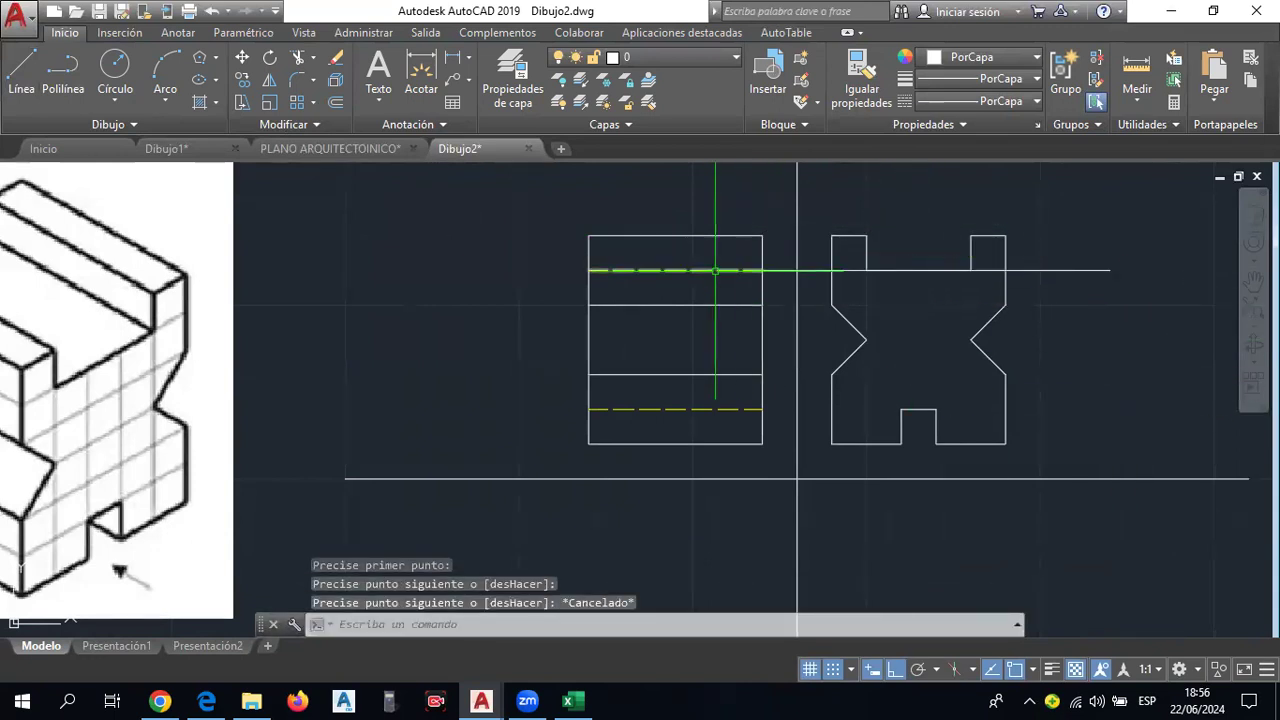
{"action": "left_click", "coordinate": [20, 70]}
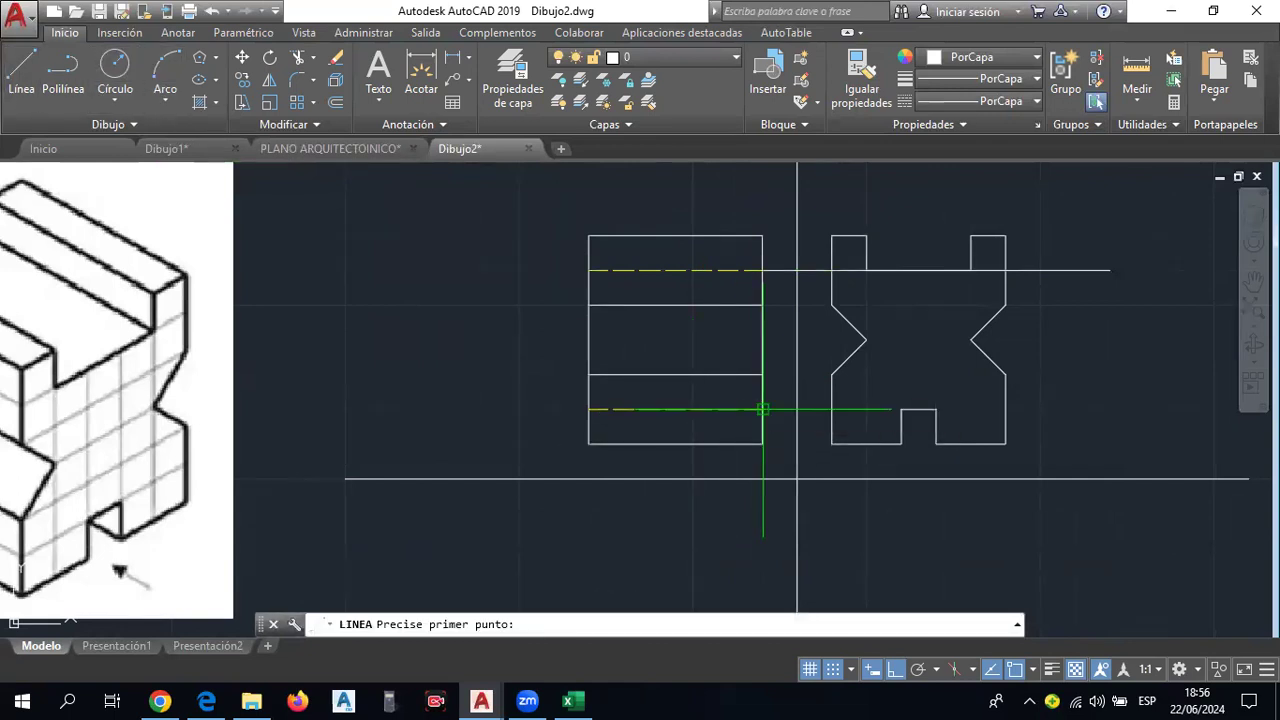
{"action": "left_click", "coordinate": [763, 409]}
{"action": "left_click", "coordinate": [1040, 409]}
{"action": "key", "text": "Escape"}
{"action": "left_click", "coordinate": [994, 410]}
{"action": "left_click", "coordinate": [950, 255]}
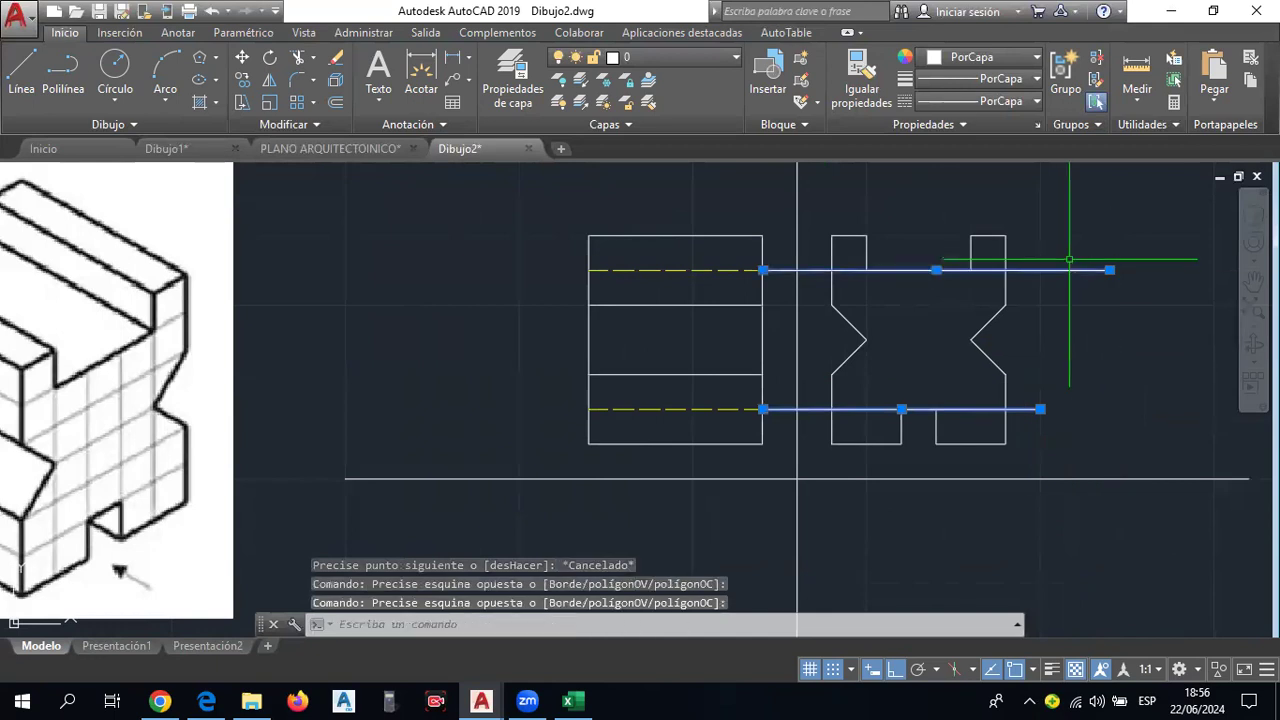
{"action": "key", "text": "Delete"}
{"action": "scroll", "coordinate": [1069, 260], "scroll_direction": "down", "scroll_amount": 2}
{"action": "scroll", "coordinate": [854, 343], "scroll_direction": "down", "scroll_amount": 2}
{"action": "scroll", "coordinate": [1057, 391], "scroll_direction": "up", "scroll_amount": 2}
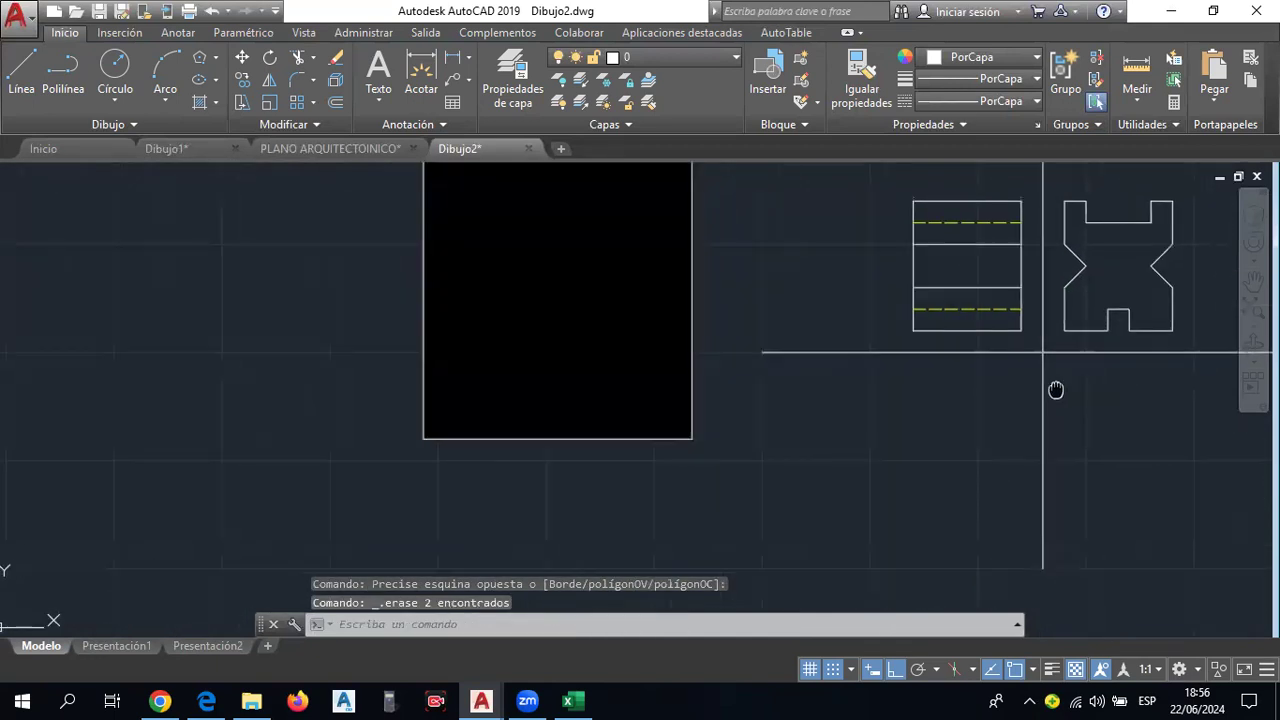
Draw a 10-by-50 outline below the side view, closing it with a diagonal.
{"action": "left_click", "coordinate": [22, 75]}
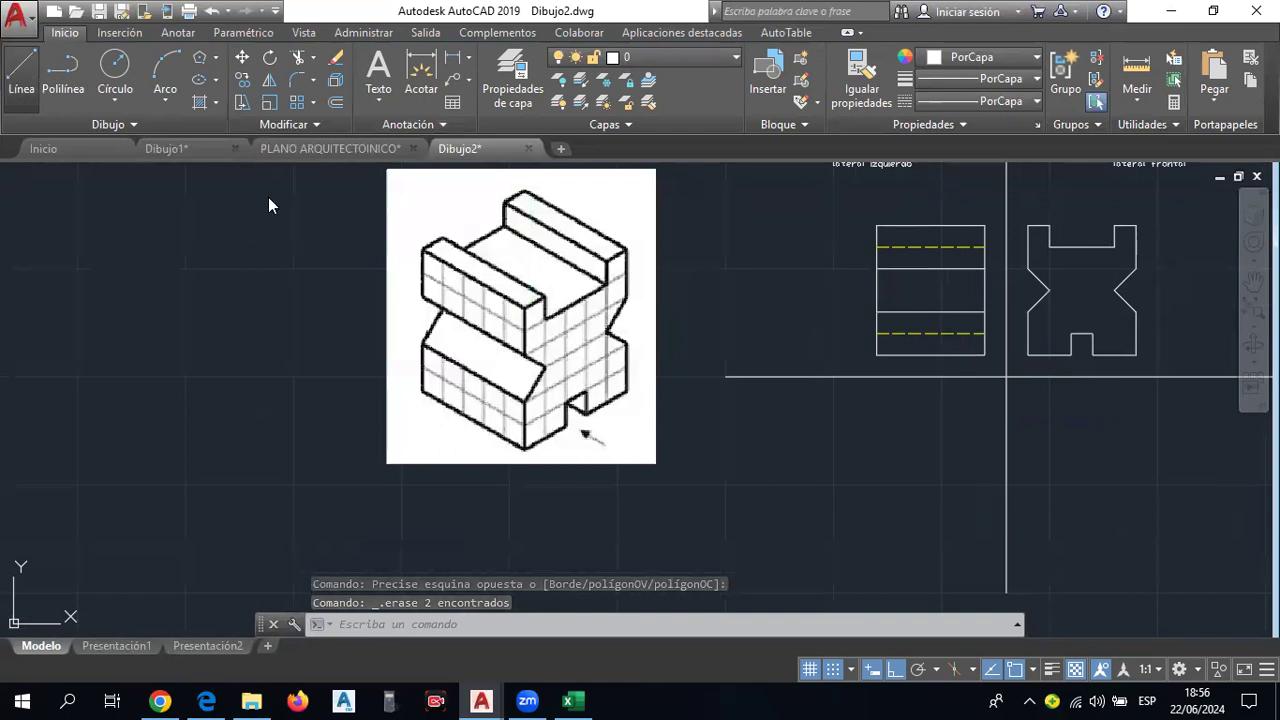
{"action": "left_click", "coordinate": [877, 354]}
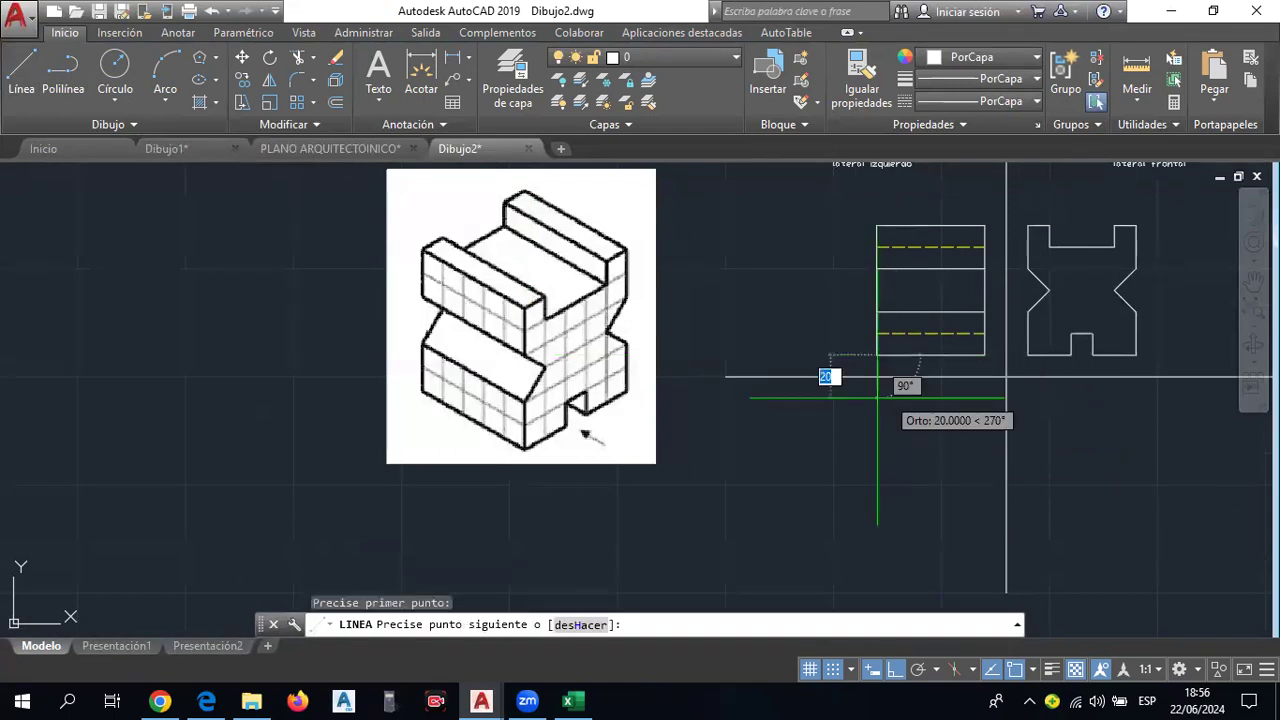
{"action": "key", "text": "Escape"}
{"action": "middle_click_drag", "start_coordinate": [875, 413], "coordinate": [787, 406]}
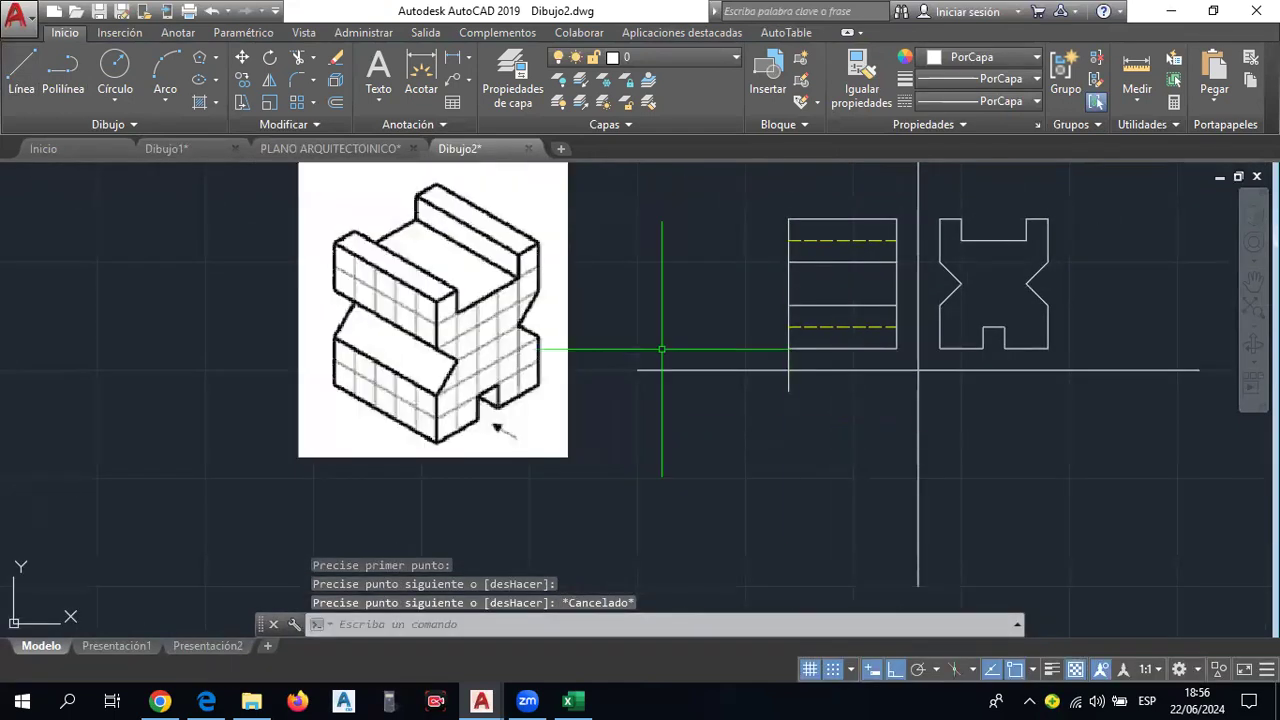
{"action": "middle_click_drag", "start_coordinate": [464, 264], "coordinate": [495, 328]}
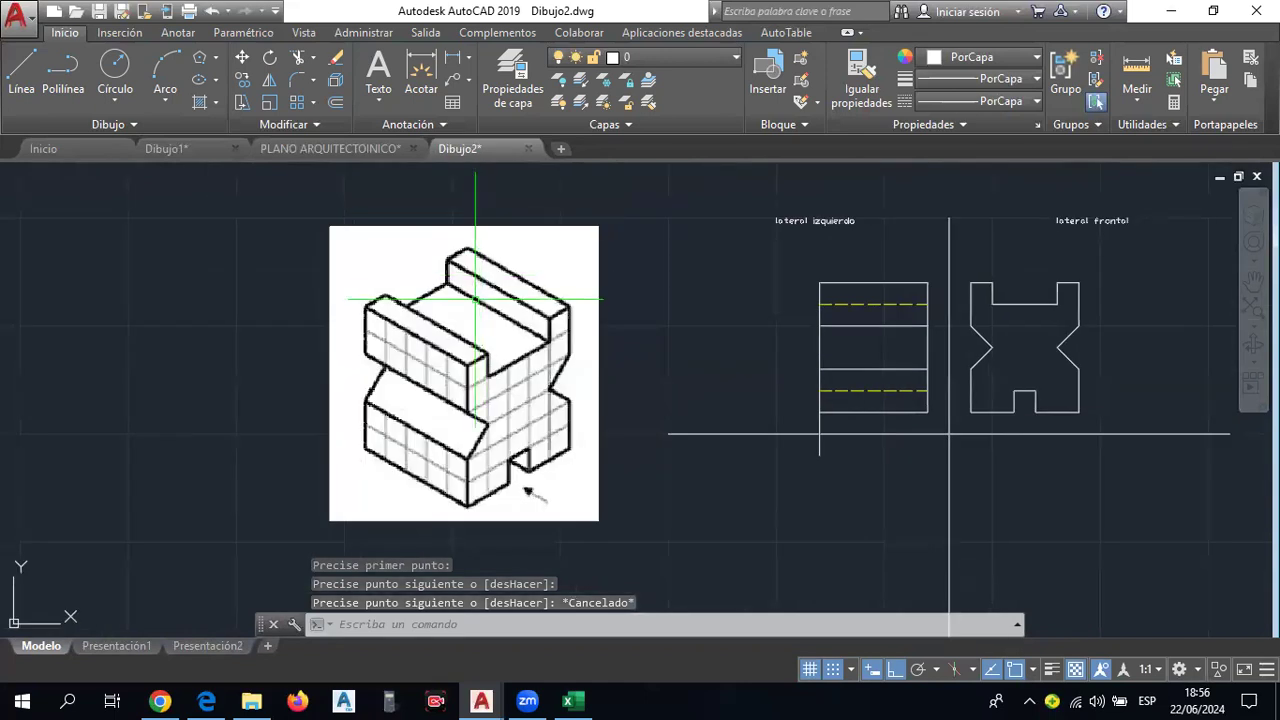
{"action": "left_click", "coordinate": [22, 70]}
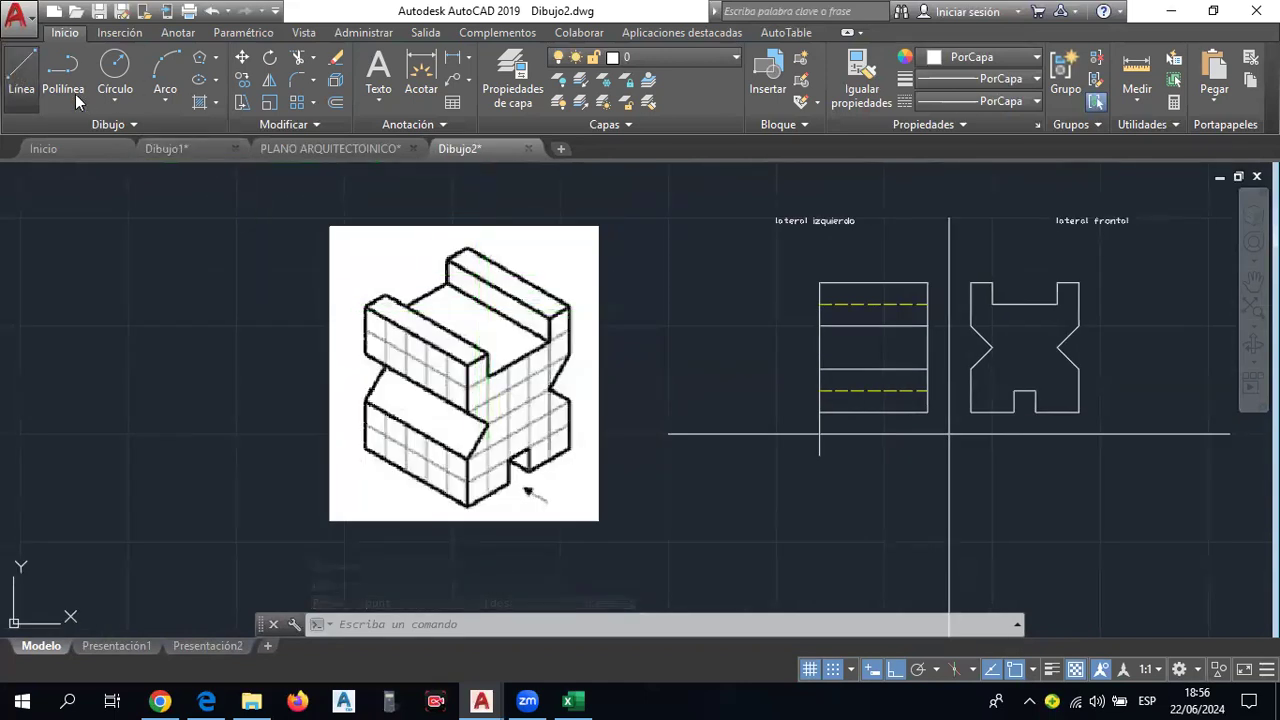
{"action": "left_click", "coordinate": [820, 456]}
{"action": "left_click", "coordinate": [820, 477]}
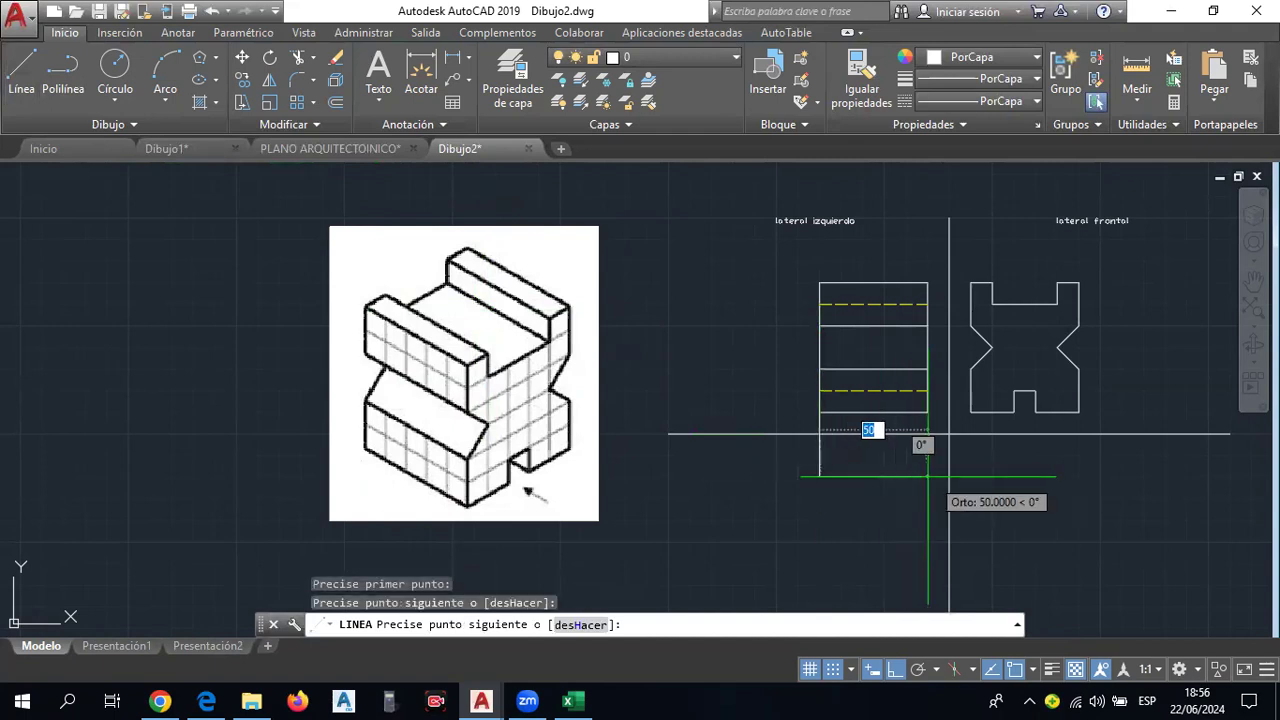
{"action": "left_click", "coordinate": [928, 477]}
{"action": "left_click", "coordinate": [928, 456]}
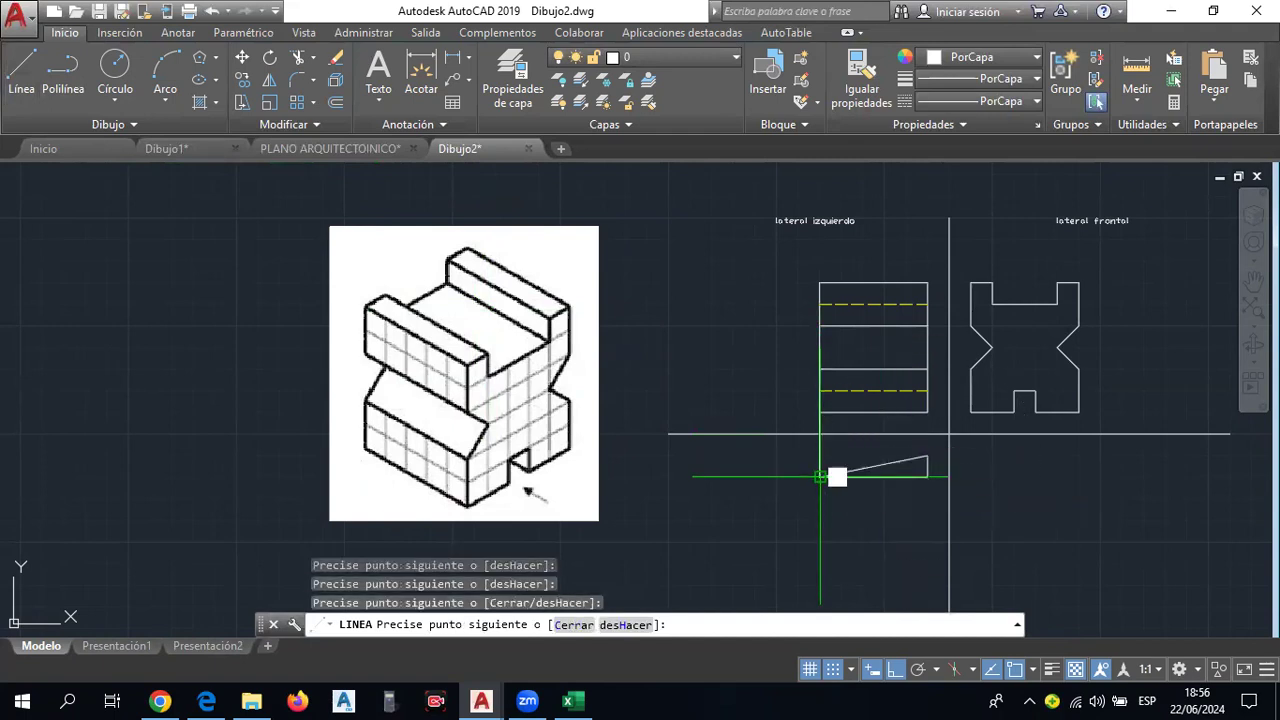
{"action": "left_click", "coordinate": [820, 477]}
{"action": "key", "text": "Escape"}
Select the stray diagonal line and clear it.
{"action": "scroll", "coordinate": [840, 450], "scroll_direction": "up", "scroll_amount": 2}
{"action": "left_click", "coordinate": [908, 470]}
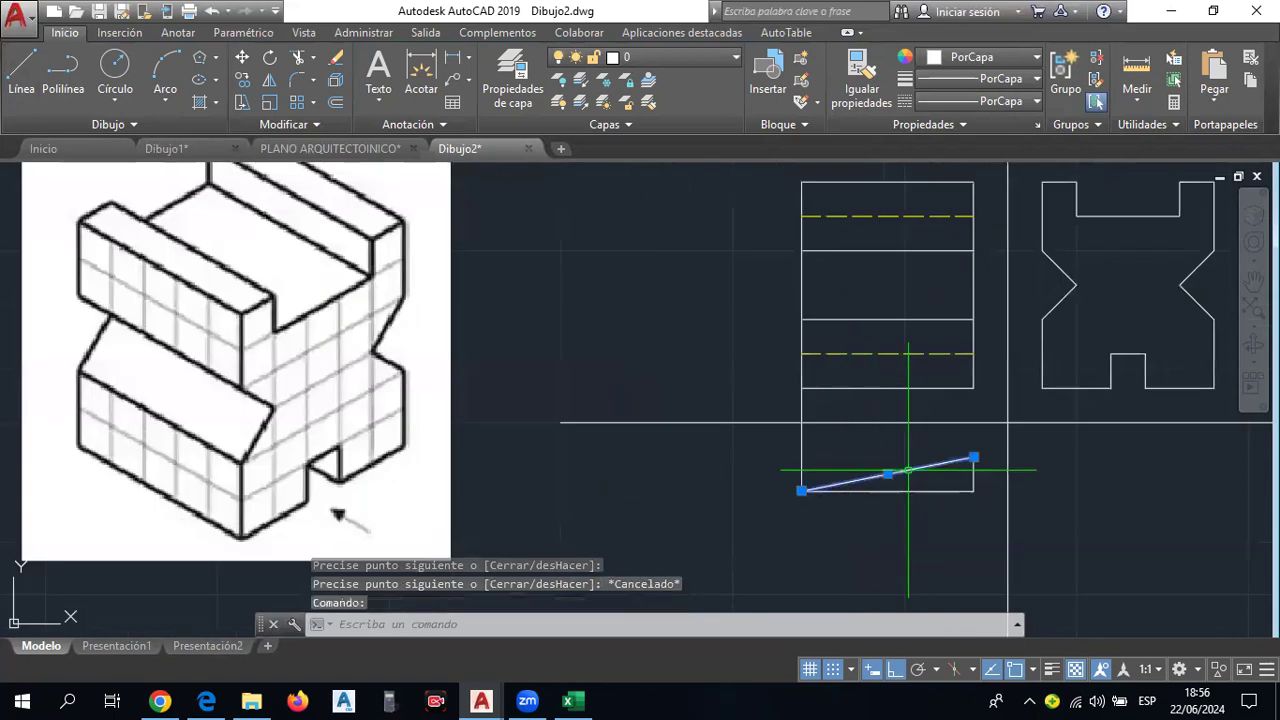
{"action": "left_click", "coordinate": [802, 490]}
{"action": "key", "text": "Escape"}
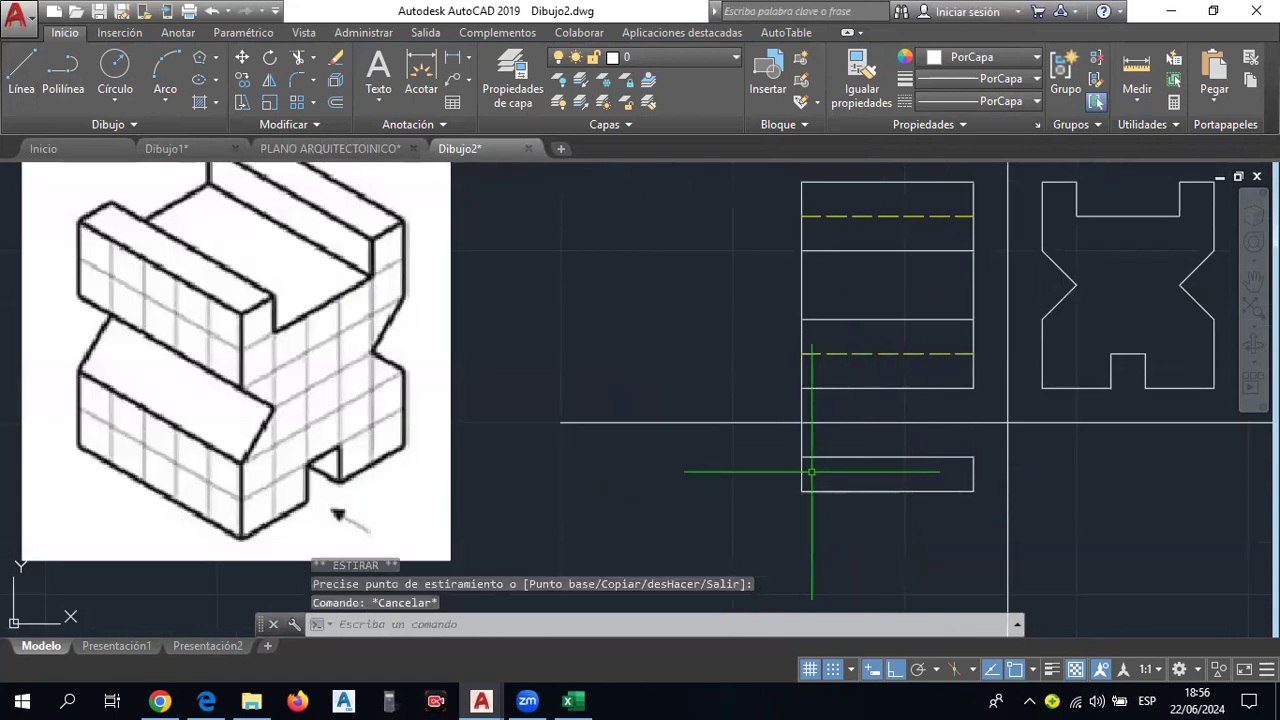
{"action": "scroll", "coordinate": [815, 465], "scroll_direction": "down", "scroll_amount": 2}
Extend the lower rectangle with an edge down from its corner and a bottom edge across.
{"action": "left_click", "coordinate": [33, 95]}
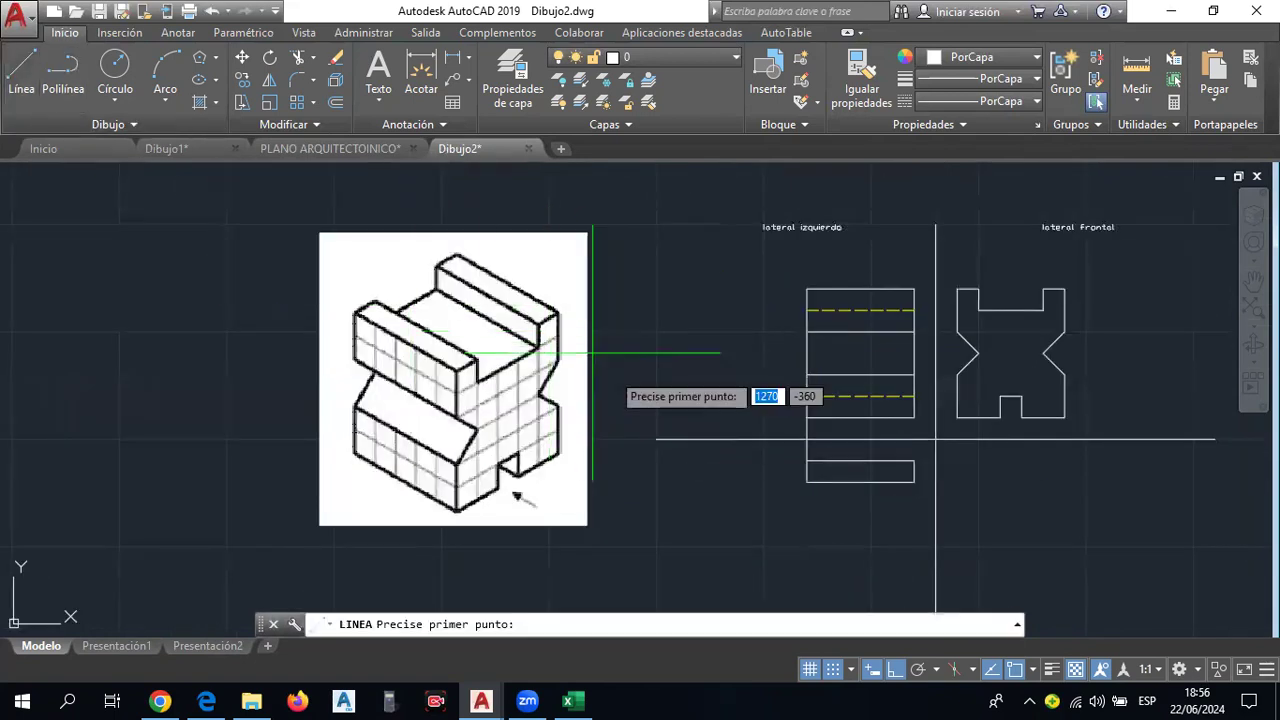
{"action": "middle_click_drag", "start_coordinate": [800, 478], "coordinate": [807, 368]}
{"action": "scroll", "coordinate": [942, 328], "scroll_direction": "up", "scroll_amount": 2}
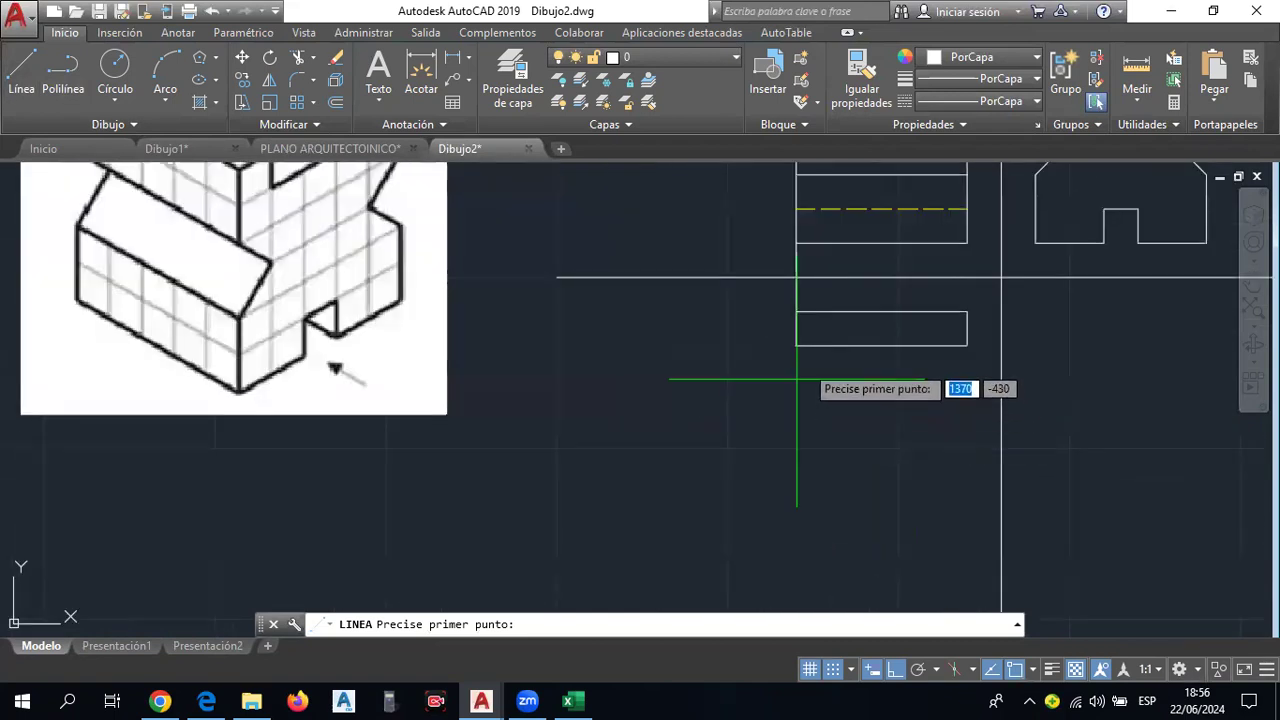
{"action": "left_click", "coordinate": [797, 346]}
{"action": "left_click", "coordinate": [797, 448]}
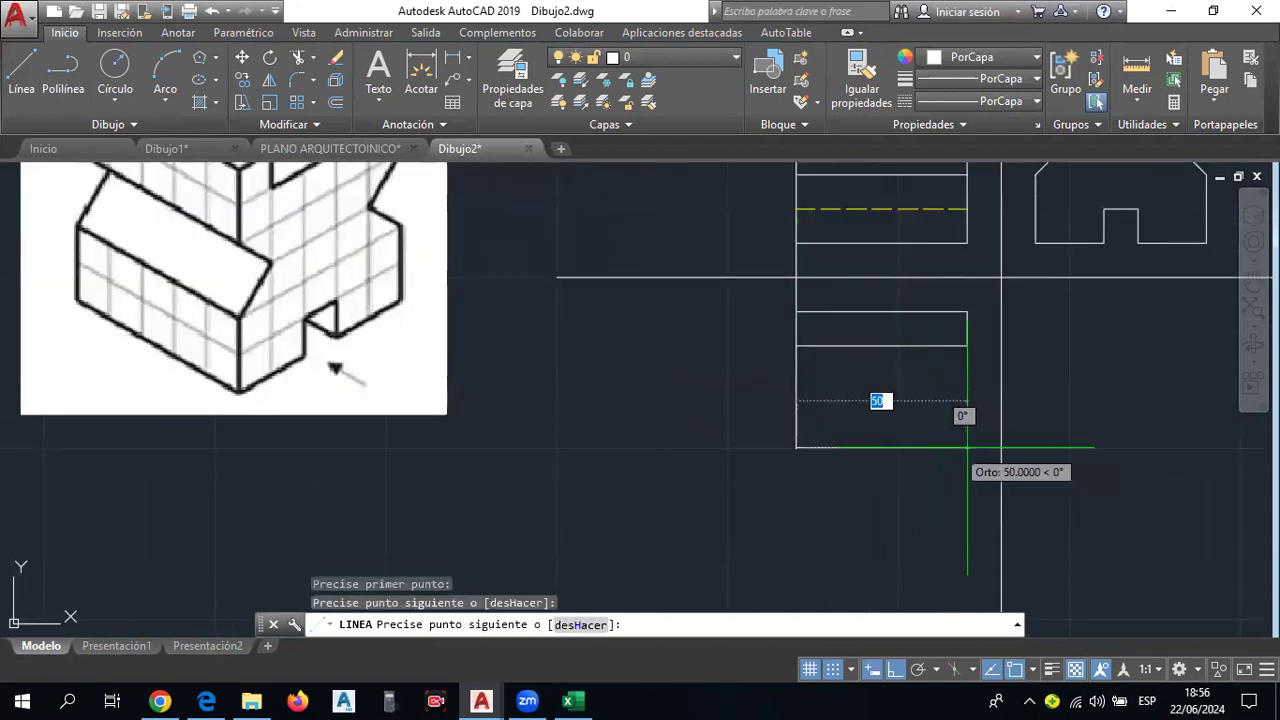
{"action": "left_click", "coordinate": [967, 448]}
{"action": "key", "text": "Escape"}
{"action": "scroll", "coordinate": [700, 300], "scroll_direction": "down", "scroll_amount": 2}
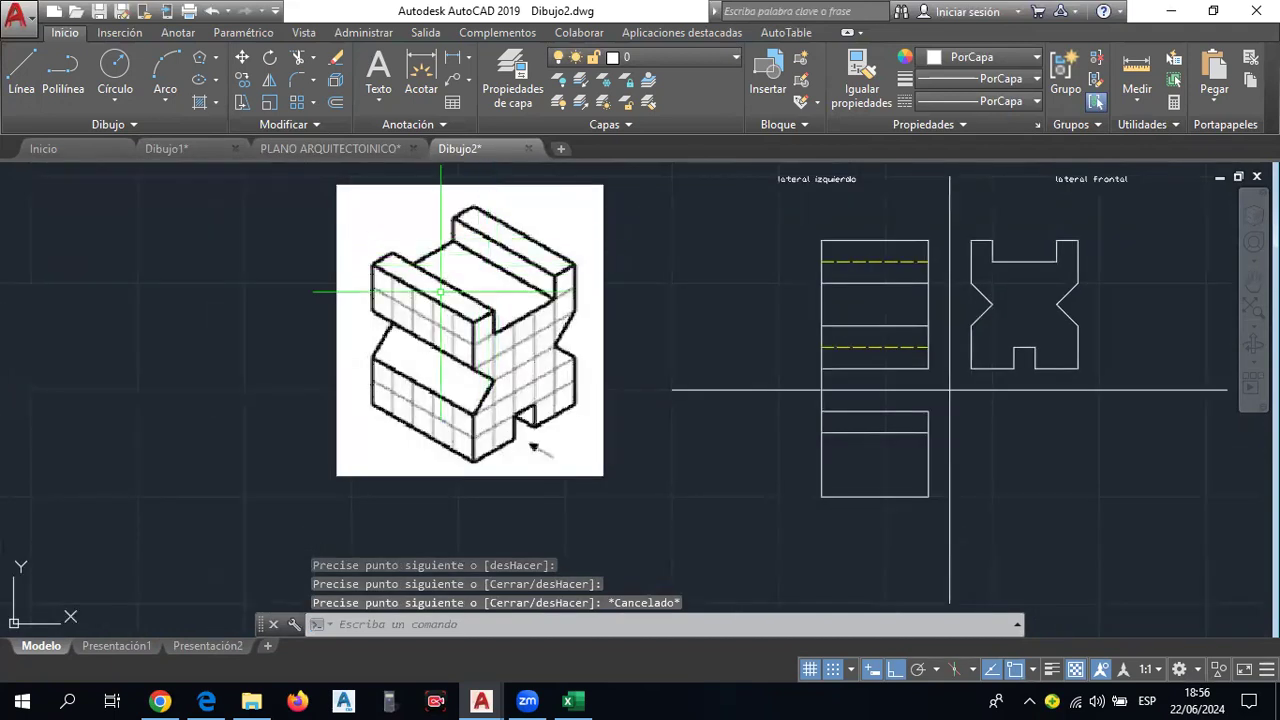
Close the lower view's outline and delete the short extra segment between the views.
{"action": "left_click", "coordinate": [22, 68]}
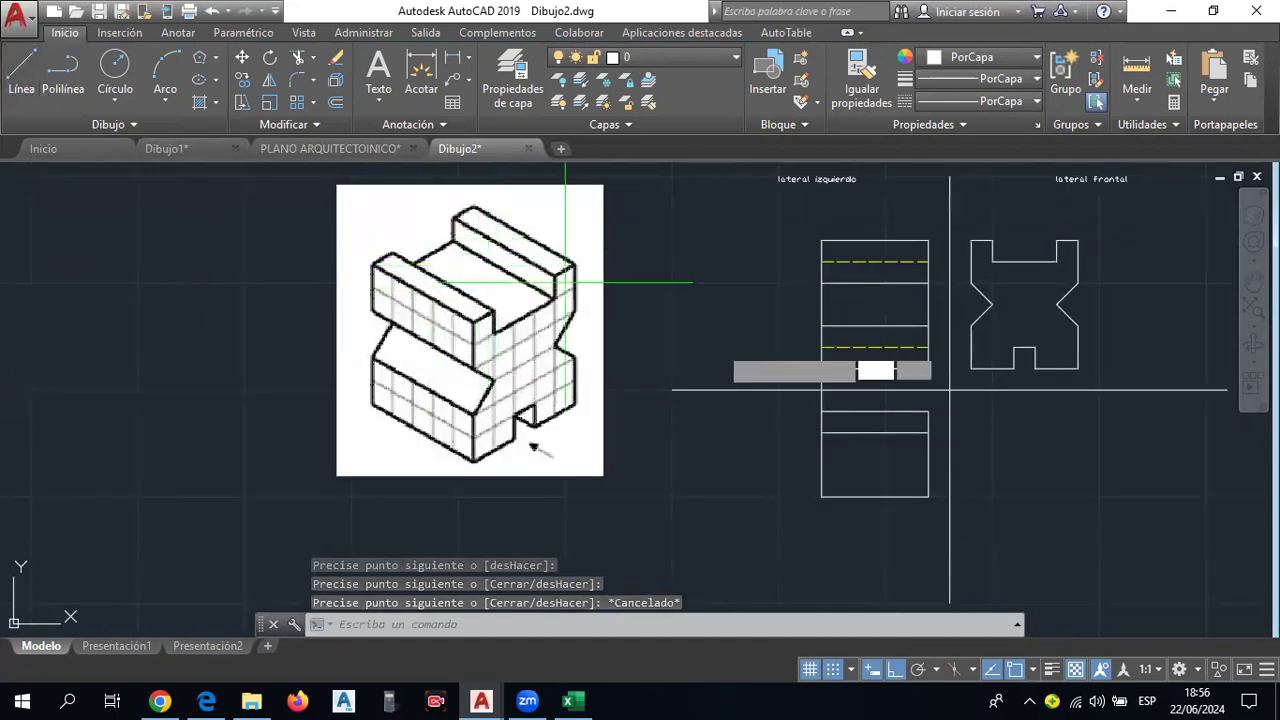
{"action": "left_click", "coordinate": [822, 496]}
{"action": "left_click", "coordinate": [822, 518]}
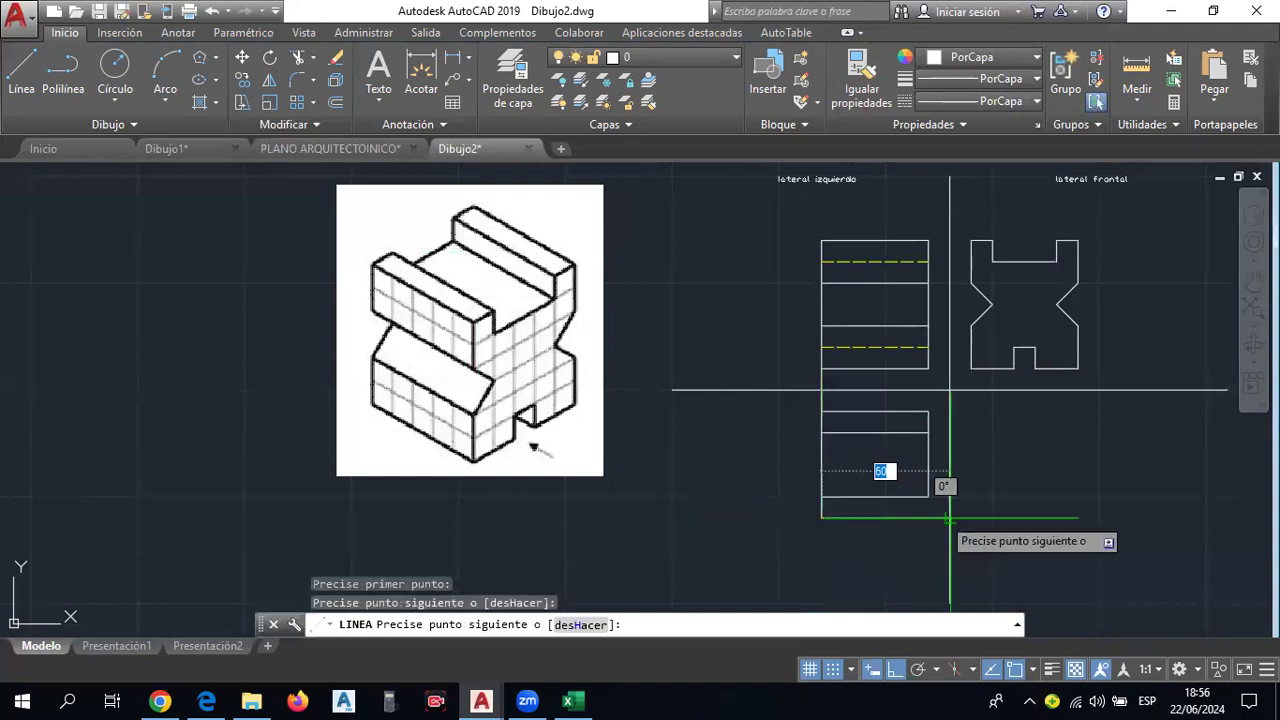
{"action": "left_click", "coordinate": [929, 518]}
{"action": "left_click", "coordinate": [929, 496]}
{"action": "key", "text": "Escape"}
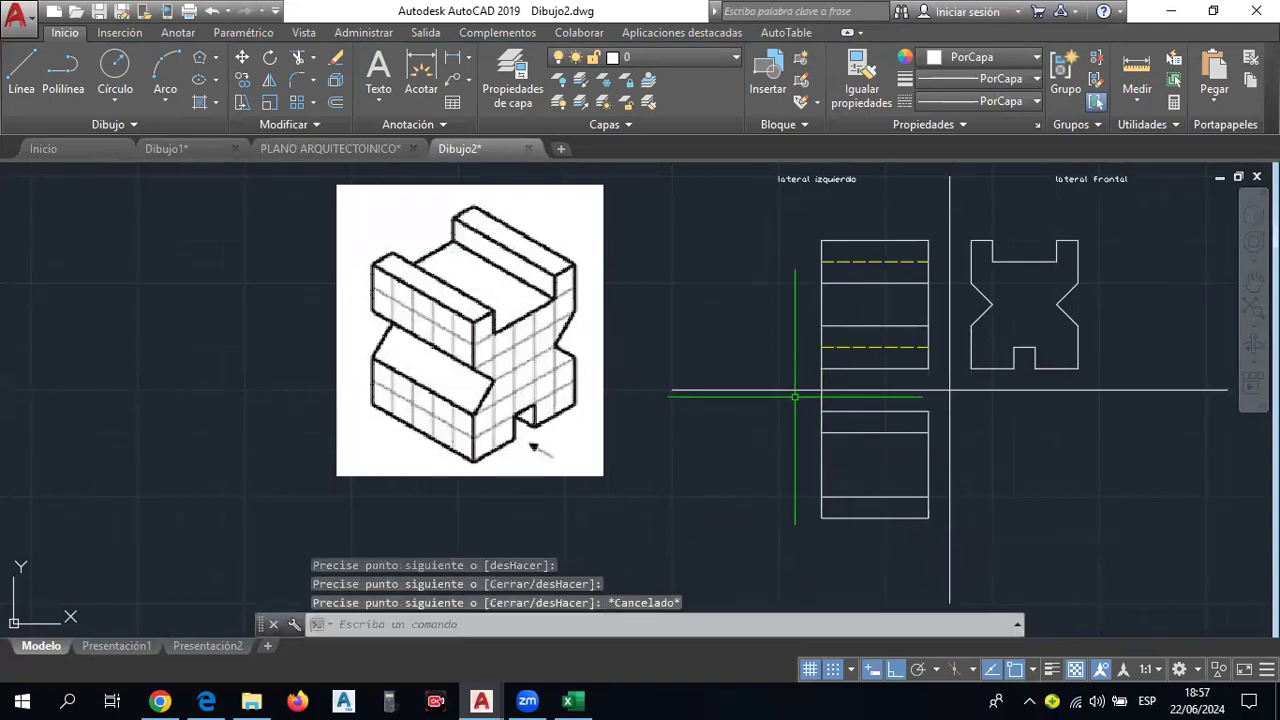
{"action": "left_click", "coordinate": [822, 394]}
{"action": "key", "text": "Delete"}
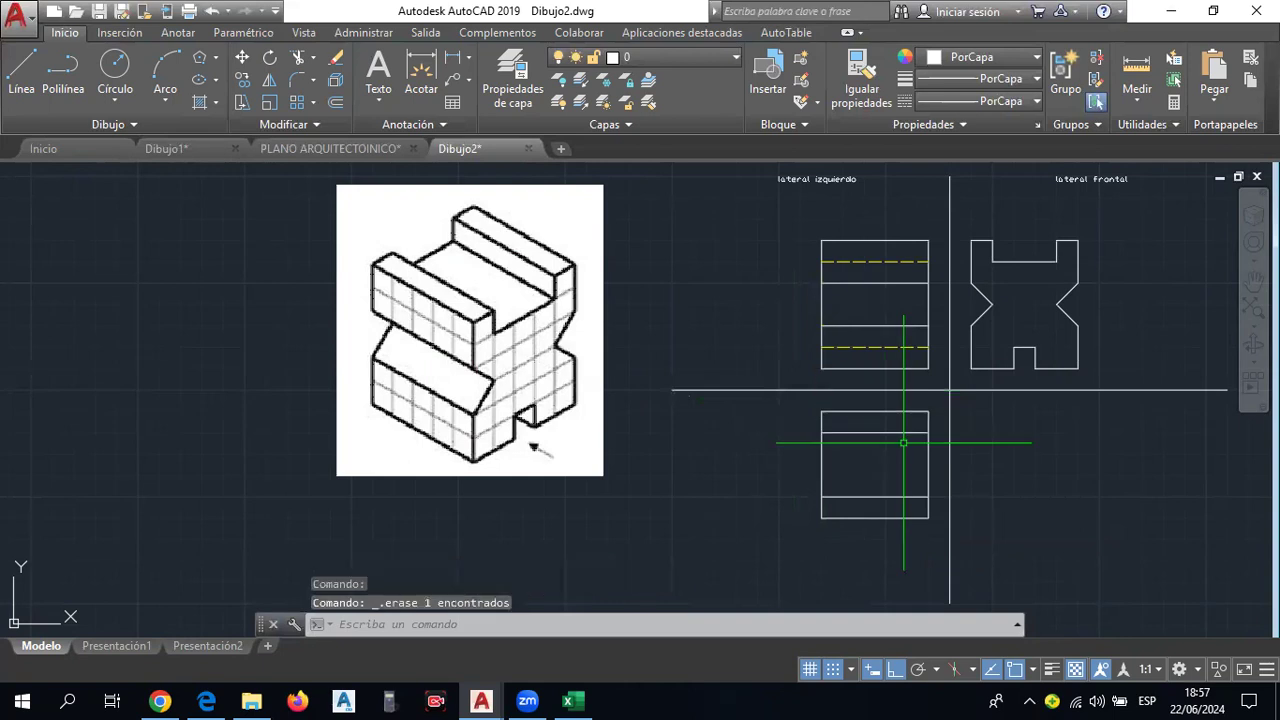
{"action": "scroll", "coordinate": [911, 459], "scroll_direction": "up", "scroll_amount": 2}
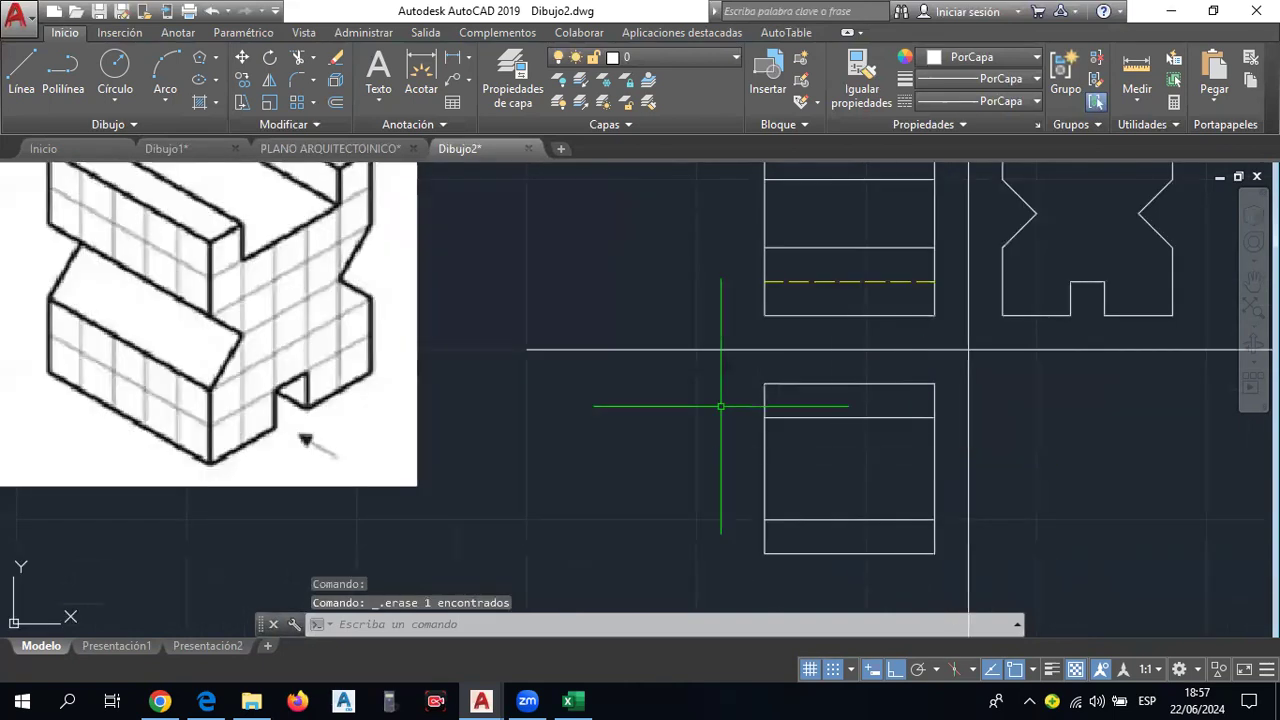
Draw two horizontal division lines across the lower view.
{"action": "left_click", "coordinate": [22, 70]}
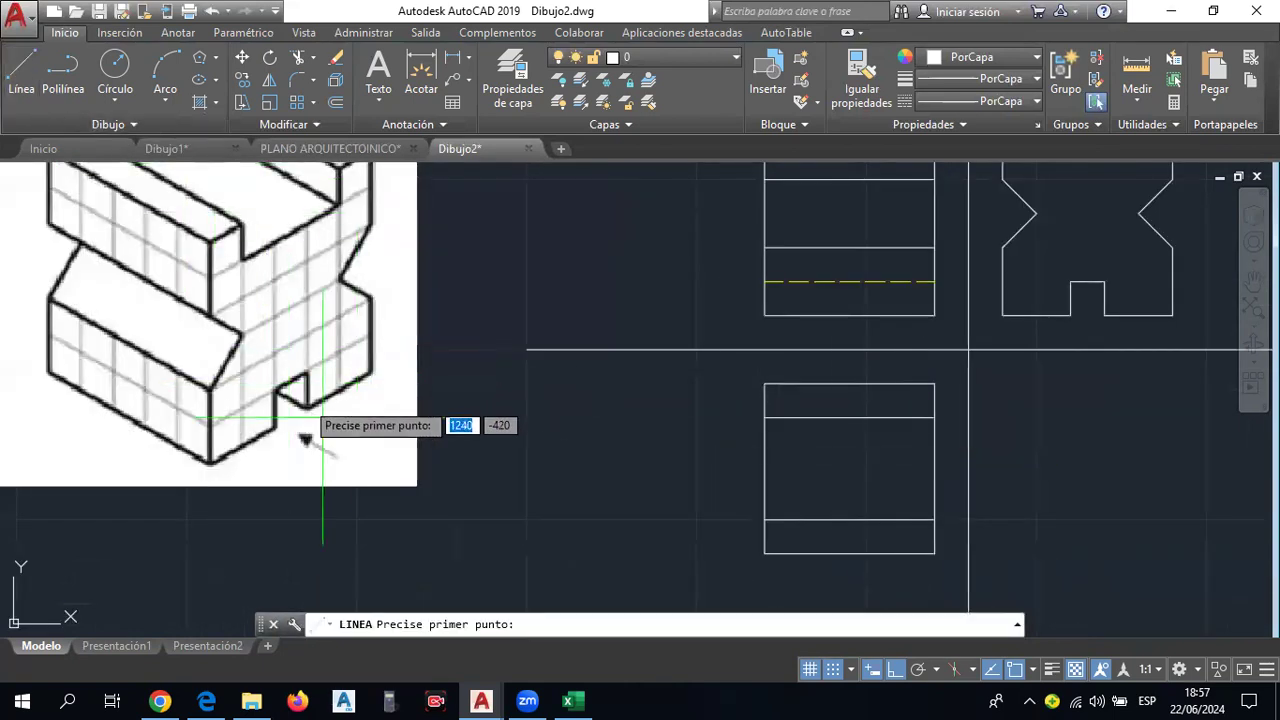
{"action": "left_click", "coordinate": [934, 451]}
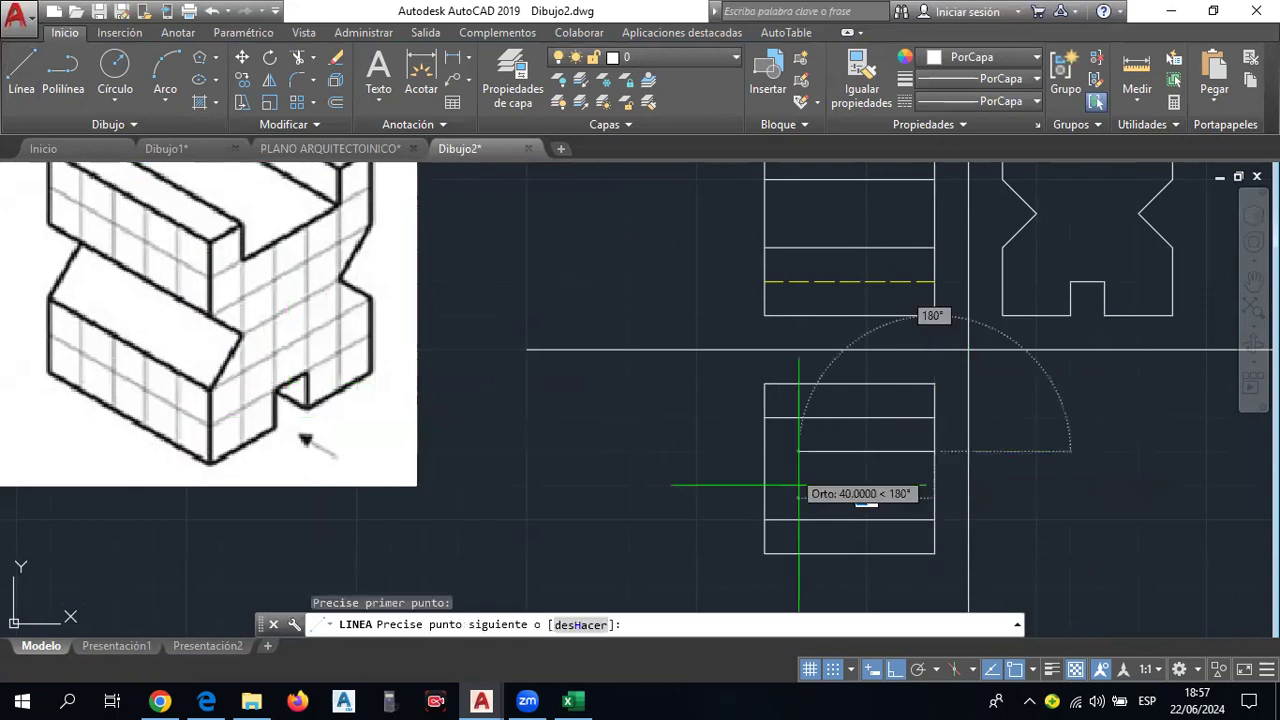
{"action": "key", "text": "Escape"}
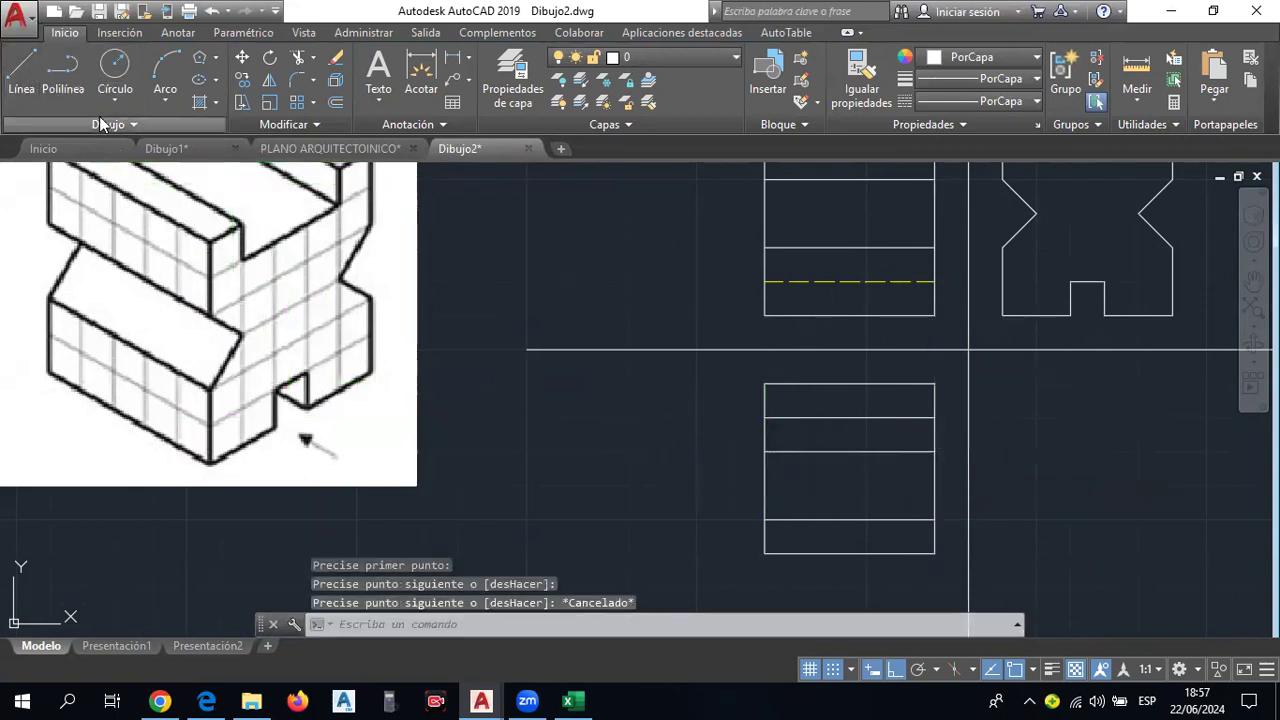
{"action": "left_click", "coordinate": [22, 70]}
{"action": "left_click", "coordinate": [900, 486]}
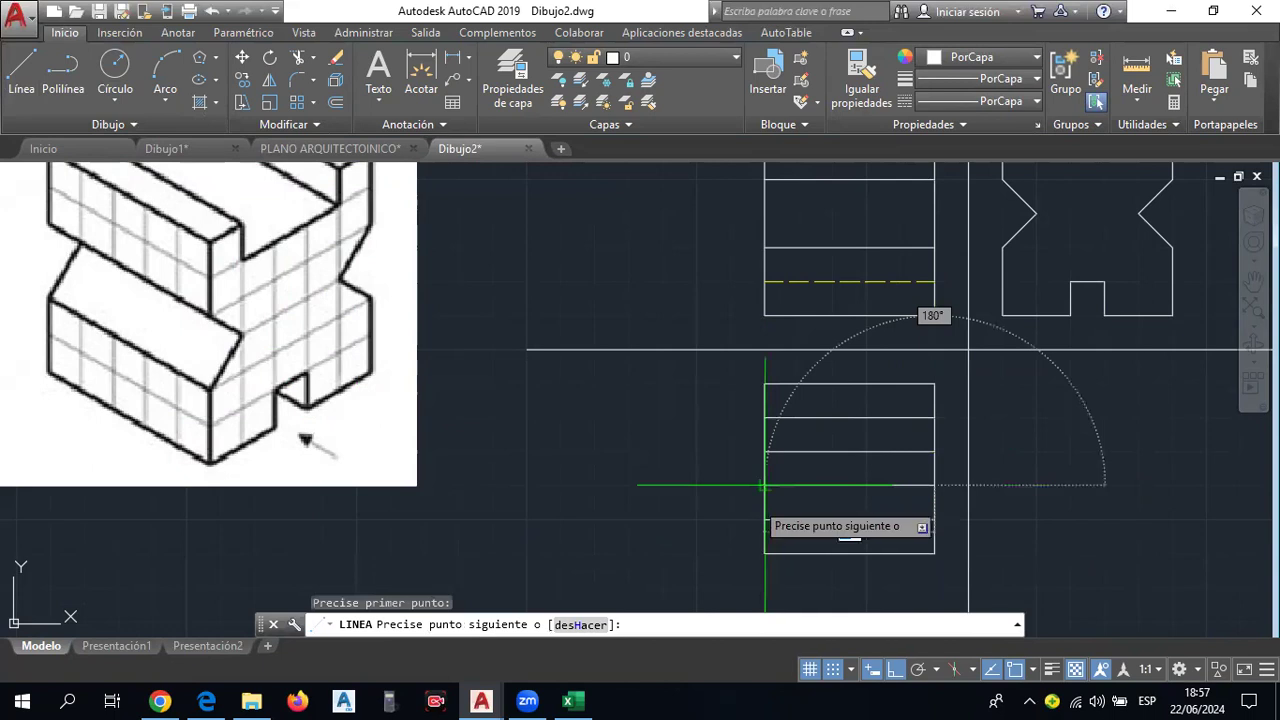
{"action": "key", "text": "Escape"}
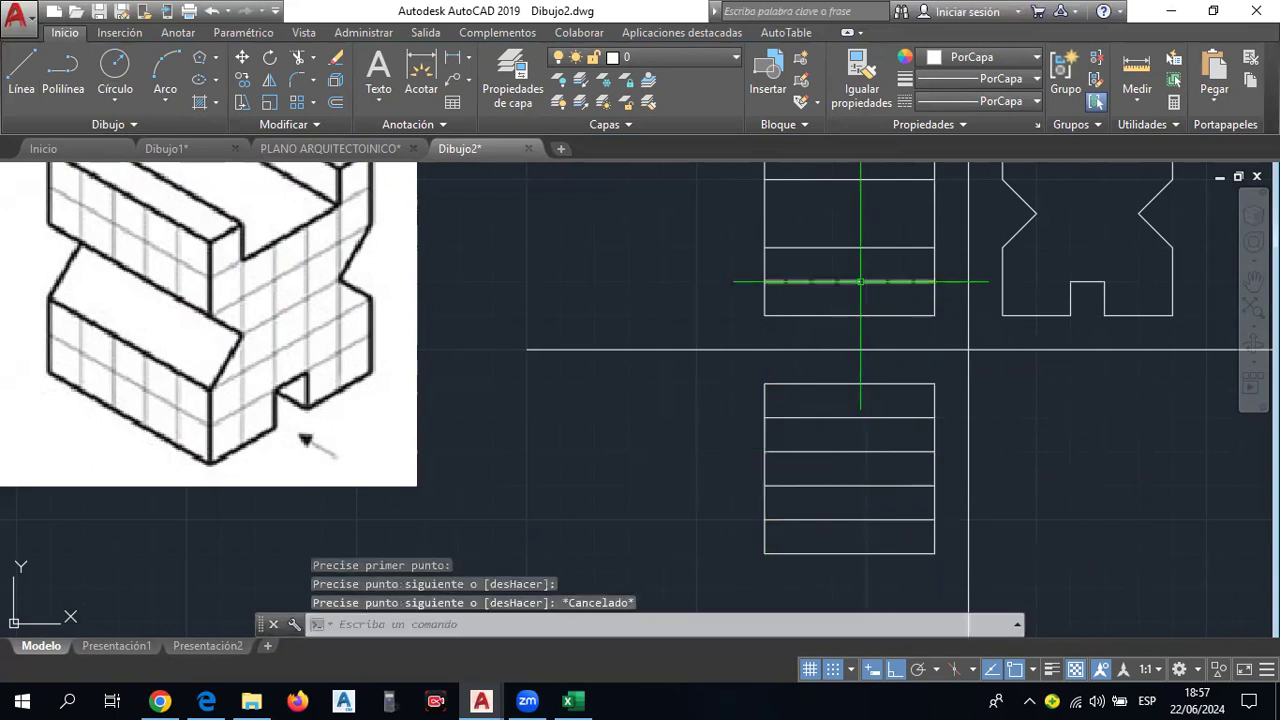
{"action": "left_click", "coordinate": [860, 281]}
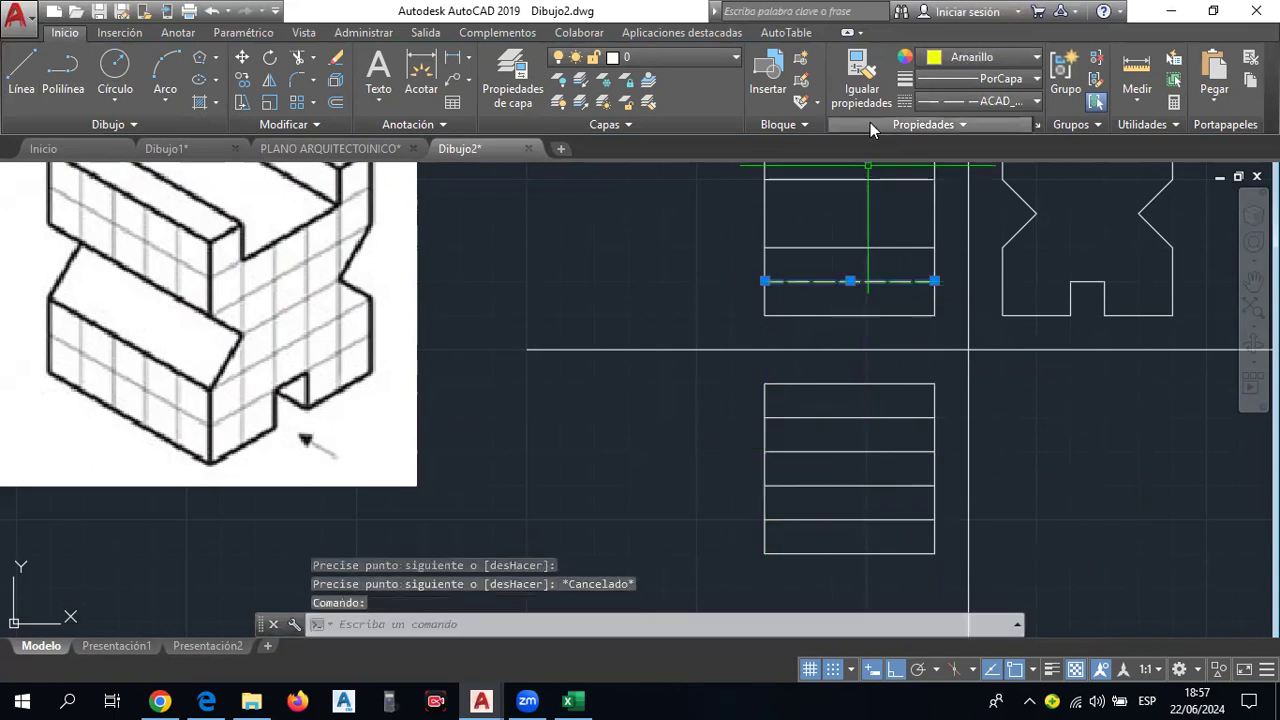
Apply the yellow dashed line's style to the lower view's two middle lines.
{"action": "left_click", "coordinate": [875, 499]}
{"action": "left_click", "coordinate": [855, 440]}
{"action": "key", "text": "Escape"}
Window-select all lines of the lower view.
{"action": "scroll", "coordinate": [900, 456], "scroll_direction": "down", "scroll_amount": 2}
{"action": "mouse_move", "coordinate": [900, 456]}
{"action": "middle_mouse_down"}
{"action": "mouse_move", "coordinate": [772, 459]}
{"action": "mouse_move", "coordinate": [775, 422]}
{"action": "middle_mouse_up"}
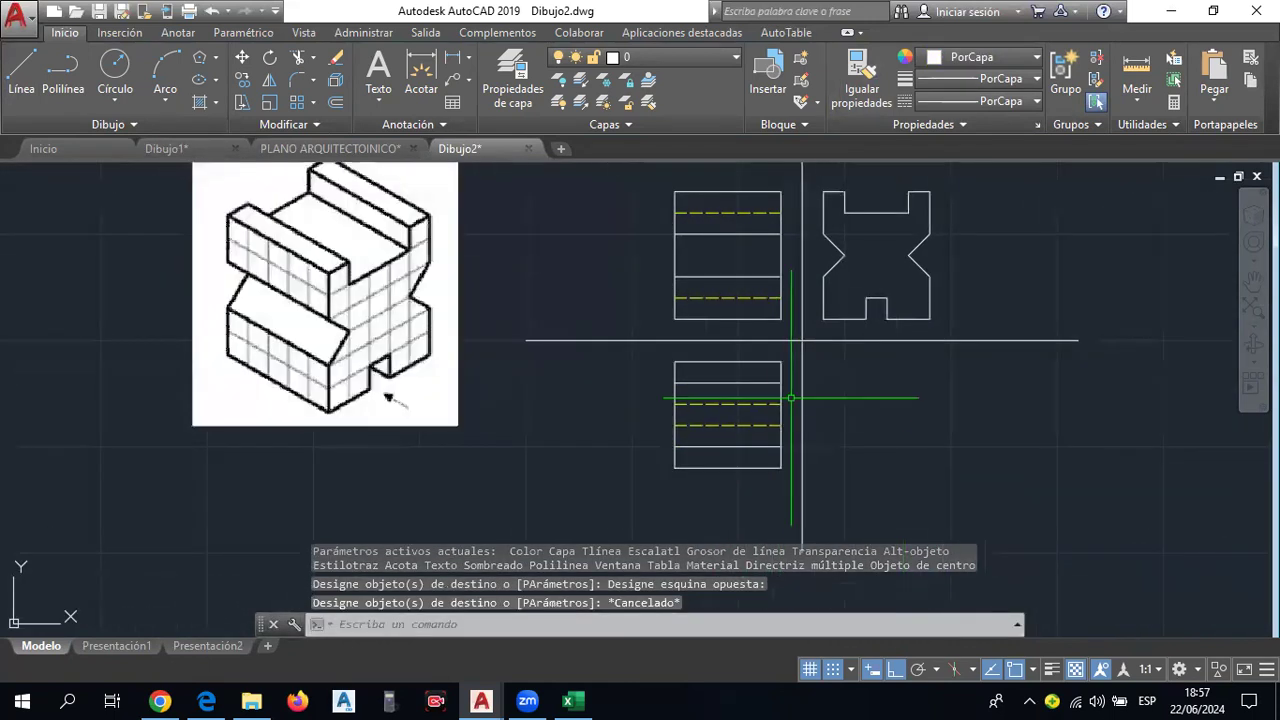
{"action": "left_click", "coordinate": [789, 469]}
{"action": "left_click", "coordinate": [651, 377]}
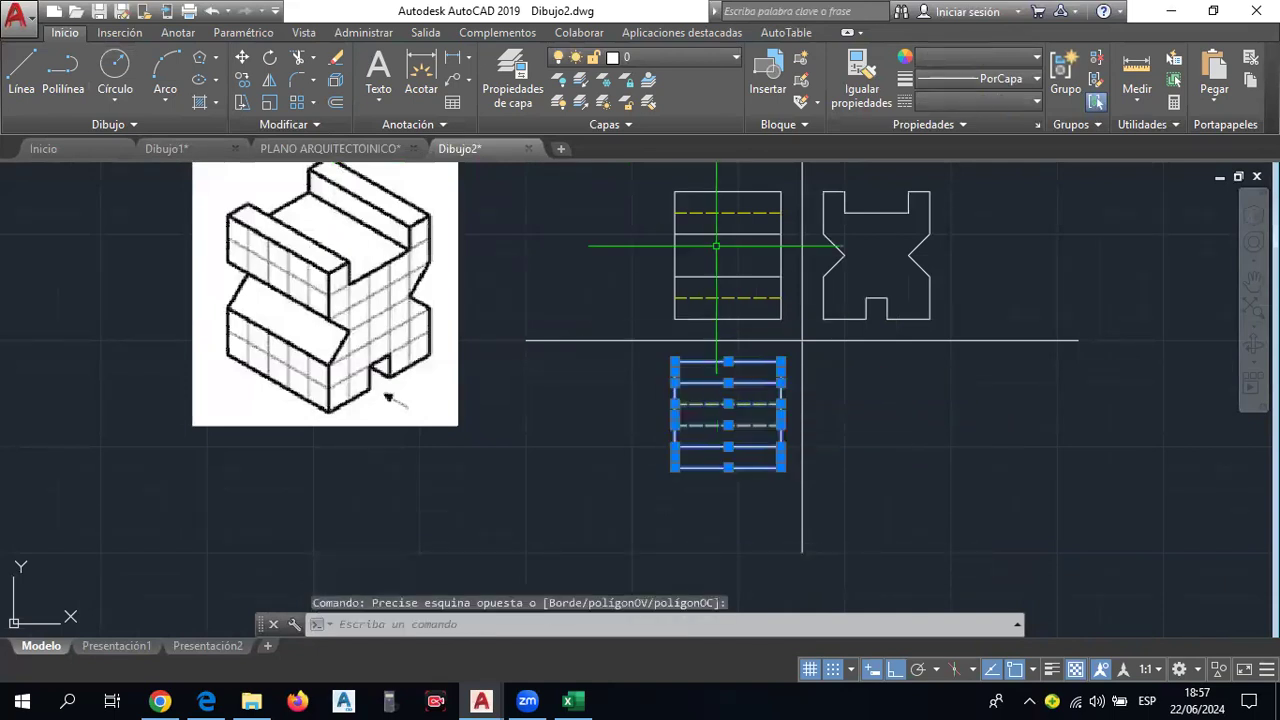
{"action": "middle_click_drag", "start_coordinate": [646, 306], "coordinate": [648, 316]}
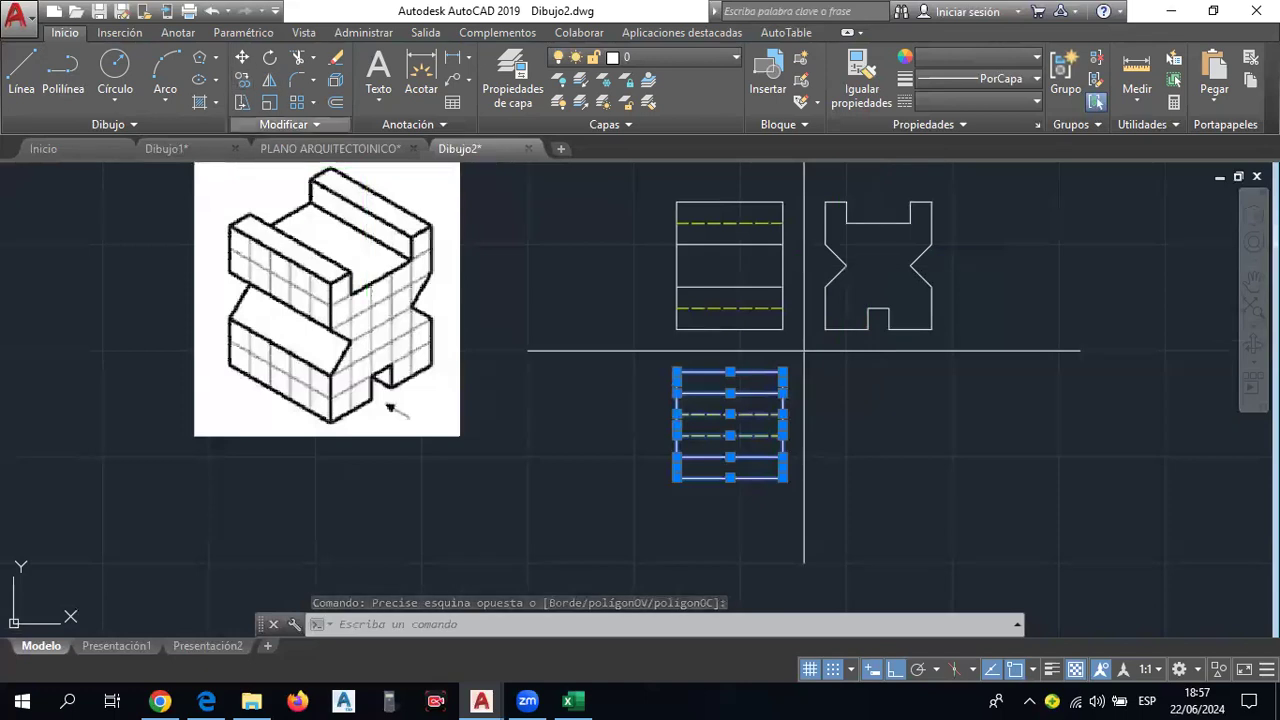
Copy the lower view to the right, placing it under the front view.
{"action": "left_click", "coordinate": [241, 80]}
{"action": "left_click", "coordinate": [676, 372]}
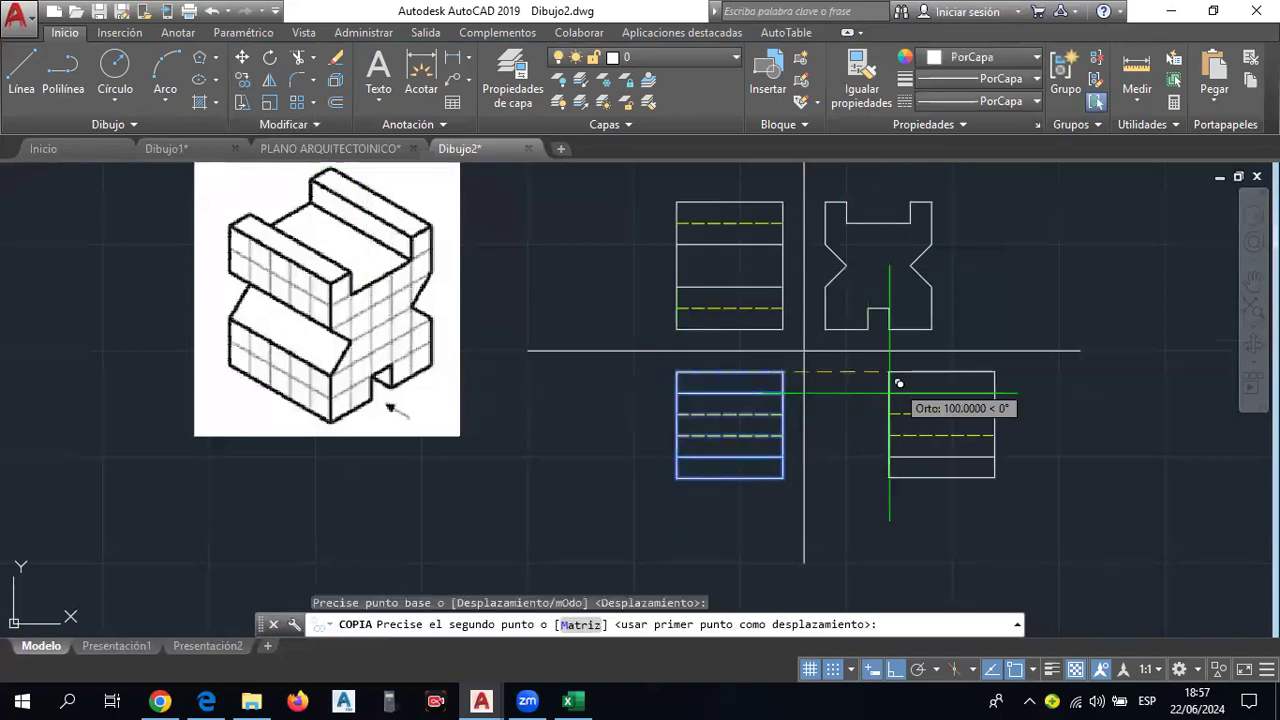
{"action": "left_click", "coordinate": [931, 372]}
{"action": "key", "text": "Escape"}
Rotate the copied view 90° about its bottom-left corner with GI.
{"action": "left_click", "coordinate": [1083, 520]}
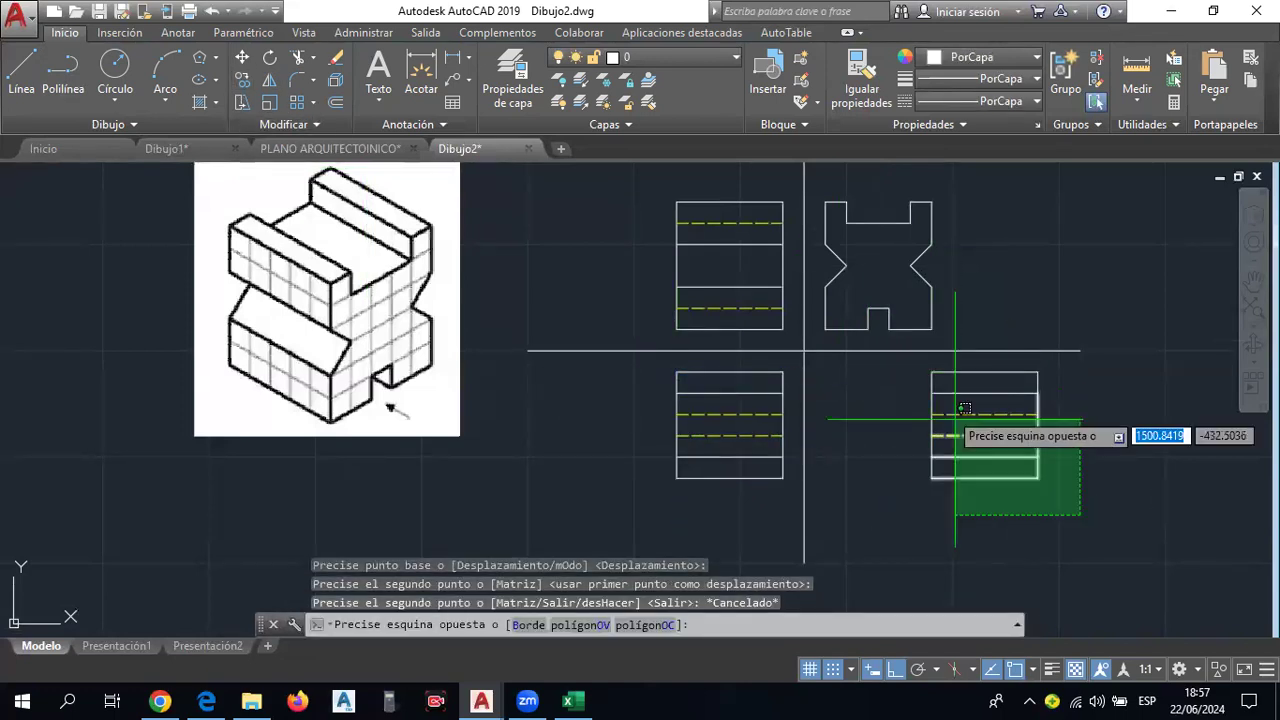
{"action": "left_click", "coordinate": [948, 362]}
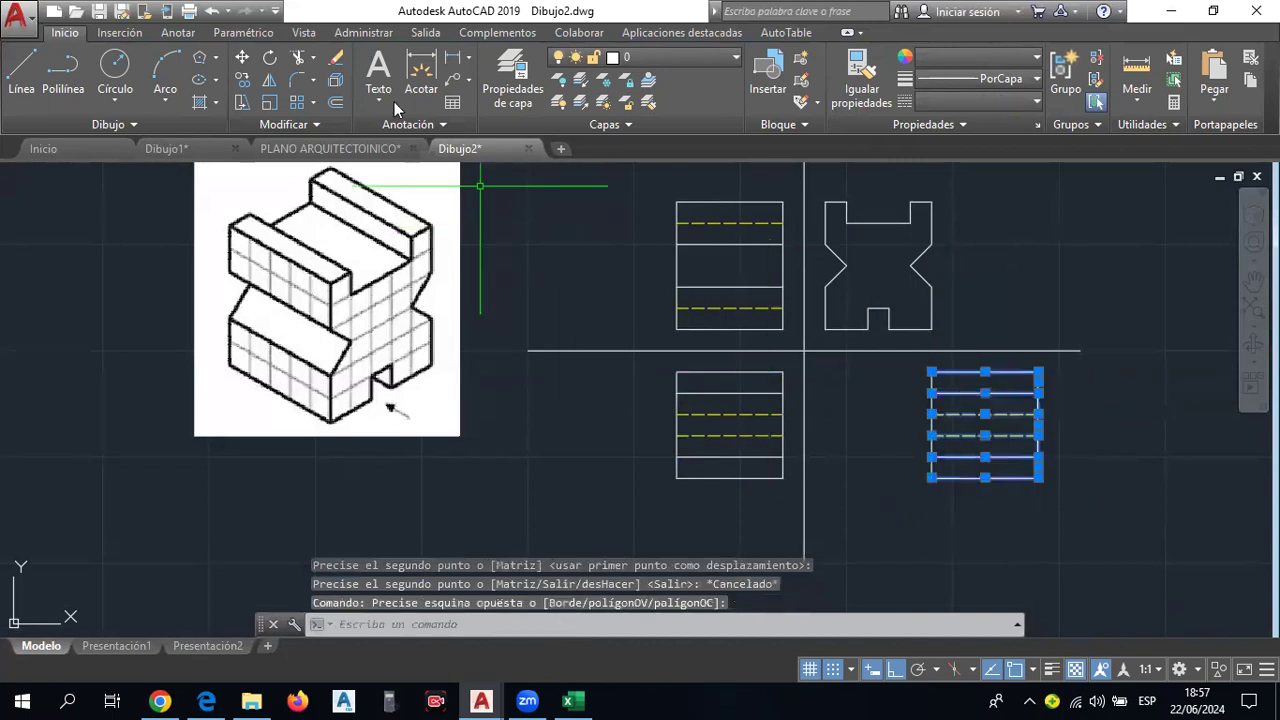
{"action": "type", "text": "gi"}
{"action": "key", "text": "Return"}
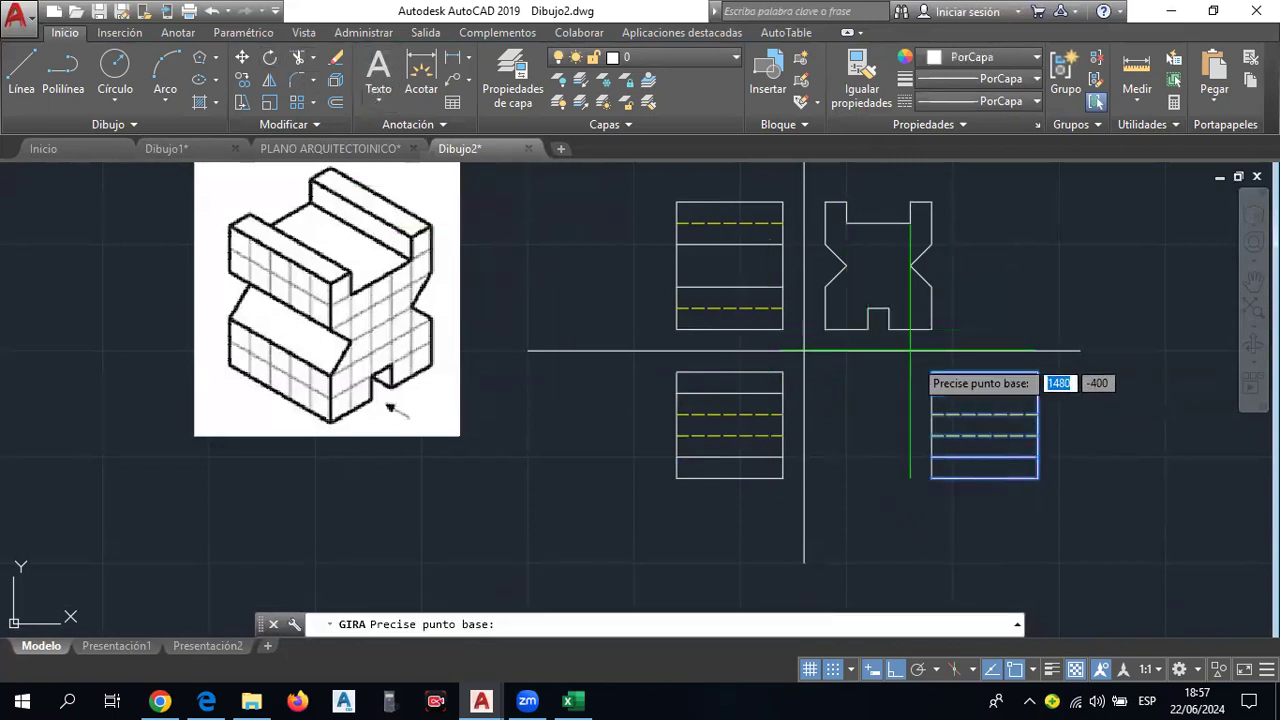
{"action": "left_click", "coordinate": [931, 478]}
{"action": "key", "text": "Escape"}
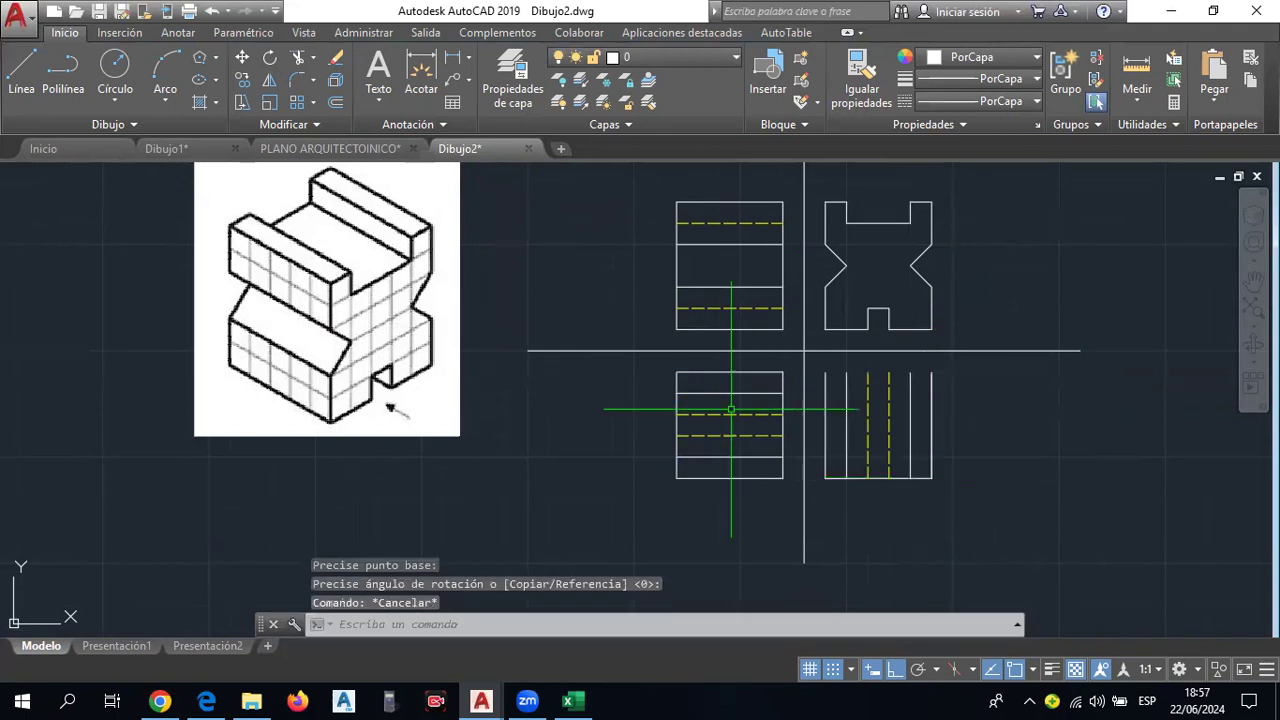
{"action": "type", "text": "l"}
{"action": "key", "text": "Return"}
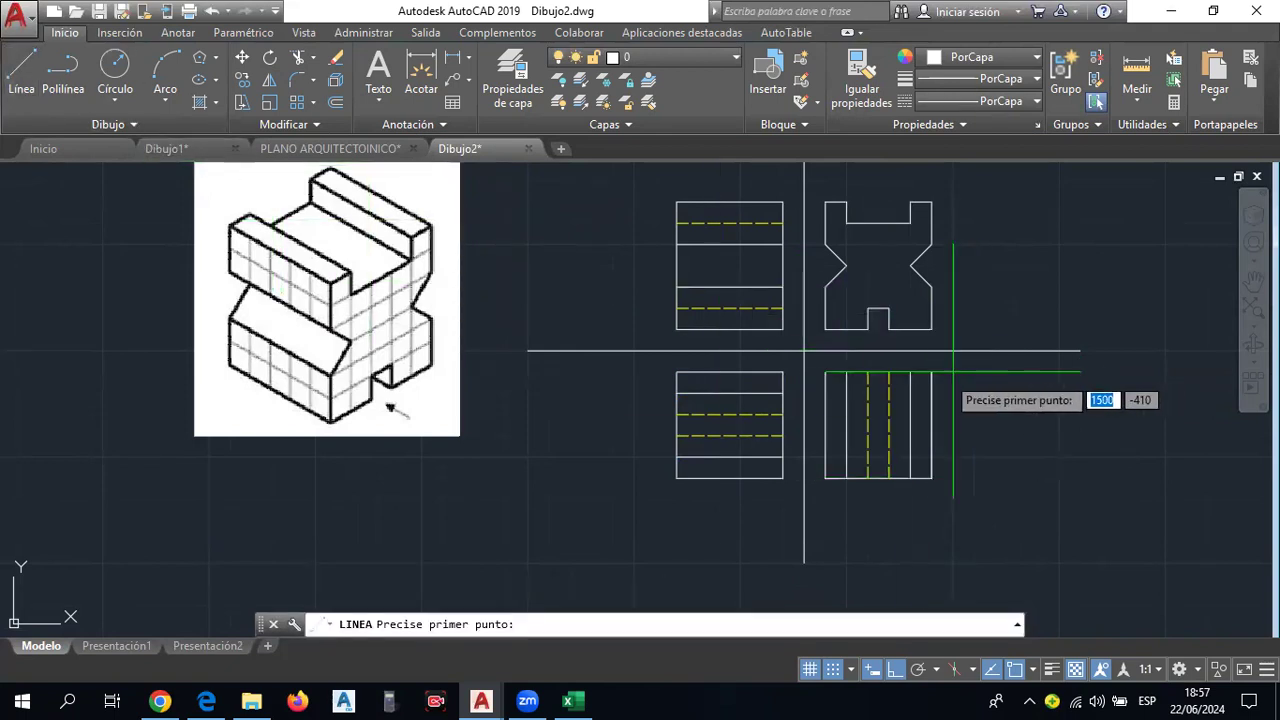
{"action": "left_click", "coordinate": [931, 372]}
{"action": "key", "text": "Escape"}
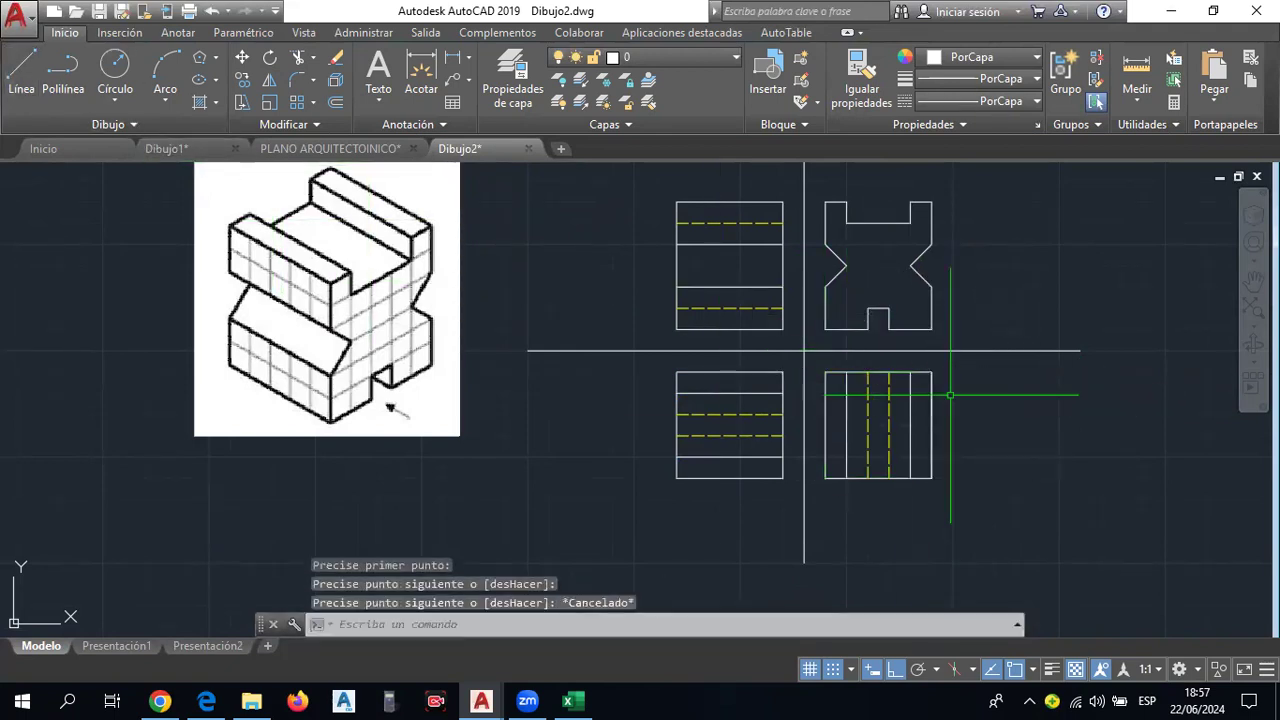
{"action": "scroll", "coordinate": [951, 399], "scroll_direction": "up", "scroll_amount": 2}
{"action": "scroll", "coordinate": [951, 399], "scroll_direction": "down", "scroll_amount": 2}
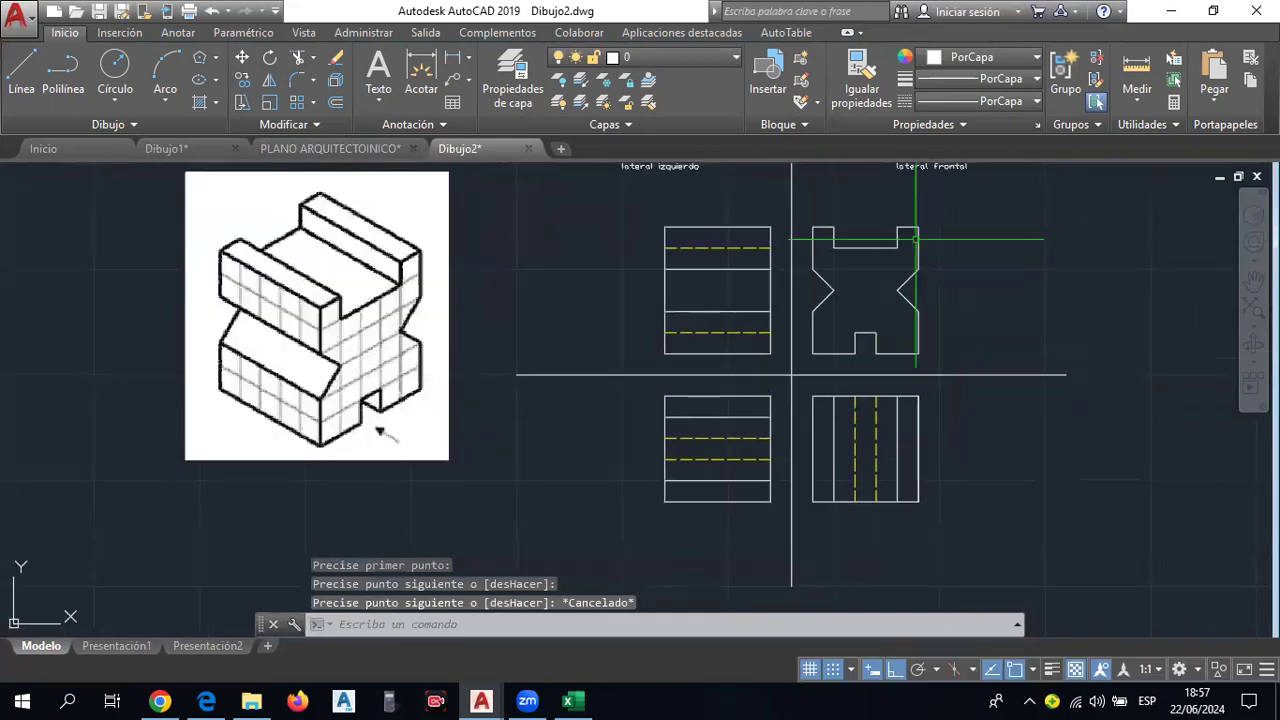
Clear the active command and stray top-edge selections around the front and upper-right views.
{"action": "scroll", "coordinate": [916, 239], "scroll_direction": "up", "scroll_amount": 2}
{"action": "scroll", "coordinate": [903, 228], "scroll_direction": "down", "scroll_amount": 1}
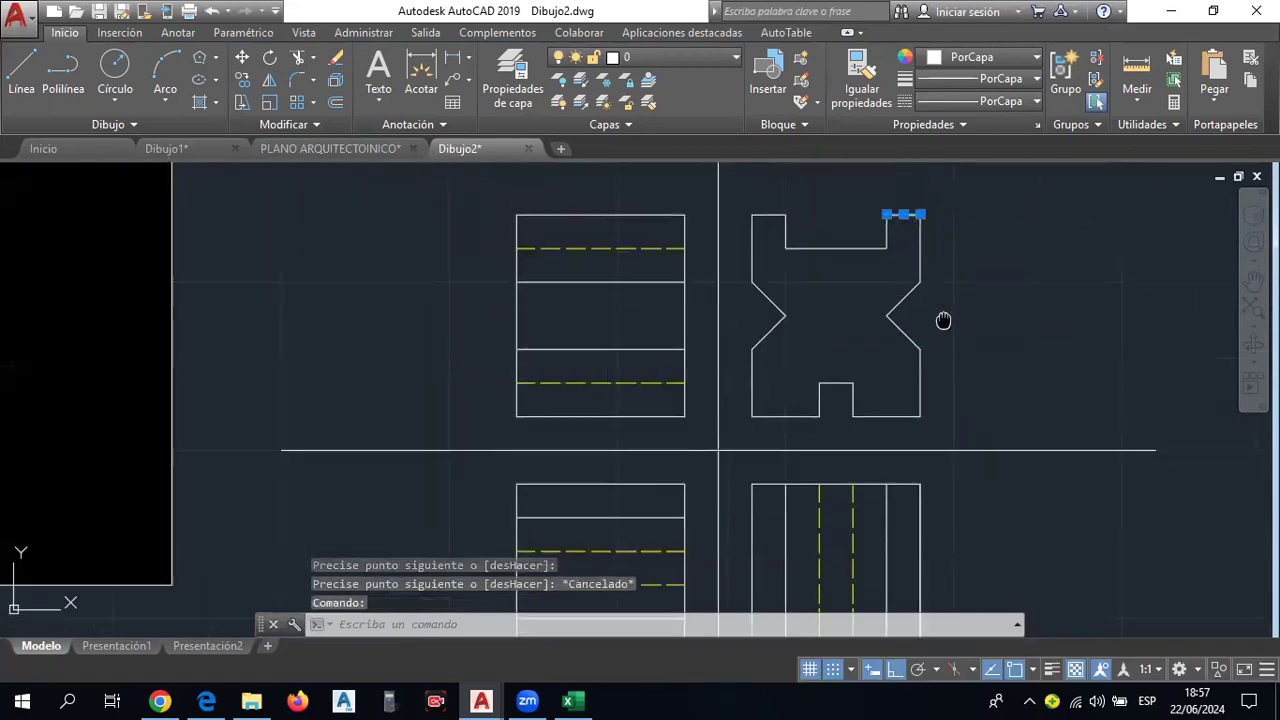
{"action": "scroll", "coordinate": [883, 482], "scroll_direction": "up", "scroll_amount": 1}
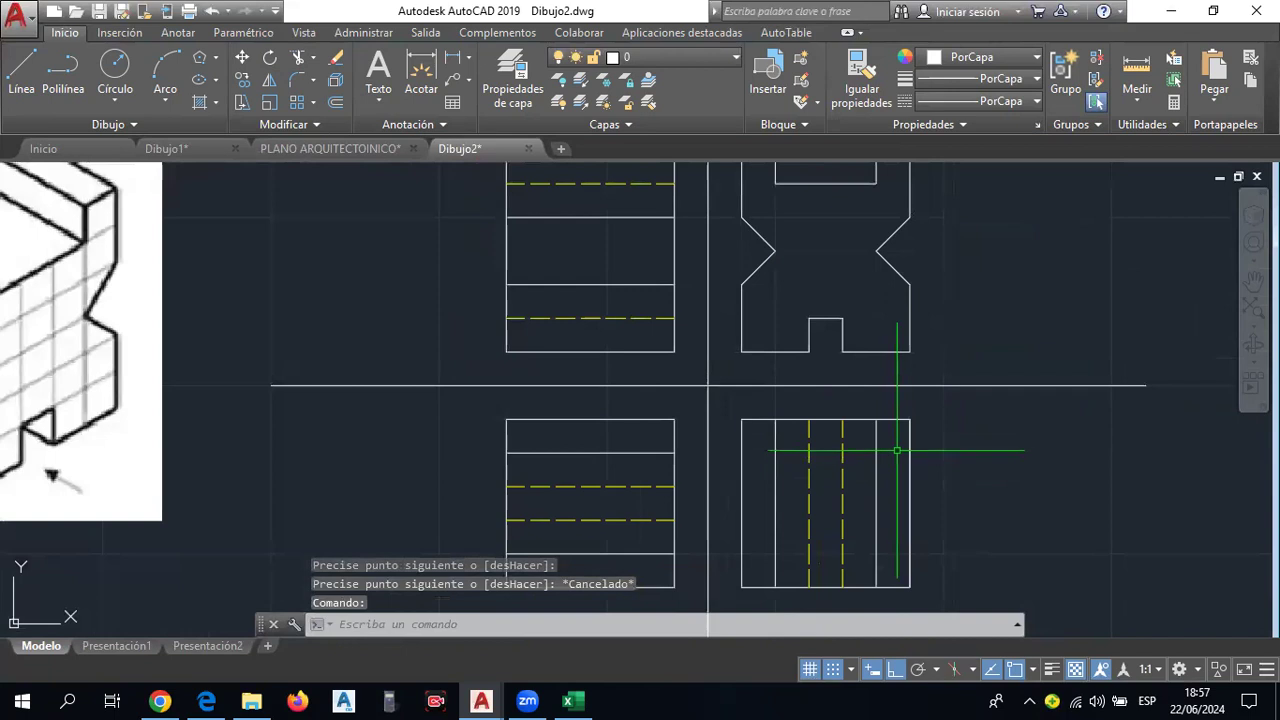
{"action": "middle_click_drag", "start_coordinate": [897, 451], "coordinate": [901, 467]}
{"action": "key", "text": "Escape"}
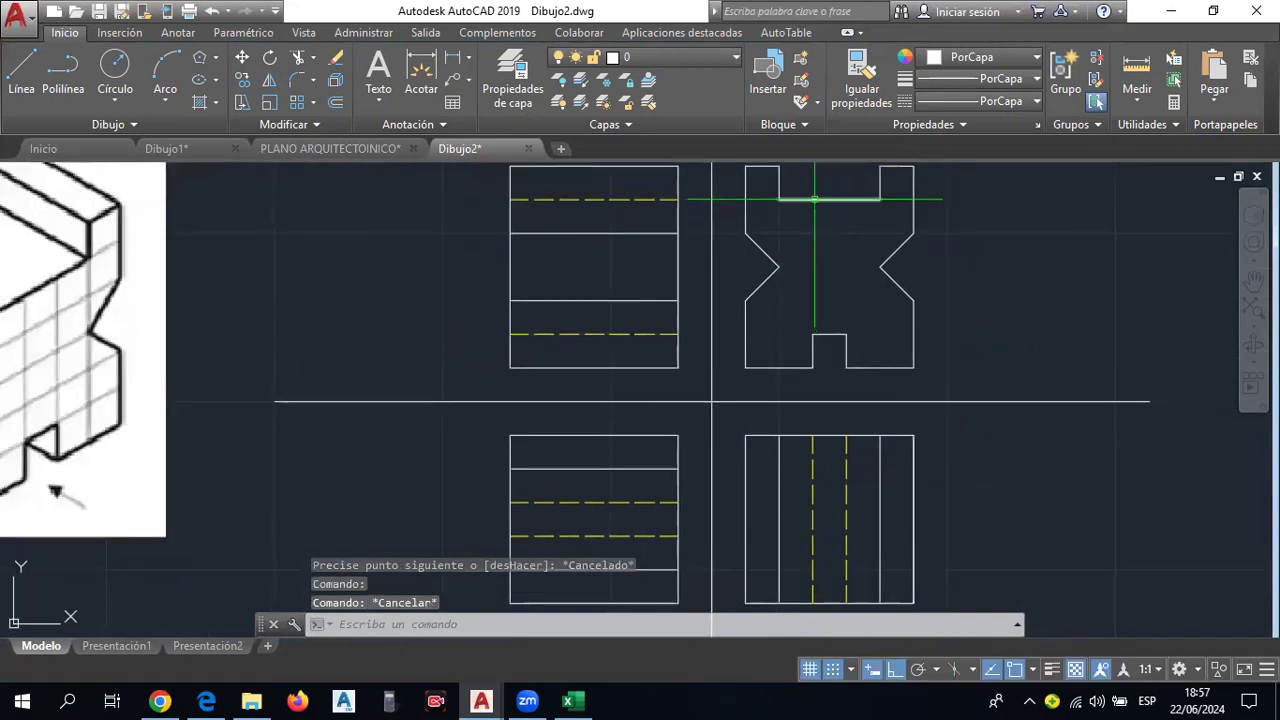
{"action": "left_click", "coordinate": [814, 199]}
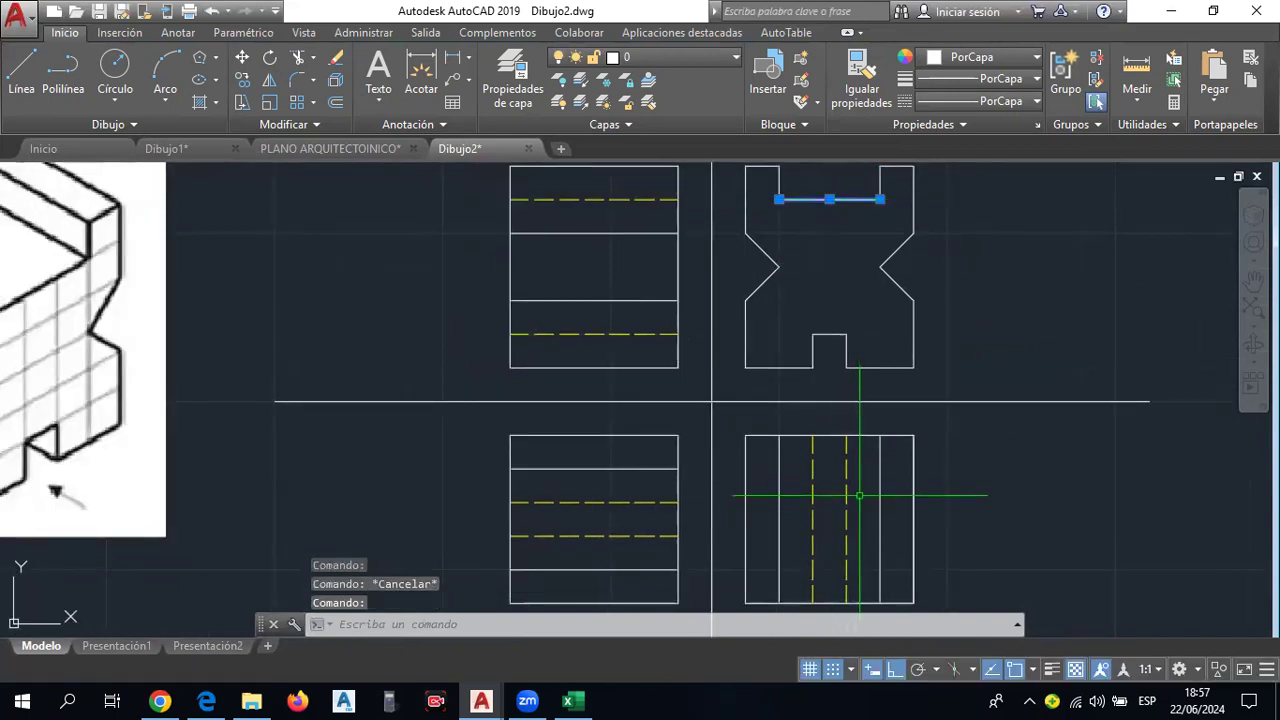
{"action": "key", "text": "Escape"}
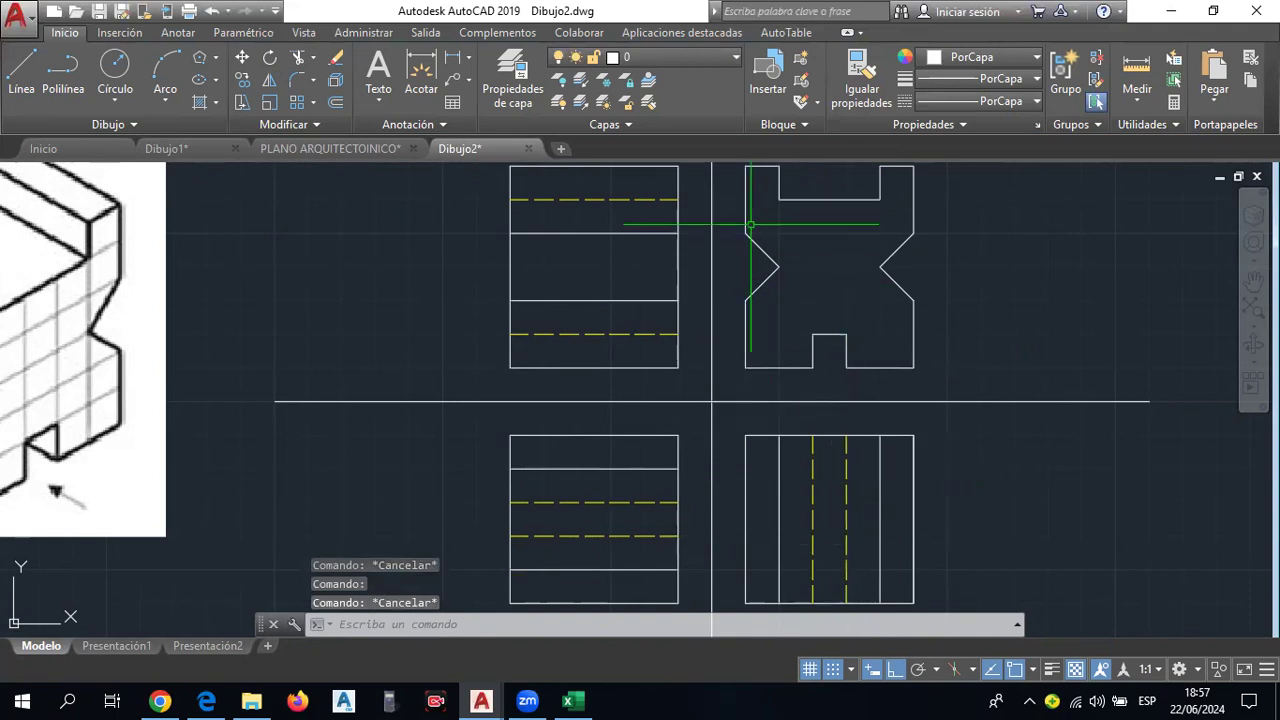
{"action": "middle_click_drag", "start_coordinate": [750, 224], "coordinate": [780, 238]}
{"action": "left_click", "coordinate": [788, 207]}
{"action": "scroll", "coordinate": [788, 207], "scroll_direction": "down", "scroll_amount": 3}
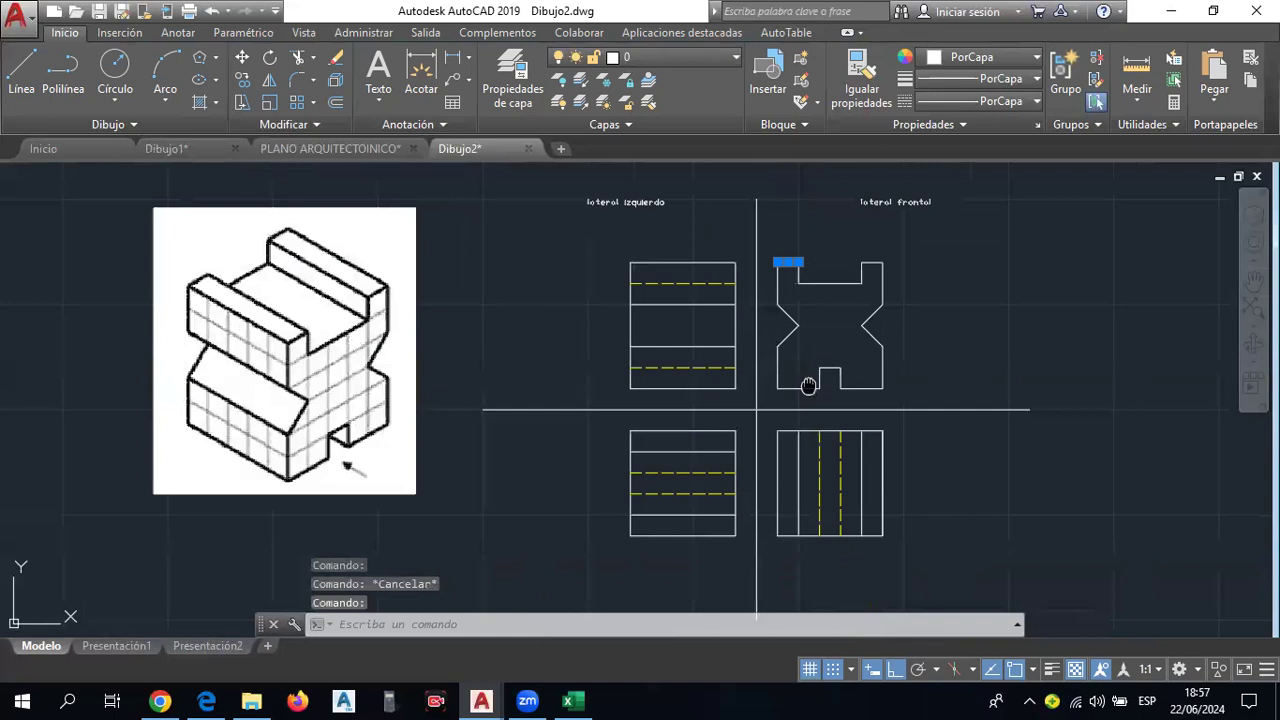
{"action": "scroll", "coordinate": [831, 347], "scroll_direction": "up", "scroll_amount": 1}
{"action": "middle_click_drag", "start_coordinate": [818, 360], "coordinate": [871, 395]}
{"action": "key", "text": "Escape"}
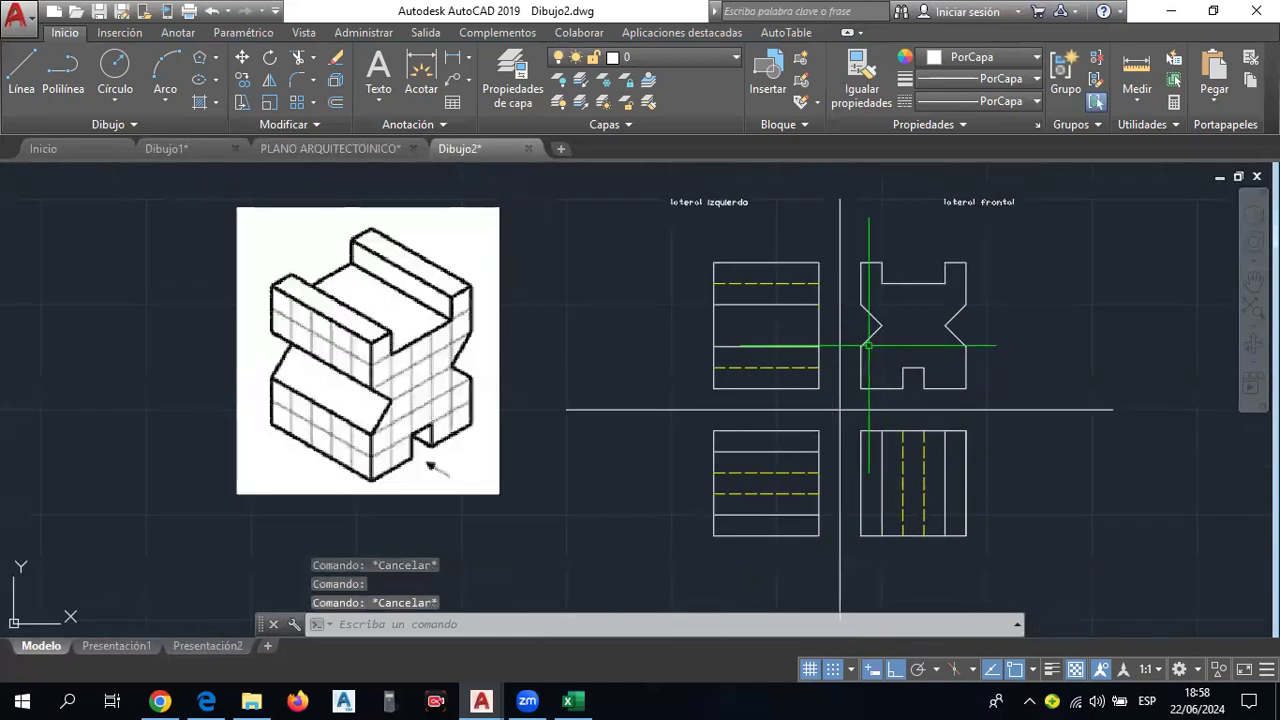
Pan the four views left and turn on isometric drafting.
{"action": "middle_click_drag", "start_coordinate": [831, 351], "coordinate": [671, 345]}
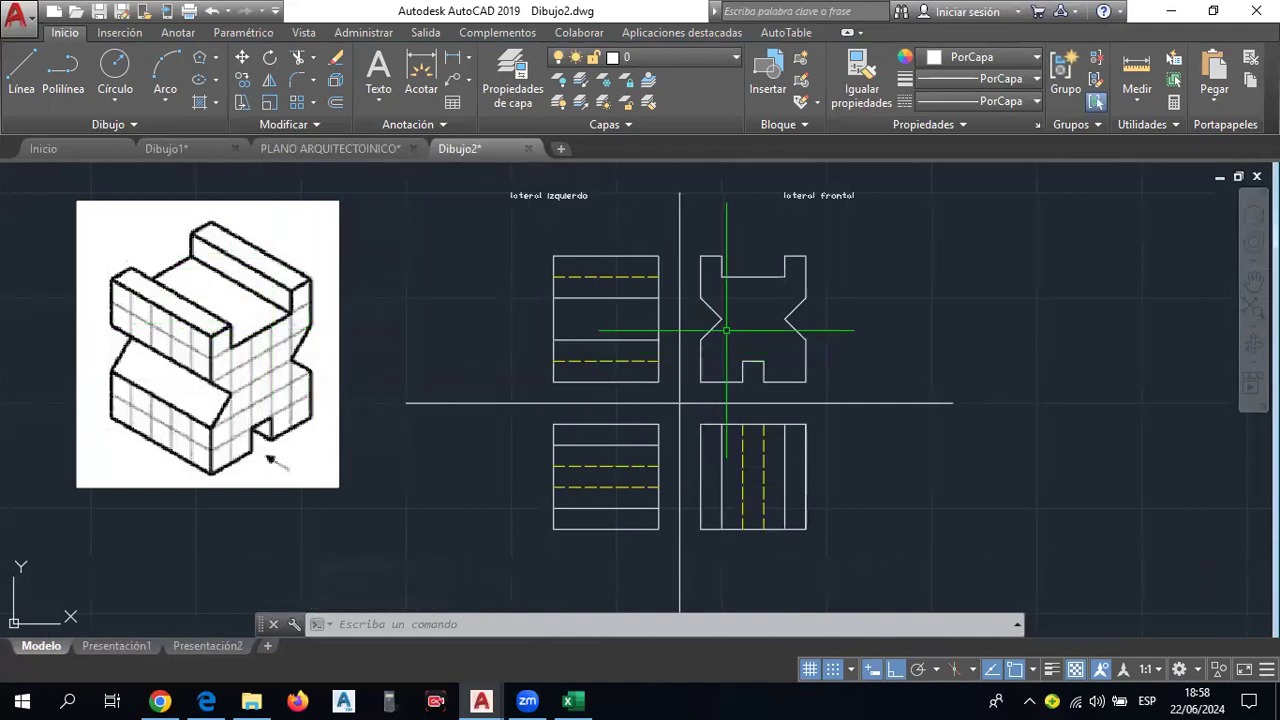
{"action": "middle_click_drag", "start_coordinate": [726, 330], "coordinate": [544, 350]}
{"action": "middle_click_drag", "start_coordinate": [586, 394], "coordinate": [511, 394]}
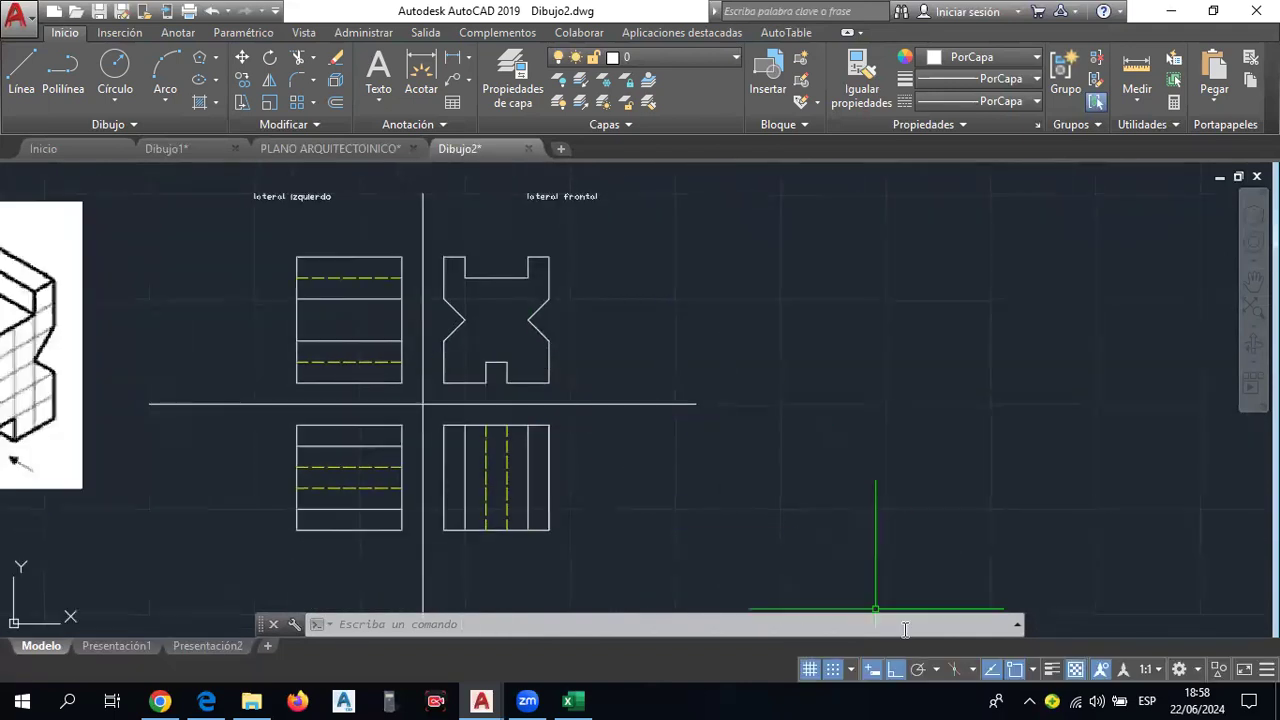
{"action": "left_click", "coordinate": [953, 669]}
Draw the isometric parallelogram face right of the views, with a 20-unit vertical edge.
{"action": "mouse_move", "coordinate": [675, 450]}
{"action": "middle_mouse_down"}
{"action": "mouse_move", "coordinate": [753, 406]}
{"action": "mouse_move", "coordinate": [932, 394]}
{"action": "middle_mouse_up"}
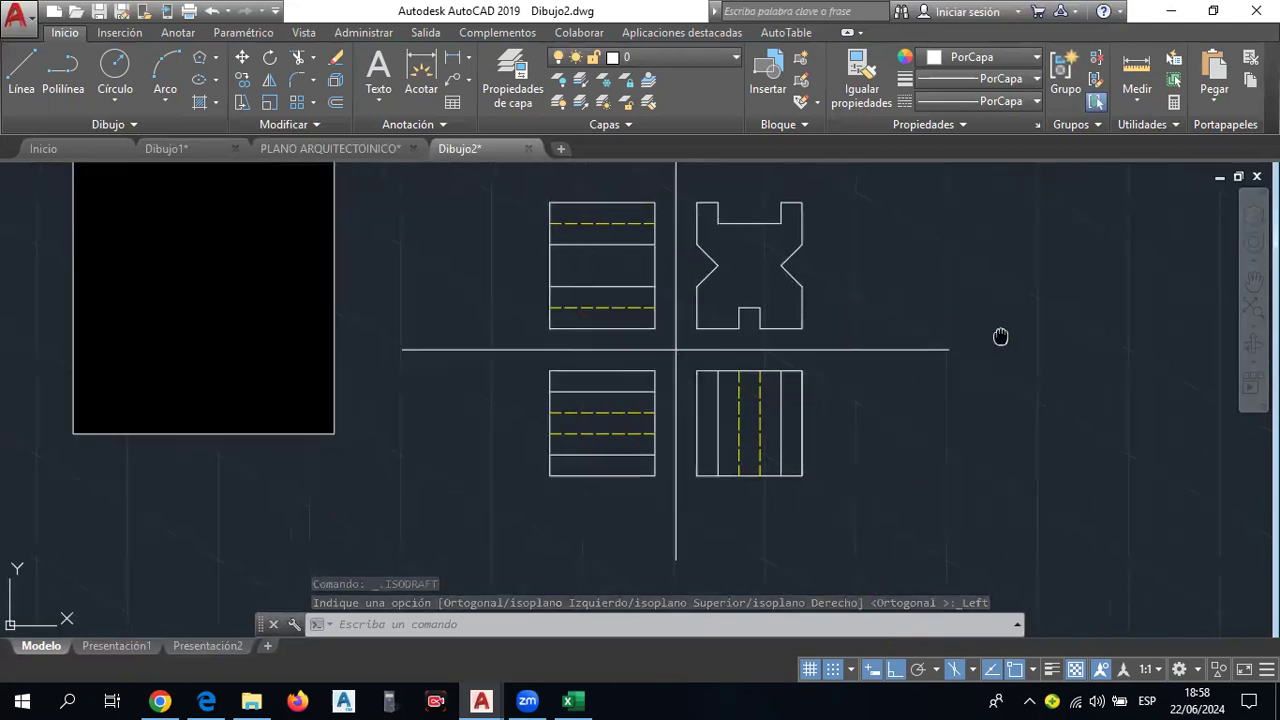
{"action": "middle_click_drag", "start_coordinate": [1005, 331], "coordinate": [975, 337]}
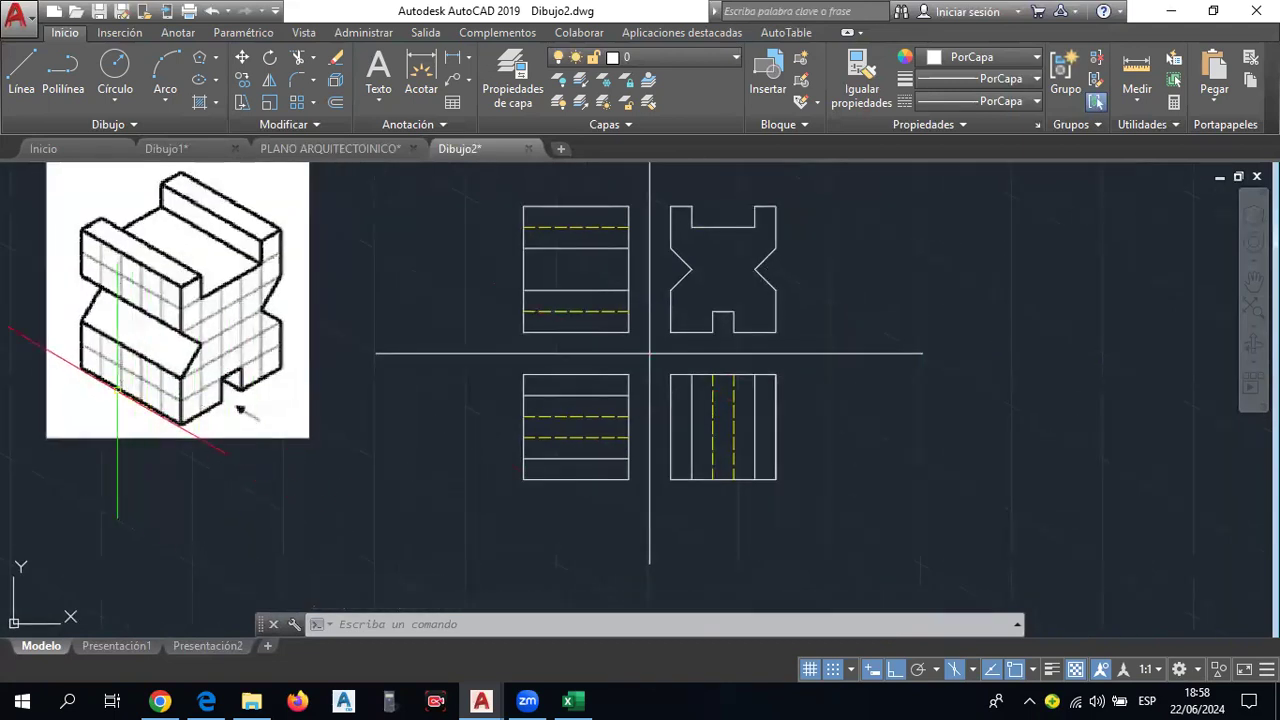
{"action": "left_click", "coordinate": [33, 84]}
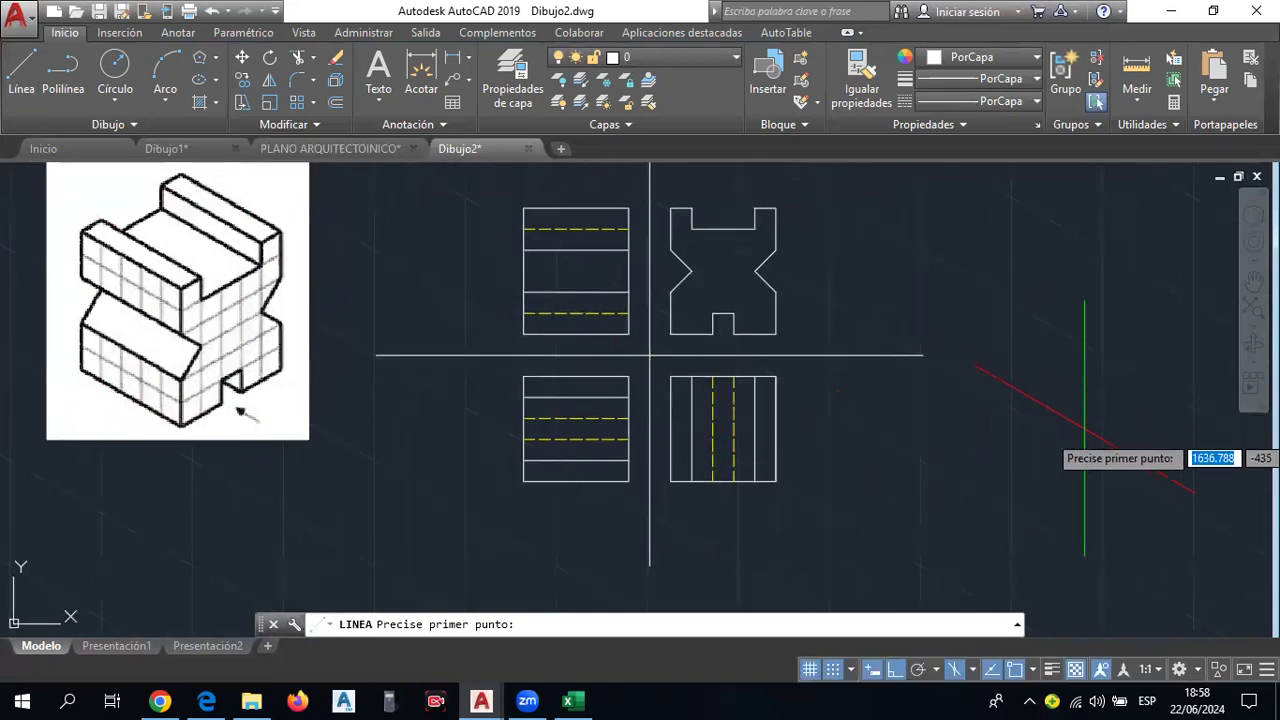
{"action": "left_click", "coordinate": [1103, 465]}
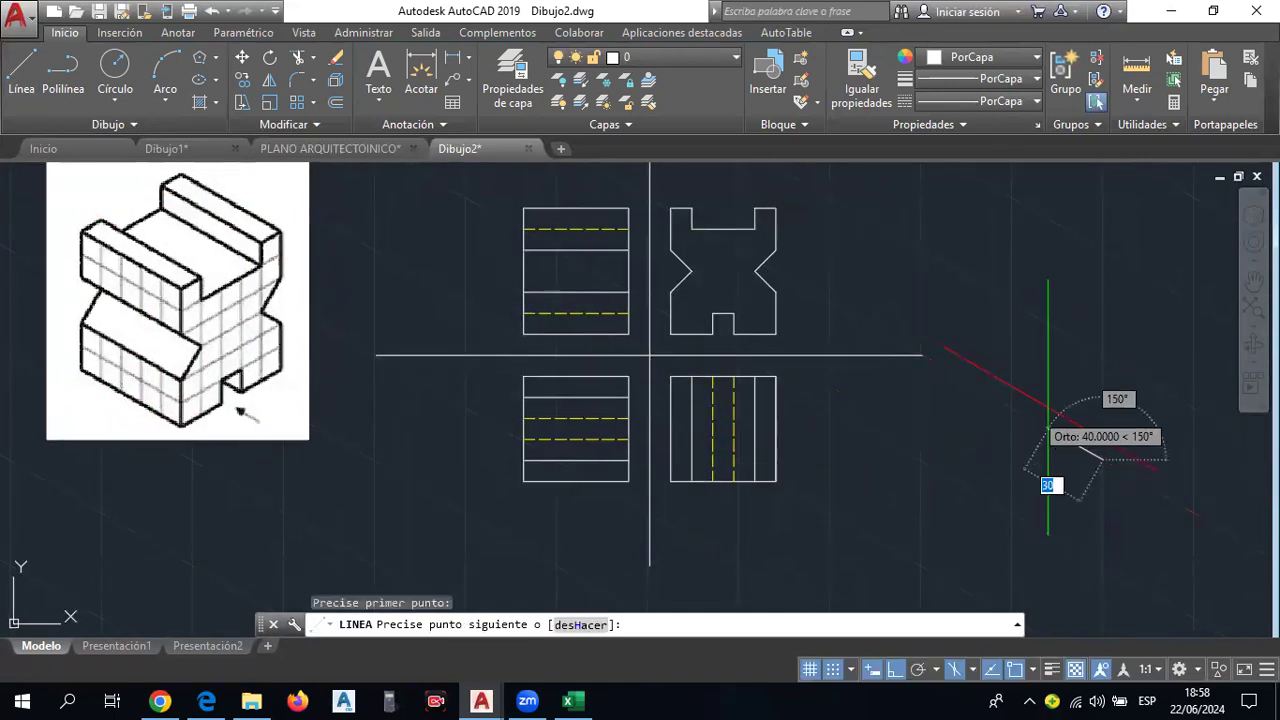
{"action": "left_click", "coordinate": [1013, 409]}
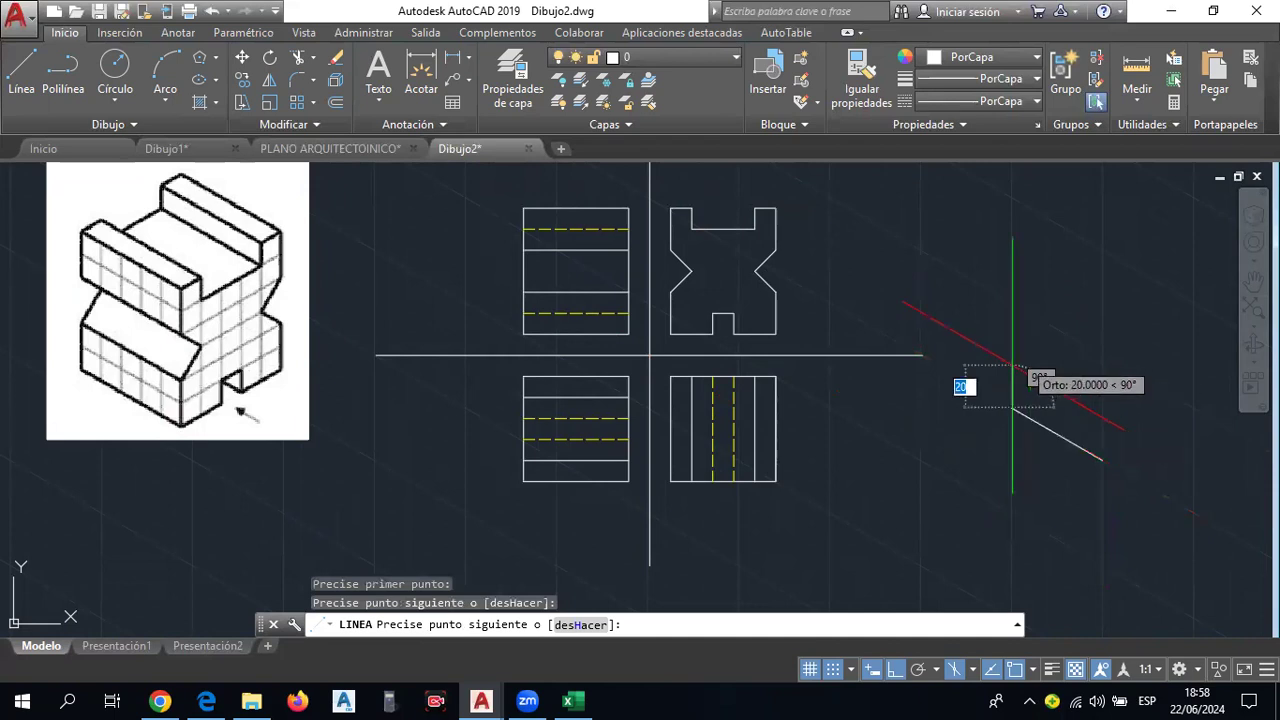
{"action": "left_click", "coordinate": [1012, 366]}
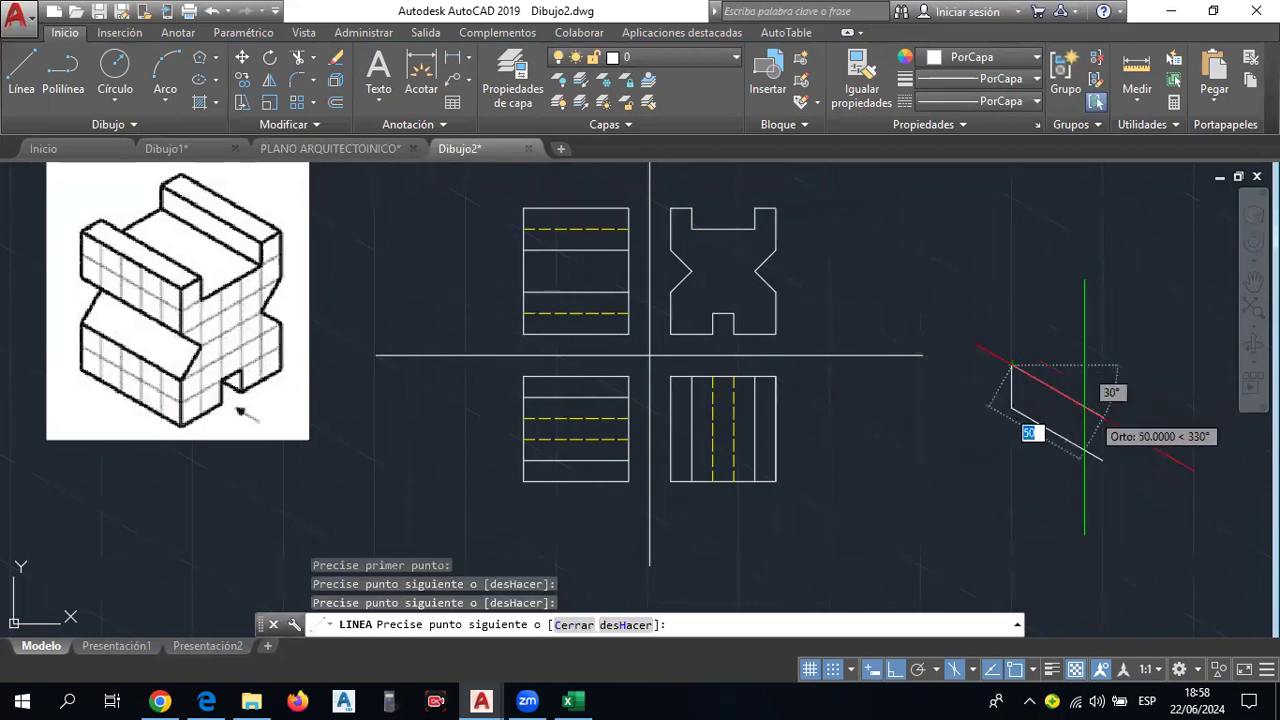
{"action": "left_click", "coordinate": [1103, 418]}
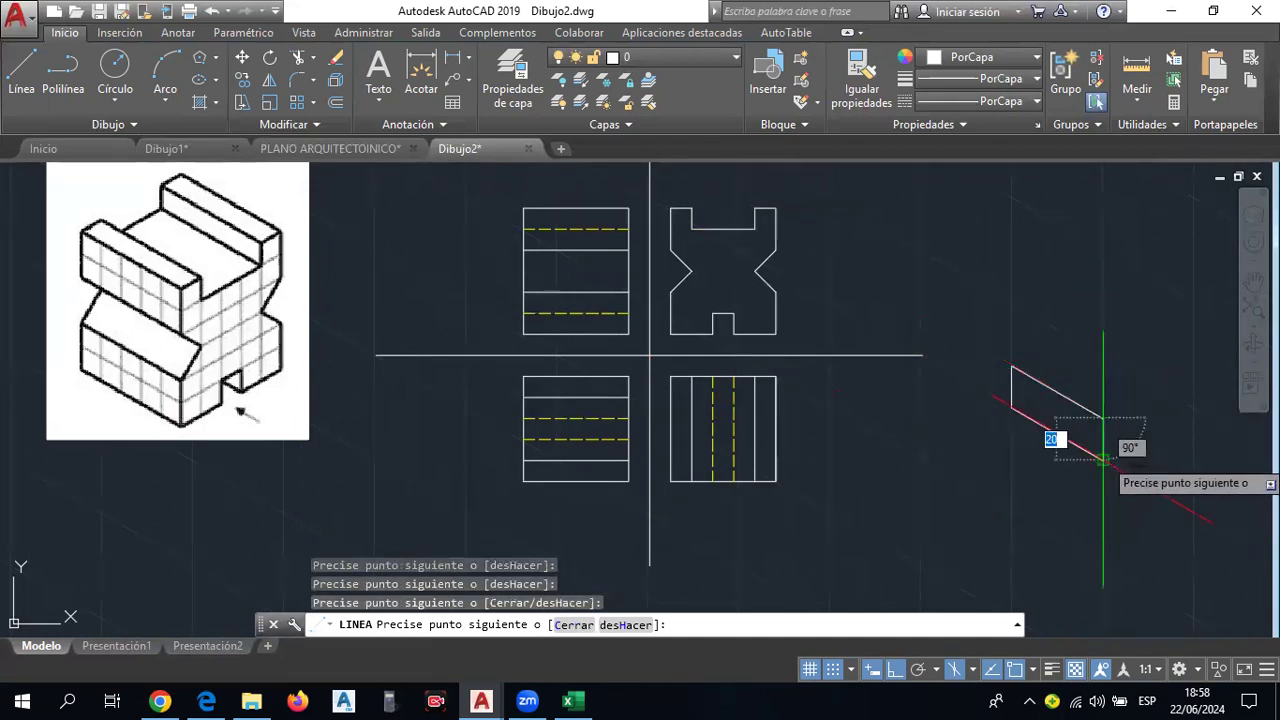
{"action": "left_click", "coordinate": [1103, 462]}
{"action": "key", "text": "Escape"}
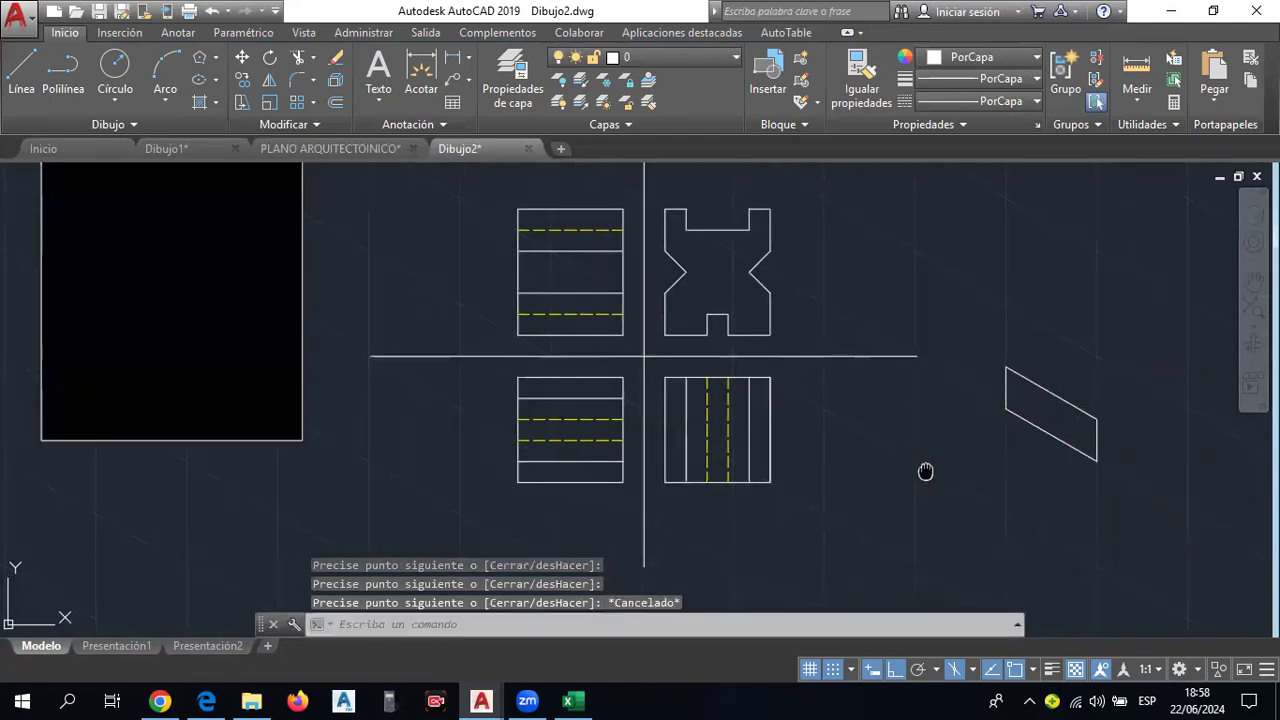
Start a line at the parallelogram's bottom corner and switch to the right isoplane.
{"action": "middle_click_drag", "start_coordinate": [923, 471], "coordinate": [907, 475]}
{"action": "left_click", "coordinate": [30, 96]}
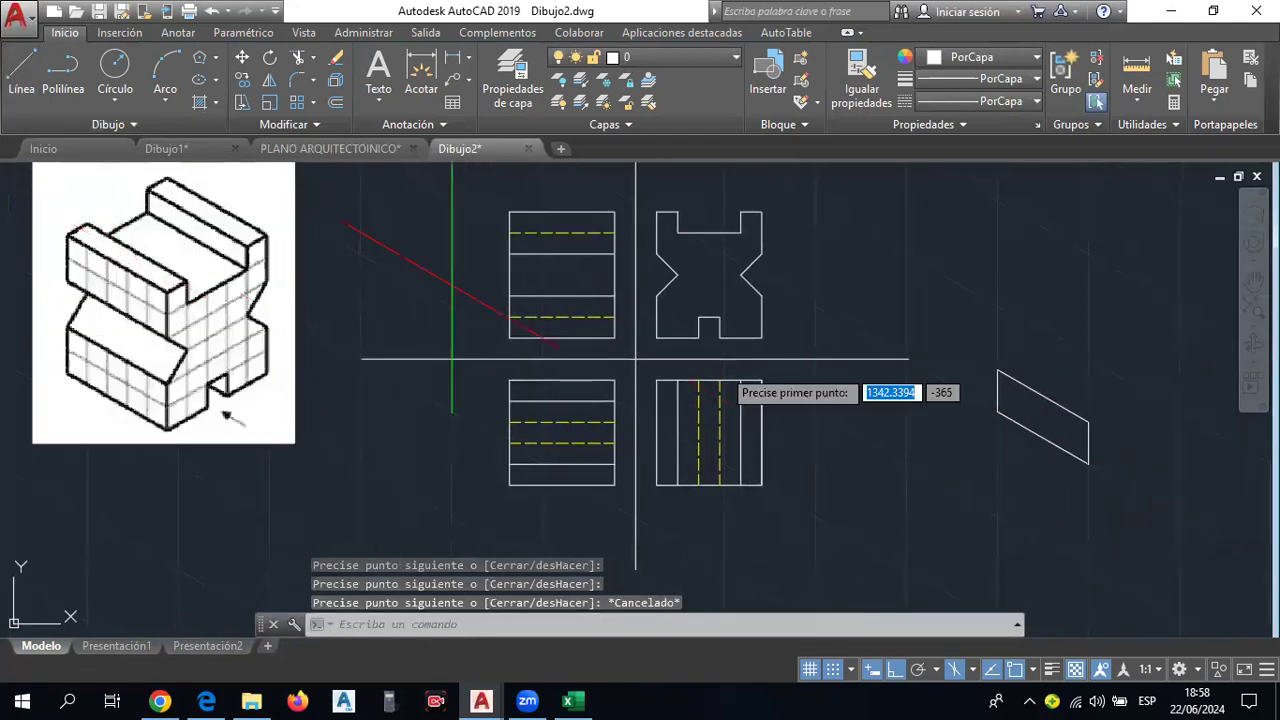
{"action": "left_click", "coordinate": [1089, 464]}
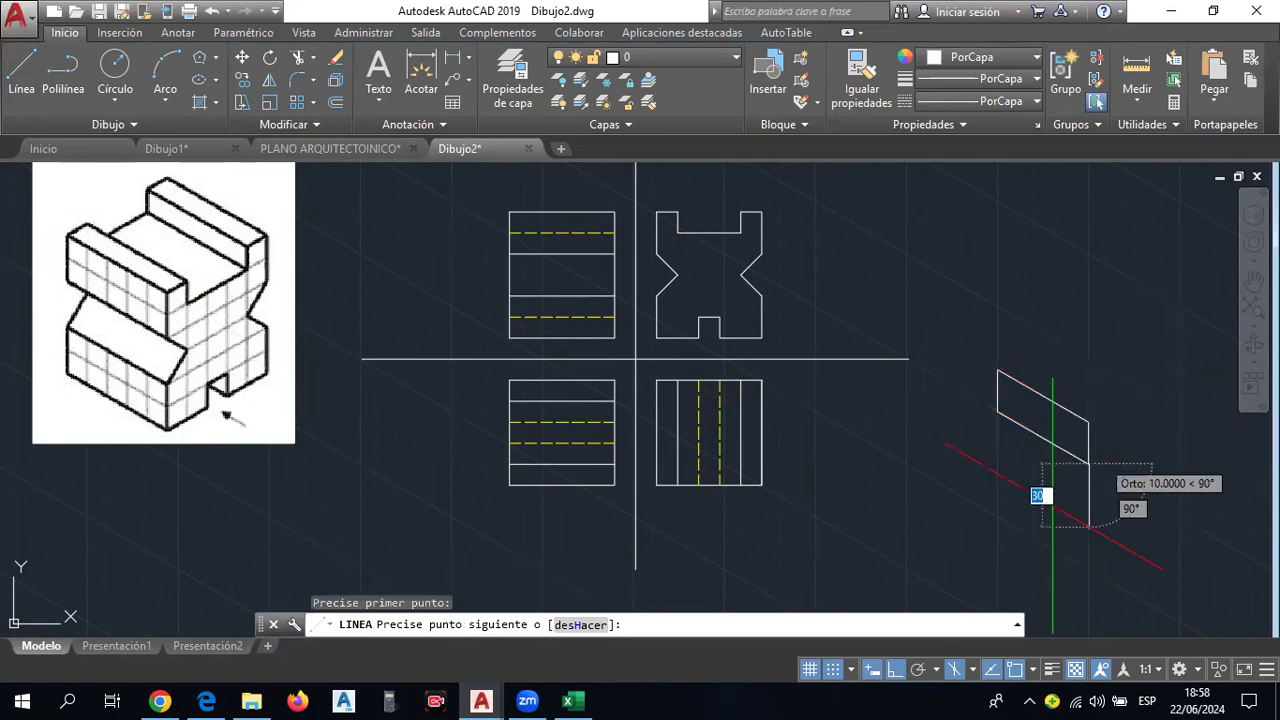
{"action": "left_click", "coordinate": [971, 670]}
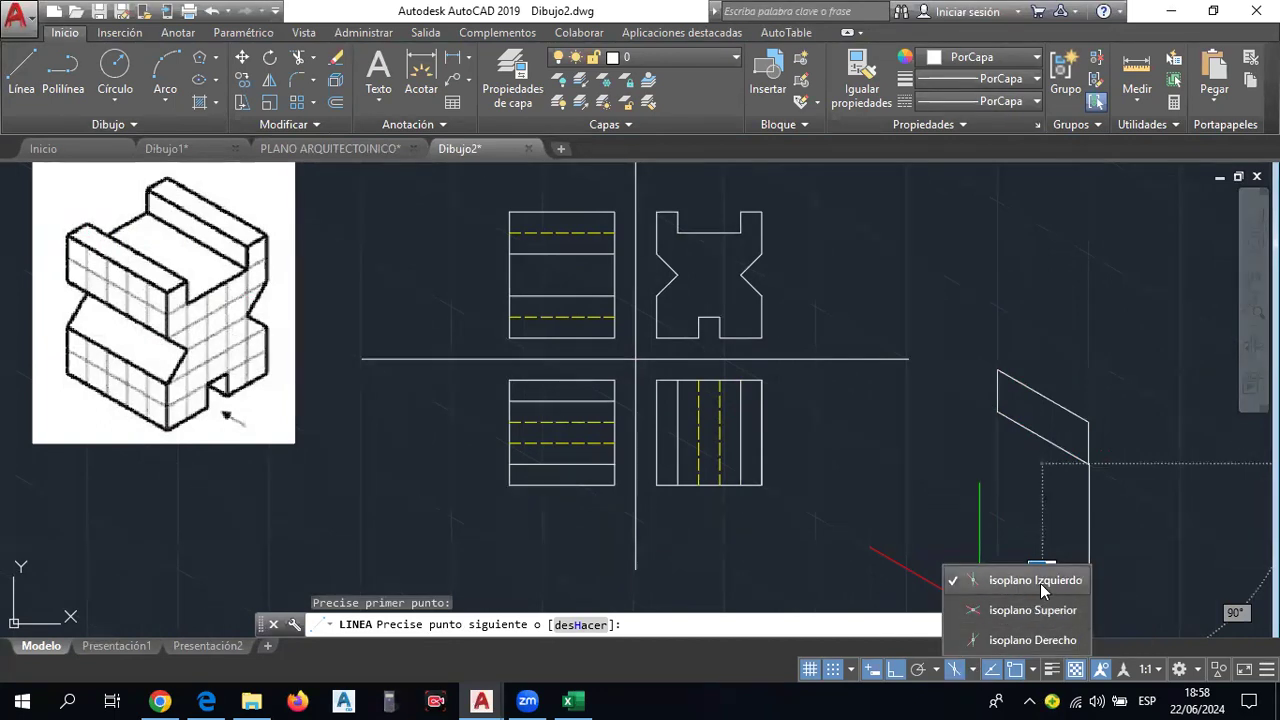
{"action": "left_click", "coordinate": [1035, 611]}
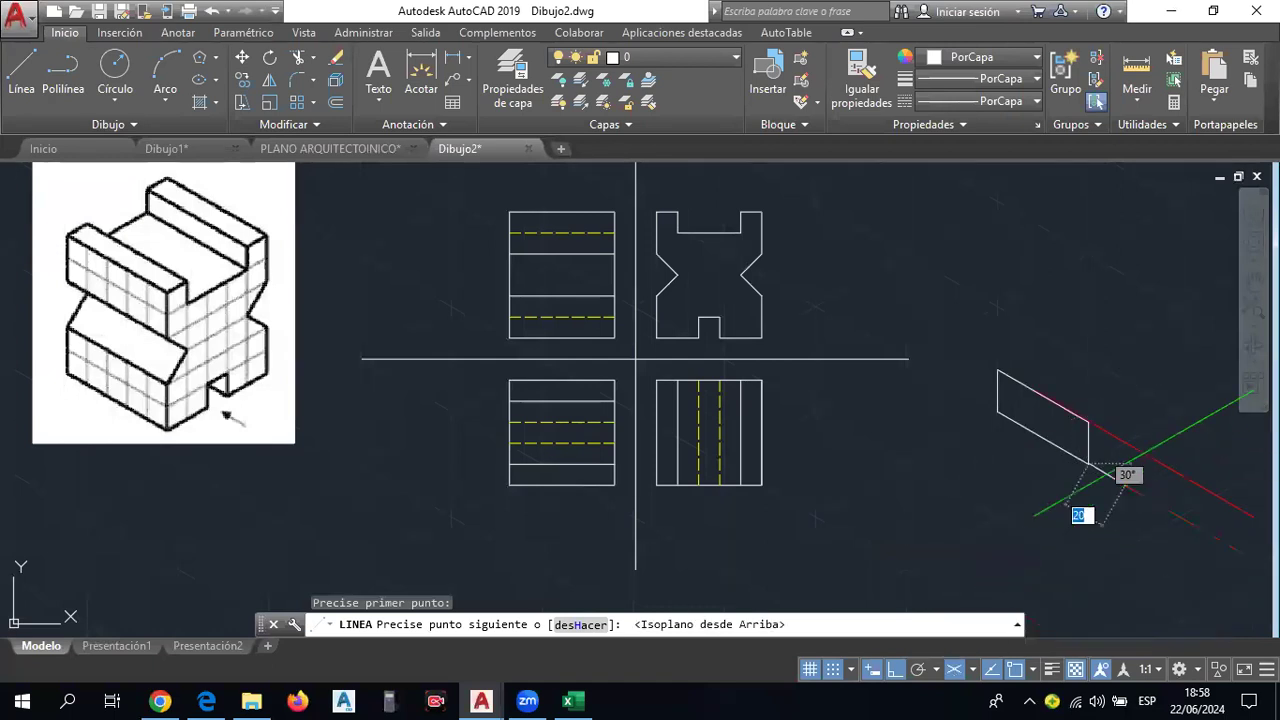
{"action": "middle_click_drag", "start_coordinate": [1130, 465], "coordinate": [875, 540]}
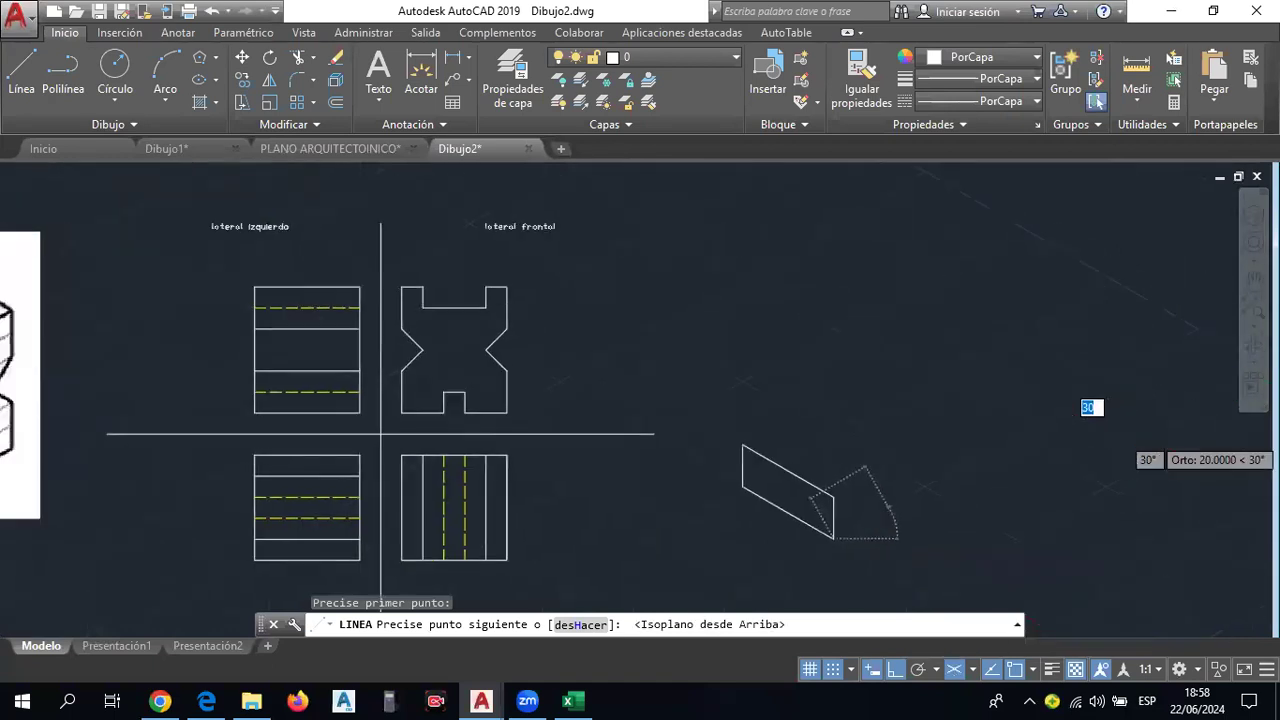
{"action": "left_click", "coordinate": [935, 670]}
{"action": "left_click", "coordinate": [973, 670]}
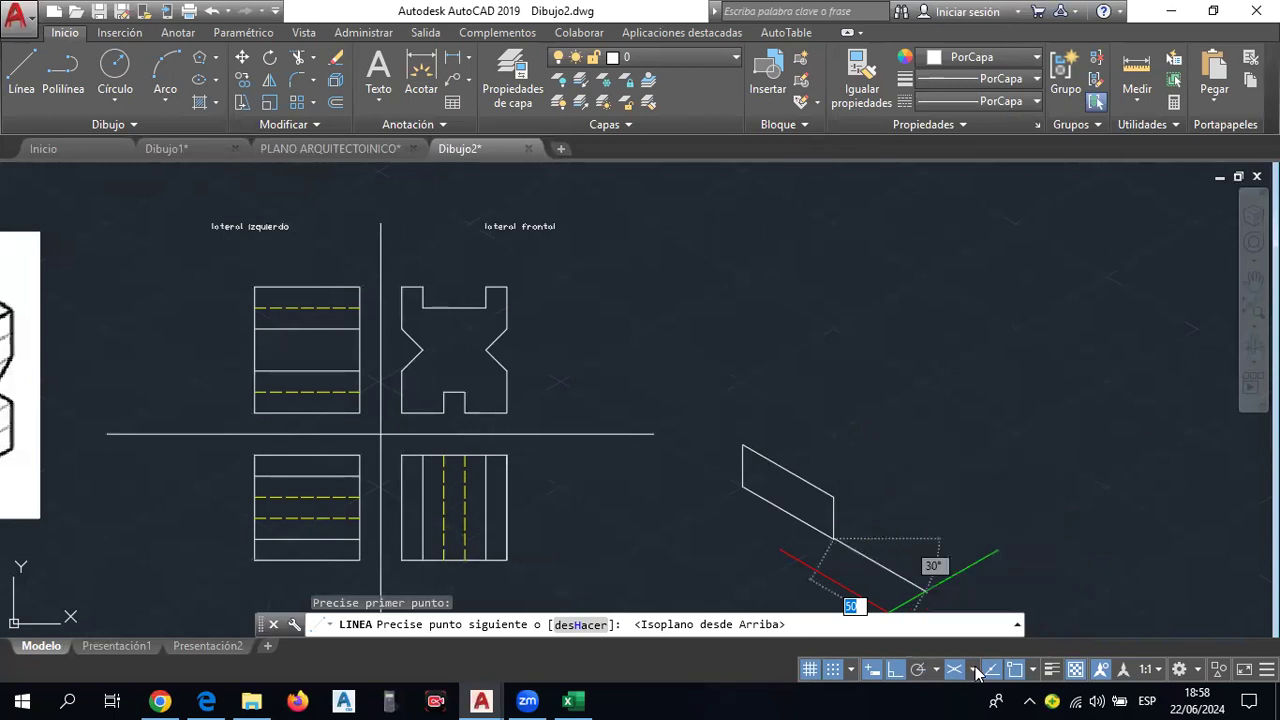
{"action": "left_click", "coordinate": [974, 670]}
{"action": "left_click", "coordinate": [1030, 640]}
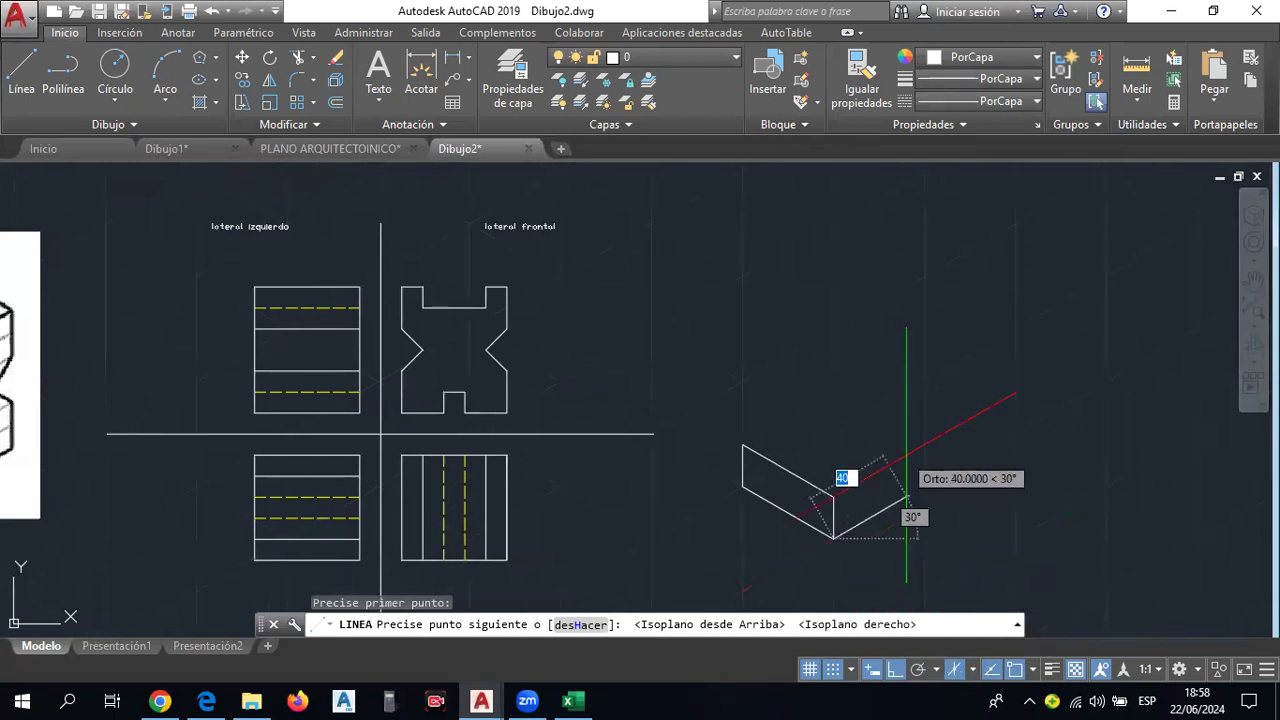
{"action": "key", "text": "F5"}
{"action": "key", "text": "F5"}
{"action": "key", "text": "F5"}
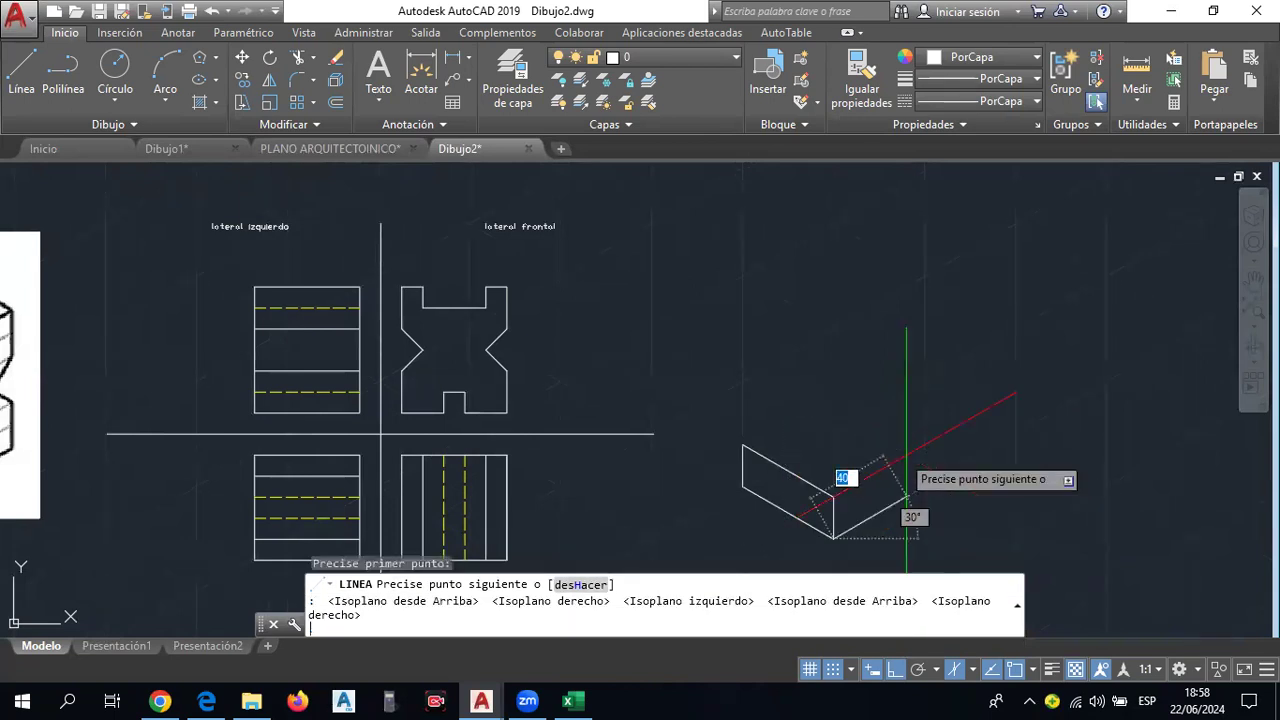
{"action": "key", "text": "F5"}
{"action": "key", "text": "F5"}
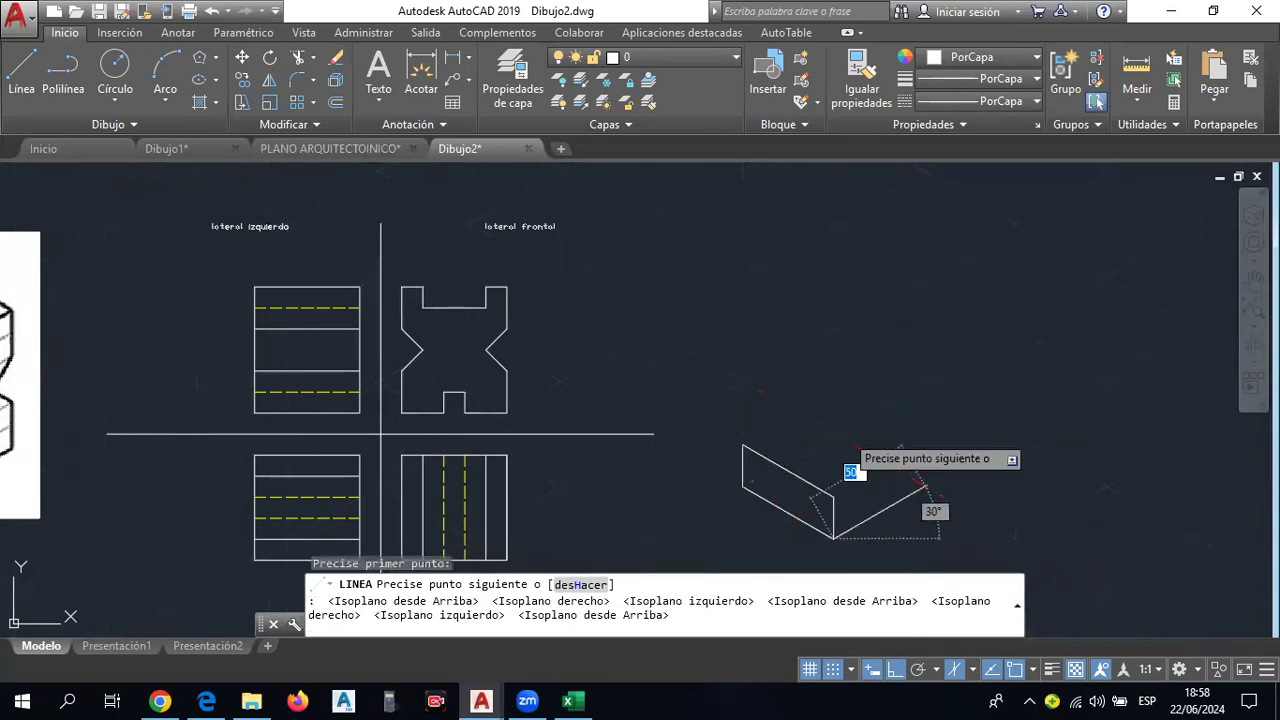
{"action": "key", "text": "F5"}
{"action": "key", "text": "F5"}
{"action": "key", "text": "F5"}
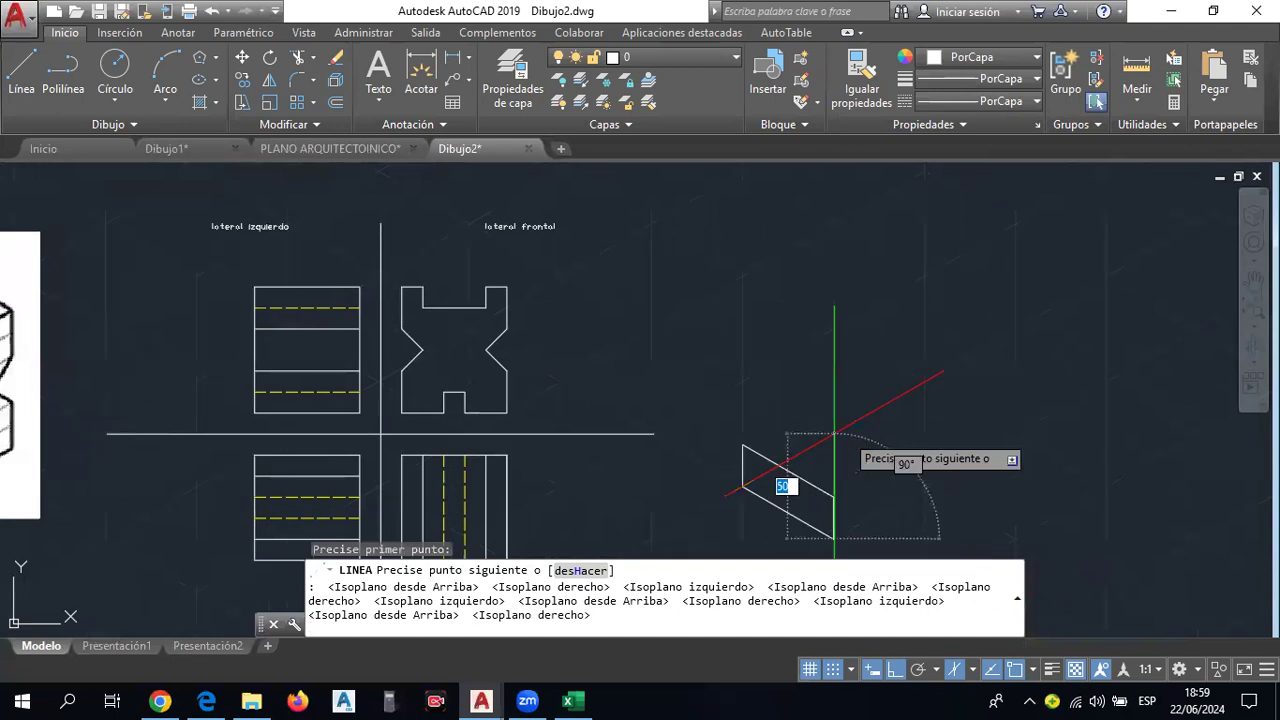
{"action": "key", "text": "F5"}
{"action": "key", "text": "F5"}
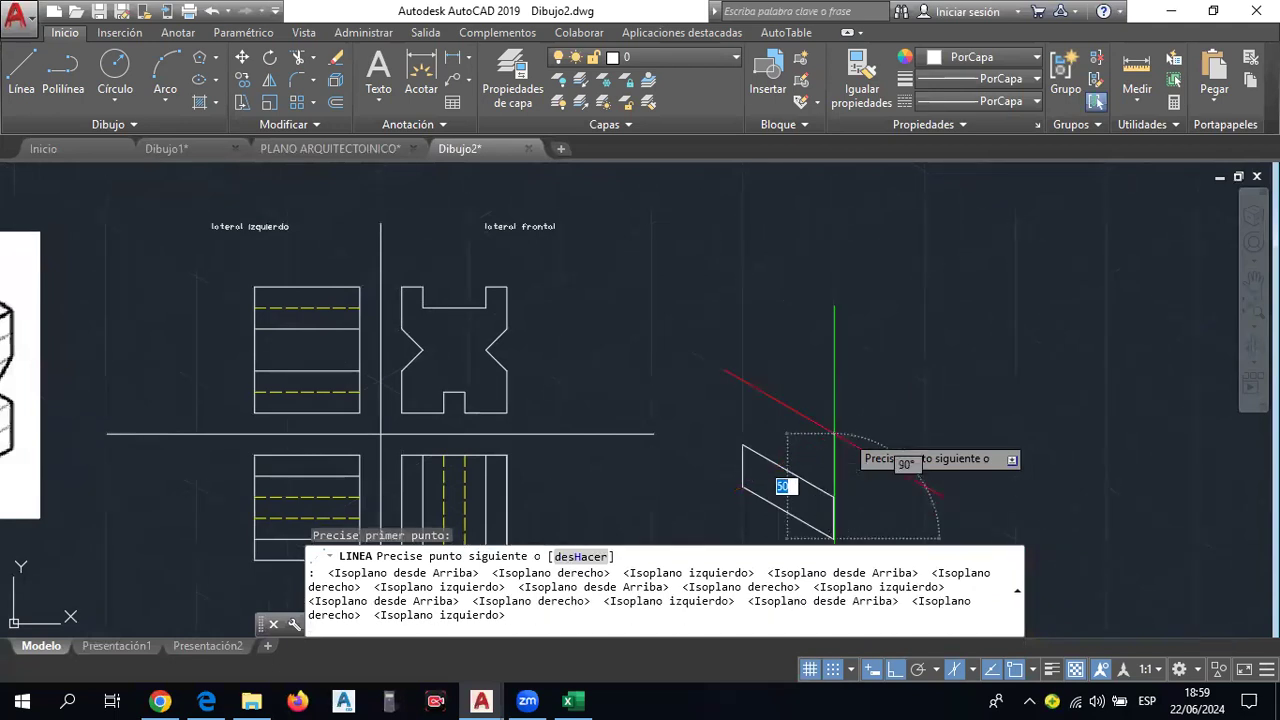
{"action": "key", "text": "F5"}
{"action": "scroll", "coordinate": [957, 408], "scroll_direction": "down", "scroll_amount": 2}
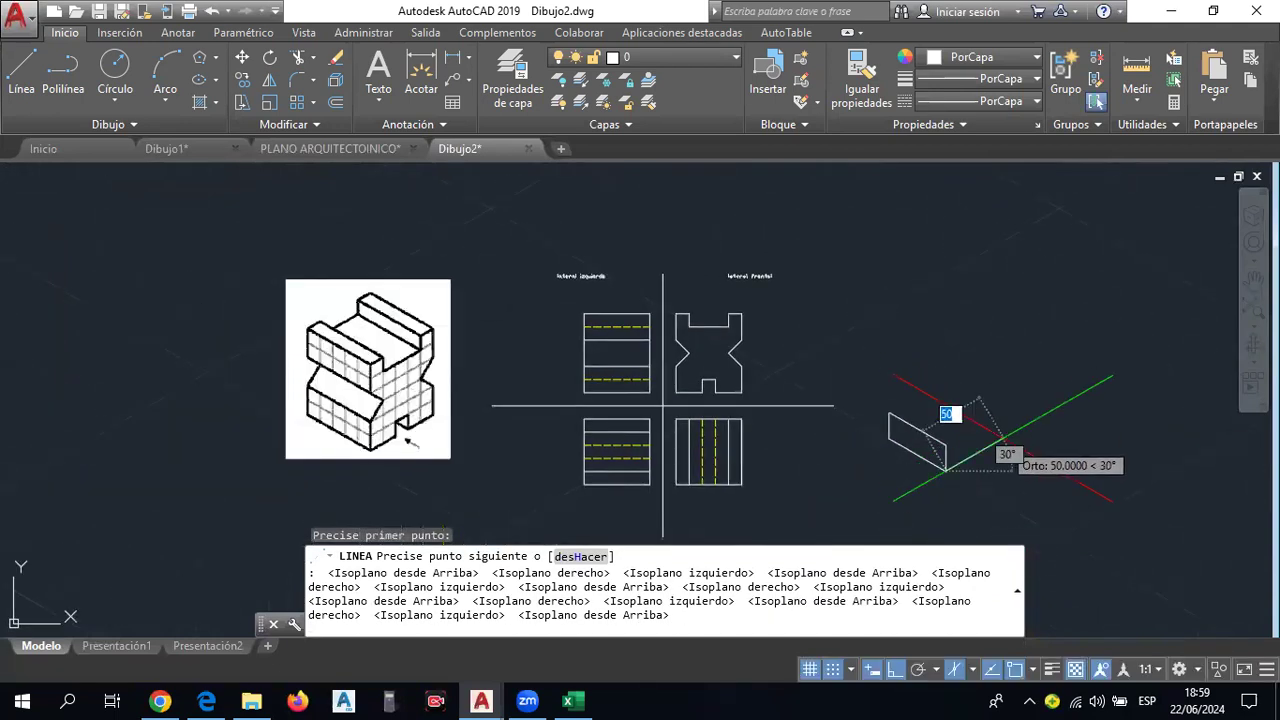
{"action": "scroll", "coordinate": [920, 430], "scroll_direction": "up", "scroll_amount": 2}
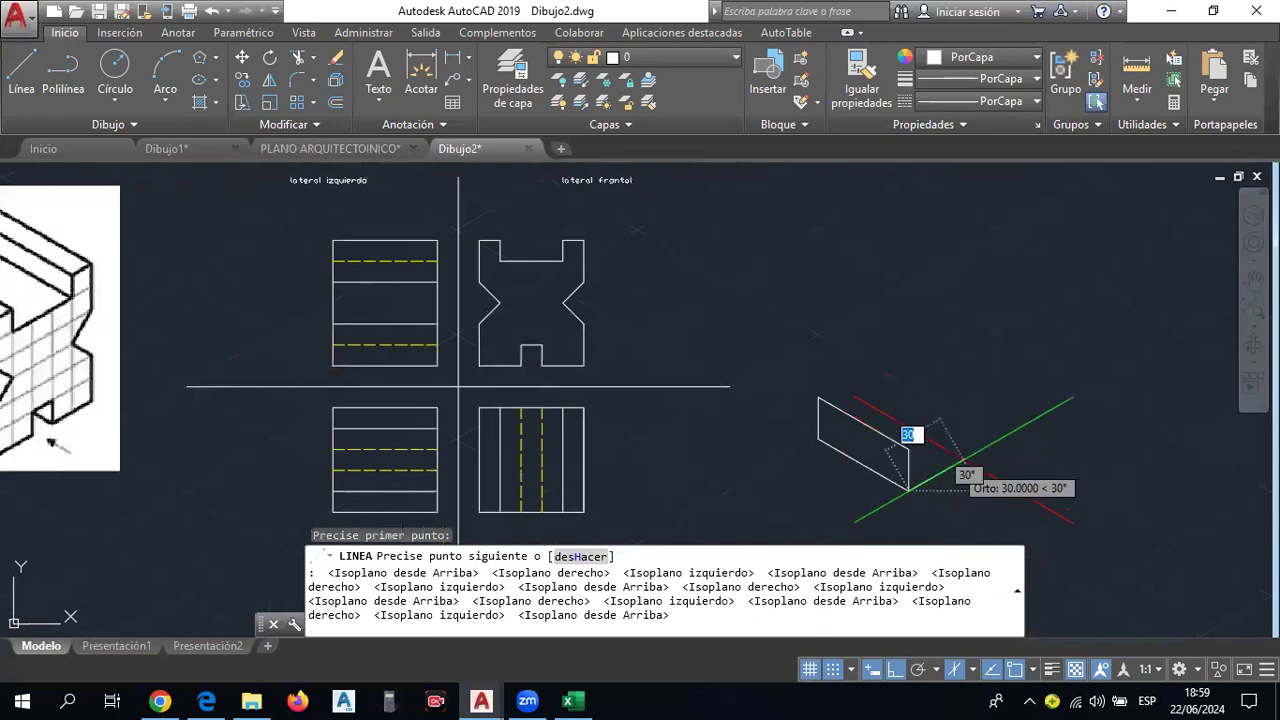
Draw the stepped edge: a 10-unit 30° edge, the notch side, a 20-unit base edge, and a final vertical rise.
{"action": "middle_click_drag", "start_coordinate": [943, 471], "coordinate": [1034, 444]}
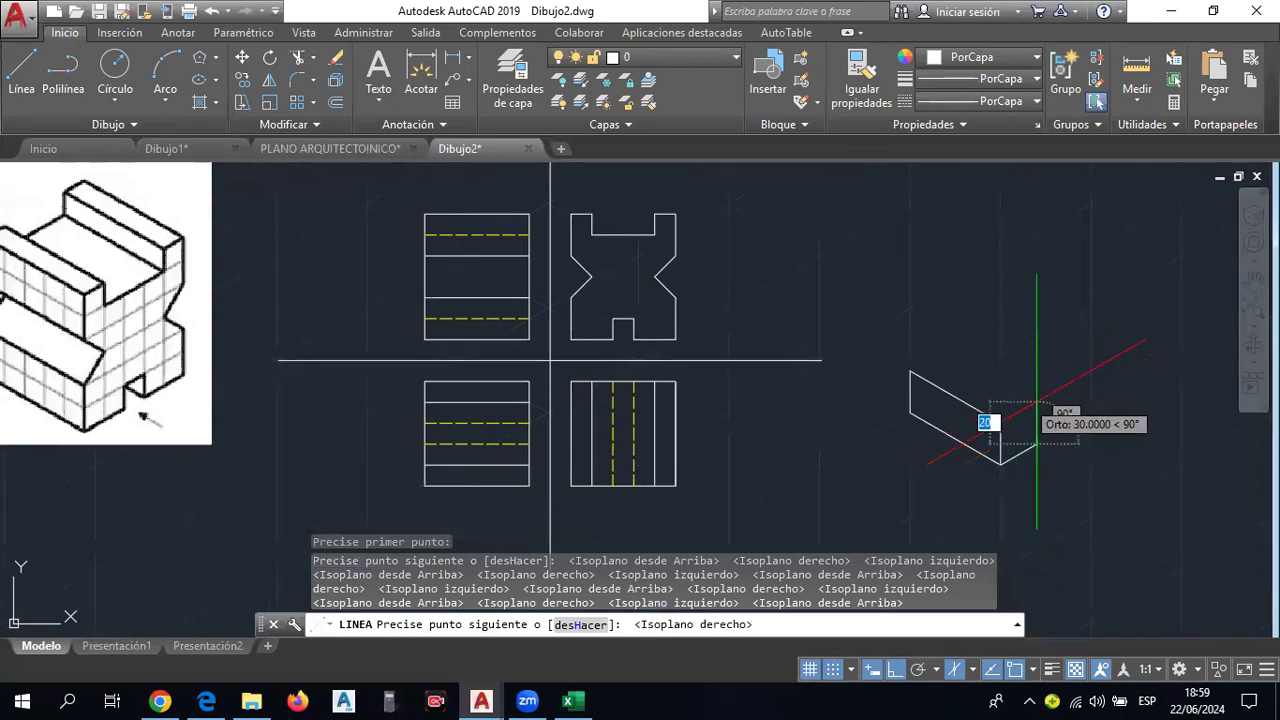
{"action": "left_click", "coordinate": [1037, 424]}
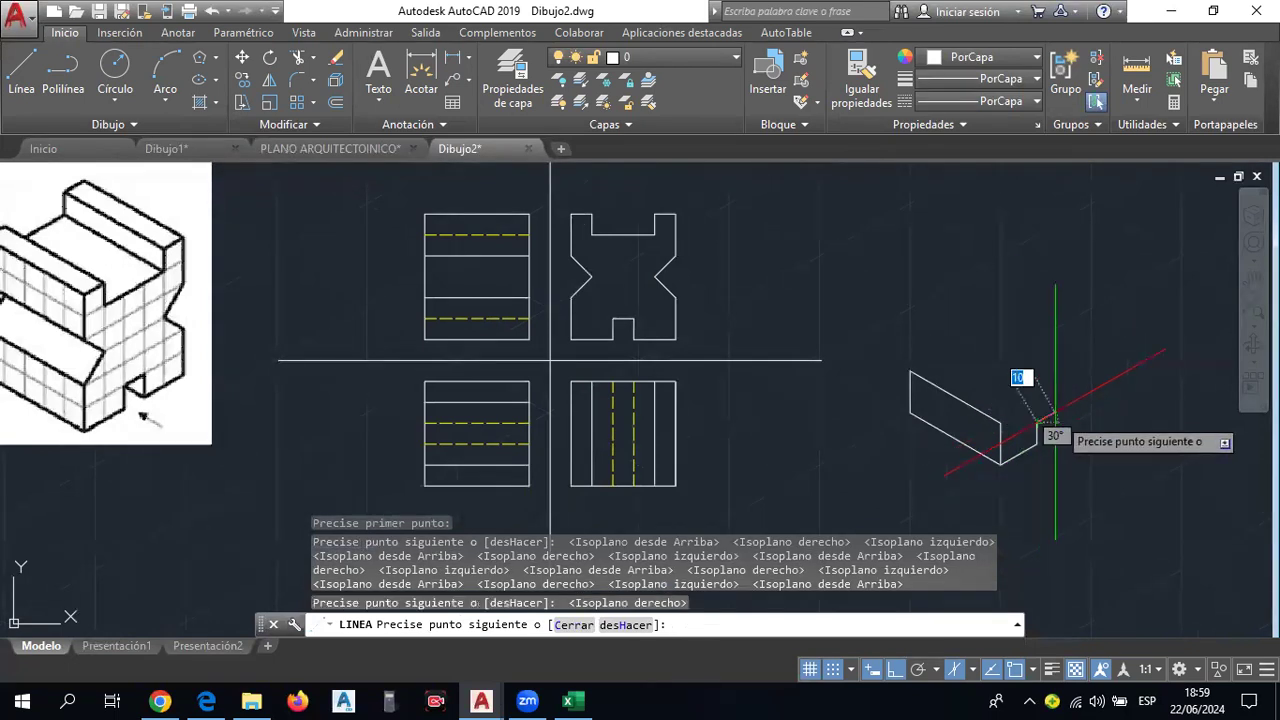
{"action": "left_click", "coordinate": [1055, 412]}
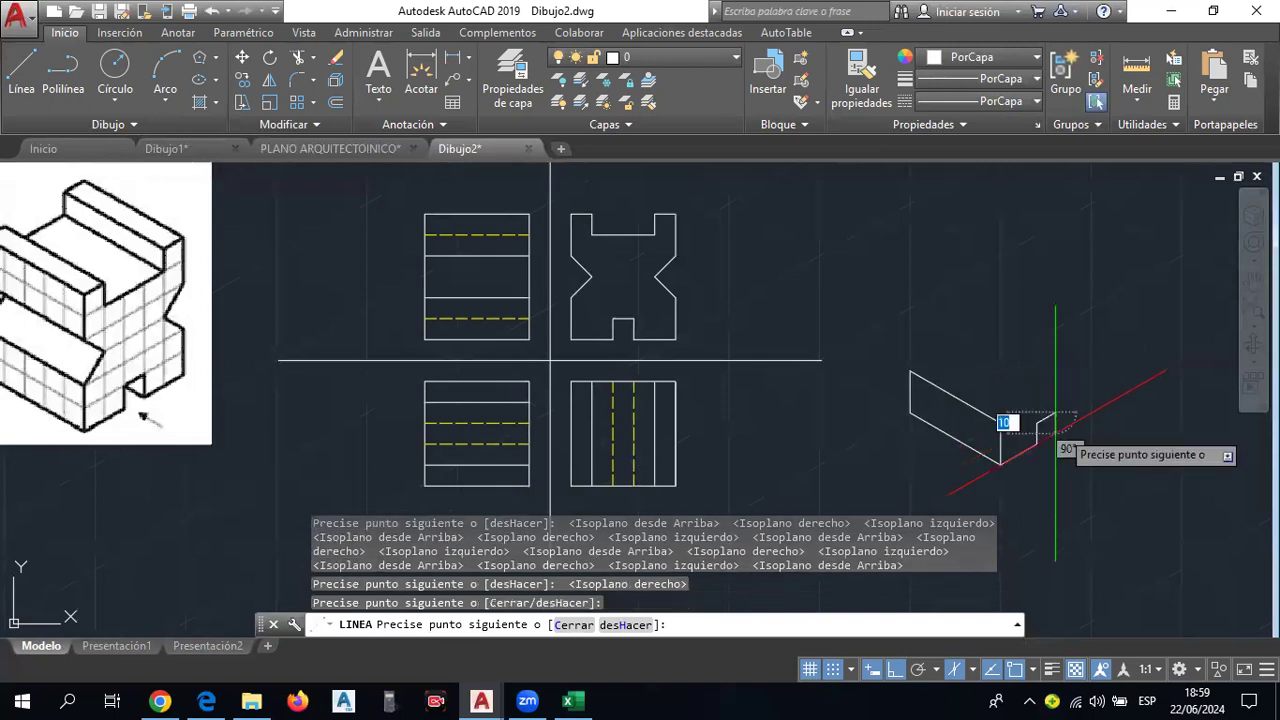
{"action": "left_click", "coordinate": [1055, 434]}
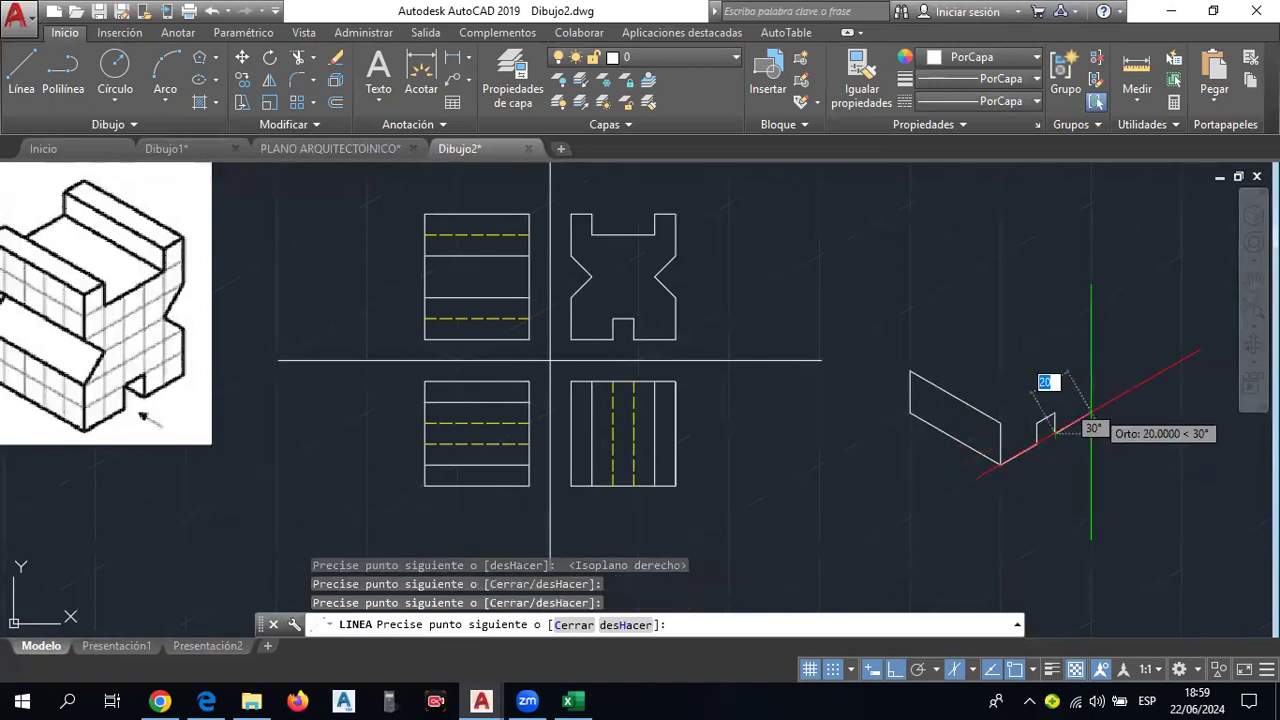
{"action": "left_click", "coordinate": [1091, 413]}
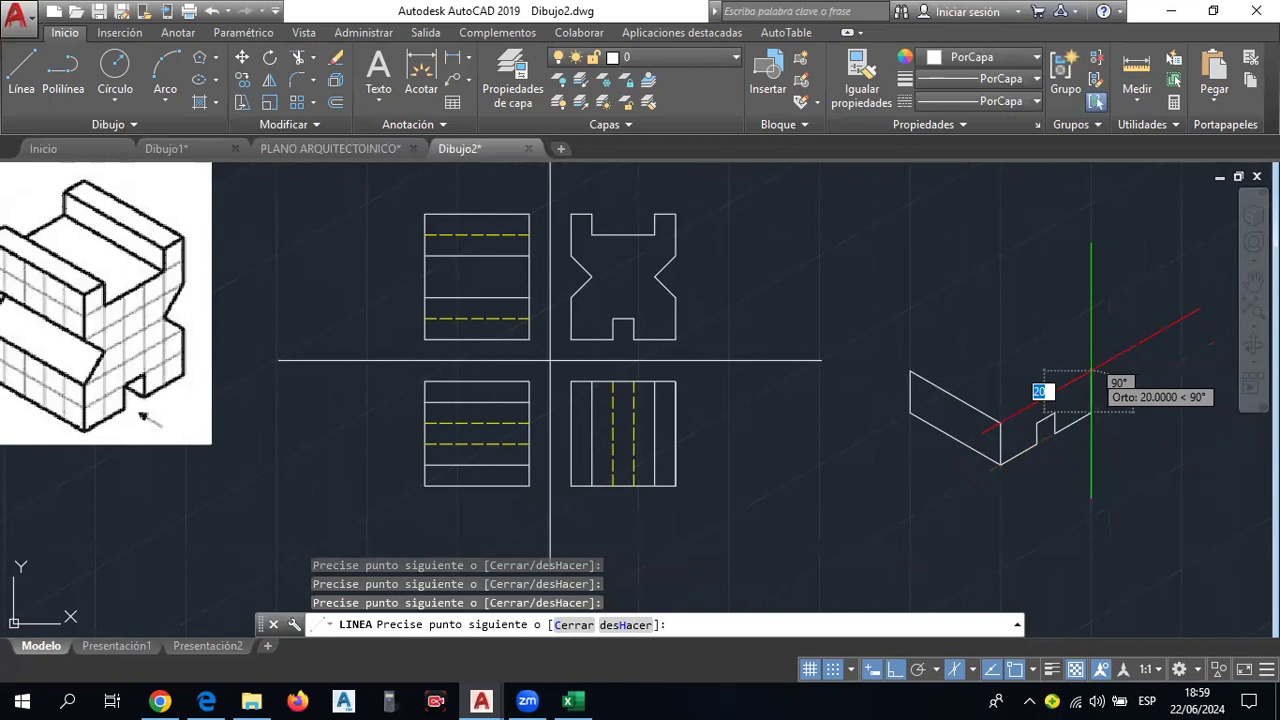
{"action": "left_click", "coordinate": [1091, 372]}
{"action": "key", "text": "Escape"}
{"action": "middle_click_drag", "start_coordinate": [643, 350], "coordinate": [722, 366]}
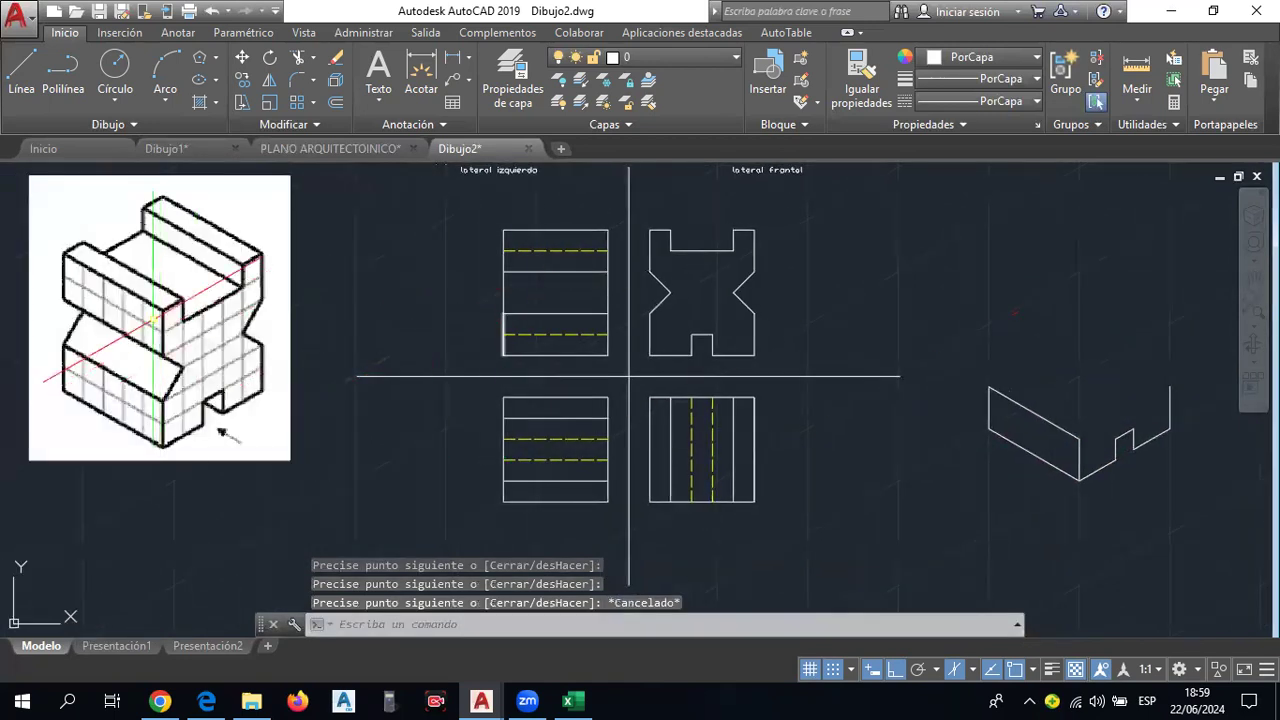
Draw two short connected lines from the isometric sketch's front vertex.
{"action": "key", "text": "Return"}
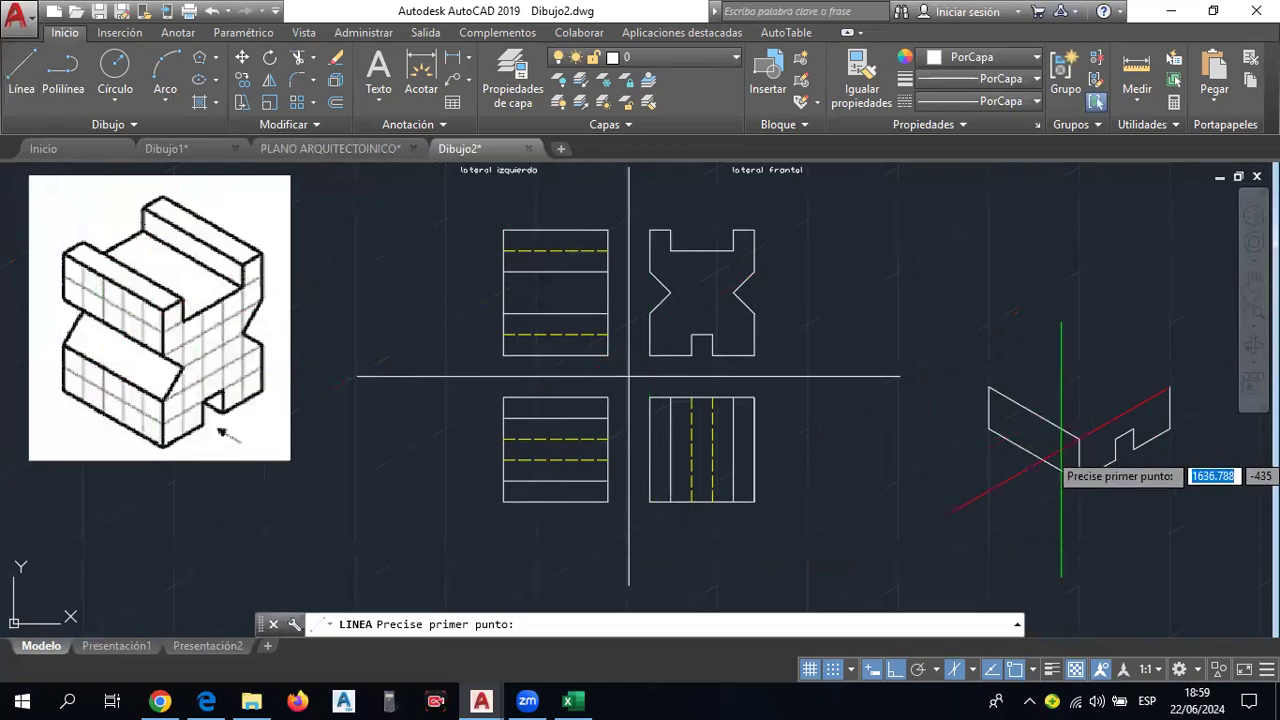
{"action": "middle_click_drag", "start_coordinate": [1079, 457], "coordinate": [1050, 470]}
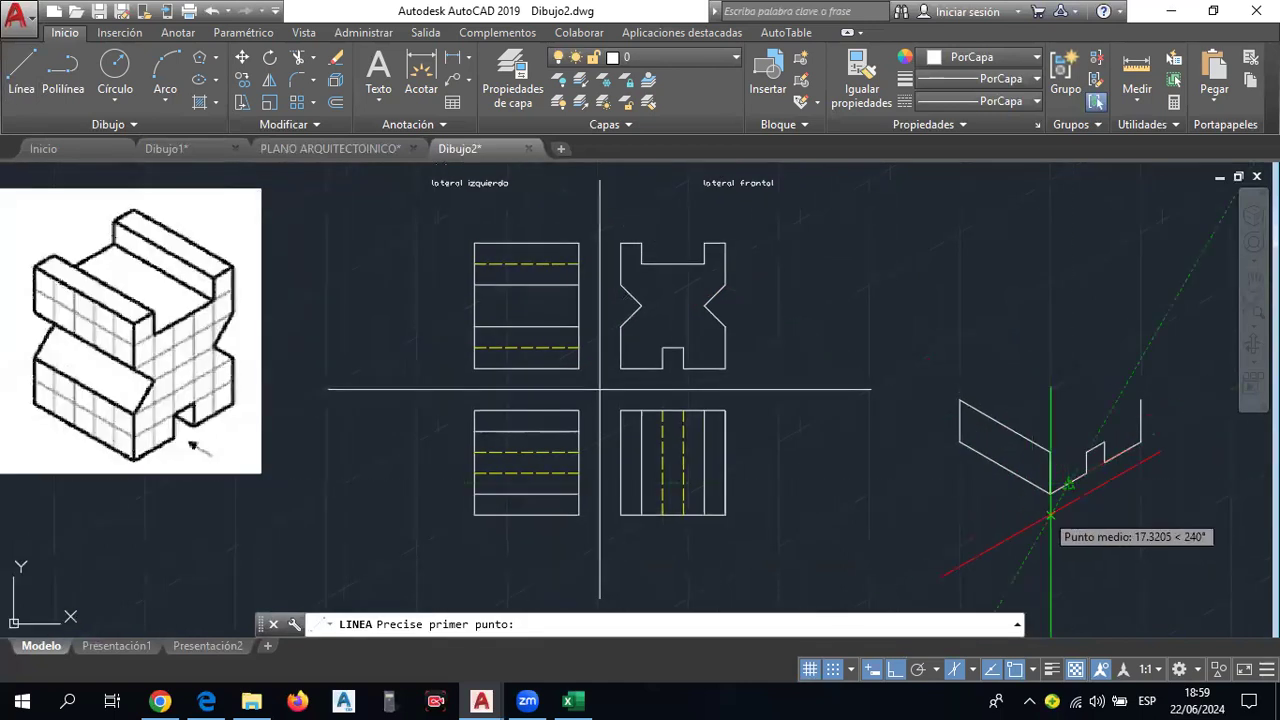
{"action": "scroll", "coordinate": [1068, 442], "scroll_direction": "up", "scroll_amount": 2}
{"action": "mouse_move", "coordinate": [257, 457]}
{"action": "middle_mouse_down"}
{"action": "mouse_move", "coordinate": [280, 410]}
{"action": "mouse_move", "coordinate": [233, 363]}
{"action": "middle_mouse_up"}
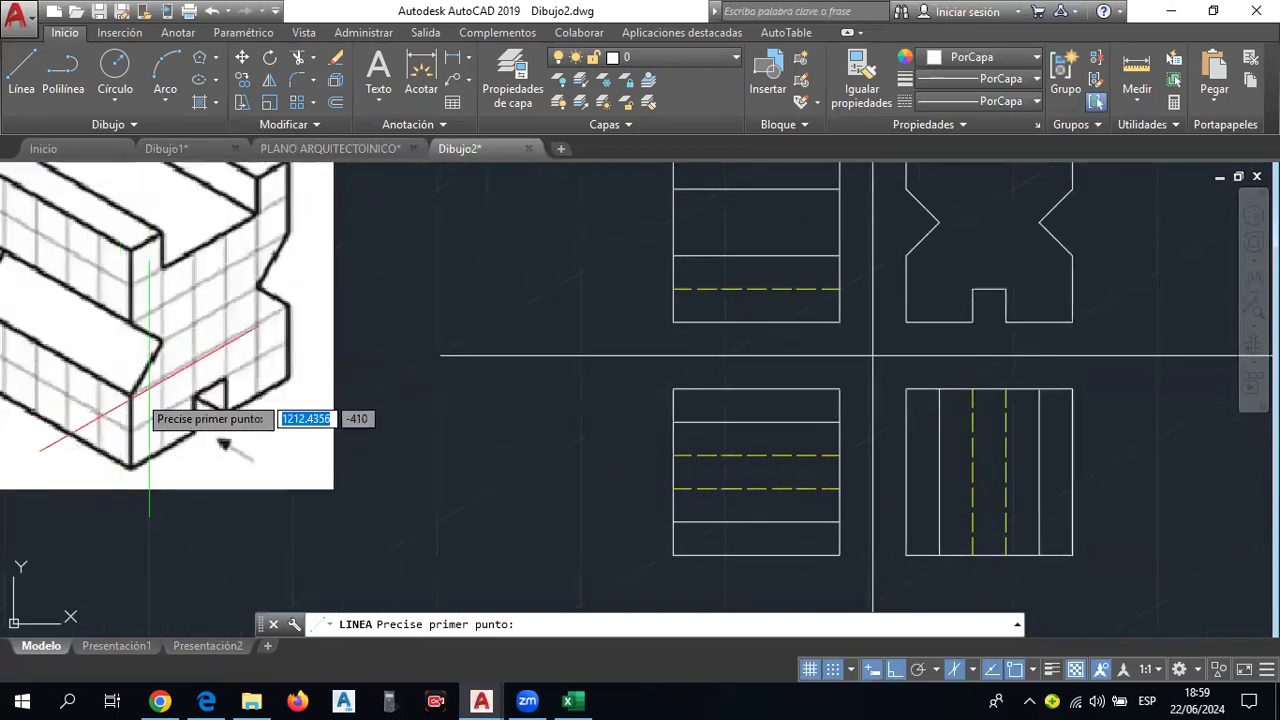
{"action": "scroll", "coordinate": [640, 370], "scroll_direction": "down", "scroll_amount": 3}
{"action": "middle_click_drag", "start_coordinate": [700, 366], "coordinate": [357, 415]}
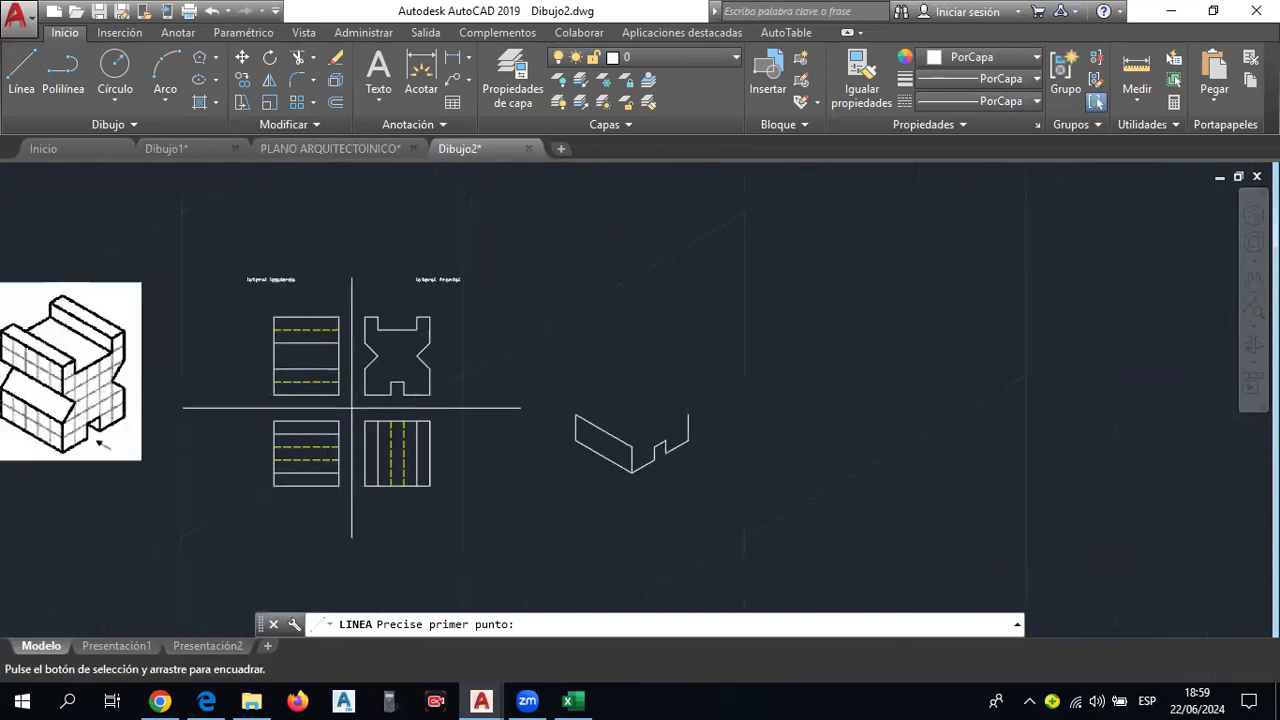
{"action": "scroll", "coordinate": [715, 381], "scroll_direction": "up", "scroll_amount": 3}
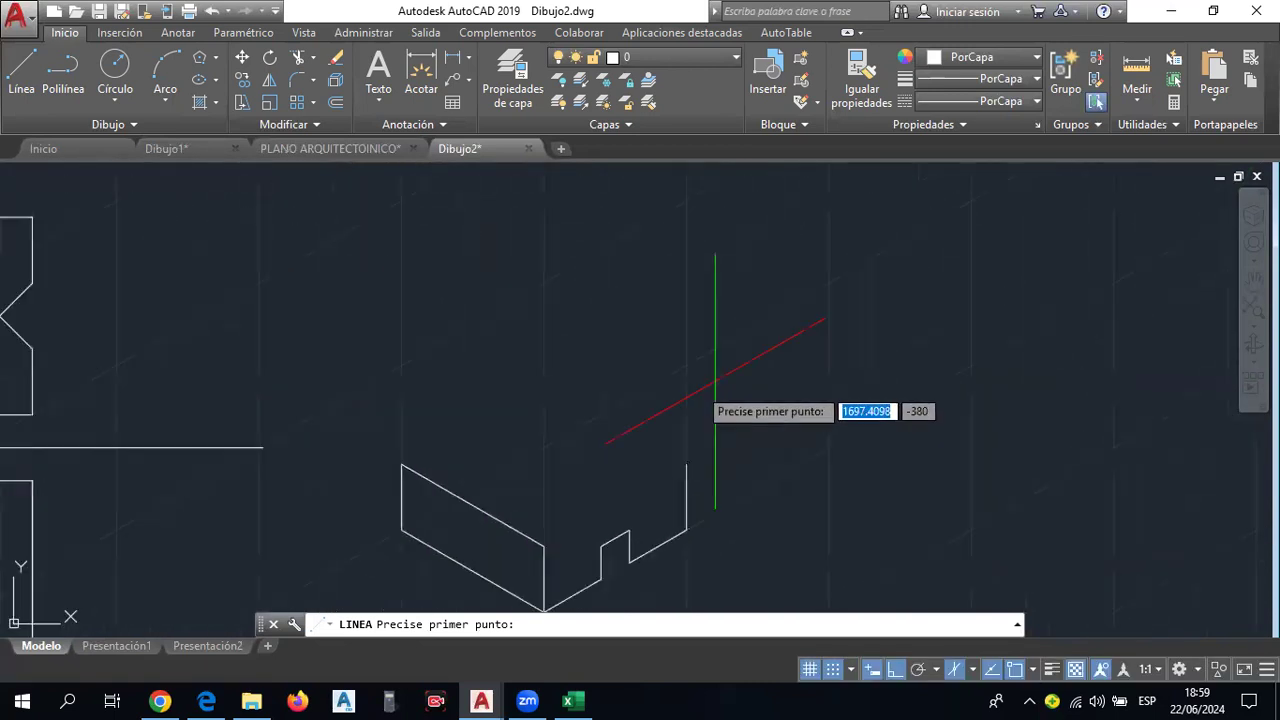
{"action": "left_click", "coordinate": [543, 545]}
{"action": "left_click", "coordinate": [572, 530]}
{"action": "left_click", "coordinate": [572, 499]}
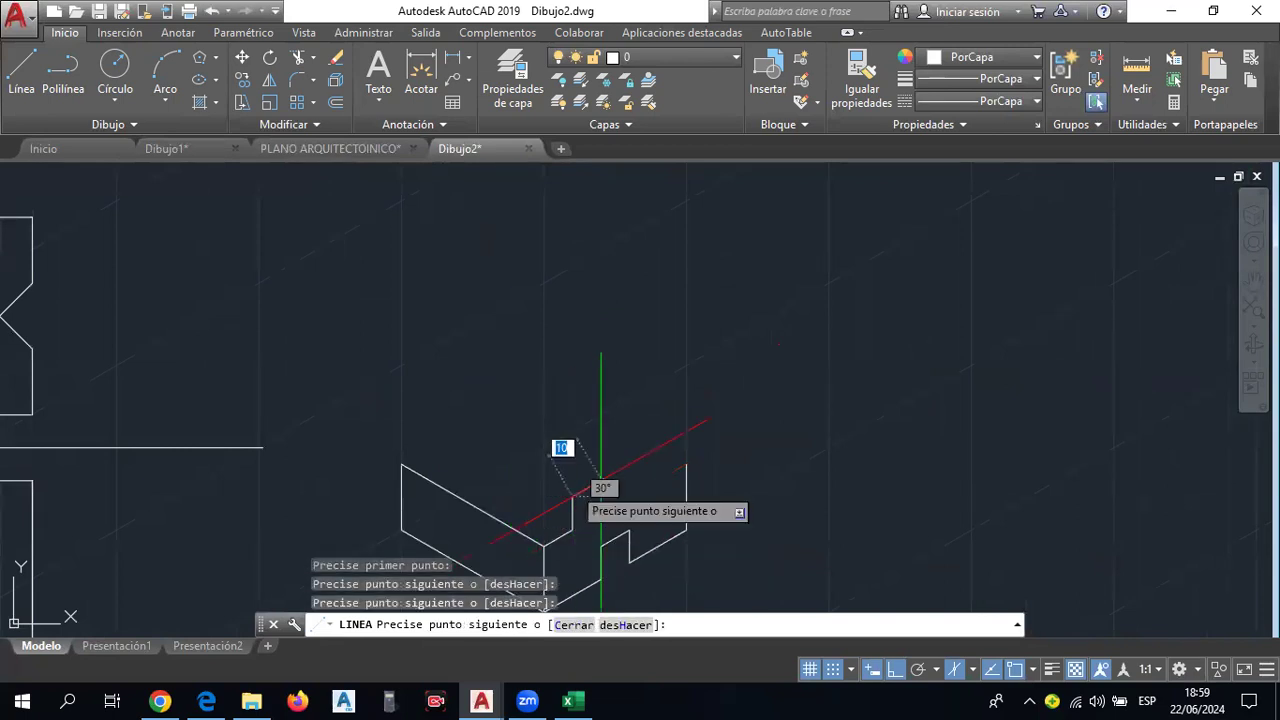
{"action": "key", "text": "Escape"}
Draw a short slanted edge rising from the sketch's front vertex.
{"action": "scroll", "coordinate": [523, 470], "scroll_direction": "down", "scroll_amount": 2}
{"action": "middle_click_drag", "start_coordinate": [523, 470], "coordinate": [695, 378]}
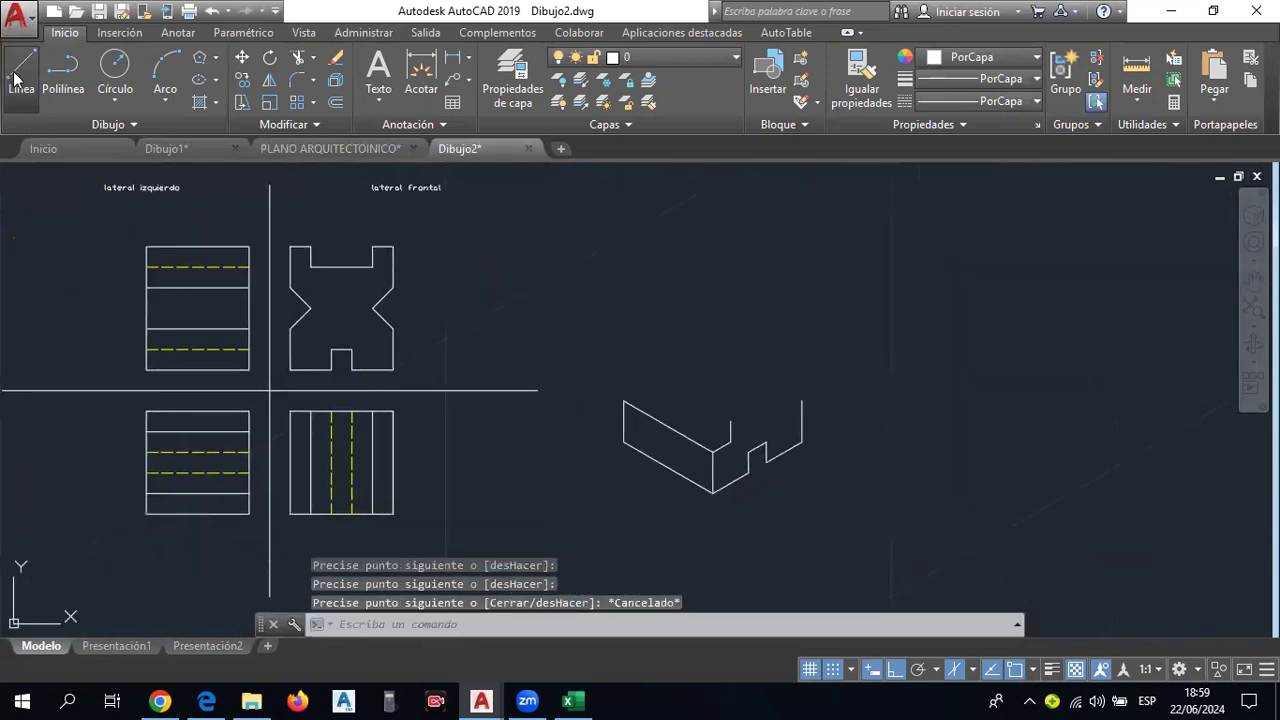
{"action": "key", "text": "Return"}
{"action": "scroll", "coordinate": [800, 410], "scroll_direction": "down", "scroll_amount": 2}
{"action": "middle_click_drag", "start_coordinate": [891, 411], "coordinate": [893, 411]}
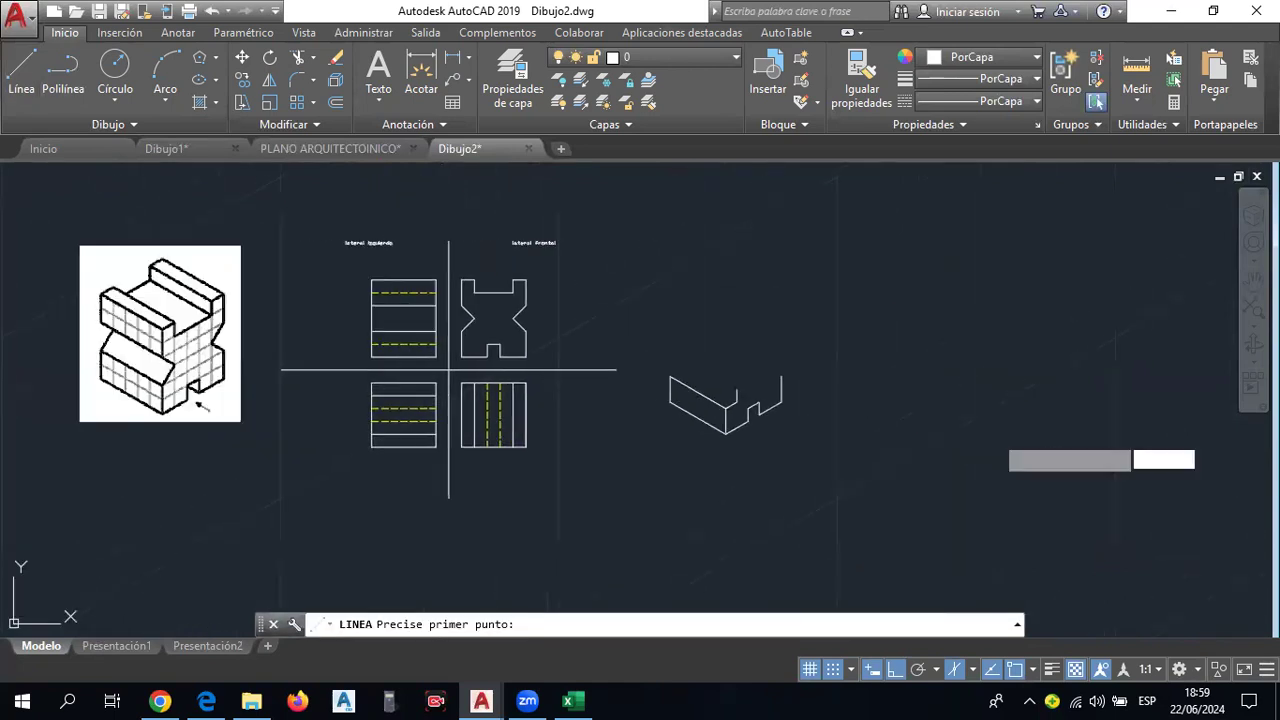
{"action": "scroll", "coordinate": [871, 411], "scroll_direction": "up", "scroll_amount": 2}
{"action": "middle_click_drag", "start_coordinate": [663, 414], "coordinate": [913, 411]}
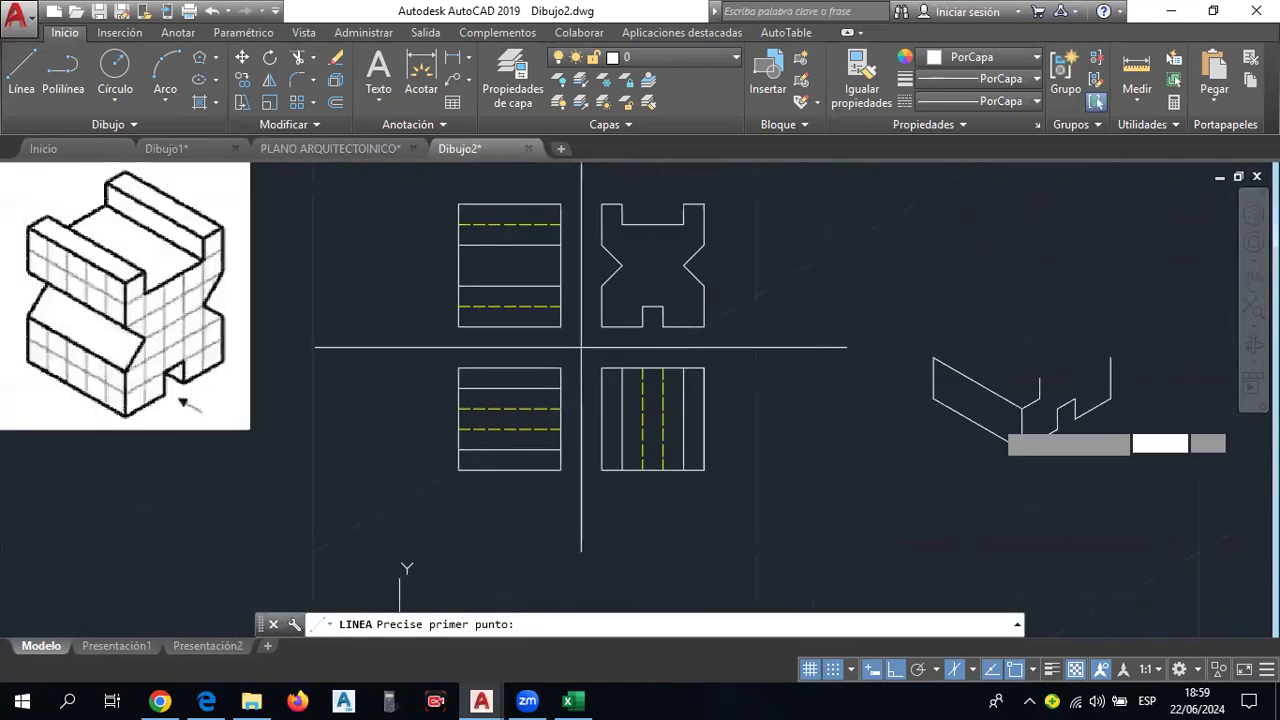
{"action": "scroll", "coordinate": [1000, 411], "scroll_direction": "up", "scroll_amount": 3}
{"action": "left_click", "coordinate": [1147, 420]}
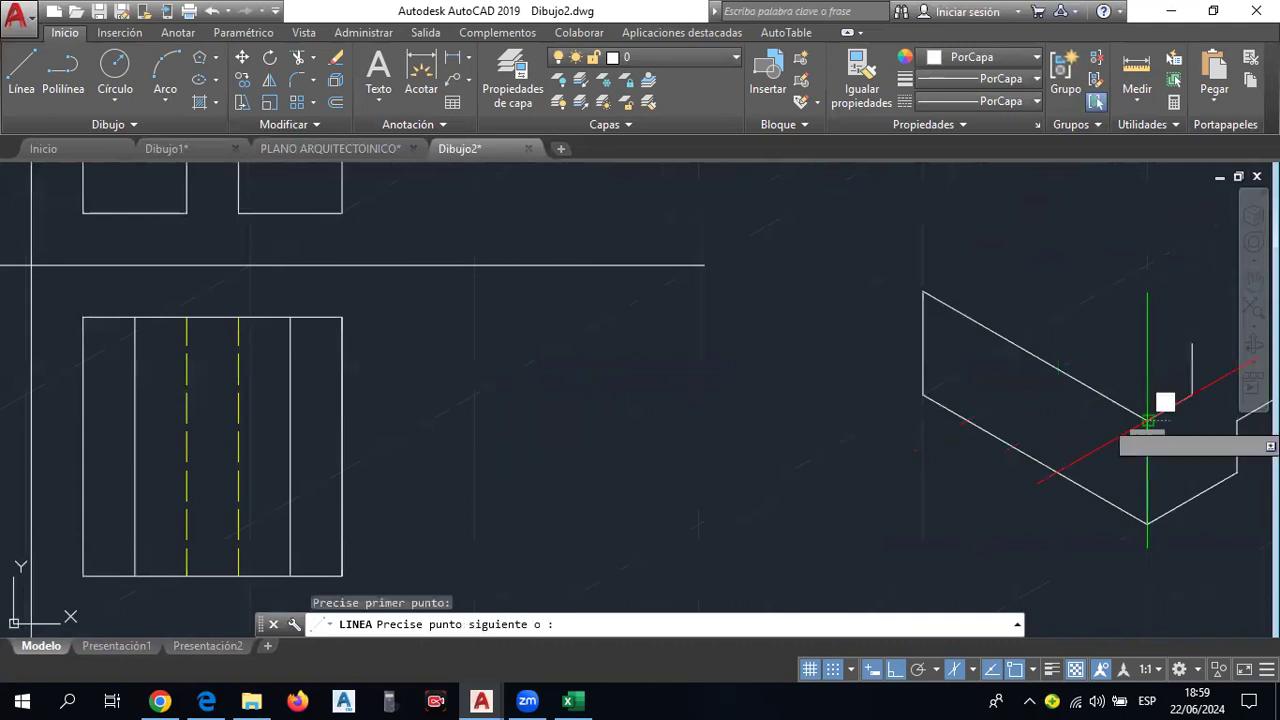
{"action": "left_click", "coordinate": [1192, 343]}
{"action": "key", "text": "Escape"}
Erase the two wrong short lines, the slanted one and the vertical one.
{"action": "middle_click_drag", "start_coordinate": [1185, 386], "coordinate": [909, 443]}
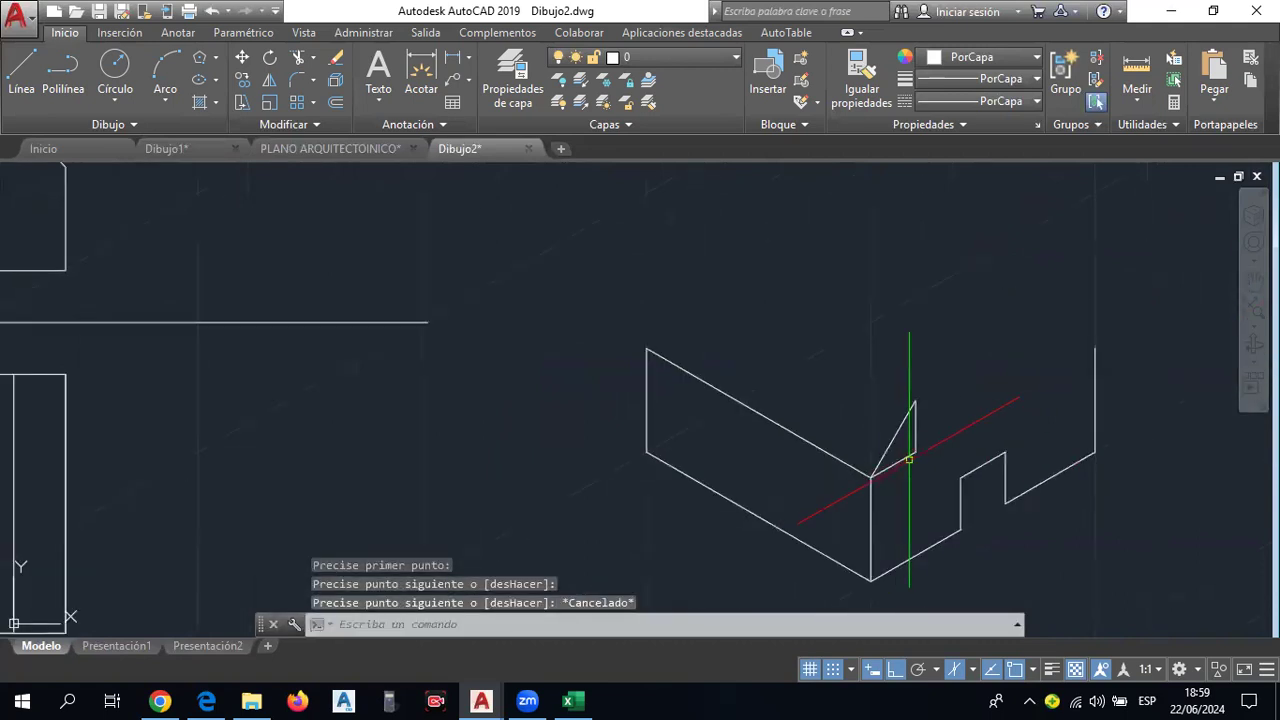
{"action": "left_click", "coordinate": [916, 452]}
{"action": "left_click", "coordinate": [916, 428]}
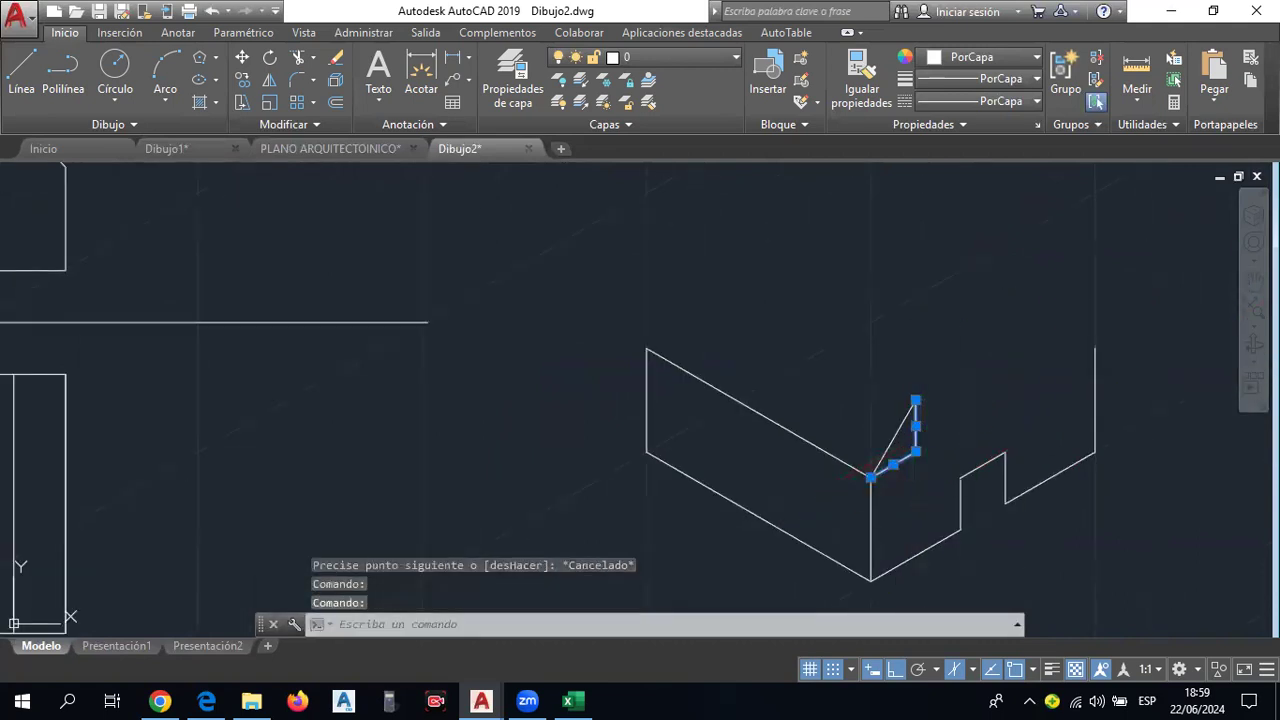
{"action": "key", "text": "Delete"}
{"action": "scroll", "coordinate": [1000, 450], "scroll_direction": "down", "scroll_amount": 4}
Redraw the short vertical edge at the parallelogram's top-left corner.
{"action": "left_click", "coordinate": [22, 70]}
{"action": "middle_click_drag", "start_coordinate": [943, 375], "coordinate": [704, 378]}
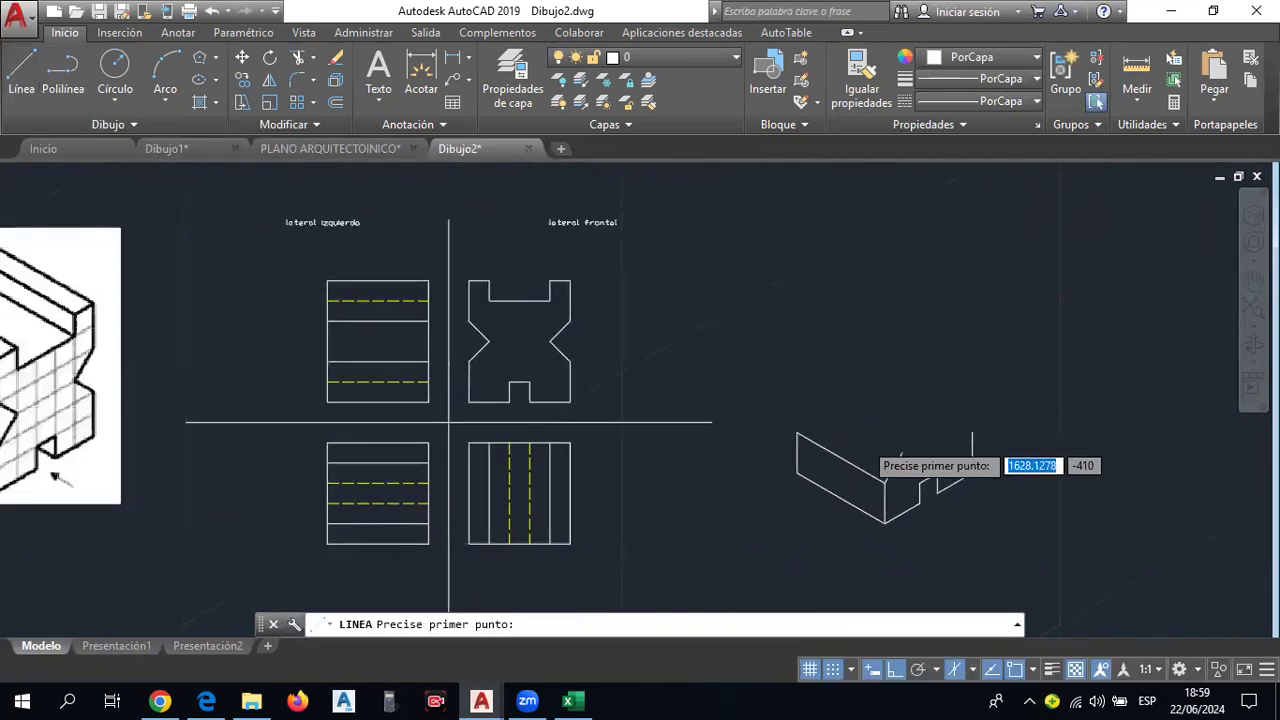
{"action": "scroll", "coordinate": [866, 445], "scroll_direction": "up", "scroll_amount": 3}
{"action": "scroll", "coordinate": [837, 430], "scroll_direction": "up", "scroll_amount": 2}
{"action": "left_click", "coordinate": [718, 425]}
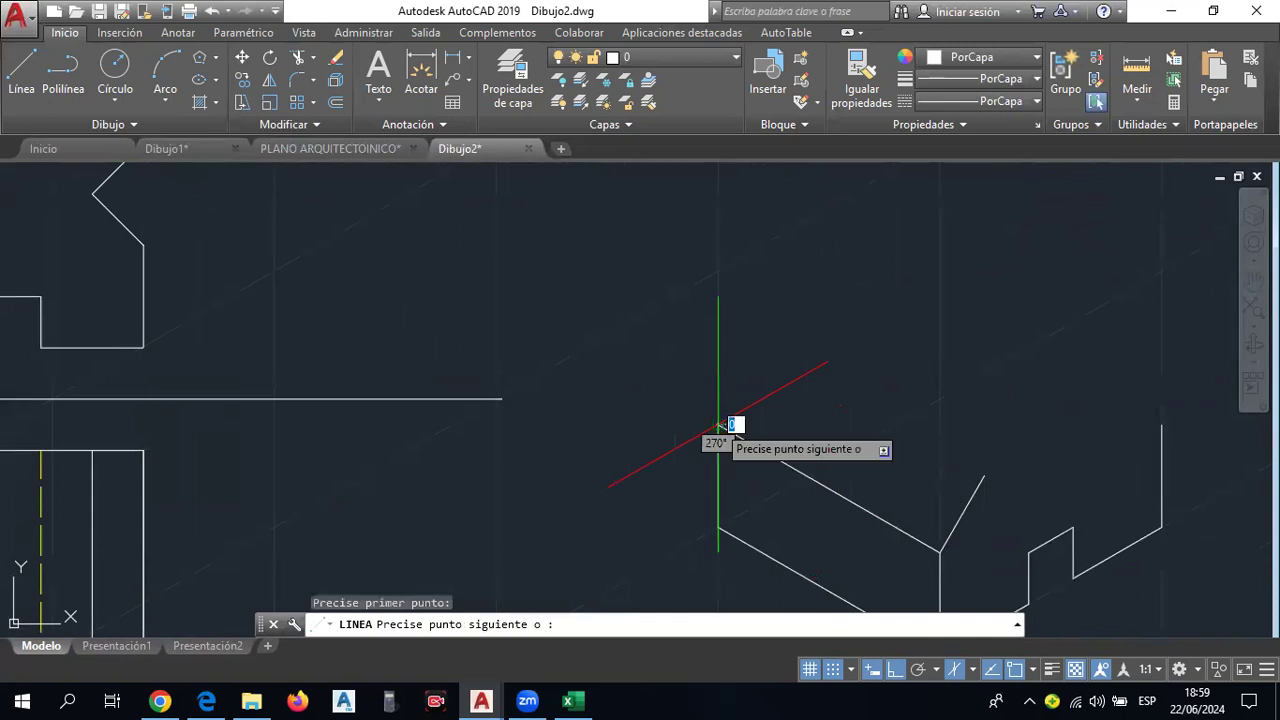
{"action": "left_click", "coordinate": [763, 348]}
{"action": "key", "text": "Escape"}
{"action": "scroll", "coordinate": [785, 413], "scroll_direction": "down", "scroll_amount": 3}
{"action": "scroll", "coordinate": [834, 423], "scroll_direction": "down", "scroll_amount": 2}
{"action": "scroll", "coordinate": [720, 414], "scroll_direction": "down", "scroll_amount": 1}
{"action": "middle_click_drag", "start_coordinate": [720, 414], "coordinate": [805, 413]}
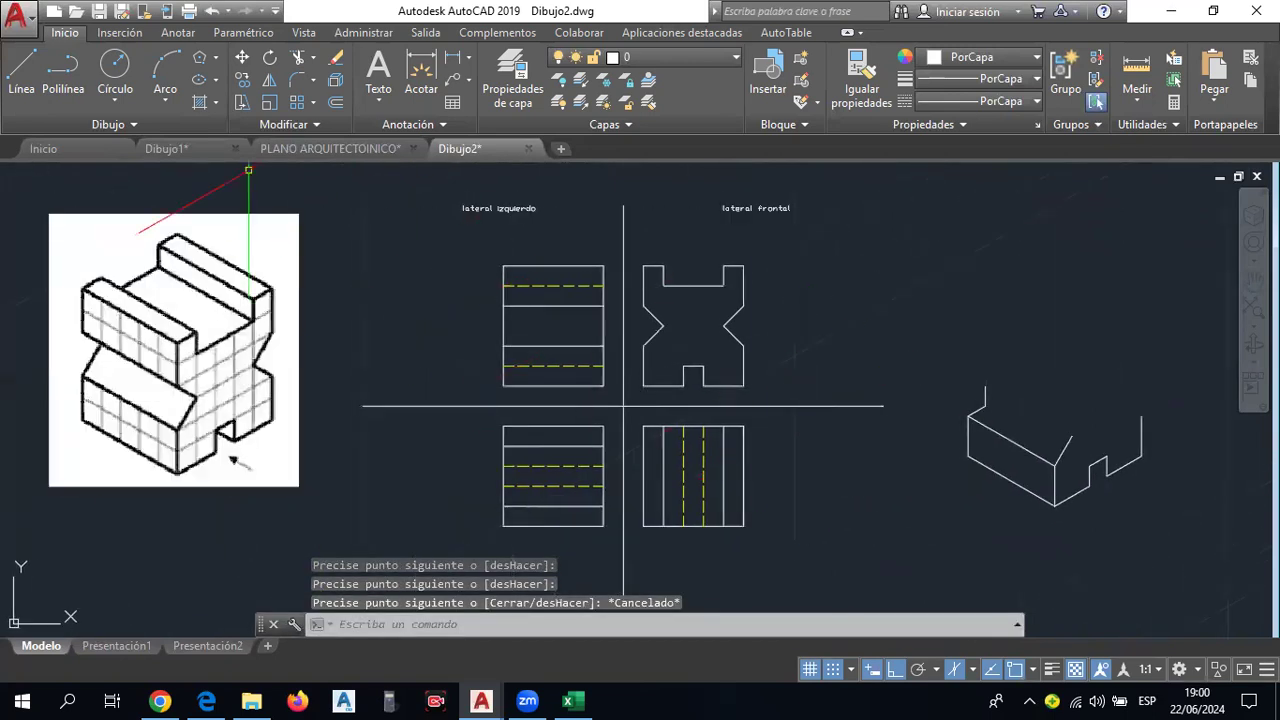
Draw two short connected lines starting from the sketch's right corner.
{"action": "left_click", "coordinate": [27, 90]}
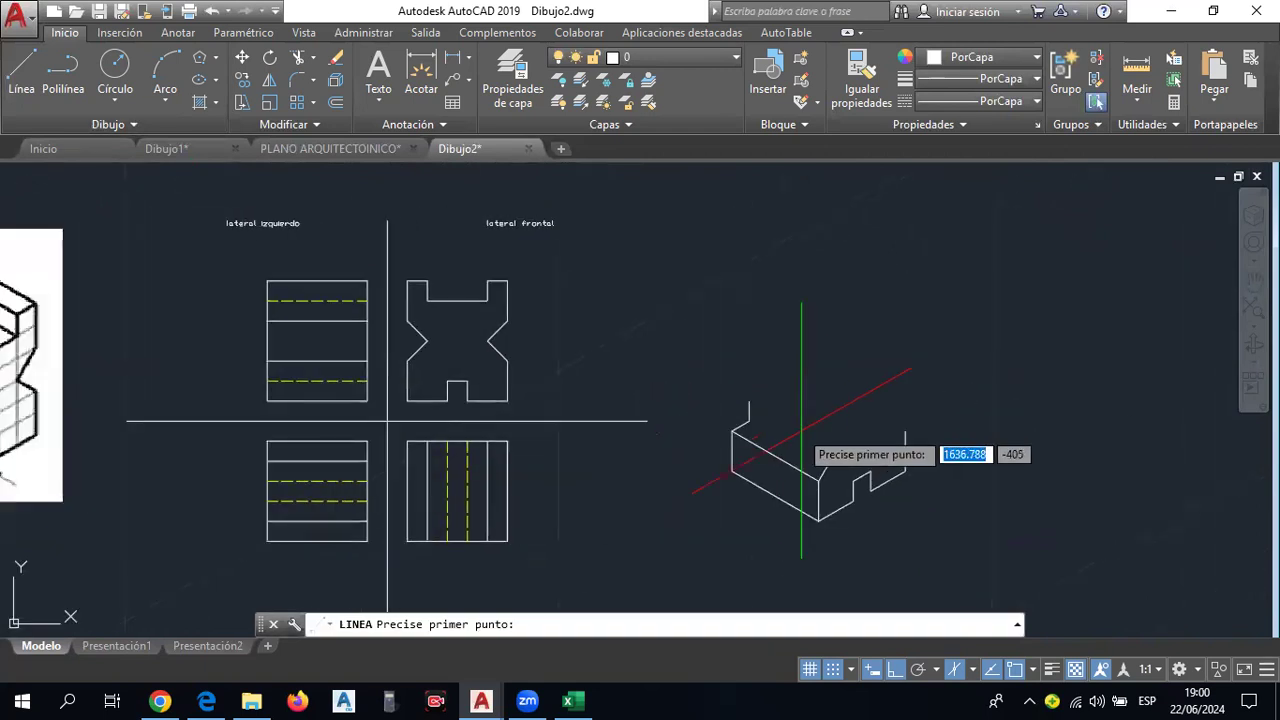
{"action": "middle_click_drag", "start_coordinate": [828, 449], "coordinate": [960, 416]}
{"action": "scroll", "coordinate": [1022, 432], "scroll_direction": "up", "scroll_amount": 2}
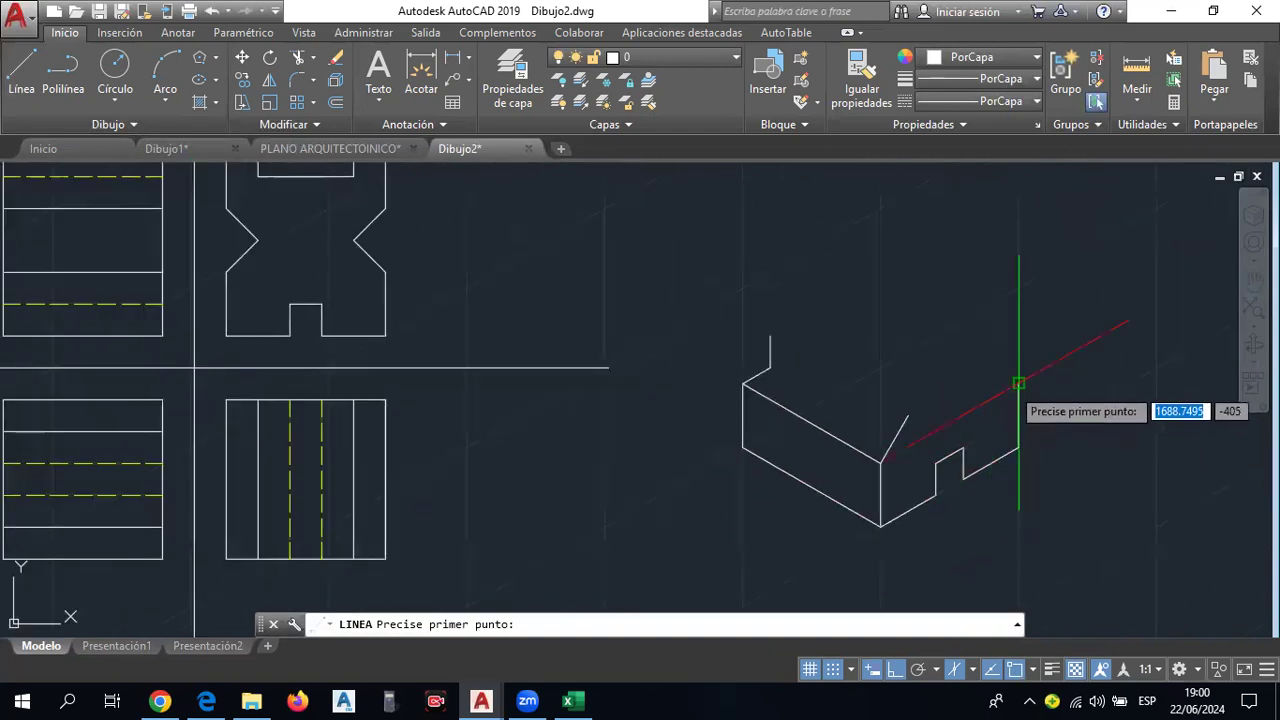
{"action": "left_click", "coordinate": [1019, 383]}
{"action": "left_click", "coordinate": [986, 386]}
{"action": "left_click", "coordinate": [1003, 363]}
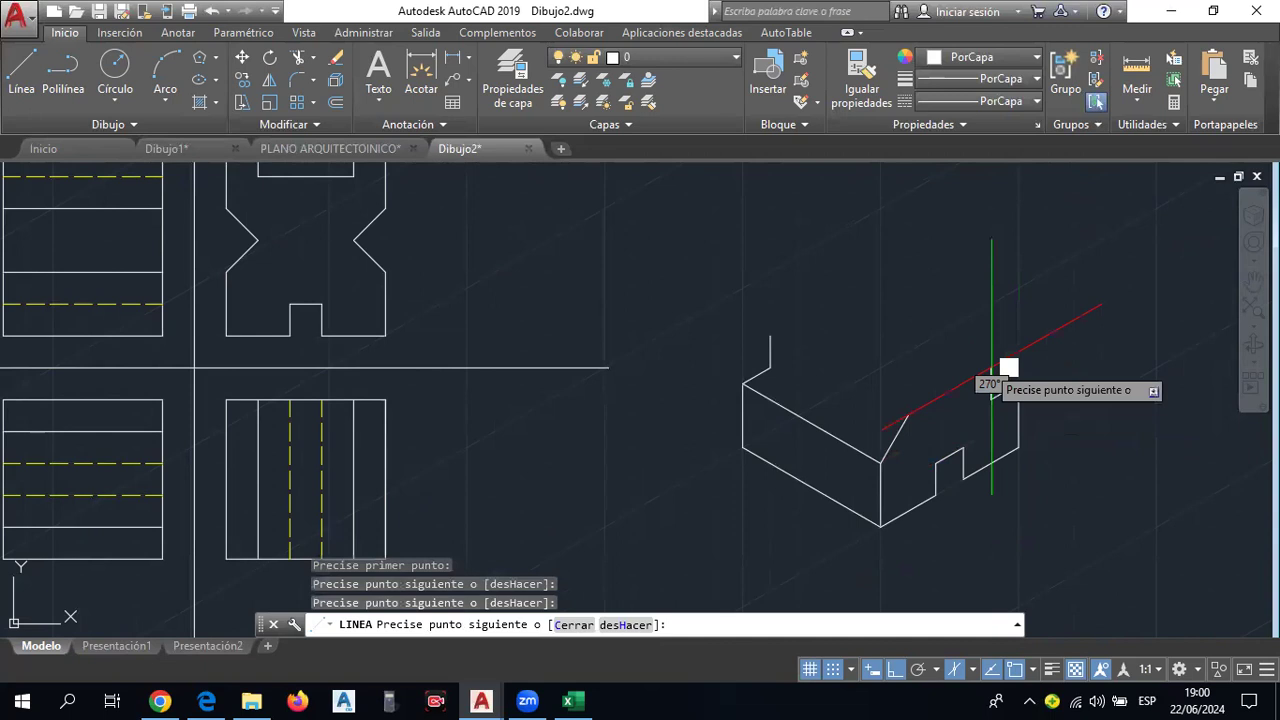
{"action": "key", "text": "Escape"}
{"action": "scroll", "coordinate": [1187, 400], "scroll_direction": "down", "scroll_amount": 2}
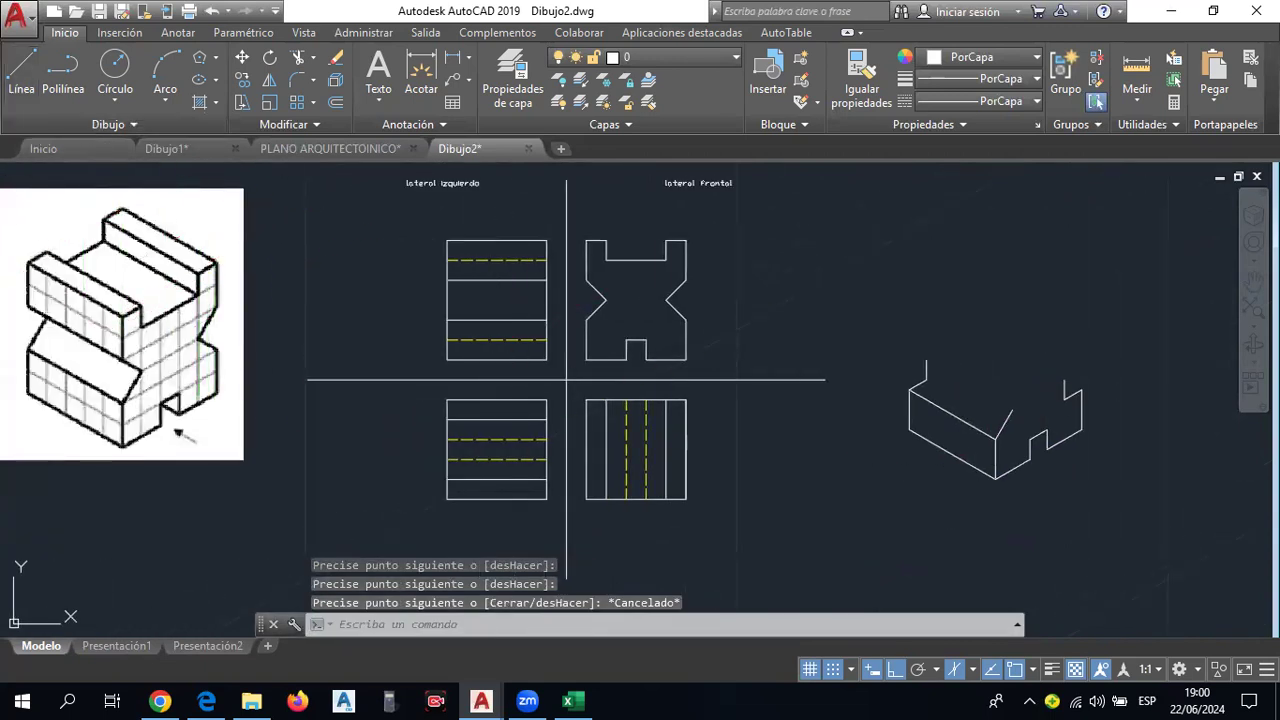
Start a line near the sketch's right end, then cancel it.
{"action": "key", "text": "Return"}
{"action": "scroll", "coordinate": [1060, 380], "scroll_direction": "up", "scroll_amount": 2}
{"action": "left_click", "coordinate": [1063, 404]}
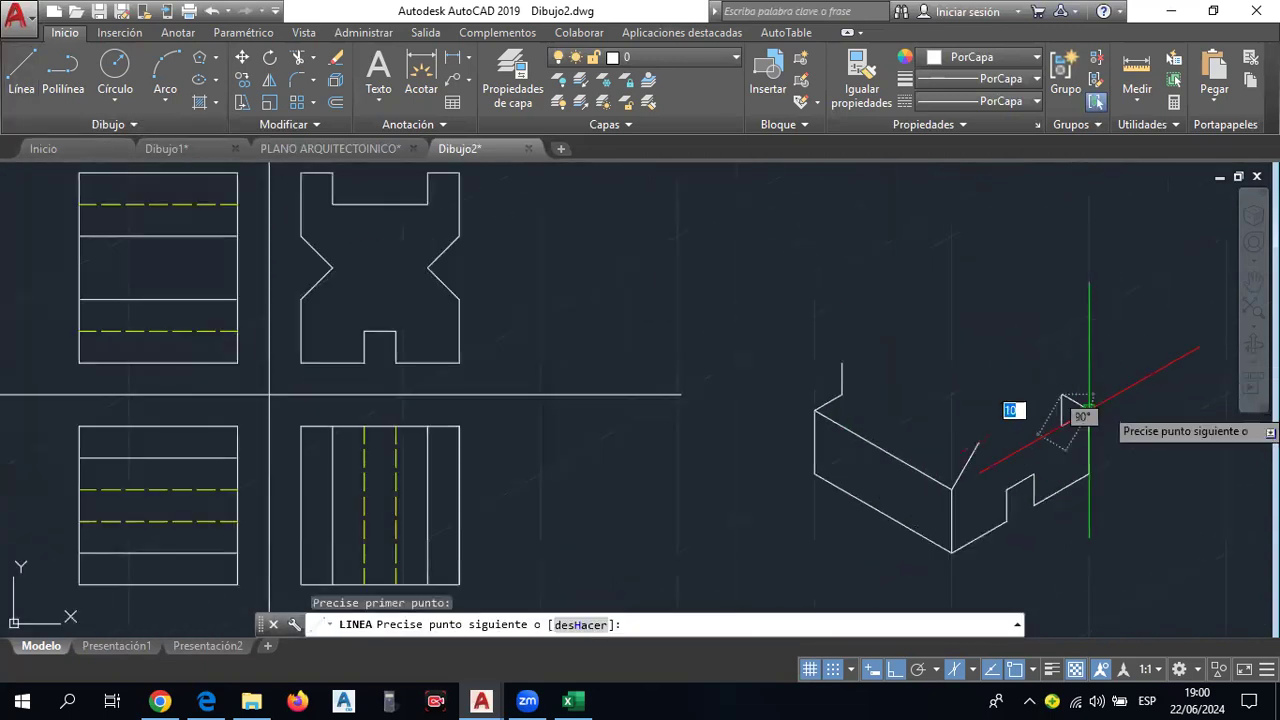
{"action": "key", "text": "Escape"}
{"action": "scroll", "coordinate": [688, 382], "scroll_direction": "down", "scroll_amount": 2}
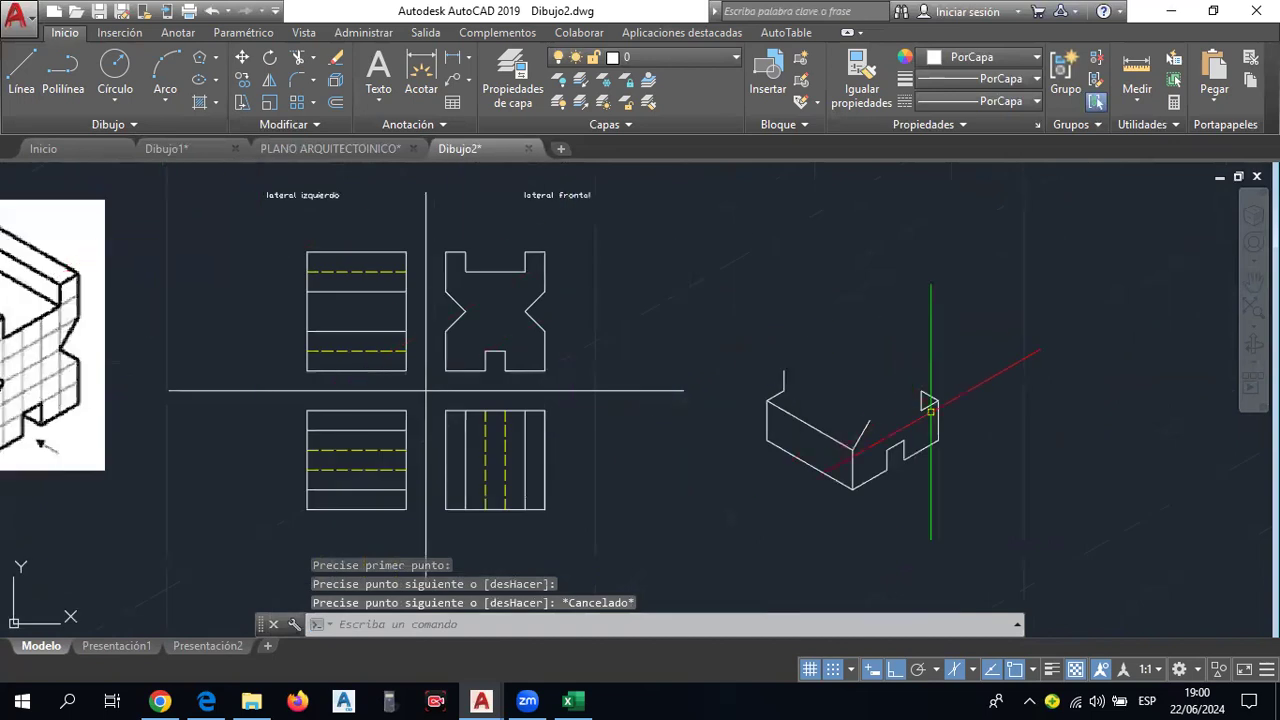
{"action": "scroll", "coordinate": [930, 405], "scroll_direction": "up", "scroll_amount": 2}
{"action": "scroll", "coordinate": [946, 431], "scroll_direction": "up", "scroll_amount": 1}
Window-select the two stray short lines and delete them.
{"action": "left_click", "coordinate": [831, 356]}
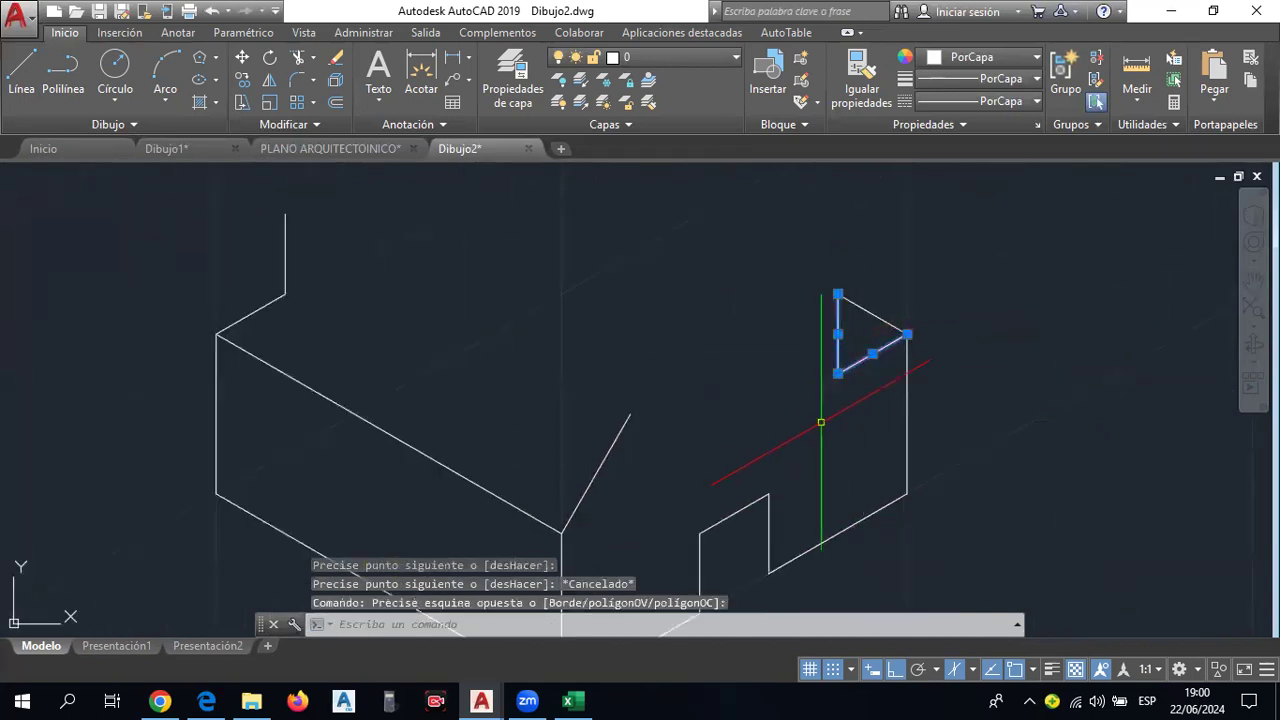
{"action": "key", "text": "Delete"}
{"action": "scroll", "coordinate": [825, 415], "scroll_direction": "down", "scroll_amount": 1}
{"action": "scroll", "coordinate": [831, 406], "scroll_direction": "down", "scroll_amount": 1}
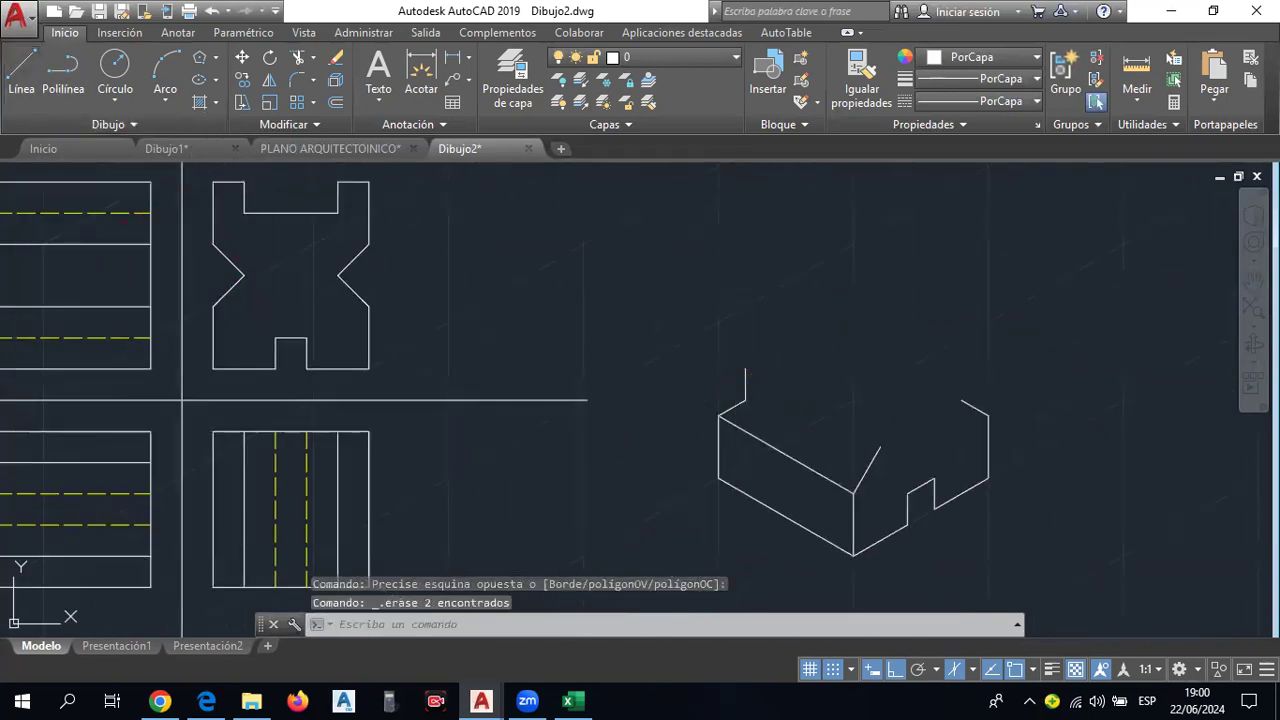
Restart LINE with L and bring the sketch's bottom corner into view.
{"action": "type", "text": "l"}
{"action": "key", "text": "Return"}
{"action": "scroll", "coordinate": [920, 300], "scroll_direction": "down", "scroll_amount": 1}
{"action": "scroll", "coordinate": [1051, 384], "scroll_direction": "up", "scroll_amount": 1}
{"action": "scroll", "coordinate": [1051, 405], "scroll_direction": "up", "scroll_amount": 1}
{"action": "scroll", "coordinate": [1014, 400], "scroll_direction": "down", "scroll_amount": 1}
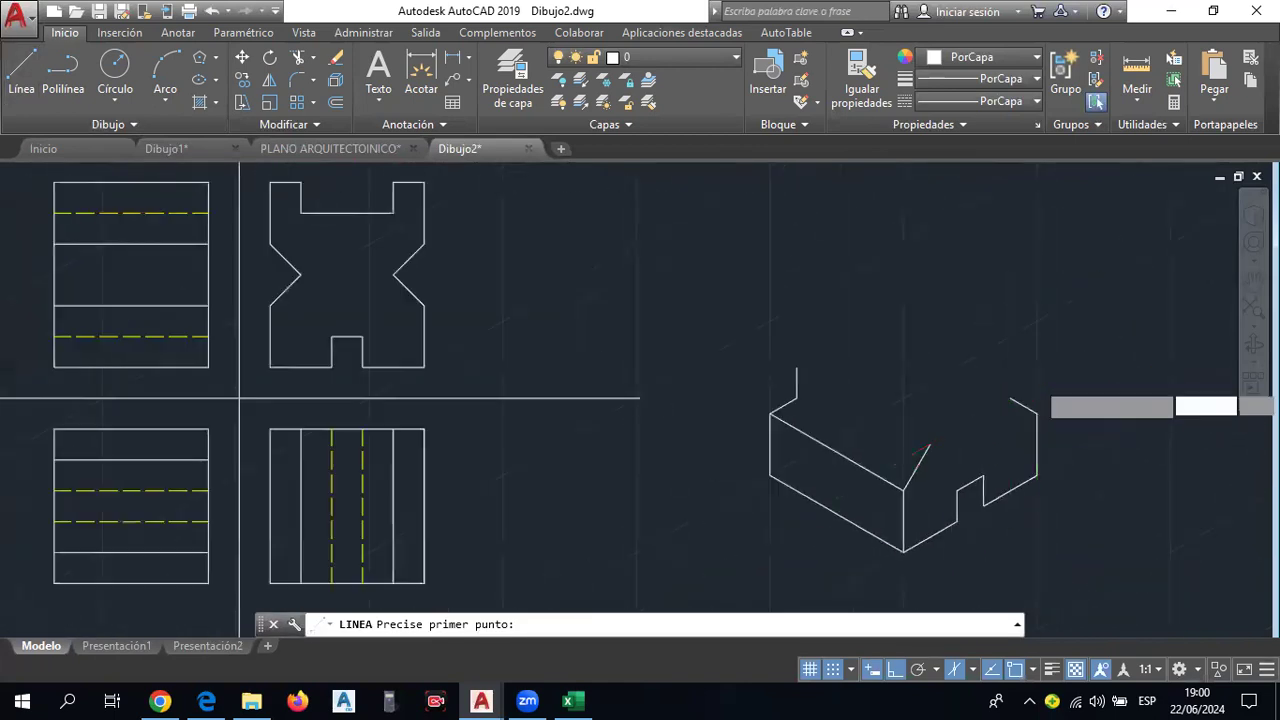
{"action": "scroll", "coordinate": [1037, 406], "scroll_direction": "down", "scroll_amount": 2}
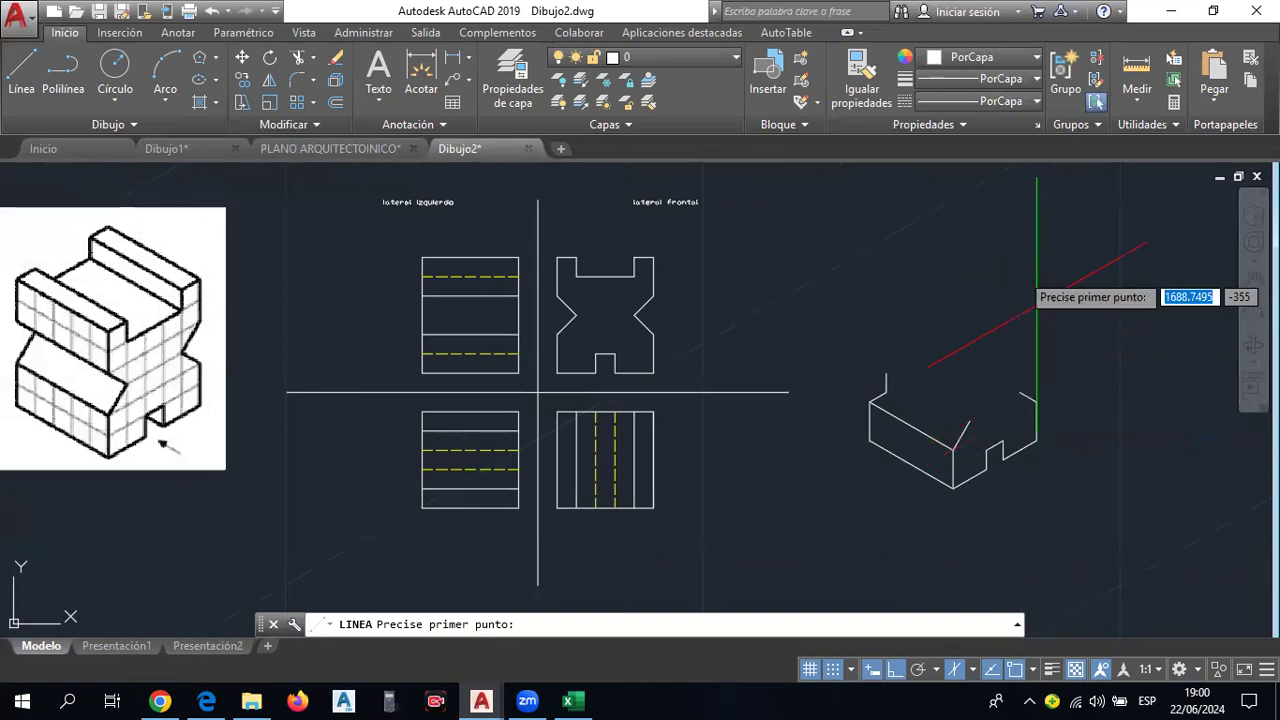
{"action": "middle_click_drag", "start_coordinate": [562, 472], "coordinate": [710, 437]}
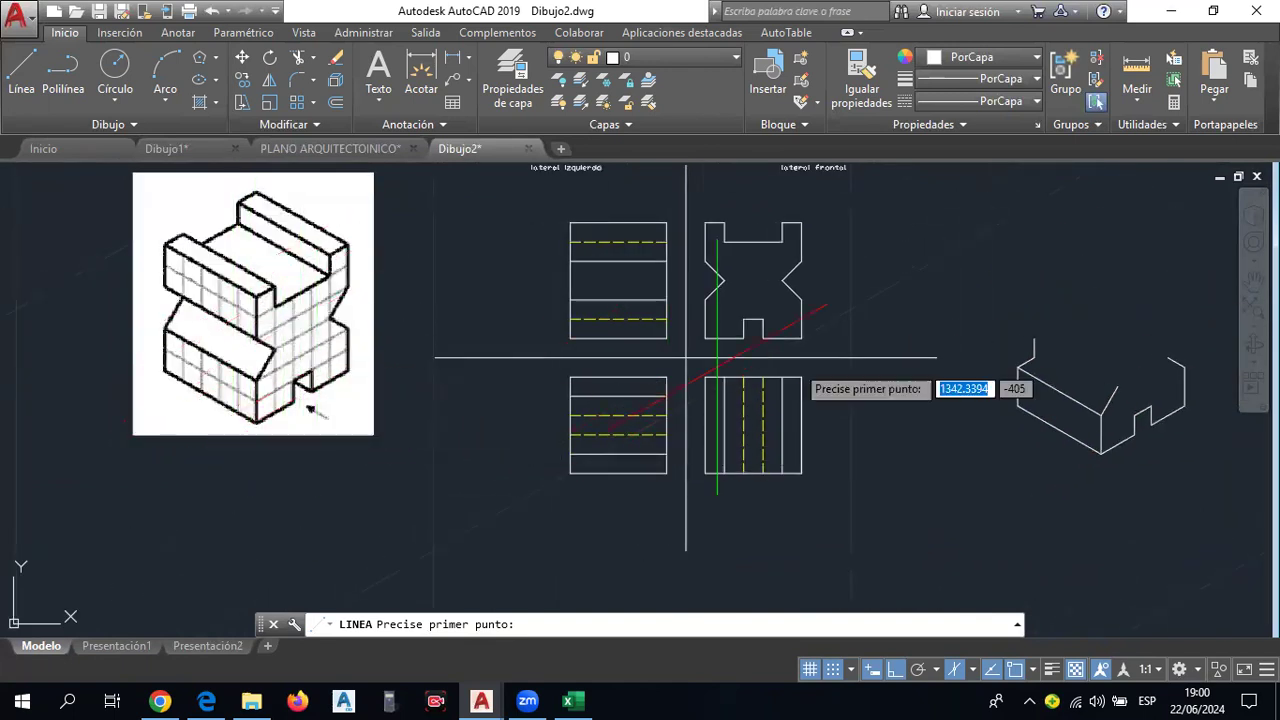
{"action": "scroll", "coordinate": [1040, 400], "scroll_direction": "up", "scroll_amount": 3}
{"action": "scroll", "coordinate": [1040, 465], "scroll_direction": "up", "scroll_amount": 2}
{"action": "scroll", "coordinate": [941, 421], "scroll_direction": "down", "scroll_amount": 2}
{"action": "middle_click_drag", "start_coordinate": [943, 394], "coordinate": [960, 490]}
{"action": "scroll", "coordinate": [960, 490], "scroll_direction": "down", "scroll_amount": 2}
{"action": "scroll", "coordinate": [957, 490], "scroll_direction": "down", "scroll_amount": 3}
{"action": "scroll", "coordinate": [957, 490], "scroll_direction": "down", "scroll_amount": 2}
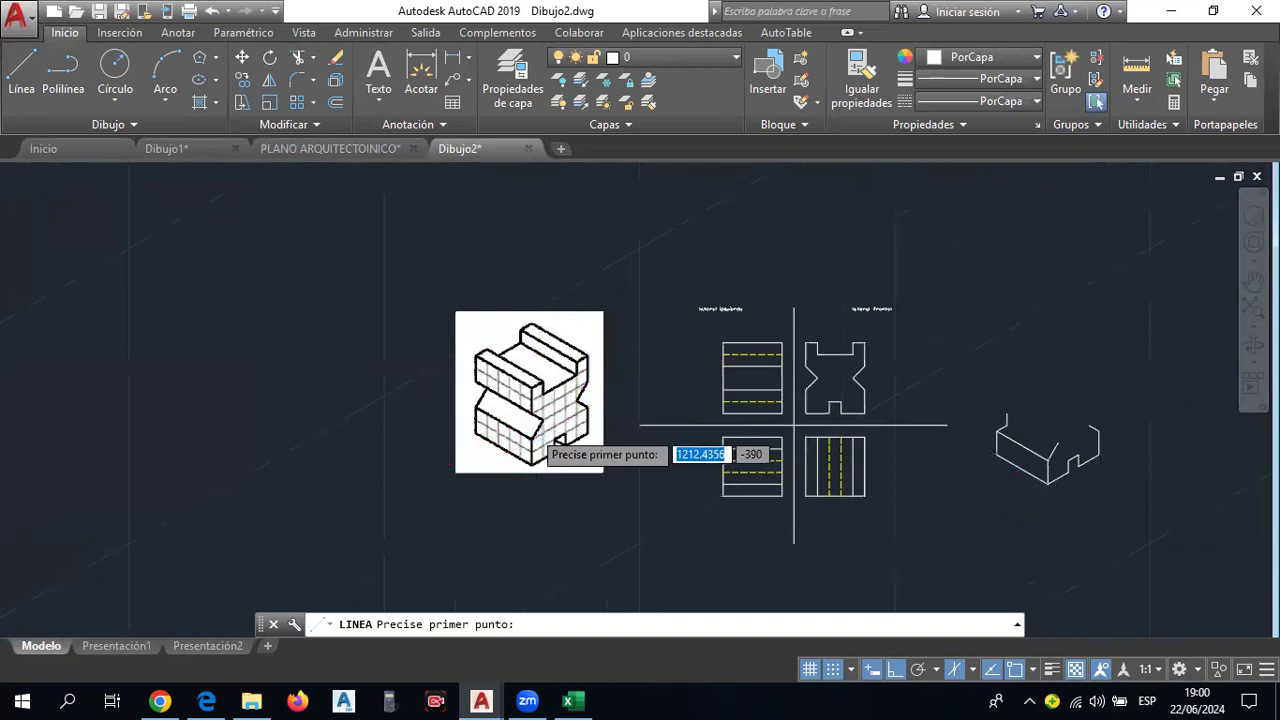
{"action": "scroll", "coordinate": [556, 441], "scroll_direction": "up", "scroll_amount": 4}
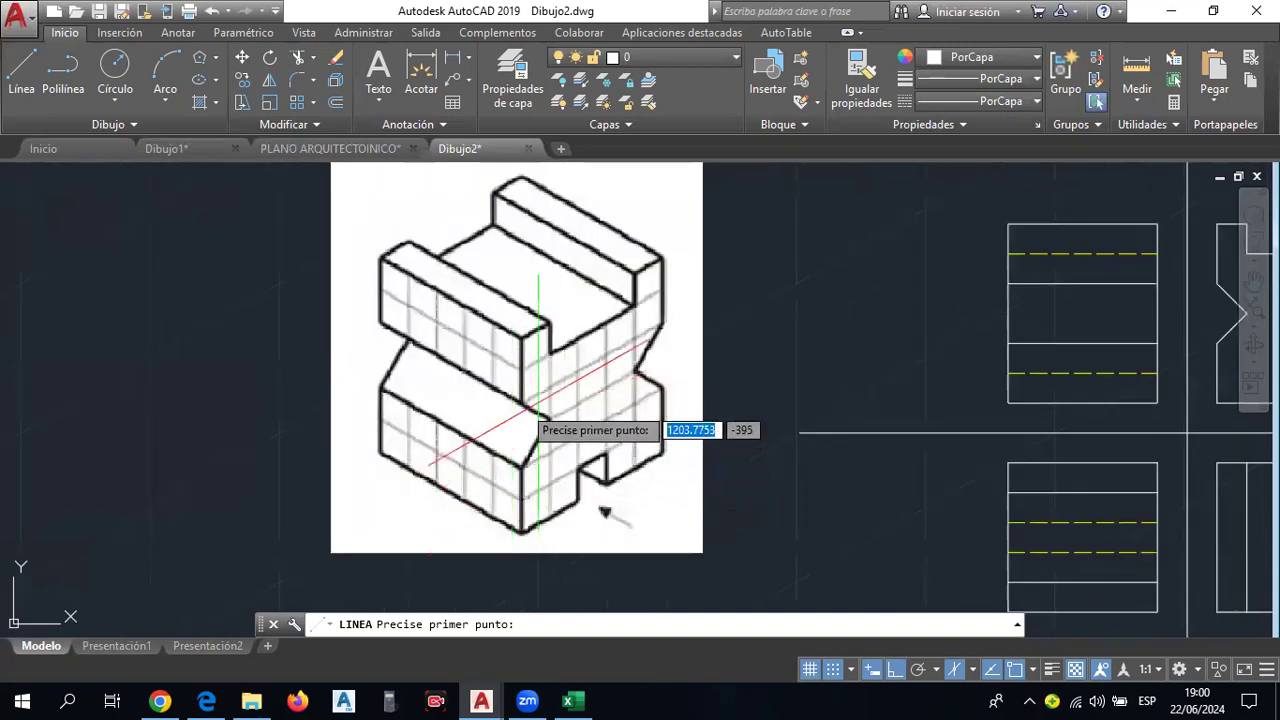
{"action": "scroll", "coordinate": [434, 357], "scroll_direction": "down", "scroll_amount": 4}
{"action": "scroll", "coordinate": [785, 408], "scroll_direction": "up", "scroll_amount": 6}
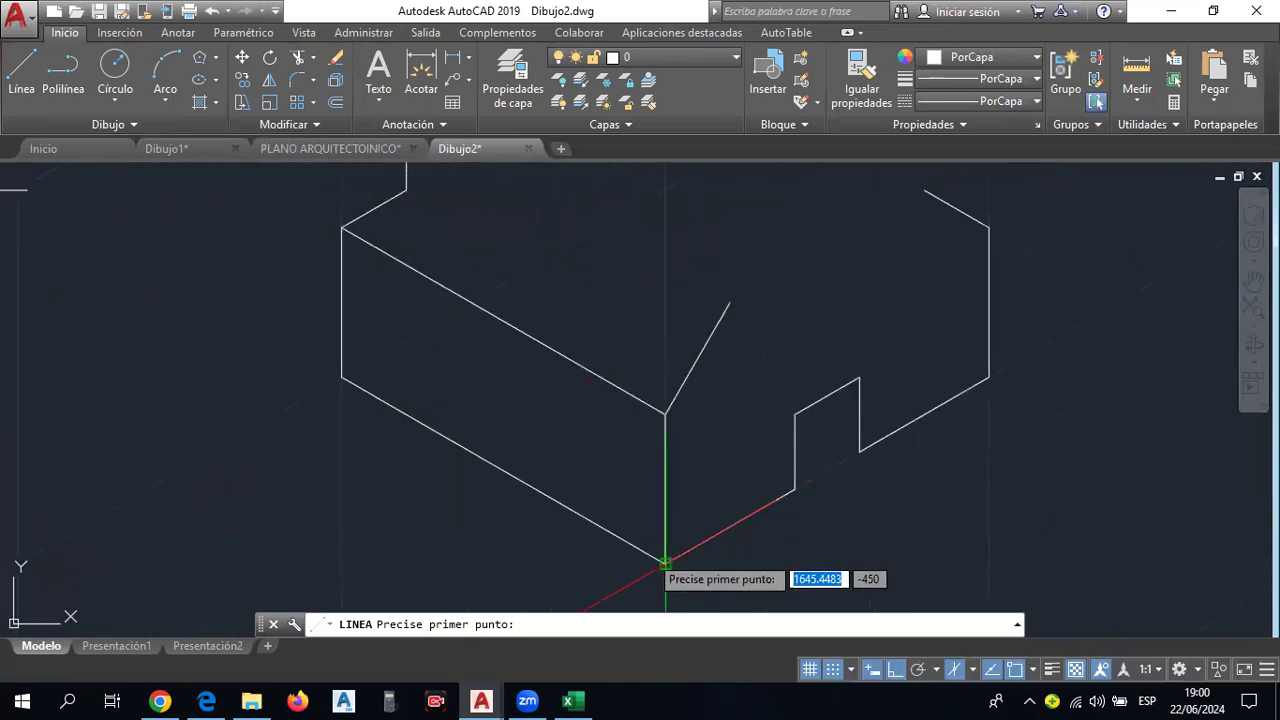
Draw a 60-unit line from the block's bottom corner.
{"action": "left_click", "coordinate": [665, 563]}
{"action": "scroll", "coordinate": [830, 547], "scroll_direction": "down", "scroll_amount": 2}
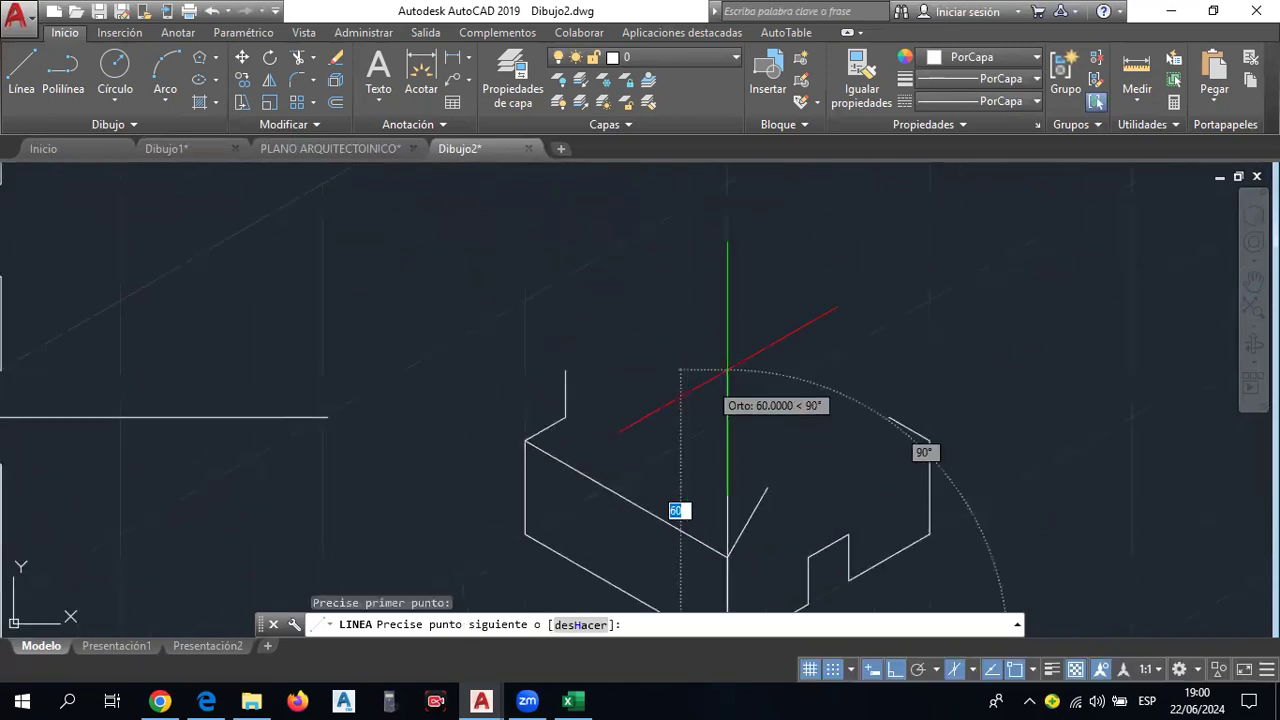
{"action": "key", "text": "Return"}
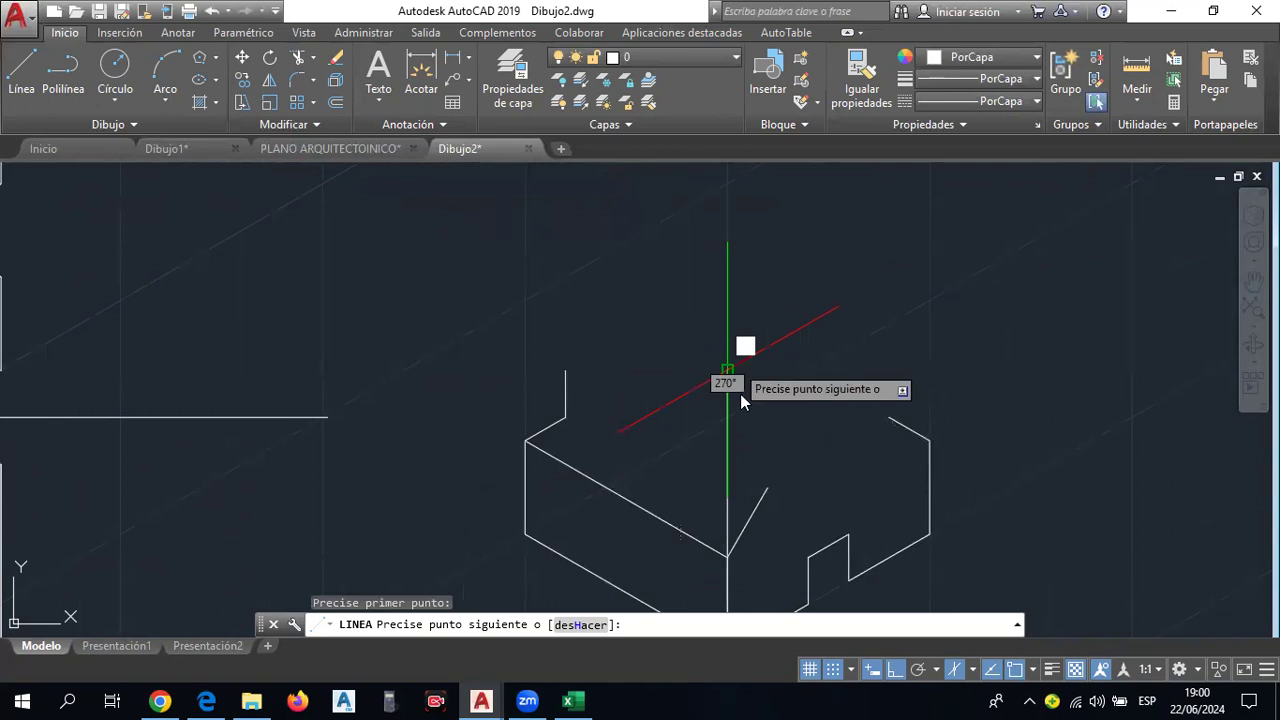
{"action": "key", "text": "Escape"}
{"action": "scroll", "coordinate": [743, 386], "scroll_direction": "down", "scroll_amount": 2}
{"action": "scroll", "coordinate": [800, 390], "scroll_direction": "down", "scroll_amount": 1}
{"action": "scroll", "coordinate": [860, 312], "scroll_direction": "down", "scroll_amount": 1}
{"action": "middle_click_drag", "start_coordinate": [860, 312], "coordinate": [898, 328]}
Draw a vertical line on the isometric block.
{"action": "left_click", "coordinate": [20, 88]}
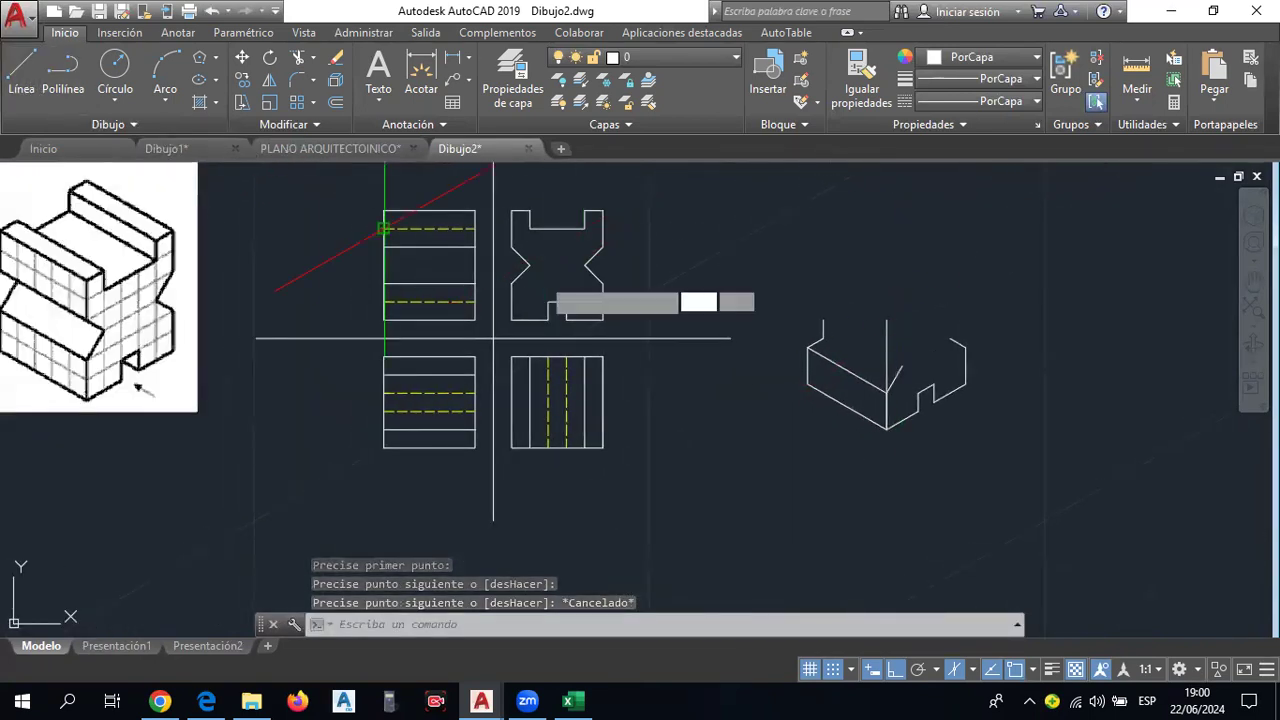
{"action": "scroll", "coordinate": [840, 350], "scroll_direction": "up", "scroll_amount": 2}
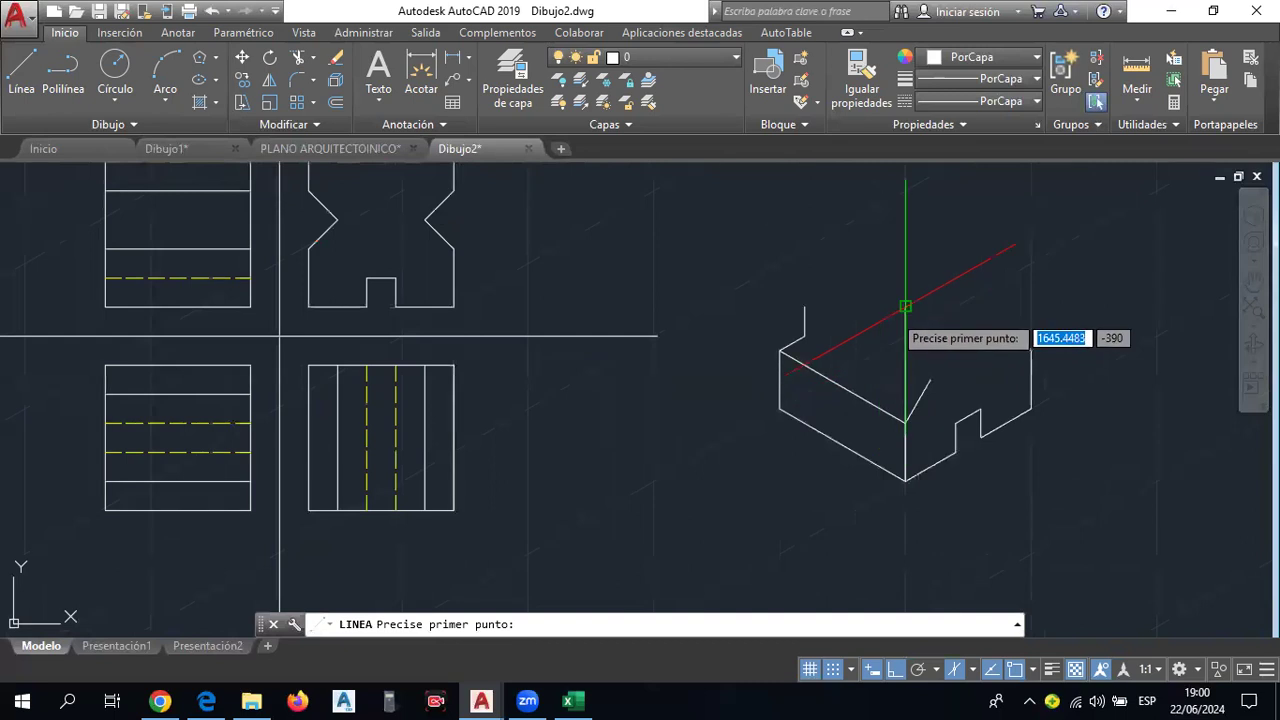
{"action": "left_click", "coordinate": [905, 307]}
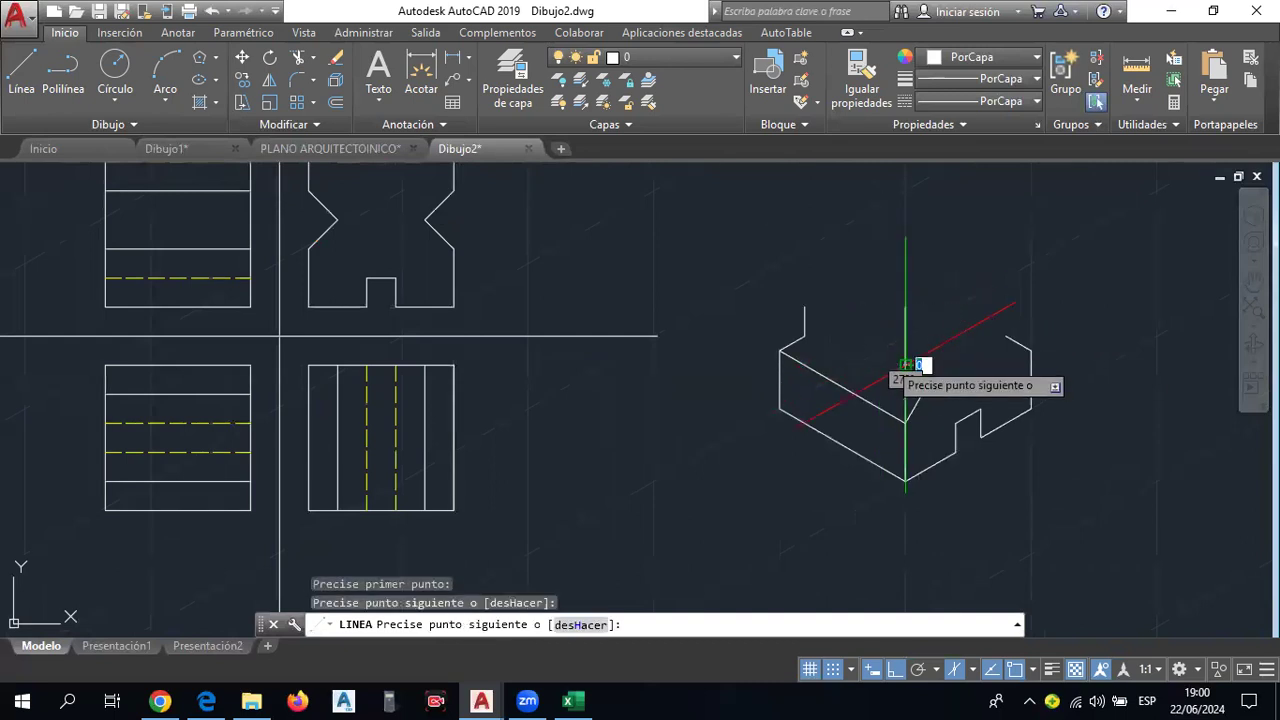
{"action": "left_click", "coordinate": [905, 480]}
{"action": "key", "text": "Escape"}
{"action": "scroll", "coordinate": [1010, 375], "scroll_direction": "down", "scroll_amount": 2}
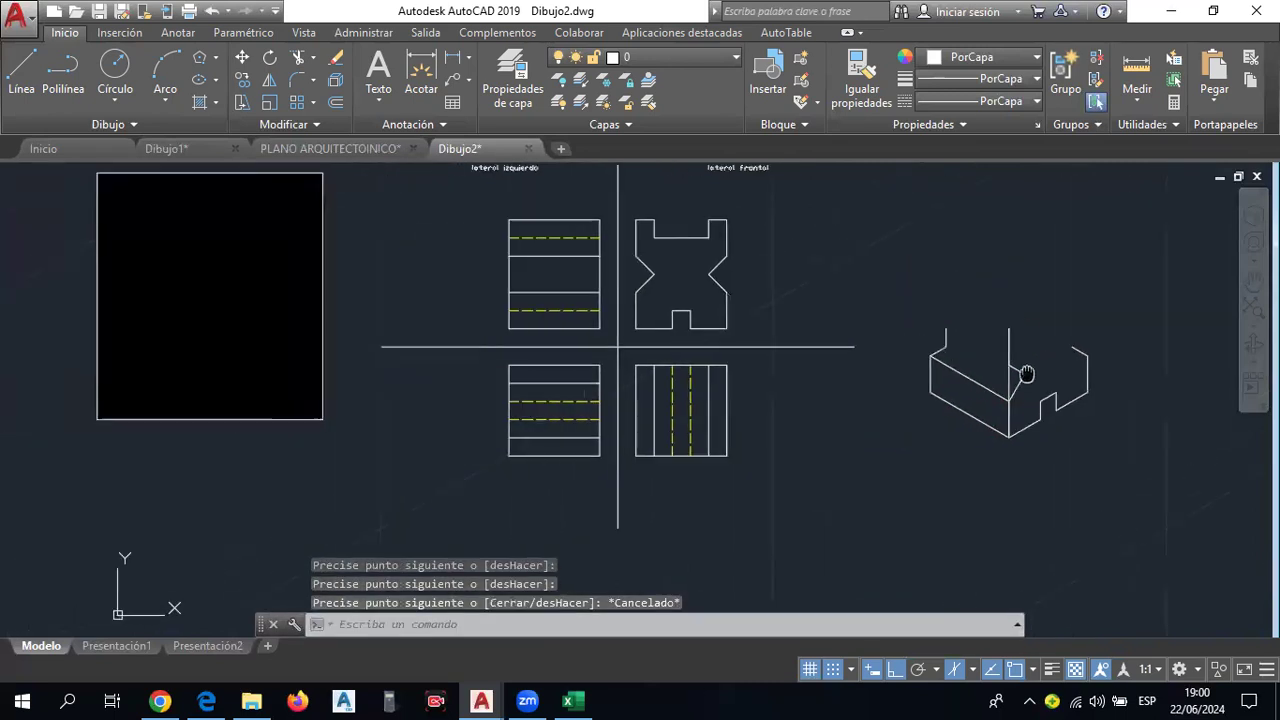
Delete the stray line segment from the block sketch.
{"action": "left_click", "coordinate": [1023, 381]}
{"action": "key", "text": "Delete"}
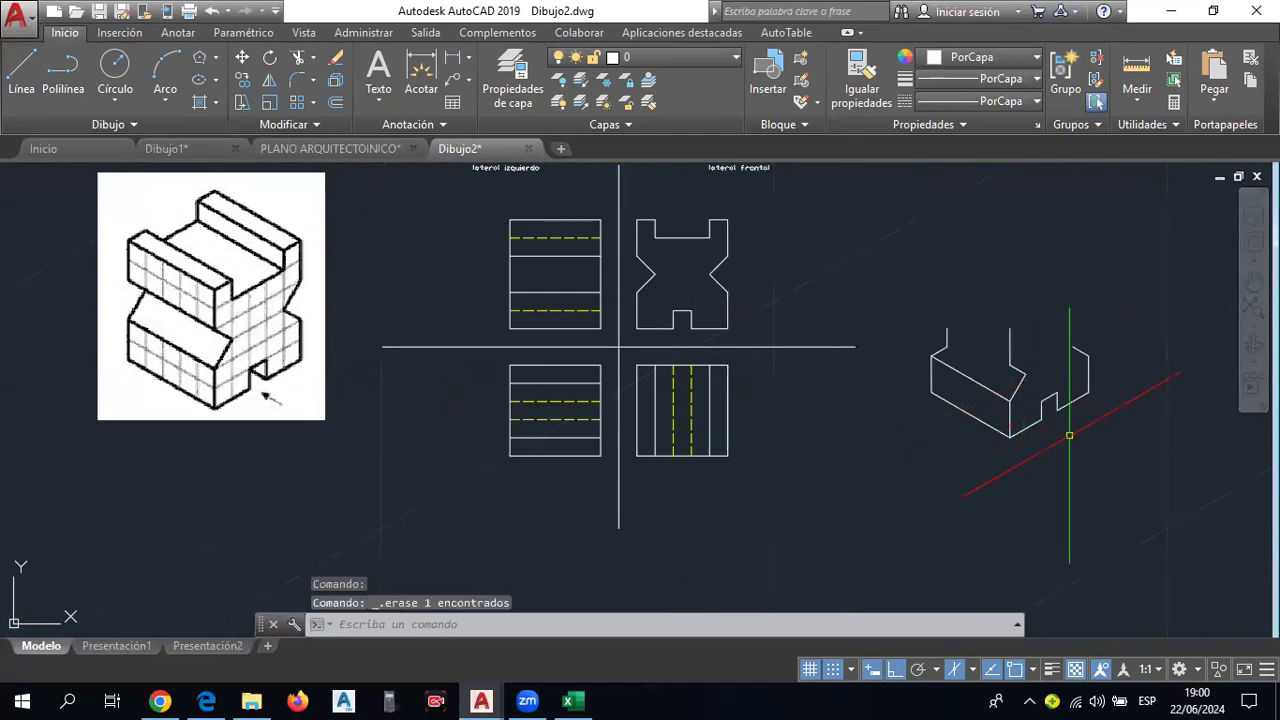
{"action": "scroll", "coordinate": [1049, 403], "scroll_direction": "up", "scroll_amount": 3}
{"action": "scroll", "coordinate": [1053, 380], "scroll_direction": "down", "scroll_amount": 2}
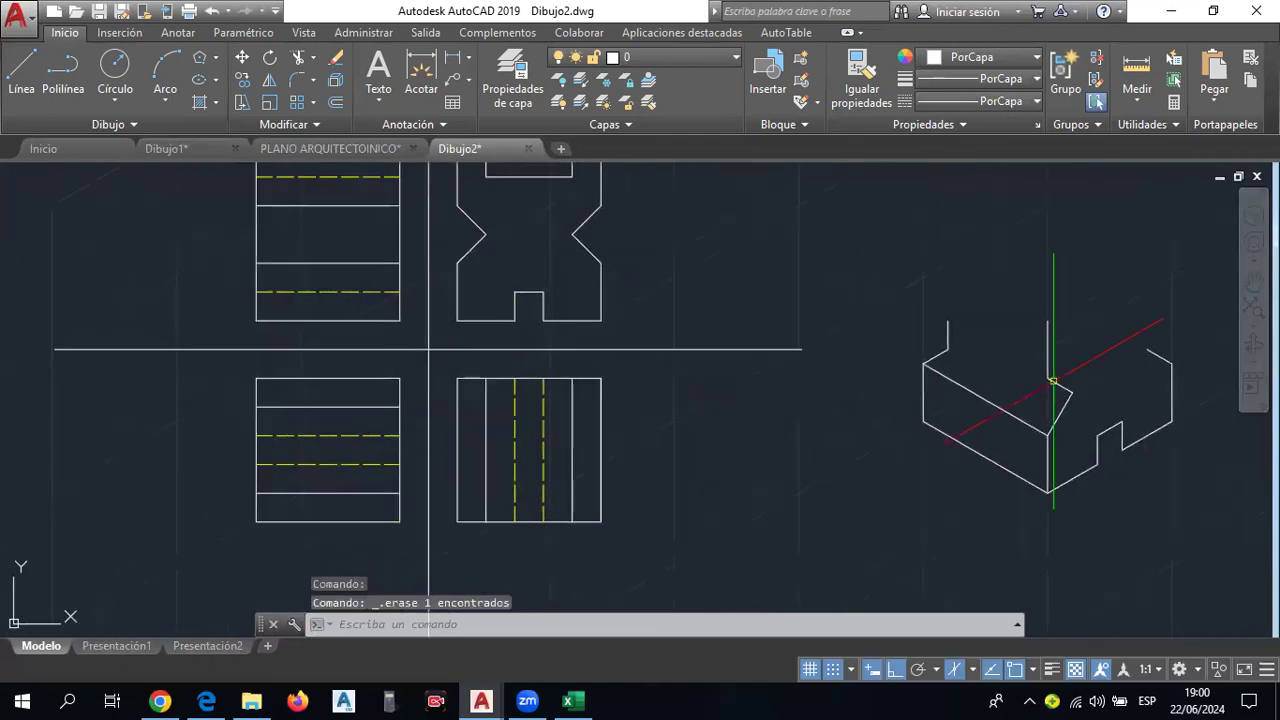
{"action": "scroll", "coordinate": [1075, 409], "scroll_direction": "up", "scroll_amount": 4}
{"action": "scroll", "coordinate": [1015, 401], "scroll_direction": "down", "scroll_amount": 4}
Pan and zoom to compare the sketch with the reference image and views.
{"action": "middle_click_drag", "start_coordinate": [1005, 400], "coordinate": [1148, 400]}
{"action": "scroll", "coordinate": [1140, 405], "scroll_direction": "down", "scroll_amount": 2}
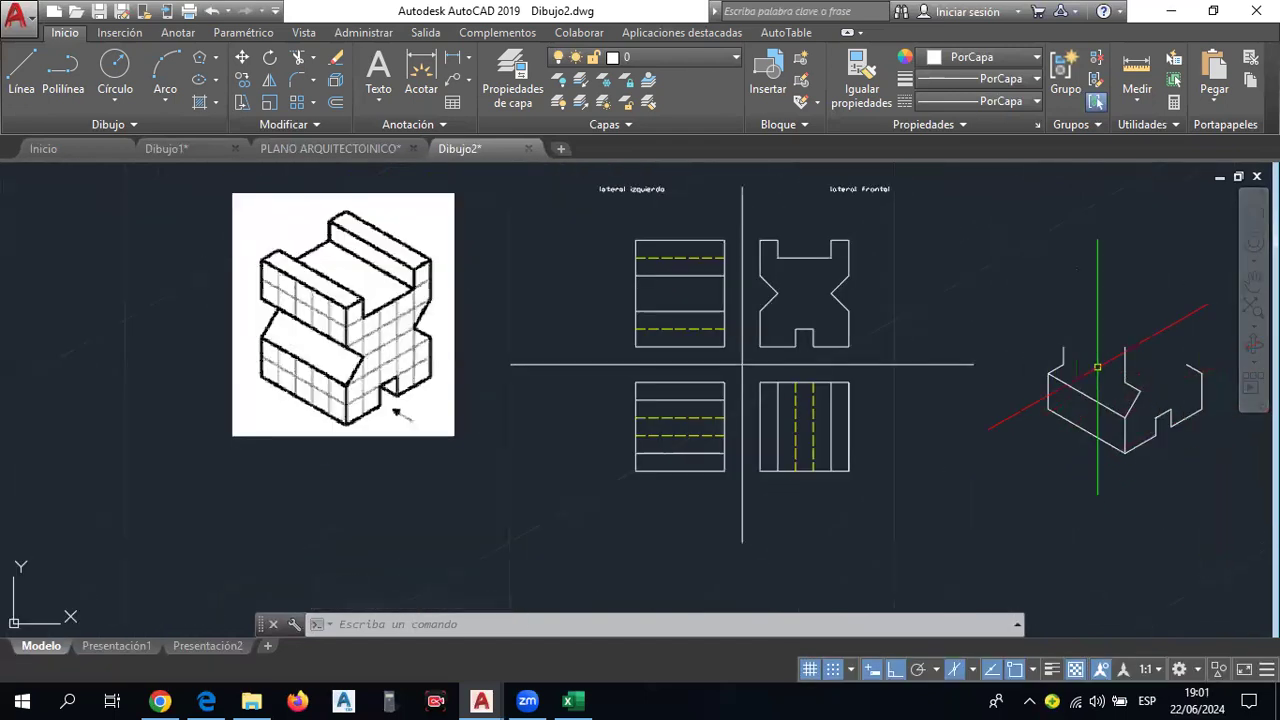
{"action": "middle_click_drag", "start_coordinate": [1121, 411], "coordinate": [1049, 426]}
{"action": "scroll", "coordinate": [1040, 430], "scroll_direction": "up", "scroll_amount": 2}
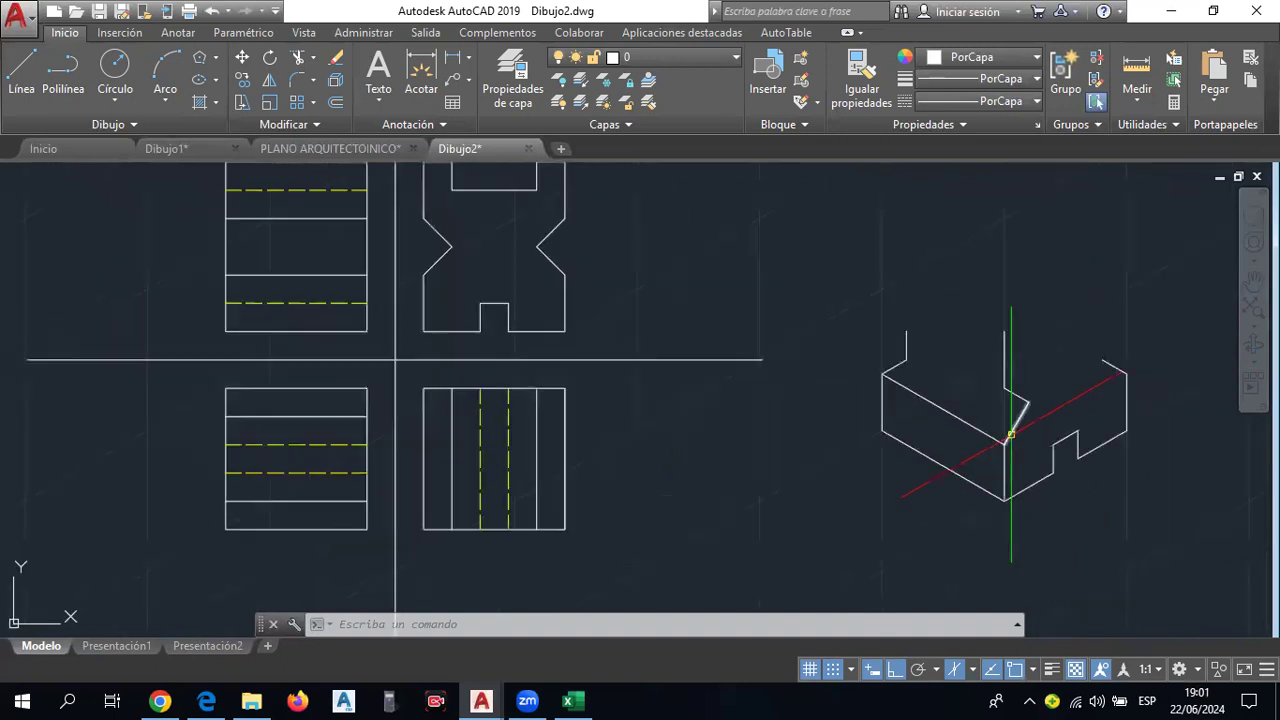
{"action": "scroll", "coordinate": [1007, 437], "scroll_direction": "down", "scroll_amount": 2}
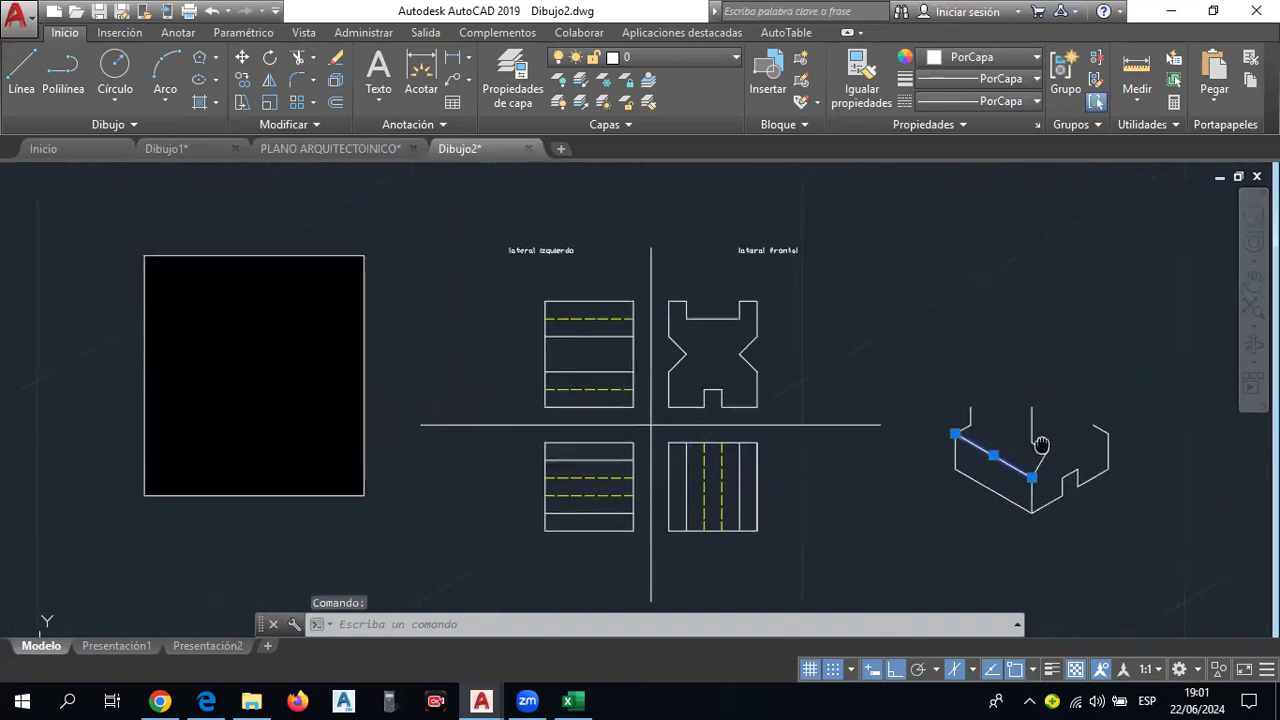
{"action": "scroll", "coordinate": [1030, 440], "scroll_direction": "up", "scroll_amount": 2}
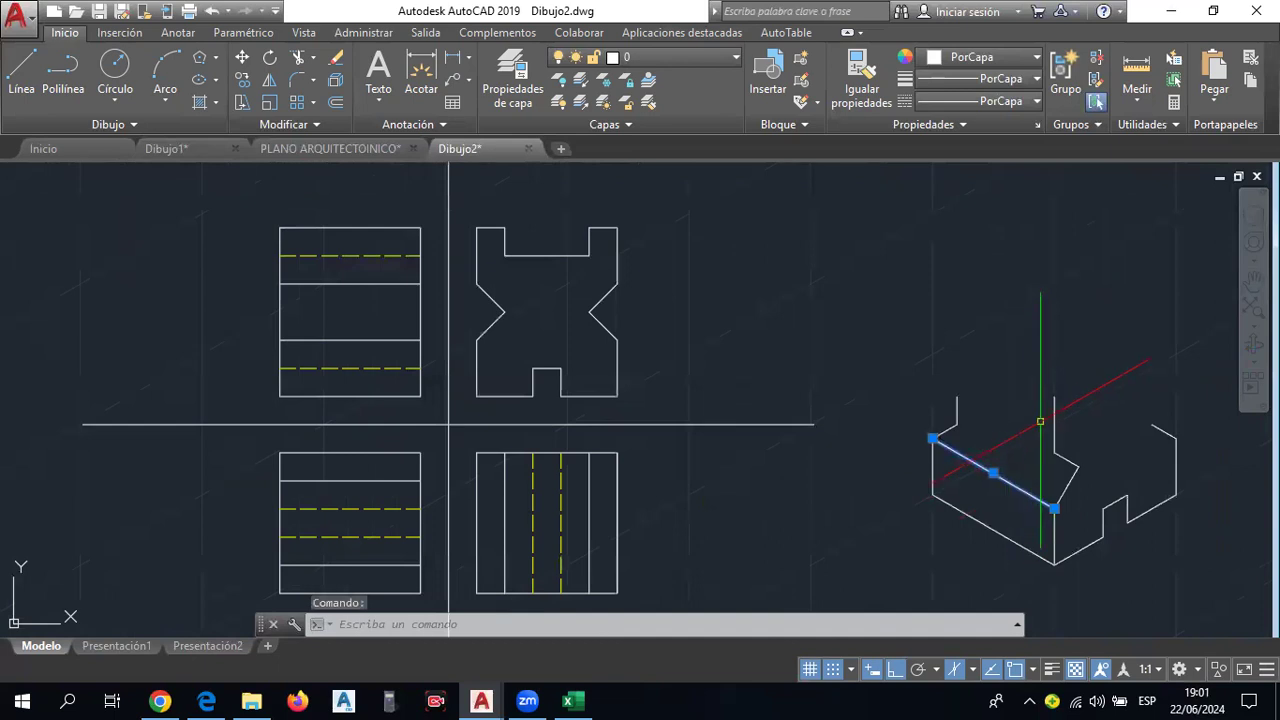
{"action": "middle_click_drag", "start_coordinate": [1040, 421], "coordinate": [1132, 403]}
{"action": "scroll", "coordinate": [1132, 384], "scroll_direction": "down", "scroll_amount": 2}
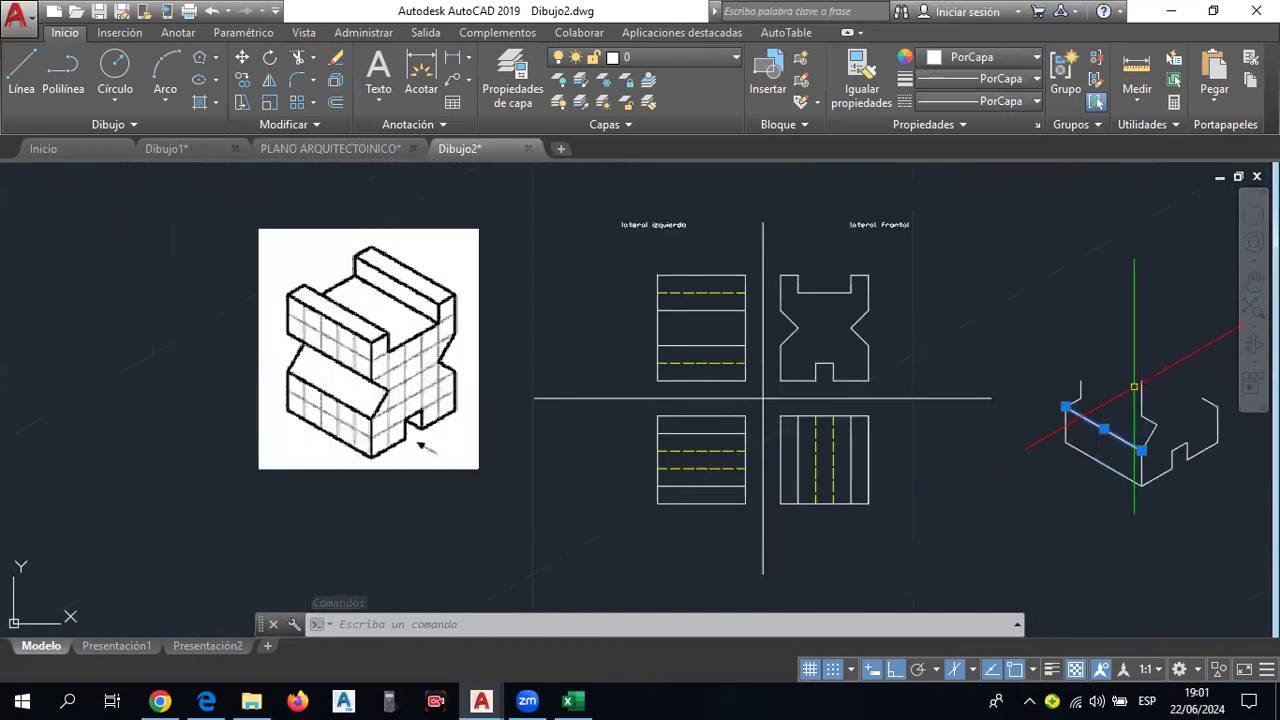
{"action": "scroll", "coordinate": [1118, 412], "scroll_direction": "up", "scroll_amount": 2}
{"action": "scroll", "coordinate": [1102, 414], "scroll_direction": "down", "scroll_amount": 2}
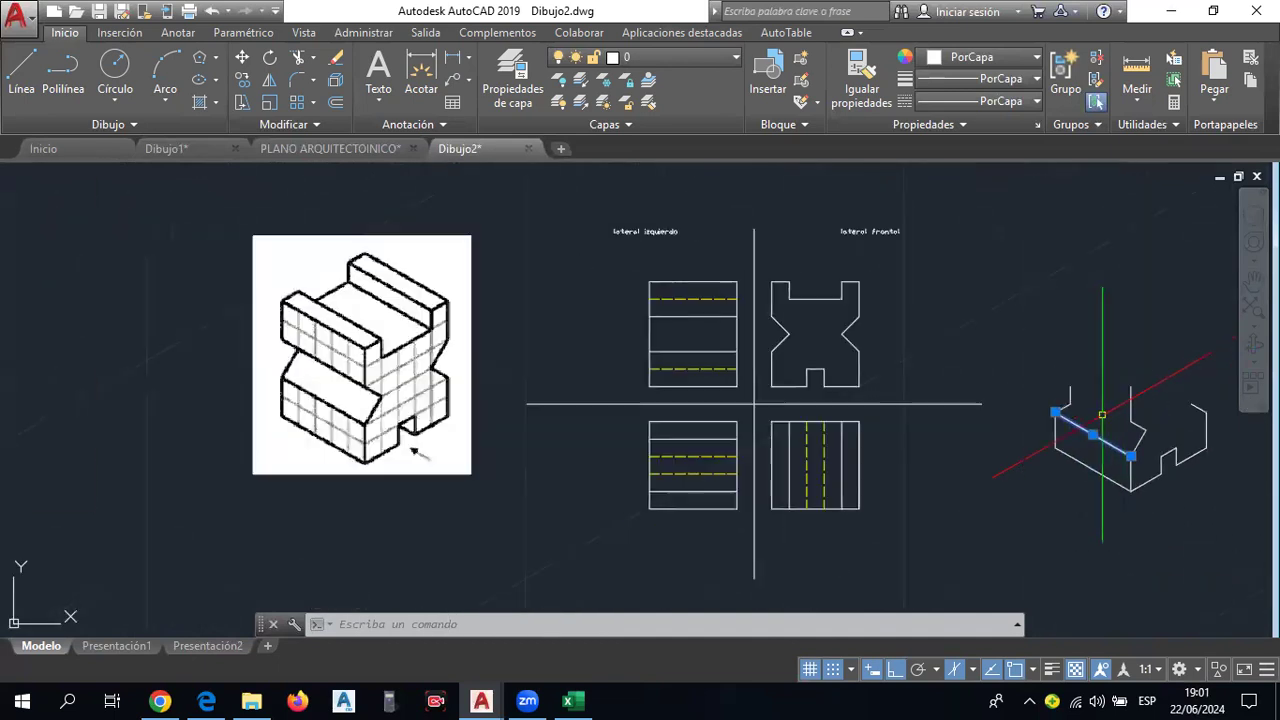
Start a line at the block's corner, then abandon it.
{"action": "left_click", "coordinate": [22, 75]}
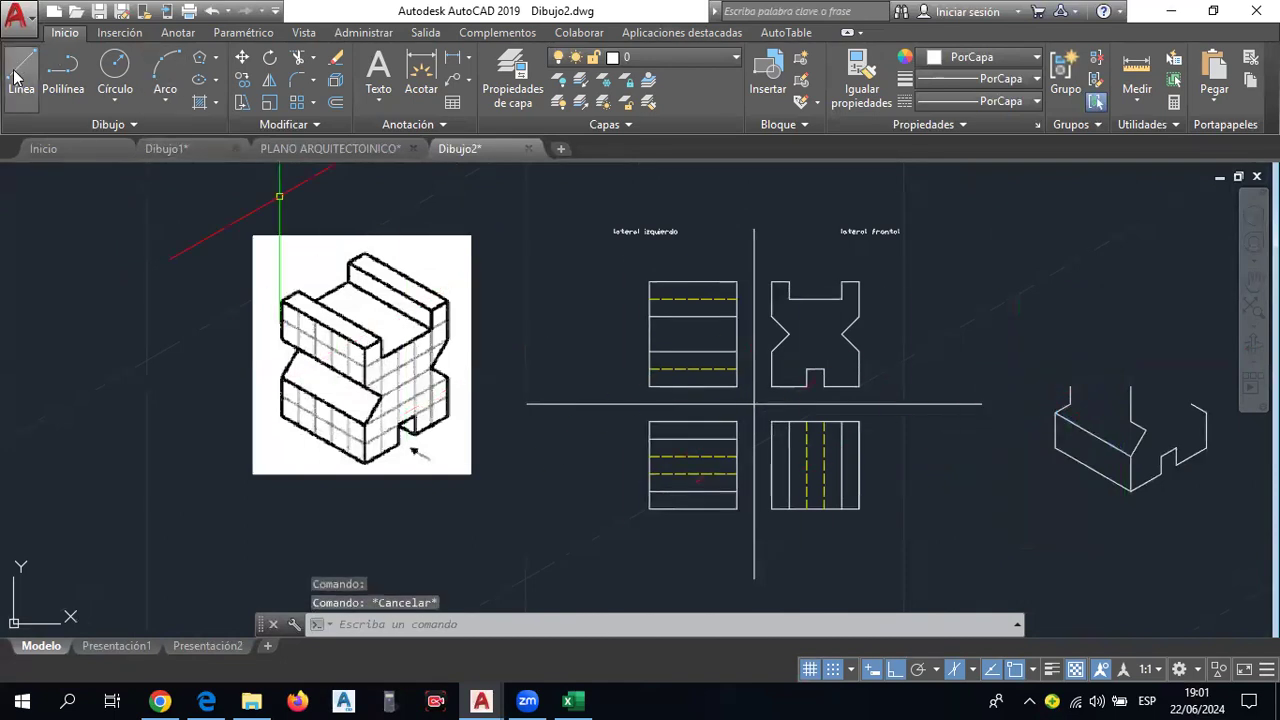
{"action": "scroll", "coordinate": [1110, 462], "scroll_direction": "up", "scroll_amount": 2}
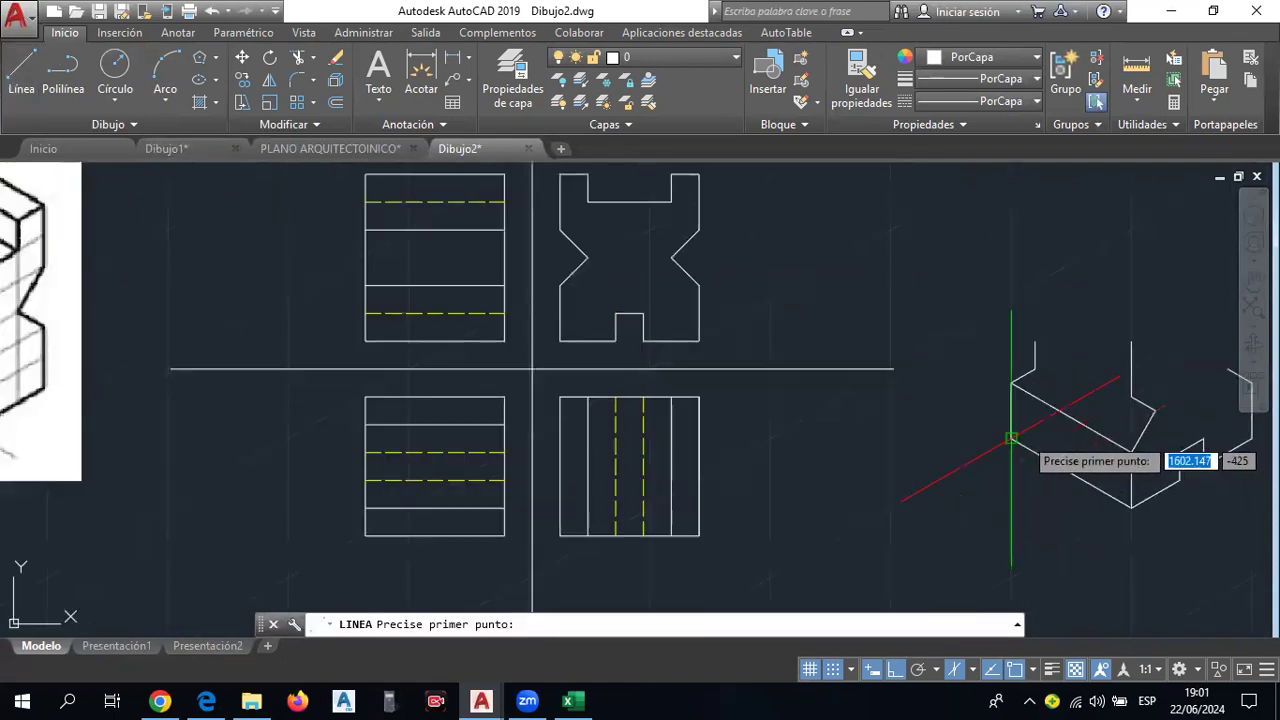
{"action": "left_click", "coordinate": [1011, 438]}
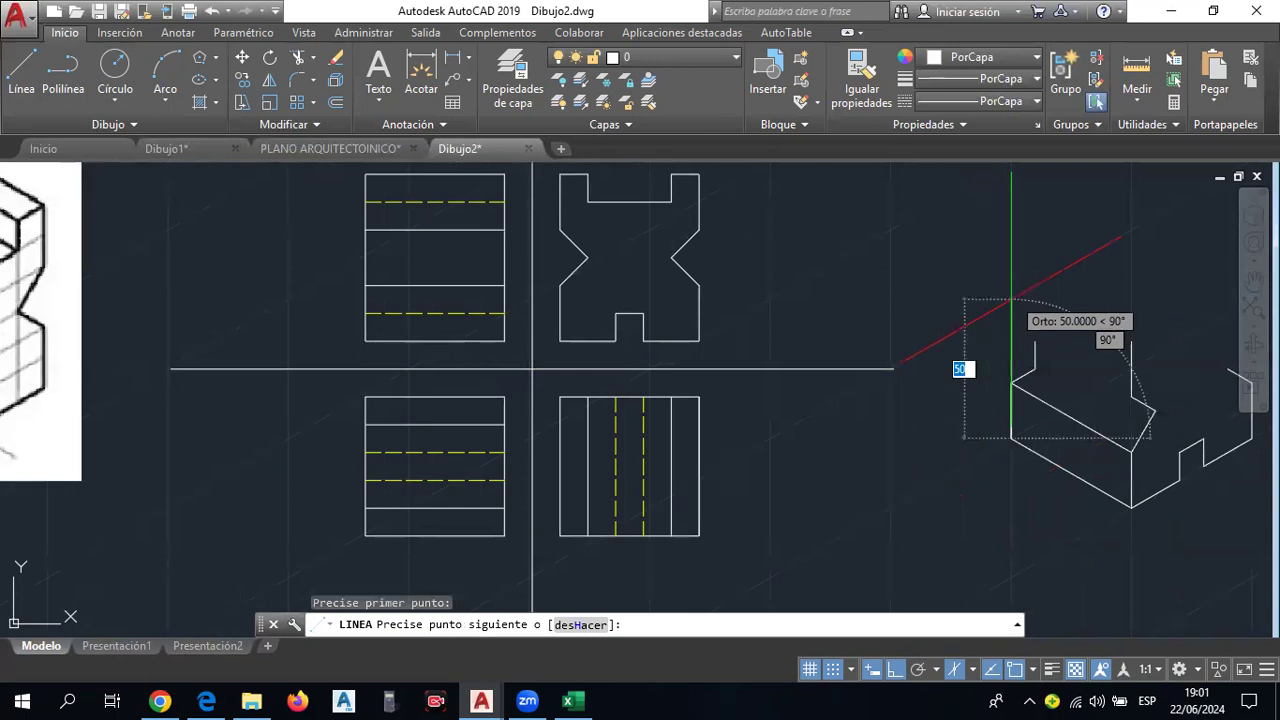
{"action": "key", "text": "Escape"}
{"action": "scroll", "coordinate": [1011, 279], "scroll_direction": "down", "scroll_amount": 4}
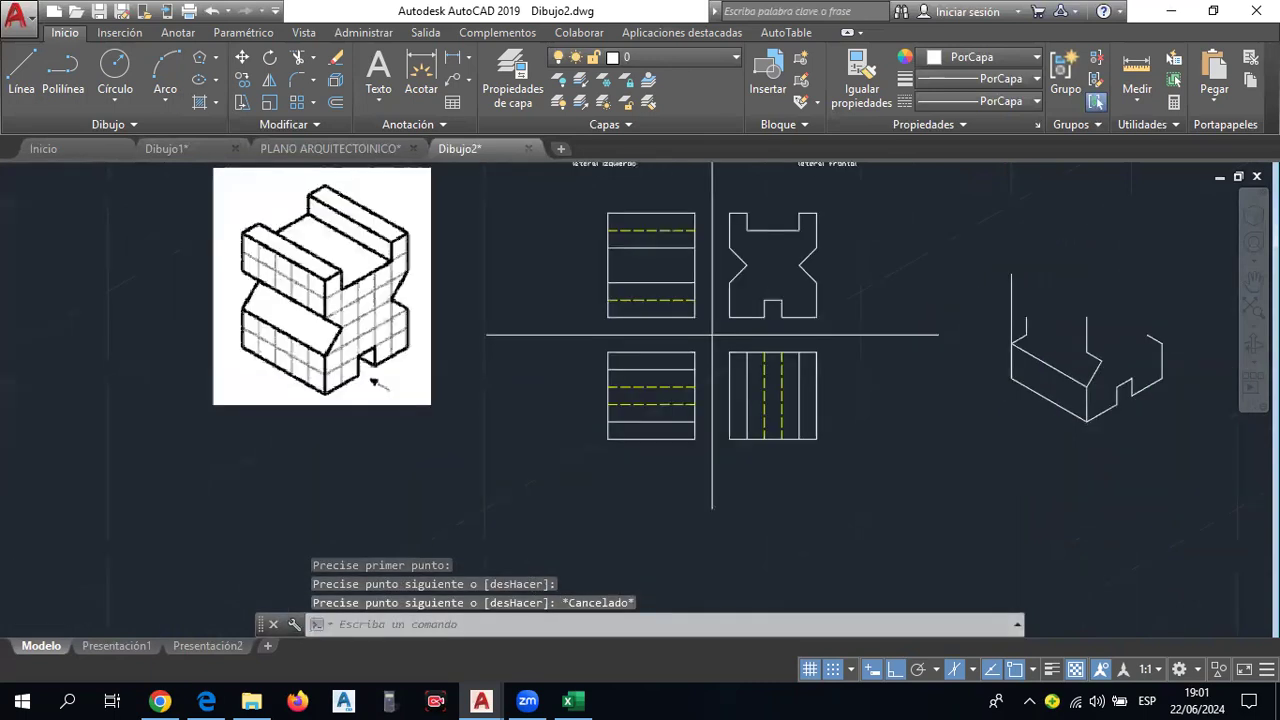
Draw a 20-unit vertical line at the block's left back edge.
{"action": "key", "text": "Return"}
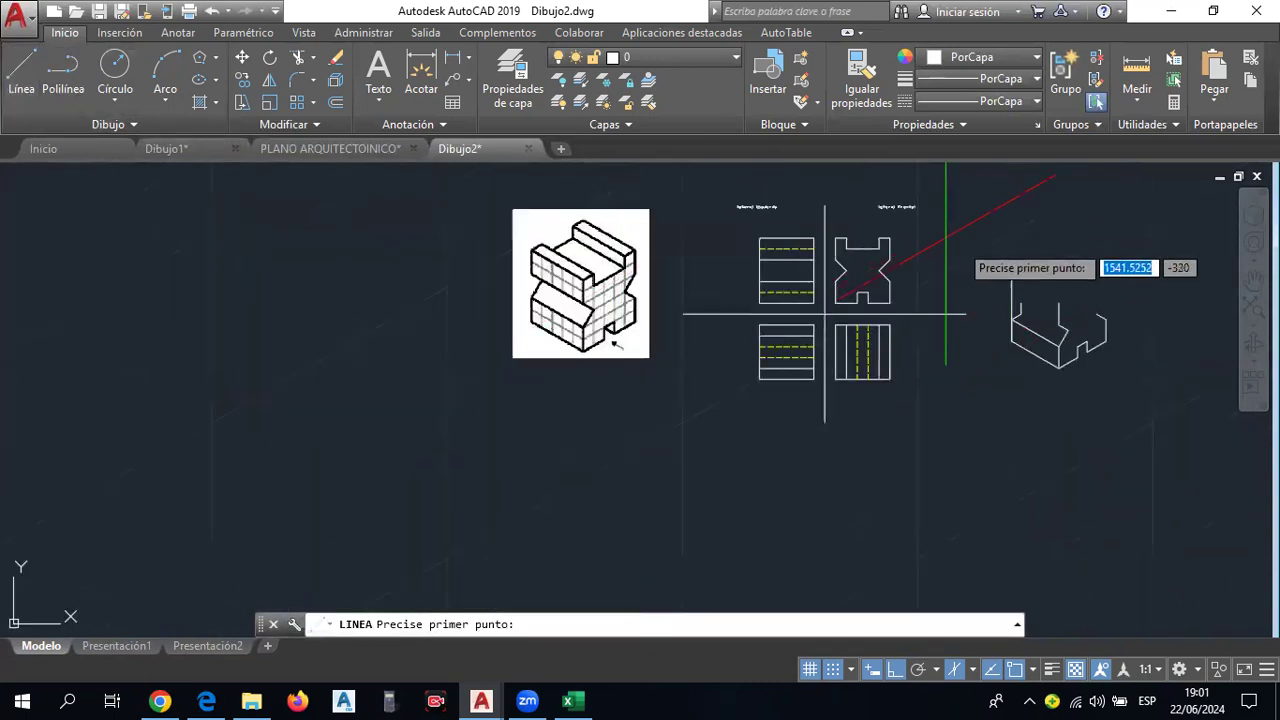
{"action": "scroll", "coordinate": [975, 260], "scroll_direction": "up", "scroll_amount": 2}
{"action": "left_click", "coordinate": [1036, 294]}
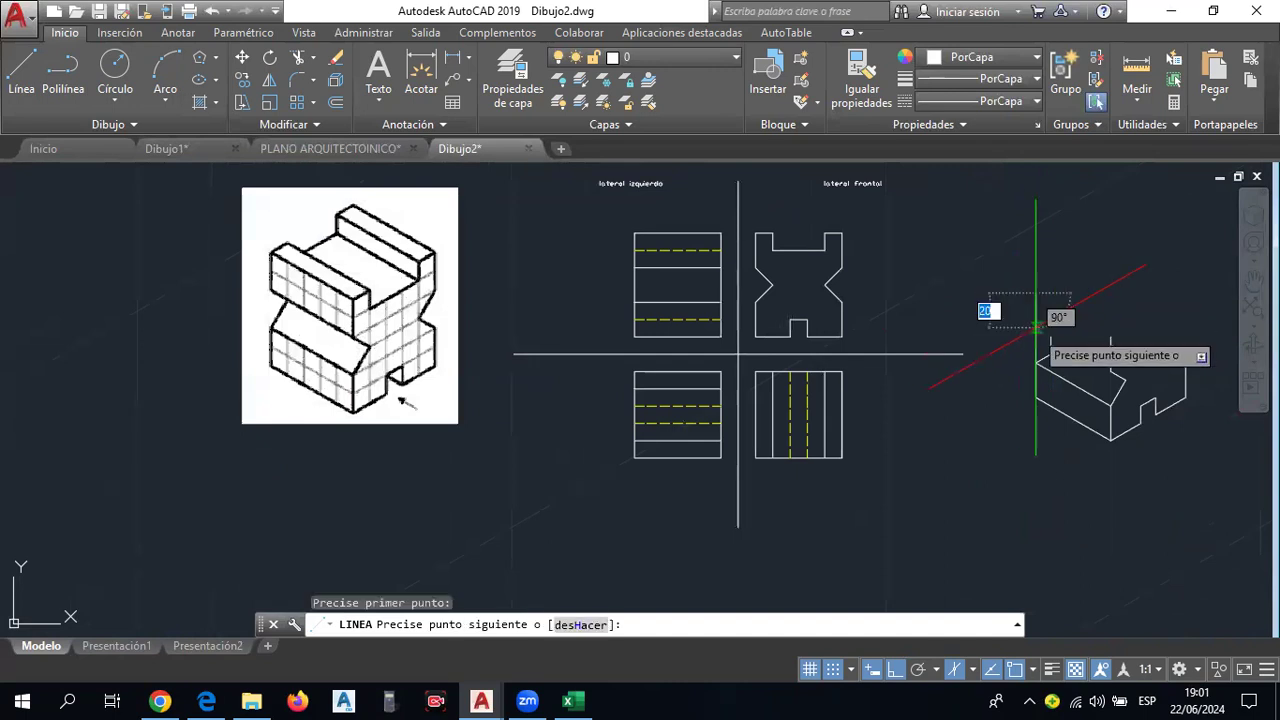
{"action": "left_click", "coordinate": [1036, 328]}
{"action": "scroll", "coordinate": [1036, 328], "scroll_direction": "up", "scroll_amount": 2}
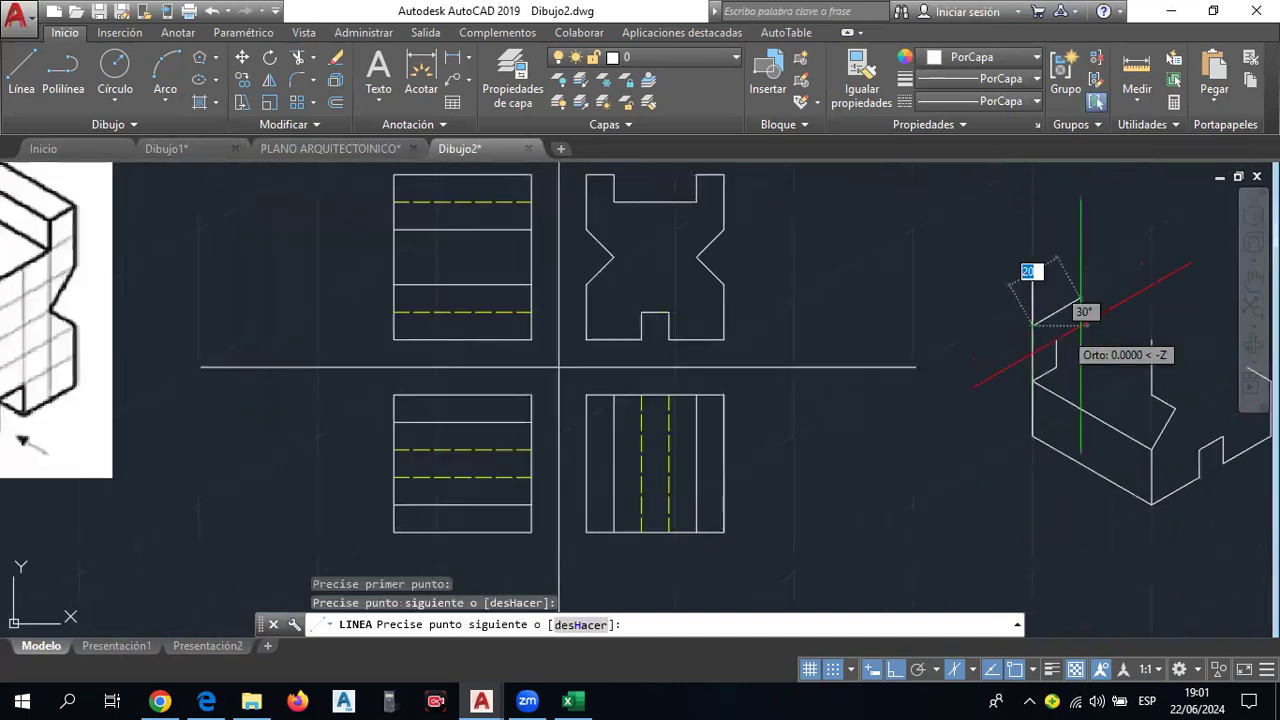
{"action": "scroll", "coordinate": [1080, 325], "scroll_direction": "up", "scroll_amount": 2}
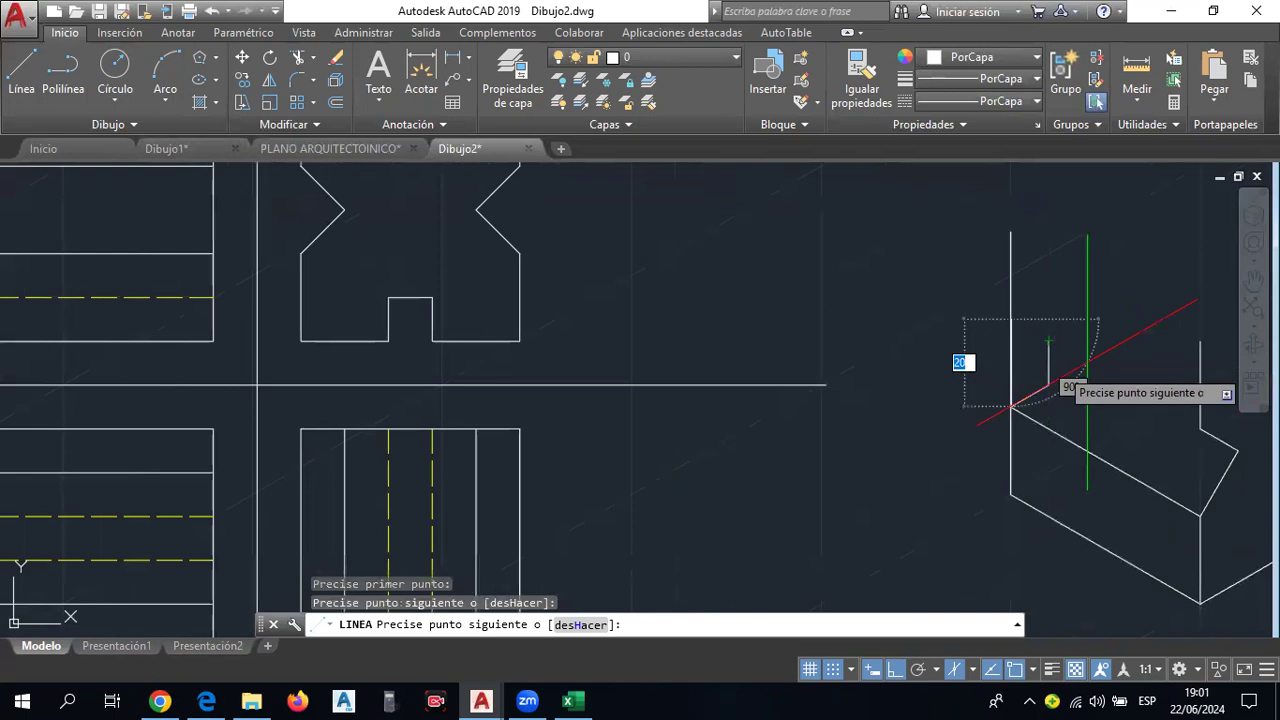
{"action": "scroll", "coordinate": [1050, 355], "scroll_direction": "down", "scroll_amount": 2}
{"action": "key", "text": "Escape"}
{"action": "scroll", "coordinate": [1049, 352], "scroll_direction": "down", "scroll_amount": 4}
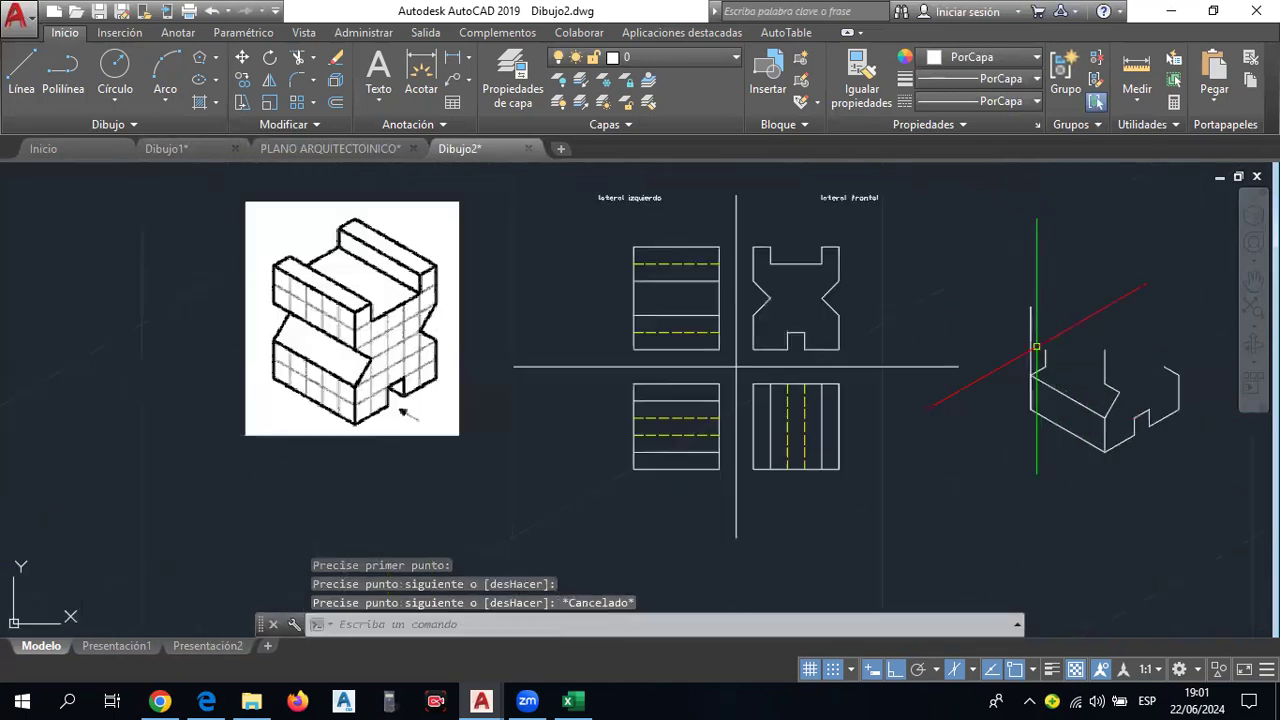
{"action": "scroll", "coordinate": [1075, 345], "scroll_direction": "up", "scroll_amount": 2}
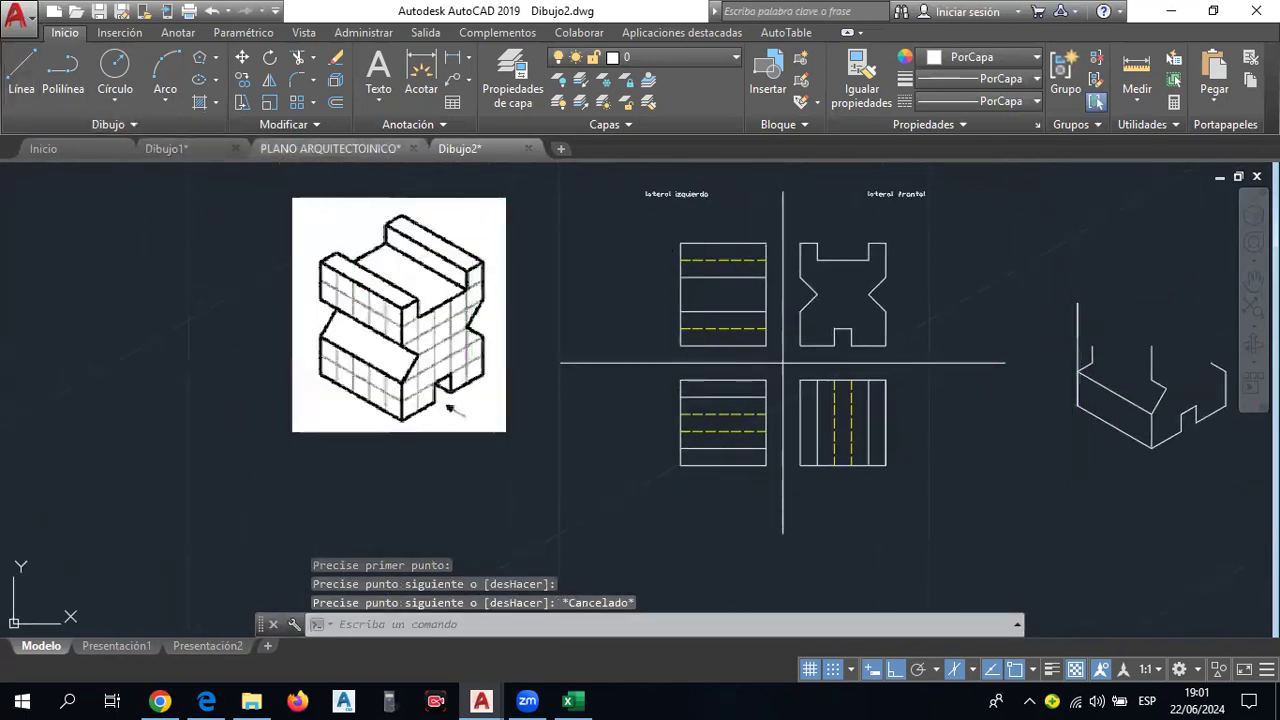
Start another line on the block, then end it.
{"action": "key", "text": "space"}
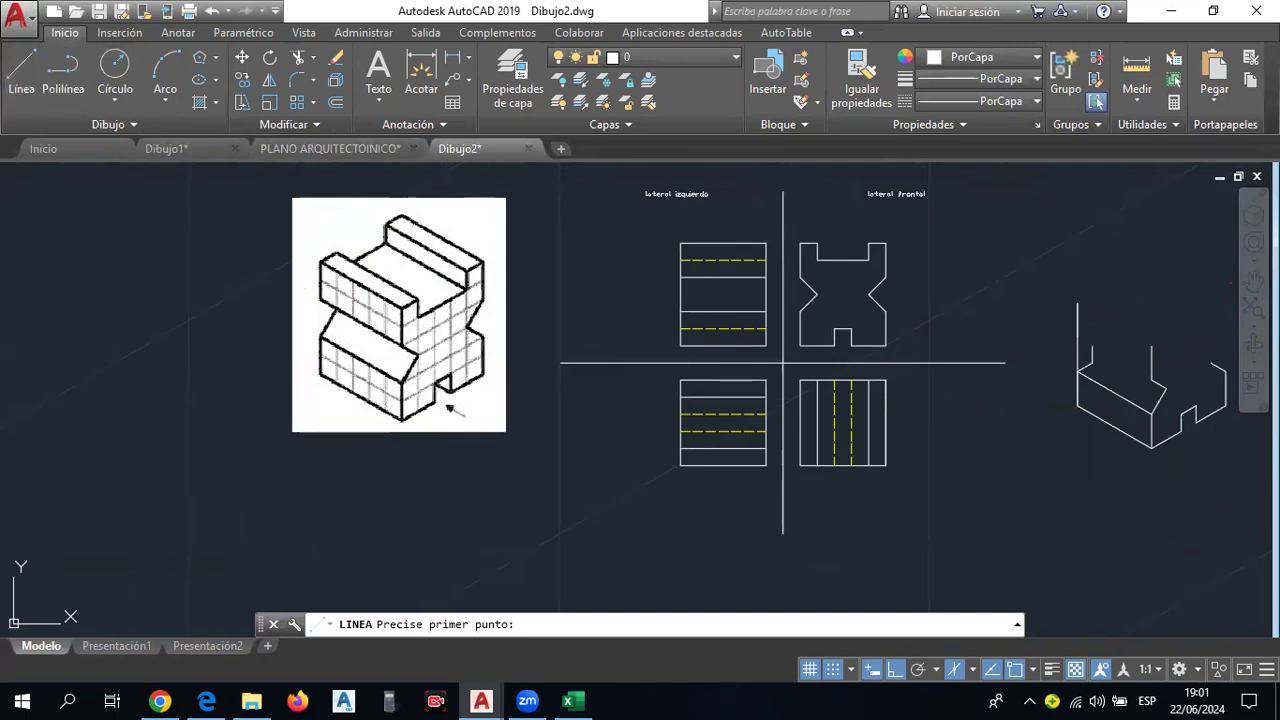
{"action": "left_click", "coordinate": [22, 68]}
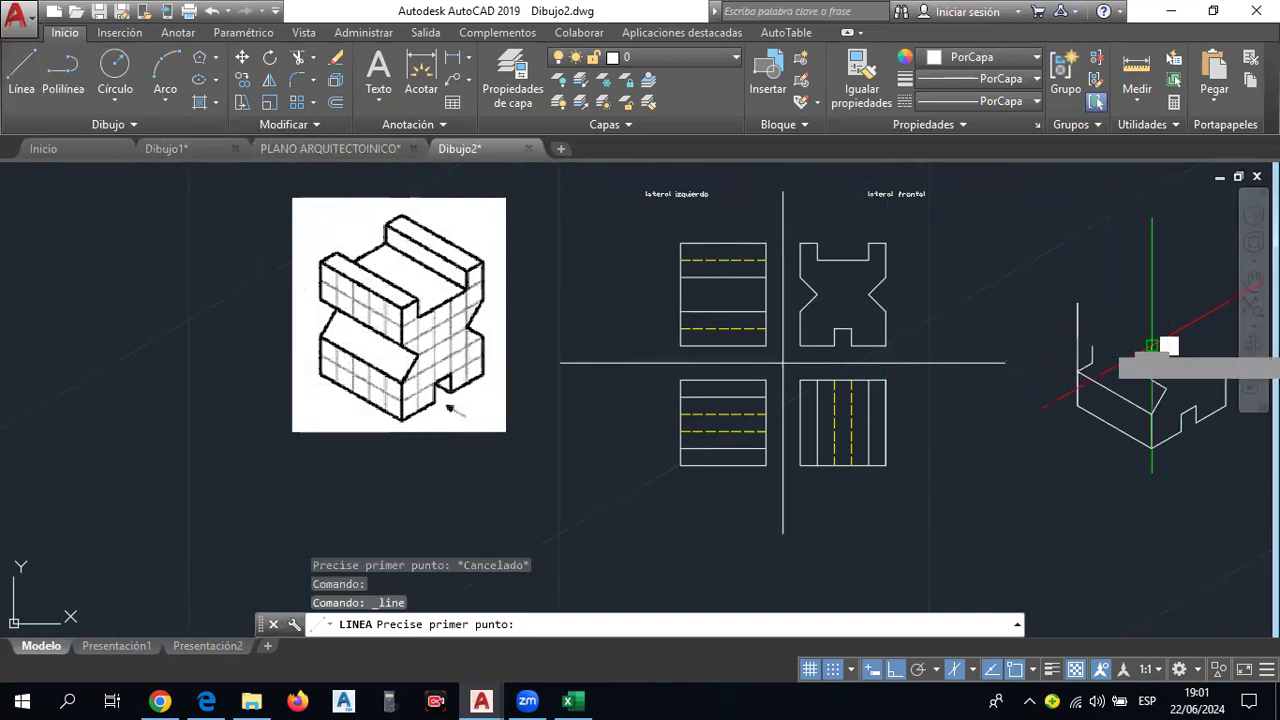
{"action": "left_click", "coordinate": [1152, 345]}
{"action": "key", "text": "Escape"}
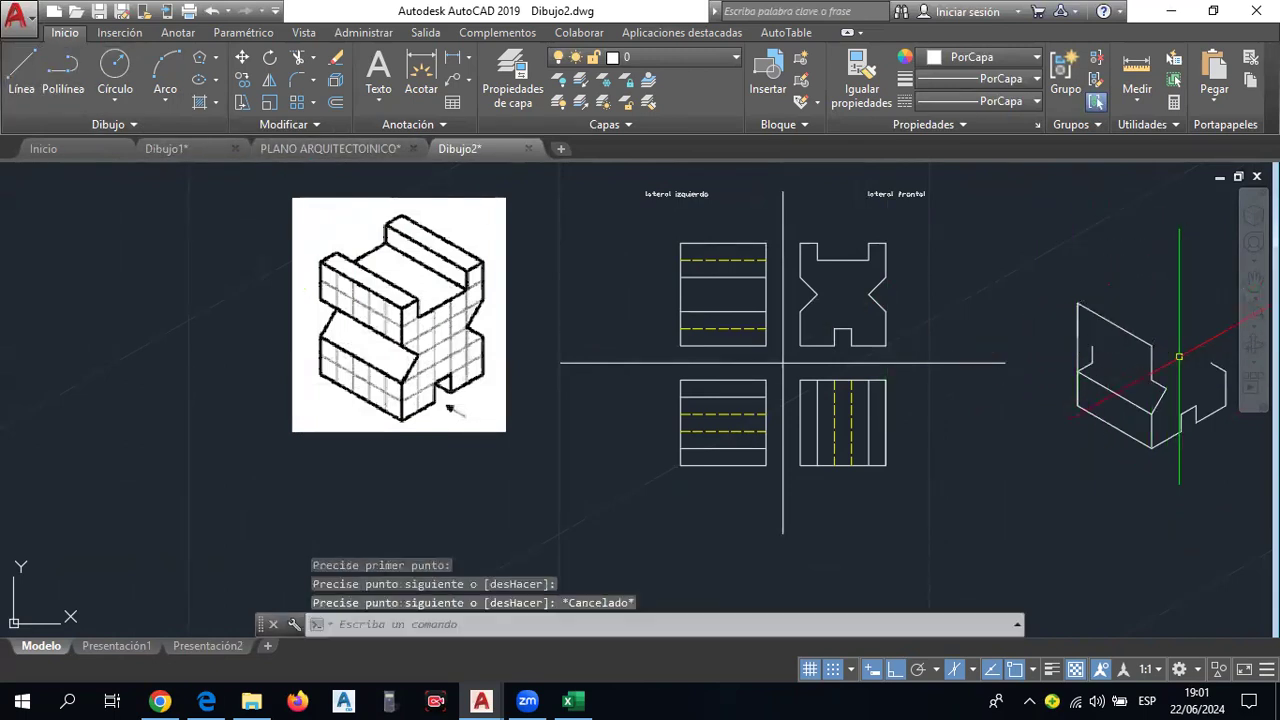
{"action": "middle_click_drag", "start_coordinate": [1135, 347], "coordinate": [1099, 346]}
{"action": "scroll", "coordinate": [1120, 349], "scroll_direction": "up", "scroll_amount": 2}
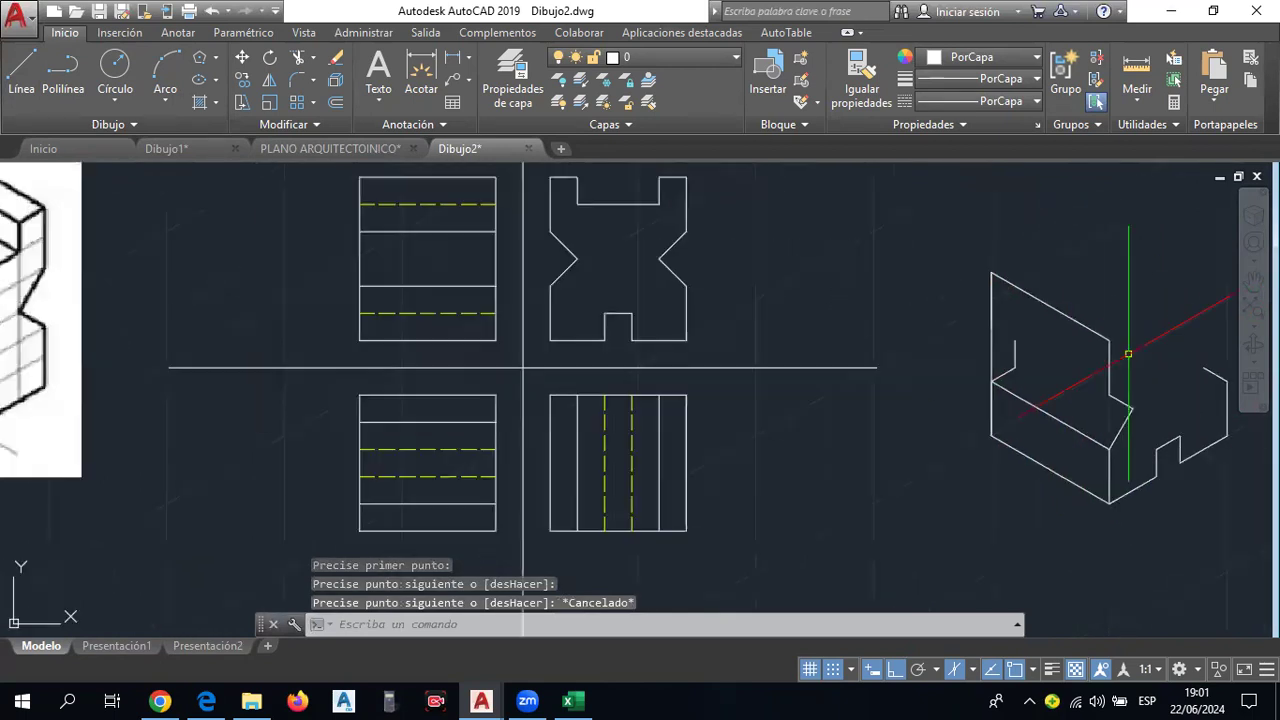
{"action": "scroll", "coordinate": [1105, 352], "scroll_direction": "up", "scroll_amount": 2}
Copy the slanted top edge with CO, picking its base point.
{"action": "left_click", "coordinate": [1092, 333]}
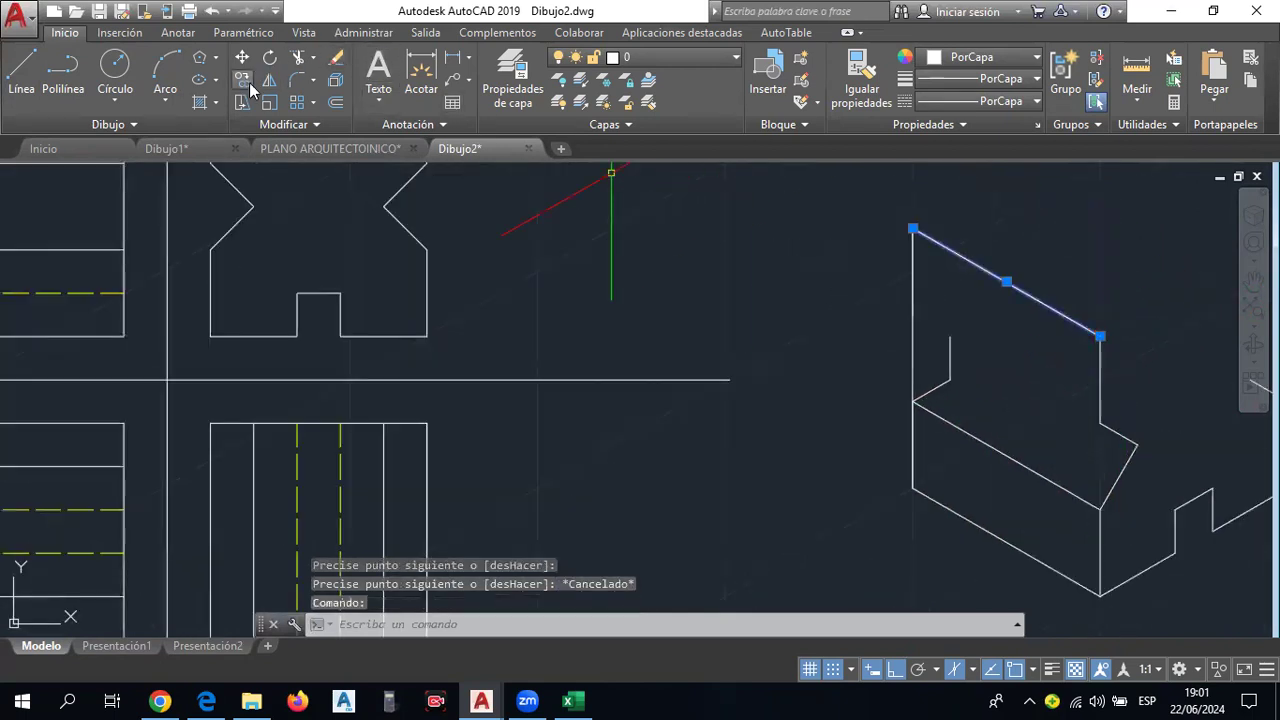
{"action": "scroll", "coordinate": [1100, 340], "scroll_direction": "up", "scroll_amount": 1}
{"action": "type", "text": "co"}
{"action": "key", "text": "Return"}
{"action": "left_click", "coordinate": [1109, 325]}
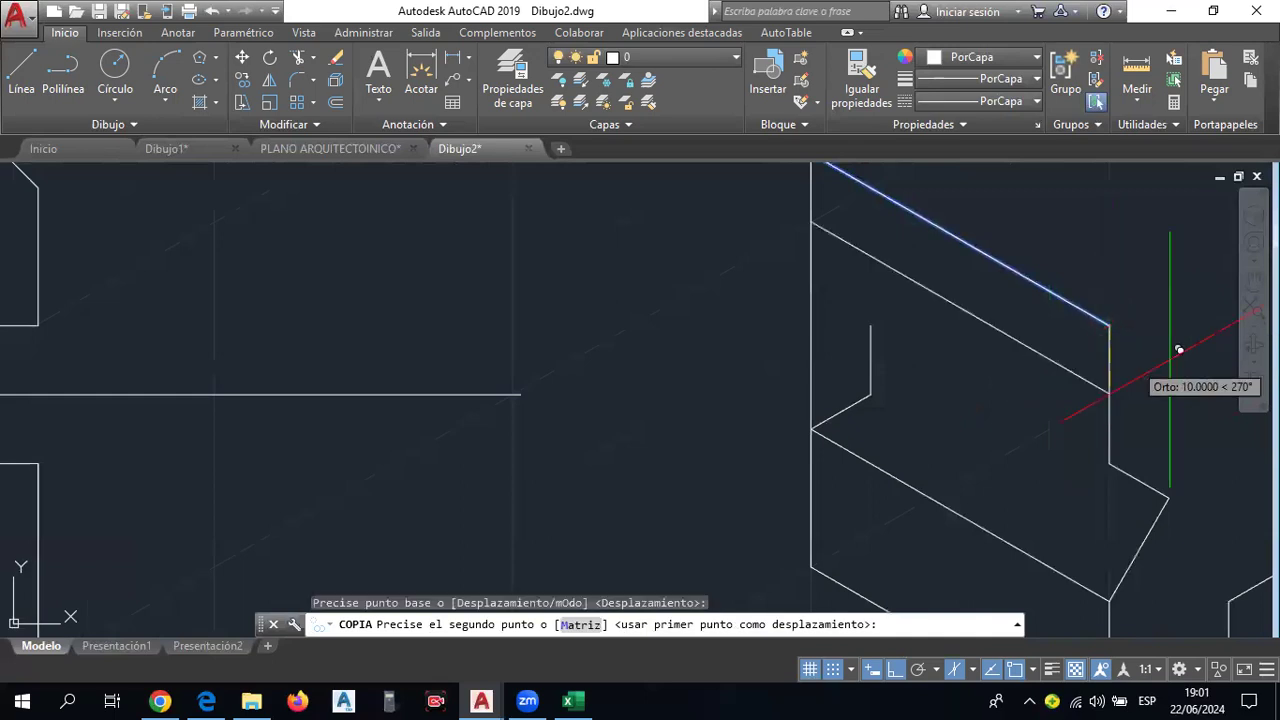
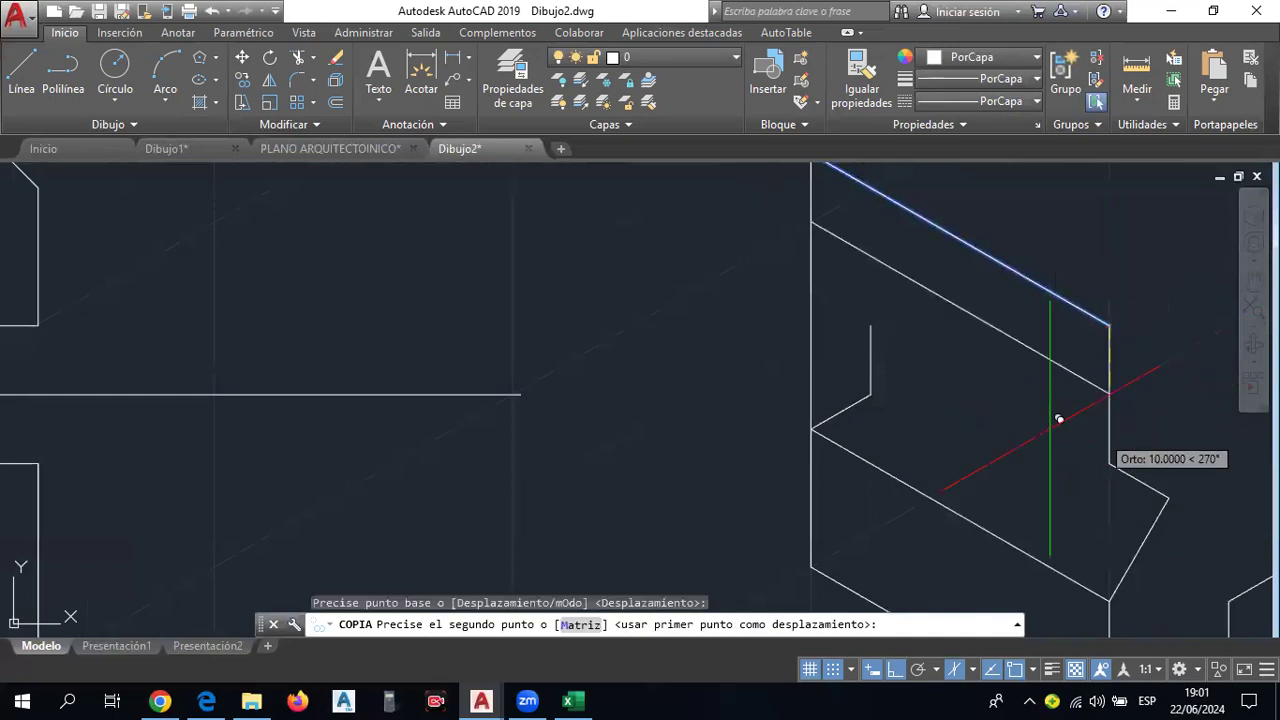
Place the copied edge, then delete the two stray lines from the isometric sketch.
{"action": "left_click", "coordinate": [1112, 450]}
{"action": "key", "text": "Escape"}
{"action": "scroll", "coordinate": [1198, 595], "scroll_direction": "down", "scroll_amount": 2}
{"action": "scroll", "coordinate": [1038, 378], "scroll_direction": "down", "scroll_amount": 1}
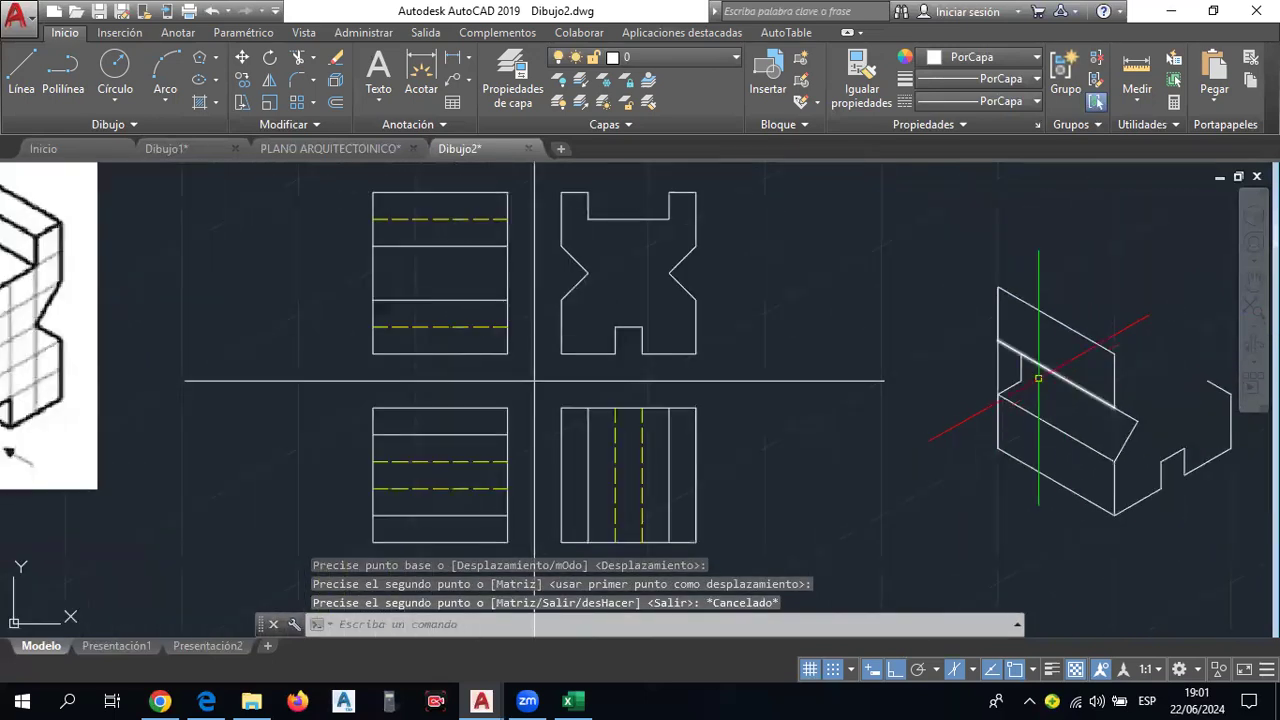
{"action": "scroll", "coordinate": [1165, 370], "scroll_direction": "down", "scroll_amount": 1}
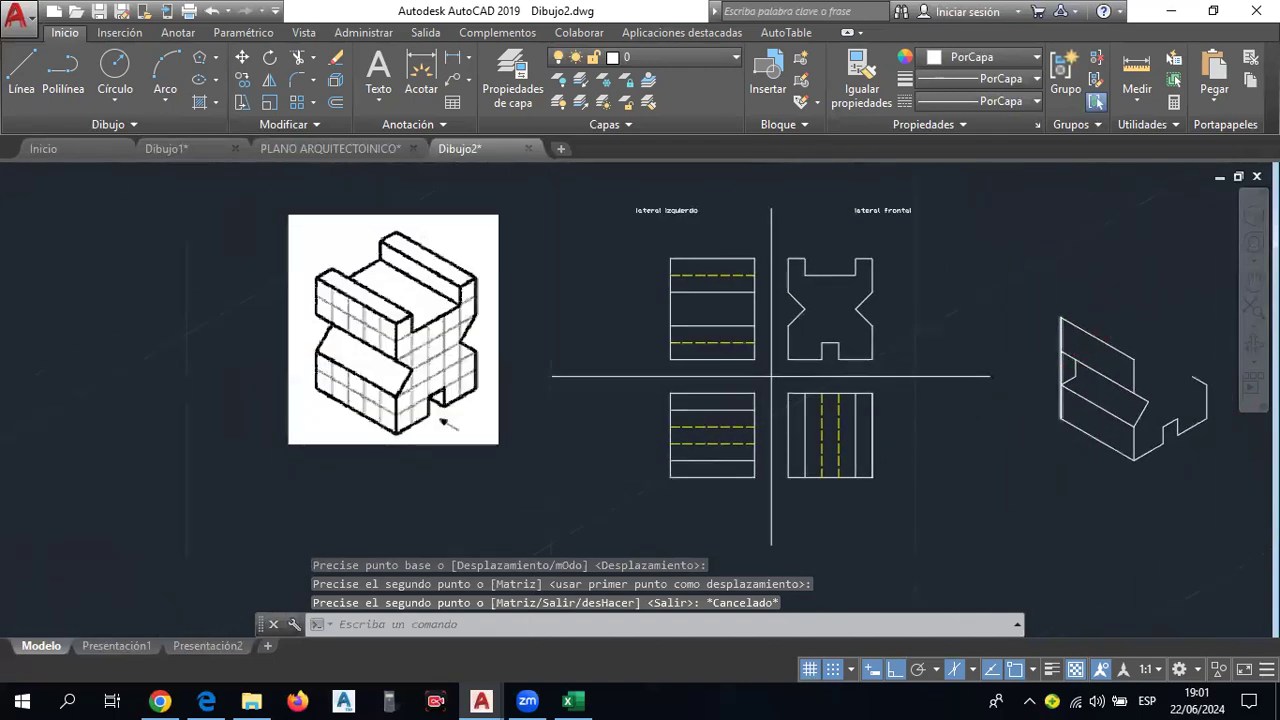
{"action": "scroll", "coordinate": [1078, 360], "scroll_direction": "up", "scroll_amount": 1}
{"action": "key", "text": "Delete"}
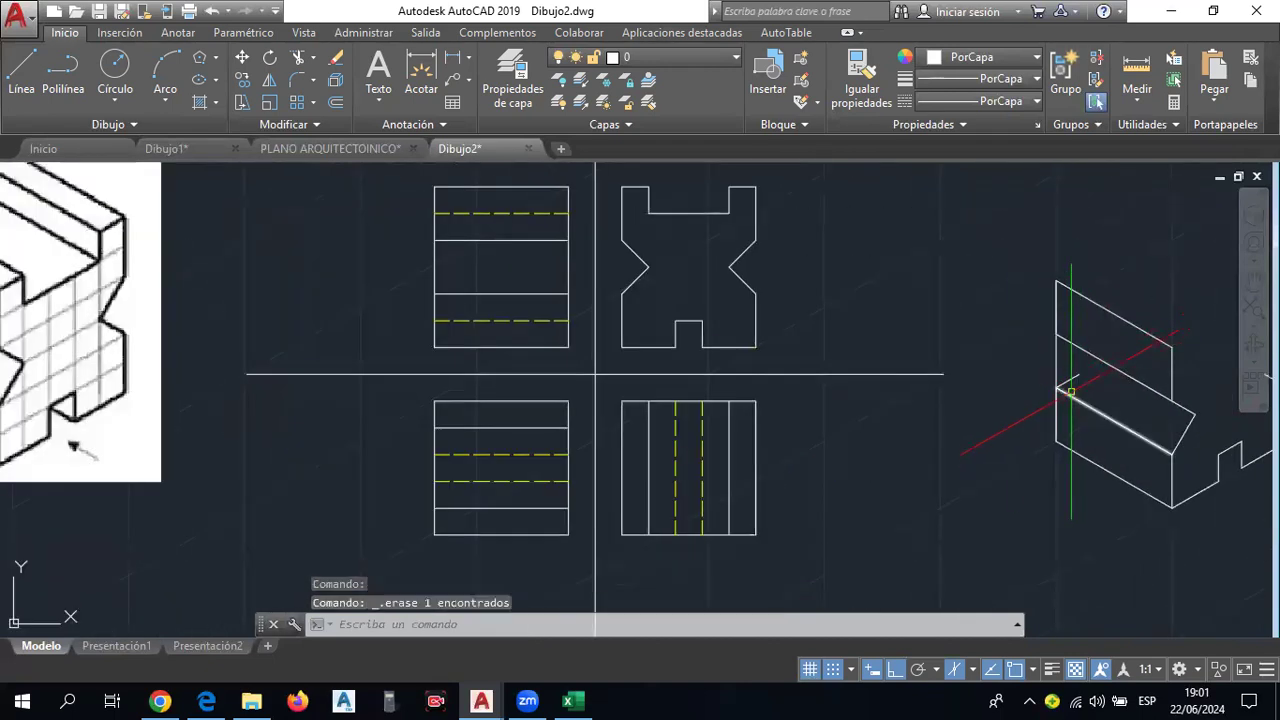
{"action": "middle_click_drag", "start_coordinate": [1110, 386], "coordinate": [1126, 390]}
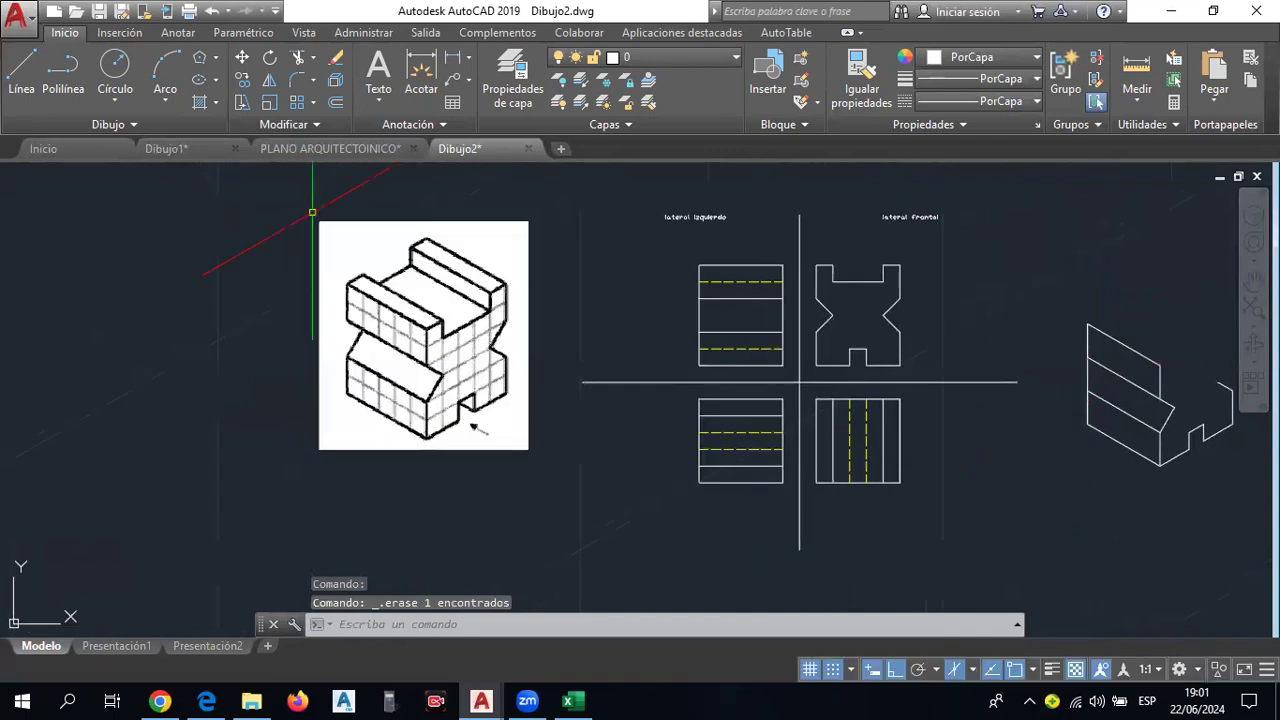
{"action": "scroll", "coordinate": [1168, 400], "scroll_direction": "up", "scroll_amount": 2}
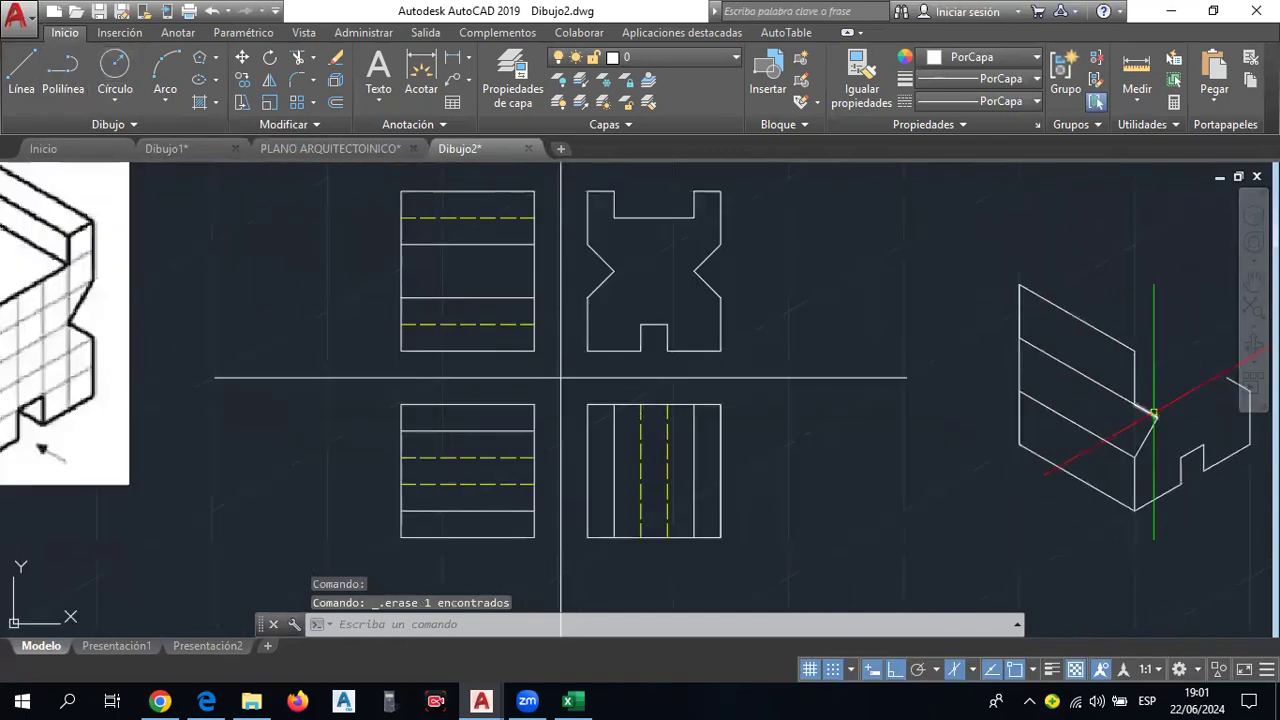
{"action": "scroll", "coordinate": [1140, 415], "scroll_direction": "down", "scroll_amount": 4}
{"action": "scroll", "coordinate": [1160, 415], "scroll_direction": "up", "scroll_amount": 2}
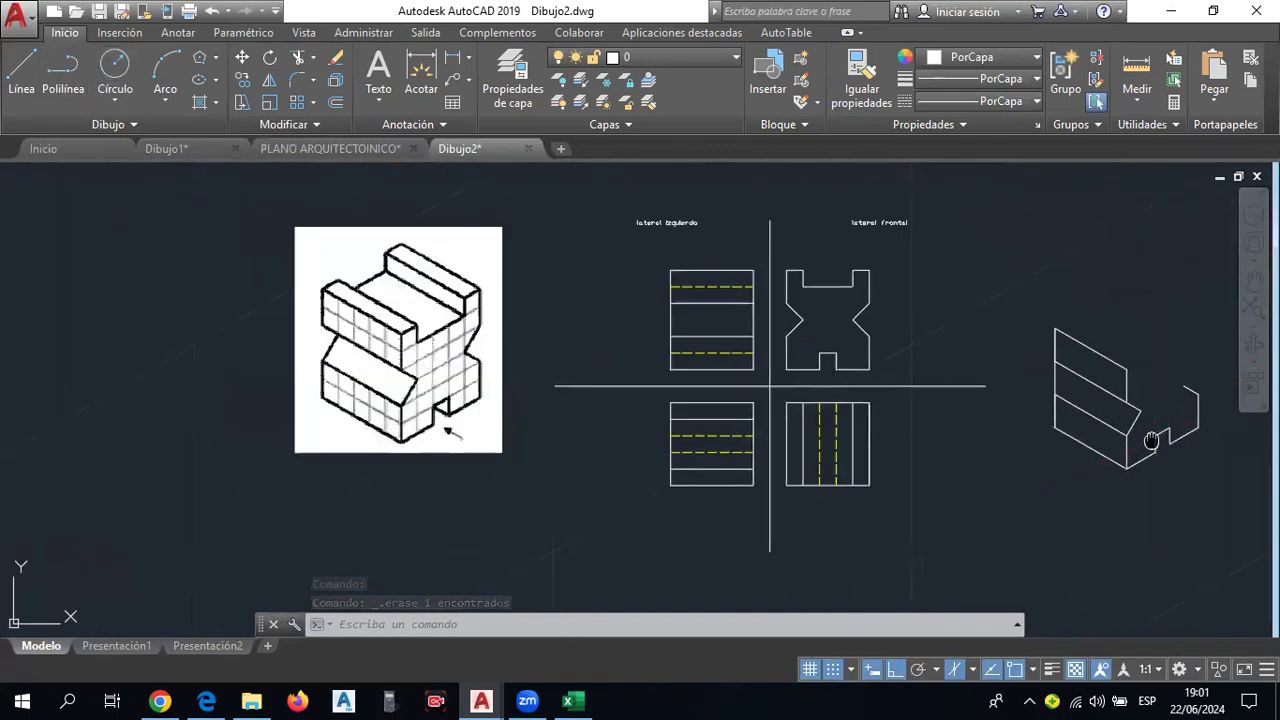
{"action": "middle_click_drag", "start_coordinate": [1130, 410], "coordinate": [1172, 410]}
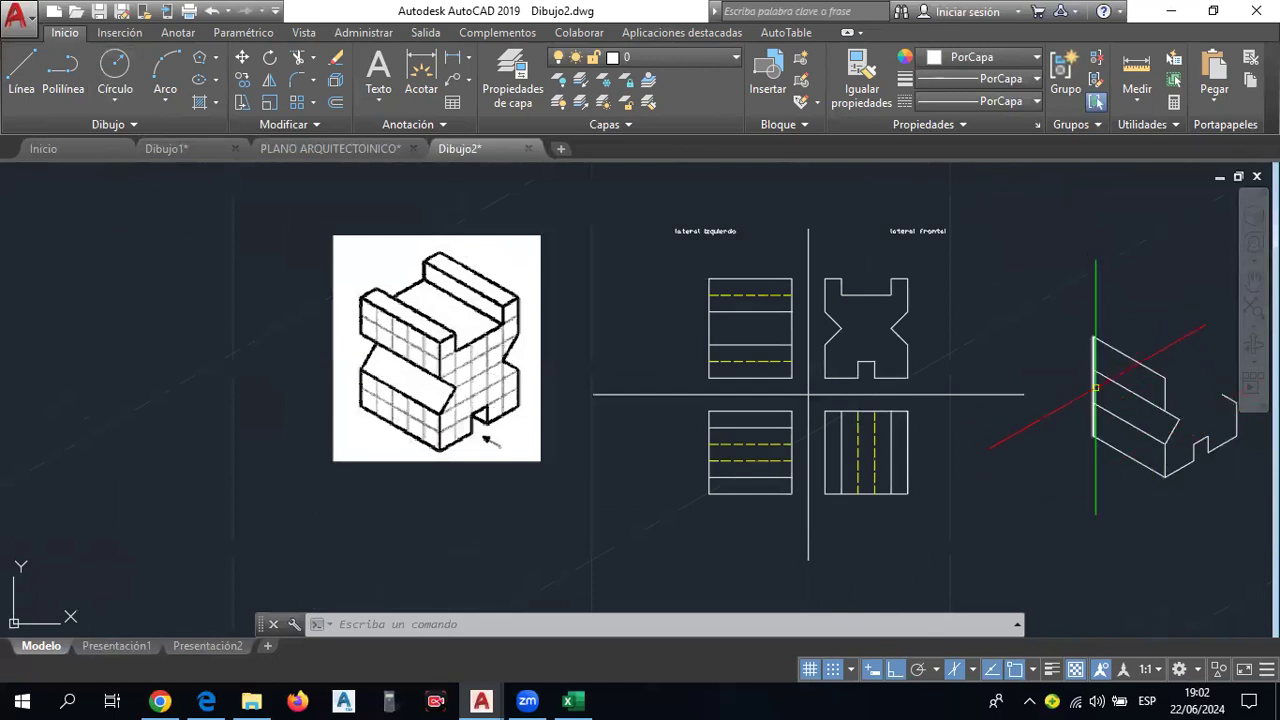
{"action": "key", "text": "Delete"}
{"action": "middle_click_drag", "start_coordinate": [1094, 386], "coordinate": [1046, 386]}
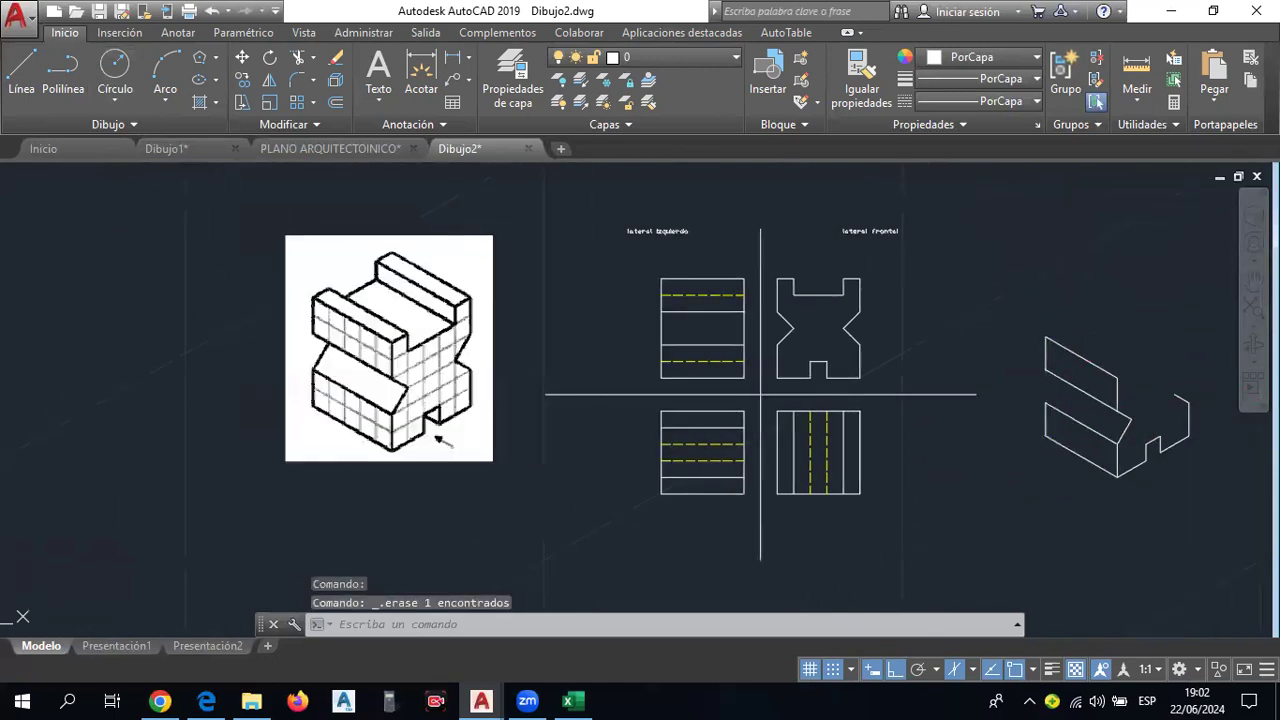
Draw the stepped notch outline along the sketch top with 10-, 20- and 30-unit isometric segments.
{"action": "left_click", "coordinate": [22, 70]}
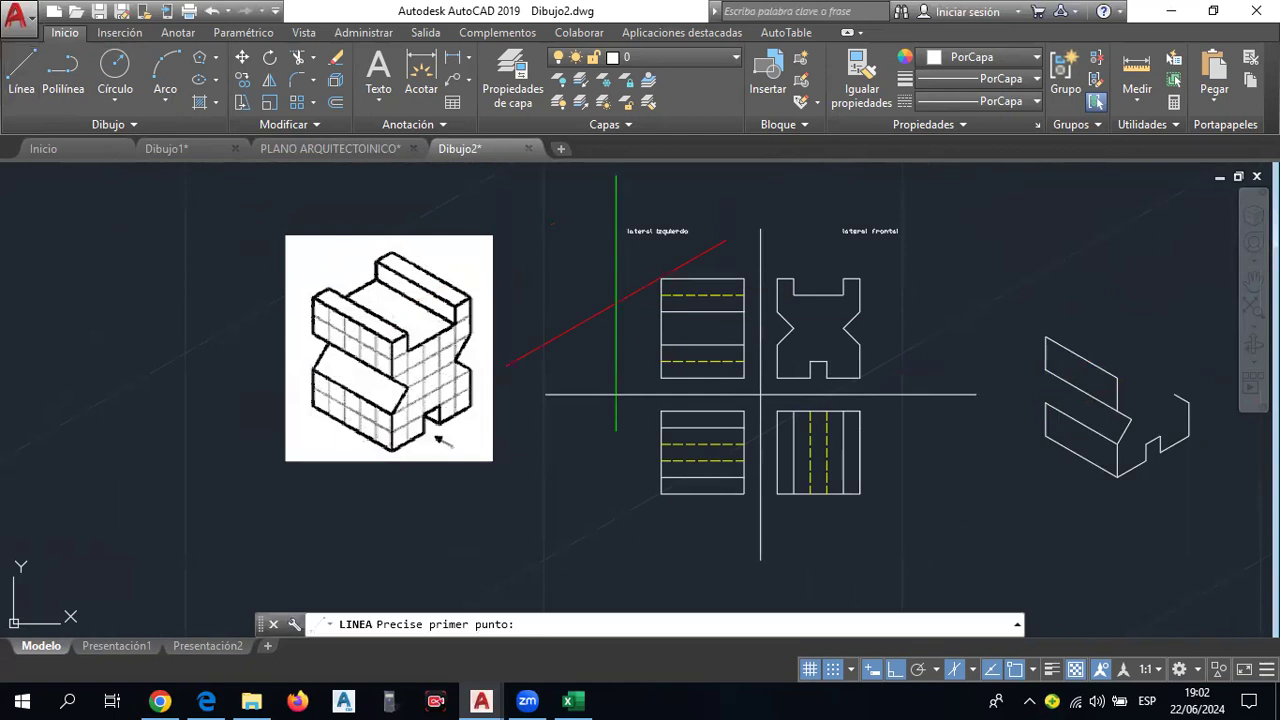
{"action": "middle_click_drag", "start_coordinate": [873, 333], "coordinate": [767, 350]}
{"action": "scroll", "coordinate": [1065, 410], "scroll_direction": "up", "scroll_amount": 4}
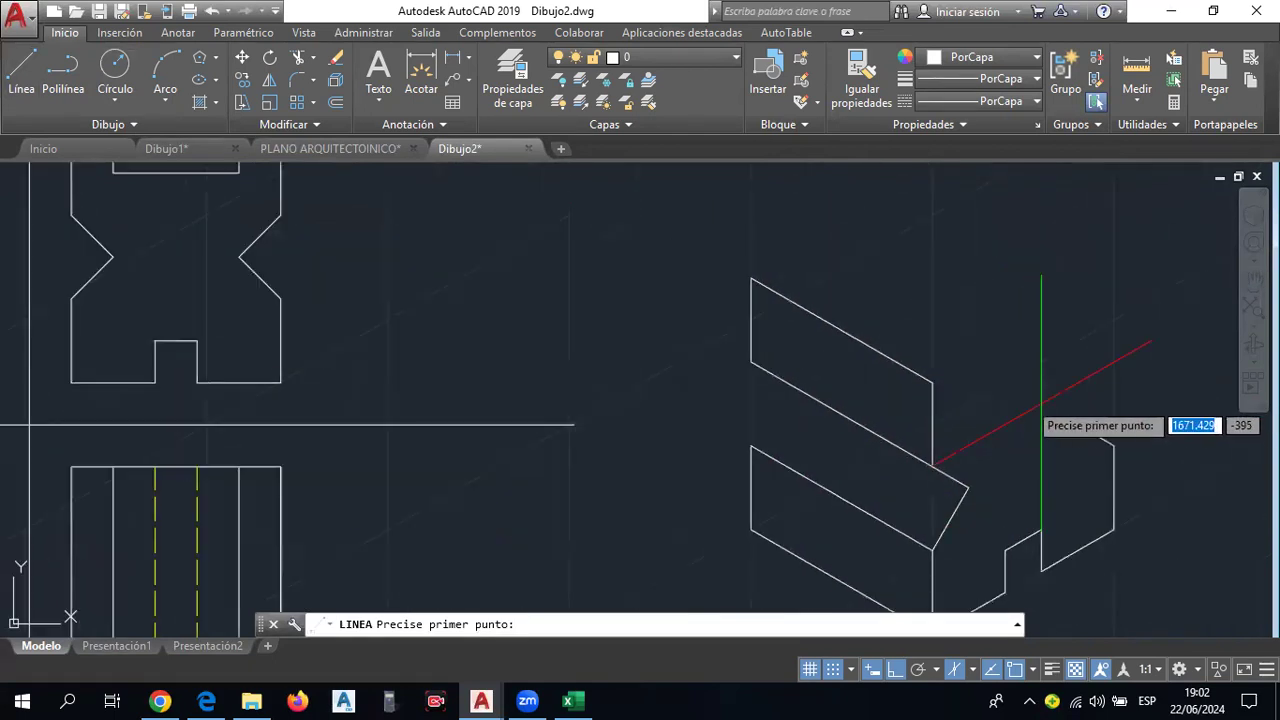
{"action": "scroll", "coordinate": [934, 390], "scroll_direction": "down", "scroll_amount": 2}
{"action": "scroll", "coordinate": [937, 400], "scroll_direction": "down", "scroll_amount": 2}
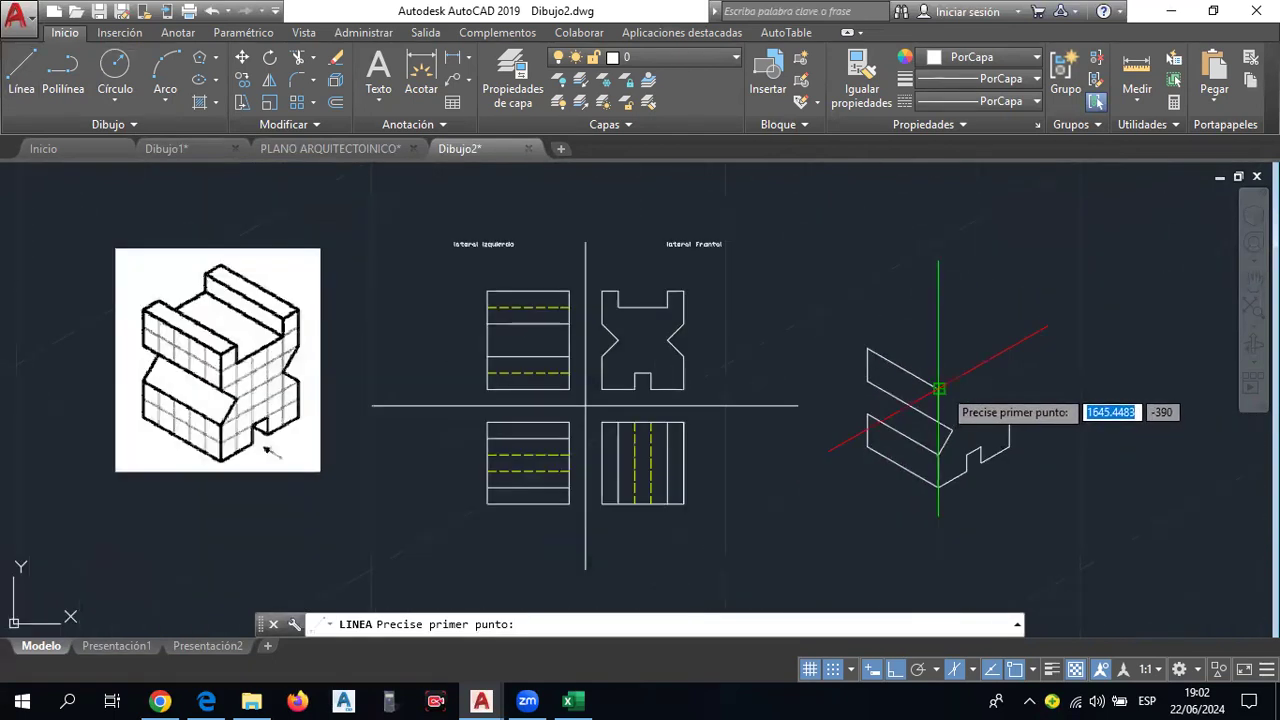
{"action": "scroll", "coordinate": [935, 400], "scroll_direction": "up", "scroll_amount": 2}
{"action": "scroll", "coordinate": [928, 380], "scroll_direction": "down", "scroll_amount": 2}
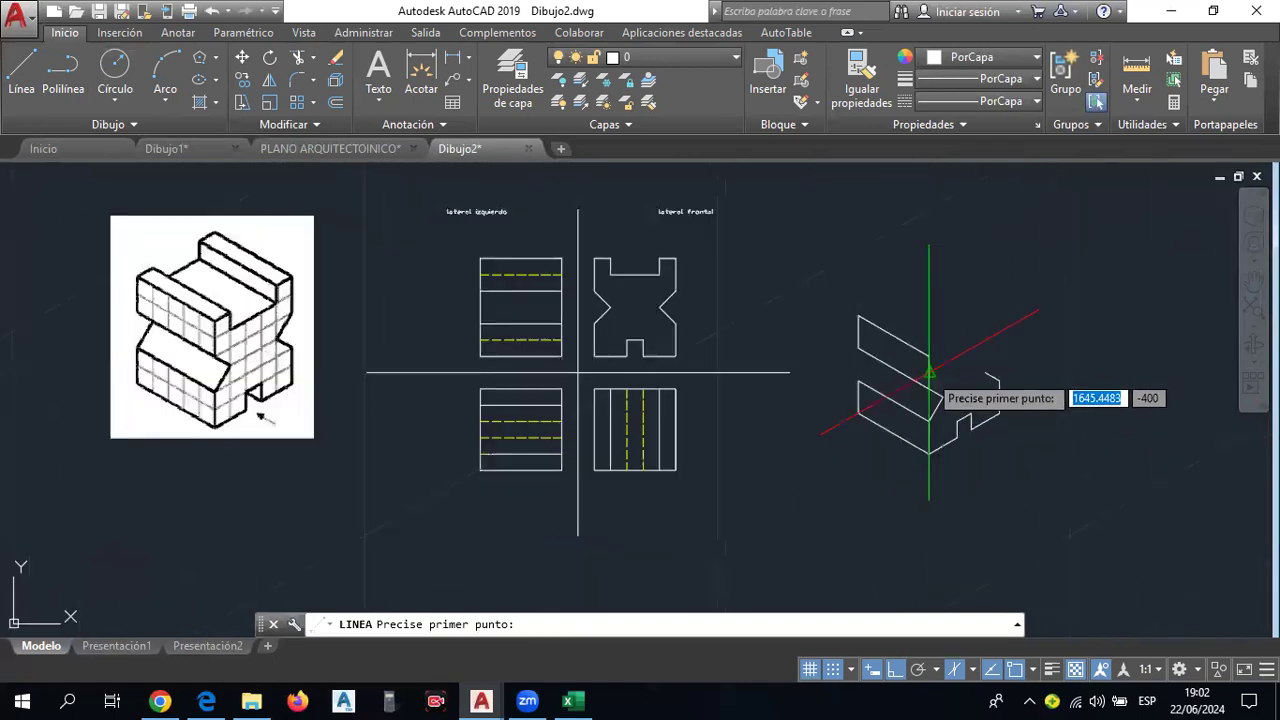
{"action": "left_click", "coordinate": [930, 372]}
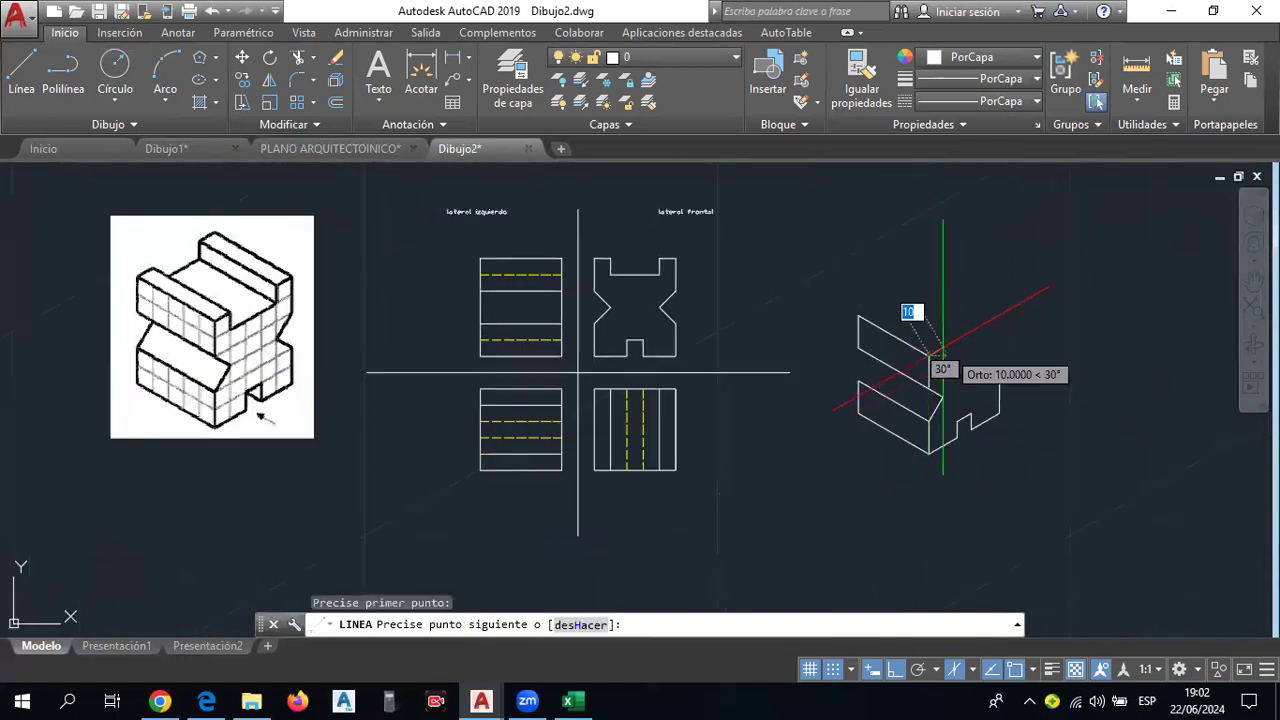
{"action": "scroll", "coordinate": [931, 352], "scroll_direction": "up", "scroll_amount": 2}
{"action": "left_click", "coordinate": [930, 352]}
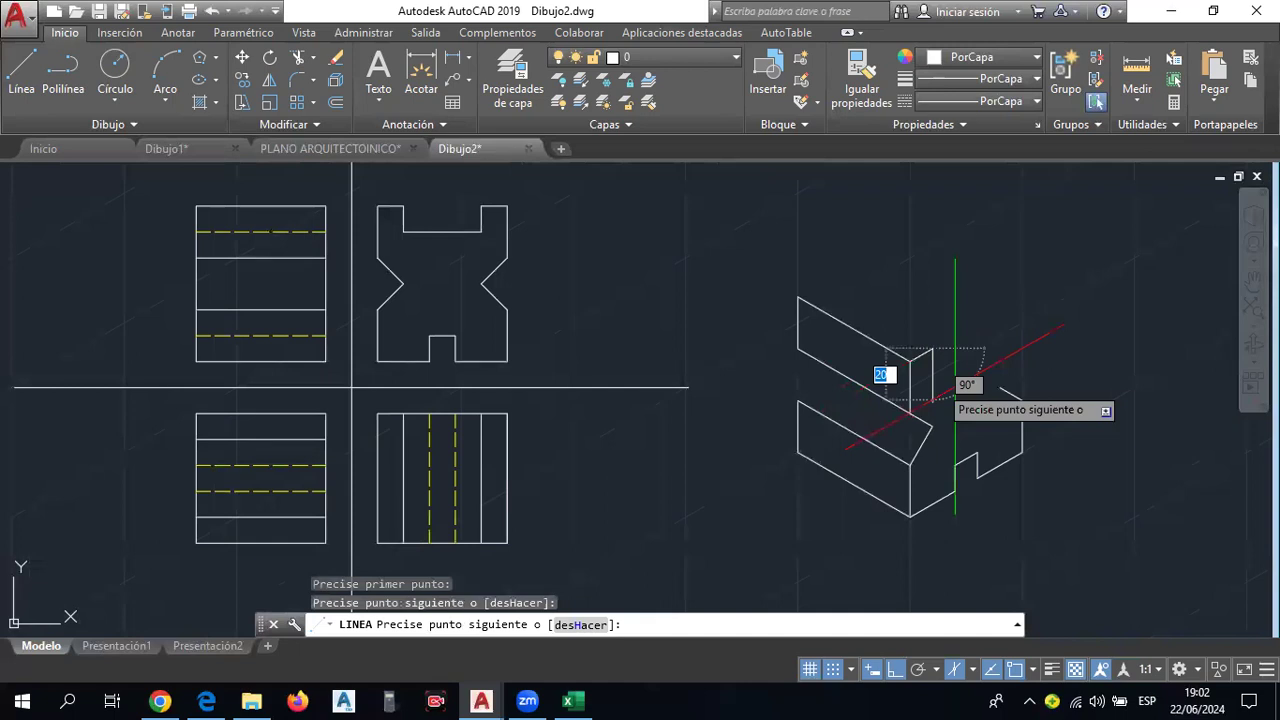
{"action": "scroll", "coordinate": [900, 370], "scroll_direction": "down", "scroll_amount": 3}
{"action": "scroll", "coordinate": [919, 367], "scroll_direction": "up", "scroll_amount": 1}
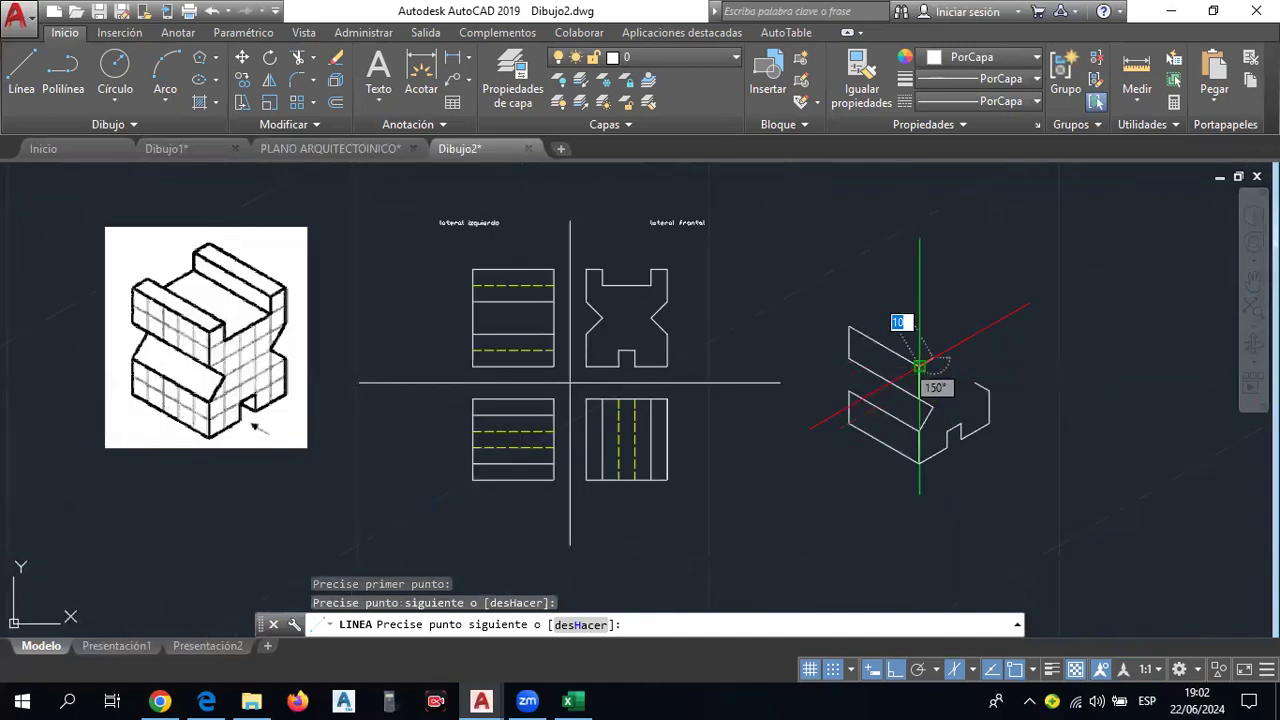
{"action": "scroll", "coordinate": [940, 372], "scroll_direction": "up", "scroll_amount": 4}
{"action": "left_click", "coordinate": [921, 381]}
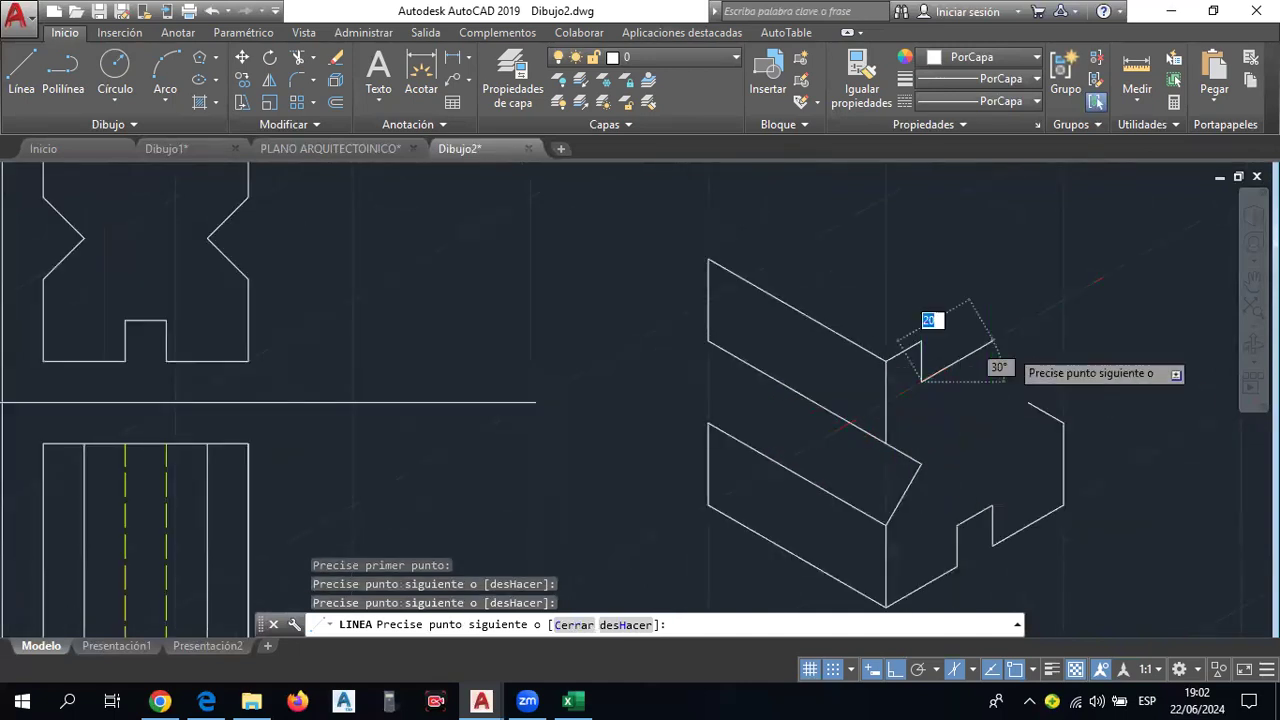
{"action": "scroll", "coordinate": [1000, 280], "scroll_direction": "down", "scroll_amount": 2}
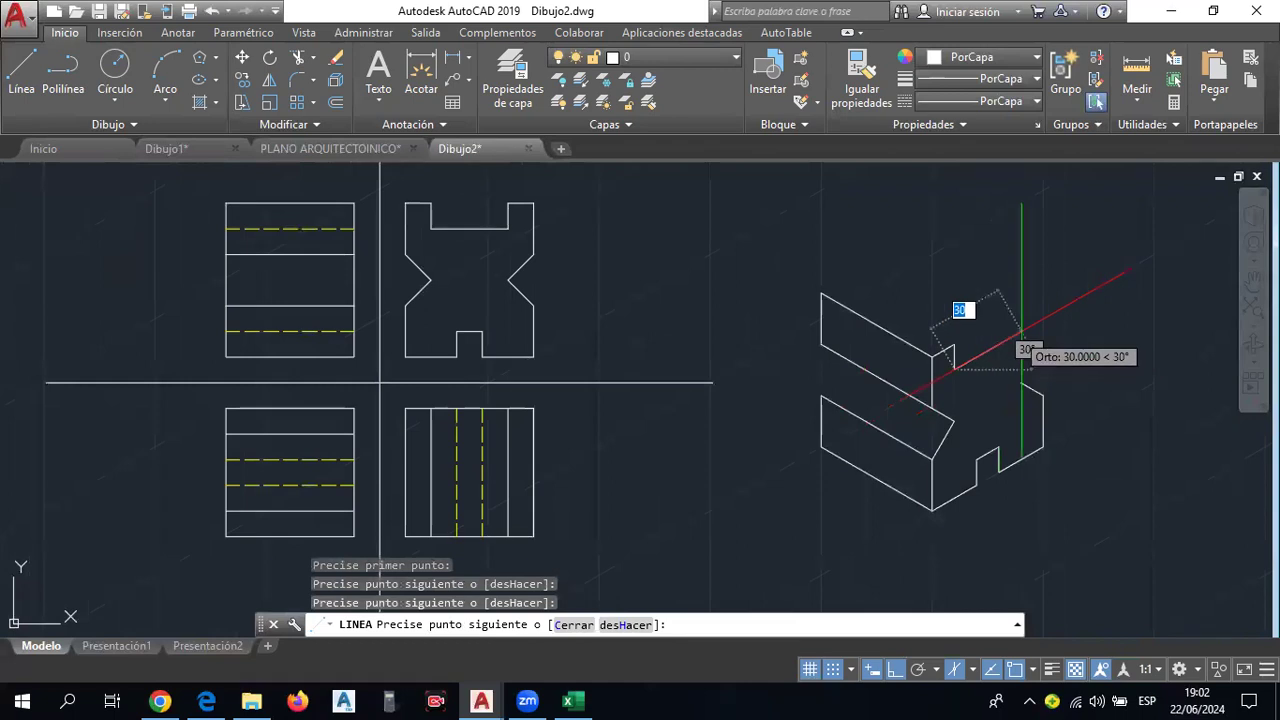
{"action": "left_click", "coordinate": [1021, 330]}
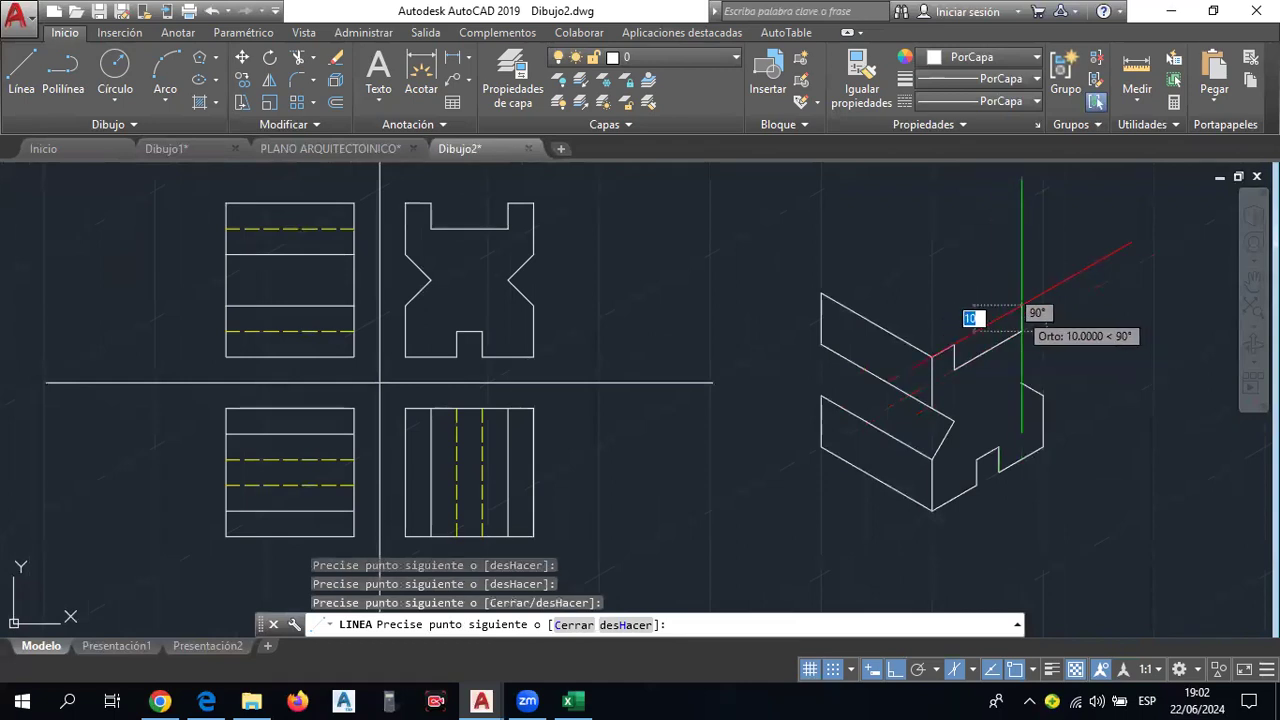
{"action": "scroll", "coordinate": [1040, 302], "scroll_direction": "down", "scroll_amount": 1}
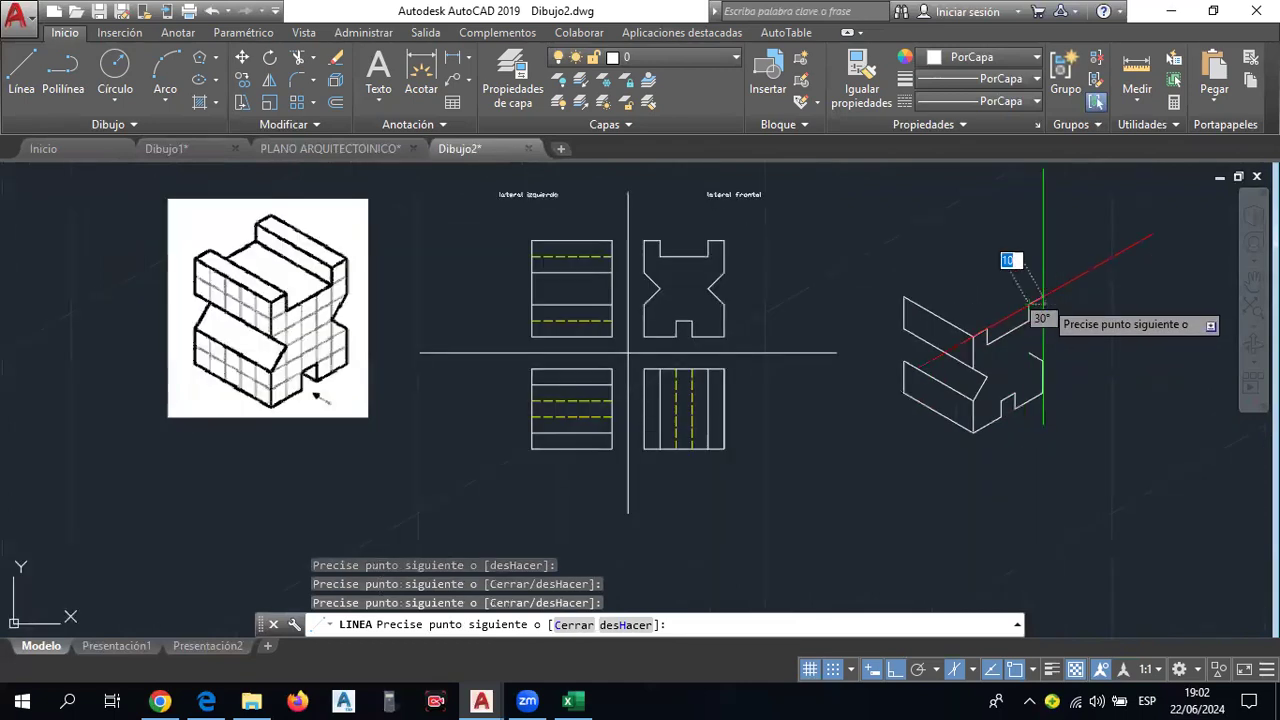
{"action": "scroll", "coordinate": [1032, 300], "scroll_direction": "up", "scroll_amount": 2}
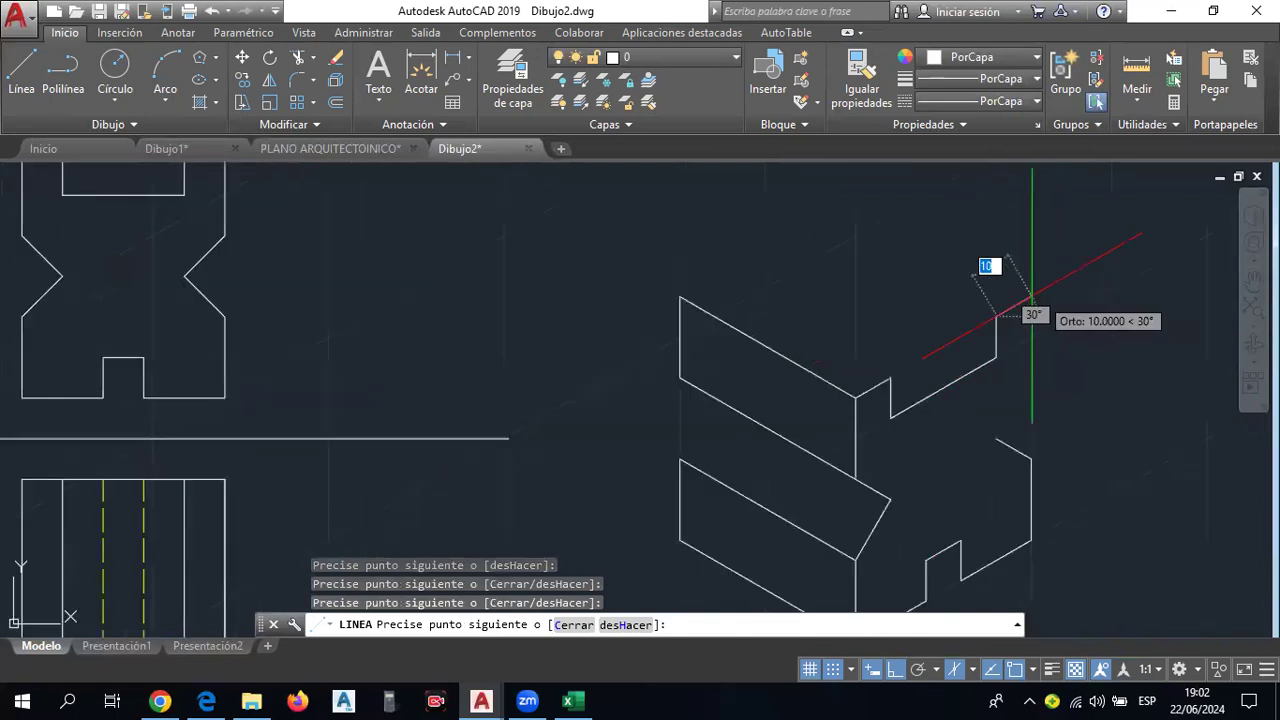
{"action": "scroll", "coordinate": [1034, 303], "scroll_direction": "down", "scroll_amount": 1}
{"action": "scroll", "coordinate": [1035, 308], "scroll_direction": "down", "scroll_amount": 1}
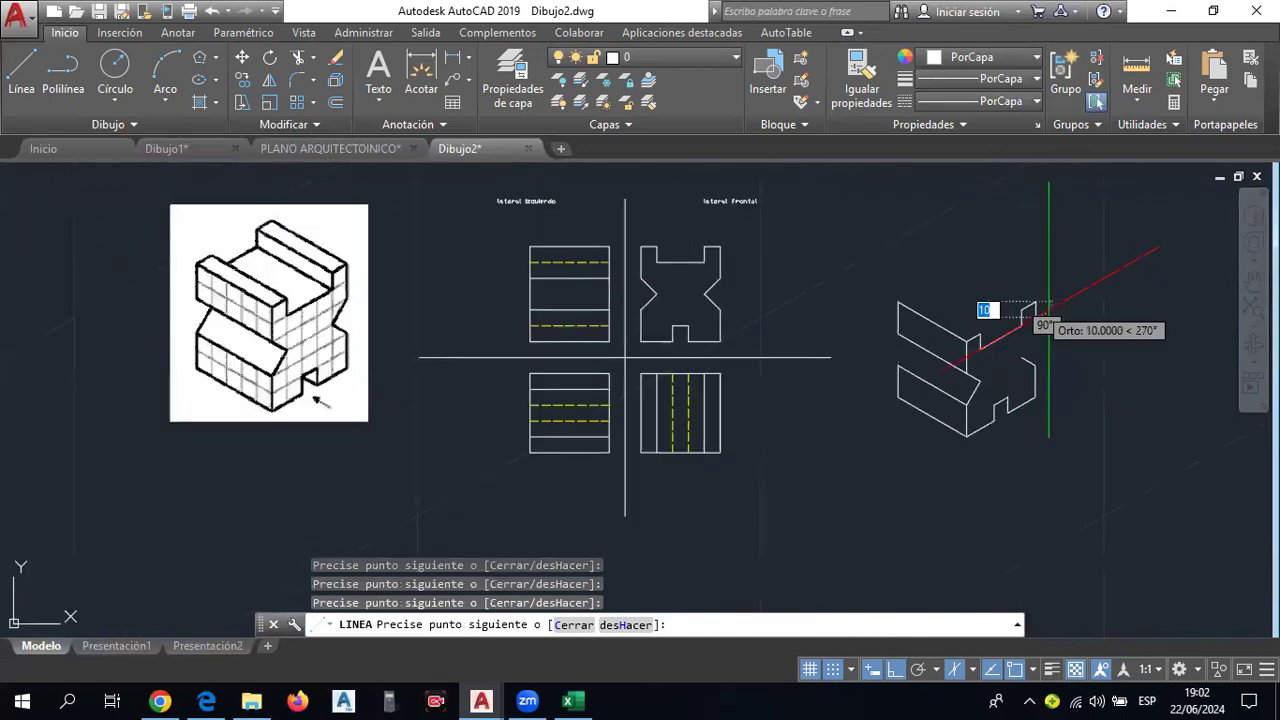
{"action": "scroll", "coordinate": [1034, 325], "scroll_direction": "up", "scroll_amount": 1}
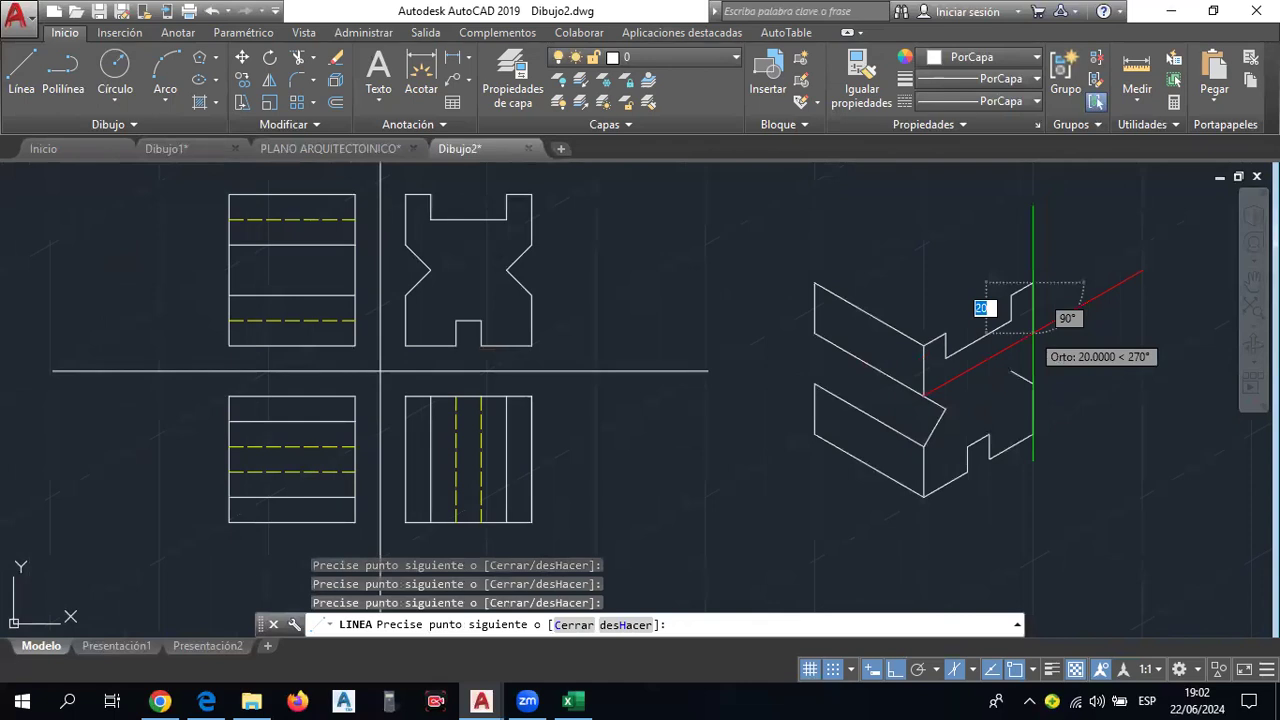
{"action": "scroll", "coordinate": [1032, 335], "scroll_direction": "down", "scroll_amount": 1}
{"action": "scroll", "coordinate": [1032, 335], "scroll_direction": "up", "scroll_amount": 1}
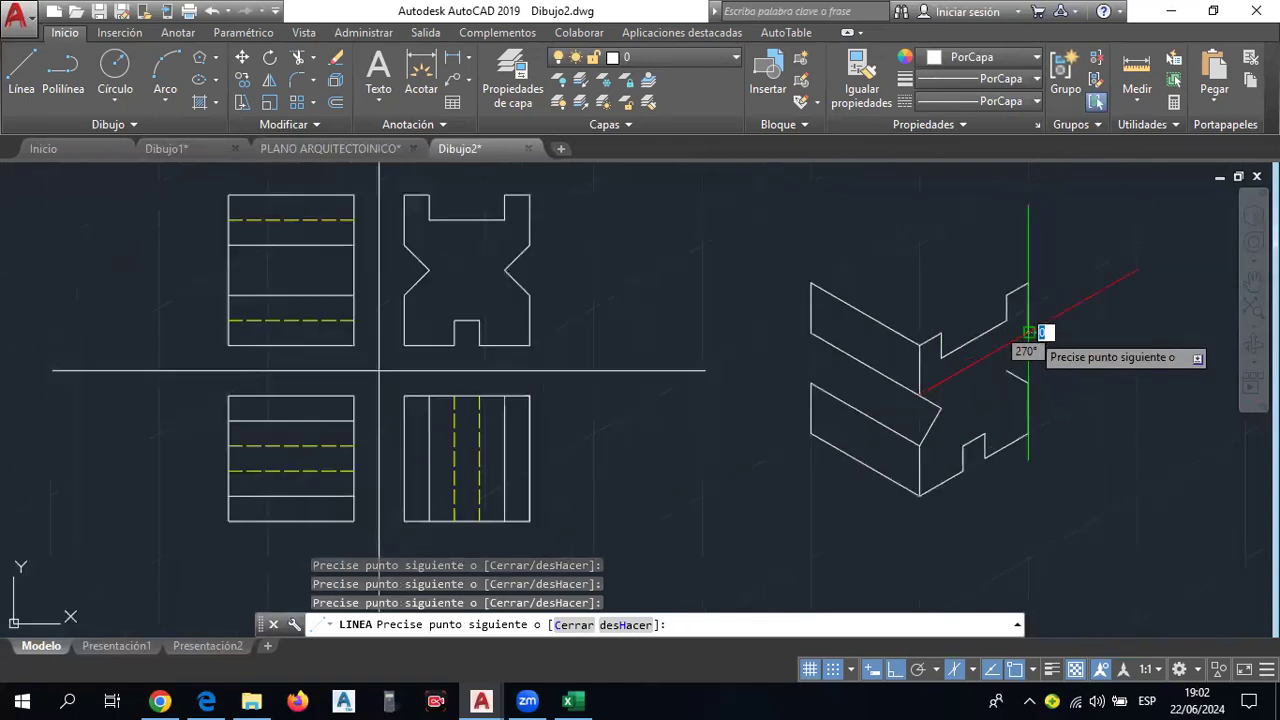
{"action": "scroll", "coordinate": [1021, 371], "scroll_direction": "up", "scroll_amount": 1}
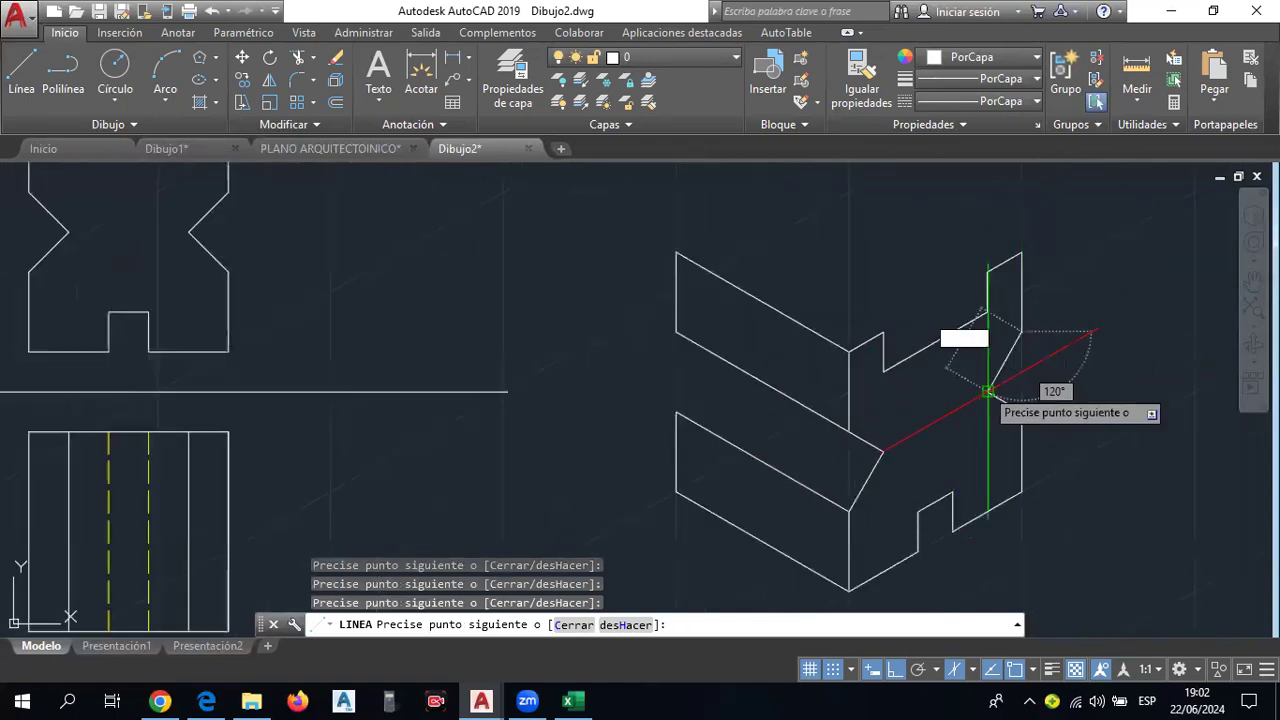
{"action": "key", "text": "Escape"}
{"action": "scroll", "coordinate": [1010, 360], "scroll_direction": "down", "scroll_amount": 3}
{"action": "scroll", "coordinate": [1050, 380], "scroll_direction": "down", "scroll_amount": 1}
{"action": "scroll", "coordinate": [1050, 380], "scroll_direction": "up", "scroll_amount": 1}
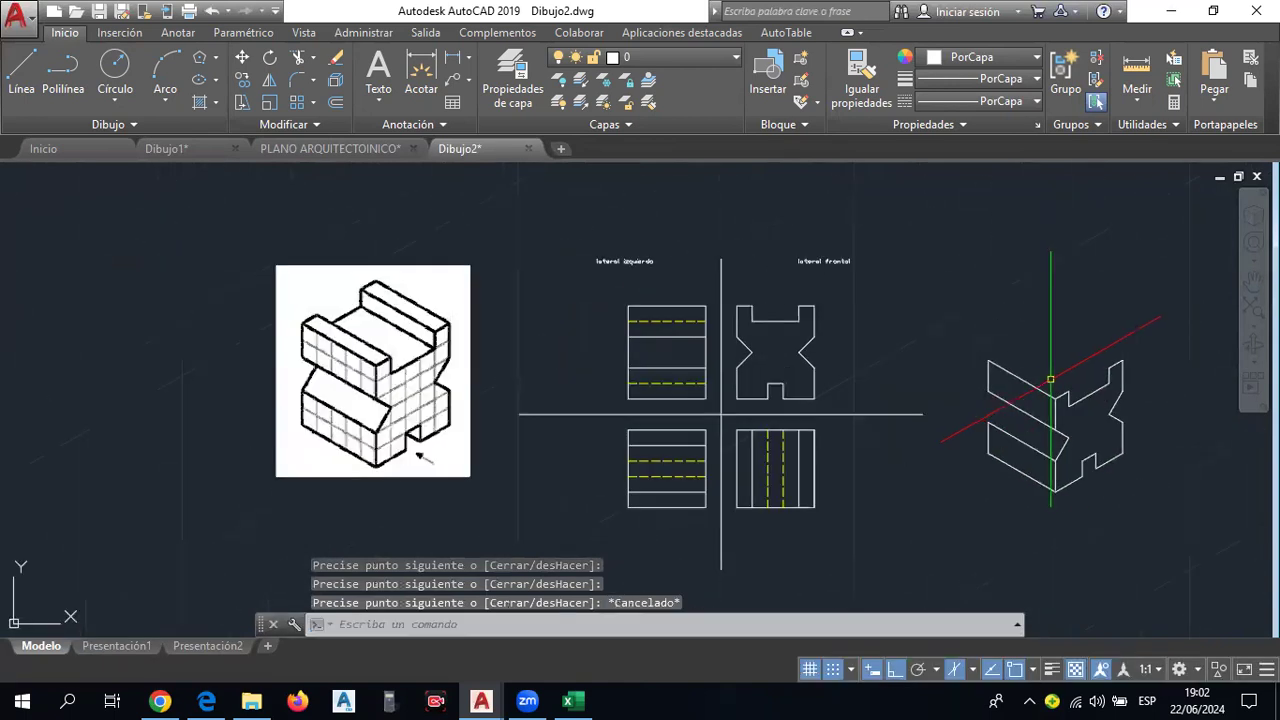
Copy the top slanted edge up to the snapped endpoint to form a top ridge.
{"action": "left_click", "coordinate": [1034, 384]}
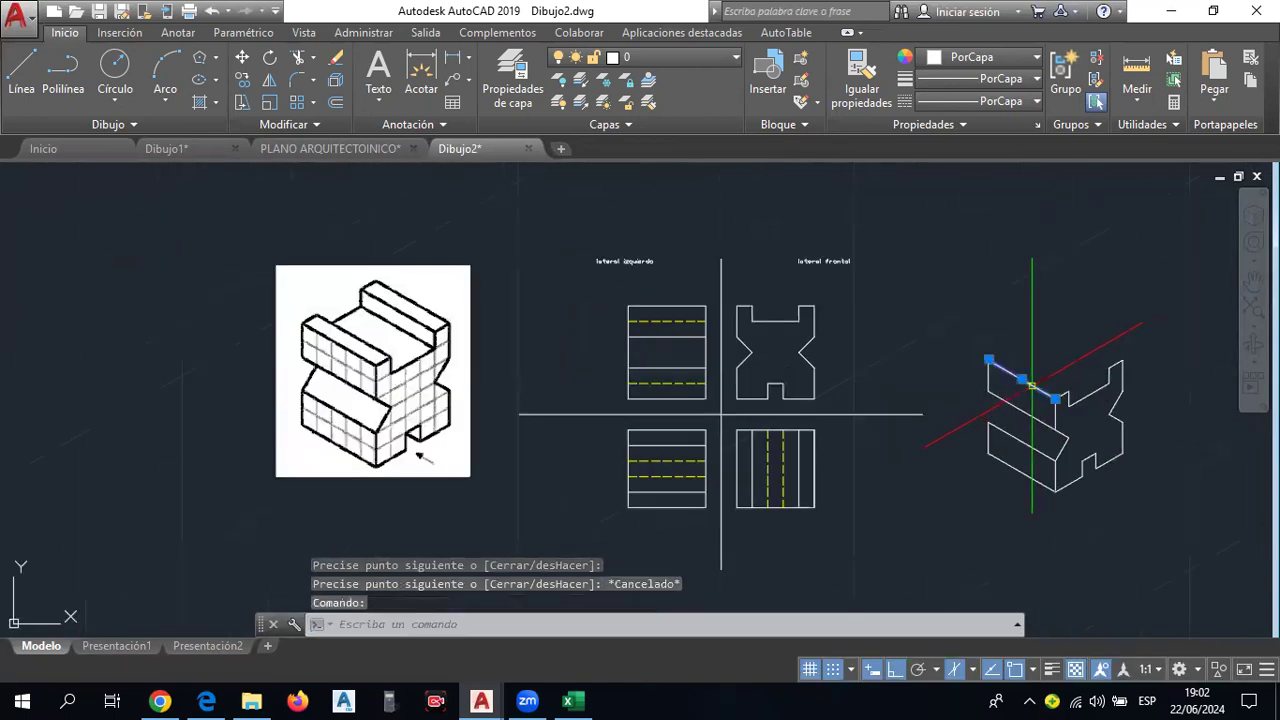
{"action": "left_click", "coordinate": [241, 80]}
{"action": "scroll", "coordinate": [1029, 411], "scroll_direction": "up", "scroll_amount": 4}
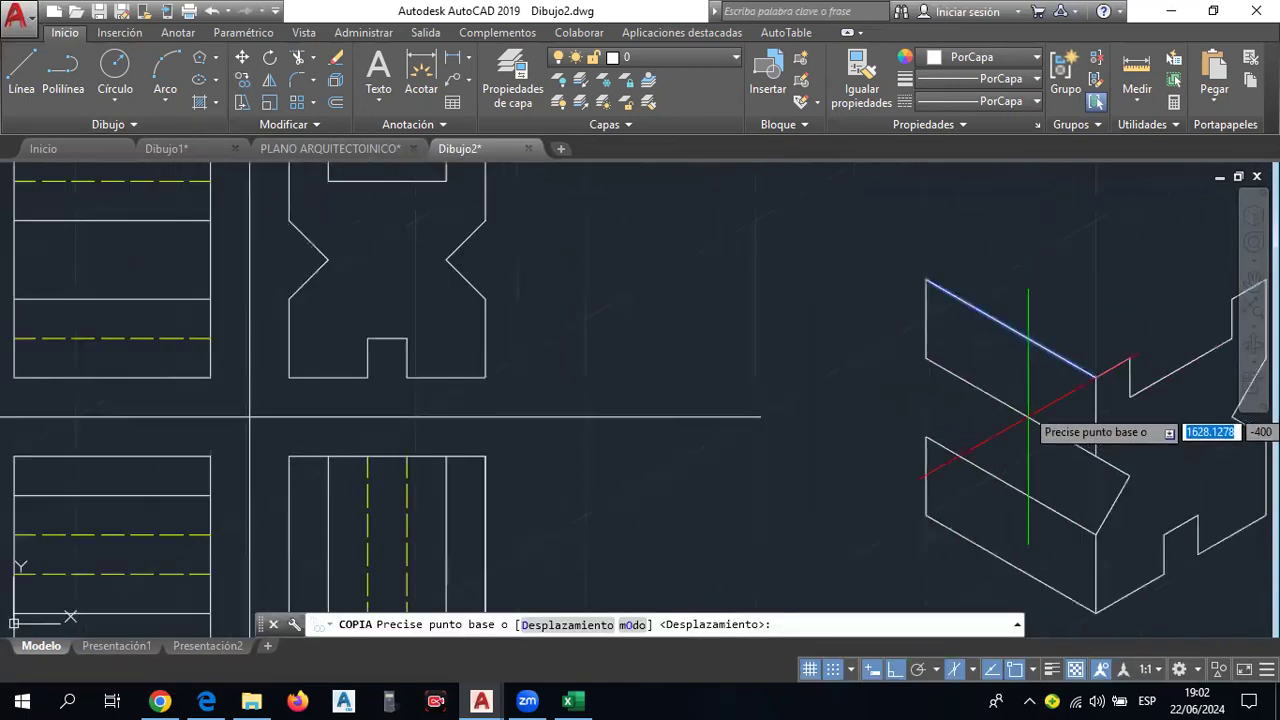
{"action": "left_click", "coordinate": [1097, 378]}
{"action": "left_click", "coordinate": [1131, 345]}
{"action": "scroll", "coordinate": [1085, 373], "scroll_direction": "down", "scroll_amount": 2}
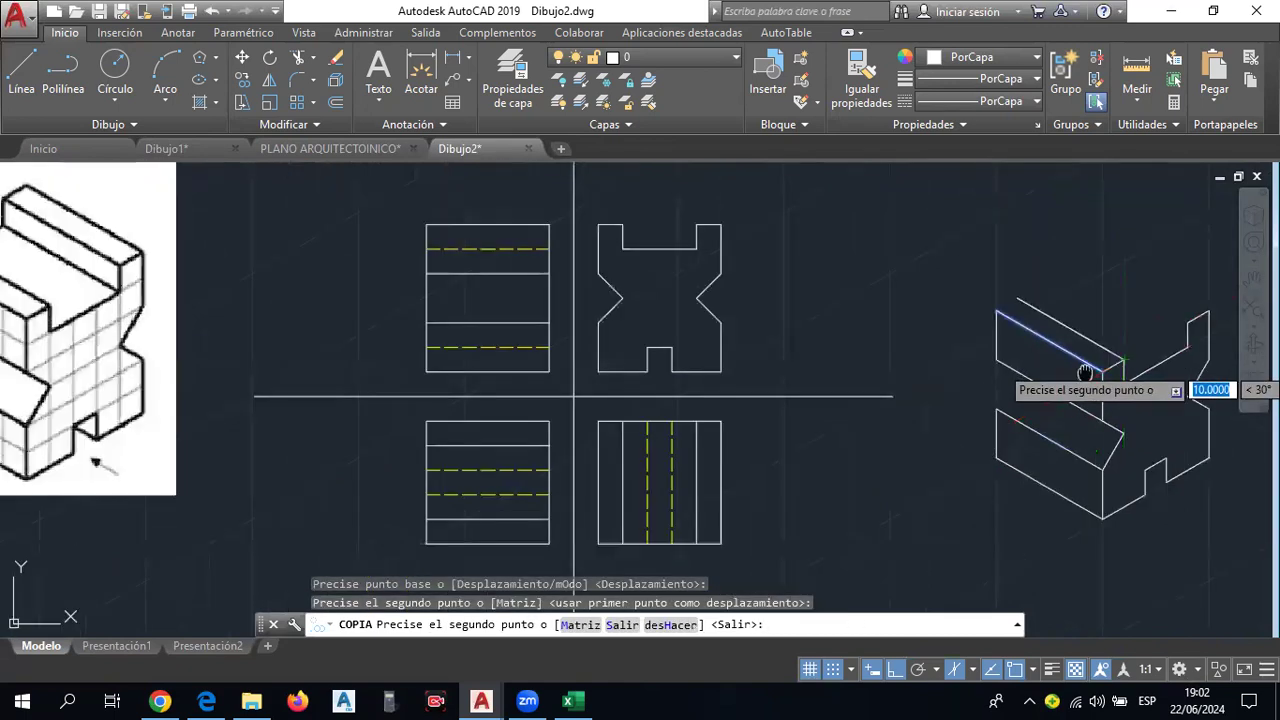
{"action": "middle_click_drag", "start_coordinate": [1085, 373], "coordinate": [1017, 417]}
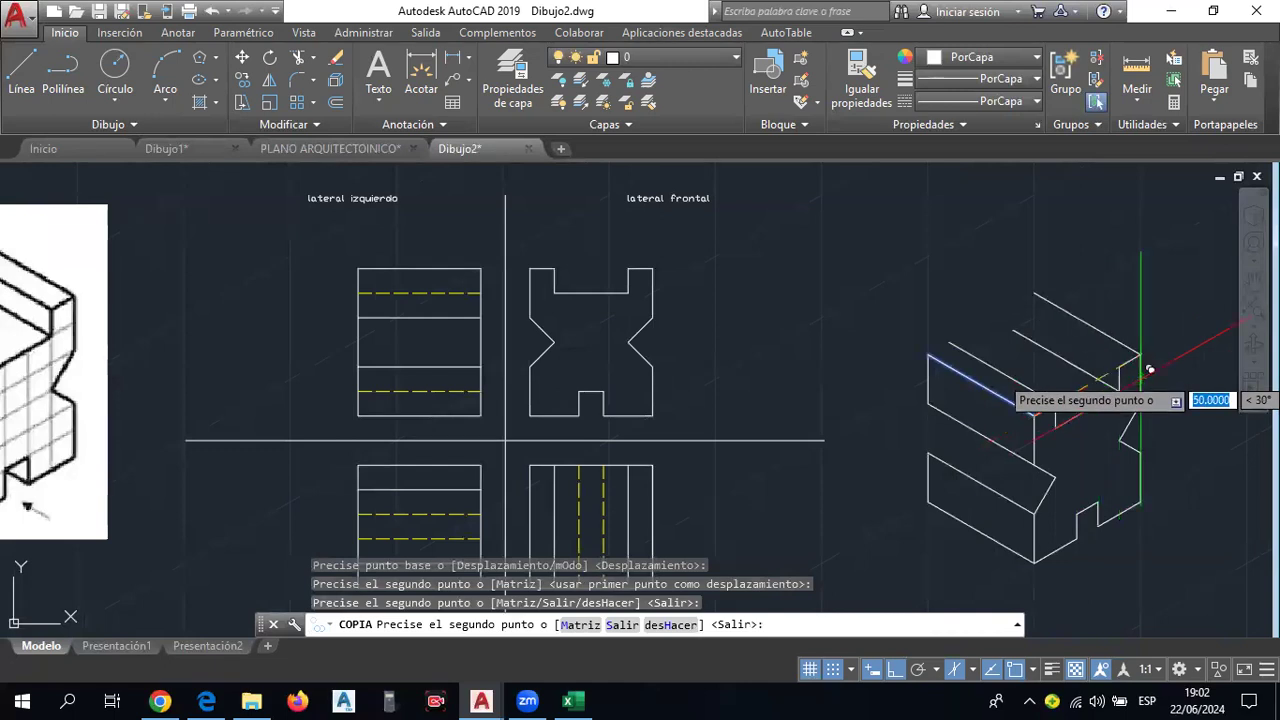
{"action": "left_click", "coordinate": [1148, 347]}
{"action": "key", "text": "Escape"}
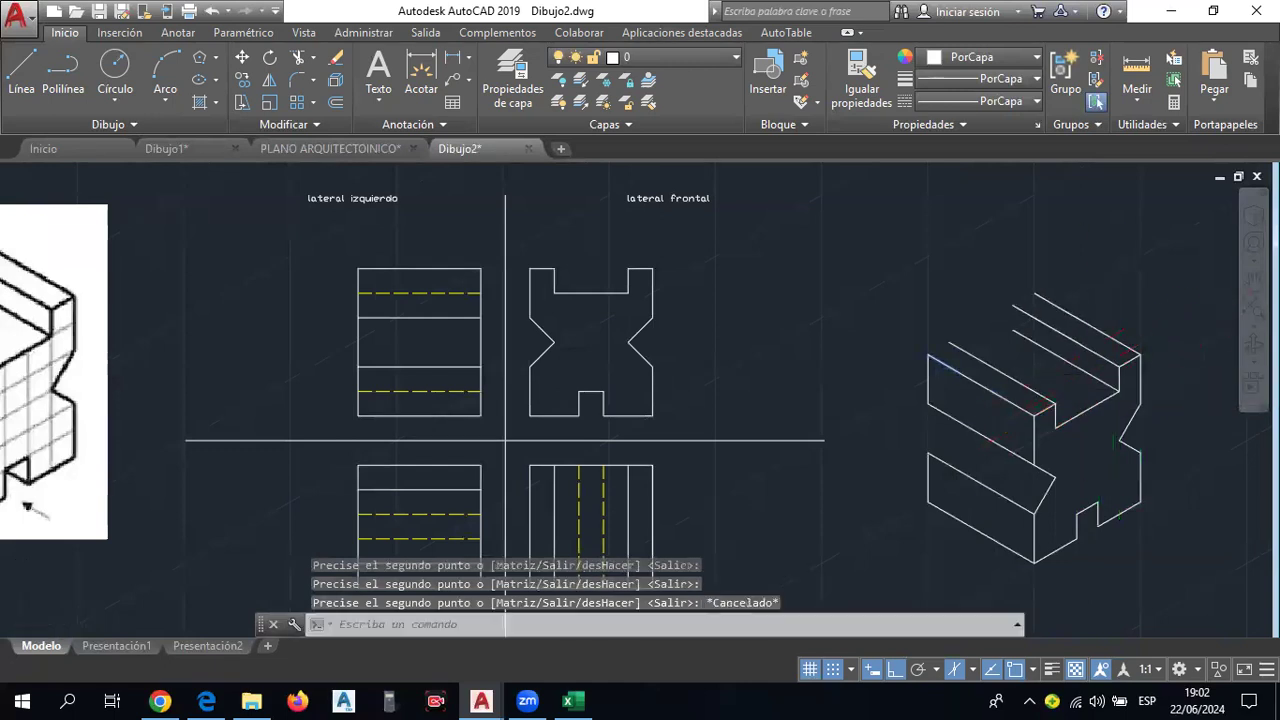
{"action": "scroll", "coordinate": [1080, 355], "scroll_direction": "down", "scroll_amount": 4}
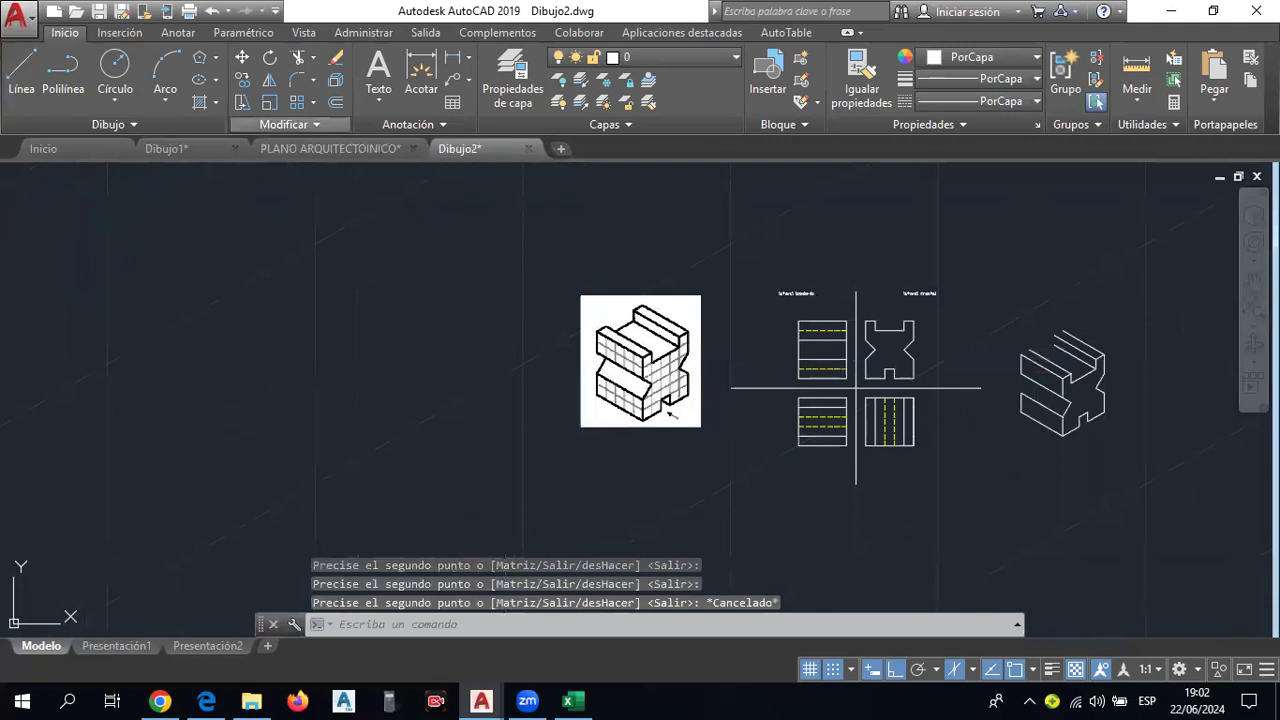
Draw two short connecting edges, one from the block's top corner and one on its front.
{"action": "left_click", "coordinate": [22, 72]}
{"action": "scroll", "coordinate": [982, 305], "scroll_direction": "up", "scroll_amount": 2}
{"action": "scroll", "coordinate": [1113, 420], "scroll_direction": "up", "scroll_amount": 3}
{"action": "scroll", "coordinate": [1100, 295], "scroll_direction": "down", "scroll_amount": 2}
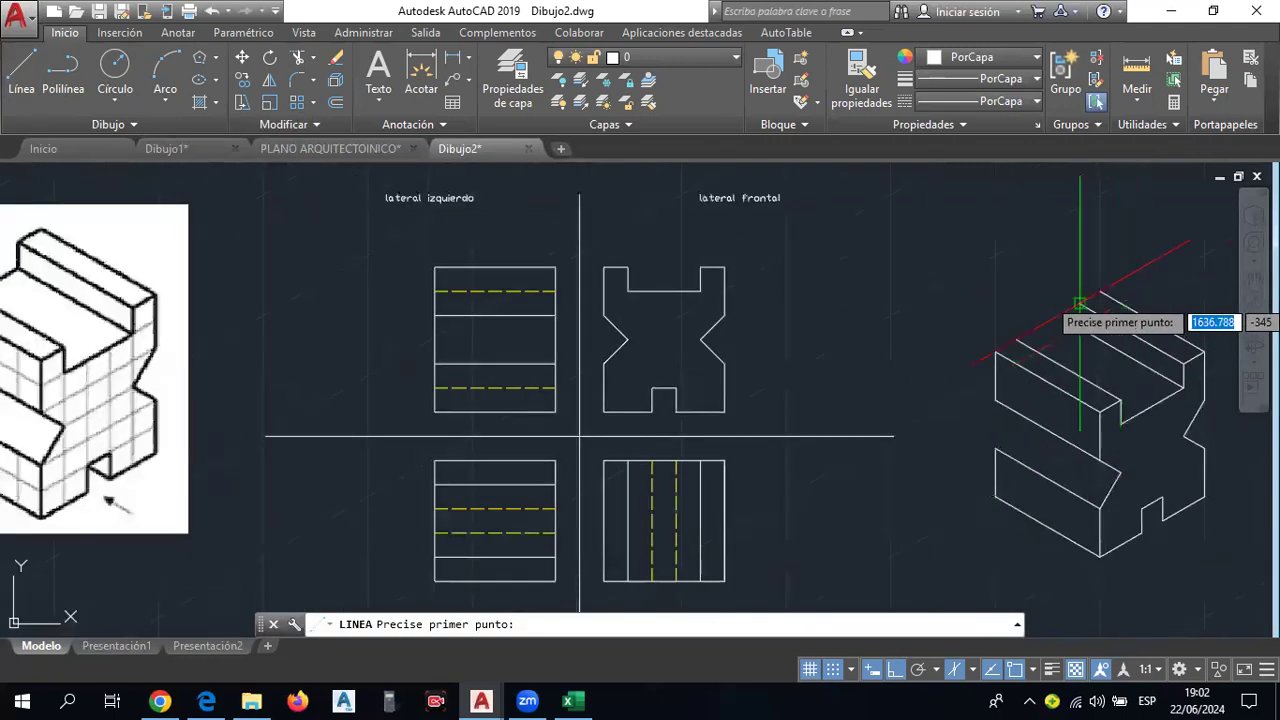
{"action": "left_click", "coordinate": [1100, 291]}
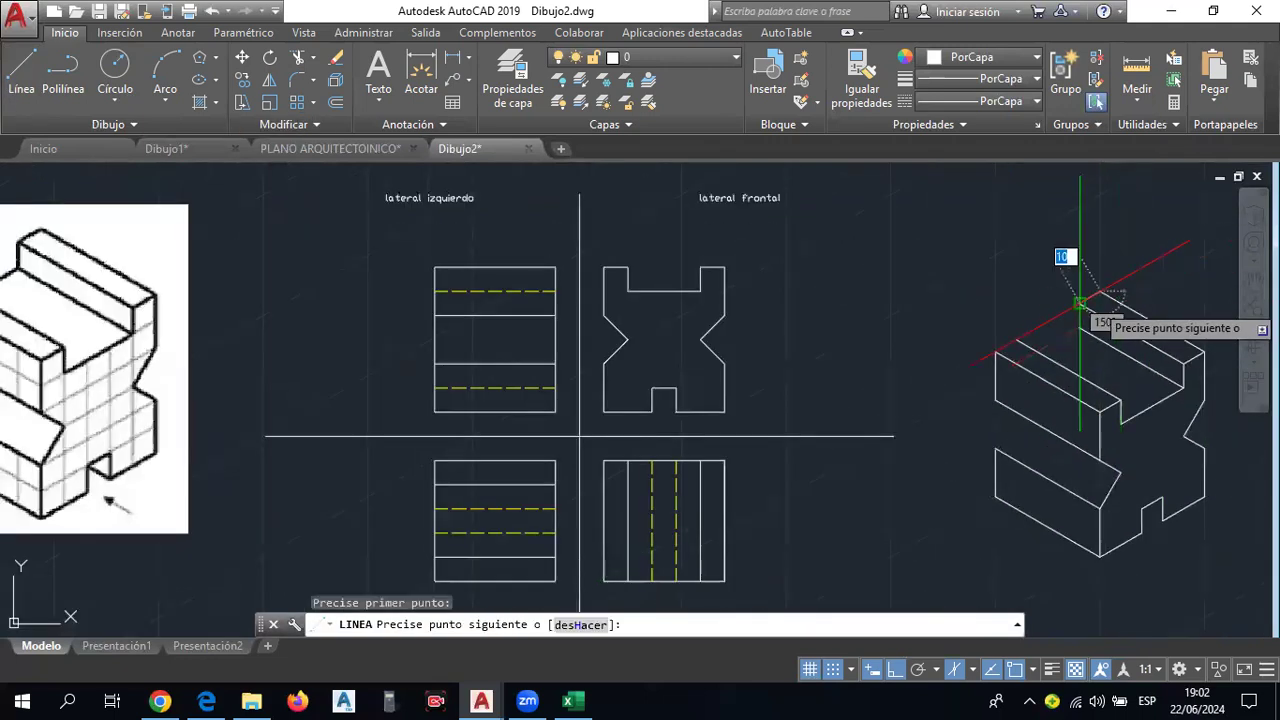
{"action": "left_click", "coordinate": [1080, 325]}
{"action": "key", "text": "Escape"}
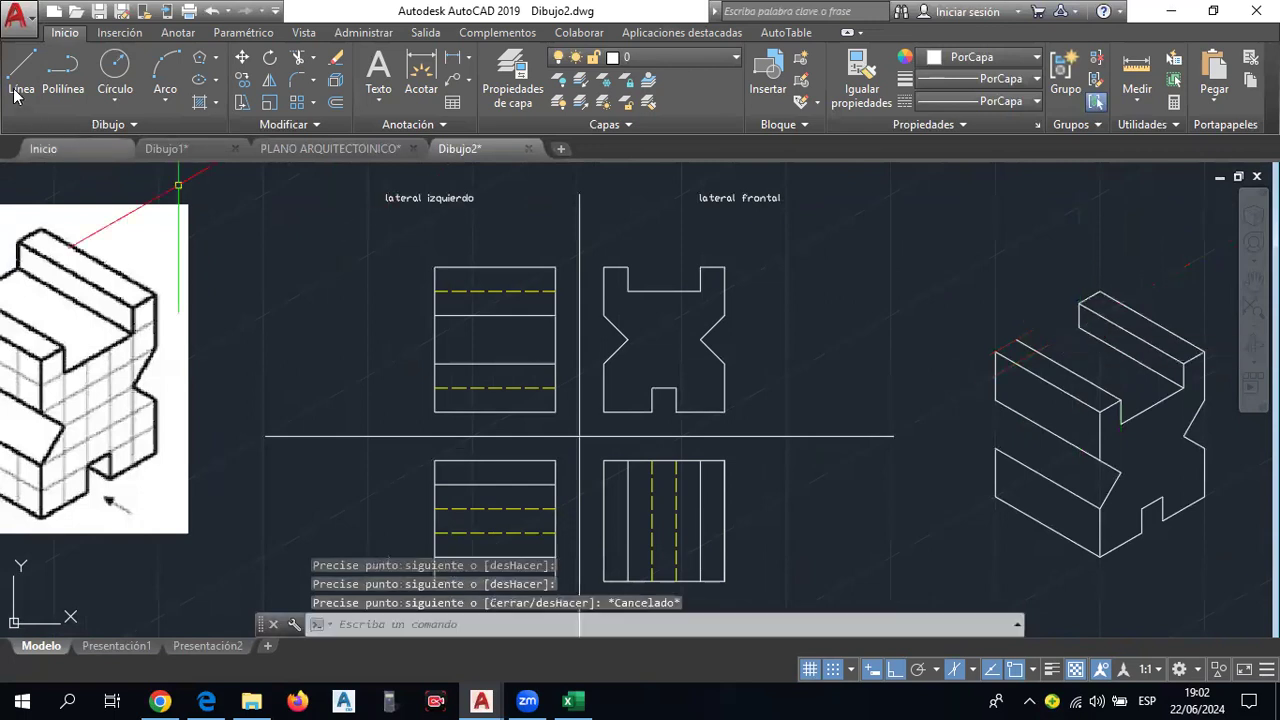
{"action": "left_click", "coordinate": [20, 78]}
{"action": "middle_click_drag", "start_coordinate": [814, 310], "coordinate": [966, 325]}
{"action": "middle_click_drag", "start_coordinate": [1030, 380], "coordinate": [841, 389]}
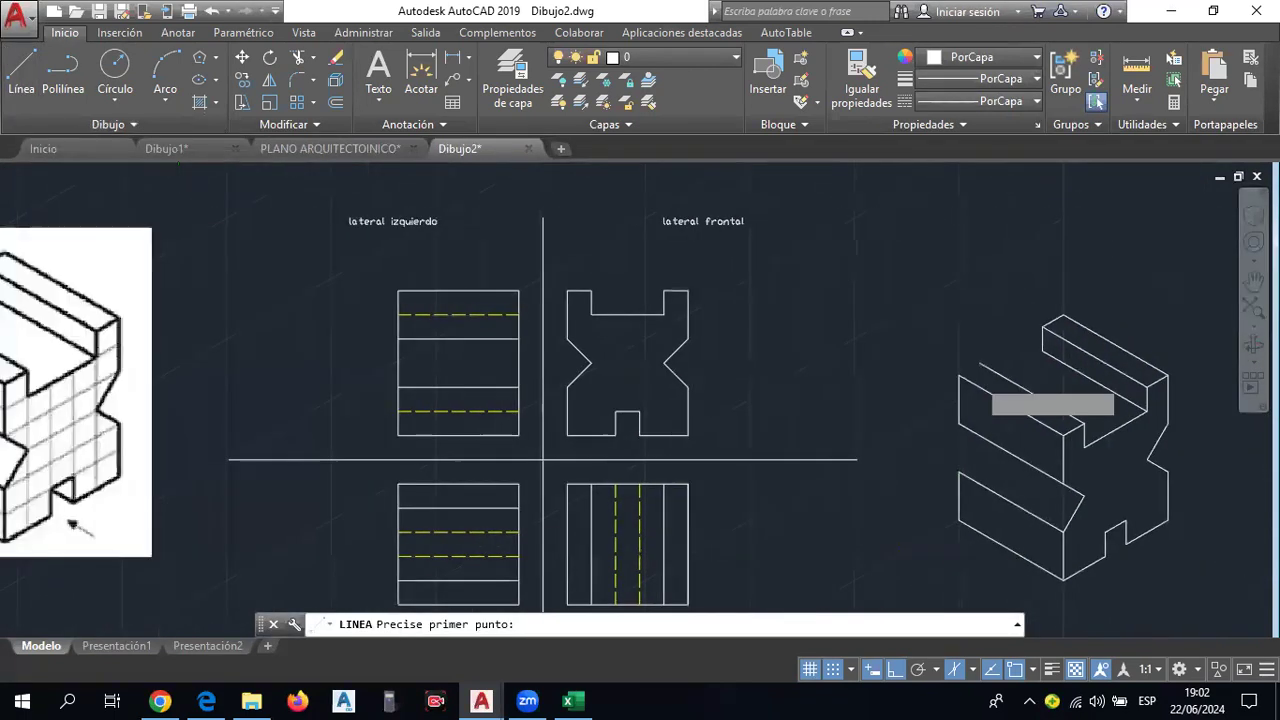
{"action": "left_click", "coordinate": [958, 375]}
{"action": "left_click", "coordinate": [943, 329]}
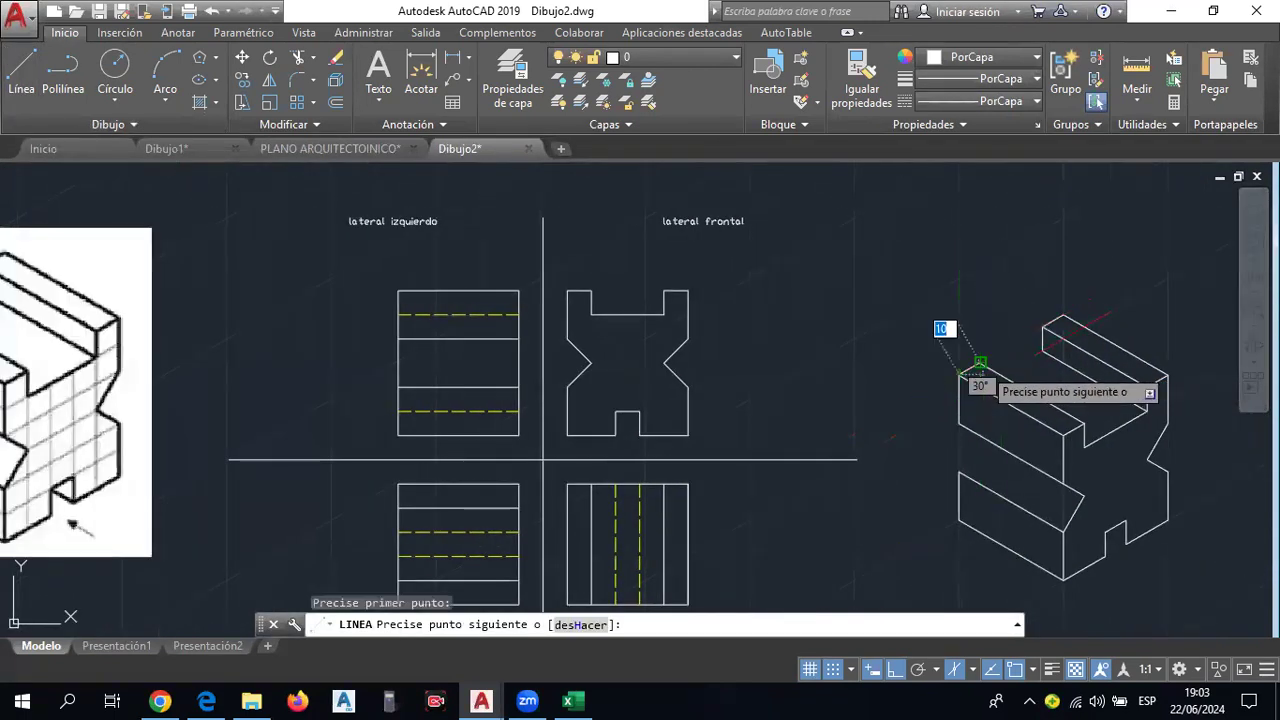
{"action": "key", "text": "Escape"}
{"action": "scroll", "coordinate": [596, 343], "scroll_direction": "down", "scroll_amount": 2}
{"action": "middle_click_drag", "start_coordinate": [596, 343], "coordinate": [724, 369]}
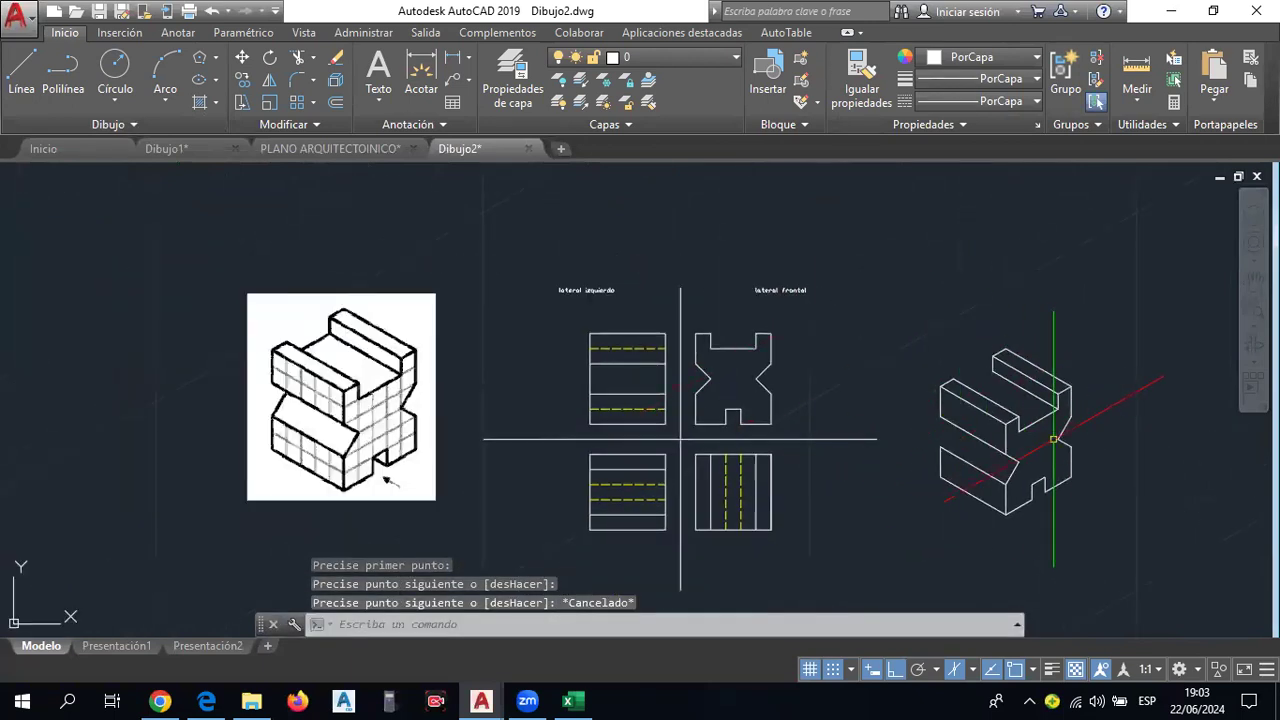
{"action": "scroll", "coordinate": [1053, 438], "scroll_direction": "up", "scroll_amount": 2}
Copy an inner edge of the block to its back corner.
{"action": "left_click", "coordinate": [1020, 405]}
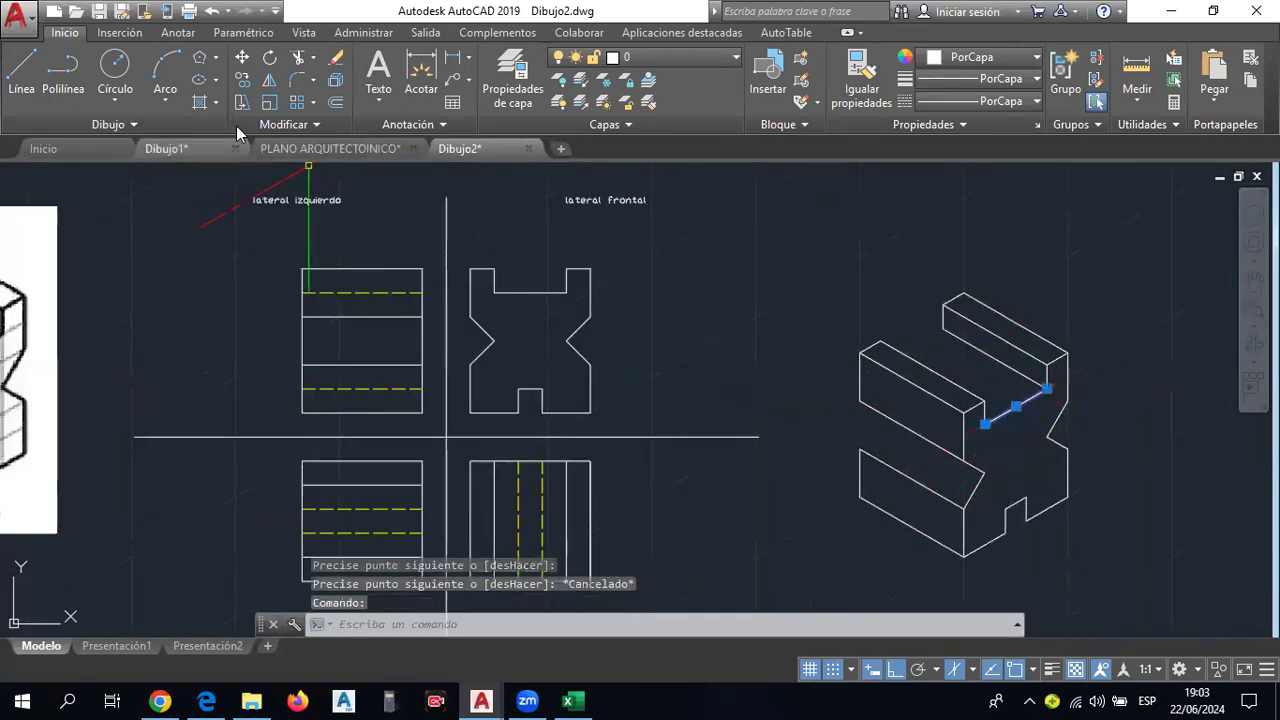
{"action": "left_click", "coordinate": [242, 80]}
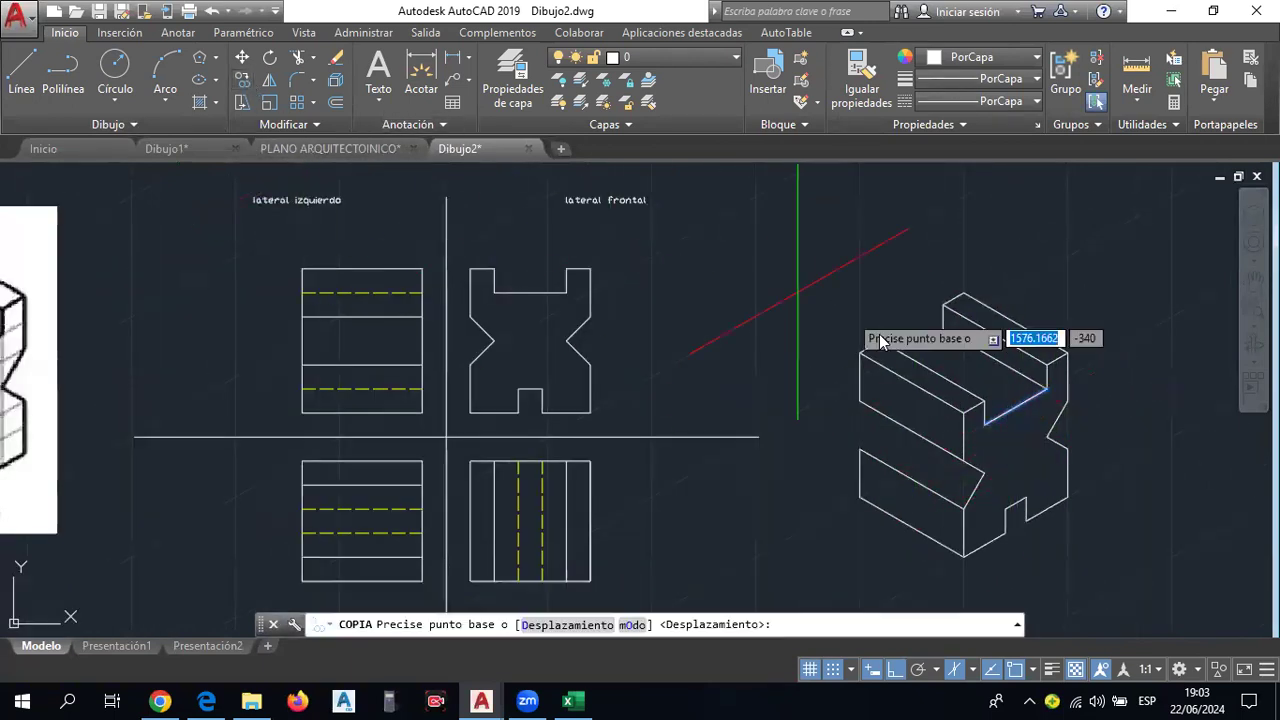
{"action": "left_click", "coordinate": [1047, 388]}
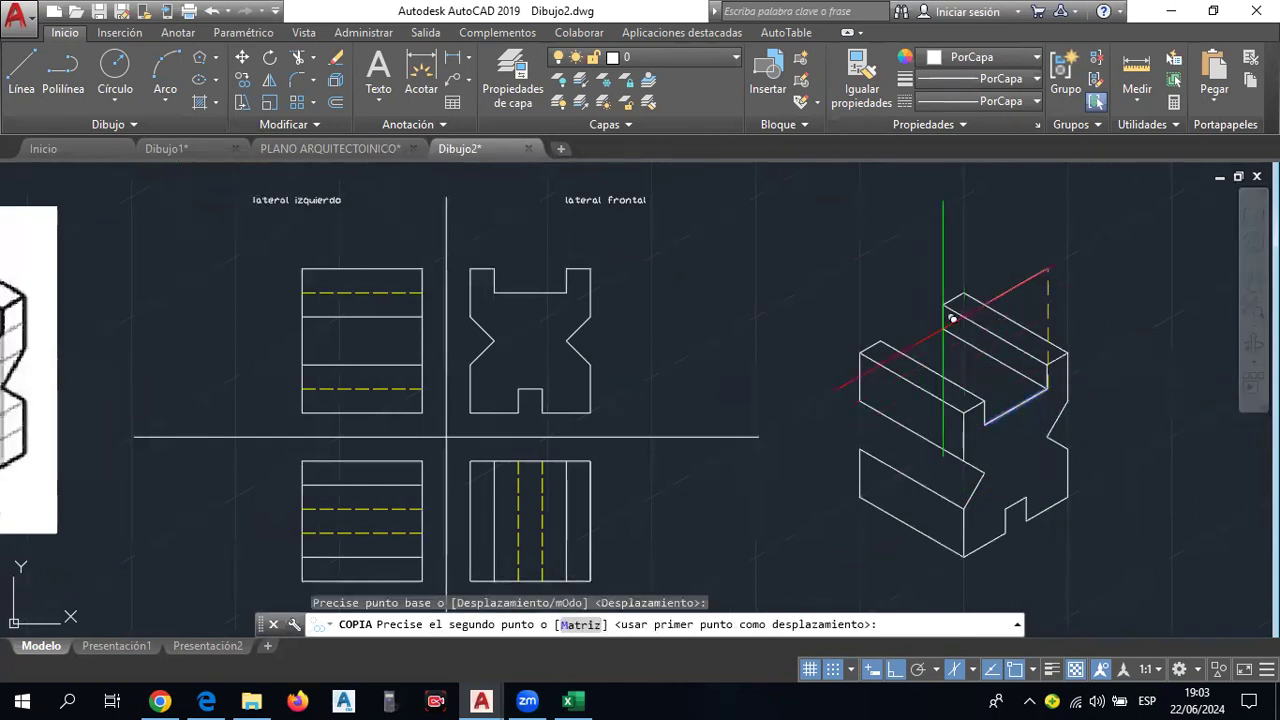
{"action": "left_click", "coordinate": [950, 305]}
{"action": "key", "text": "Escape"}
{"action": "scroll", "coordinate": [912, 376], "scroll_direction": "up", "scroll_amount": 2}
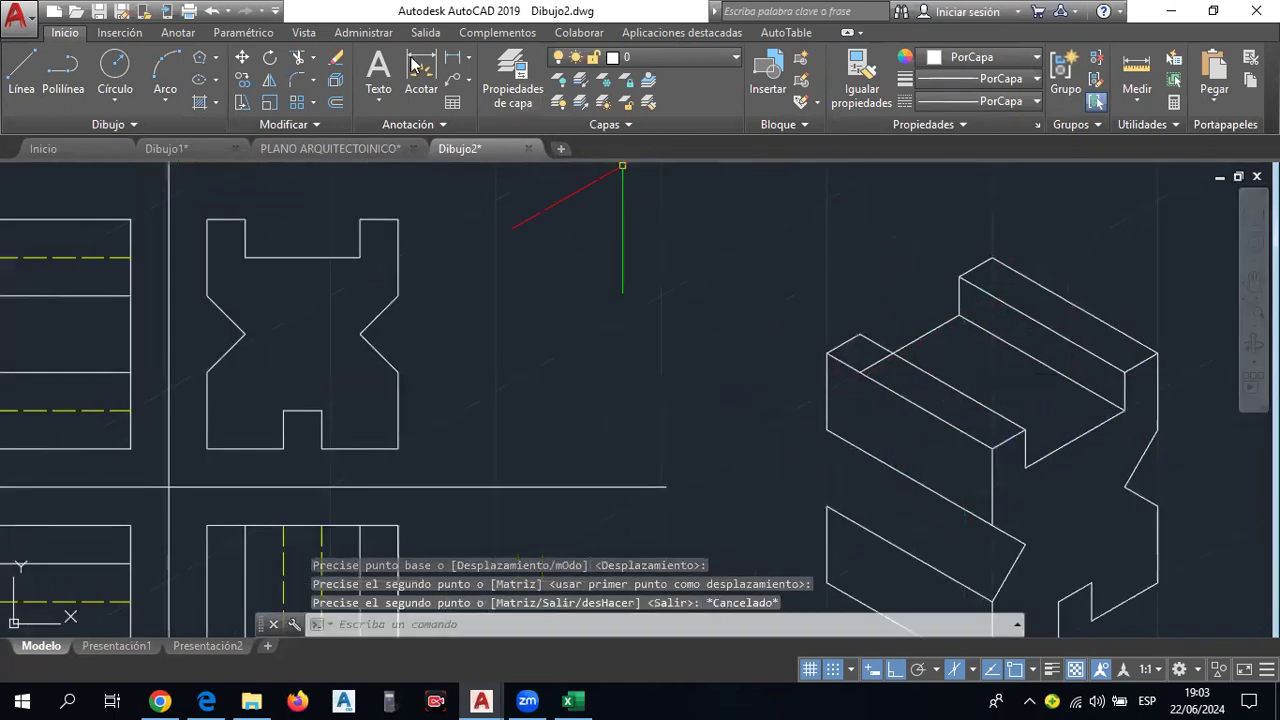
{"action": "type", "text": "rr"}
{"action": "key", "text": "Return"}
{"action": "key", "text": "Return"}
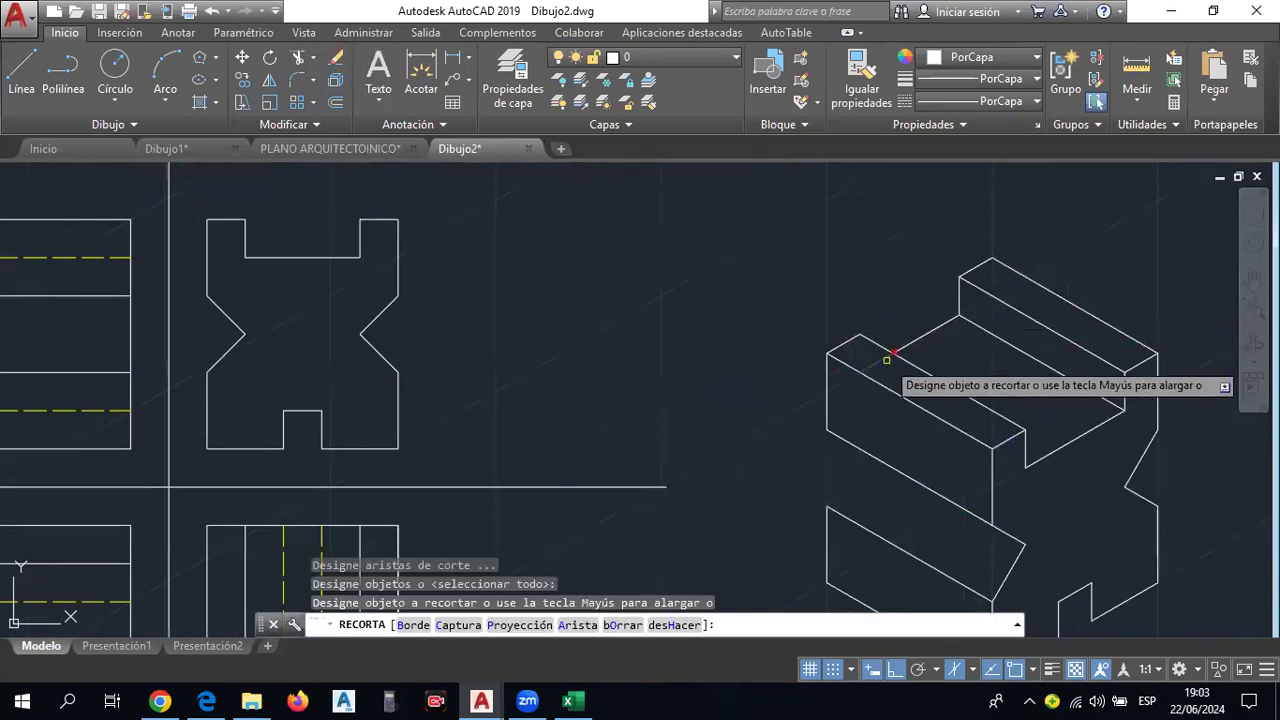
{"action": "scroll", "coordinate": [906, 384], "scroll_direction": "down", "scroll_amount": 2}
{"action": "key", "text": "Escape"}
{"action": "scroll", "coordinate": [881, 401], "scroll_direction": "down", "scroll_amount": 2}
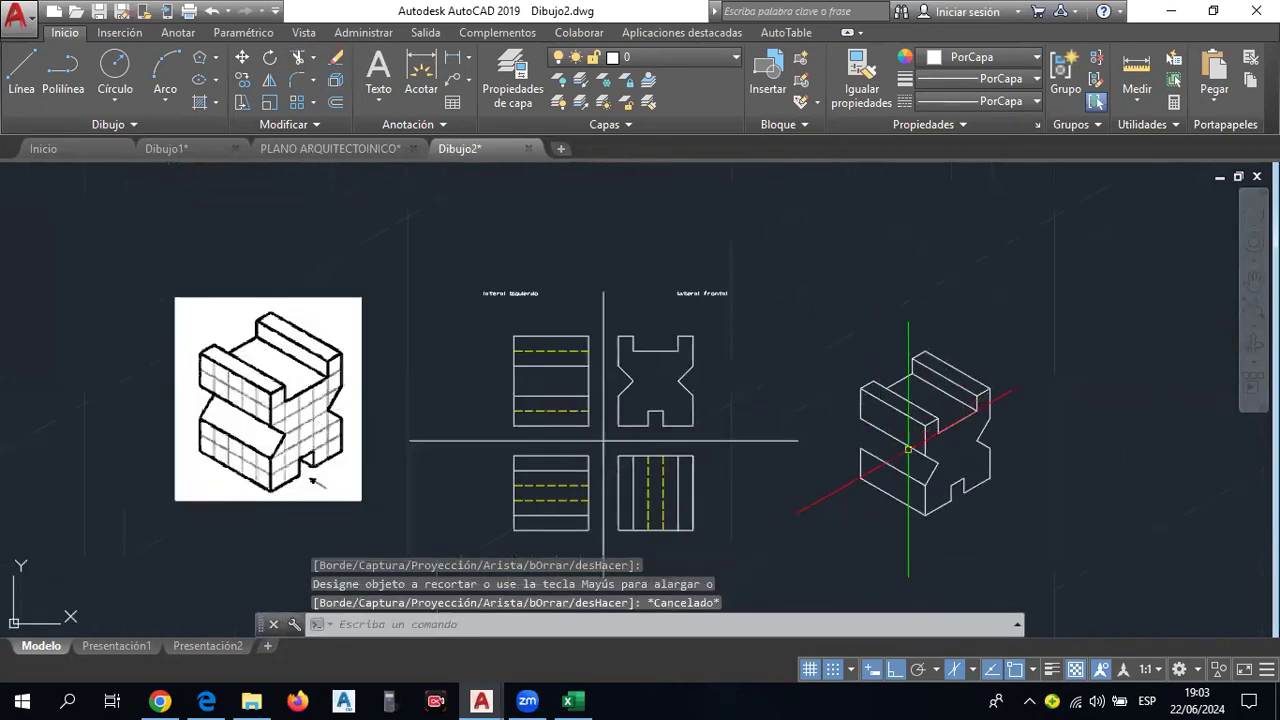
{"action": "middle_click_drag", "start_coordinate": [889, 380], "coordinate": [1022, 459]}
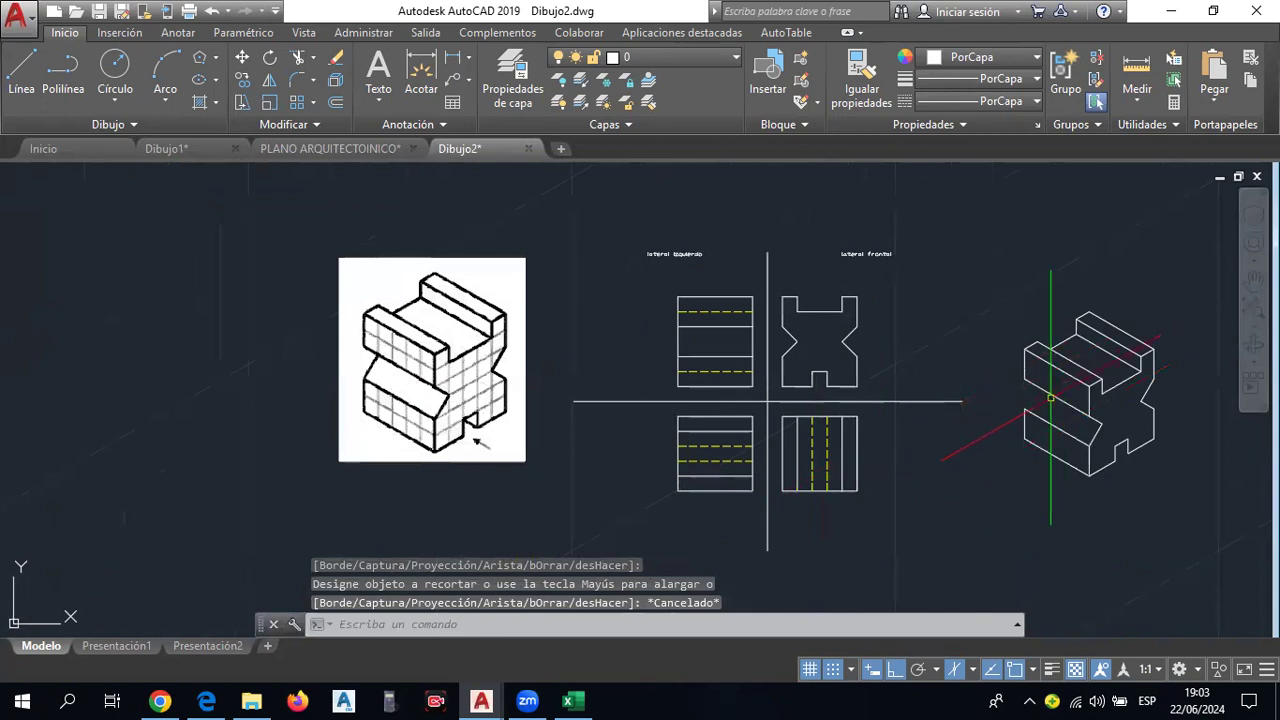
{"action": "scroll", "coordinate": [1053, 400], "scroll_direction": "up", "scroll_amount": 2}
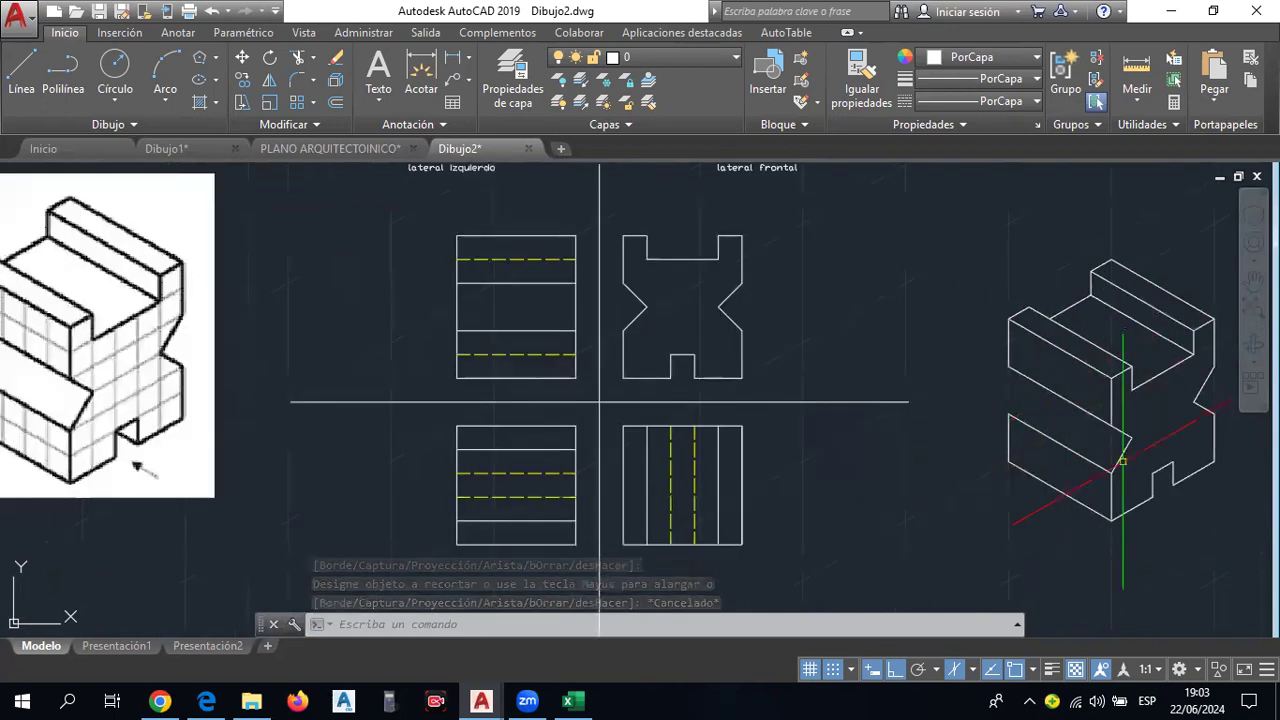
{"action": "scroll", "coordinate": [1122, 461], "scroll_direction": "up", "scroll_amount": 2}
Copy a block edge 20 units along the 30° direction.
{"action": "left_click", "coordinate": [245, 78]}
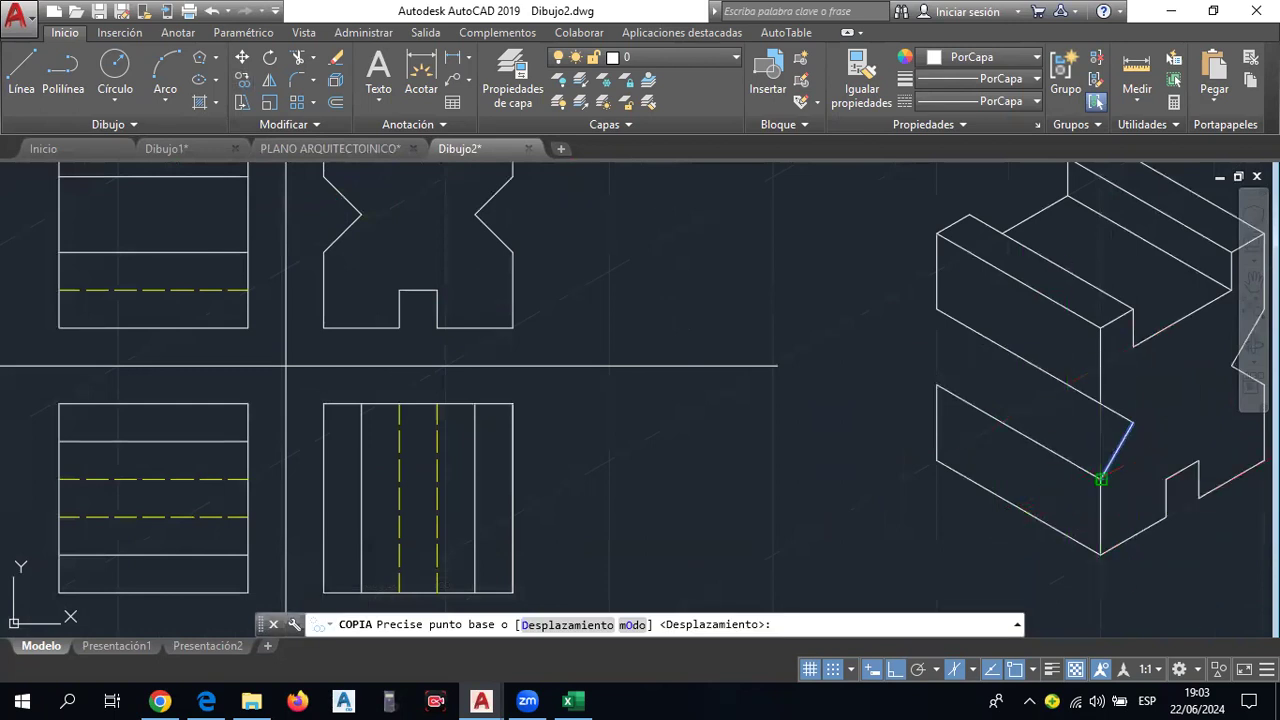
{"action": "left_click", "coordinate": [1100, 479]}
{"action": "type", "text": "20"}
{"action": "key", "text": "Return"}
{"action": "scroll", "coordinate": [1128, 403], "scroll_direction": "down", "scroll_amount": 3}
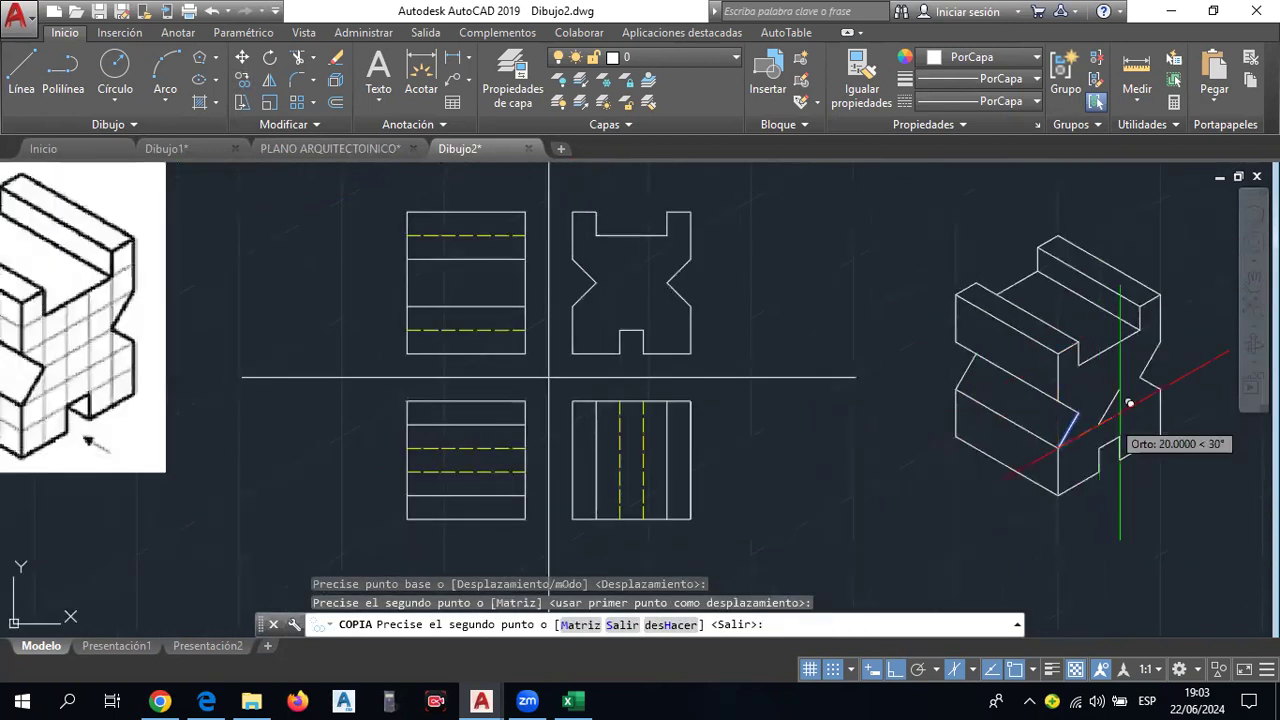
{"action": "key", "text": "Escape"}
{"action": "scroll", "coordinate": [1104, 448], "scroll_direction": "down", "scroll_amount": 2}
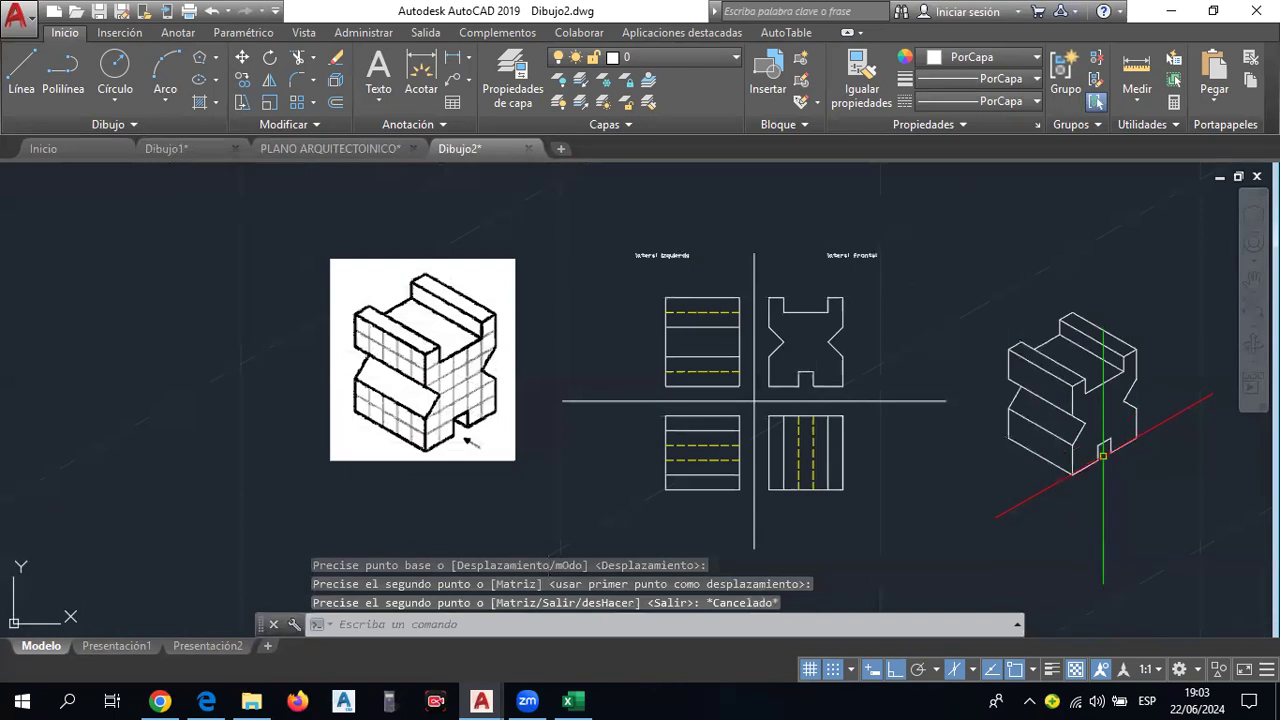
{"action": "scroll", "coordinate": [1104, 460], "scroll_direction": "up", "scroll_amount": 2}
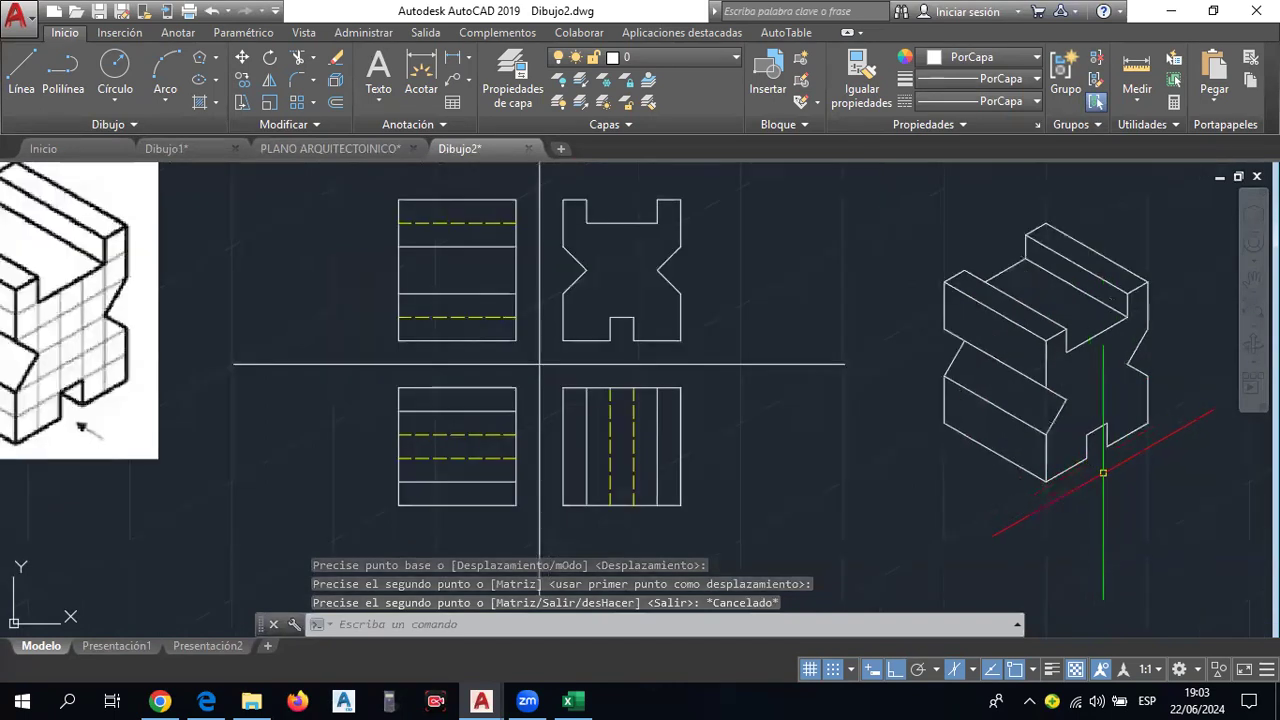
{"action": "scroll", "coordinate": [1100, 471], "scroll_direction": "down", "scroll_amount": 2}
{"action": "scroll", "coordinate": [1105, 458], "scroll_direction": "up", "scroll_amount": 2}
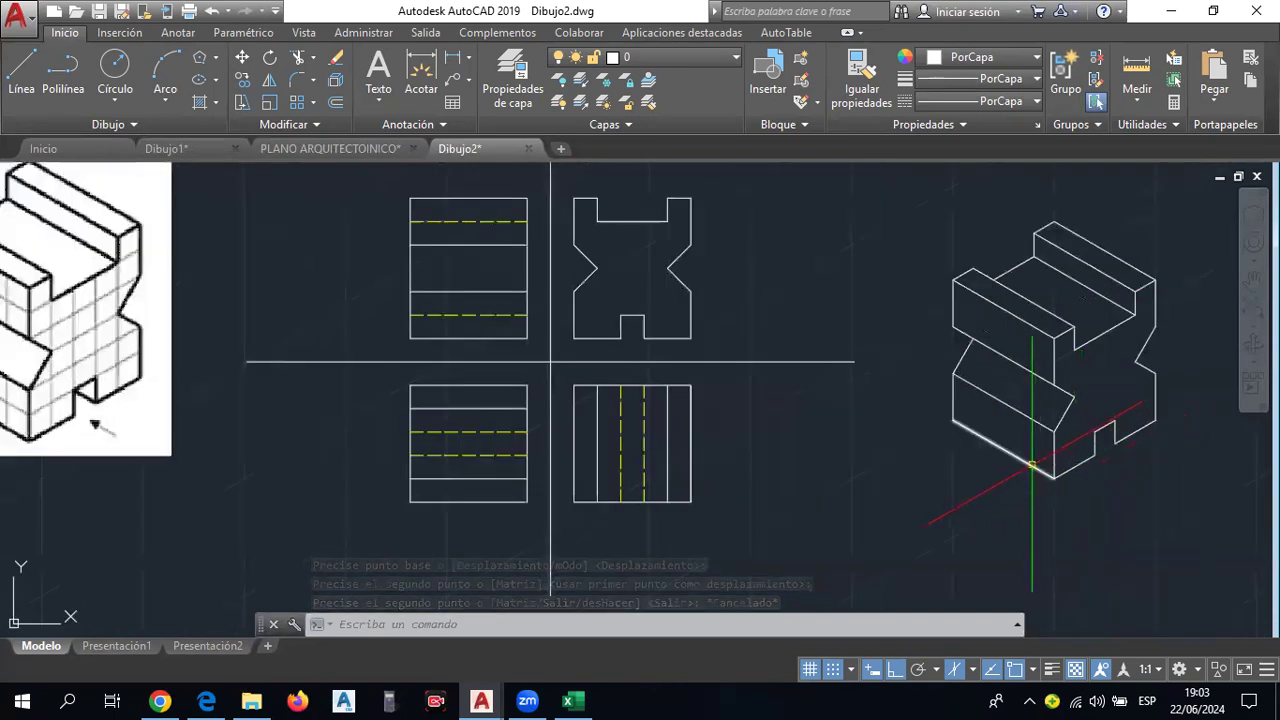
Try copying a bottom edge, then try trimming the block's excess lines.
{"action": "left_click", "coordinate": [1017, 456]}
{"action": "left_click", "coordinate": [244, 84]}
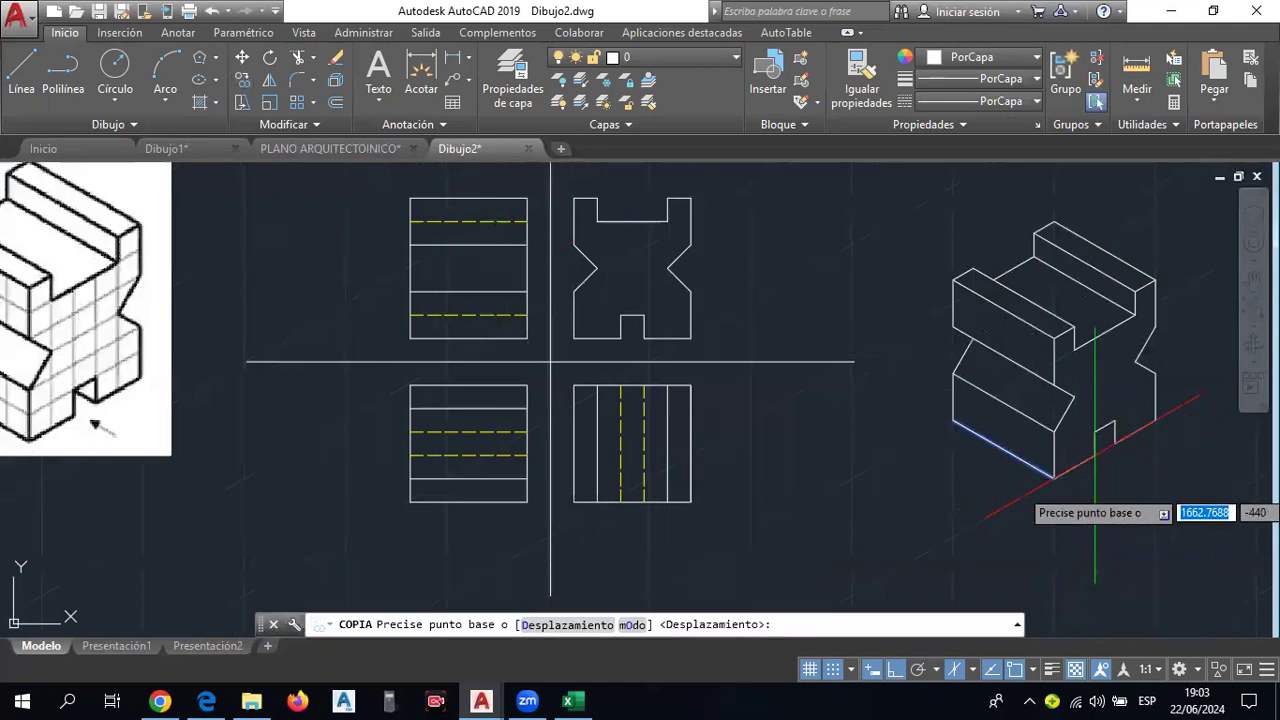
{"action": "left_click", "coordinate": [1054, 478]}
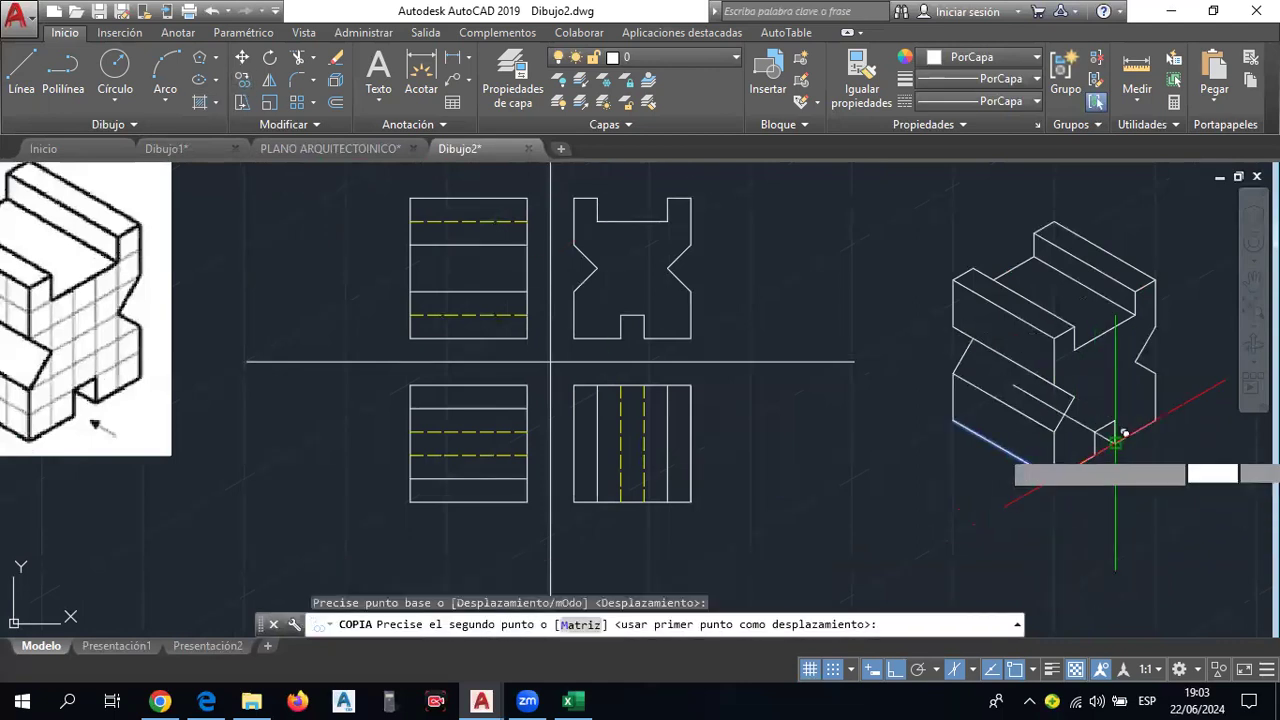
{"action": "key", "text": "Escape"}
{"action": "middle_click_drag", "start_coordinate": [1143, 458], "coordinate": [969, 473]}
{"action": "left_click", "coordinate": [298, 57]}
{"action": "key", "text": "Return"}
{"action": "scroll", "coordinate": [1021, 236], "scroll_direction": "down", "scroll_amount": 2}
{"action": "scroll", "coordinate": [937, 371], "scroll_direction": "up", "scroll_amount": 2}
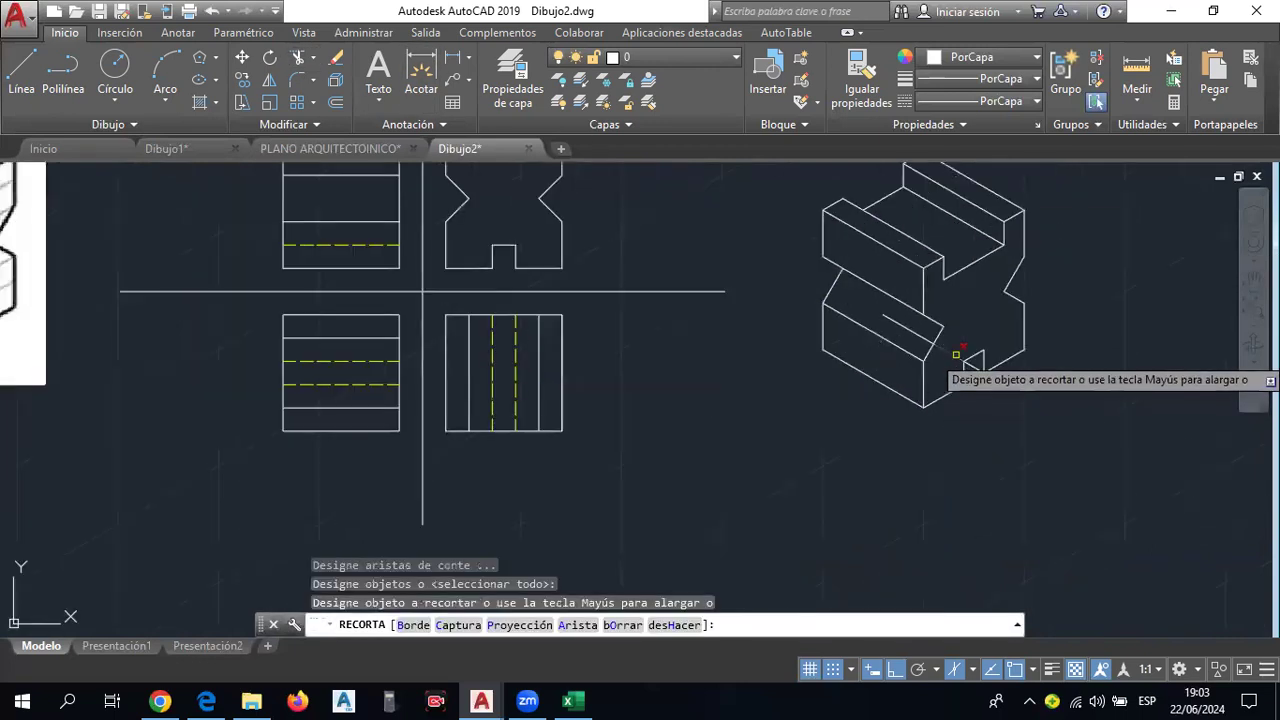
{"action": "key", "text": "Escape"}
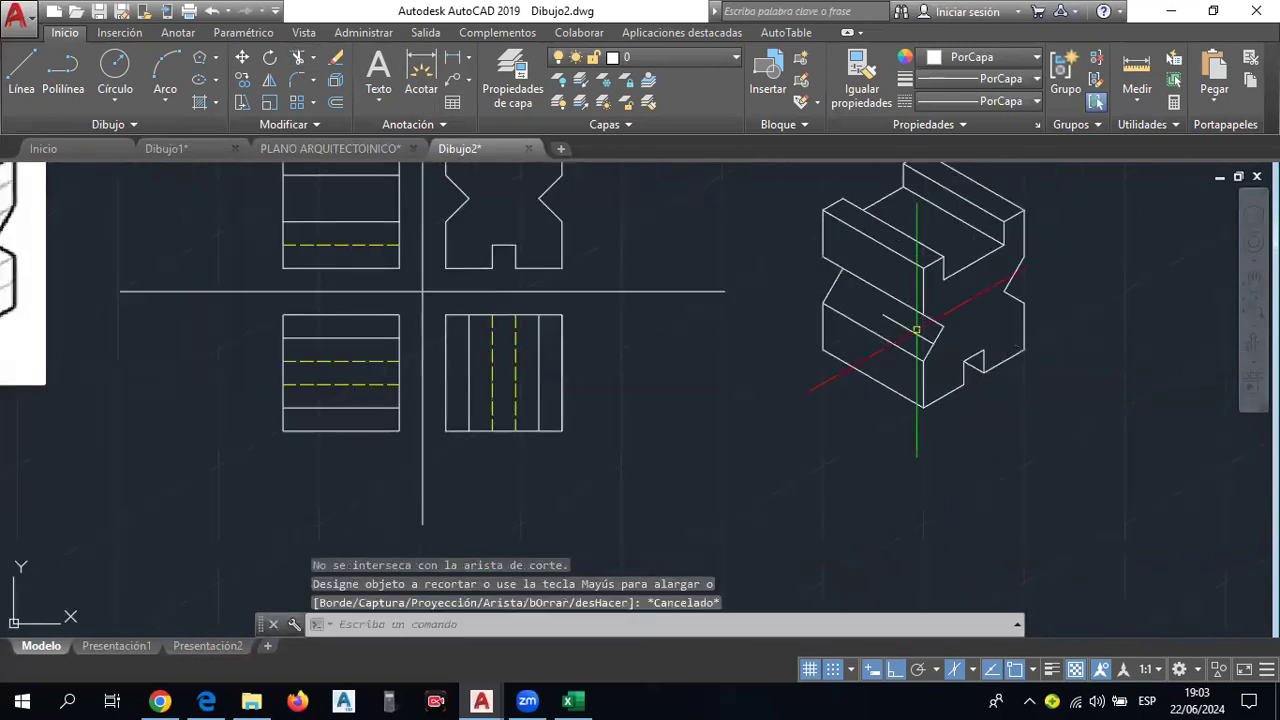
Erase the stray short edge near the notch.
{"action": "left_click", "coordinate": [915, 332]}
{"action": "key", "text": "Delete"}
{"action": "scroll", "coordinate": [990, 330], "scroll_direction": "down", "scroll_amount": 2}
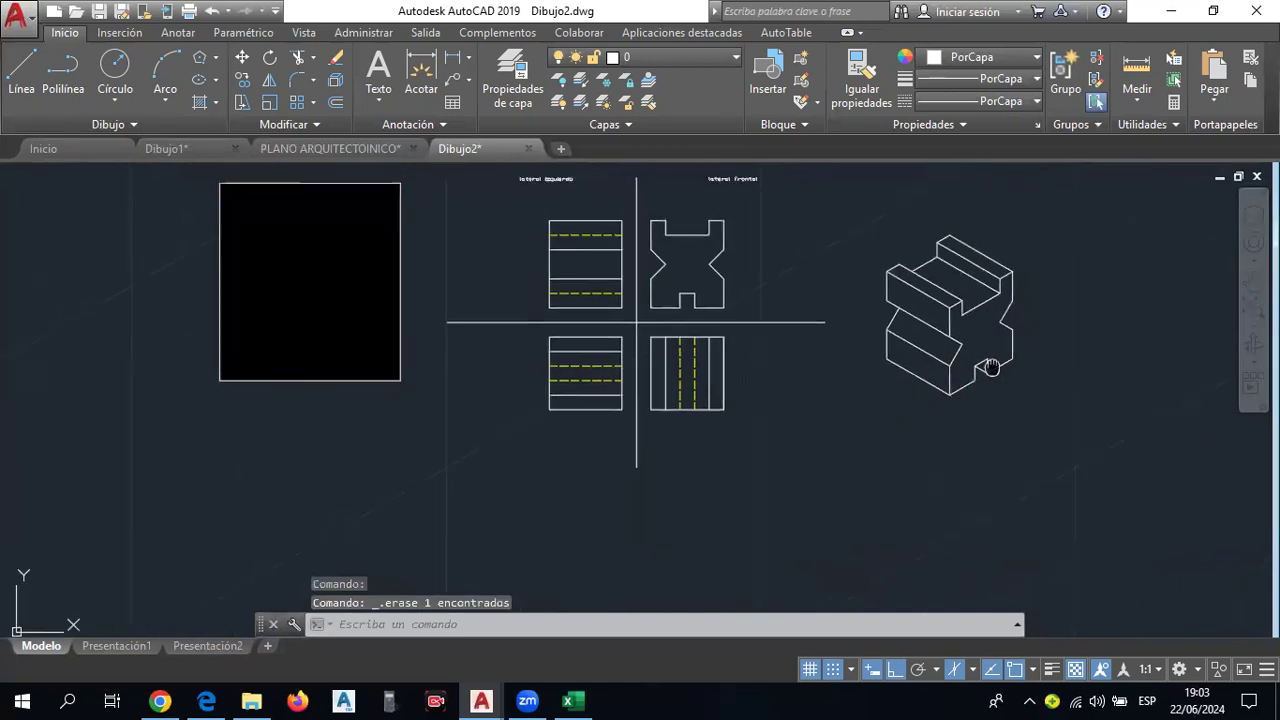
{"action": "scroll", "coordinate": [700, 330], "scroll_direction": "down", "scroll_amount": 1}
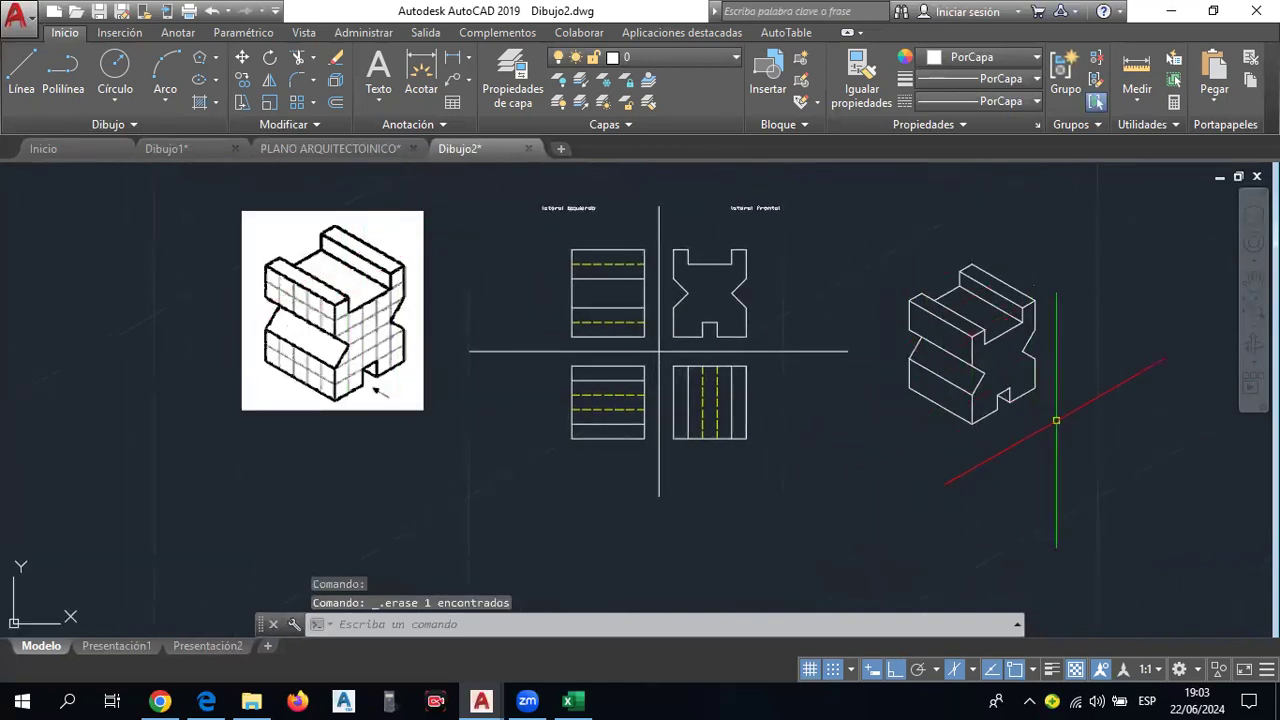
{"action": "scroll", "coordinate": [780, 374], "scroll_direction": "up", "scroll_amount": 2}
{"action": "scroll", "coordinate": [650, 330], "scroll_direction": "up", "scroll_amount": 1}
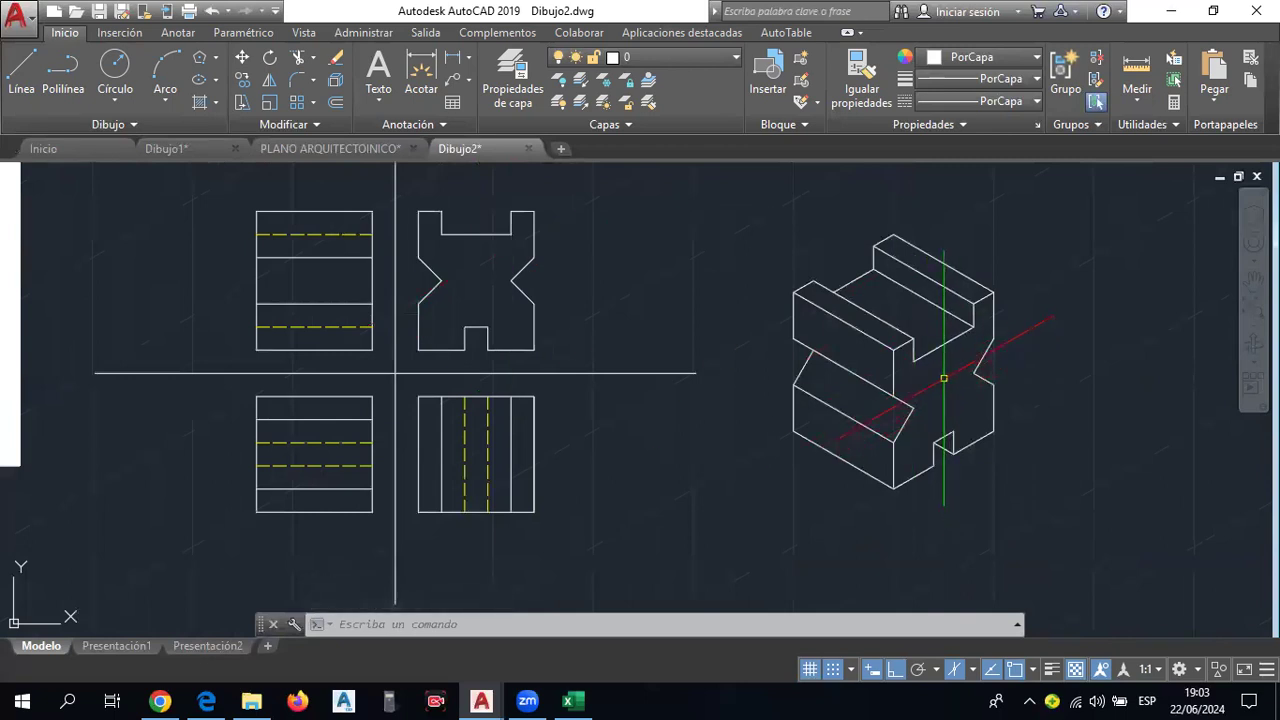
Fill the X-shaped front face with a GR_LINEAR blue-to-yellow gradient, dismissing the boundary errors.
{"action": "left_click", "coordinate": [219, 106]}
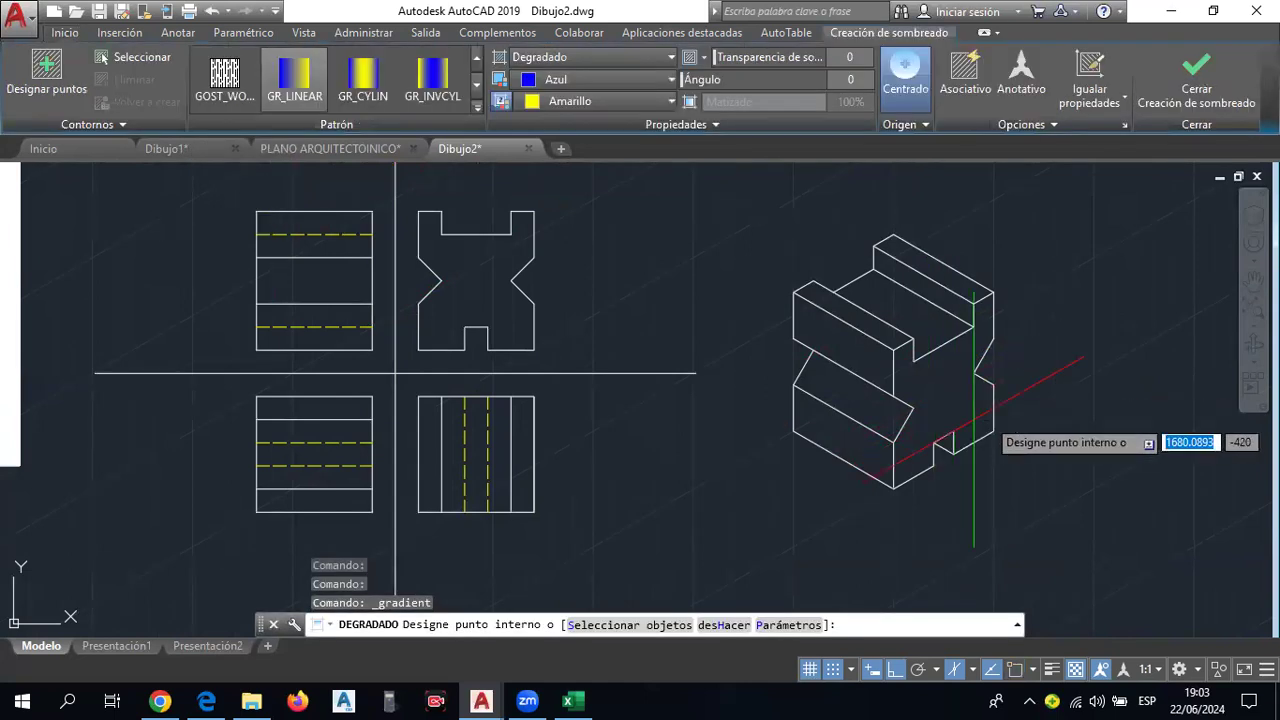
{"action": "left_click", "coordinate": [976, 410]}
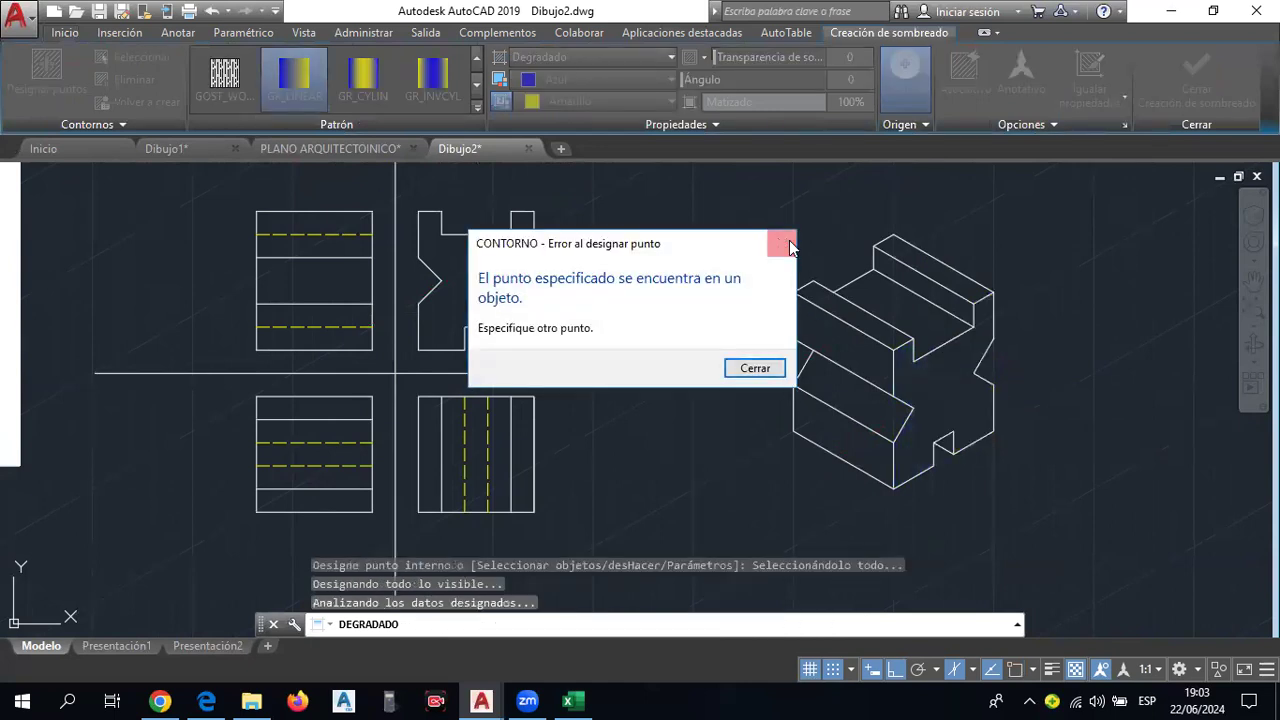
{"action": "key", "text": "Return"}
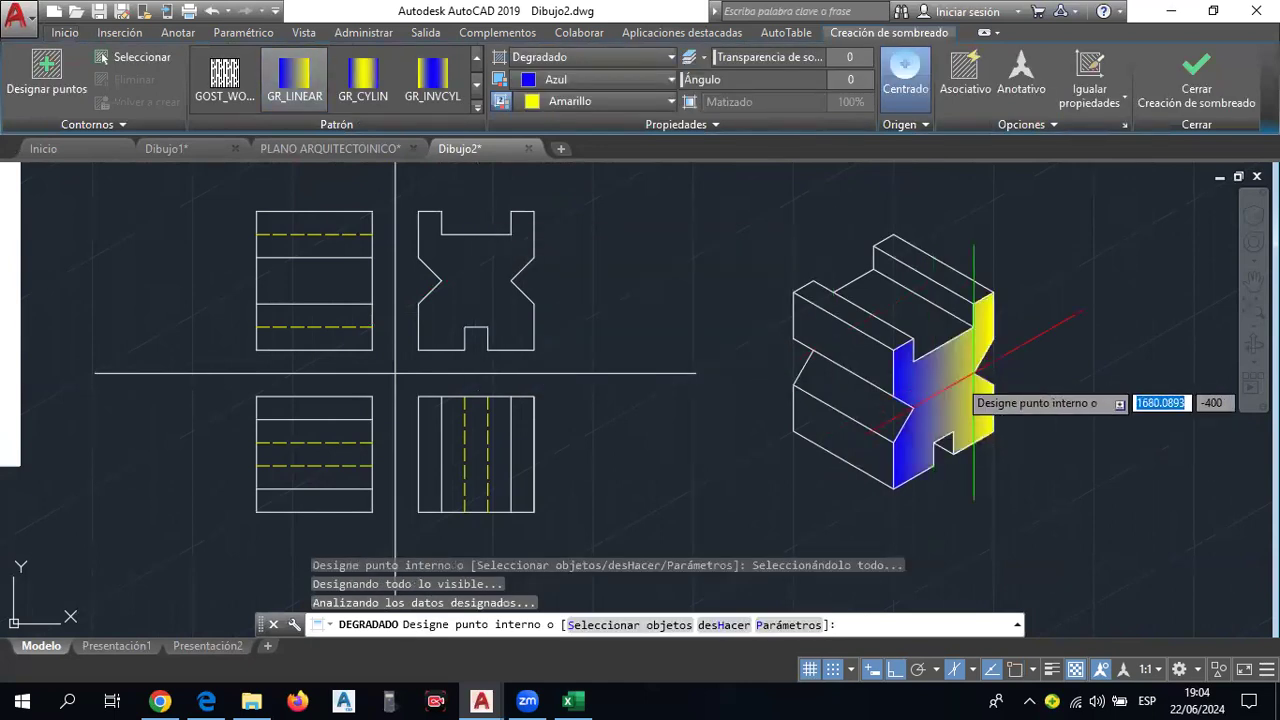
{"action": "left_click", "coordinate": [956, 375]}
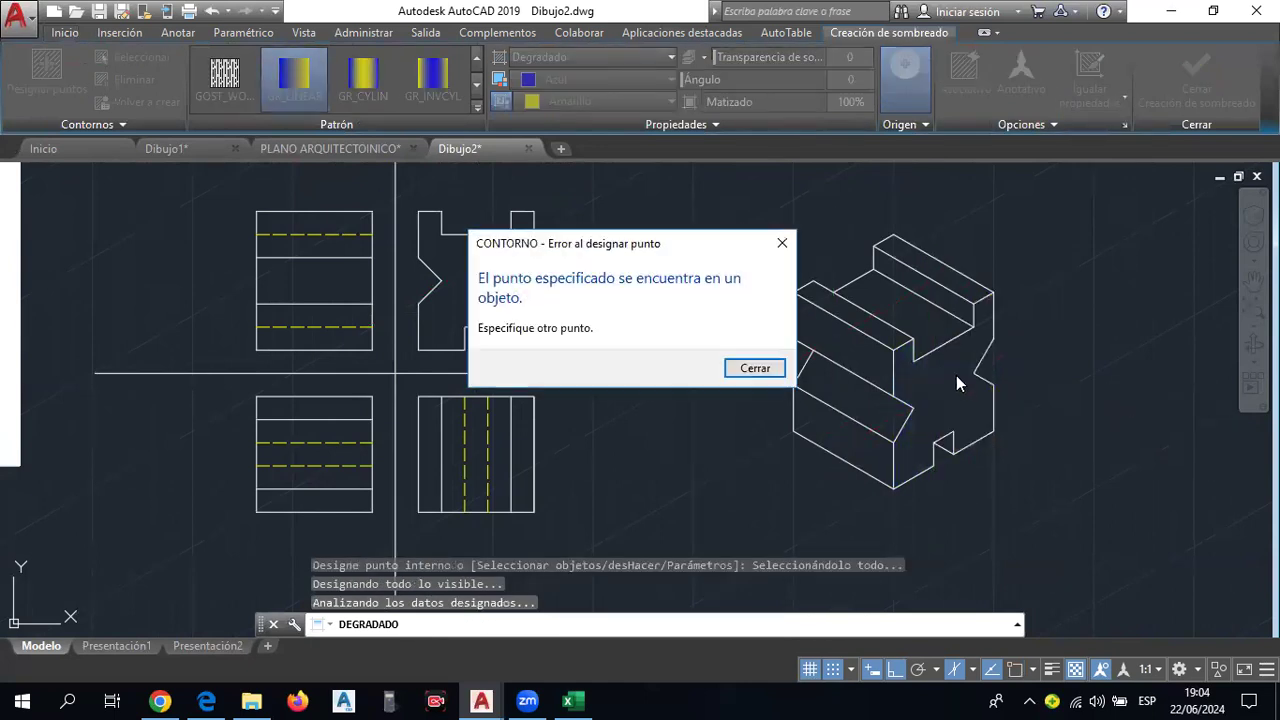
{"action": "left_click", "coordinate": [786, 242]}
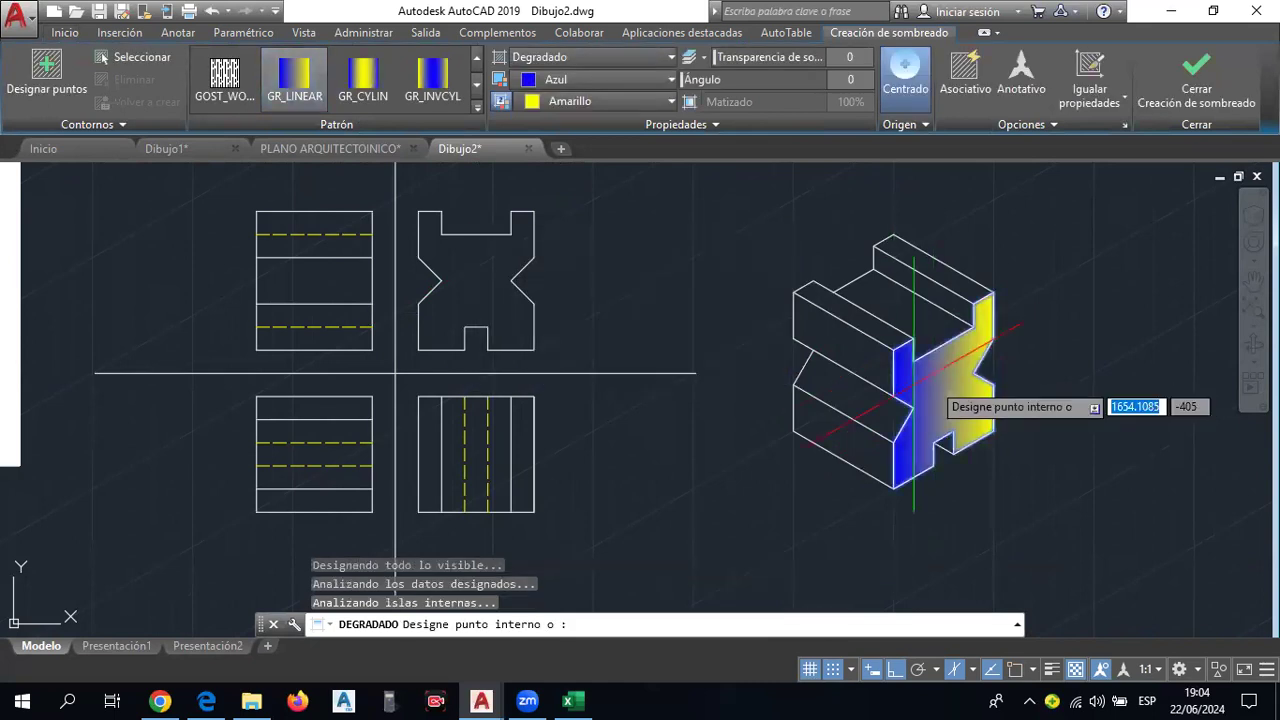
{"action": "key", "text": "Escape"}
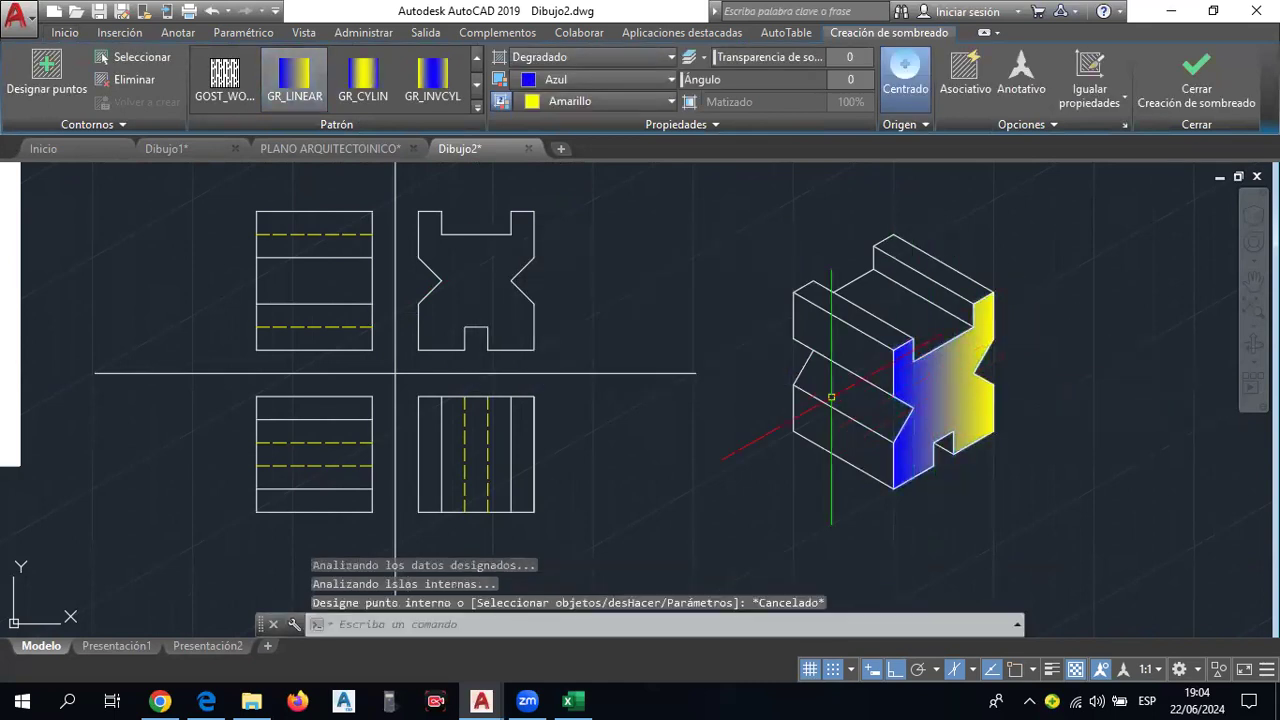
{"action": "scroll", "coordinate": [854, 335], "scroll_direction": "down", "scroll_amount": 2}
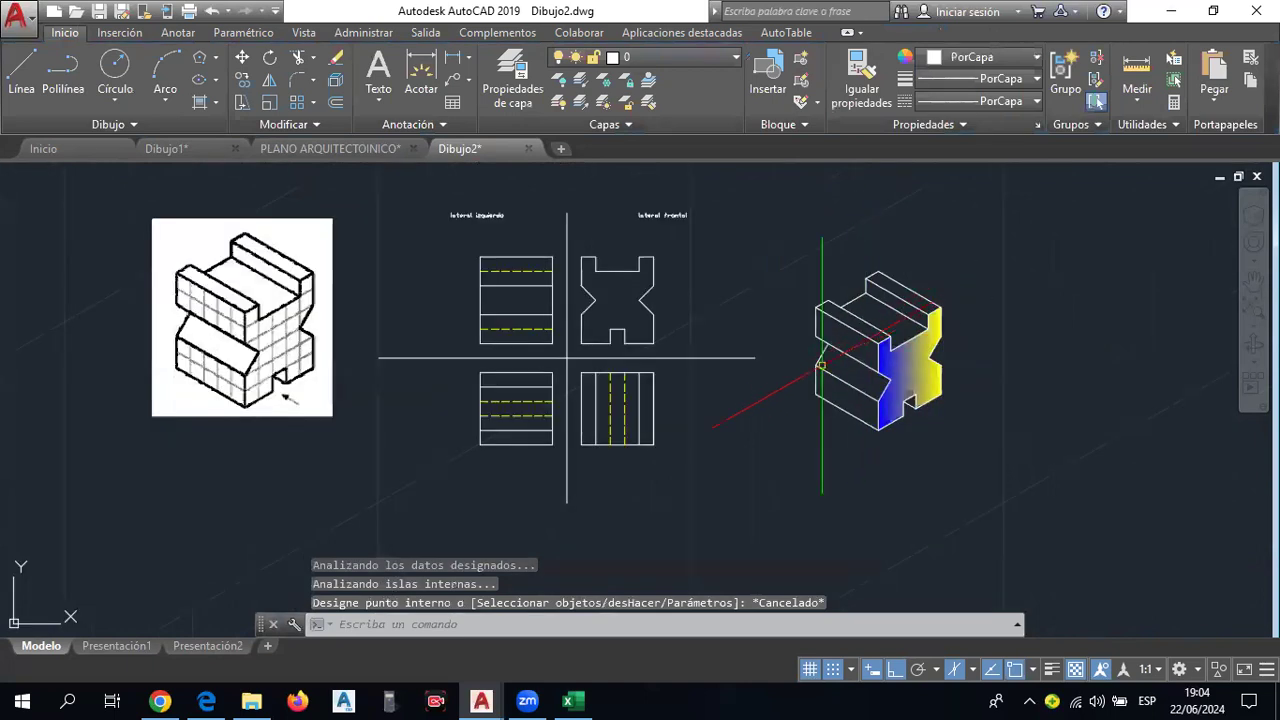
Turn off isometric drafting, snap and grid on the status bar.
{"action": "middle_click_drag", "start_coordinate": [705, 336], "coordinate": [689, 375]}
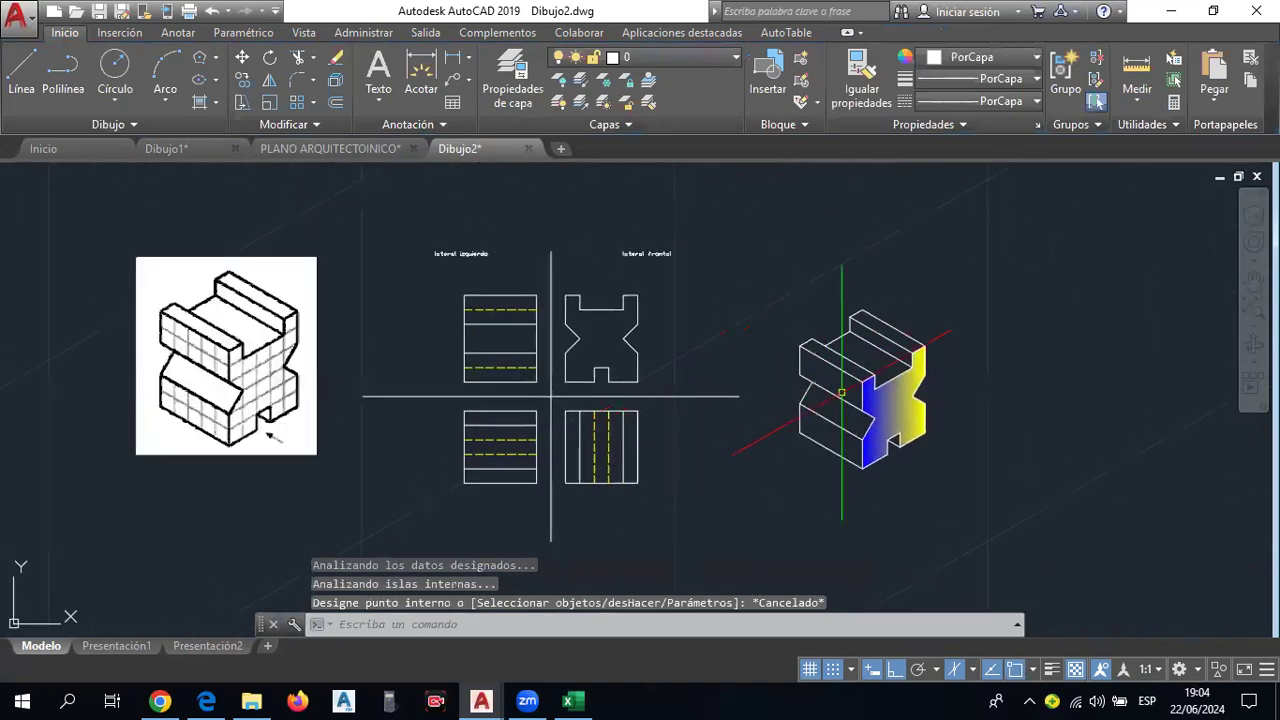
{"action": "scroll", "coordinate": [869, 408], "scroll_direction": "up", "scroll_amount": 2}
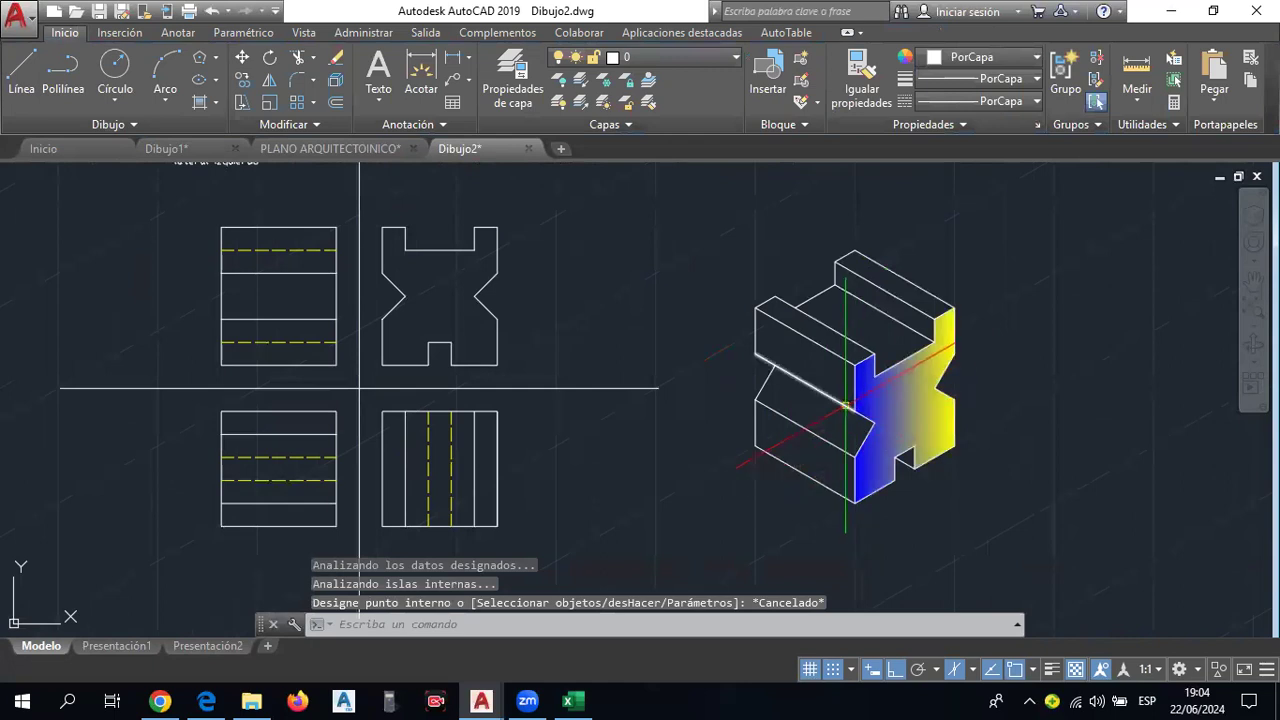
{"action": "scroll", "coordinate": [862, 392], "scroll_direction": "down", "scroll_amount": 2}
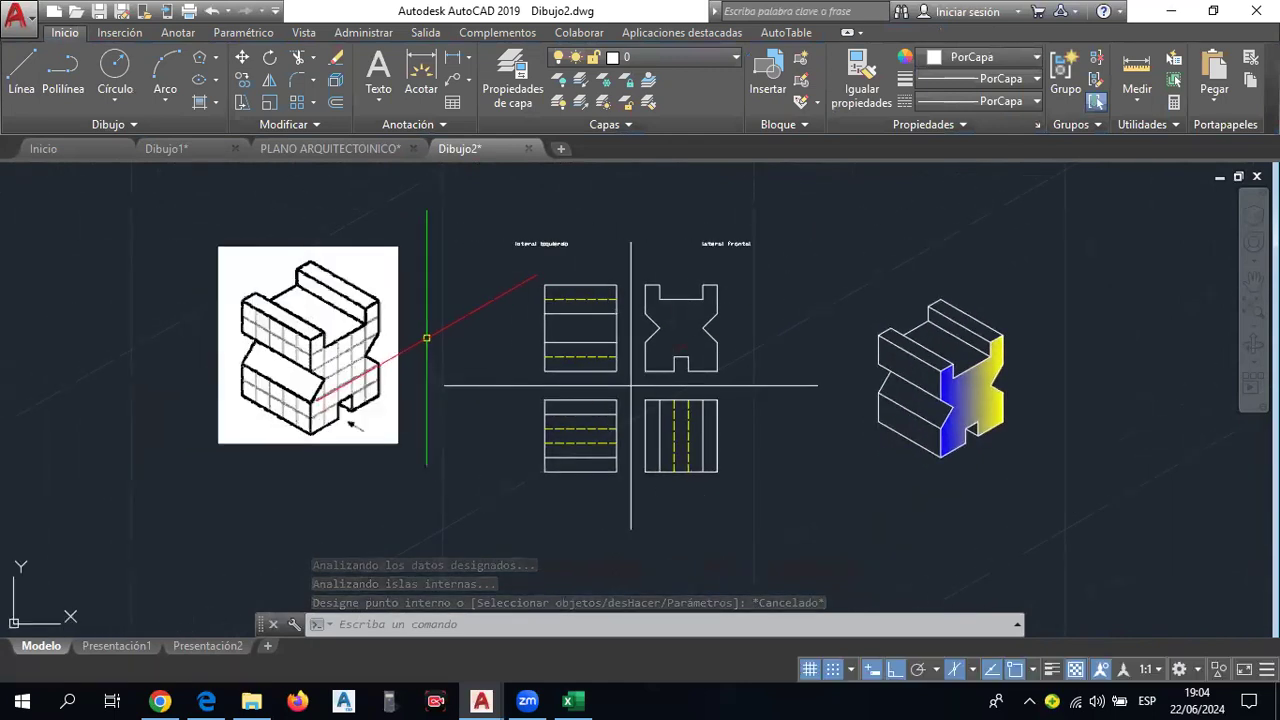
{"action": "scroll", "coordinate": [700, 345], "scroll_direction": "up", "scroll_amount": 2}
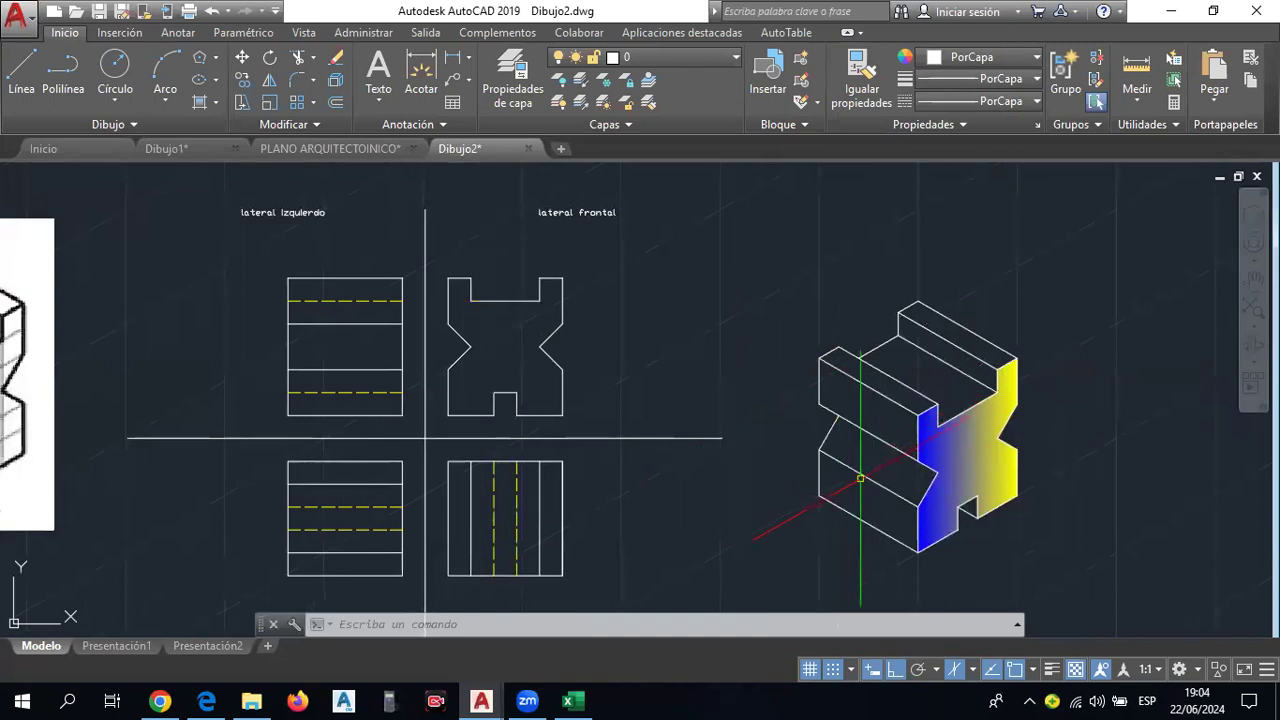
{"action": "left_click", "coordinate": [958, 669]}
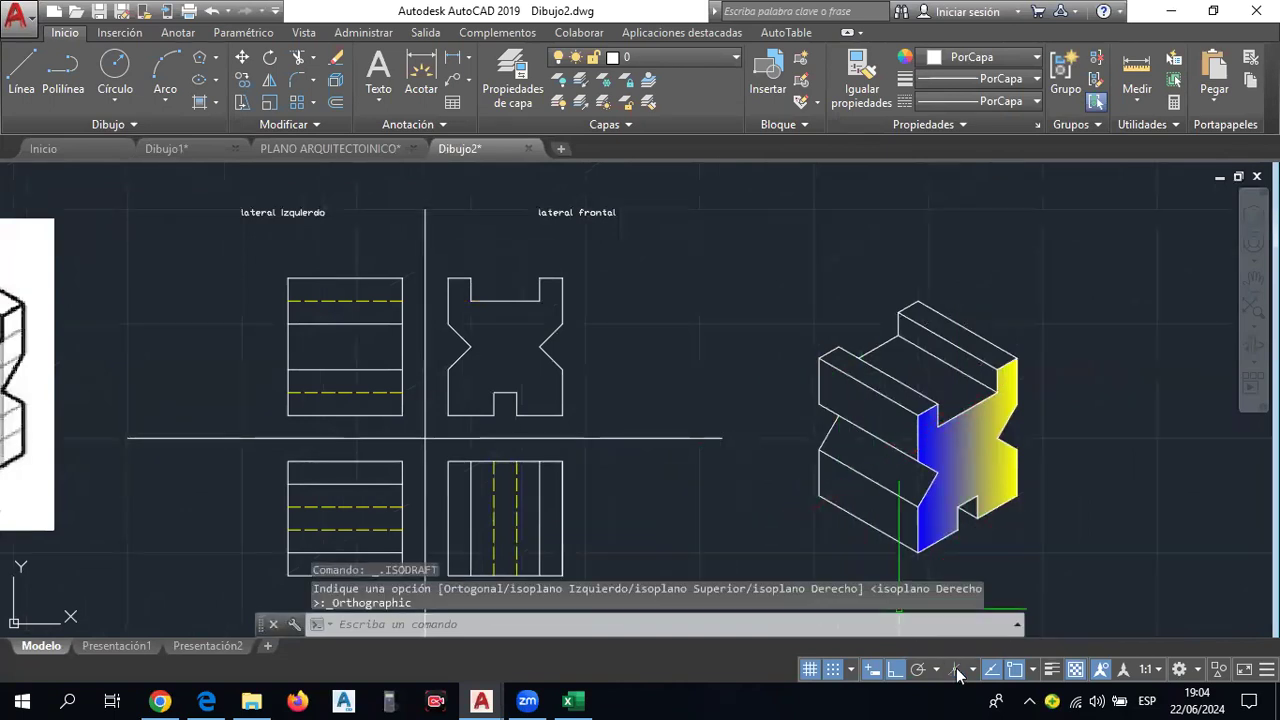
{"action": "scroll", "coordinate": [569, 347], "scroll_direction": "down", "scroll_amount": 2}
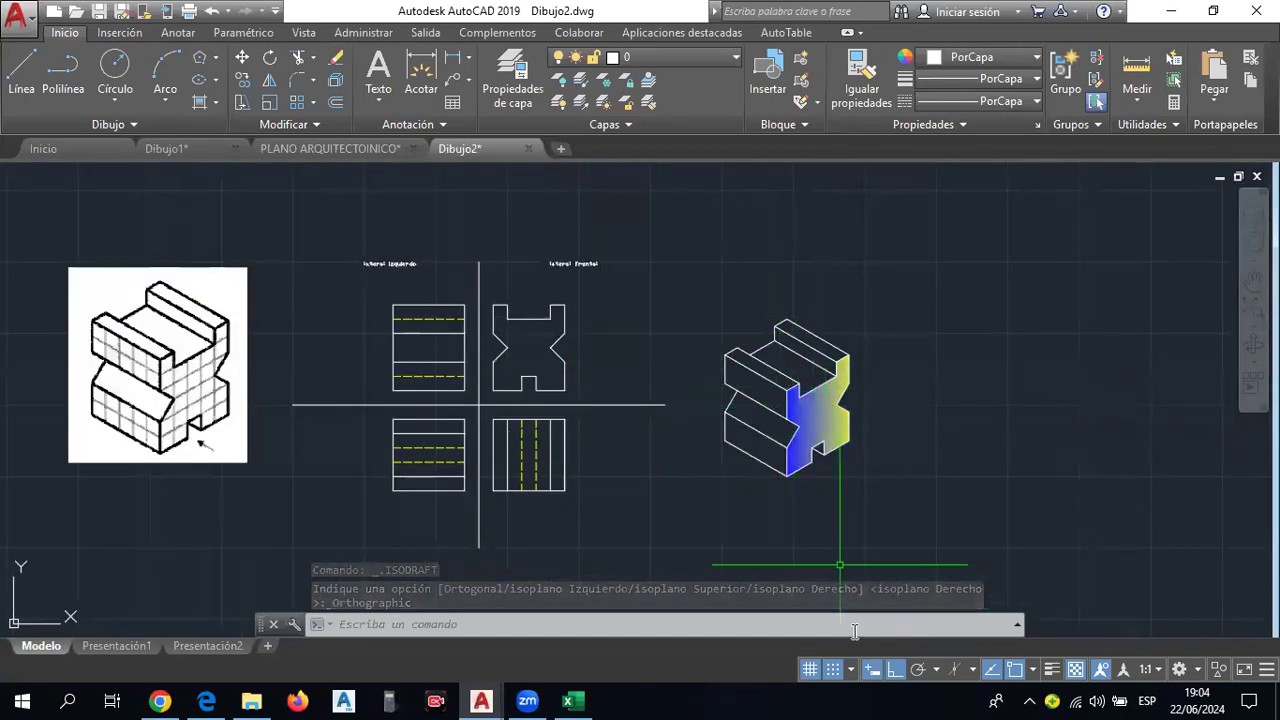
{"action": "left_click", "coordinate": [832, 669]}
{"action": "left_click", "coordinate": [810, 669]}
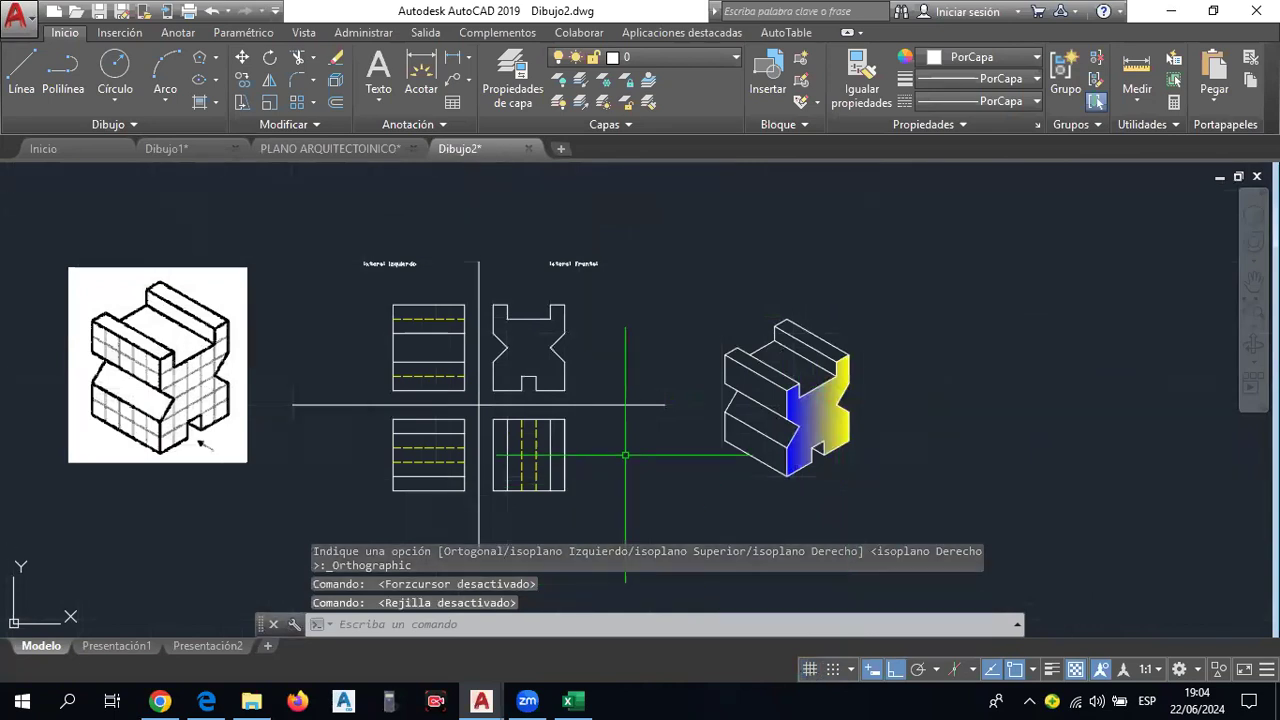
{"action": "scroll", "coordinate": [566, 379], "scroll_direction": "up", "scroll_amount": 4}
{"action": "scroll", "coordinate": [730, 440], "scroll_direction": "down", "scroll_amount": 1}
Window-select the front-side X profile and JOIN its 18 segments into one polyline.
{"action": "middle_click_drag", "start_coordinate": [737, 451], "coordinate": [820, 457]}
{"action": "left_click", "coordinate": [765, 422]}
{"action": "left_click", "coordinate": [533, 224]}
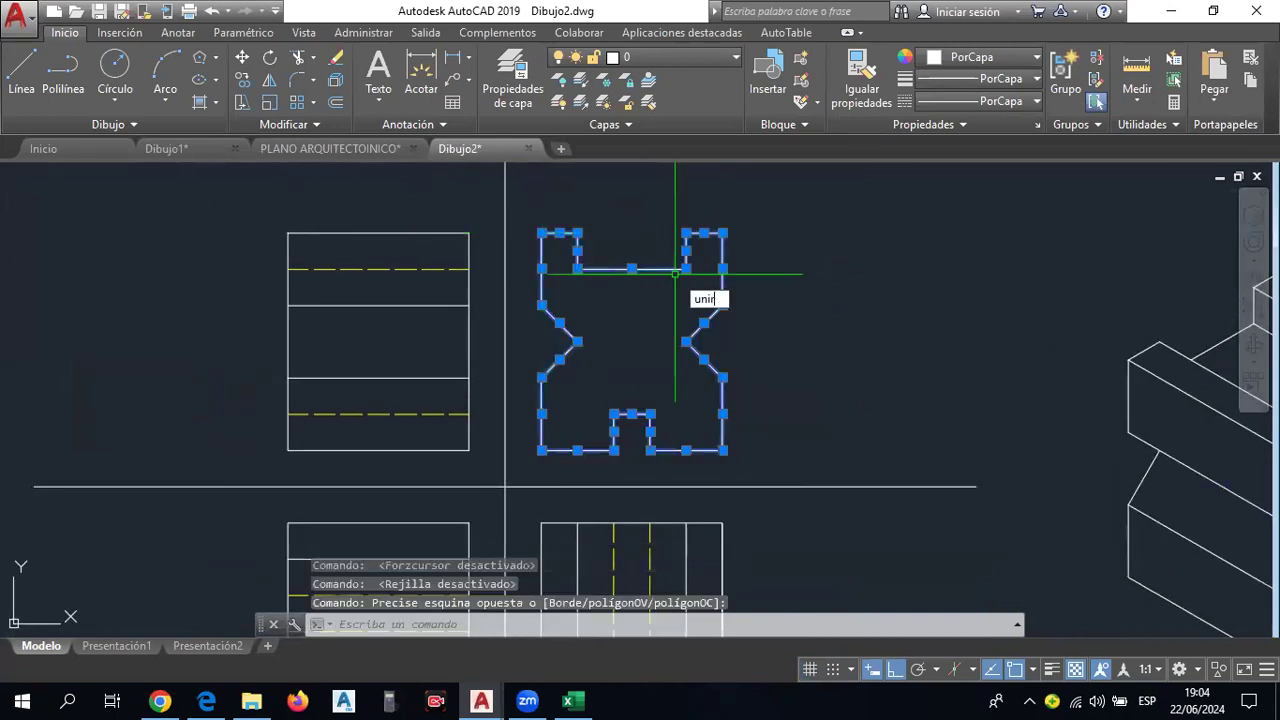
{"action": "key", "text": "Return"}
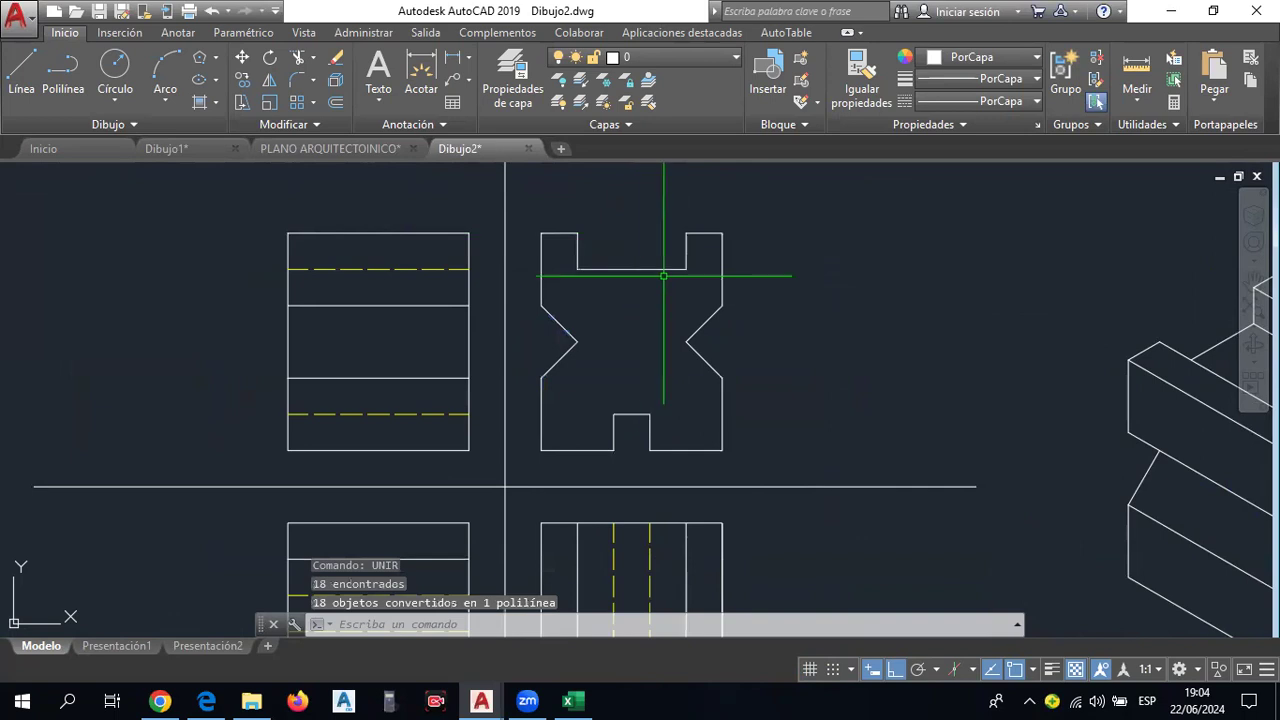
{"action": "left_click", "coordinate": [663, 270]}
{"action": "scroll", "coordinate": [666, 271], "scroll_direction": "down", "scroll_amount": 2}
{"action": "middle_click_drag", "start_coordinate": [1110, 510], "coordinate": [900, 510]}
{"action": "key", "text": "Escape"}
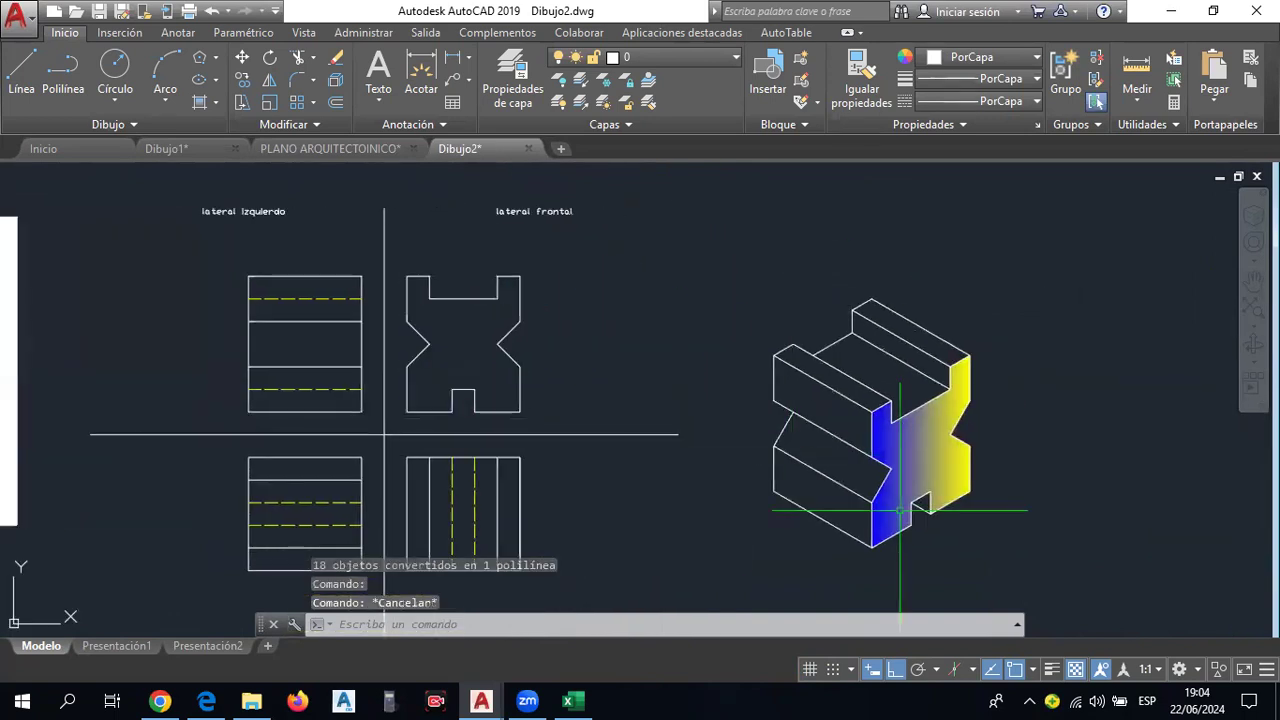
{"action": "left_click", "coordinate": [1190, 672]}
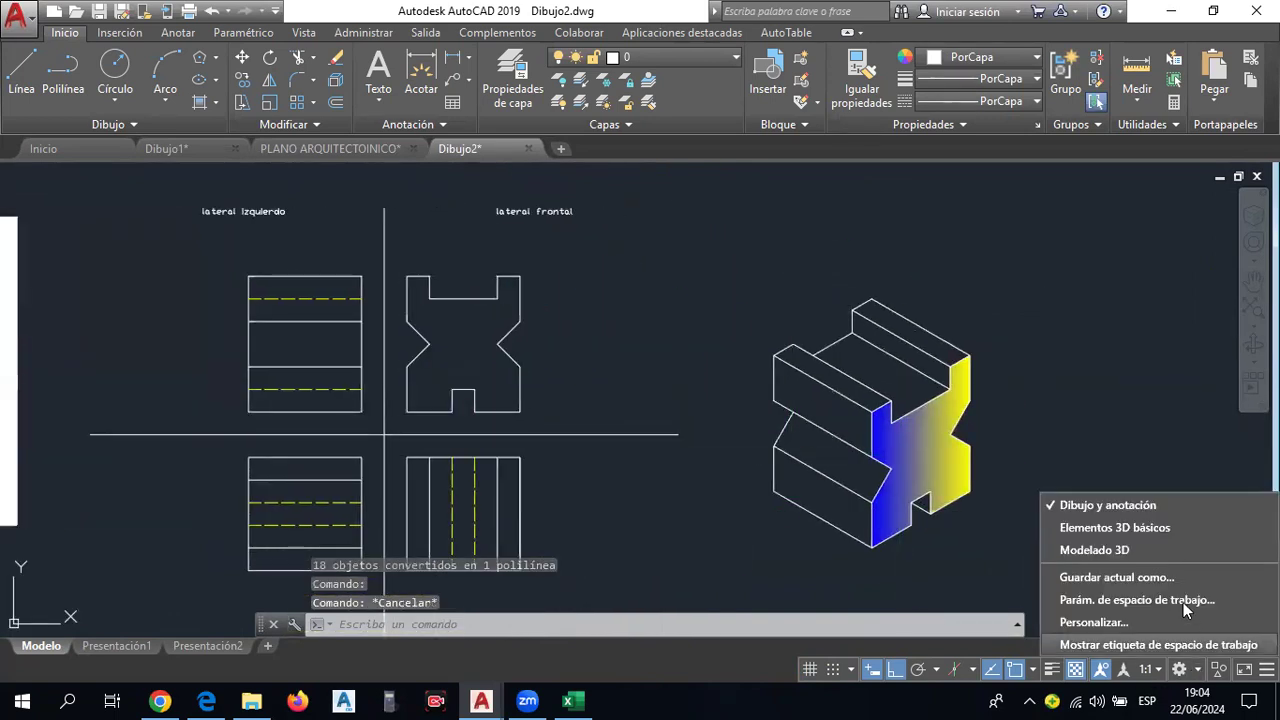
Choose the Modelado 3D workspace from the status-bar workspace list.
{"action": "left_click", "coordinate": [1197, 674]}
{"action": "left_click", "coordinate": [1198, 675]}
{"action": "left_click", "coordinate": [1197, 675]}
{"action": "left_click", "coordinate": [1195, 674]}
{"action": "left_click", "coordinate": [1193, 674]}
{"action": "left_click", "coordinate": [1193, 674]}
{"action": "left_click", "coordinate": [1151, 551]}
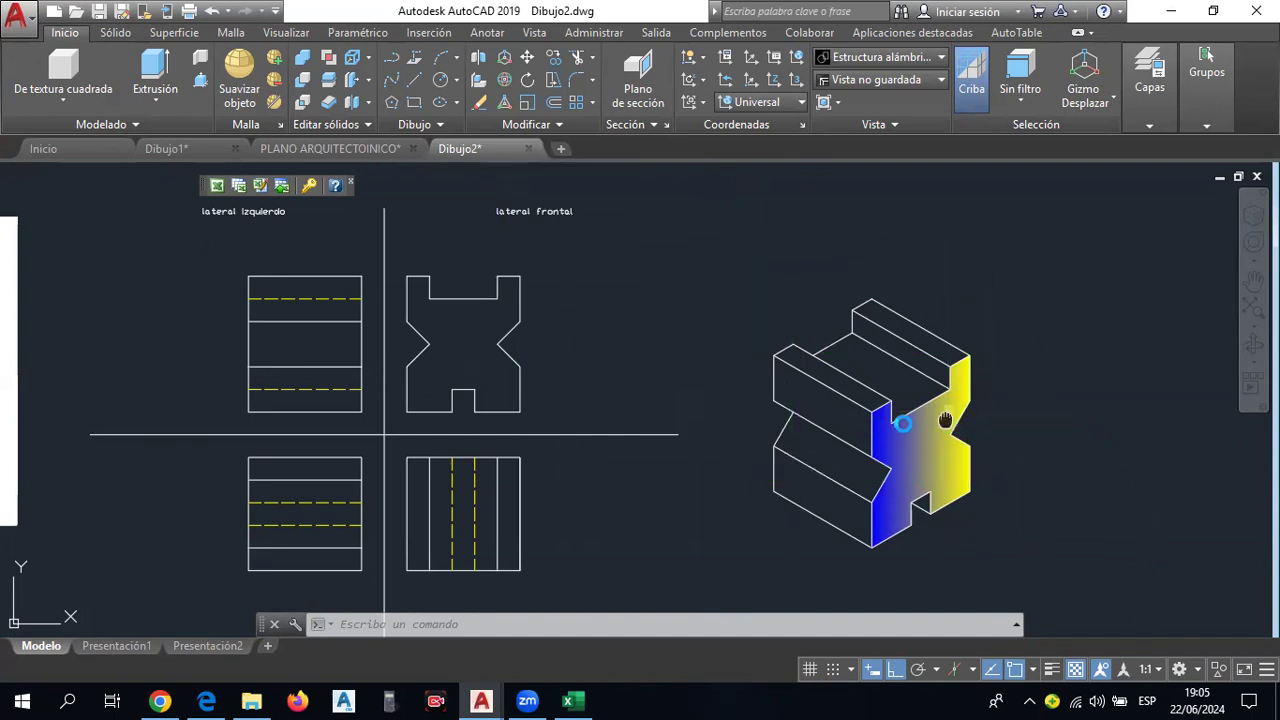
Copy the X-shaped front profile and place the duplicate to the right of the 3D block.
{"action": "middle_click_drag", "start_coordinate": [890, 428], "coordinate": [751, 423]}
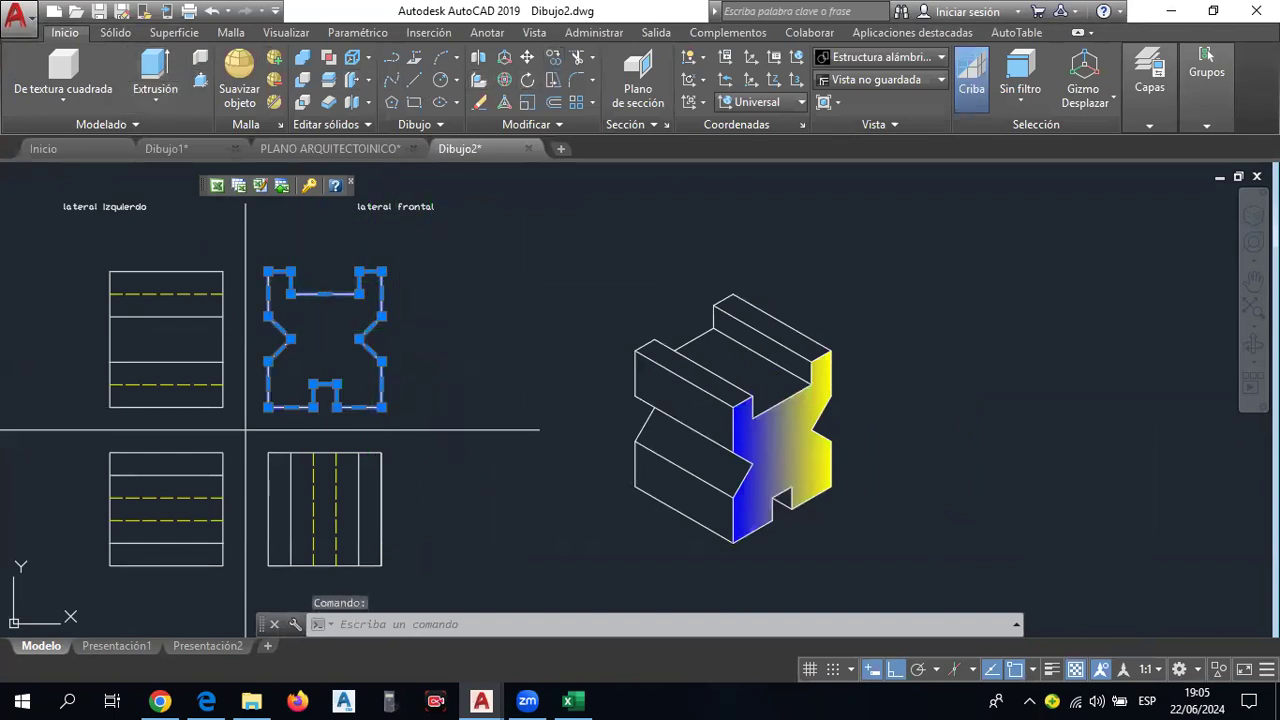
{"action": "left_click", "coordinate": [553, 57]}
{"action": "left_click", "coordinate": [358, 348]}
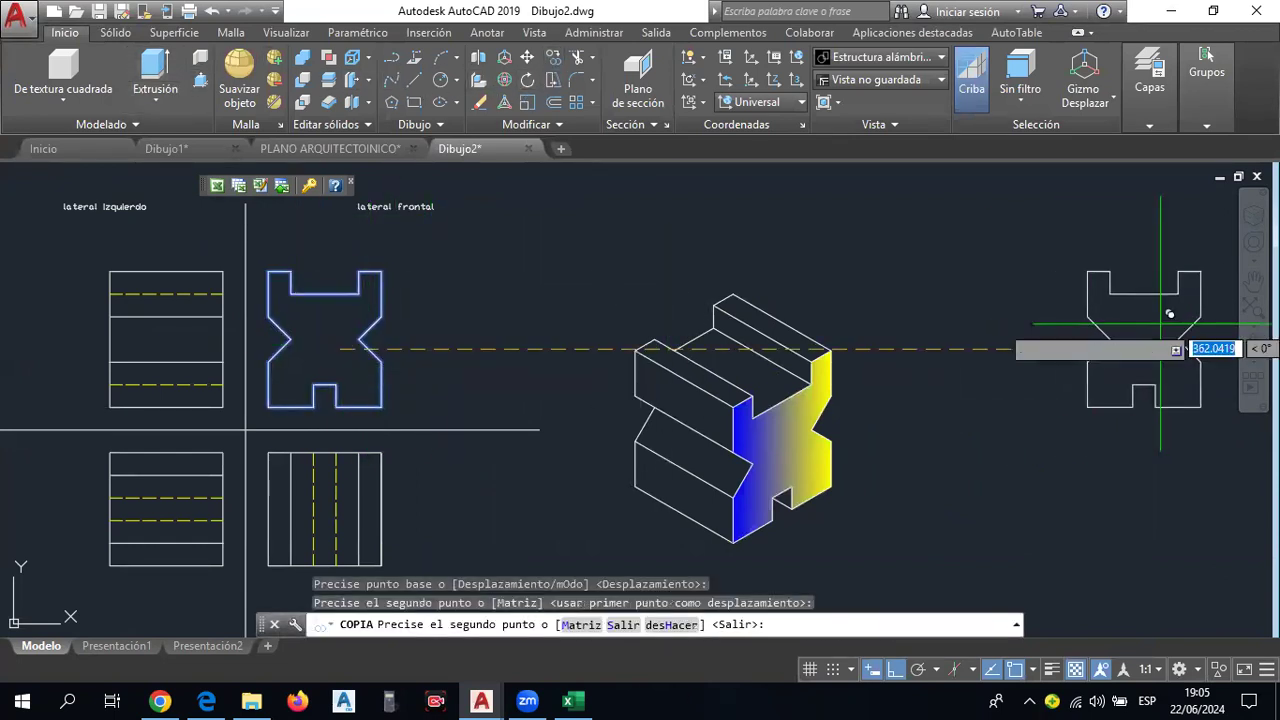
{"action": "middle_click_drag", "start_coordinate": [1007, 344], "coordinate": [851, 391]}
{"action": "key", "text": "Escape"}
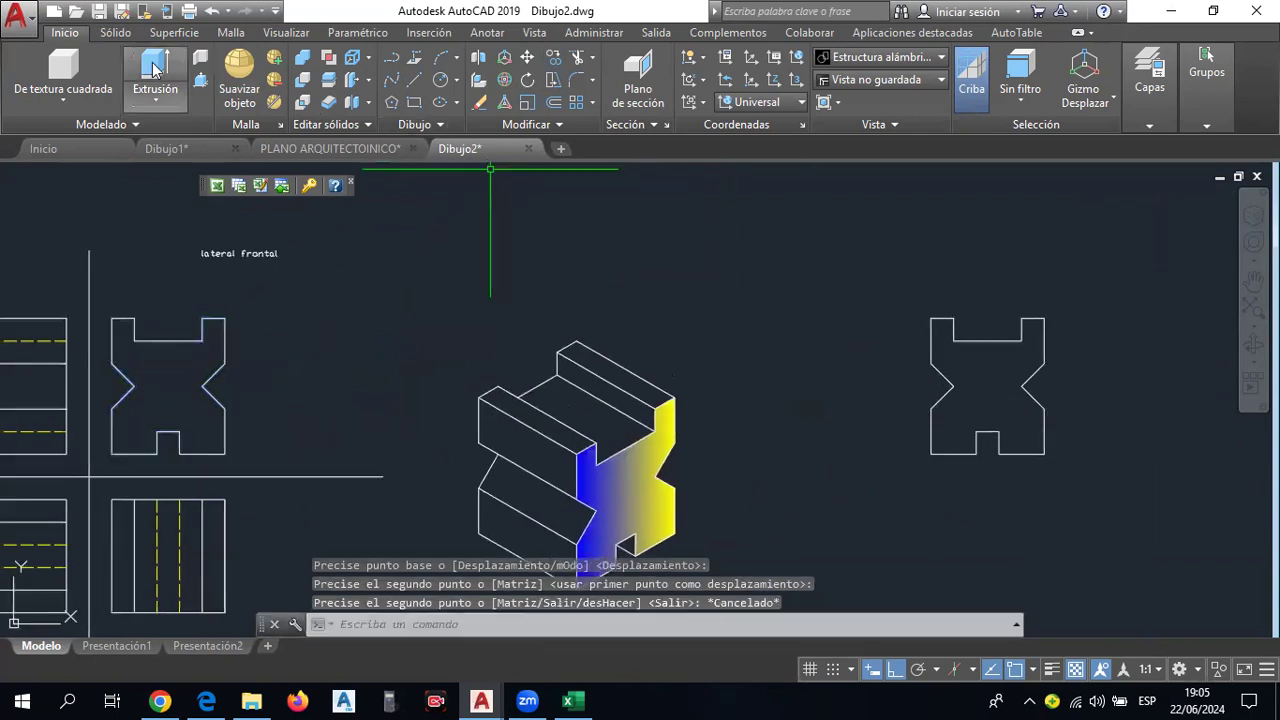
Adjust the view, then bring up the Visualizar tab and its viewport layout options.
{"action": "scroll", "coordinate": [1010, 357], "scroll_direction": "down", "scroll_amount": 2}
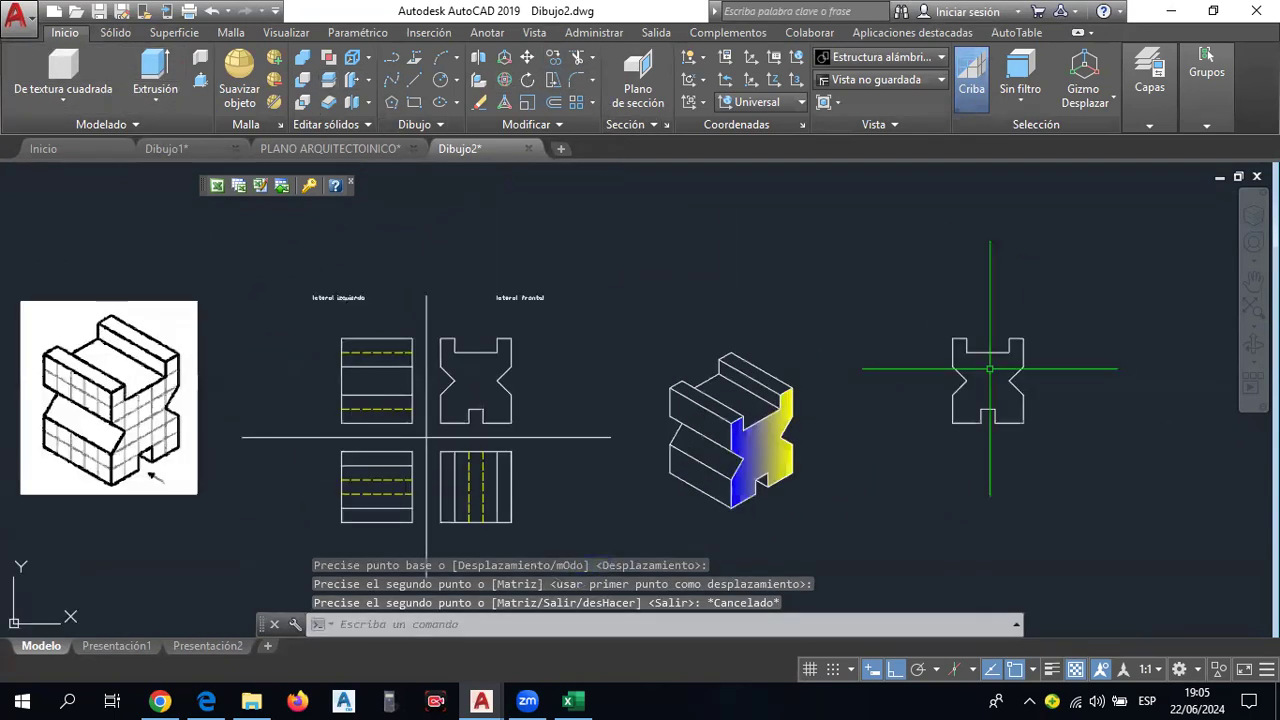
{"action": "middle_click_drag", "start_coordinate": [1017, 357], "coordinate": [977, 380]}
{"action": "scroll", "coordinate": [972, 366], "scroll_direction": "up", "scroll_amount": 2}
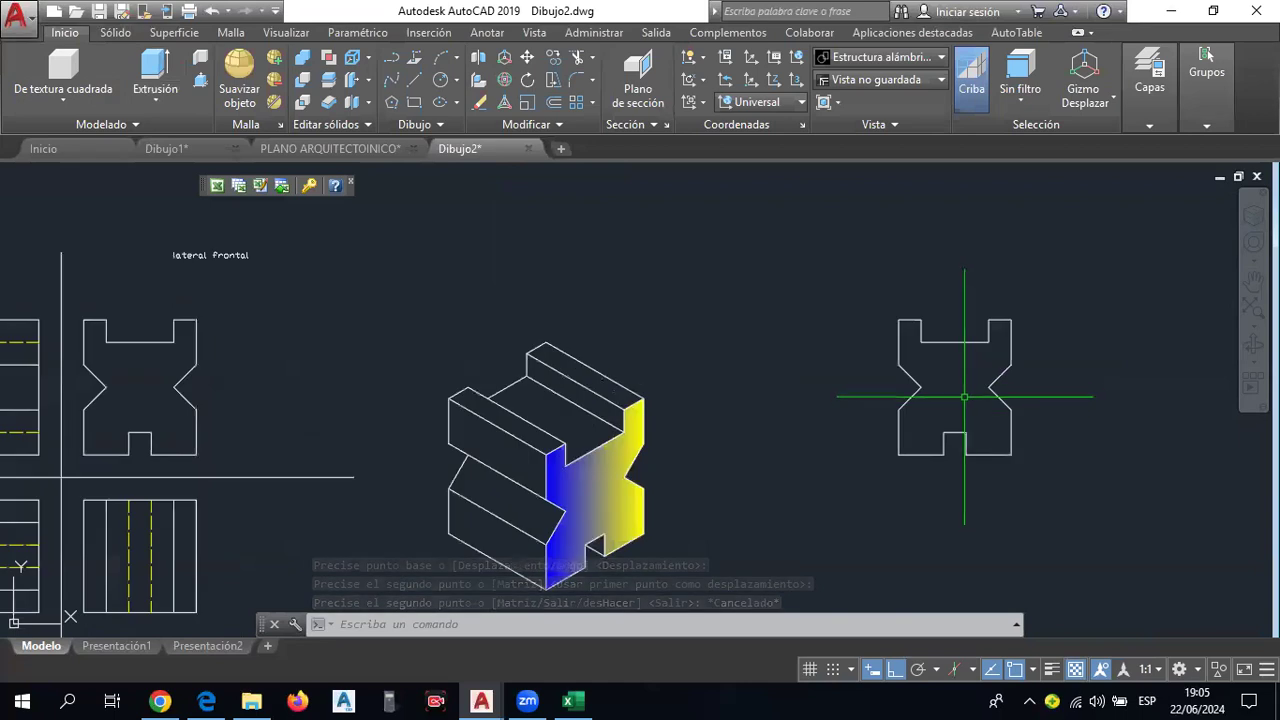
{"action": "scroll", "coordinate": [923, 368], "scroll_direction": "down", "scroll_amount": 2}
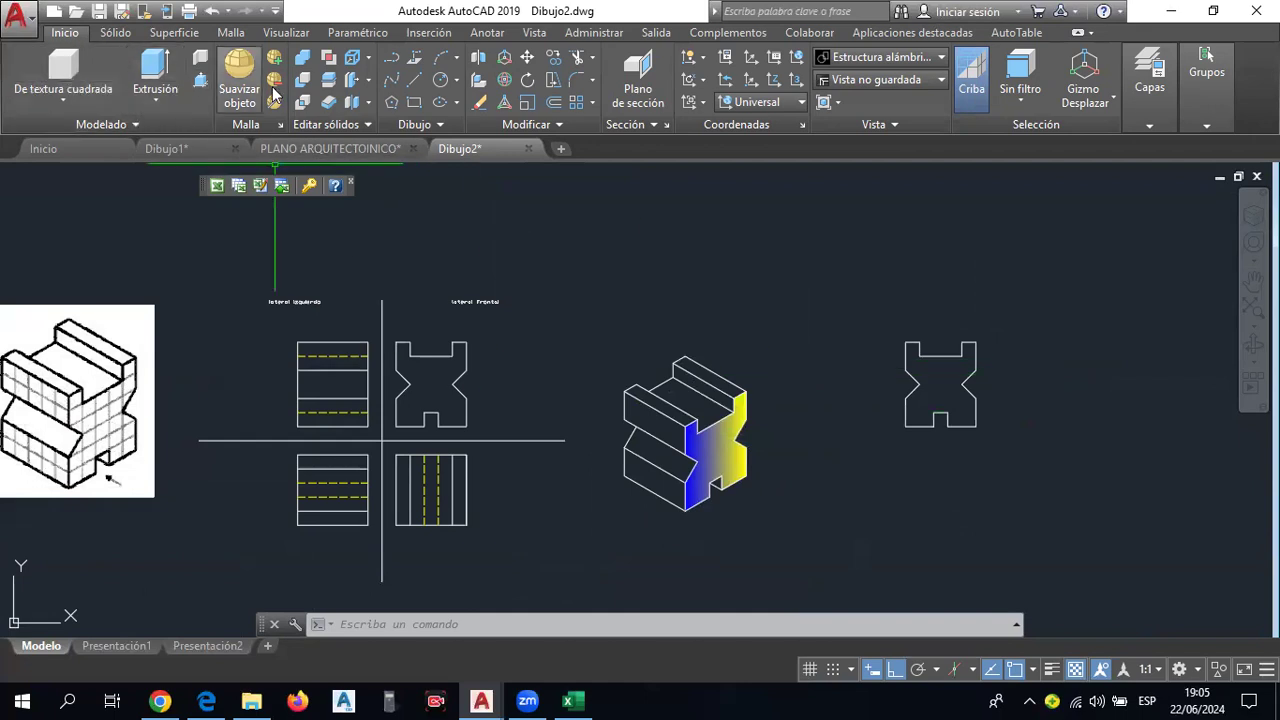
{"action": "left_click", "coordinate": [286, 33]}
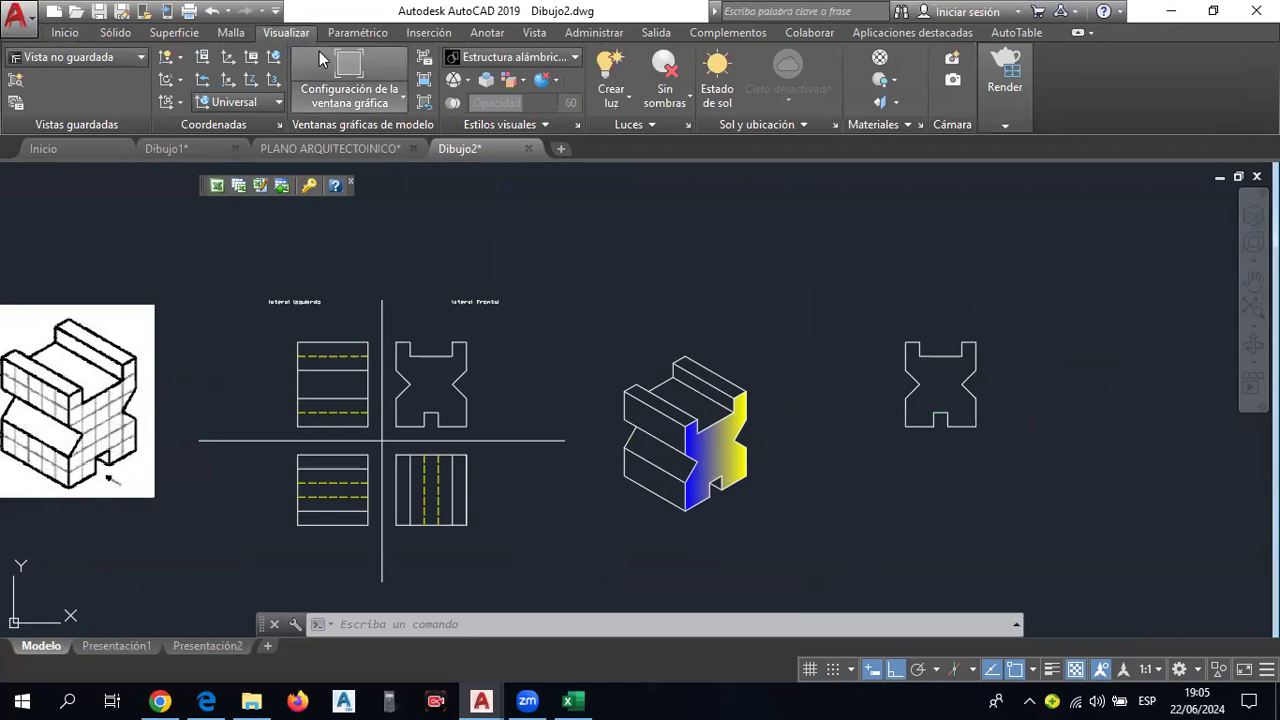
{"action": "left_click", "coordinate": [381, 102]}
Cycle the model through the Isométrica SO and Isométrica SE preset views.
{"action": "left_click", "coordinate": [381, 102]}
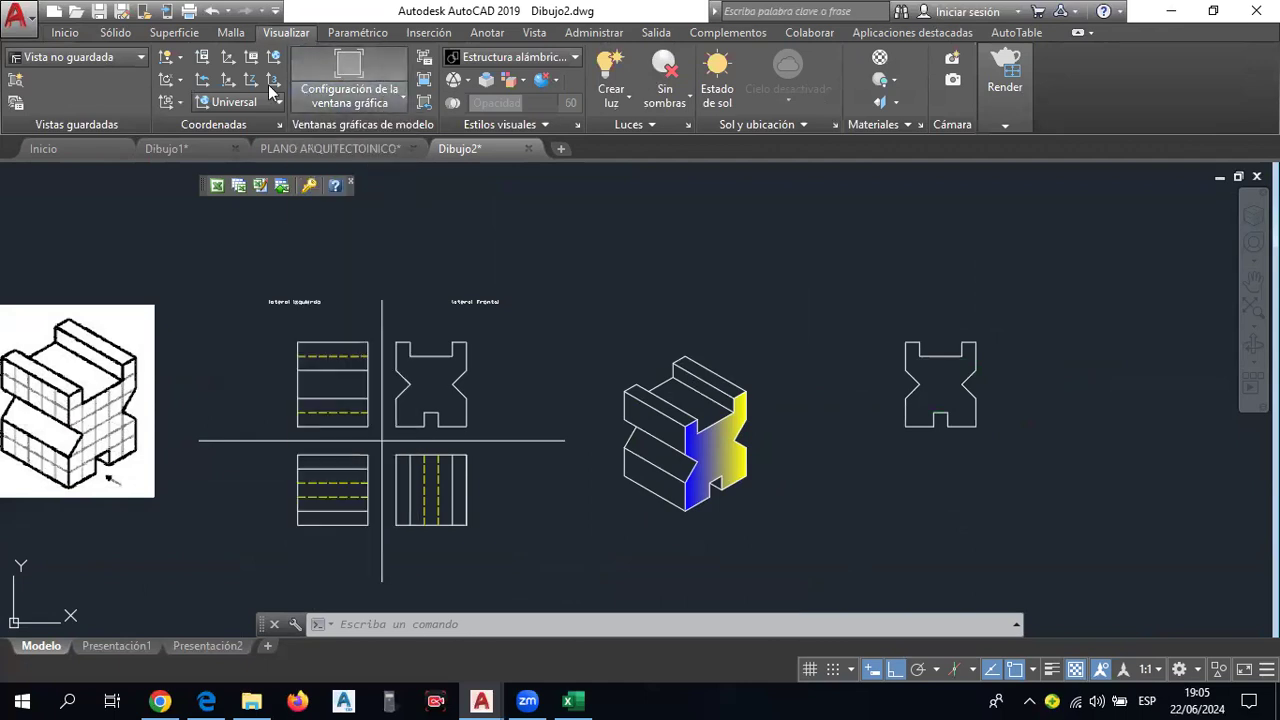
{"action": "left_click", "coordinate": [109, 57]}
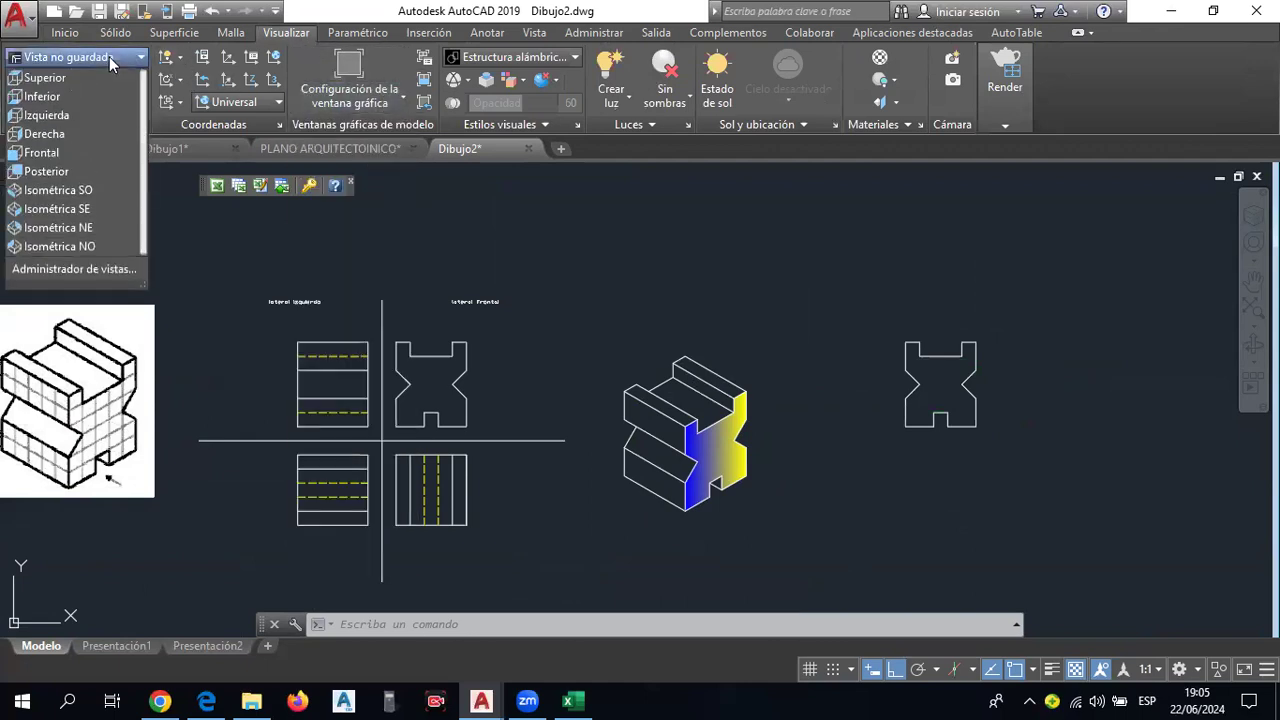
{"action": "left_click", "coordinate": [98, 189]}
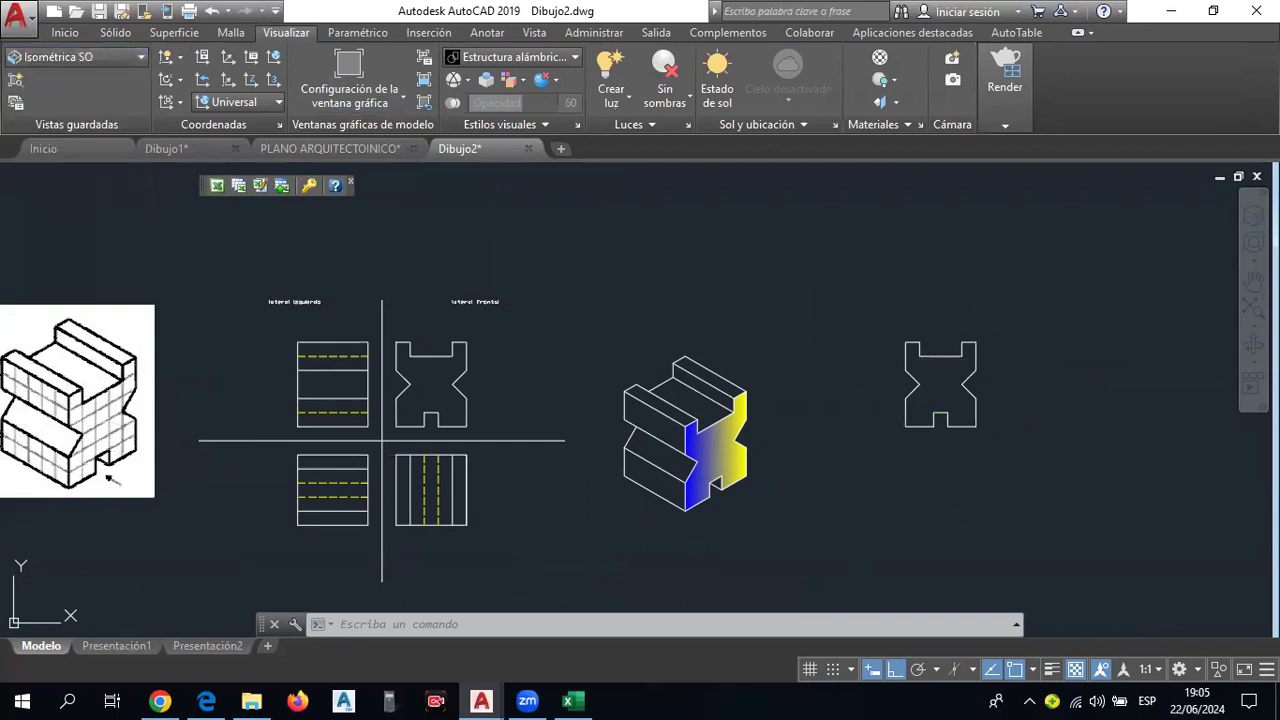
{"action": "middle_click_drag", "start_coordinate": [905, 282], "coordinate": [843, 370]}
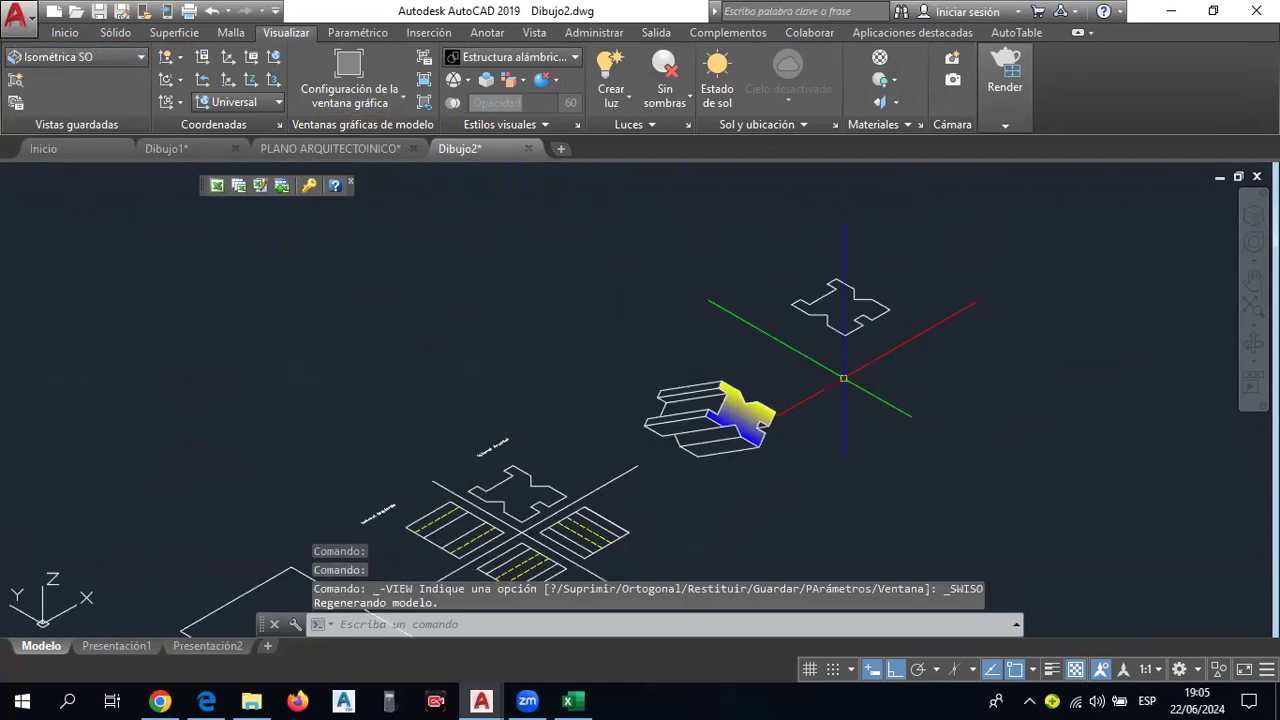
{"action": "left_click", "coordinate": [90, 57]}
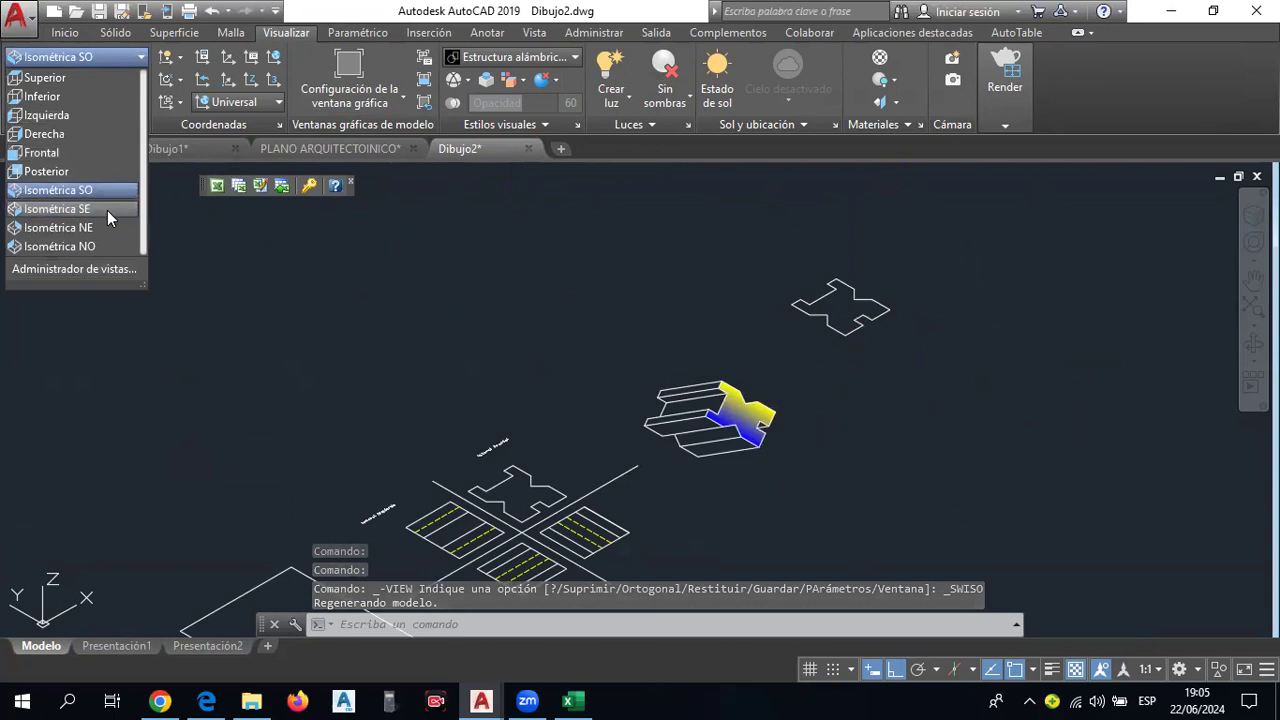
{"action": "left_click", "coordinate": [107, 209]}
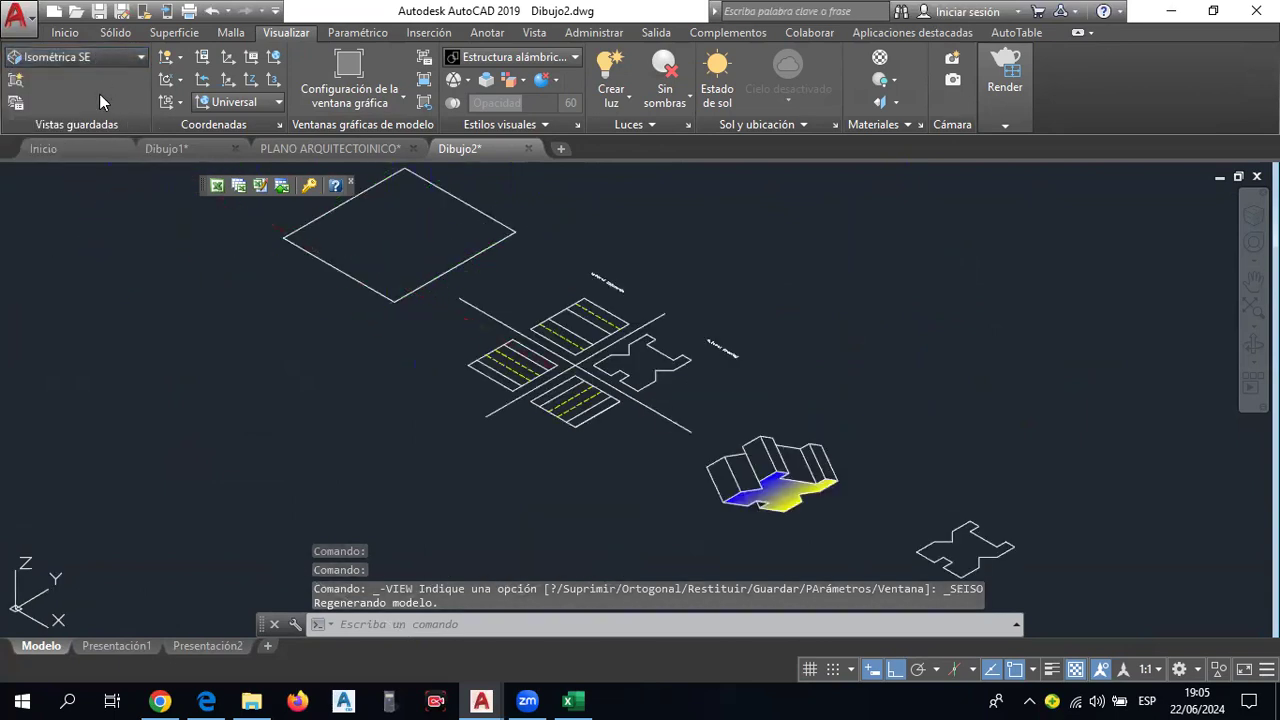
Look at the model from Isométrica NE and NO, then return to the Superior view.
{"action": "left_click", "coordinate": [95, 57]}
{"action": "left_click", "coordinate": [94, 223]}
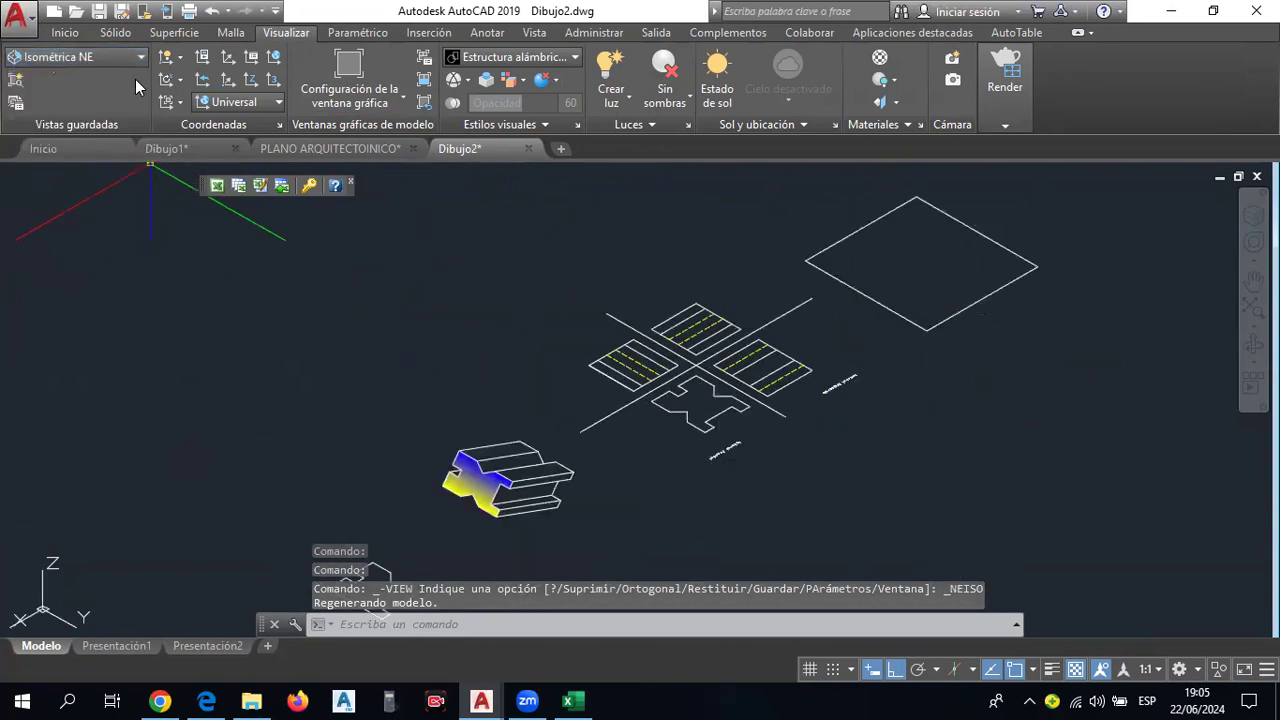
{"action": "left_click", "coordinate": [100, 57]}
{"action": "left_click", "coordinate": [104, 238]}
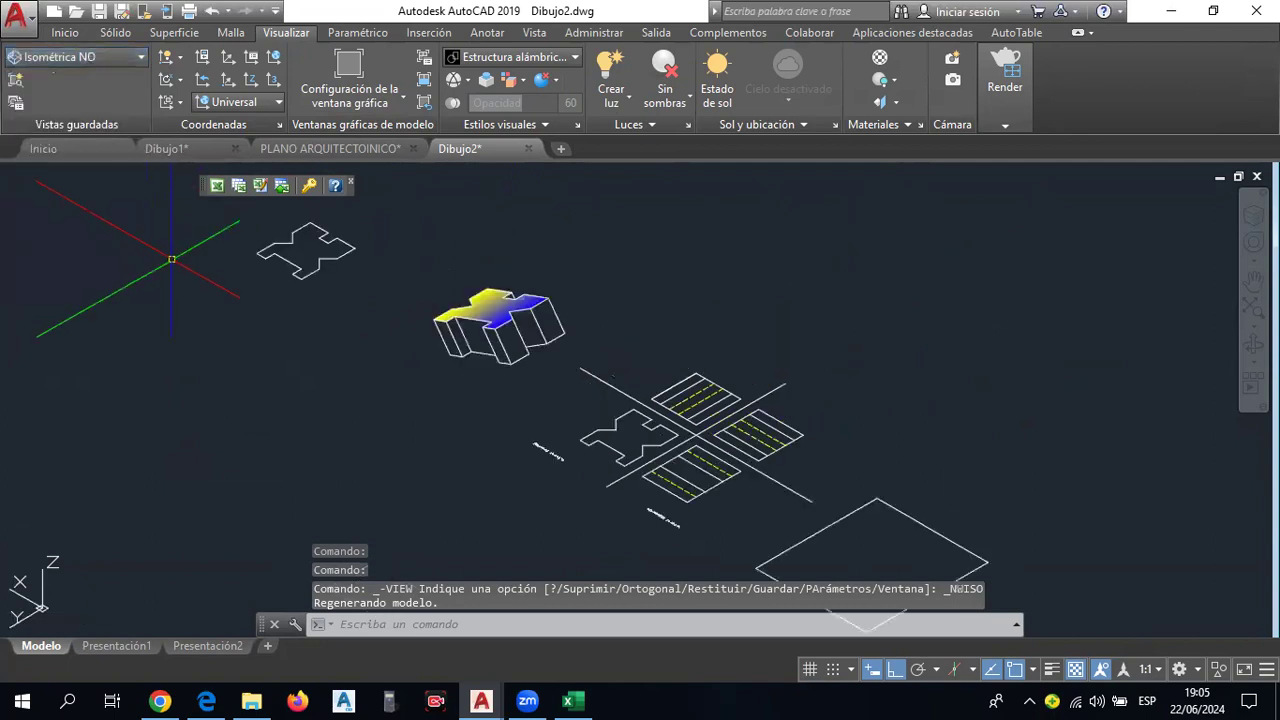
{"action": "left_click", "coordinate": [74, 64]}
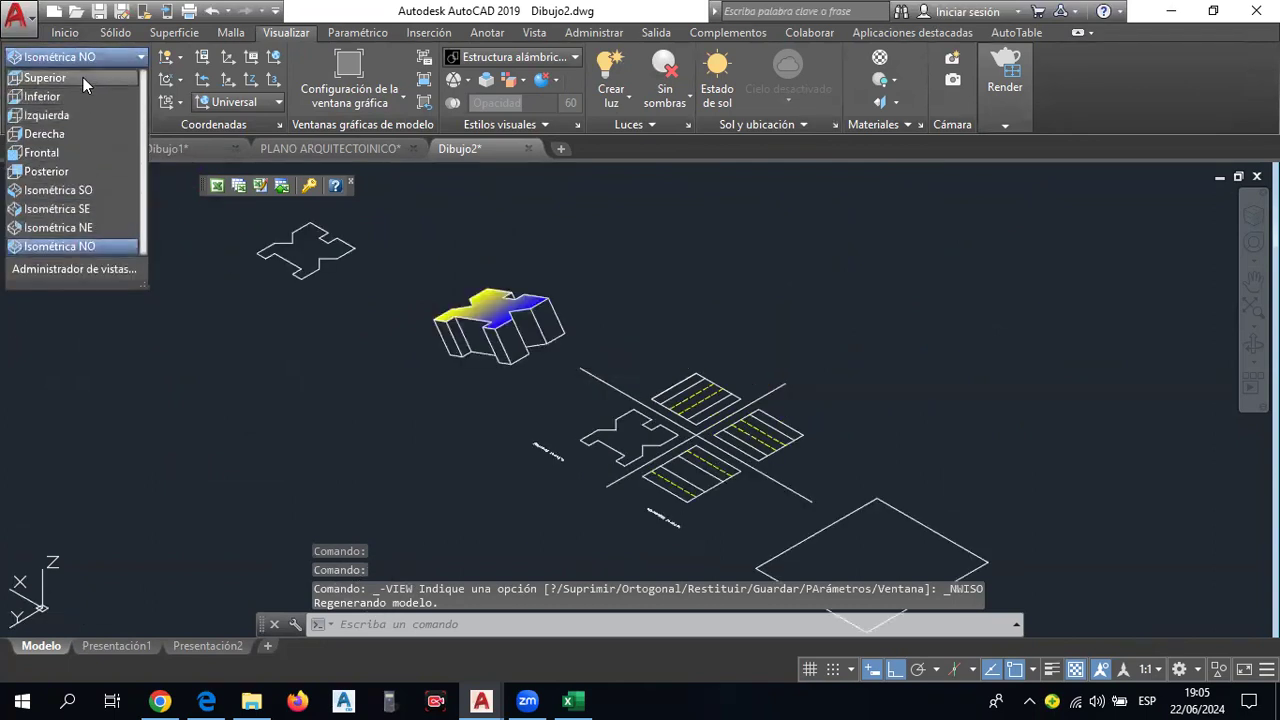
{"action": "left_click", "coordinate": [94, 78]}
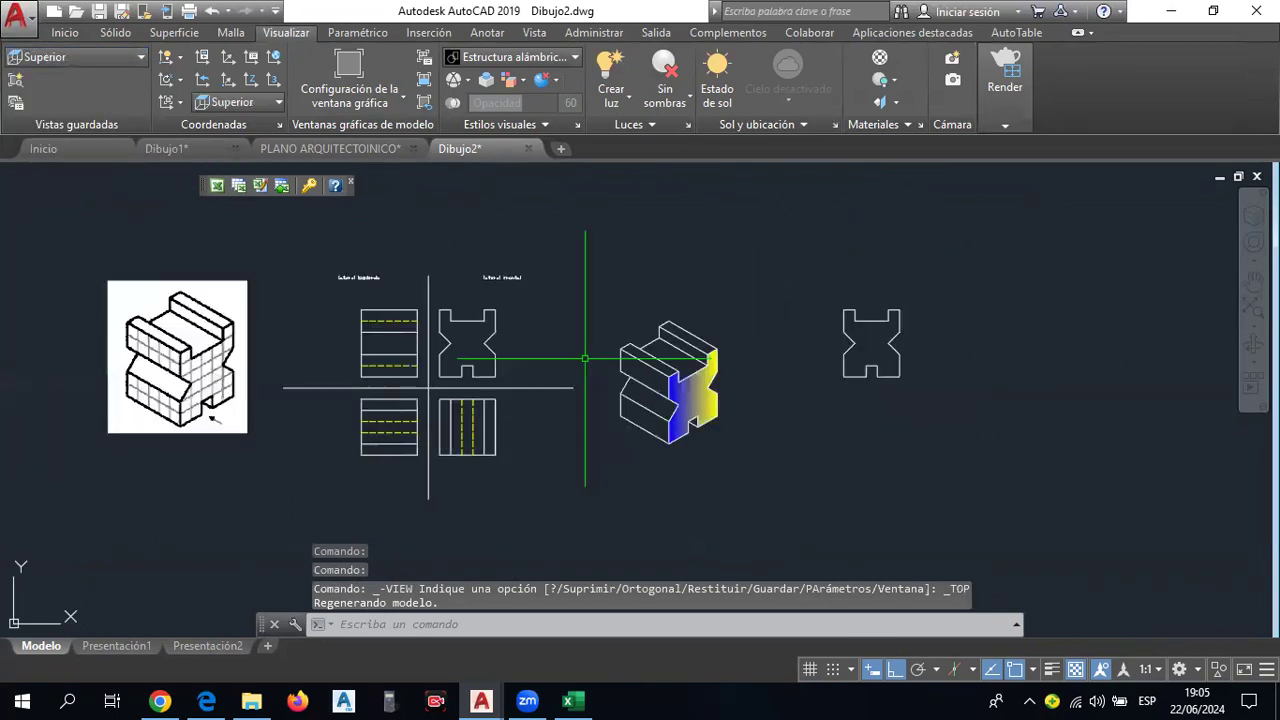
Cut the X-shaped outline to the clipboard and switch to the Isométrica SO view.
{"action": "scroll", "coordinate": [1016, 404], "scroll_direction": "up", "scroll_amount": 2}
{"action": "left_click", "coordinate": [977, 404]}
{"action": "left_click", "coordinate": [663, 218]}
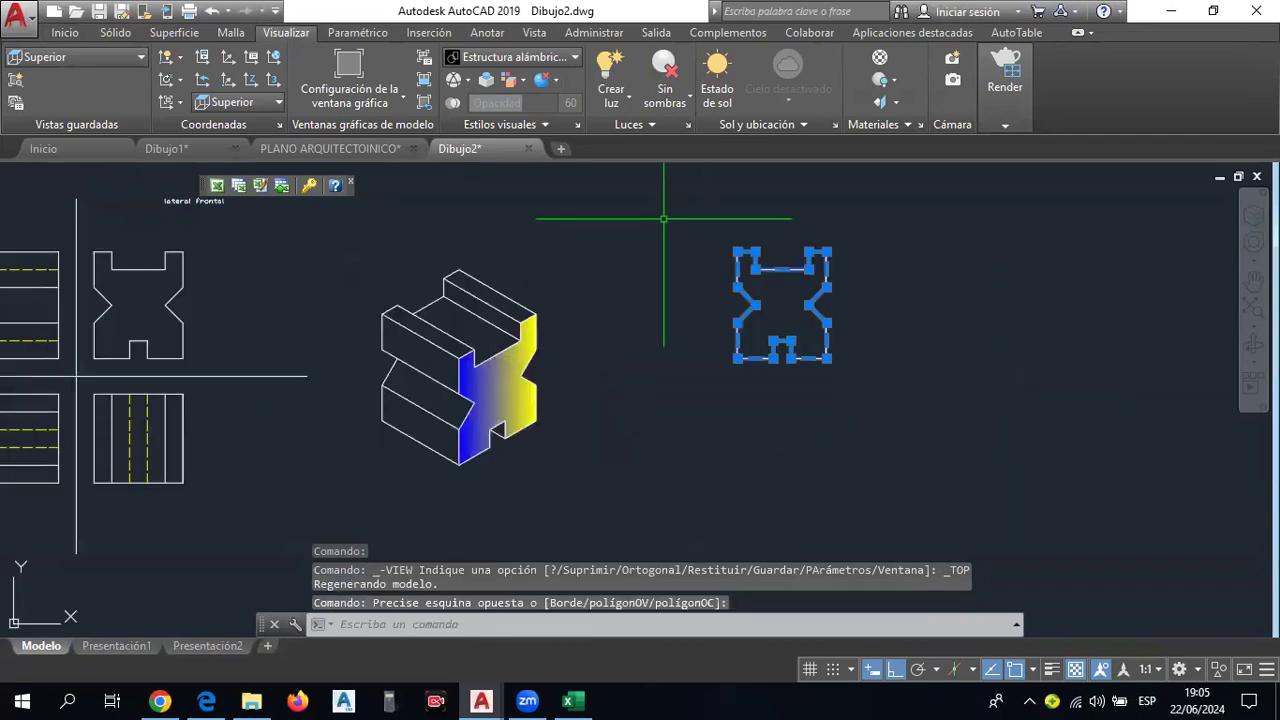
{"action": "key", "text": "ctrl+c"}
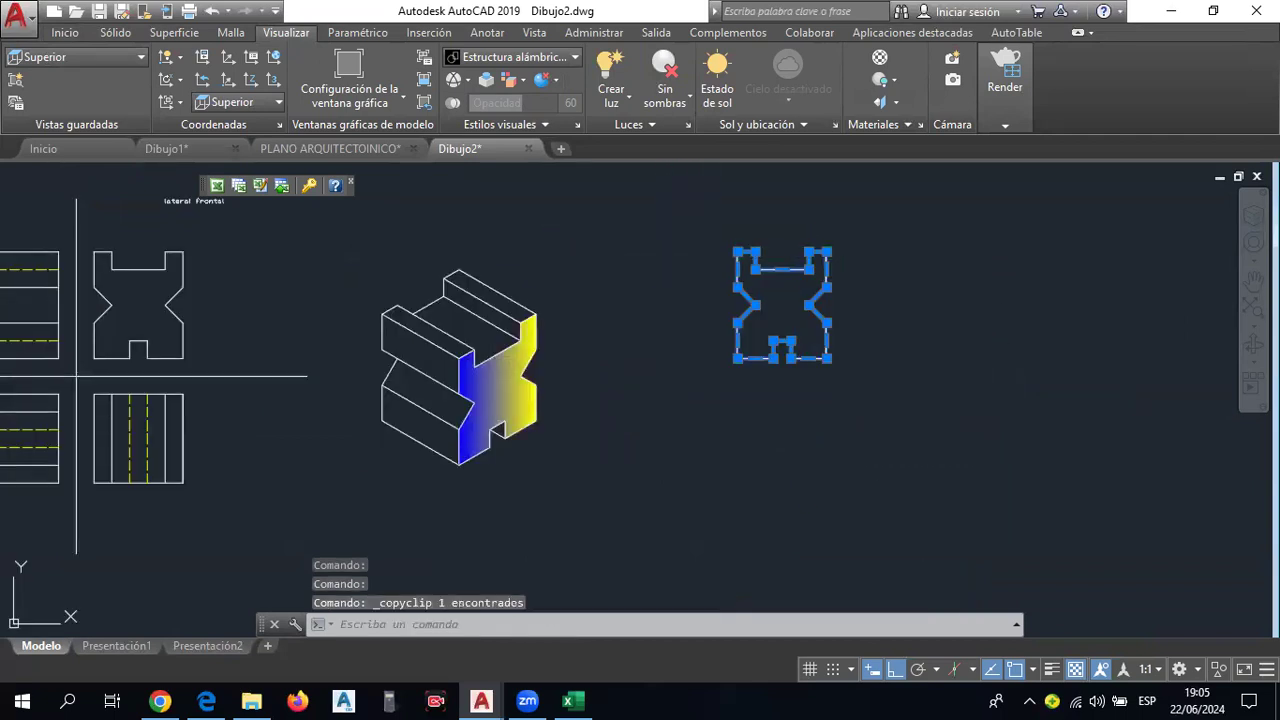
{"action": "key", "text": "ctrl+x"}
{"action": "middle_click_drag", "start_coordinate": [408, 209], "coordinate": [568, 218]}
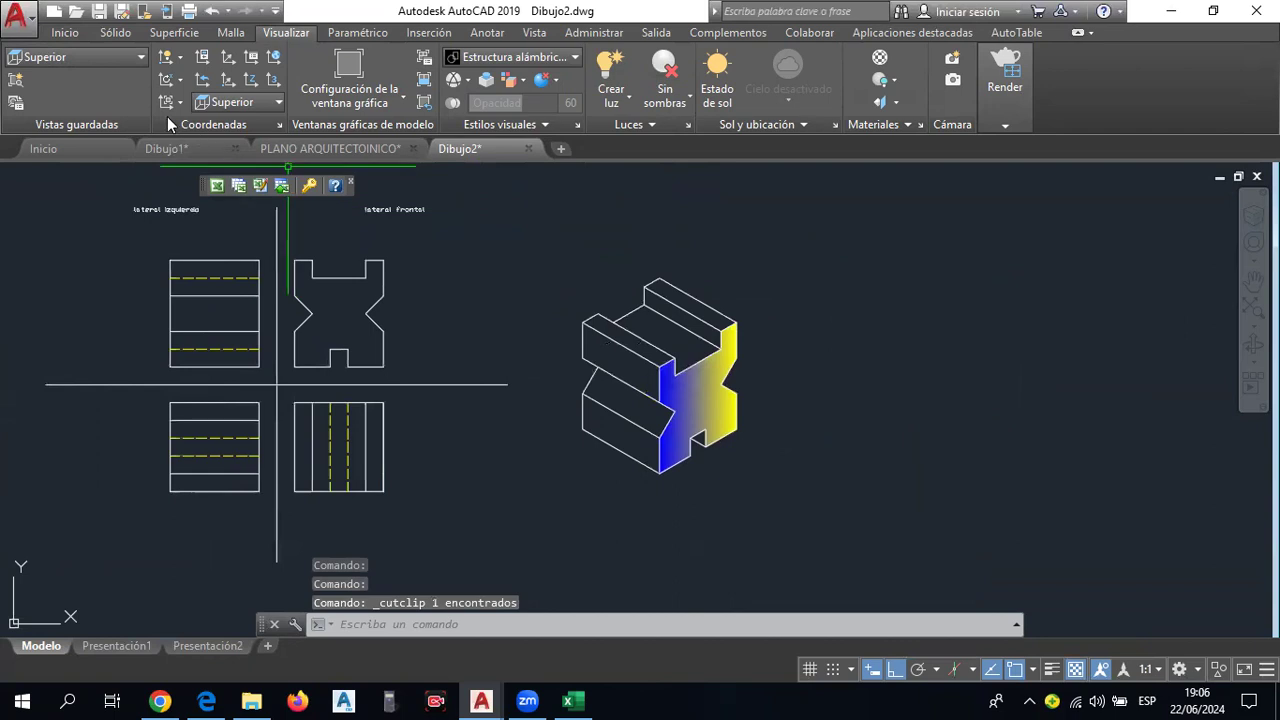
{"action": "left_click", "coordinate": [109, 56]}
{"action": "left_click", "coordinate": [92, 190]}
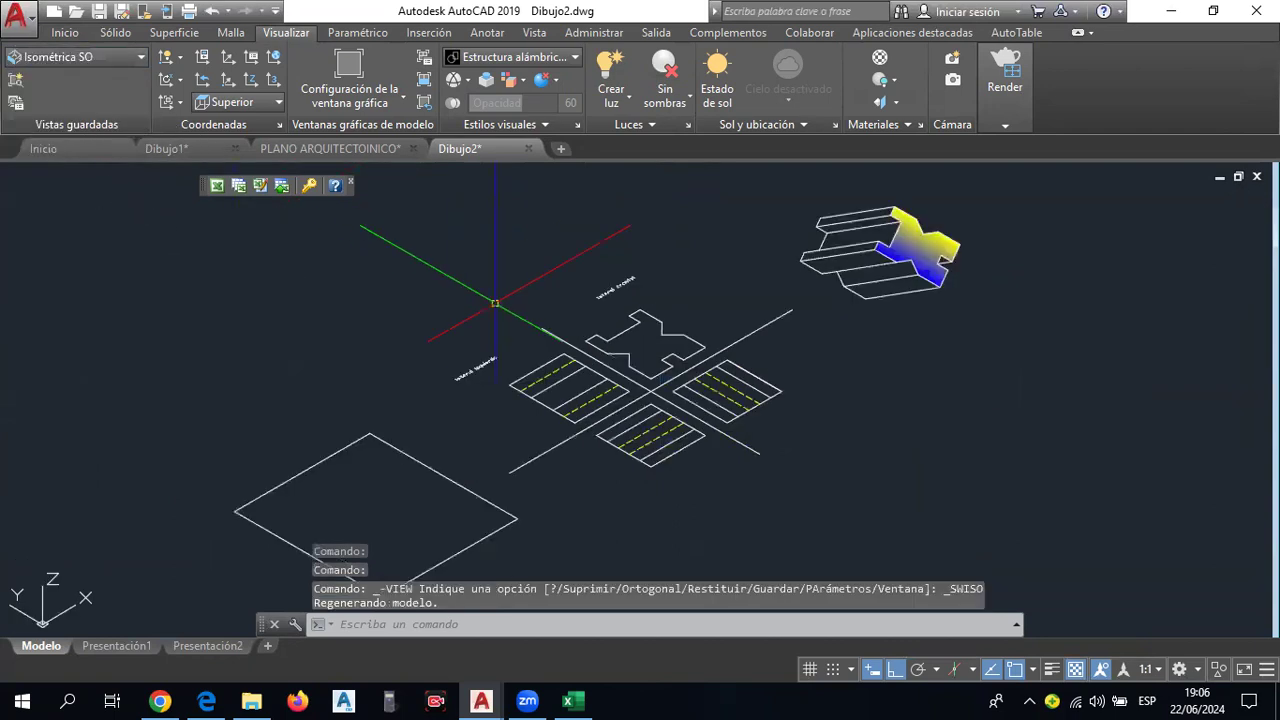
{"action": "middle_click_drag", "start_coordinate": [929, 411], "coordinate": [647, 551]}
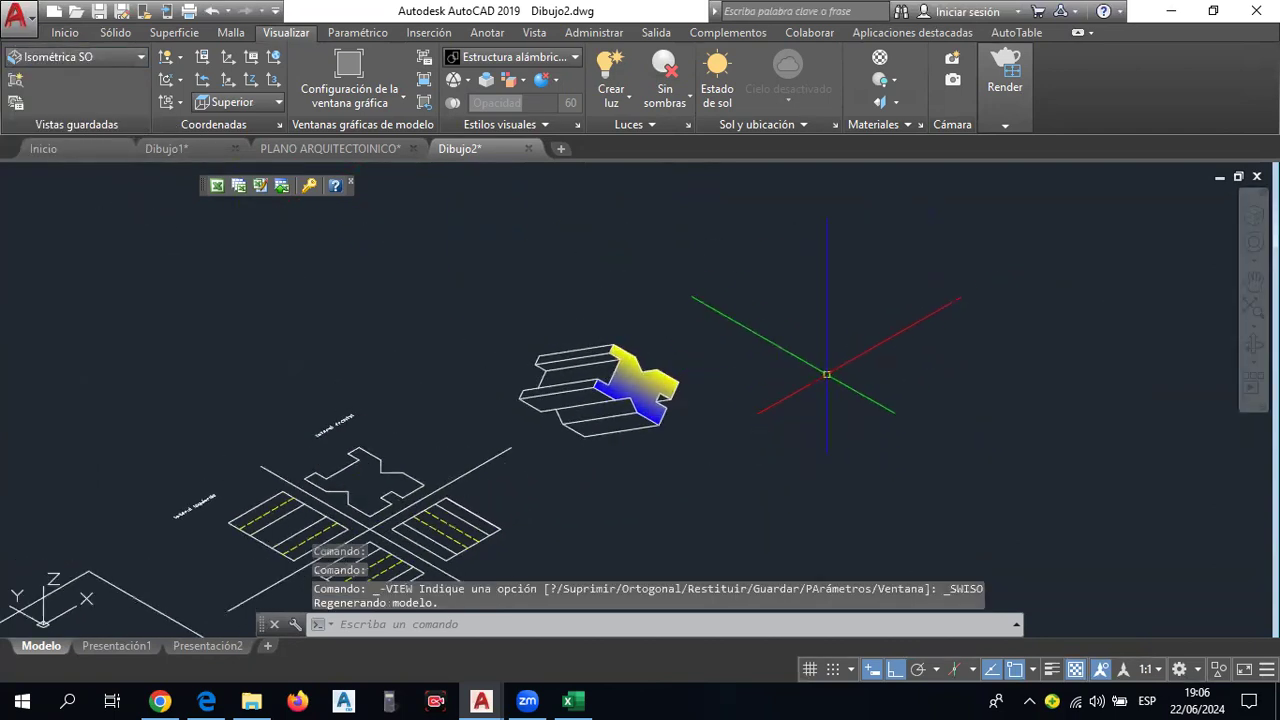
Paste the X outline to the right of the solid, then return to the Superior view.
{"action": "key", "text": "ctrl+v"}
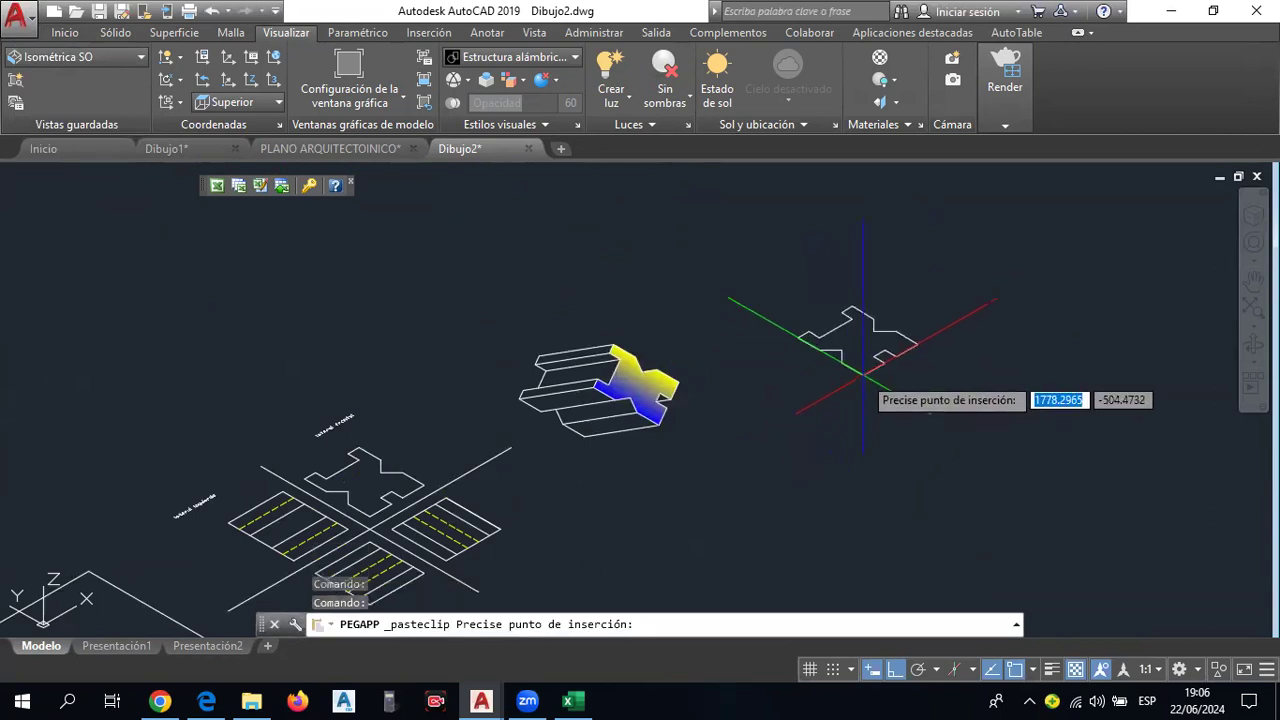
{"action": "left_click", "coordinate": [864, 373]}
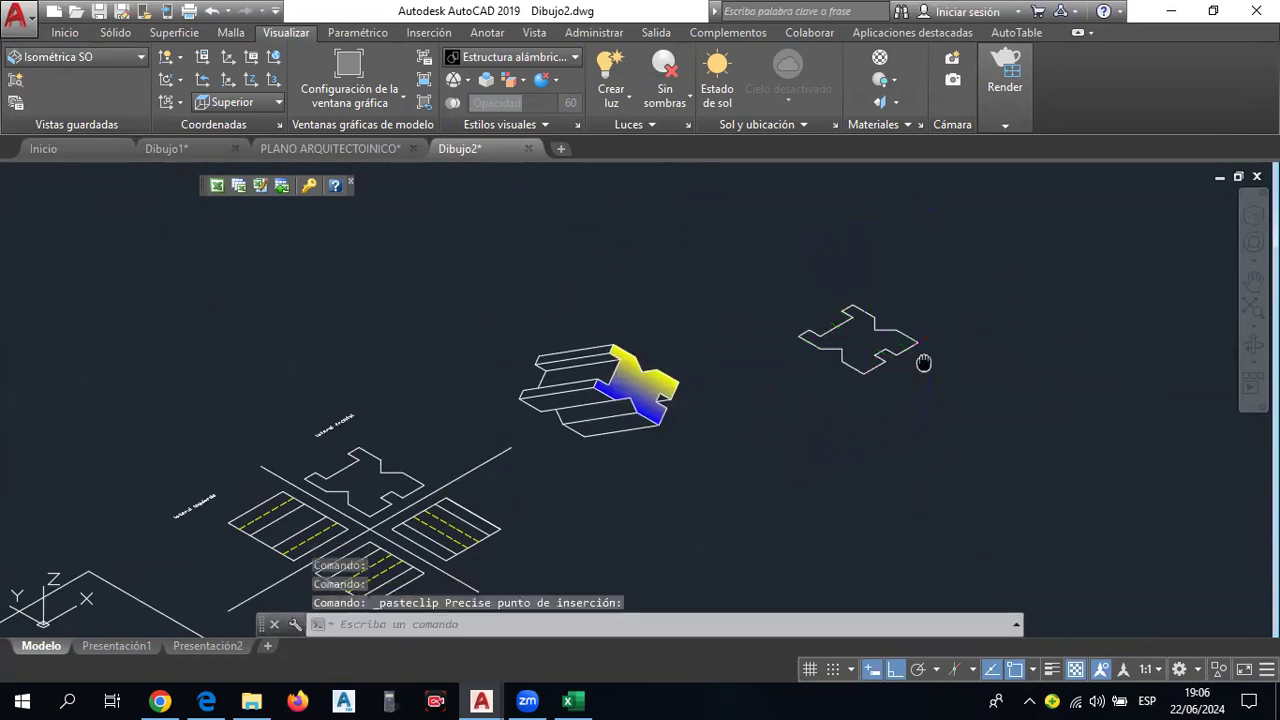
{"action": "middle_click_drag", "start_coordinate": [923, 362], "coordinate": [808, 386]}
{"action": "scroll", "coordinate": [808, 386], "scroll_direction": "up", "scroll_amount": 5}
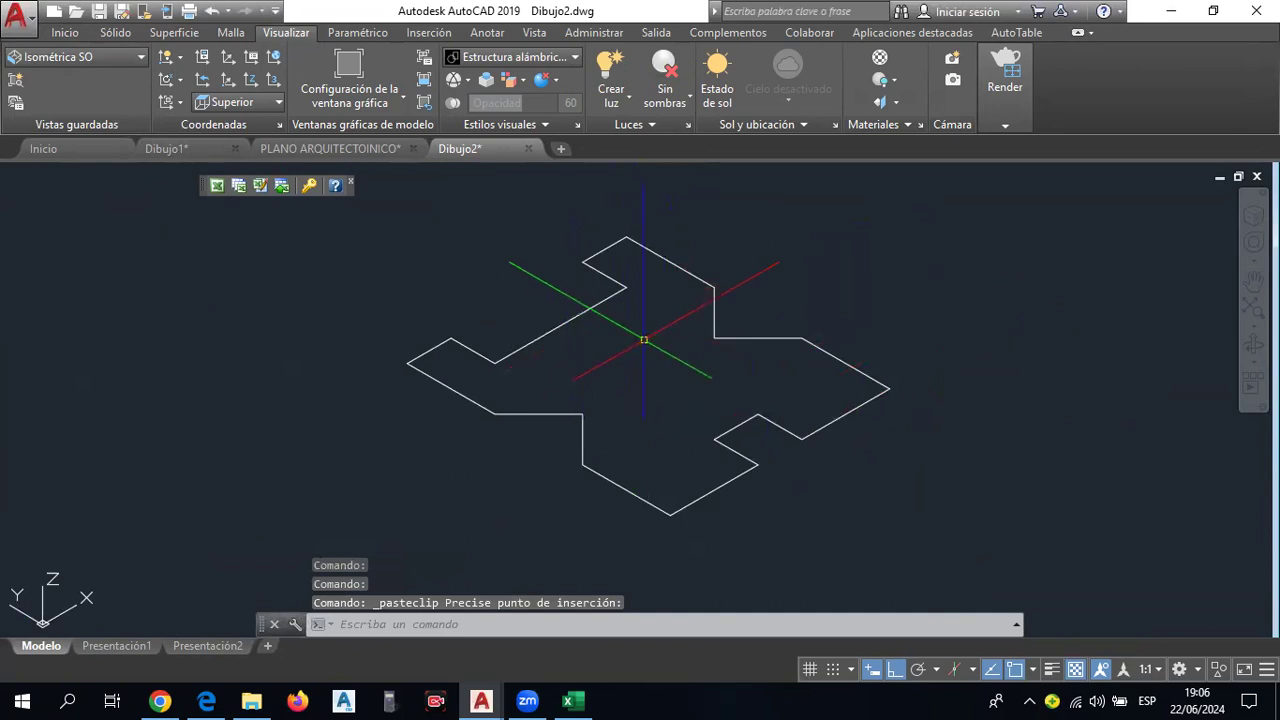
{"action": "left_click", "coordinate": [122, 60]}
{"action": "left_click", "coordinate": [83, 78]}
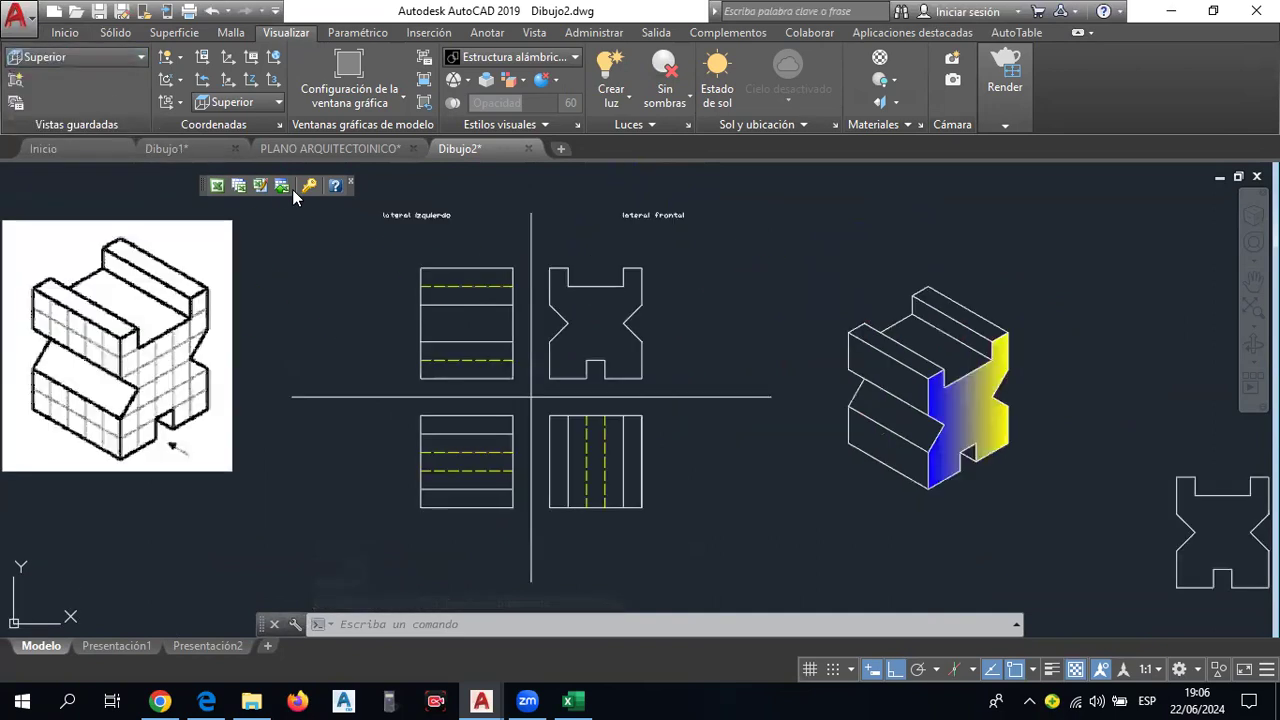
In Isométrica SO, select the pasted X outline and extrude it 50 units.
{"action": "left_click", "coordinate": [116, 60]}
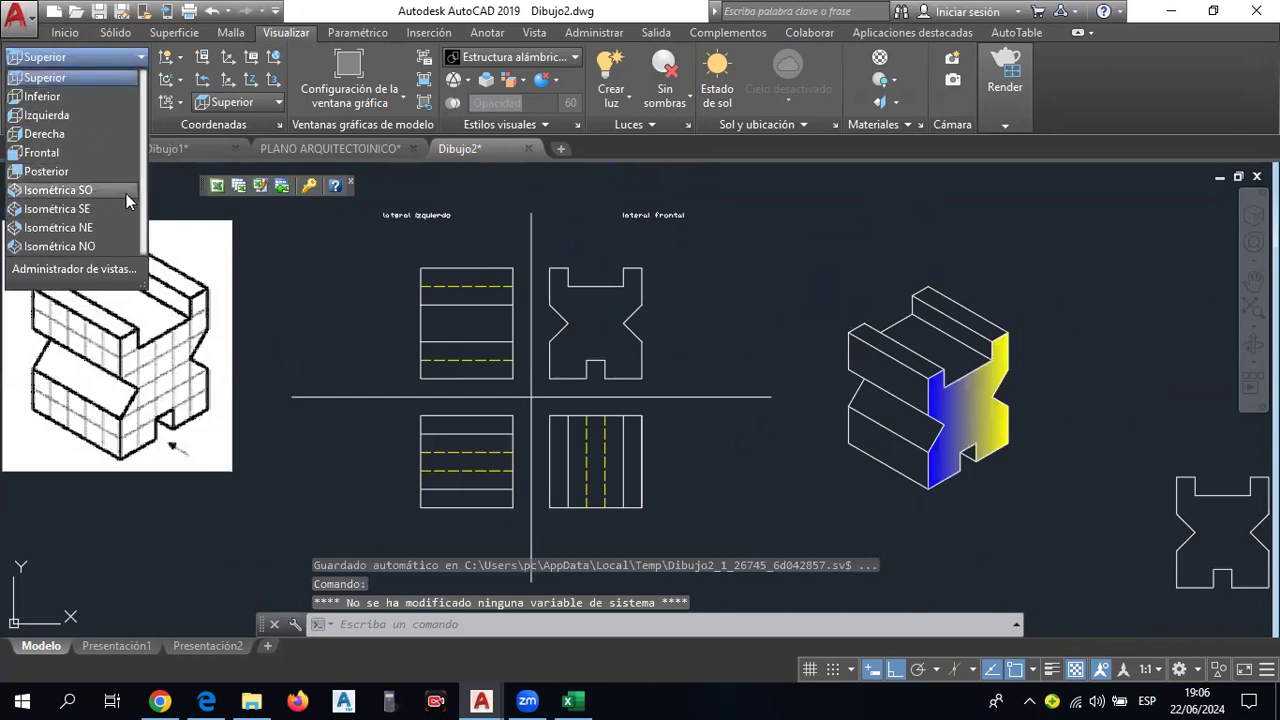
{"action": "left_click", "coordinate": [126, 193]}
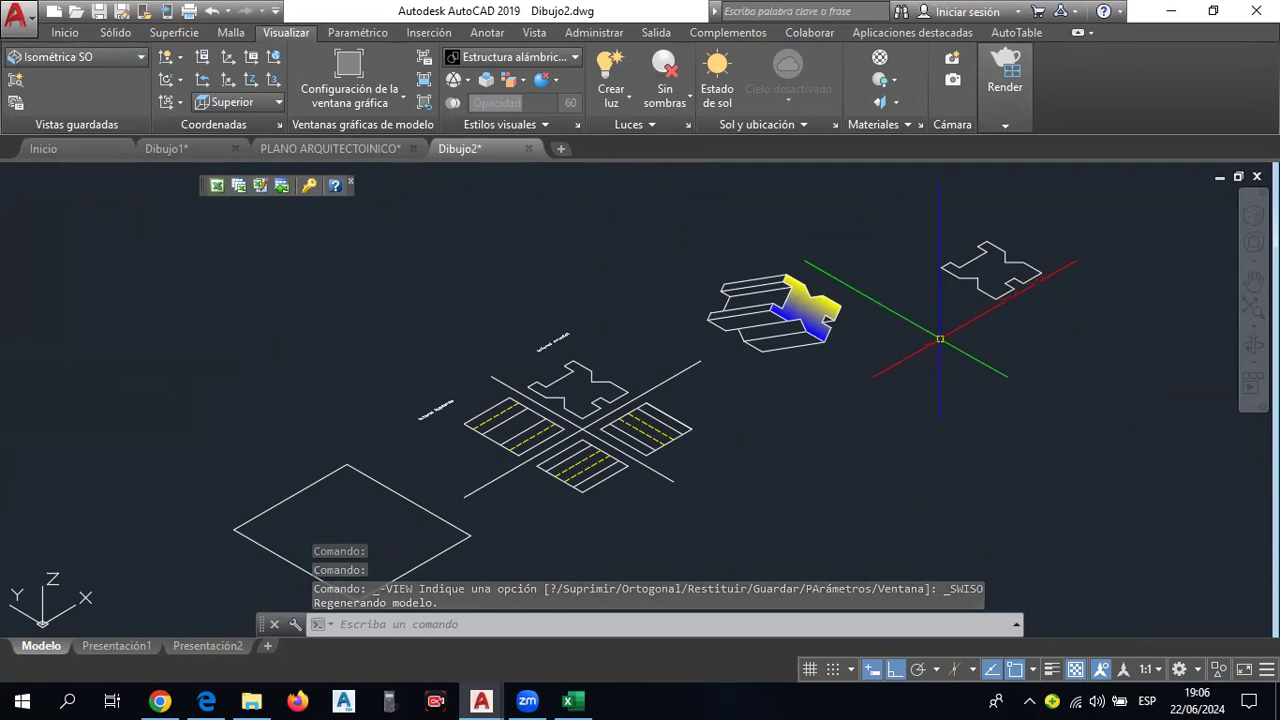
{"action": "mouse_move", "coordinate": [527, 701]}
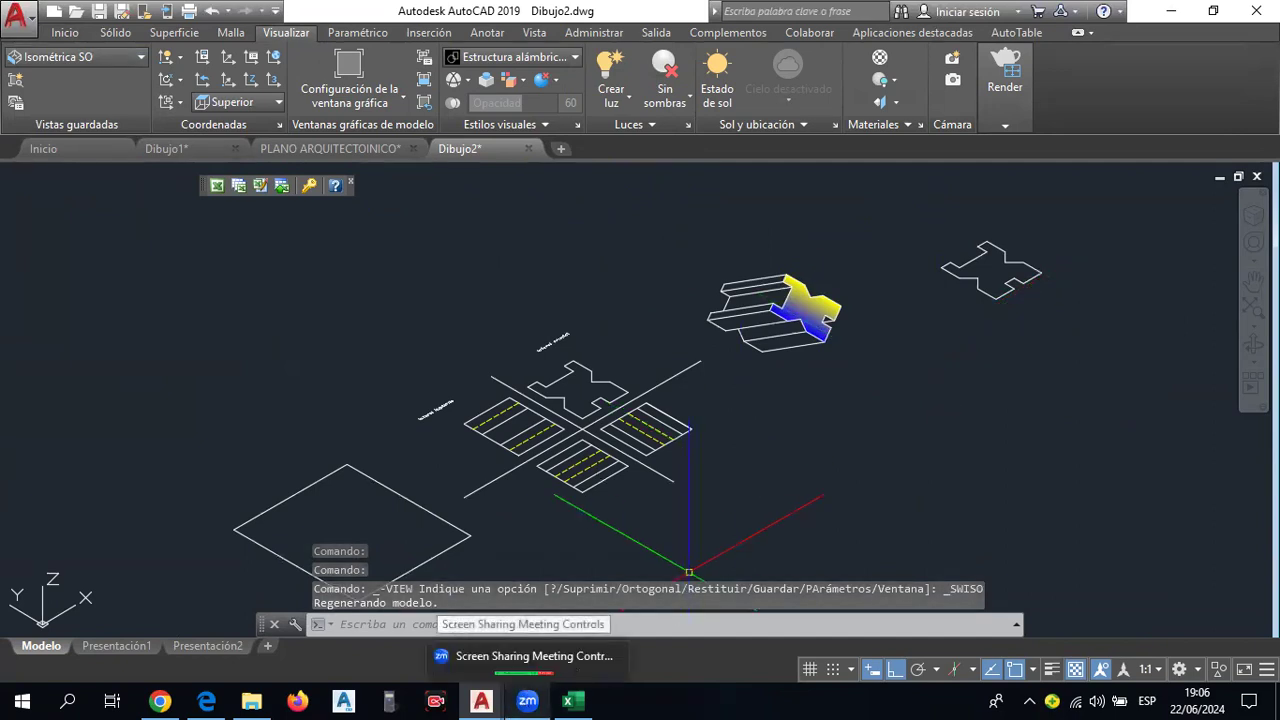
{"action": "middle_click_drag", "start_coordinate": [971, 325], "coordinate": [909, 374]}
{"action": "left_click", "coordinate": [958, 347]}
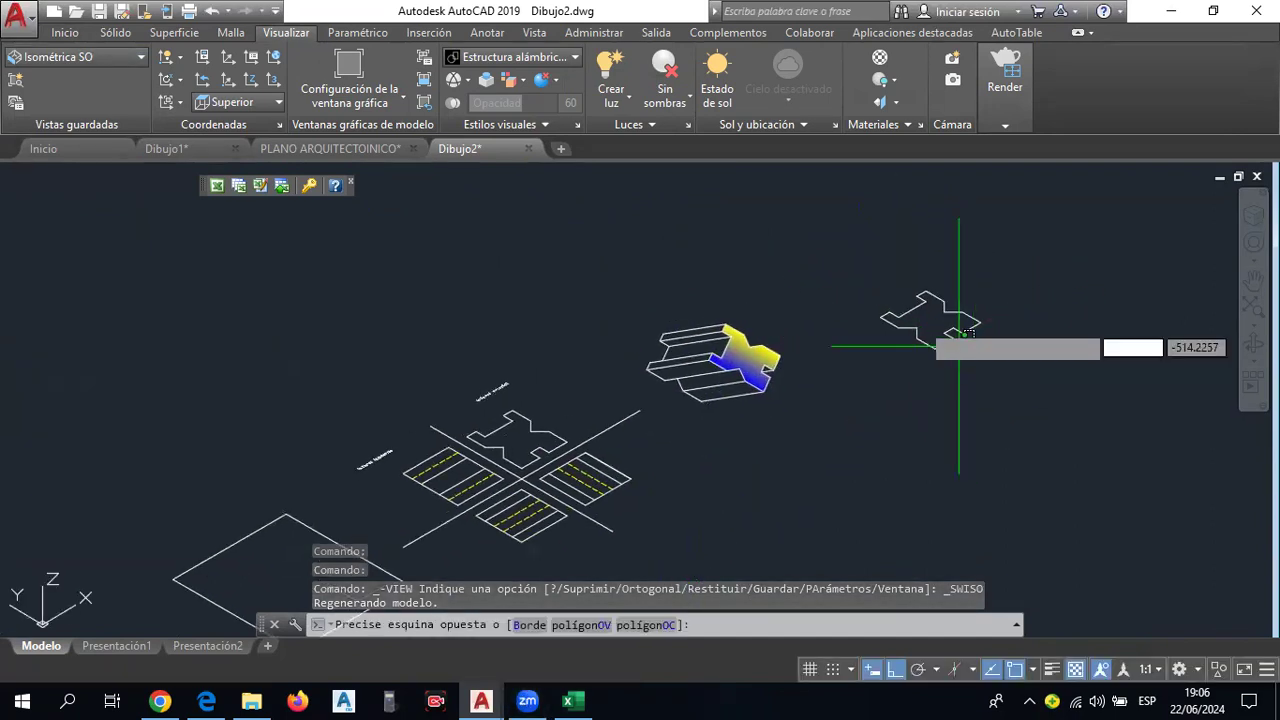
{"action": "left_click", "coordinate": [943, 286]}
{"action": "left_click", "coordinate": [66, 32]}
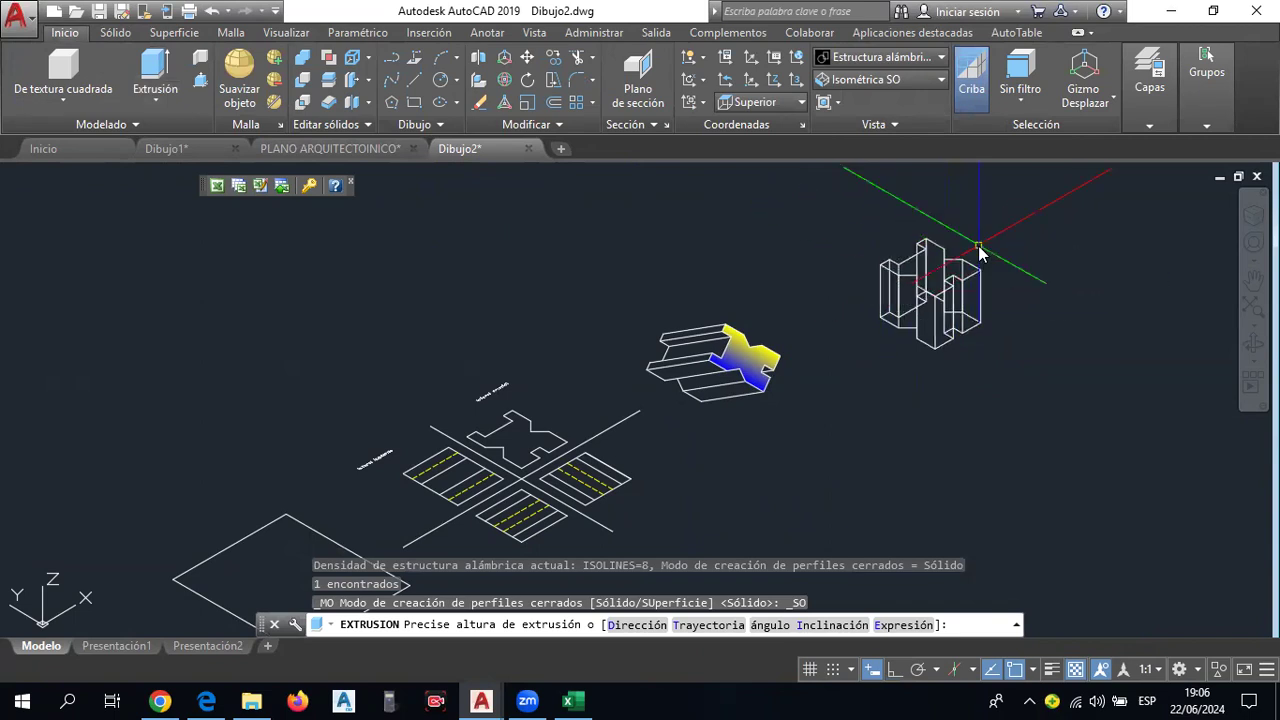
{"action": "key", "text": "Return"}
{"action": "middle_click_drag", "start_coordinate": [980, 252], "coordinate": [910, 315]}
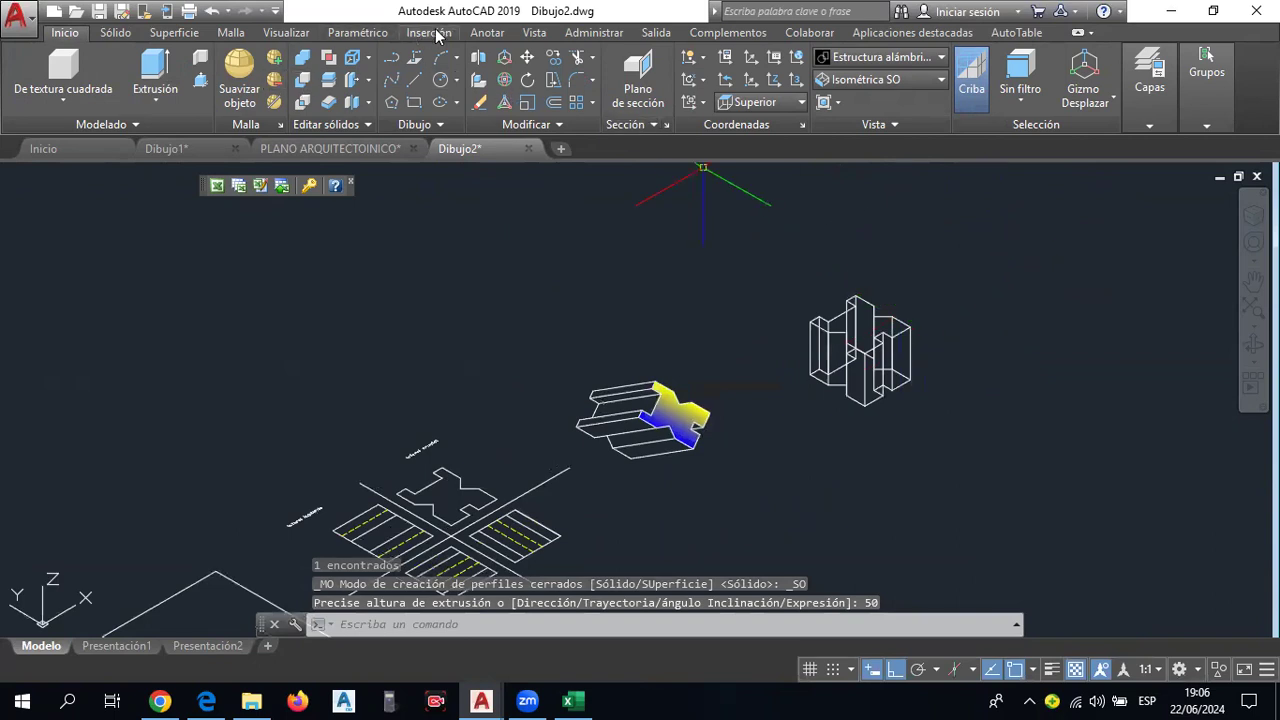
Inspect the new solid from the Frontal, Derecha and Superior preset views.
{"action": "left_click", "coordinate": [300, 35]}
{"action": "left_click", "coordinate": [75, 57]}
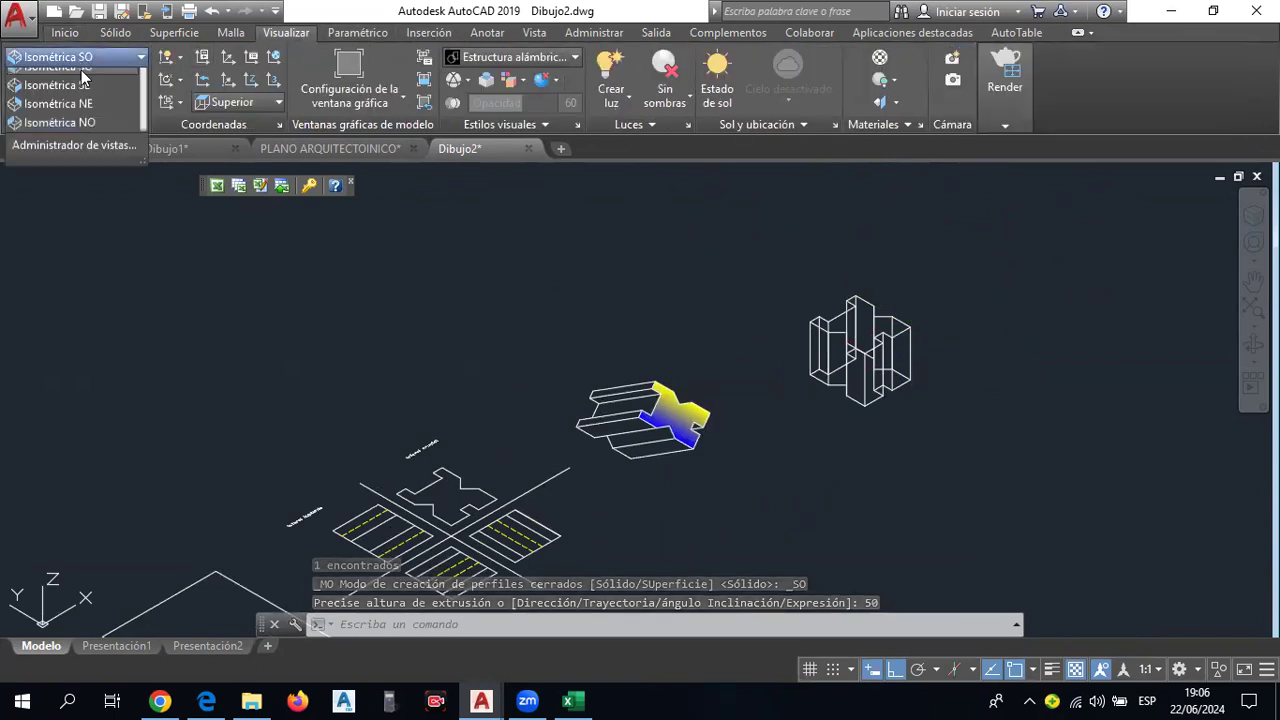
{"action": "left_click", "coordinate": [81, 152]}
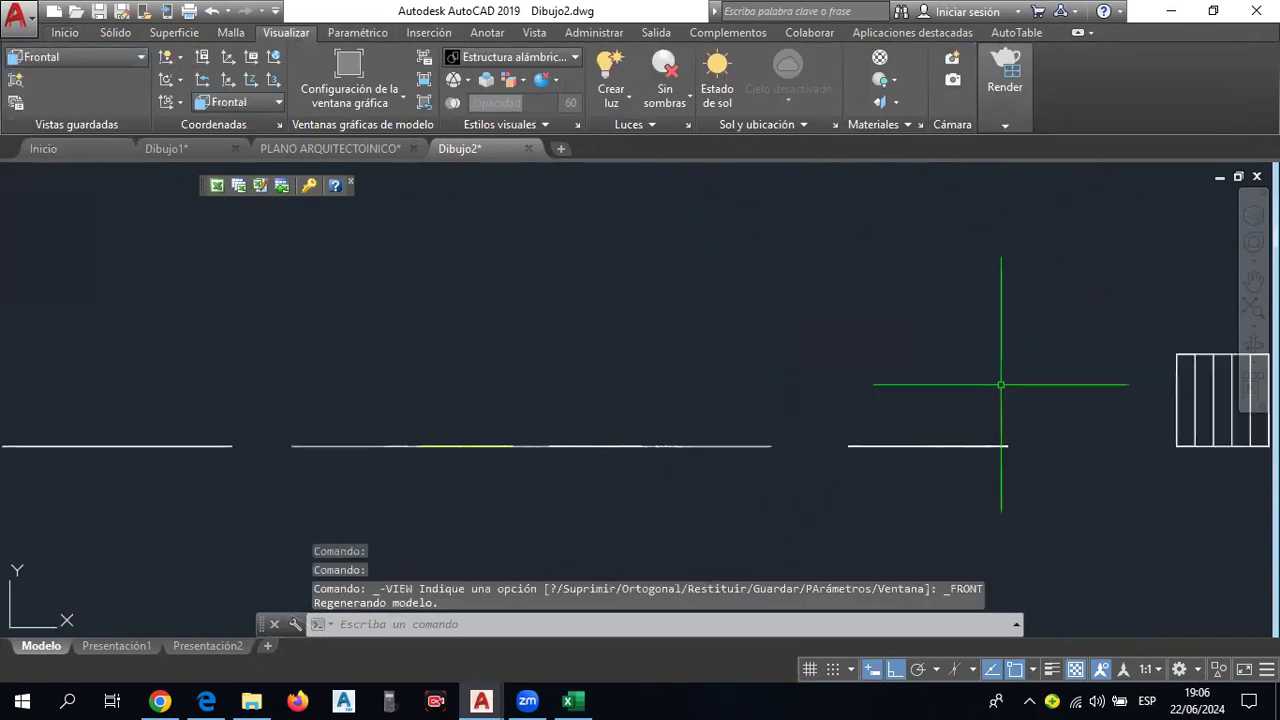
{"action": "scroll", "coordinate": [845, 381], "scroll_direction": "up", "scroll_amount": 2}
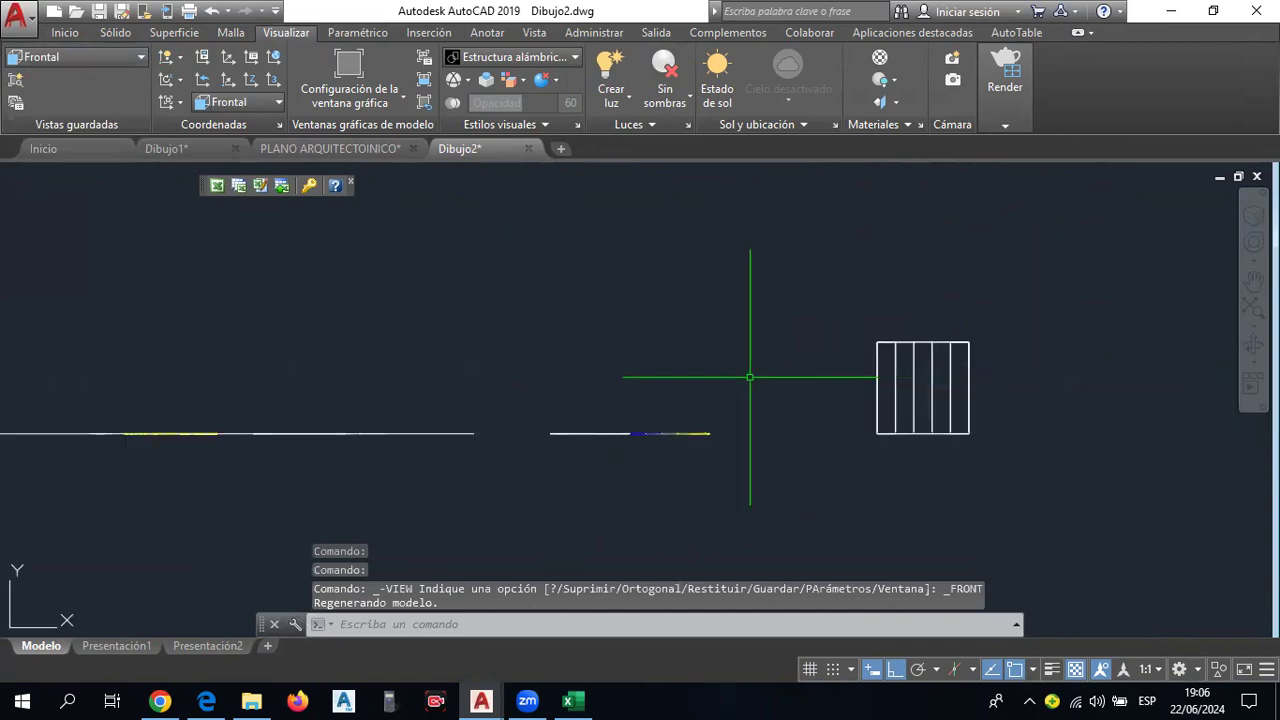
{"action": "left_click", "coordinate": [80, 57]}
{"action": "left_click", "coordinate": [90, 135]}
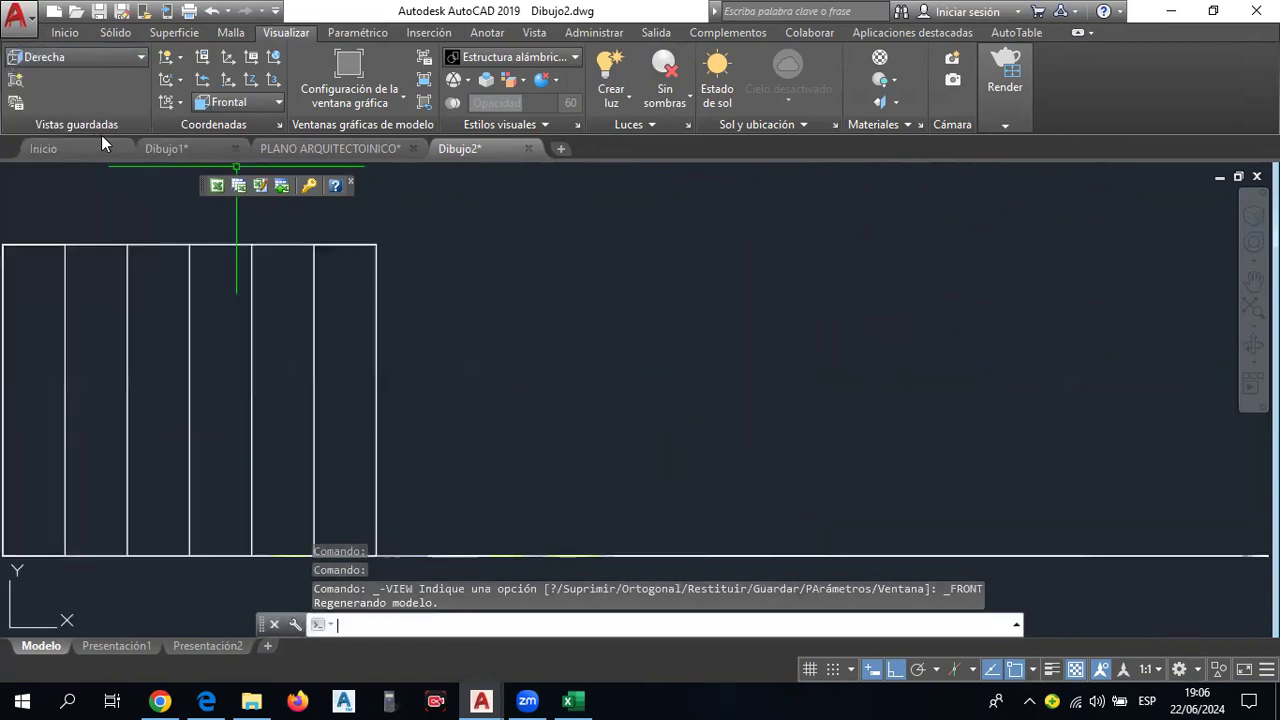
{"action": "left_click", "coordinate": [83, 60]}
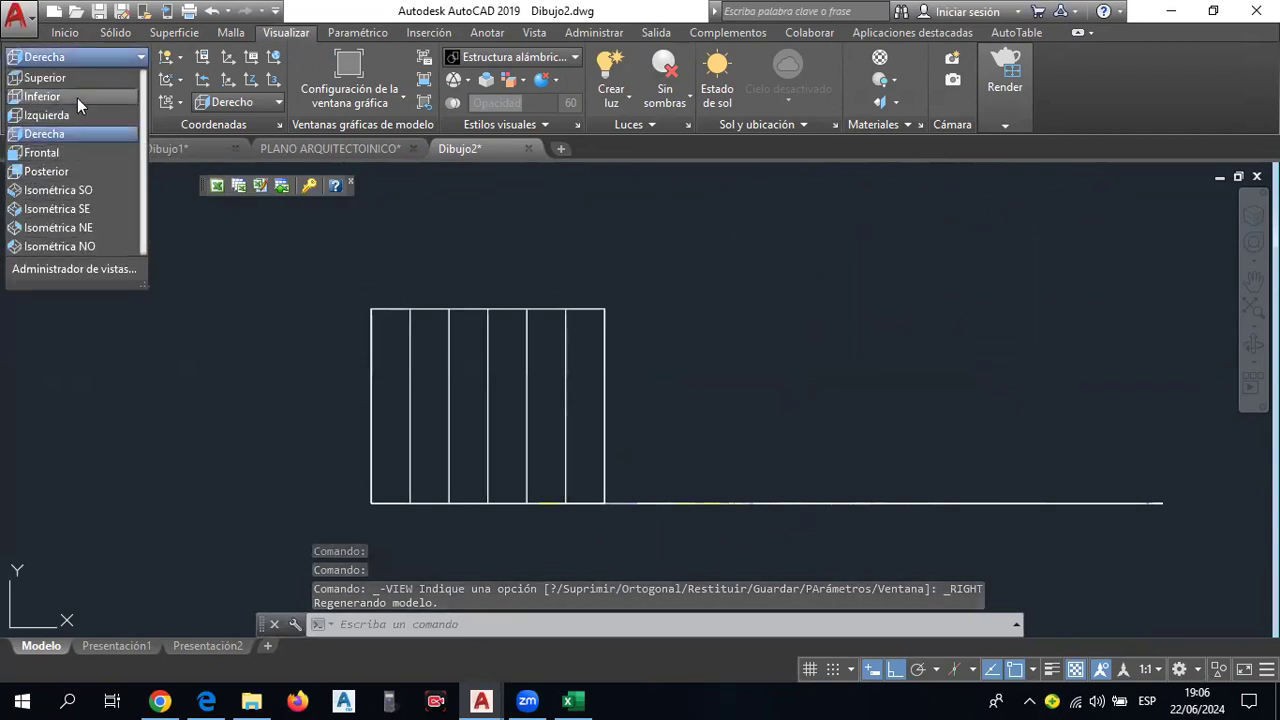
{"action": "left_click", "coordinate": [79, 79]}
Pan, zoom and orbit to see the block at an angle.
{"action": "middle_click_drag", "start_coordinate": [676, 334], "coordinate": [585, 366]}
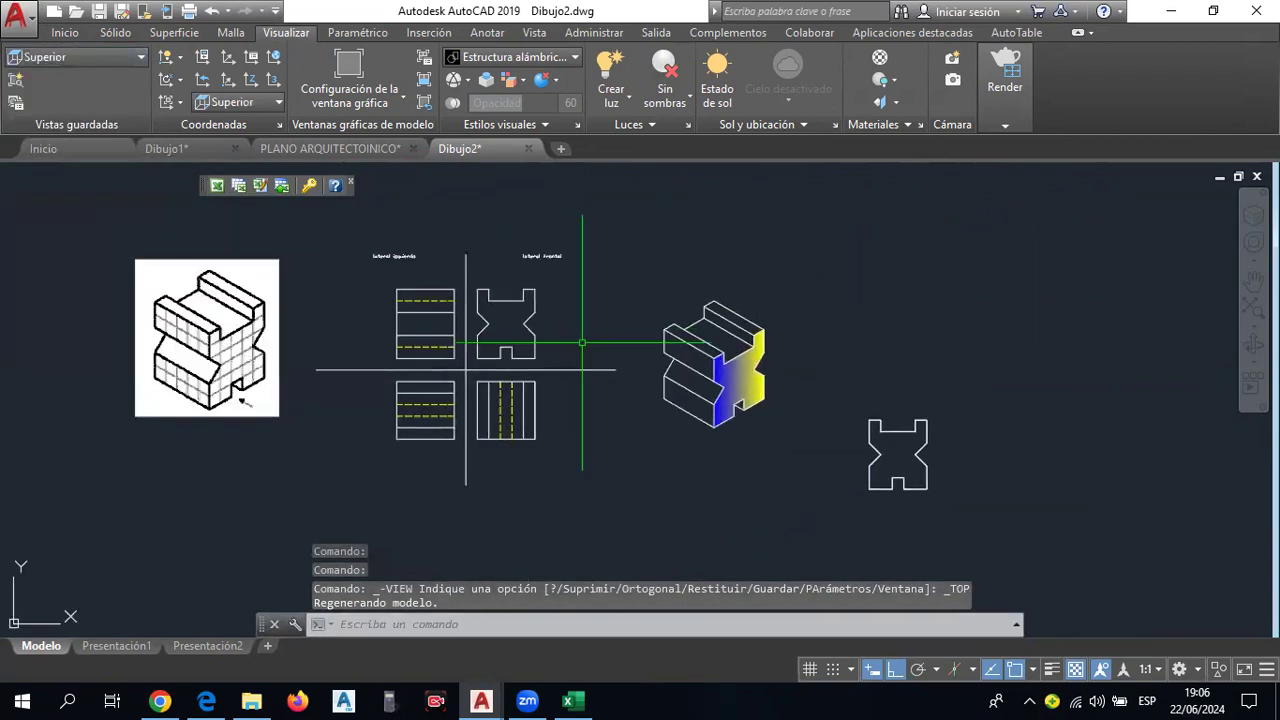
{"action": "scroll", "coordinate": [857, 428], "scroll_direction": "up", "scroll_amount": 1}
{"action": "scroll", "coordinate": [1057, 433], "scroll_direction": "up", "scroll_amount": 1}
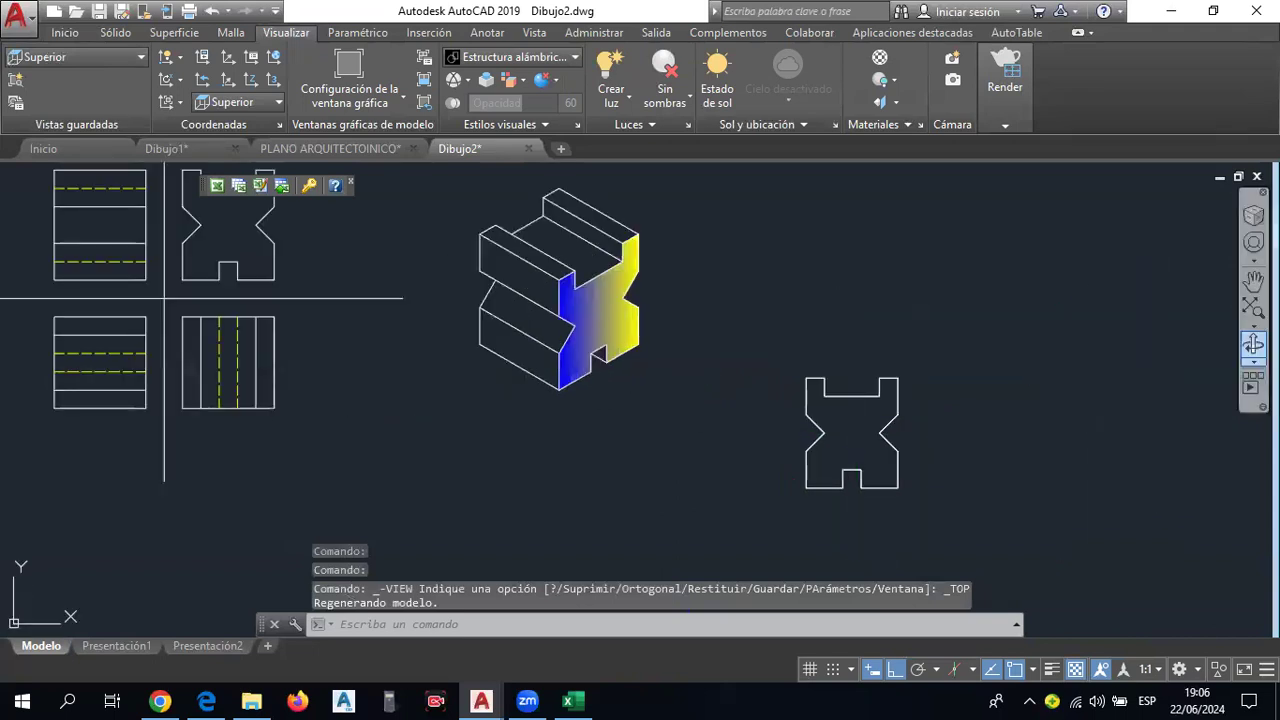
{"action": "mouse_move", "coordinate": [854, 434]}
{"action": "left_mouse_down"}
{"action": "mouse_move", "coordinate": [783, 423]}
{"action": "mouse_move", "coordinate": [717, 366]}
{"action": "mouse_move", "coordinate": [597, 343]}
{"action": "mouse_move", "coordinate": [895, 357]}
{"action": "mouse_move", "coordinate": [903, 434]}
{"action": "mouse_move", "coordinate": [746, 457]}
{"action": "mouse_move", "coordinate": [723, 443]}
{"action": "mouse_move", "coordinate": [749, 490]}
{"action": "mouse_move", "coordinate": [800, 470]}
{"action": "left_mouse_up"}
{"action": "key", "text": "Escape"}
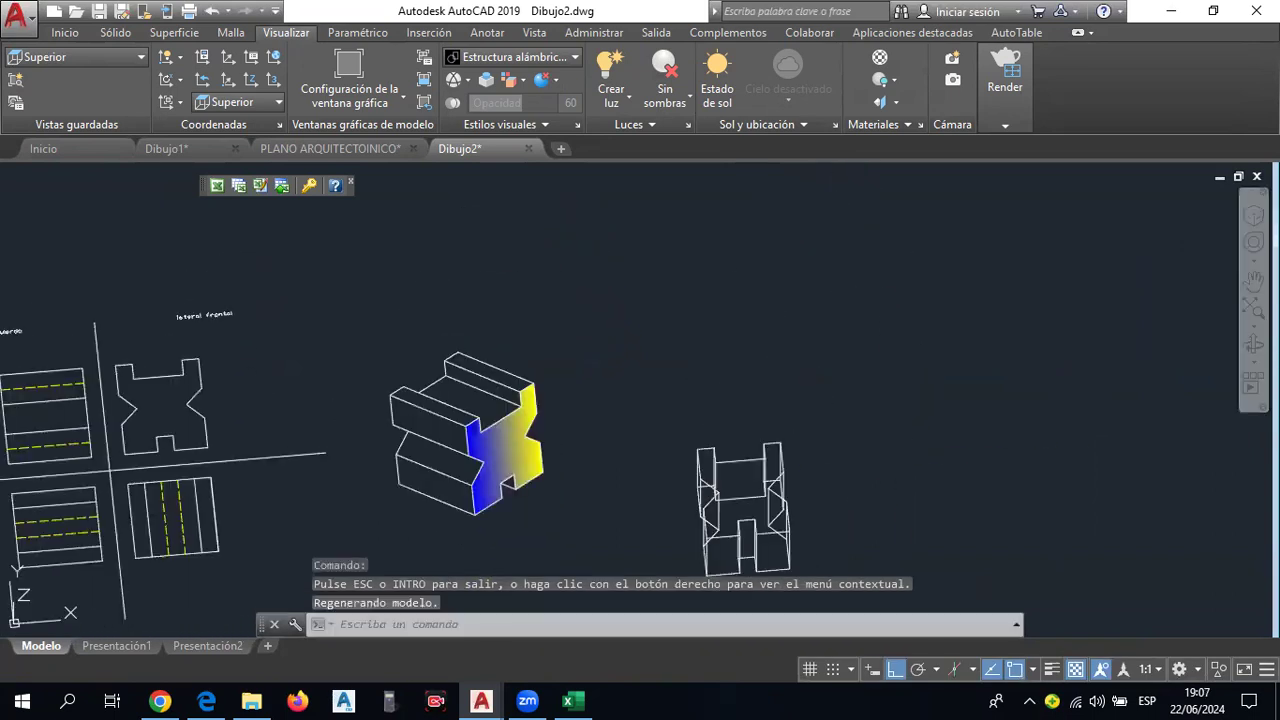
Undo the orbit, extrusion and pasted profile, then set the Superior view.
{"action": "key", "text": "ctrl+z"}
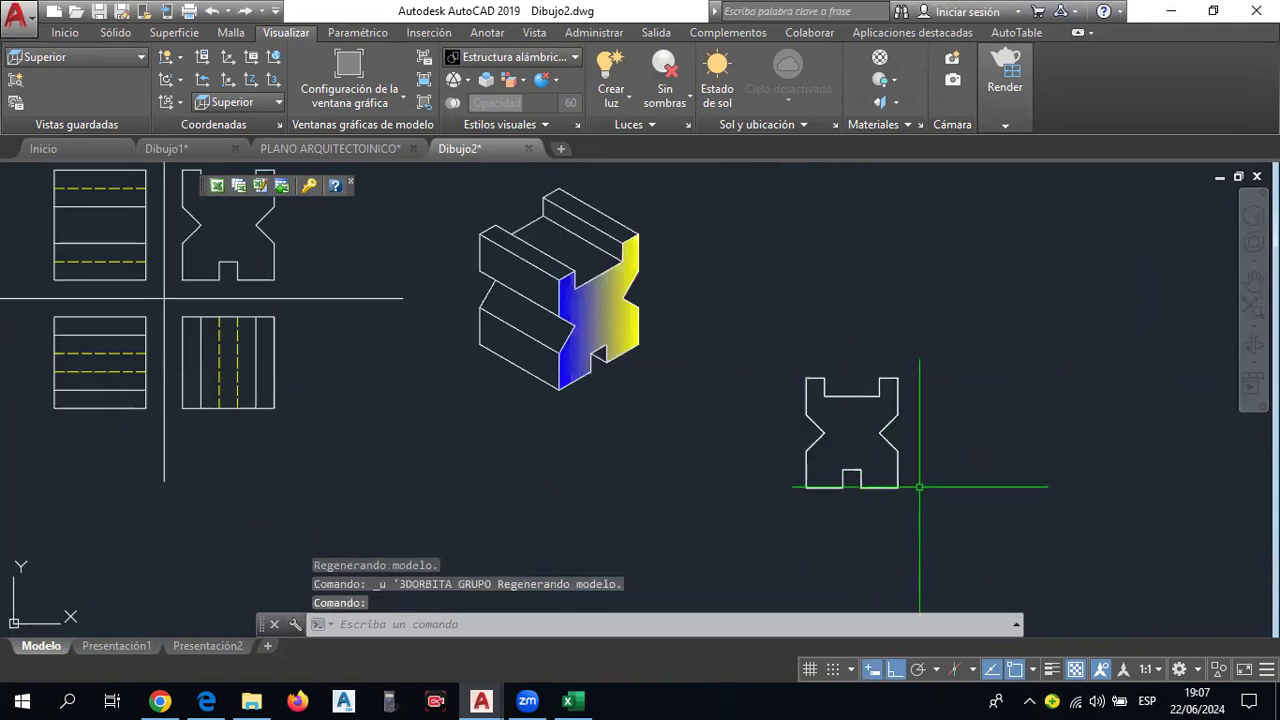
{"action": "key", "text": "ctrl+z"}
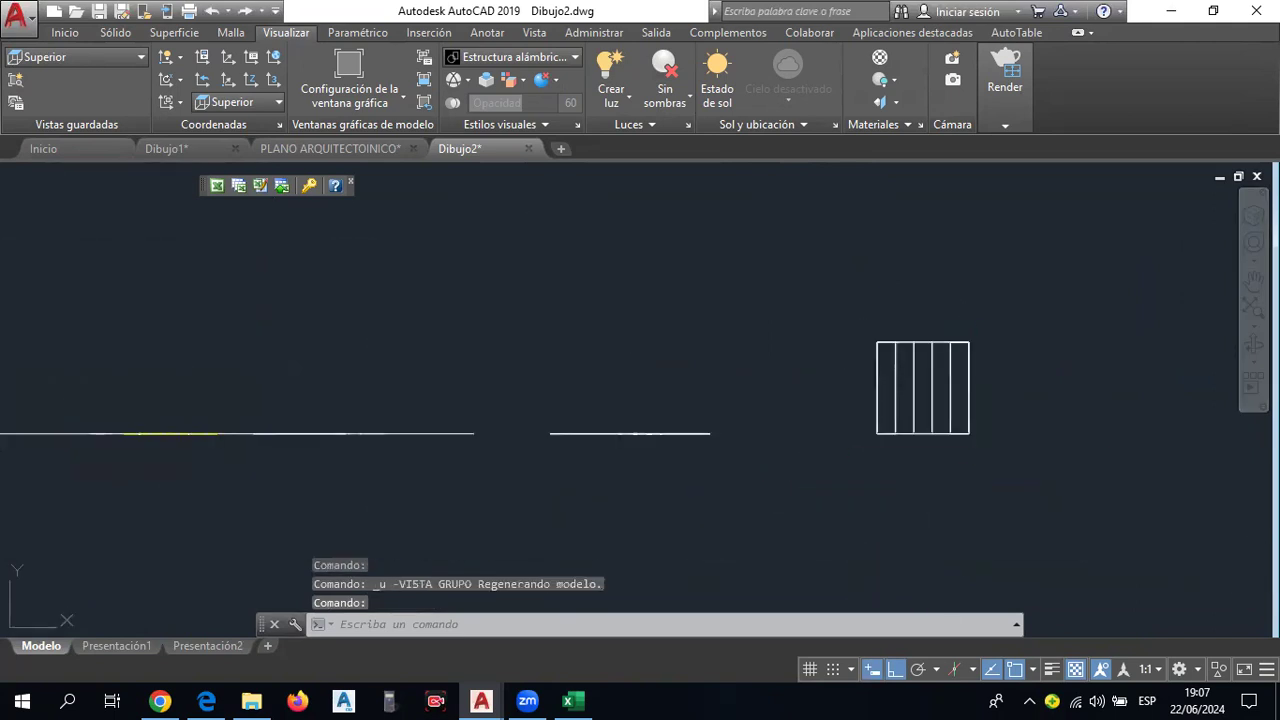
{"action": "key", "text": "ctrl+z"}
{"action": "key", "text": "ctrl+z"}
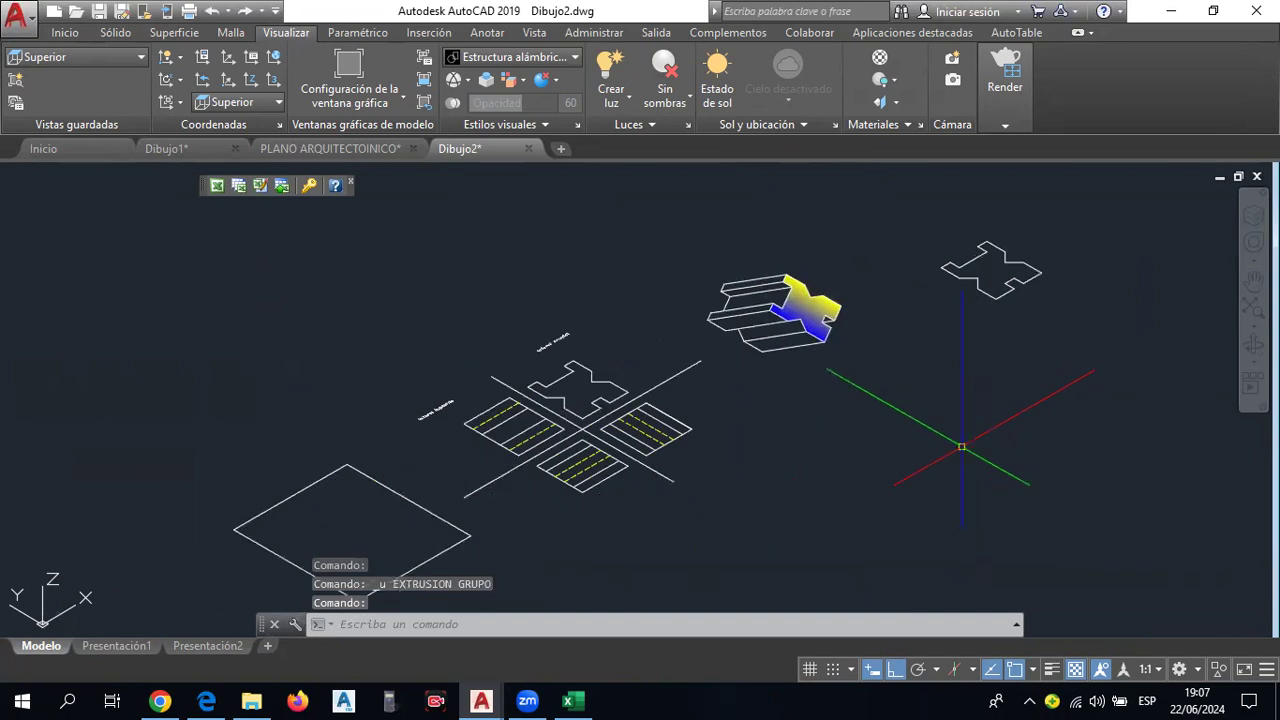
{"action": "key", "text": "ctrl+z"}
{"action": "key", "text": "ctrl+z"}
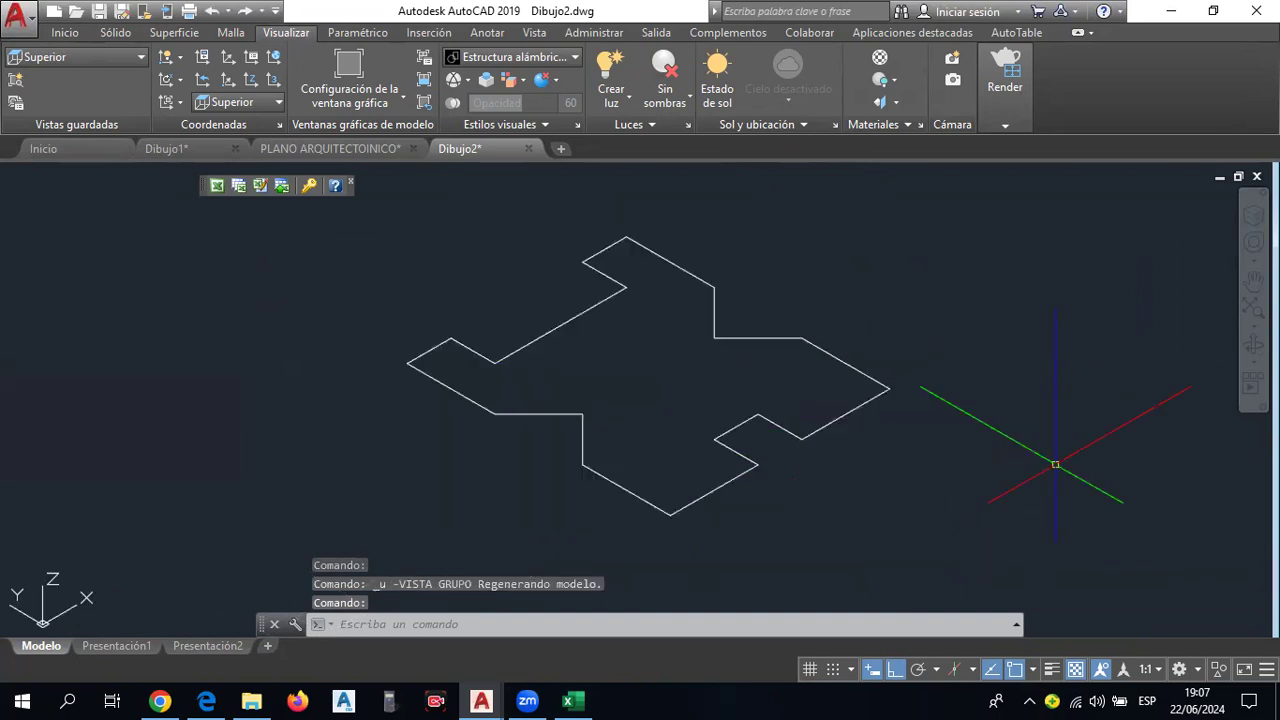
{"action": "key", "text": "ctrl+z"}
{"action": "key", "text": "ctrl+z"}
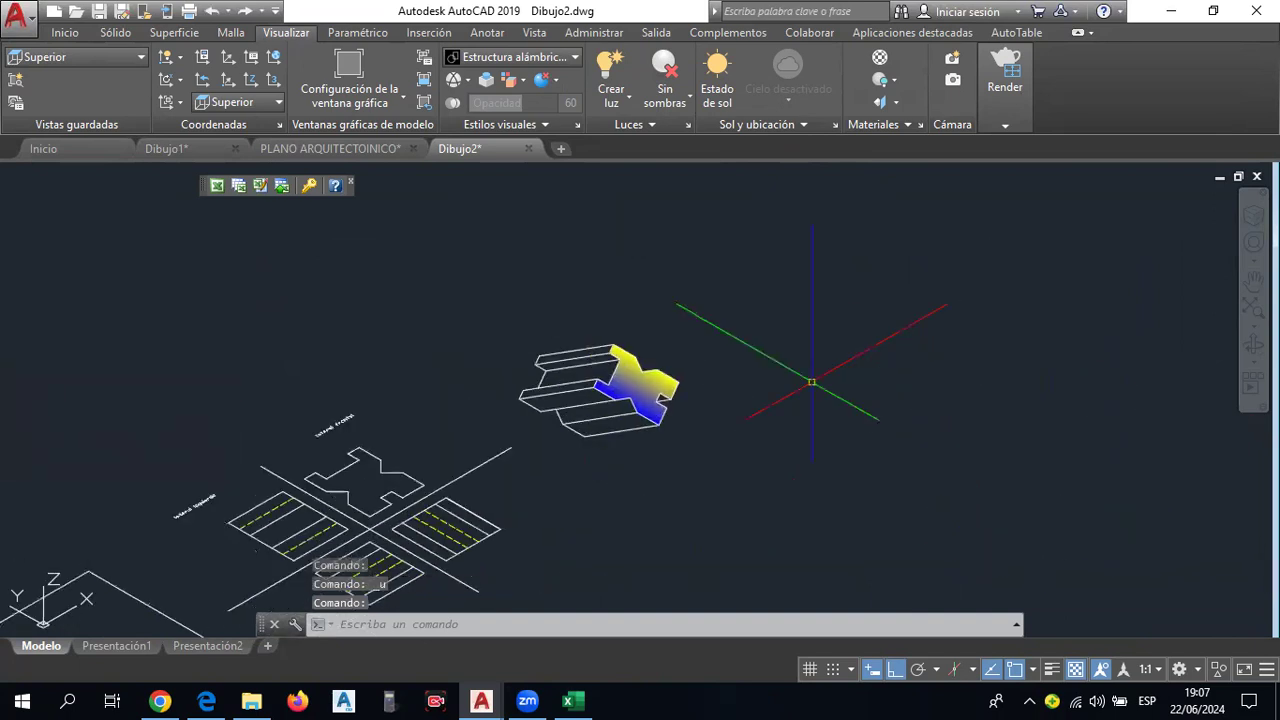
{"action": "left_click", "coordinate": [103, 56]}
{"action": "left_click", "coordinate": [86, 73]}
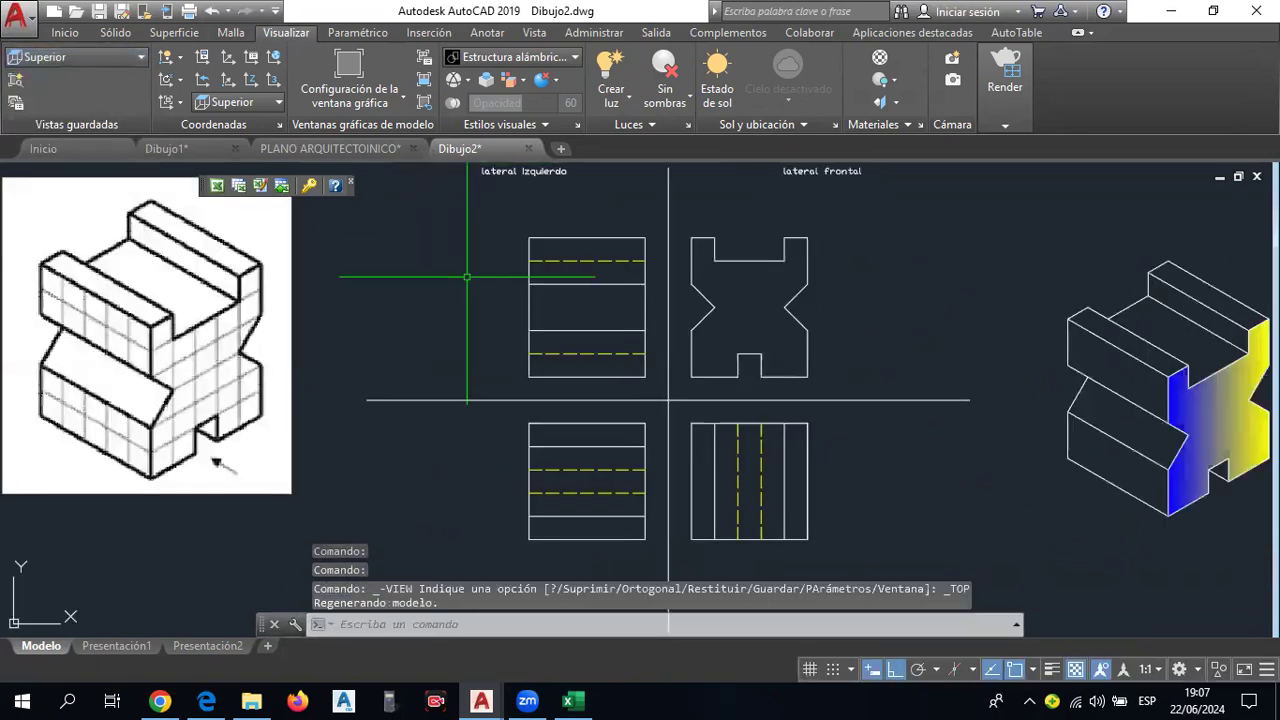
Copy the frontal X-shaped outline and switch to a new drawing.
{"action": "scroll", "coordinate": [482, 436], "scroll_direction": "down", "scroll_amount": 3}
{"action": "left_click", "coordinate": [686, 345]}
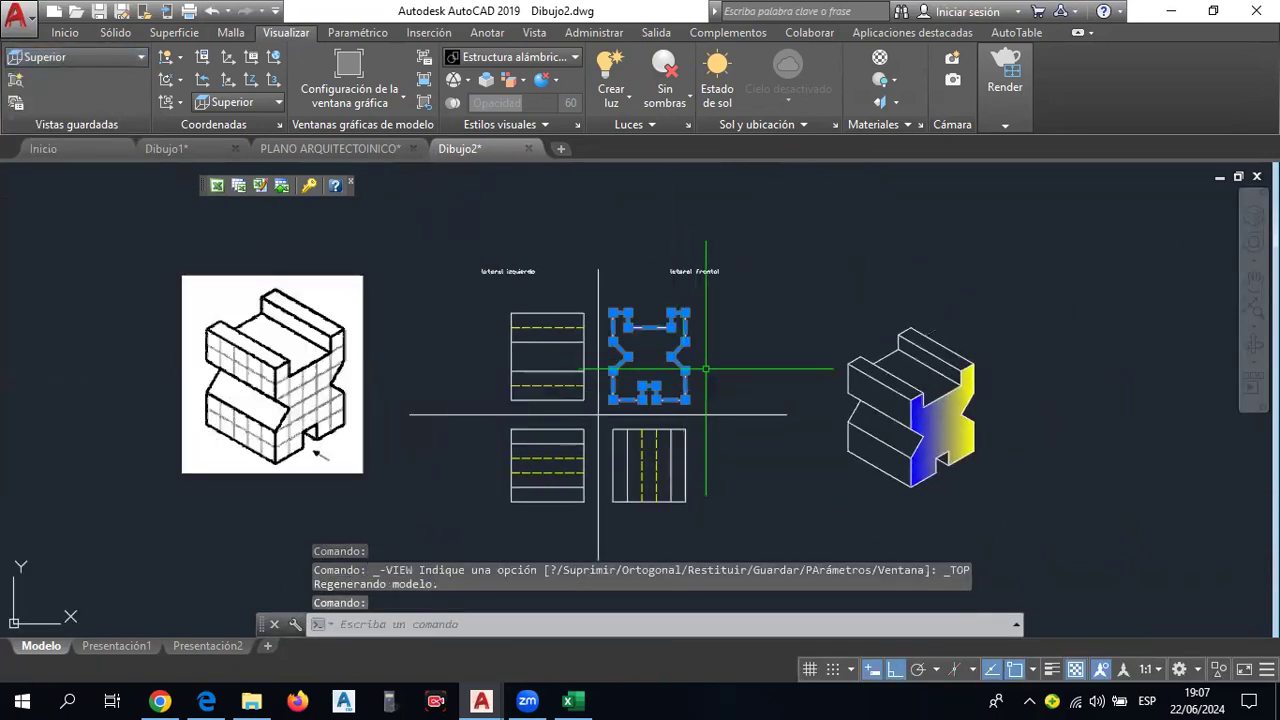
{"action": "key", "text": "ctrl+c"}
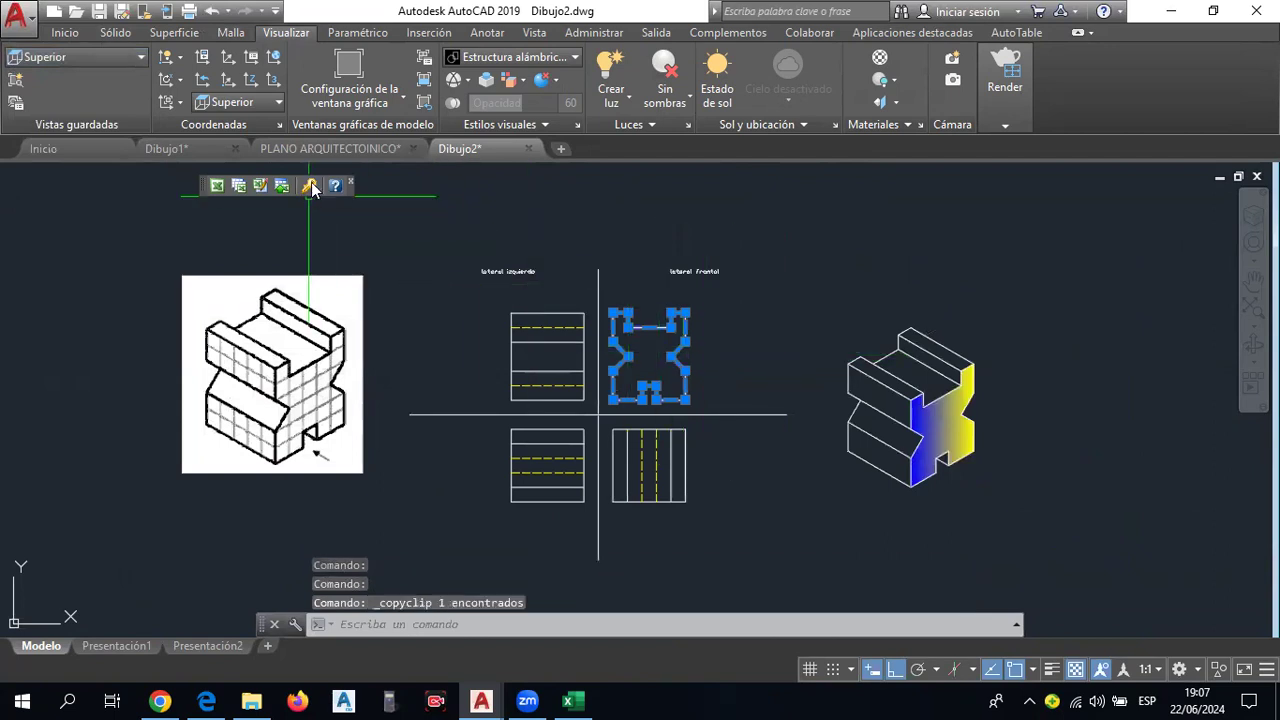
{"action": "key", "text": "ctrl+Tab"}
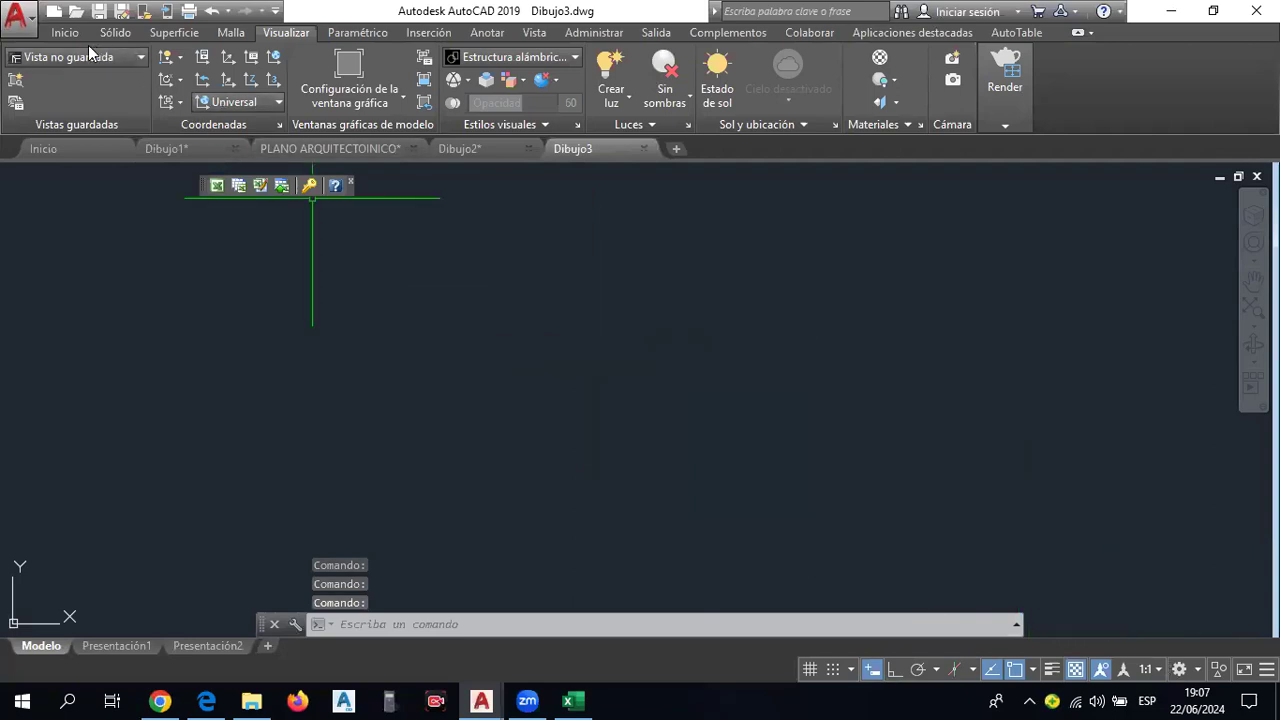
Set the Frontal view in Dibujo3 and paste the X outline into it.
{"action": "left_click", "coordinate": [65, 33]}
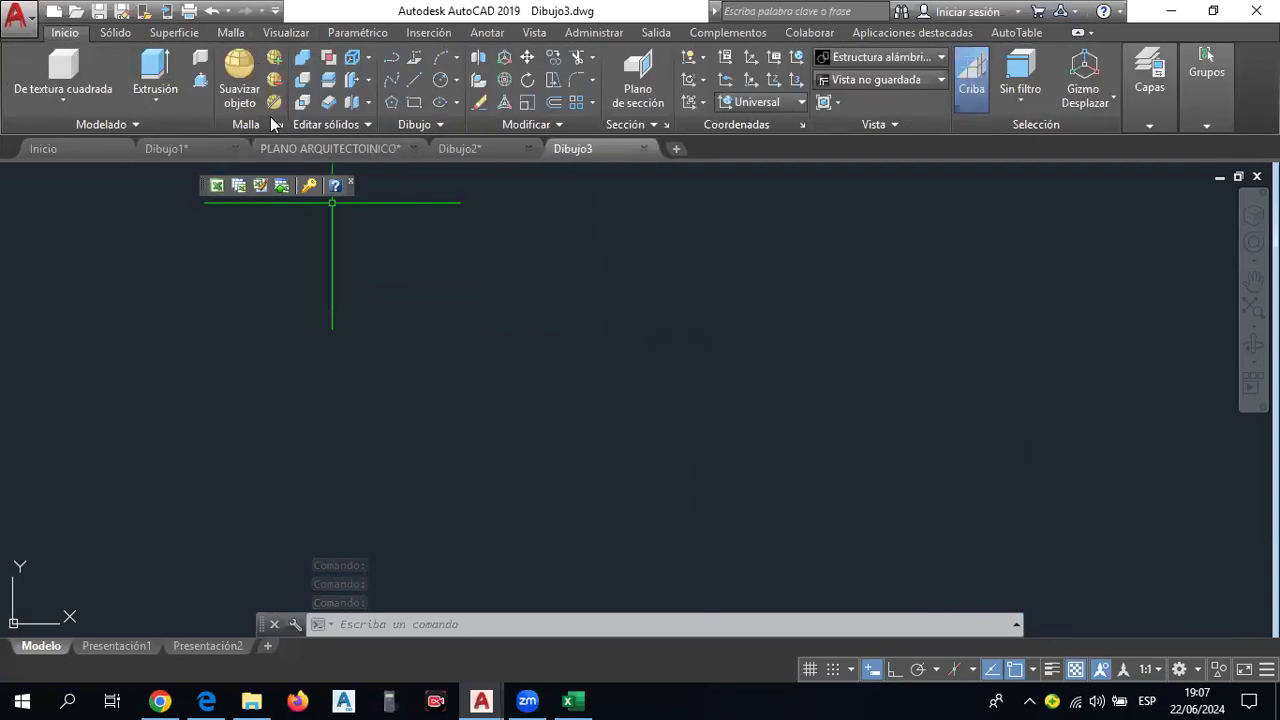
{"action": "left_click", "coordinate": [278, 36]}
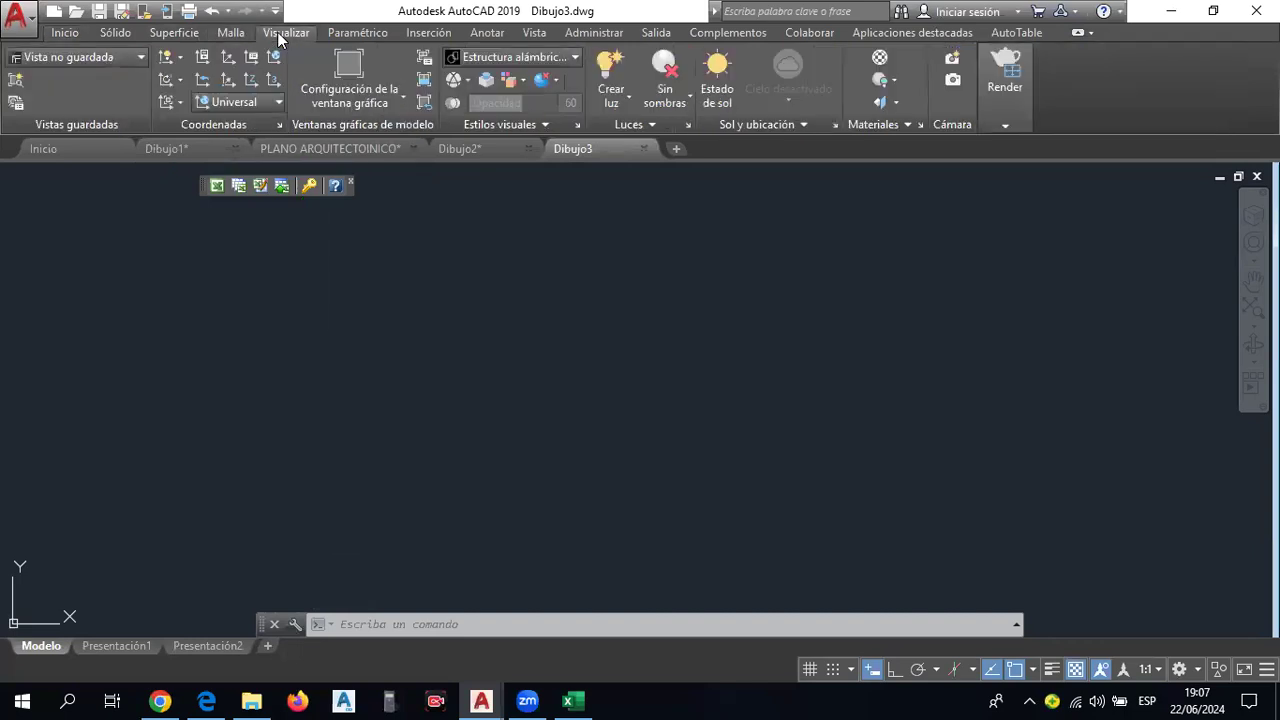
{"action": "left_click", "coordinate": [113, 56]}
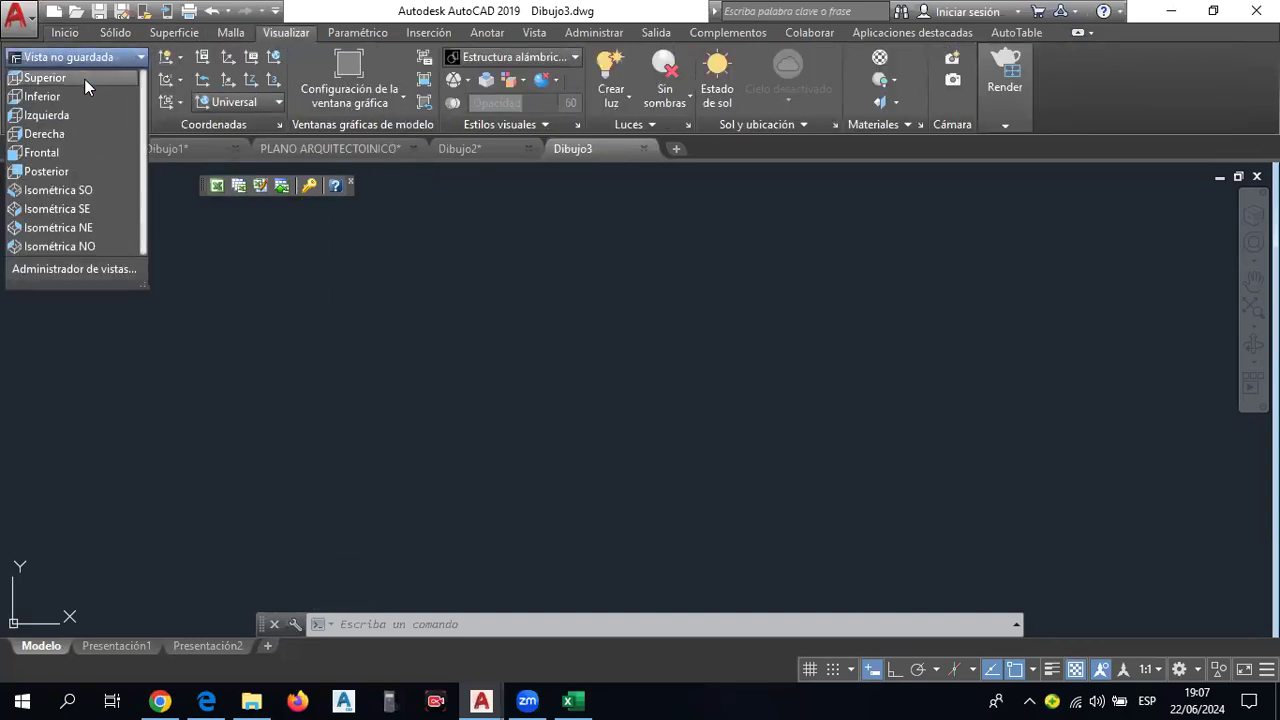
{"action": "left_click", "coordinate": [64, 152]}
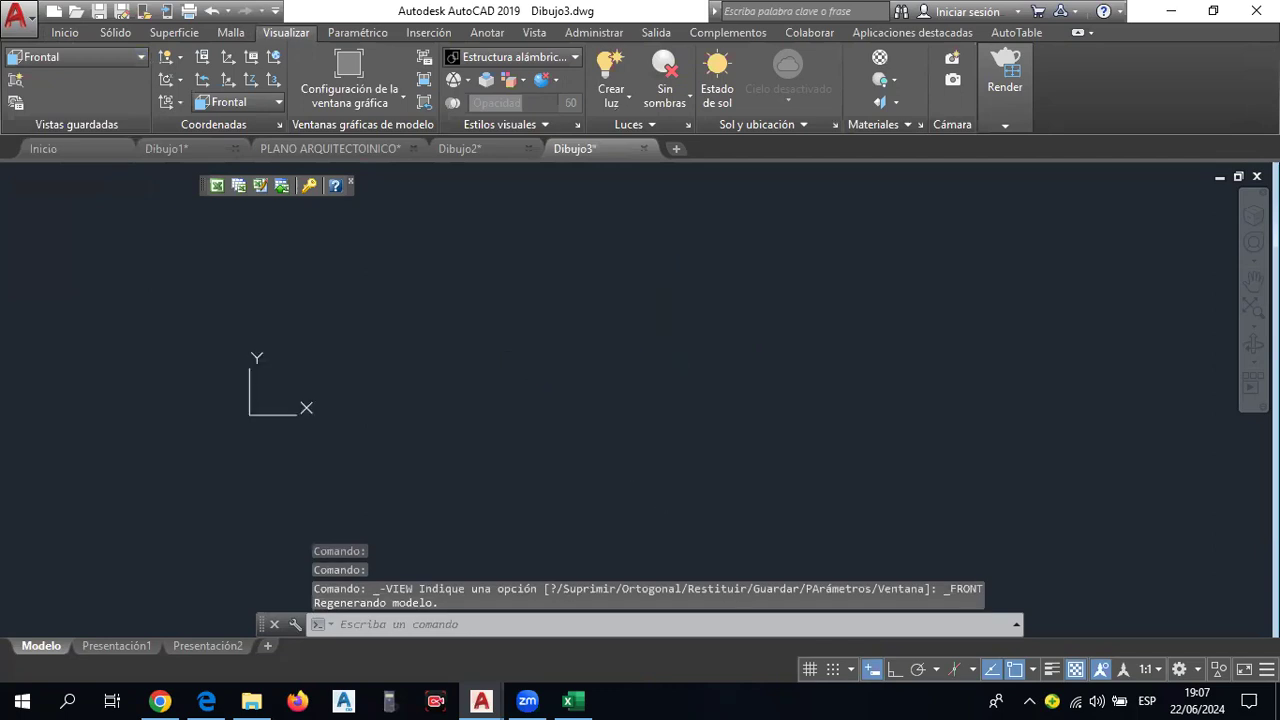
{"action": "key", "text": "ctrl+v"}
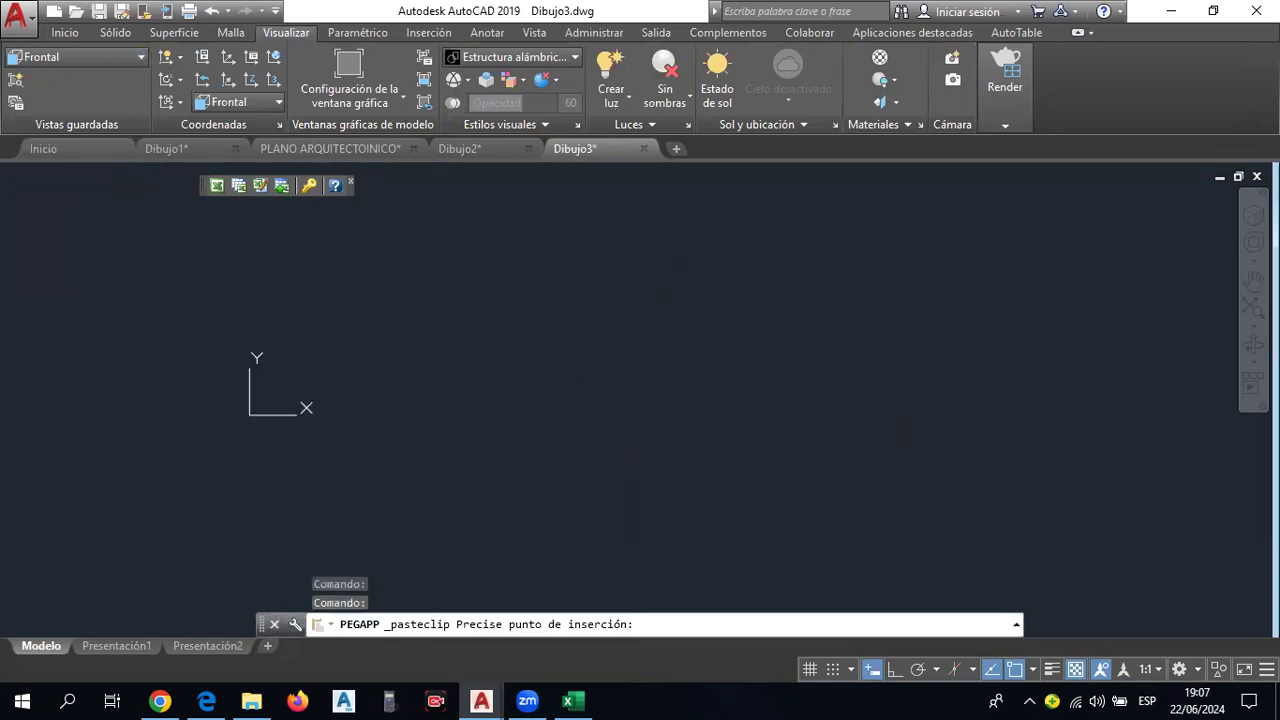
{"action": "left_click", "coordinate": [712, 366]}
Switch to Isométrica SO and window-select the whole pasted X outline.
{"action": "scroll", "coordinate": [712, 366], "scroll_direction": "up", "scroll_amount": 1}
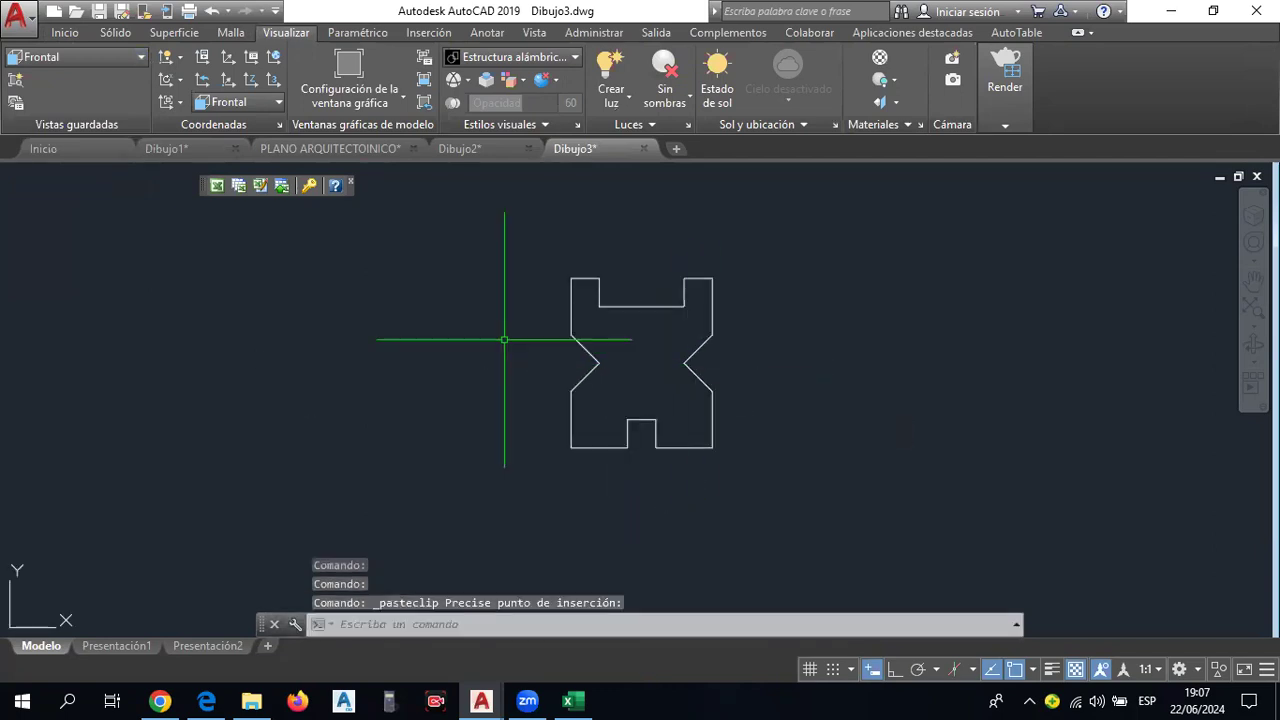
{"action": "left_click", "coordinate": [79, 56]}
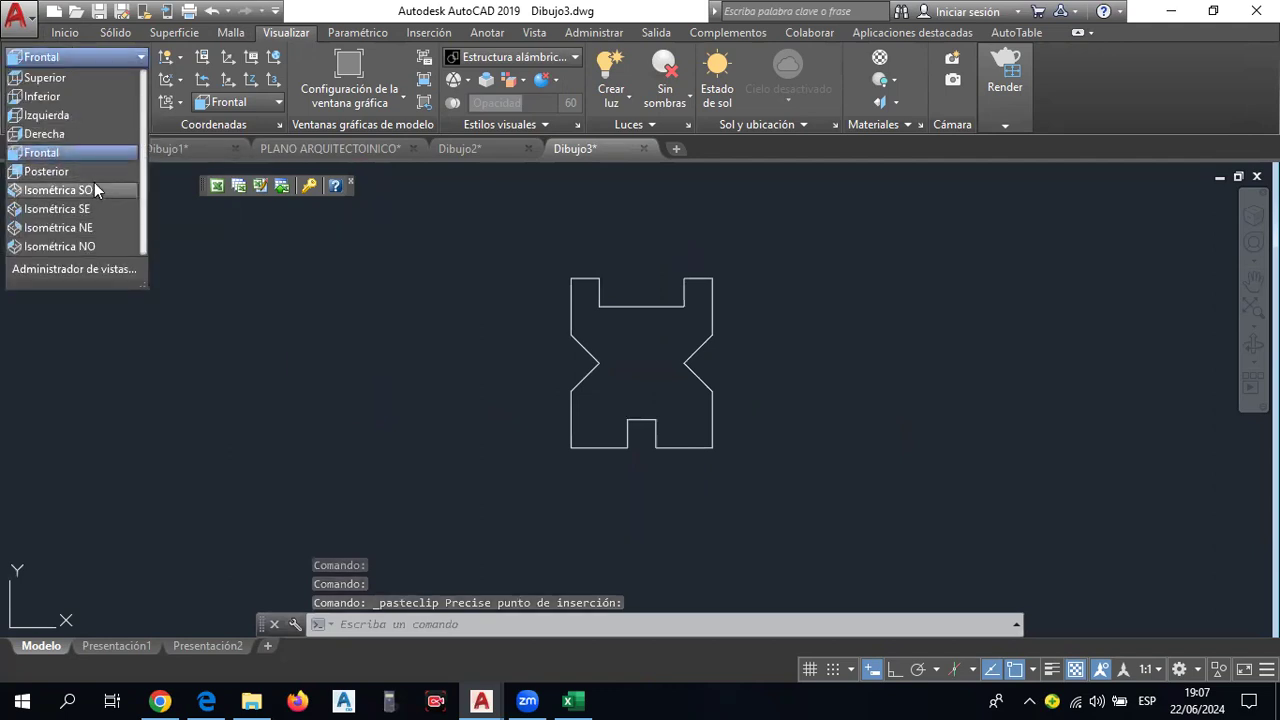
{"action": "left_click", "coordinate": [96, 190]}
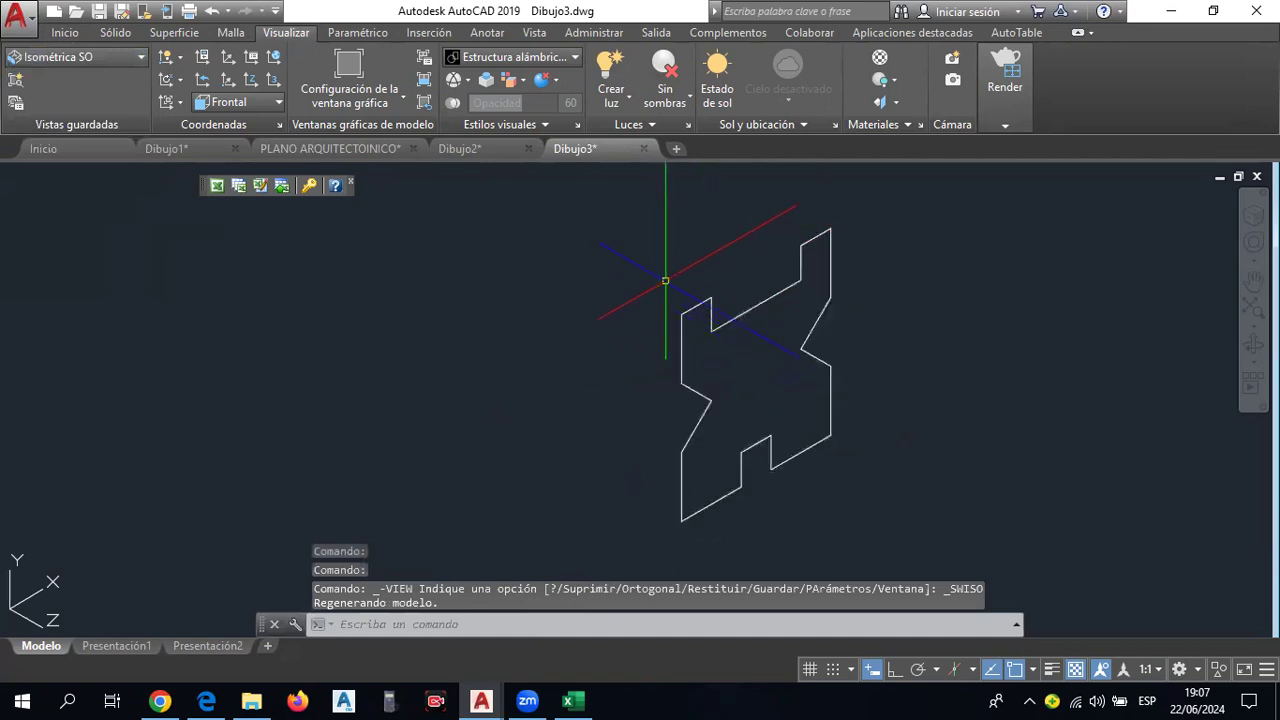
{"action": "left_click", "coordinate": [850, 400]}
{"action": "key", "text": "Escape"}
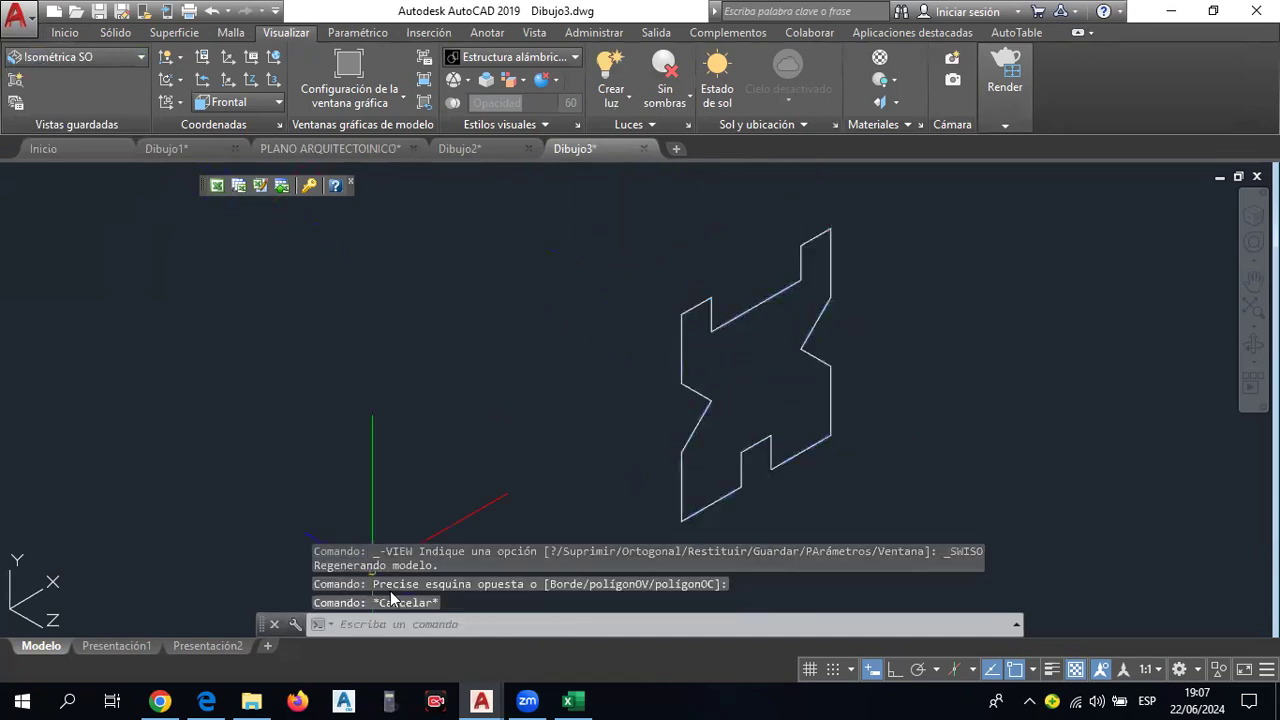
{"action": "left_click", "coordinate": [206, 701]}
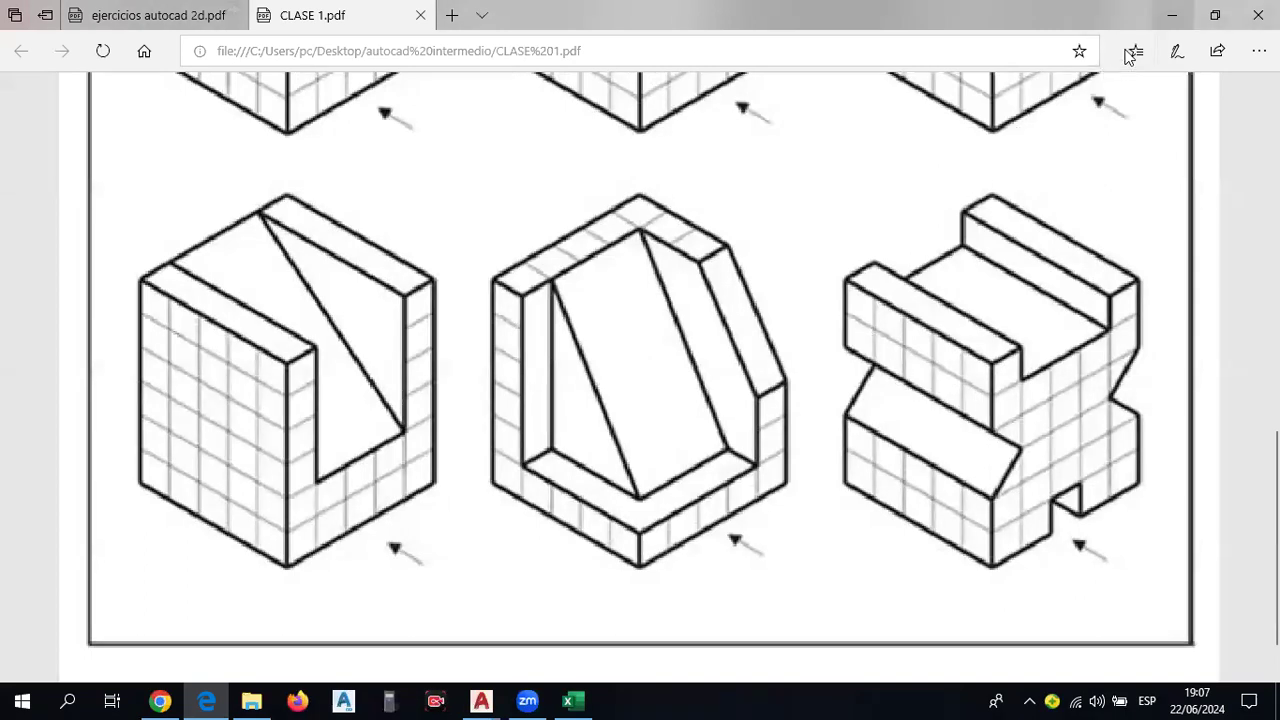
{"action": "key", "text": "alt+Tab"}
{"action": "left_click", "coordinate": [725, 405]}
{"action": "left_click", "coordinate": [654, 330]}
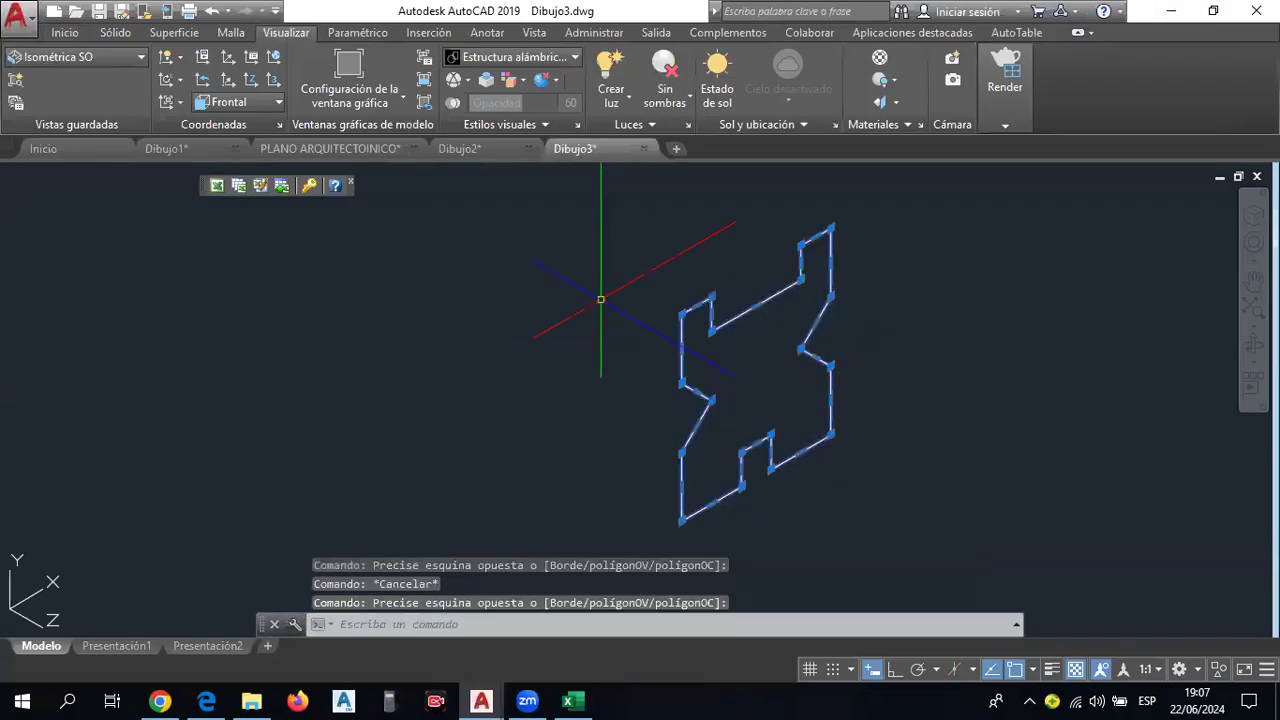
Extrude the selected X profile to a height of 50.
{"action": "left_click", "coordinate": [54, 37]}
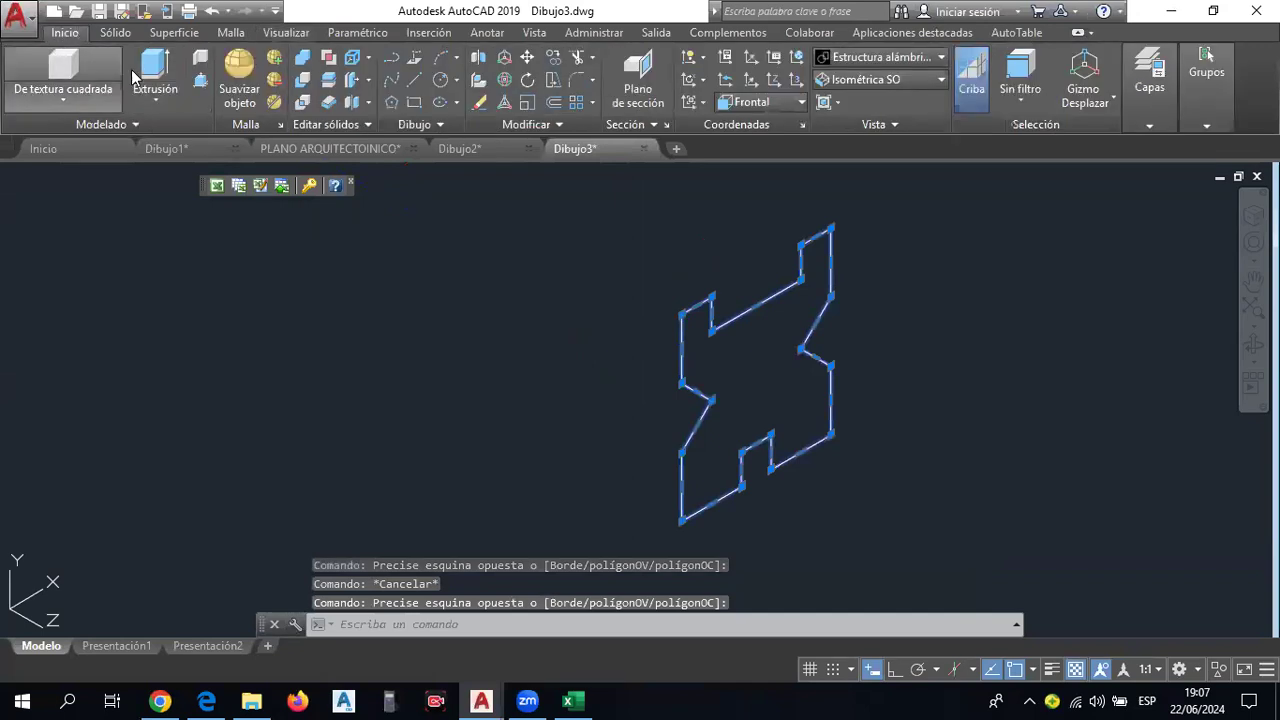
{"action": "left_click", "coordinate": [155, 72]}
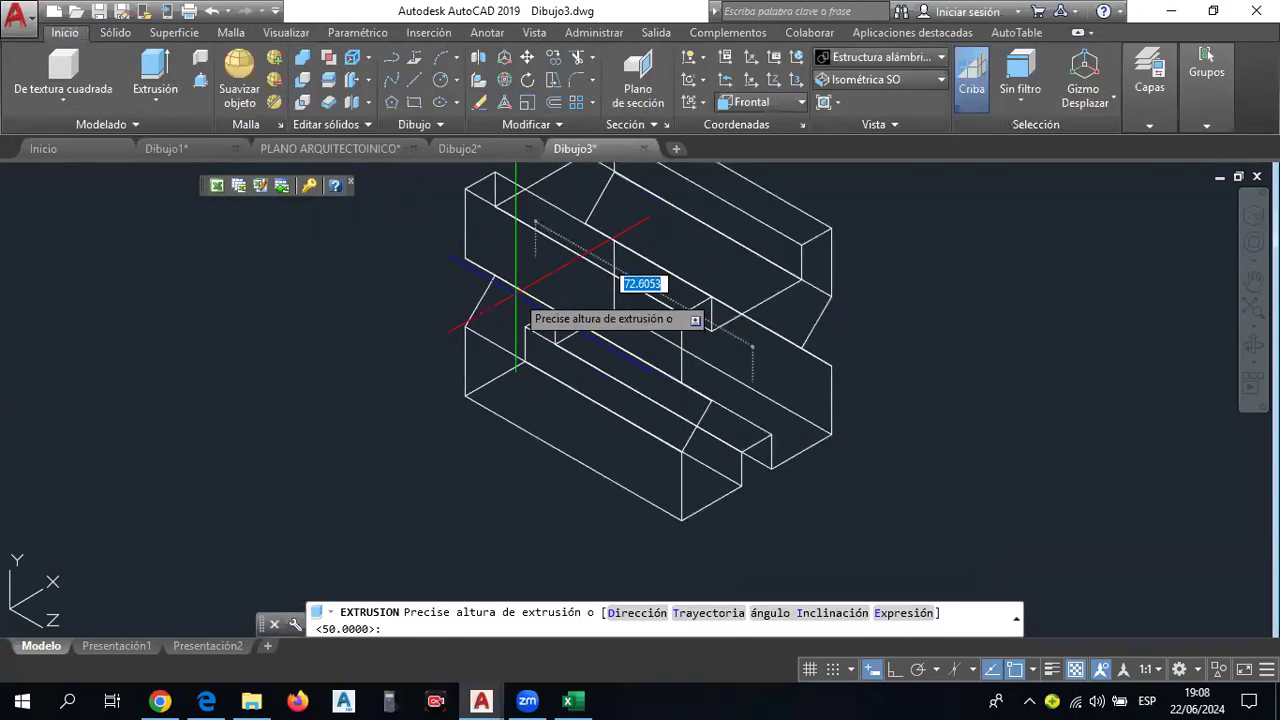
{"action": "type", "text": "50"}
{"action": "key", "text": "Return"}
{"action": "middle_click_drag", "start_coordinate": [532, 295], "coordinate": [684, 348], "text": "shift"}
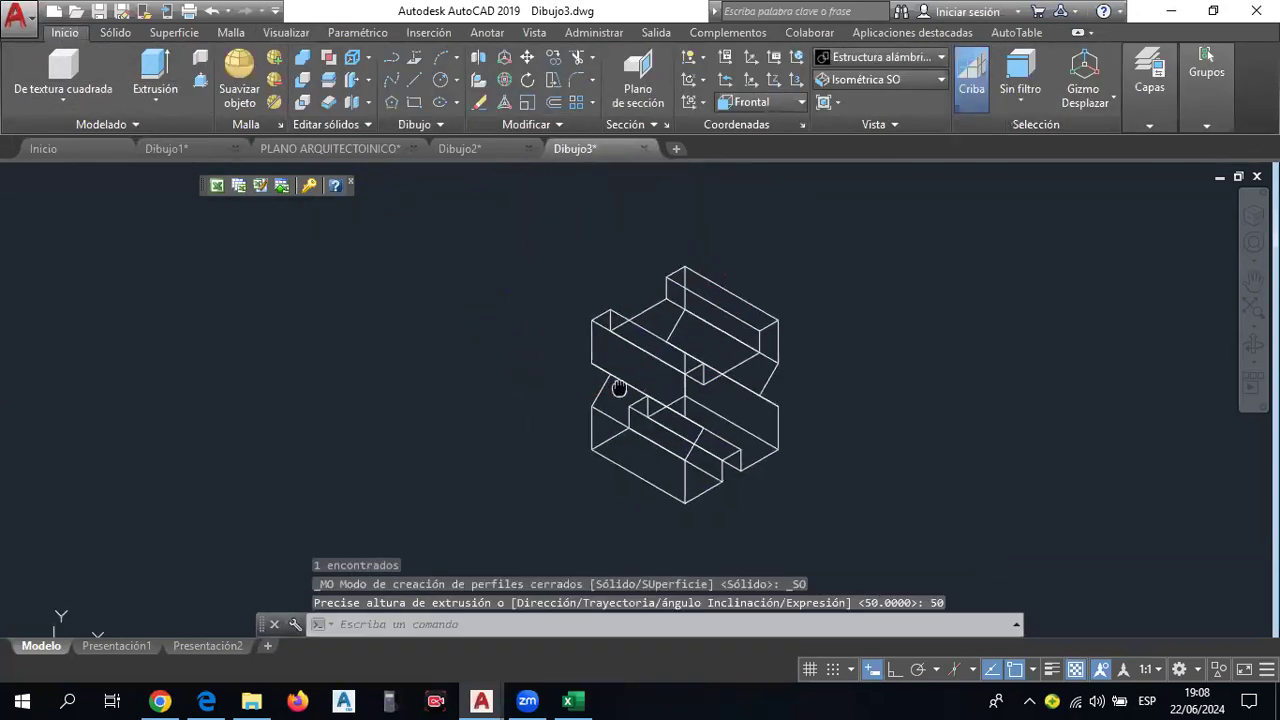
{"action": "left_click", "coordinate": [684, 348]}
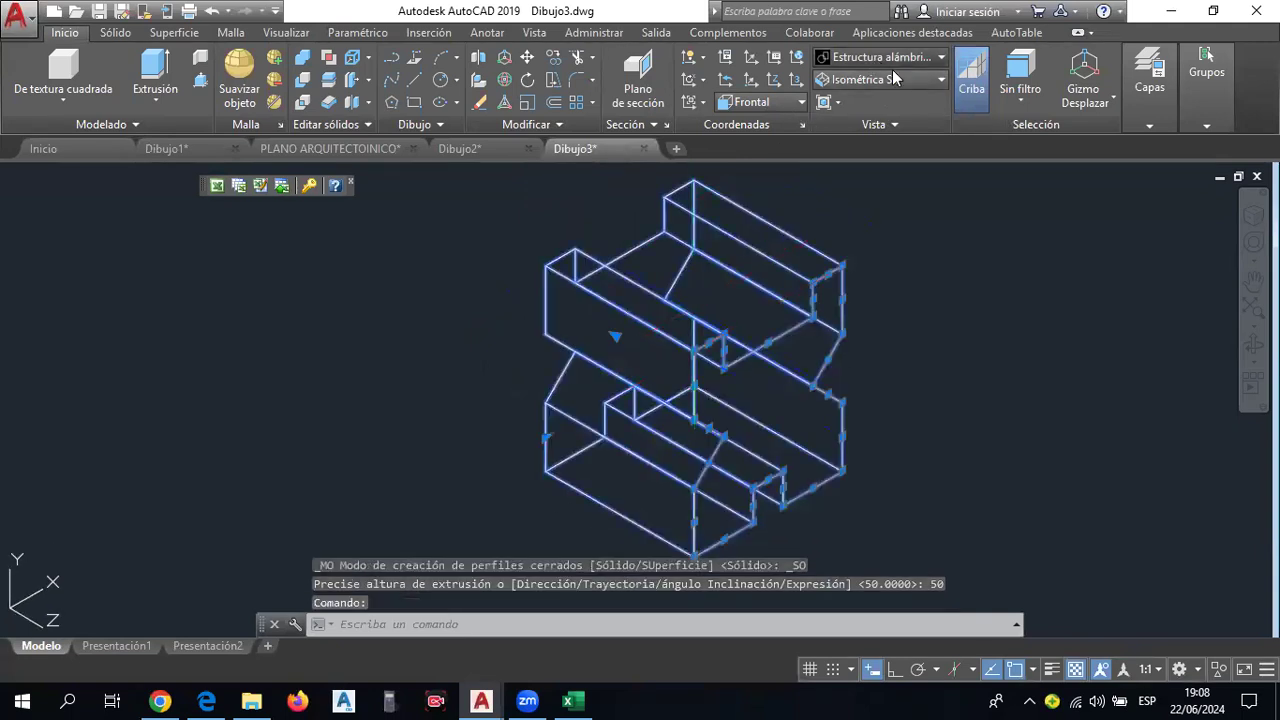
Try a grey shaded visual style, then apply the Conceptual visual style.
{"action": "left_click", "coordinate": [941, 57]}
{"action": "left_click", "coordinate": [1006, 175]}
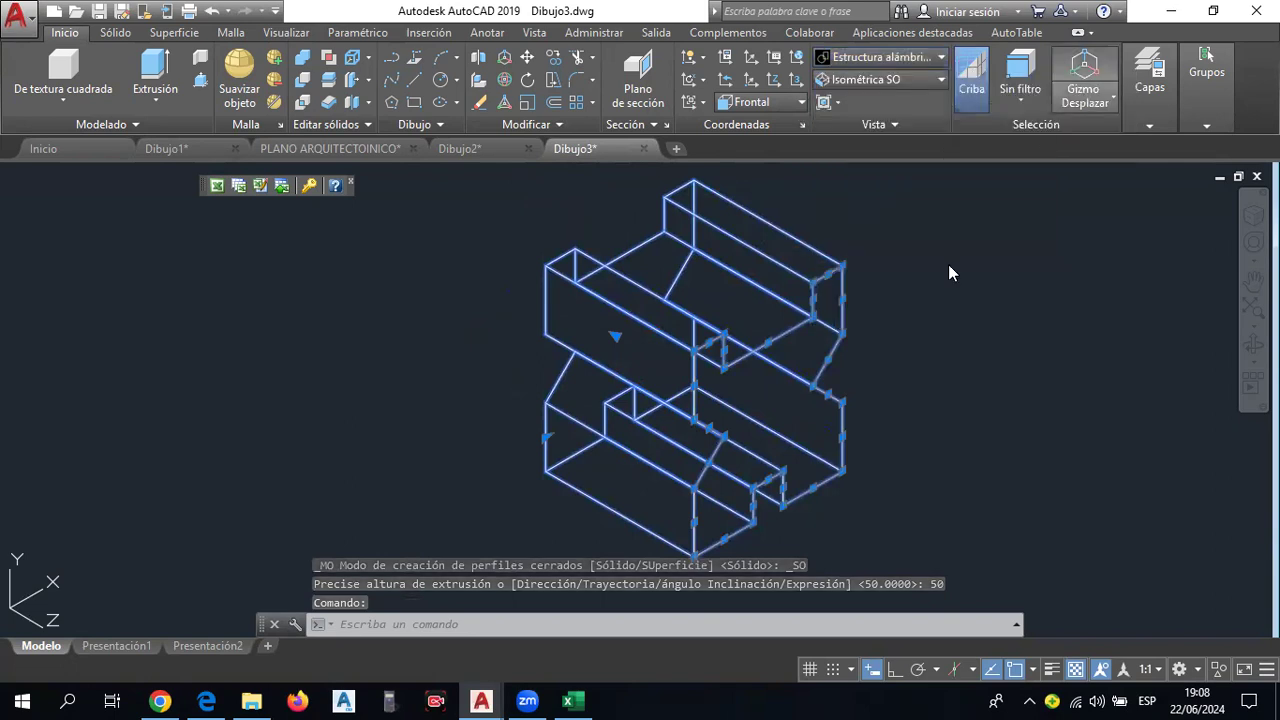
{"action": "left_click", "coordinate": [911, 62]}
{"action": "left_click", "coordinate": [941, 97]}
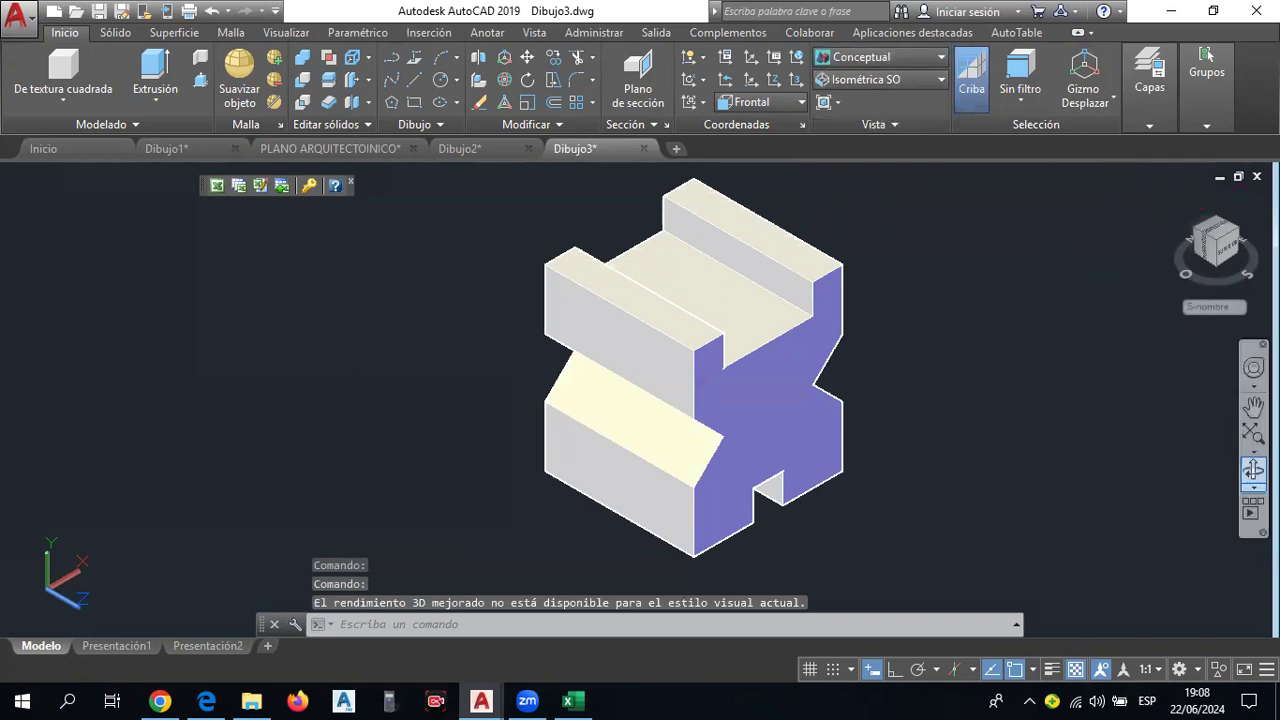
Orbit the Conceptual X-shaped solid to a new viewing angle.
{"action": "left_click", "coordinate": [1253, 470]}
{"action": "mouse_move", "coordinate": [917, 405]}
{"action": "left_mouse_down"}
{"action": "mouse_move", "coordinate": [791, 380]}
{"action": "mouse_move", "coordinate": [480, 374]}
{"action": "mouse_move", "coordinate": [551, 391]}
{"action": "mouse_move", "coordinate": [730, 397]}
{"action": "mouse_move", "coordinate": [943, 374]}
{"action": "left_mouse_up"}
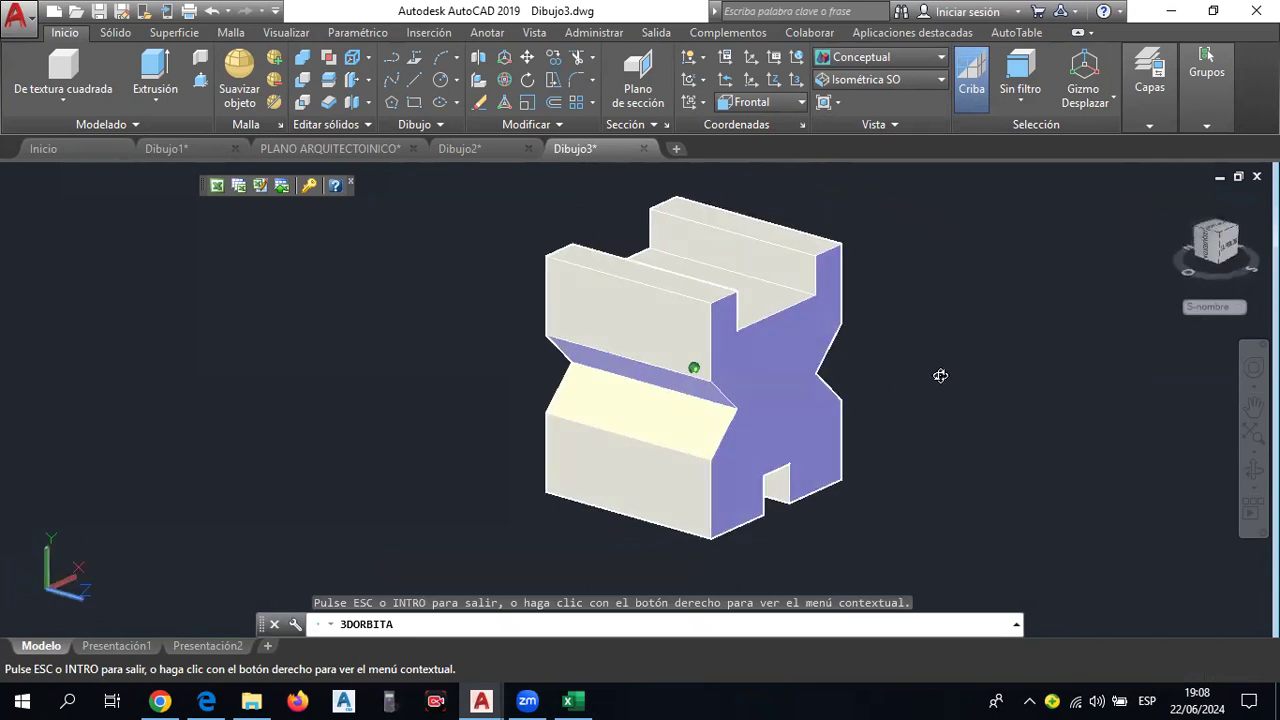
{"action": "left_click", "coordinate": [897, 63]}
{"action": "left_click", "coordinate": [870, 287]}
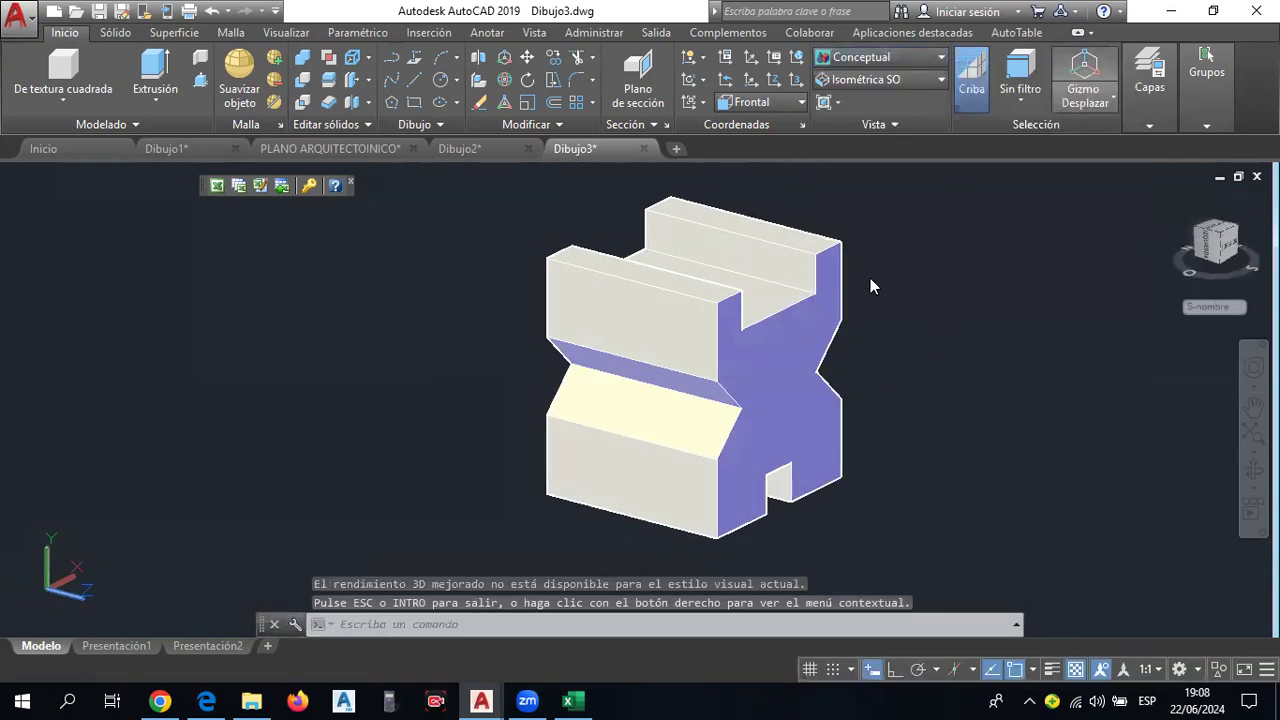
{"action": "key", "text": "Escape"}
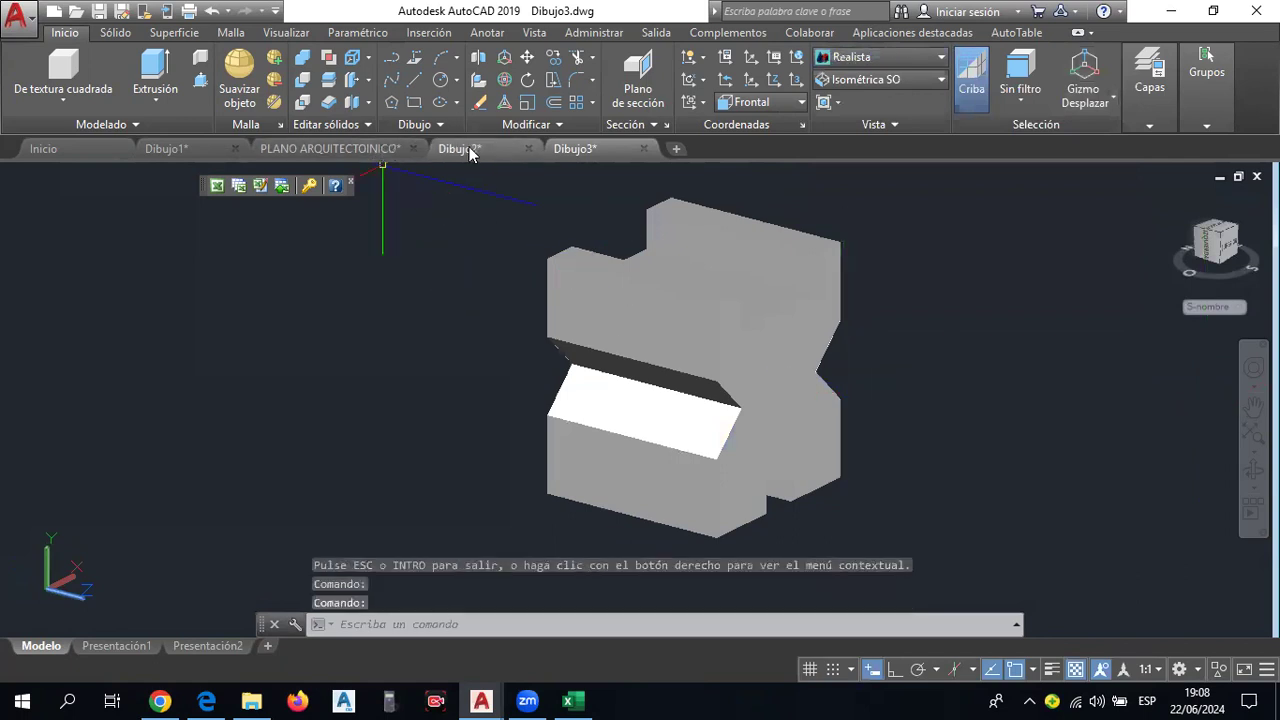
Re-centre the isometric model in Dibujo2, then reapply Conceptual style in Dibujo3.
{"action": "key", "text": "ctrl+z"}
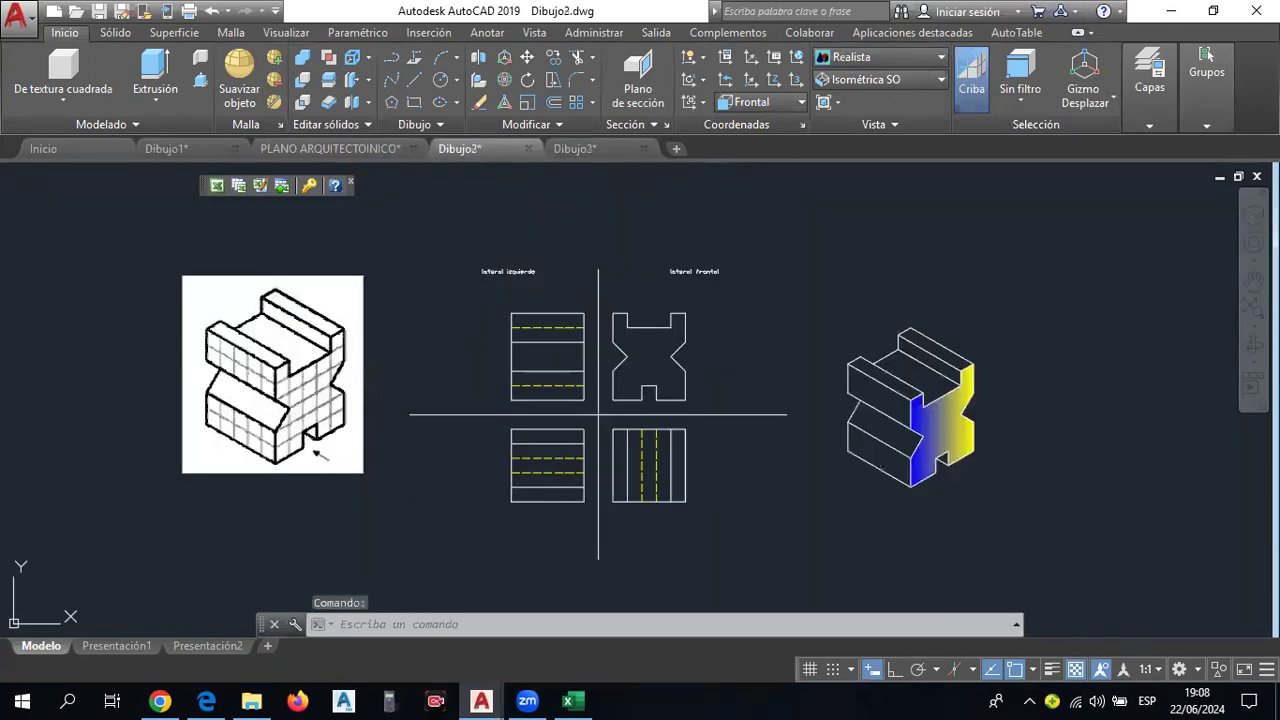
{"action": "scroll", "coordinate": [980, 451], "scroll_direction": "up", "scroll_amount": 3}
{"action": "middle_click_drag", "start_coordinate": [914, 416], "coordinate": [771, 471]}
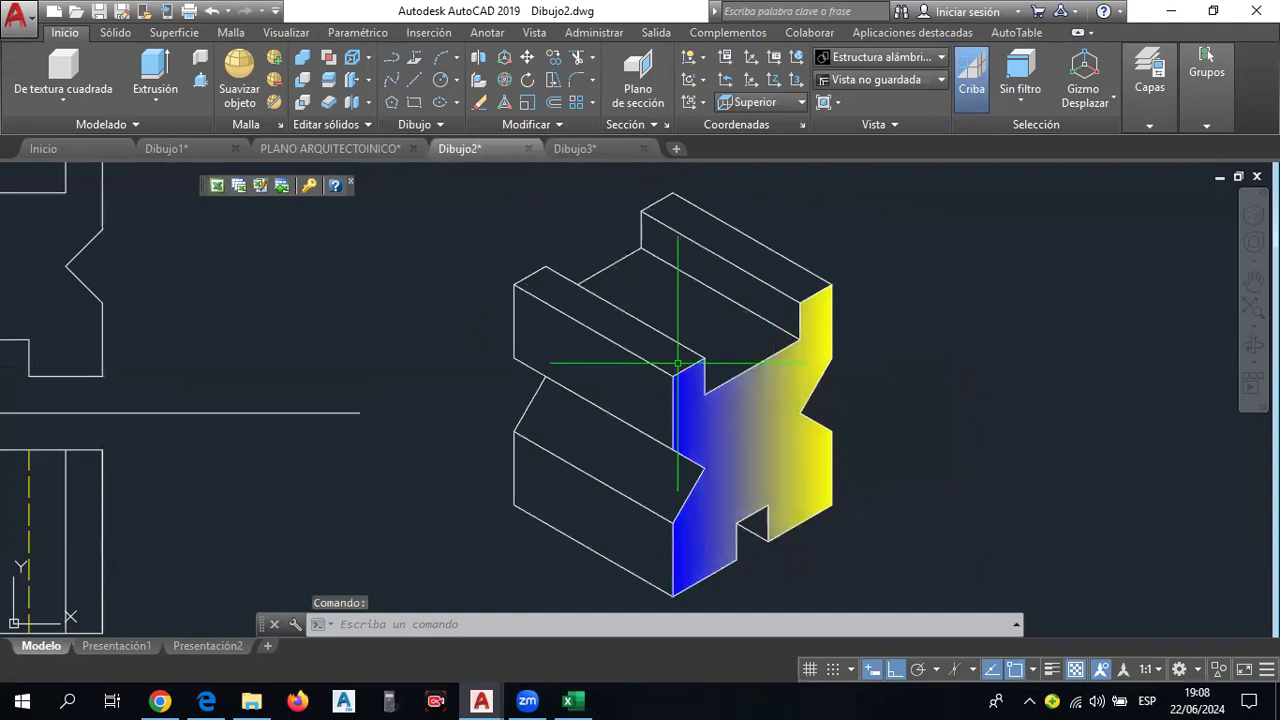
{"action": "middle_click_drag", "start_coordinate": [677, 309], "coordinate": [516, 369]}
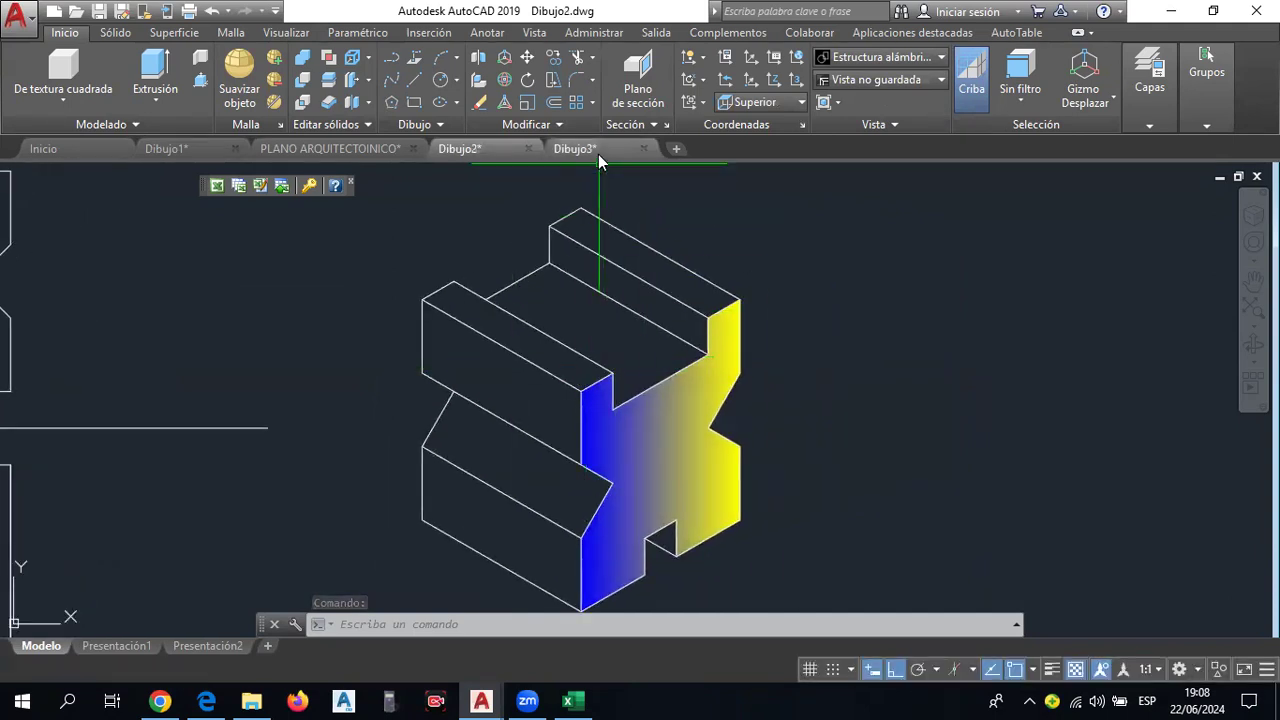
{"action": "left_click", "coordinate": [592, 149]}
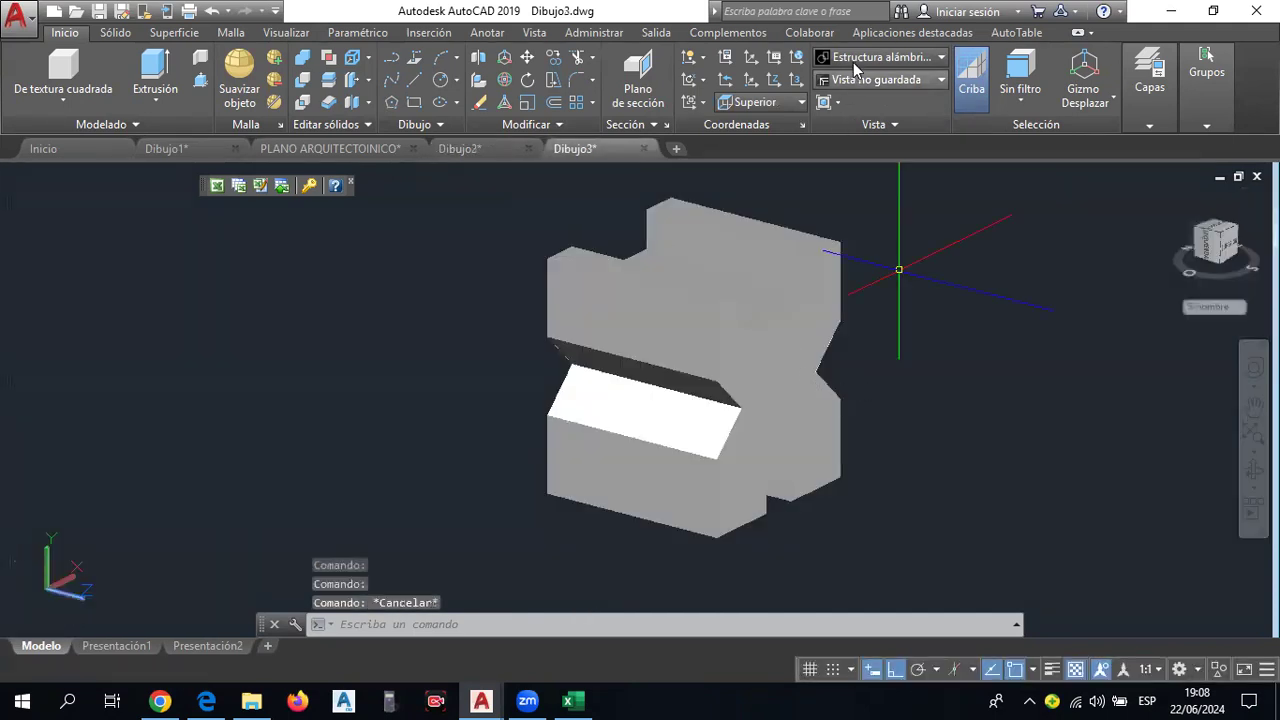
{"action": "left_click", "coordinate": [914, 57]}
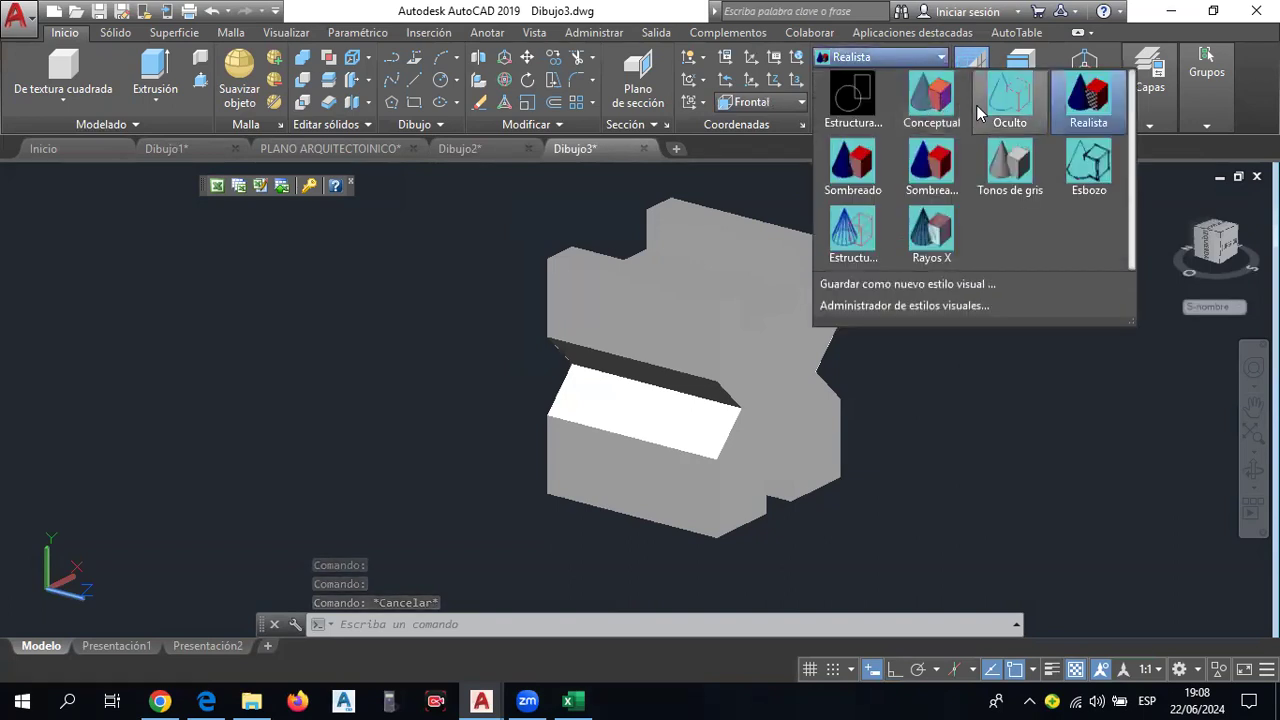
{"action": "left_click", "coordinate": [931, 97]}
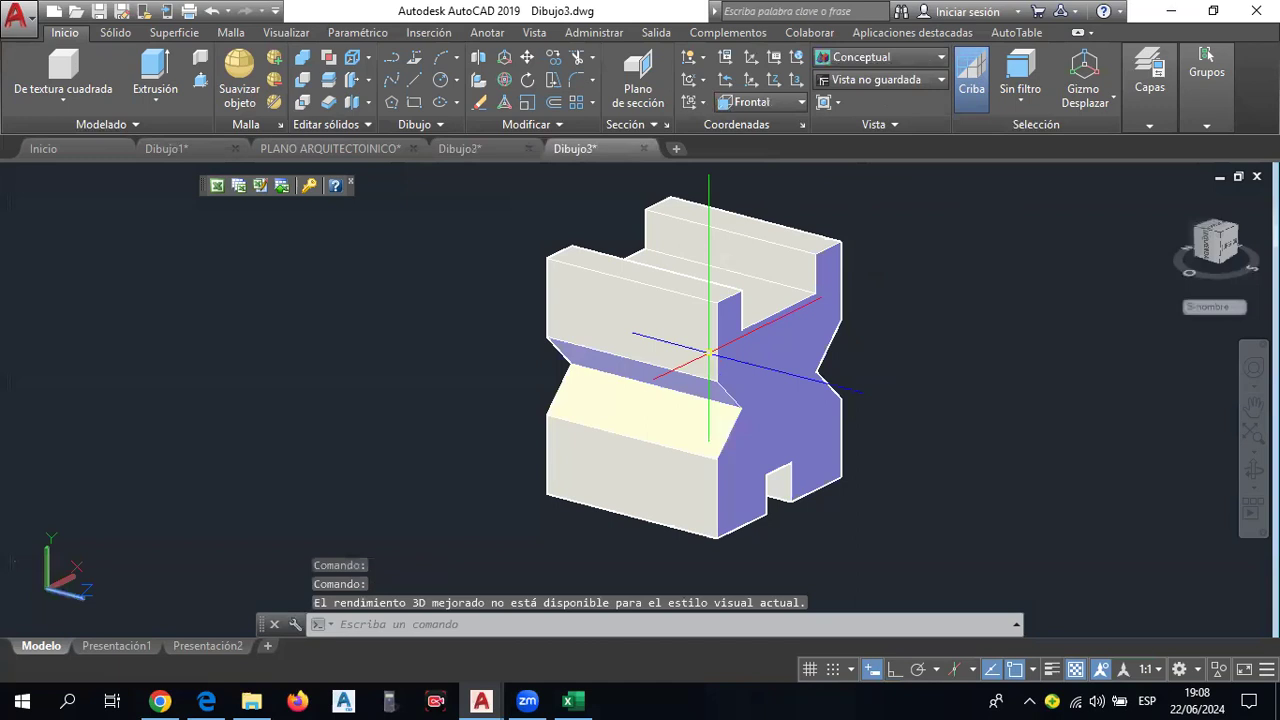
Orbit the Dibujo3 block slightly to another 3D angle.
{"action": "left_click", "coordinate": [296, 38]}
{"action": "left_click", "coordinate": [75, 57]}
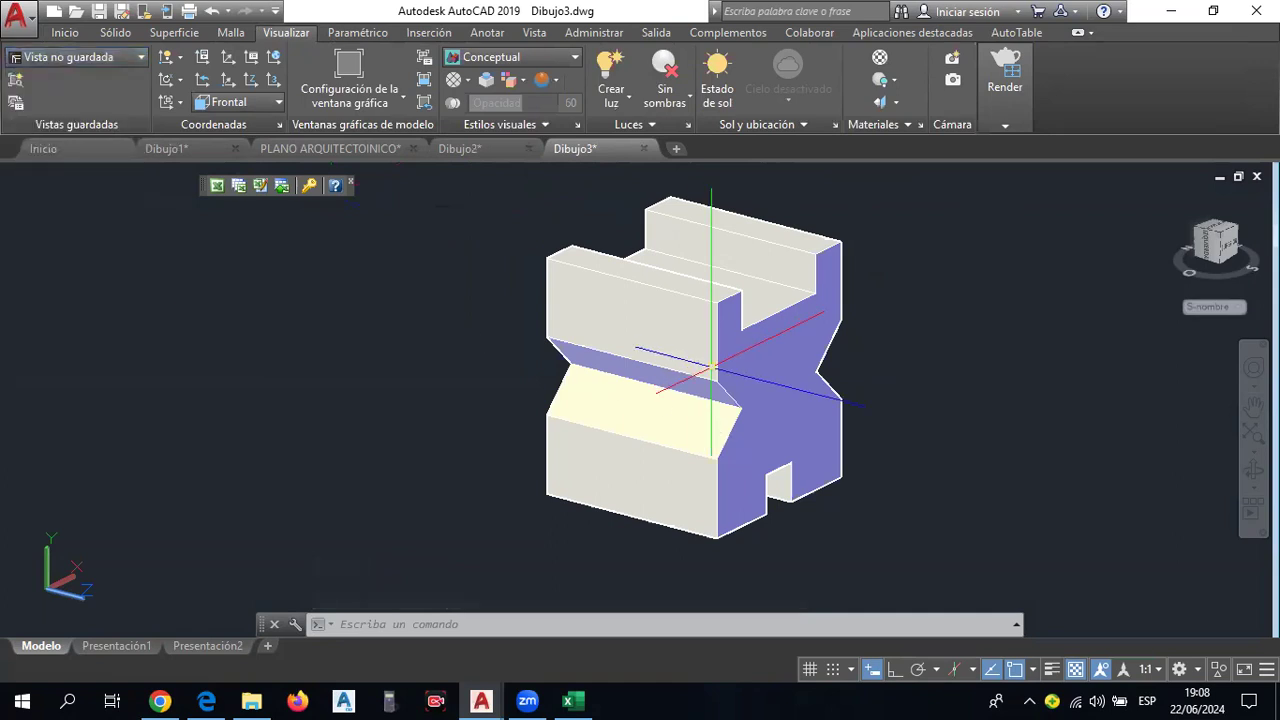
{"action": "middle_click_drag", "start_coordinate": [711, 370], "coordinate": [709, 368], "text": "shift"}
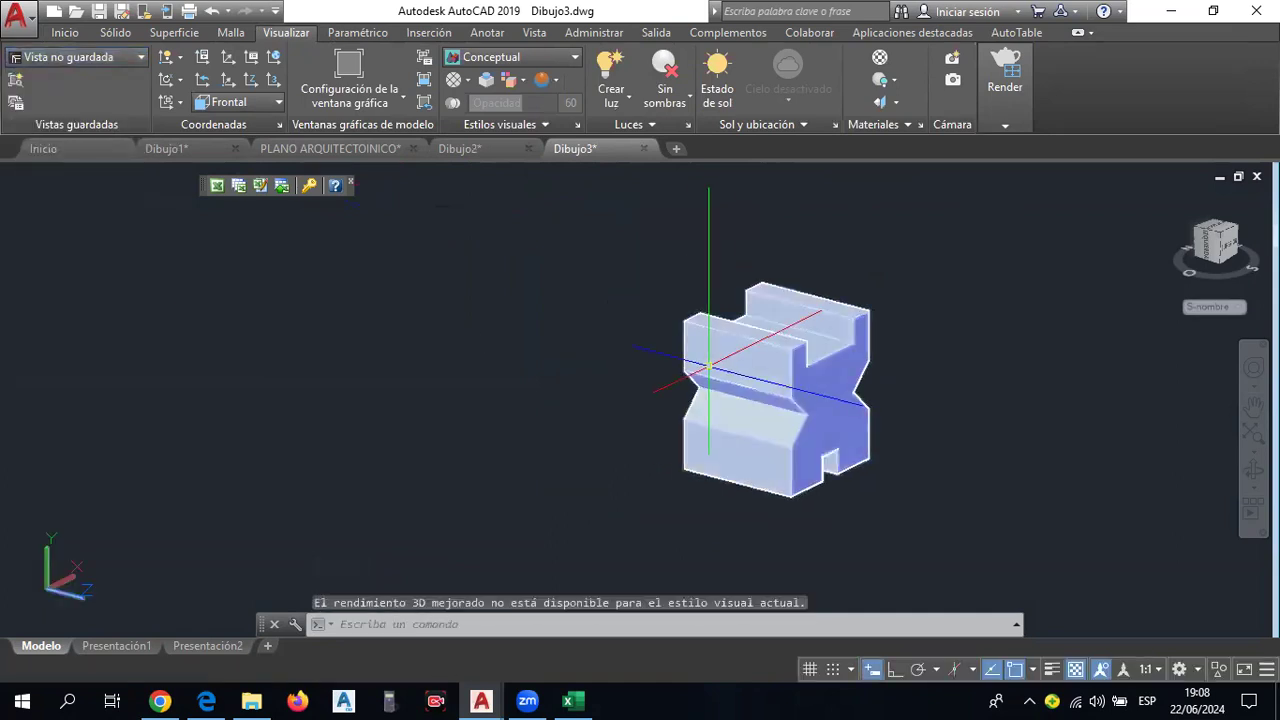
{"action": "left_click", "coordinate": [63, 33]}
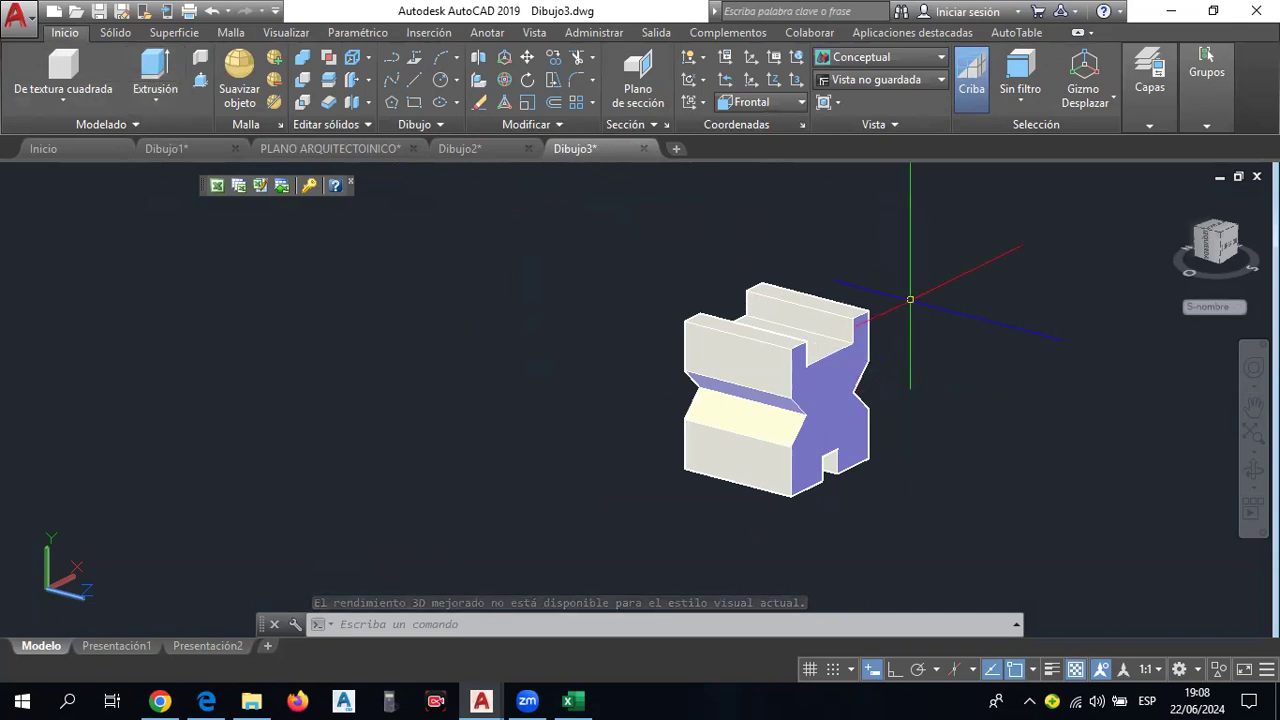
{"action": "mouse_move", "coordinate": [931, 417]}
{"action": "middle_mouse_down", "text": "shift"}
{"action": "mouse_move", "coordinate": [908, 449]}
{"action": "mouse_move", "coordinate": [805, 388]}
{"action": "mouse_move", "coordinate": [937, 443]}
{"action": "mouse_move", "coordinate": [880, 460]}
{"action": "mouse_move", "coordinate": [886, 446]}
{"action": "middle_mouse_up", "text": "shift"}
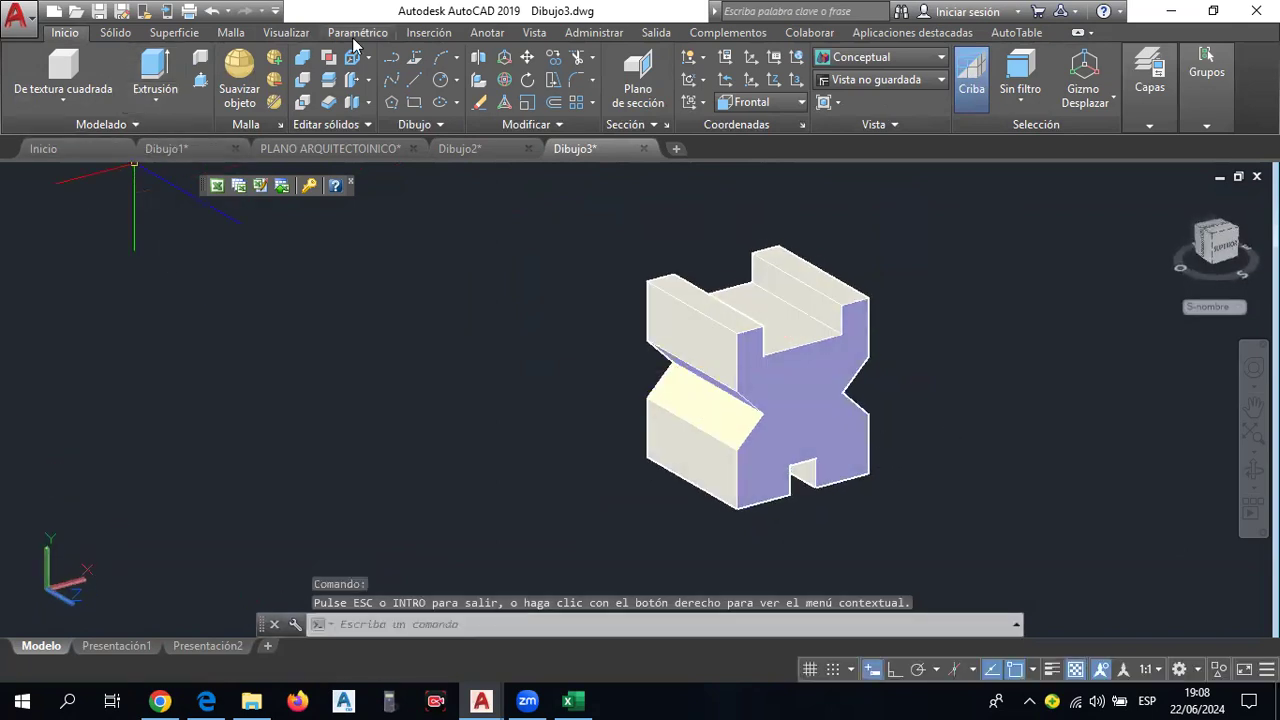
Show the Dibujo3 block in Frontal view and compare it with Dibujo2.
{"action": "left_click", "coordinate": [286, 32]}
{"action": "left_click", "coordinate": [70, 57]}
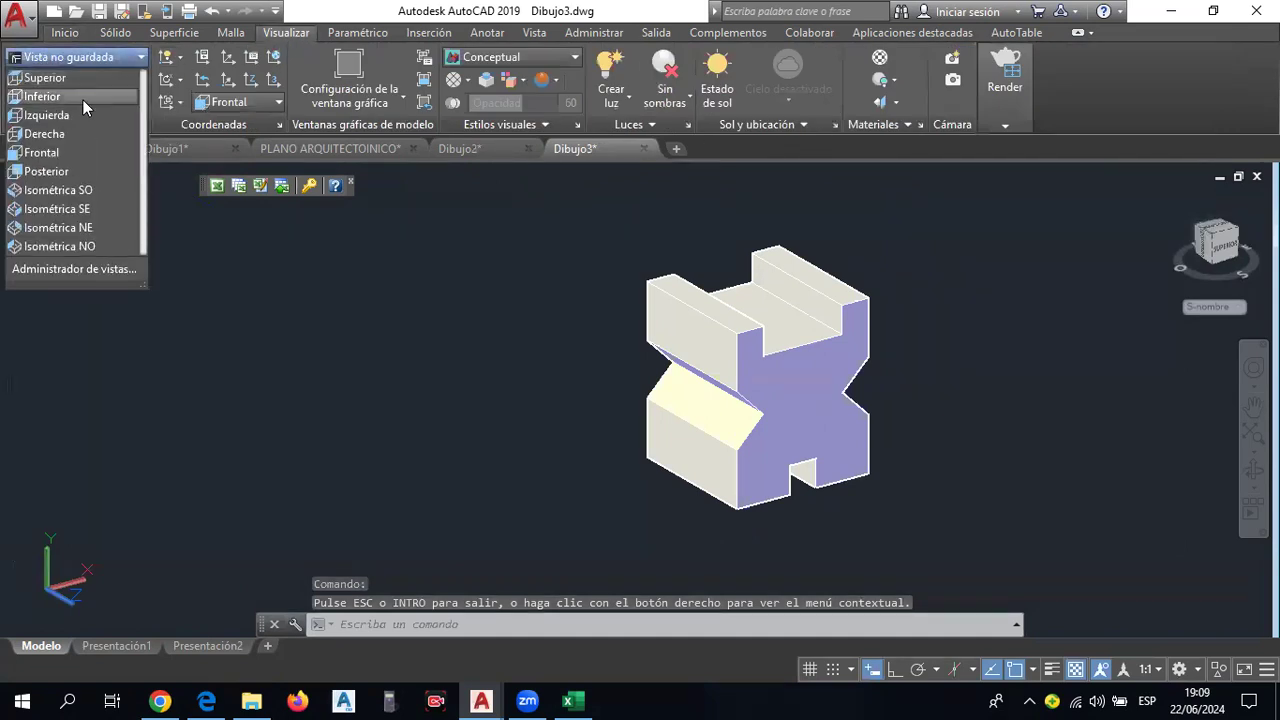
{"action": "left_click", "coordinate": [71, 150]}
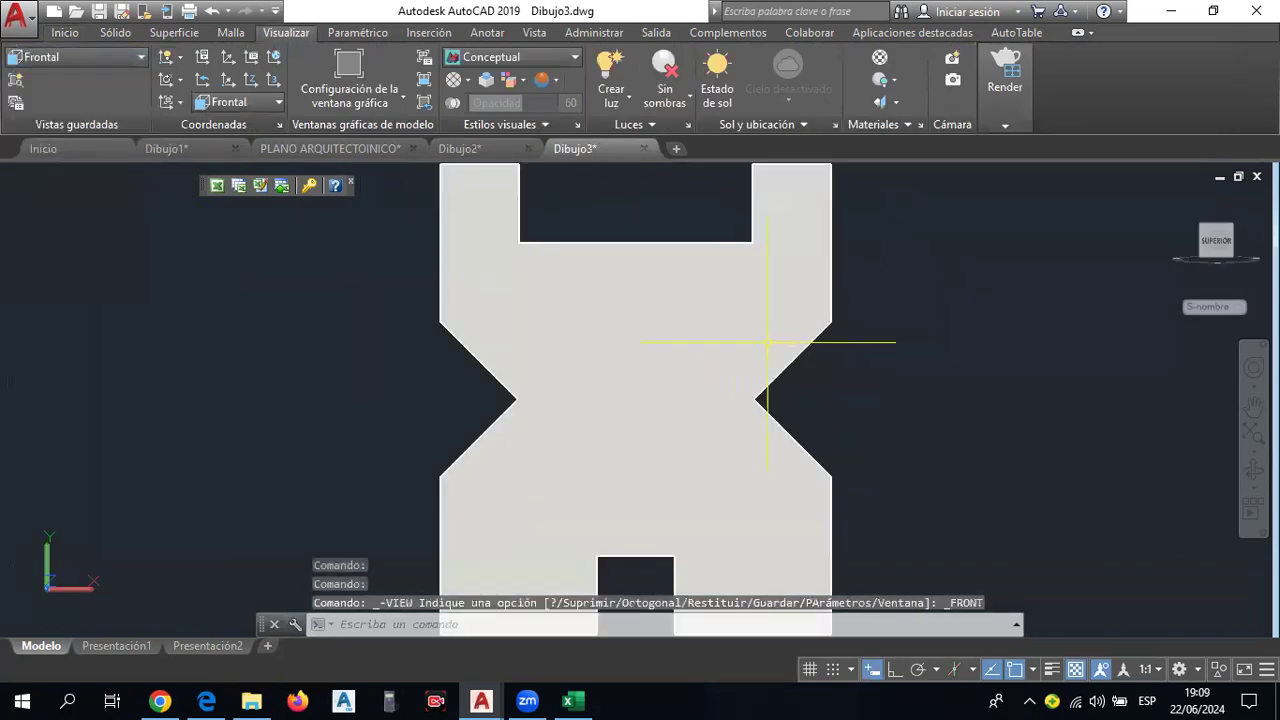
{"action": "scroll", "coordinate": [767, 342], "scroll_direction": "down", "scroll_amount": 2}
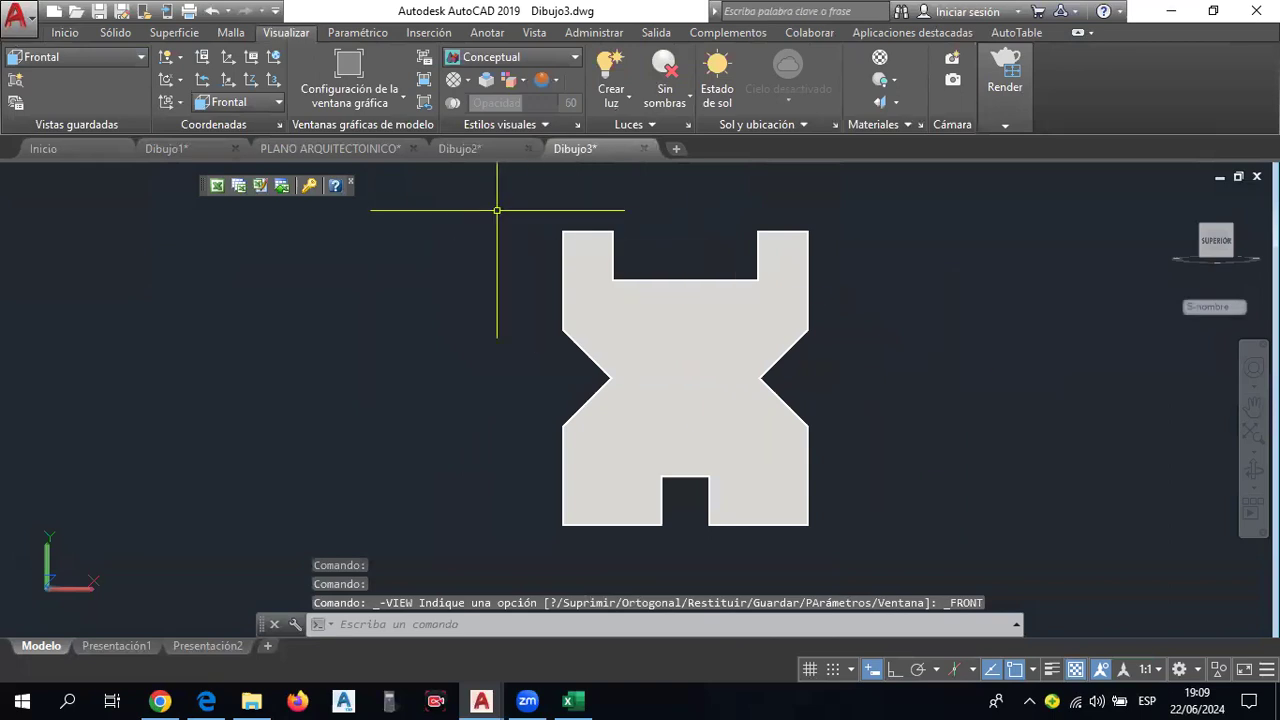
{"action": "left_click", "coordinate": [458, 152]}
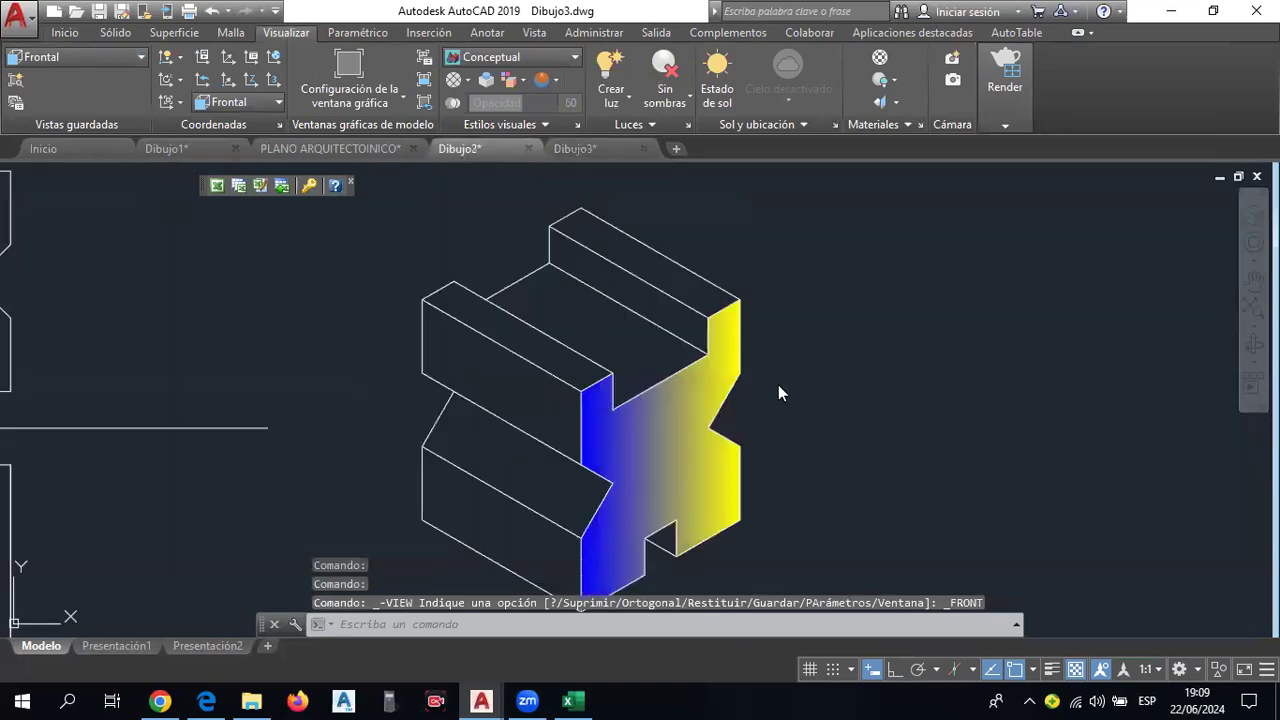
{"action": "scroll", "coordinate": [634, 390], "scroll_direction": "up", "scroll_amount": 2}
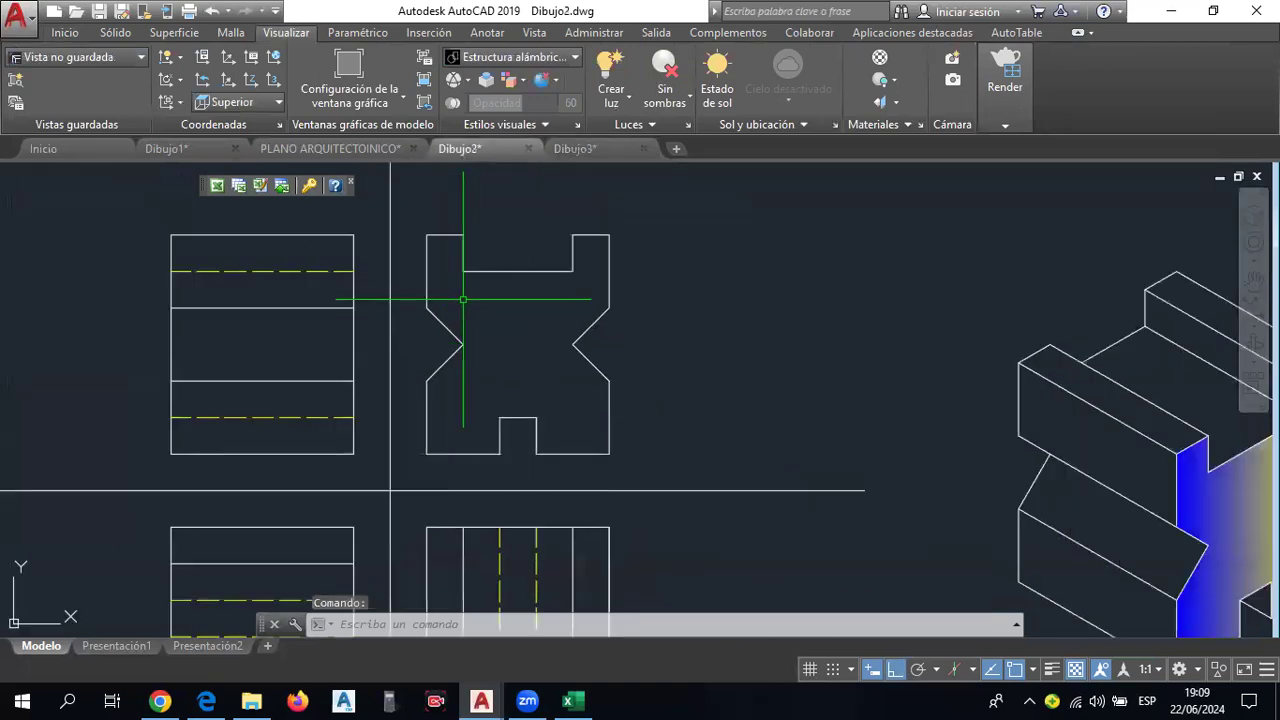
{"action": "scroll", "coordinate": [640, 380], "scroll_direction": "down", "scroll_amount": 2}
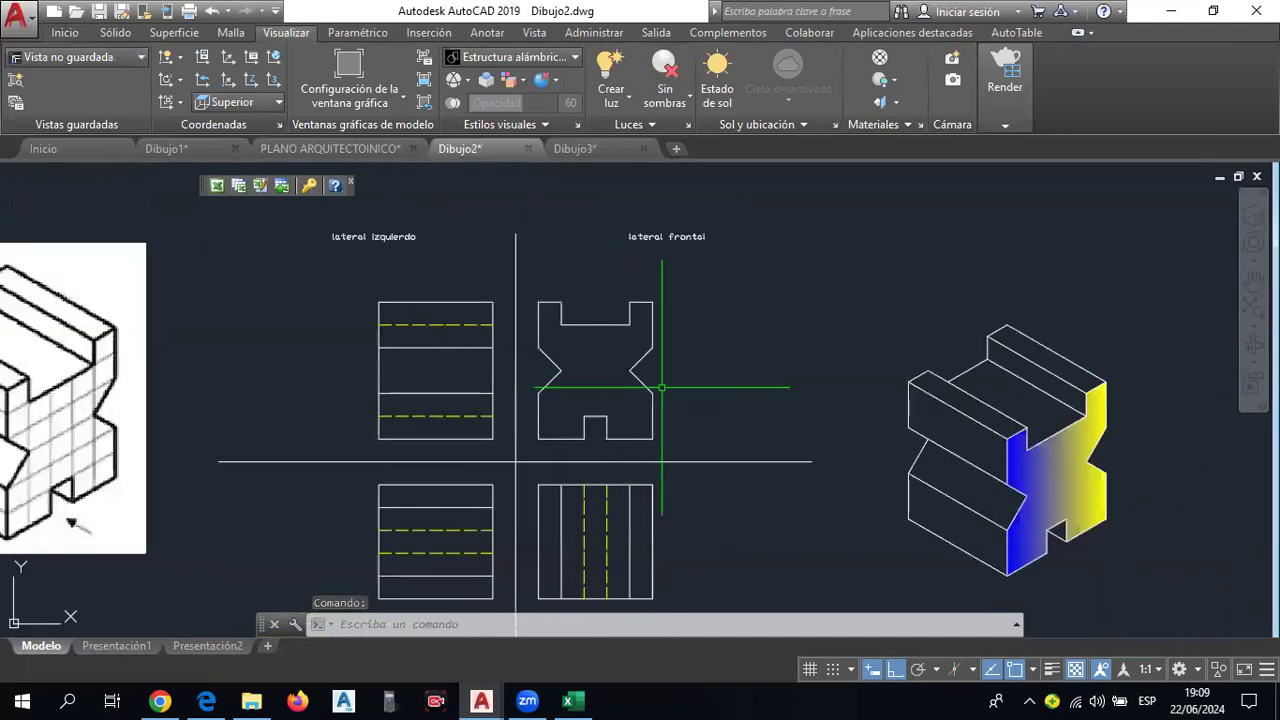
{"action": "left_click", "coordinate": [577, 150]}
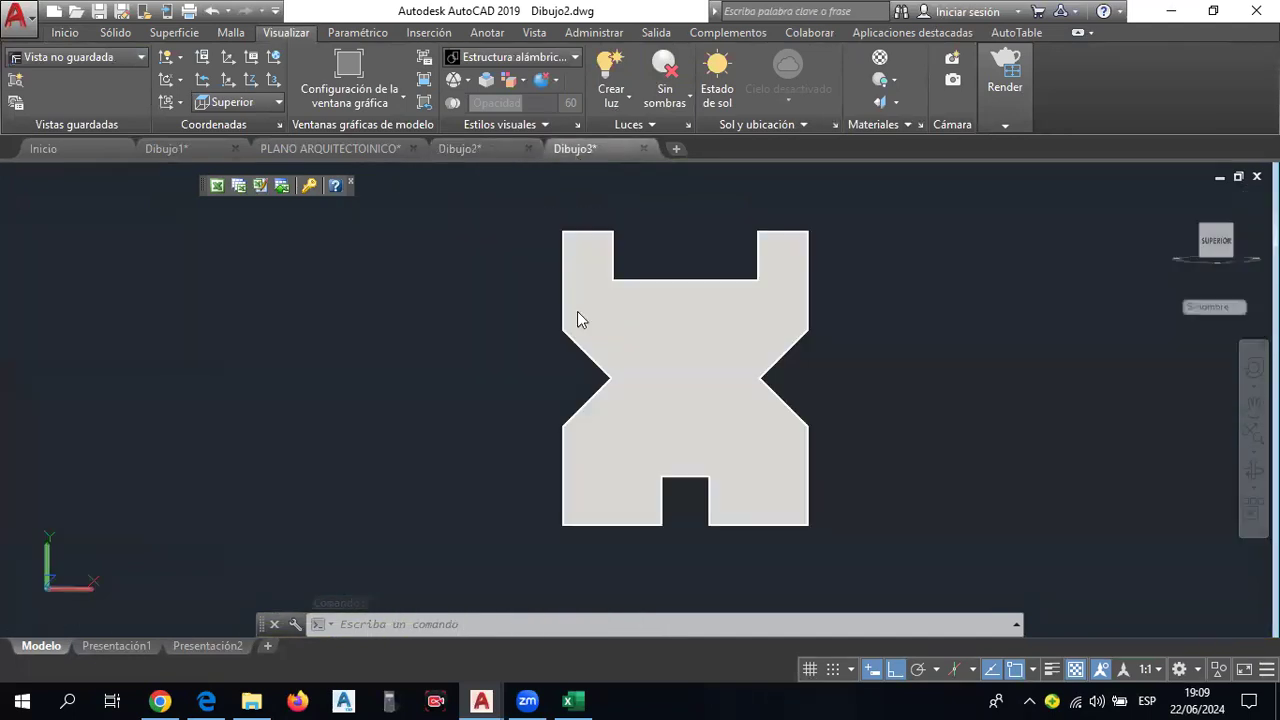
Set Dibujo3 to Isométrica SO view and recentre the solid in Dibujo2.
{"action": "left_click", "coordinate": [109, 58]}
{"action": "left_click", "coordinate": [87, 192]}
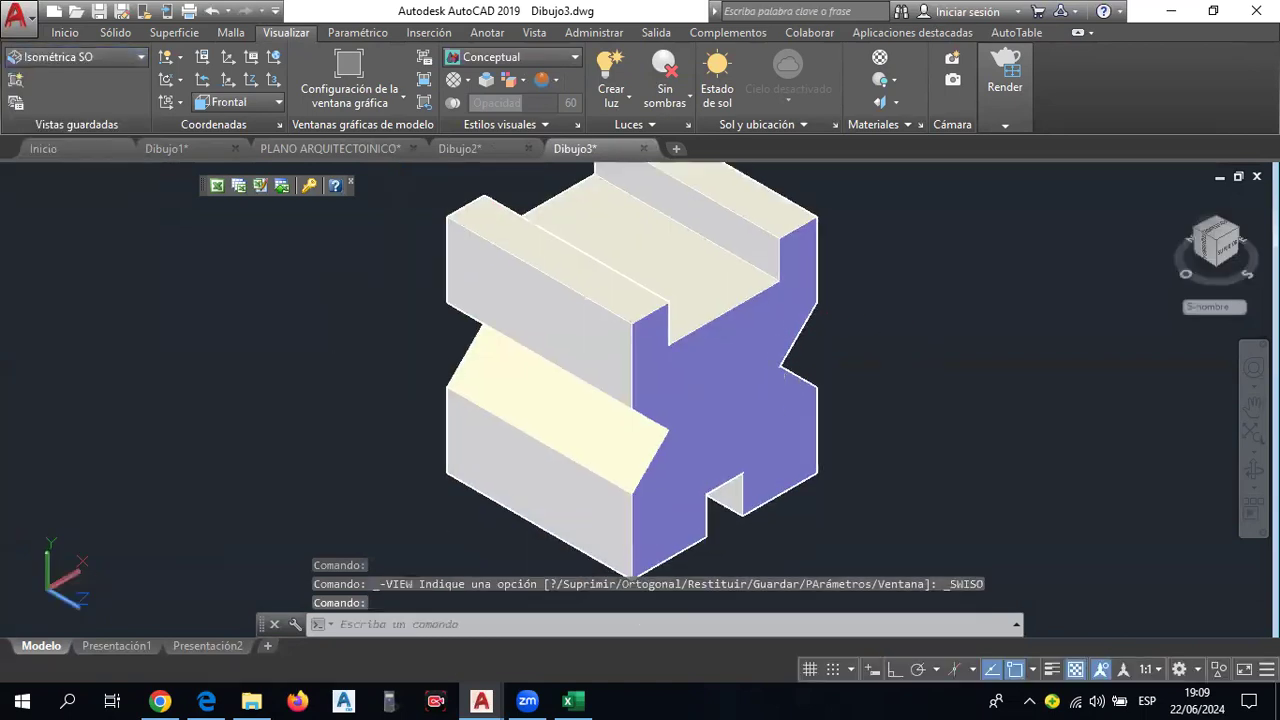
{"action": "scroll", "coordinate": [780, 290], "scroll_direction": "down", "scroll_amount": 2}
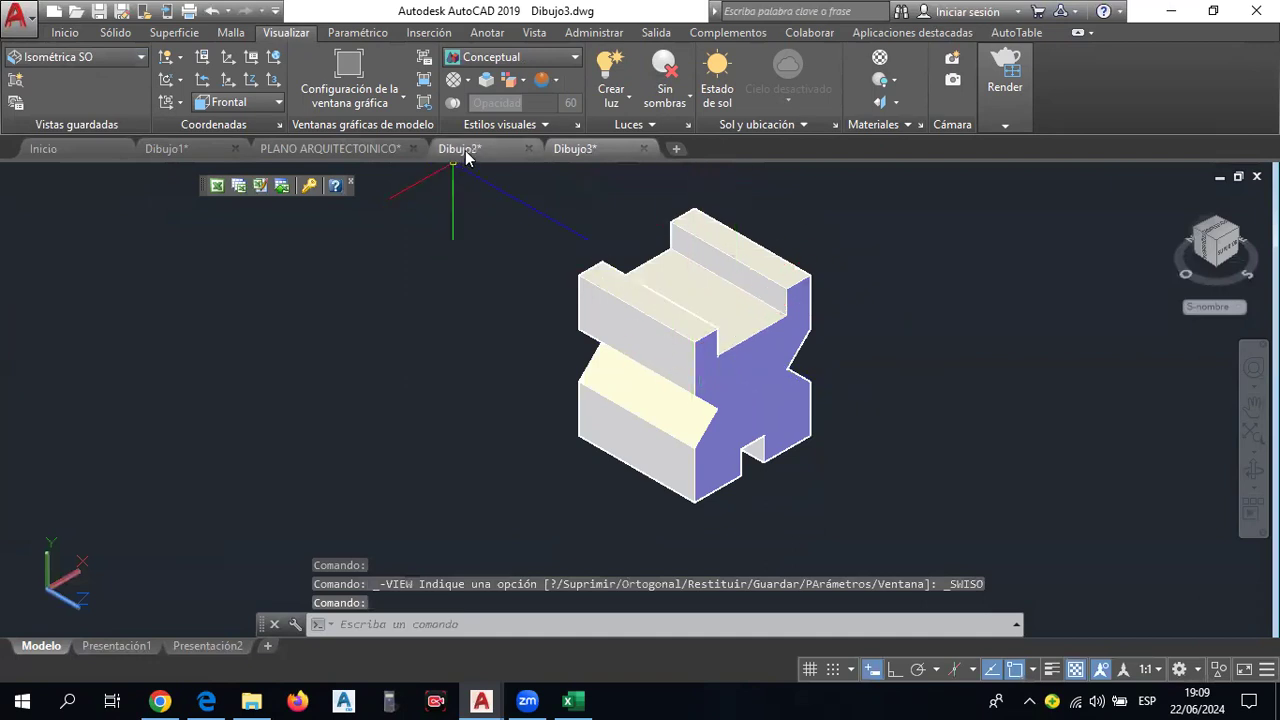
{"action": "left_click", "coordinate": [464, 149]}
{"action": "scroll", "coordinate": [932, 463], "scroll_direction": "up", "scroll_amount": 2}
{"action": "middle_click_drag", "start_coordinate": [932, 470], "coordinate": [663, 393]}
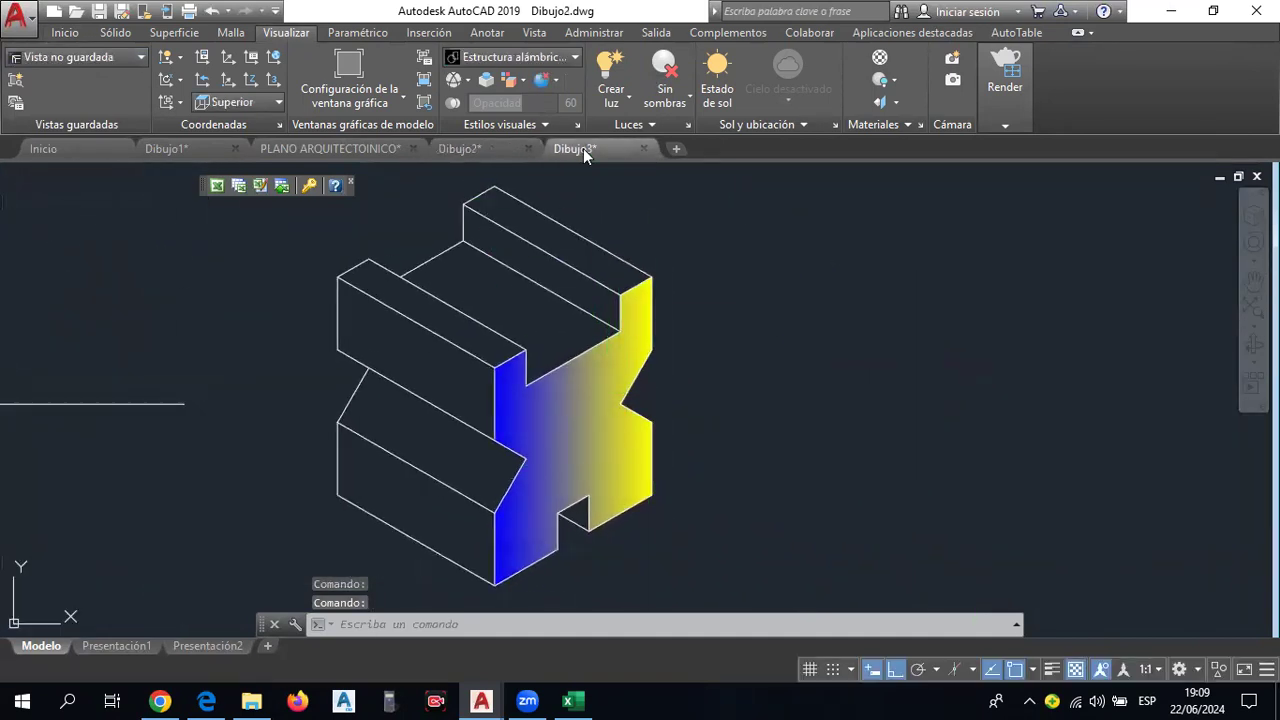
Compare the Dibujo2 and Dibujo3 solids, then open the PLANO ARQUITECTOINICO floor plan.
{"action": "left_click", "coordinate": [574, 148]}
{"action": "left_click", "coordinate": [493, 152]}
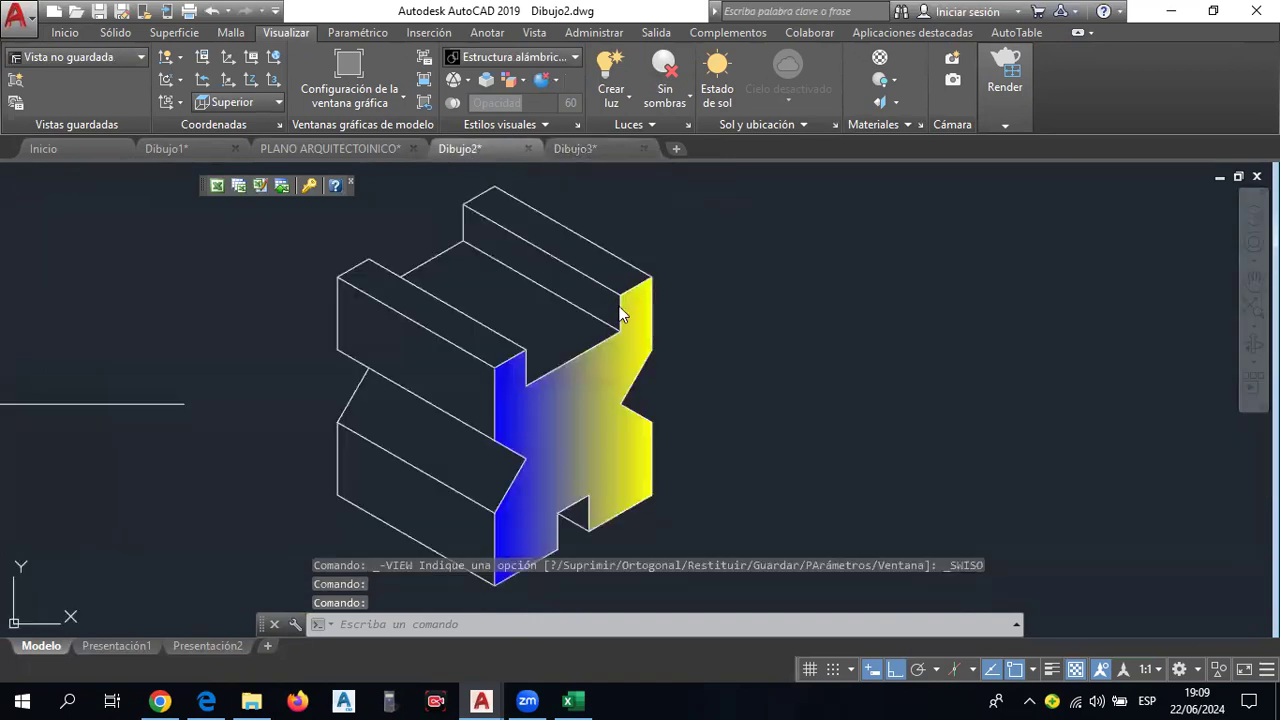
{"action": "left_click", "coordinate": [590, 150]}
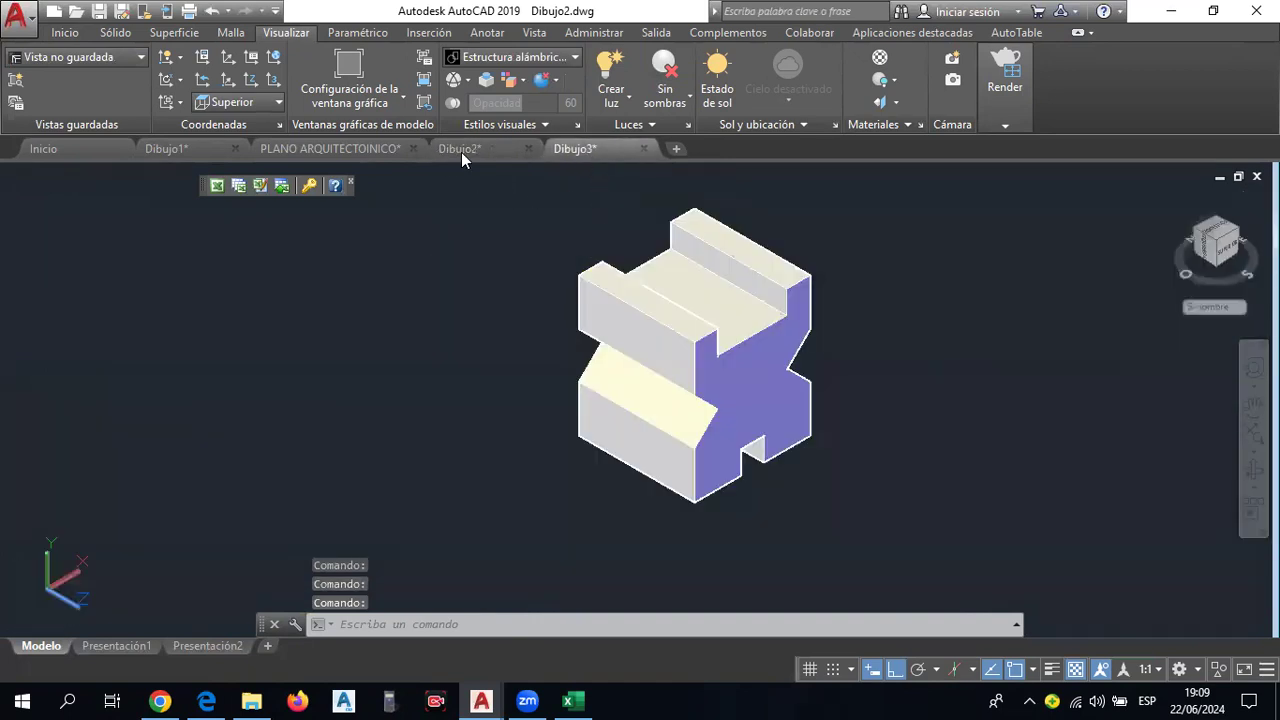
{"action": "left_click", "coordinate": [461, 152]}
{"action": "left_click", "coordinate": [590, 150]}
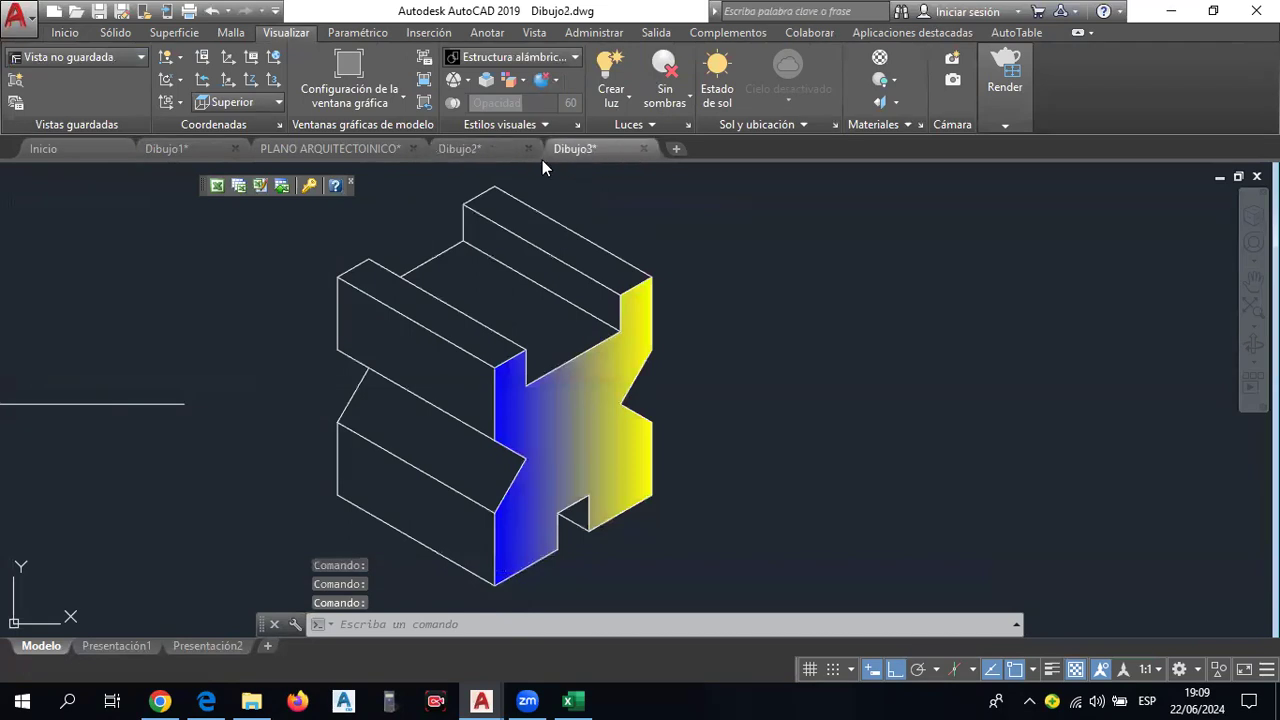
{"action": "key", "text": "ctrl+shift+Tab"}
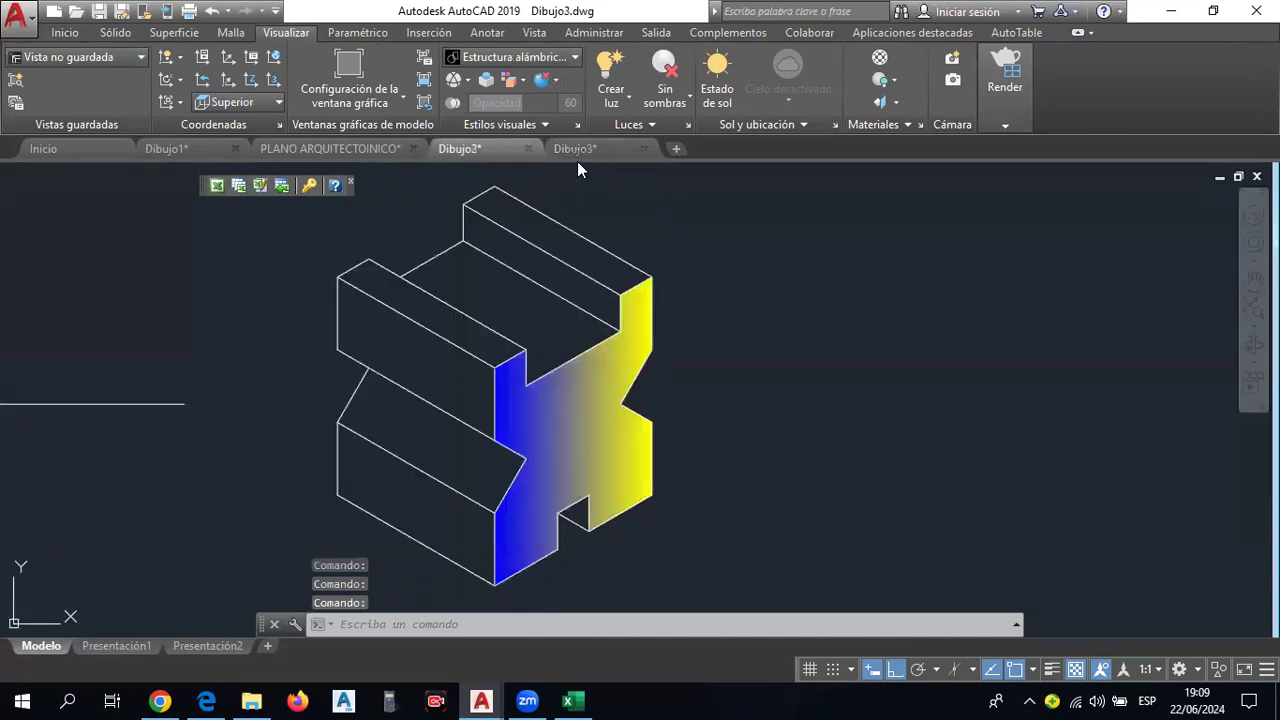
{"action": "scroll", "coordinate": [729, 409], "scroll_direction": "down", "scroll_amount": 3}
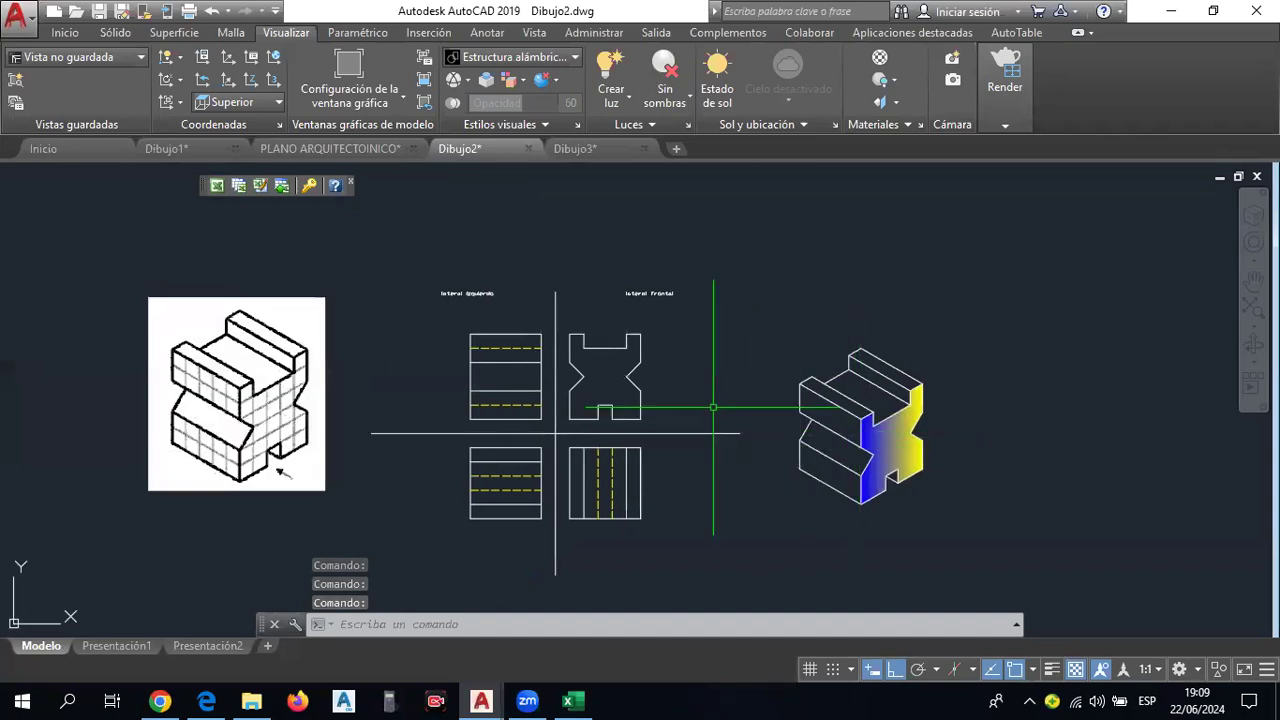
{"action": "scroll", "coordinate": [470, 460], "scroll_direction": "up", "scroll_amount": 1}
{"action": "scroll", "coordinate": [516, 370], "scroll_direction": "up", "scroll_amount": 1}
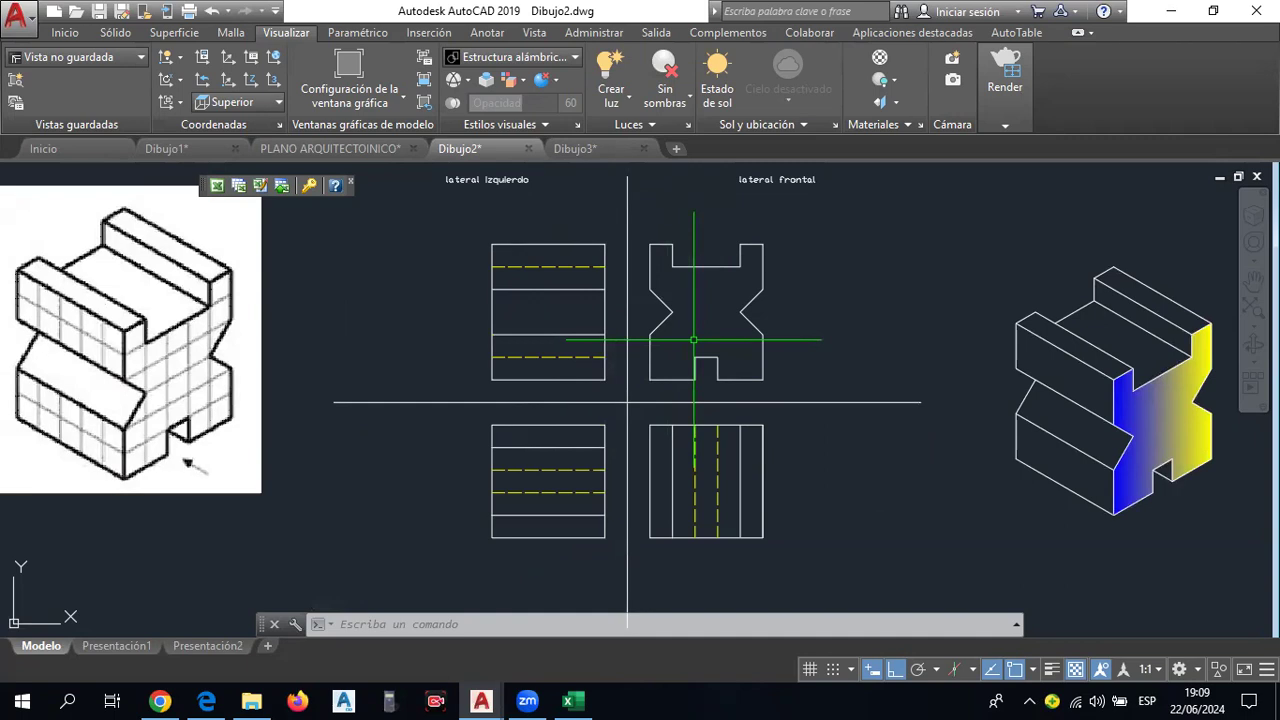
{"action": "left_click", "coordinate": [354, 152]}
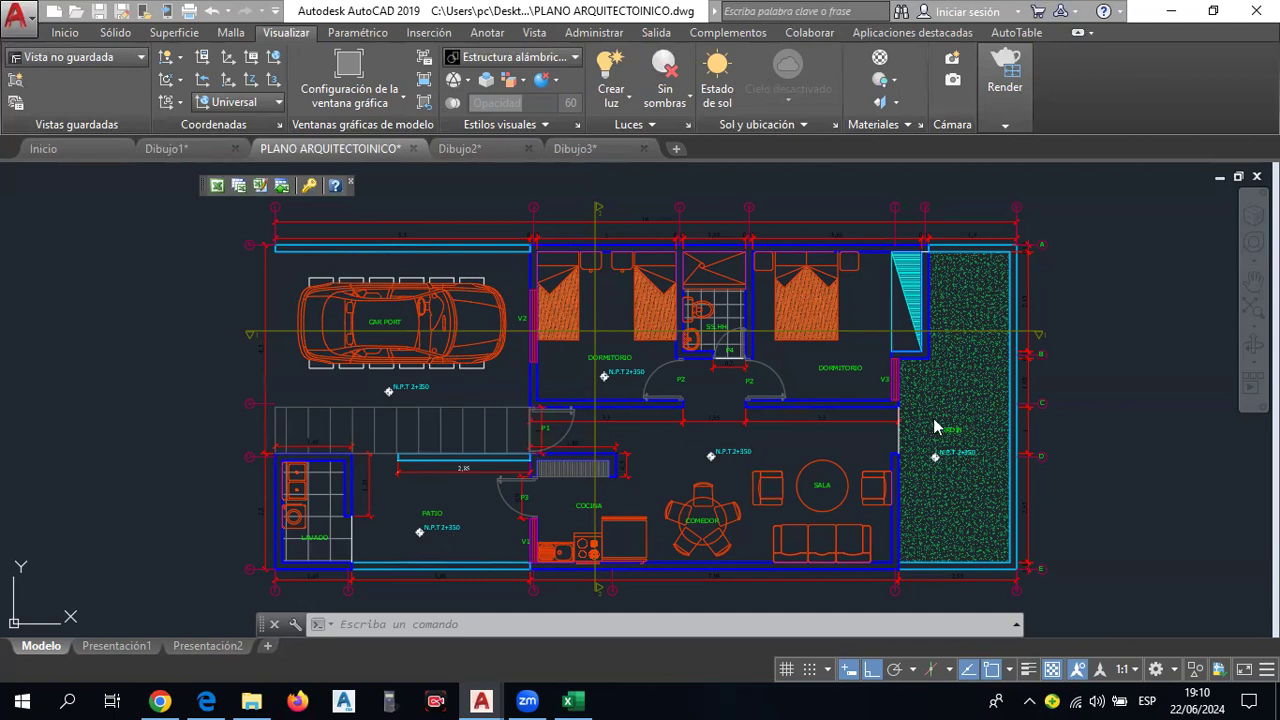
Cancel the selection window started on the floor plan.
{"action": "left_click", "coordinate": [1123, 381]}
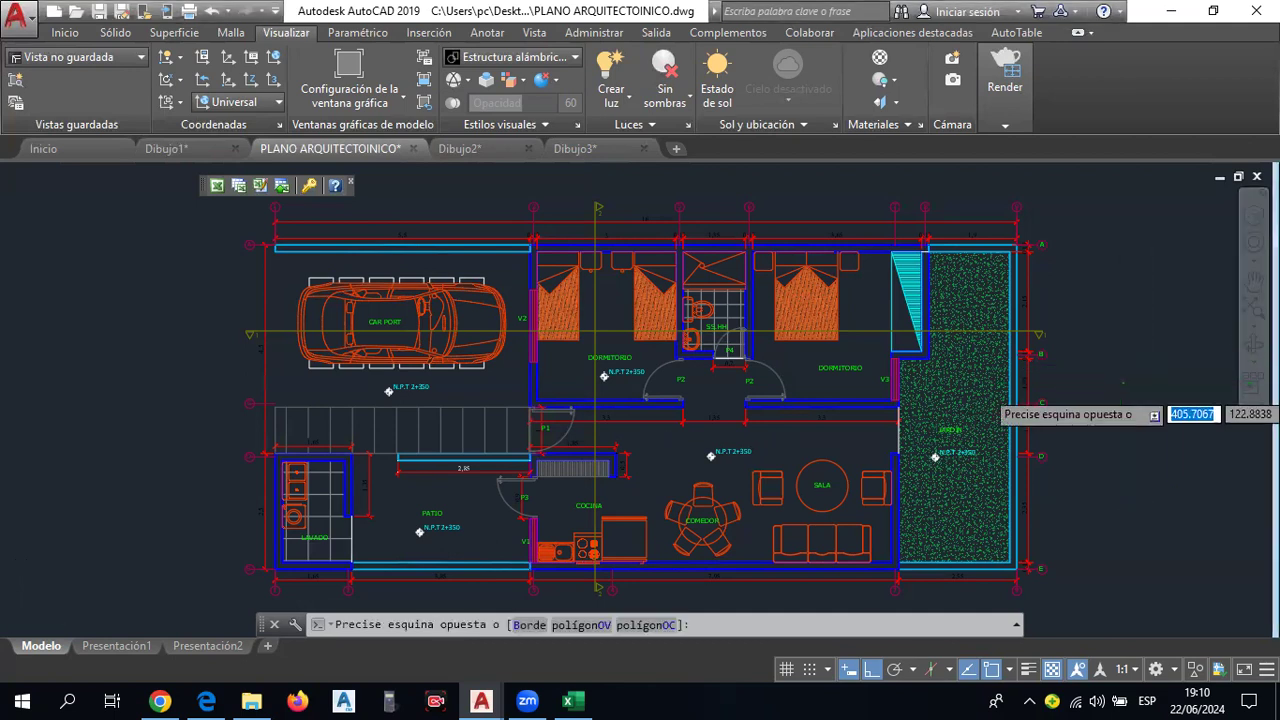
{"action": "scroll", "coordinate": [1123, 381], "scroll_direction": "down", "scroll_amount": 1}
{"action": "scroll", "coordinate": [1104, 380], "scroll_direction": "down", "scroll_amount": 1}
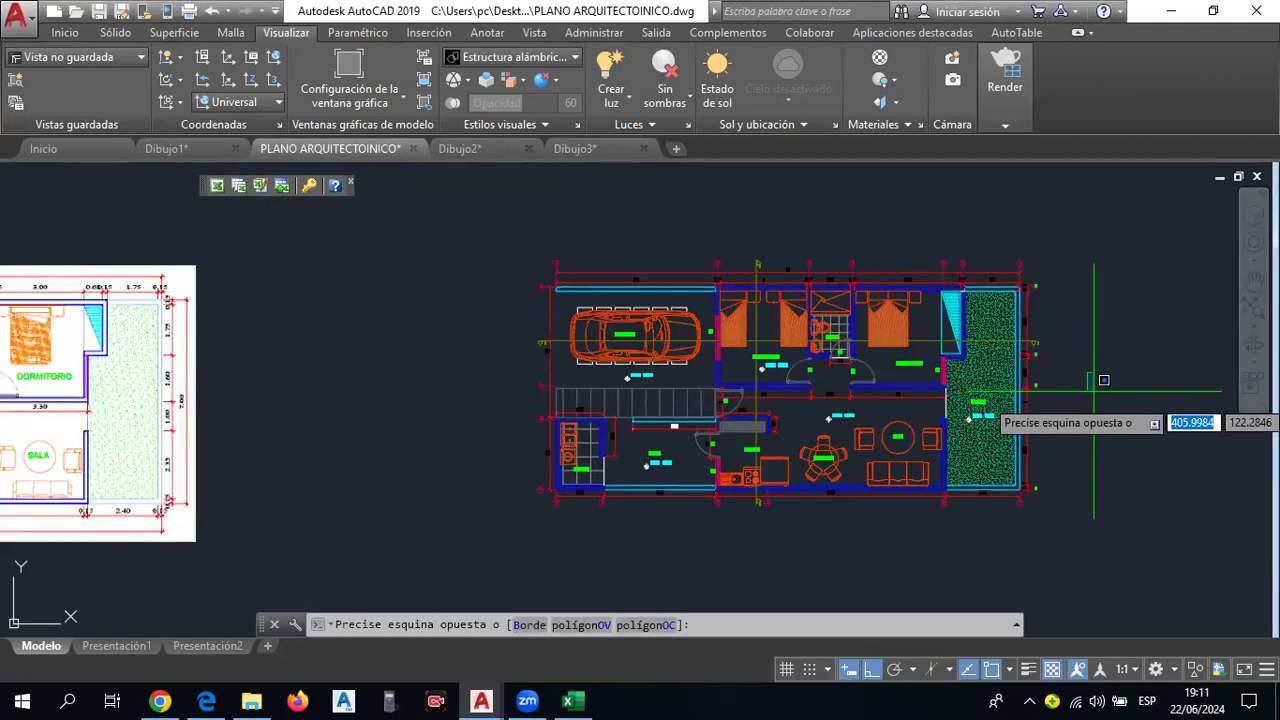
{"action": "key", "text": "Escape"}
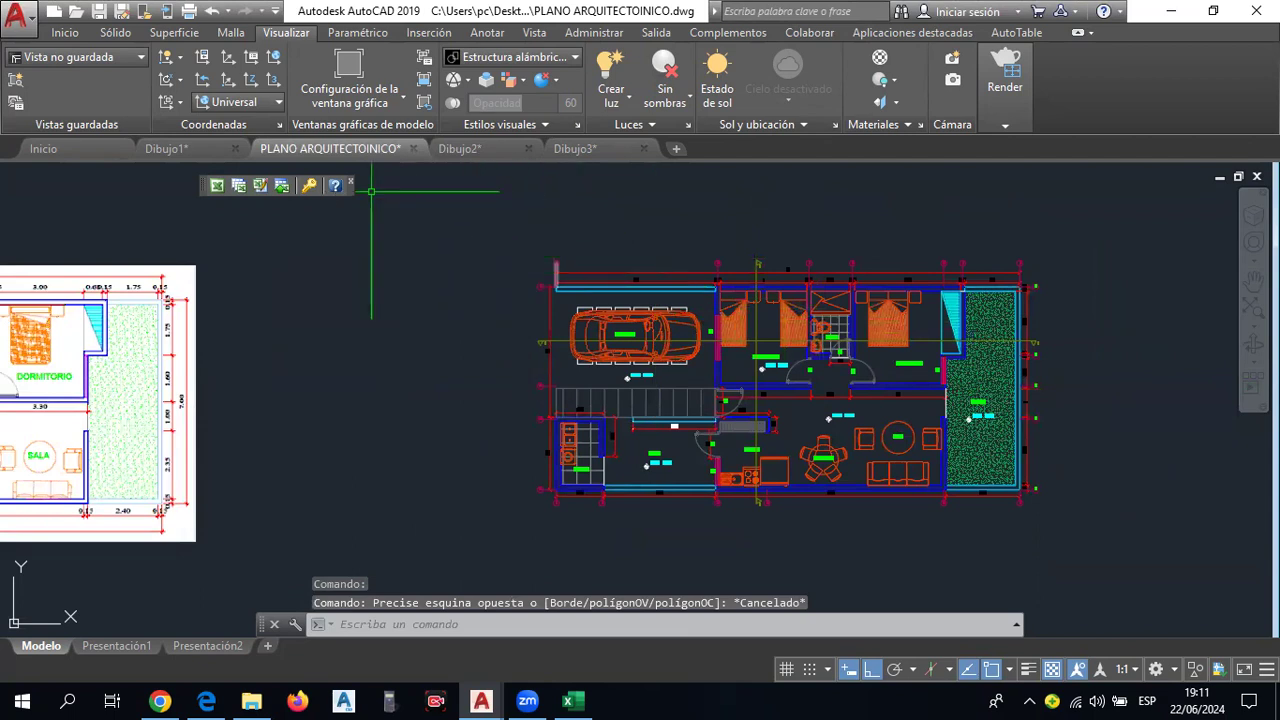
Review Dibujo1, Dibujo2 and Dibujo3, then return to the floor plan, shifted slightly left.
{"action": "left_click", "coordinate": [184, 148]}
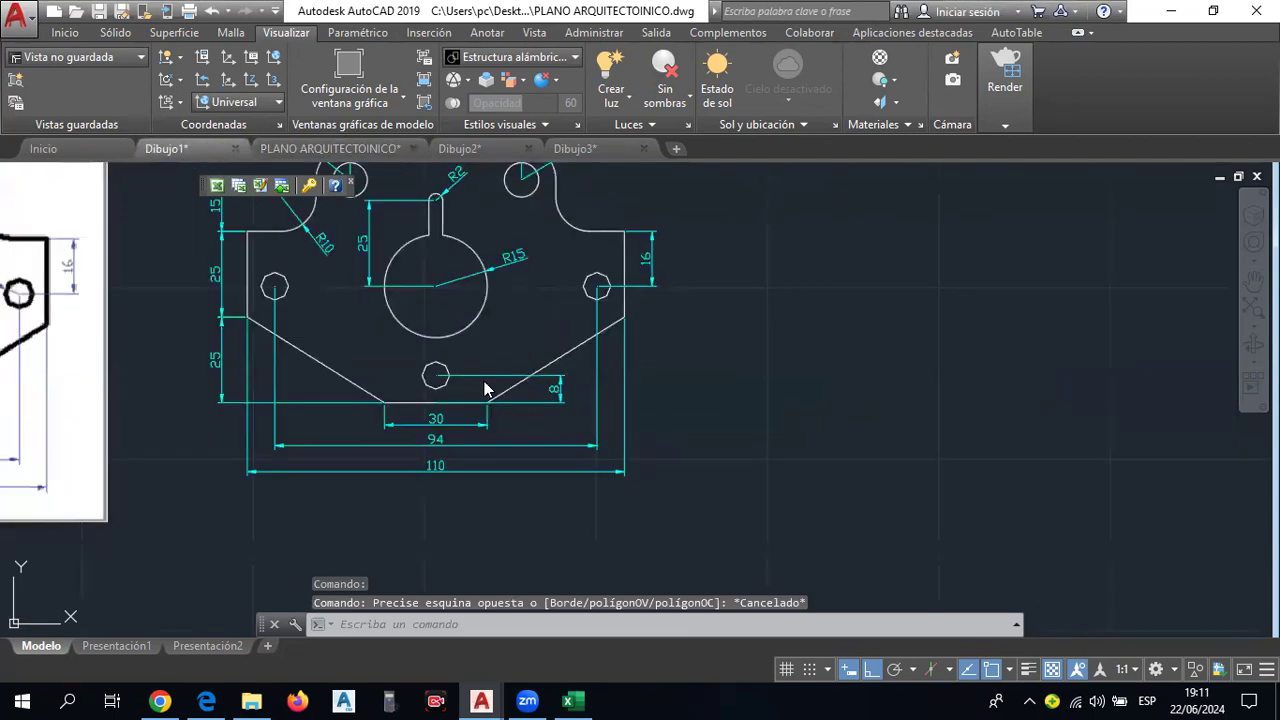
{"action": "scroll", "coordinate": [484, 388], "scroll_direction": "down", "scroll_amount": 2}
{"action": "scroll", "coordinate": [500, 390], "scroll_direction": "up", "scroll_amount": 4}
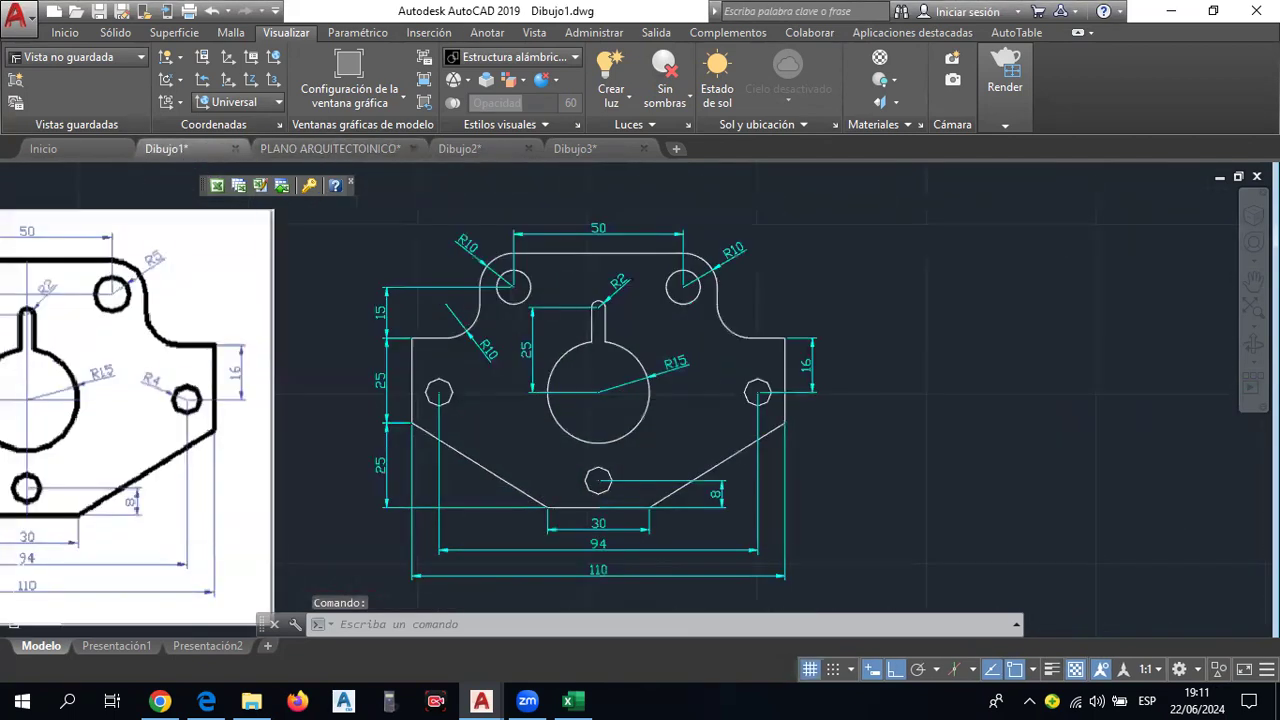
{"action": "left_click", "coordinate": [455, 149]}
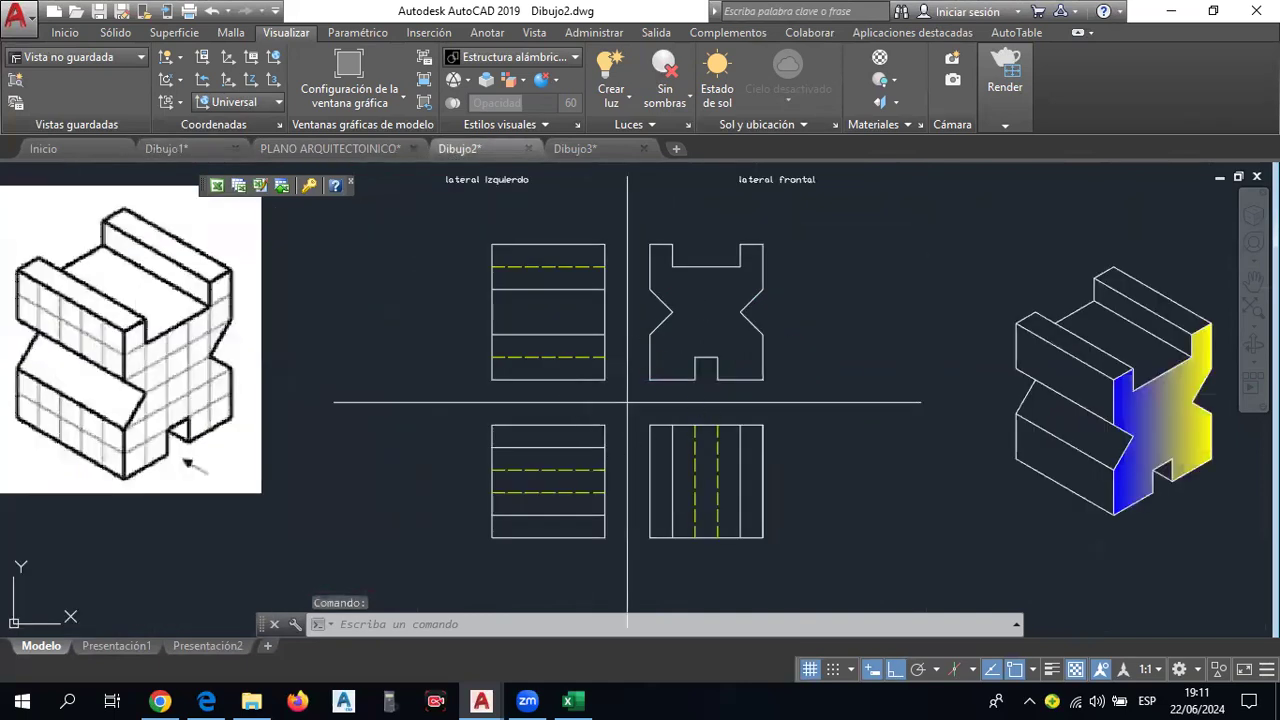
{"action": "scroll", "coordinate": [785, 343], "scroll_direction": "down", "scroll_amount": 2}
{"action": "scroll", "coordinate": [599, 169], "scroll_direction": "up", "scroll_amount": 2}
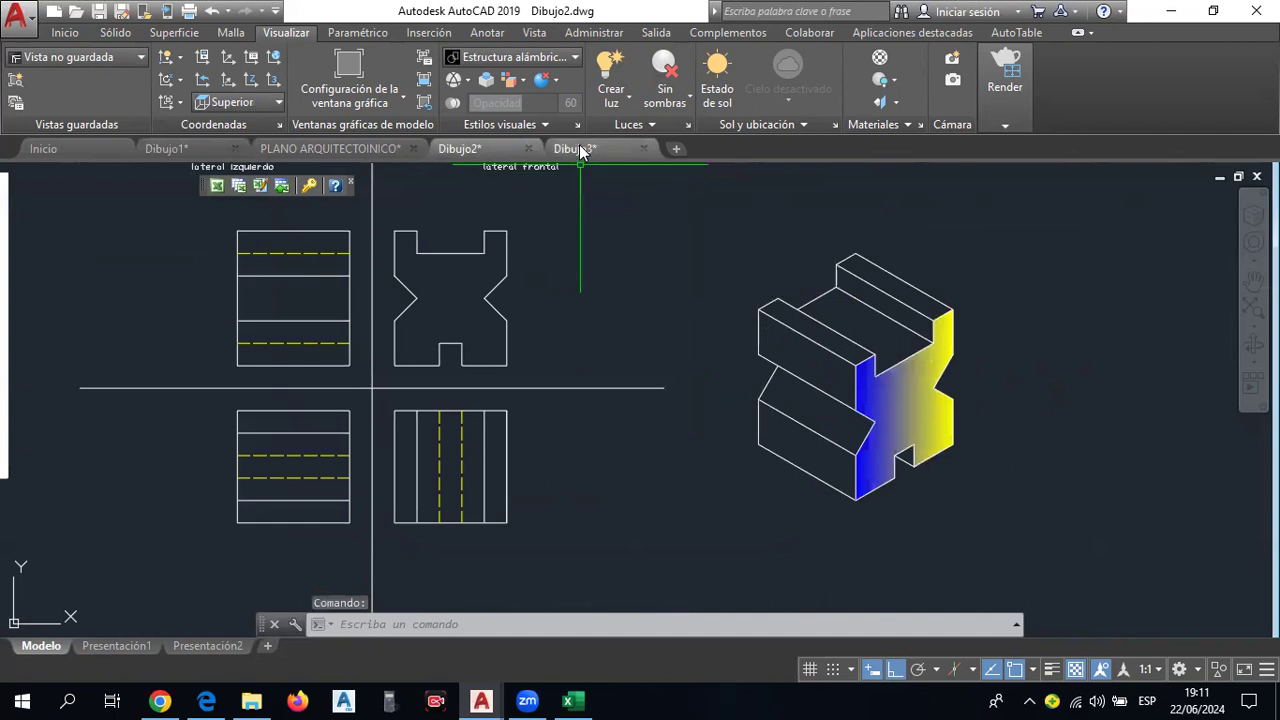
{"action": "left_click", "coordinate": [580, 148]}
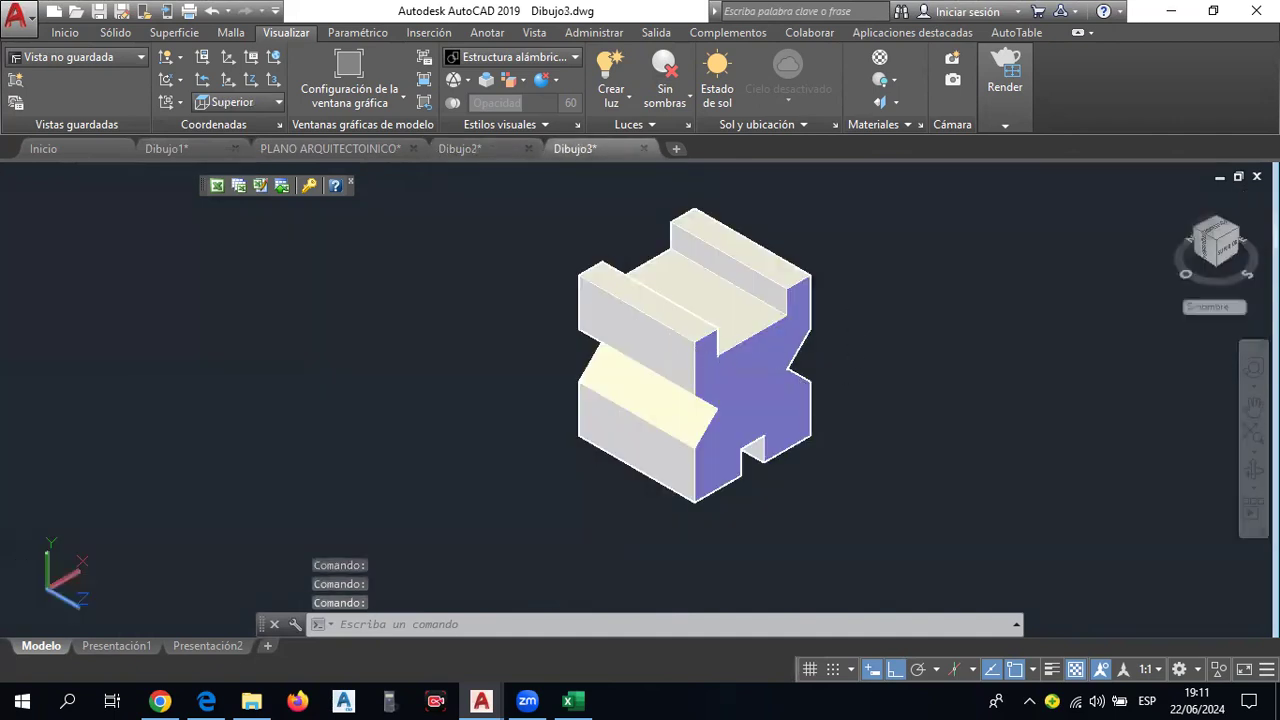
{"action": "left_click", "coordinate": [362, 155]}
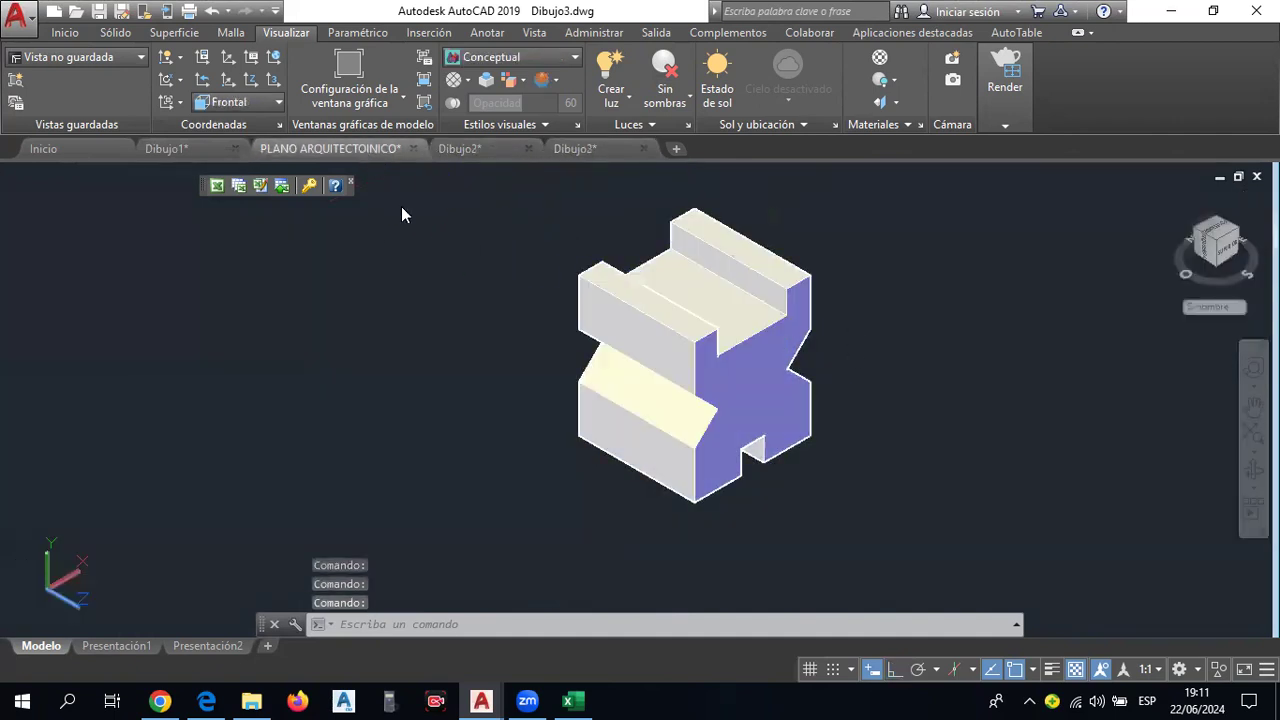
{"action": "middle_click_drag", "start_coordinate": [837, 410], "coordinate": [627, 424]}
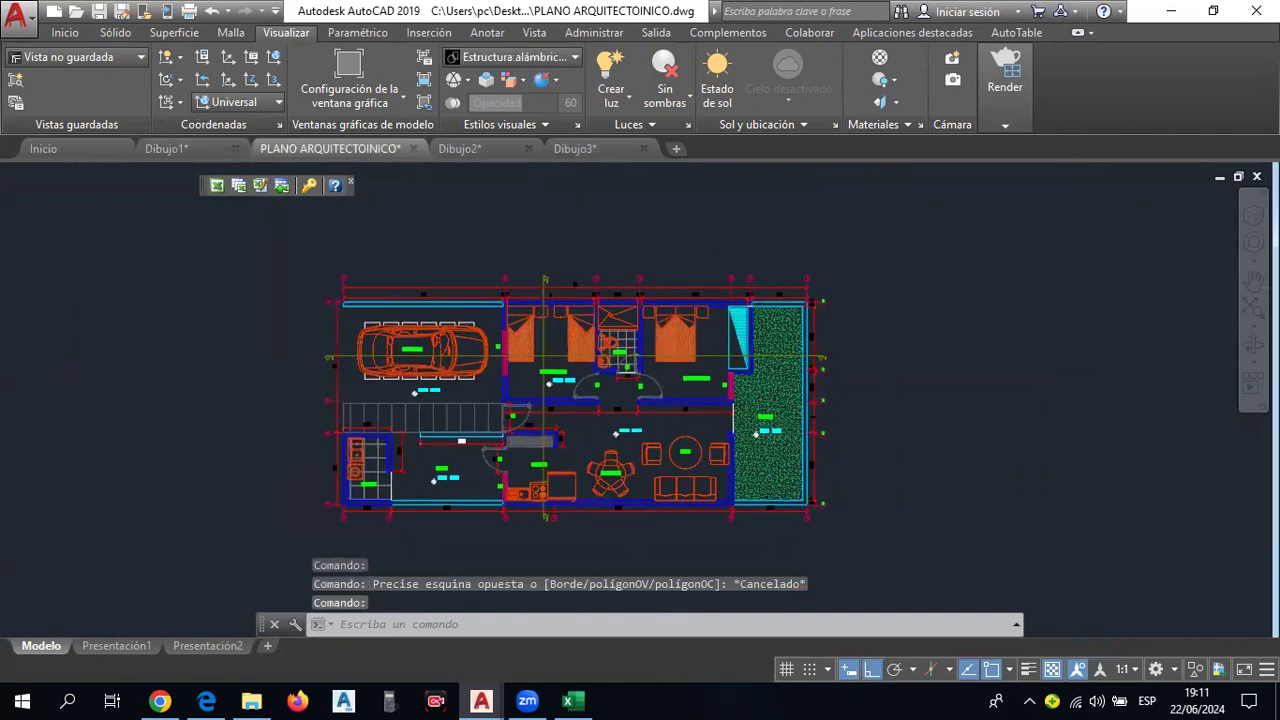
Show the PLANO ARQUITECTOINICO floor plan in Isométrica SO view, leaving the workspace unchanged.
{"action": "left_click", "coordinate": [64, 33]}
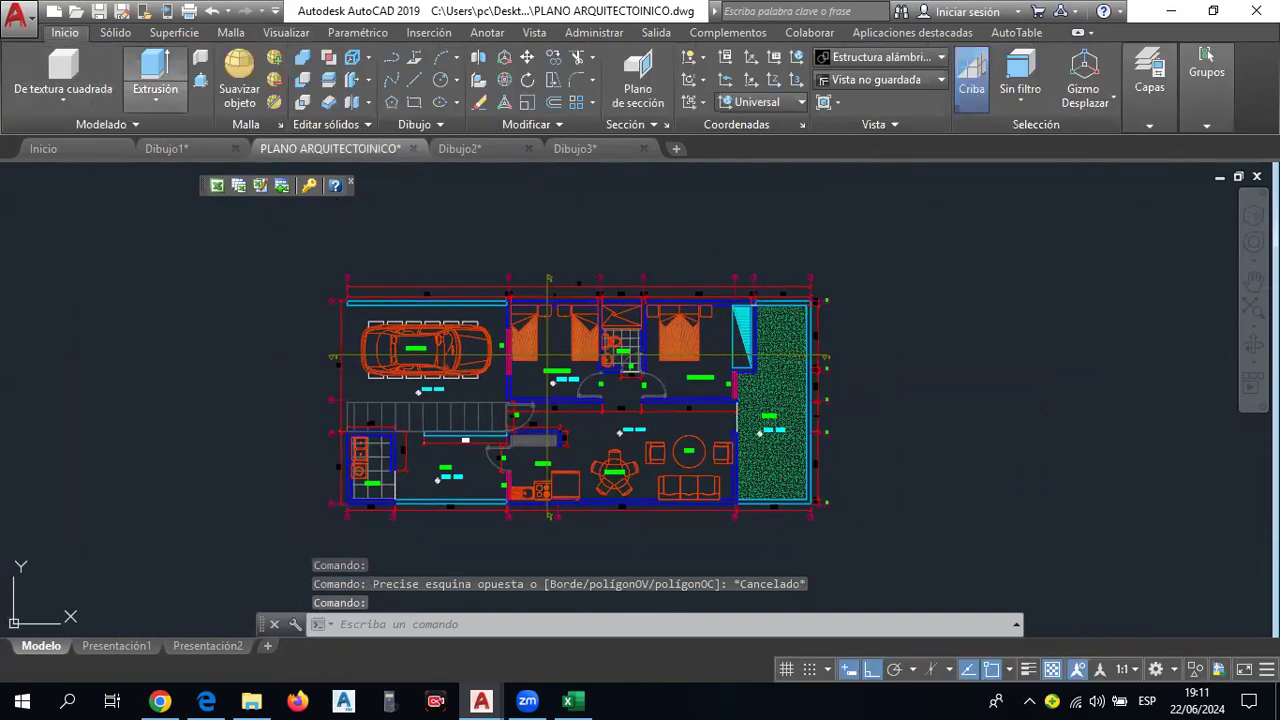
{"action": "left_click", "coordinate": [1156, 669]}
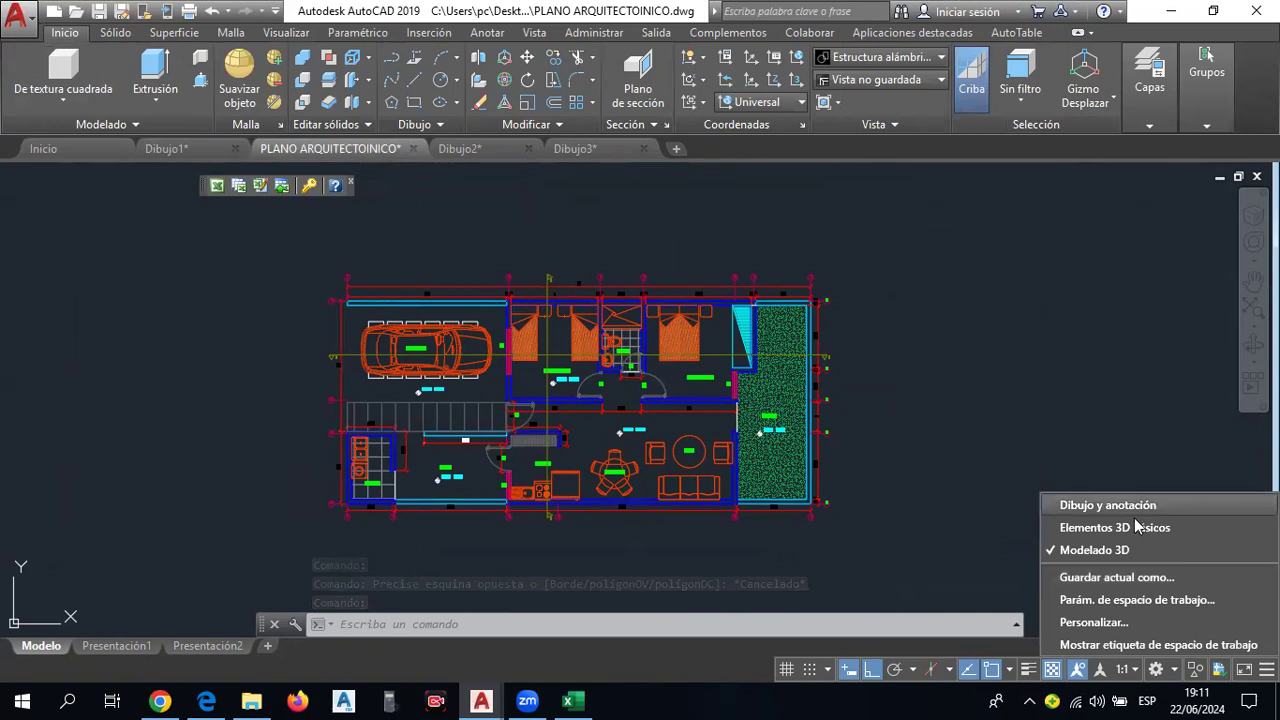
{"action": "left_click", "coordinate": [935, 498]}
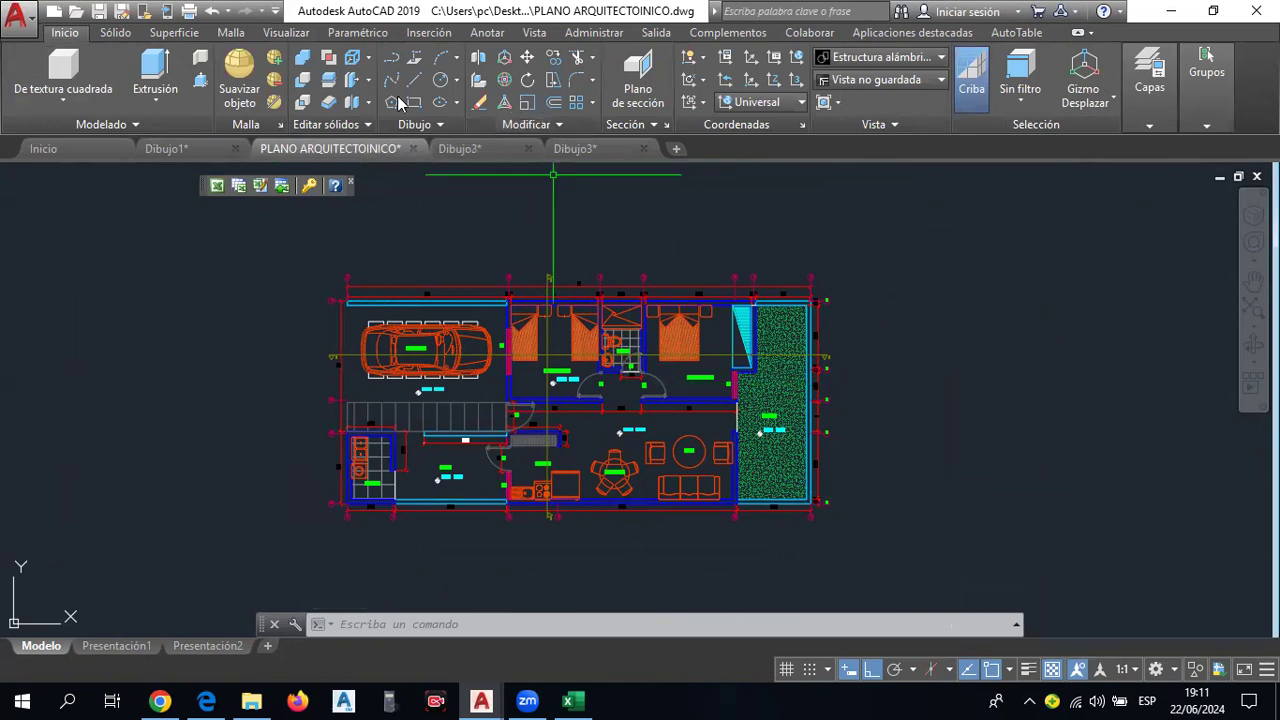
{"action": "left_click", "coordinate": [287, 33]}
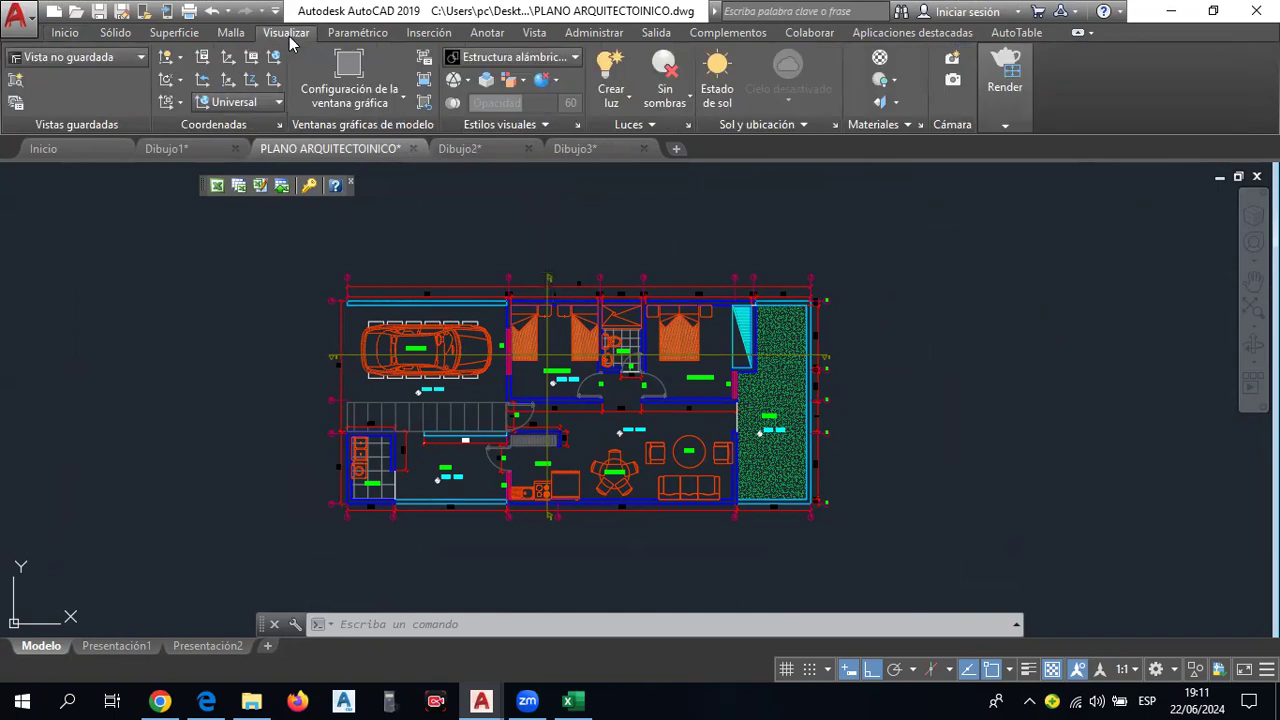
{"action": "left_click", "coordinate": [107, 58]}
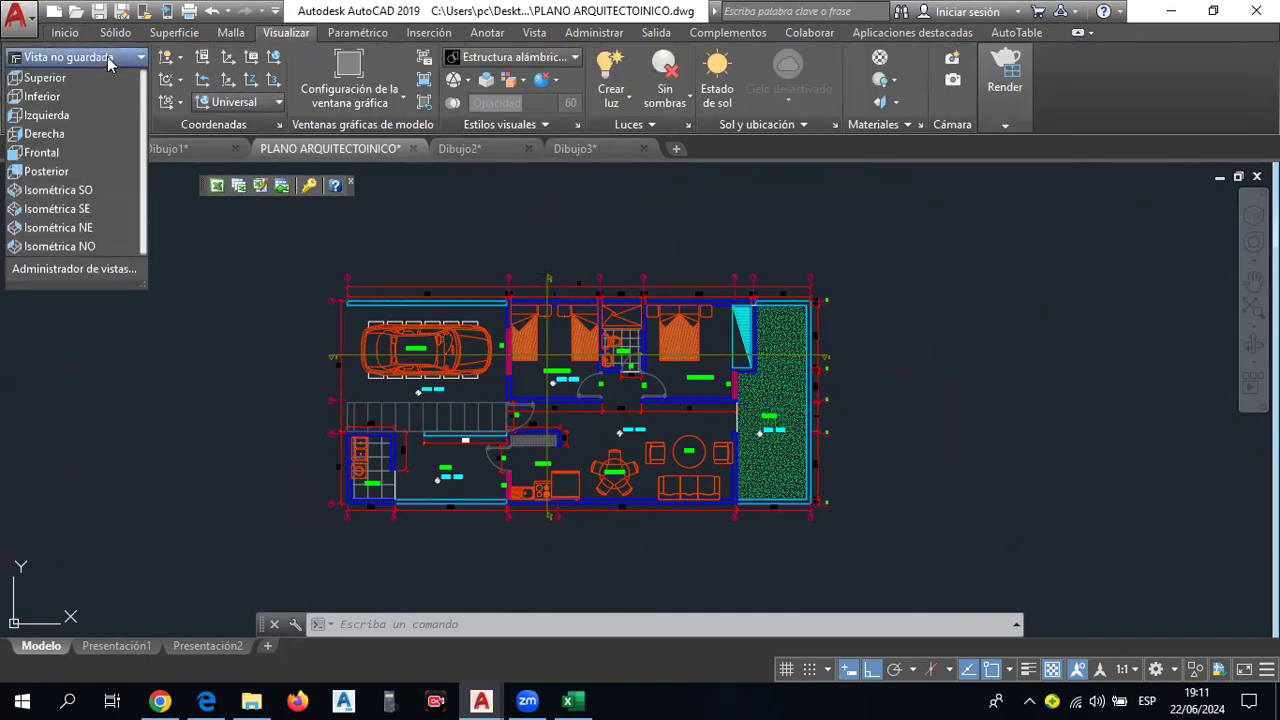
{"action": "left_click", "coordinate": [94, 189]}
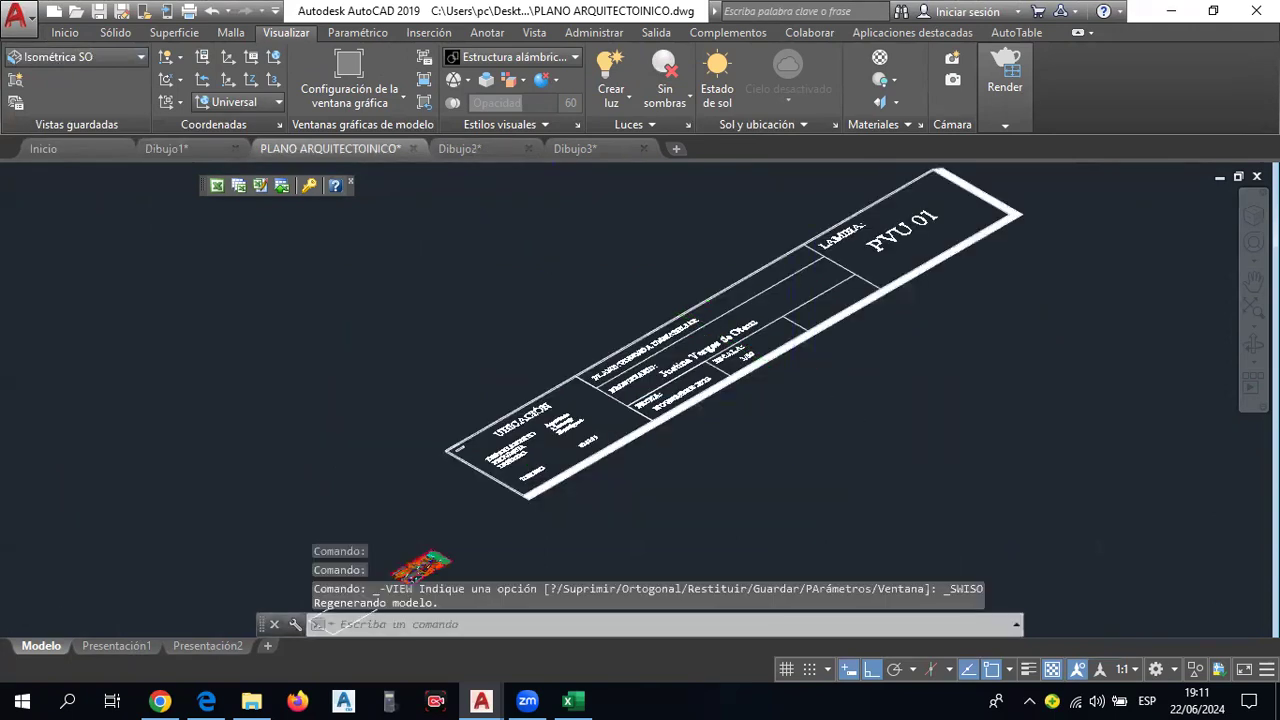
Zoom and pan so the isometric floor plan fills the view.
{"action": "scroll", "coordinate": [770, 335], "scroll_direction": "down", "scroll_amount": 5}
{"action": "scroll", "coordinate": [770, 335], "scroll_direction": "up", "scroll_amount": 3}
{"action": "scroll", "coordinate": [768, 340], "scroll_direction": "up", "scroll_amount": 3}
{"action": "scroll", "coordinate": [766, 344], "scroll_direction": "up", "scroll_amount": 2}
{"action": "scroll", "coordinate": [765, 347], "scroll_direction": "up", "scroll_amount": 2}
{"action": "middle_click_drag", "start_coordinate": [765, 347], "coordinate": [706, 302]}
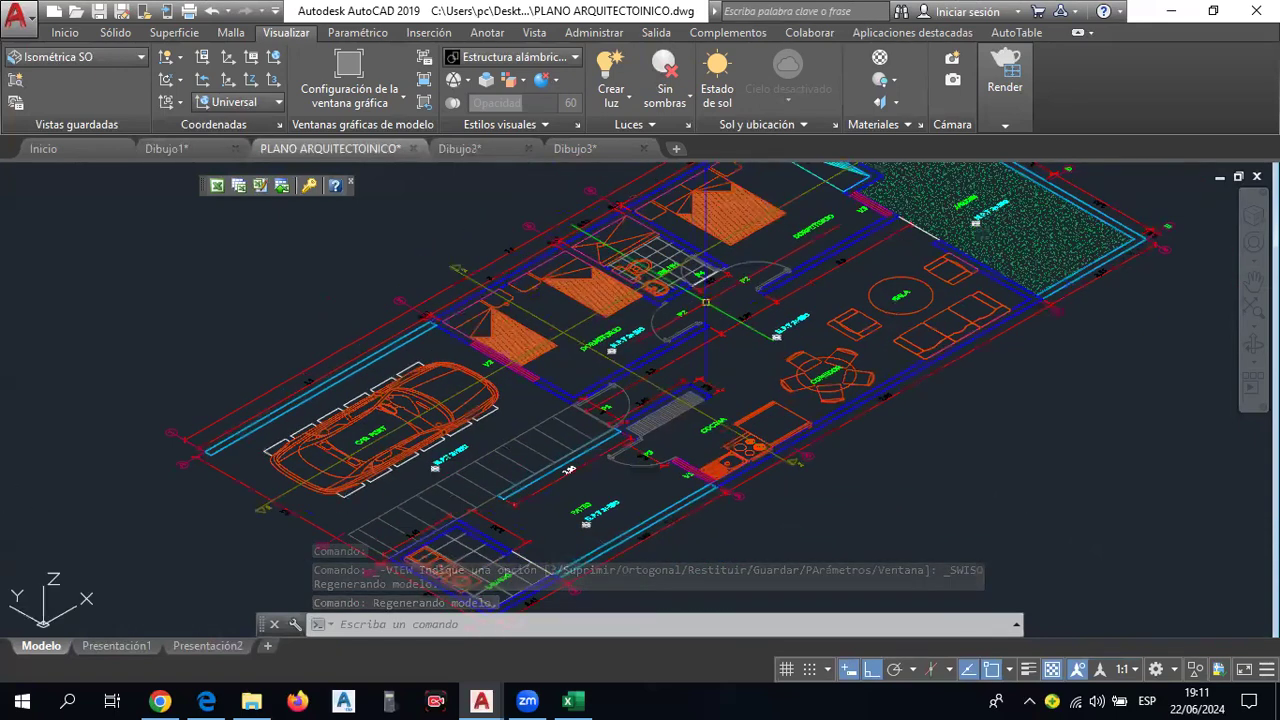
{"action": "scroll", "coordinate": [706, 302], "scroll_direction": "down", "scroll_amount": 3}
{"action": "scroll", "coordinate": [634, 412], "scroll_direction": "up", "scroll_amount": 3}
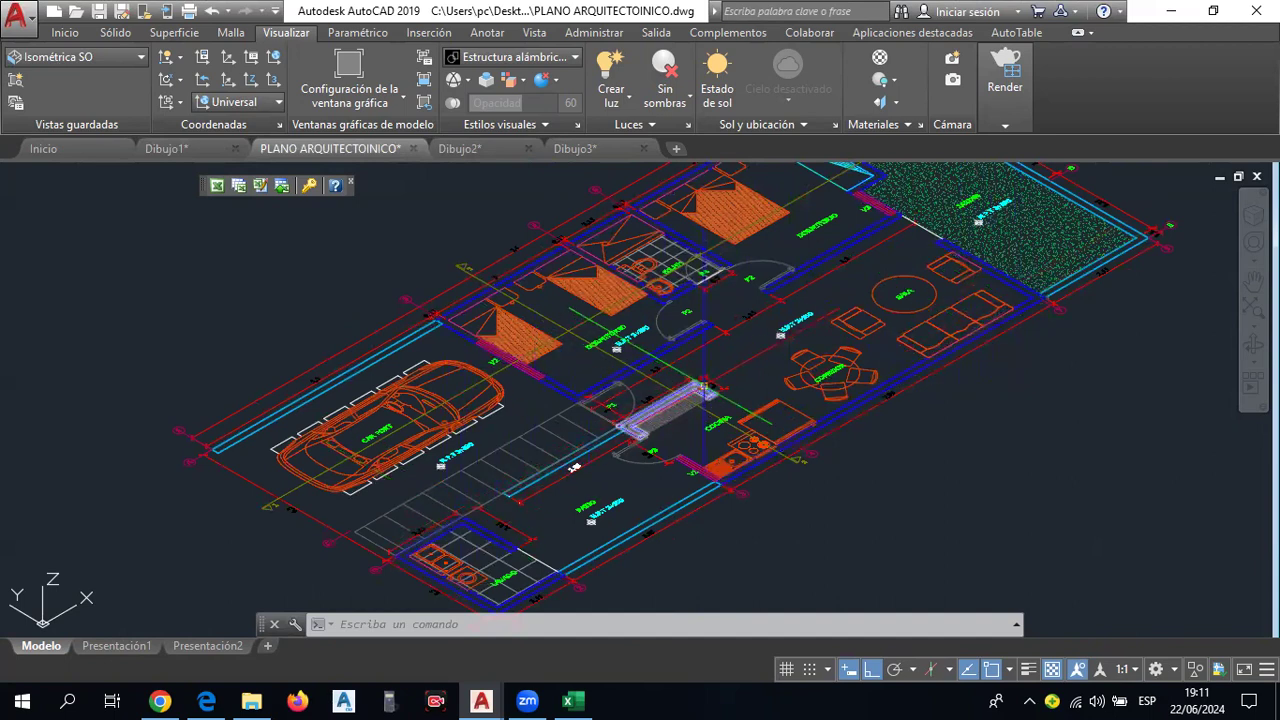
{"action": "scroll", "coordinate": [704, 385], "scroll_direction": "down", "scroll_amount": 2}
{"action": "scroll", "coordinate": [507, 383], "scroll_direction": "up", "scroll_amount": 2}
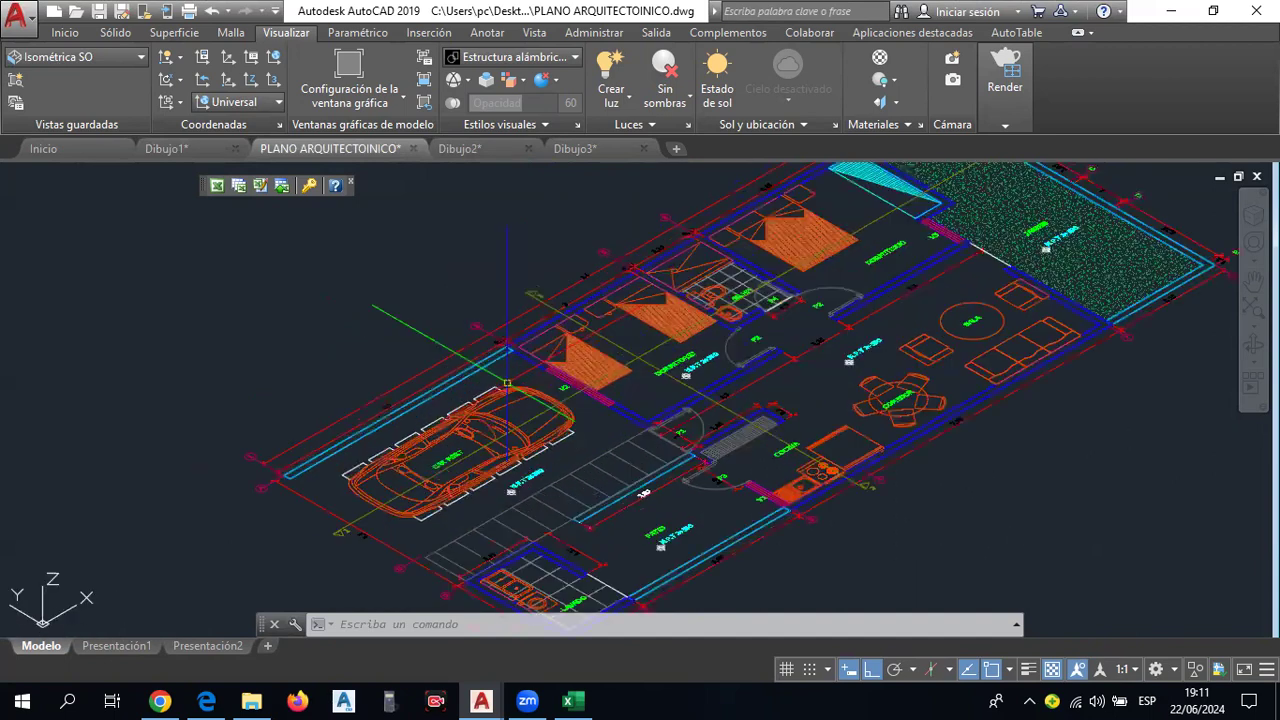
Select the left, patio and lower-right wall lines, then launch Presspull from Inicio.
{"action": "left_click", "coordinate": [491, 349]}
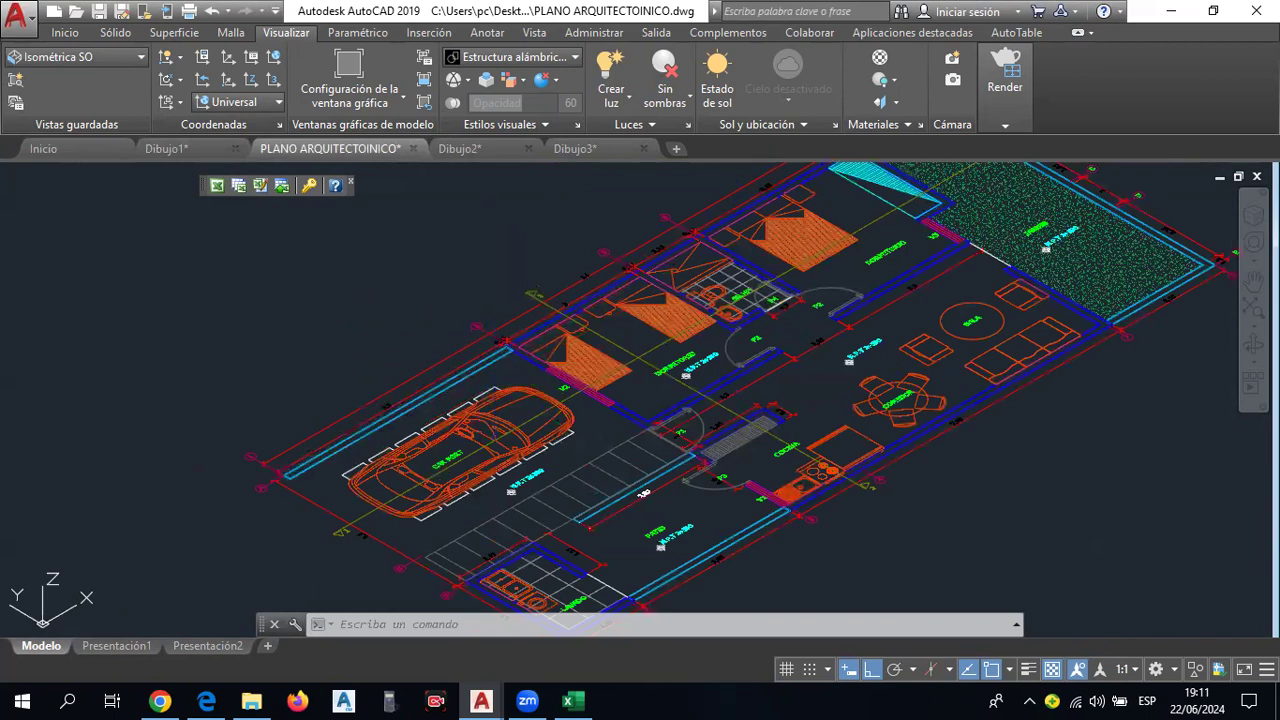
{"action": "left_click", "coordinate": [669, 465]}
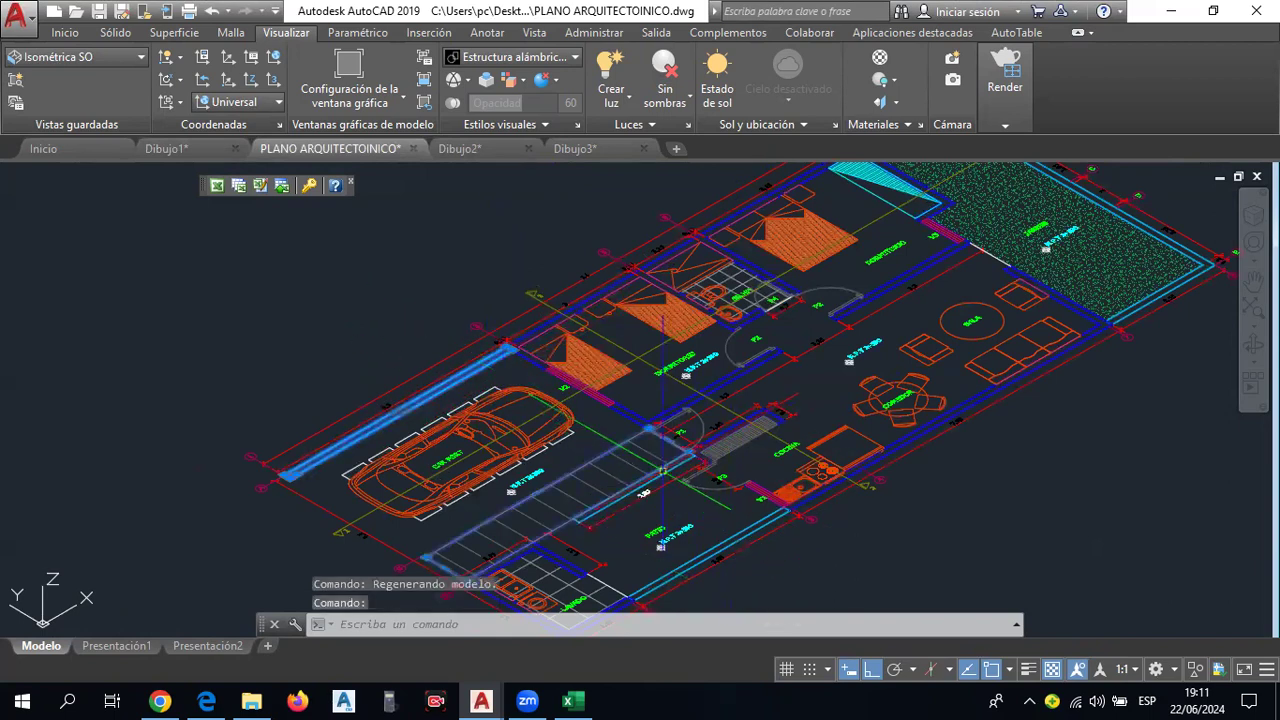
{"action": "key", "text": "Escape"}
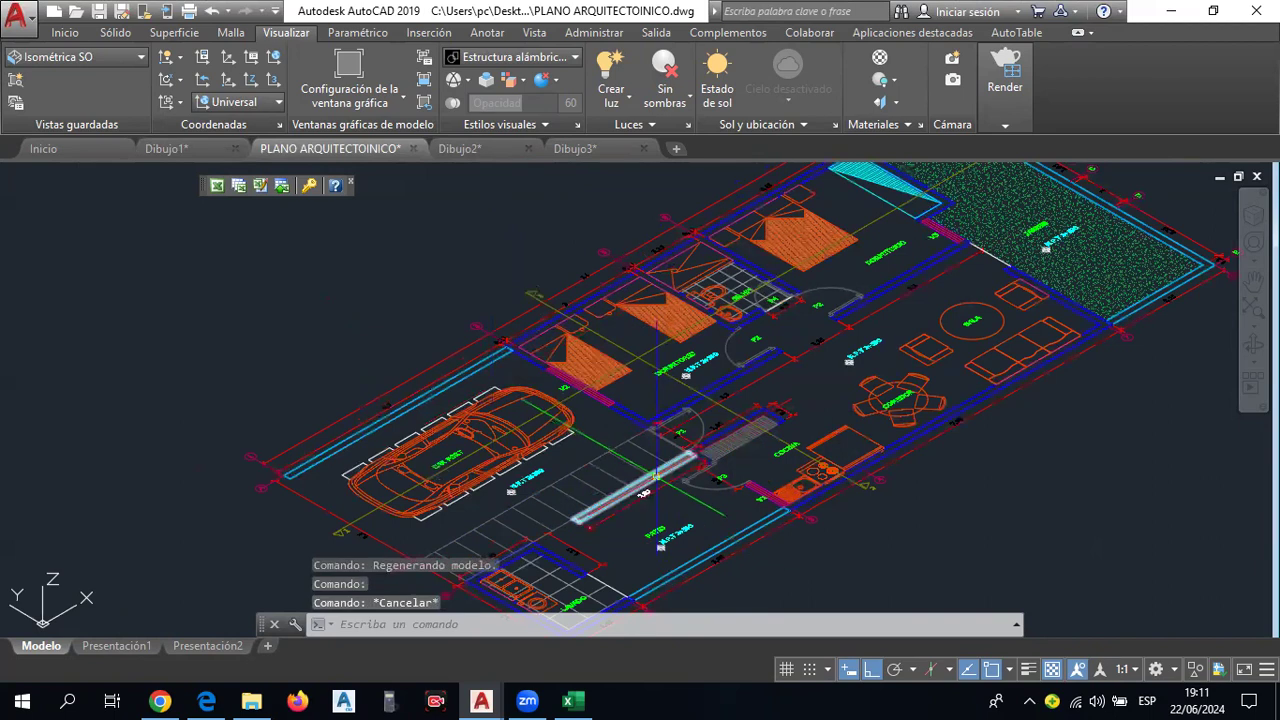
{"action": "left_click", "coordinate": [655, 475]}
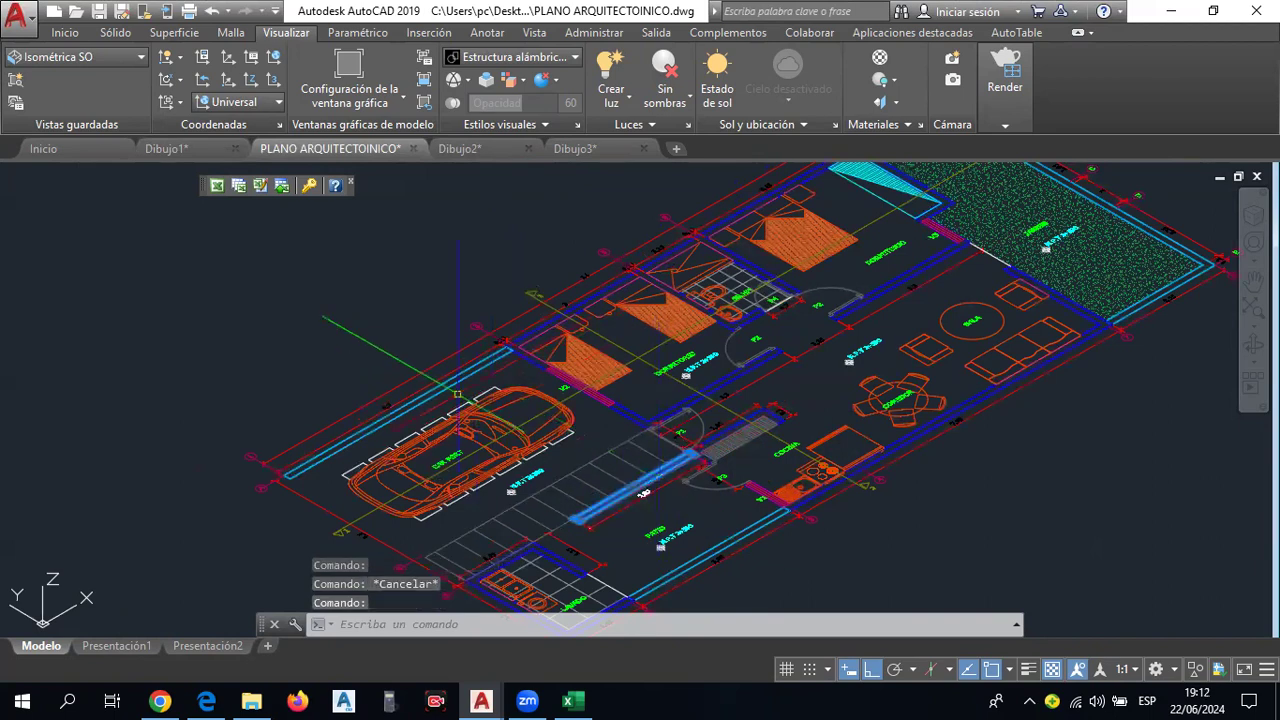
{"action": "left_click", "coordinate": [462, 373]}
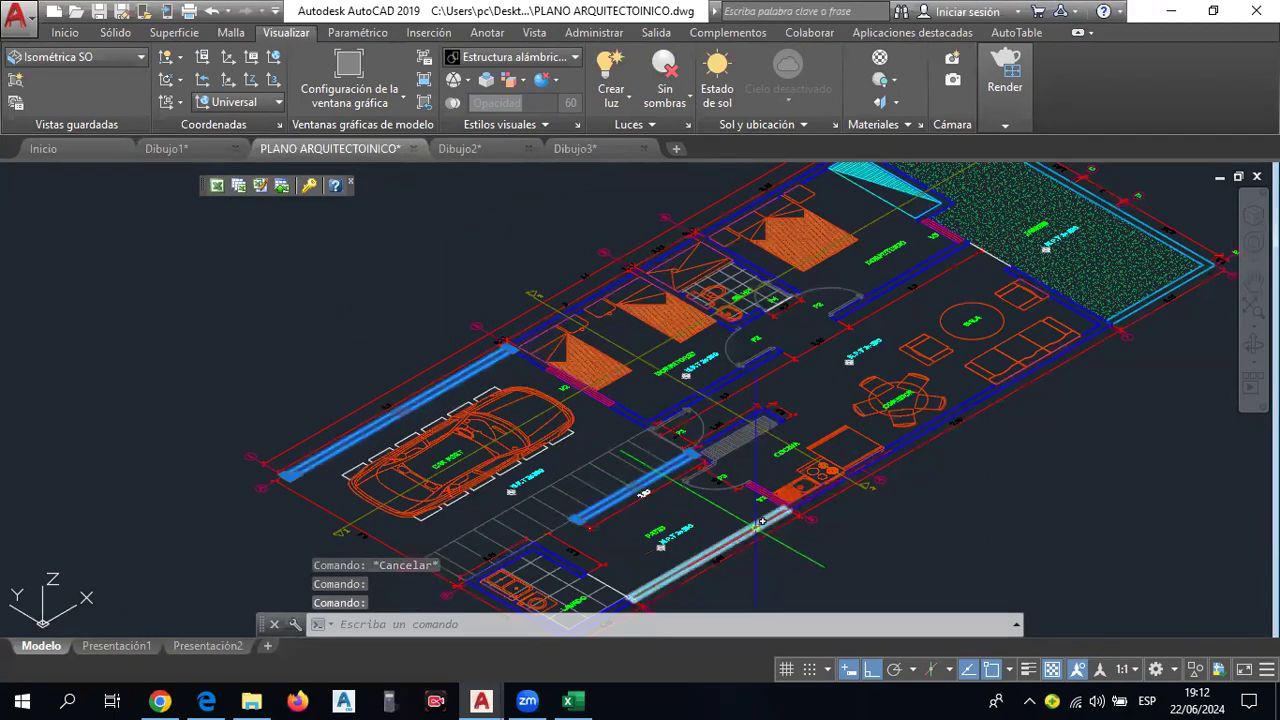
{"action": "left_click", "coordinate": [705, 556]}
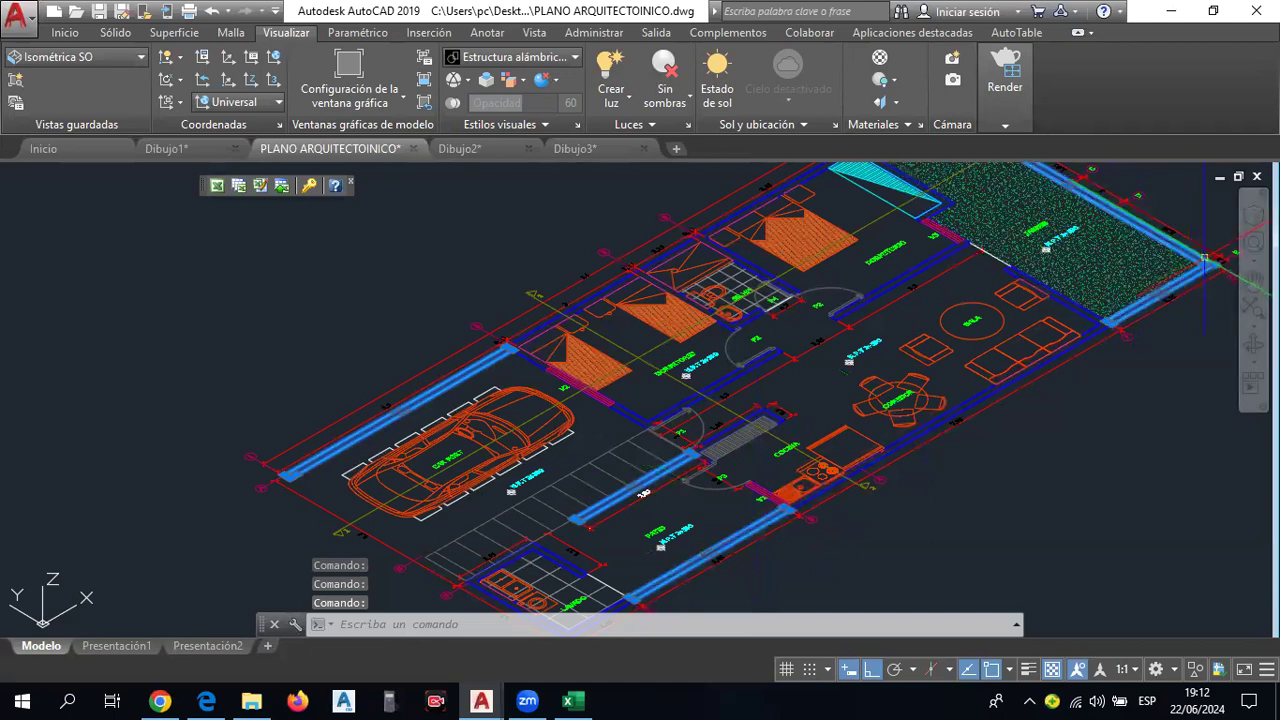
{"action": "middle_click_drag", "start_coordinate": [1020, 345], "coordinate": [955, 386]}
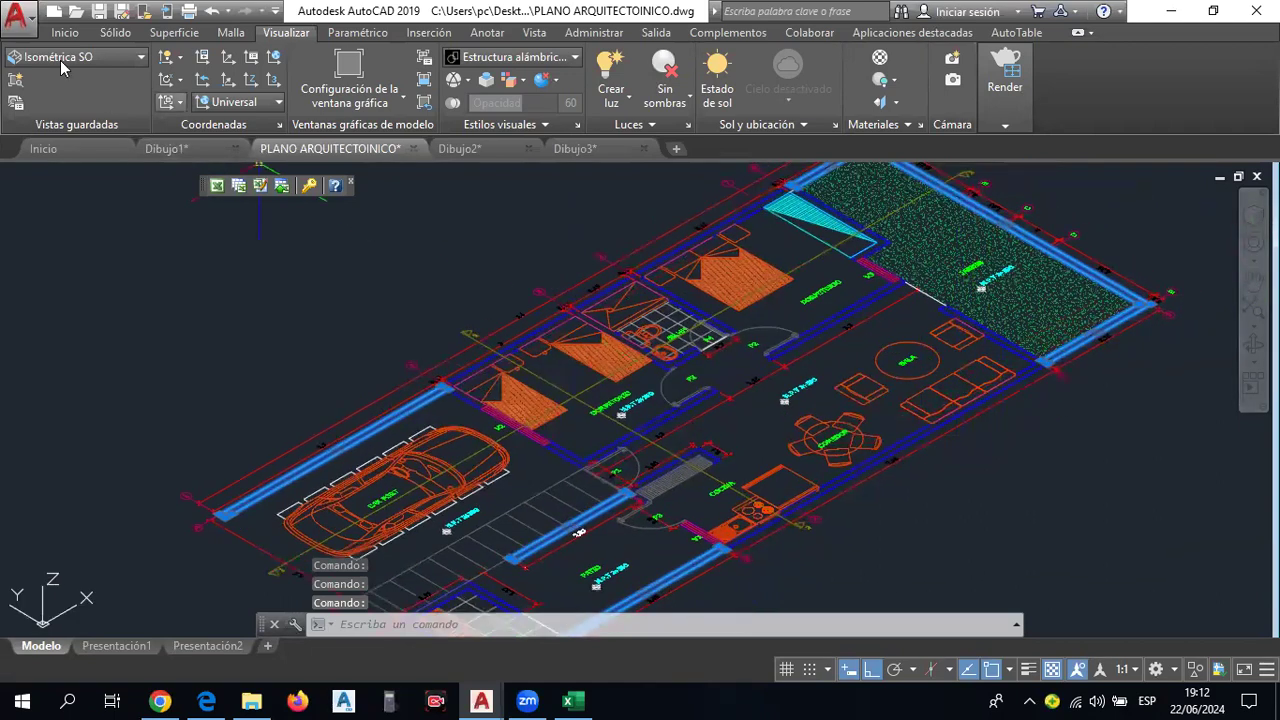
{"action": "left_click", "coordinate": [64, 34]}
{"action": "left_click", "coordinate": [200, 84]}
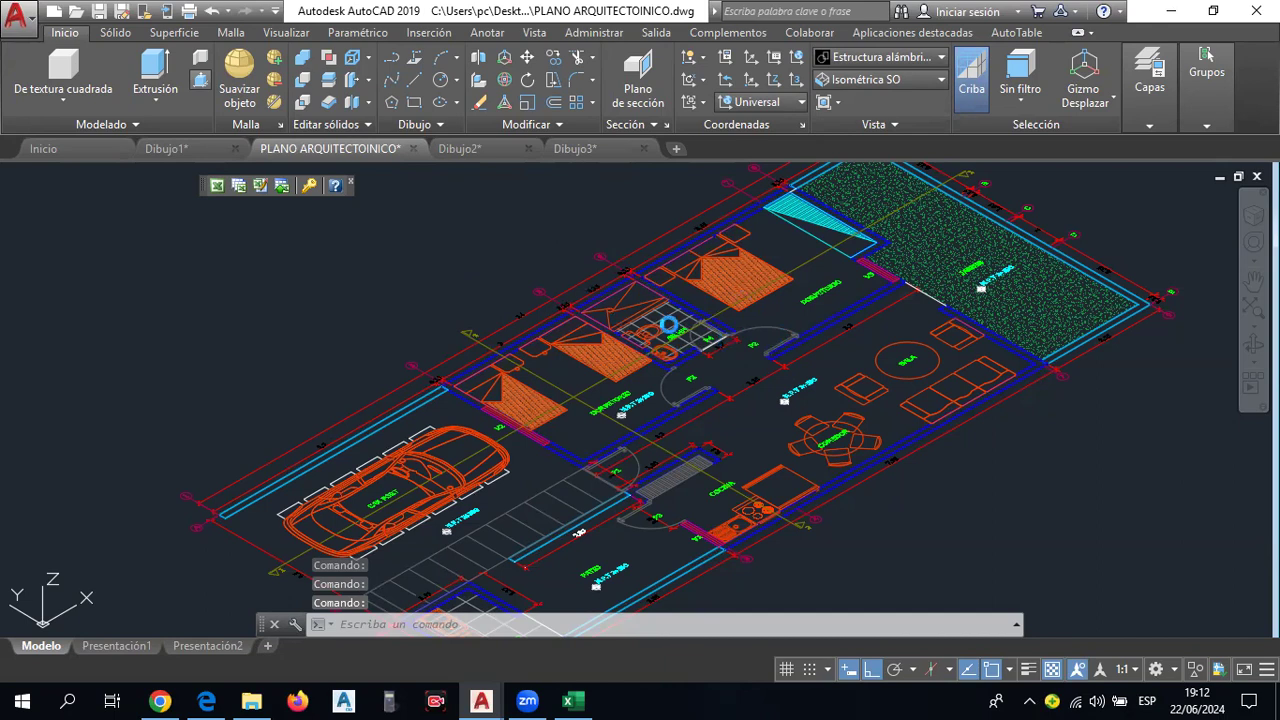
{"action": "key", "text": "Escape"}
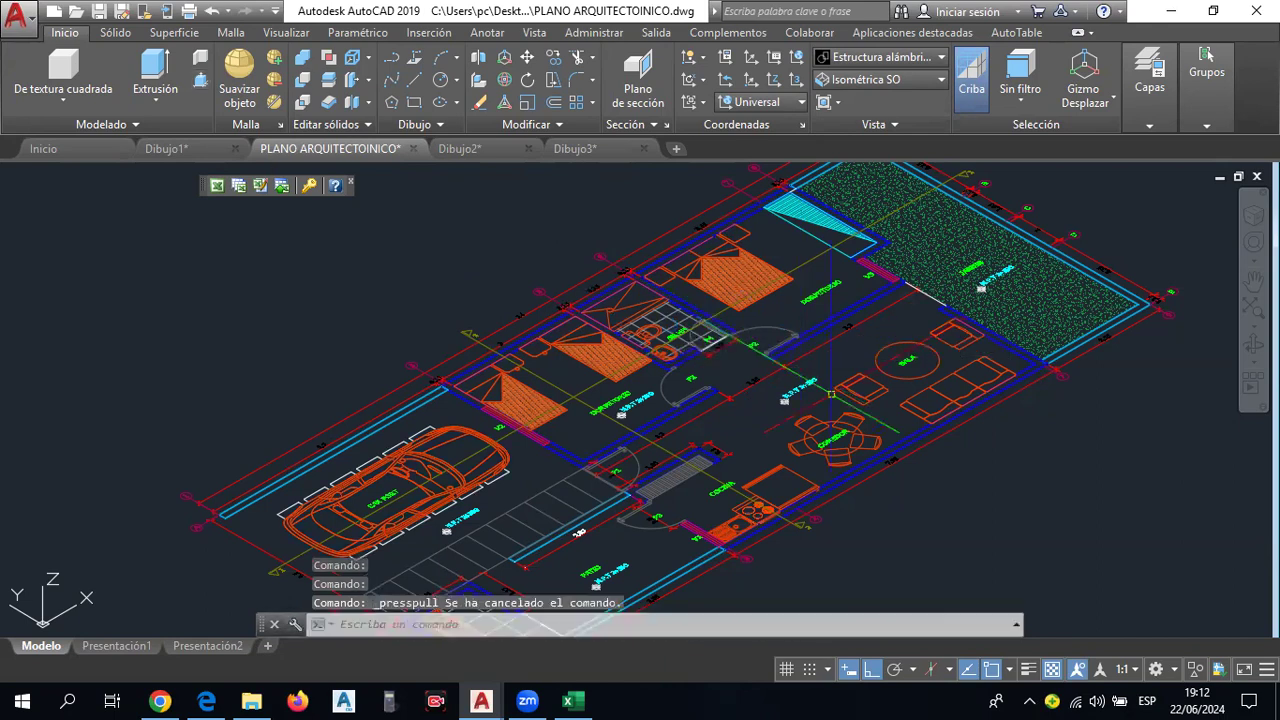
{"action": "scroll", "coordinate": [840, 400], "scroll_direction": "down", "scroll_amount": 2}
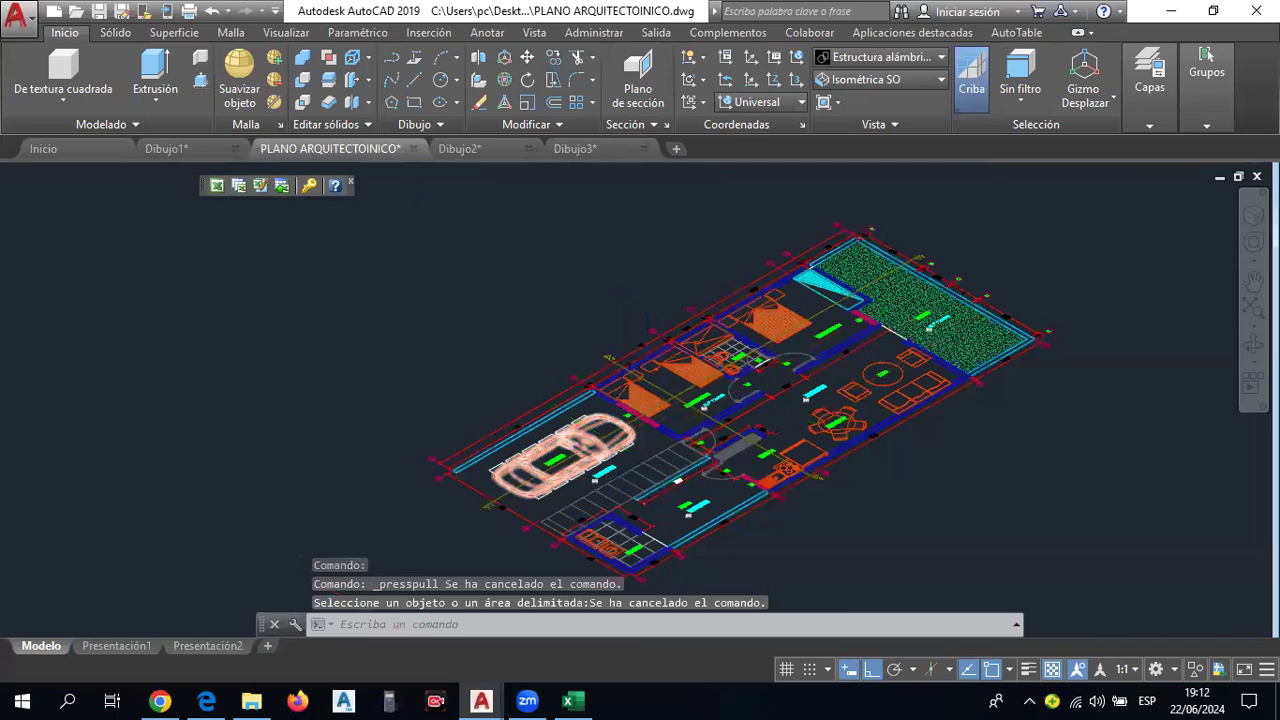
{"action": "scroll", "coordinate": [620, 445], "scroll_direction": "up", "scroll_amount": 2}
{"action": "left_click", "coordinate": [620, 445]}
{"action": "right_click", "coordinate": [558, 440]}
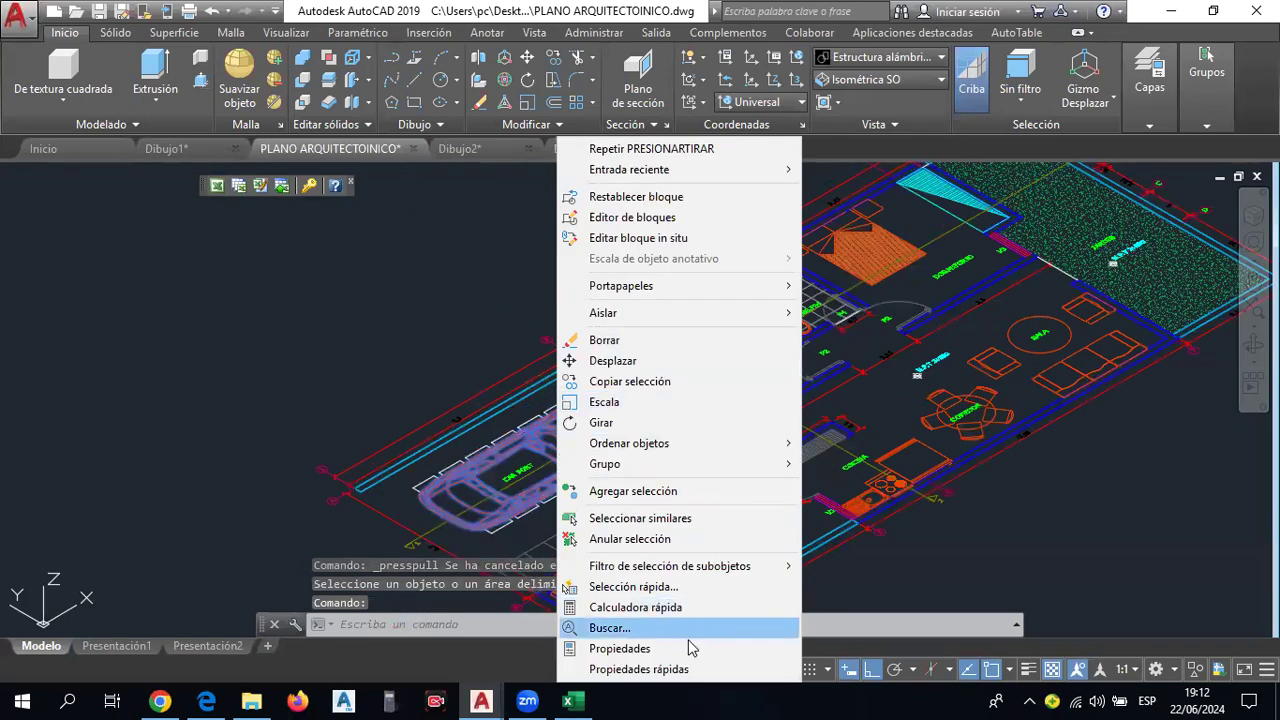
{"action": "left_click", "coordinate": [630, 519]}
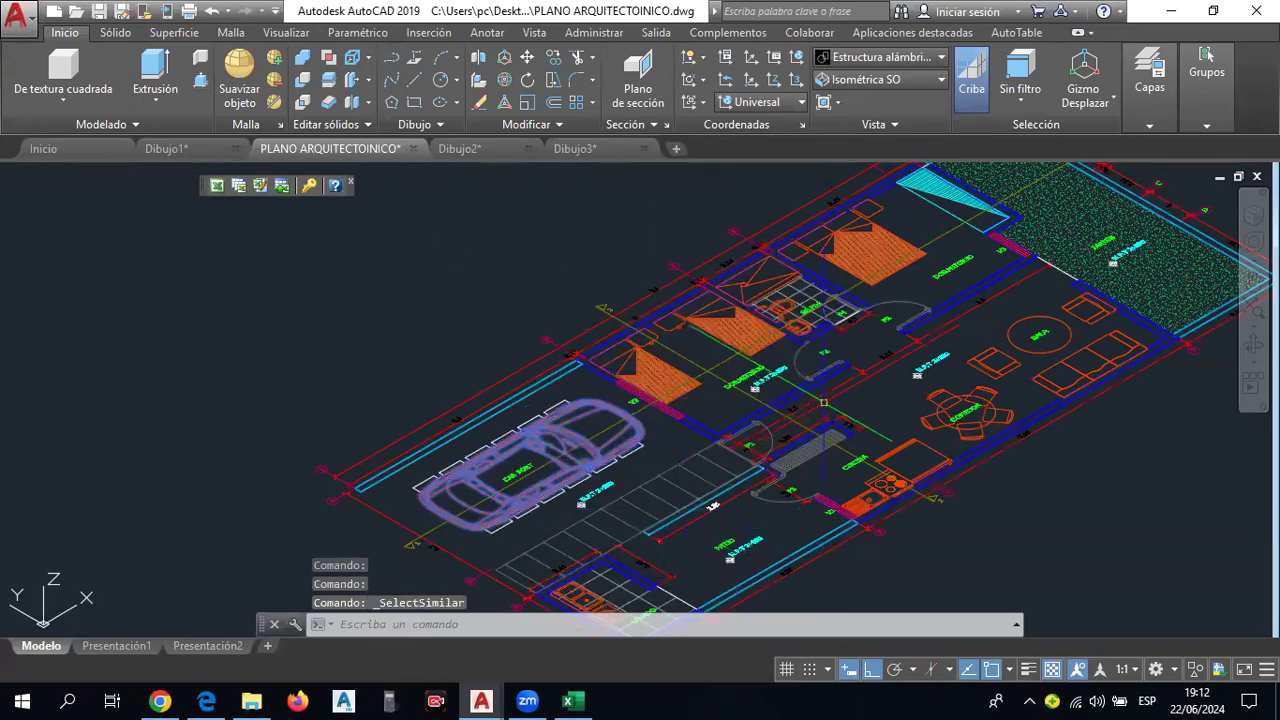
{"action": "key", "text": "Escape"}
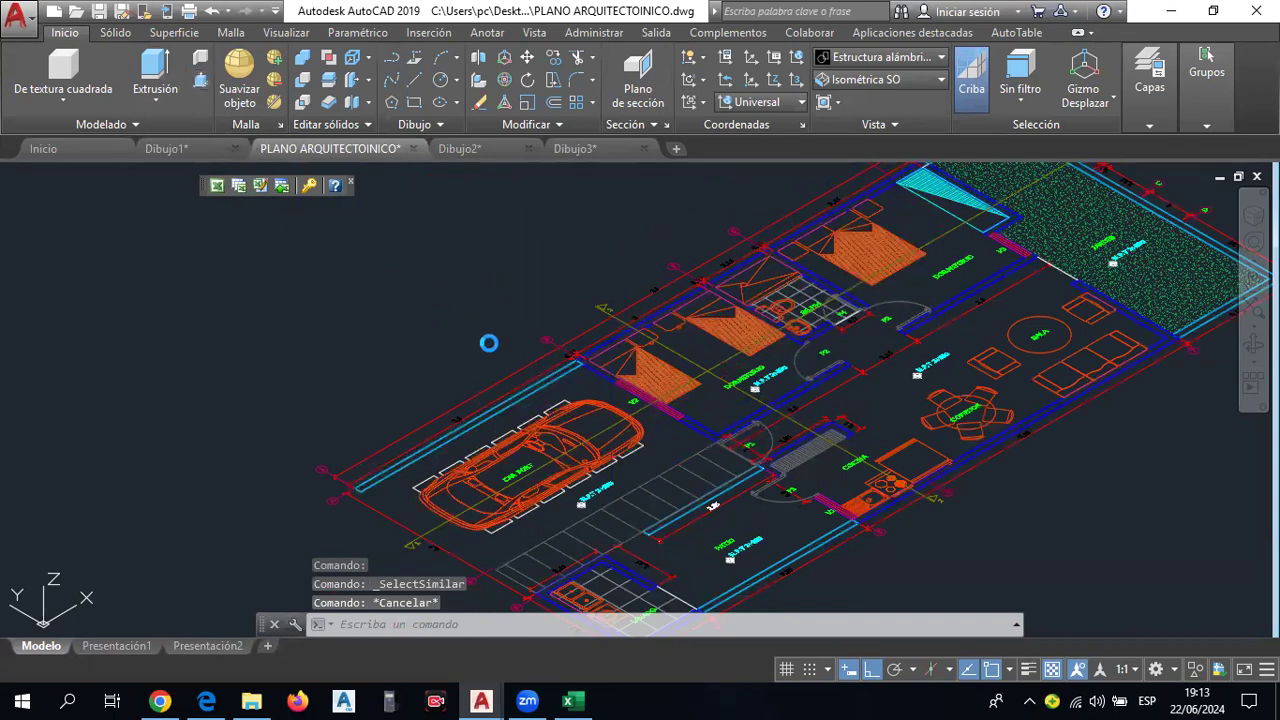
{"action": "scroll", "coordinate": [509, 297], "scroll_direction": "down", "scroll_amount": 5}
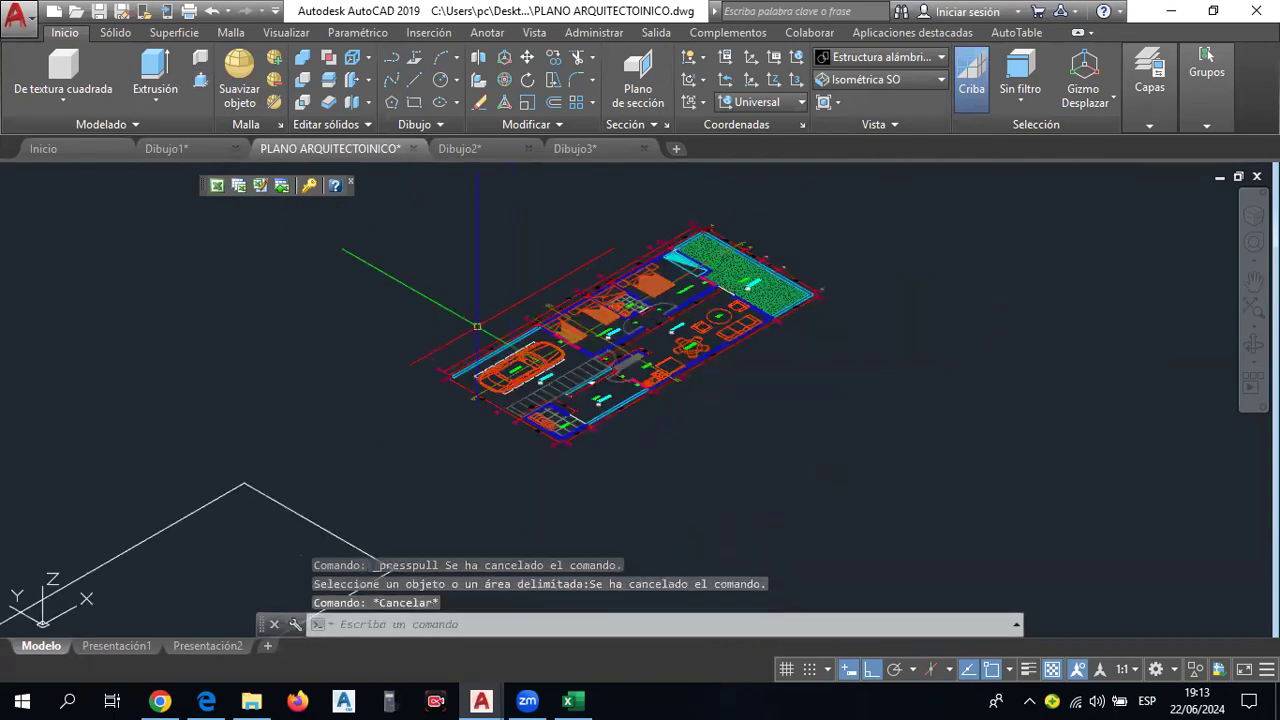
Erase the stray rectangle with a selection window.
{"action": "scroll", "coordinate": [509, 297], "scroll_direction": "down", "scroll_amount": 2}
{"action": "left_click", "coordinate": [543, 471]}
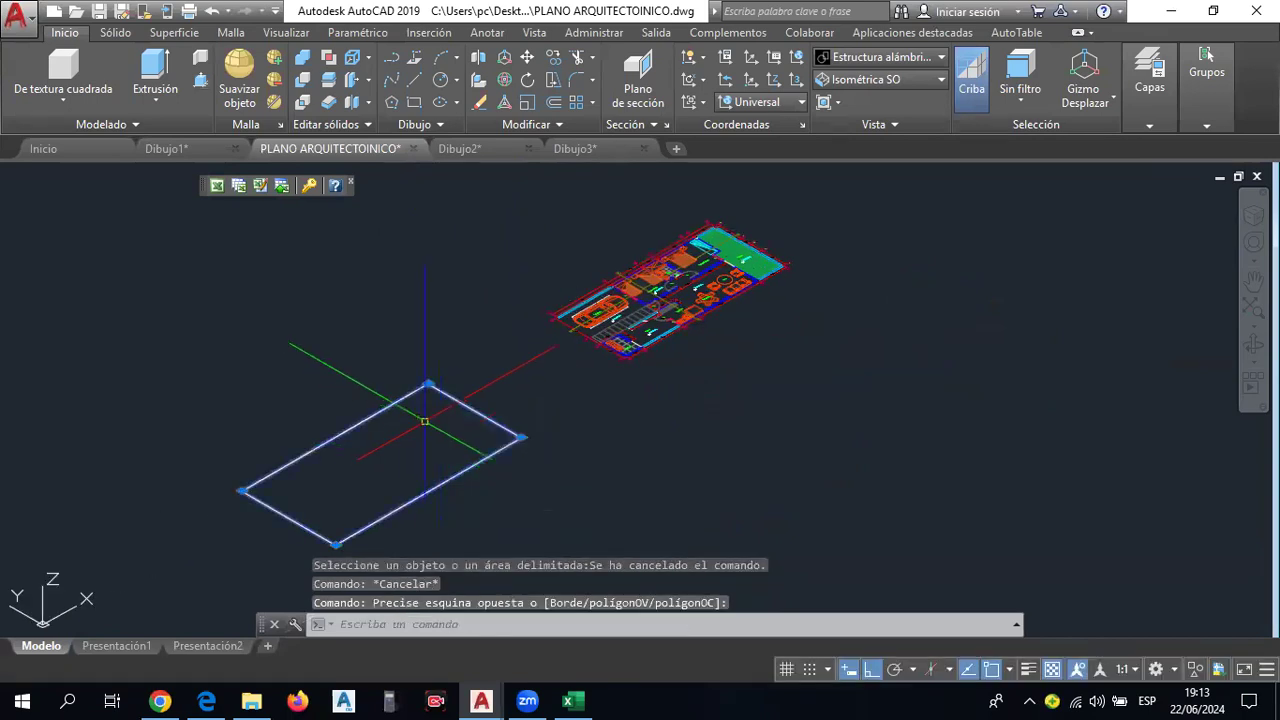
{"action": "left_click", "coordinate": [423, 423]}
{"action": "key", "text": "Delete"}
Erase the title block and its leftover location text.
{"action": "middle_click_drag", "start_coordinate": [604, 343], "coordinate": [950, 371]}
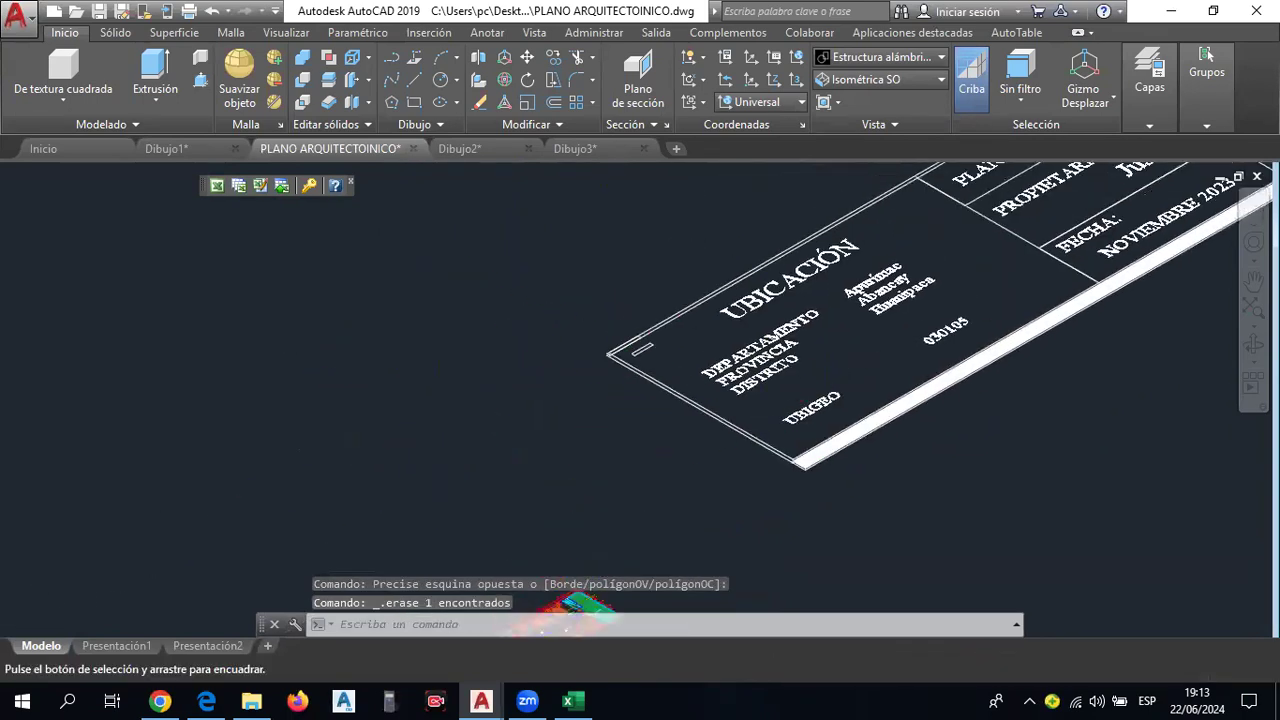
{"action": "scroll", "coordinate": [950, 371], "scroll_direction": "down", "scroll_amount": 1}
{"action": "scroll", "coordinate": [1000, 440], "scroll_direction": "down", "scroll_amount": 1}
{"action": "left_click", "coordinate": [1034, 457]}
{"action": "left_click", "coordinate": [786, 309]}
{"action": "key", "text": "Delete"}
{"action": "scroll", "coordinate": [815, 505], "scroll_direction": "up", "scroll_amount": 2}
{"action": "left_click", "coordinate": [811, 516]}
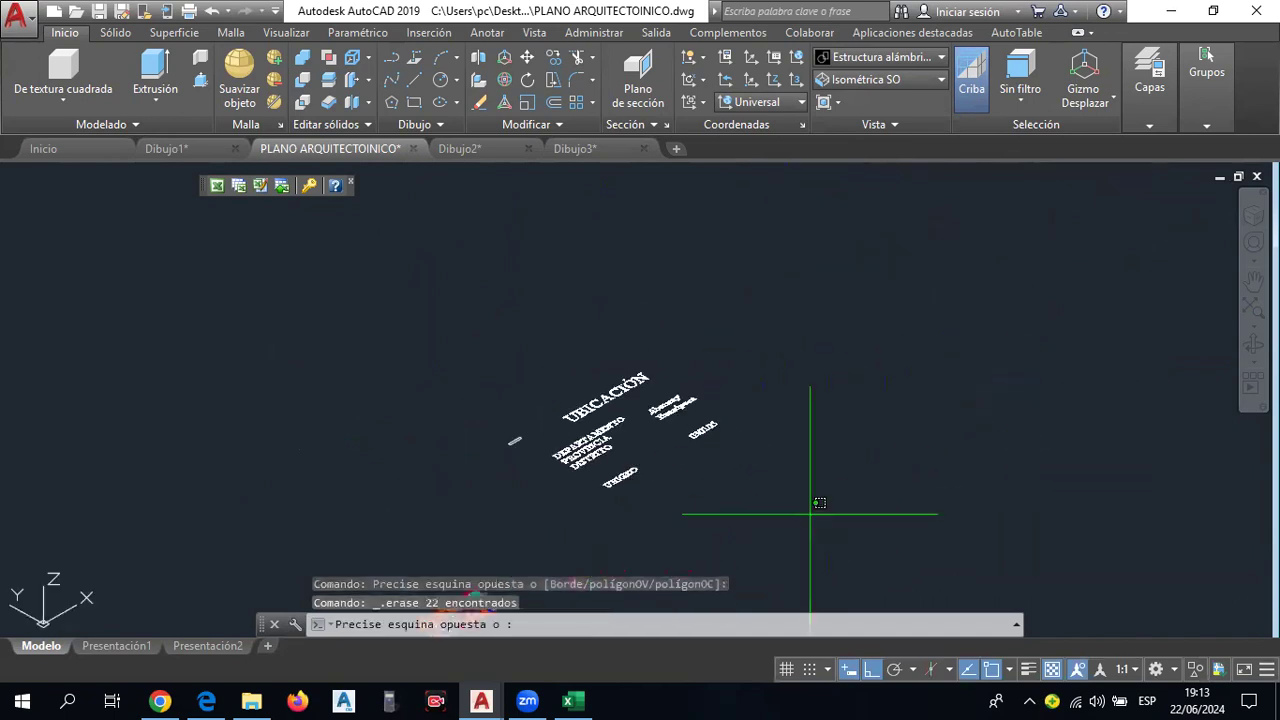
{"action": "left_click", "coordinate": [443, 324]}
{"action": "key", "text": "Delete"}
Frame the floor plan on the canvas and start Presspull near the garden.
{"action": "scroll", "coordinate": [686, 346], "scroll_direction": "down", "scroll_amount": 2}
{"action": "scroll", "coordinate": [886, 357], "scroll_direction": "up", "scroll_amount": 1}
{"action": "scroll", "coordinate": [905, 343], "scroll_direction": "up", "scroll_amount": 1}
{"action": "scroll", "coordinate": [905, 343], "scroll_direction": "up", "scroll_amount": 2}
{"action": "scroll", "coordinate": [905, 343], "scroll_direction": "up", "scroll_amount": 1}
{"action": "middle_click_drag", "start_coordinate": [1060, 320], "coordinate": [634, 299]}
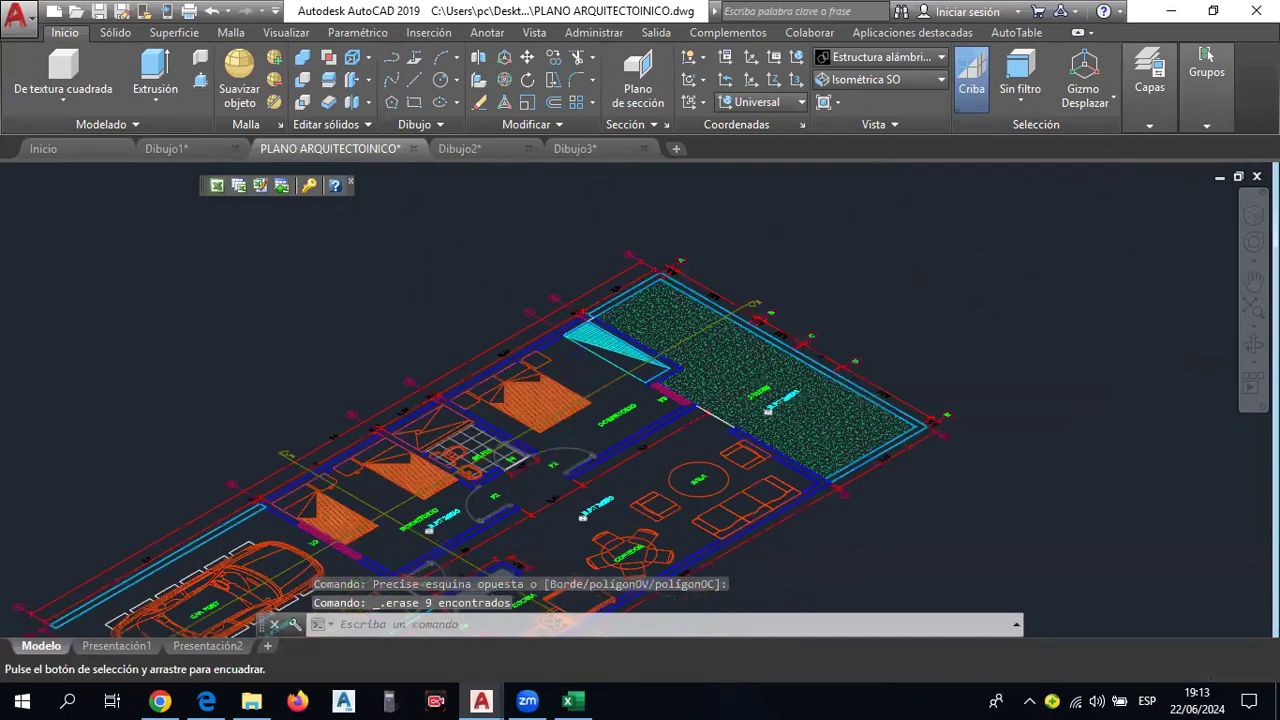
{"action": "scroll", "coordinate": [634, 290], "scroll_direction": "up", "scroll_amount": 2}
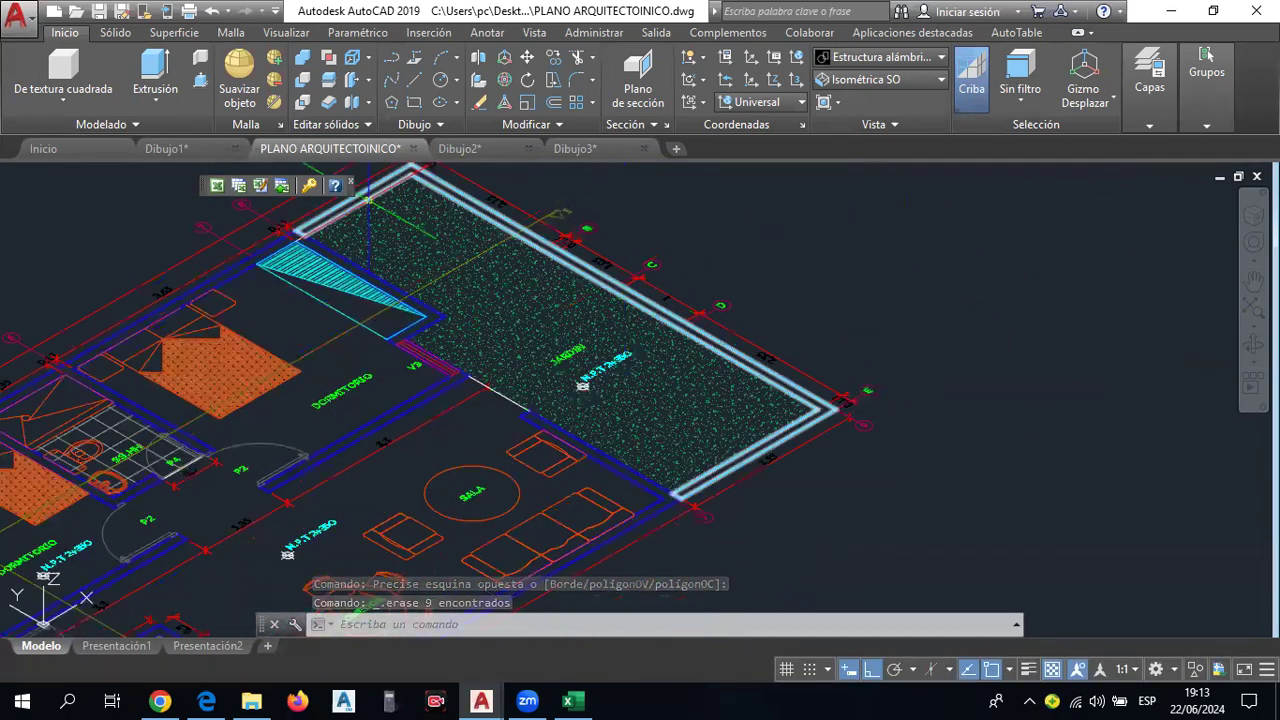
{"action": "left_click", "coordinate": [200, 84]}
{"action": "middle_click_drag", "start_coordinate": [752, 247], "coordinate": [786, 277]}
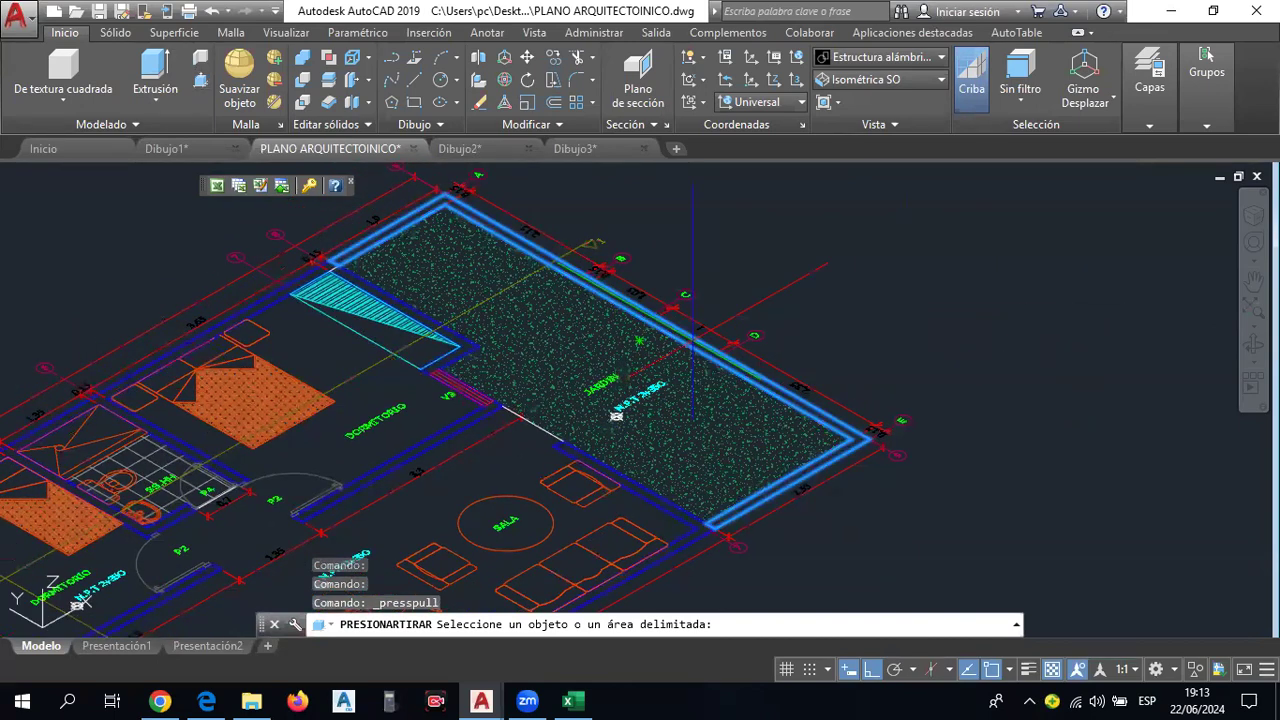
Press-pull the garden wall and three other wall outlines 3 units high using Múltiple.
{"action": "left_click", "coordinate": [616, 416]}
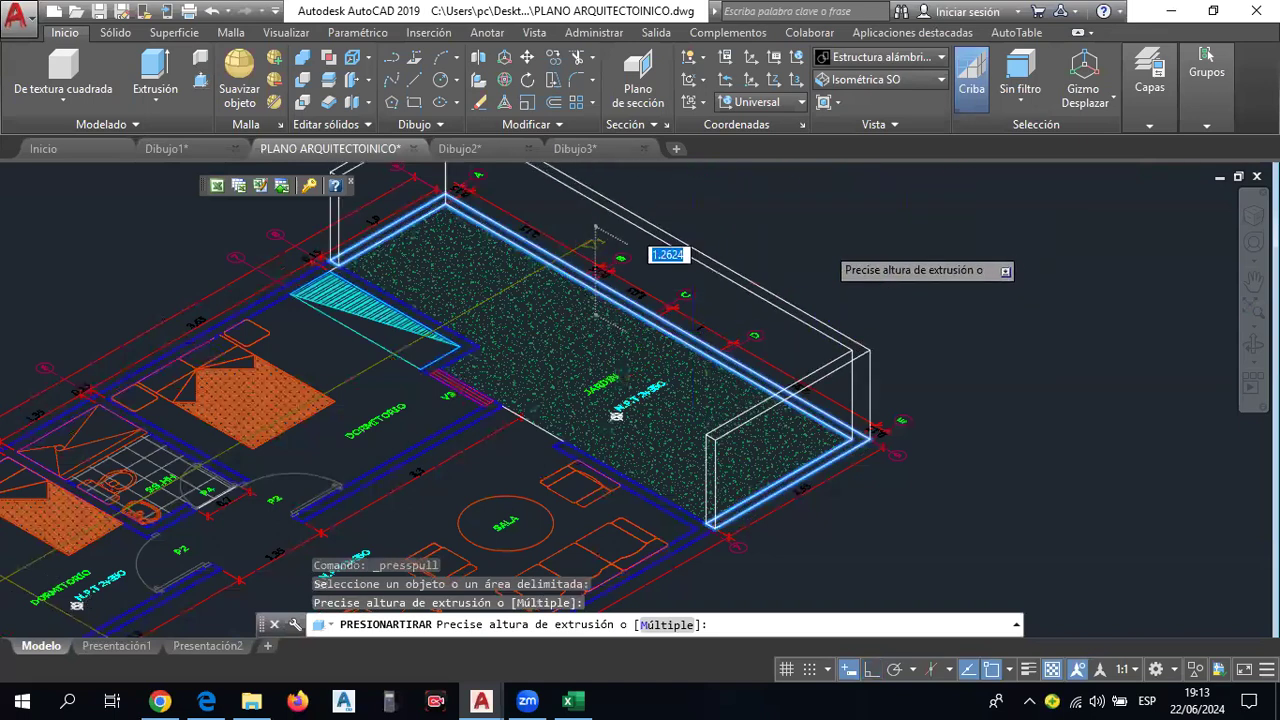
{"action": "scroll", "coordinate": [690, 240], "scroll_direction": "down", "scroll_amount": 3}
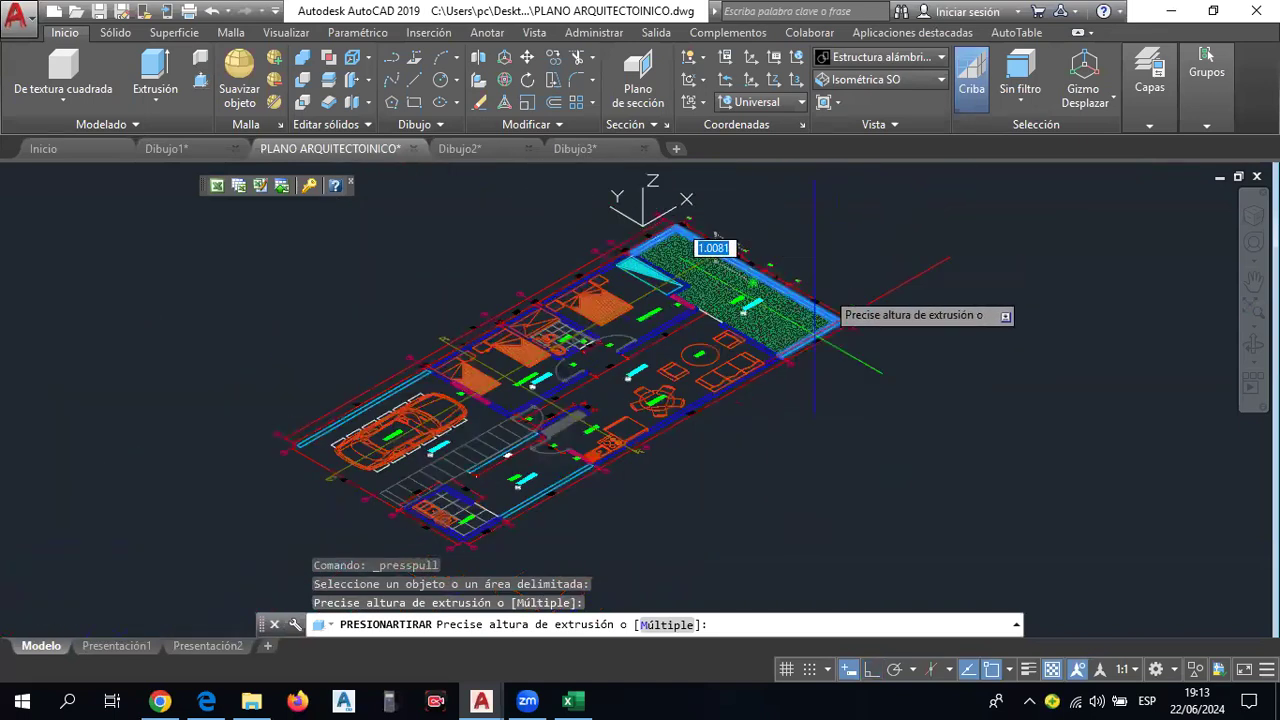
{"action": "left_click", "coordinate": [650, 626]}
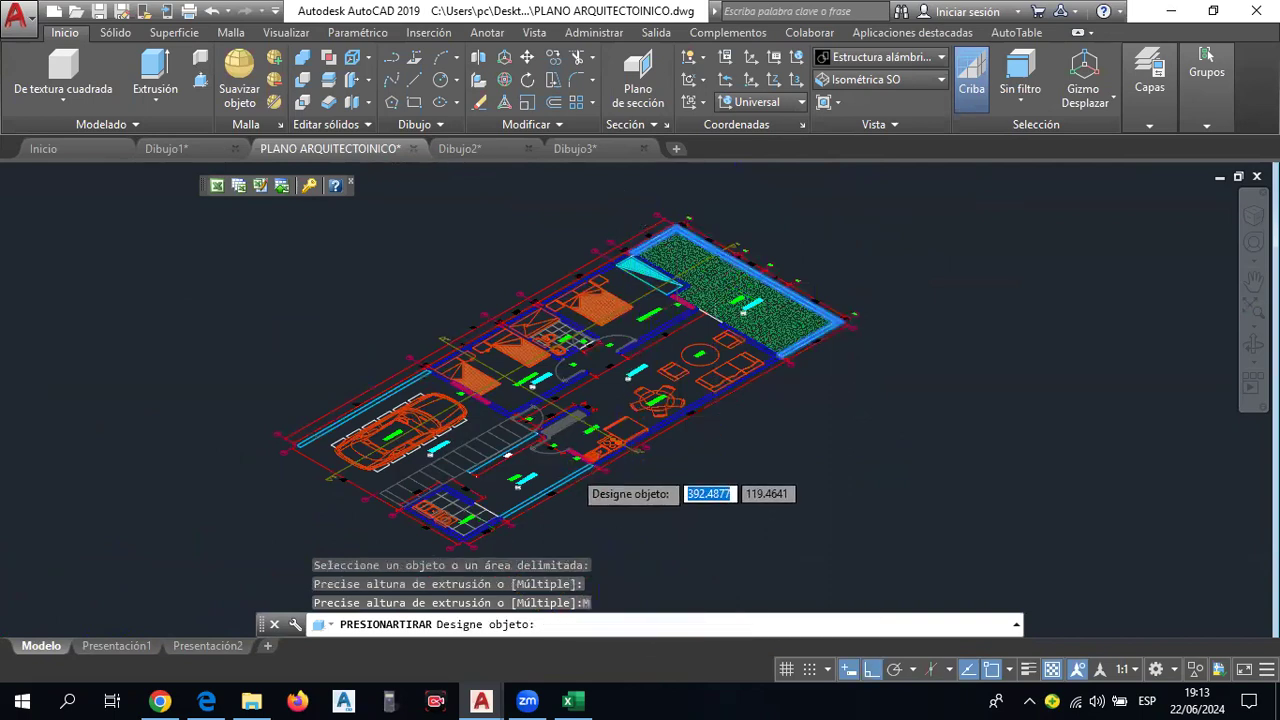
{"action": "scroll", "coordinate": [580, 492], "scroll_direction": "up", "scroll_amount": 4}
{"action": "left_click", "coordinate": [591, 494]}
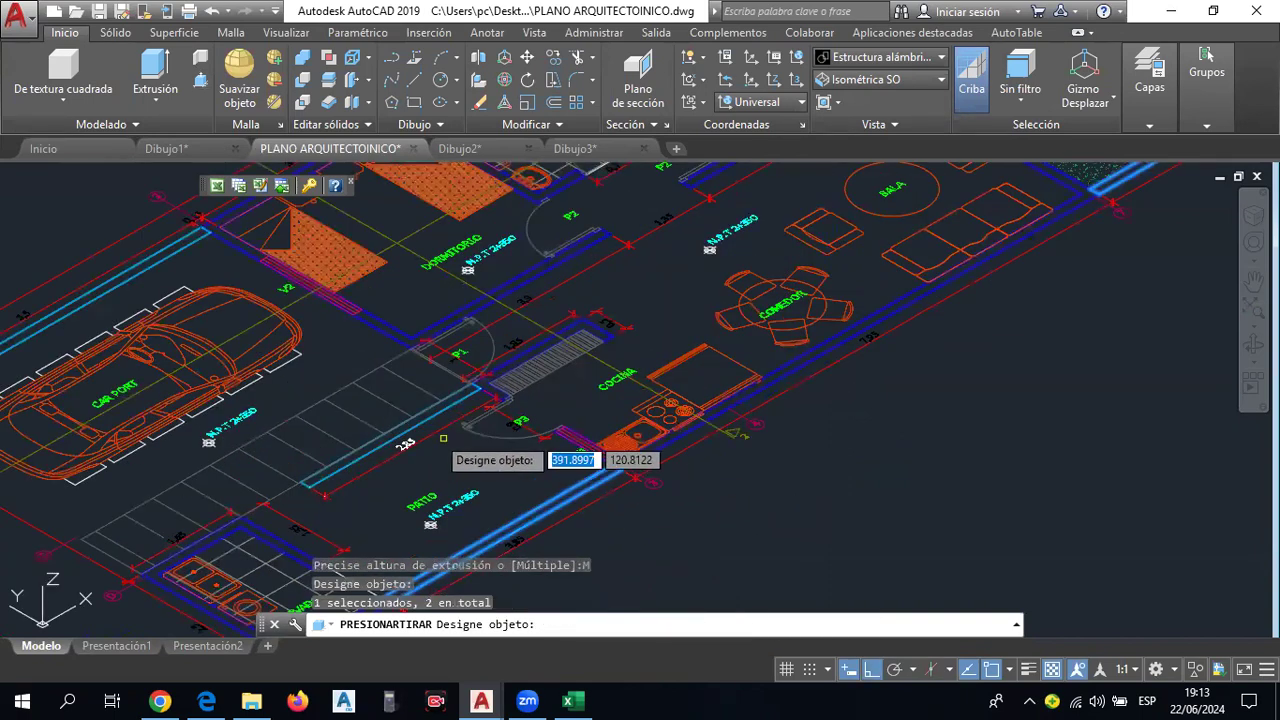
{"action": "left_click", "coordinate": [428, 420]}
{"action": "left_click", "coordinate": [162, 260]}
{"action": "scroll", "coordinate": [263, 280], "scroll_direction": "down", "scroll_amount": 3}
{"action": "scroll", "coordinate": [395, 405], "scroll_direction": "down", "scroll_amount": 2}
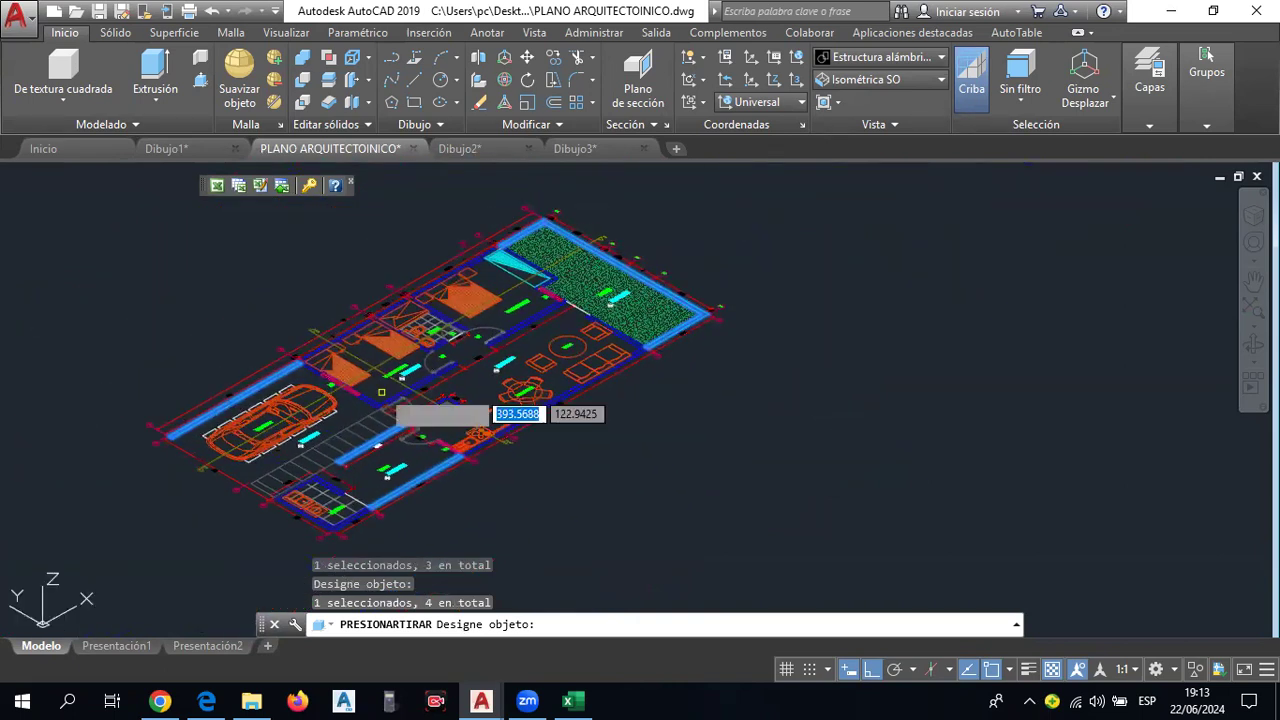
{"action": "key", "text": "Return"}
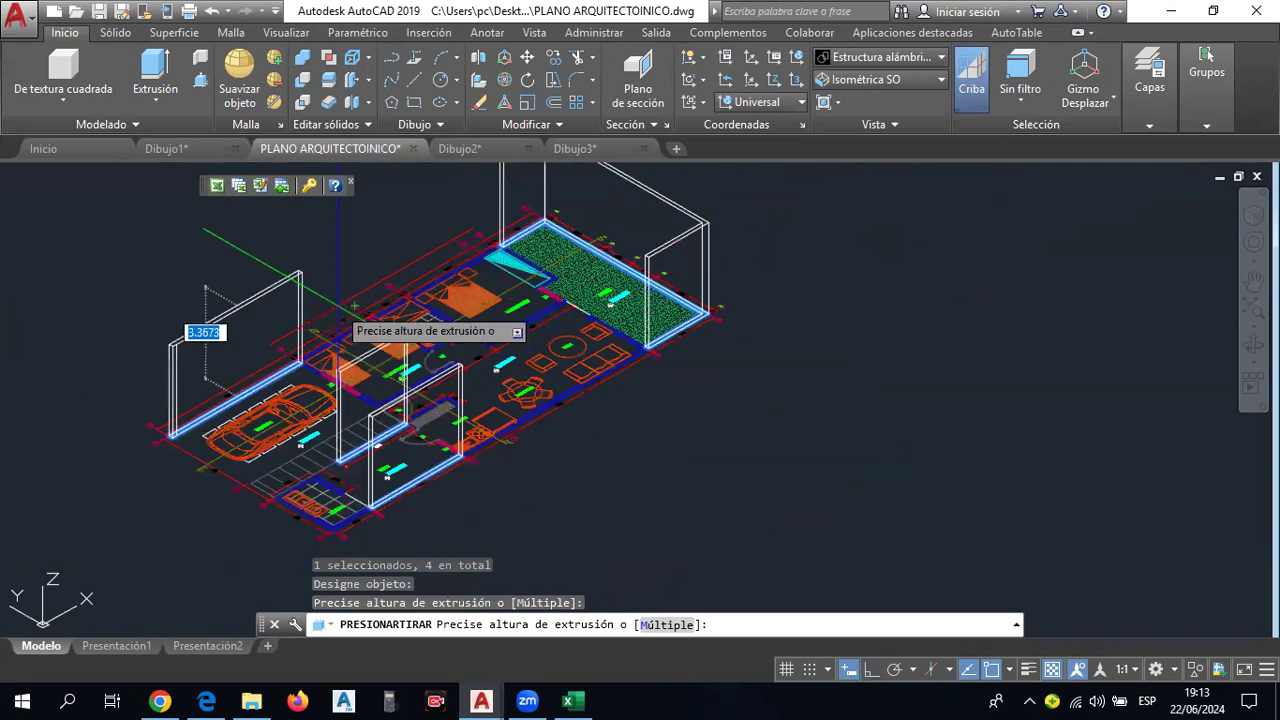
{"action": "type", "text": "3"}
{"action": "key", "text": "Return"}
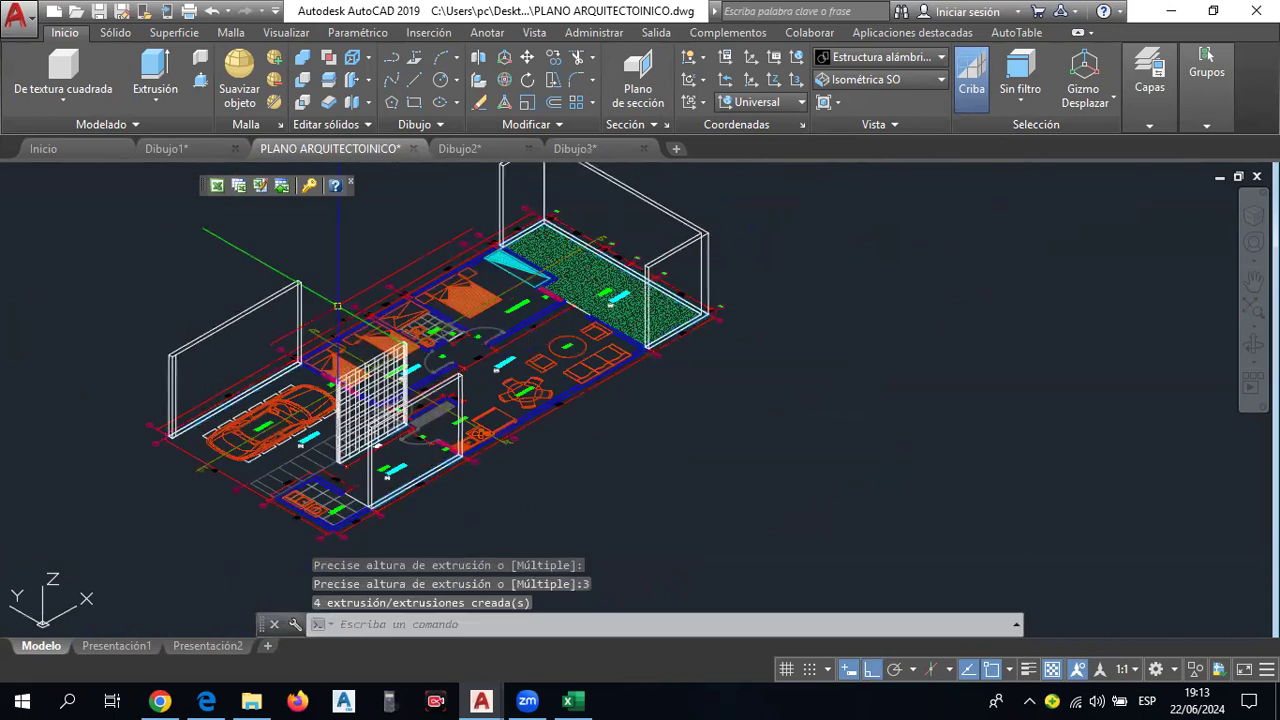
Delete the stray grid-patterned solid.
{"action": "scroll", "coordinate": [300, 358], "scroll_direction": "up", "scroll_amount": 1}
{"action": "scroll", "coordinate": [300, 358], "scroll_direction": "up", "scroll_amount": 1}
{"action": "scroll", "coordinate": [300, 358], "scroll_direction": "up", "scroll_amount": 1}
{"action": "scroll", "coordinate": [300, 358], "scroll_direction": "up", "scroll_amount": 1}
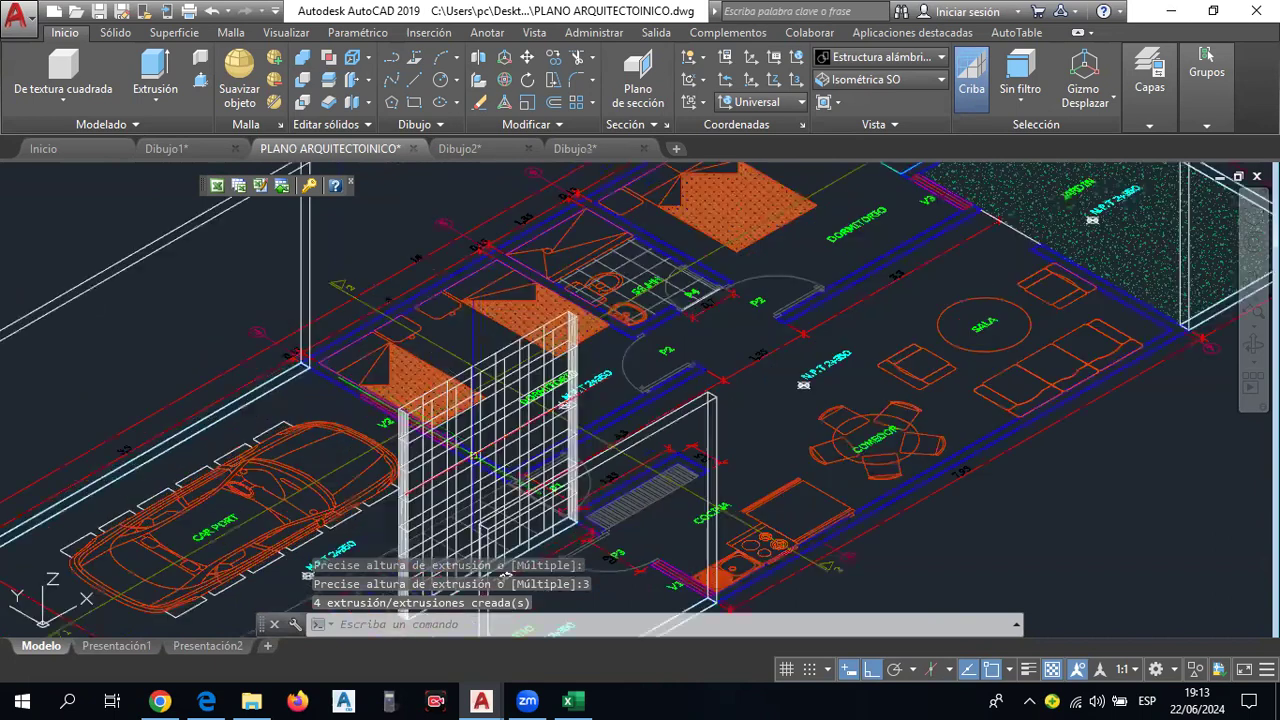
{"action": "scroll", "coordinate": [300, 357], "scroll_direction": "down", "scroll_amount": 2}
{"action": "left_click", "coordinate": [450, 440]}
{"action": "key", "text": "Delete"}
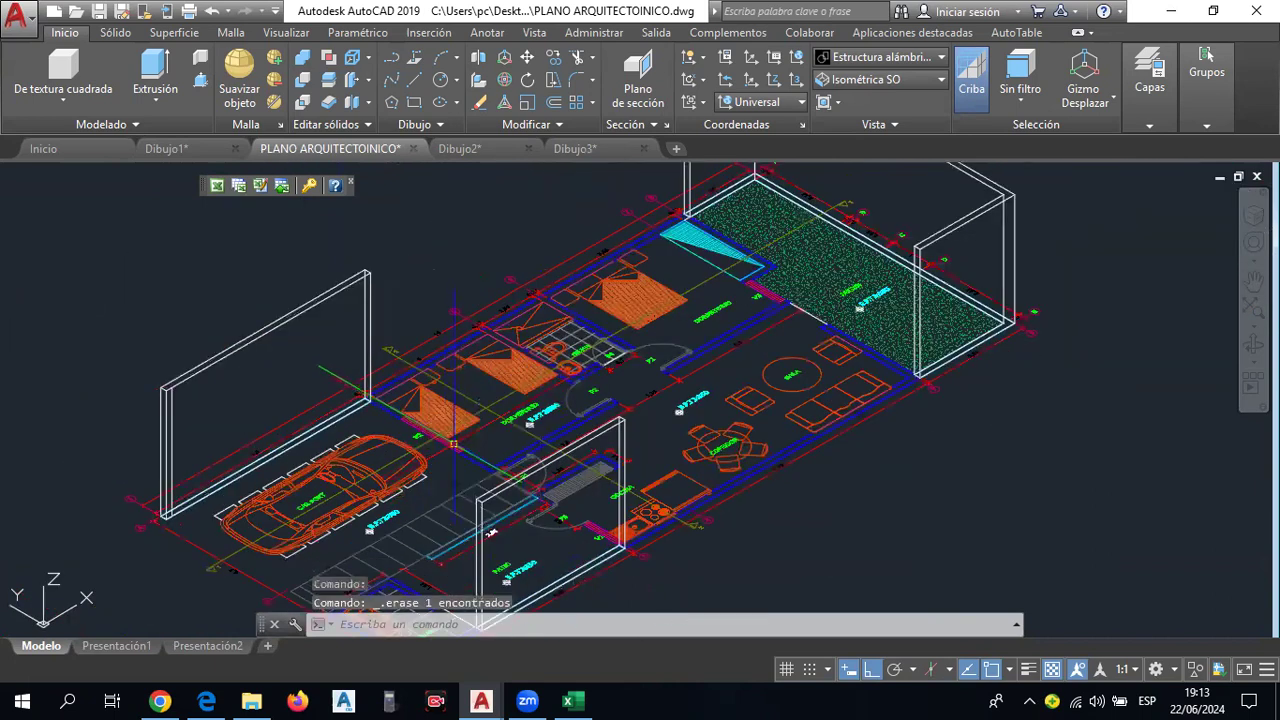
Cancel the pending press-pull, select the upper rooms' wall outline, then cancel again.
{"action": "scroll", "coordinate": [445, 500], "scroll_direction": "up", "scroll_amount": 2}
{"action": "scroll", "coordinate": [445, 500], "scroll_direction": "up", "scroll_amount": 1}
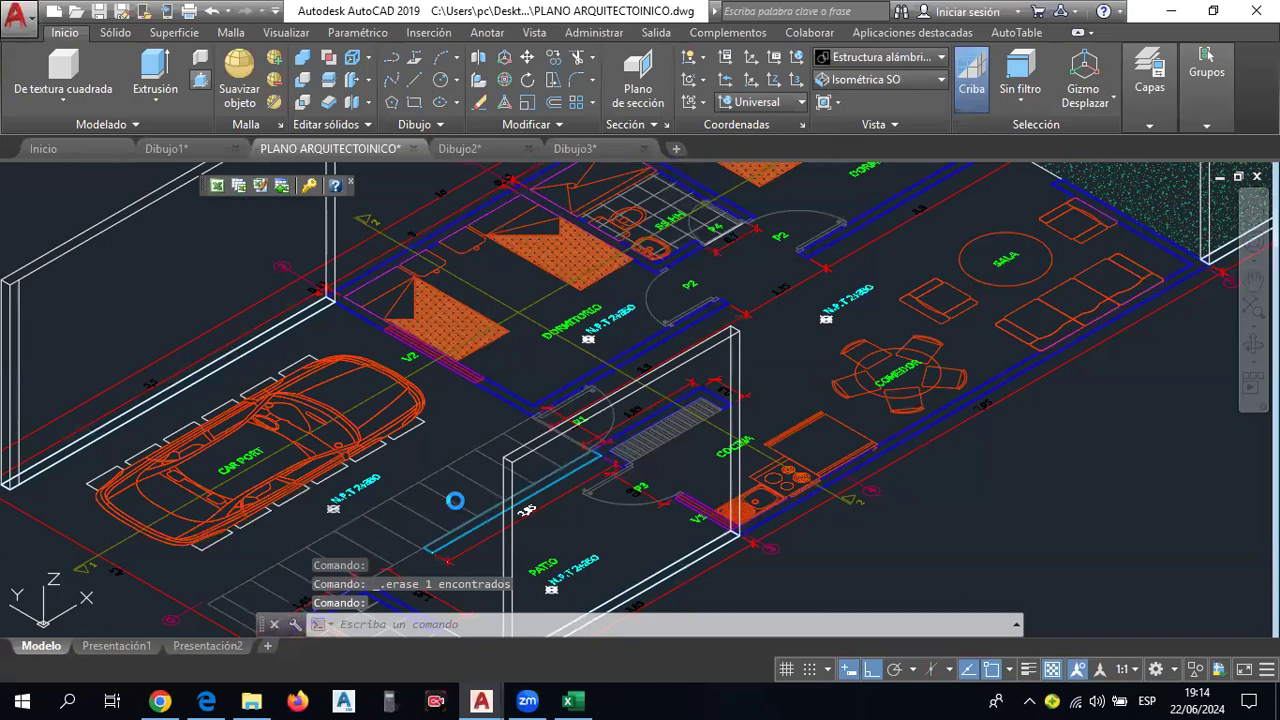
{"action": "key", "text": "ctrl+shift+e"}
{"action": "key", "text": "Escape"}
{"action": "key", "text": "Escape"}
{"action": "scroll", "coordinate": [447, 482], "scroll_direction": "down", "scroll_amount": 2}
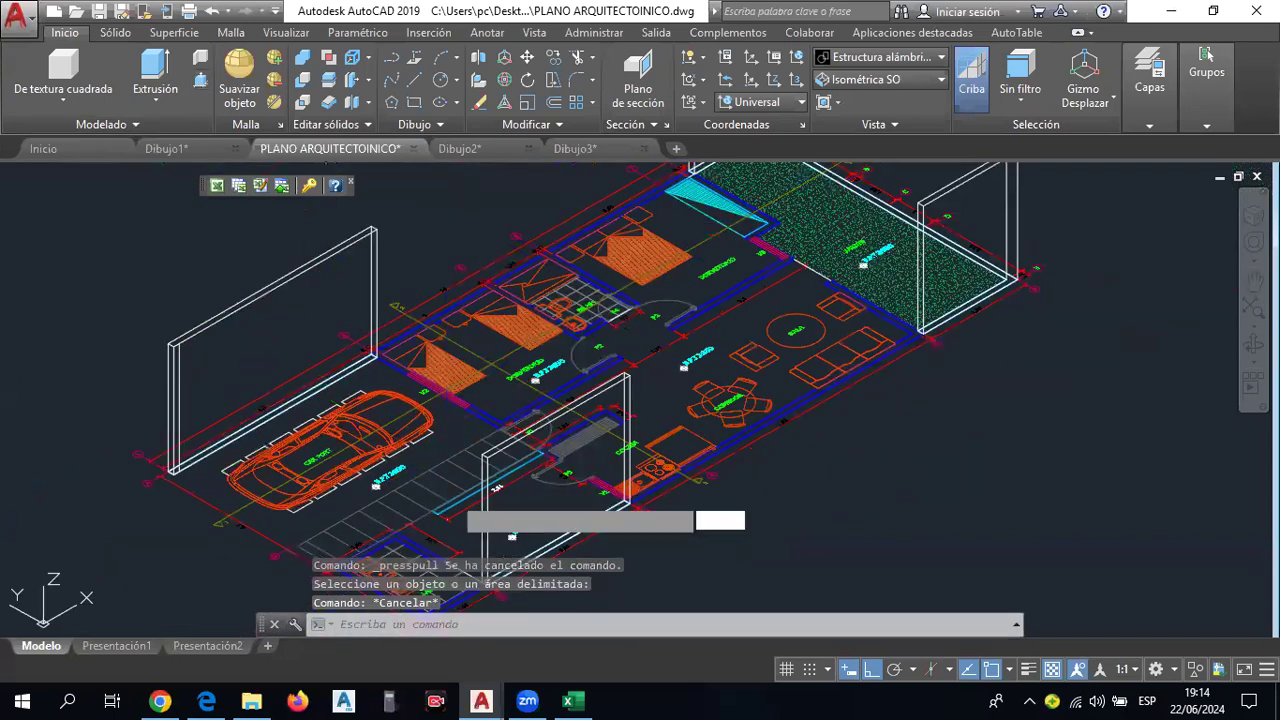
{"action": "scroll", "coordinate": [440, 400], "scroll_direction": "down", "scroll_amount": 2}
{"action": "scroll", "coordinate": [645, 330], "scroll_direction": "up", "scroll_amount": 2}
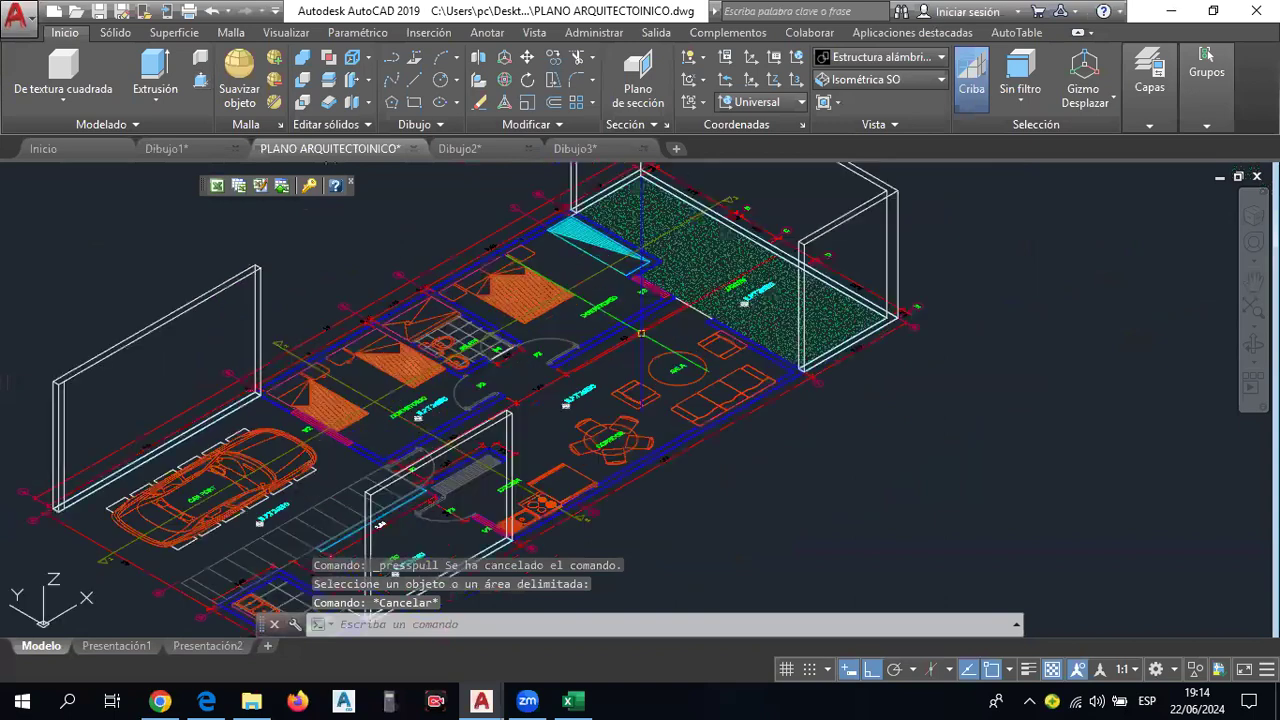
{"action": "left_click", "coordinate": [617, 340]}
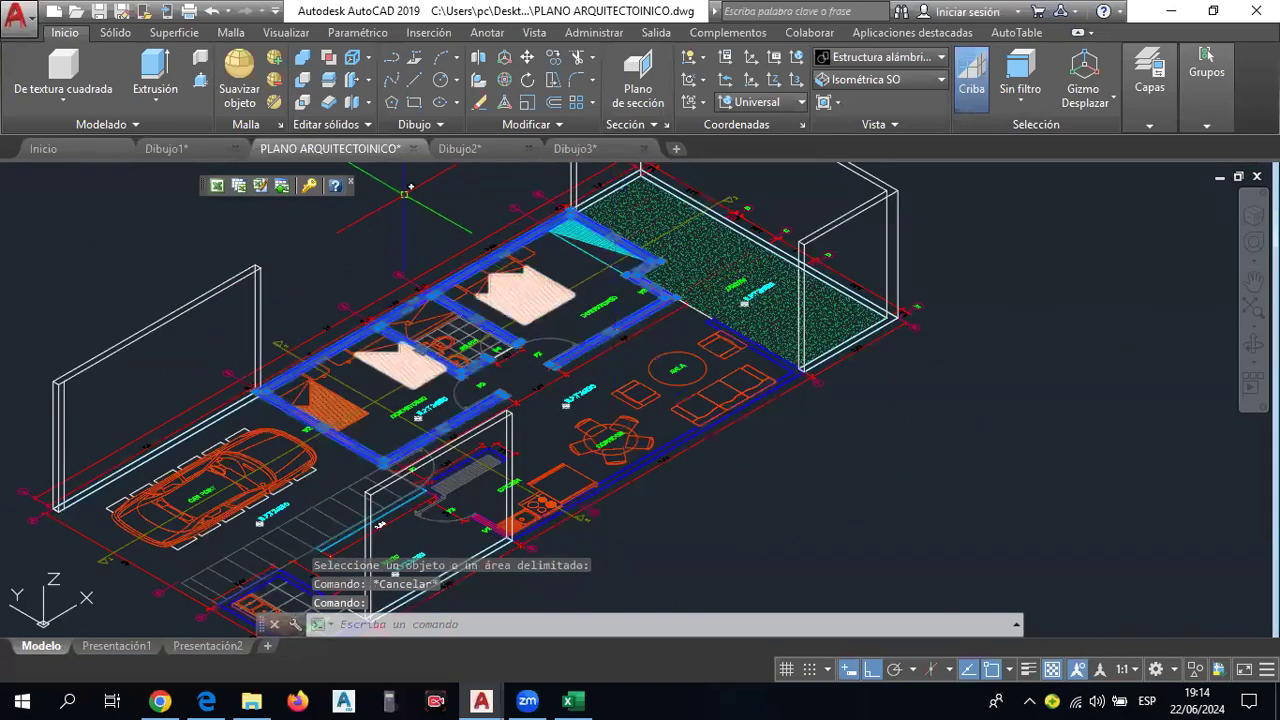
{"action": "left_click", "coordinate": [203, 83]}
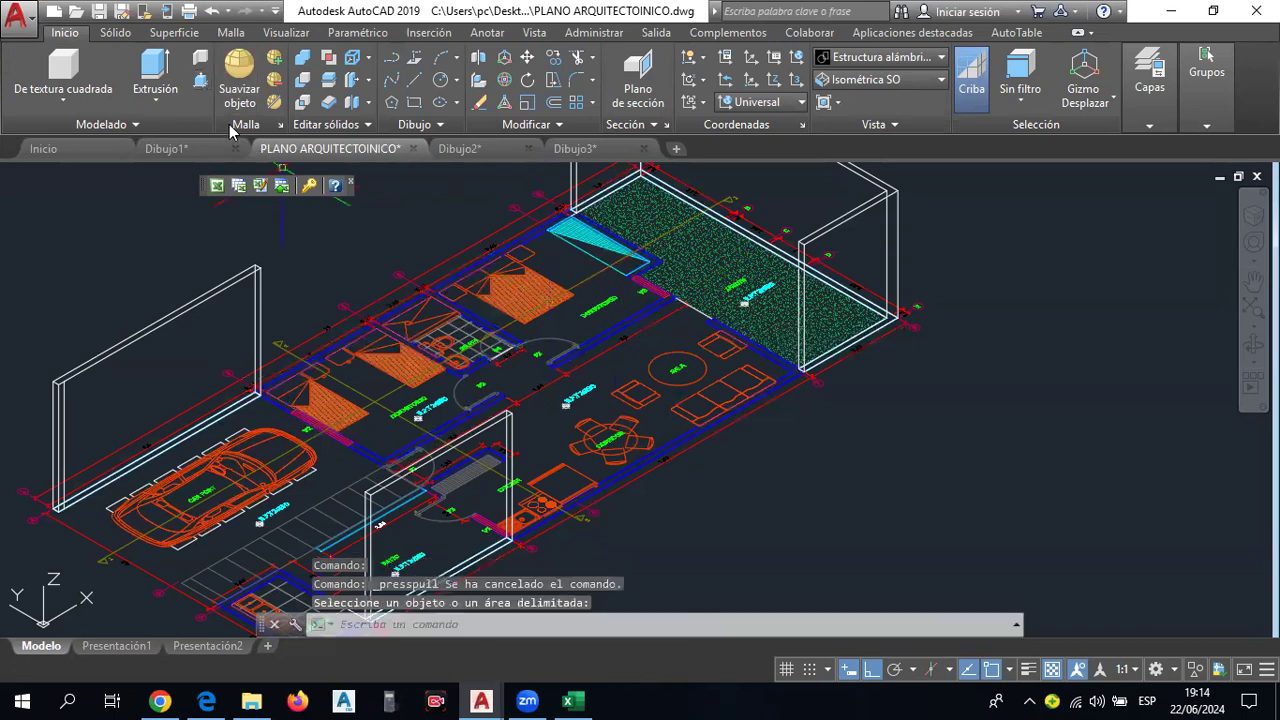
{"action": "key", "text": "Escape"}
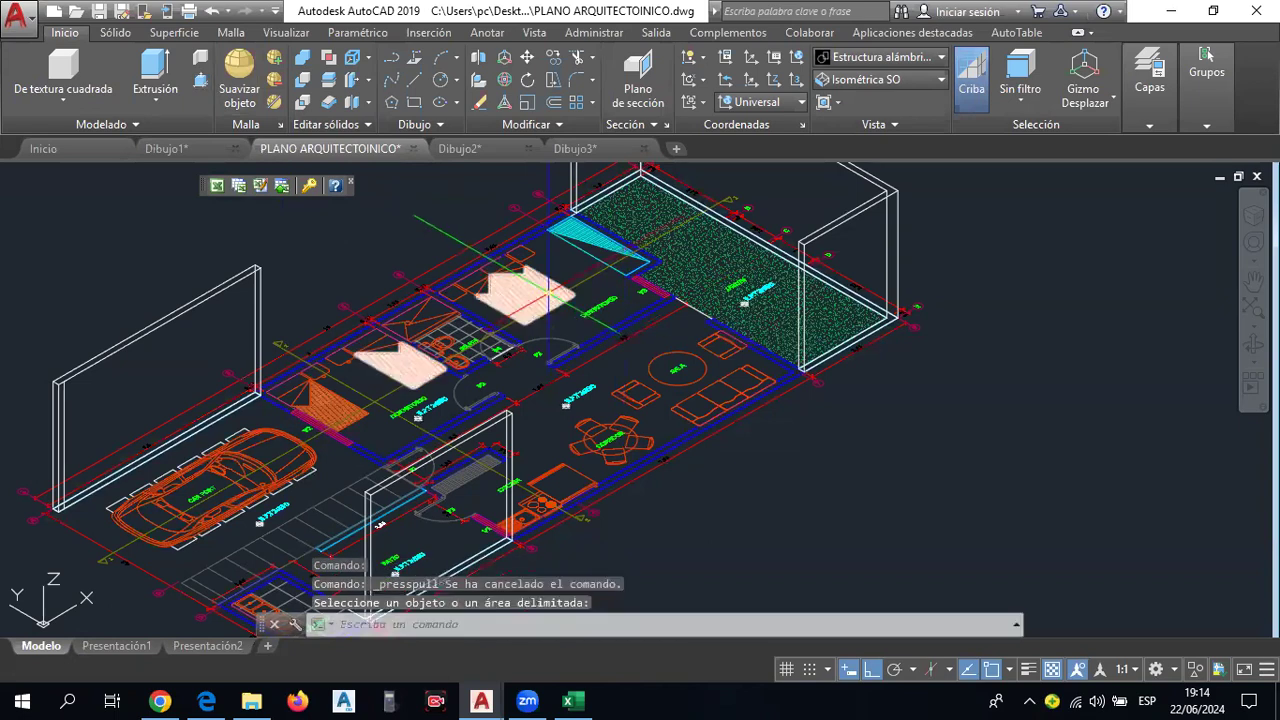
Delete the orange hatch fill in the upper bedroom.
{"action": "left_click", "coordinate": [550, 282]}
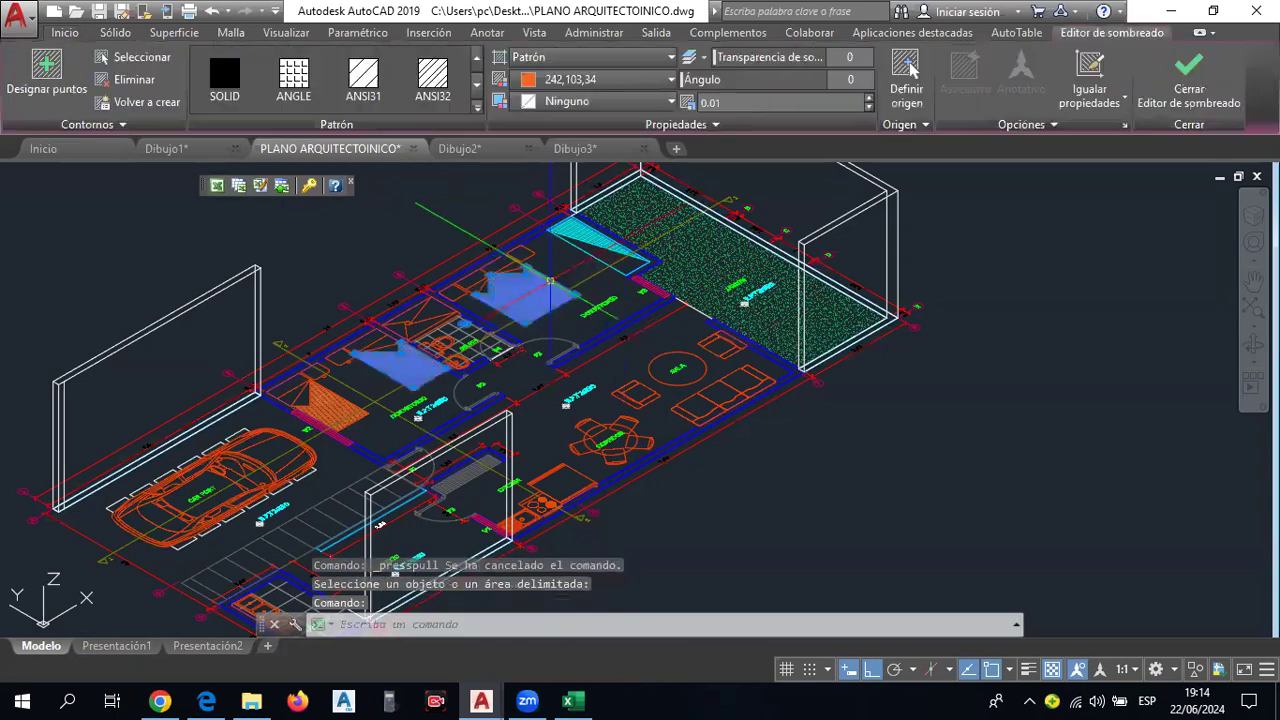
{"action": "key", "text": "Delete"}
{"action": "left_click", "coordinate": [550, 272]}
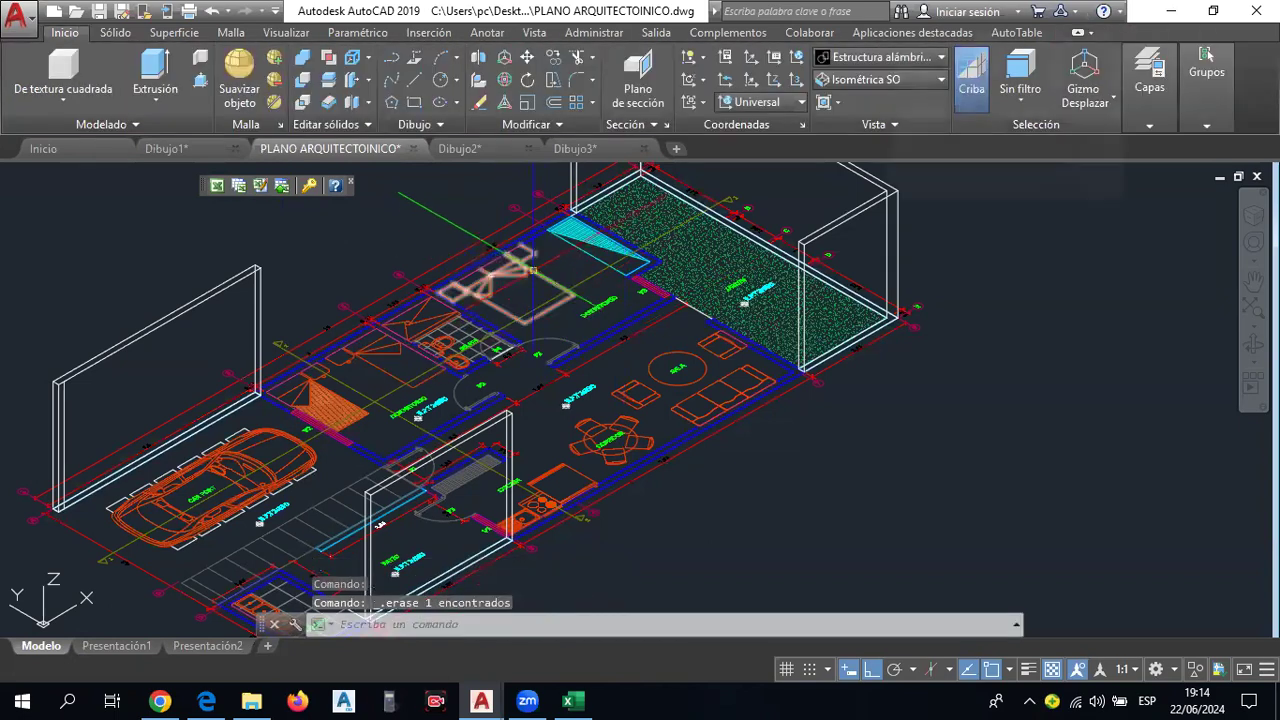
Erase the furniture with Seleccionar similares and delete the orange hatch in the left bedroom.
{"action": "right_click", "coordinate": [600, 297]}
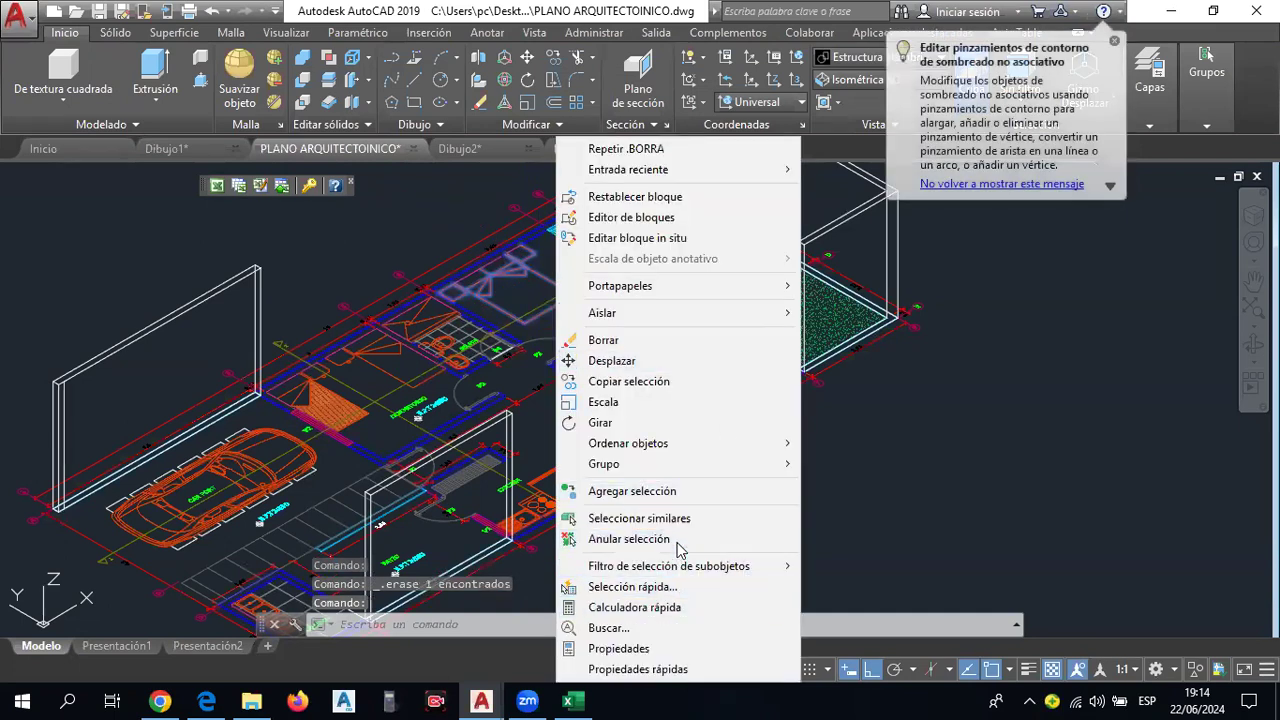
{"action": "left_click", "coordinate": [600, 505]}
{"action": "key", "text": "Delete"}
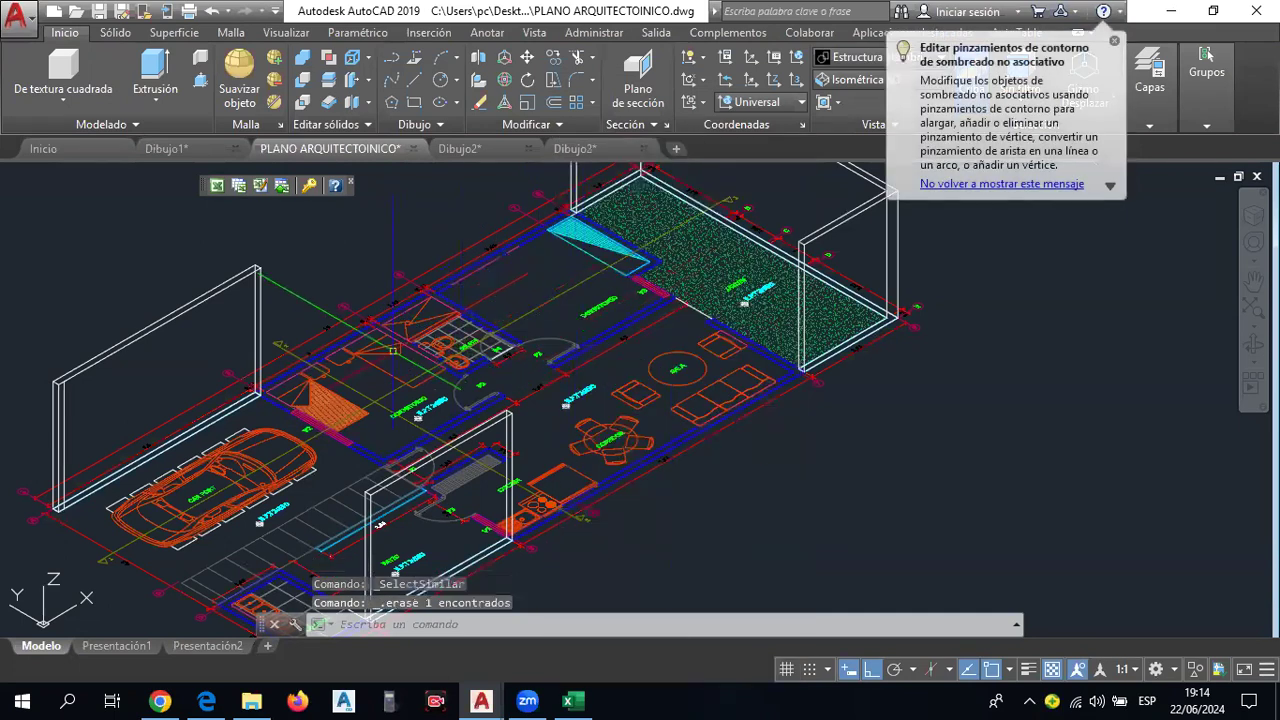
{"action": "right_click", "coordinate": [386, 362]}
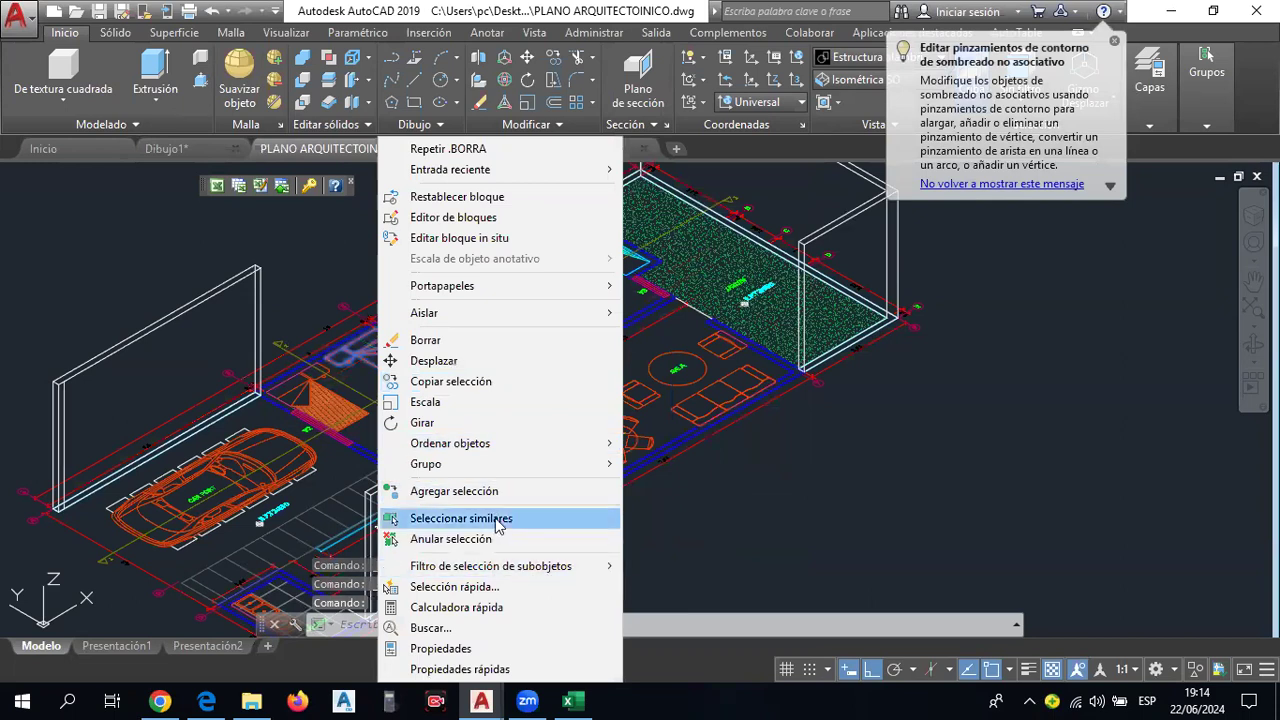
{"action": "left_click", "coordinate": [430, 514]}
{"action": "key", "text": "Delete"}
{"action": "left_click", "coordinate": [336, 410]}
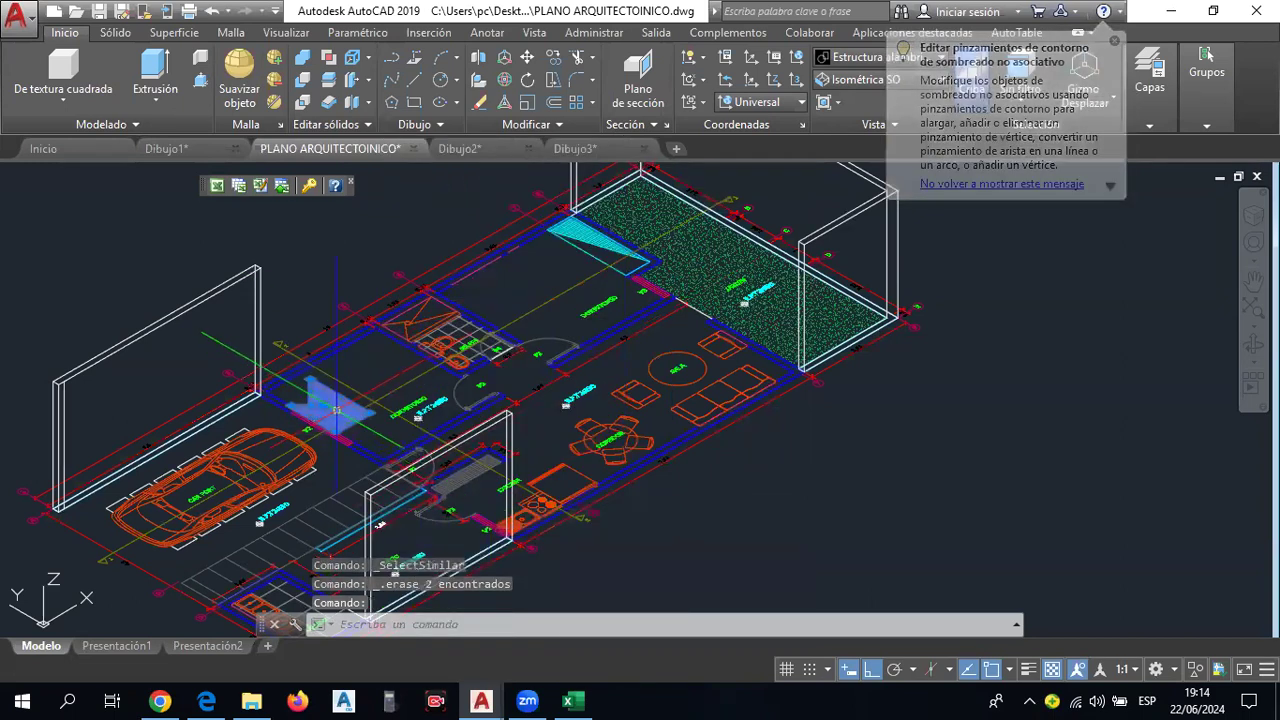
{"action": "key", "text": "Delete"}
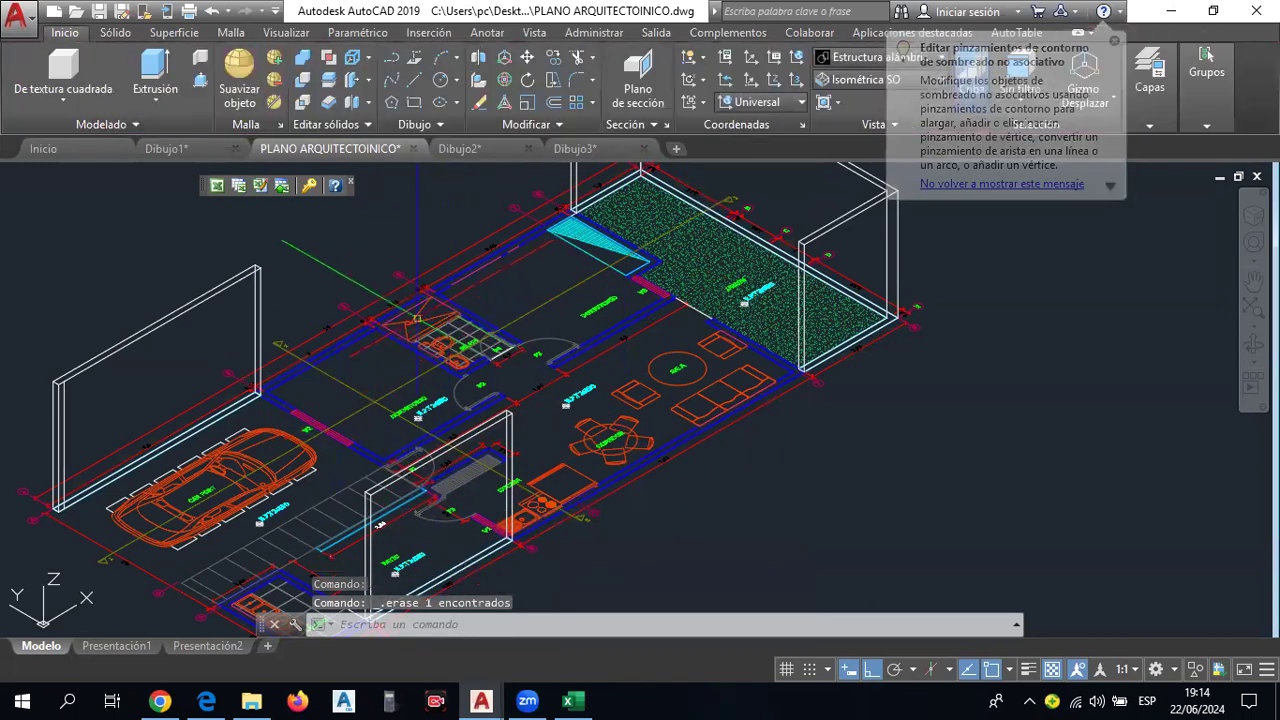
Erase three more groups of similar objects (1798, 36 and 16 items).
{"action": "right_click", "coordinate": [484, 297]}
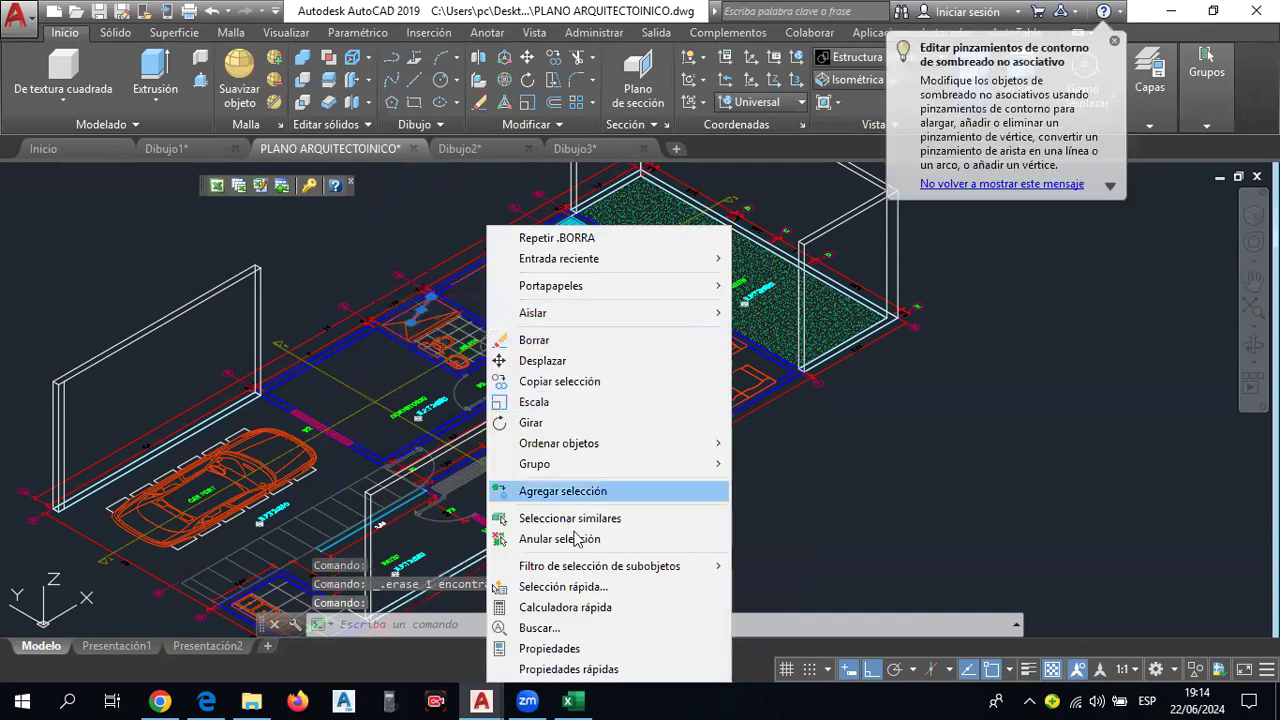
{"action": "left_click", "coordinate": [600, 516]}
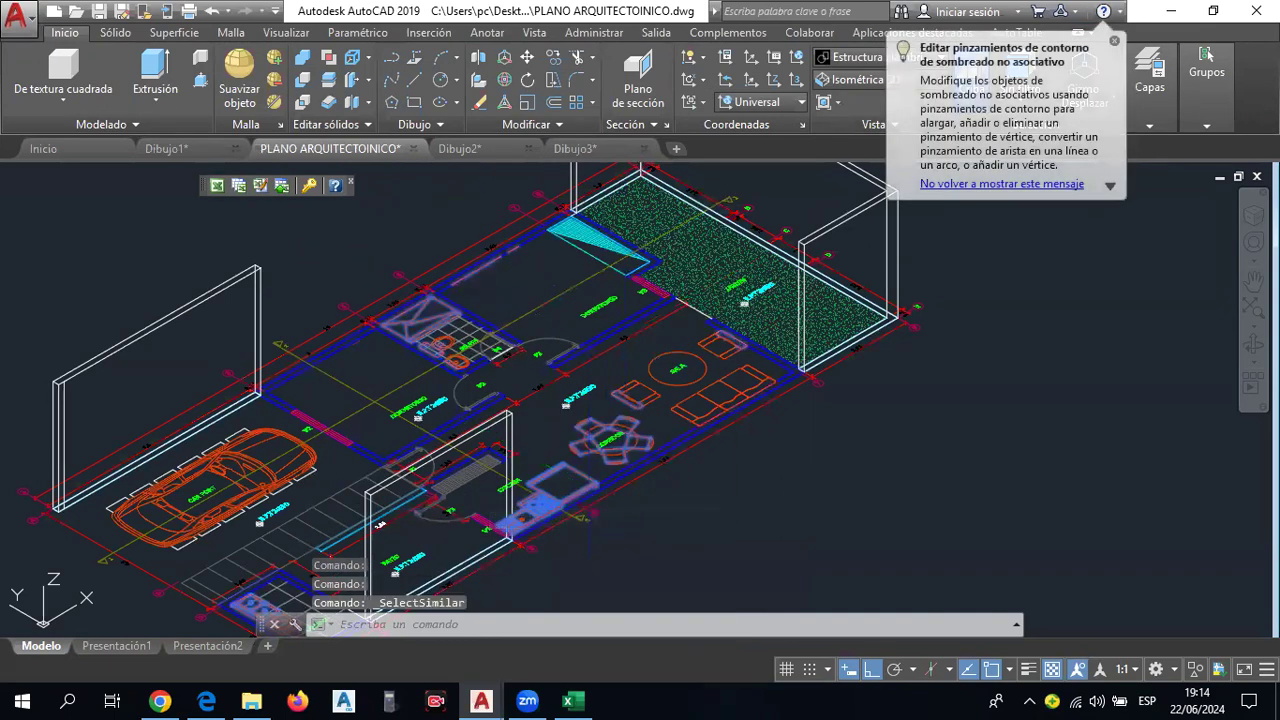
{"action": "key", "text": "Delete"}
{"action": "right_click", "coordinate": [638, 510]}
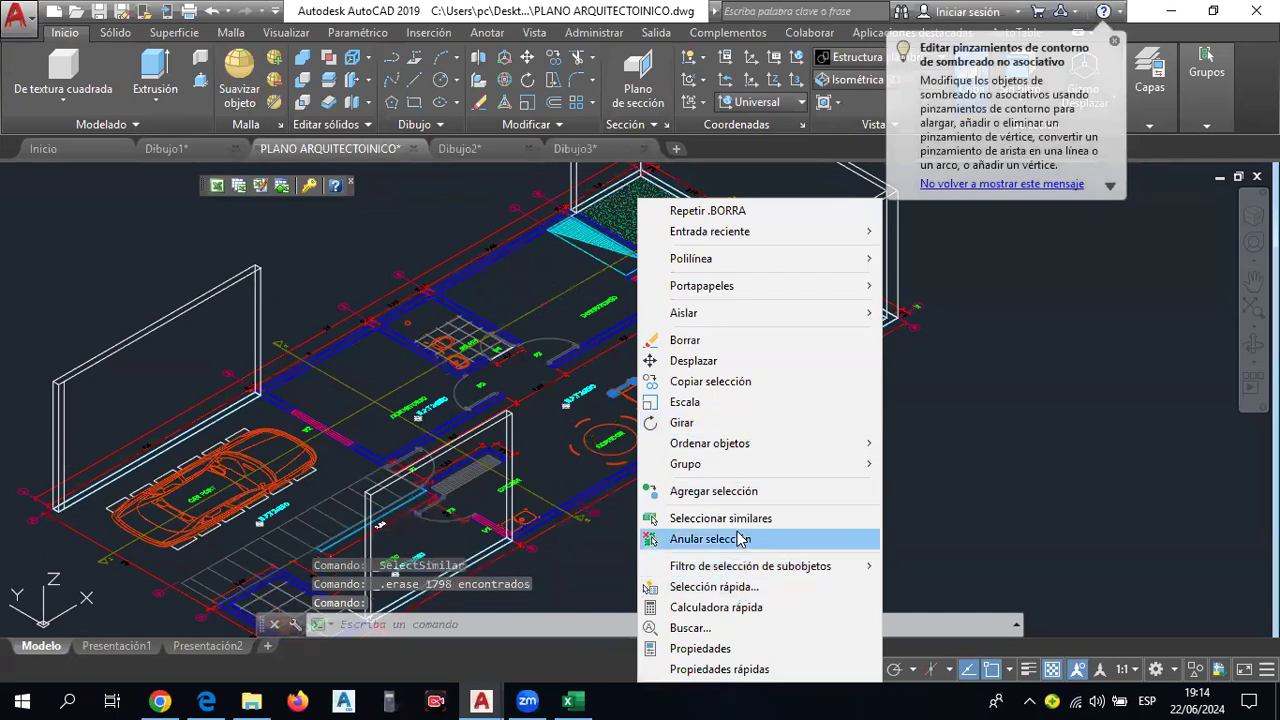
{"action": "left_click", "coordinate": [706, 518]}
{"action": "key", "text": "Delete"}
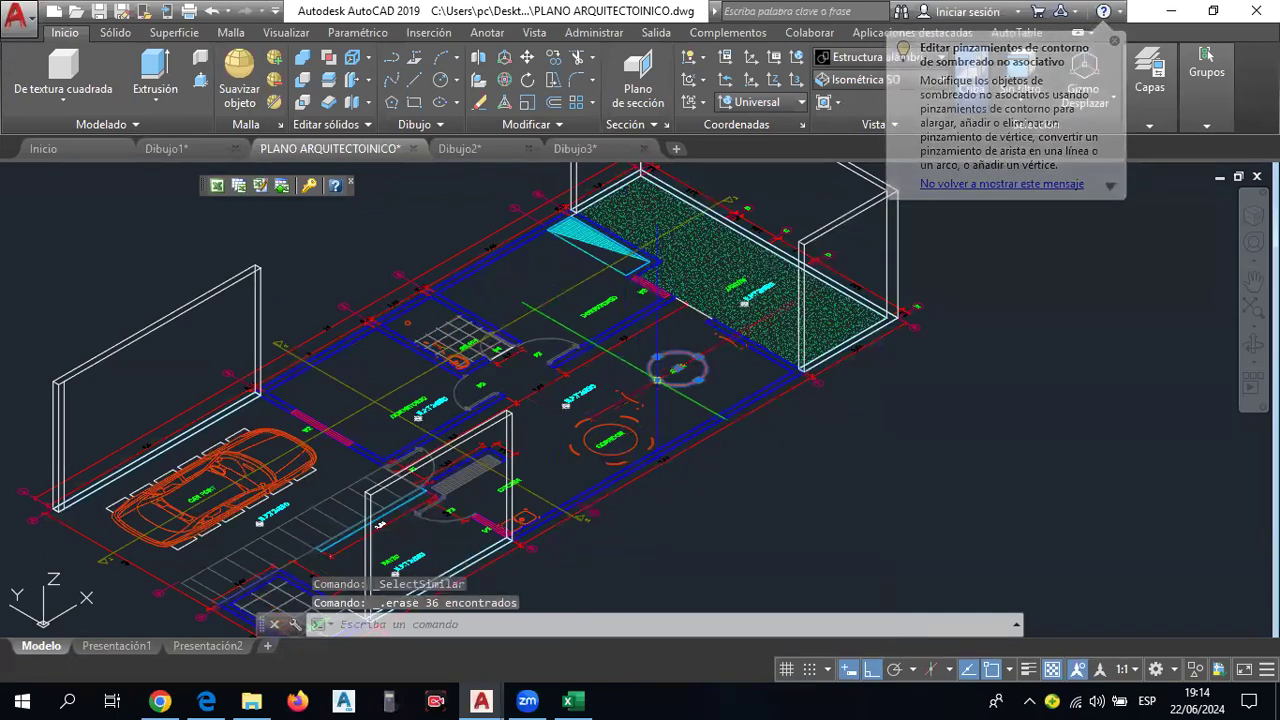
{"action": "right_click", "coordinate": [650, 400]}
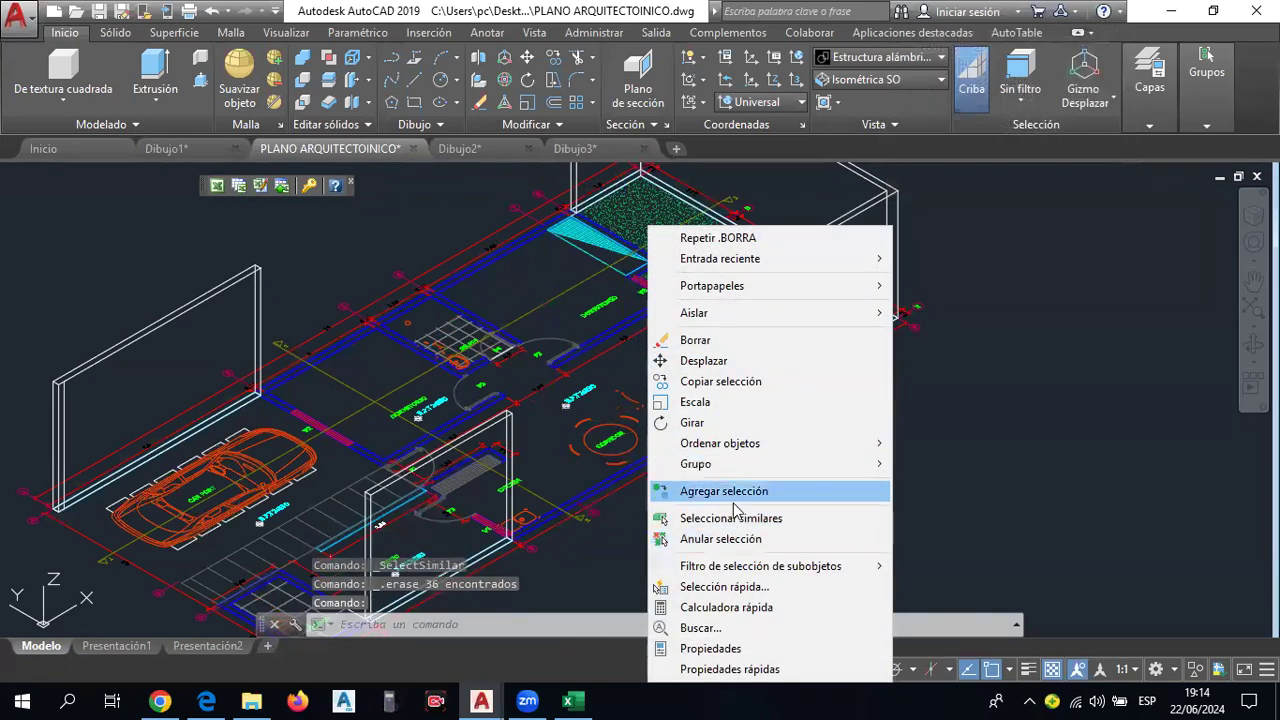
{"action": "left_click", "coordinate": [725, 518]}
{"action": "key", "text": "Delete"}
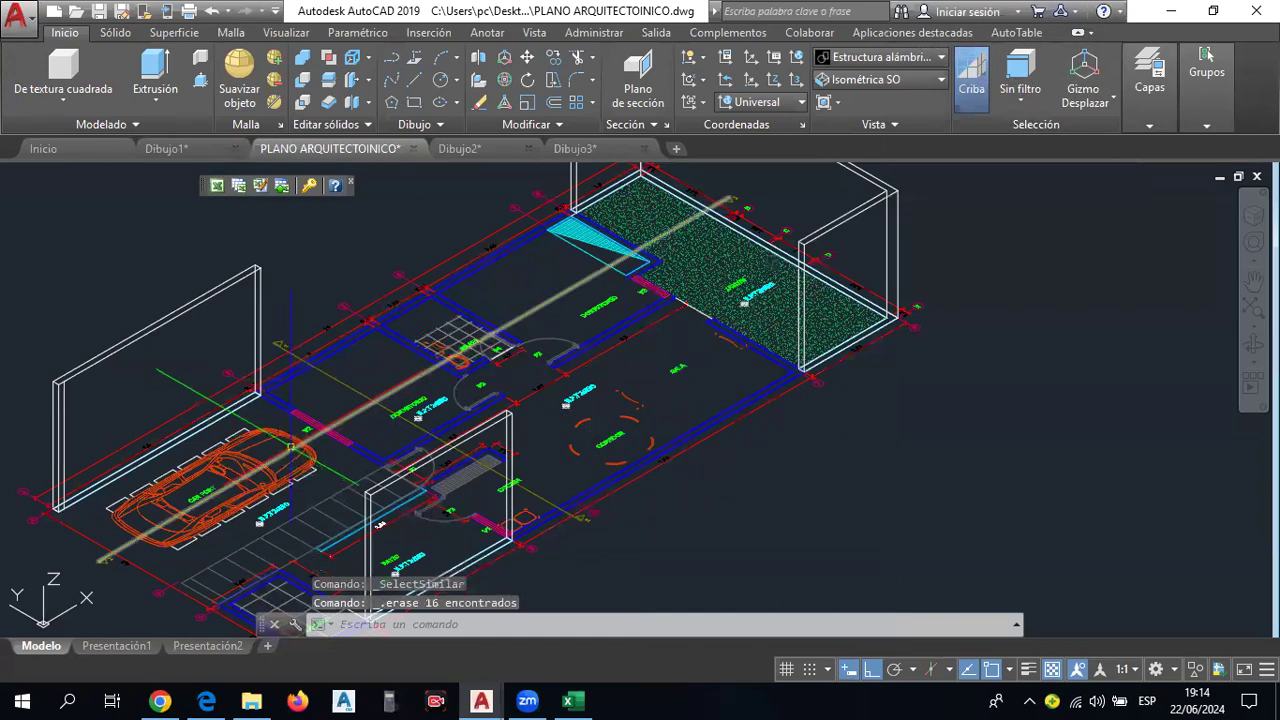
Erase the car drawing and another 104 similar objects.
{"action": "left_click", "coordinate": [290, 460]}
{"action": "right_click", "coordinate": [292, 460]}
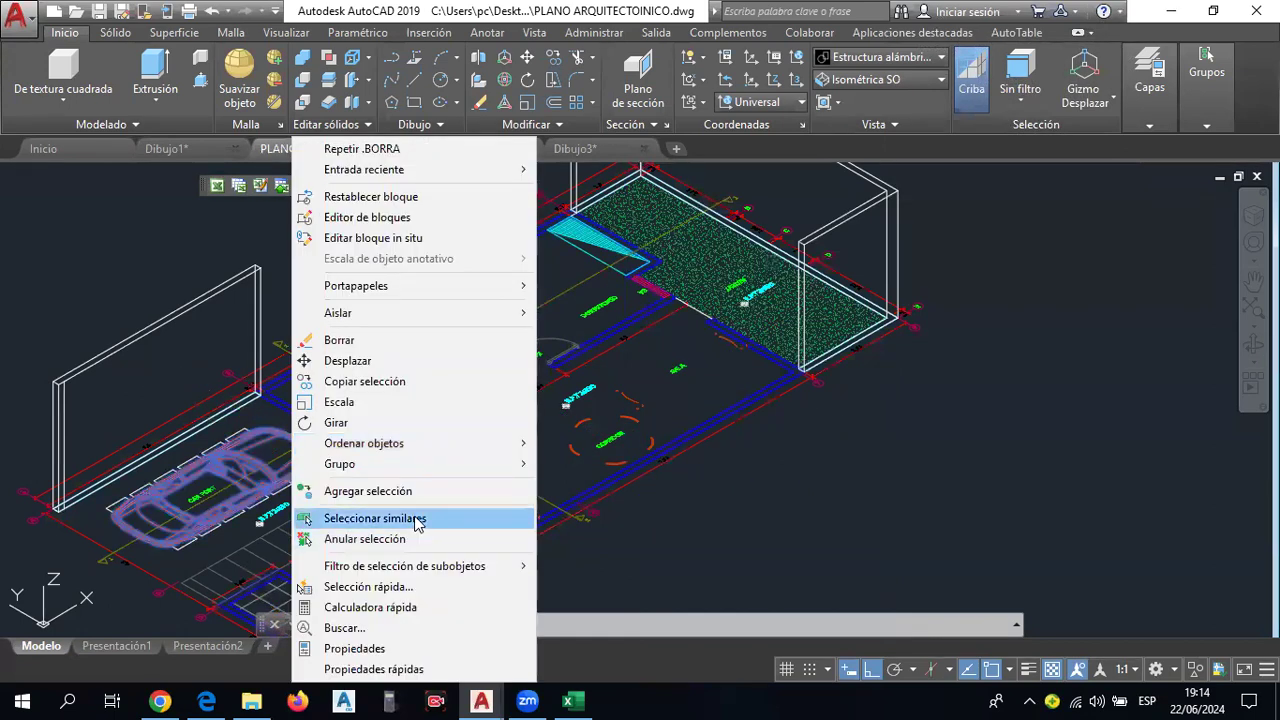
{"action": "left_click", "coordinate": [417, 519]}
{"action": "key", "text": "Delete"}
{"action": "left_click", "coordinate": [579, 425]}
{"action": "right_click", "coordinate": [612, 428]}
{"action": "left_click", "coordinate": [716, 516]}
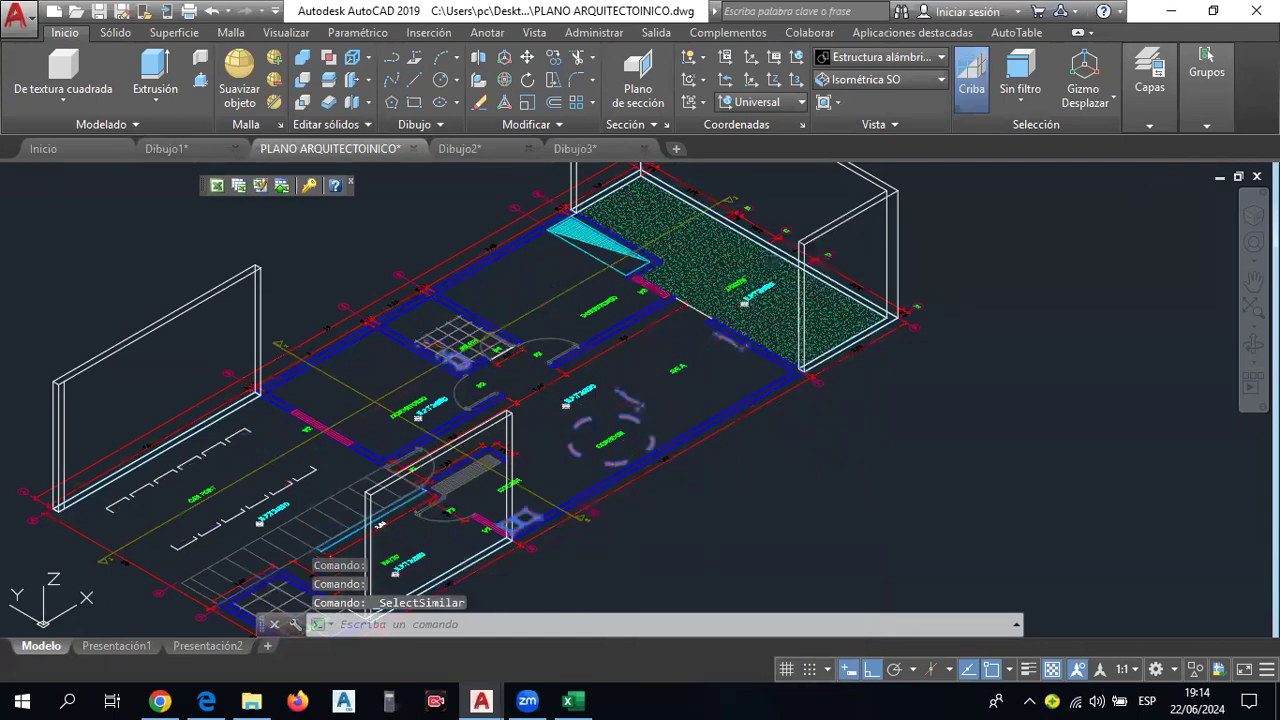
{"action": "key", "text": "Delete"}
Erase the stair hatch grid and all 33 columns.
{"action": "left_click", "coordinate": [447, 327]}
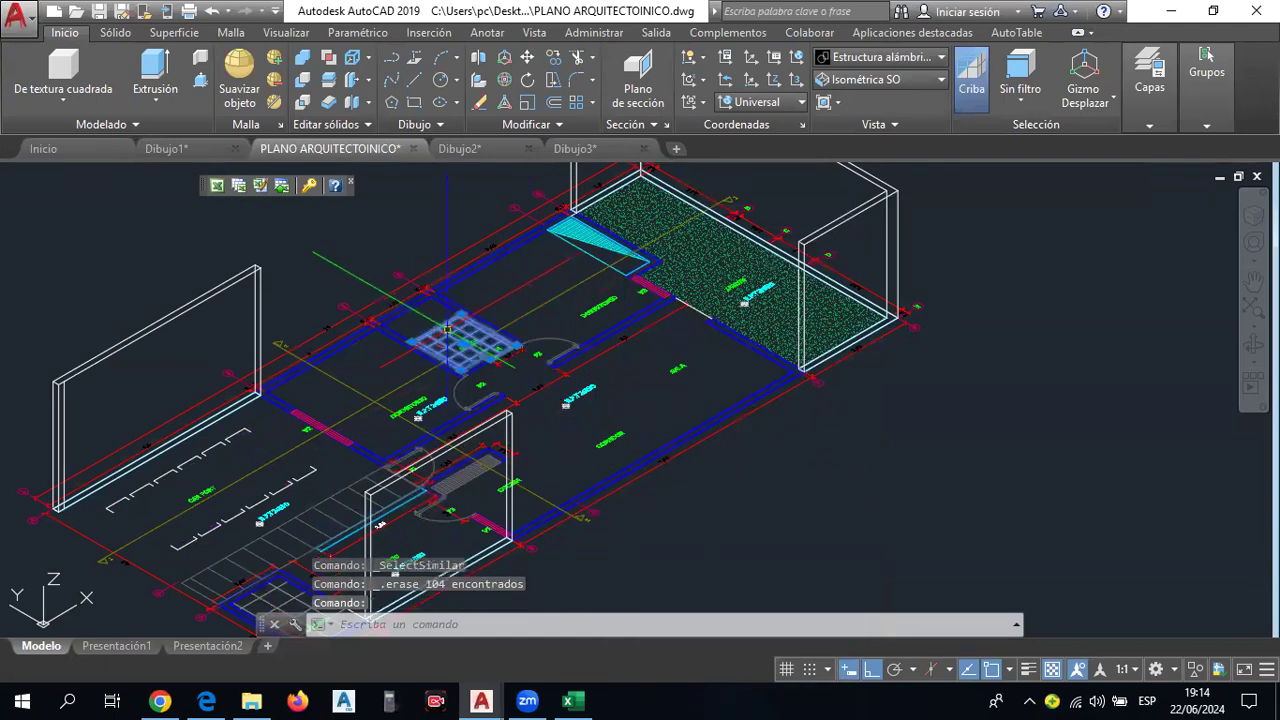
{"action": "key", "text": "Delete"}
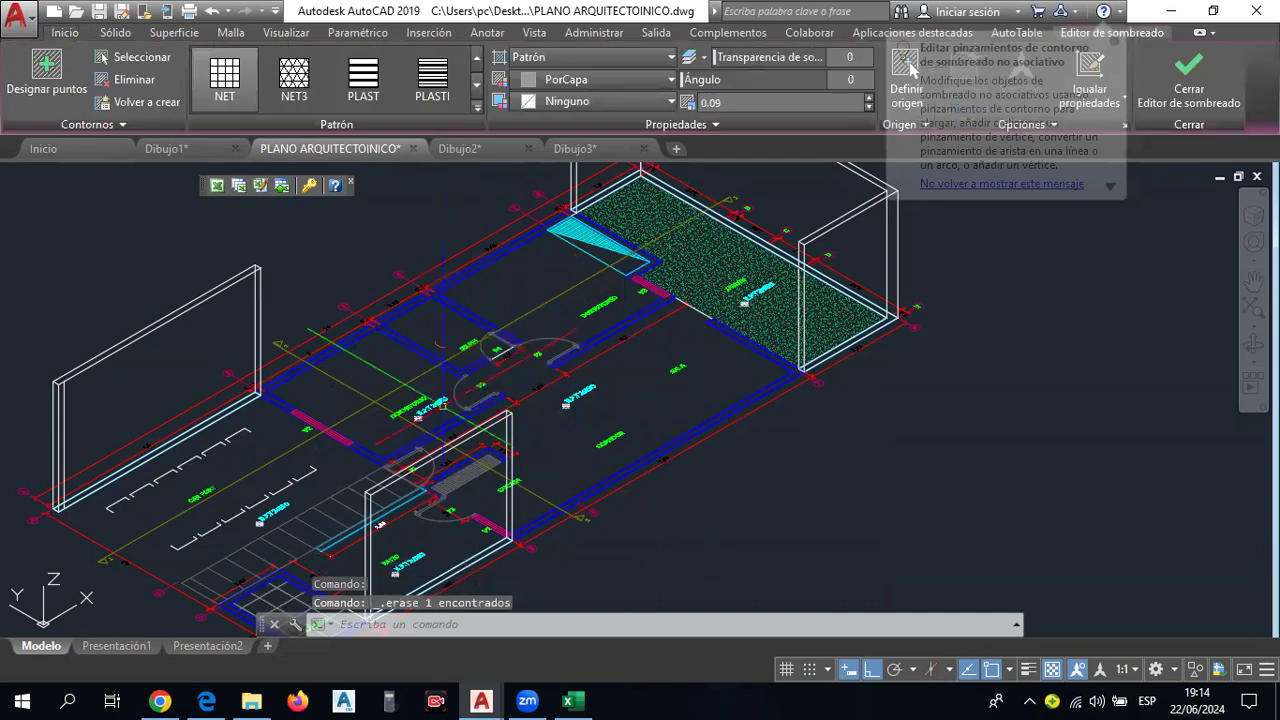
{"action": "left_click", "coordinate": [420, 300]}
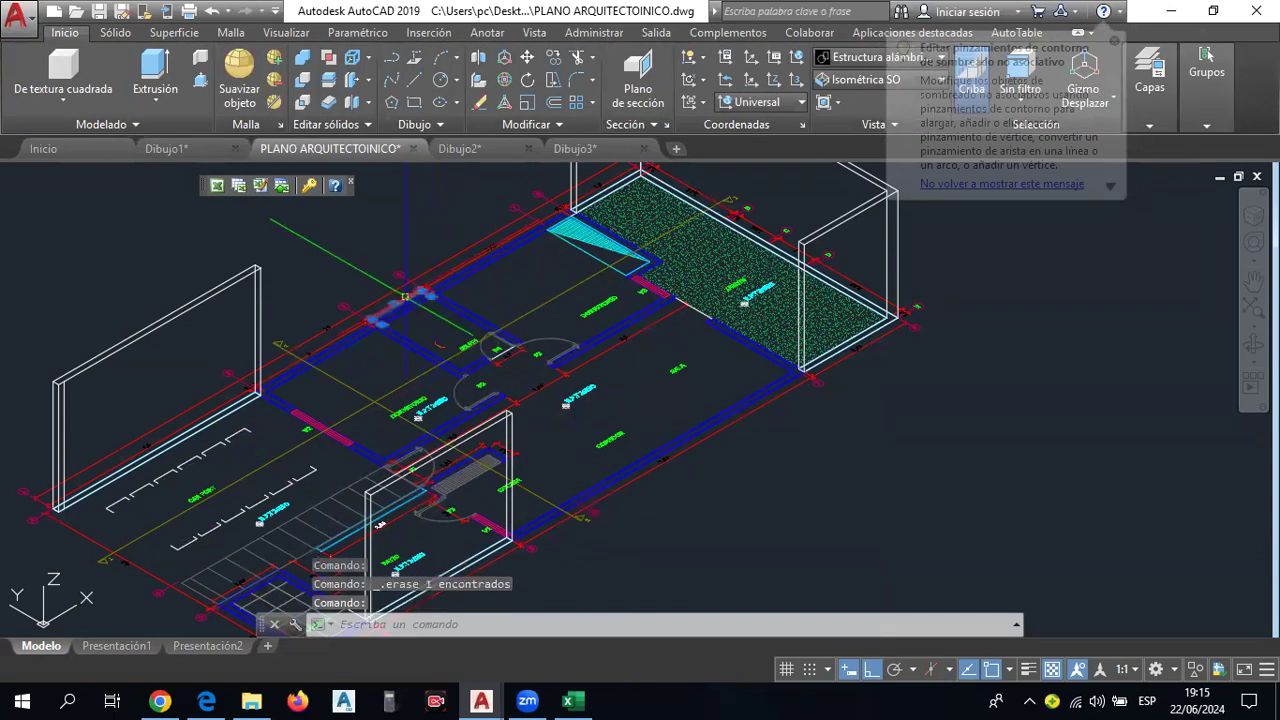
{"action": "right_click", "coordinate": [440, 330]}
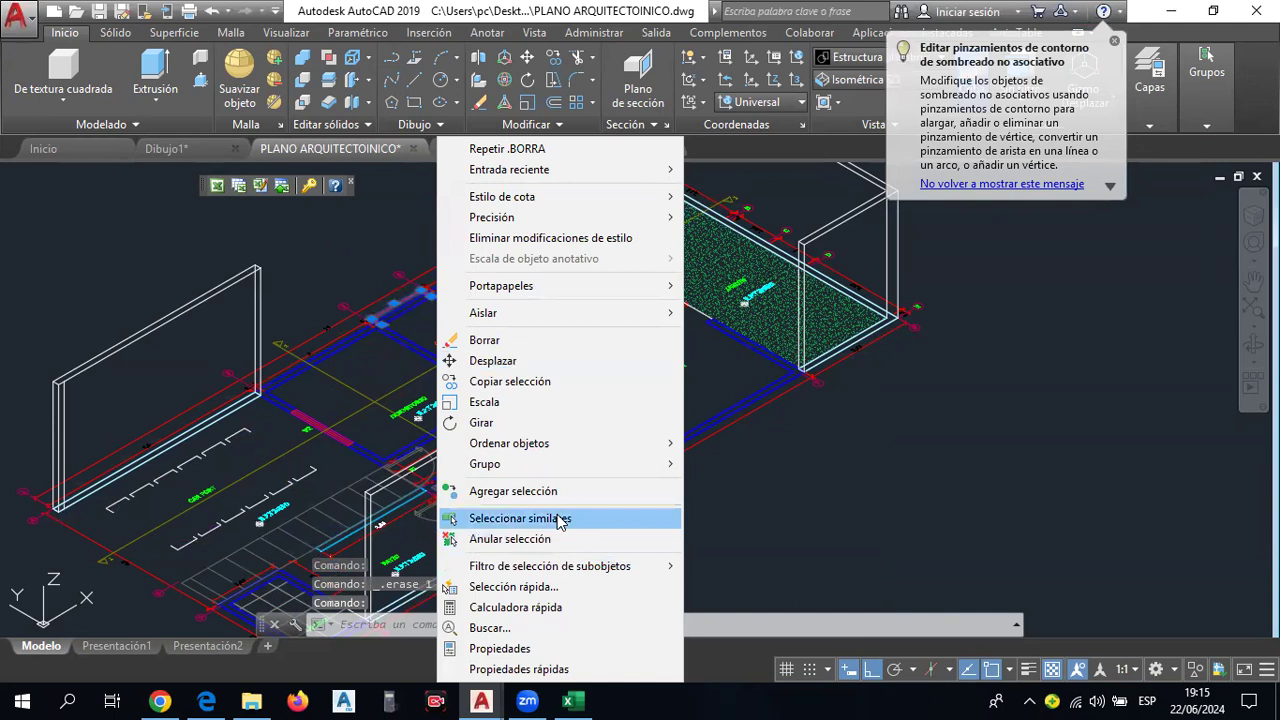
{"action": "left_click", "coordinate": [563, 518]}
{"action": "key", "text": "Delete"}
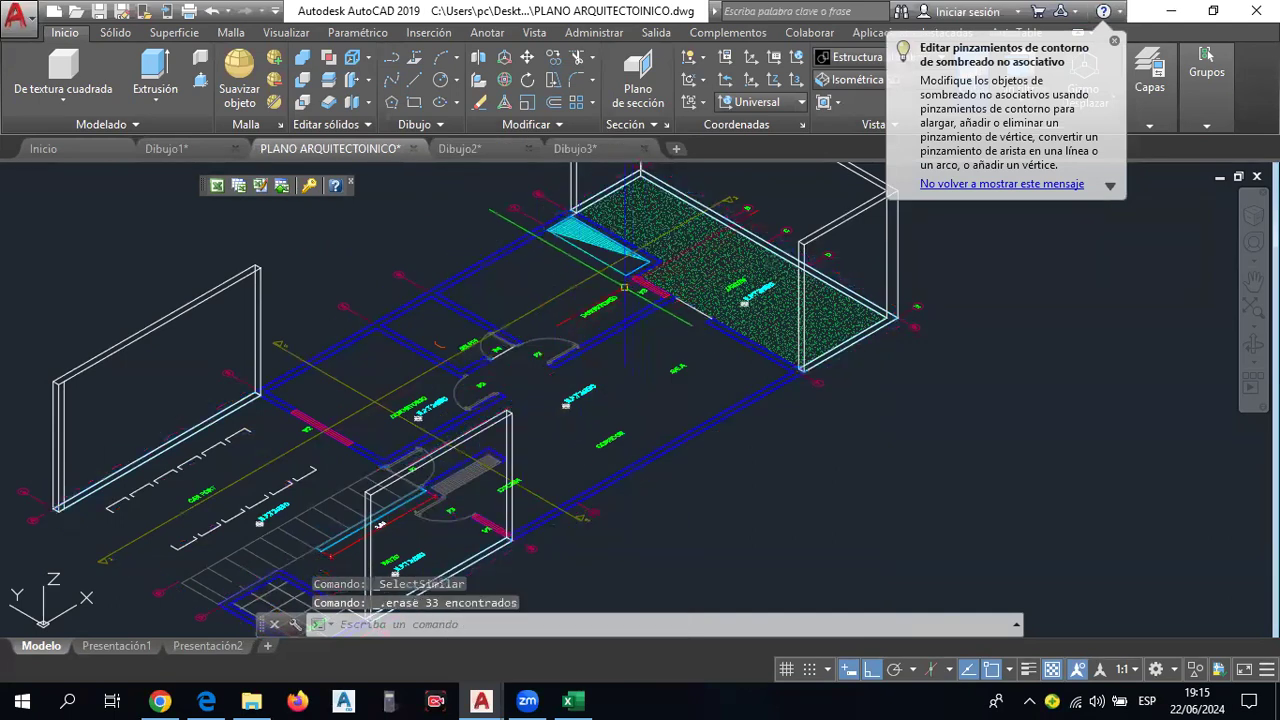
Erase the two stray lines, then start press-pulling the first enclosed wall area.
{"action": "left_click", "coordinate": [362, 398]}
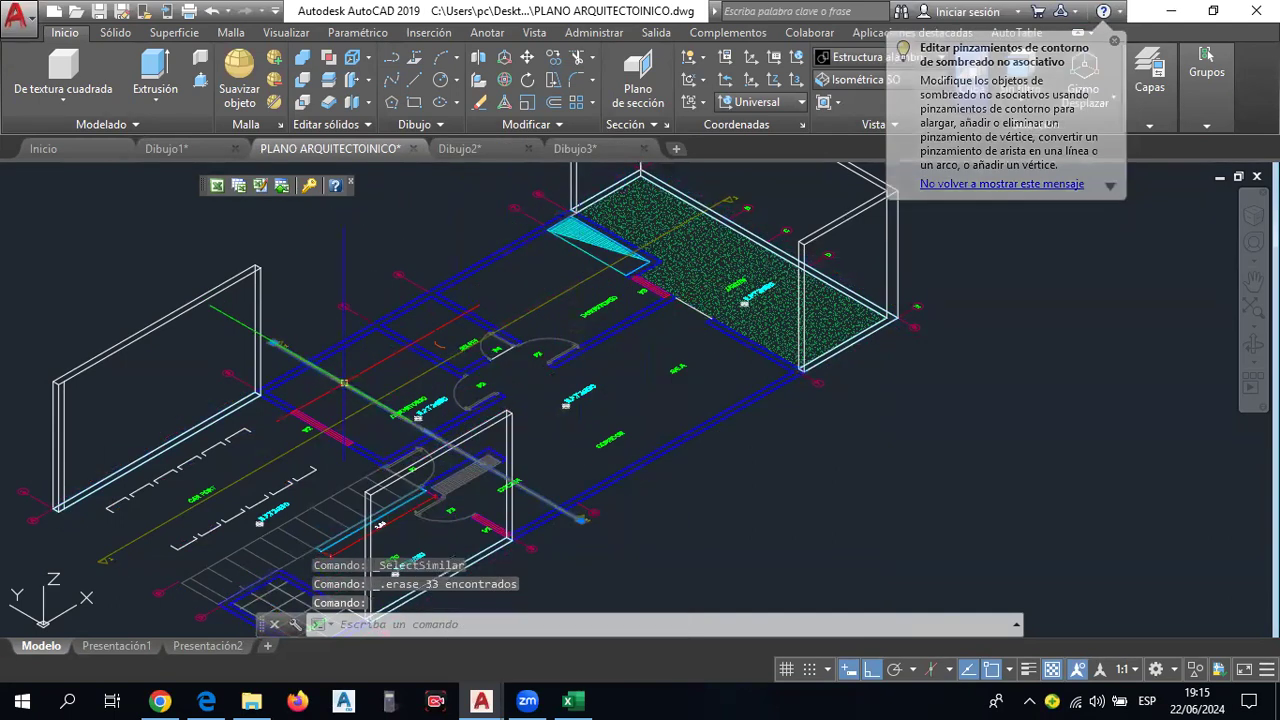
{"action": "left_click", "coordinate": [362, 402]}
{"action": "left_click", "coordinate": [350, 414]}
{"action": "key", "text": "Delete"}
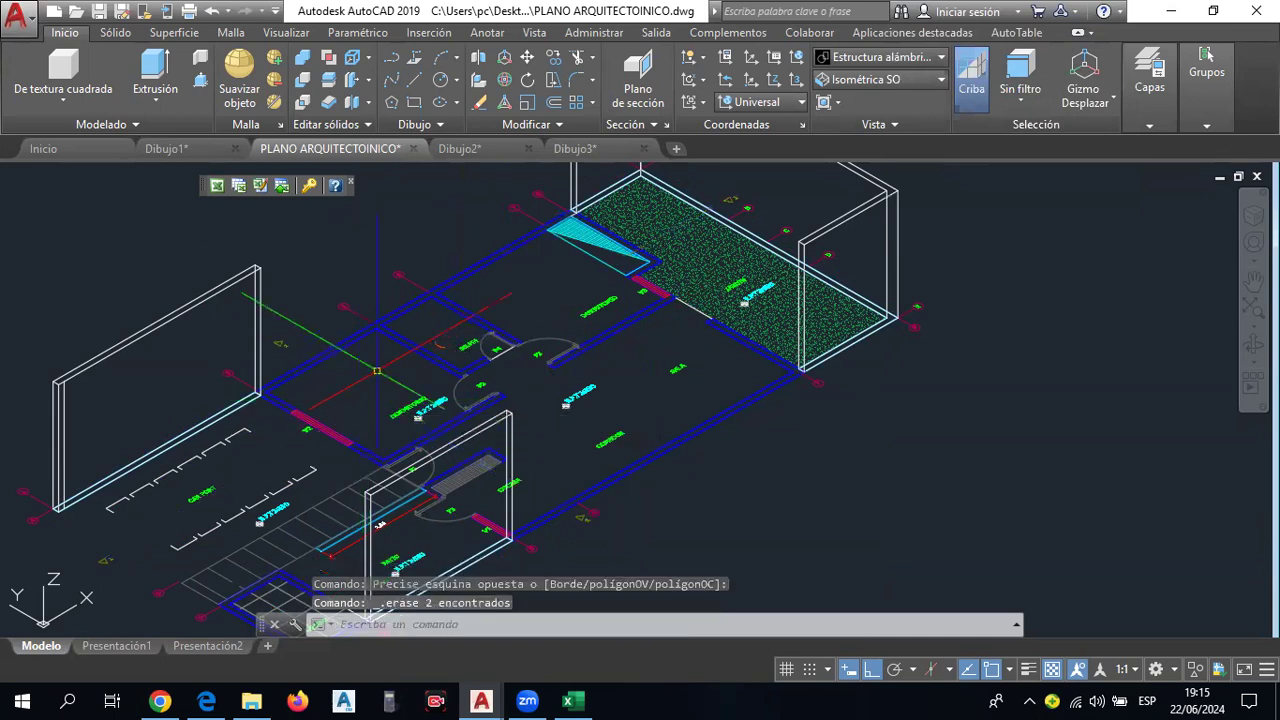
{"action": "left_click", "coordinate": [201, 80]}
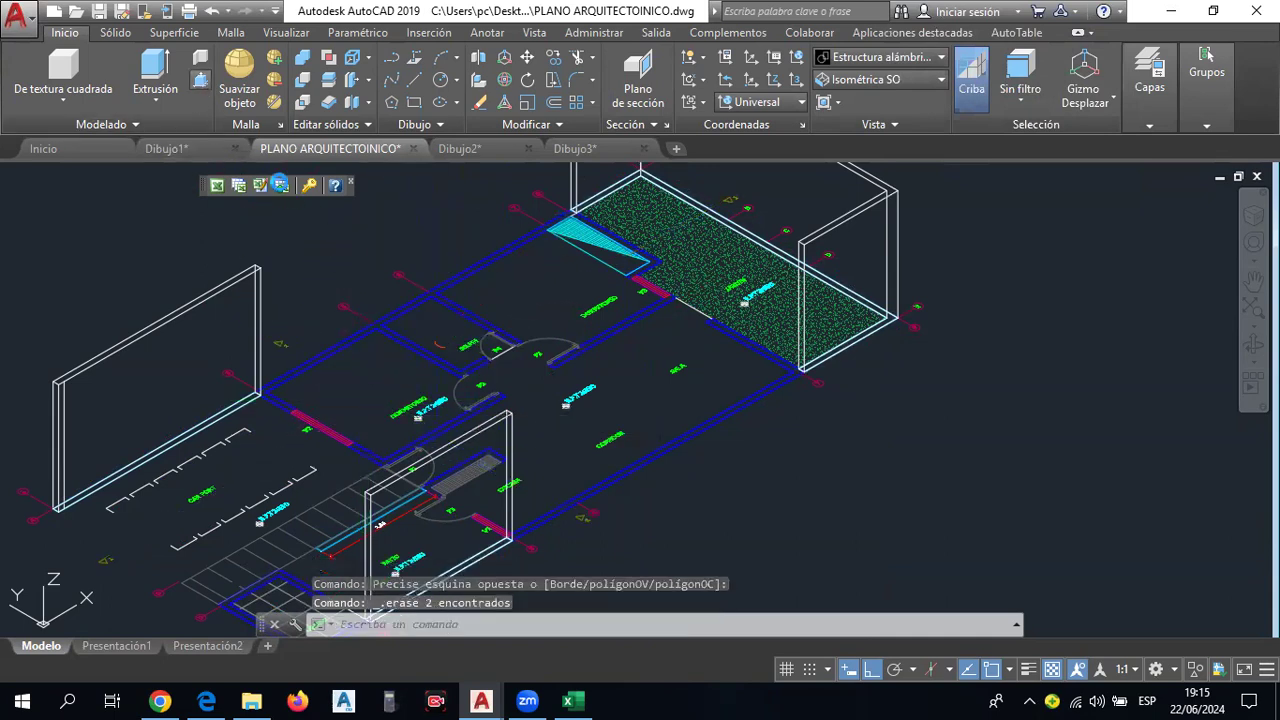
{"action": "left_click", "coordinate": [408, 300]}
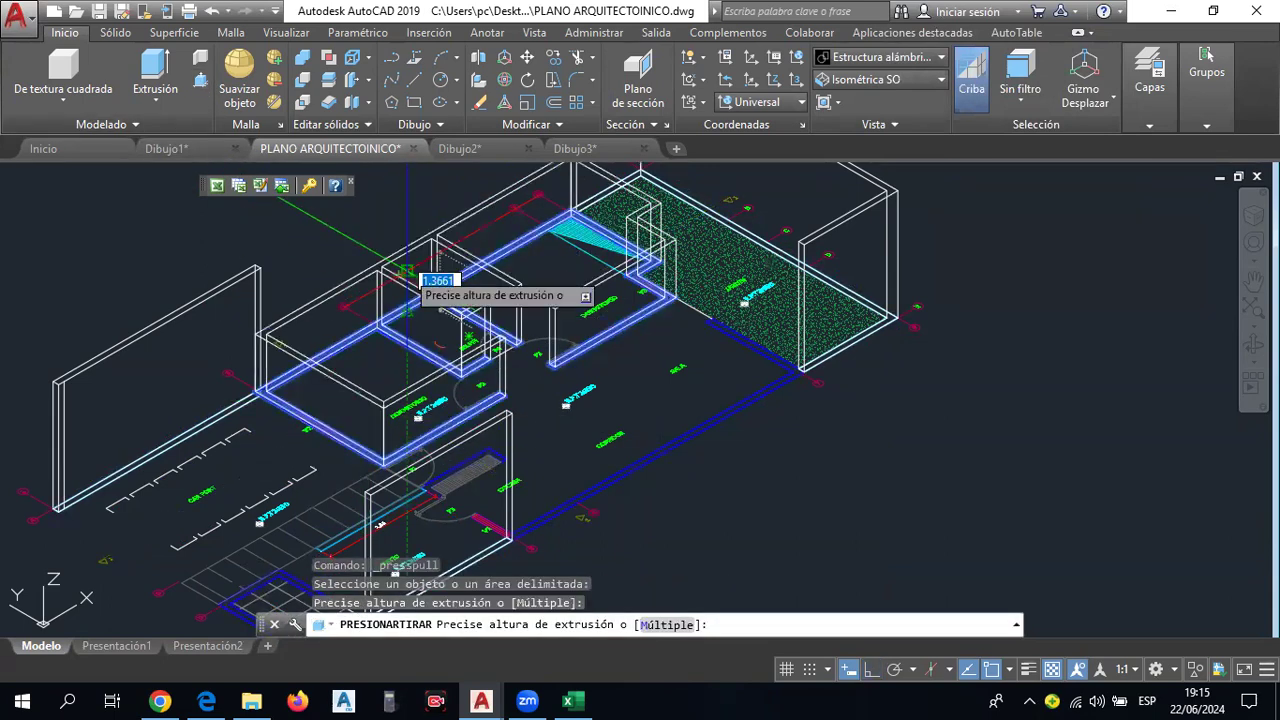
Press-pull four wall areas using the Múltiple option to a height of 3.3.
{"action": "left_click", "coordinate": [665, 624]}
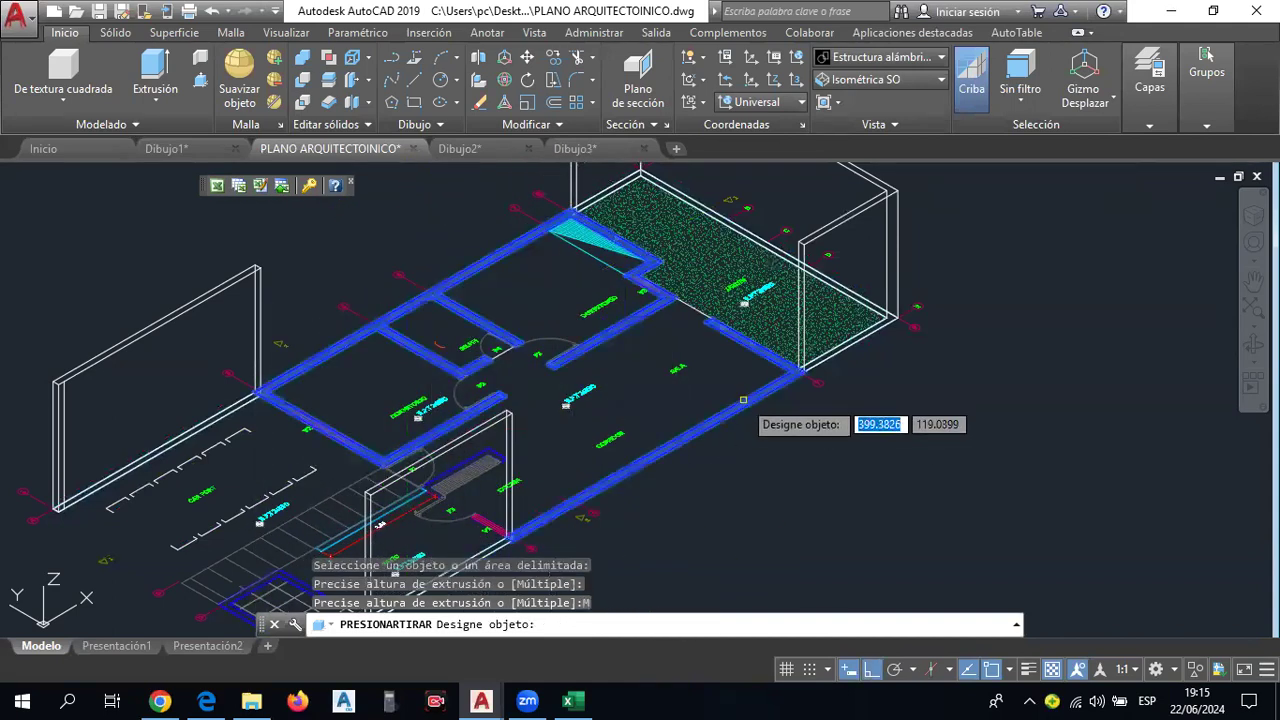
{"action": "left_click", "coordinate": [743, 399]}
{"action": "middle_click_drag", "start_coordinate": [634, 408], "coordinate": [663, 329]}
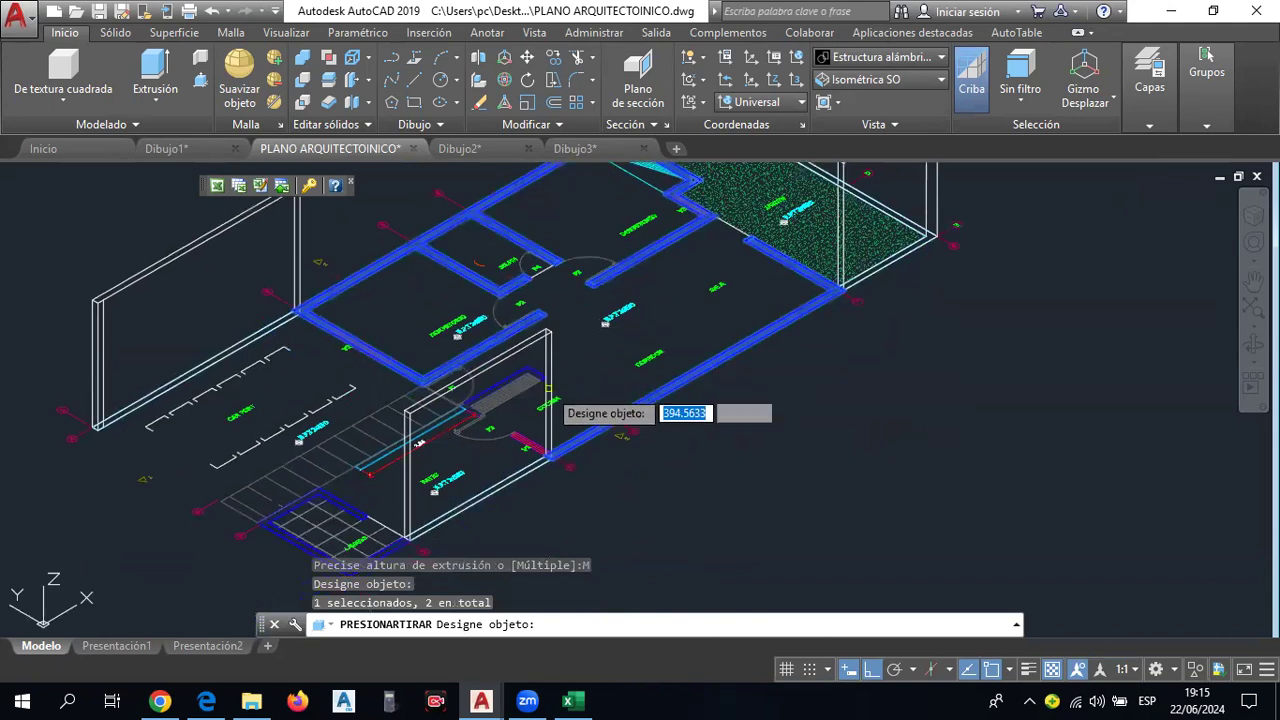
{"action": "left_click", "coordinate": [512, 380]}
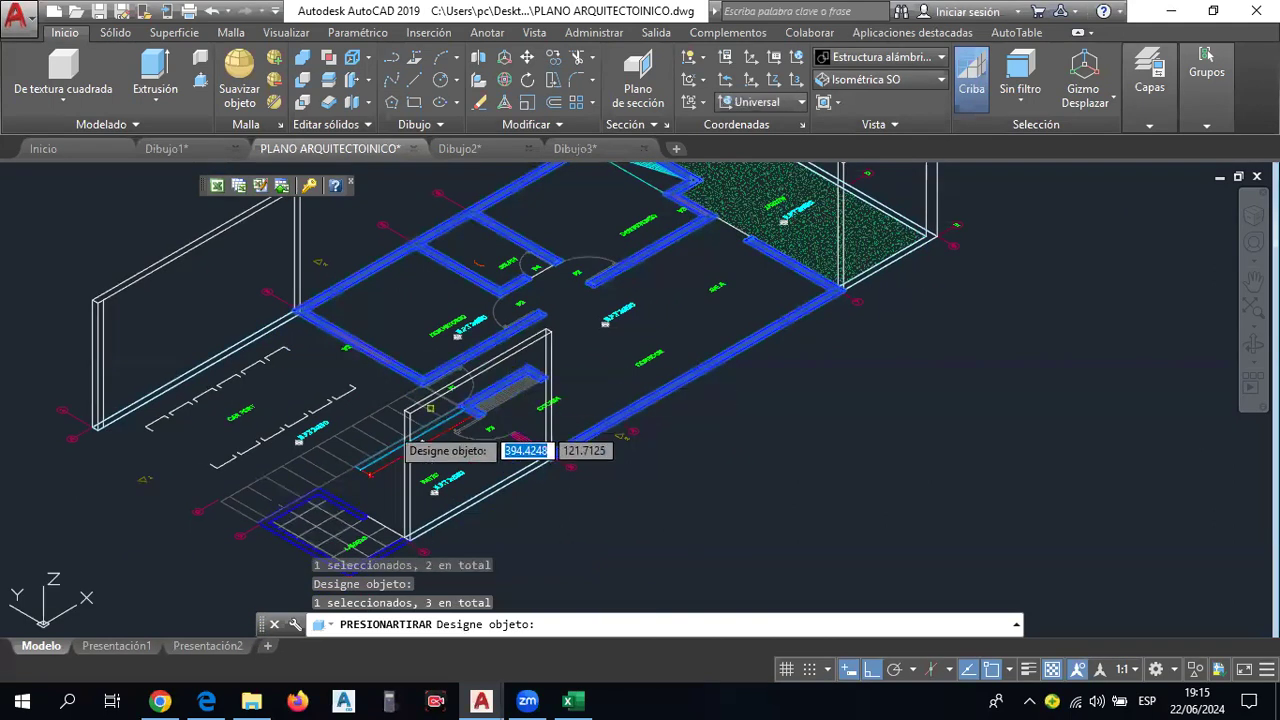
{"action": "left_click", "coordinate": [320, 496]}
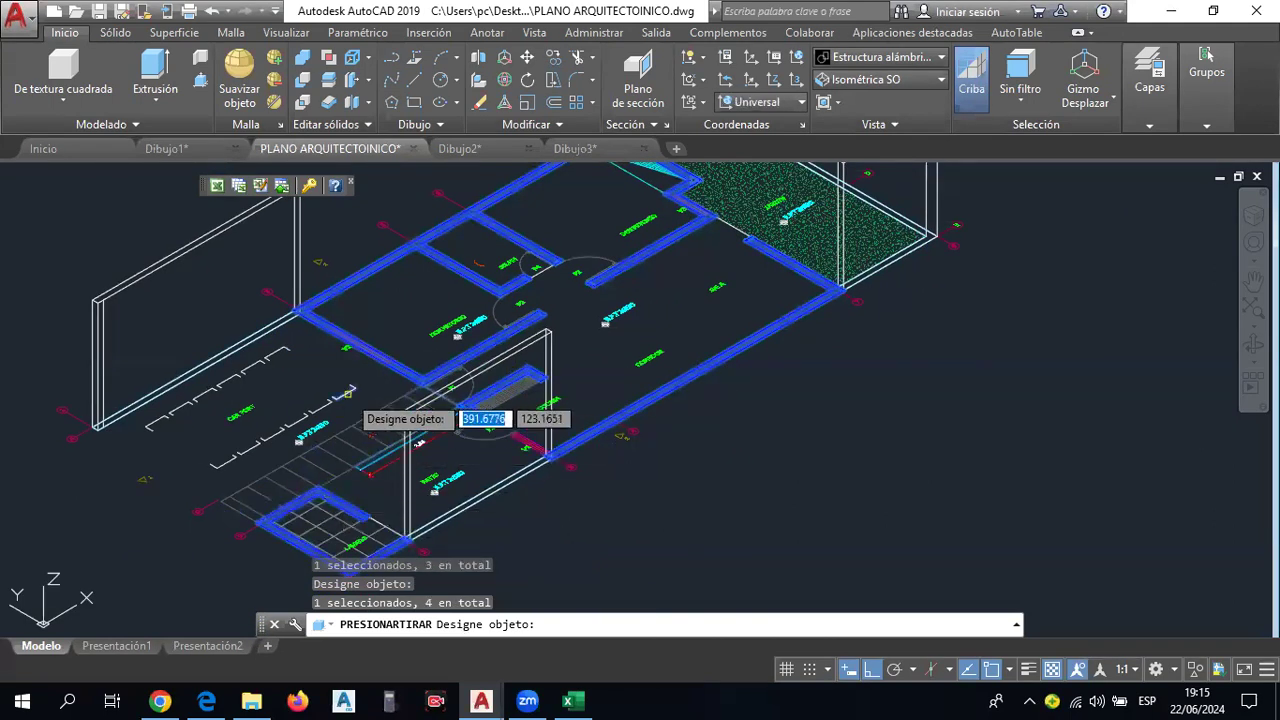
{"action": "key", "text": "Return"}
{"action": "type", "text": "3.3"}
{"action": "key", "text": "Return"}
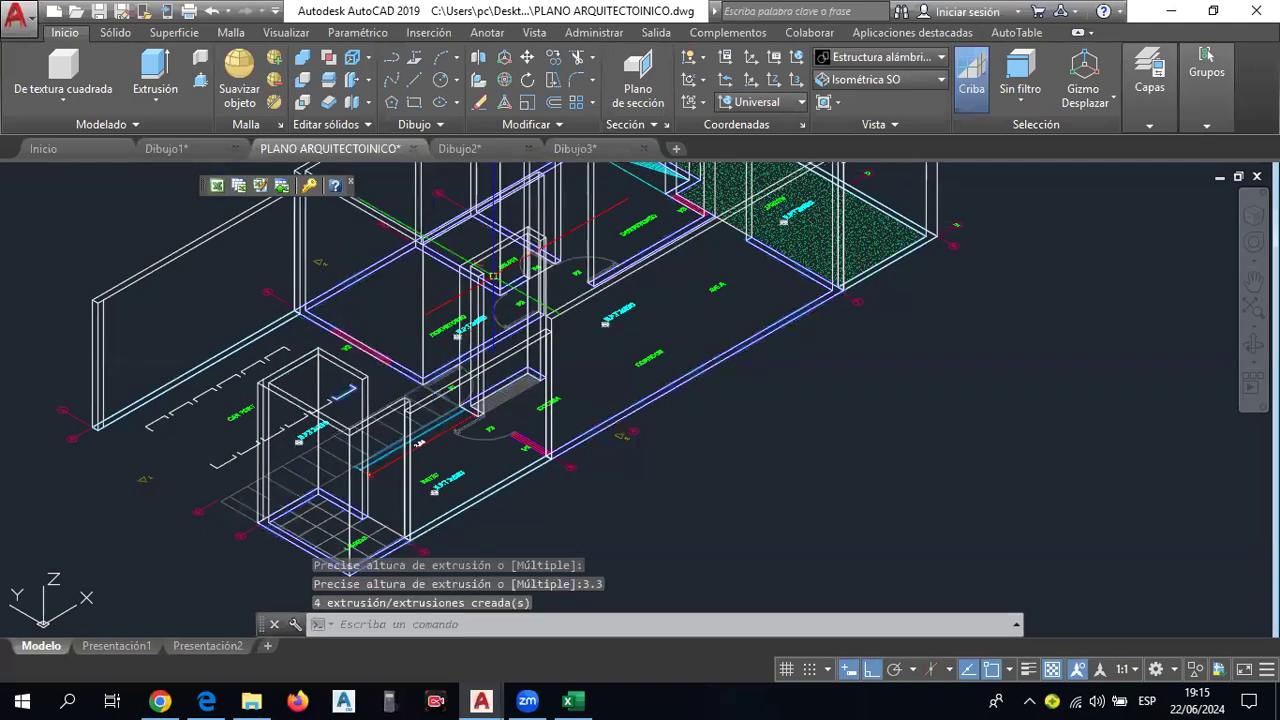
{"action": "scroll", "coordinate": [778, 386], "scroll_direction": "down", "scroll_amount": 2}
{"action": "middle_click_drag", "start_coordinate": [738, 363], "coordinate": [778, 386]}
{"action": "scroll", "coordinate": [616, 431], "scroll_direction": "up", "scroll_amount": 2}
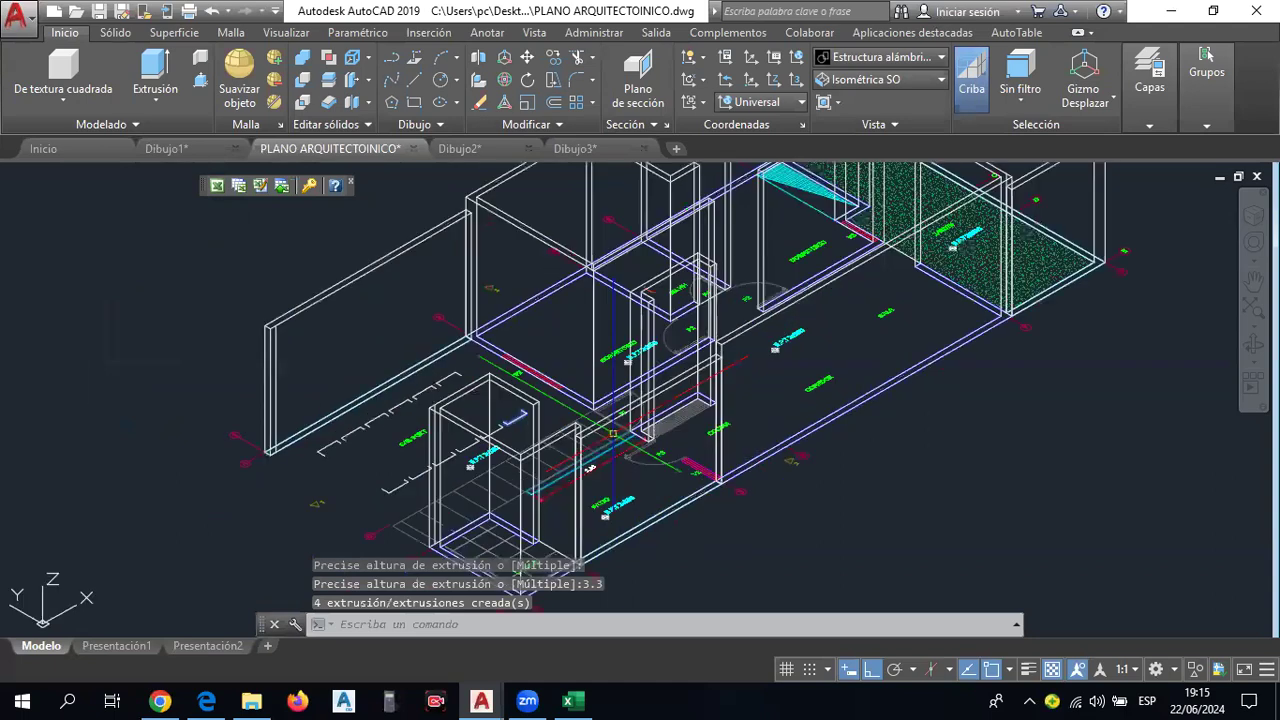
{"action": "left_click", "coordinate": [200, 80]}
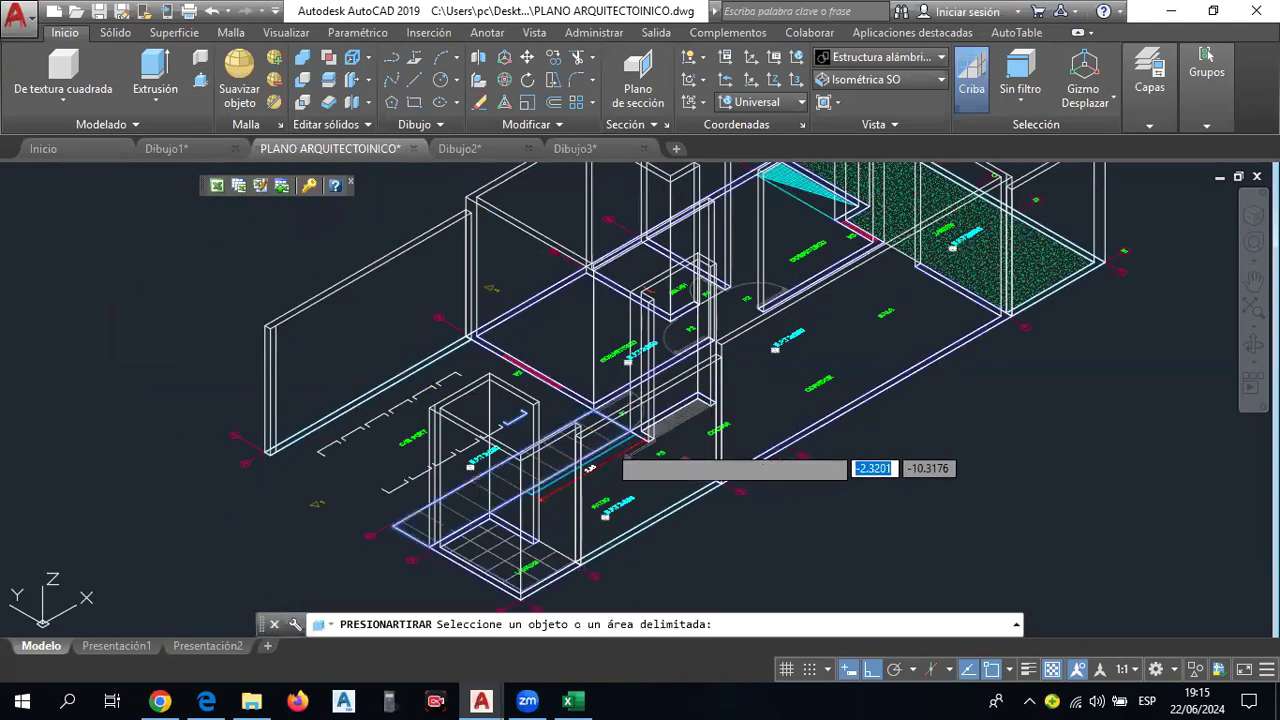
{"action": "scroll", "coordinate": [590, 468], "scroll_direction": "up", "scroll_amount": 2}
{"action": "left_click", "coordinate": [572, 472]}
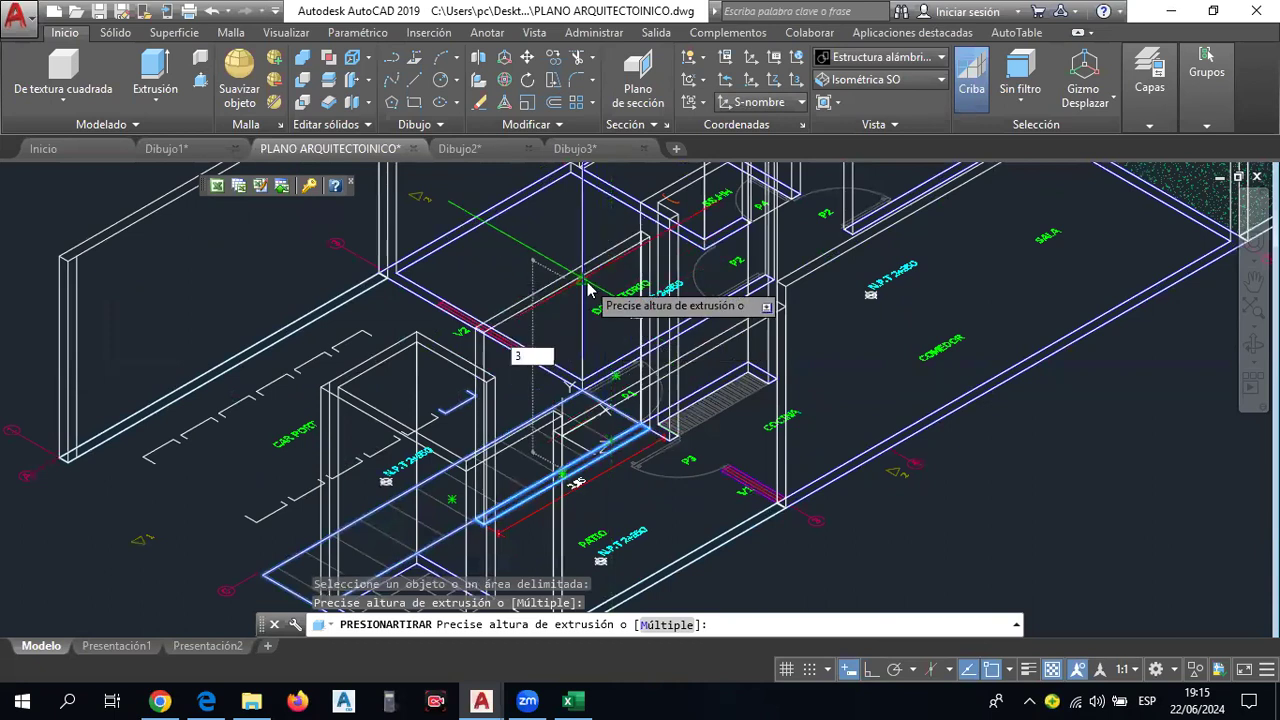
{"action": "key", "text": "Return"}
{"action": "key", "text": "Escape"}
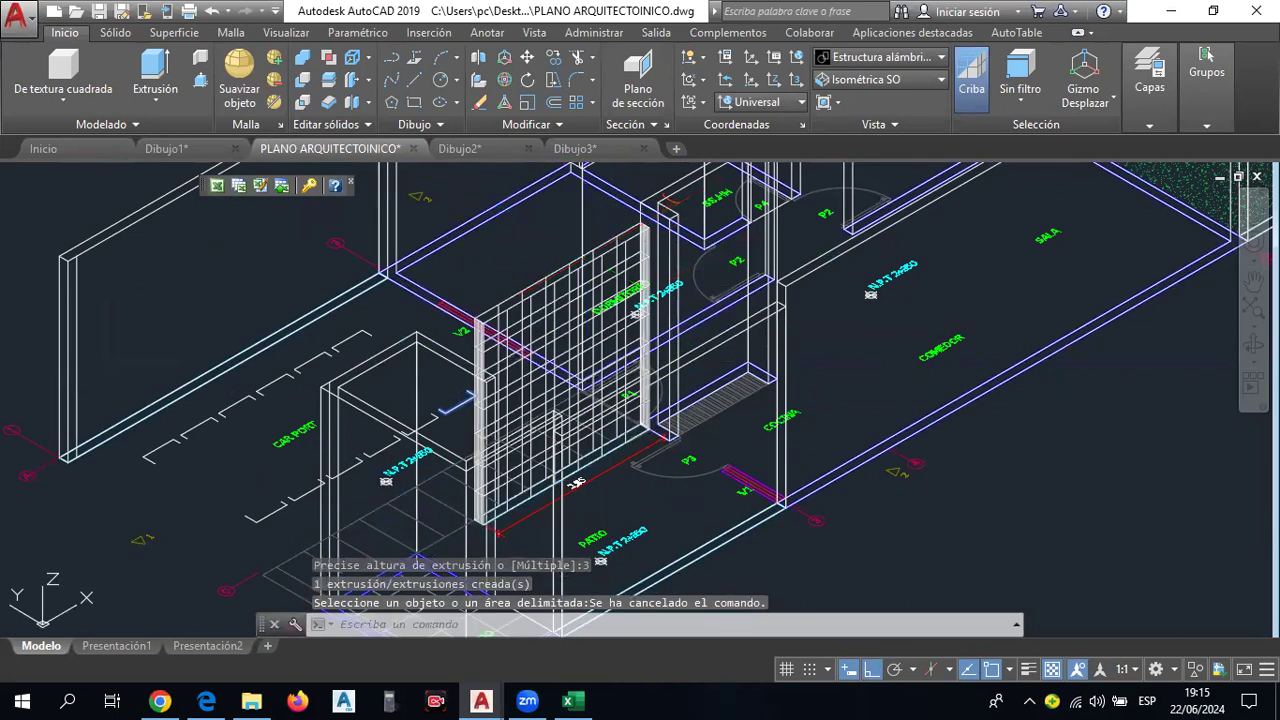
{"action": "left_click", "coordinate": [626, 390]}
{"action": "key", "text": "Delete"}
{"action": "scroll", "coordinate": [577, 484], "scroll_direction": "up", "scroll_amount": 2}
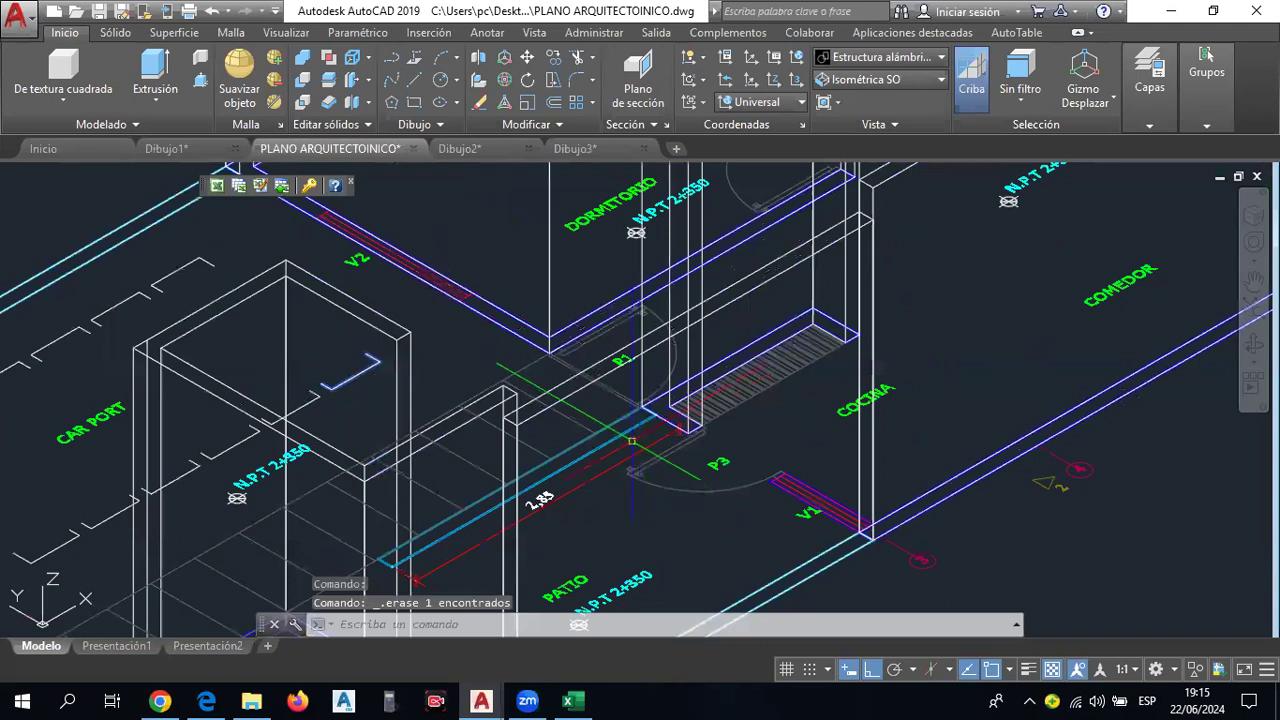
{"action": "middle_click_drag", "start_coordinate": [660, 465], "coordinate": [667, 401]}
{"action": "scroll", "coordinate": [667, 401], "scroll_direction": "up", "scroll_amount": 3}
{"action": "scroll", "coordinate": [667, 401], "scroll_direction": "up", "scroll_amount": 2}
{"action": "middle_click_drag", "start_coordinate": [428, 497], "coordinate": [500, 405]}
{"action": "key", "text": "Escape"}
{"action": "scroll", "coordinate": [641, 471], "scroll_direction": "down", "scroll_amount": 2}
{"action": "scroll", "coordinate": [641, 471], "scroll_direction": "down", "scroll_amount": 2}
{"action": "scroll", "coordinate": [641, 471], "scroll_direction": "down", "scroll_amount": 2}
{"action": "middle_click_drag", "start_coordinate": [641, 471], "coordinate": [641, 530]}
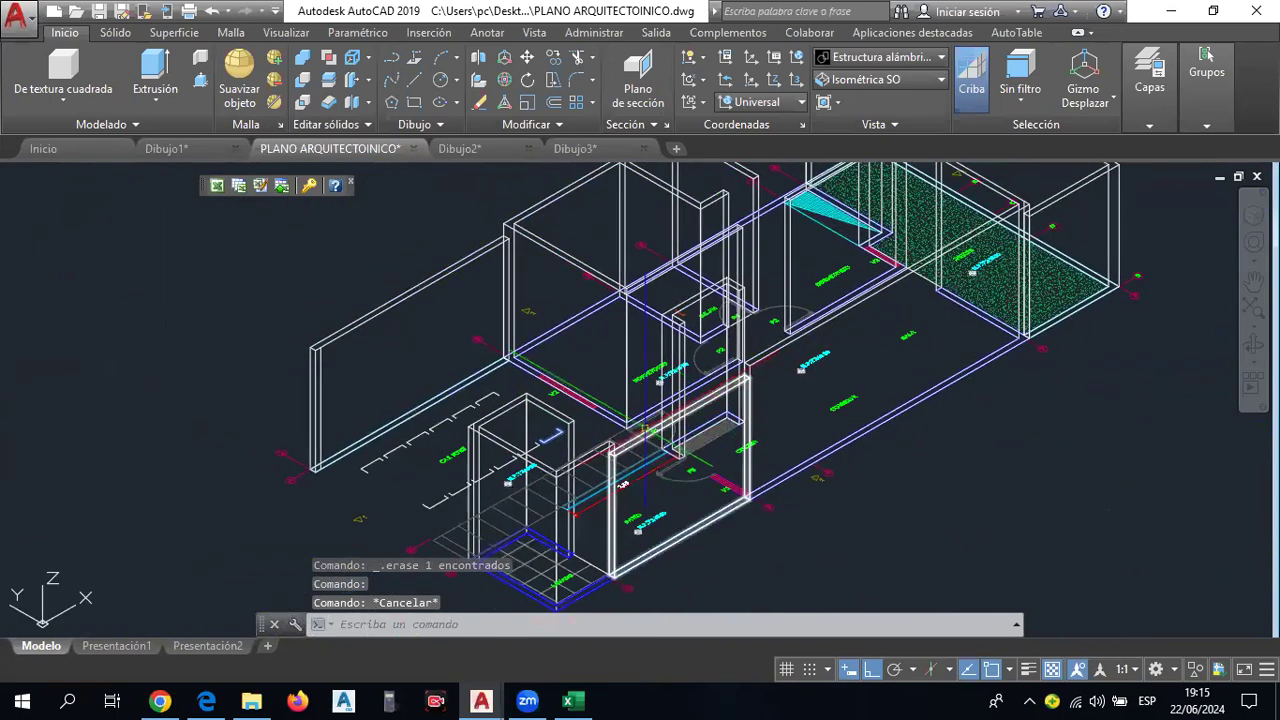
{"action": "scroll", "coordinate": [656, 373], "scroll_direction": "up", "scroll_amount": 3}
{"action": "scroll", "coordinate": [656, 373], "scroll_direction": "up", "scroll_amount": 2}
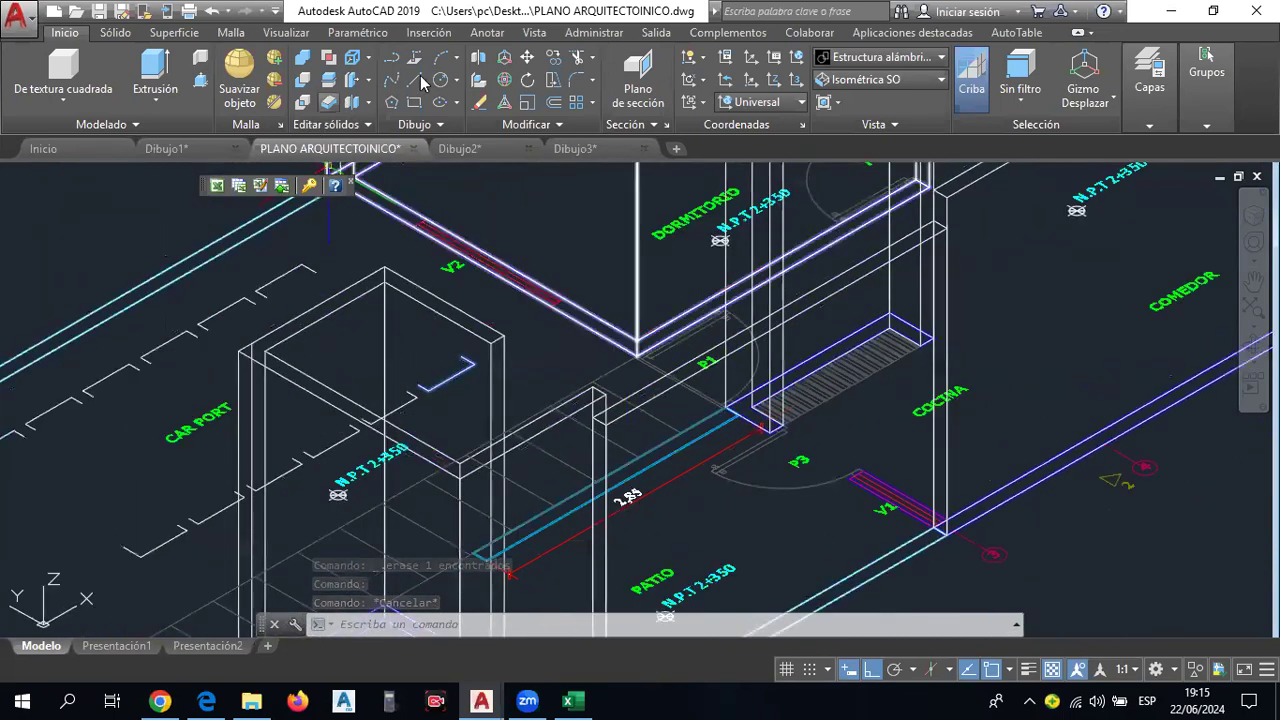
Draw a trial polyline along the corridor walls, then cancel and erase it.
{"action": "type", "text": "pol"}
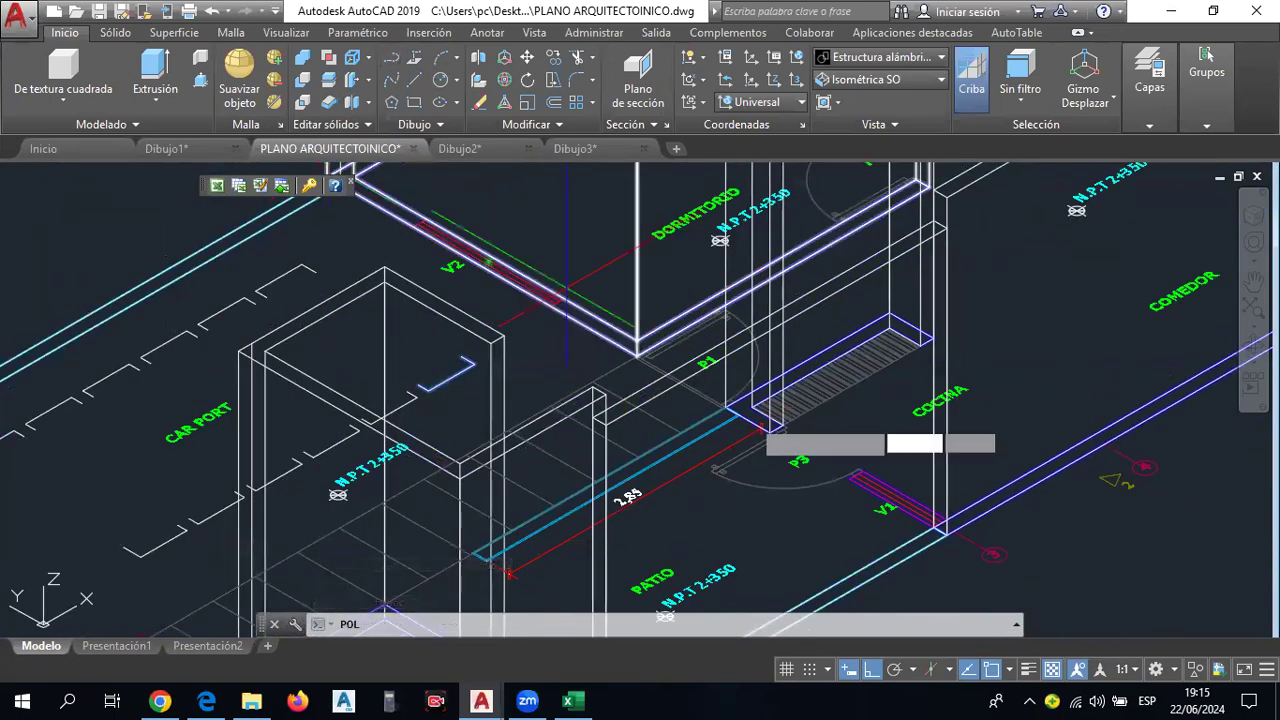
{"action": "key", "text": "Return"}
{"action": "scroll", "coordinate": [760, 430], "scroll_direction": "up", "scroll_amount": 1}
{"action": "scroll", "coordinate": [740, 410], "scroll_direction": "up", "scroll_amount": 1}
{"action": "scroll", "coordinate": [690, 384], "scroll_direction": "up", "scroll_amount": 1}
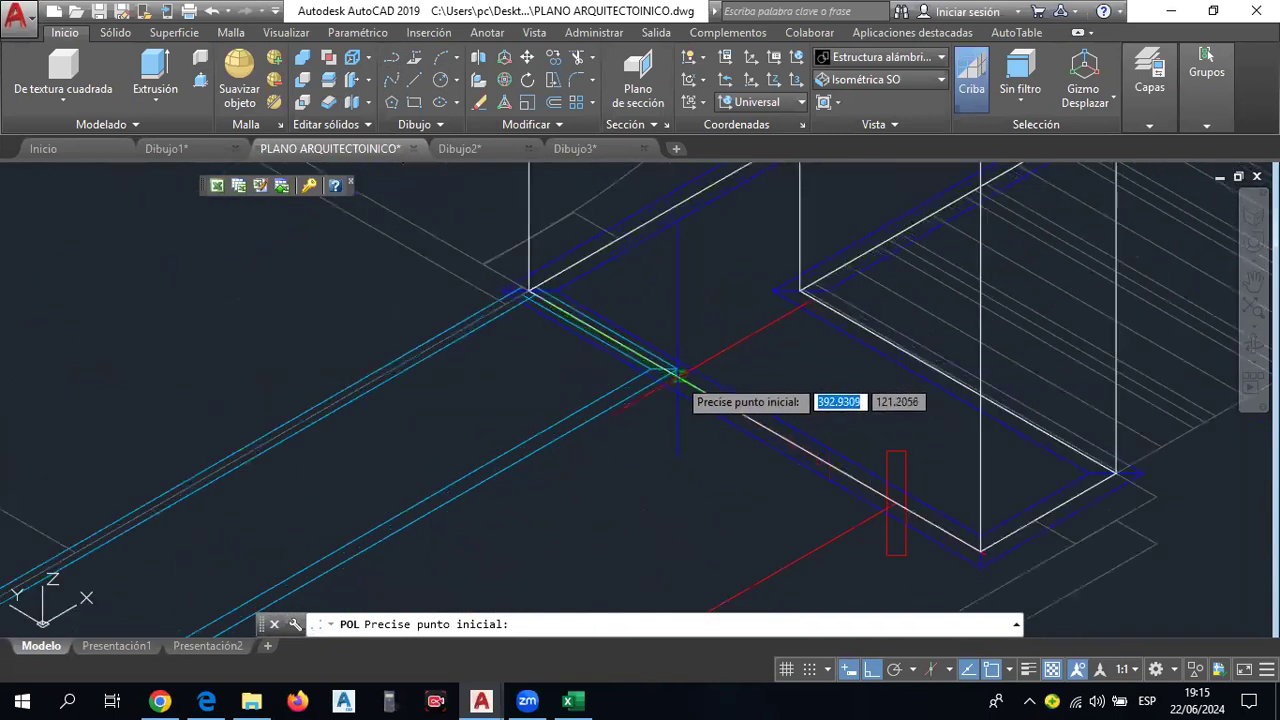
{"action": "left_click", "coordinate": [665, 370]}
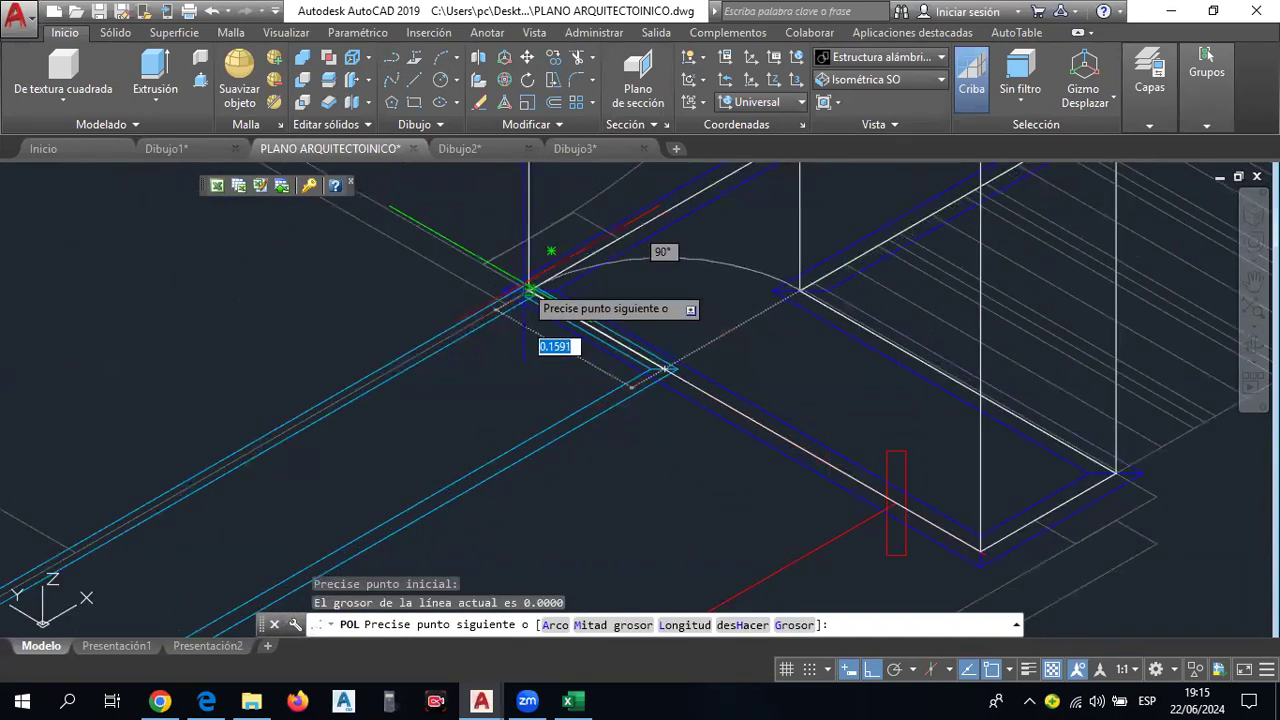
{"action": "left_click", "coordinate": [530, 290]}
{"action": "scroll", "coordinate": [530, 290], "scroll_direction": "down", "scroll_amount": 4}
{"action": "mouse_move", "coordinate": [472, 319]}
{"action": "middle_mouse_down"}
{"action": "mouse_move", "coordinate": [352, 377]}
{"action": "mouse_move", "coordinate": [366, 426]}
{"action": "middle_mouse_up"}
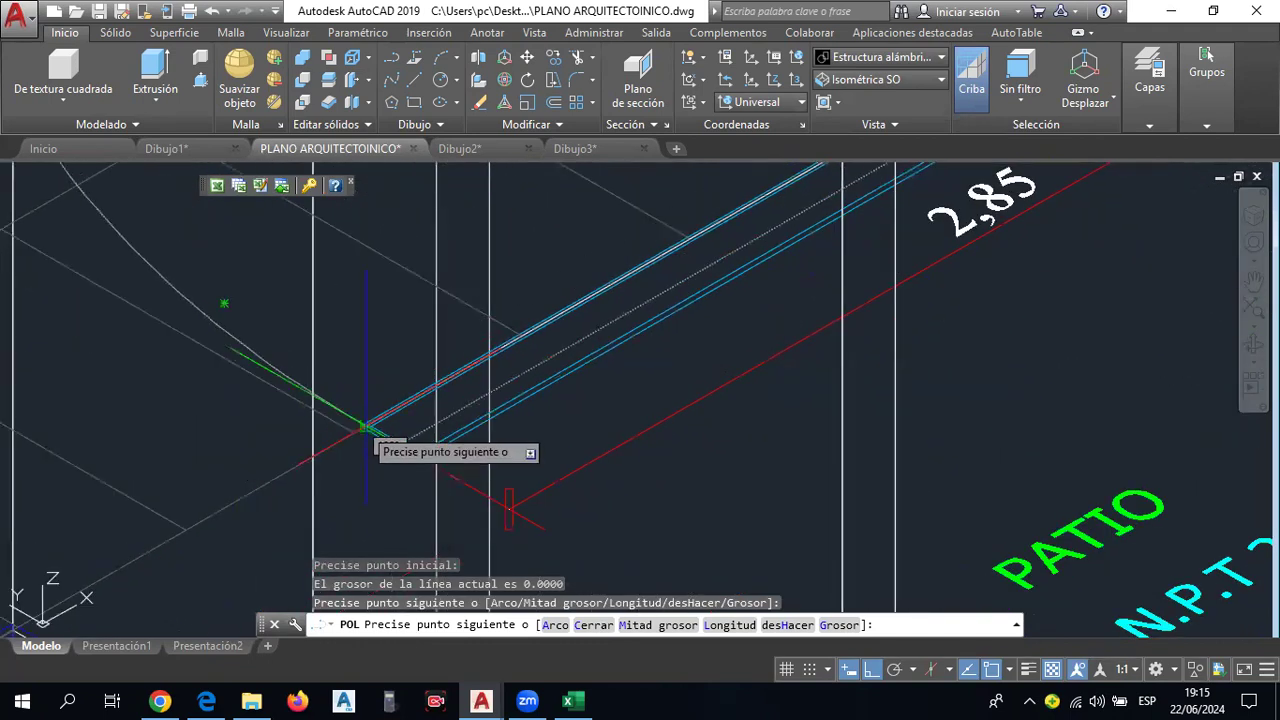
{"action": "left_click", "coordinate": [366, 428]}
{"action": "left_click", "coordinate": [419, 457]}
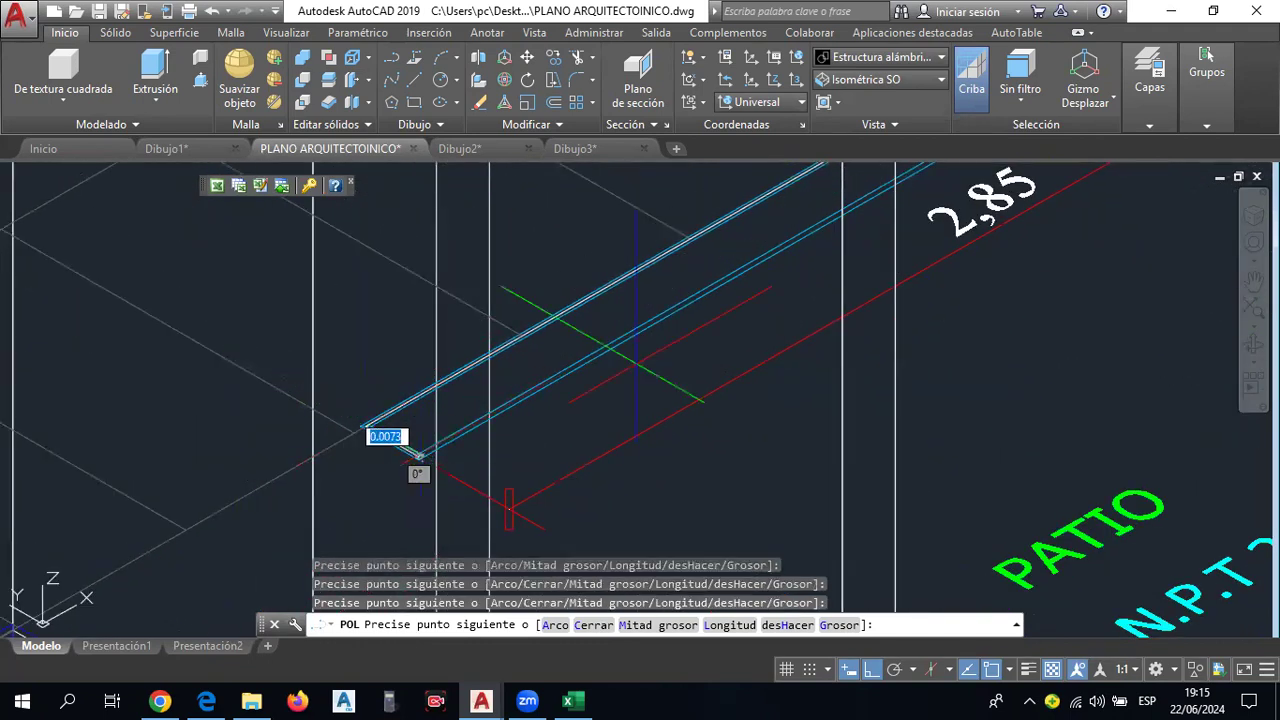
{"action": "scroll", "coordinate": [420, 458], "scroll_direction": "down", "scroll_amount": 3}
{"action": "scroll", "coordinate": [808, 246], "scroll_direction": "up", "scroll_amount": 2}
{"action": "scroll", "coordinate": [808, 246], "scroll_direction": "up", "scroll_amount": 2}
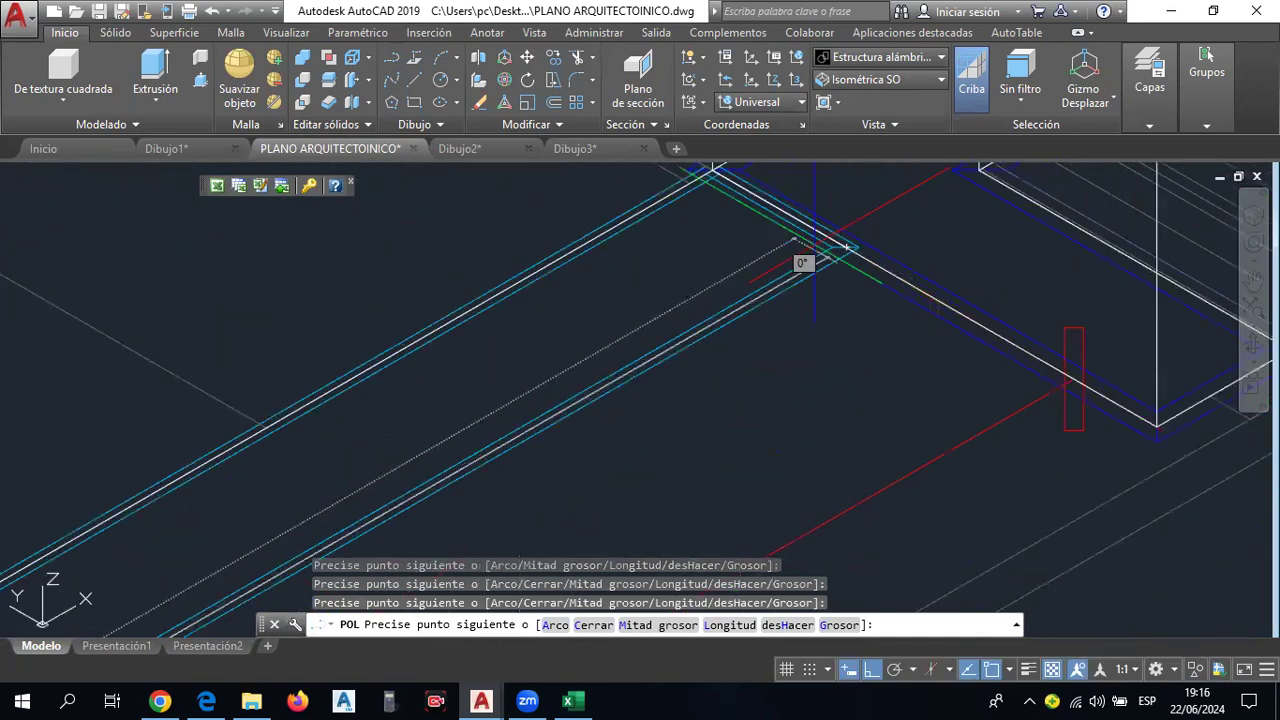
{"action": "key", "text": "Escape"}
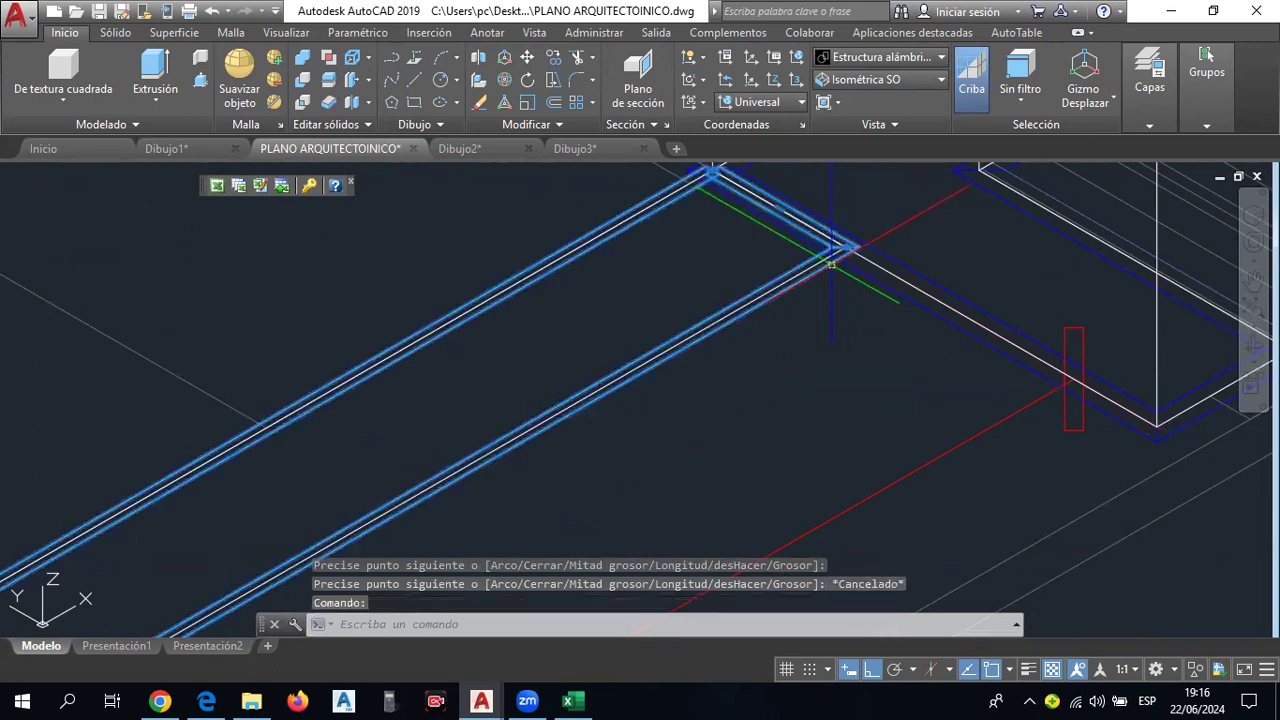
{"action": "key", "text": "Delete"}
Press-pull the strip beside the patio to a height of 3.
{"action": "scroll", "coordinate": [822, 320], "scroll_direction": "down", "scroll_amount": 2}
{"action": "scroll", "coordinate": [760, 365], "scroll_direction": "down", "scroll_amount": 1}
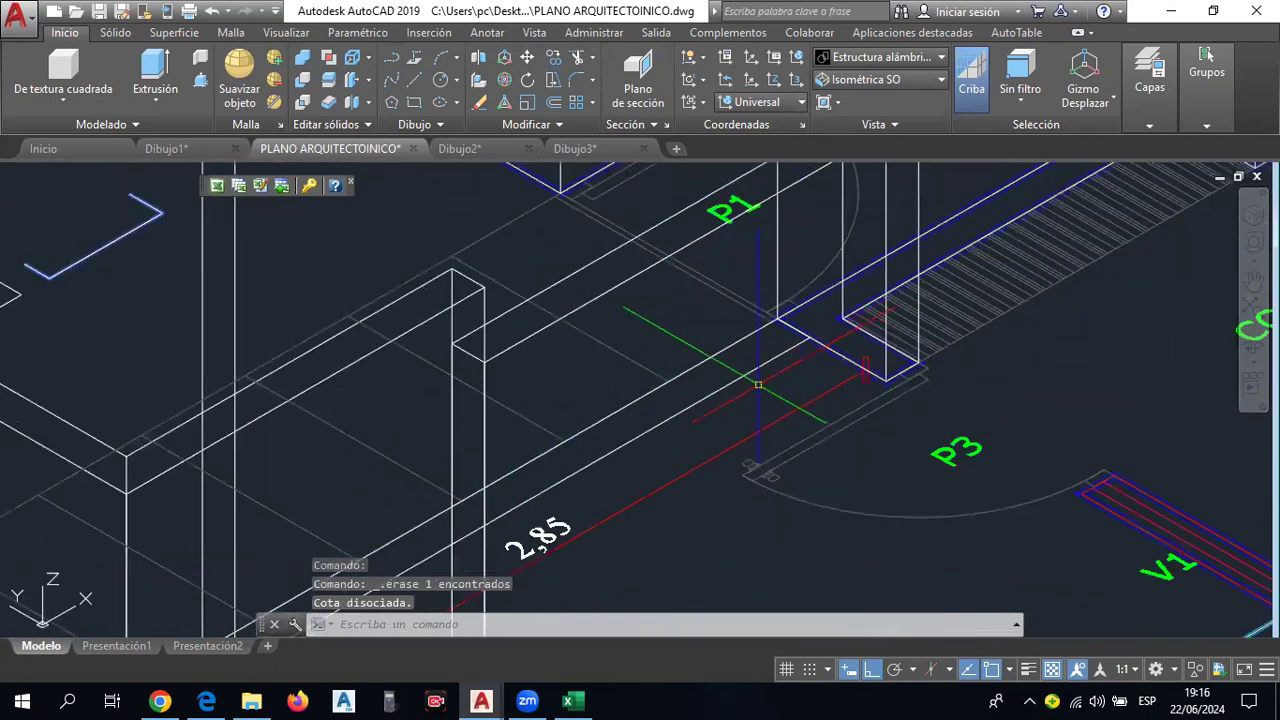
{"action": "scroll", "coordinate": [748, 370], "scroll_direction": "down", "scroll_amount": 2}
{"action": "scroll", "coordinate": [748, 313], "scroll_direction": "down", "scroll_amount": 2}
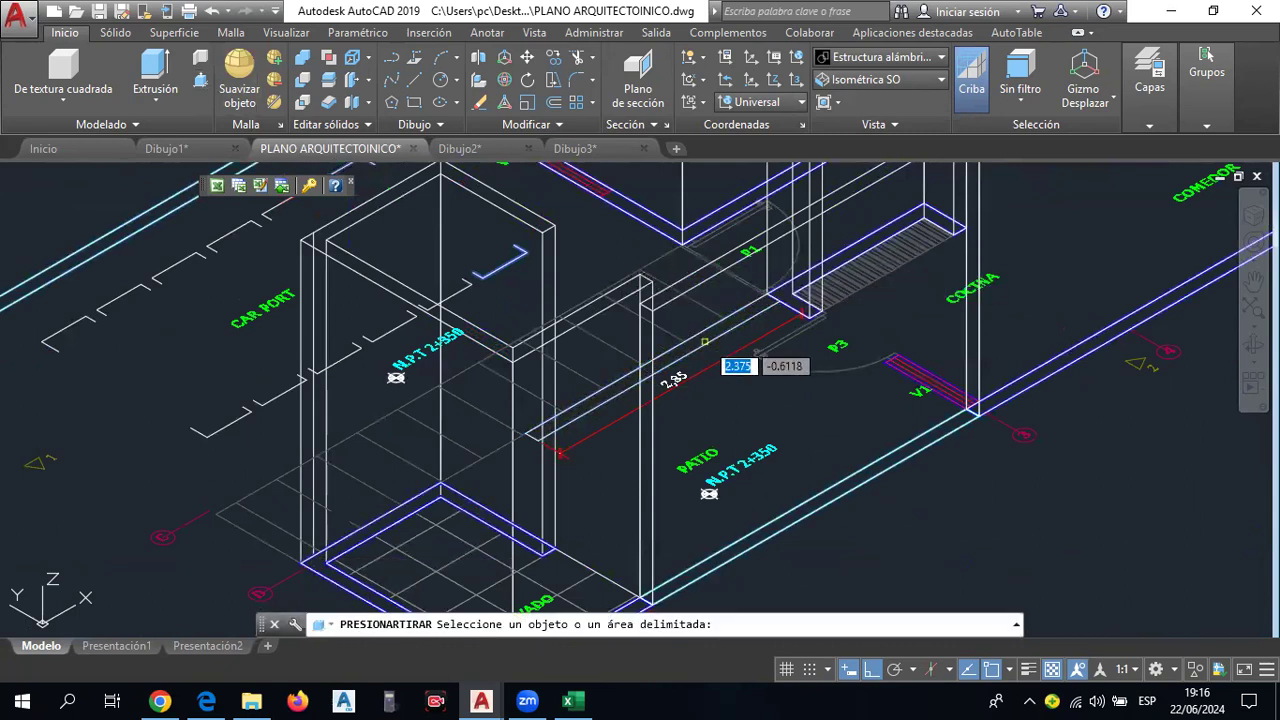
{"action": "left_click", "coordinate": [688, 272]}
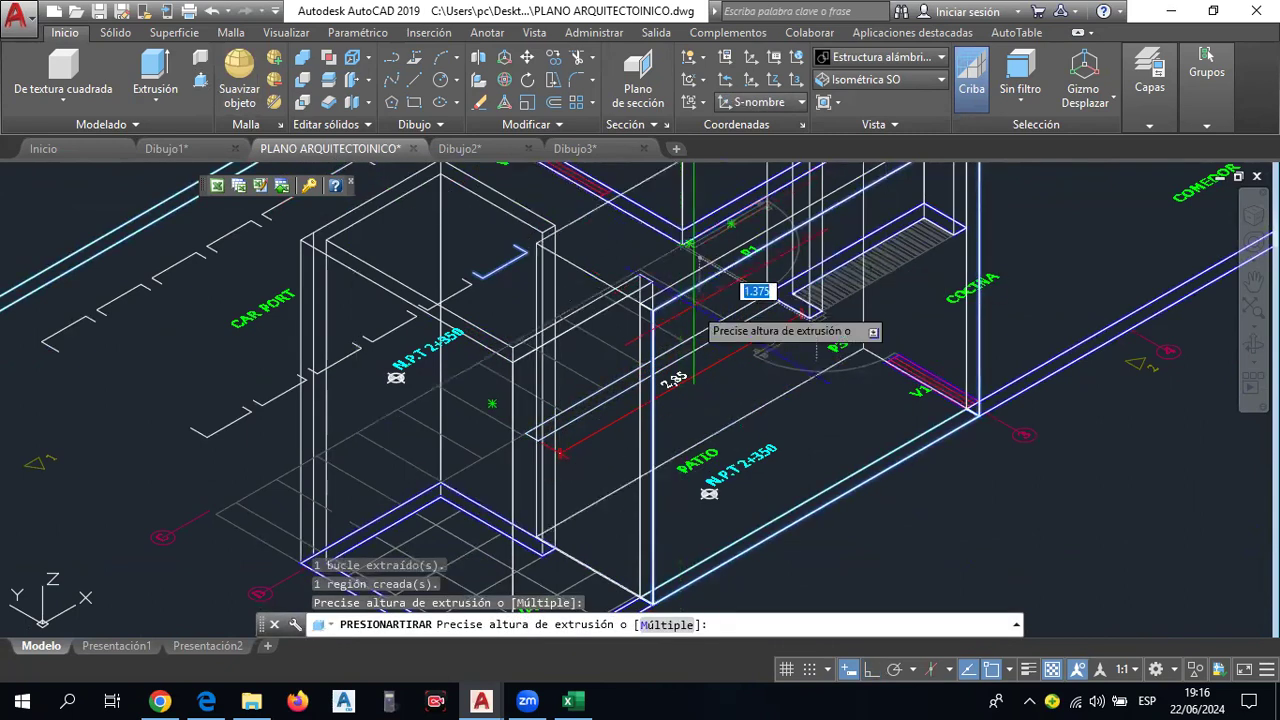
{"action": "left_click", "coordinate": [711, 334]}
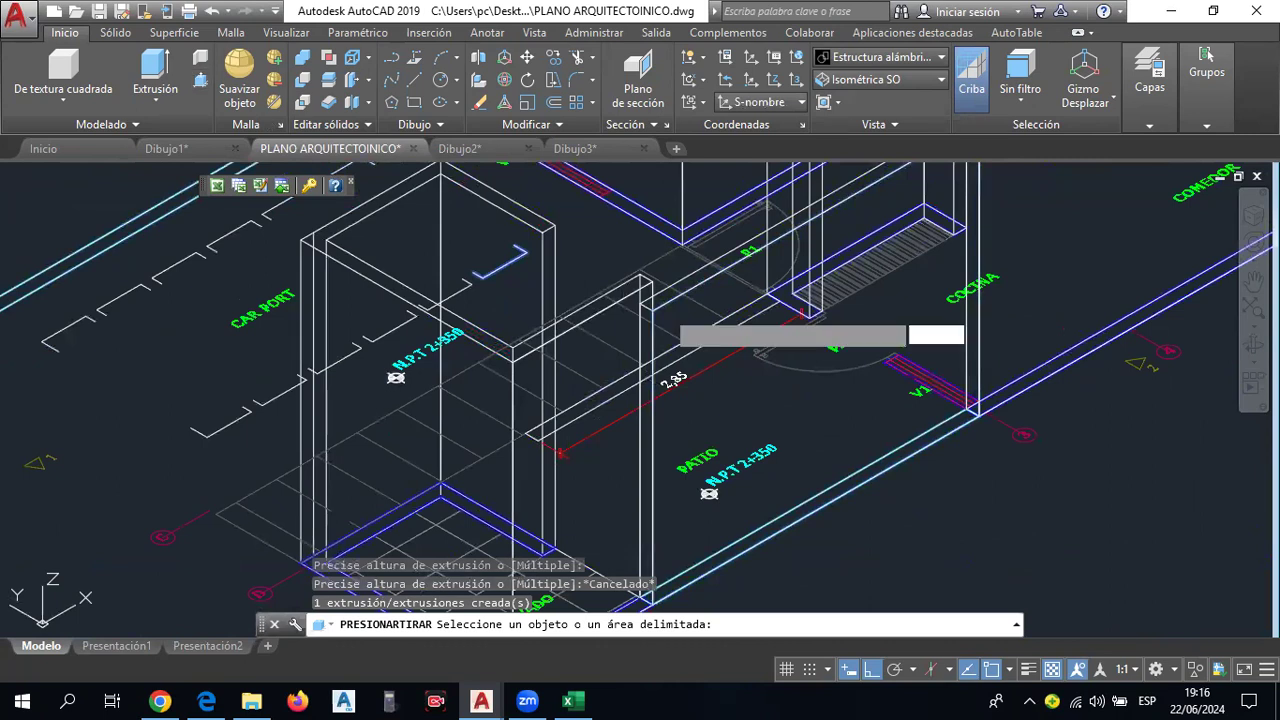
{"action": "left_click", "coordinate": [713, 327]}
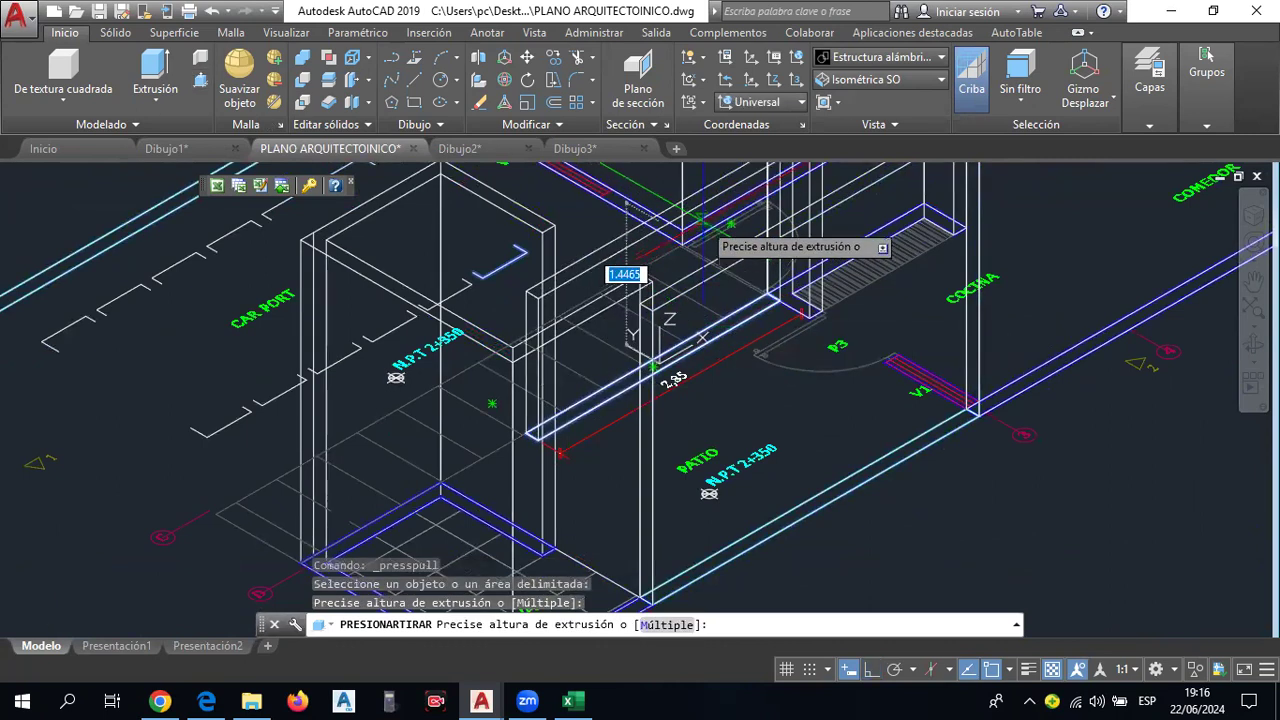
{"action": "type", "text": "3"}
{"action": "key", "text": "Return"}
Delete the unwanted grid-shaped solid created by that extrusion.
{"action": "scroll", "coordinate": [737, 343], "scroll_direction": "down", "scroll_amount": 2}
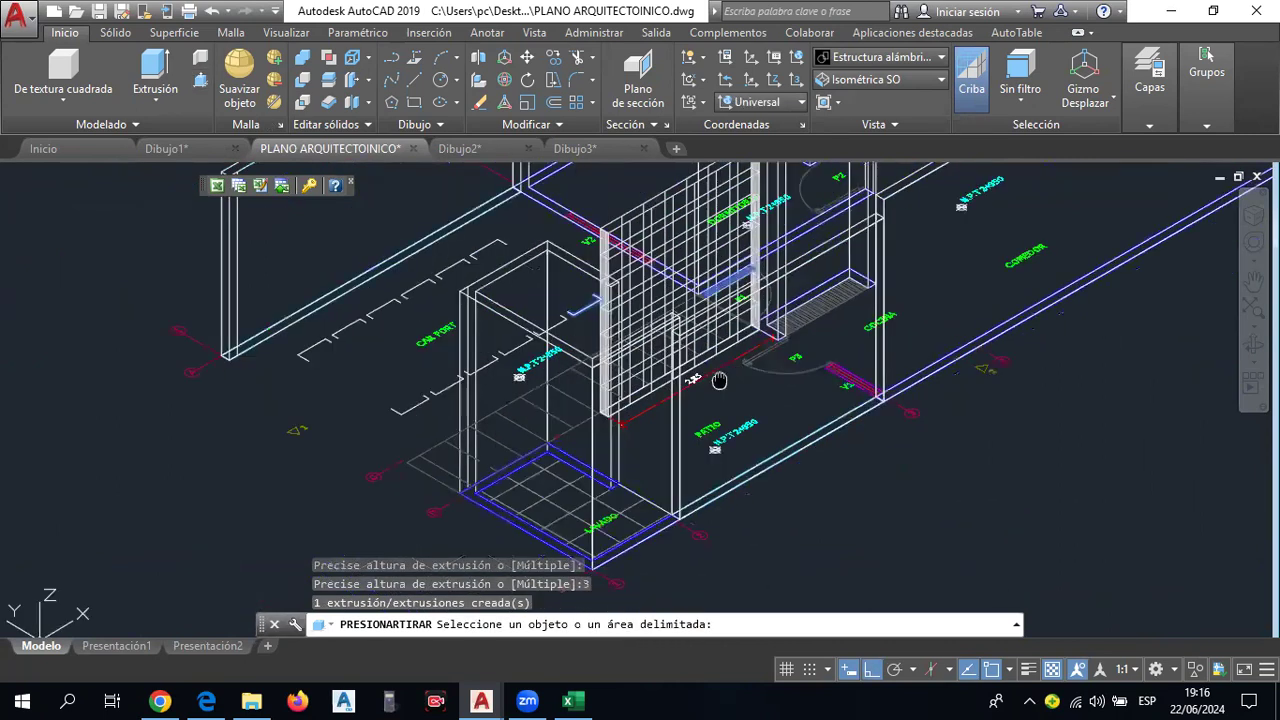
{"action": "middle_click_drag", "start_coordinate": [717, 374], "coordinate": [708, 470]}
{"action": "key", "text": "Escape"}
{"action": "left_click", "coordinate": [706, 342]}
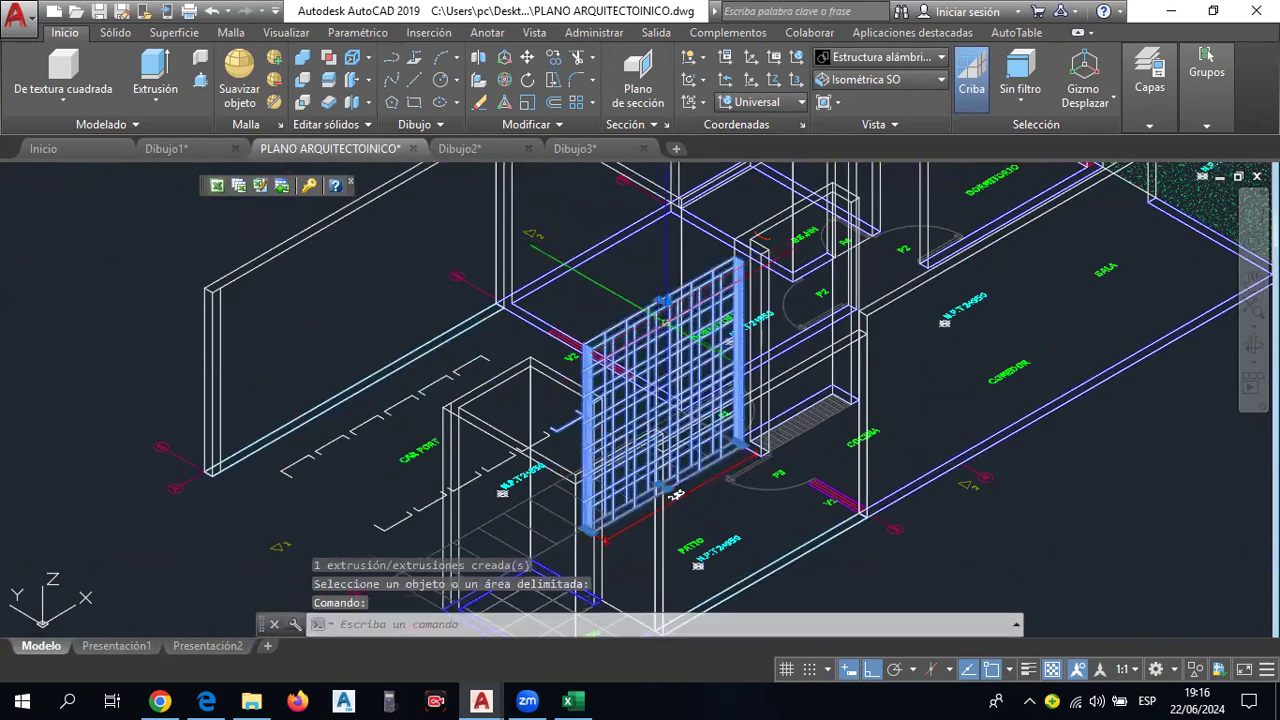
{"action": "key", "text": "Delete"}
{"action": "scroll", "coordinate": [676, 494], "scroll_direction": "down", "scroll_amount": 3}
Apply the Conceptual visual style, then 3D-orbit the house toward a near-plan view.
{"action": "scroll", "coordinate": [660, 488], "scroll_direction": "down", "scroll_amount": 2}
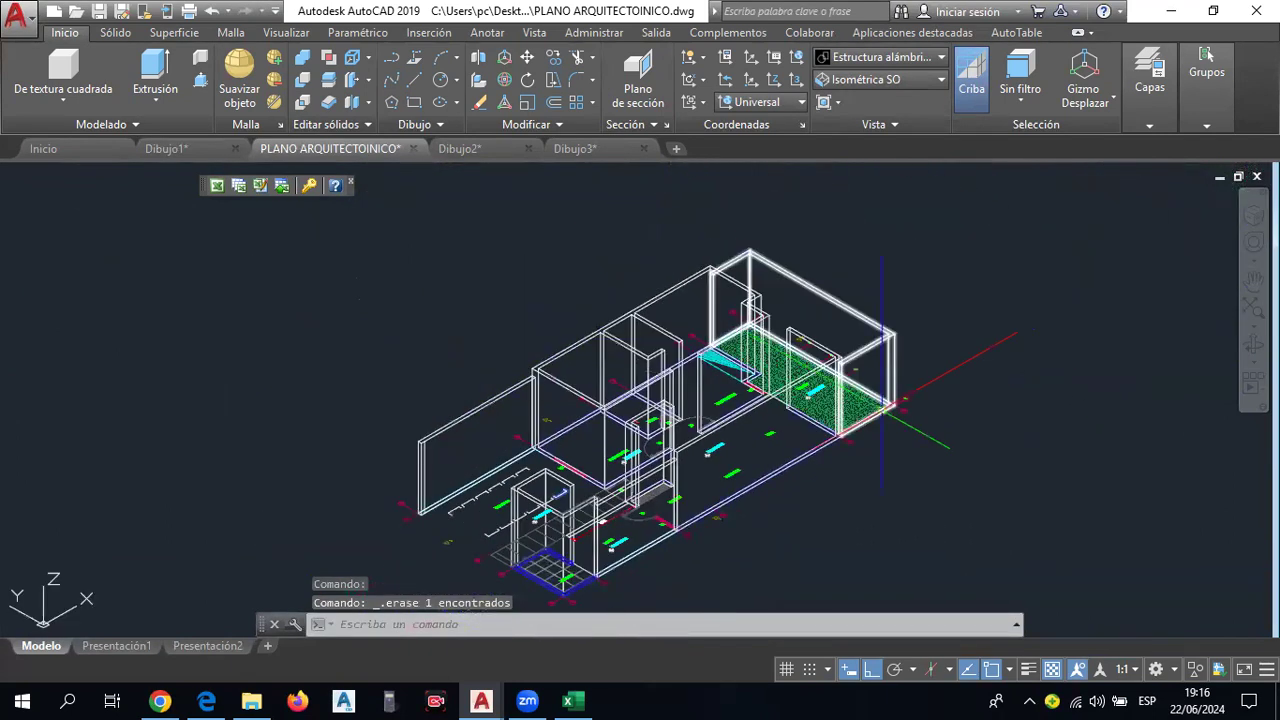
{"action": "scroll", "coordinate": [826, 418], "scroll_direction": "up", "scroll_amount": 2}
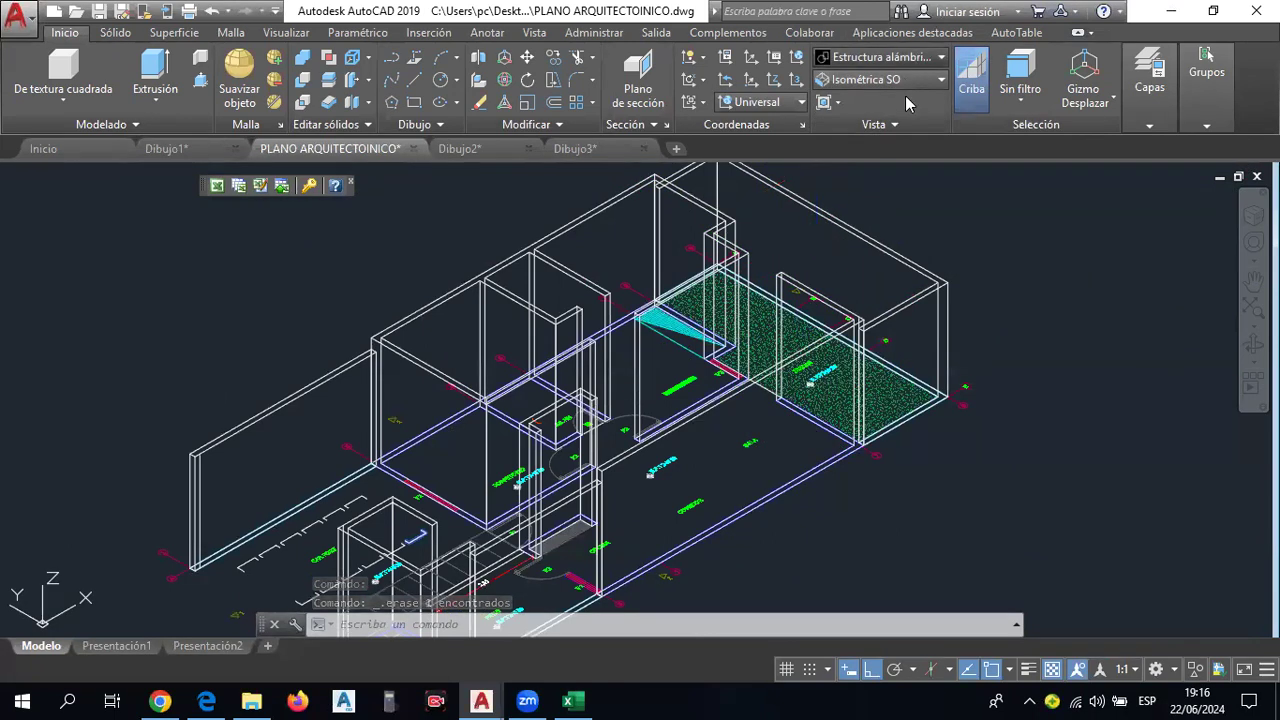
{"action": "left_click", "coordinate": [880, 57]}
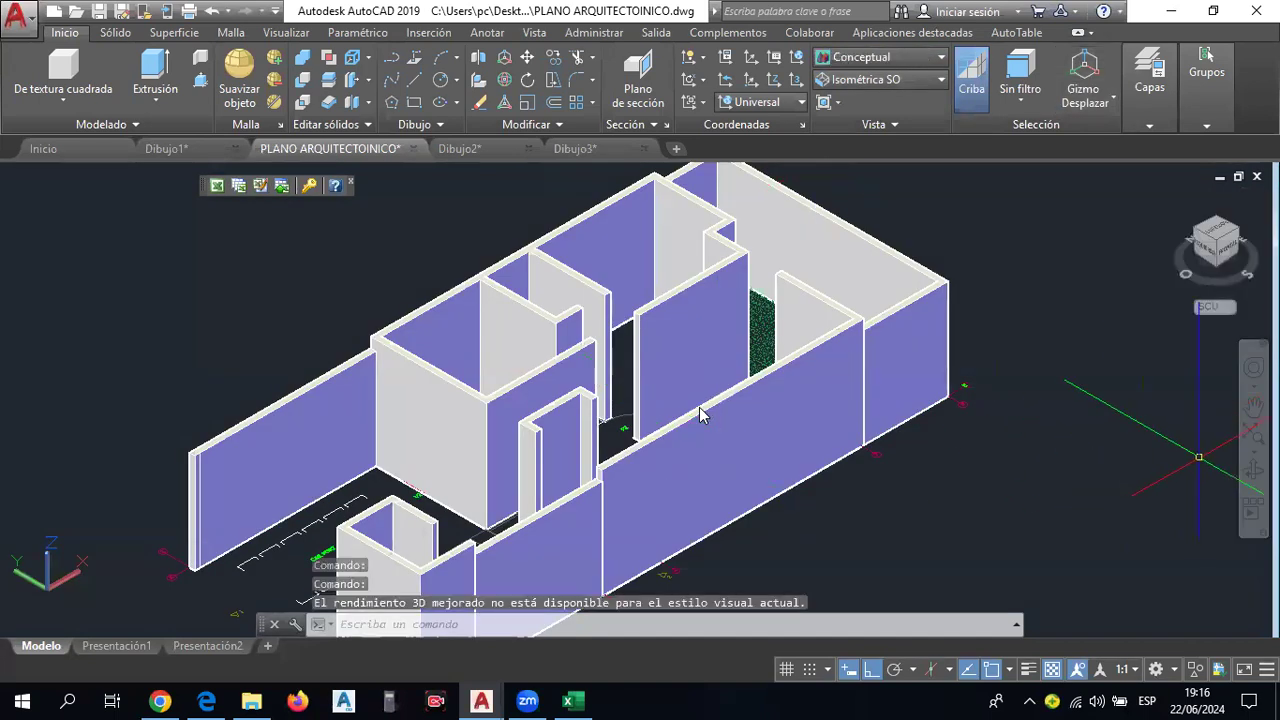
{"action": "left_click", "coordinate": [1253, 470]}
{"action": "mouse_move", "coordinate": [791, 469]}
{"action": "left_mouse_down"}
{"action": "mouse_move", "coordinate": [828, 499]}
{"action": "mouse_move", "coordinate": [762, 443]}
{"action": "mouse_move", "coordinate": [811, 412]}
{"action": "left_mouse_up"}
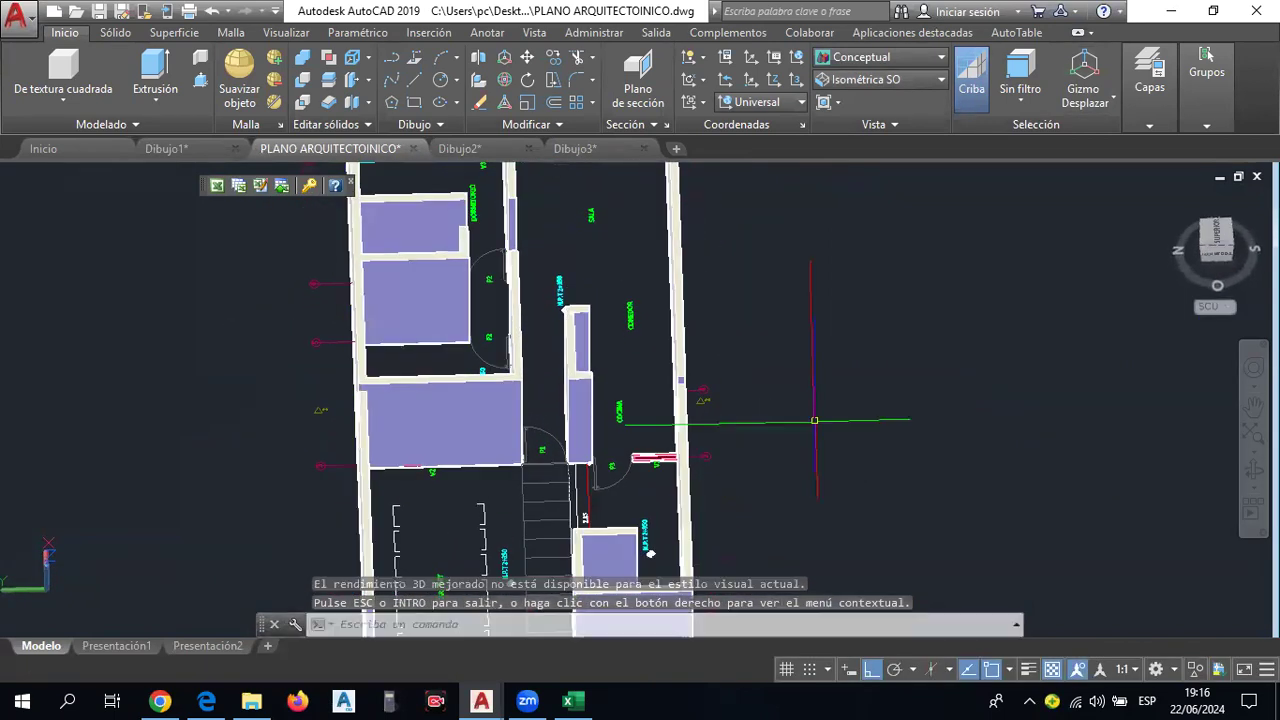
{"action": "key", "text": "Escape"}
Switch to the Top view from the Visualize tab's Saved Views list.
{"action": "left_click", "coordinate": [299, 36]}
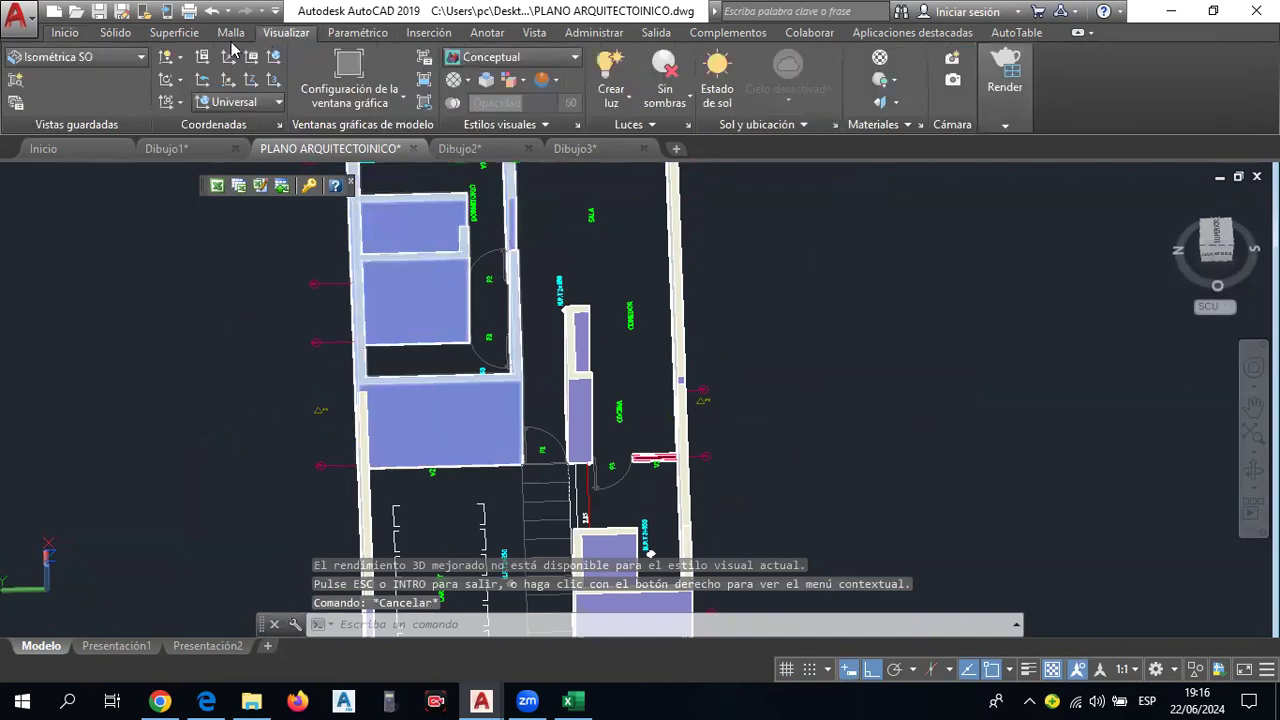
{"action": "left_click", "coordinate": [141, 57]}
{"action": "left_click", "coordinate": [112, 81]}
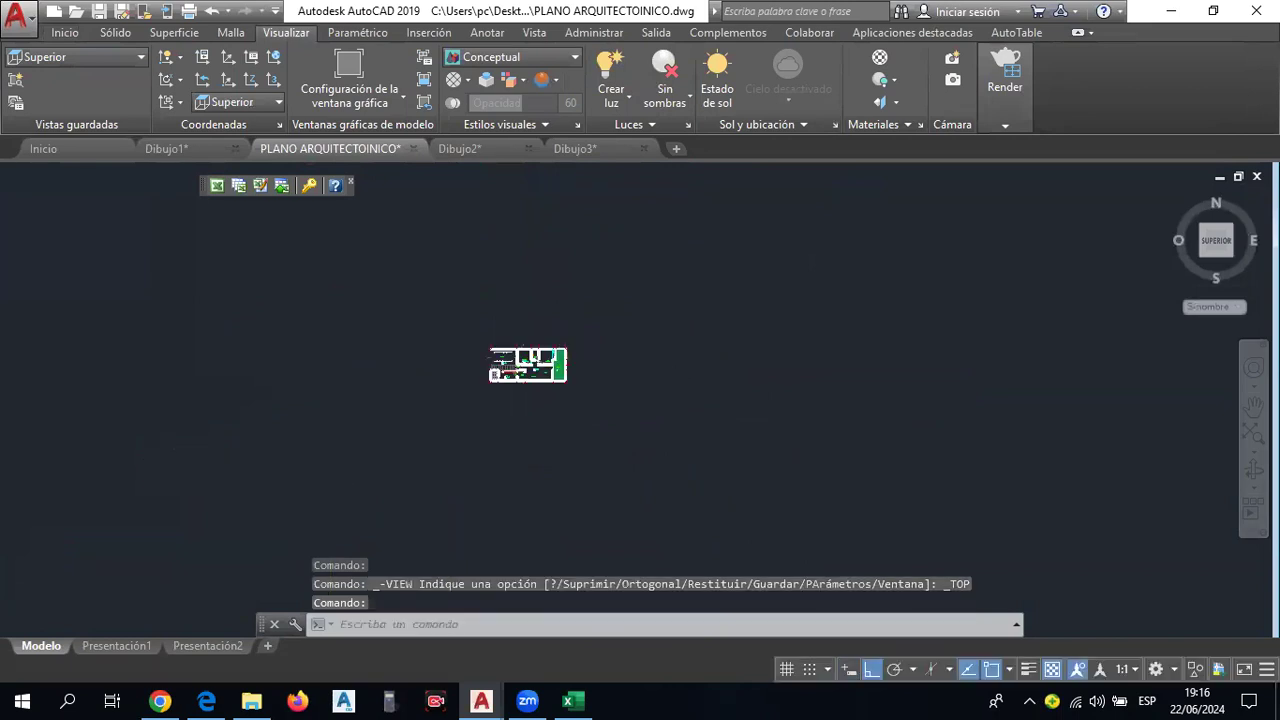
{"action": "scroll", "coordinate": [684, 378], "scroll_direction": "up", "scroll_amount": 2}
{"action": "scroll", "coordinate": [674, 384], "scroll_direction": "up", "scroll_amount": 2}
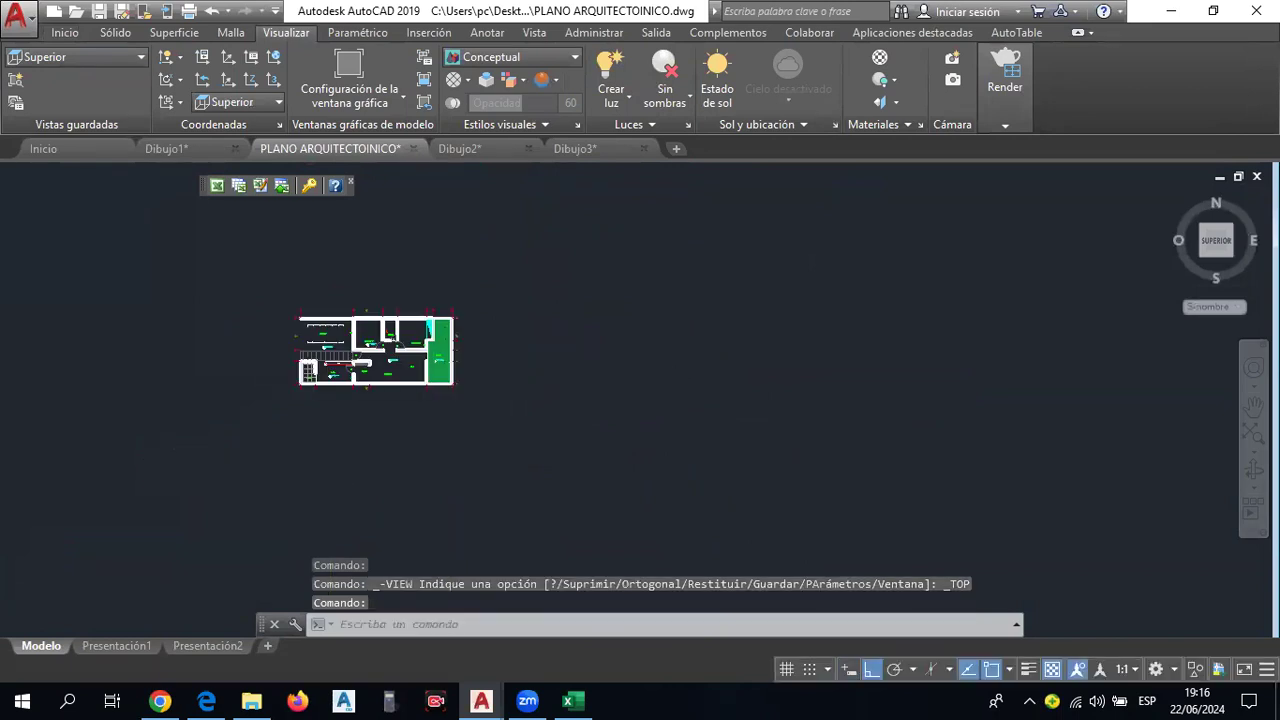
{"action": "scroll", "coordinate": [688, 386], "scroll_direction": "up", "scroll_amount": 2}
{"action": "middle_click_drag", "start_coordinate": [322, 345], "coordinate": [965, 360]}
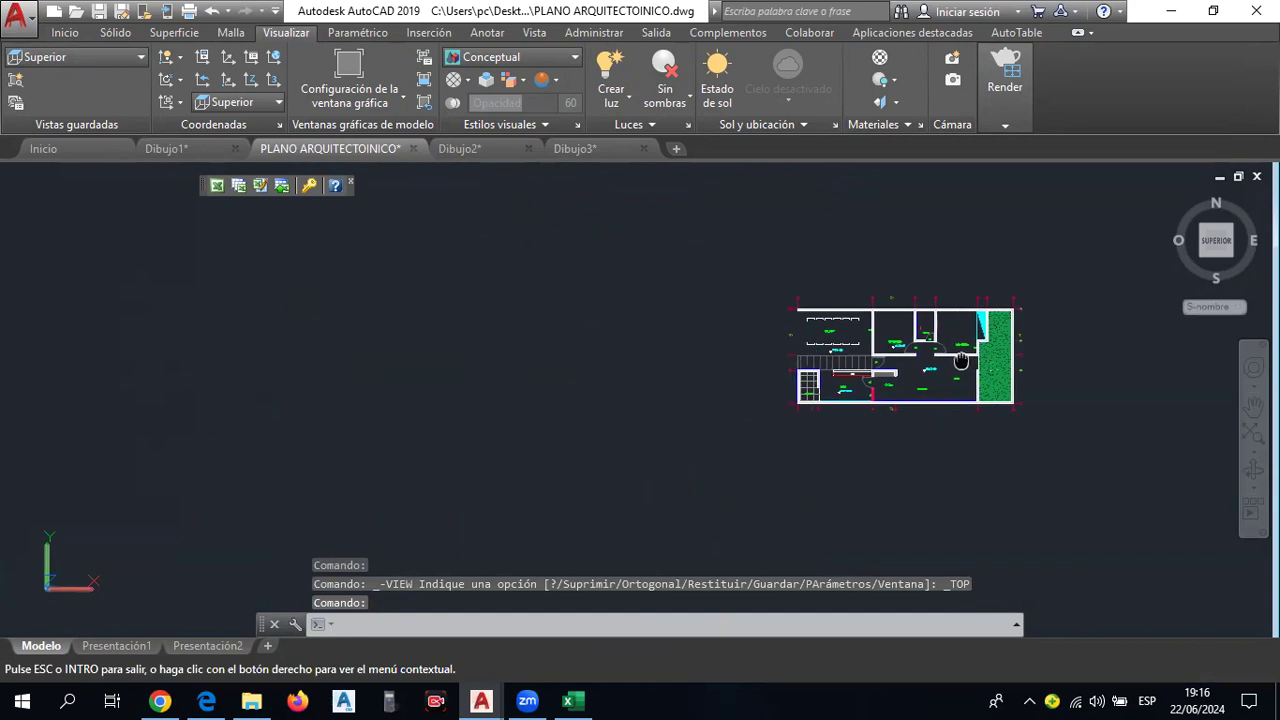
{"action": "scroll", "coordinate": [965, 360], "scroll_direction": "up", "scroll_amount": 1}
{"action": "scroll", "coordinate": [831, 374], "scroll_direction": "up", "scroll_amount": 1}
{"action": "scroll", "coordinate": [851, 363], "scroll_direction": "up", "scroll_amount": 1}
{"action": "scroll", "coordinate": [892, 348], "scroll_direction": "up", "scroll_amount": 1}
{"action": "scroll", "coordinate": [800, 368], "scroll_direction": "up", "scroll_amount": 1}
{"action": "scroll", "coordinate": [792, 373], "scroll_direction": "up", "scroll_amount": 1}
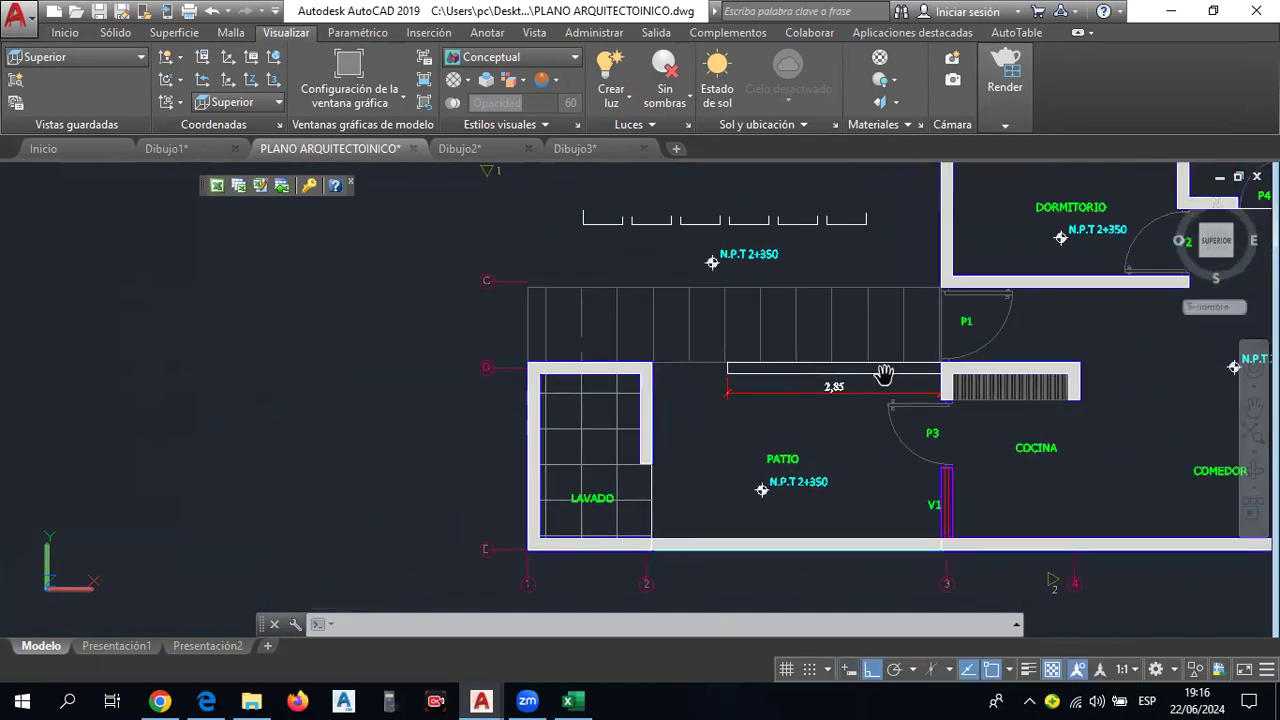
{"action": "middle_click_drag", "start_coordinate": [713, 377], "coordinate": [713, 377]}
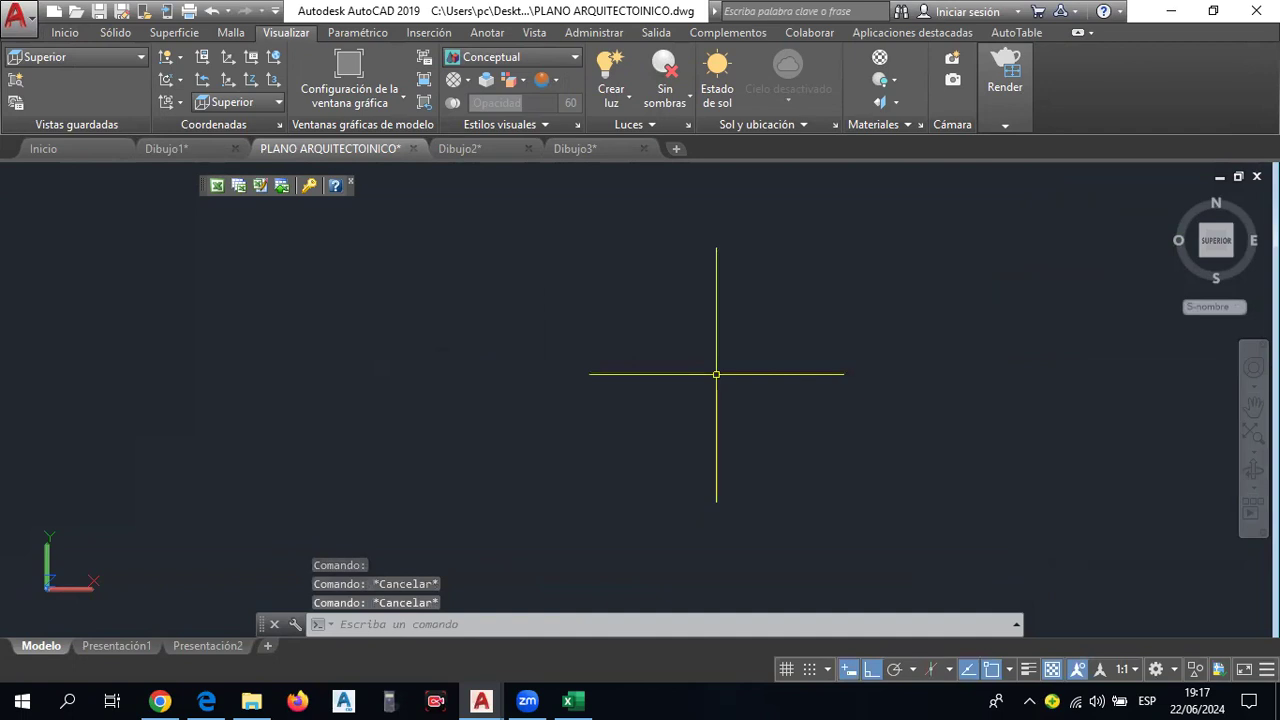
Zoom to extents with Z, E to recover the whole plan, then zoom in.
{"action": "type", "text": "z"}
{"action": "key", "text": "Return"}
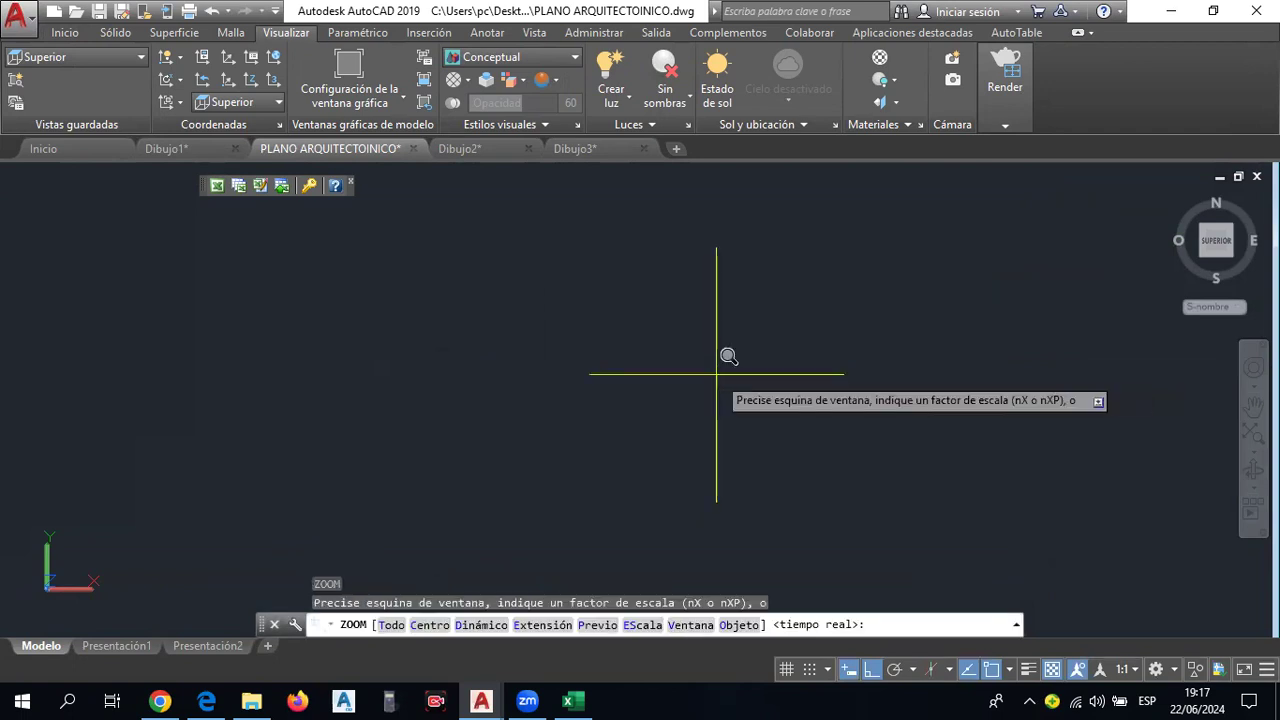
{"action": "type", "text": "e"}
{"action": "key", "text": "Return"}
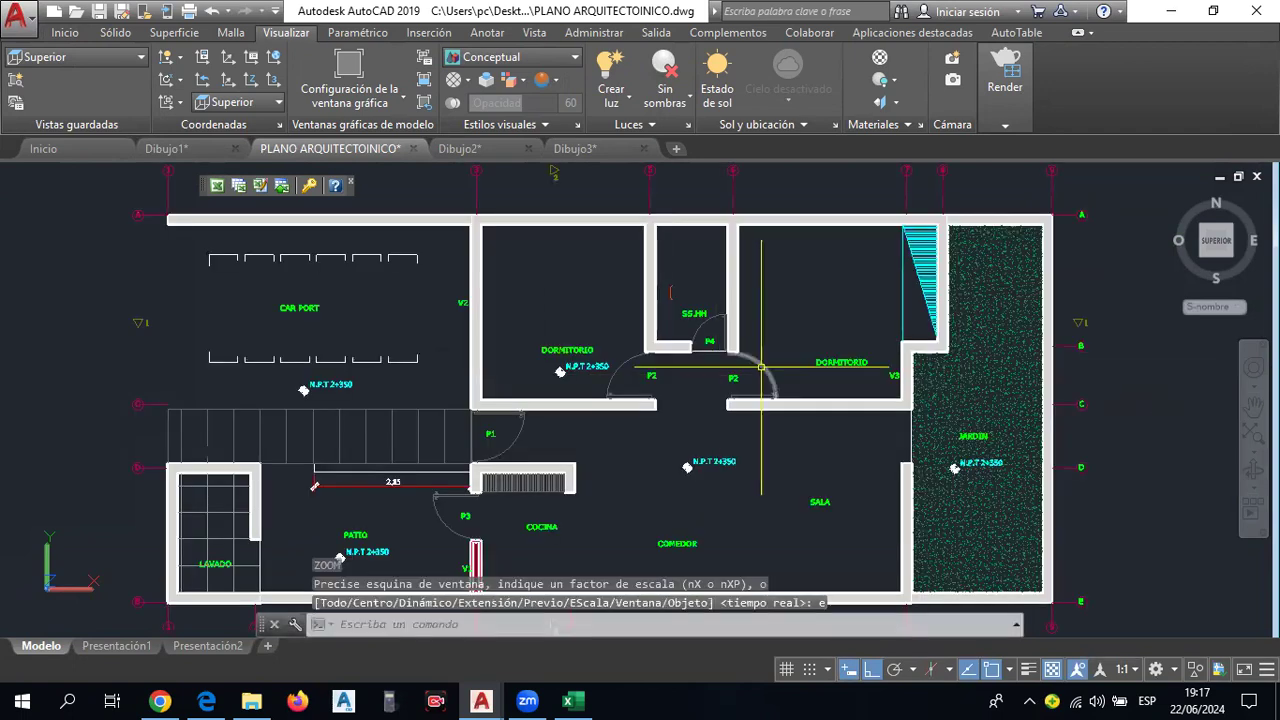
{"action": "scroll", "coordinate": [393, 482], "scroll_direction": "up", "scroll_amount": 3}
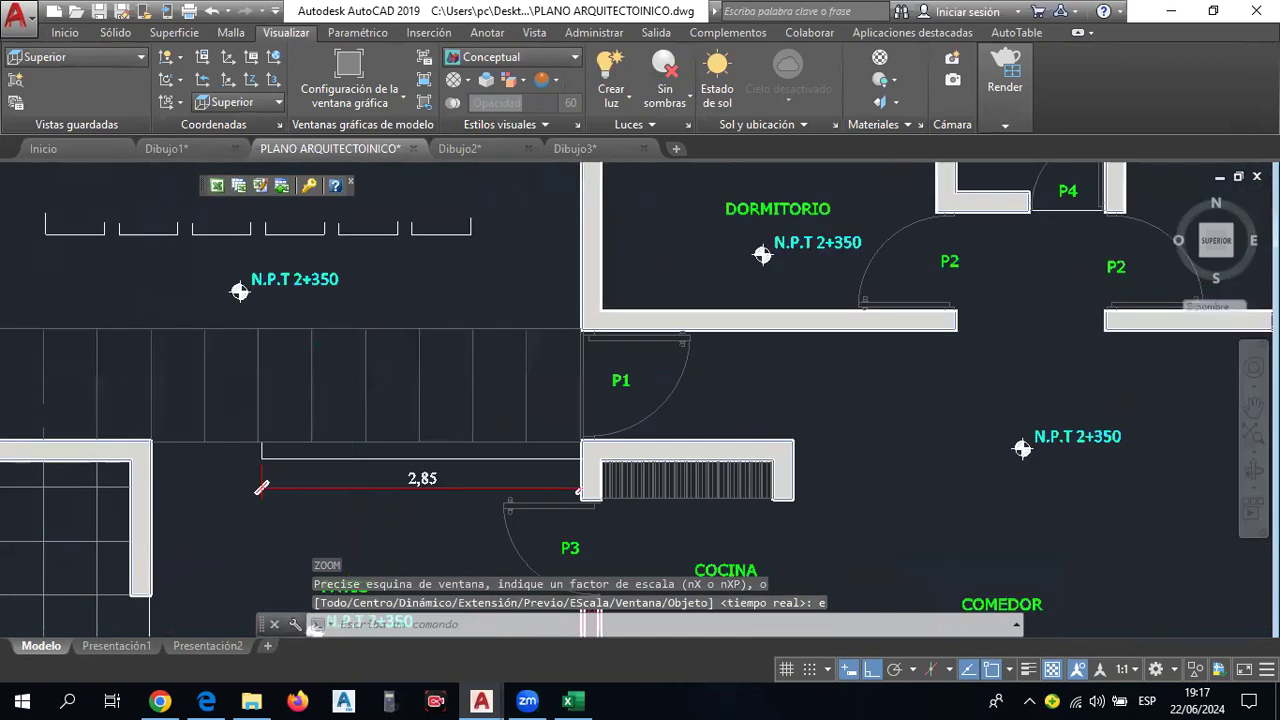
{"action": "scroll", "coordinate": [357, 434], "scroll_direction": "up", "scroll_amount": 2}
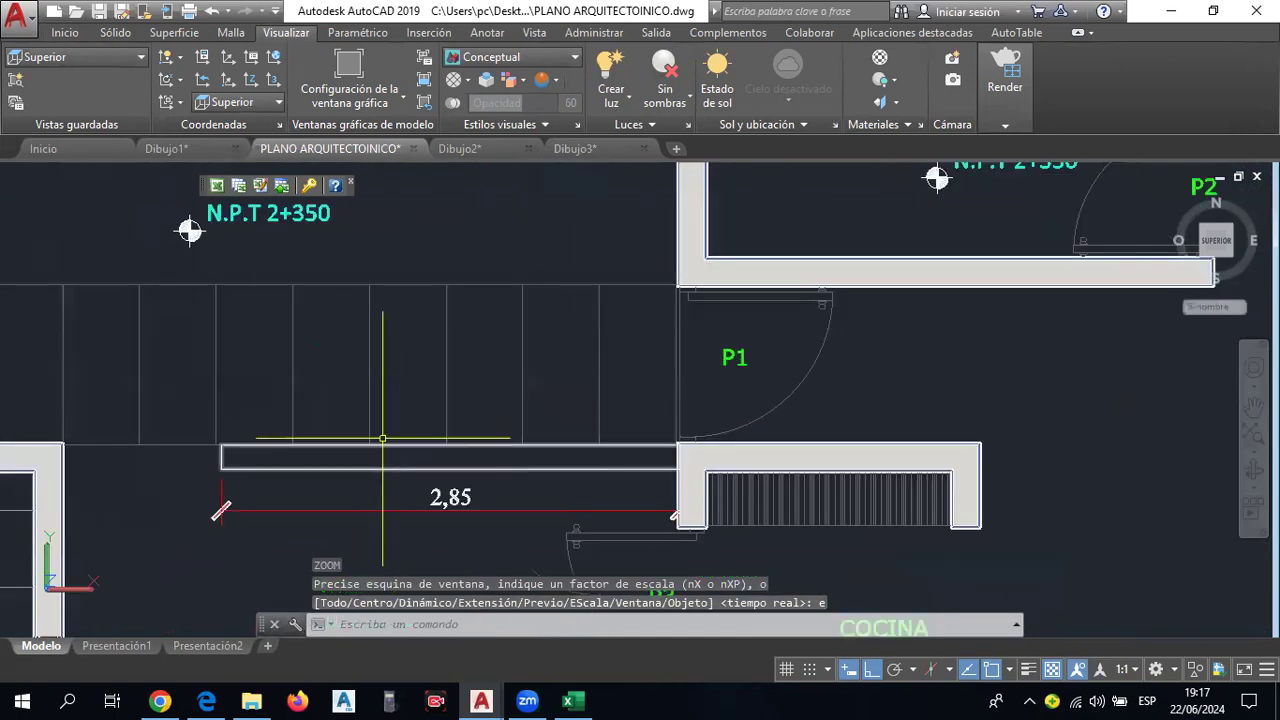
{"action": "left_click", "coordinate": [65, 32]}
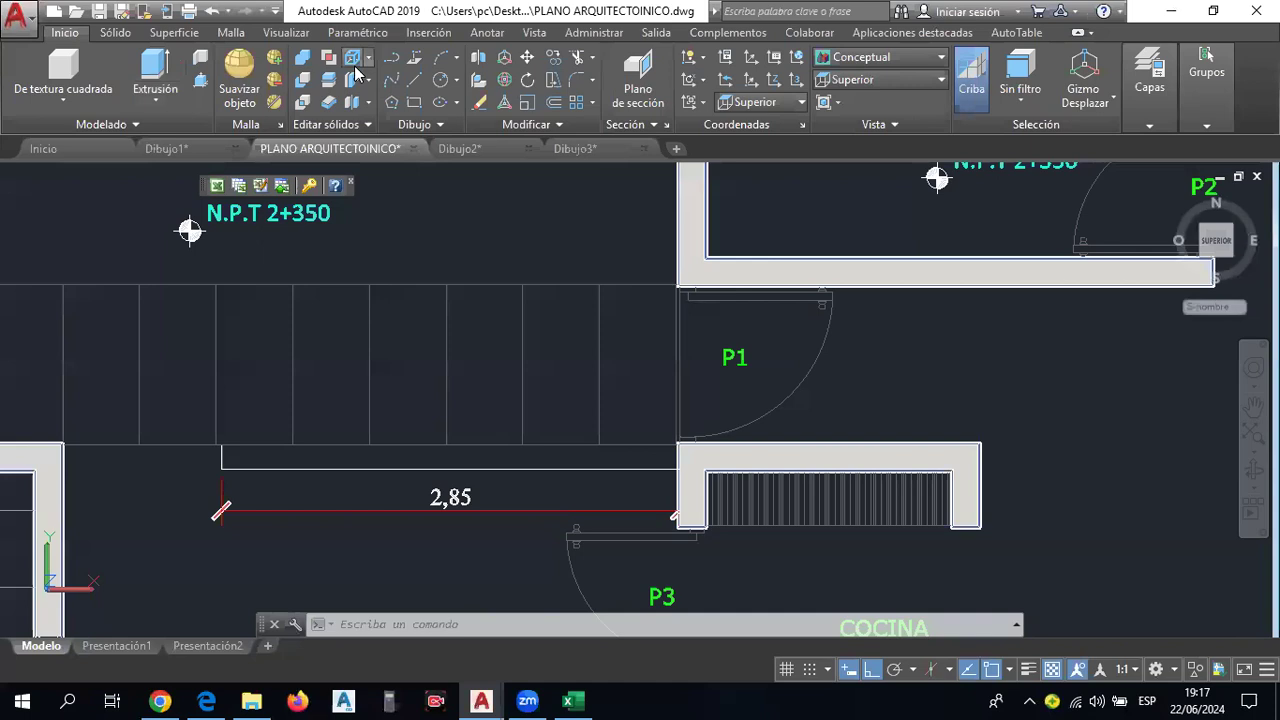
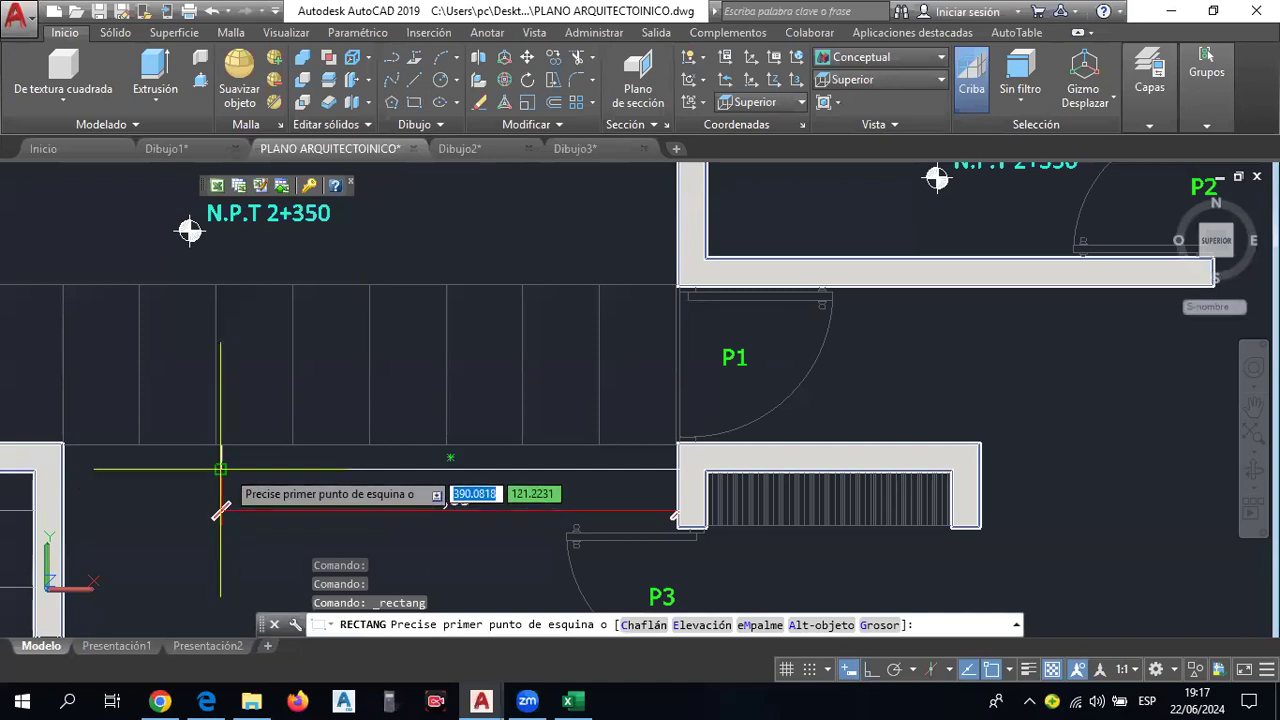
Draw a 2.85 × 0.15 rectangle beside the stairs to the wall corner by door P1, then cancel PRESSPULL.
{"action": "left_click", "coordinate": [221, 468]}
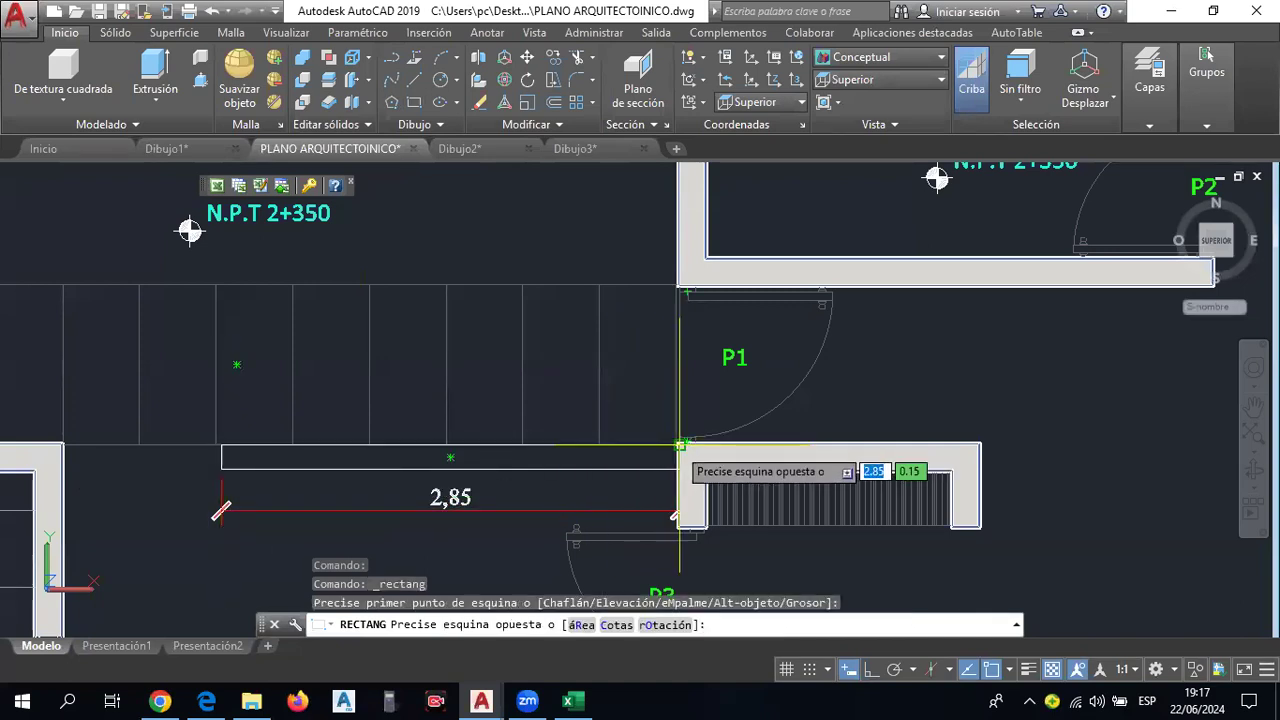
{"action": "left_click", "coordinate": [680, 444]}
{"action": "left_click", "coordinate": [638, 466]}
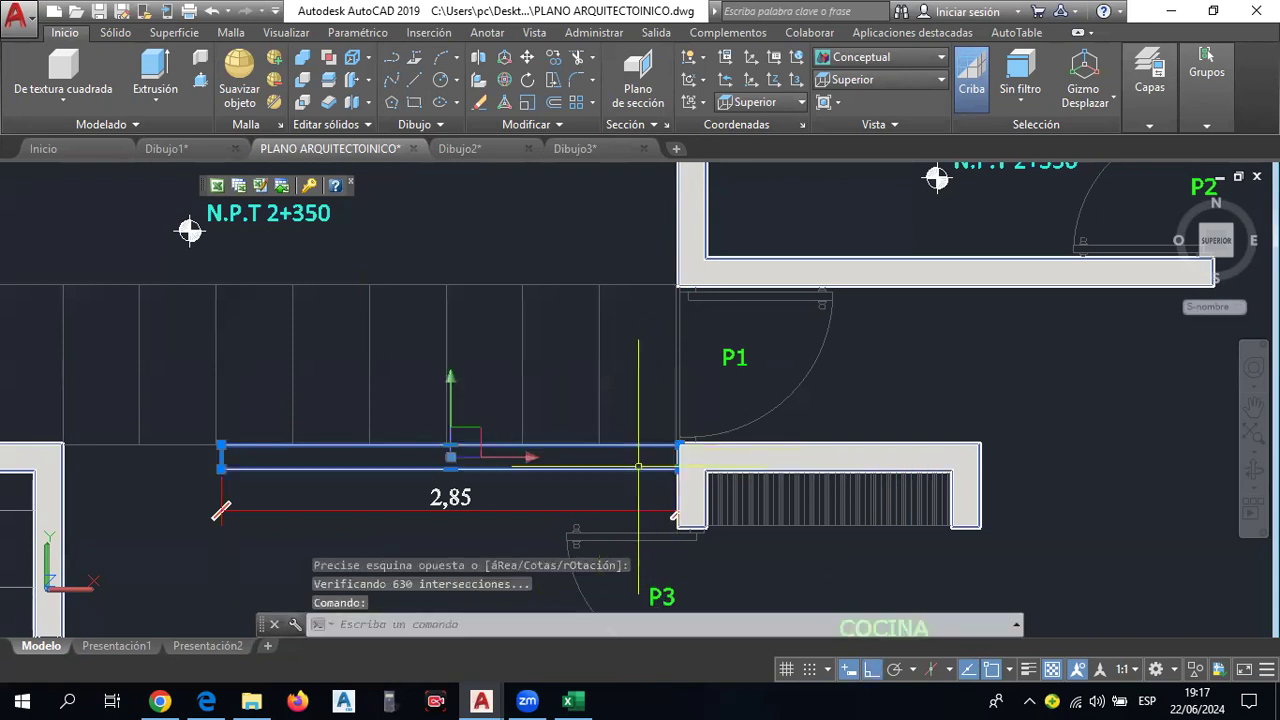
{"action": "left_click", "coordinate": [201, 81]}
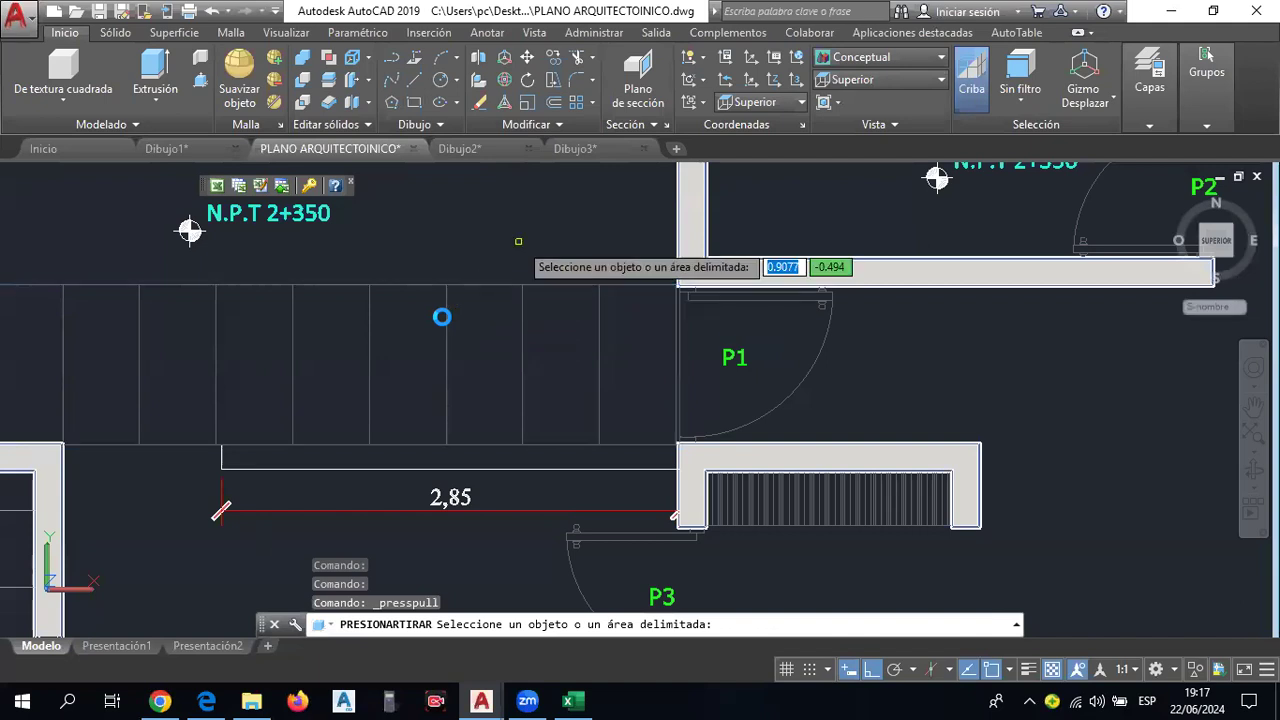
{"action": "key", "text": "Return"}
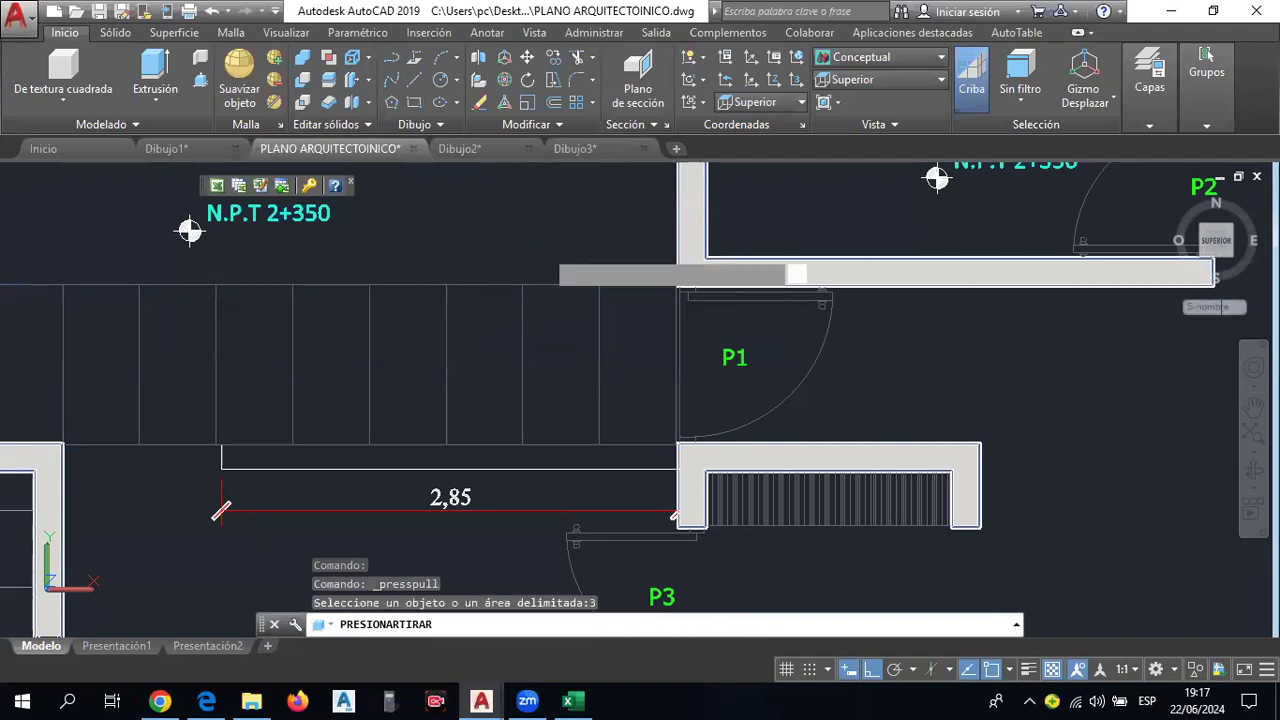
{"action": "scroll", "coordinate": [543, 247], "scroll_direction": "down", "scroll_amount": 2}
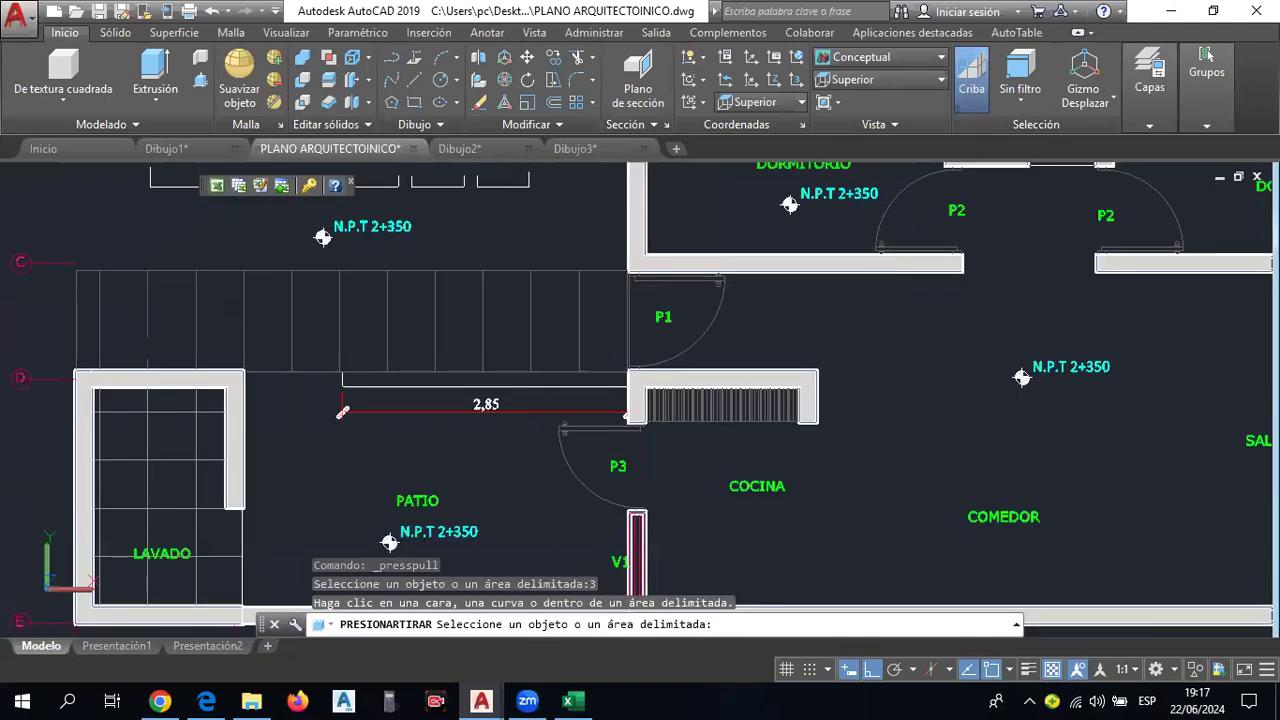
{"action": "key", "text": "Return"}
Show the house in the southwest isometric view, zoomed and slightly orbited.
{"action": "left_click", "coordinate": [292, 35]}
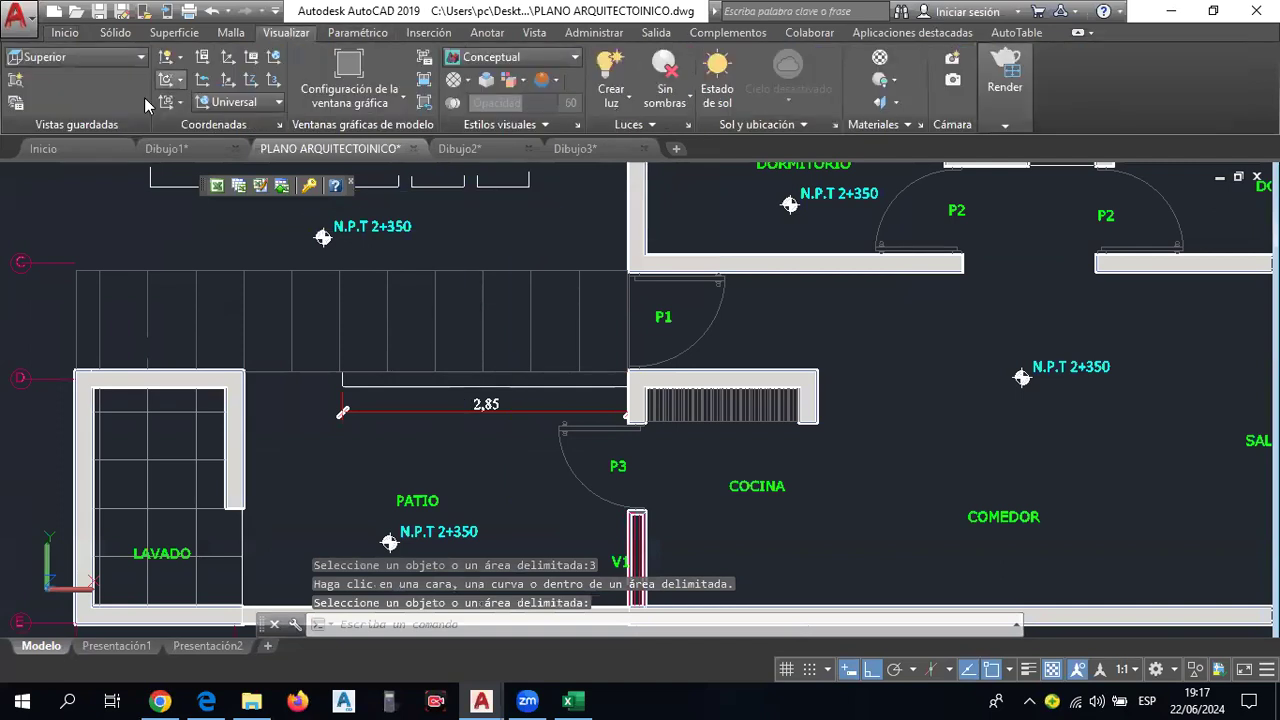
{"action": "left_click", "coordinate": [107, 60]}
{"action": "left_click", "coordinate": [82, 193]}
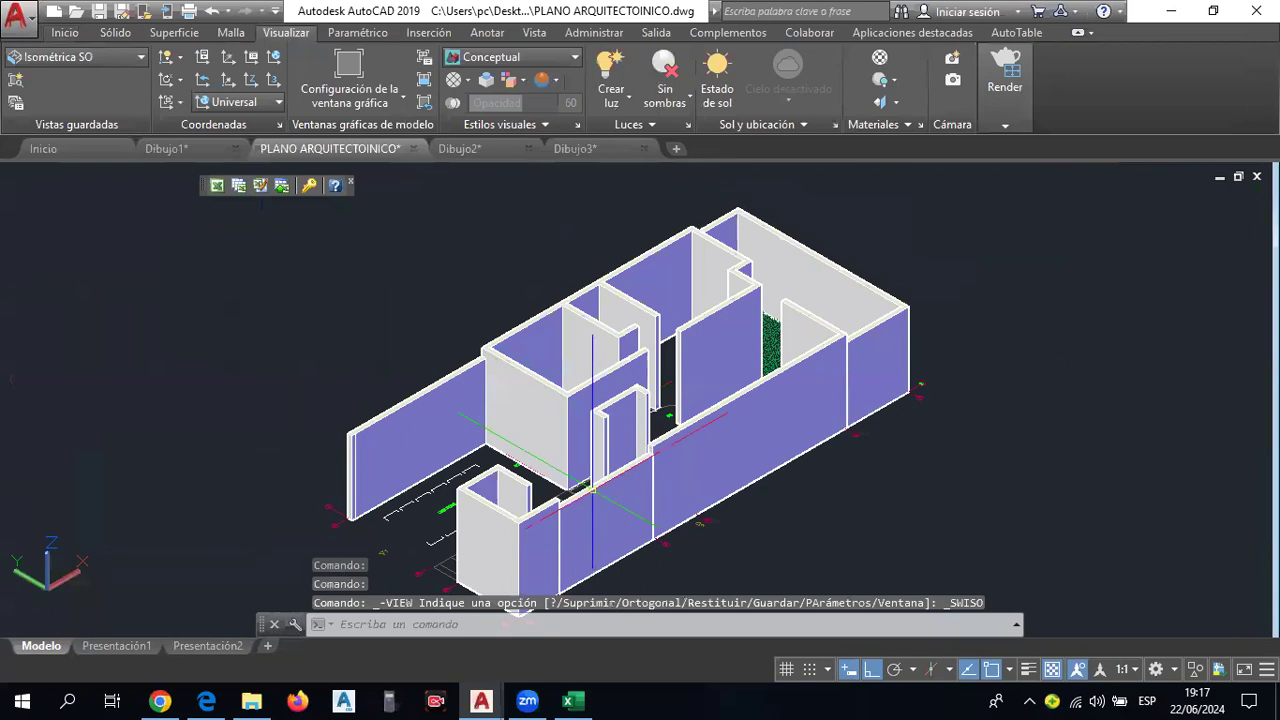
{"action": "scroll", "coordinate": [573, 492], "scroll_direction": "up", "scroll_amount": 2}
{"action": "scroll", "coordinate": [573, 492], "scroll_direction": "up", "scroll_amount": 2}
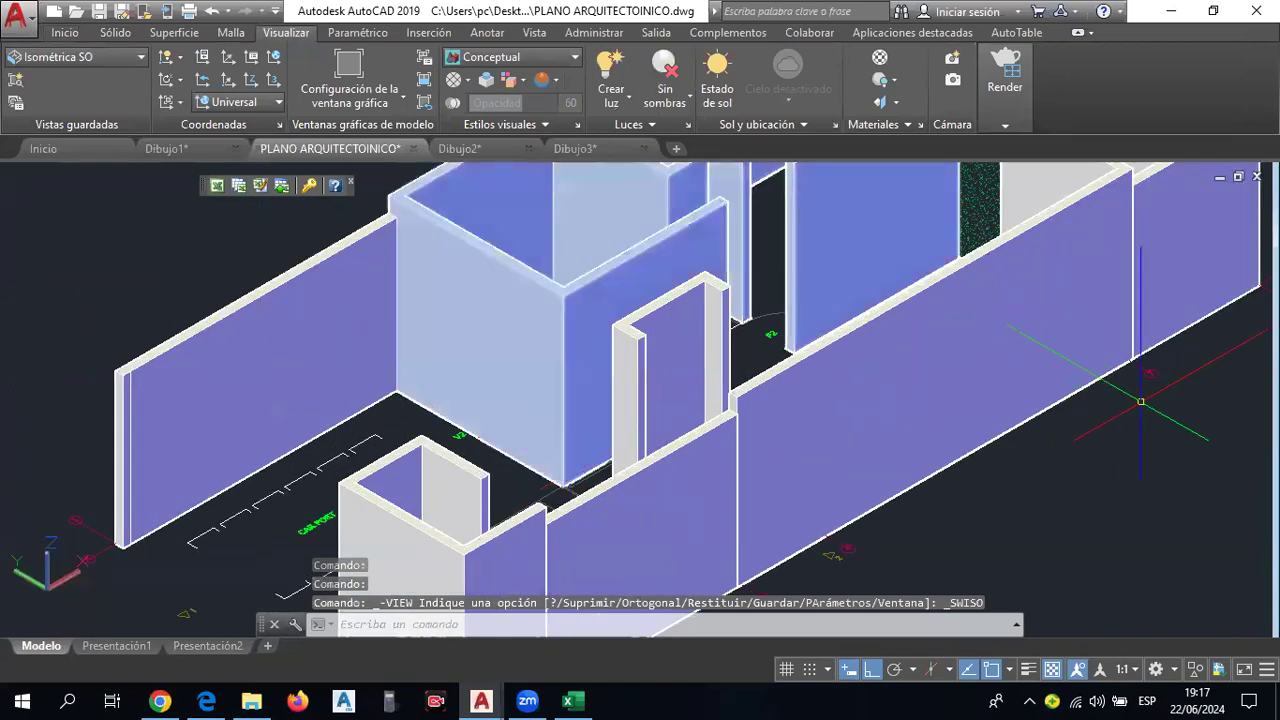
{"action": "scroll", "coordinate": [690, 245], "scroll_direction": "down", "scroll_amount": 4}
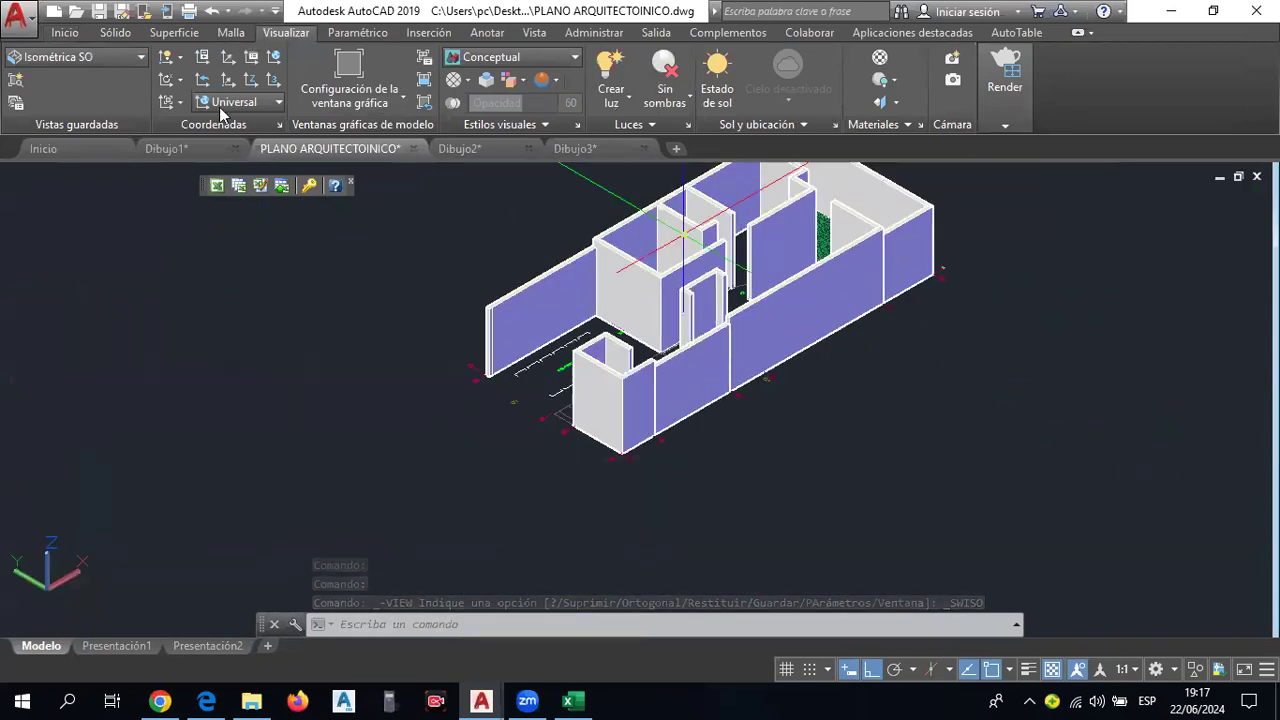
{"action": "middle_click_drag", "start_coordinate": [857, 437], "coordinate": [910, 439], "text": "shift"}
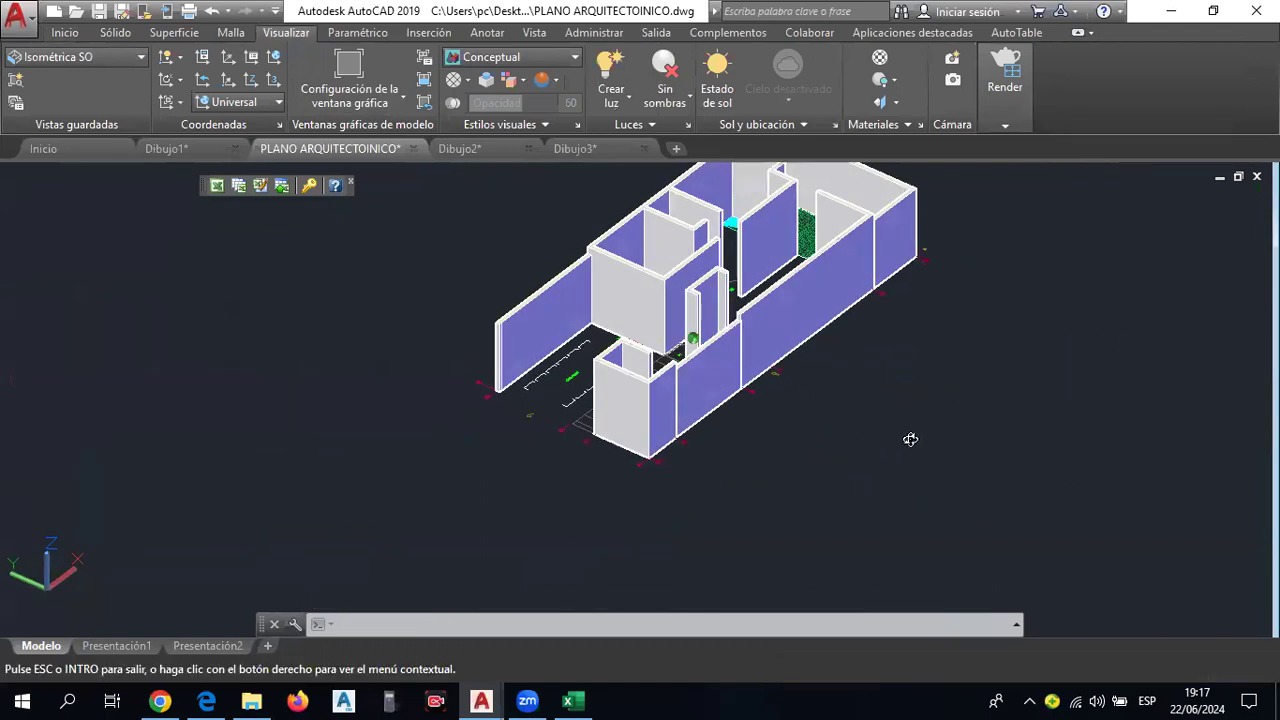
{"action": "scroll", "coordinate": [625, 428], "scroll_direction": "up", "scroll_amount": 3}
{"action": "scroll", "coordinate": [625, 428], "scroll_direction": "up", "scroll_amount": 3}
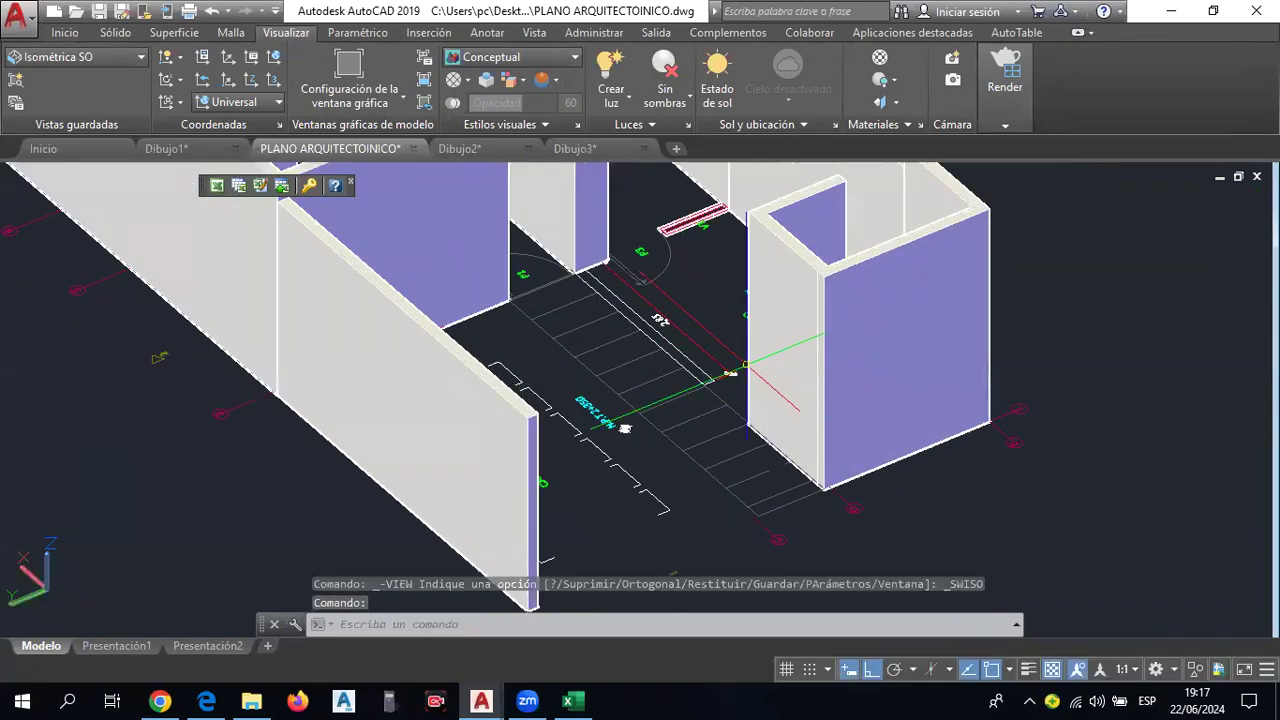
Press-pull the thin rectangle beside the stairs up 3 units into a wall.
{"action": "left_click", "coordinate": [686, 358]}
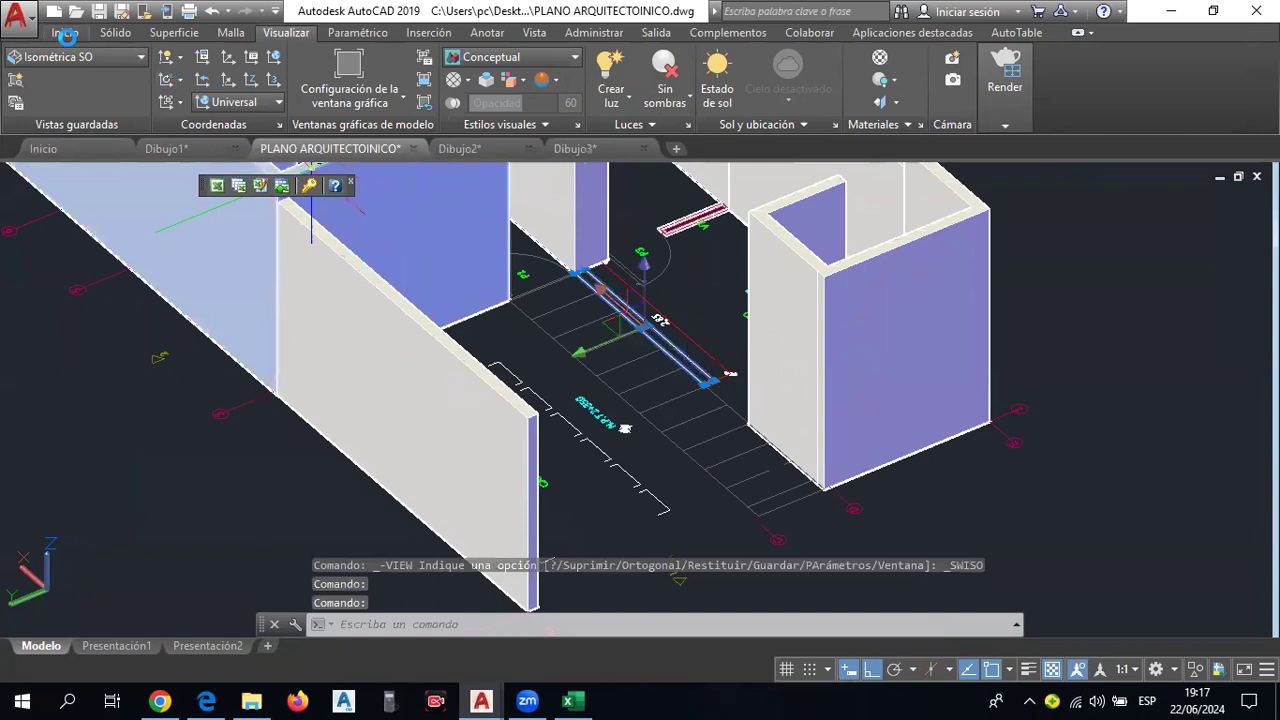
{"action": "left_click", "coordinate": [65, 32]}
{"action": "key", "text": "ctrl+shift+e"}
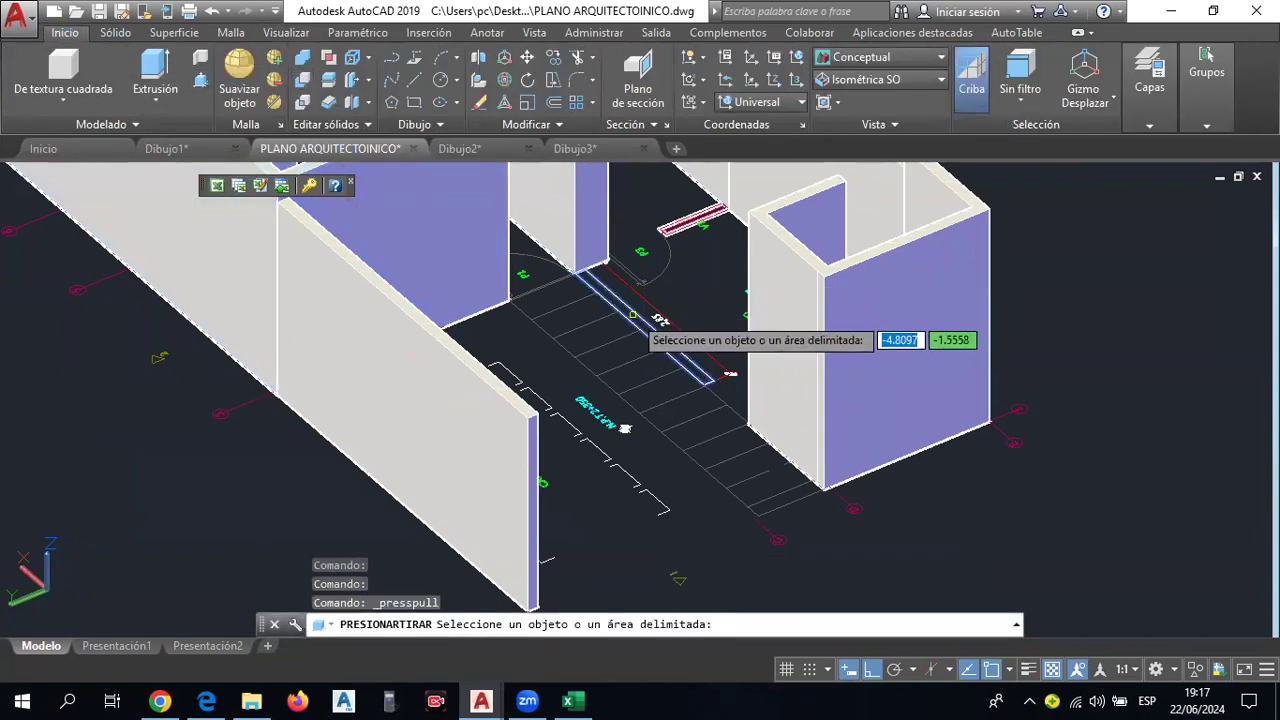
{"action": "left_click", "coordinate": [633, 313]}
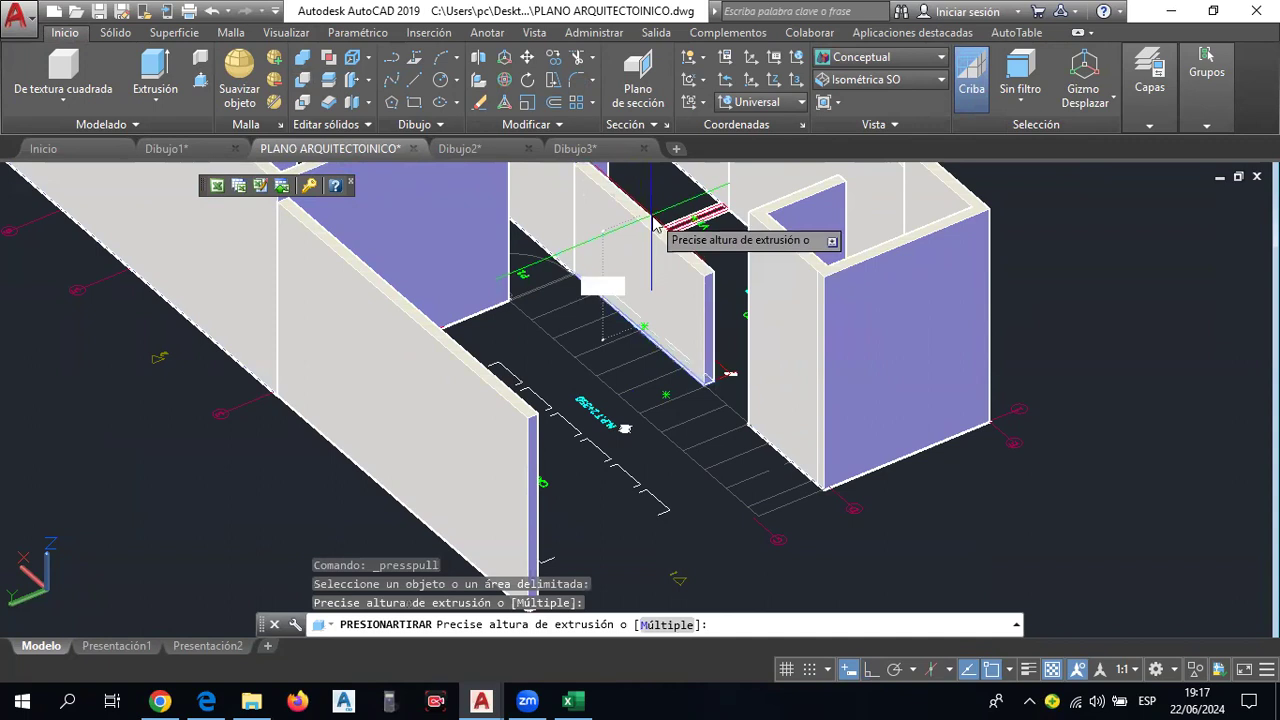
{"action": "type", "text": "3"}
{"action": "key", "text": "Return"}
{"action": "scroll", "coordinate": [722, 384], "scroll_direction": "down", "scroll_amount": 2}
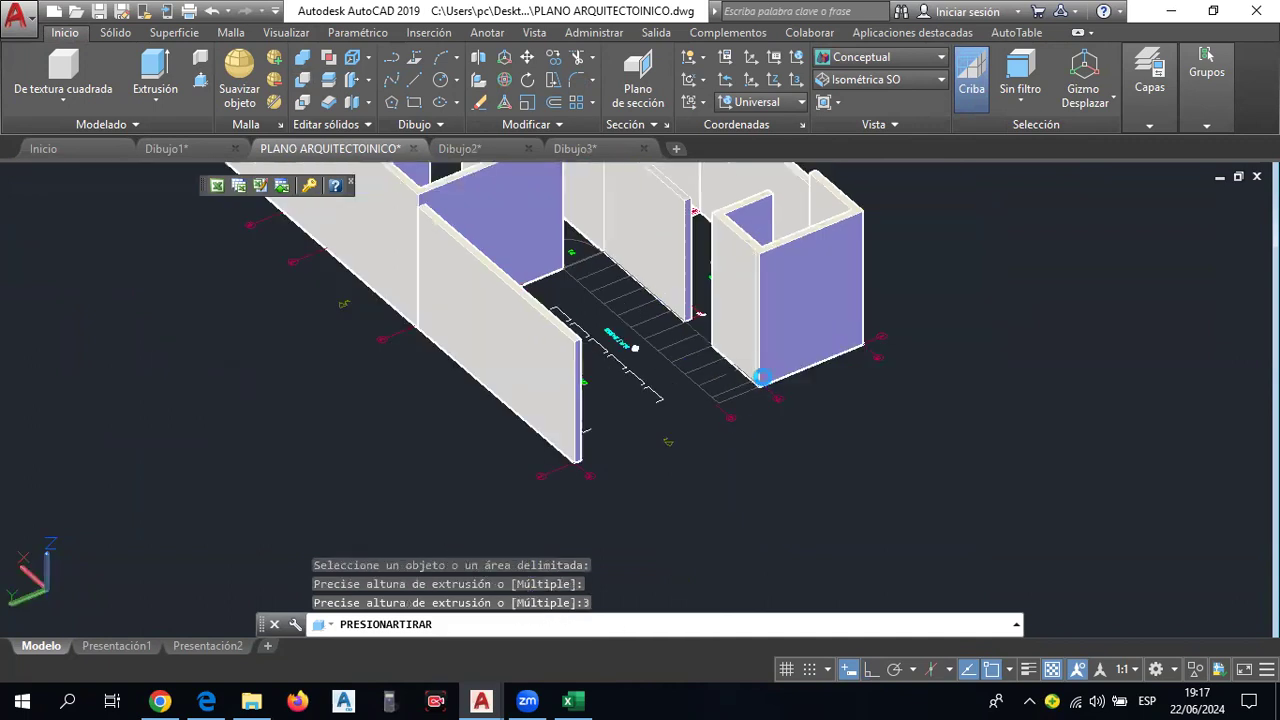
Pan and orbit around the model to inspect the new wall.
{"action": "middle_click", "coordinate": [730, 292]}
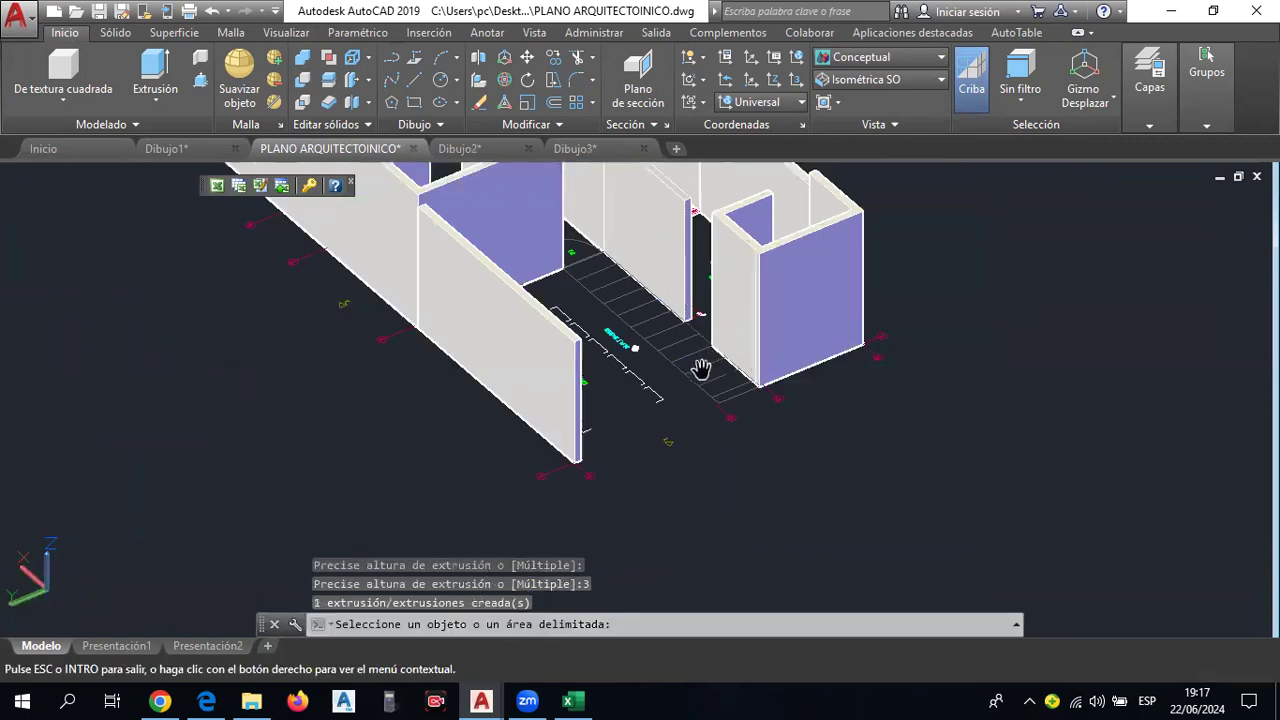
{"action": "mouse_move", "coordinate": [709, 378]}
{"action": "left_mouse_down"}
{"action": "mouse_move", "coordinate": [663, 394]}
{"action": "mouse_move", "coordinate": [688, 471]}
{"action": "mouse_move", "coordinate": [657, 449]}
{"action": "mouse_move", "coordinate": [784, 402]}
{"action": "mouse_move", "coordinate": [711, 437]}
{"action": "mouse_move", "coordinate": [903, 450]}
{"action": "left_mouse_up"}
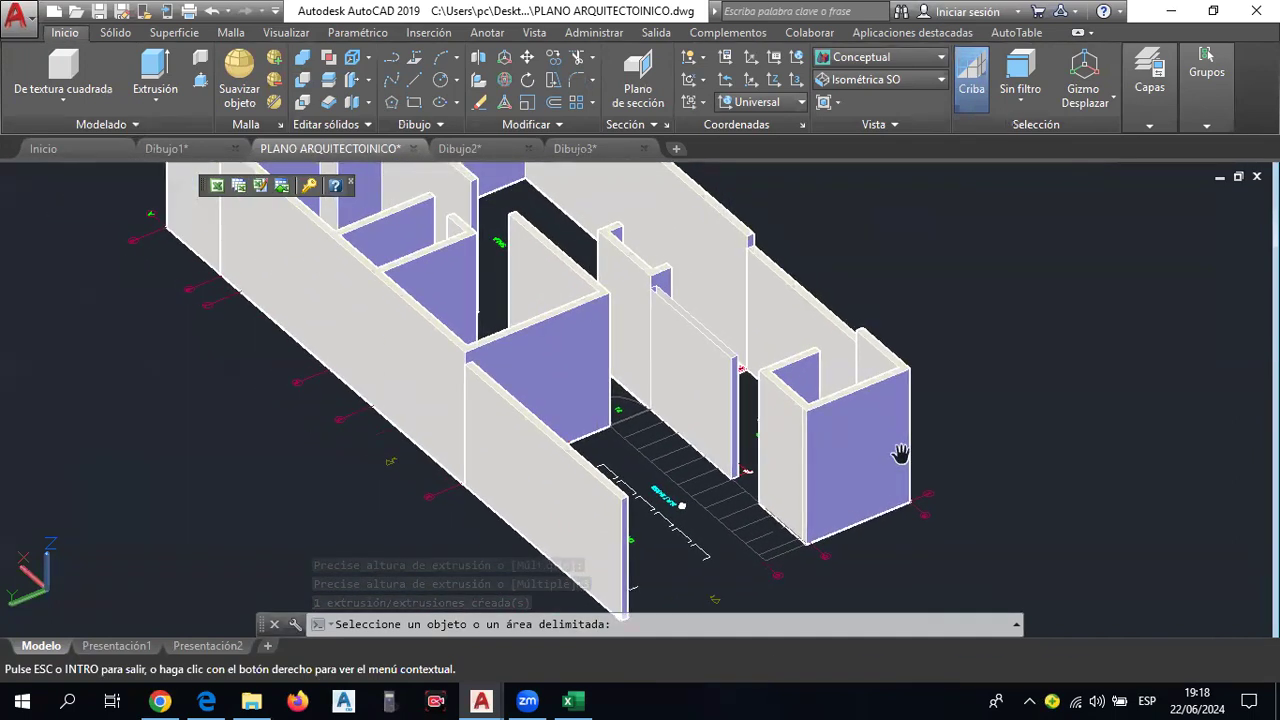
{"action": "key", "text": "Escape"}
{"action": "middle_click_drag", "start_coordinate": [903, 450], "coordinate": [850, 458]}
{"action": "mouse_move", "coordinate": [906, 427]}
{"action": "middle_mouse_down"}
{"action": "mouse_move", "coordinate": [877, 432]}
{"action": "mouse_move", "coordinate": [876, 415]}
{"action": "mouse_move", "coordinate": [856, 428]}
{"action": "middle_mouse_up"}
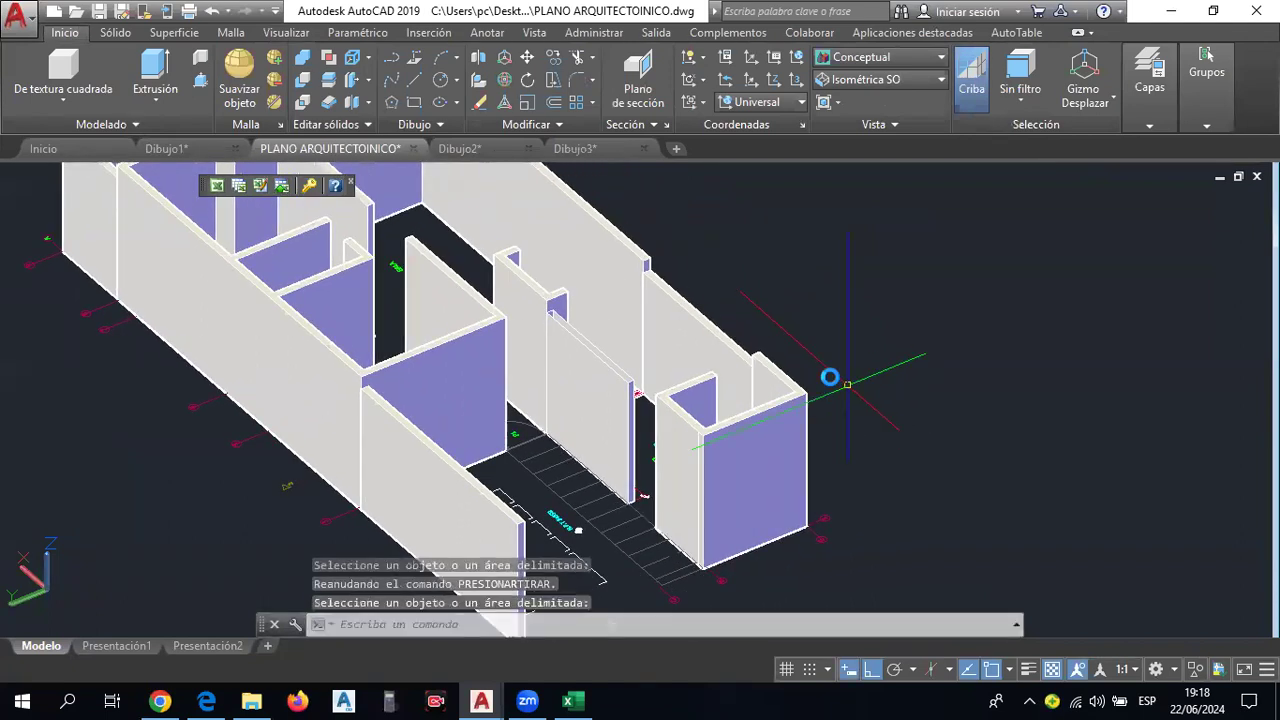
{"action": "mouse_move", "coordinate": [830, 377]}
{"action": "middle_mouse_down", "text": "shift"}
{"action": "mouse_move", "coordinate": [640, 416]}
{"action": "mouse_move", "coordinate": [820, 390]}
{"action": "middle_mouse_up", "text": "shift"}
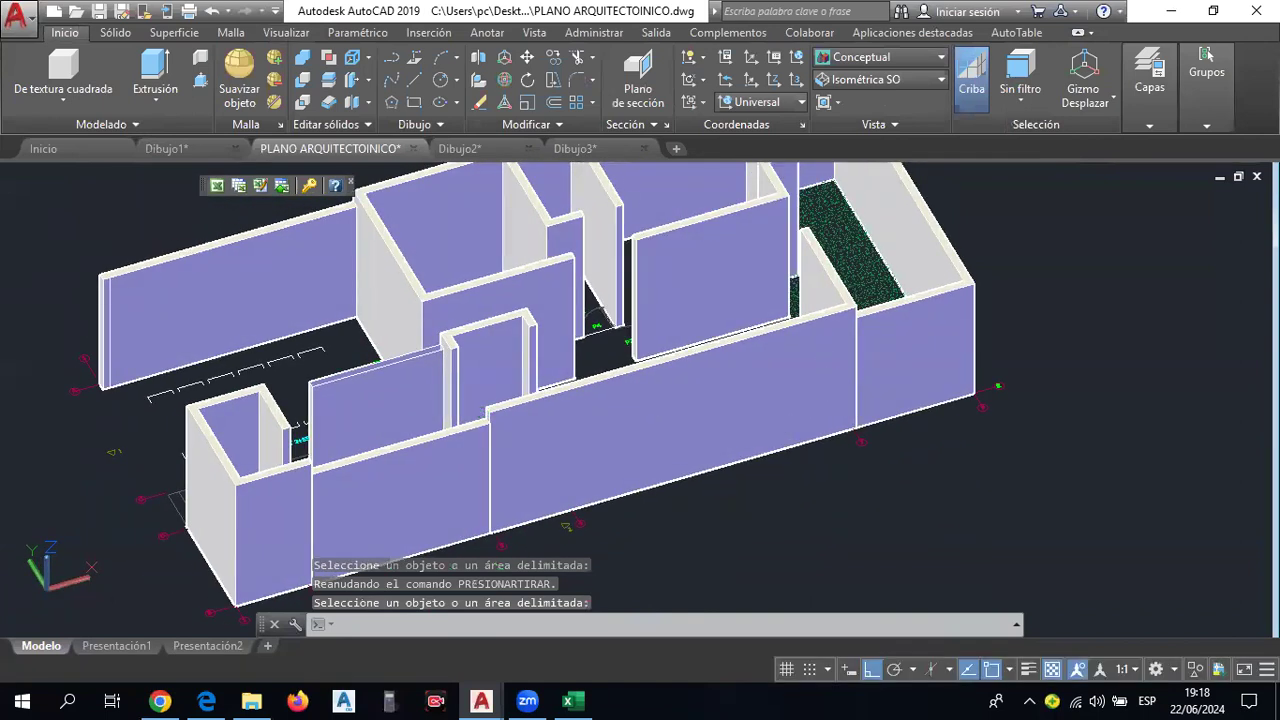
{"action": "left_click", "coordinate": [843, 435]}
{"action": "key", "text": "Escape"}
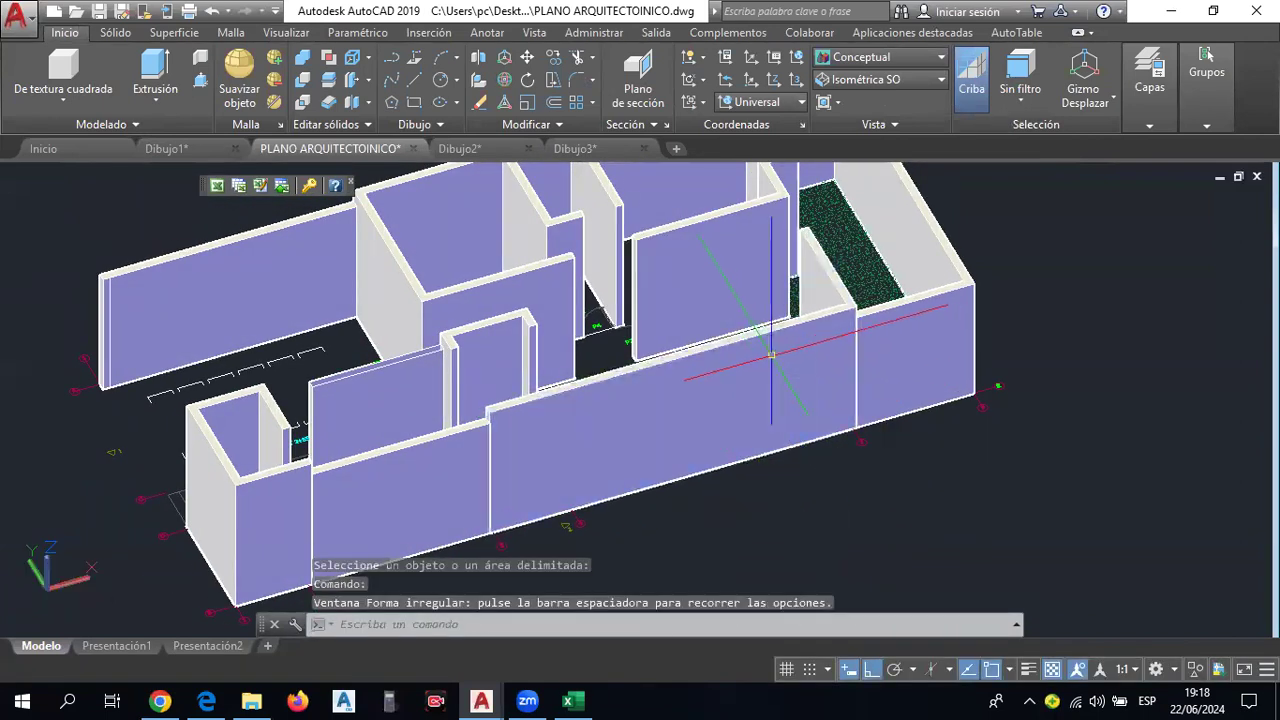
Put the room, front long, inner and front-left room walls on the 'muro techado' layer.
{"action": "left_click", "coordinate": [534, 34]}
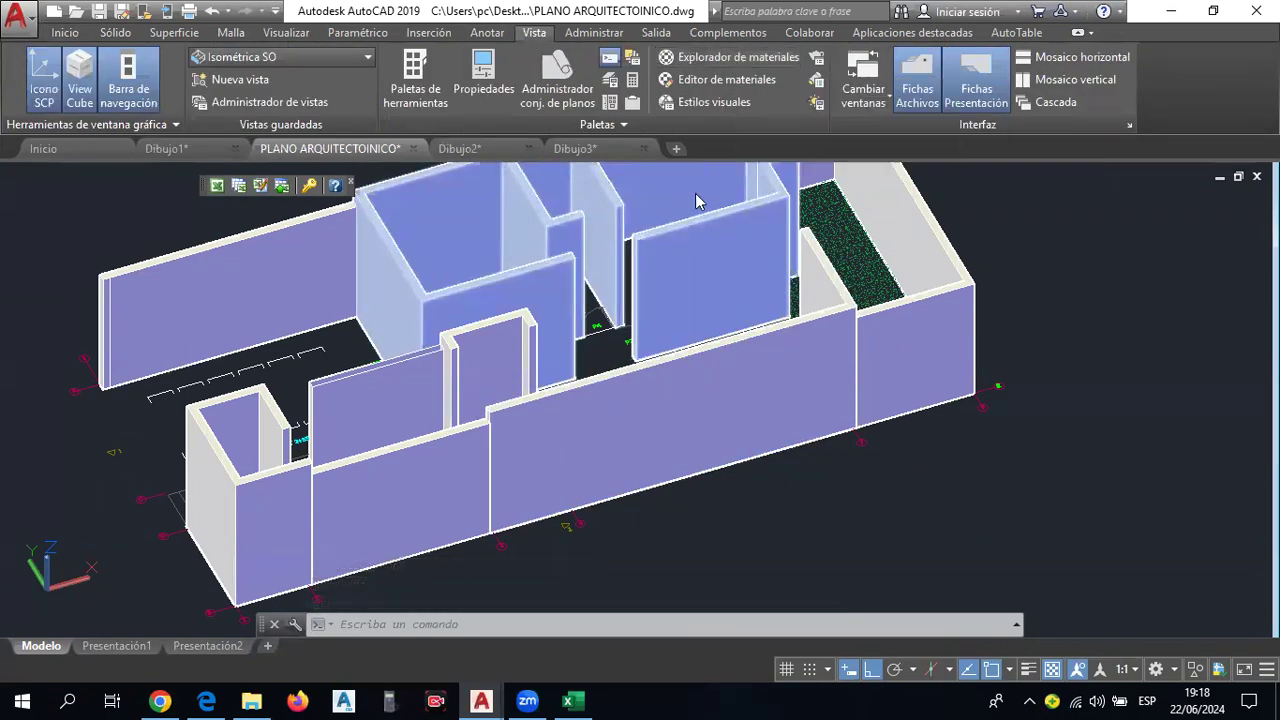
{"action": "middle_click_drag", "start_coordinate": [715, 280], "coordinate": [810, 330]}
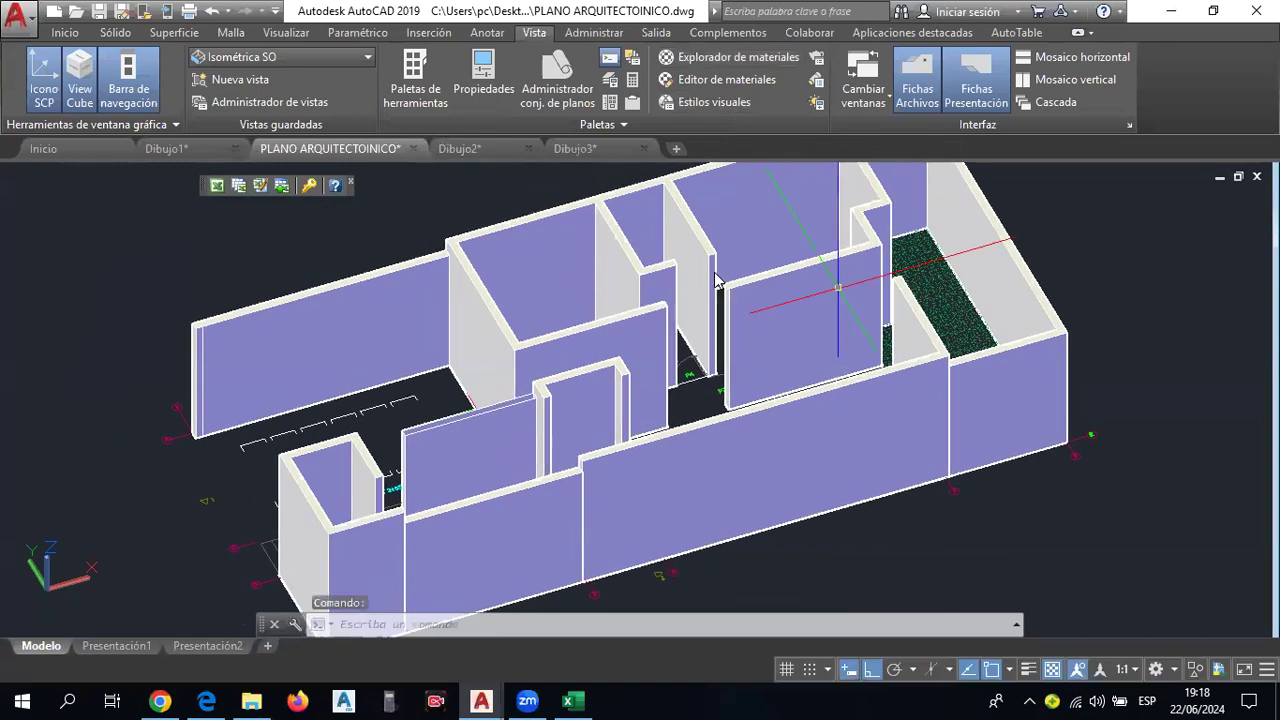
{"action": "left_click", "coordinate": [817, 266]}
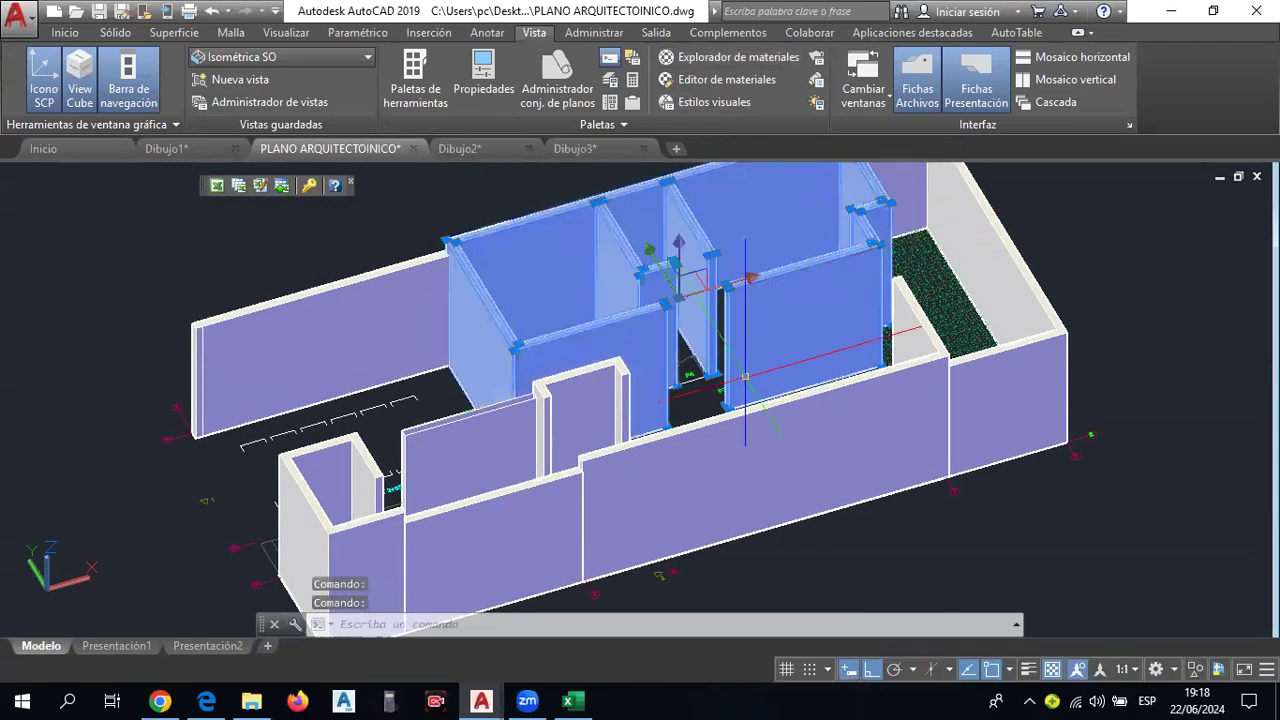
{"action": "left_click", "coordinate": [726, 417]}
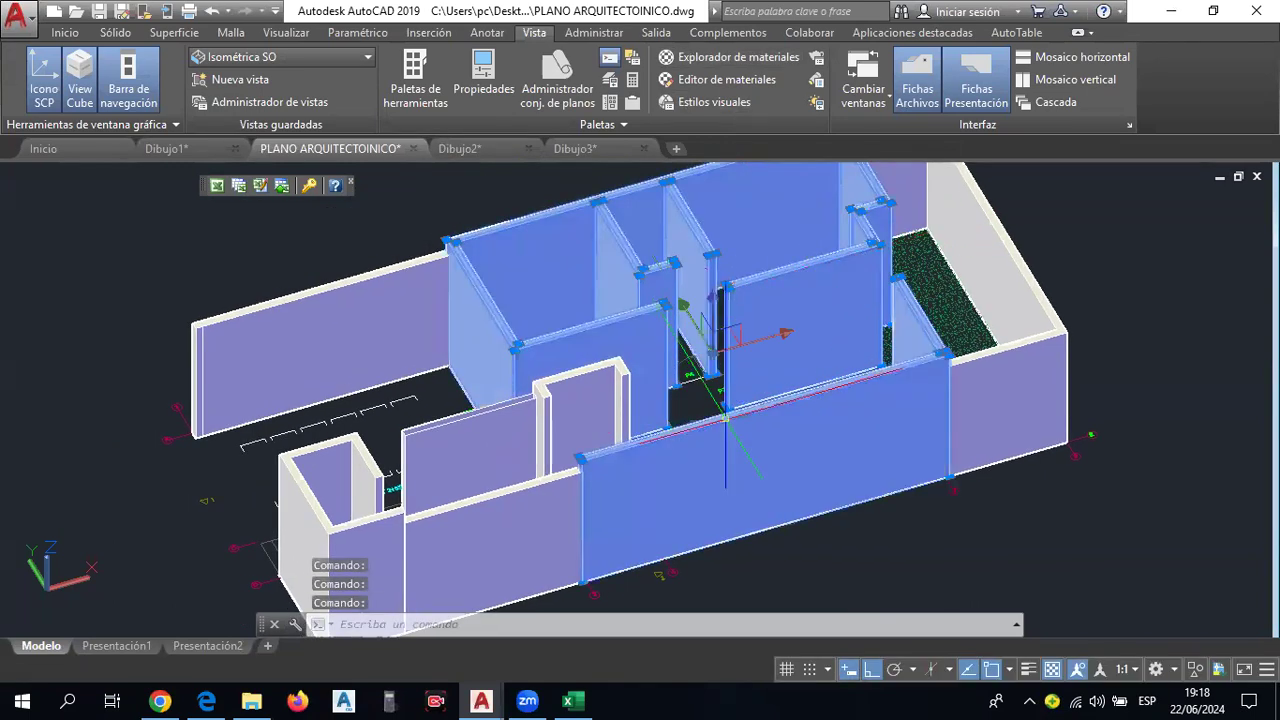
{"action": "left_click", "coordinate": [581, 368]}
{"action": "left_click", "coordinate": [338, 440]}
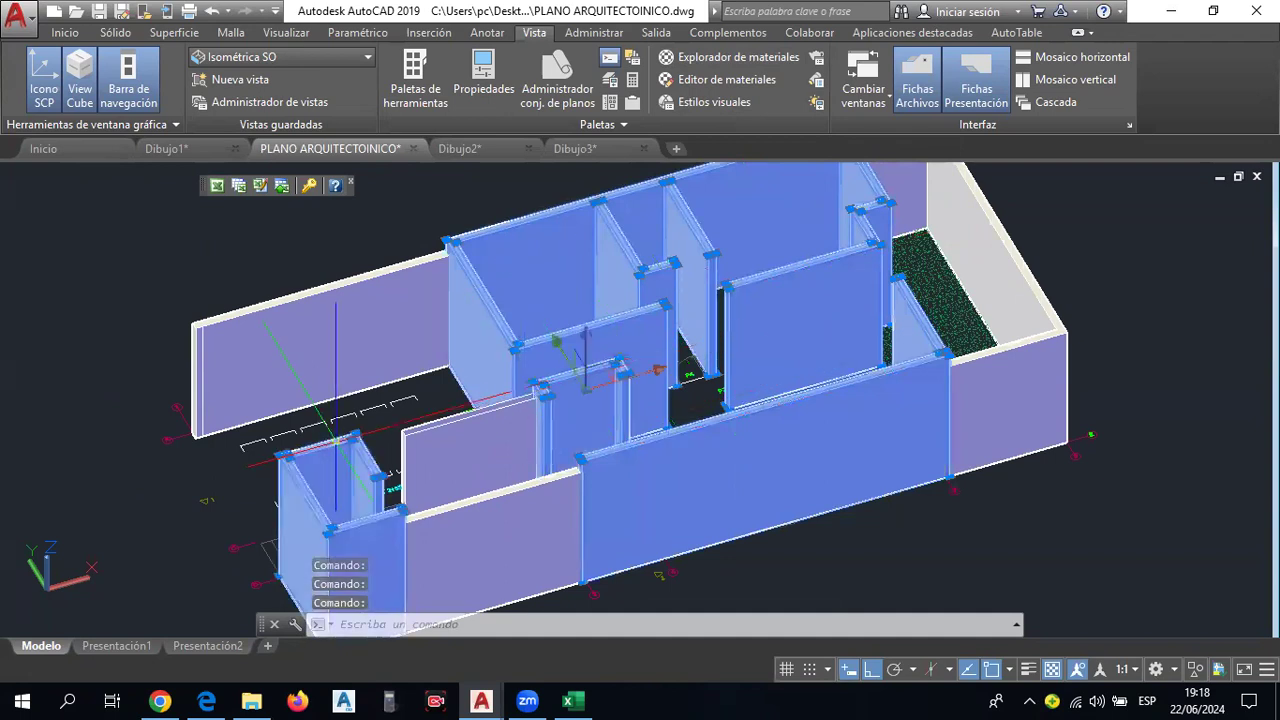
{"action": "left_click", "coordinate": [64, 34]}
{"action": "left_click", "coordinate": [908, 58]}
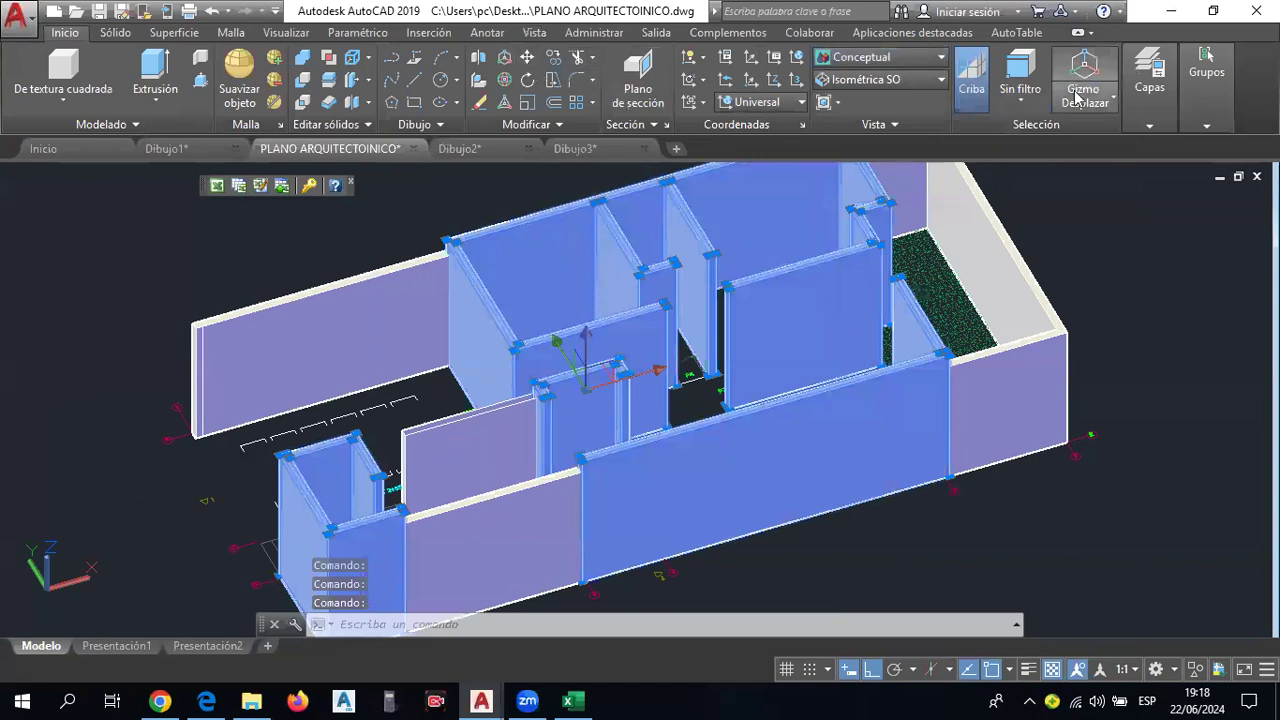
{"action": "left_click", "coordinate": [1150, 126]}
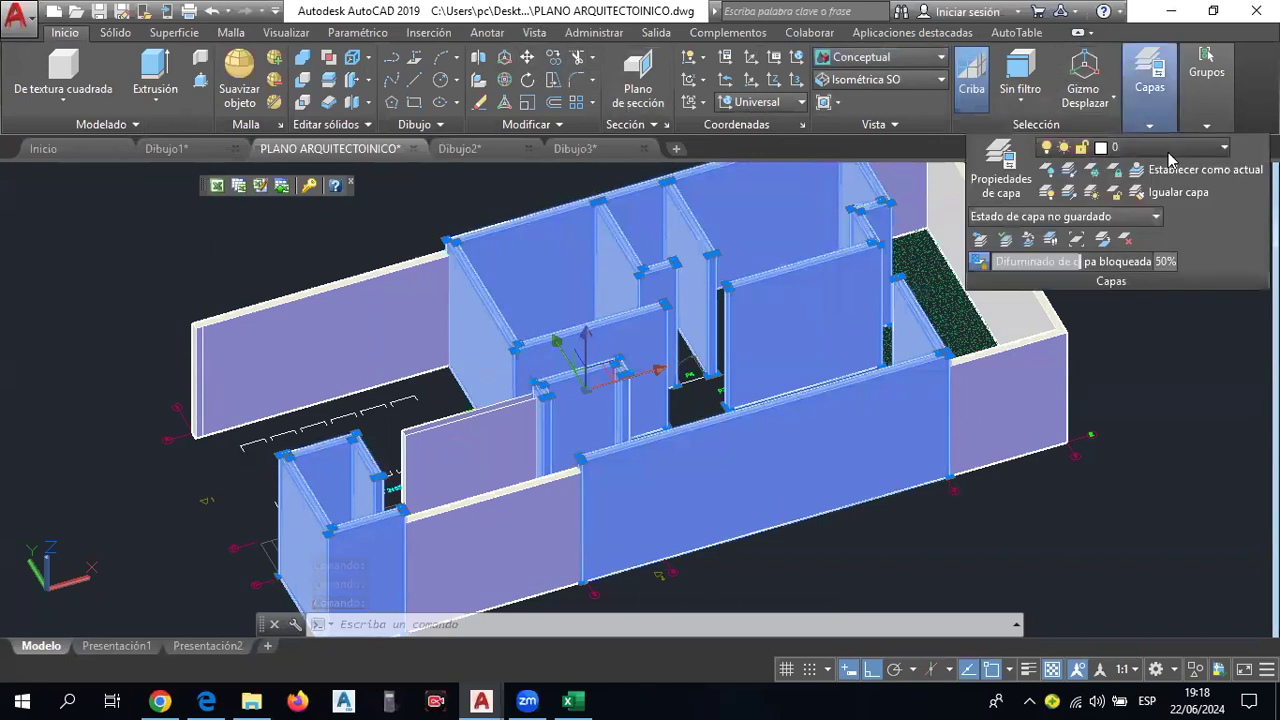
{"action": "left_click", "coordinate": [1168, 148]}
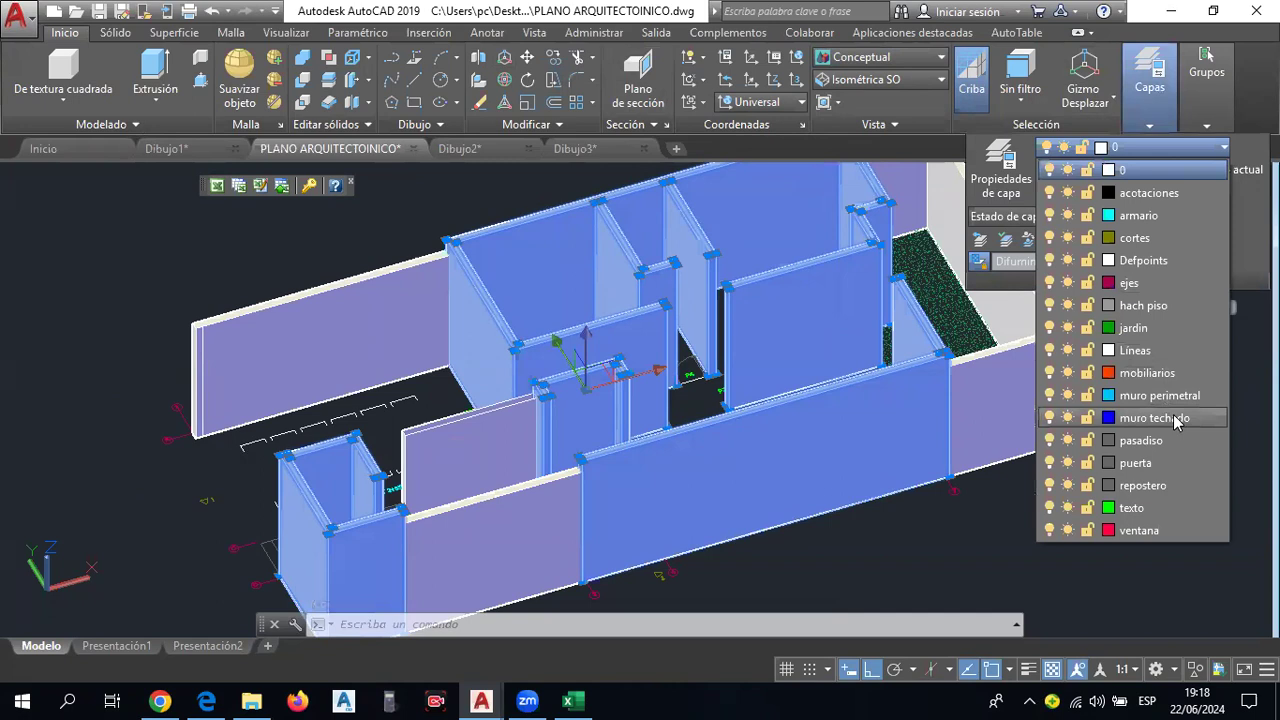
{"action": "left_click", "coordinate": [1176, 418]}
{"action": "key", "text": "Escape"}
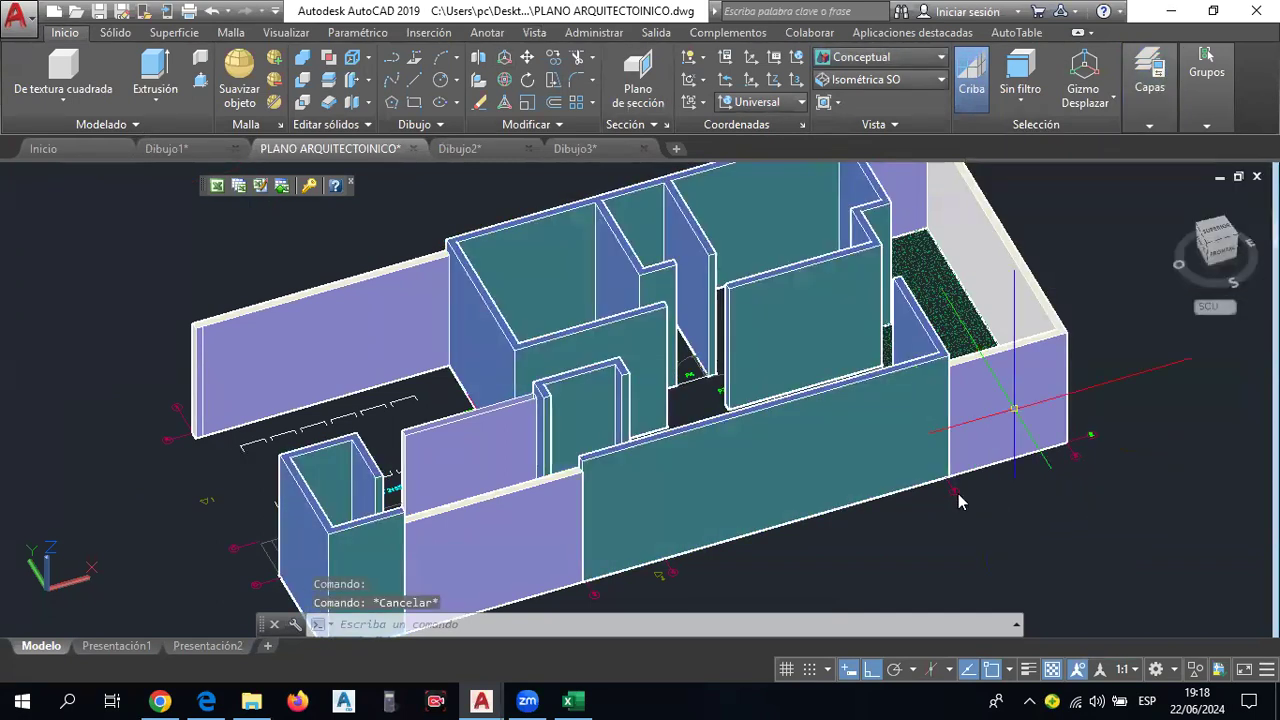
Put the right end, lower front, grid panel and left walls on the 'muro perimetral' layer.
{"action": "left_click", "coordinate": [1010, 400]}
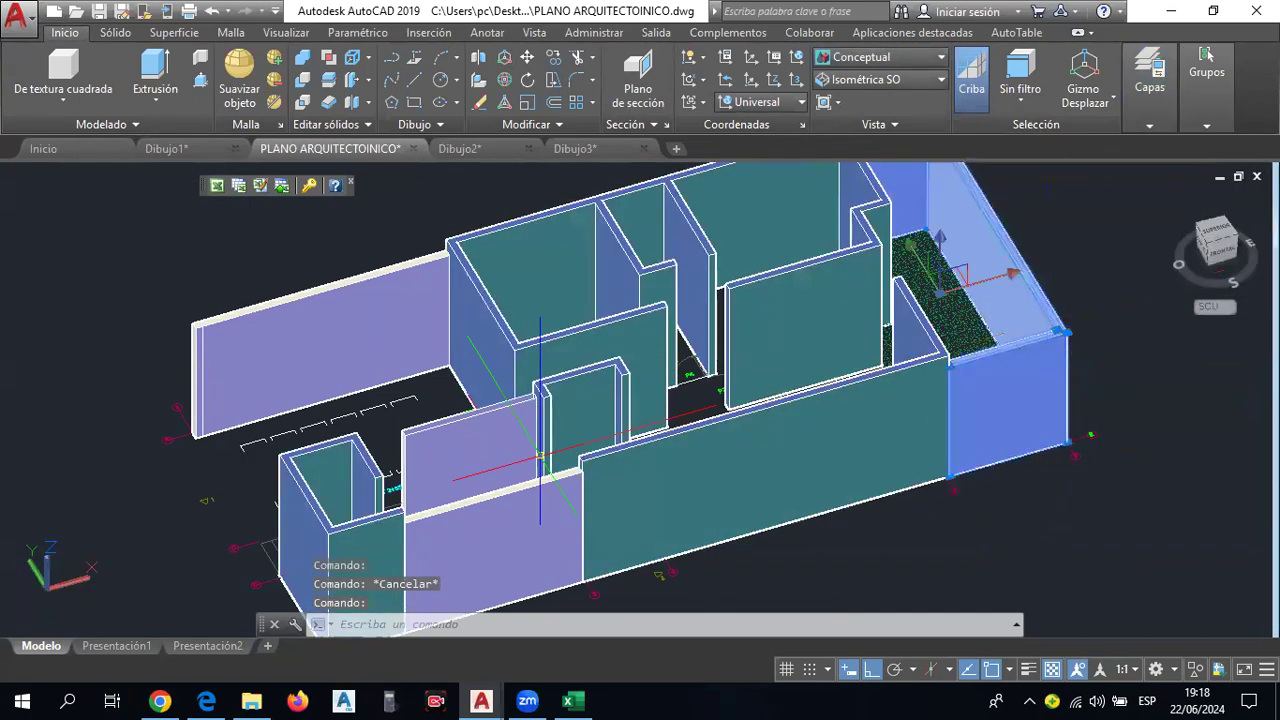
{"action": "left_click", "coordinate": [508, 487]}
{"action": "left_click", "coordinate": [450, 425]}
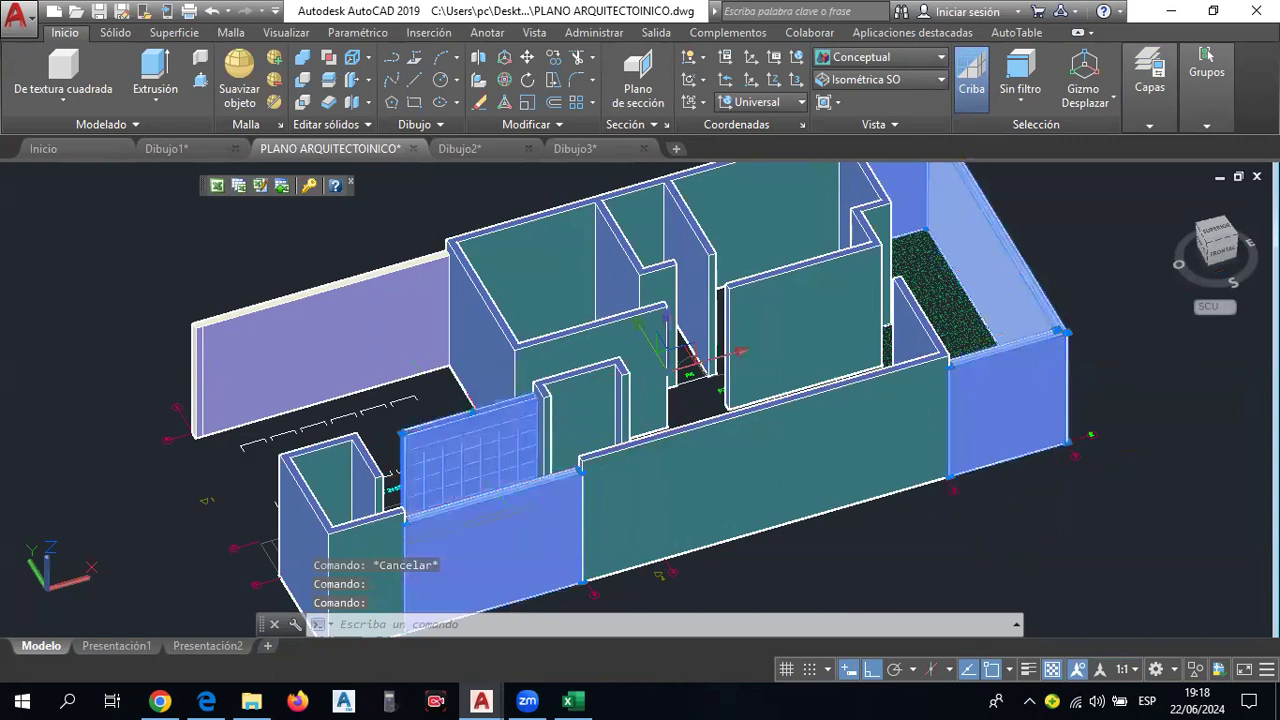
{"action": "left_click", "coordinate": [374, 313]}
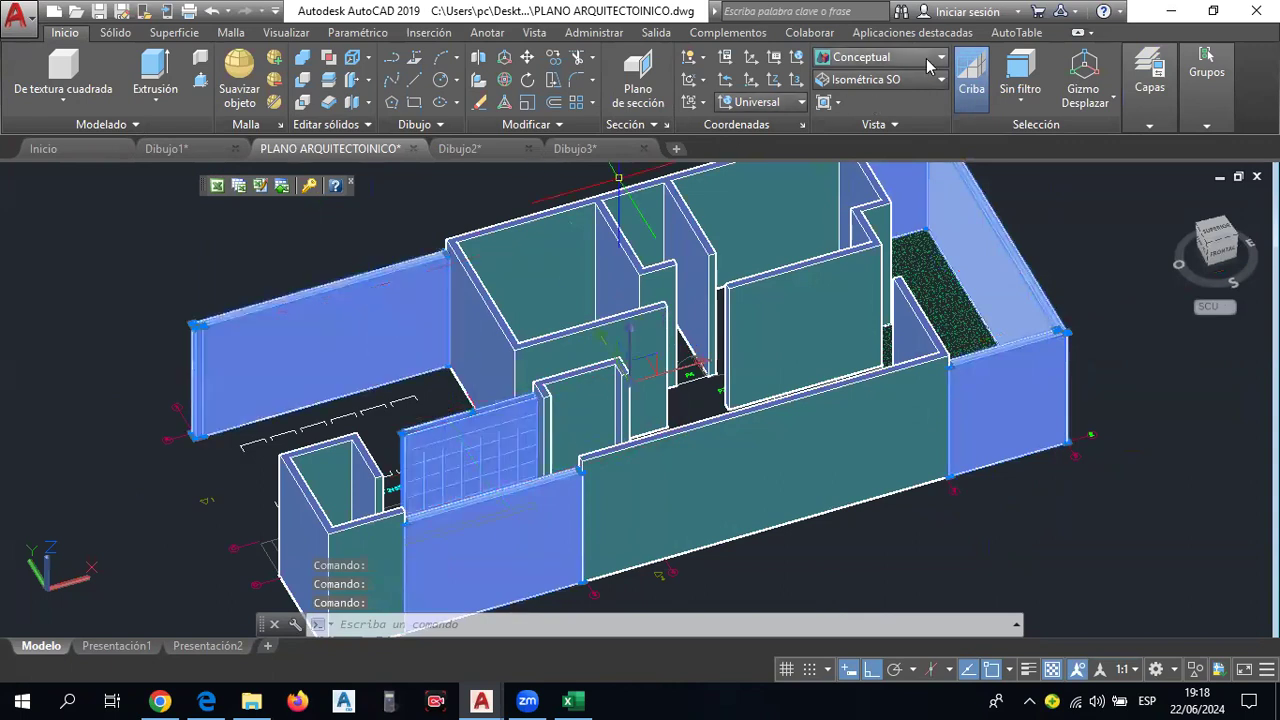
{"action": "mouse_move", "coordinate": [1149, 84]}
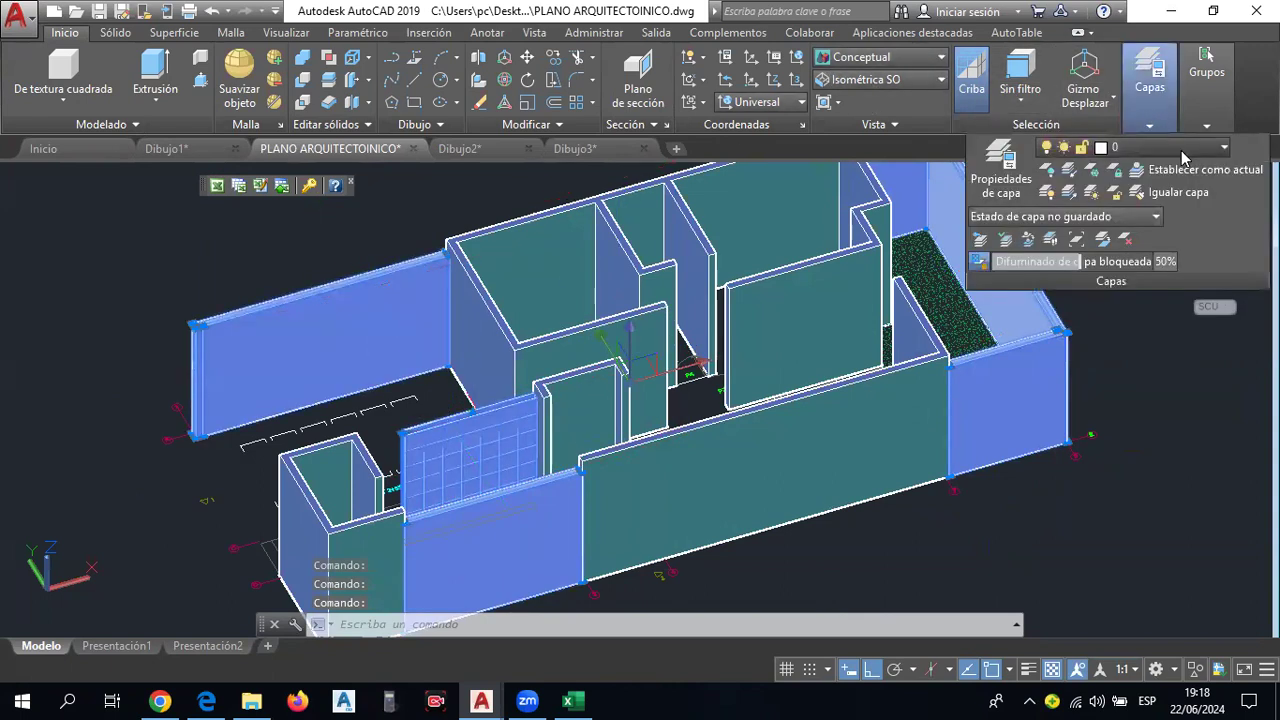
{"action": "left_click", "coordinate": [1181, 150]}
{"action": "left_click", "coordinate": [1183, 398]}
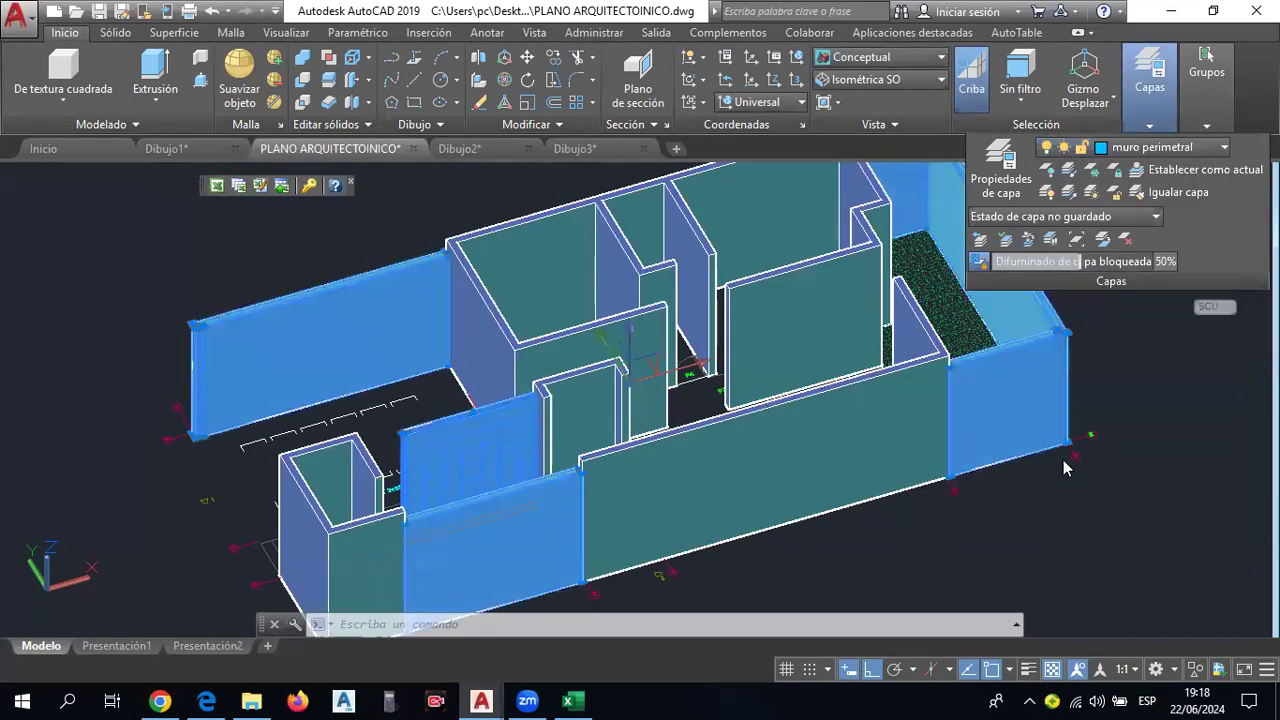
{"action": "key", "text": "Escape"}
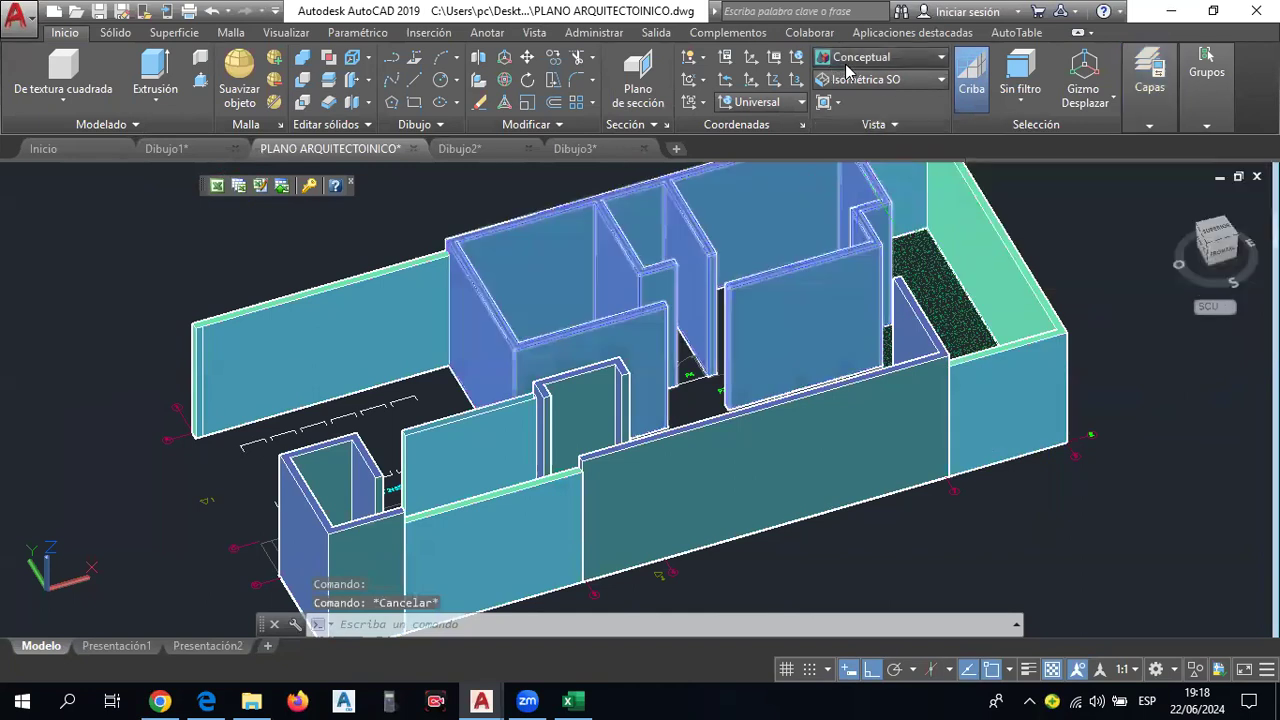
Shade the model in the Realista visual style and orbit it.
{"action": "left_click", "coordinate": [880, 57]}
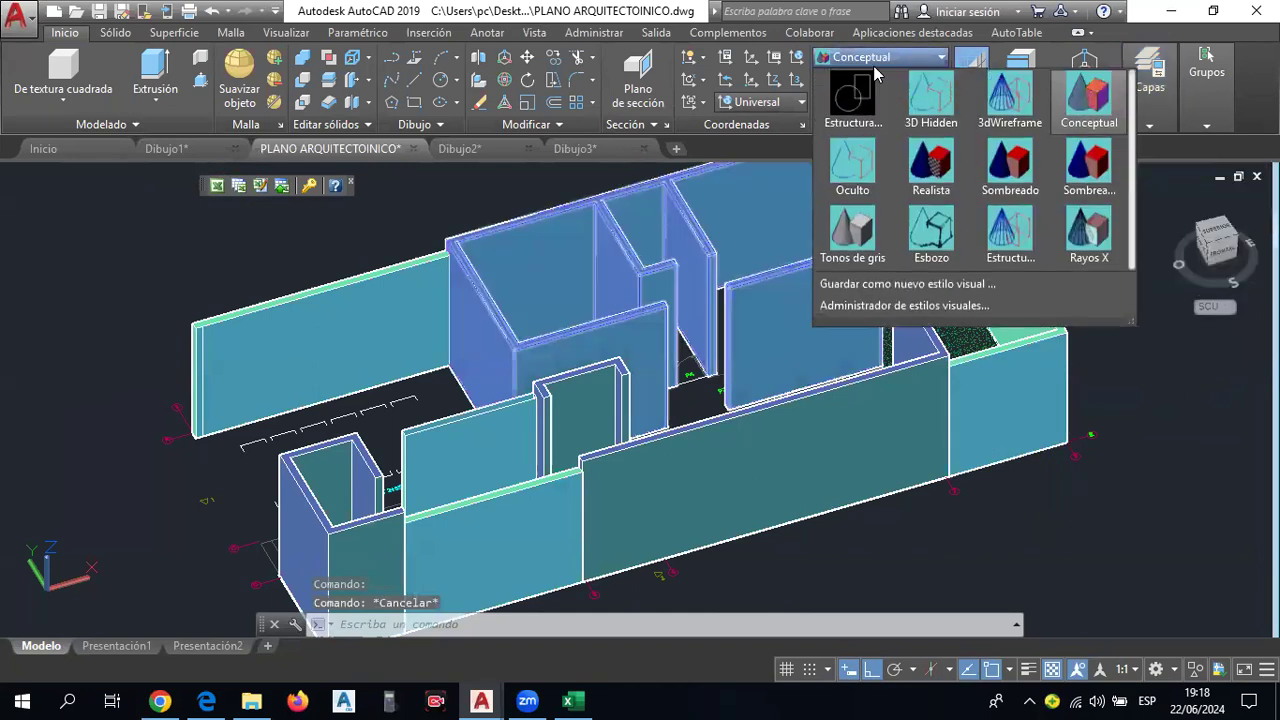
{"action": "left_click", "coordinate": [931, 165]}
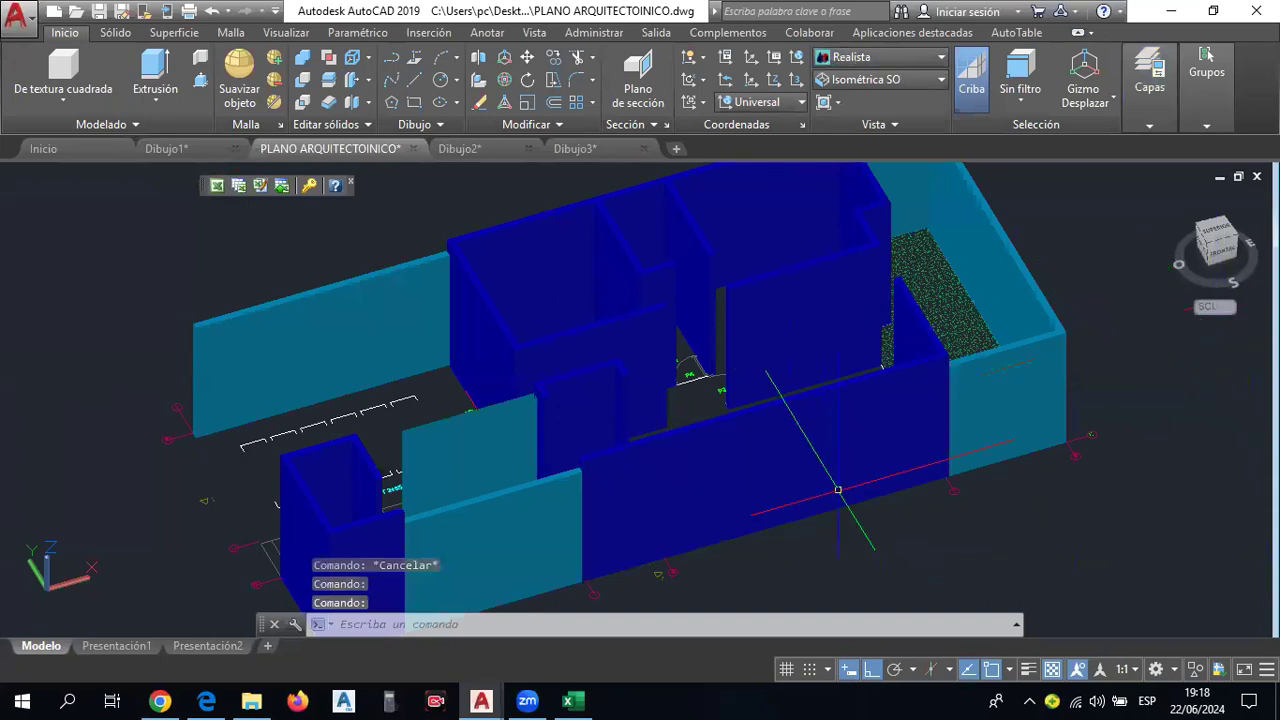
{"action": "mouse_move", "coordinate": [840, 490]}
{"action": "middle_mouse_down", "text": "shift"}
{"action": "mouse_move", "coordinate": [950, 486]}
{"action": "mouse_move", "coordinate": [1057, 451]}
{"action": "mouse_move", "coordinate": [1069, 471]}
{"action": "mouse_move", "coordinate": [989, 512]}
{"action": "mouse_move", "coordinate": [957, 503]}
{"action": "mouse_move", "coordinate": [970, 490]}
{"action": "middle_mouse_up", "text": "shift"}
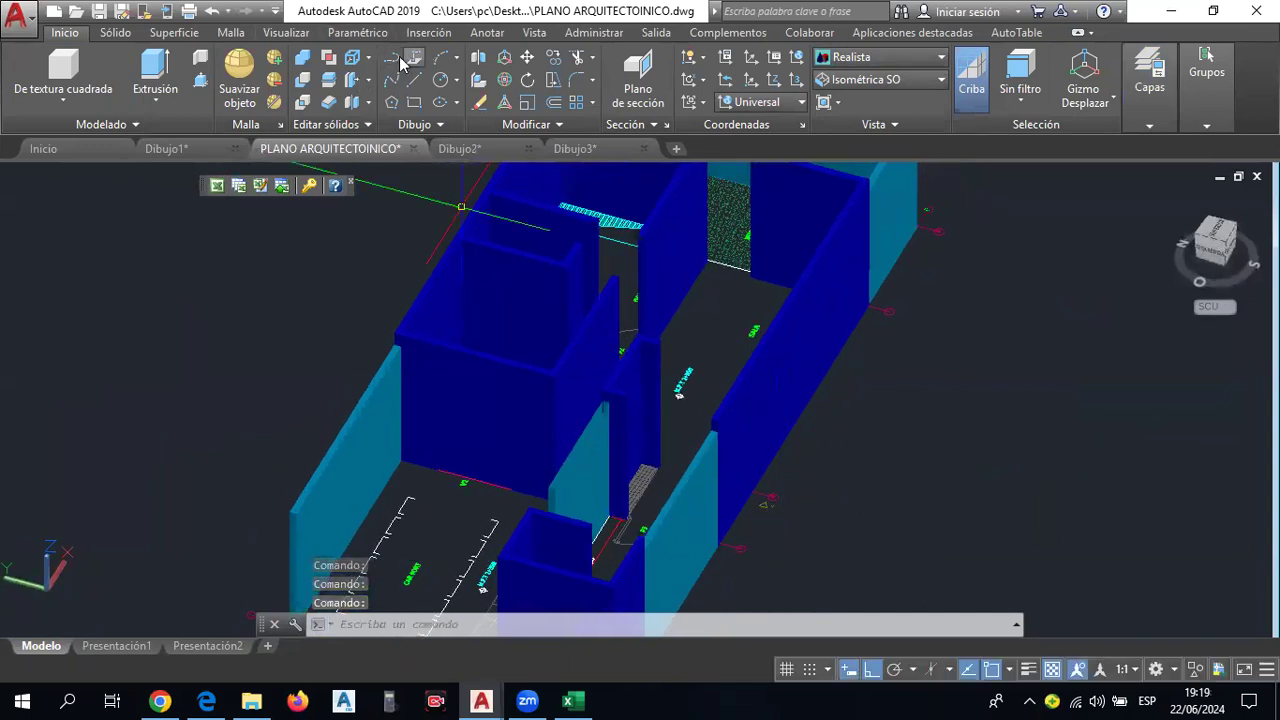
Show the Superior top view in Estructura alámbrica wireframe, zoomed in on window V2.
{"action": "left_click", "coordinate": [286, 32]}
{"action": "left_click", "coordinate": [80, 57]}
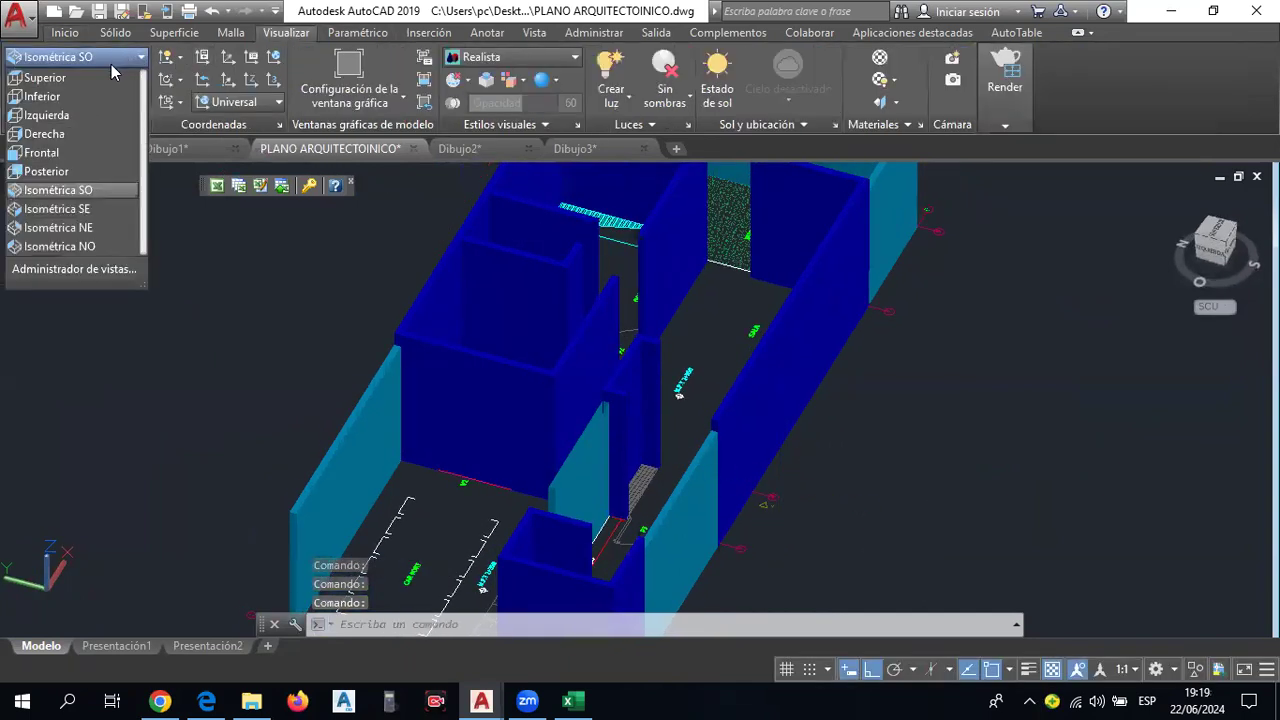
{"action": "left_click", "coordinate": [45, 77]}
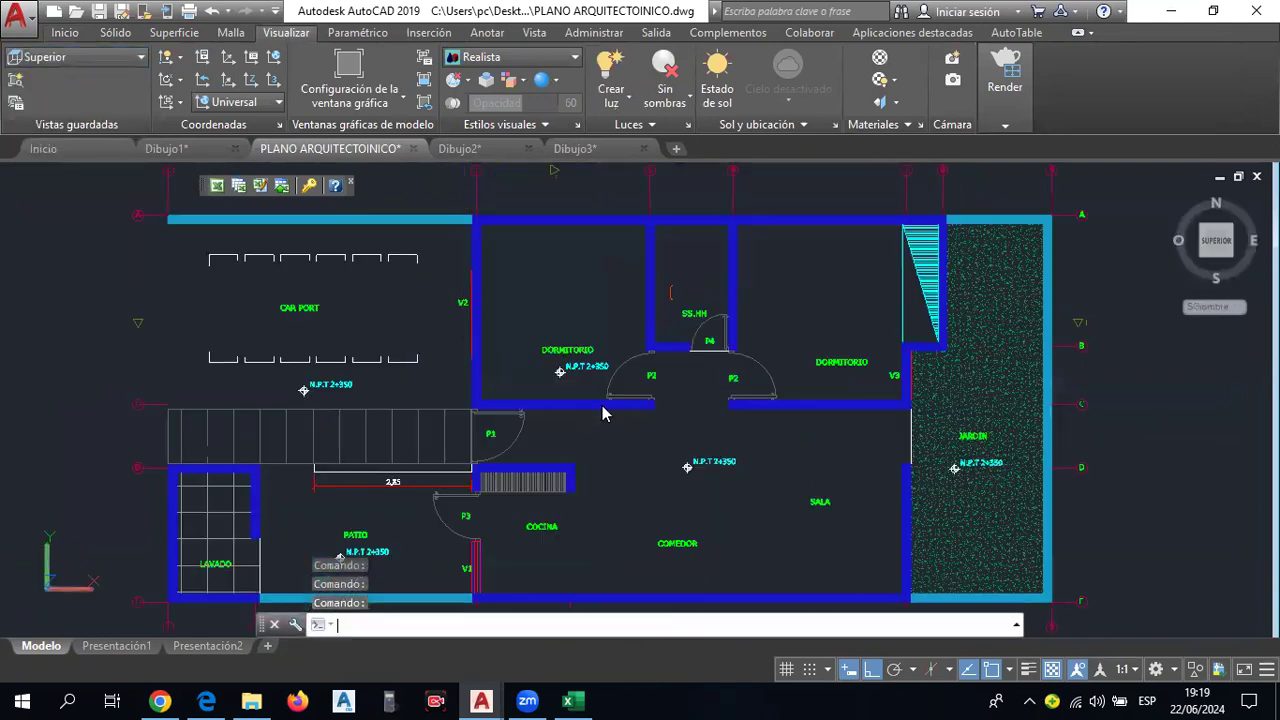
{"action": "middle_click_drag", "start_coordinate": [461, 276], "coordinate": [501, 330]}
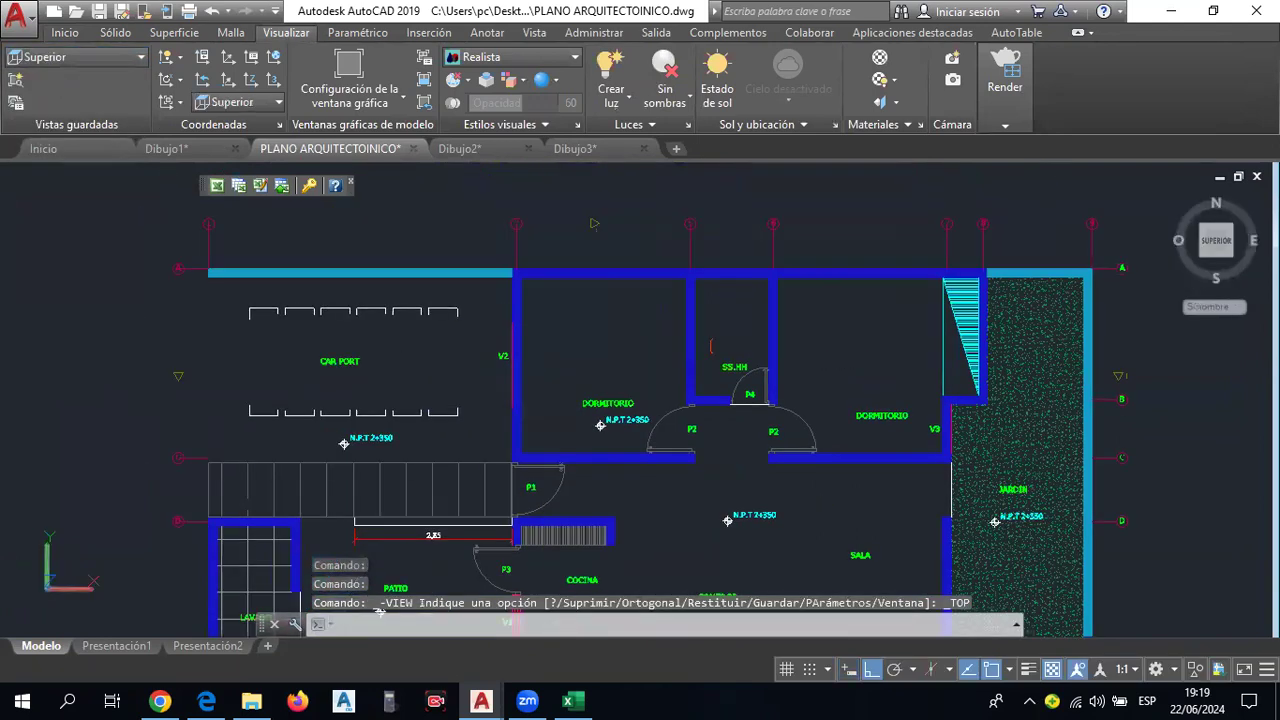
{"action": "scroll", "coordinate": [487, 326], "scroll_direction": "up", "scroll_amount": 3}
{"action": "scroll", "coordinate": [562, 362], "scroll_direction": "down", "scroll_amount": 4}
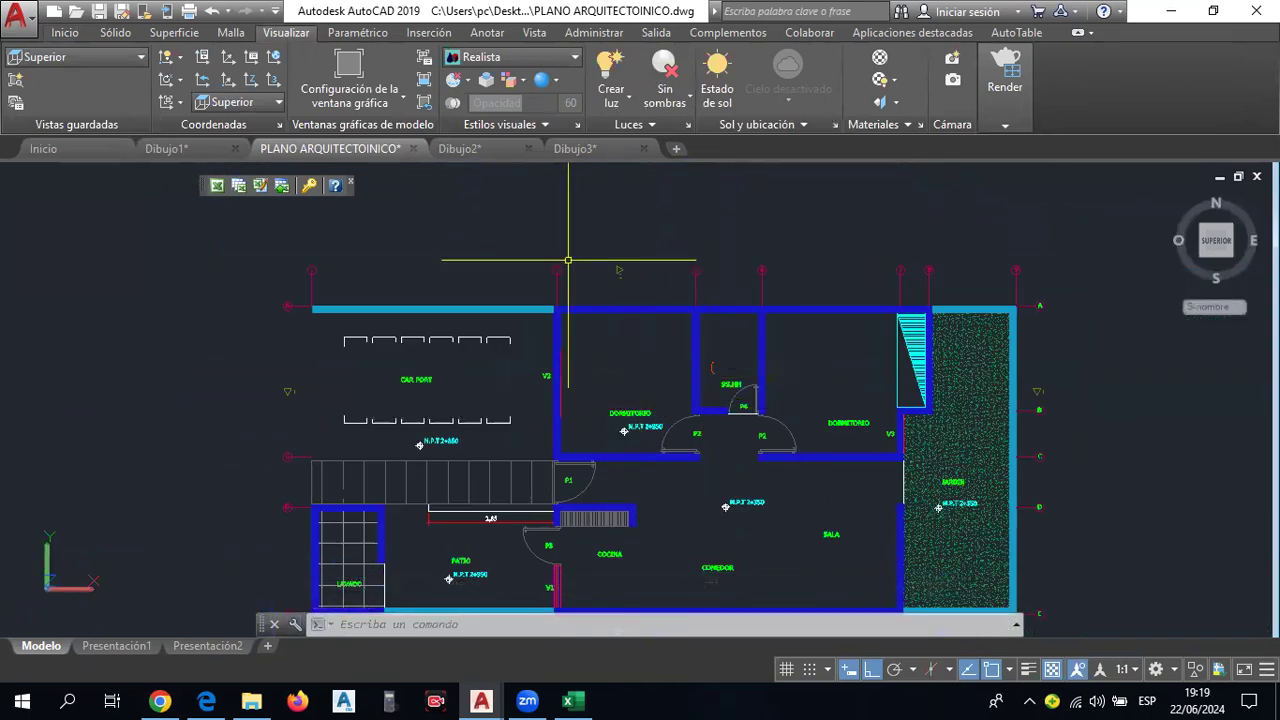
{"action": "left_click", "coordinate": [575, 57]}
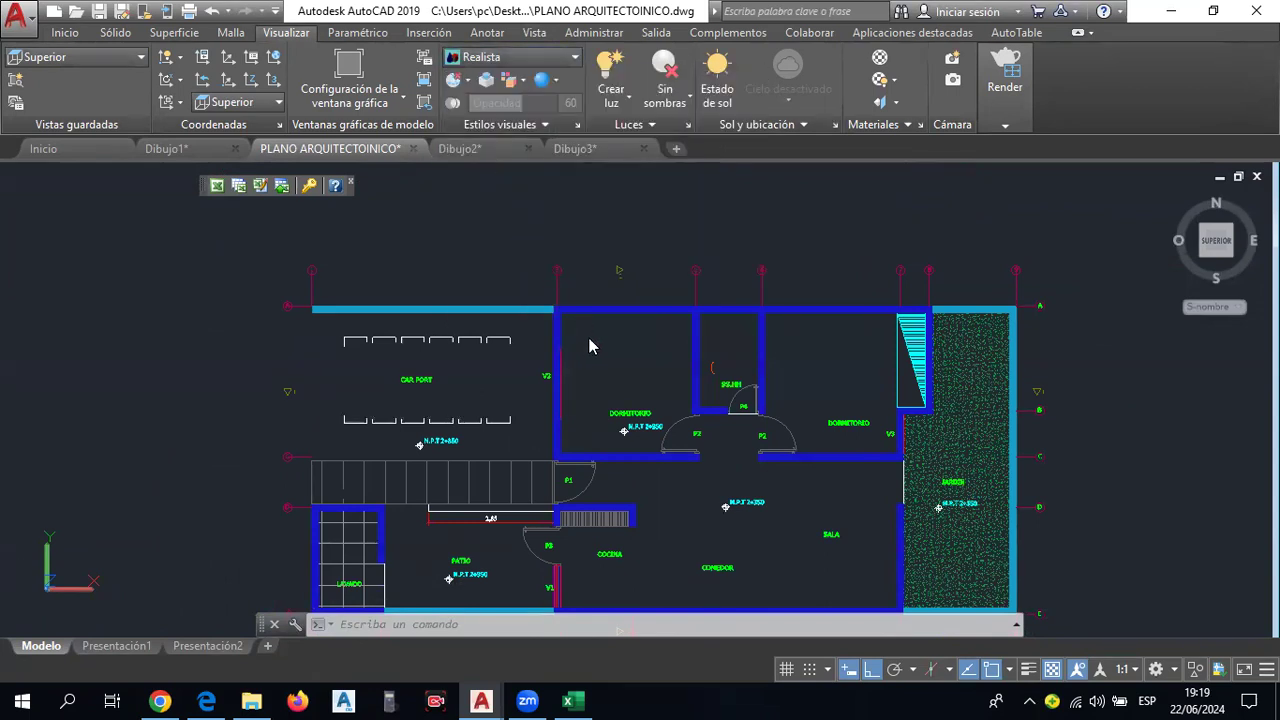
{"action": "scroll", "coordinate": [543, 380], "scroll_direction": "up", "scroll_amount": 1}
{"action": "scroll", "coordinate": [560, 376], "scroll_direction": "up", "scroll_amount": 3}
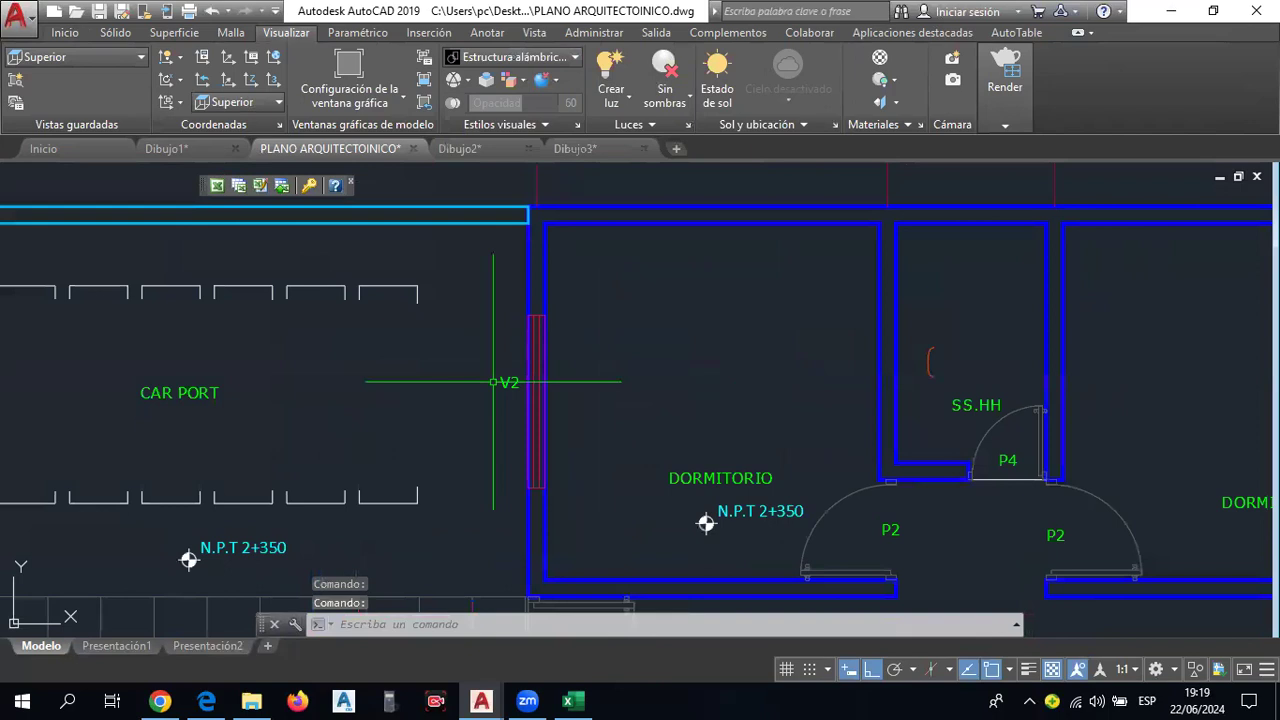
Draw a rectangle at window V2 with REC and stretch its sides outward past both wall faces.
{"action": "left_click", "coordinate": [66, 33]}
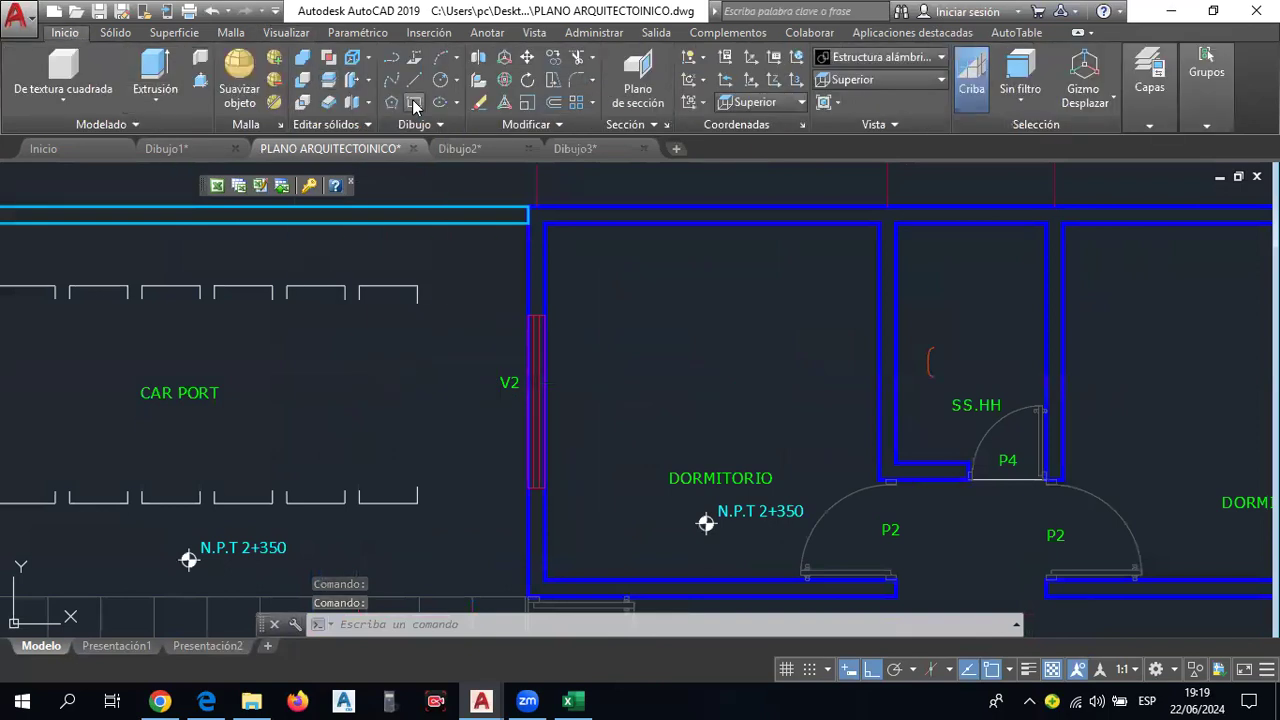
{"action": "type", "text": "rec"}
{"action": "key", "text": "Return"}
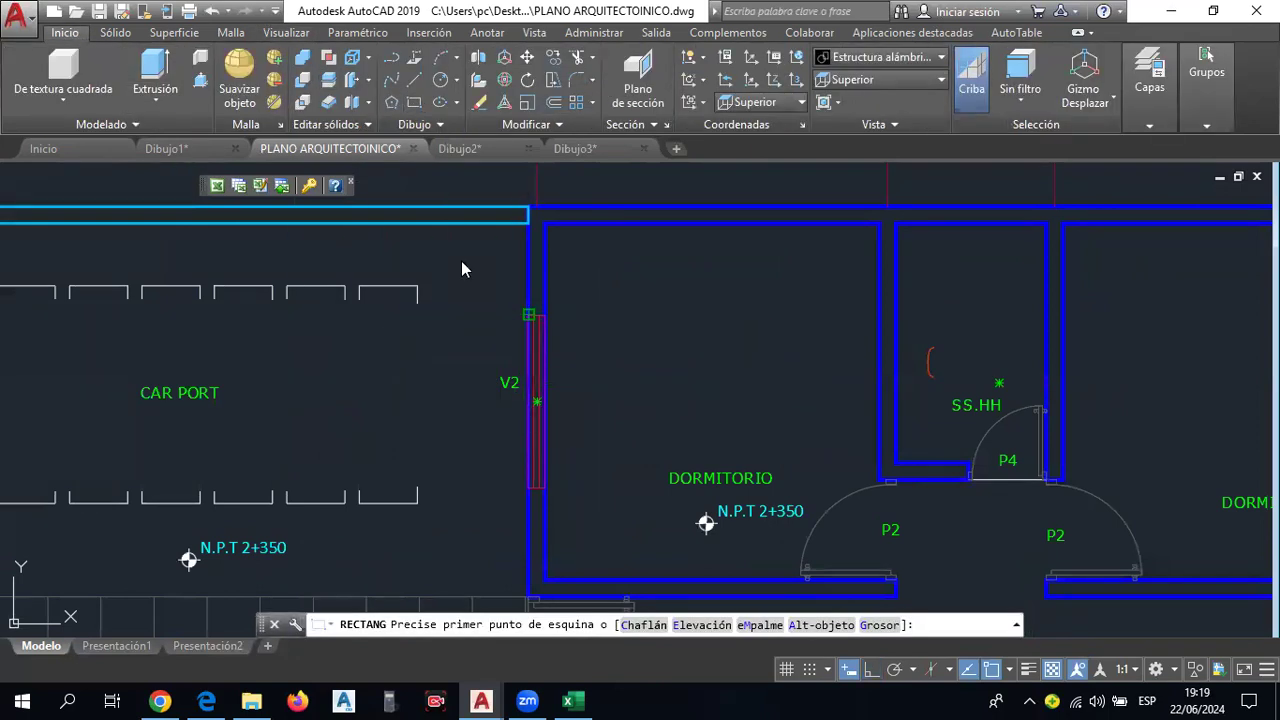
{"action": "left_click", "coordinate": [529, 315]}
{"action": "left_click", "coordinate": [553, 466]}
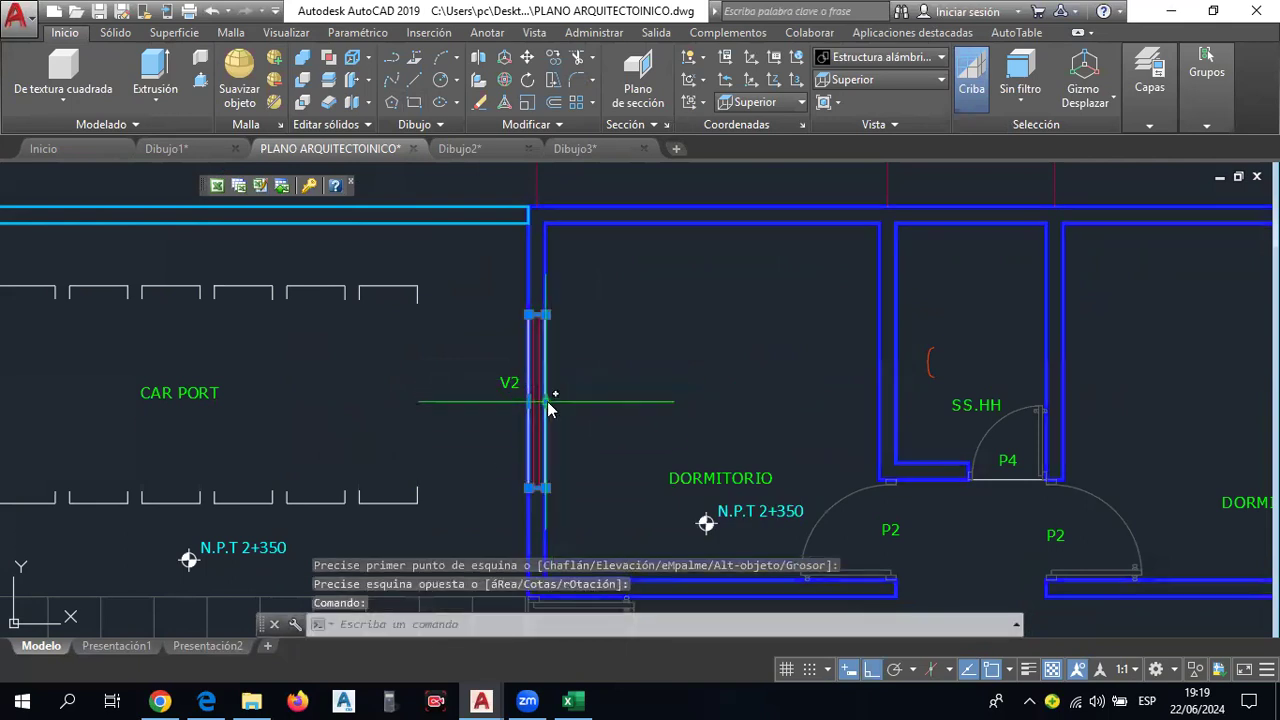
{"action": "left_click", "coordinate": [537, 402]}
{"action": "left_click", "coordinate": [638, 402]}
{"action": "left_click", "coordinate": [529, 402]}
{"action": "left_click", "coordinate": [422, 388]}
{"action": "key", "text": "Escape"}
Pan and zoom to bring the CAR PORT, bedrooms and living room into view.
{"action": "scroll", "coordinate": [686, 386], "scroll_direction": "down", "scroll_amount": 2}
{"action": "middle_click_drag", "start_coordinate": [686, 386], "coordinate": [506, 306]}
{"action": "middle_click_drag", "start_coordinate": [618, 371], "coordinate": [764, 268]}
{"action": "scroll", "coordinate": [446, 381], "scroll_direction": "up", "scroll_amount": 2}
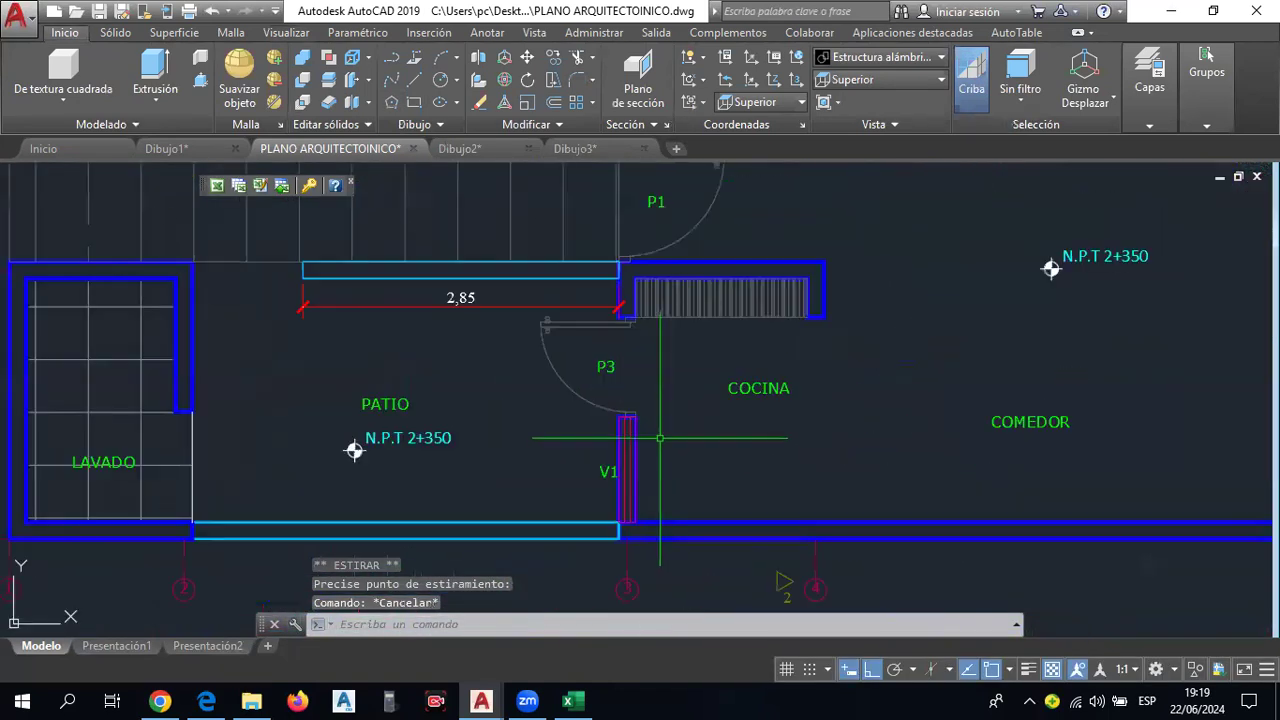
{"action": "scroll", "coordinate": [640, 400], "scroll_direction": "down", "scroll_amount": 2}
{"action": "middle_click_drag", "start_coordinate": [684, 235], "coordinate": [684, 309]}
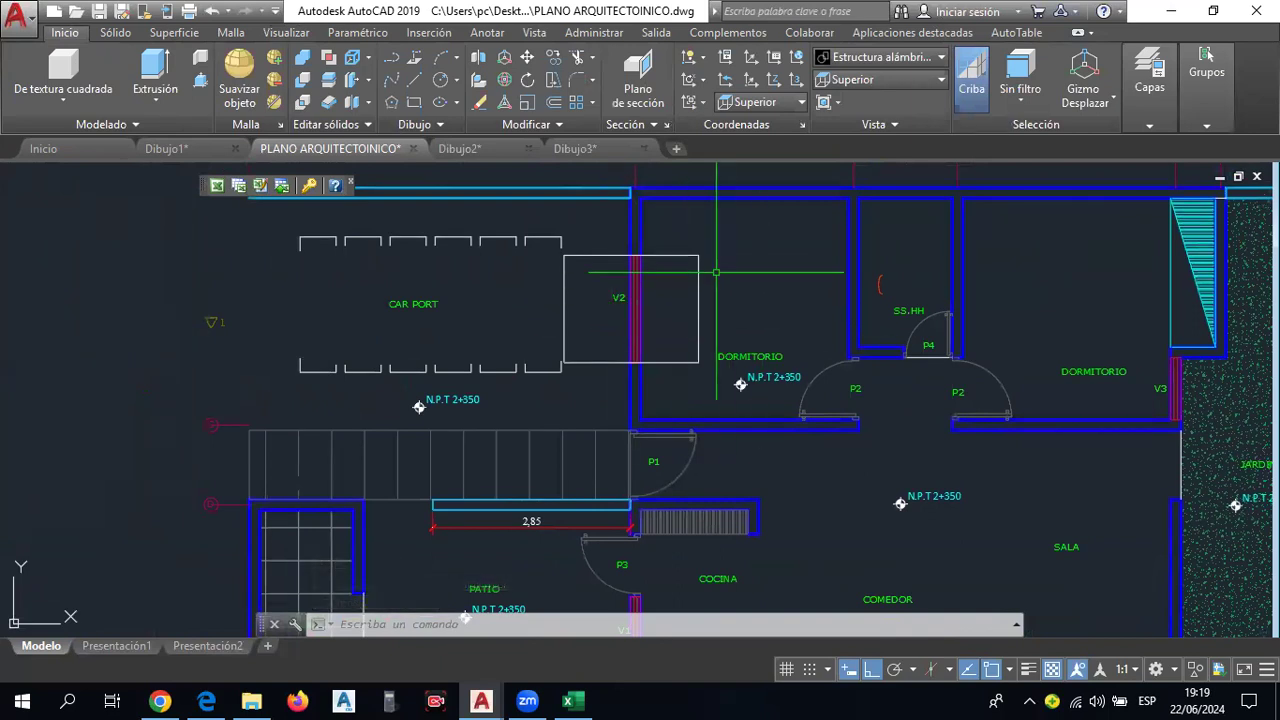
Switch to the southwest isometric view and zoom in.
{"action": "left_click", "coordinate": [300, 33]}
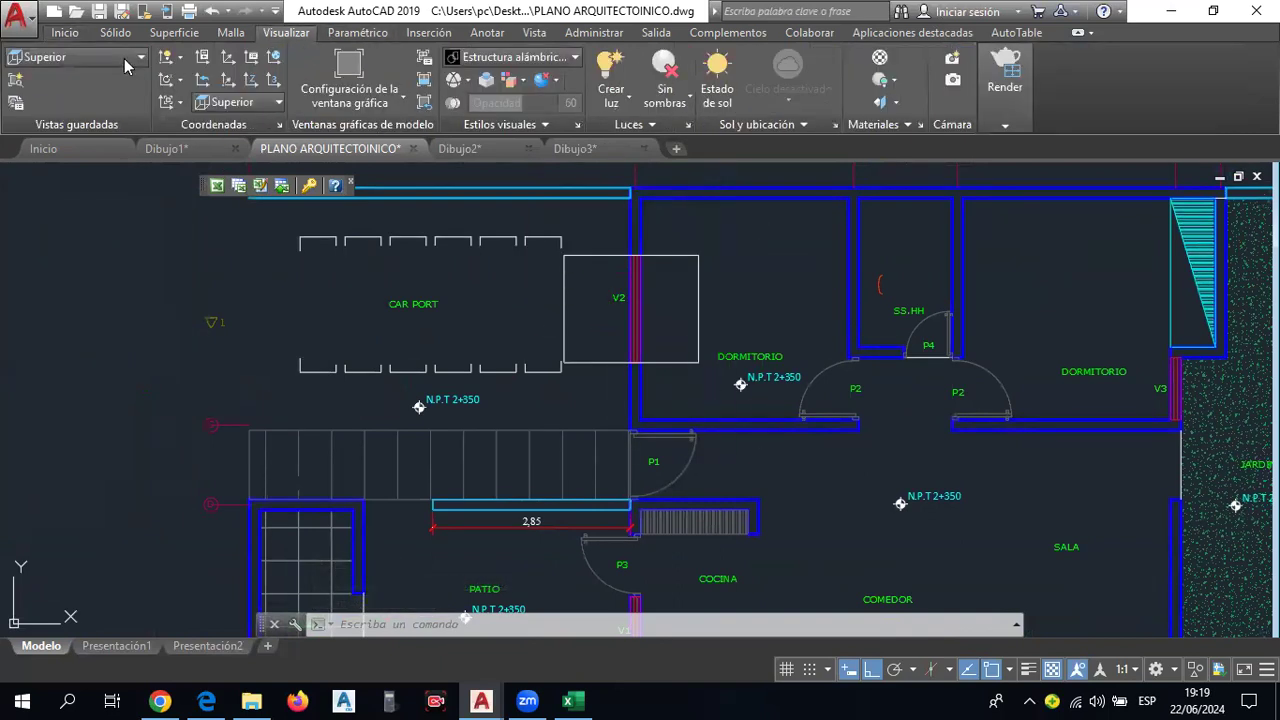
{"action": "left_click", "coordinate": [120, 56]}
{"action": "left_click", "coordinate": [100, 228]}
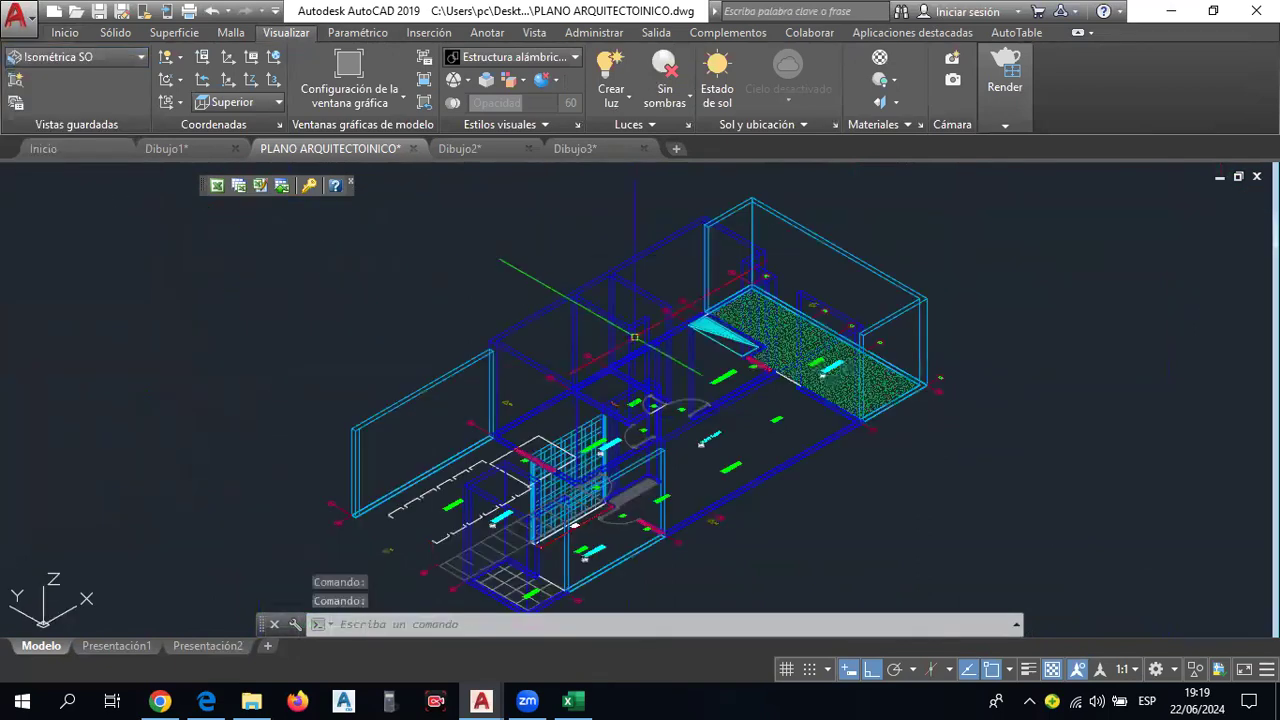
{"action": "scroll", "coordinate": [500, 465], "scroll_direction": "up", "scroll_amount": 2}
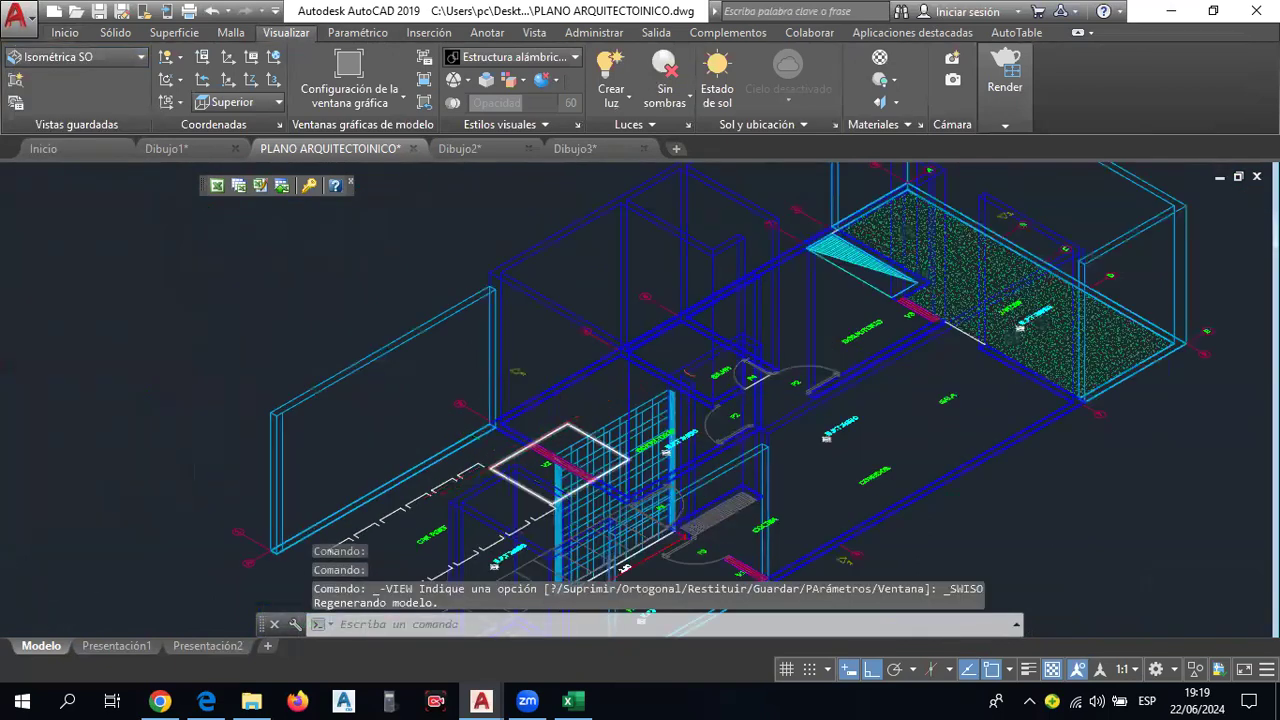
{"action": "scroll", "coordinate": [447, 400], "scroll_direction": "up", "scroll_amount": 2}
Set the V2 rectangle's elevation to 1 in the Properties panel.
{"action": "left_click", "coordinate": [450, 404]}
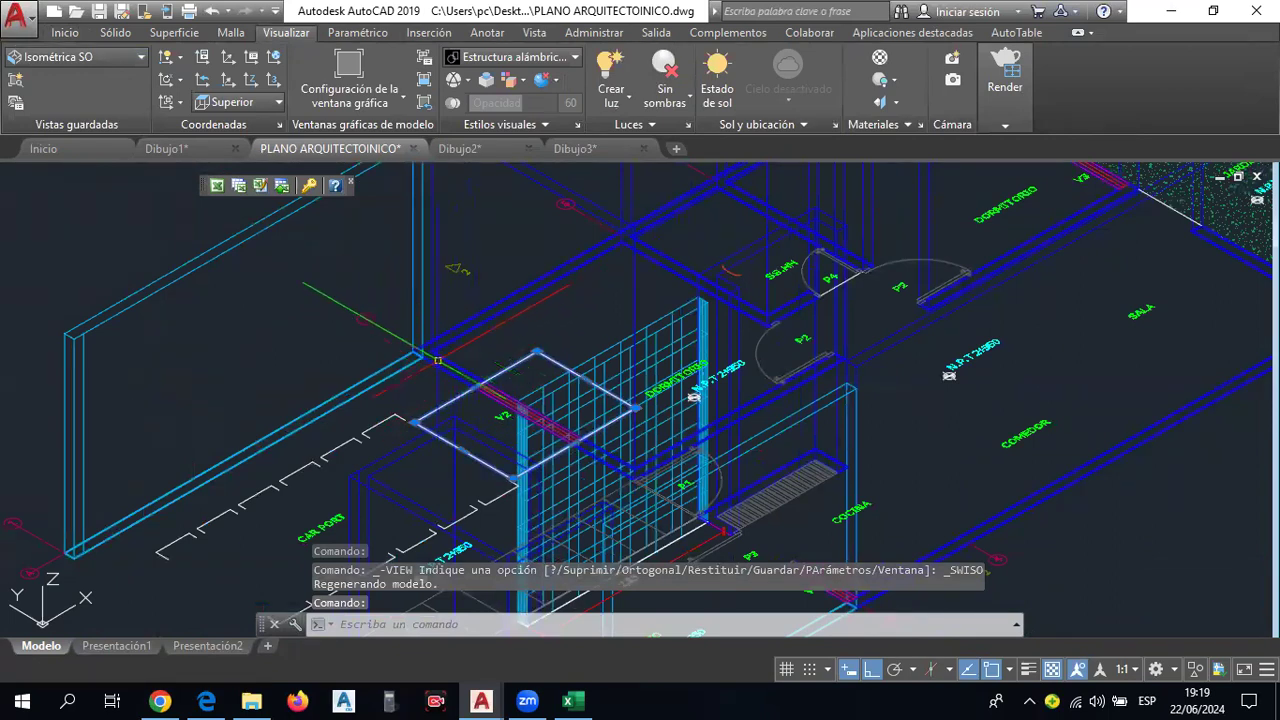
{"action": "right_click", "coordinate": [398, 400]}
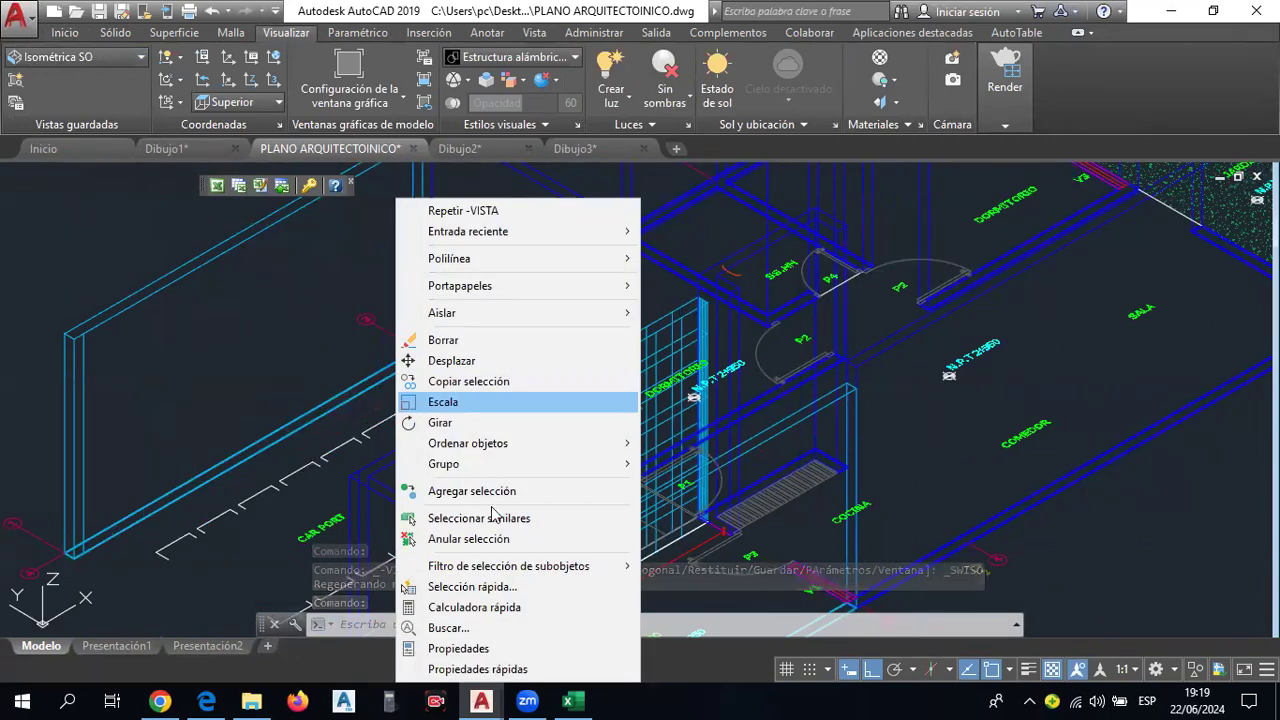
{"action": "left_click", "coordinate": [518, 652]}
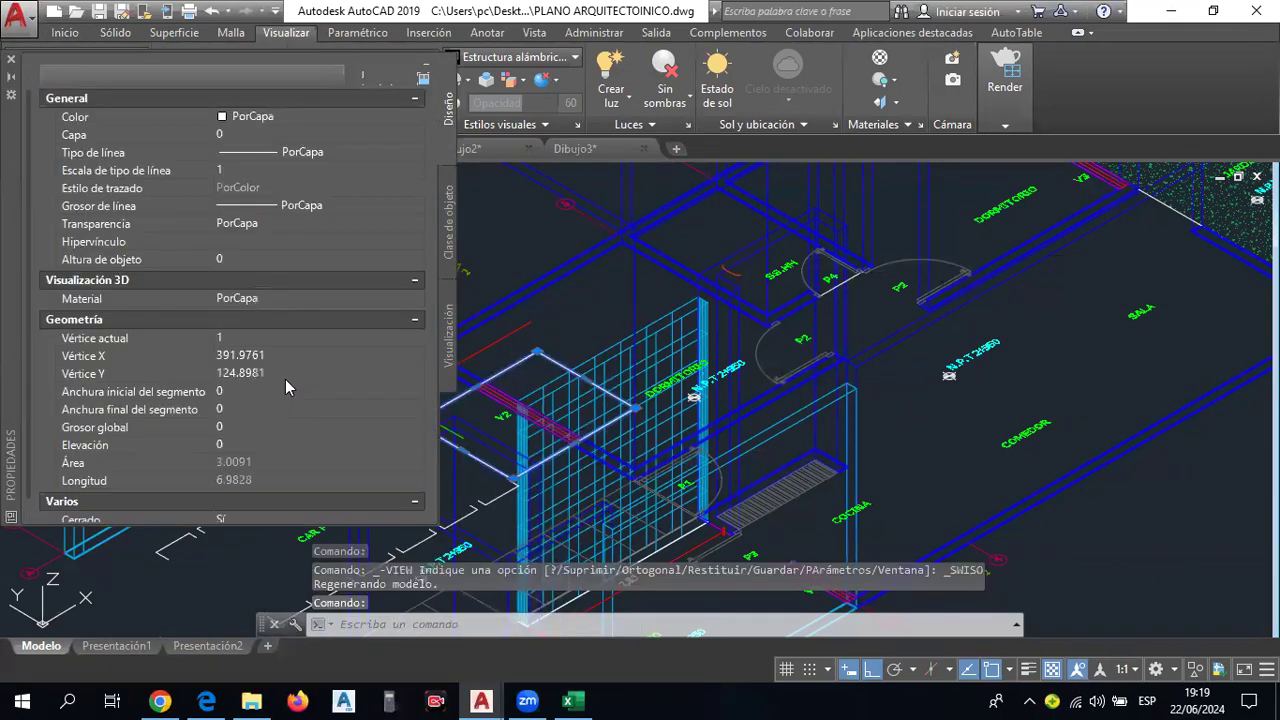
{"action": "scroll", "coordinate": [122, 458], "scroll_direction": "down", "scroll_amount": 1}
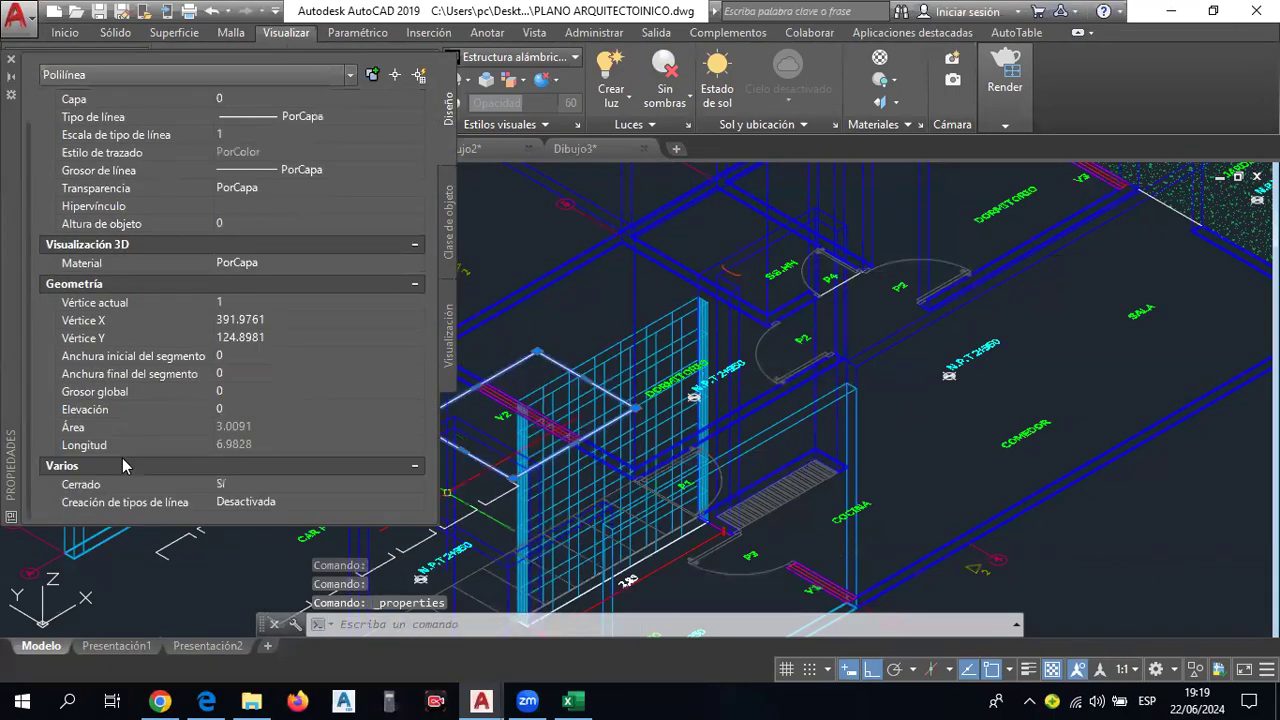
{"action": "left_click", "coordinate": [247, 407]}
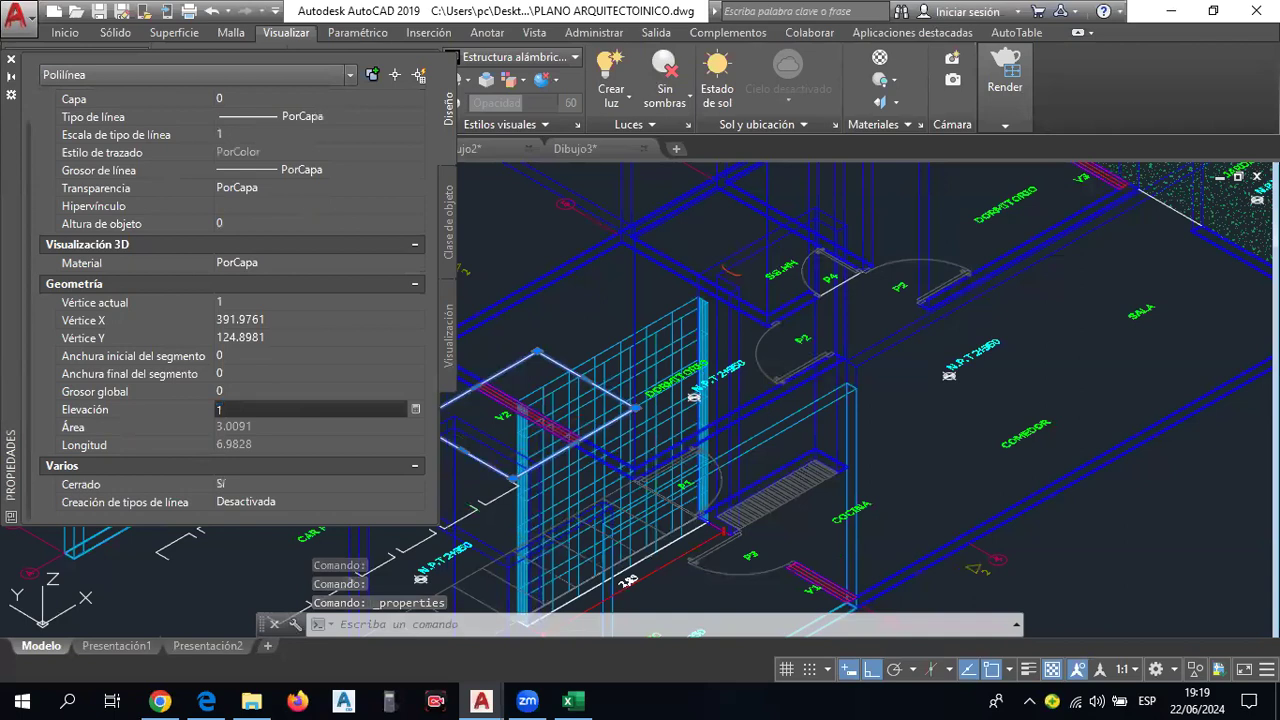
{"action": "key", "text": "Return"}
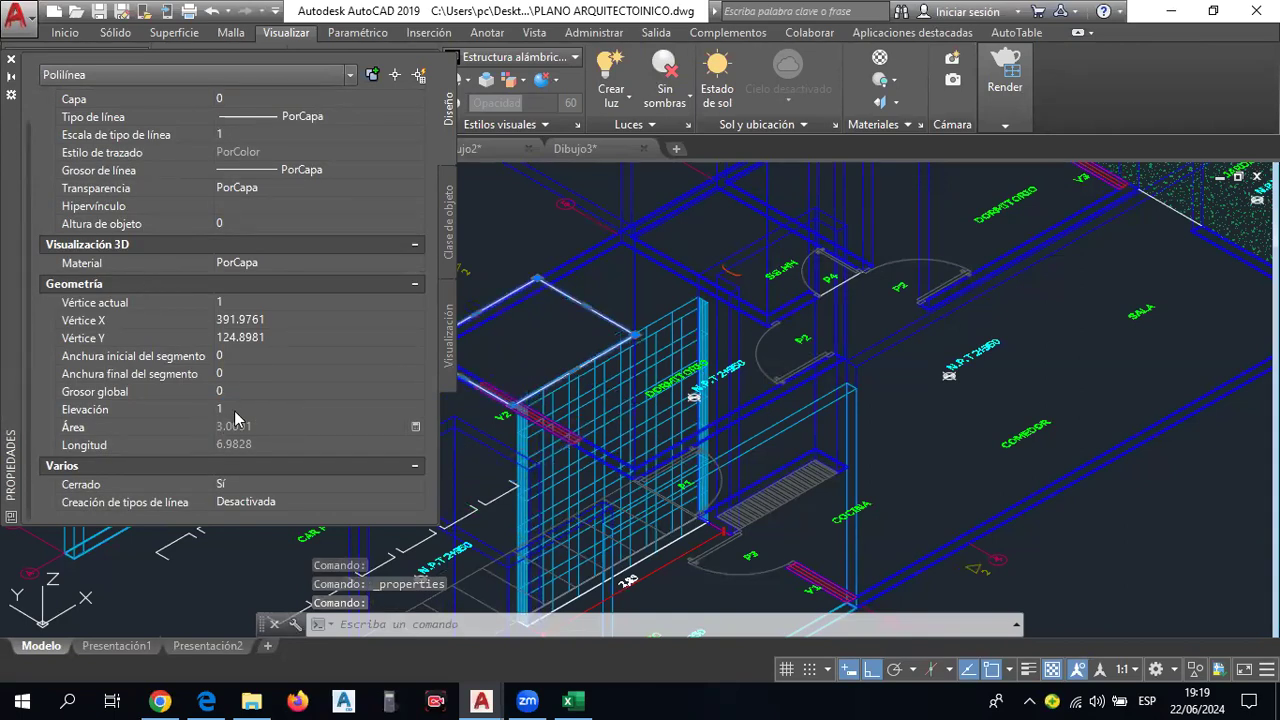
{"action": "left_click", "coordinate": [234, 410]}
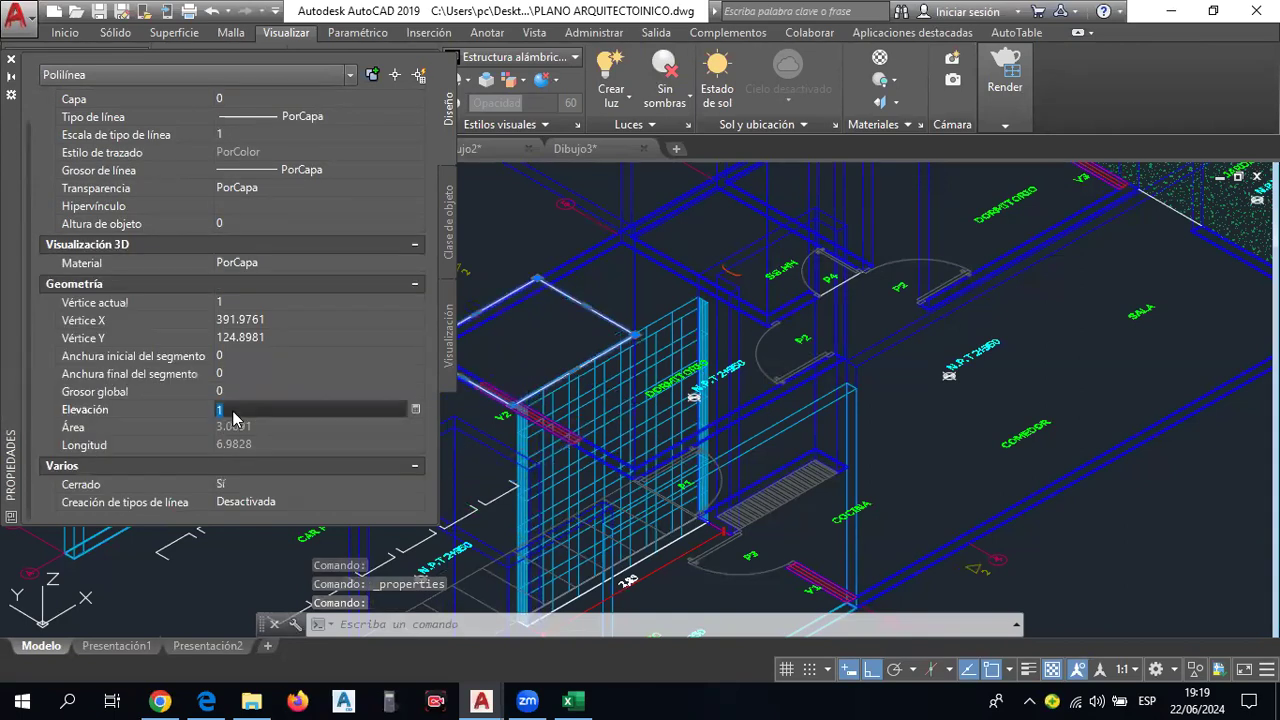
{"action": "left_click", "coordinate": [10, 61]}
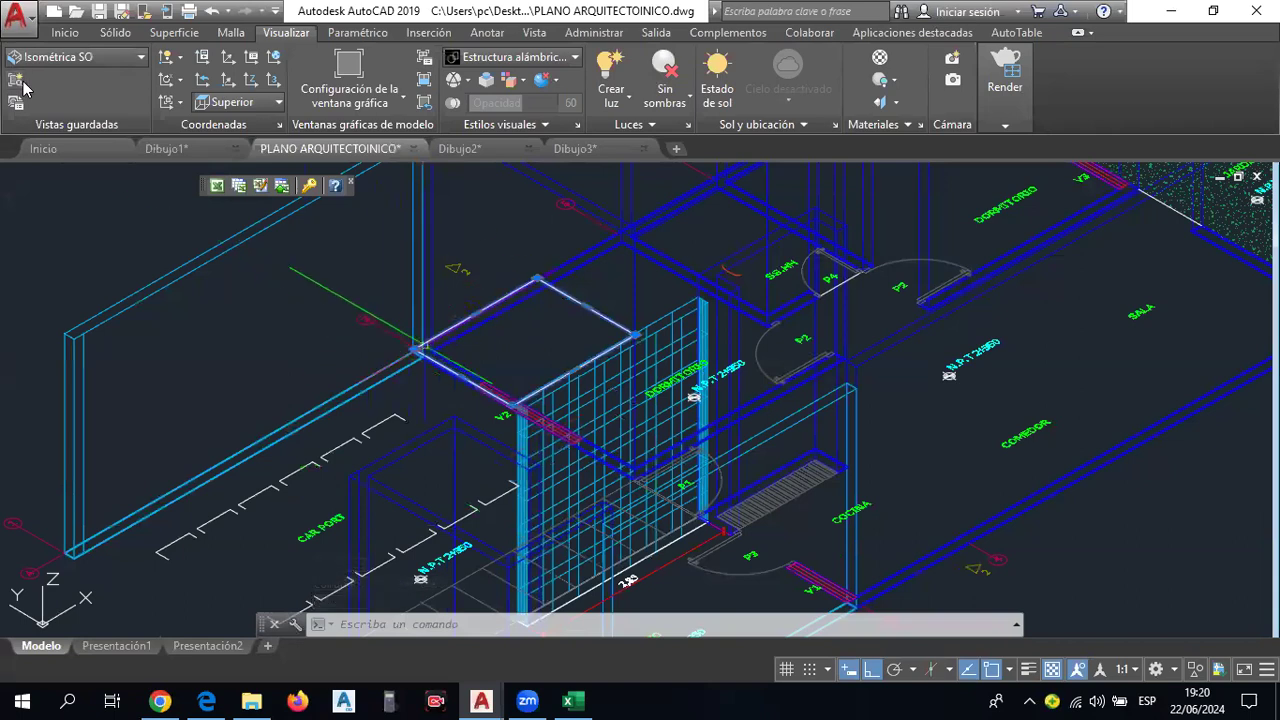
{"action": "middle_click_drag", "start_coordinate": [456, 361], "coordinate": [458, 411]}
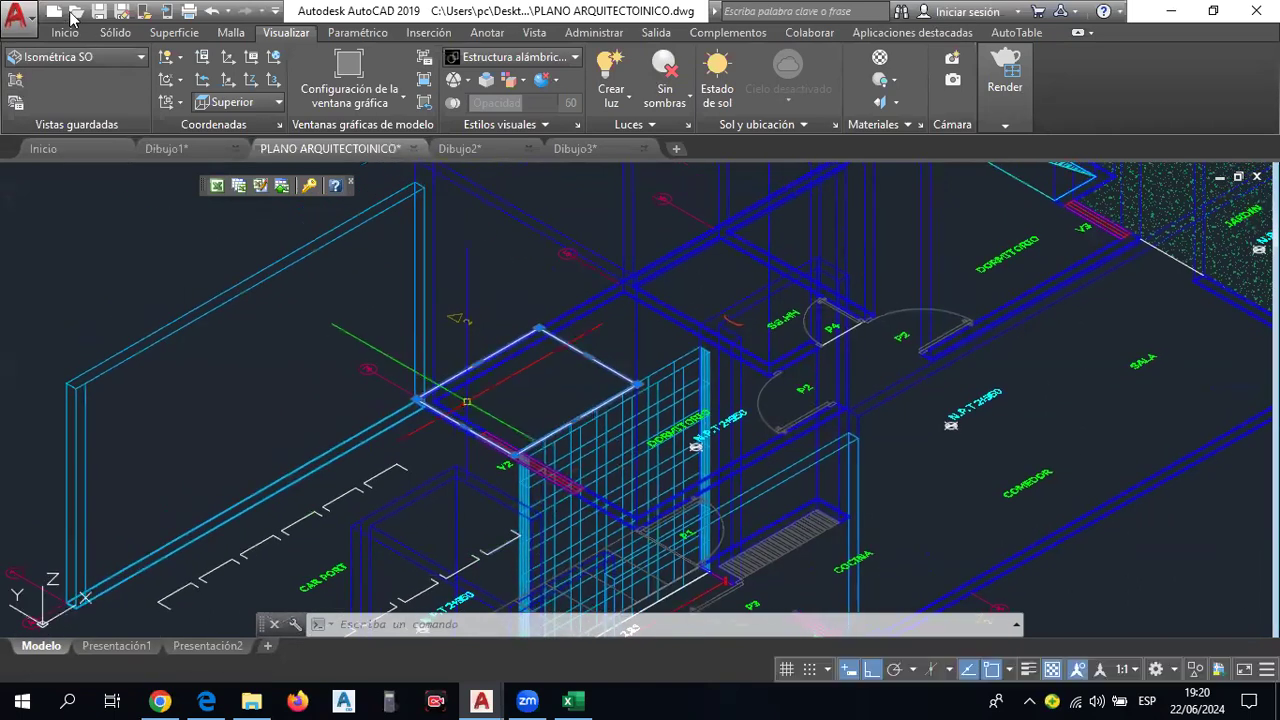
Extrude the window V2 rectangle 1.5 high into a box.
{"action": "left_click", "coordinate": [80, 35]}
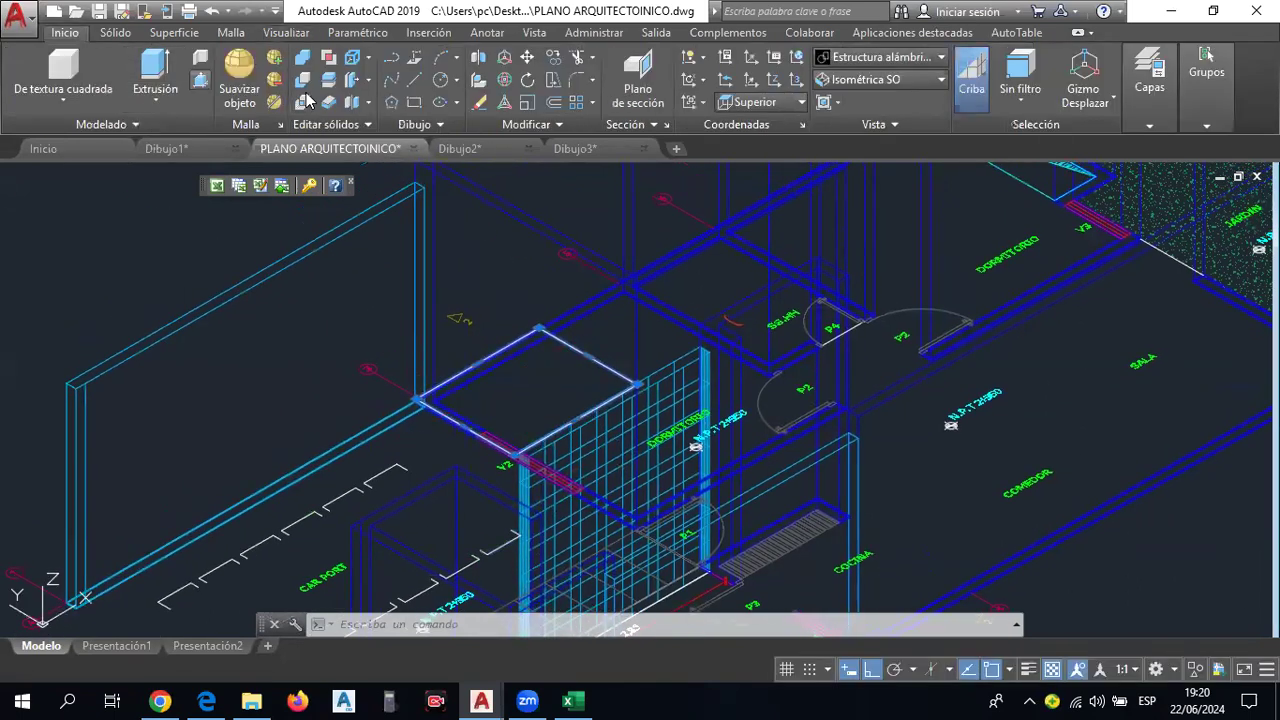
{"action": "left_click", "coordinate": [155, 72]}
{"action": "type", "text": "1.5"}
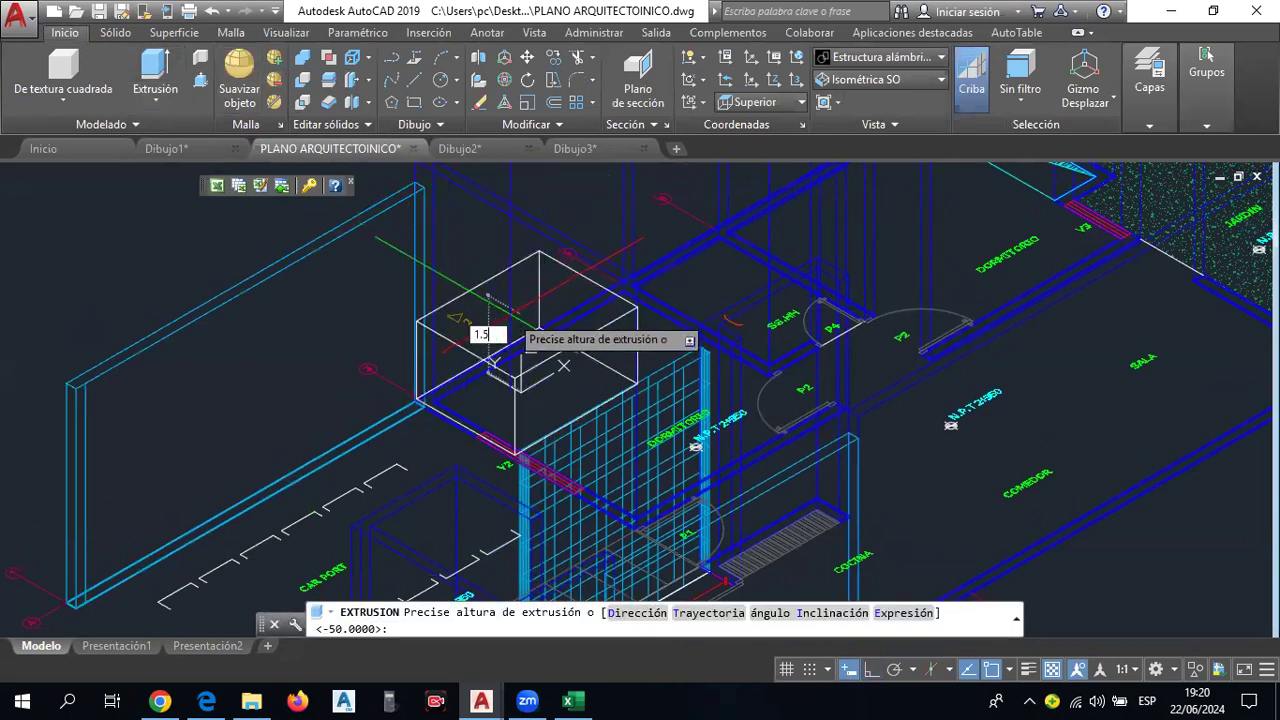
{"action": "key", "text": "Return"}
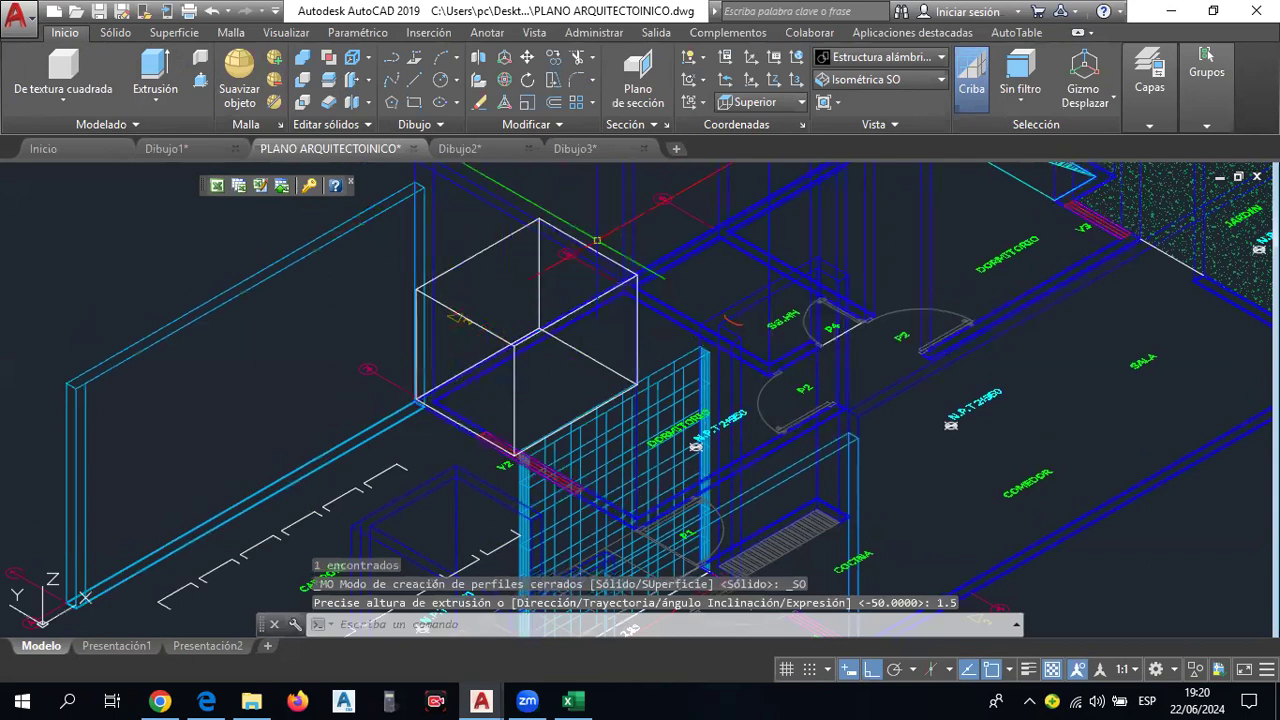
{"action": "scroll", "coordinate": [596, 248], "scroll_direction": "down", "scroll_amount": 2}
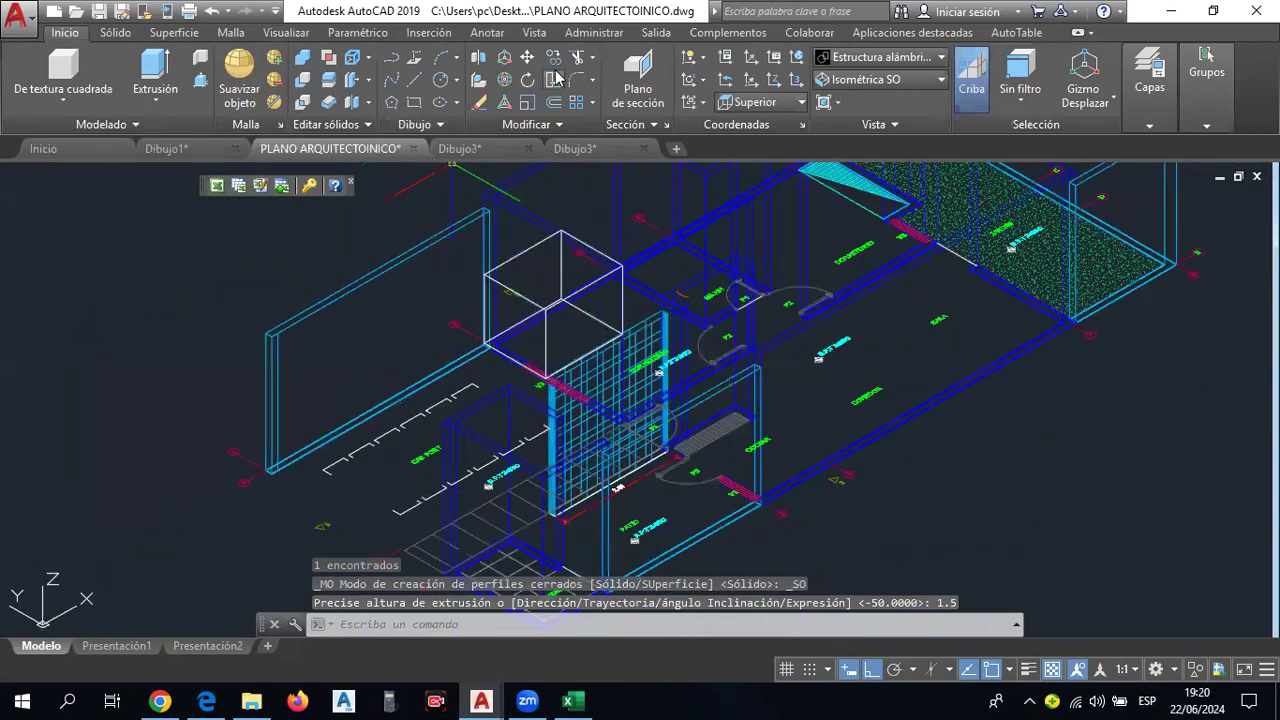
Subtract the box from the wall with Diferencia to cut the window opening.
{"action": "left_click", "coordinate": [304, 84]}
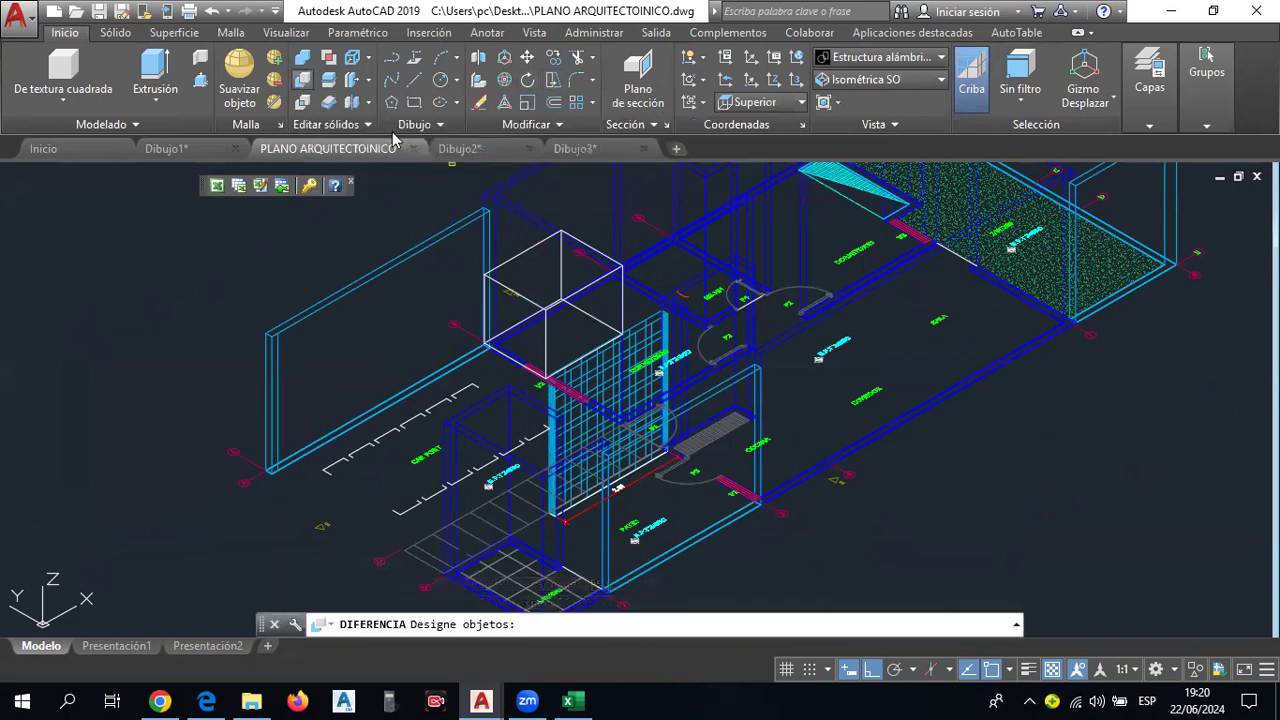
{"action": "left_click", "coordinate": [510, 210]}
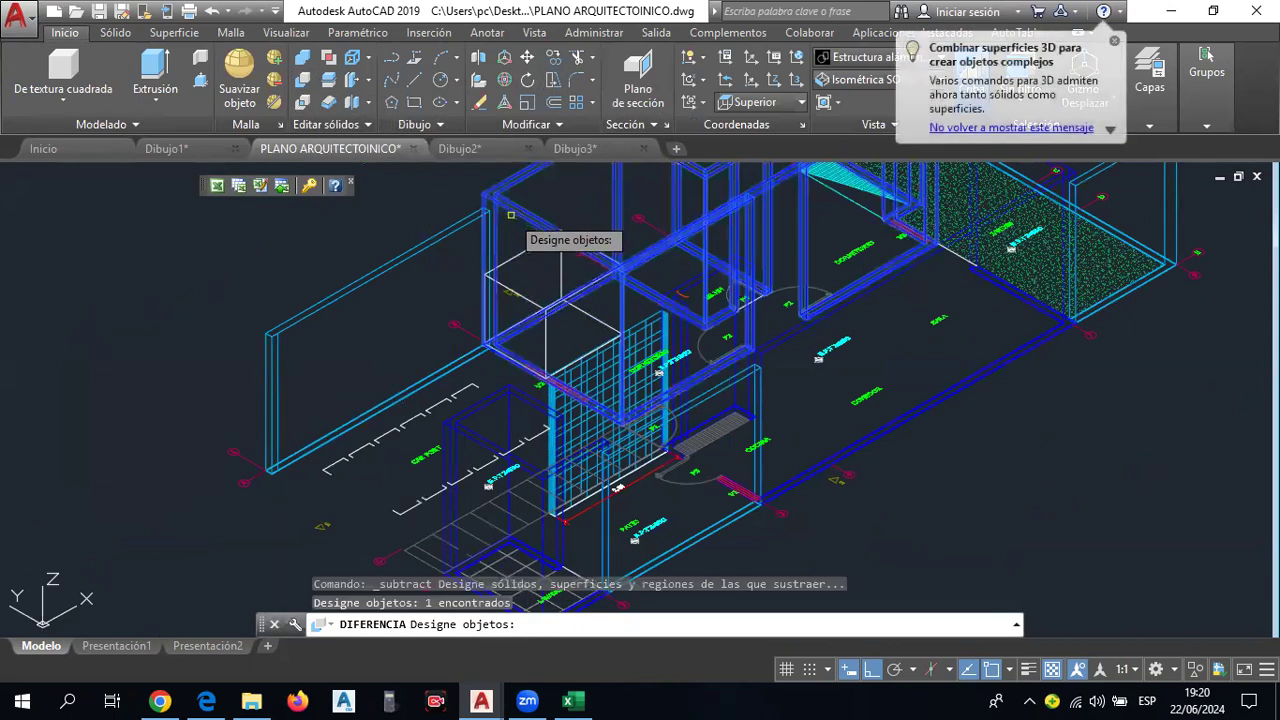
{"action": "key", "text": "Return"}
{"action": "left_click", "coordinate": [536, 244]}
{"action": "key", "text": "Return"}
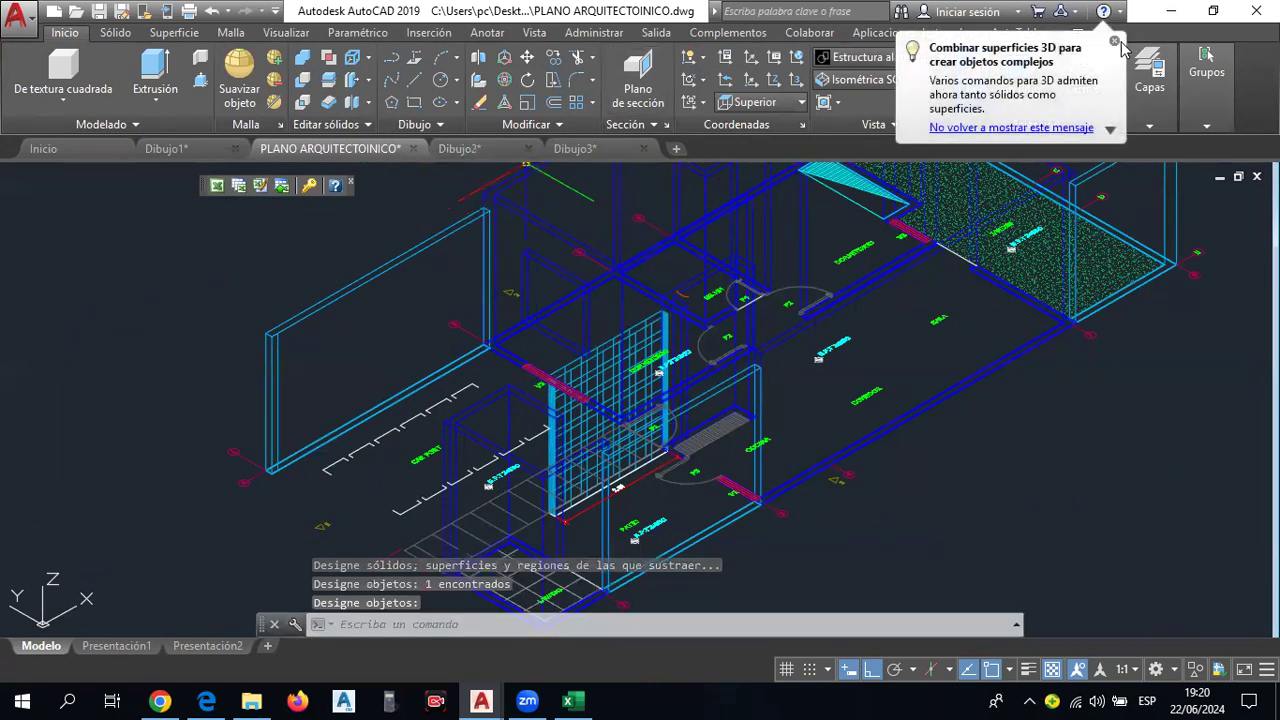
{"action": "left_click", "coordinate": [880, 57]}
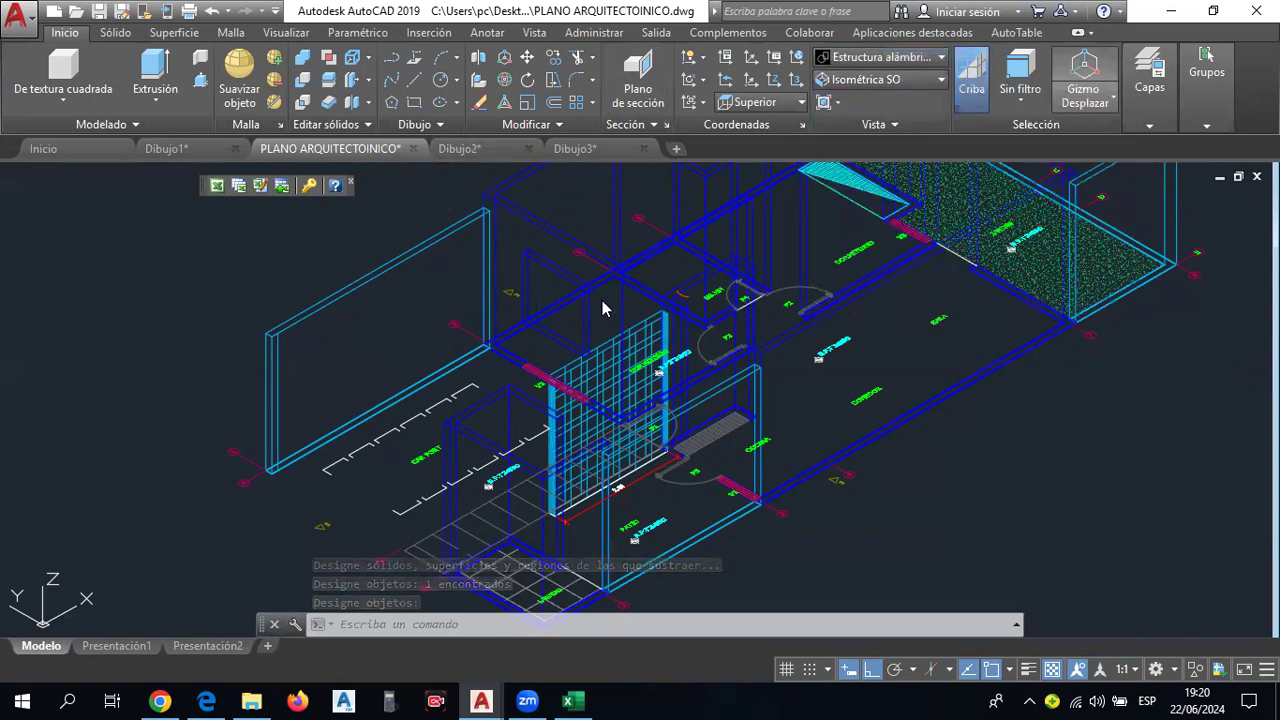
Zoom and pan to inspect the window V2 opening, then minimize AutoCAD.
{"action": "scroll", "coordinate": [558, 312], "scroll_direction": "up", "scroll_amount": 2}
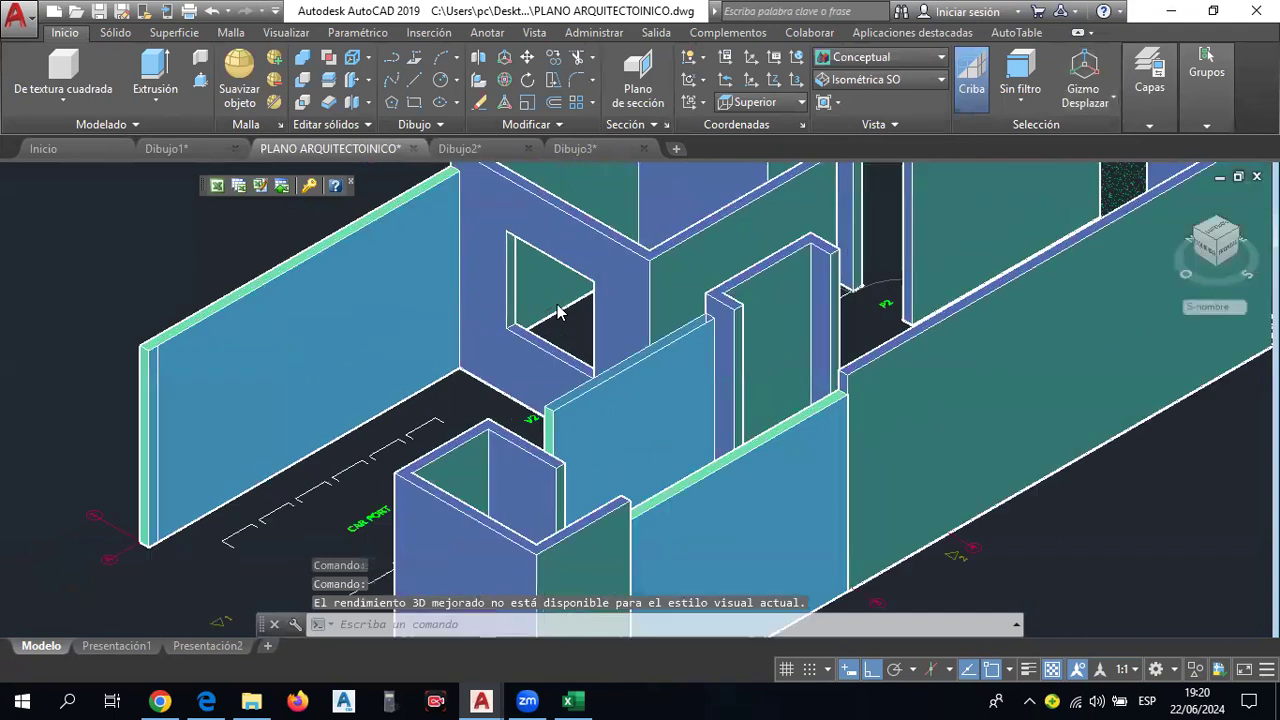
{"action": "scroll", "coordinate": [555, 300], "scroll_direction": "up", "scroll_amount": 2}
{"action": "scroll", "coordinate": [550, 305], "scroll_direction": "down", "scroll_amount": 3}
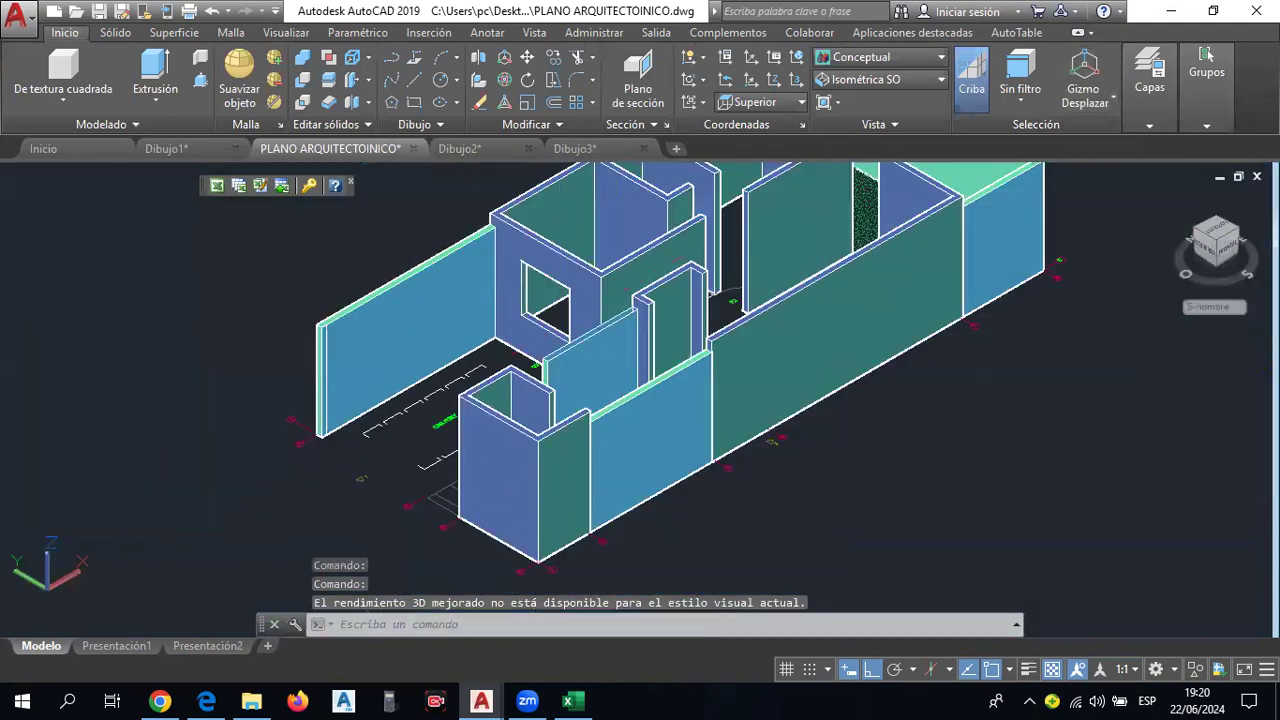
{"action": "middle_click_drag", "start_coordinate": [593, 319], "coordinate": [658, 374]}
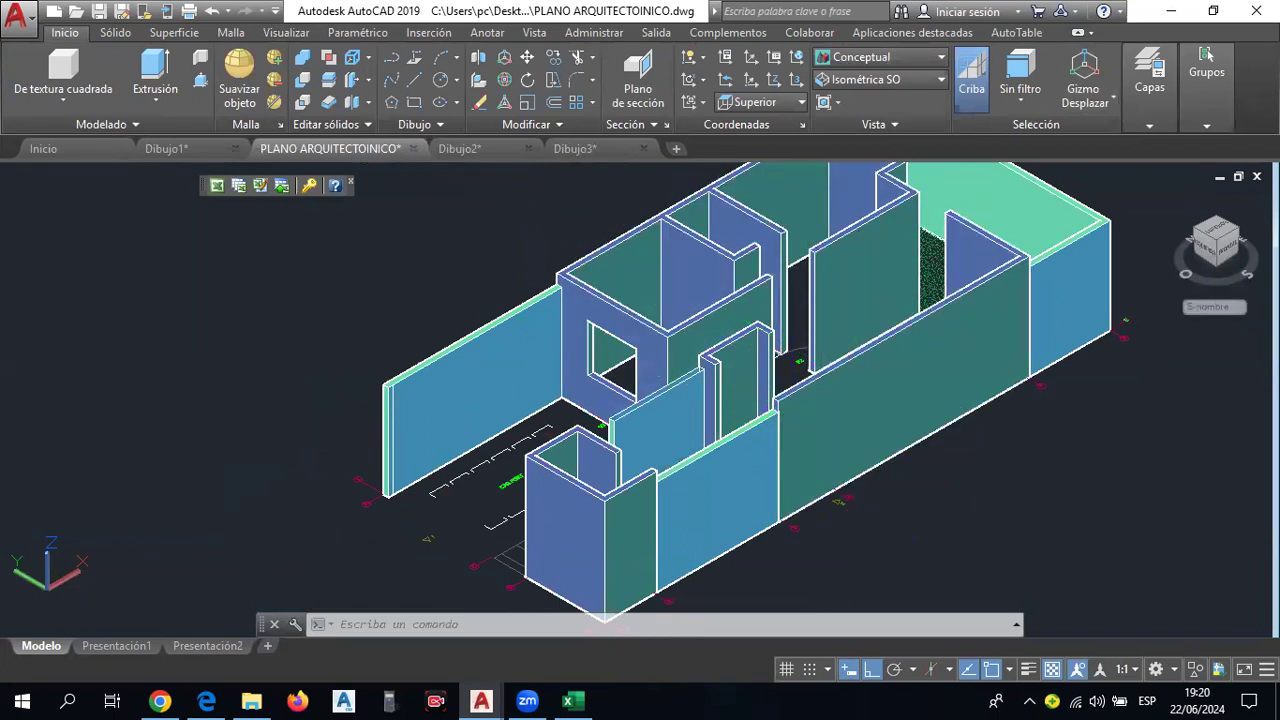
{"action": "middle_click_drag", "start_coordinate": [900, 468], "coordinate": [800, 506]}
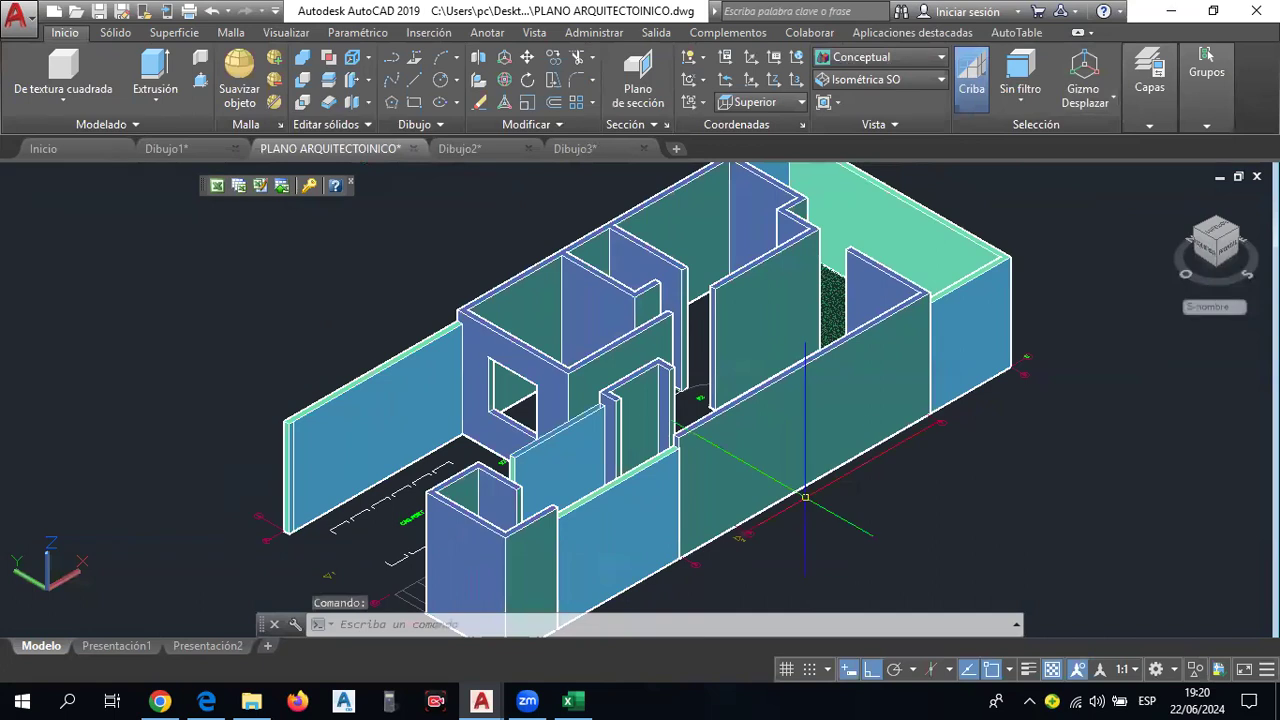
{"action": "left_click", "coordinate": [1170, 11]}
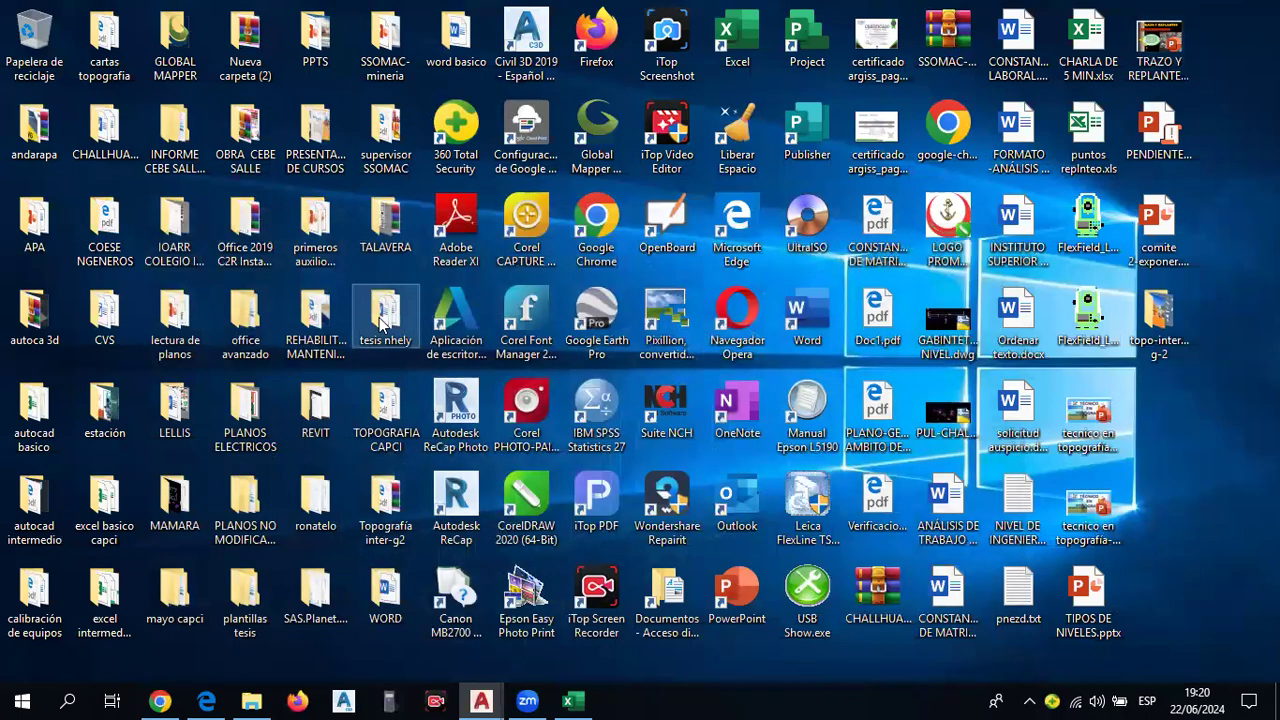
Open PLANO DE REFERENCIA-2da PARTE.dwg from the desktop's autoca 3d folder.
{"action": "double_click", "coordinate": [40, 318]}
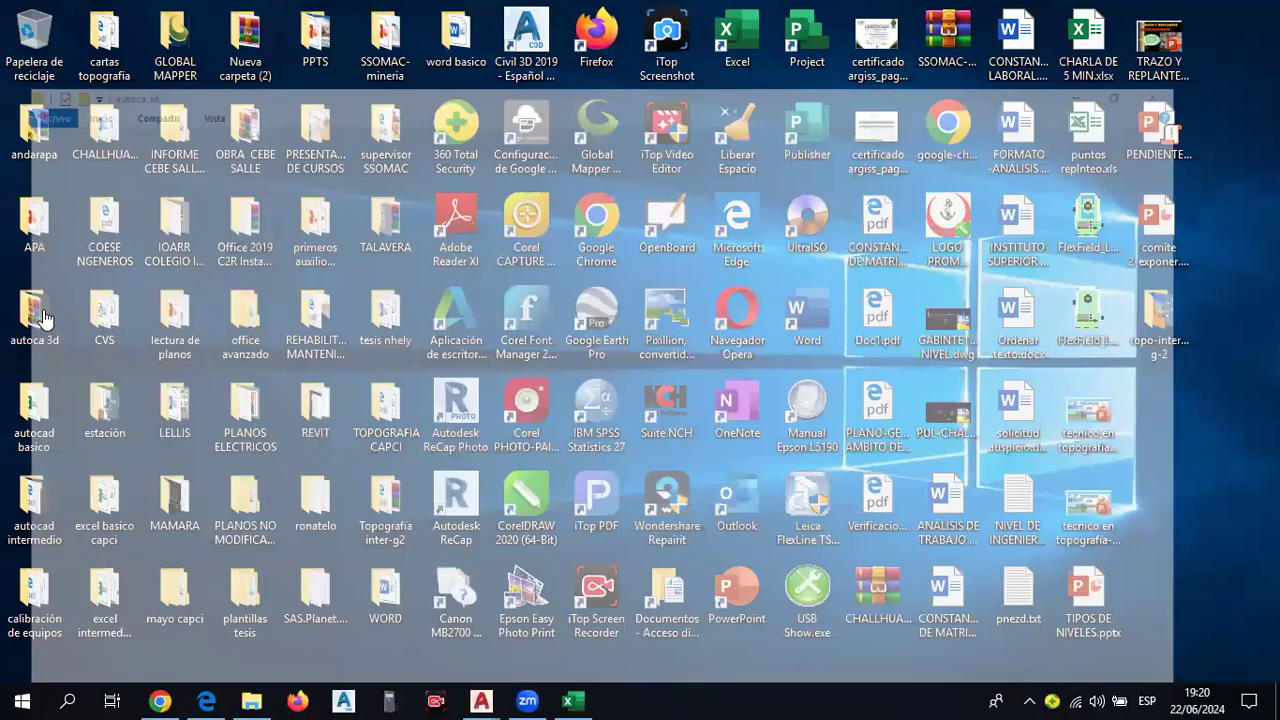
{"action": "left_click", "coordinate": [996, 12]}
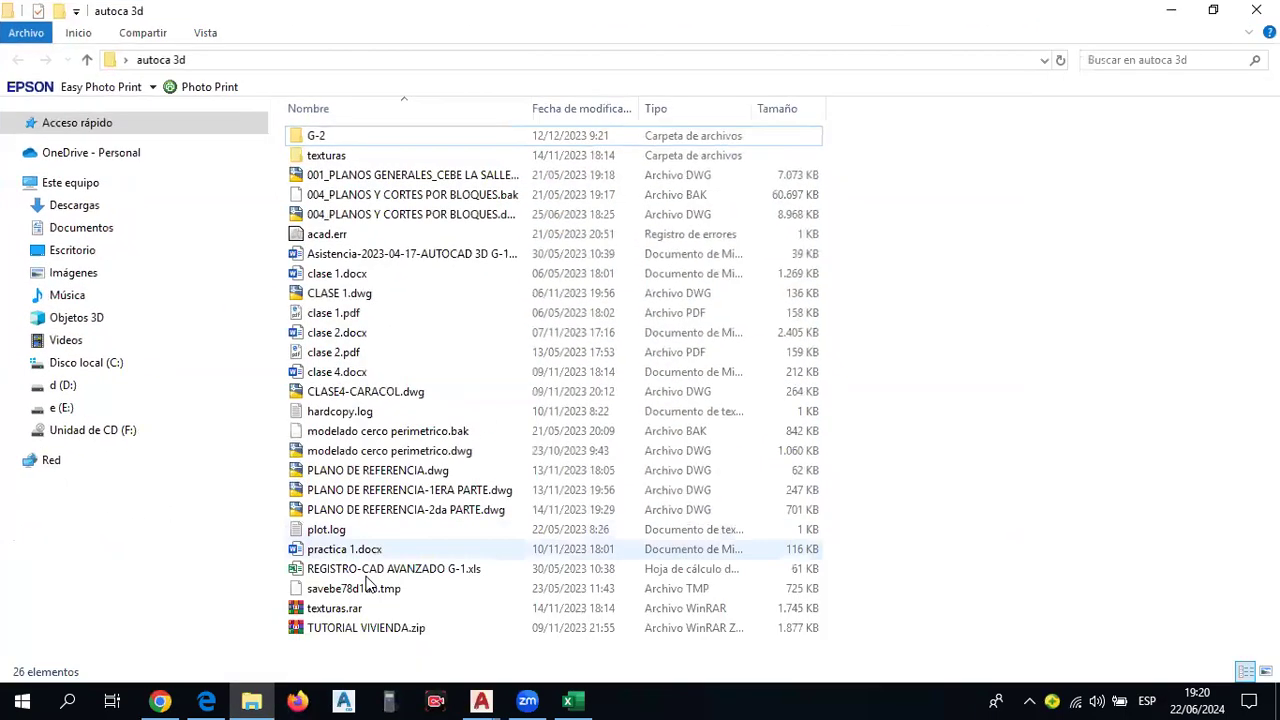
{"action": "left_click", "coordinate": [446, 514]}
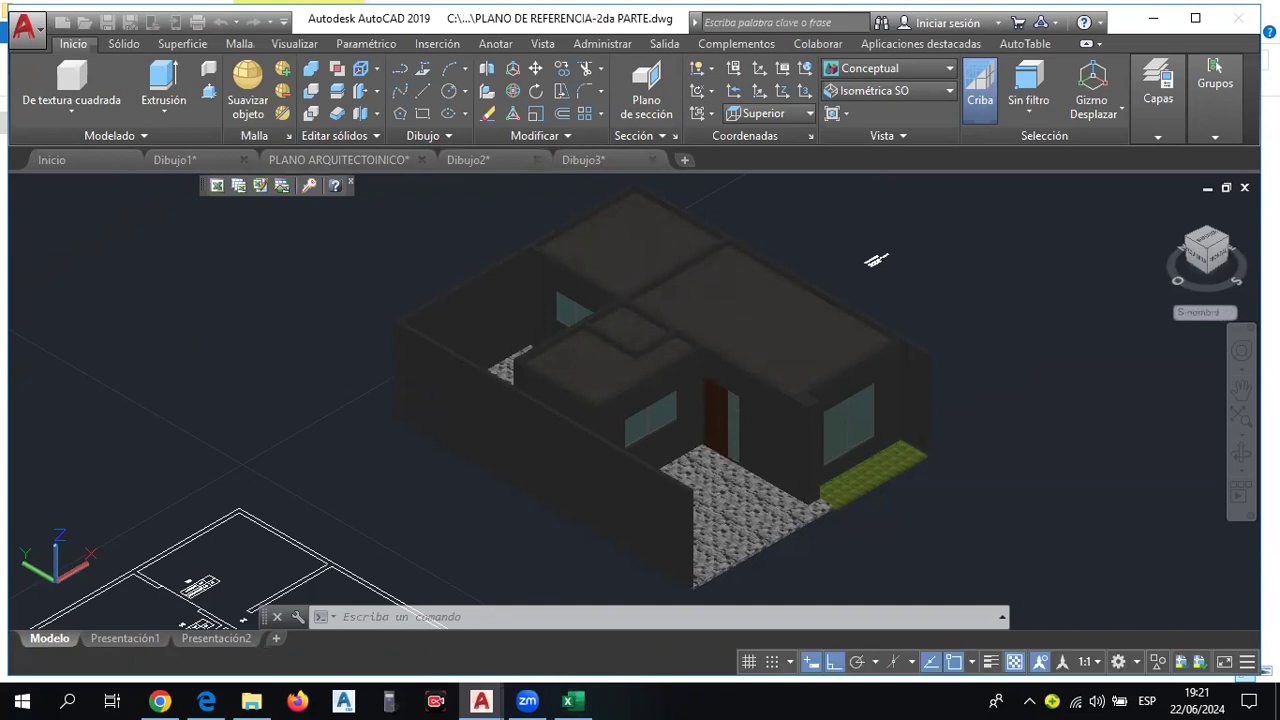
Zoom and pan around the textured house to examine its paving, door and windows.
{"action": "scroll", "coordinate": [800, 290], "scroll_direction": "down", "scroll_amount": 2}
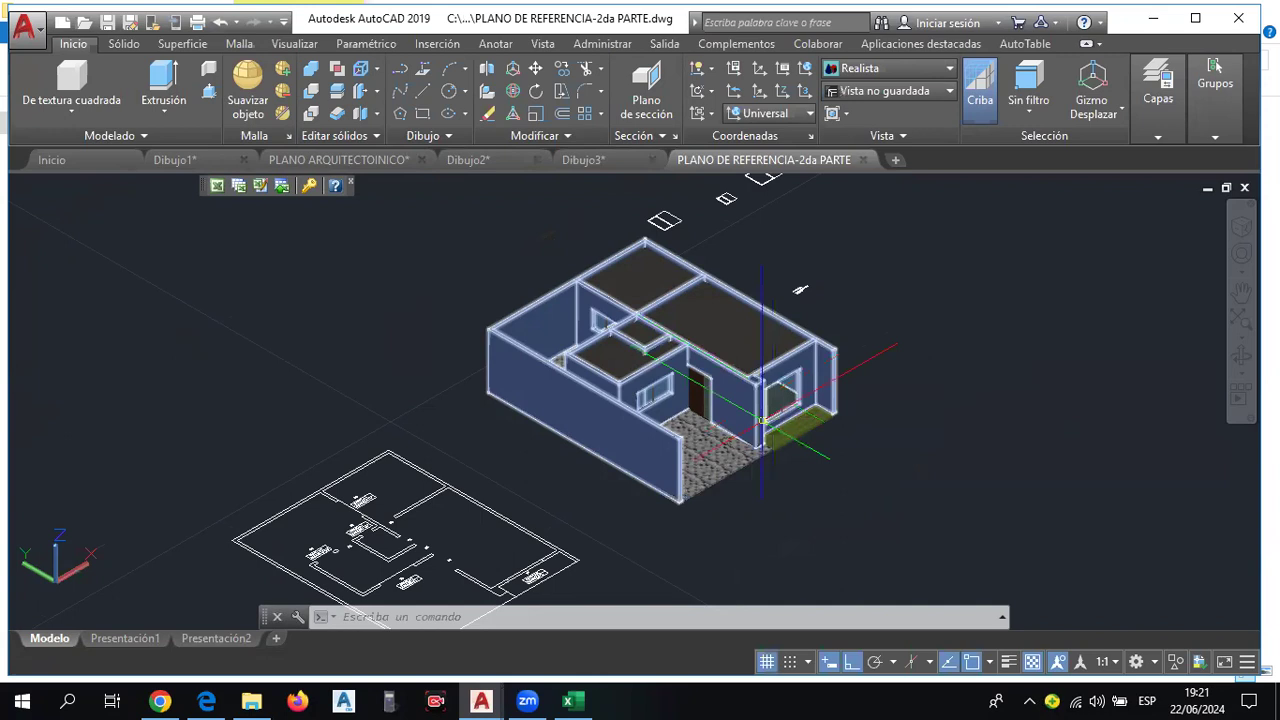
{"action": "scroll", "coordinate": [772, 392], "scroll_direction": "up", "scroll_amount": 2}
{"action": "scroll", "coordinate": [774, 380], "scroll_direction": "up", "scroll_amount": 2}
{"action": "scroll", "coordinate": [775, 366], "scroll_direction": "up", "scroll_amount": 2}
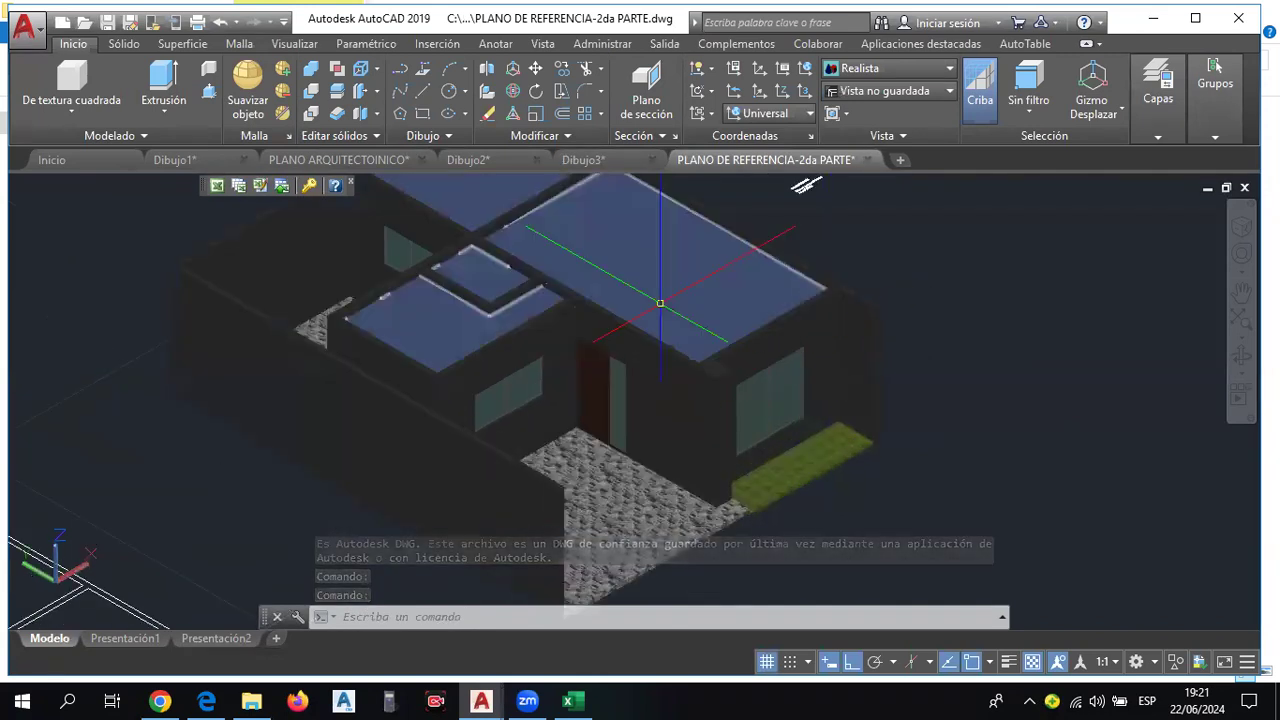
{"action": "scroll", "coordinate": [660, 470], "scroll_direction": "up", "scroll_amount": 2}
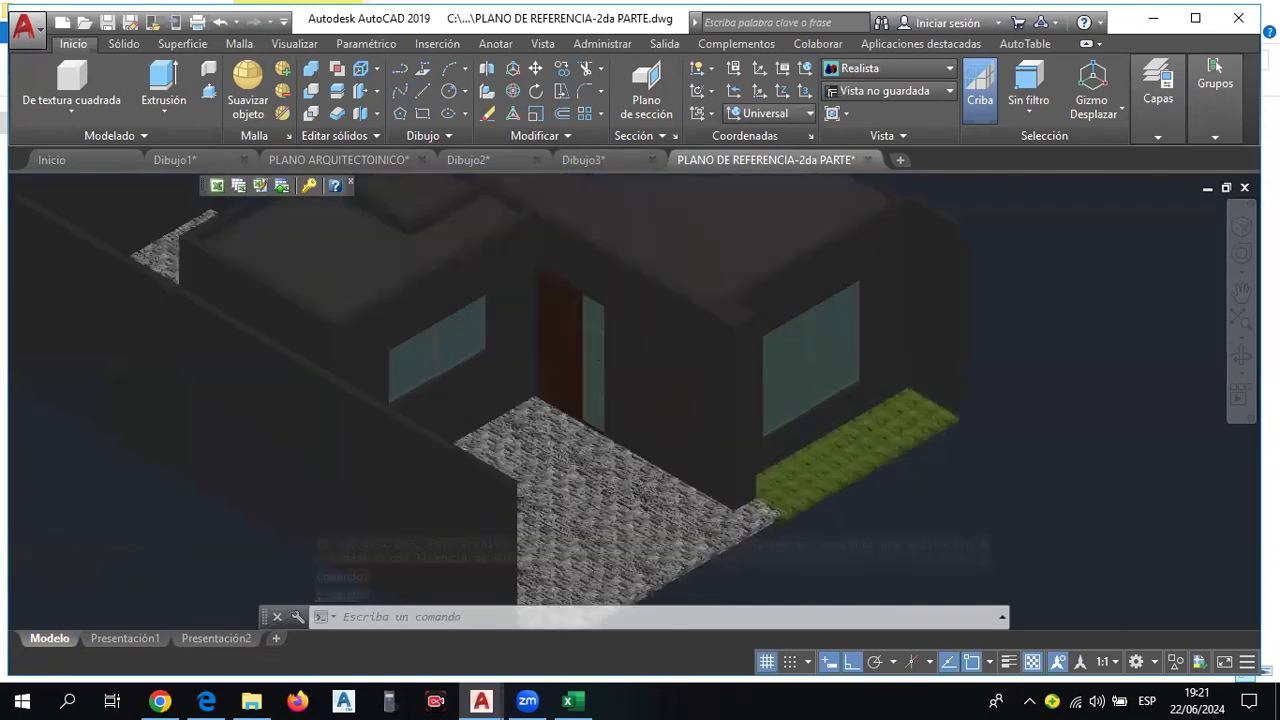
{"action": "scroll", "coordinate": [680, 490], "scroll_direction": "up", "scroll_amount": 2}
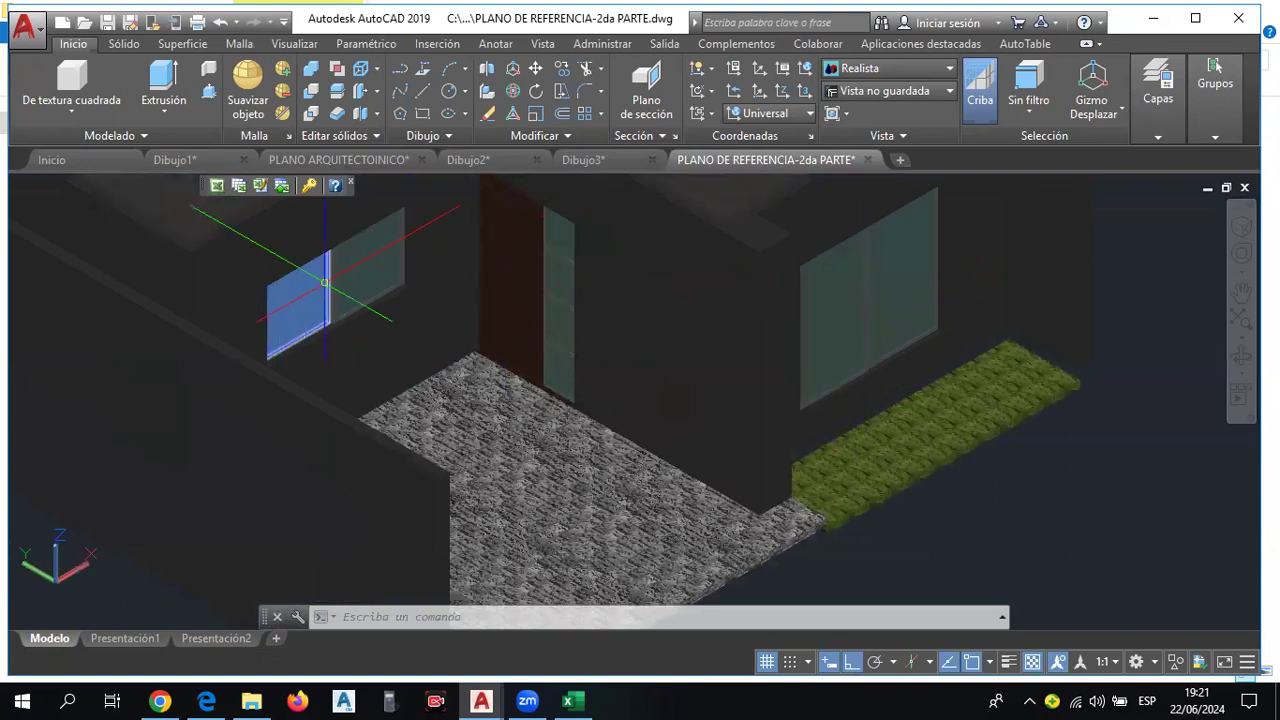
{"action": "scroll", "coordinate": [345, 289], "scroll_direction": "up", "scroll_amount": 2}
{"action": "scroll", "coordinate": [600, 337], "scroll_direction": "down", "scroll_amount": 1}
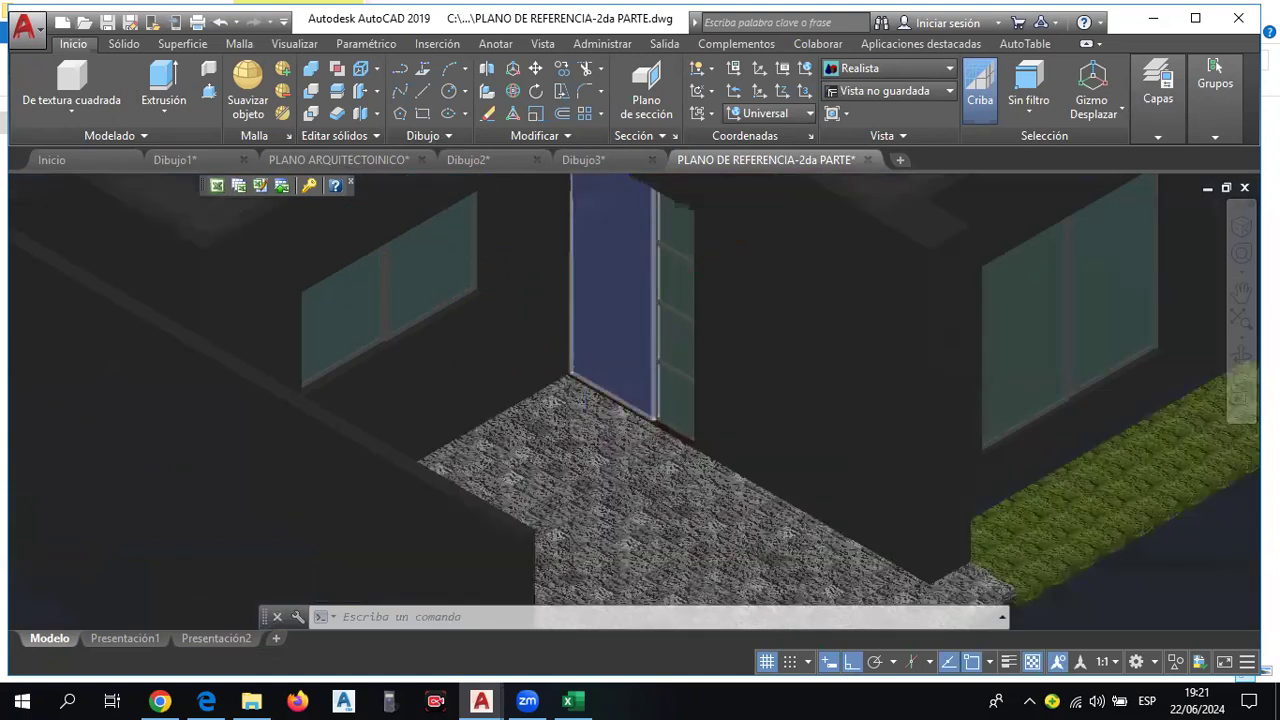
{"action": "scroll", "coordinate": [619, 310], "scroll_direction": "down", "scroll_amount": 2}
{"action": "middle_click_drag", "start_coordinate": [629, 320], "coordinate": [664, 438]}
{"action": "scroll", "coordinate": [664, 438], "scroll_direction": "down", "scroll_amount": 1}
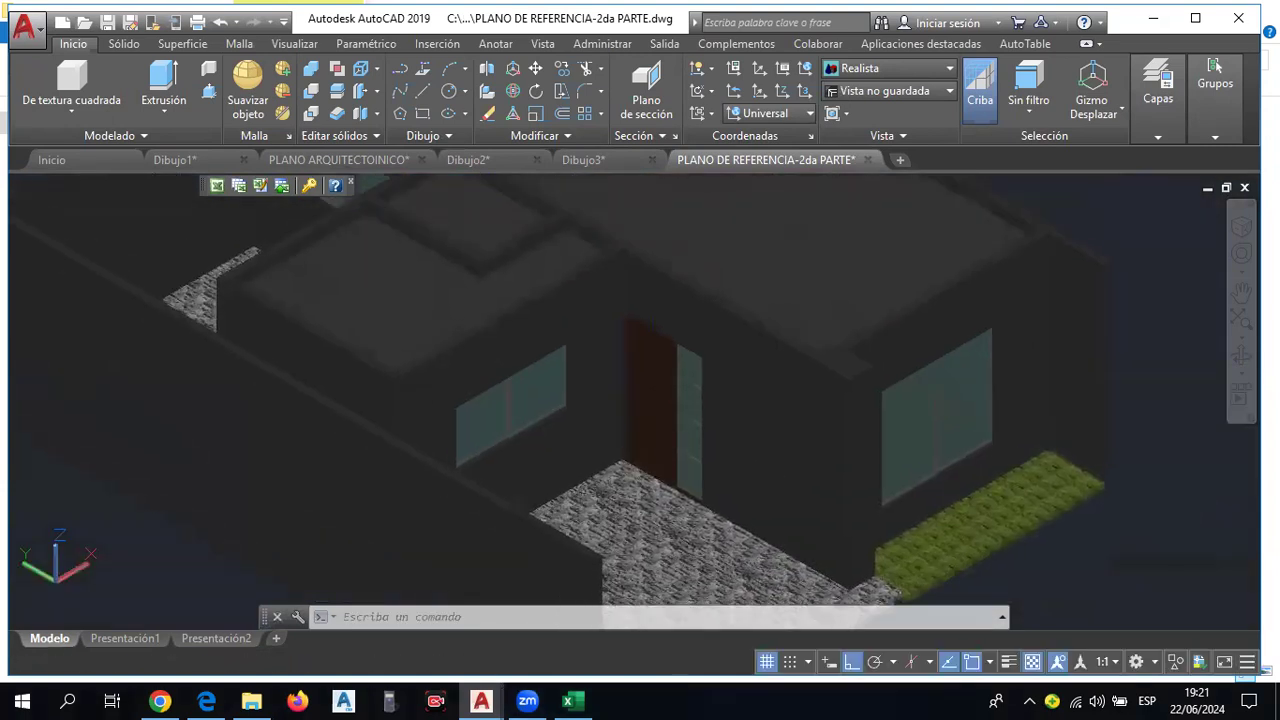
{"action": "scroll", "coordinate": [503, 468], "scroll_direction": "down", "scroll_amount": 1}
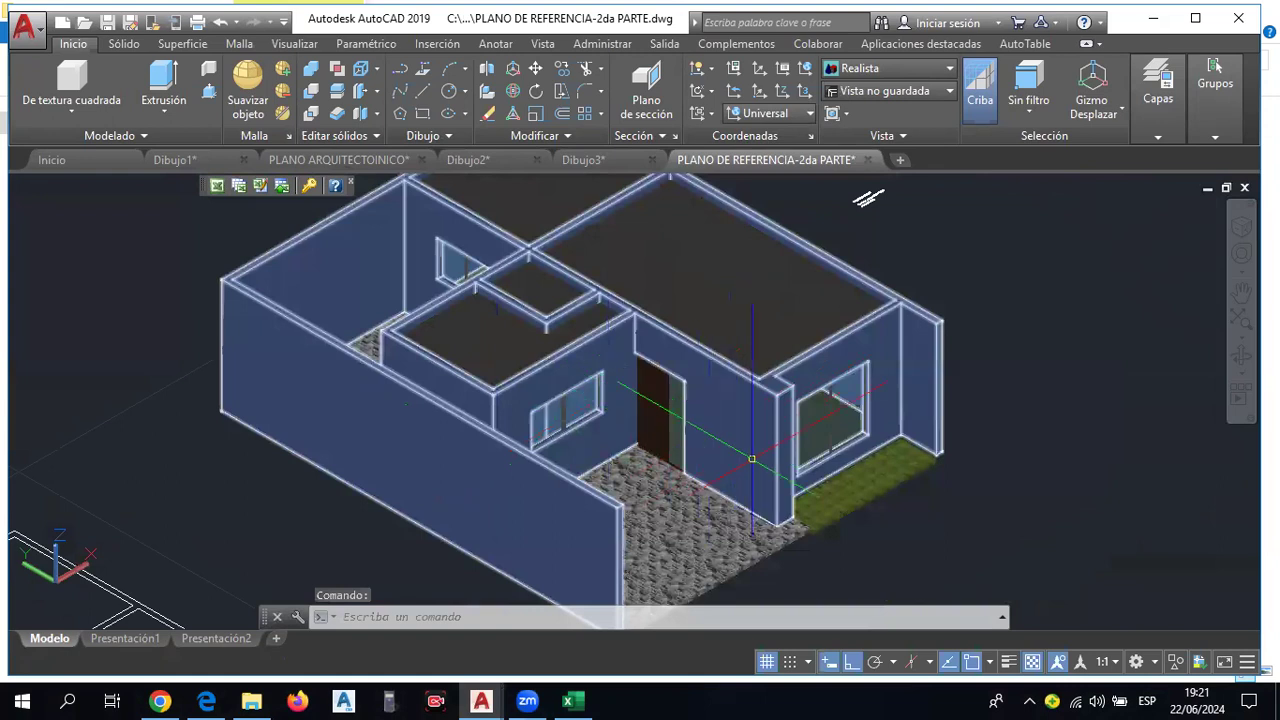
{"action": "middle_click_drag", "start_coordinate": [850, 549], "coordinate": [880, 474]}
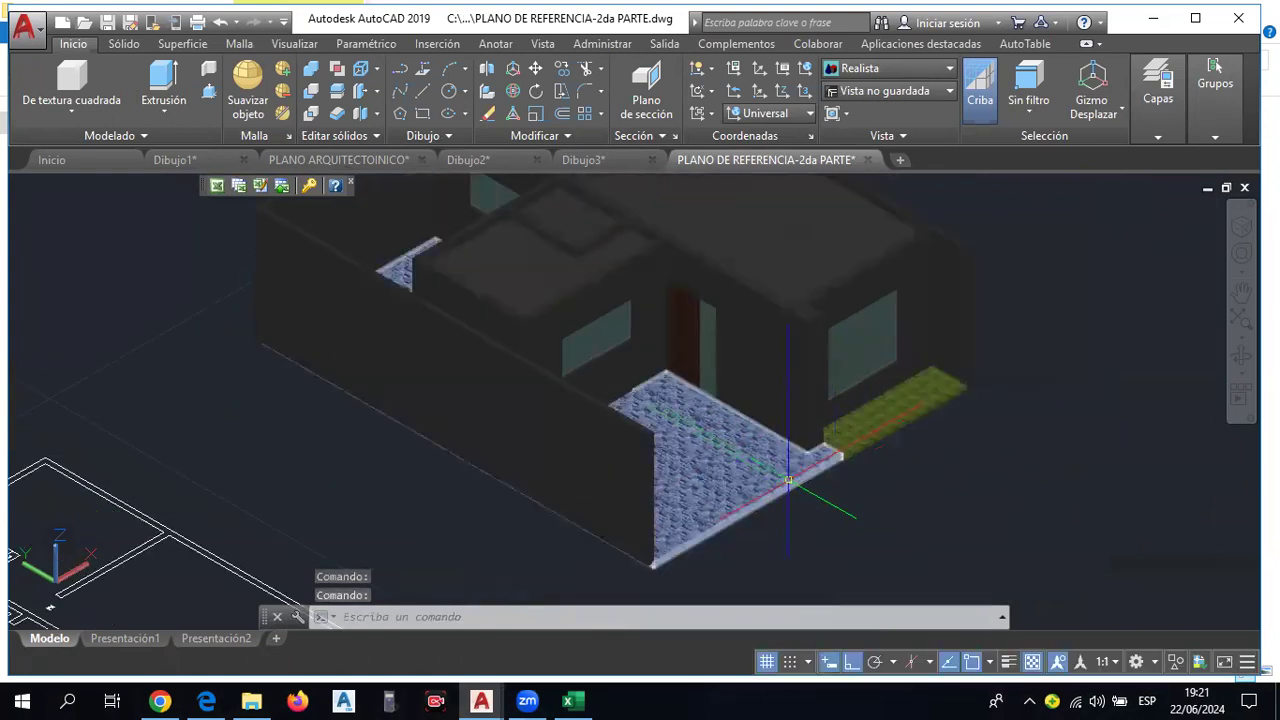
{"action": "scroll", "coordinate": [718, 478], "scroll_direction": "up", "scroll_amount": 4}
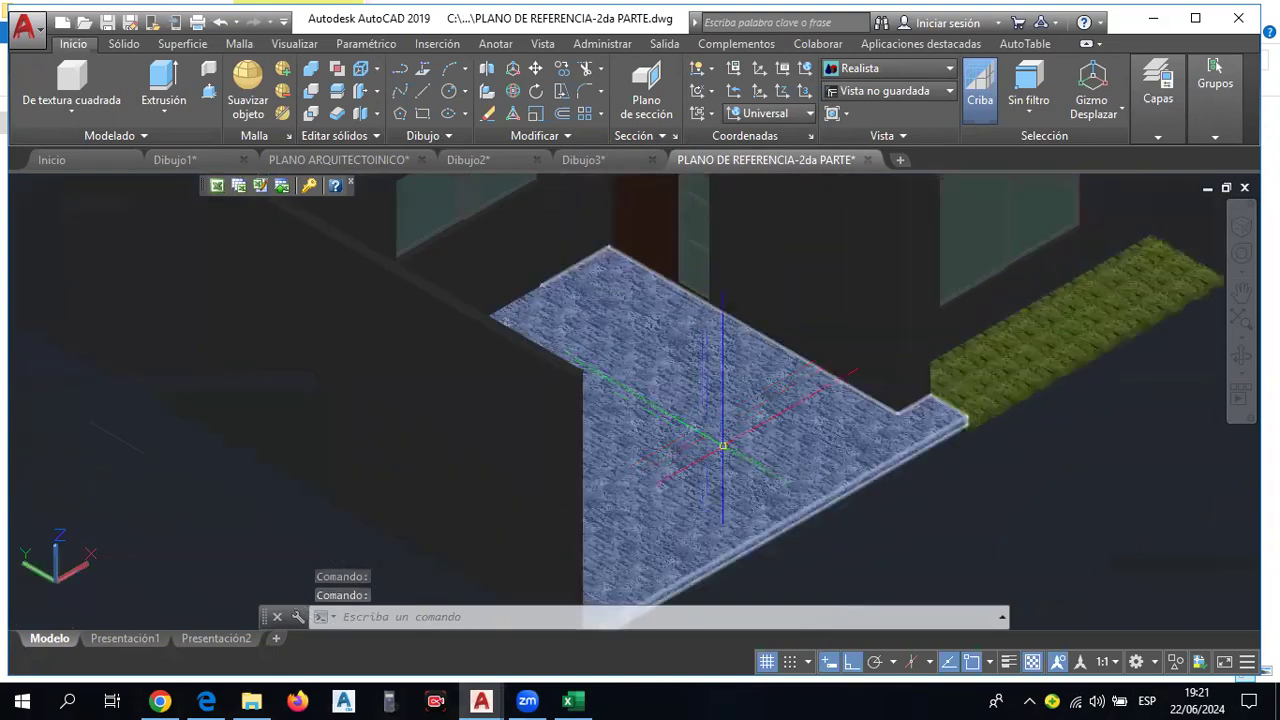
{"action": "scroll", "coordinate": [866, 463], "scroll_direction": "down", "scroll_amount": 3}
Select and deselect the green grass strip, then reposition the house lower in view.
{"action": "left_click", "coordinate": [975, 345]}
{"action": "scroll", "coordinate": [1000, 350], "scroll_direction": "up", "scroll_amount": 3}
{"action": "key", "text": "Escape"}
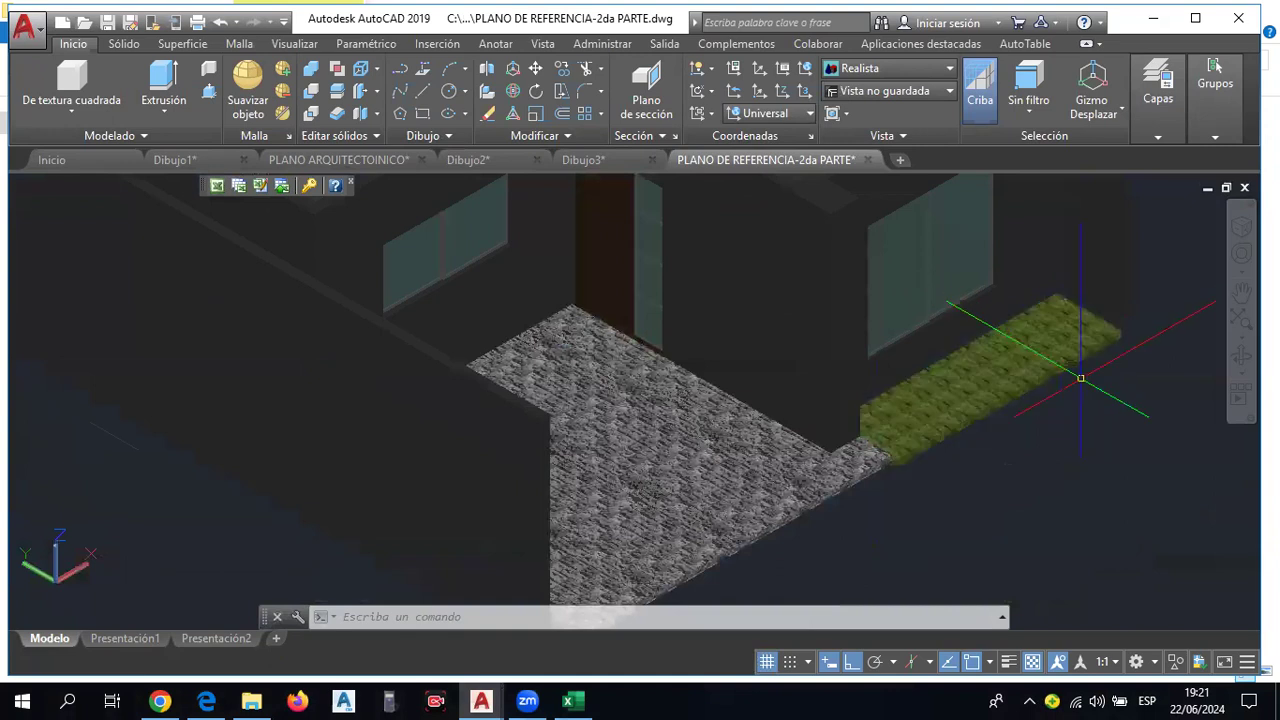
{"action": "scroll", "coordinate": [1060, 390], "scroll_direction": "down", "scroll_amount": 5}
{"action": "key", "text": "Escape"}
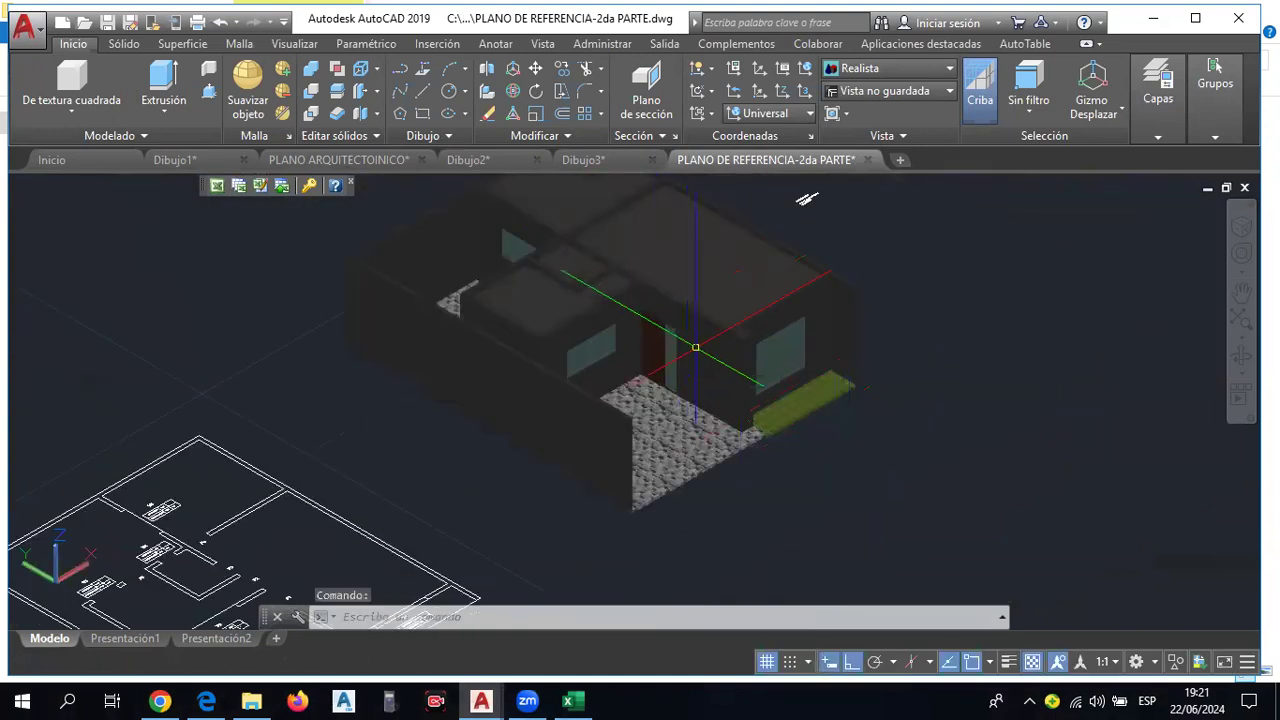
{"action": "middle_click_drag", "start_coordinate": [640, 330], "coordinate": [630, 390]}
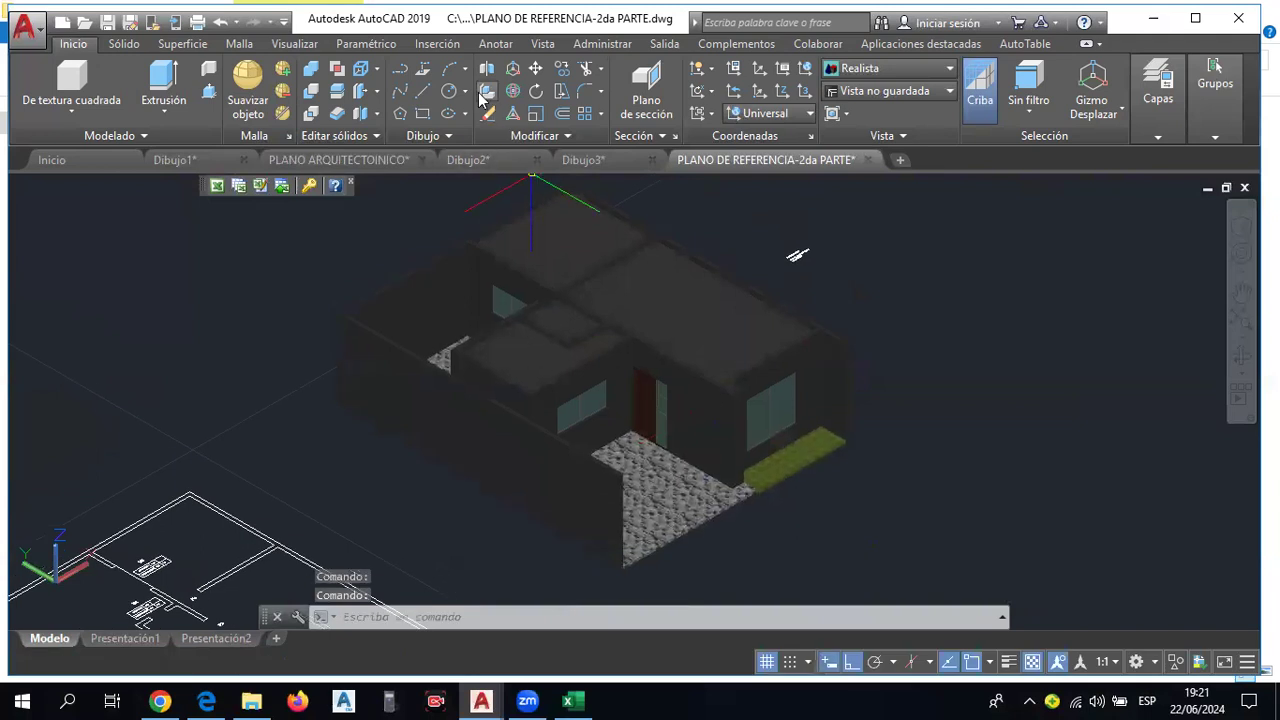
On the Visualizar tab, set the render preset to Medio with a 1600 x 1200 output size.
{"action": "left_click", "coordinate": [549, 47]}
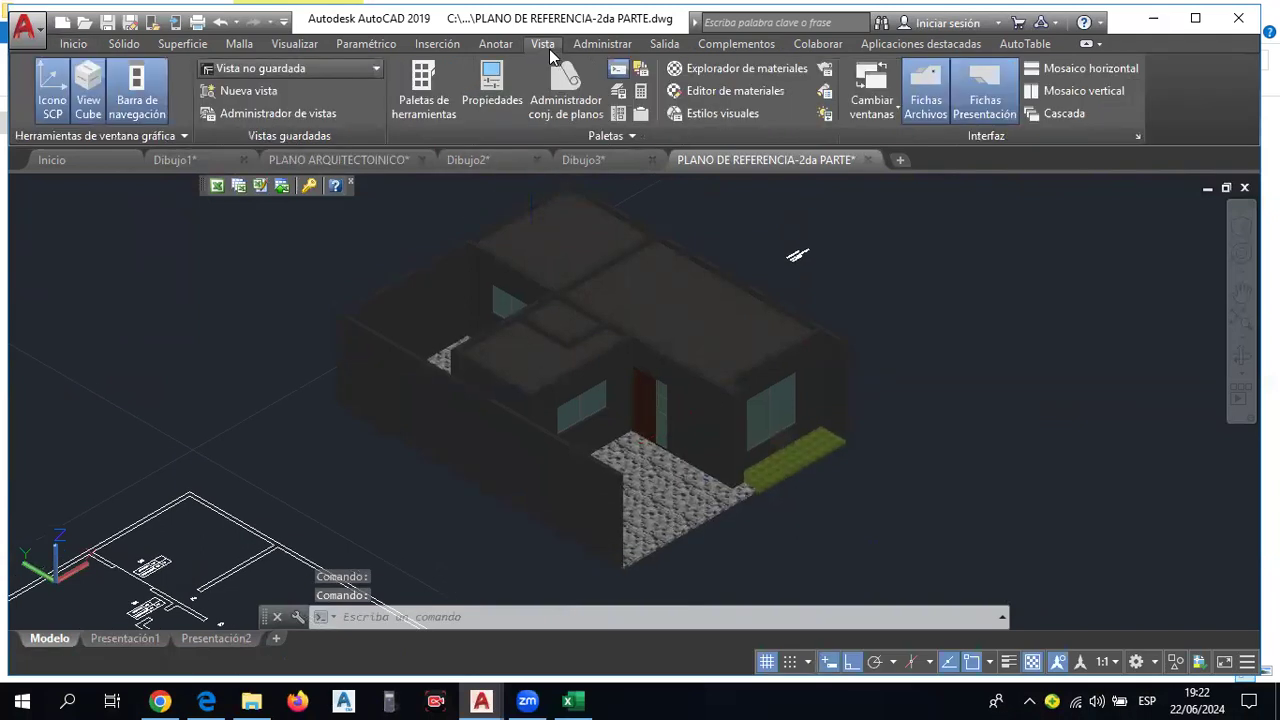
{"action": "left_click", "coordinate": [602, 44]}
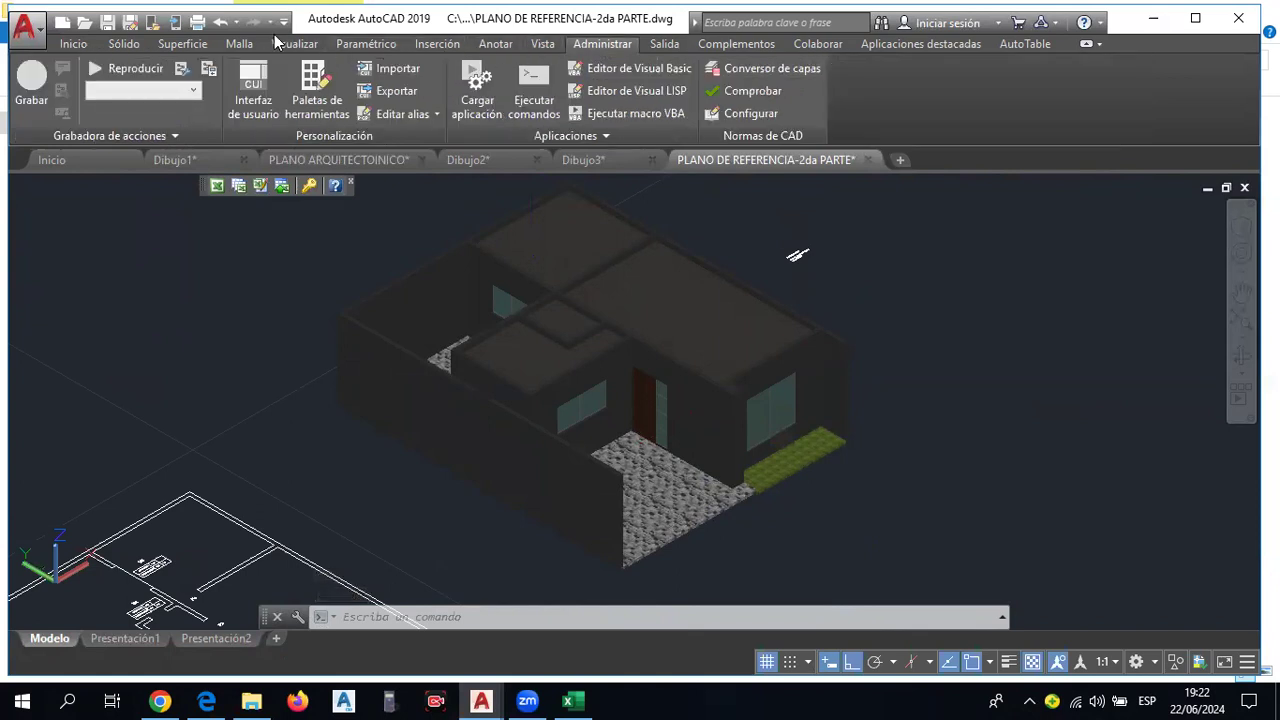
{"action": "left_click", "coordinate": [294, 44]}
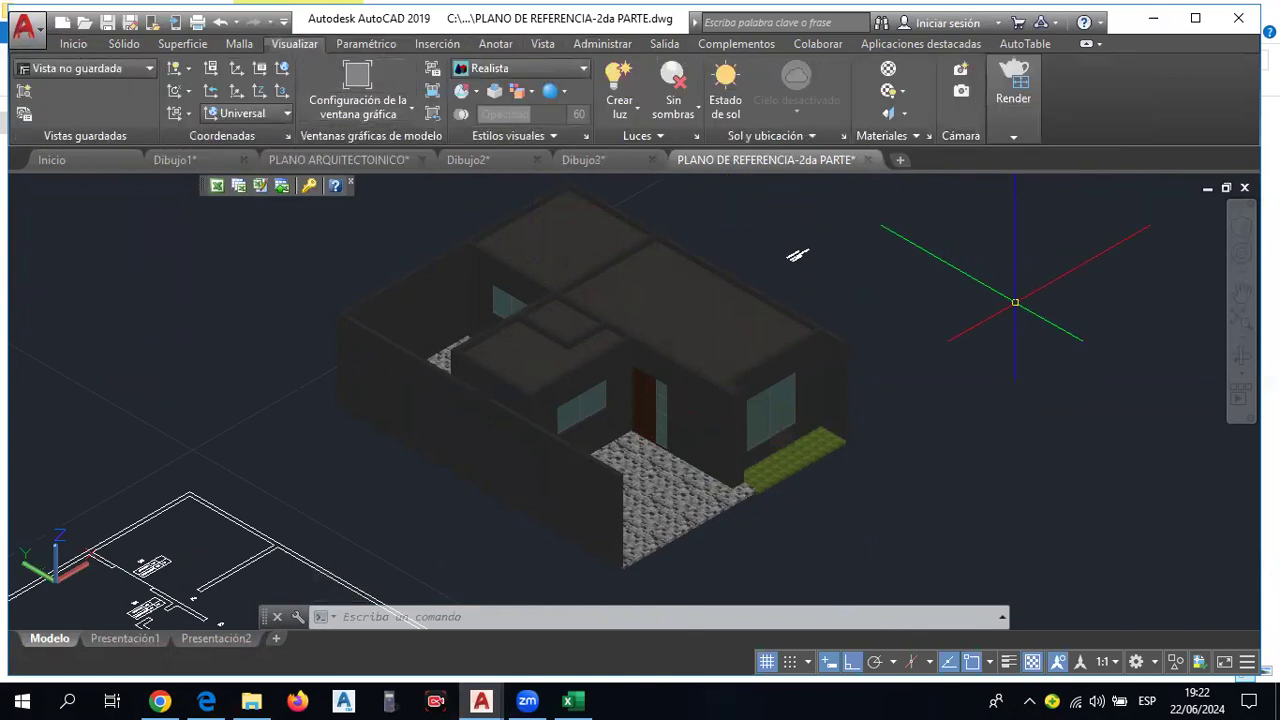
{"action": "left_click", "coordinate": [1013, 135]}
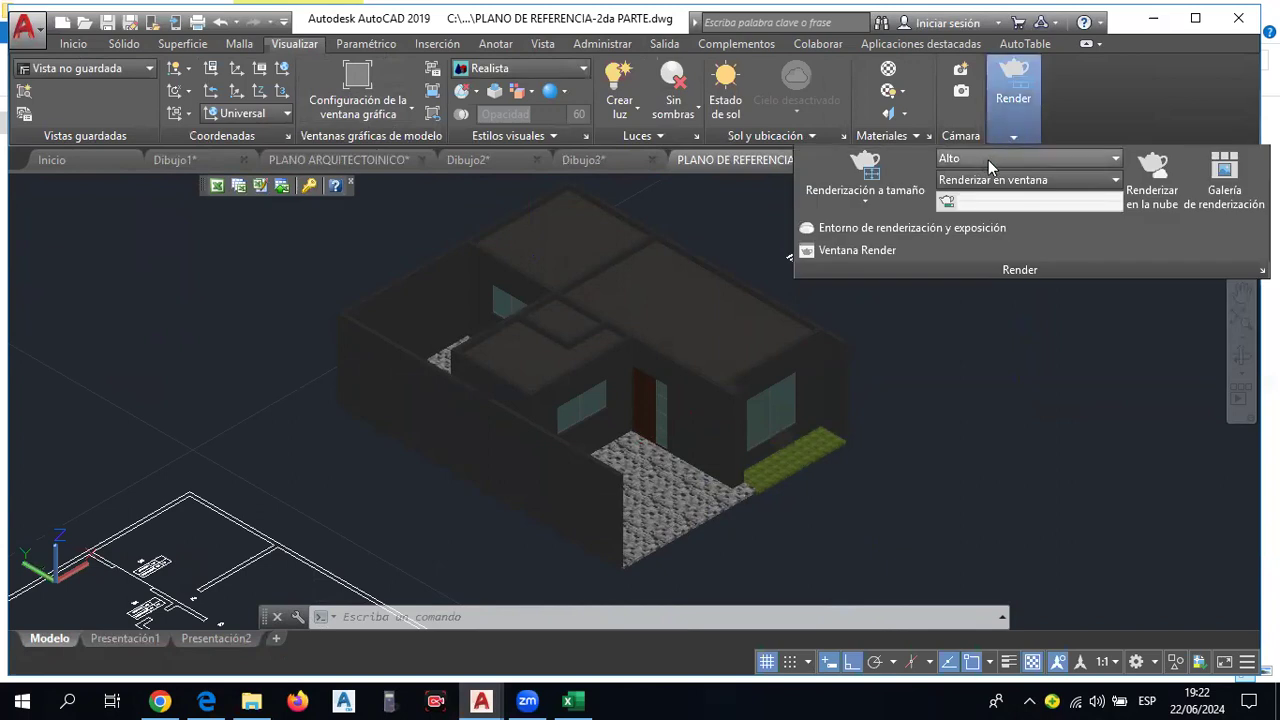
{"action": "left_click", "coordinate": [1008, 161]}
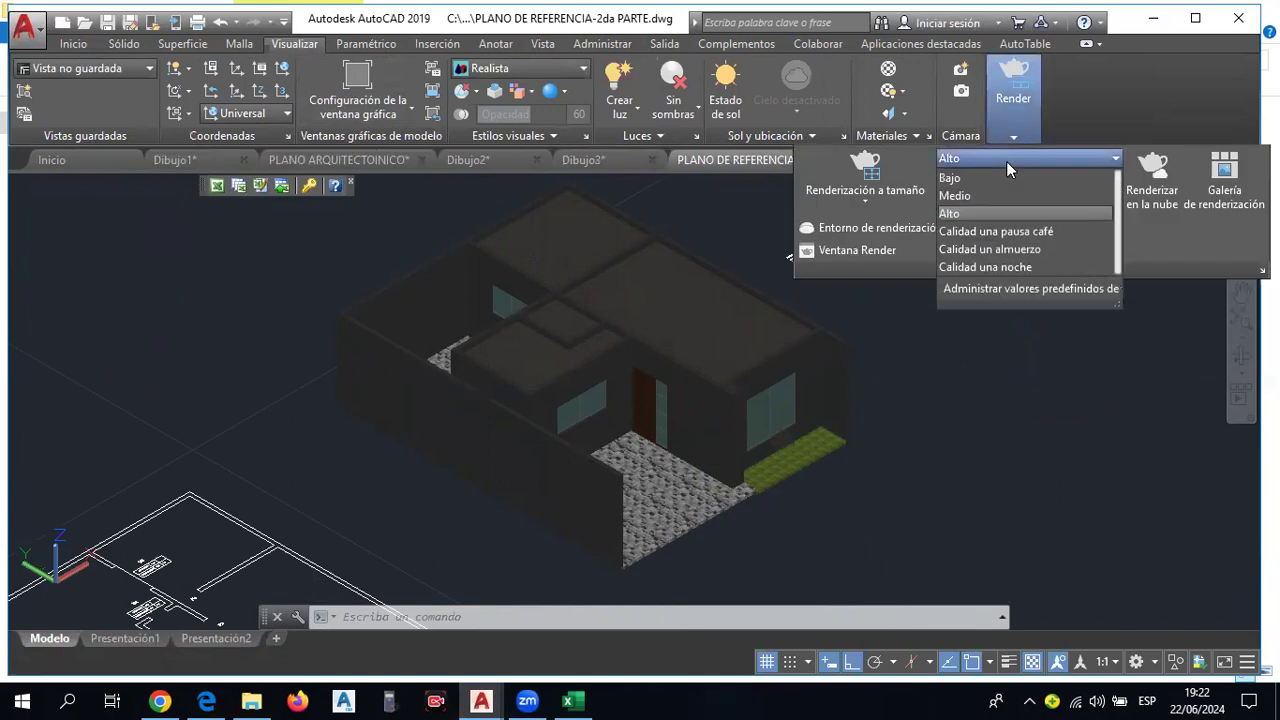
{"action": "left_click", "coordinate": [988, 192]}
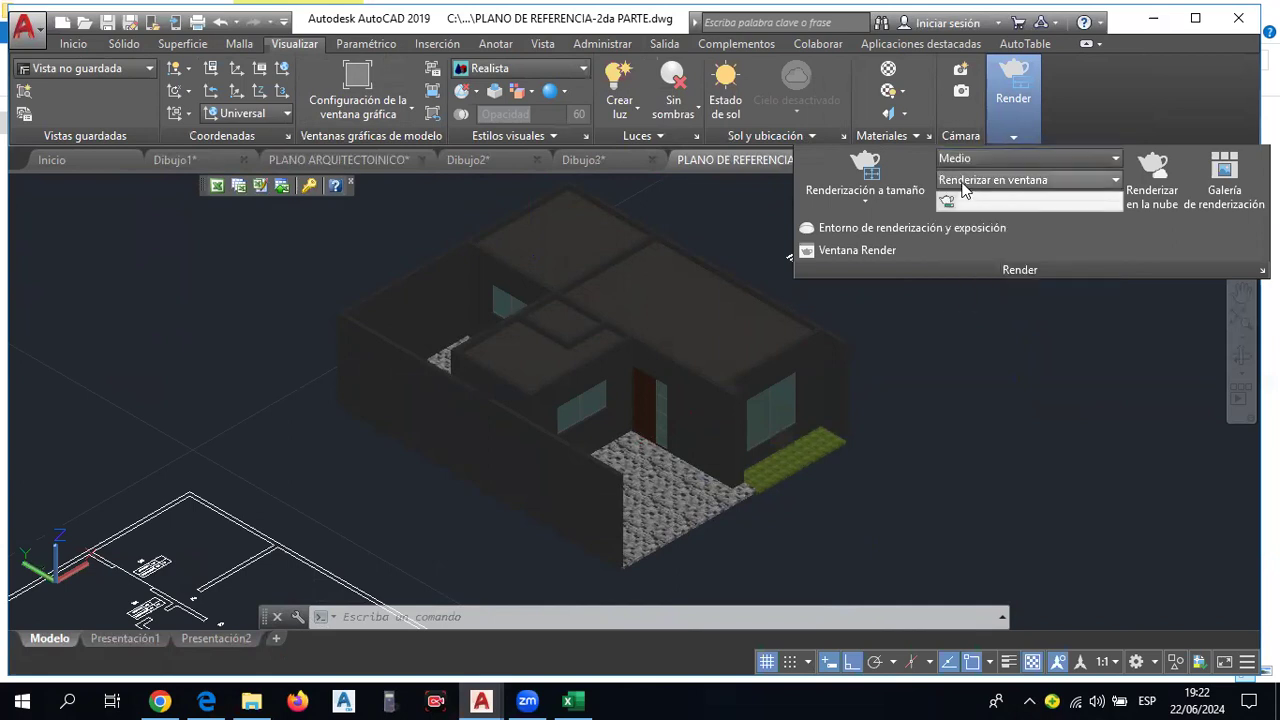
{"action": "left_click", "coordinate": [872, 201]}
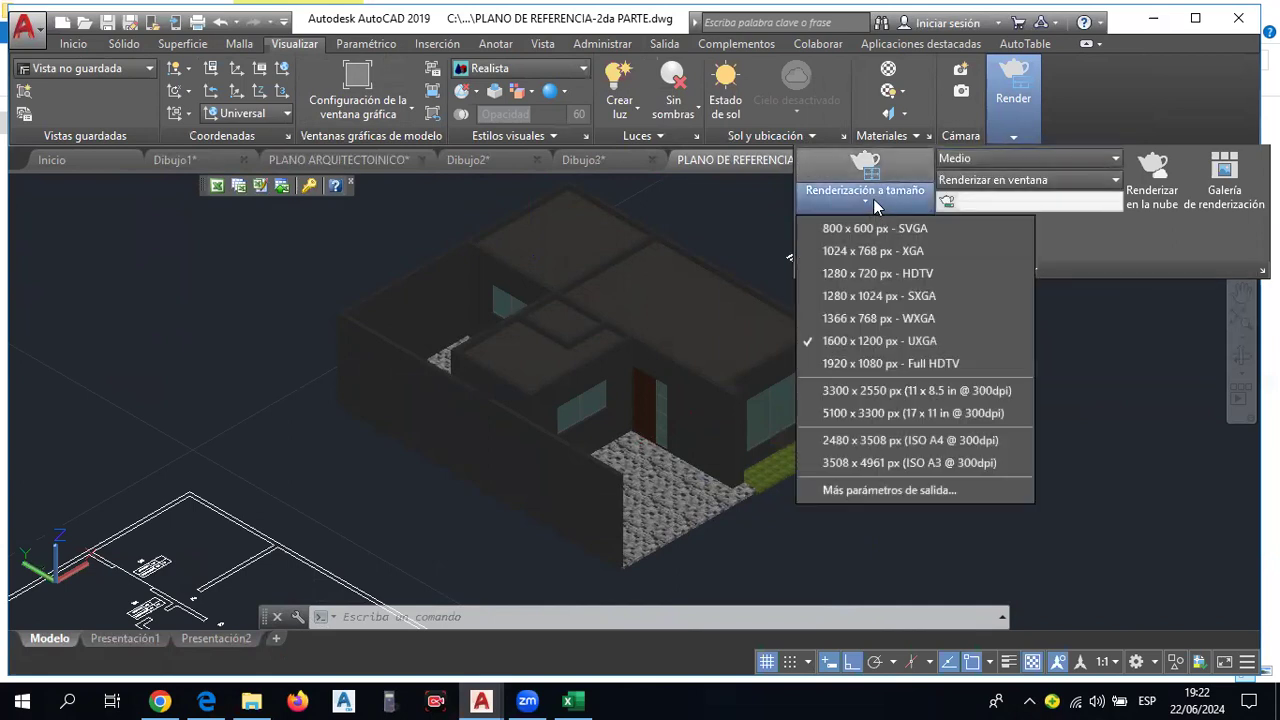
{"action": "left_click", "coordinate": [922, 339]}
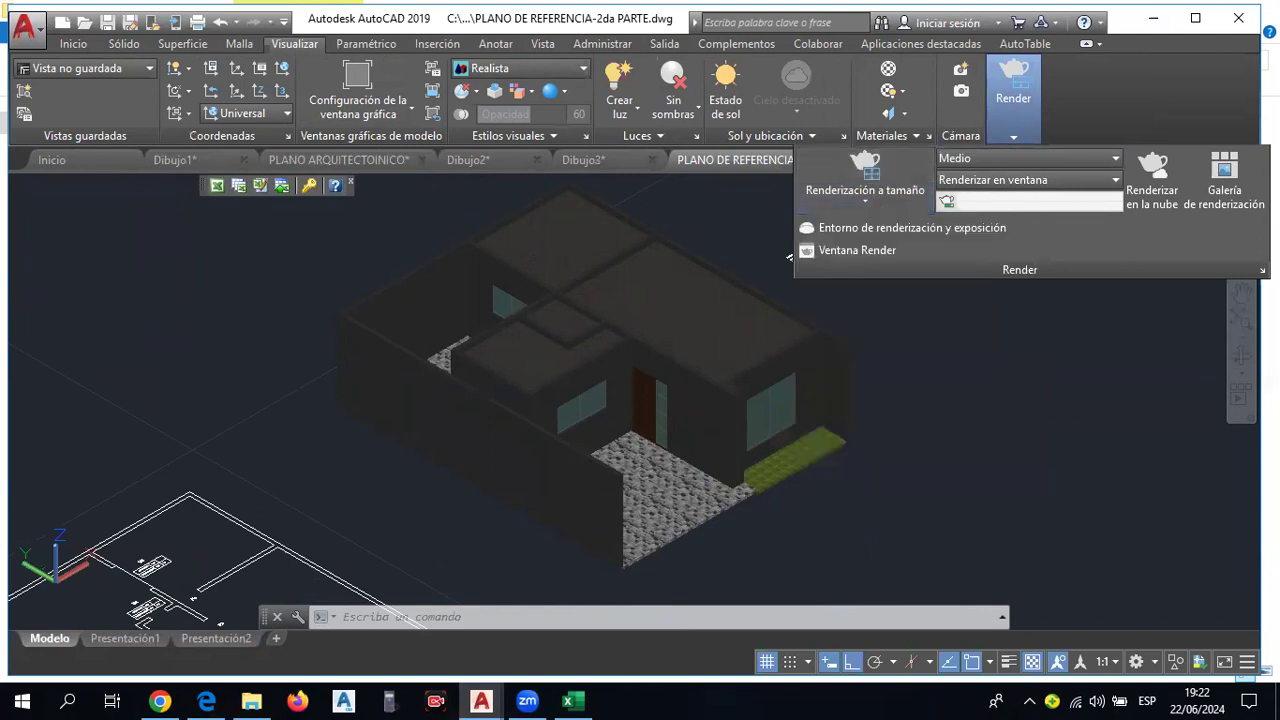
{"action": "left_click", "coordinate": [866, 170]}
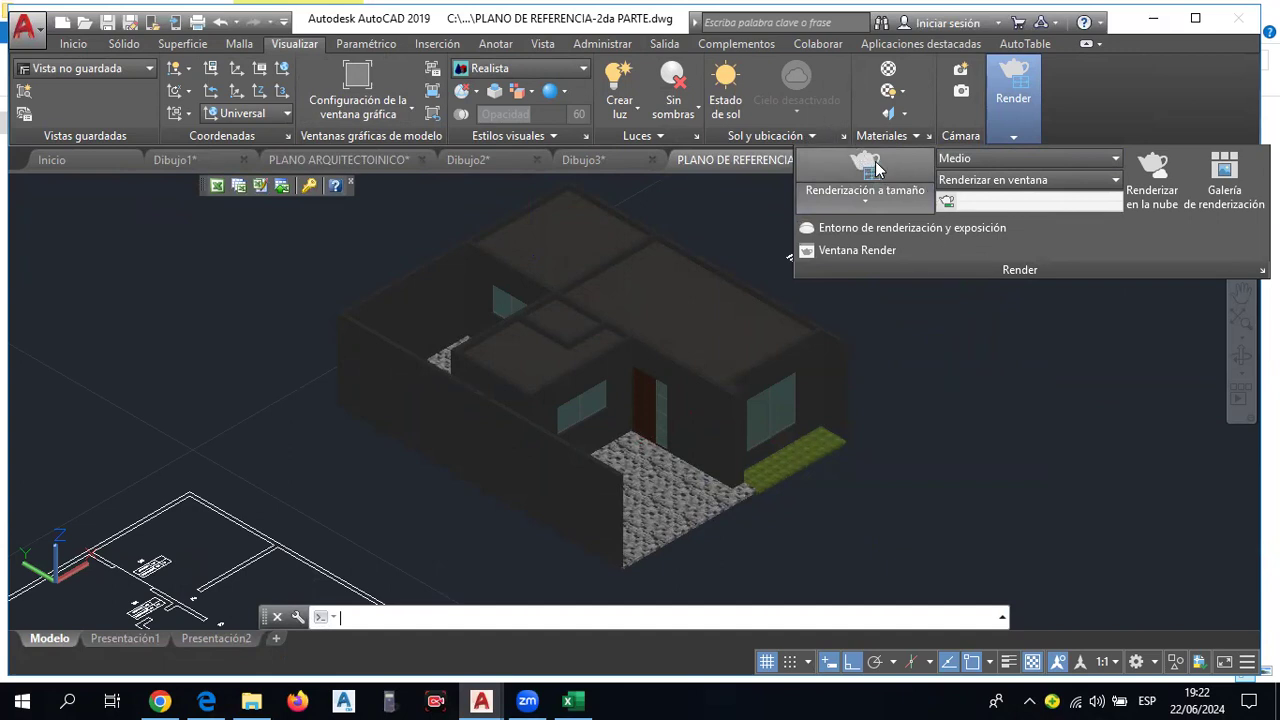
Render the house at the Medio preset and centre the finished image in the Render window.
{"action": "left_click", "coordinate": [886, 190]}
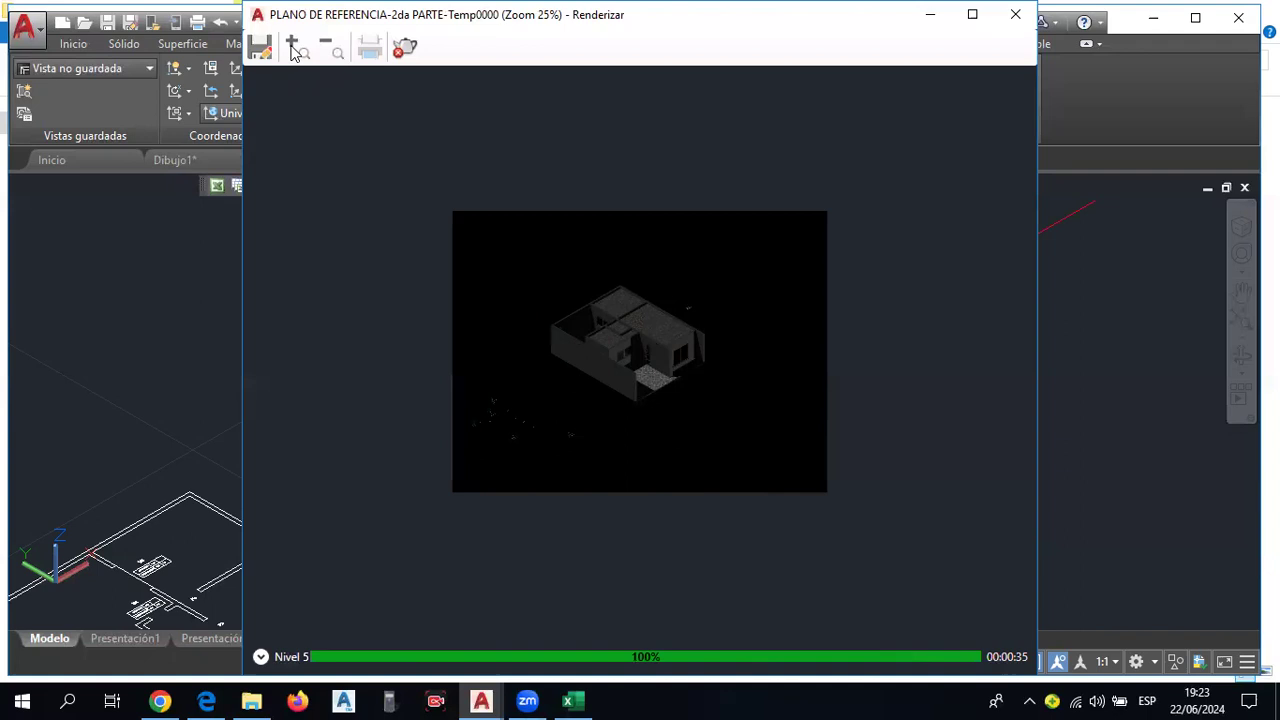
{"action": "scroll", "coordinate": [739, 406], "scroll_direction": "up", "scroll_amount": 2}
{"action": "left_click_drag", "start_coordinate": [729, 392], "coordinate": [650, 339]}
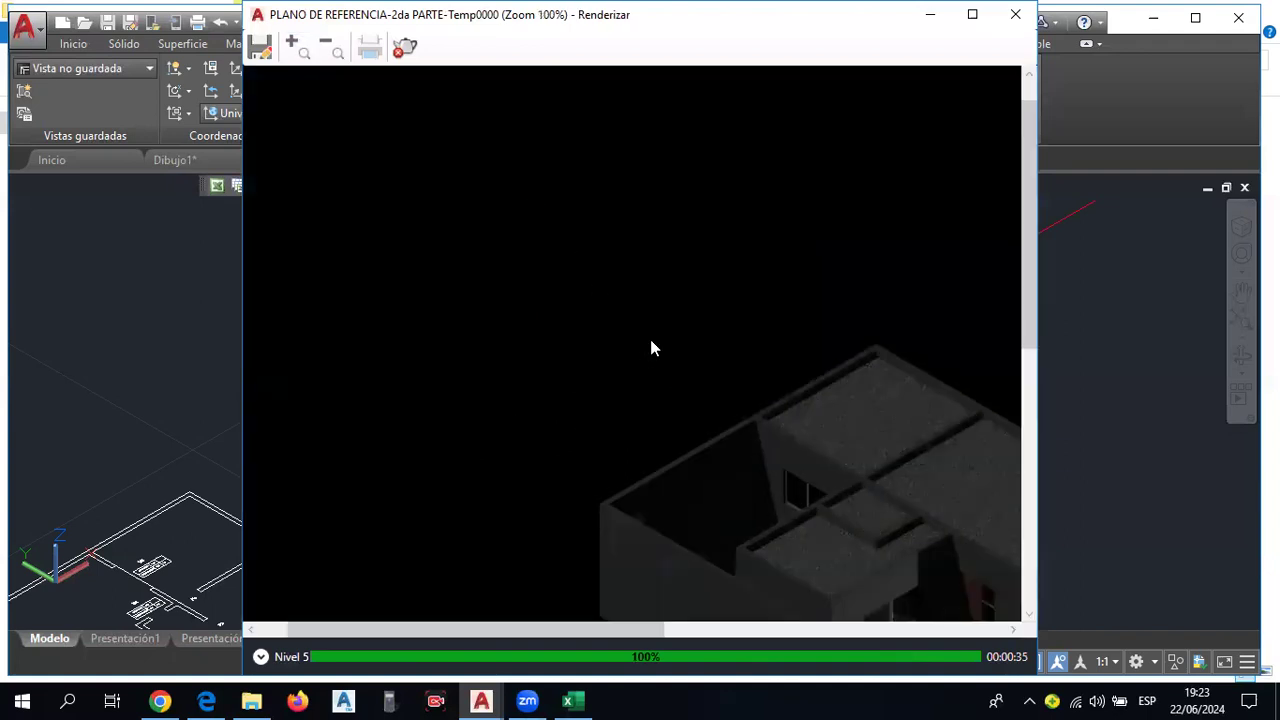
{"action": "mouse_move", "coordinate": [582, 309]}
{"action": "left_mouse_down"}
{"action": "mouse_move", "coordinate": [629, 380]}
{"action": "mouse_move", "coordinate": [731, 446]}
{"action": "mouse_move", "coordinate": [566, 403]}
{"action": "left_mouse_up"}
Zoom in and out on the rendered house to inspect its textures up close.
{"action": "scroll", "coordinate": [750, 456], "scroll_direction": "up", "scroll_amount": 2}
{"action": "scroll", "coordinate": [740, 460], "scroll_direction": "down", "scroll_amount": 1}
{"action": "scroll", "coordinate": [730, 462], "scroll_direction": "down", "scroll_amount": 1}
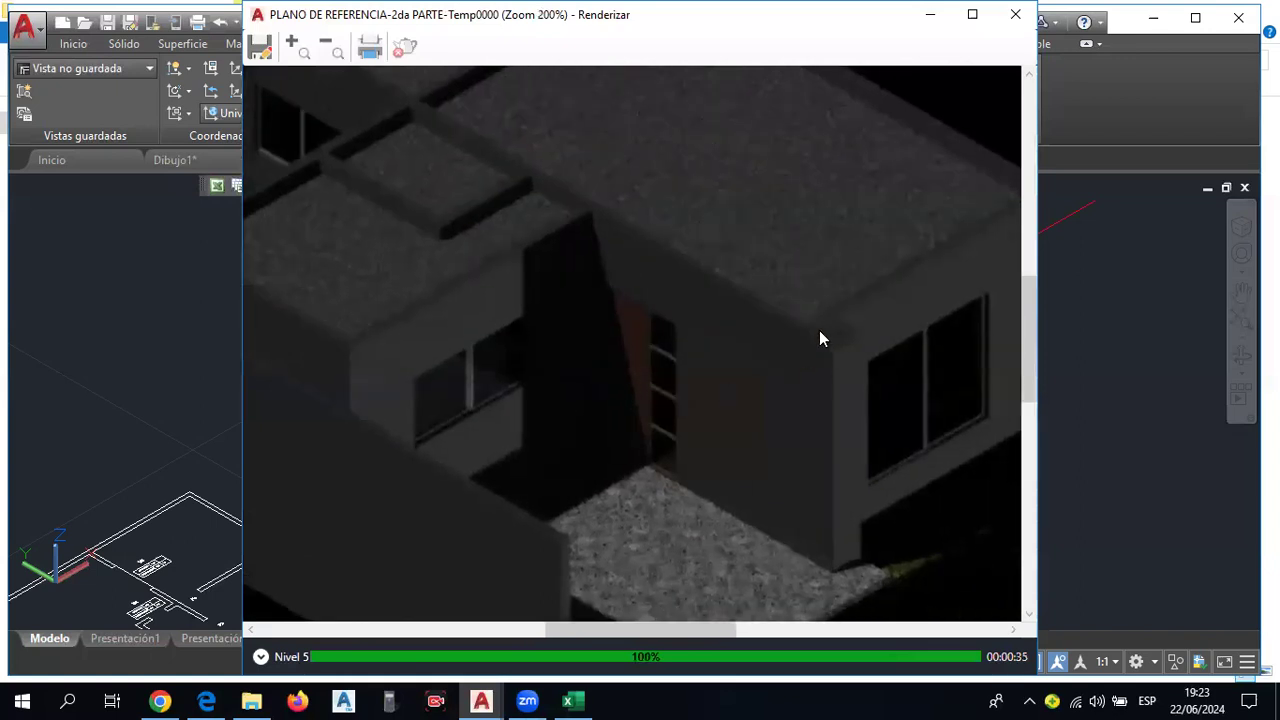
{"action": "scroll", "coordinate": [915, 406], "scroll_direction": "up", "scroll_amount": 1}
{"action": "scroll", "coordinate": [410, 305], "scroll_direction": "down", "scroll_amount": 1}
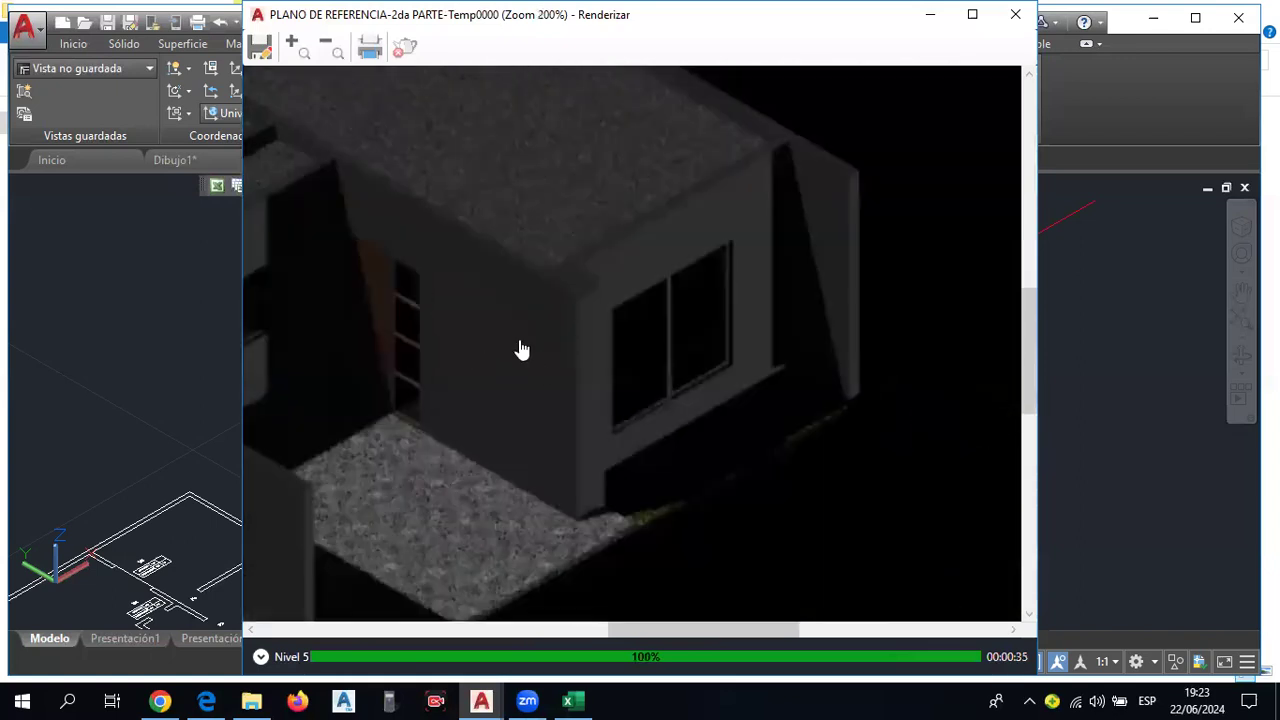
{"action": "scroll", "coordinate": [399, 347], "scroll_direction": "up", "scroll_amount": 2}
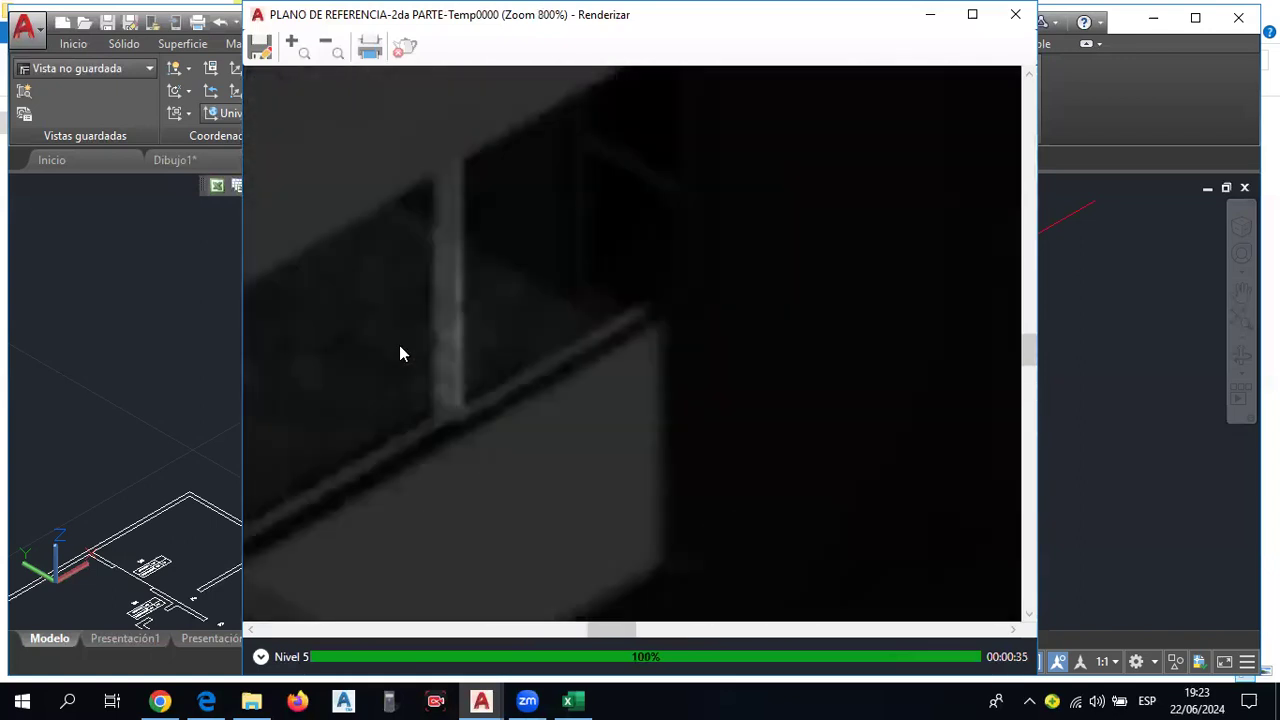
{"action": "scroll", "coordinate": [426, 297], "scroll_direction": "down", "scroll_amount": 2}
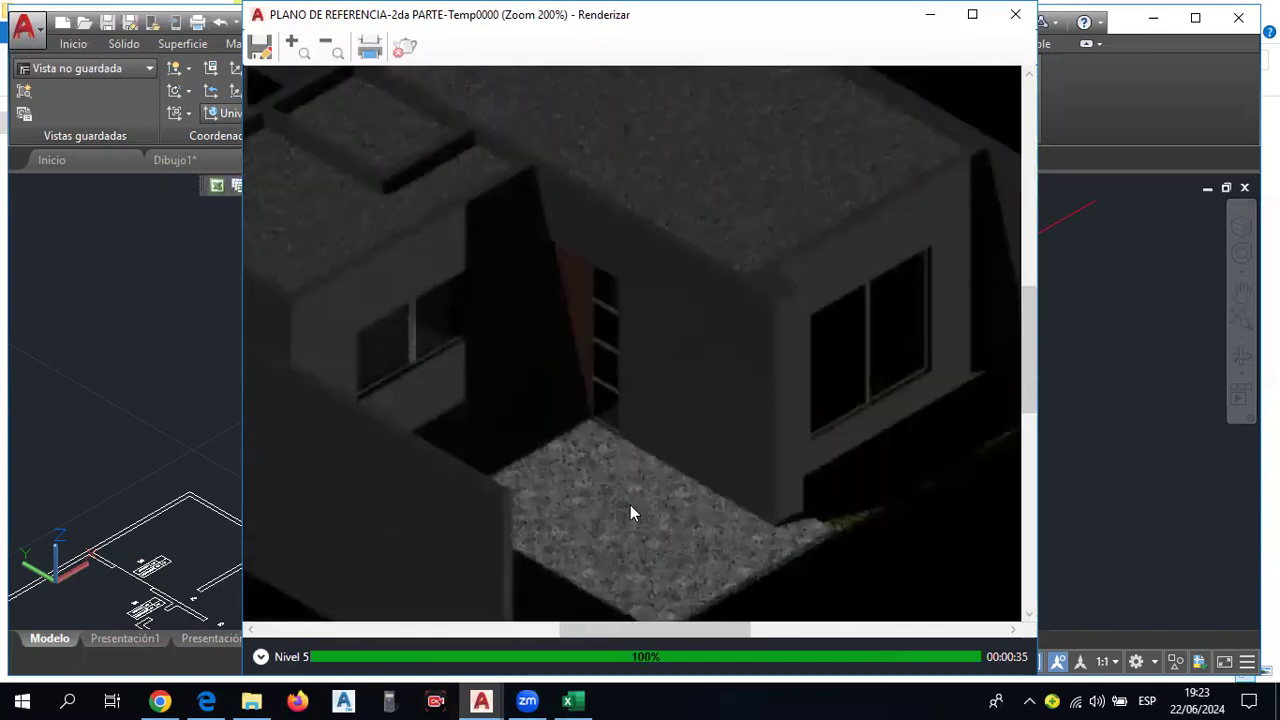
{"action": "scroll", "coordinate": [474, 465], "scroll_direction": "down", "scroll_amount": 1}
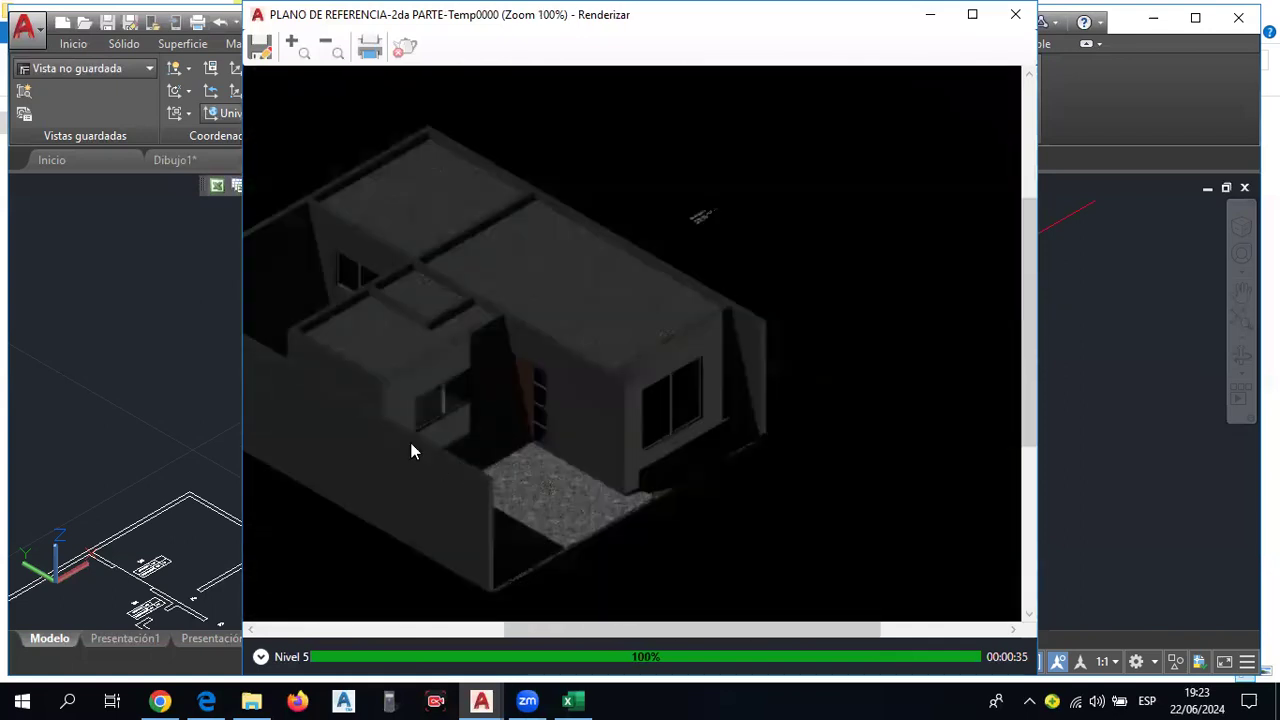
{"action": "left_click_drag", "start_coordinate": [652, 401], "coordinate": [740, 431]}
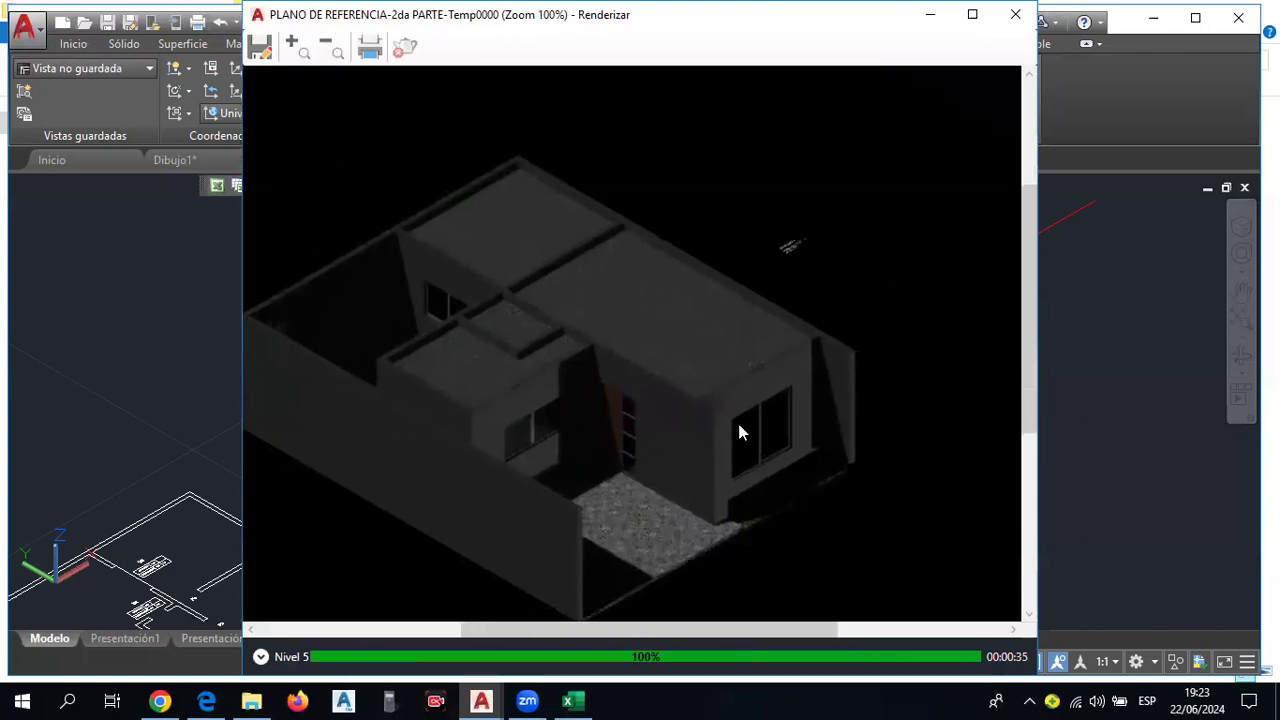
{"action": "scroll", "coordinate": [424, 306], "scroll_direction": "up", "scroll_amount": 1}
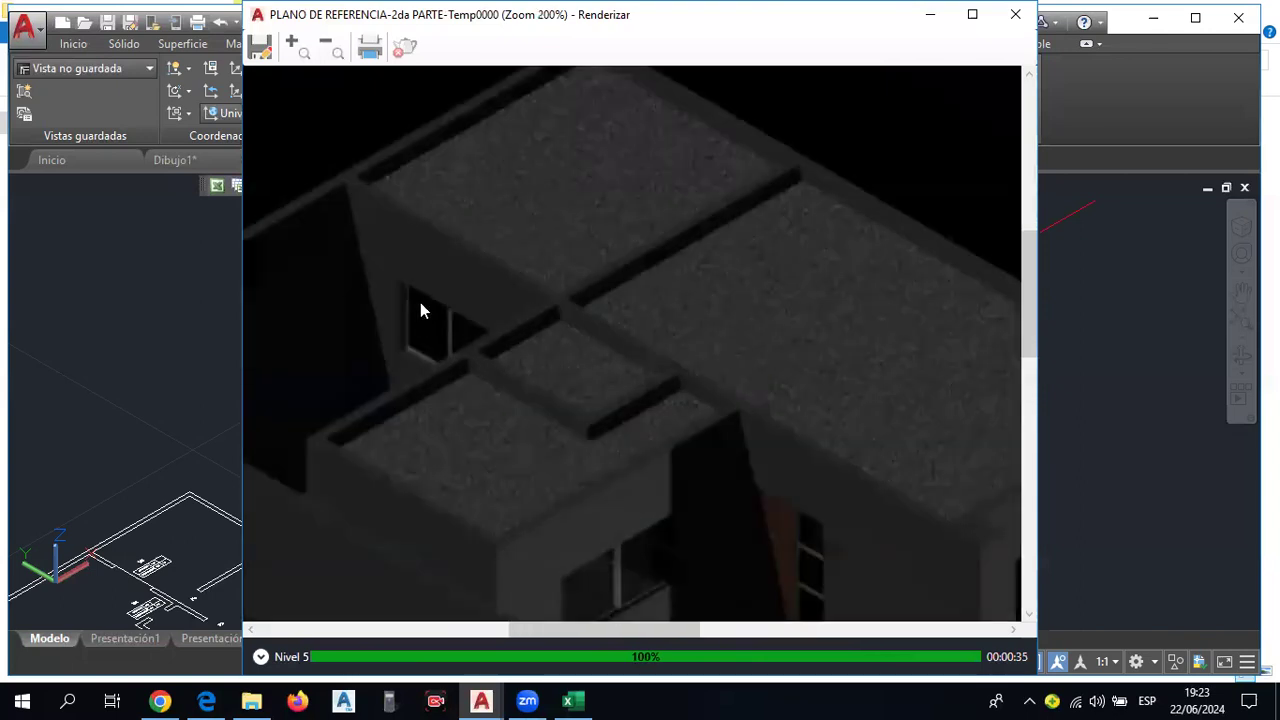
{"action": "scroll", "coordinate": [437, 323], "scroll_direction": "up", "scroll_amount": 1}
{"action": "scroll", "coordinate": [437, 333], "scroll_direction": "down", "scroll_amount": 2}
{"action": "scroll", "coordinate": [437, 343], "scroll_direction": "down", "scroll_amount": 1}
{"action": "scroll", "coordinate": [534, 398], "scroll_direction": "up", "scroll_amount": 3}
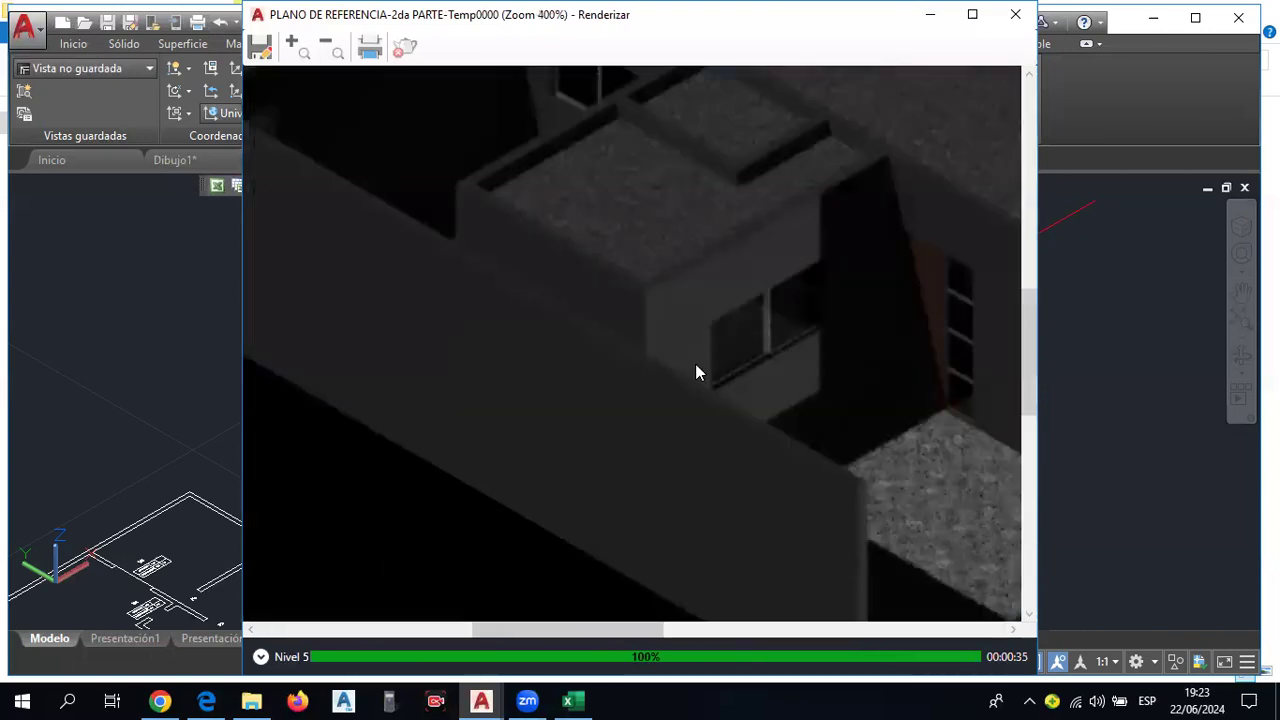
{"action": "scroll", "coordinate": [694, 366], "scroll_direction": "up", "scroll_amount": 1}
Pan the close-up to another part of the house and zoom back out.
{"action": "left_click_drag", "start_coordinate": [889, 334], "coordinate": [490, 427]}
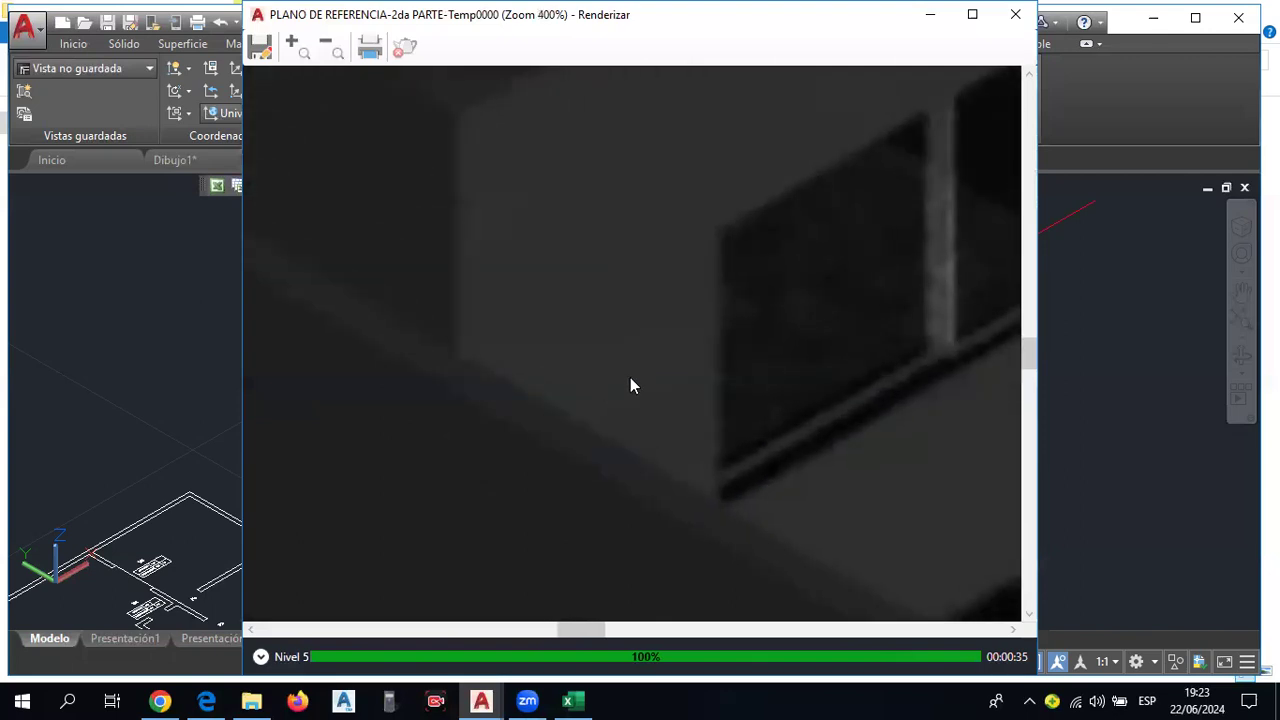
{"action": "scroll", "coordinate": [632, 380], "scroll_direction": "down", "scroll_amount": 1}
{"action": "scroll", "coordinate": [834, 262], "scroll_direction": "down", "scroll_amount": 1}
{"action": "scroll", "coordinate": [834, 270], "scroll_direction": "down", "scroll_amount": 1}
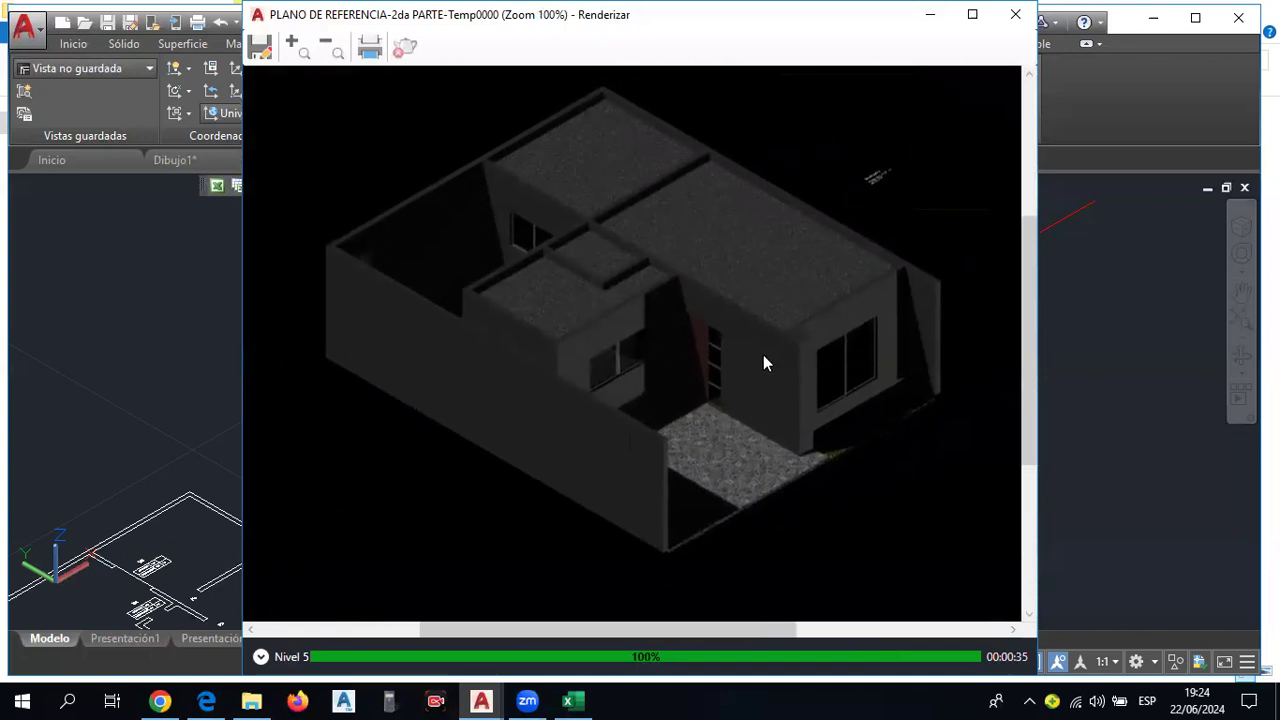
Close the Medio render window and change the render level dropdown from Medio to Alto.
{"action": "left_click", "coordinate": [1015, 14]}
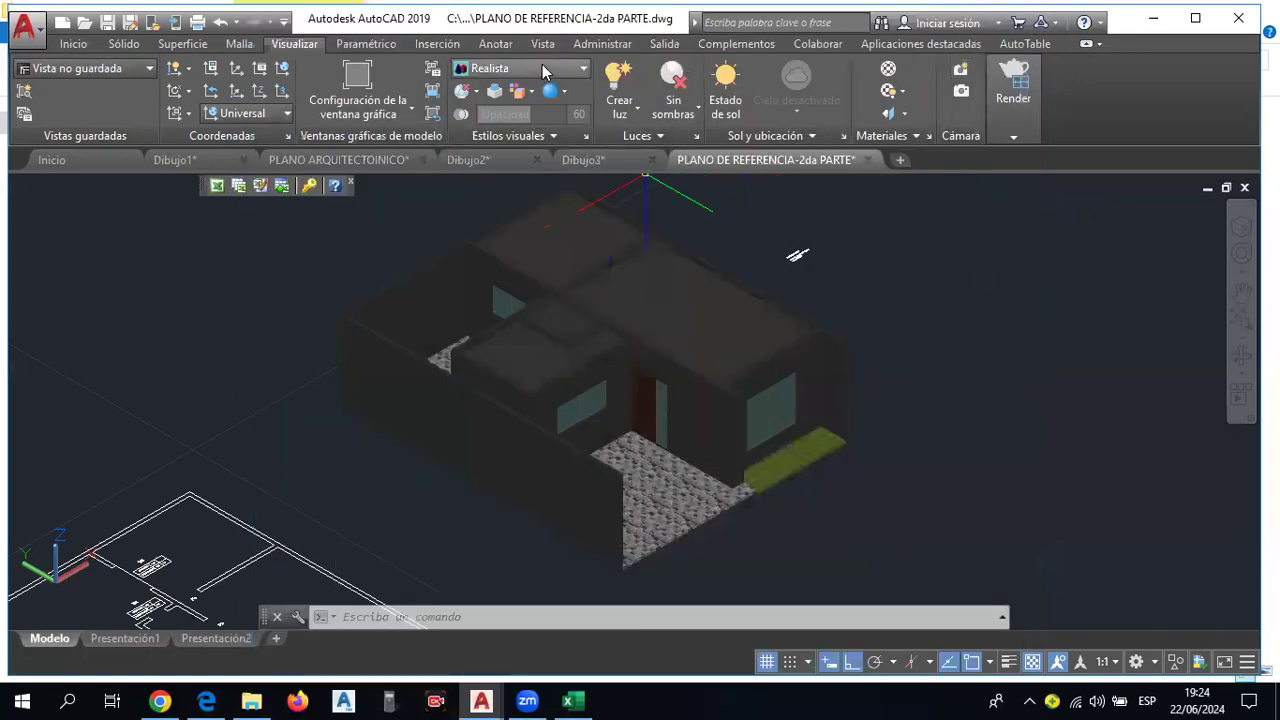
{"action": "left_click", "coordinate": [1018, 128]}
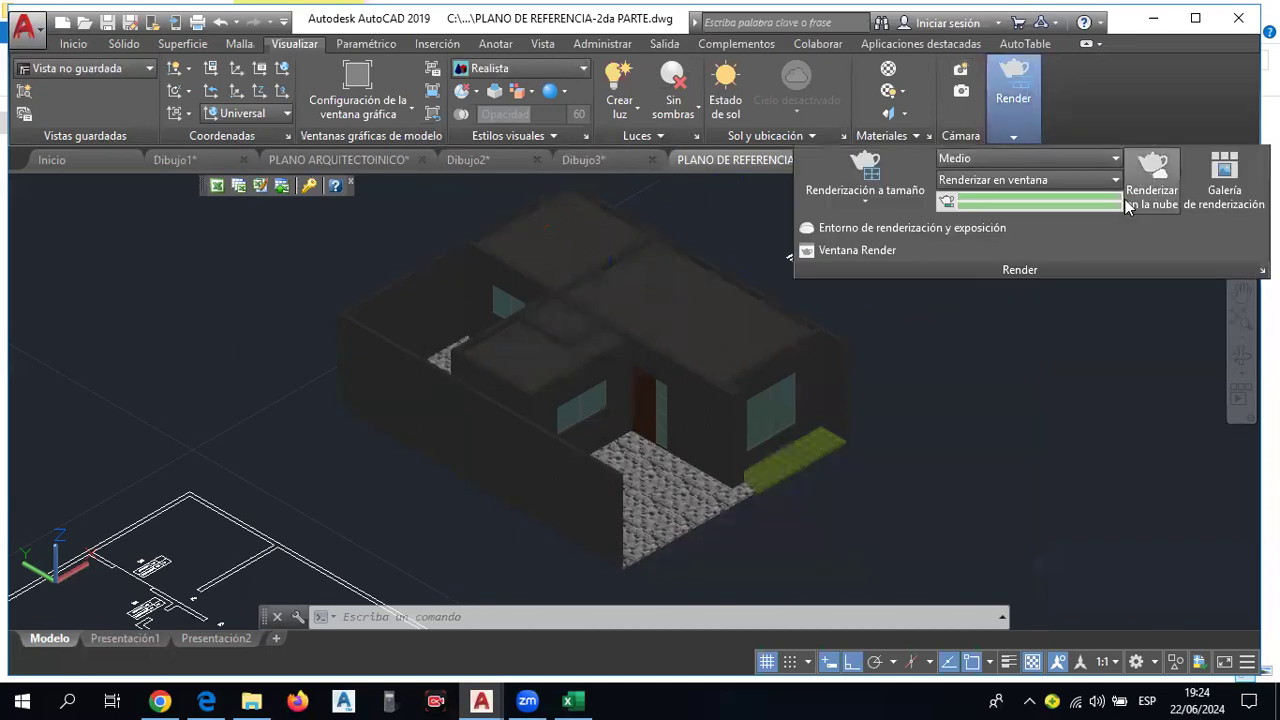
{"action": "left_click", "coordinate": [978, 159]}
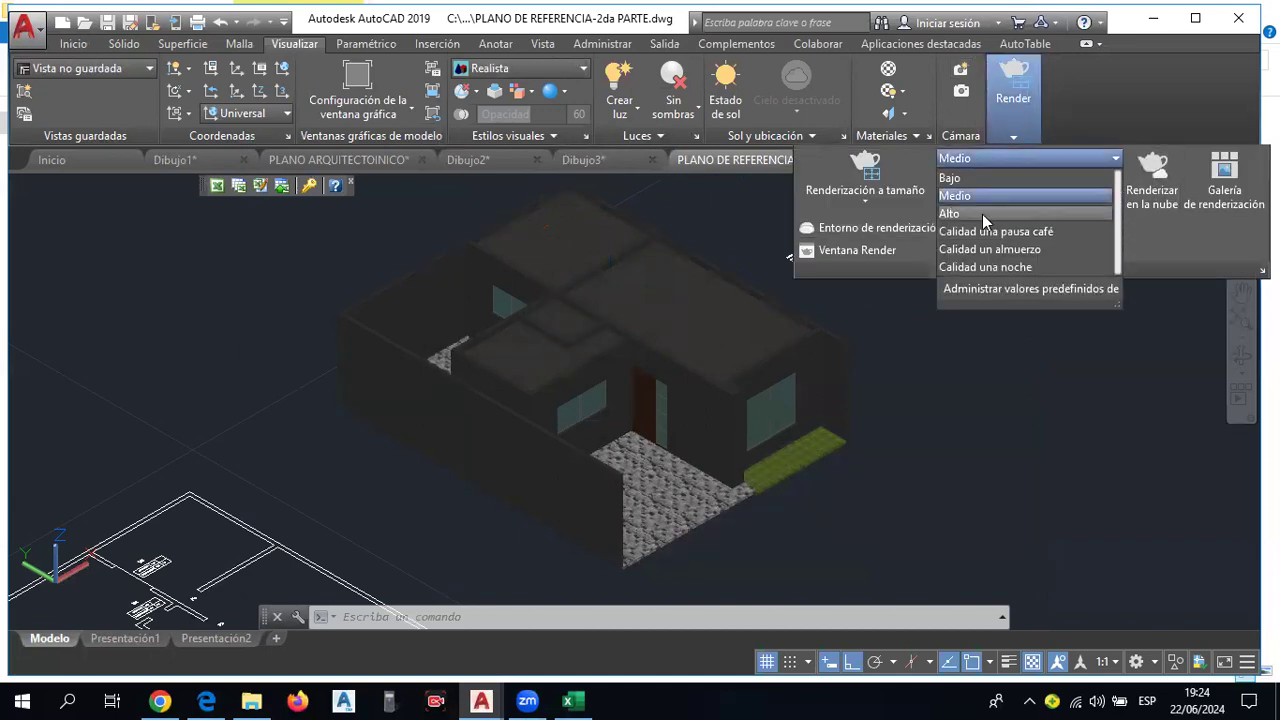
{"action": "left_click", "coordinate": [980, 213]}
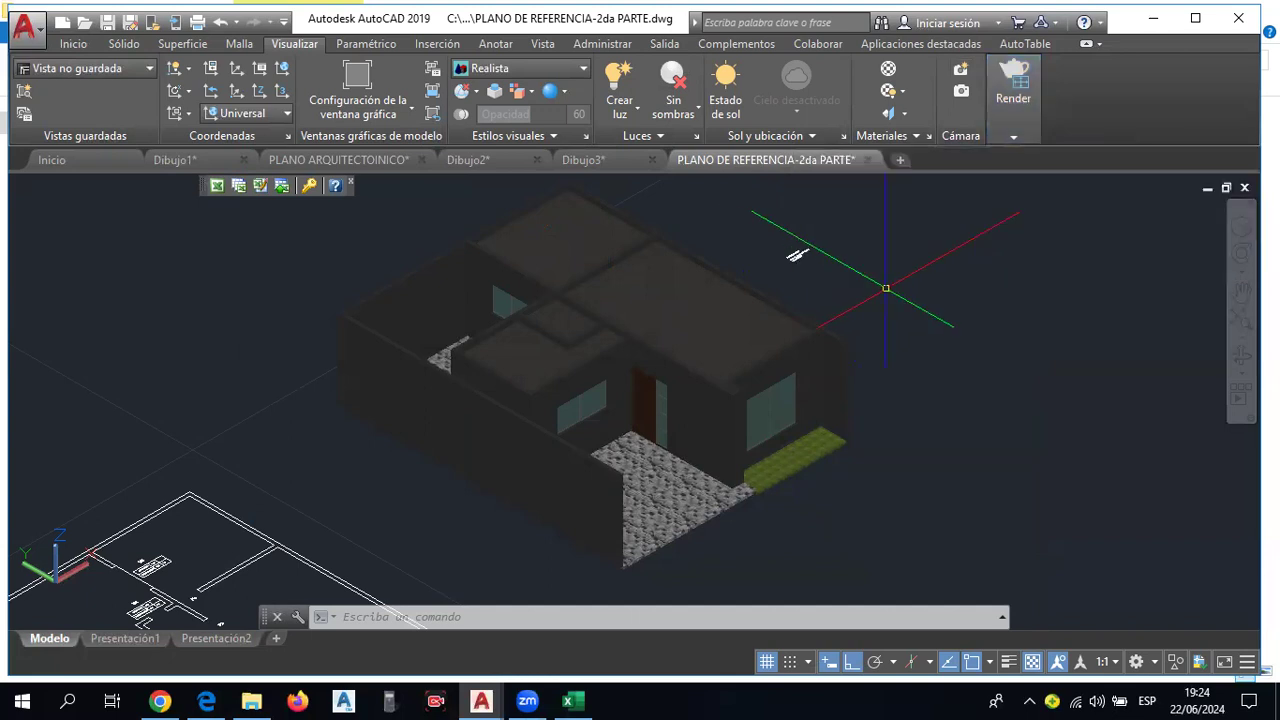
{"action": "left_click", "coordinate": [1016, 90]}
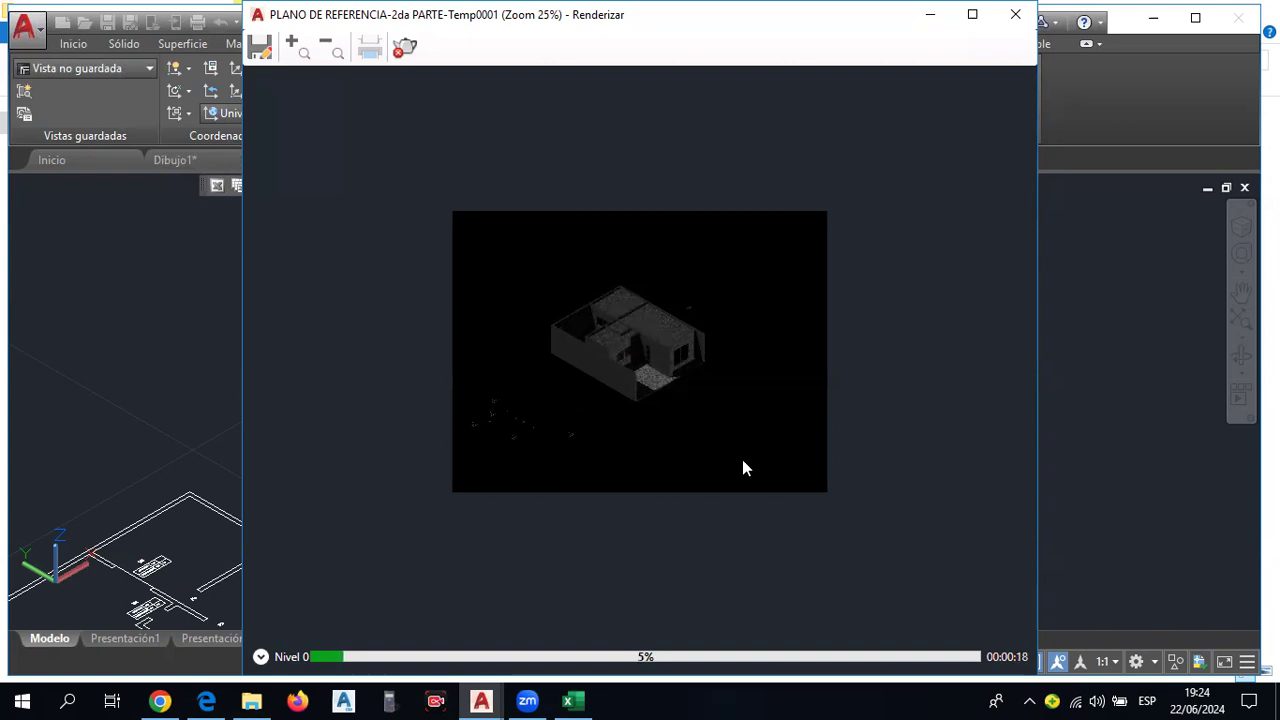
Zoom in and out on the refining Alto render, then return to the main drawing window.
{"action": "scroll", "coordinate": [690, 350], "scroll_direction": "up", "scroll_amount": 2}
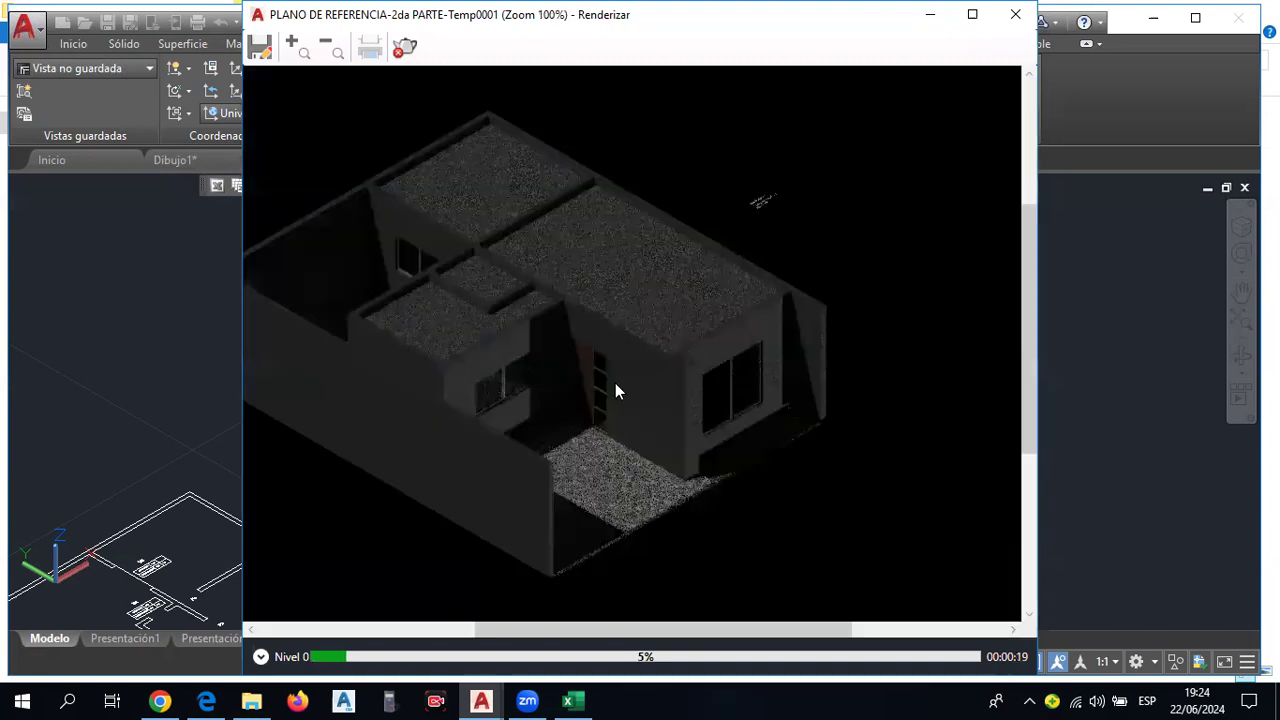
{"action": "scroll", "coordinate": [521, 369], "scroll_direction": "up", "scroll_amount": 1}
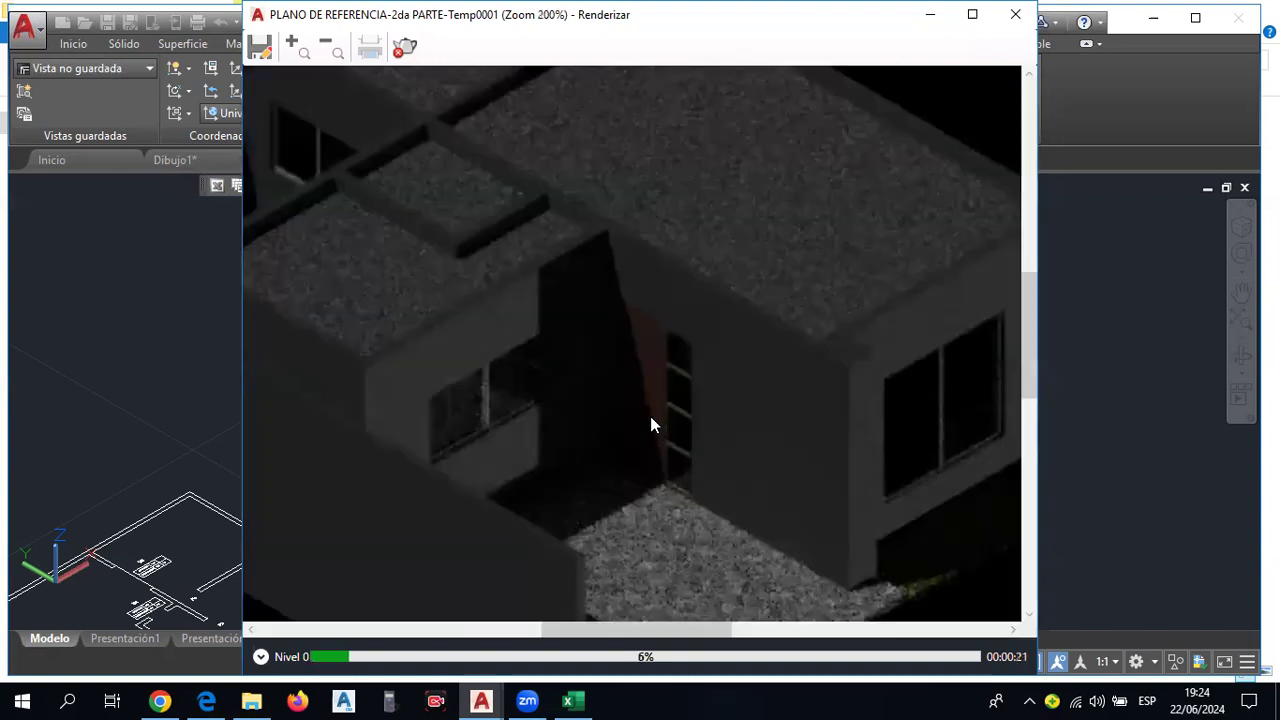
{"action": "scroll", "coordinate": [650, 425], "scroll_direction": "down", "scroll_amount": 1}
{"action": "scroll", "coordinate": [692, 478], "scroll_direction": "up", "scroll_amount": 1}
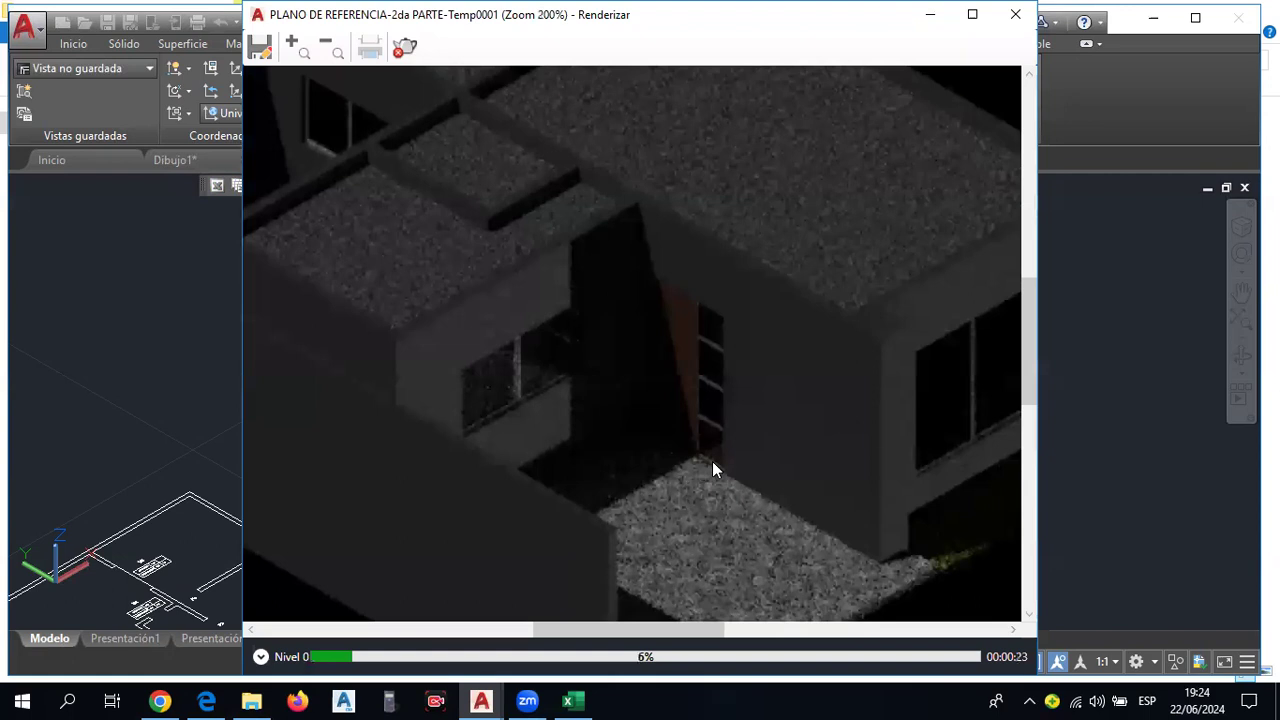
{"action": "scroll", "coordinate": [735, 443], "scroll_direction": "down", "scroll_amount": 1}
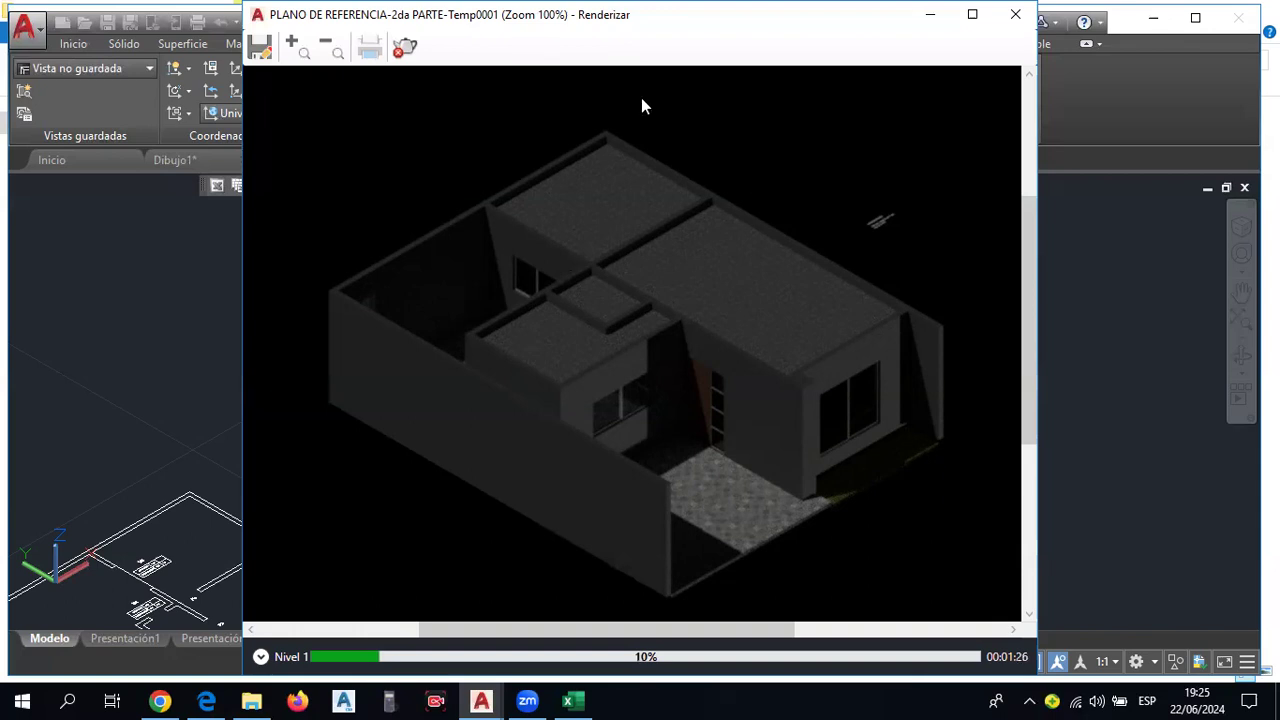
{"action": "left_click", "coordinate": [1235, 287]}
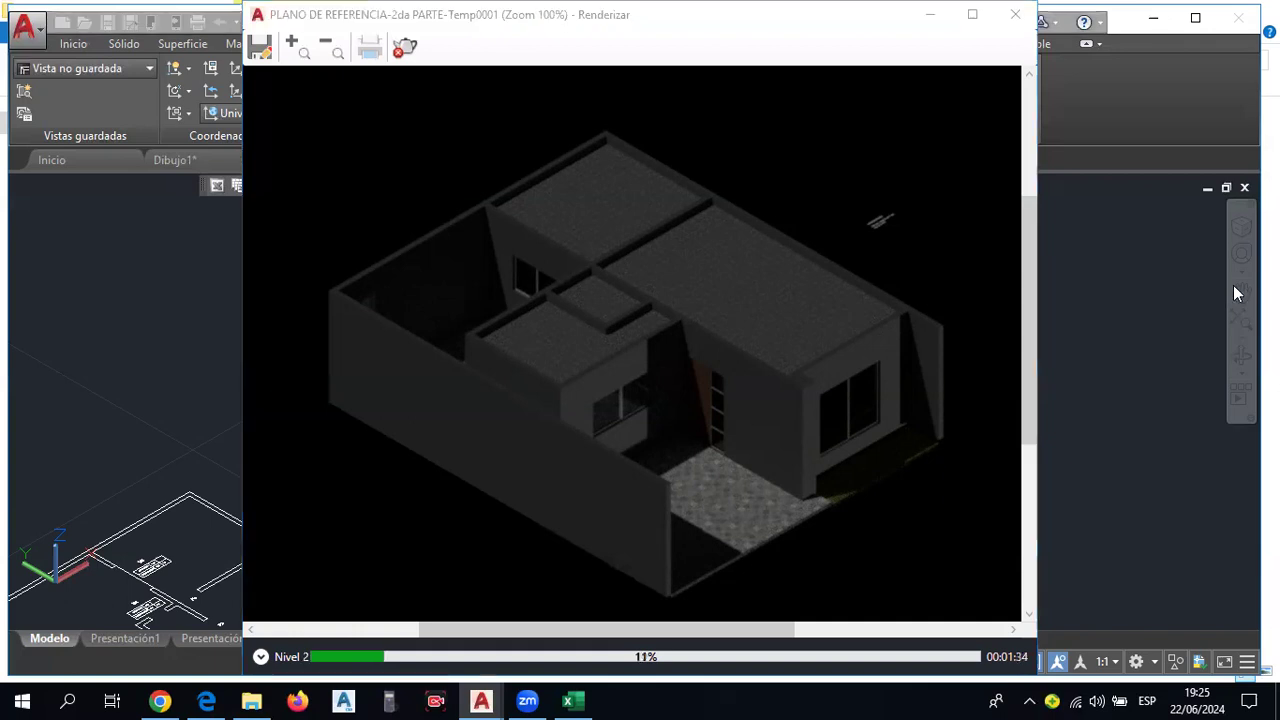